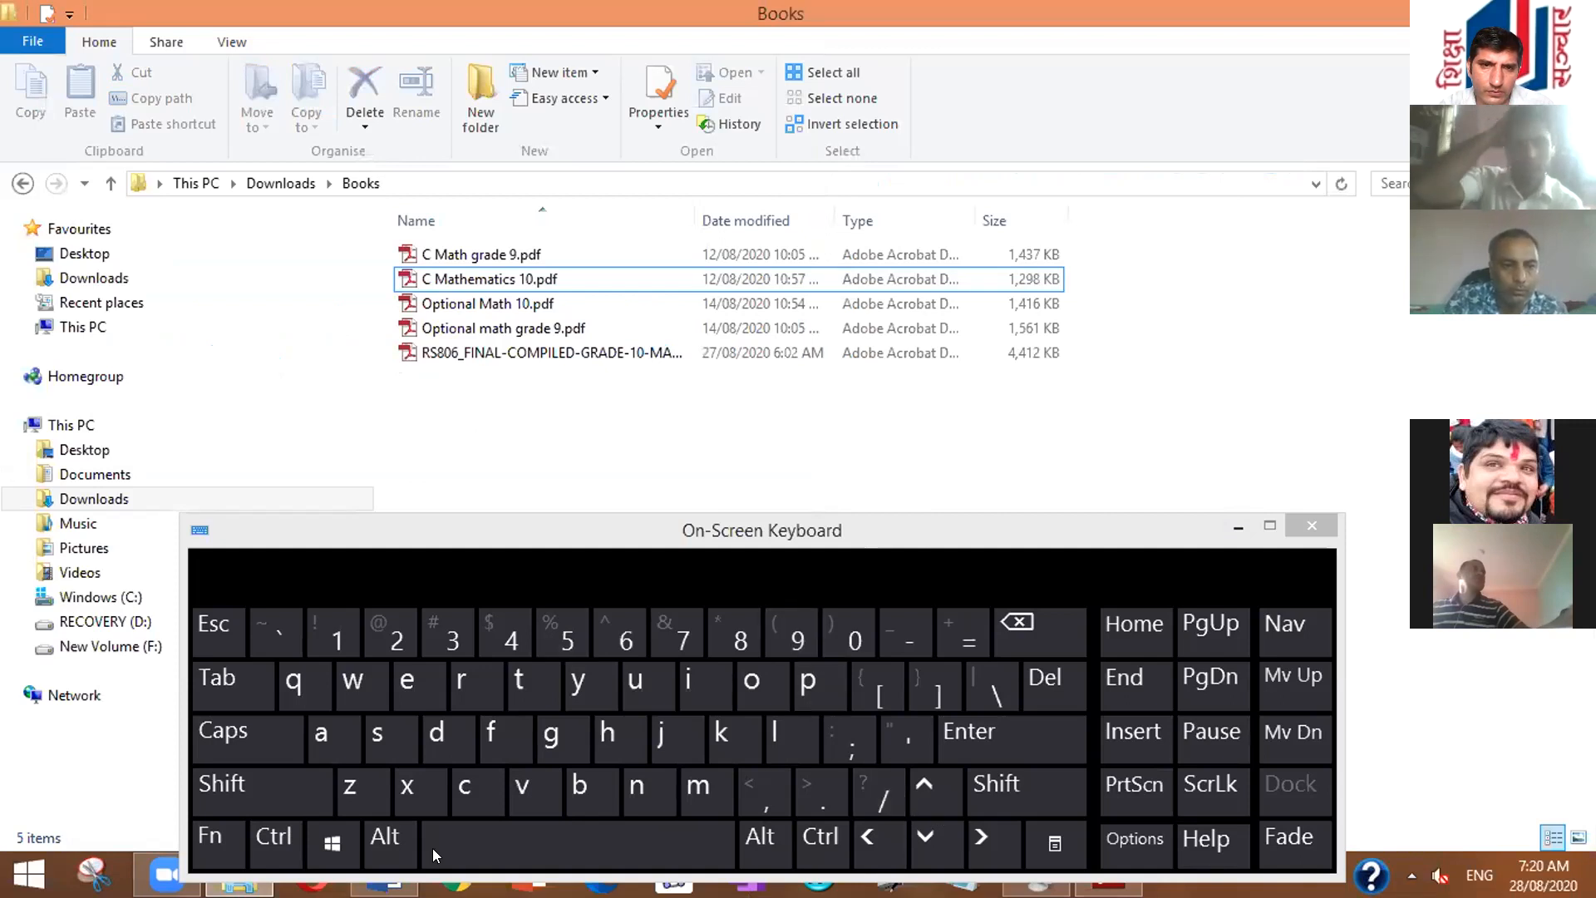
Step: Snap the Books folder window to the right half of the screen, then close it
left_click(328, 849)
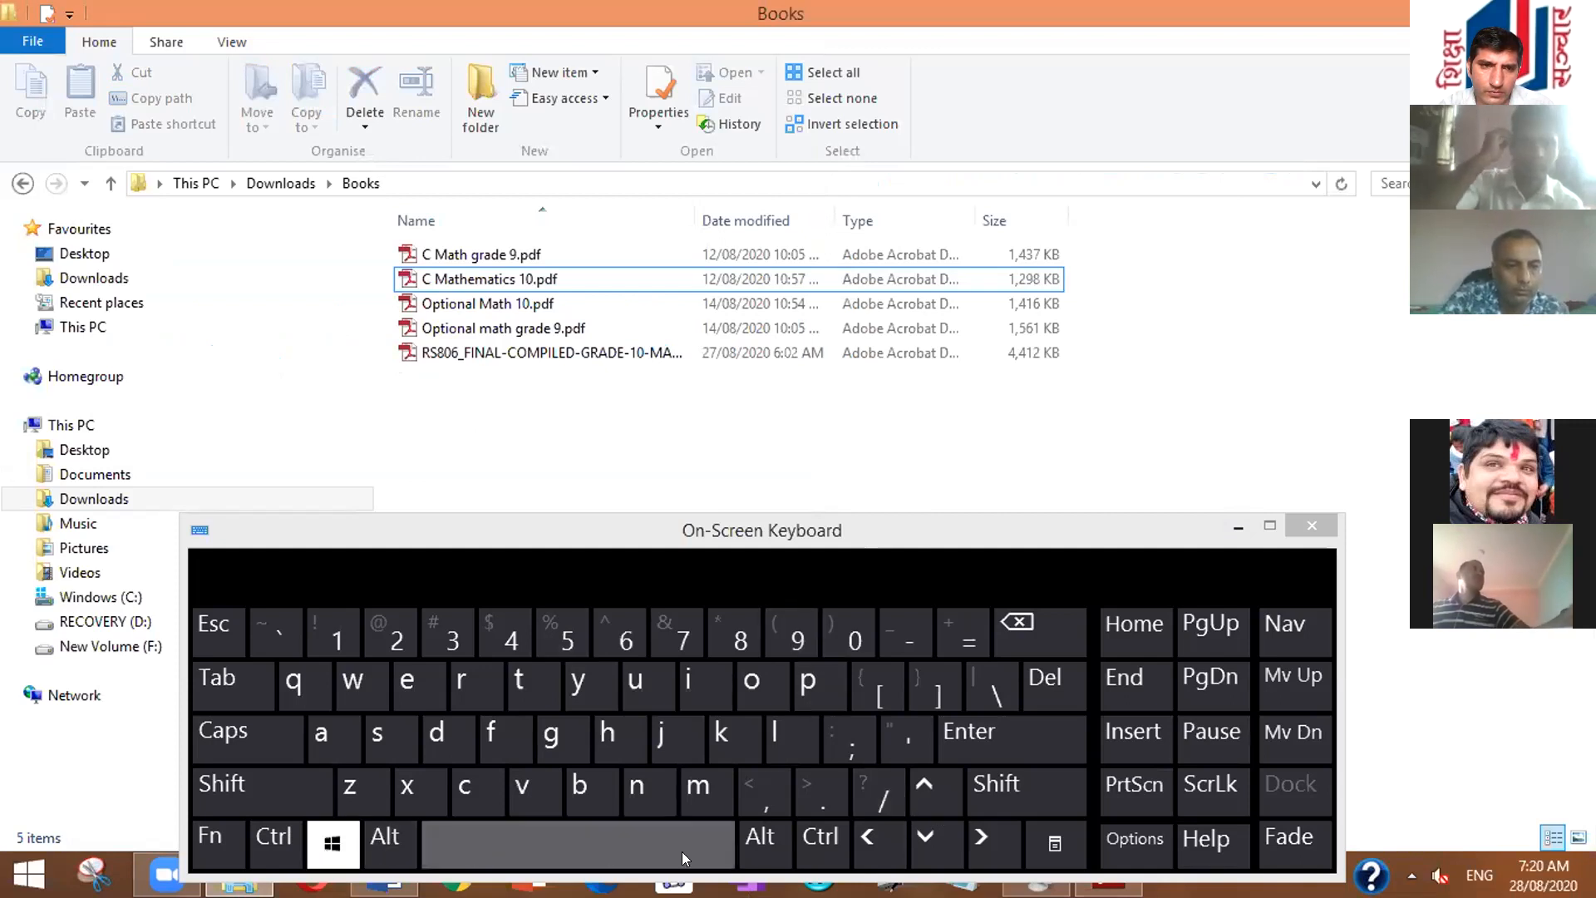
left_click(977, 841)
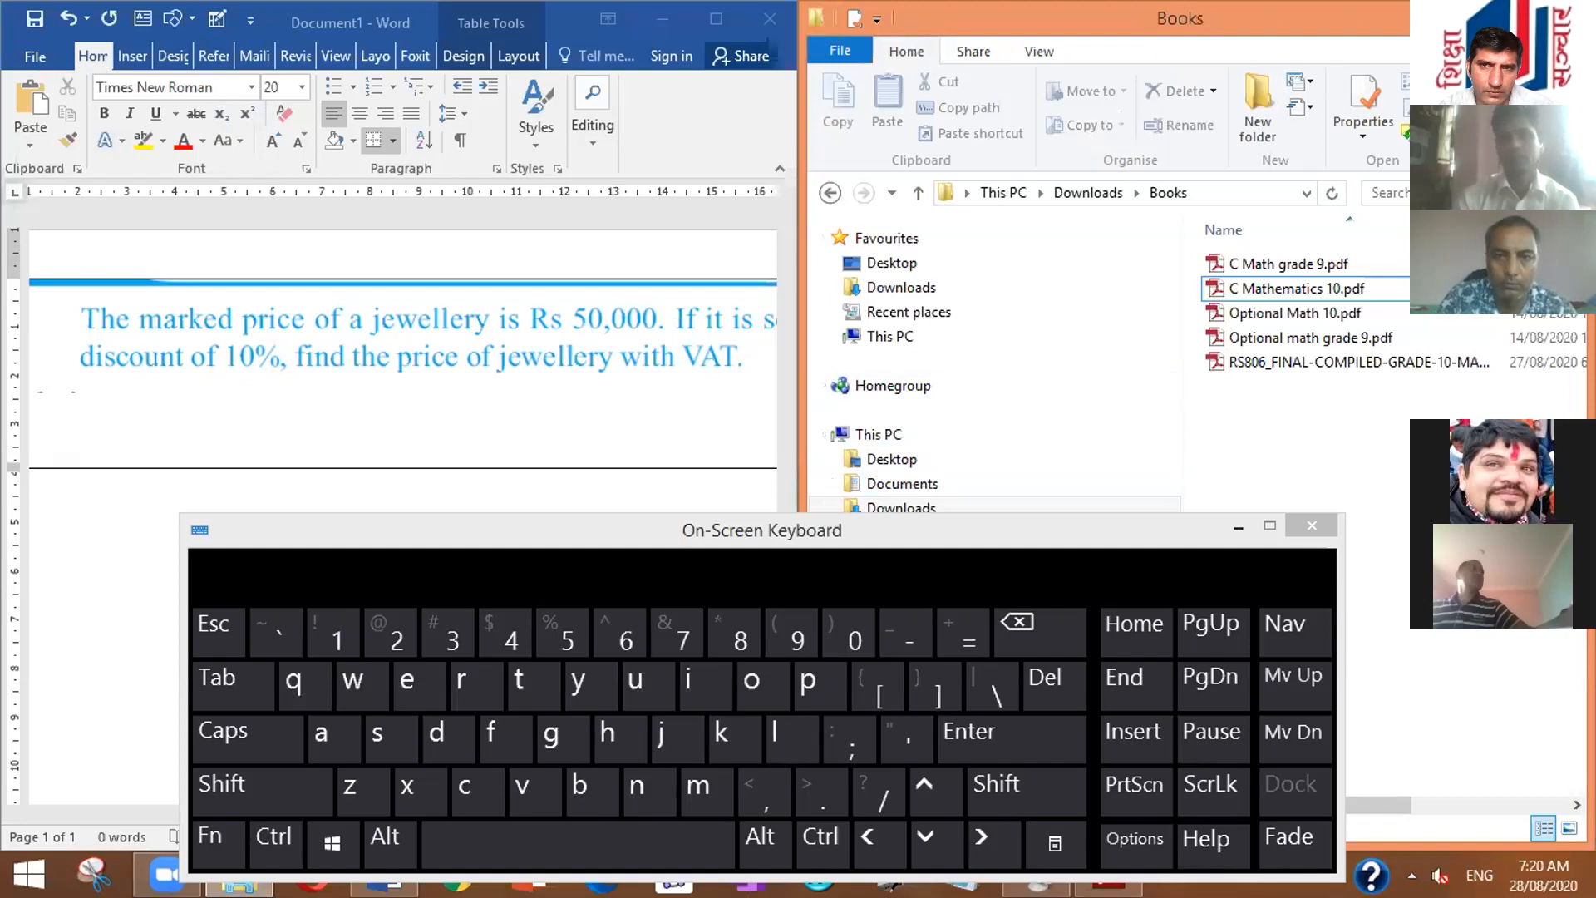
left_click(1563, 13)
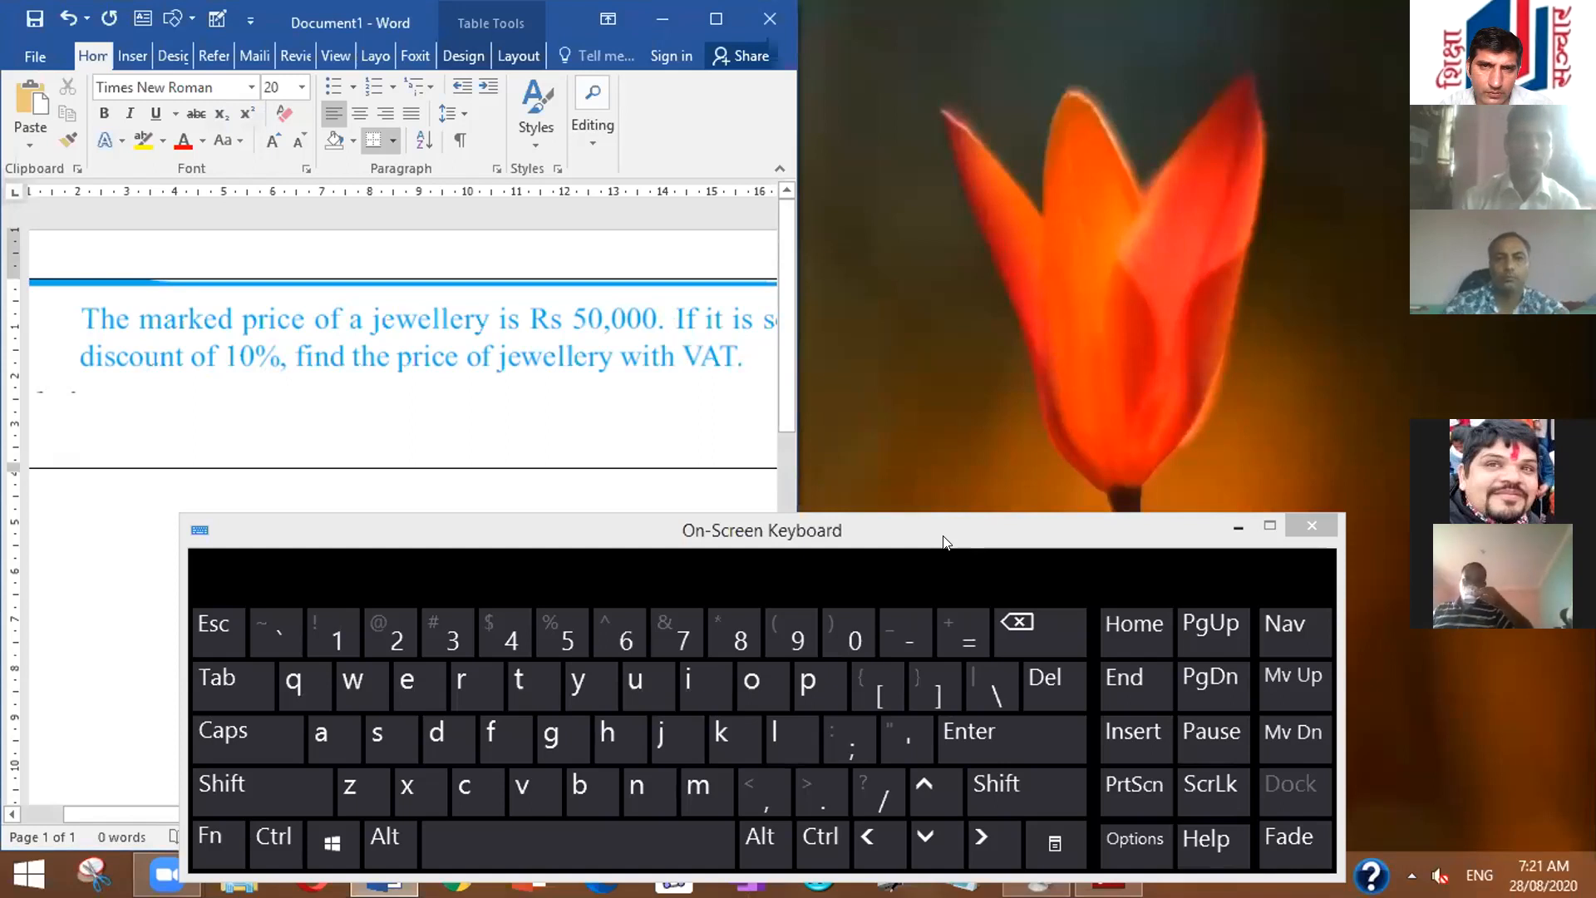
Step: Move the On-Screen Keyboard down so it no longer covers the question text in the Word document
left_click_drag(944, 542, 1328, 492)
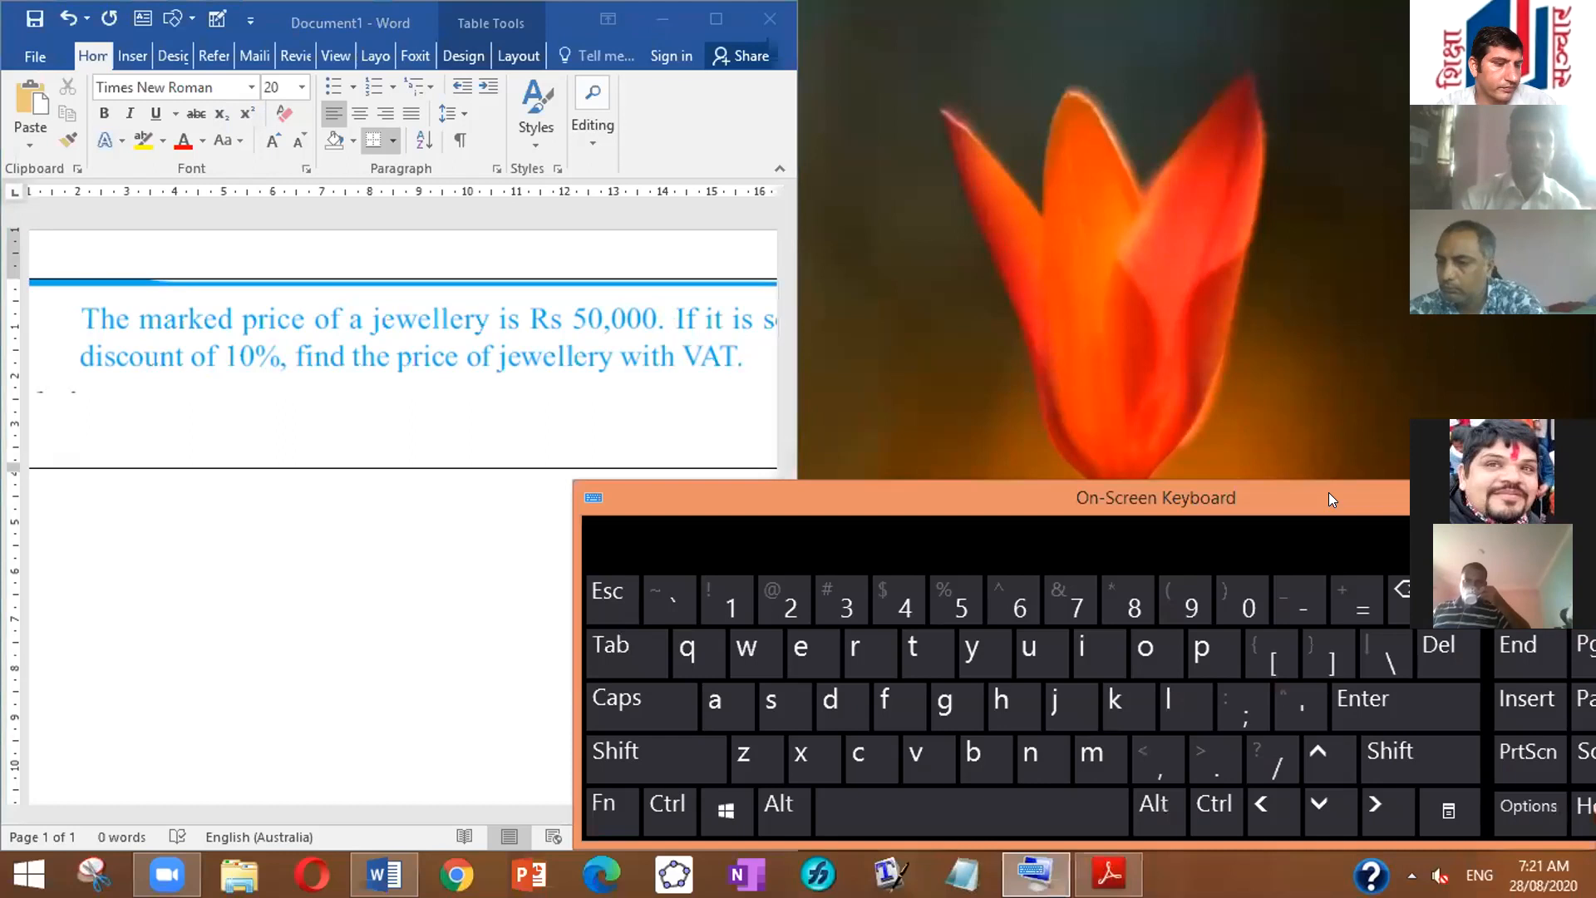
key("super+c")
key("super")
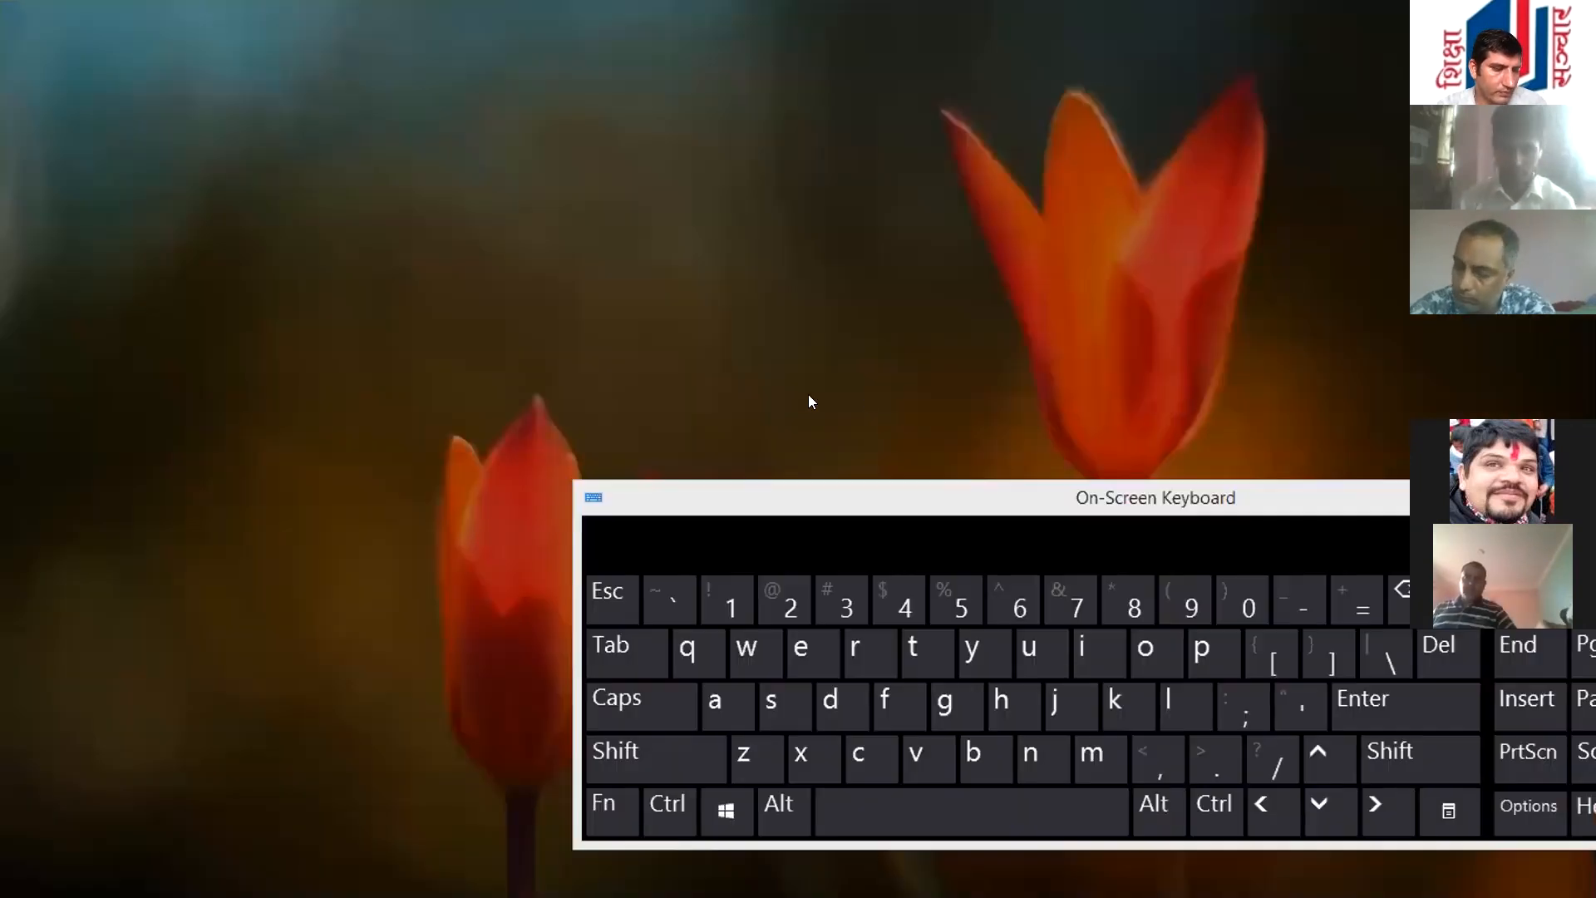
key("super")
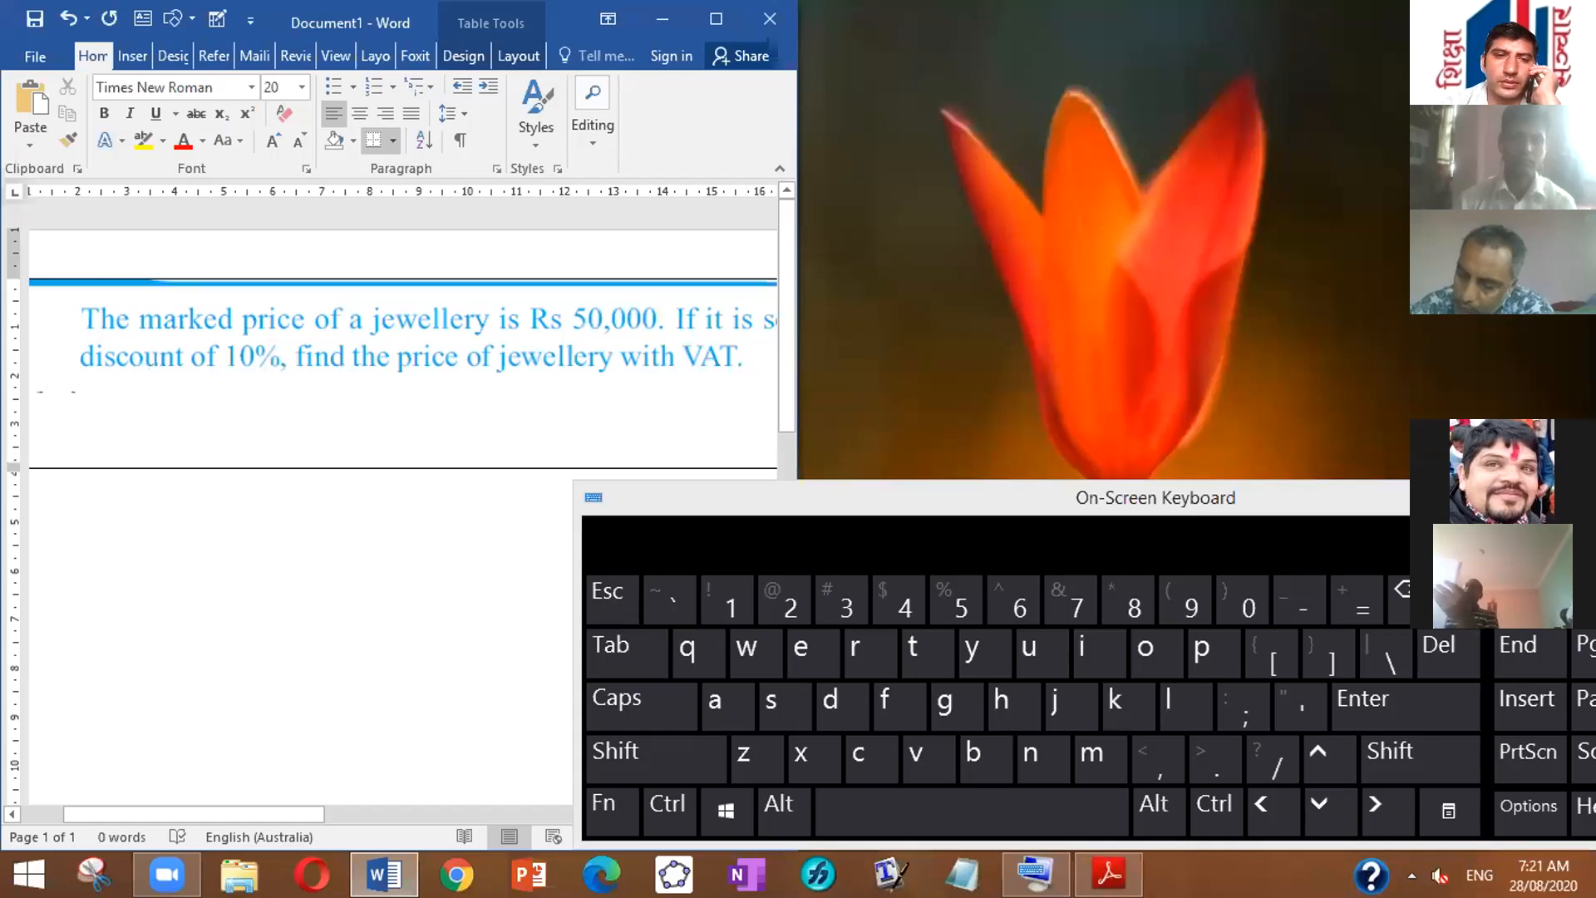
left_click_drag(813, 549, 510, 629)
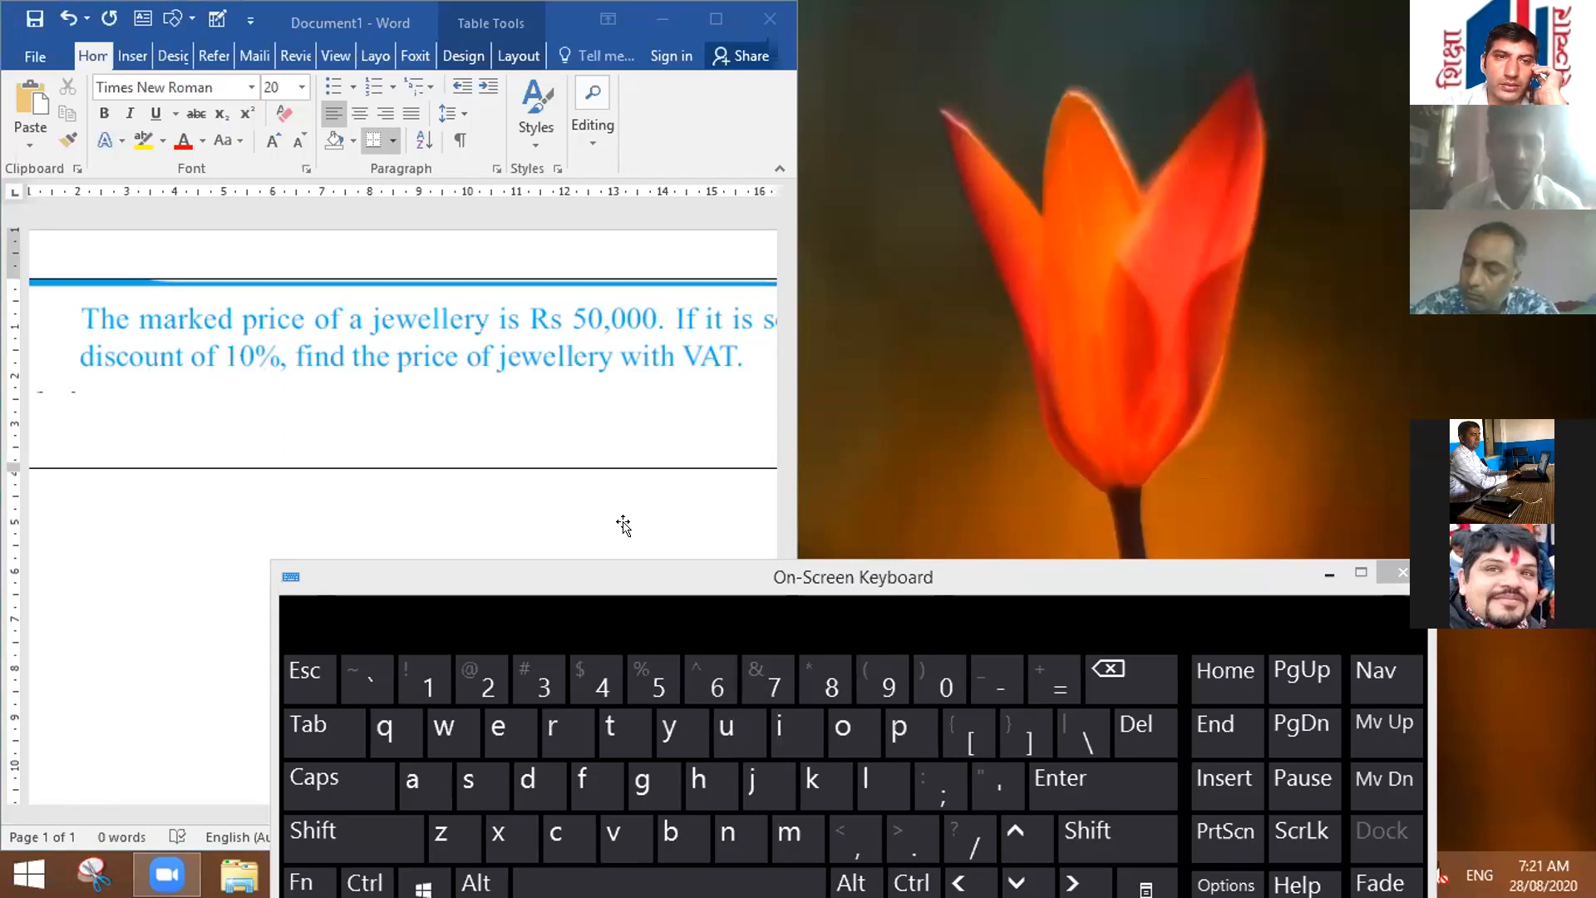
left_click(700, 129)
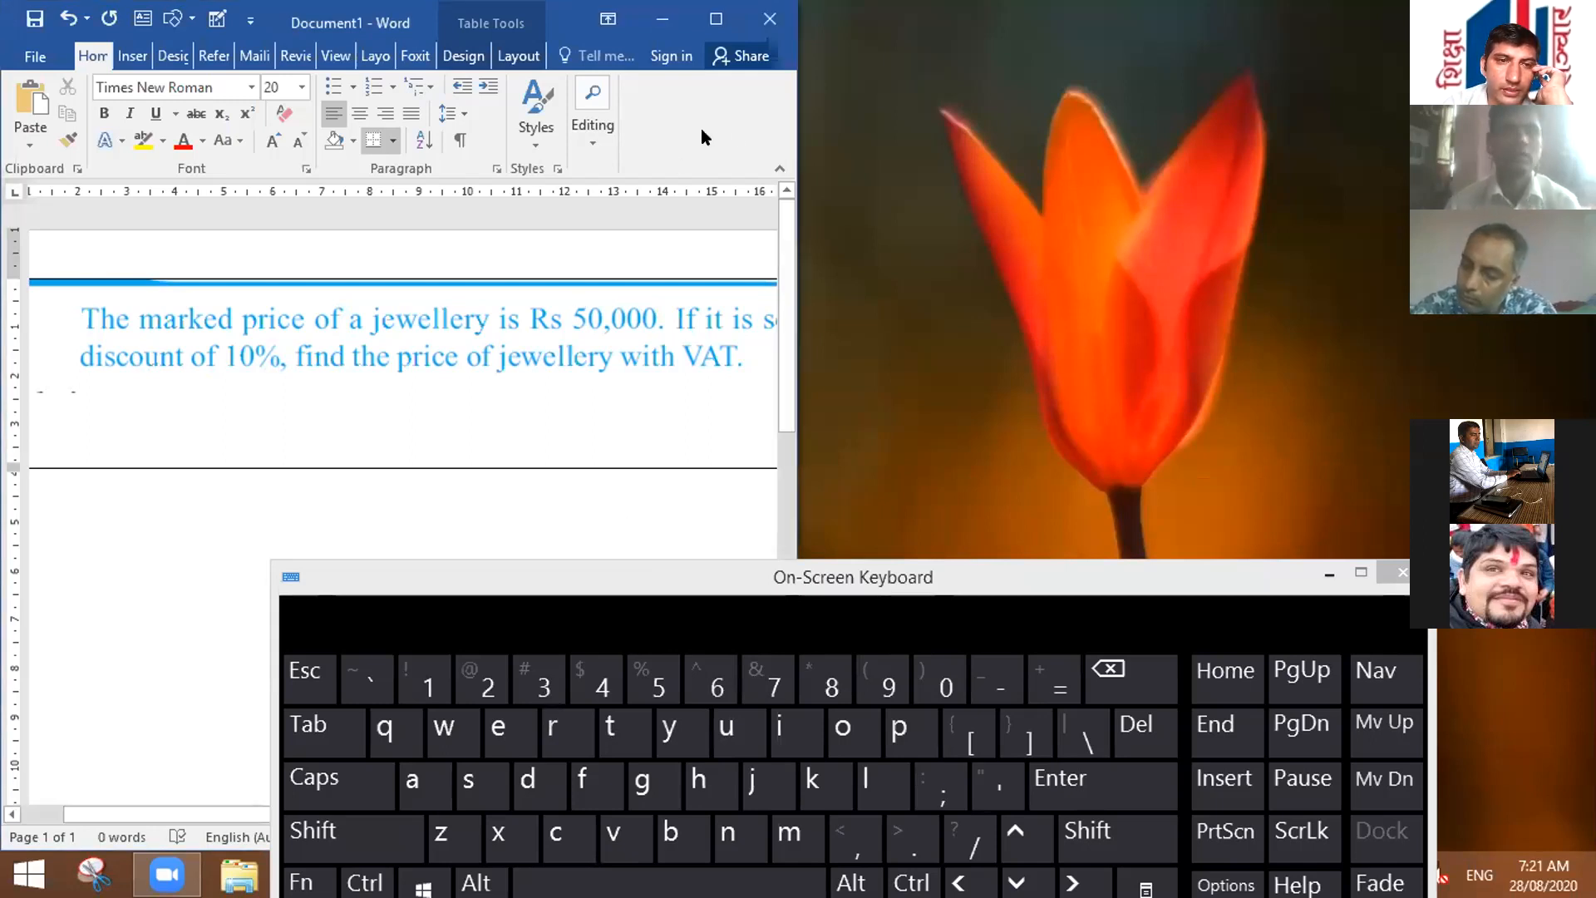
left_click(991, 230)
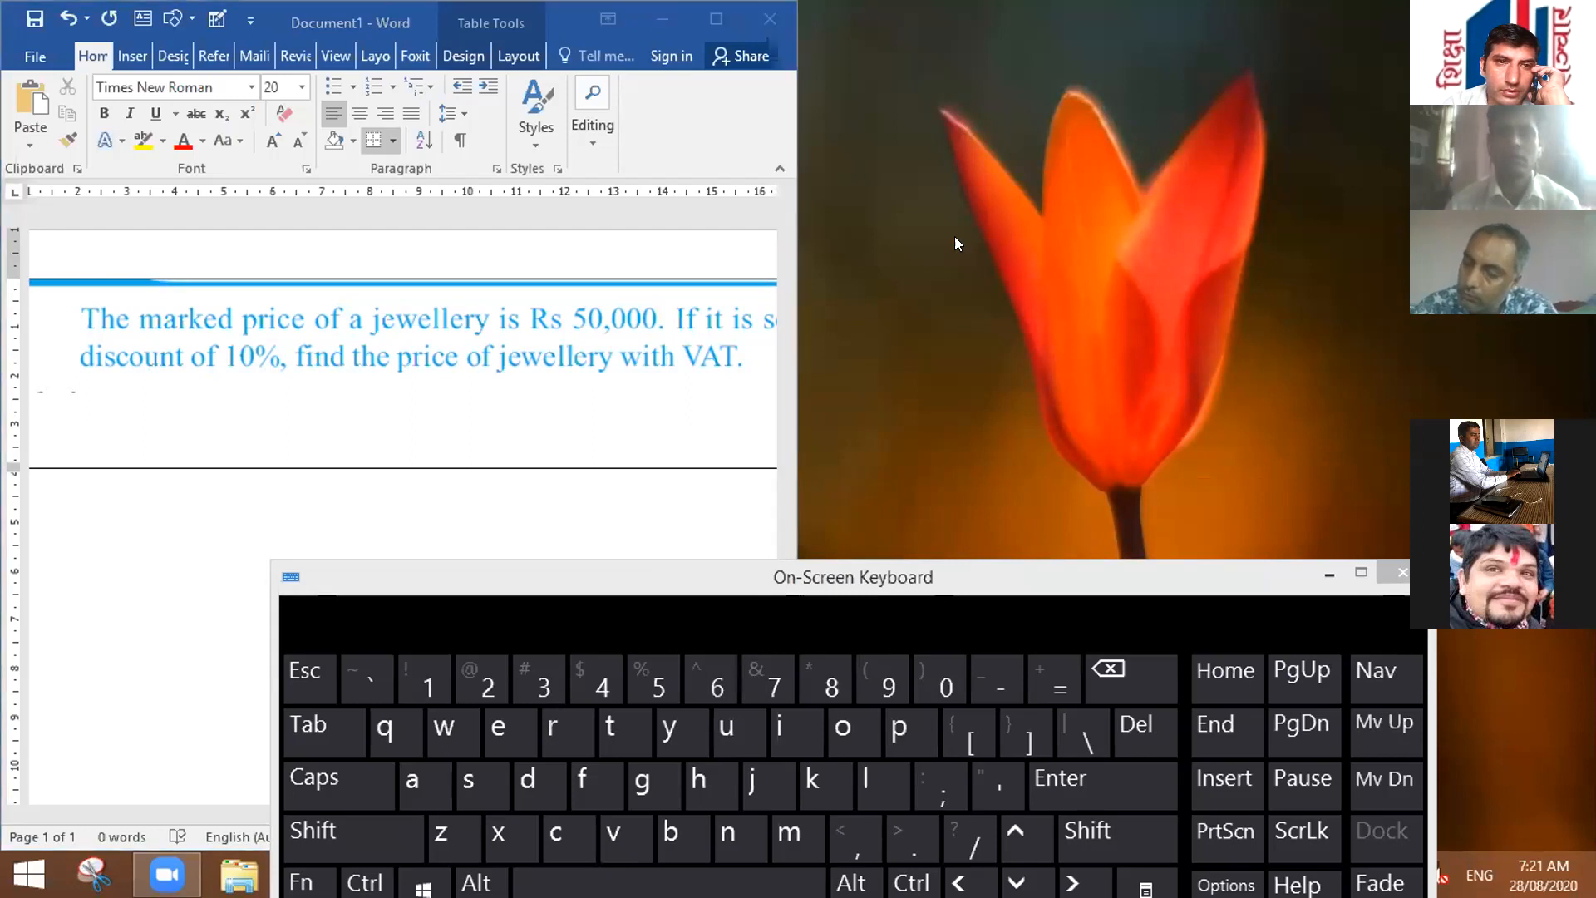
left_click(694, 131)
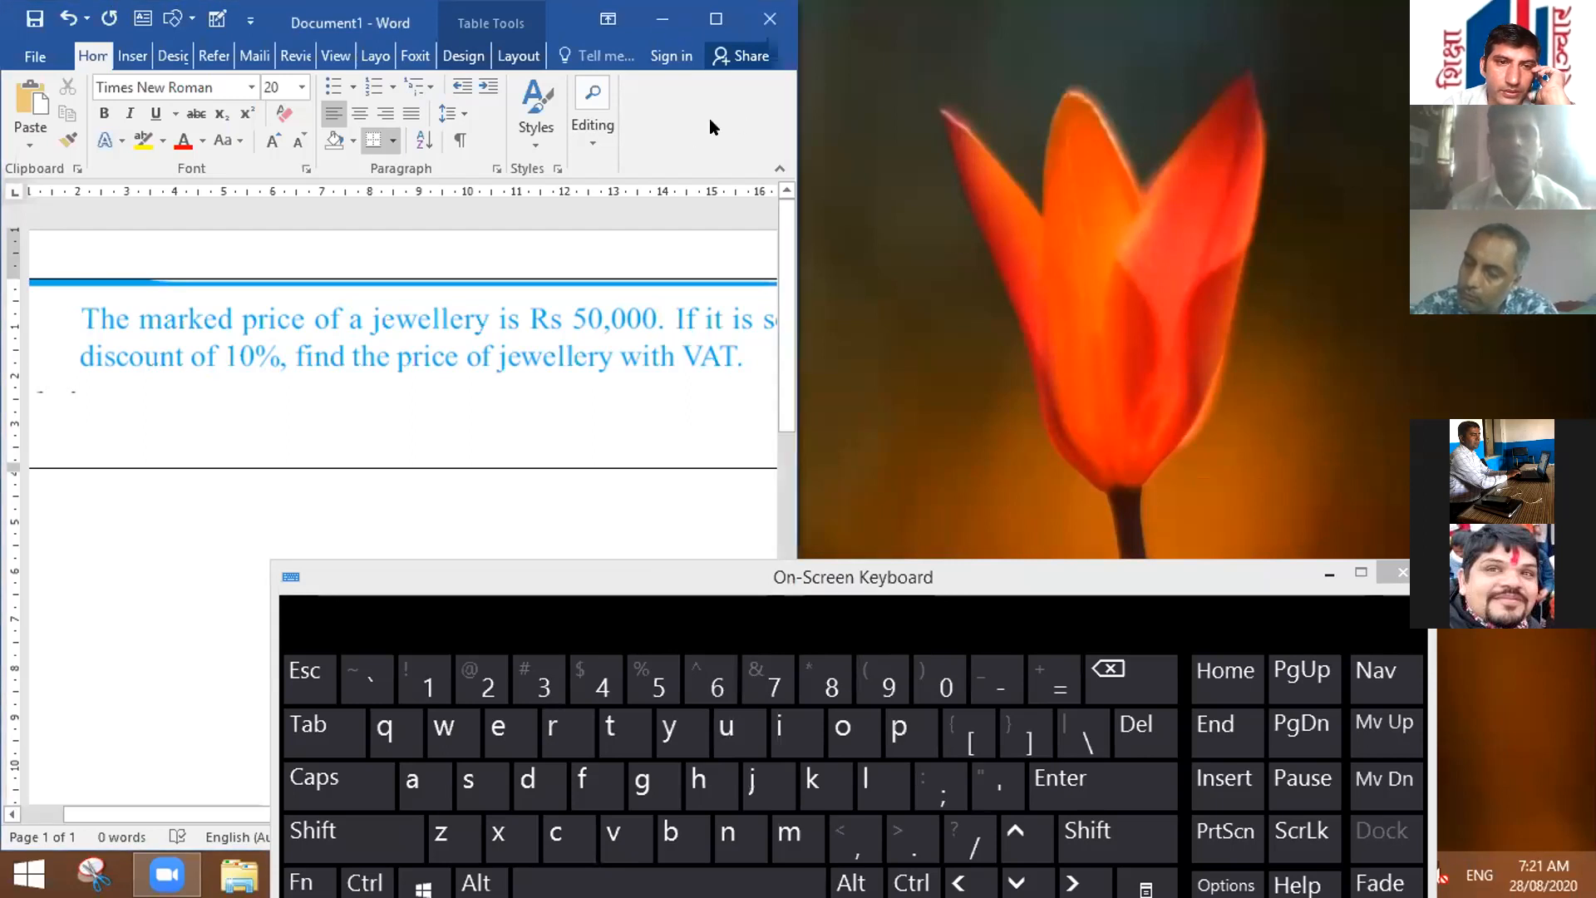
Step: Maximize the Word window with the text cursor below the table, and reposition the On-Screen Keyboard just under the question
left_click(717, 20)
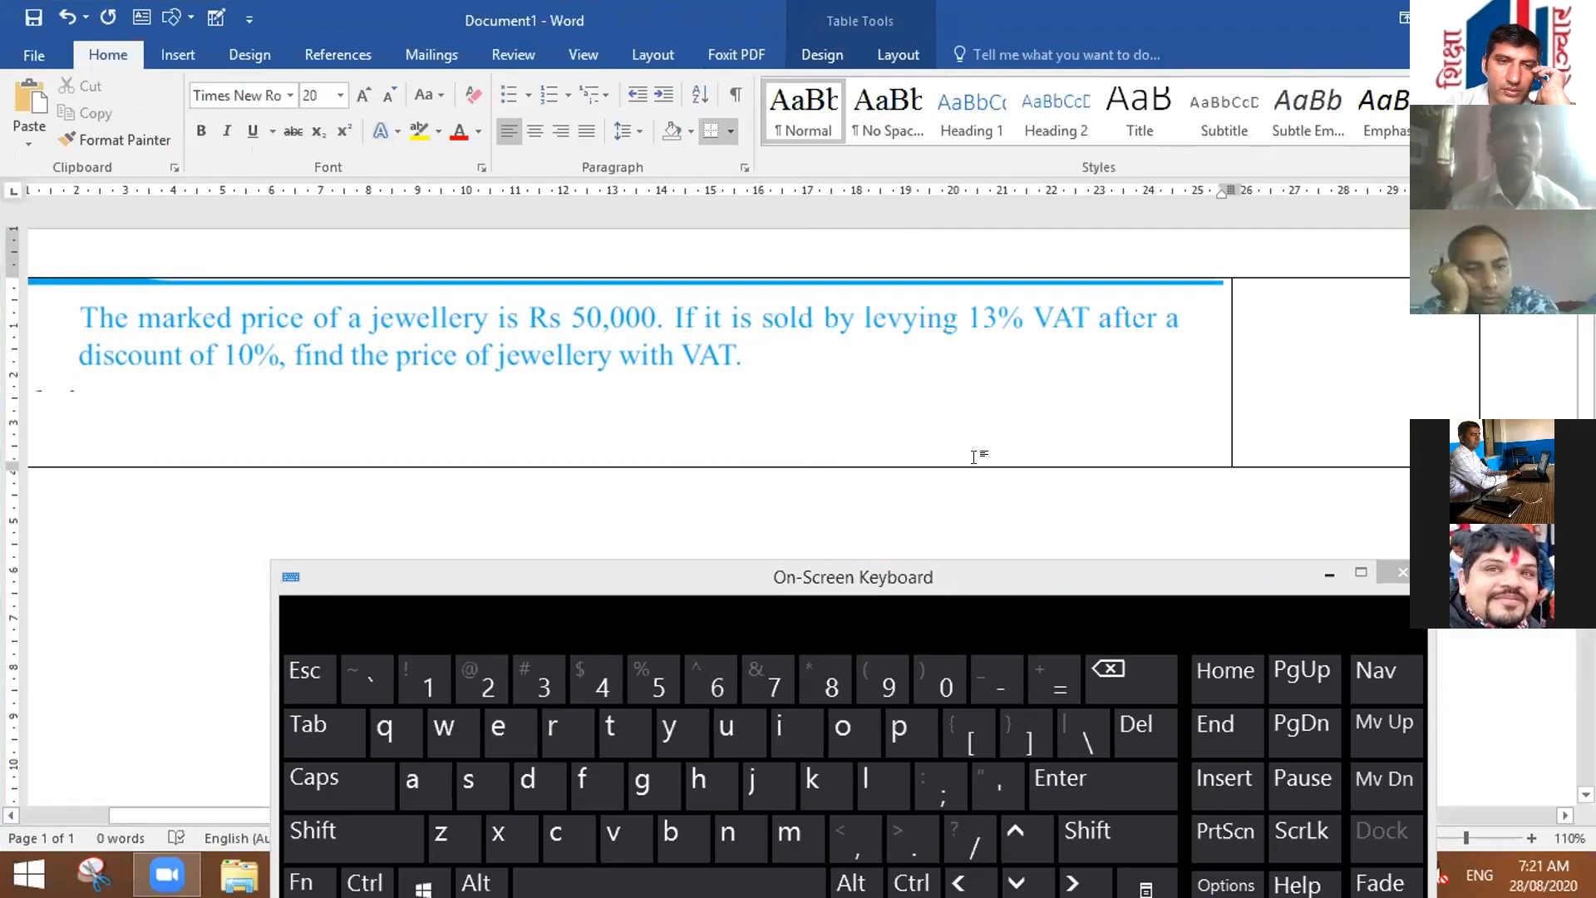
left_click(959, 499)
left_click_drag(1015, 570, 906, 256)
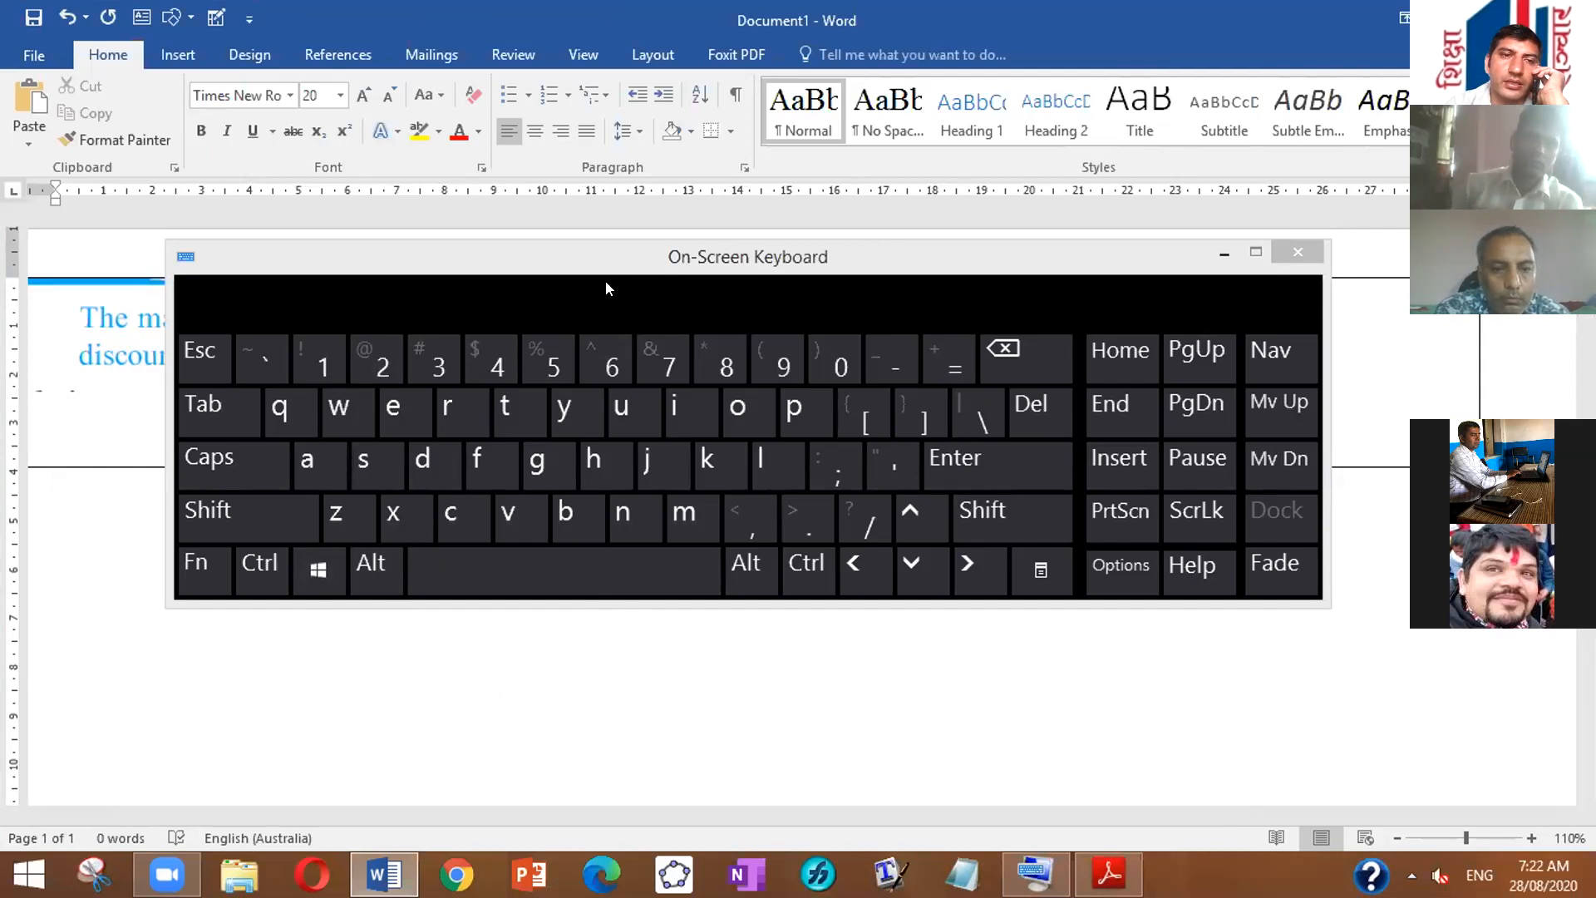
left_click_drag(590, 251, 620, 394)
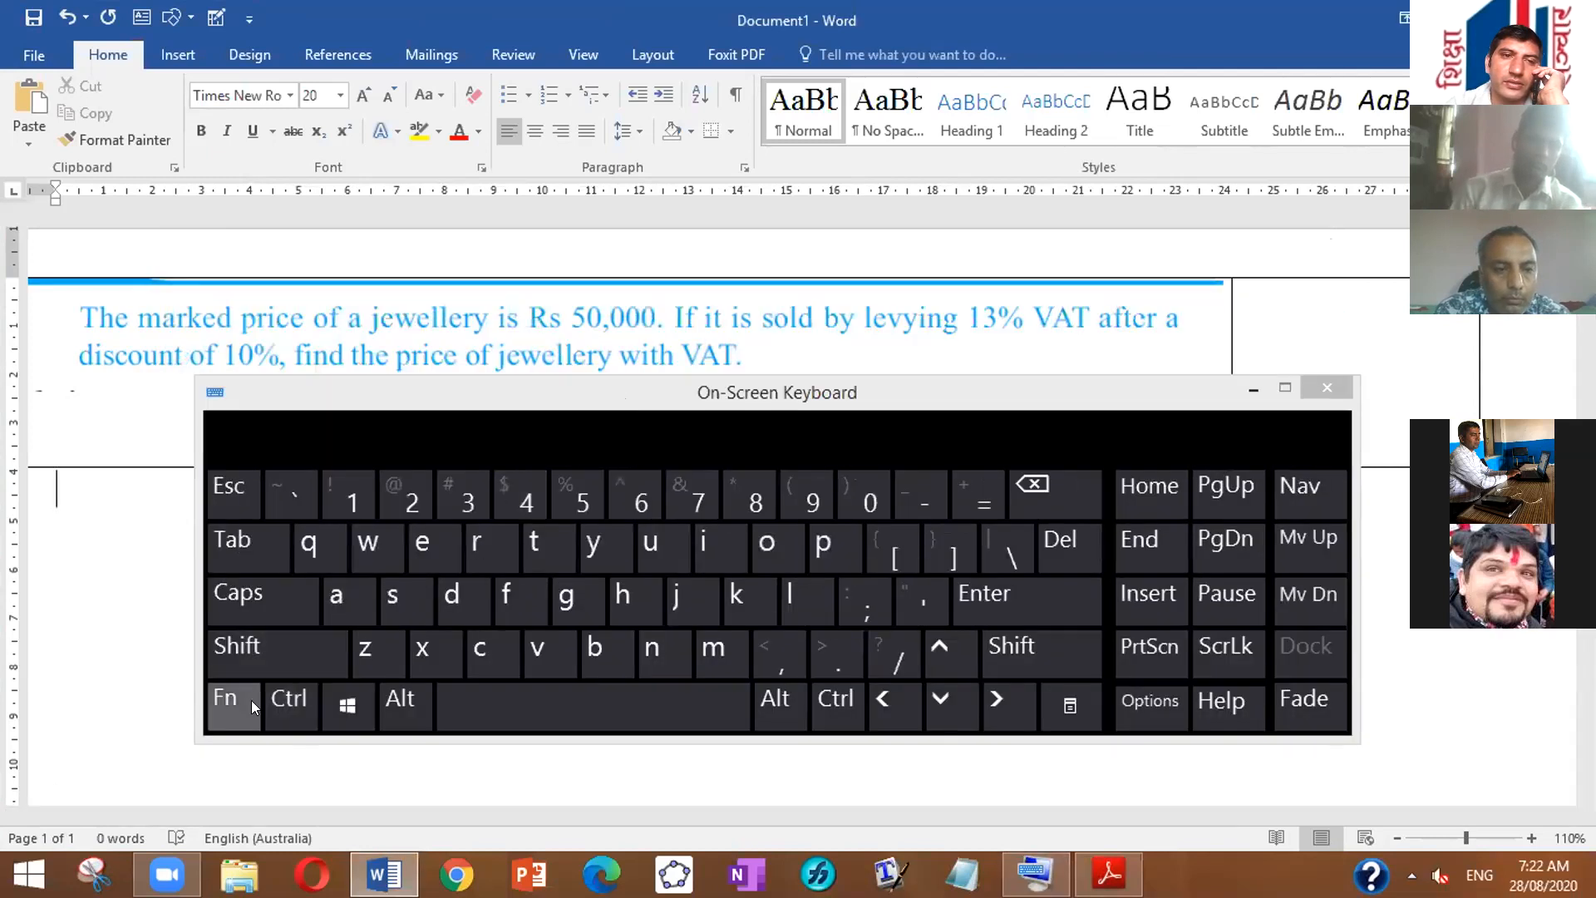
Step: Snap the Word window to the left half of the screen, then return it to its floating size
left_click(340, 703)
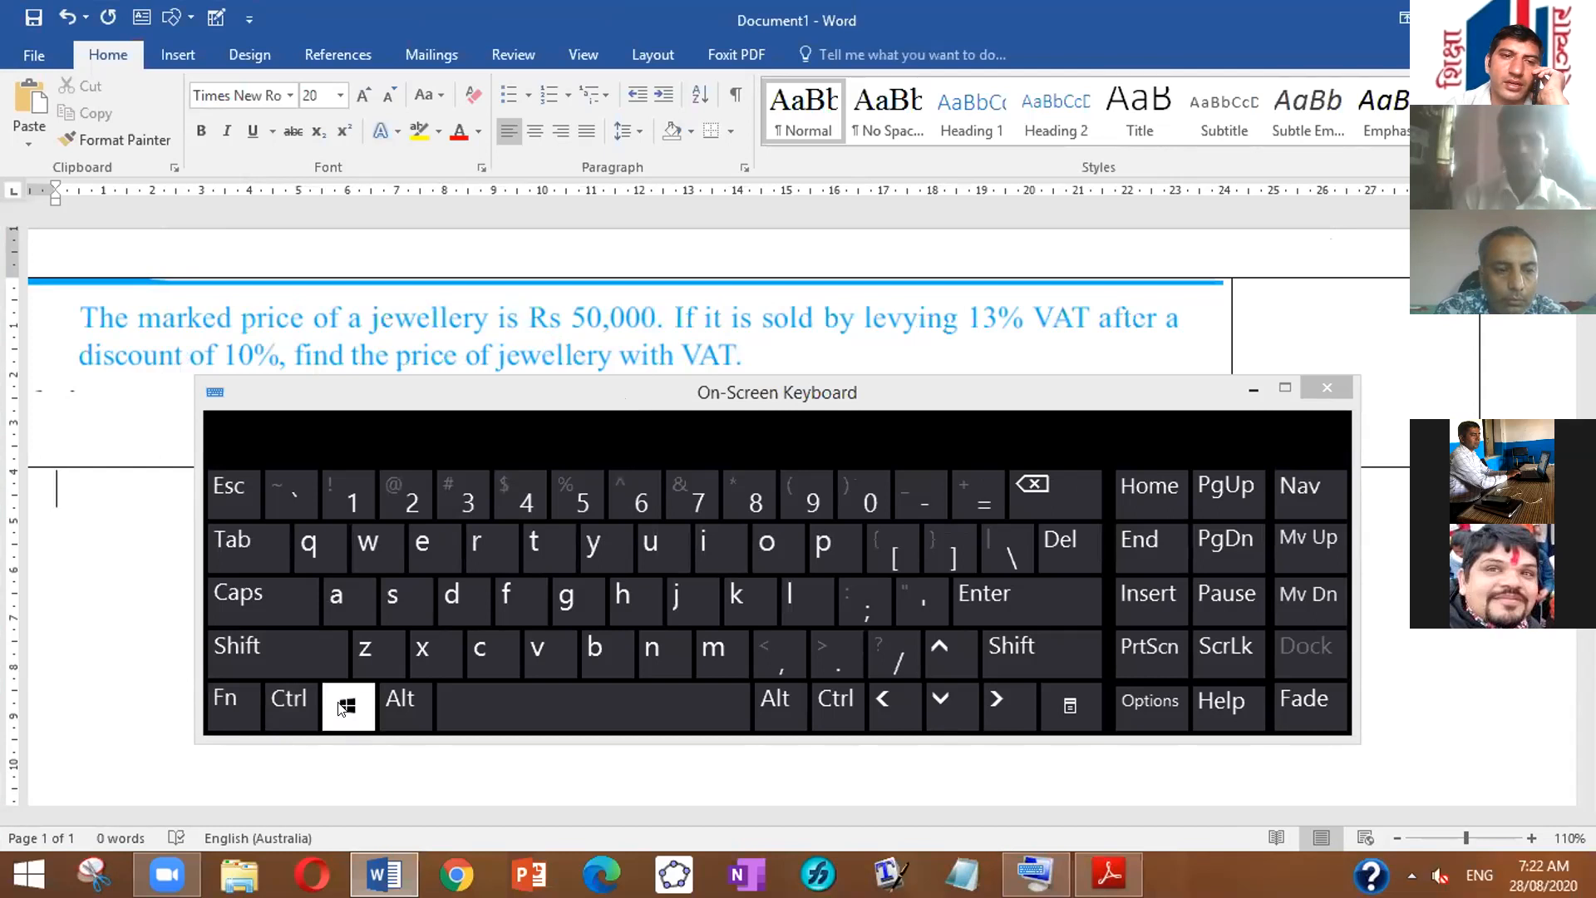
left_click(884, 701)
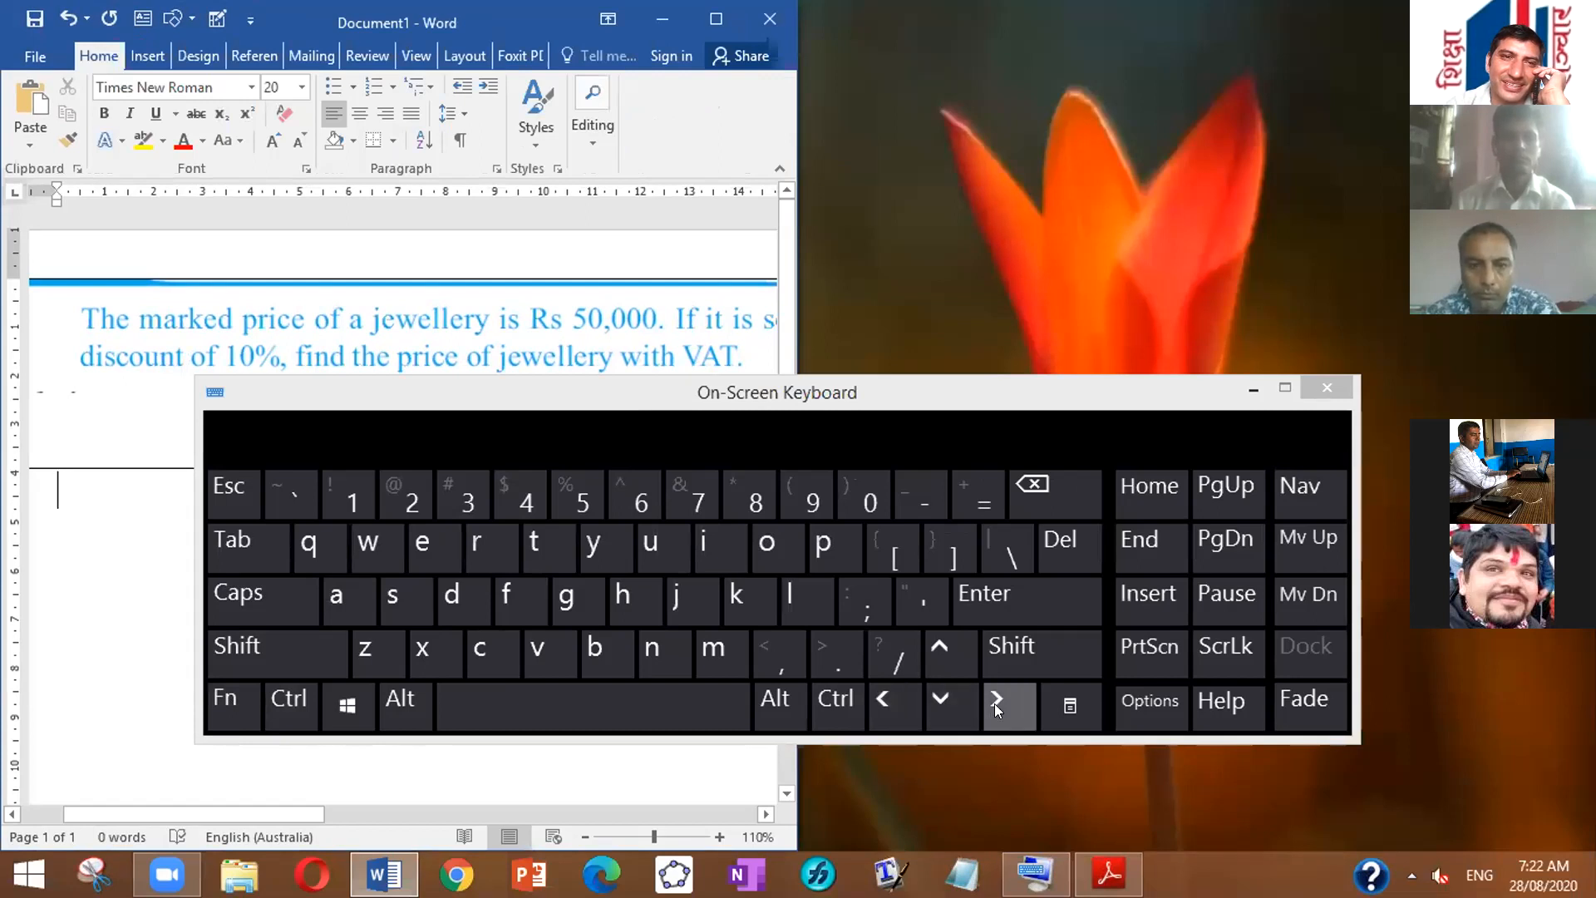
left_click(357, 706)
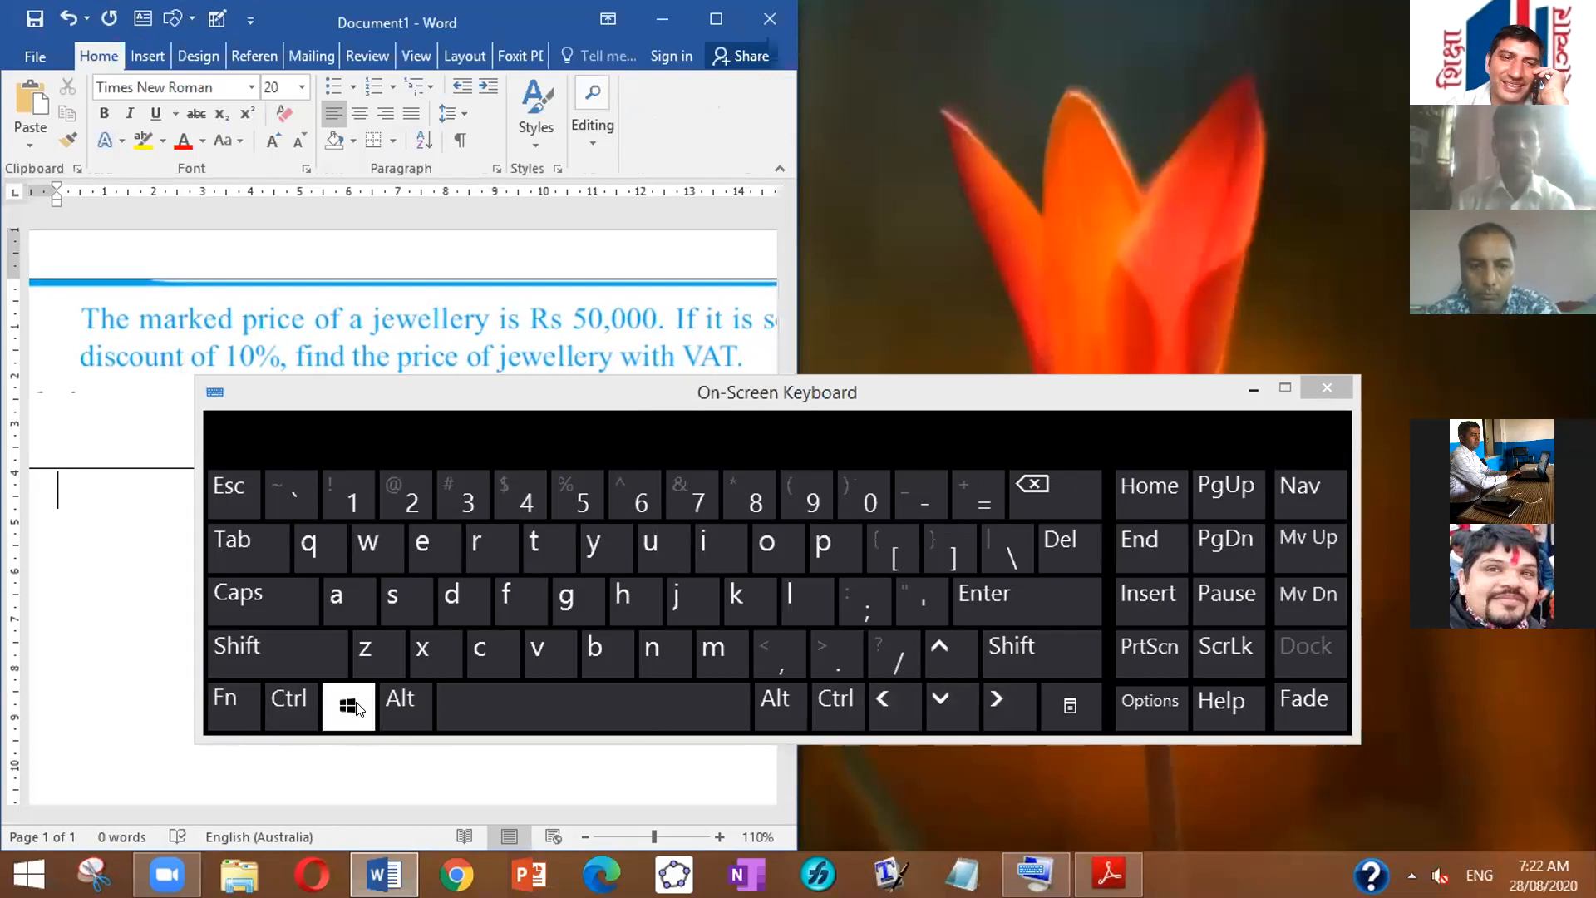
left_click(997, 700)
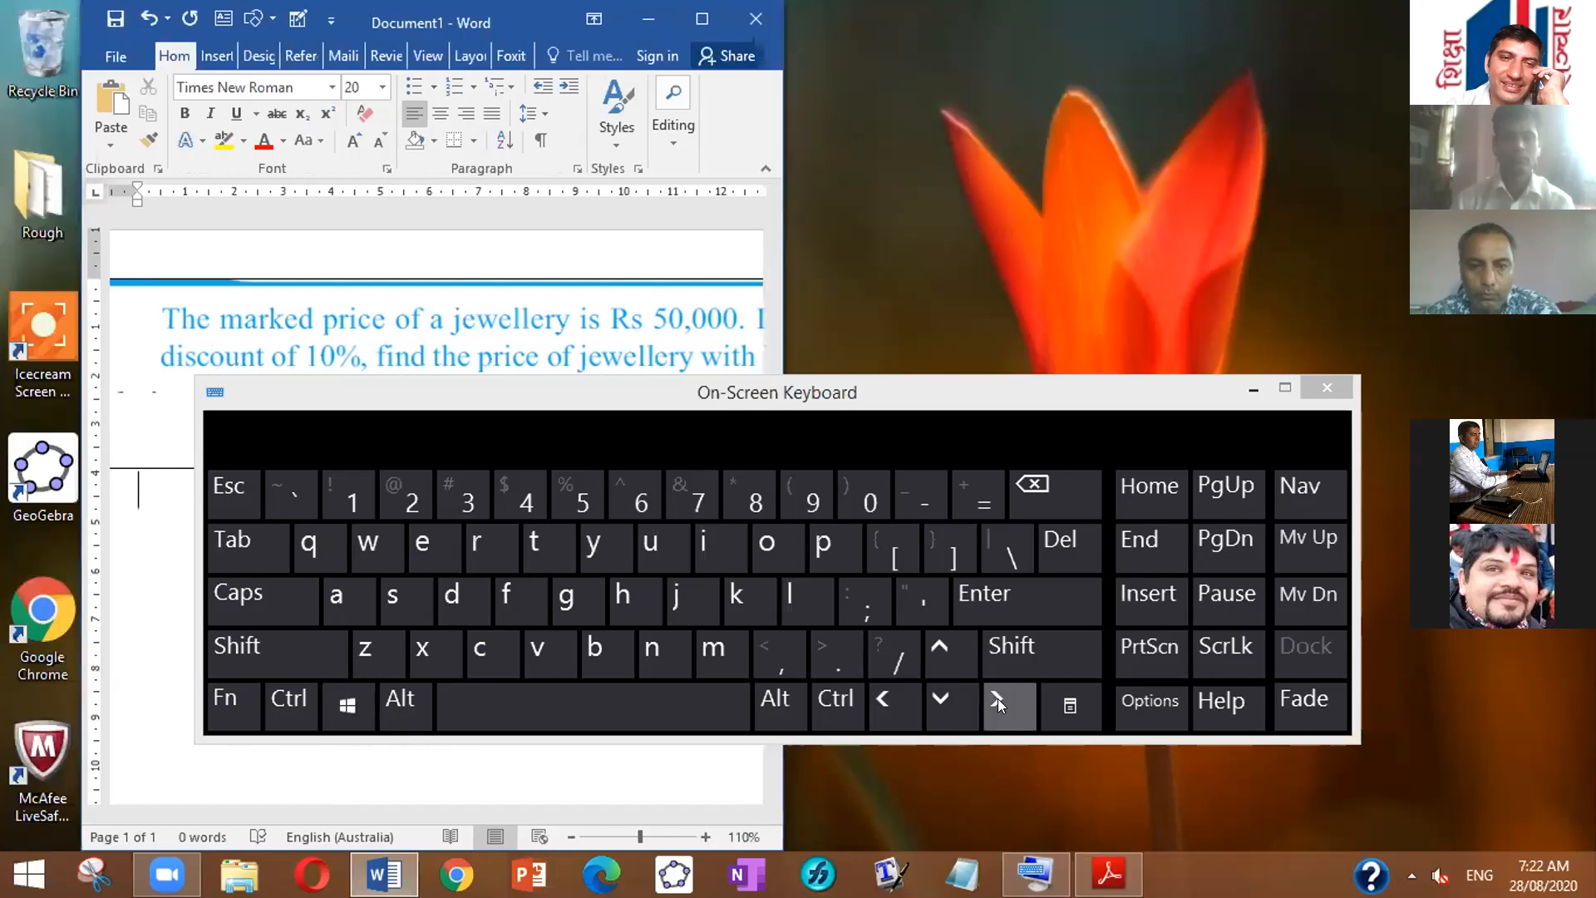
Step: Snap the Word window to the right half of the screen, then return it to its floating size
left_click(341, 701)
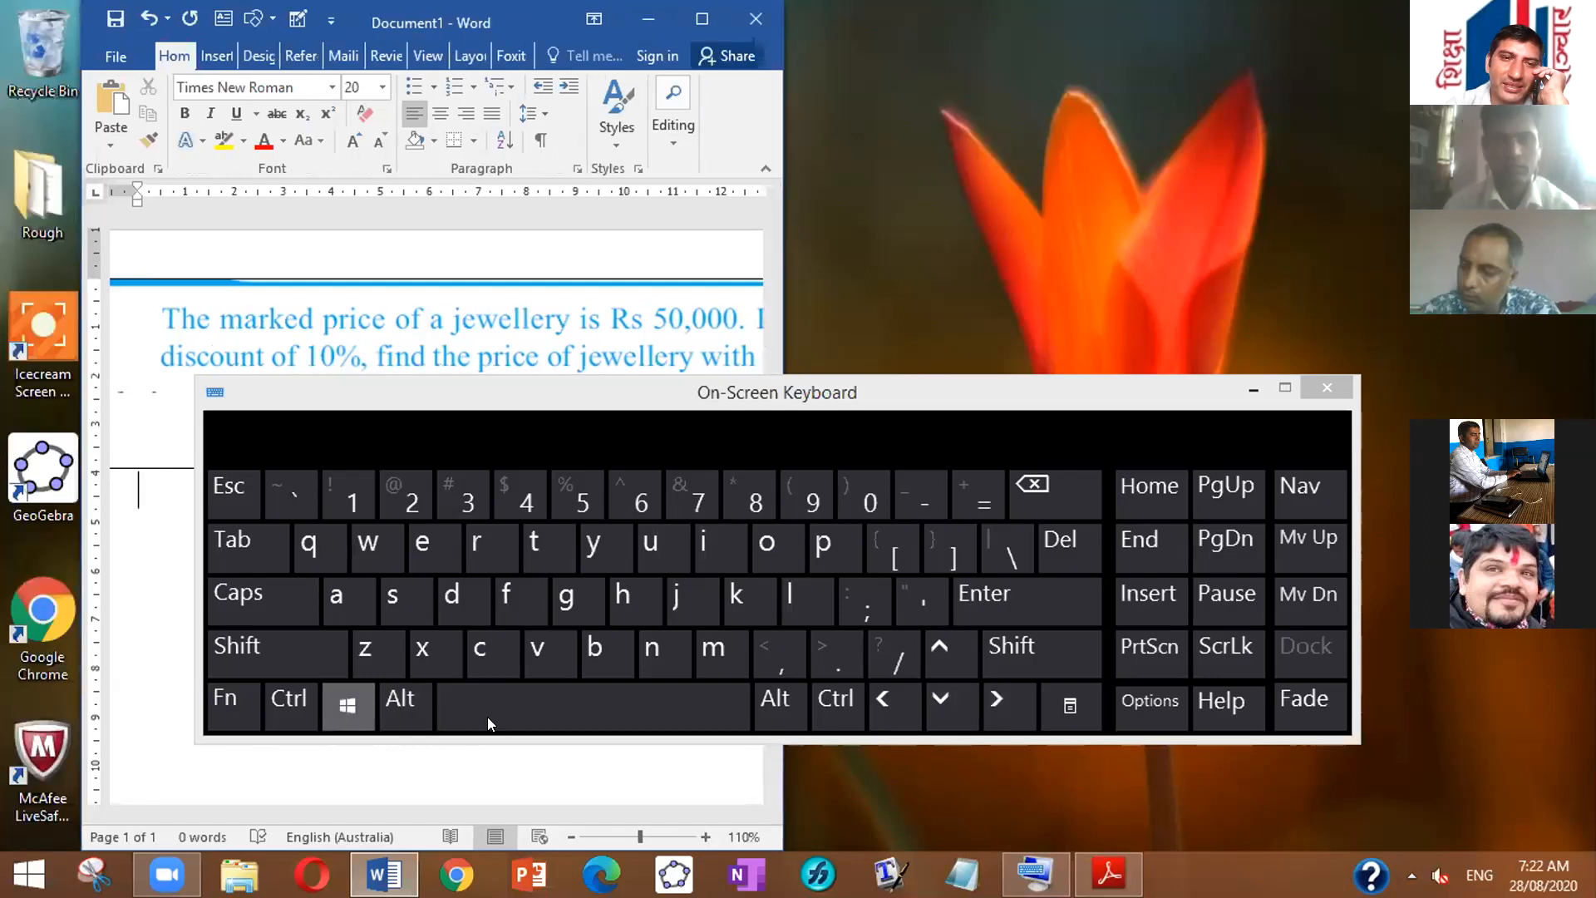
left_click(1001, 701)
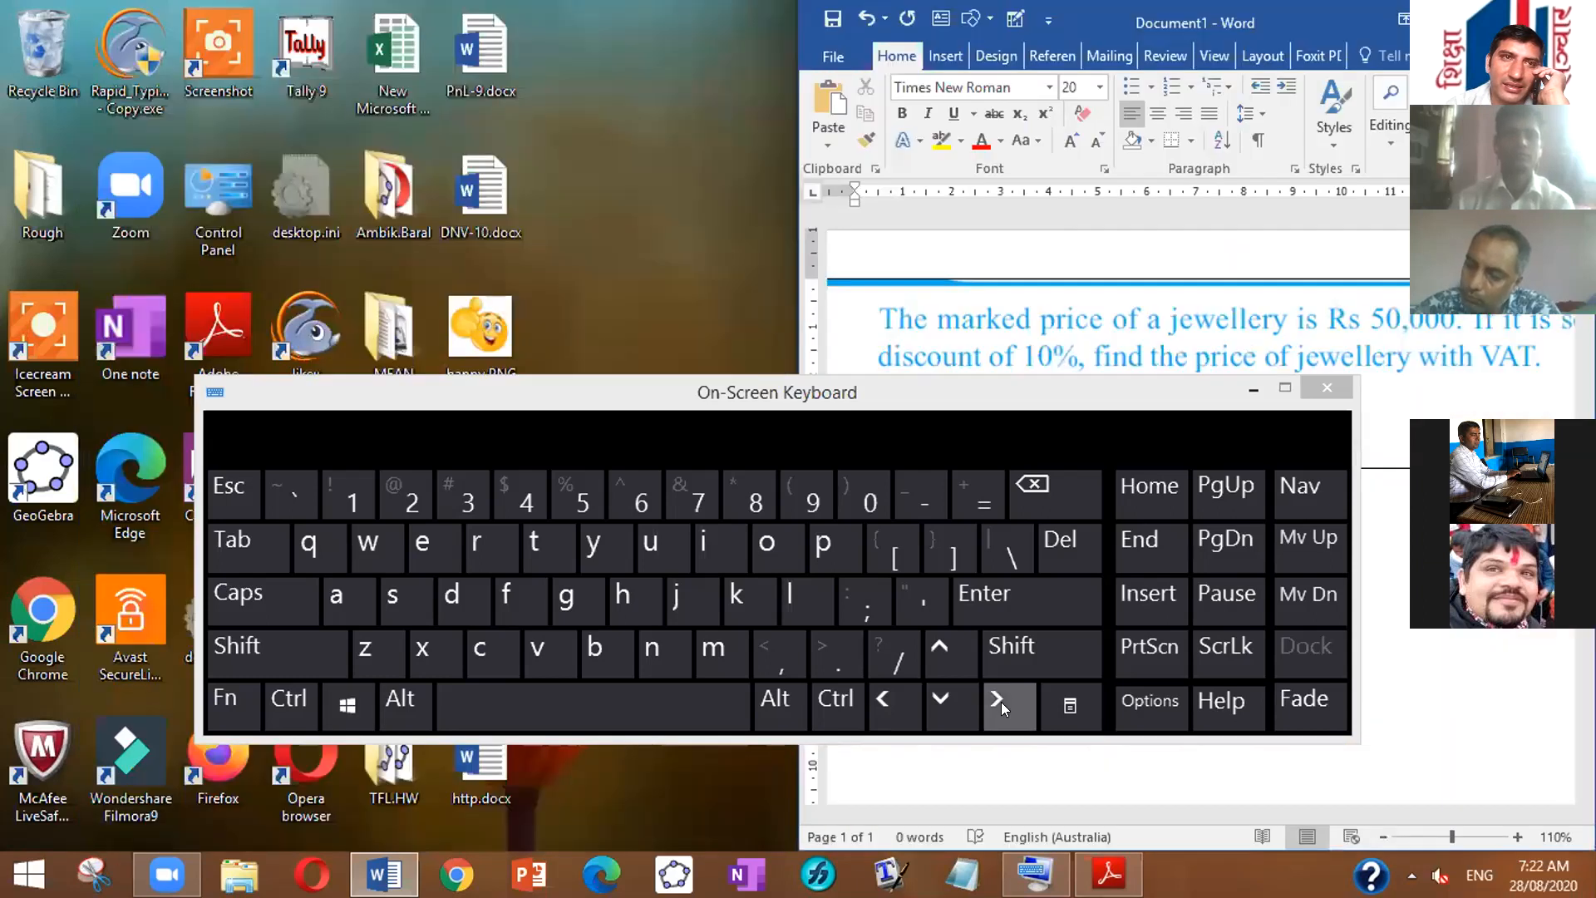
left_click(347, 705)
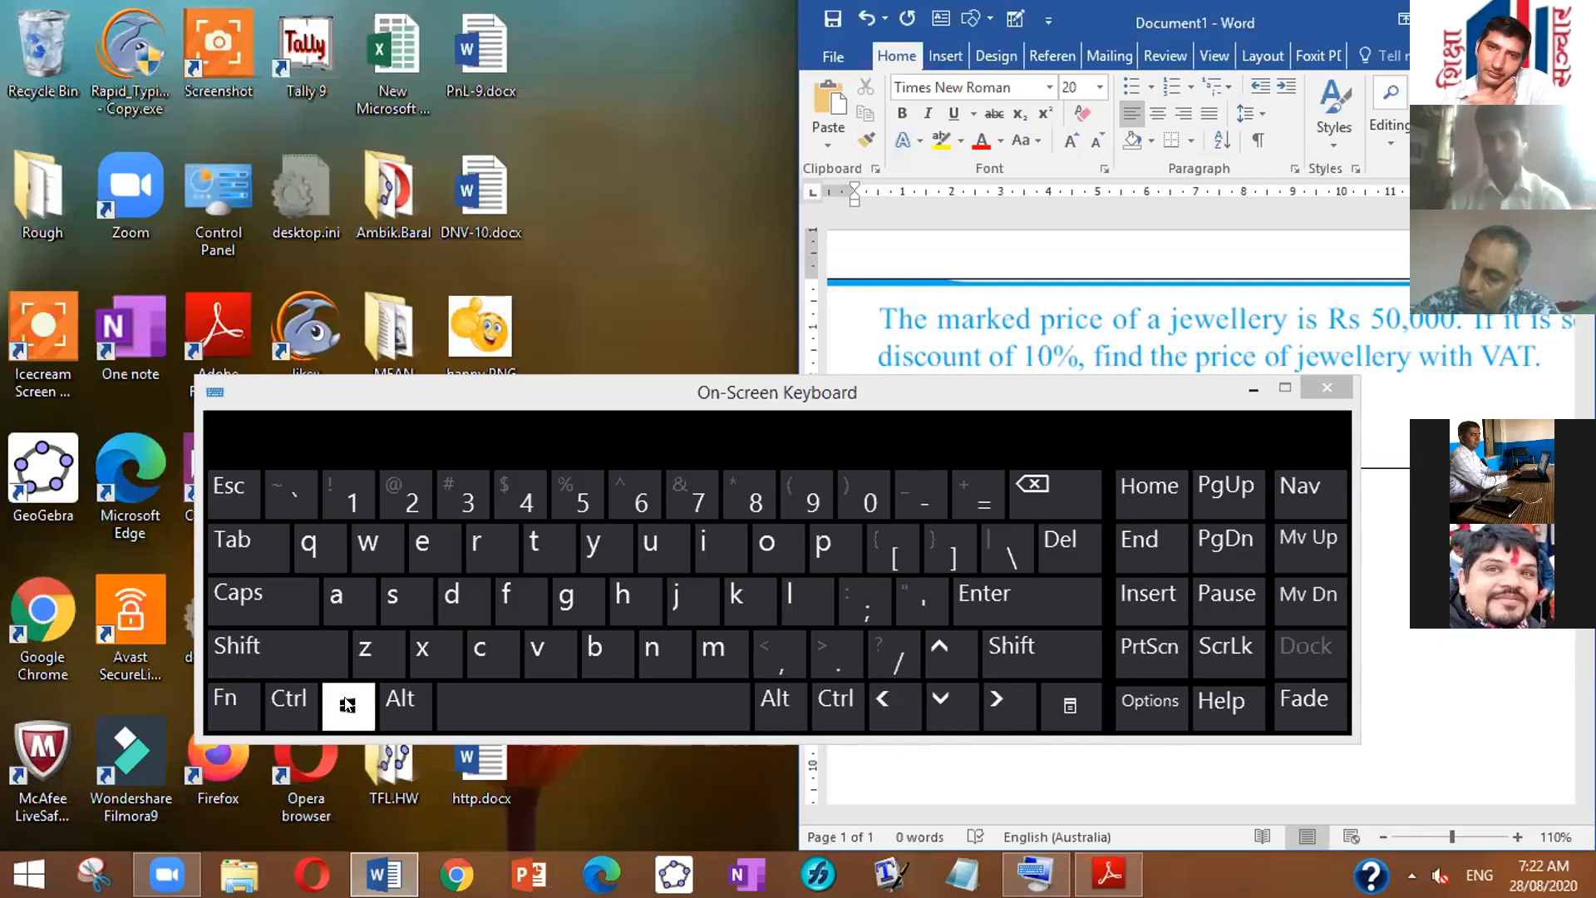
left_click(879, 703)
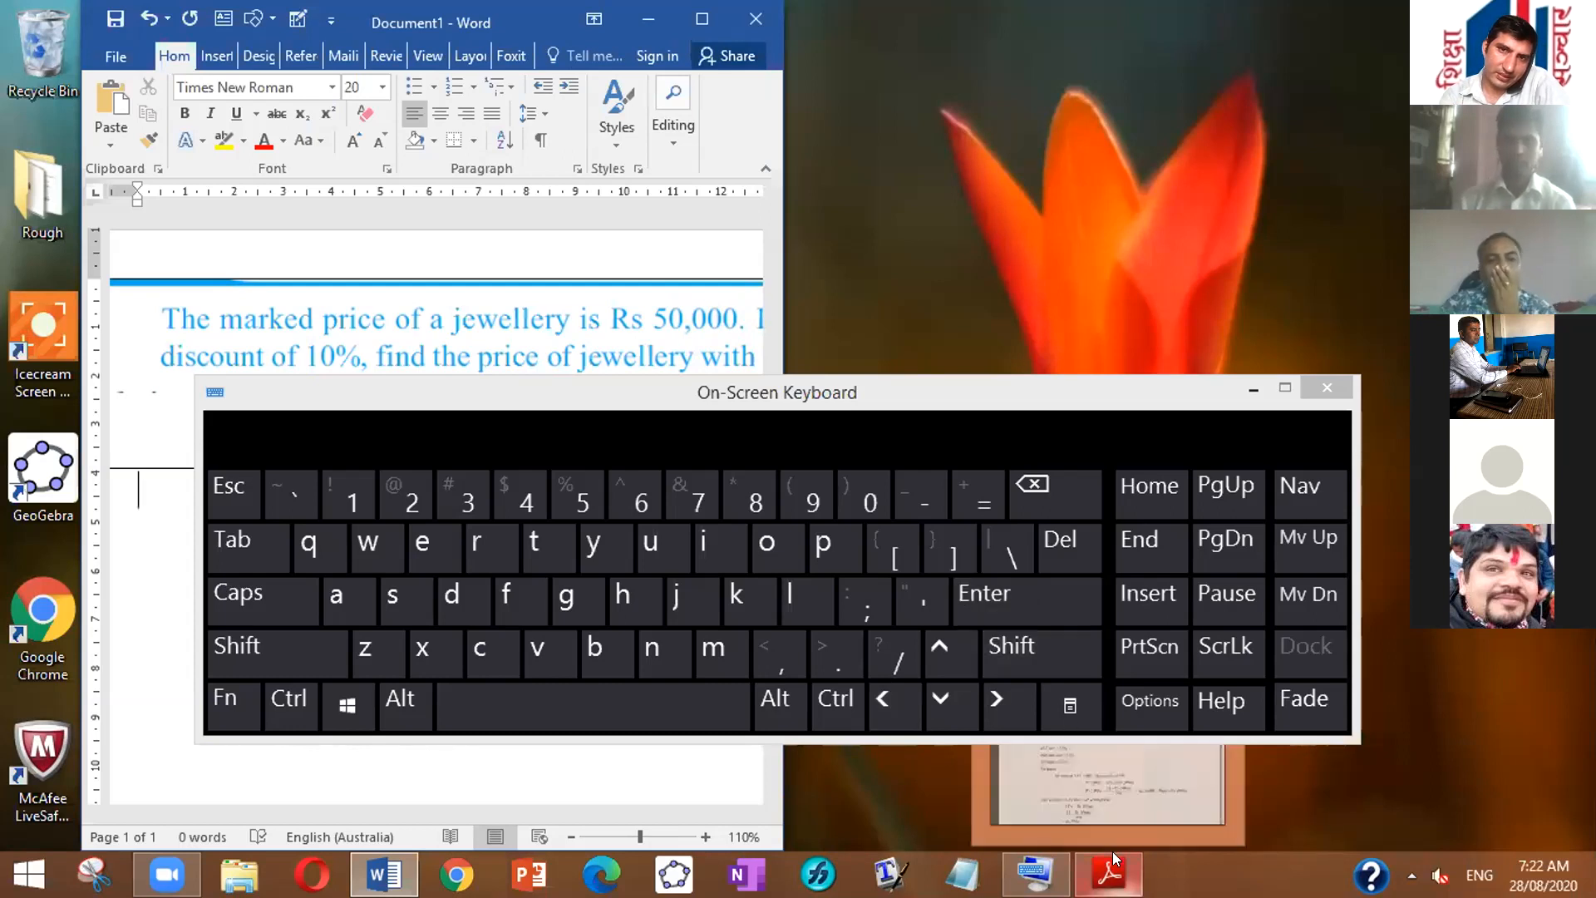
Step: Switch to C Mathematics 10.pdf in Adobe Reader and dismiss the Reading Untagged Document dialog, moving the On-Screen Keyboard off it
left_click(1077, 765)
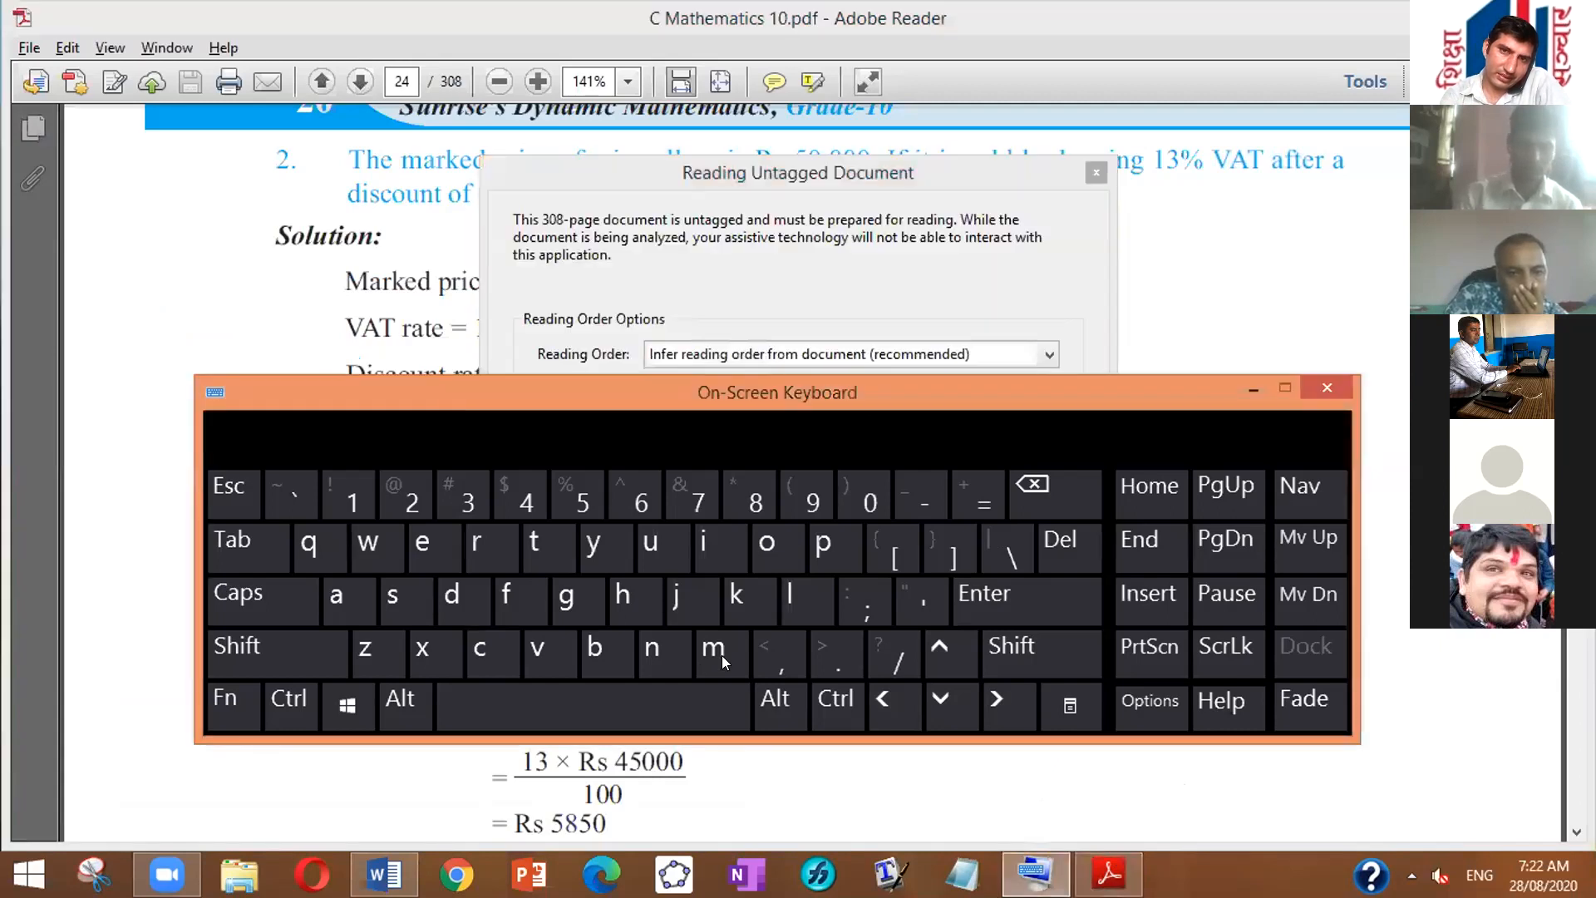
left_click_drag(447, 402, 707, 679)
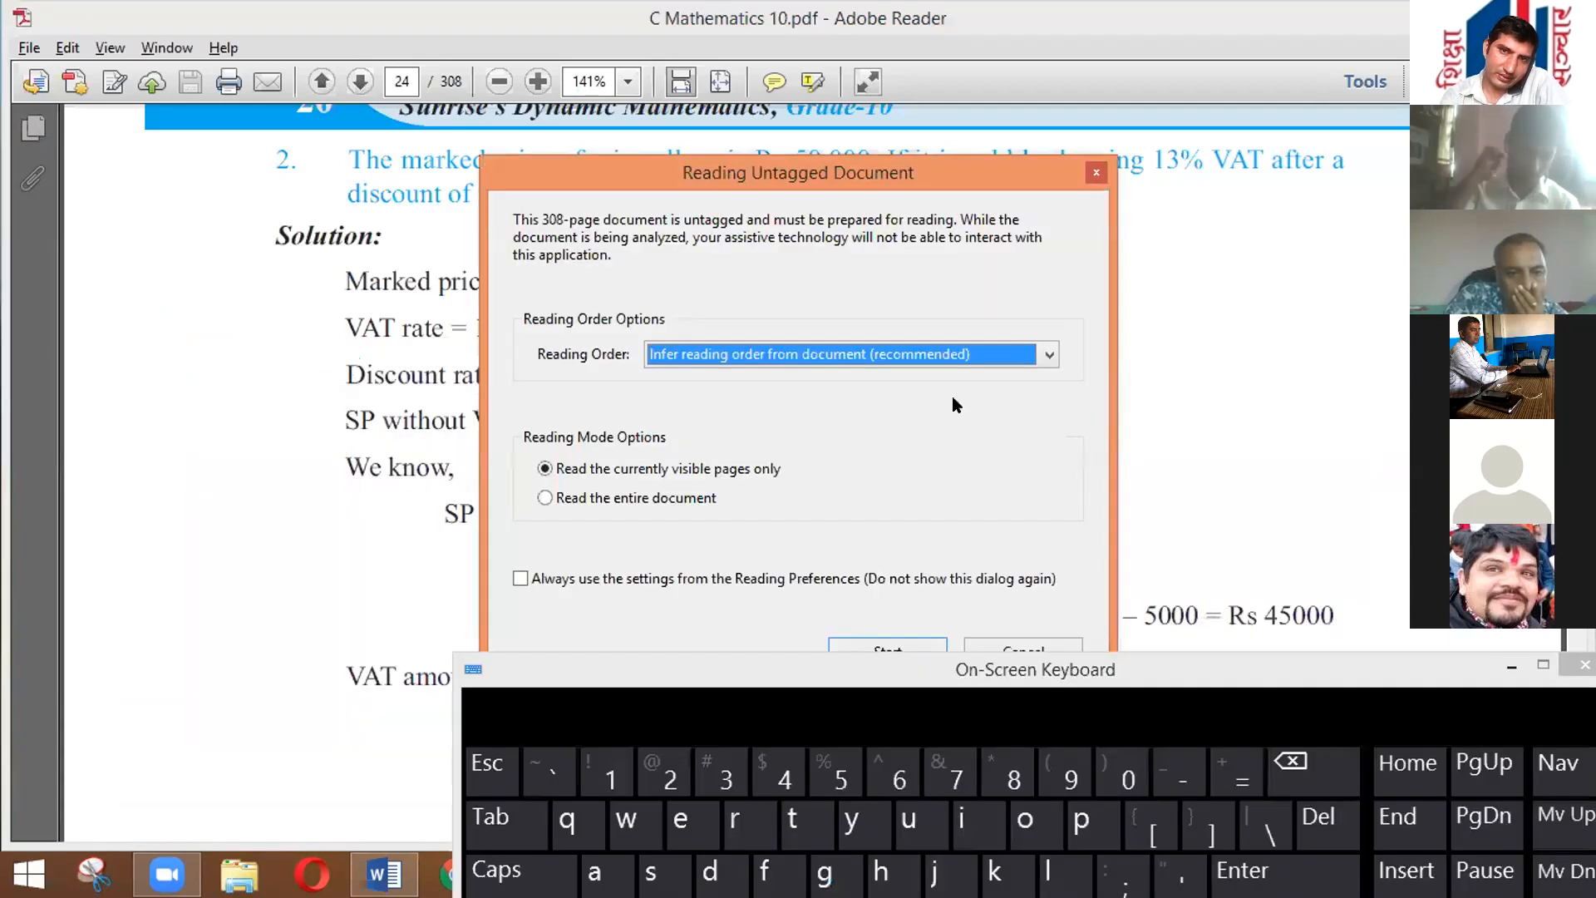
left_click(1085, 168)
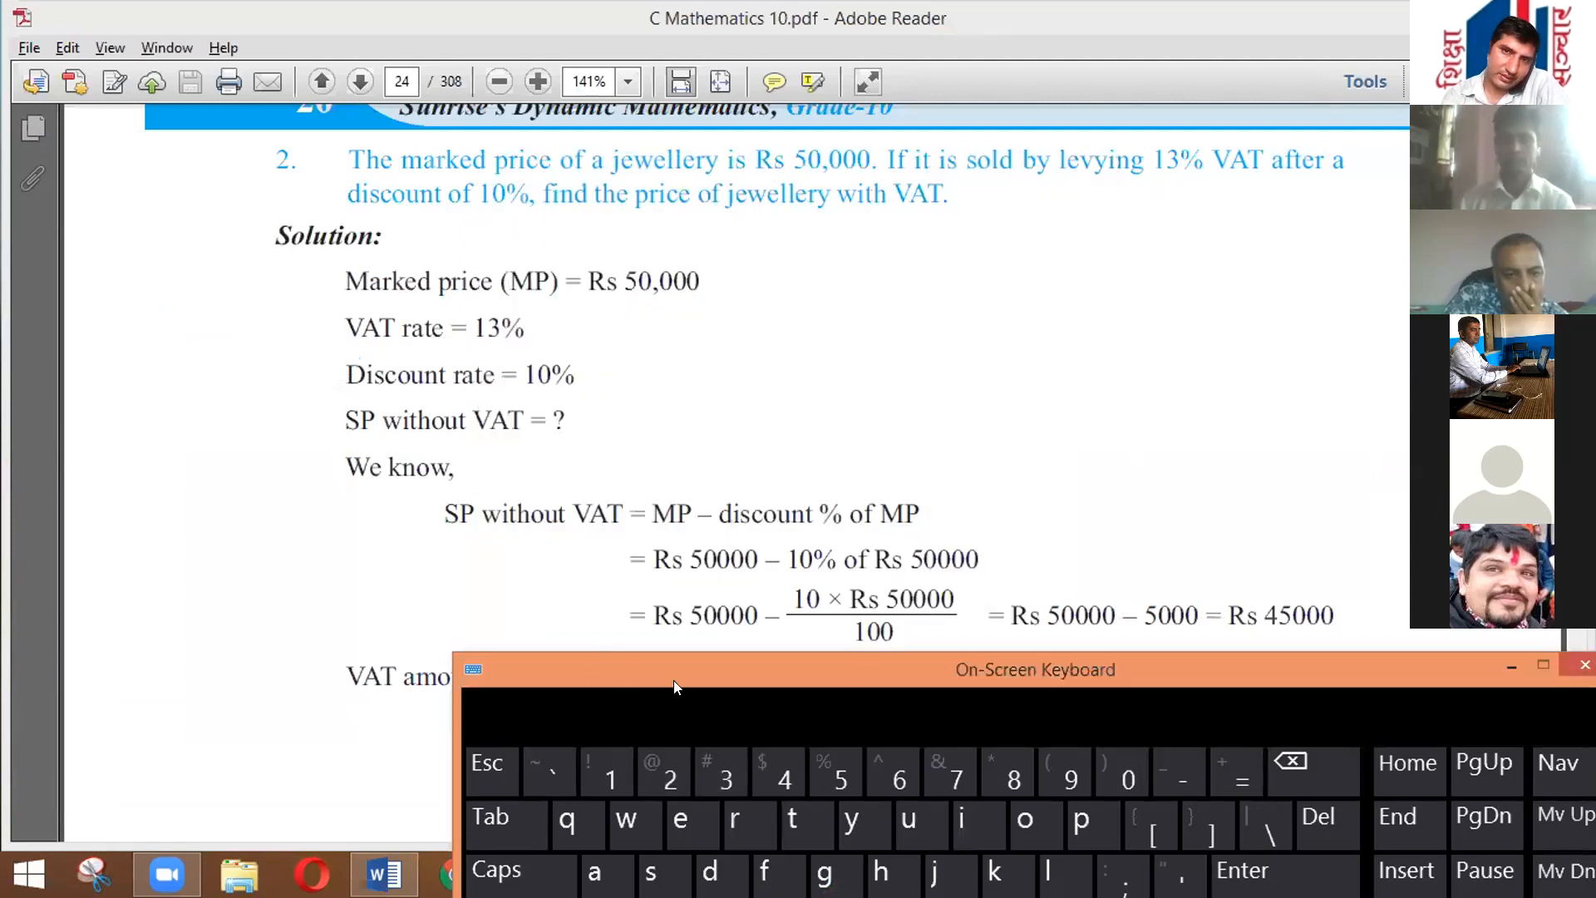
left_click_drag(693, 662, 358, 264)
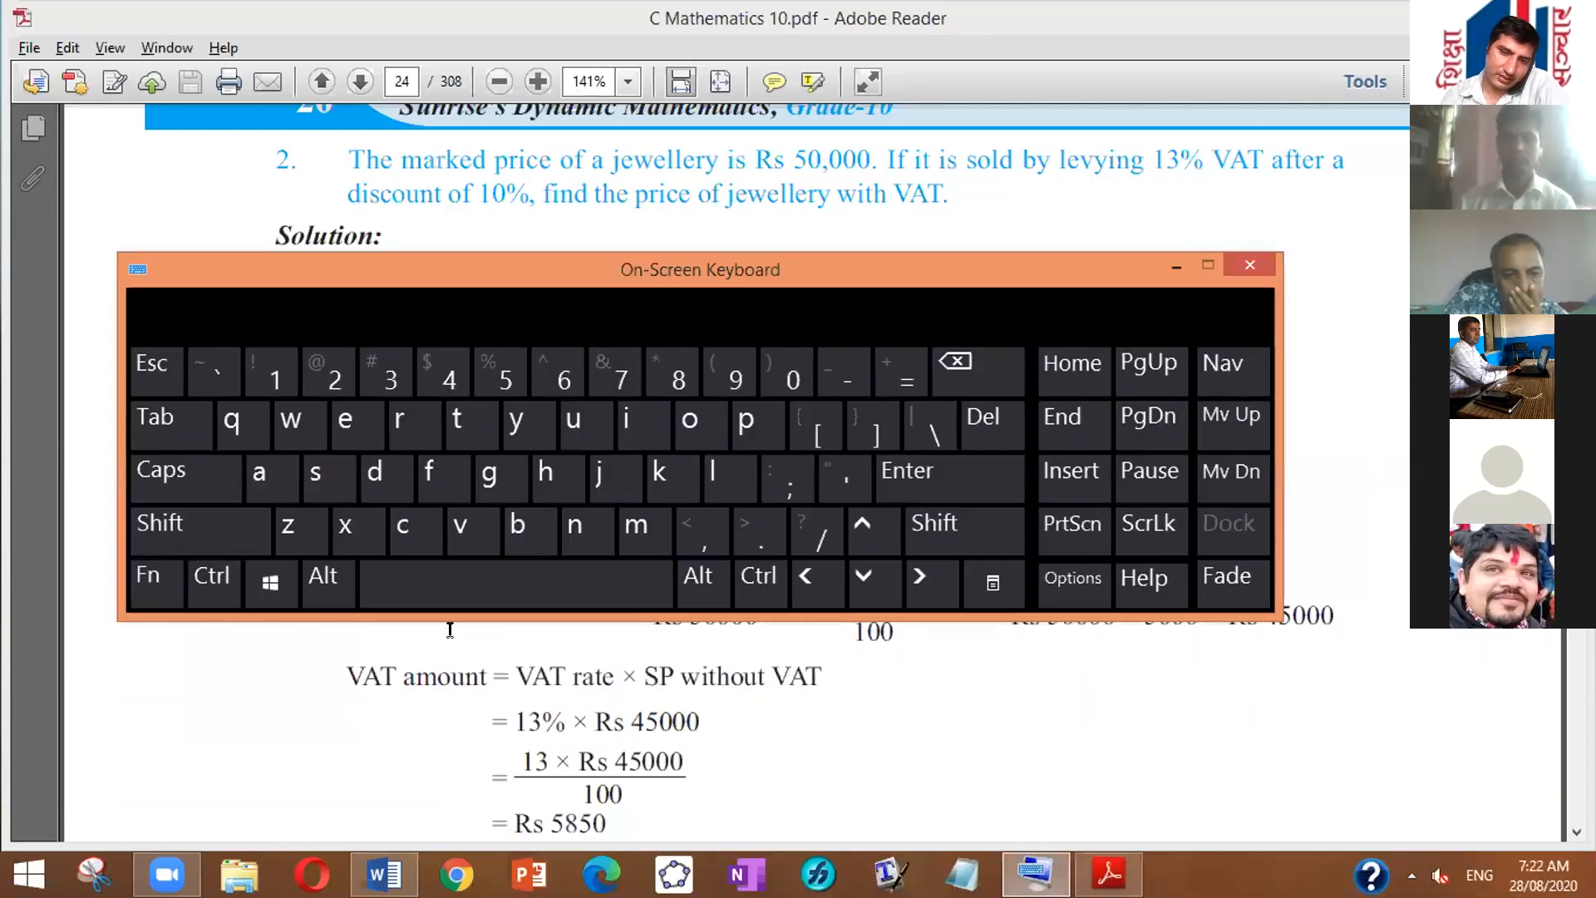
left_click(271, 582)
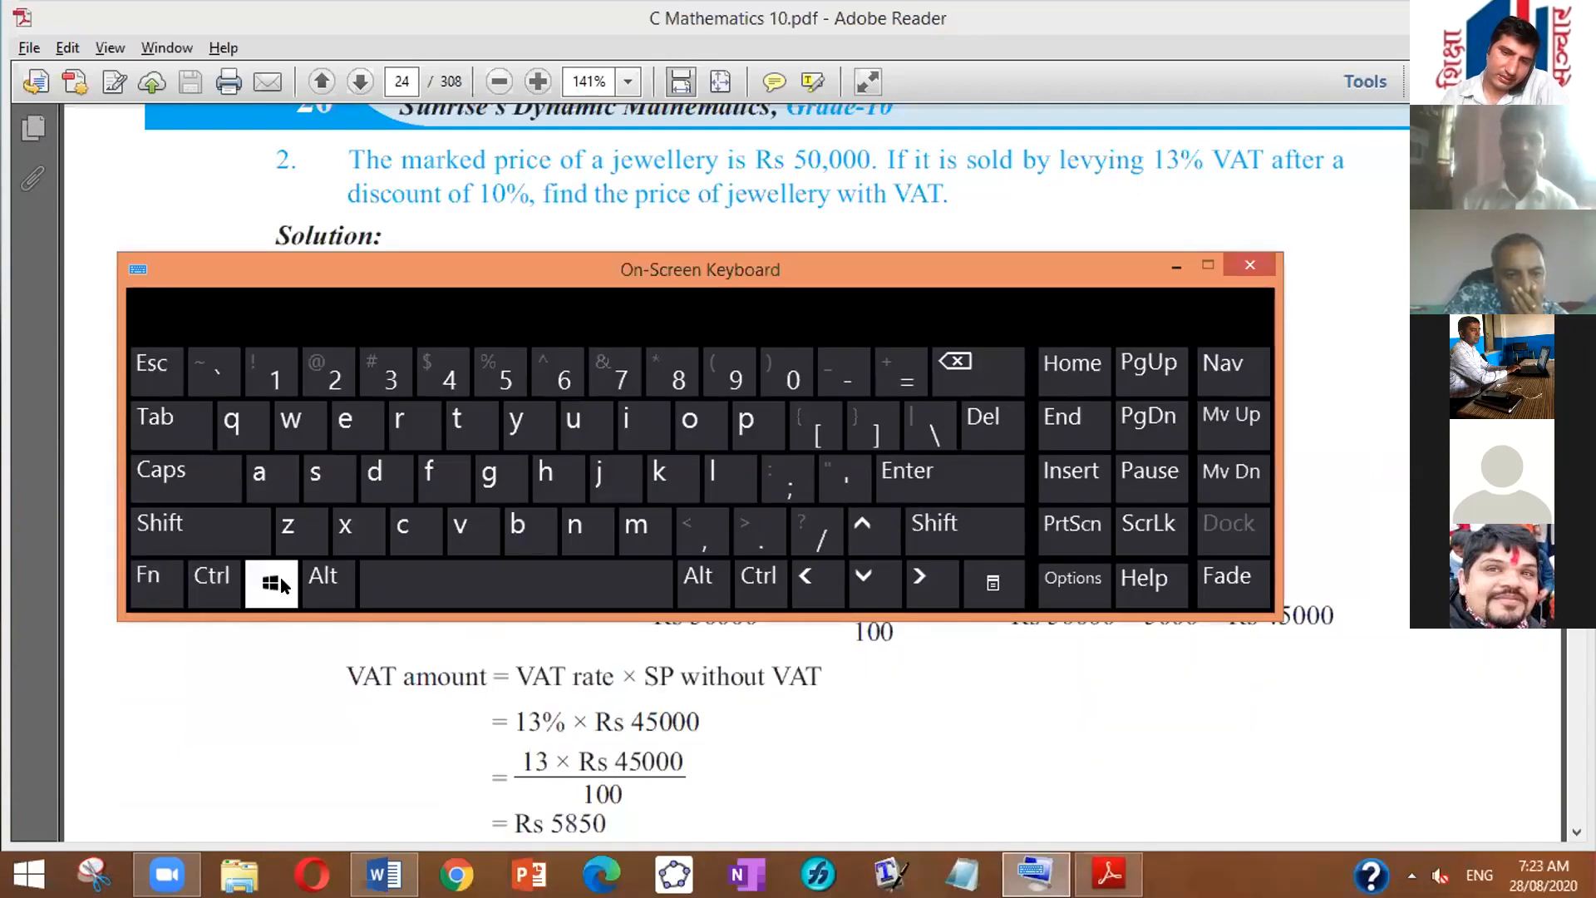
left_click(938, 592)
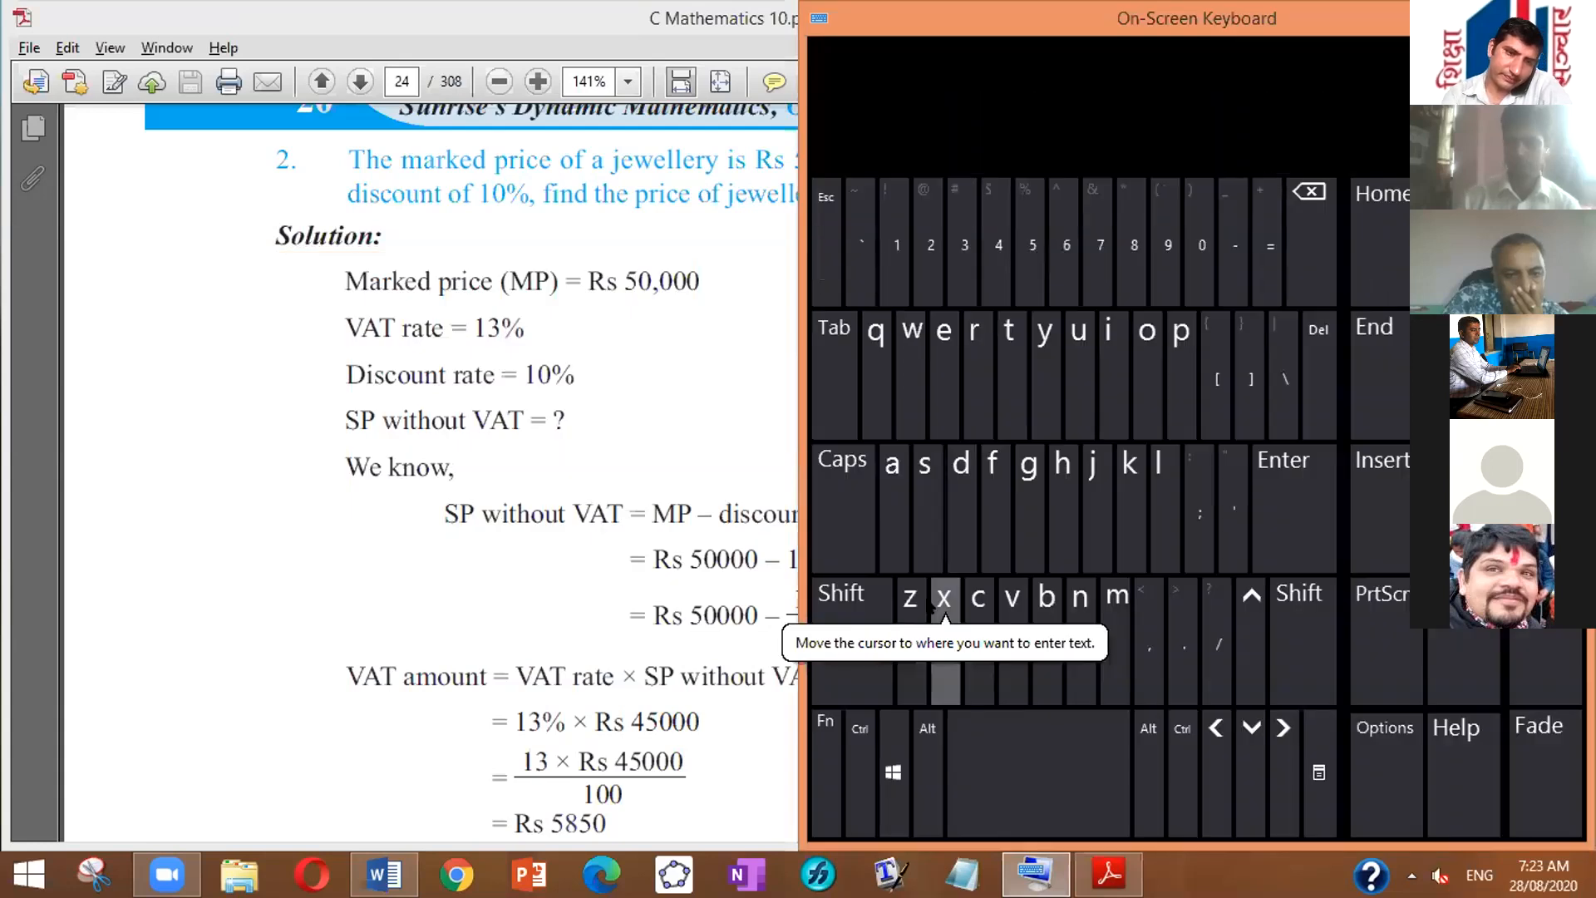
key("super+c")
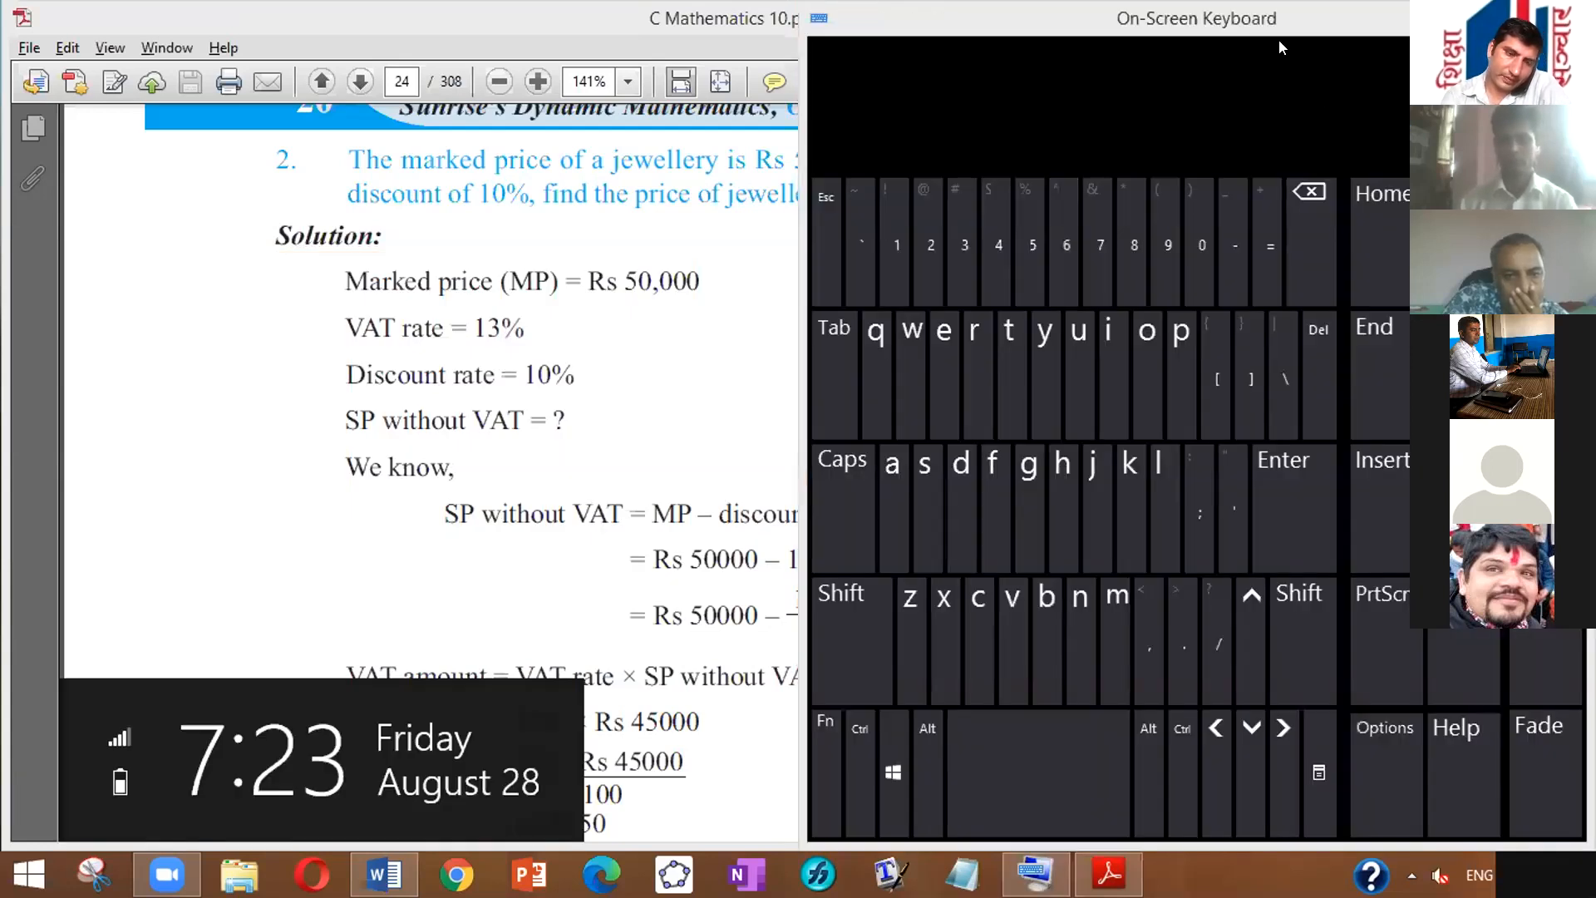
left_click(1281, 11)
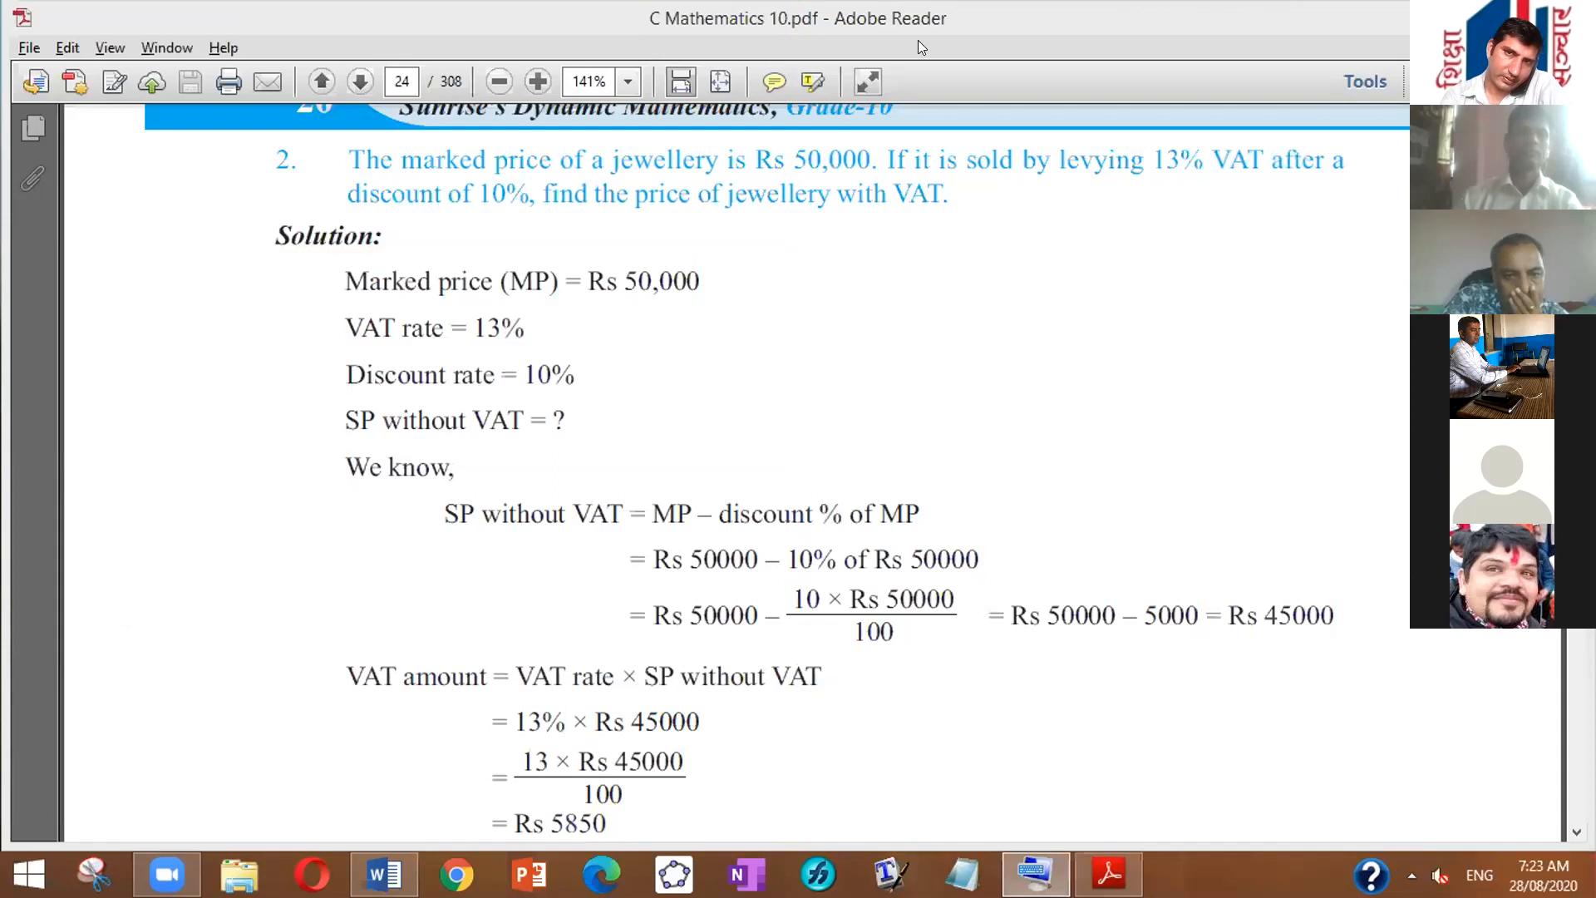
left_click_drag(917, 40, 918, 40)
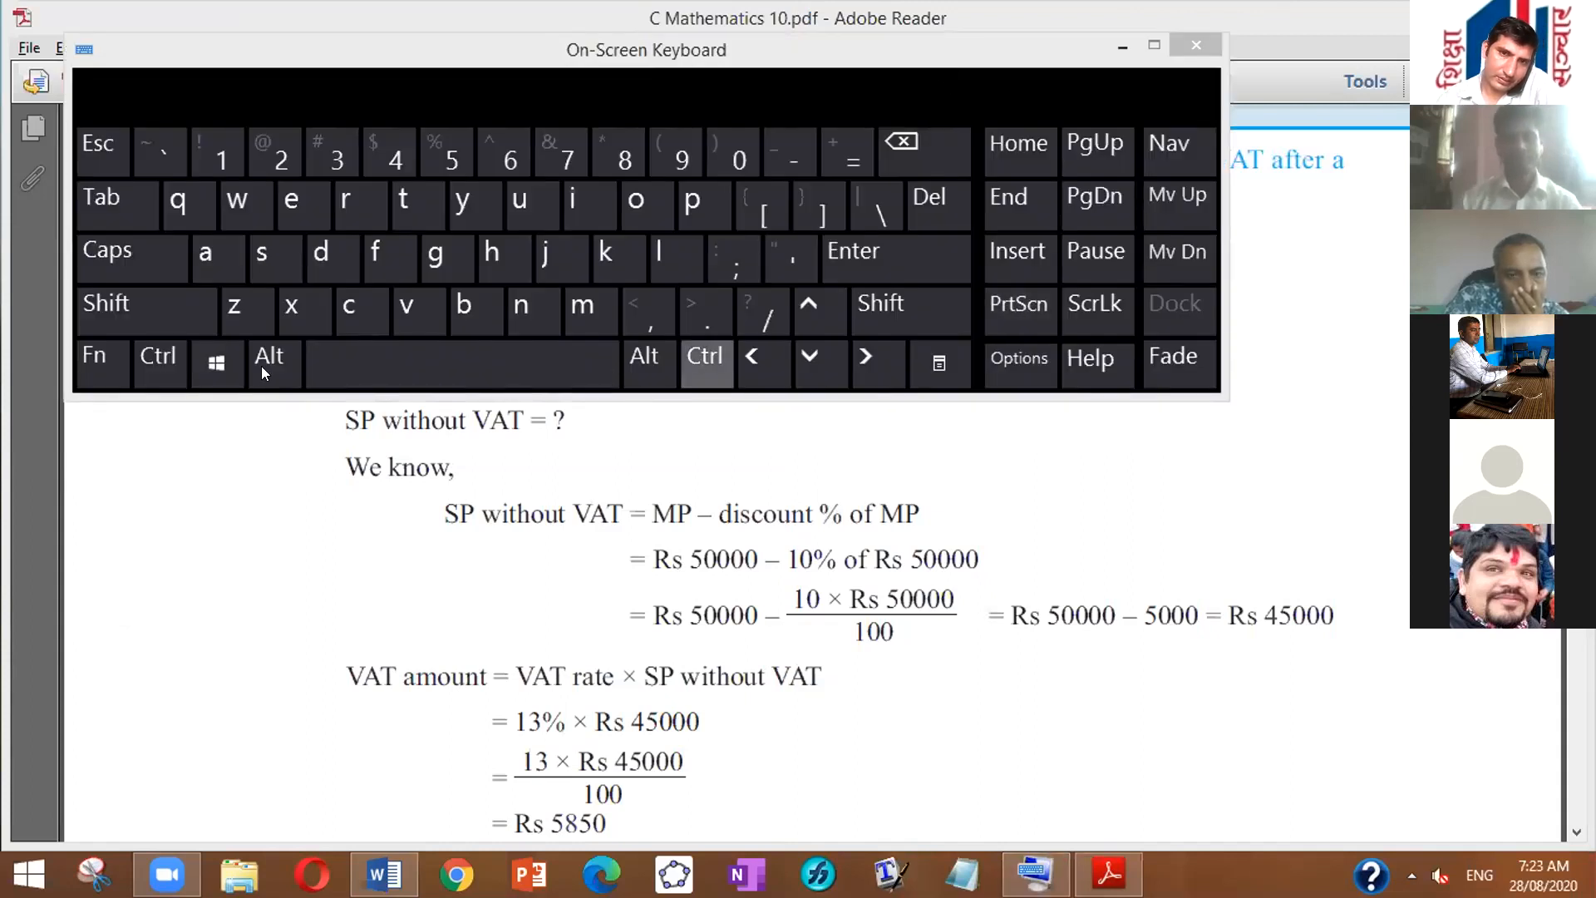
Step: Make the C Mathematics 10.pdf window active and snap it to the right half of the screen beside Word
left_click(356, 466)
left_click(208, 367)
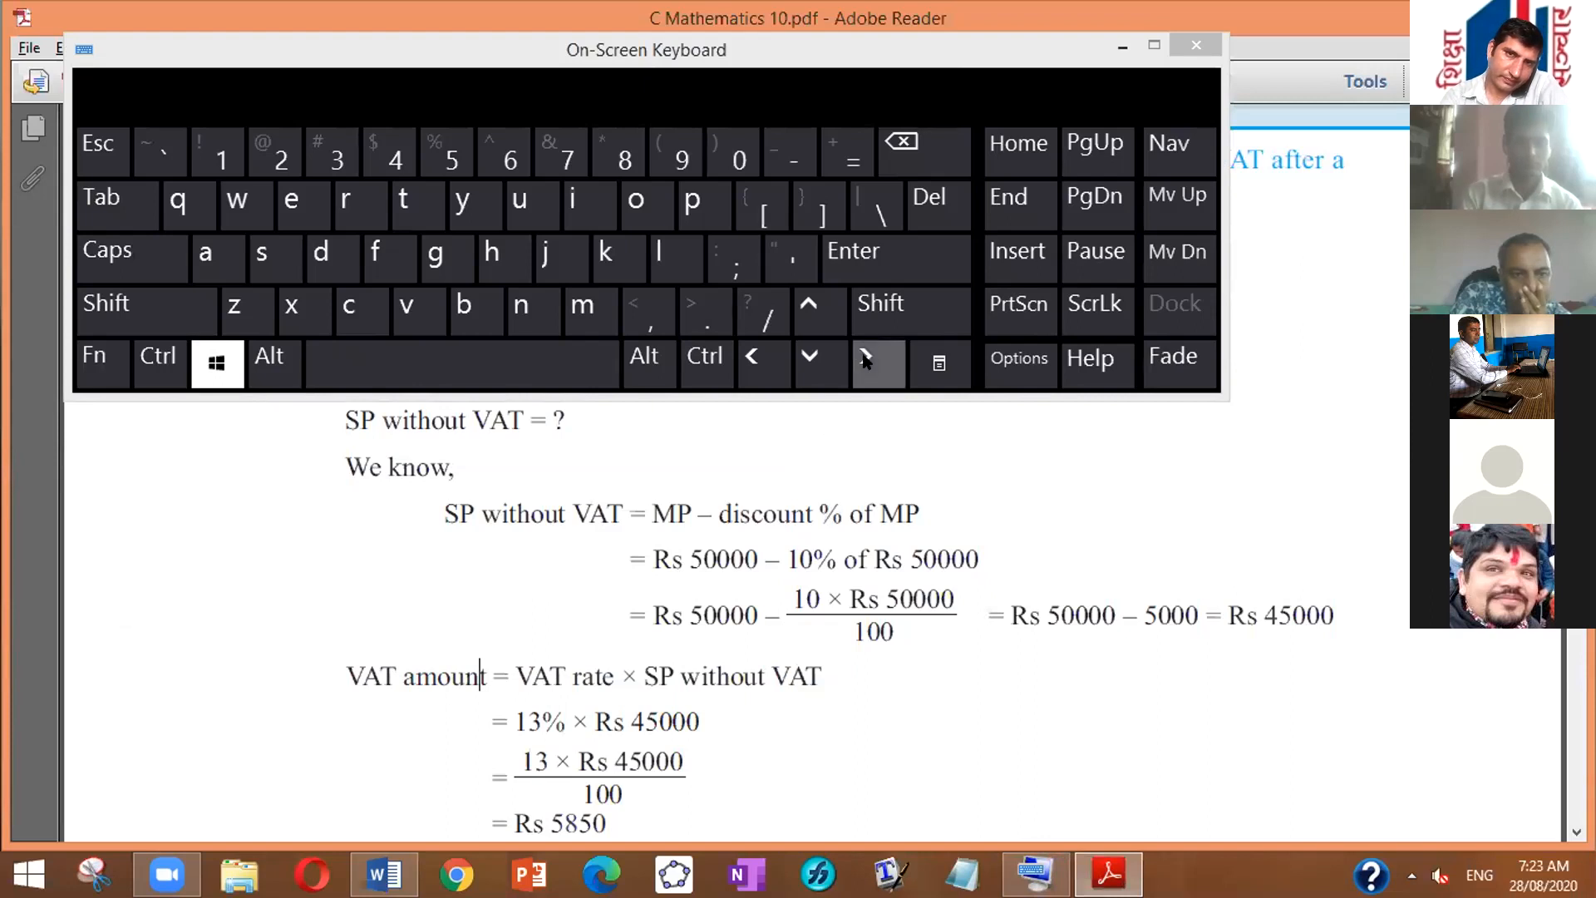
left_click(843, 511)
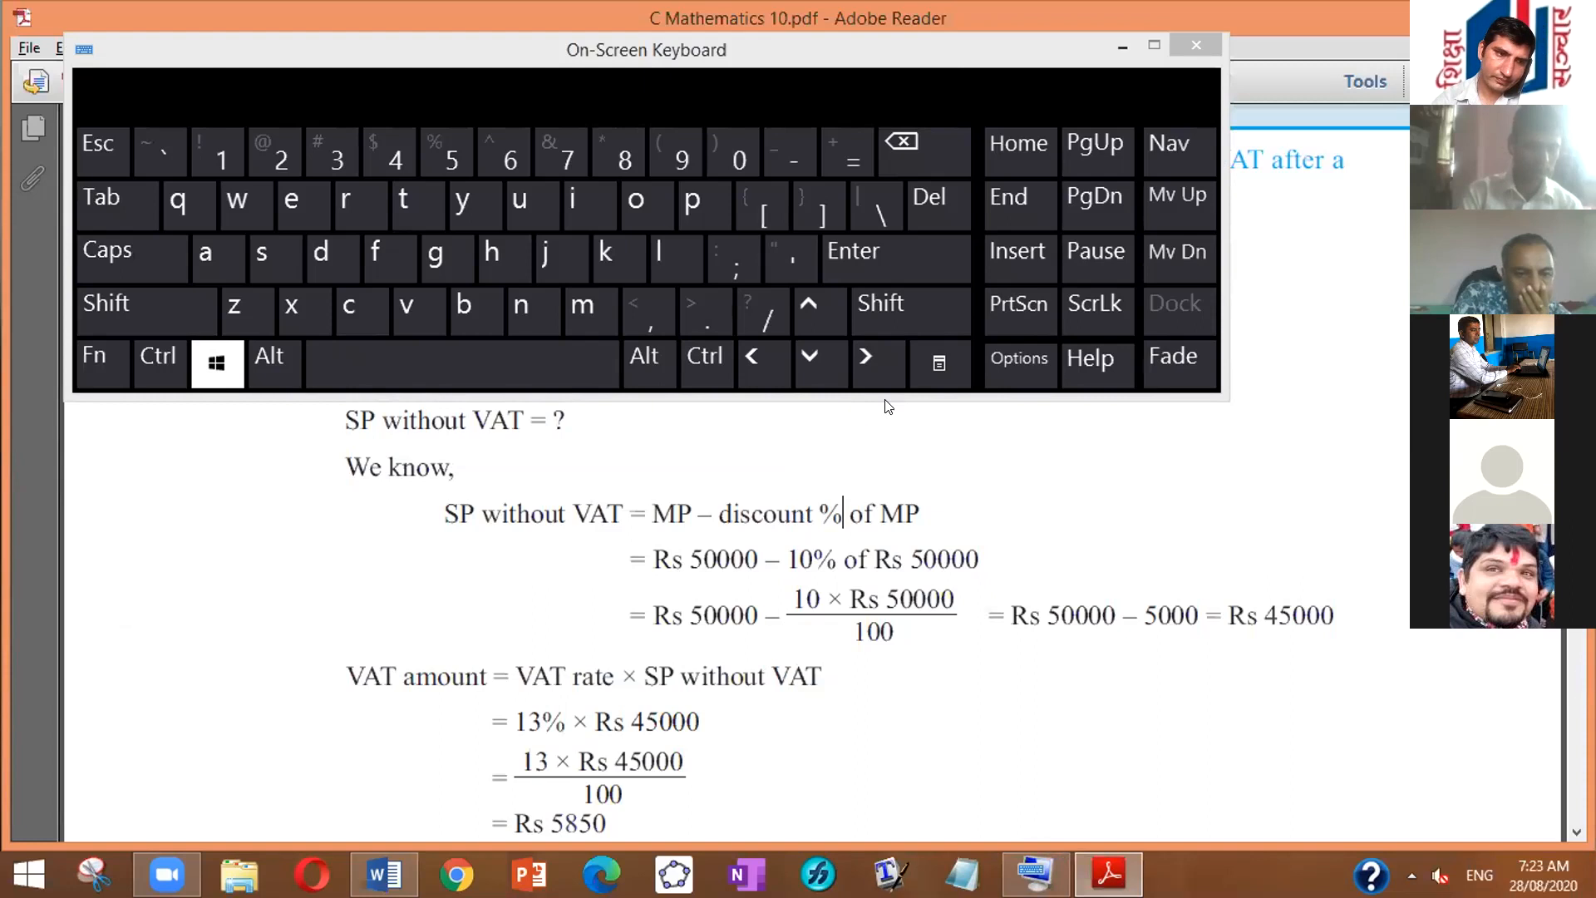
left_click(868, 360)
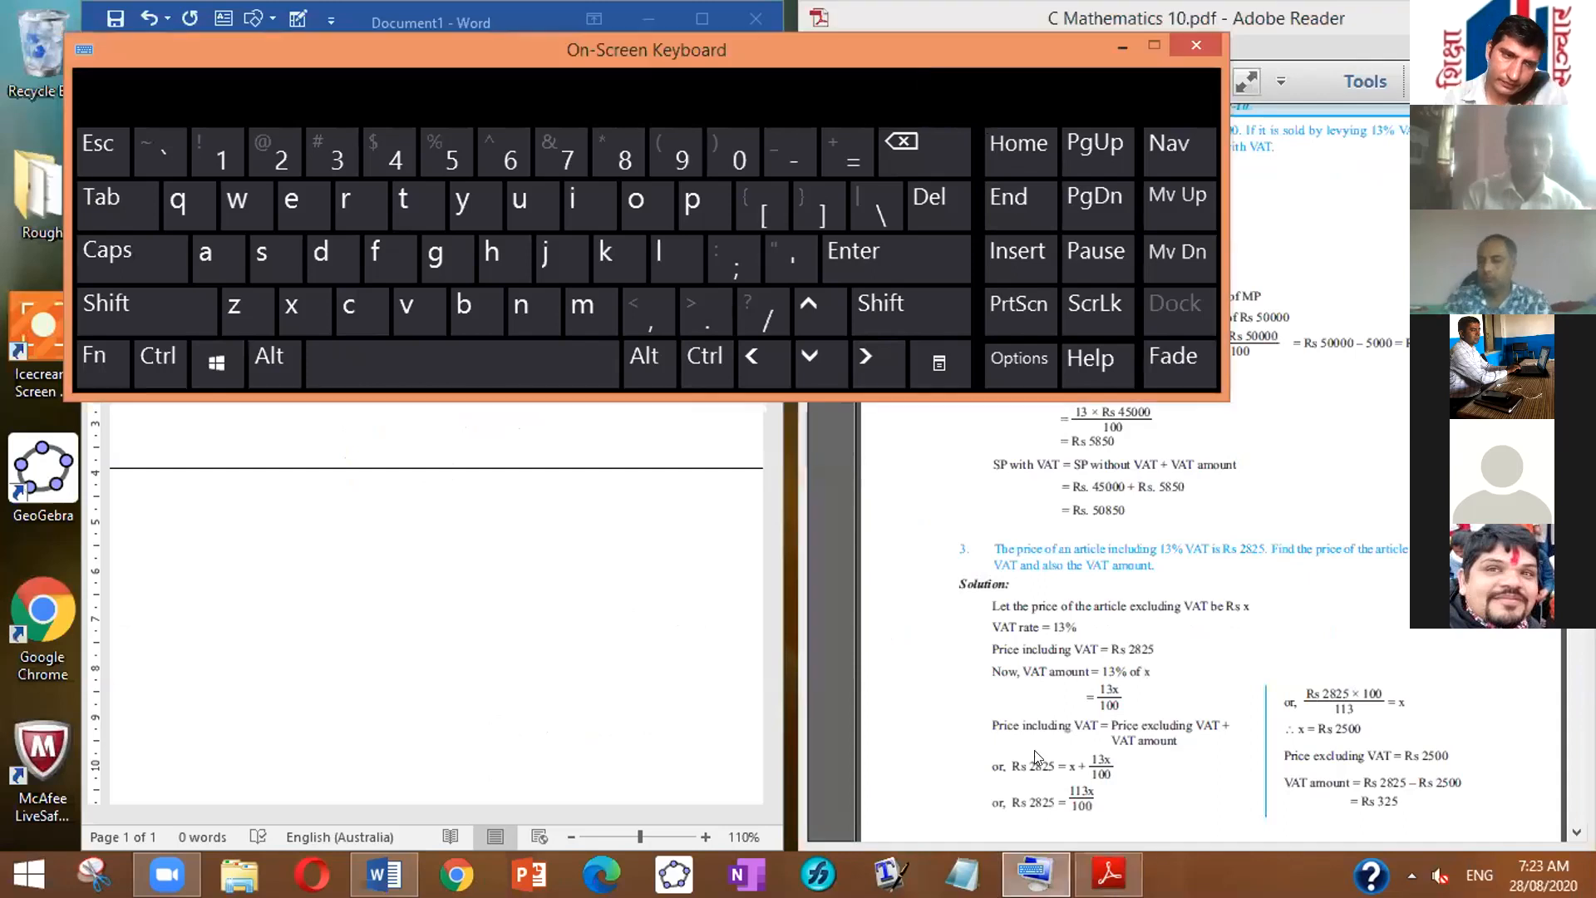
Step: Move the On-Screen Keyboard down clear of both windows, and switch focus to the Word document and back to the PDF
left_click_drag(919, 84, 1041, 790)
left_click(486, 541)
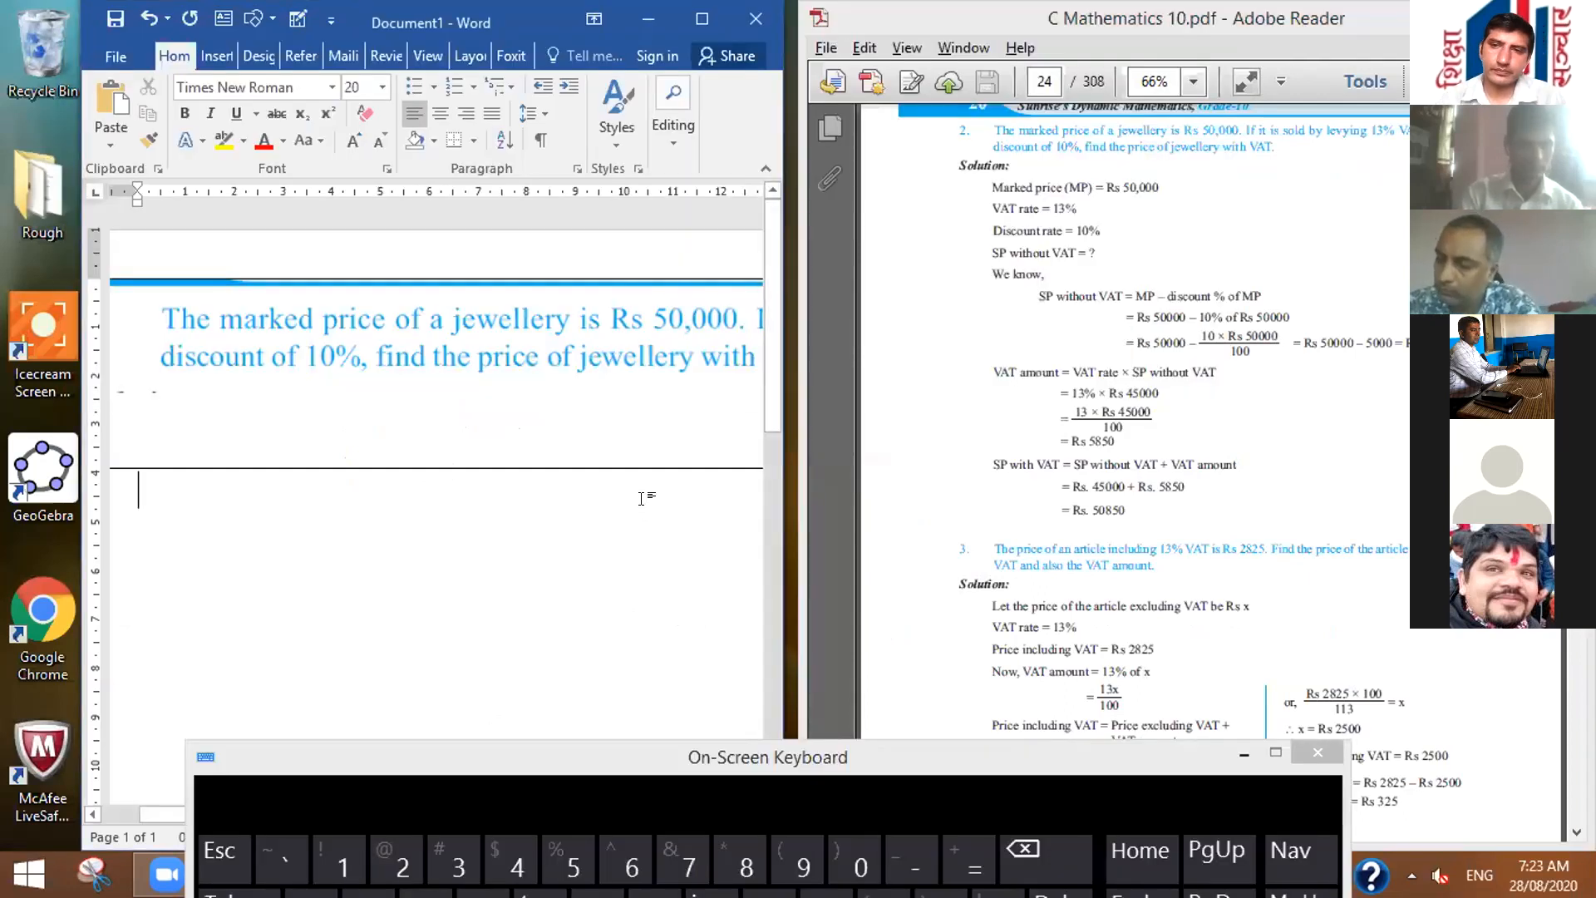
left_click(1252, 375)
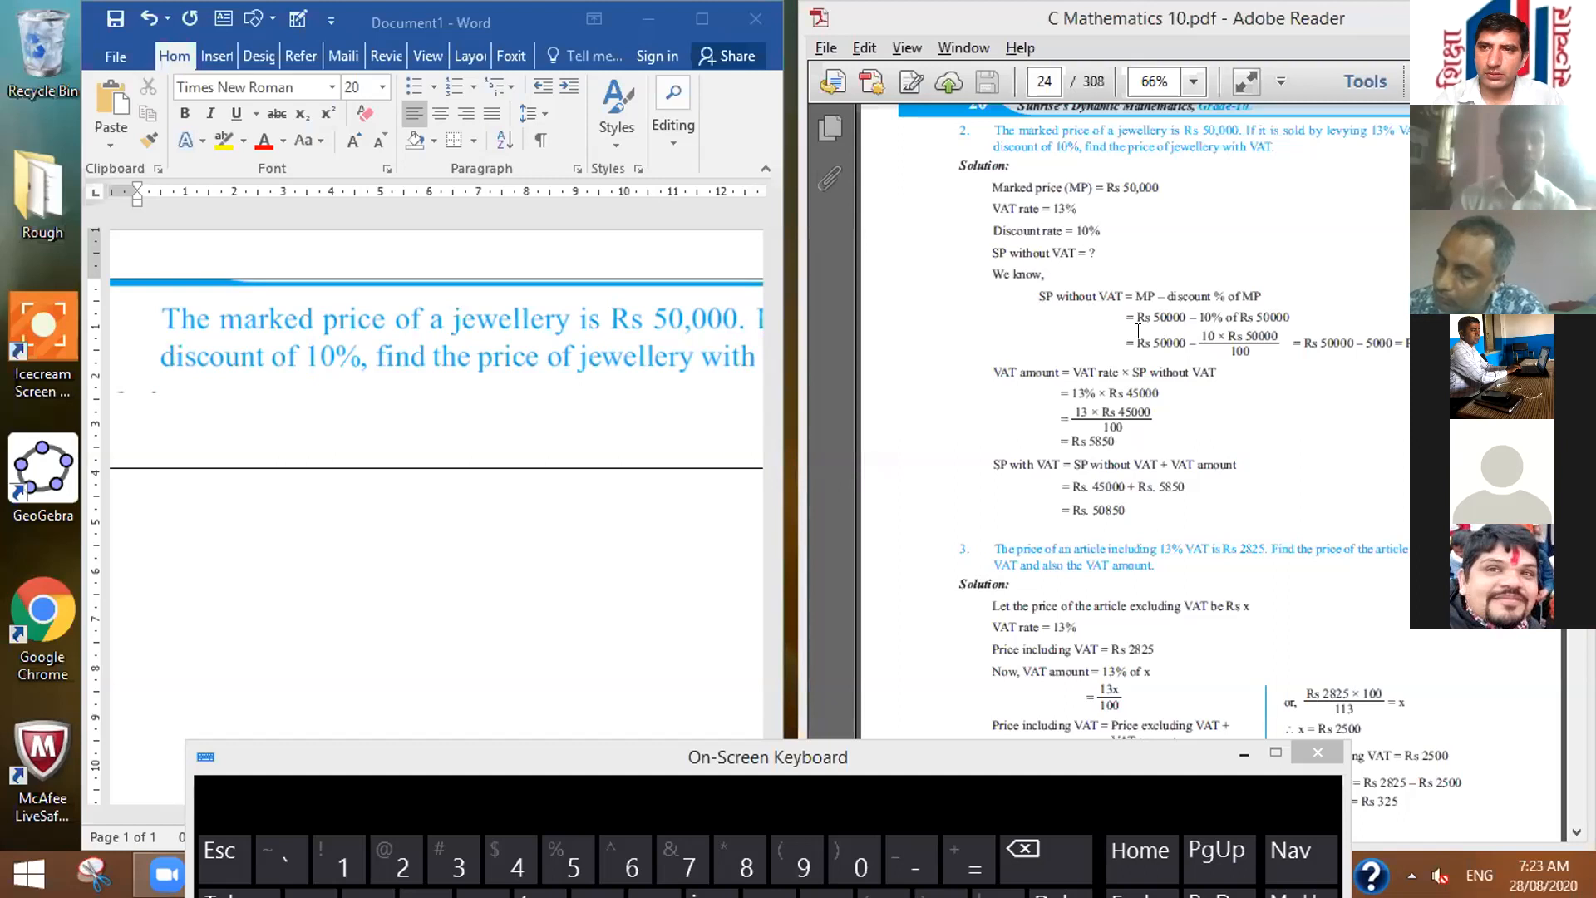
left_click(1196, 174)
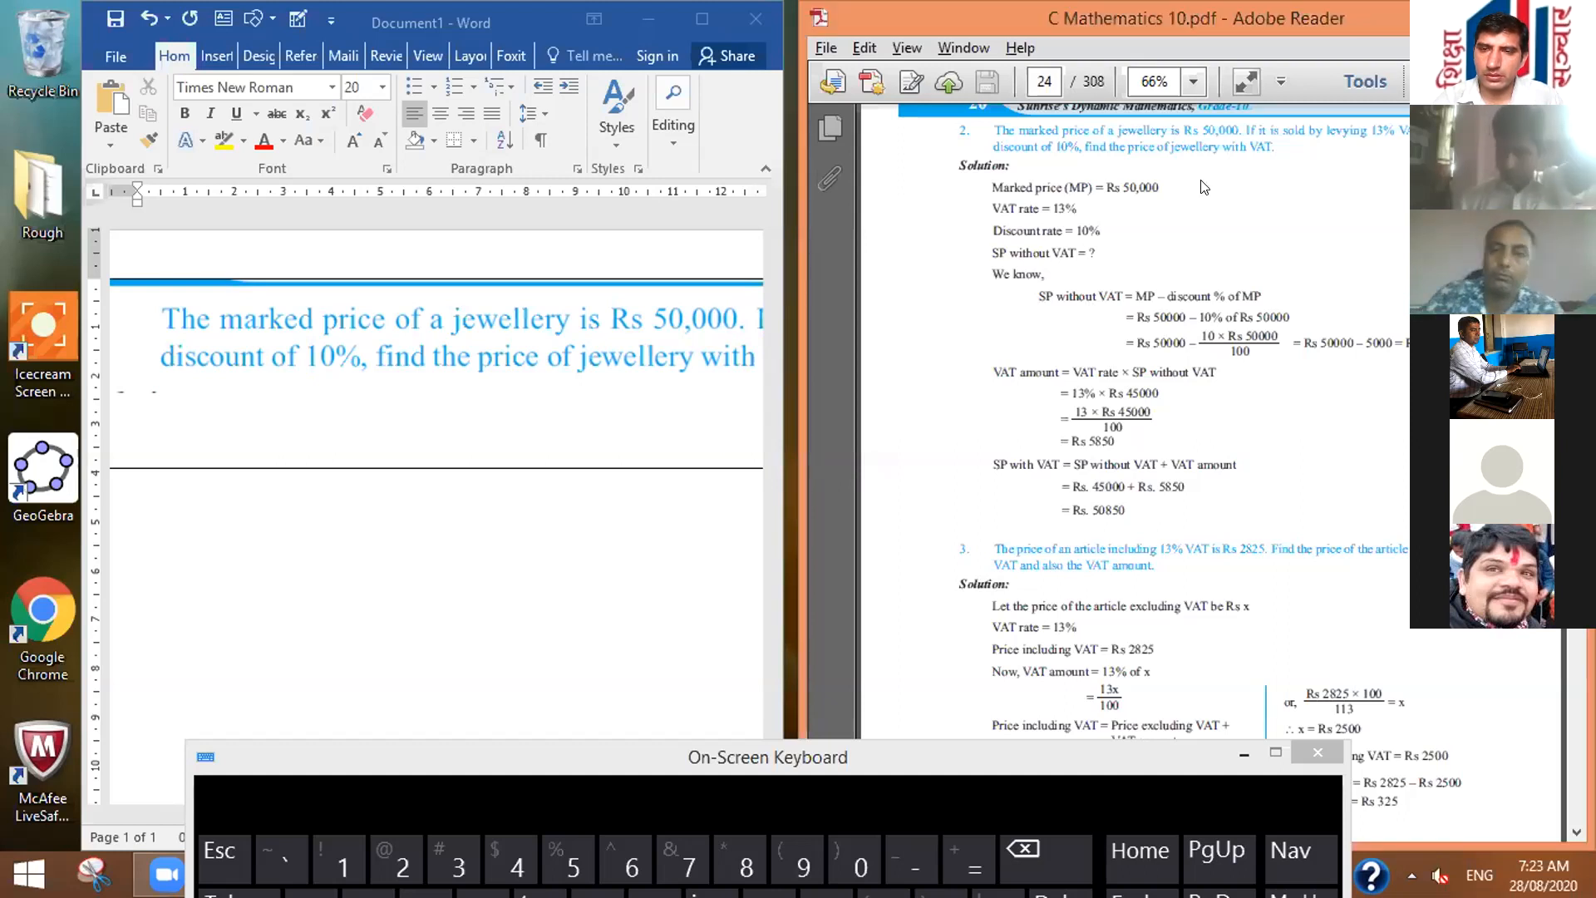
left_click(968, 100)
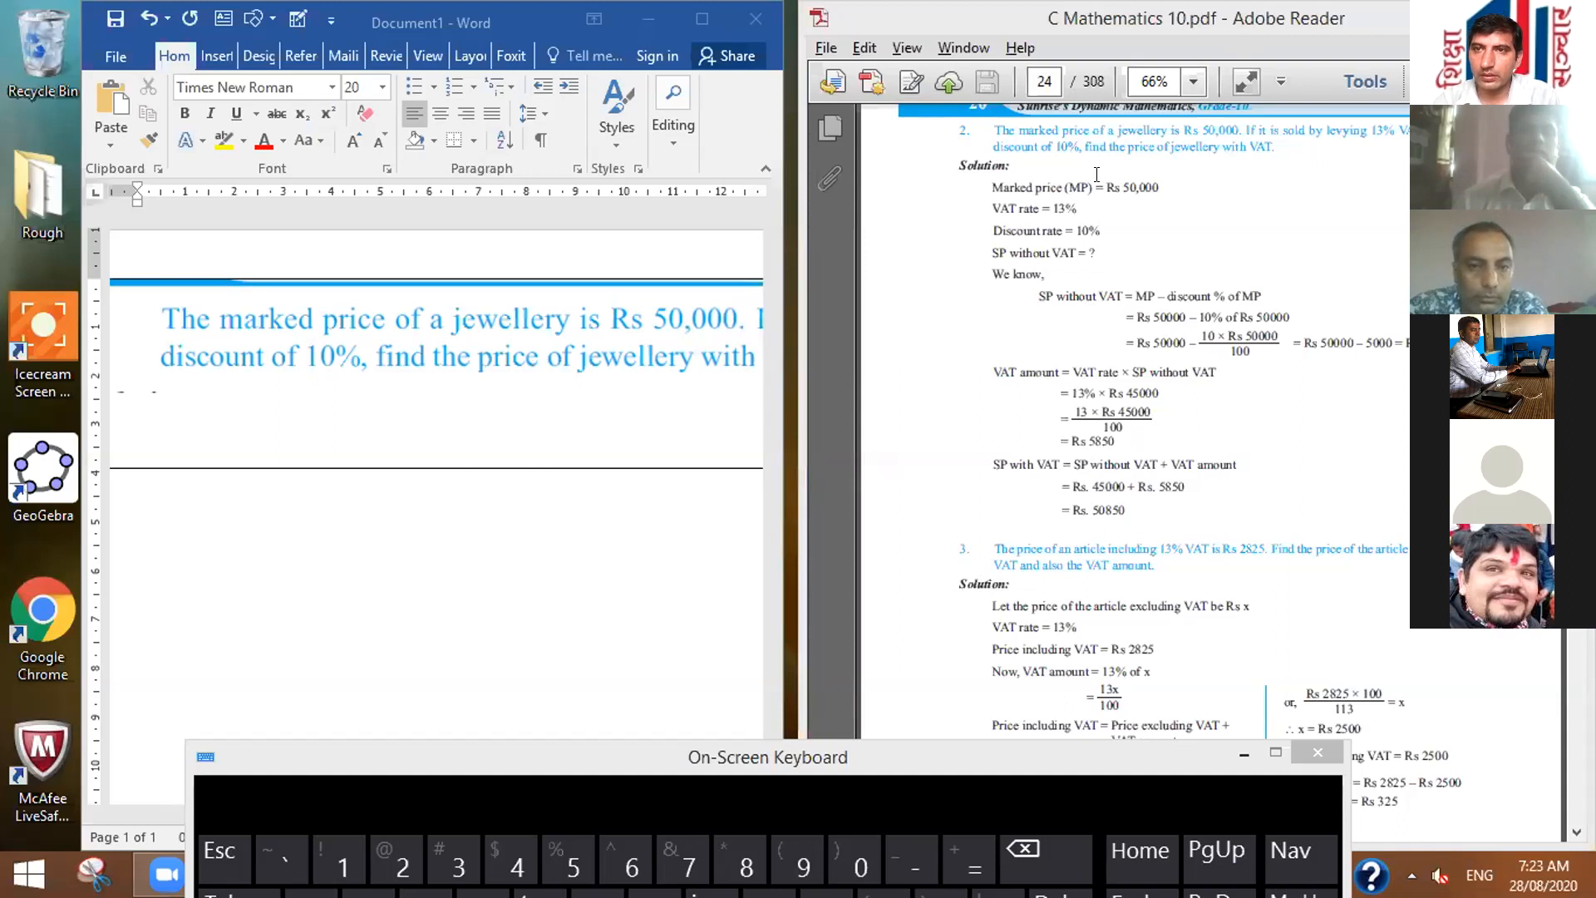
left_click(1000, 267)
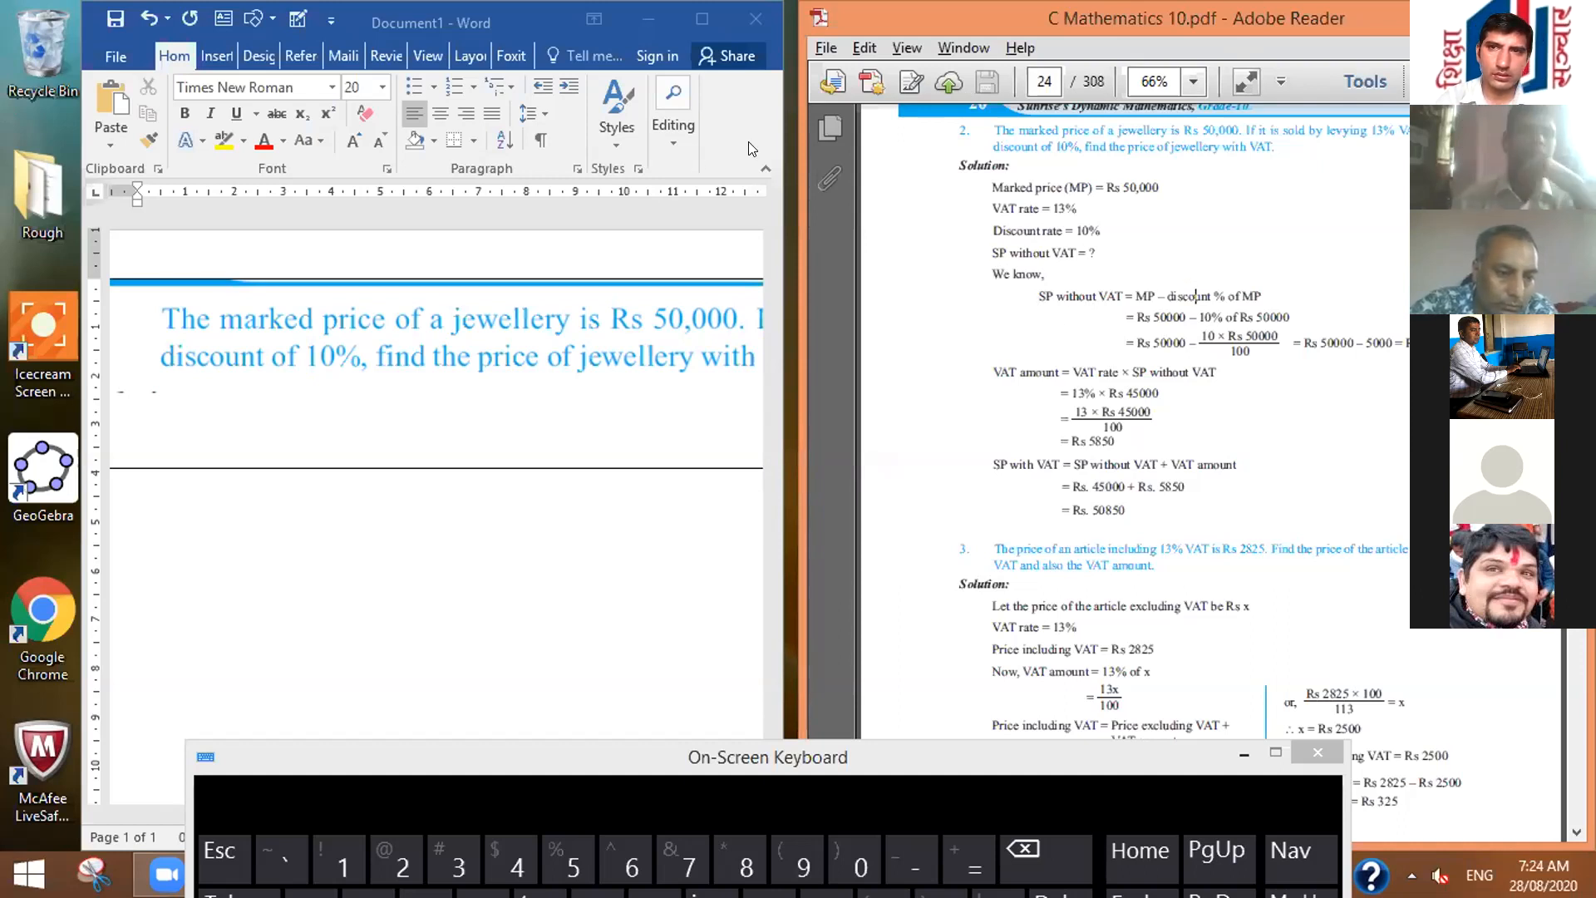
Step: Maximize the Word window and place the cursor in the table cell beneath the jewellery VAT question
left_click(620, 372)
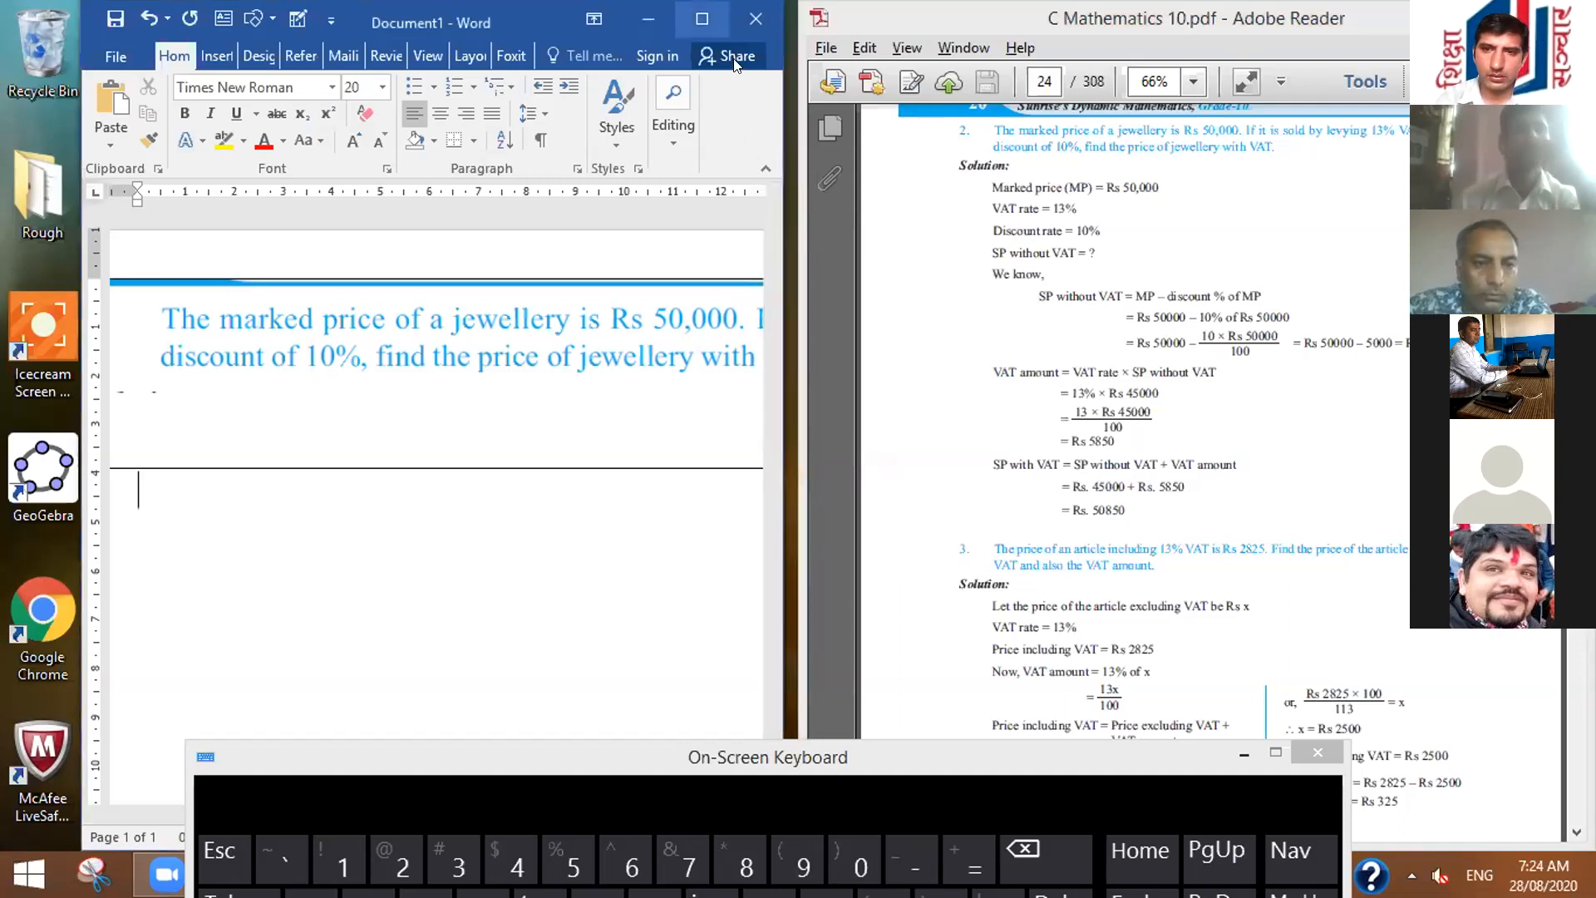
left_click(703, 19)
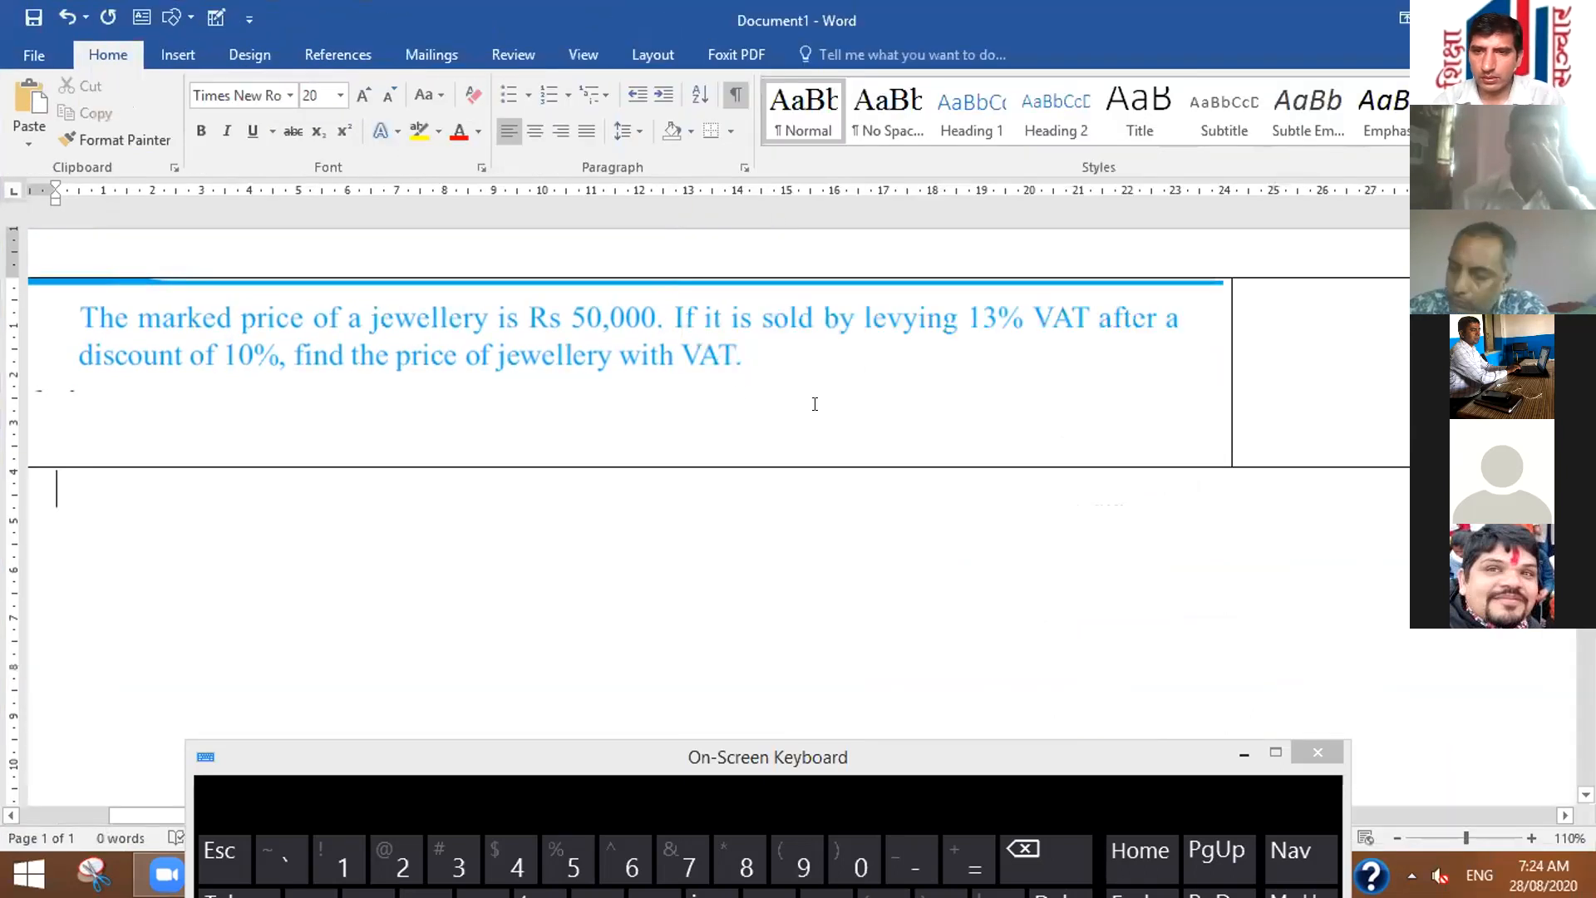
left_click(308, 420)
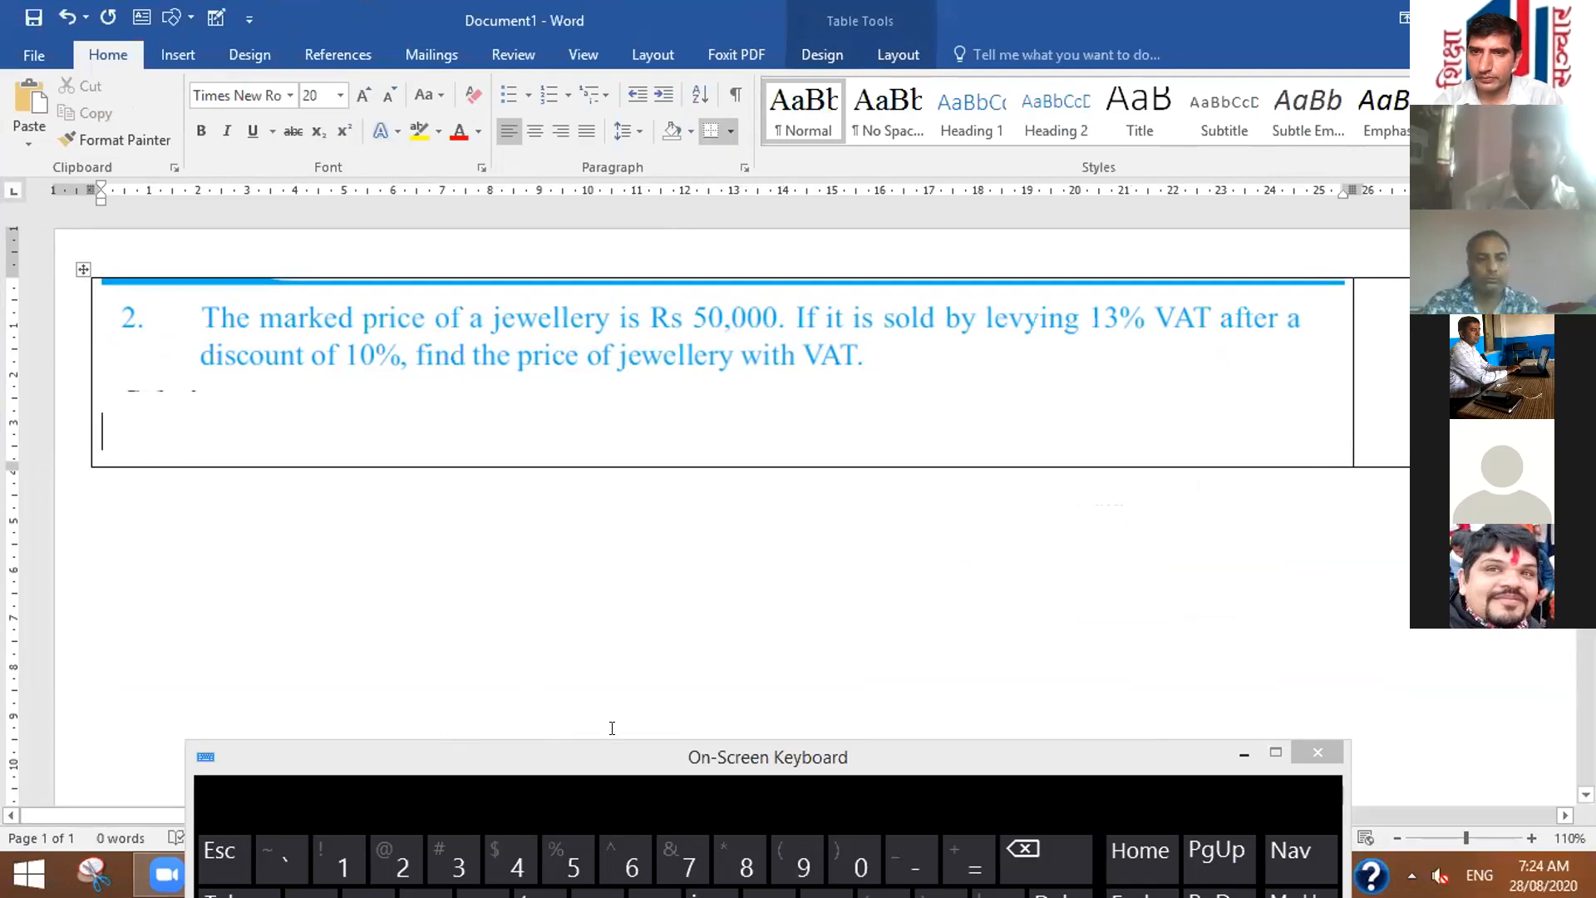
Step: Bring the full On-Screen Keyboard into view and use it to insert a new equation in the table cell
left_click(615, 755)
left_click_drag(615, 762, 645, 492)
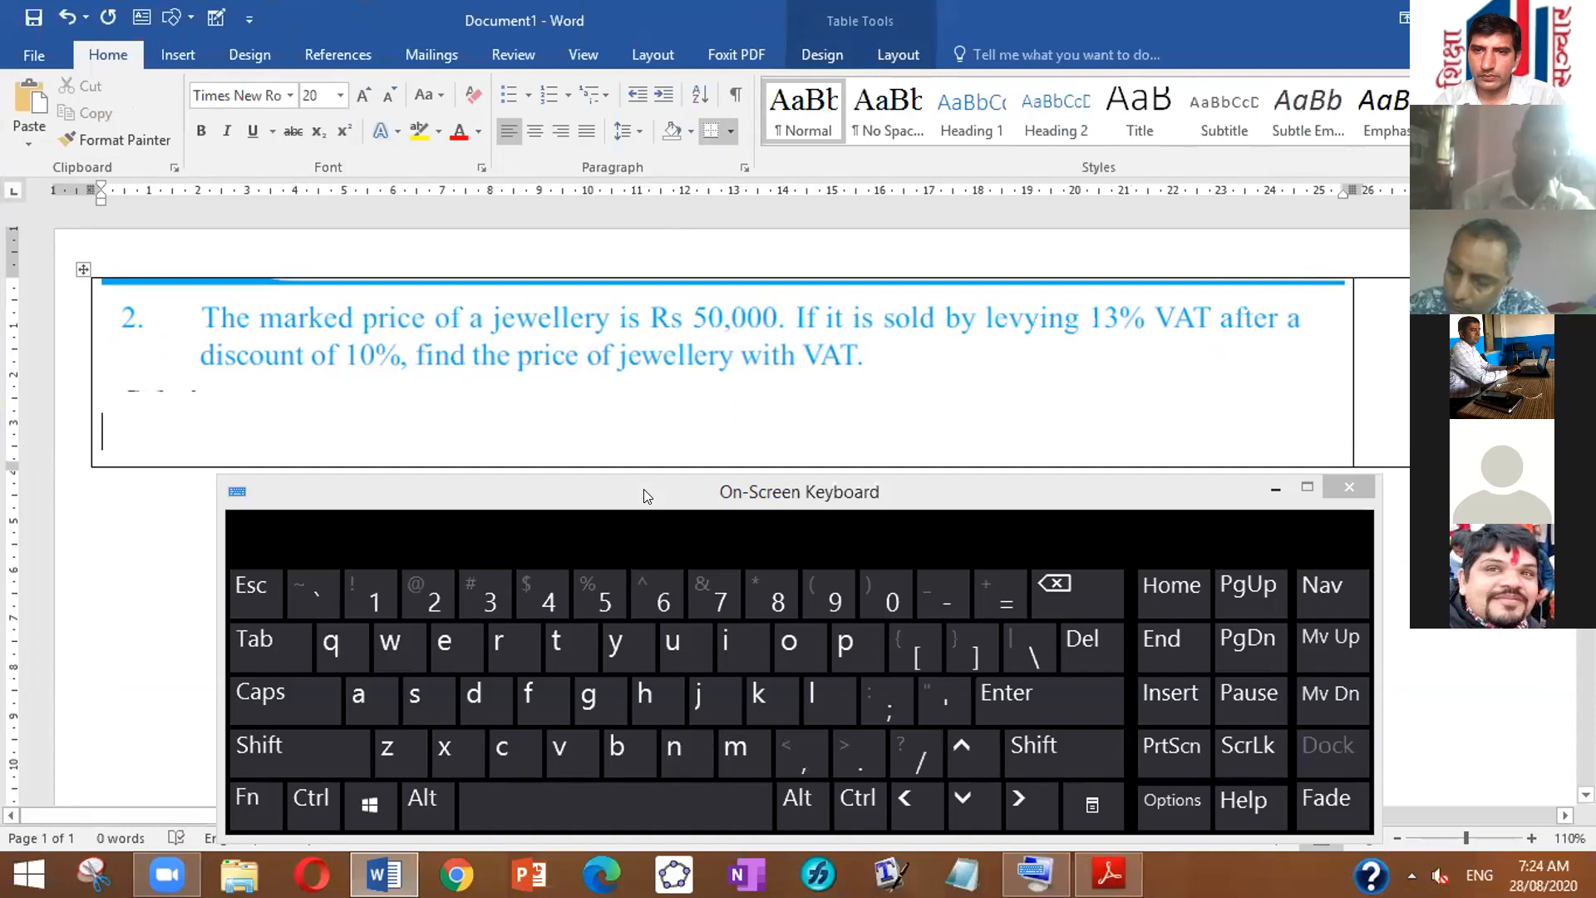
left_click(423, 800)
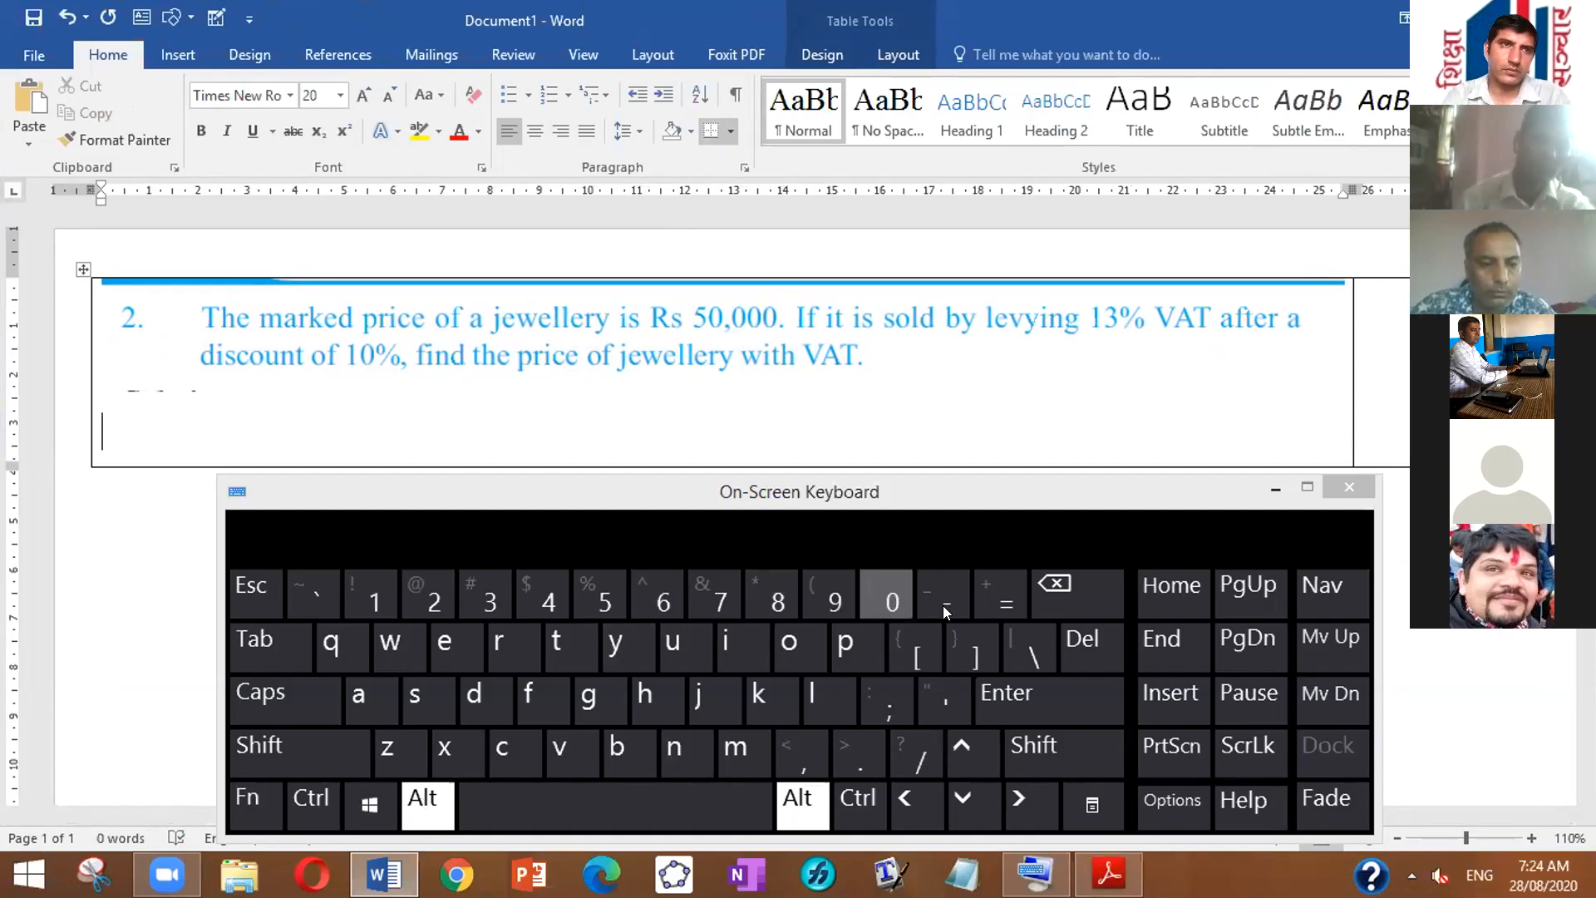
left_click(993, 599)
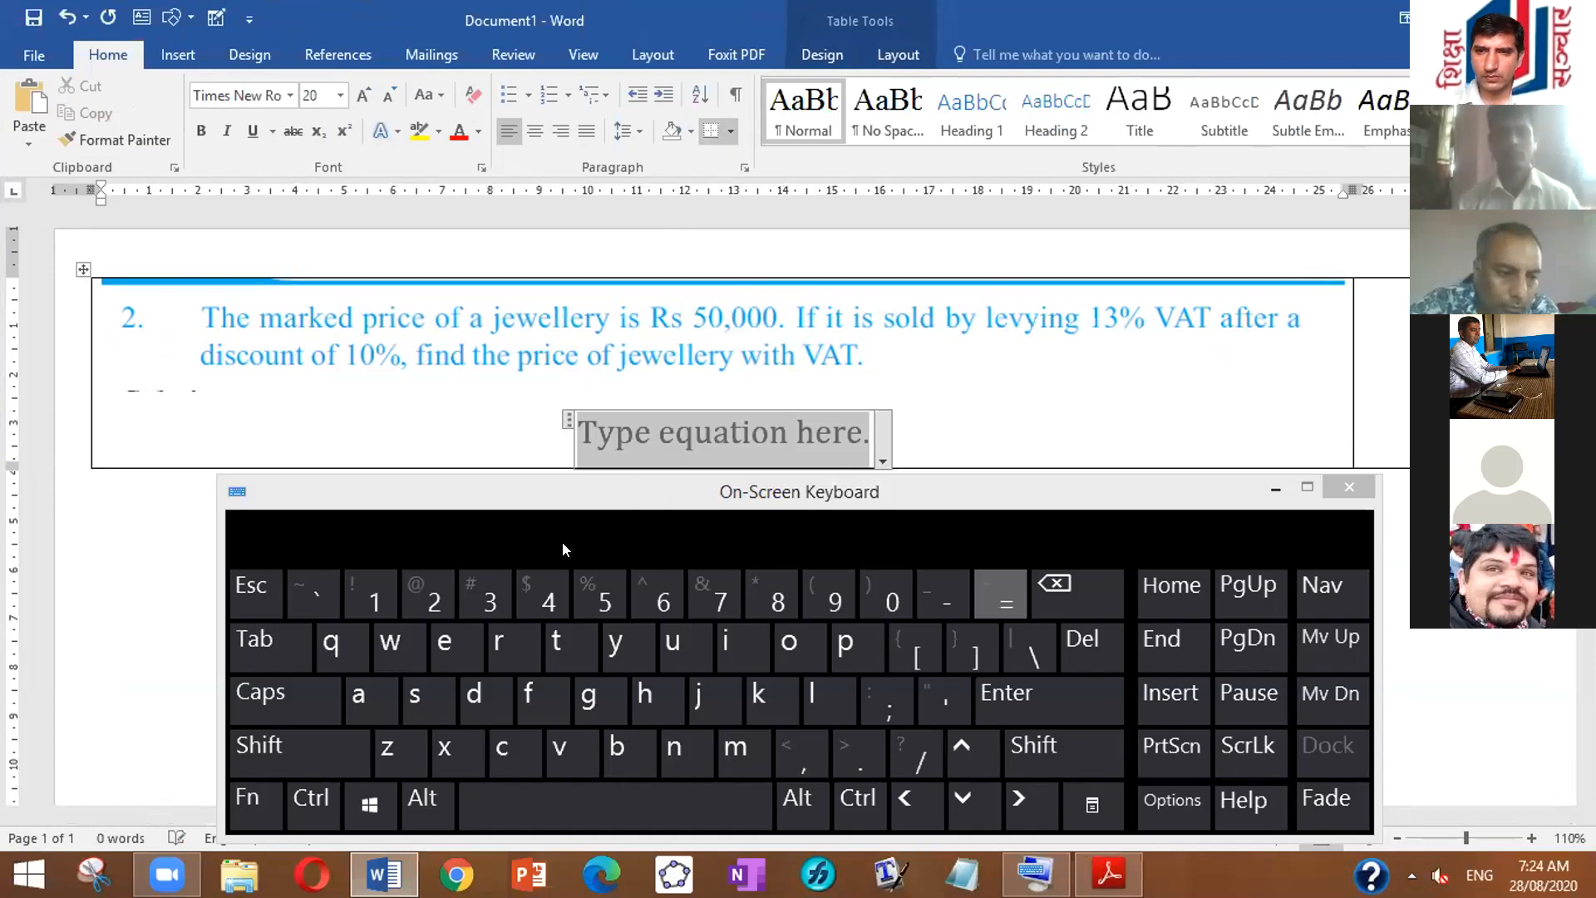
Step: Select the equation placeholder and left-align it in the cell using the On-Screen Keyboard
left_click(811, 433)
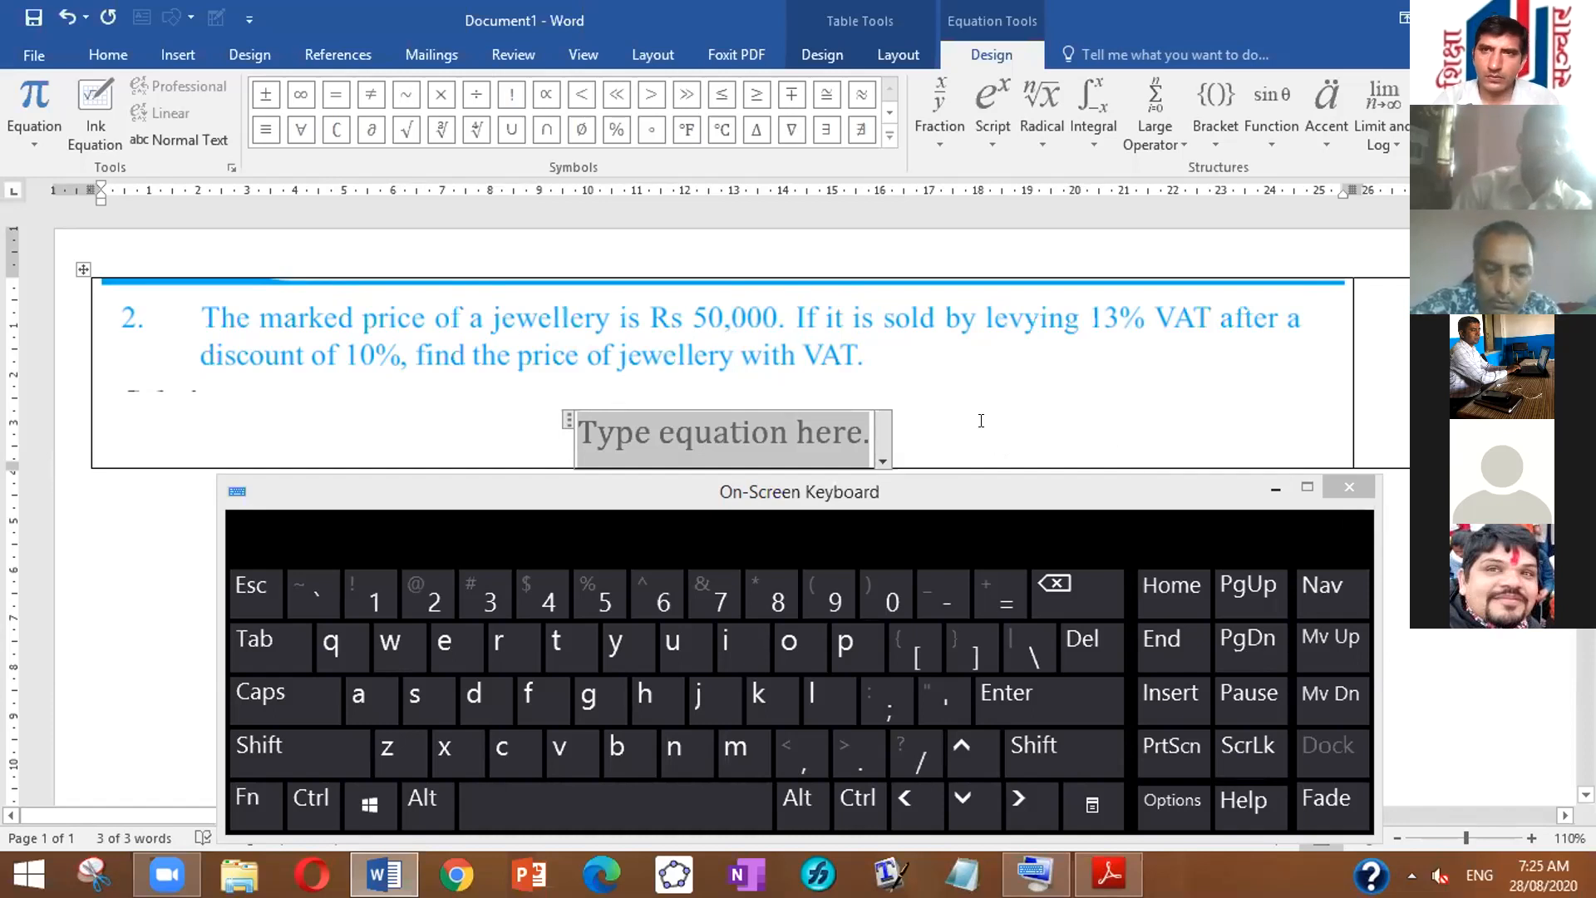
left_click(989, 491)
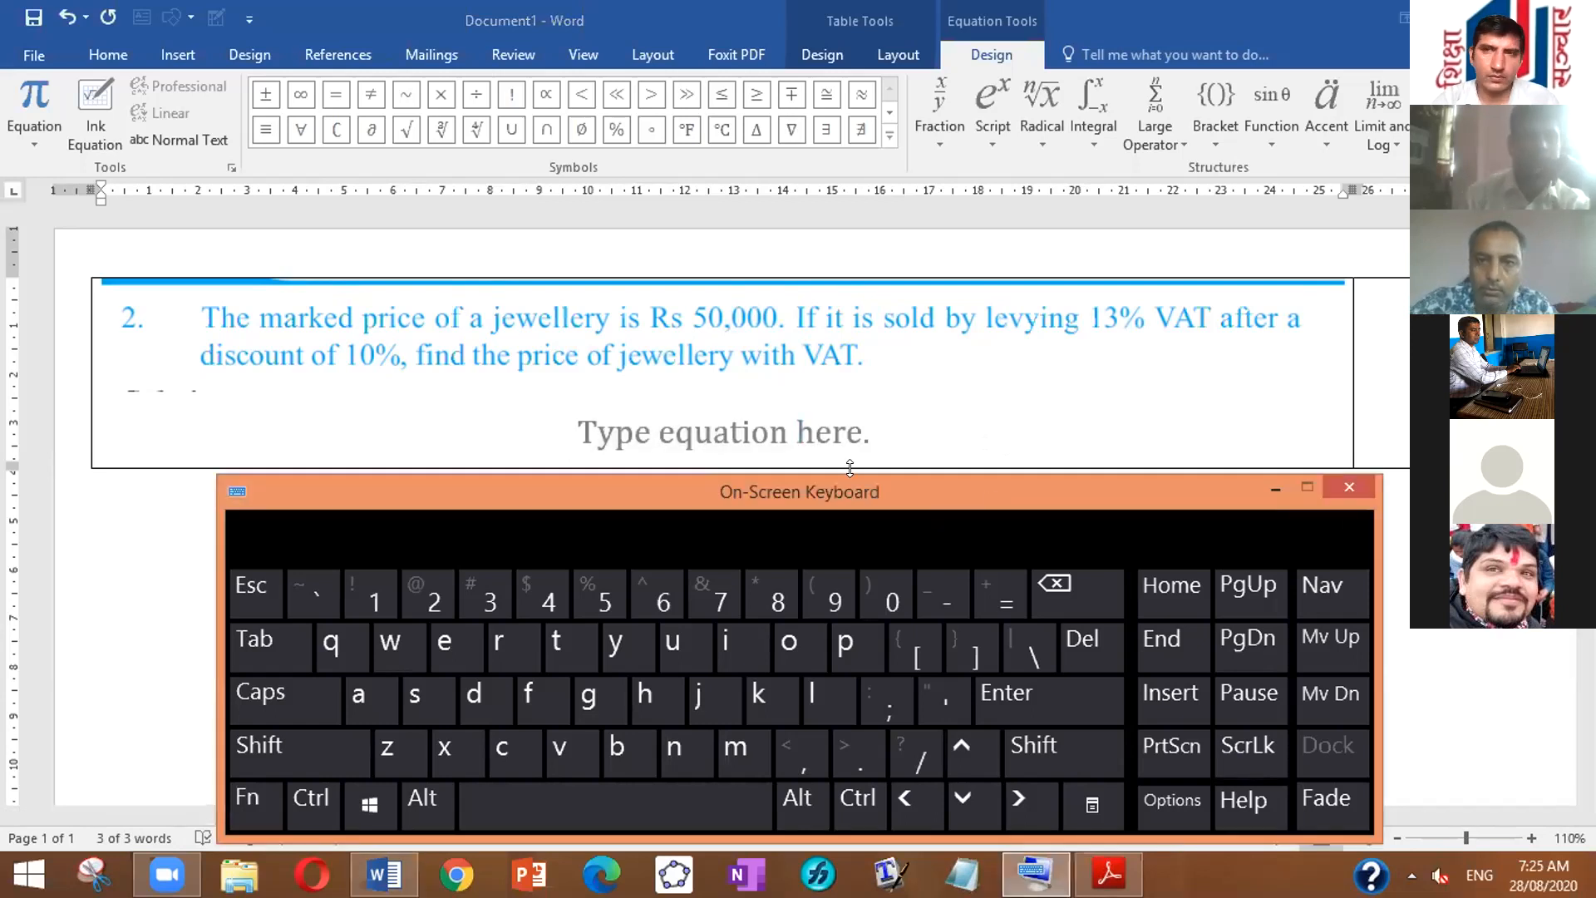
left_click(765, 411)
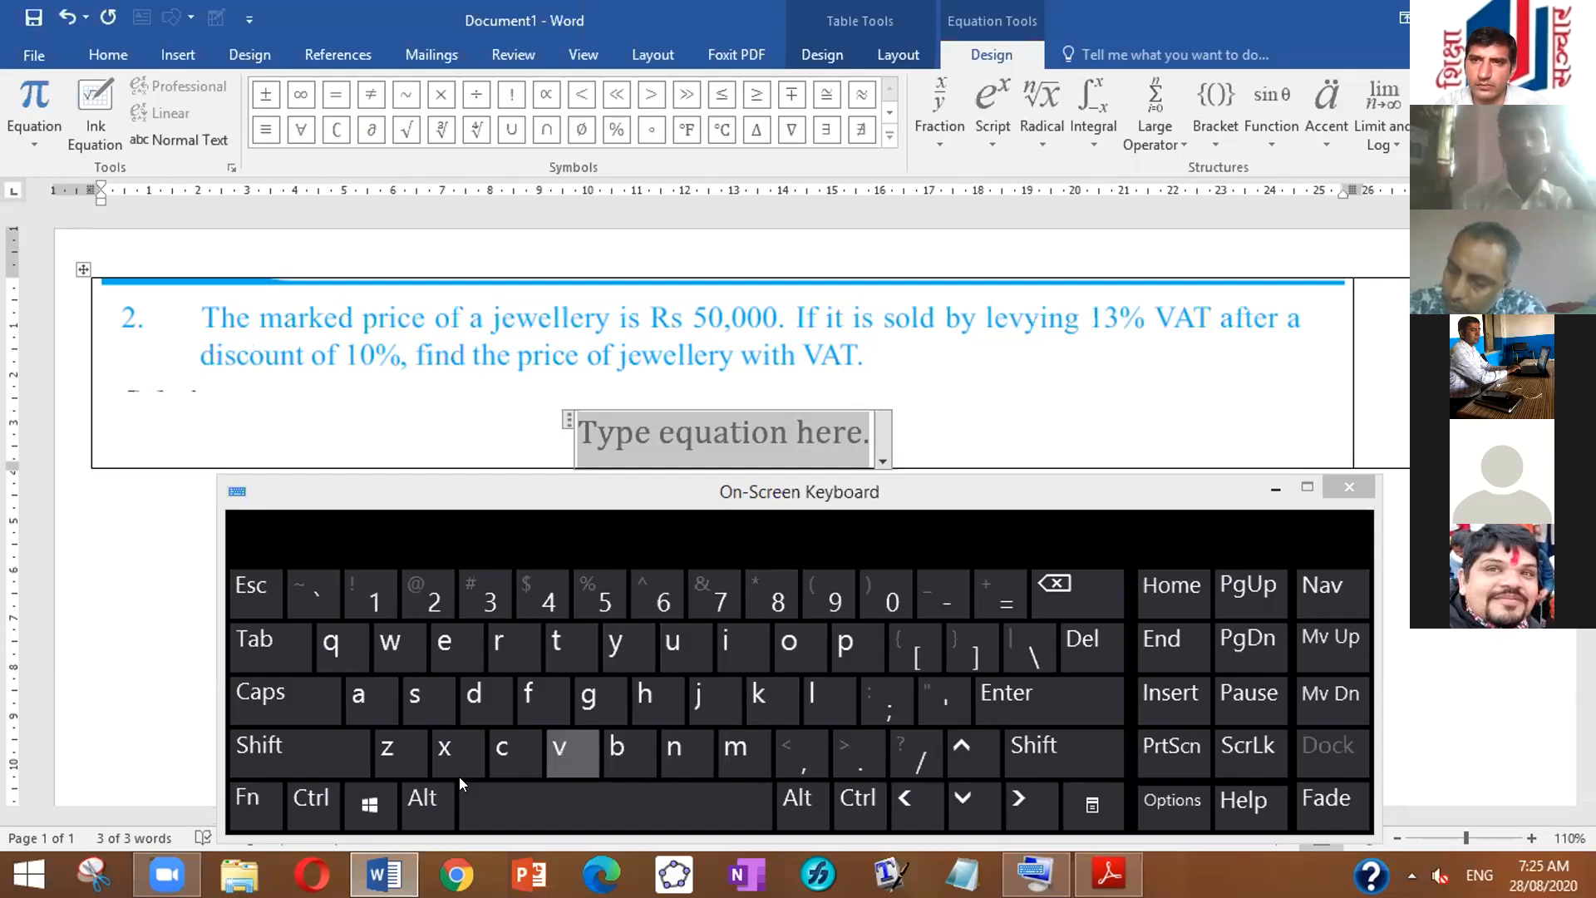
left_click(304, 803)
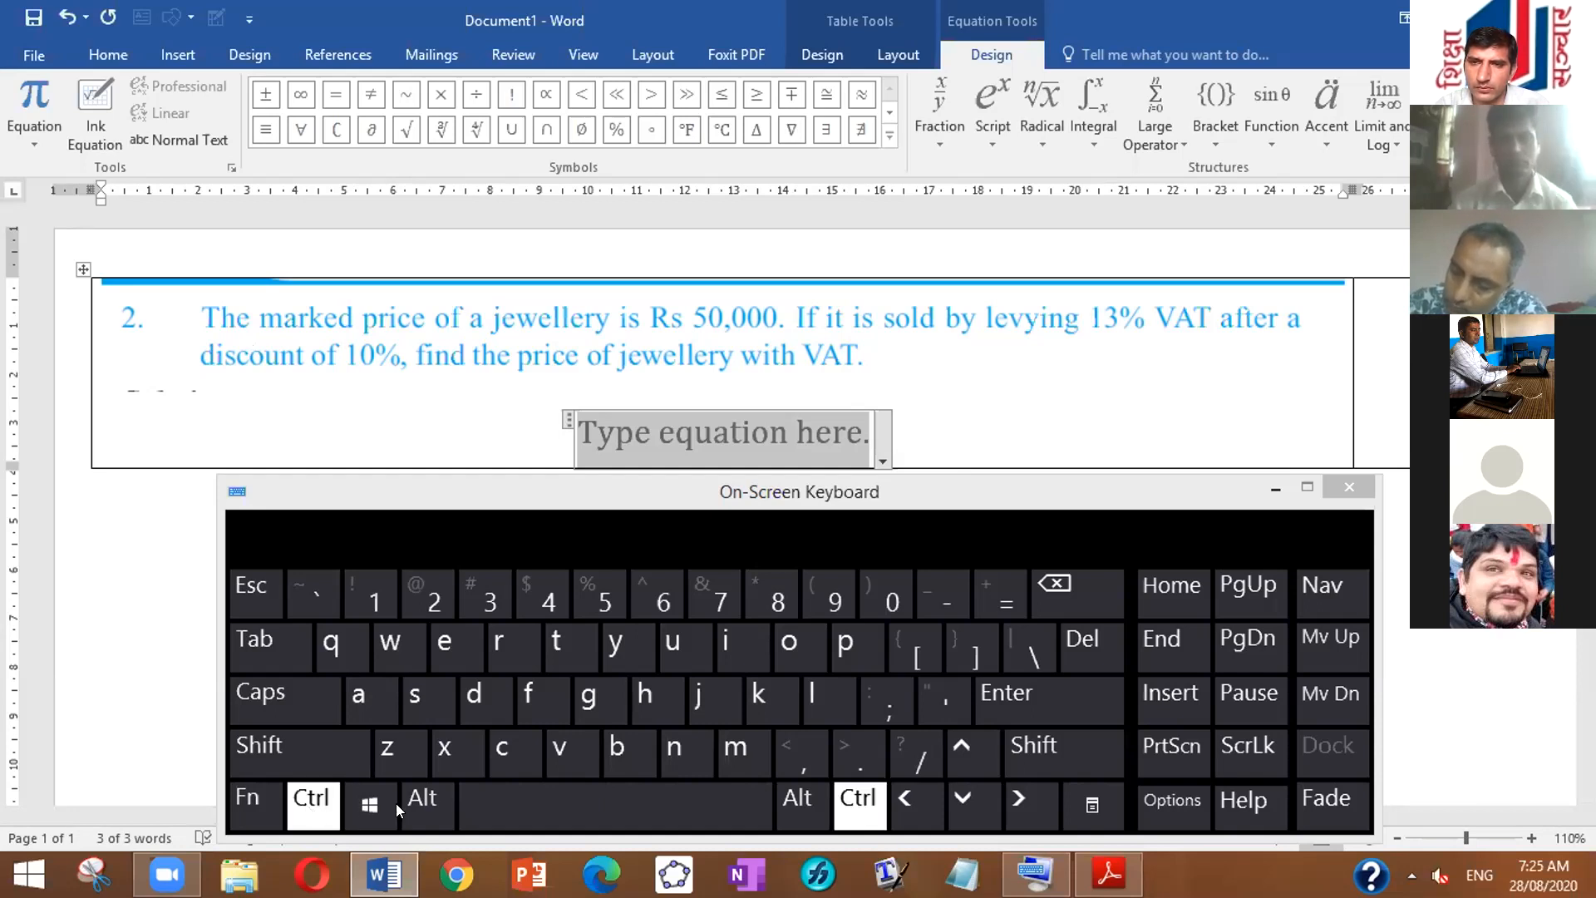
left_click(811, 695)
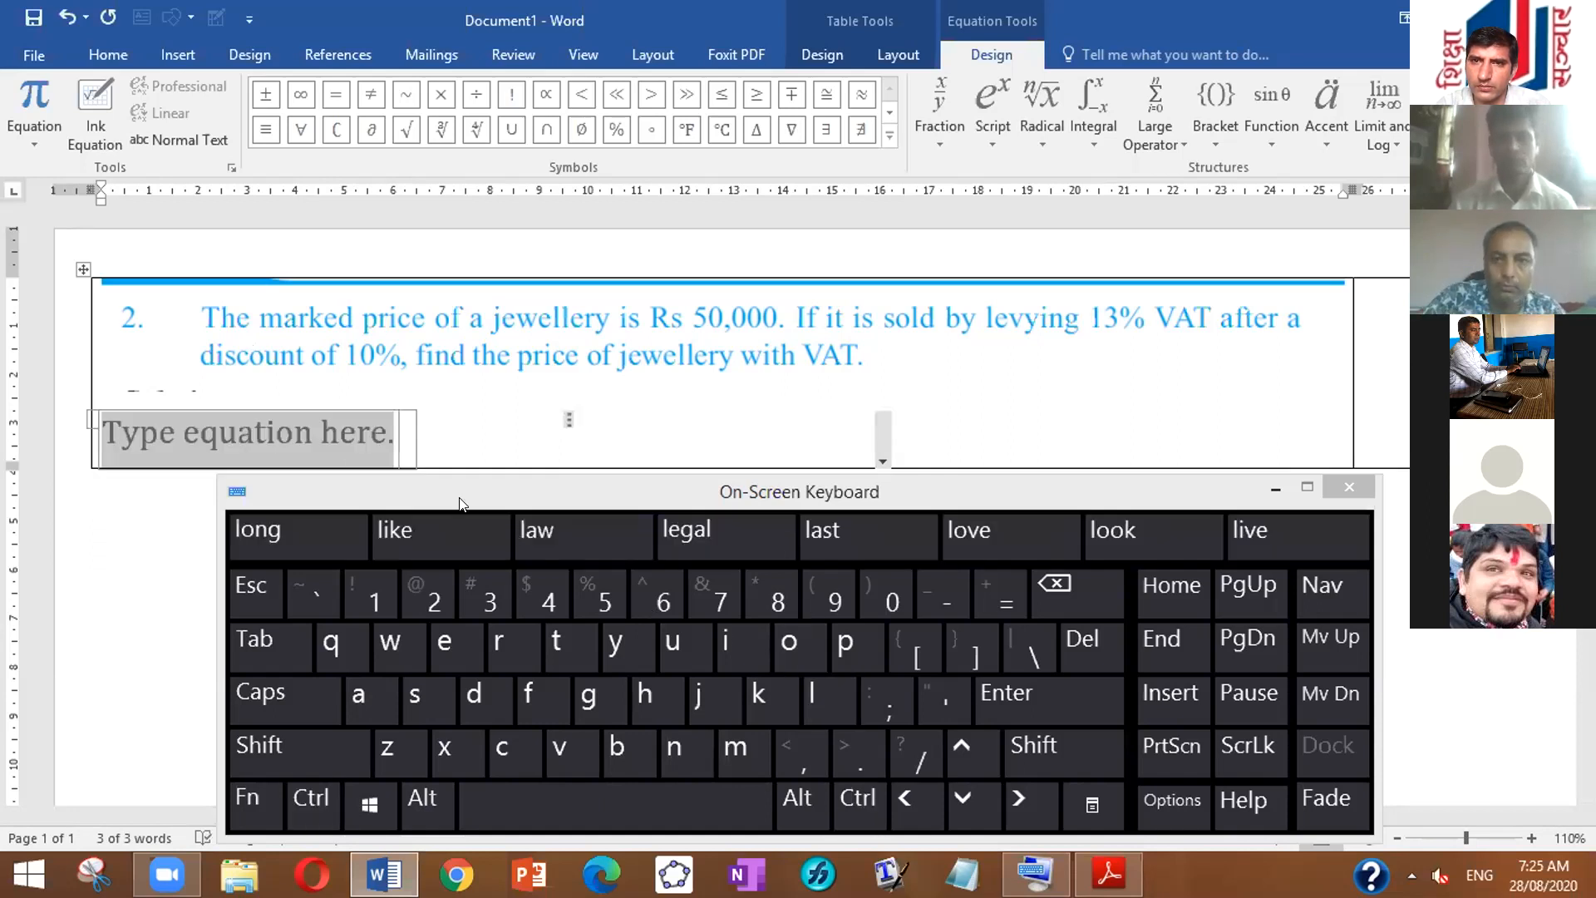
Step: Move the On-Screen Keyboard down out of the way and enter "Solution:" in the equation placeholder
left_click(917, 489)
left_click_drag(919, 488, 876, 841)
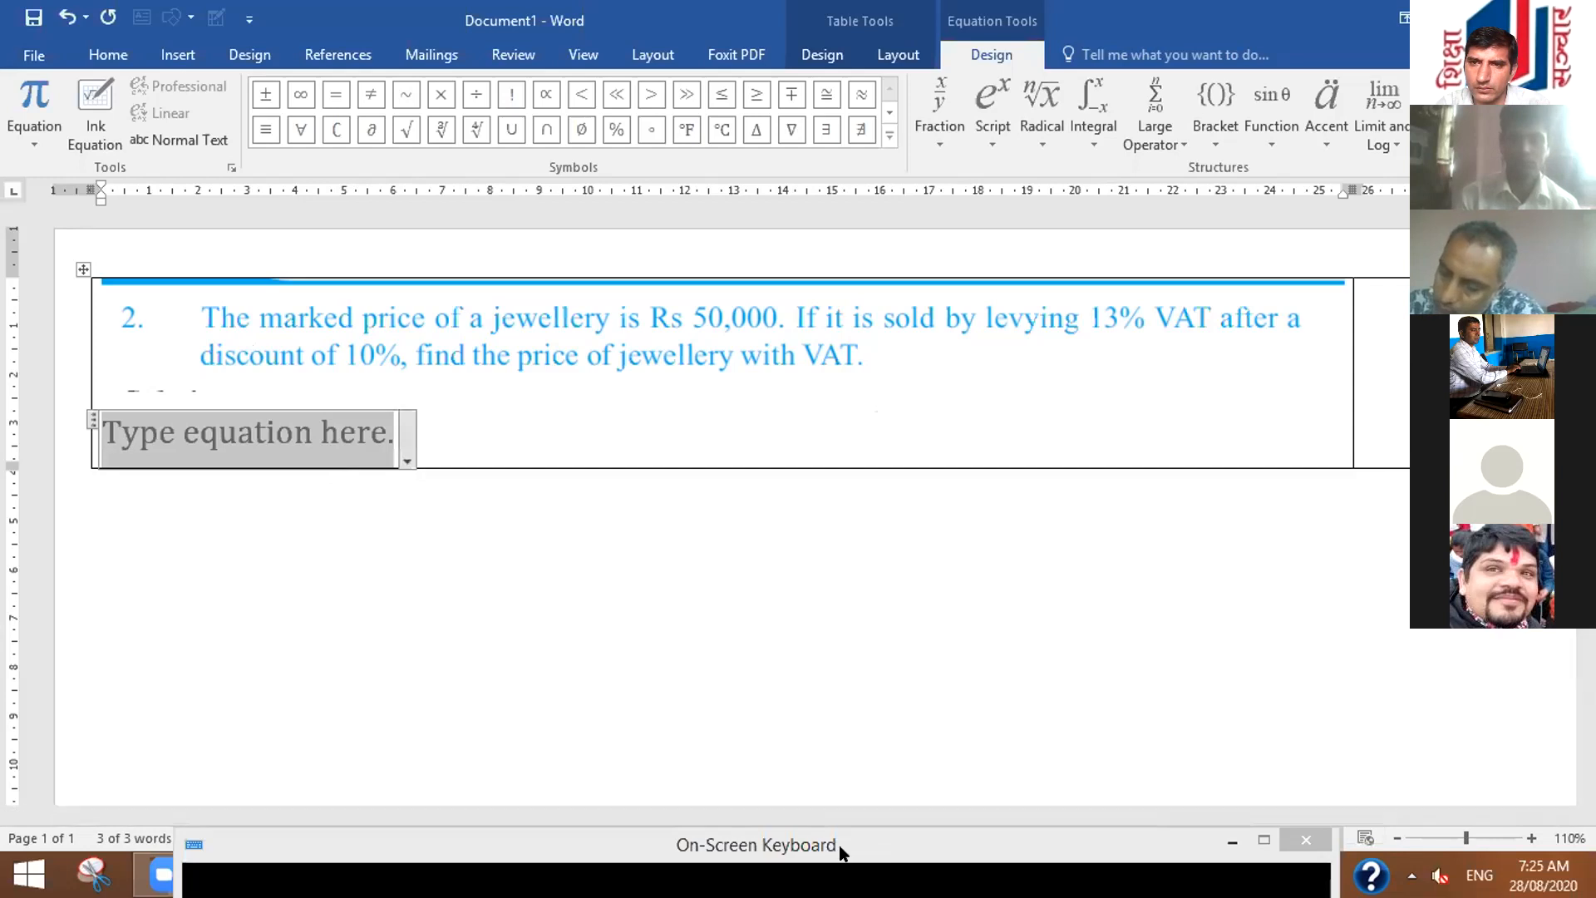
left_click(860, 839)
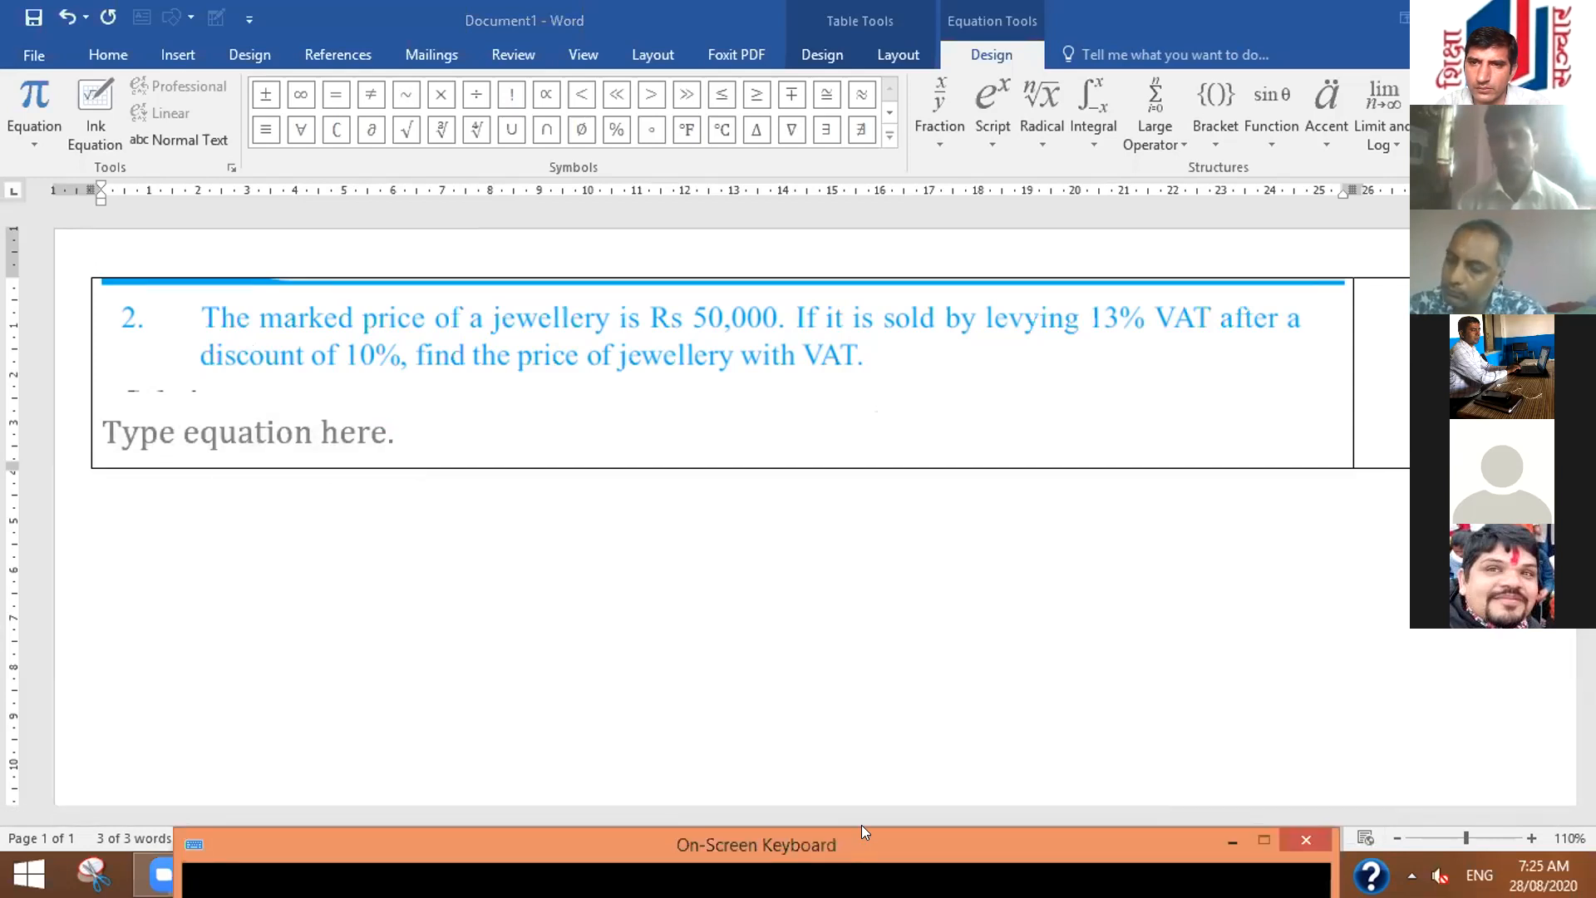
left_click_drag(861, 824, 854, 795)
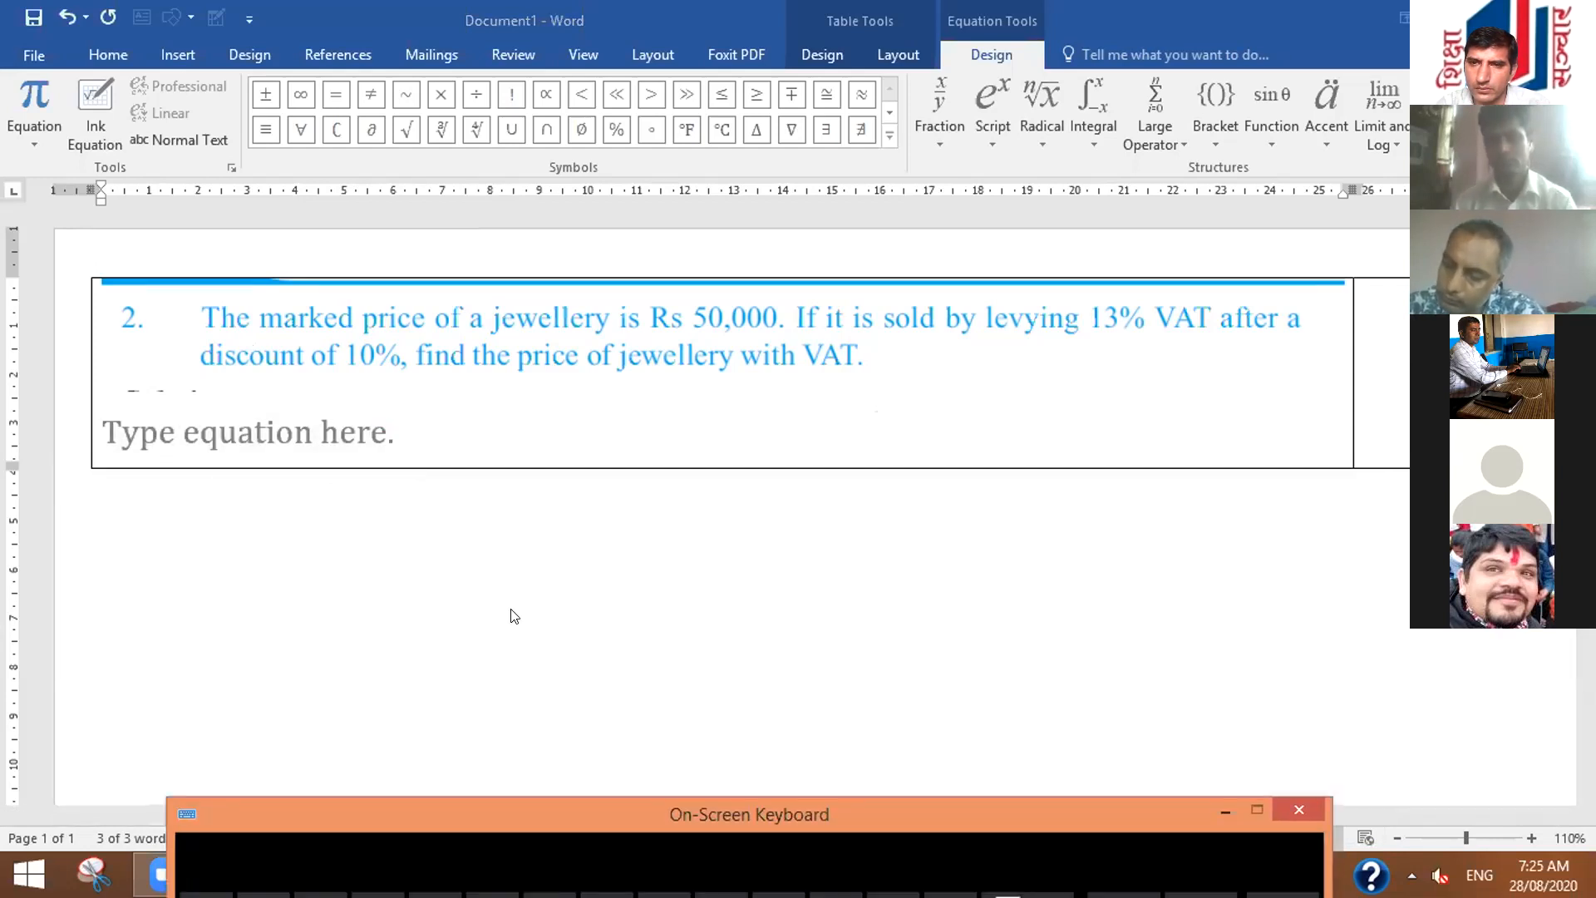
left_click(230, 436)
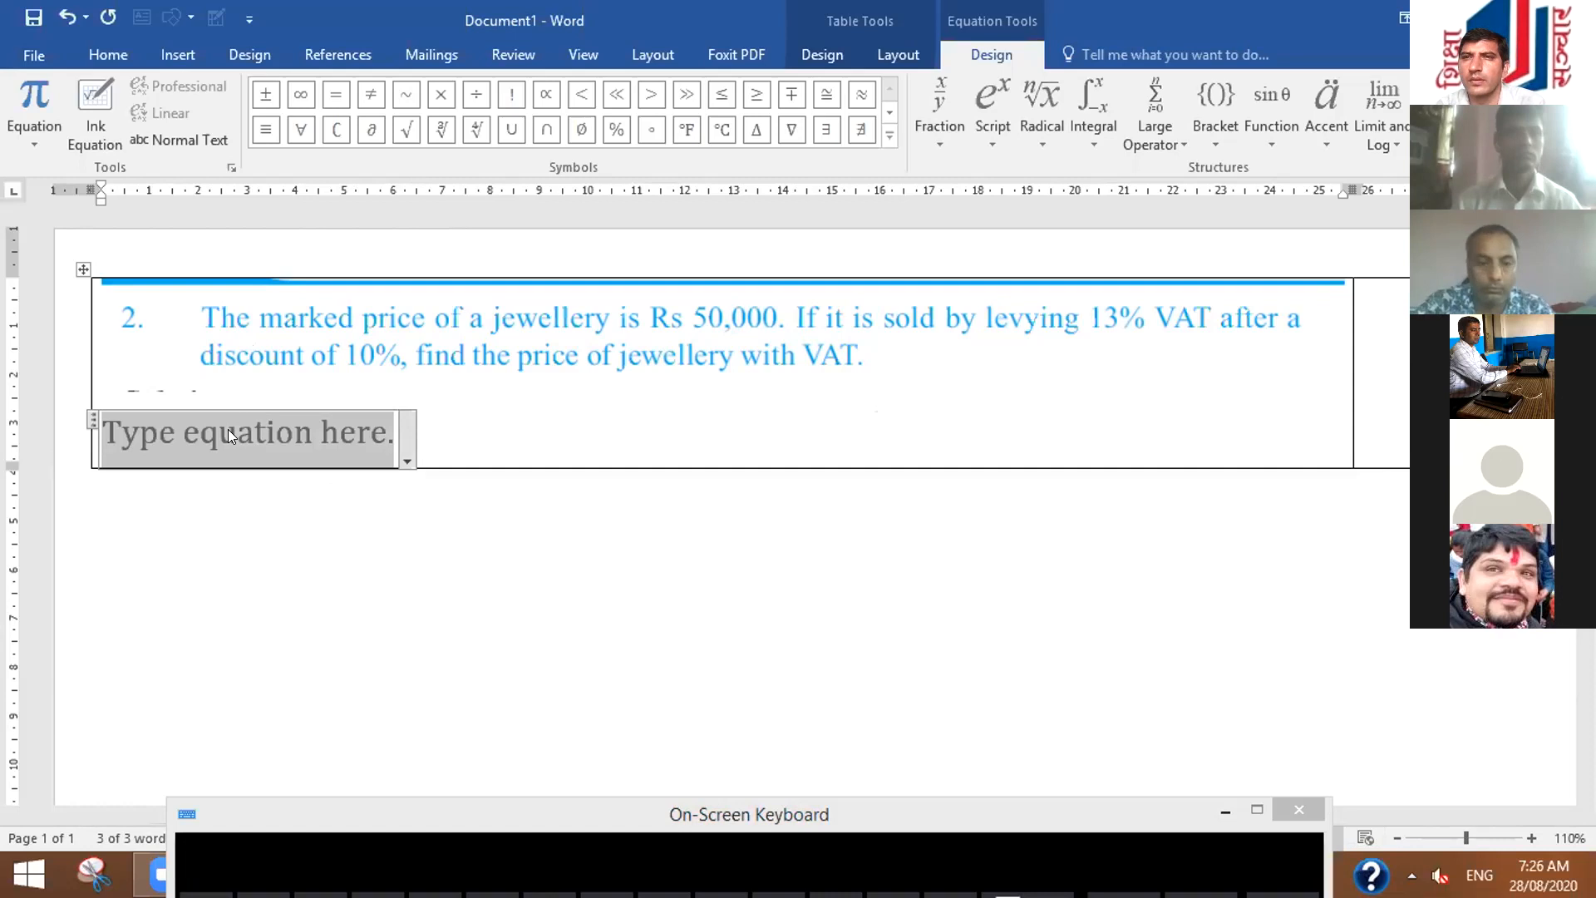
type("Solution")
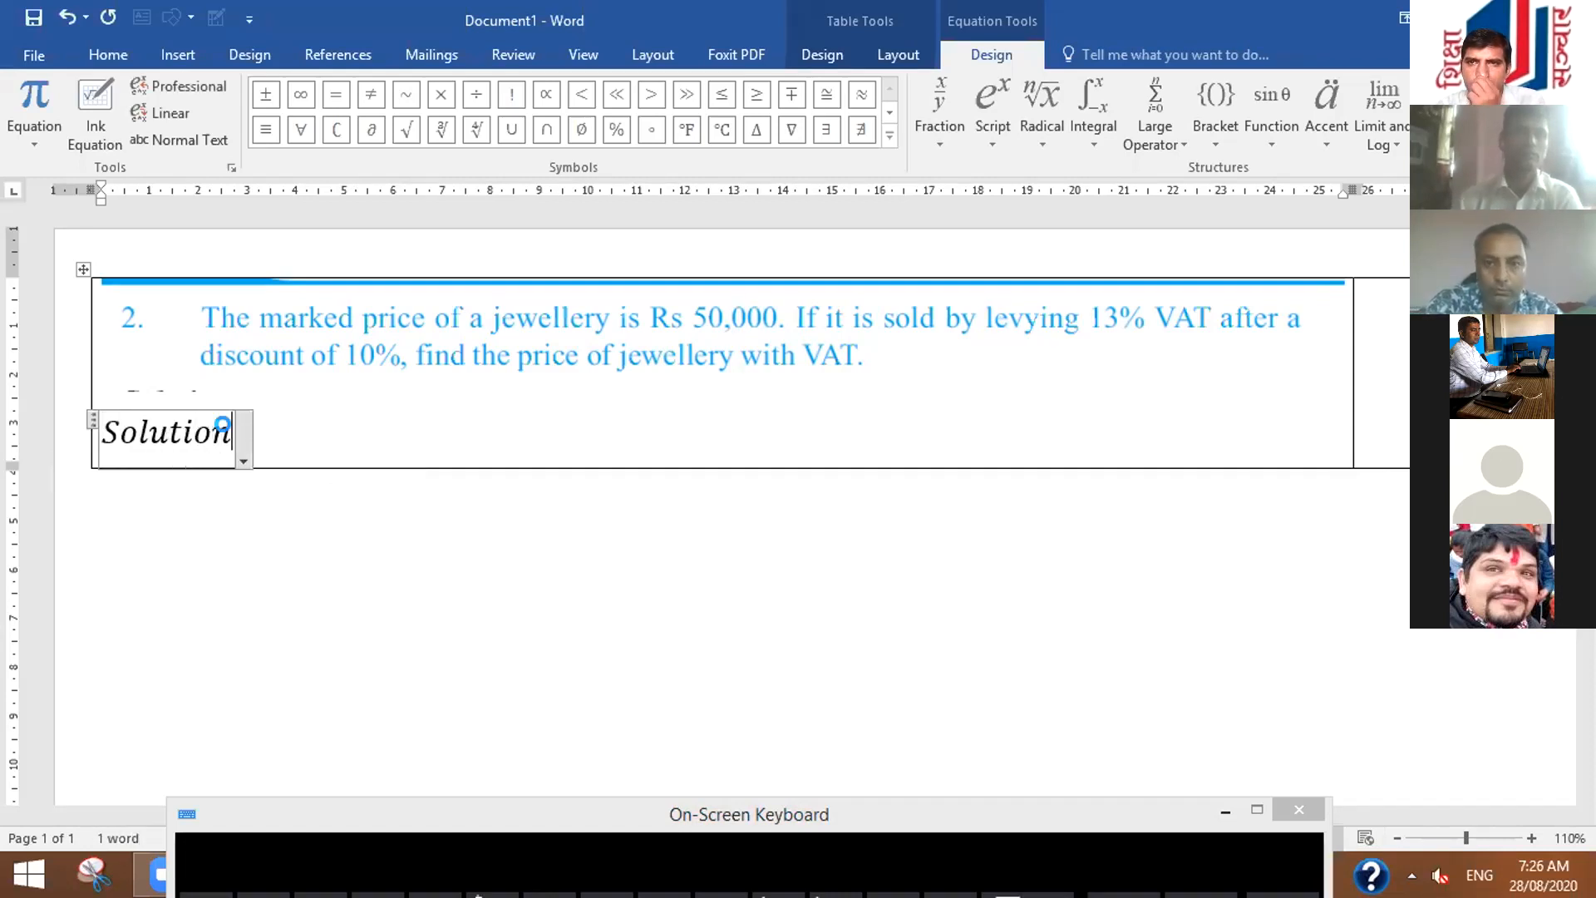
type(":")
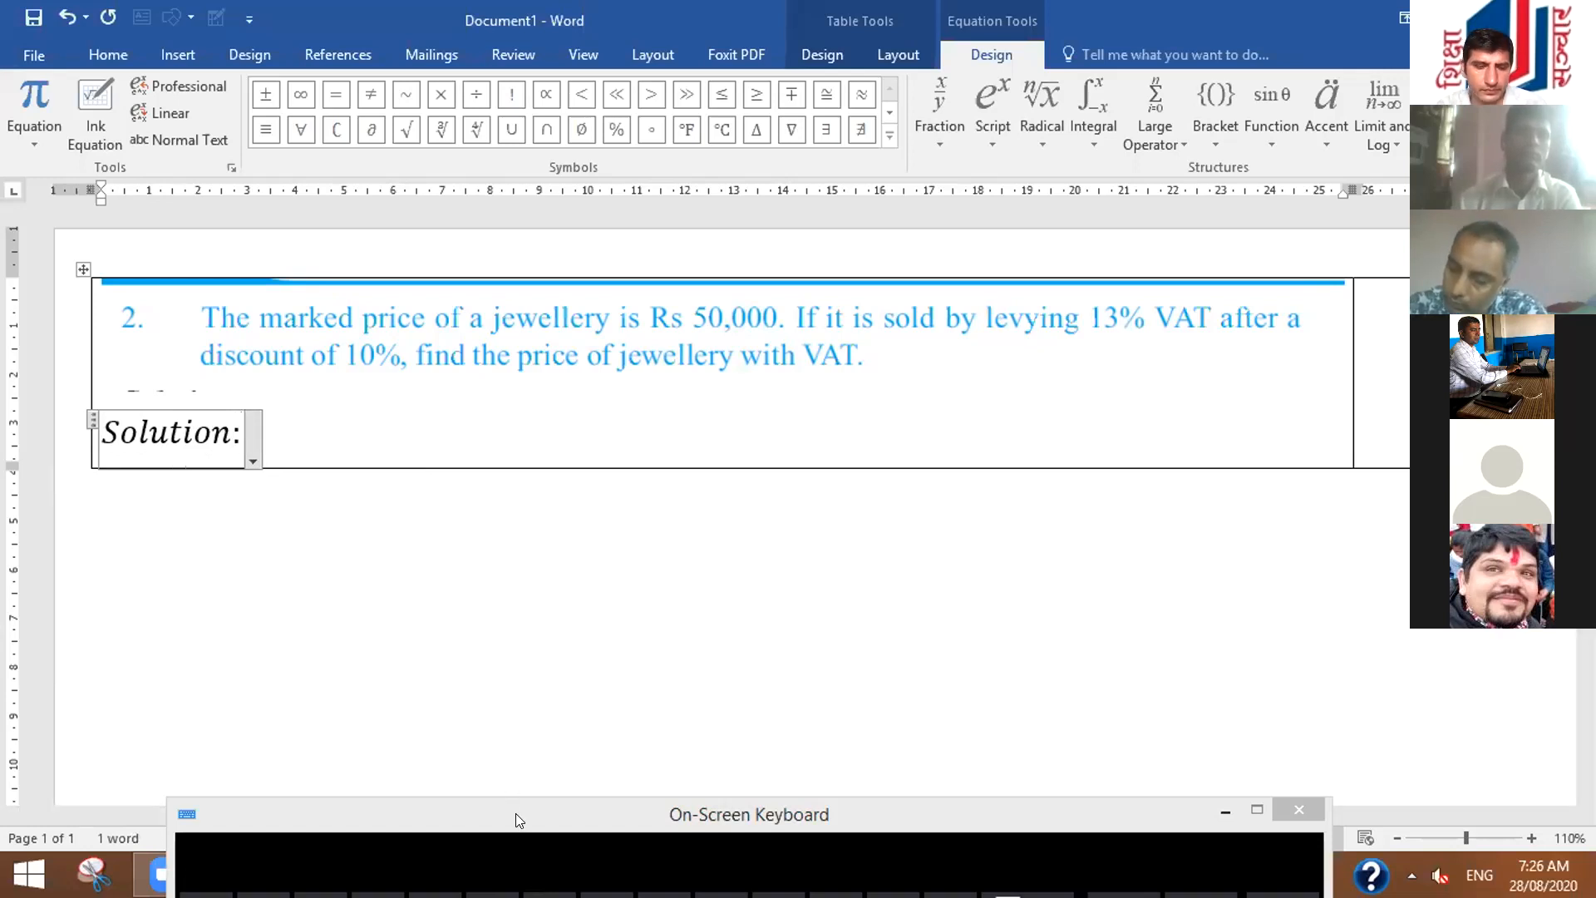
Step: Raise the On-Screen Keyboard over the document and snap it to the right half of the screen
left_click(678, 815)
left_click_drag(679, 815, 682, 664)
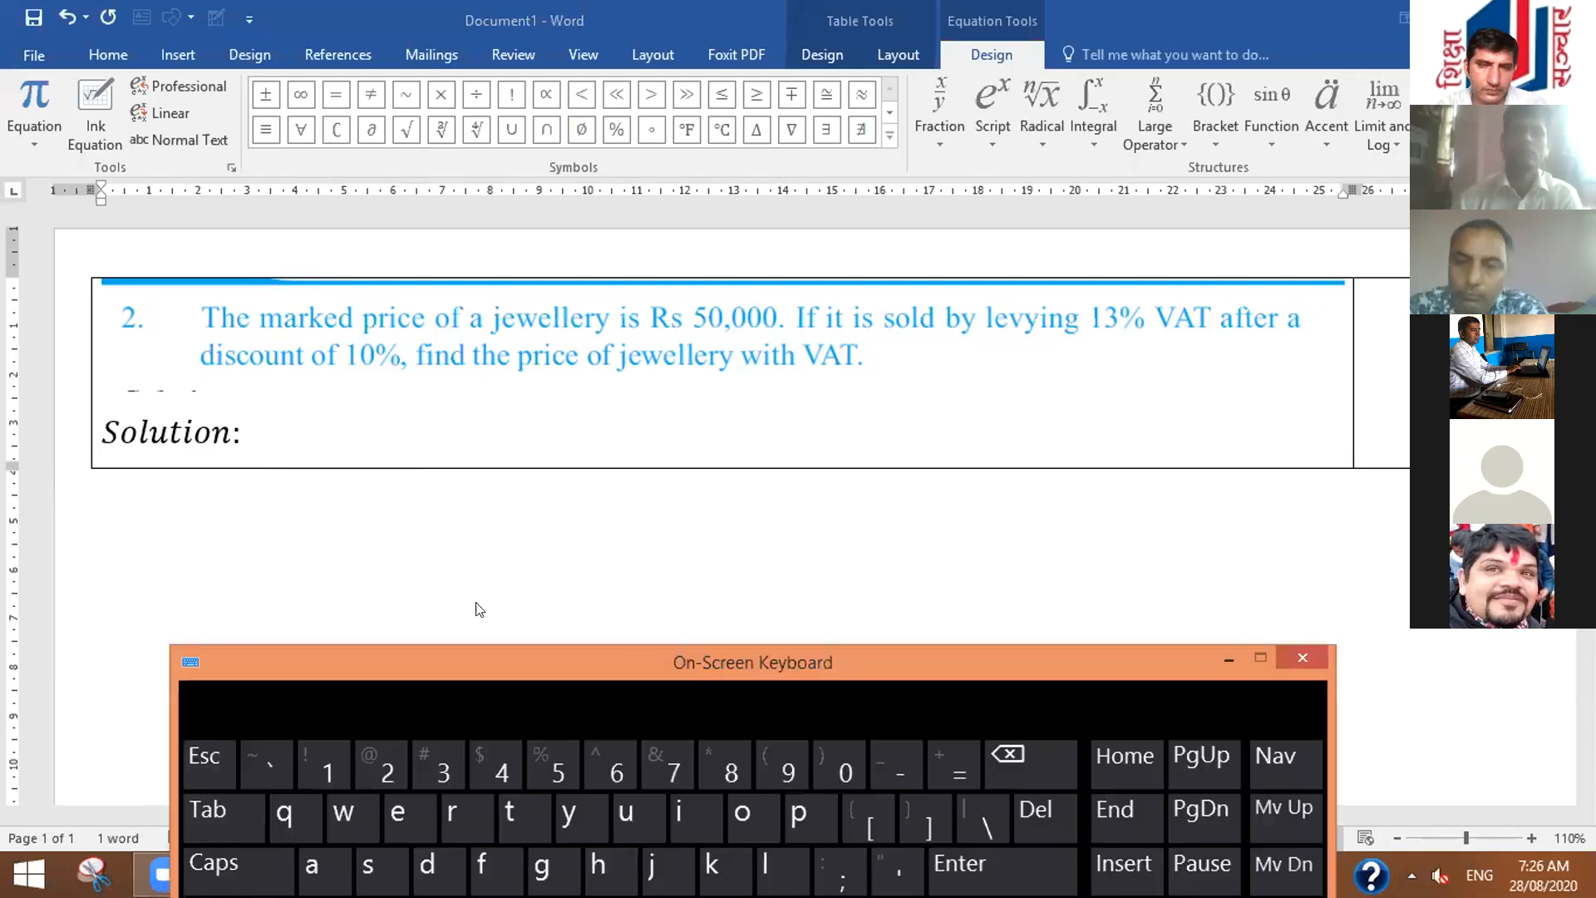
left_click(254, 429)
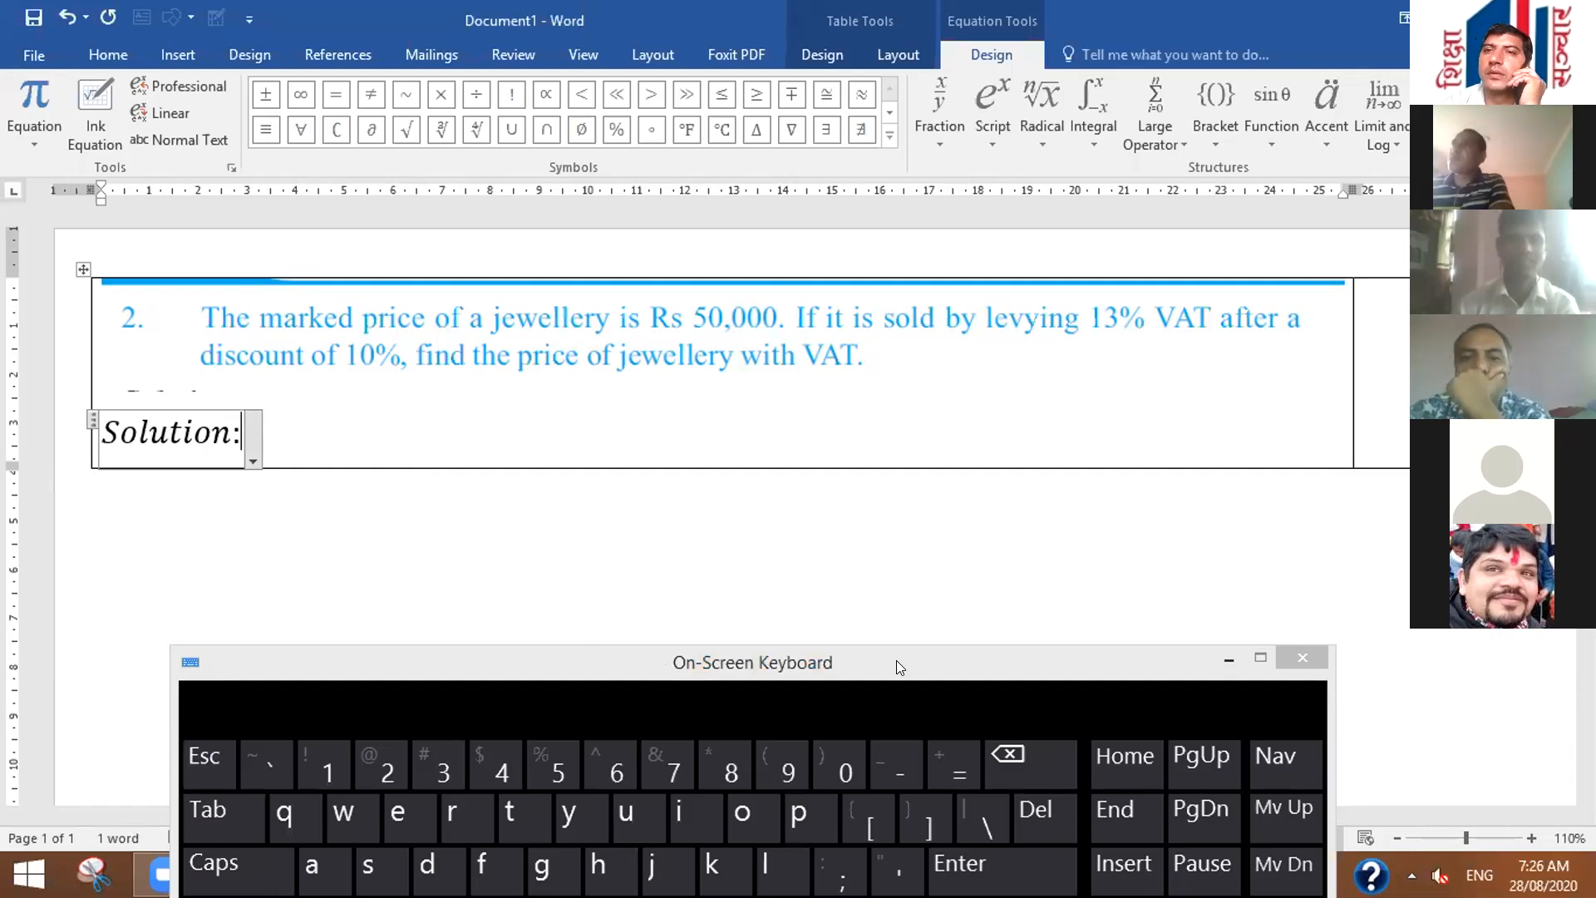
left_click_drag(896, 660, 873, 331)
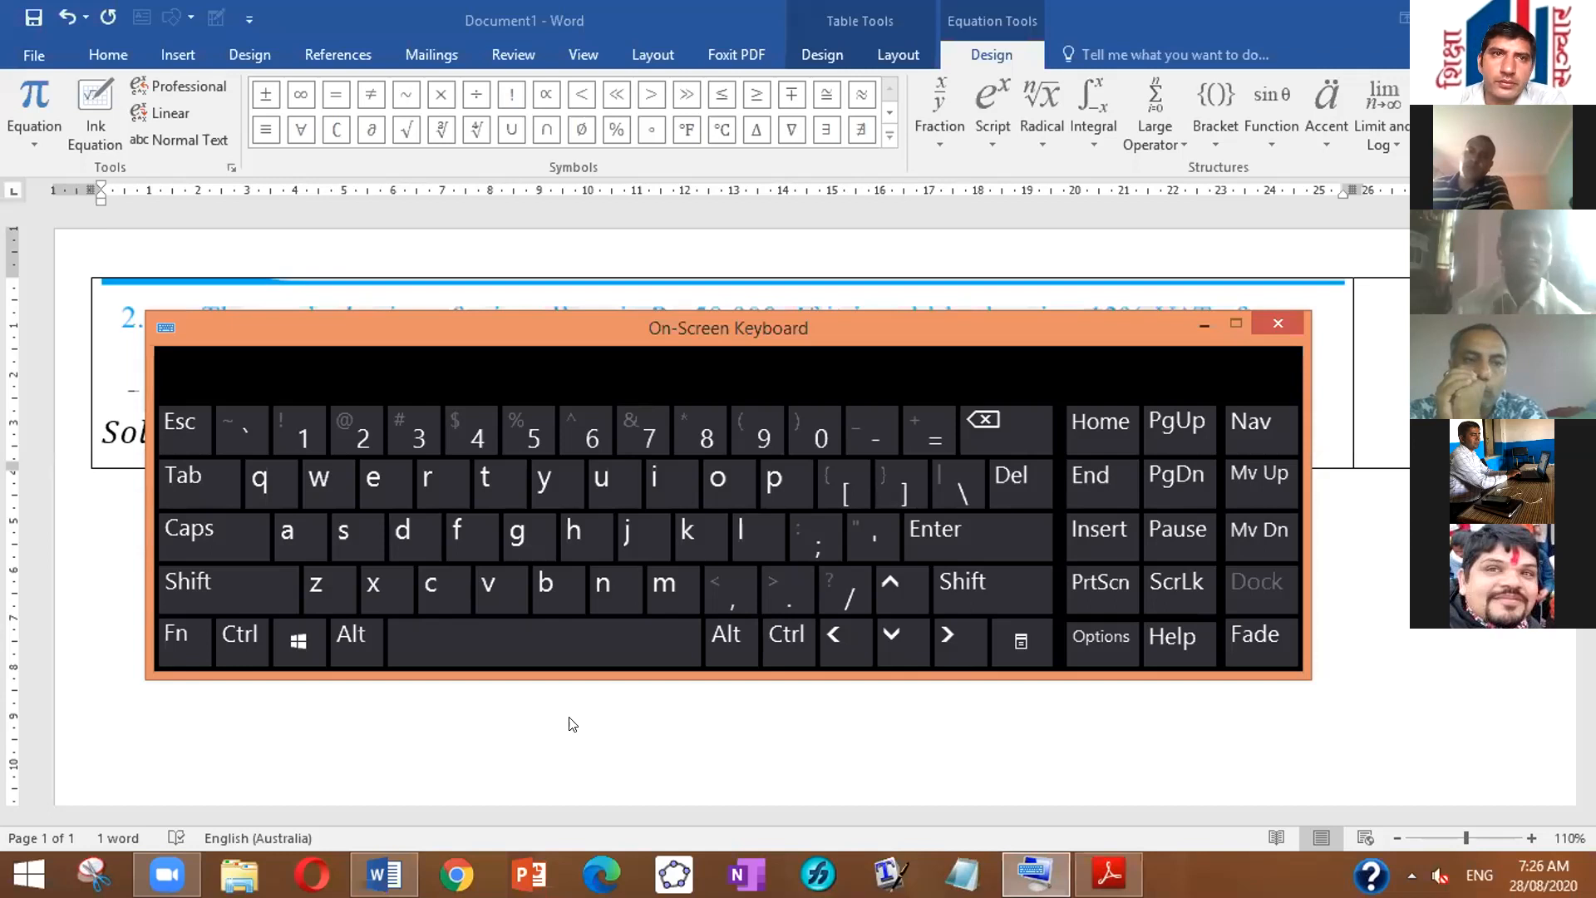
left_click(299, 640)
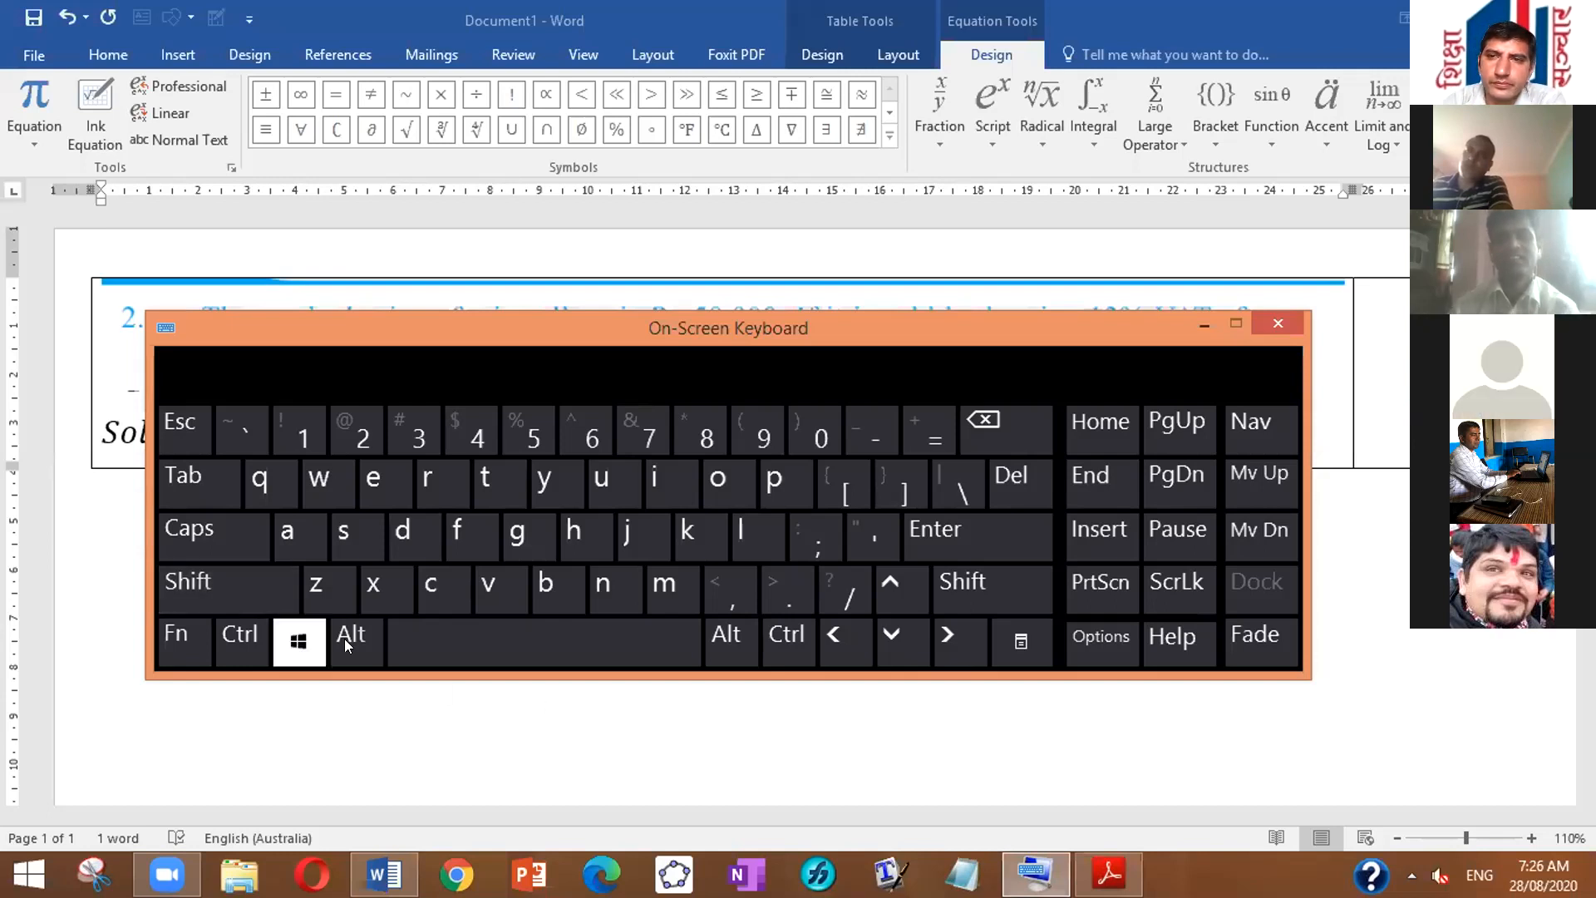
left_click(948, 635)
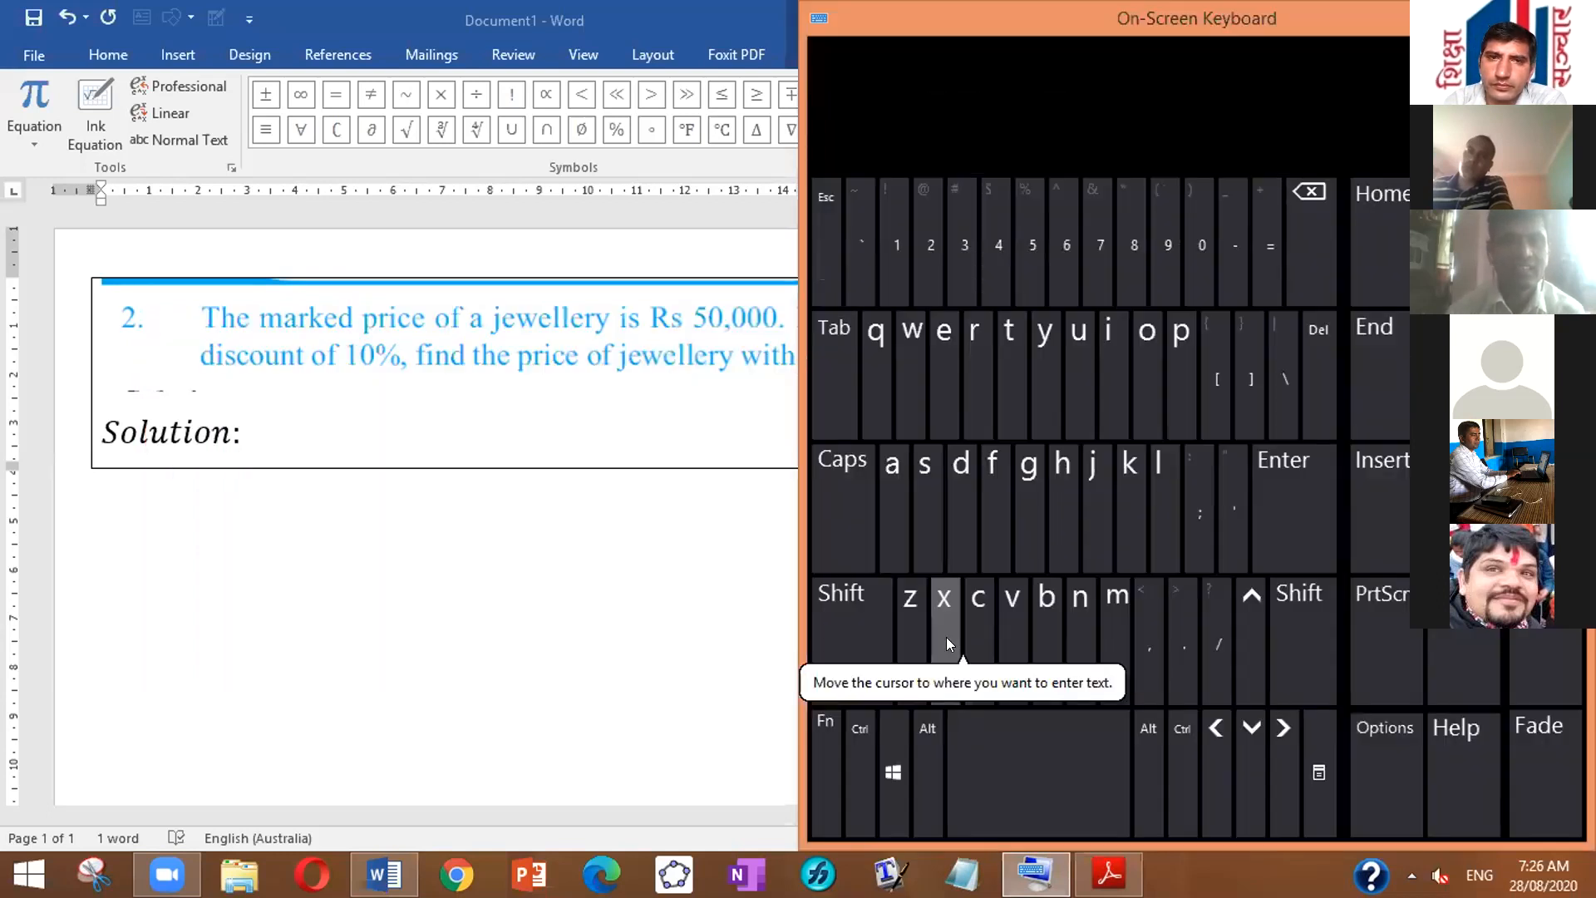
Step: Pull the On-Screen Keyboard off the right half of the screen and resize it to be wider and shorter
left_click(1044, 14)
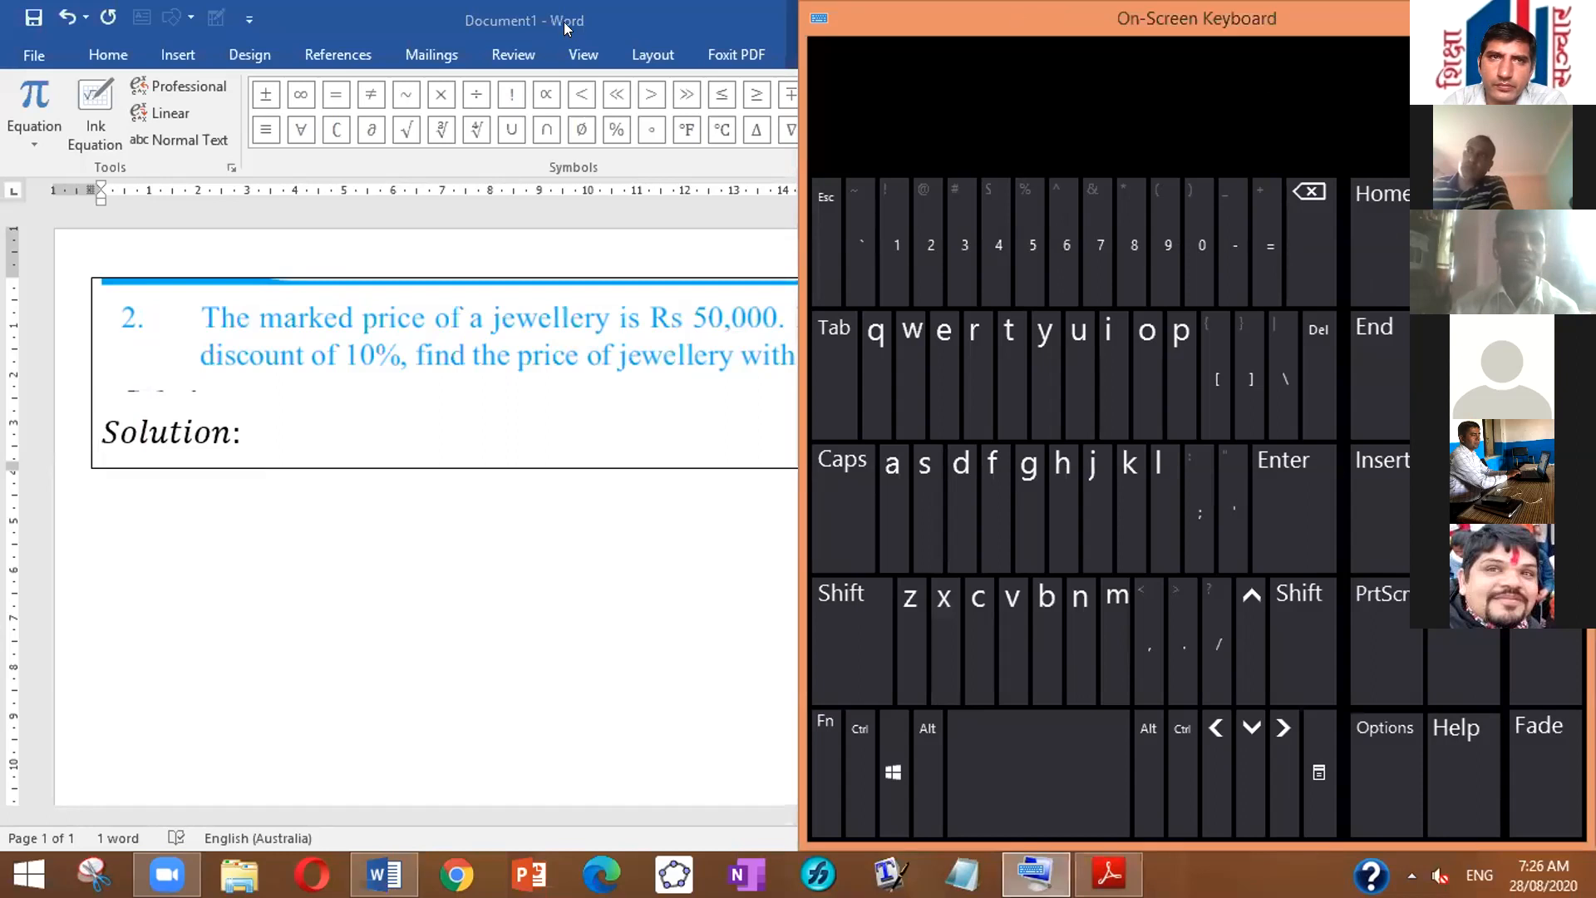
left_click_drag(1012, 6, 638, 35)
left_click(1034, 11)
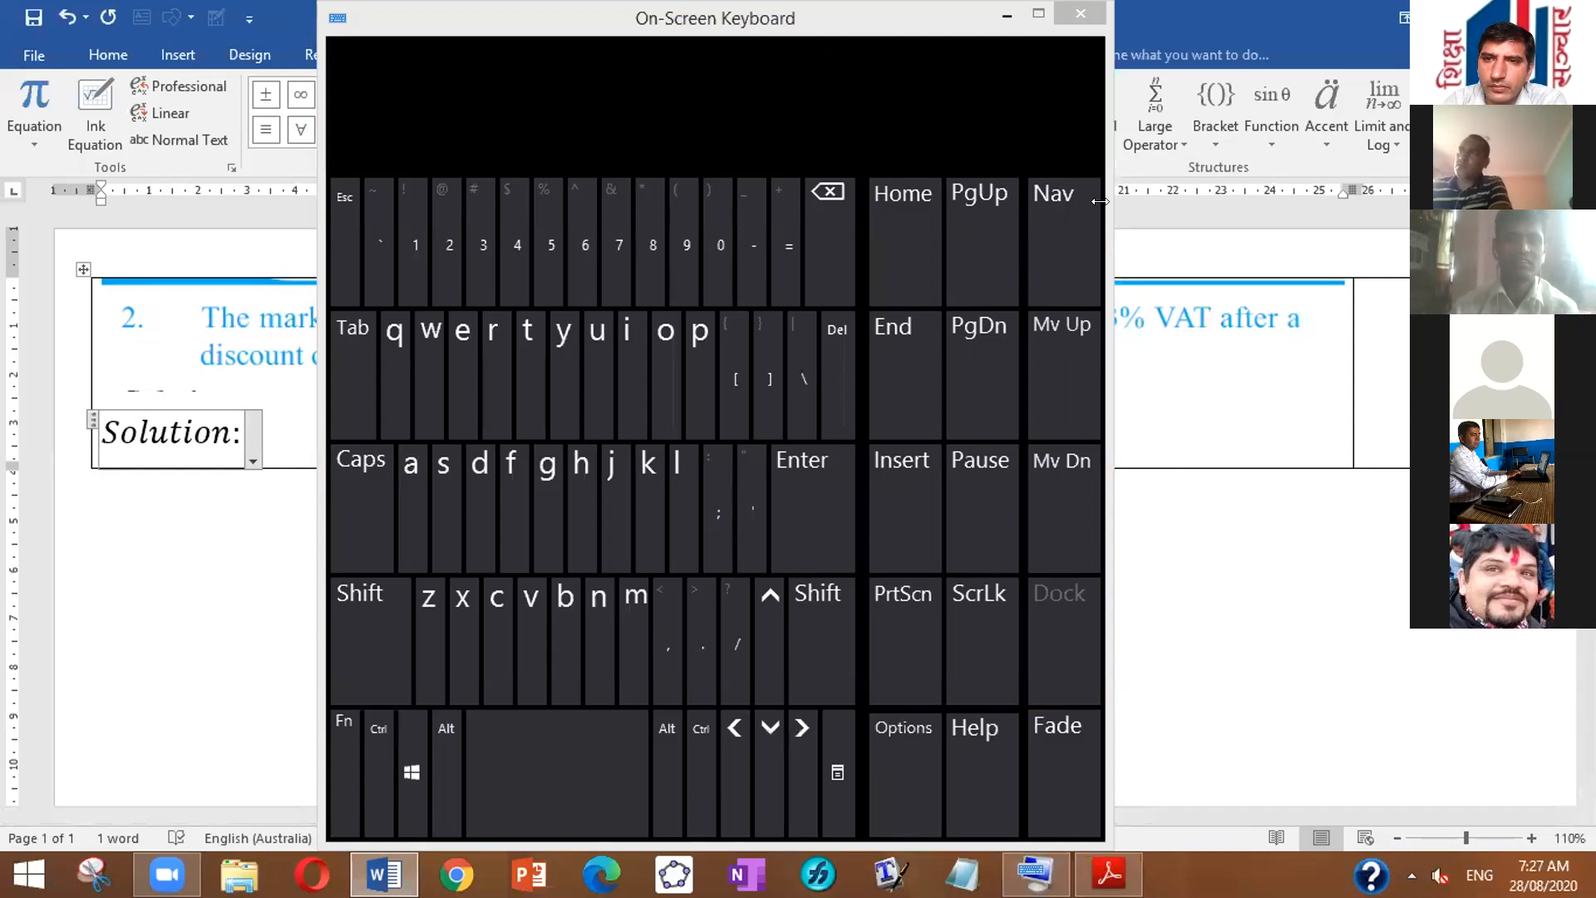
left_click_drag(1099, 201, 1470, 201)
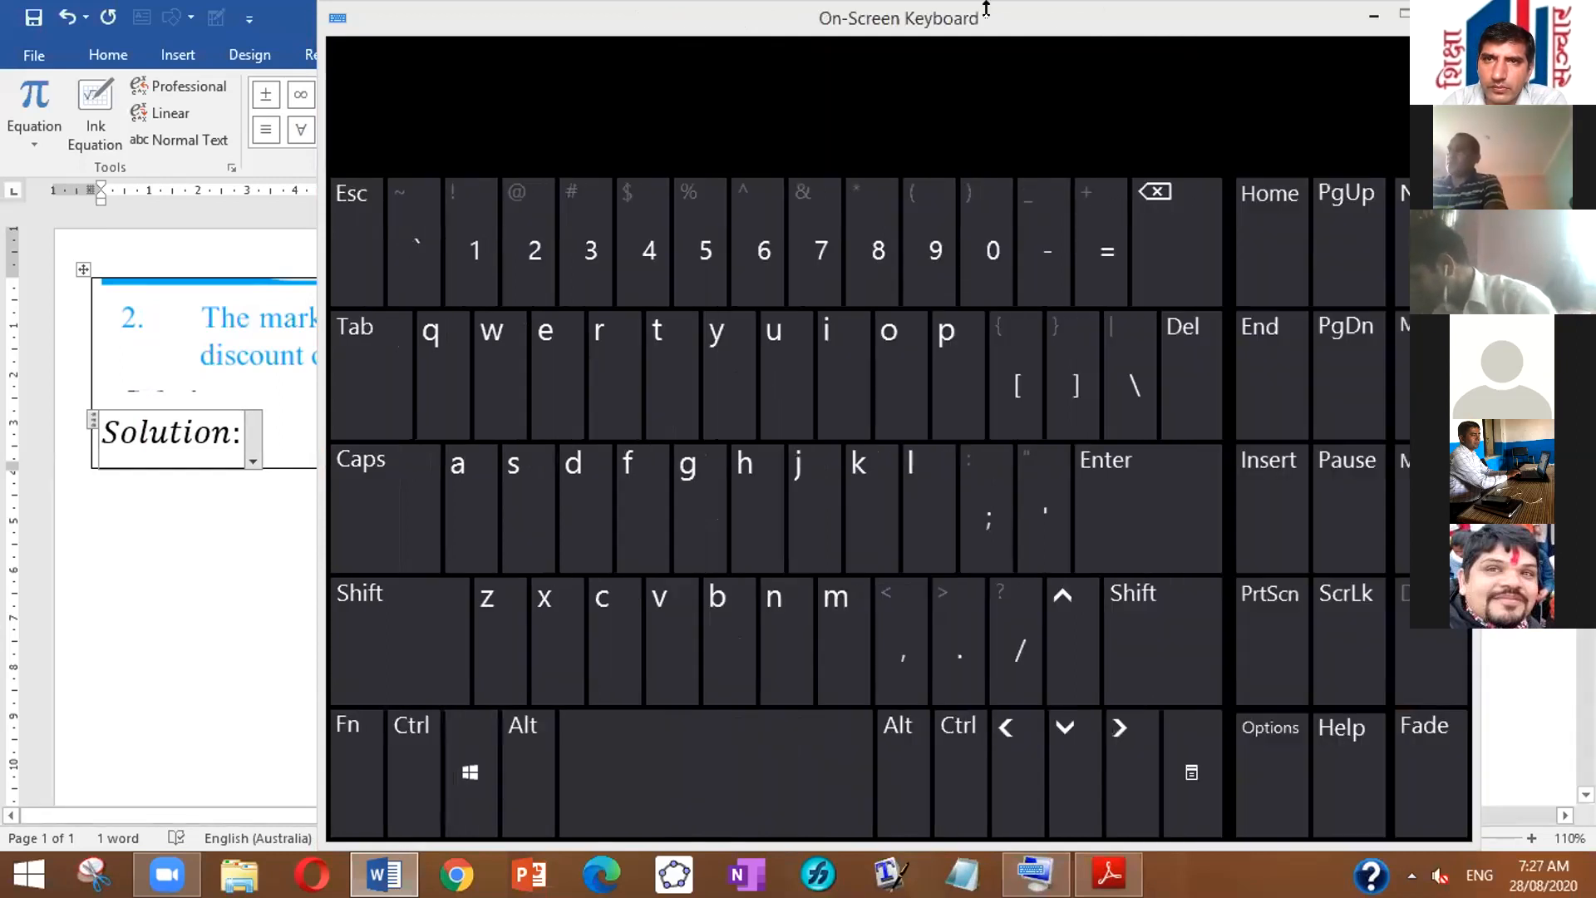
left_click_drag(986, 8, 986, 337)
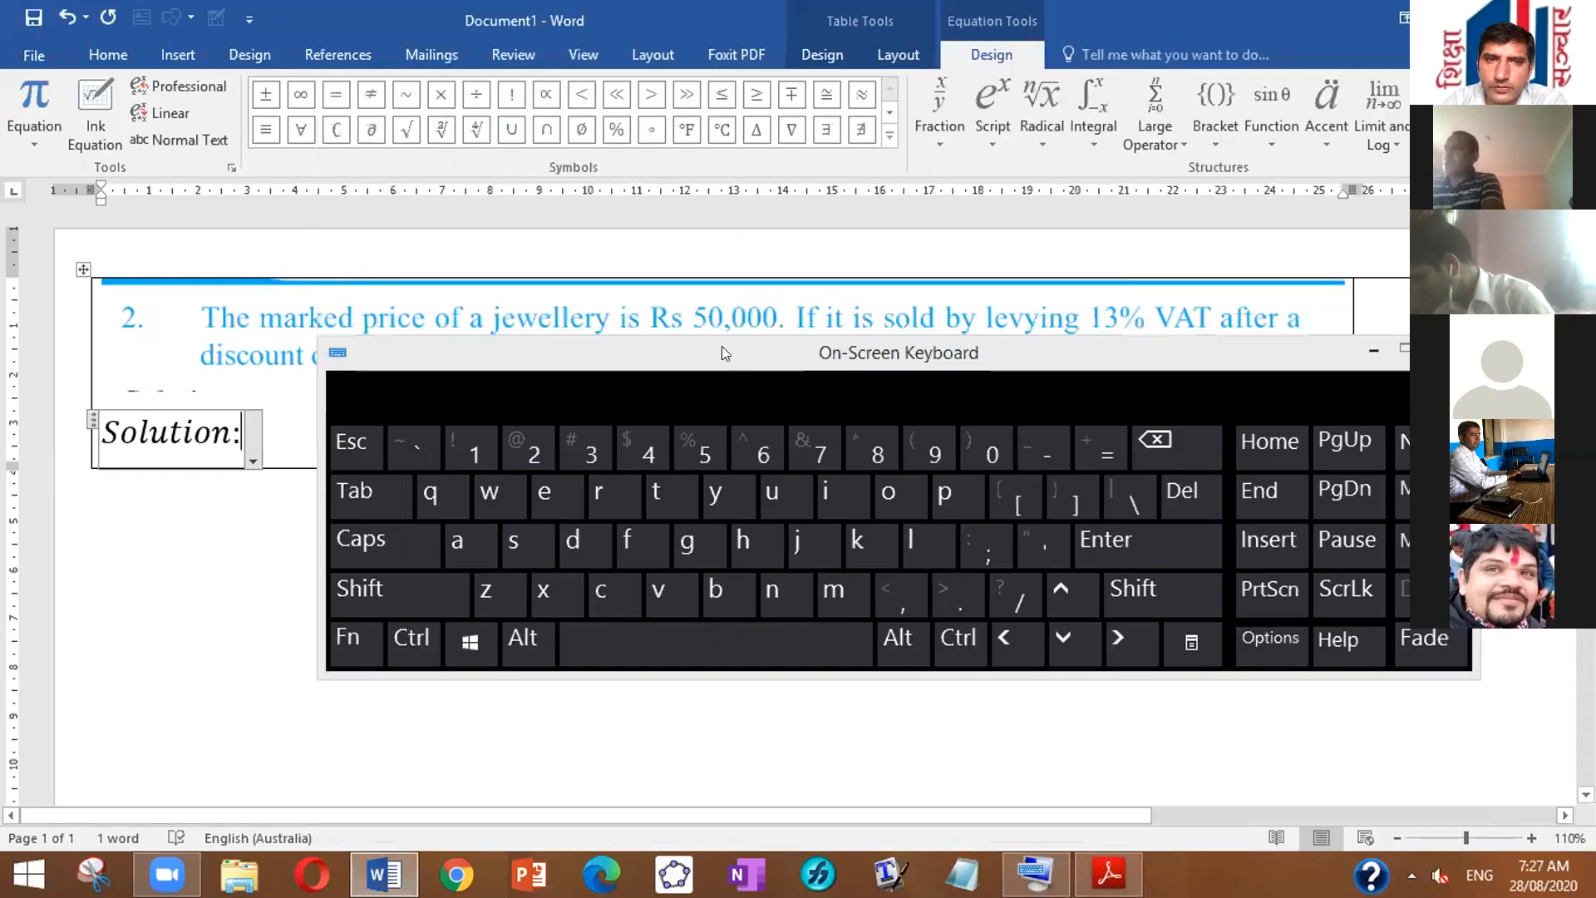
Step: Reposition the On-Screen Keyboard so the question is uncovered, and close it
left_click(251, 434)
left_click(586, 347)
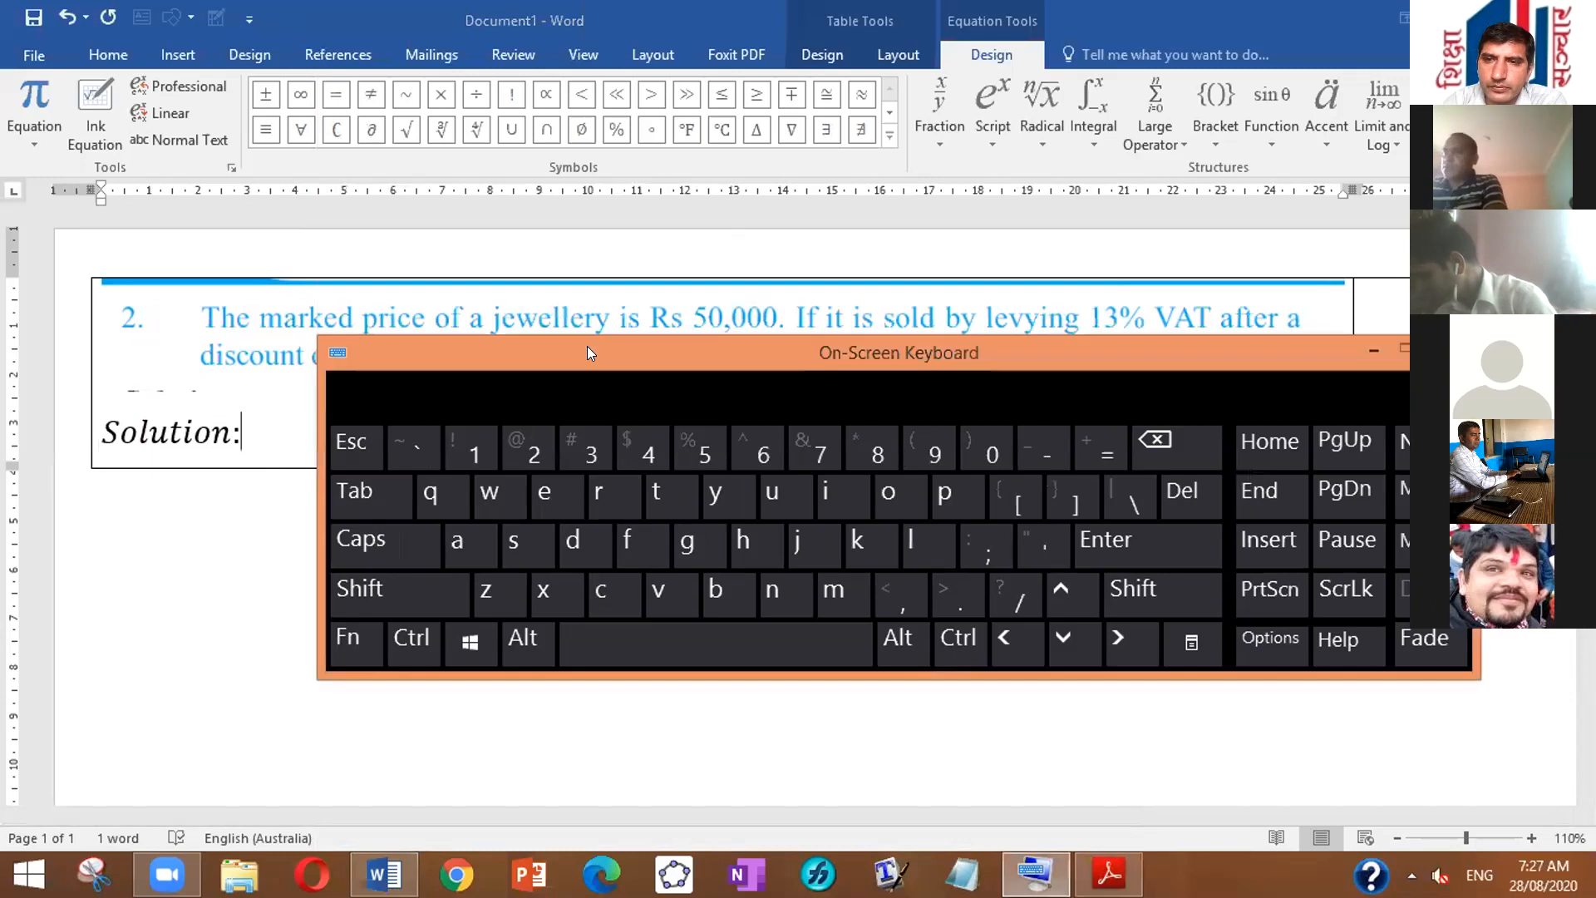
left_click_drag(543, 448, 488, 682)
left_click(439, 426)
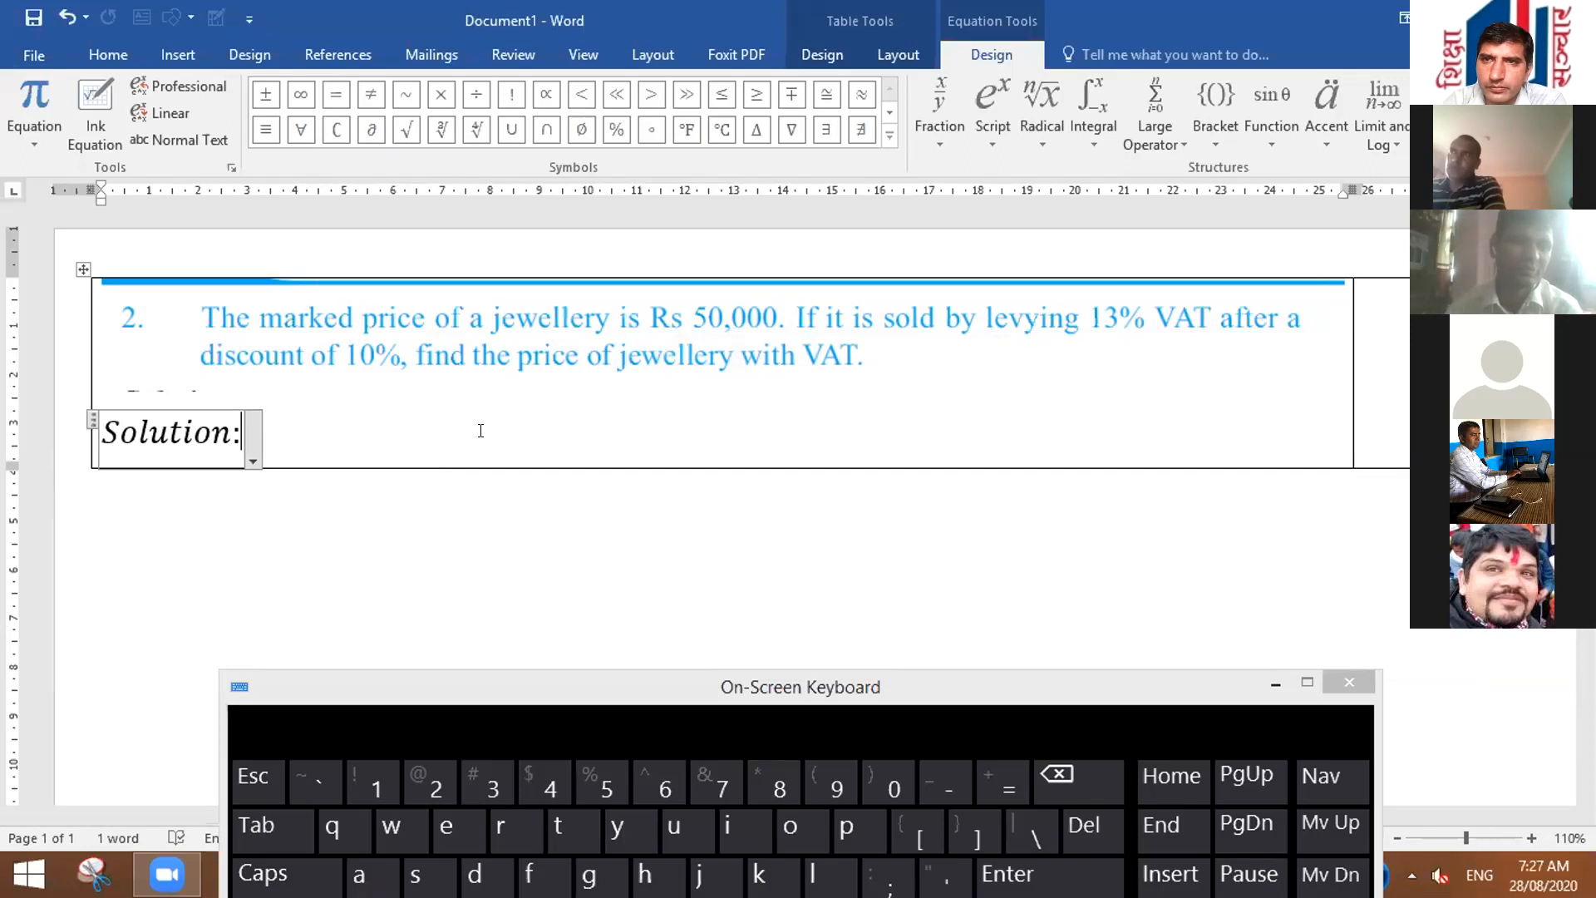
left_click(605, 689)
left_click_drag(604, 692, 625, 438)
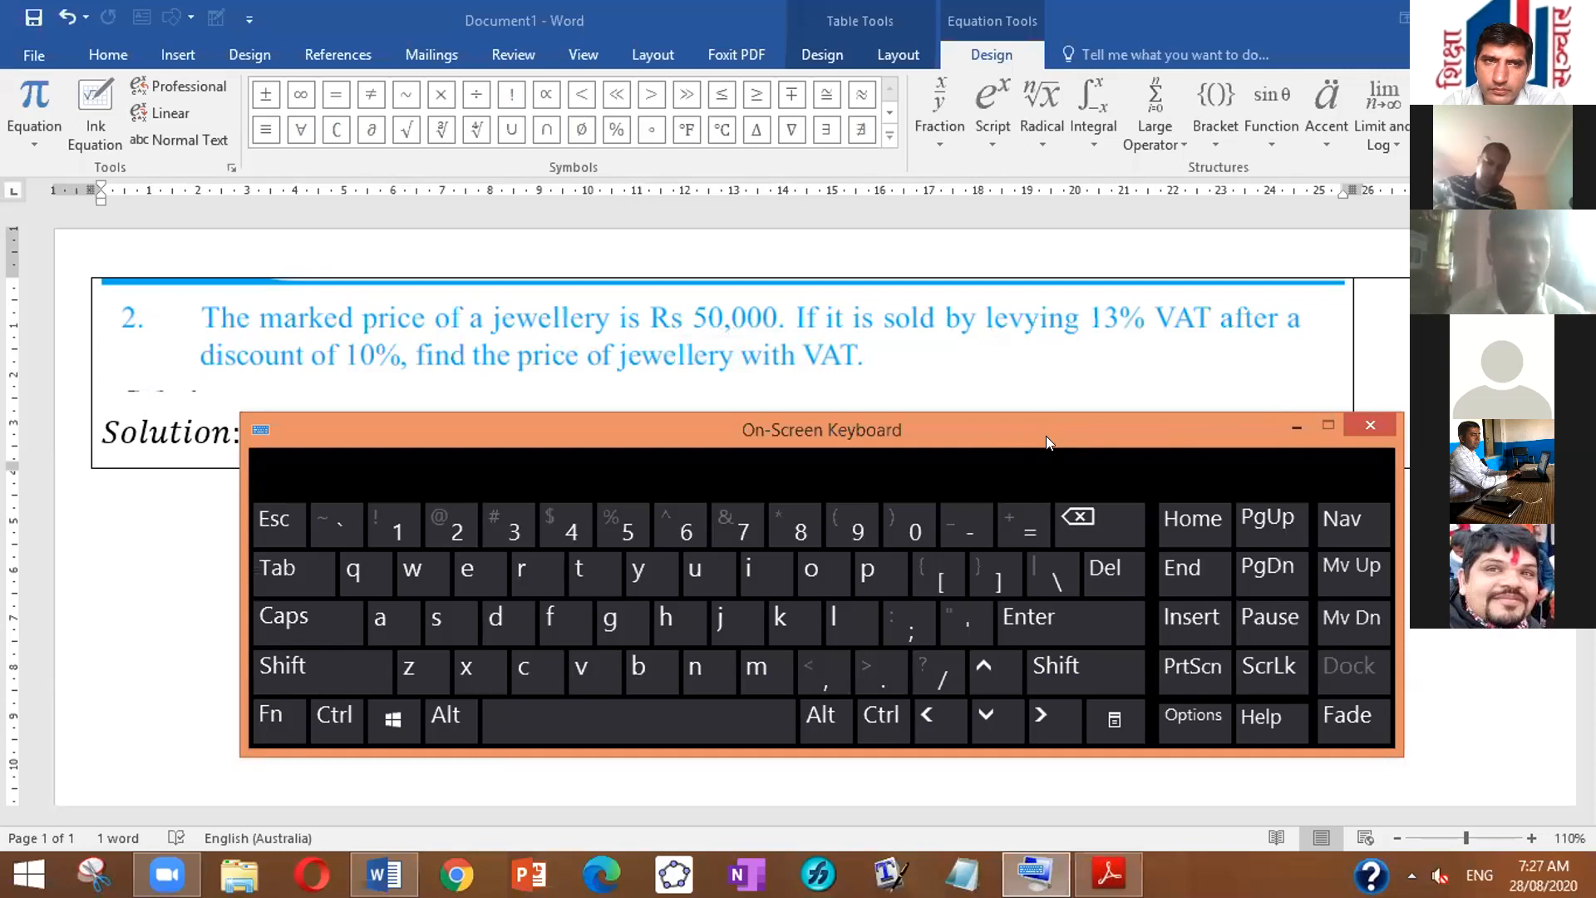
left_click(1367, 420)
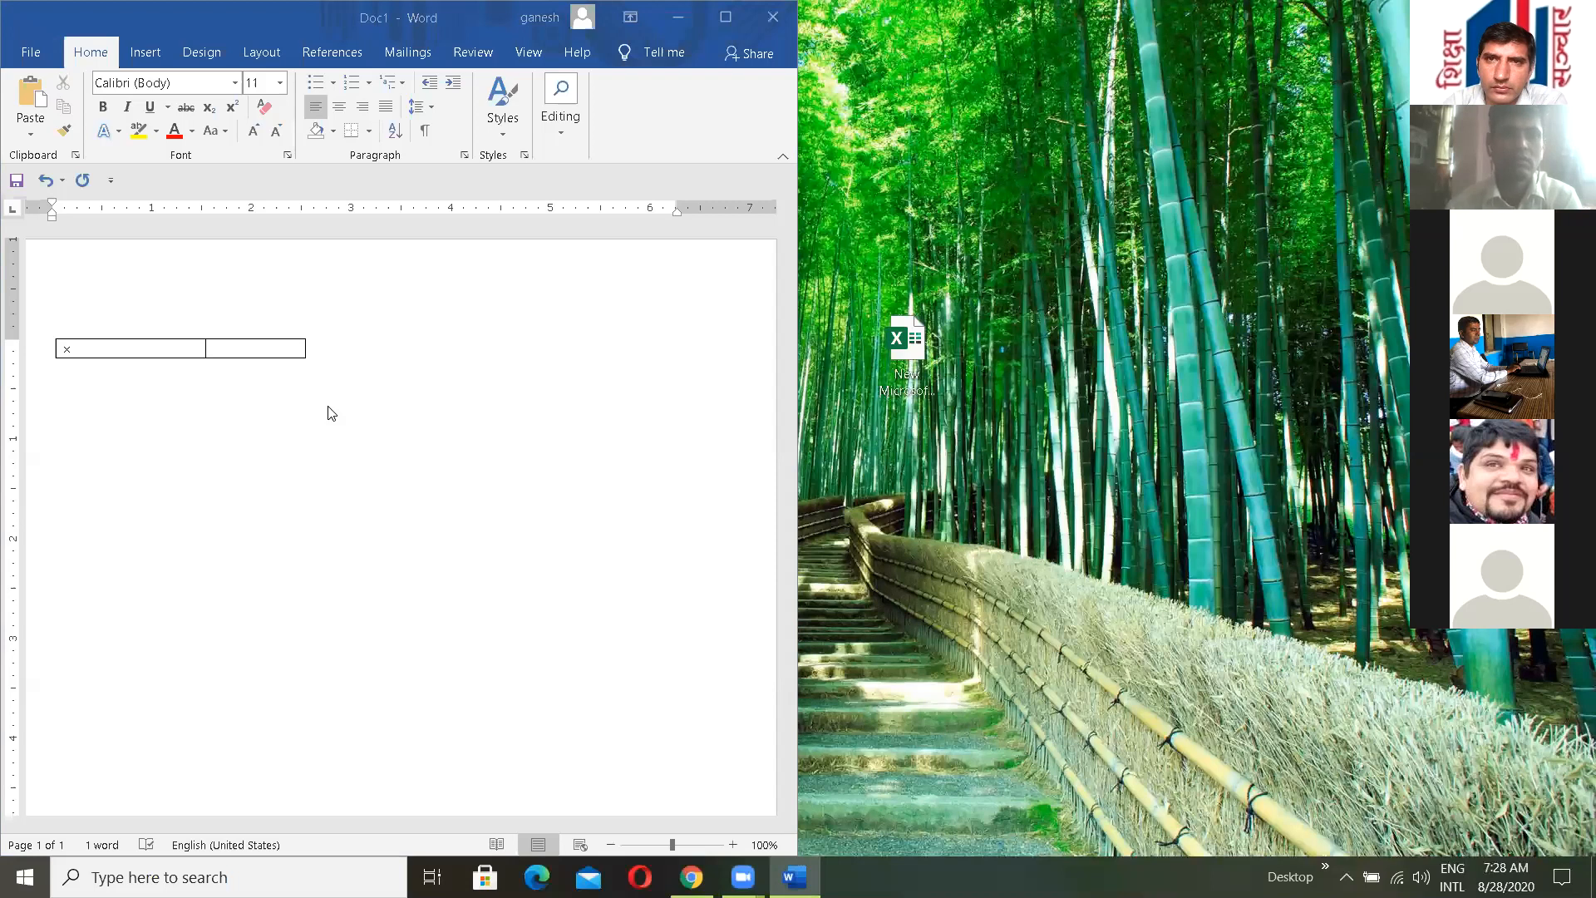
Step: Insert a new equation below the two-column table in Doc1 and left-align its placeholder
key("alt+equal")
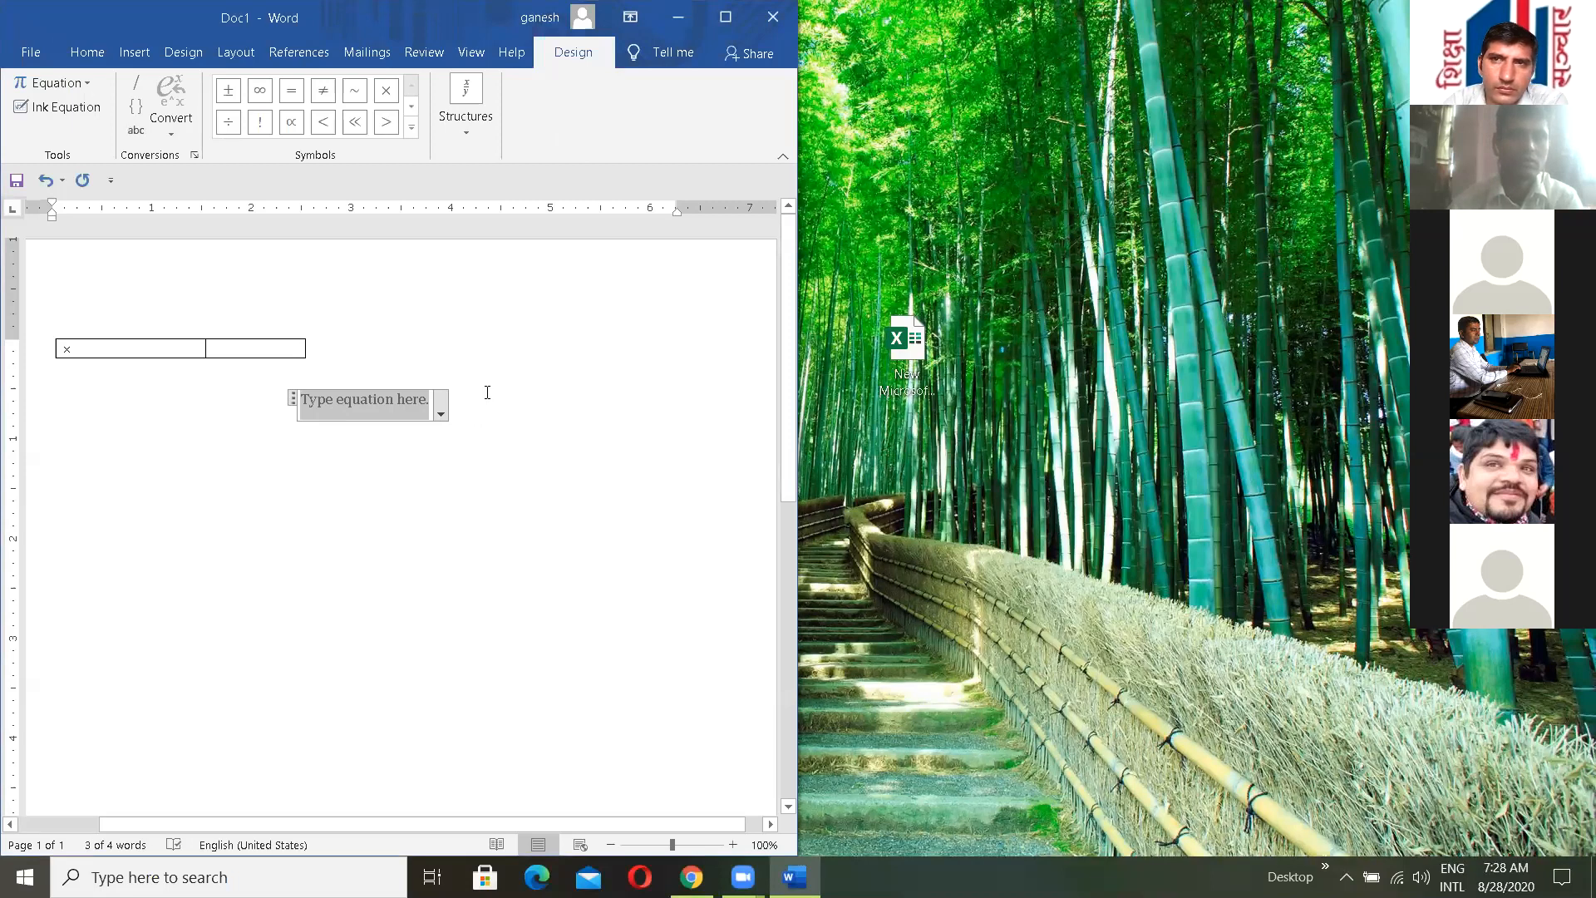
key("ctrl+l")
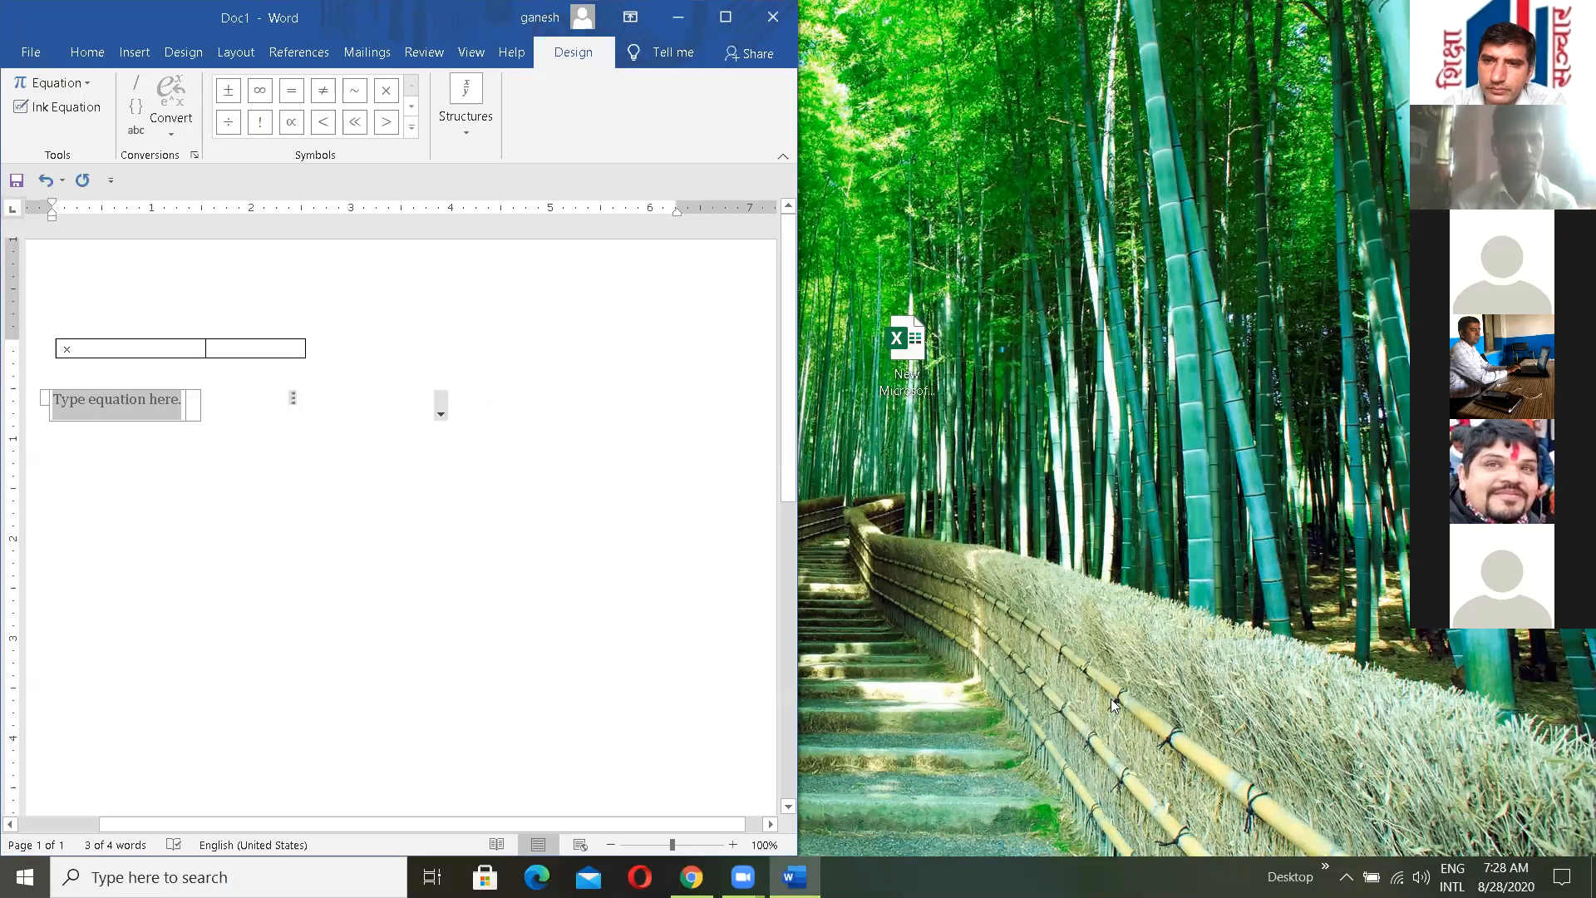
left_click(988, 362)
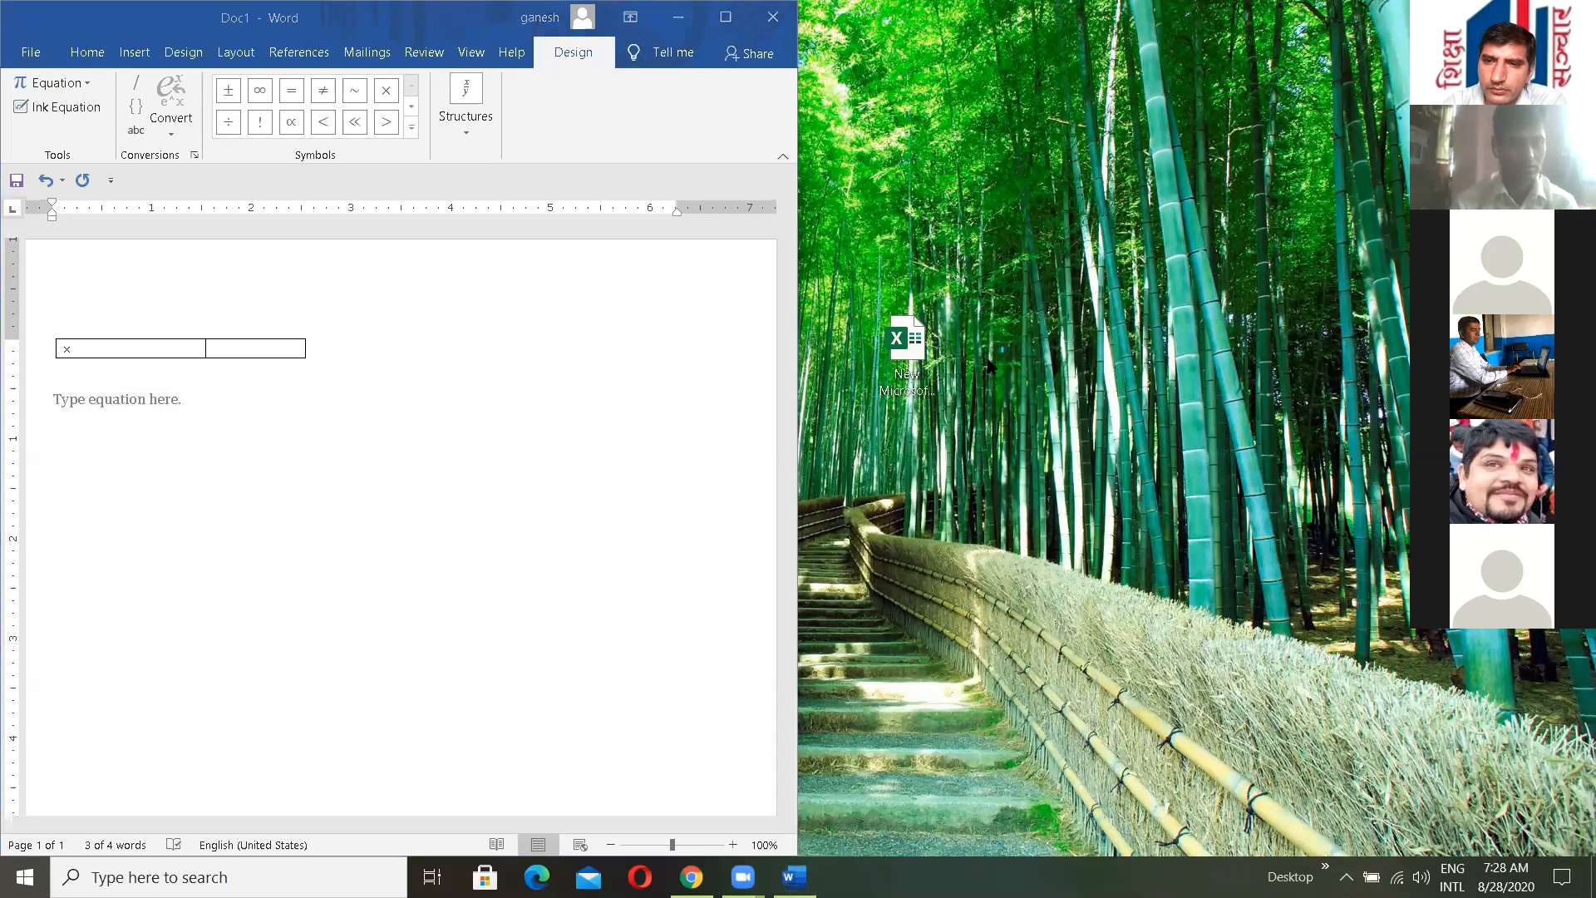
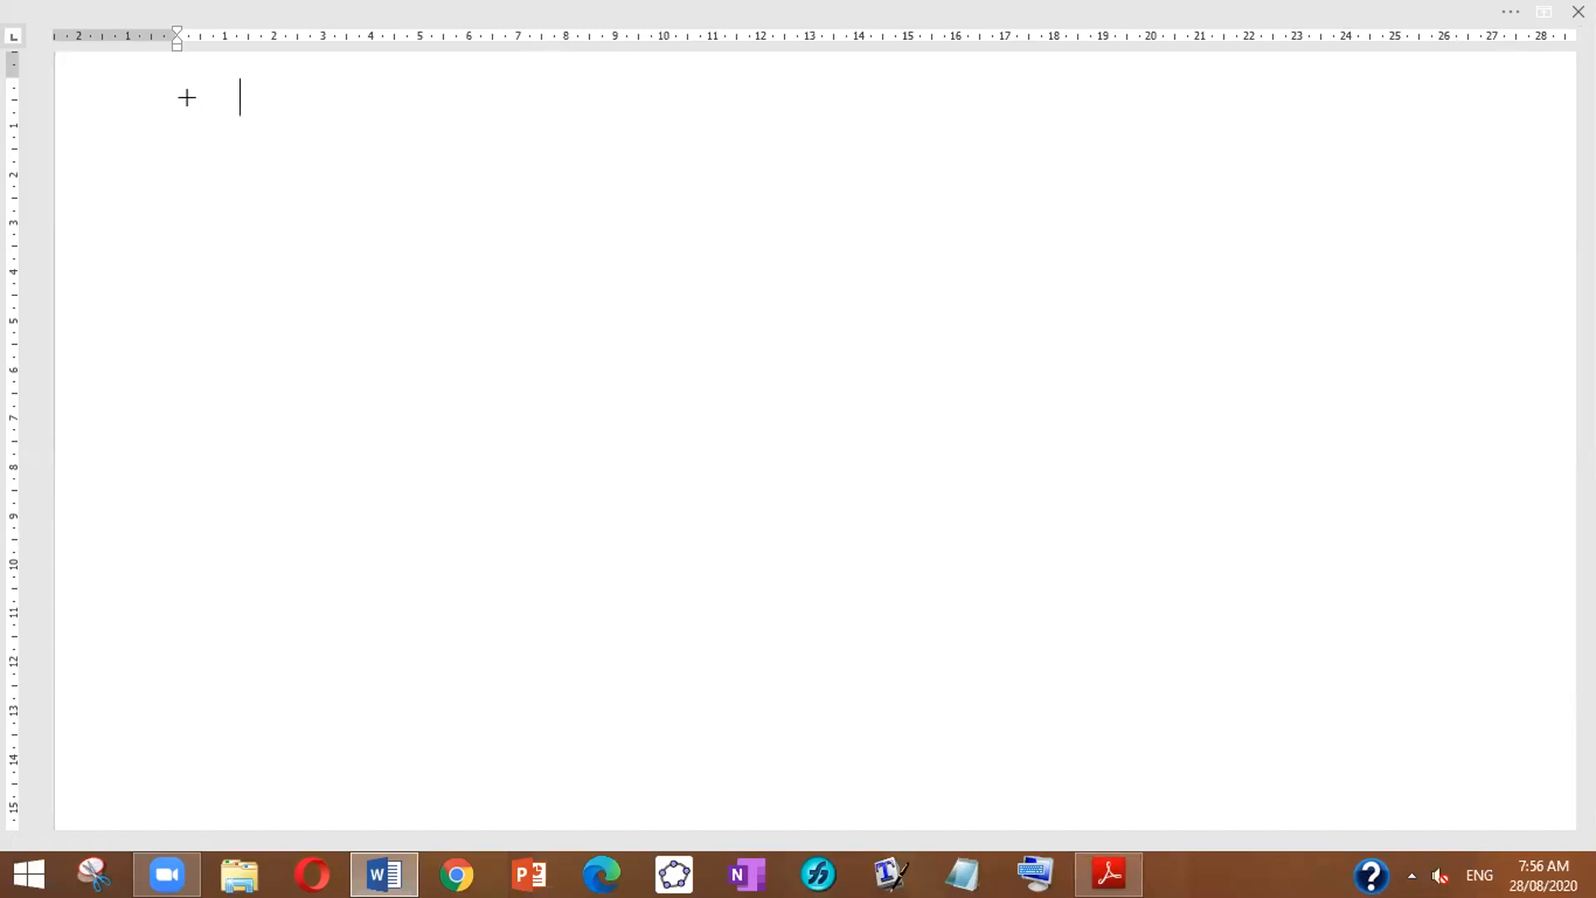
Step: Create a one-row, two-column table at the start of the blank page from plus signs separated by tab spacing
key("Tab")
key("Tab")
key("Tab")
type("+")
key("Tab")
key("Tab")
key("Tab")
key("Tab")
type("+")
key("Return")
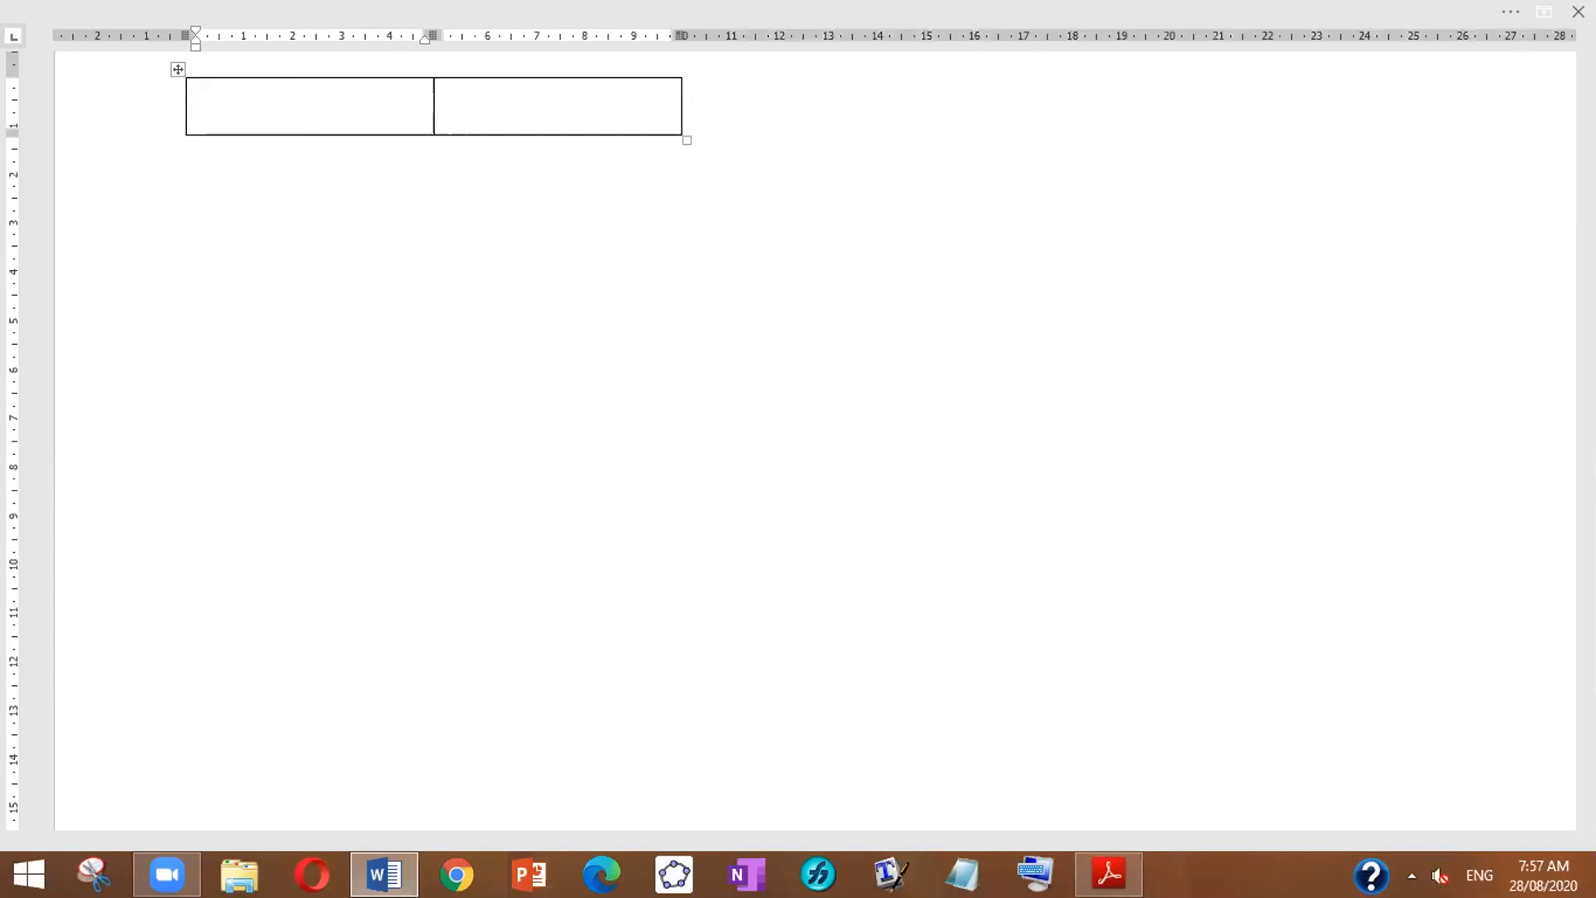
Step: Add a second row below the table's only row, and undo the addition
key("Tab")
key("Tab")
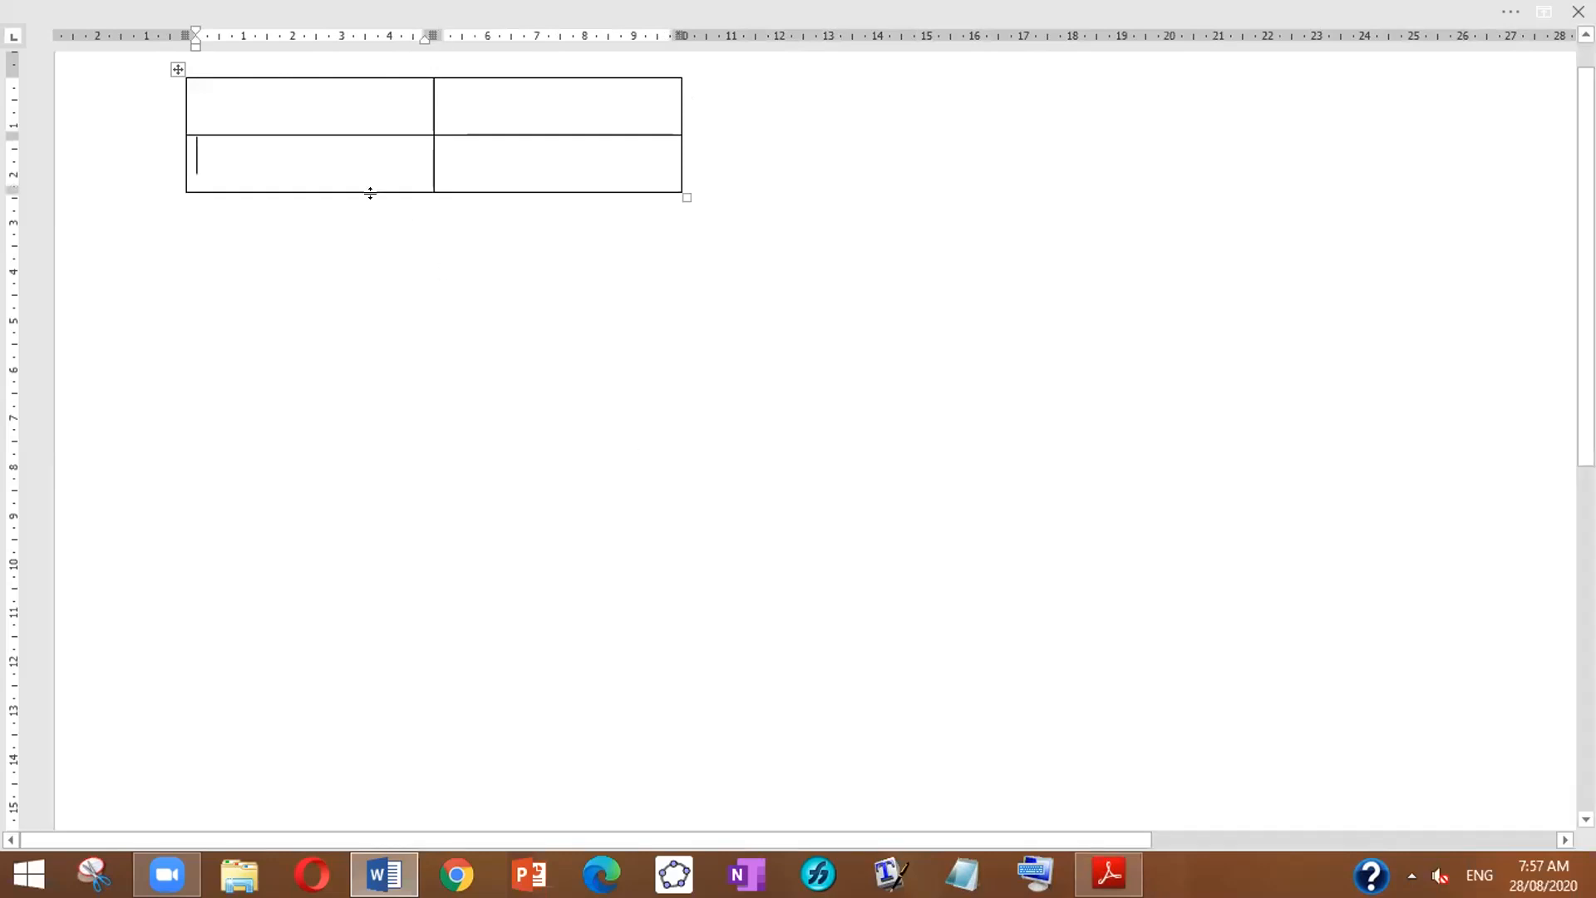
key("ctrl+z")
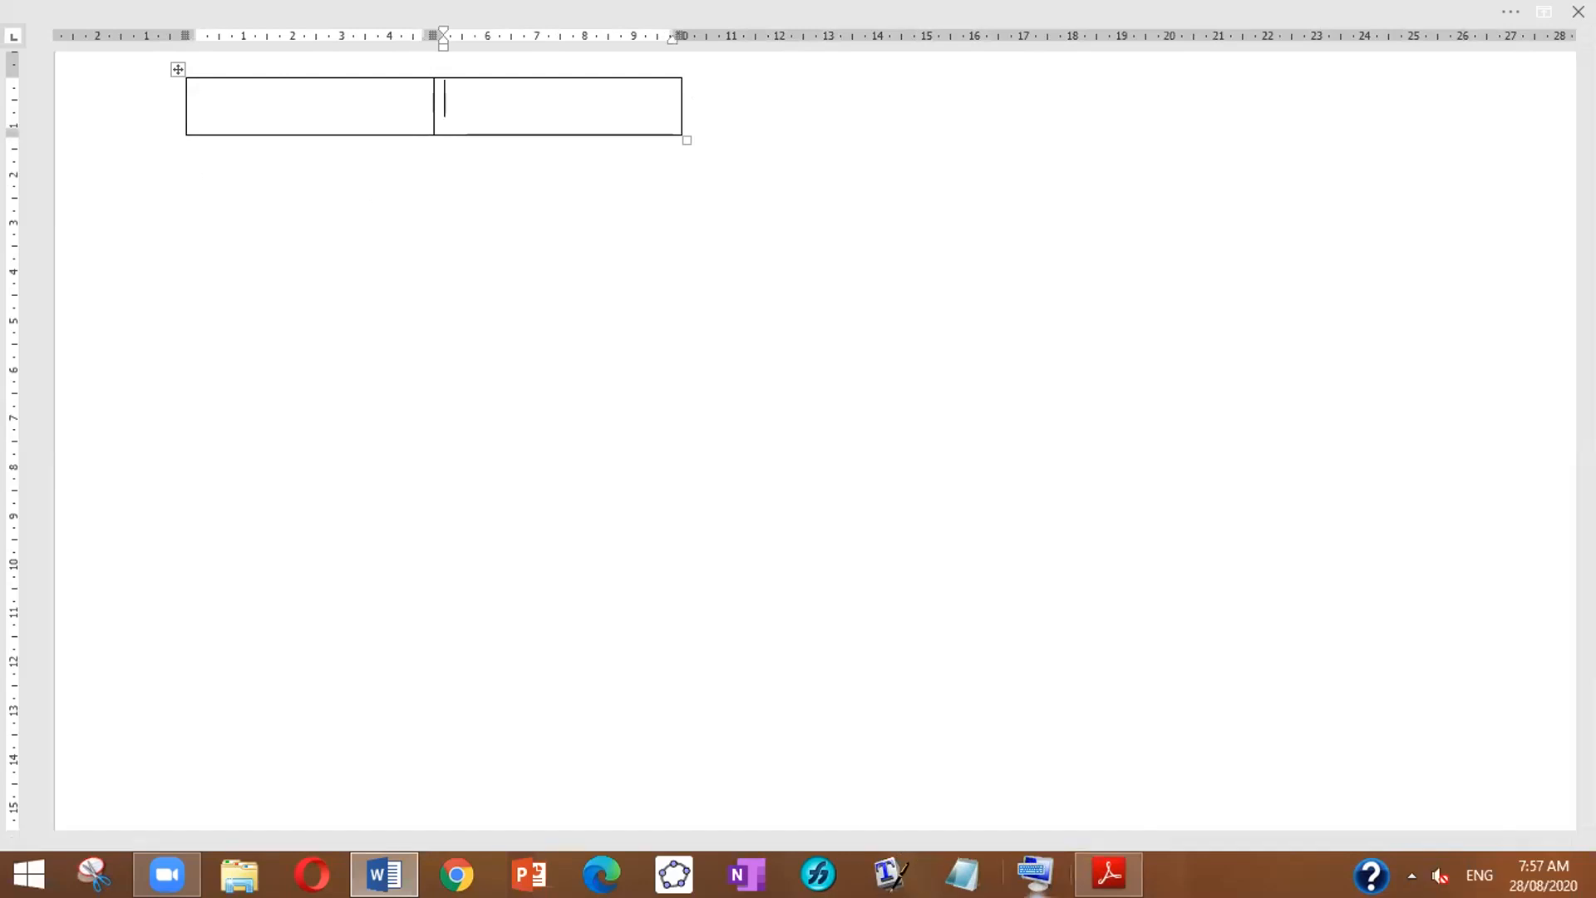
Step: Bring up the On-Screen Keyboard over the document
left_click(1035, 874)
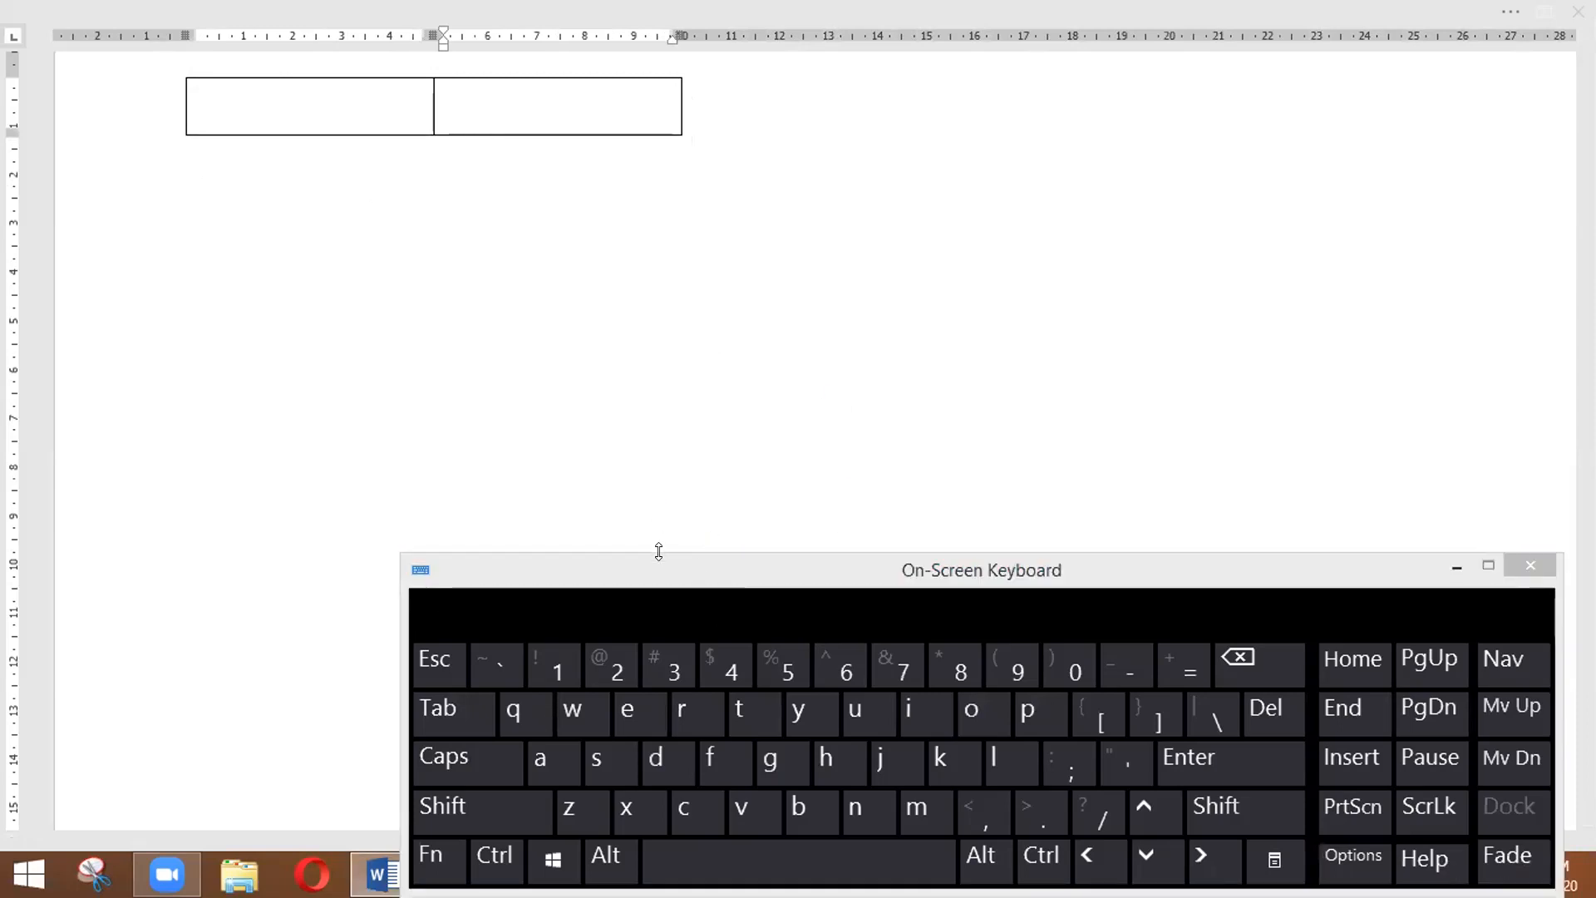
left_click(597, 571)
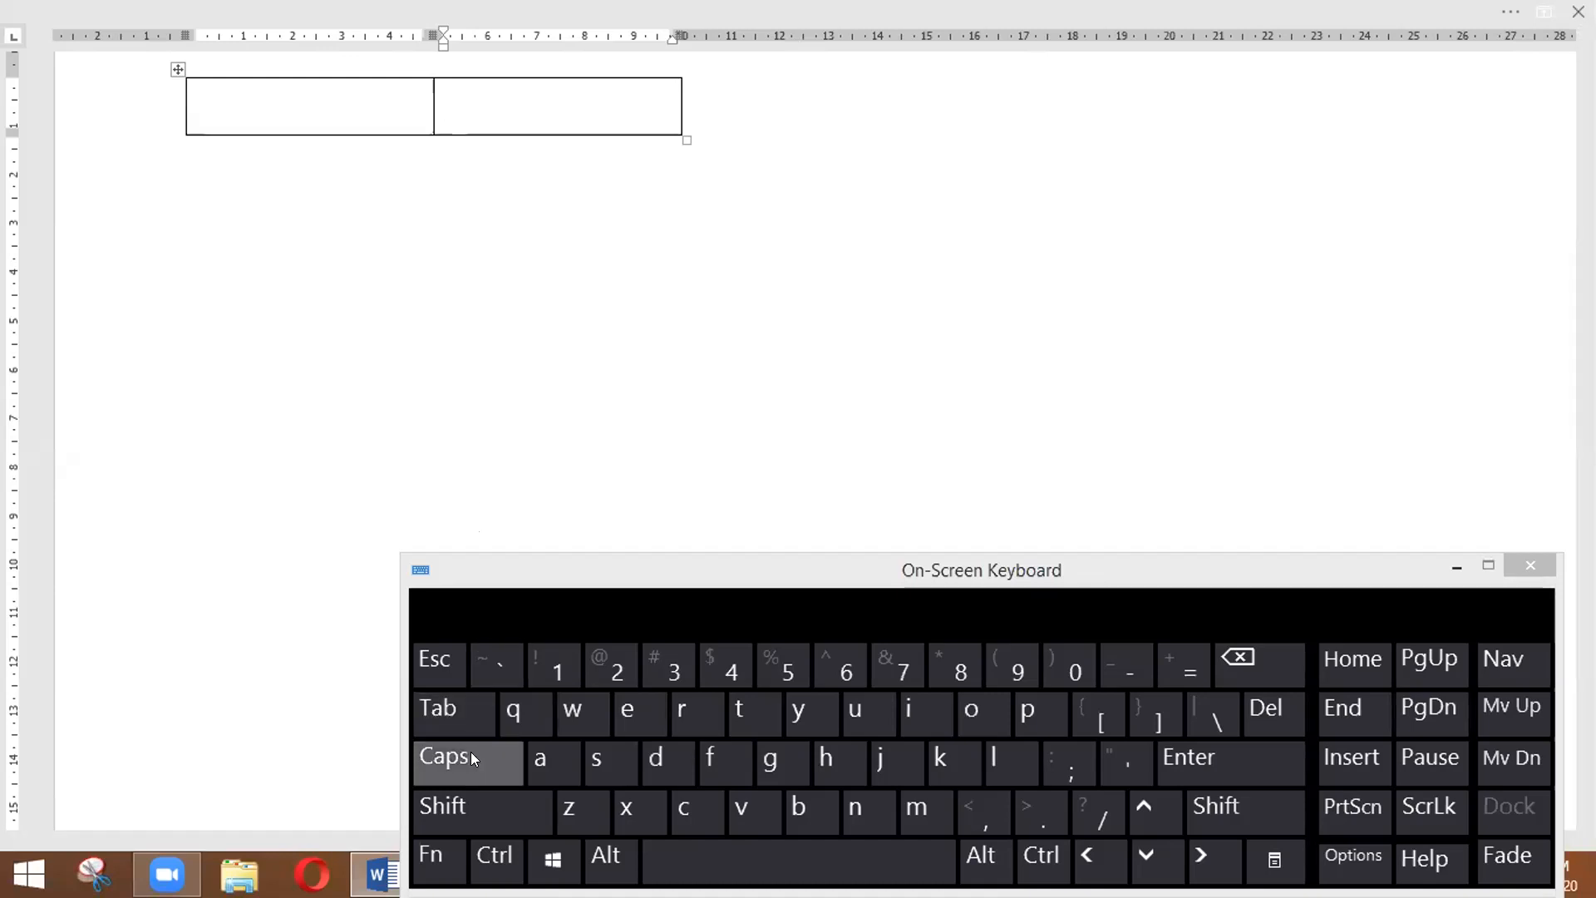
Step: Add three rows to the table with the On-Screen Keyboard, and undo all three additions
left_click(456, 718)
left_click(455, 718)
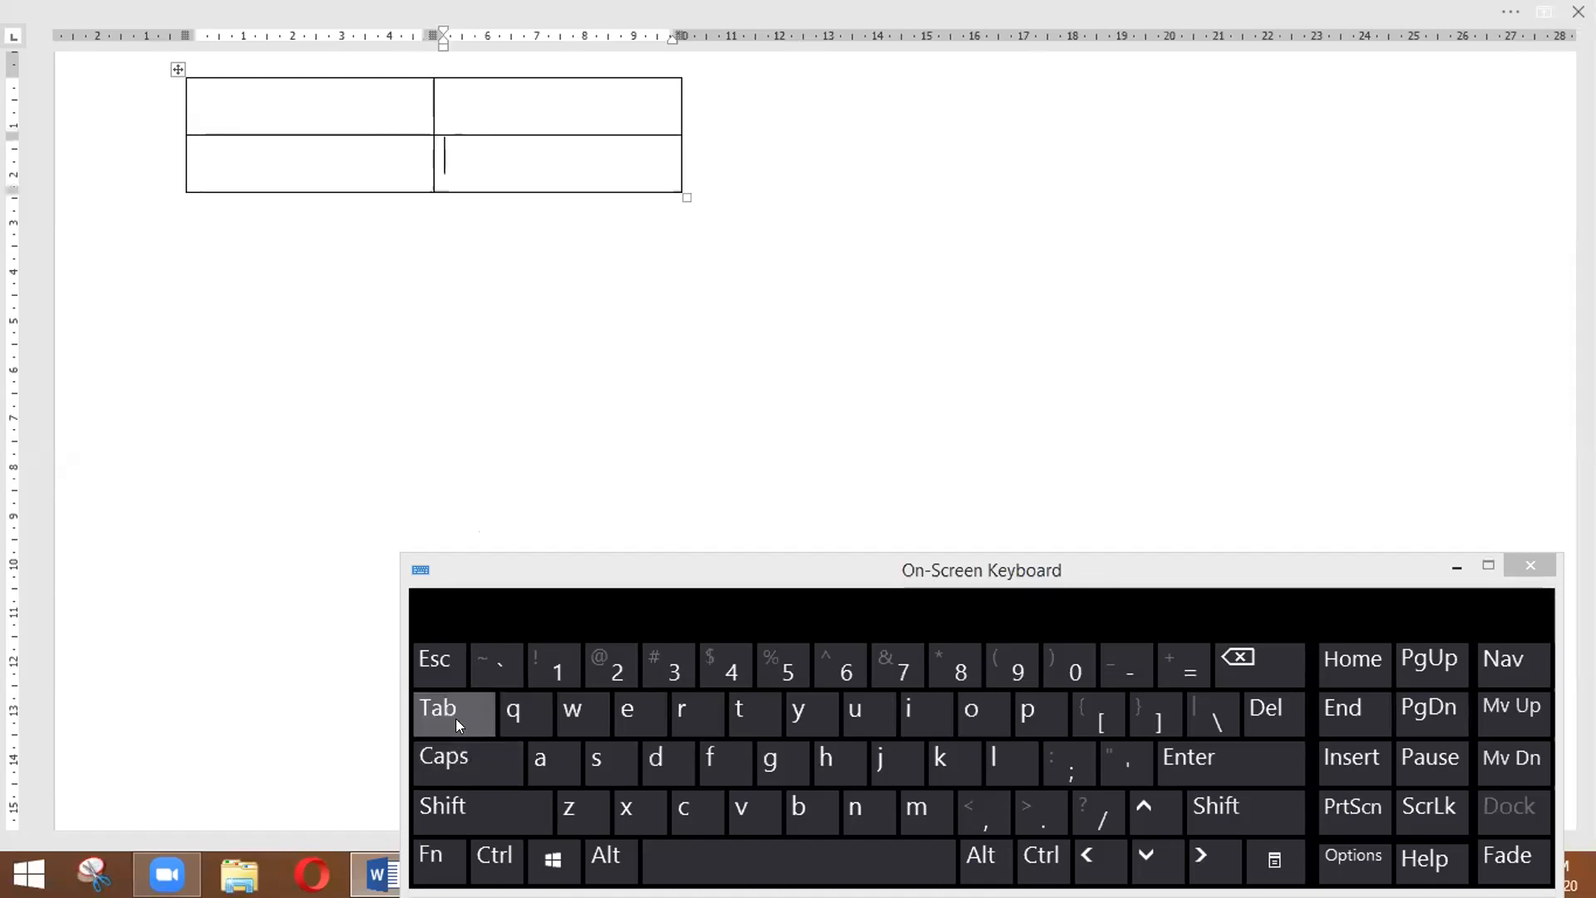
left_click(455, 718)
left_click(456, 718)
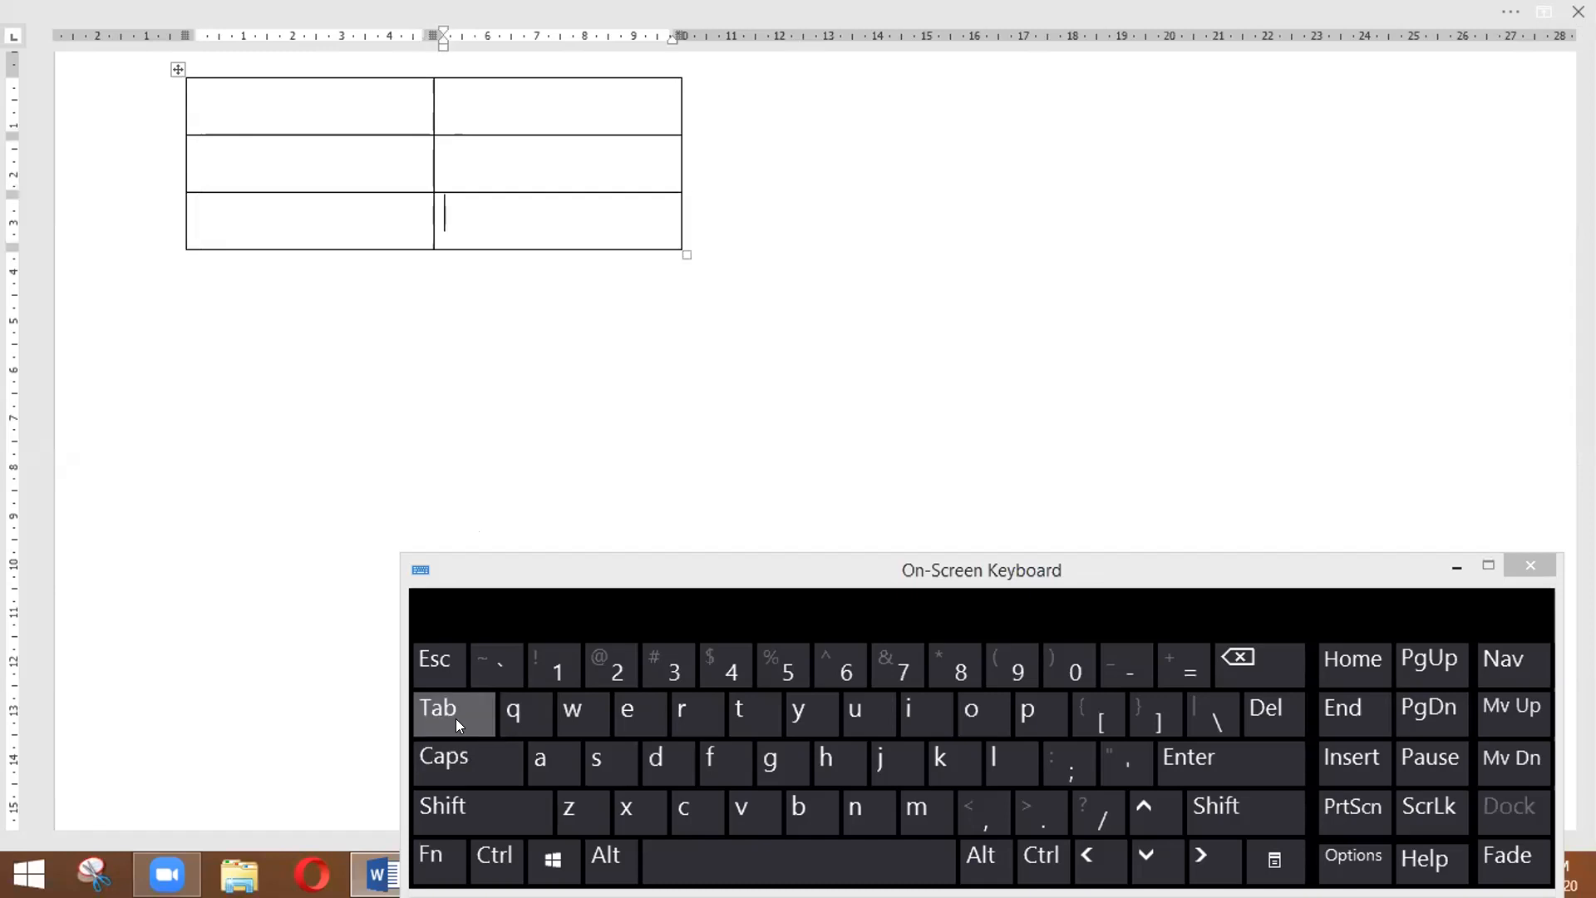
left_click(456, 718)
left_click(455, 718)
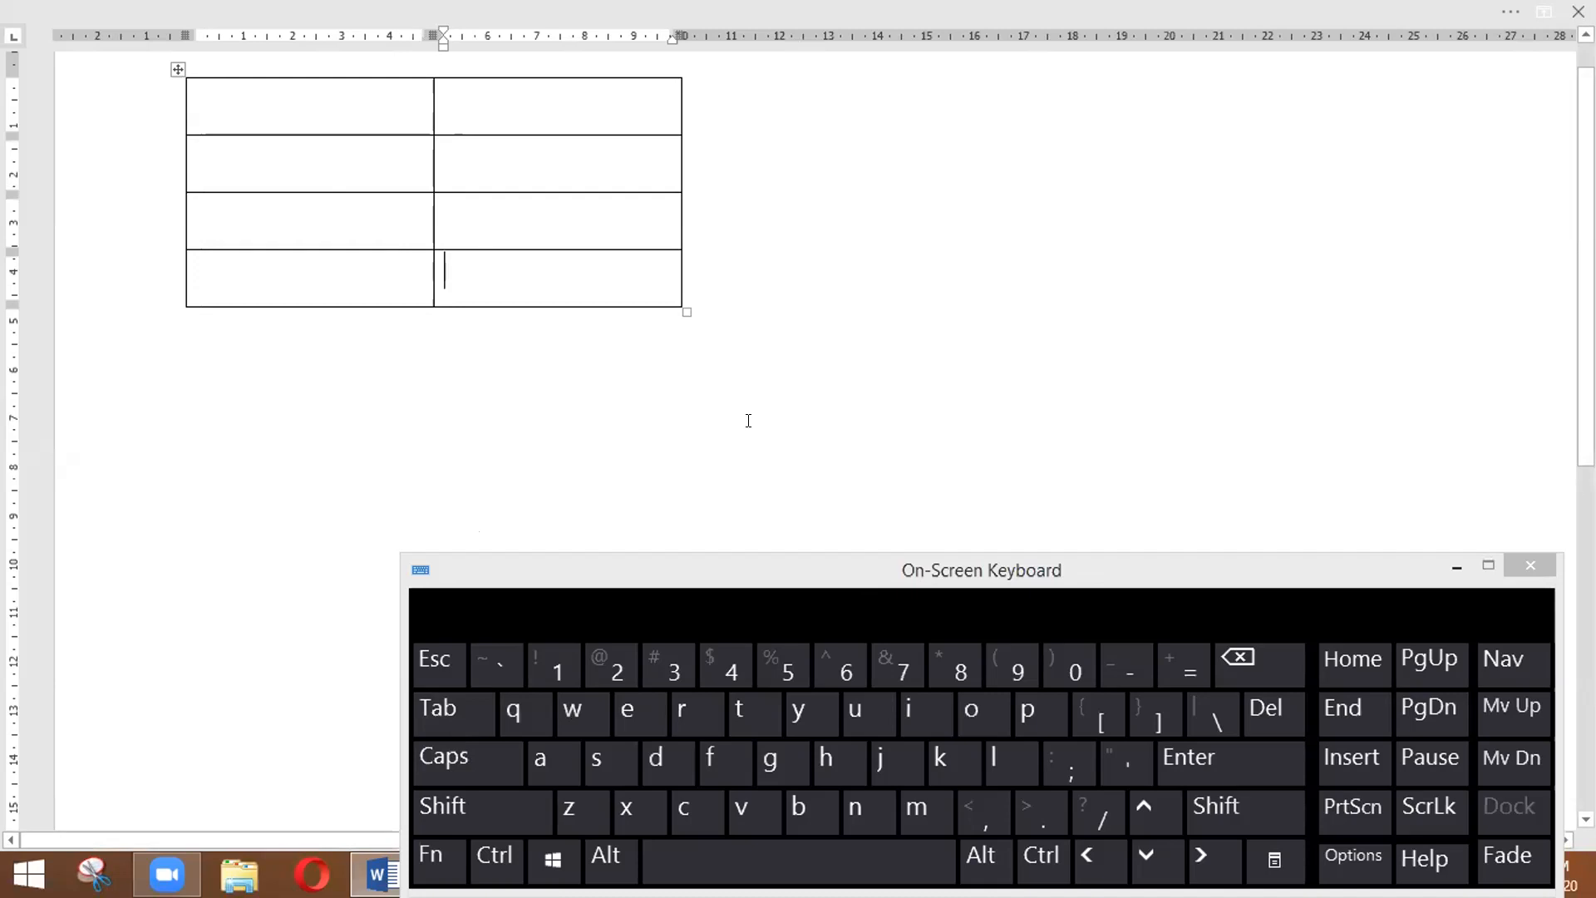
key("ctrl")
key("ctrl+z")
key("ctrl+z")
key("ctrl+z")
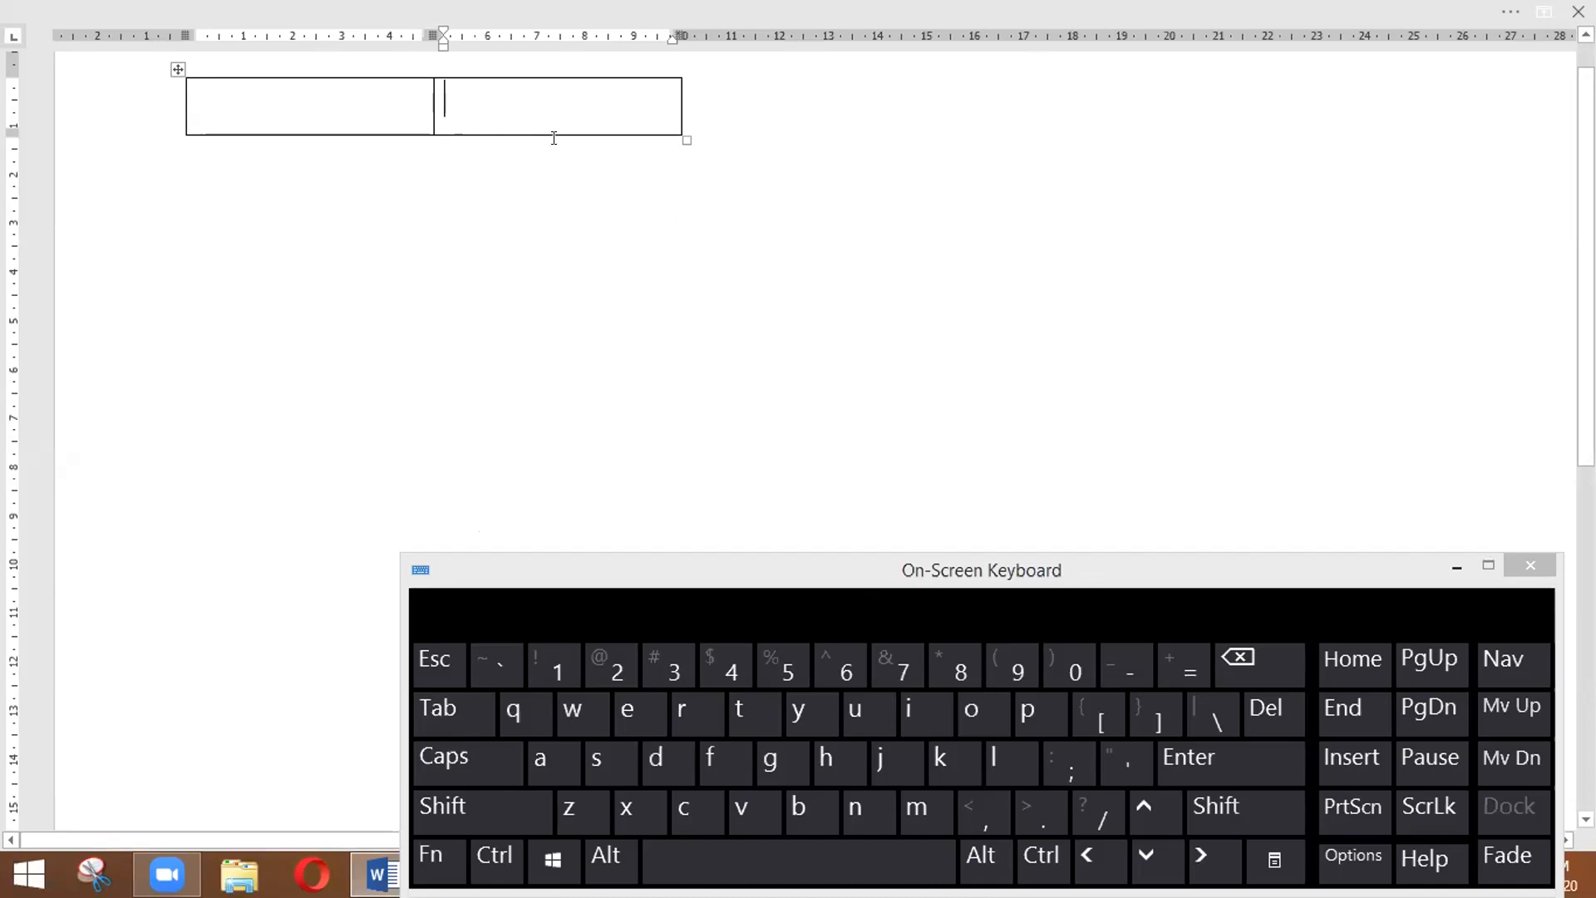
Step: Add a second row to the table and enter "Input" in the first cell of the header row
left_click(453, 715)
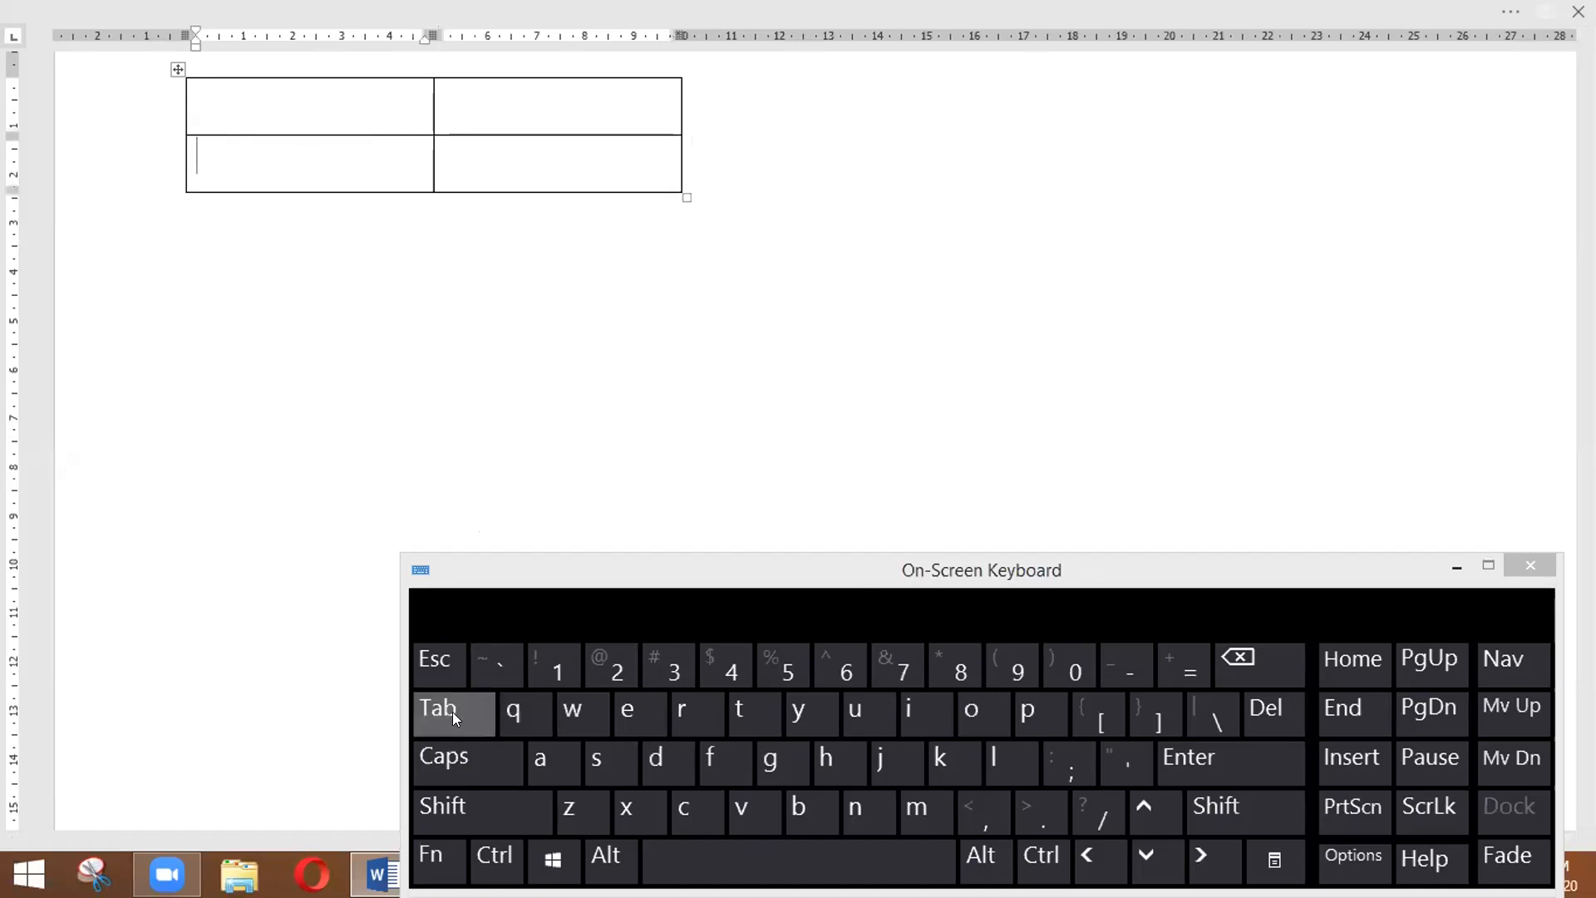
left_click(266, 103)
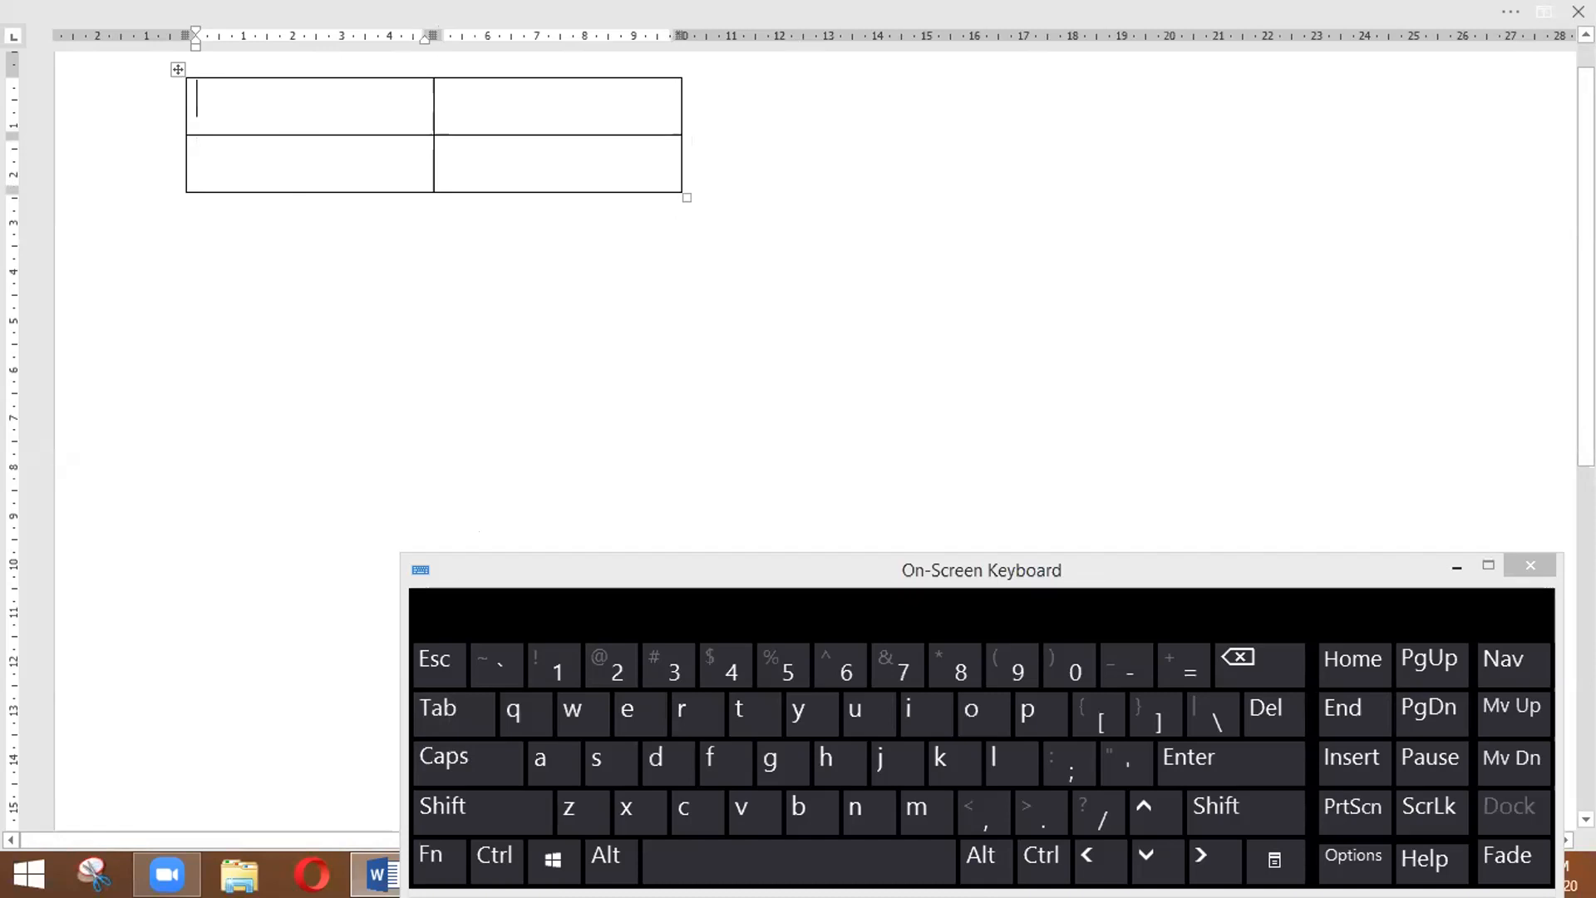
type("InP")
key("BackSpace")
type("put")
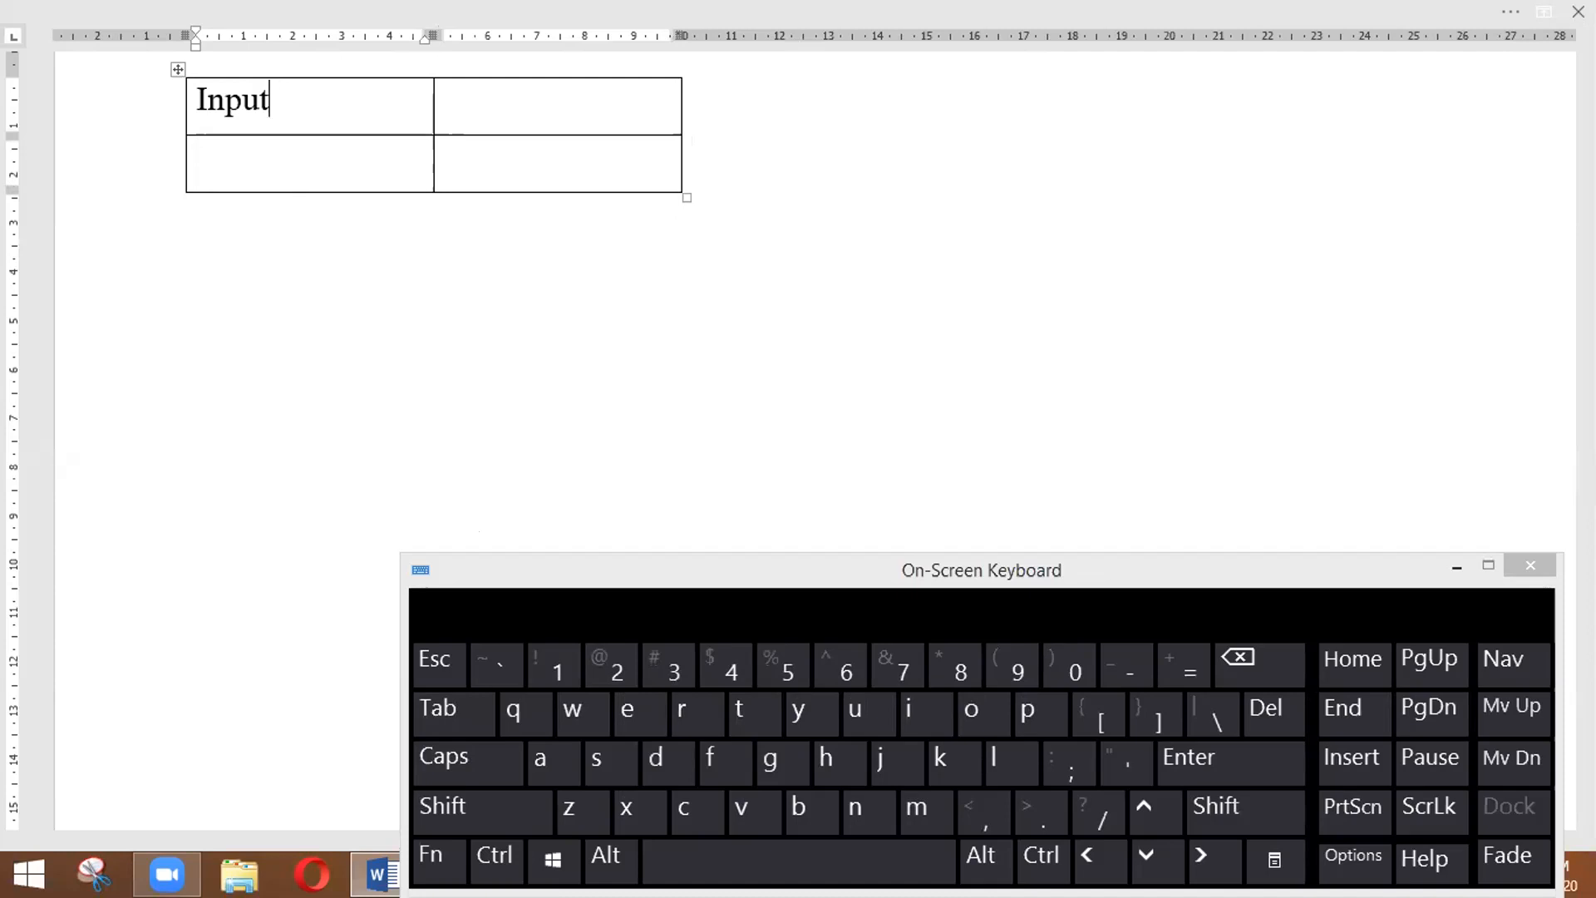
Step: Enter "Output" in the second cell of the table's header row
left_click(488, 95)
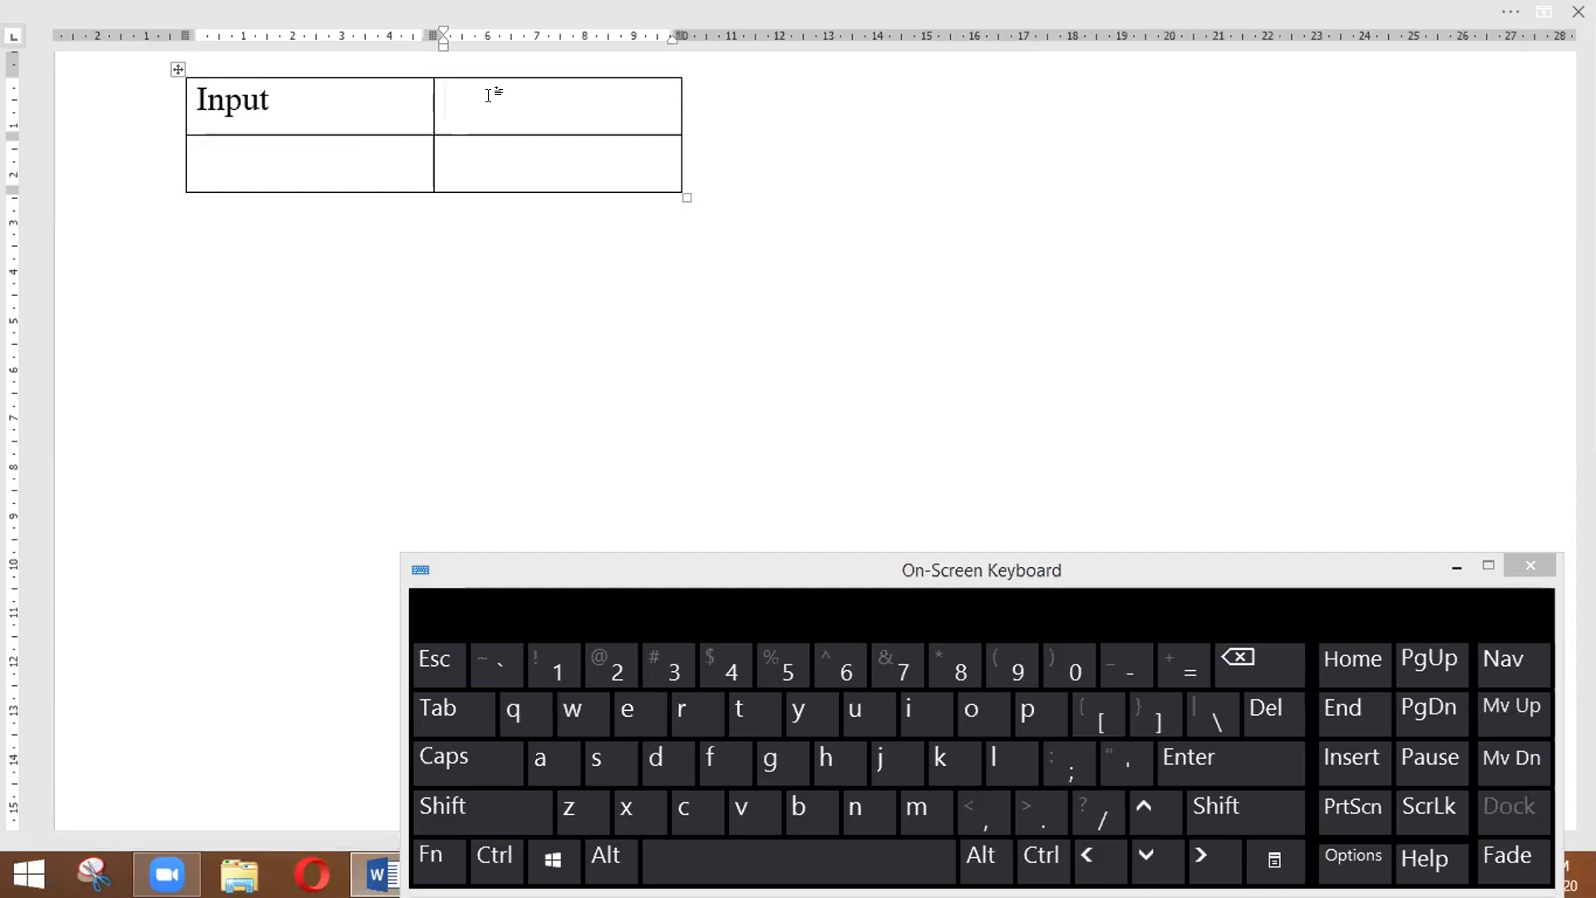
type("P")
key("BackSpace")
type("Out")
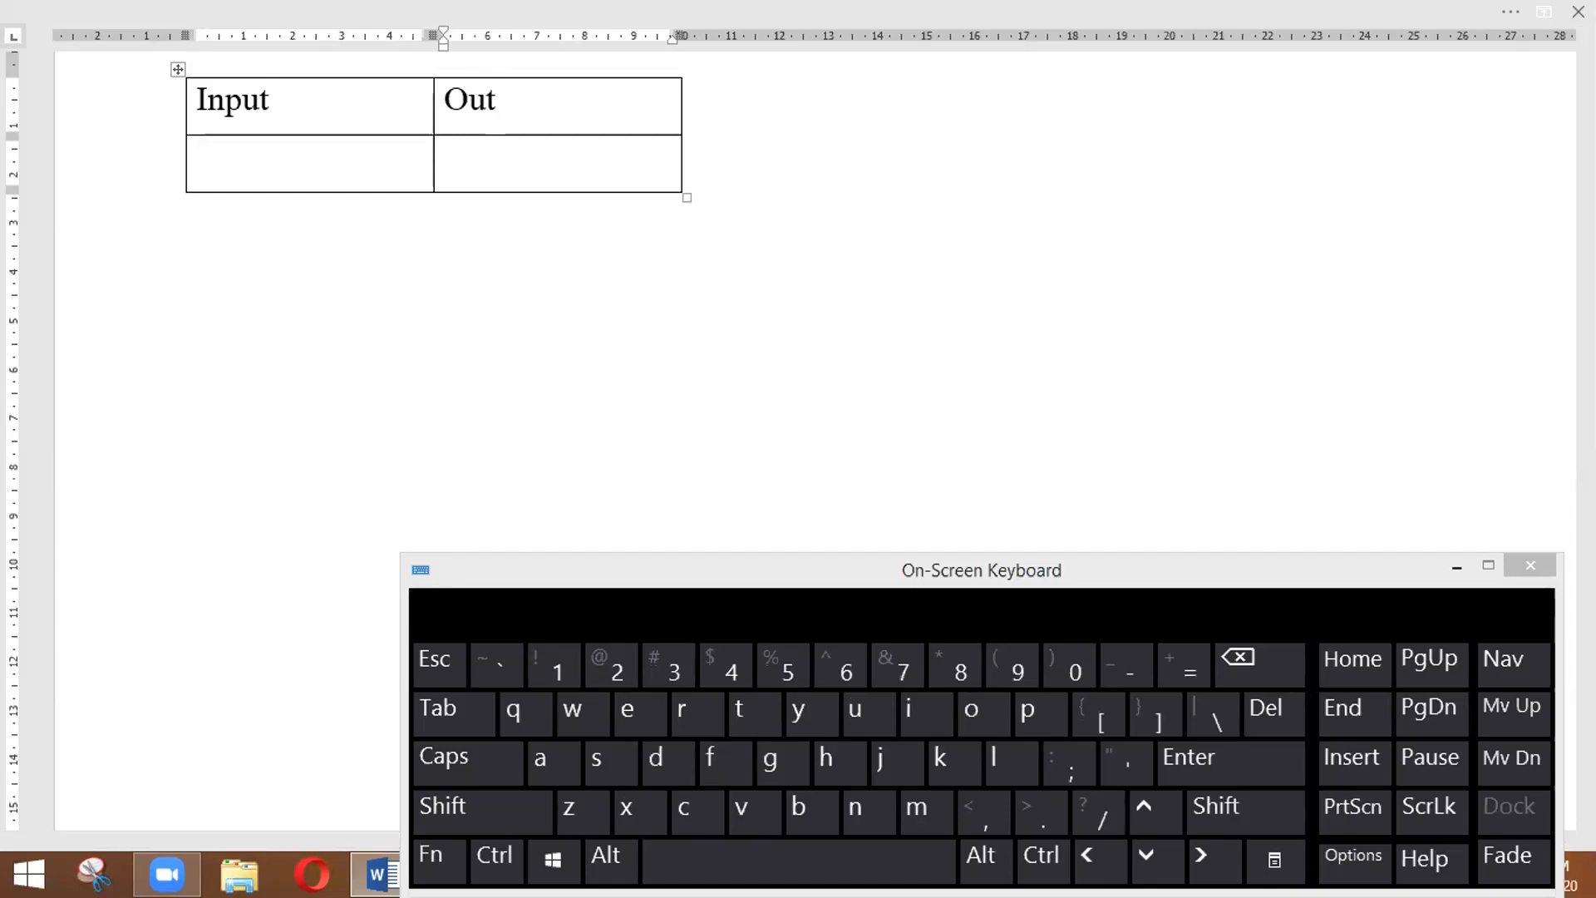
type("put")
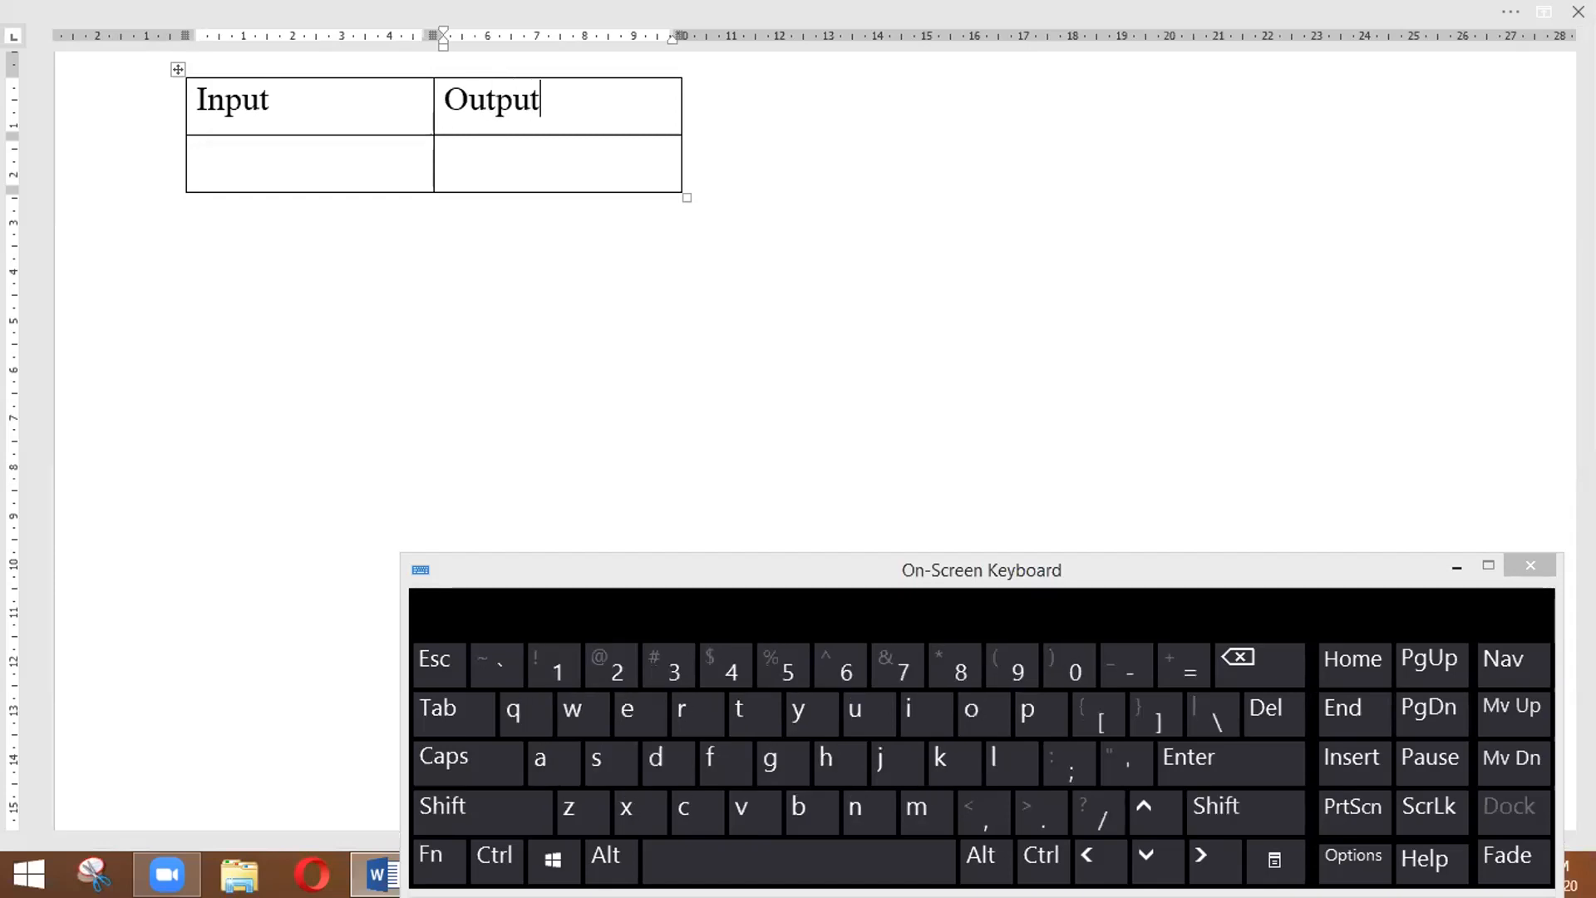
Step: Centre the headings Input and Output within their cells in the table's first row
left_click(298, 142)
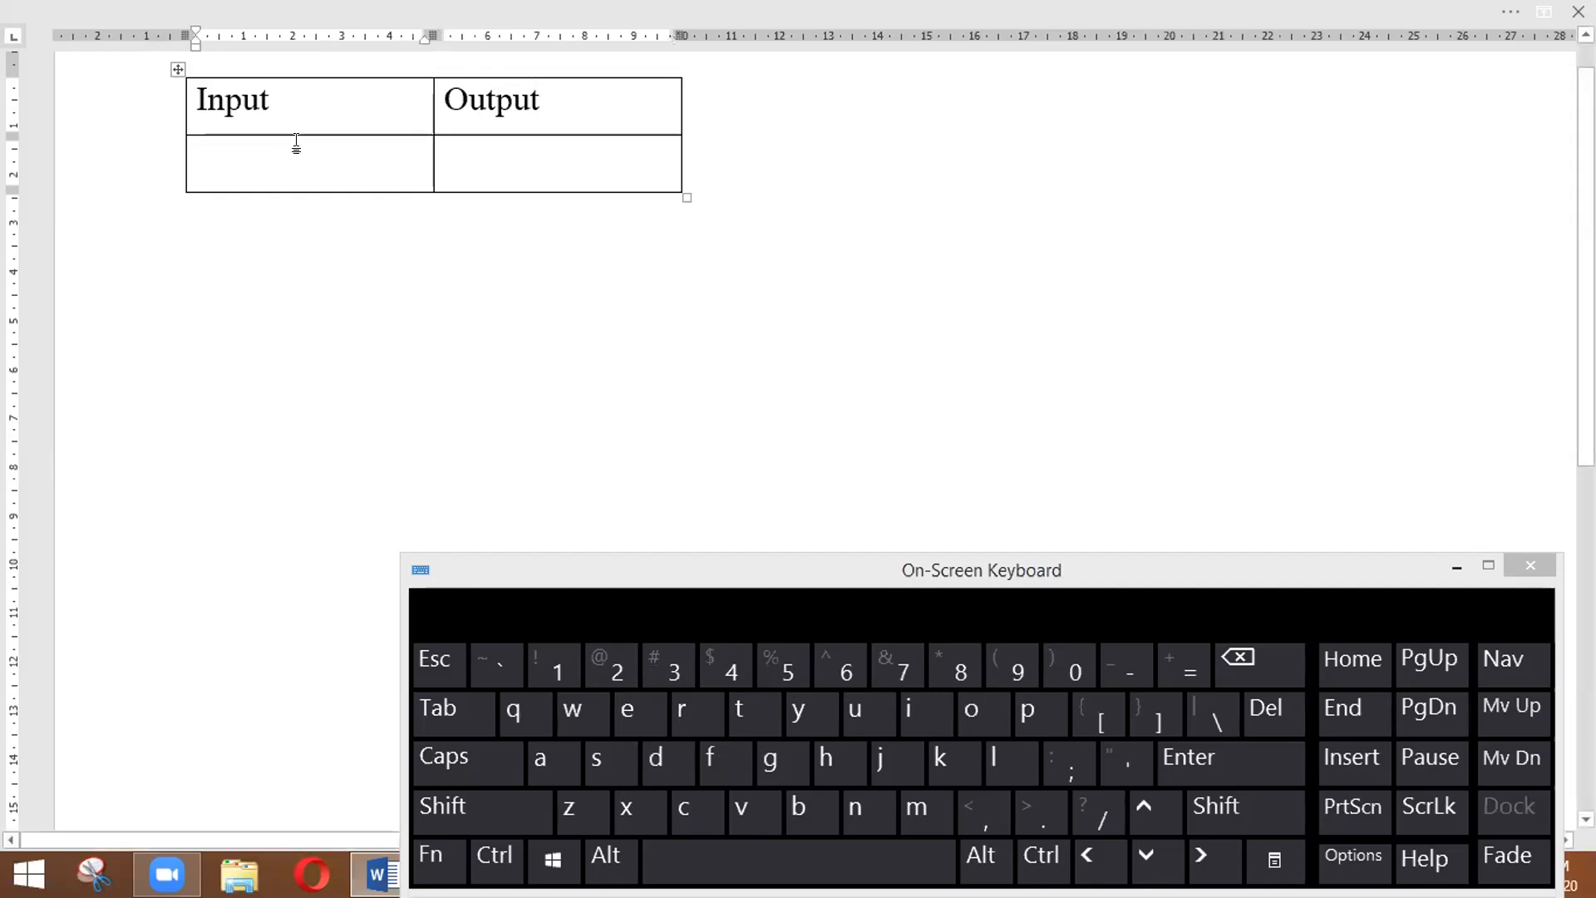
left_click(167, 55)
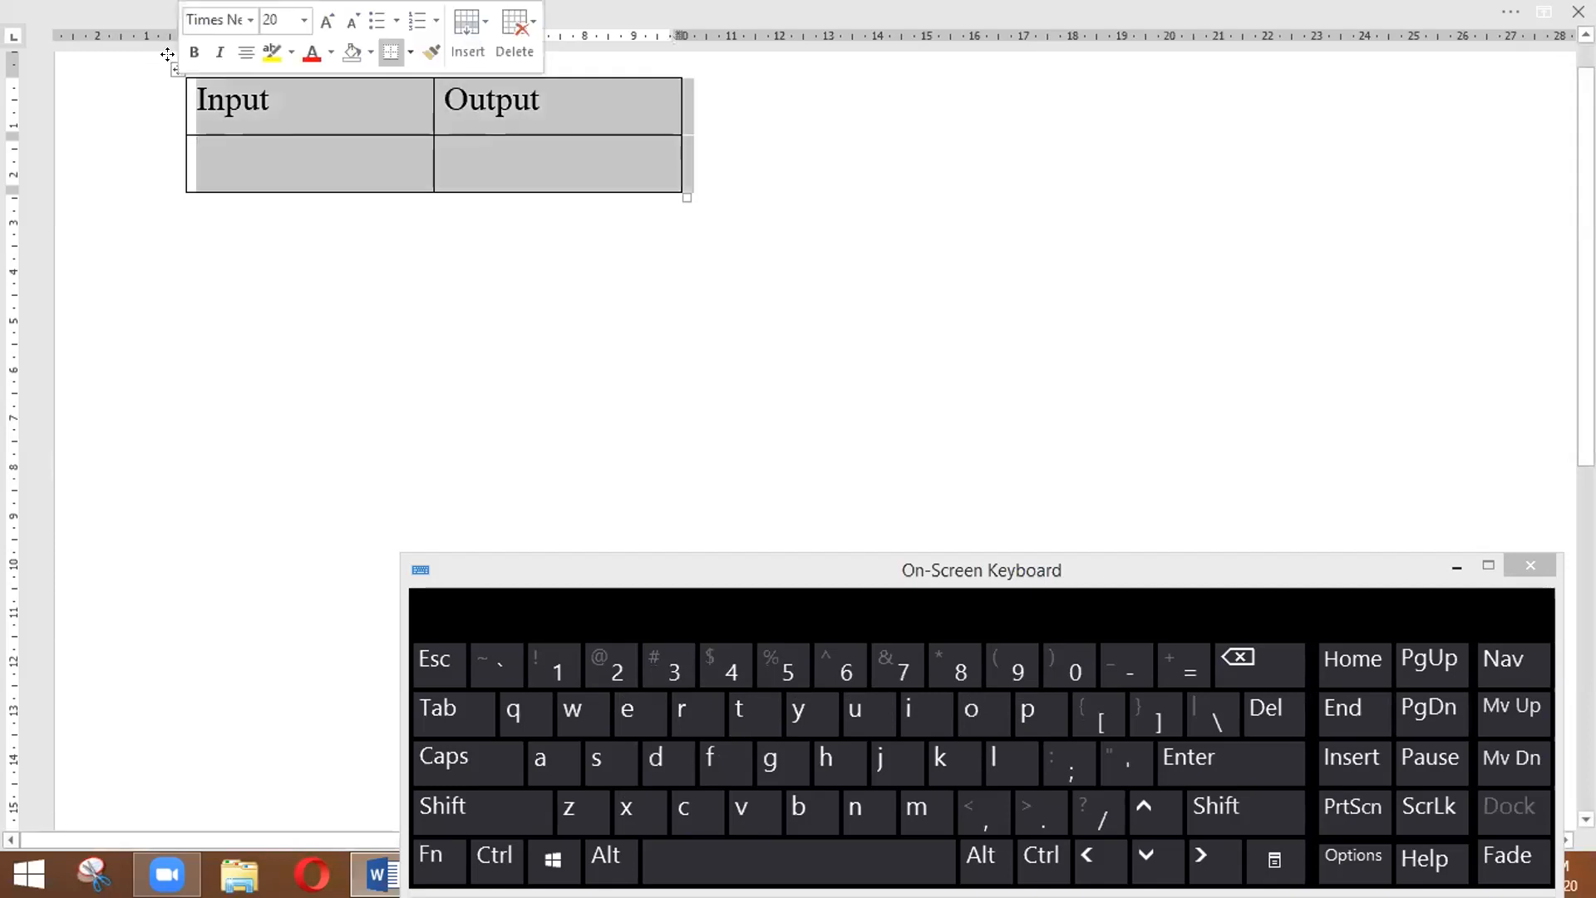
left_click(279, 104)
left_click(317, 149)
left_click(309, 103)
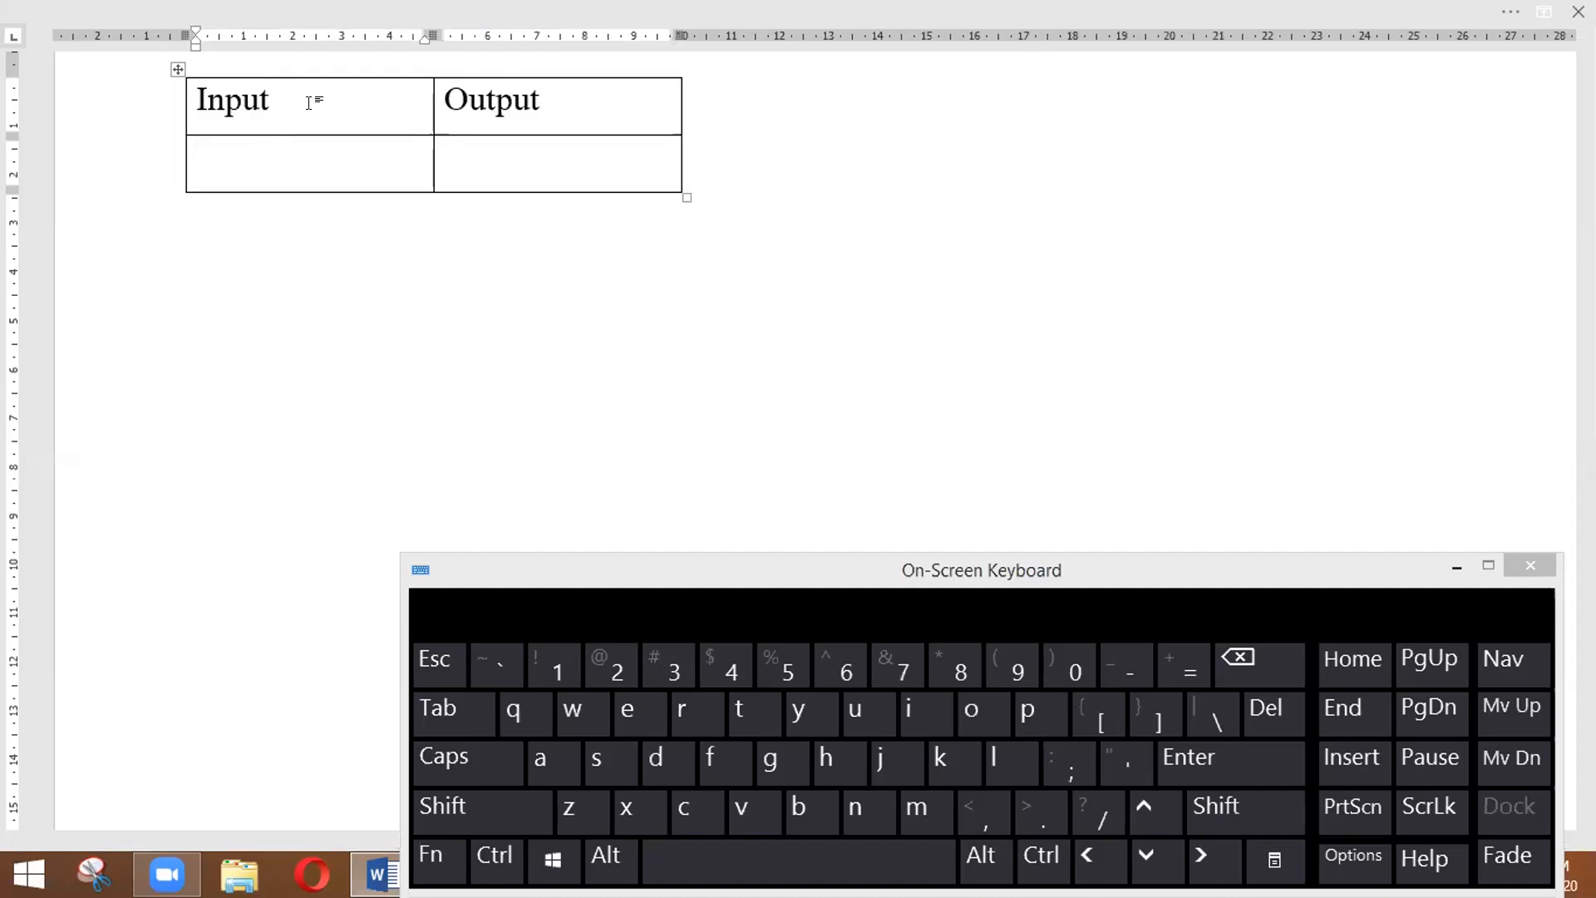
key("ctrl")
key("ctrl+e")
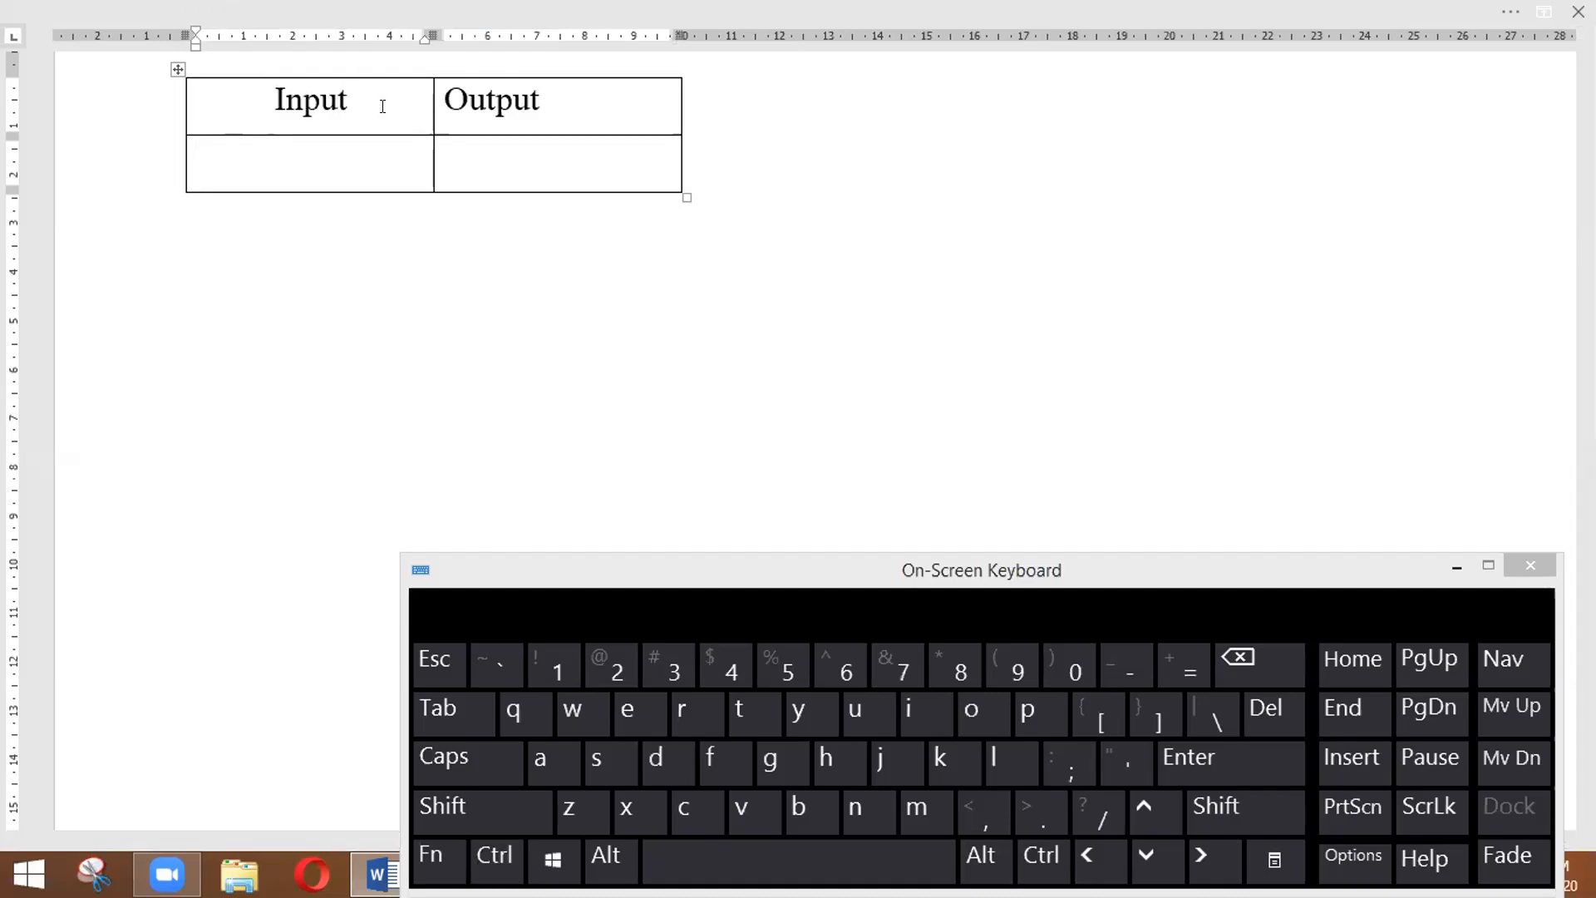
left_click(580, 108)
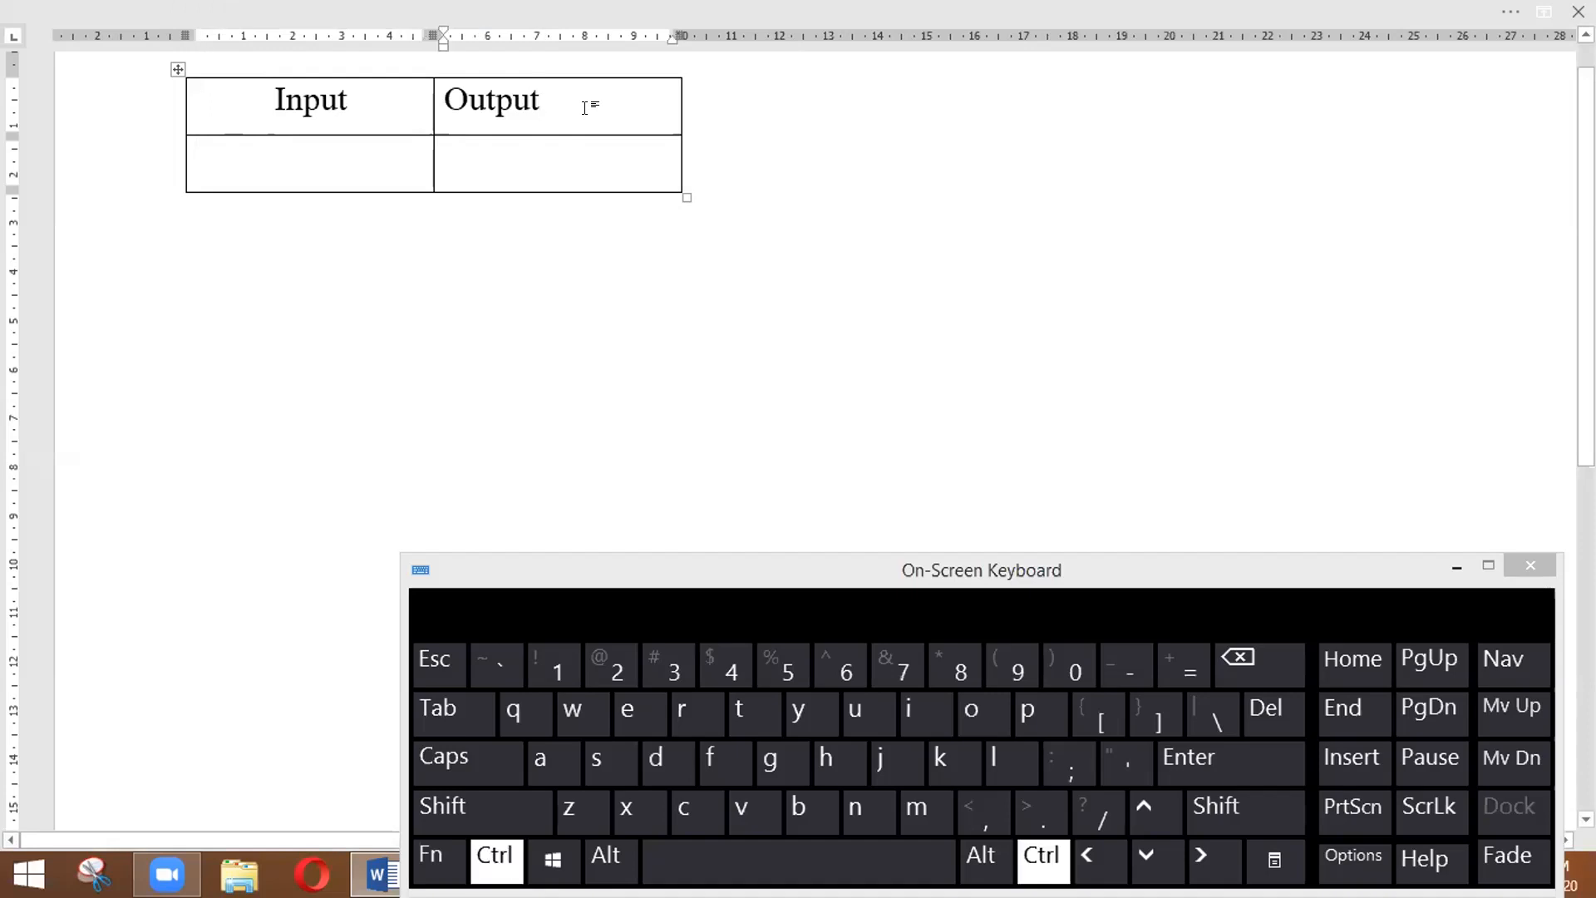
key("ctrl+e")
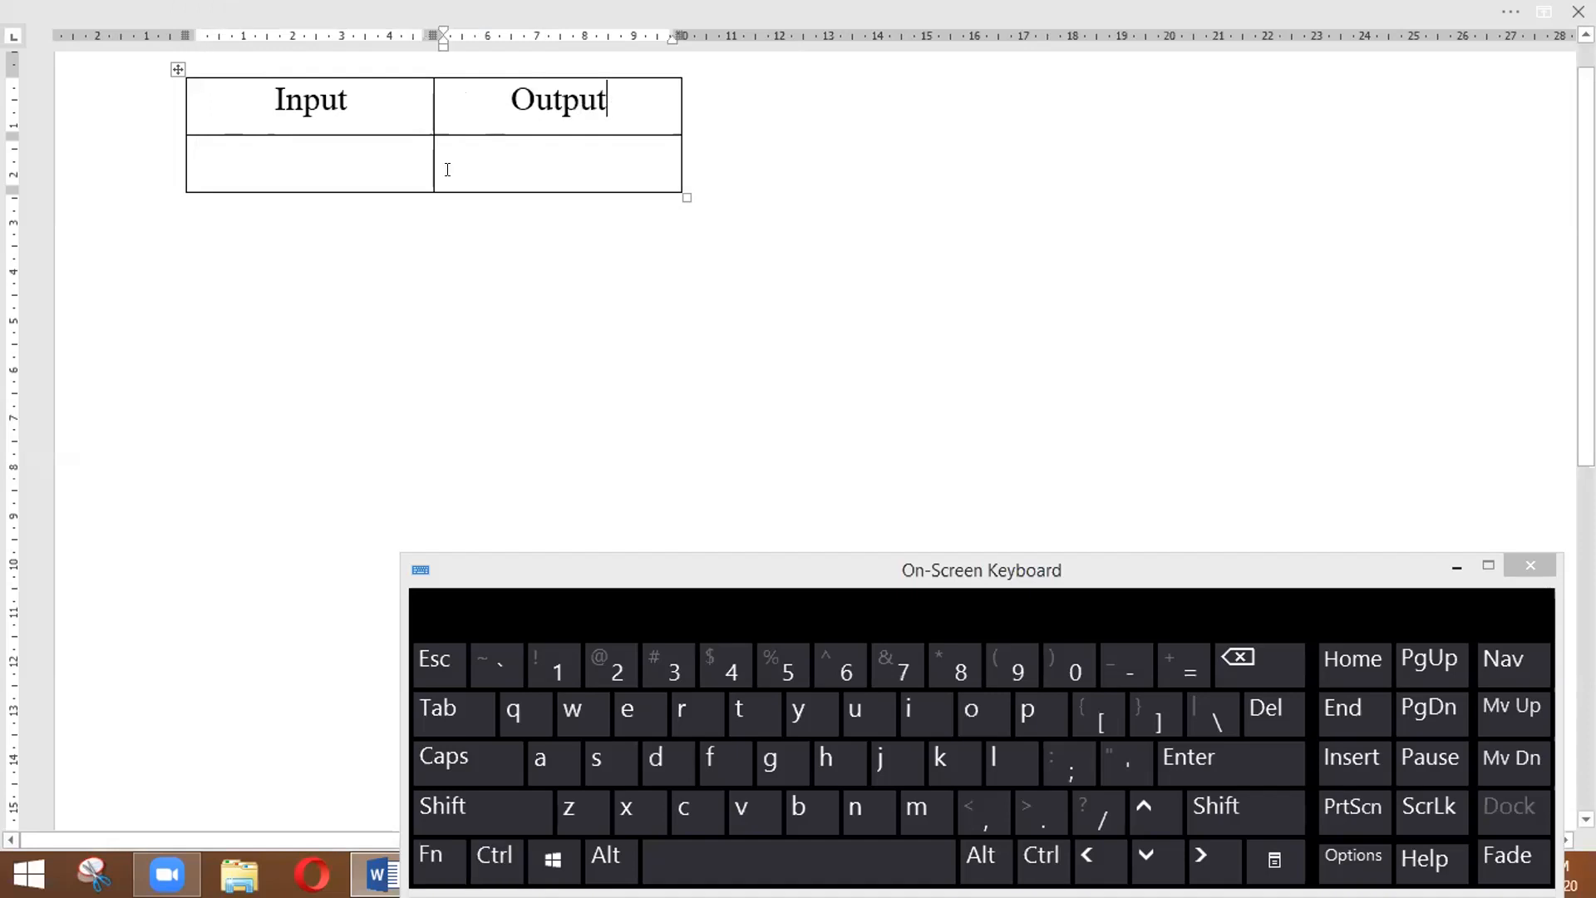
Step: Add a third row to the table and enter "For math input box" in the cell below the Input heading
left_click(279, 146)
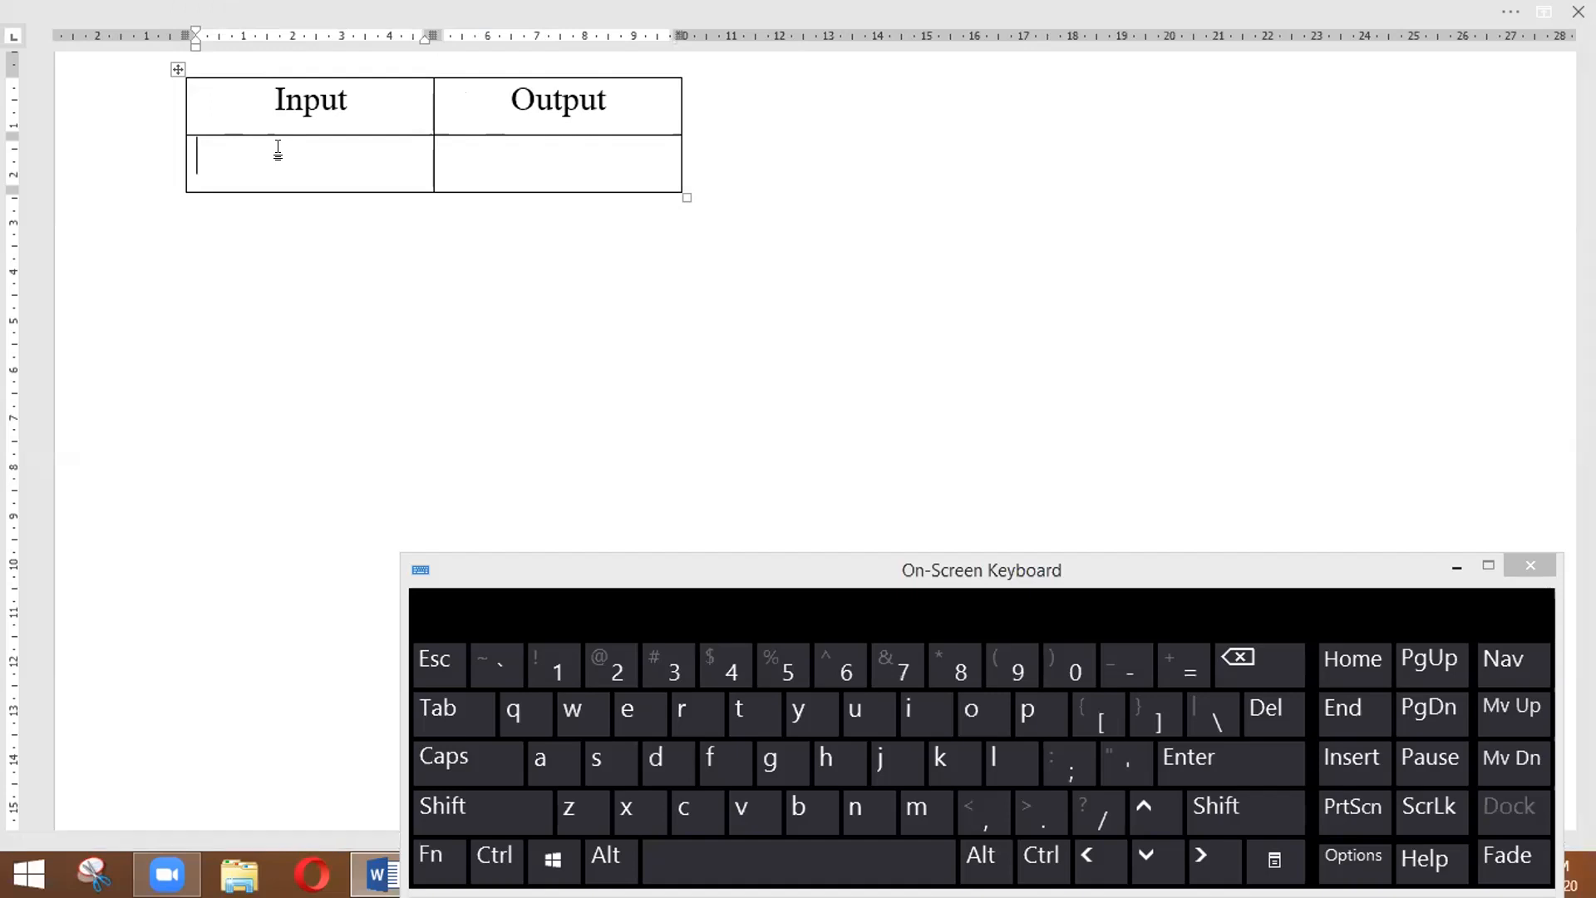
key("Tab")
key("Tab")
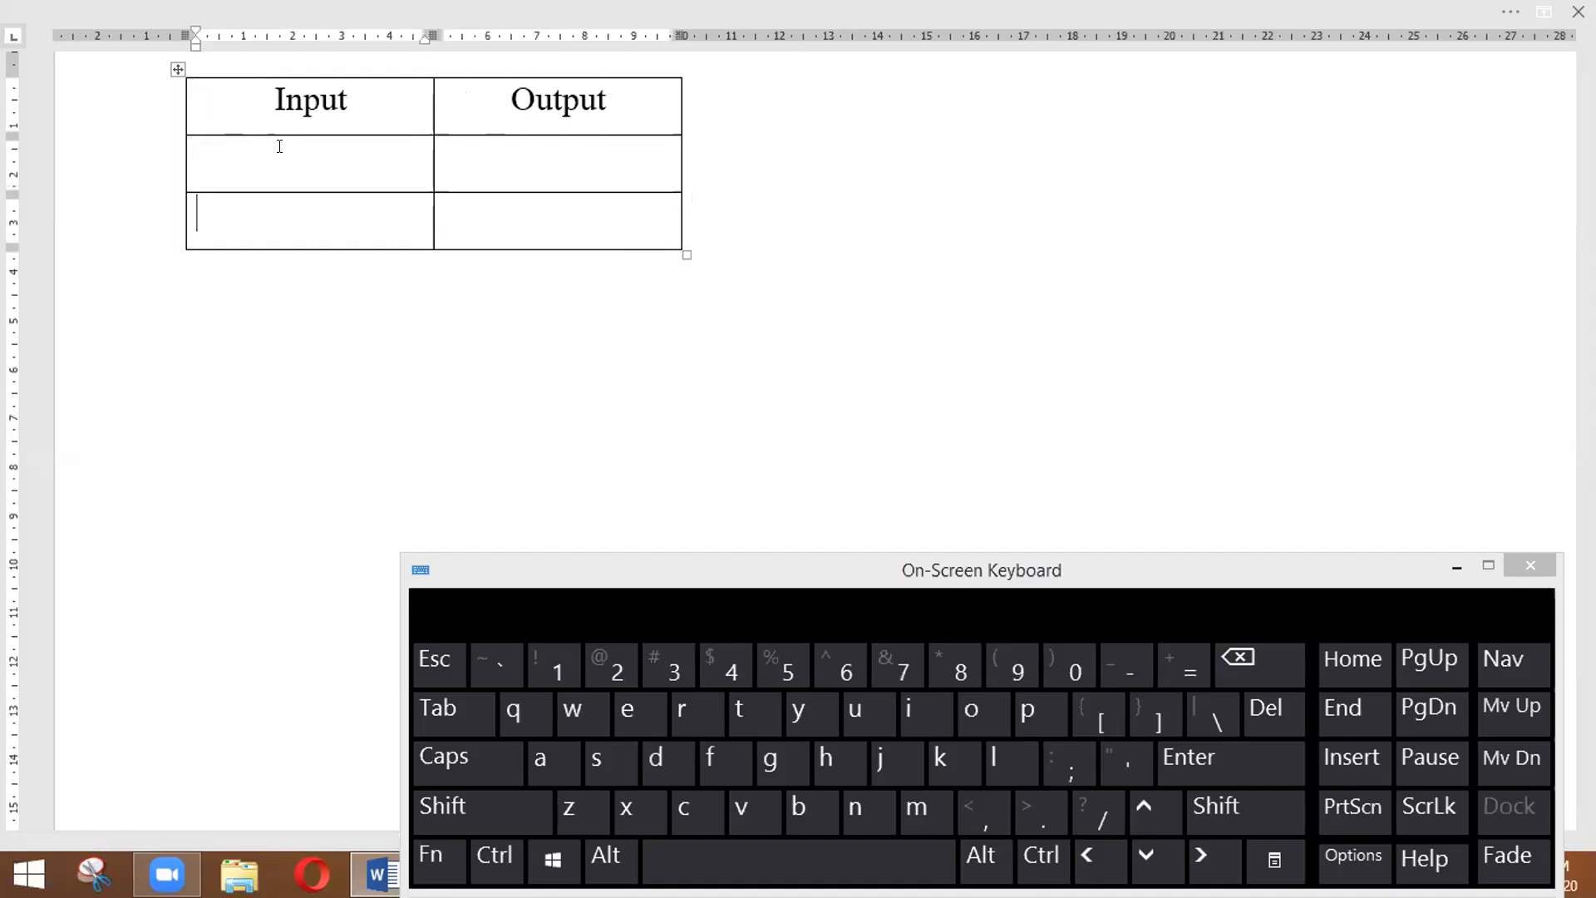
left_click(279, 146)
type("For math input ")
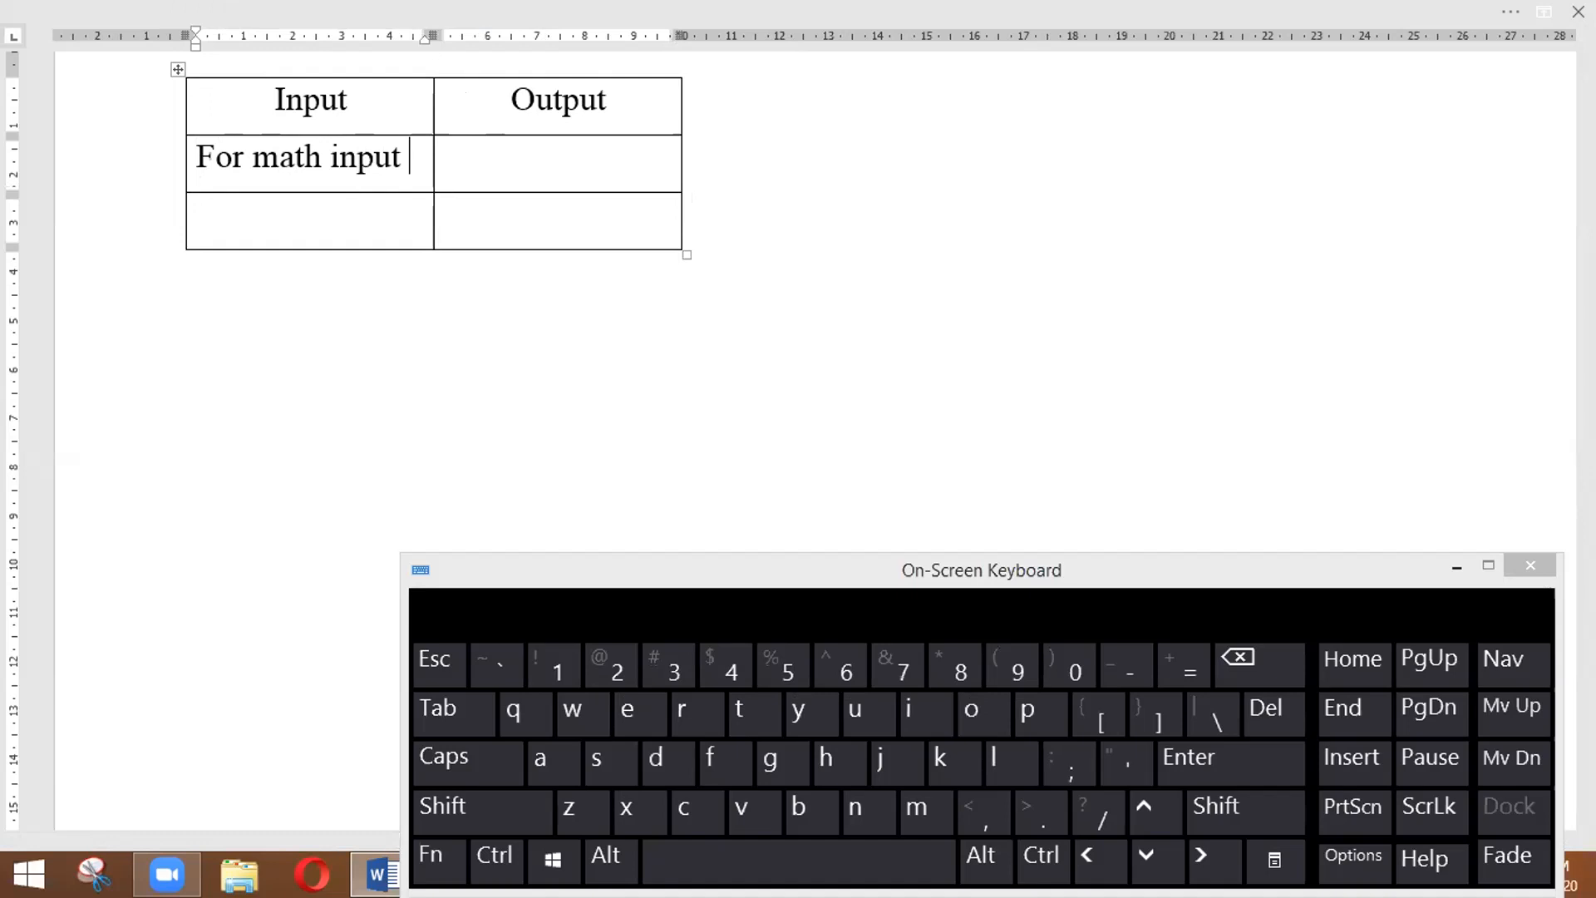
type("box")
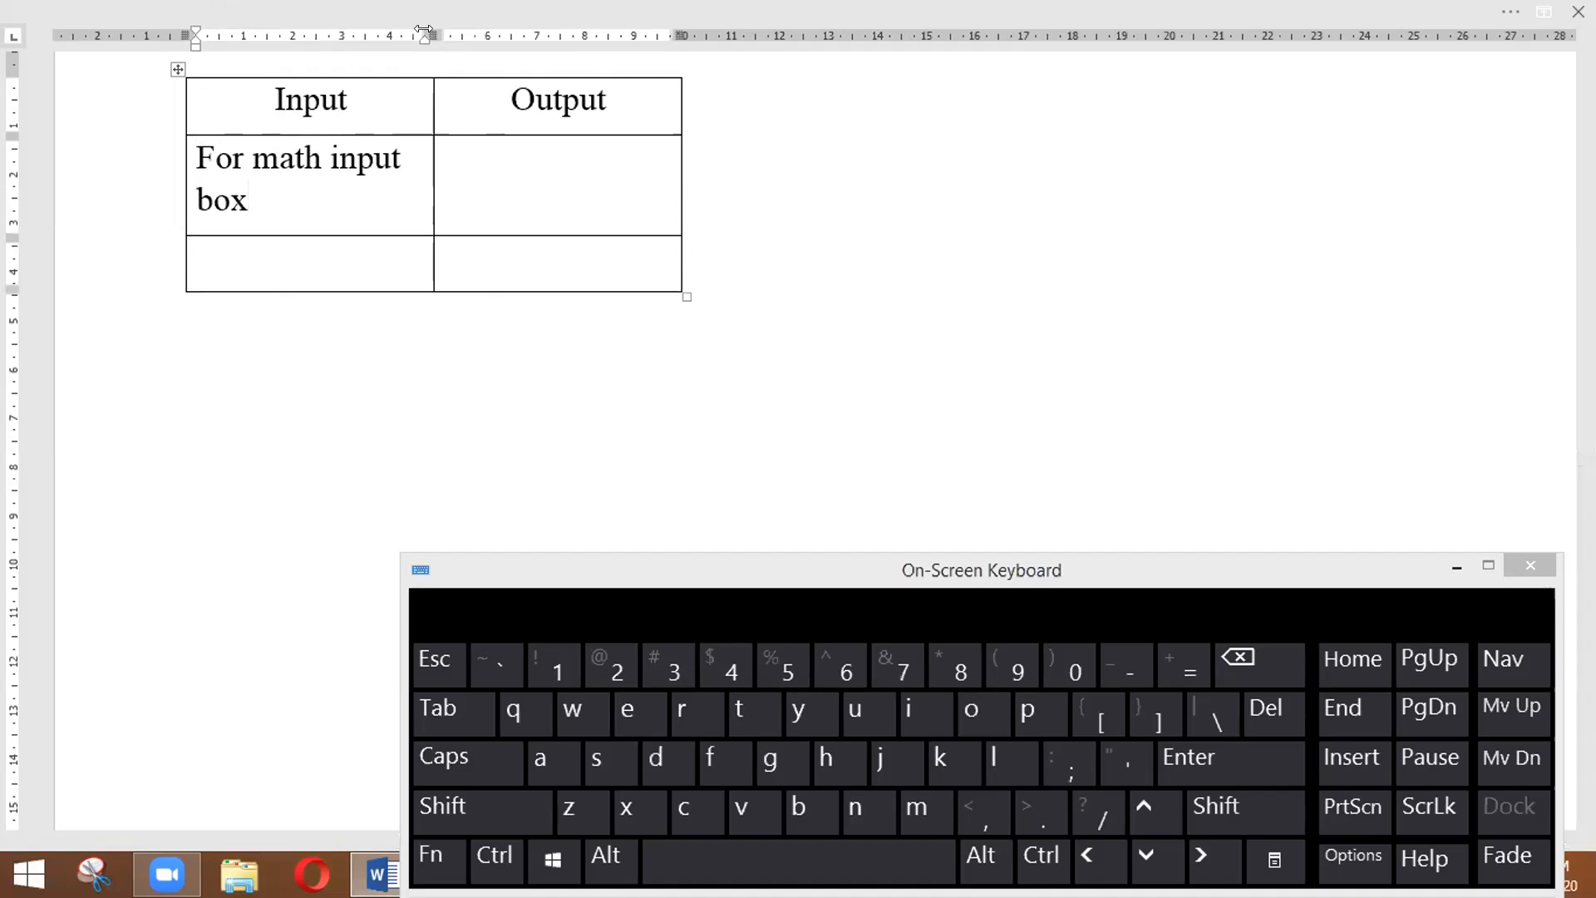
Step: Widen the Input column so "For math input box" fits on one line, and add "Alt =" on a new line beneath it
left_click_drag(422, 31, 478, 32)
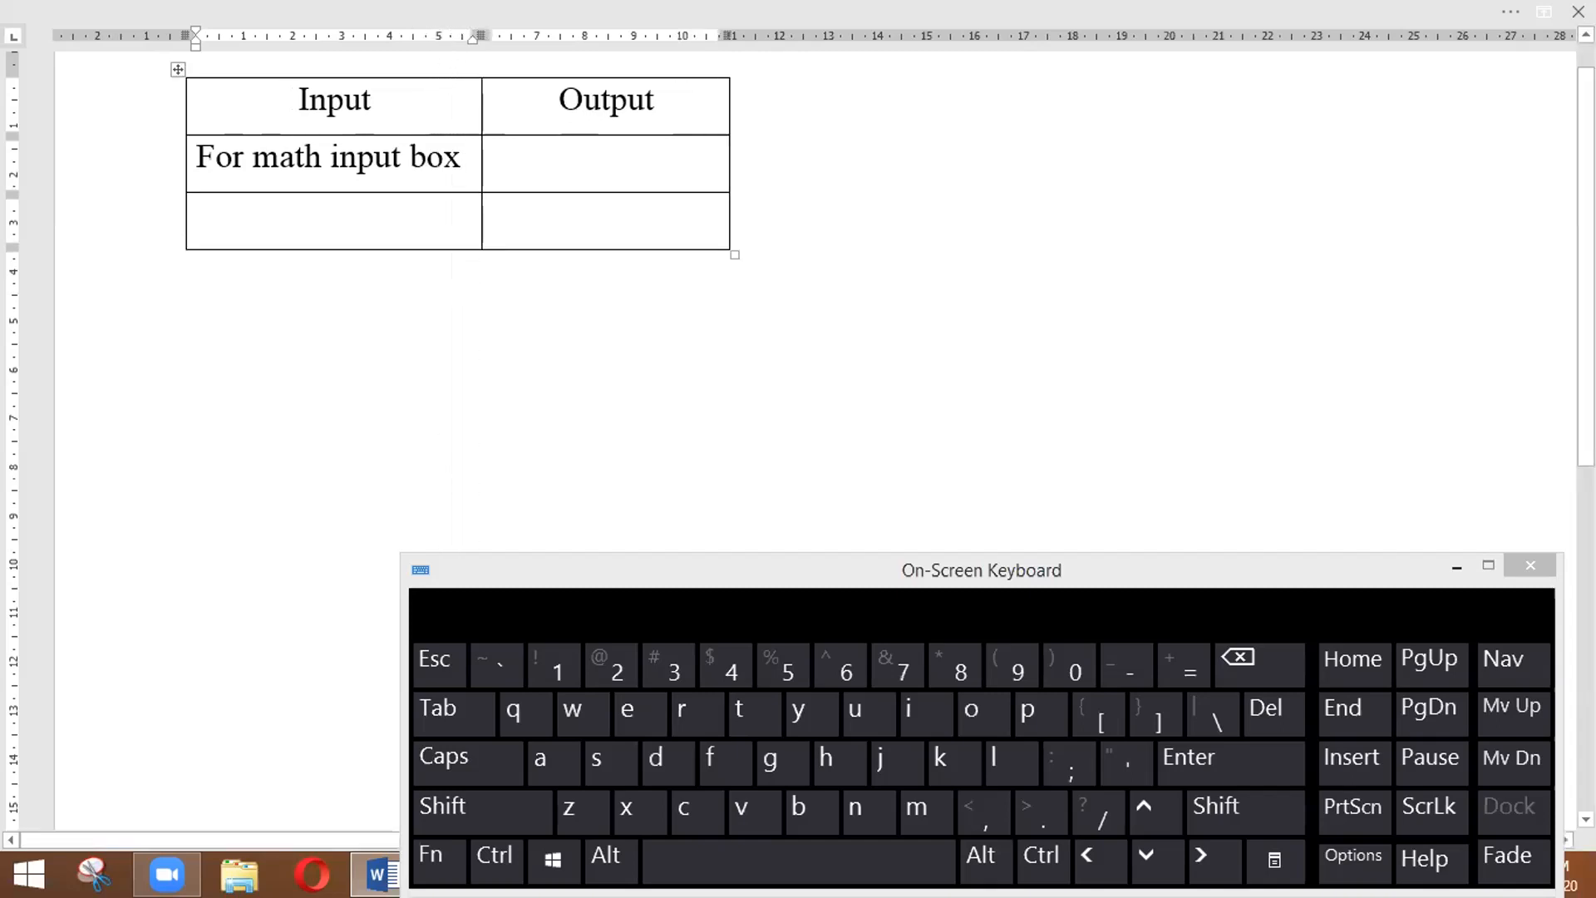
key("Return")
type("Alt")
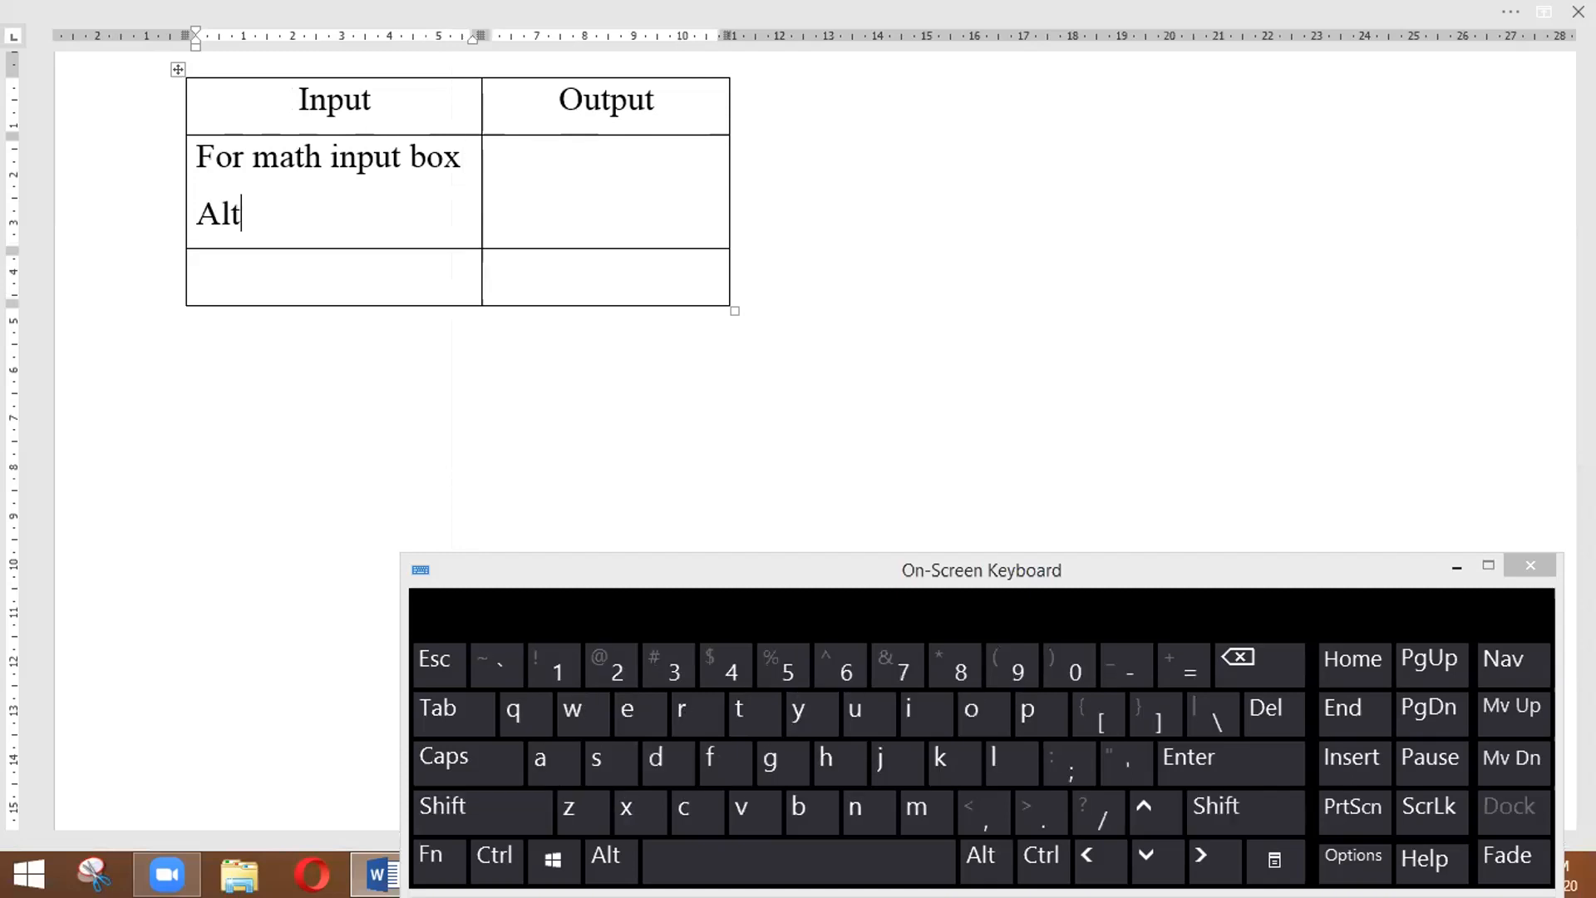
type(" +")
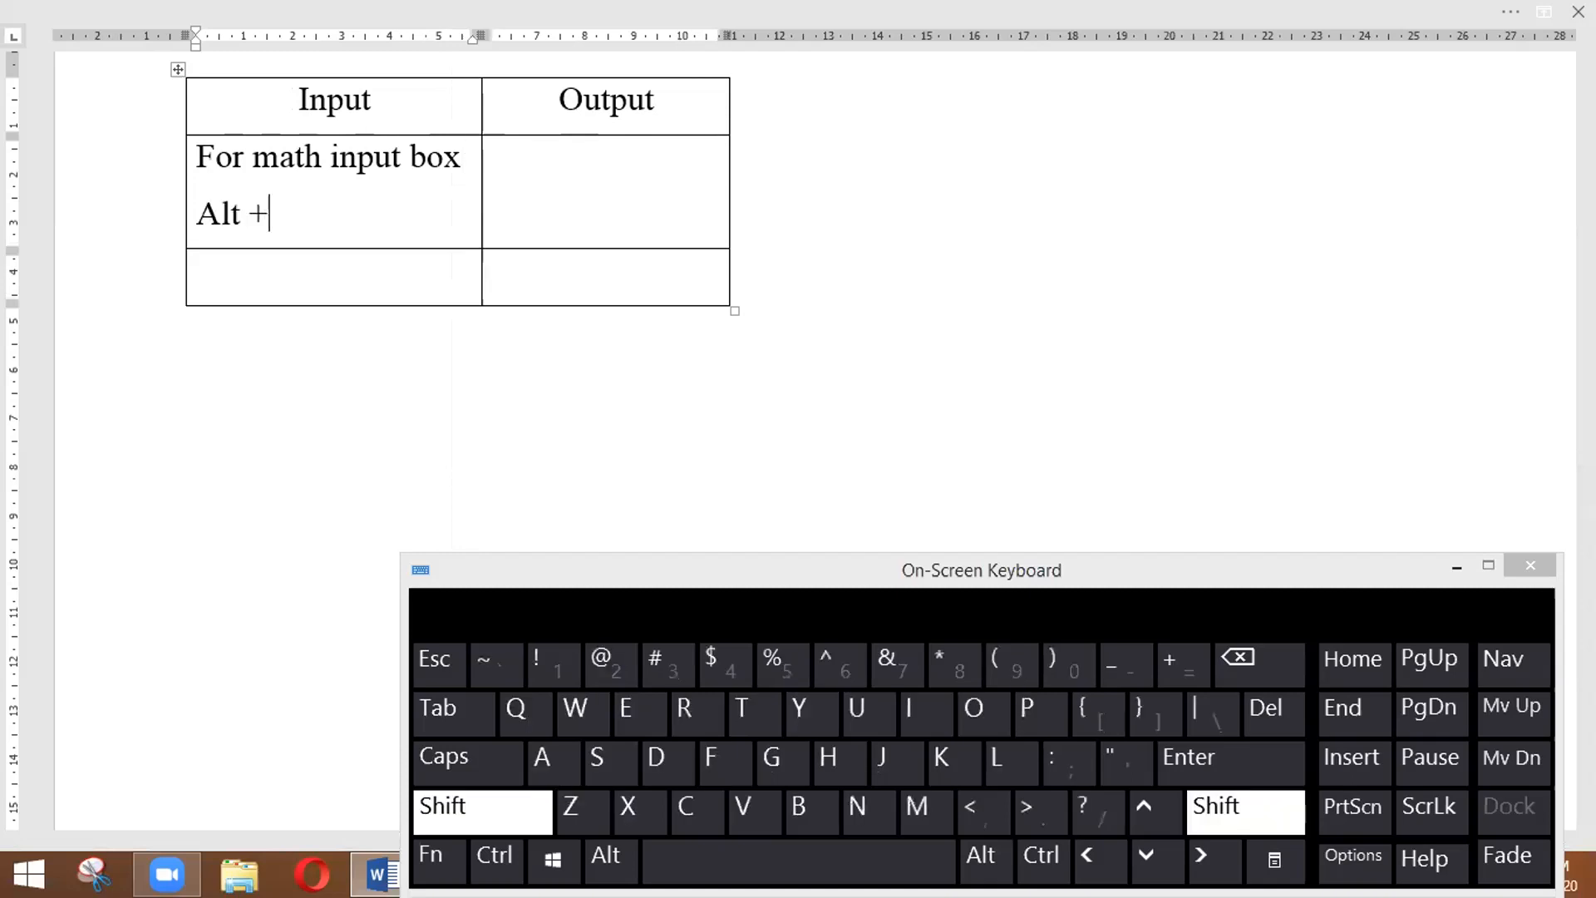
key("BackSpace")
type("=")
Step: Highlight the text "Alt =" in the Input column in yellow
left_click(597, 149)
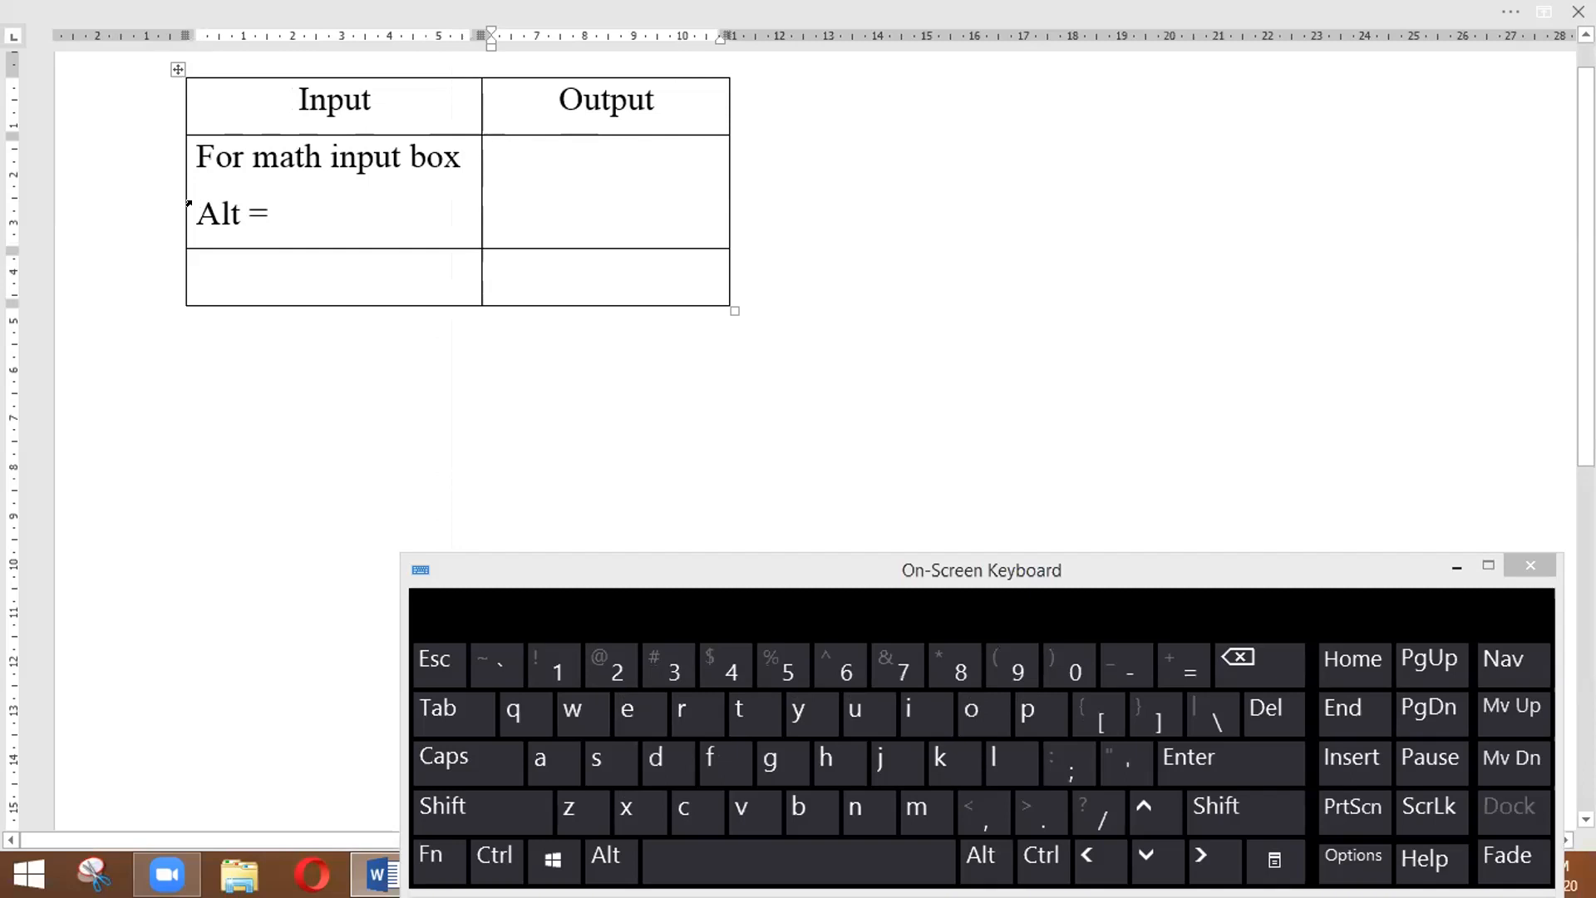
left_click_drag(199, 204, 273, 203)
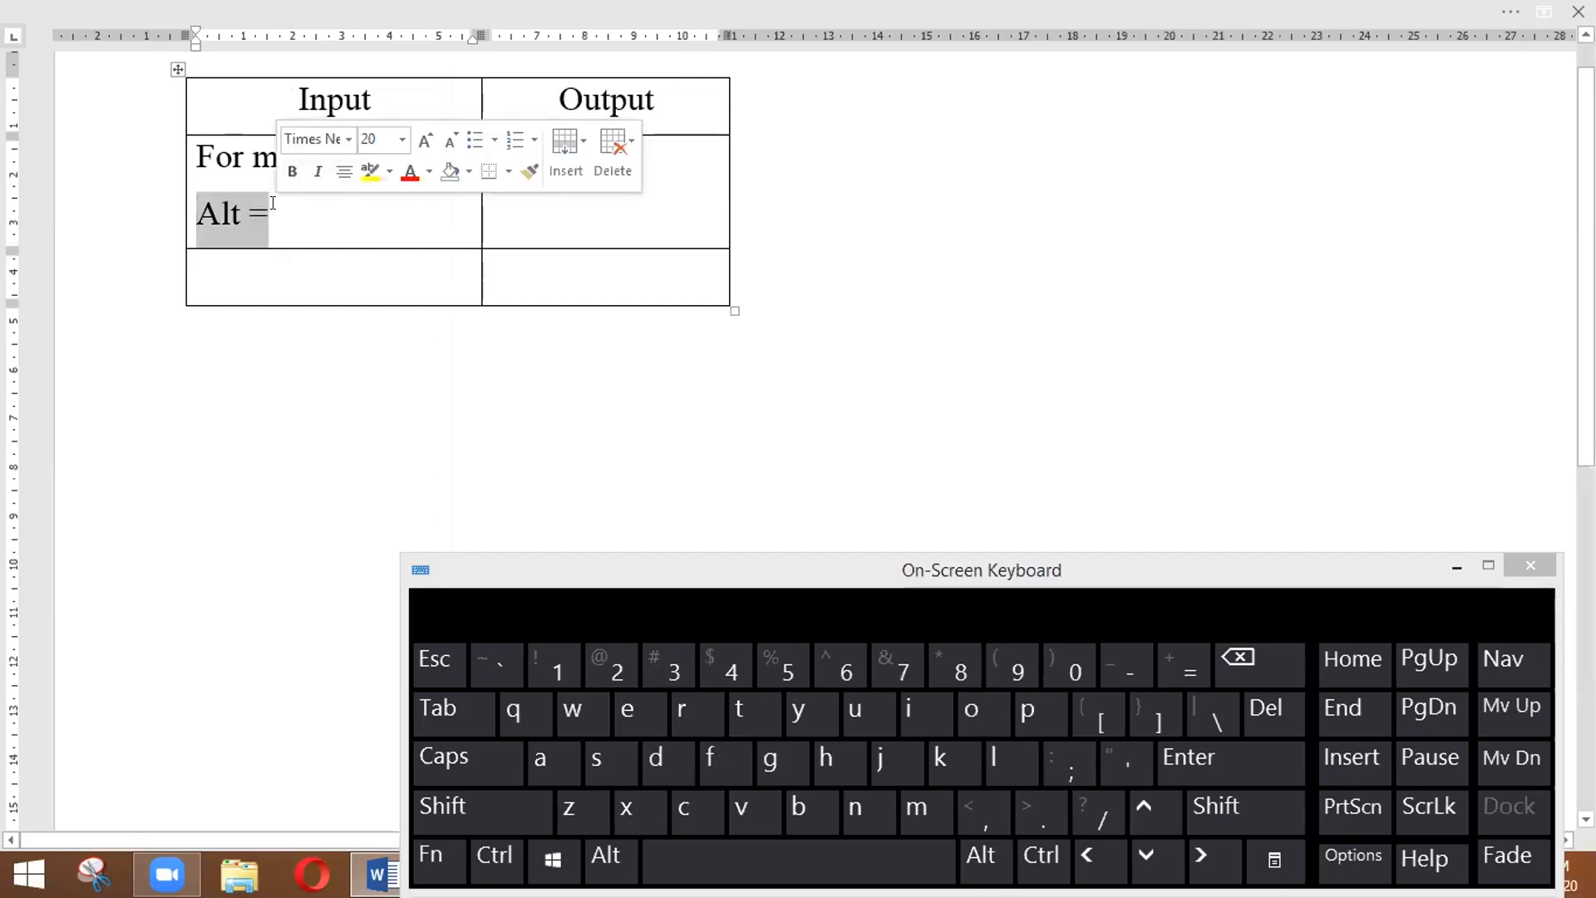
left_click(370, 171)
Step: Enter "For output" and, on the next line, "Click spacebar" in the Output cell of the table's second row
left_click(520, 215)
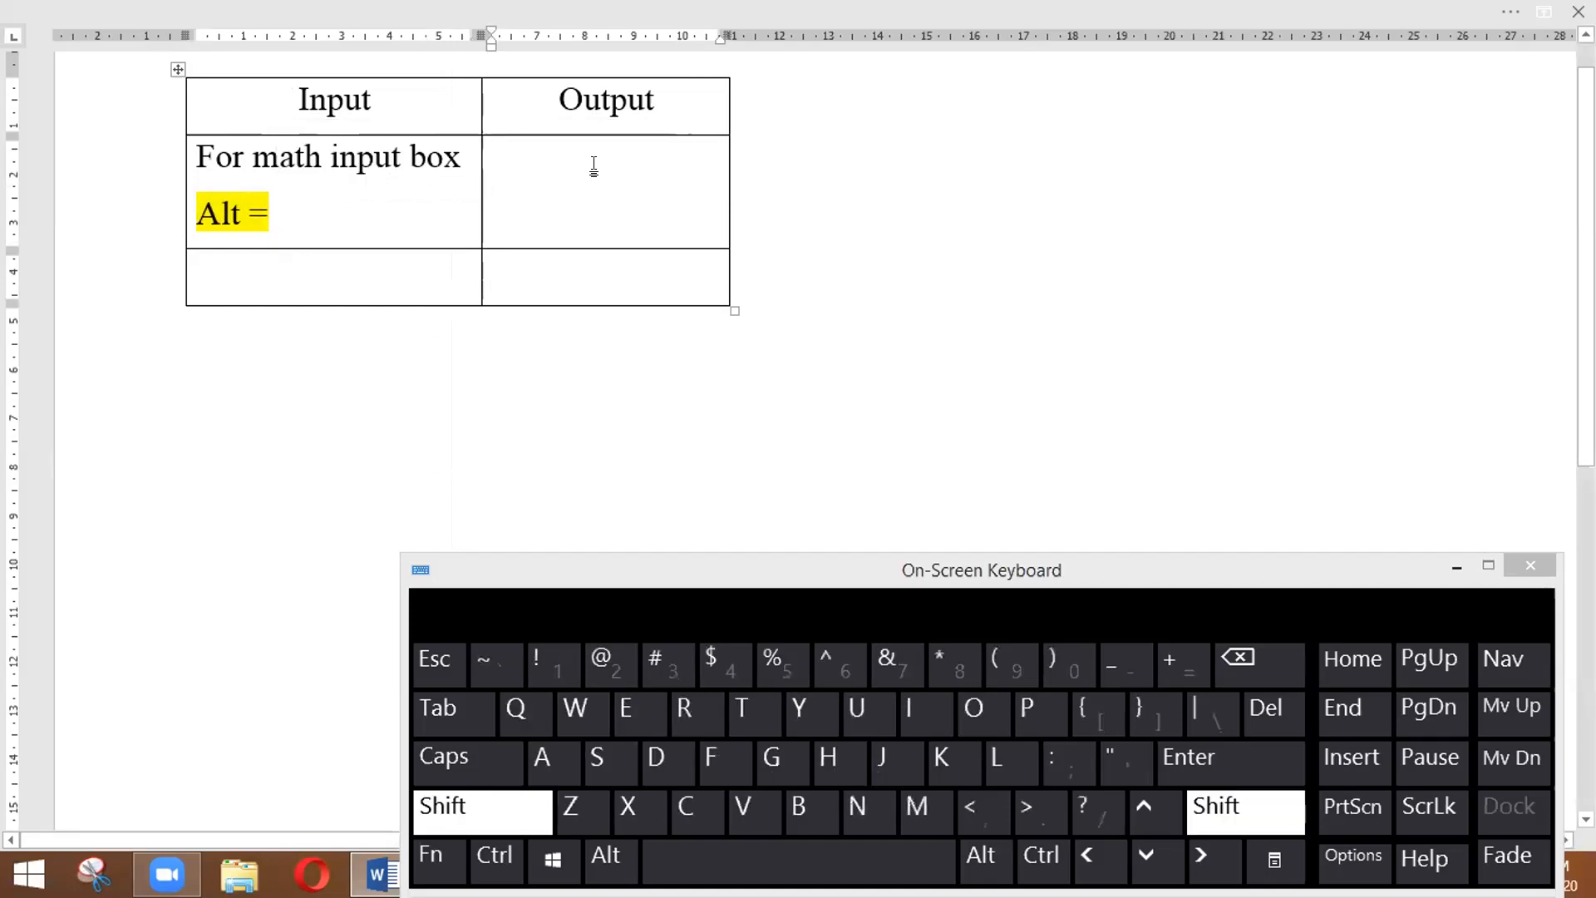
type("For ")
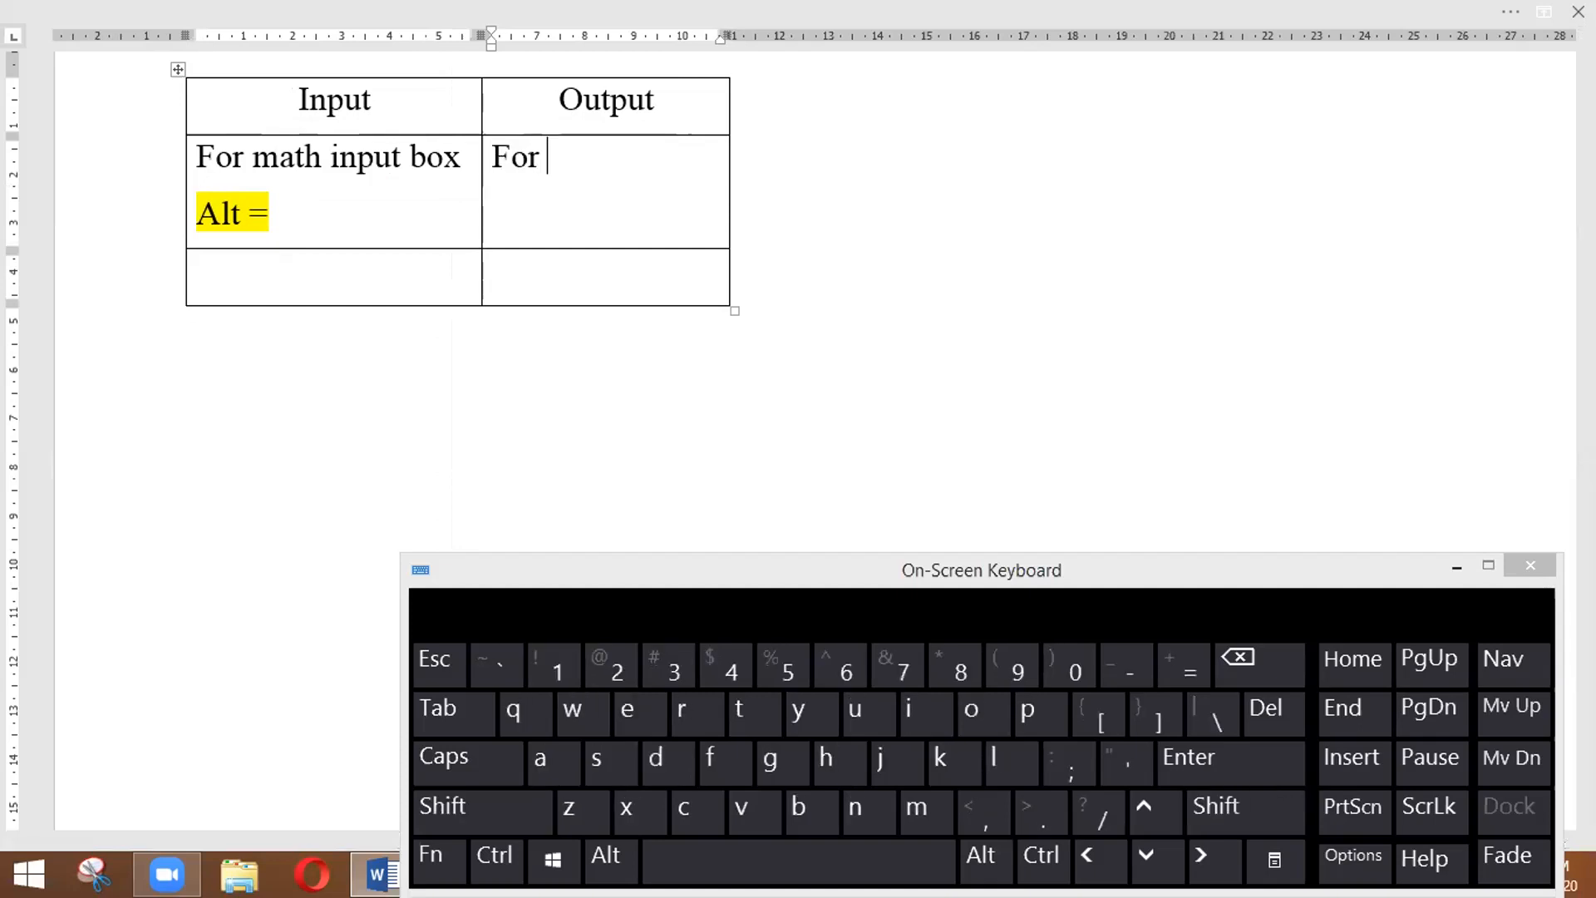
type("output")
type("X")
key("BackSpace")
type("click")
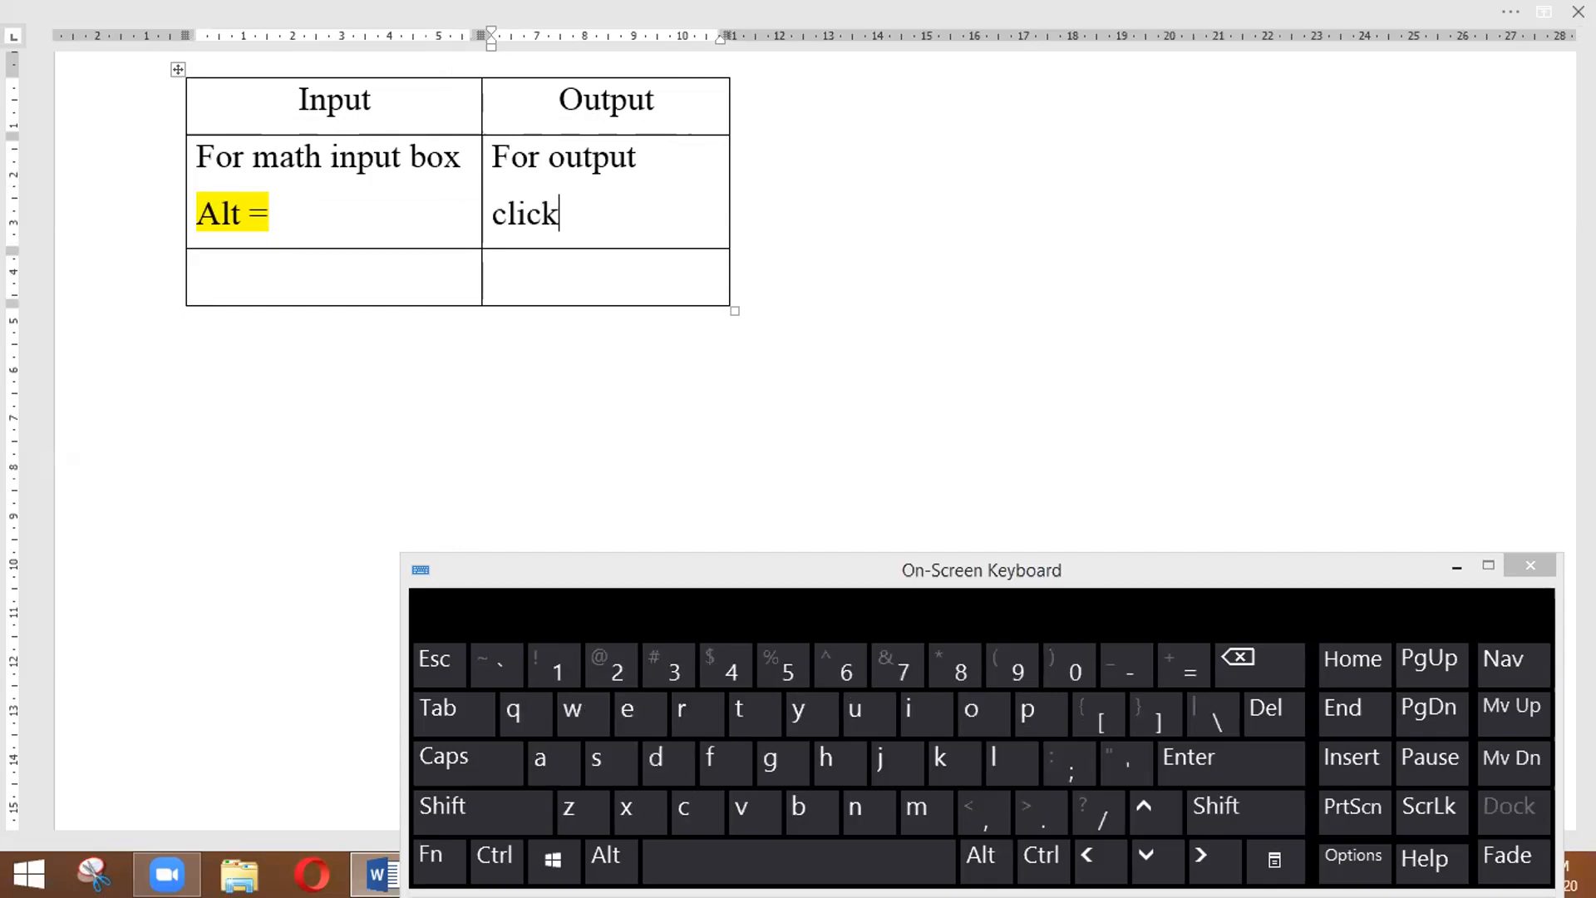
type(" s")
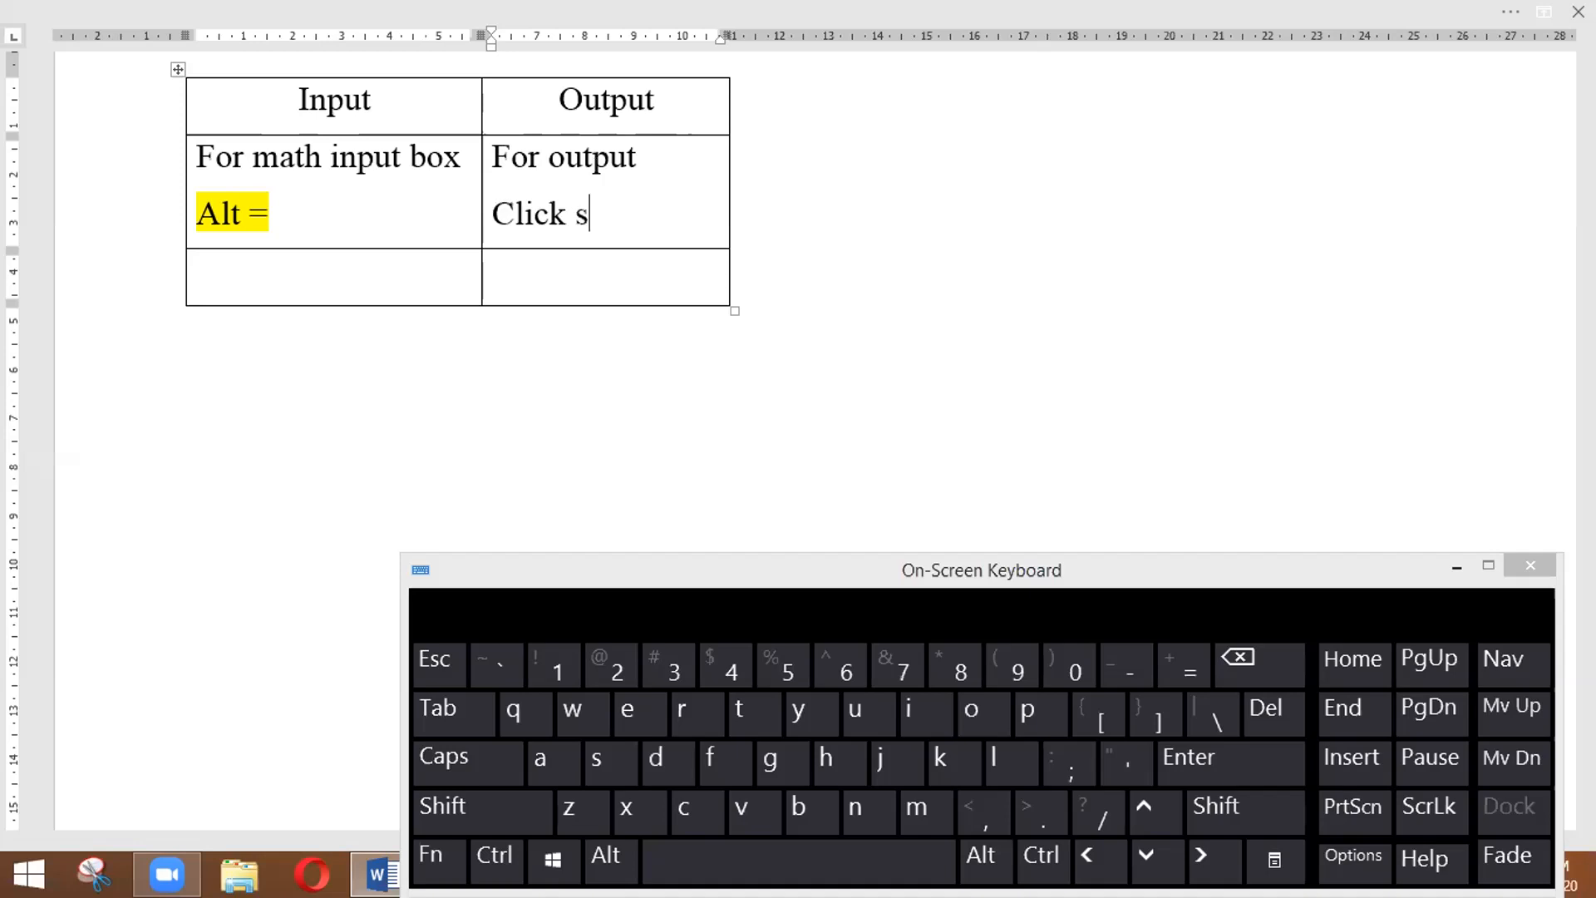
type("pacebar")
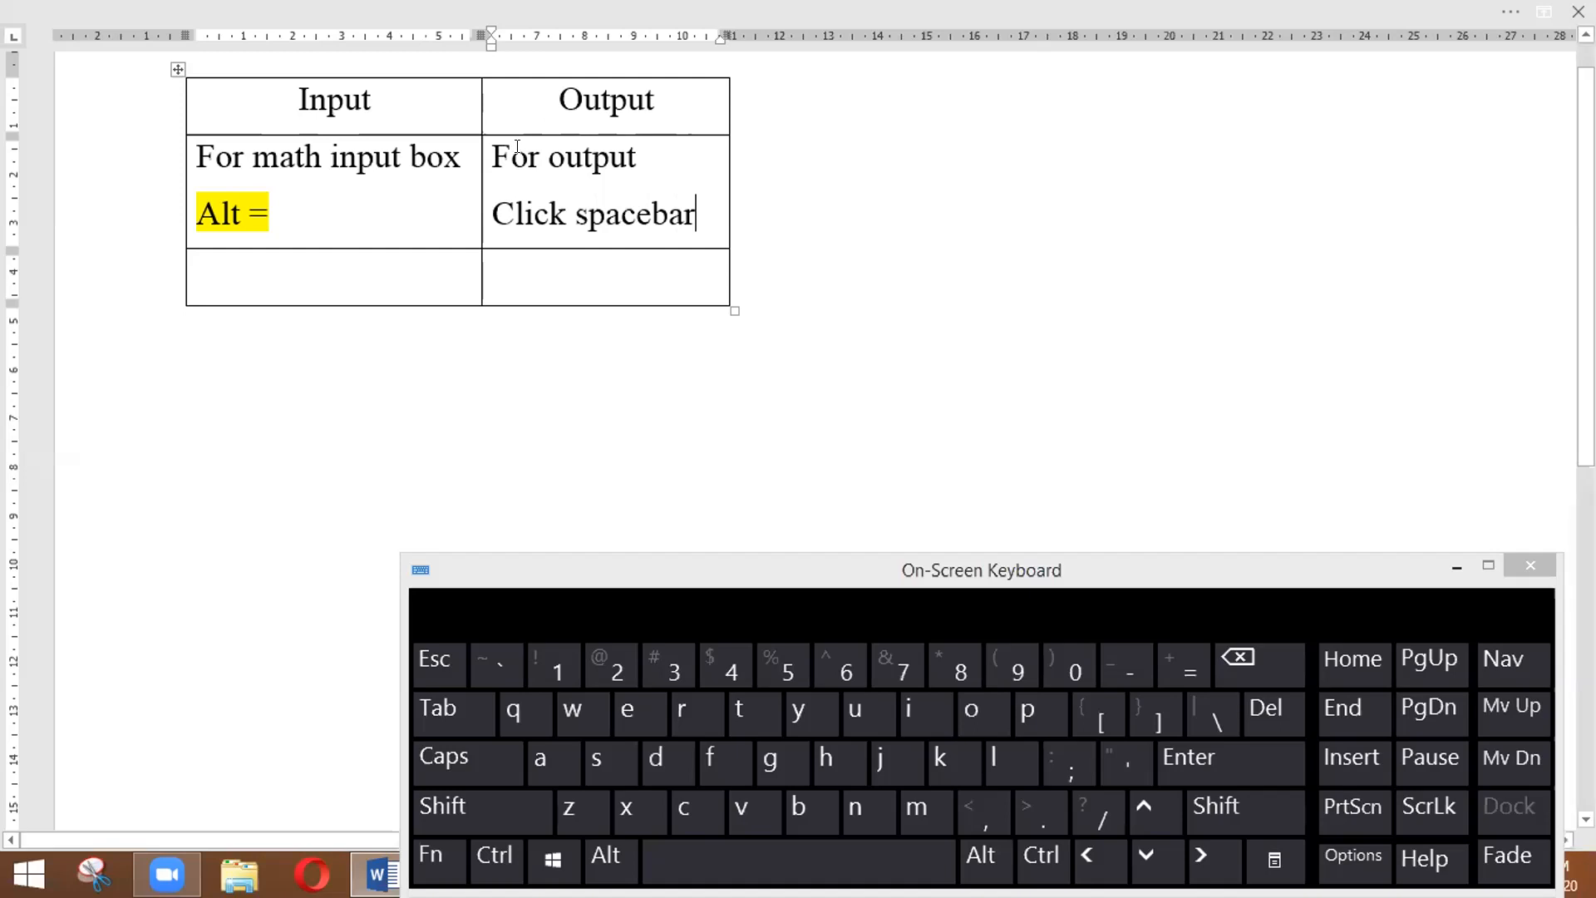
Step: Highlight the text "Click spacebar" in the Output column in yellow, then place the cursor in the third row's Input cell
left_click_drag(494, 214, 661, 214)
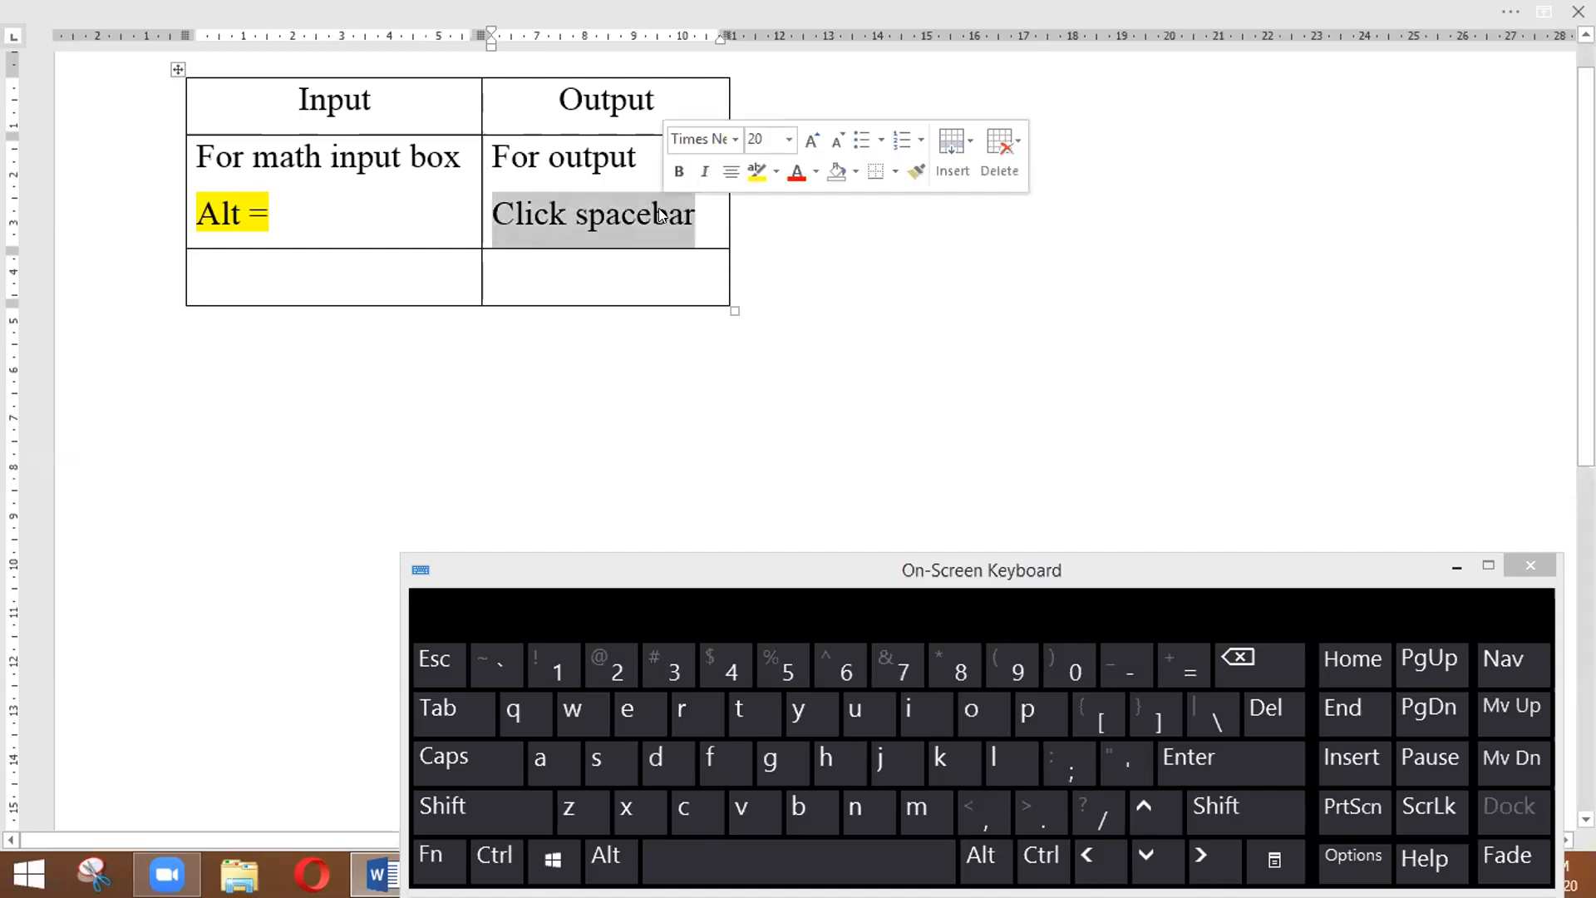
left_click(756, 171)
left_click(322, 274)
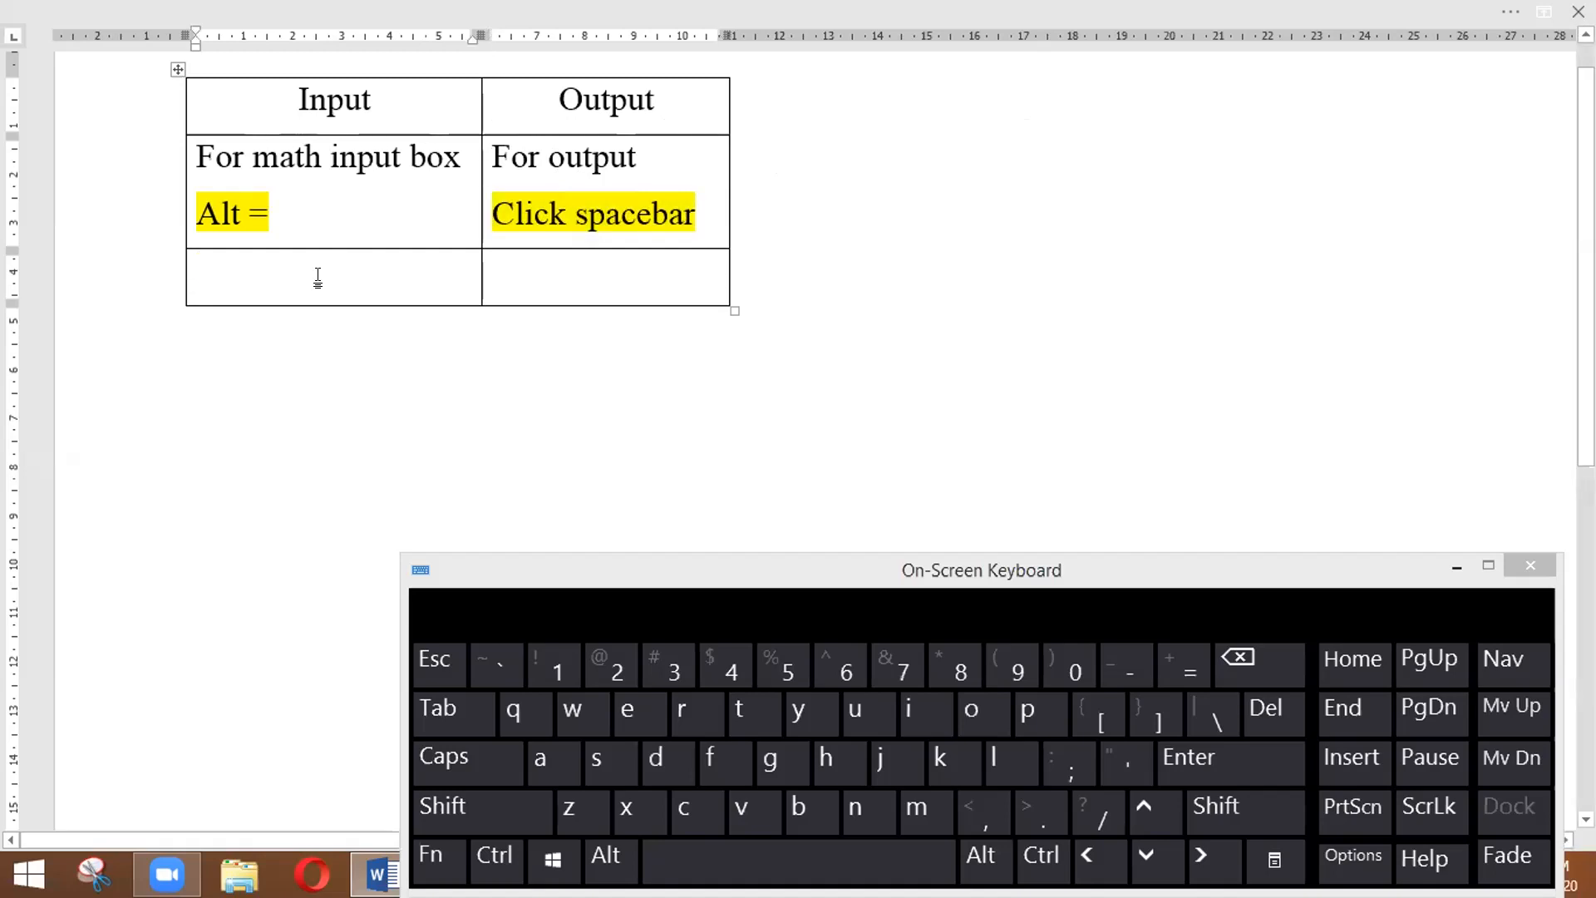
type("a")
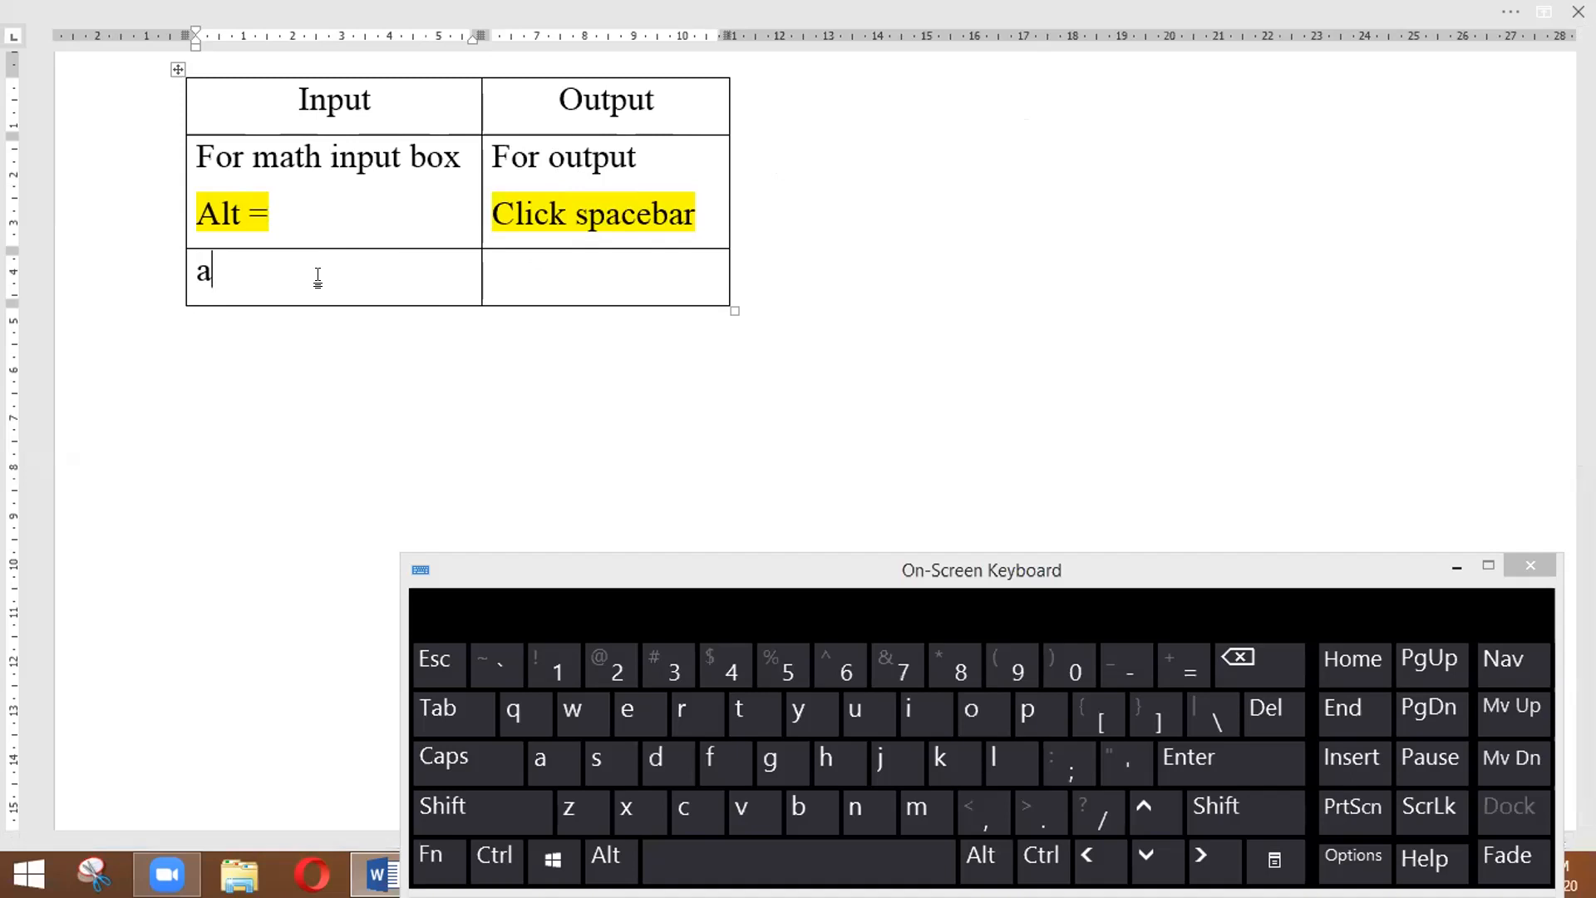
type("/b")
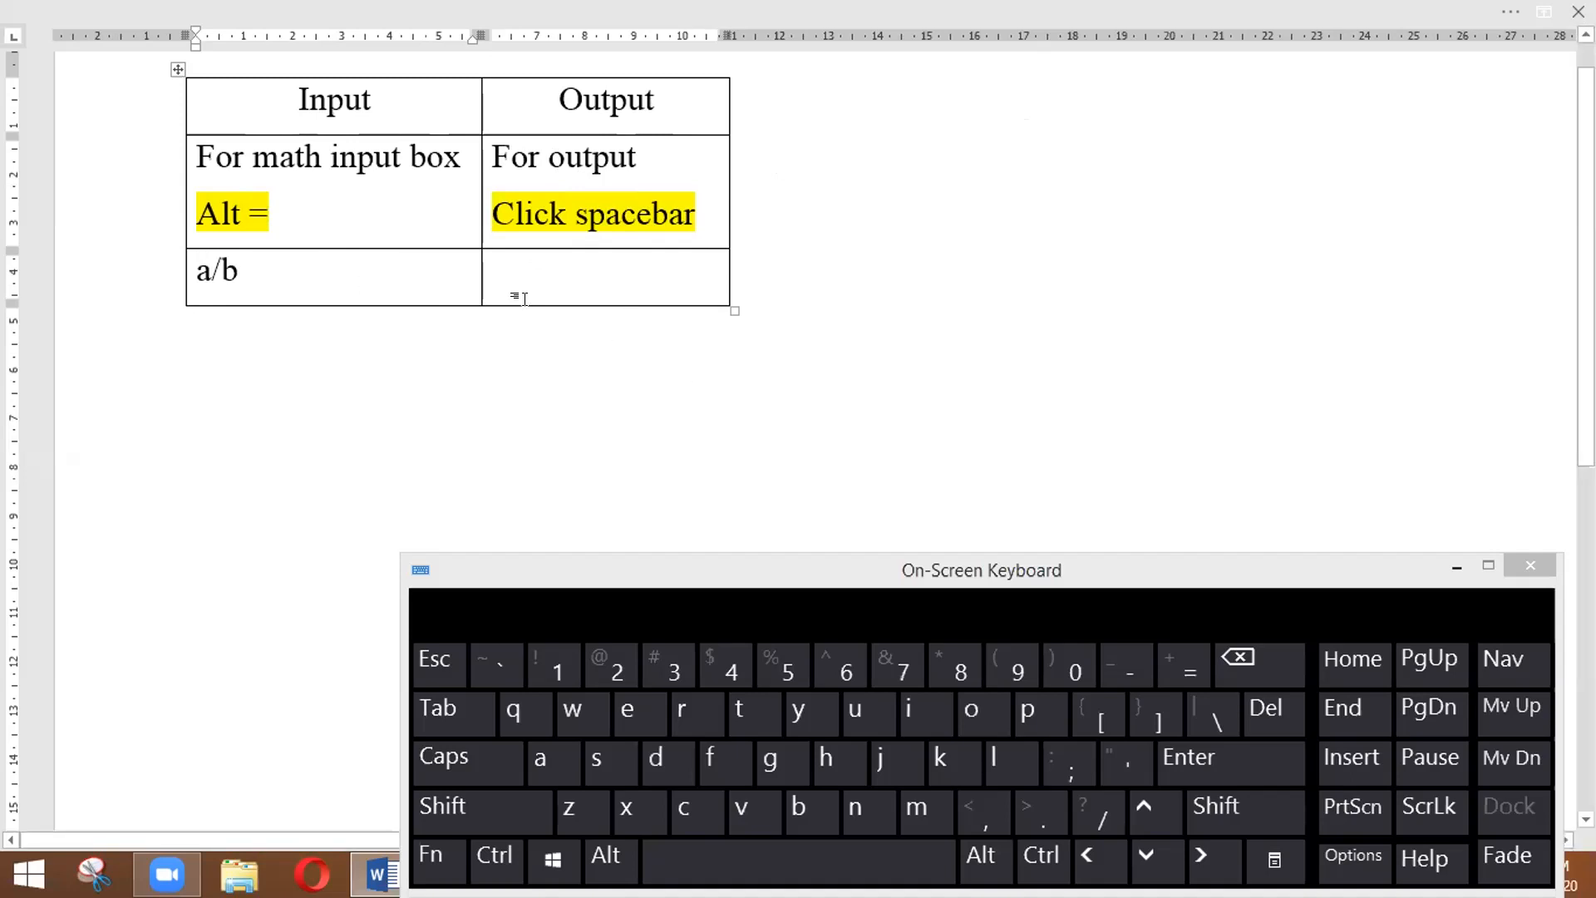
key("BackSpace")
key("BackSpace")
key("BackSpace")
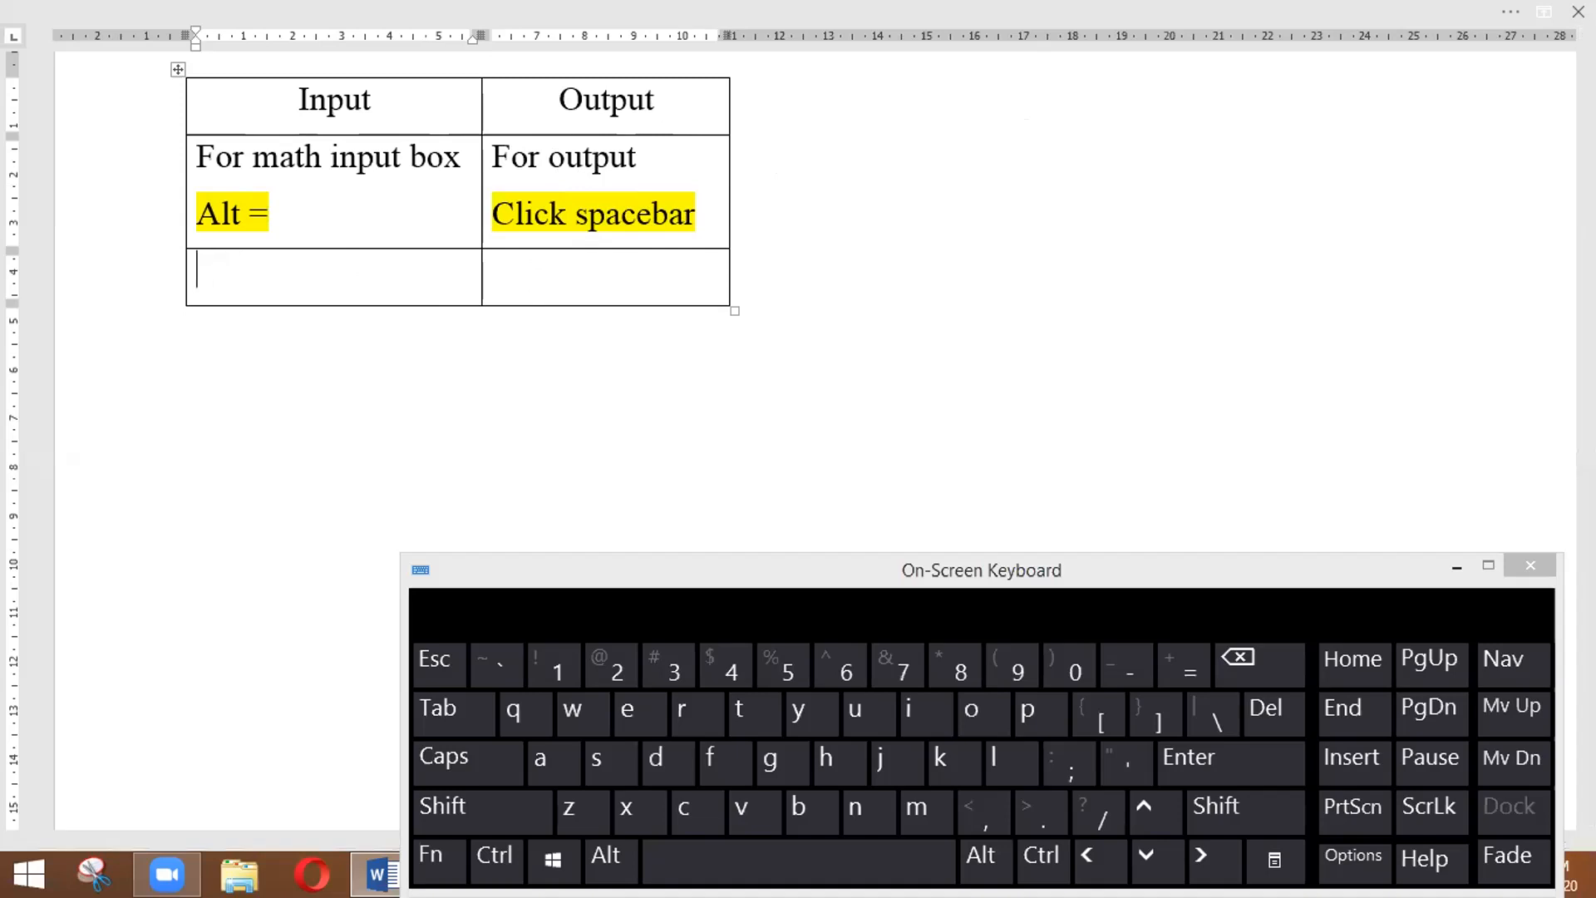
Step: Enter a/b in the third row's Input cell using the On-Screen Keyboard
left_click(539, 760)
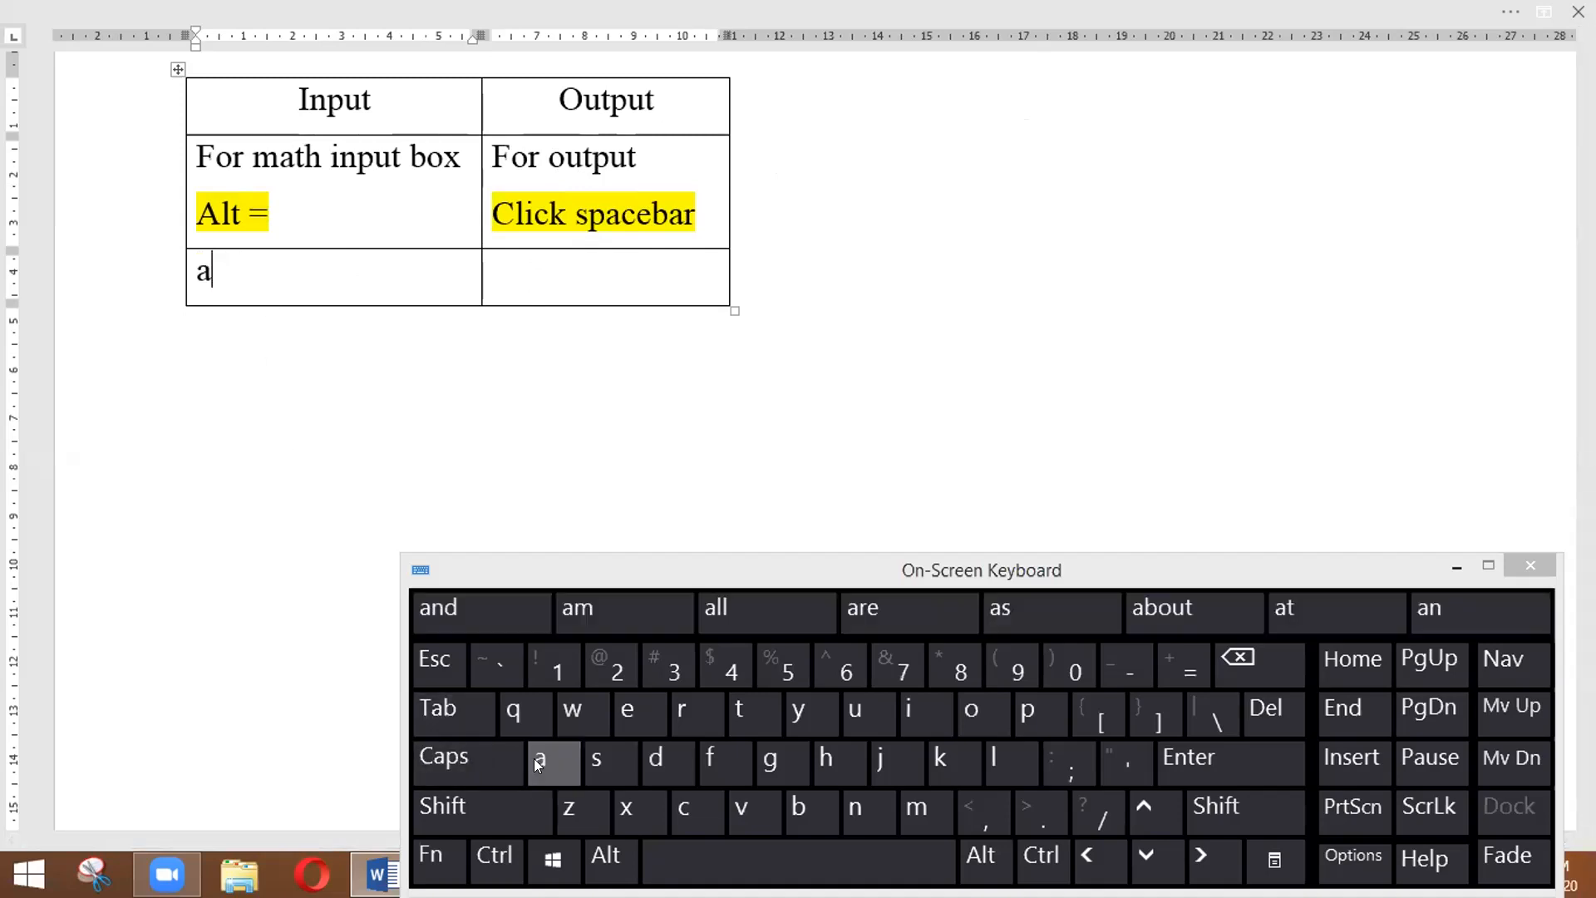
left_click(1092, 828)
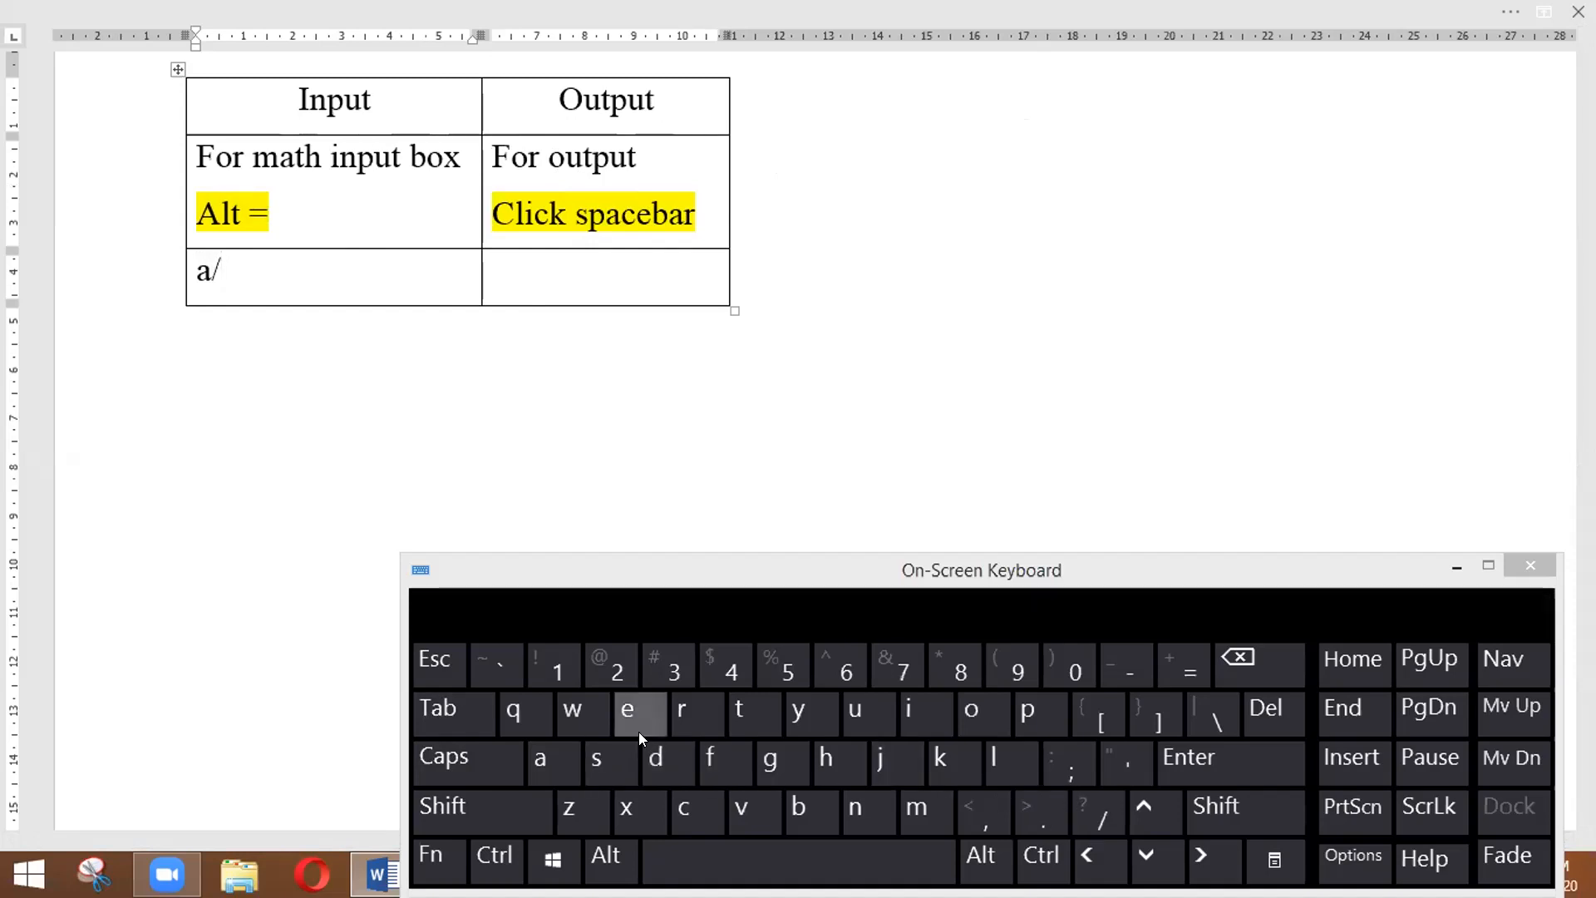
left_click(799, 811)
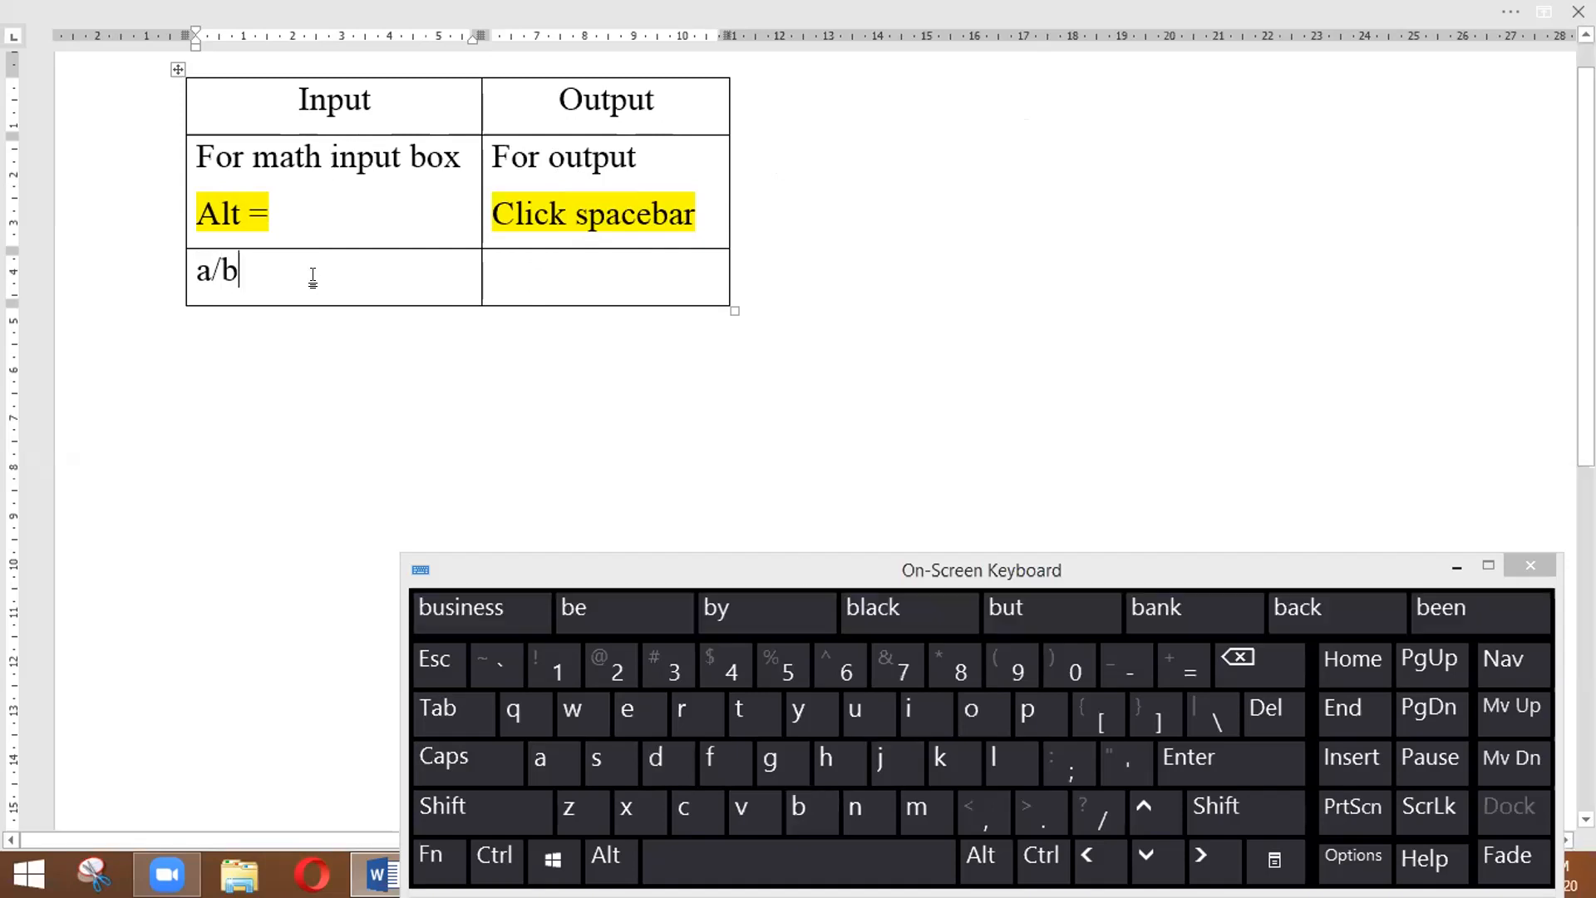
left_click(512, 271)
Step: Add "\sqrt" on a new line beneath a/b in the Input cell and undo its automatic conversion to a root symbol
left_click(273, 261)
key("Return")
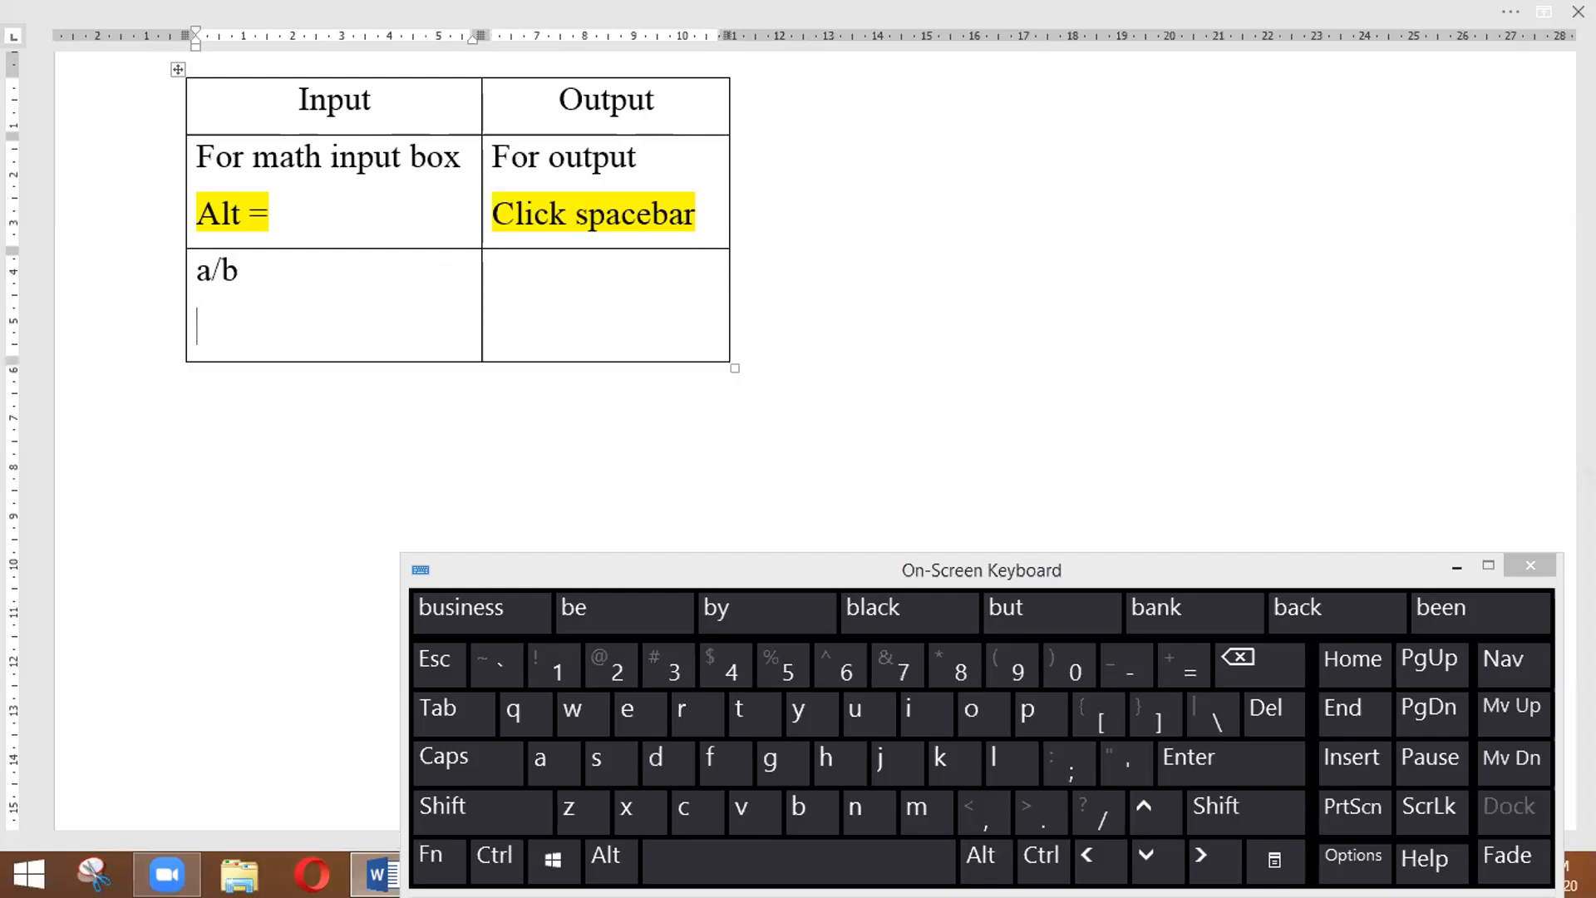
type("\\sqrt")
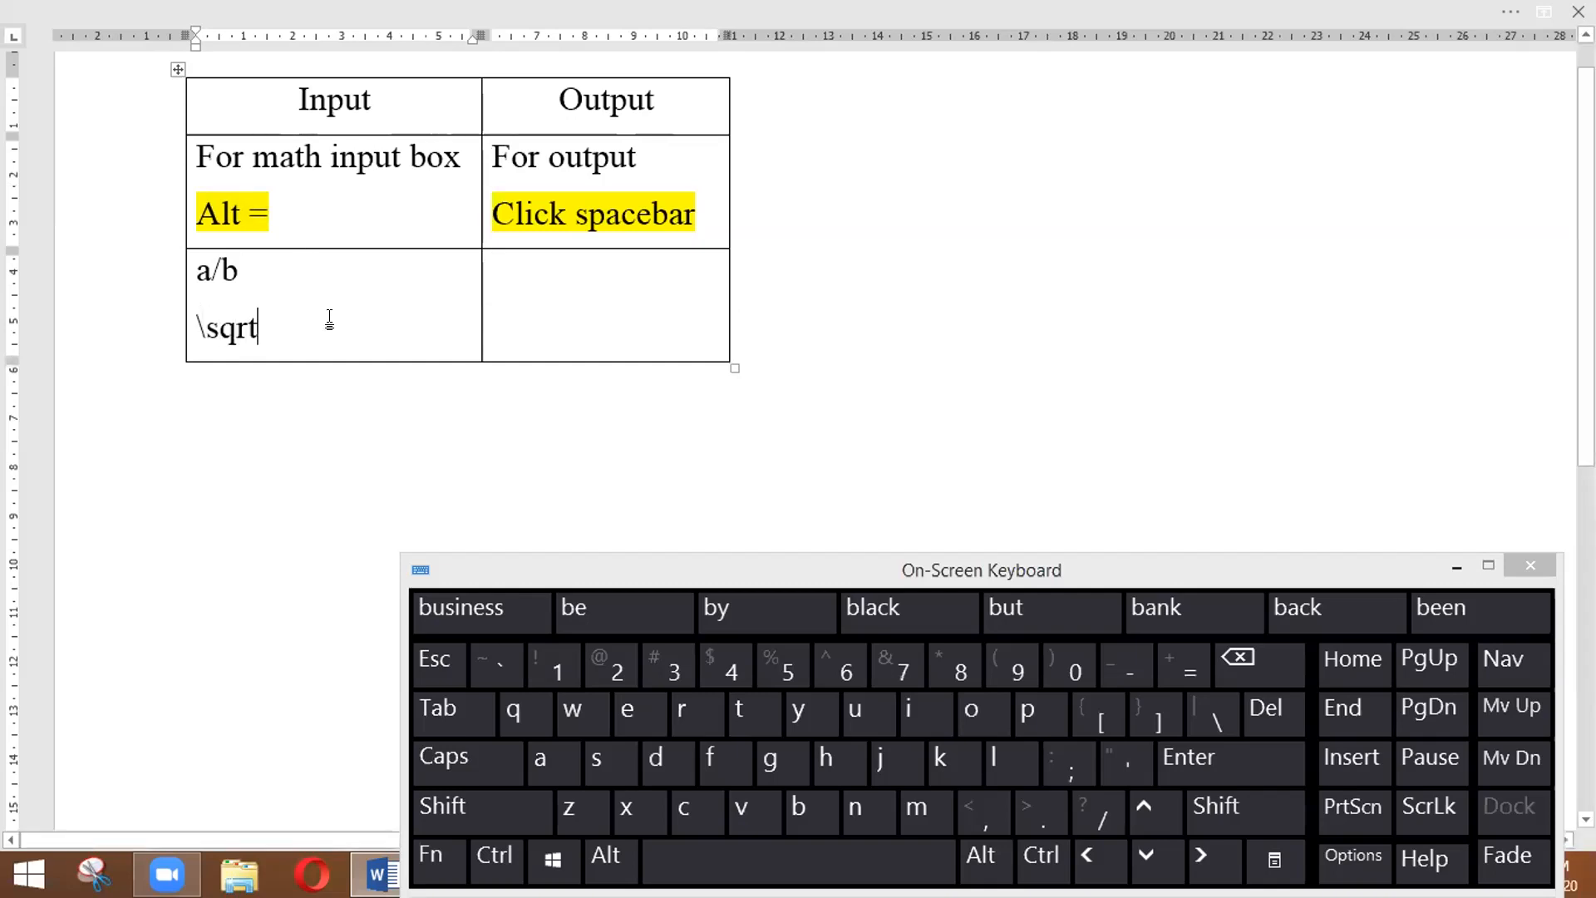
key("Return")
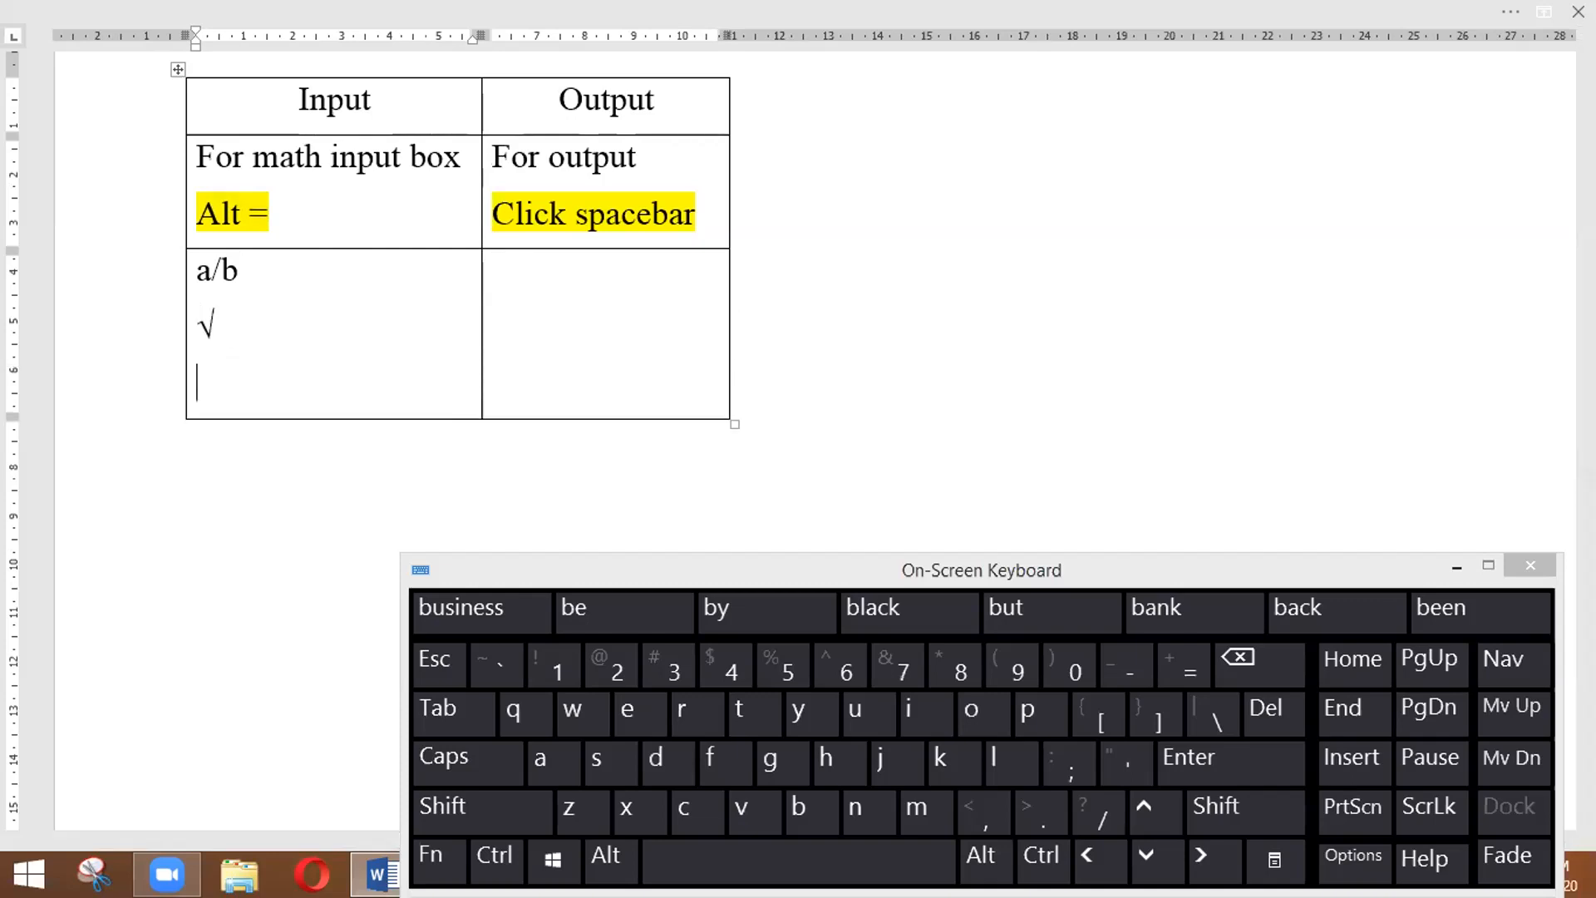
key("ctrl+z")
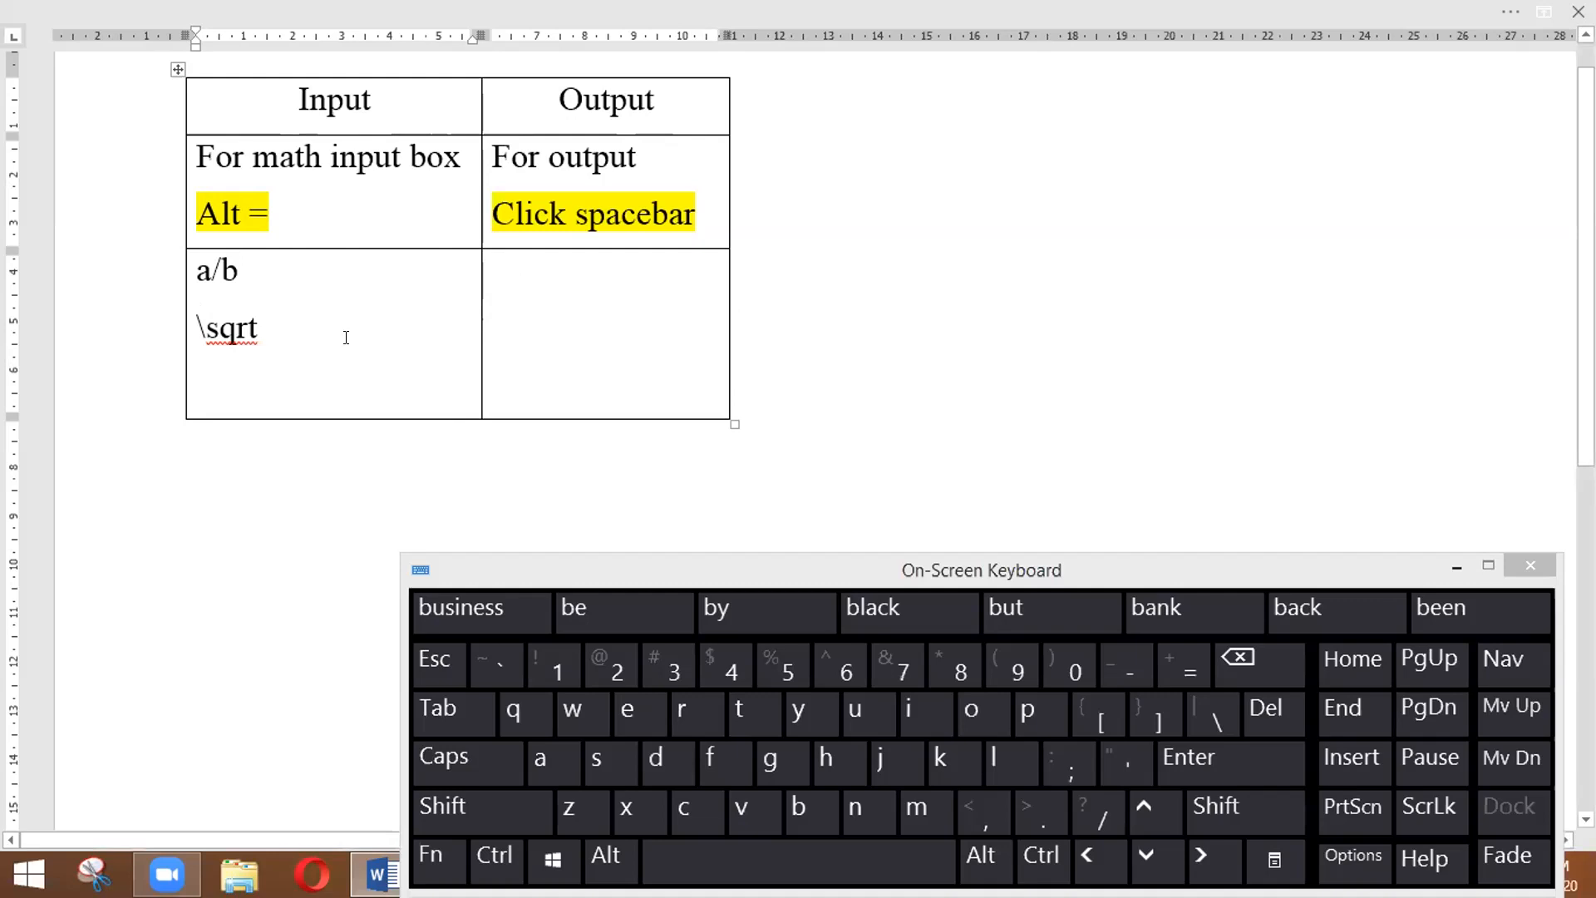
Step: Place the cursor in the Output cell beside a/b and close the On-Screen Keyboard
left_click(530, 310)
key("alt")
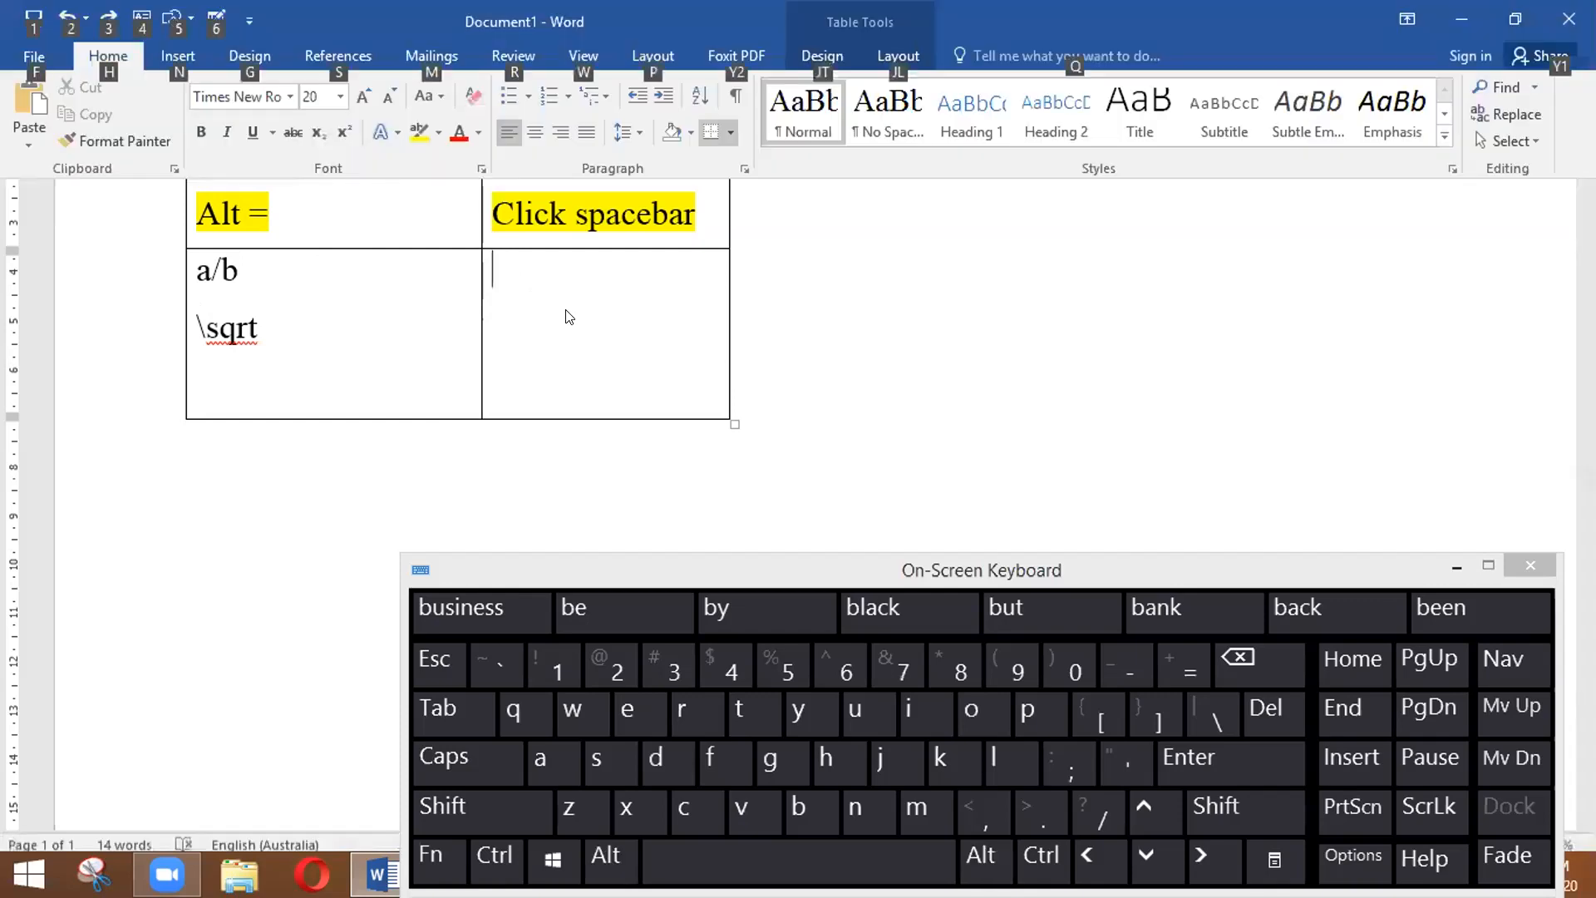
left_click(556, 291)
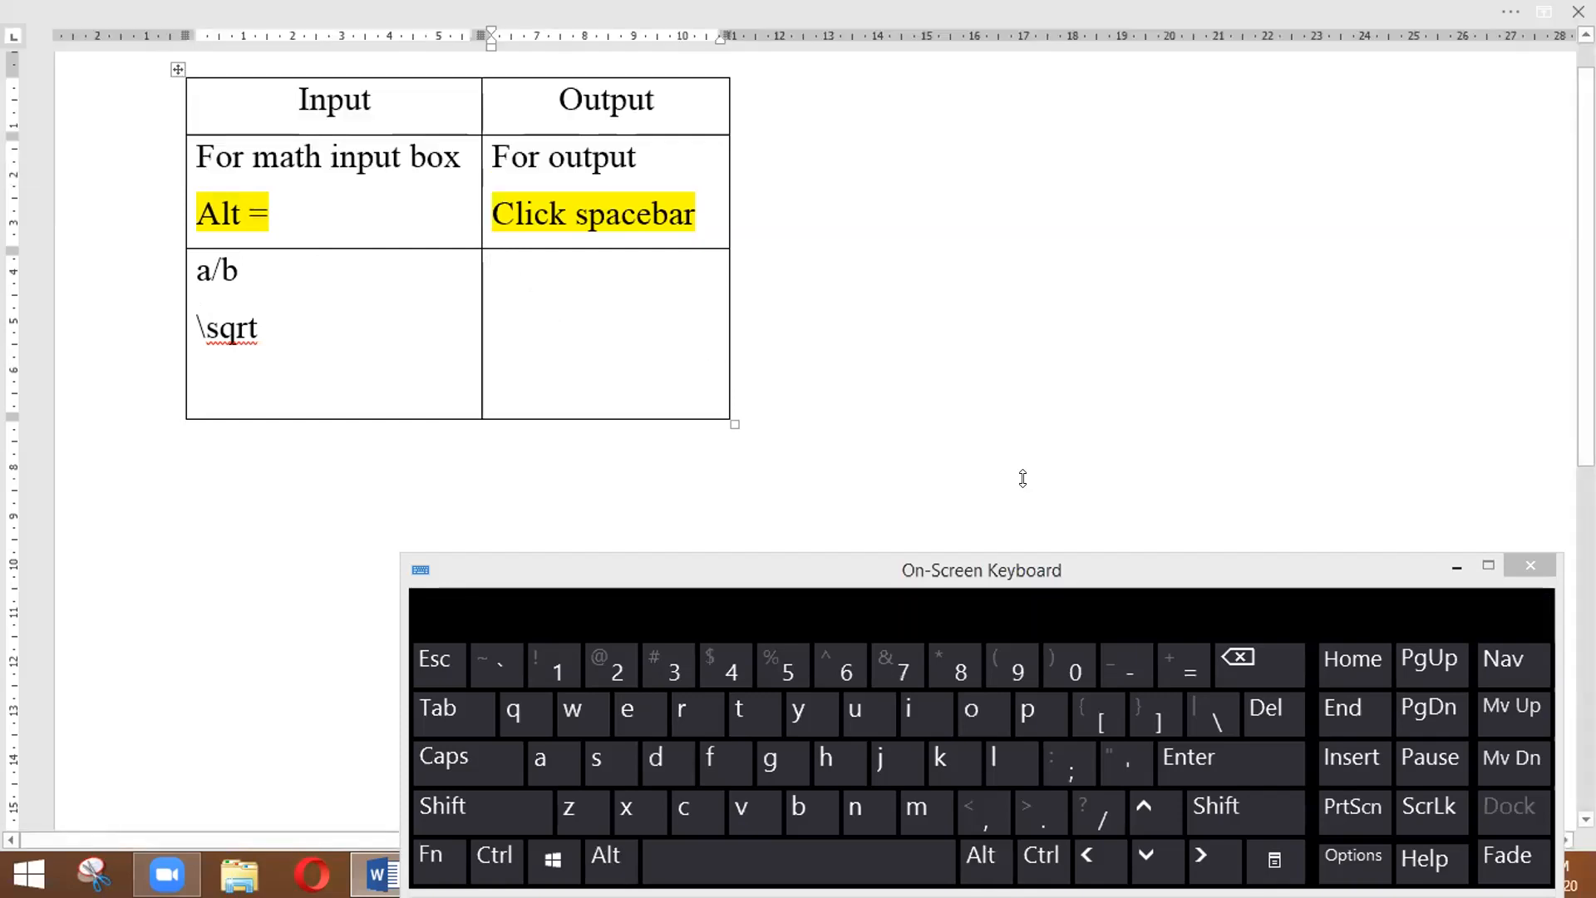
left_click(1531, 564)
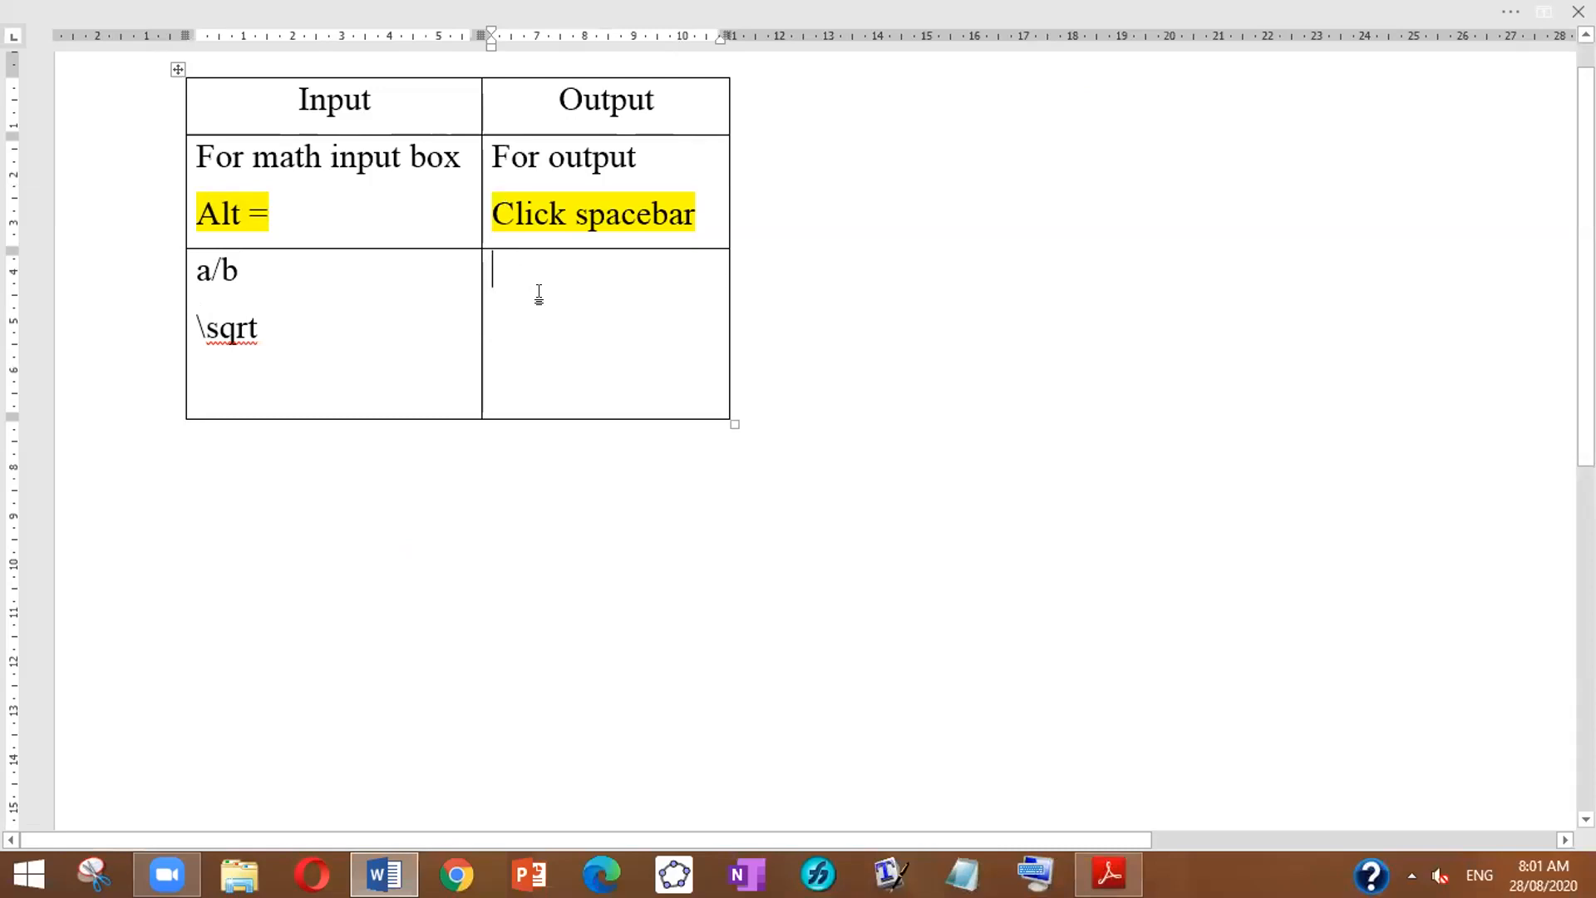
Step: Insert an equation in the third row's Output cell and enter a/b, converting it to a stacked fraction
key("alt+equal")
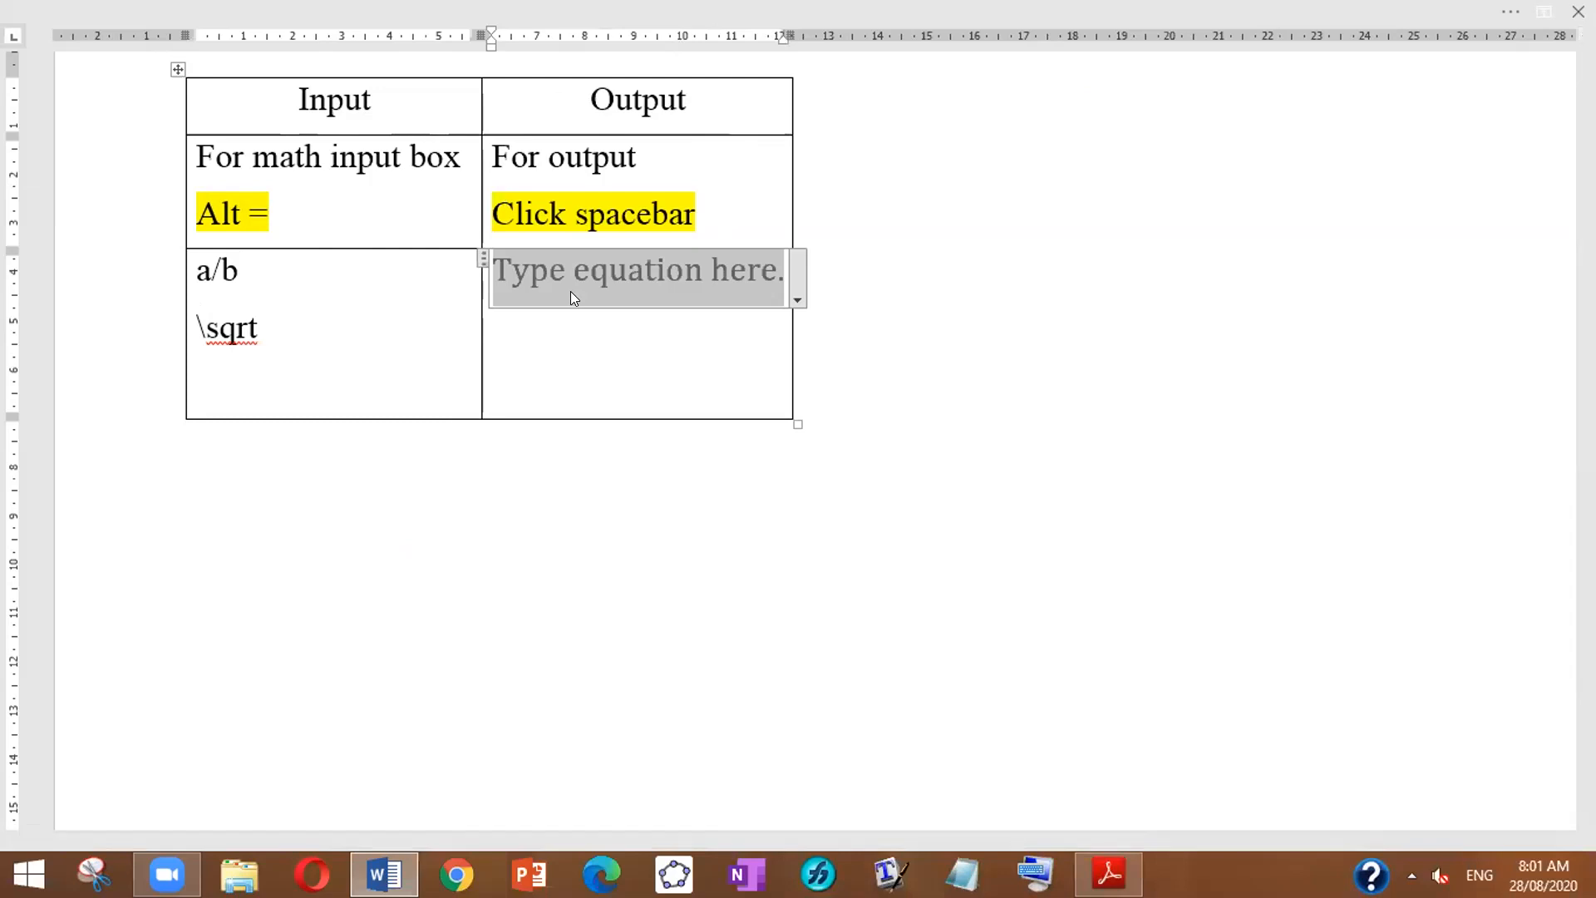
type("a/b")
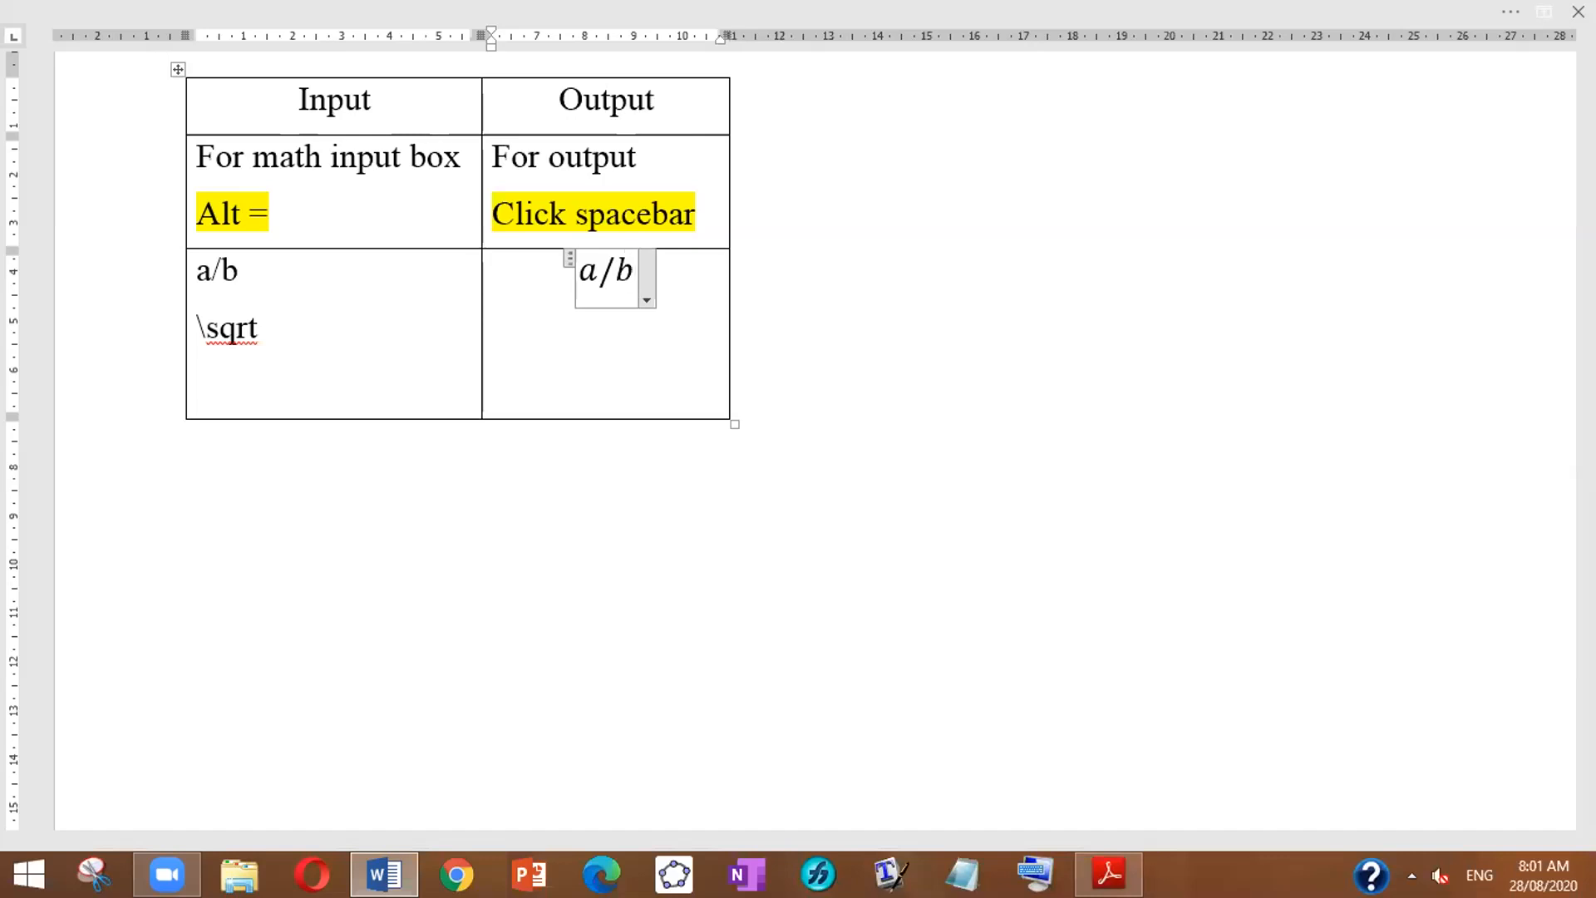
key("space")
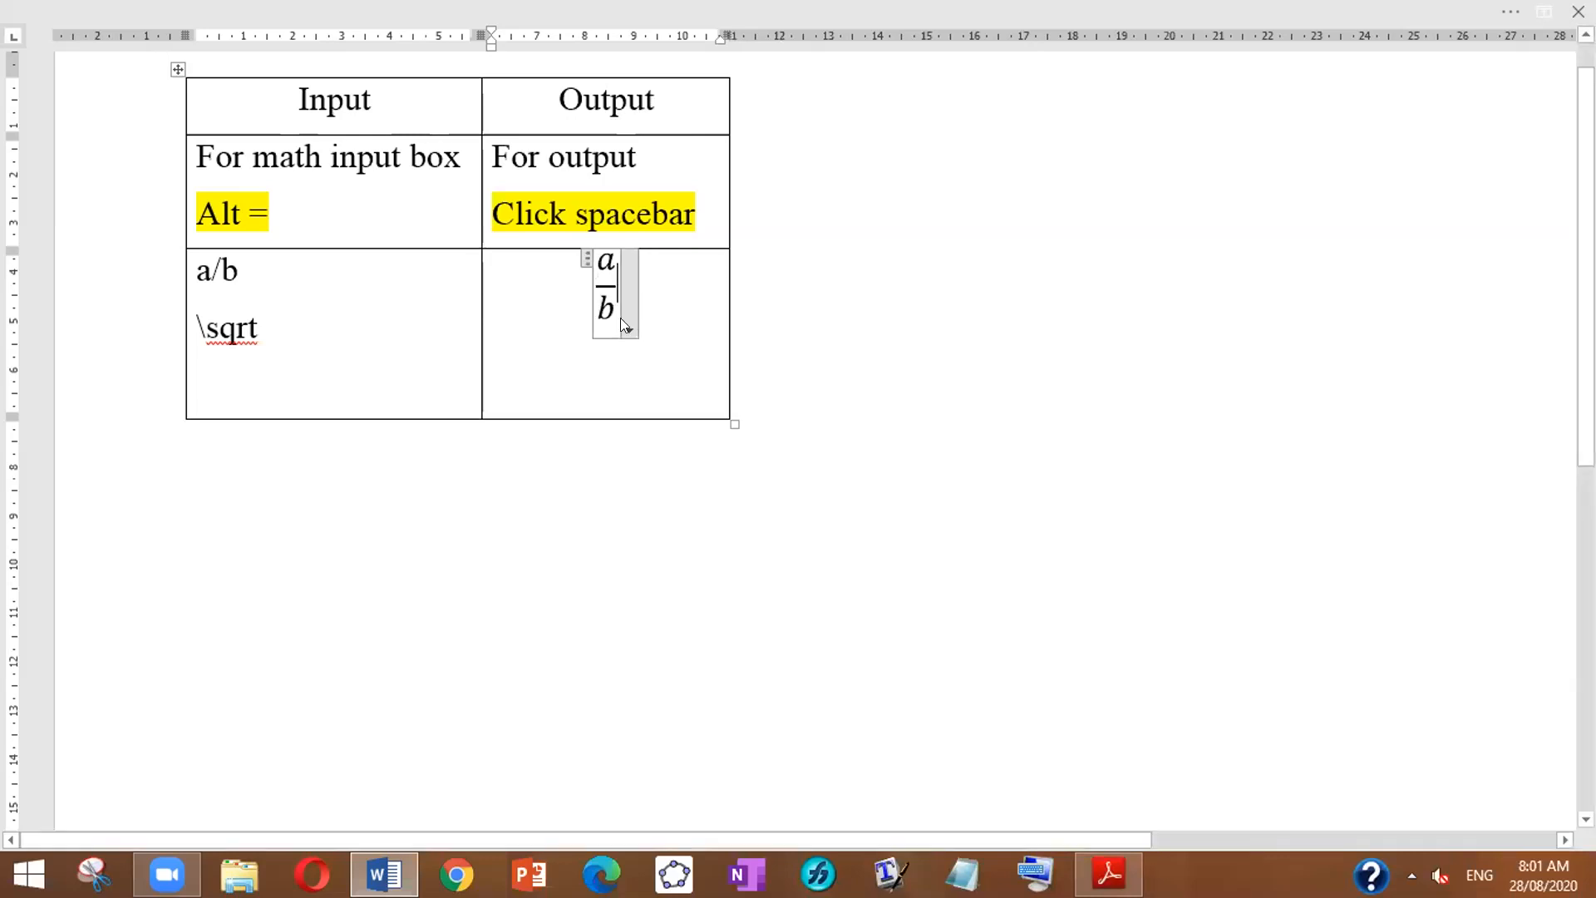
Step: Delete the text "\sqrt" beneath a/b in the third row's Input cell
left_click(332, 308)
key("BackSpace")
key("BackSpace")
key("BackSpace")
key("BackSpace")
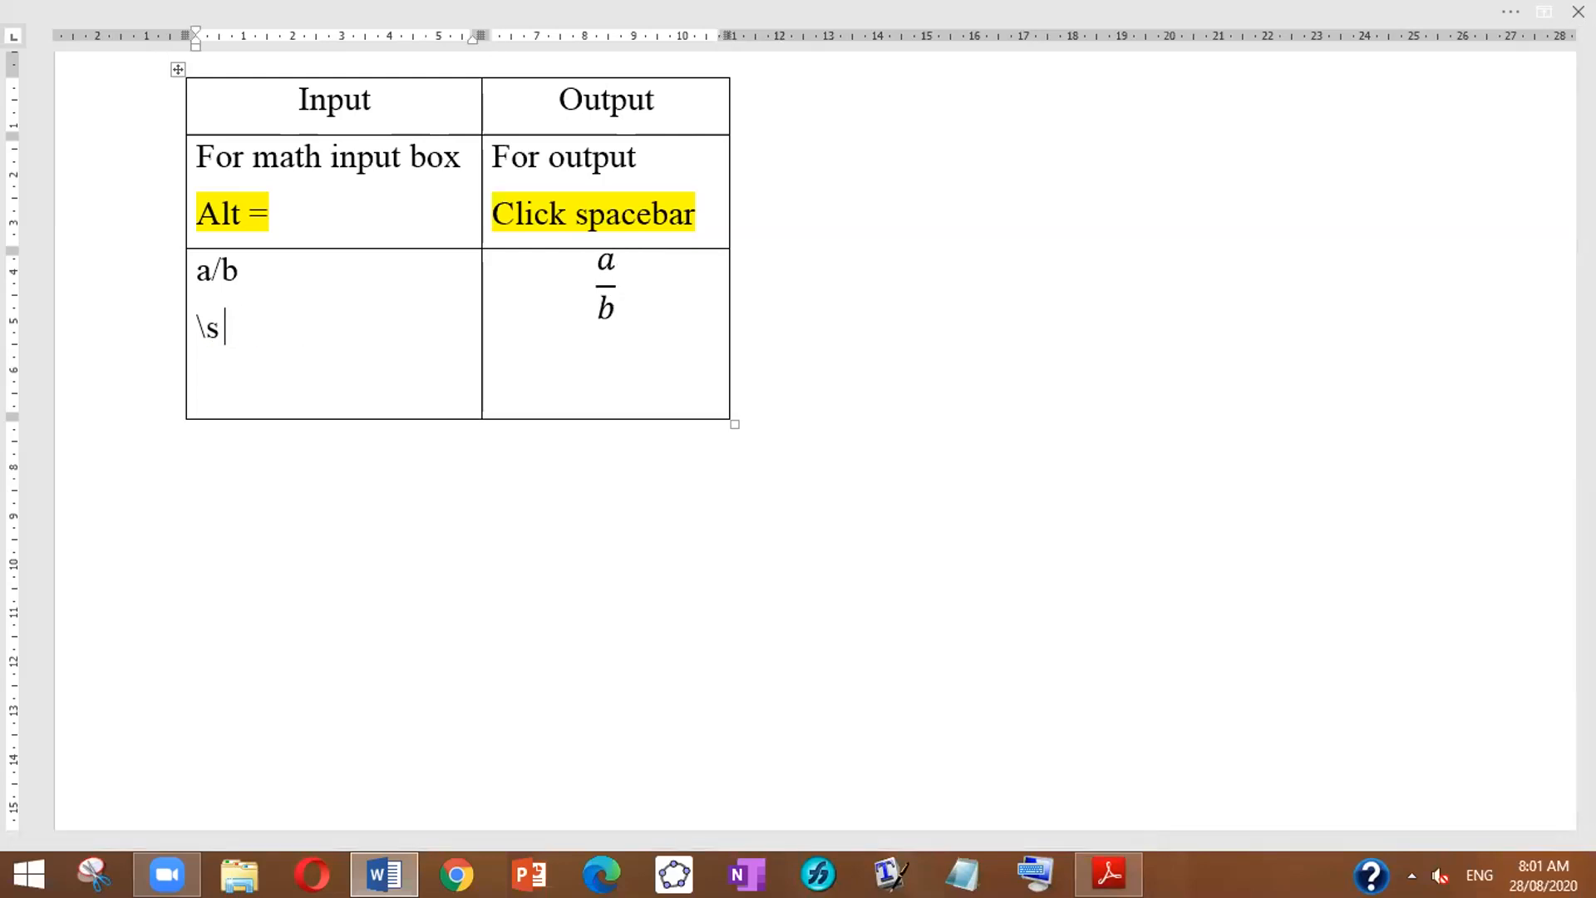
key("BackSpace")
Step: Add three empty rows at the end of the table
key("Tab")
key("Tab")
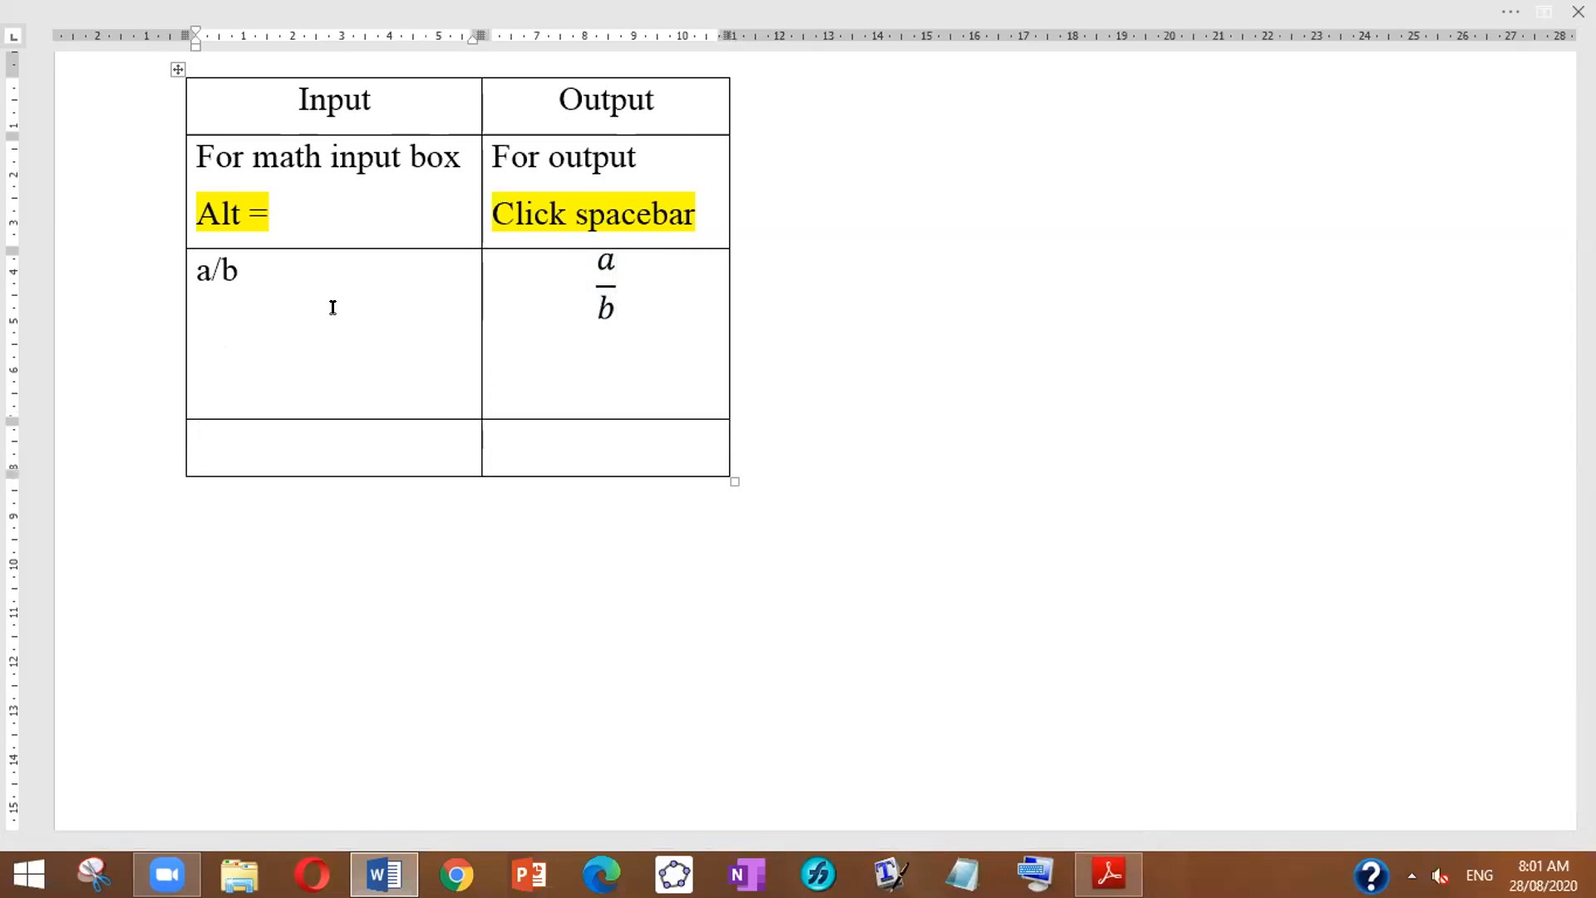
key("Tab")
key("Tab")
key("Tab")
key("Tab")
key("Tab")
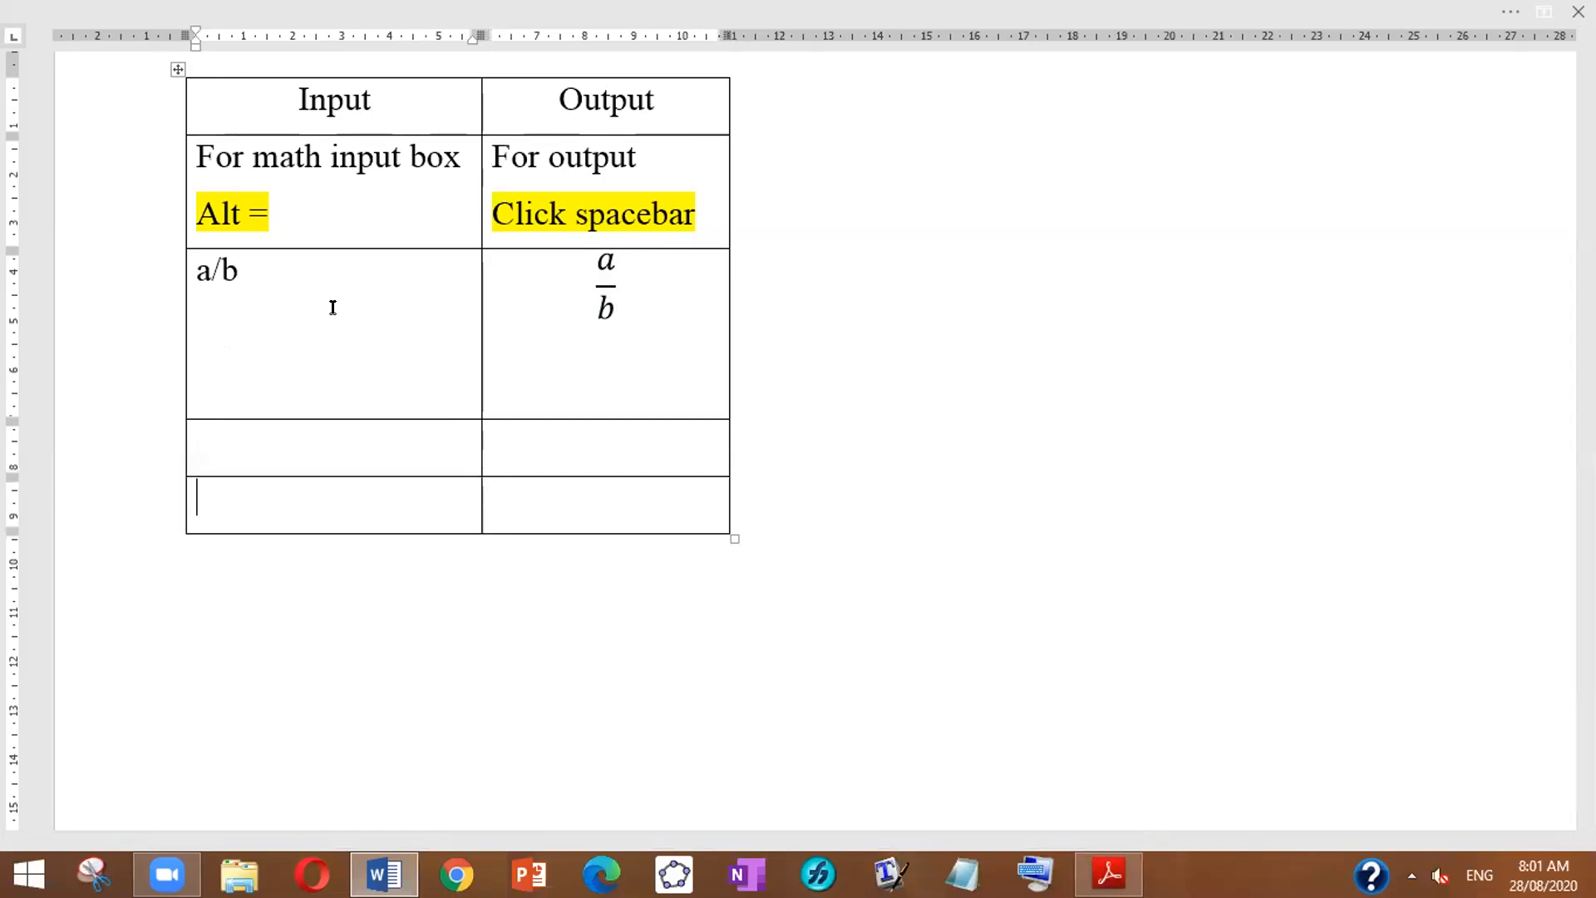
left_click(287, 456)
type("\\")
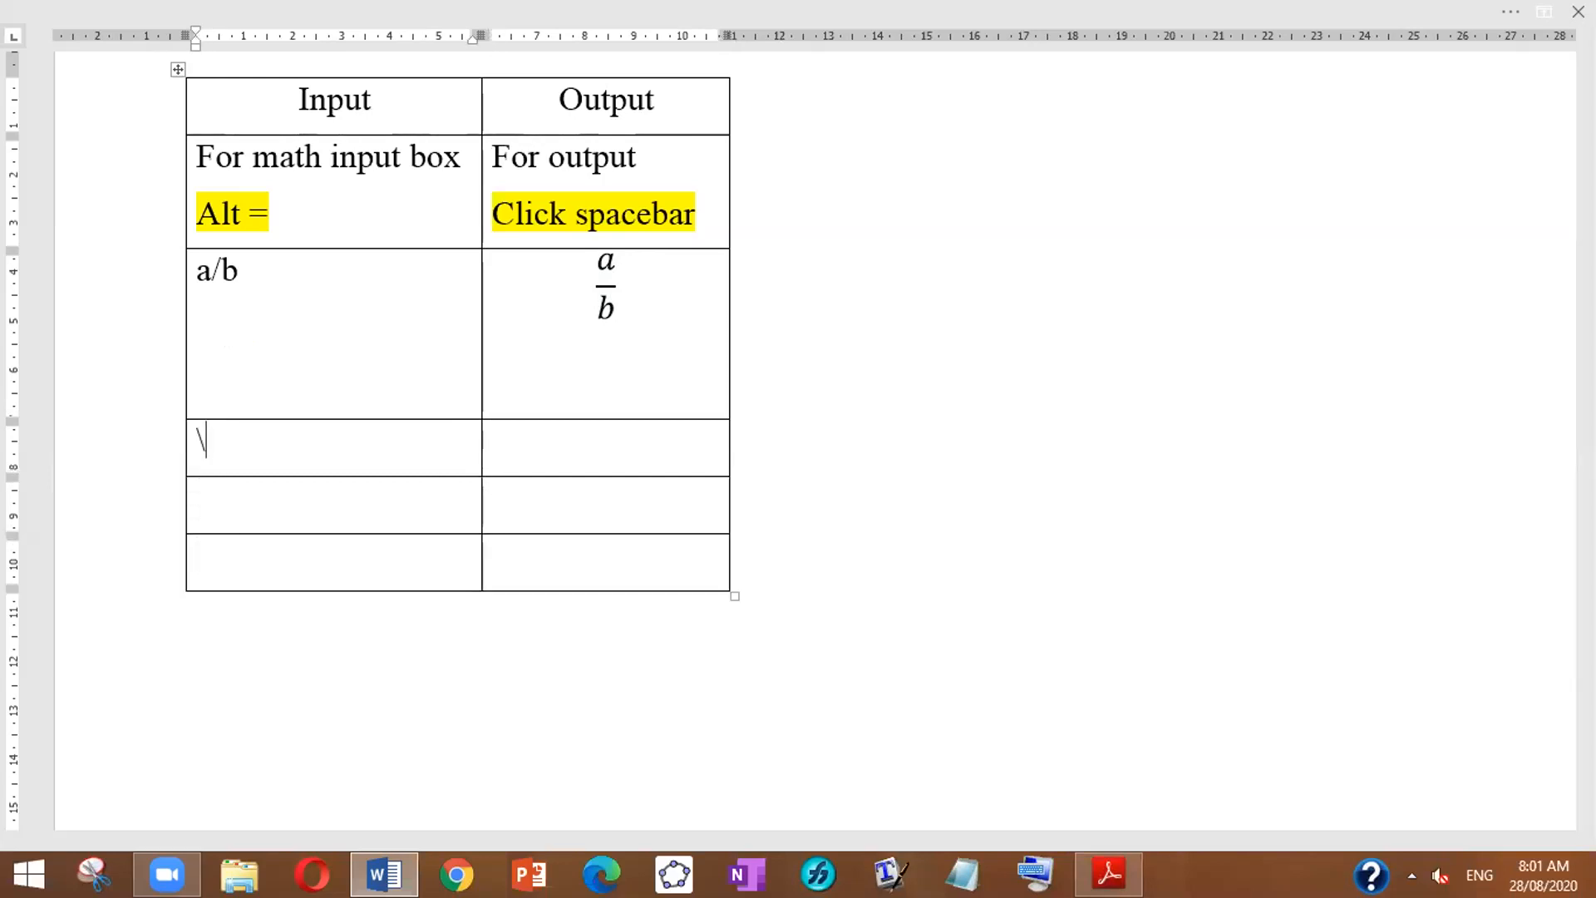
type("sqrt")
key("BackSpace")
key("BackSpace")
key("BackSpace")
key("BackSpace")
key("BackSpace")
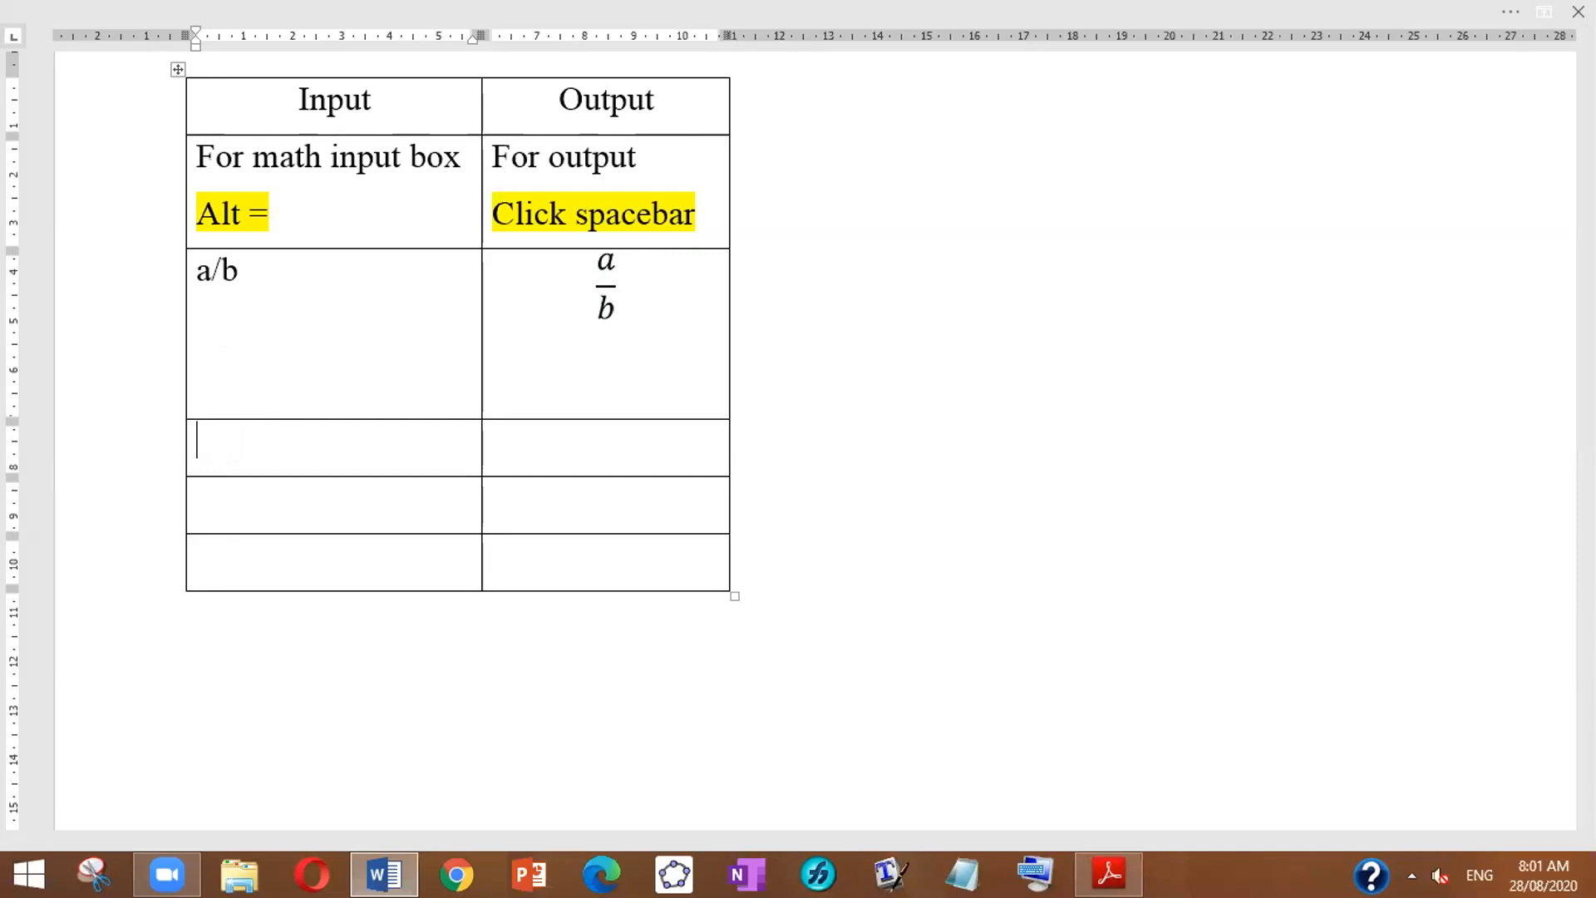
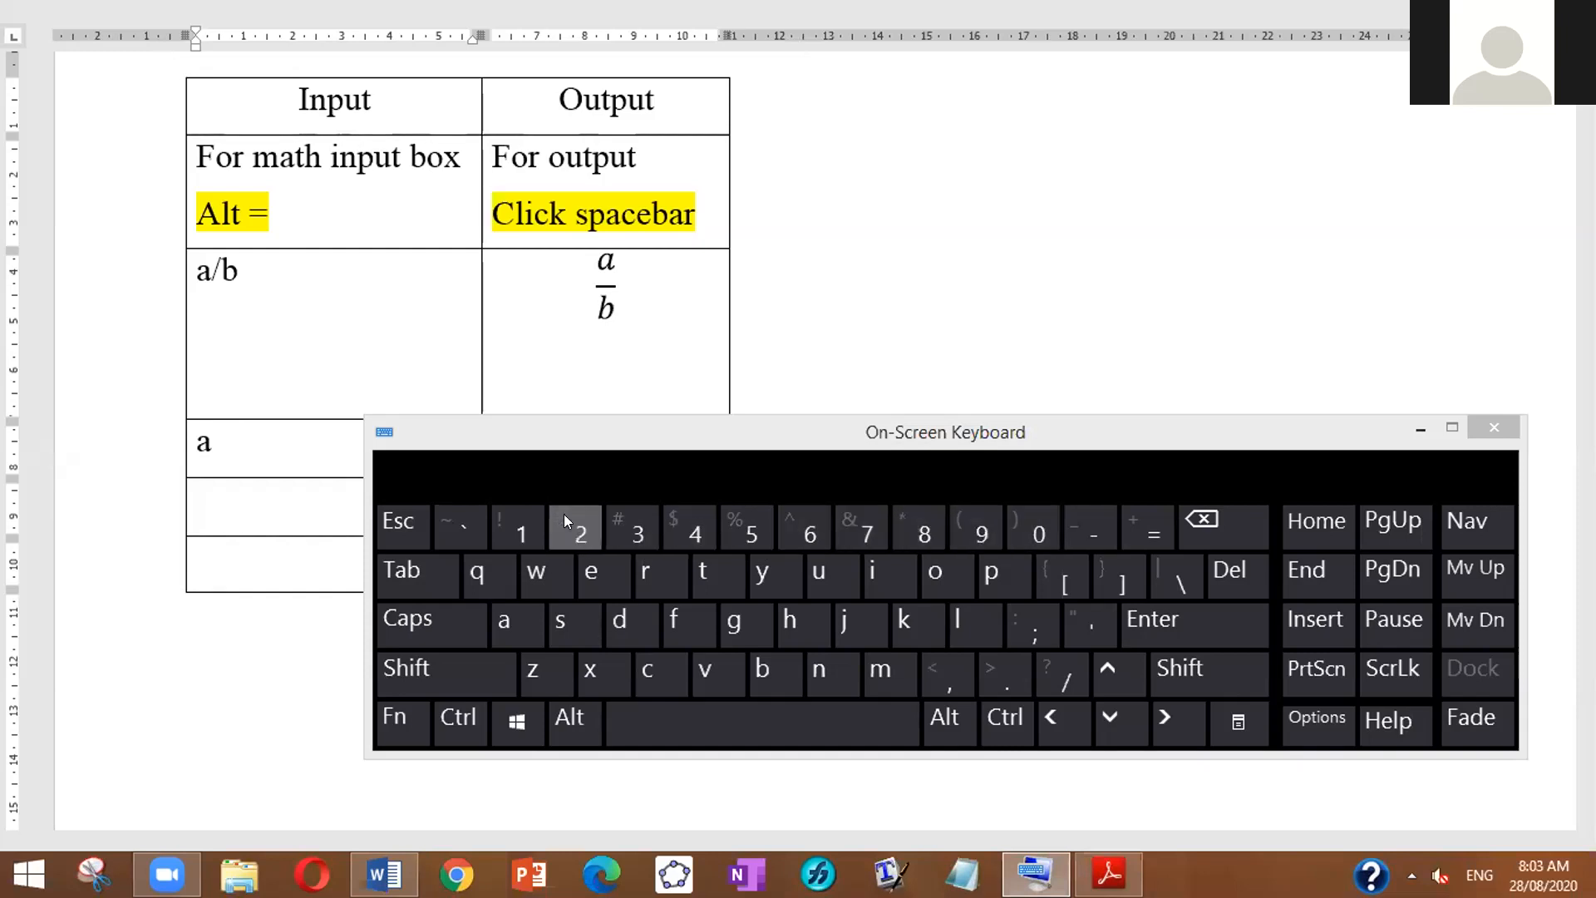
Step: Show the shifted characters on the On-Screen Keyboard and locate the caret symbol (^) on the 6 key
left_click(455, 671)
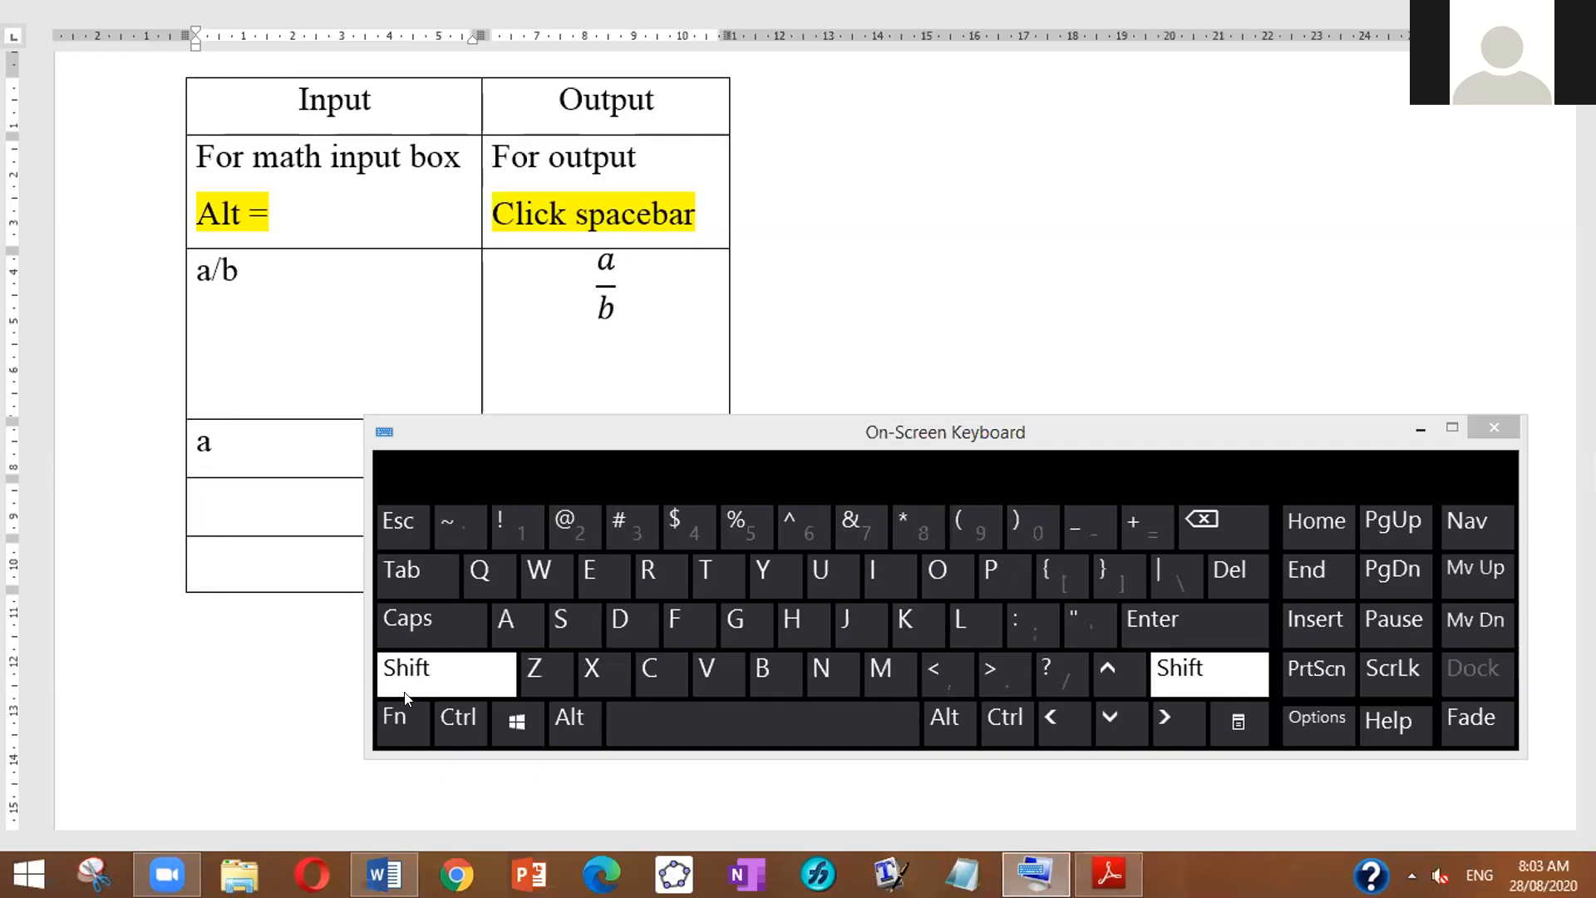
left_click(419, 677)
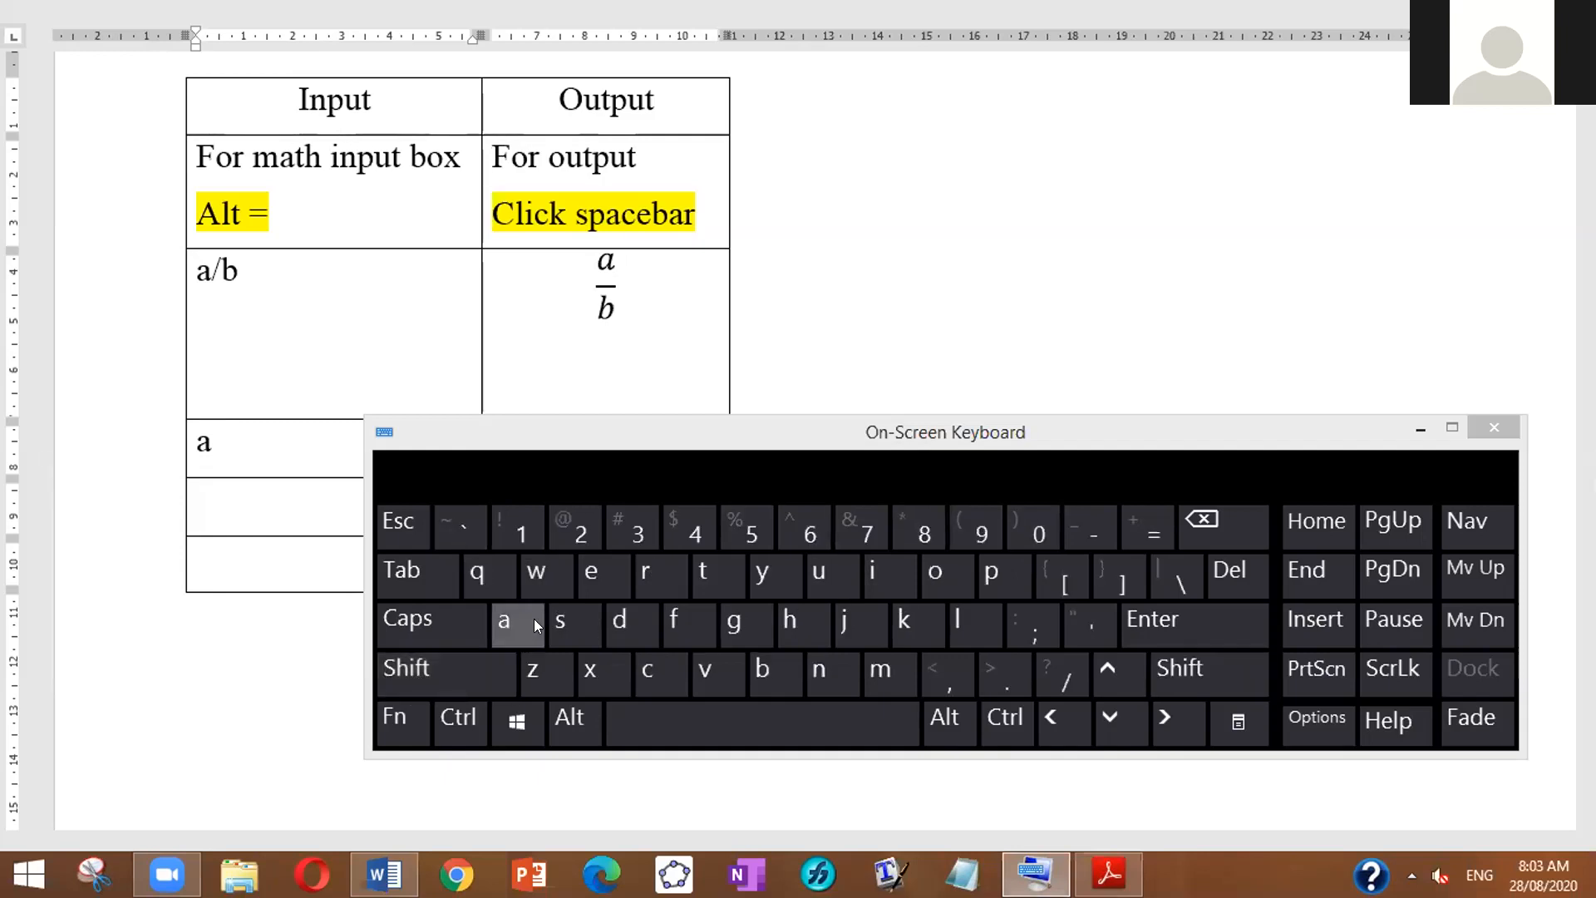
left_click(452, 662)
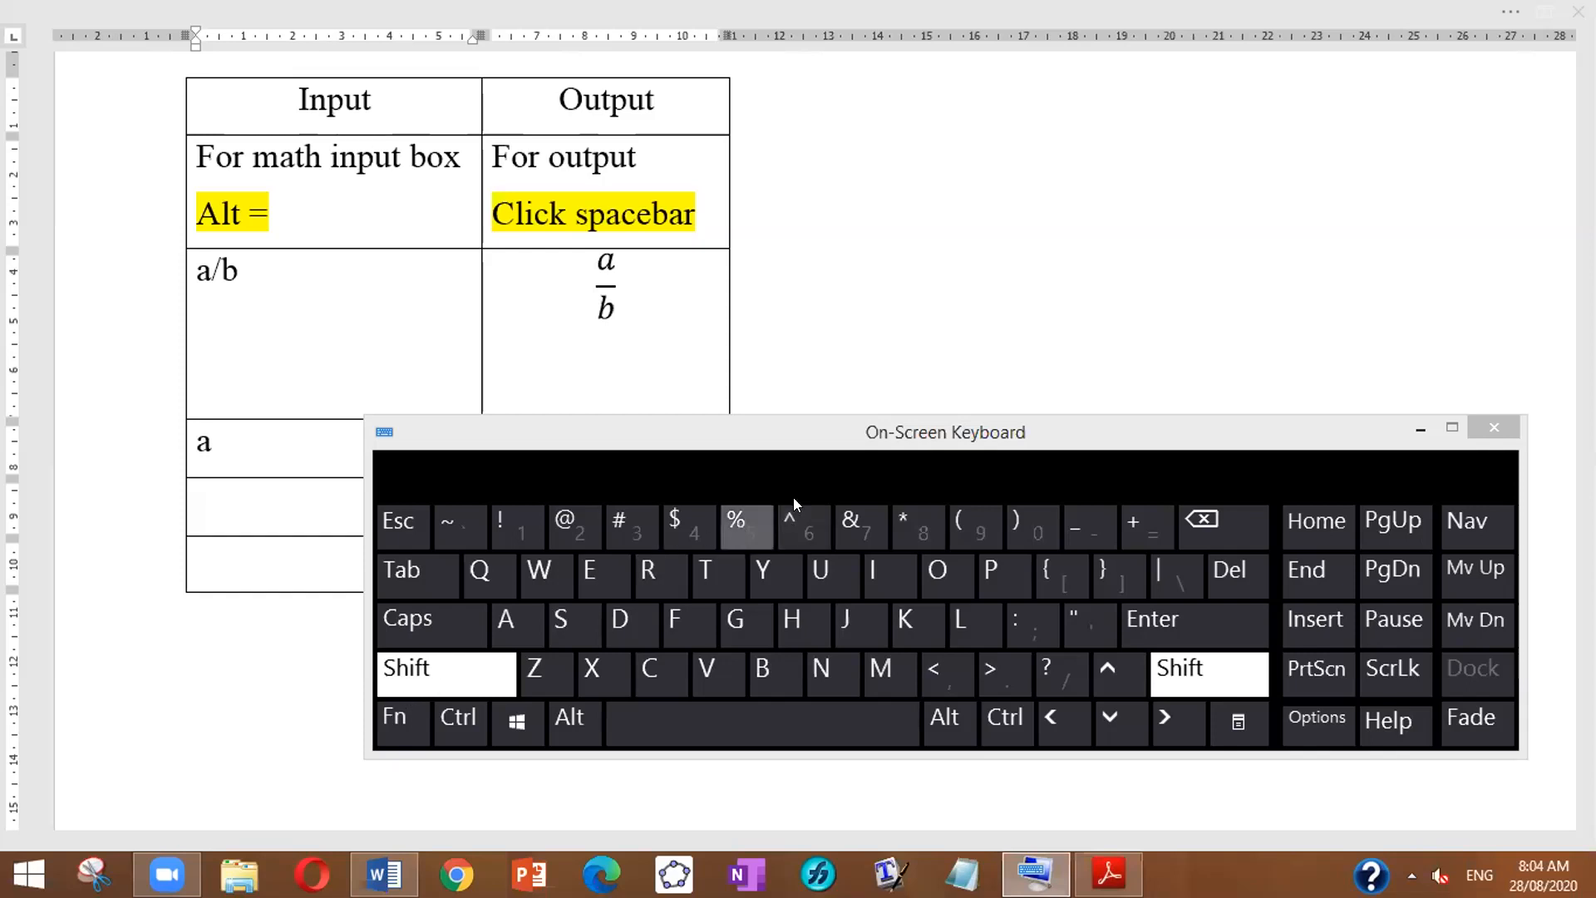
left_click(794, 527)
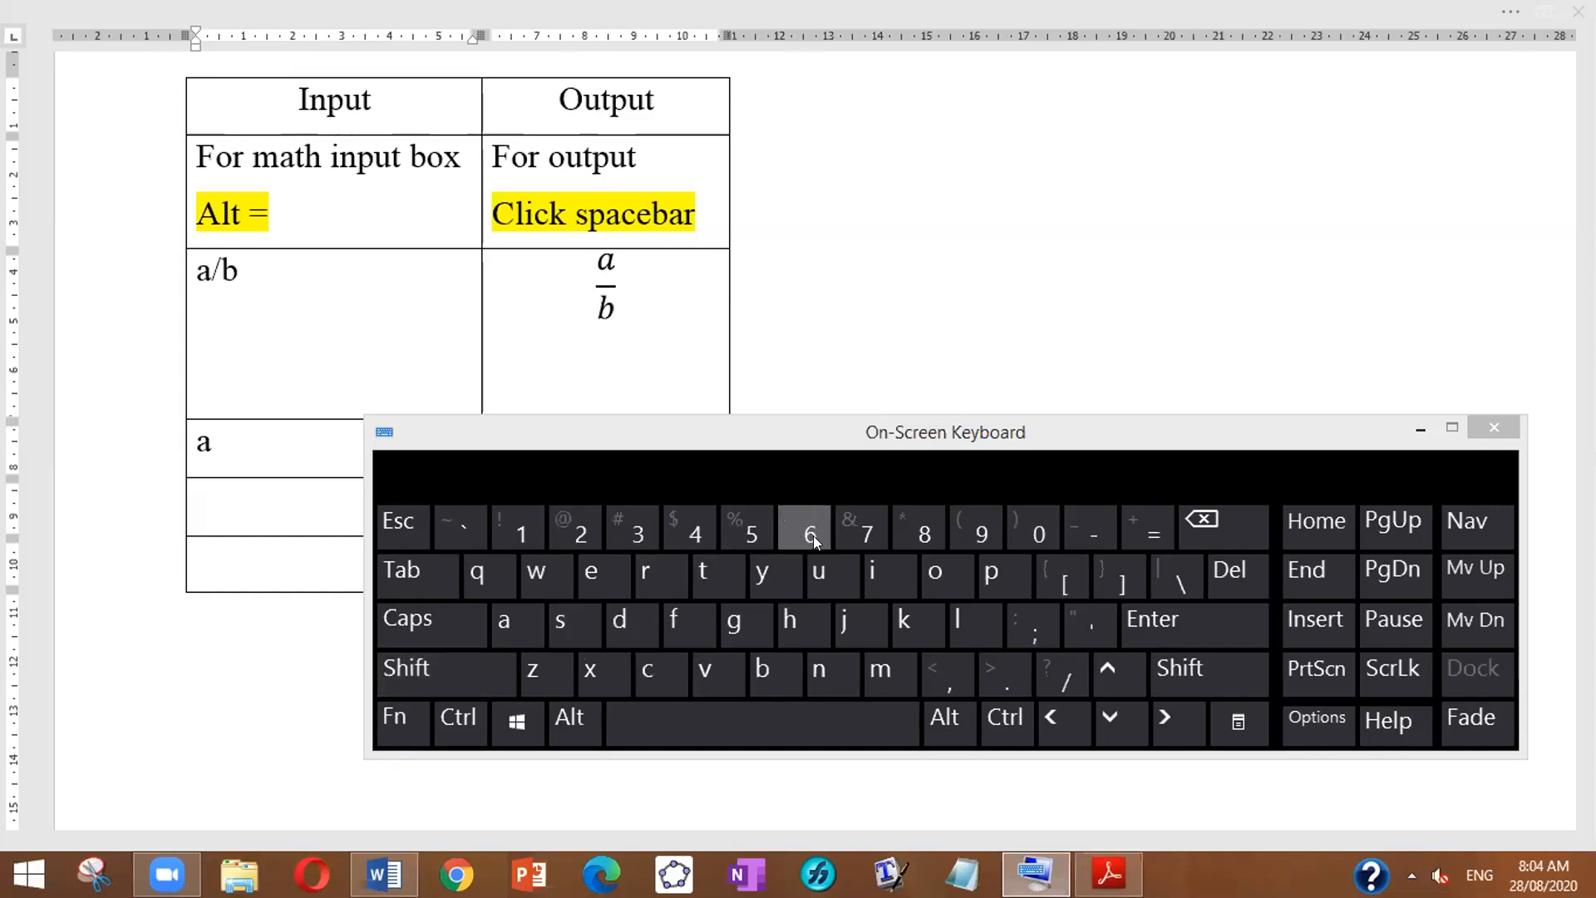
left_click(449, 662)
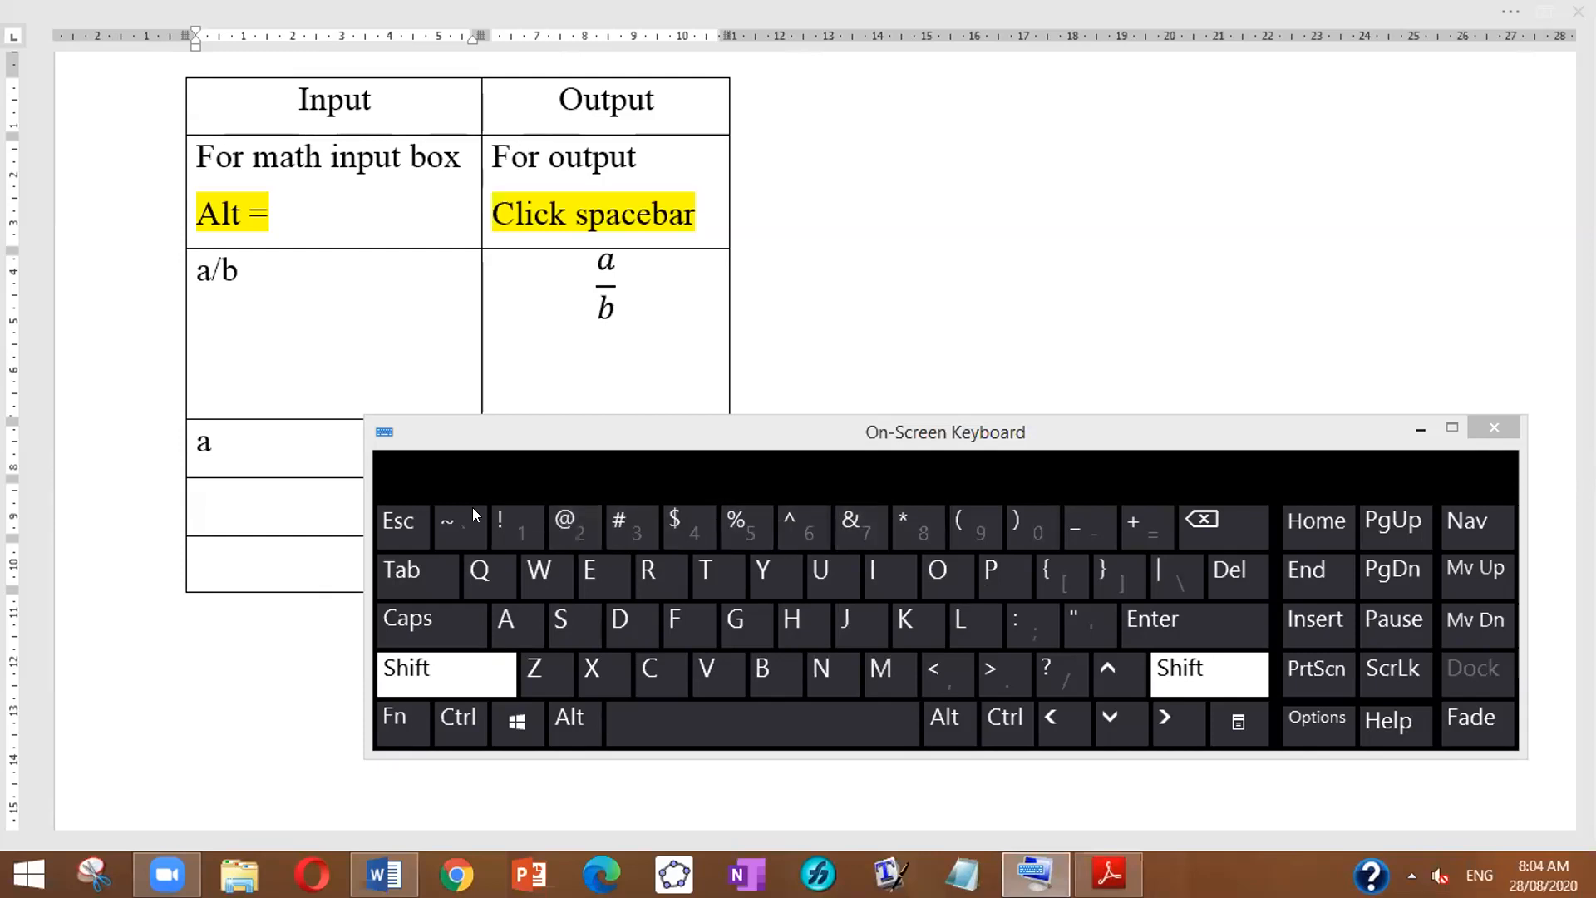
left_click(449, 672)
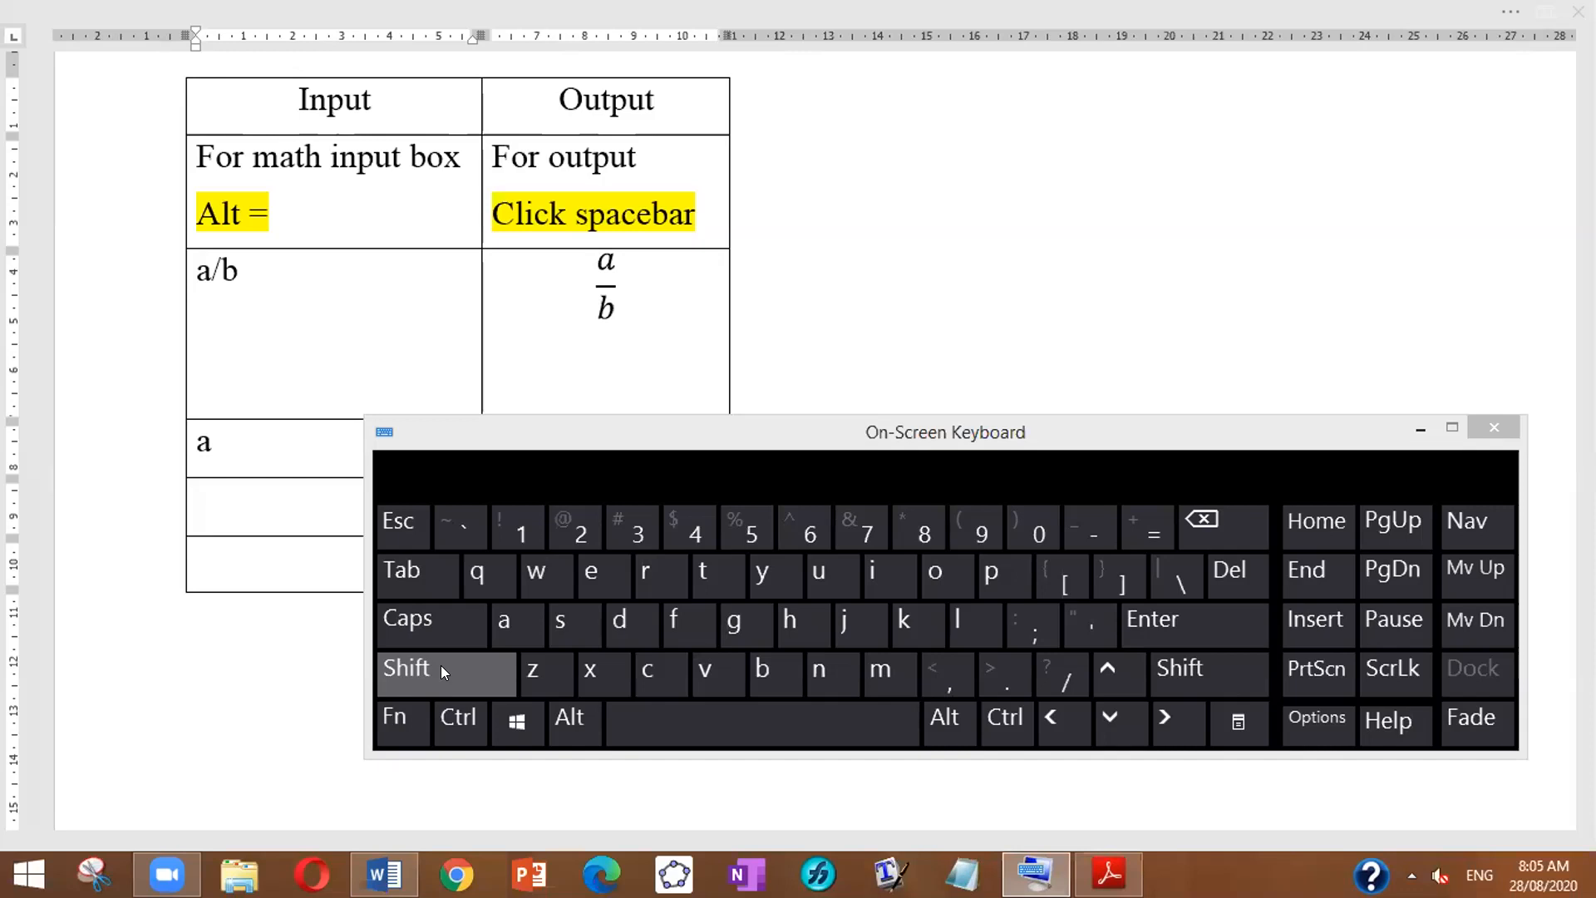
Step: Complete the Input entry beside the a² output as a^2, moving the On-Screen Keyboard down to uncover that row
left_click(442, 670)
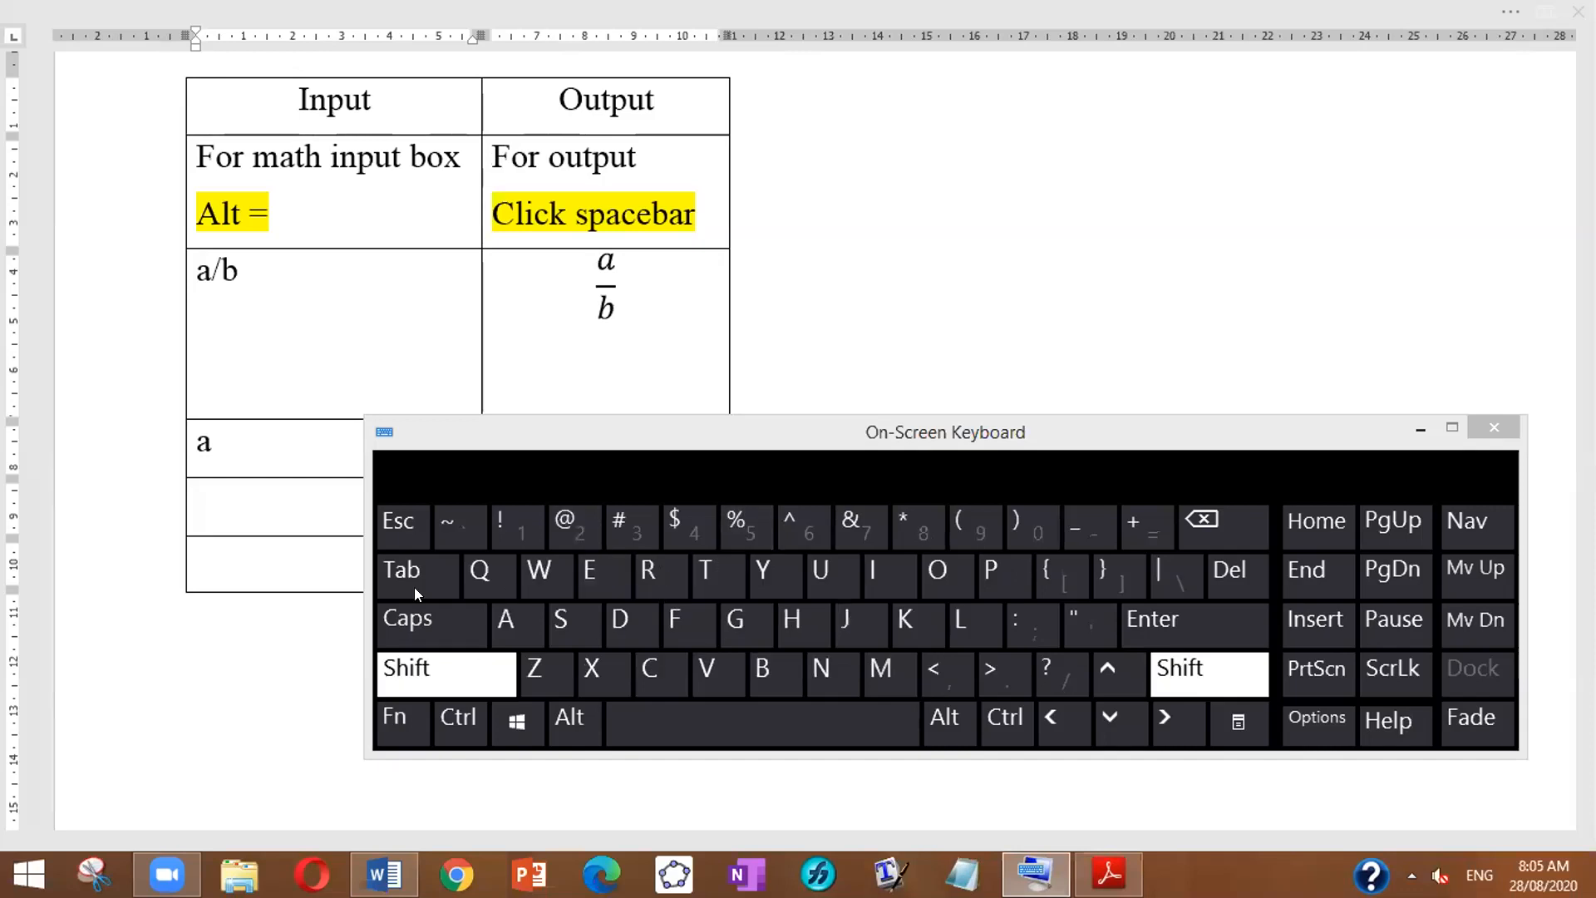
left_click(421, 684)
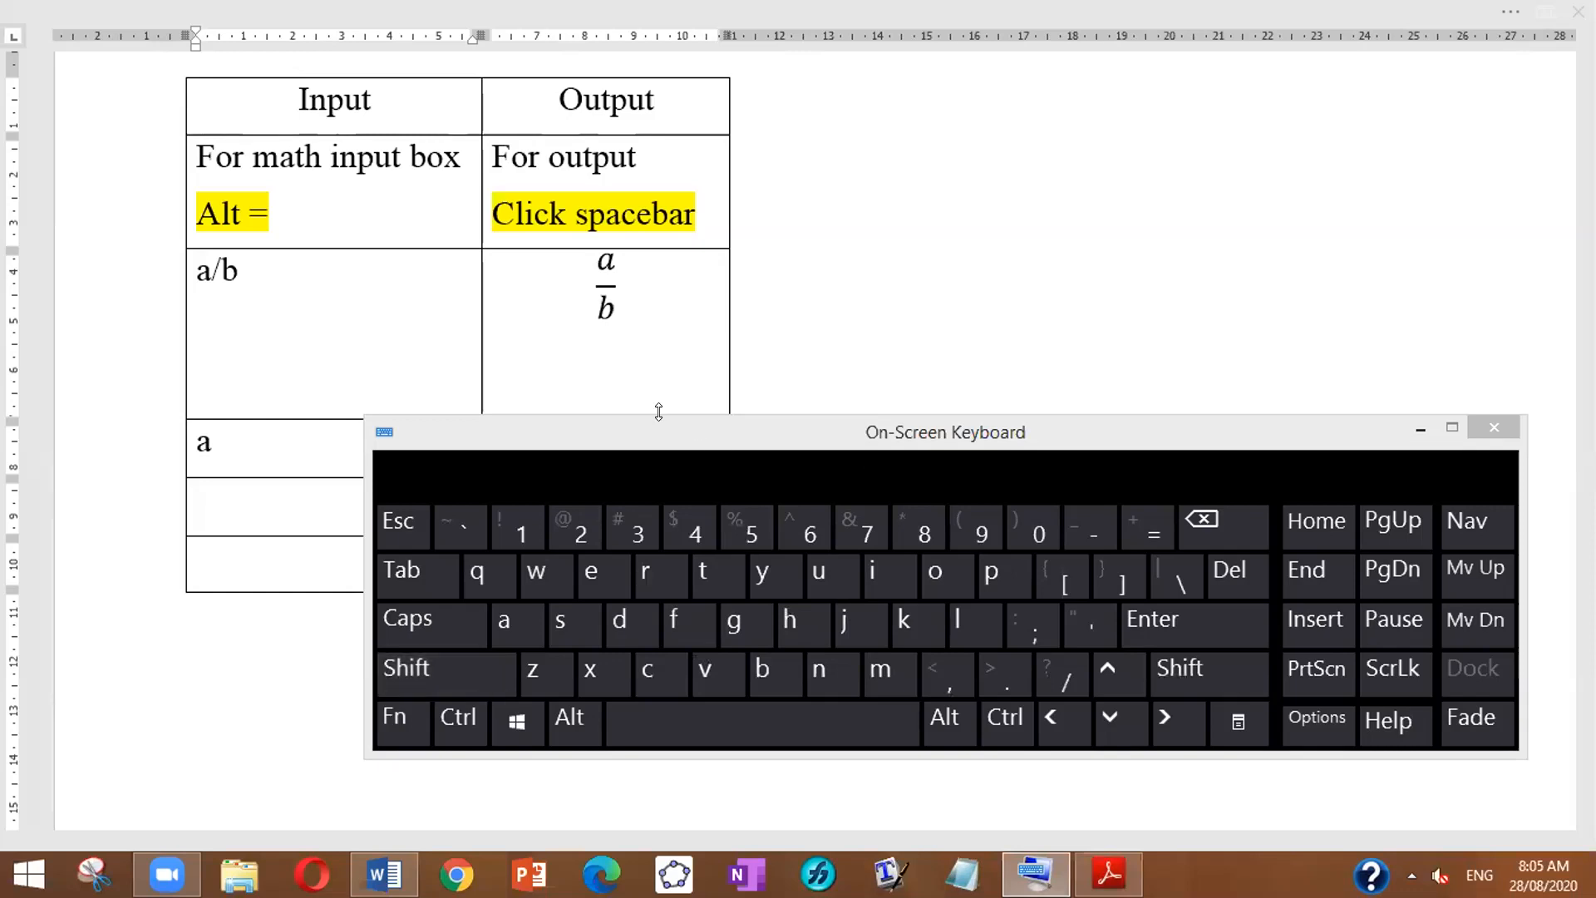
left_click_drag(624, 439, 621, 532)
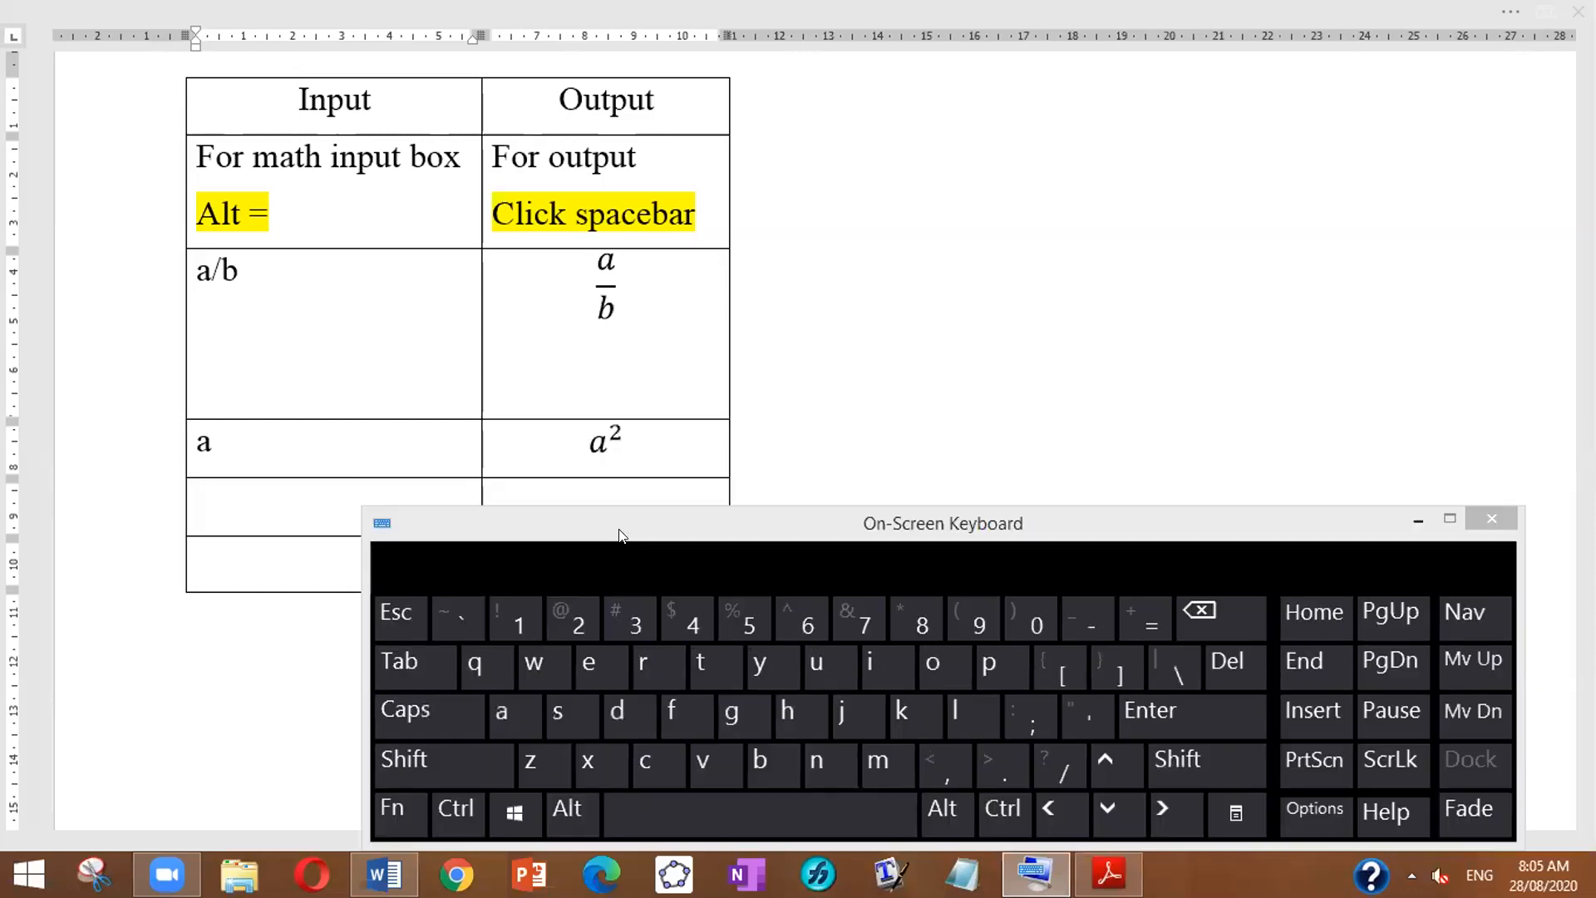
left_click(230, 442)
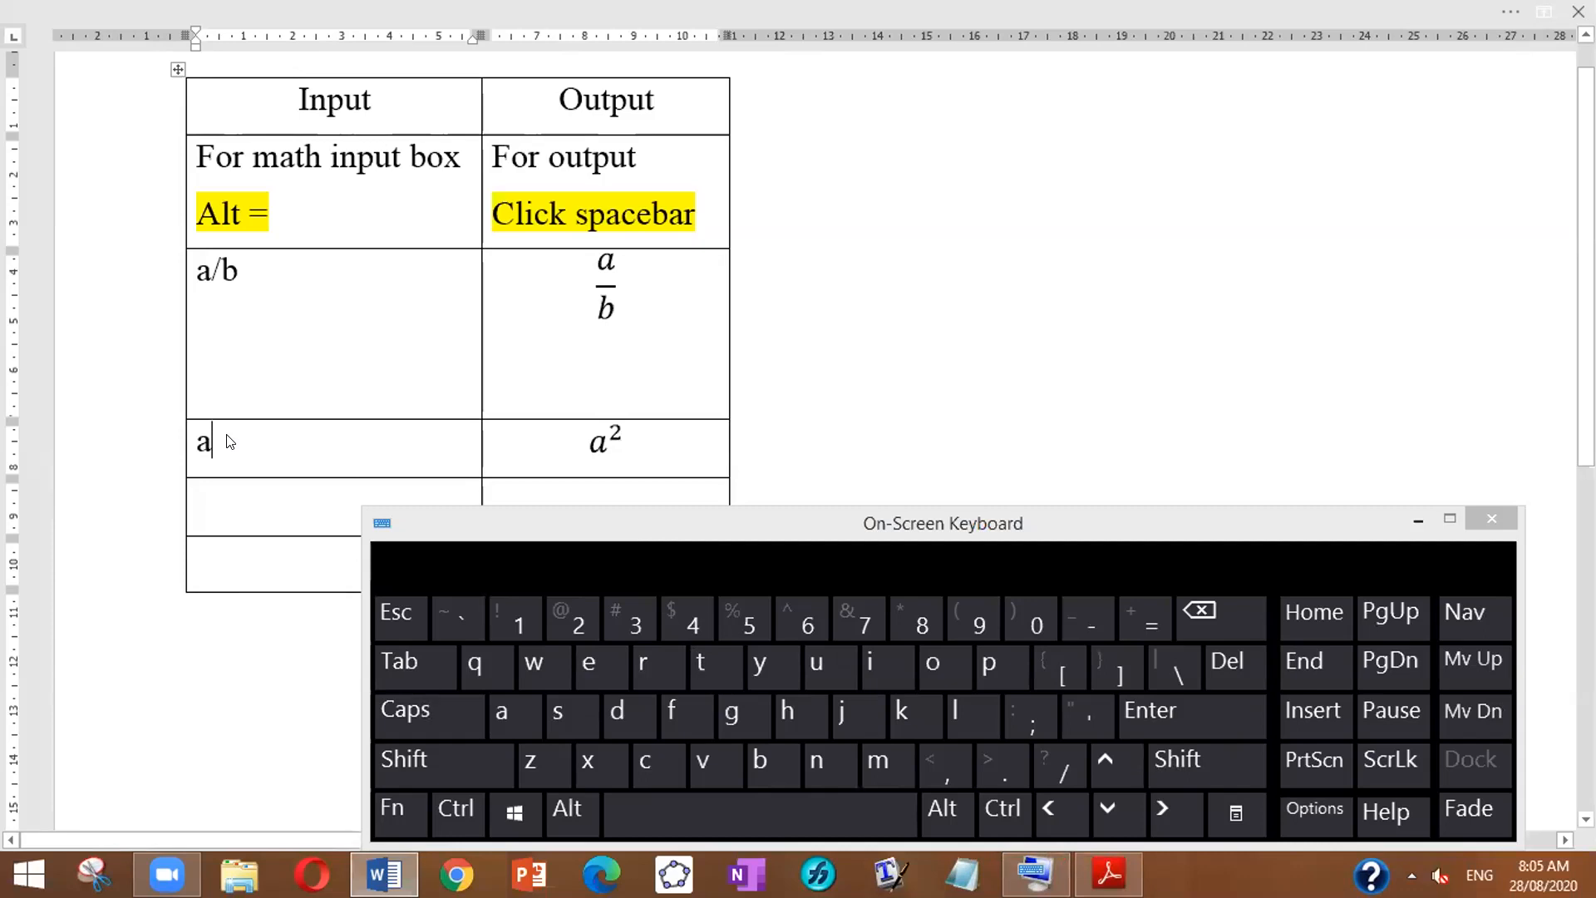
left_click(435, 758)
left_click(788, 612)
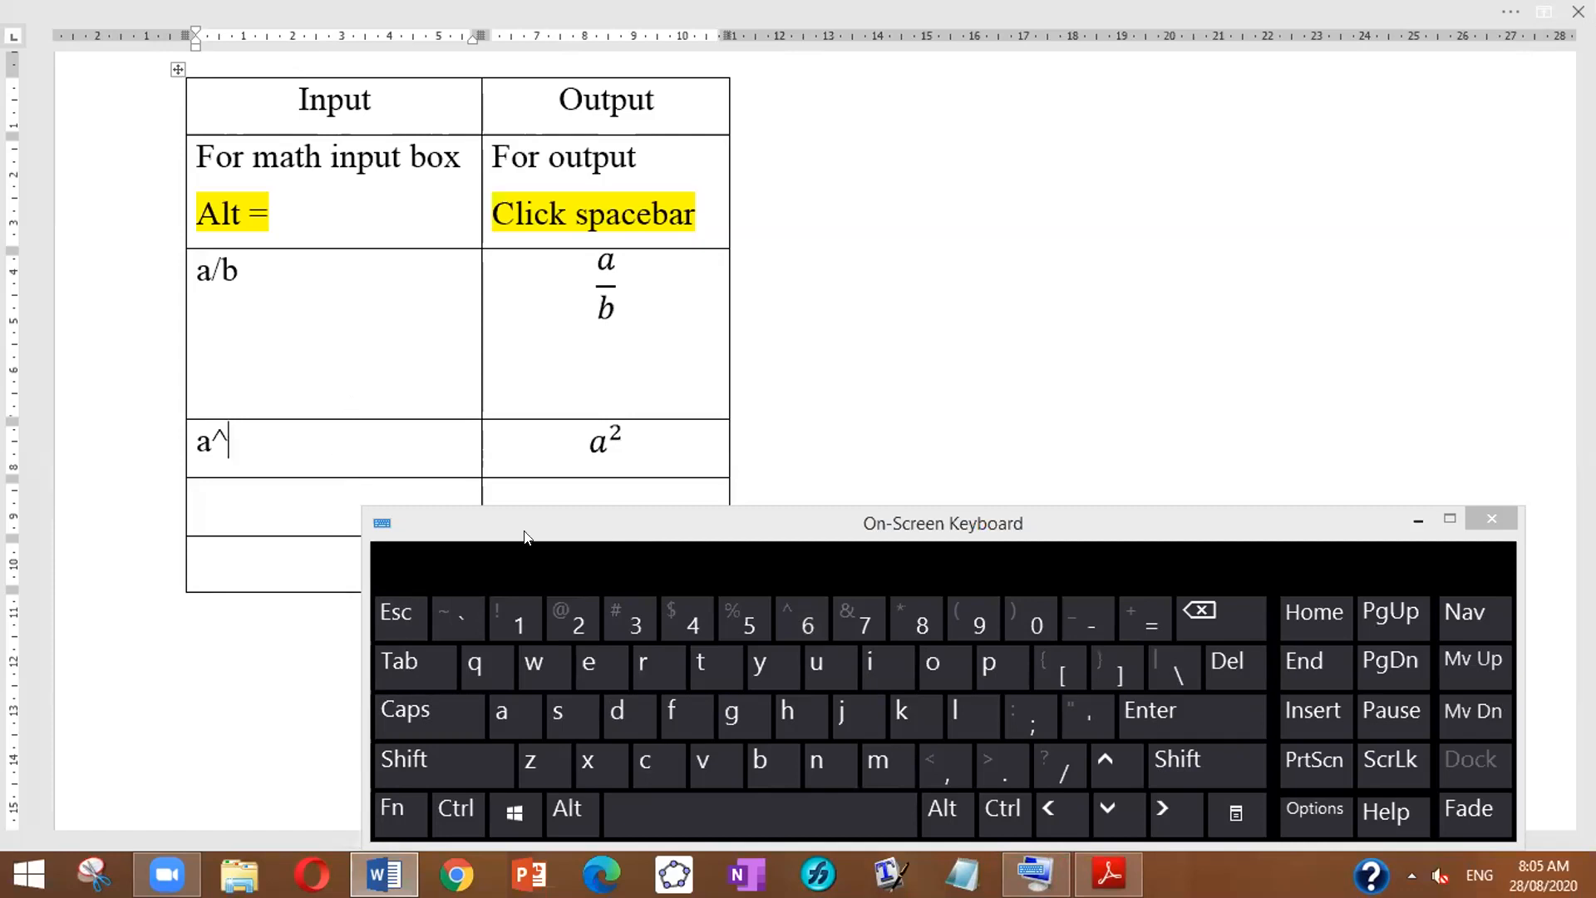
left_click(590, 522)
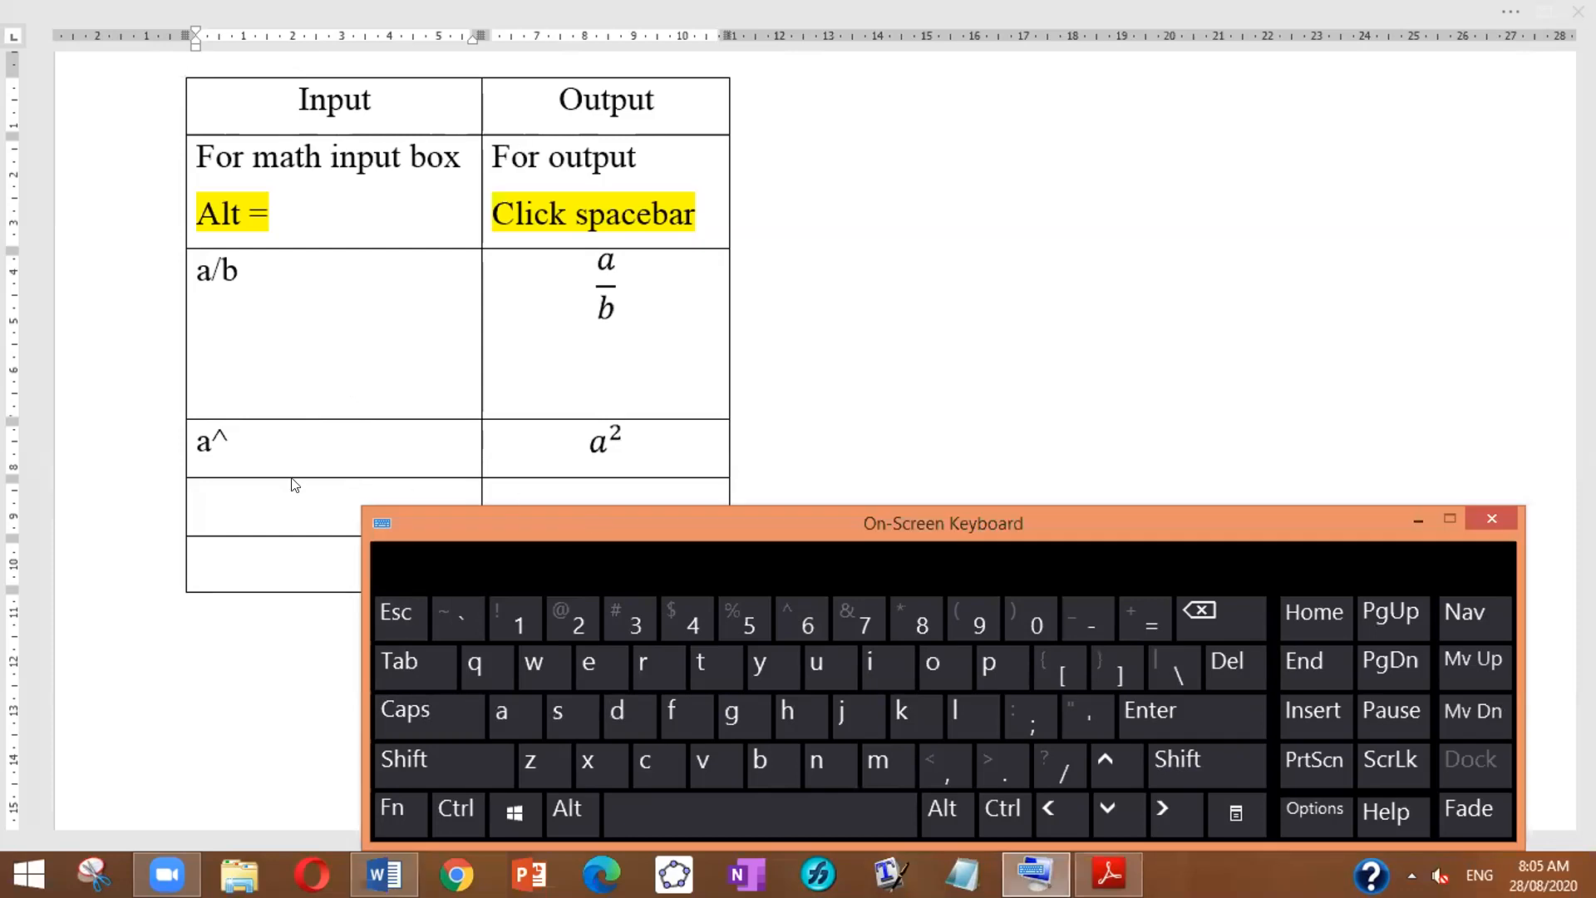
left_click(238, 441)
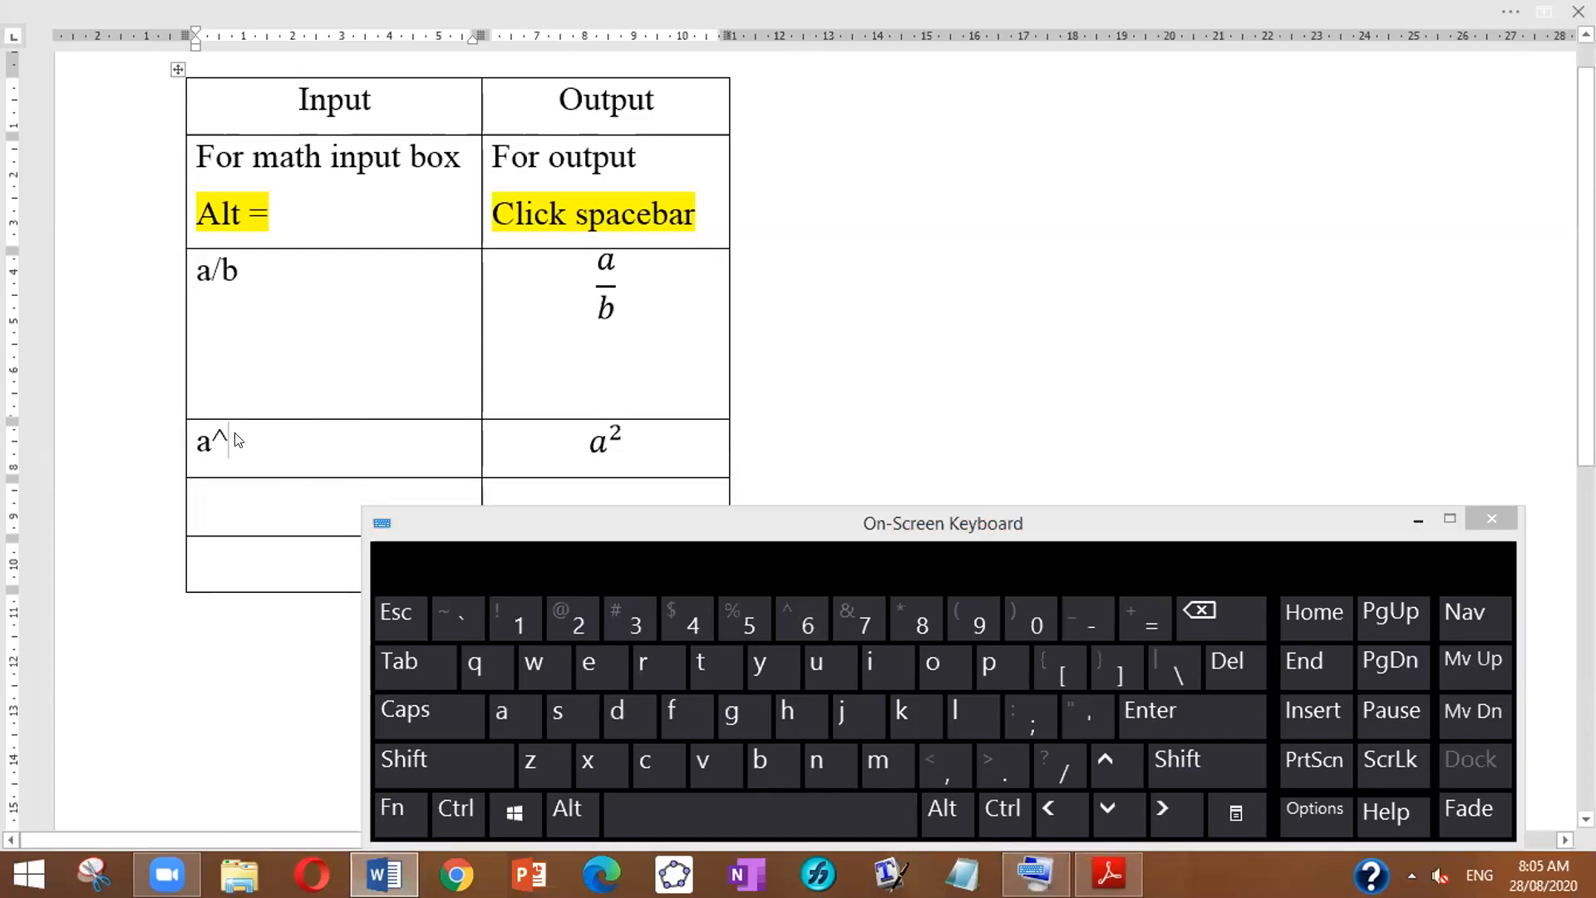
type("2")
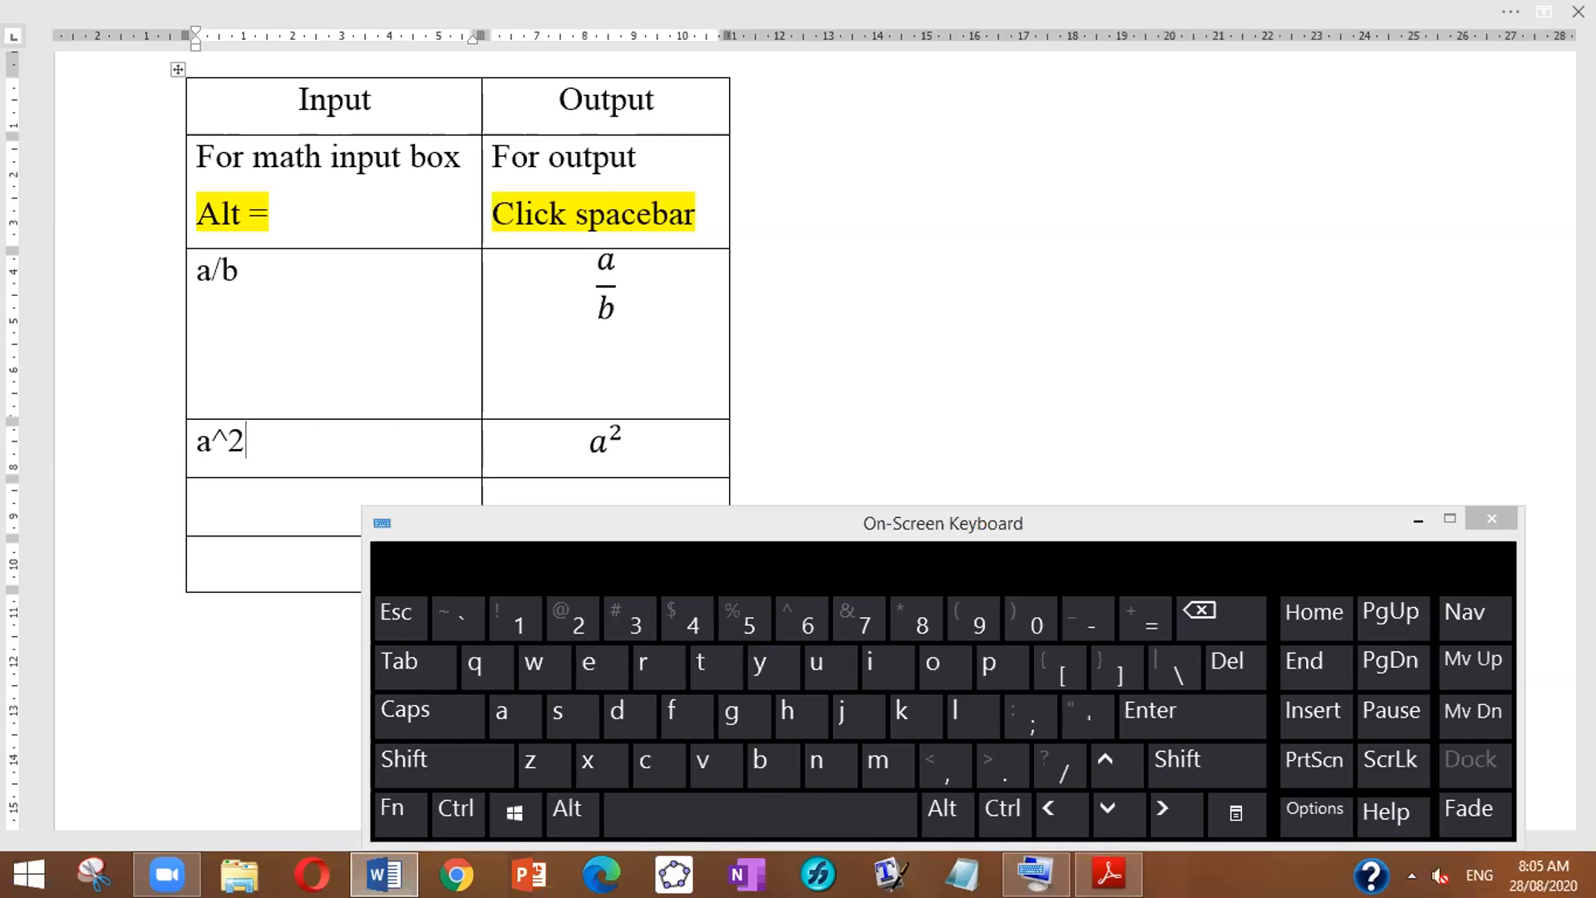
Step: Enter n in the Input cell directly below a^2, removing the extra characters after it
left_click(234, 505)
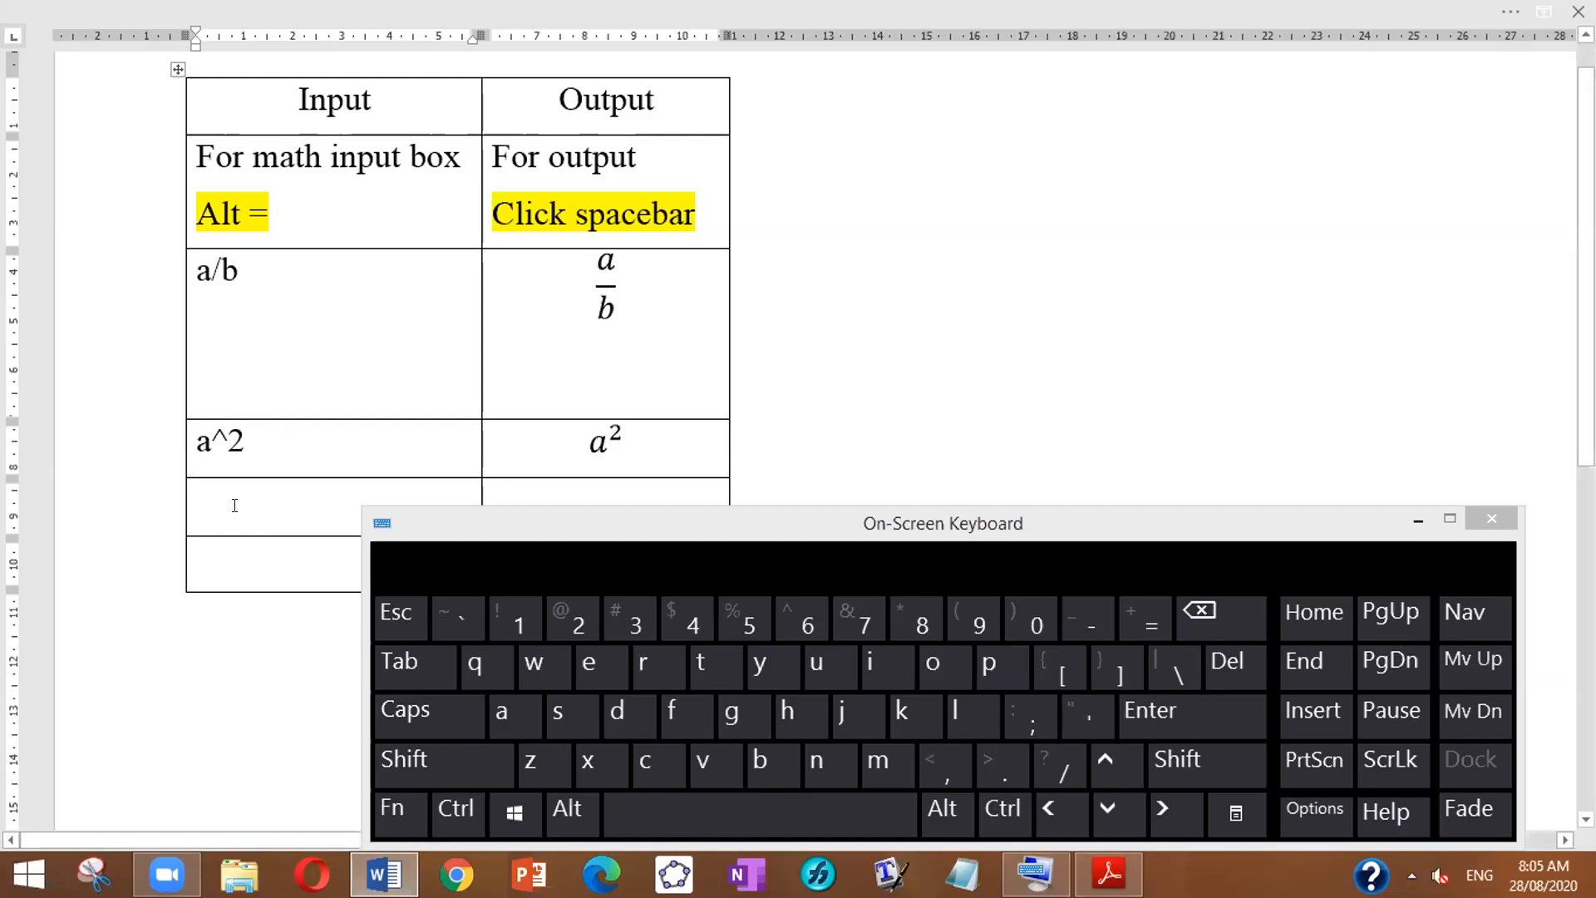
type("n")
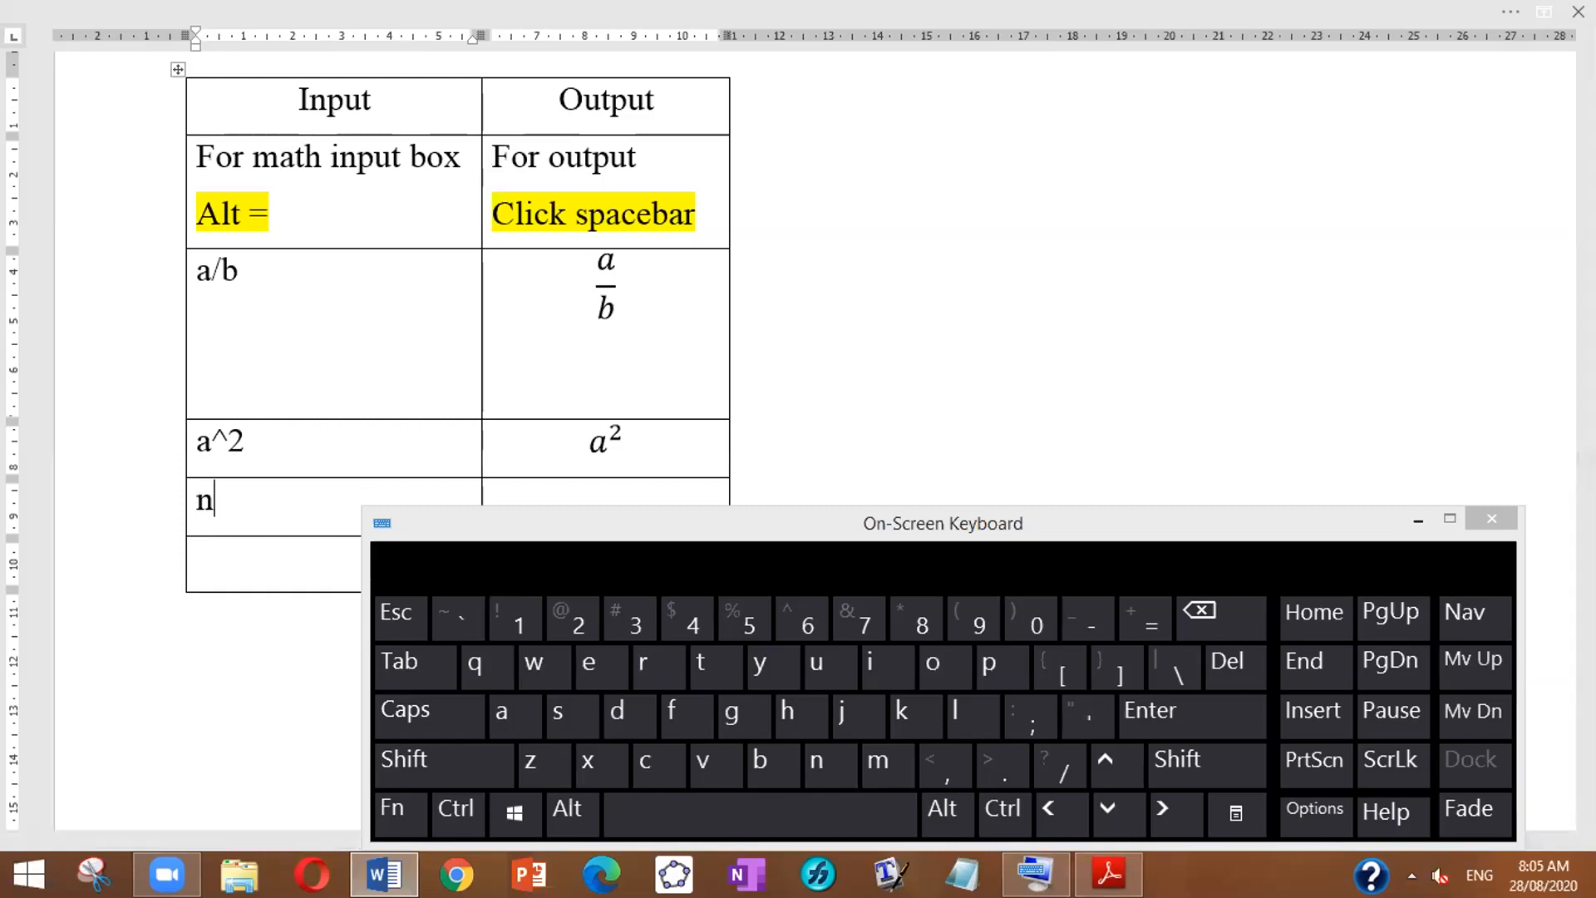
type("_")
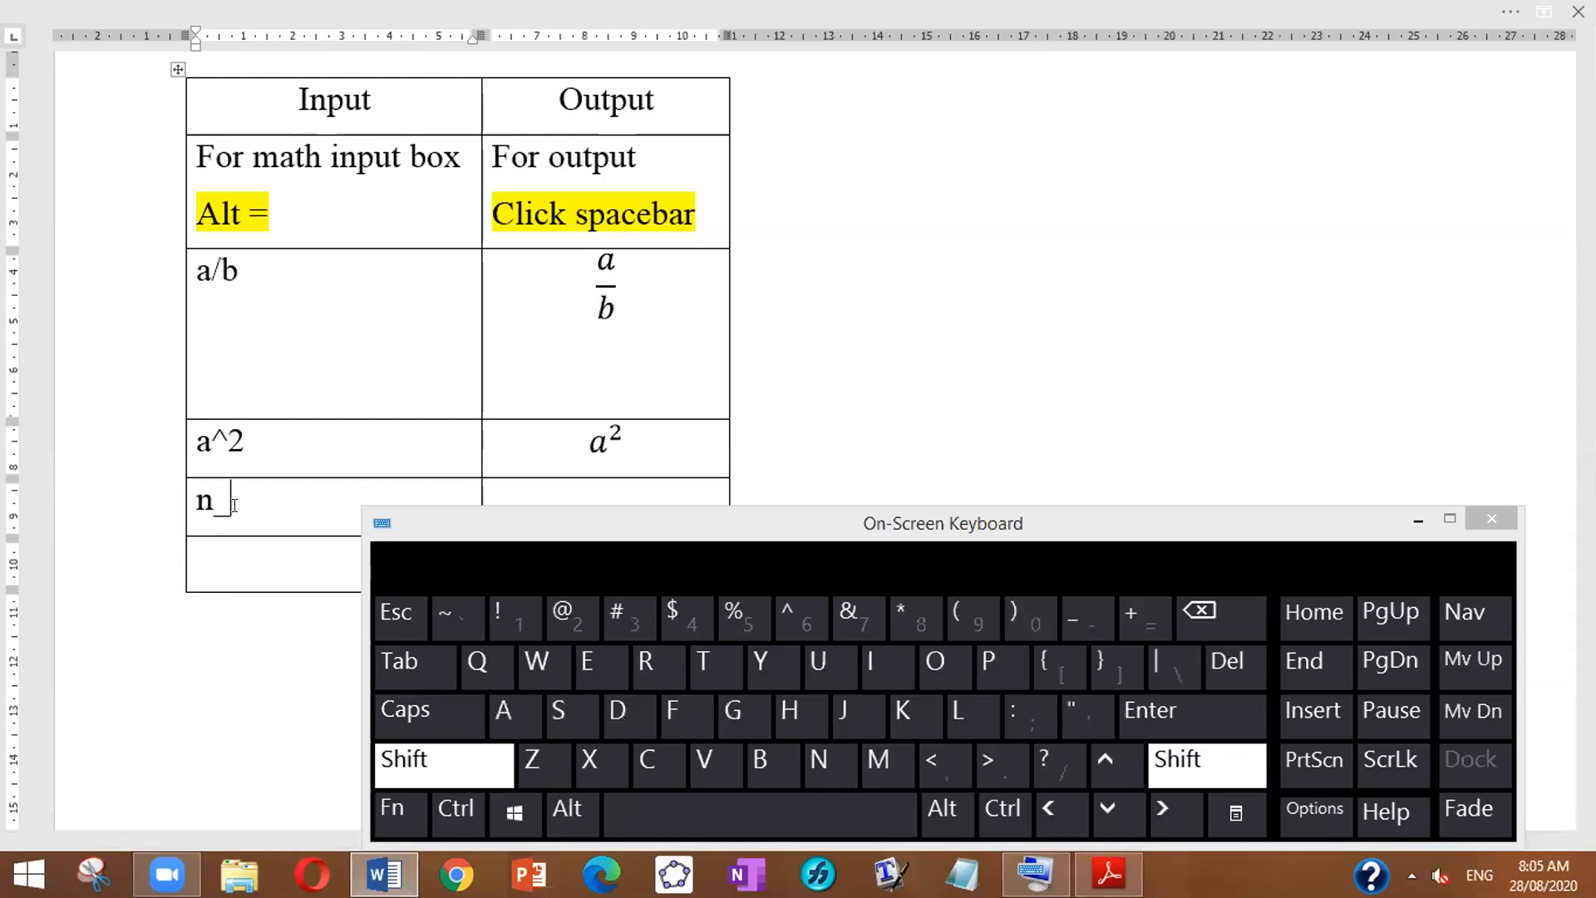
type("o")
key("BackSpace")
key("BackSpace")
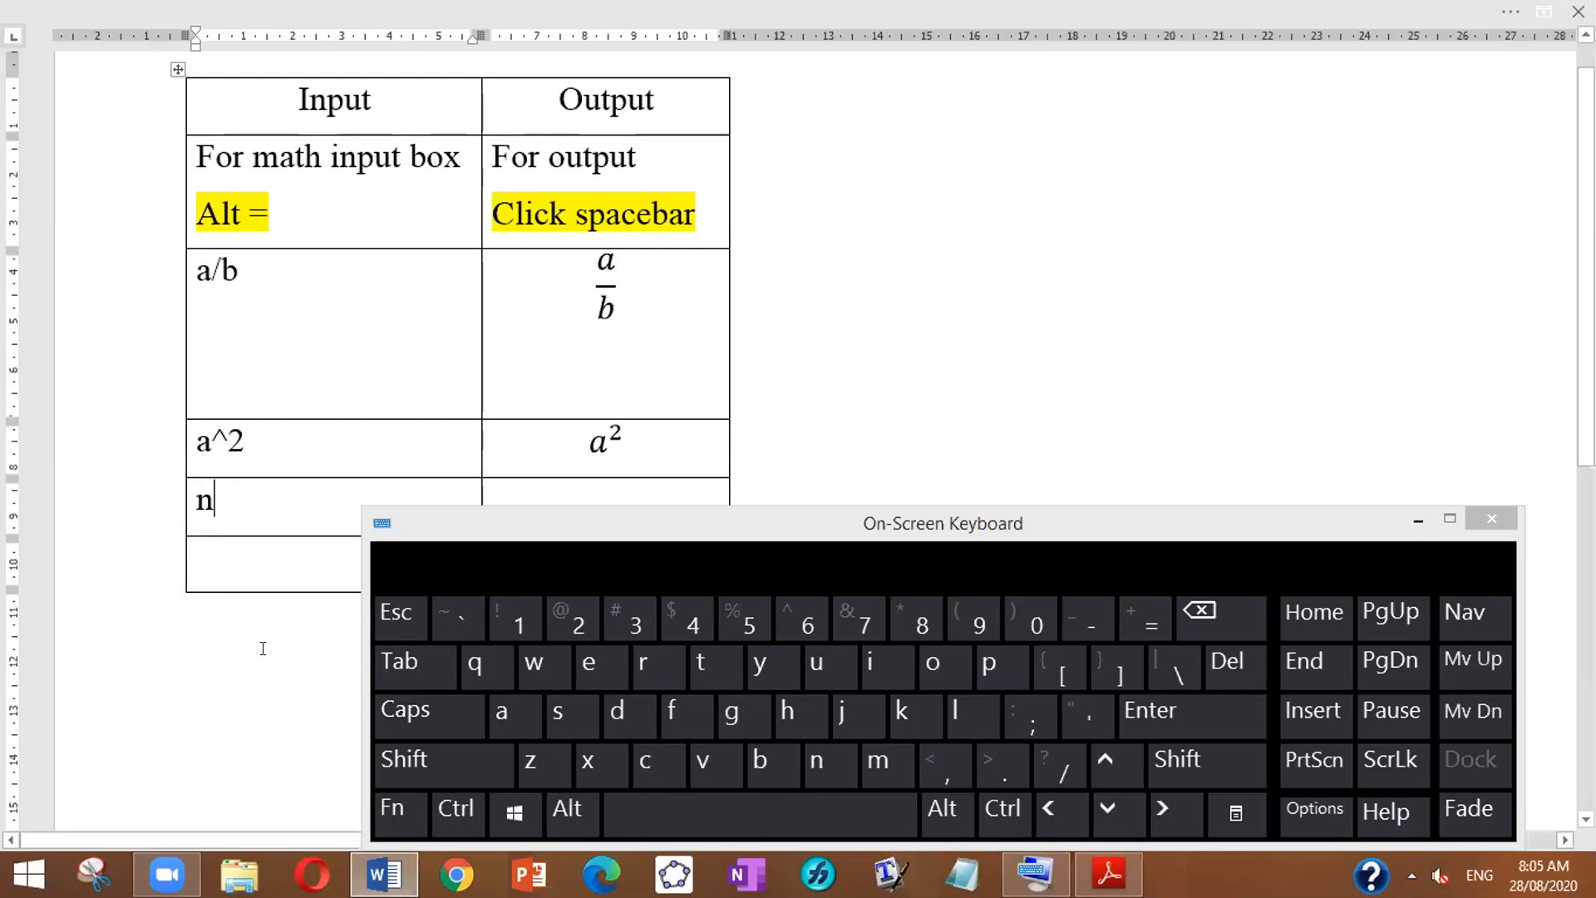
Step: Try adding an underscore after n with the On-Screen Keyboard, and delete it
left_click(439, 770)
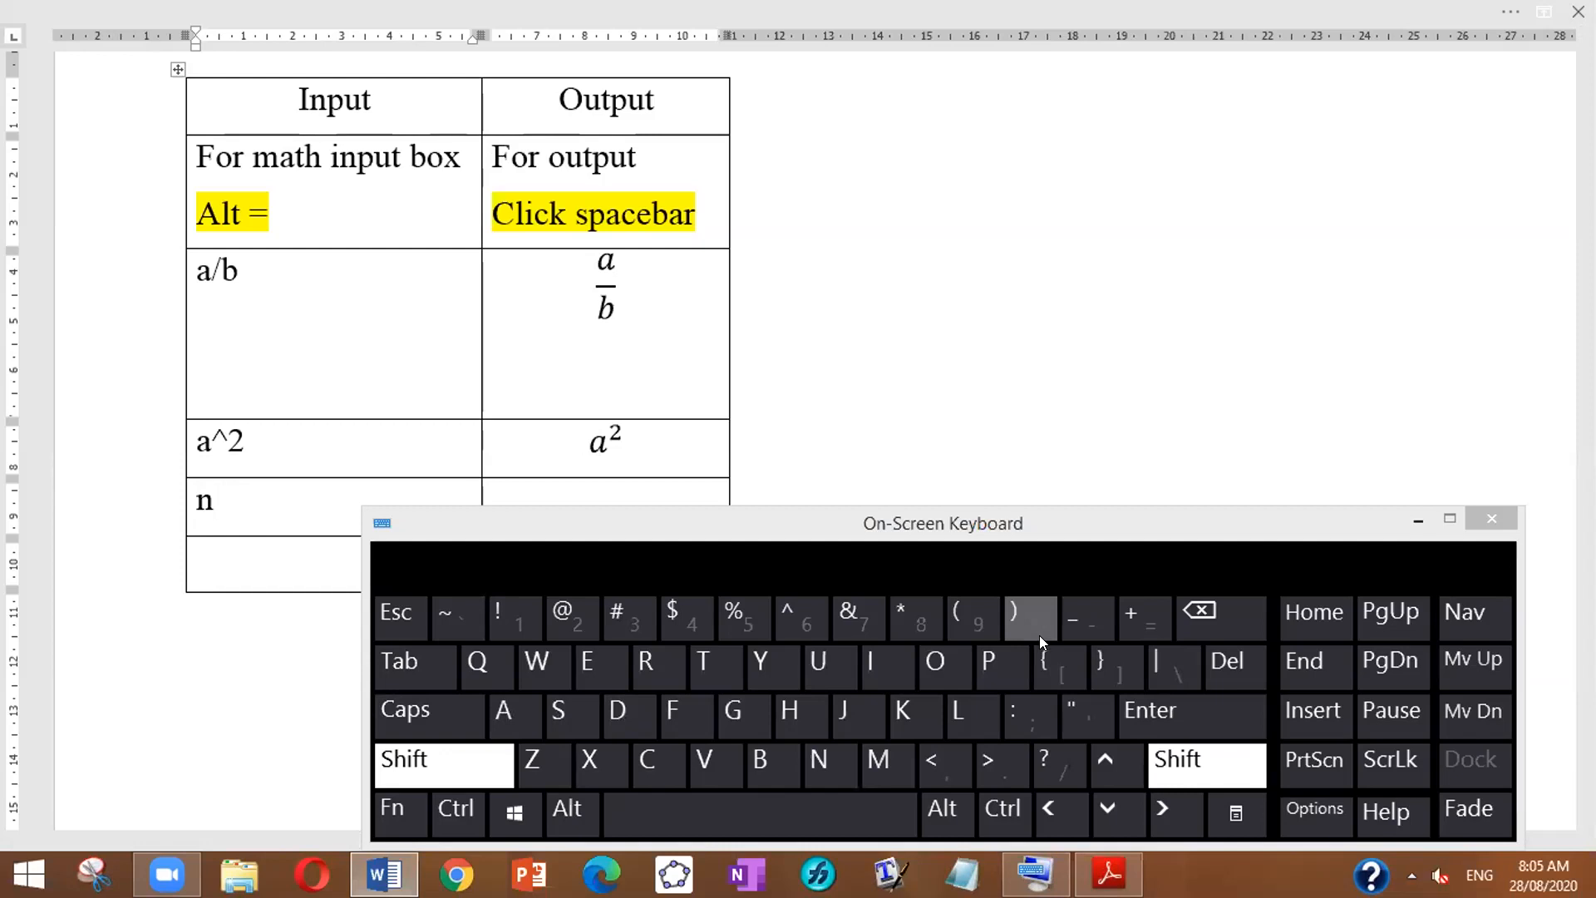
left_click(1072, 627)
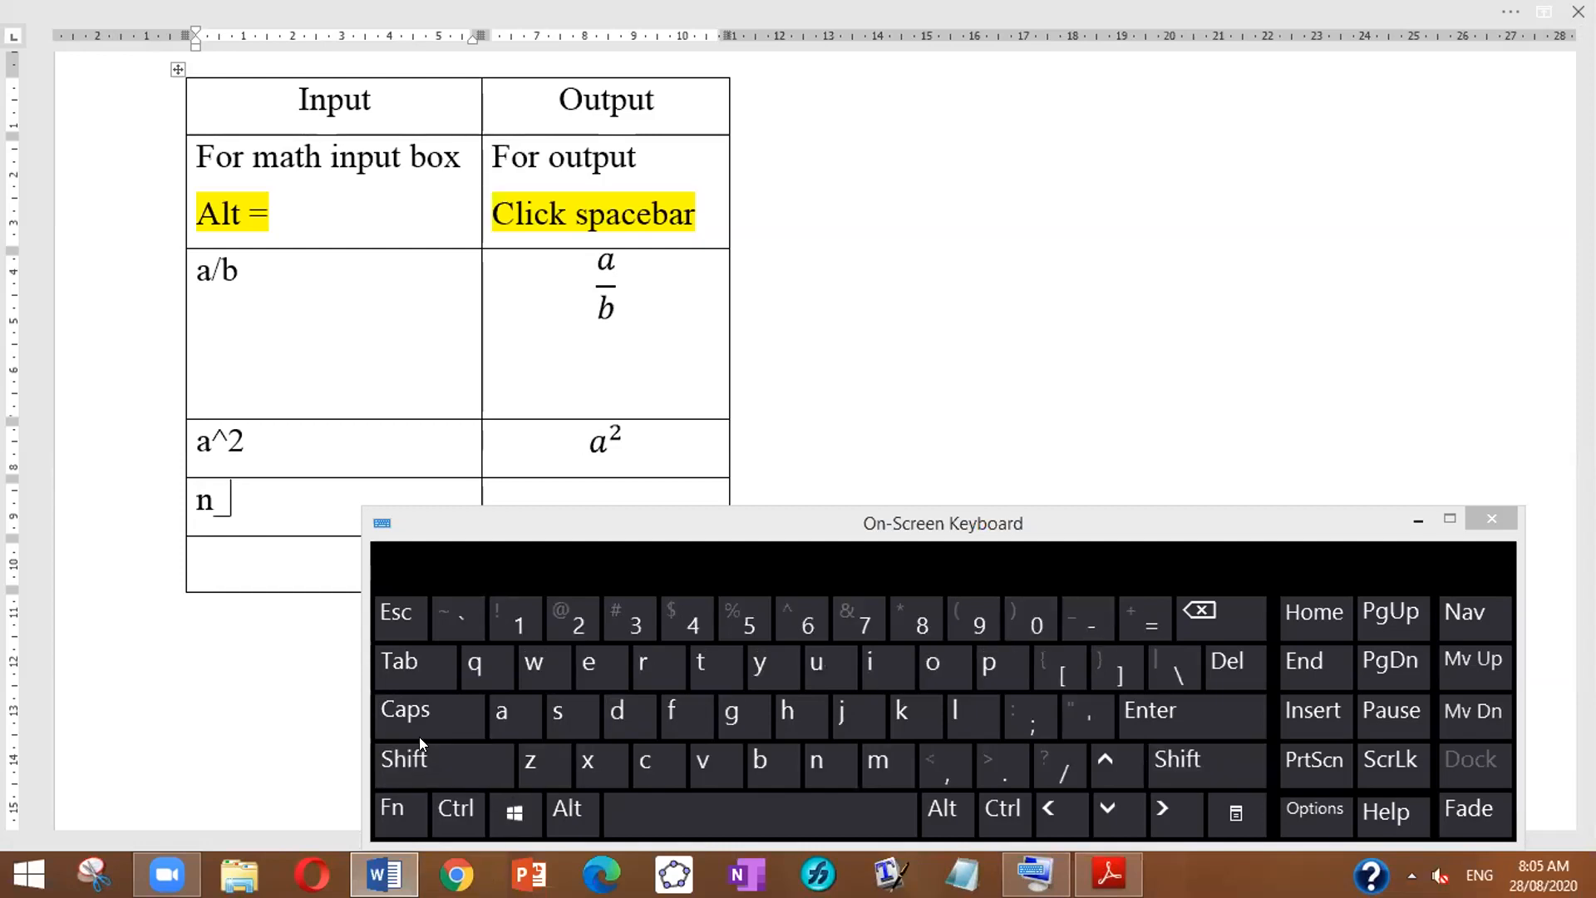
key("BackSpace")
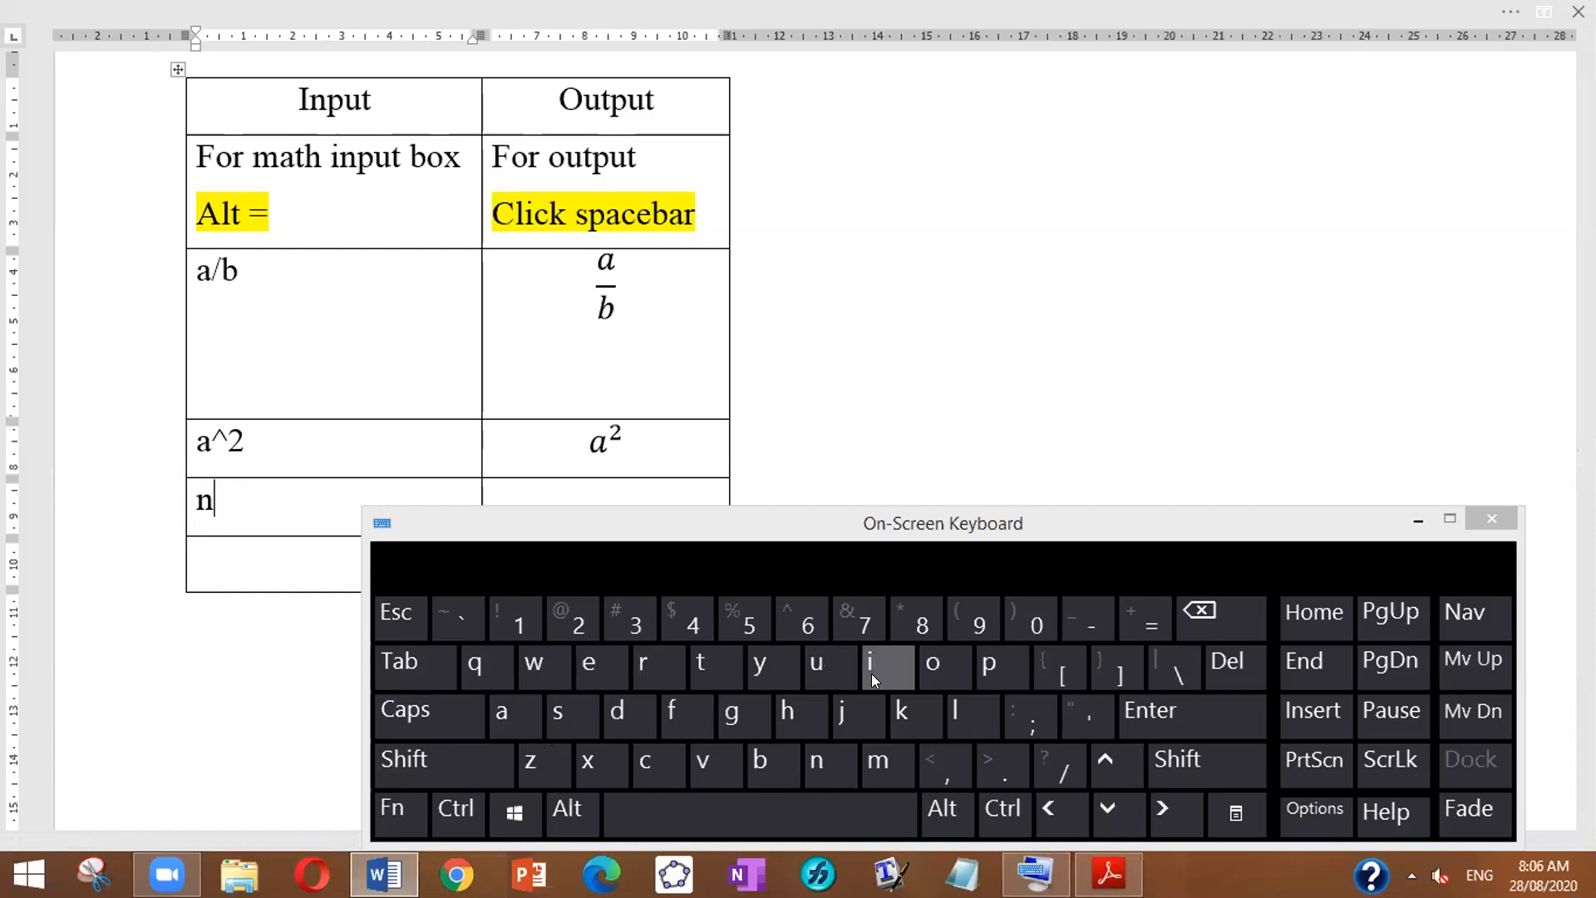
left_click(751, 515)
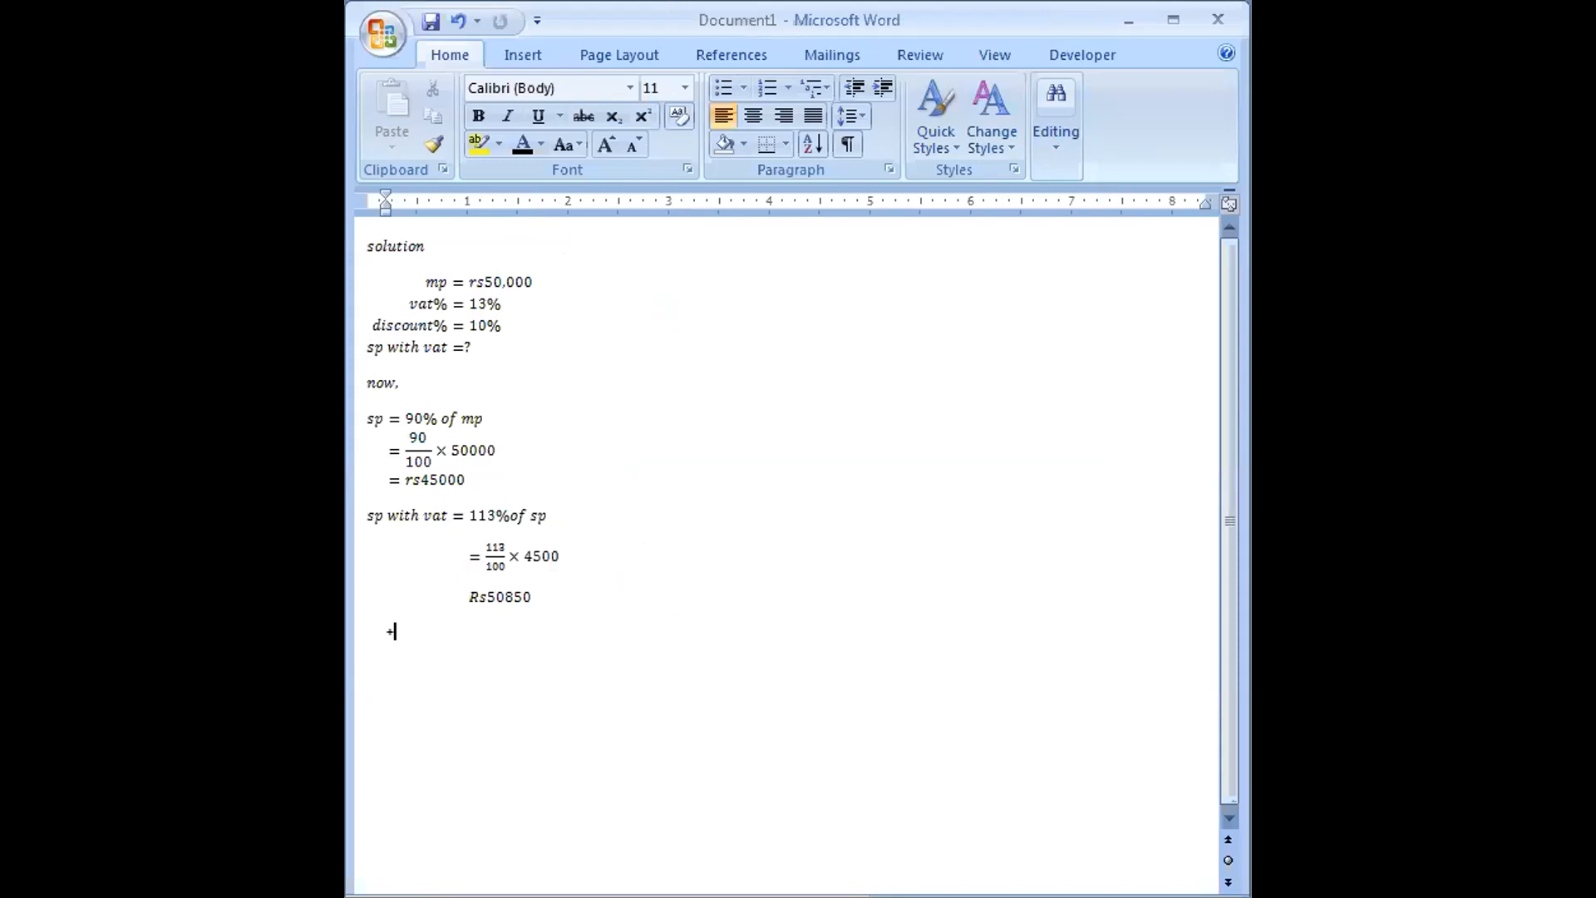
Step: In Document1, insert five tab spaces after the plus sign on the last line and maximize the document window
key("Tab")
key("Tab")
key("Tab")
key("Tab")
key("Tab")
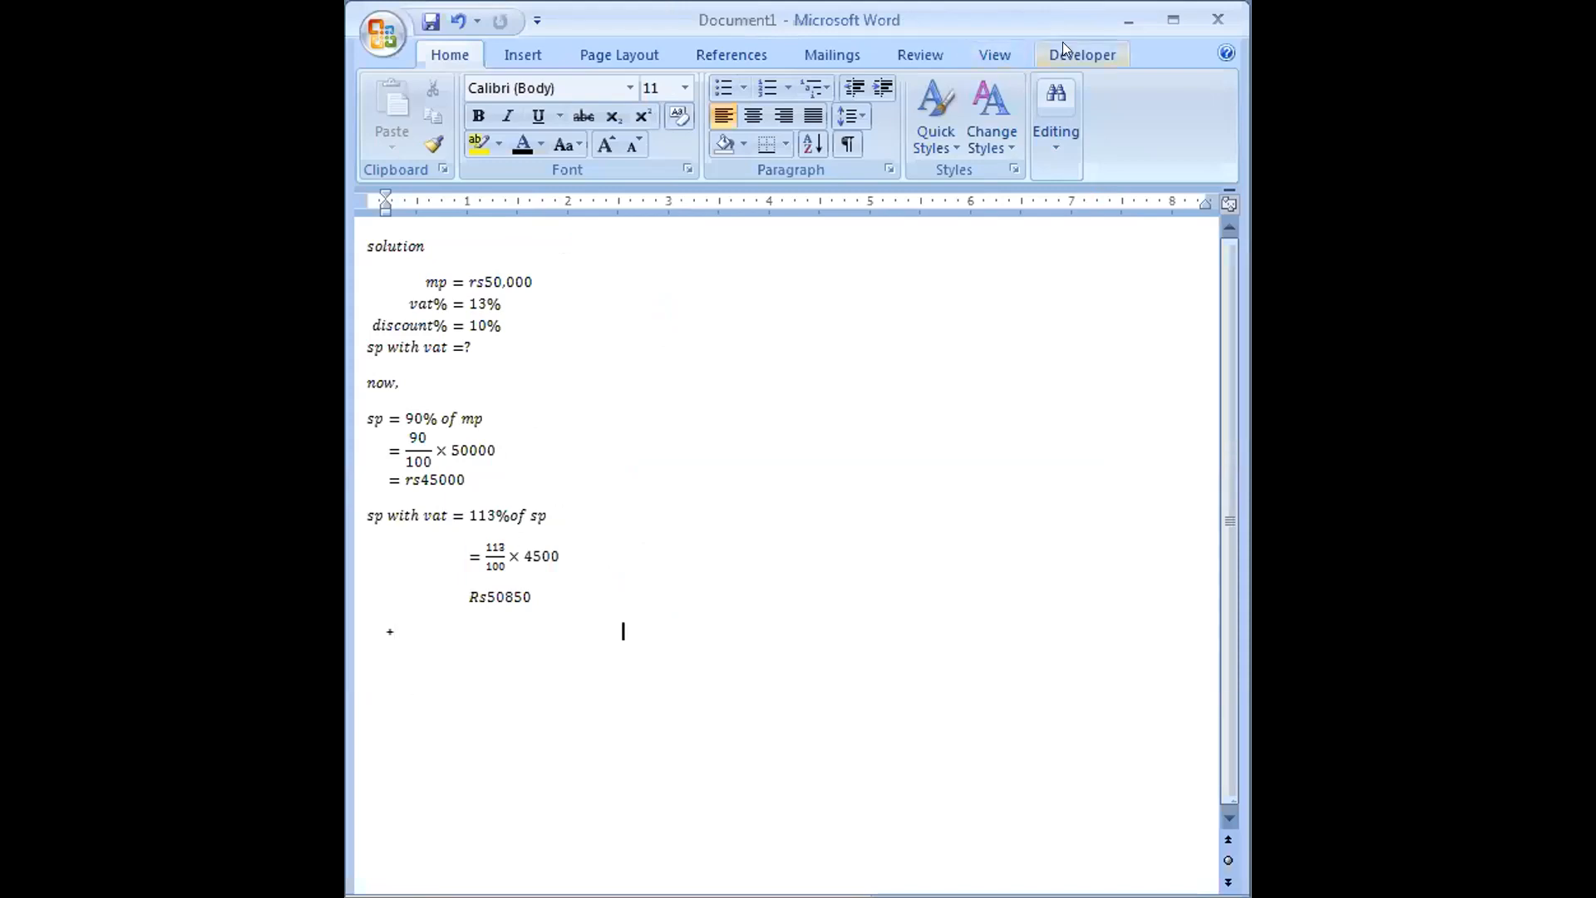
left_click(1169, 20)
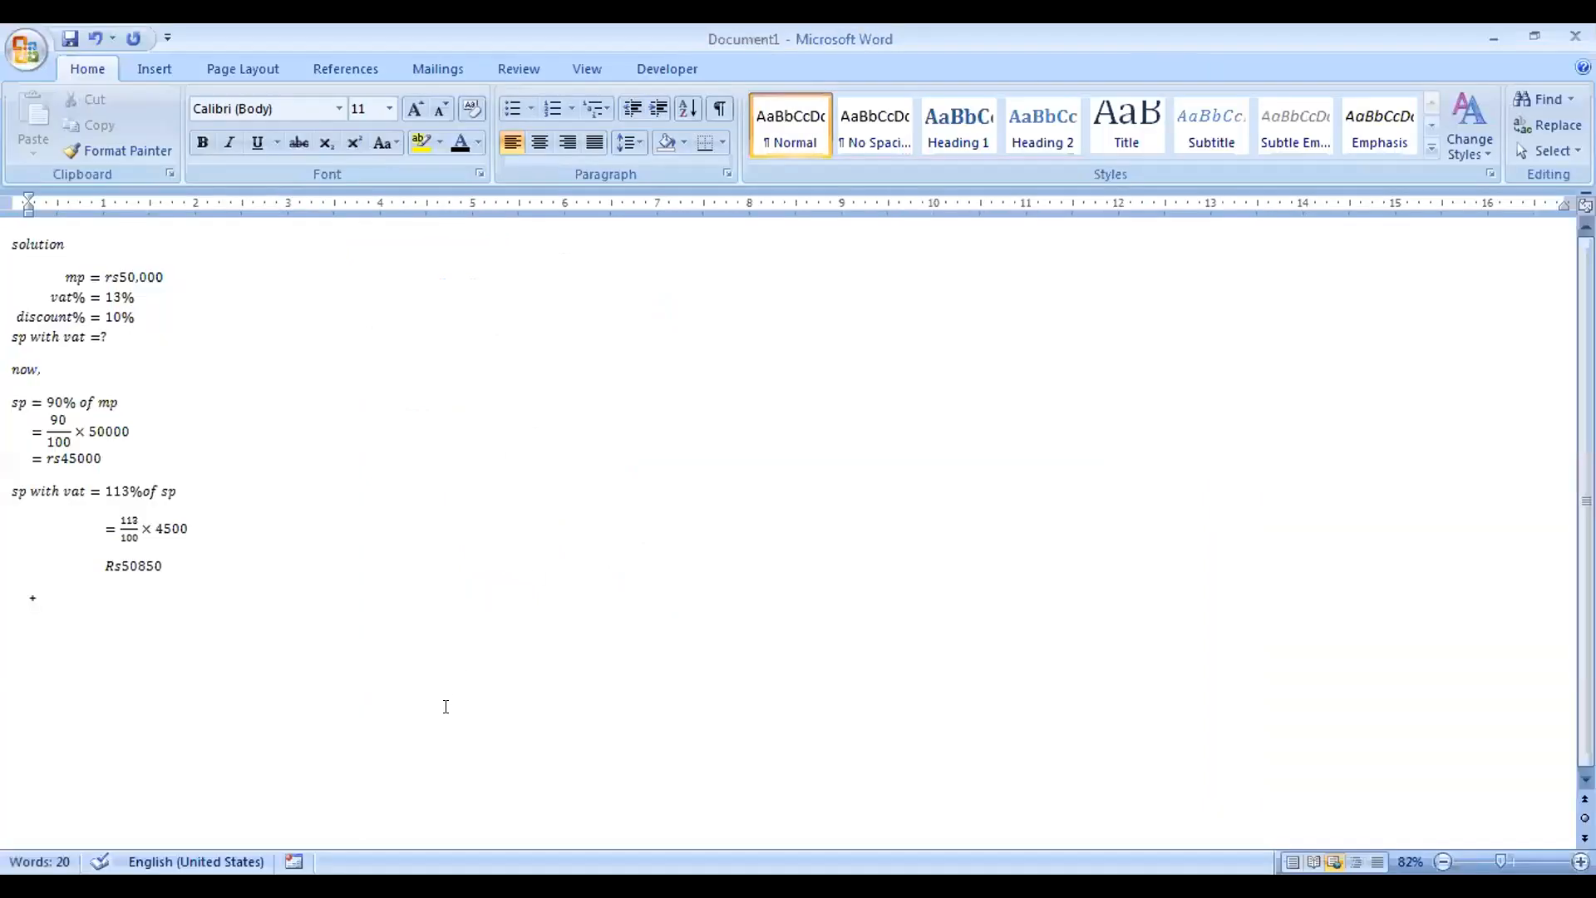
Step: Try adding more plus signs on the last line of Document1, delete them and undo the last deletion
type("+ +")
key("BackSpace")
key("BackSpace")
key("BackSpace")
key("BackSpace")
key("BackSpace")
key("BackSpace")
key("BackSpace")
key("BackSpace")
key("BackSpace")
key("ctrl+z")
left_click(180, 308)
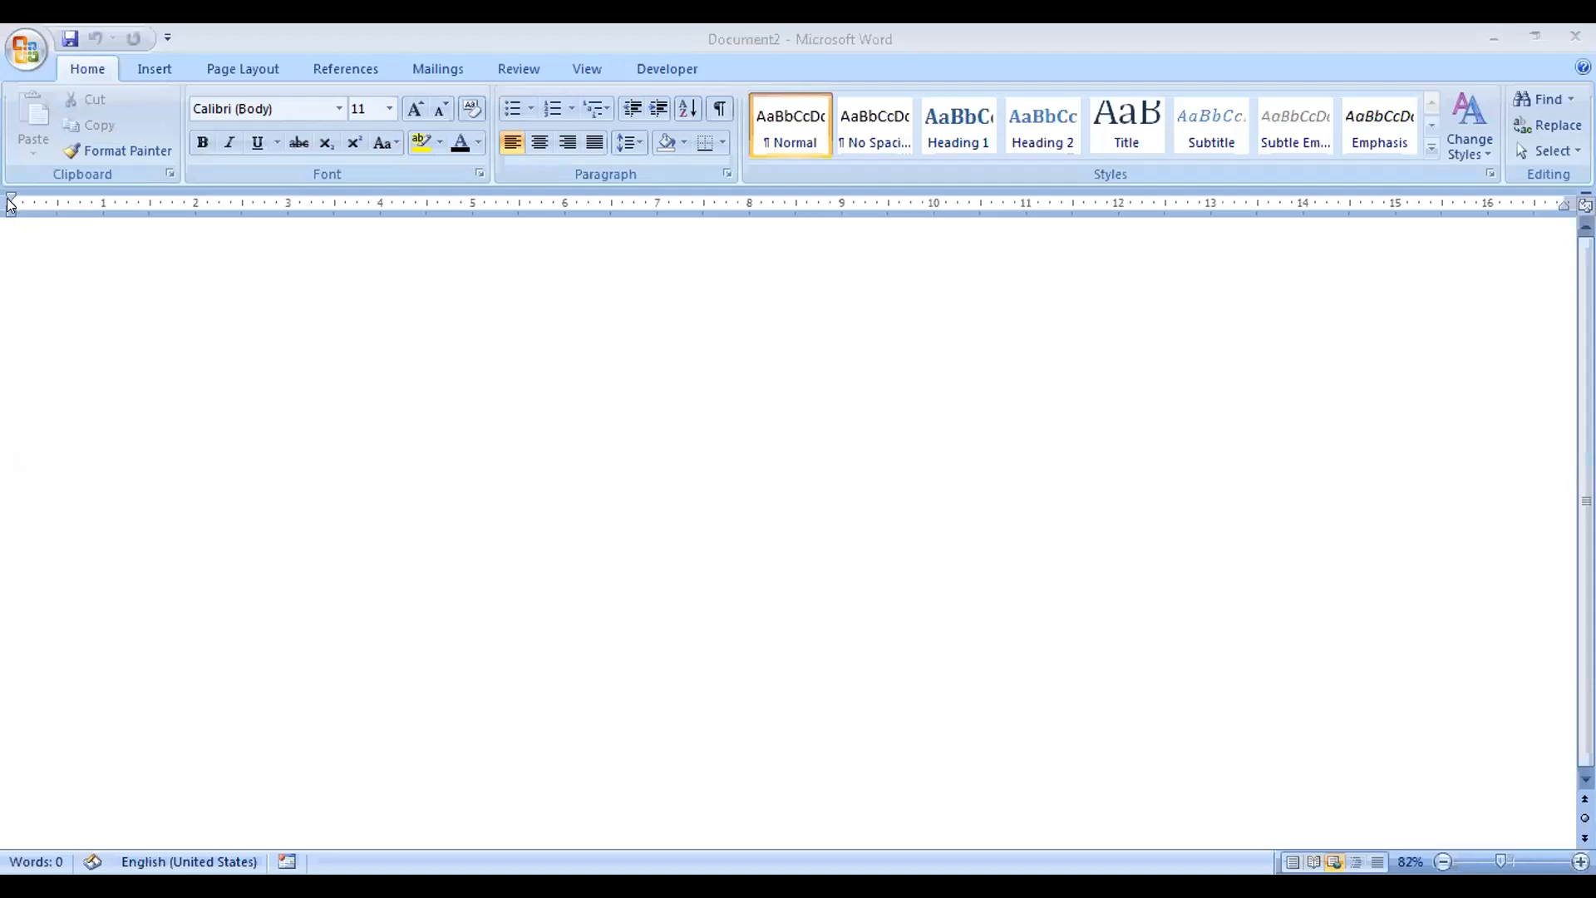
Step: In the blank Document2, set the font size to 22 and enter three tab-spaced plus signs on the first line
left_click(387, 109)
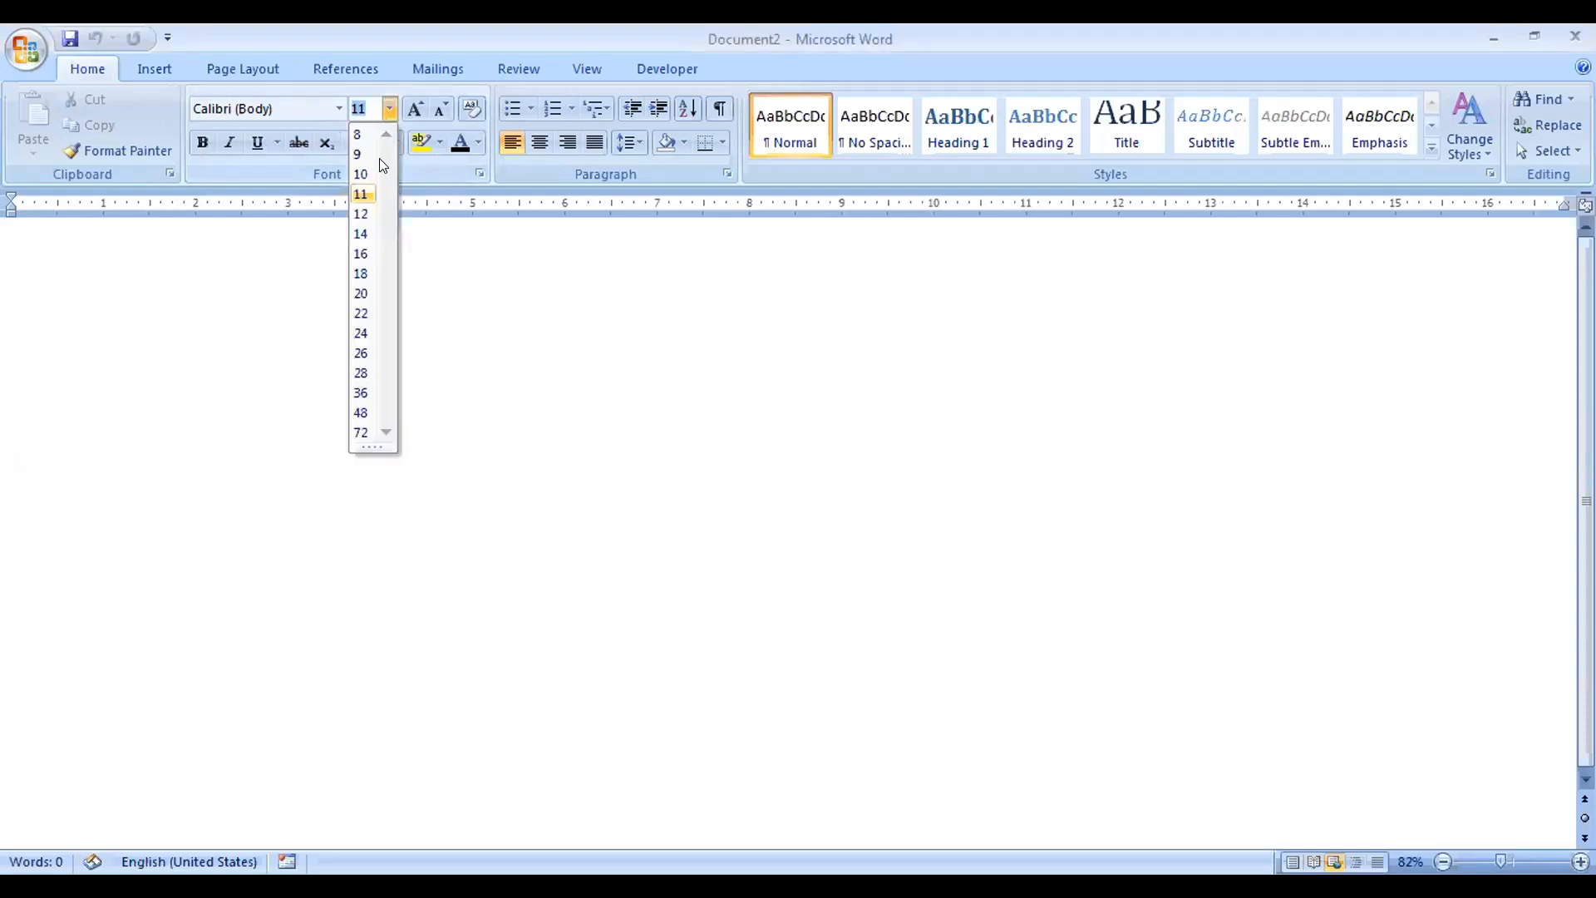
left_click(361, 314)
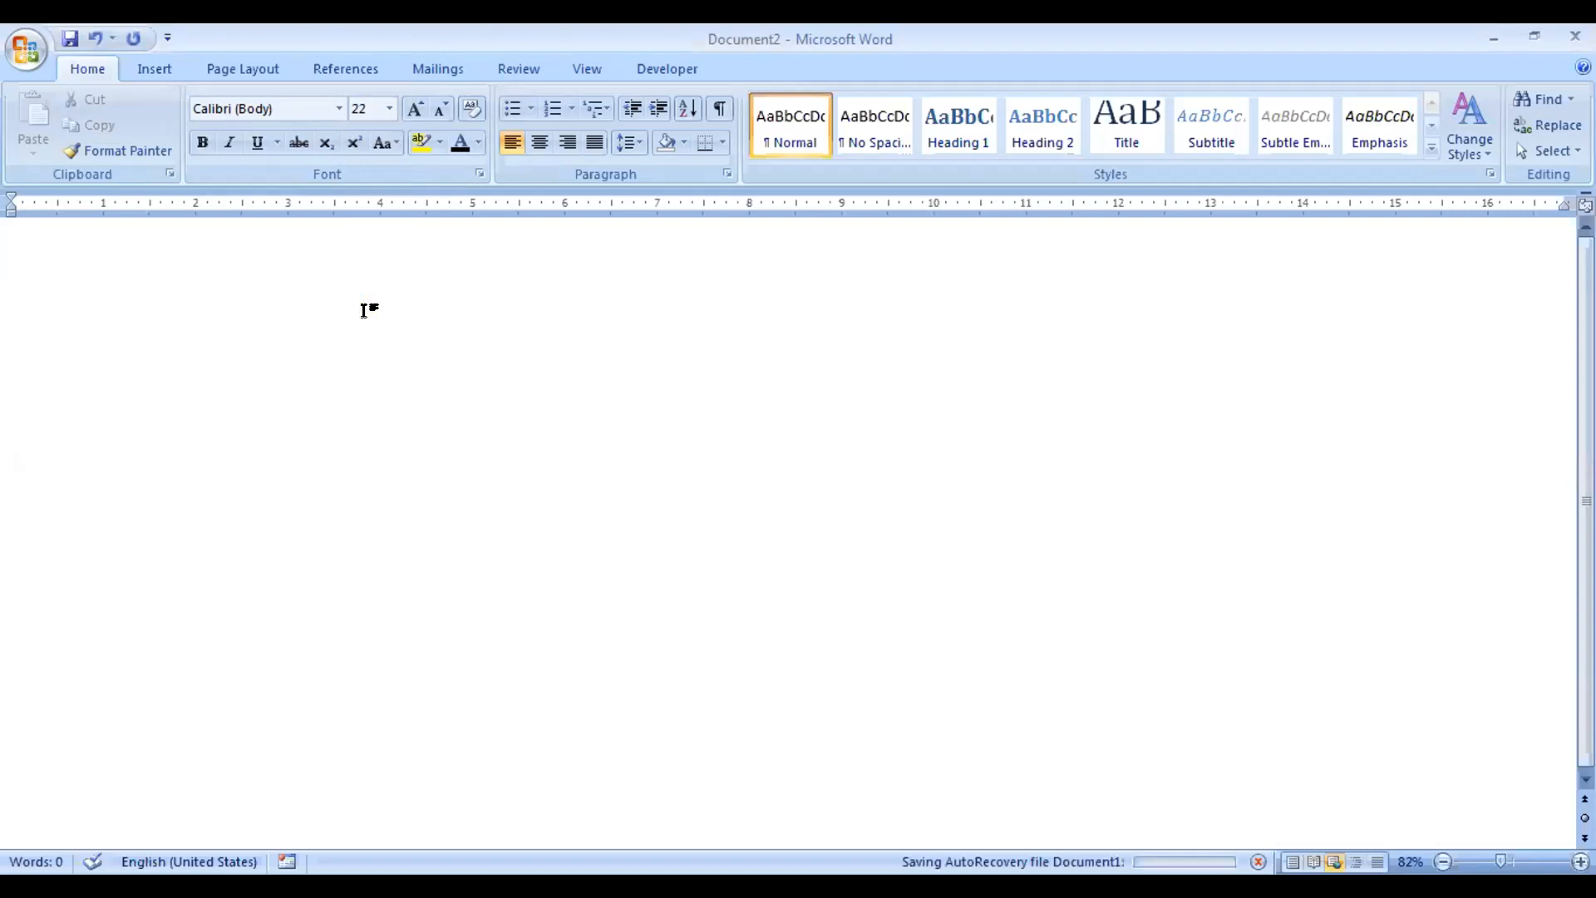
type("+")
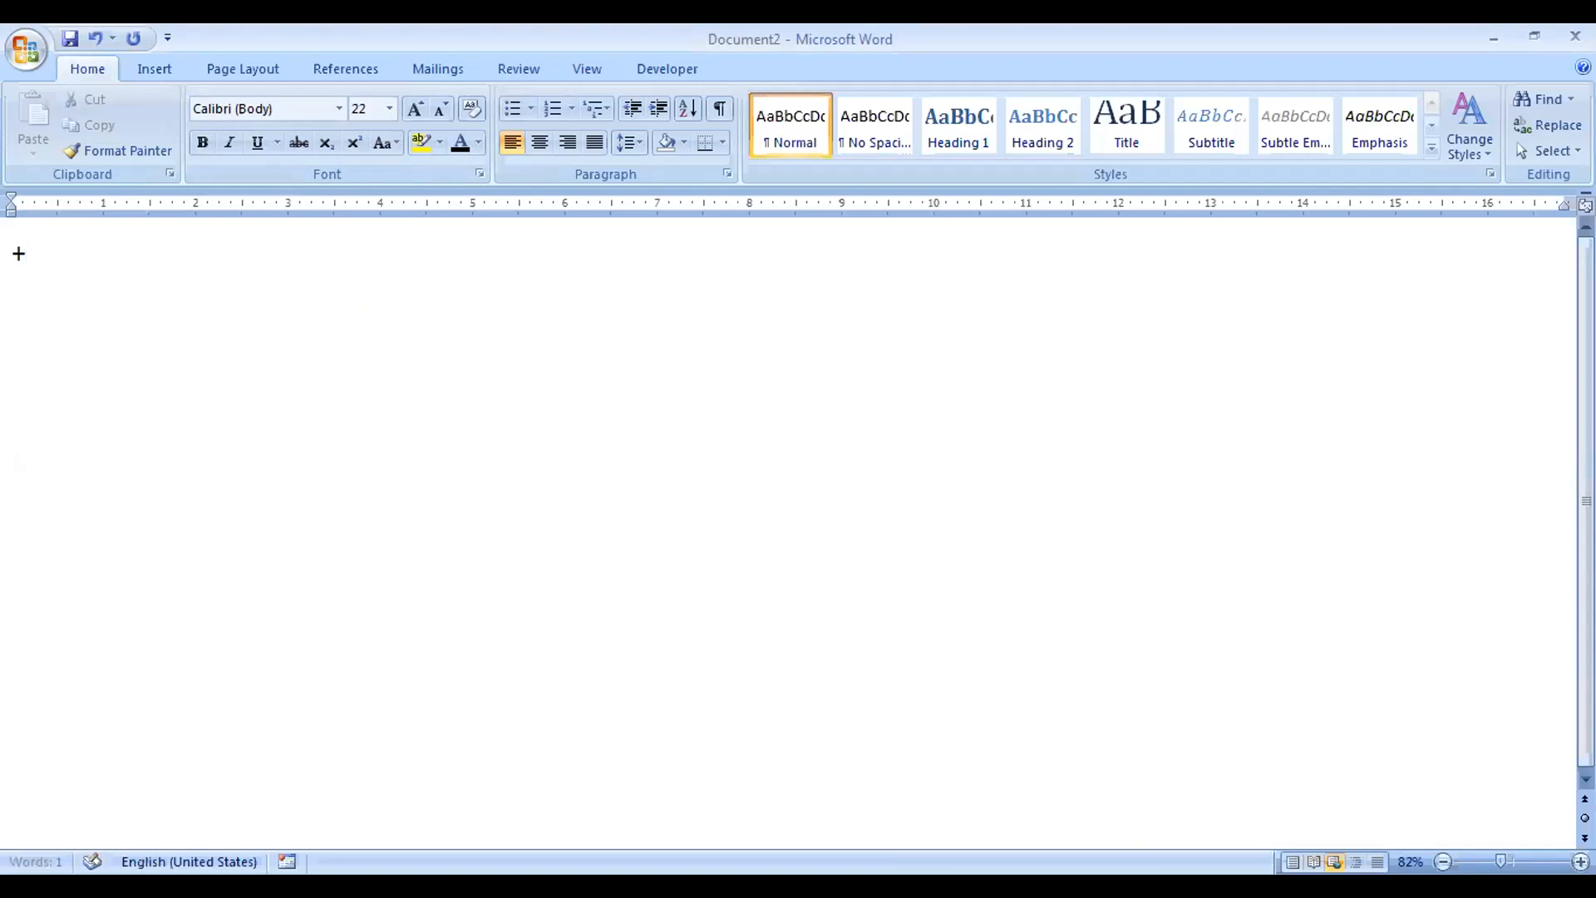
type("+")
key("Tab")
type("+")
key("Return")
key("BackSpace")
key("BackSpace")
key("Return")
key("BackSpace")
key("BackSpace")
type("+")
Step: Insert an equation after the third plus sign, try the text "syjfhrne" in it and erase most of it
key("alt+equal")
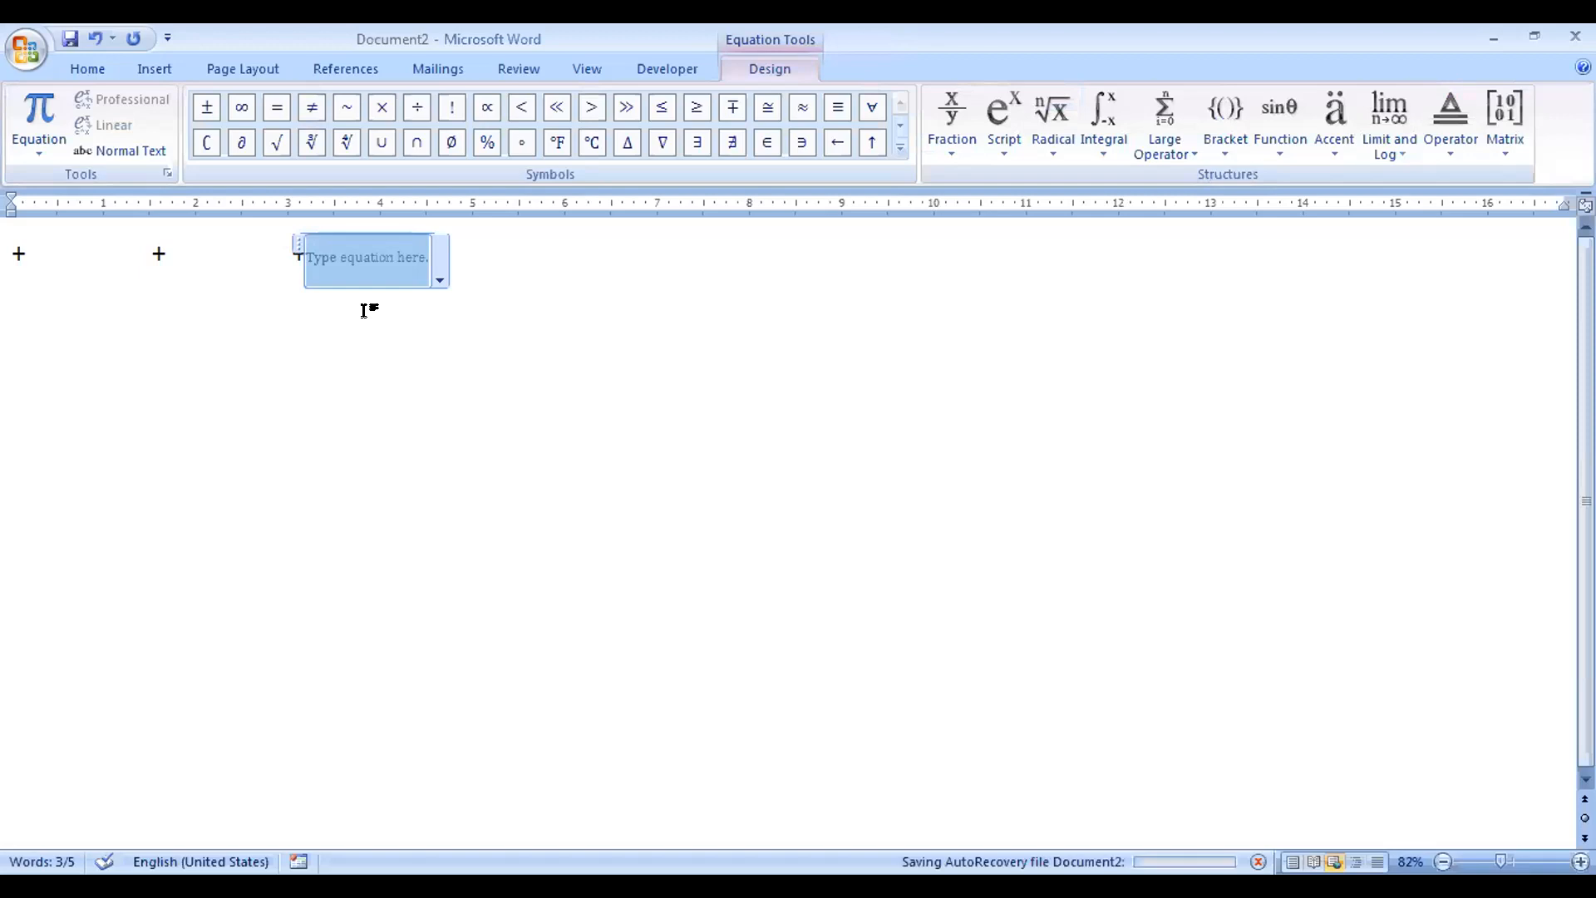
left_click(469, 279)
left_click(352, 259)
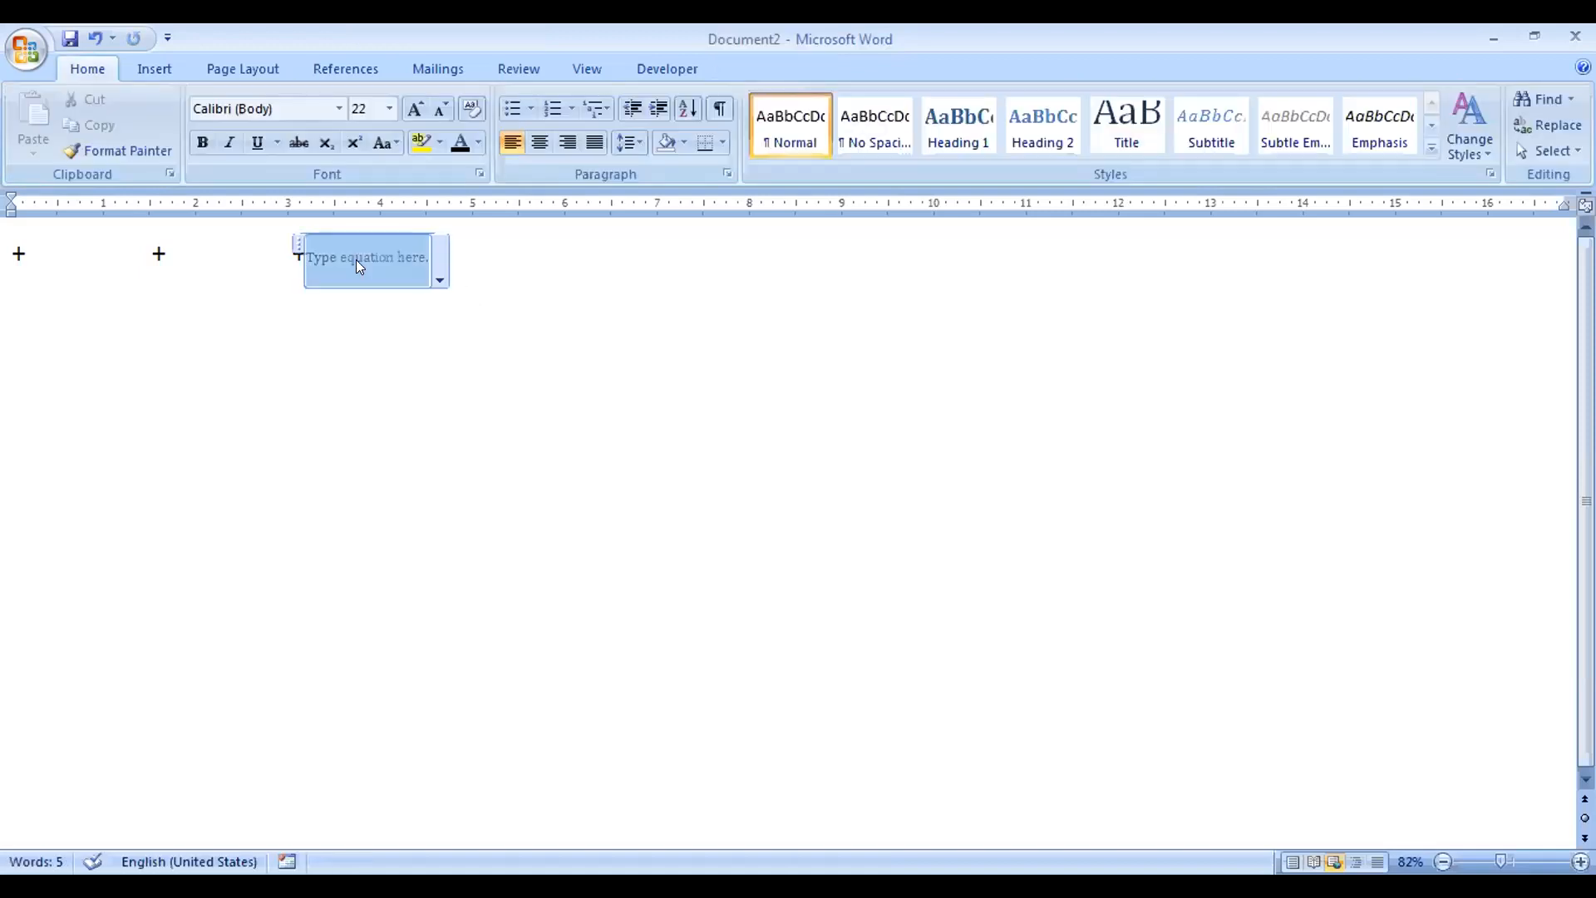
type("syjfhrne")
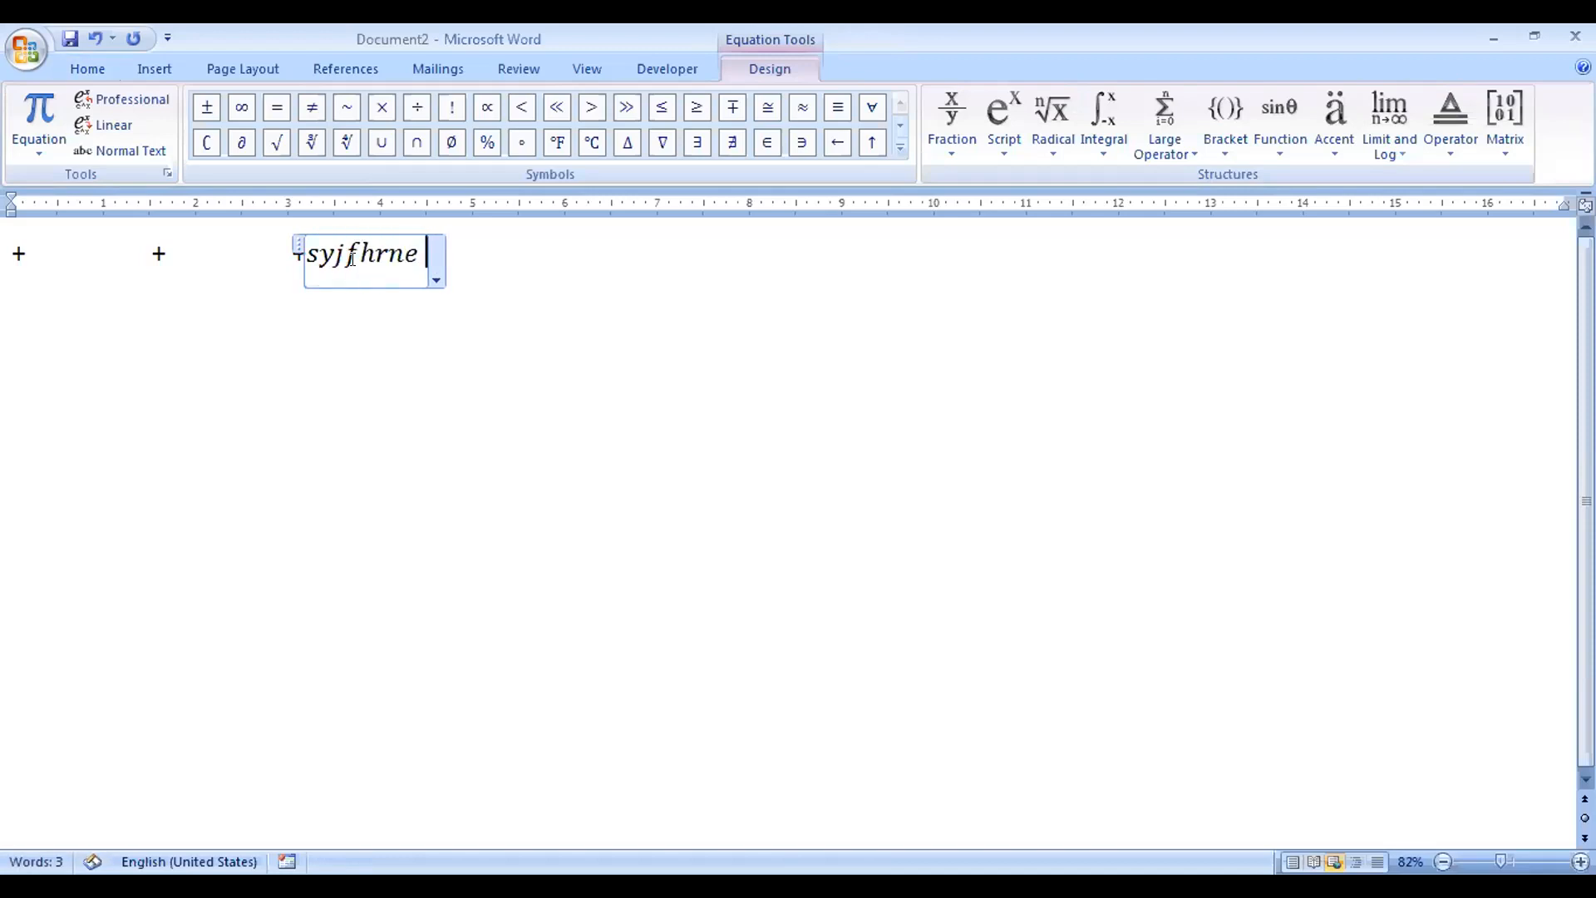
key("BackSpace")
key("BackSpace")
key("BackSpace")
key("BackSpace")
key("BackSpace")
key("BackSpace")
key("BackSpace")
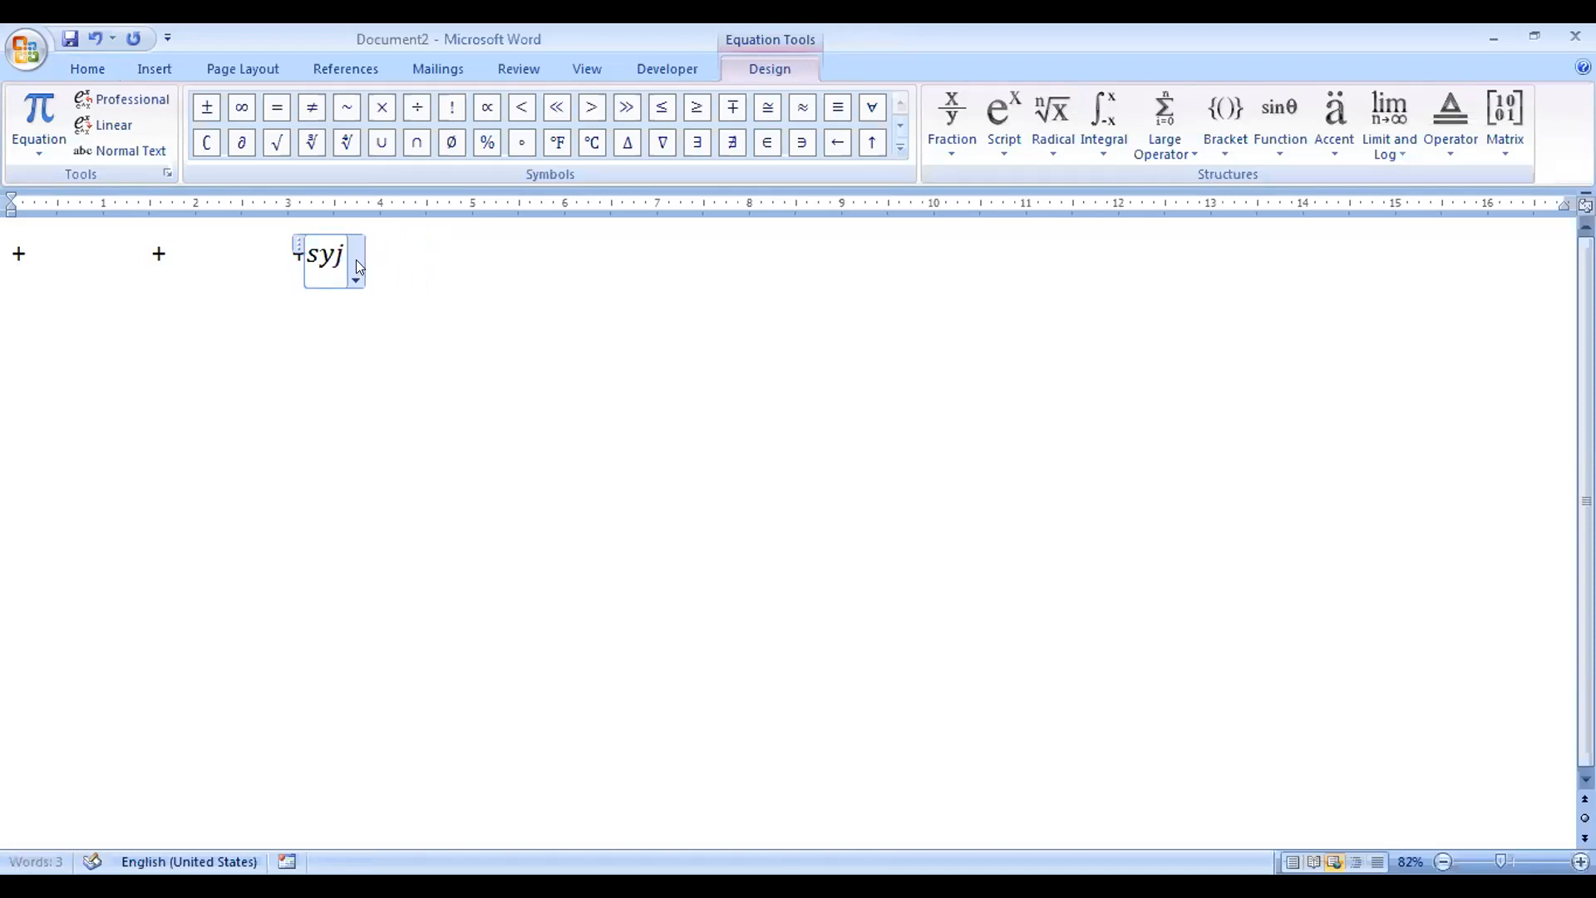
Step: Try the letters "gyu" in the equation and clear all of its contents
type("gyu")
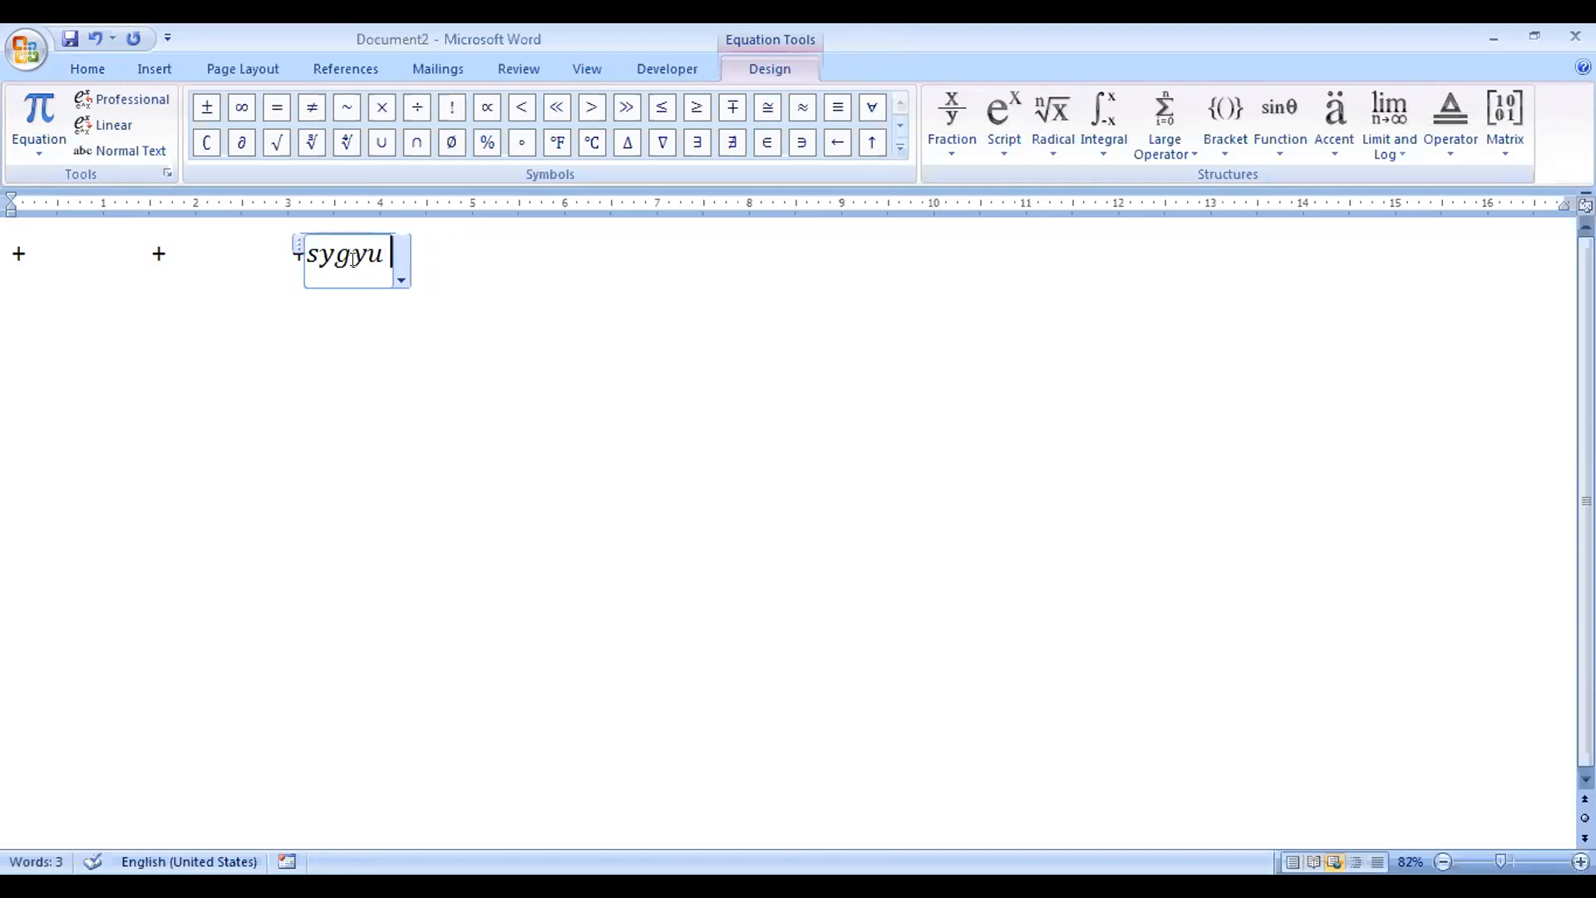
key("BackSpace")
key("BackSpace")
key("BackSpace")
key("BackSpace")
key("BackSpace")
key("BackSpace")
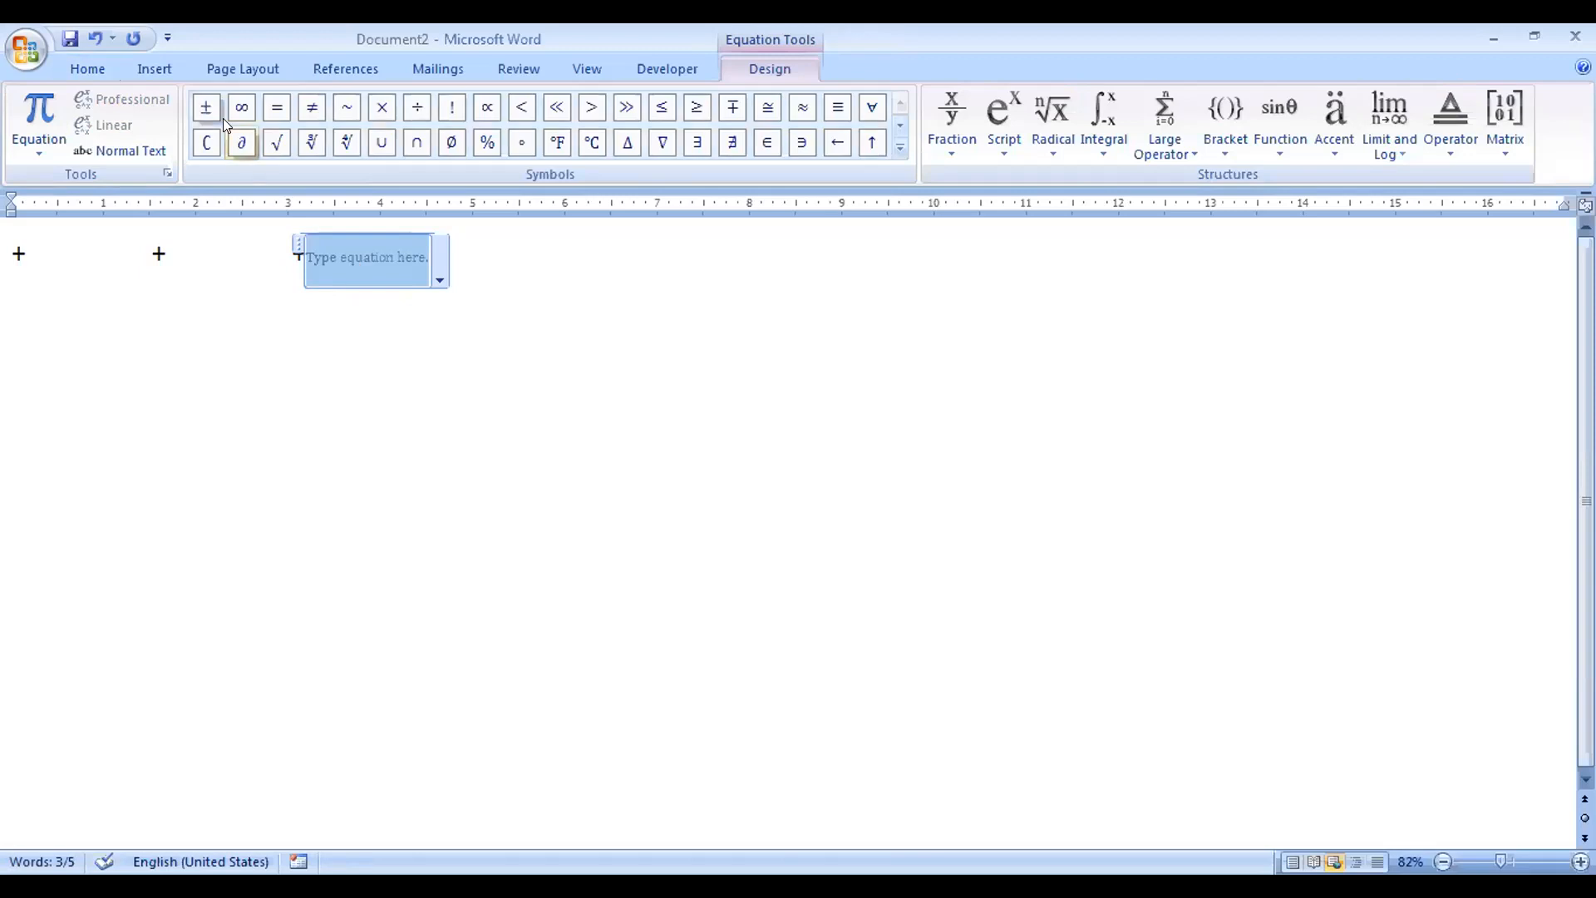
Step: Delete the empty equation and all the plus signs from the first line
left_click(150, 69)
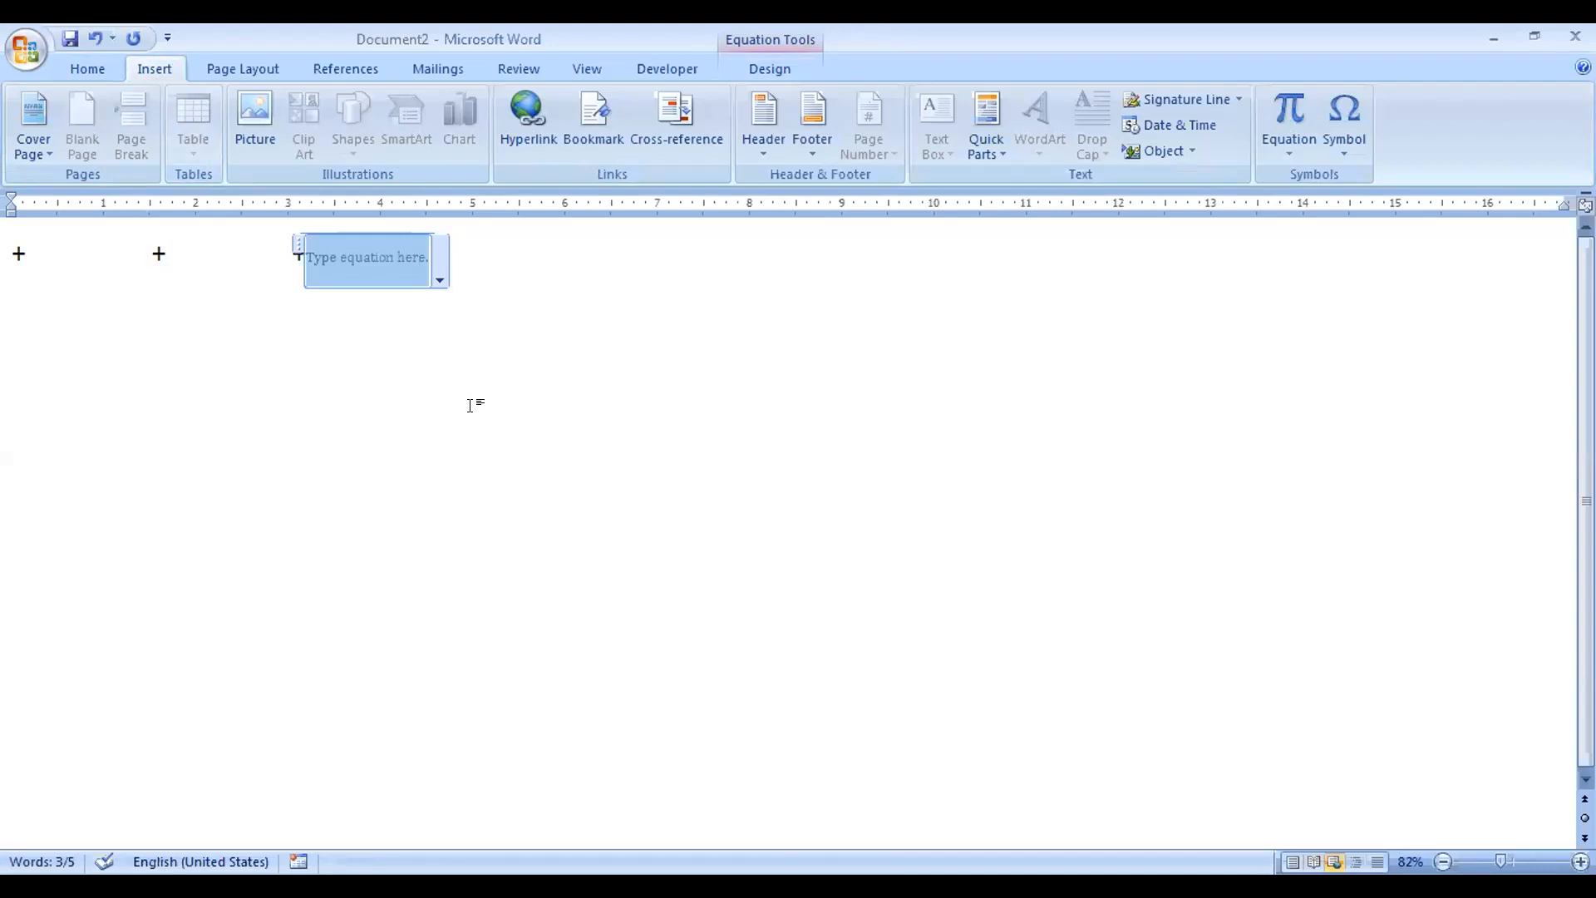
key("Delete")
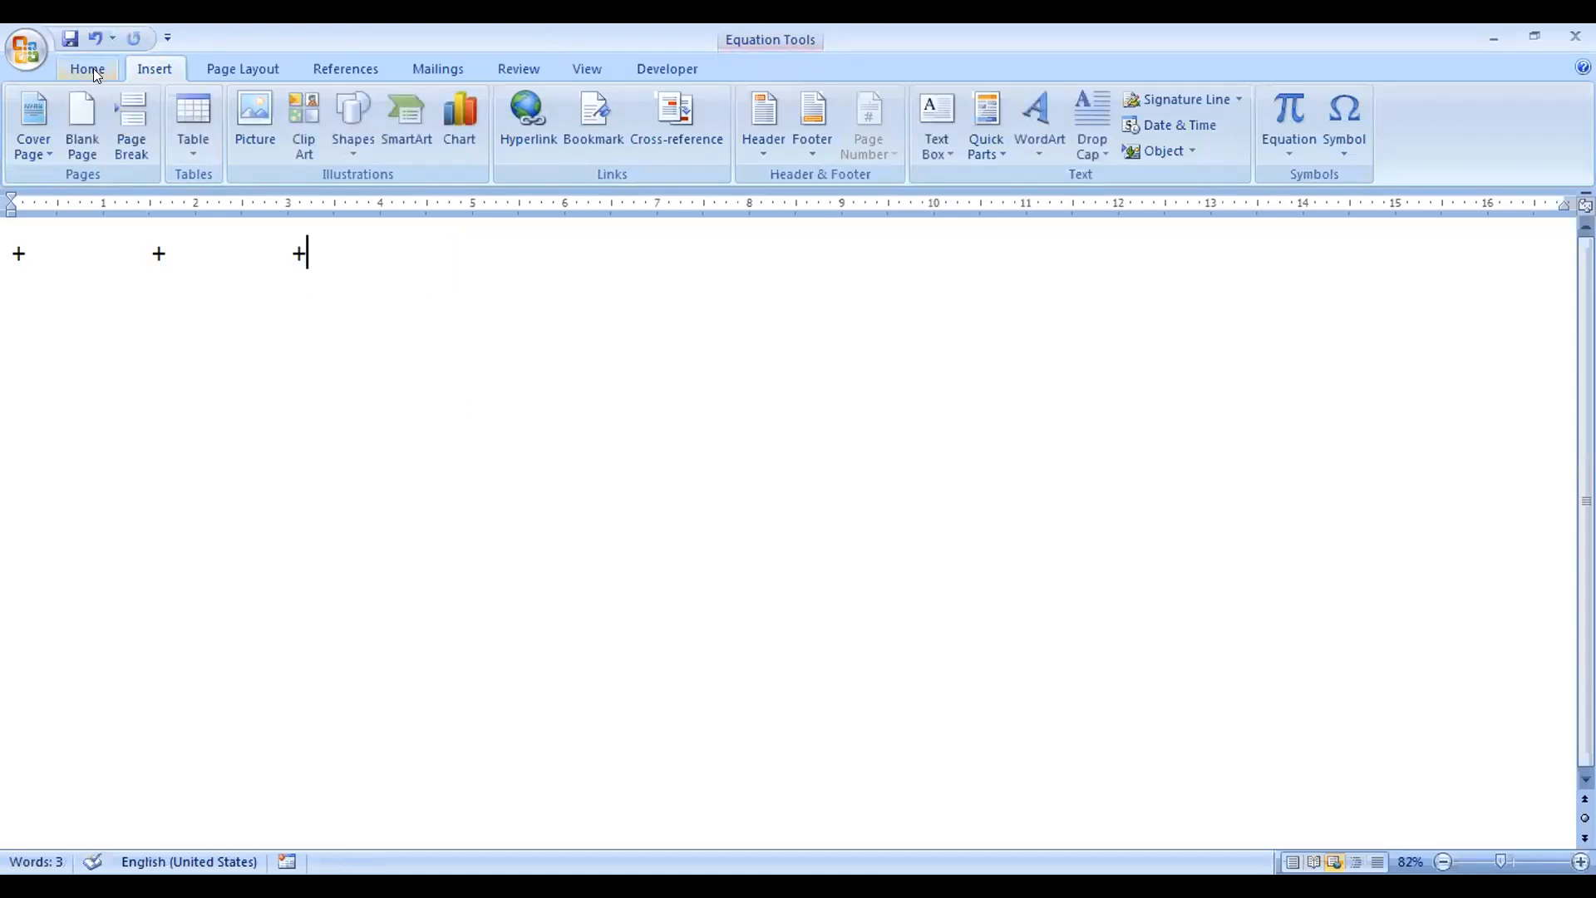
key("BackSpace")
key("BackSpace")
key("BackSpace")
key("BackSpace")
key("BackSpace")
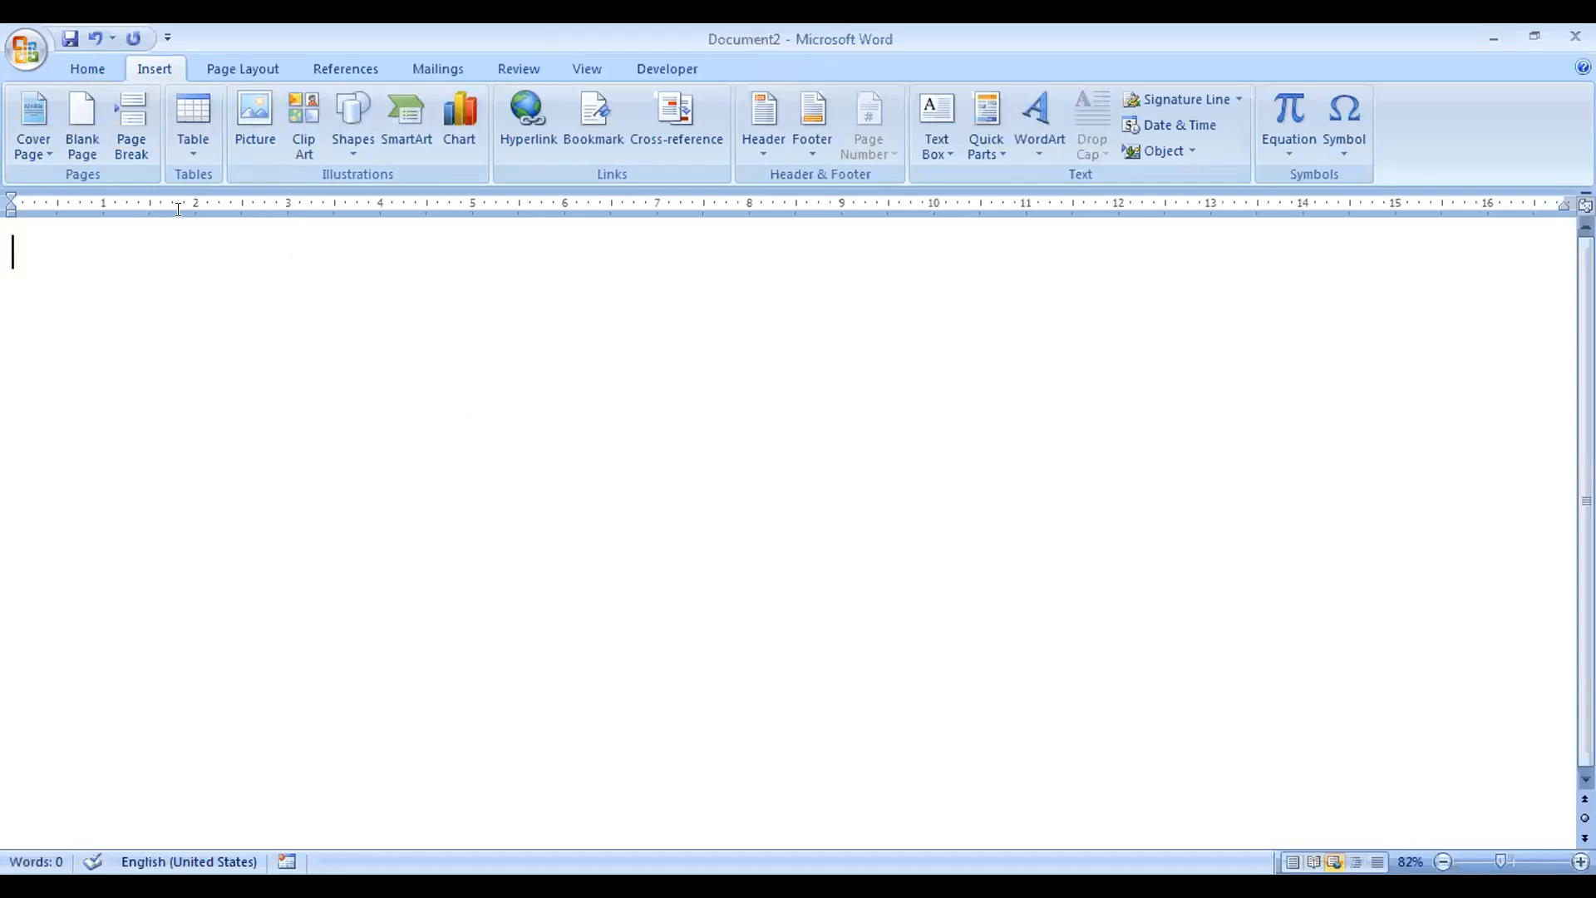
Step: Insert a table with two columns and eight rows in the empty document
left_click(189, 144)
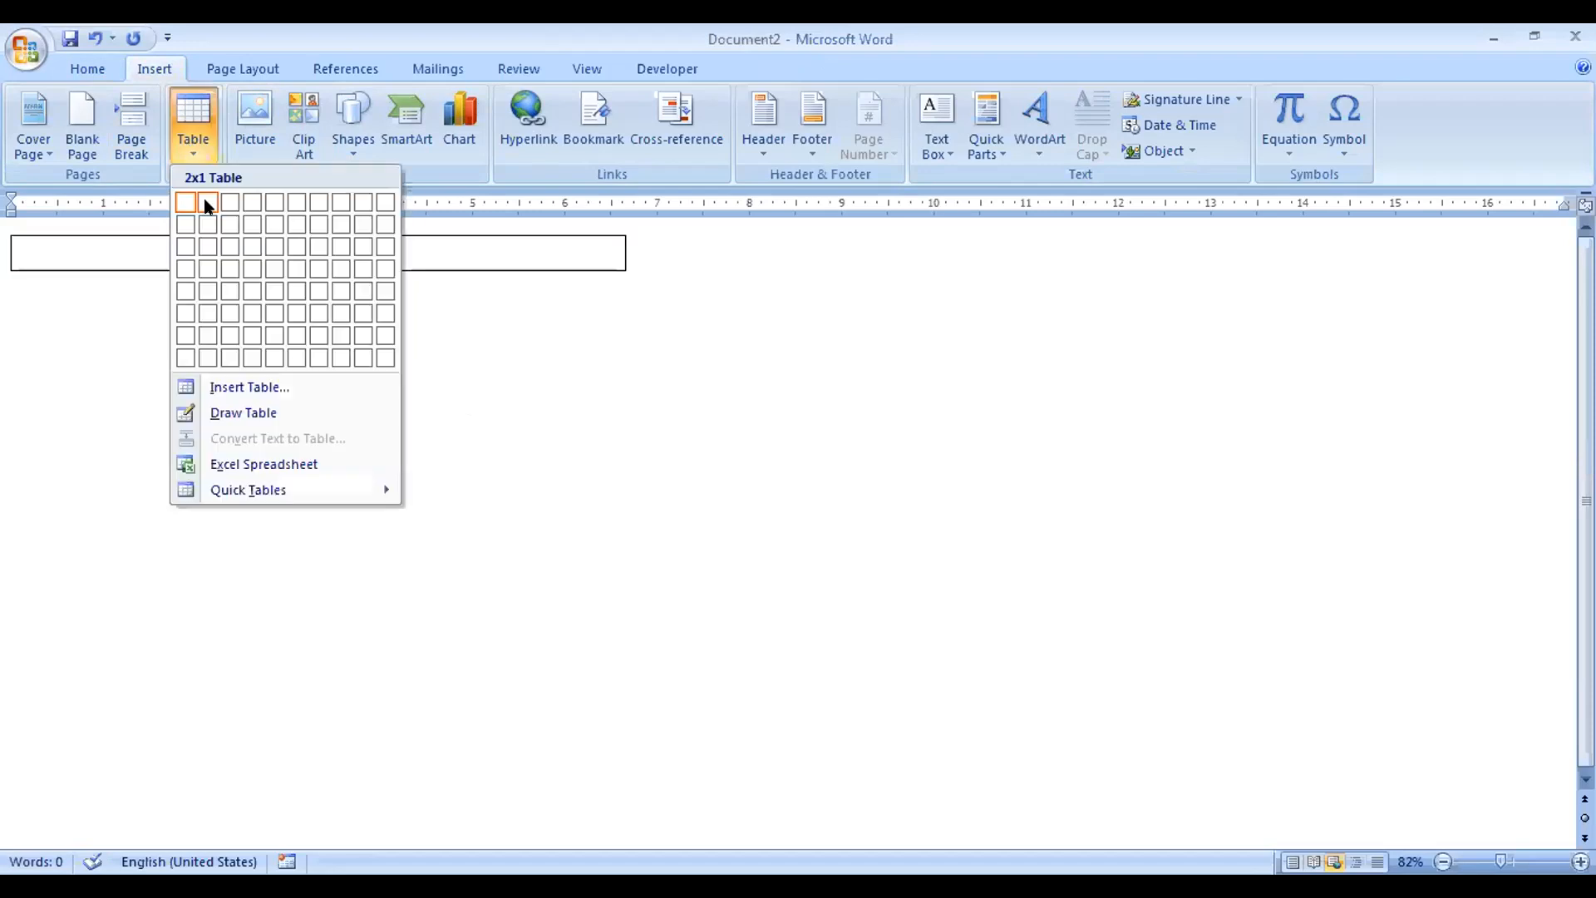
left_click(208, 351)
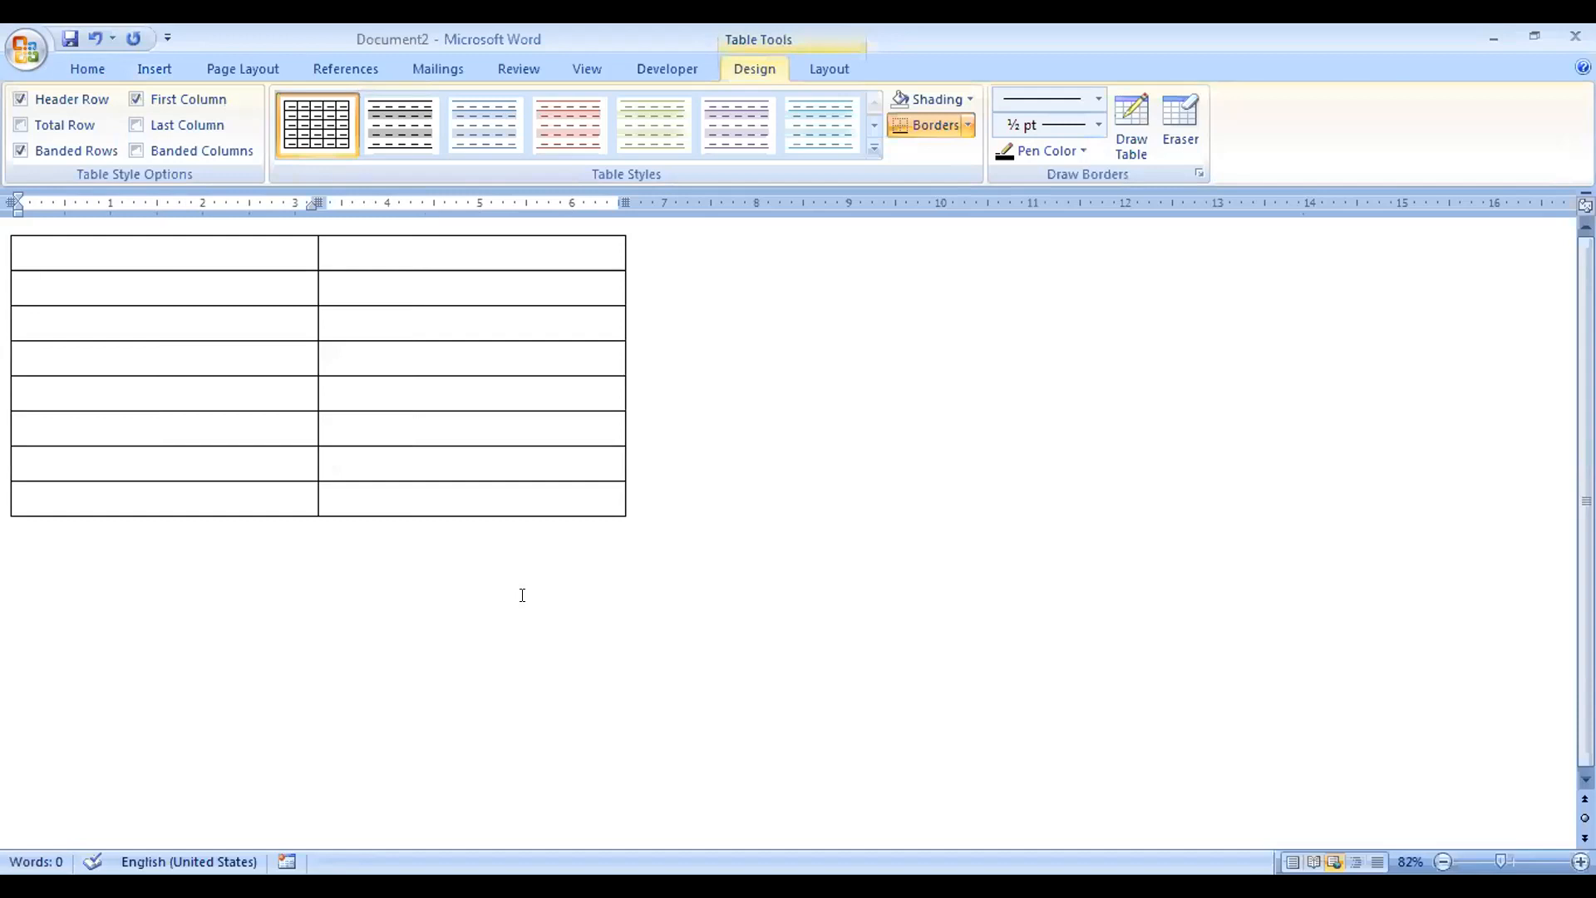
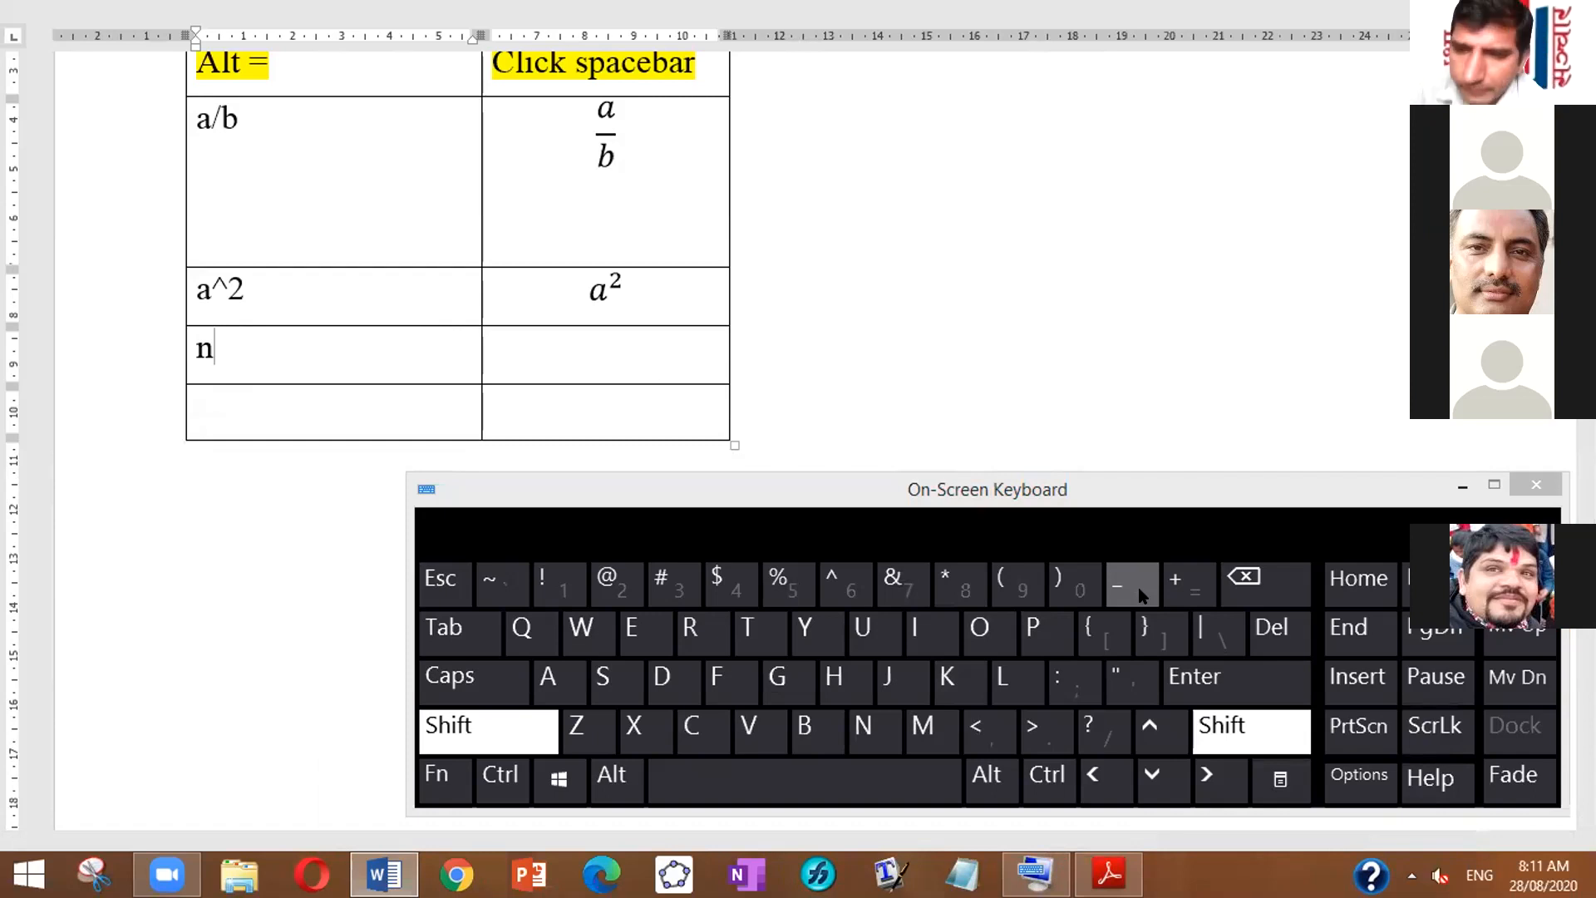
Step: Complete the input entry n_o below a^2 and build n with subscript o as an equation in the adjacent output cell
left_click(1141, 595)
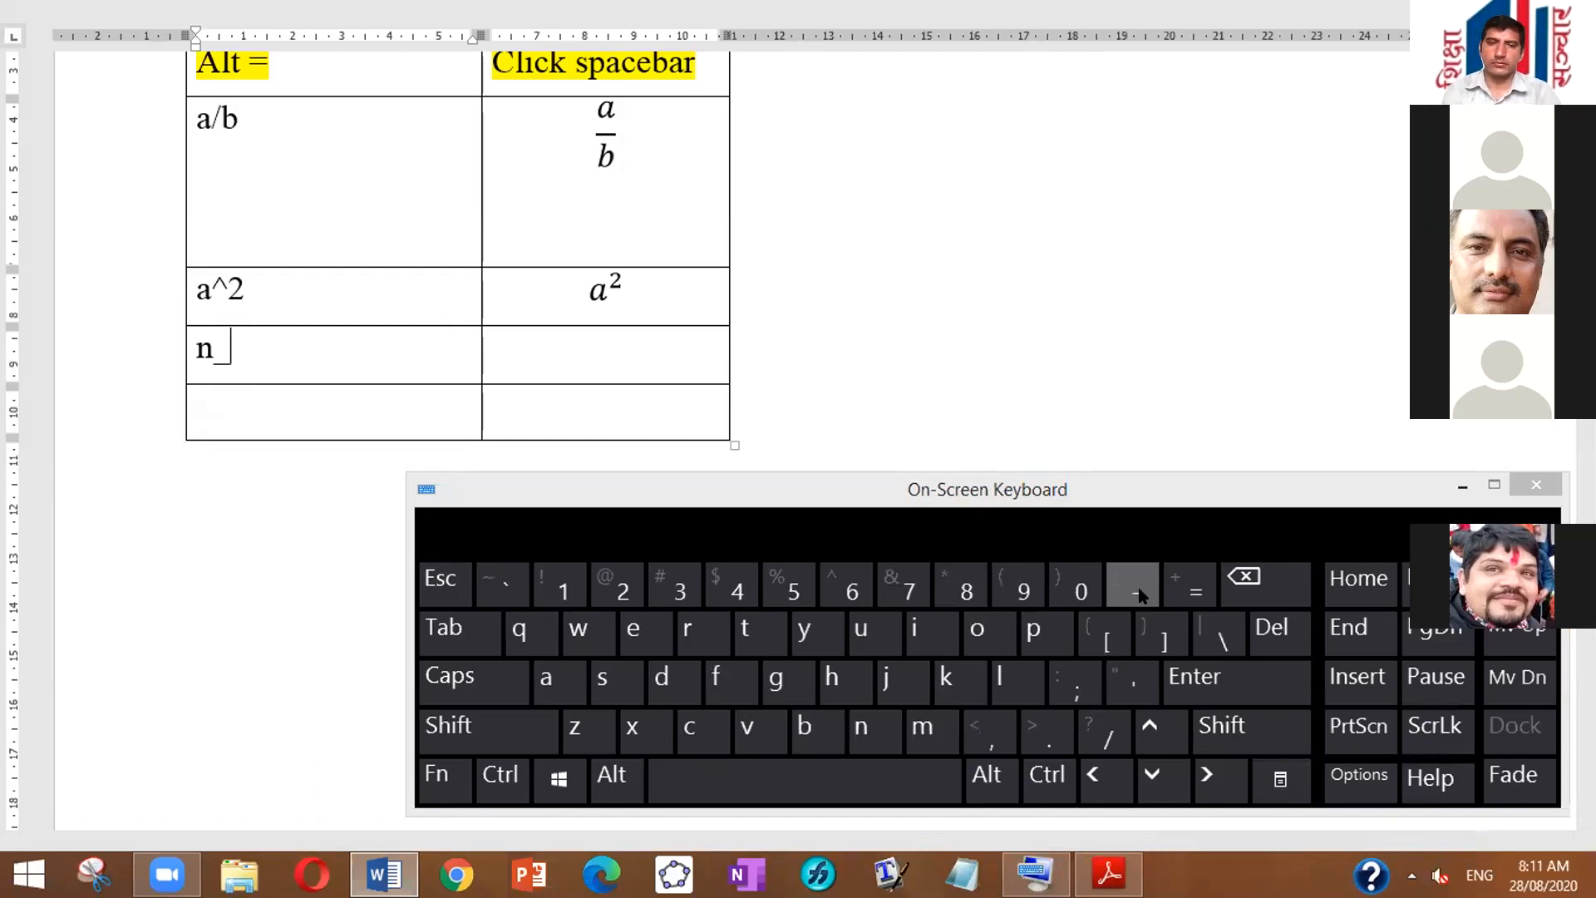
left_click(979, 627)
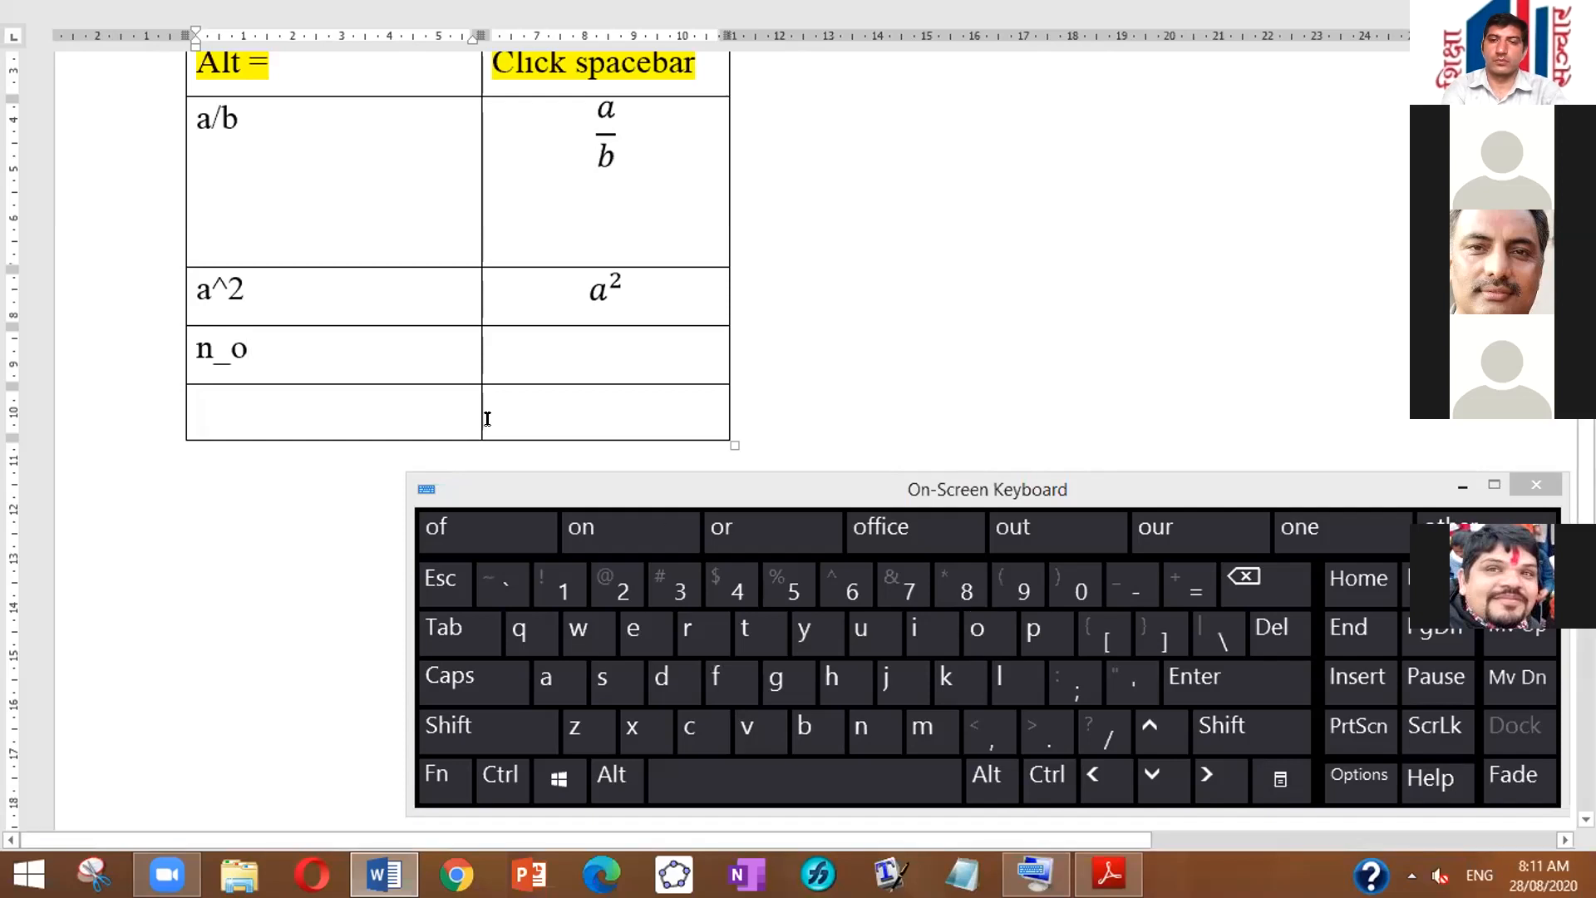
left_click(499, 347)
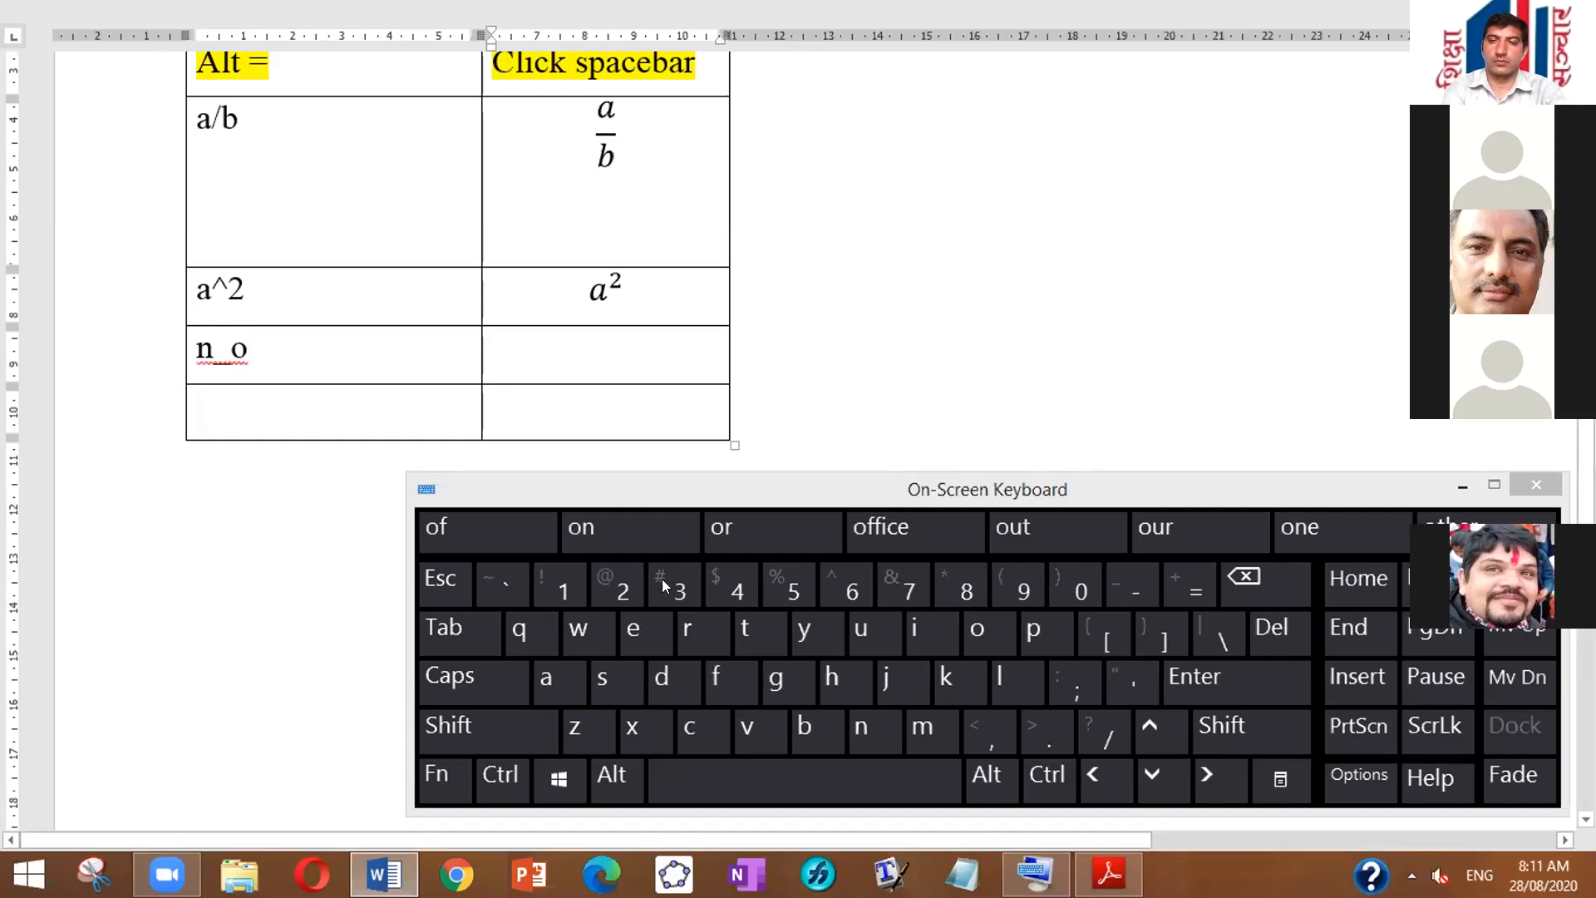
left_click(610, 774)
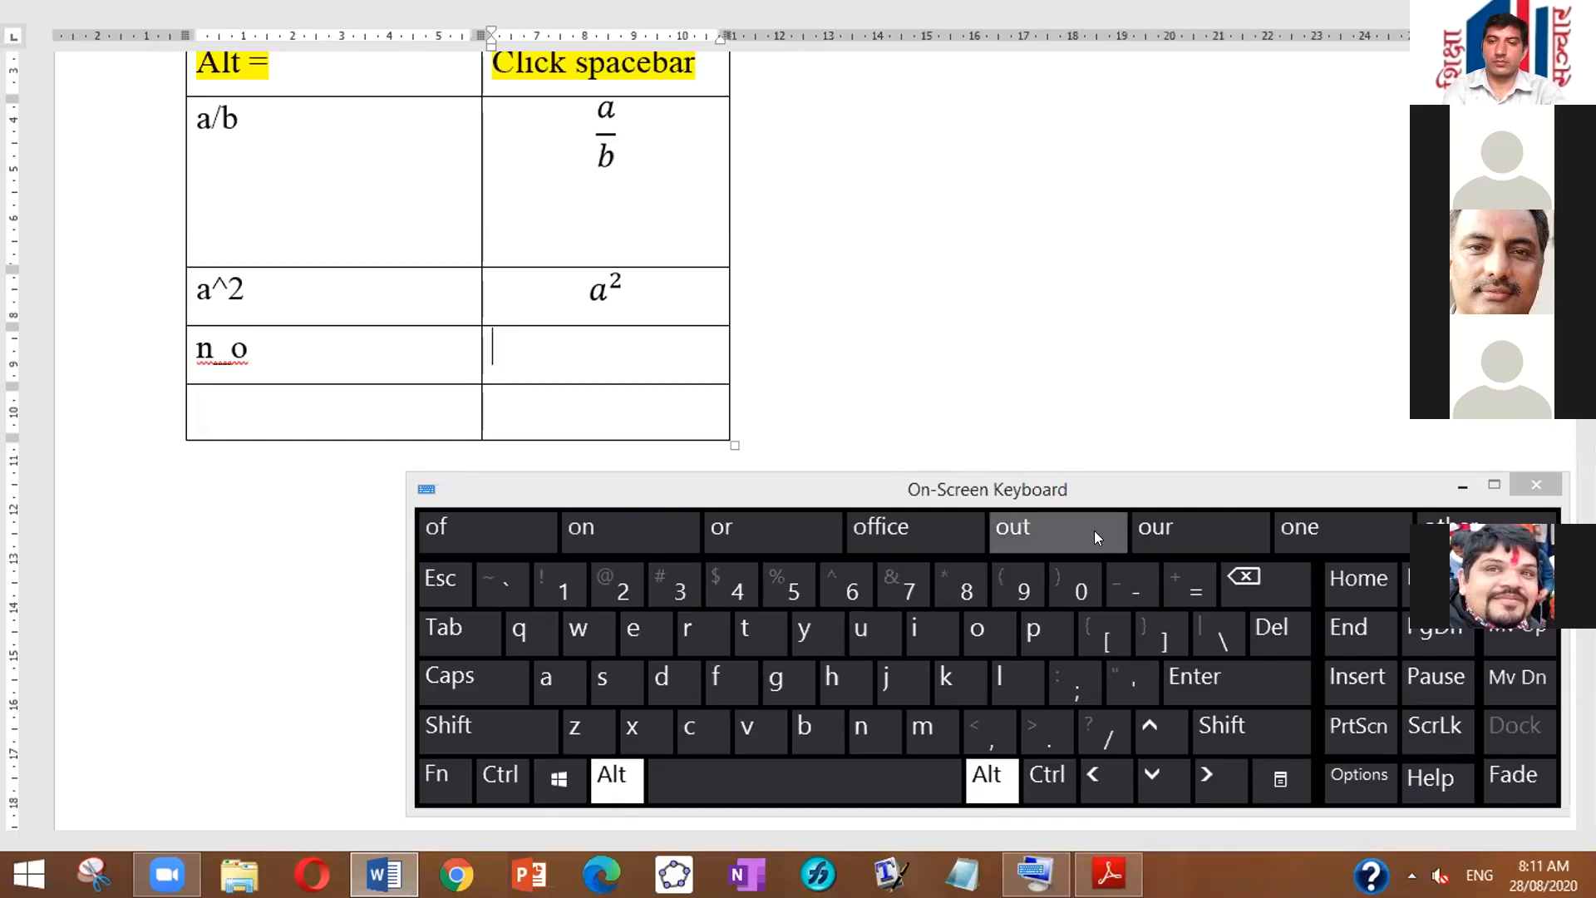
left_click(1188, 583)
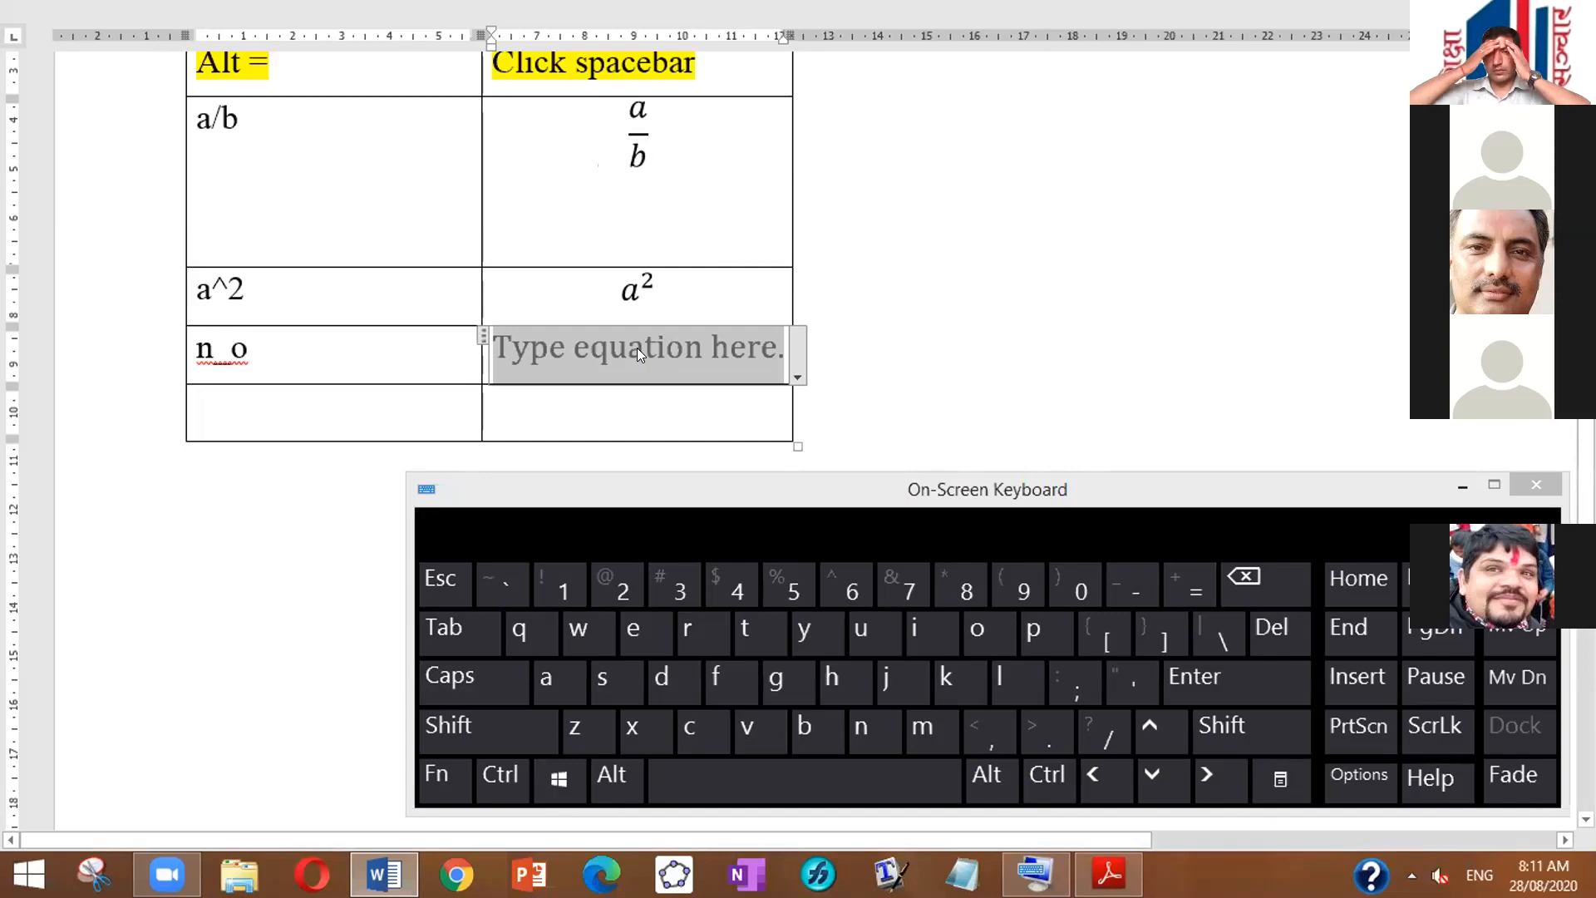
type("n")
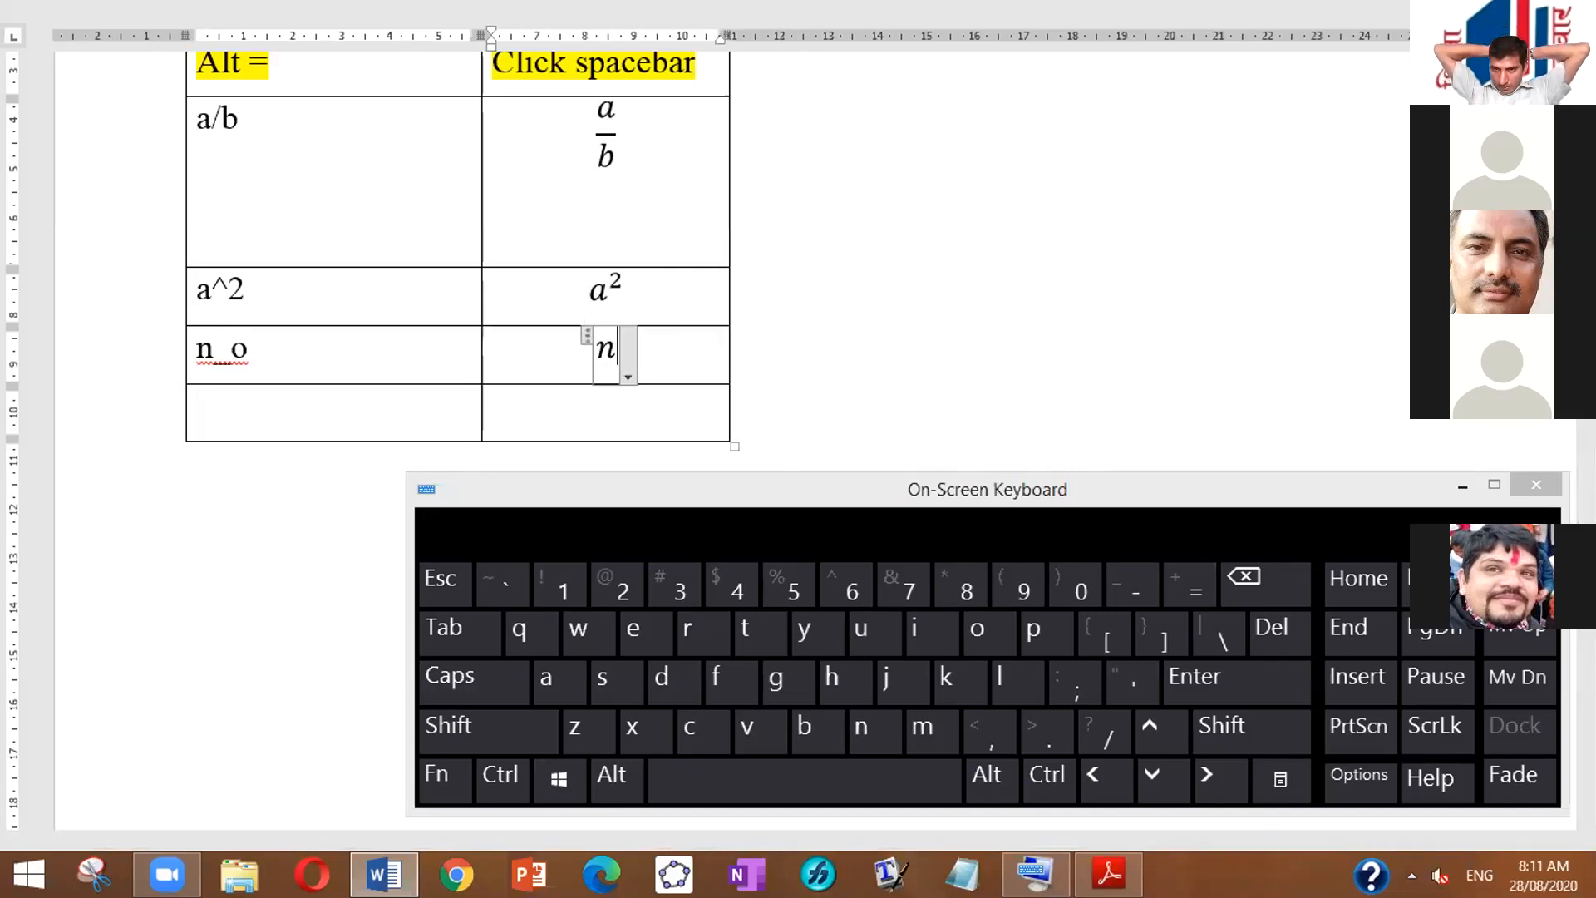
type("_")
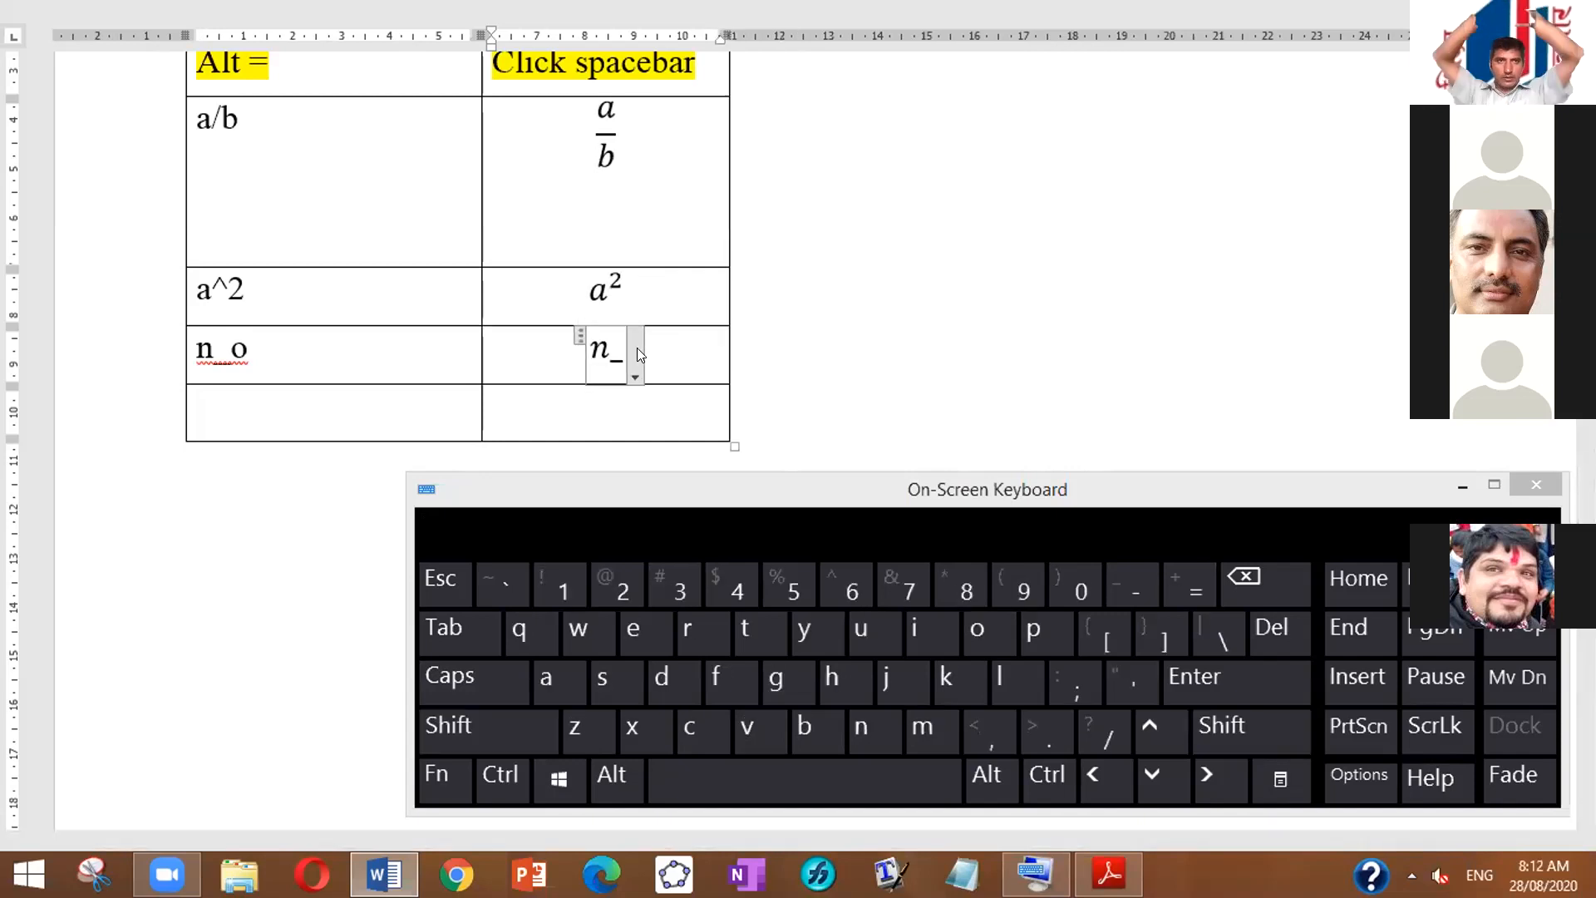
type("o")
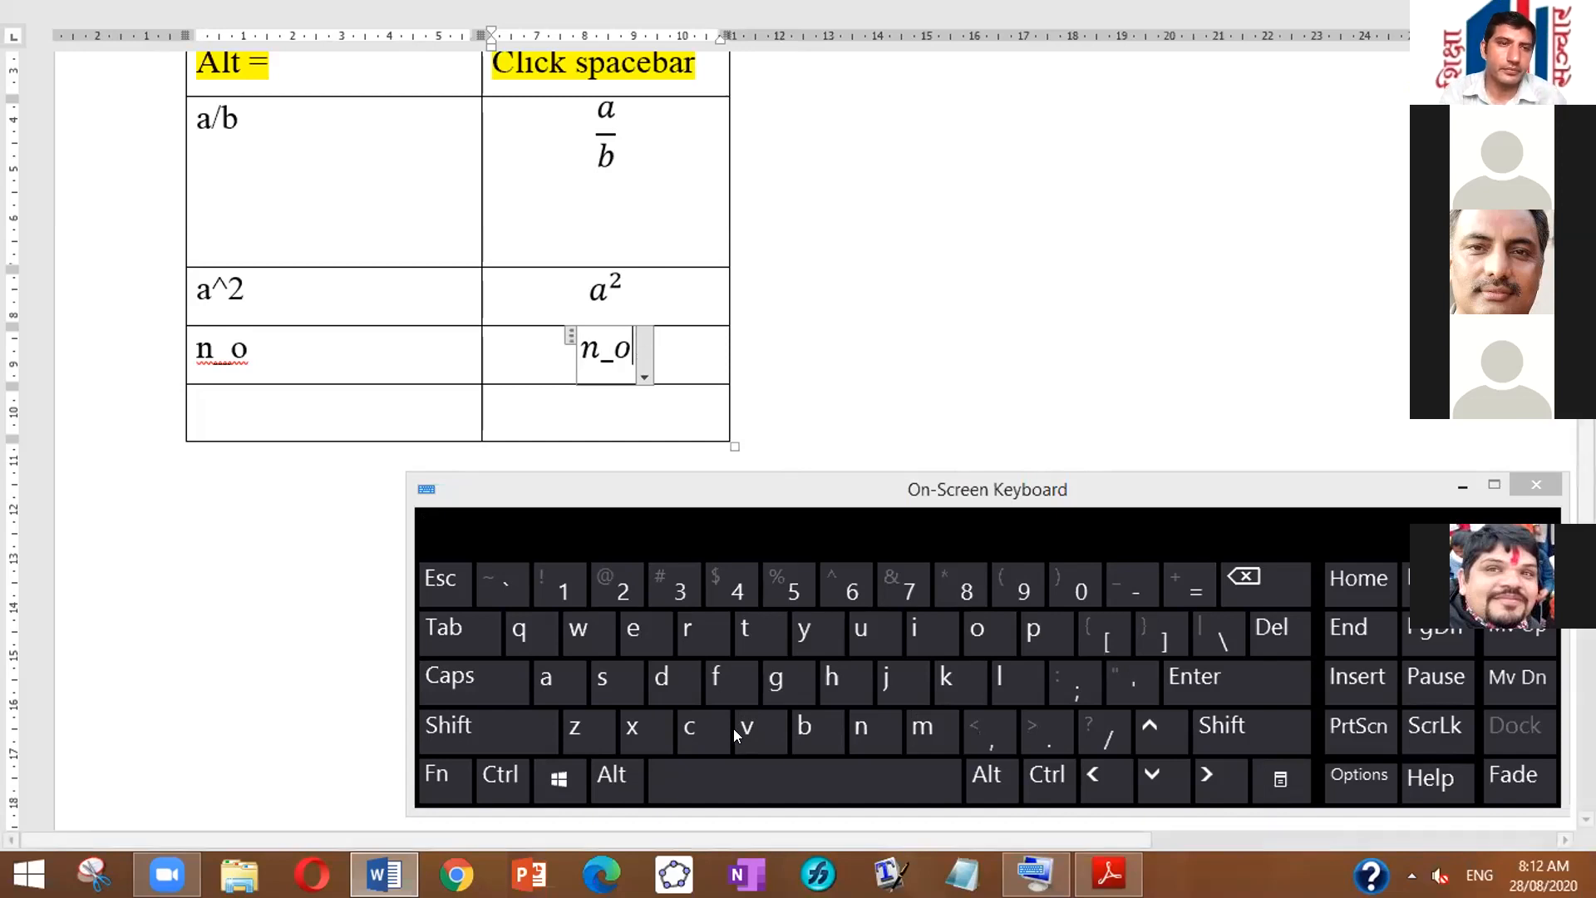
left_click(766, 785)
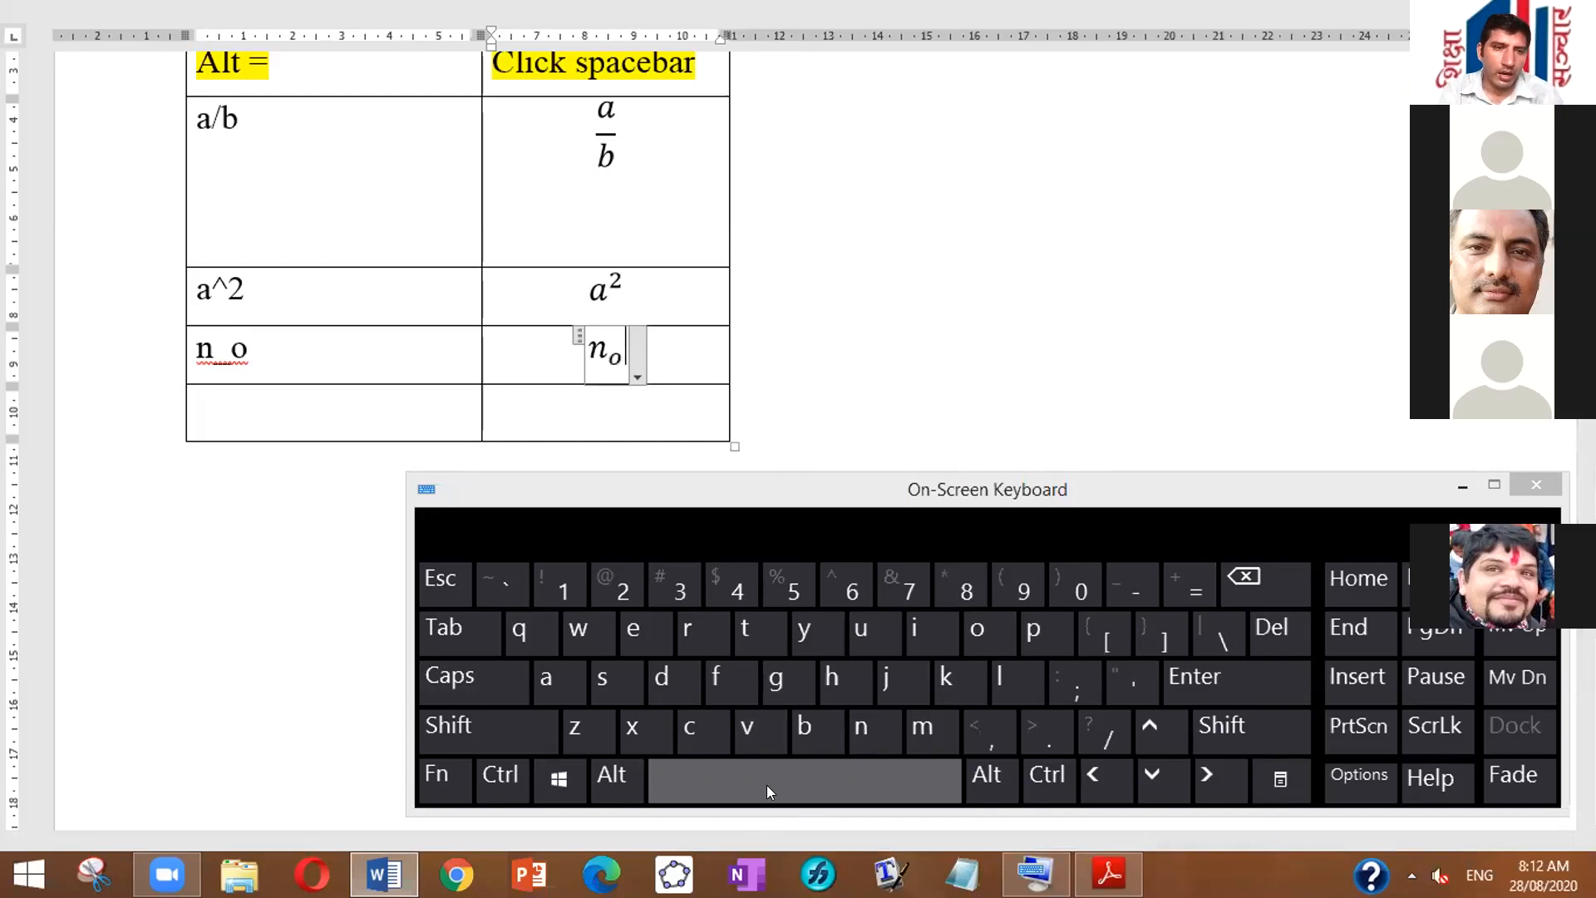
left_click(690, 353)
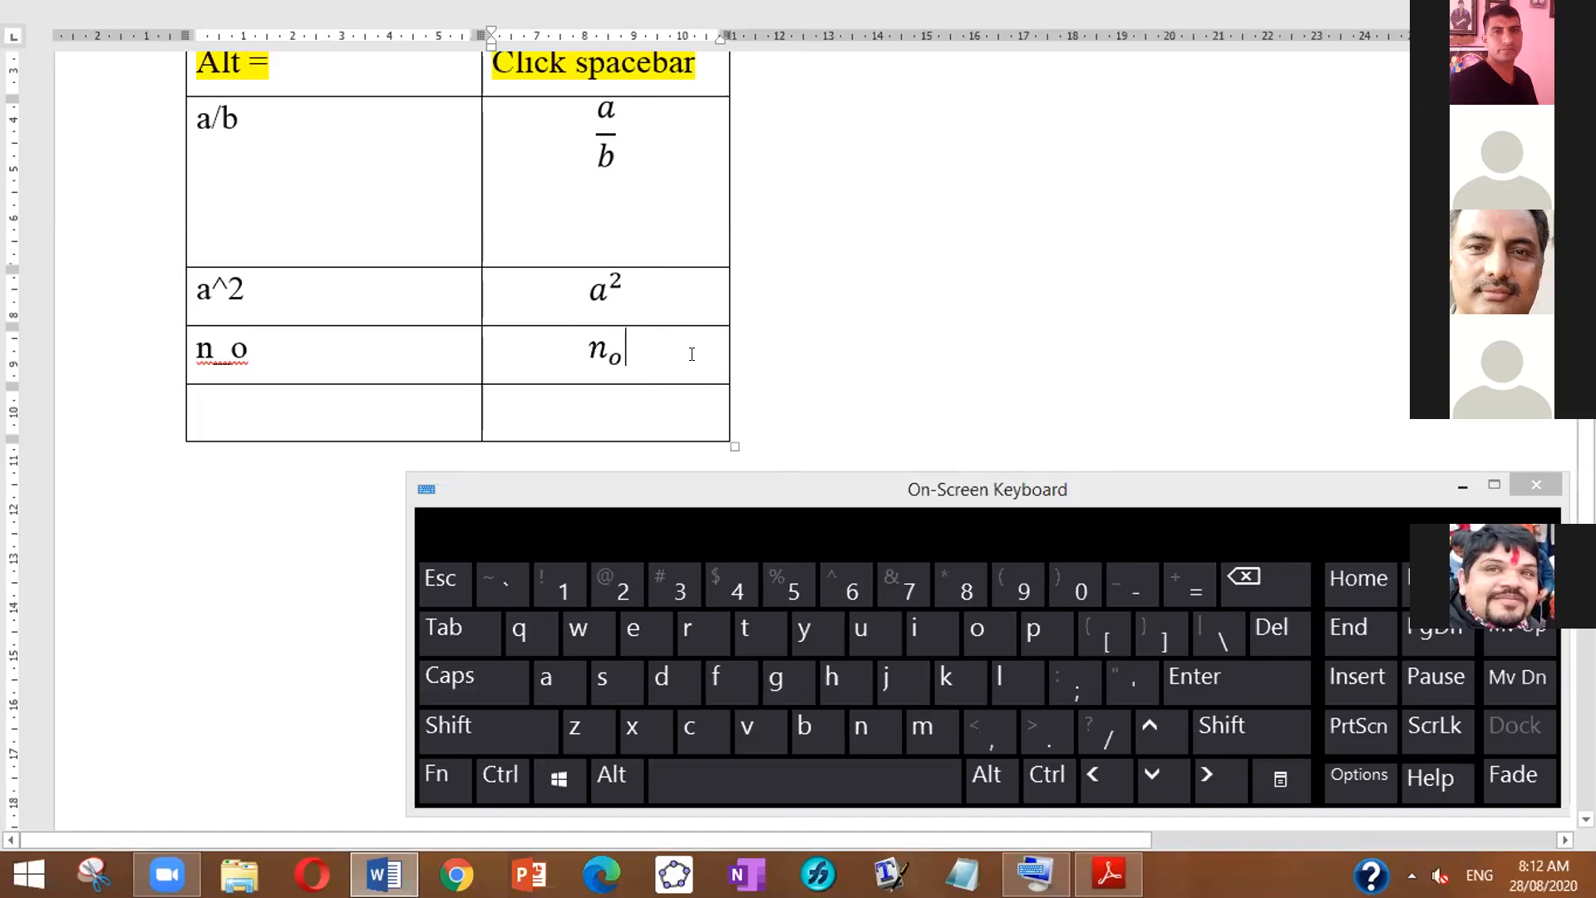
Step: Remove the italic formatting from the subscript equation n_o in the output column
left_click(580, 347)
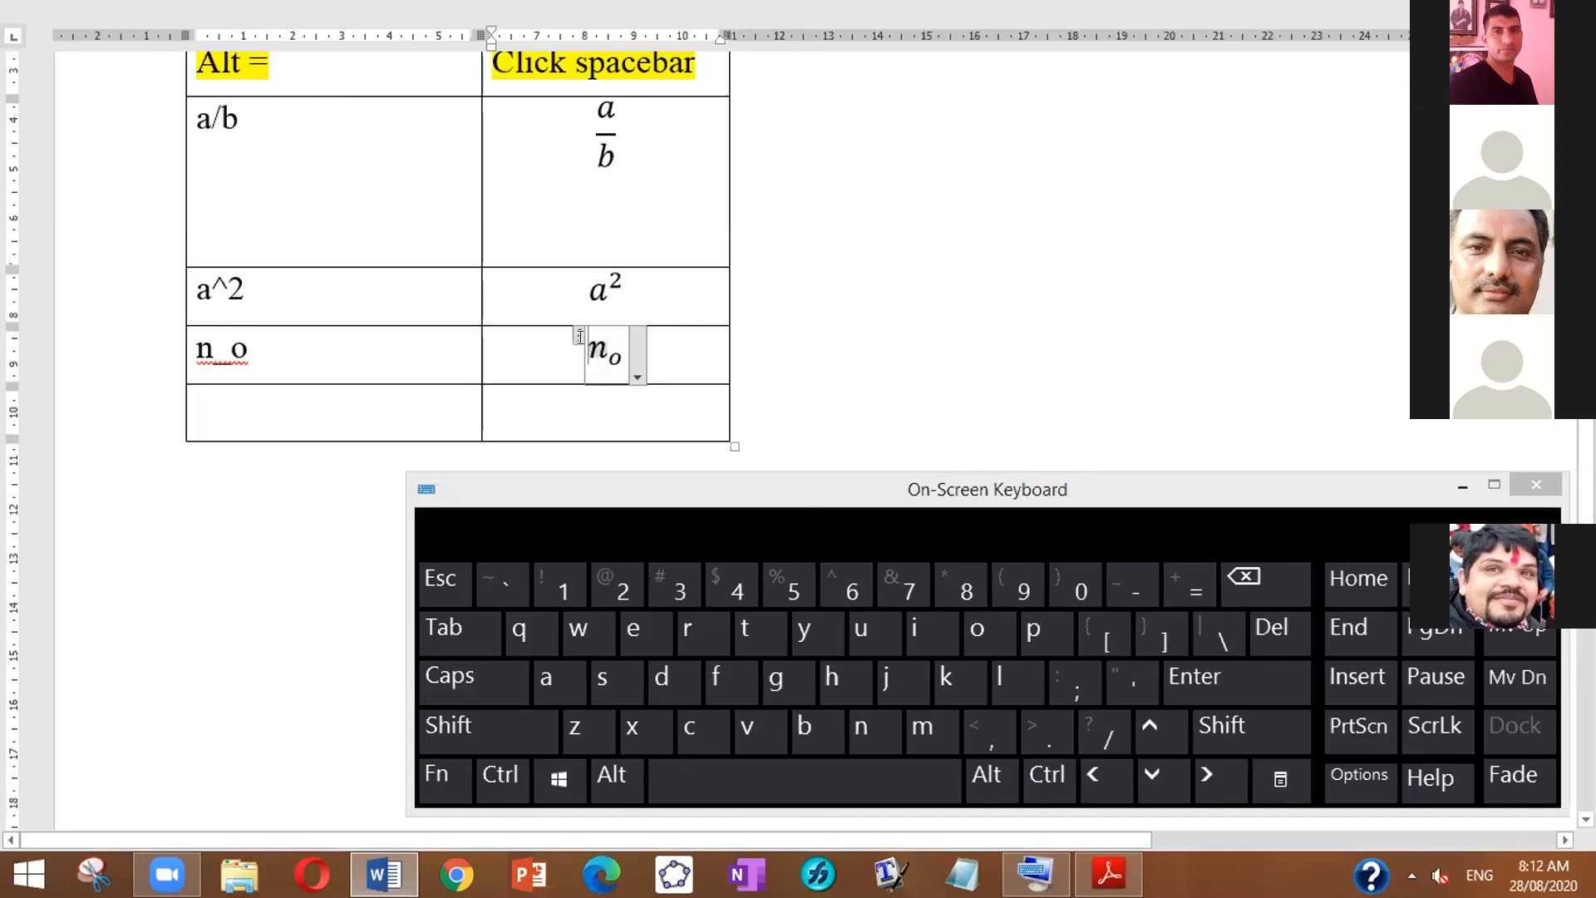
left_click_drag(580, 346, 600, 348)
key("ctrl+i")
left_click(649, 348)
Step: Enter \sqrt in the input cell of the table's last row
left_click(293, 420)
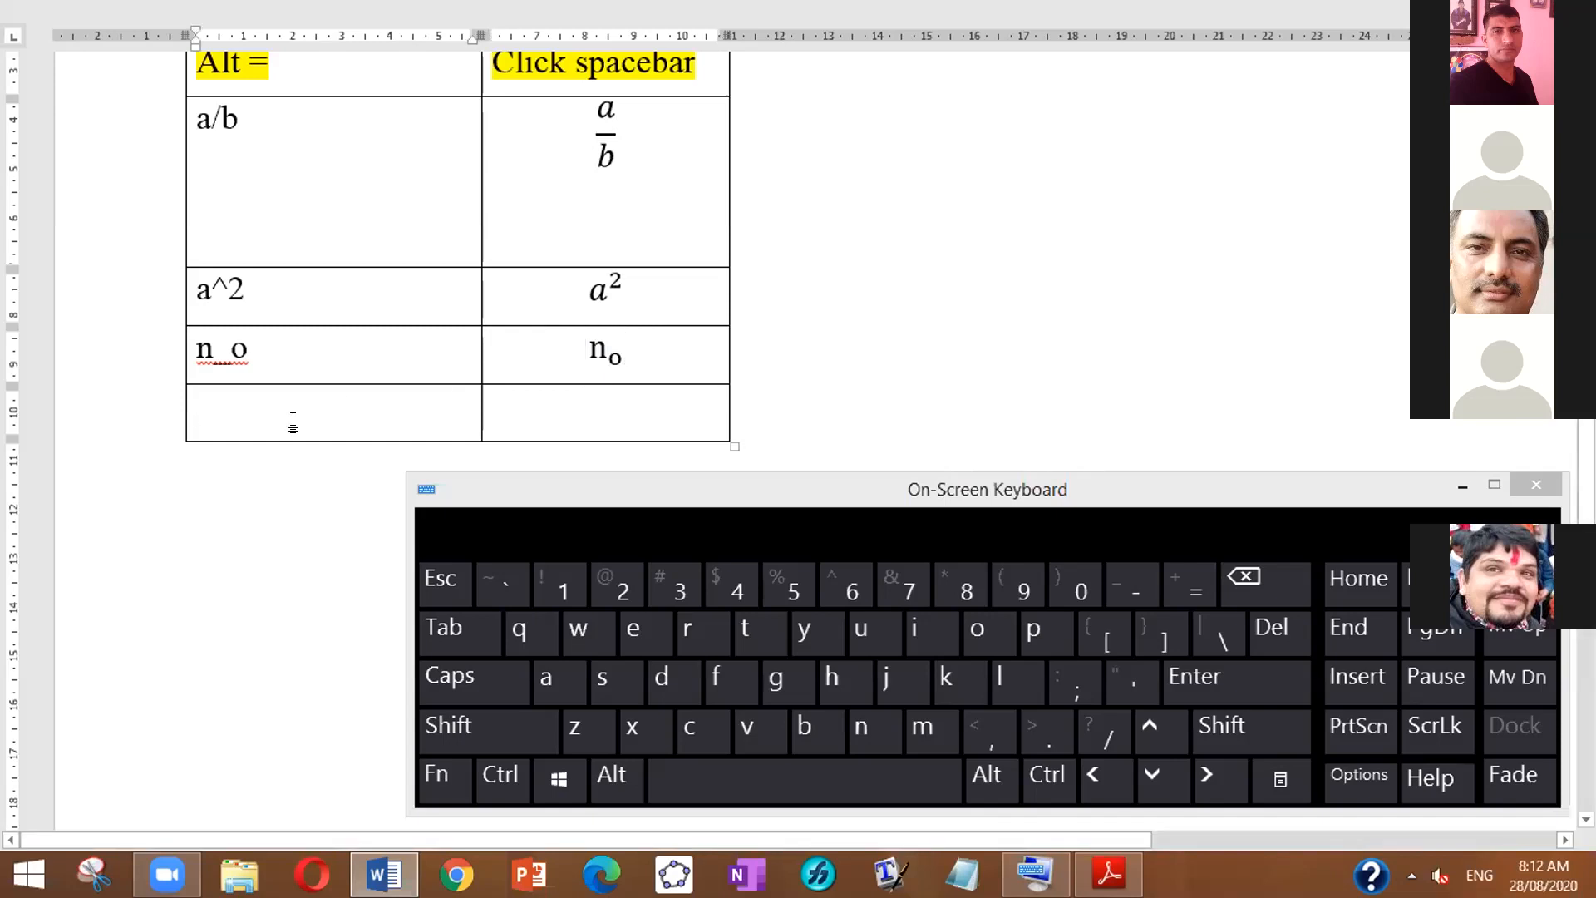
type("\\")
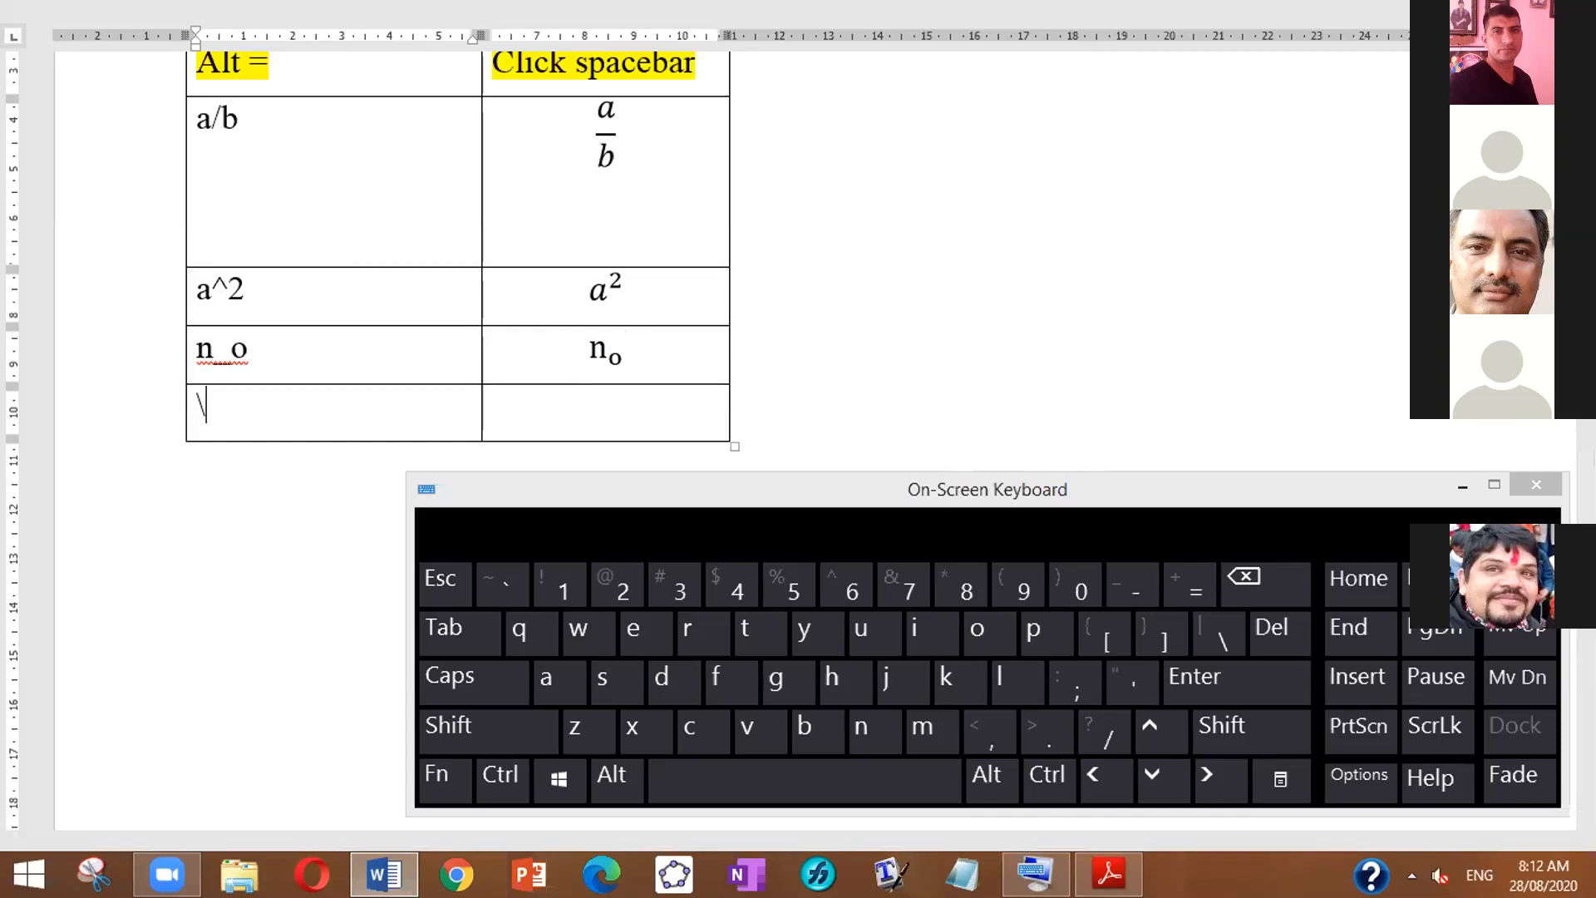
key("BackSpace")
left_click(1218, 637)
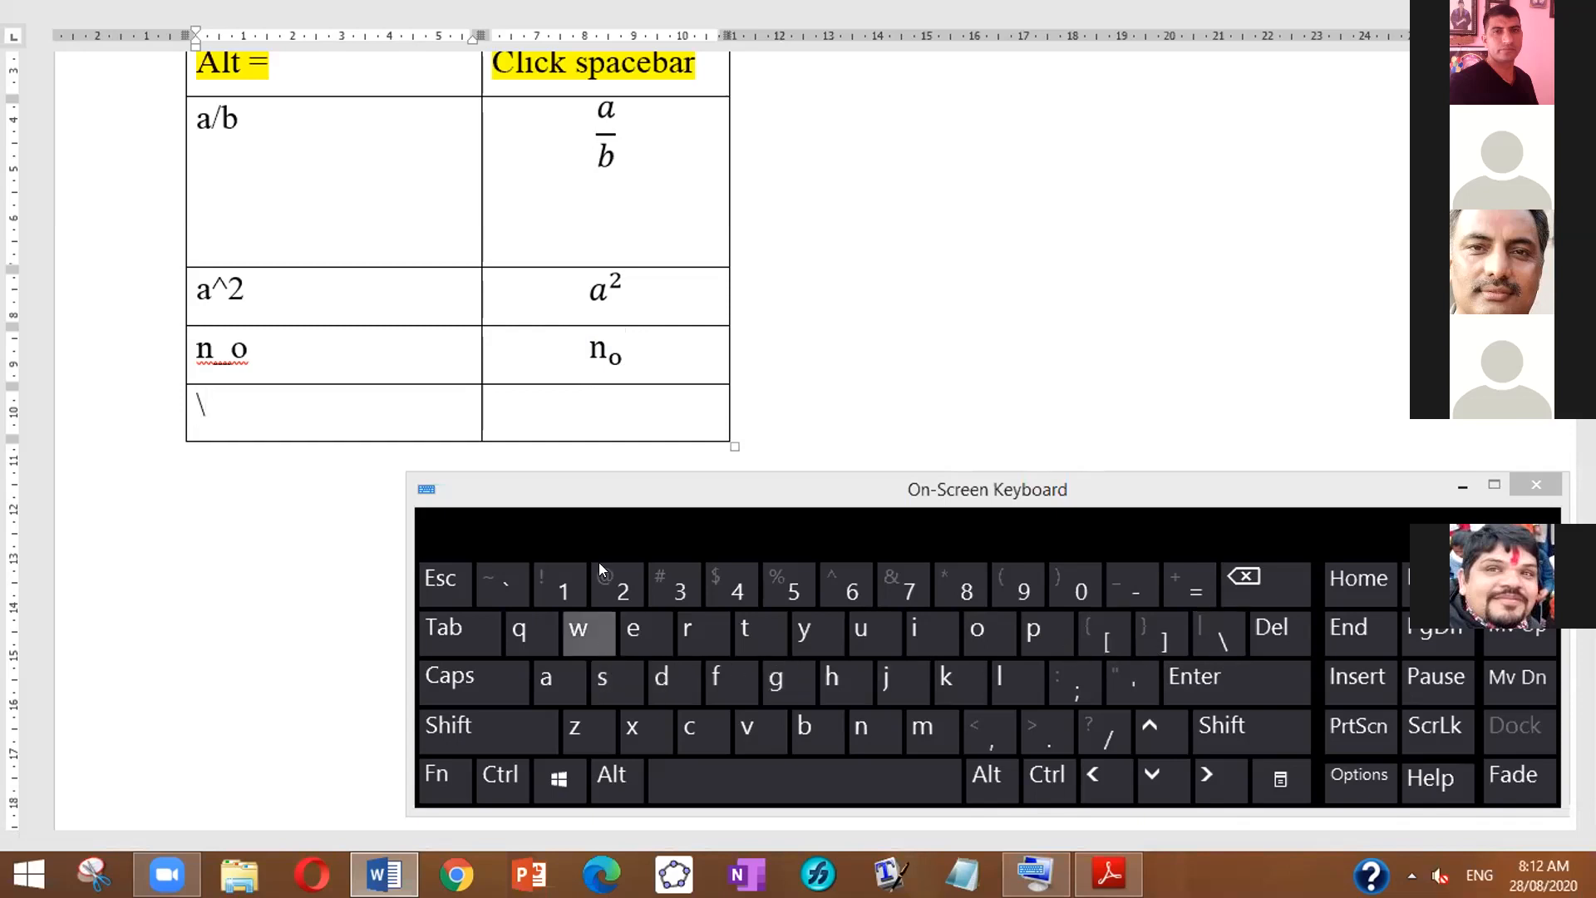
type("sqrt")
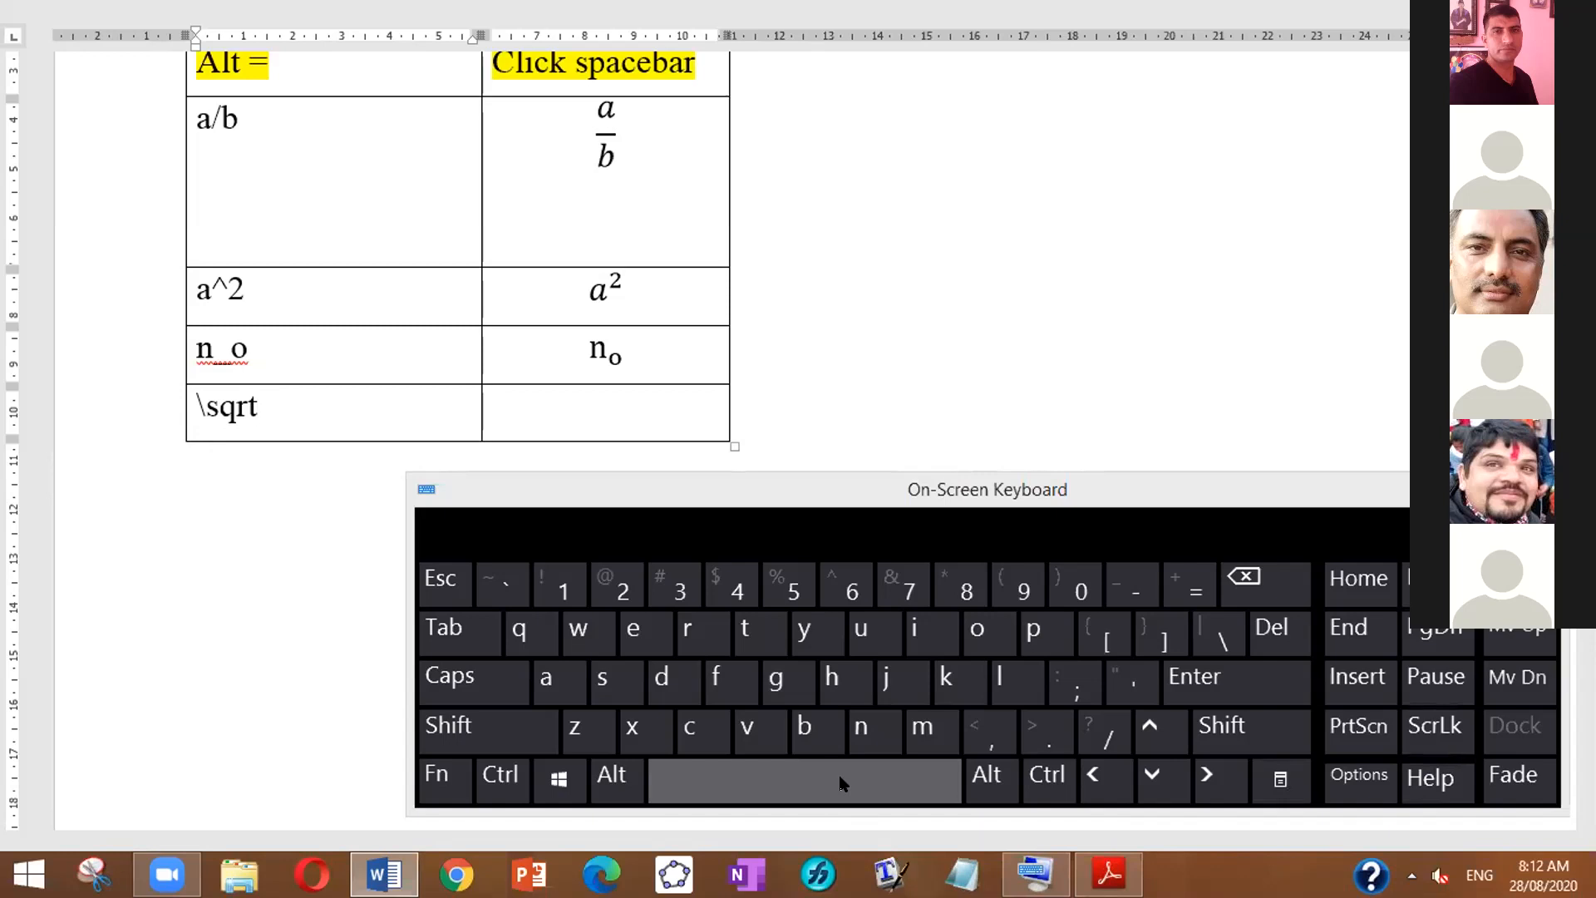
left_click(792, 787)
left_click(793, 786)
key("ctrl+z")
key("ctrl+z")
Step: Insert an equation in the output cell beside \sqrt and convert \sqrt into a square root with an empty placeholder
left_click(566, 406)
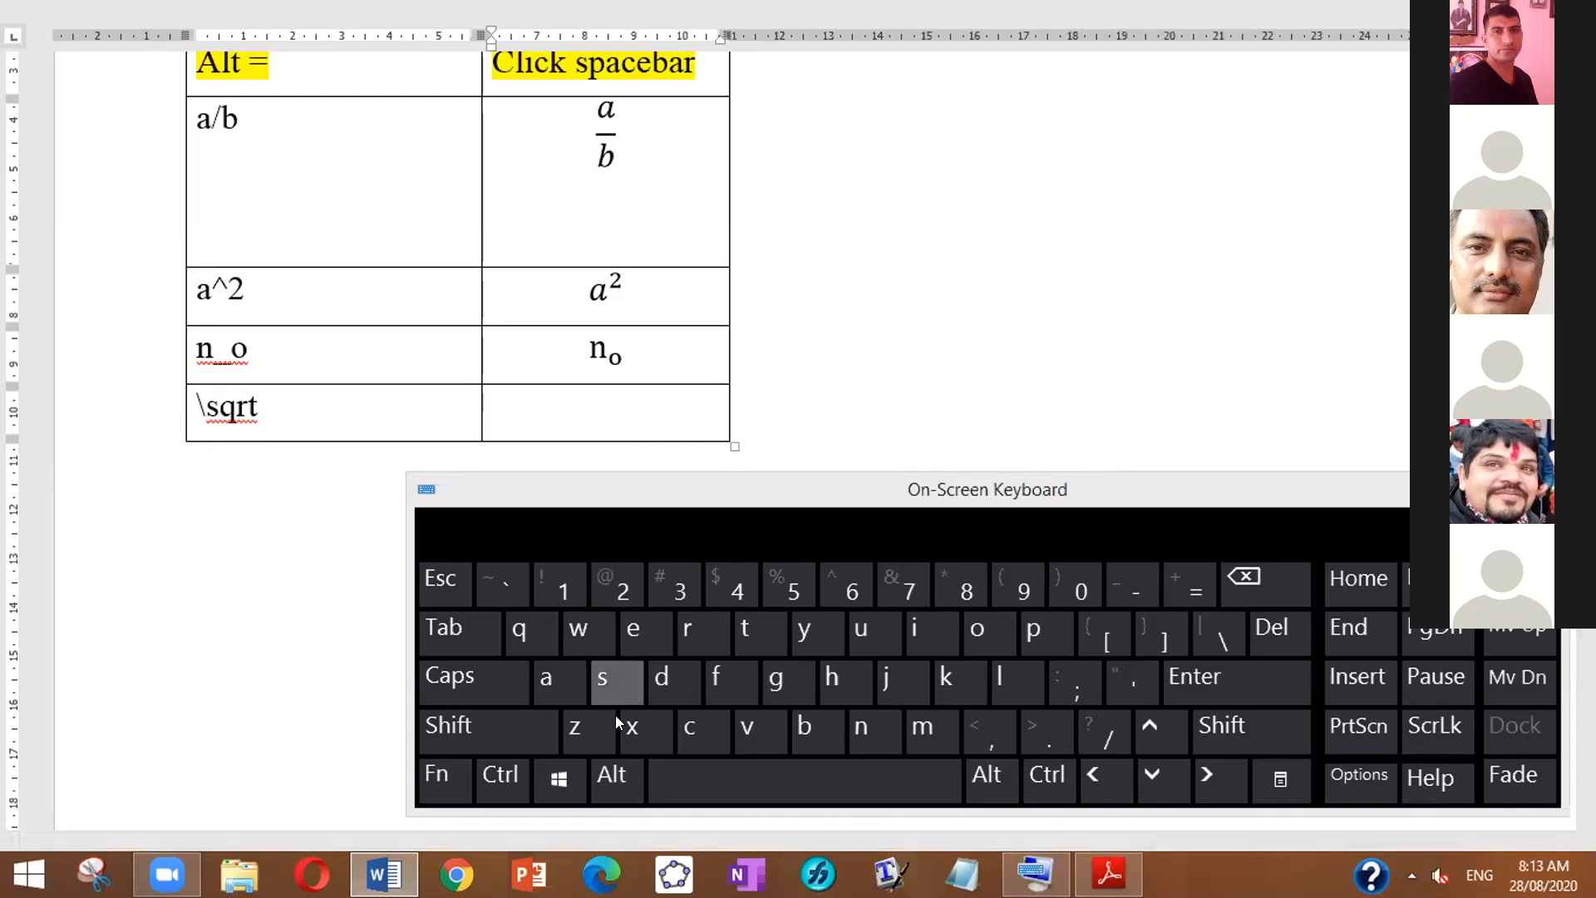
left_click(615, 778)
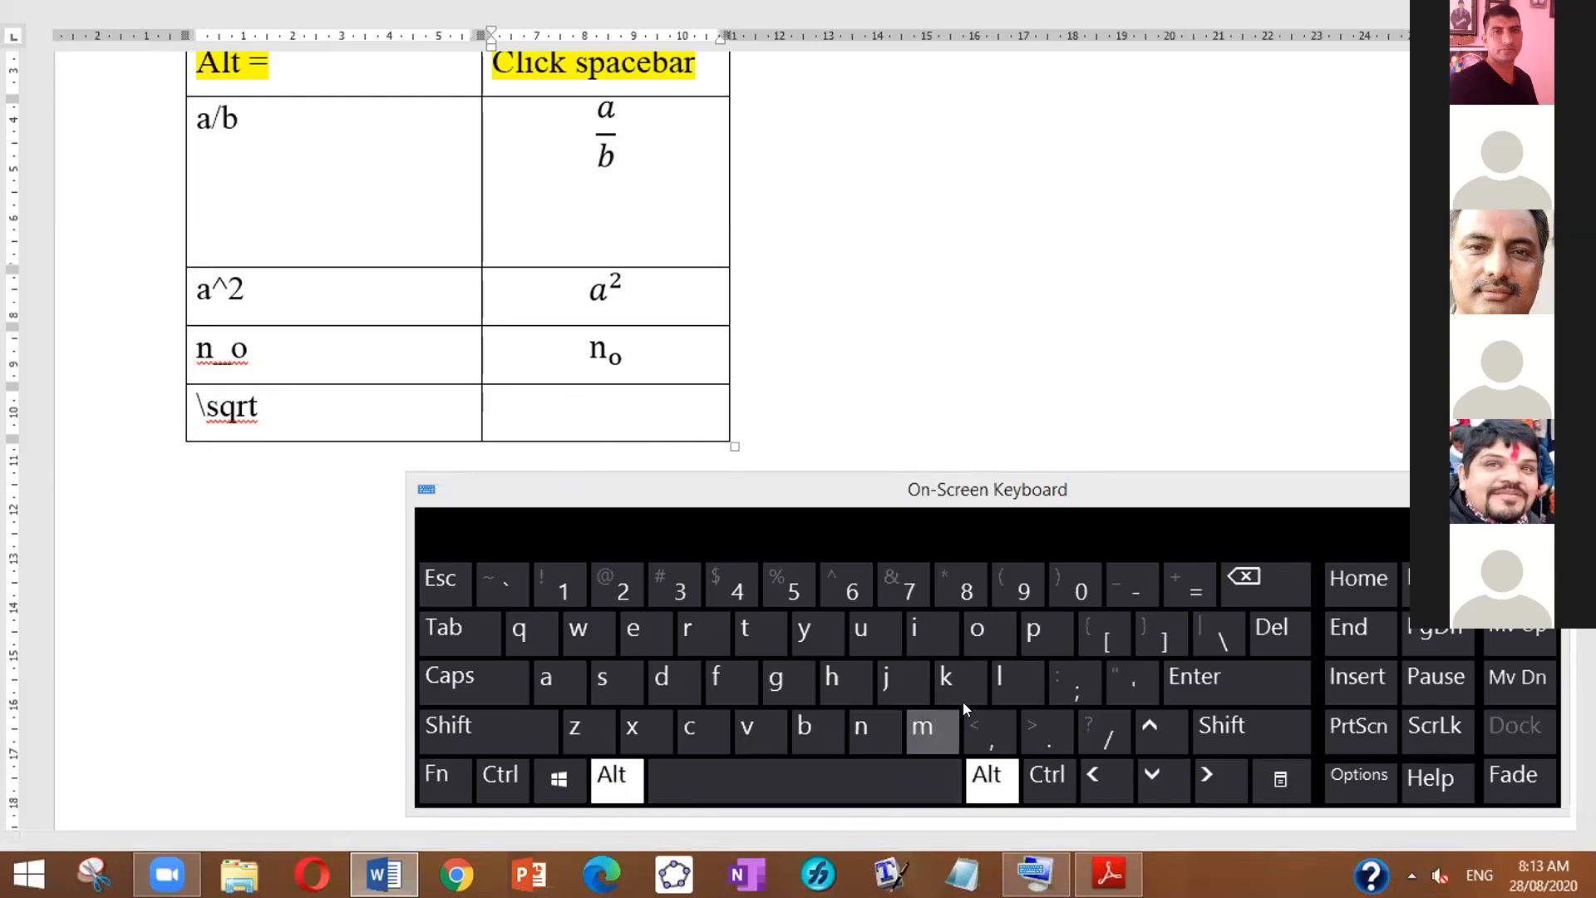
left_click(1196, 585)
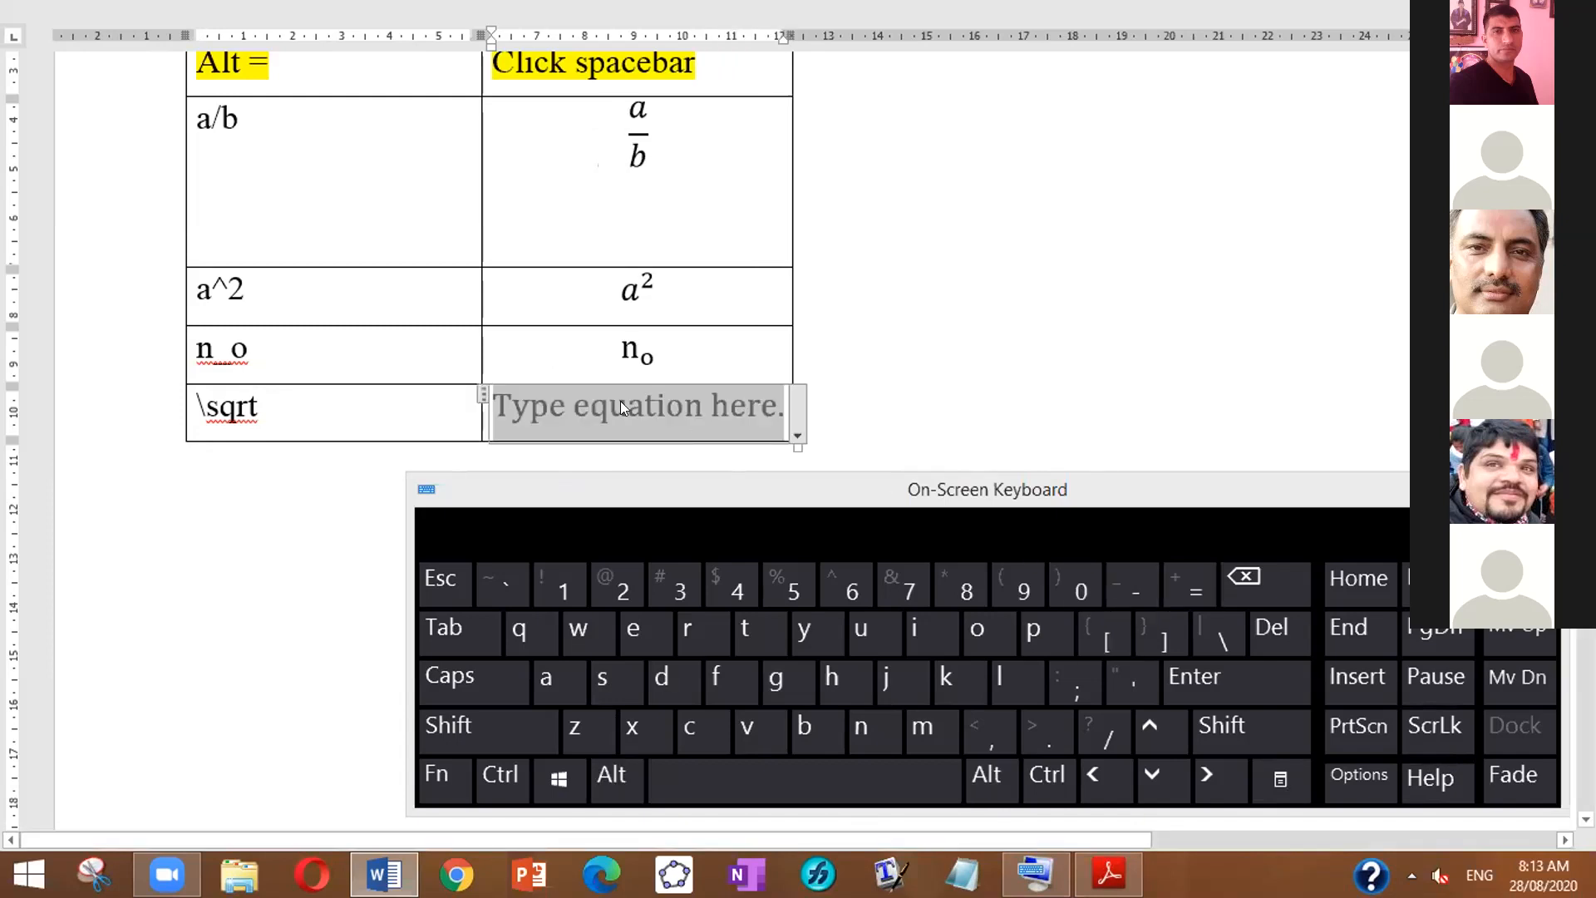
left_click(1213, 635)
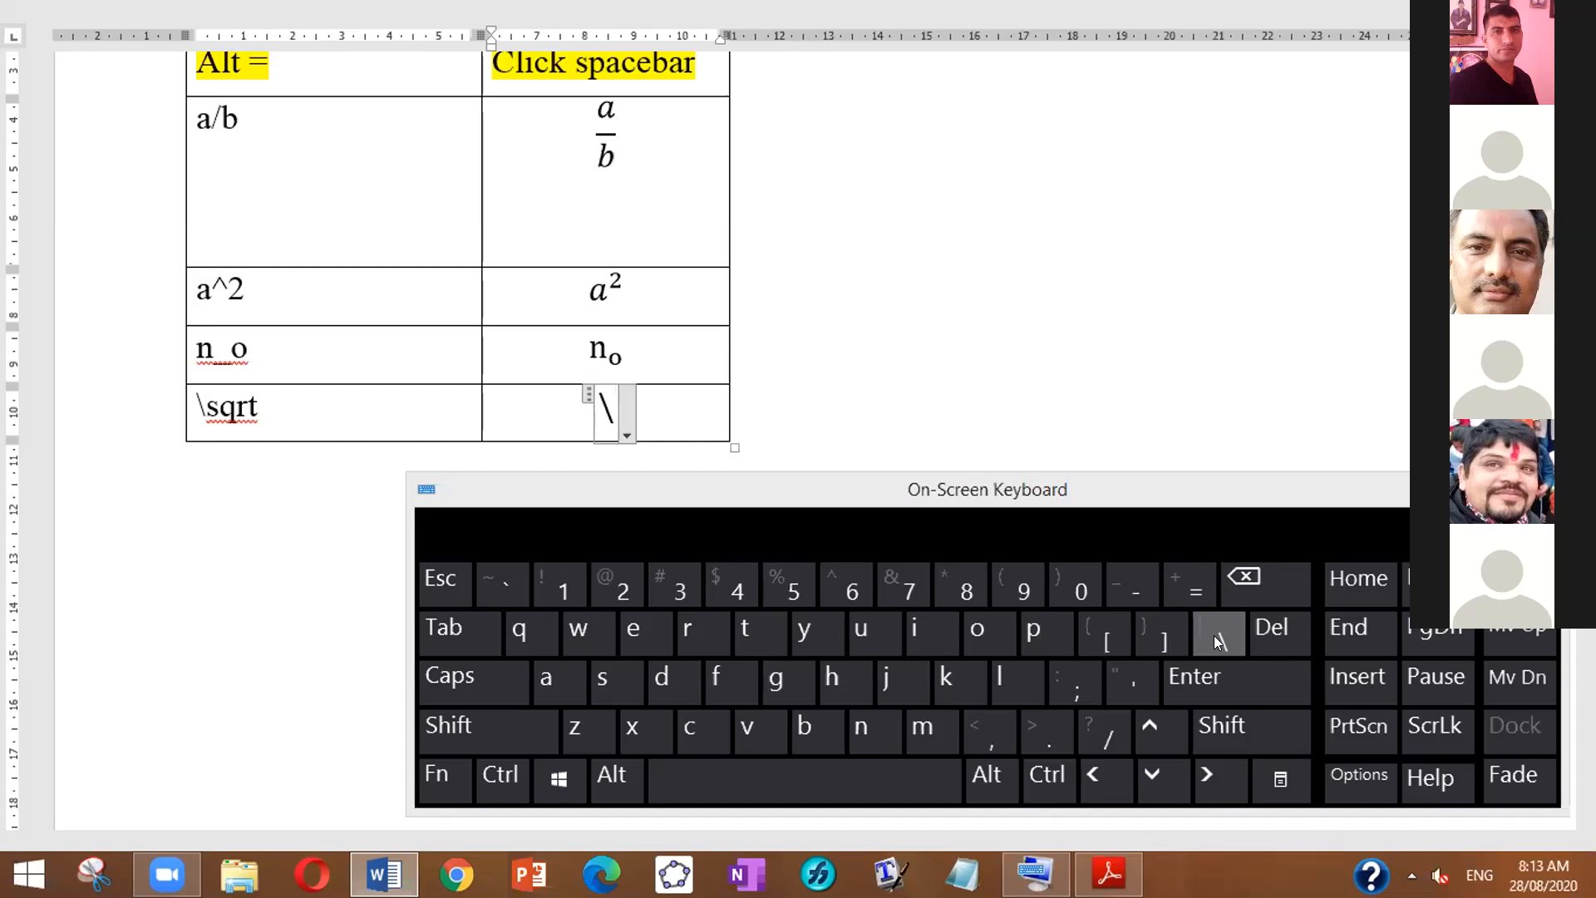
type("sq")
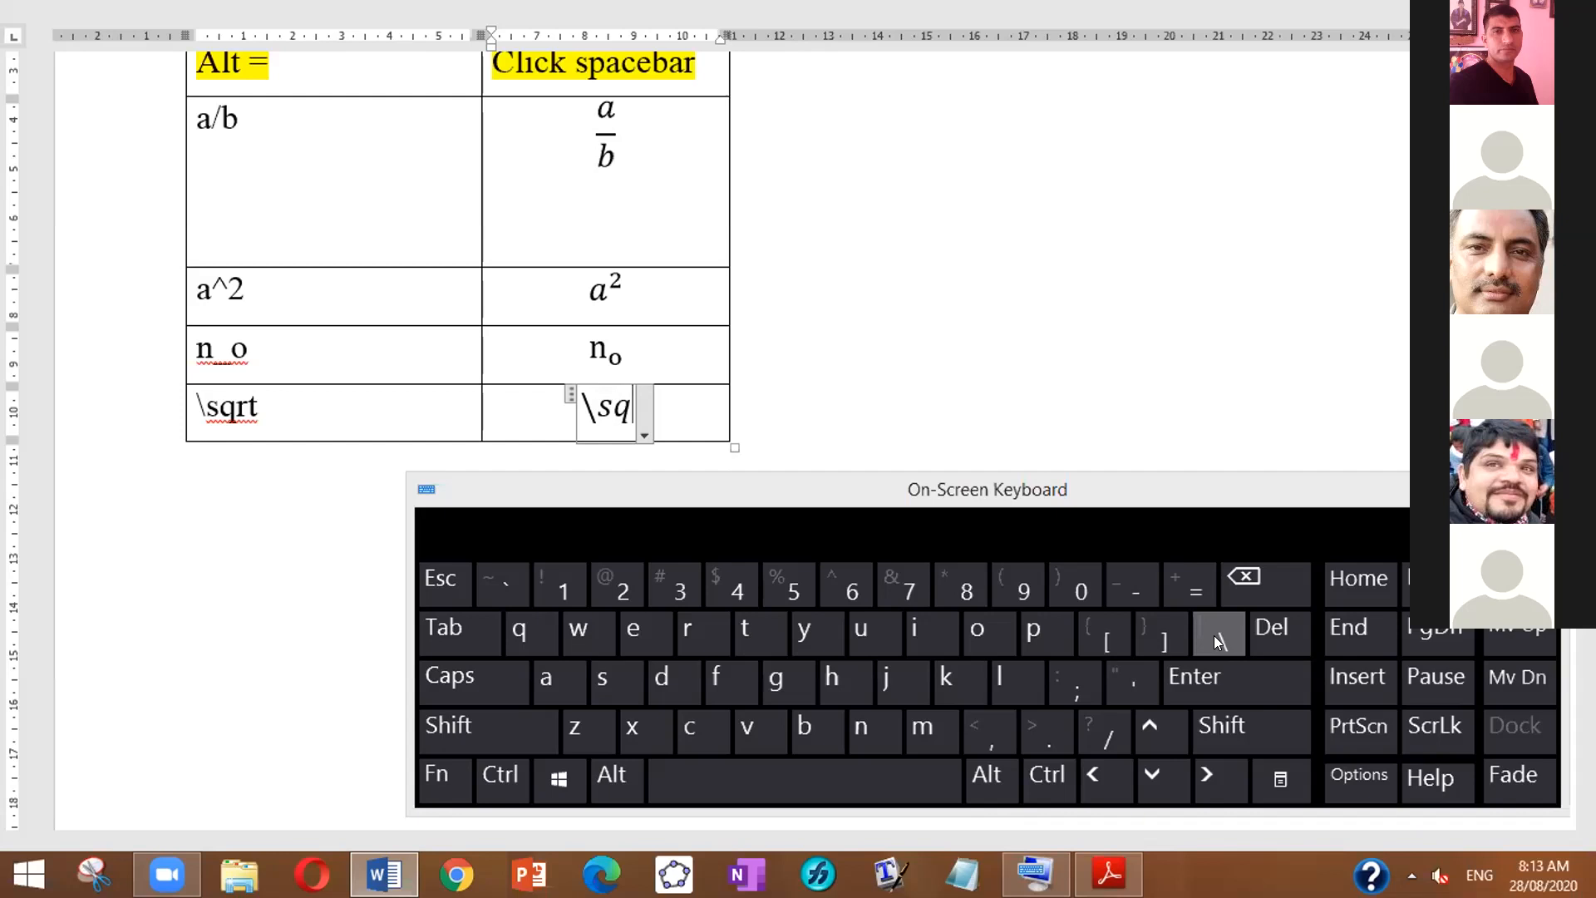
type("rt")
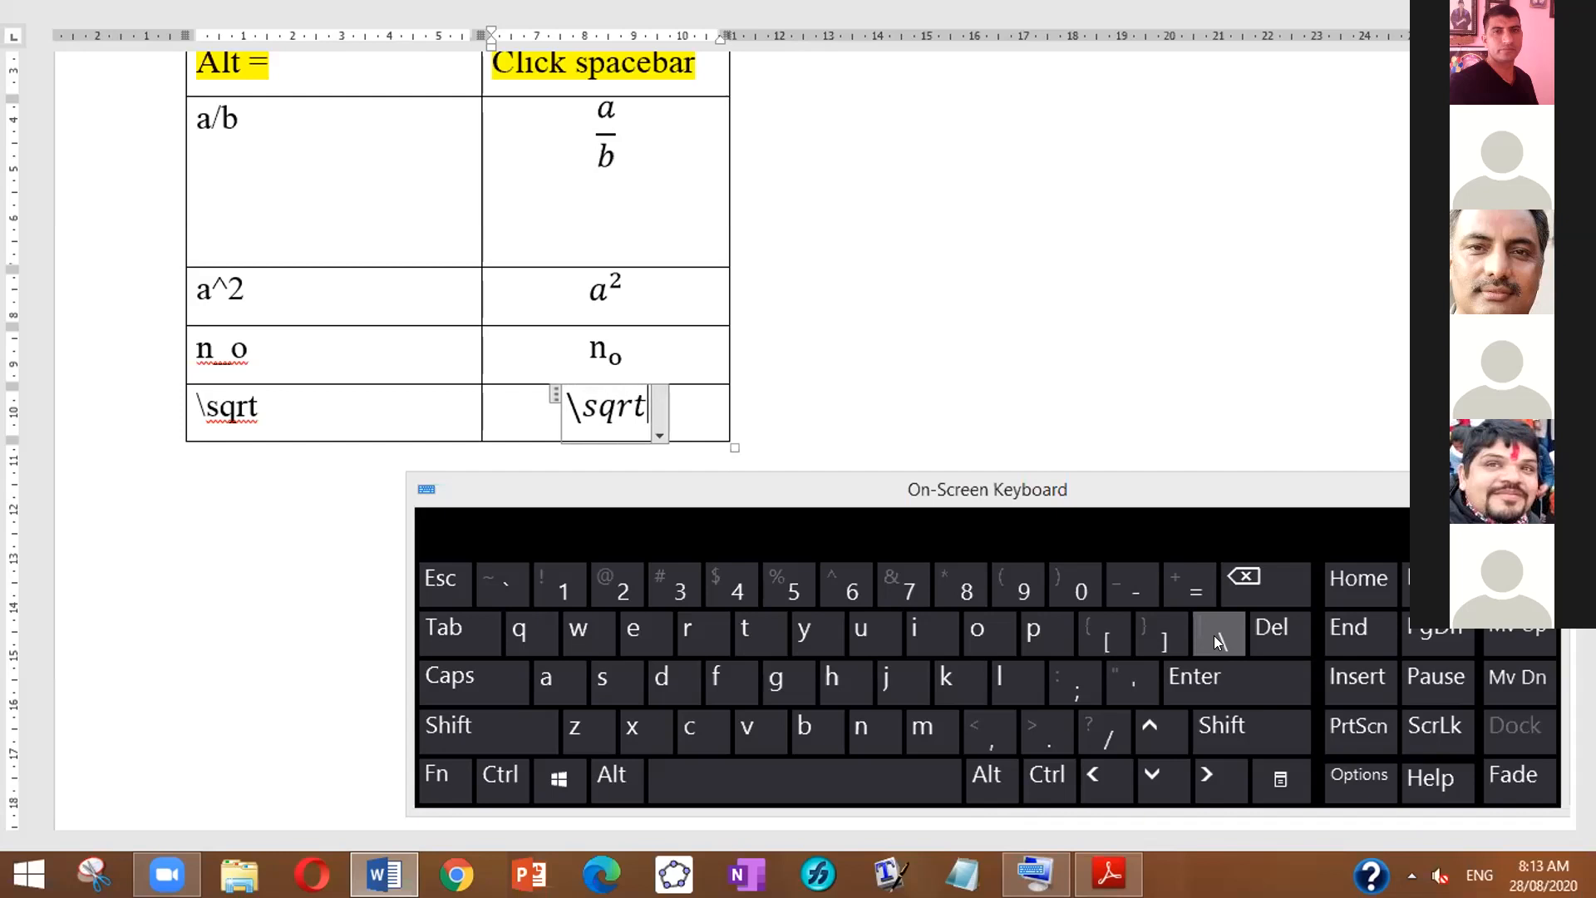
left_click(824, 769)
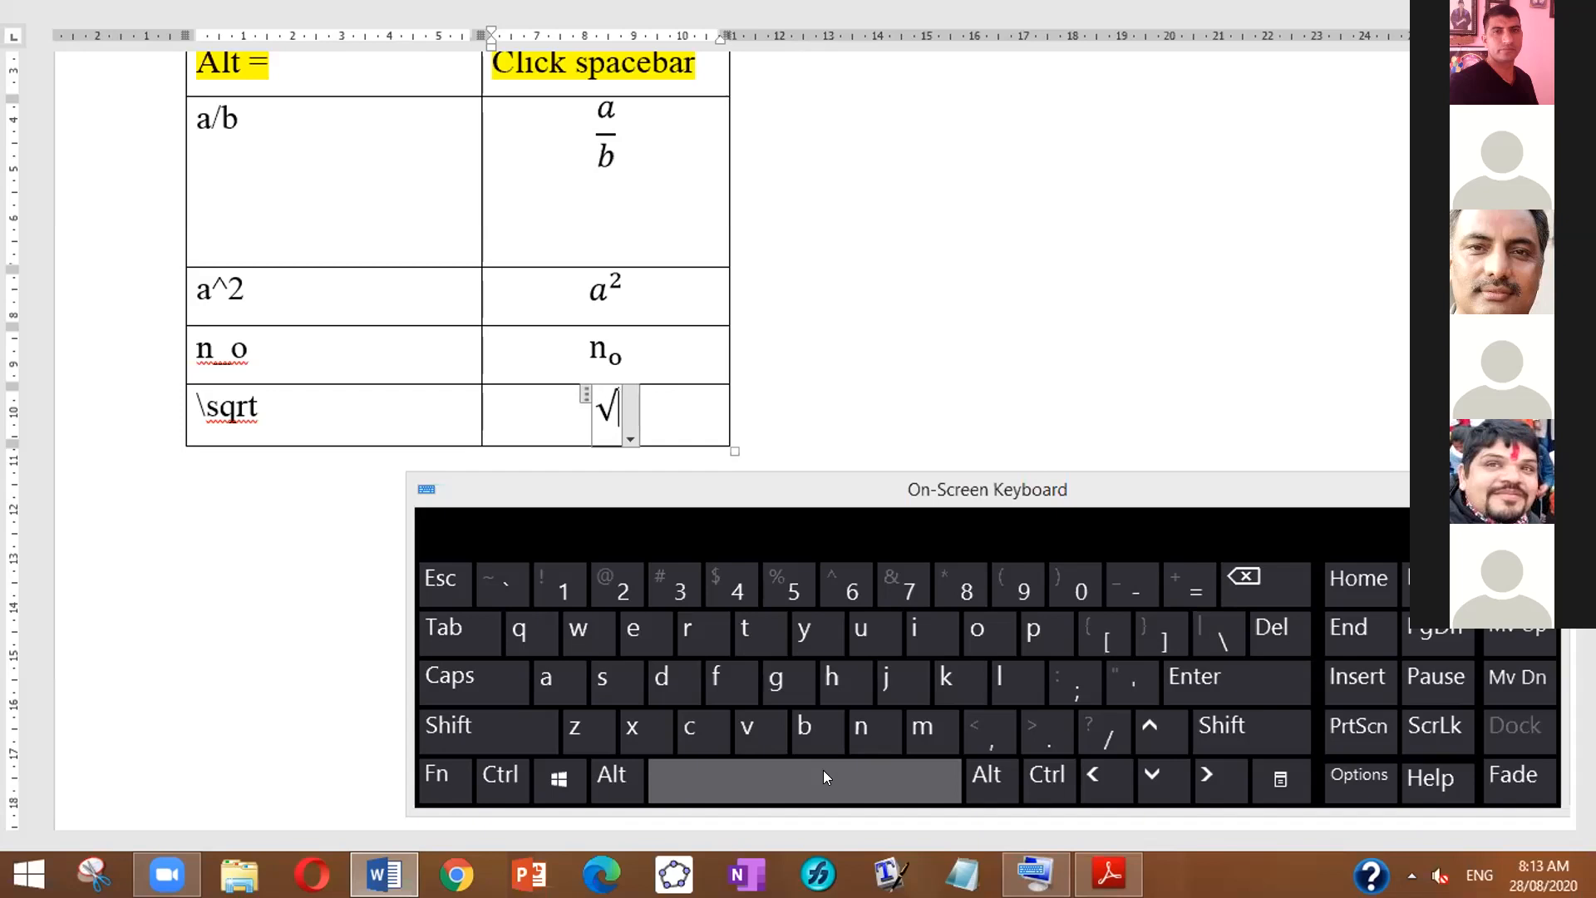
left_click(823, 769)
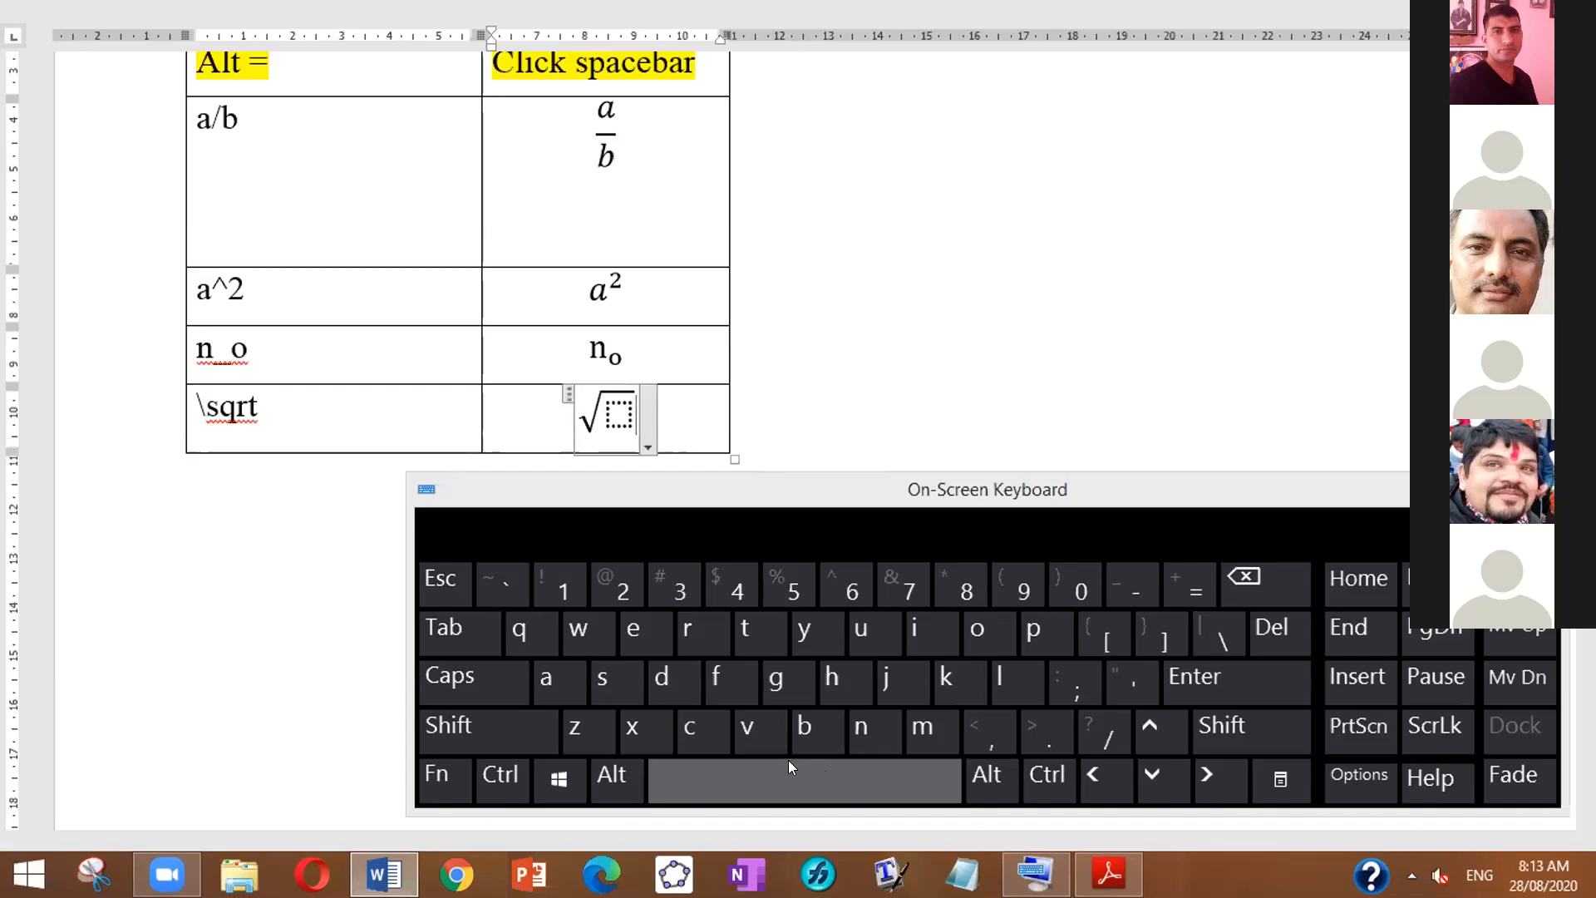
Step: Try a long run of the letter a under the square root and erase it
left_click(613, 408)
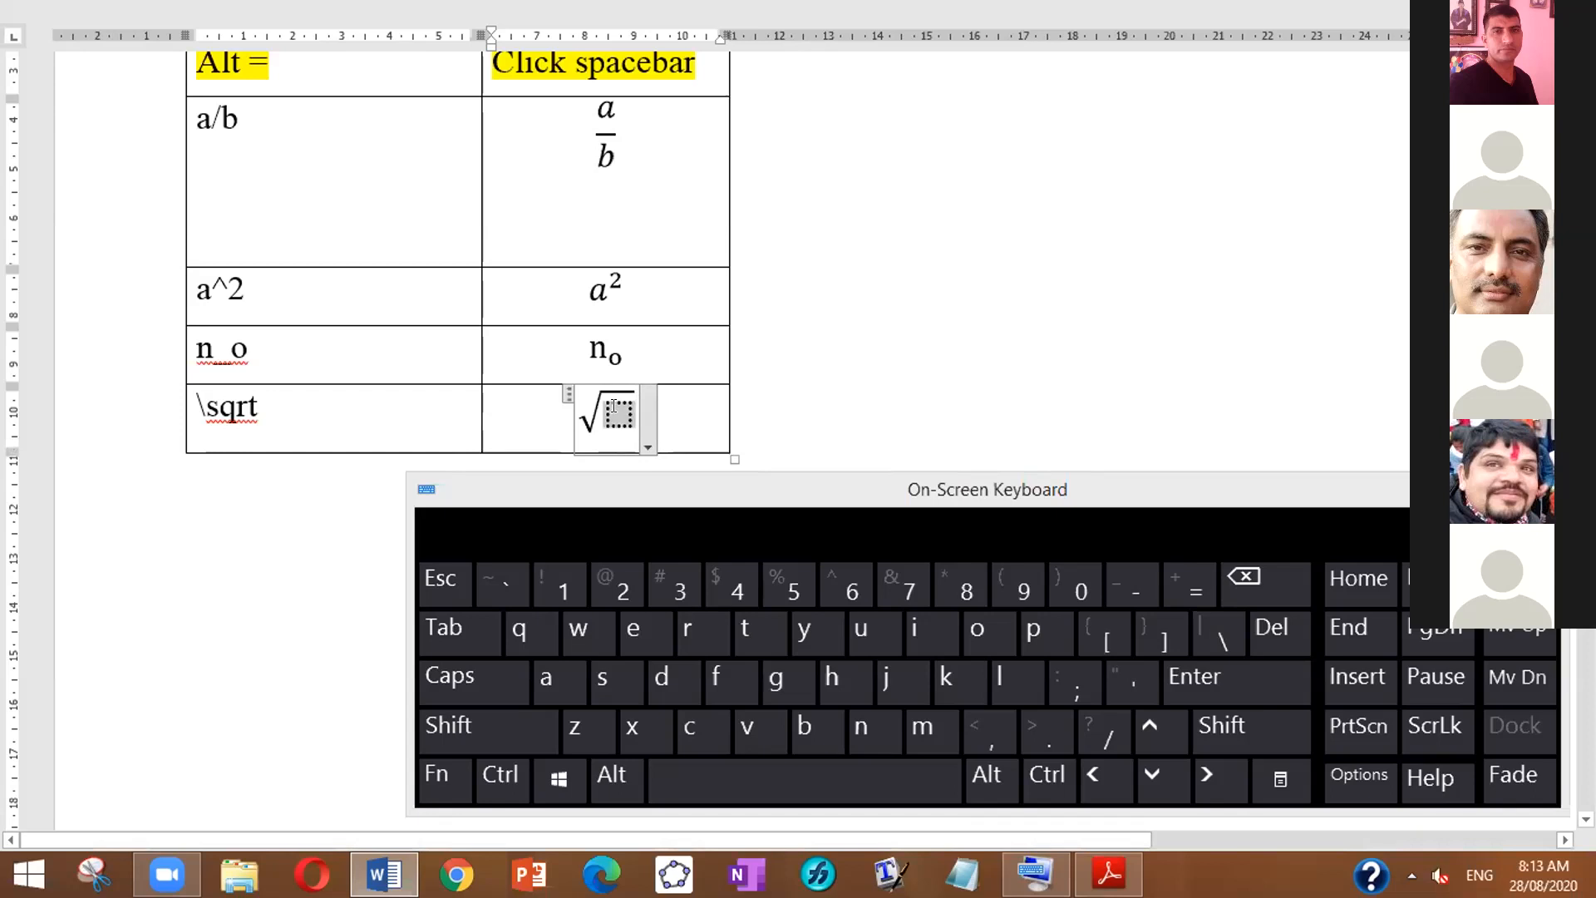
type("aaaaaaaaaaaaaaa")
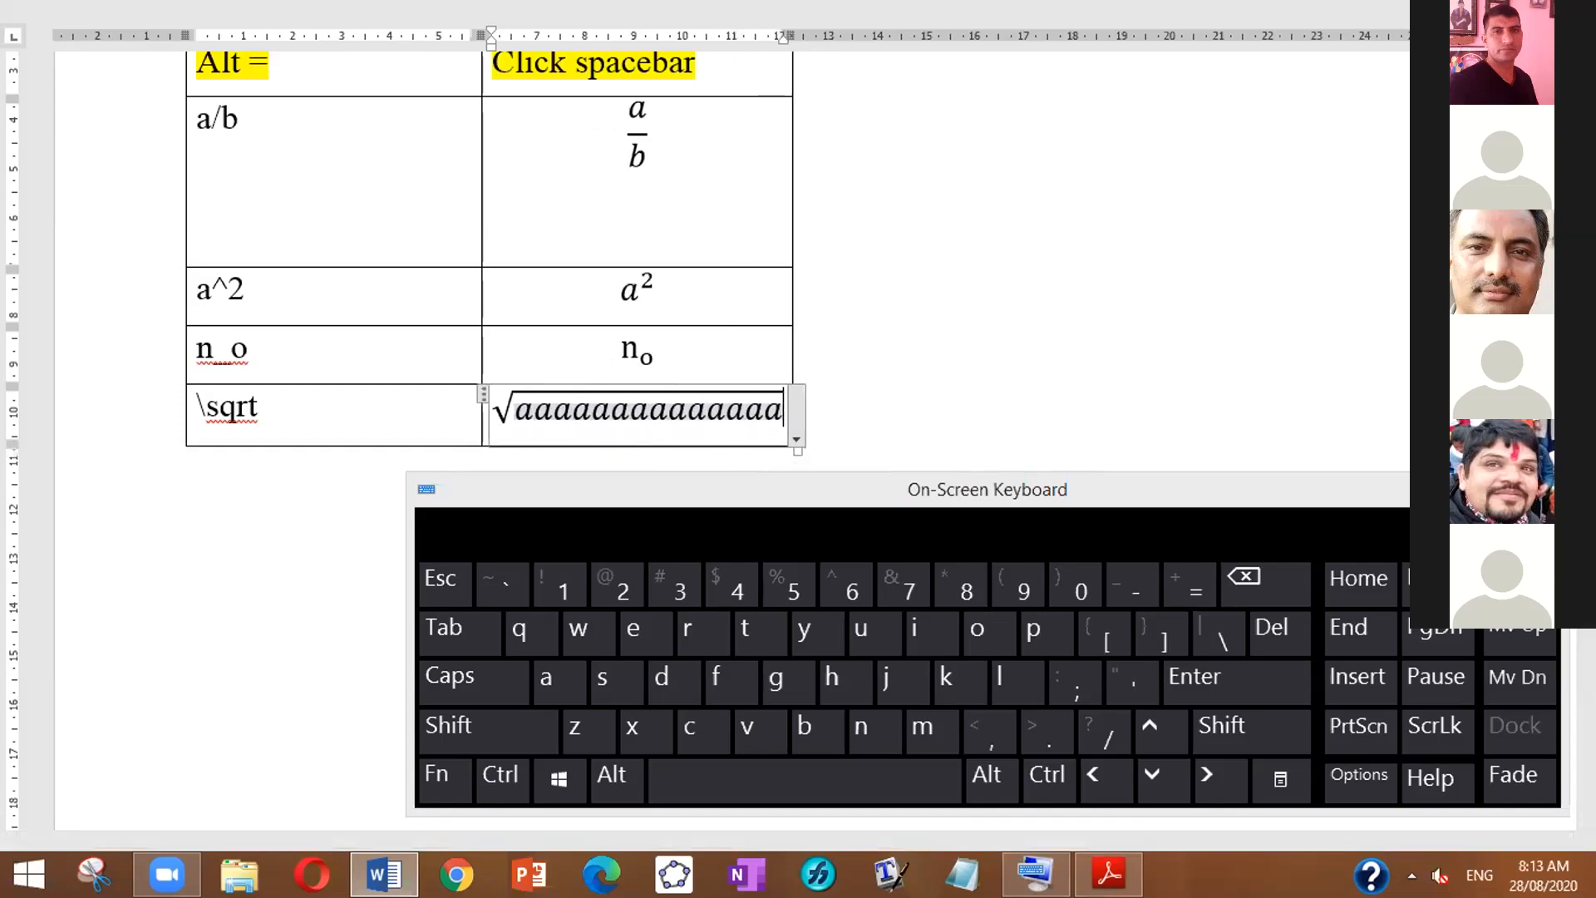
type("aaaaaaaaaaaaaaaaaa")
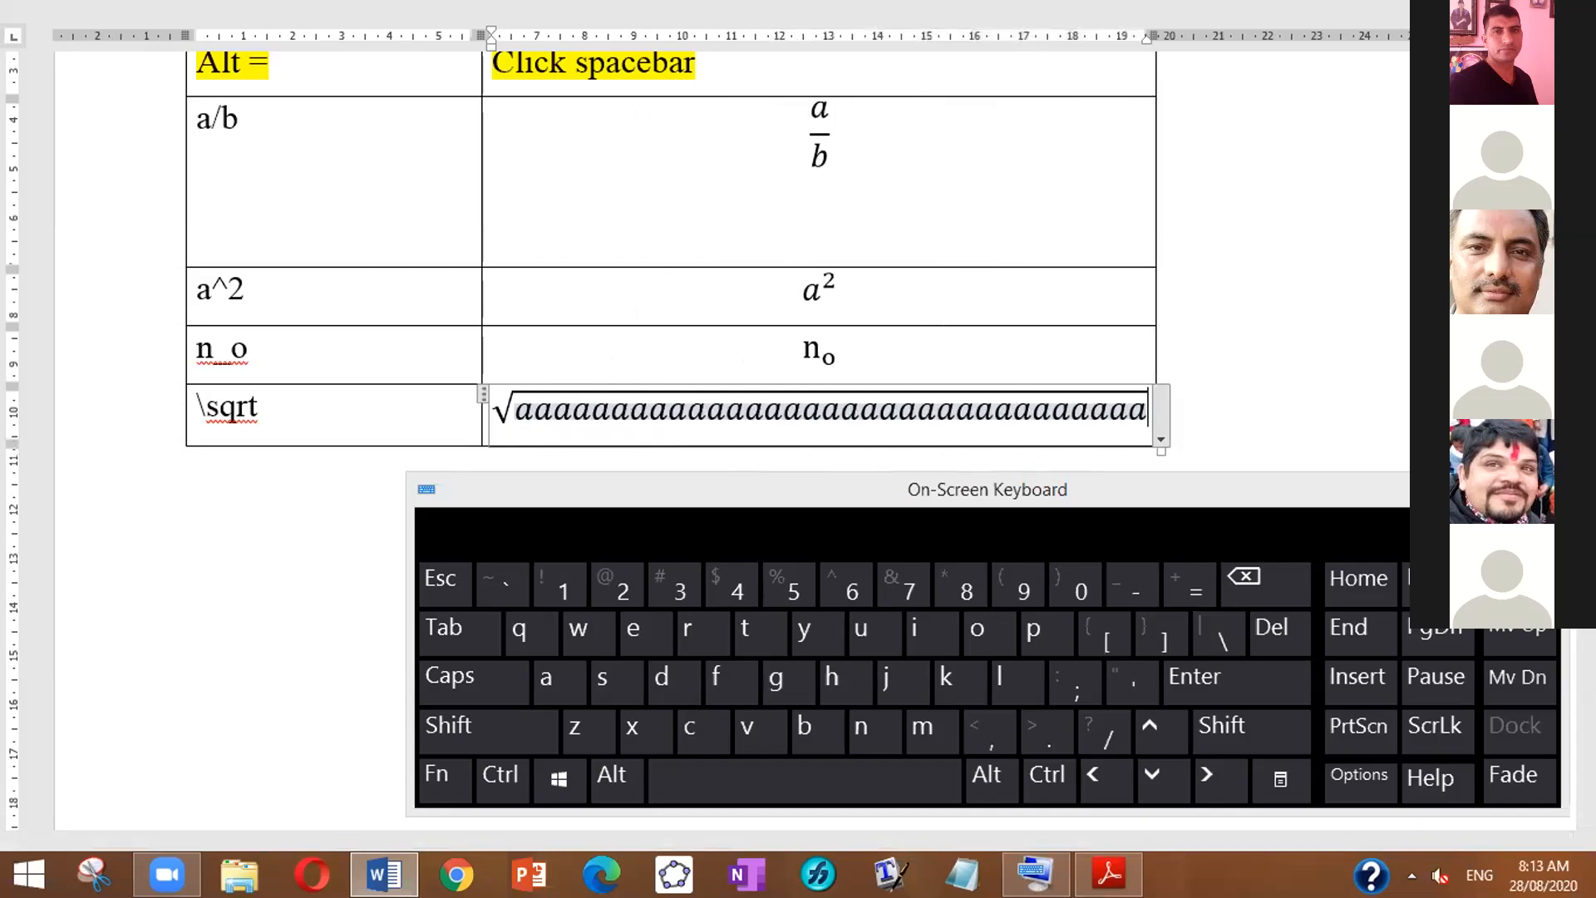
key("BackSpace")
key("BackSpace")
key("BackSpace")
key("BackSpace")
key("BackSpace")
key("BackSpace")
key("BackSpace")
key("BackSpace")
key("BackSpace")
key("BackSpace")
key("BackSpace")
key("BackSpace")
key("BackSpace")
key("BackSpace")
key("BackSpace")
key("BackSpace")
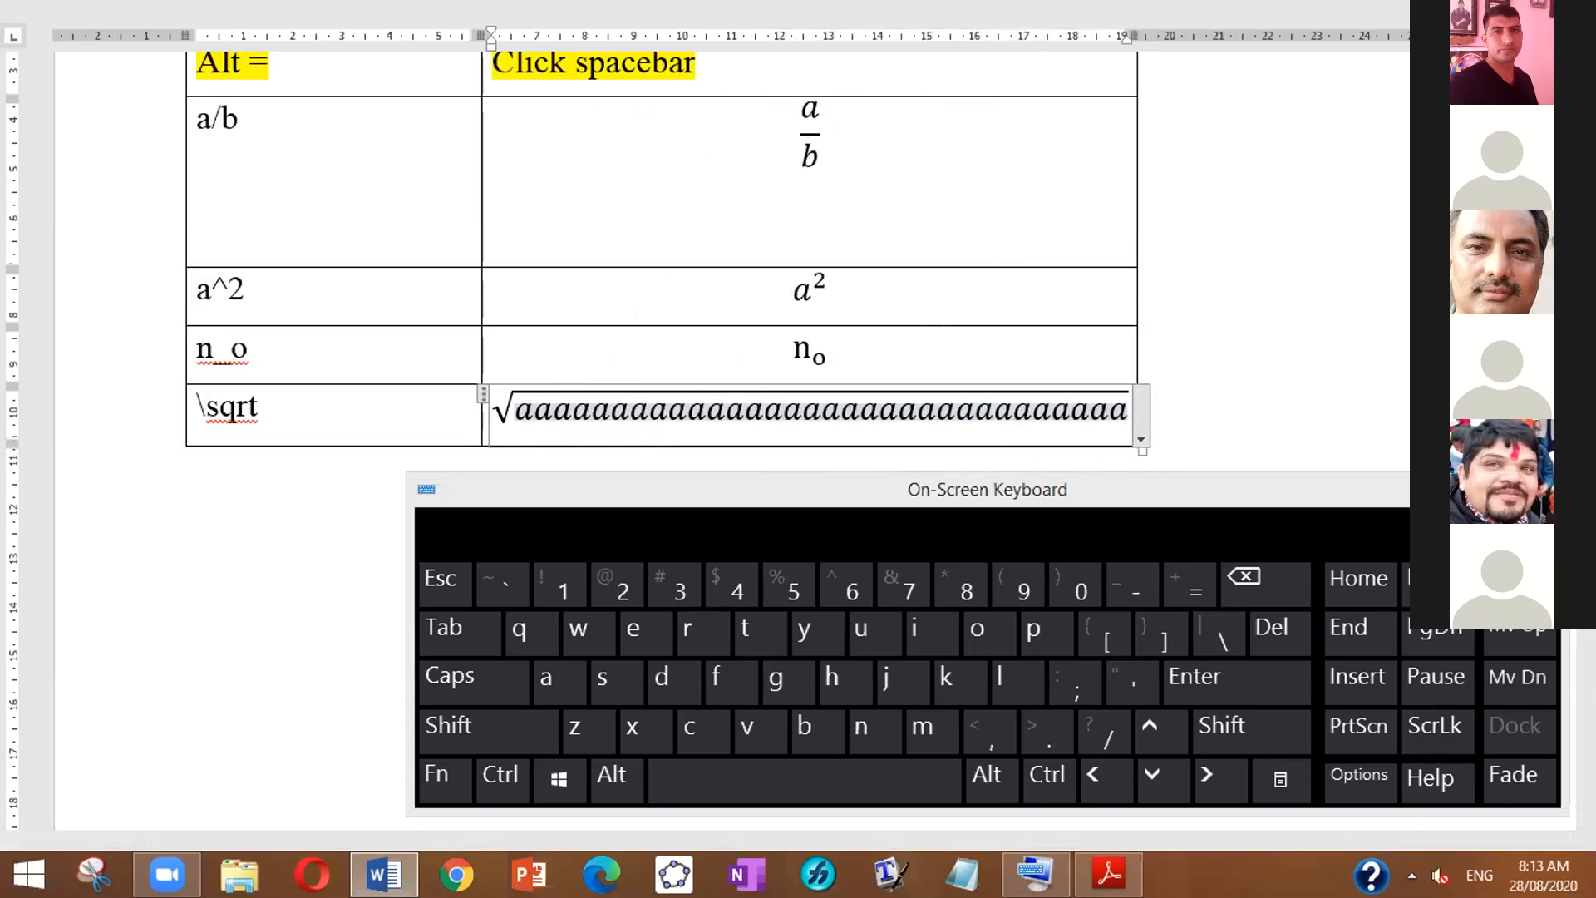
key("BackSpace")
key("BackSpace")
key("BackSpace")
key("BackSpace")
key("BackSpace")
key("BackSpace")
key("BackSpace")
key("BackSpace")
key("BackSpace")
key("BackSpace")
key("BackSpace")
key("BackSpace")
key("BackSpace")
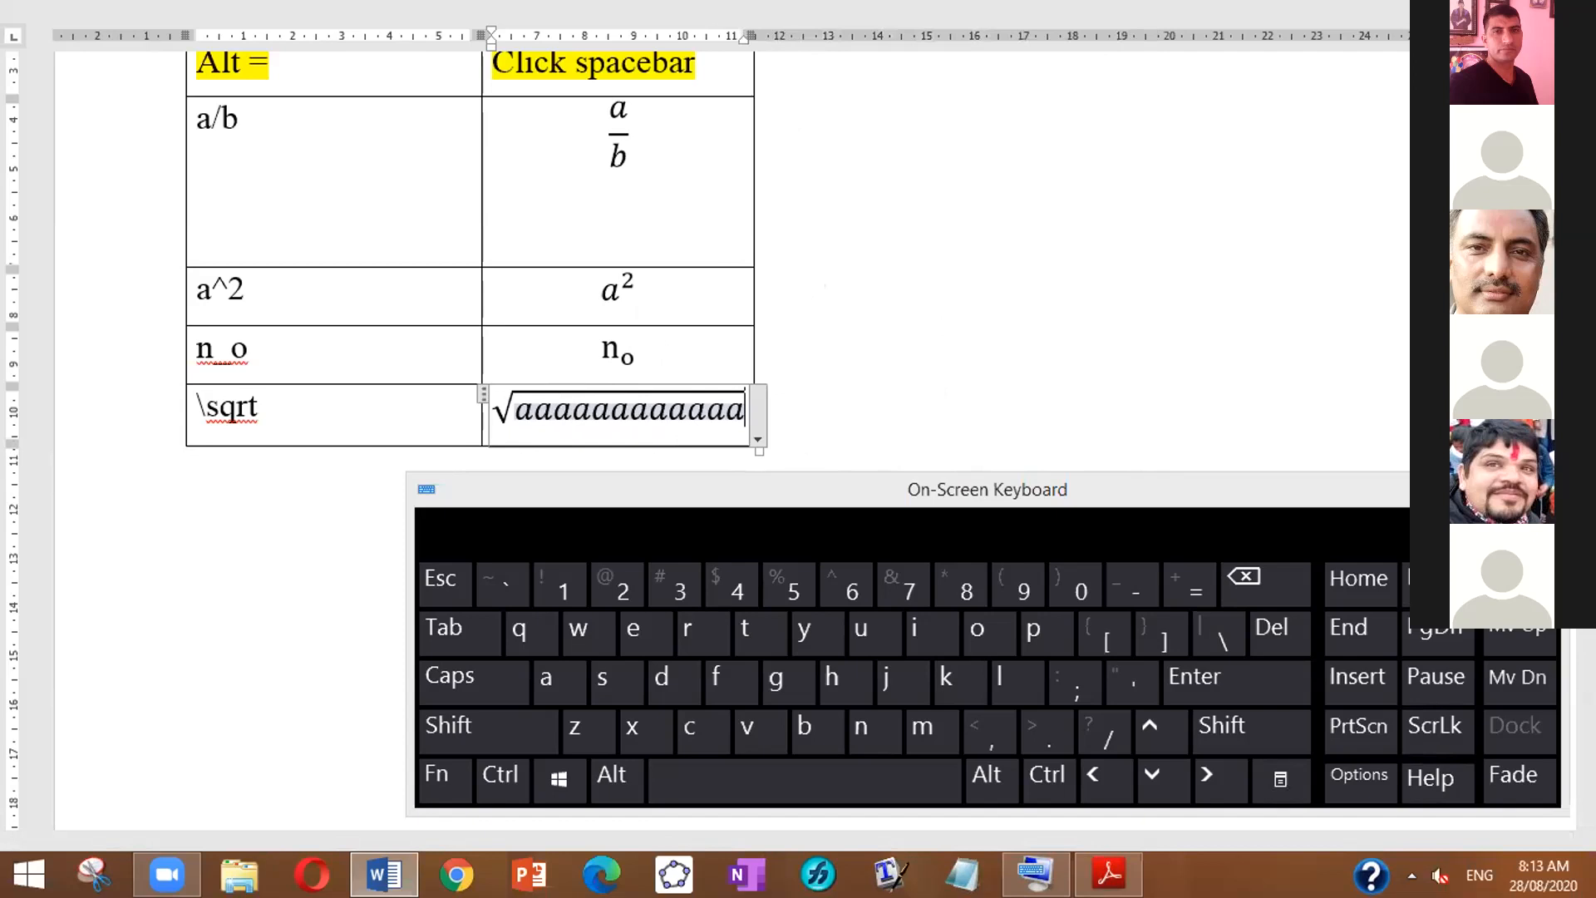
key("BackSpace")
key("BackSpace")
key("BackSpace")
key("BackSpace")
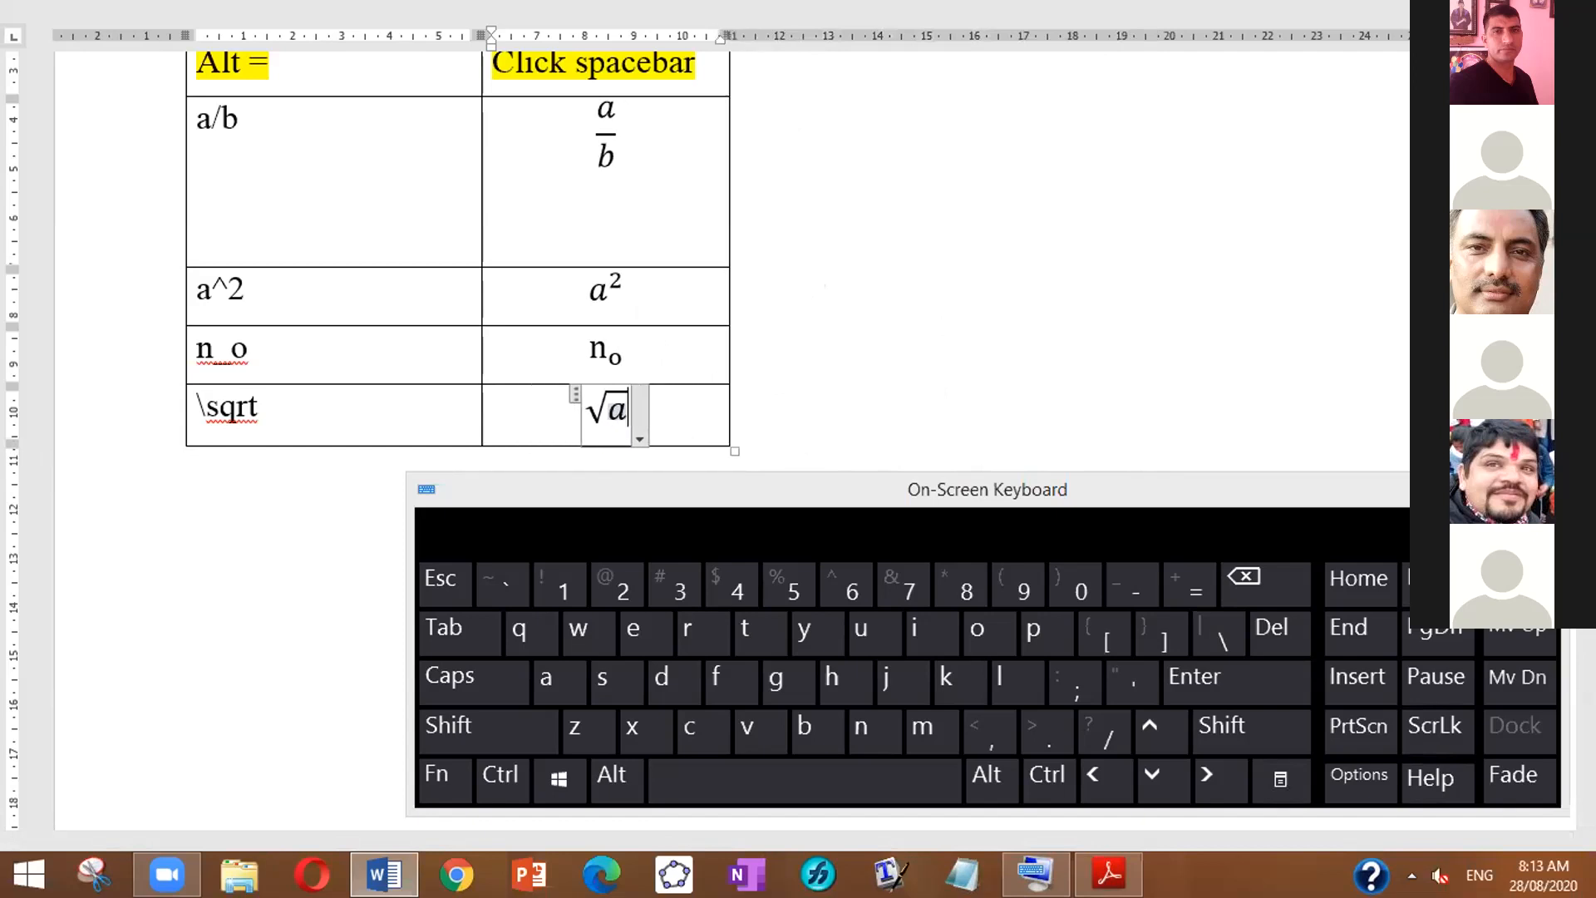
Step: Enter x+y+z under the square root in the last output cell
type("x+yu")
key("BackSpace")
type("+x")
key("BackSpace")
type("z")
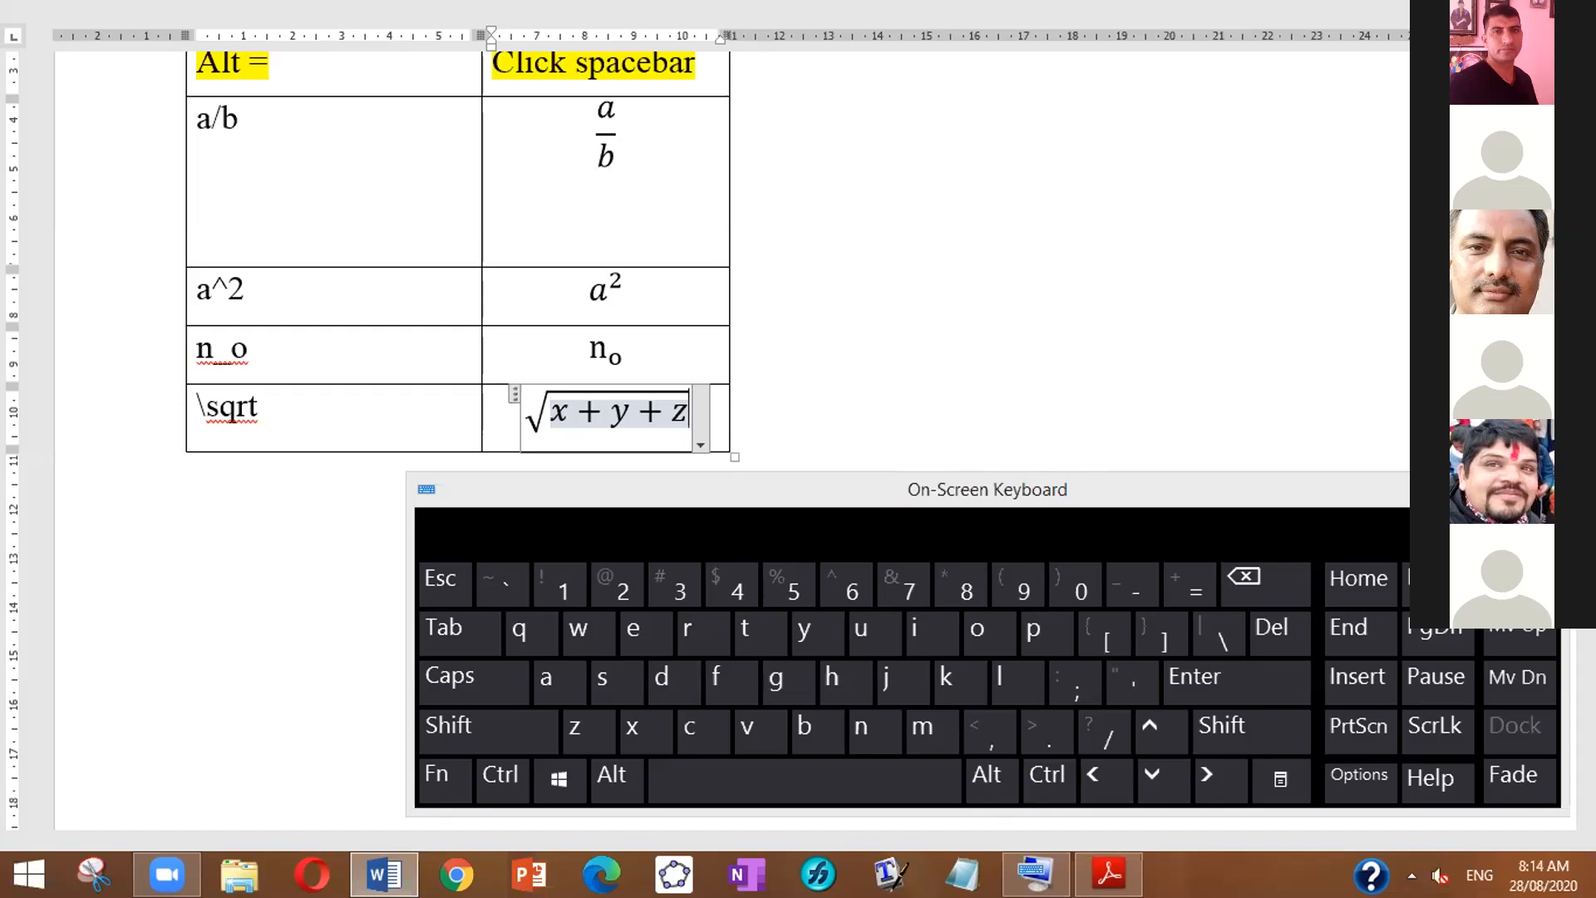
Step: Raise both x and y under the square root to the power of 2
key("Left")
key("Left")
key("Left")
key("Left")
key("Left")
key("Right")
type("^2")
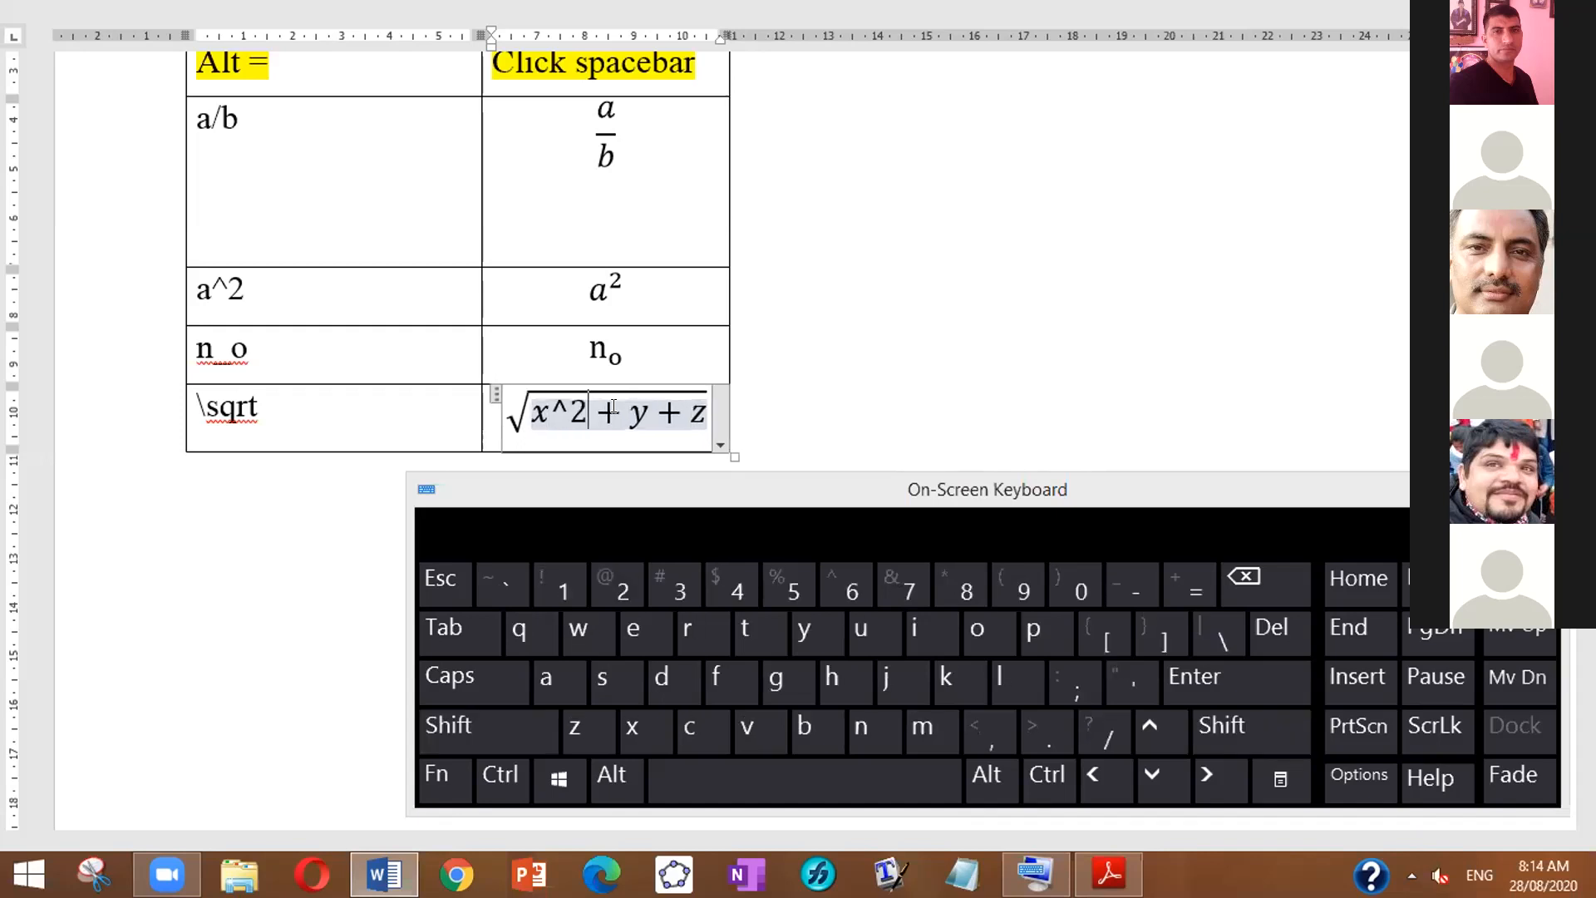
key("Right")
key("Right")
key("Right")
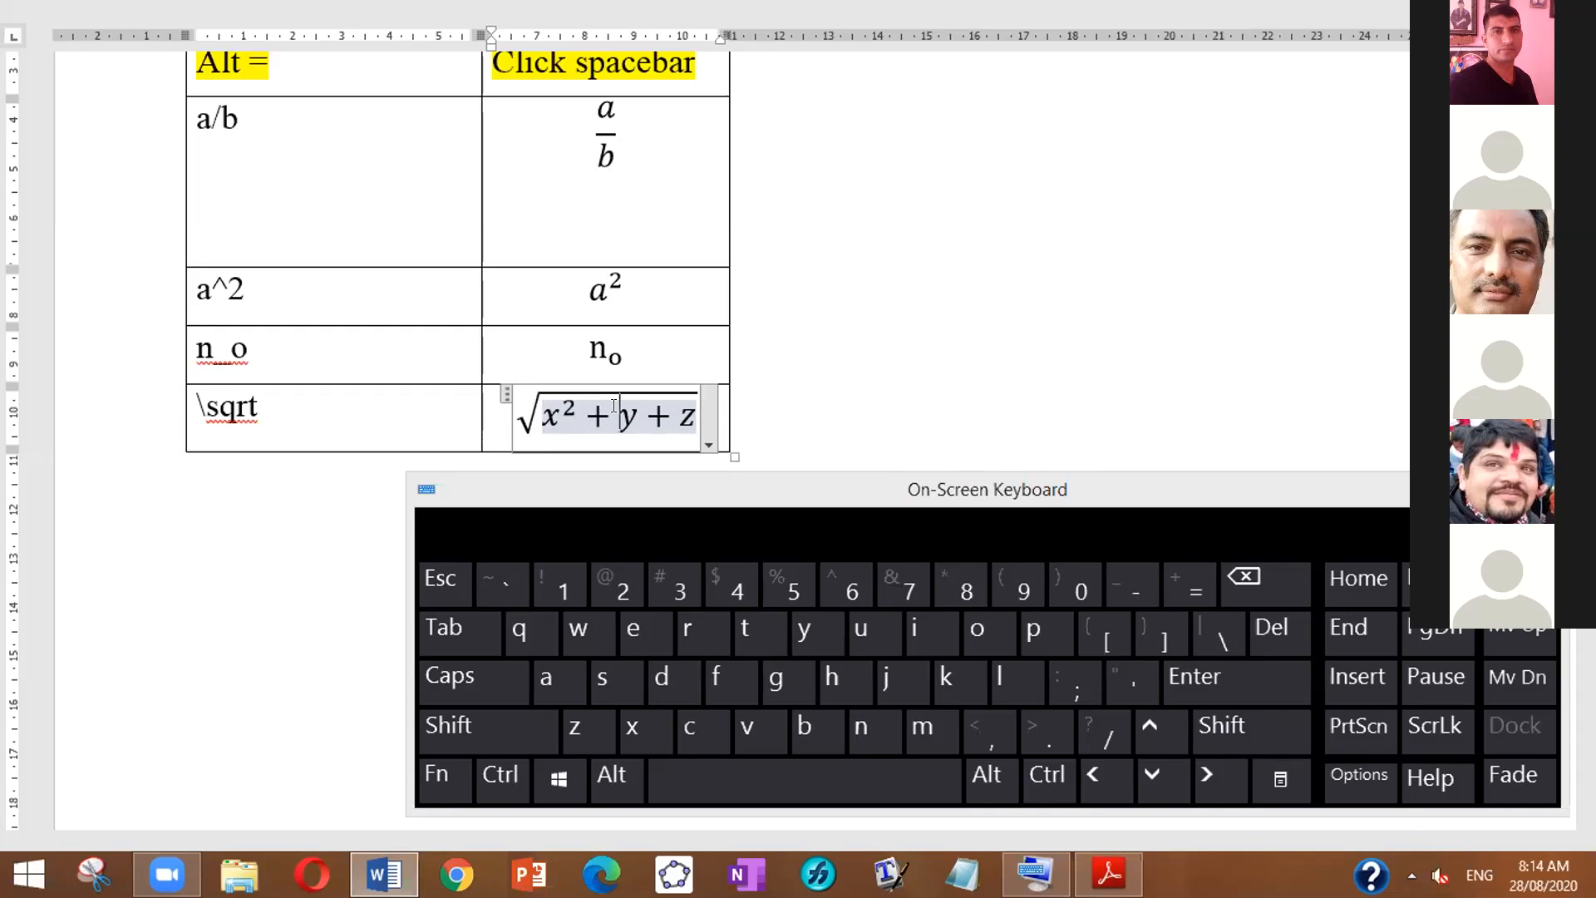
type("^")
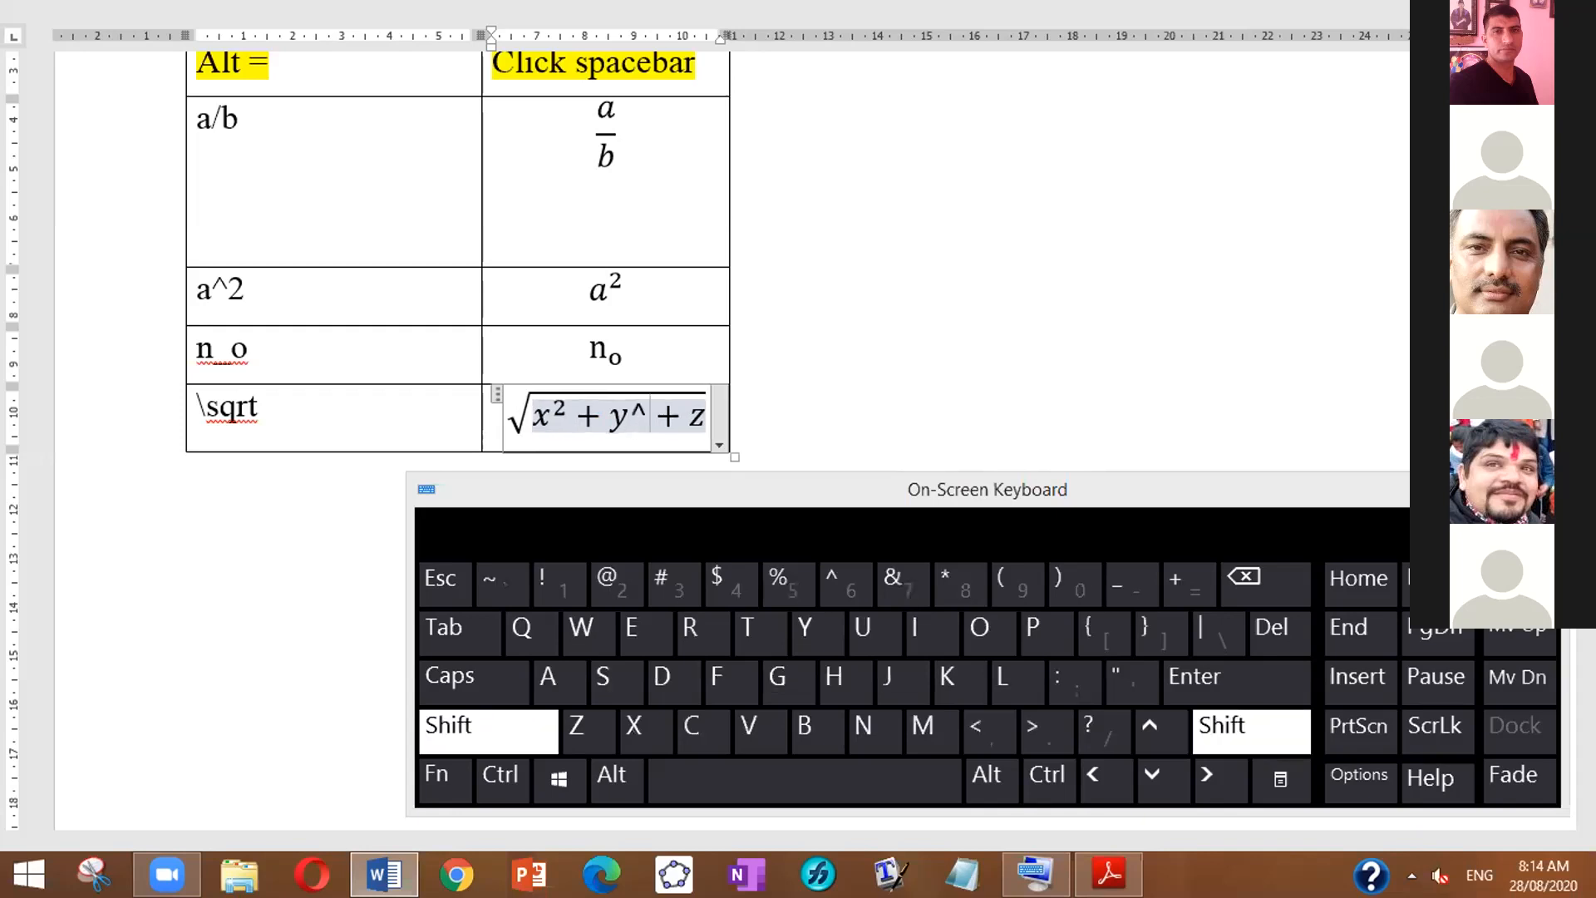
type("2")
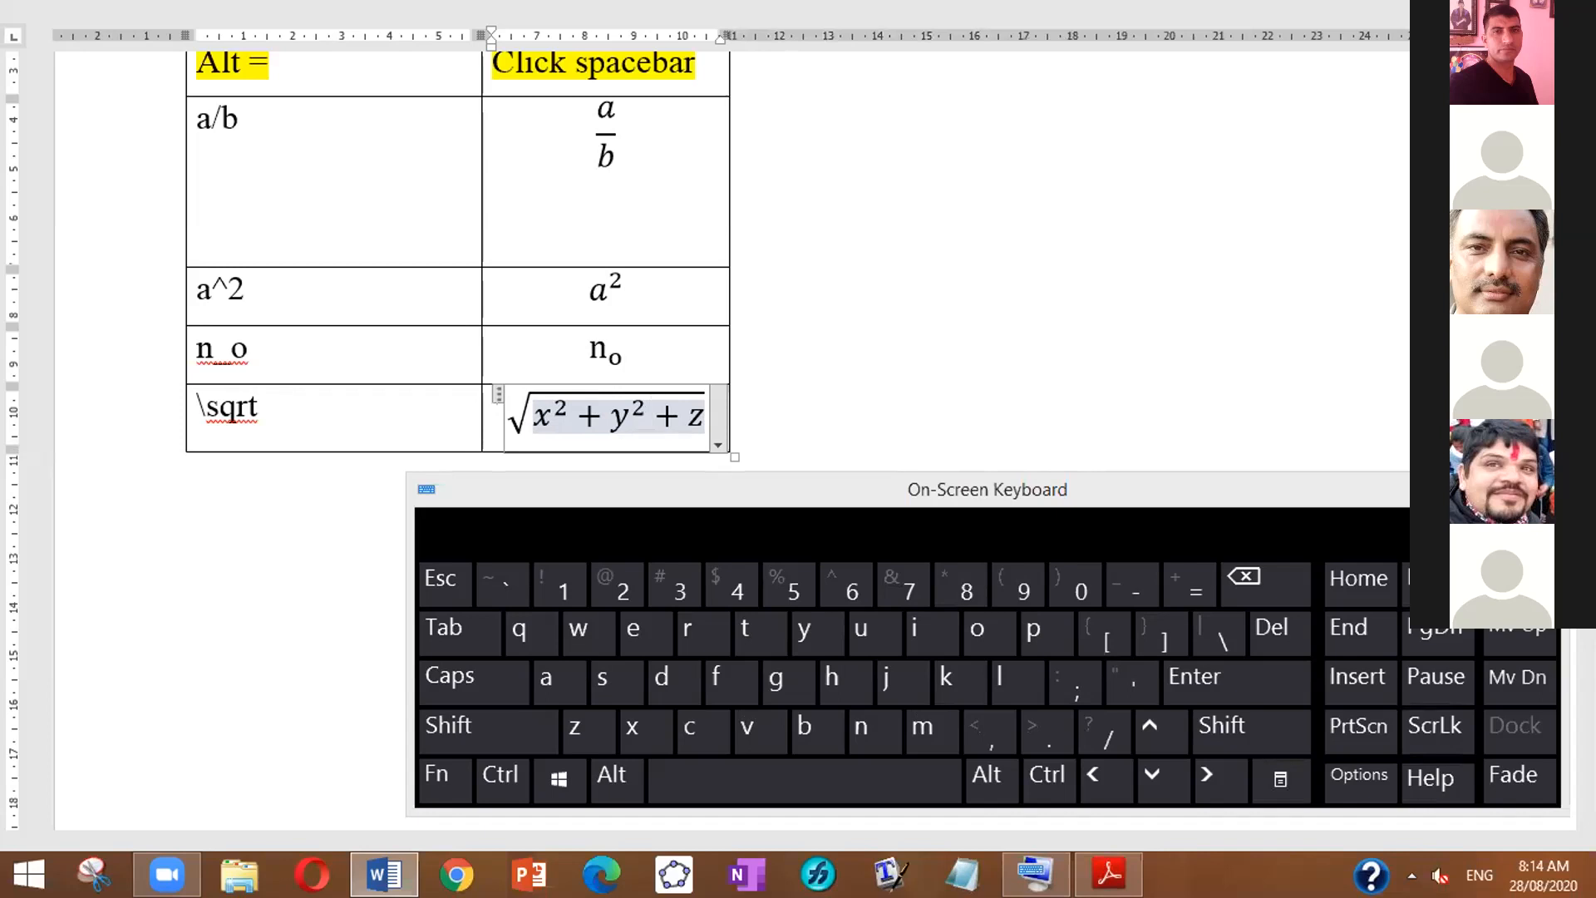
Step: Erase the y squared and z terms with their plus signs, keeping only x squared under the square root
key("Right")
key("Right")
key("BackSpace")
key("BackSpace")
key("BackSpace")
key("BackSpace")
key("BackSpace")
key("BackSpace")
key("BackSpace")
key("BackSpace")
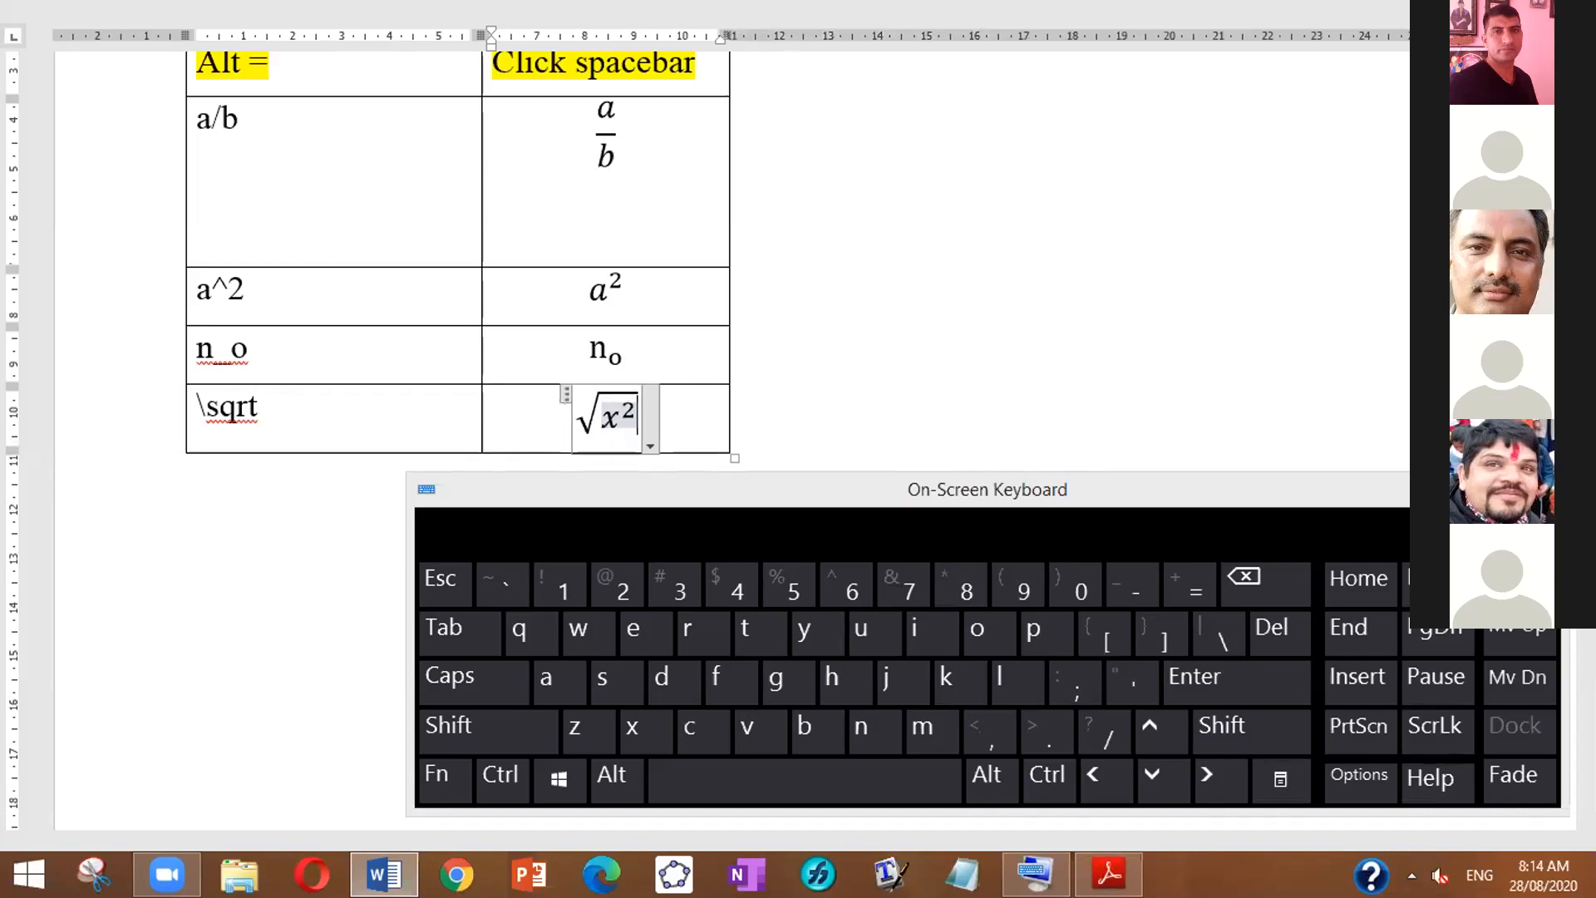
Step: Clear the equation in the last output cell and rebuild an empty square root there with \sqrt
key("BackSpace")
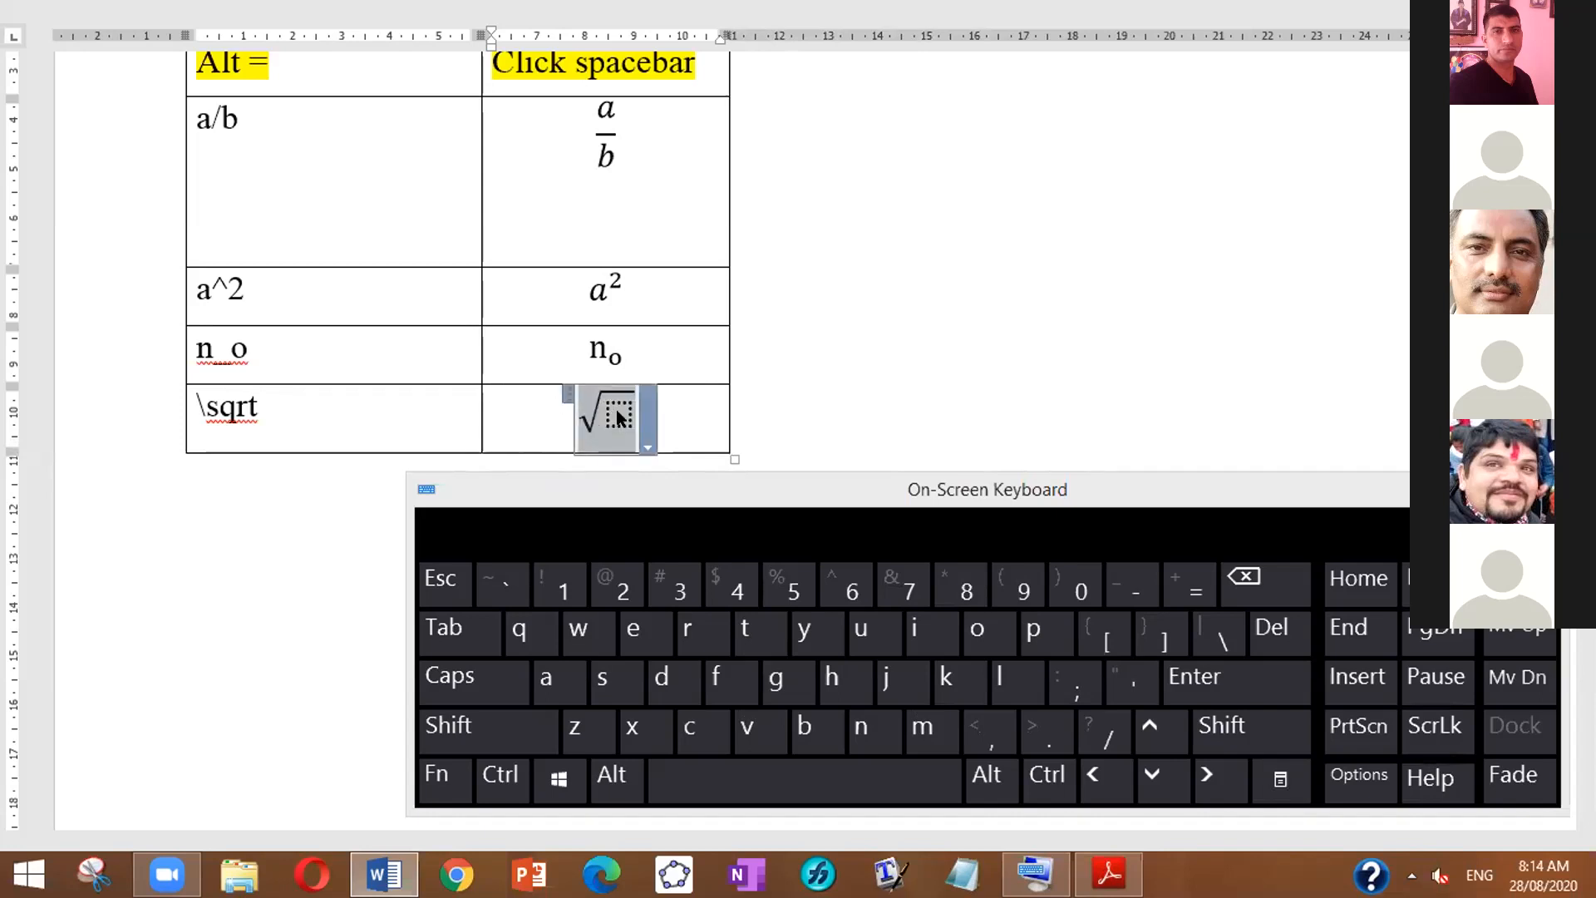
type("\\")
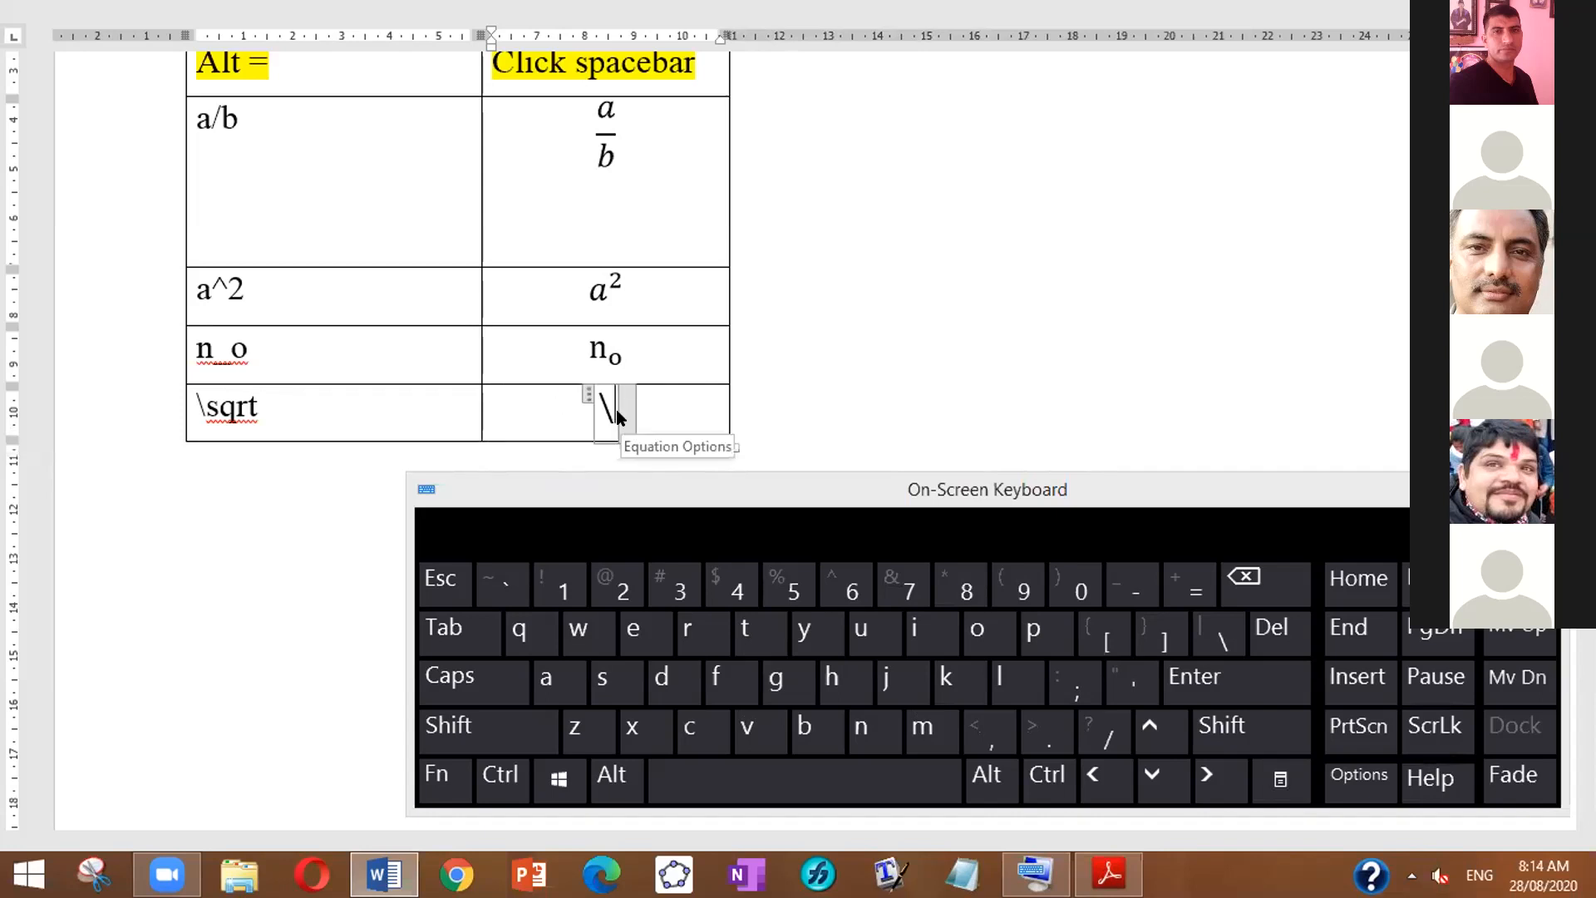
key("BackSpace")
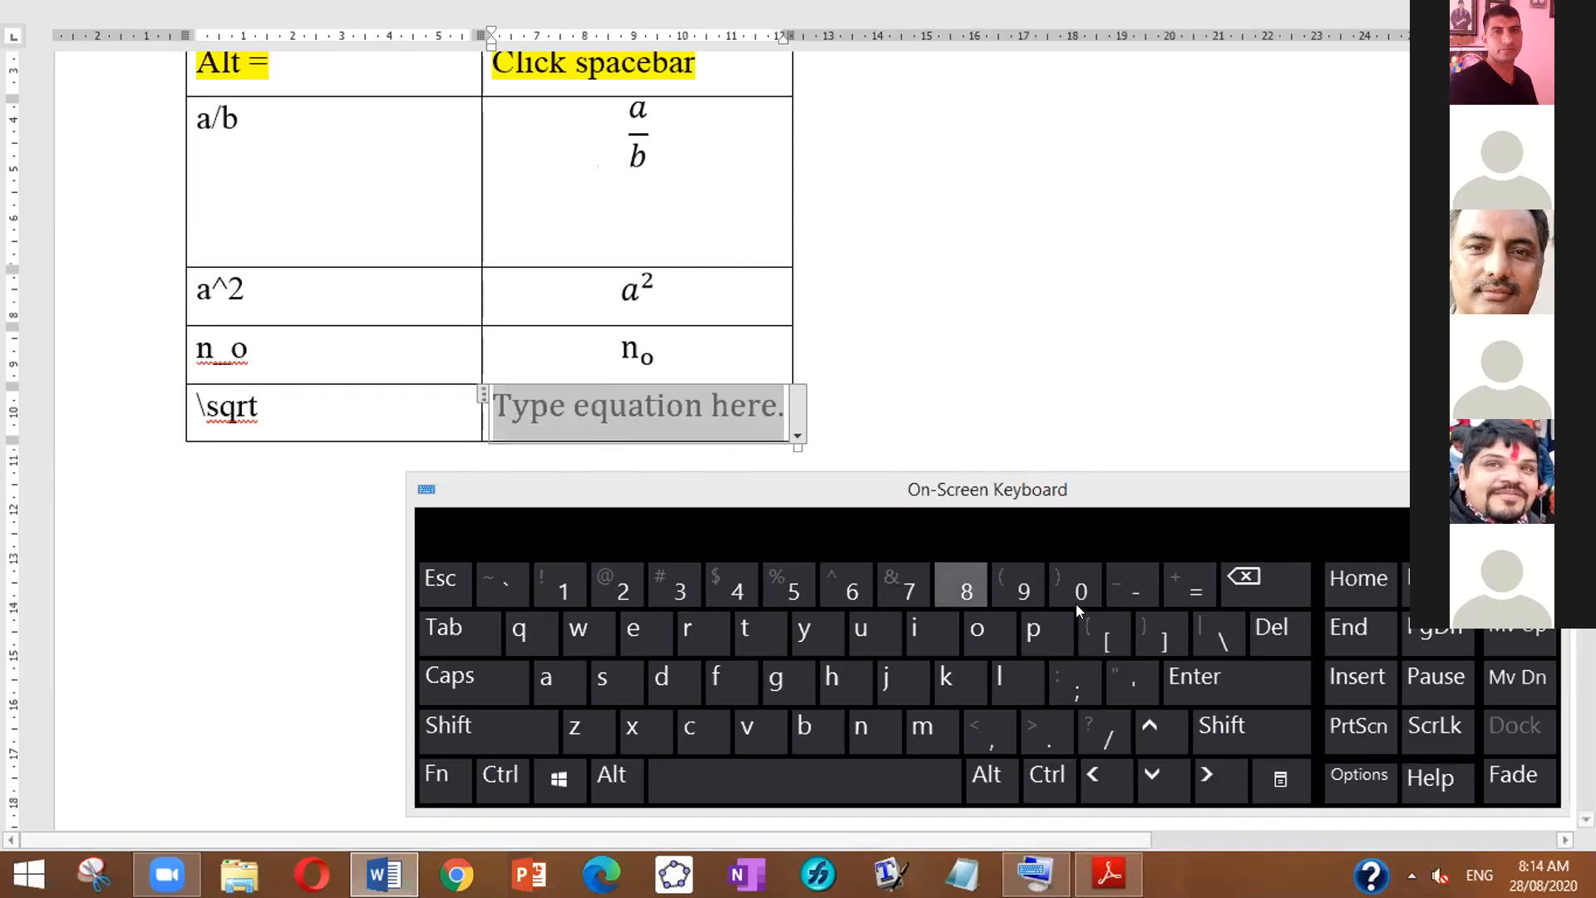
left_click(1236, 644)
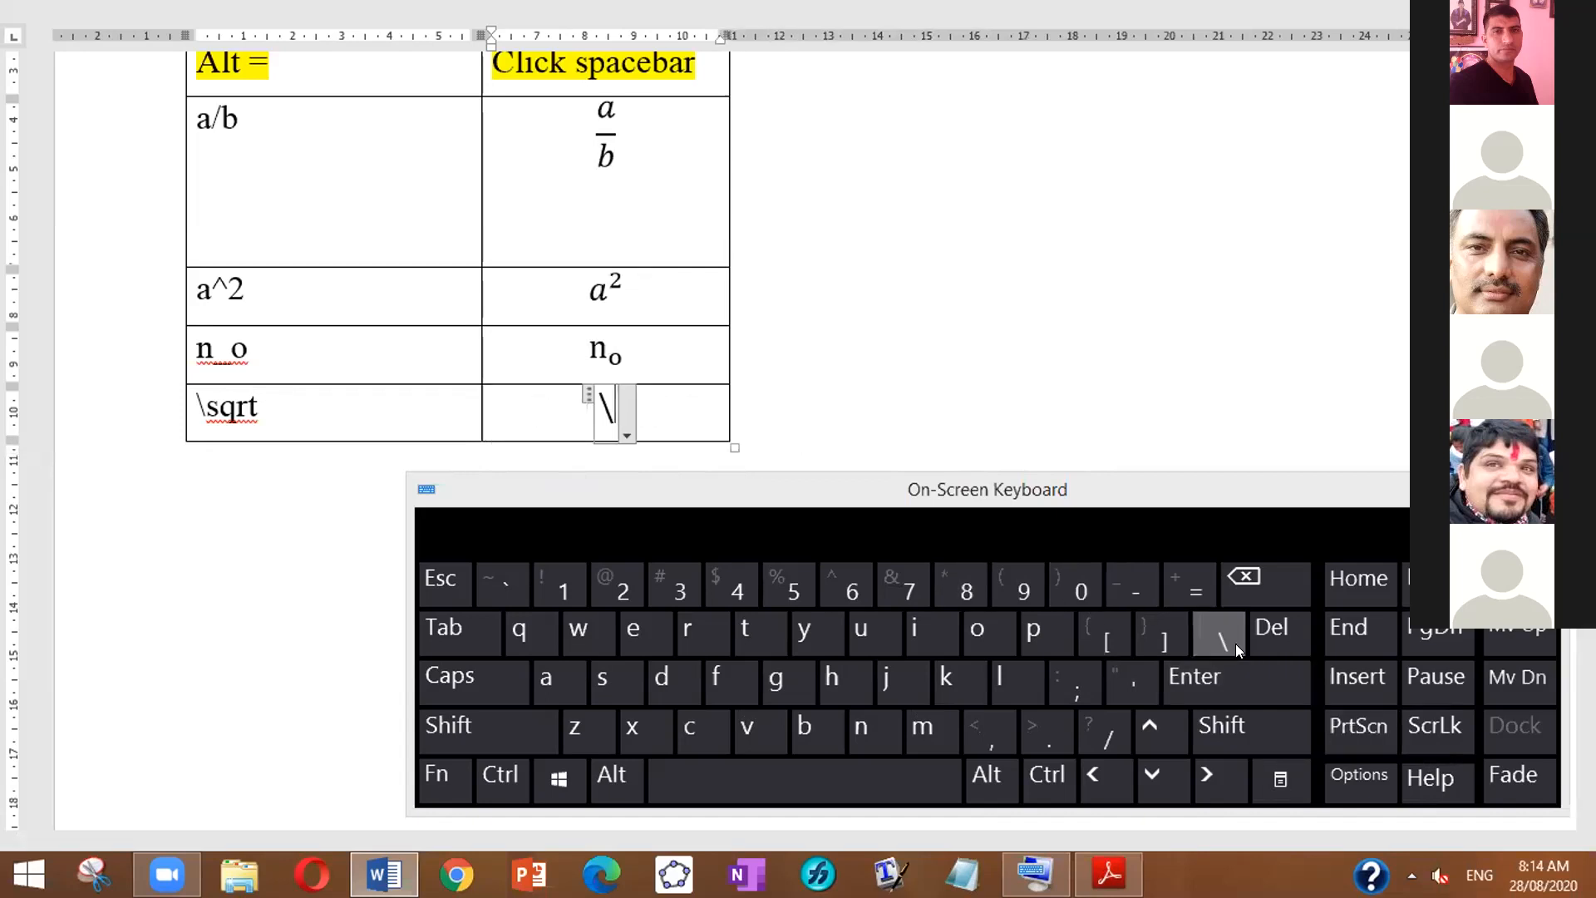
type("dq")
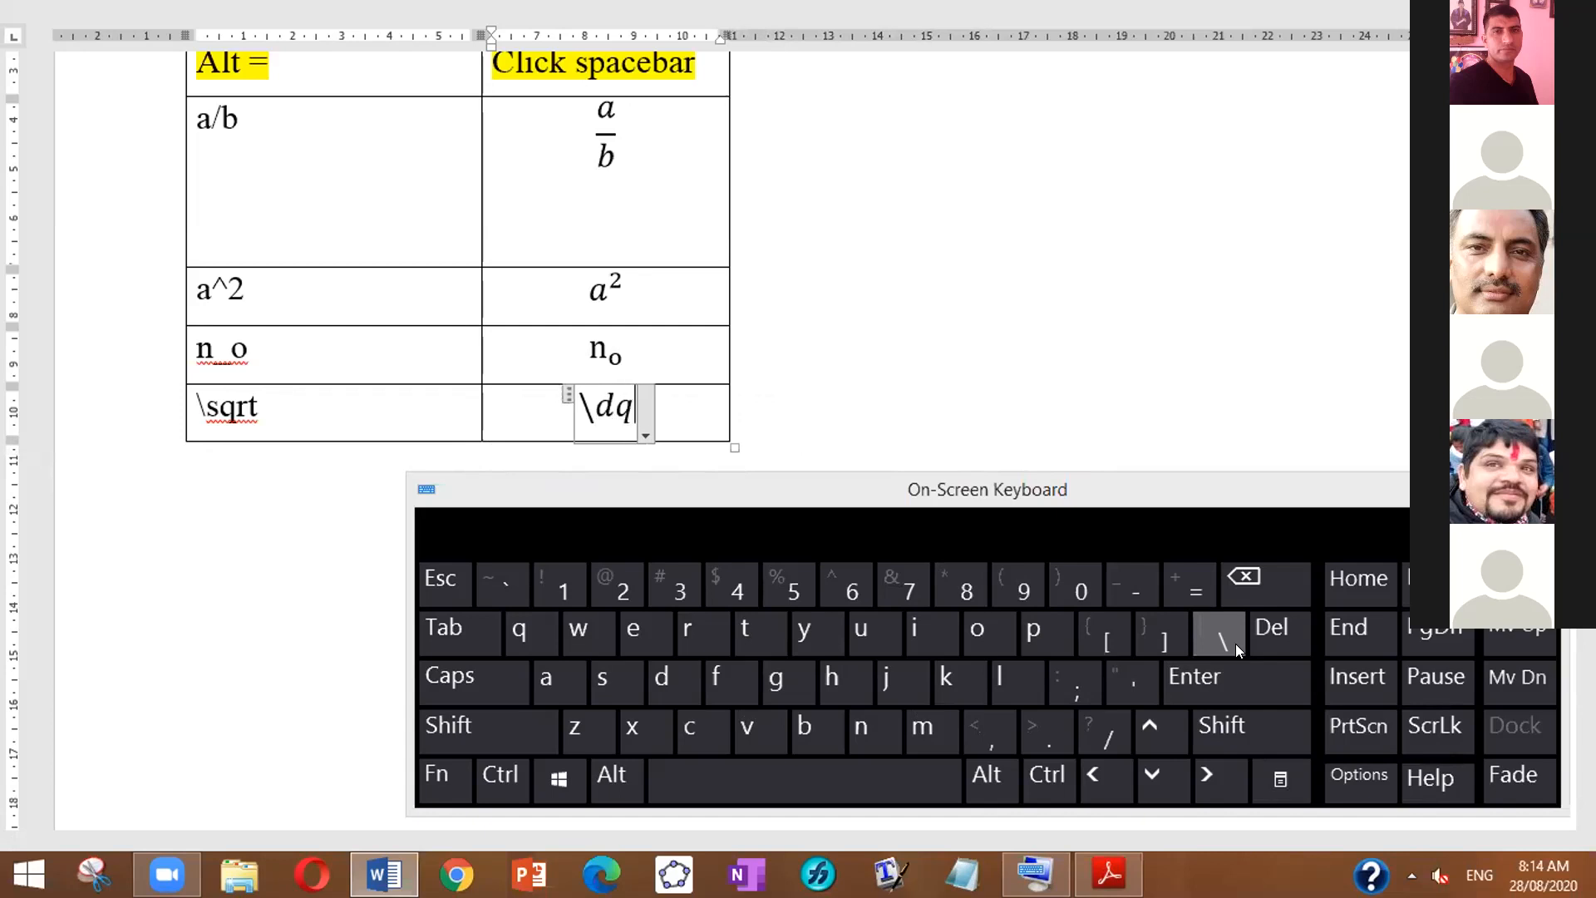
key("BackSpace")
key("BackSpace")
type("s")
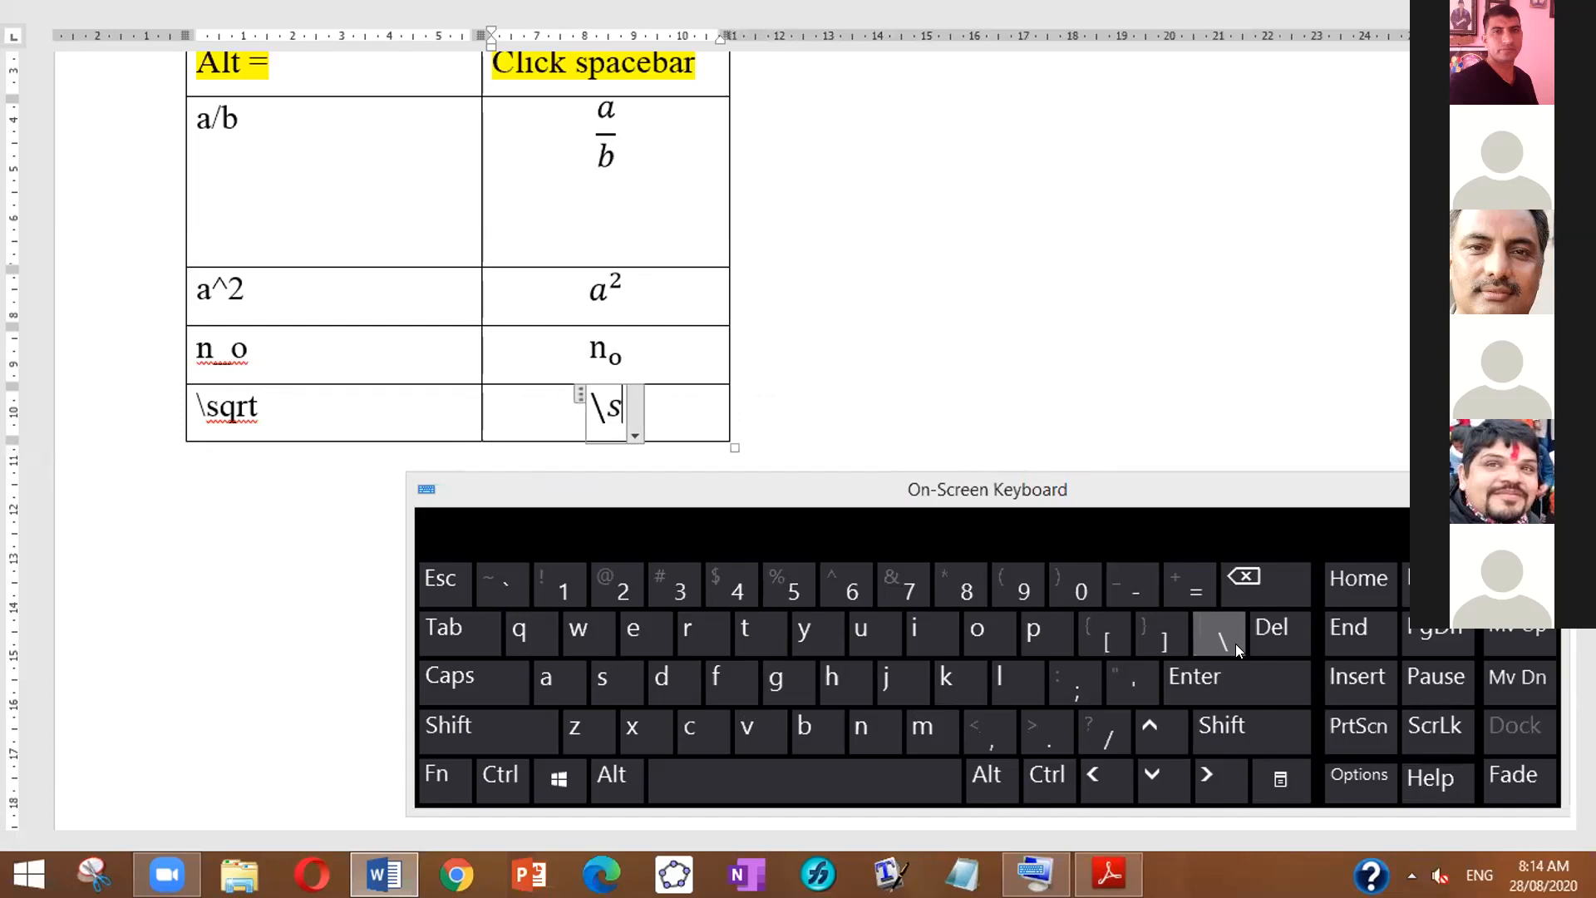
type("qrt")
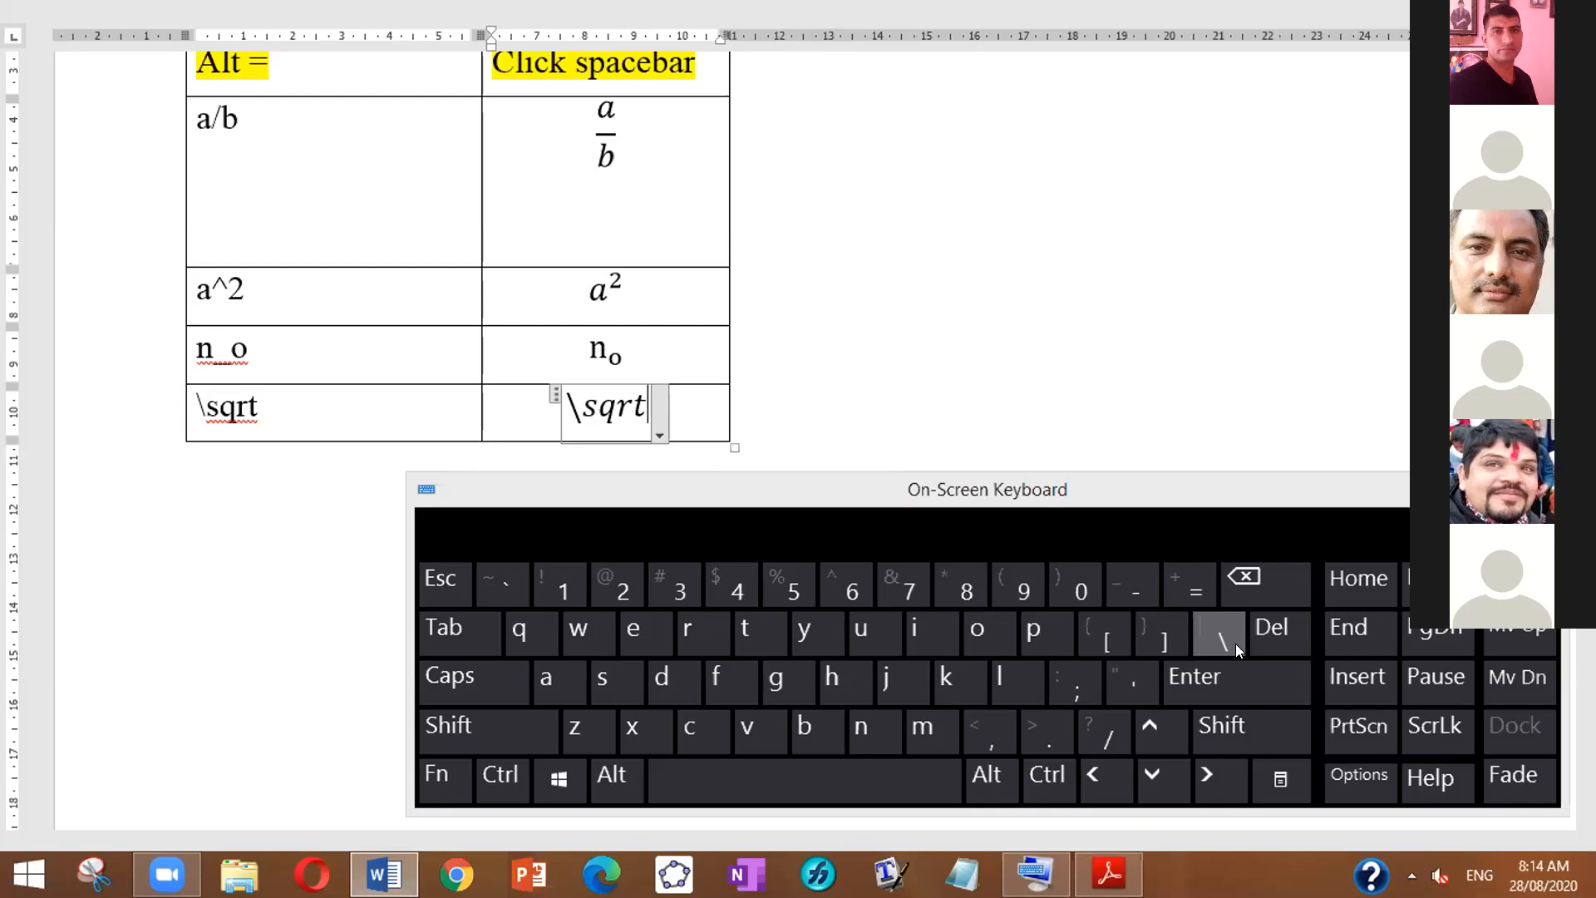
left_click(832, 787)
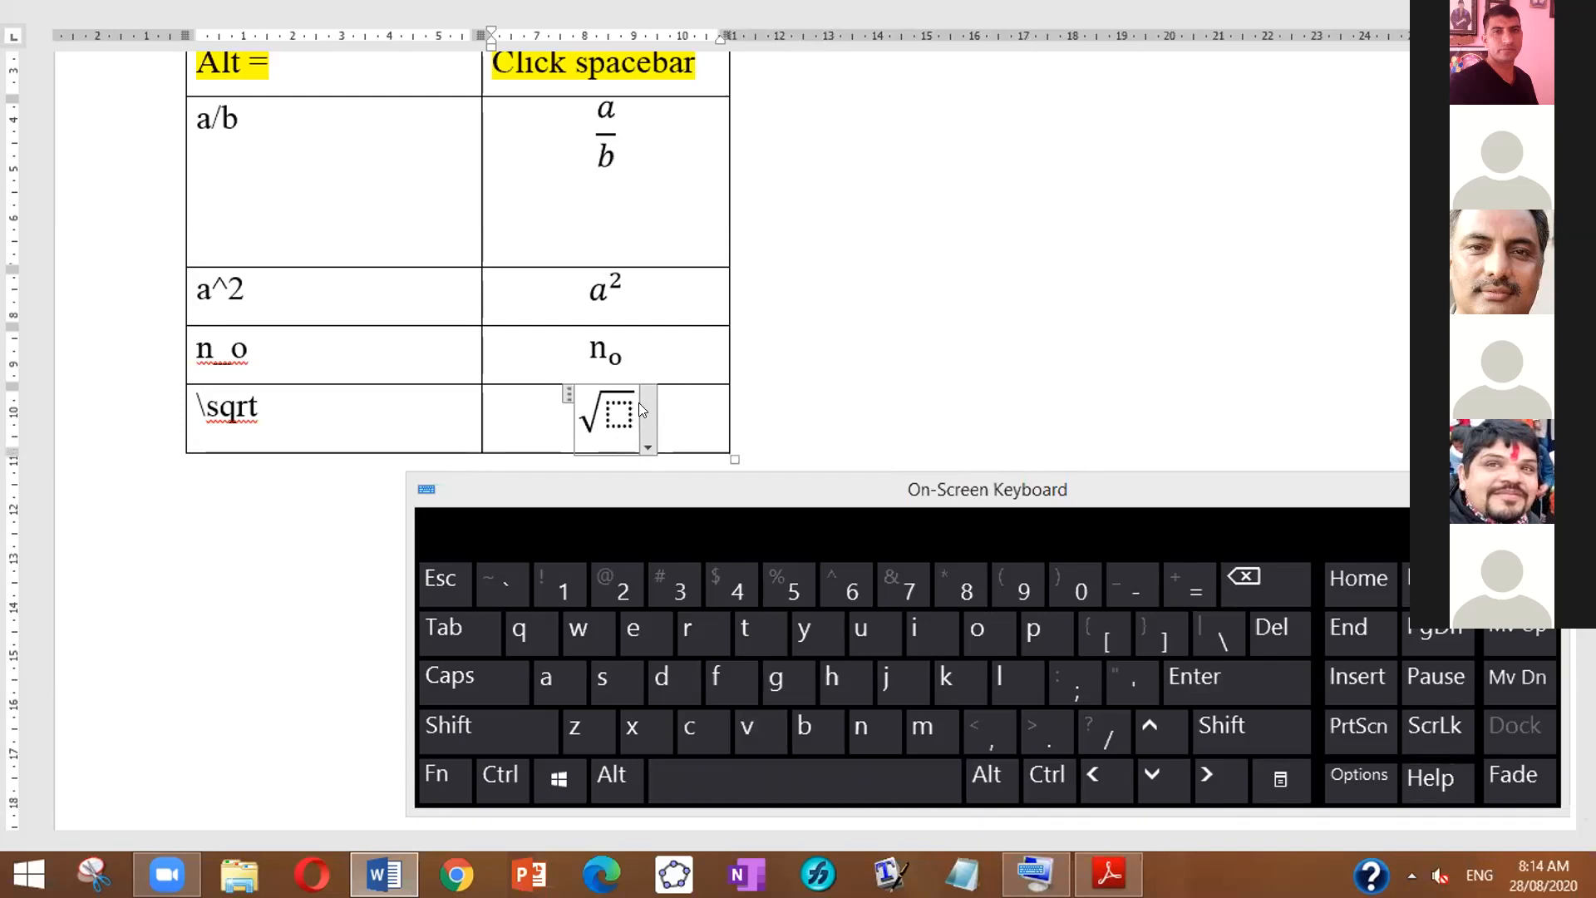
left_click(613, 410)
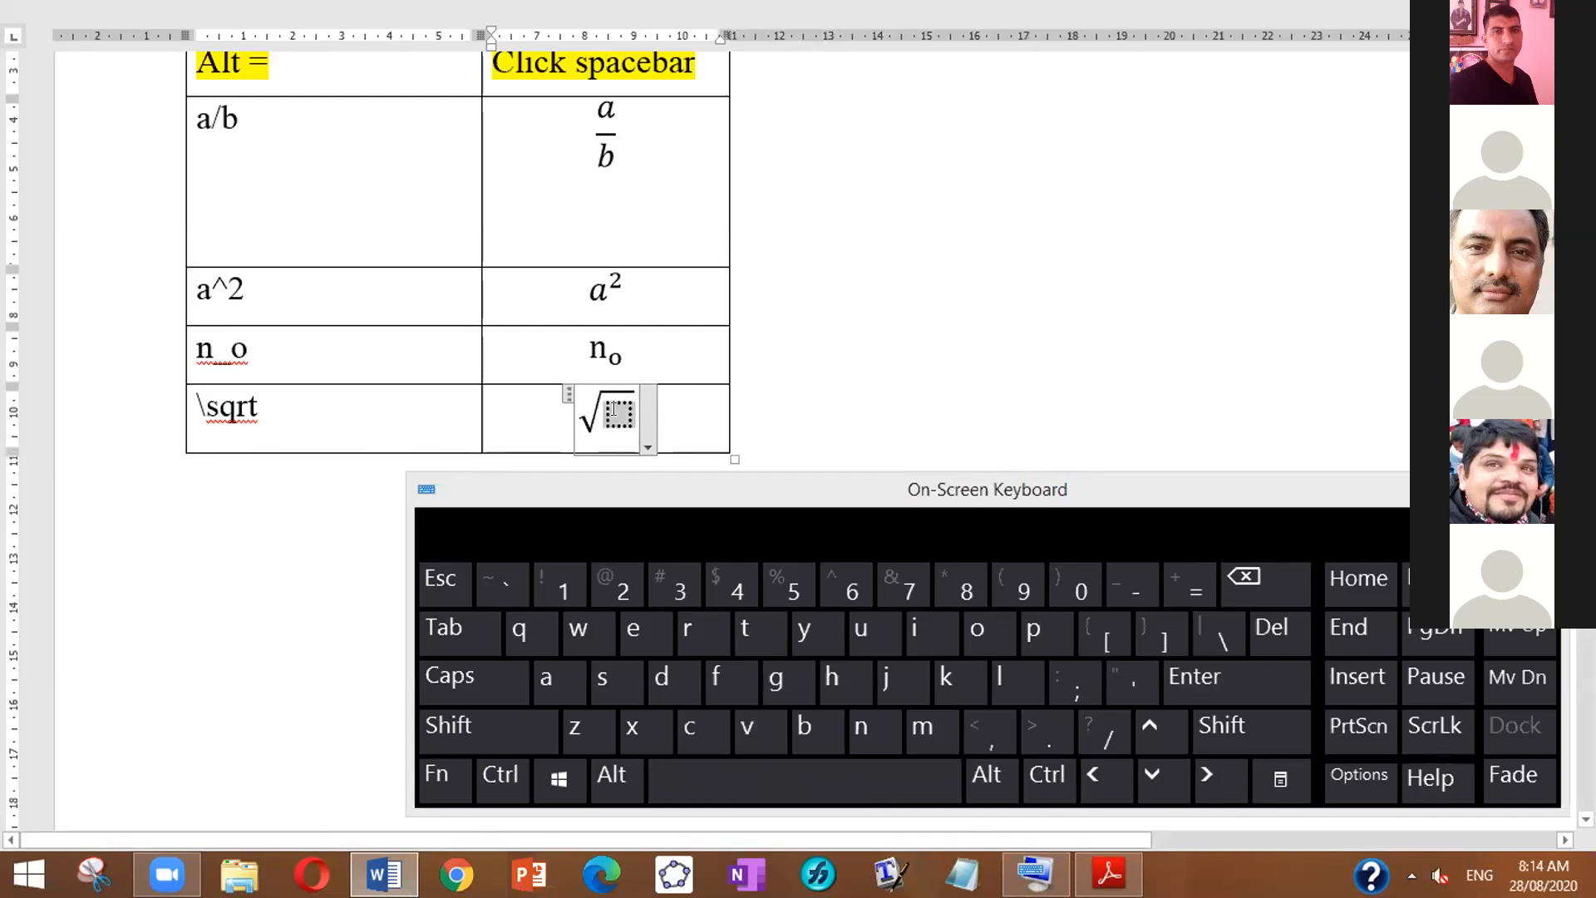
Step: Enter (x_2-x_1)^2 followed by a plus sign under the square root, formatting the subscripts and the exponent
type("(x")
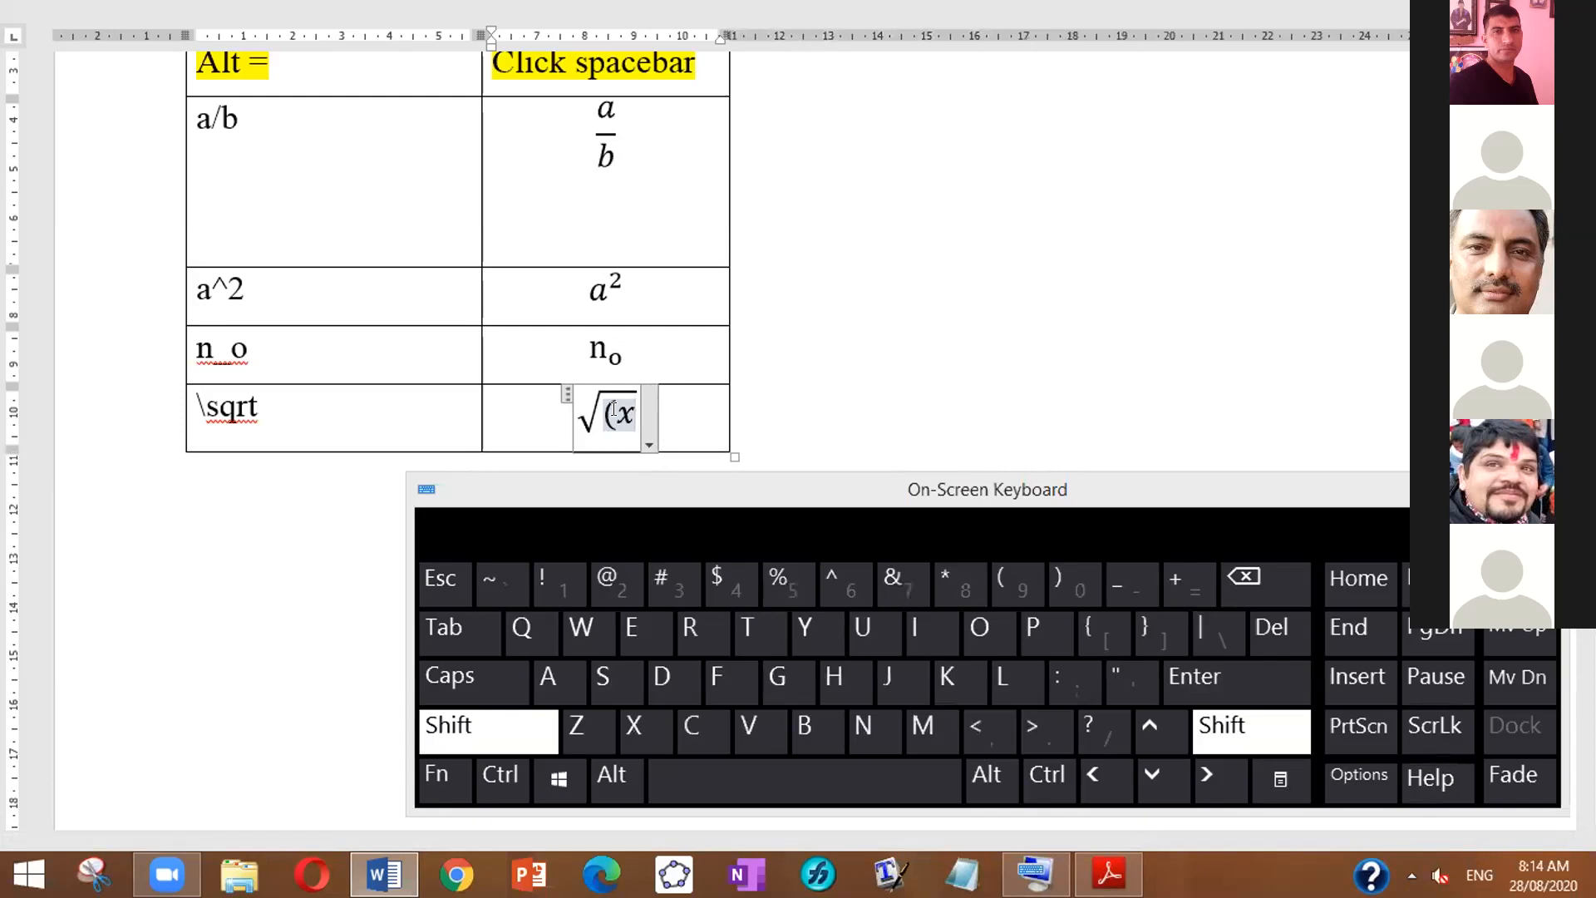
type("_")
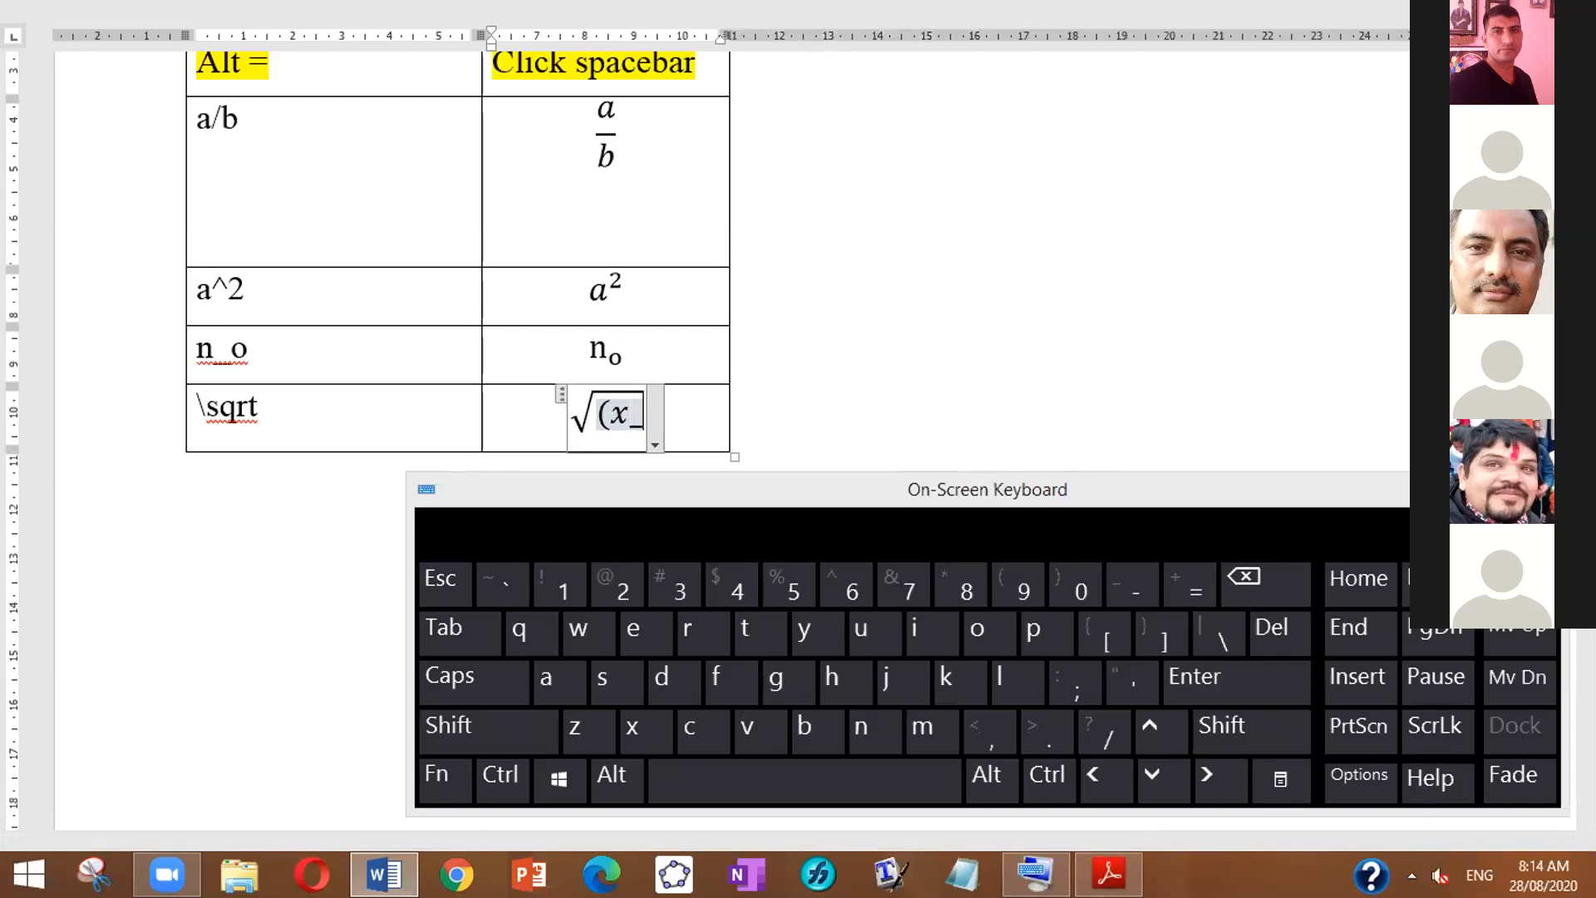
type("2")
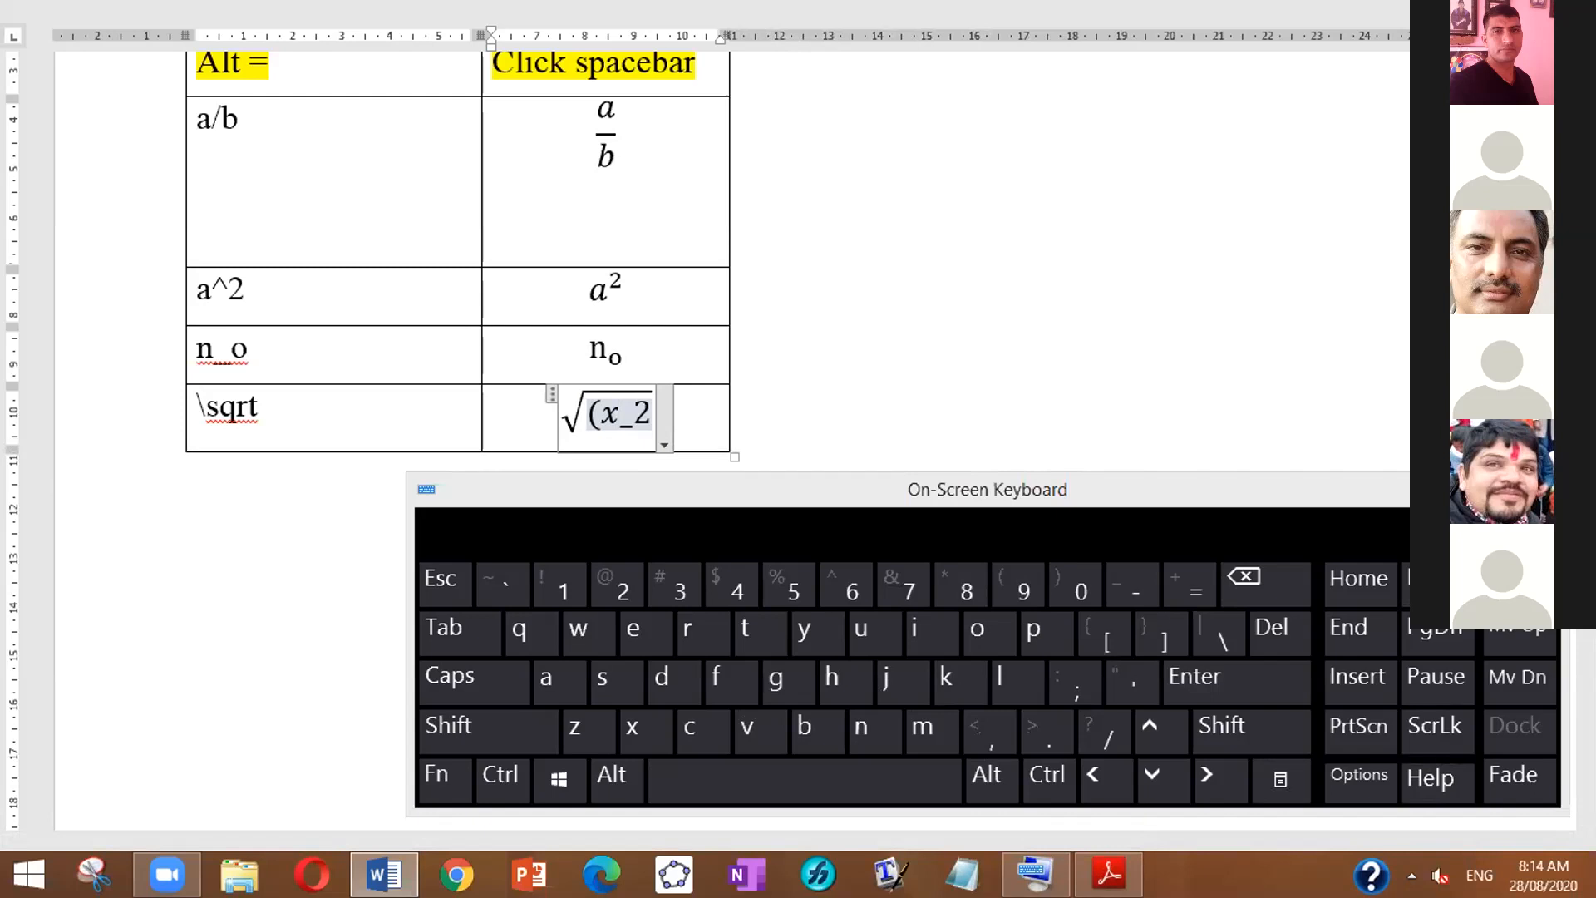
key("space")
type("-x")
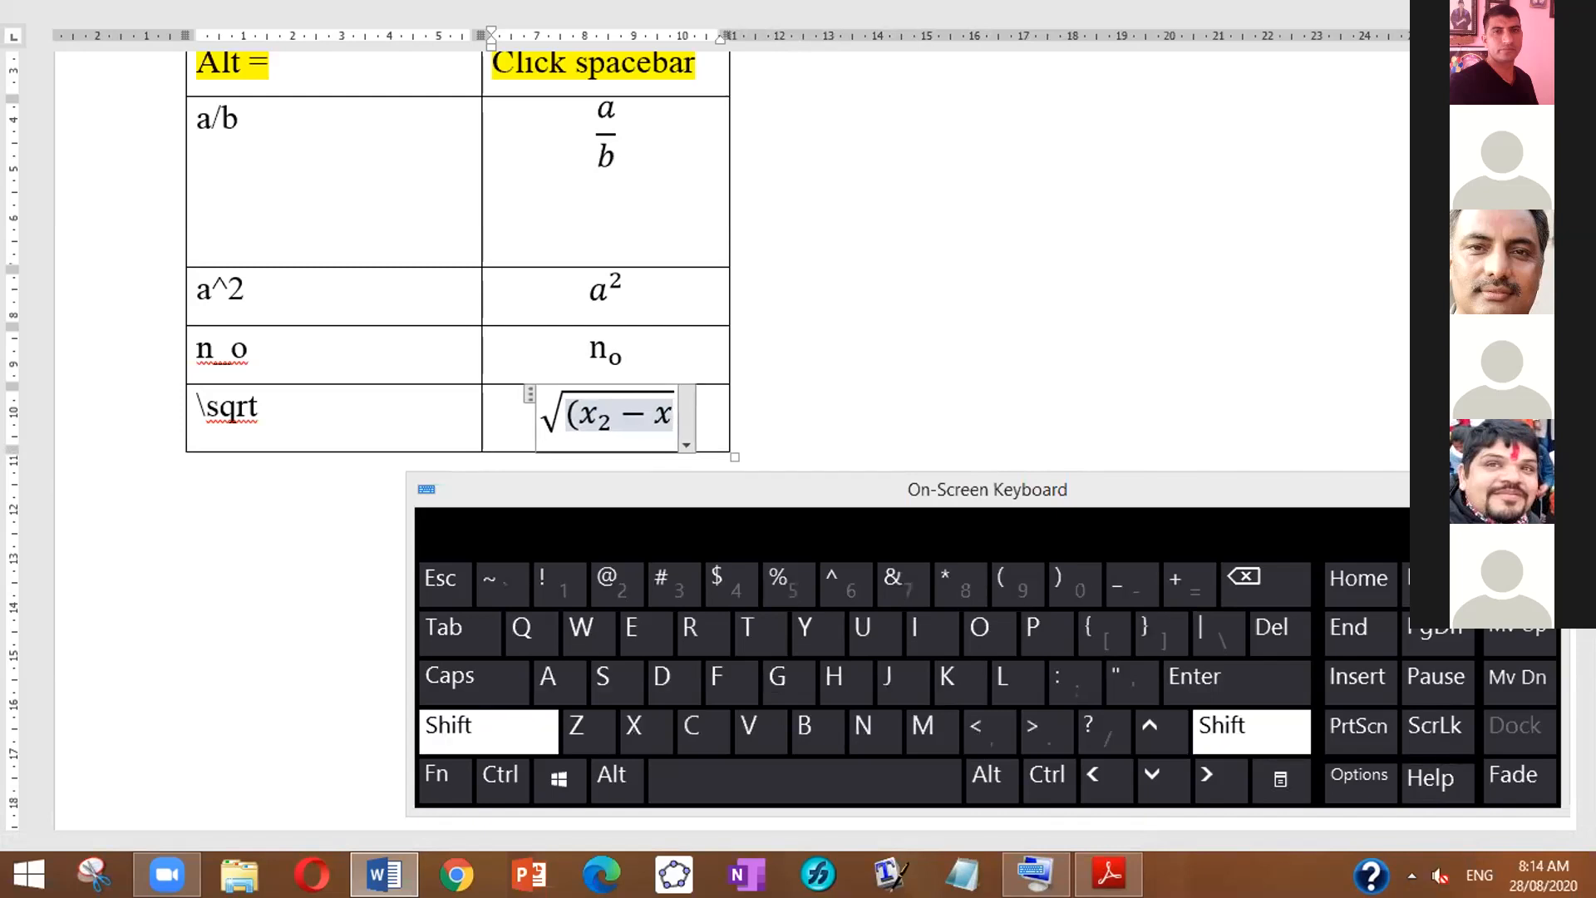
type("_1")
type(")")
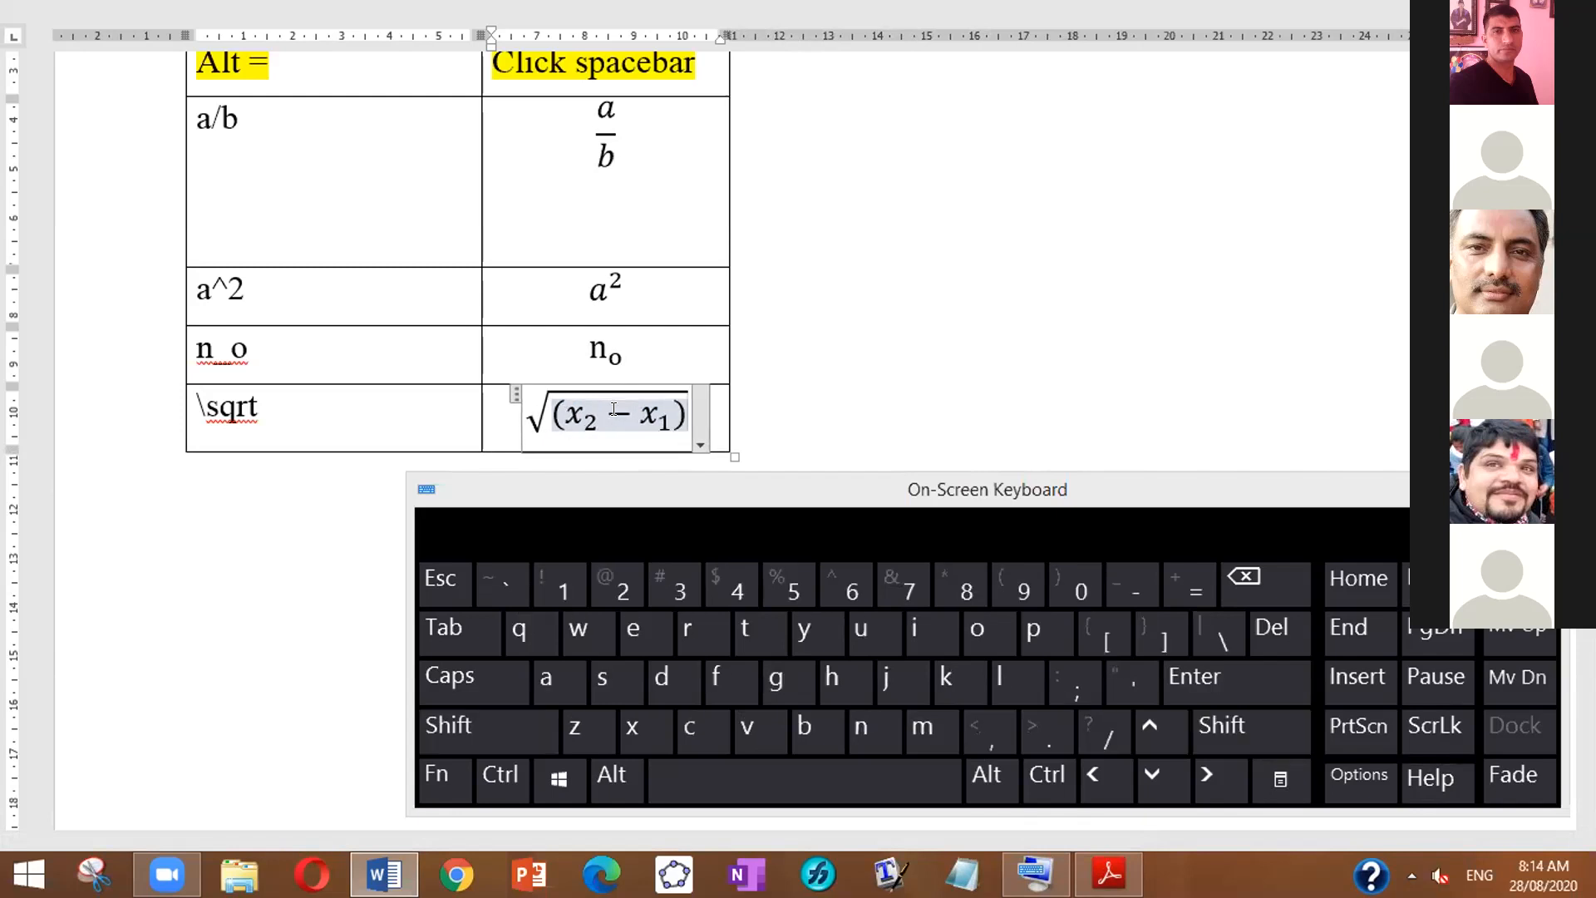
type("^2")
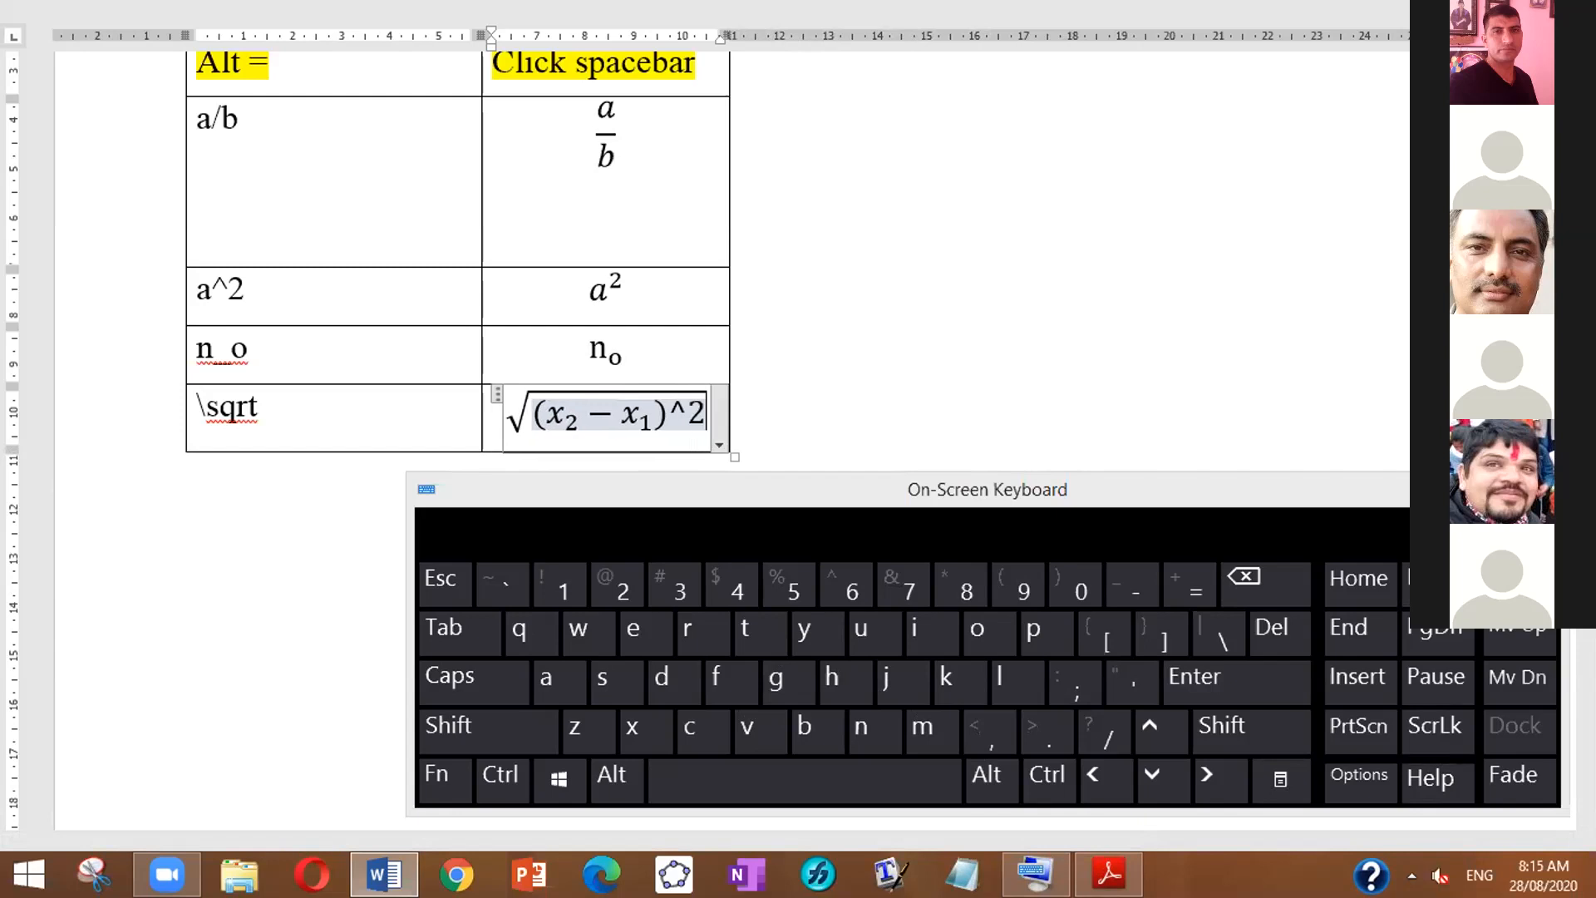
type(" +")
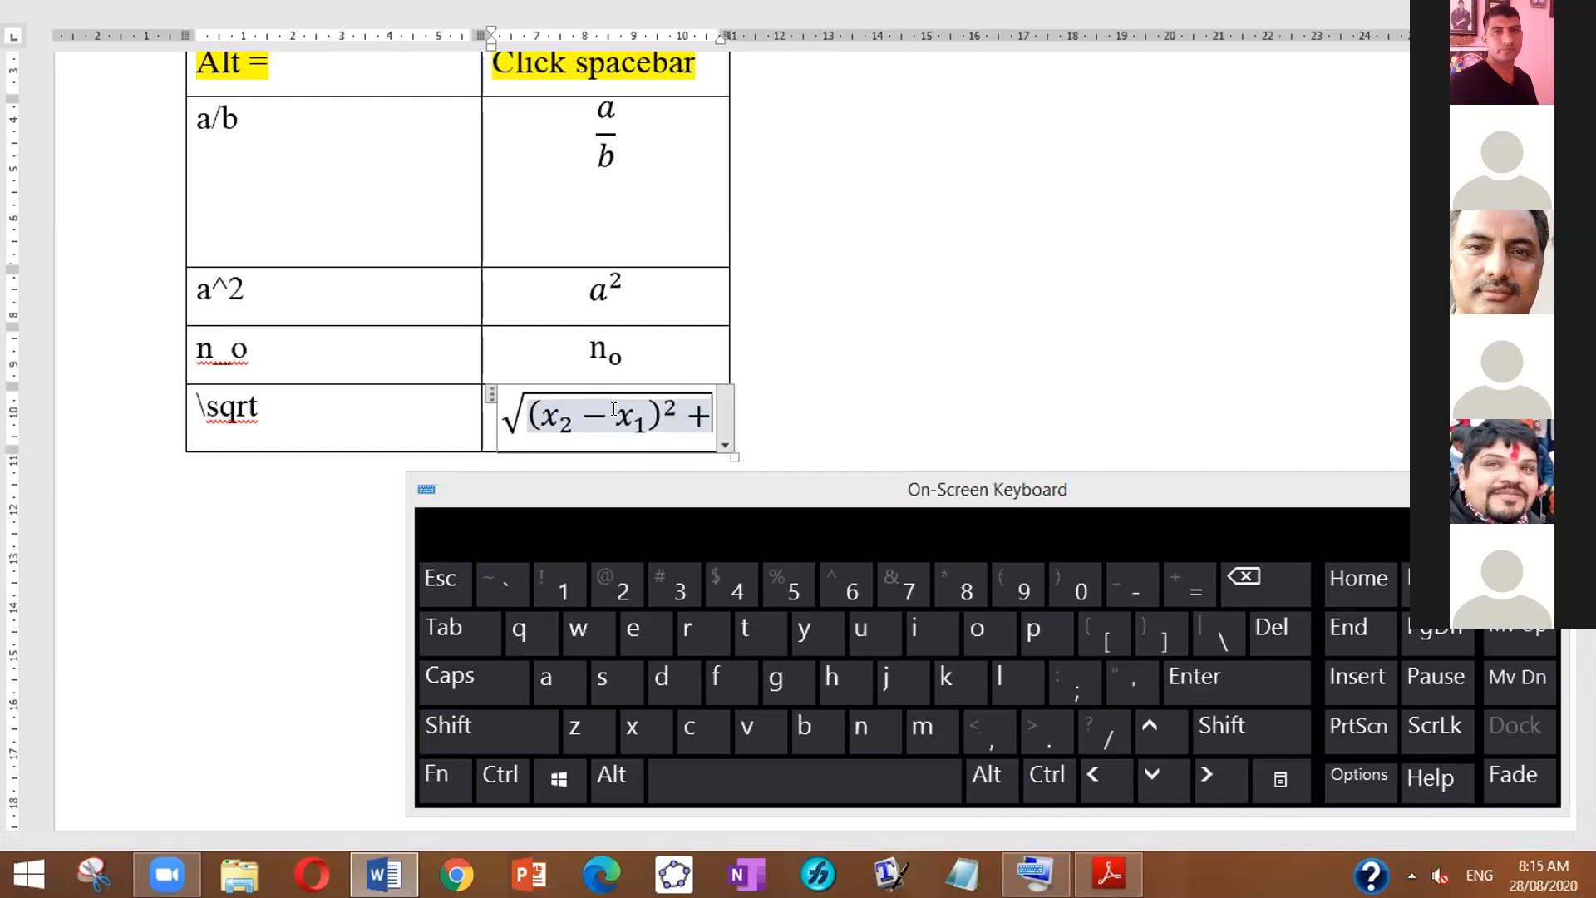
Step: Complete the distance formula under the square root by adding (y_2-y_1)^2 with formatted subscripts and exponent
type("(y")
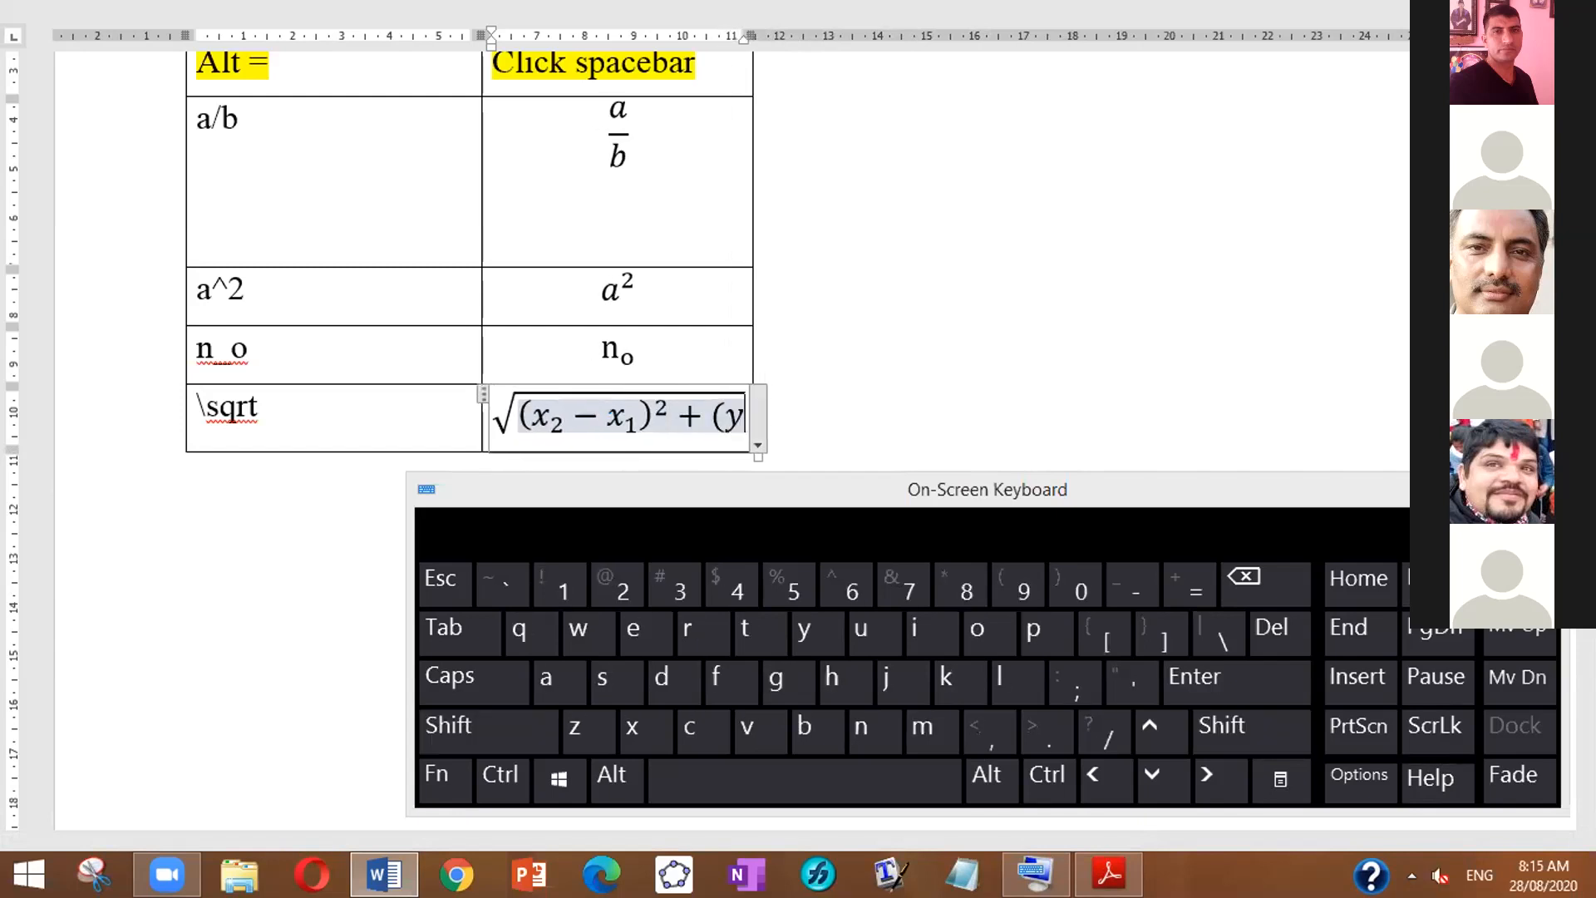
key("shift")
type("_2 -")
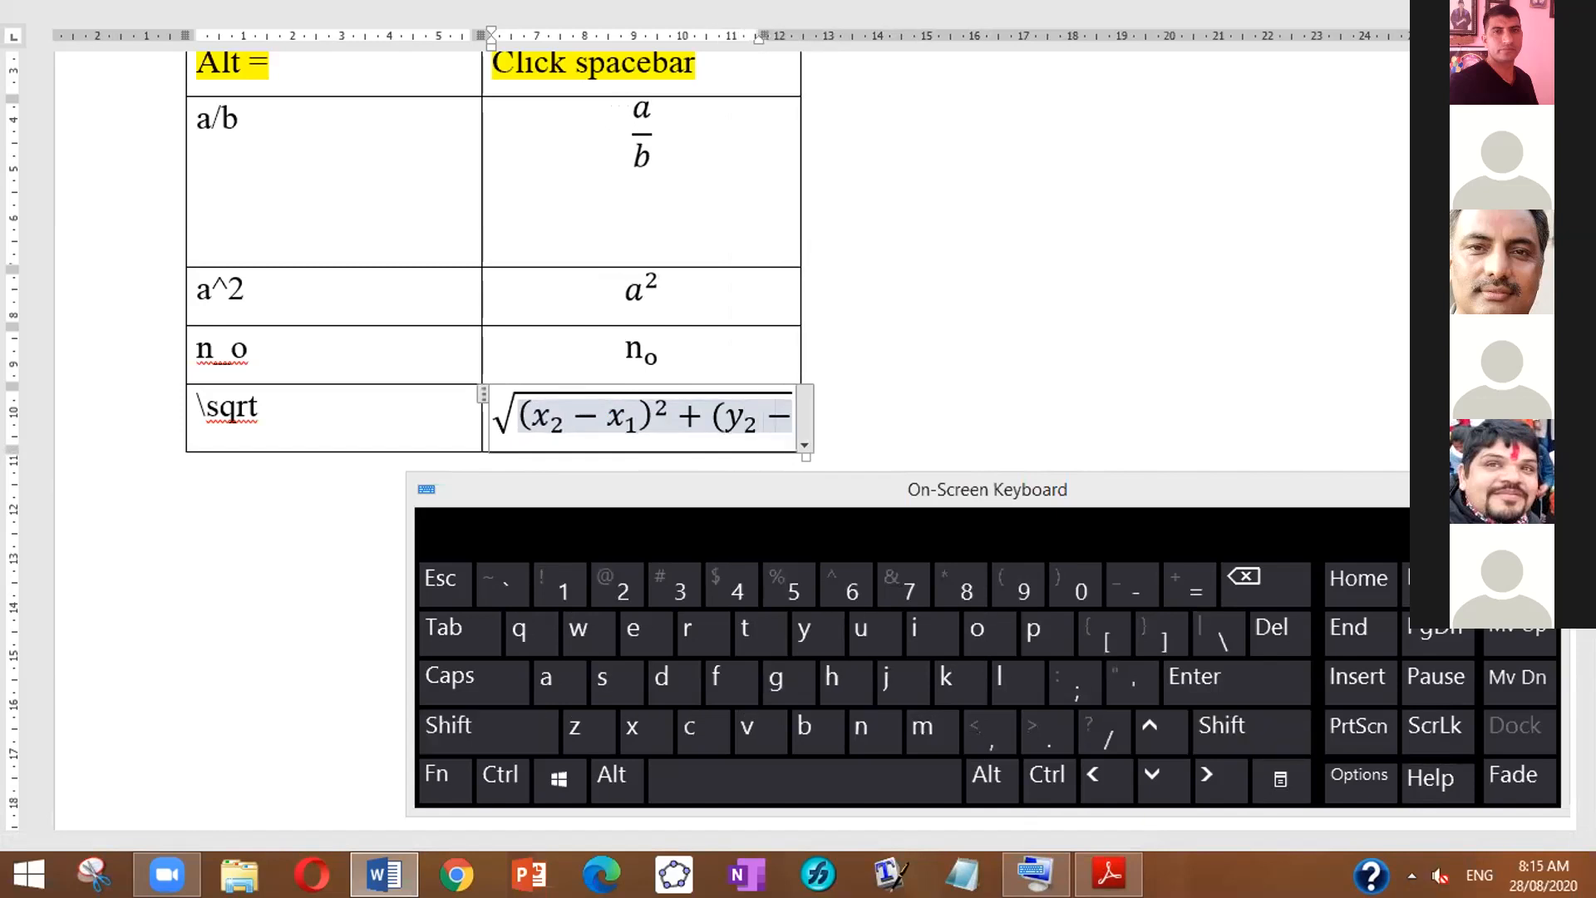
type("y_")
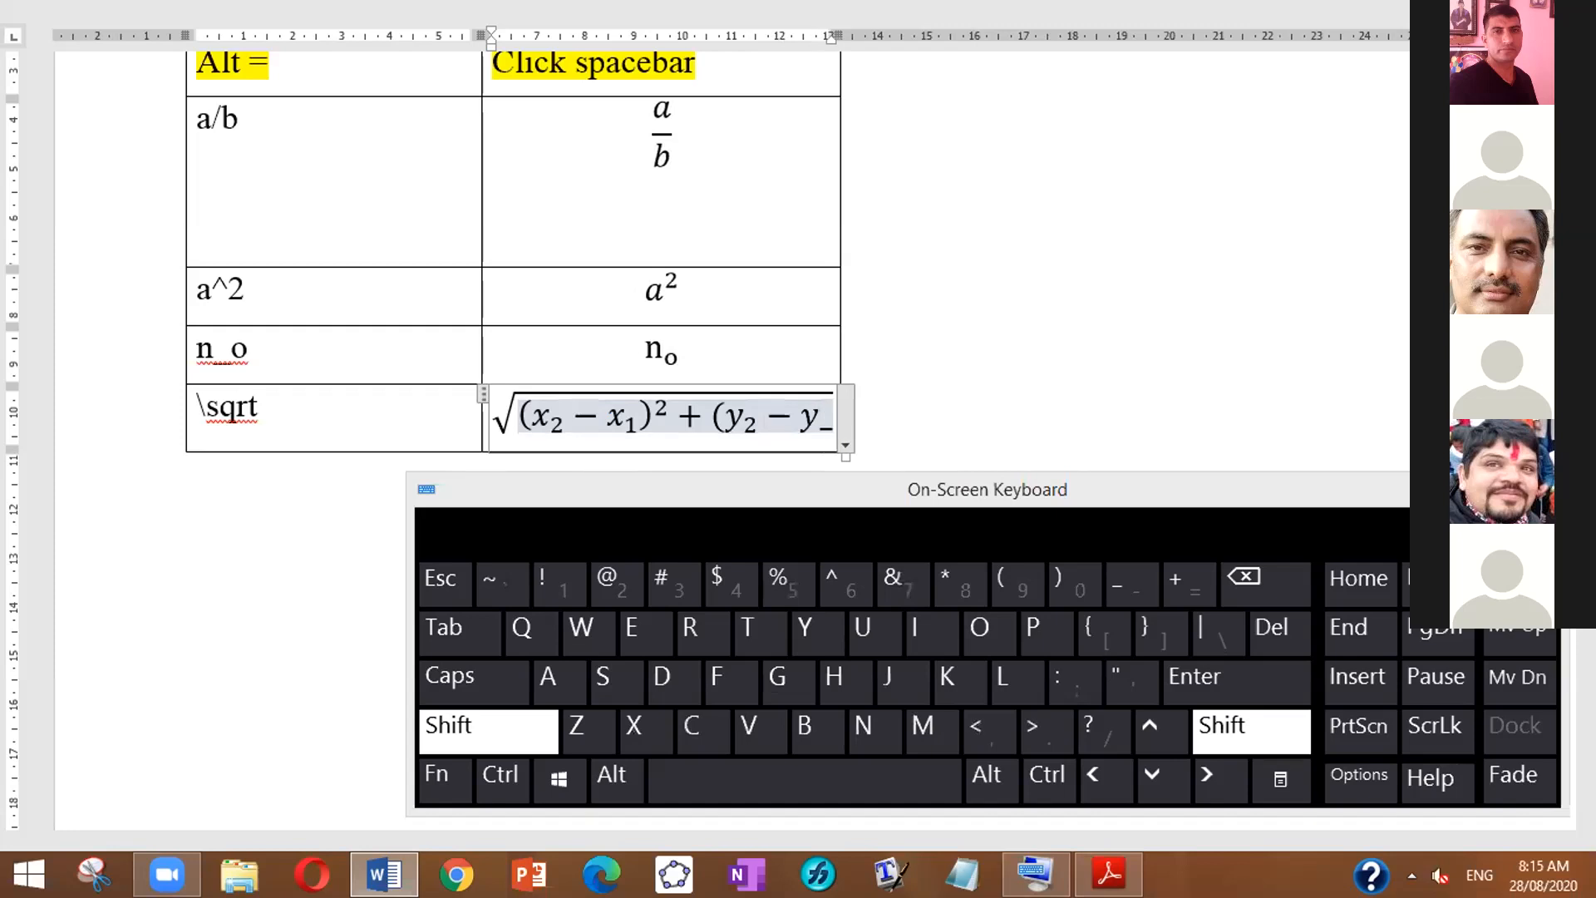
type("1")
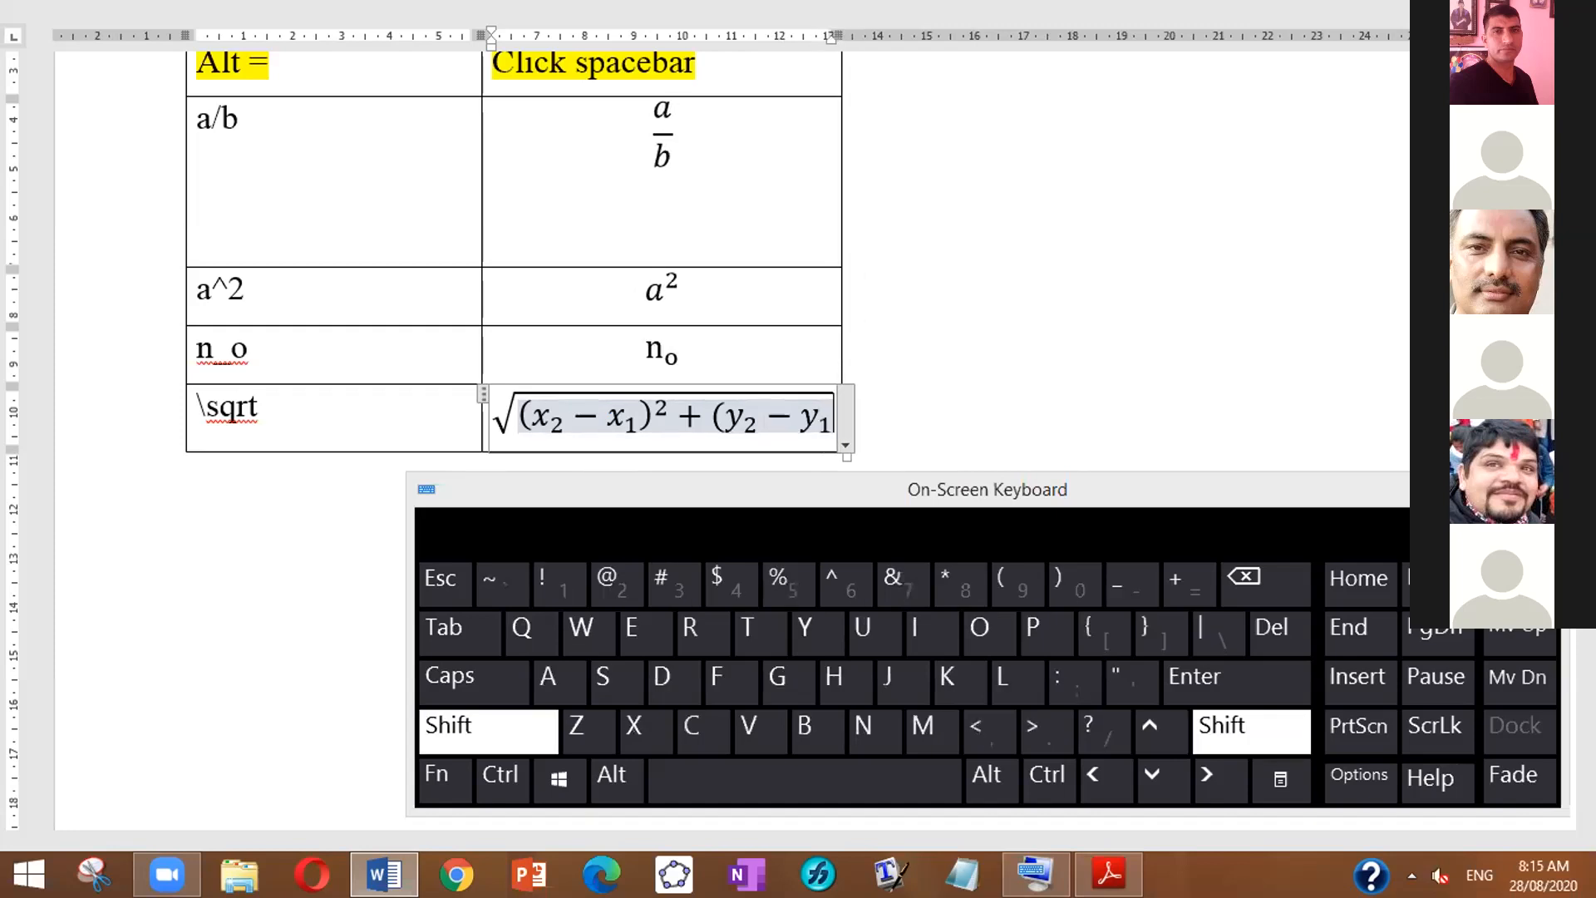
type("(")
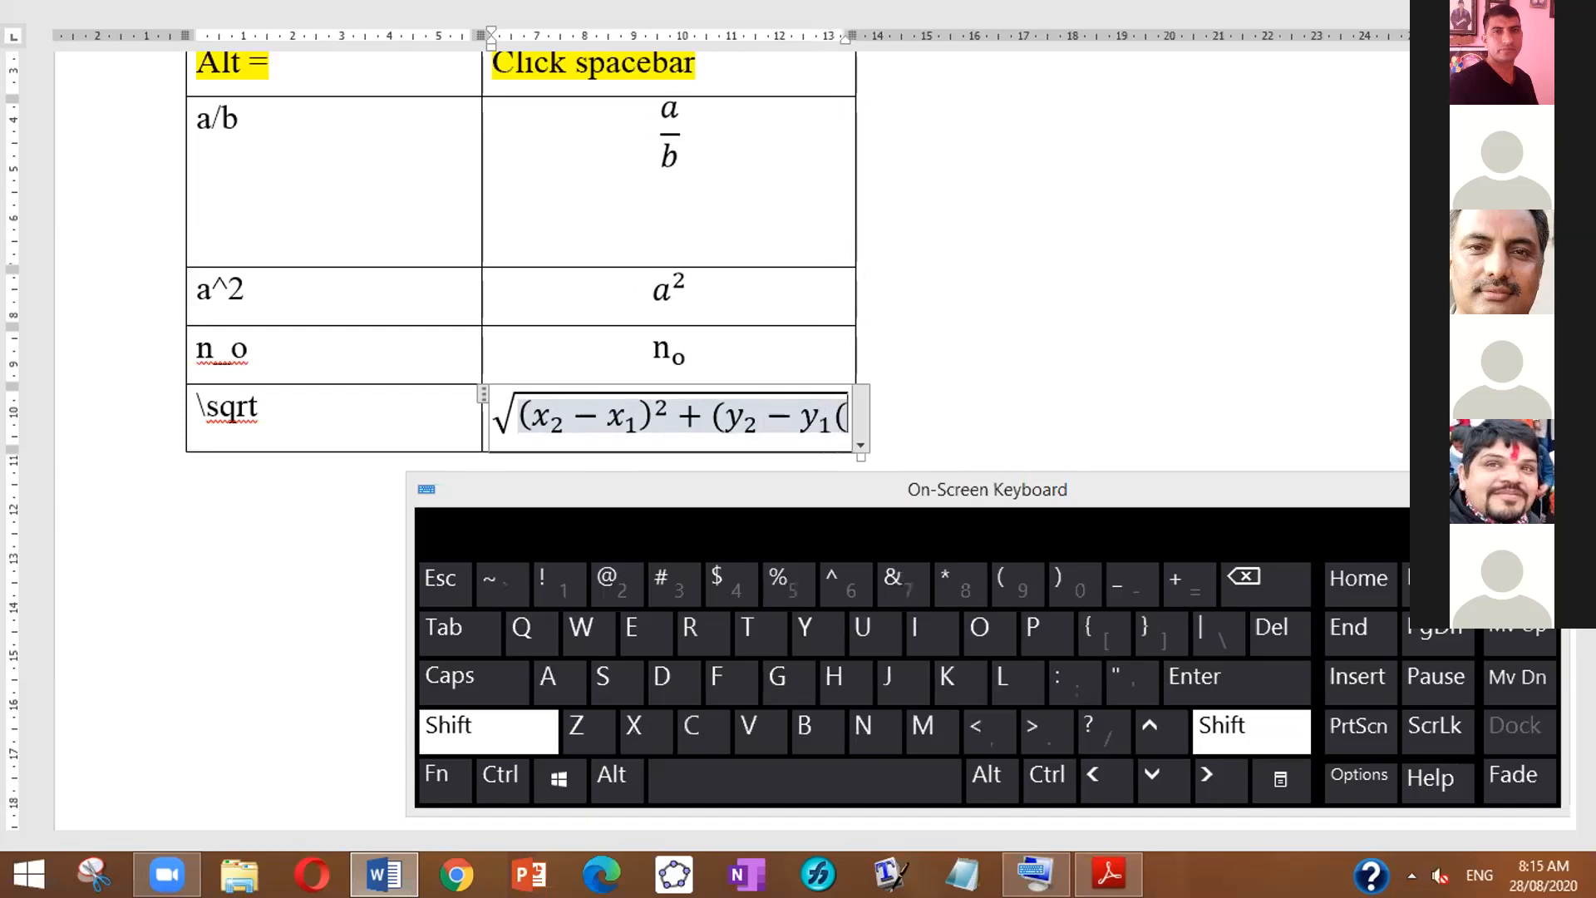
key("BackSpace")
type(")")
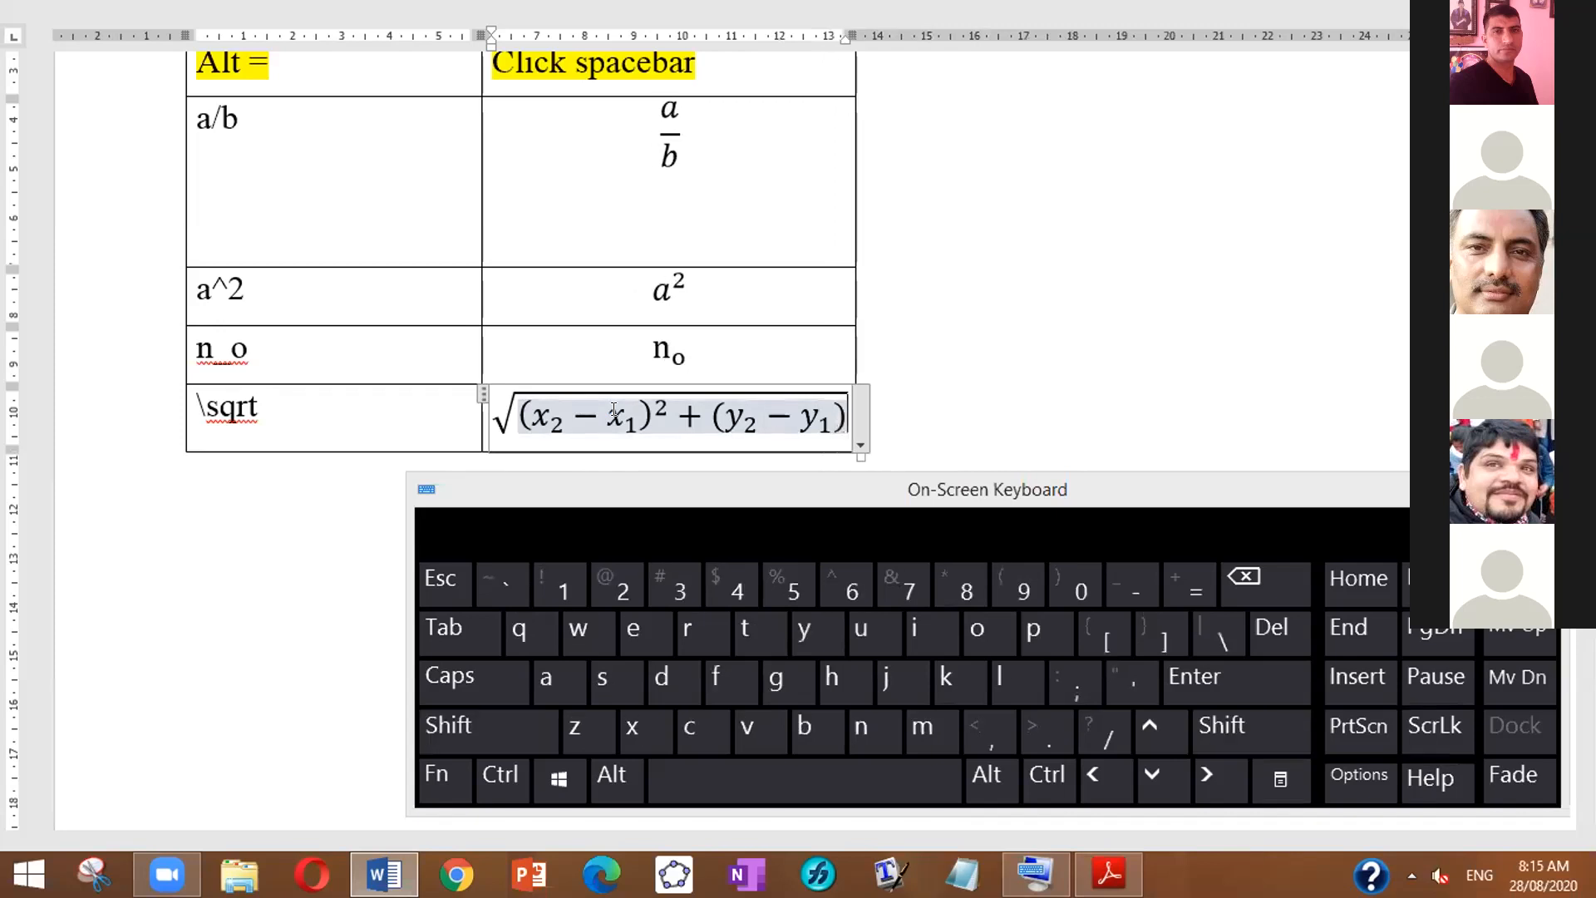
key("shift")
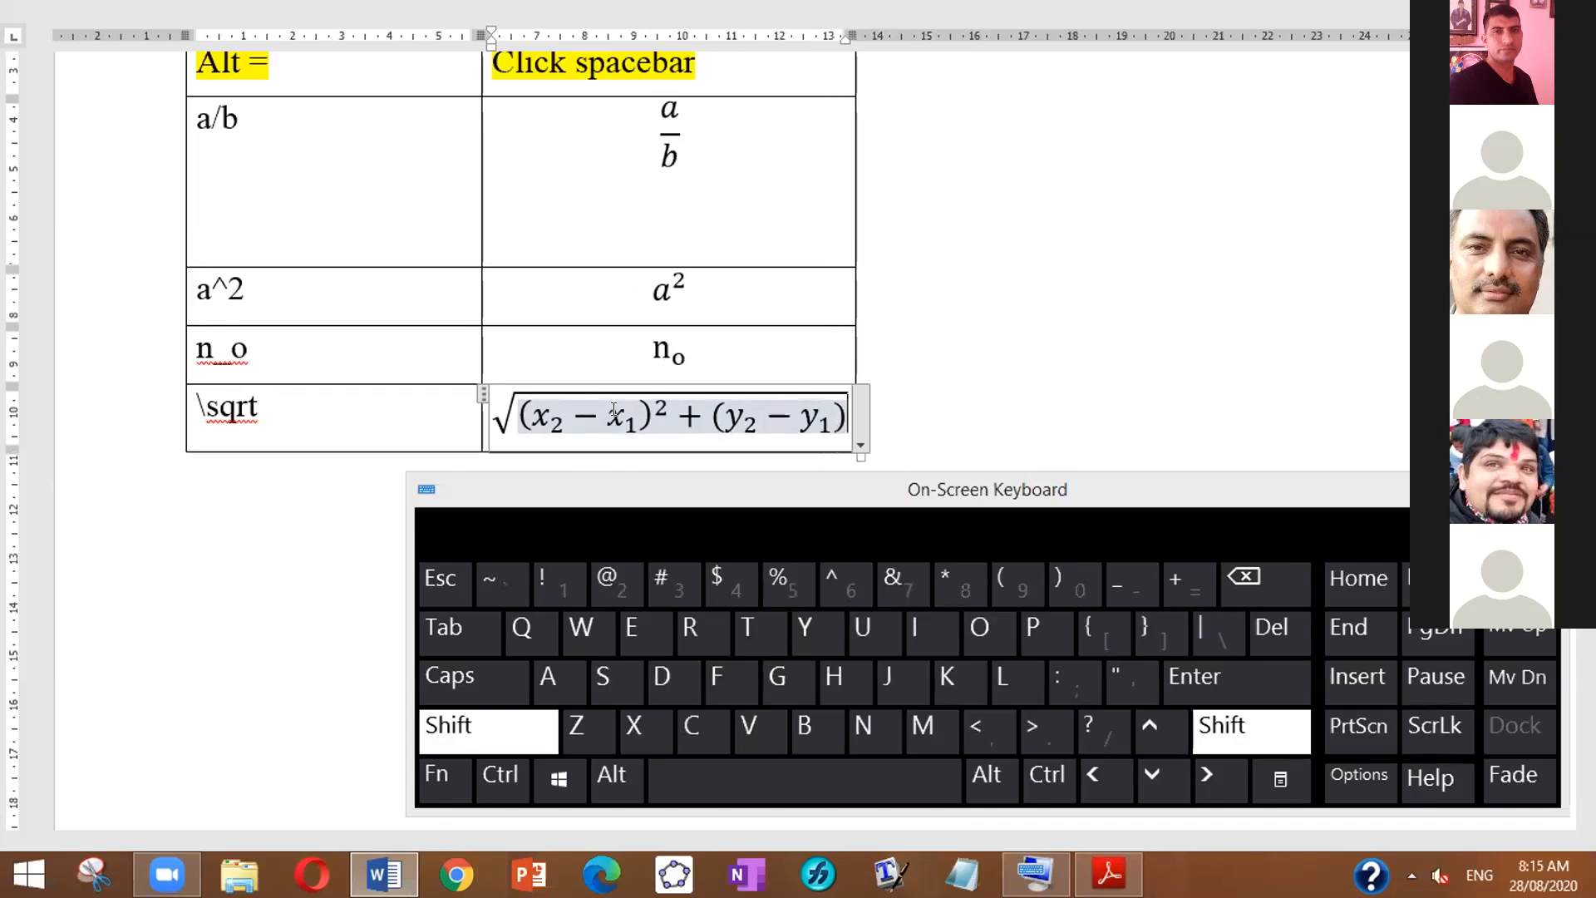
type("^2")
key("space")
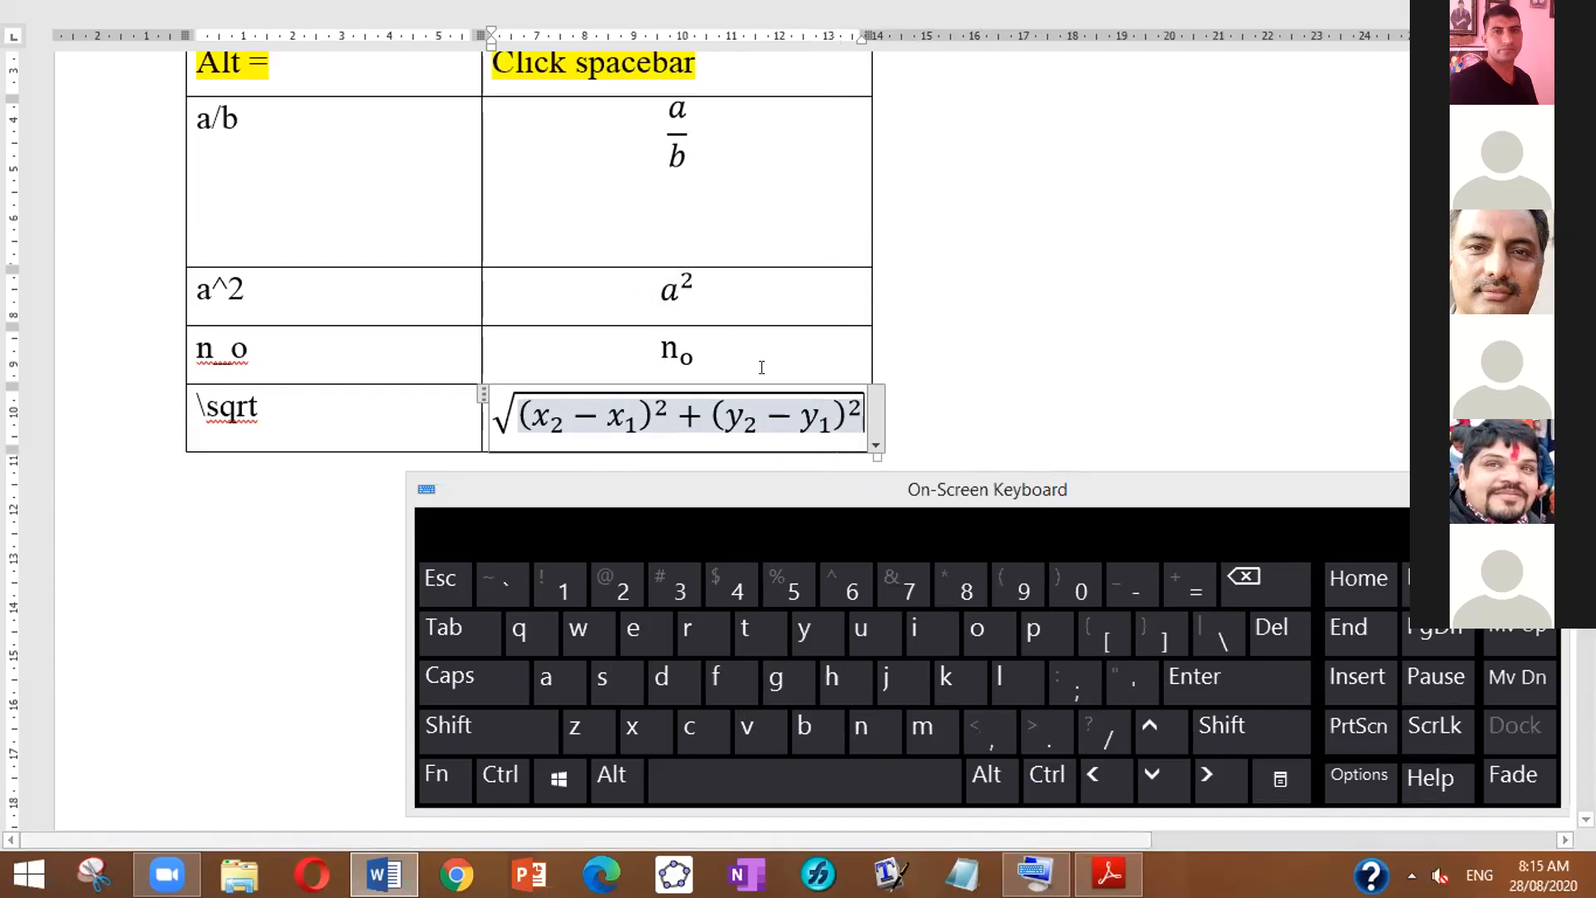
left_click(1076, 369)
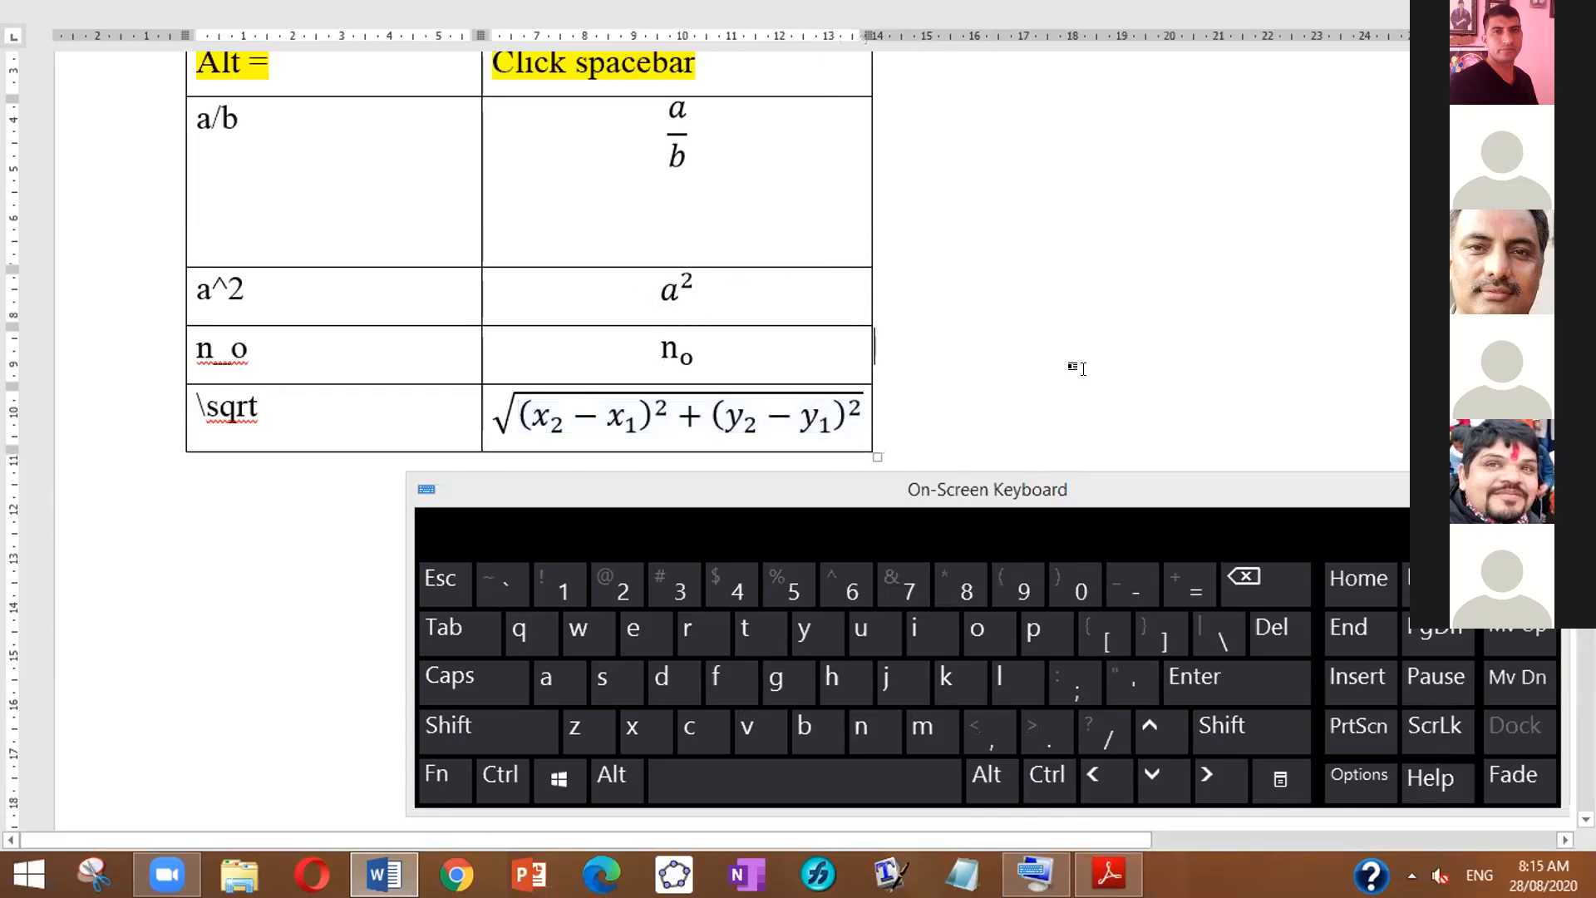
Step: Erase the whole distance formula under the square root, leaving an empty radicand
left_click(854, 409)
key("BackSpace")
key("BackSpace")
key("BackSpace")
key("BackSpace")
key("BackSpace")
key("BackSpace")
key("BackSpace")
key("BackSpace")
key("BackSpace")
key("BackSpace")
key("BackSpace")
key("BackSpace")
key("BackSpace")
key("BackSpace")
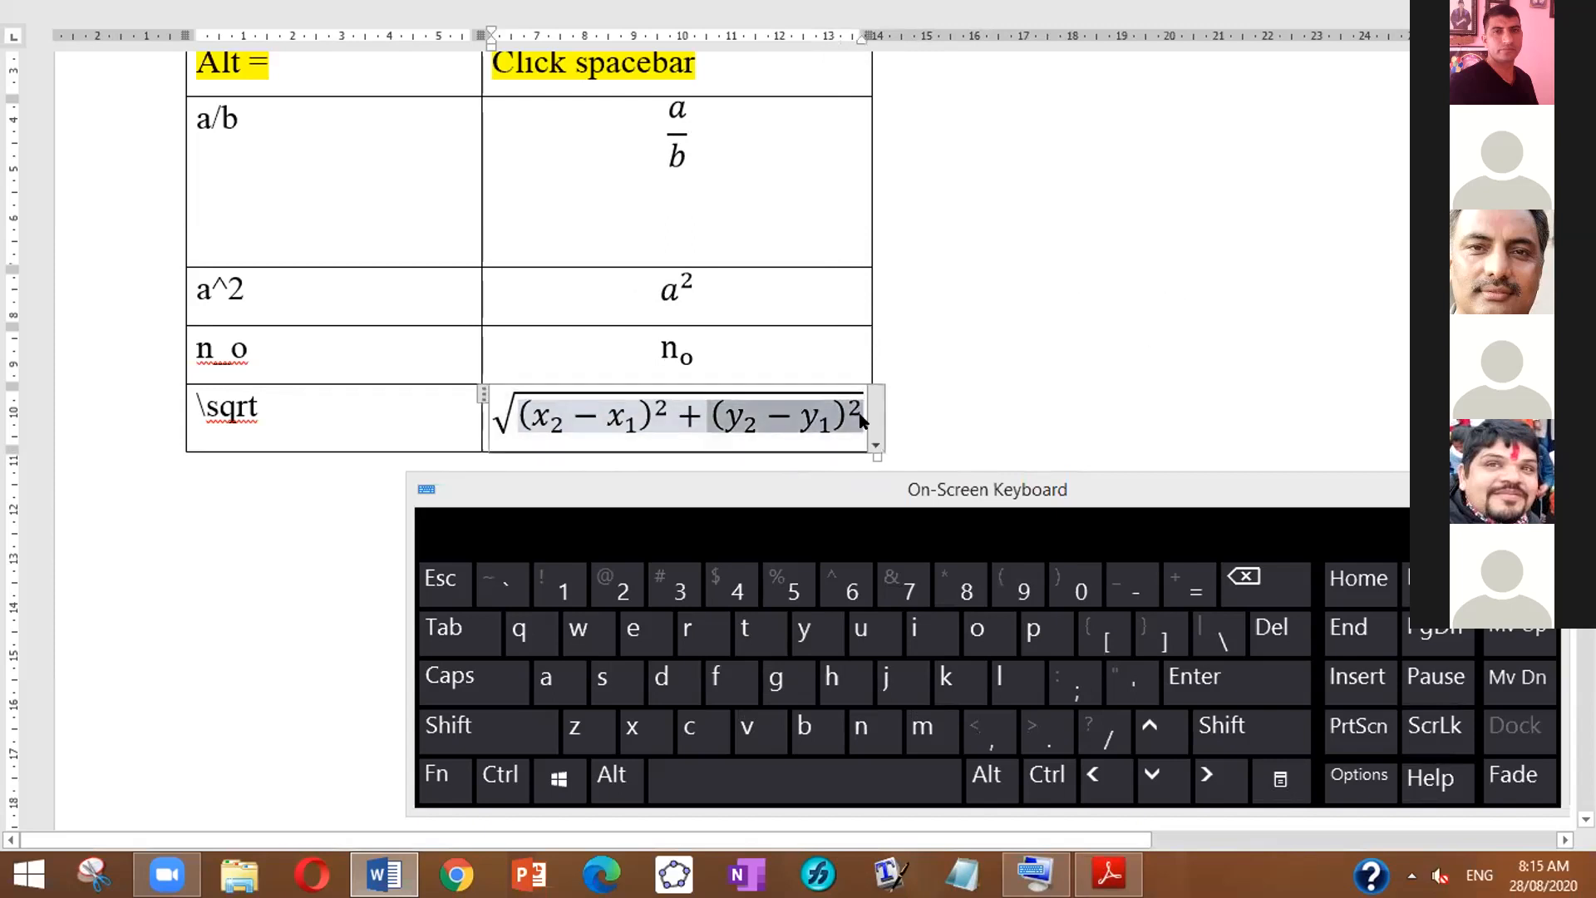
key("BackSpace")
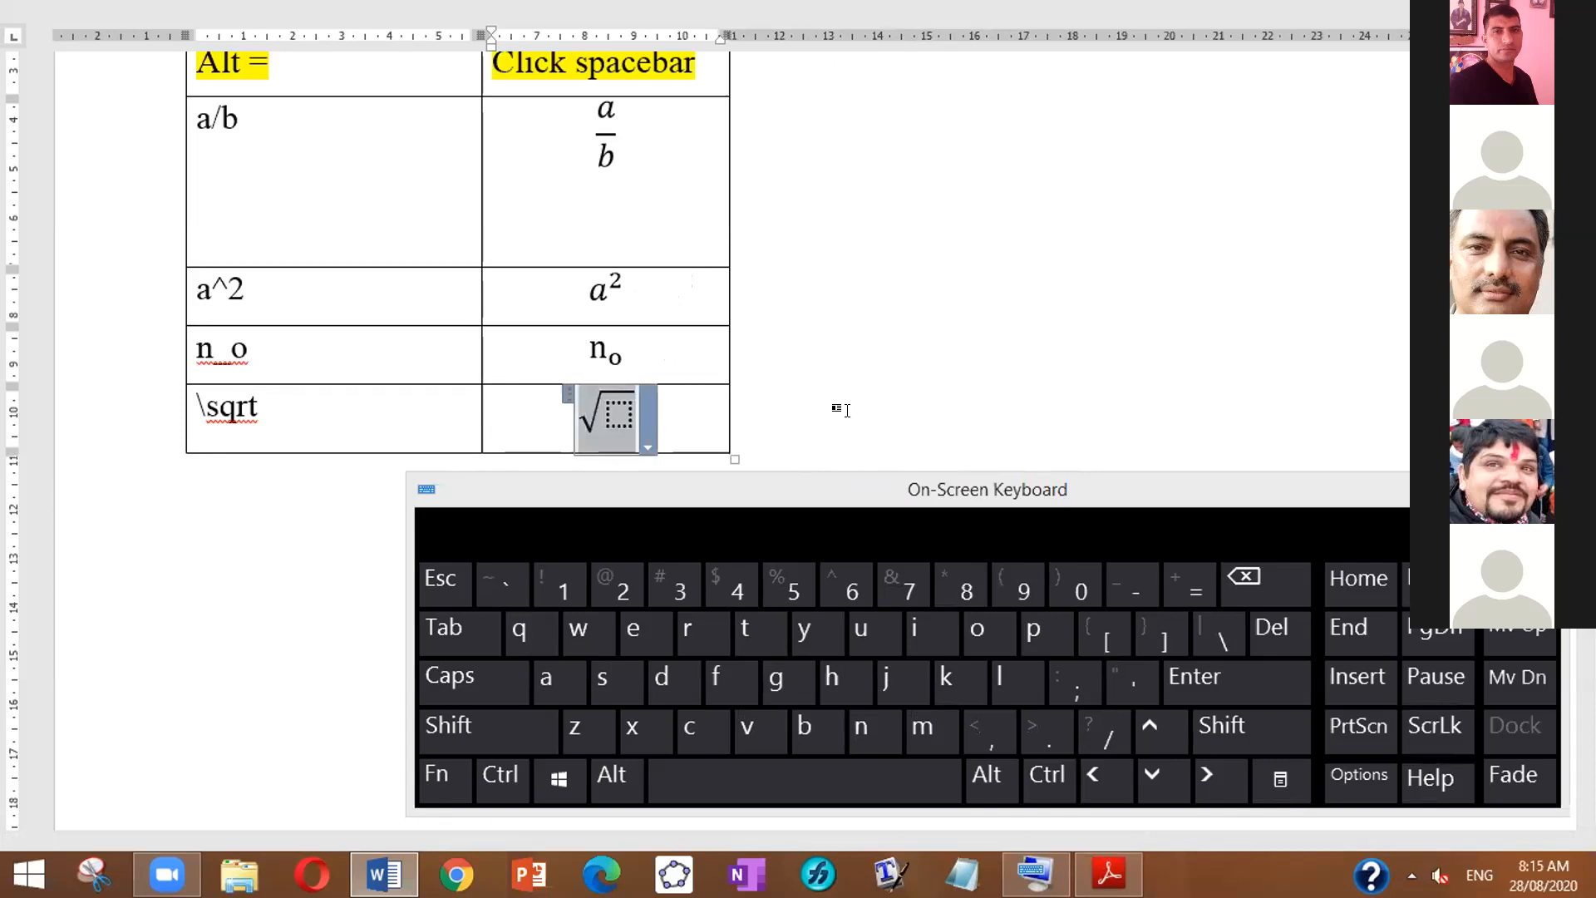
Step: Replace the empty root in the last output cell with the square root of 4, using \sqrt
type("\\")
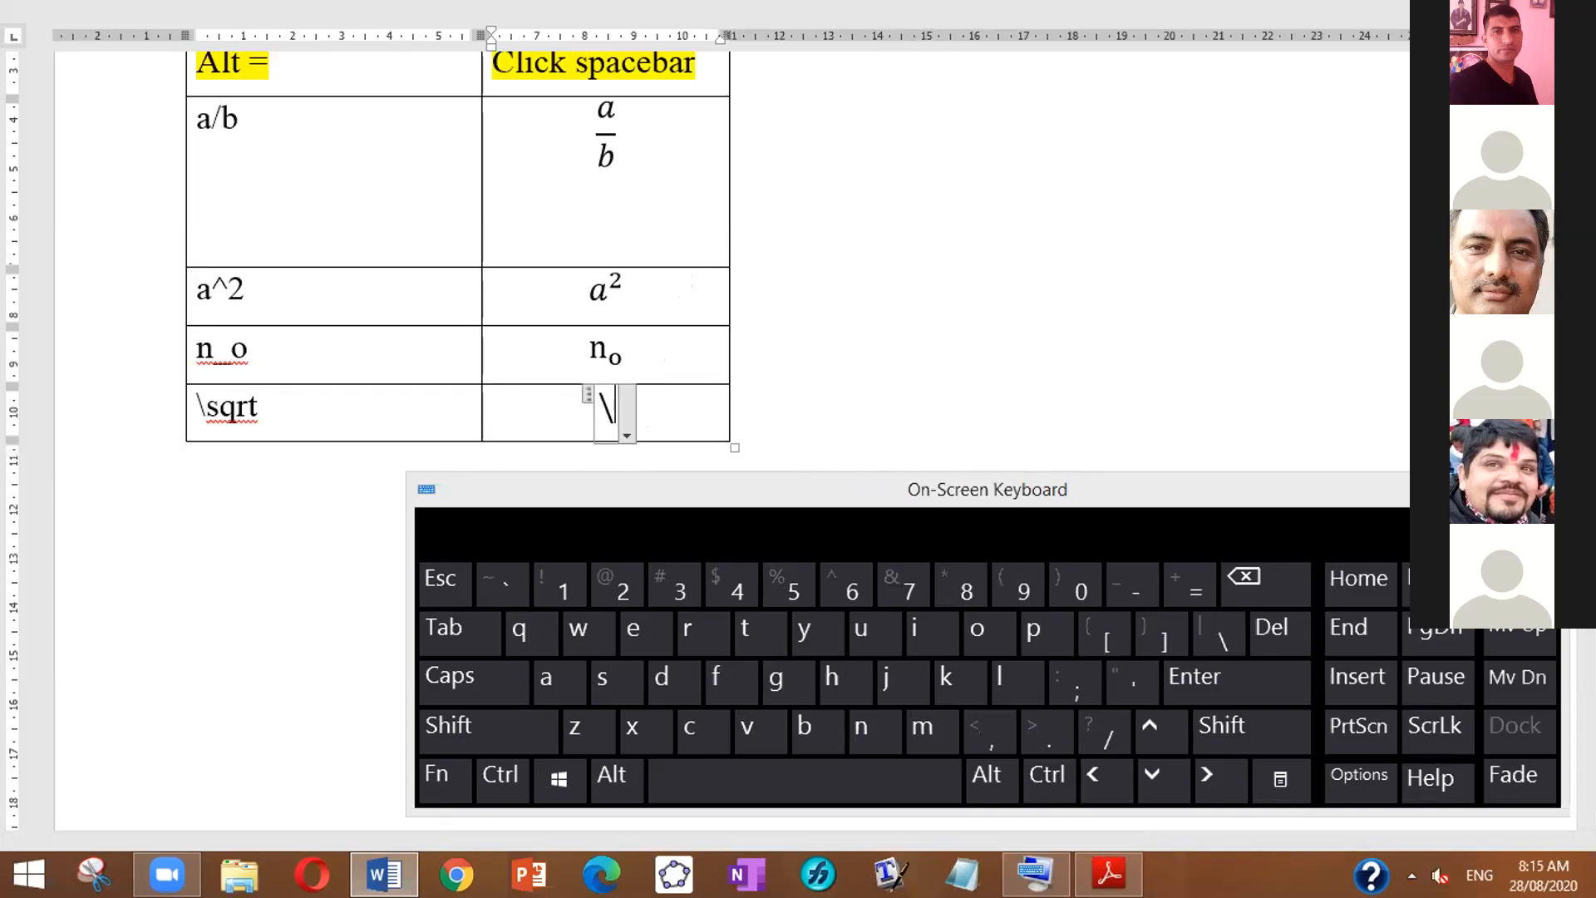
type("sqrt")
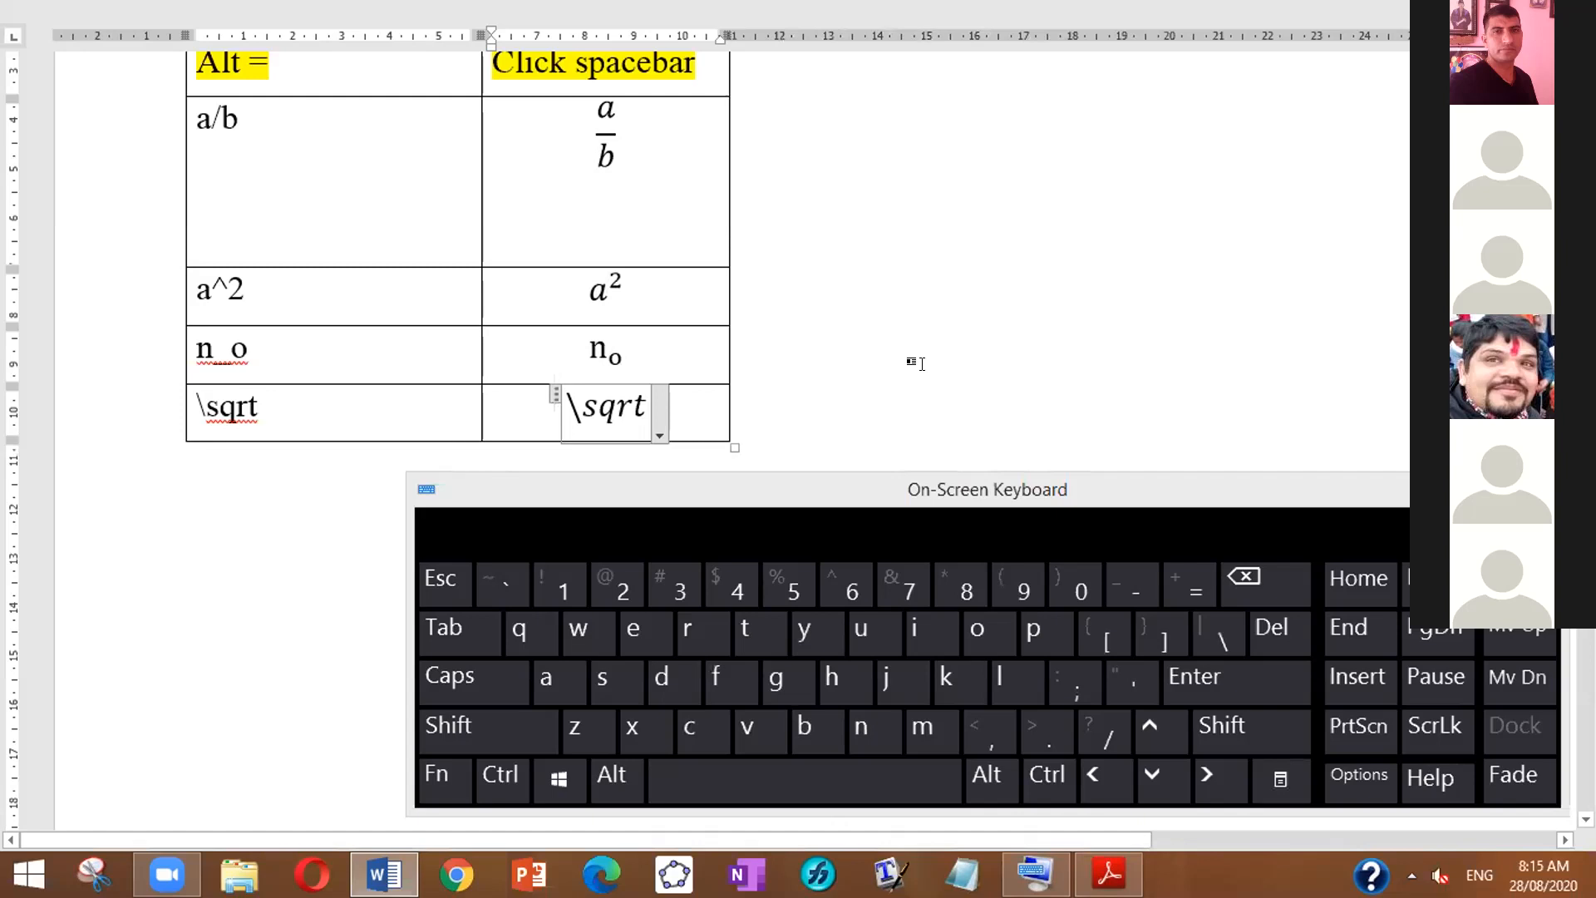
key("shift")
type("4")
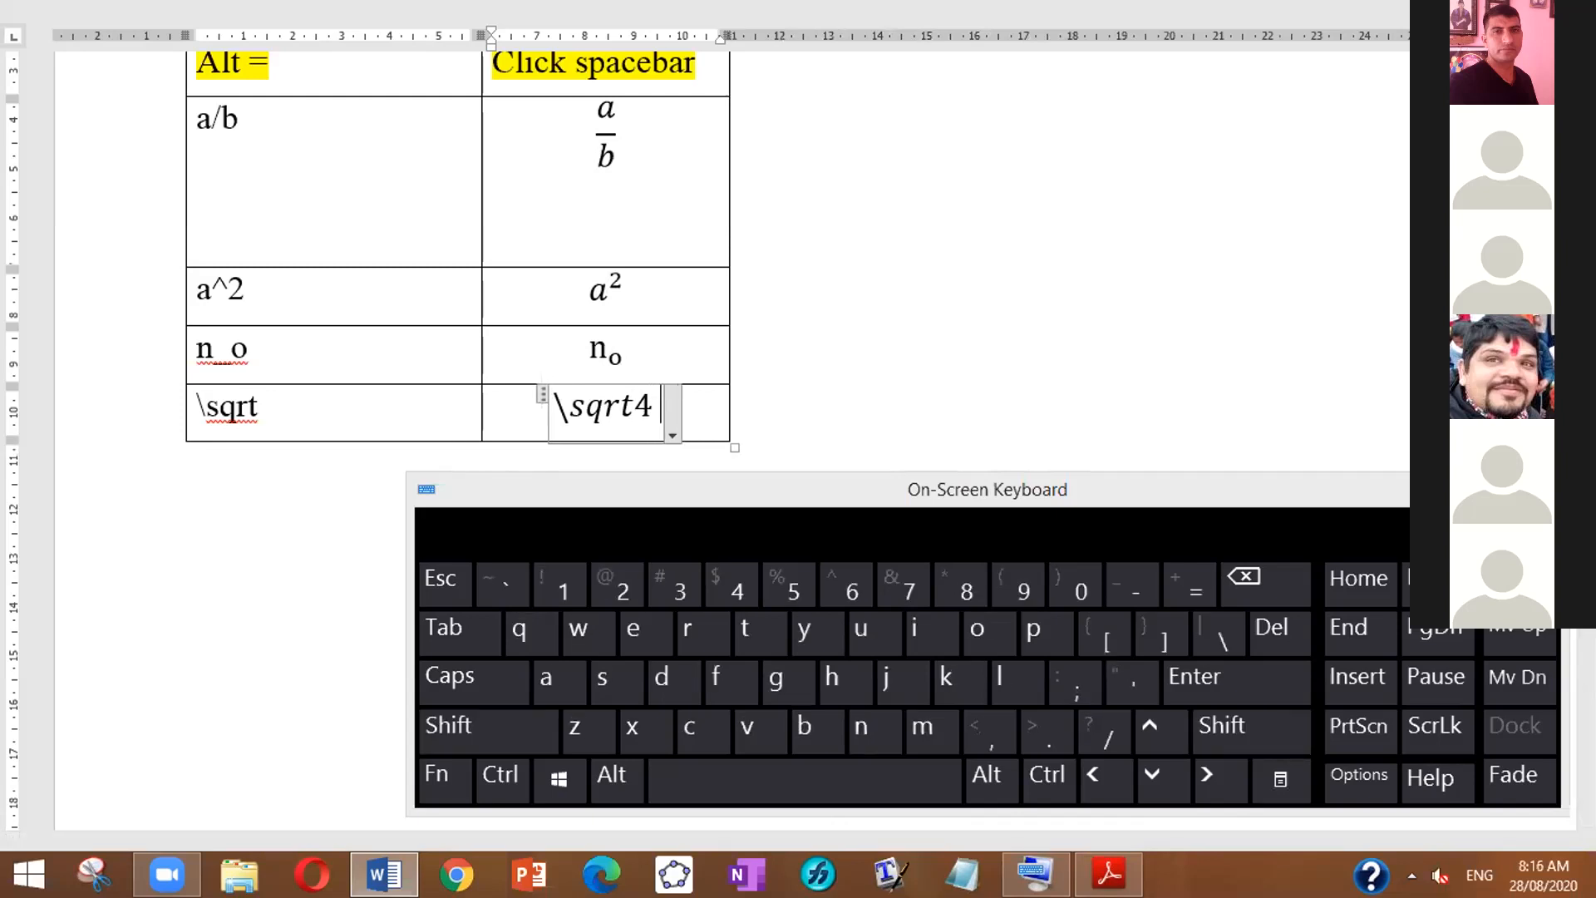
key("BackSpace")
key("BackSpace")
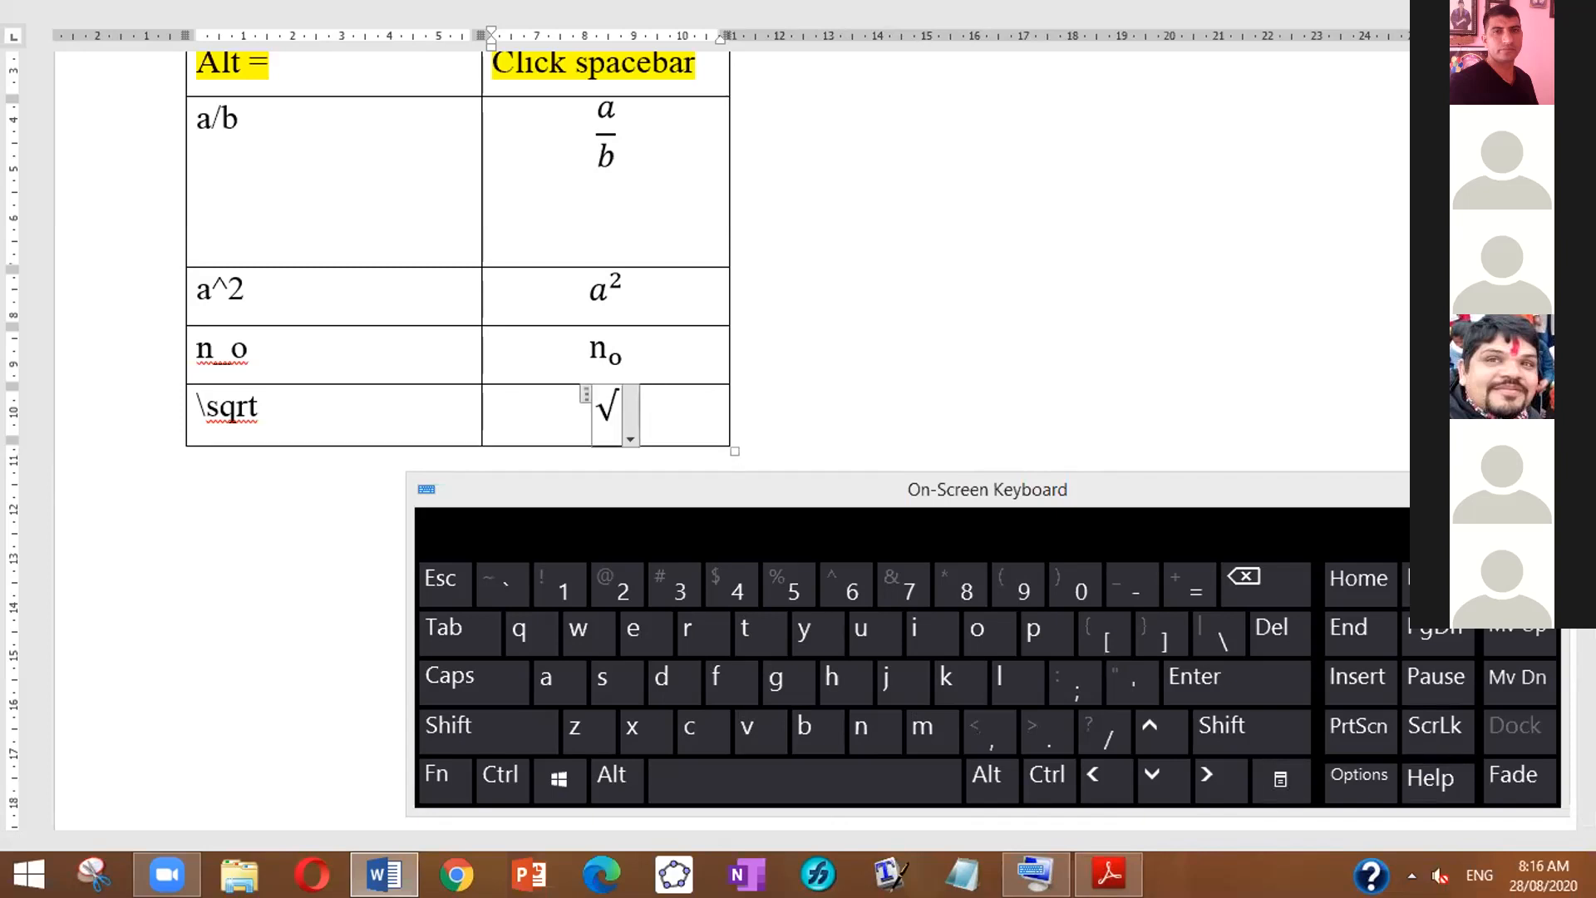
type("4")
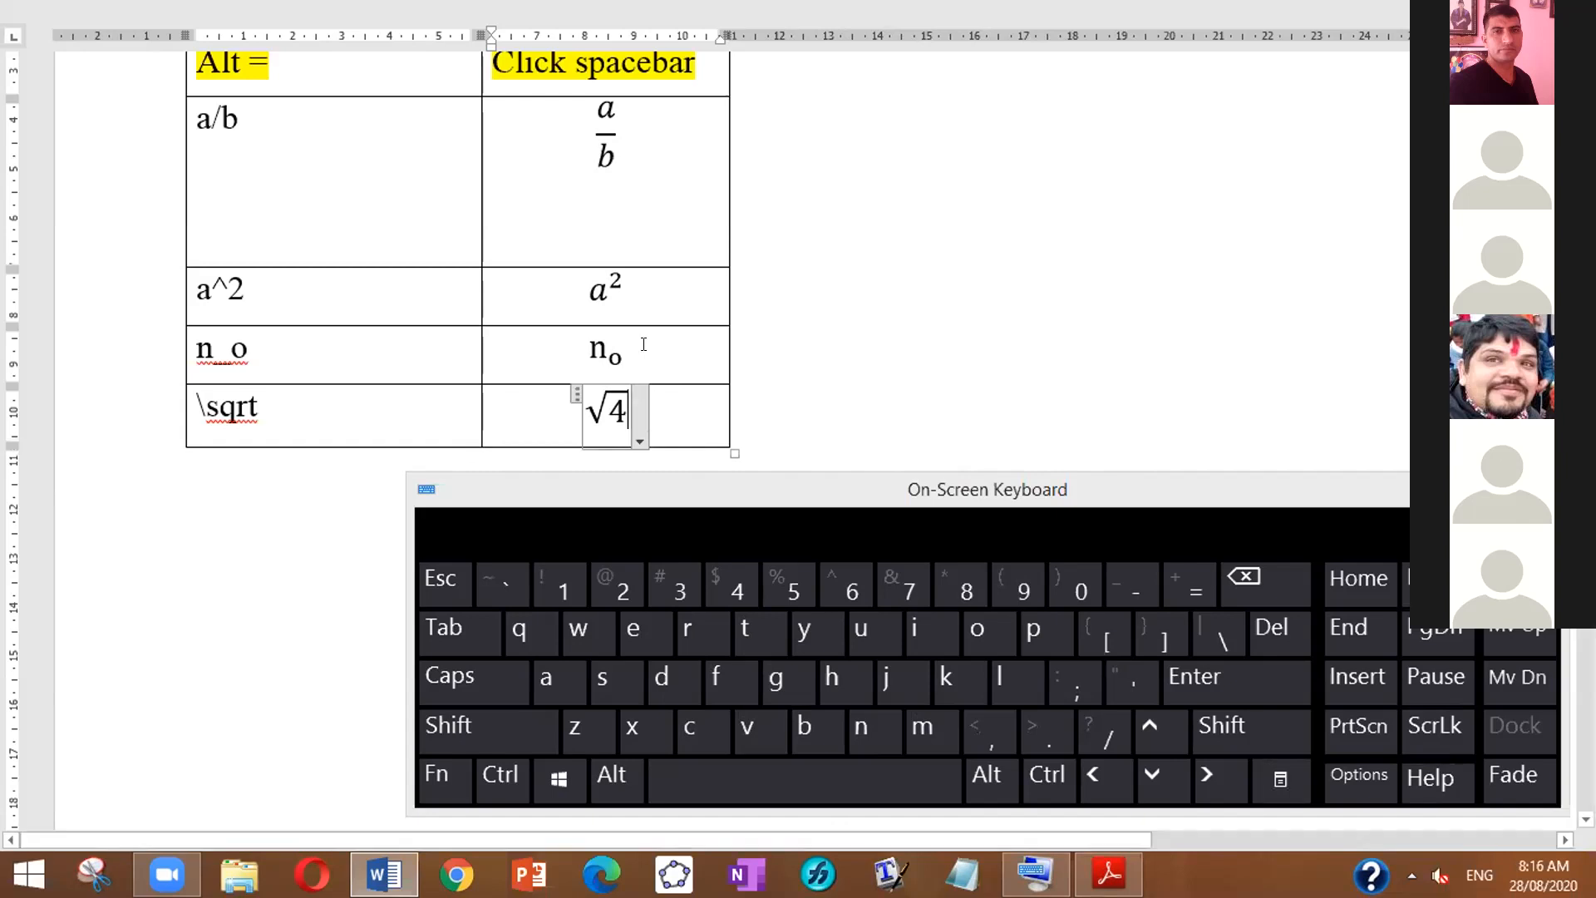
Step: Extend the last input cell's code to read \sqrt 4, with a space before the 4
left_click(268, 404)
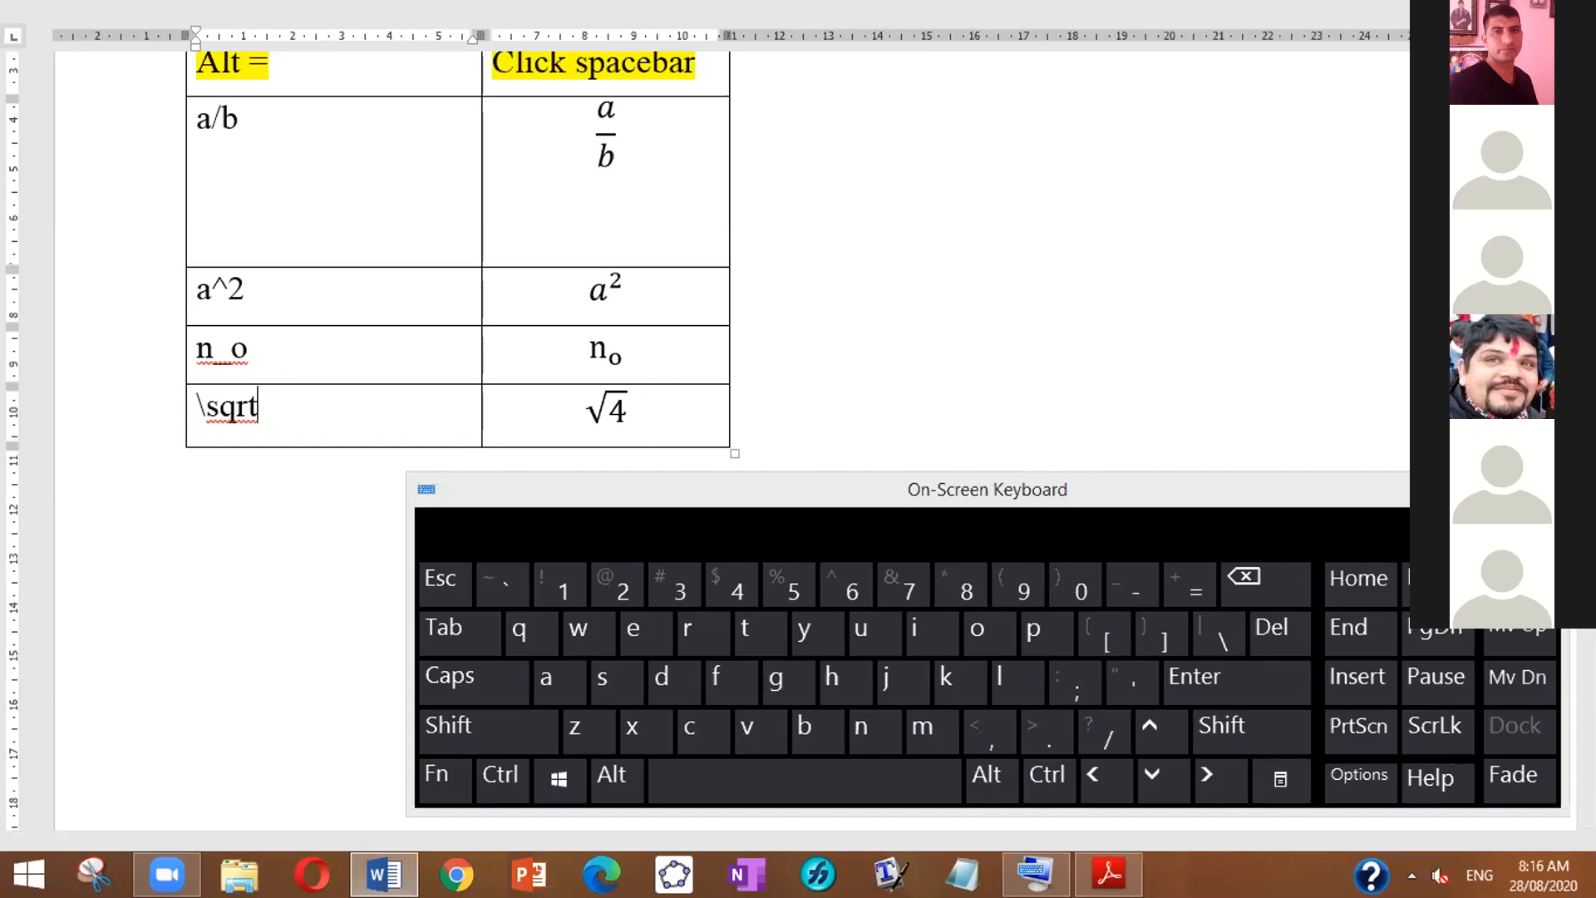
type("4")
key("BackSpace")
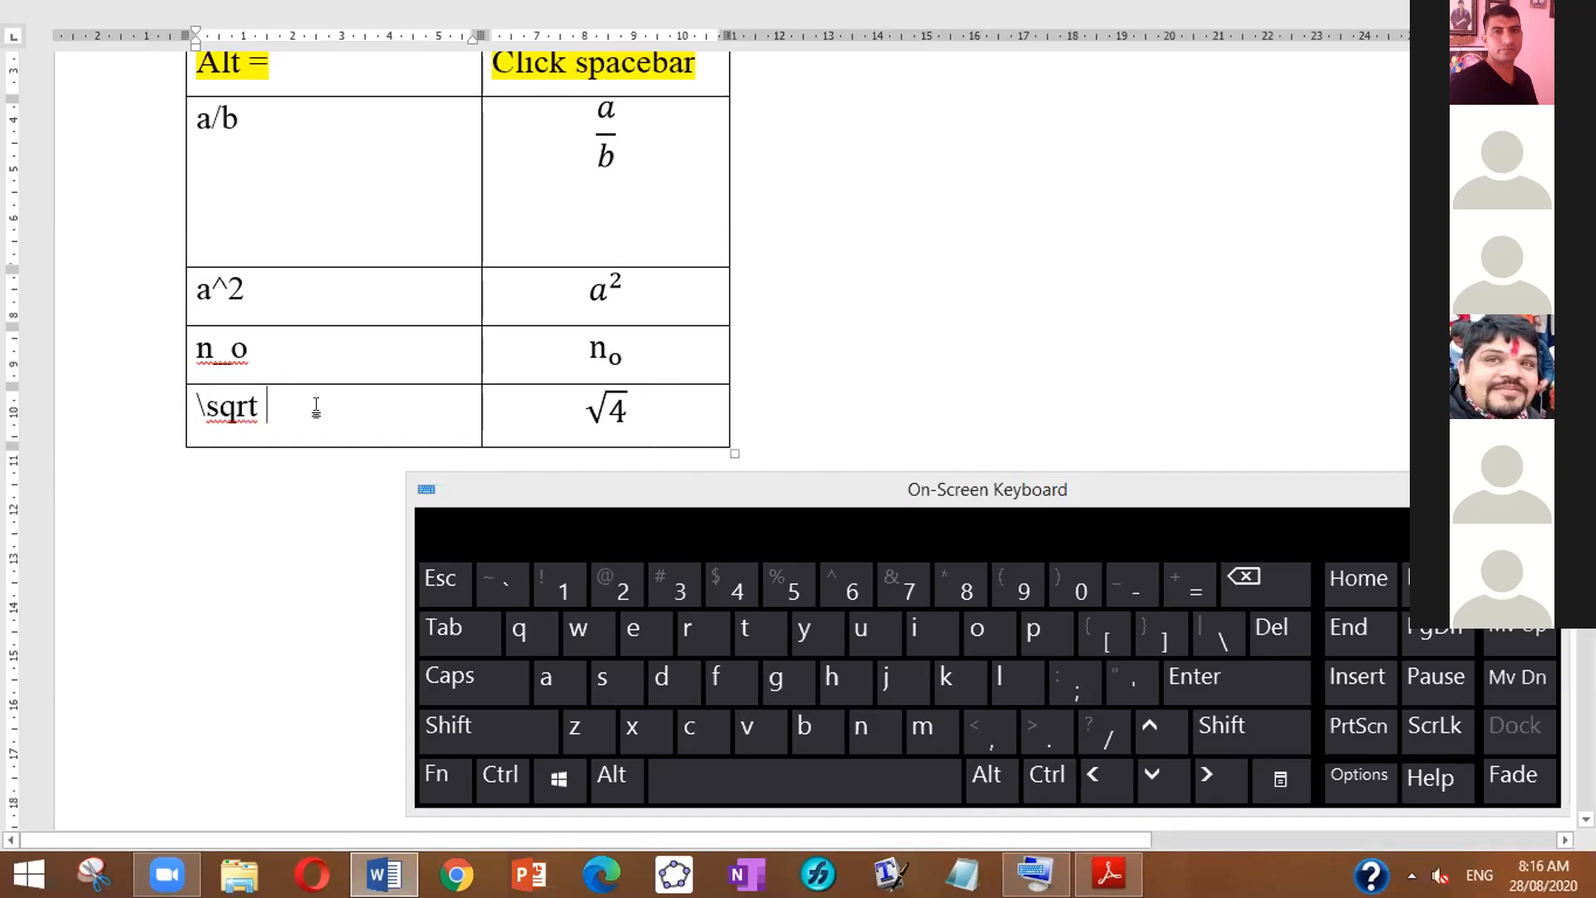
type("4")
left_click(642, 407)
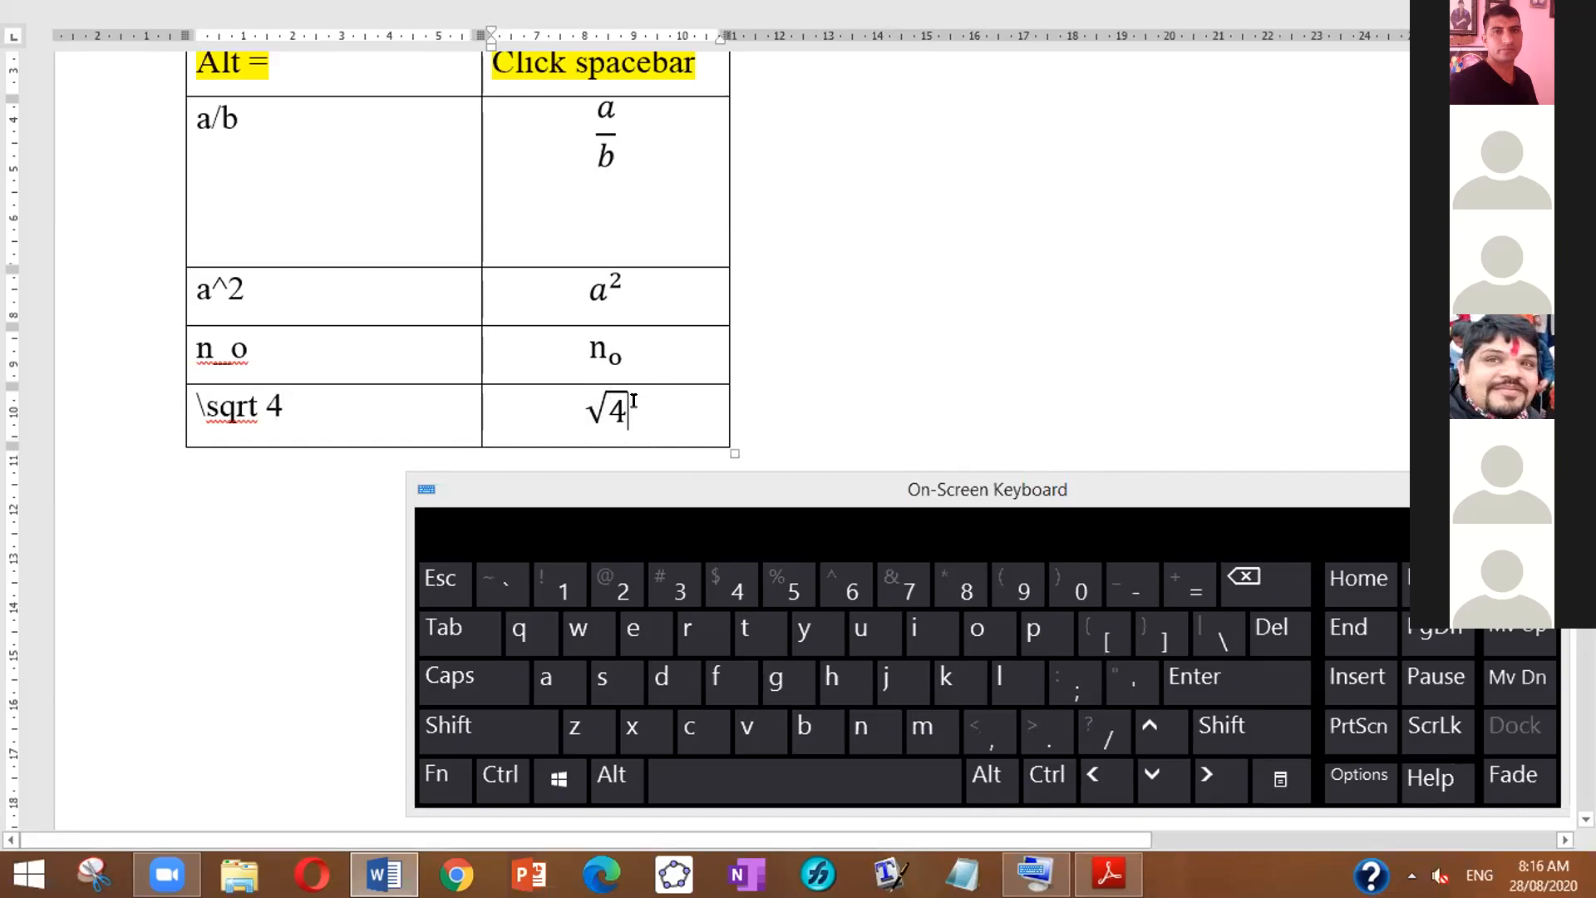
Step: Replace the root in the \sqrt 4 row's output cell with an empty square root built from \sqrt
left_click(642, 406)
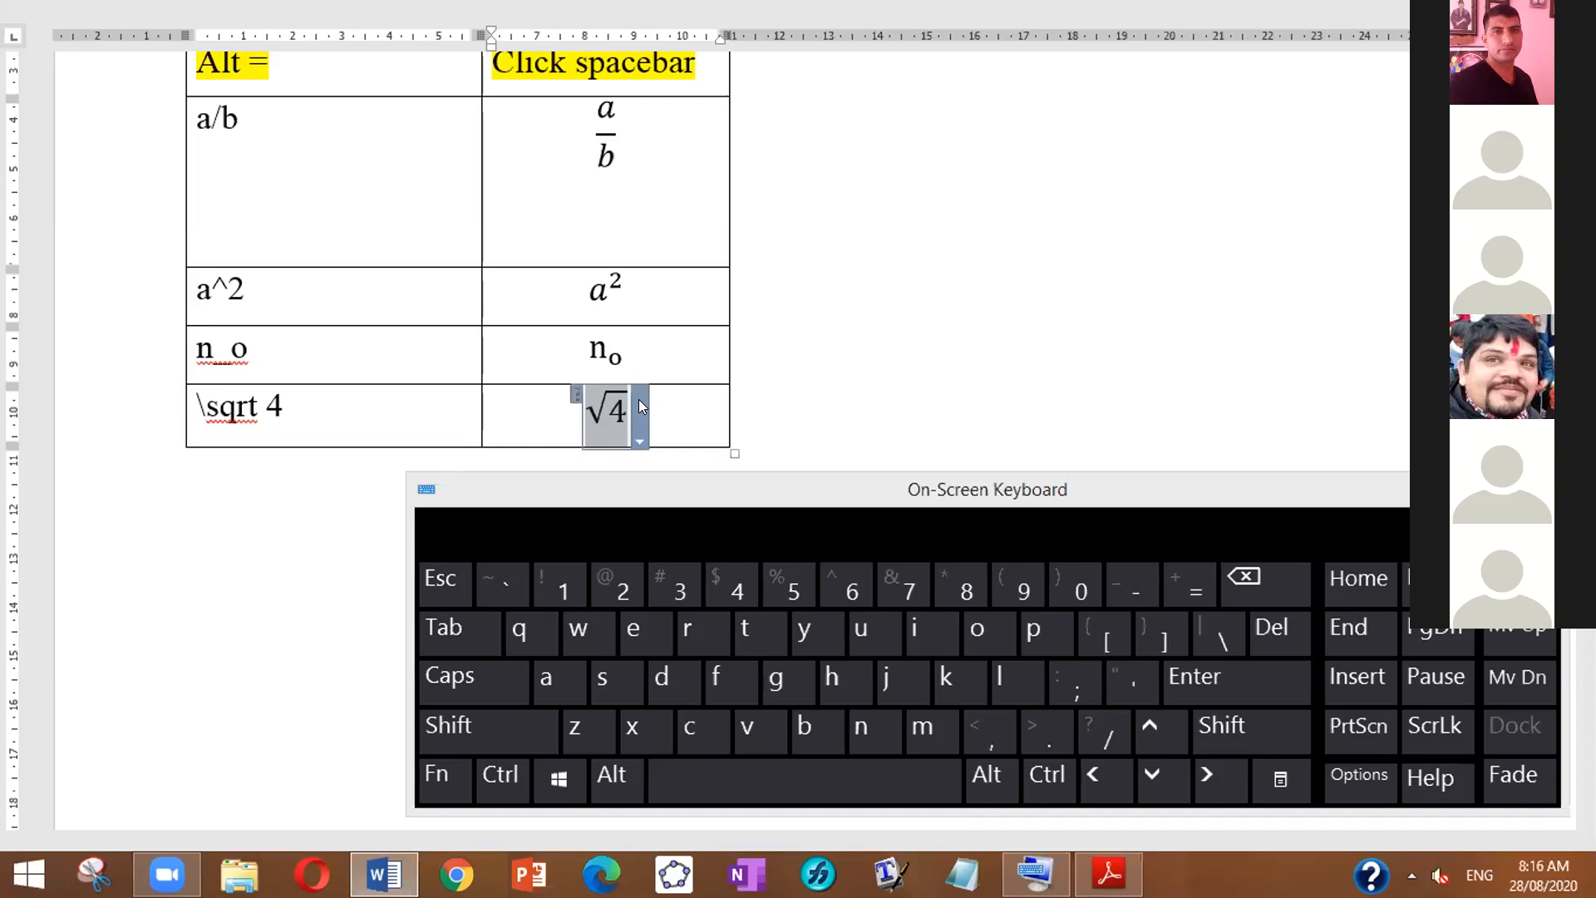
type("\\")
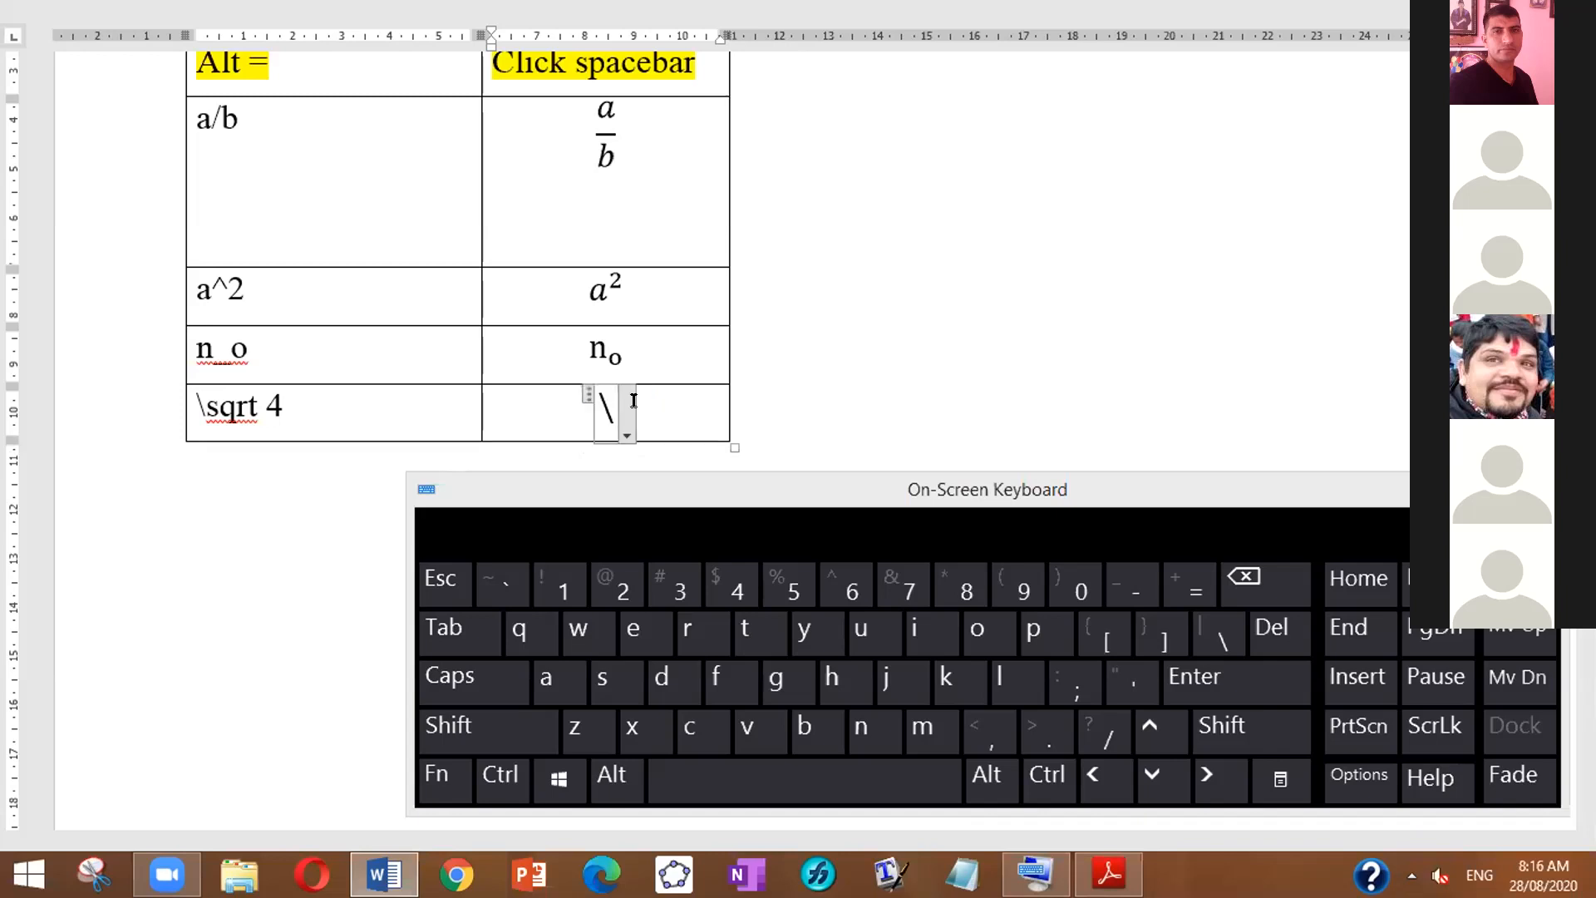
type("sqtt")
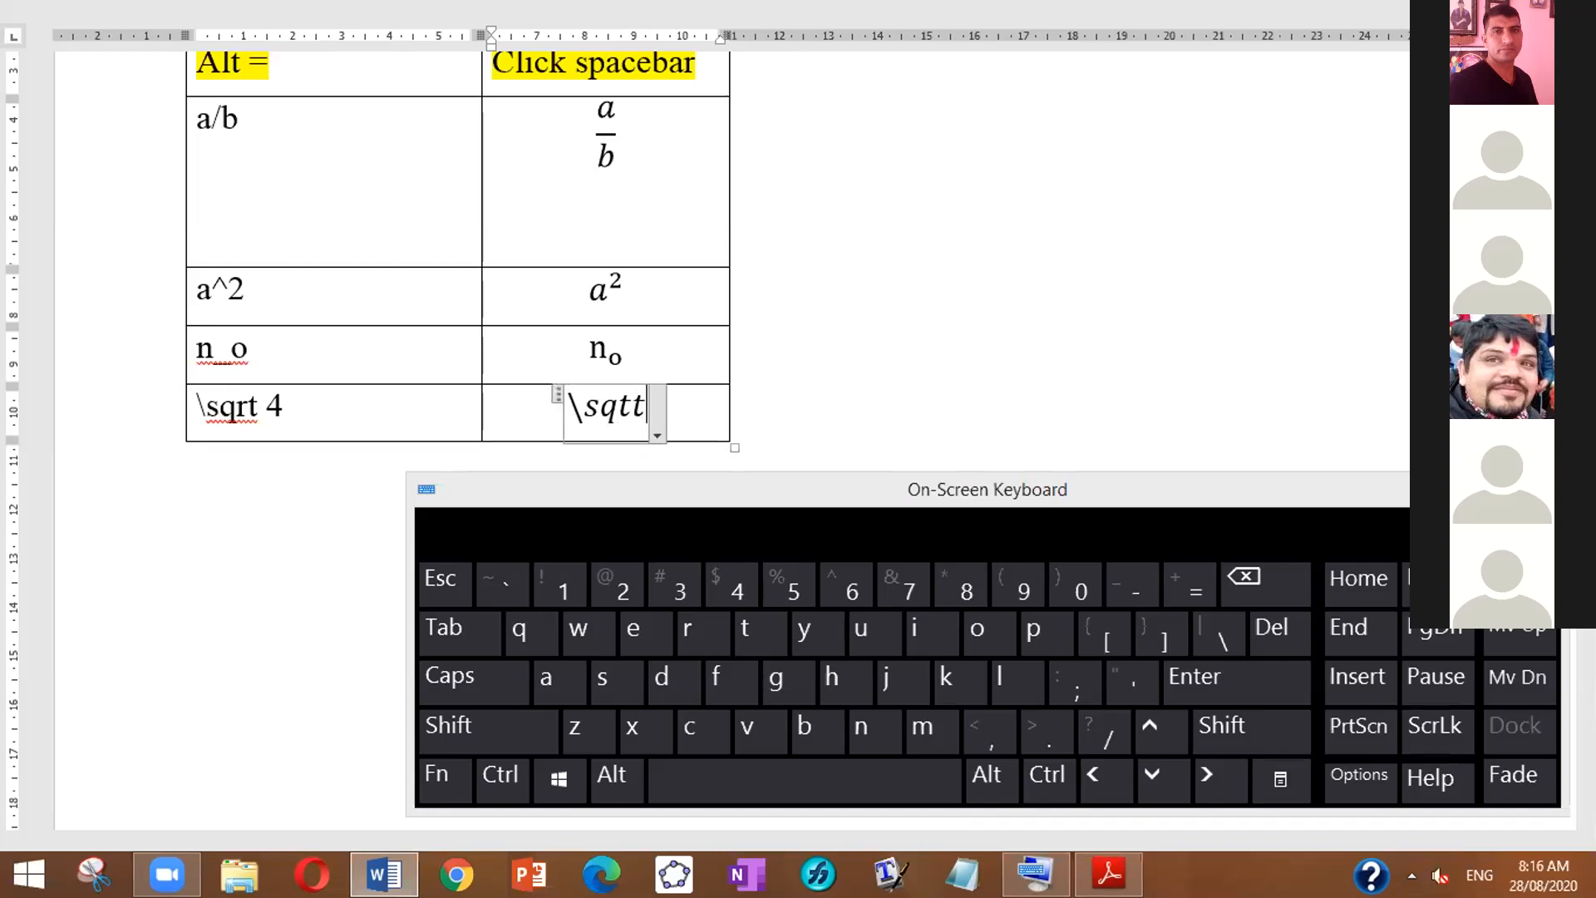
key("BackSpace")
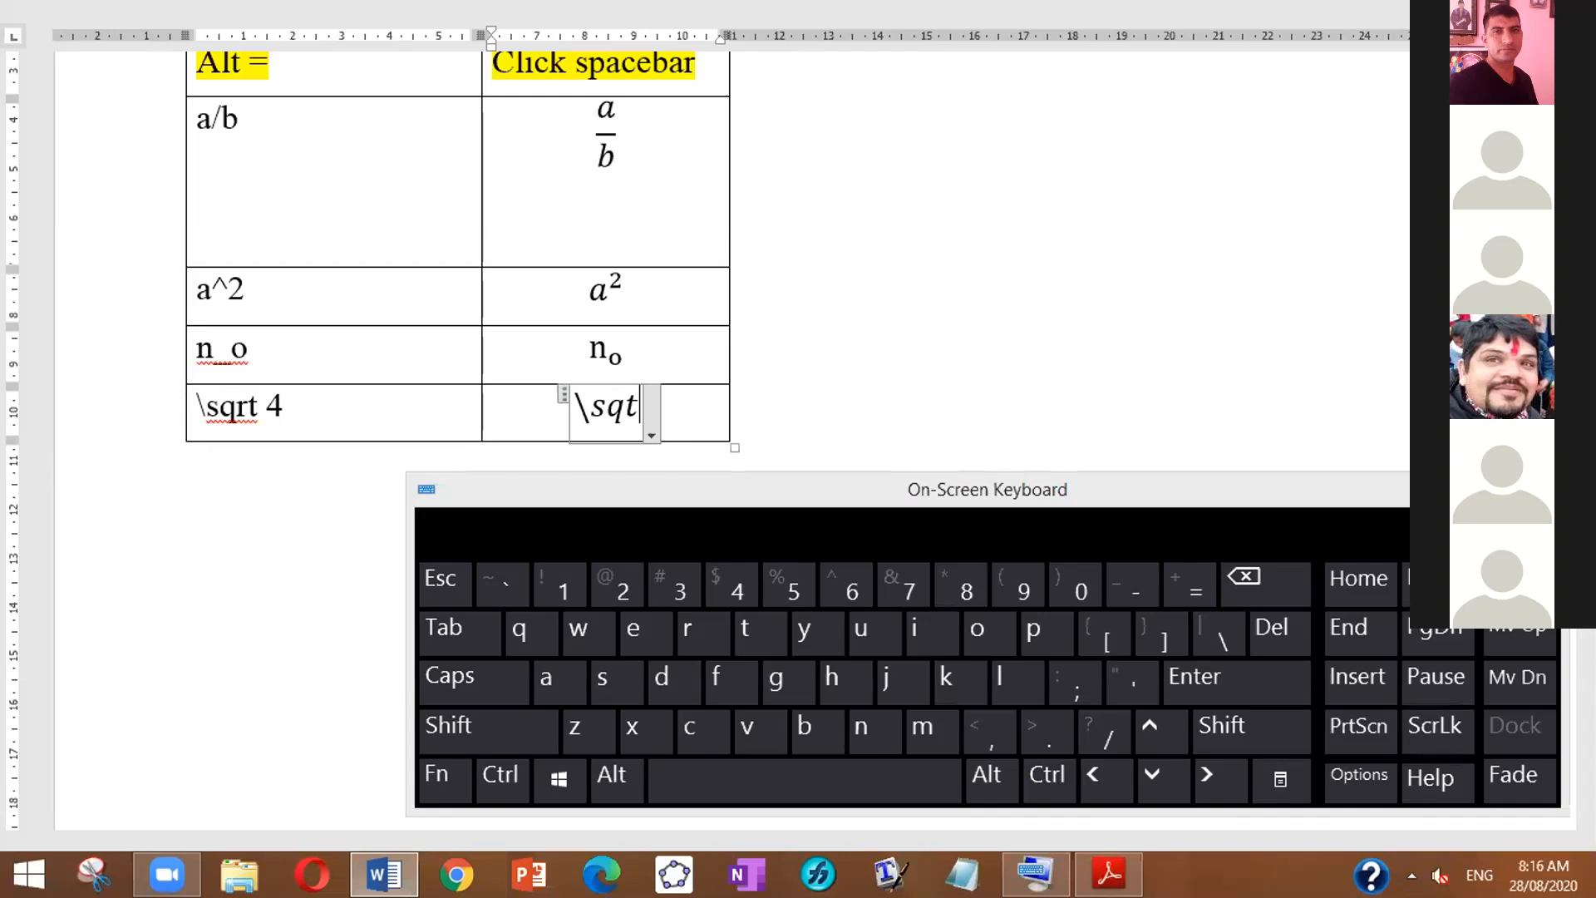
type("rt")
key("BackSpace")
key("BackSpace")
key("BackSpace")
type("rt")
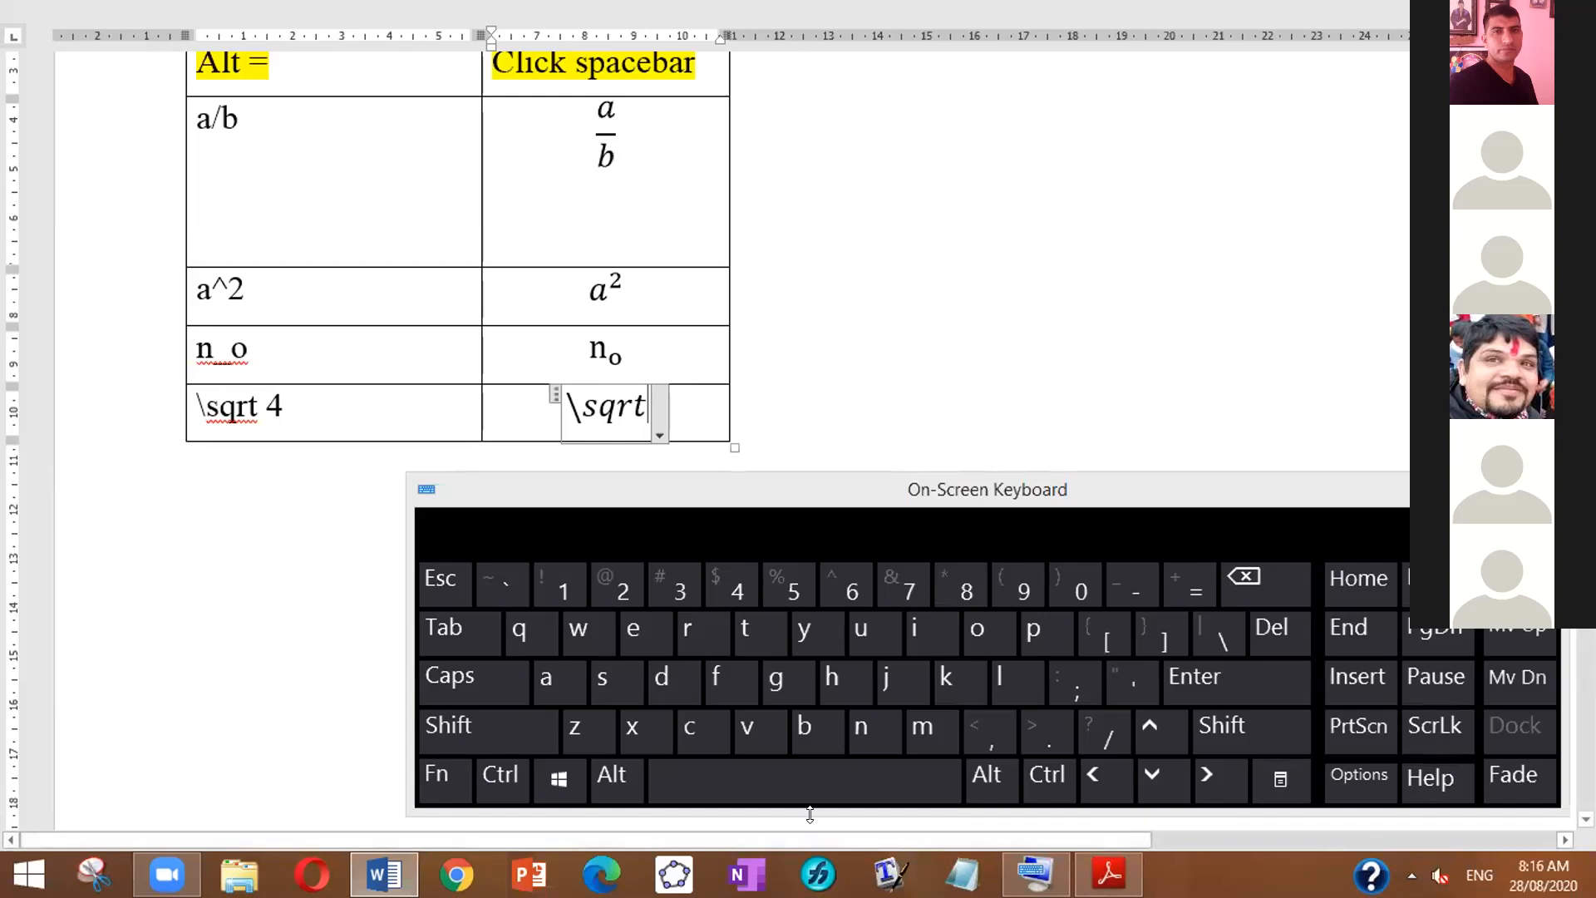
left_click(791, 776)
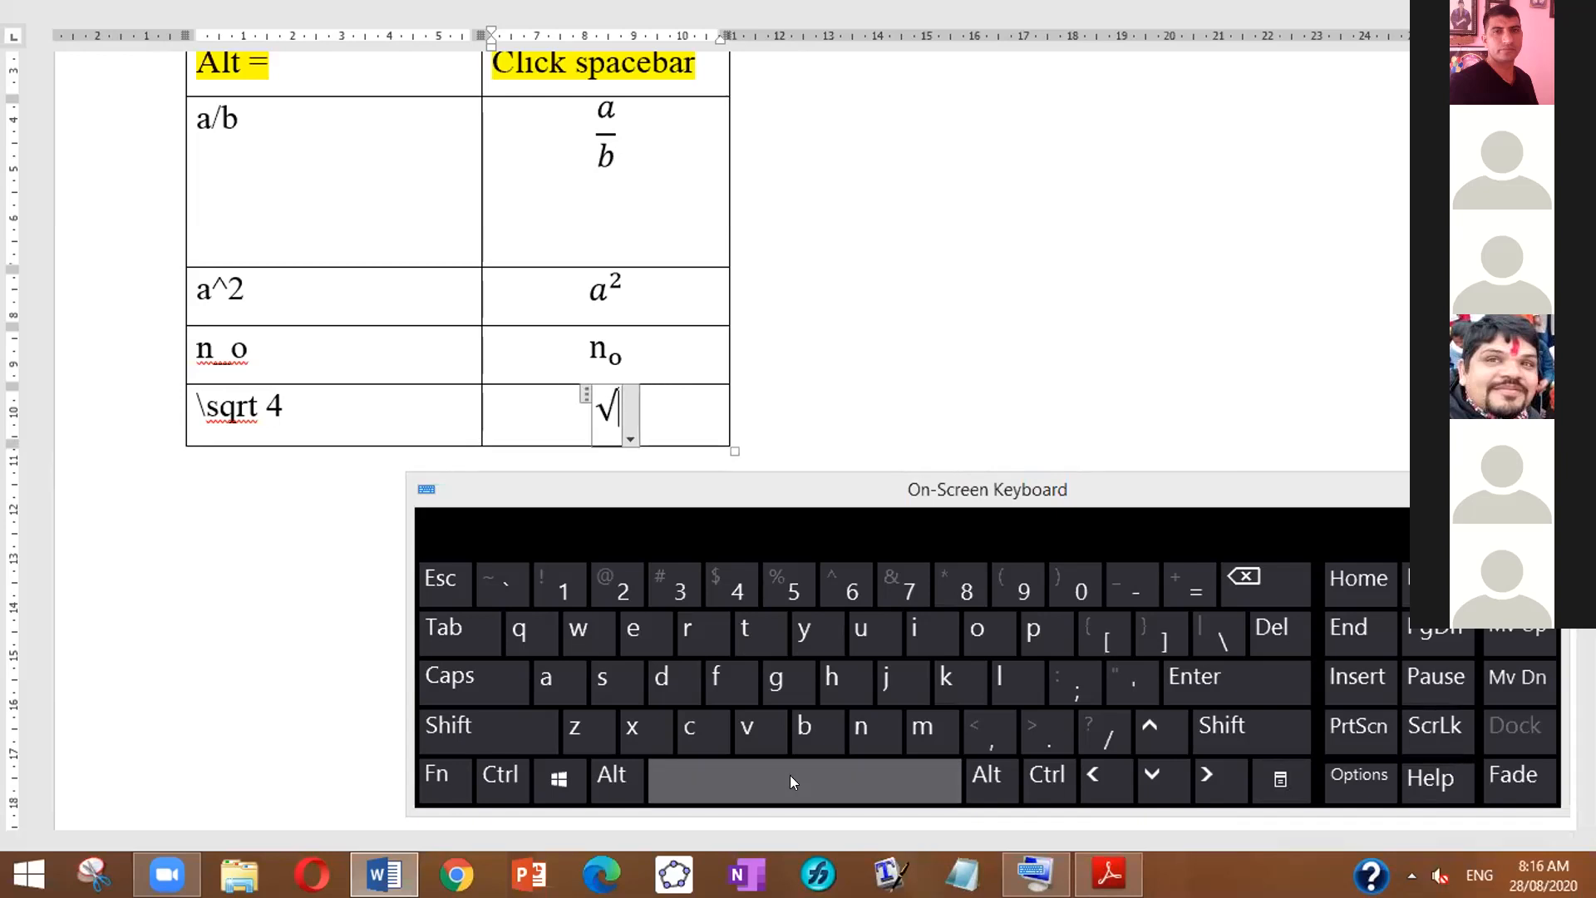
left_click(790, 774)
Step: Enter 4 under the empty square root in the last output cell and leave the equation
left_click(616, 408)
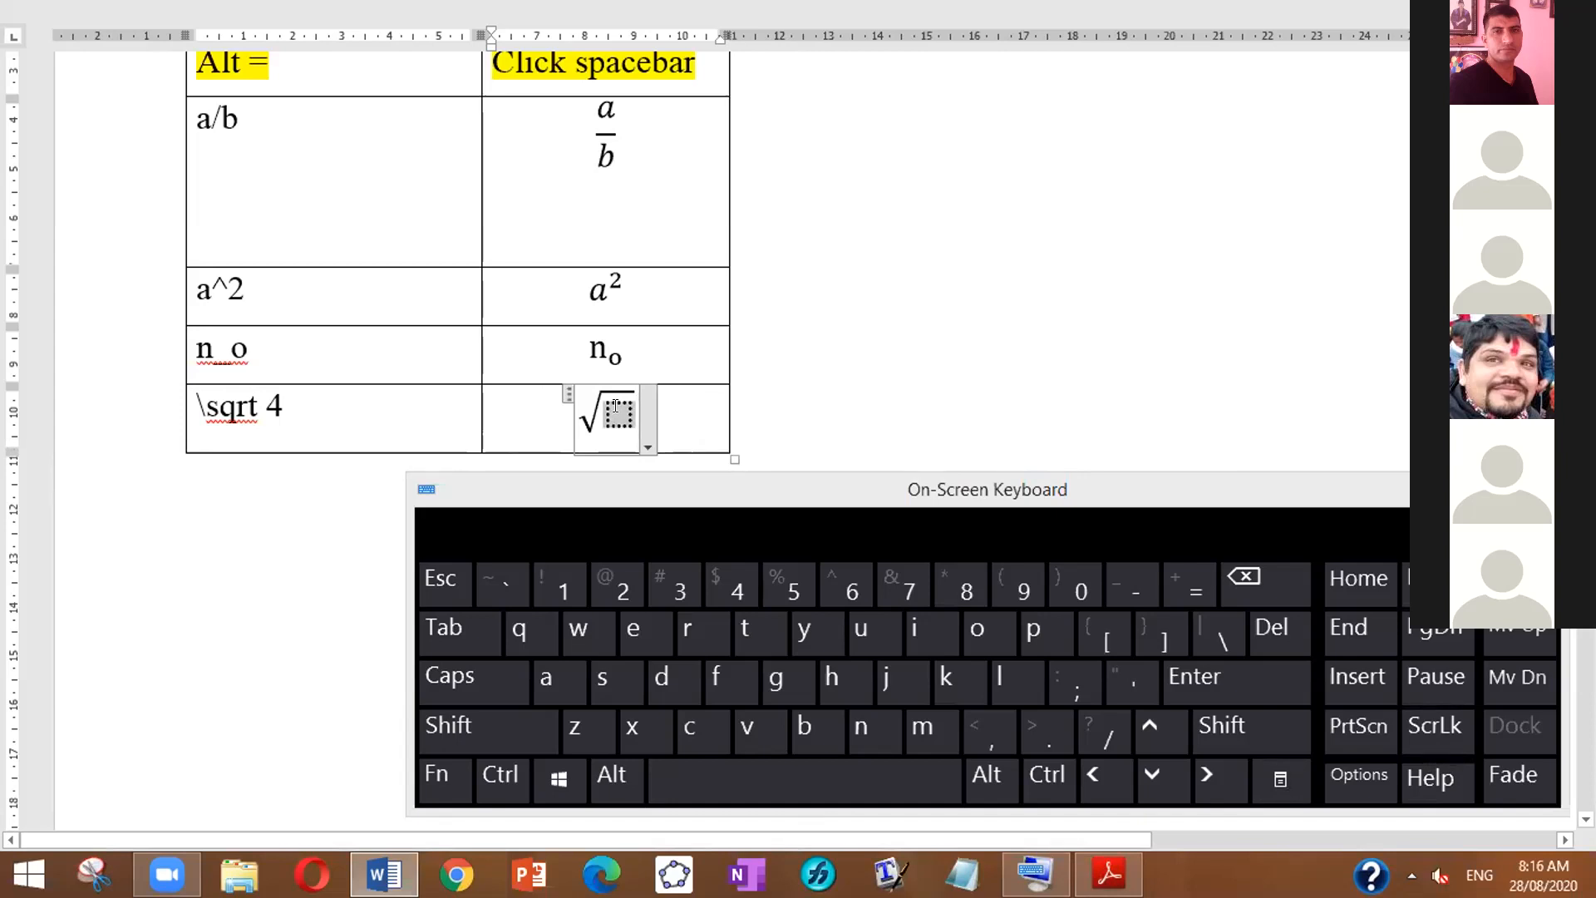
type("a")
key("BackSpace")
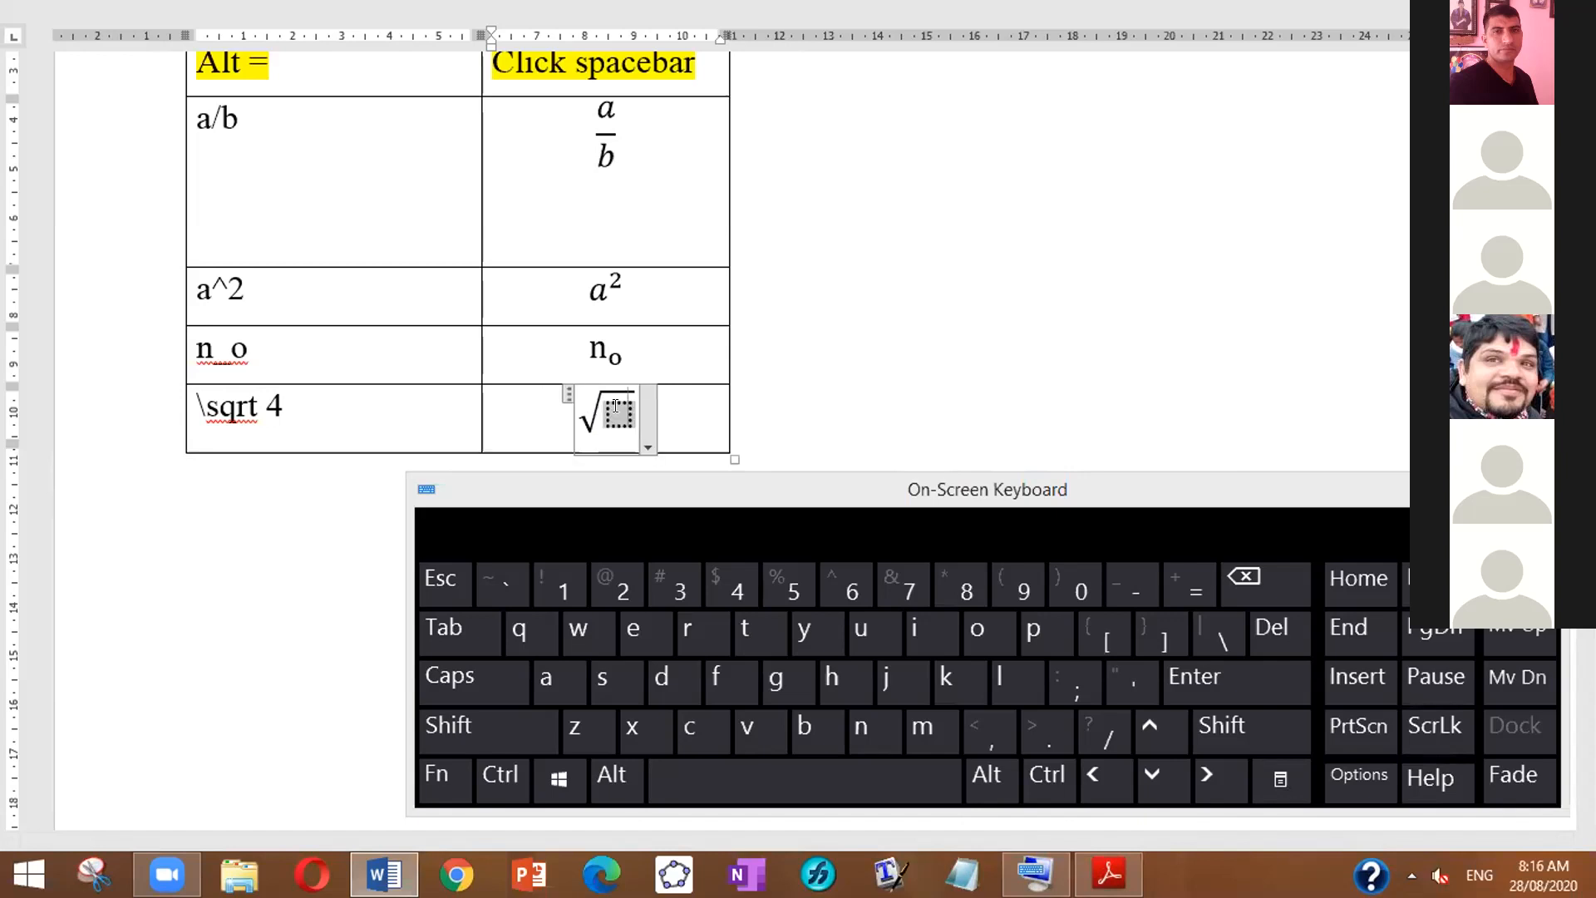
type("4")
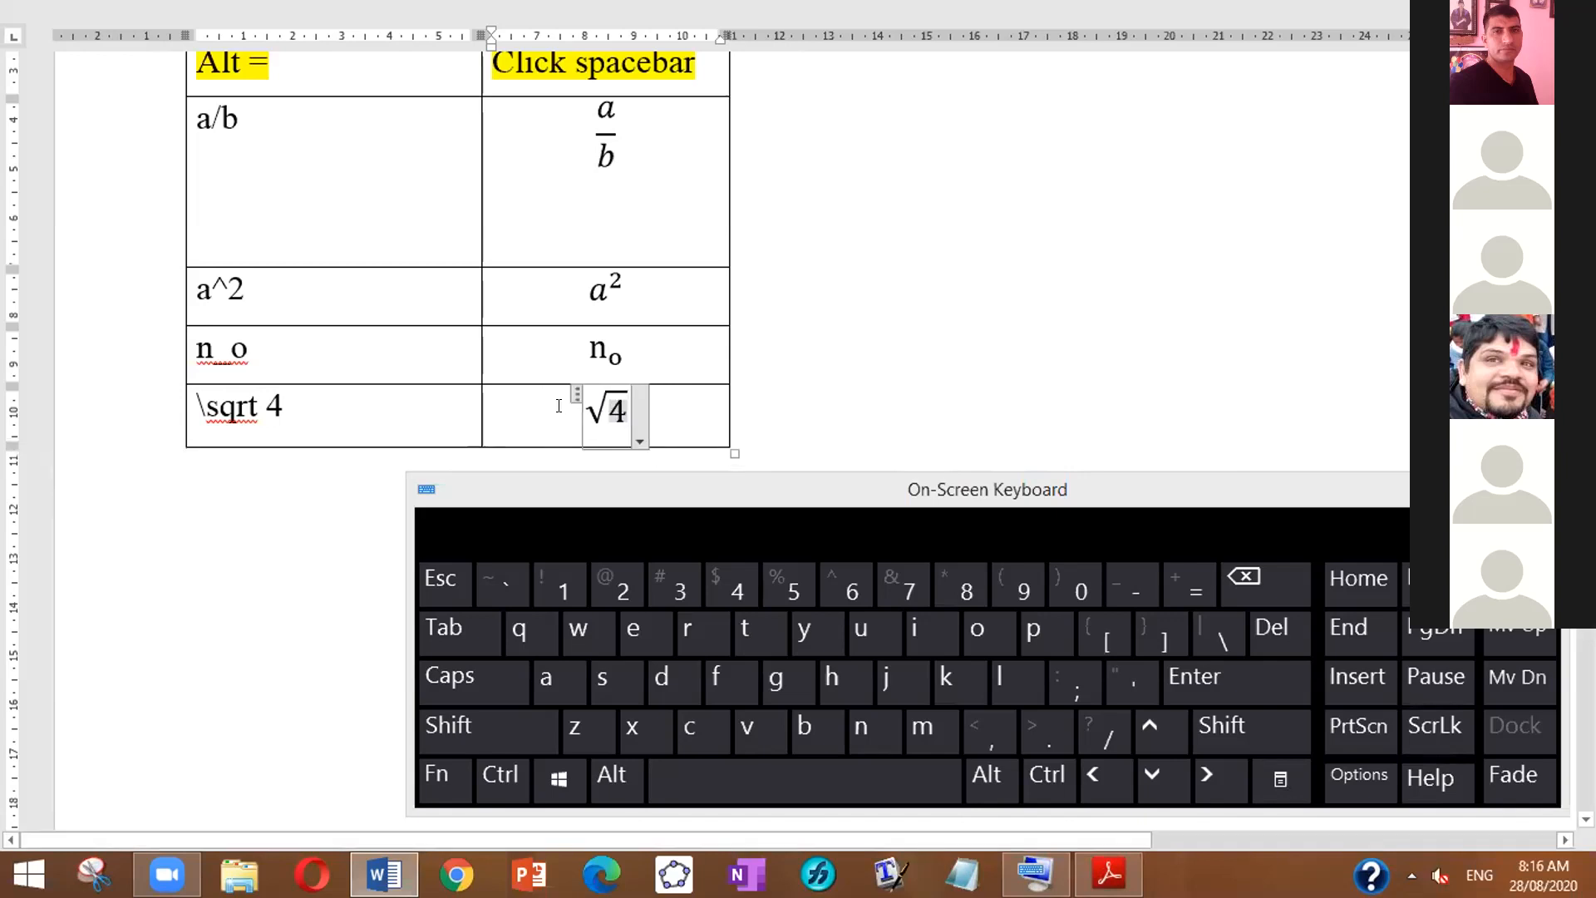
left_click(680, 405)
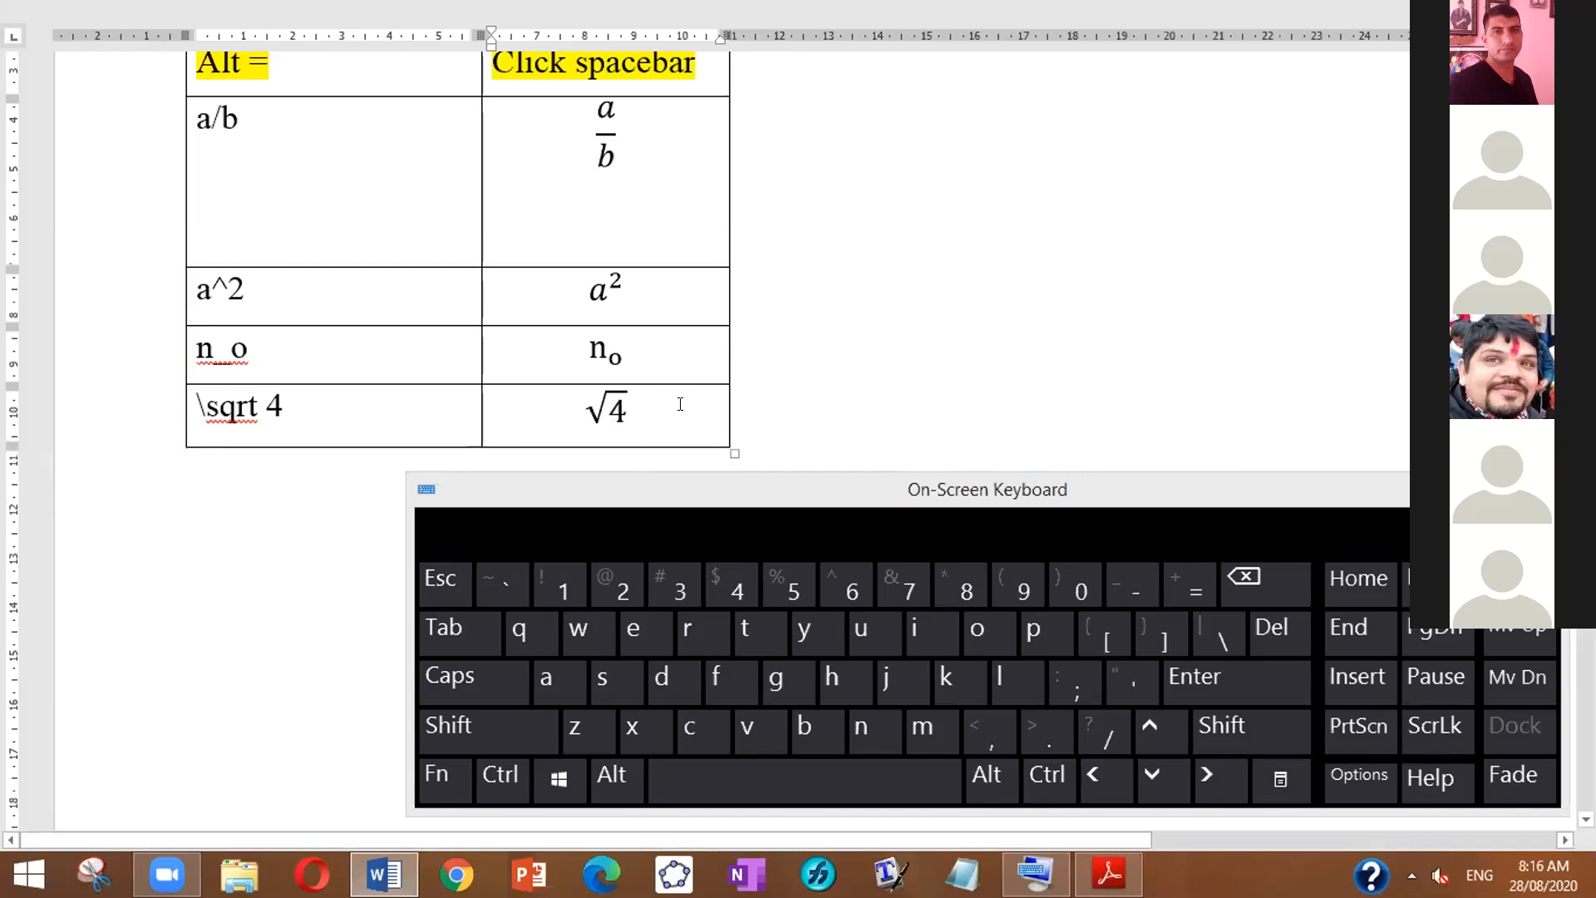
Step: Add a new row below the \sqrt 4 row and move the on-screen keyboard clear of the table
key("Tab")
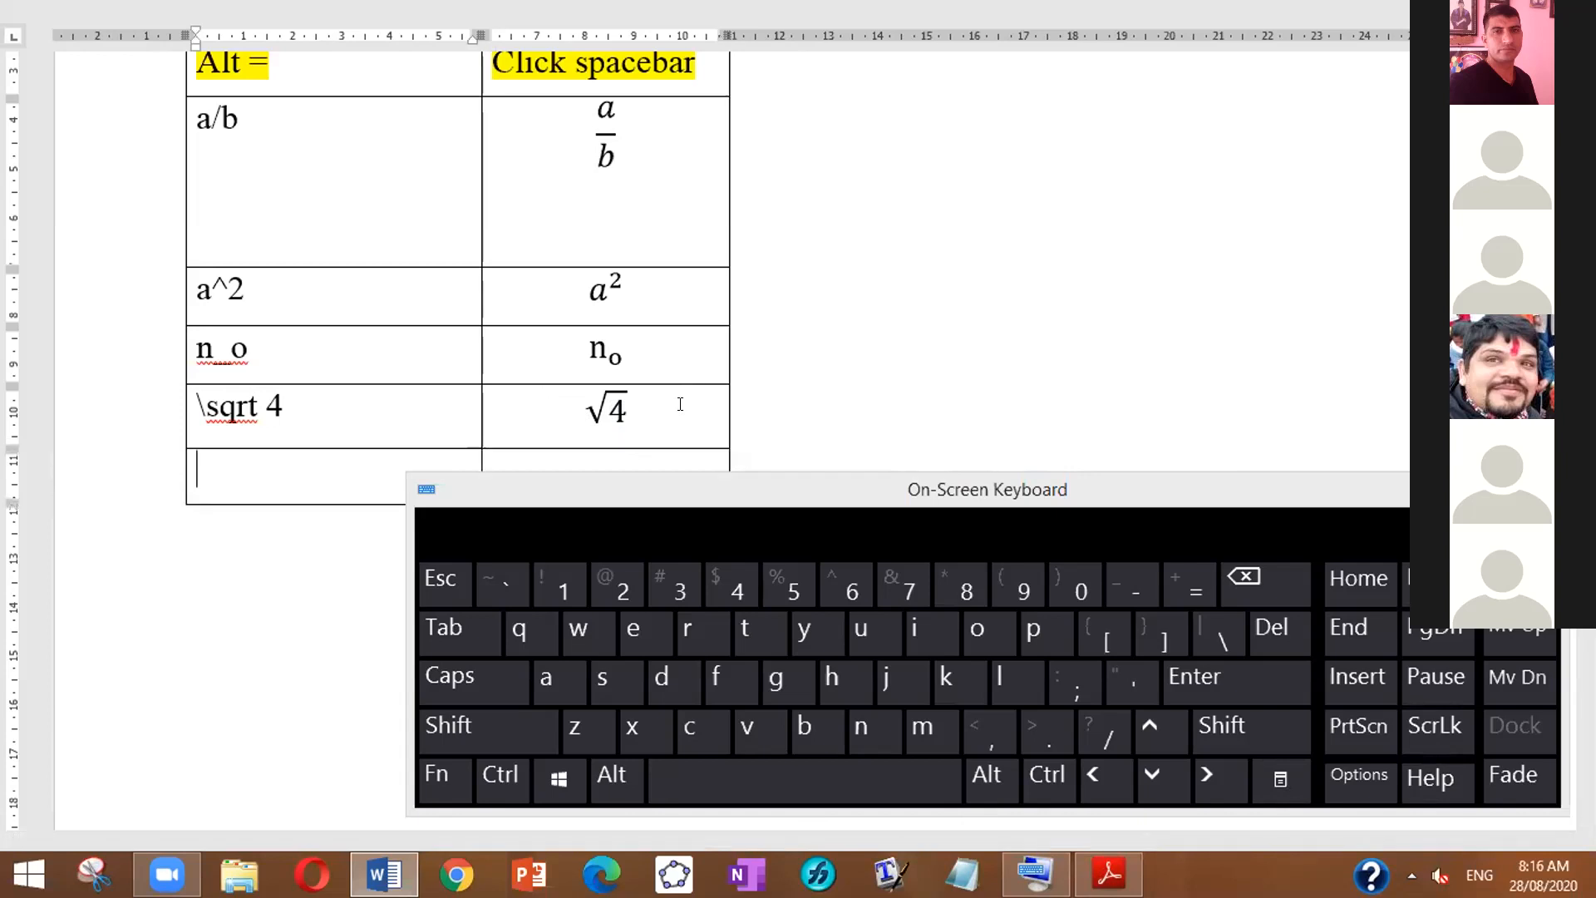
left_click_drag(825, 478, 798, 699)
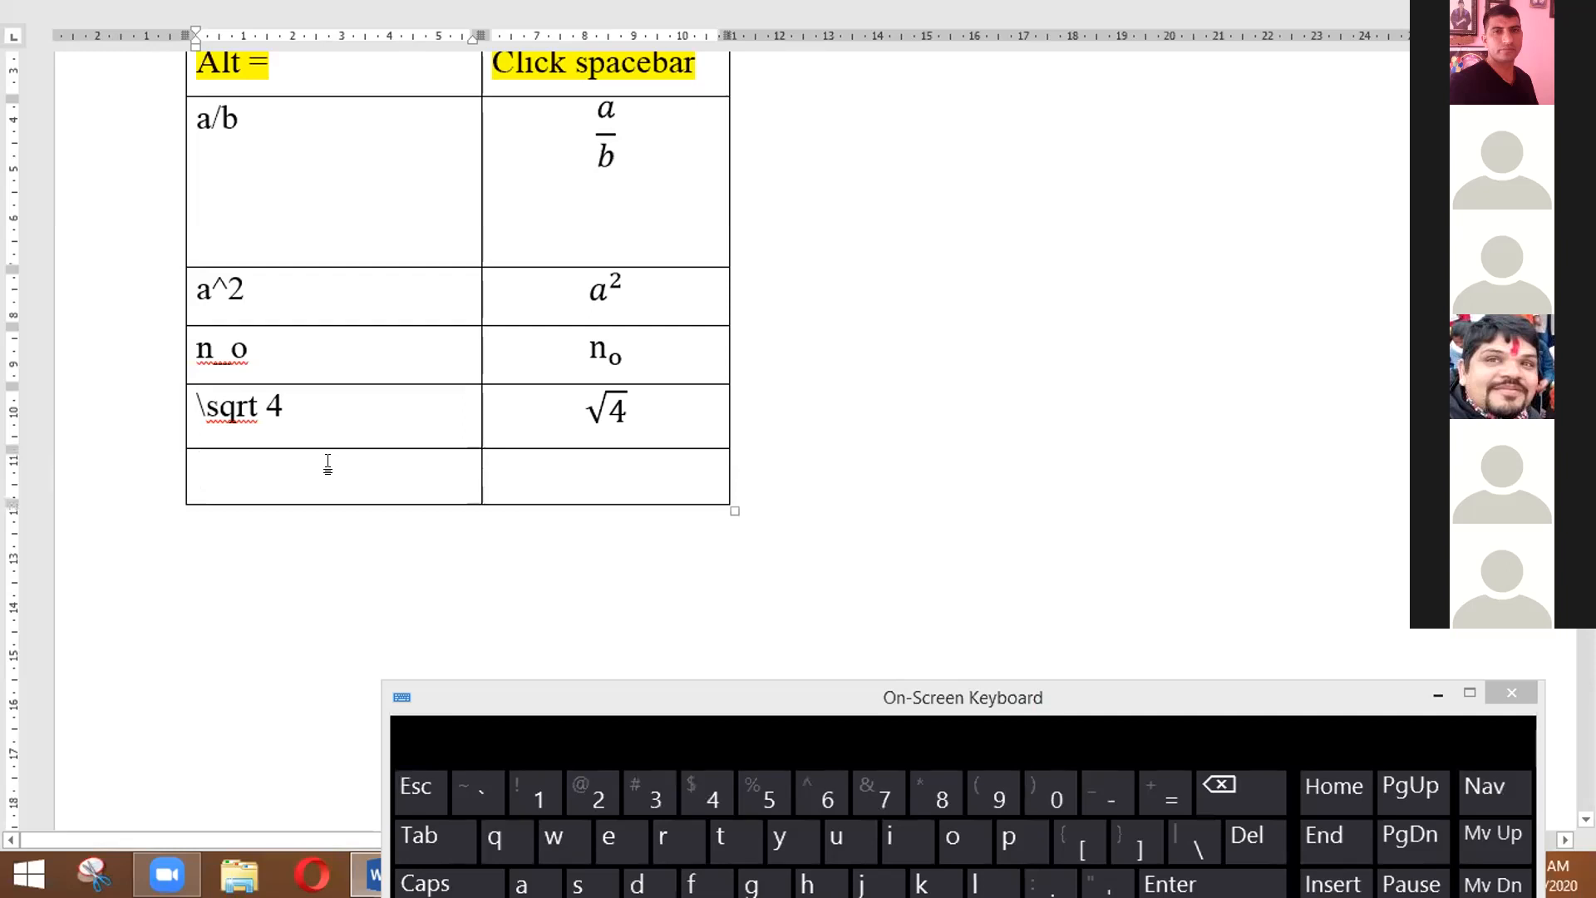
type("\\sqrt")
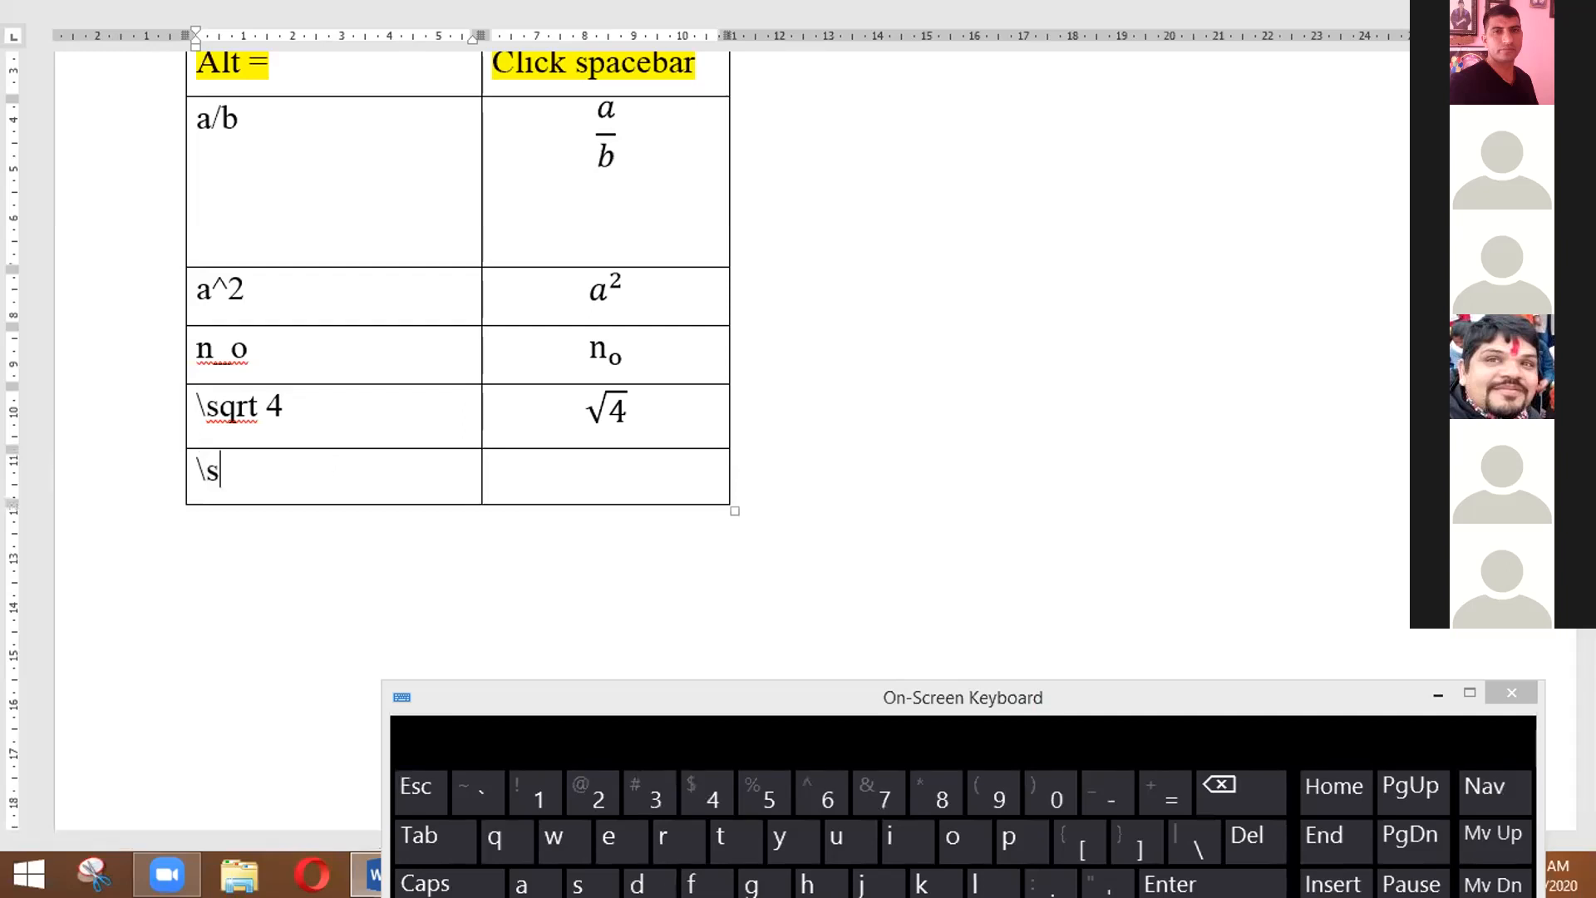
key("BackSpace")
key("BackSpace")
key("BackSpace")
key("BackSpace")
key("BackSpace")
Step: Enter the code (a+b)^2 in the new row's input cell
type("a")
key("BackSpace")
type("(a^")
key("BackSpace")
type("+b)^2")
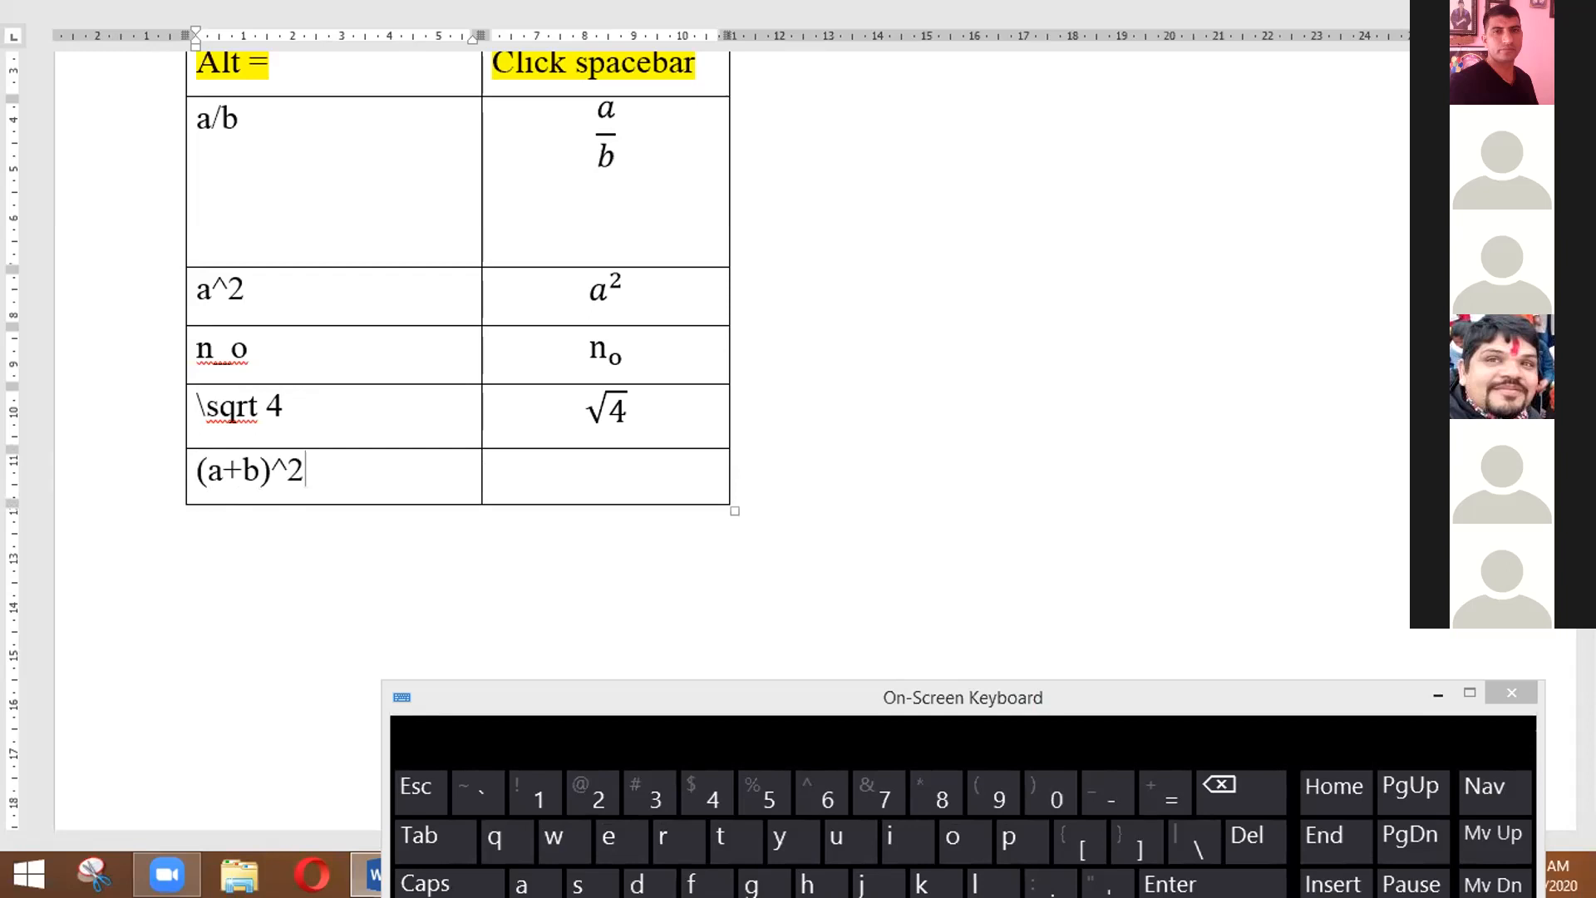
Step: Insert an equation in the (a+b)^2 row's output cell and build (a+b)^2 with a formatted exponent
left_click(538, 475)
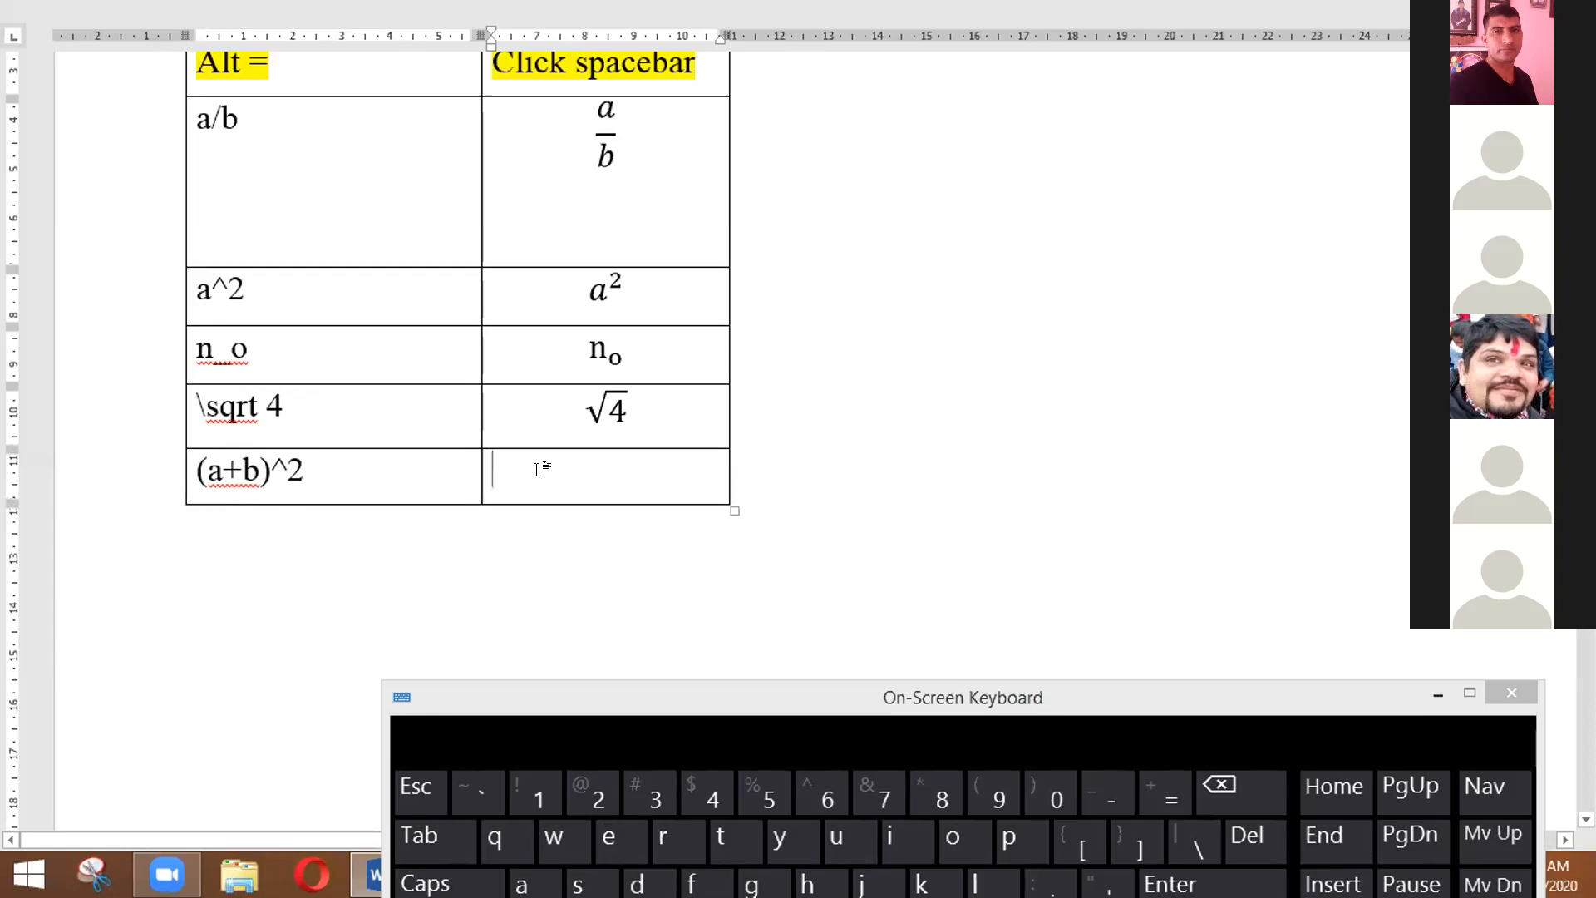
key("alt+equal")
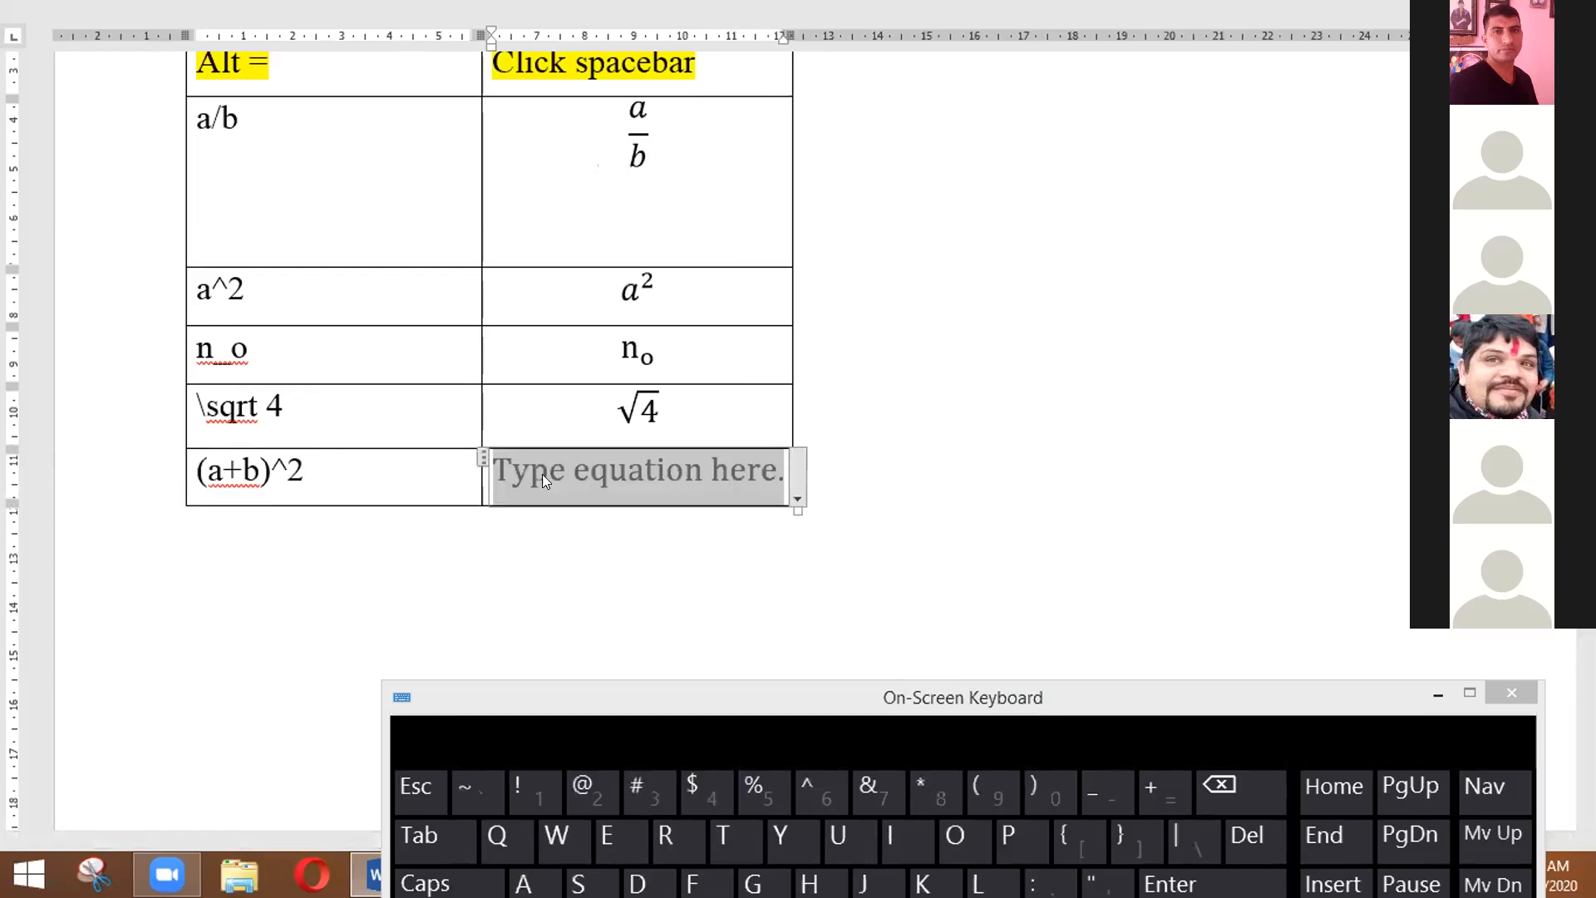
type("(a")
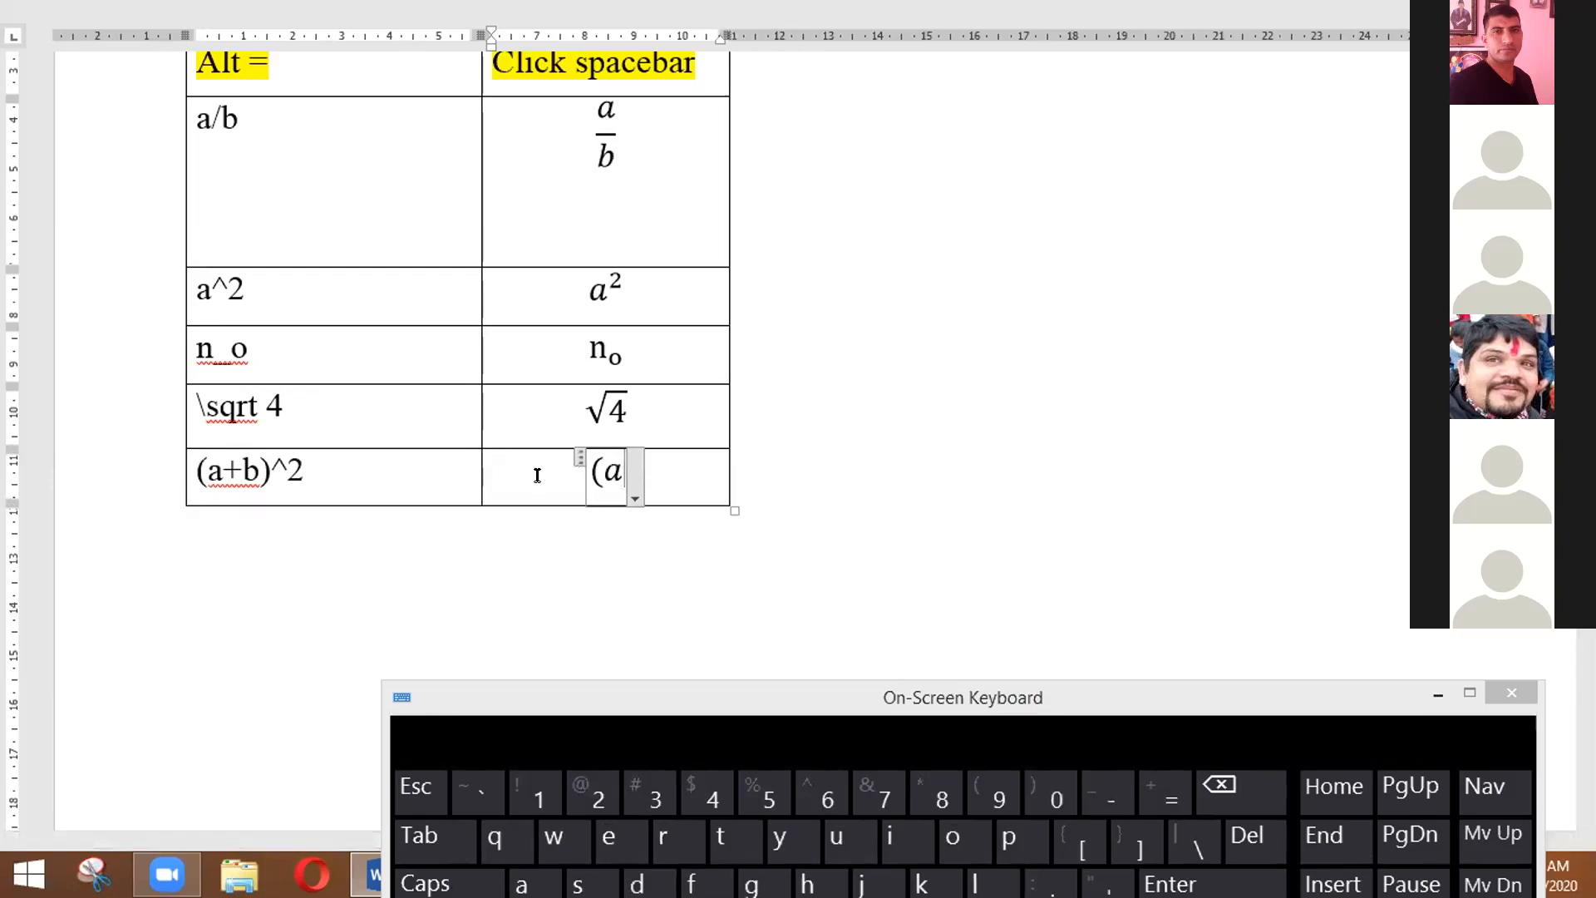
type("+b")
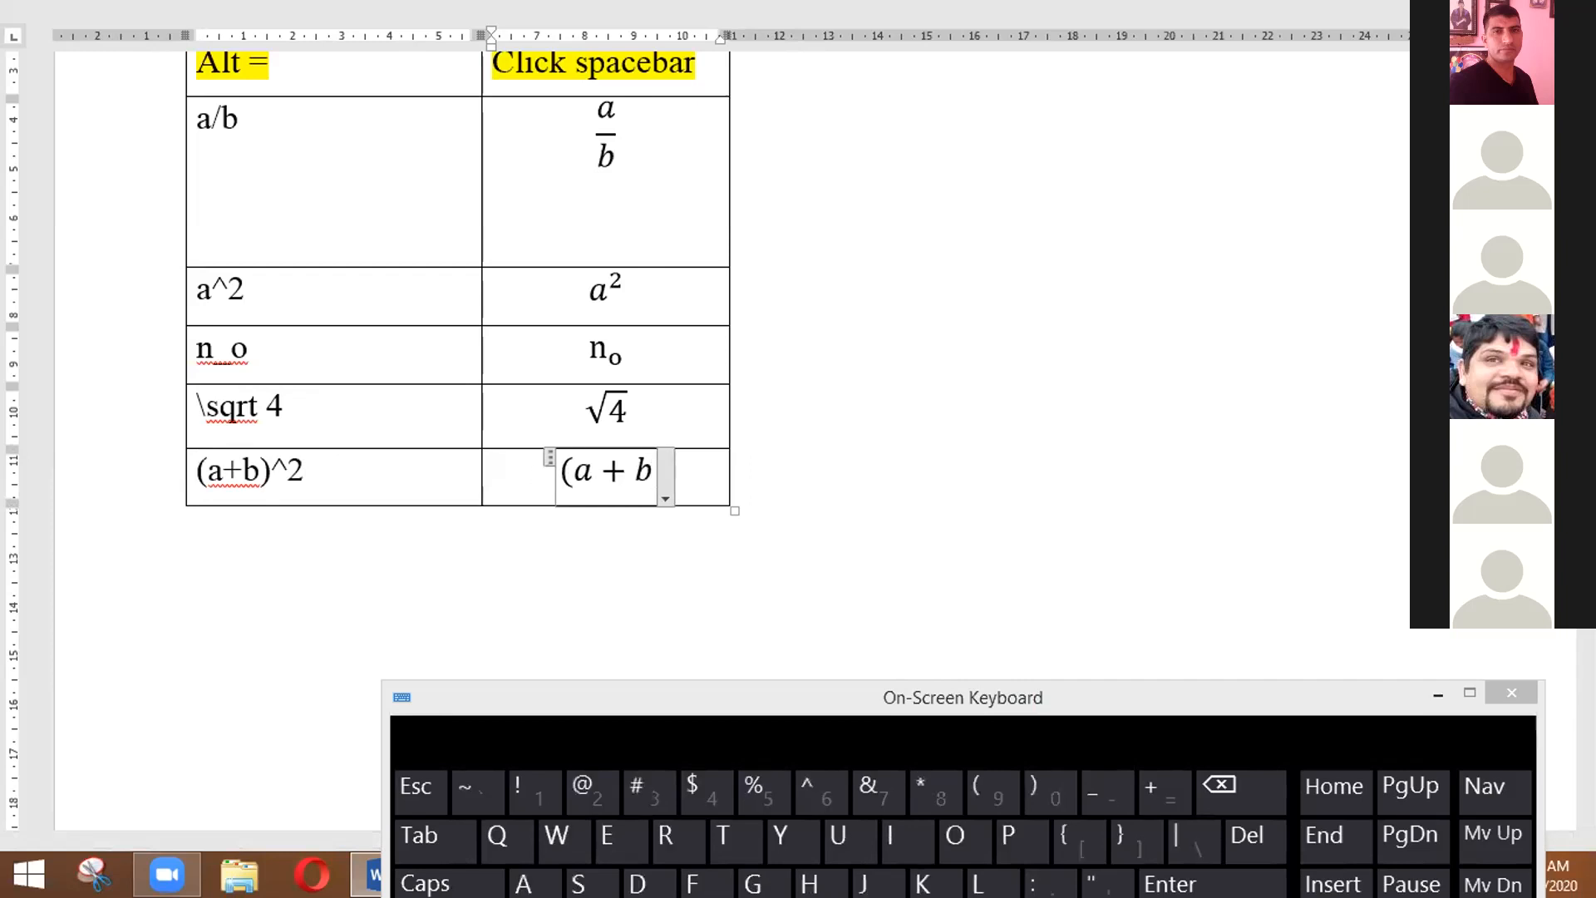
type(")^2")
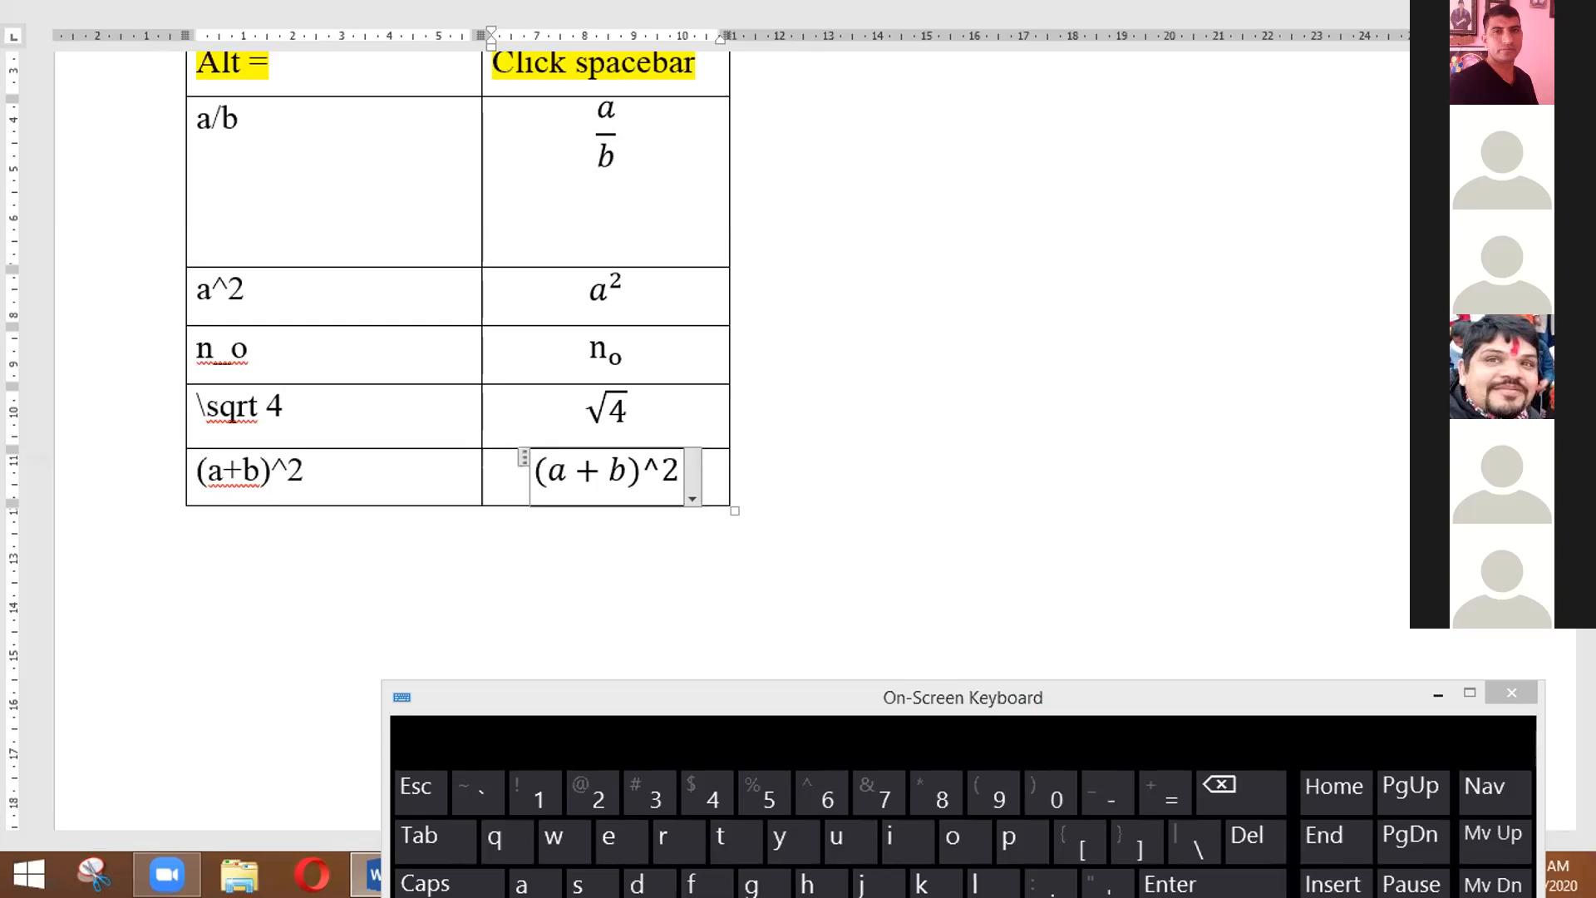
key("space")
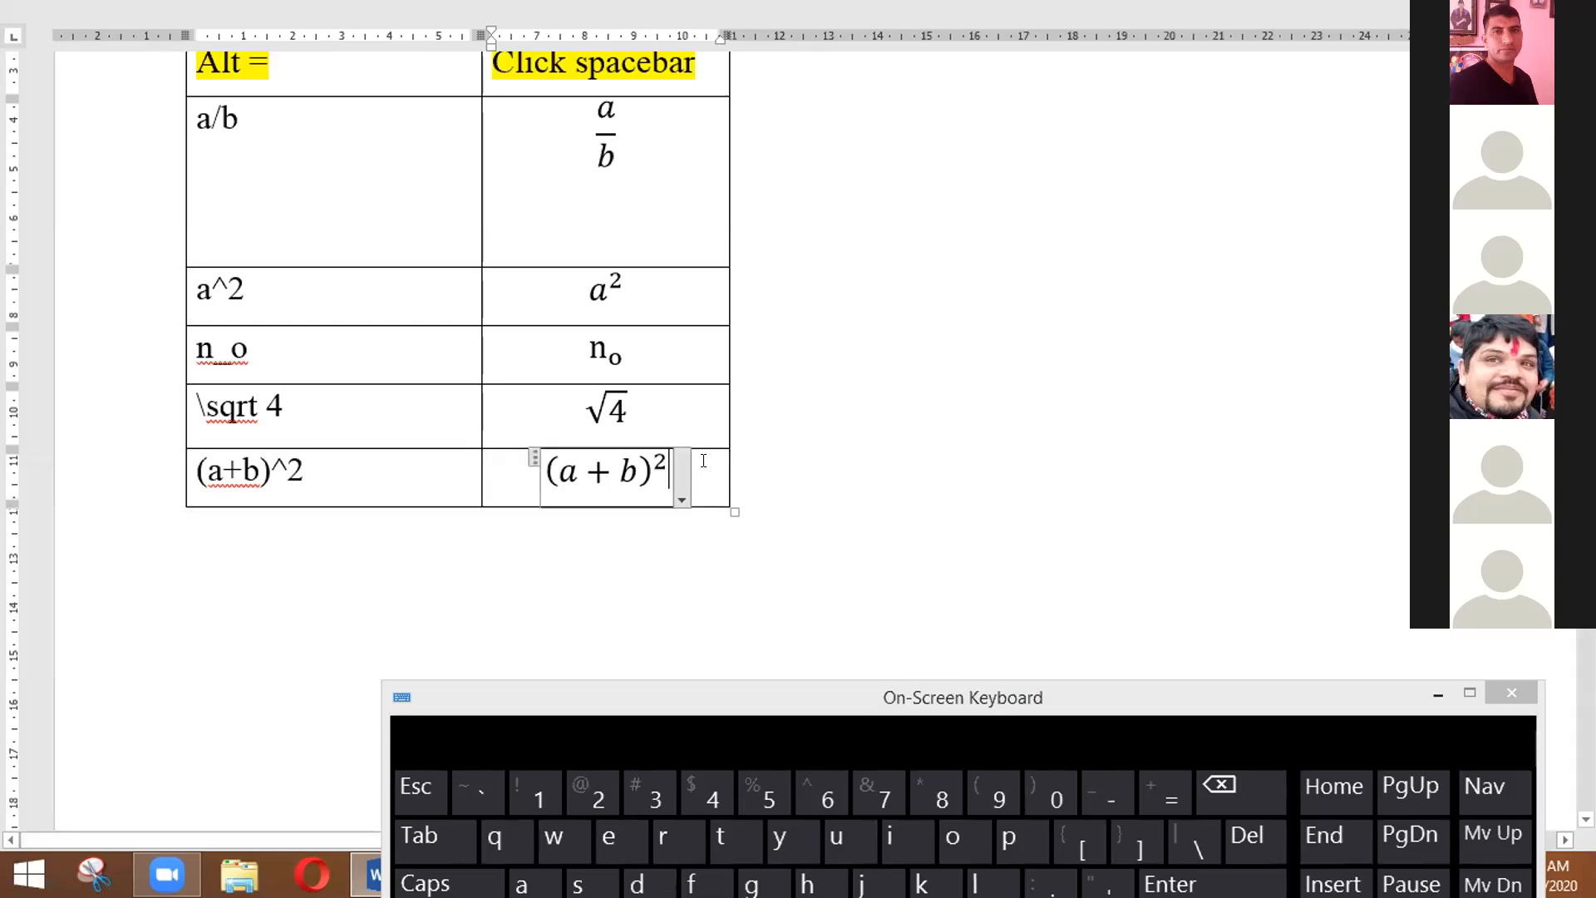
left_click(704, 459)
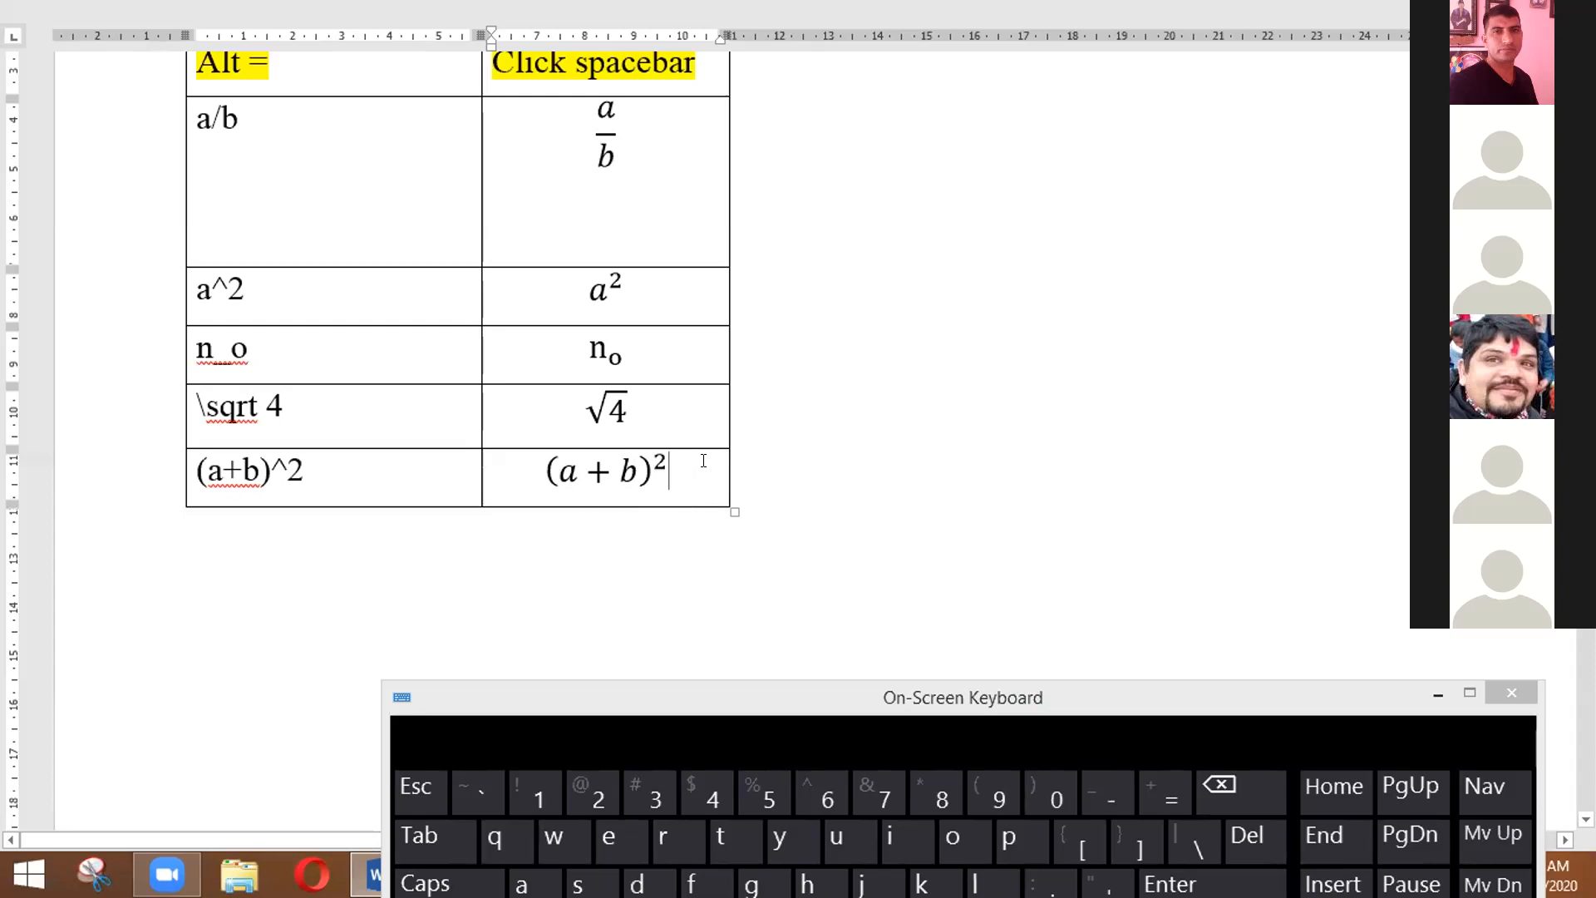
Step: Add another row at the end of the table and enter \sqrt(n&x) in its input cell
key("Tab")
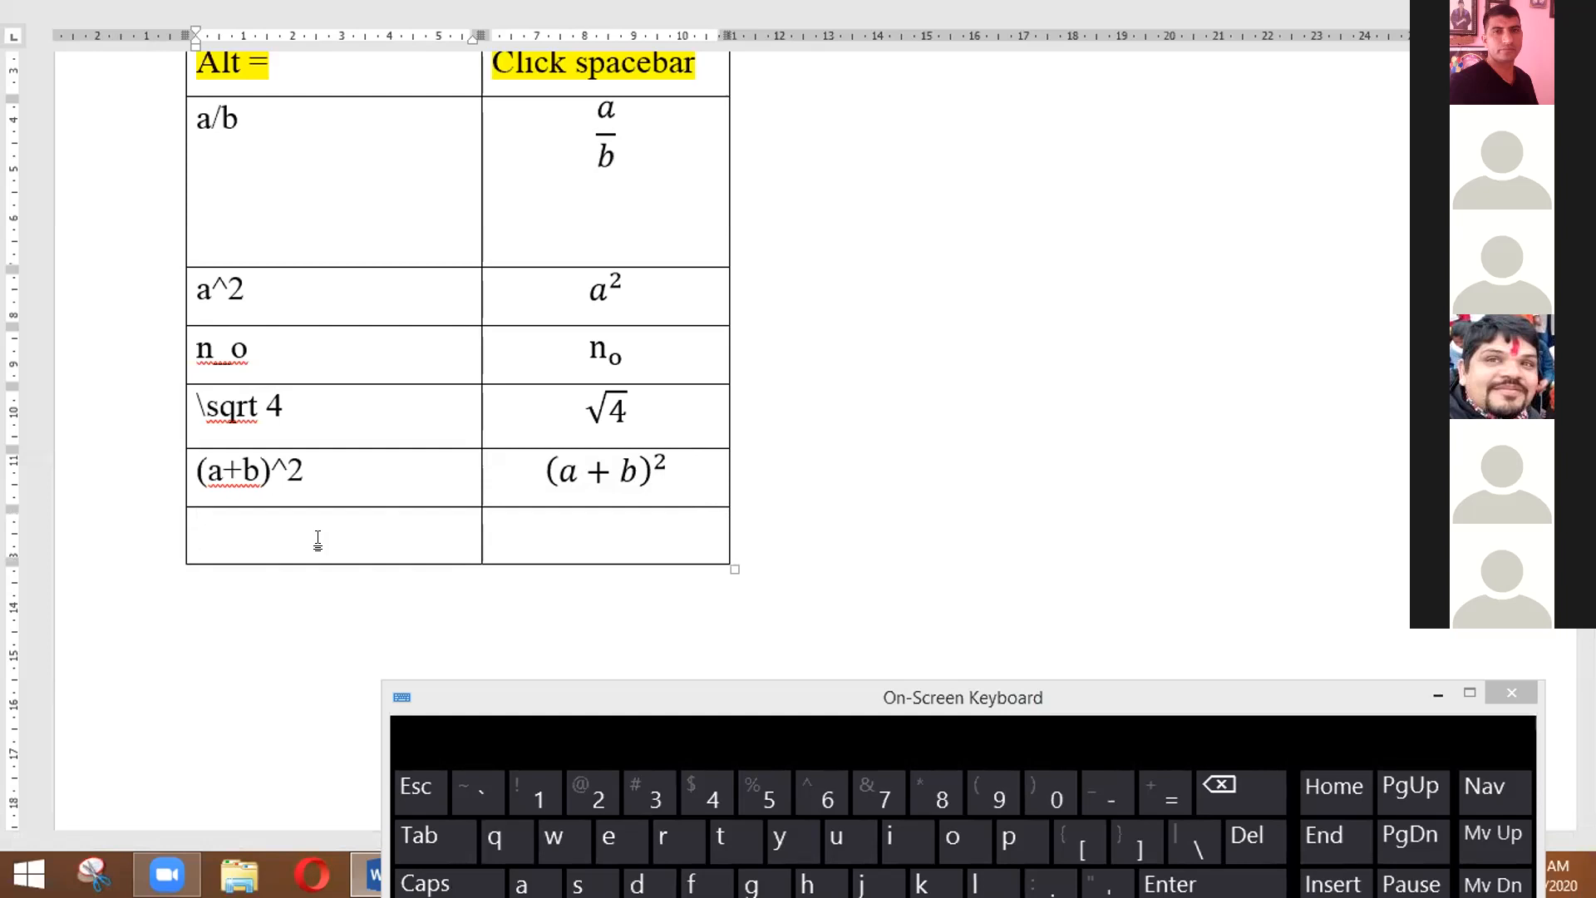
left_click(330, 459)
left_click(291, 536)
type("\\sqrt")
key("BackSpace")
key("BackSpace")
key("BackSpace")
type("qrt(")
key("ctrl+z")
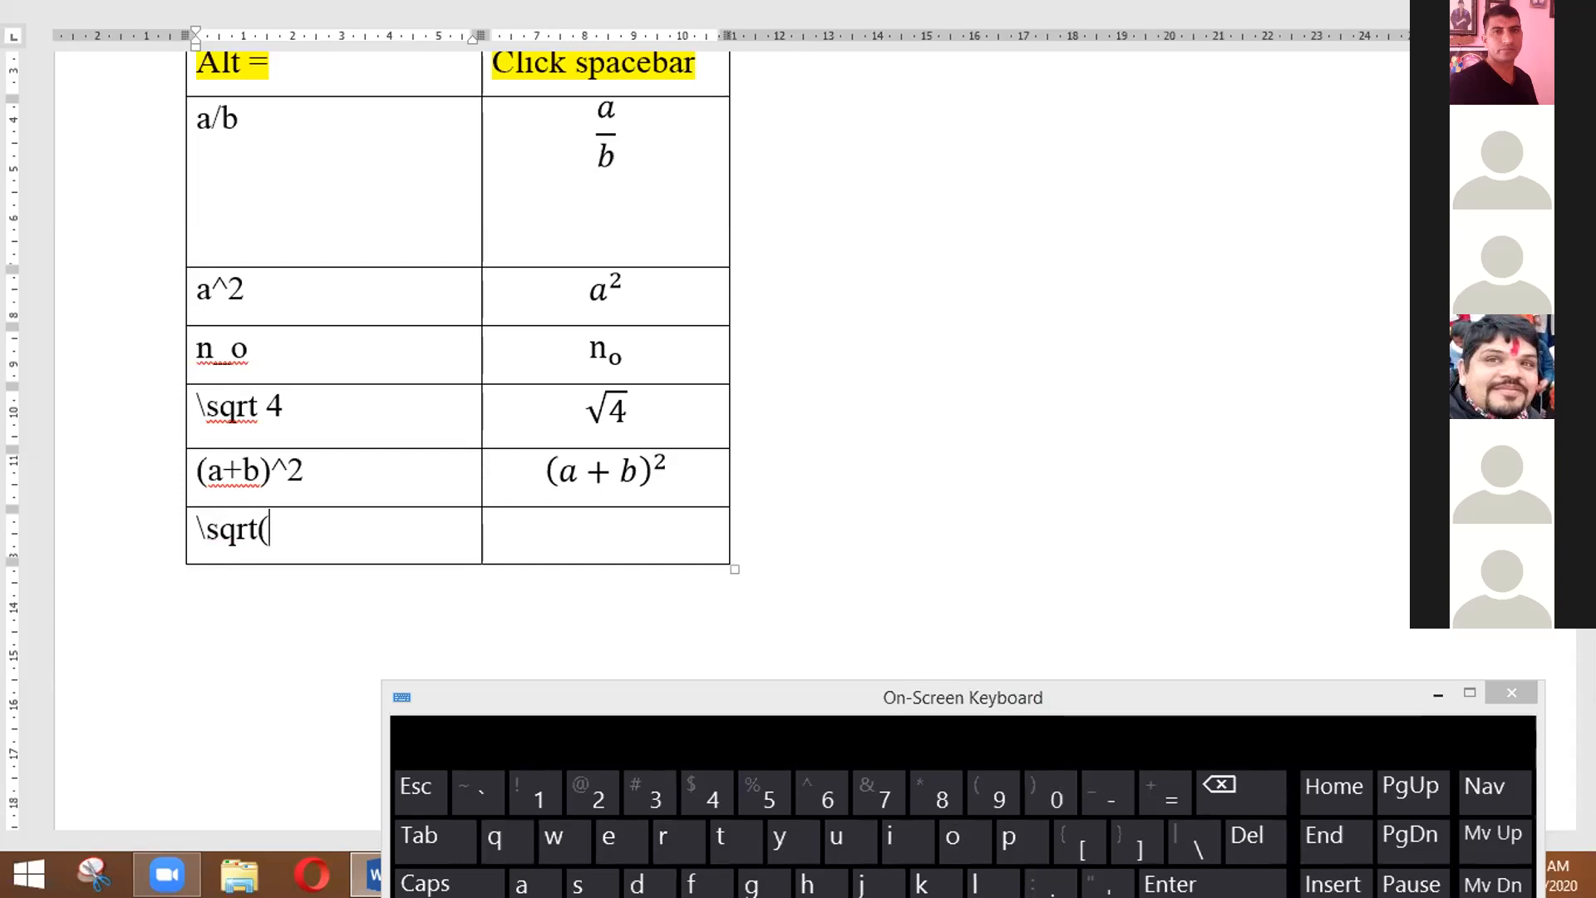
type("n&")
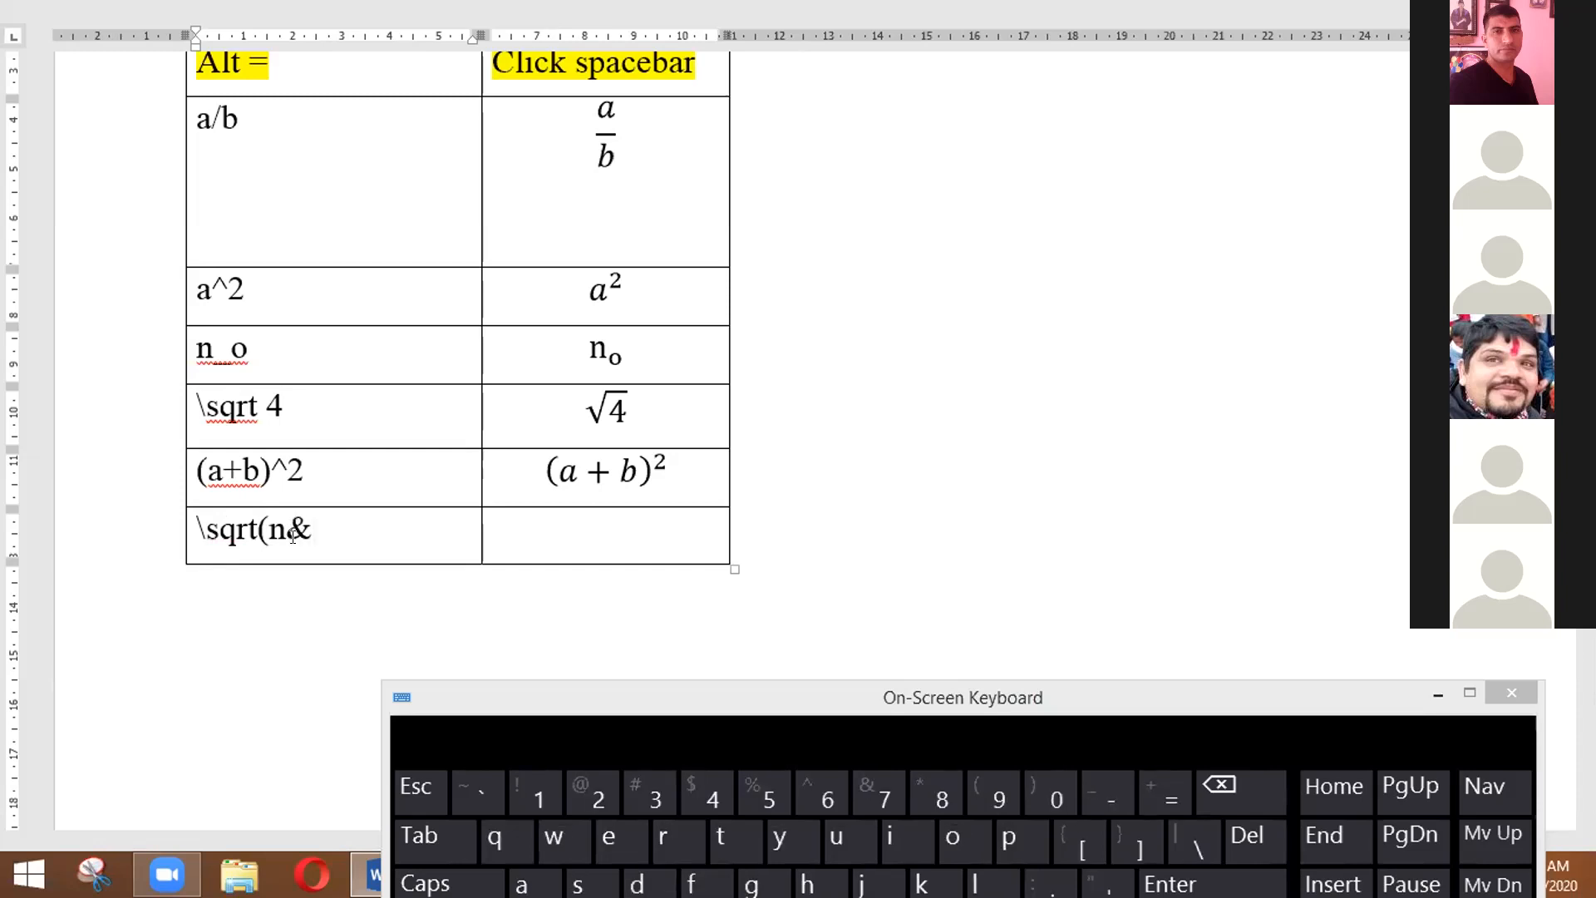
type("x")
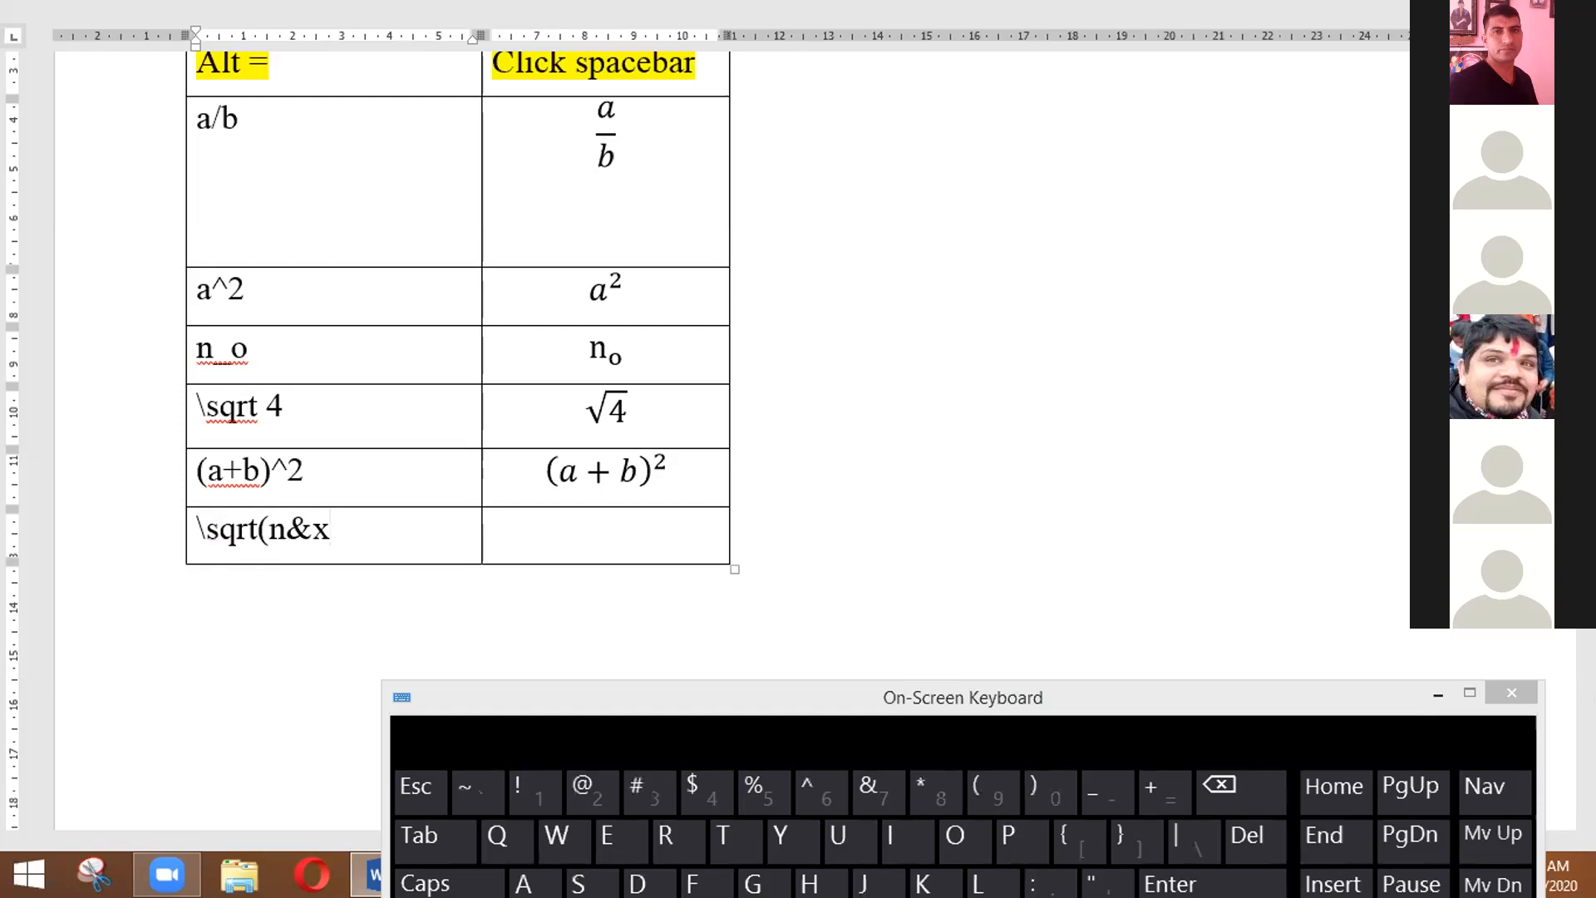
type(")")
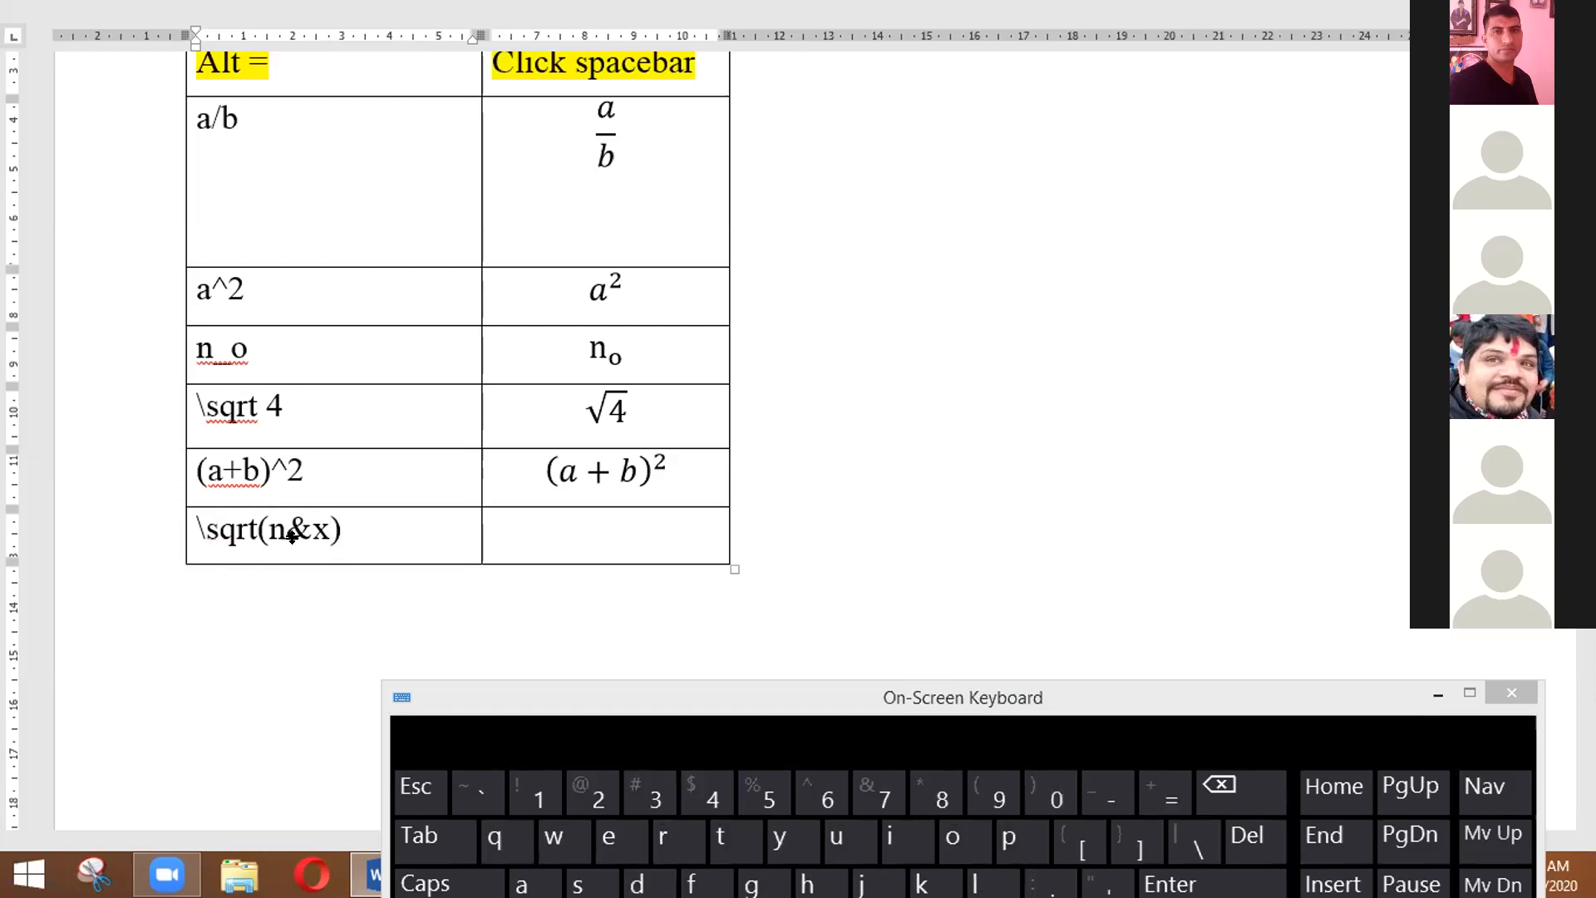
Step: Start a second line below \sqrt(n&x) and move the on-screen keyboard above the table's last two rows
key("Return")
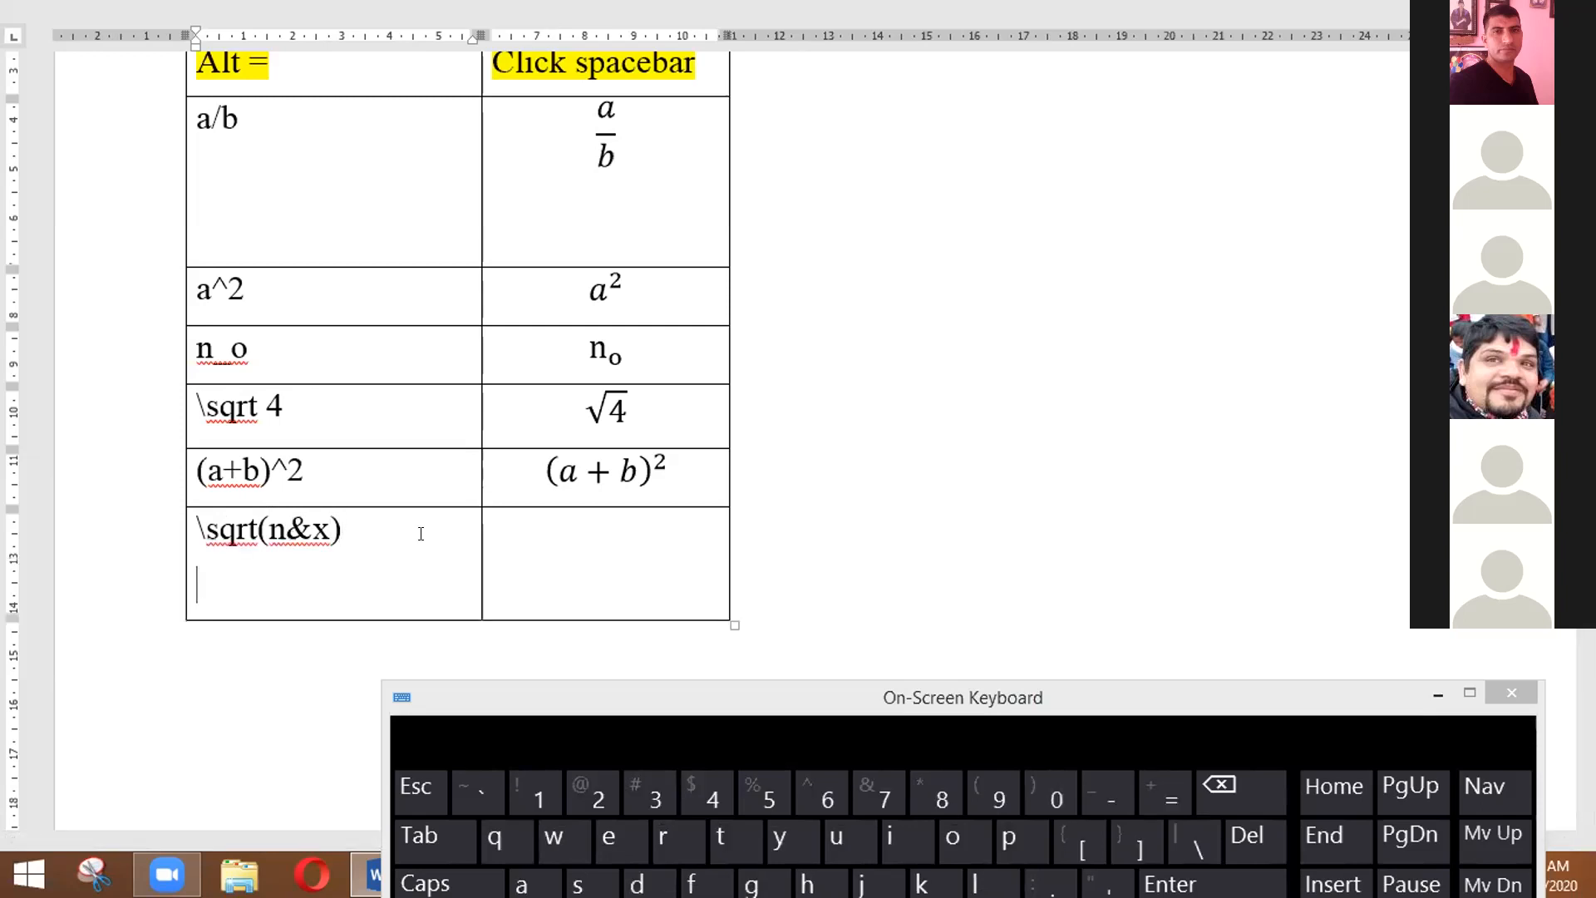
left_click(729, 693)
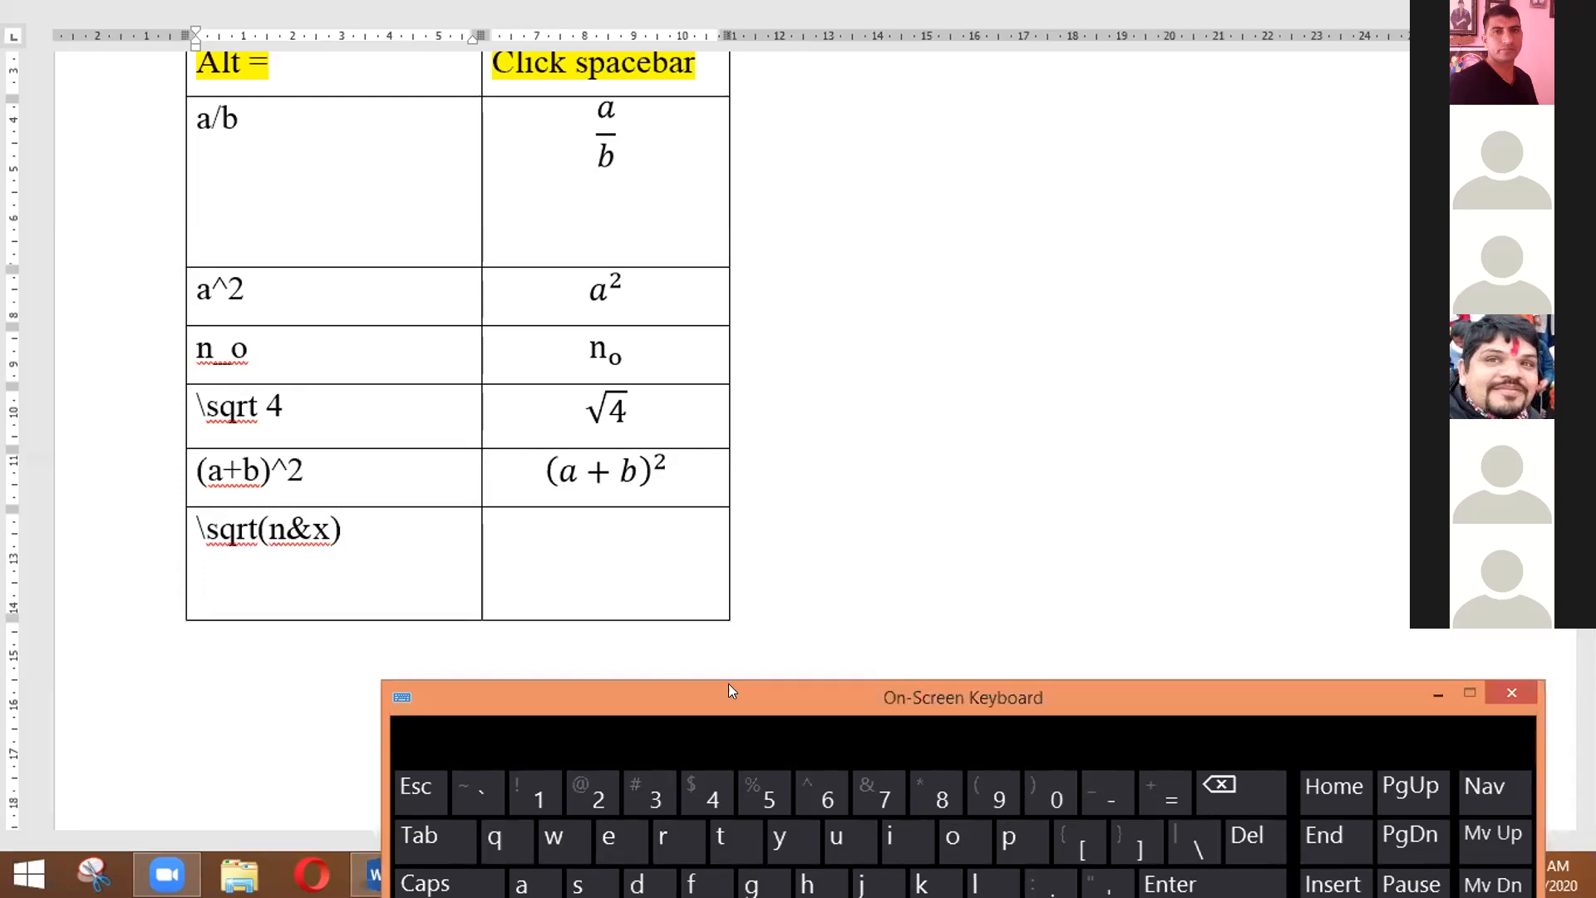
left_click_drag(728, 685, 734, 648)
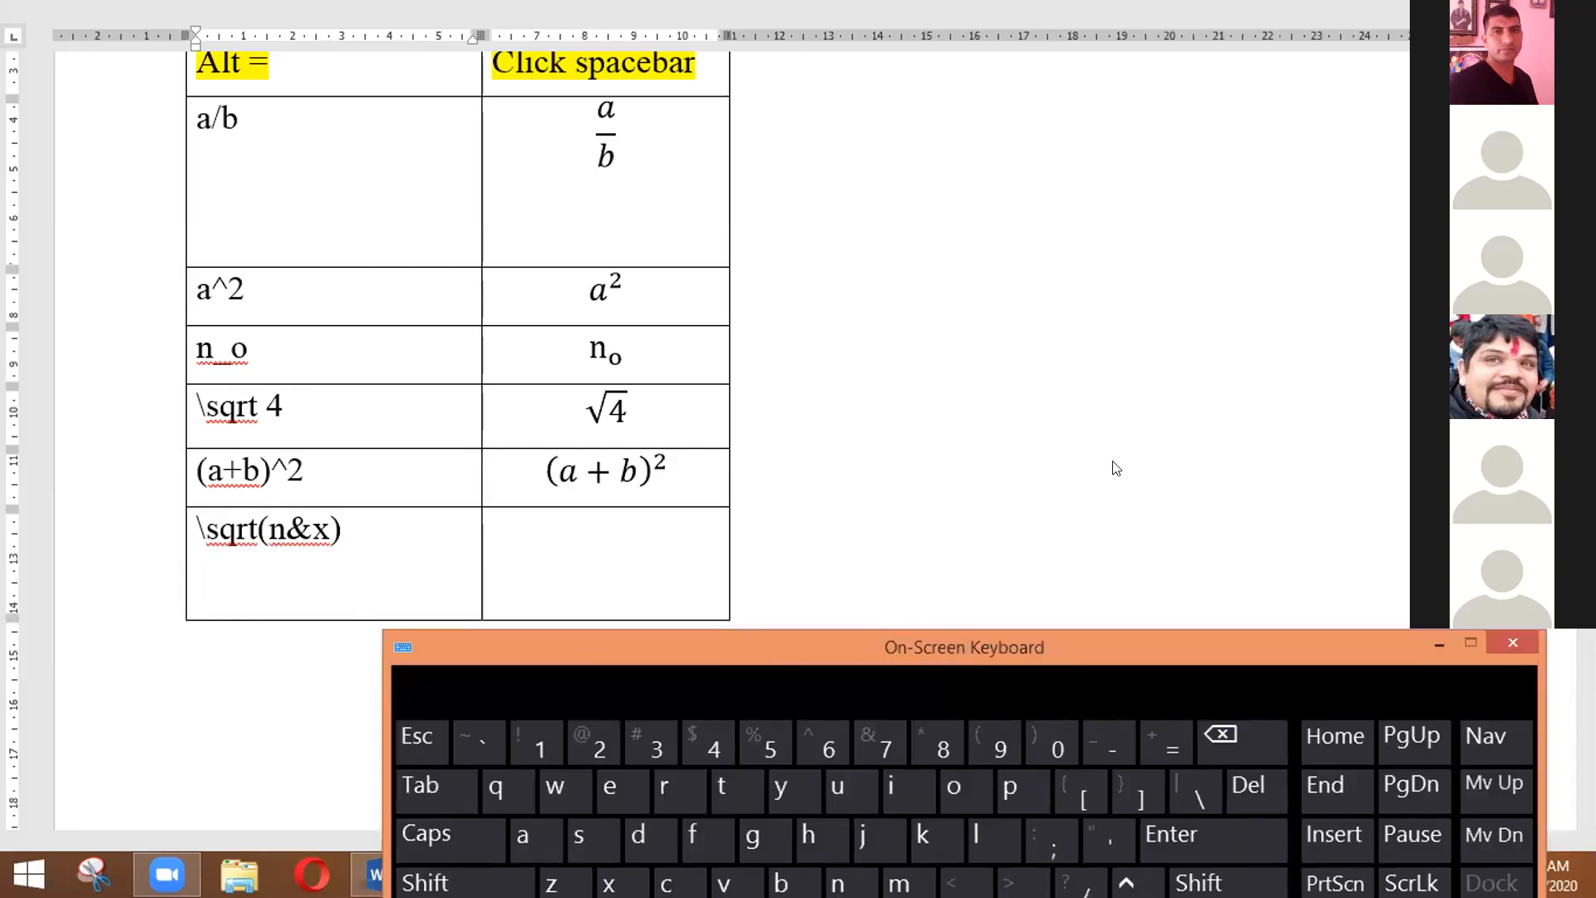
left_click_drag(848, 647, 512, 85)
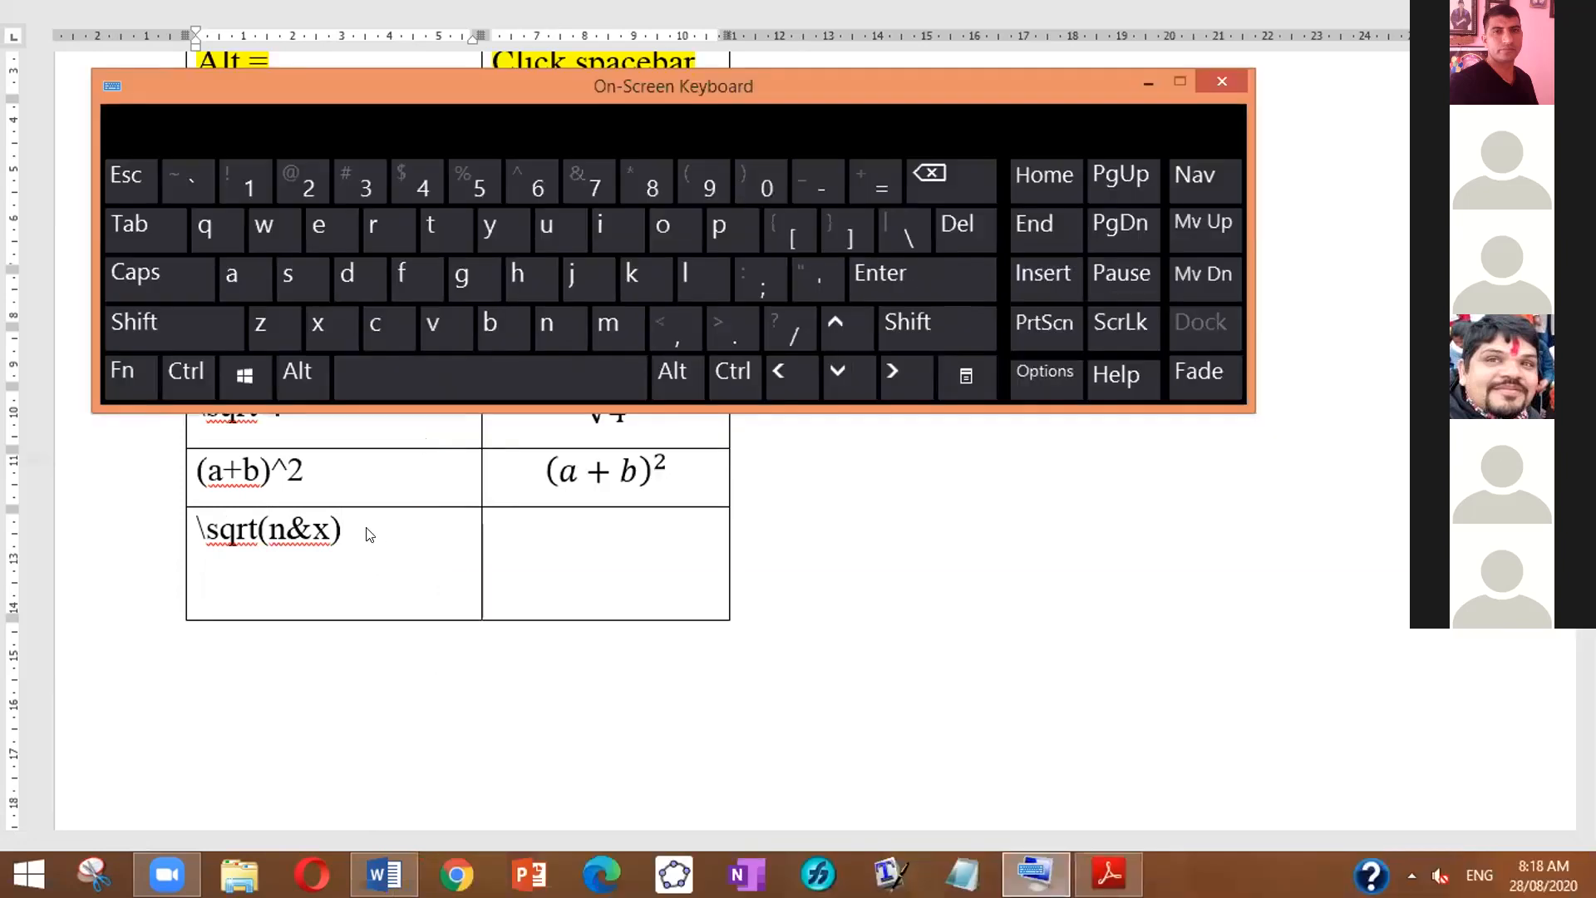
Step: Begin the code on the second line of the last input cell with \s, using the on-screen keyboard
left_click(370, 536)
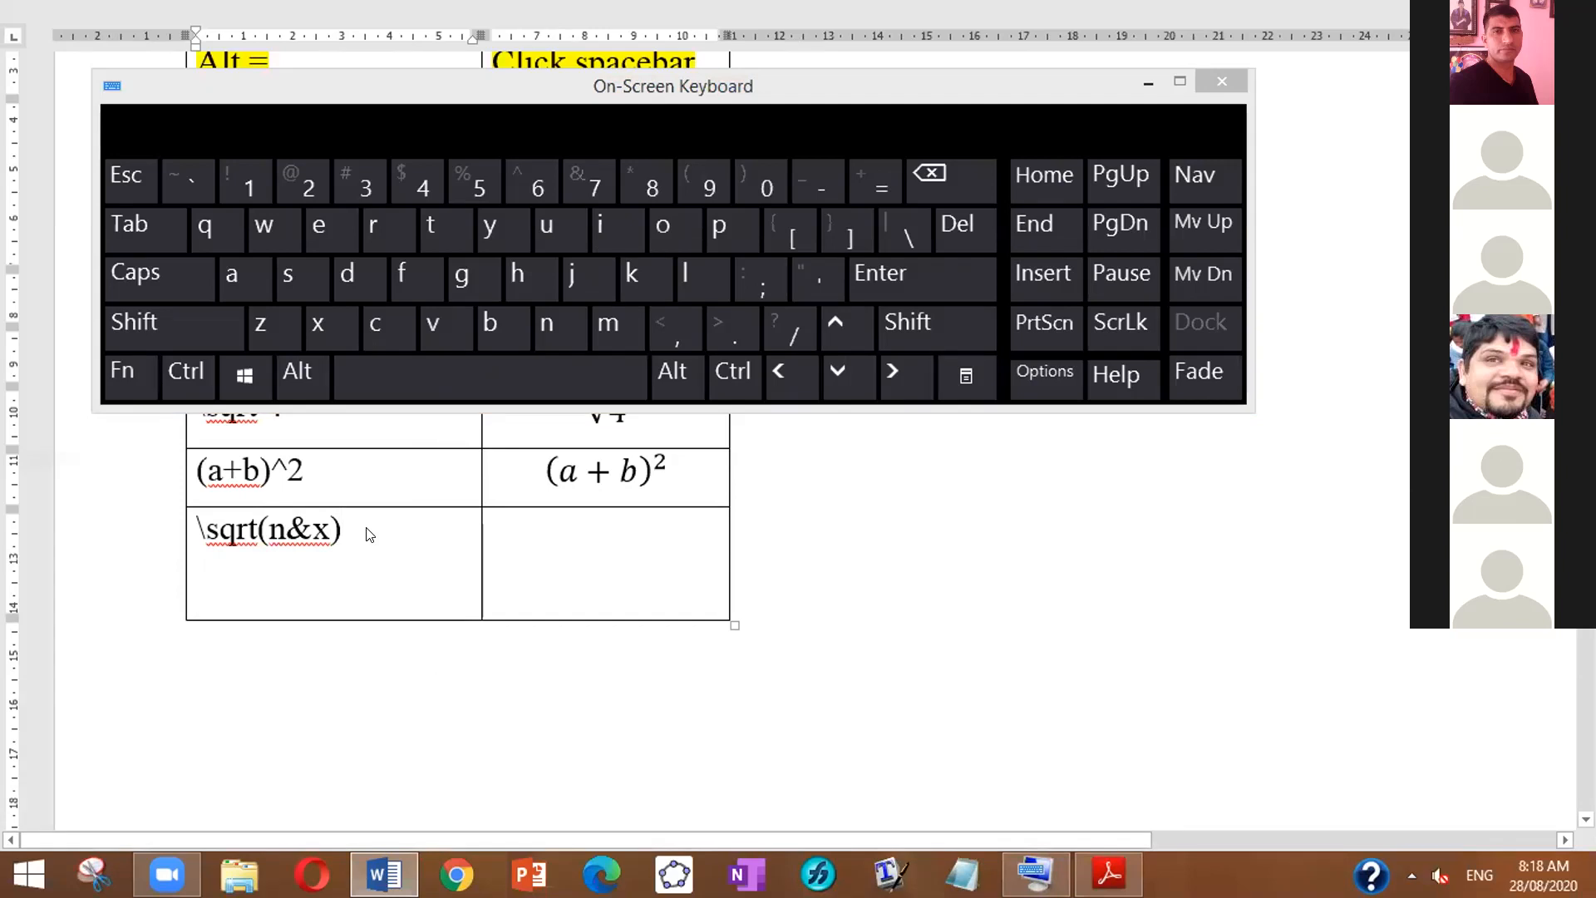
left_click(910, 259)
left_click(898, 230)
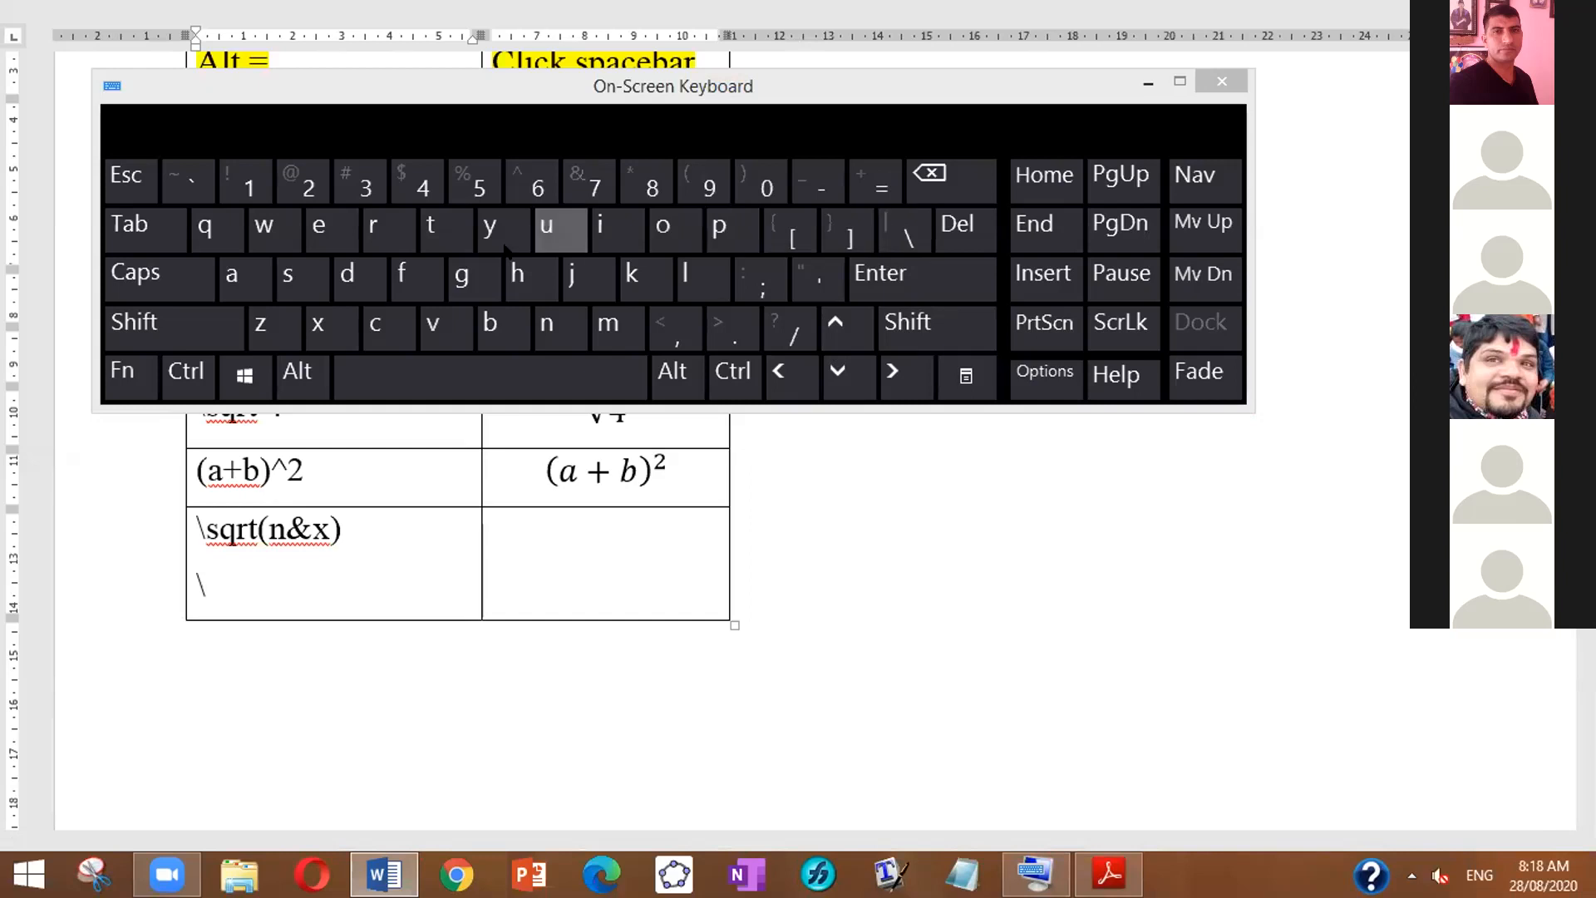
left_click(283, 268)
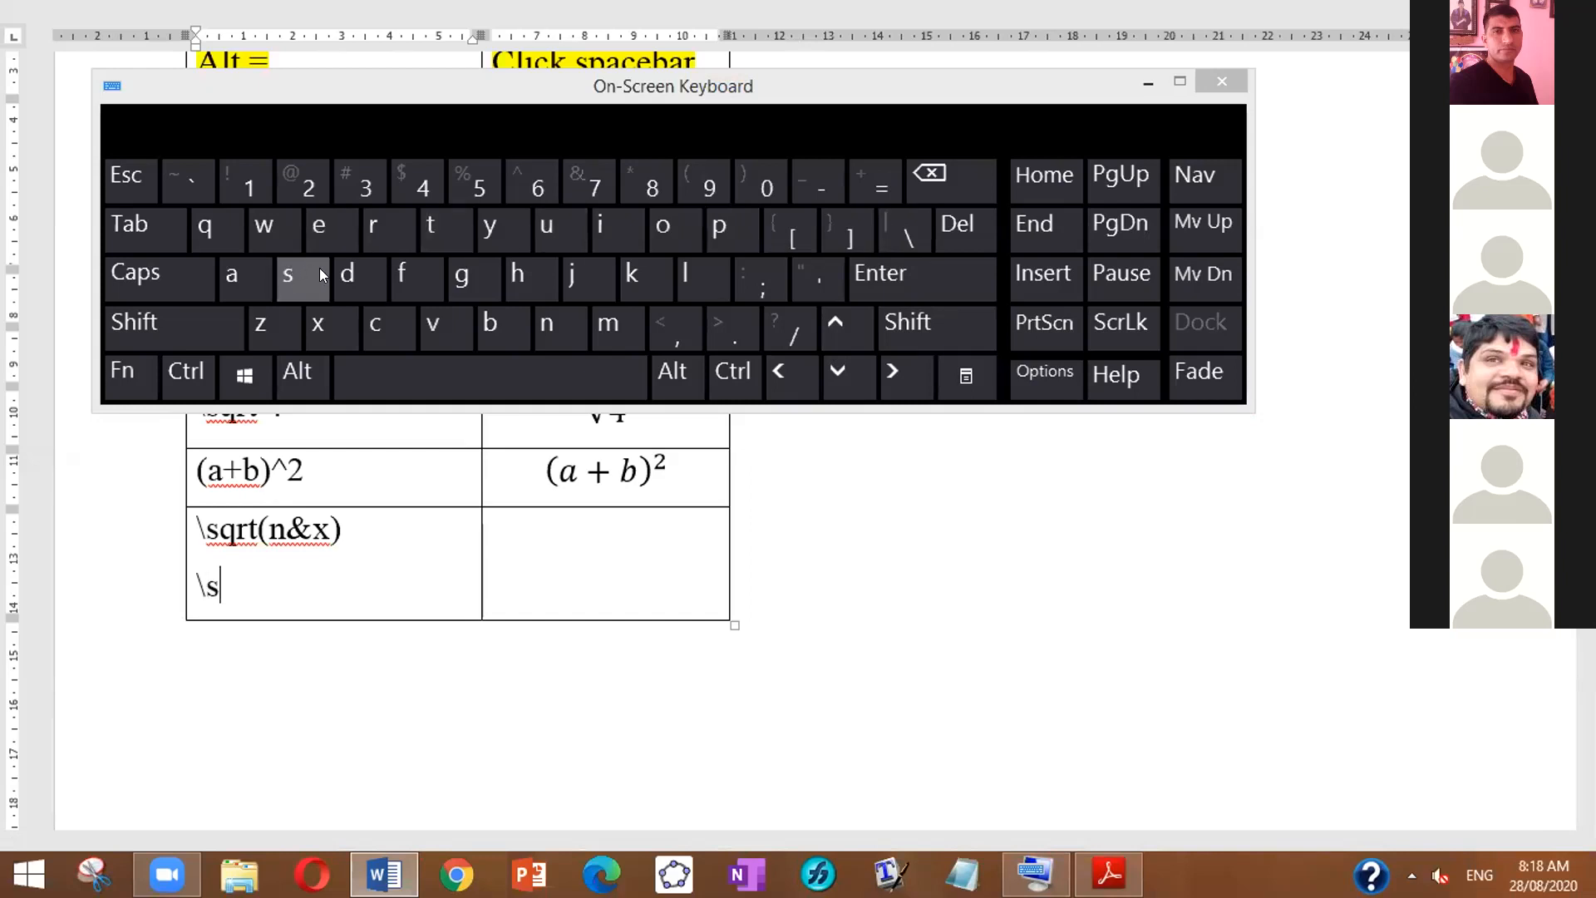
Step: Complete the second line in the last row's first cell as plain text \sqrt(n&x), undoing the automatic √ replacement
left_click(204, 225)
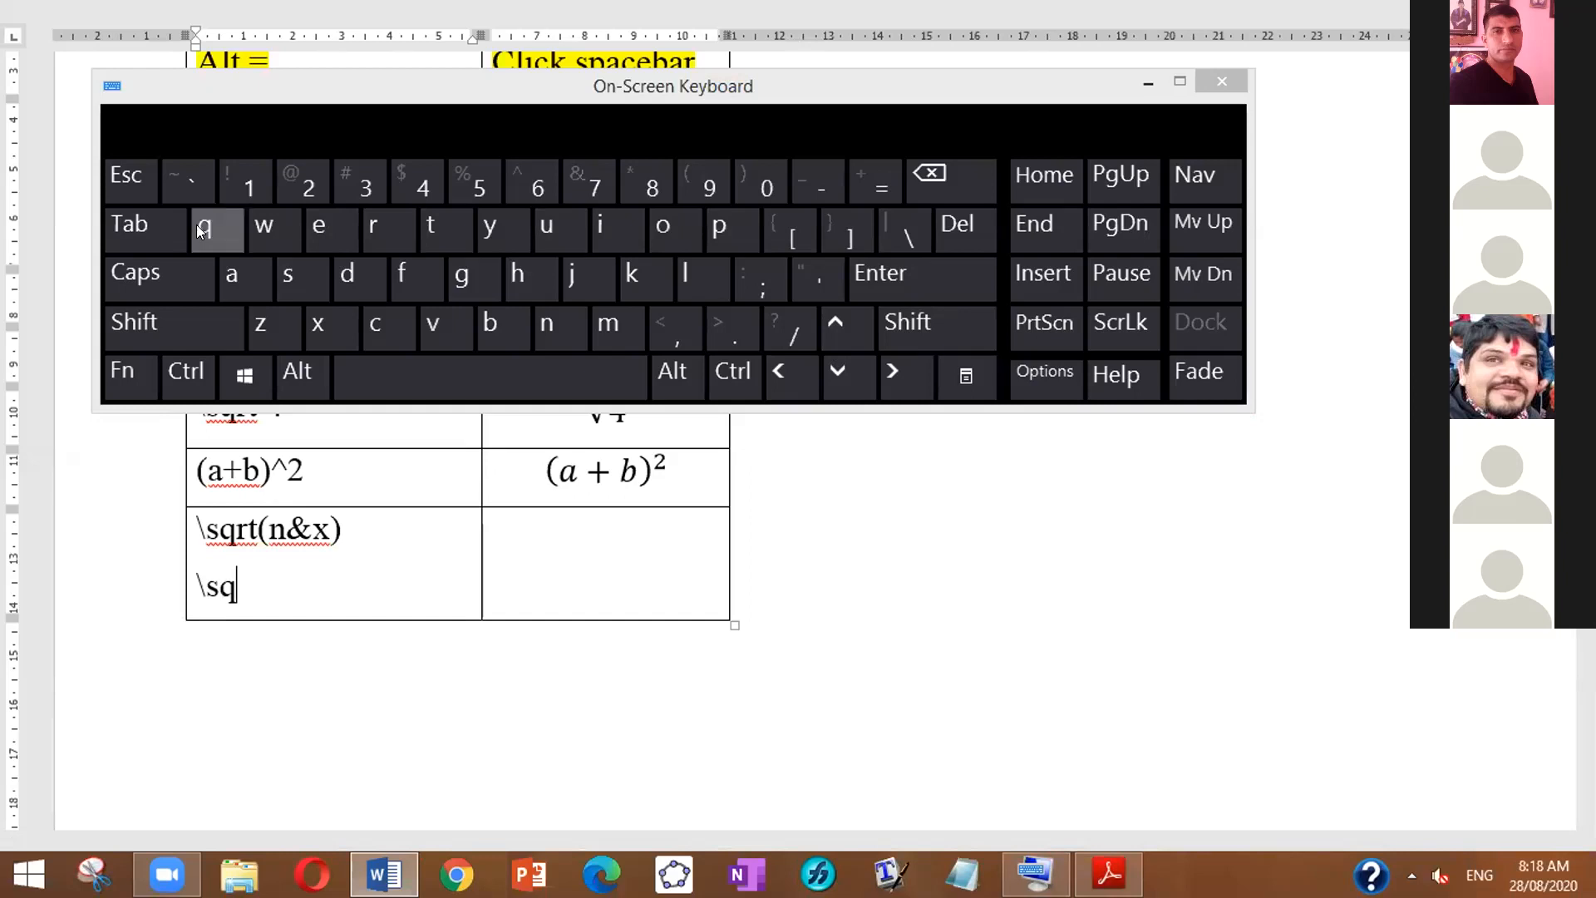
left_click(368, 223)
left_click(423, 229)
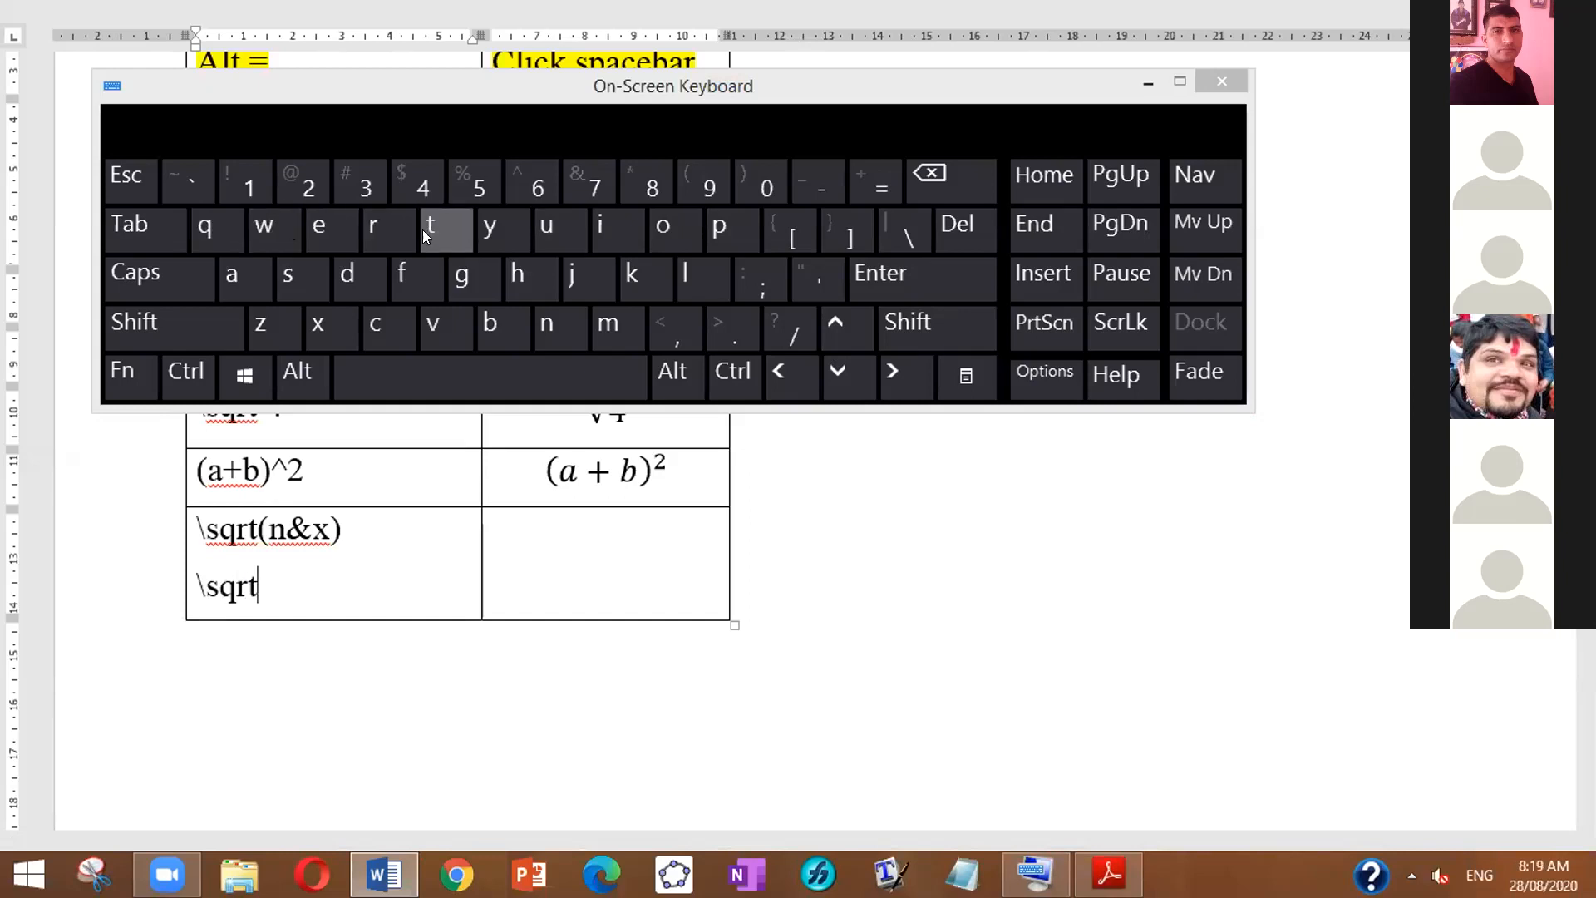
left_click(154, 325)
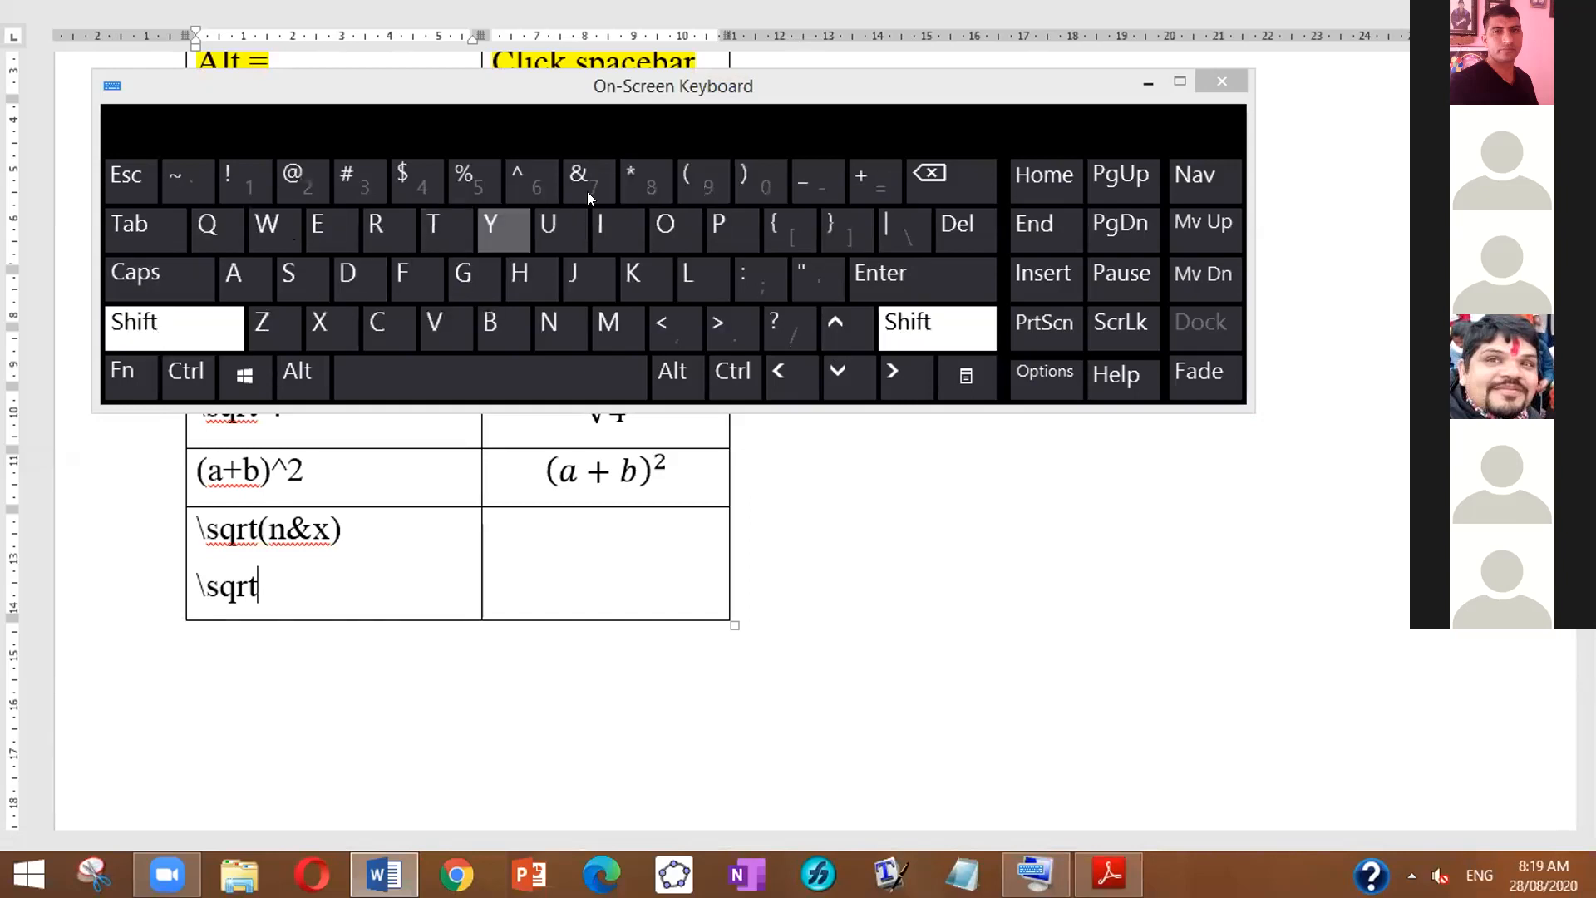
left_click(693, 170)
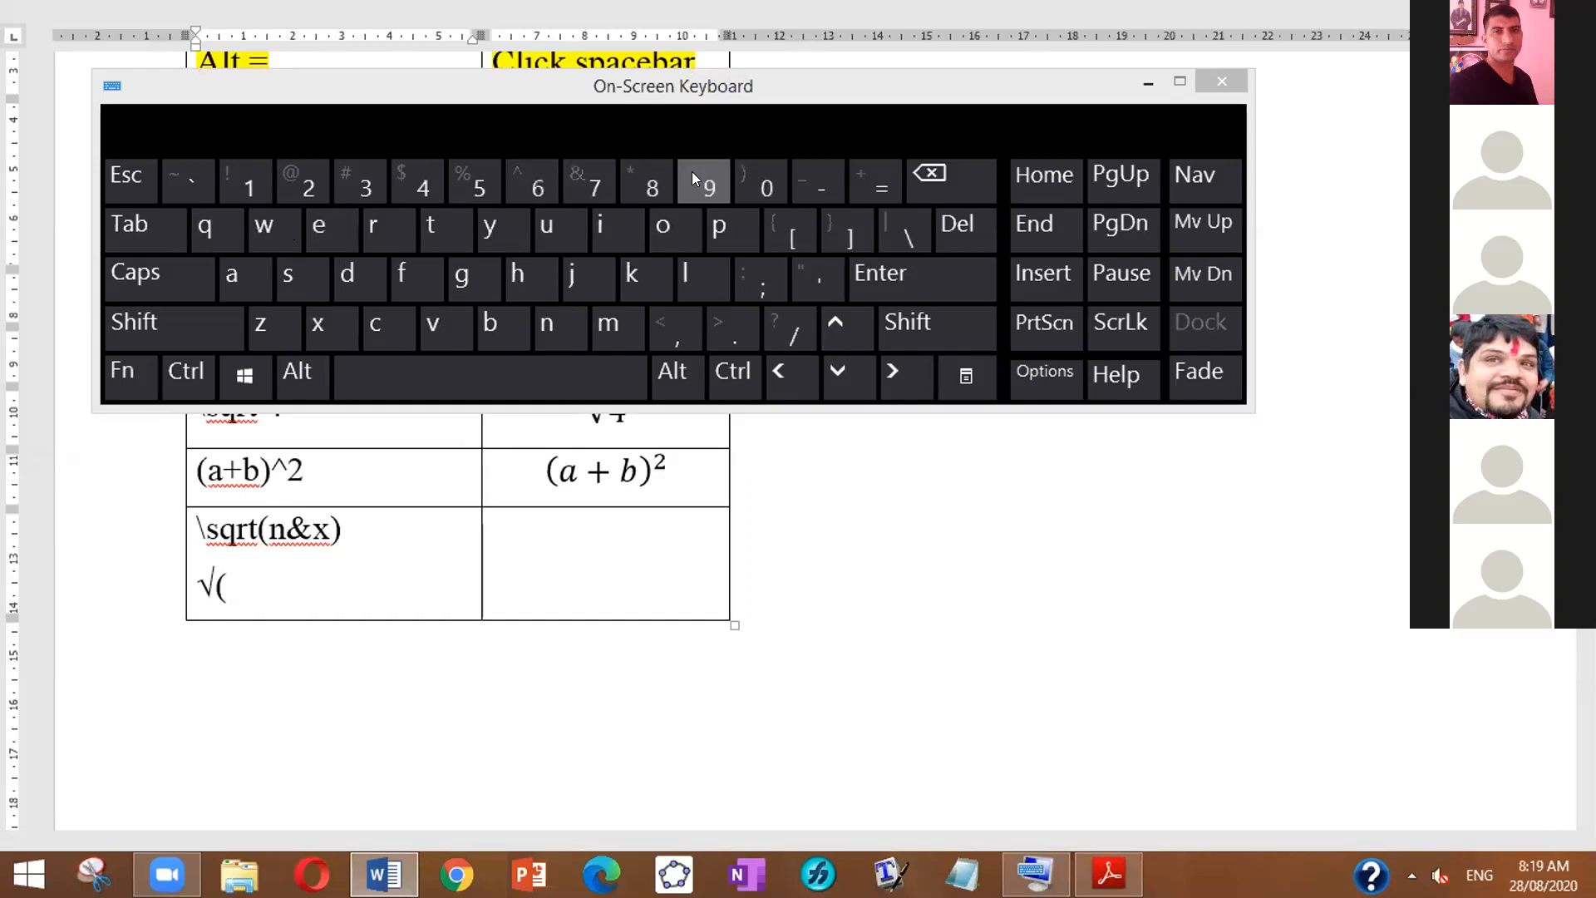
key("ctrl+z")
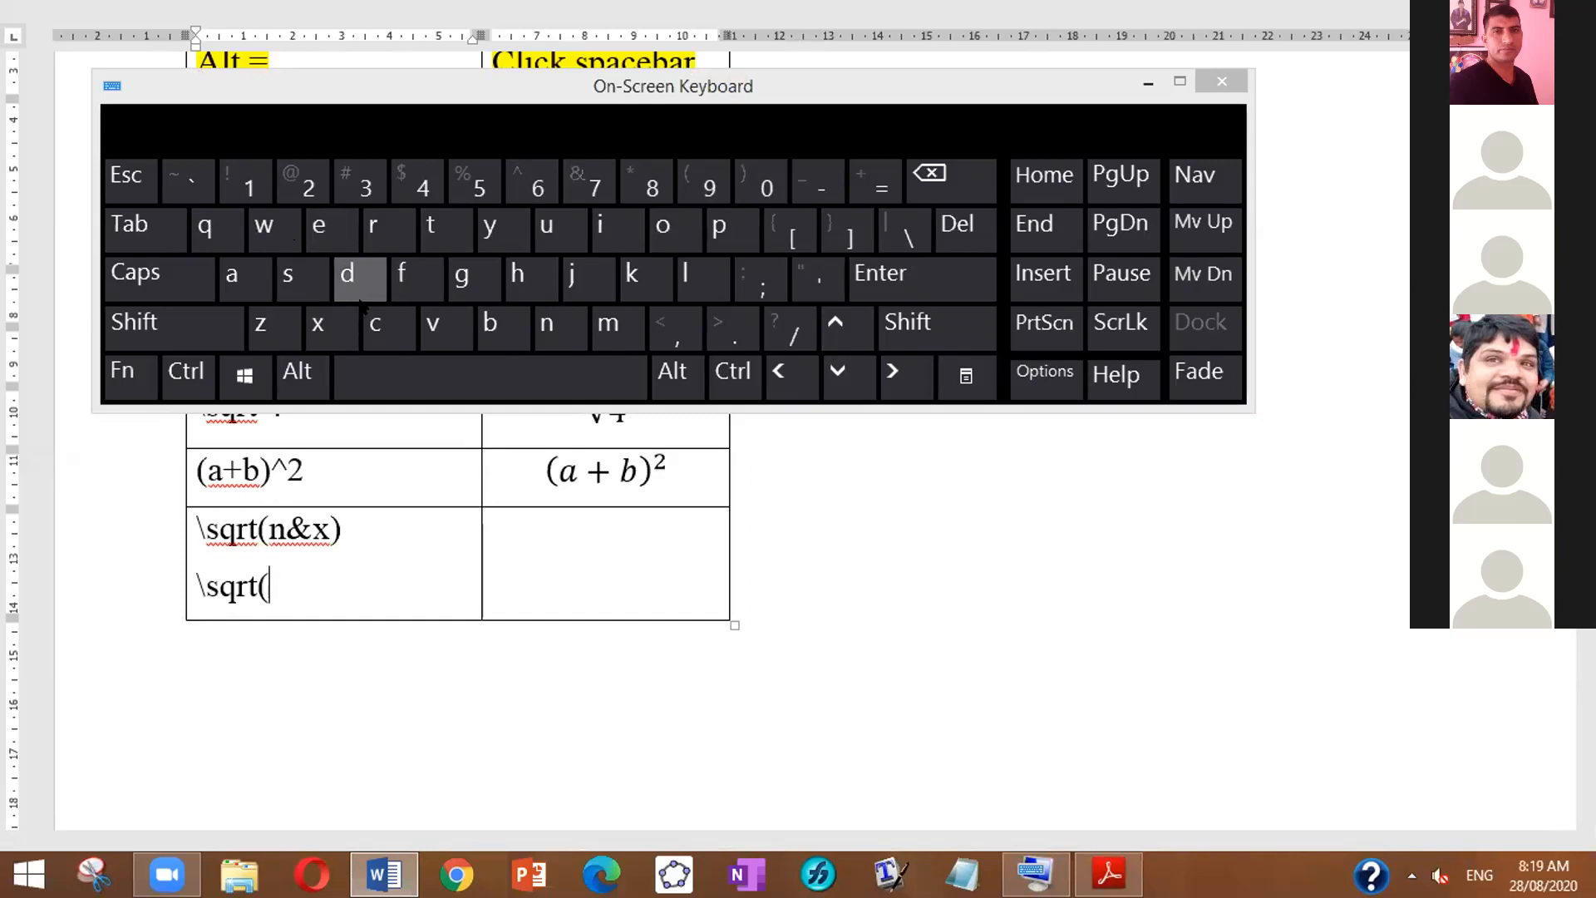
left_click(548, 320)
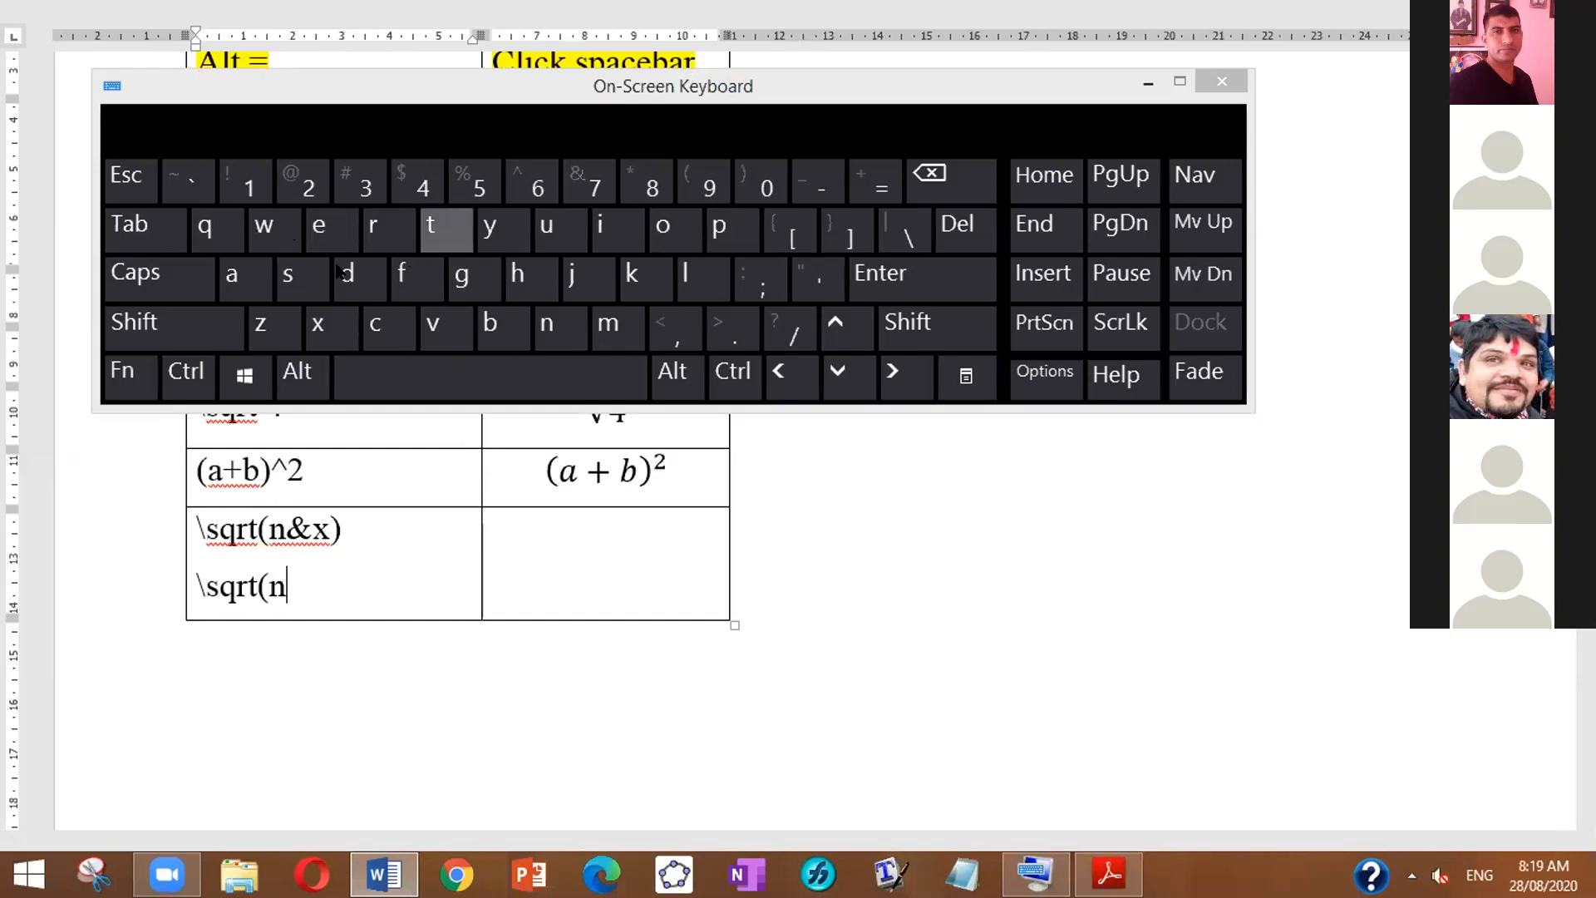
left_click(168, 323)
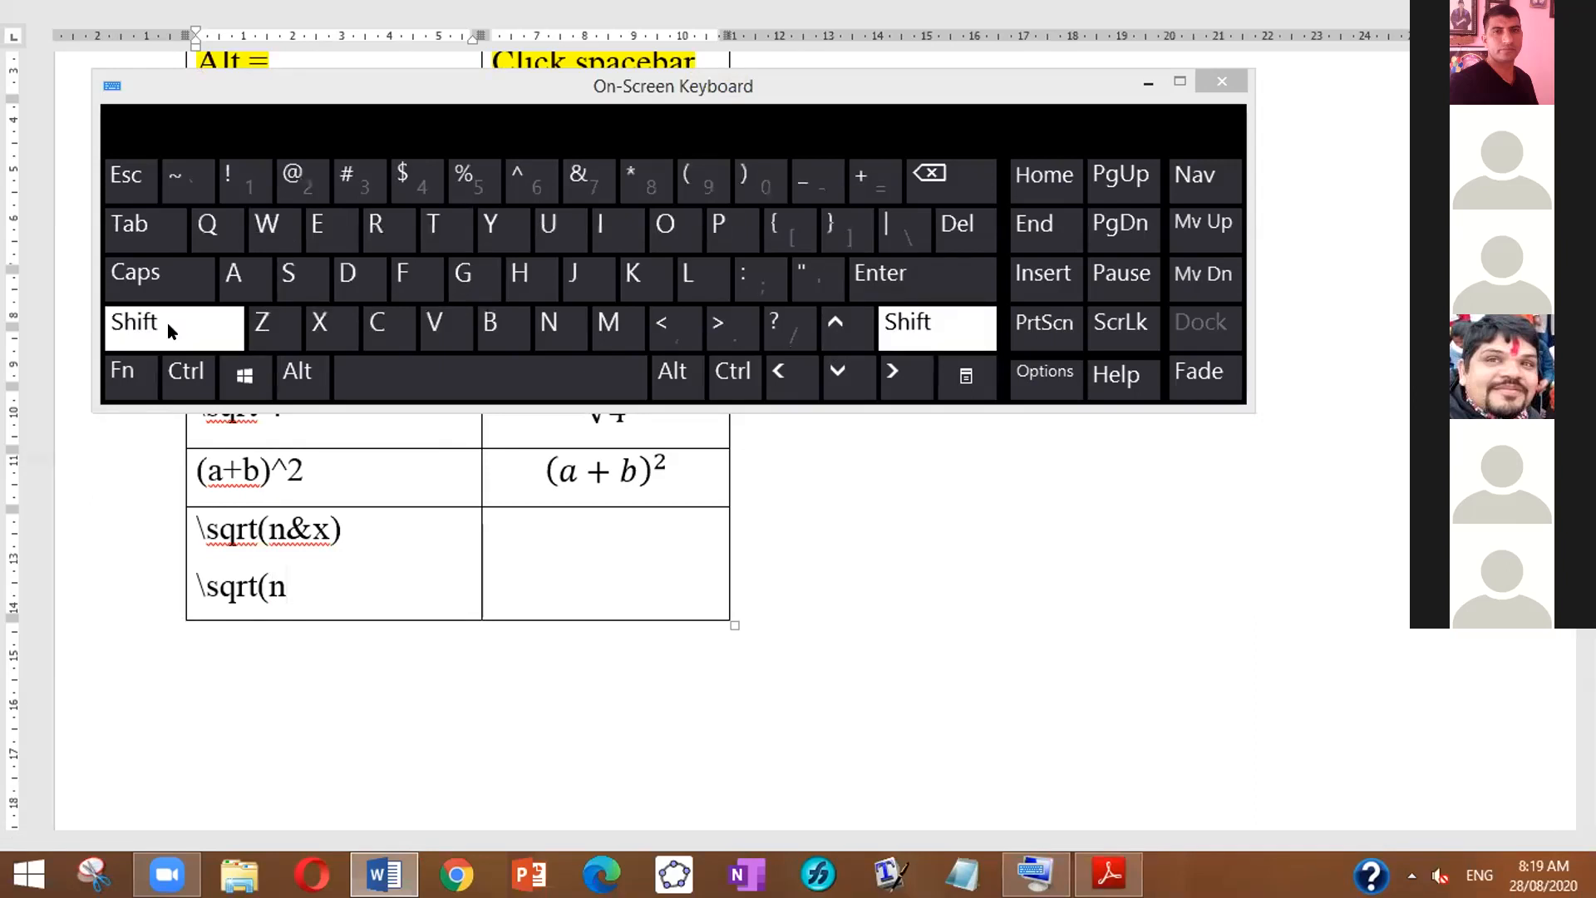
left_click(568, 179)
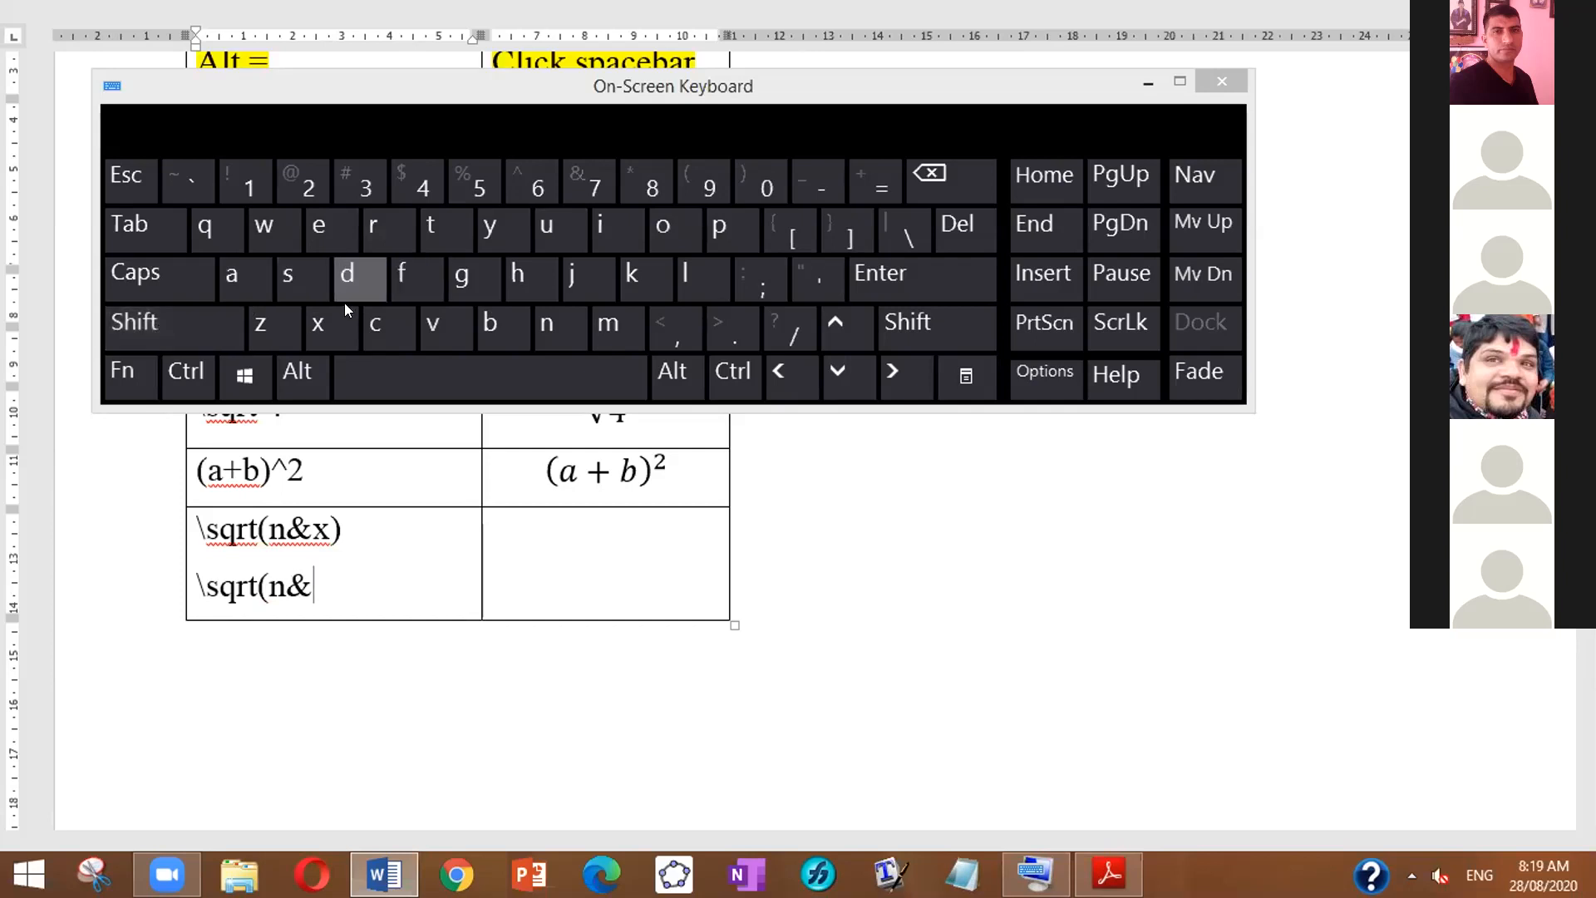
left_click(319, 328)
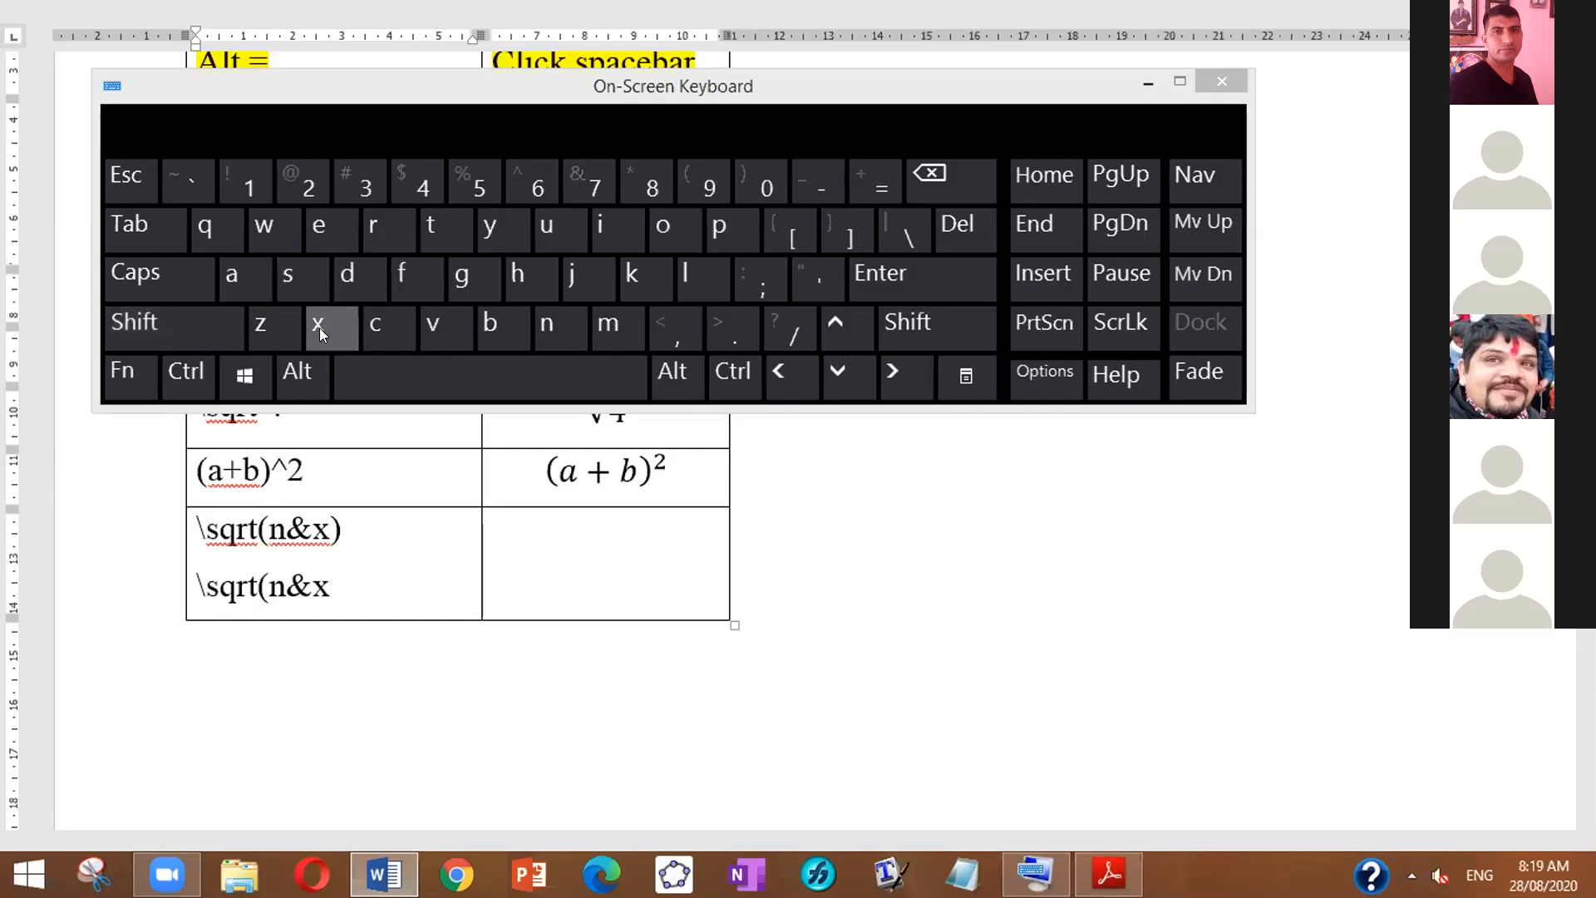
left_click(150, 326)
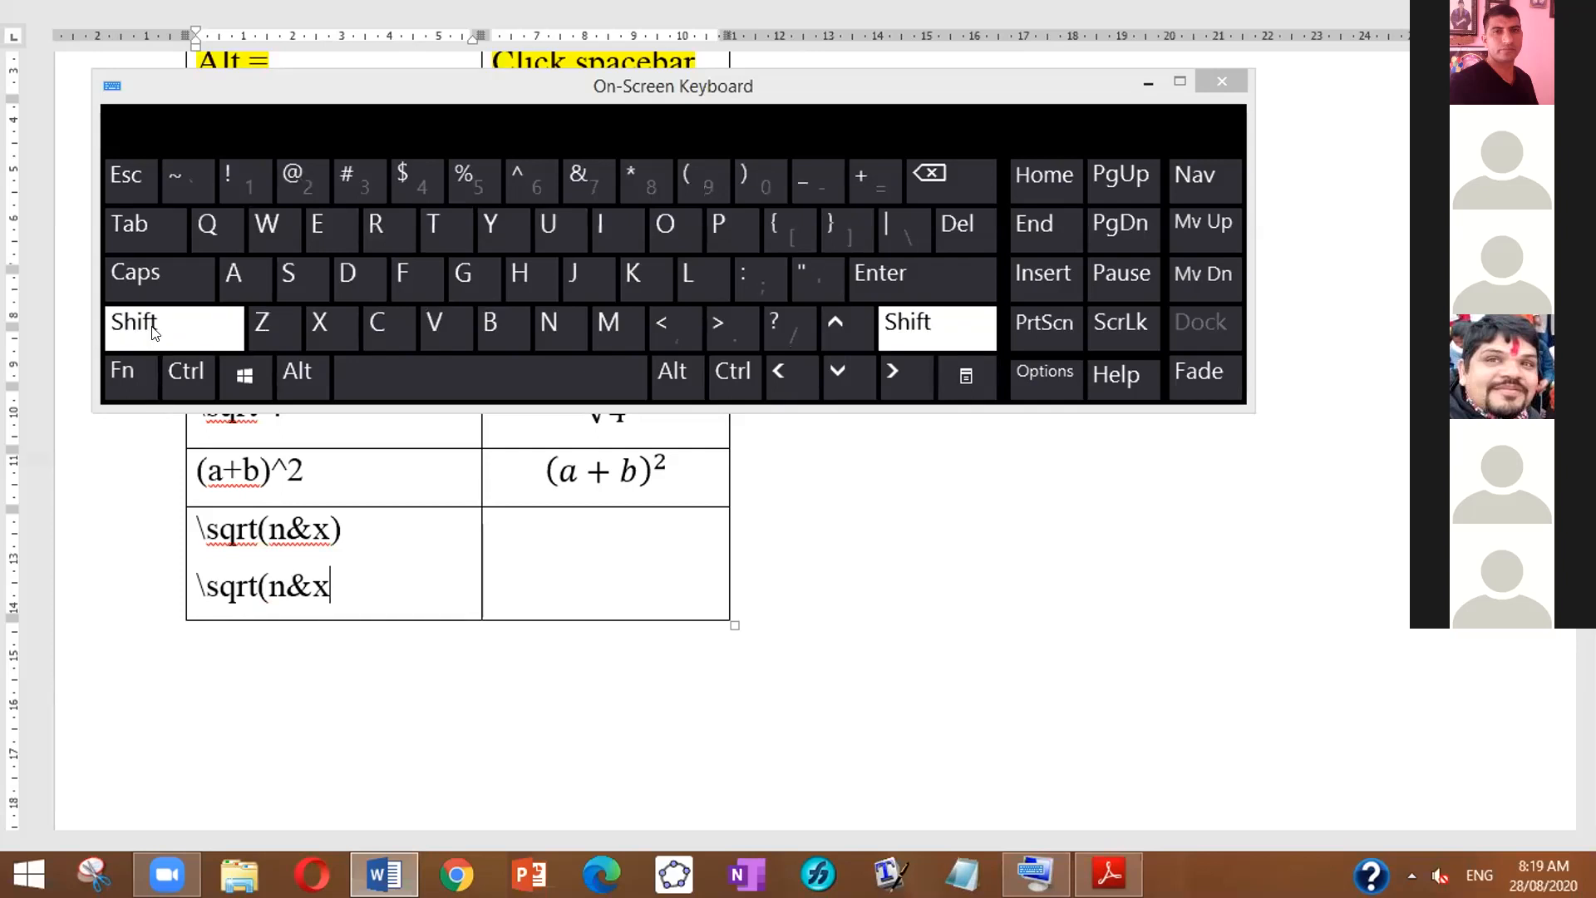
left_click(739, 172)
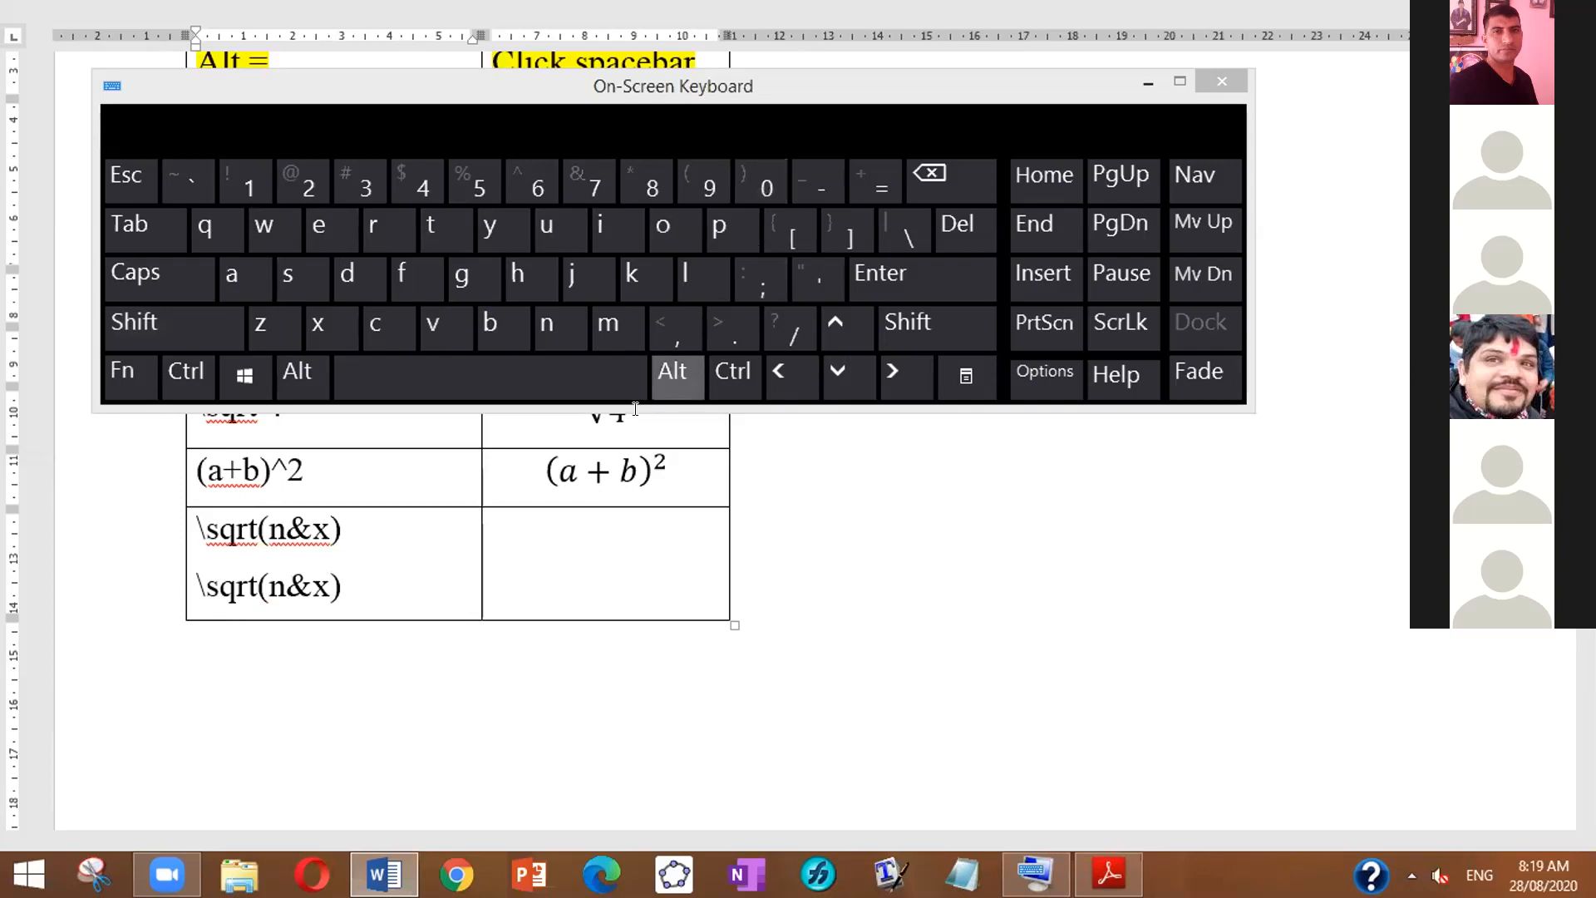
Step: Insert a new equation in the empty cell beside the \sqrt(n&x) lines
left_click(548, 563)
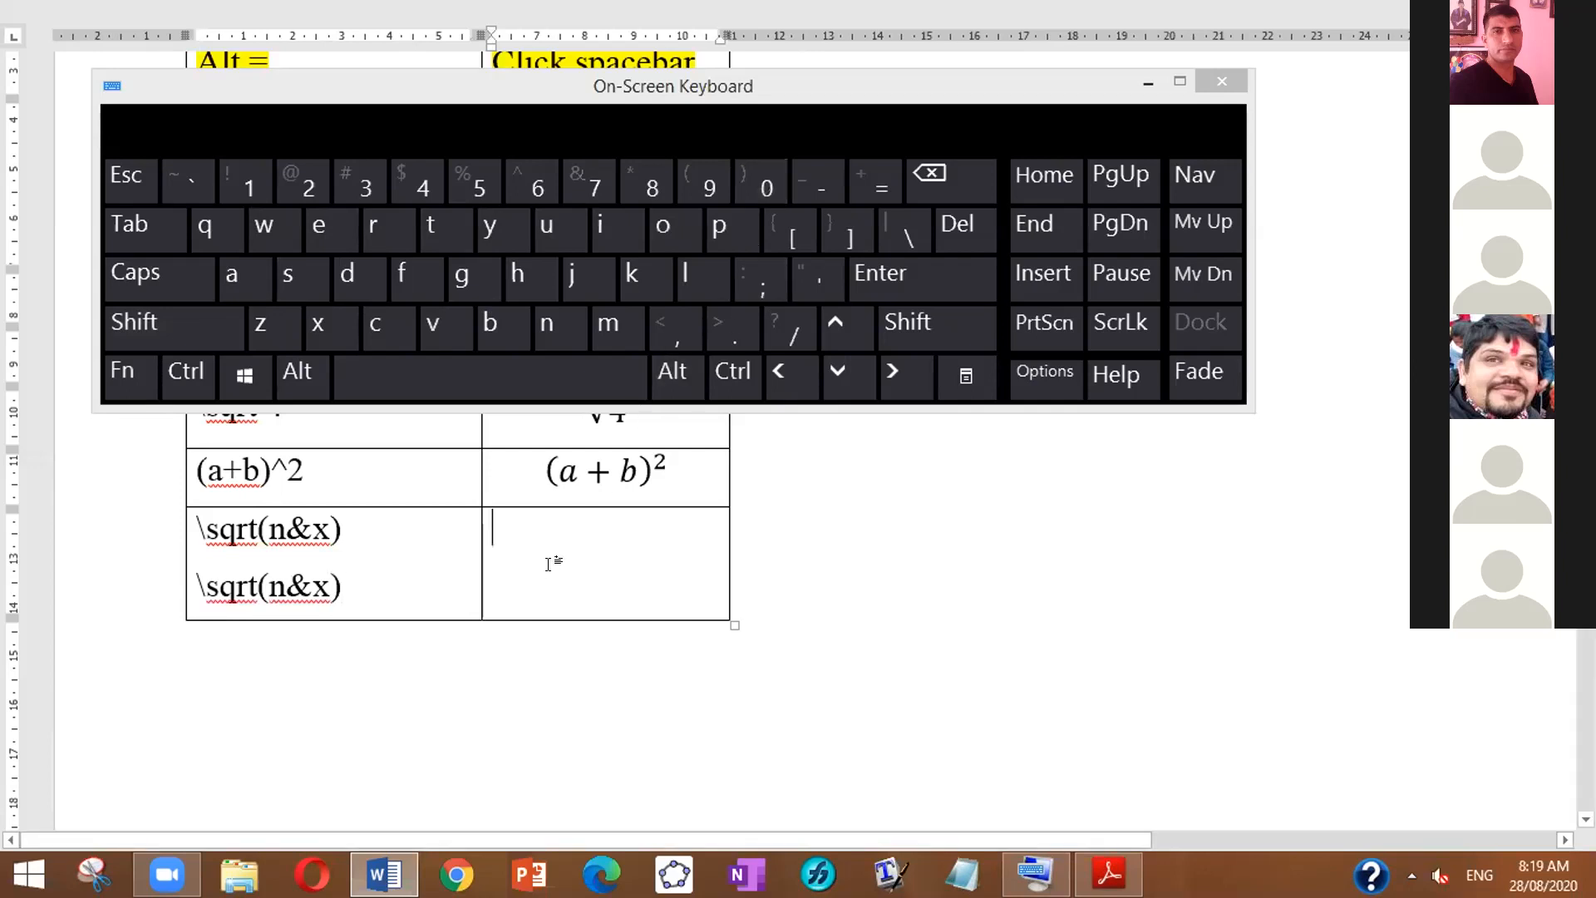
left_click(305, 380)
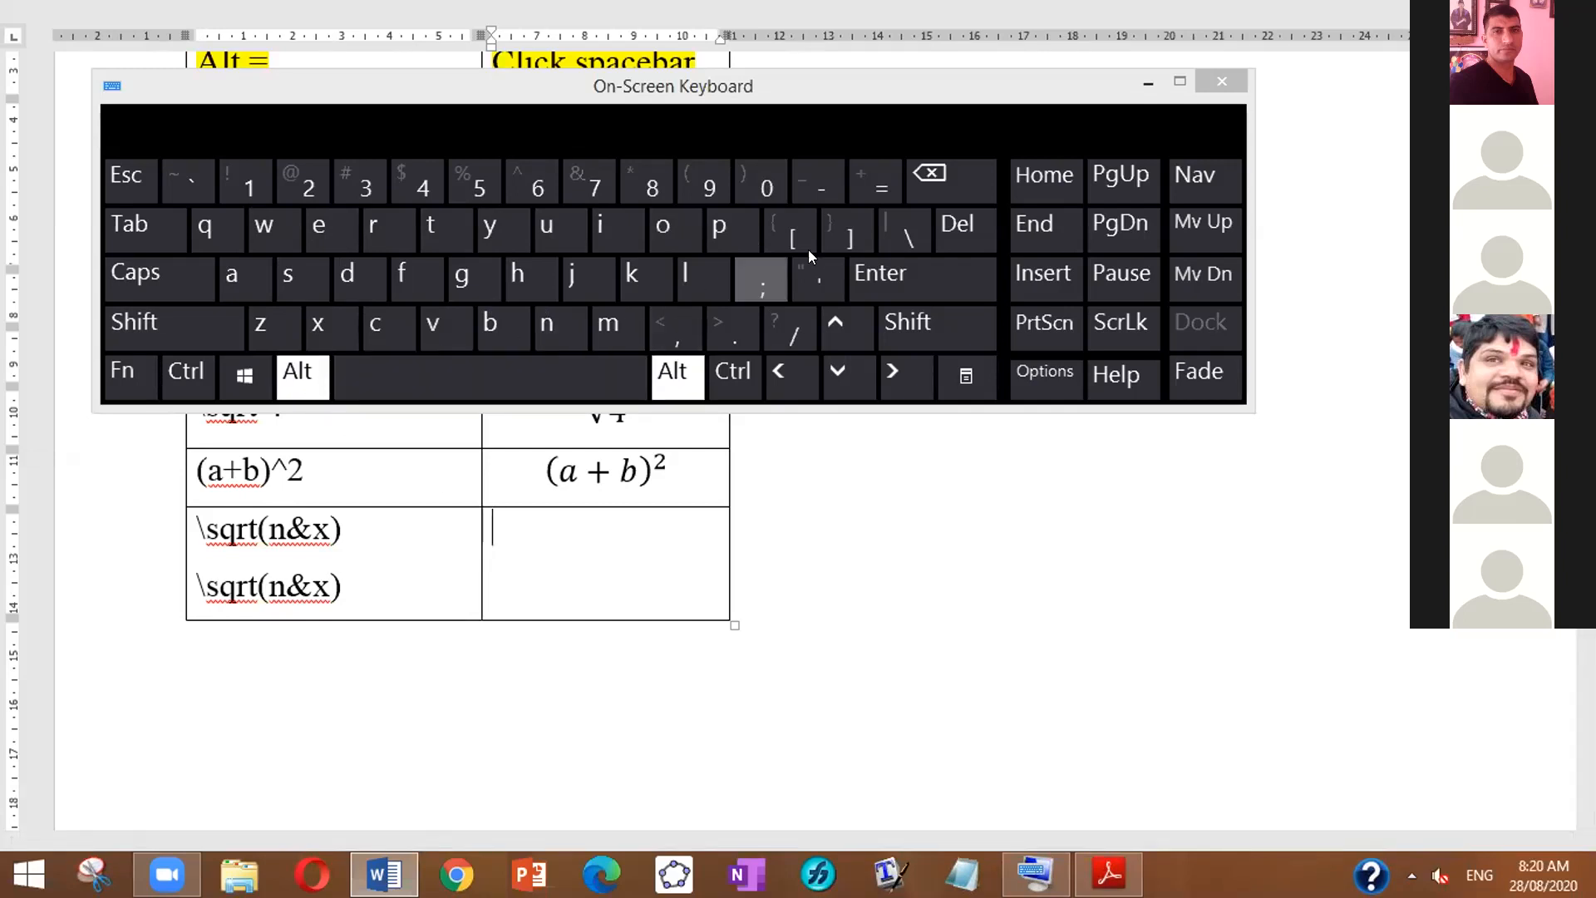
left_click(871, 190)
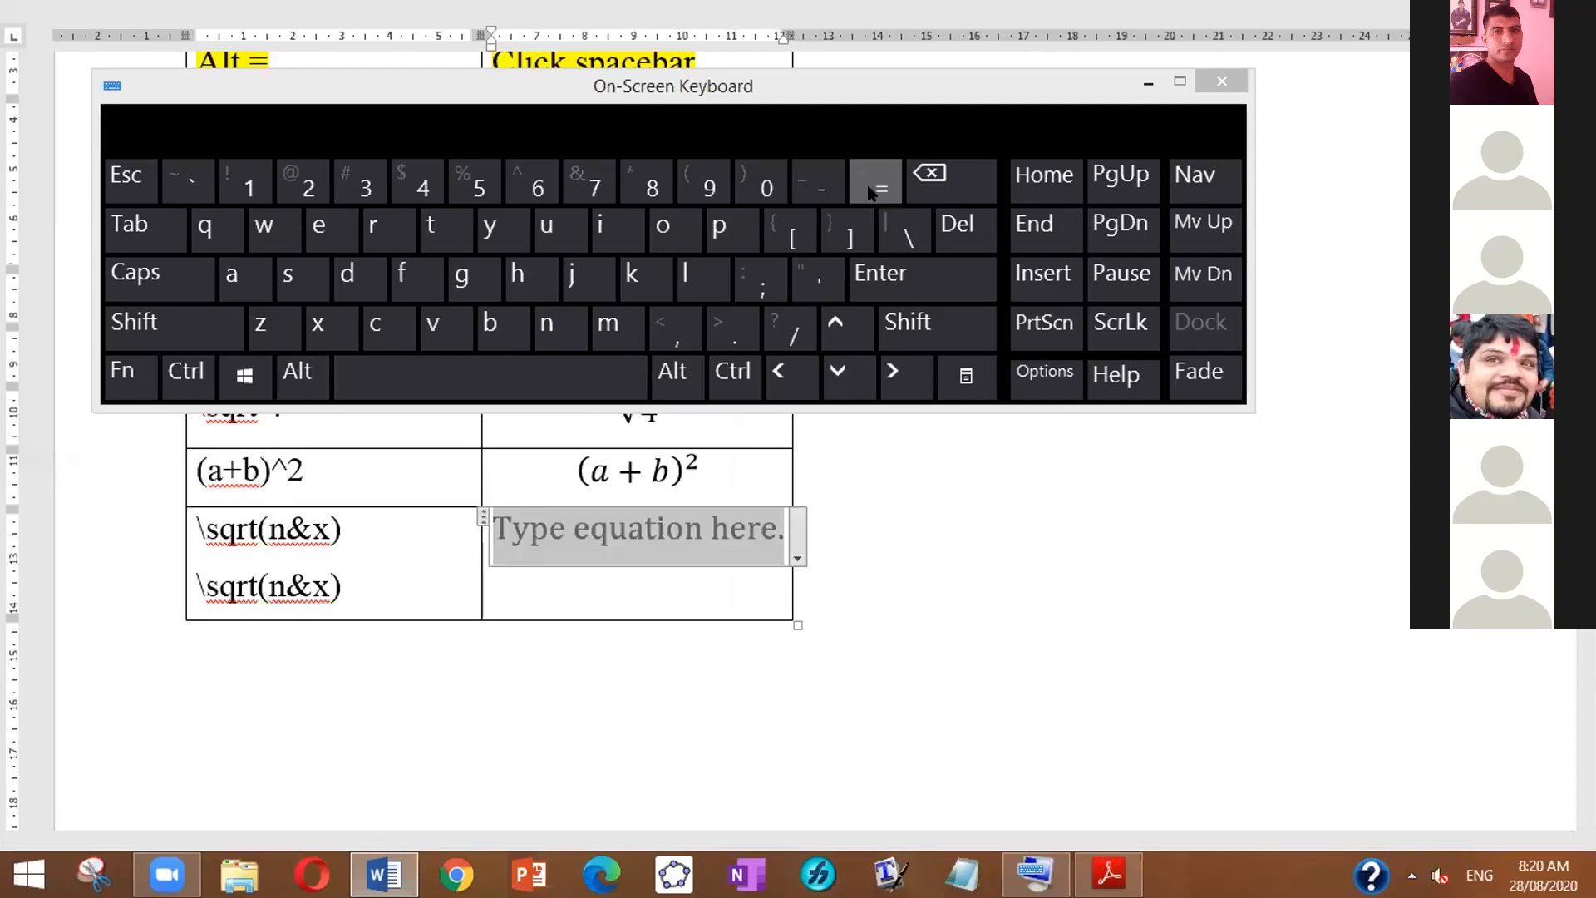
Step: Enter \sqrt(n&x) in the equation, convert it into the nth root of x, and leave the equation
left_click(906, 237)
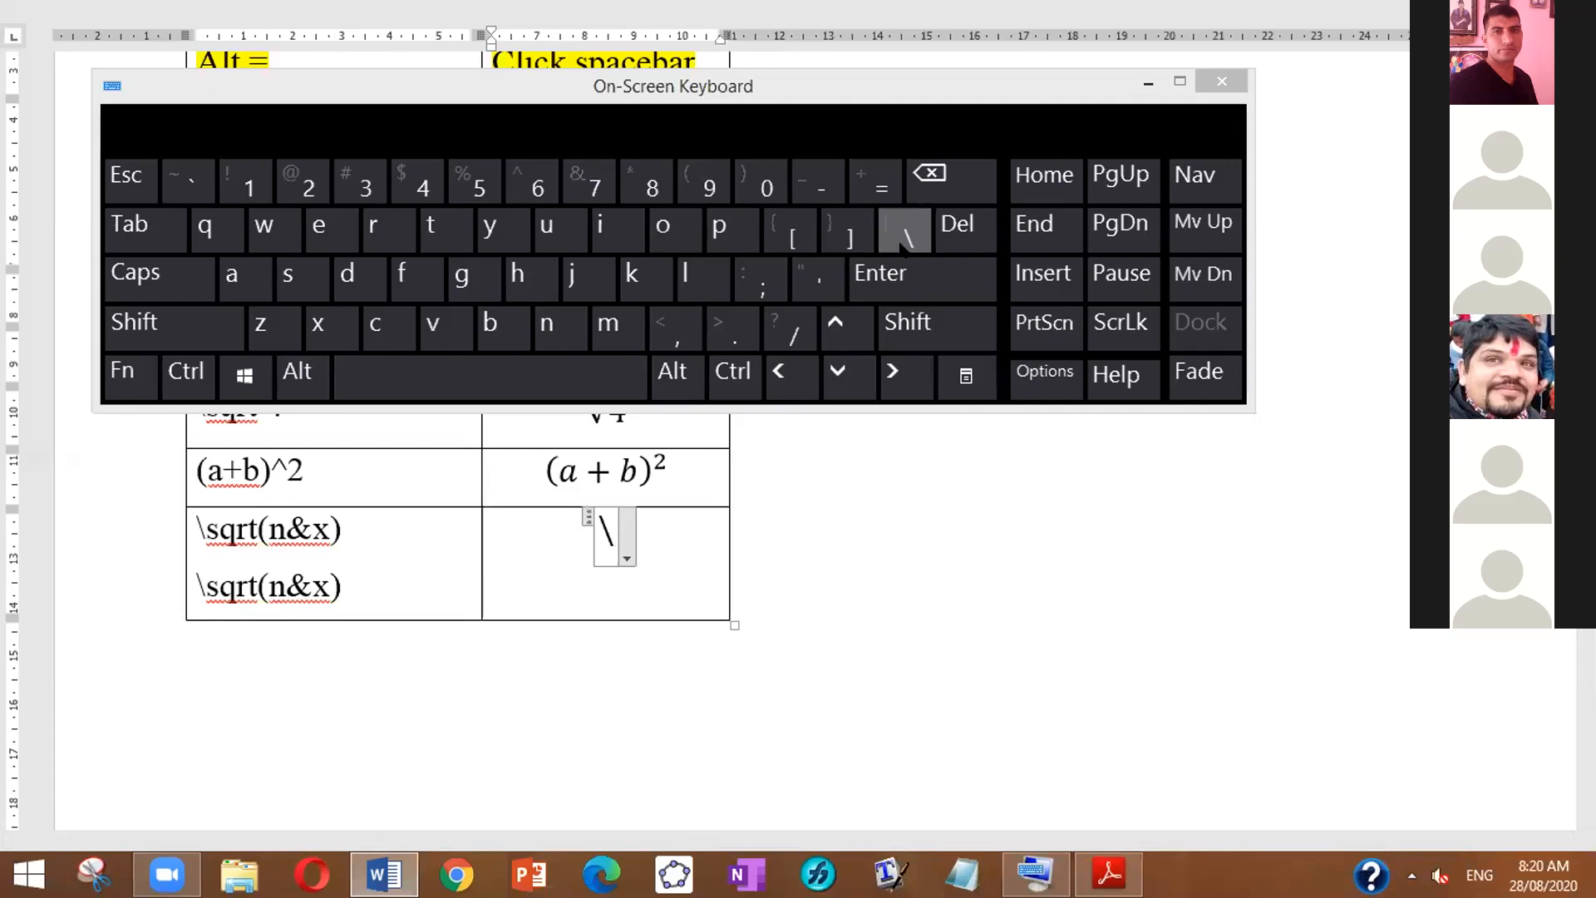
left_click(286, 264)
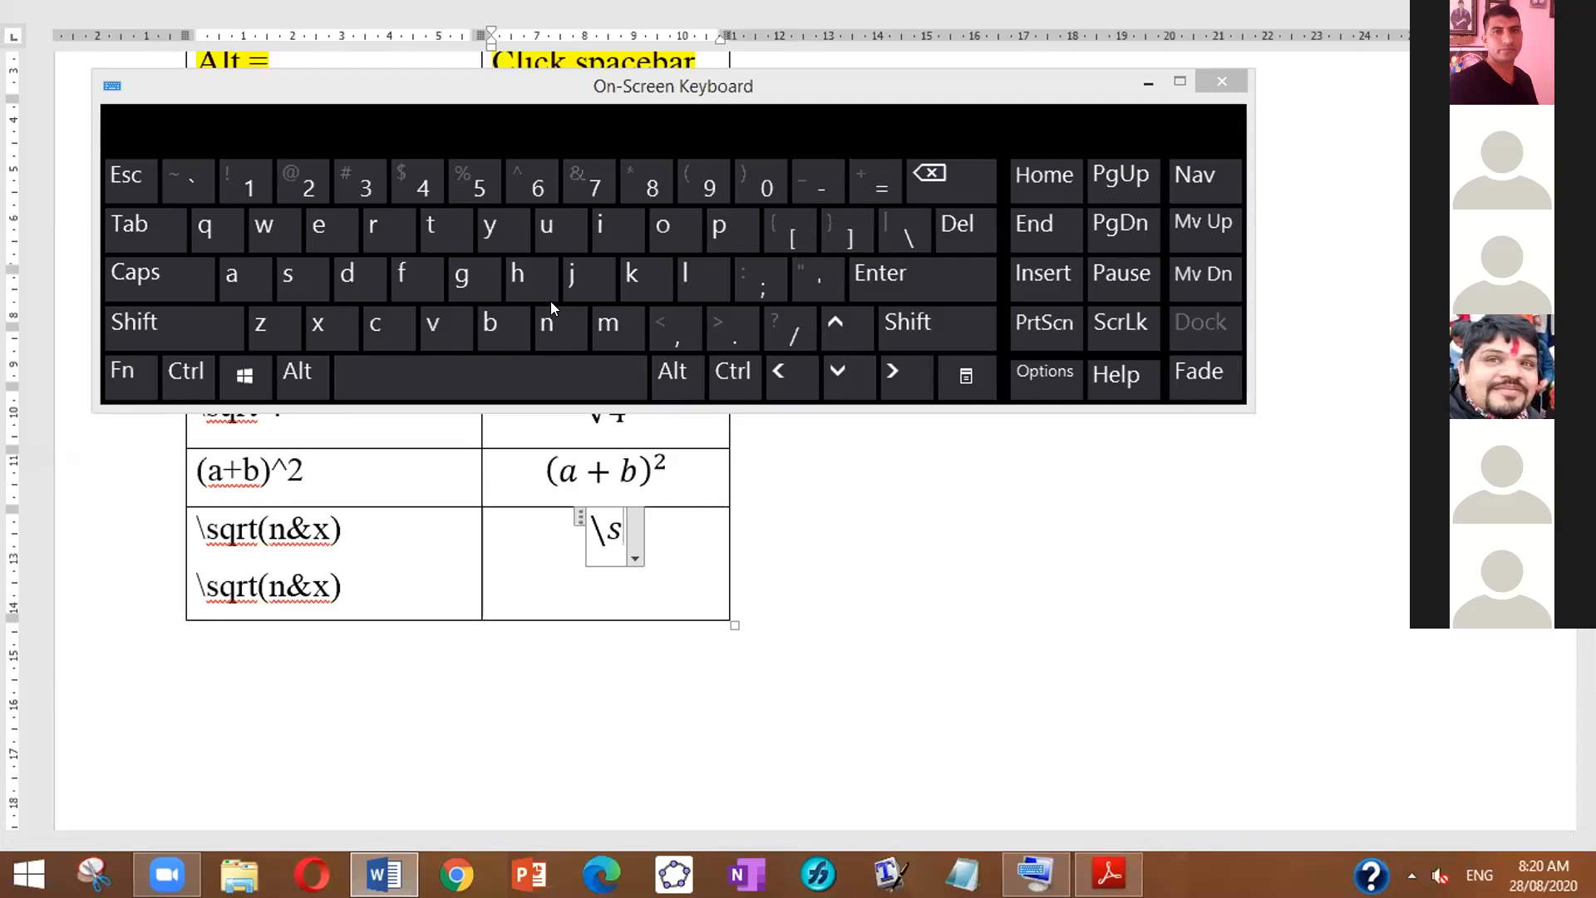
type("qrt")
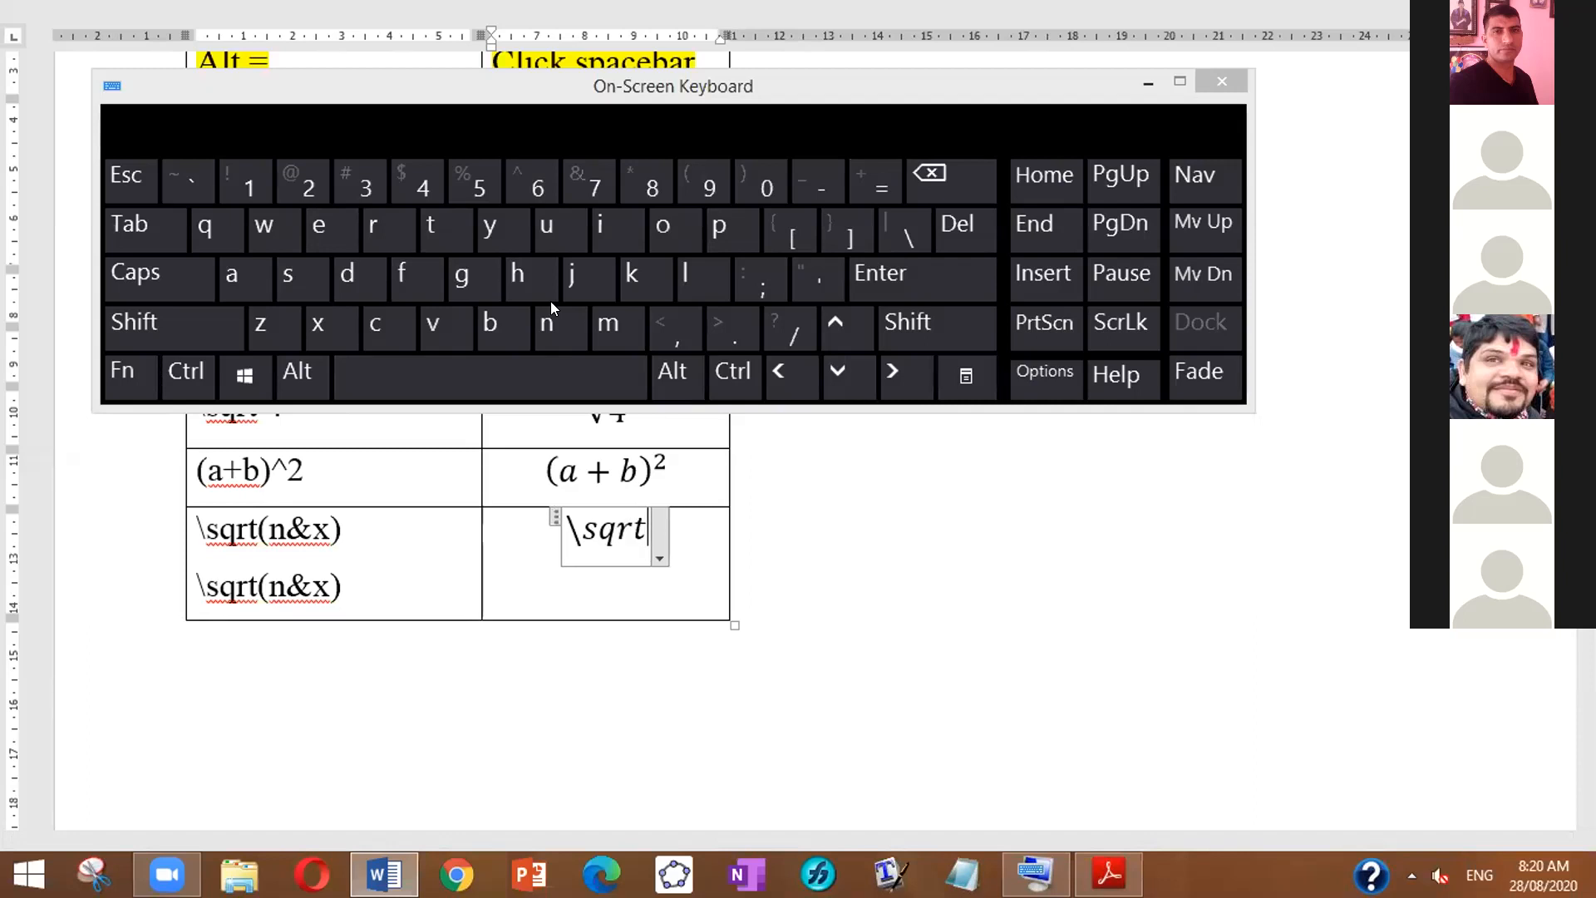
key("shift")
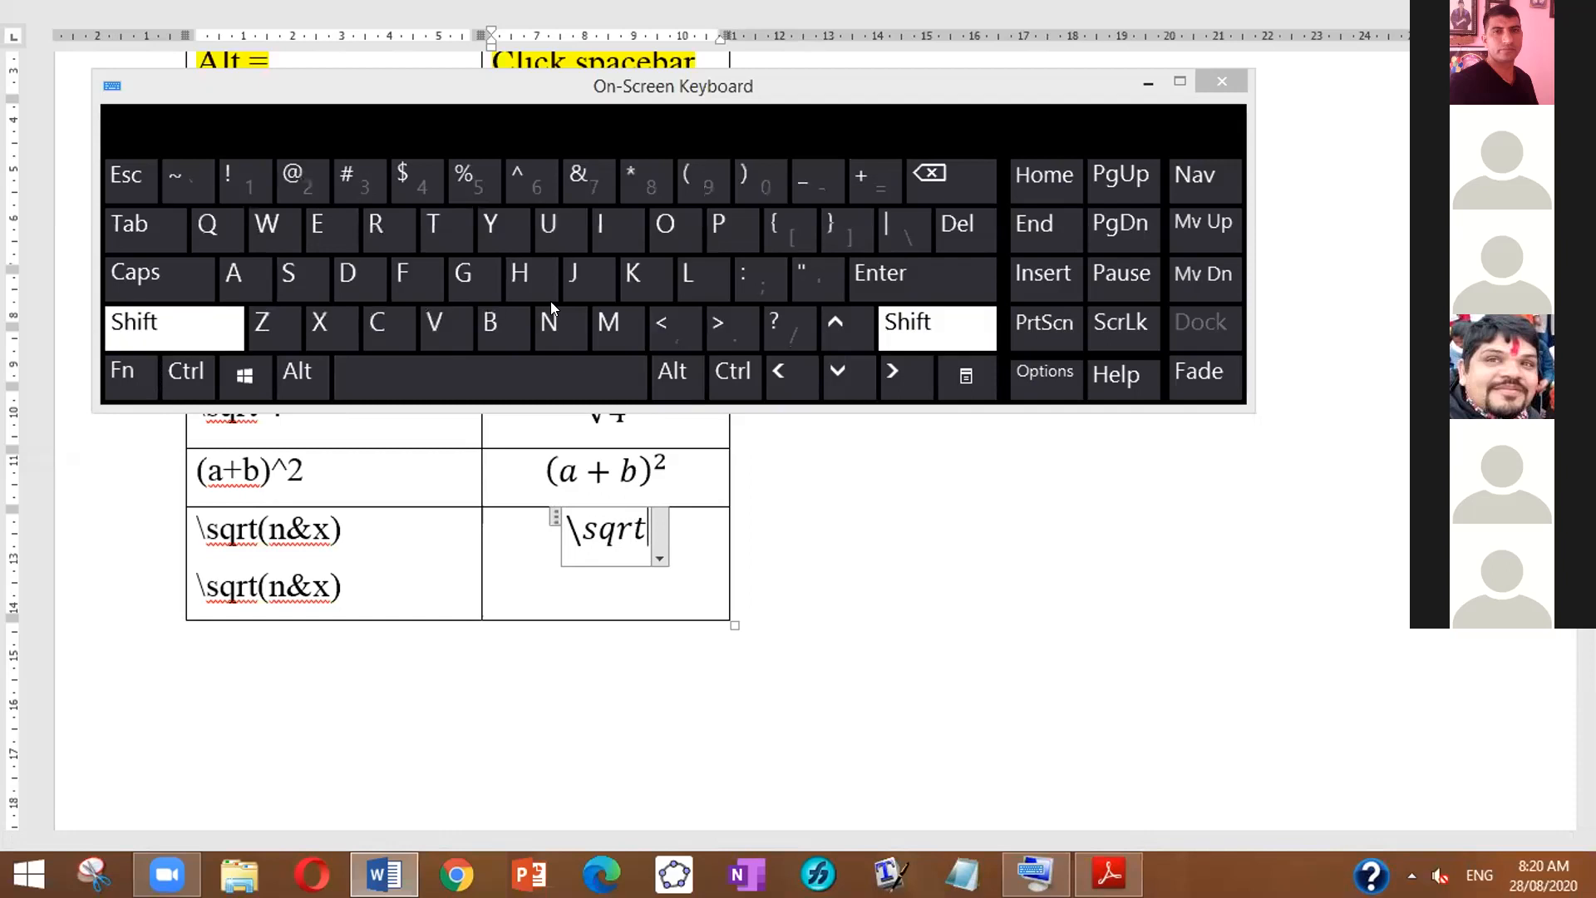
type("(n")
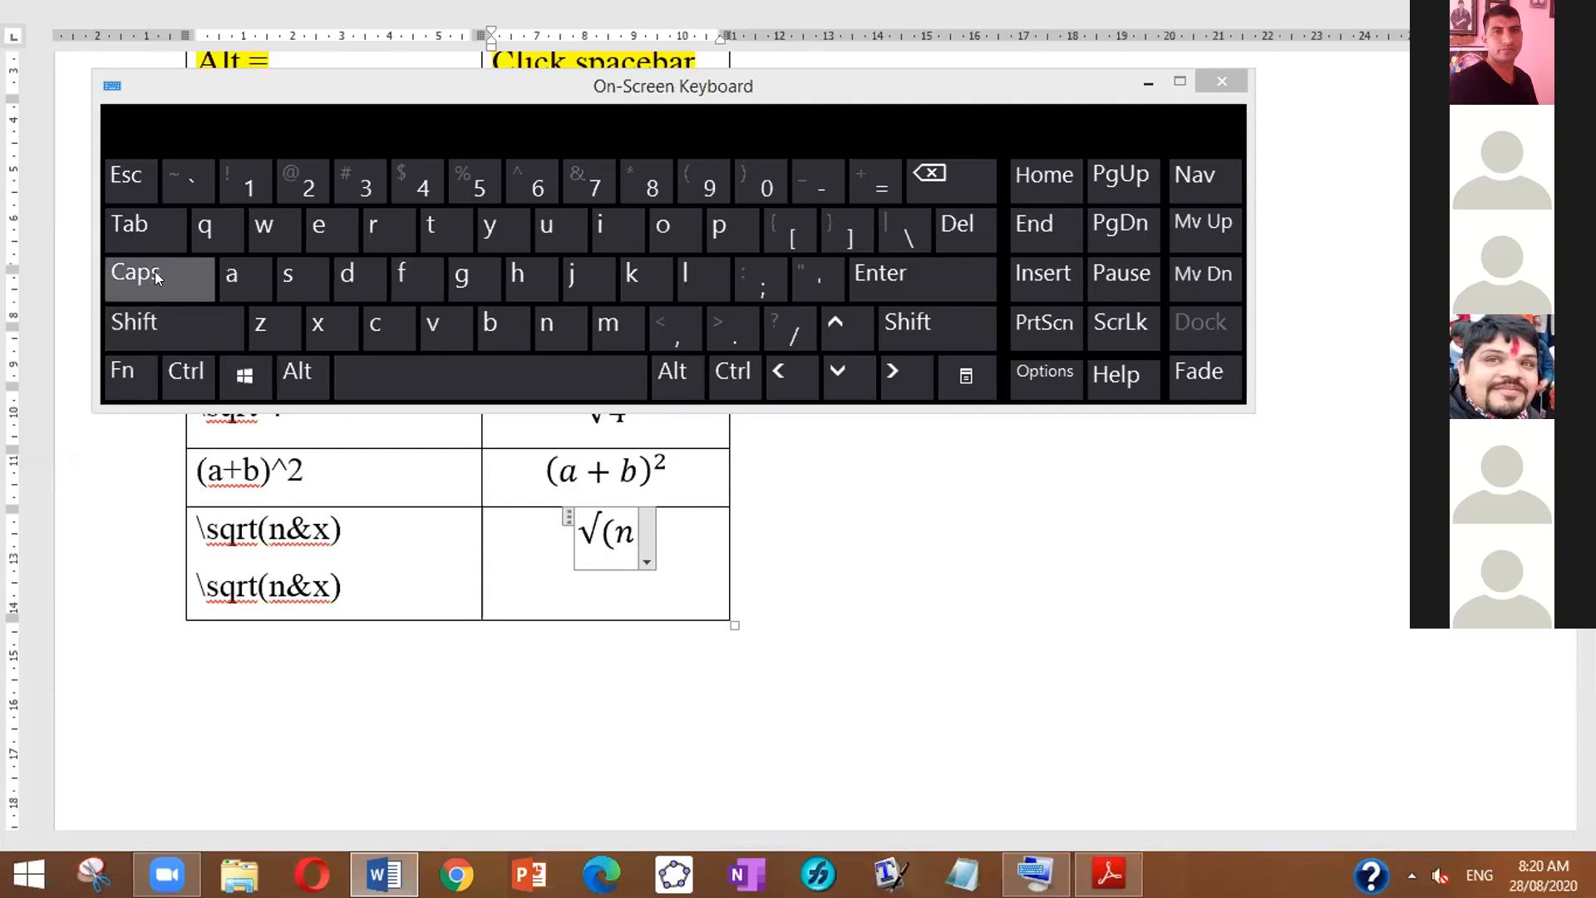
left_click(169, 311)
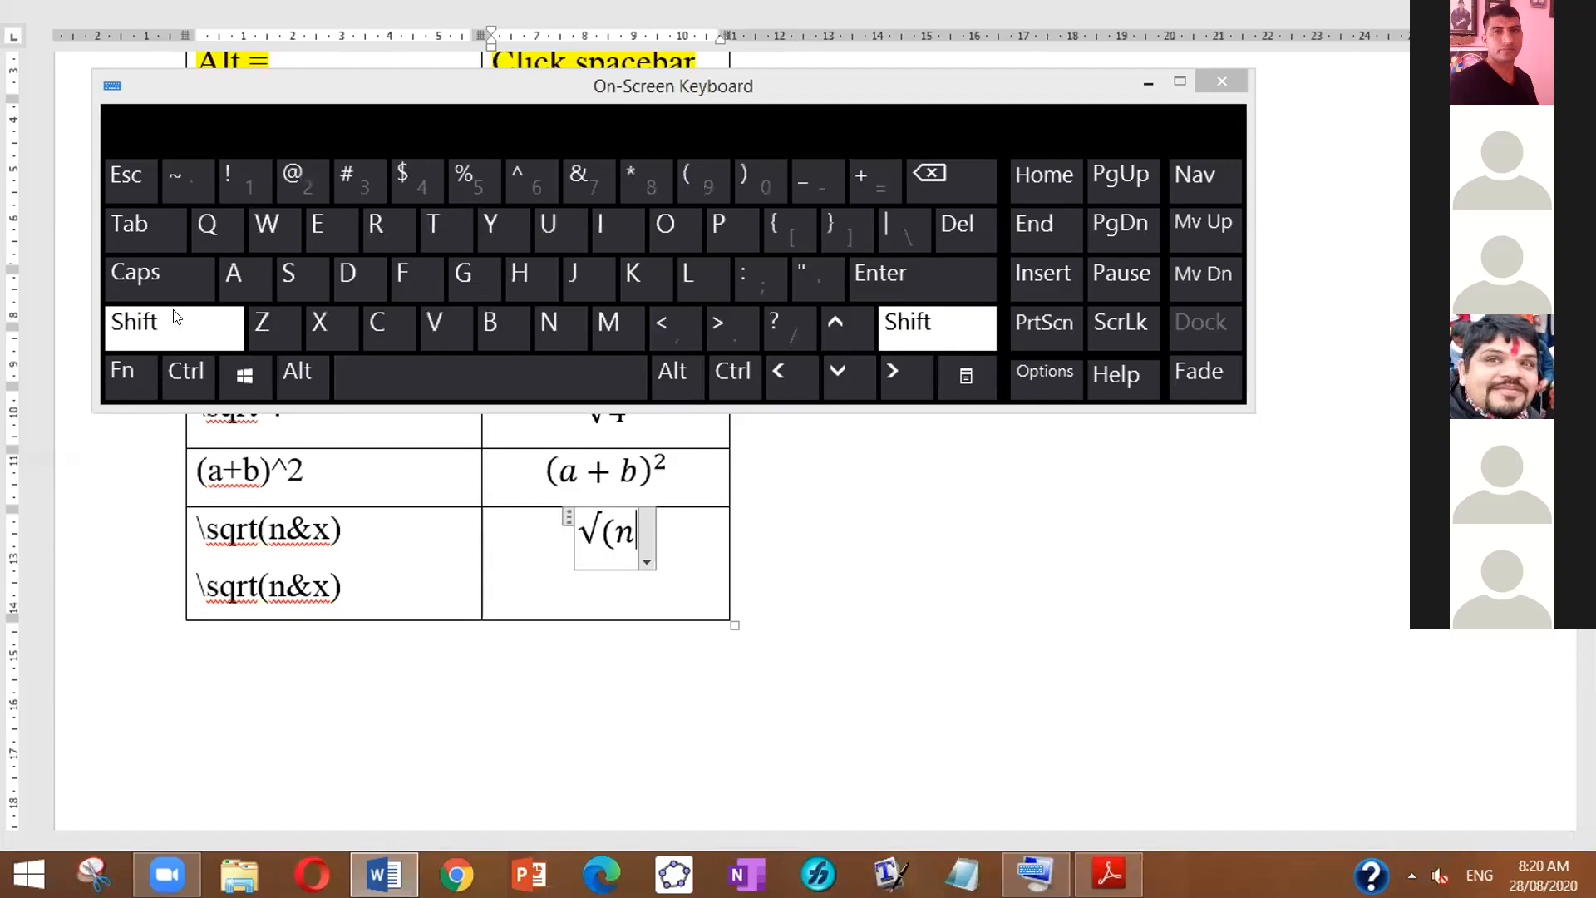
left_click(580, 183)
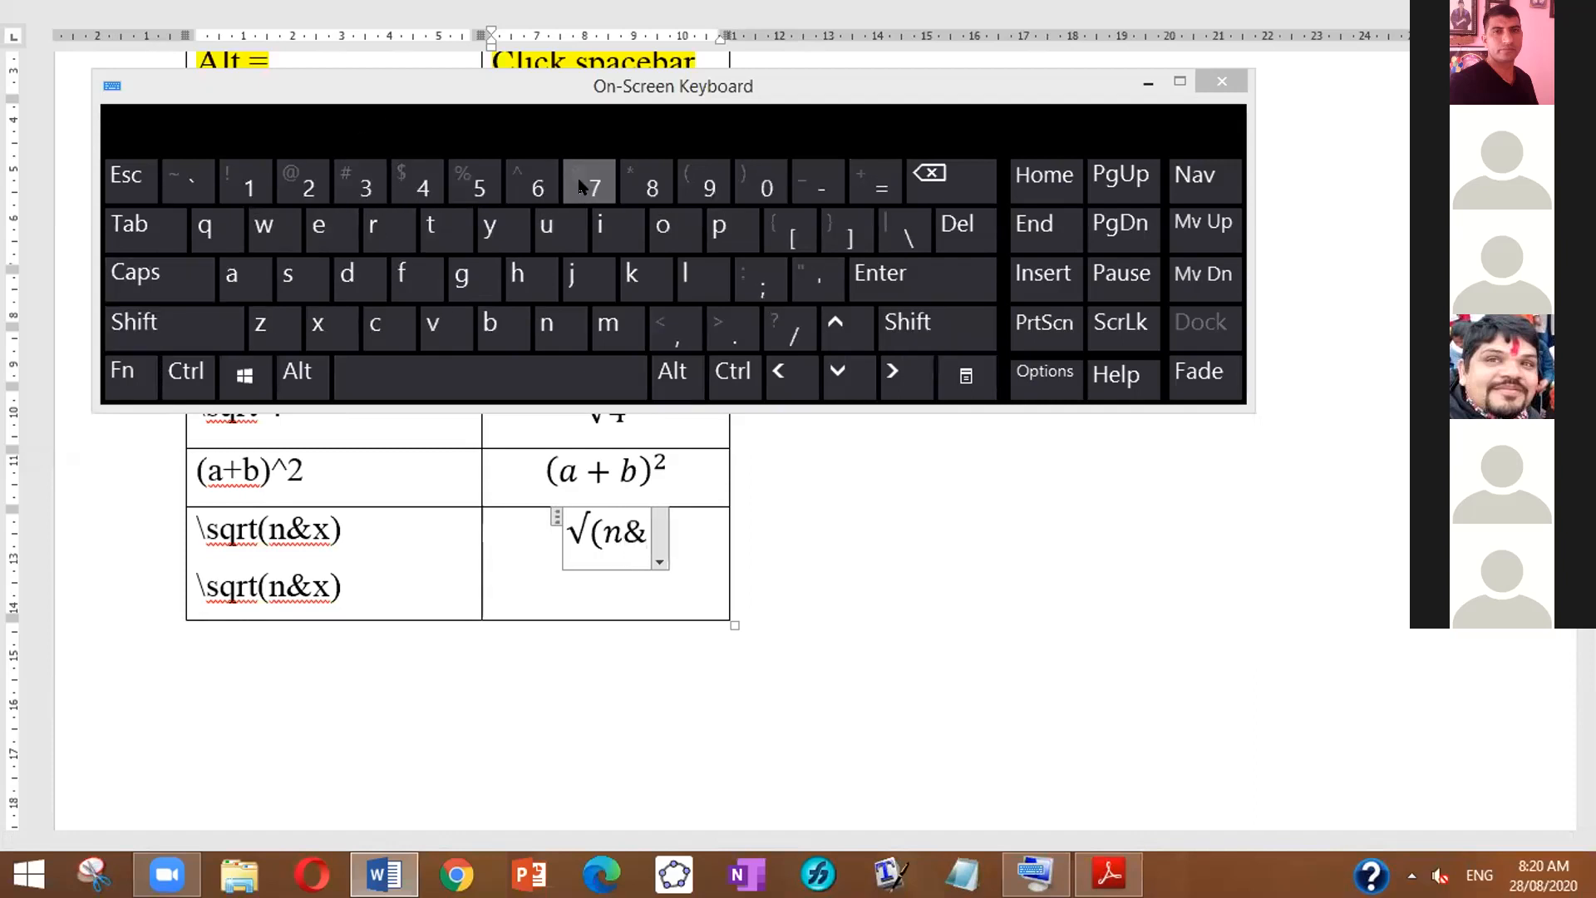
left_click(338, 326)
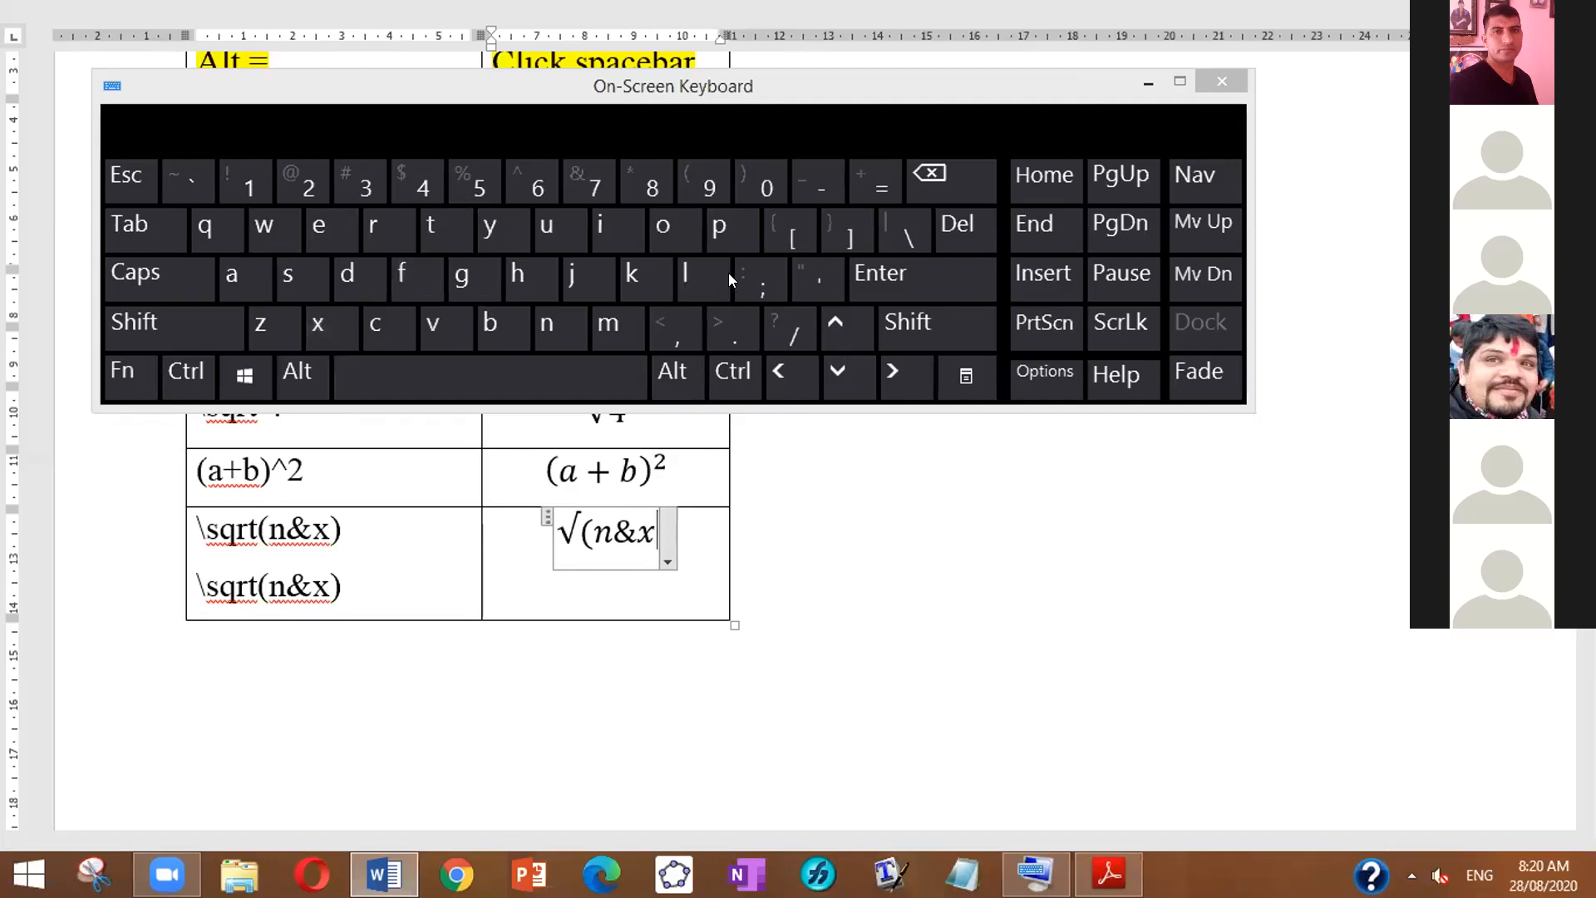
left_click(175, 321)
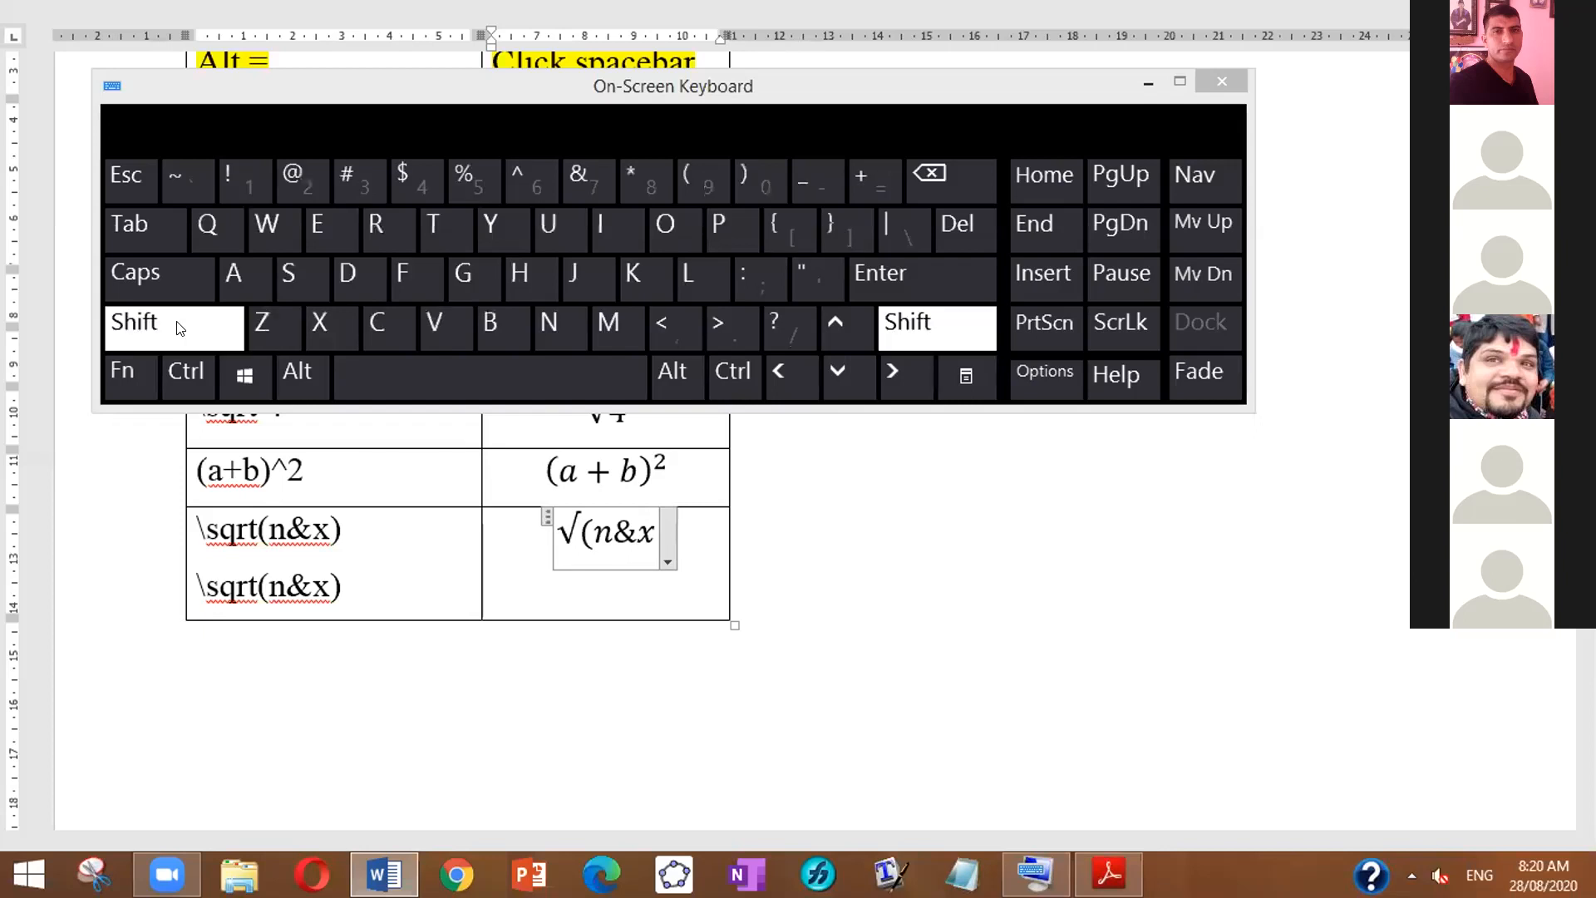
left_click(737, 176)
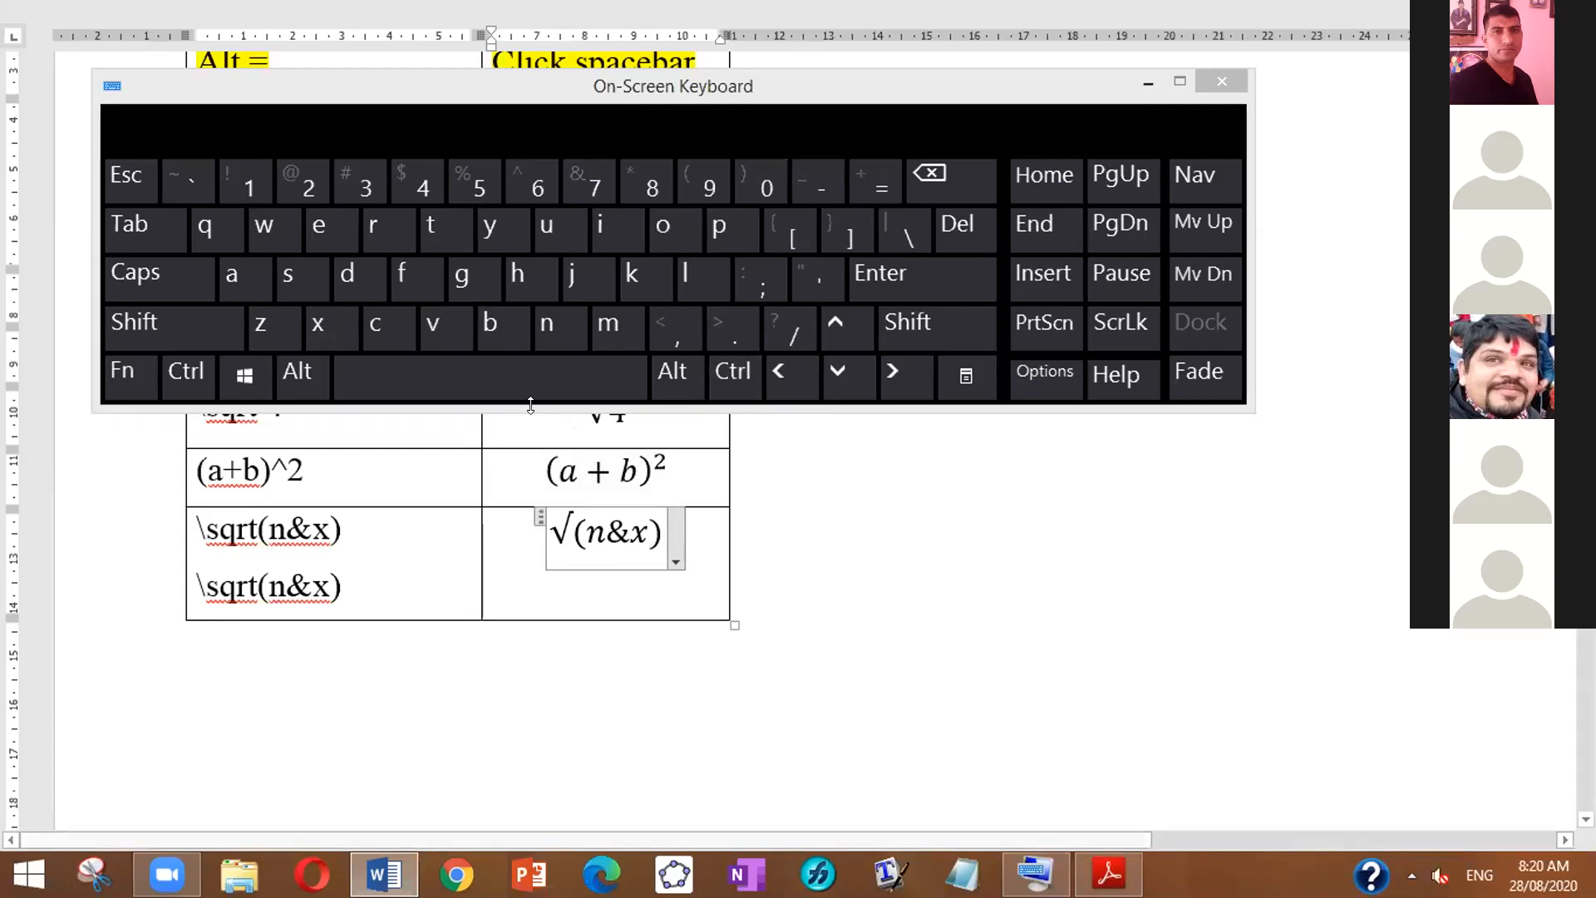
left_click(505, 383)
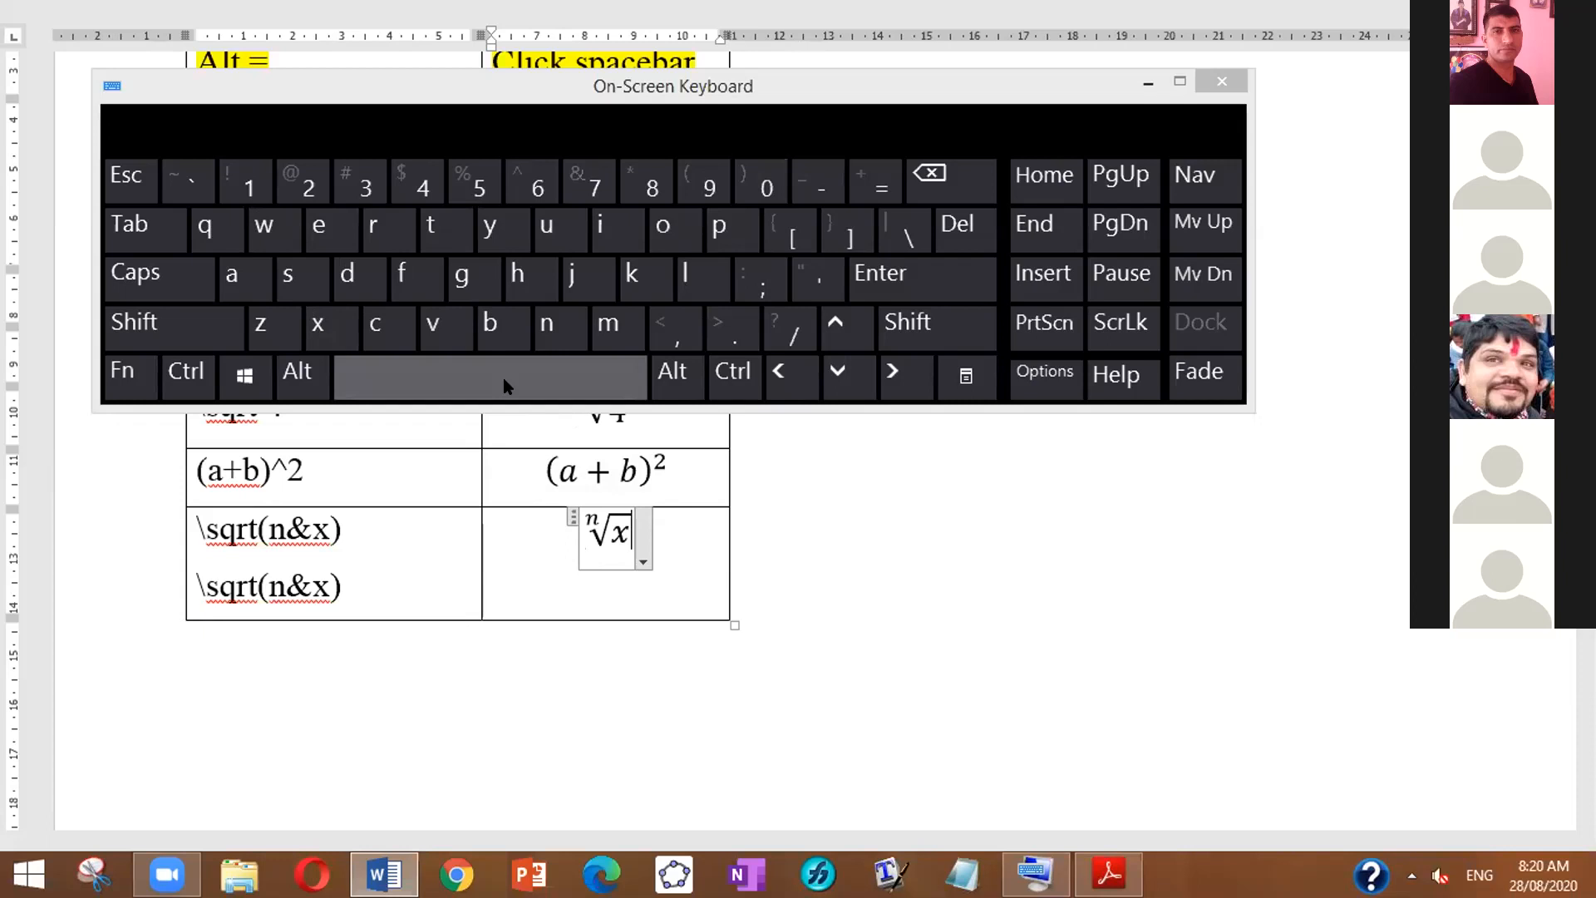
left_click(674, 544)
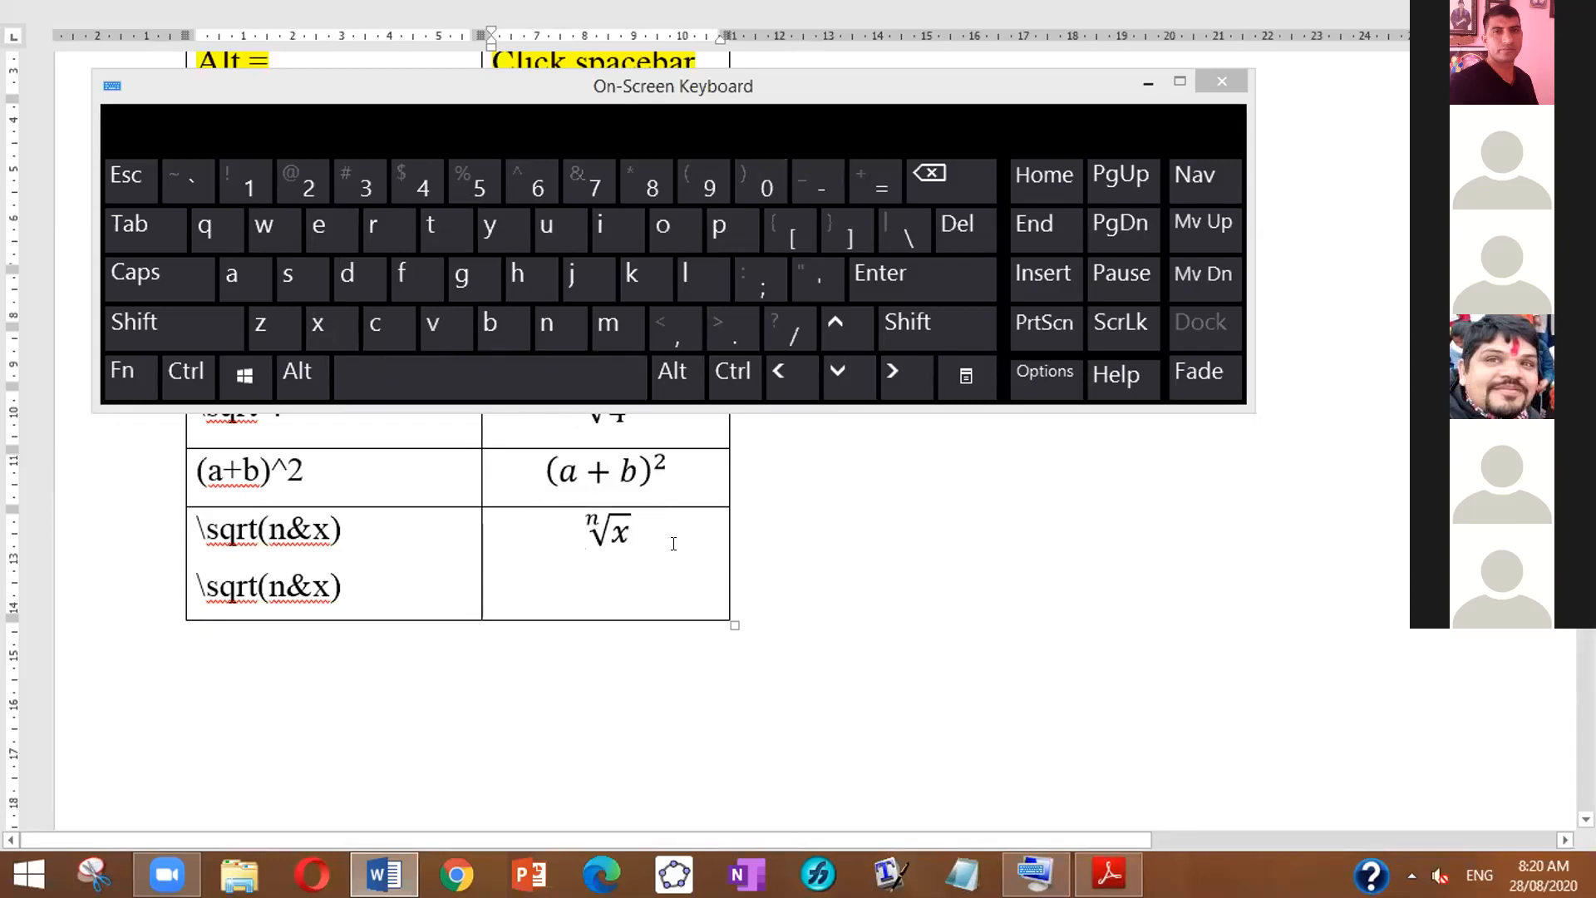
Step: Add a new table row and enter \sqrt(3&27) as plain text in its first cell, undoing the automatic √ replacement
key("Tab")
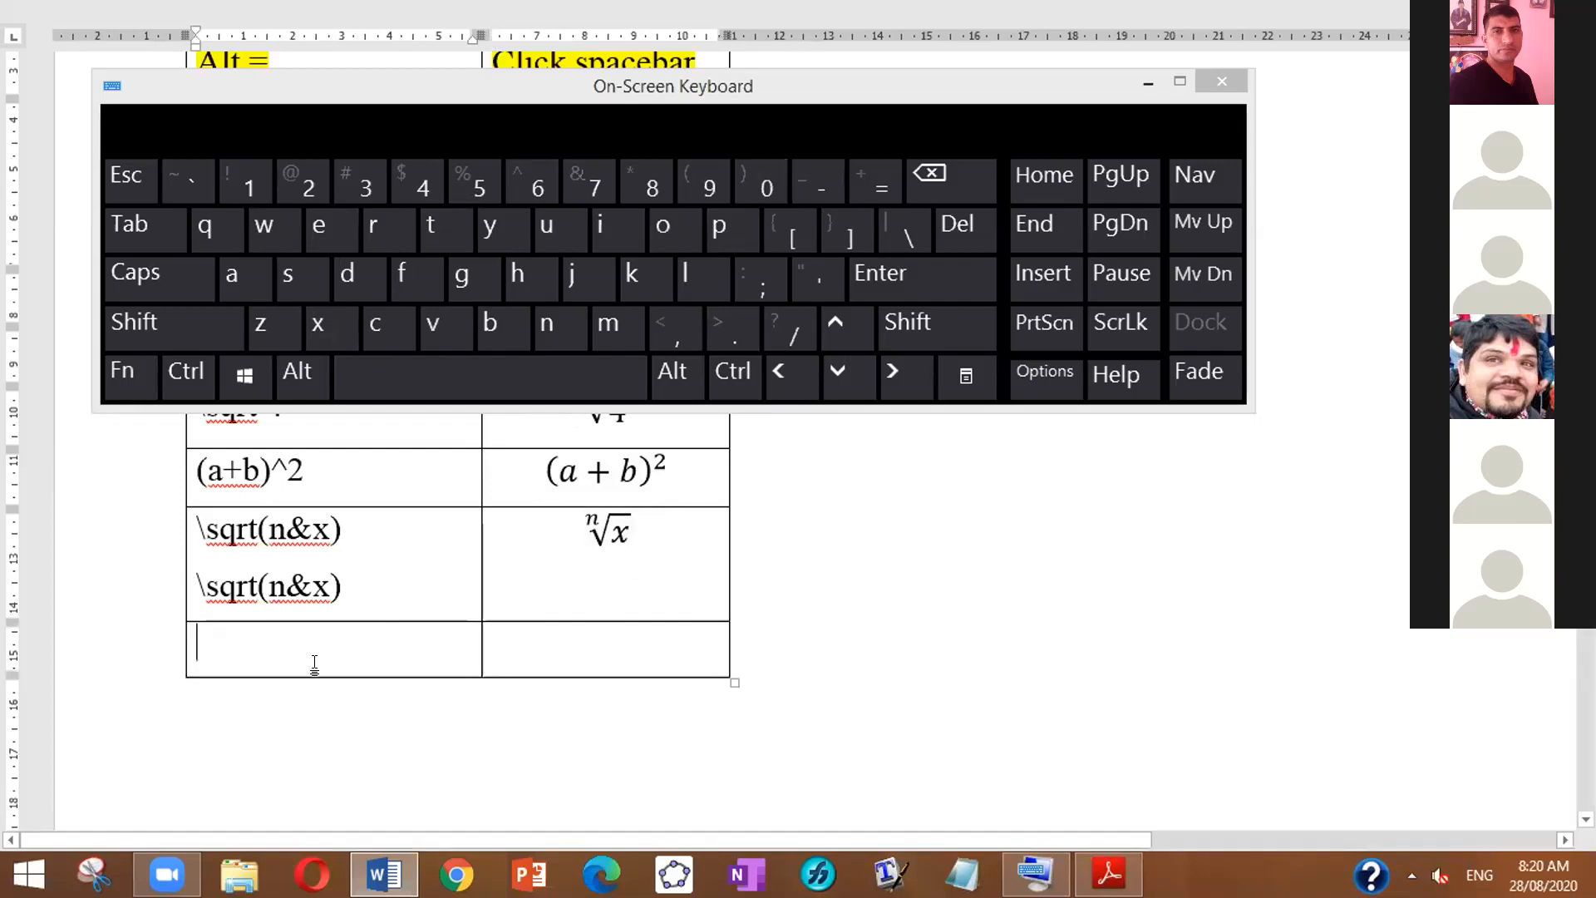
left_click(903, 235)
type("sqrt")
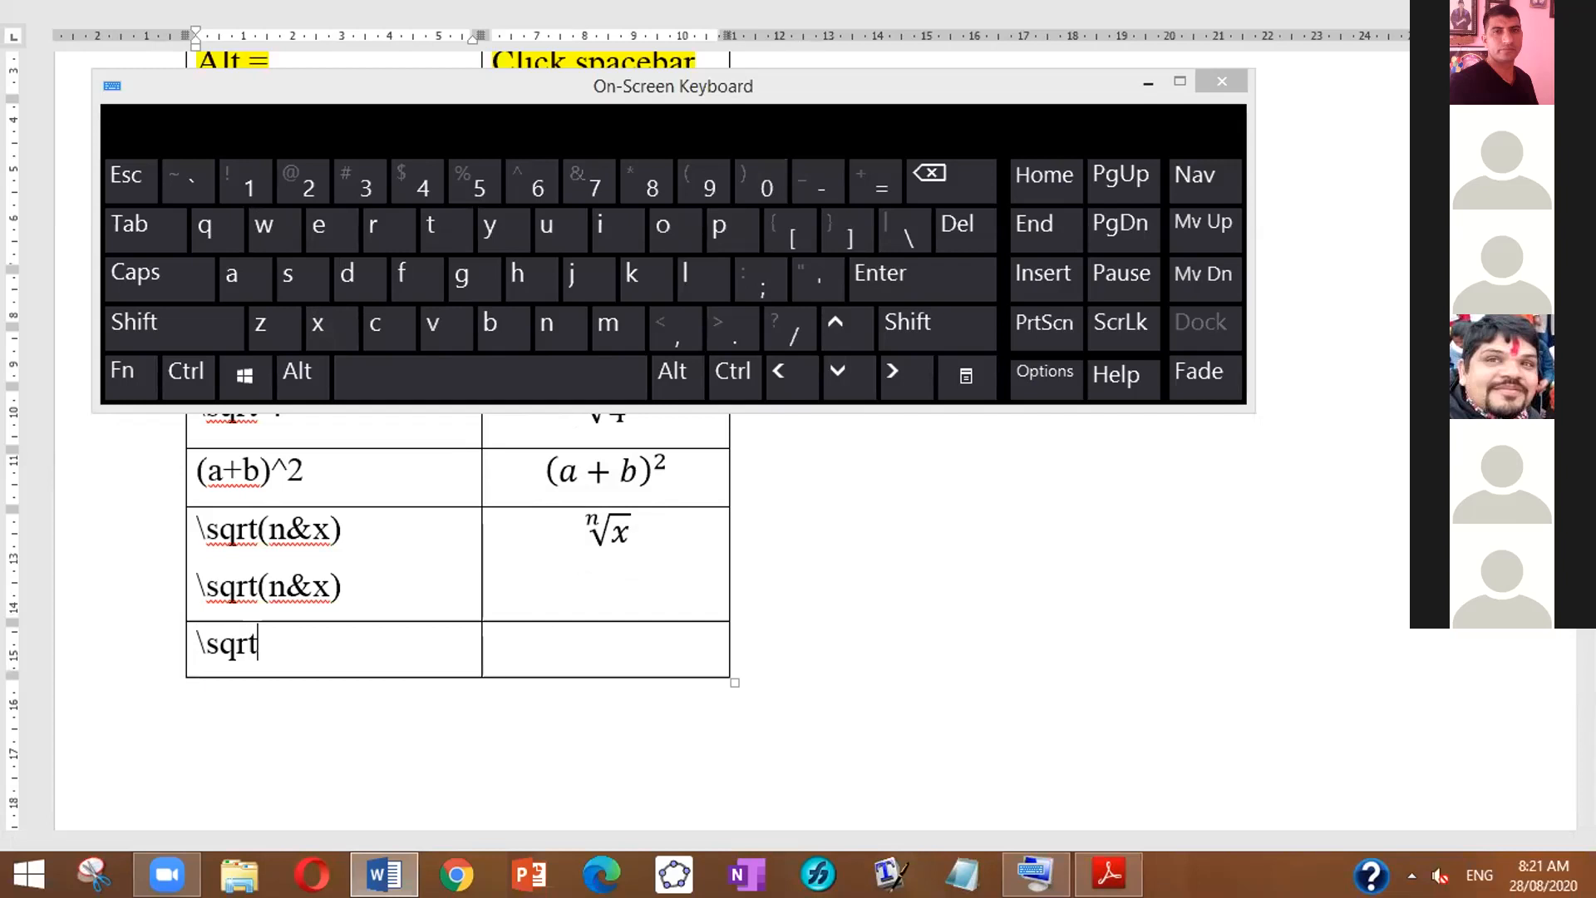
type("(")
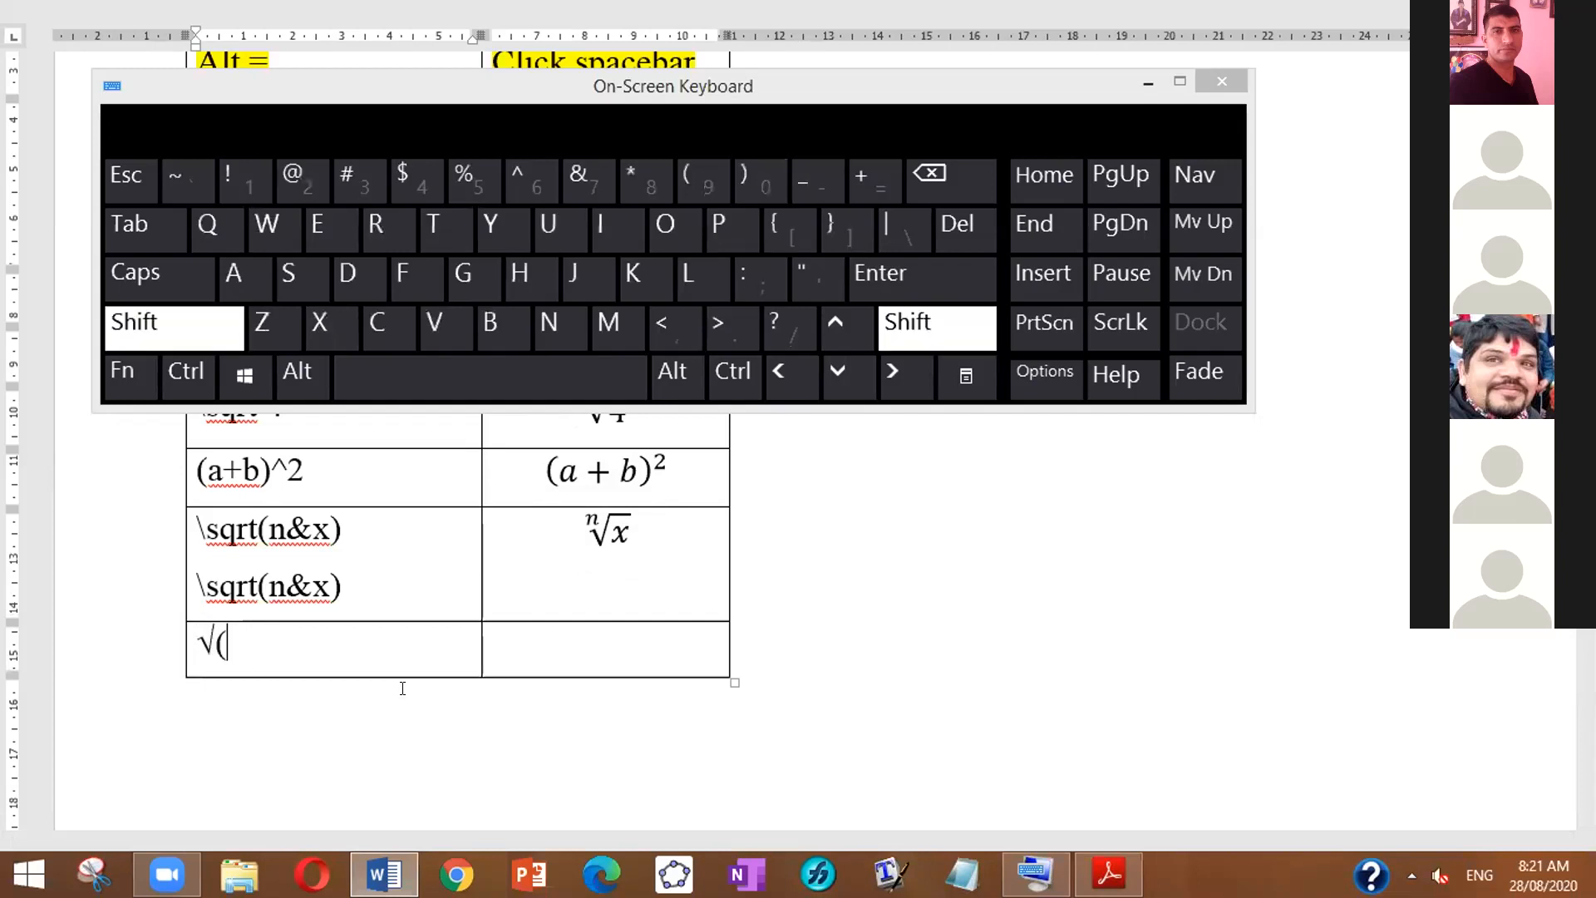
key("ctrl+z")
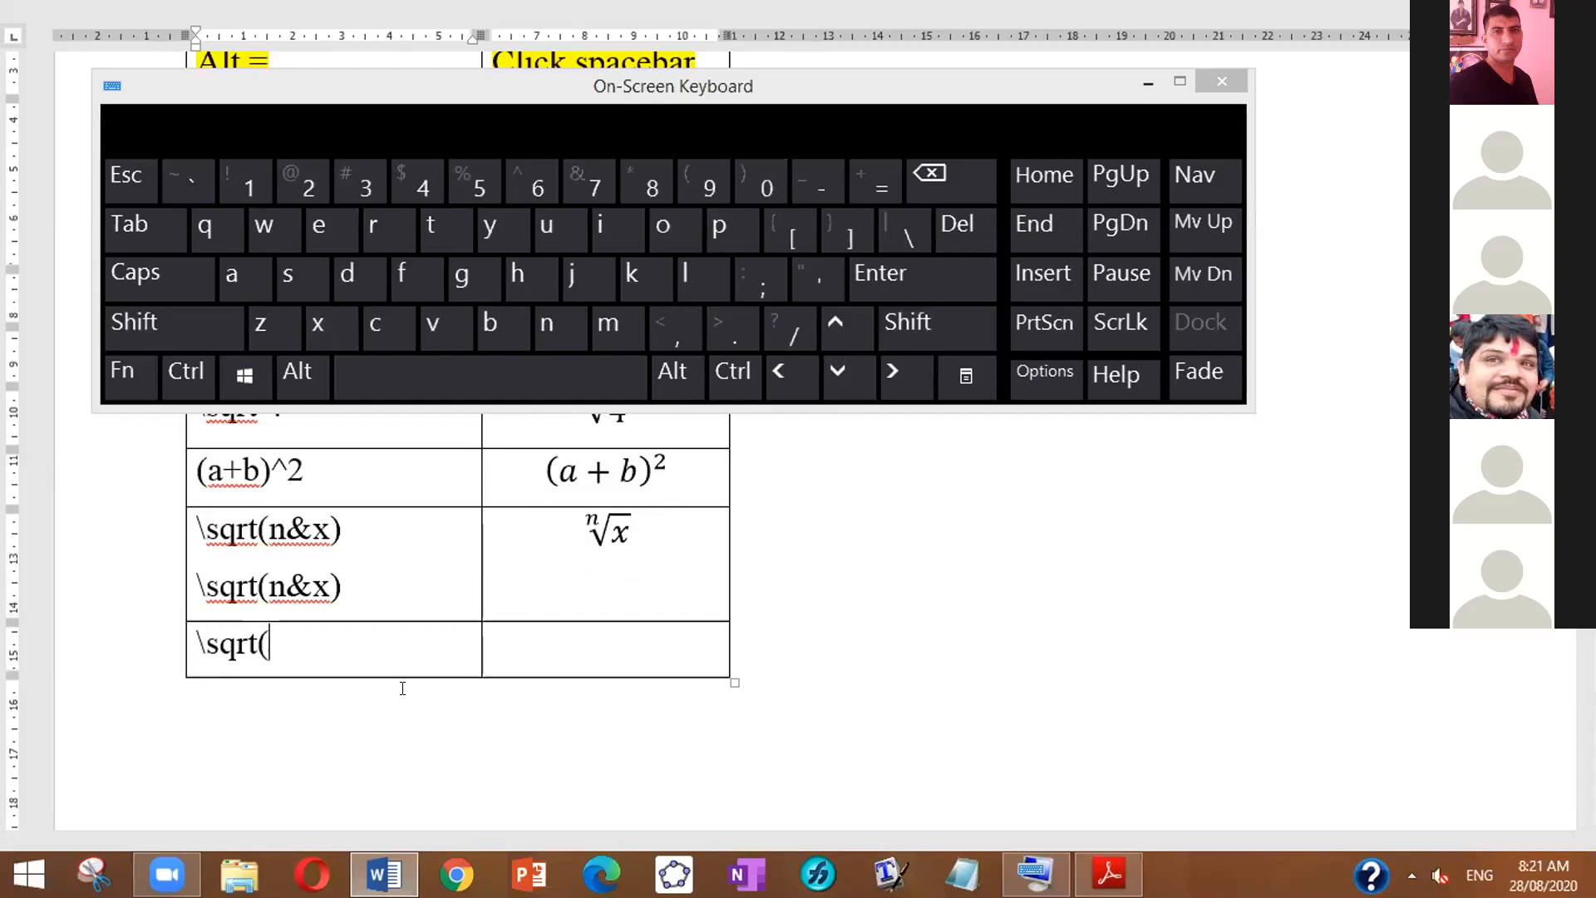
type("3")
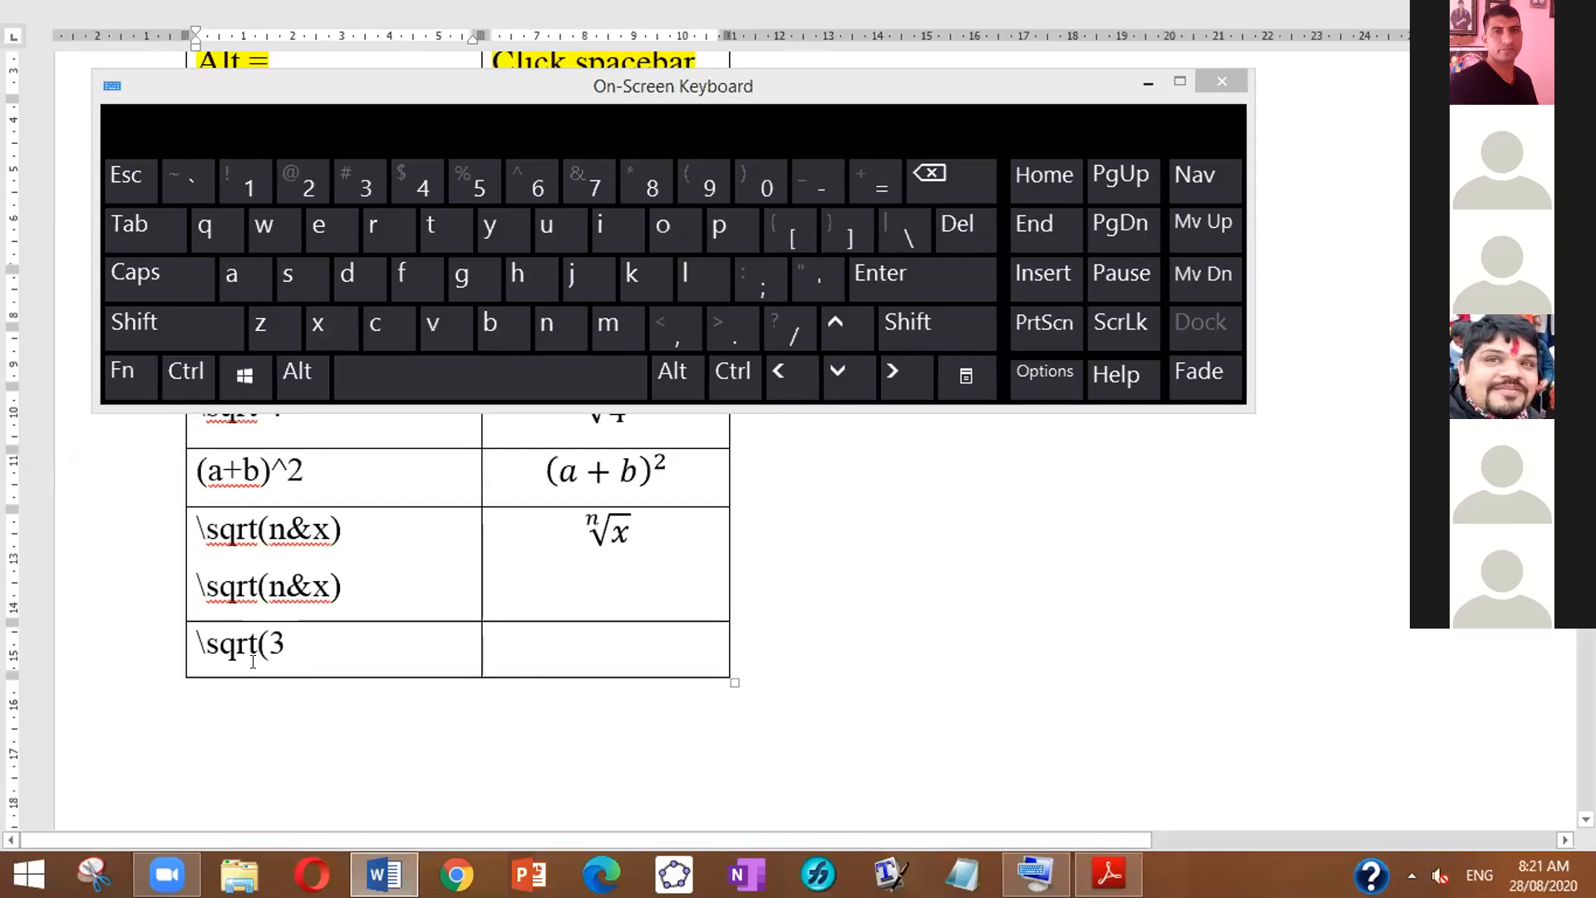
left_click(173, 318)
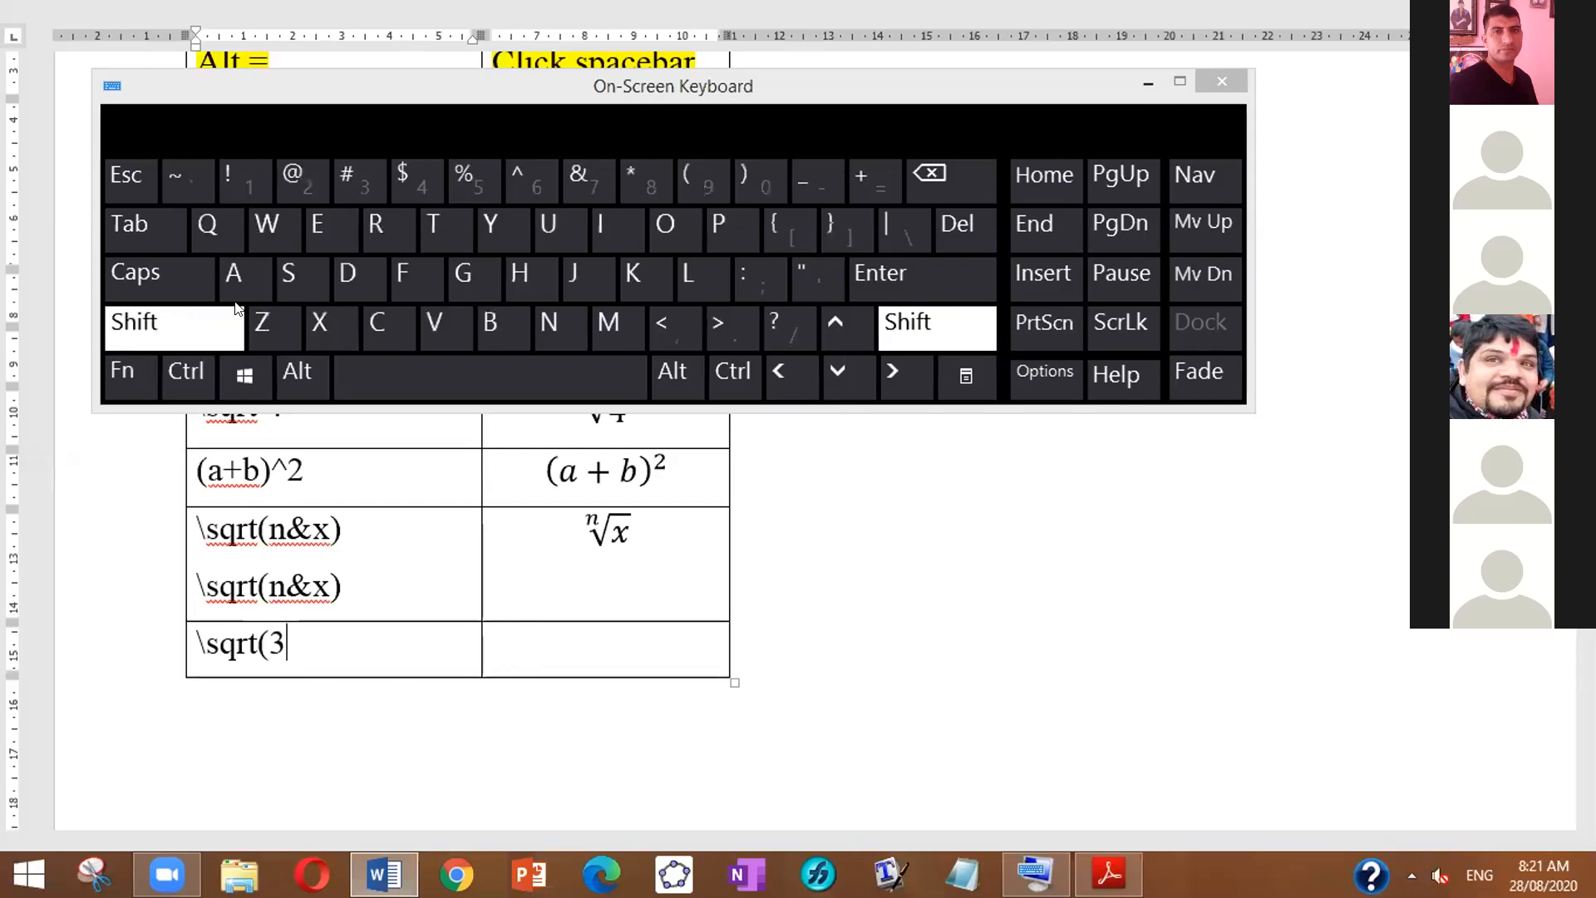
left_click(573, 175)
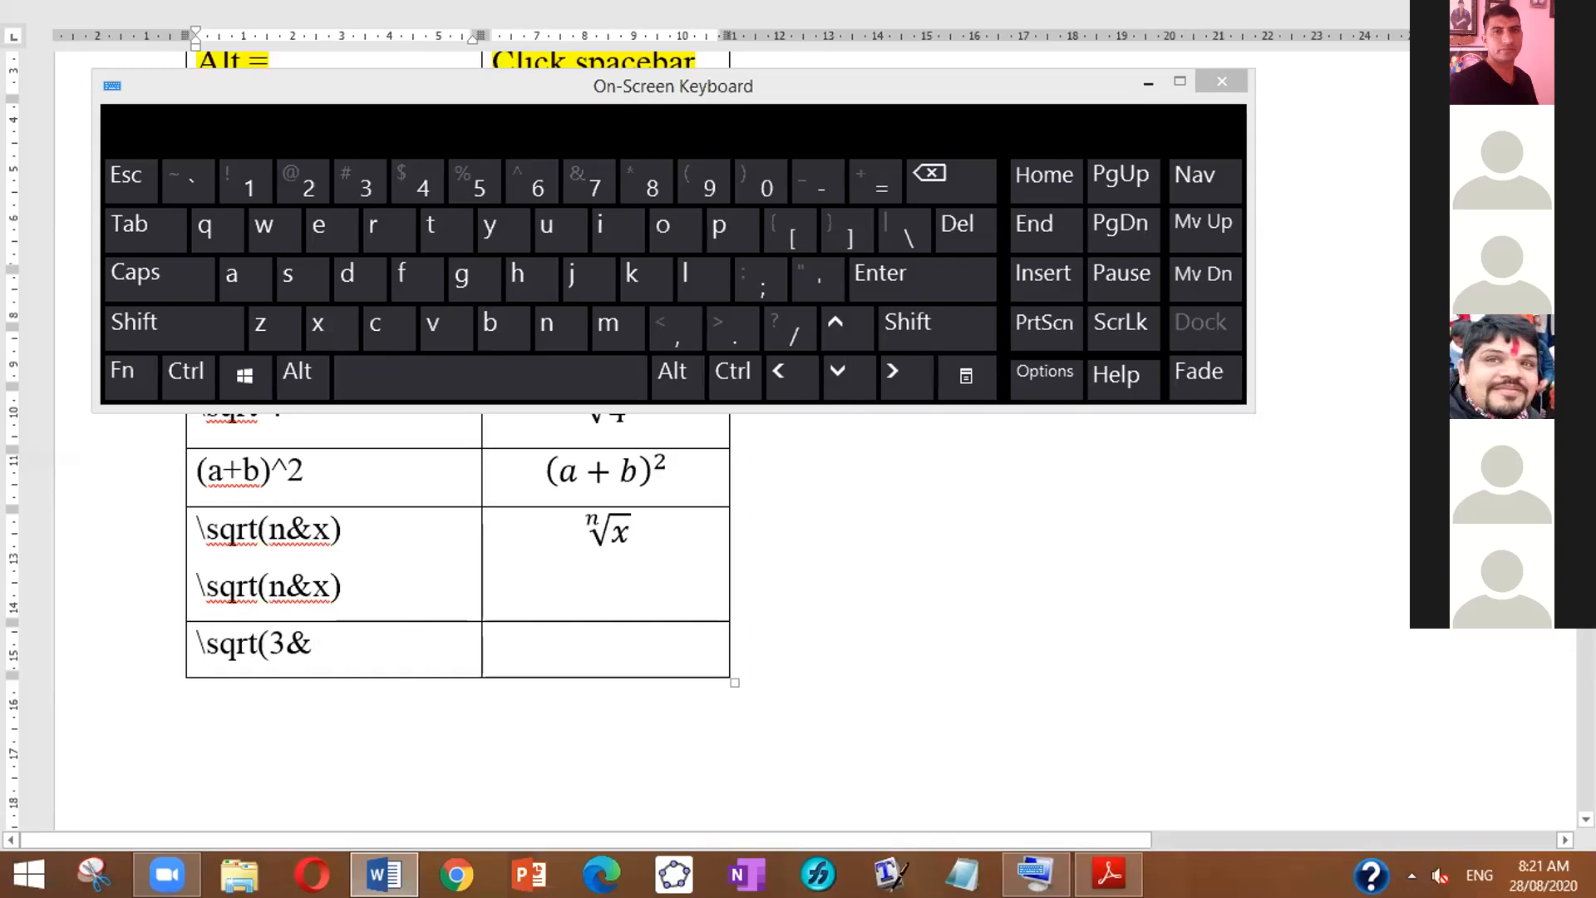
type("27")
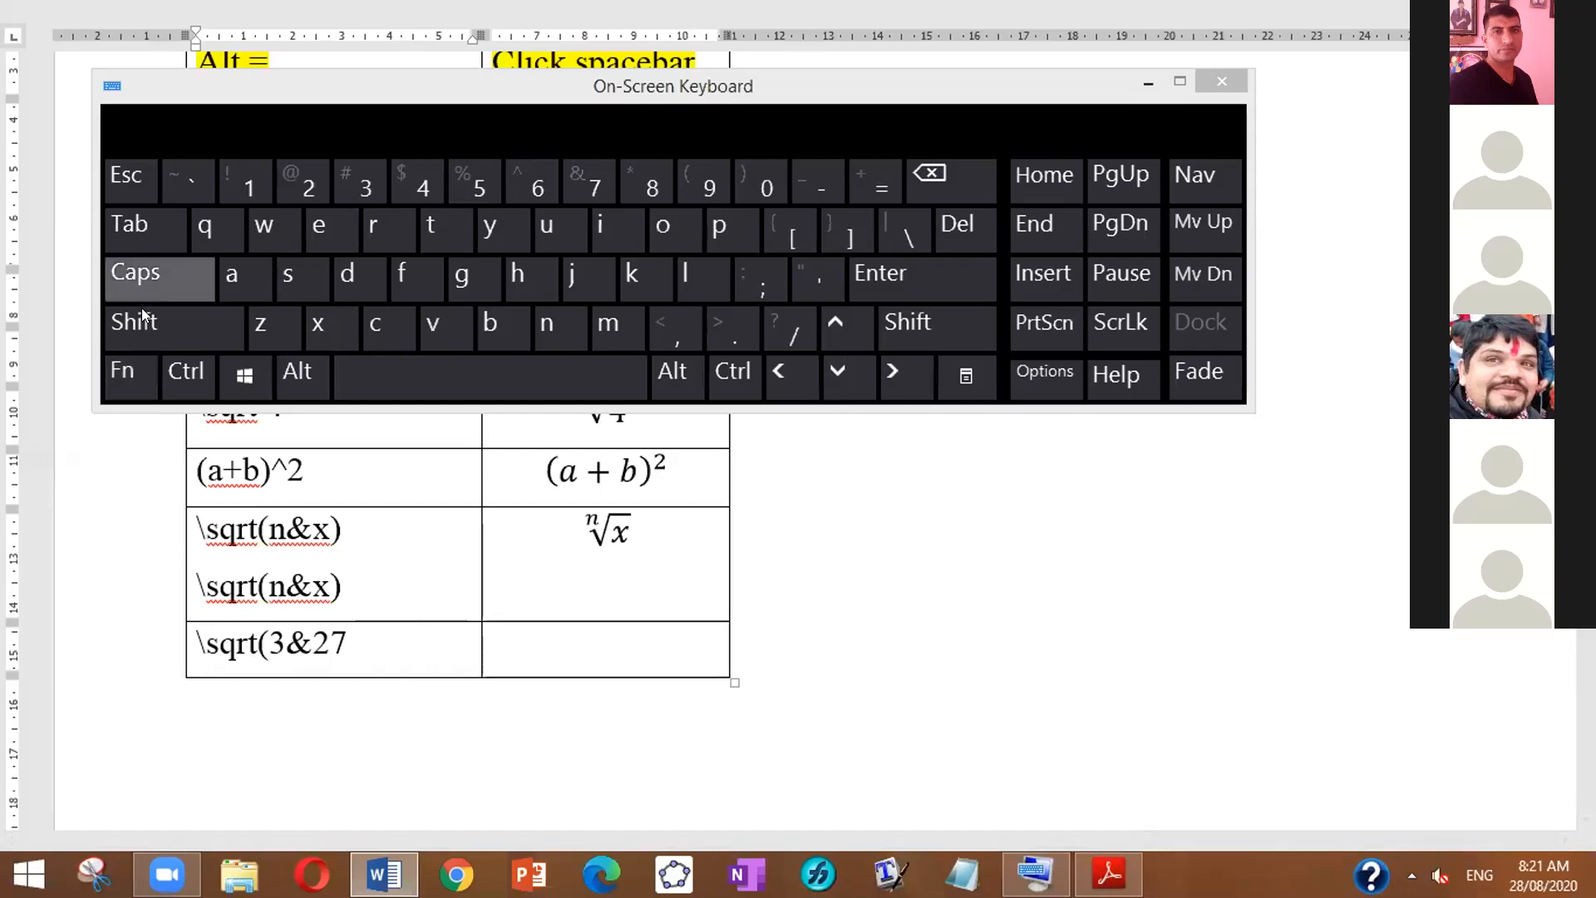
left_click(154, 325)
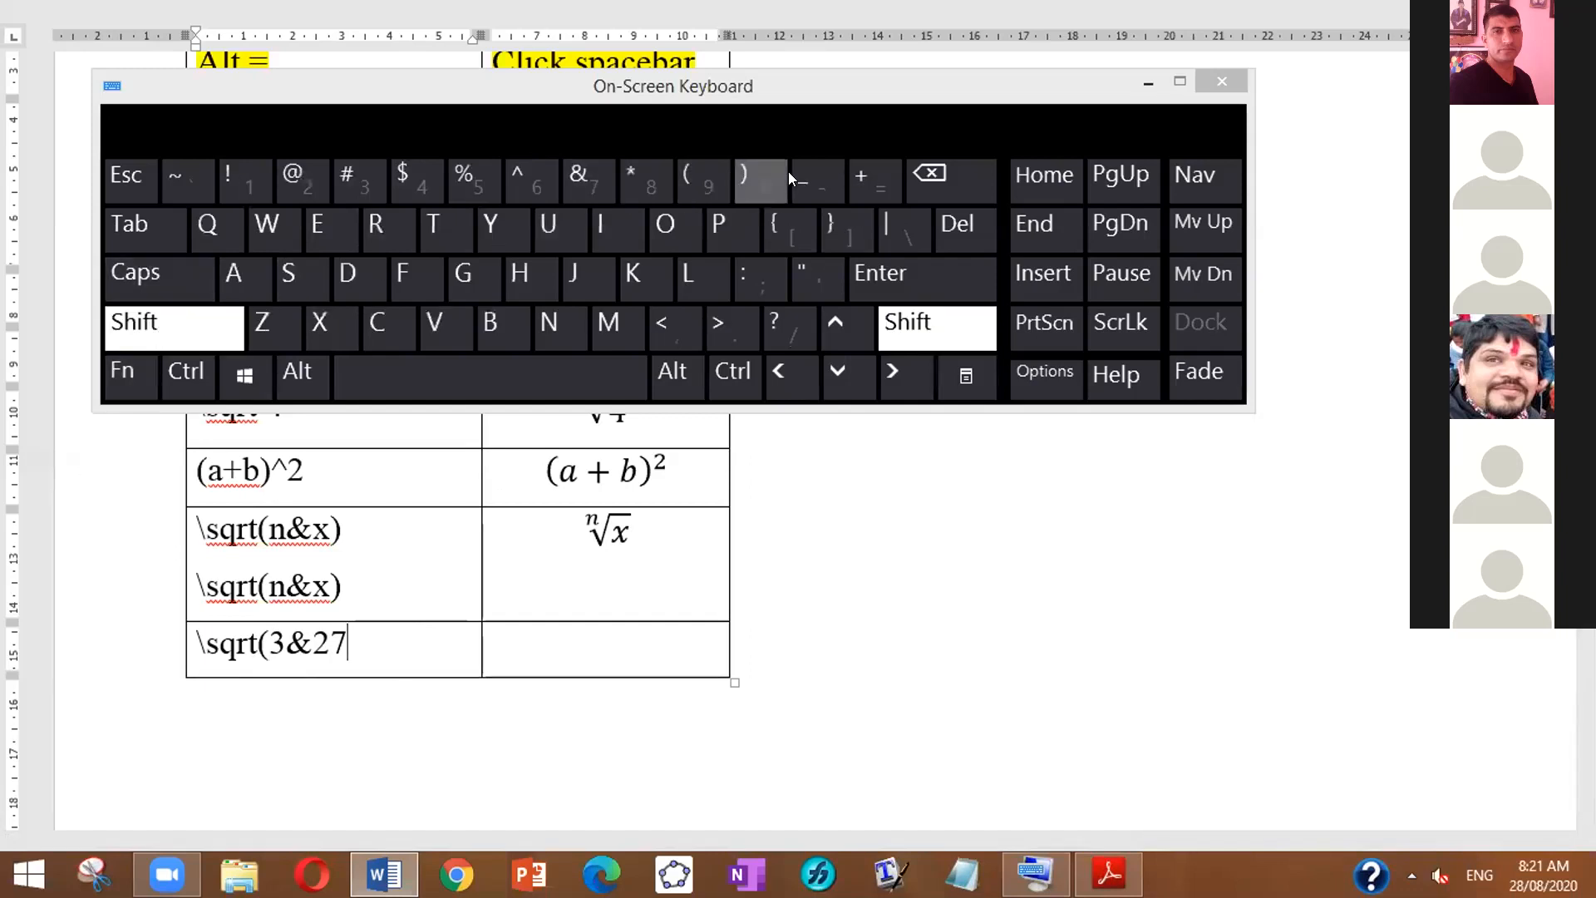
left_click(733, 175)
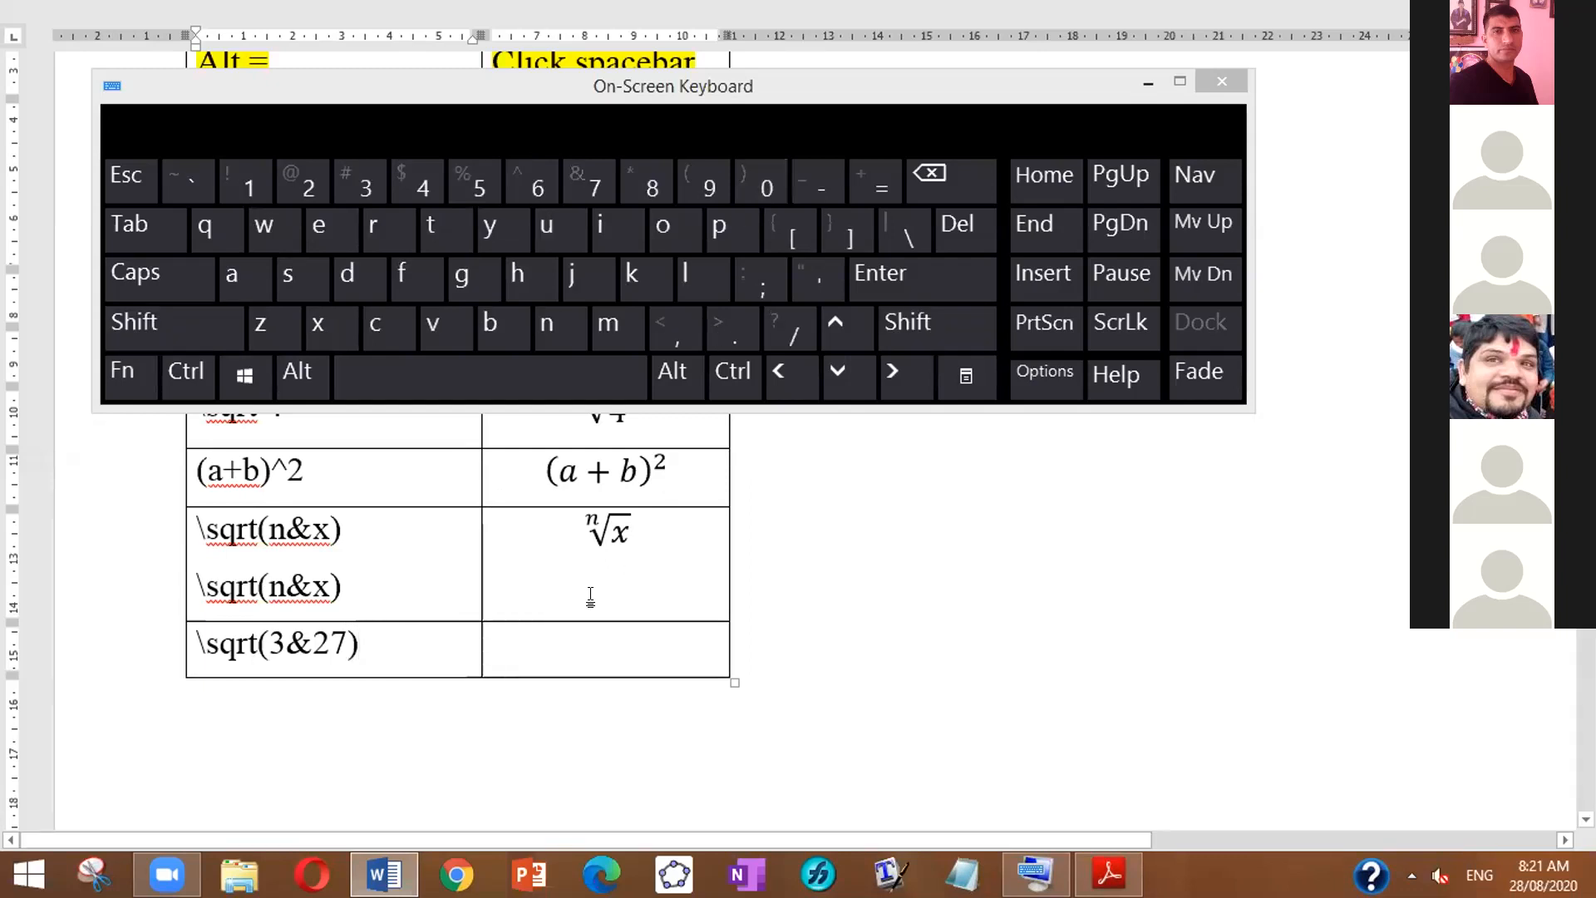
Step: Insert a new equation in the empty cell beside \sqrt(3&27)
left_click(579, 647)
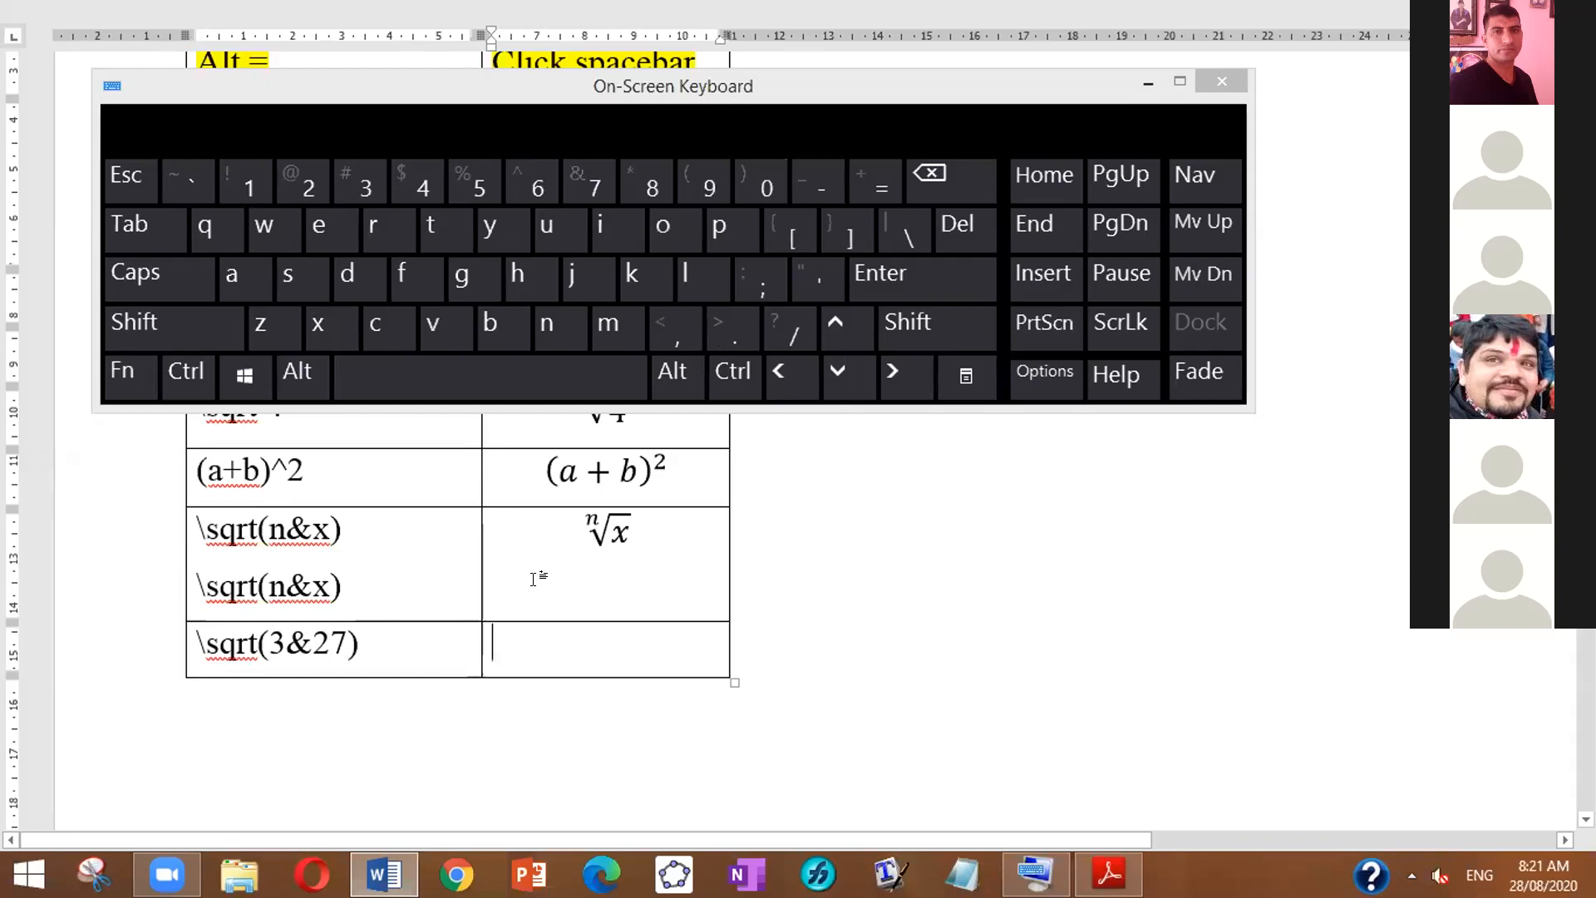
left_click(302, 383)
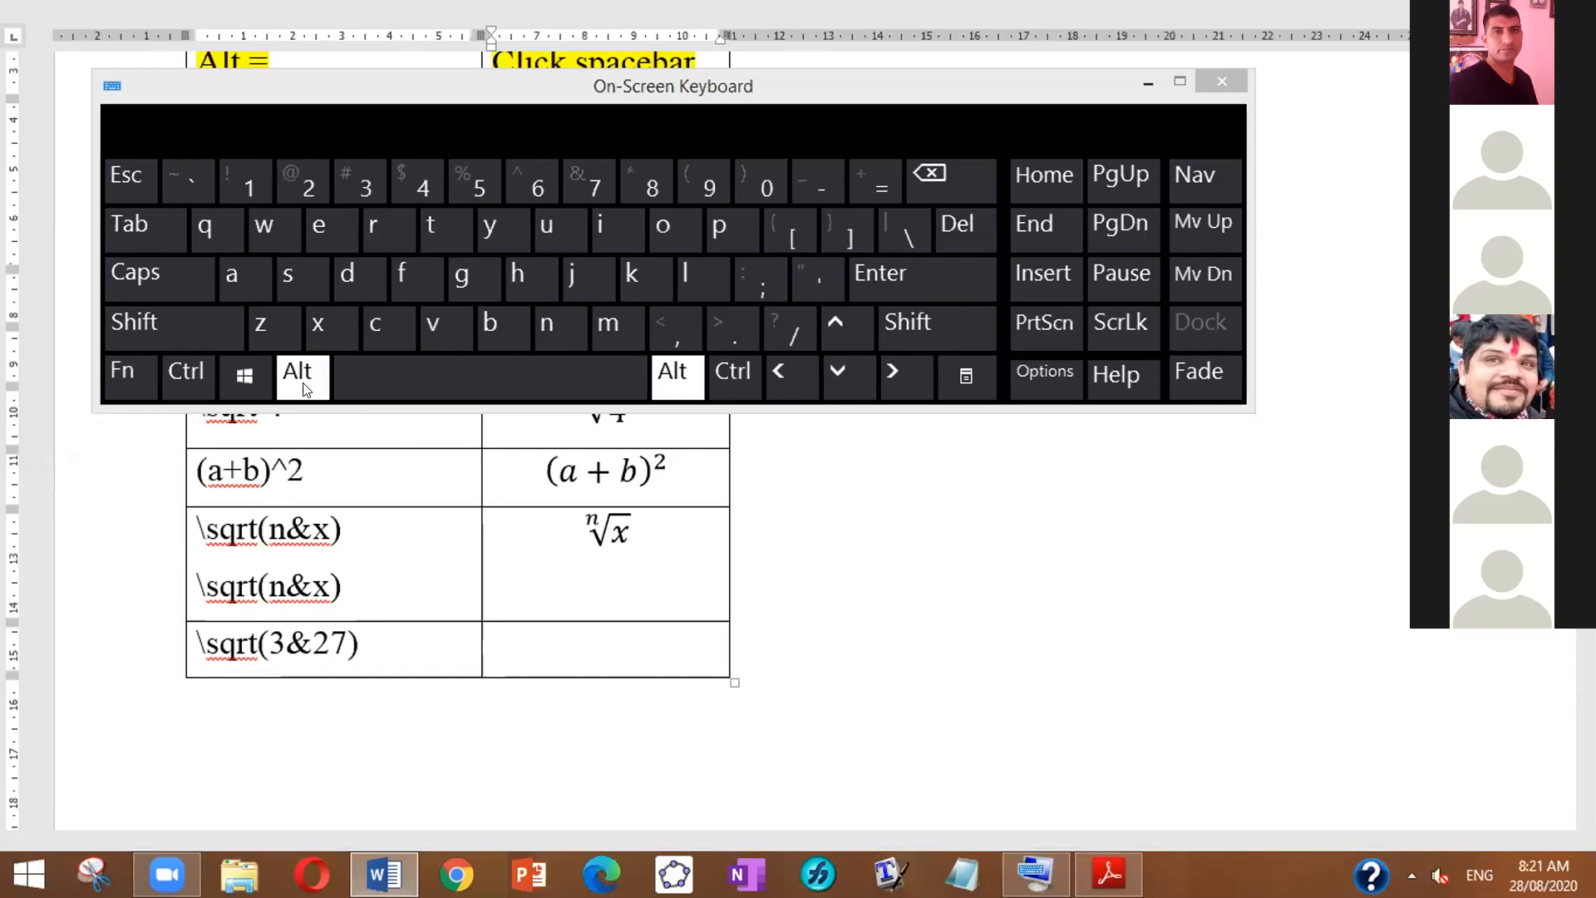
left_click(882, 187)
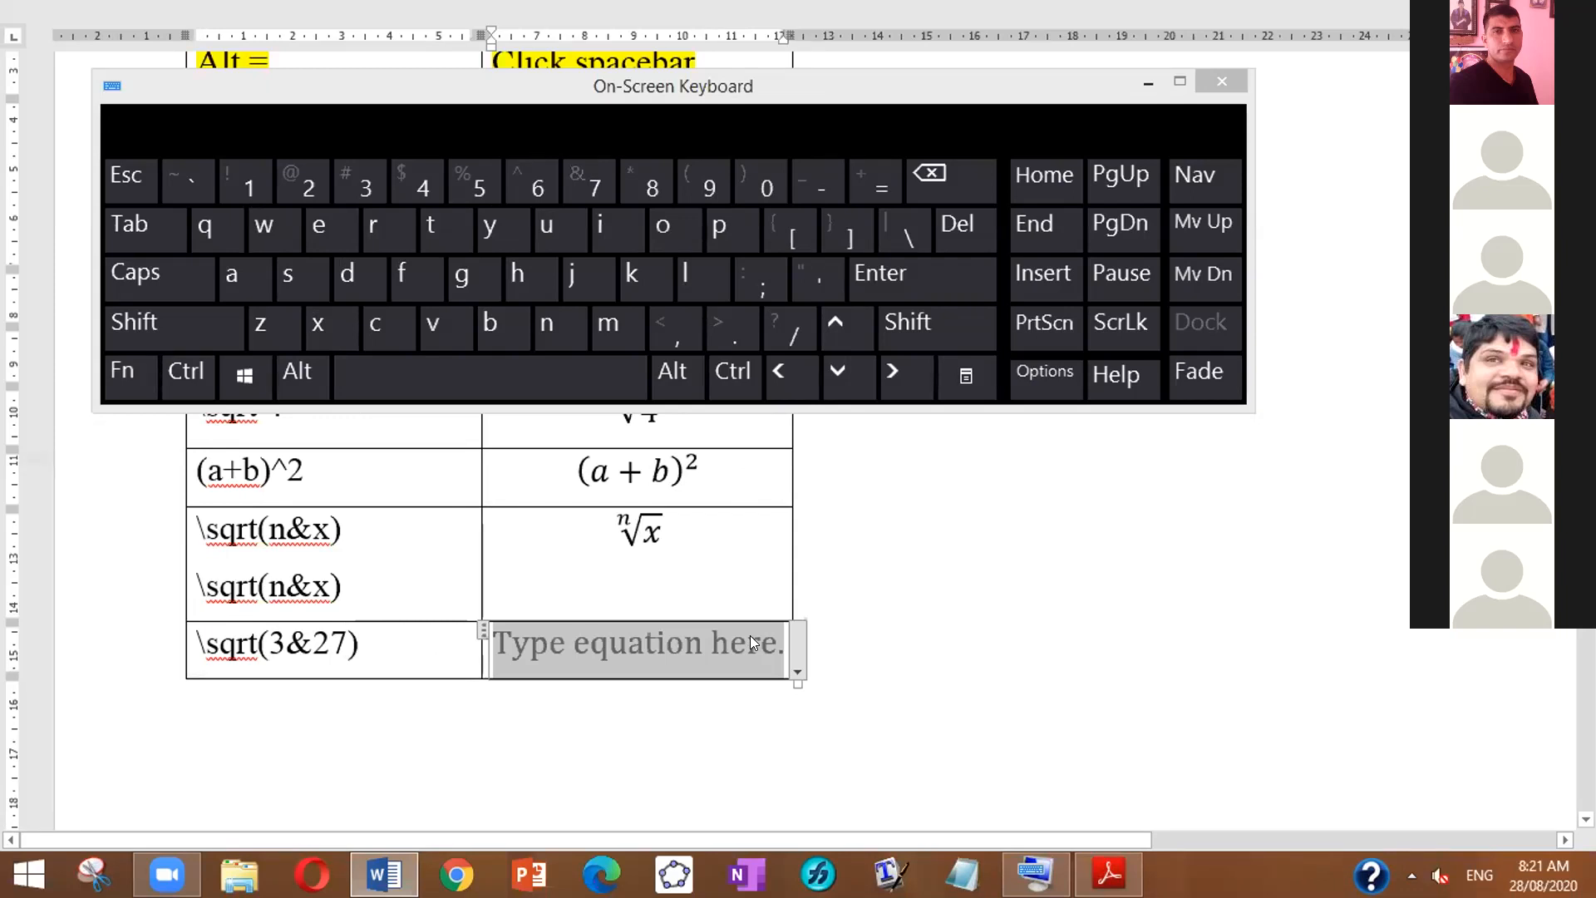
Step: Enter \sqrt(3&27) in the new equation and convert it into the cube root of 27
left_click(912, 237)
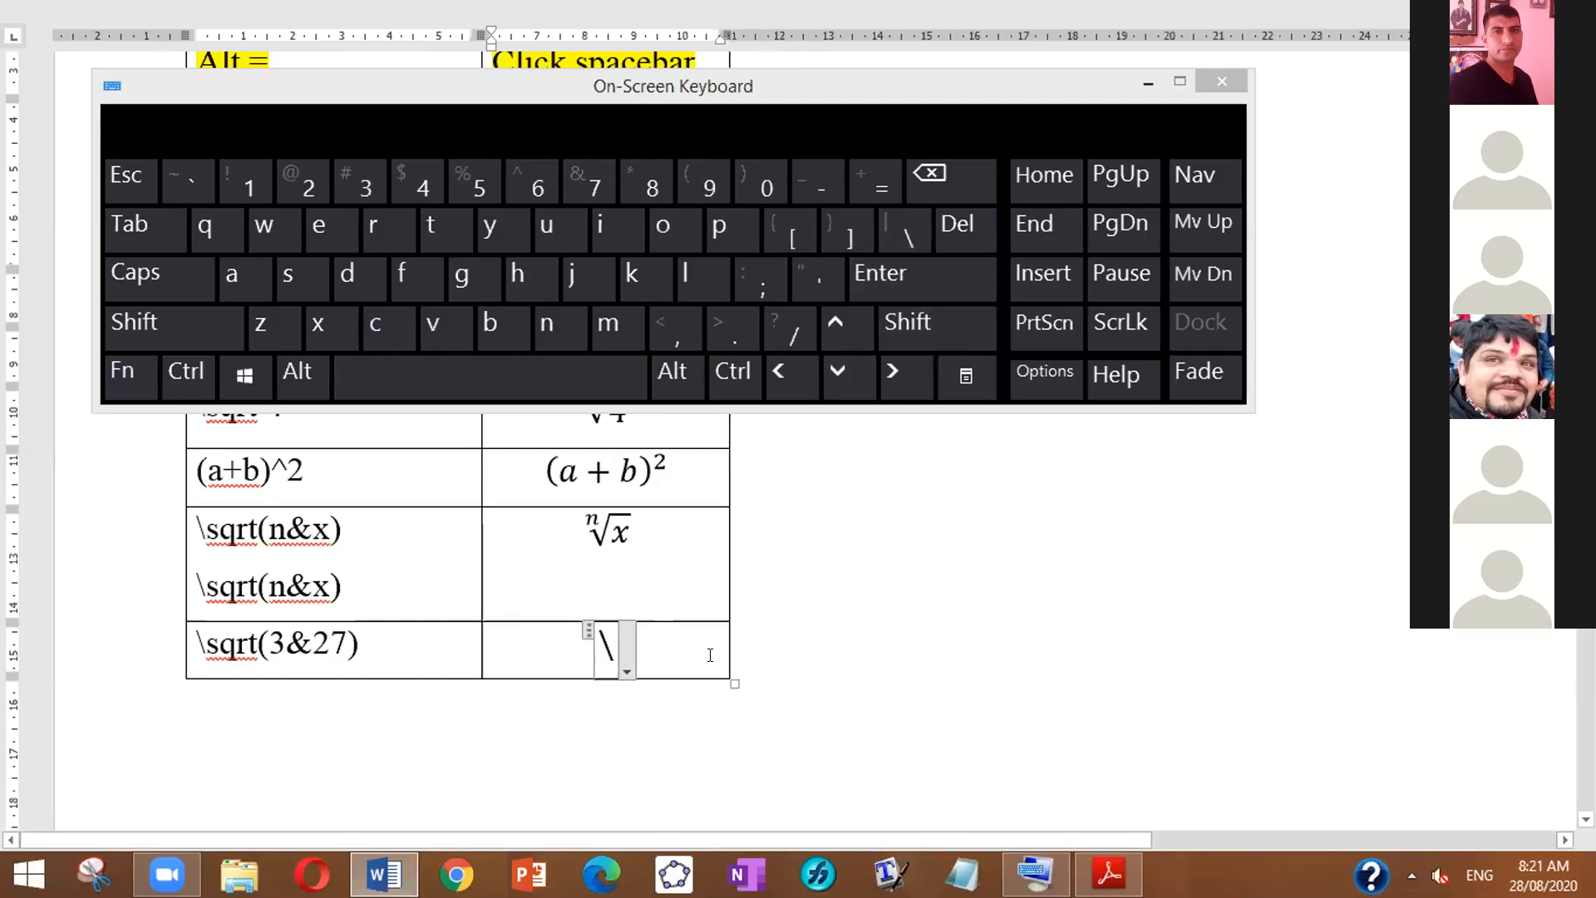
type("sq")
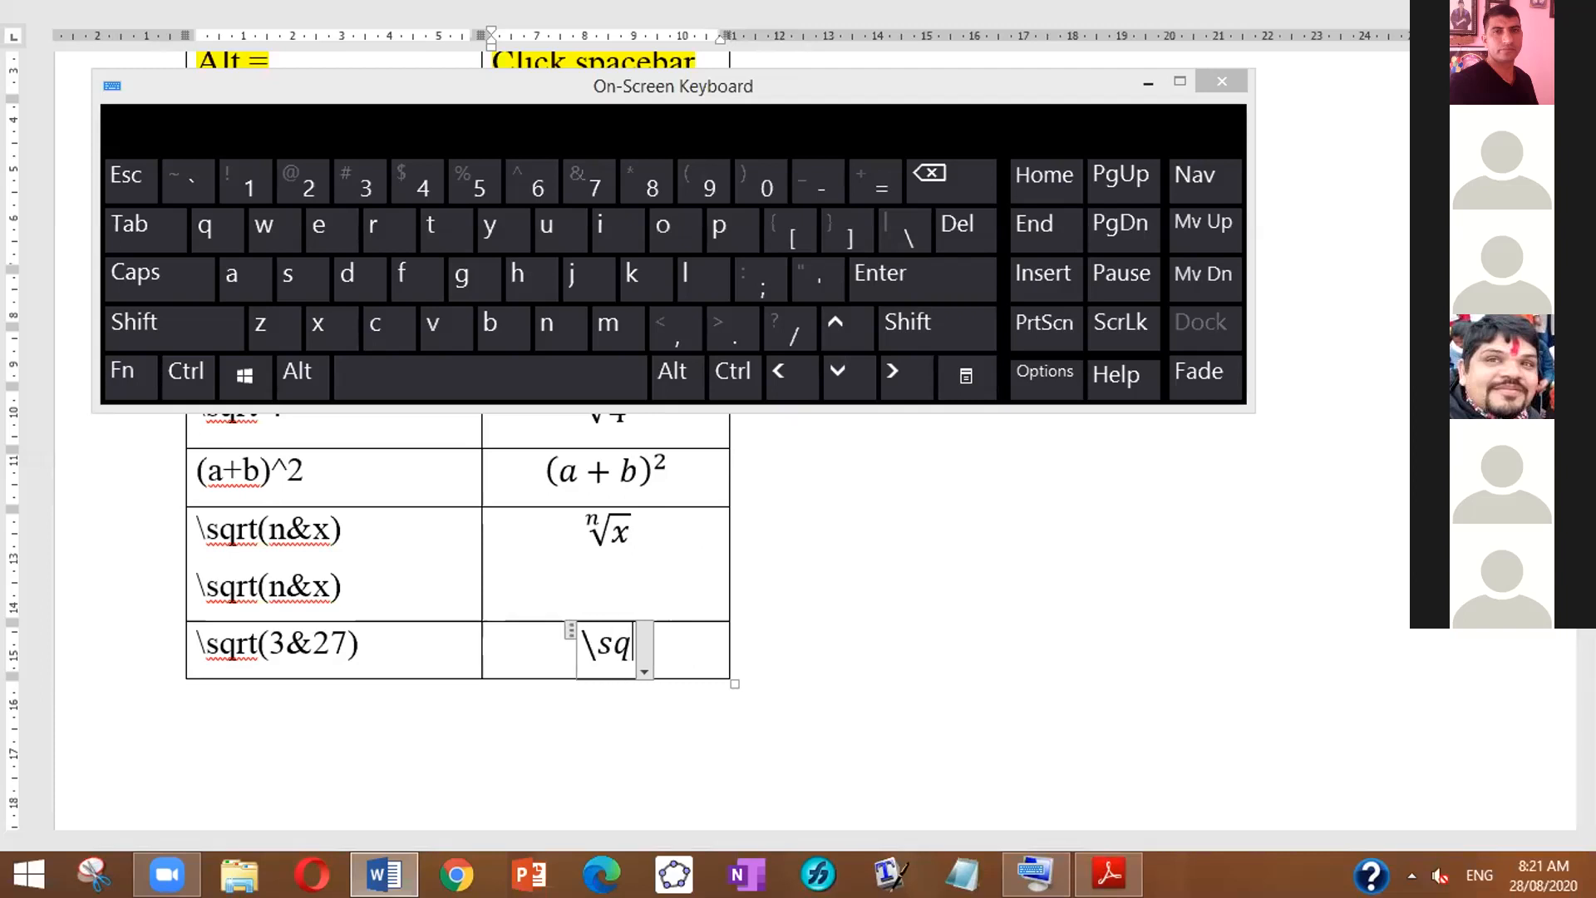
type("rt")
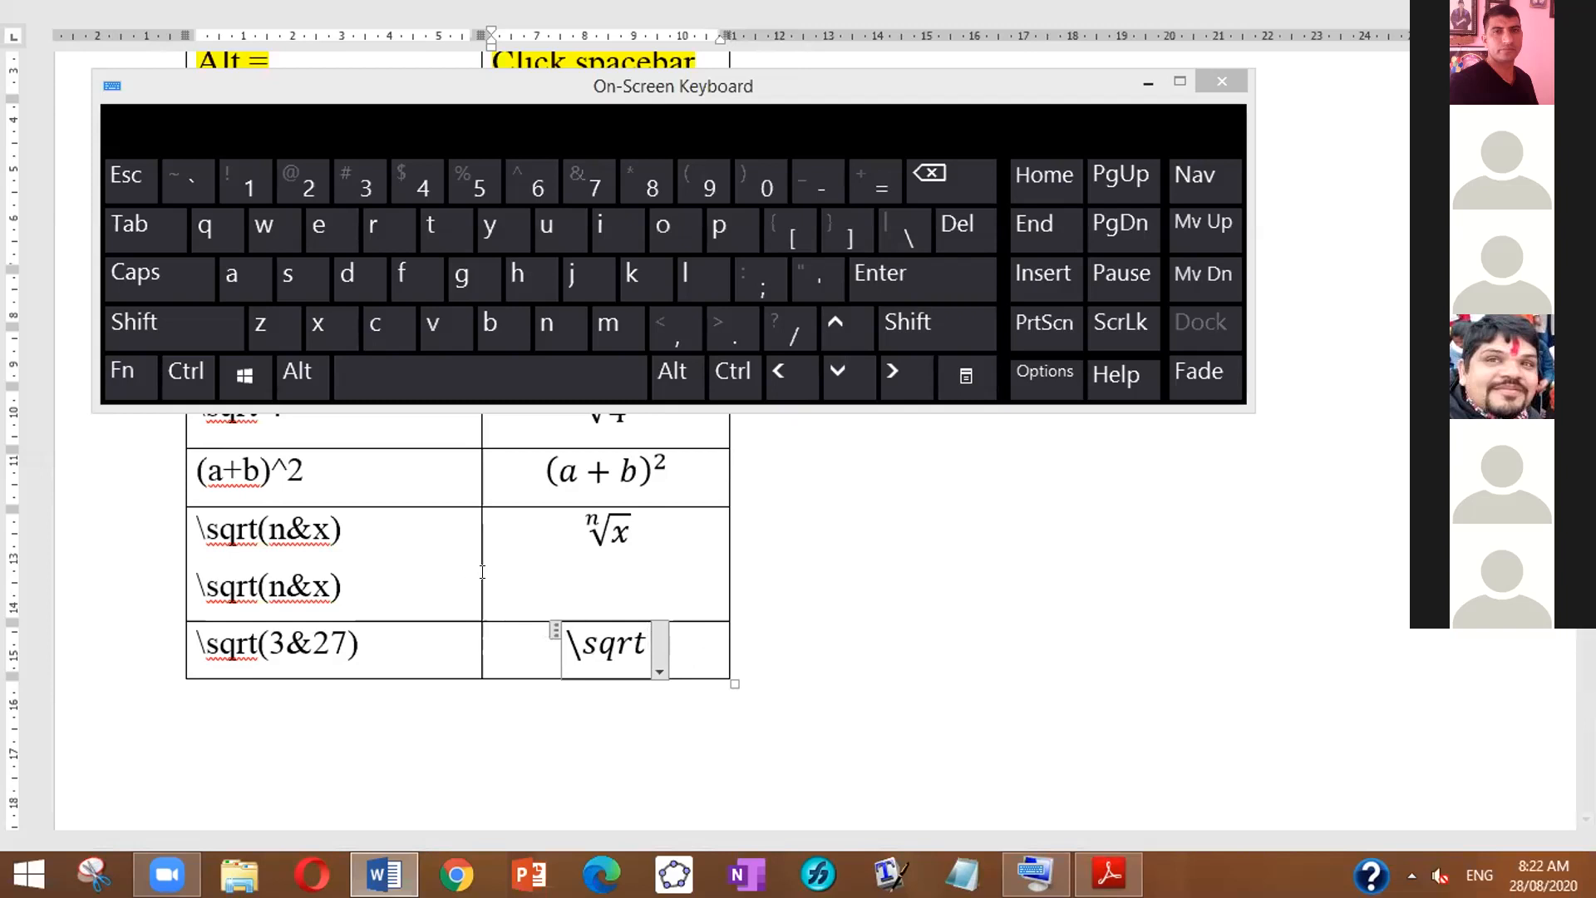
left_click(185, 375)
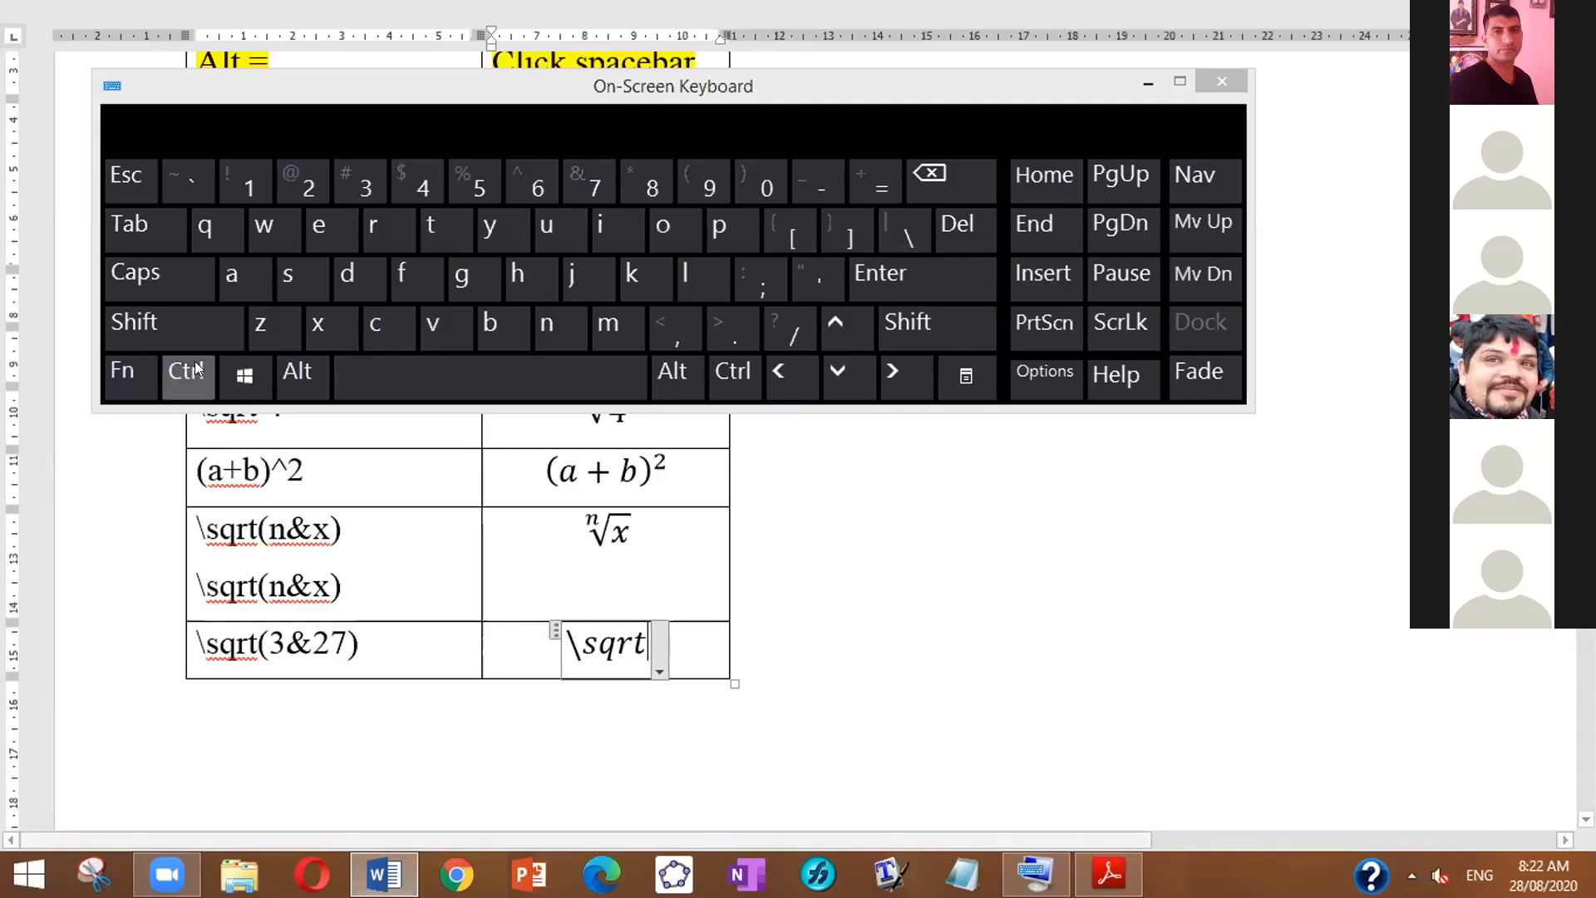
left_click(154, 325)
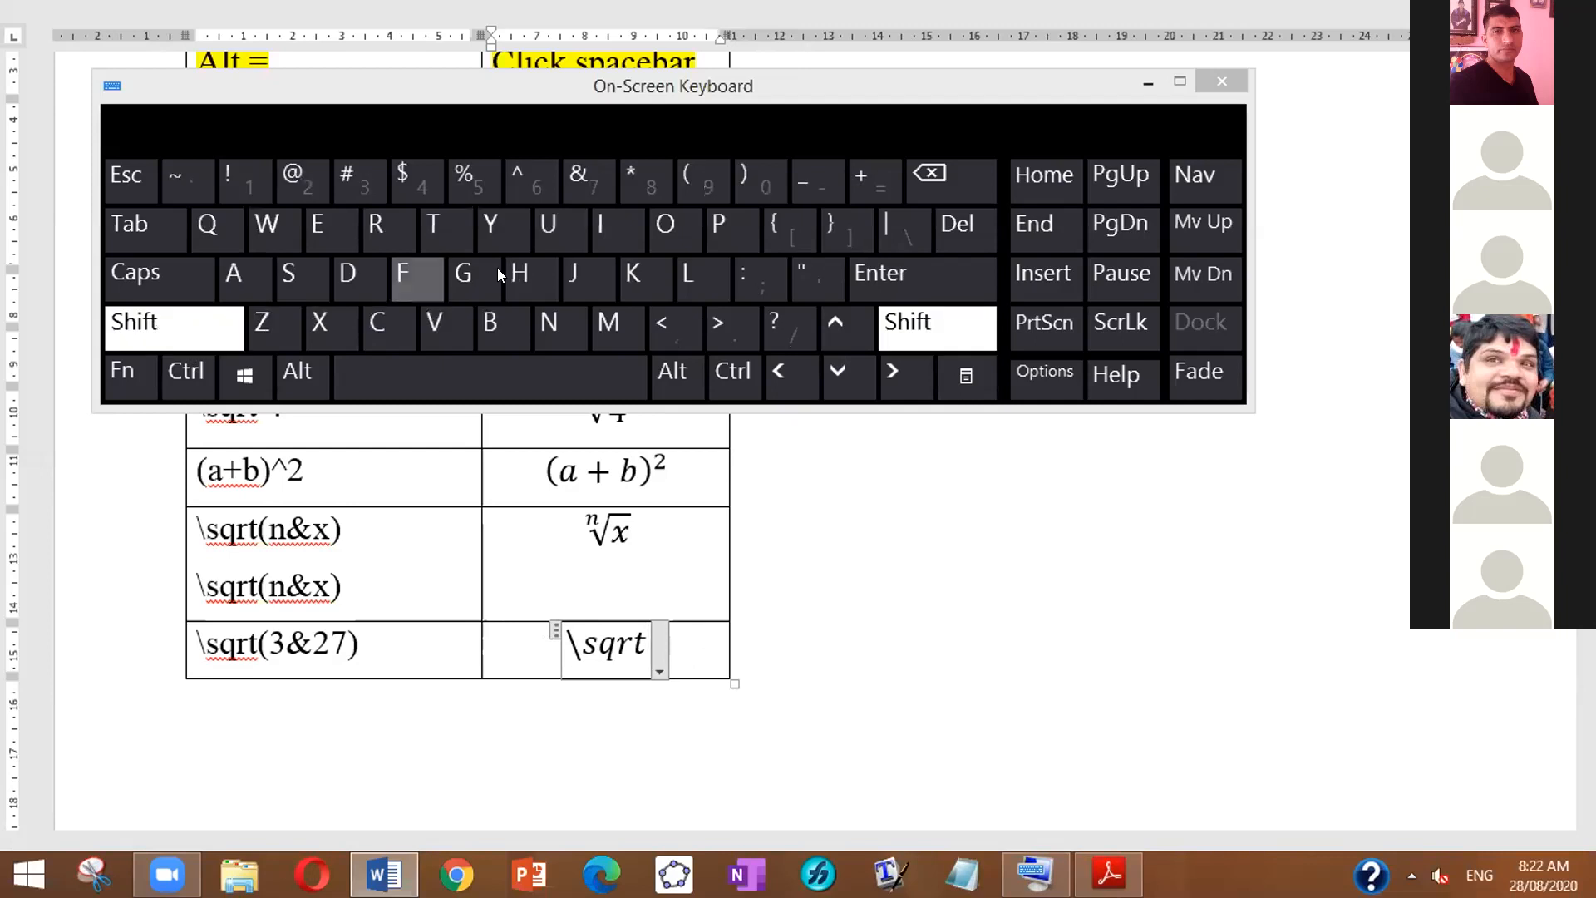
left_click(690, 176)
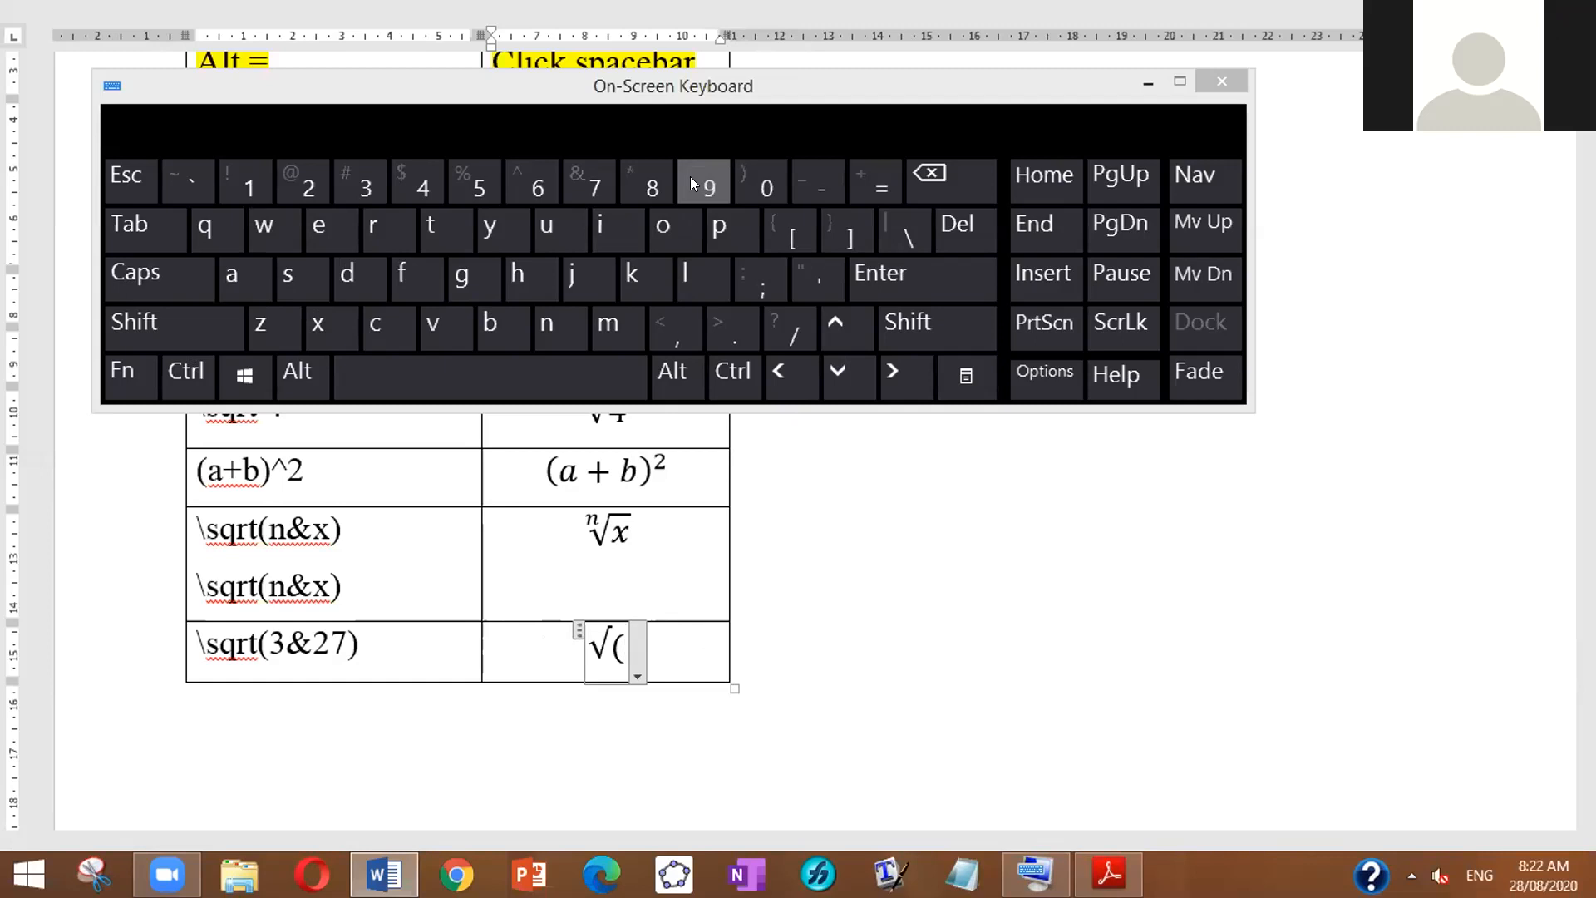
left_click(364, 183)
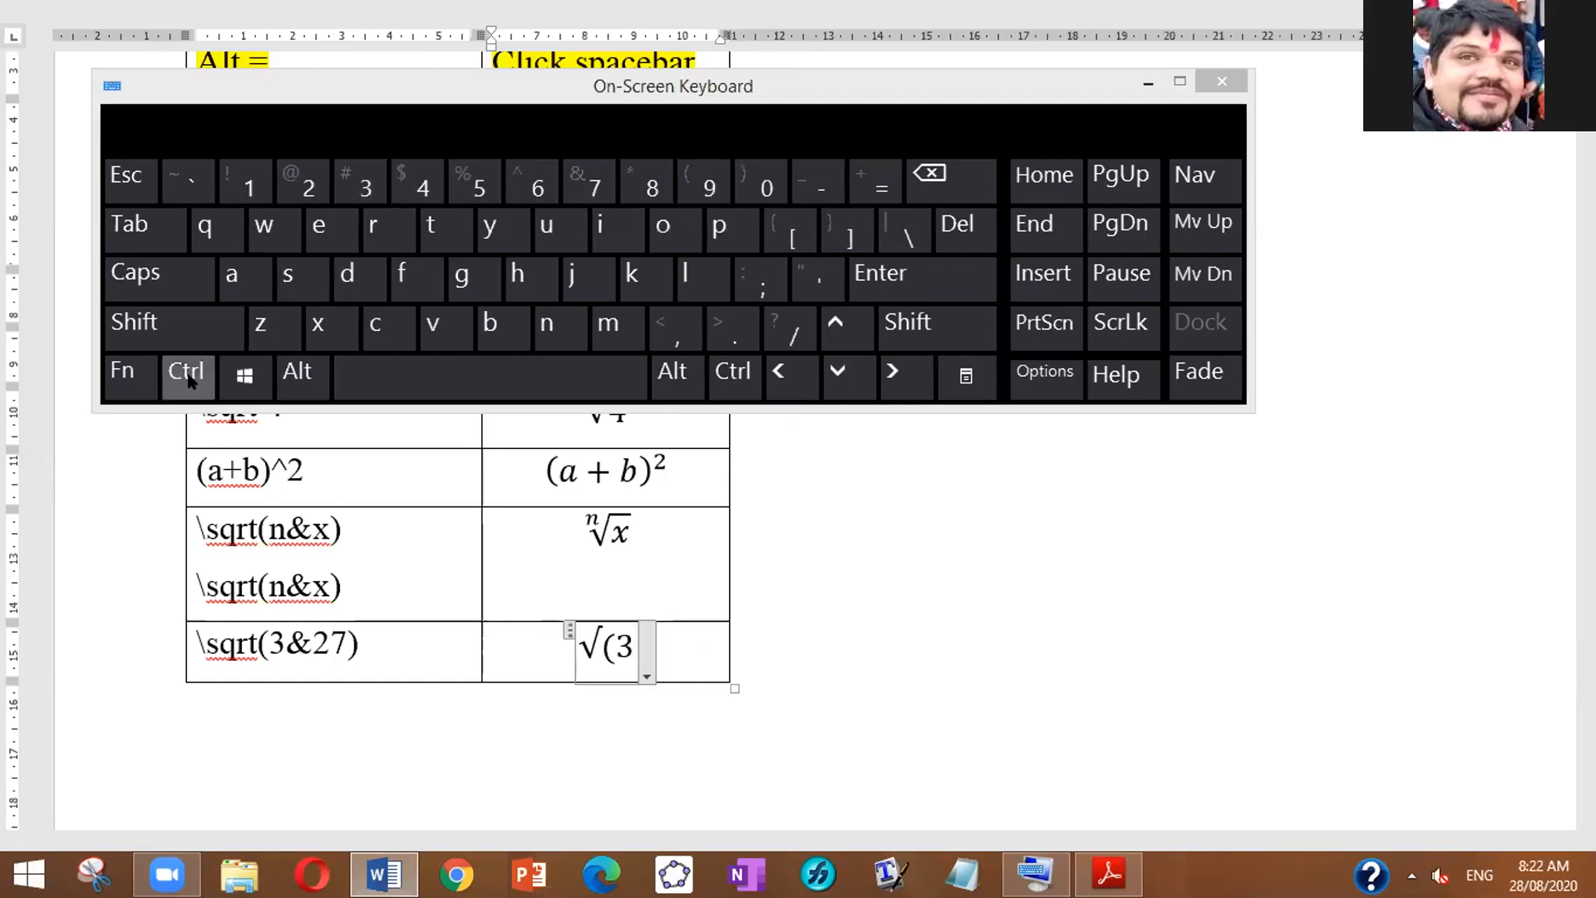
left_click(155, 325)
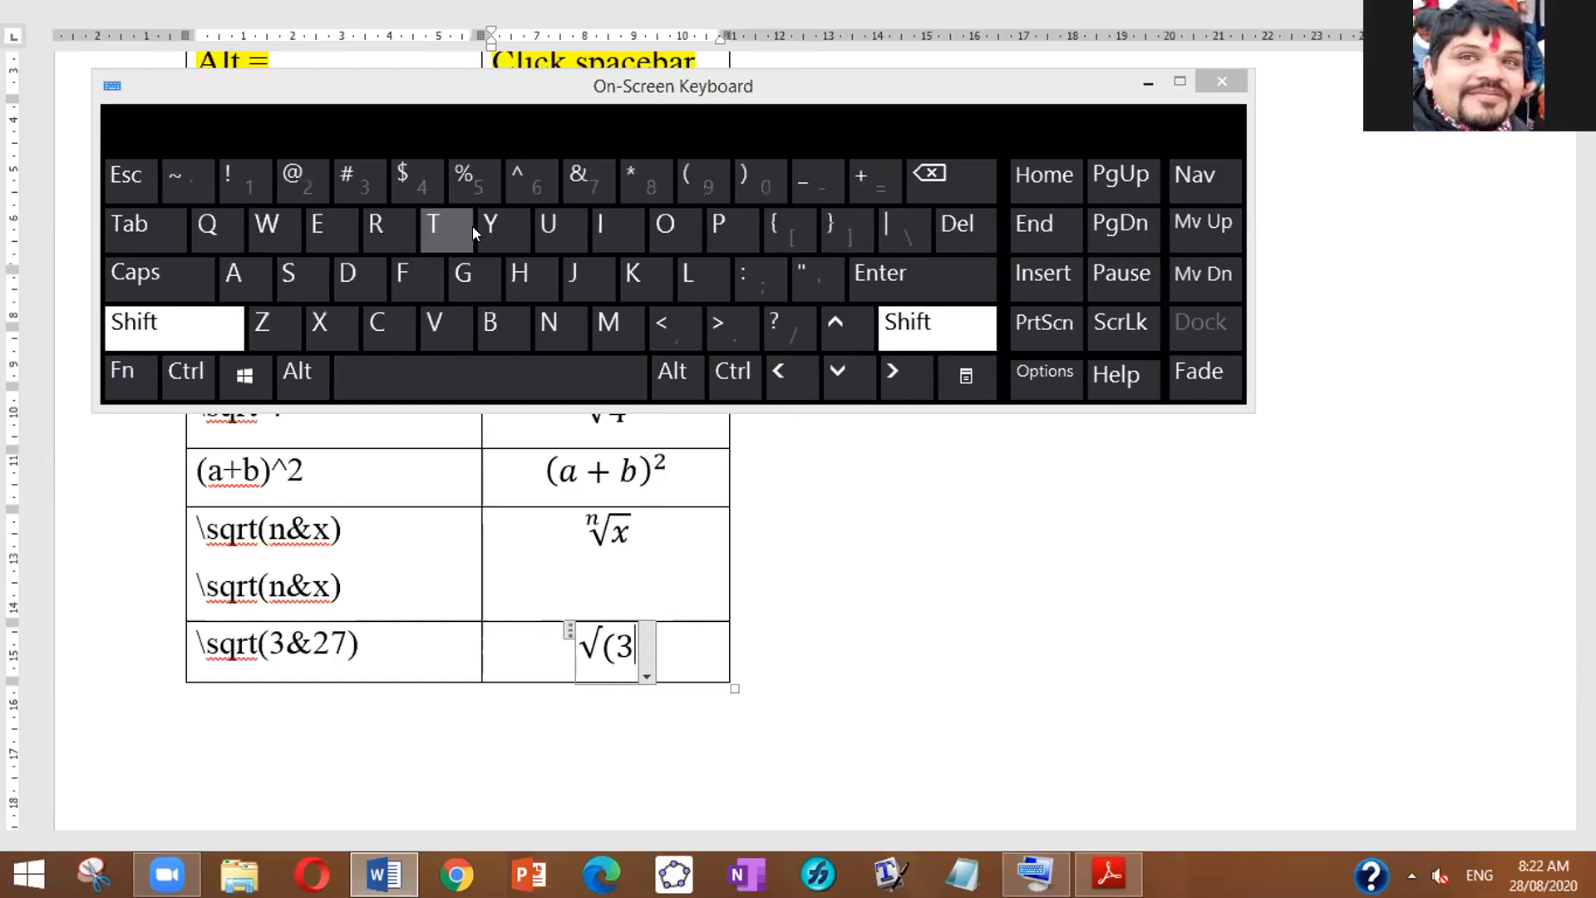
left_click(564, 180)
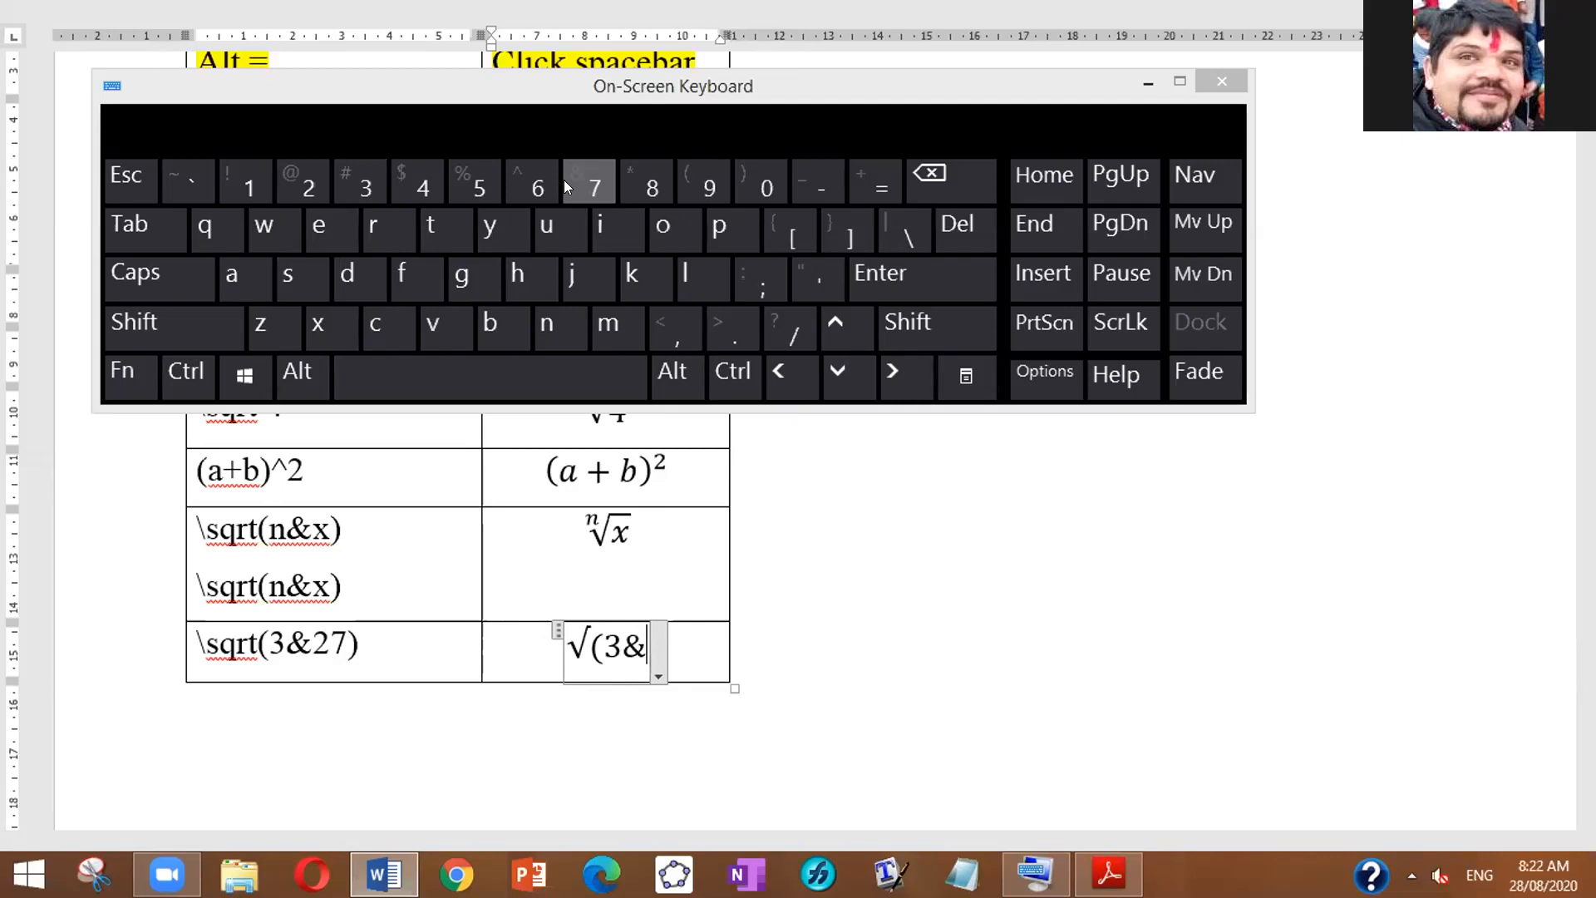
left_click(304, 176)
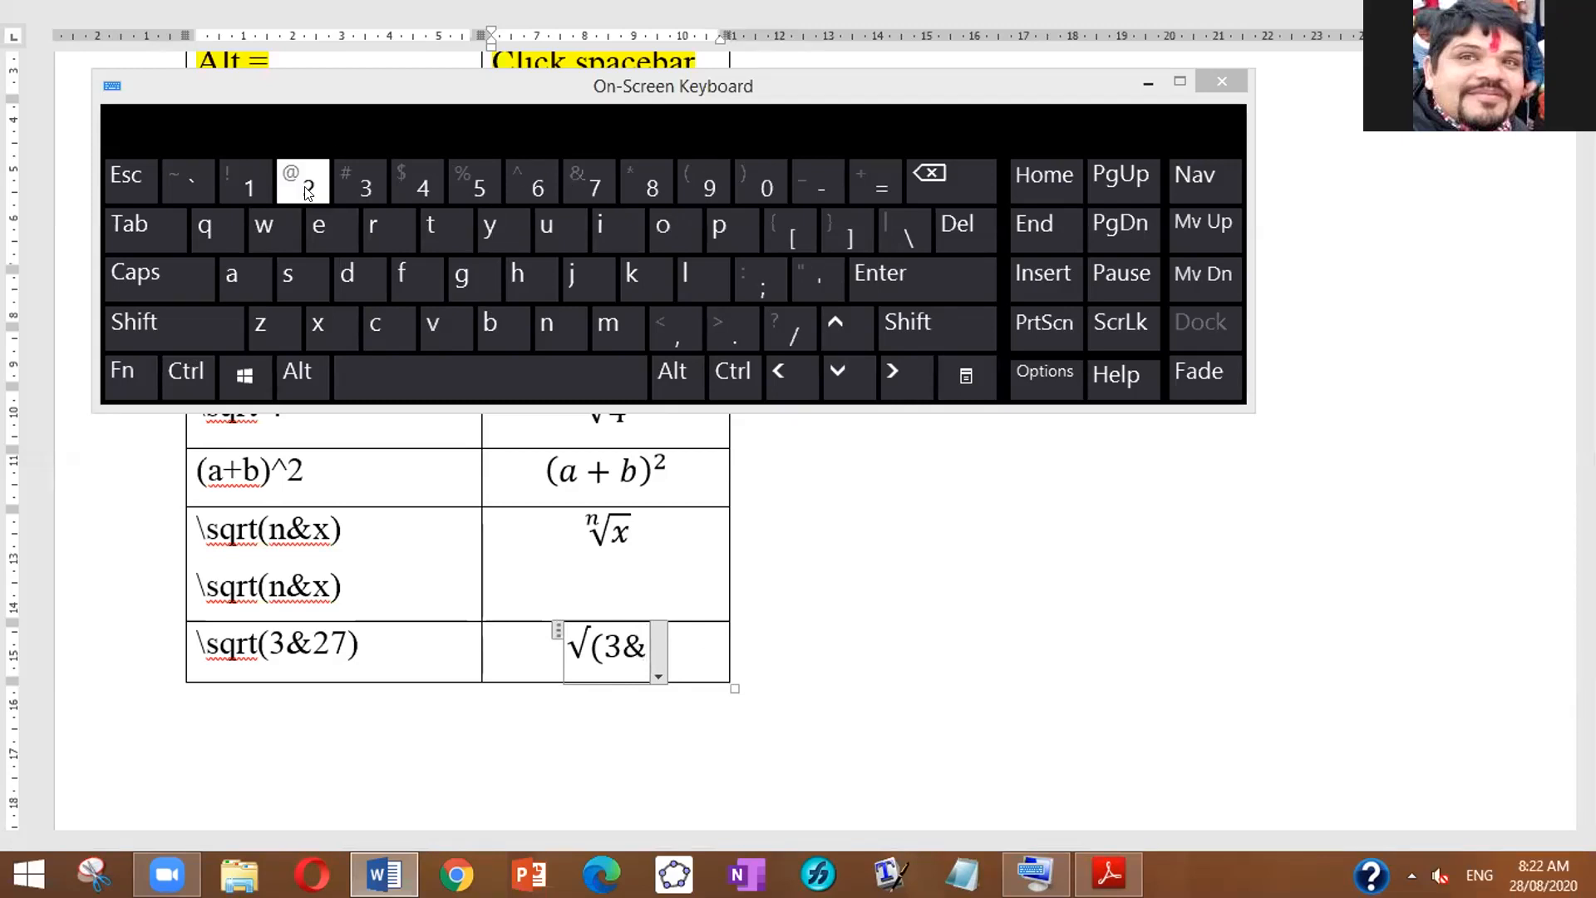
left_click(584, 191)
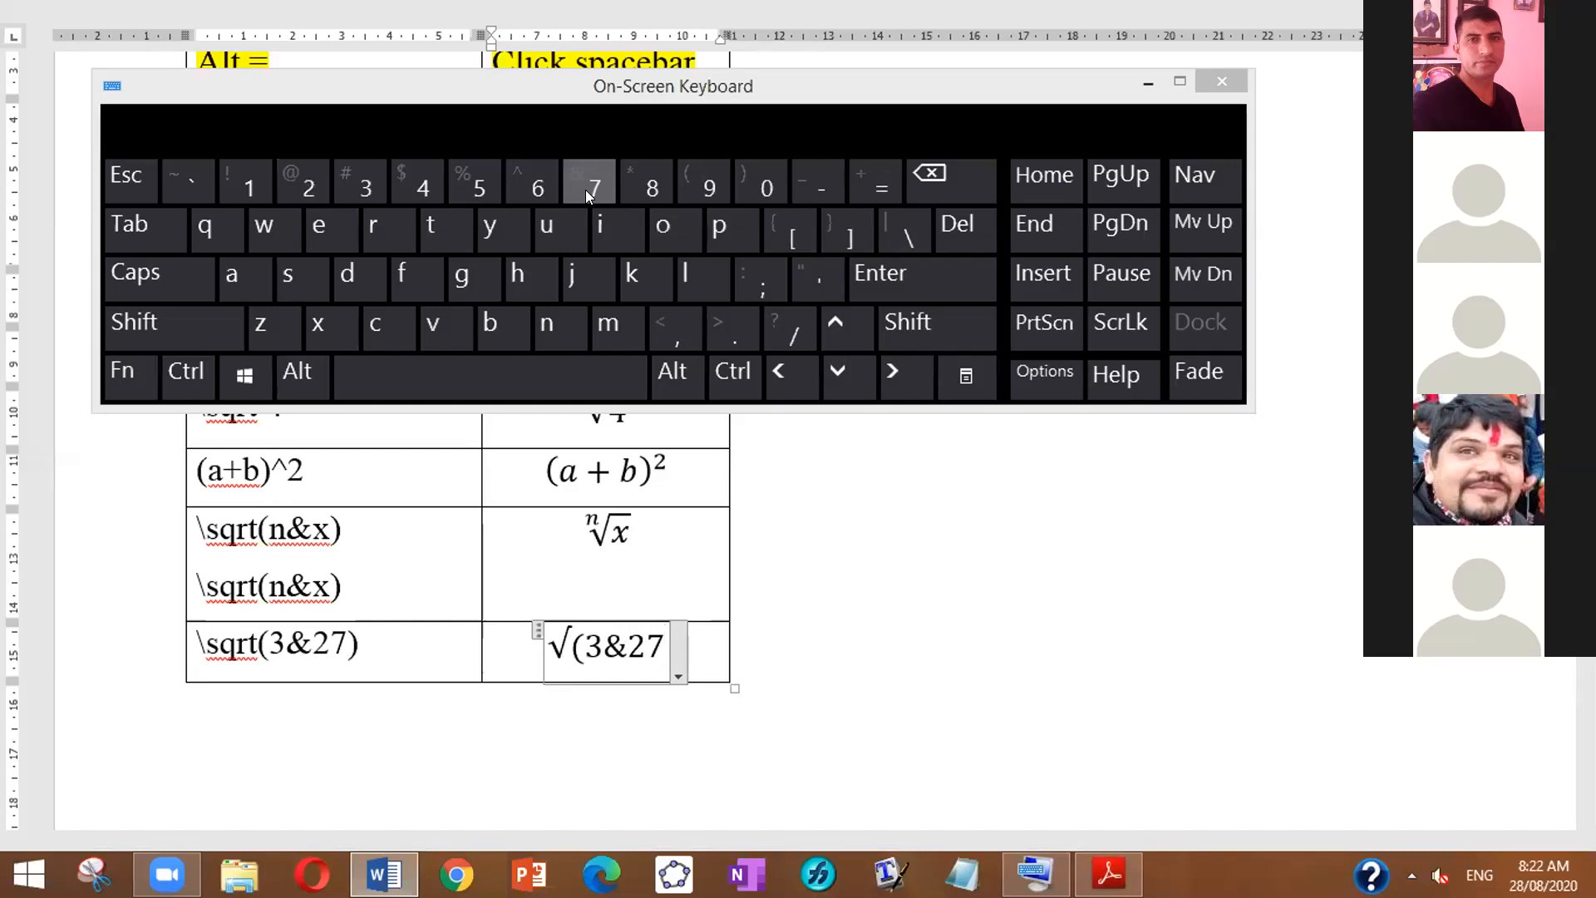
left_click(173, 329)
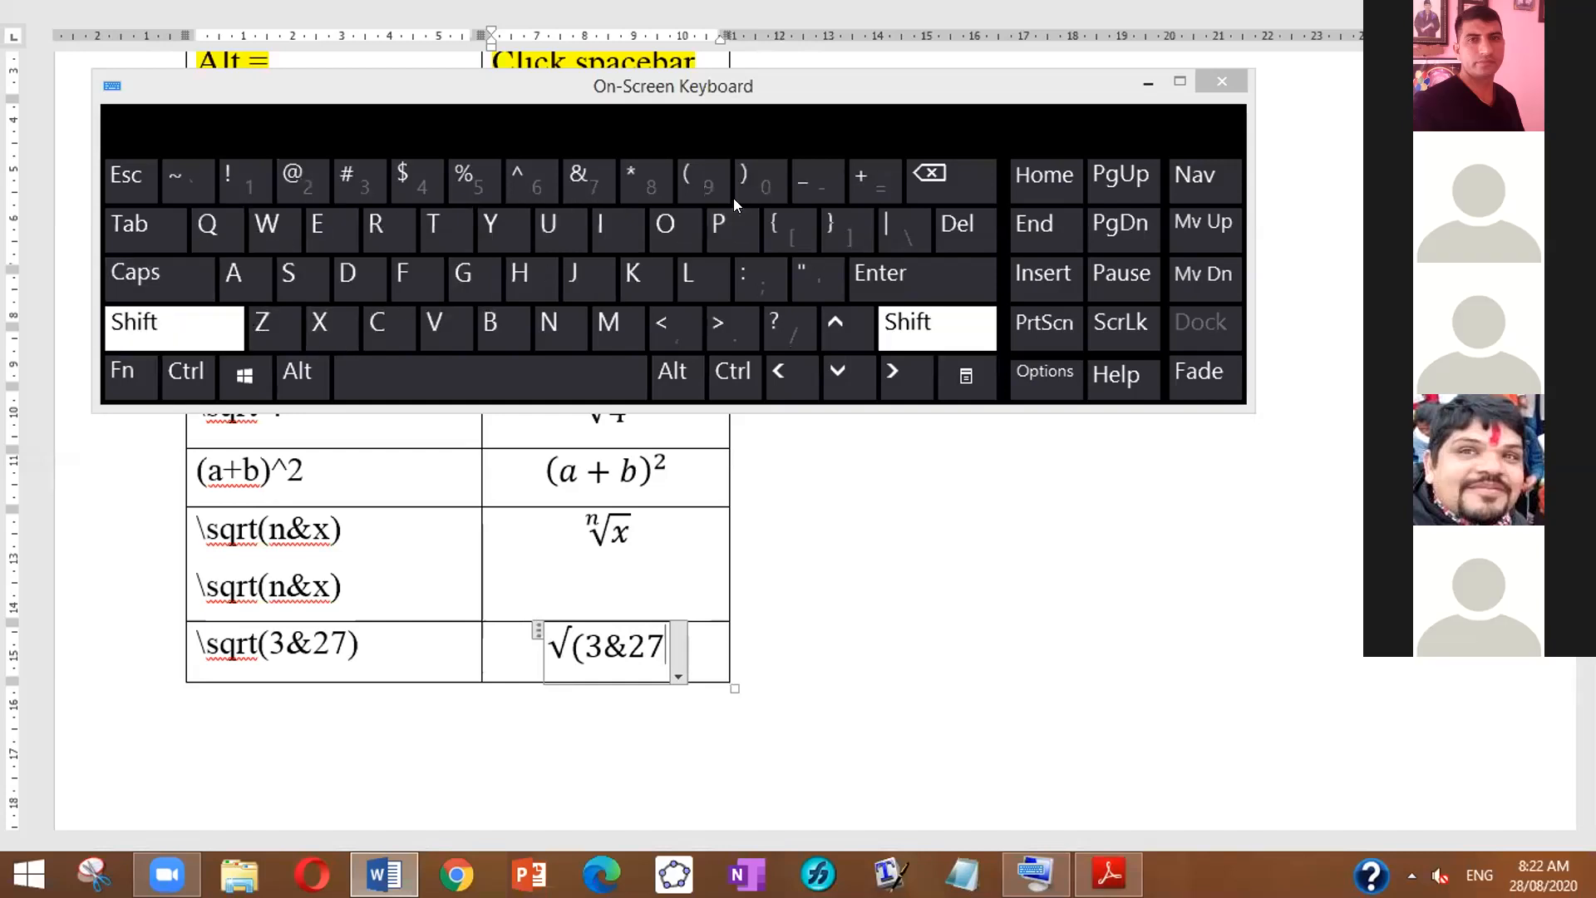
left_click(749, 179)
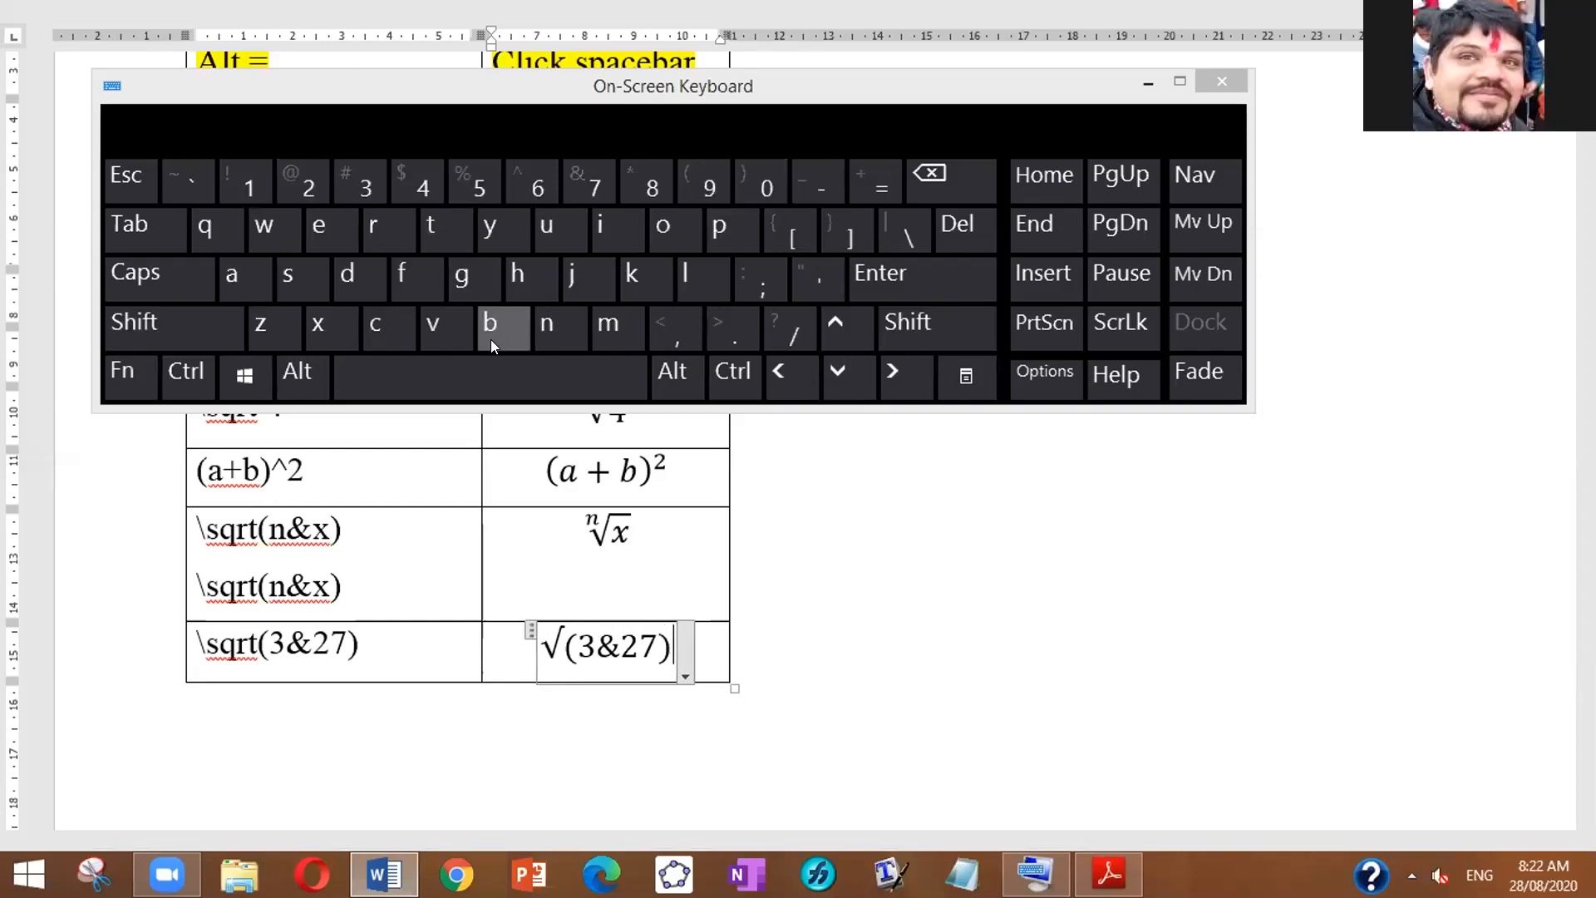
left_click(474, 384)
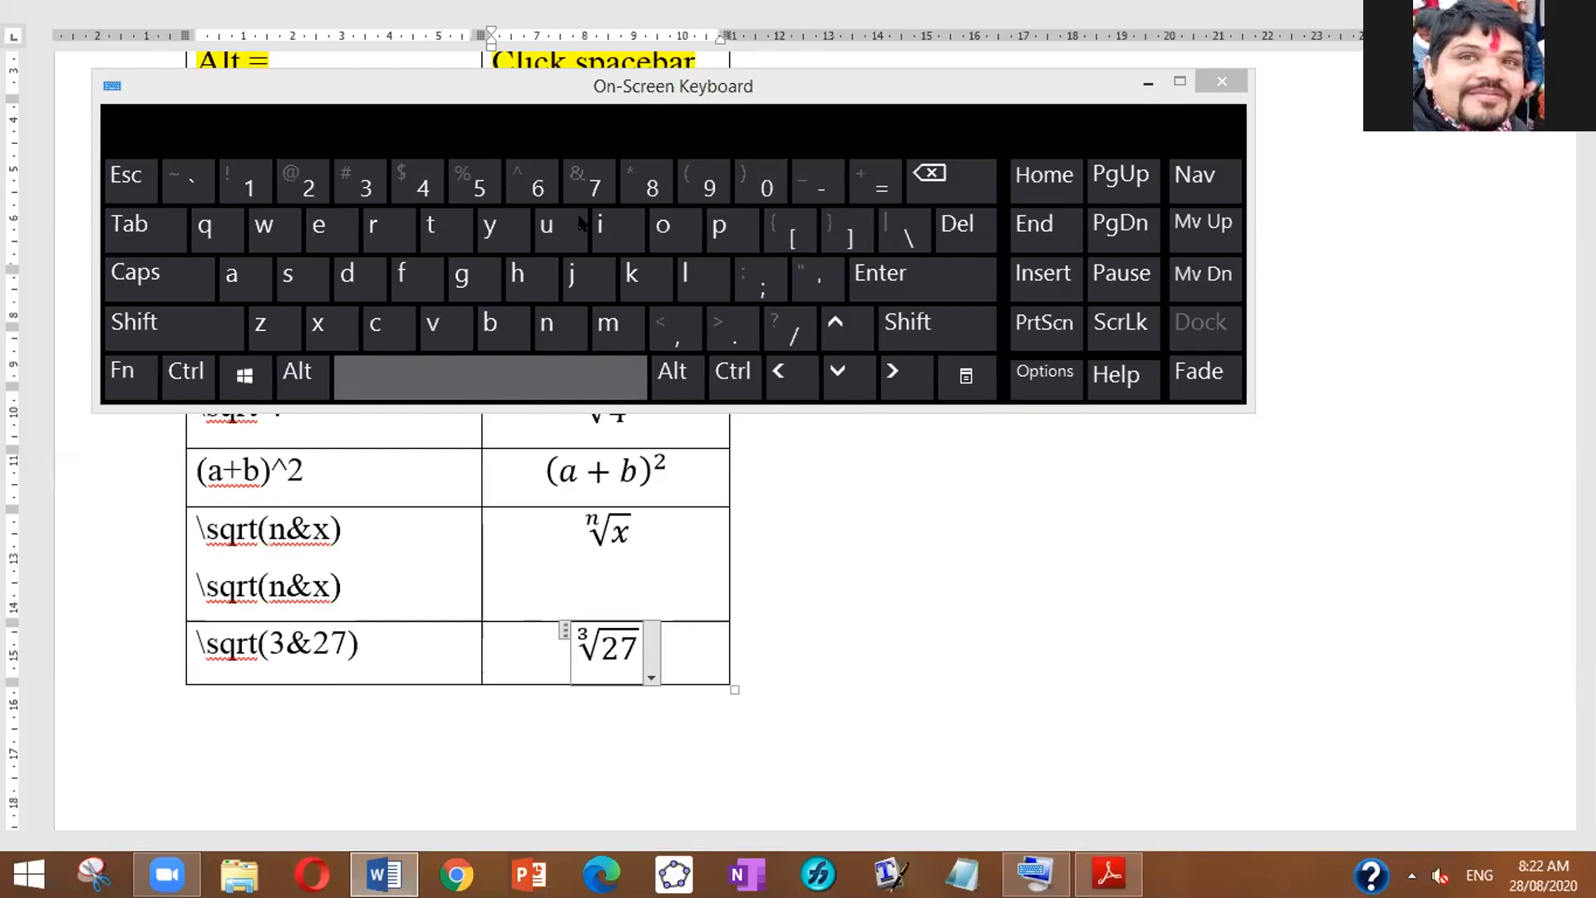
Step: Move the On-Screen Keyboard window clear of the table so that all equation rows are uncovered
left_click(863, 83)
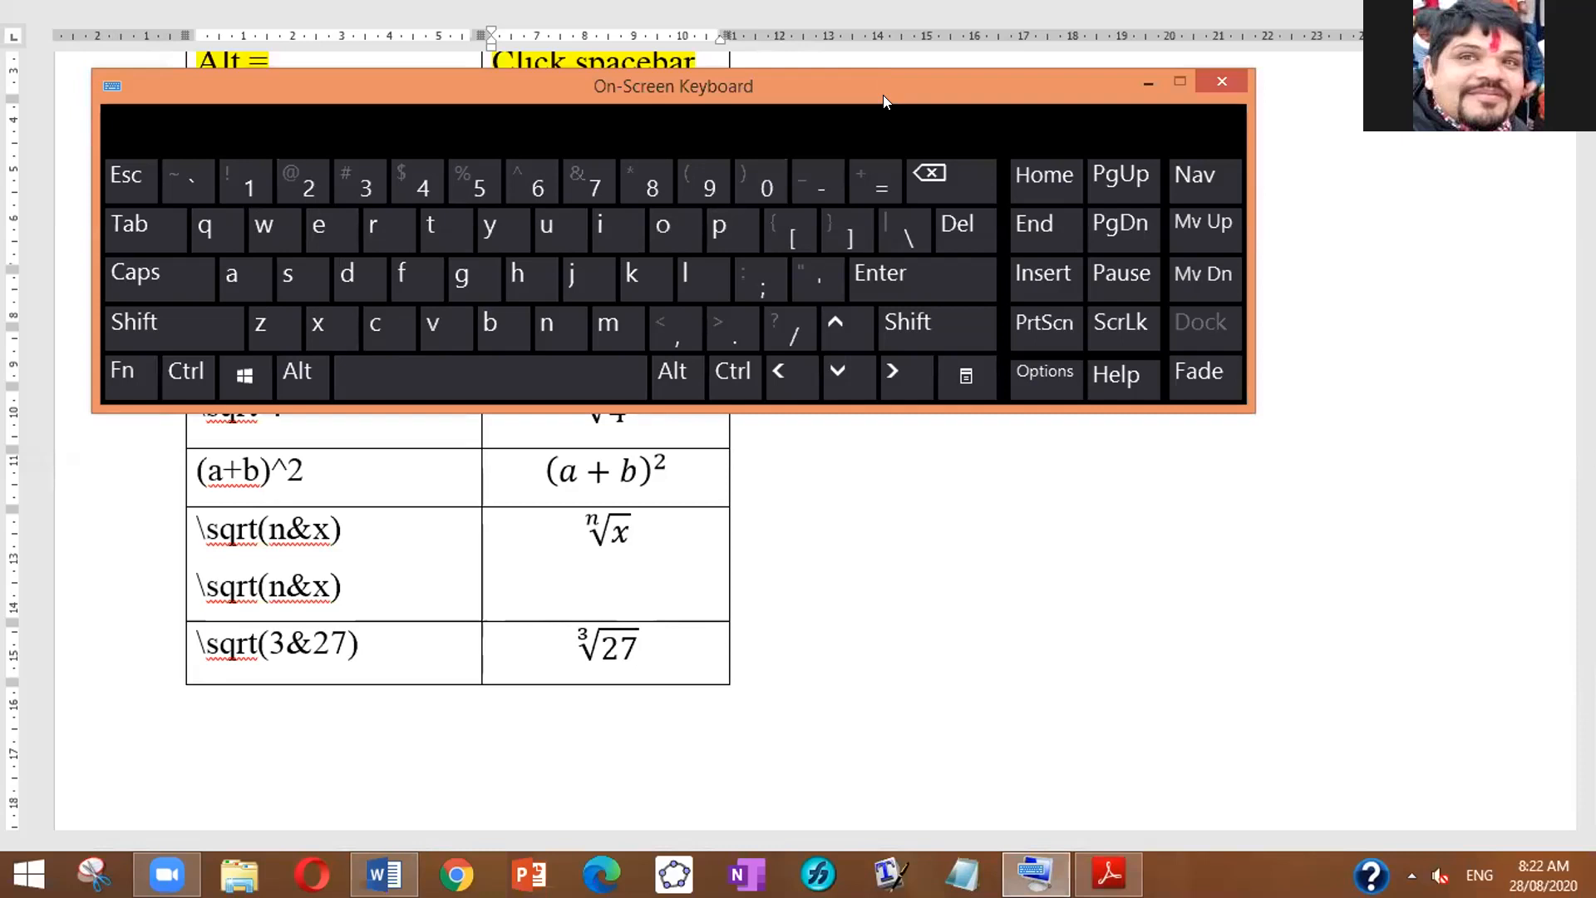
left_click_drag(882, 96, 1580, 57)
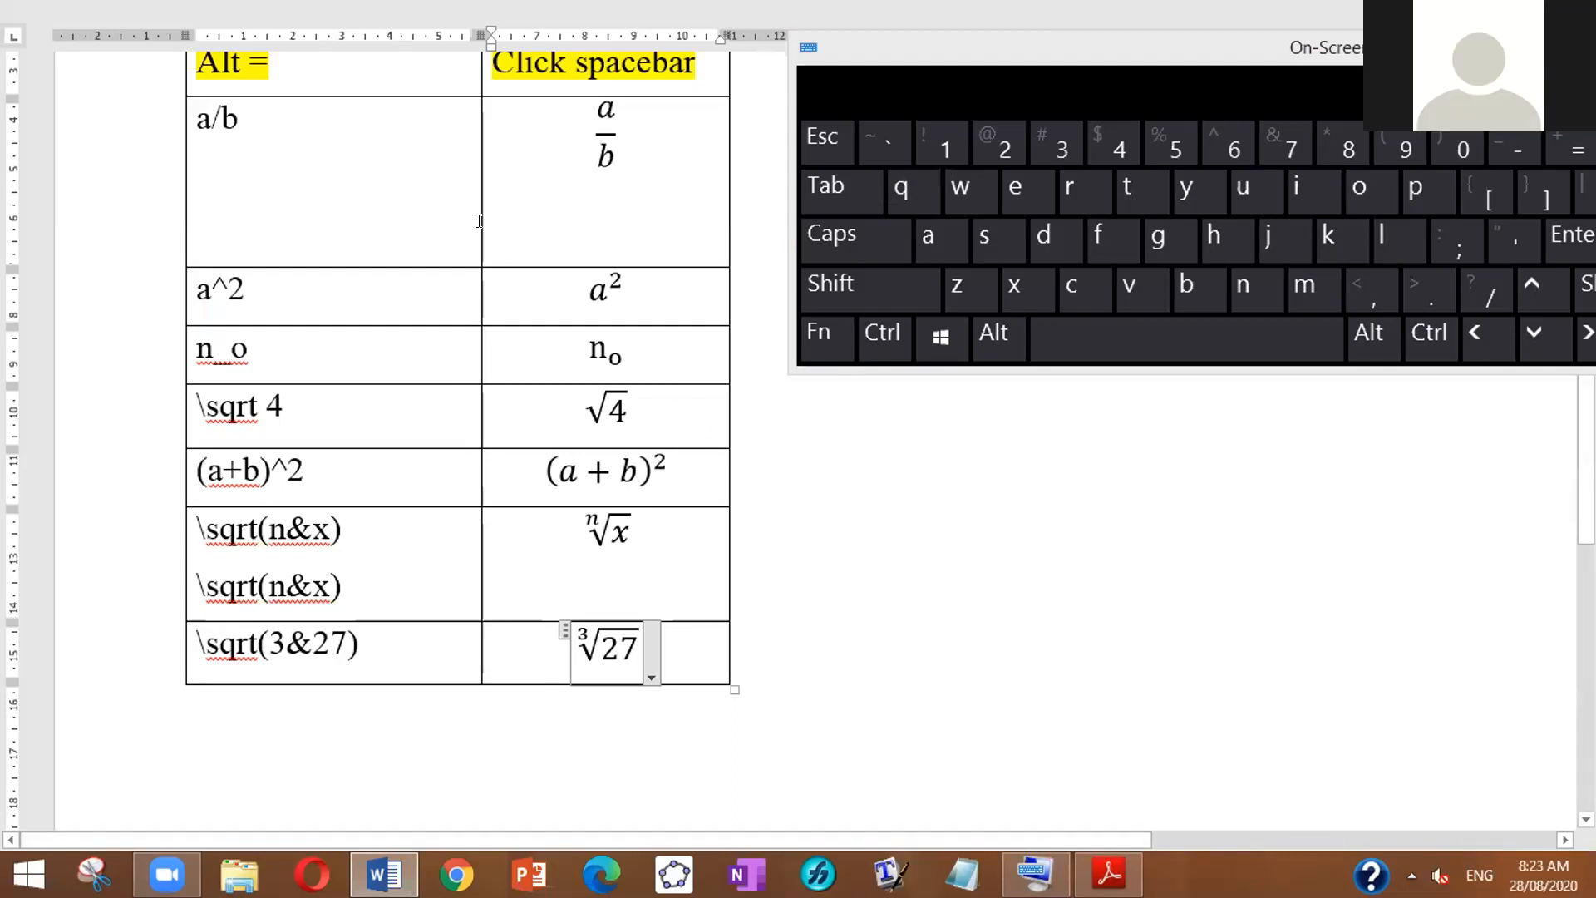
left_click(1003, 51)
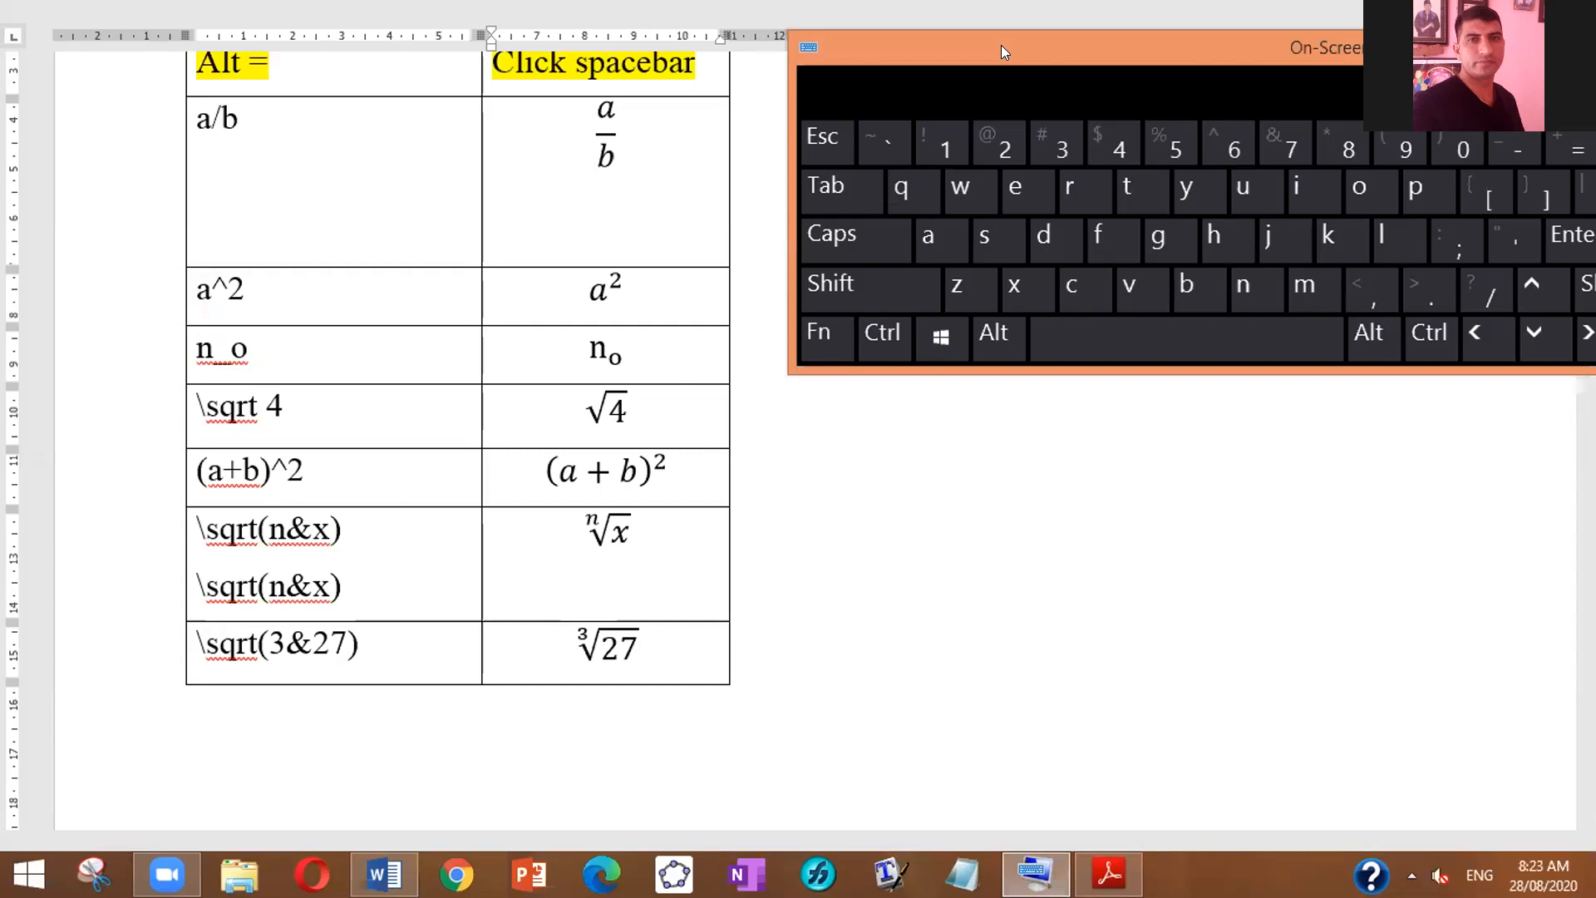
key("ctrl")
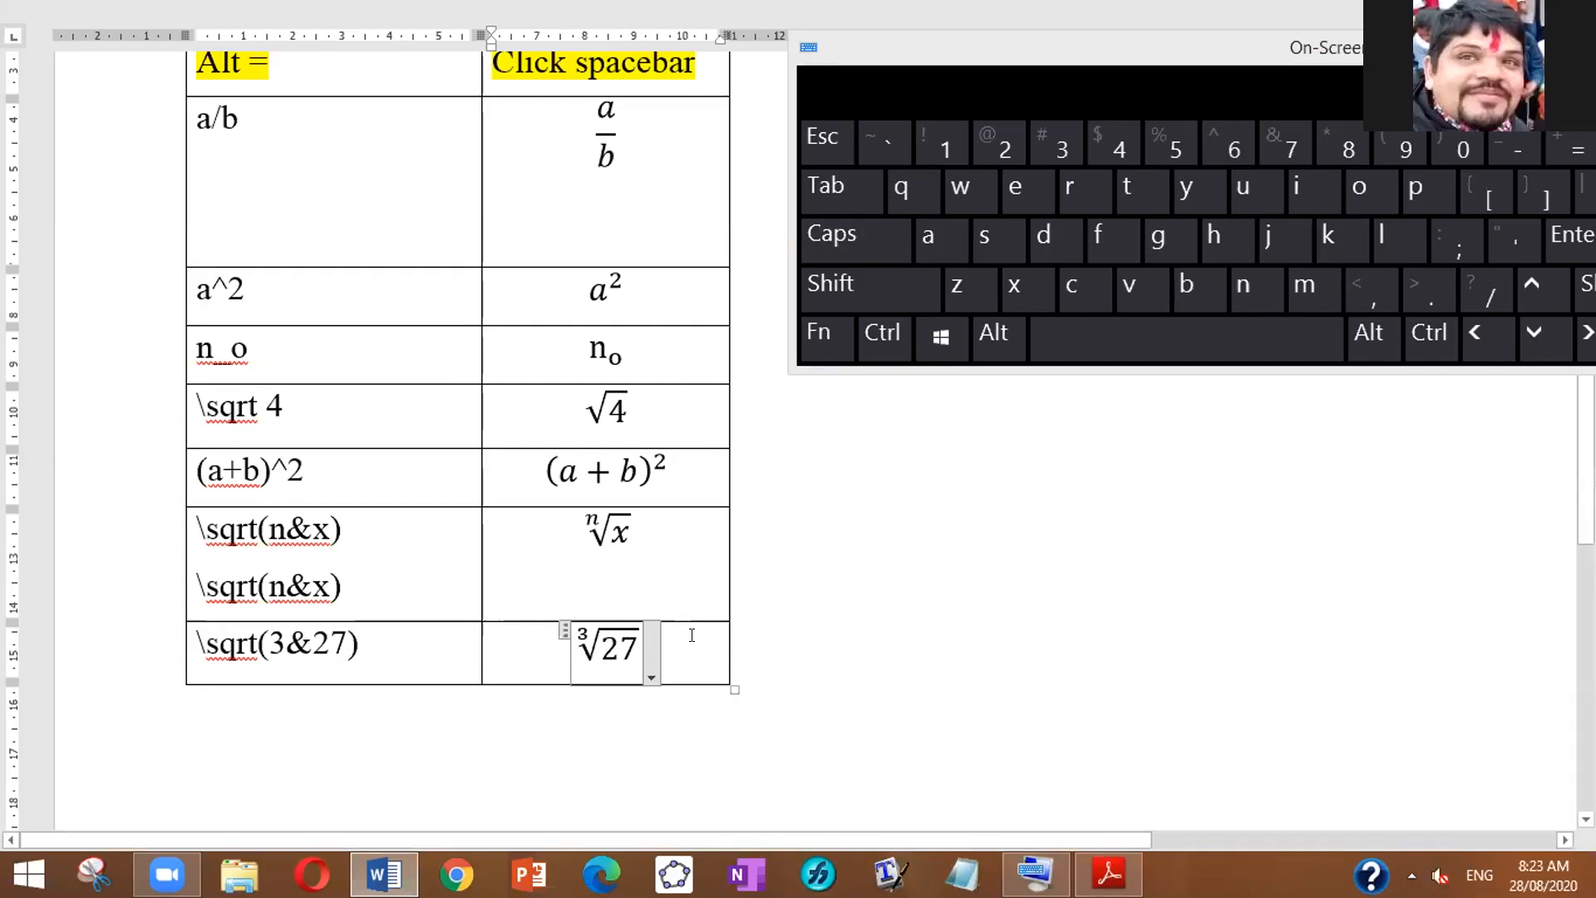
Step: Add a table row below the cube root of 27 and enter \sqrt( in its first cell, undoing the automatic √ replacement
left_click(692, 635)
key("Tab")
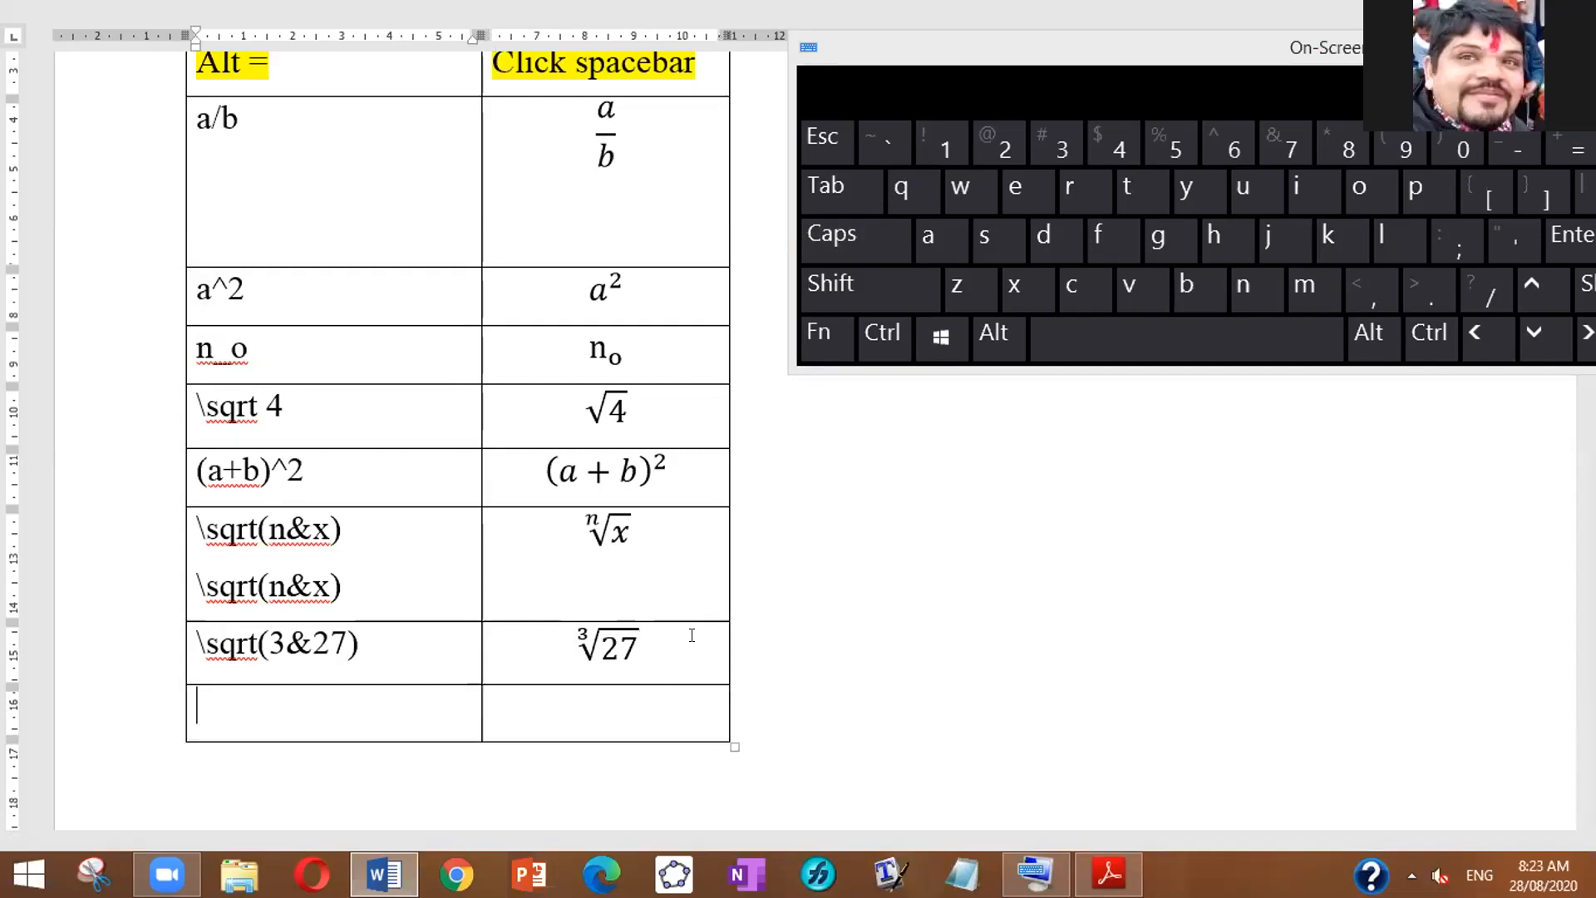
type("\\")
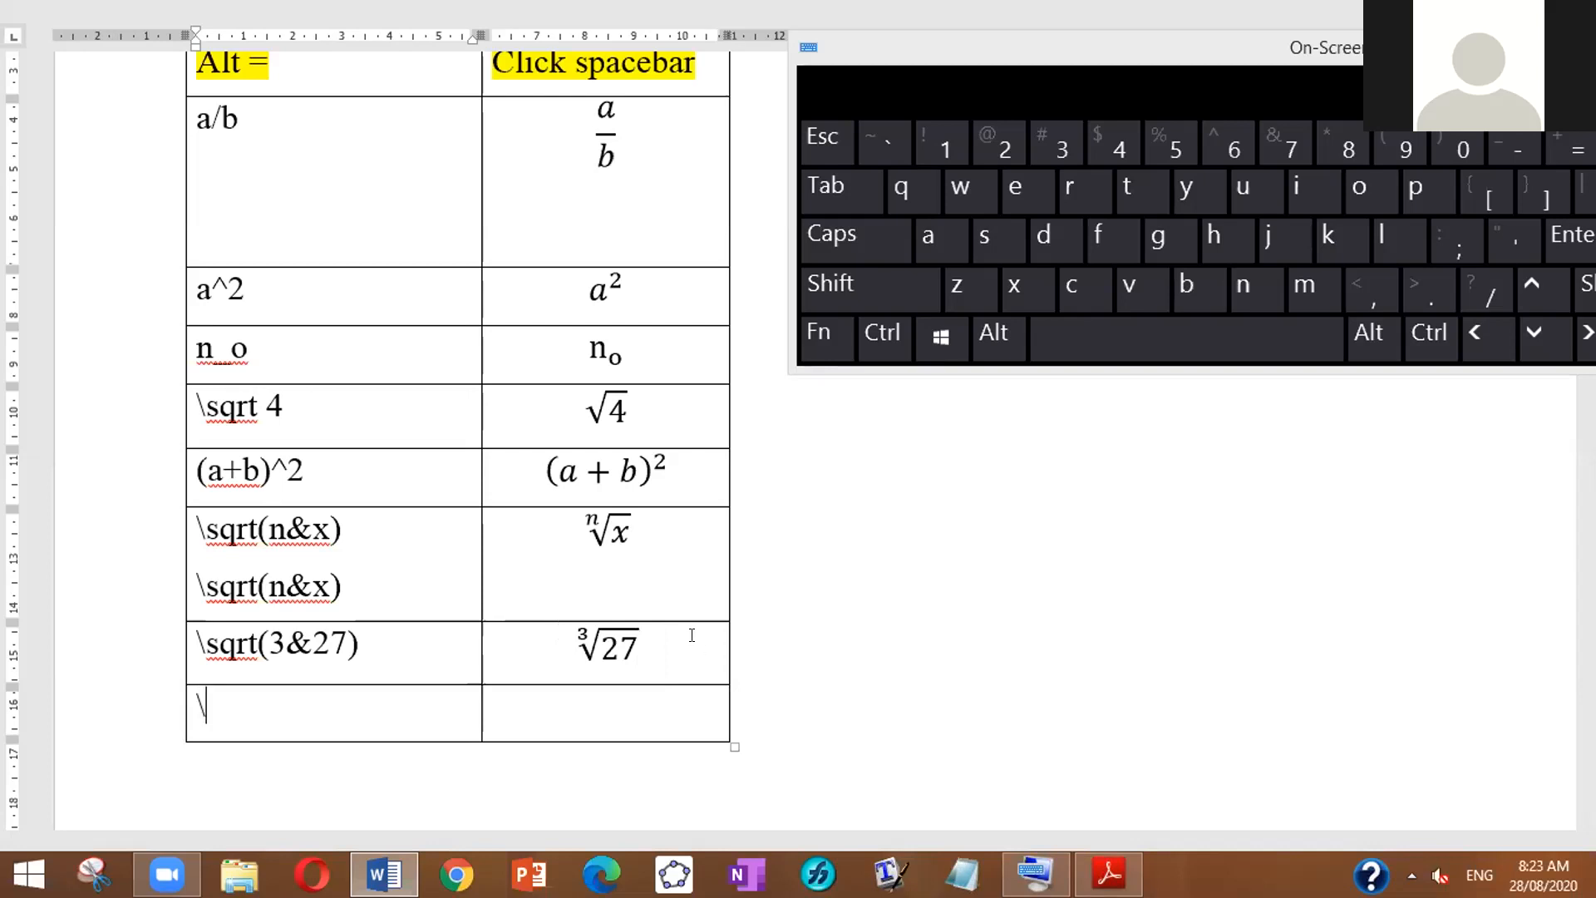
type("sqrt")
type("(")
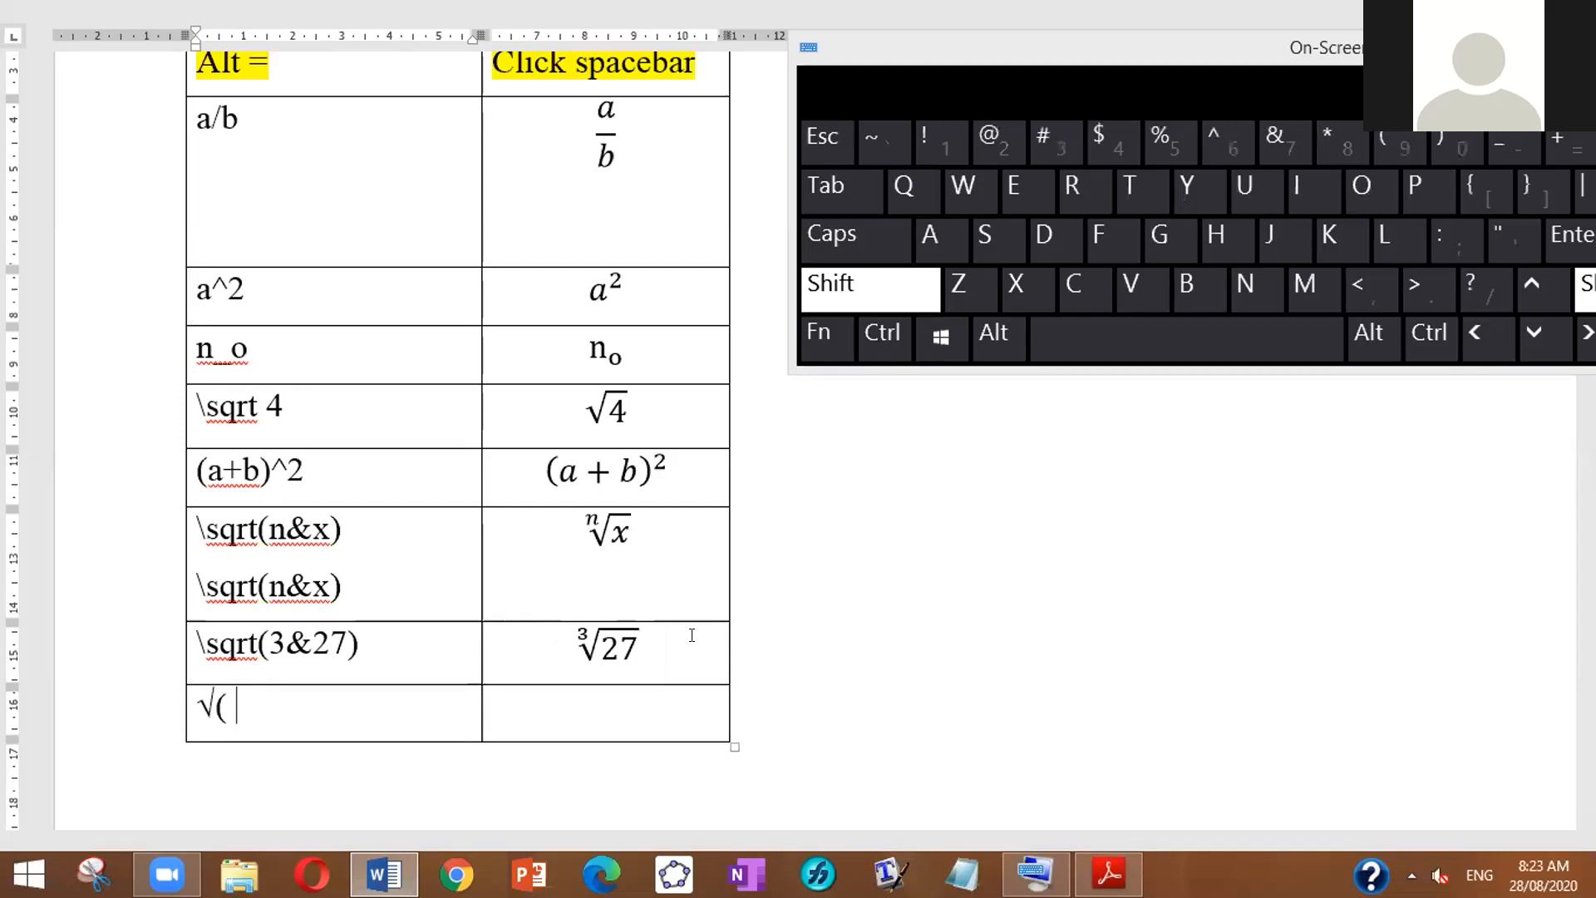
key("ctrl+z")
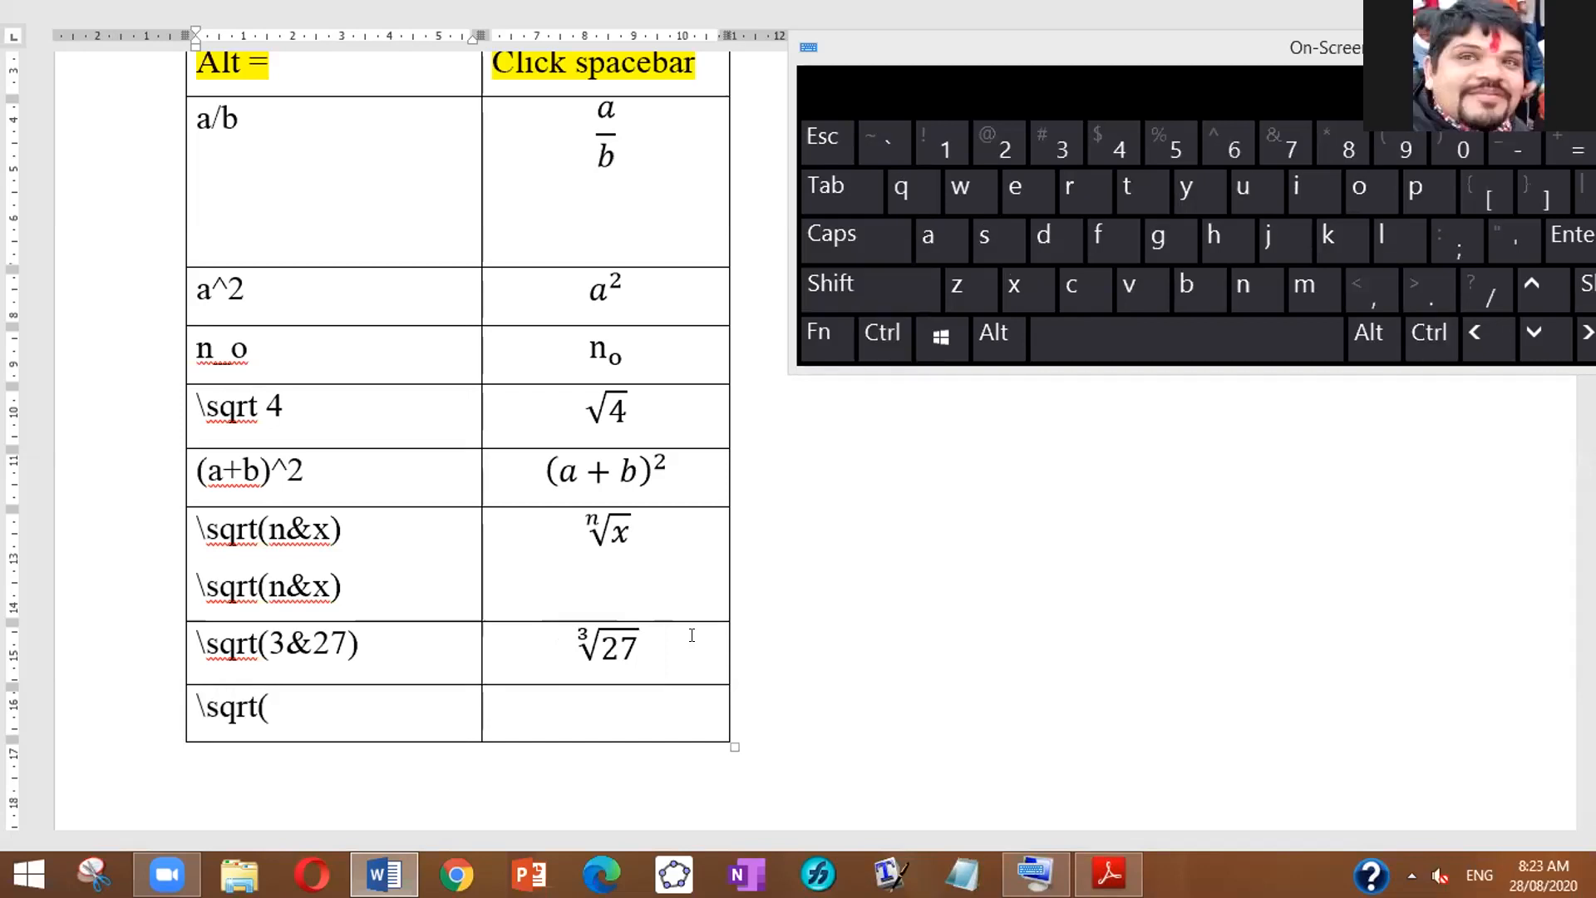
Step: Complete the code in the new row's first cell with 4&64) so that it reads \sqrt(4&64)
type("4")
key("shift")
left_click(888, 271)
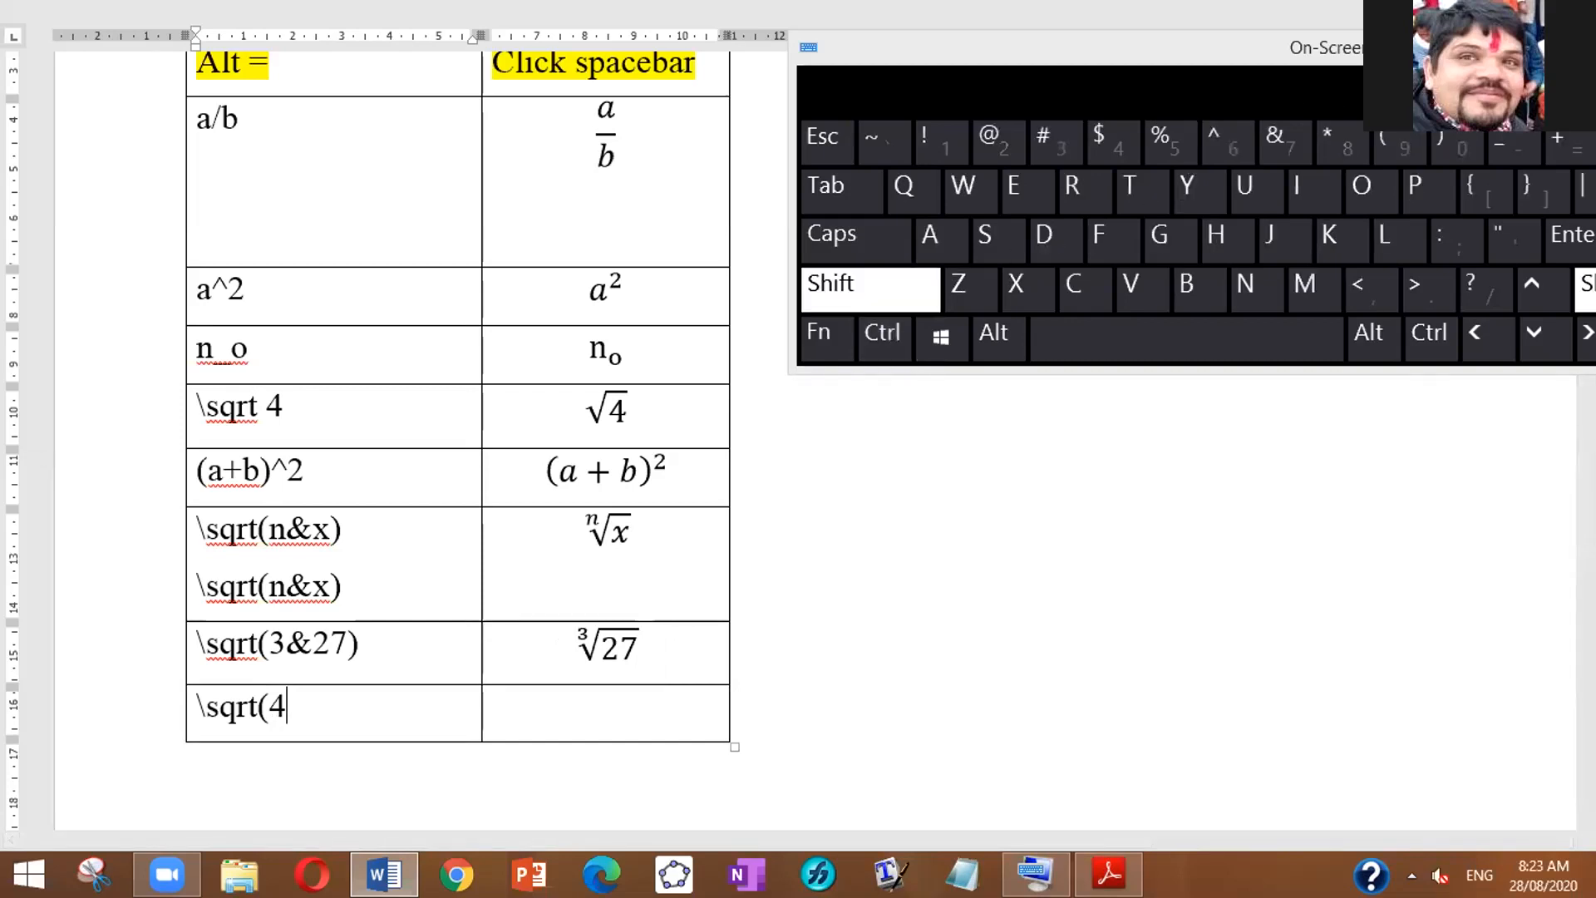
left_click(1278, 143)
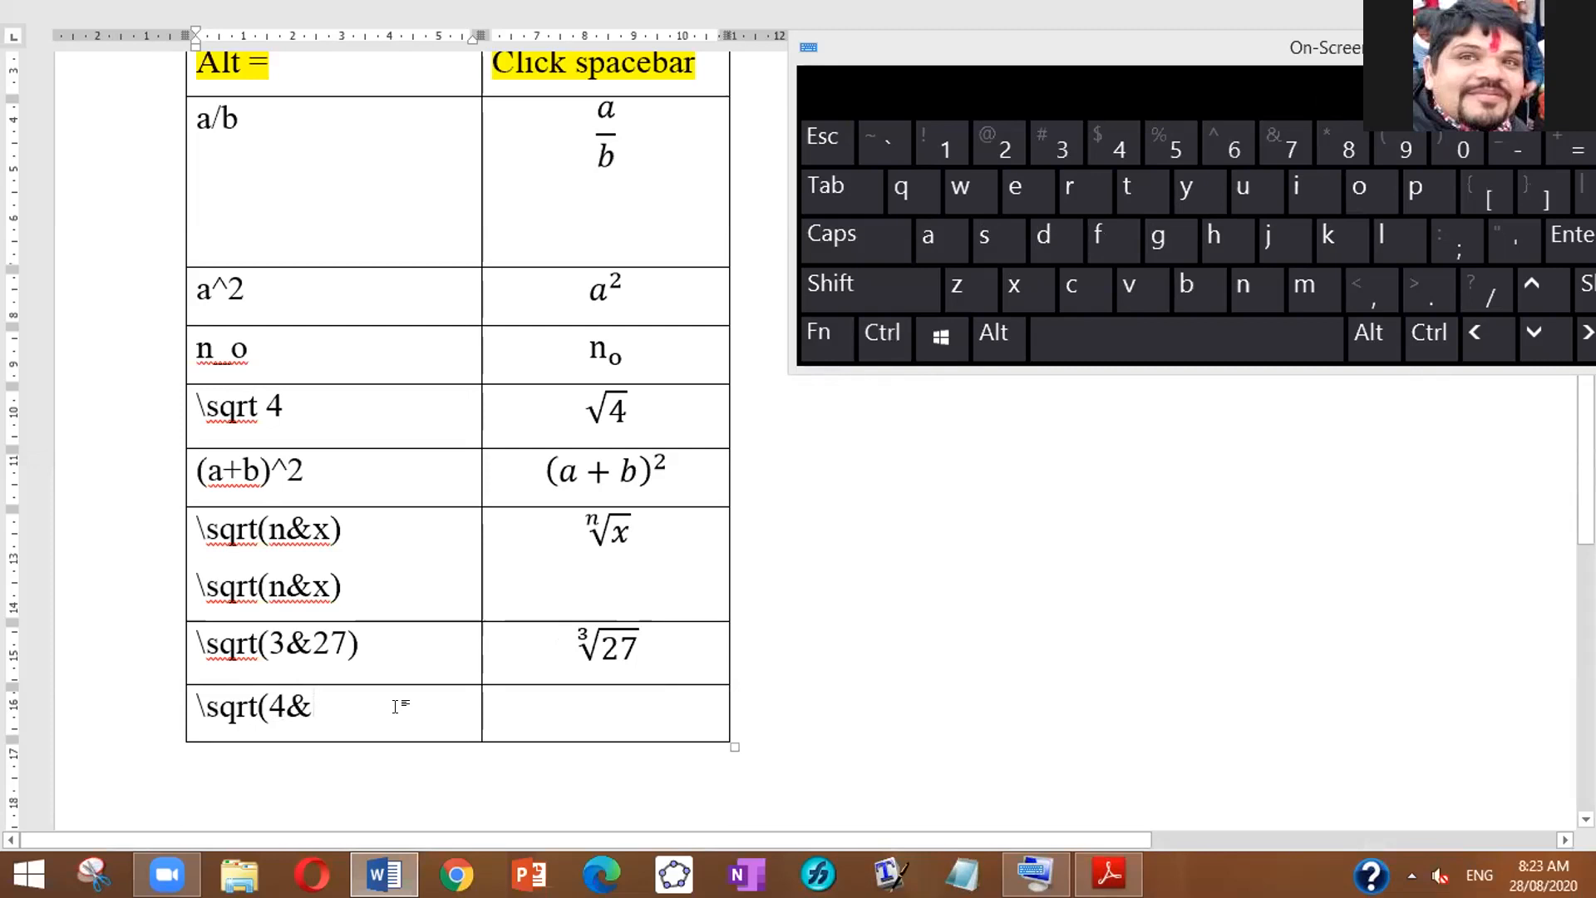
type("64")
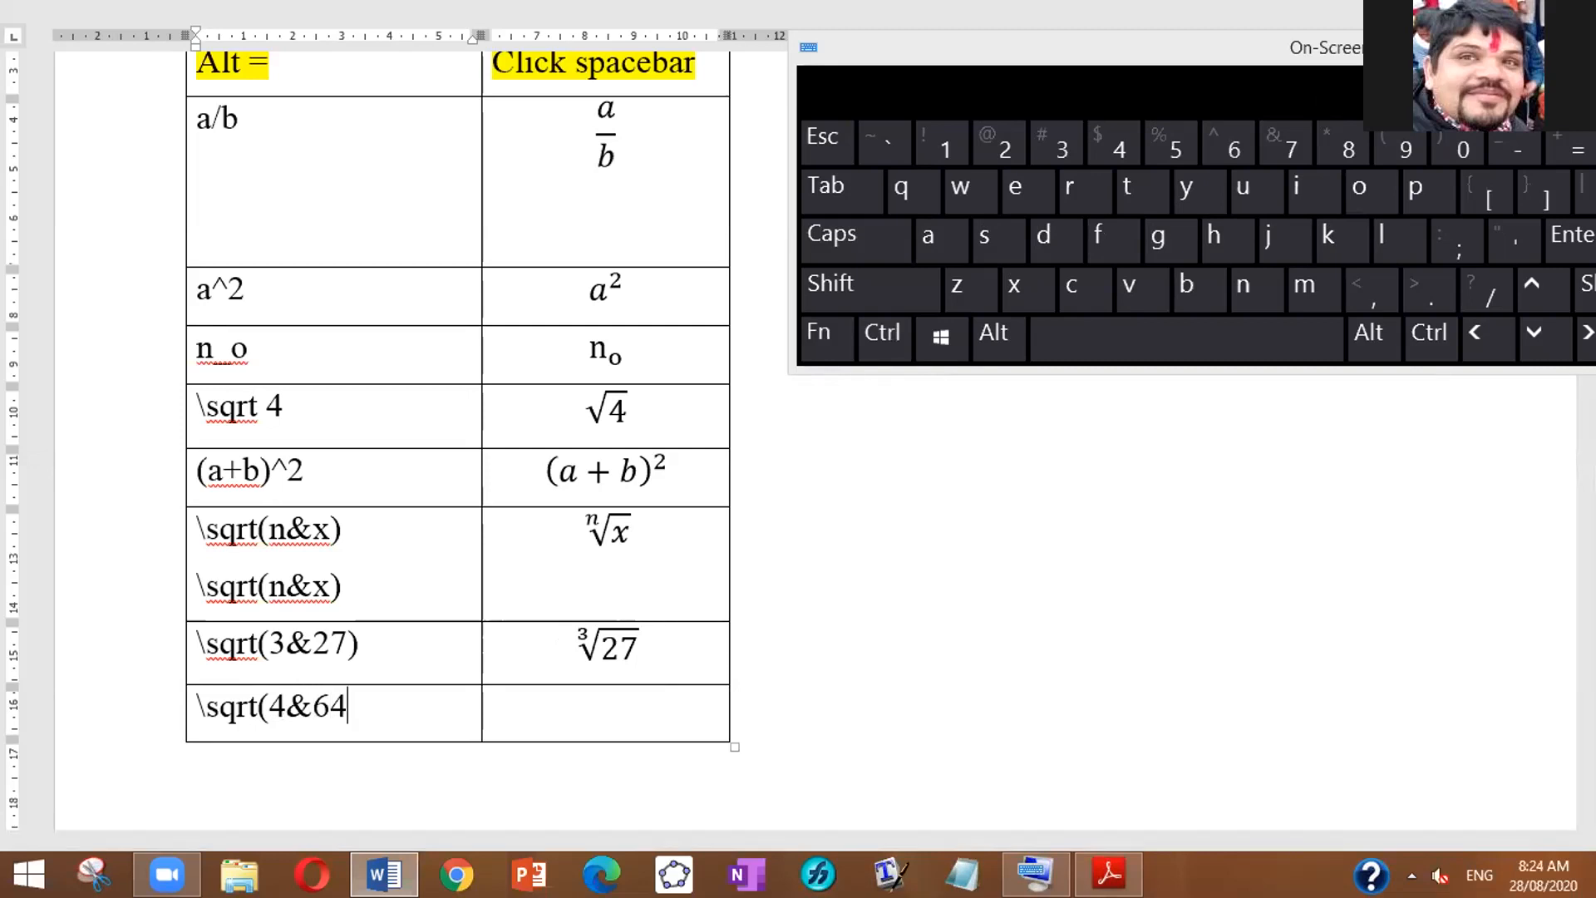
left_click(864, 288)
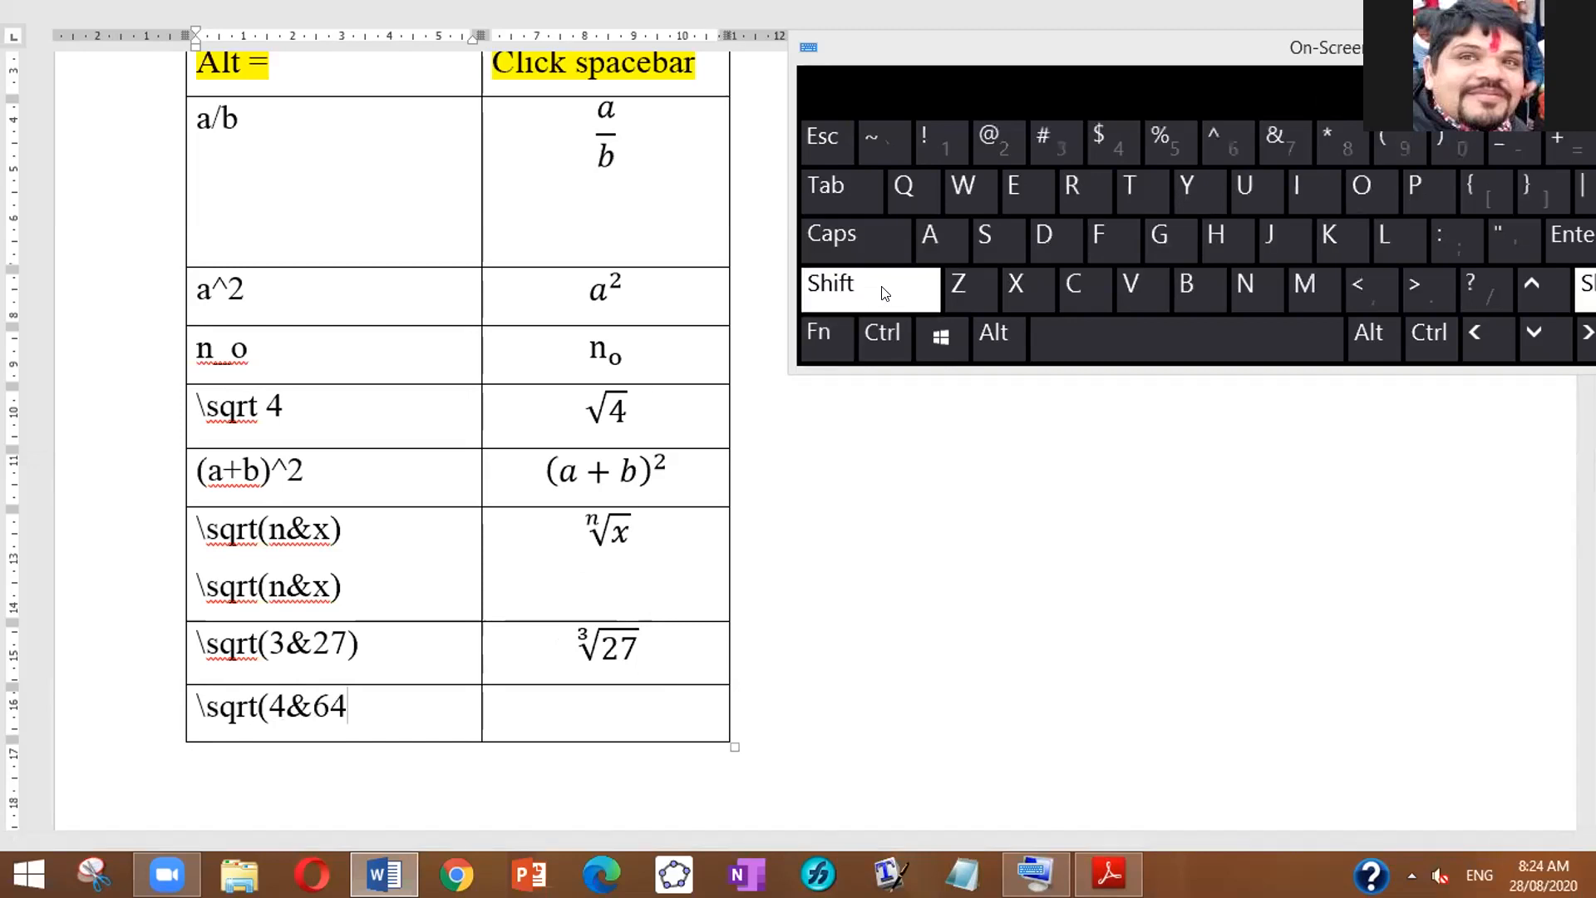
left_click(1430, 134)
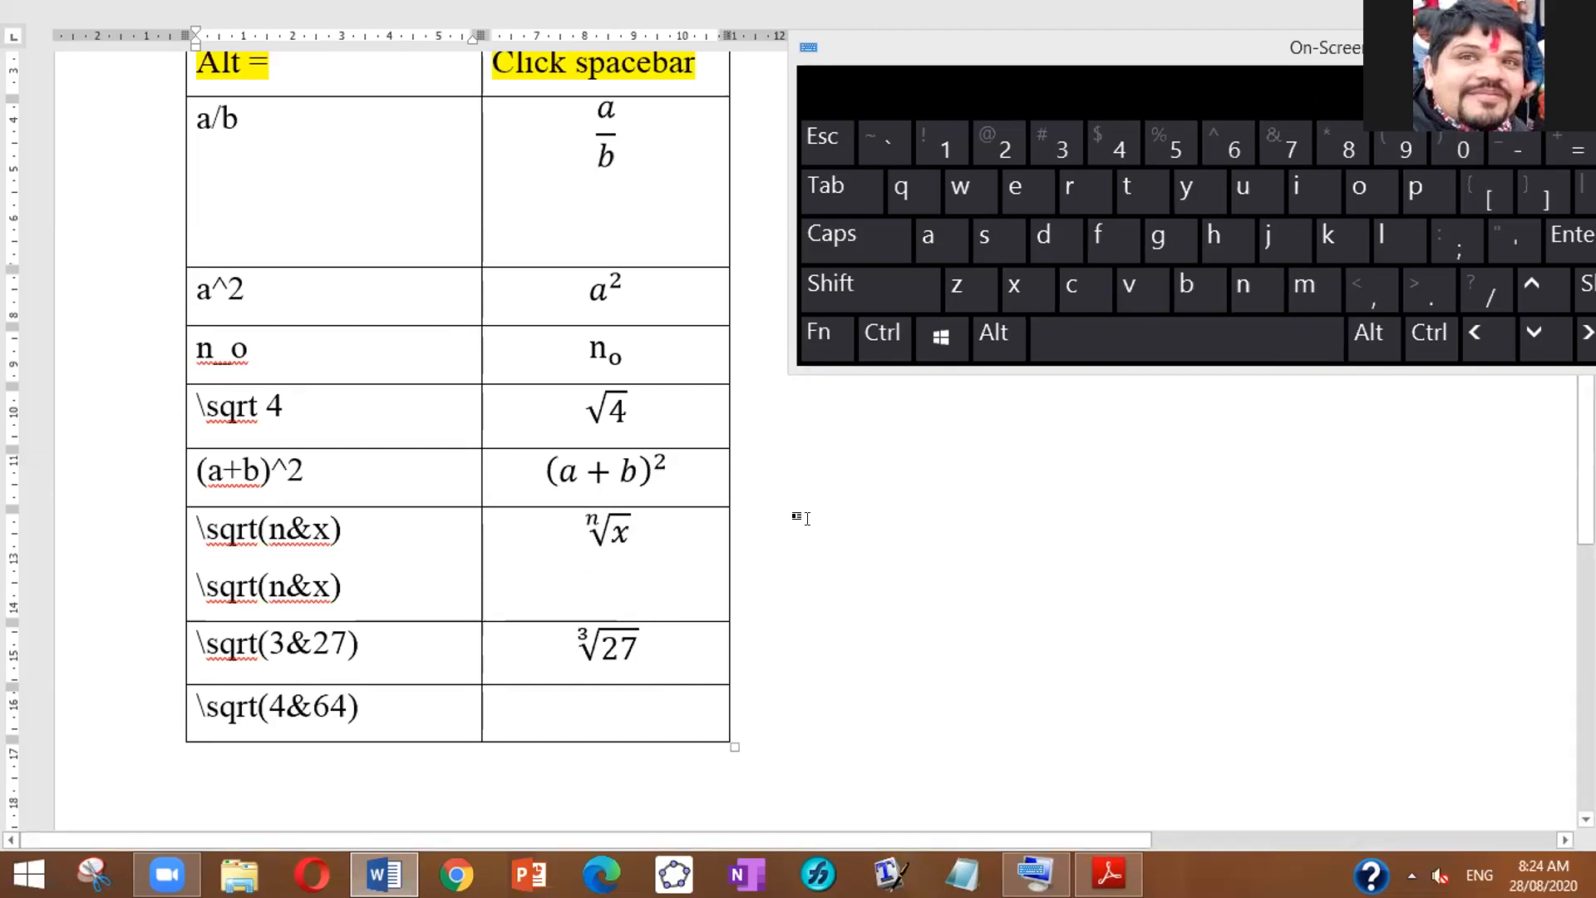
Step: Insert a new equation in the empty cell beside \sqrt(4&64), moving the On-Screen Keyboard so its equals key is reachable
left_click(537, 704)
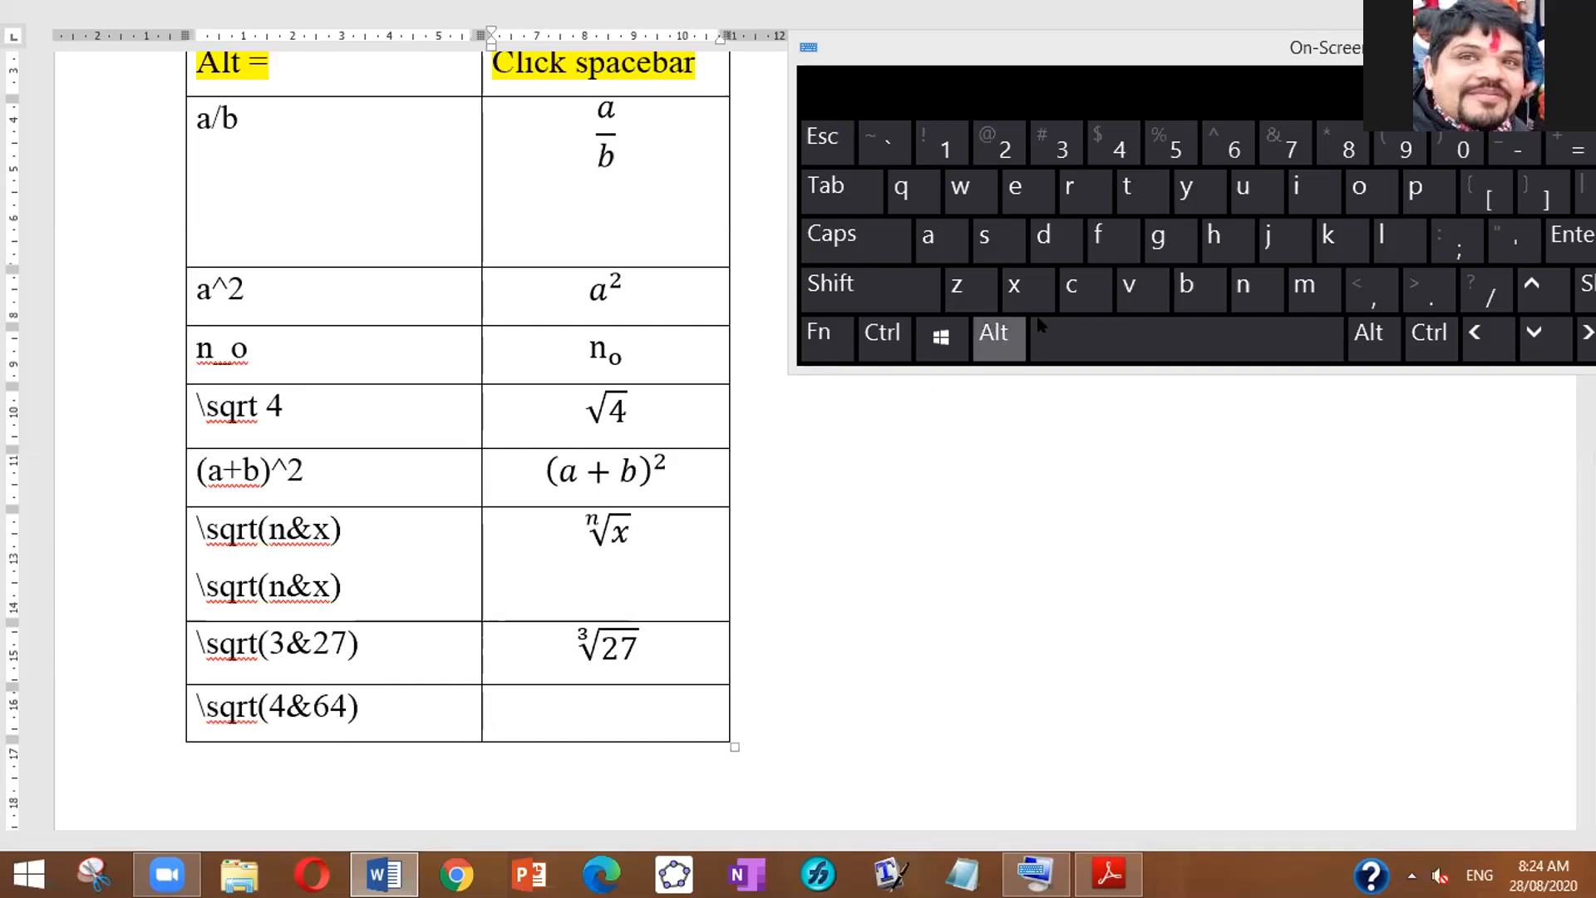
left_click_drag(1126, 42, 1002, 11)
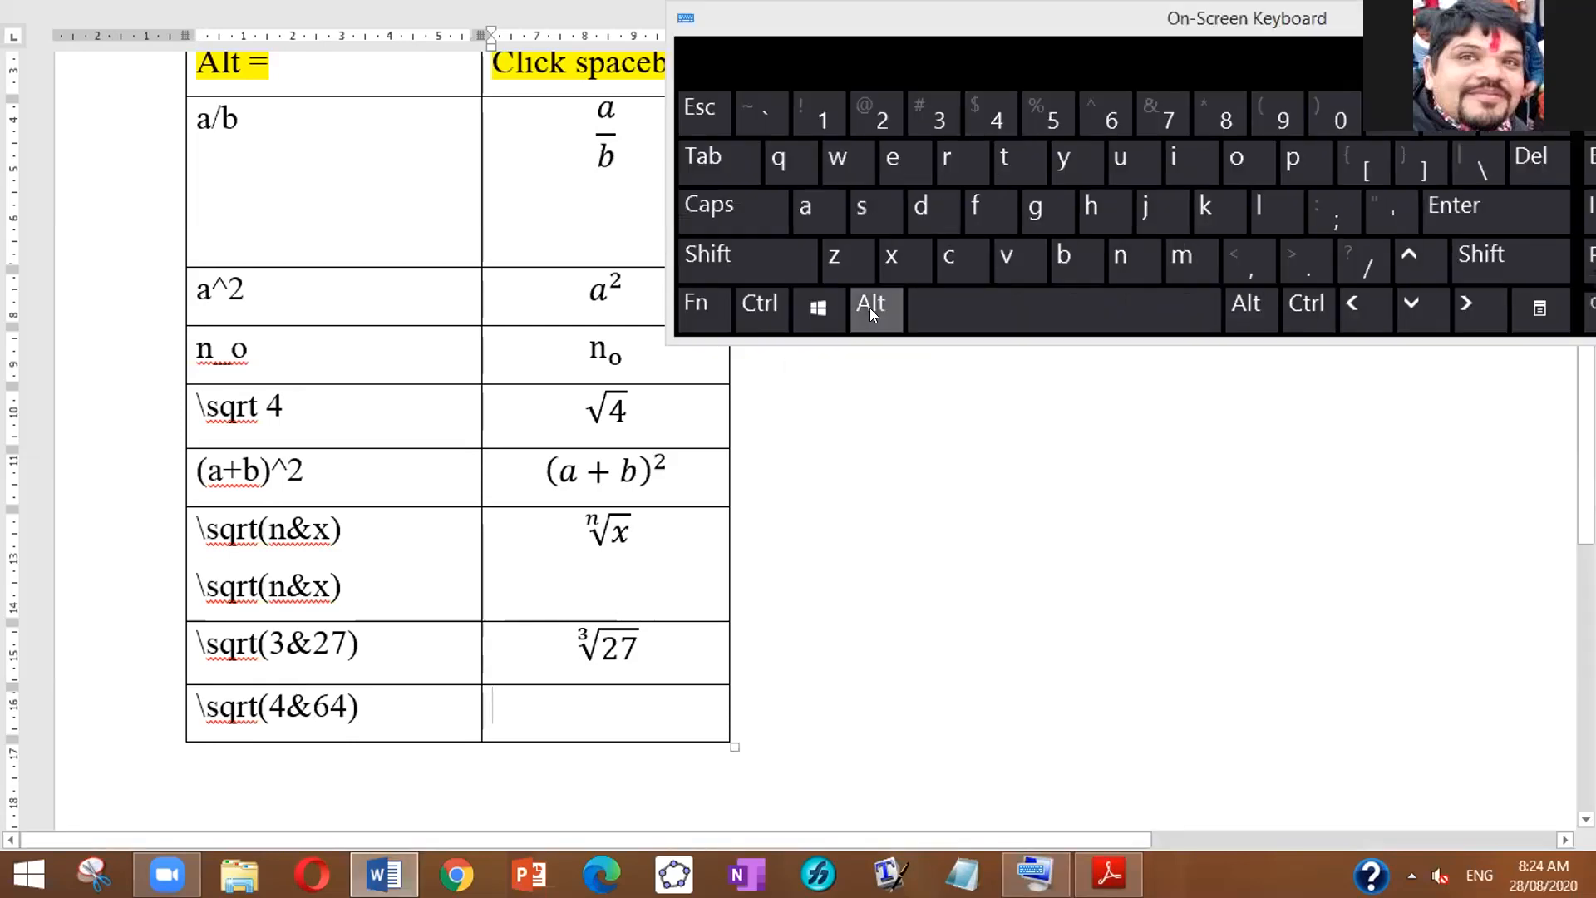
left_click(870, 308)
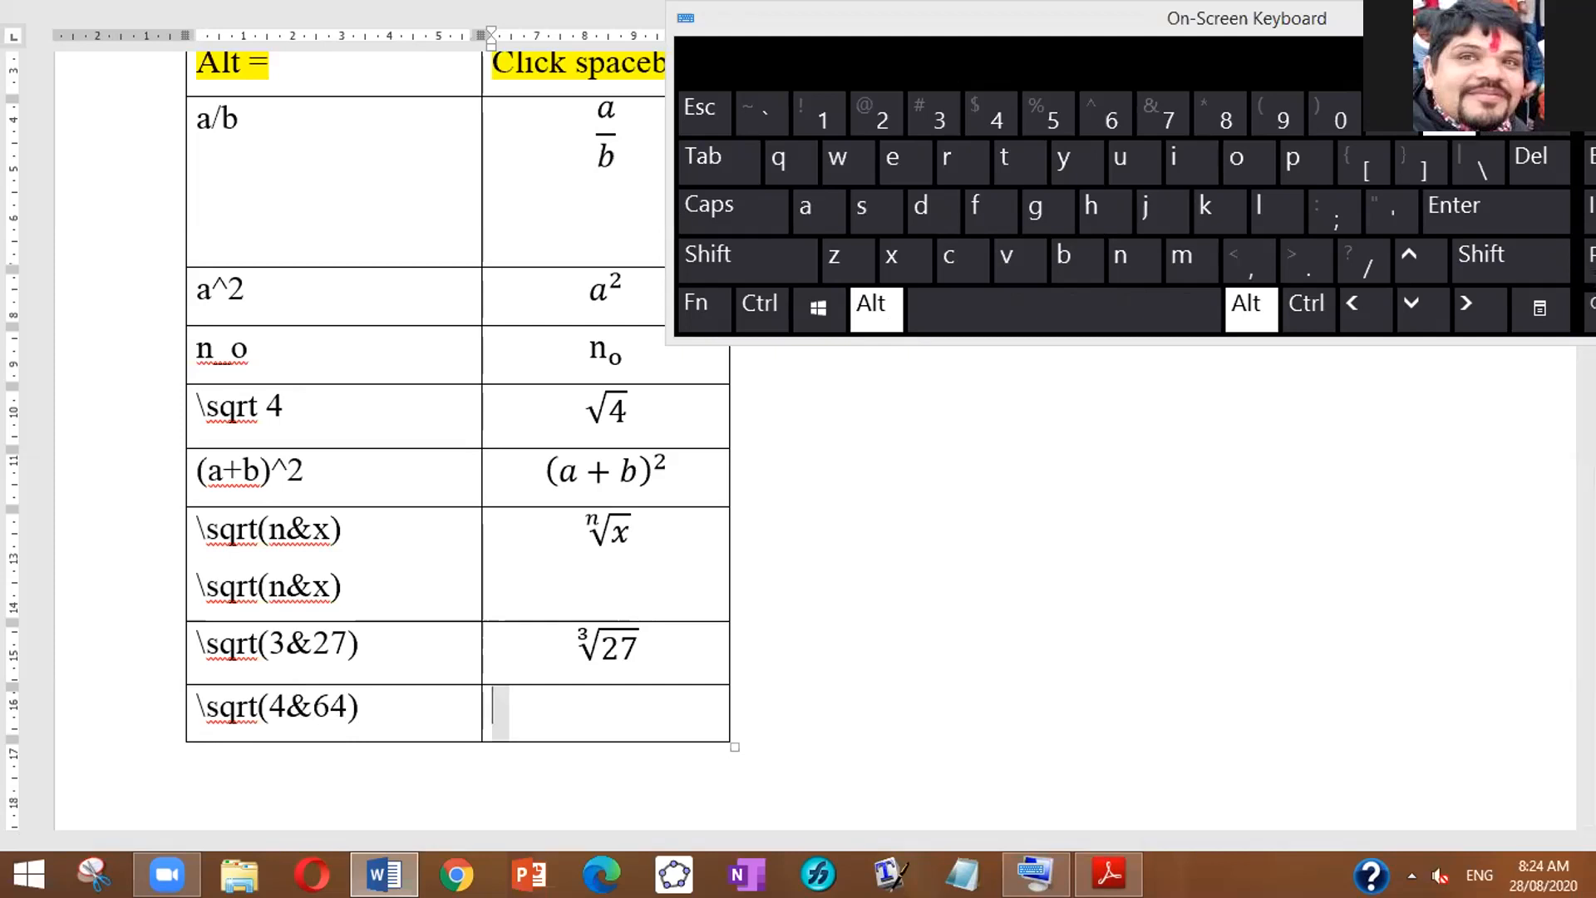
key("alt+equal")
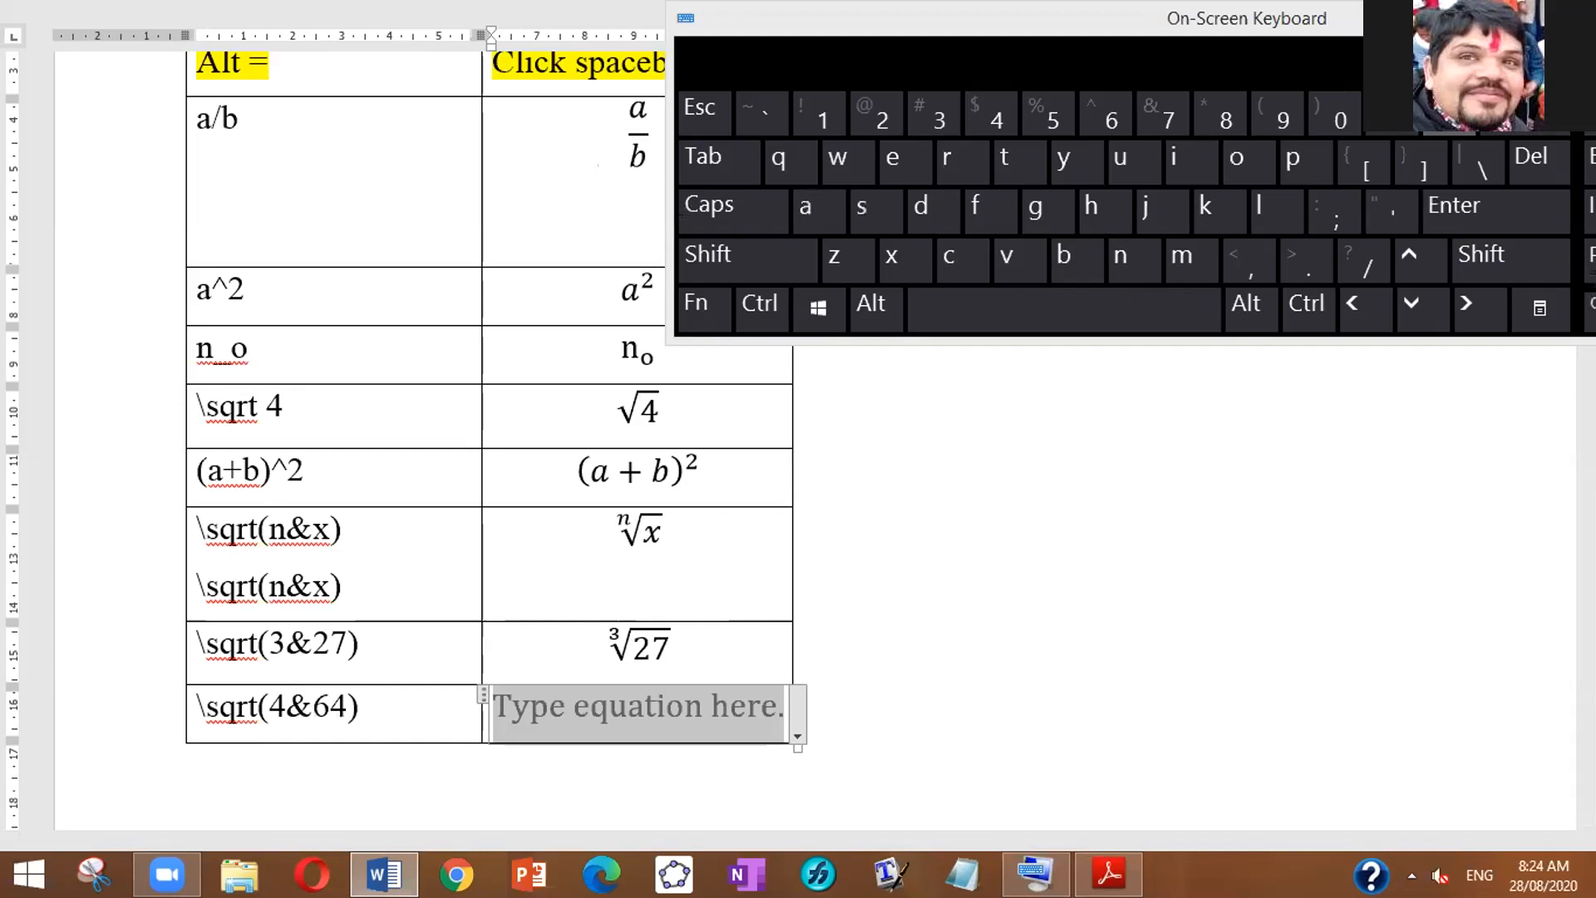
Step: Start the new equation beside \sqrt(4&64) with the linear code \sqrt(
left_click(1469, 174)
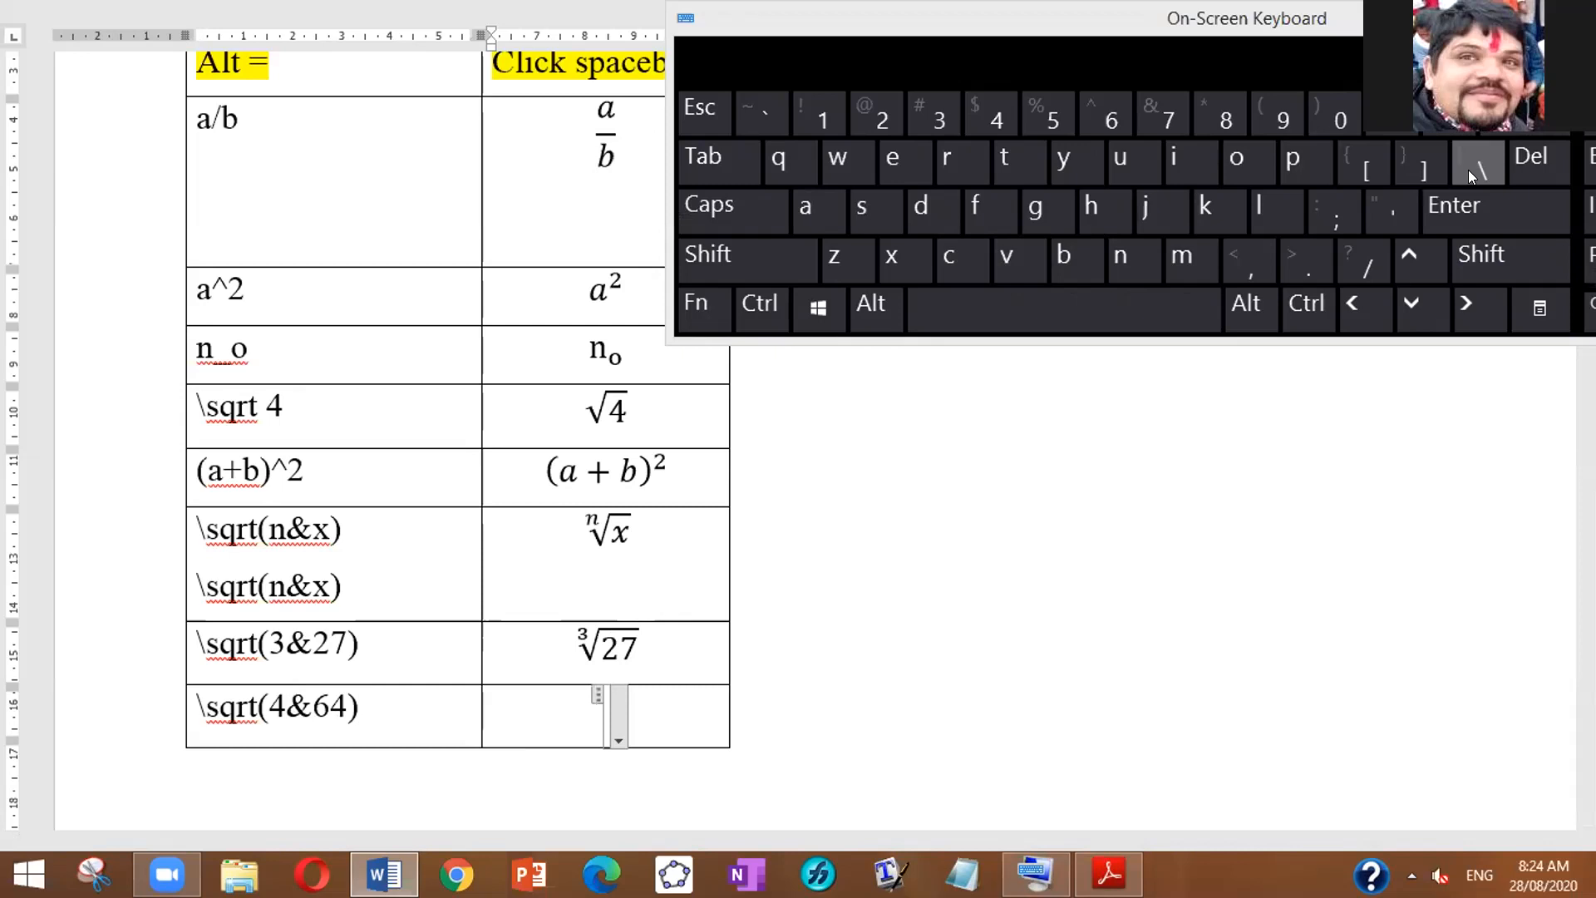
left_click(1469, 170)
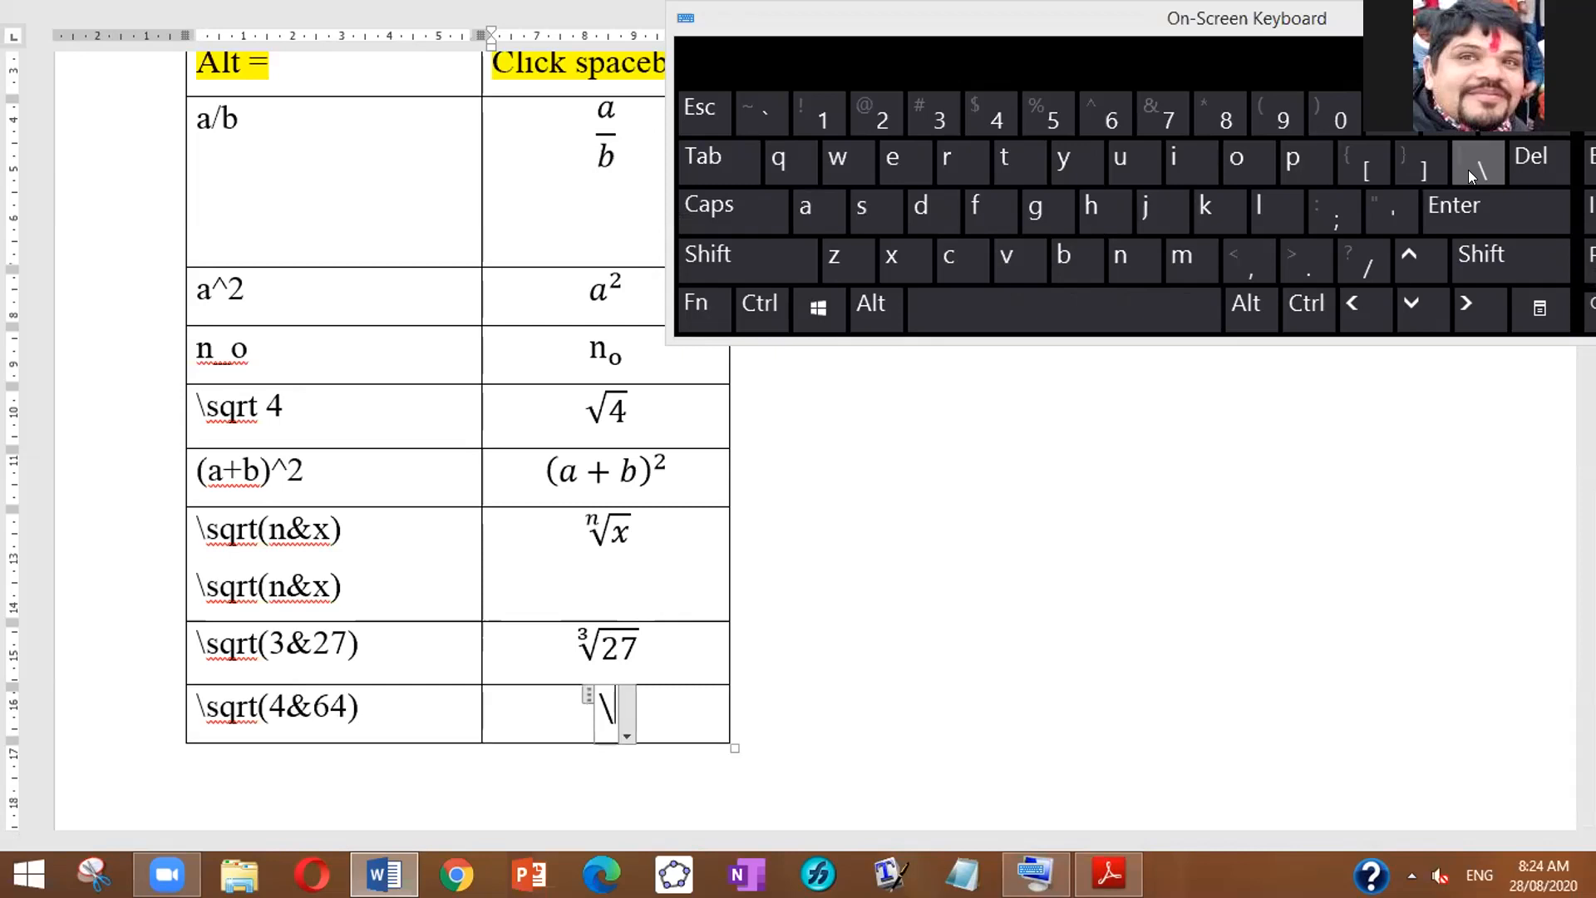
type("sqrt")
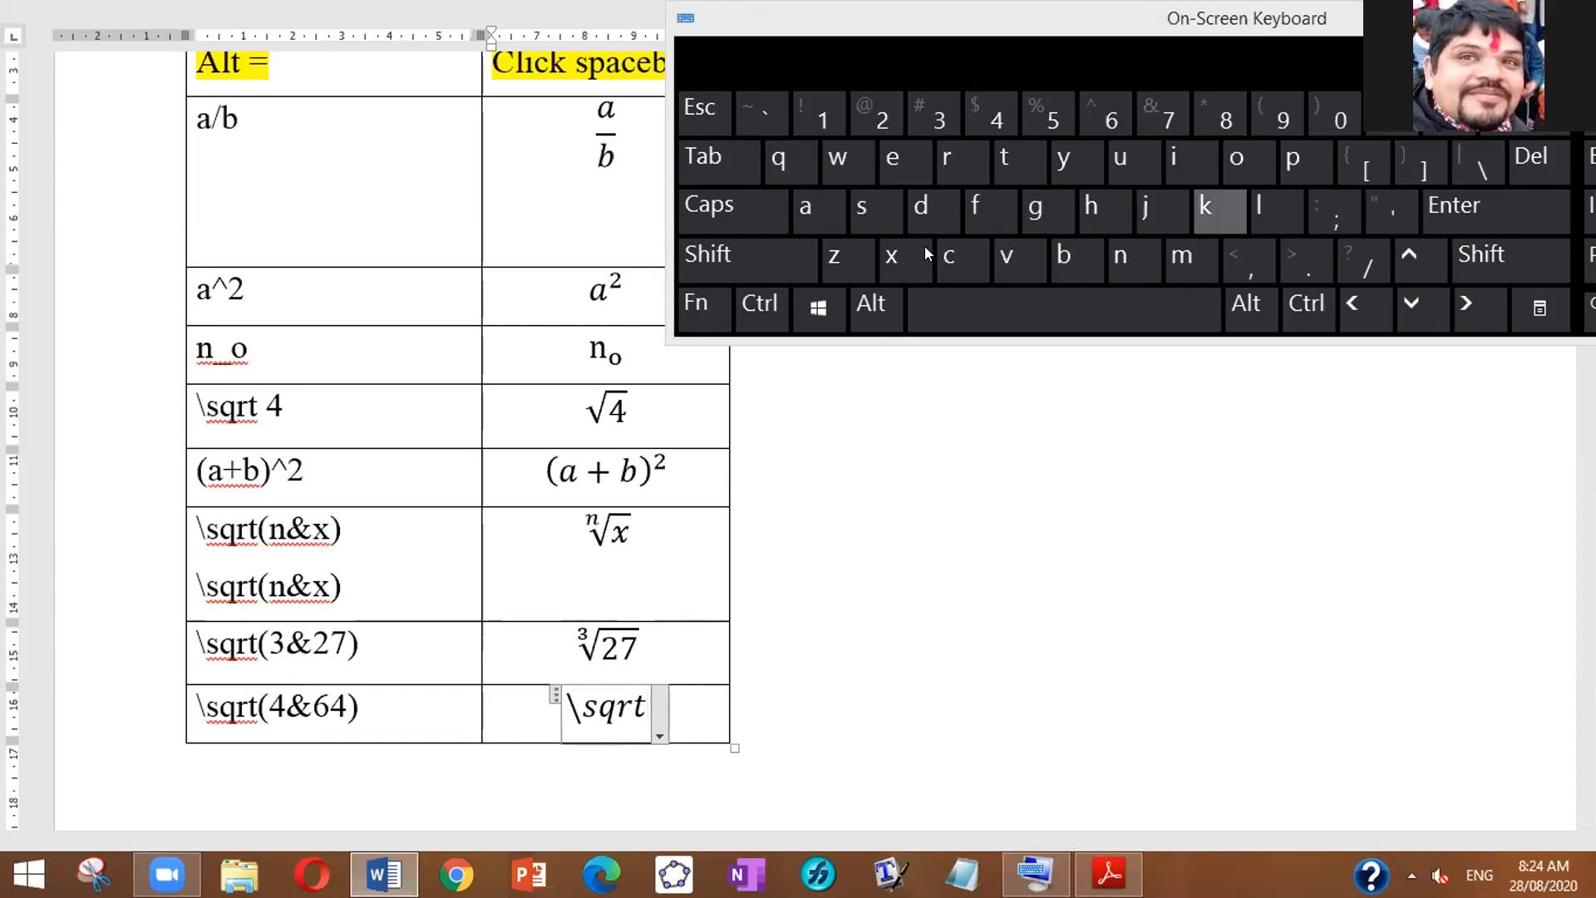
left_click(733, 264)
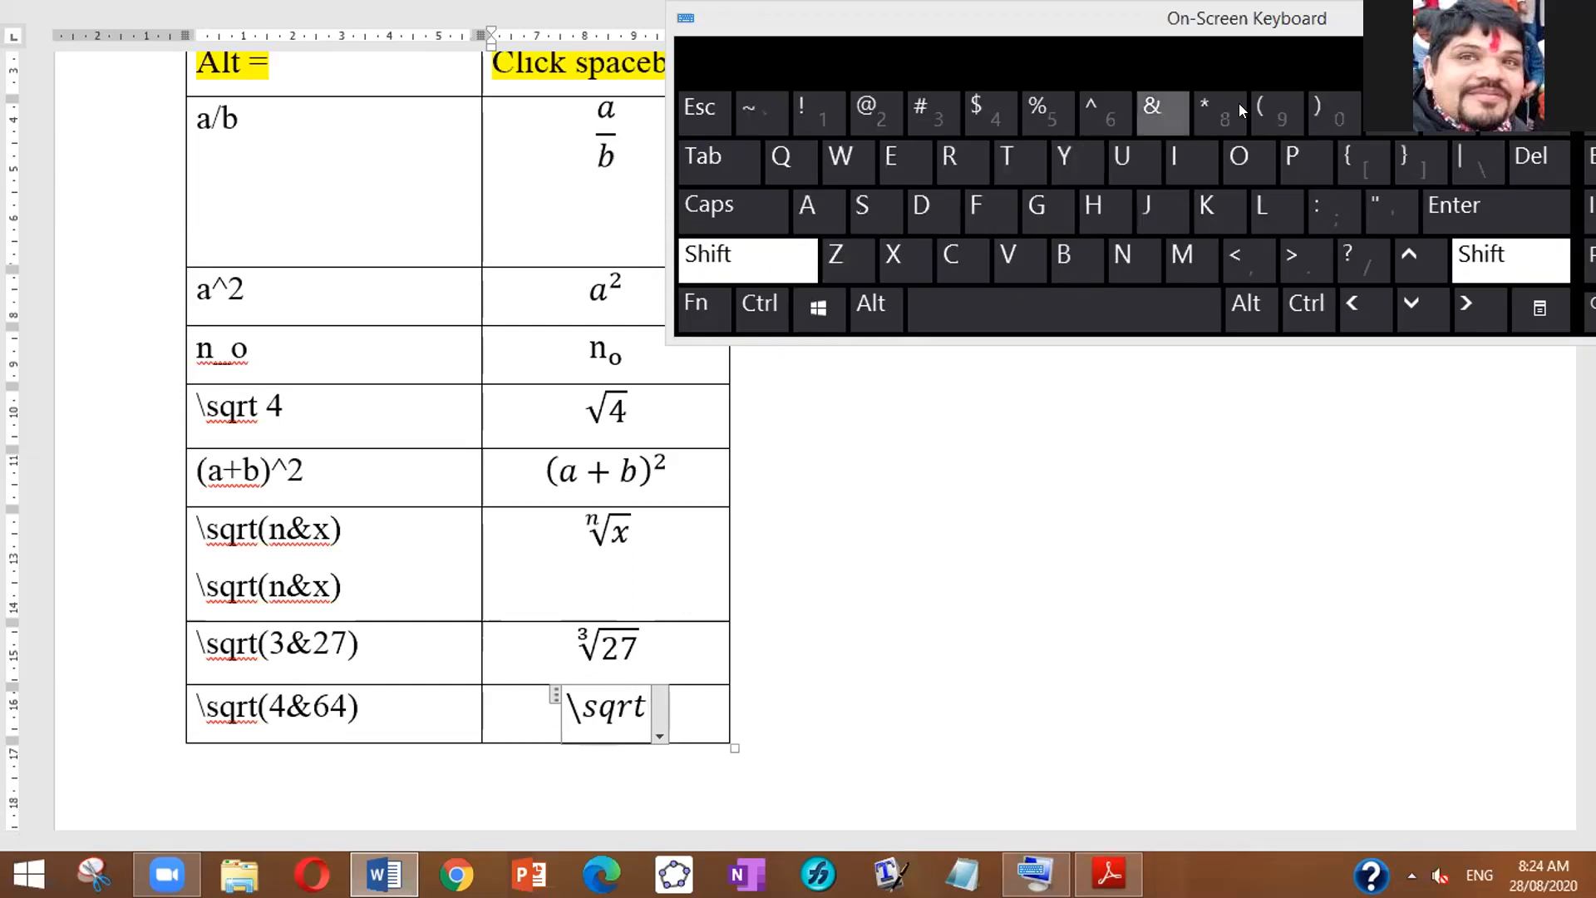
left_click(1261, 101)
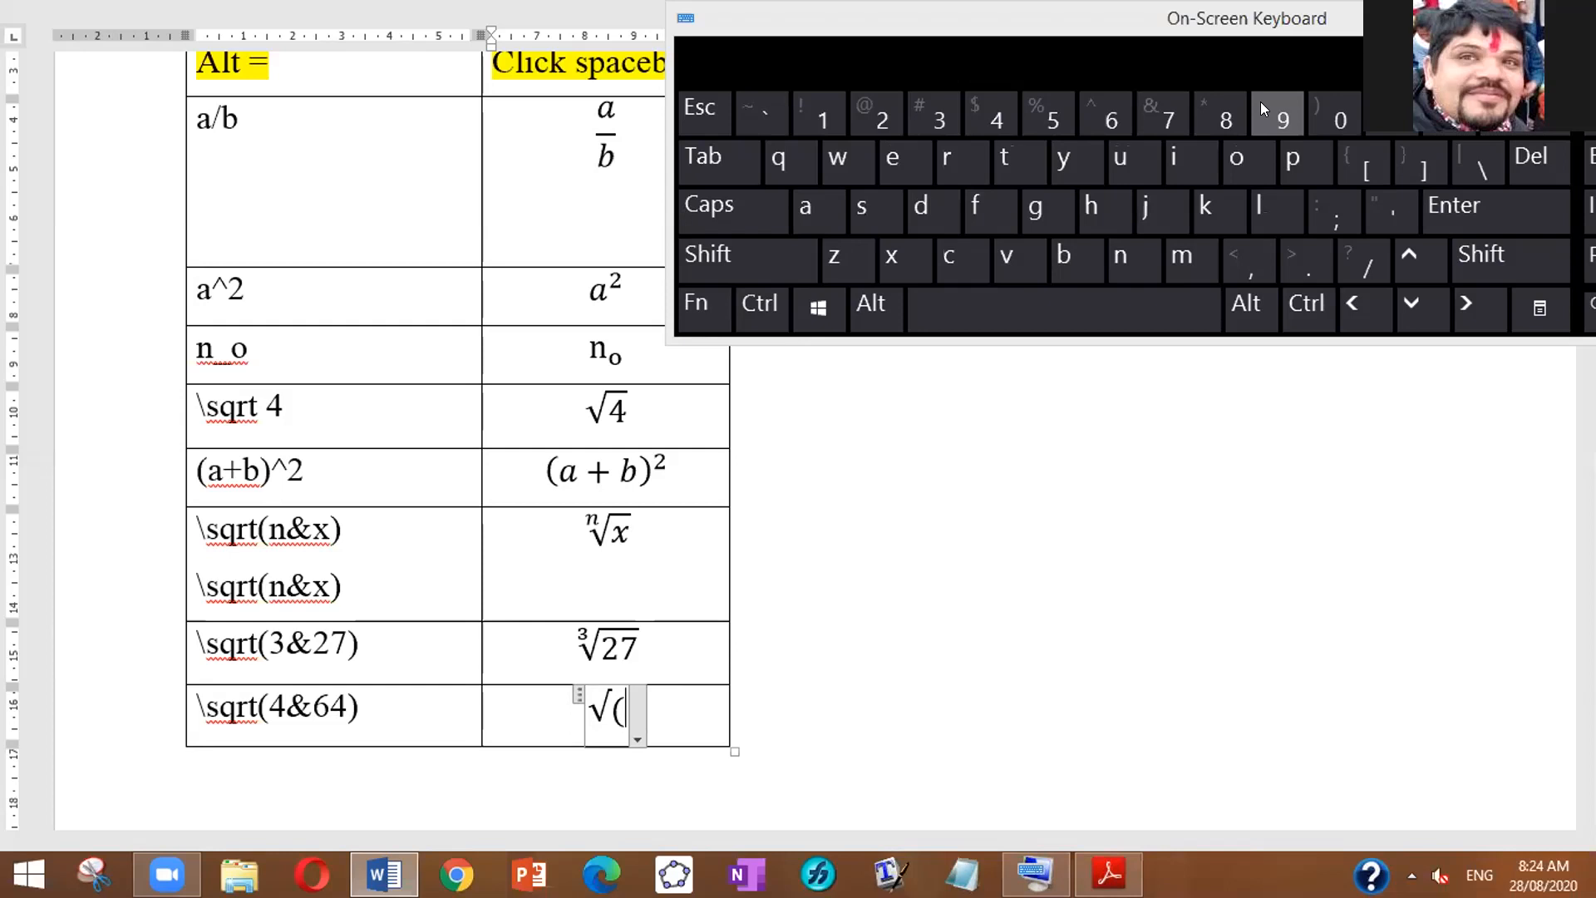
Step: Complete the equation's radical code with 4&64) and convert it into the fourth root of 64
left_click(996, 115)
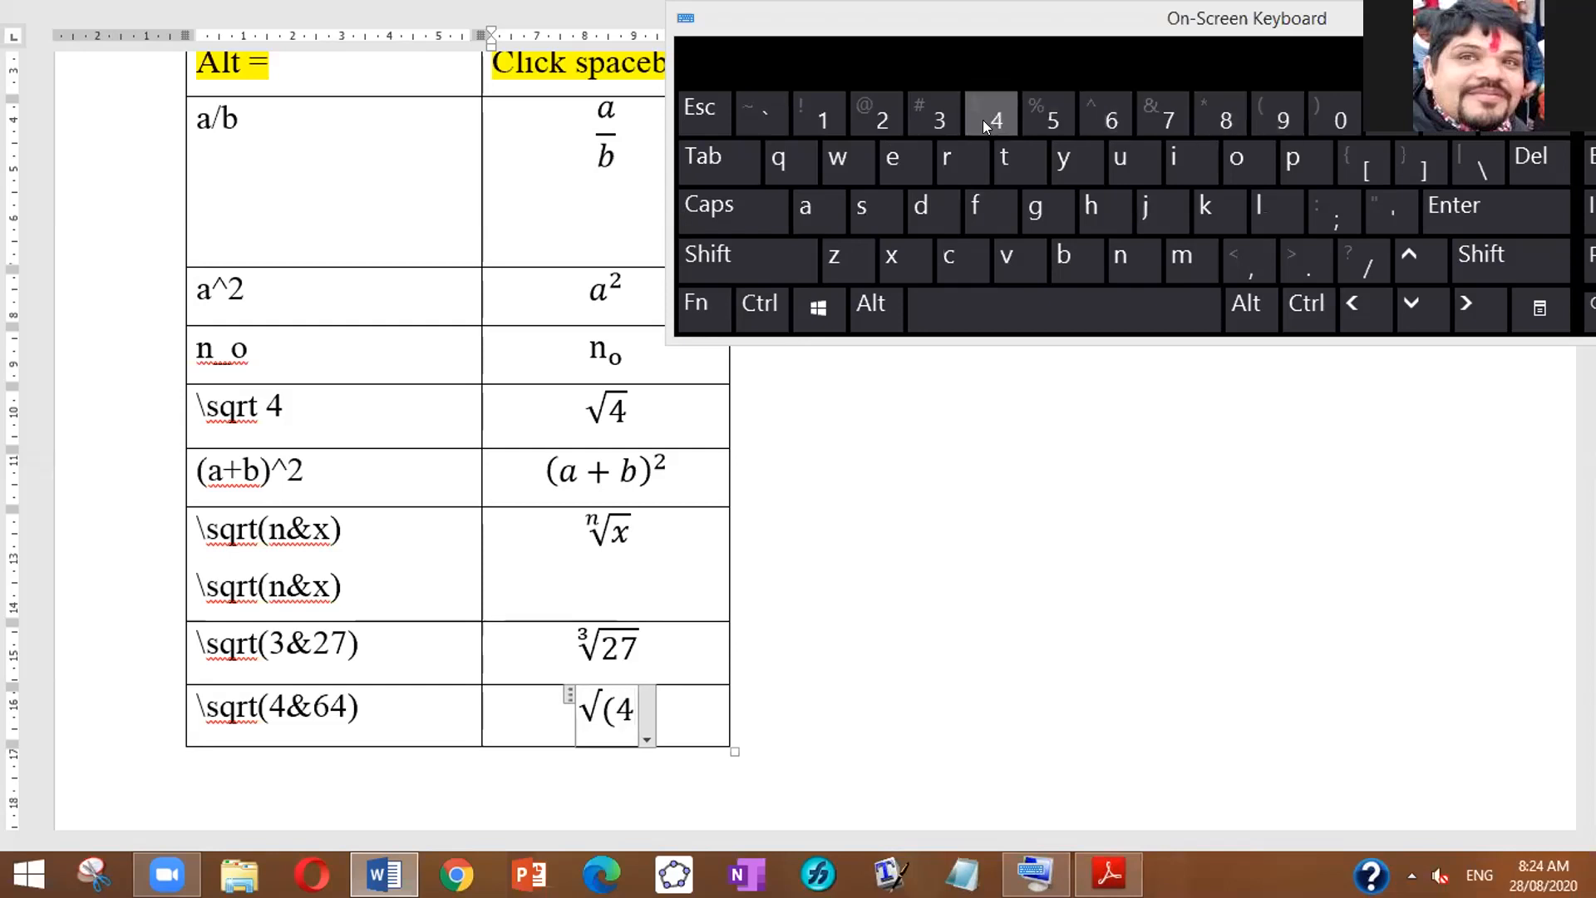
left_click(752, 249)
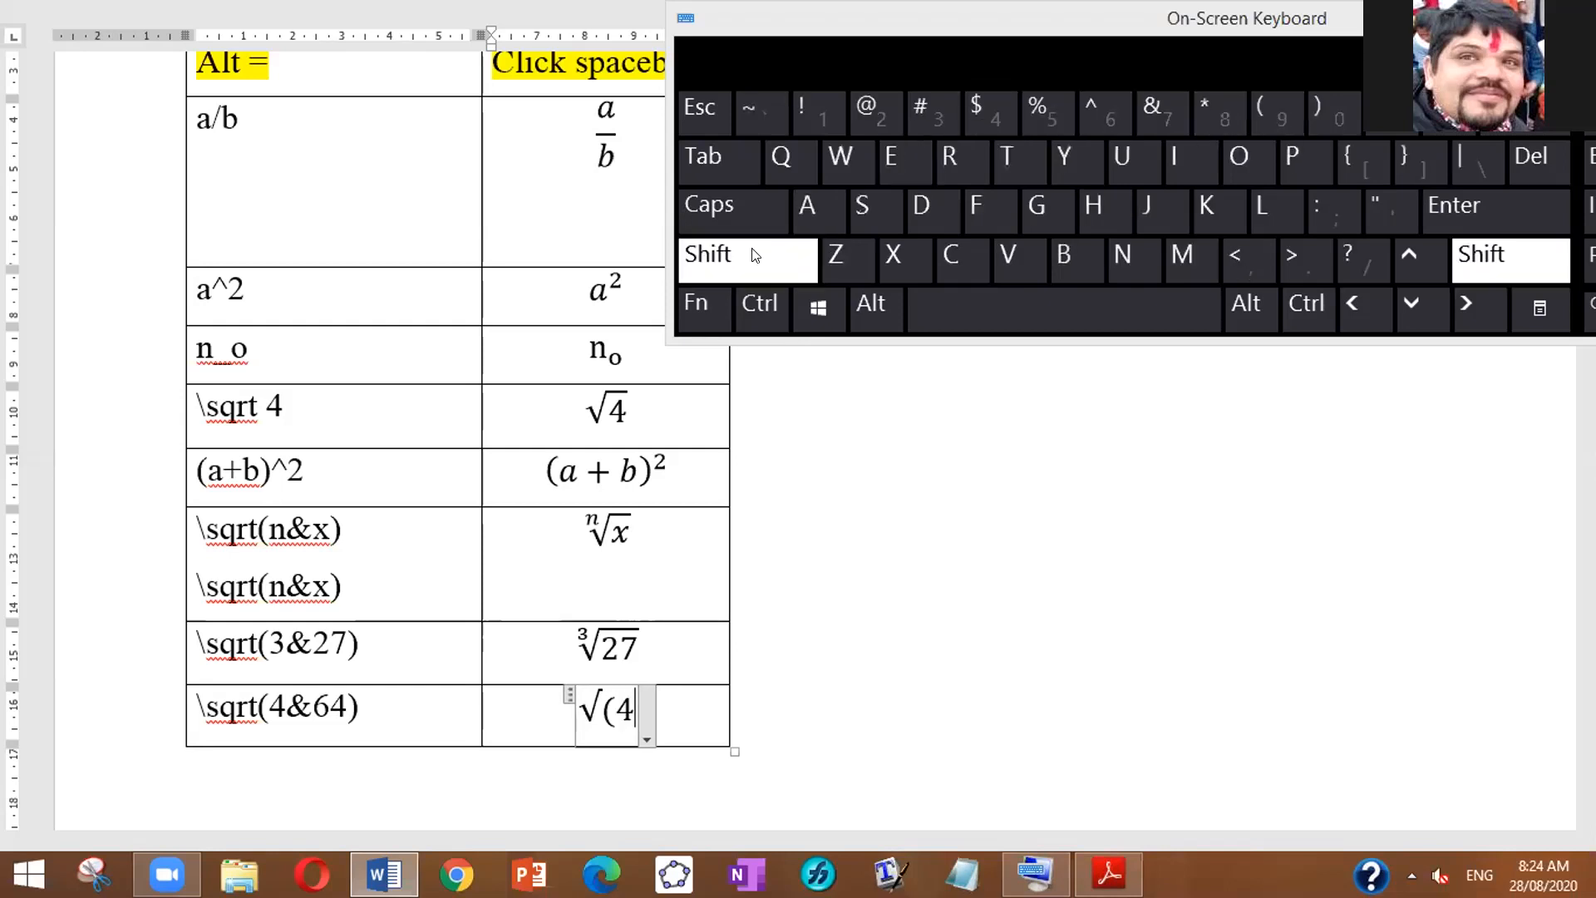
left_click(1153, 119)
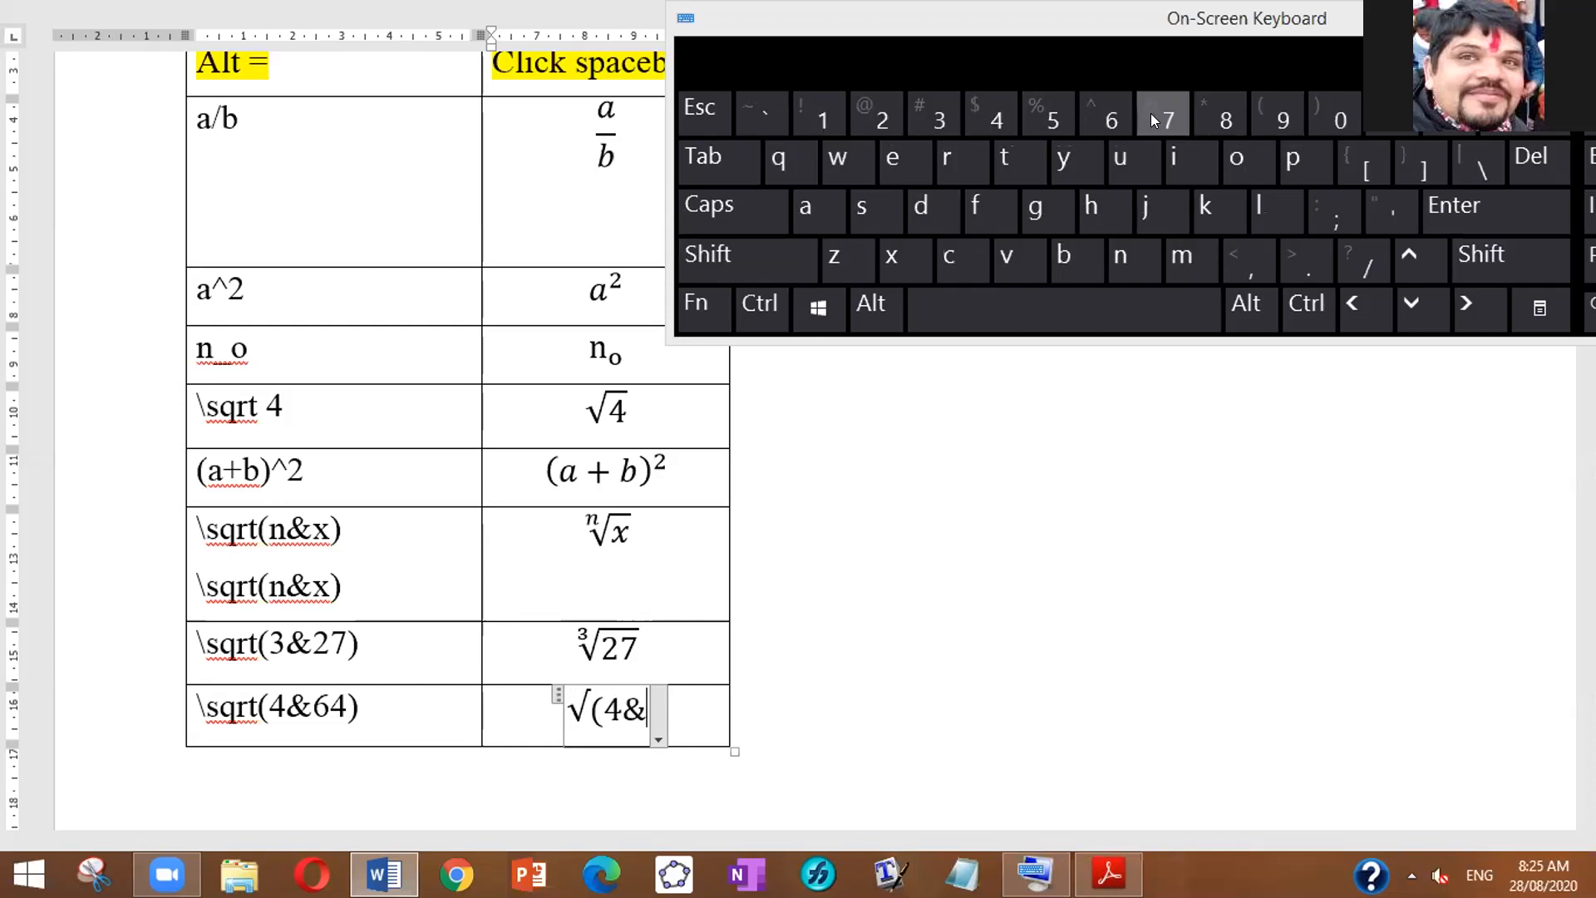
left_click(728, 251)
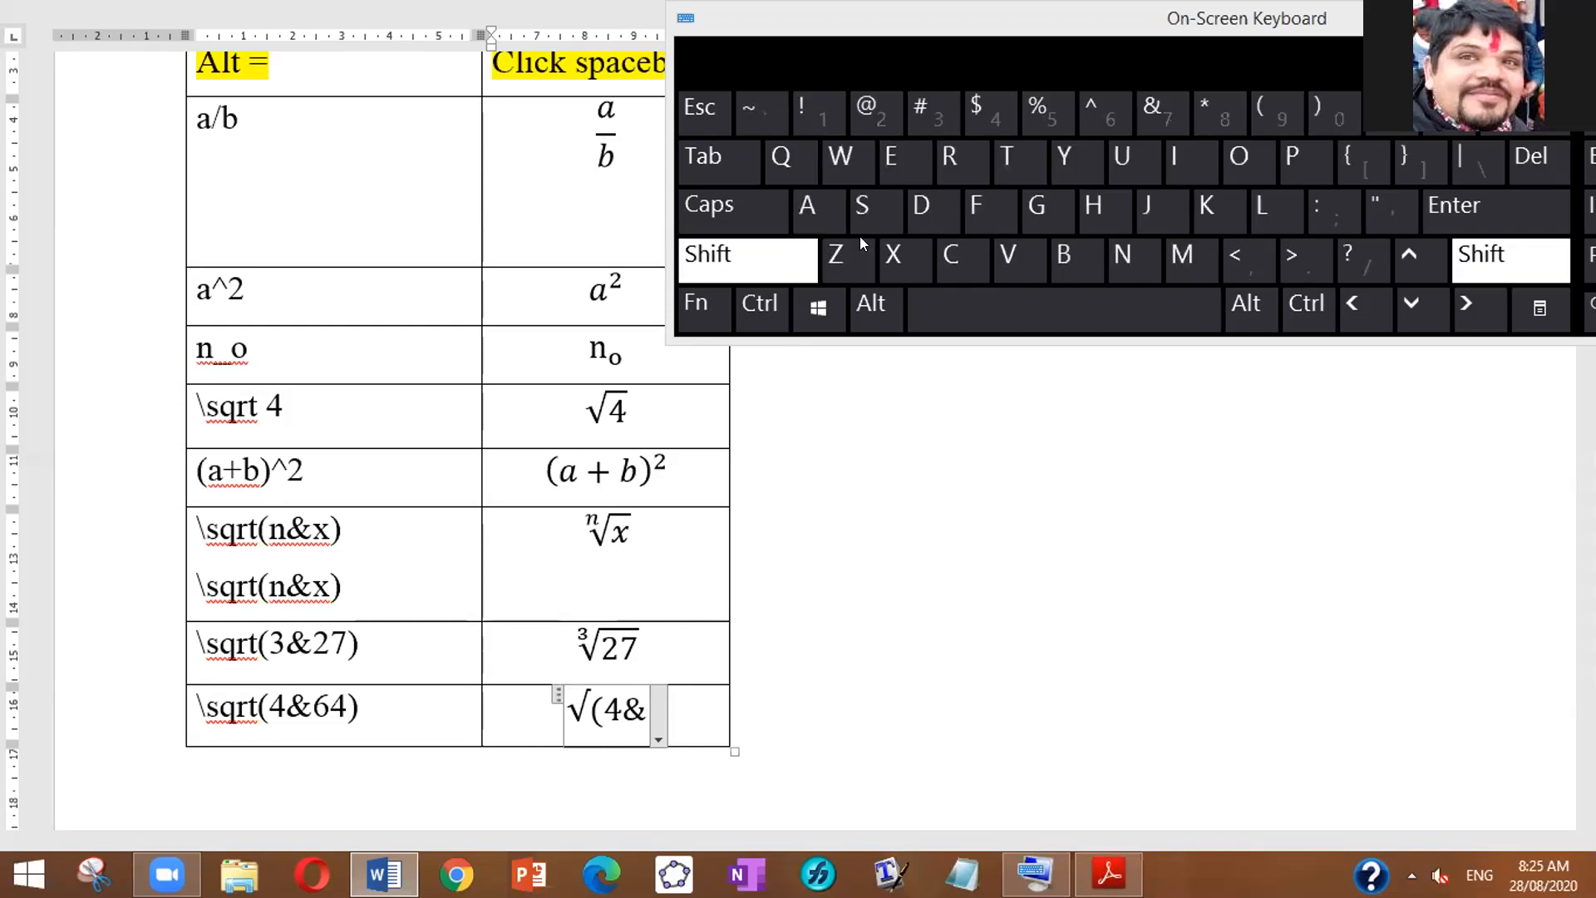
left_click(1315, 112)
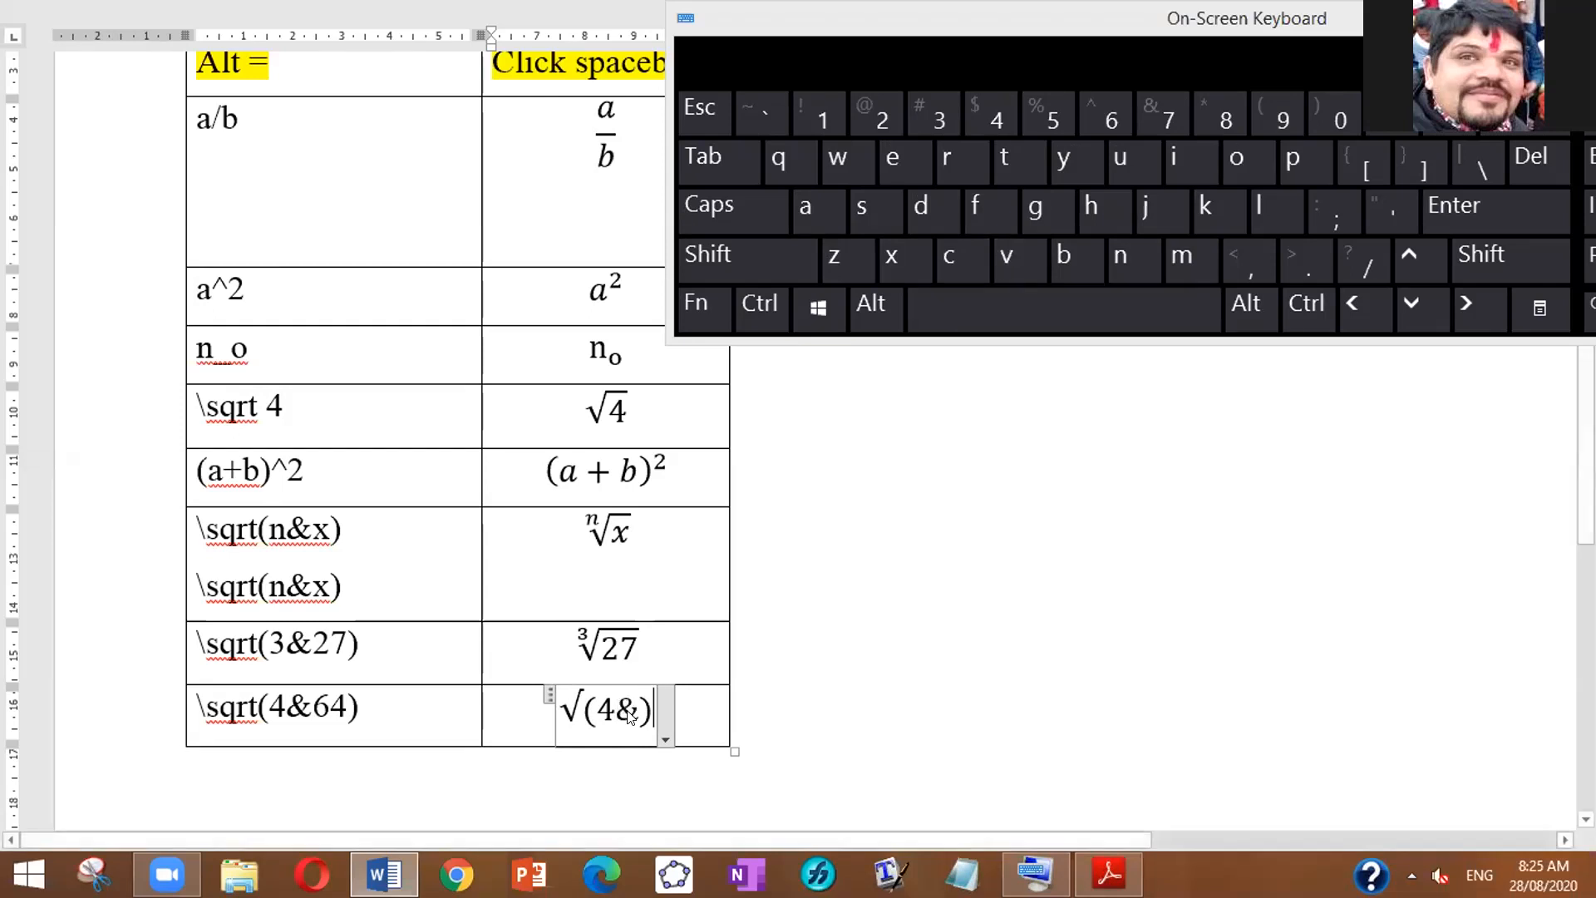
key("Left")
type("64")
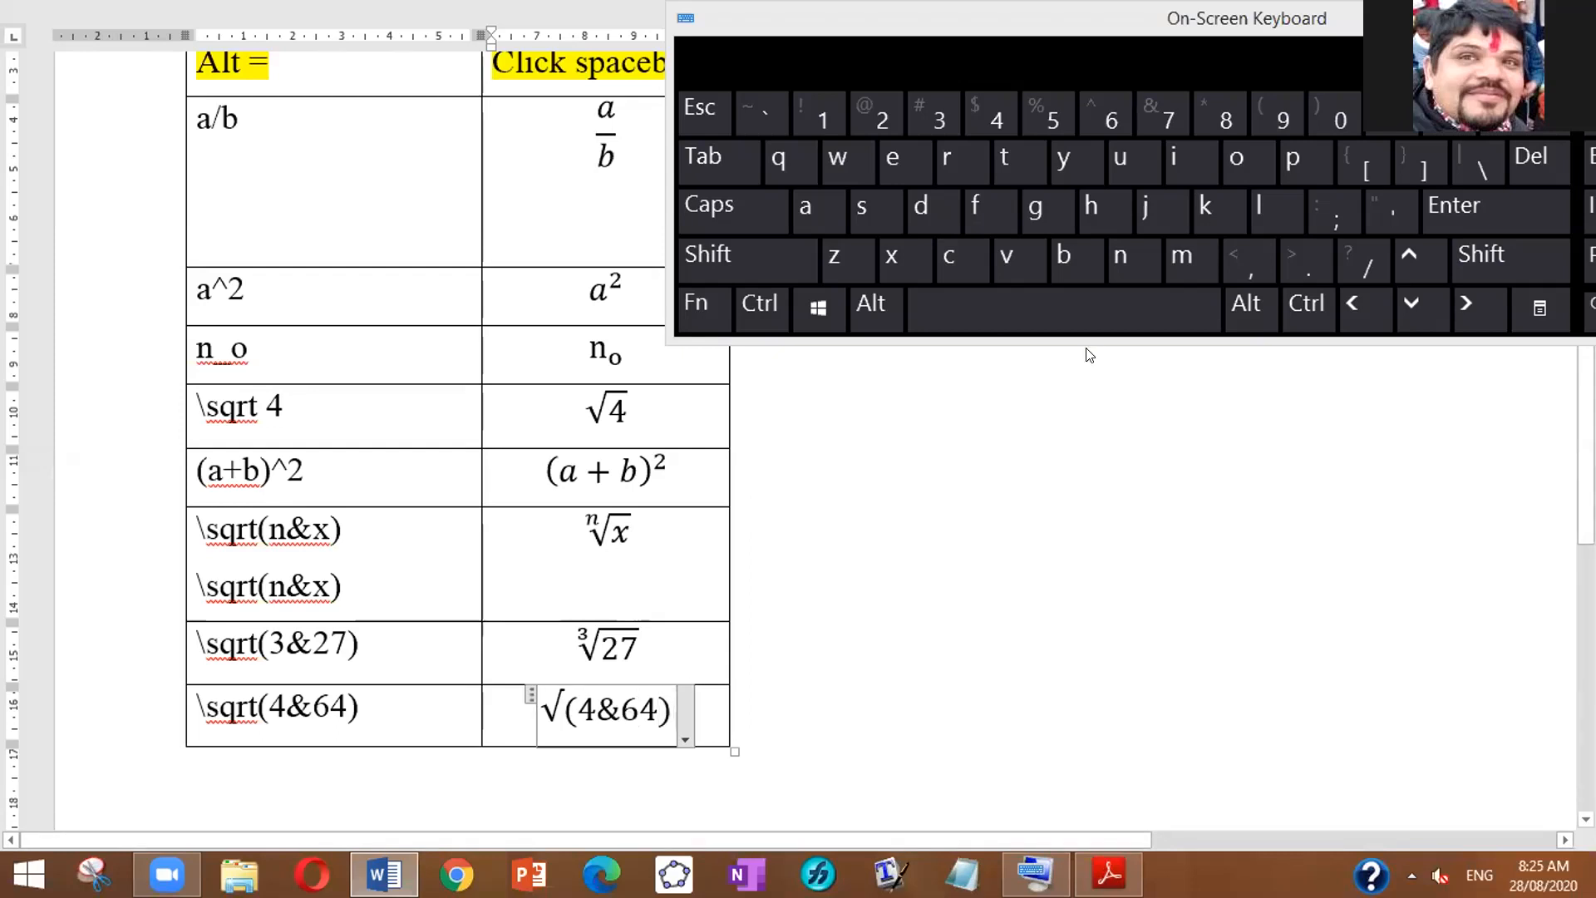
left_click(1068, 310)
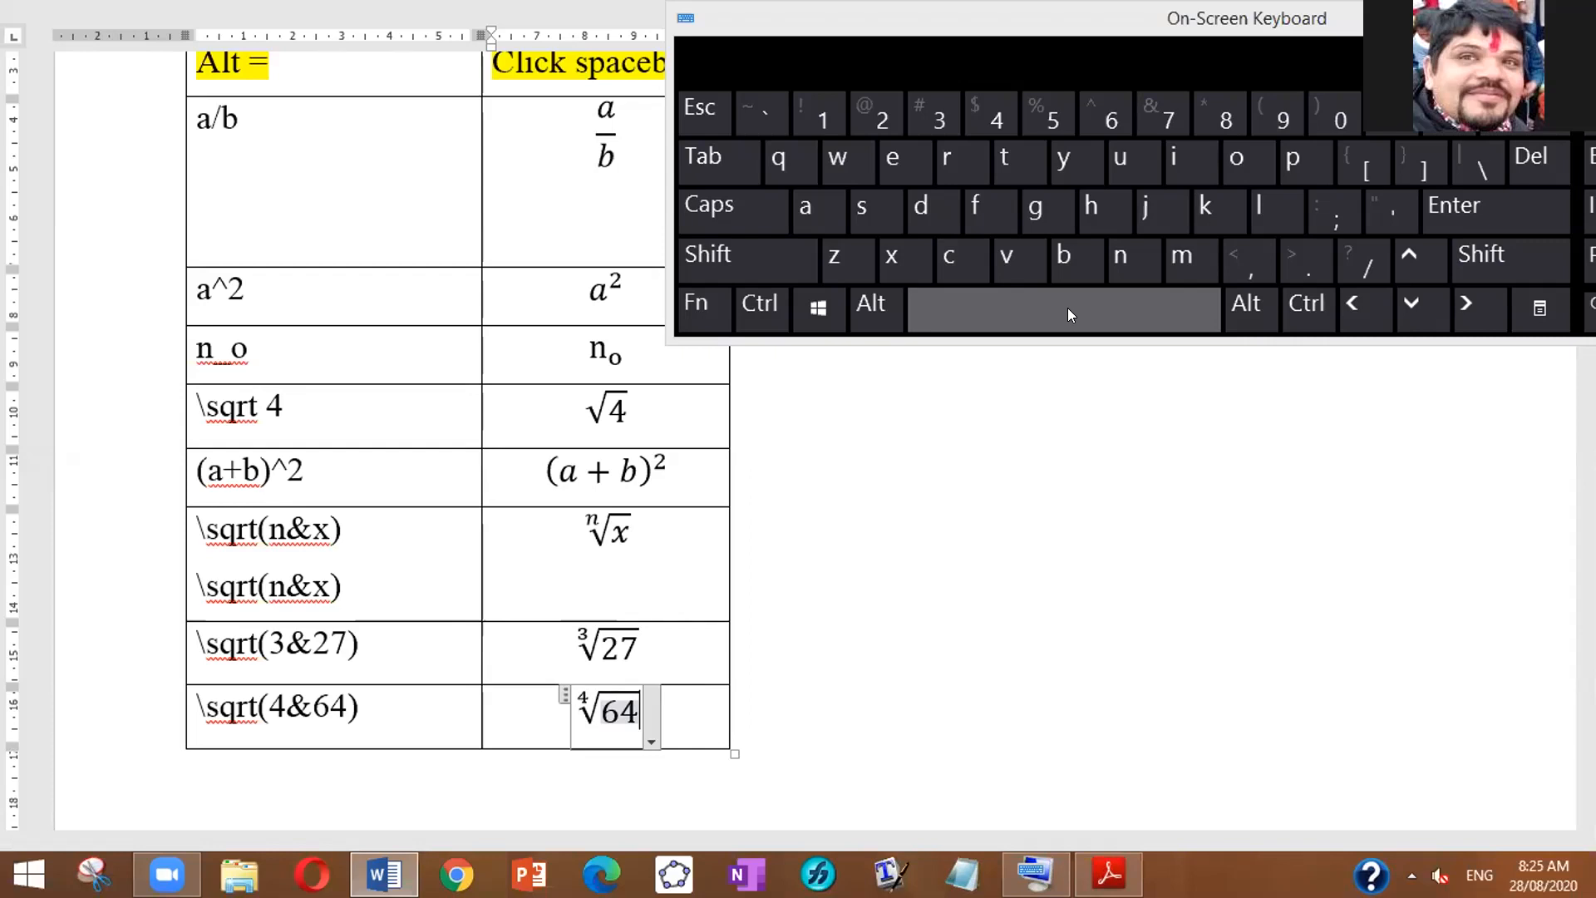
Step: Delete 64 from under the fourth root while keeping the radical and its index
type("(")
key("BackSpace")
key("BackSpace")
key("BackSpace")
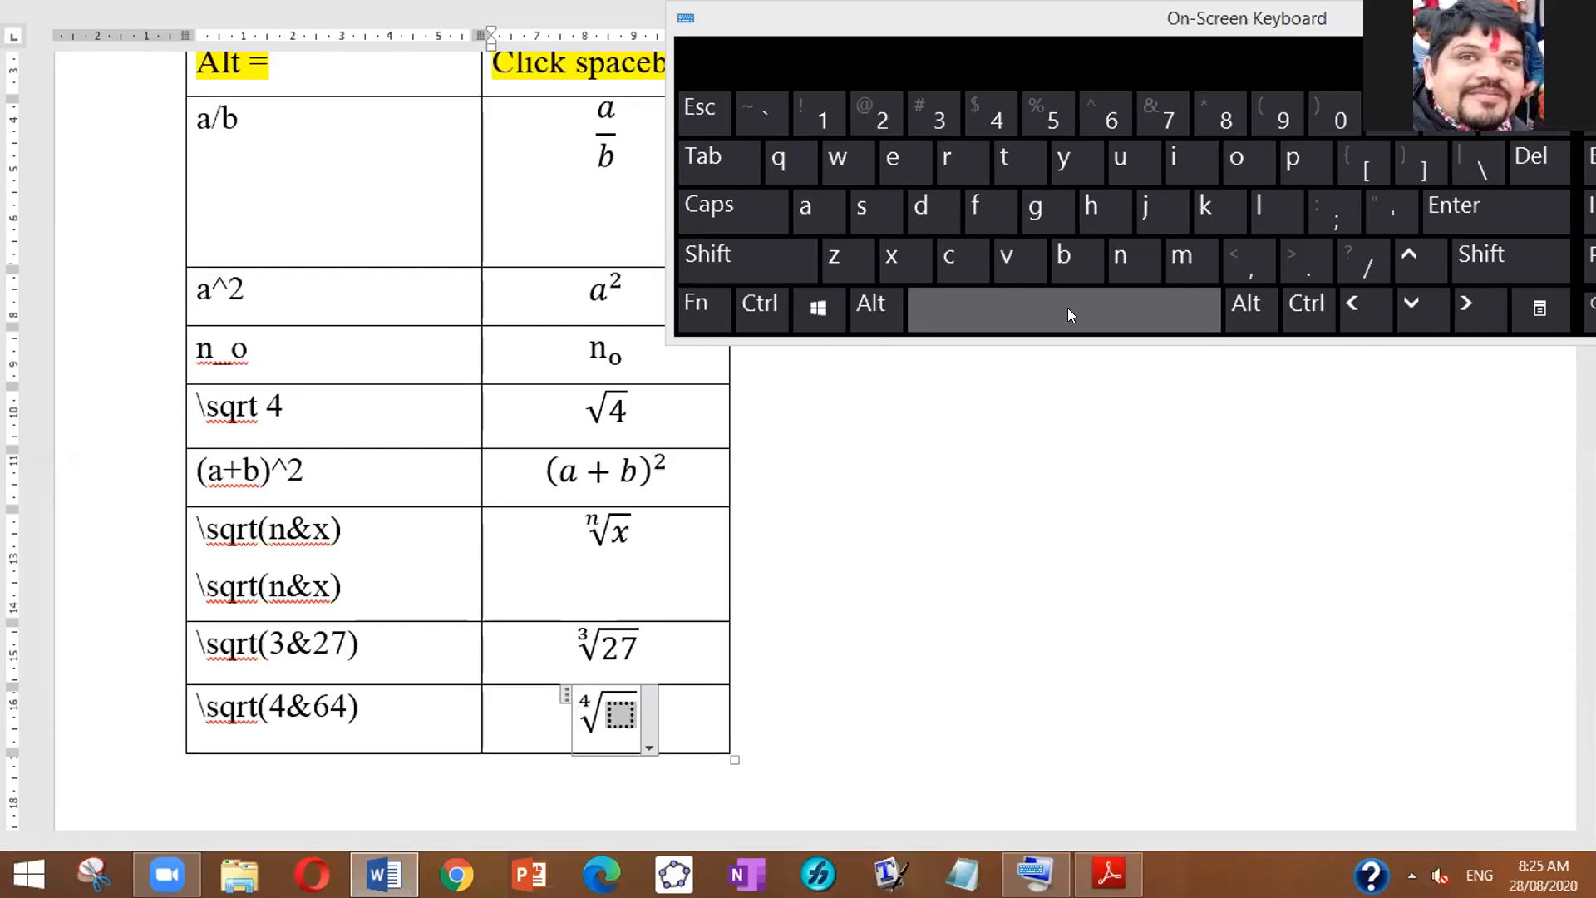
Step: Enter (x^2-2xy+y^2) under the fourth root with both squares as superscripts, and add a line break after it
type("(x^2")
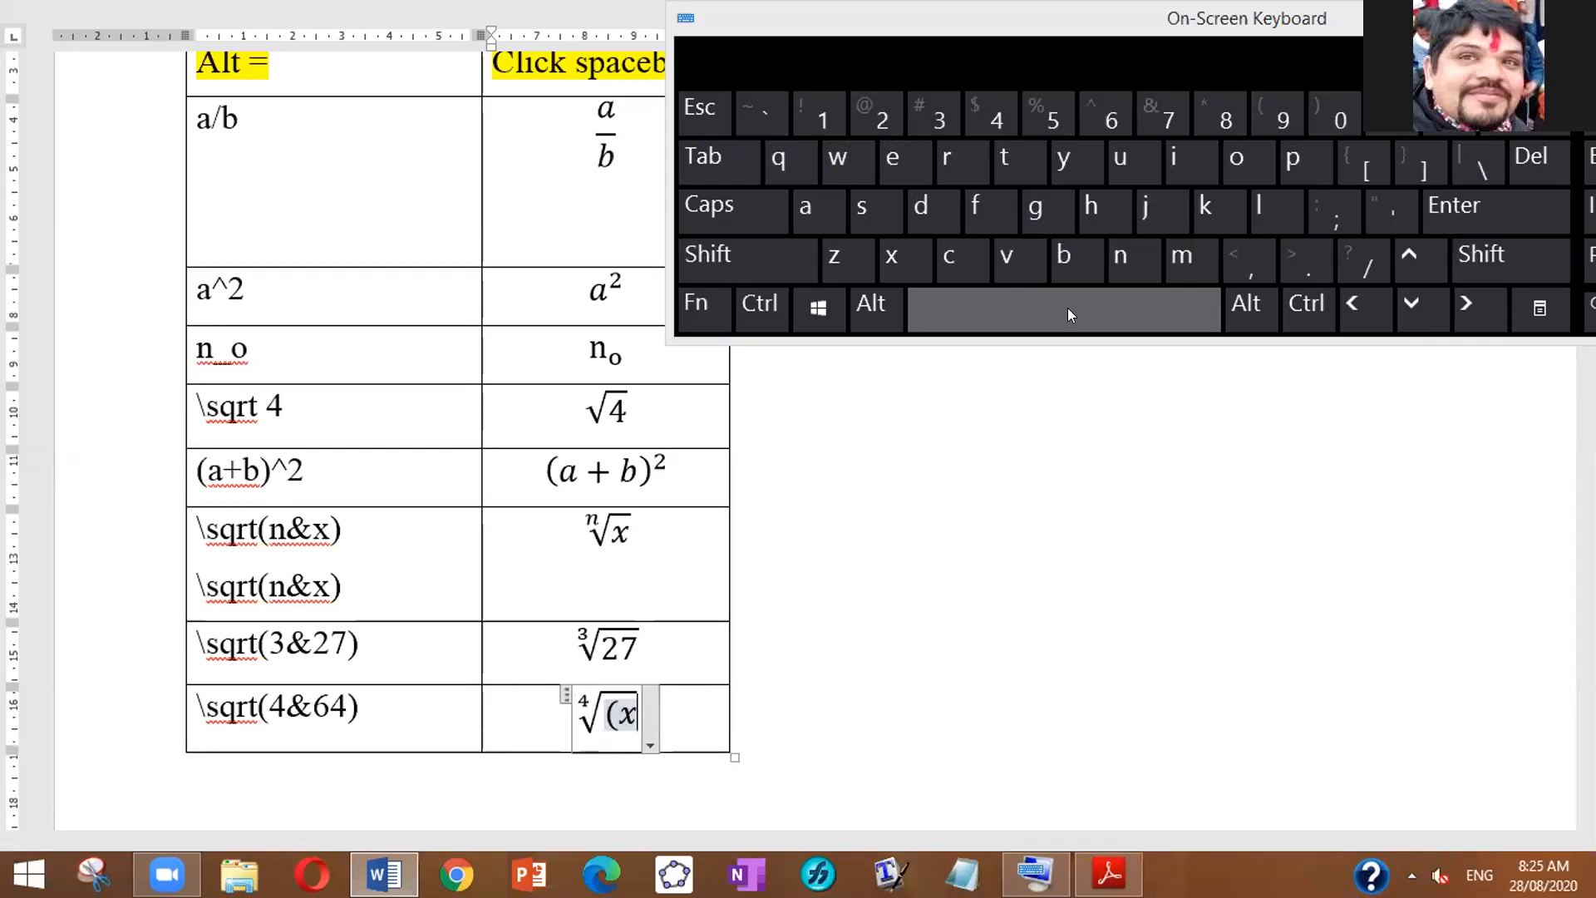
type(" -")
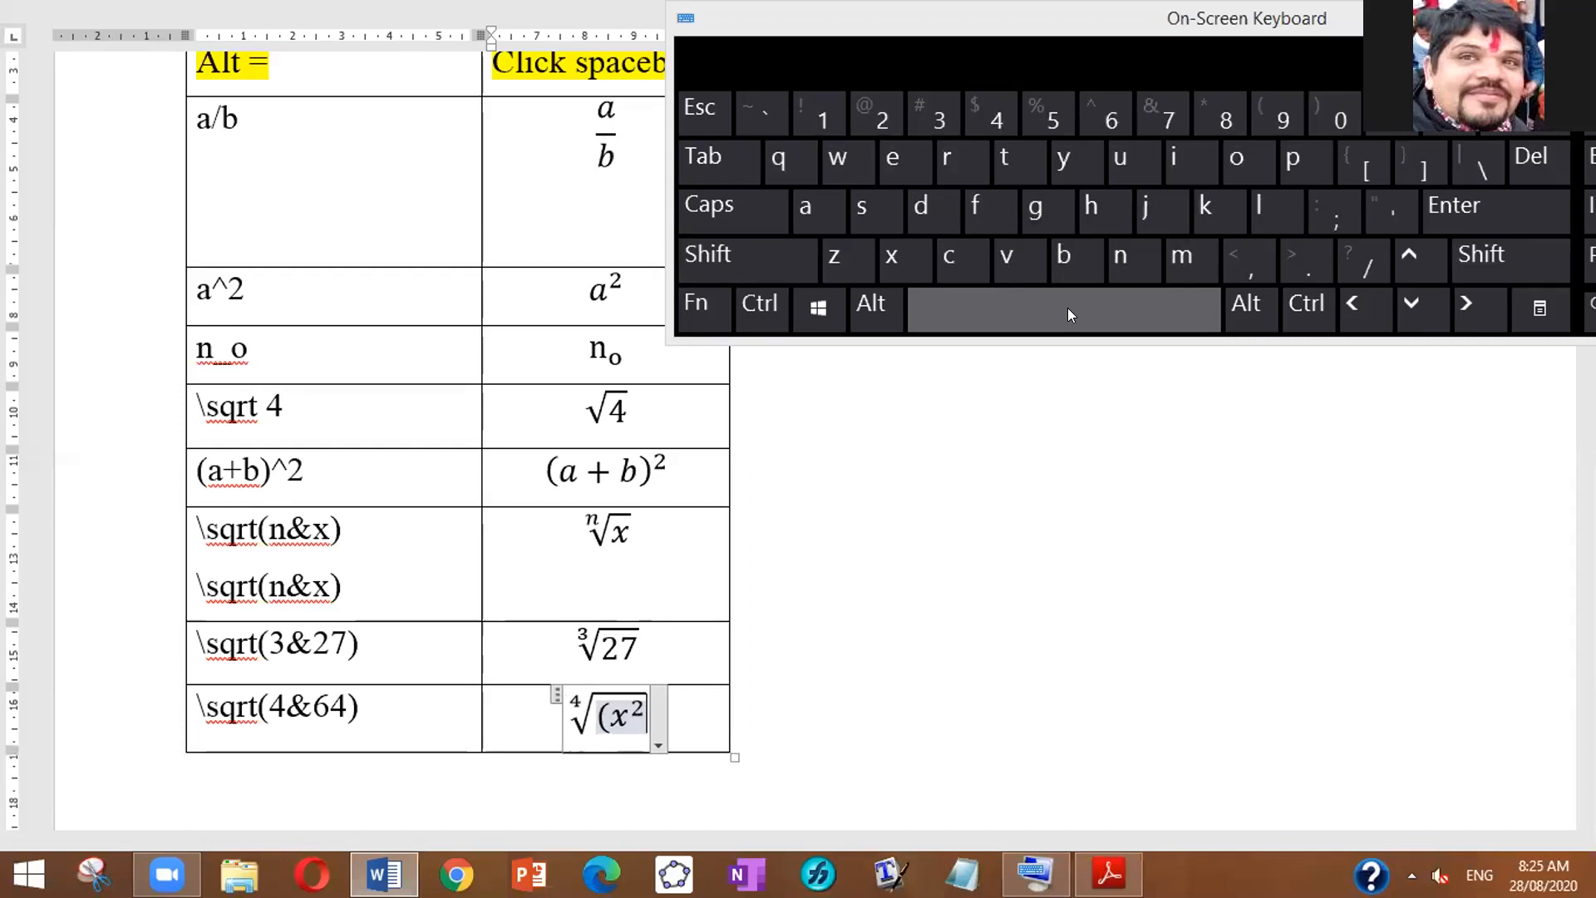
type("2")
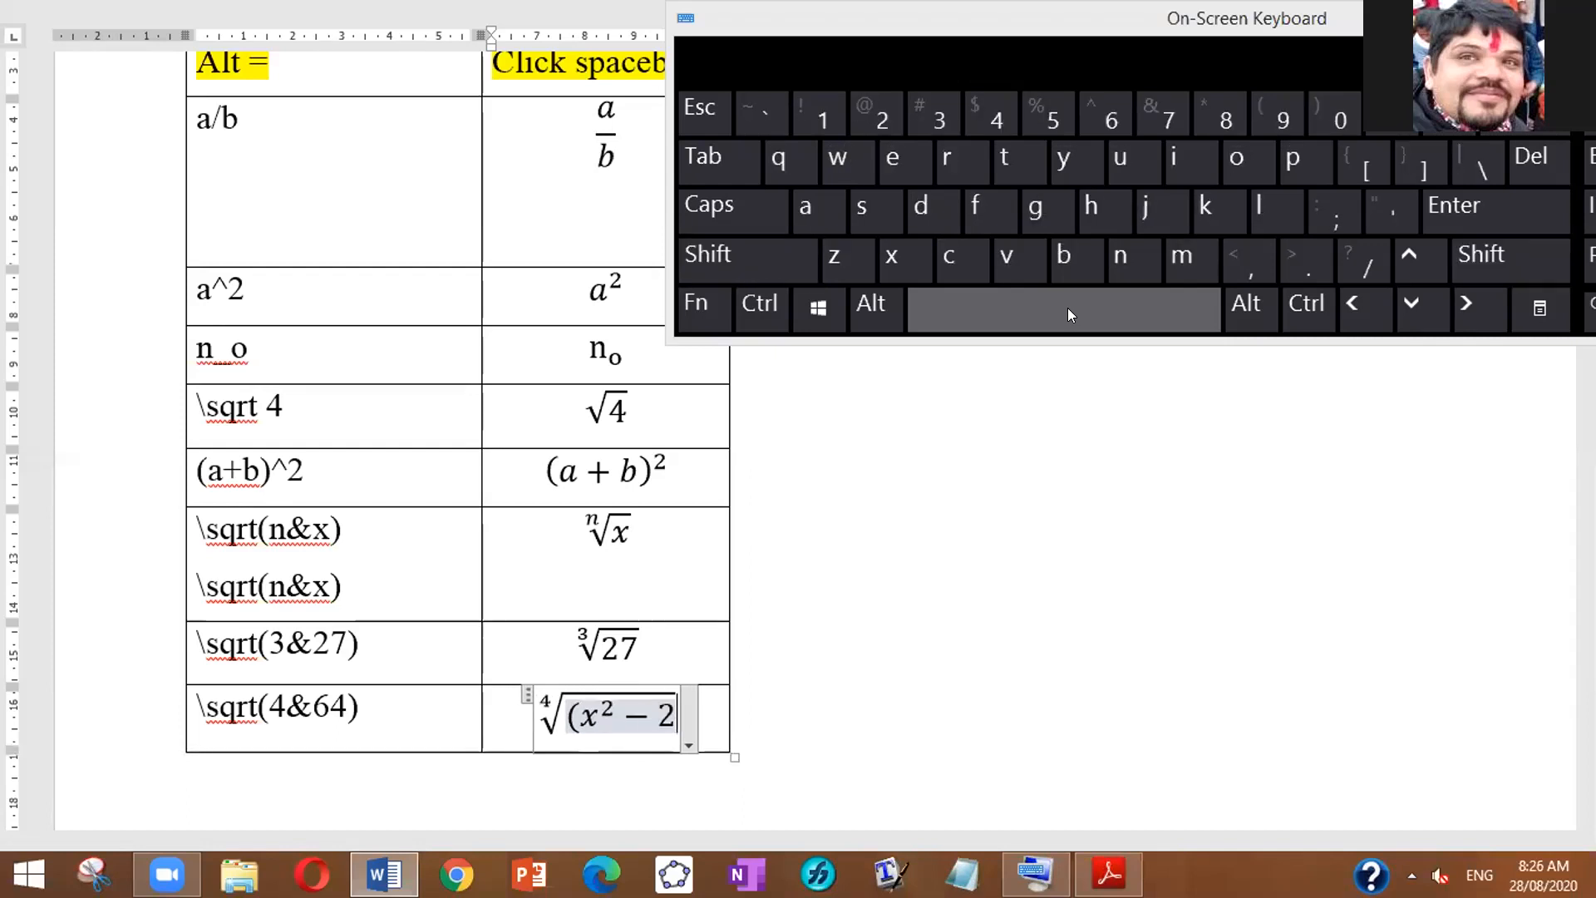
type("x")
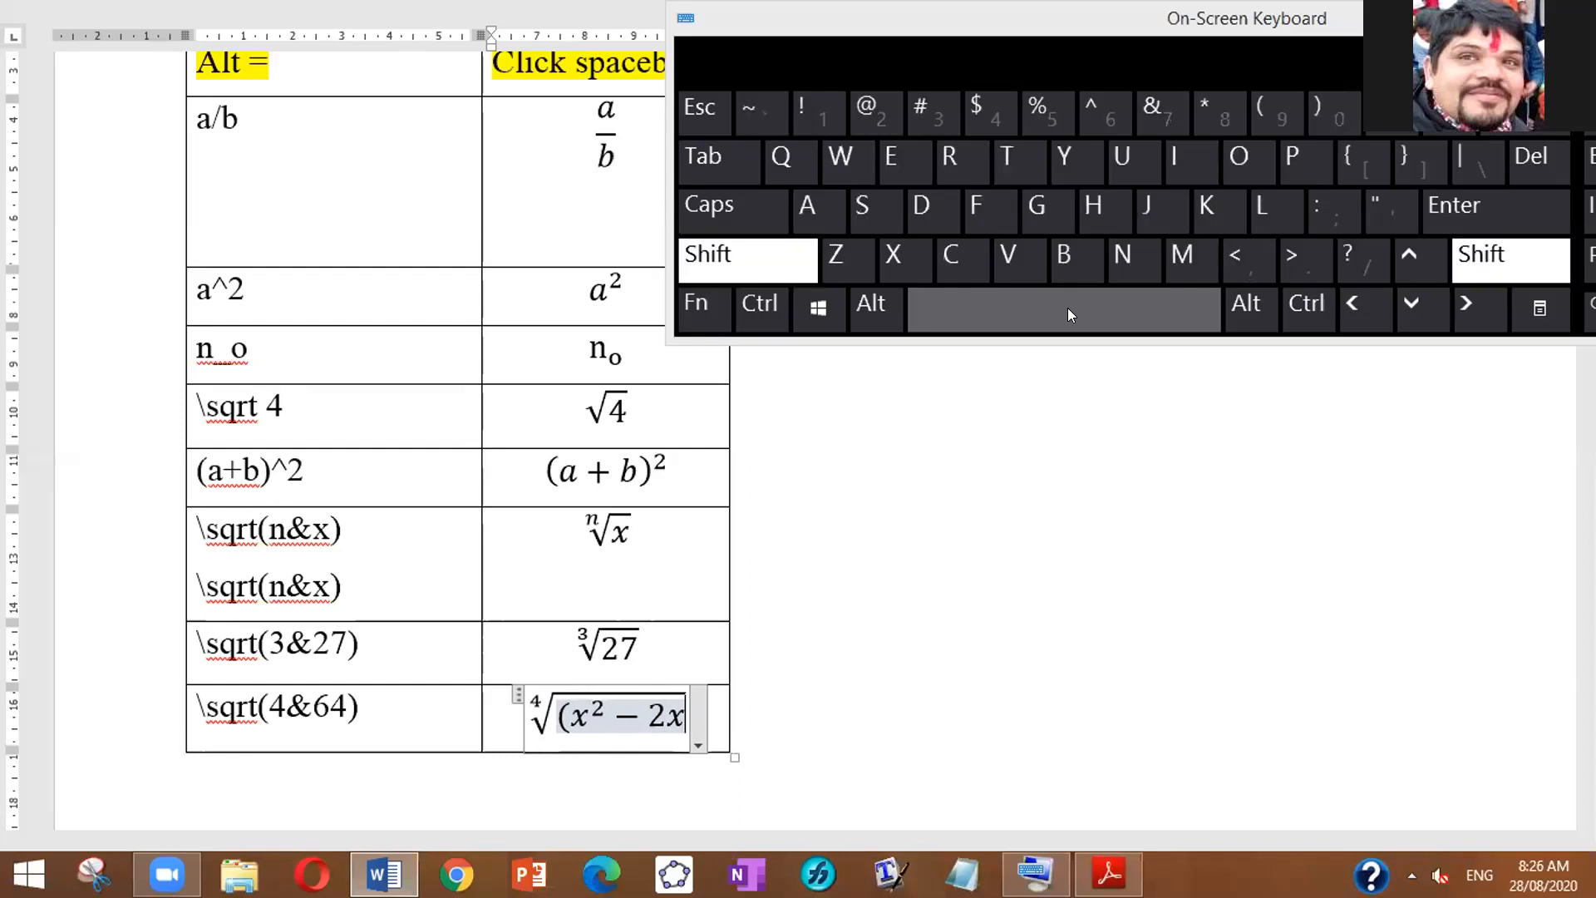
type("Y")
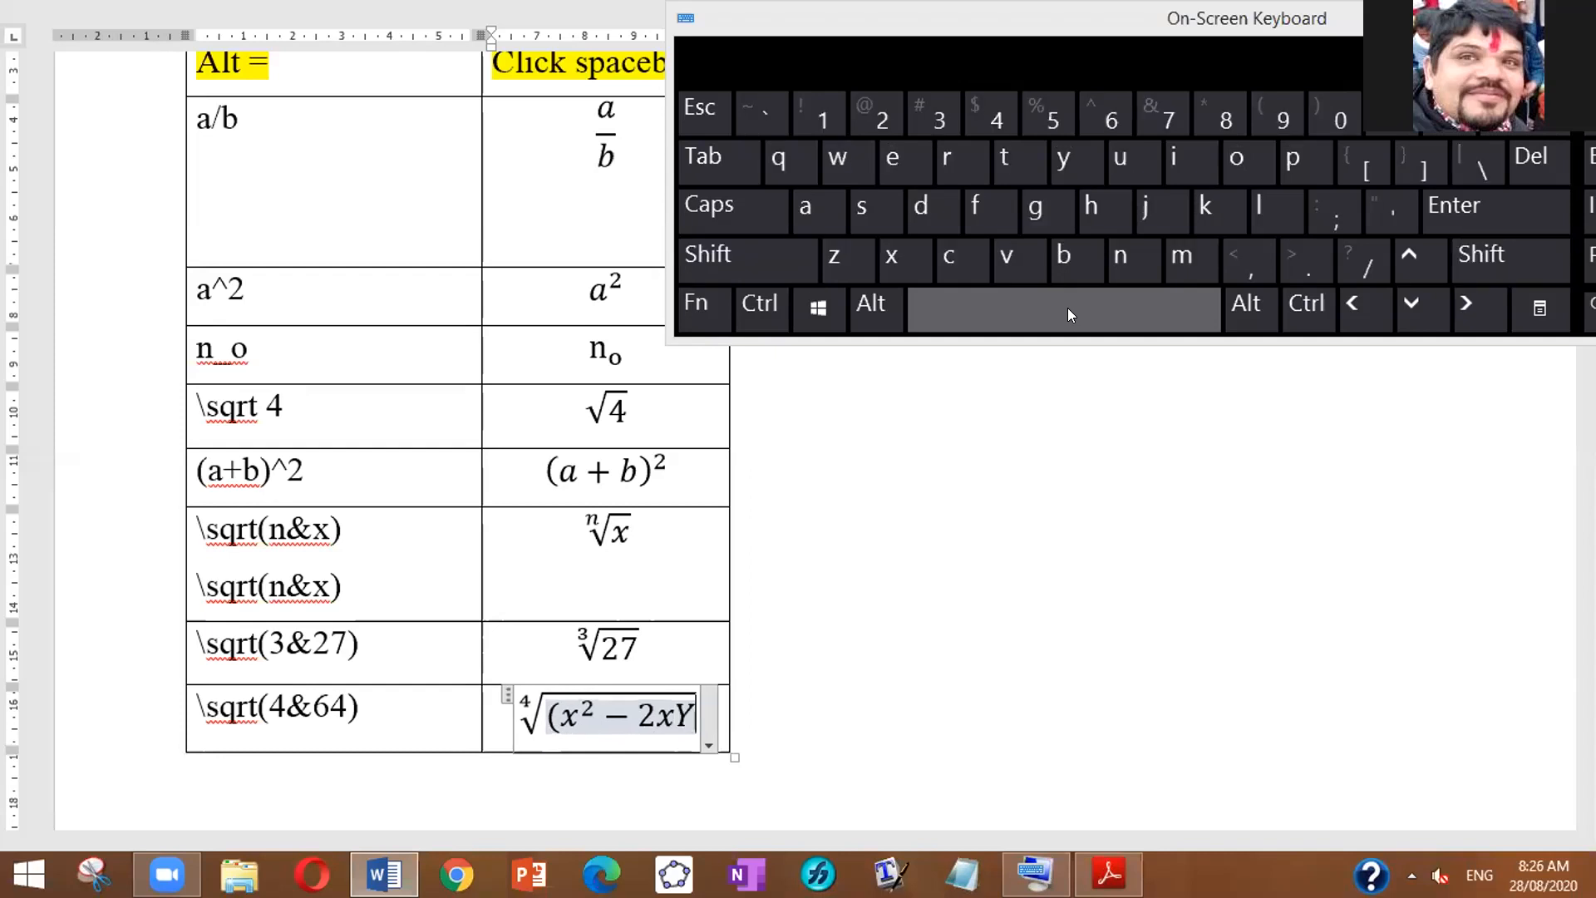
key("BackSpace")
type("y+y^")
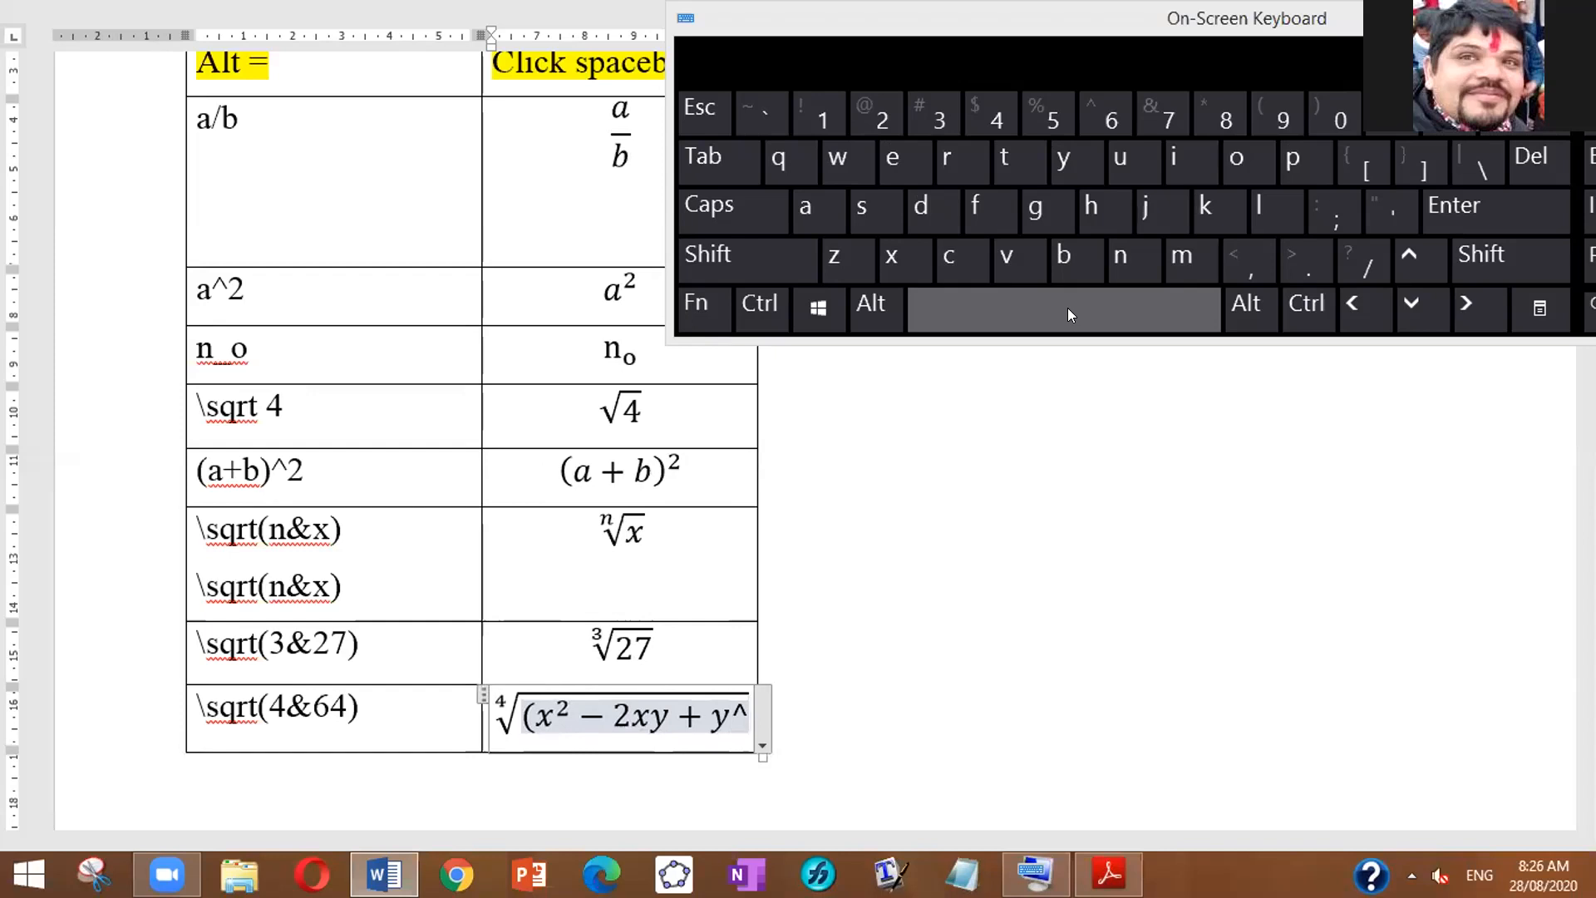
type("2")
key("space")
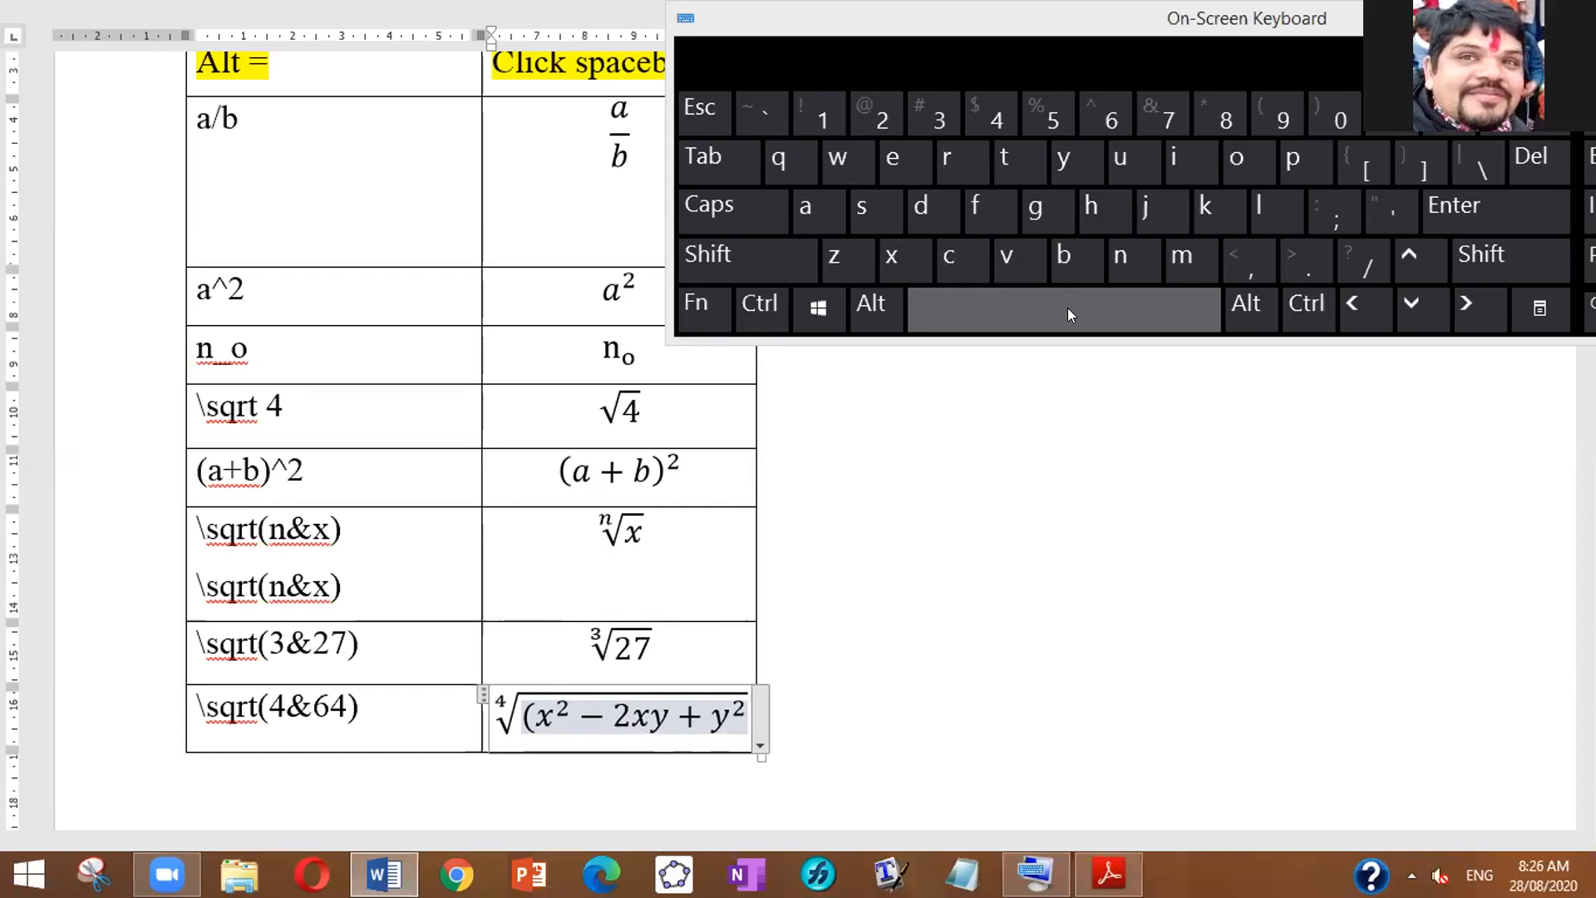
type(")")
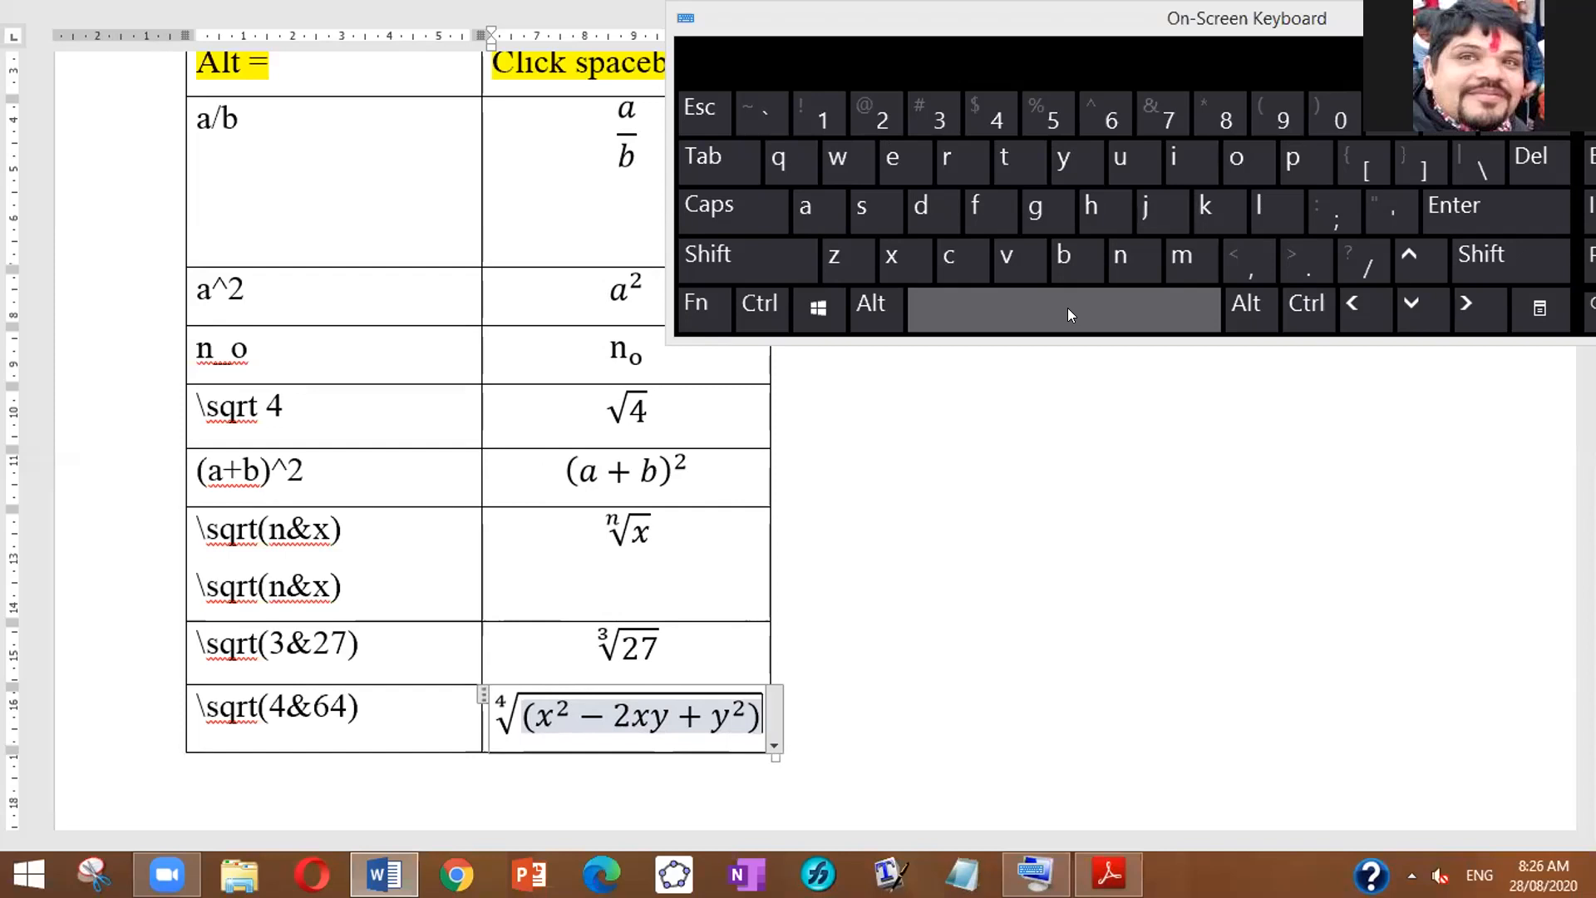
key("Return")
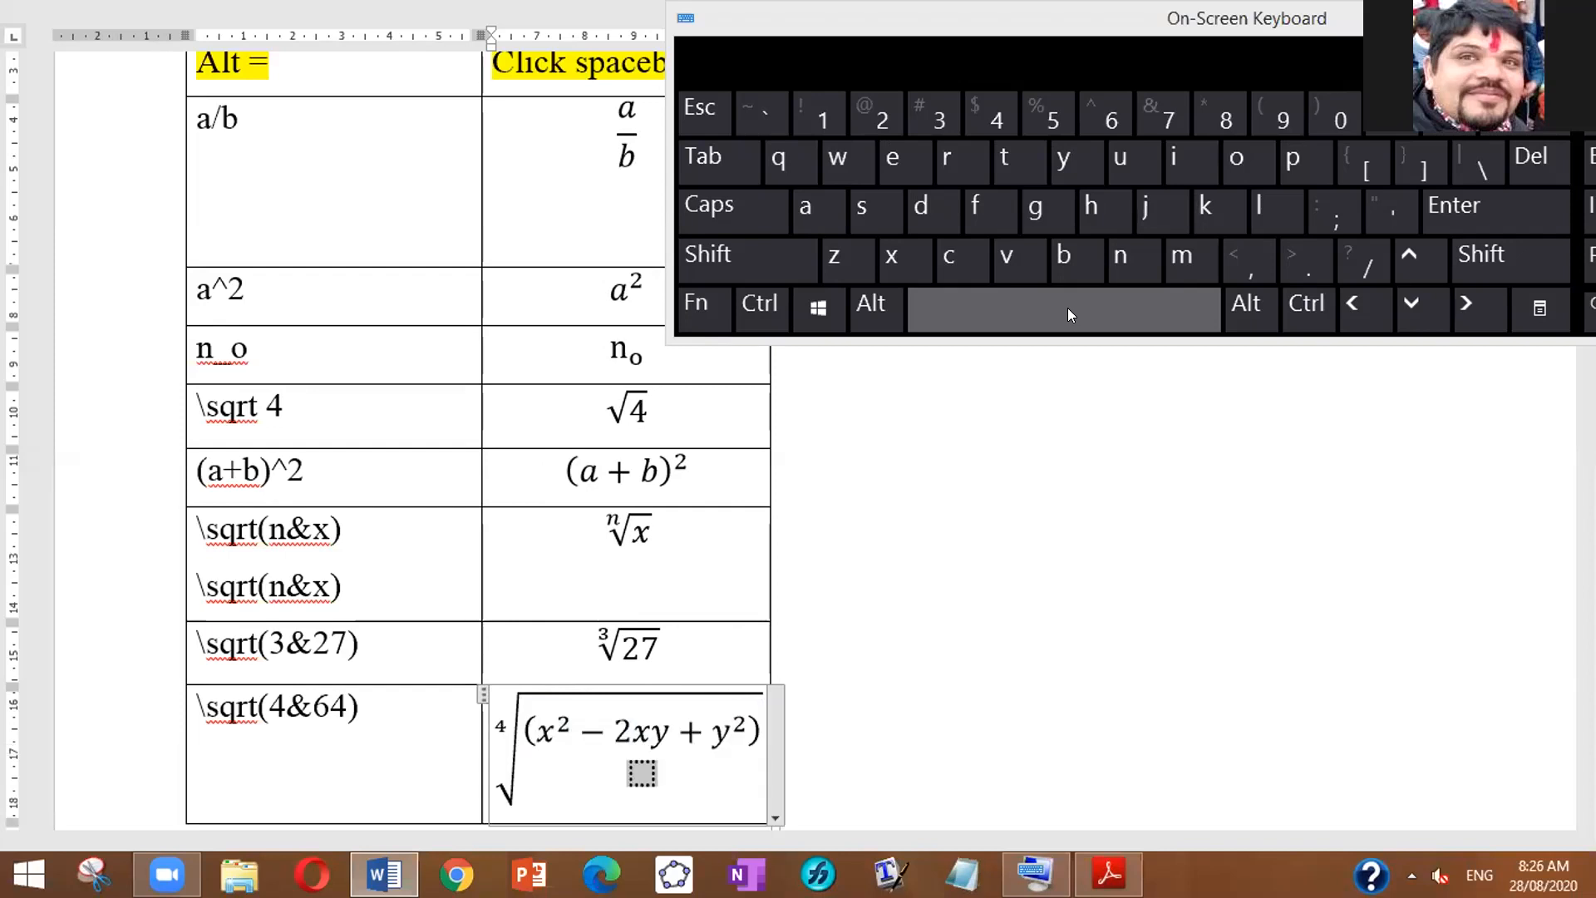
Step: Undo the line break under the fourth root and add a new row at the end of the table
key("ctrl+z")
key("Right")
key("Right")
key("Right")
key("Right")
key("Right")
key("Right")
key("Right")
key("Right")
key("Right")
key("Right")
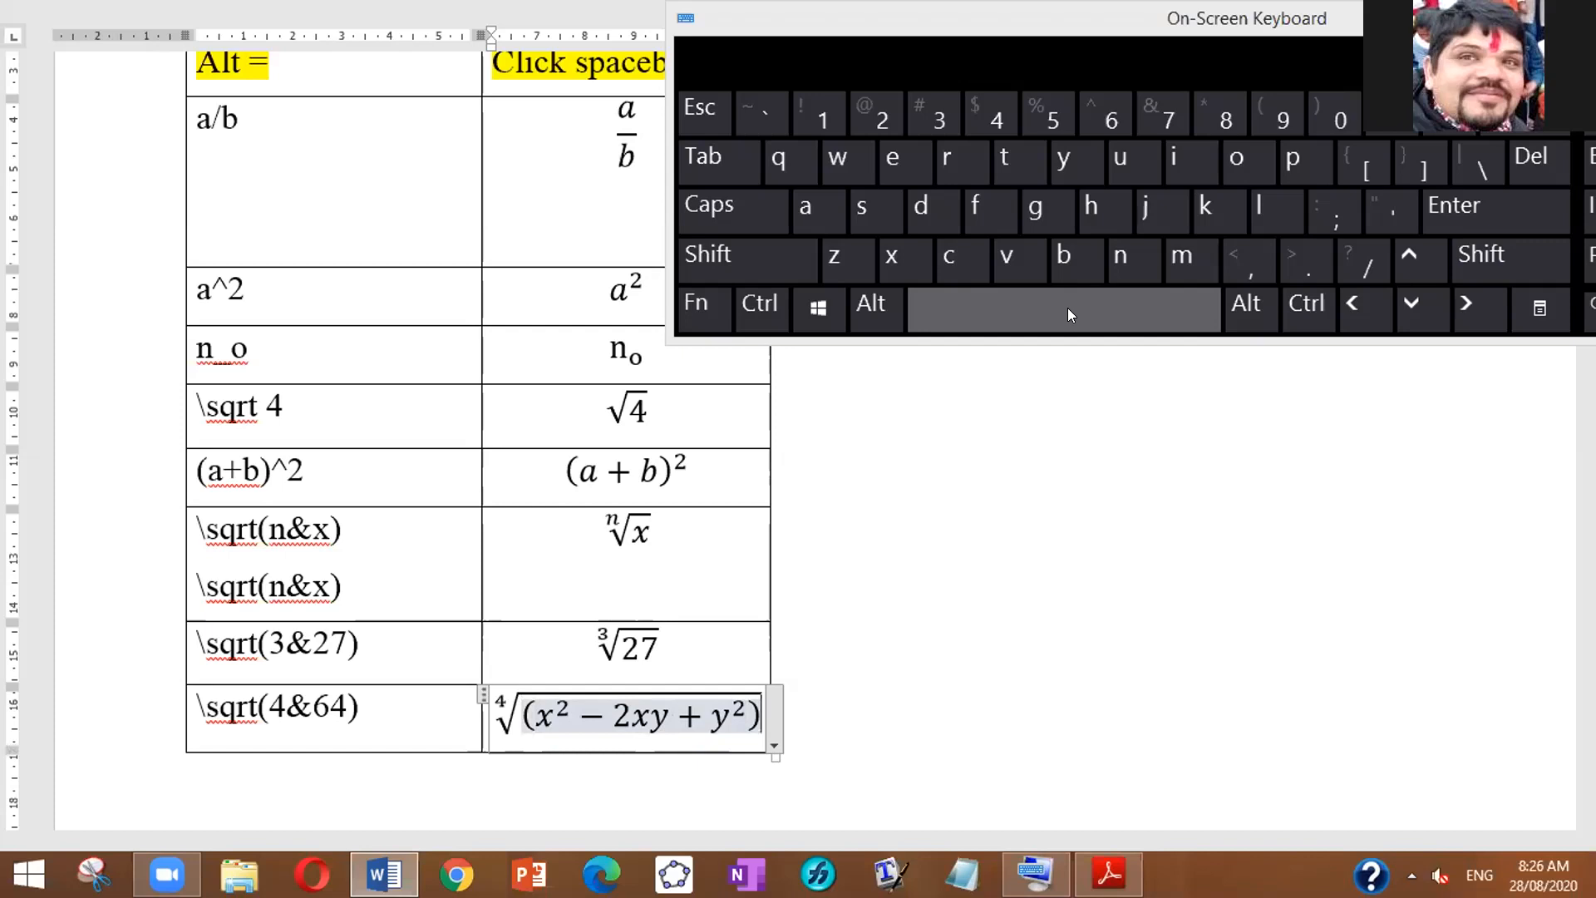
key("Tab")
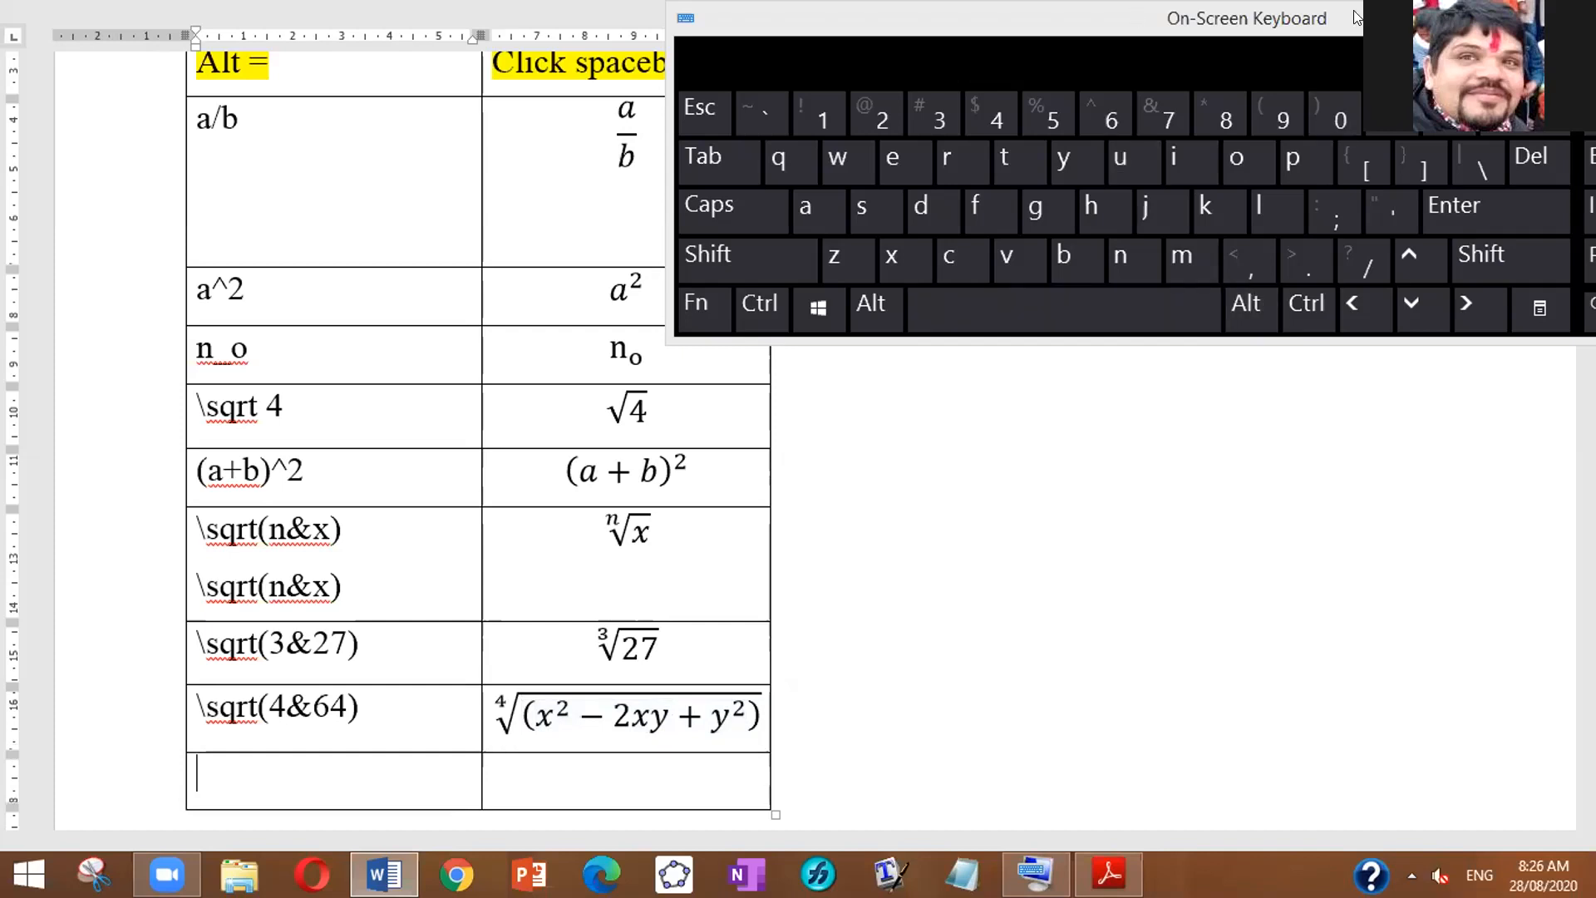
Step: Close the on-screen keyboard to uncover the equation table
left_click_drag(1351, 236, 915, 461)
left_click(1360, 240)
left_click_drag(1586, 316, 1586, 215)
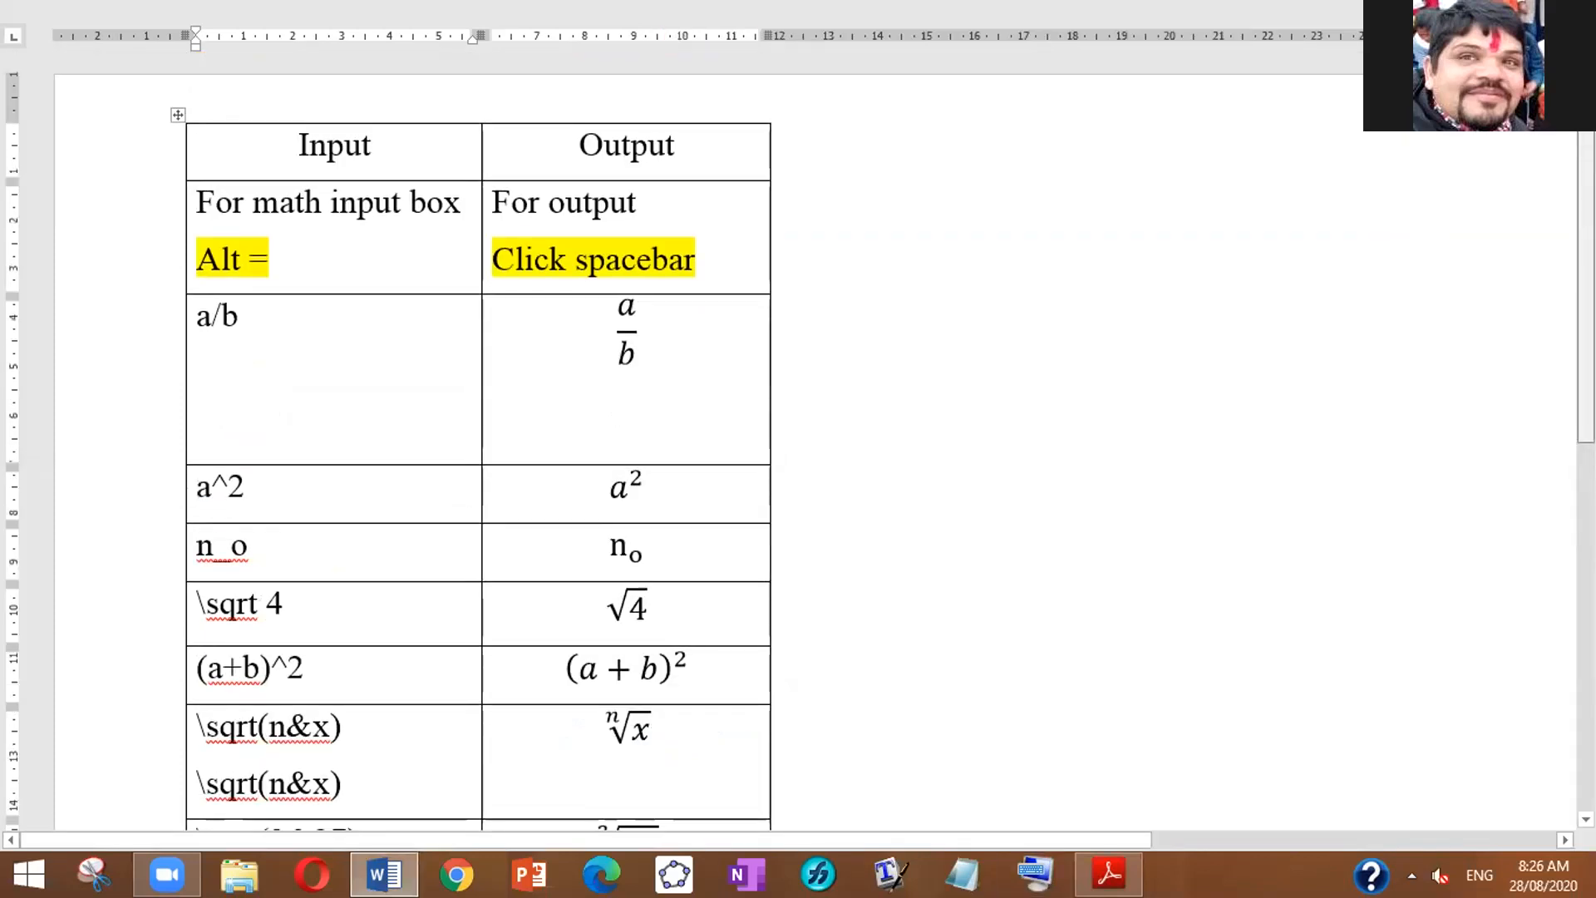
scroll(289, 243, "down", 5)
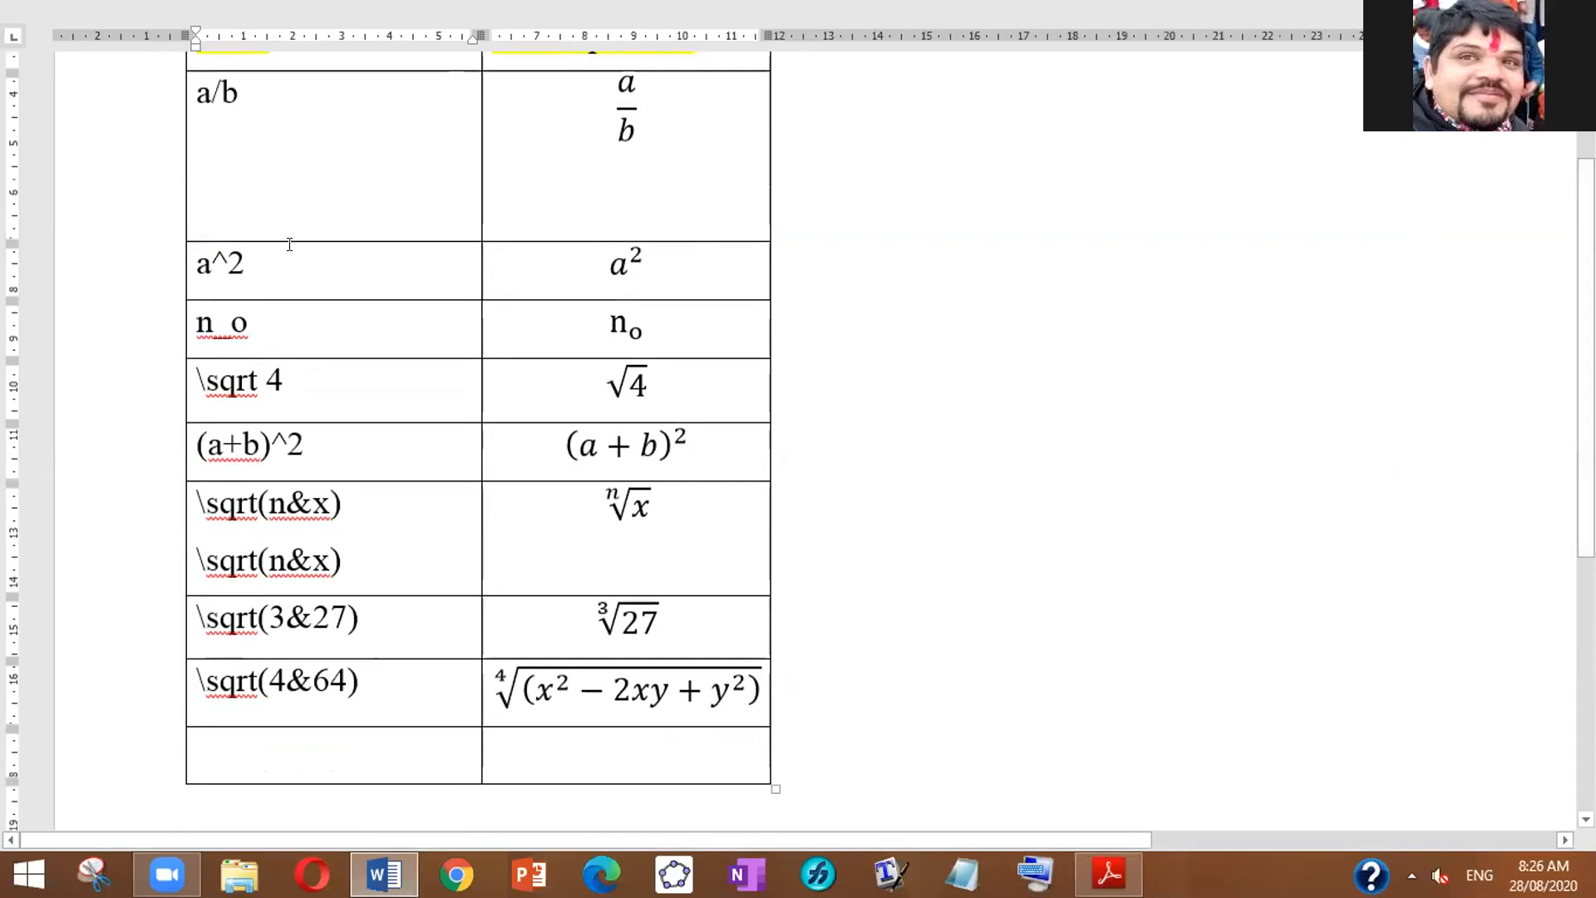
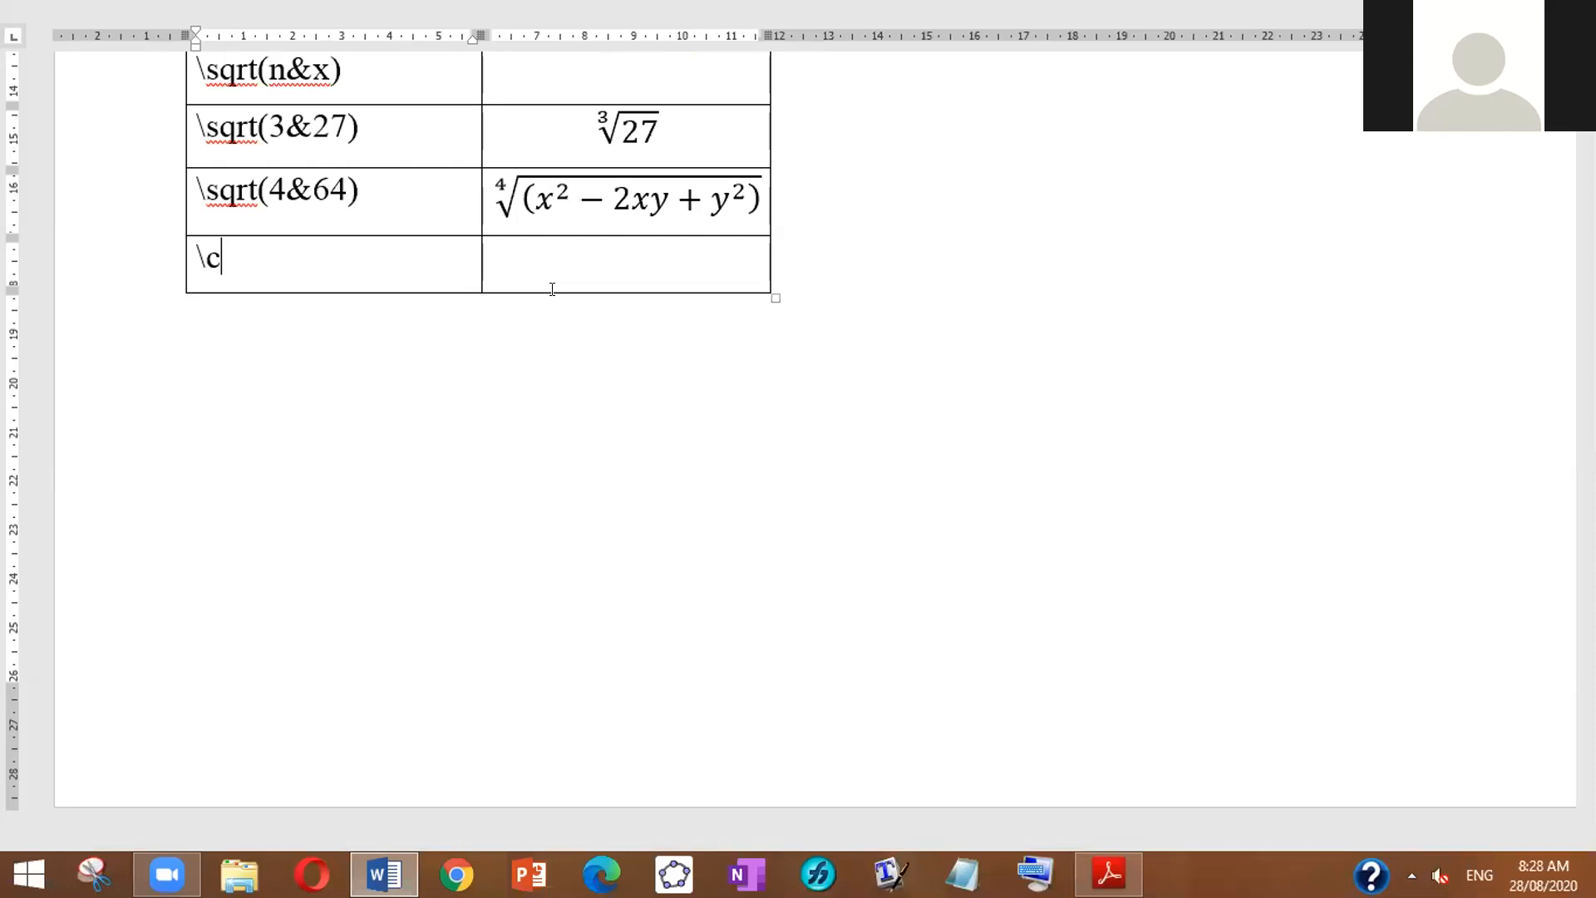
type("ap")
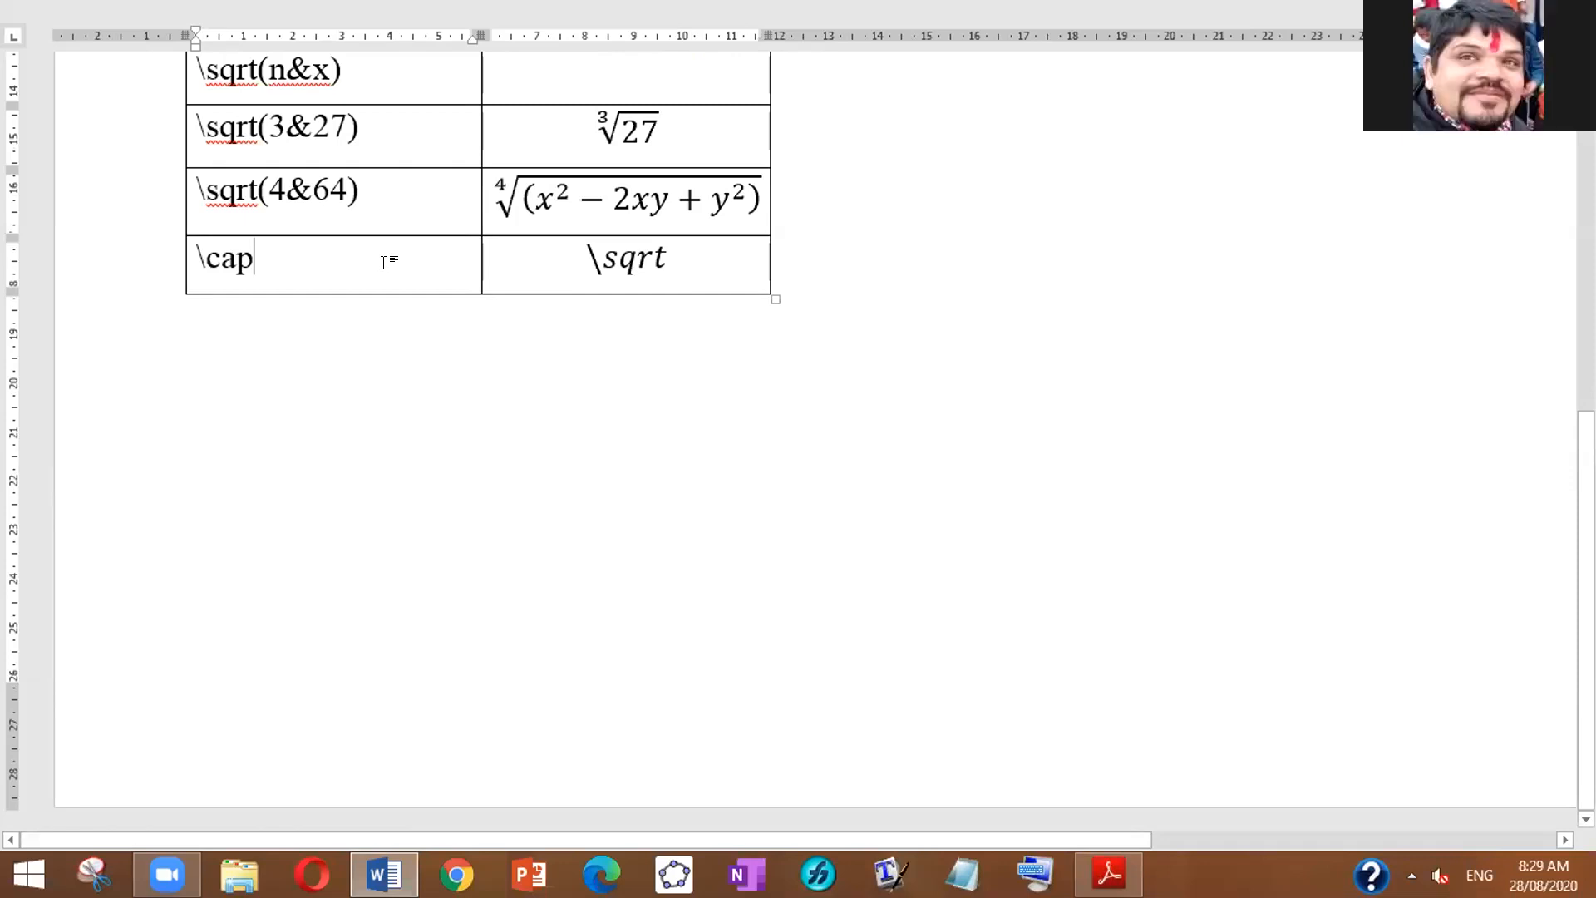
key("BackSpace")
key("BackSpace")
key("BackSpace")
key("BackSpace")
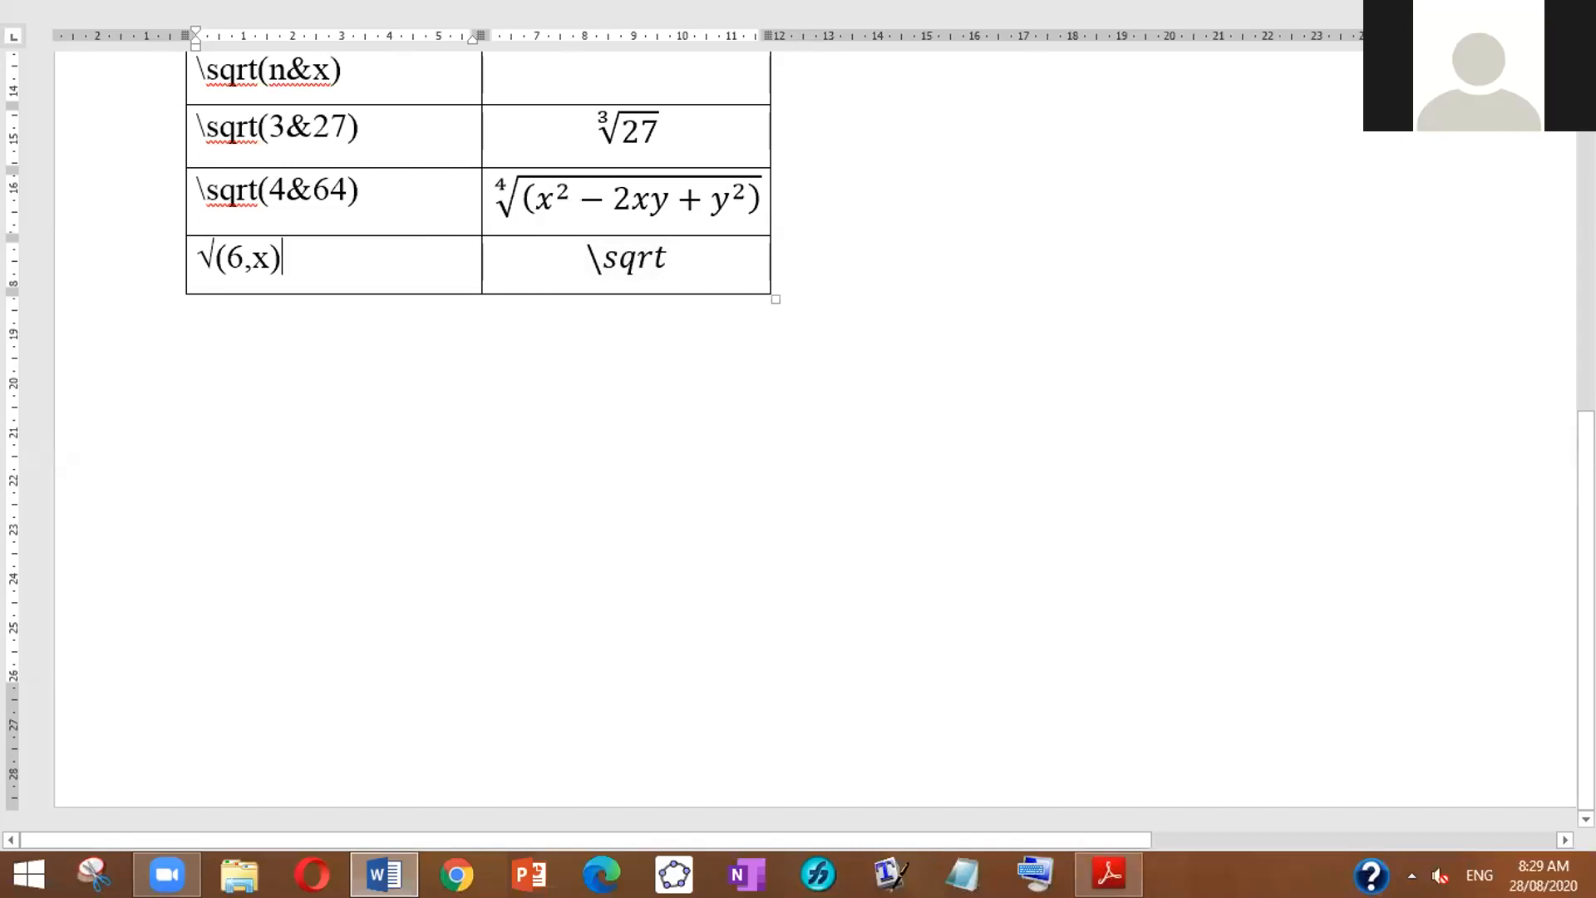
Step: Clear the √(6,x) code from the input cell of the table's last row
key("BackSpace")
key("BackSpace")
key("BackSpace")
key("BackSpace")
key("BackSpace")
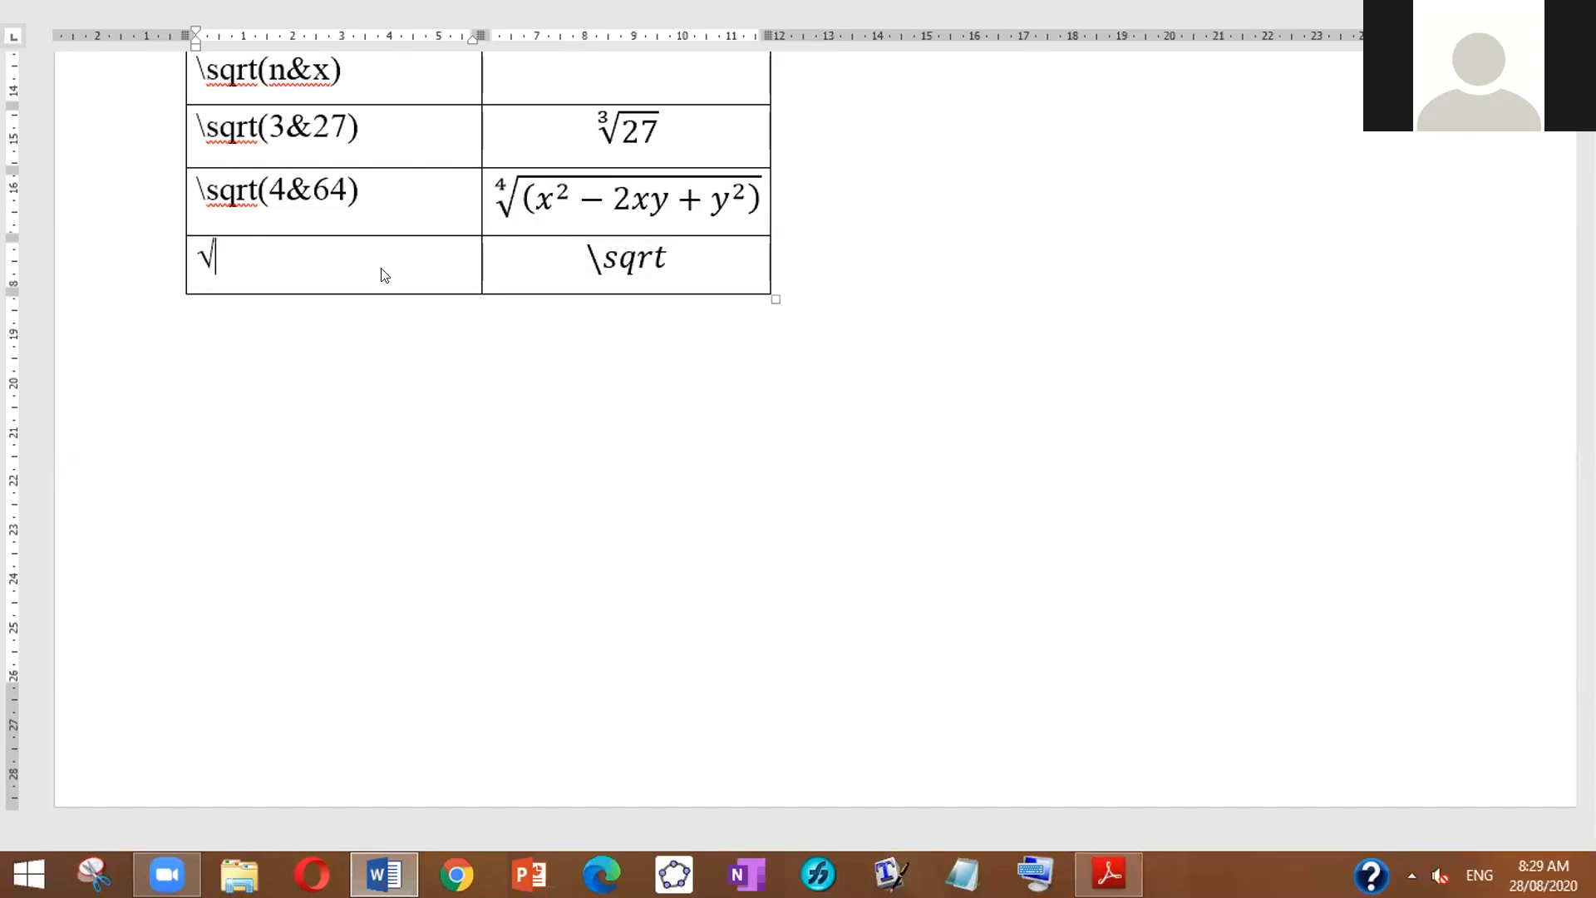
key("BackSpace")
type("\\")
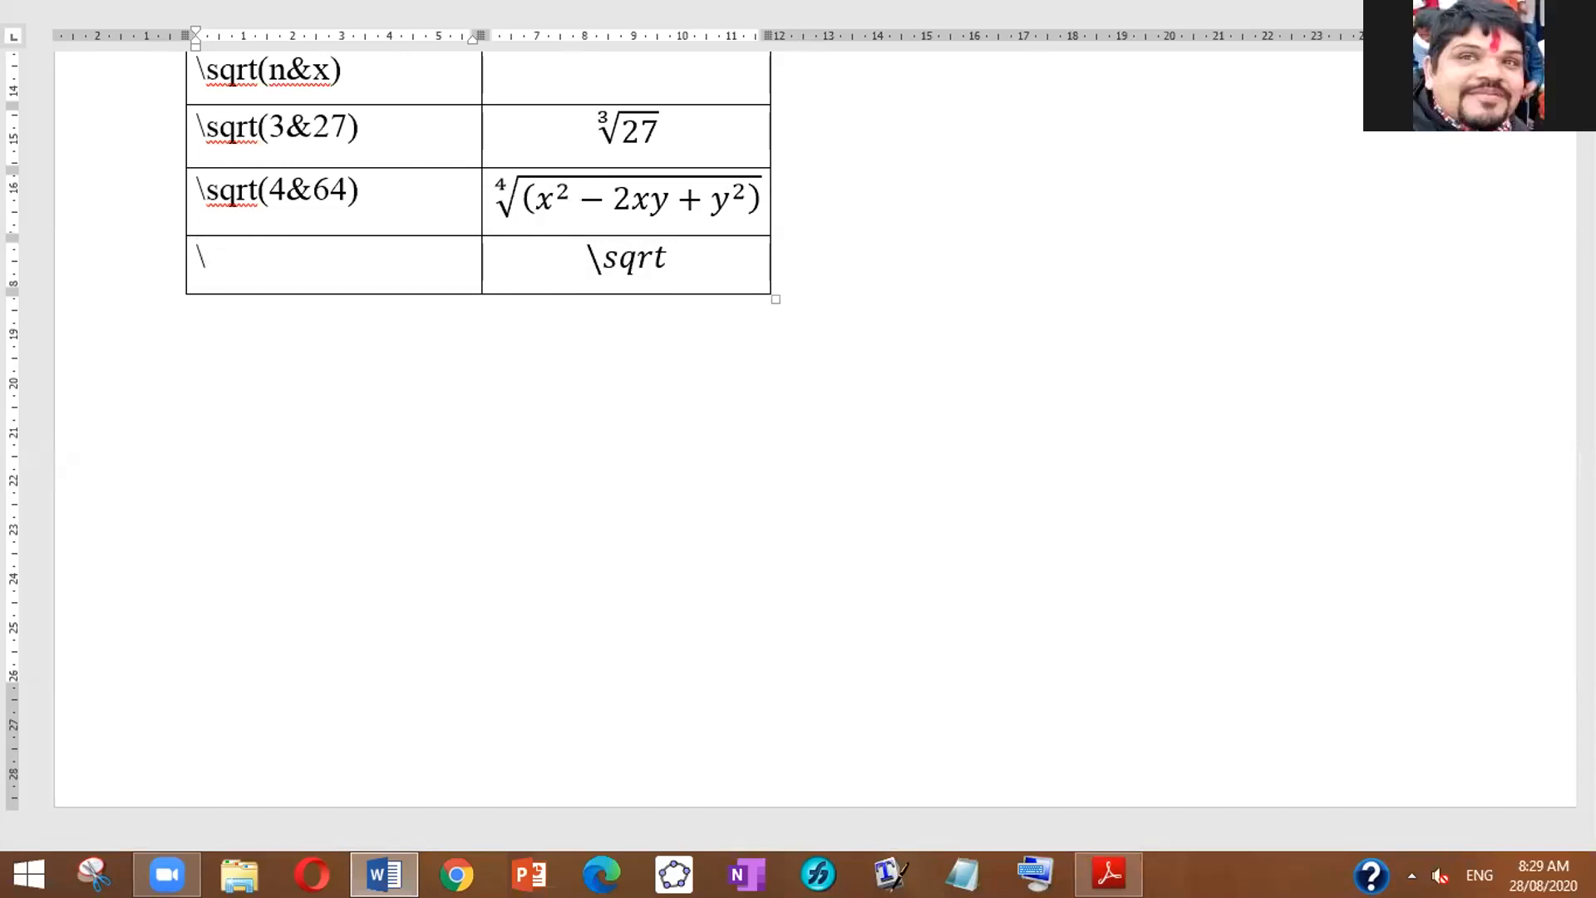
key("BackSpace")
Step: Delete the fourth root equation of (x^2-2xy+y^2) from the output cell beside \sqrt(4&64)
left_click(698, 261)
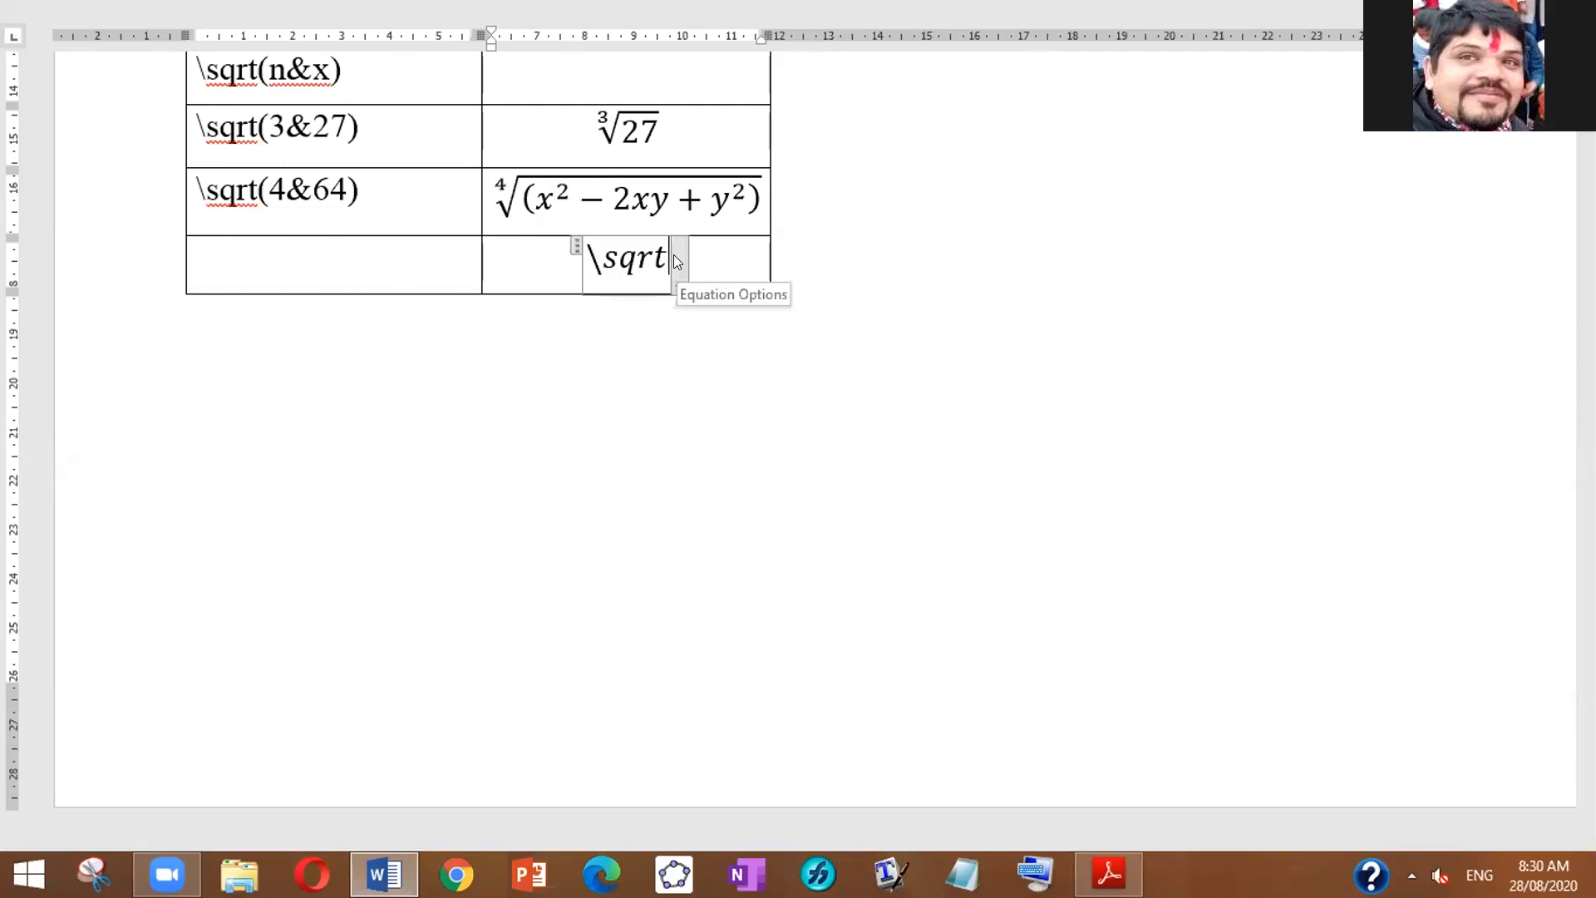
left_click(742, 184)
key("BackSpace")
key("BackSpace")
key("BackSpace")
key("BackSpace")
key("BackSpace")
key("BackSpace")
key("BackSpace")
key("BackSpace")
key("BackSpace")
key("BackSpace")
key("BackSpace")
key("BackSpace")
key("BackSpace")
key("BackSpace")
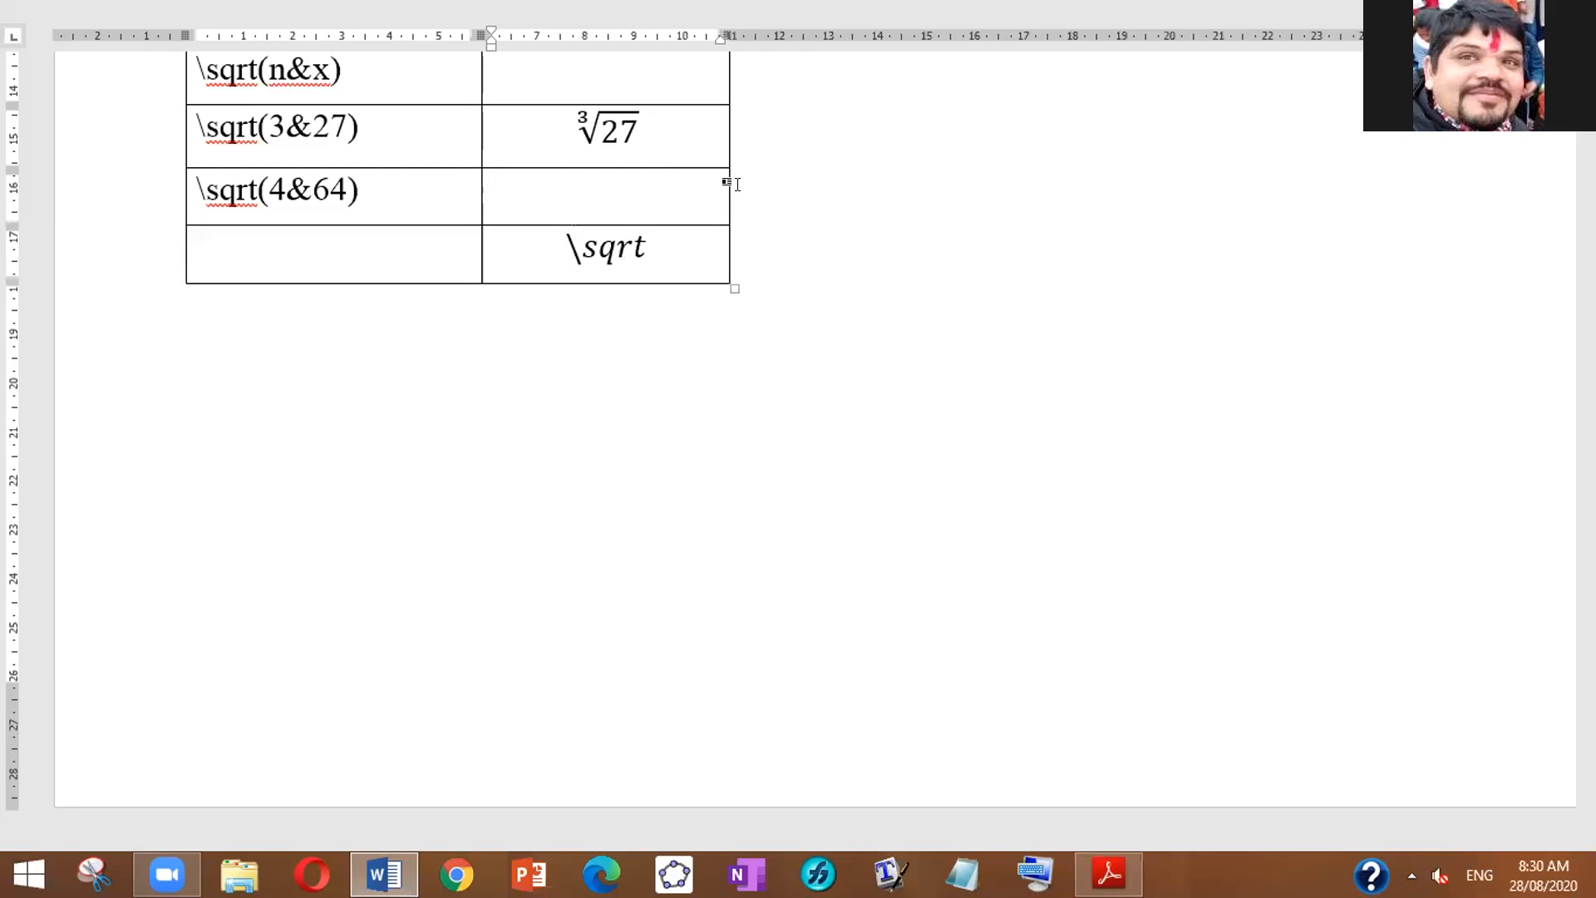
Step: Insert a new equation in the output cell beside \sqrt(4&64) and start it with \sqrt
key("alt+equal")
type("\\s")
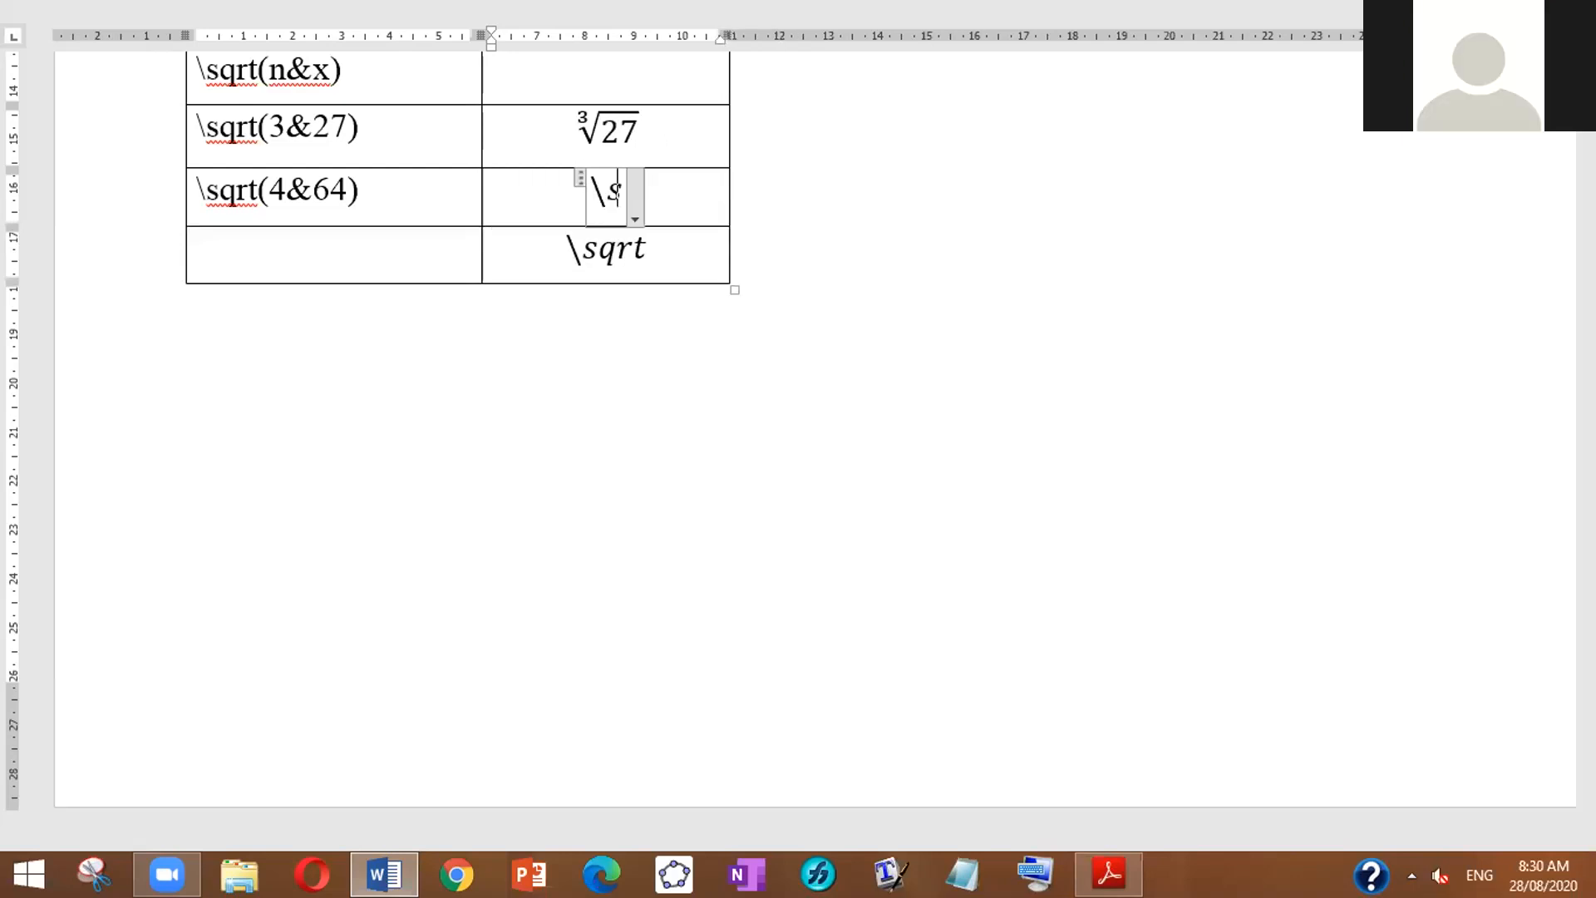
type("qrt")
key("BackSpace")
key("BackSpace")
type("qr")
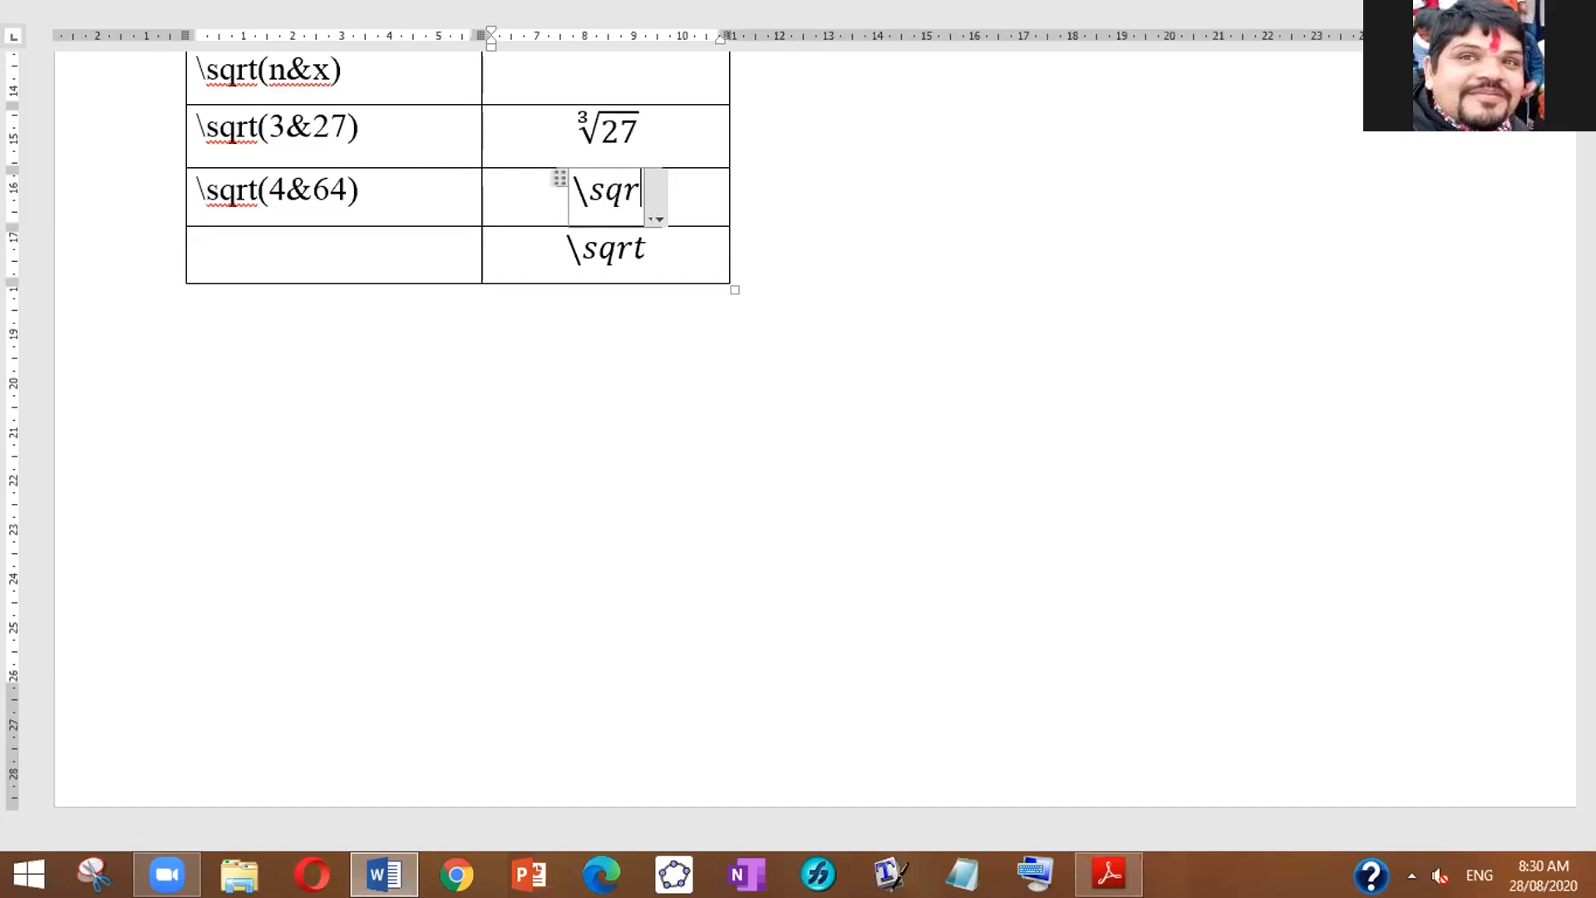
type("t")
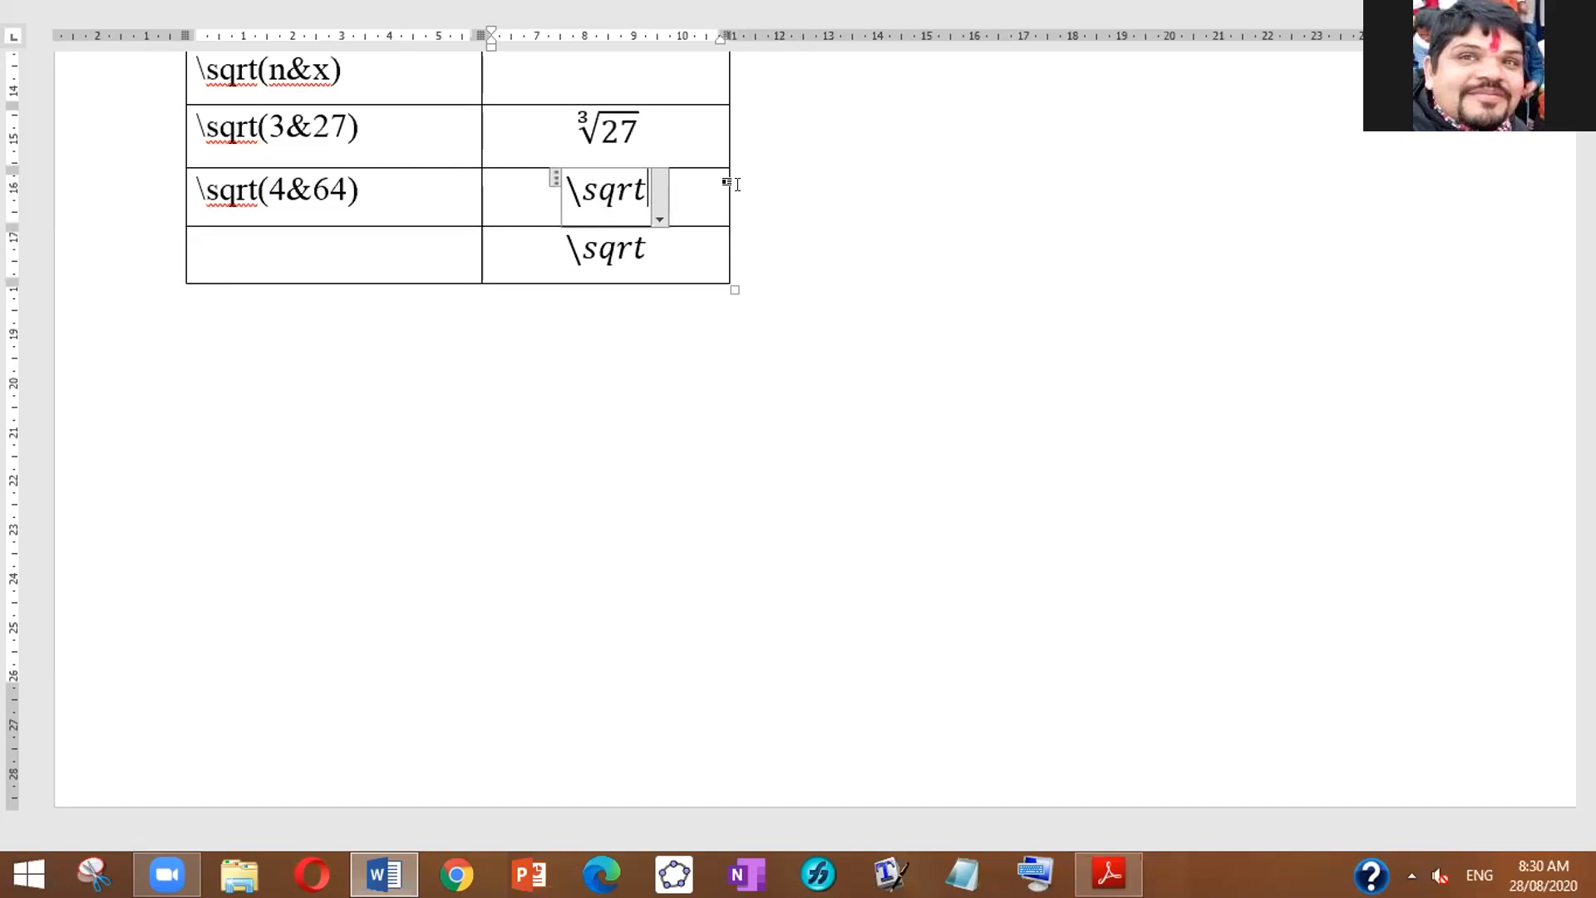
Step: Complete the radical code with (4&64) and convert it into the fourth root of 64
type("(")
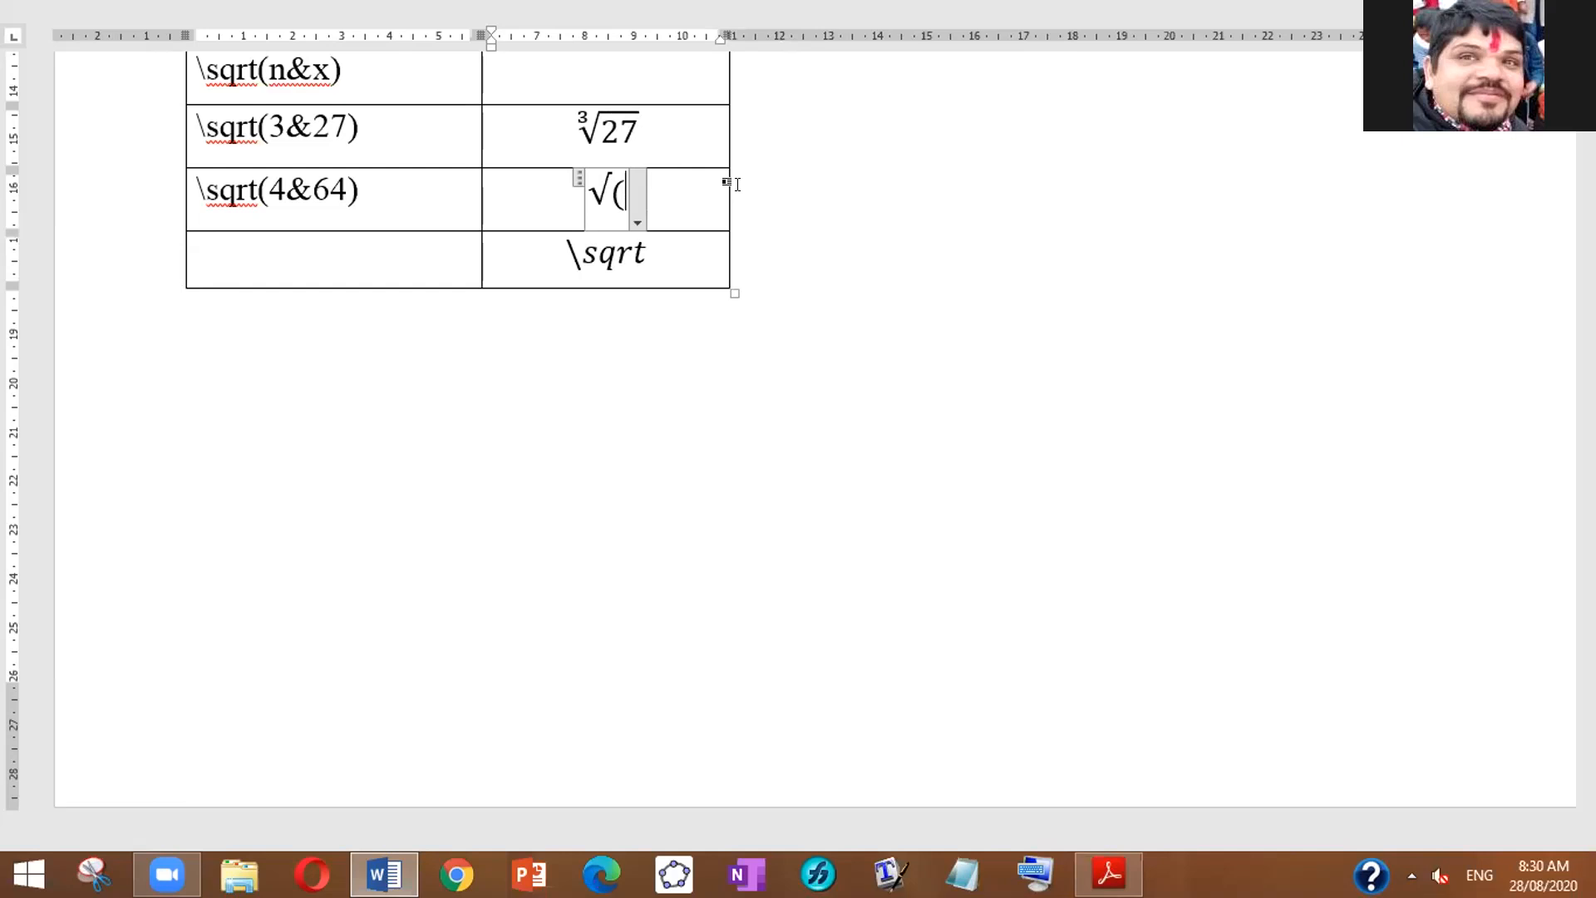
type("4")
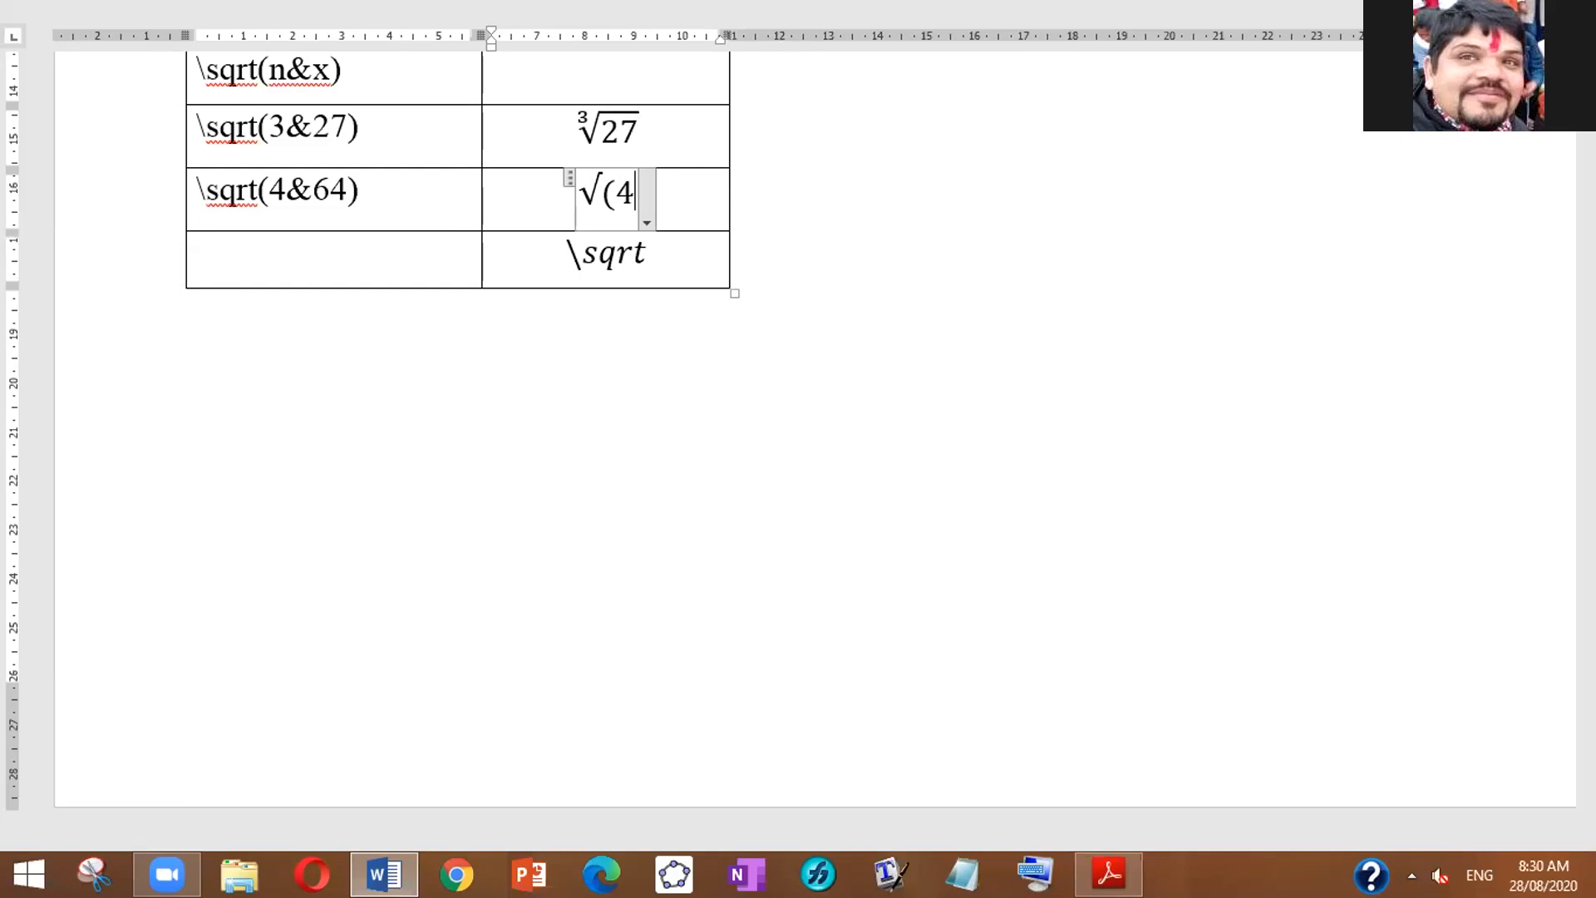
type("&")
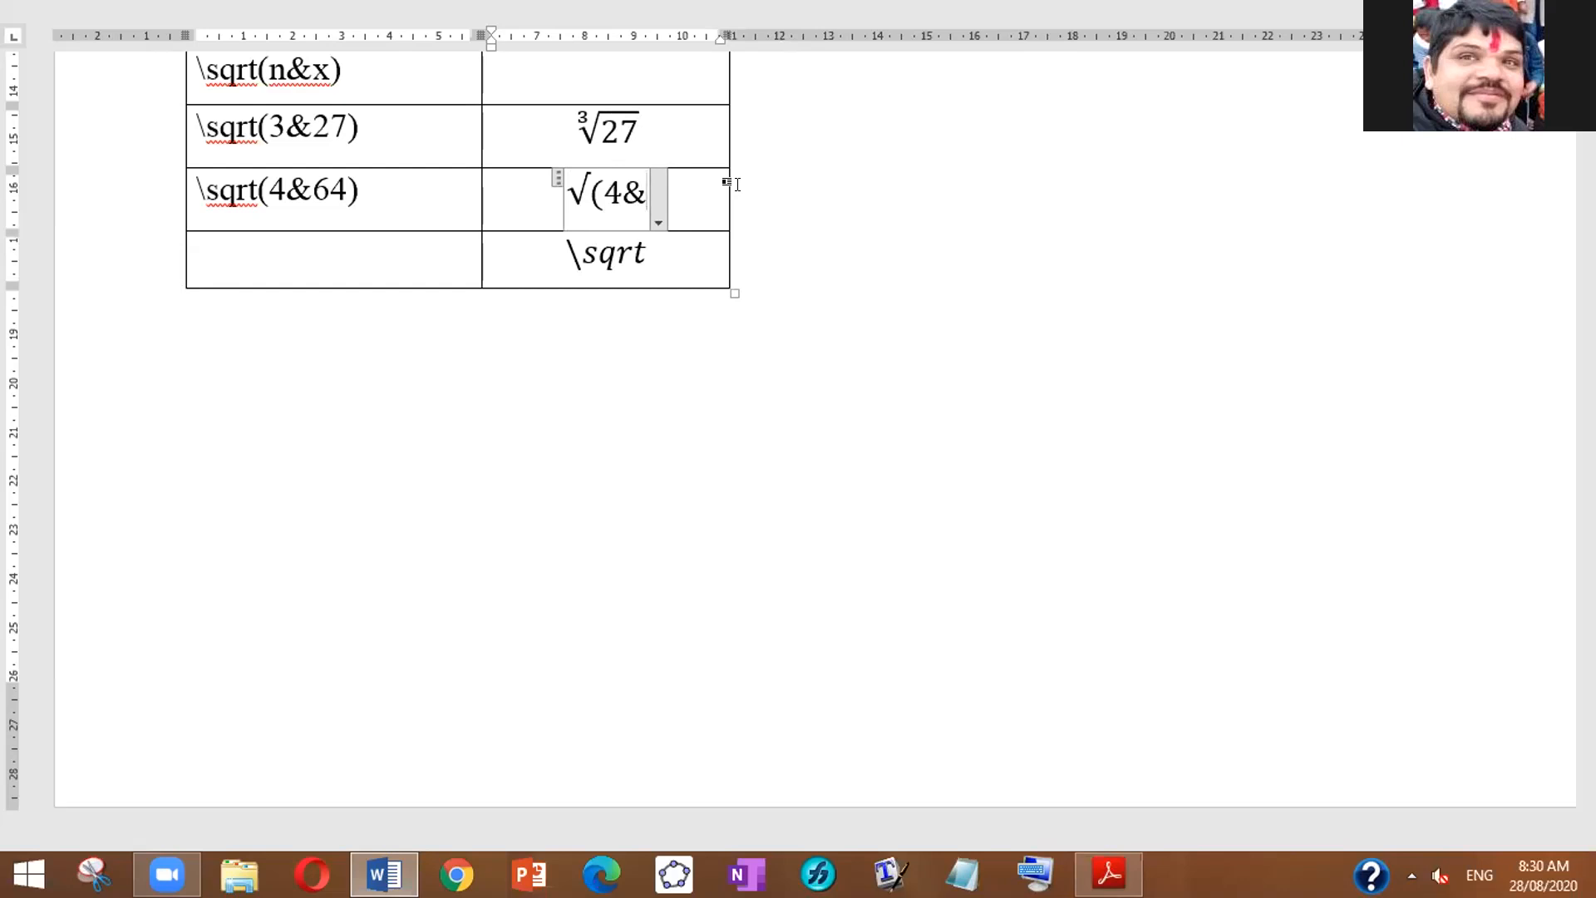
type("64")
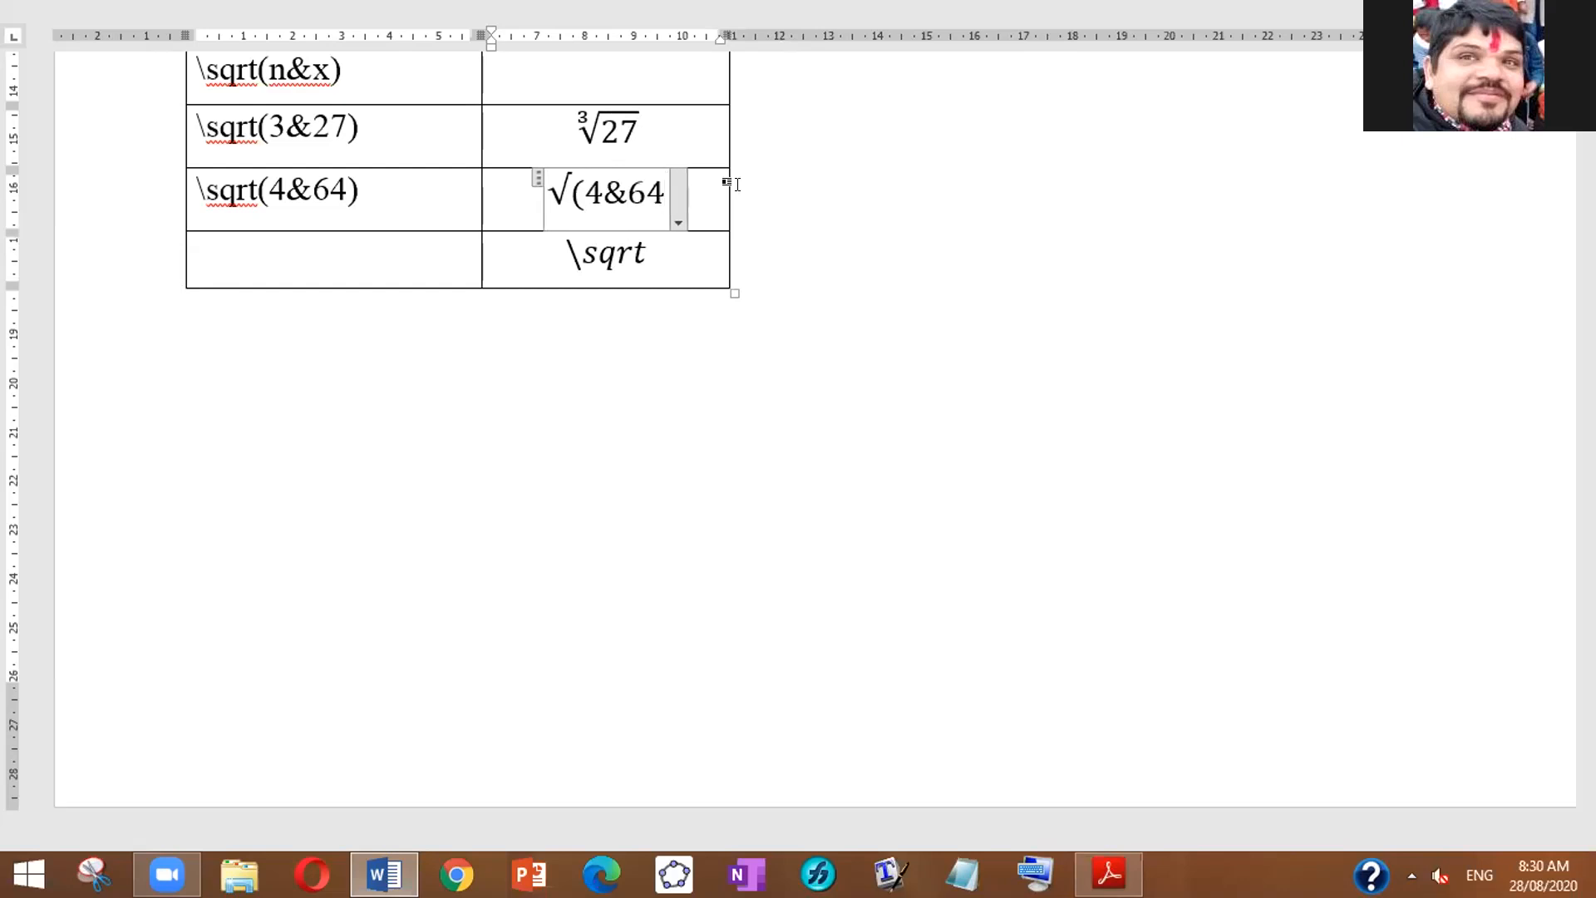
type(")")
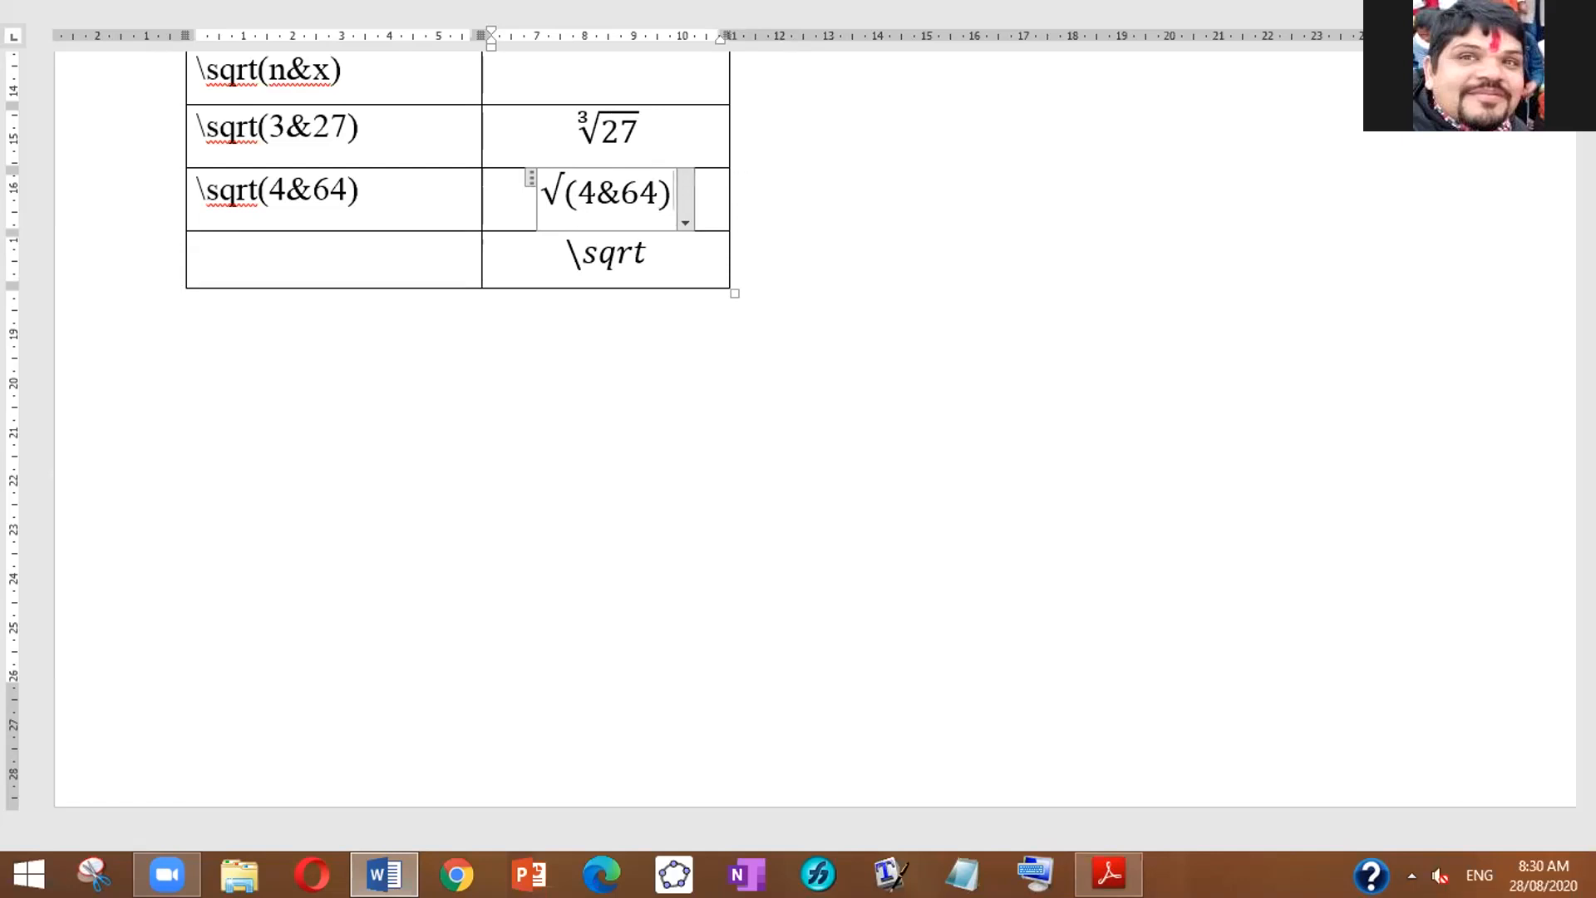
key("space")
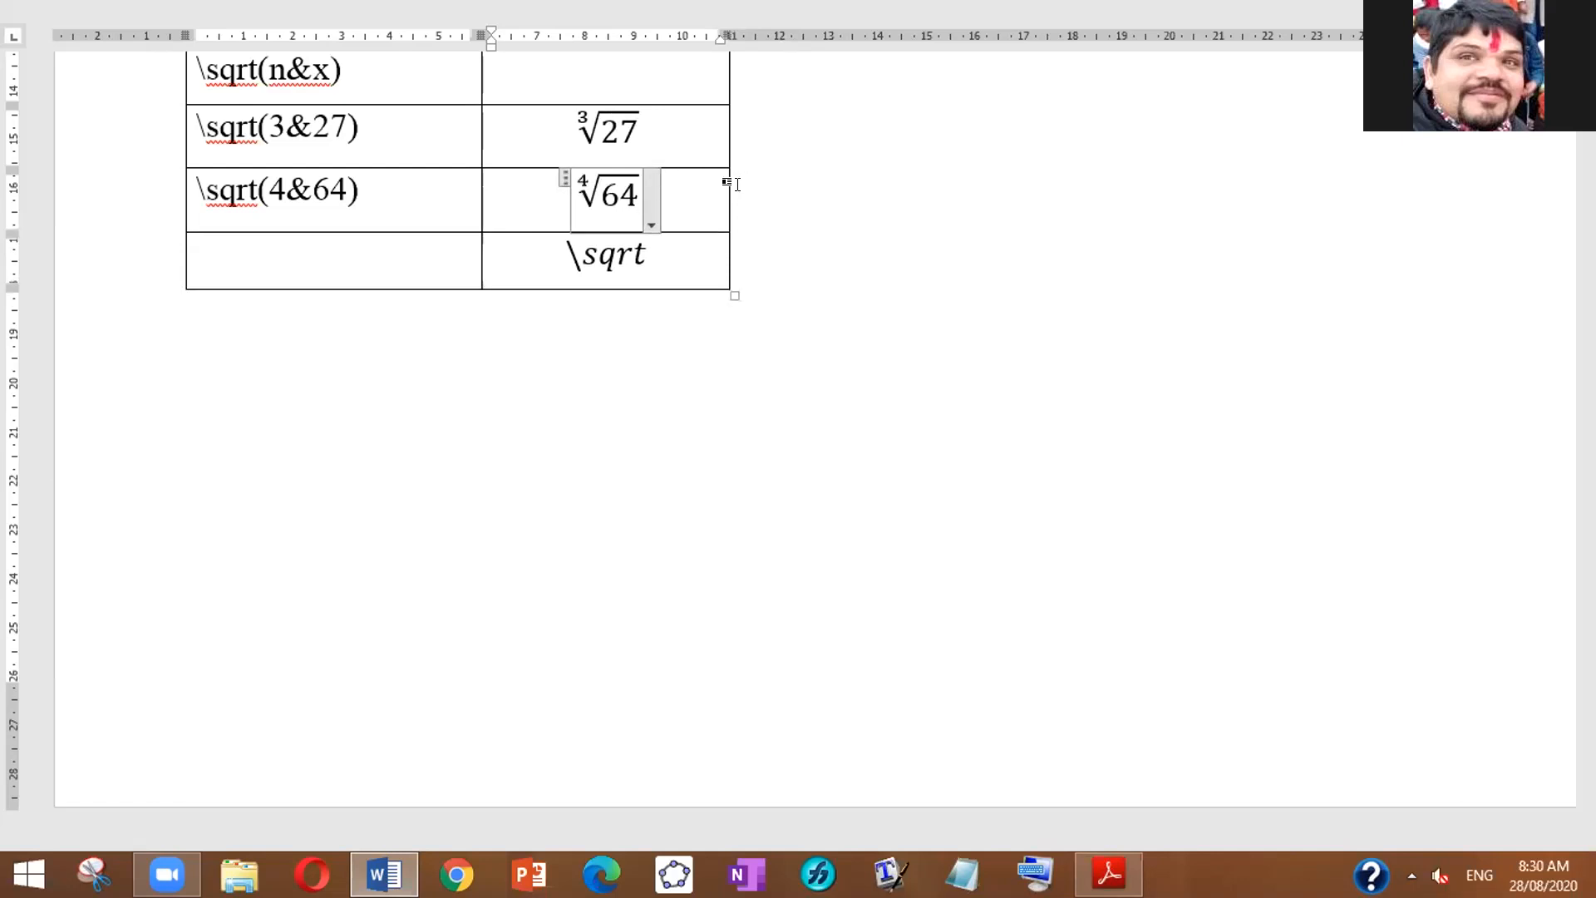
Step: Extend the \sqrt equation in the last row with (4&) to build a fourth root with an empty radicand
left_click(650, 256)
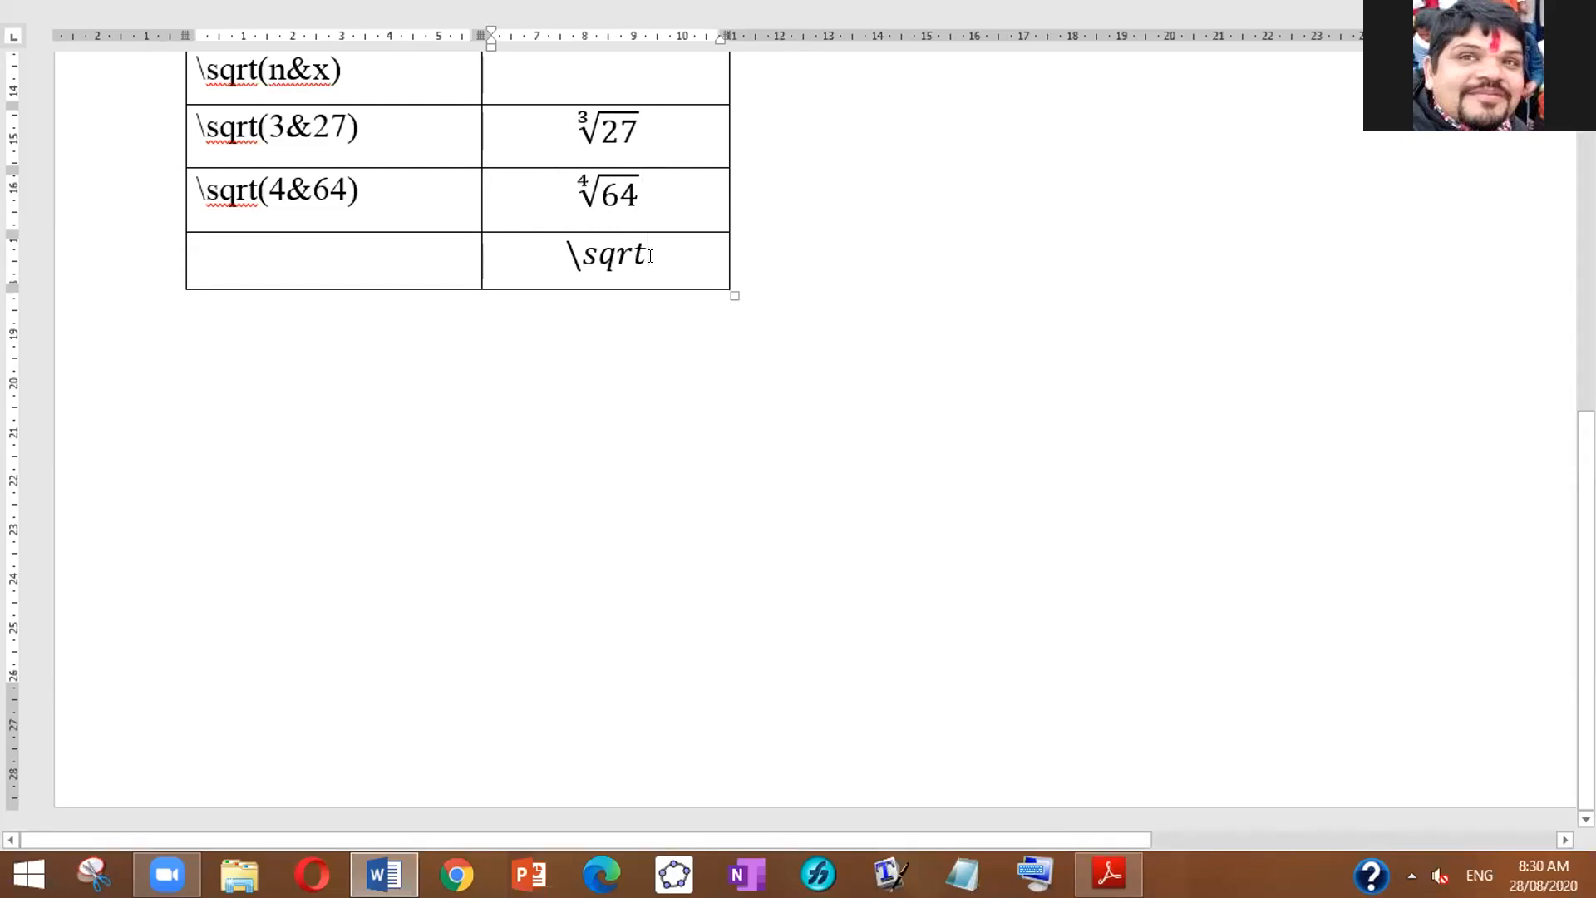
left_click(652, 259)
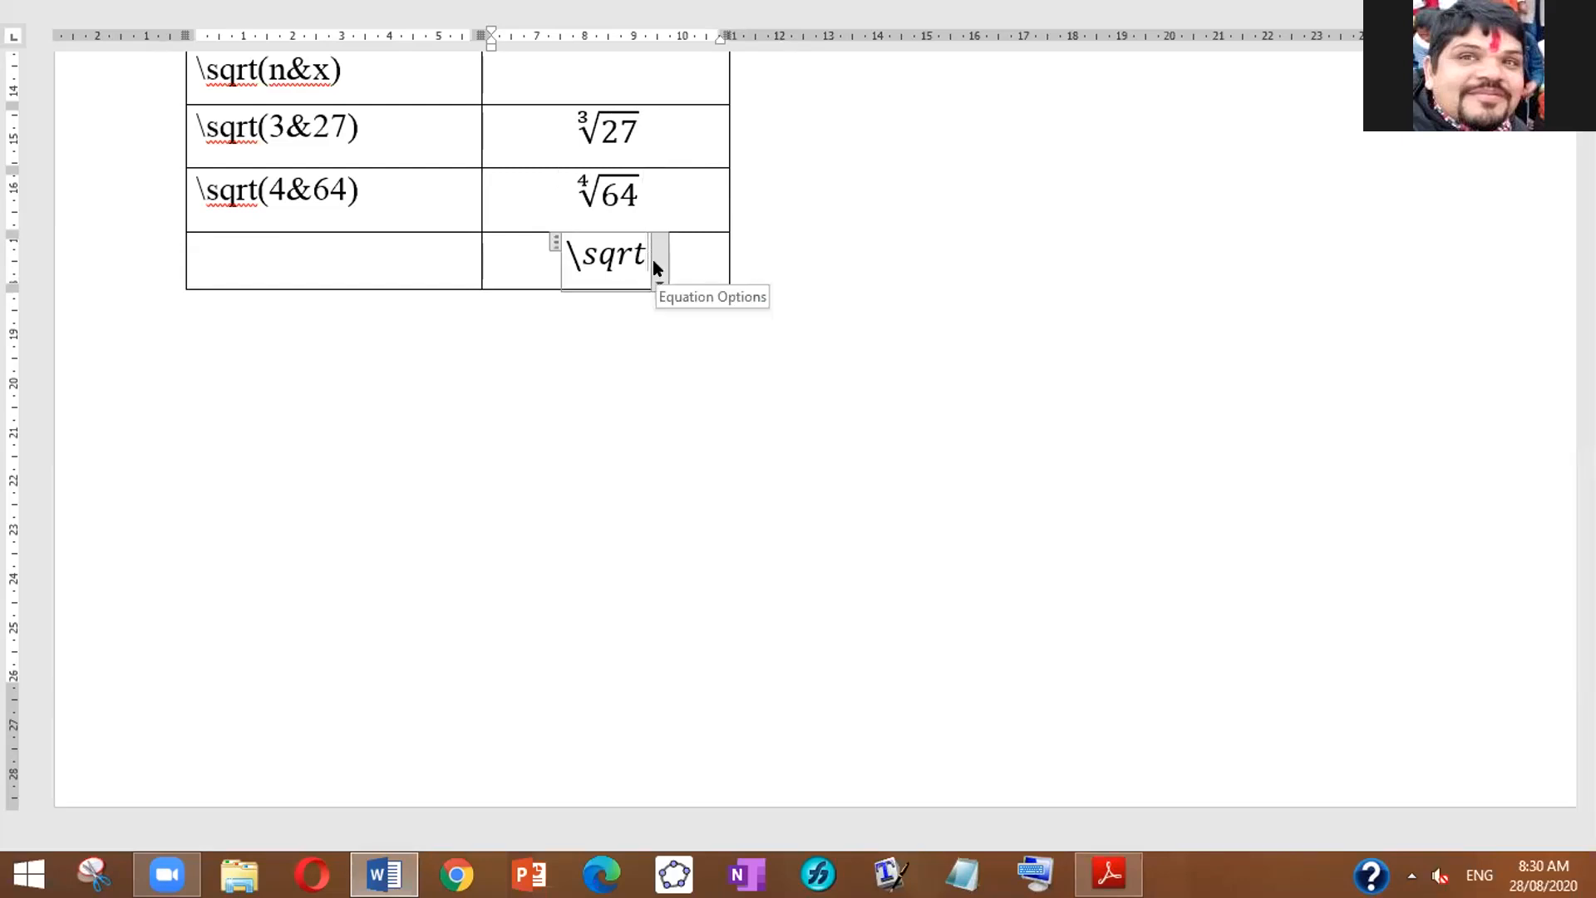
type("(")
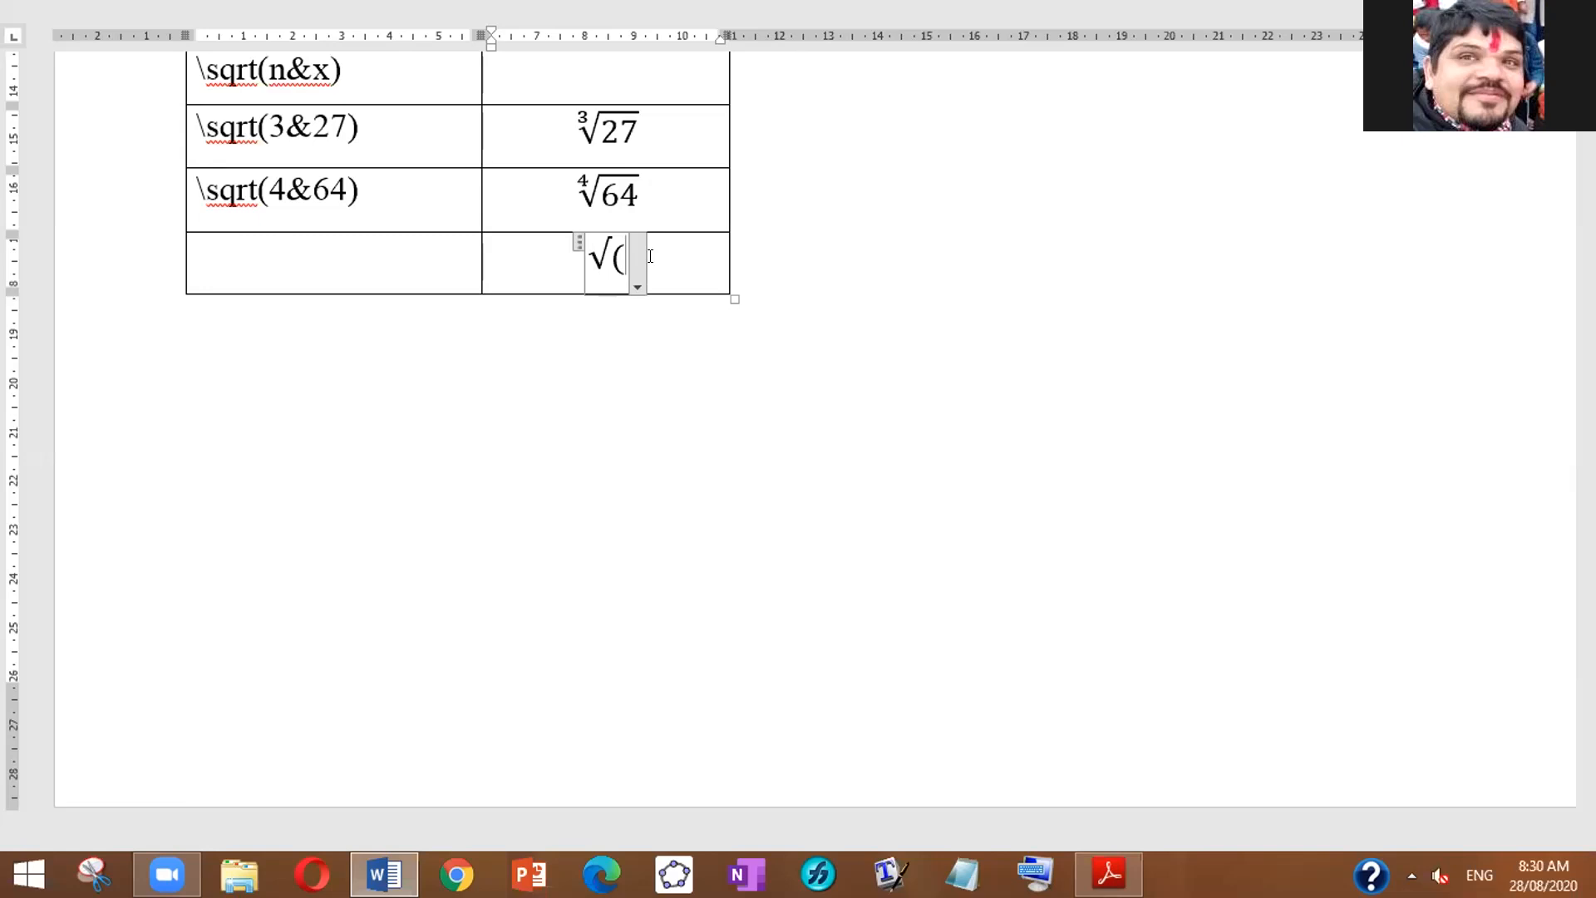
type("4")
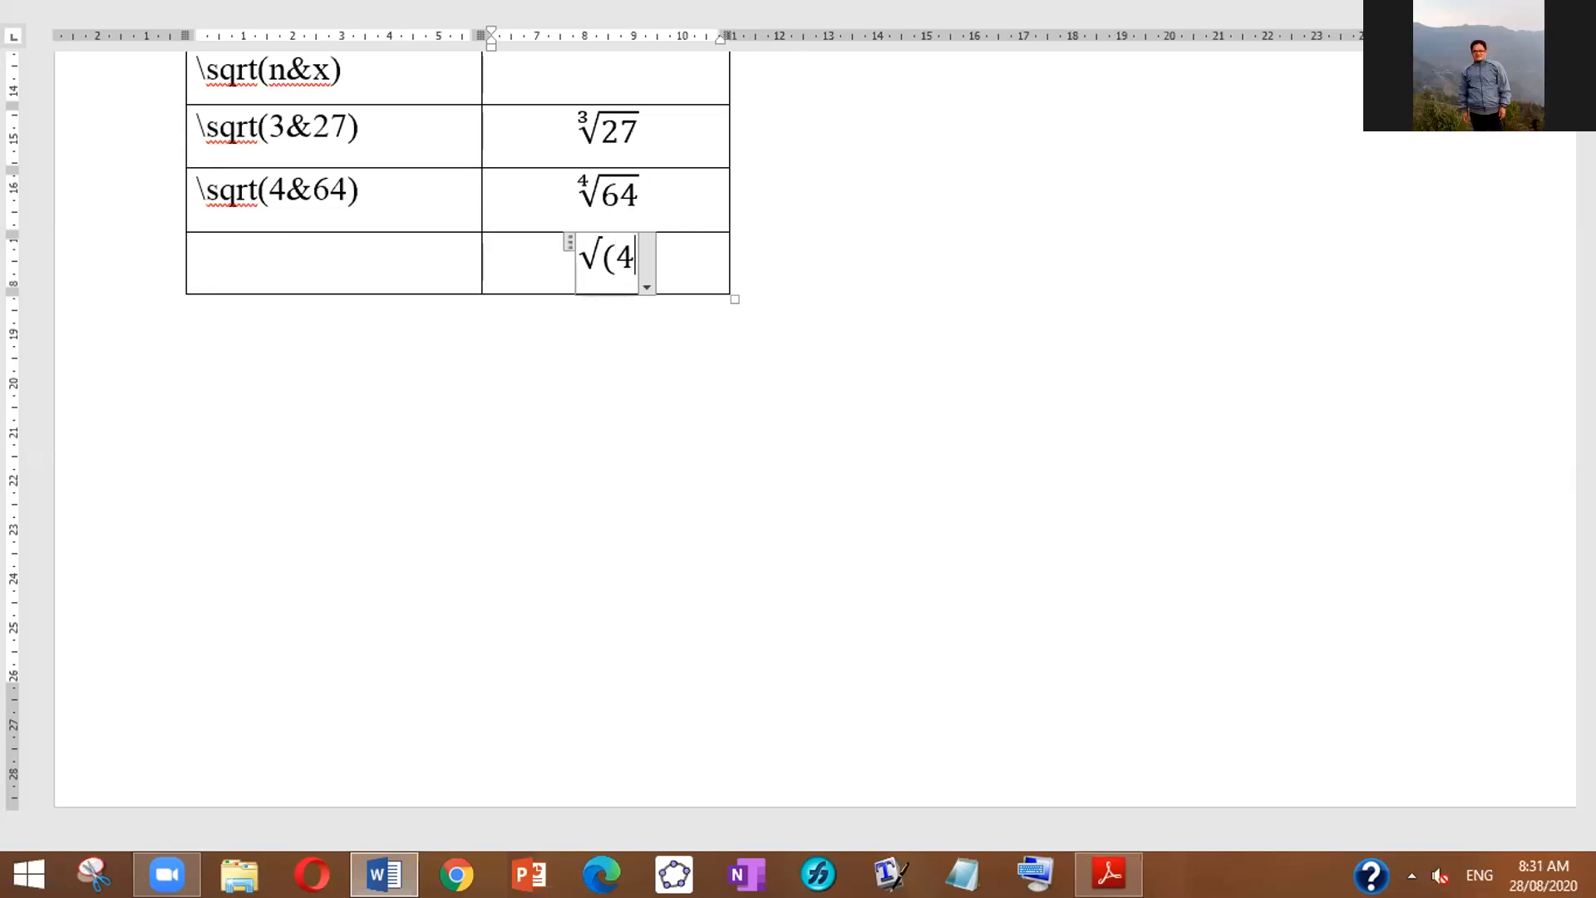
type("&)")
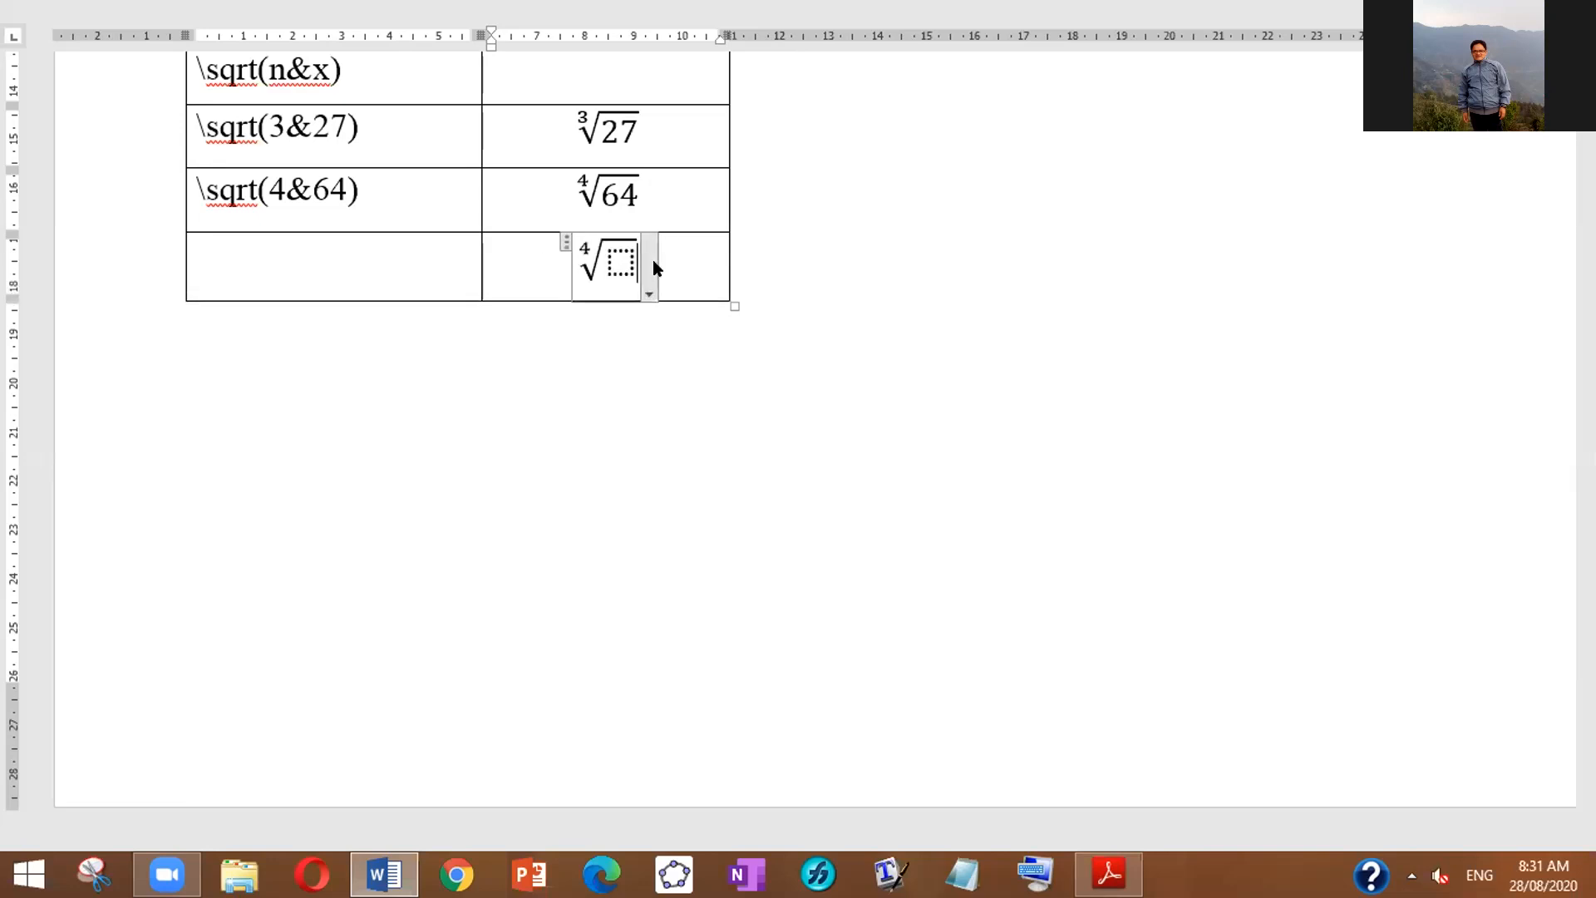
Step: Delete the empty fourth root from the last row's output cell and insert a blank equation there
left_click(611, 261)
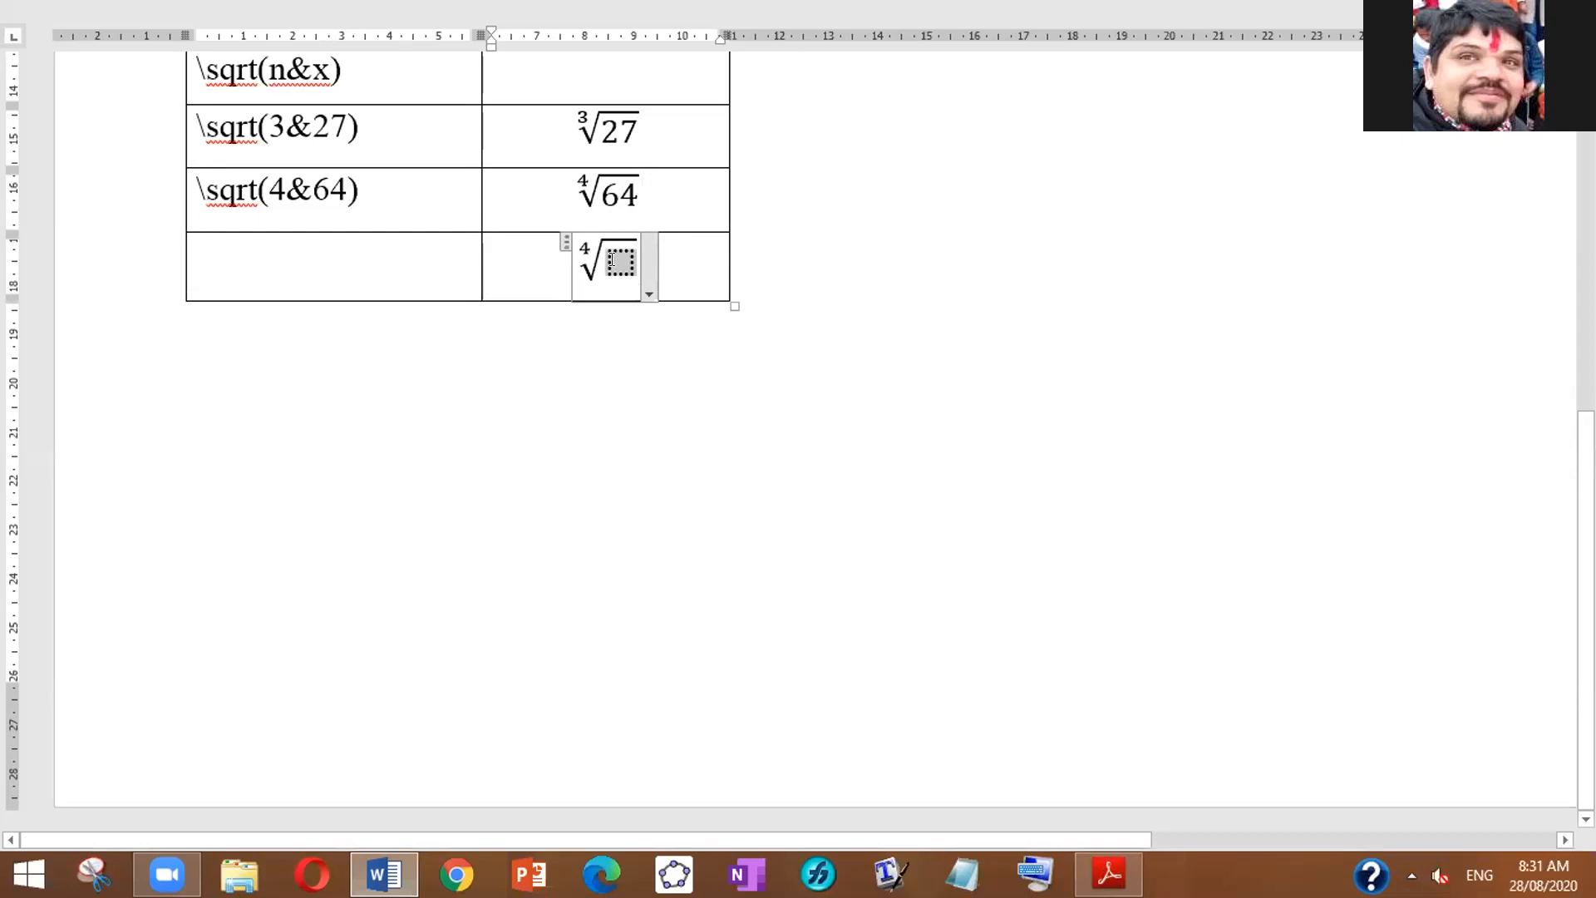
left_click(665, 254)
key("BackSpace")
key("BackSpace")
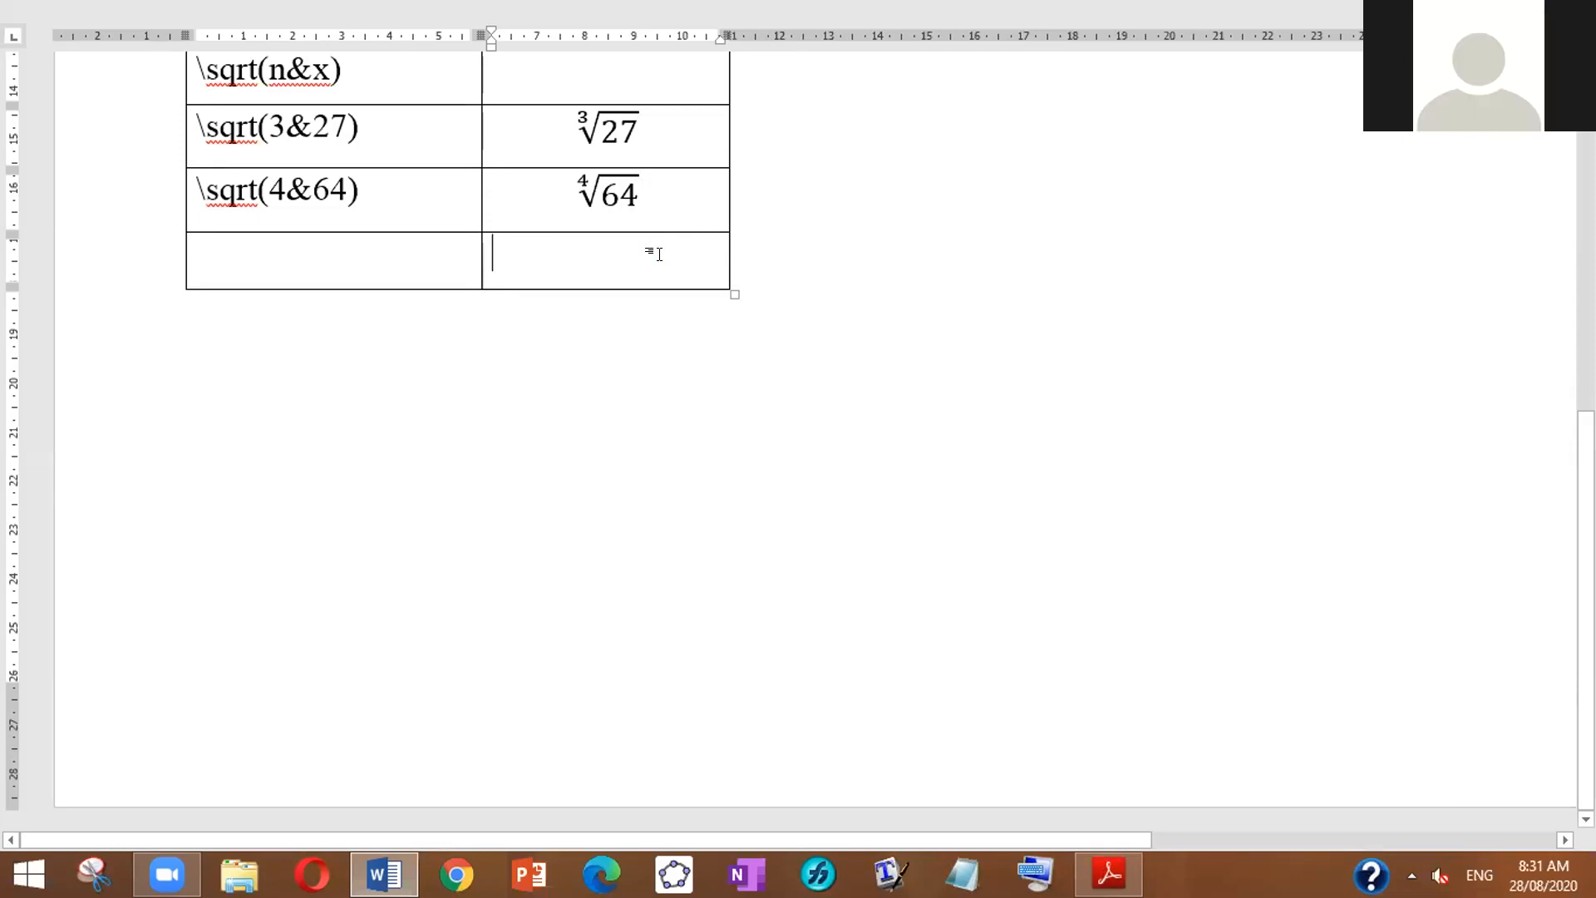
key("alt+equal")
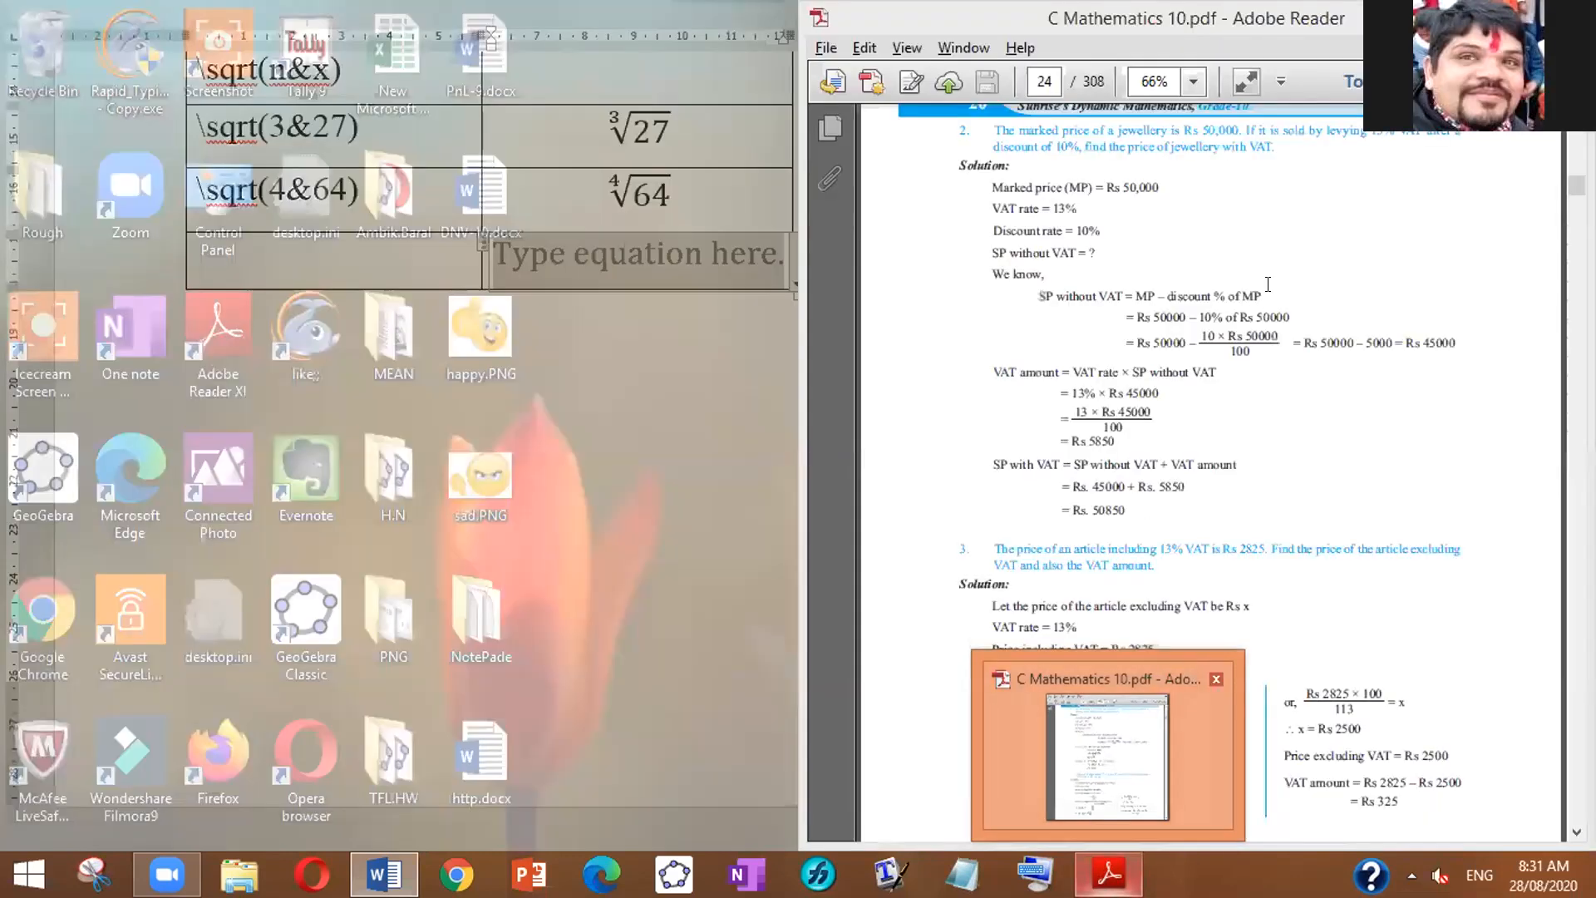
Step: Open the on-screen keyboard and place it below the equation table
left_click(1106, 756)
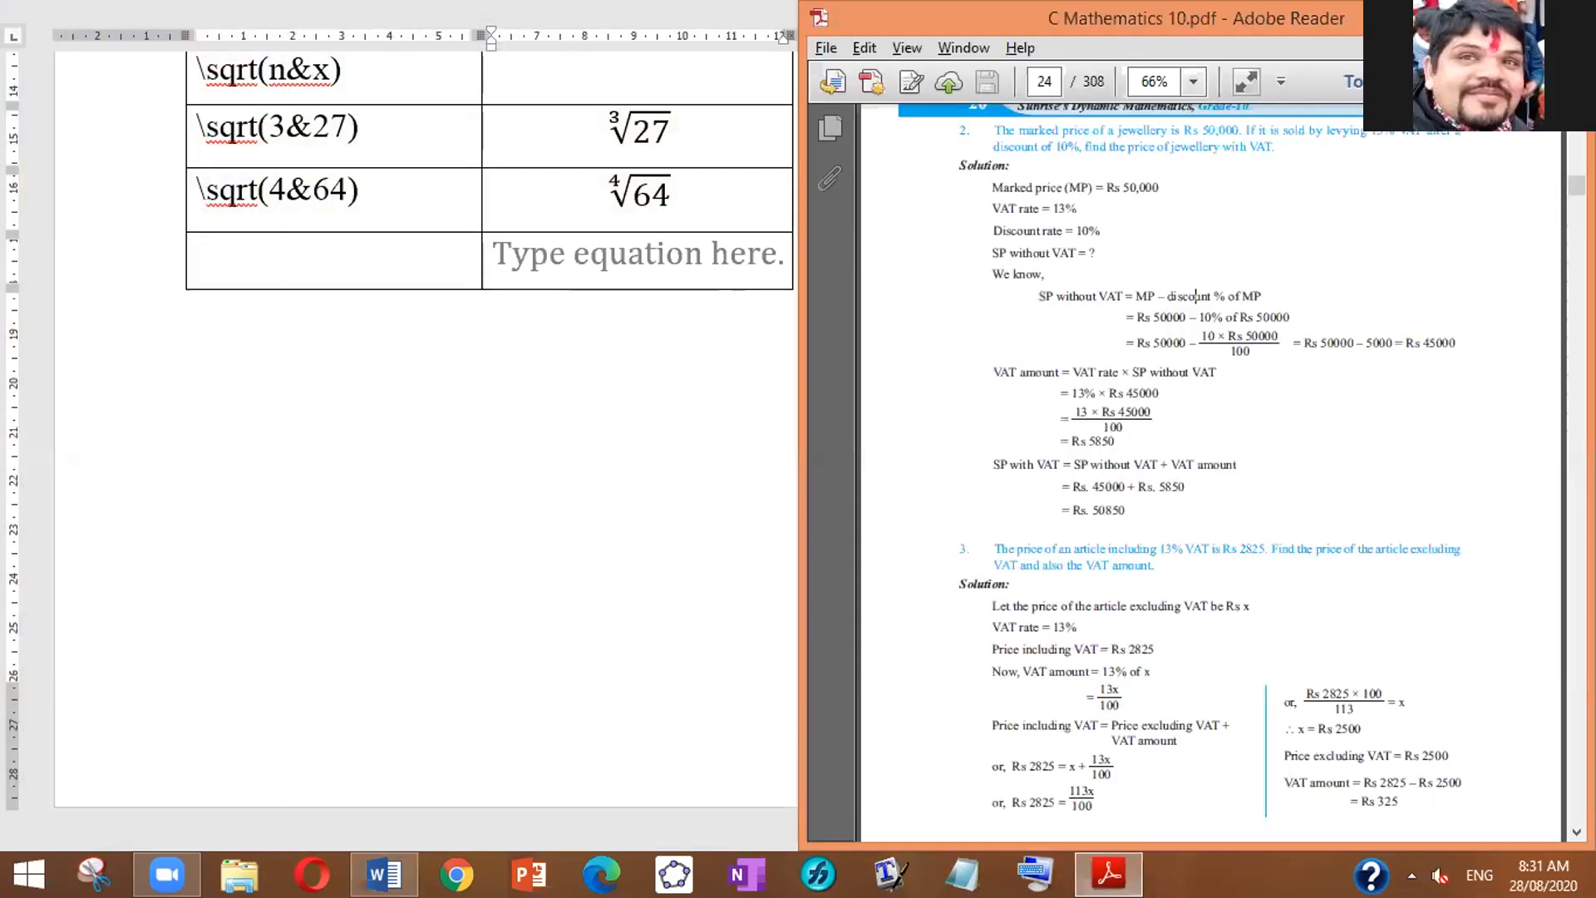
left_click(696, 261)
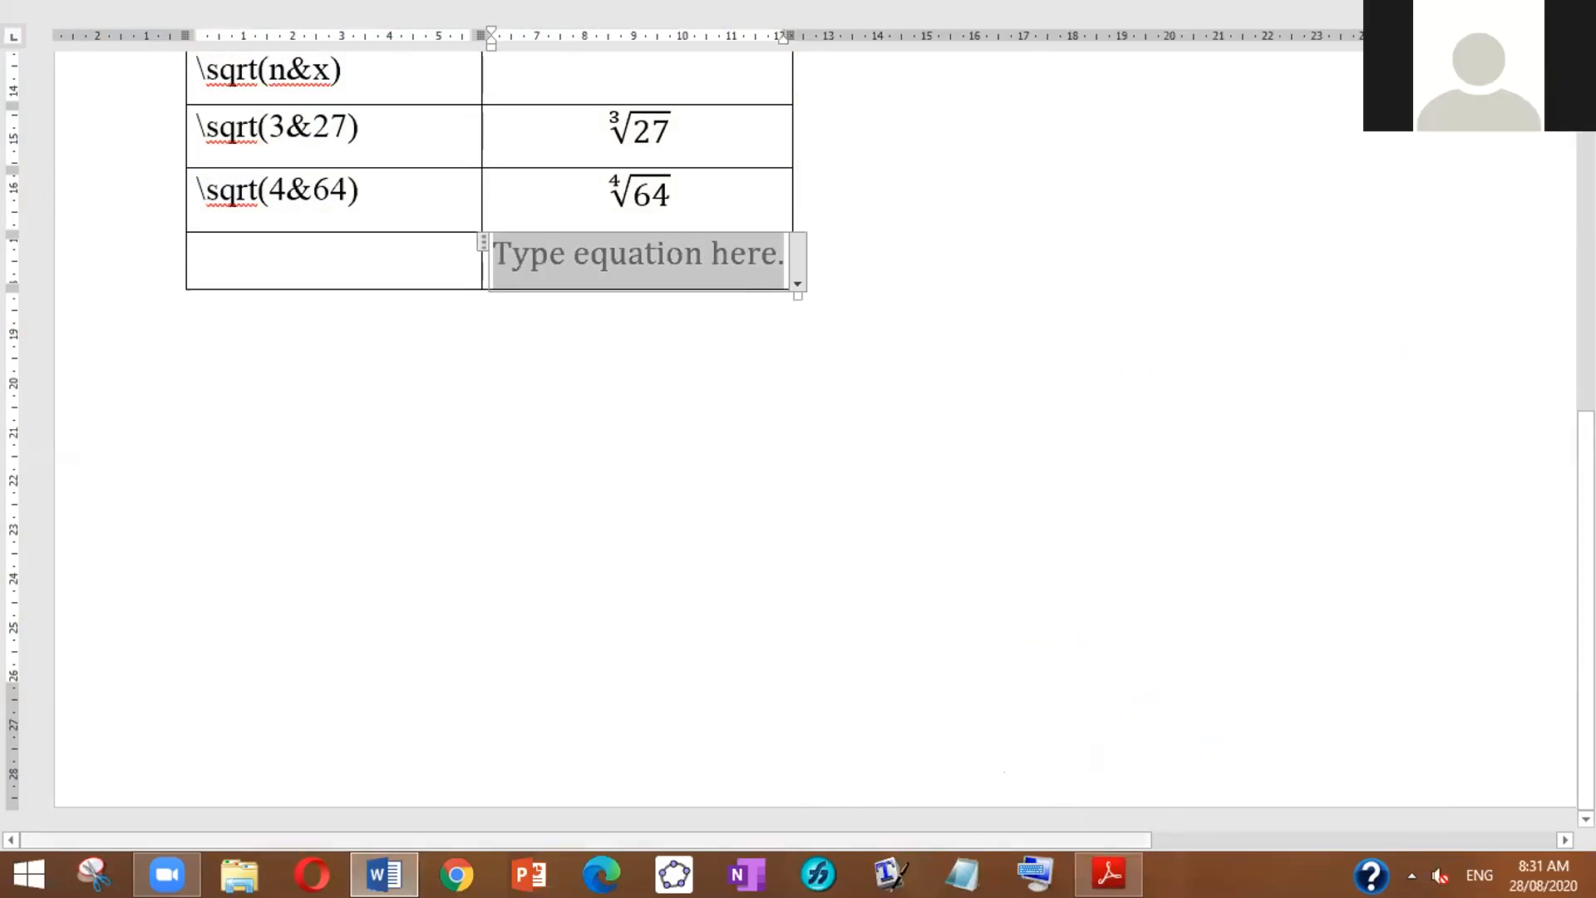
left_click(1035, 875)
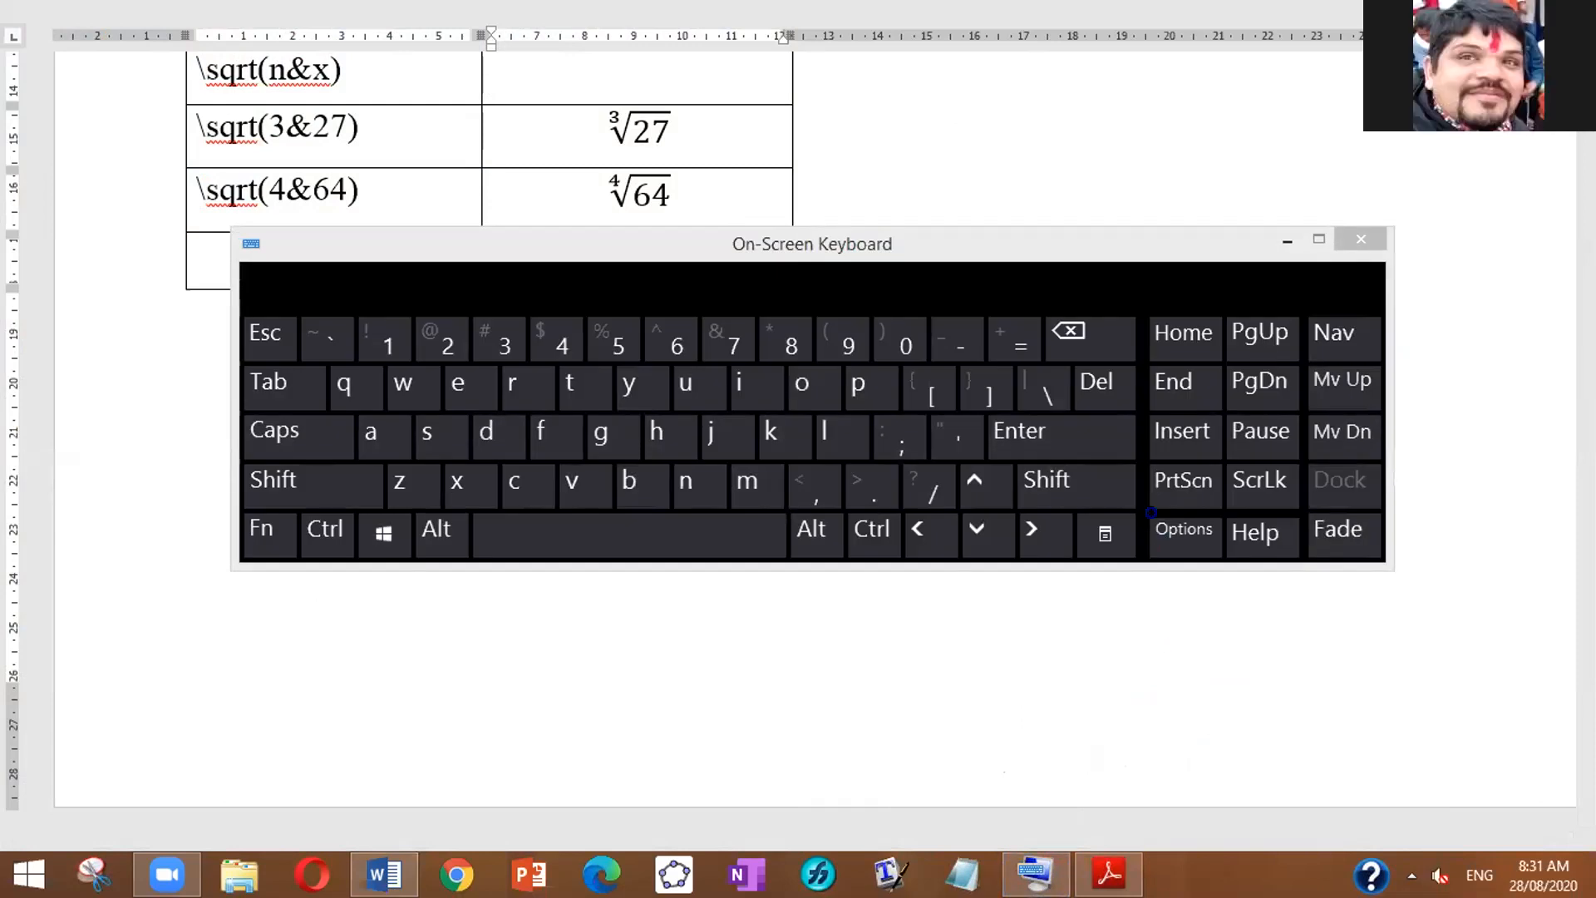
left_click(995, 244)
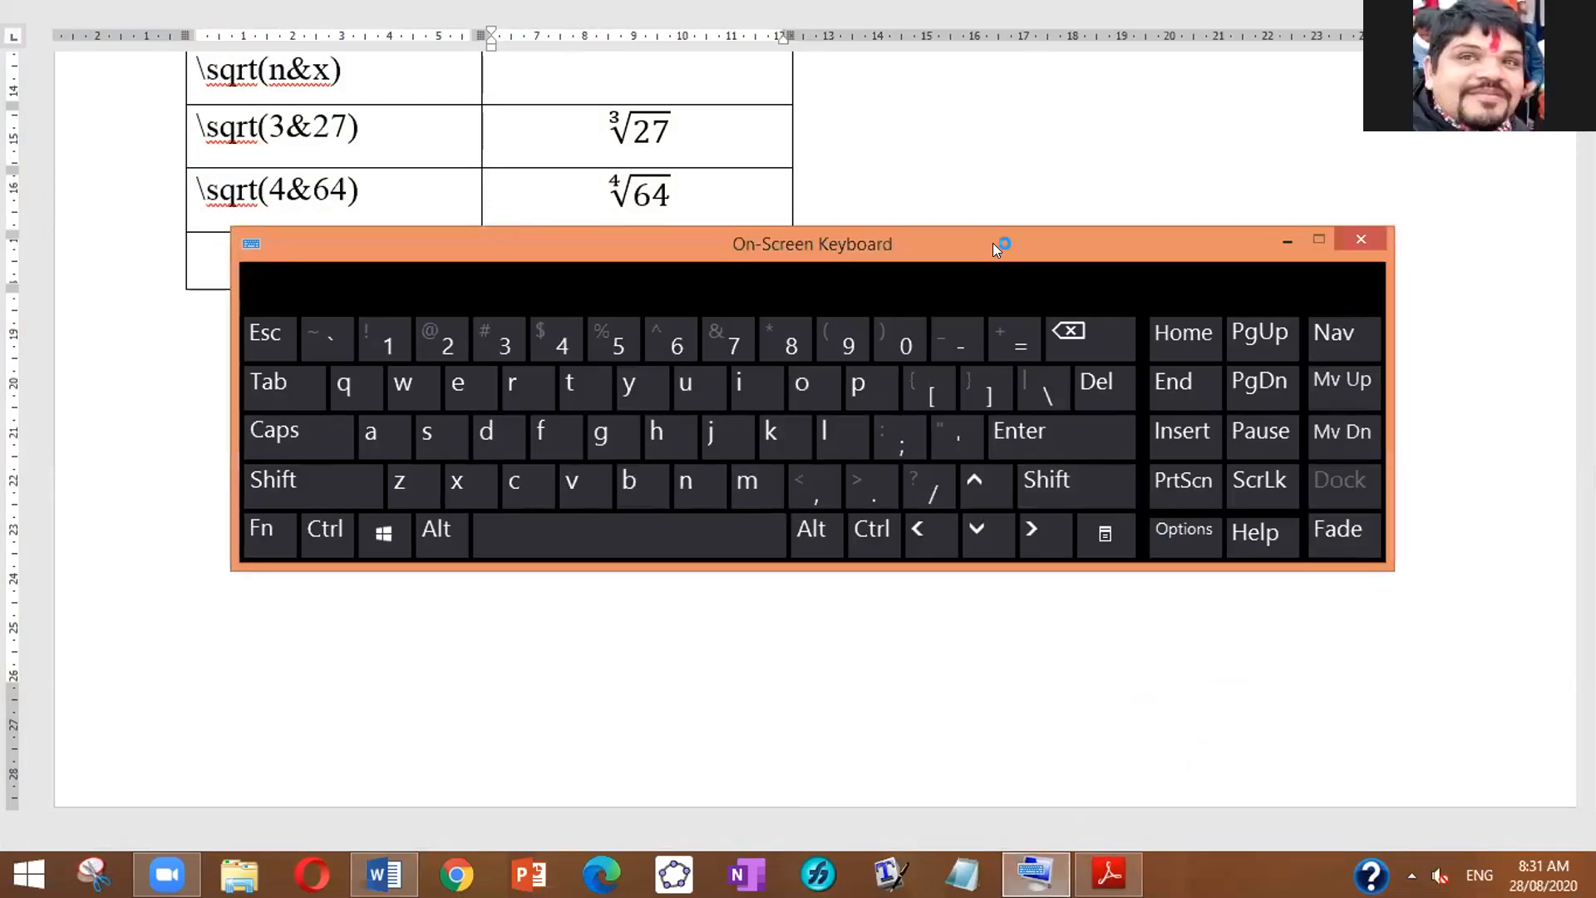
left_click_drag(995, 238, 865, 467)
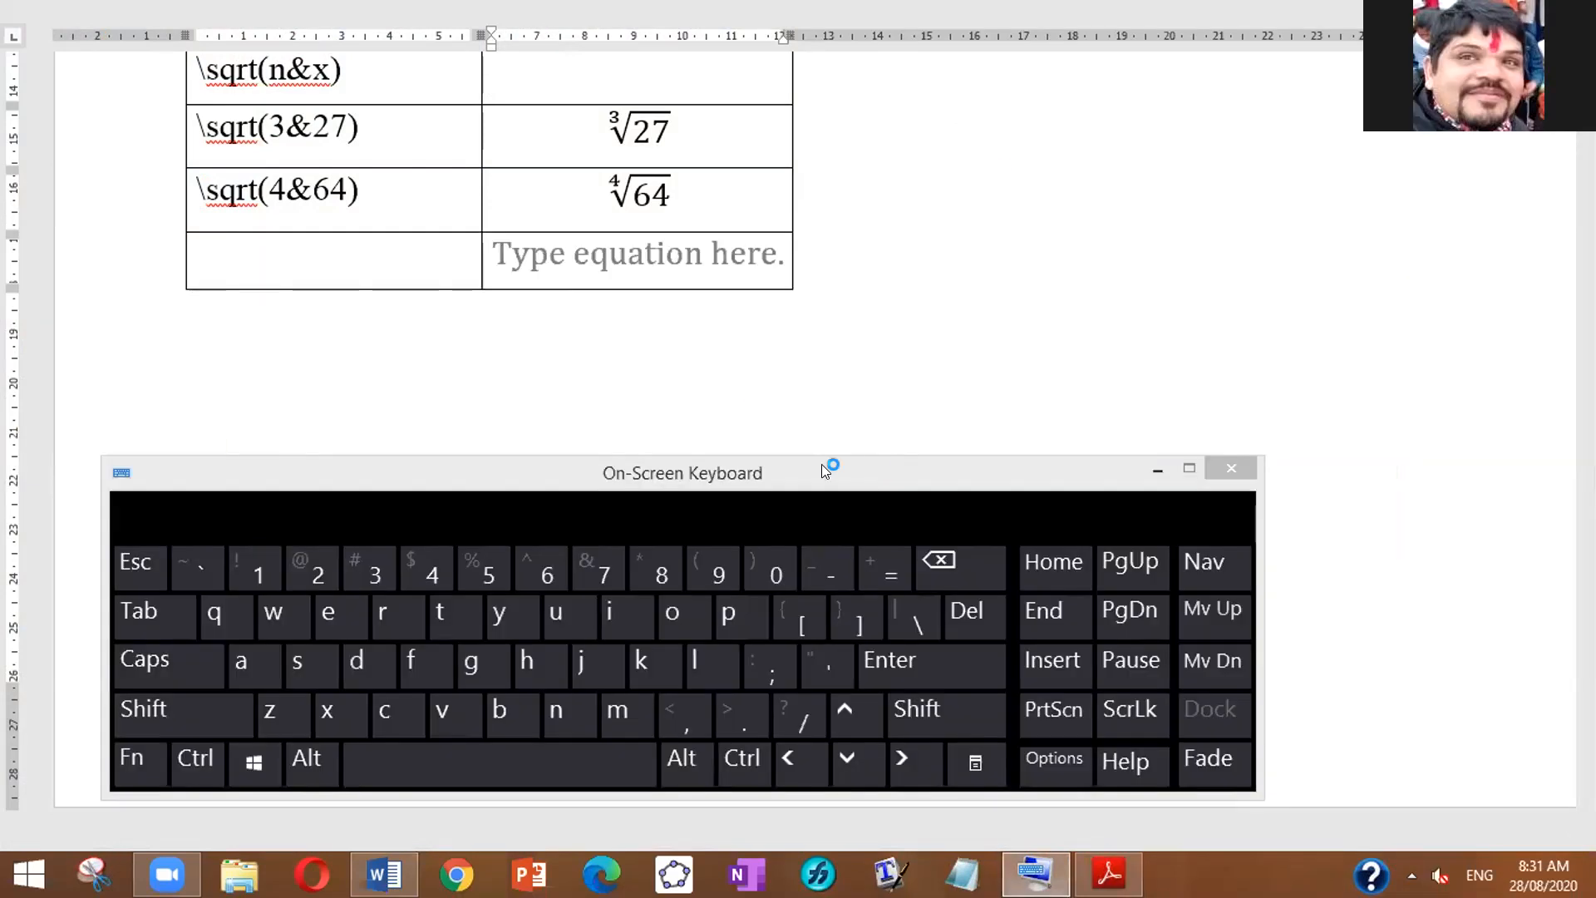
Step: Enter \sqrt(6&) in the last row's blank equation and convert it into a sixth root with an empty radicand
left_click(625, 247)
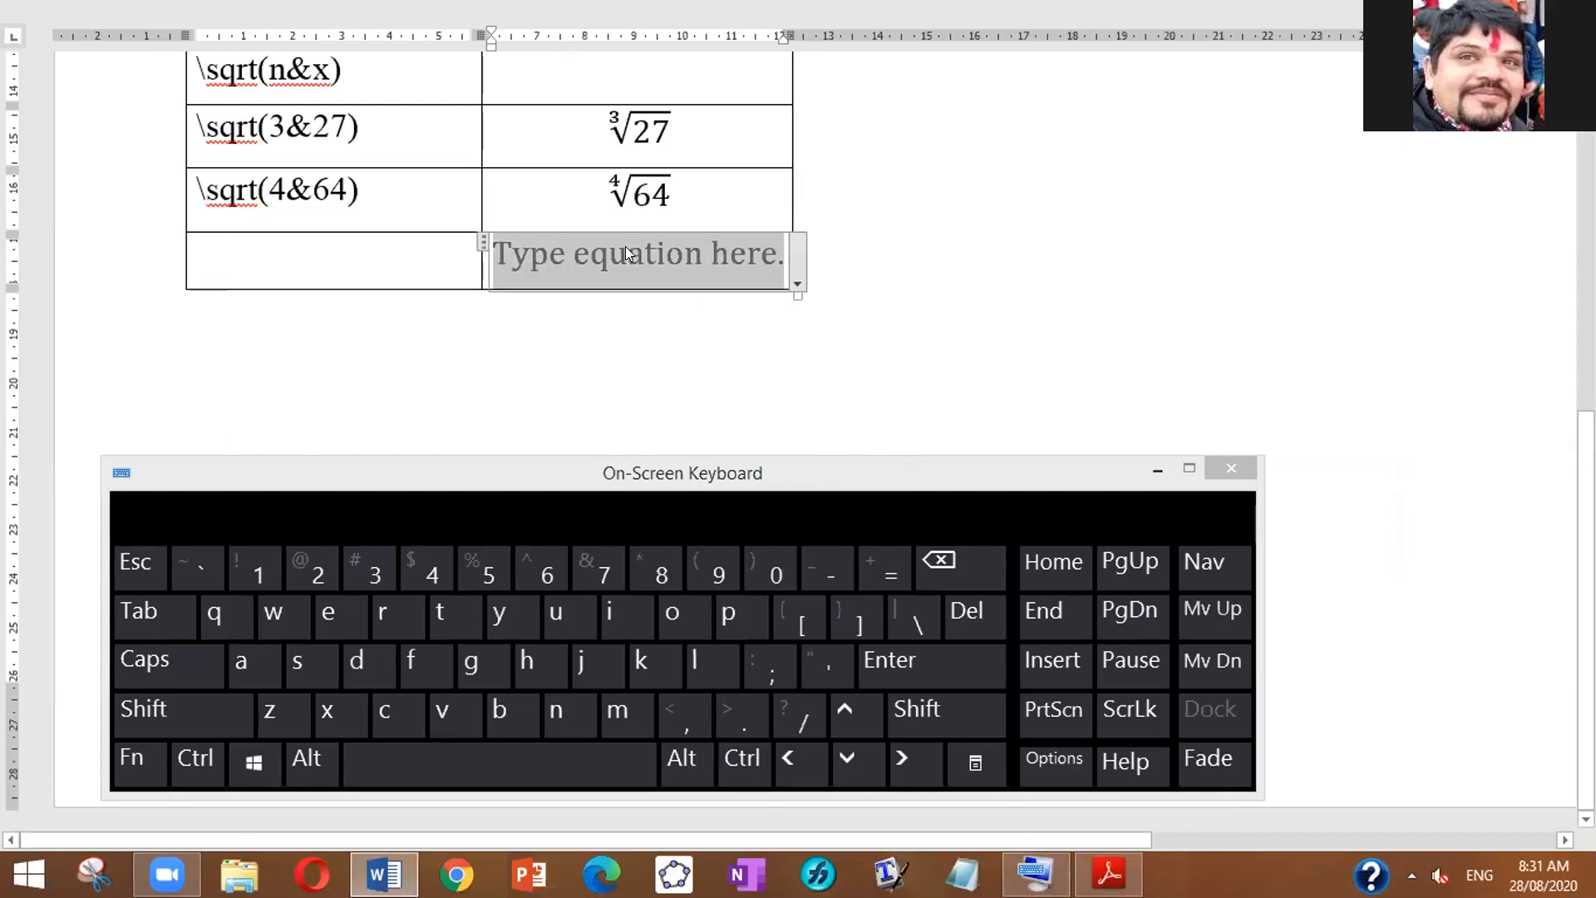
left_click(905, 625)
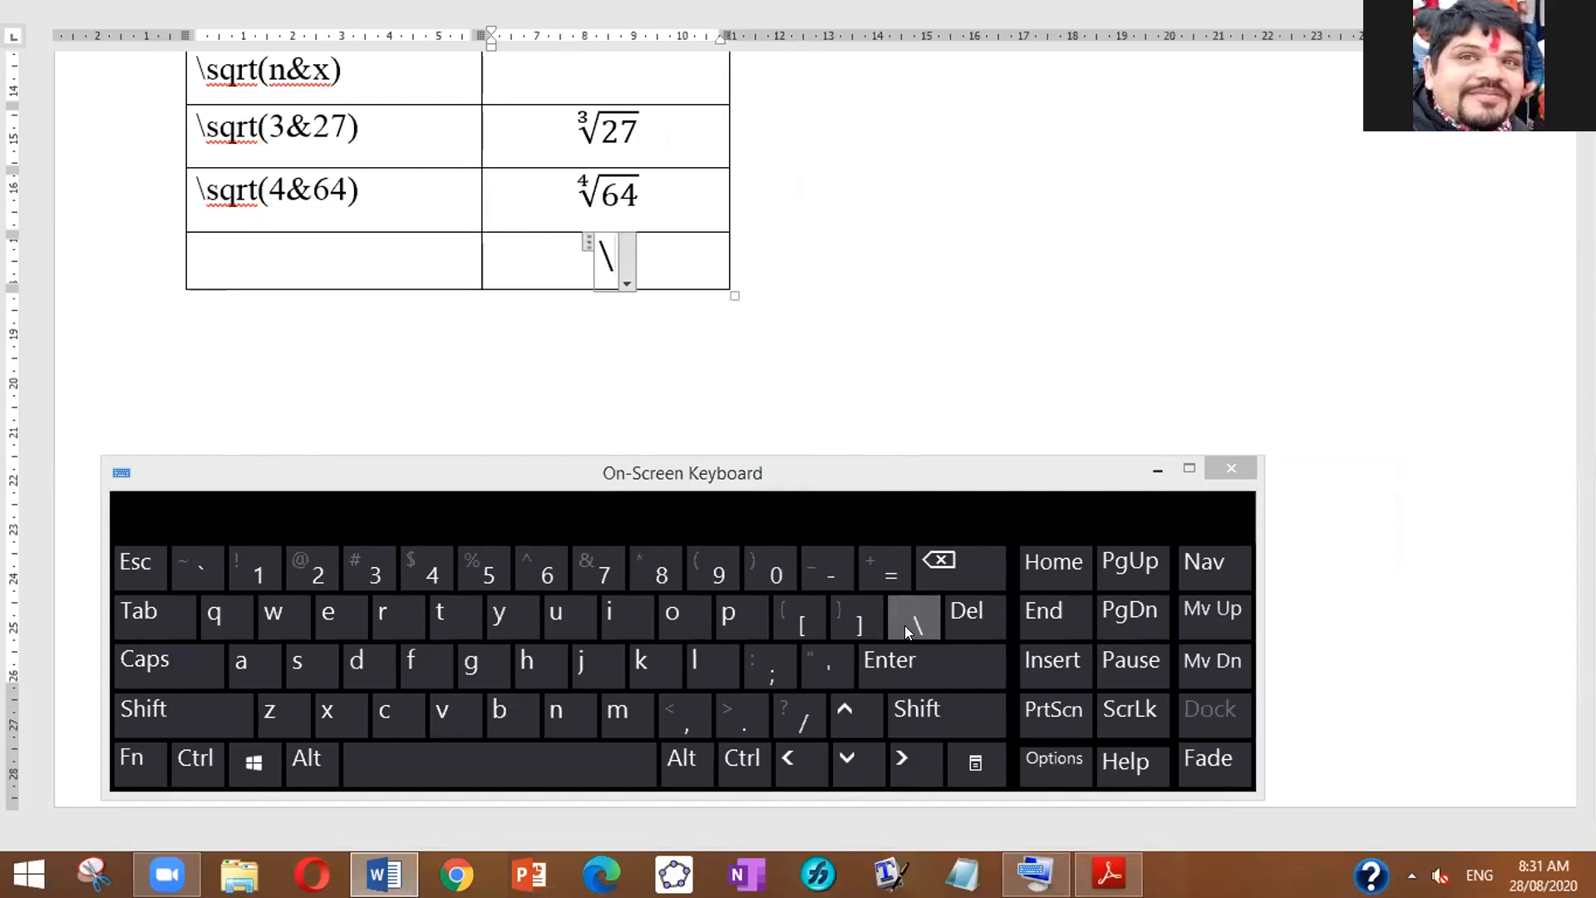
type("sq")
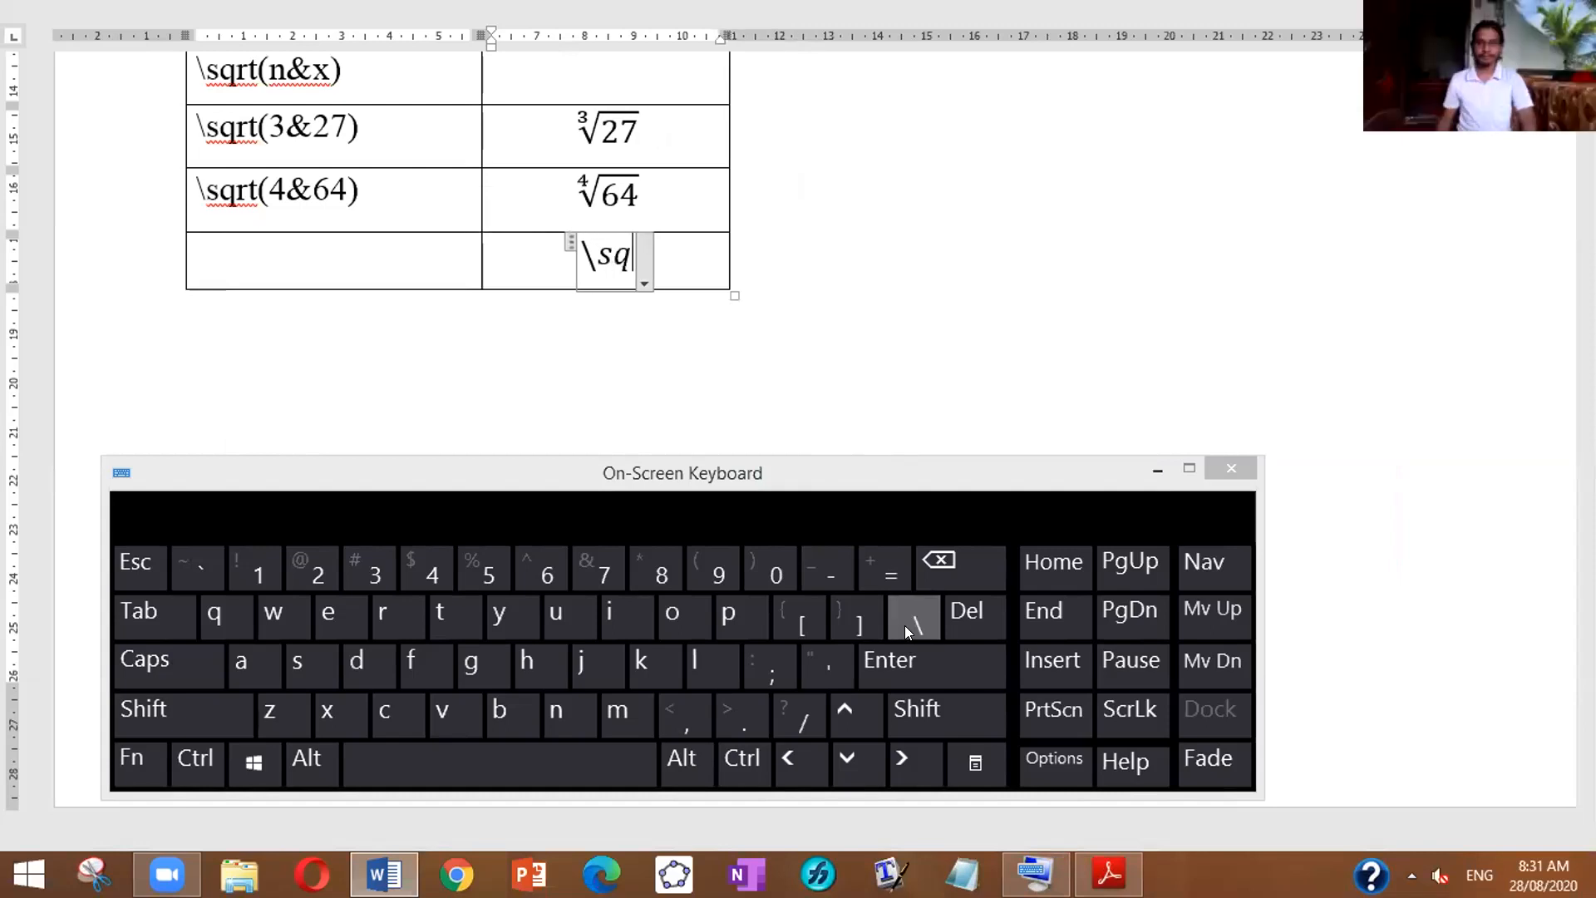
type("rt(")
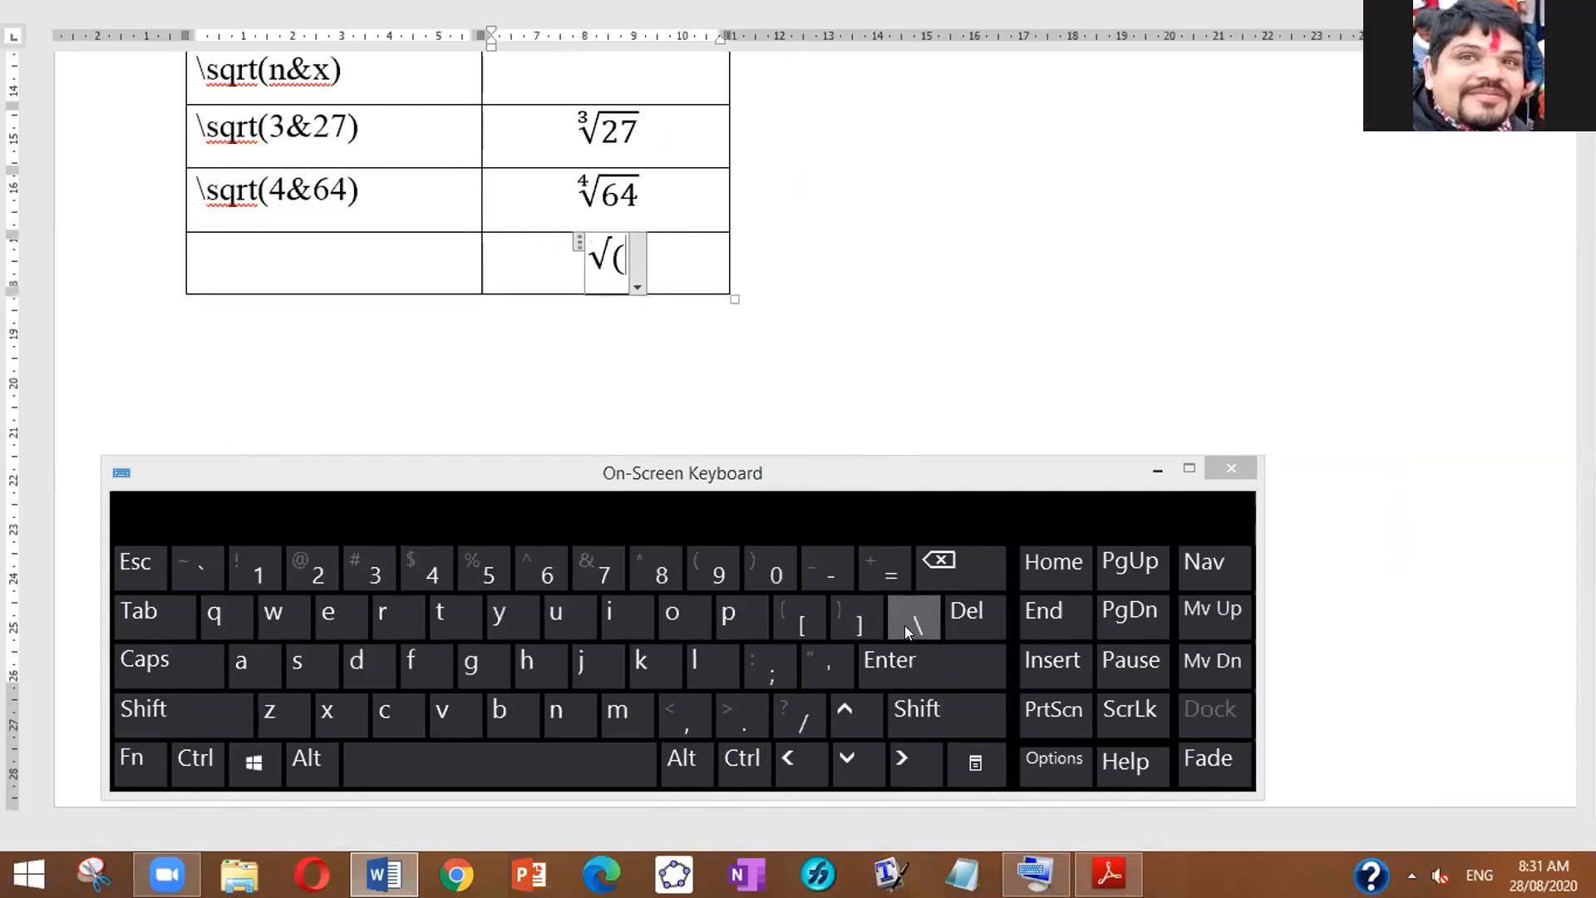
type("6")
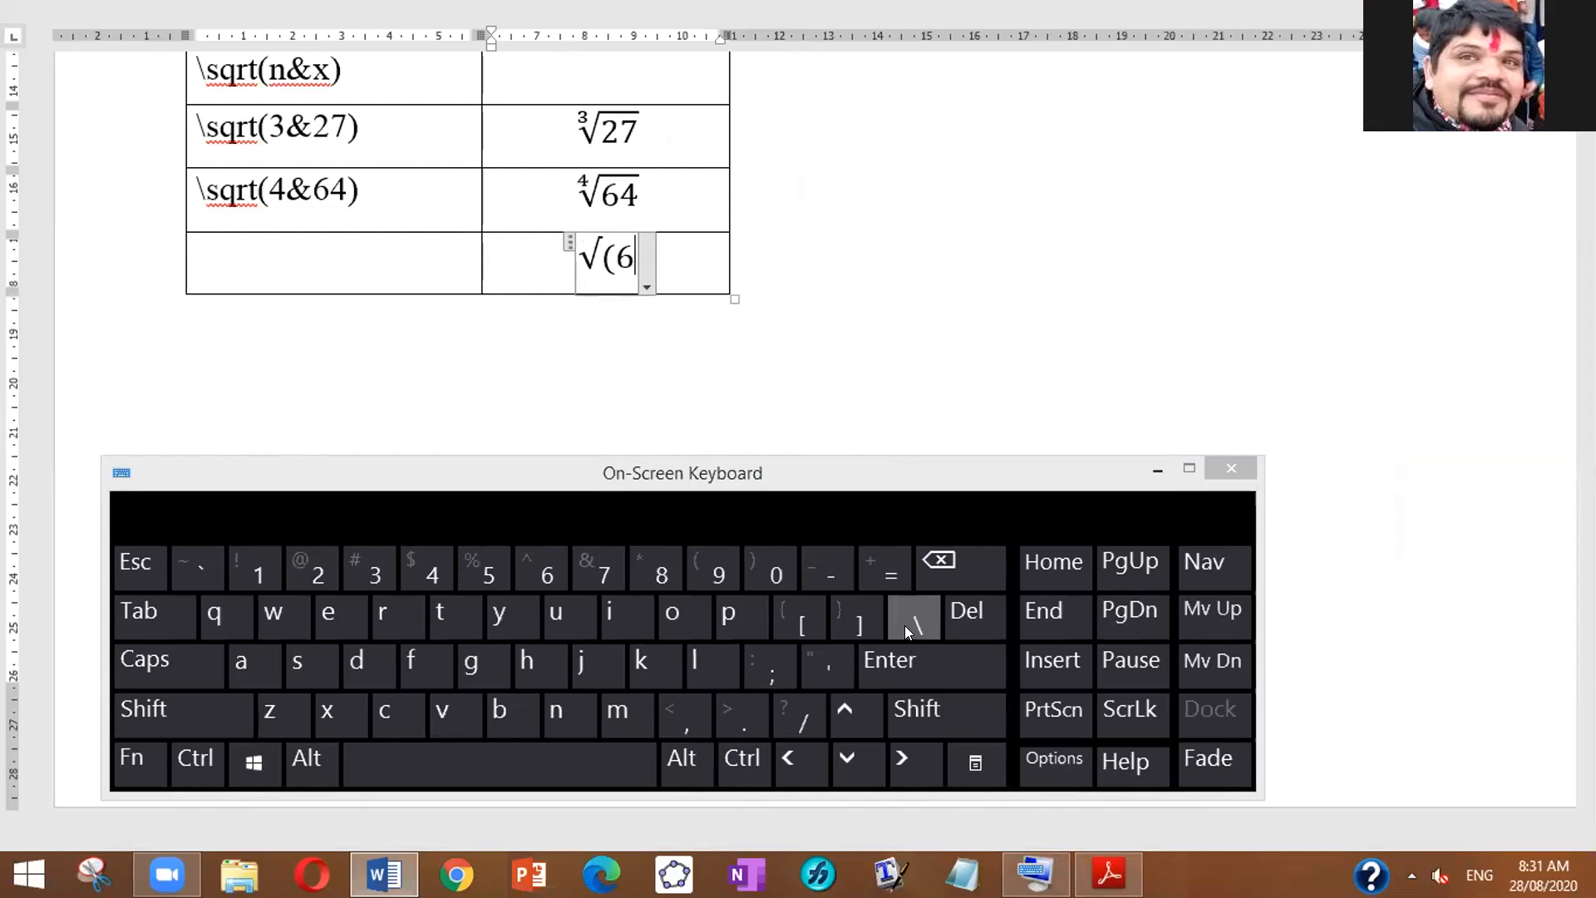
key("shift")
type("&")
key("shift")
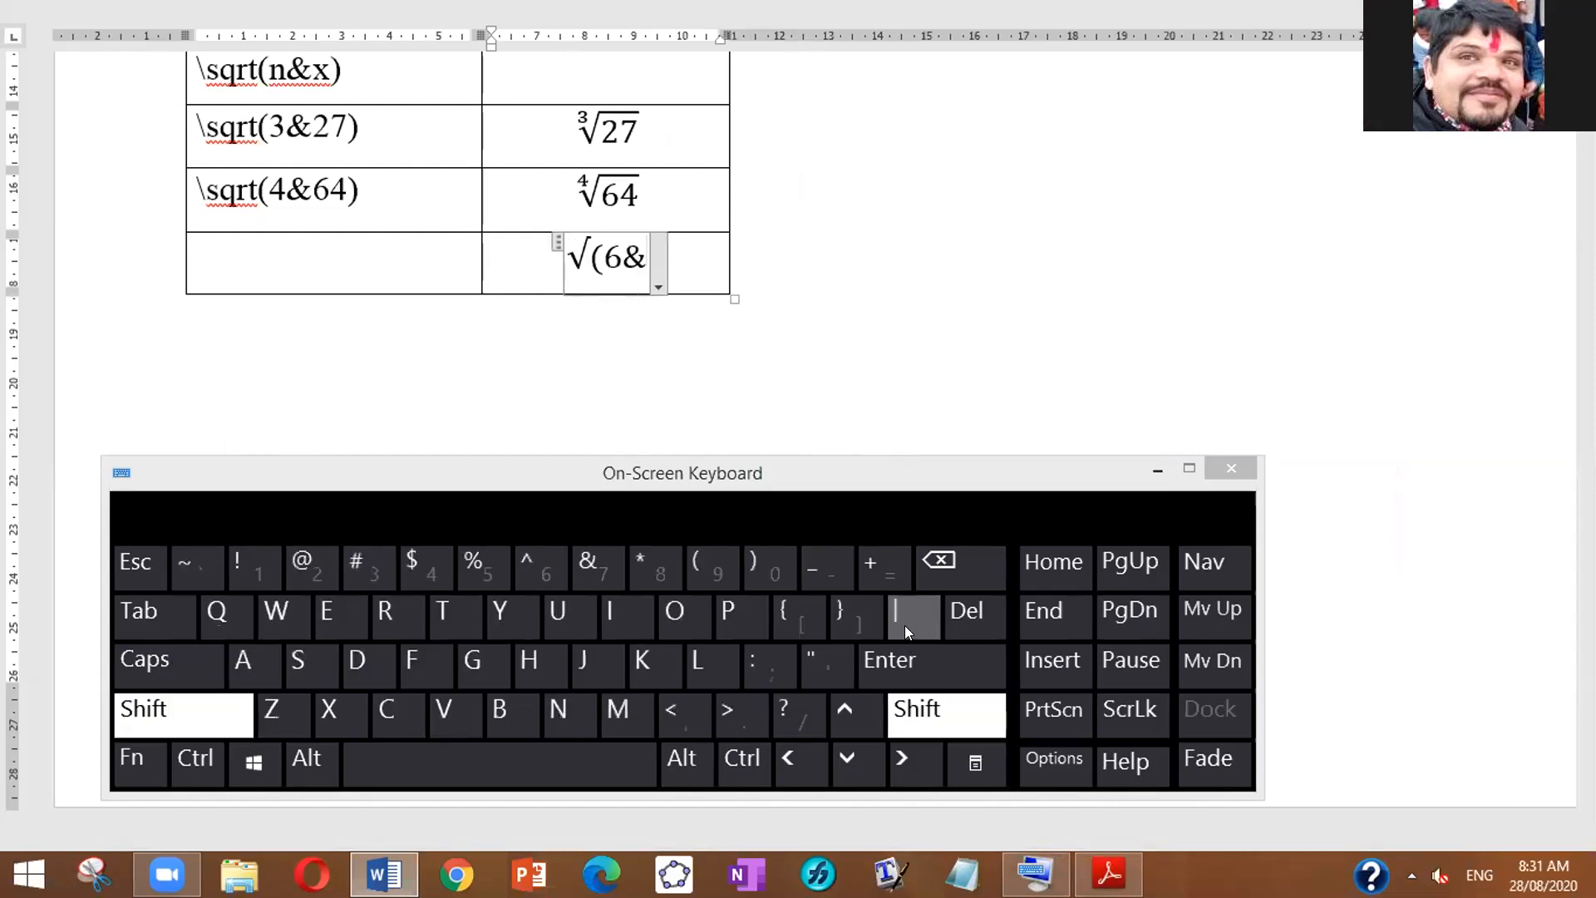
type(")")
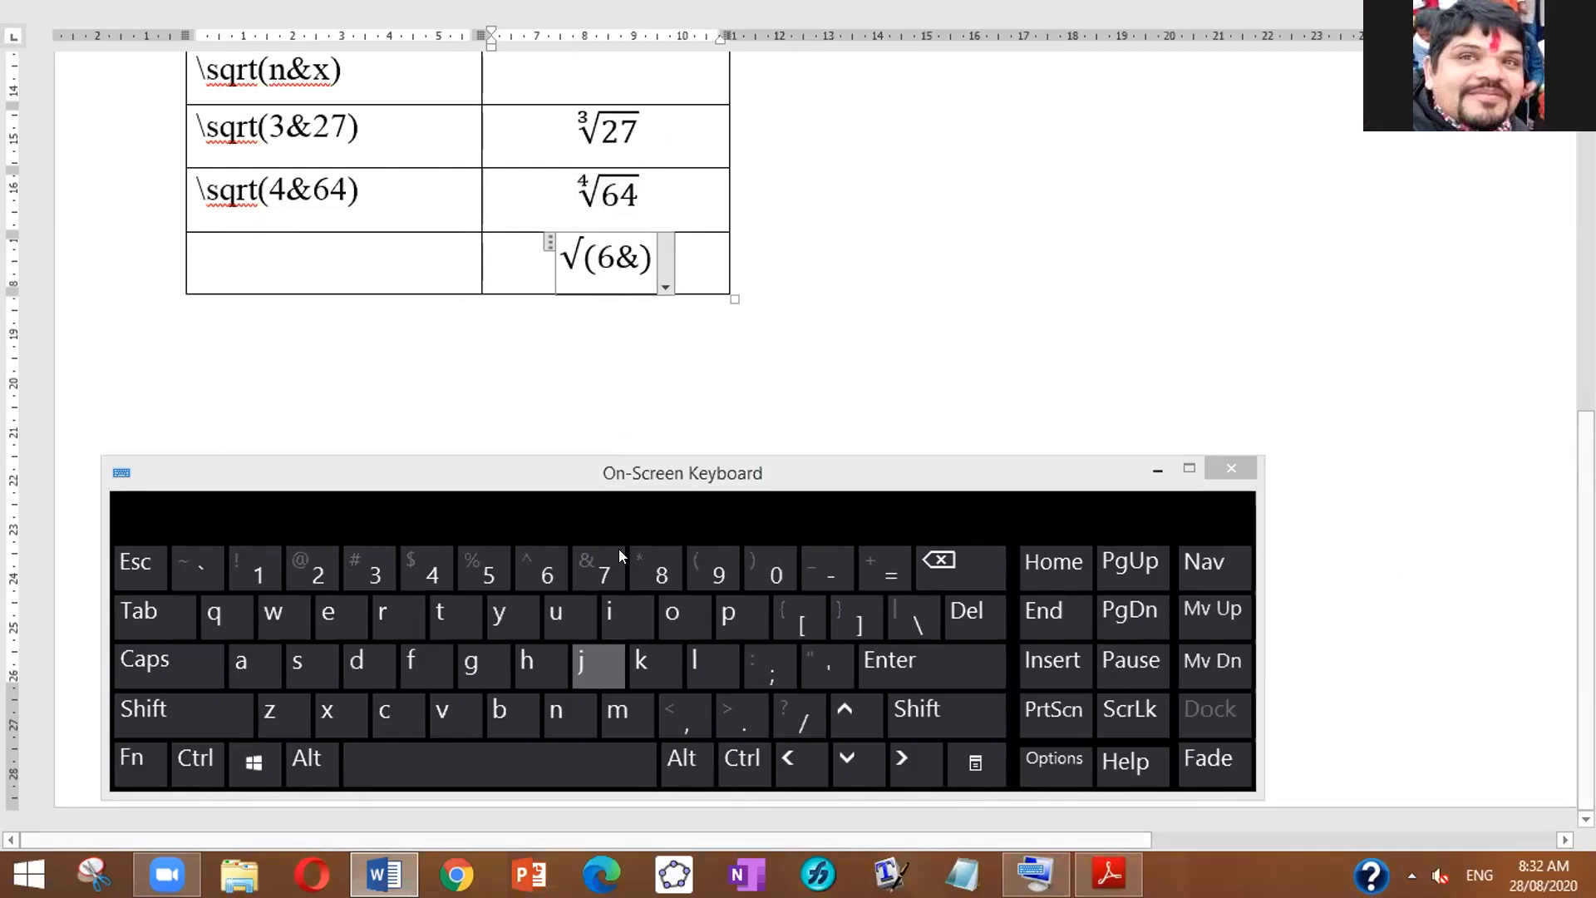
left_click(492, 759)
Step: Nest an empty cube root inside the sixth root's radicand using the code \sqrt(3&)
left_click(612, 257)
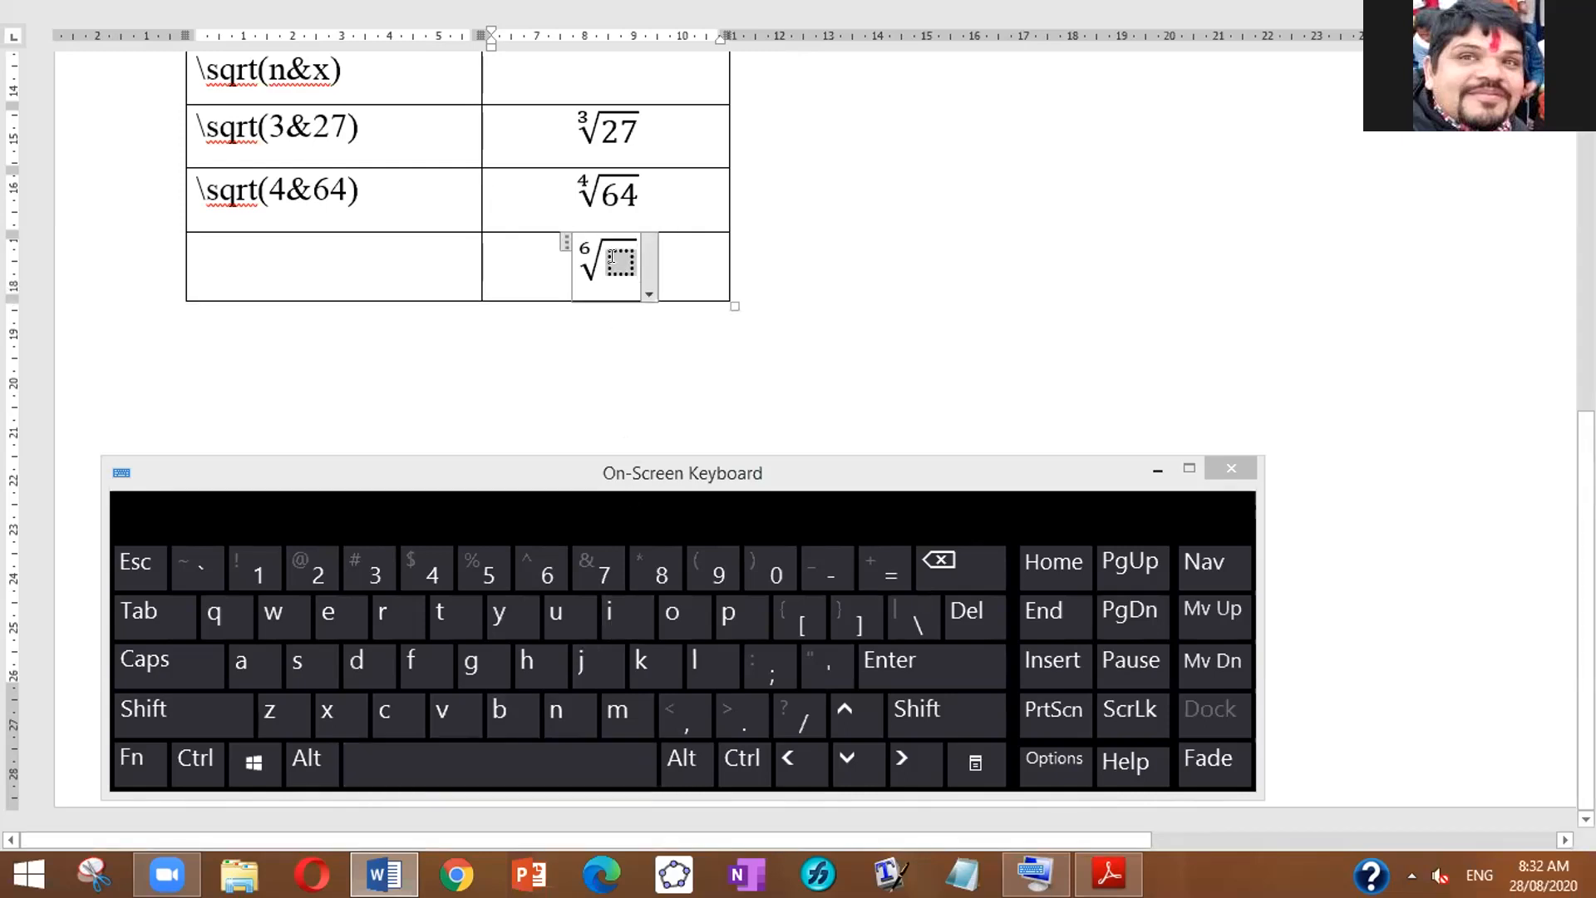
type("\\sqrt")
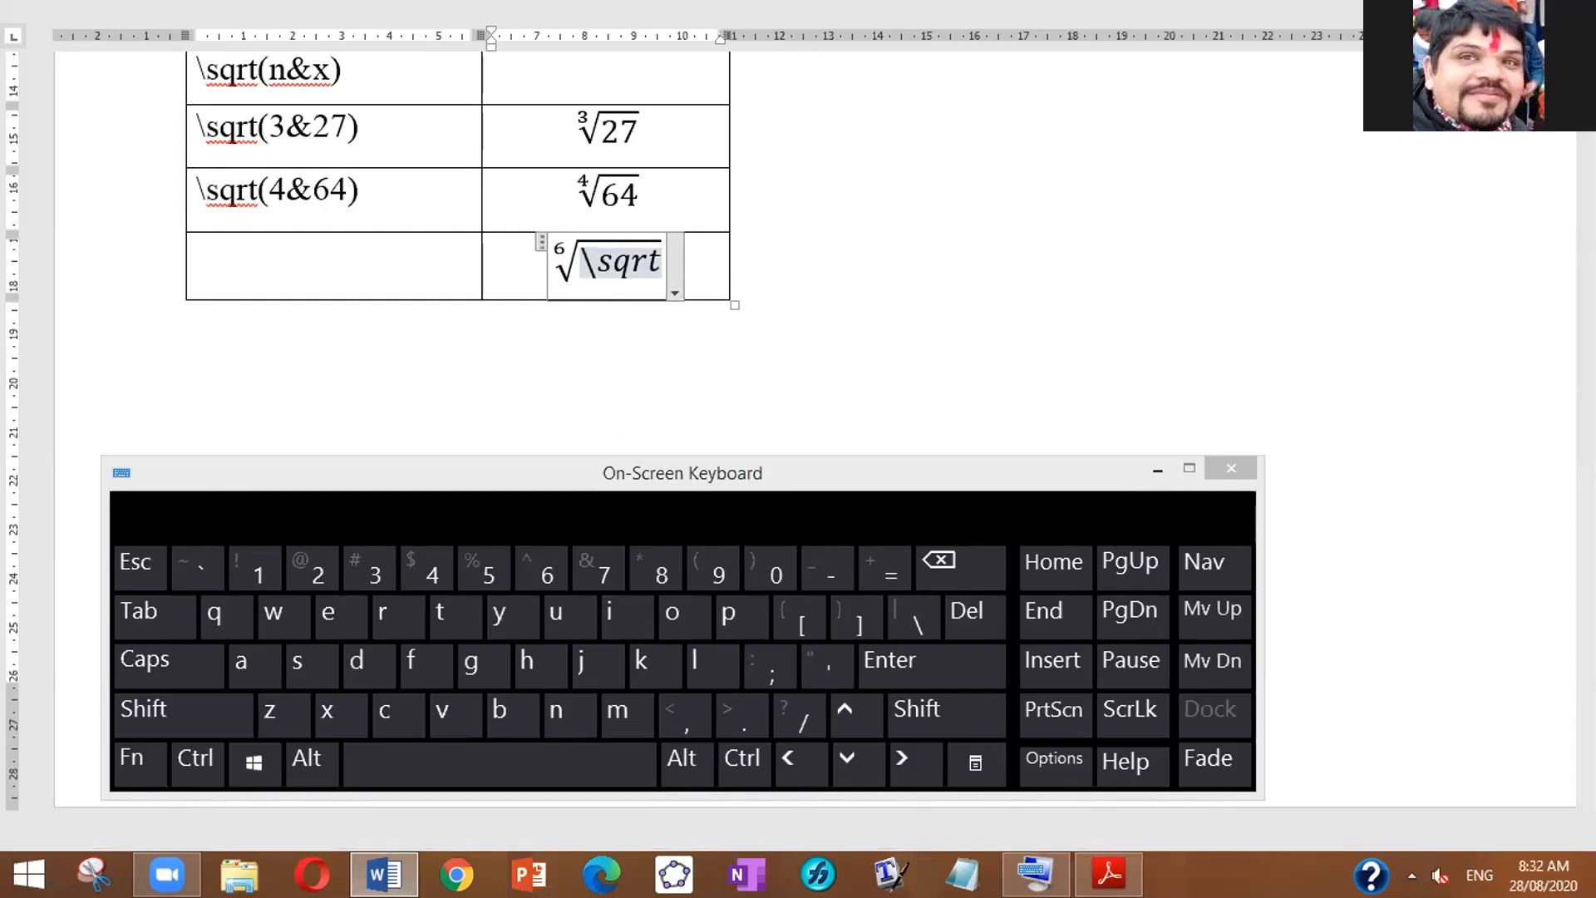
type("(")
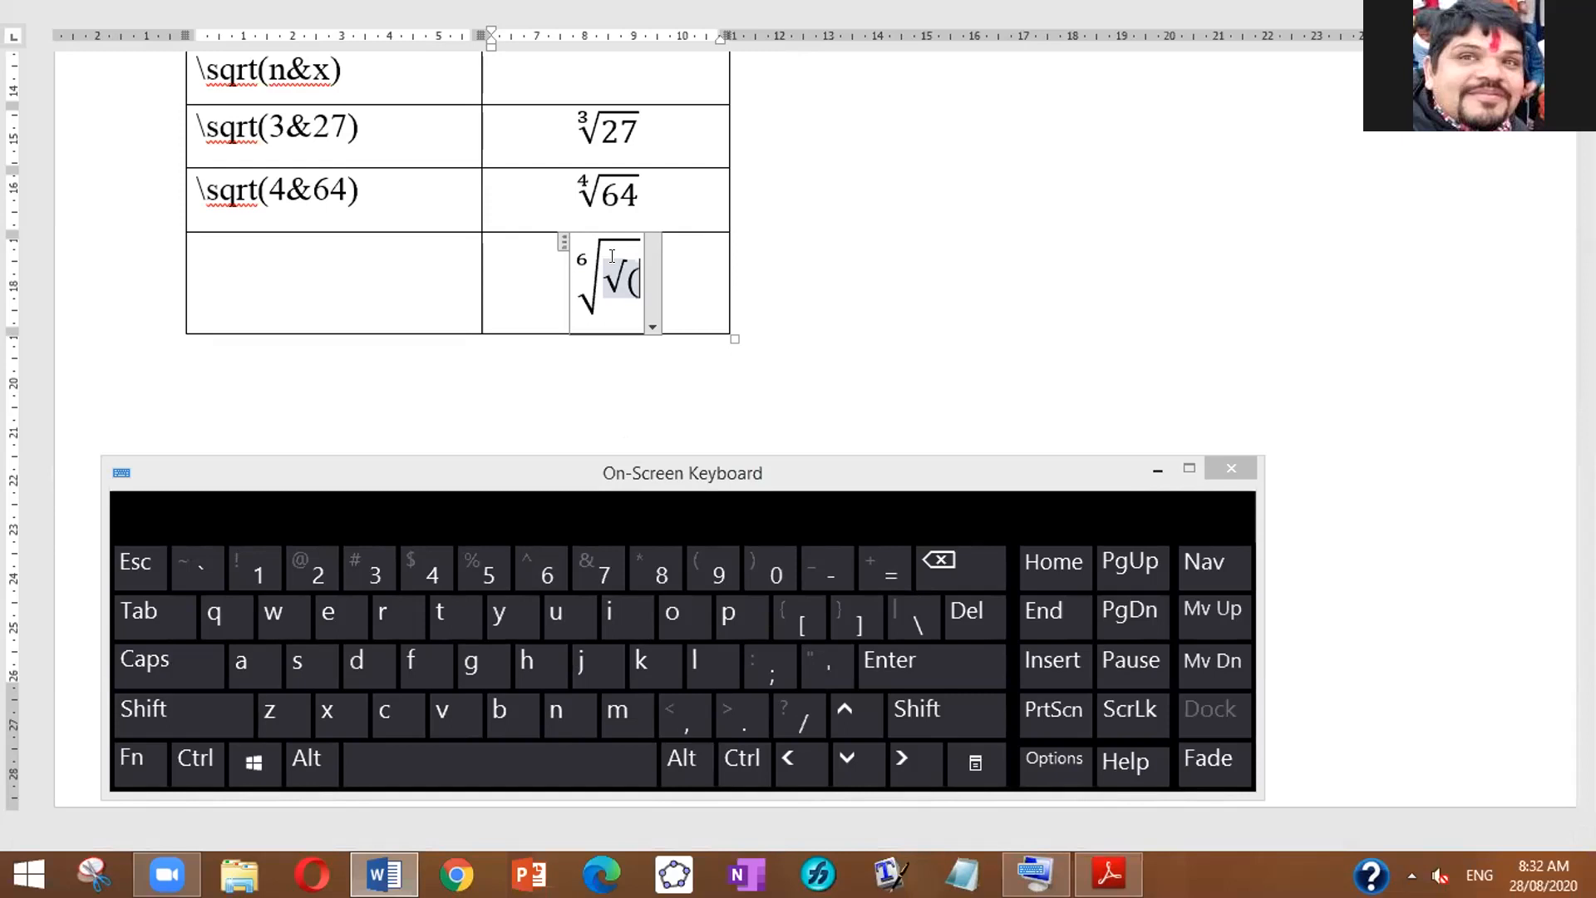
type("3")
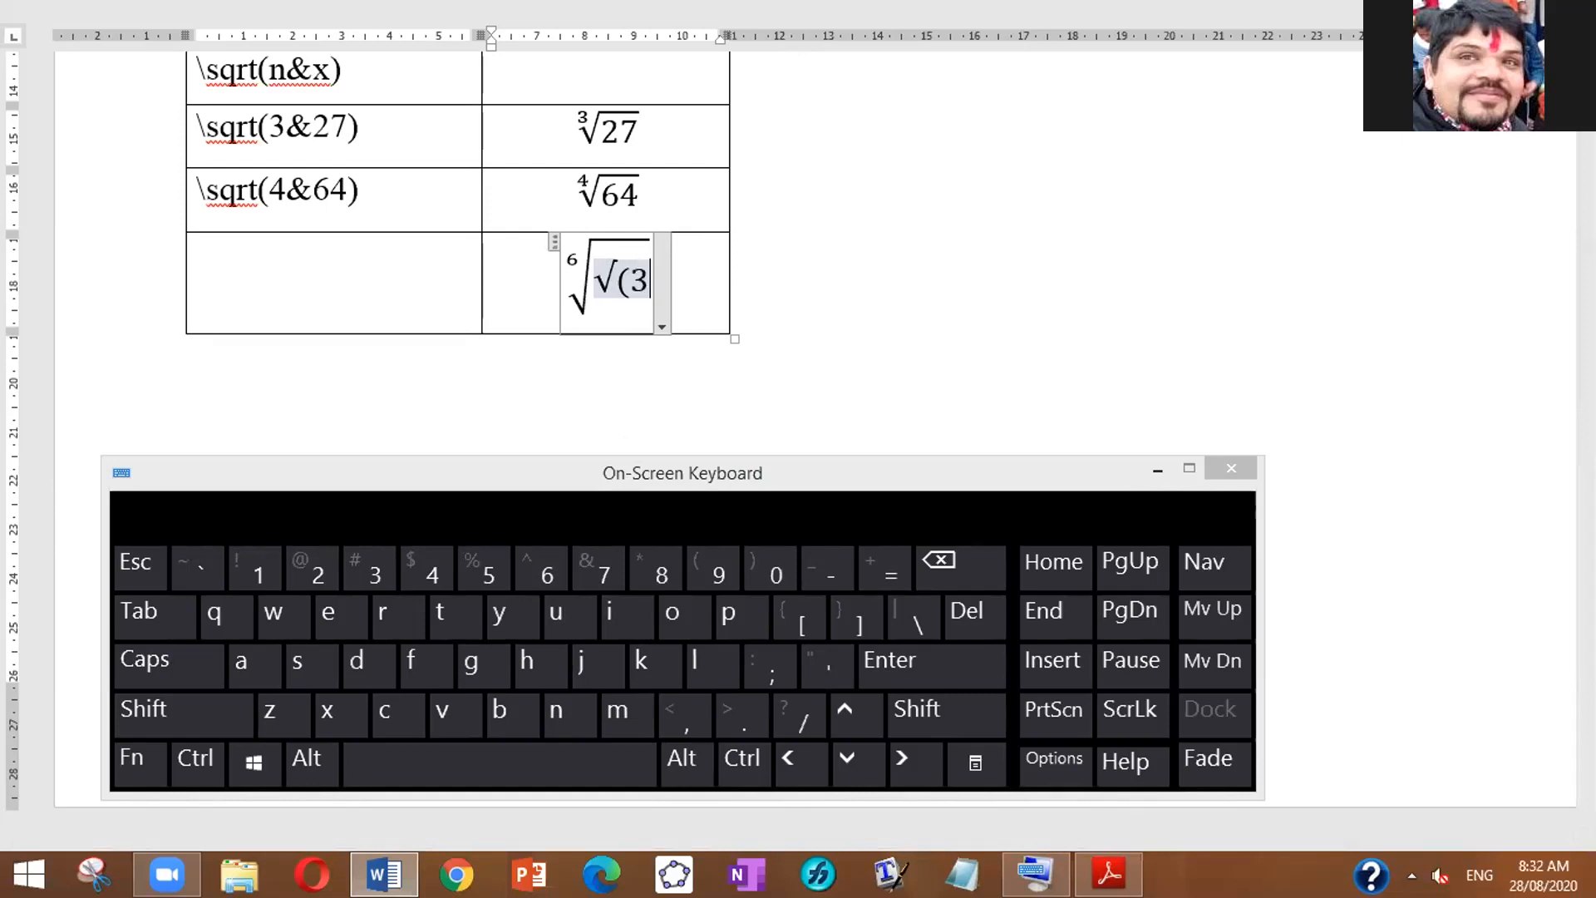
type("&")
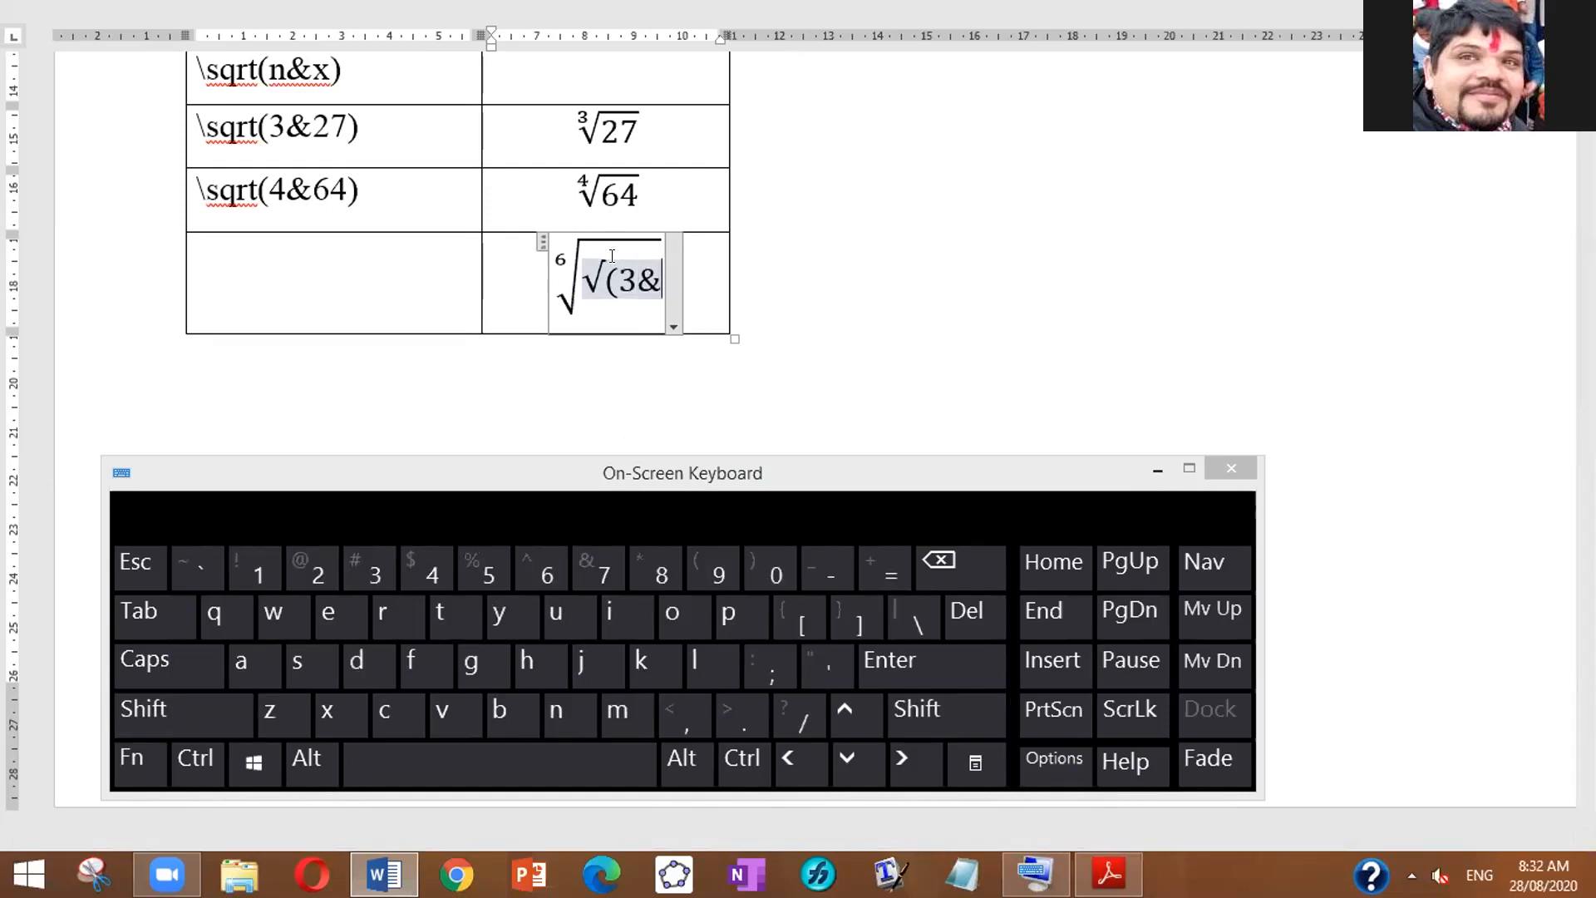
type(")")
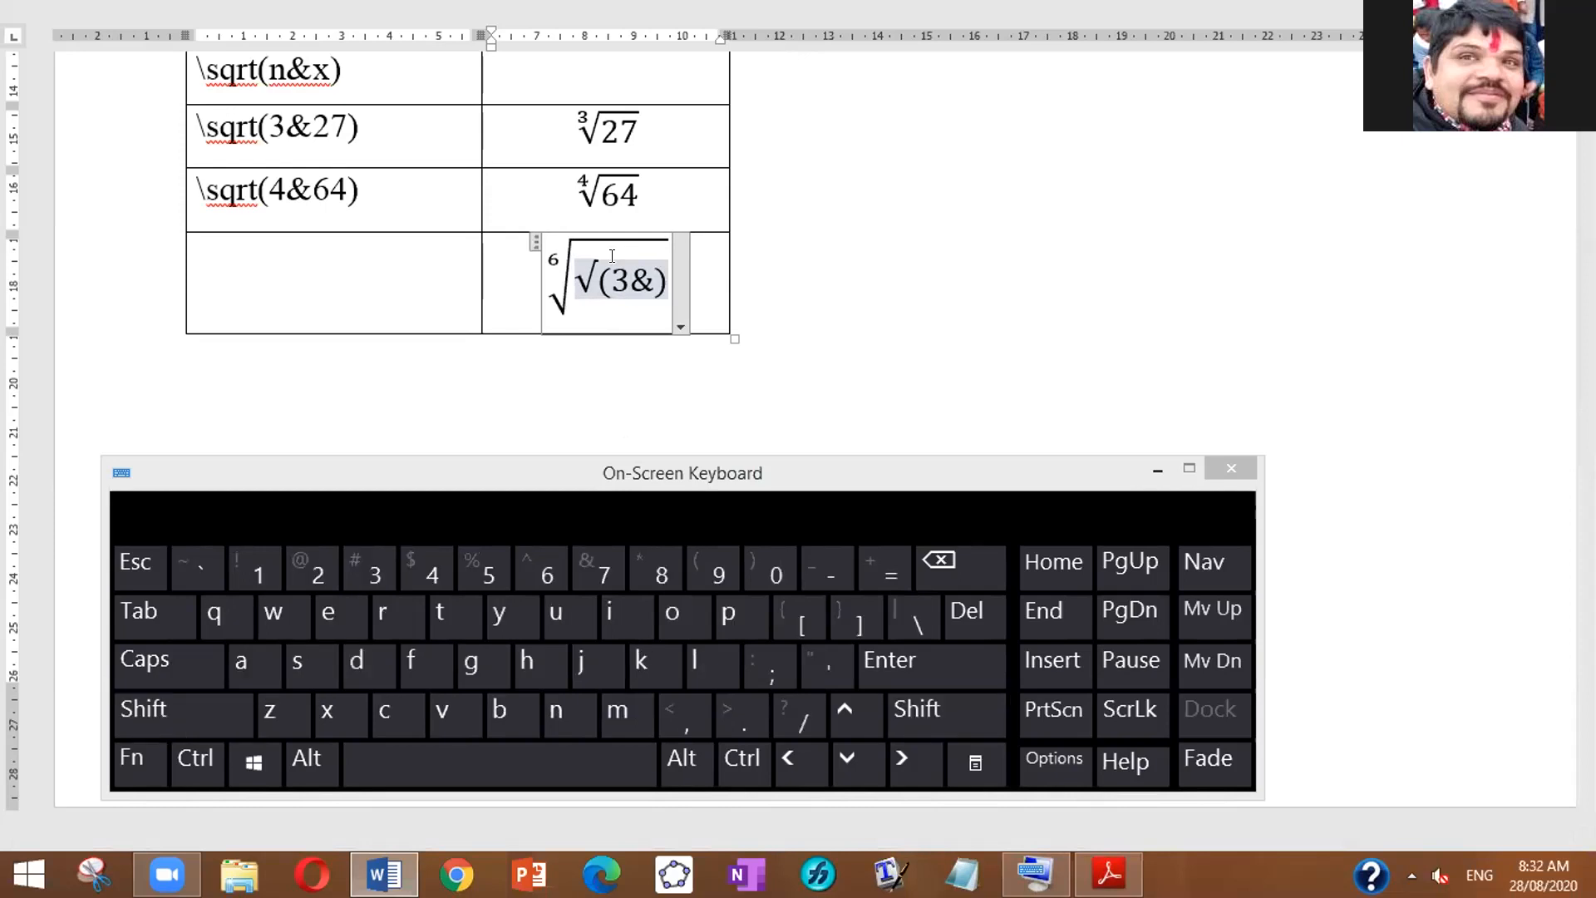
key("space")
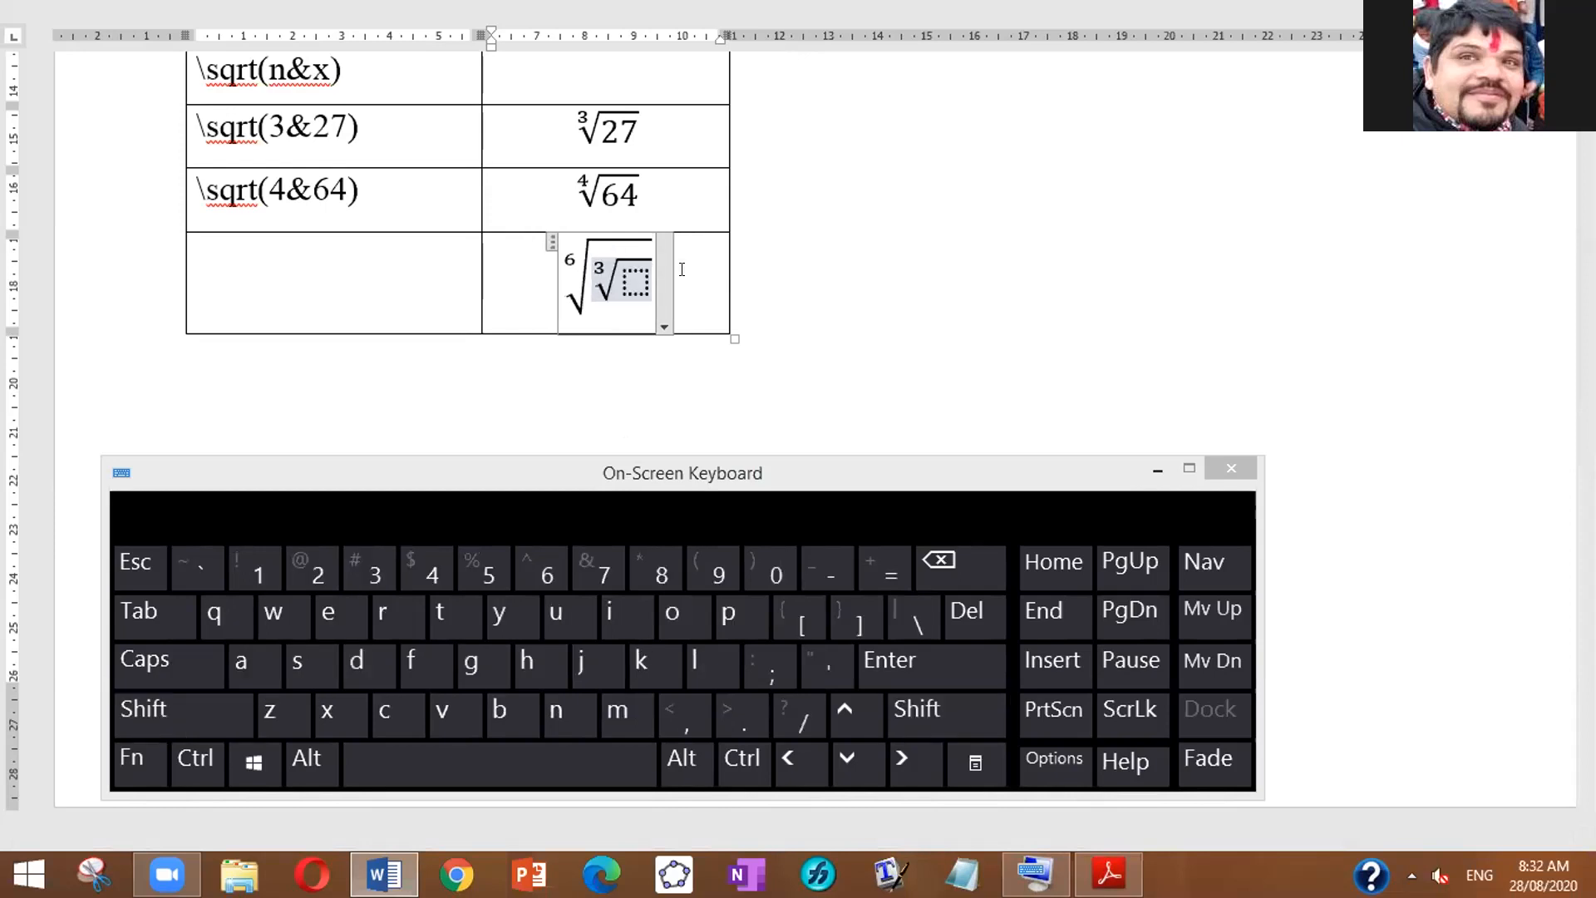
Step: Nest an empty root with index 2 inside the cube root's radicand using the code \sqrt(2&)
left_click(630, 287)
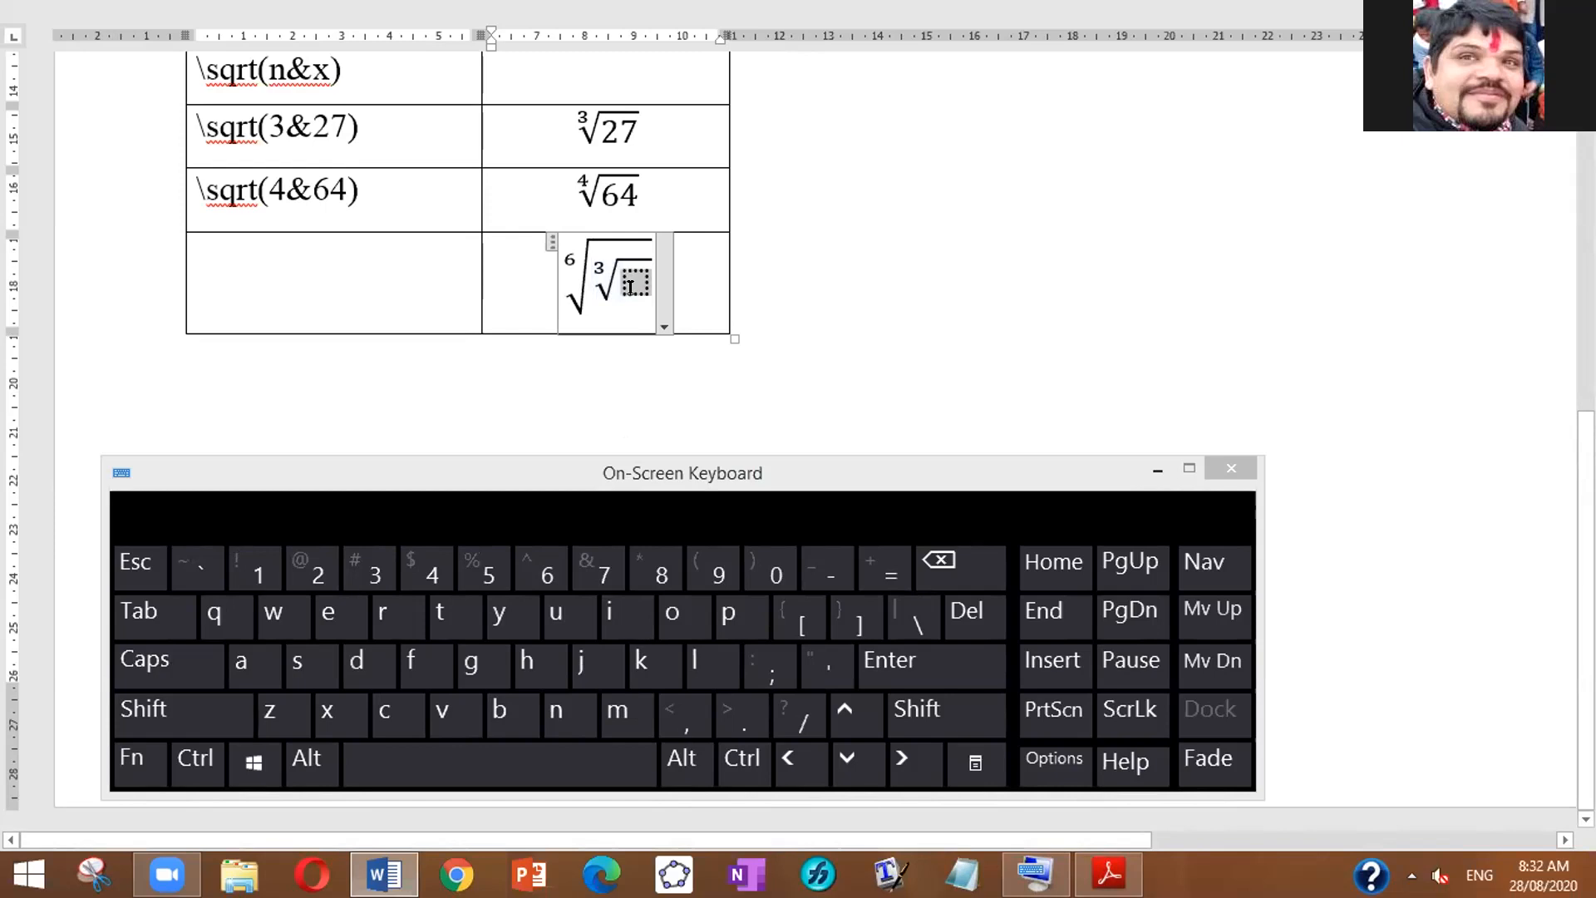
type("\\sqrt")
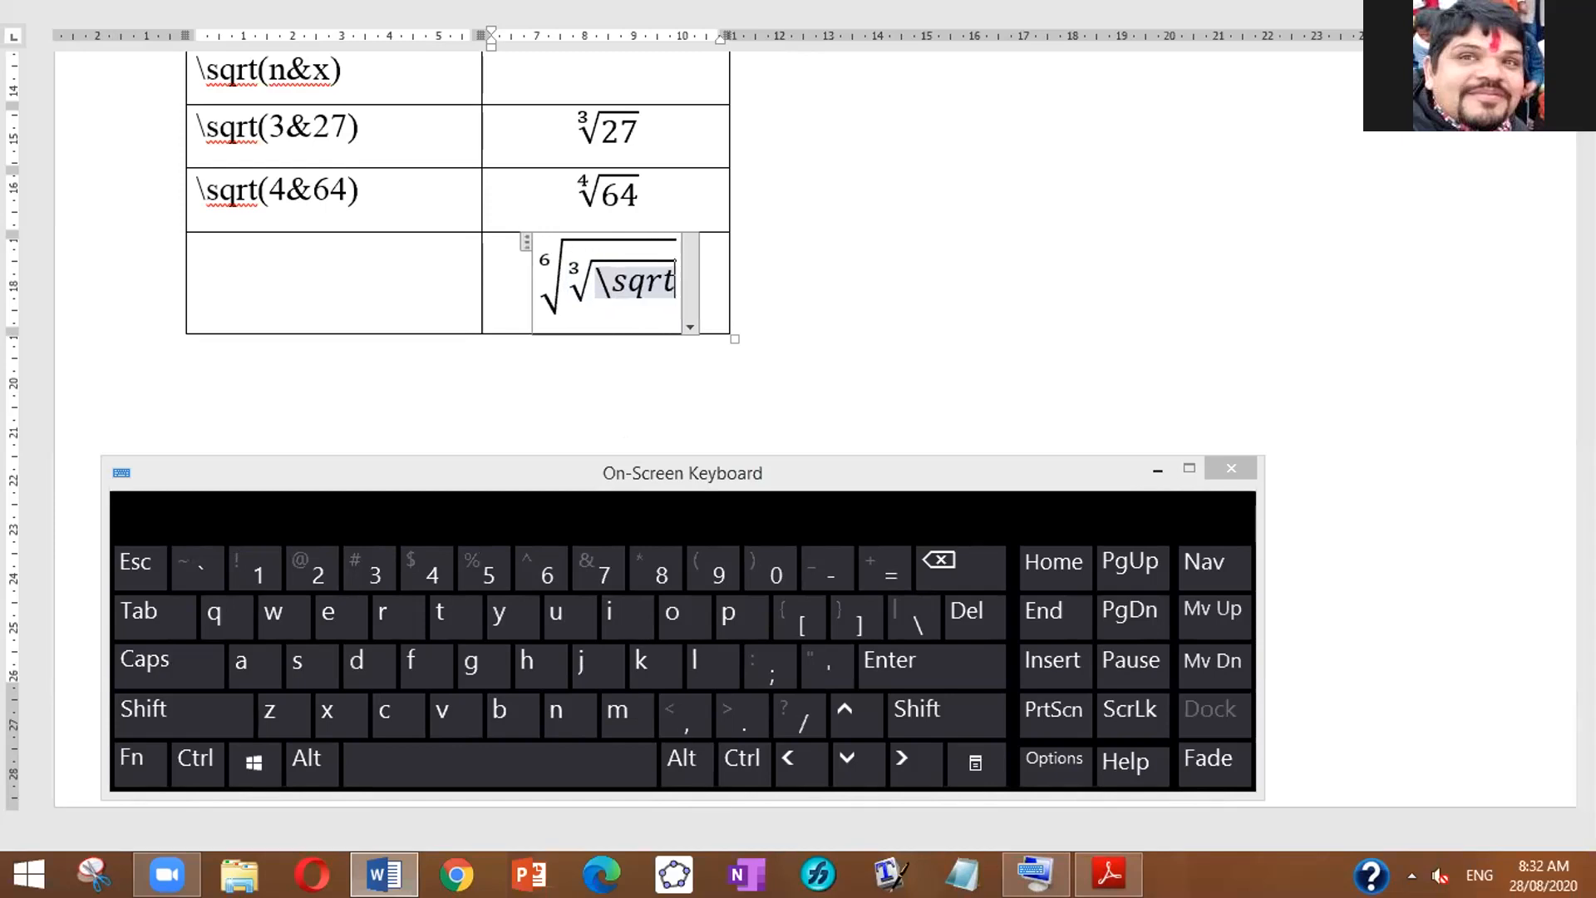
type("(")
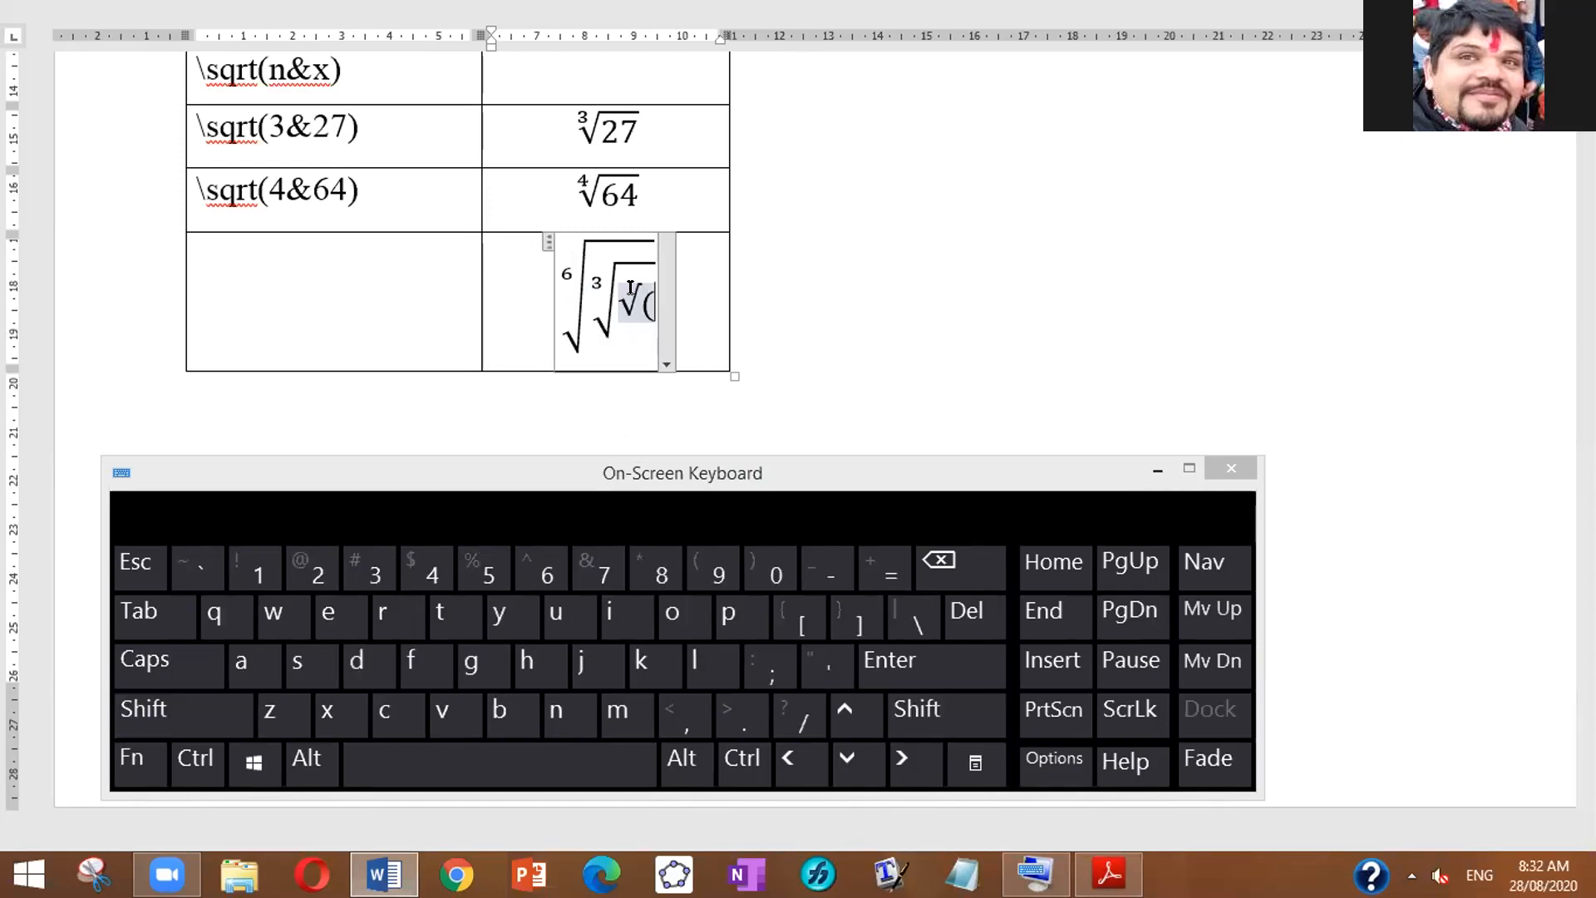
type("2")
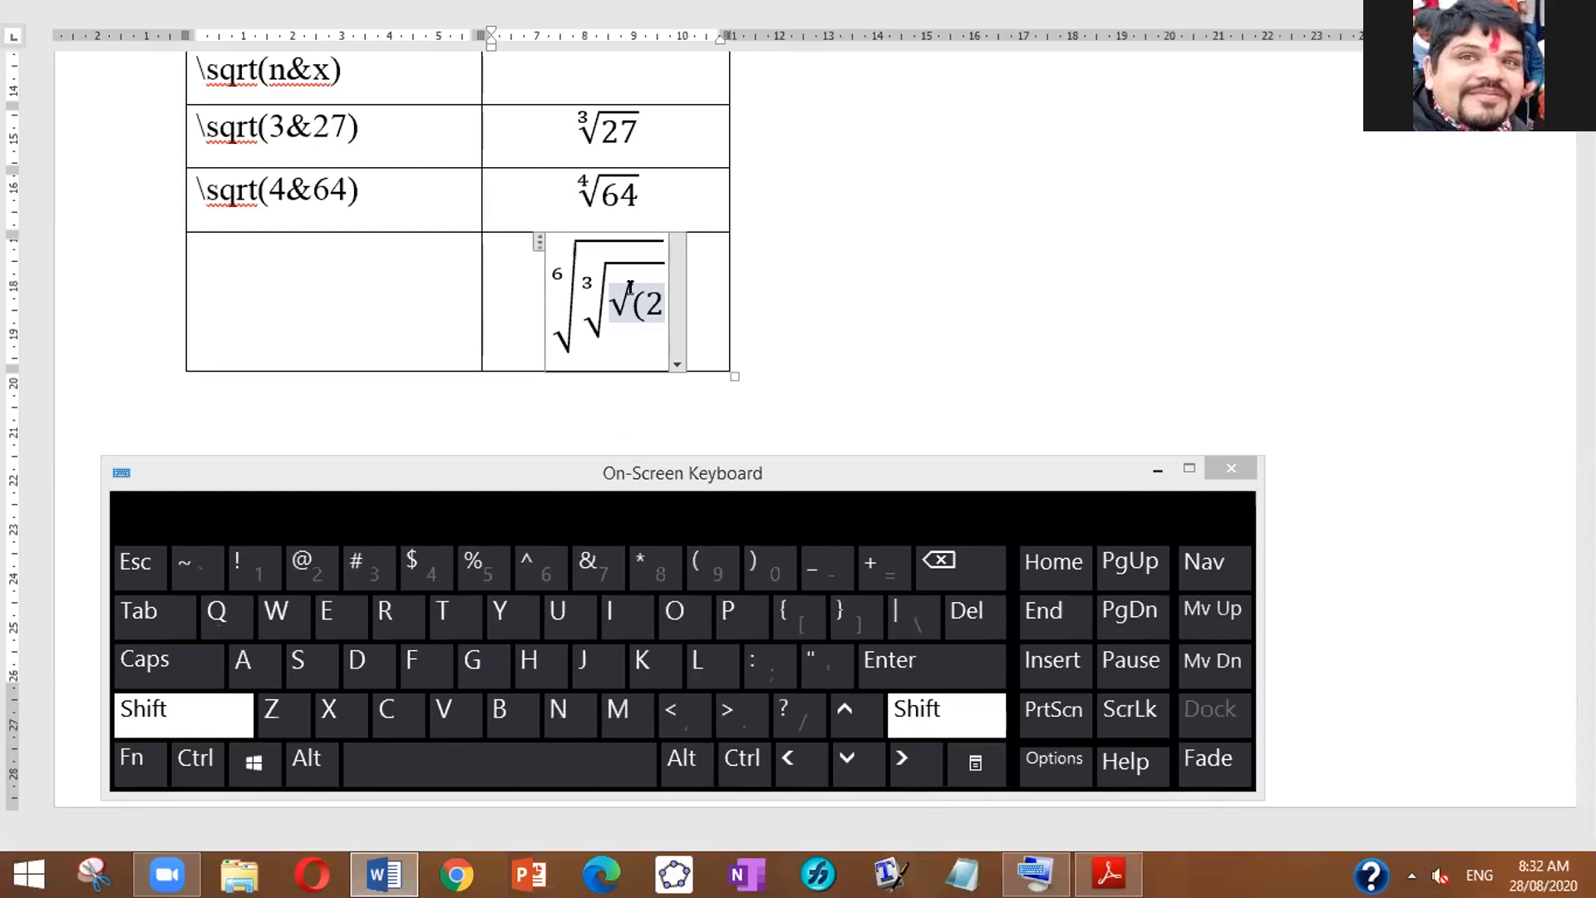
type("&")
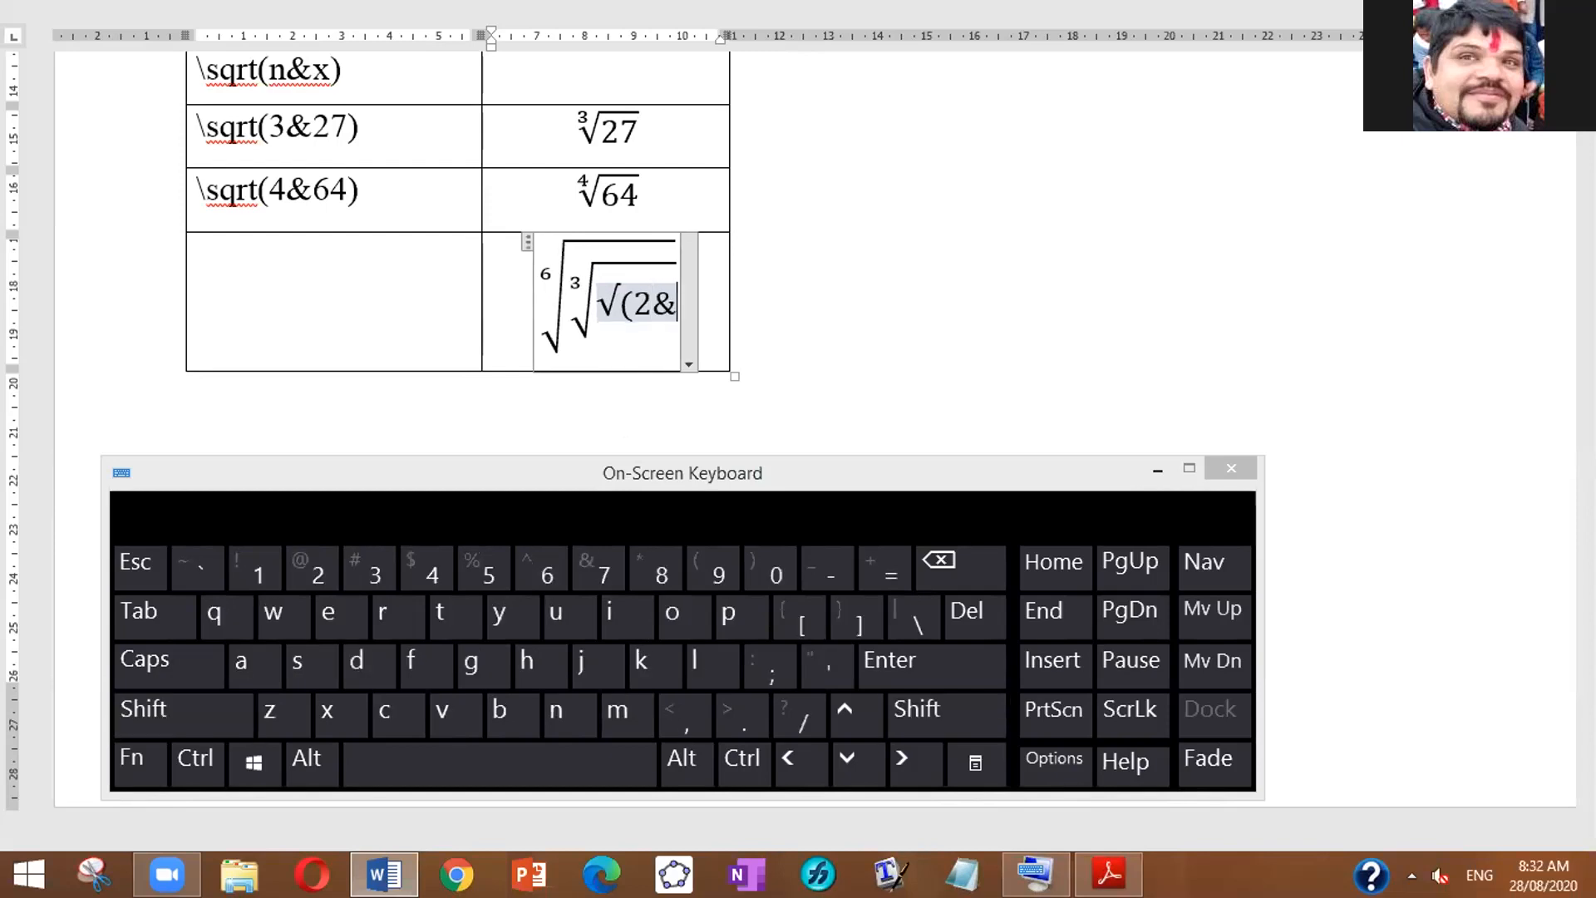
type(")")
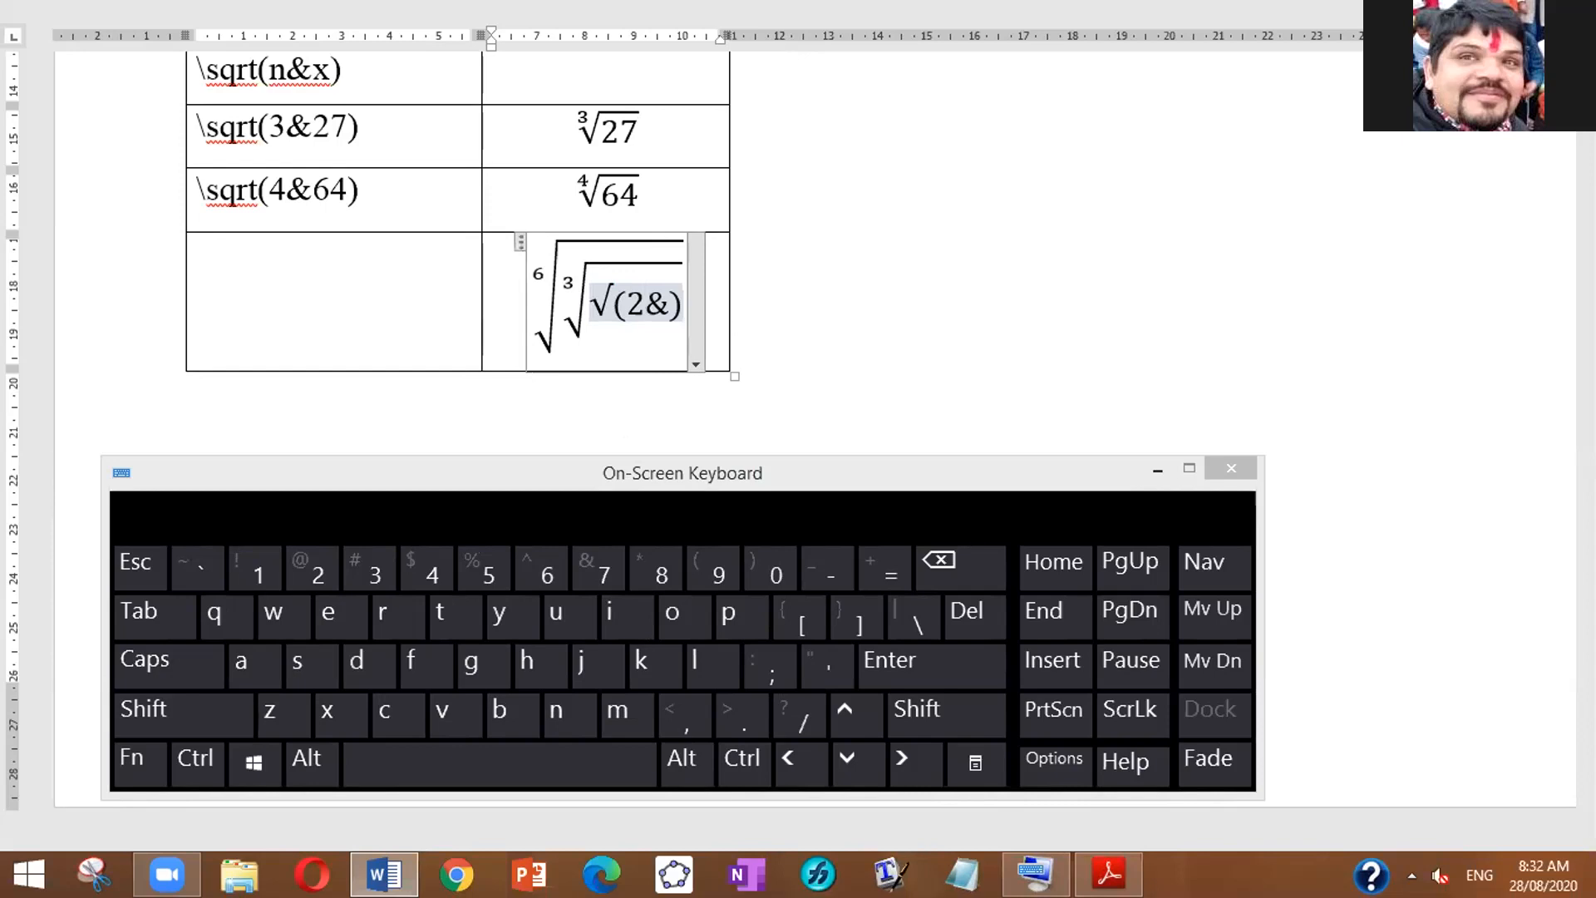
key("space")
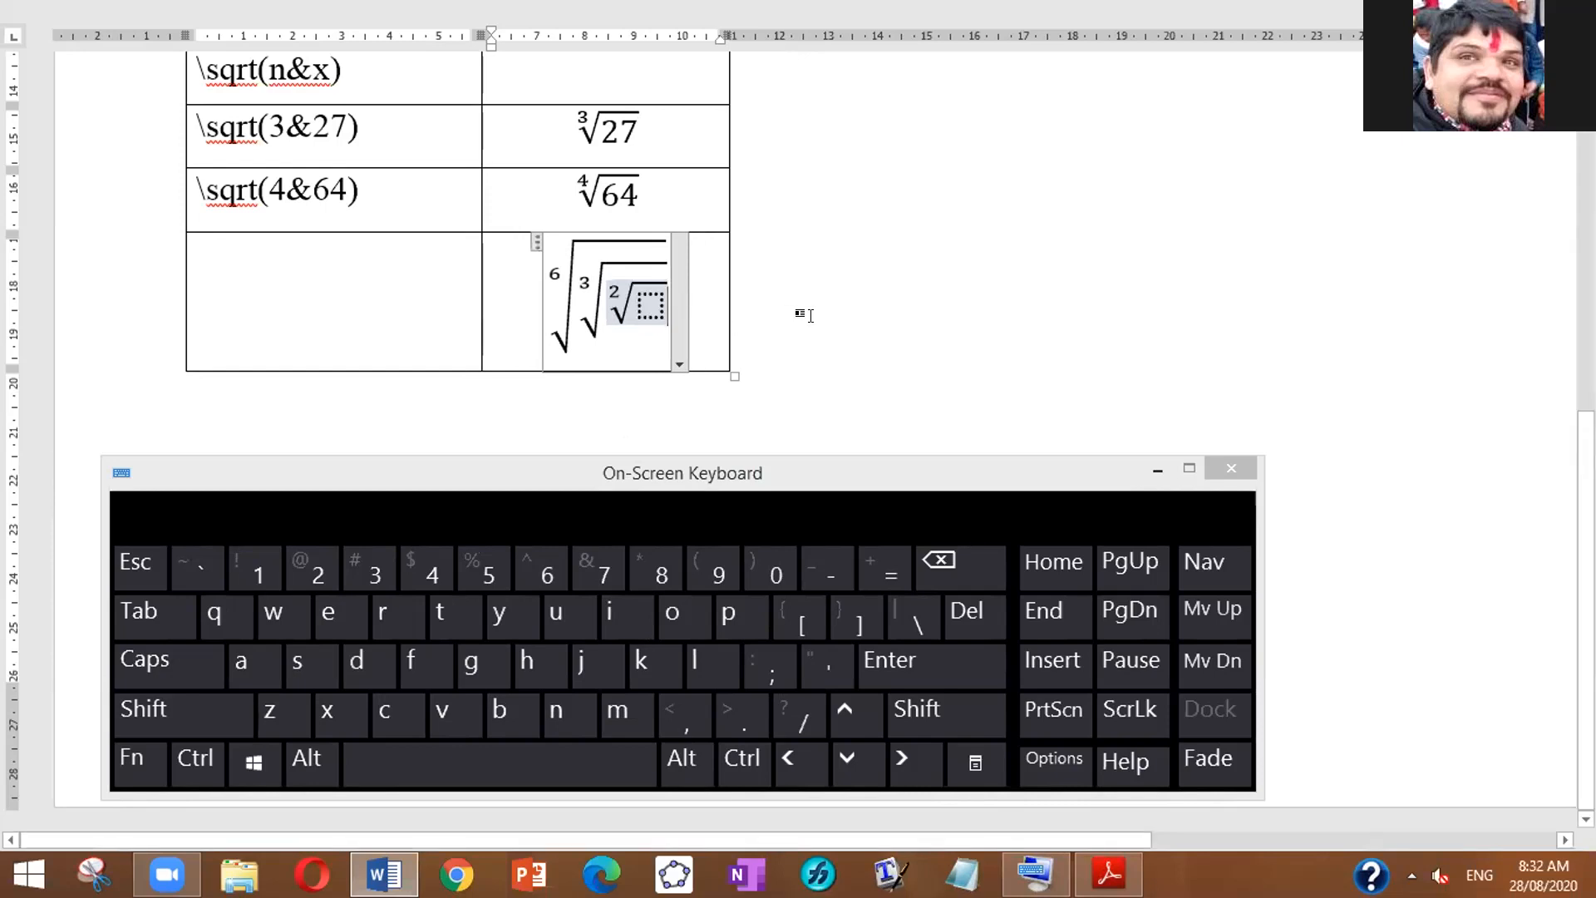
Step: Nest a seventh root inside the index-2 root with \sqrt(7&) and fill its radicand with filler letters starting with dsaff
left_click(635, 299)
type("\\")
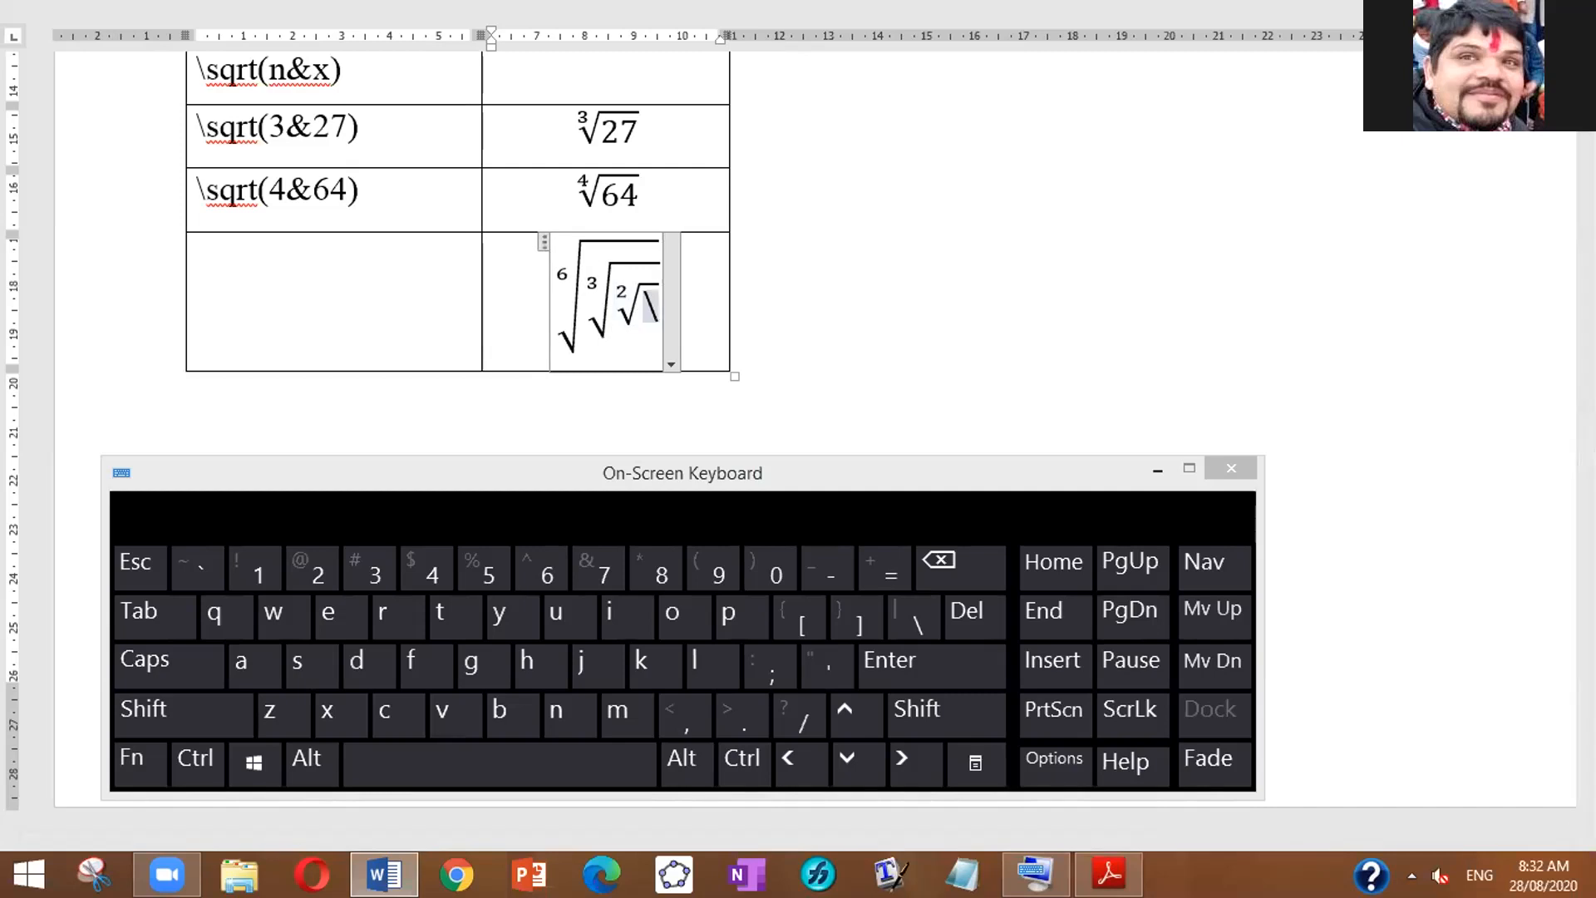
type("sqrt(")
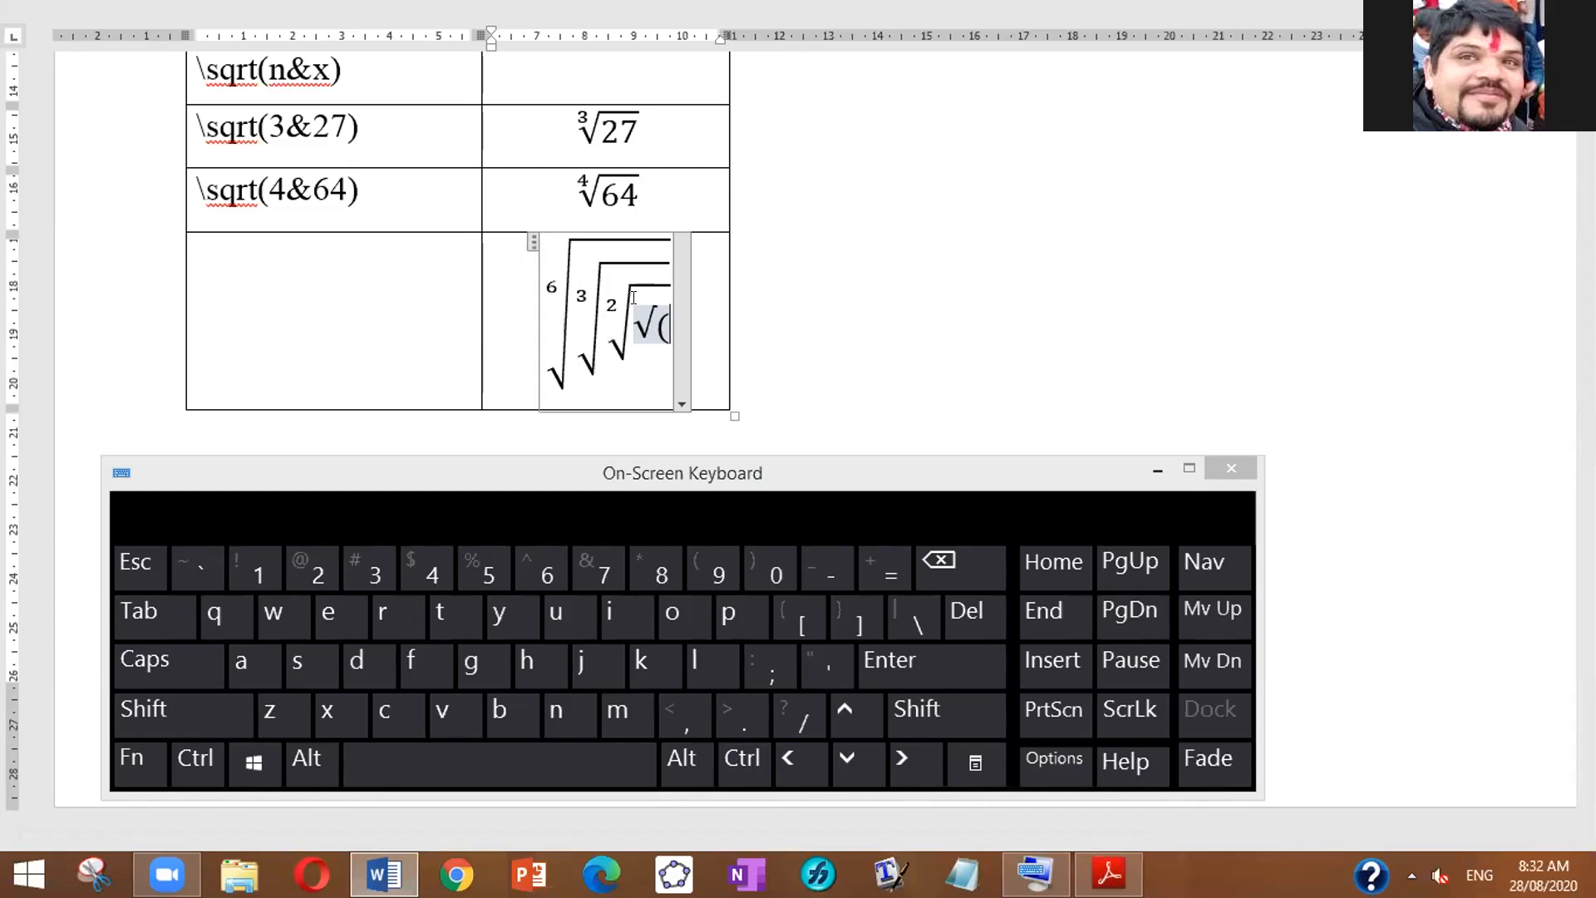
type("7")
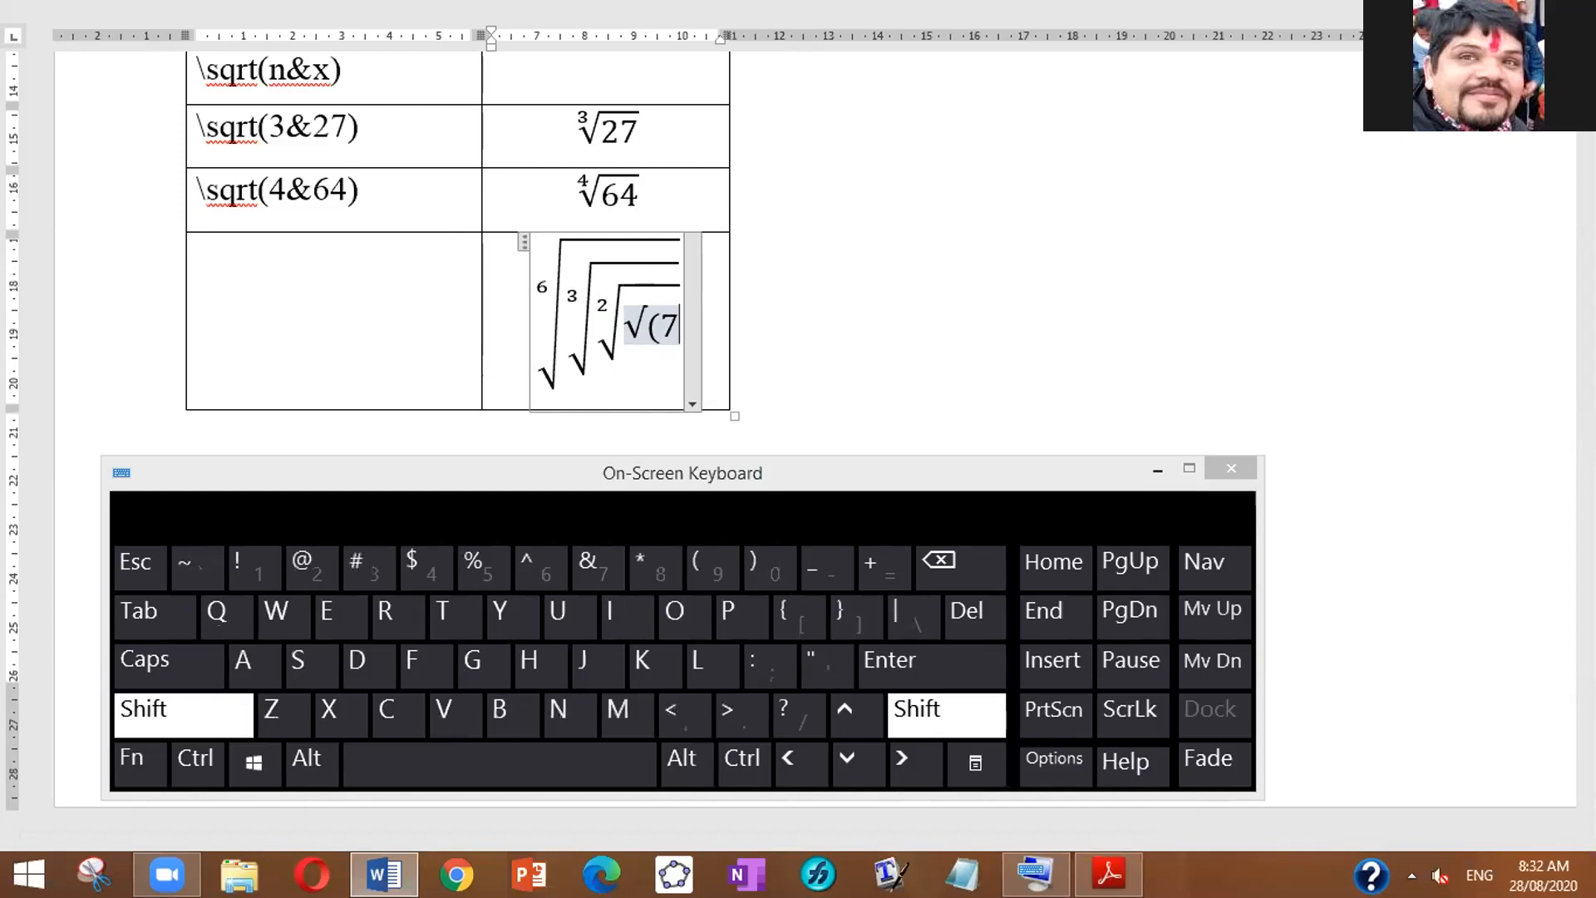
type("&)")
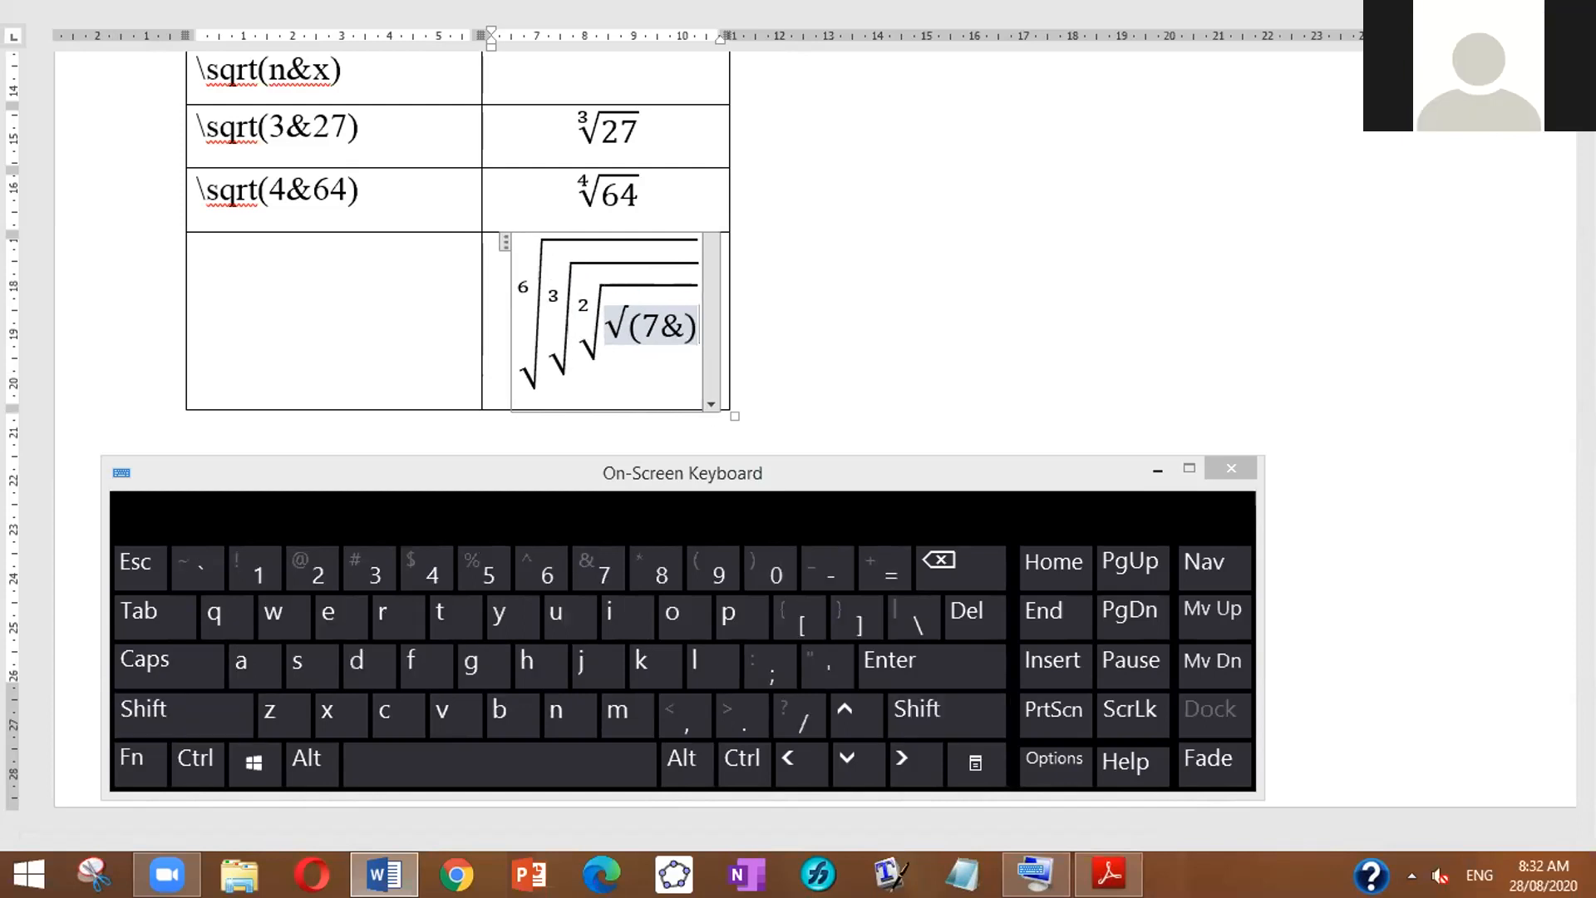
key("space")
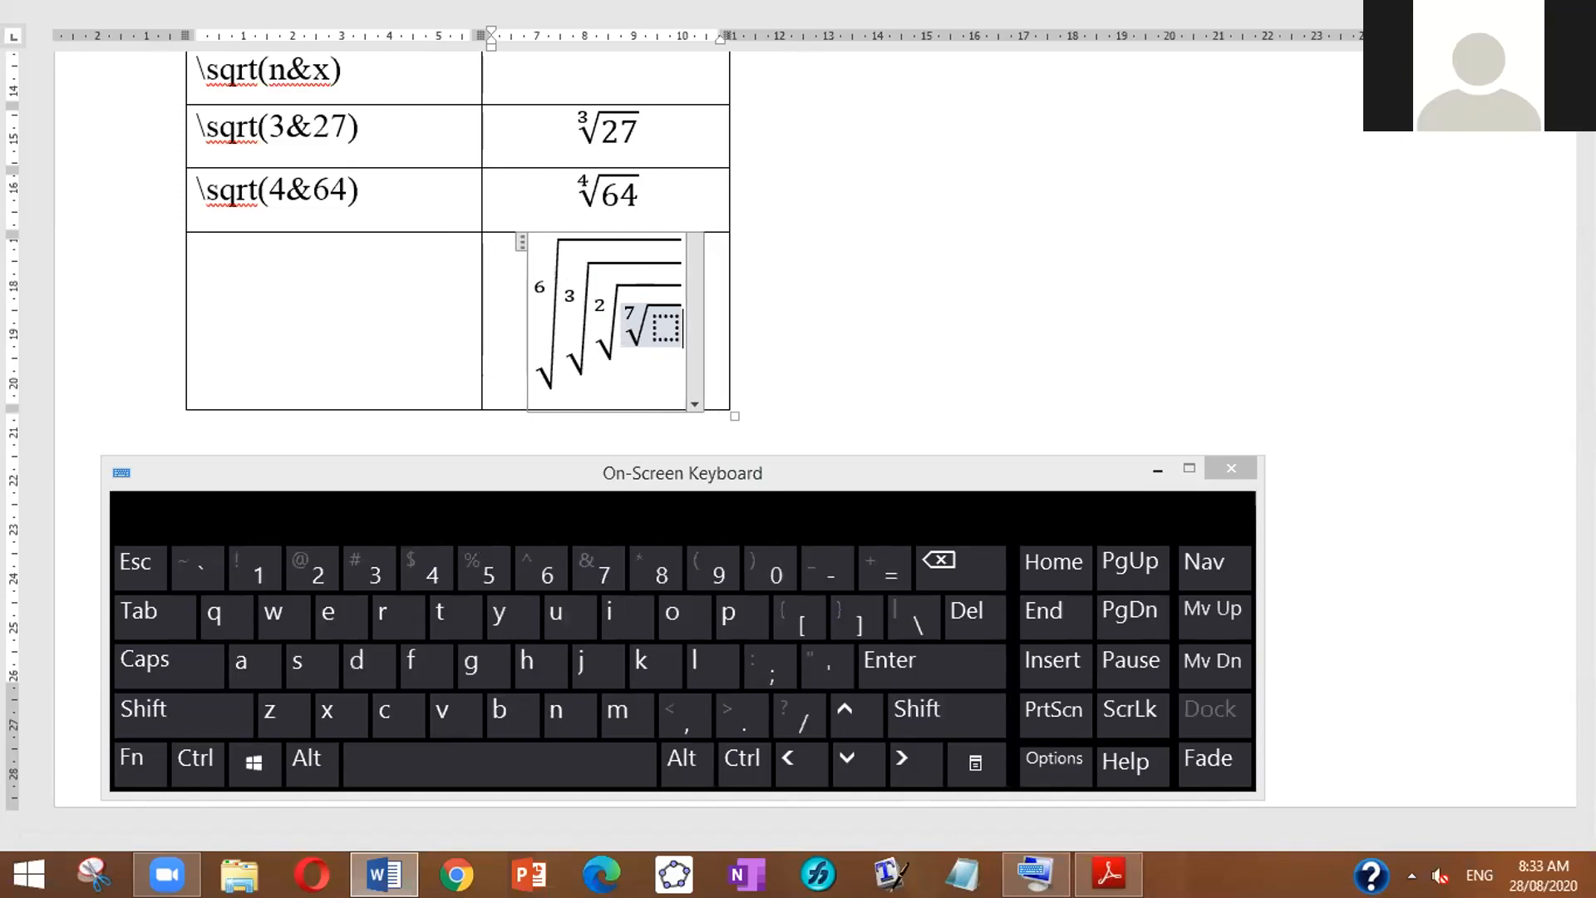
type("dsaff")
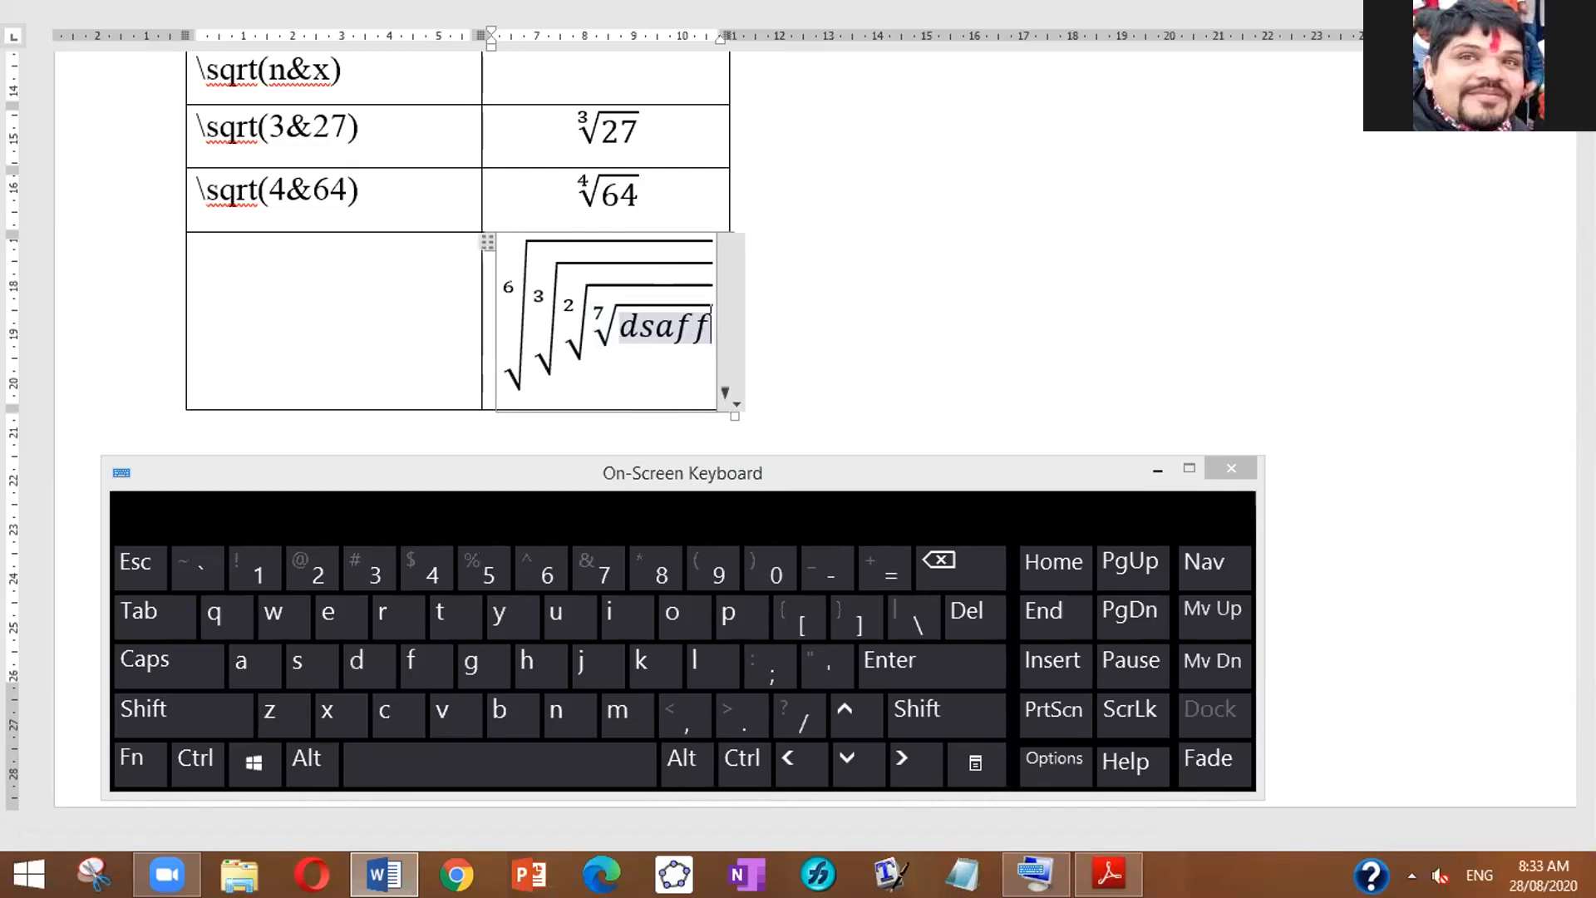
type("ffffffffffffffaa")
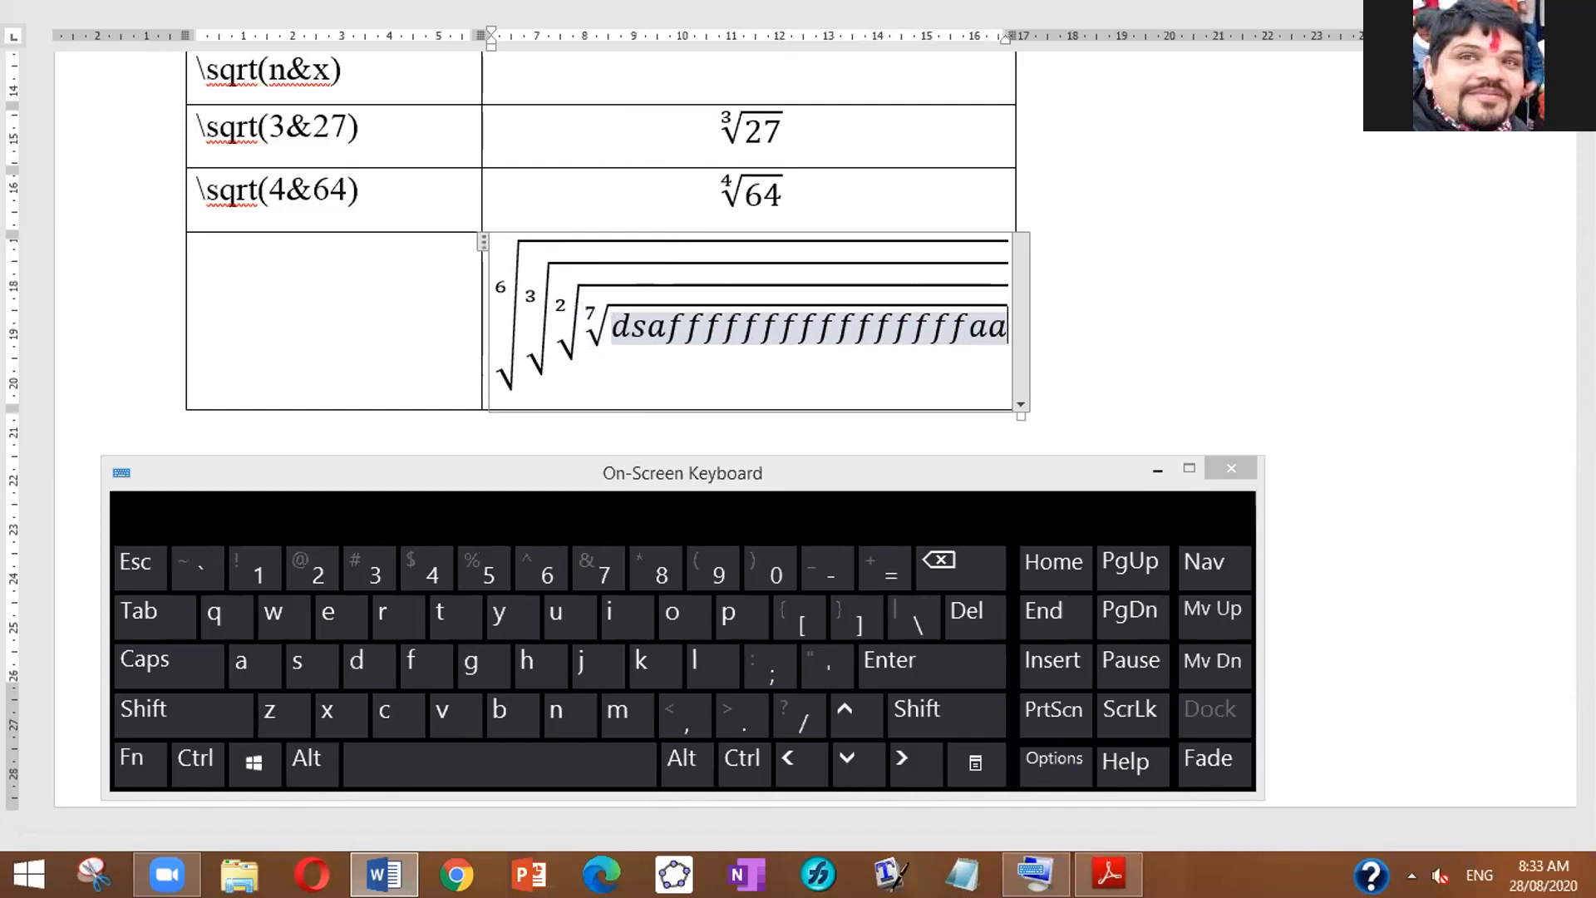
Step: Undo the filler text and inner radicals, and redo as needed to restore the empty cube root inside the sixth root
key("ctrl")
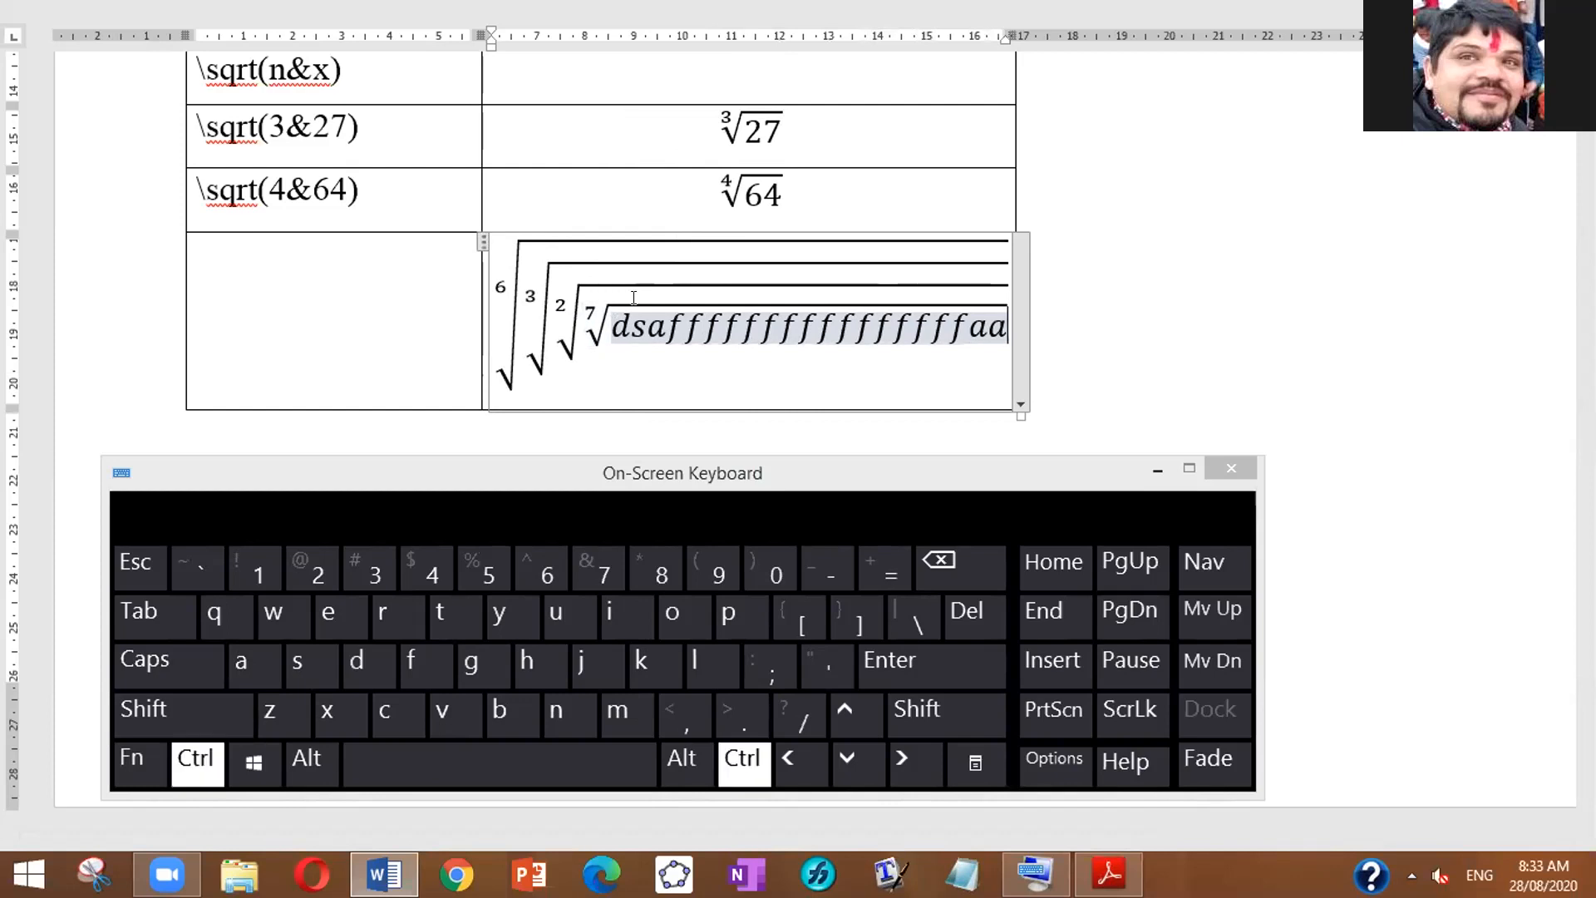
key("ctrl+z")
key("ctrl+z")
key("ctrl+z")
key("ctrl+z")
key("ctrl+z")
key("ctrl+z")
key("ctrl+z")
key("ctrl+z")
key("ctrl+z")
key("ctrl+z")
key("ctrl+z")
key("ctrl+z")
key("ctrl+z")
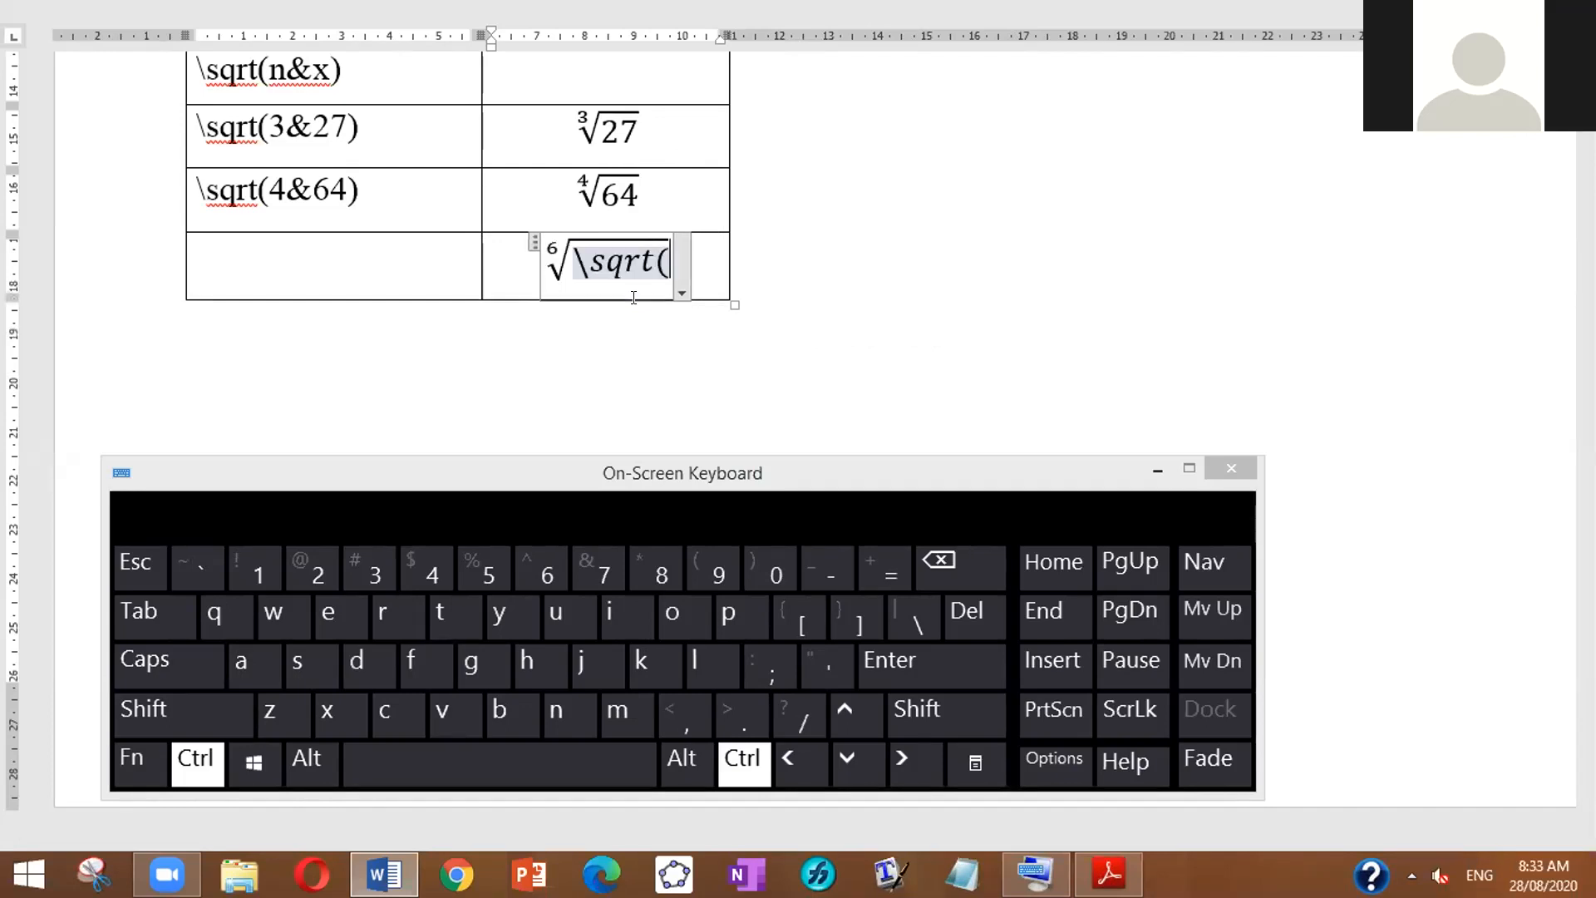
key("ctrl+y")
key("ctrl+y")
key("ctrl+y")
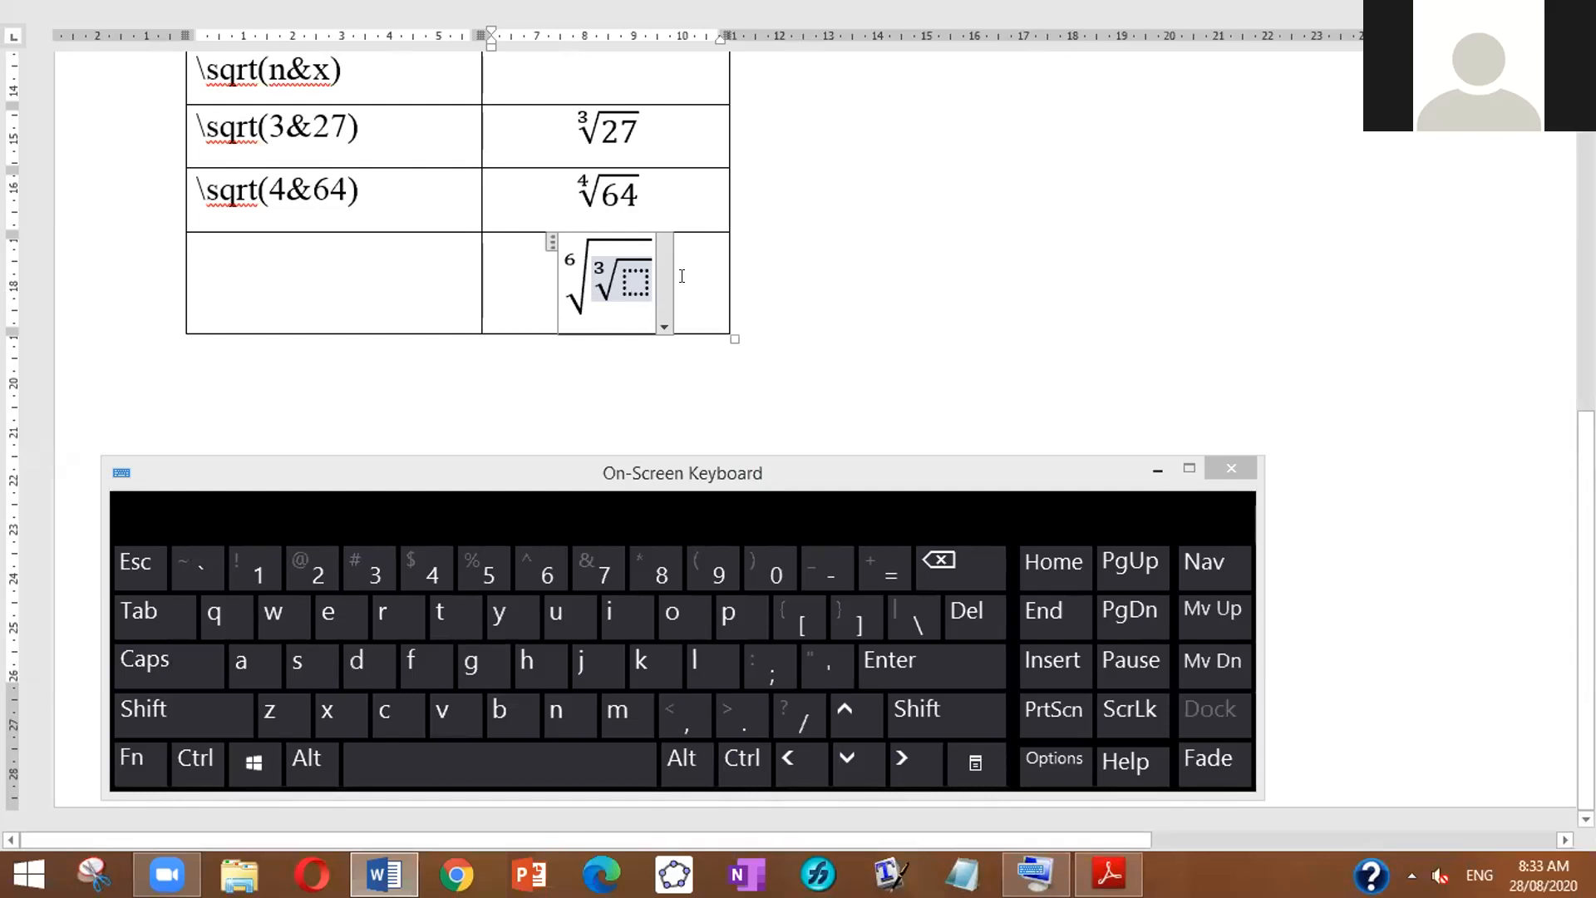
Step: Enter 126 as the radicand of the cube root nested inside the sixth root
key("Left")
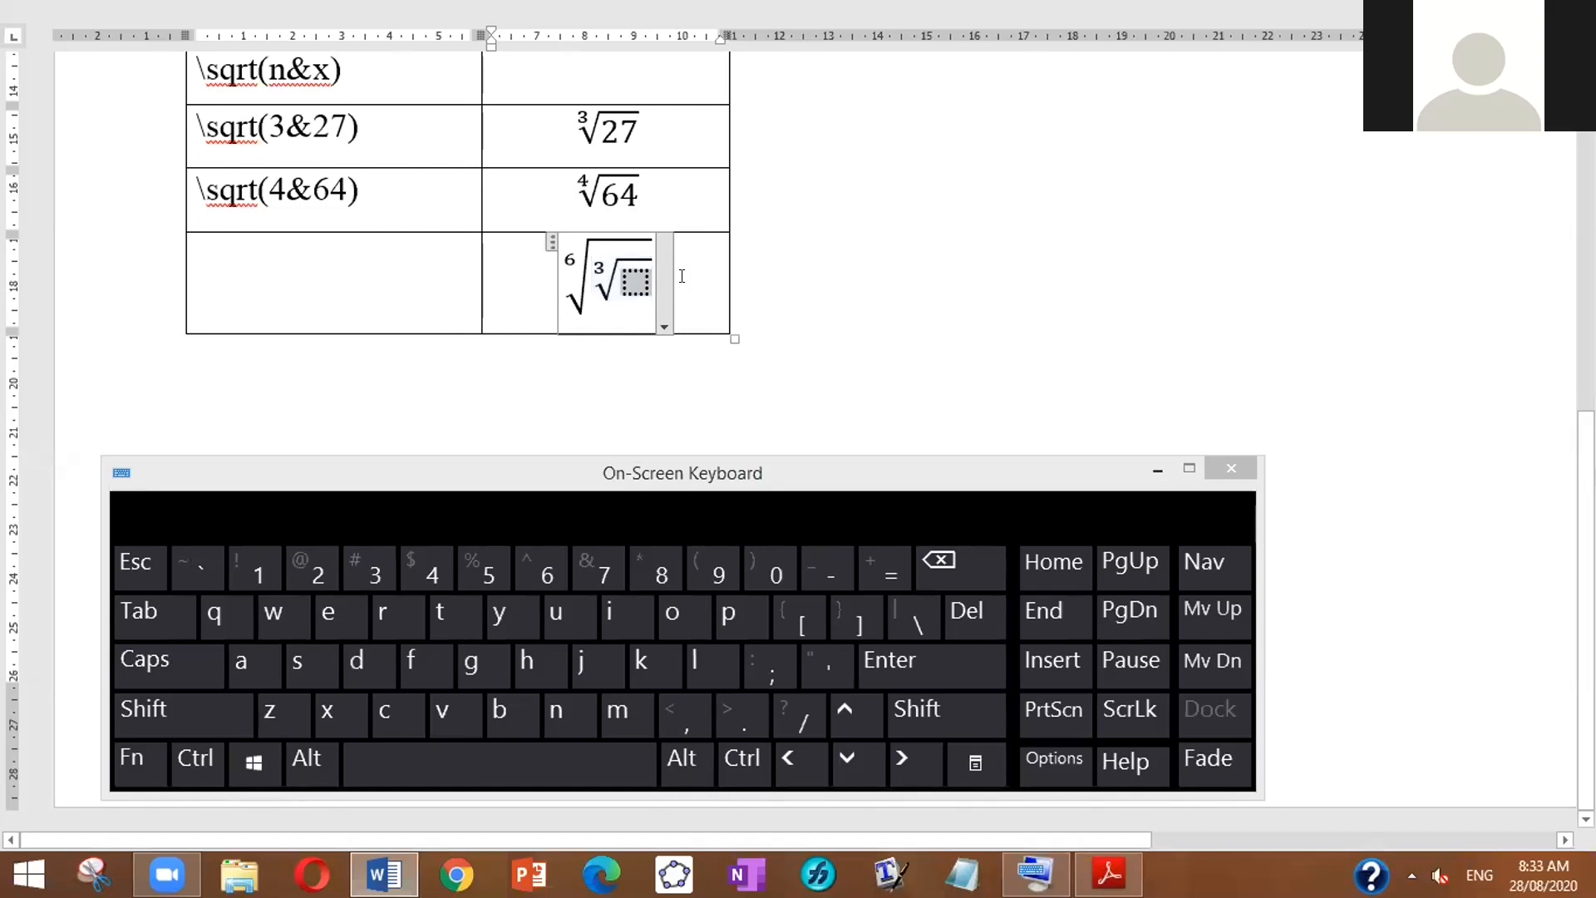
type("s")
key("BackSpace")
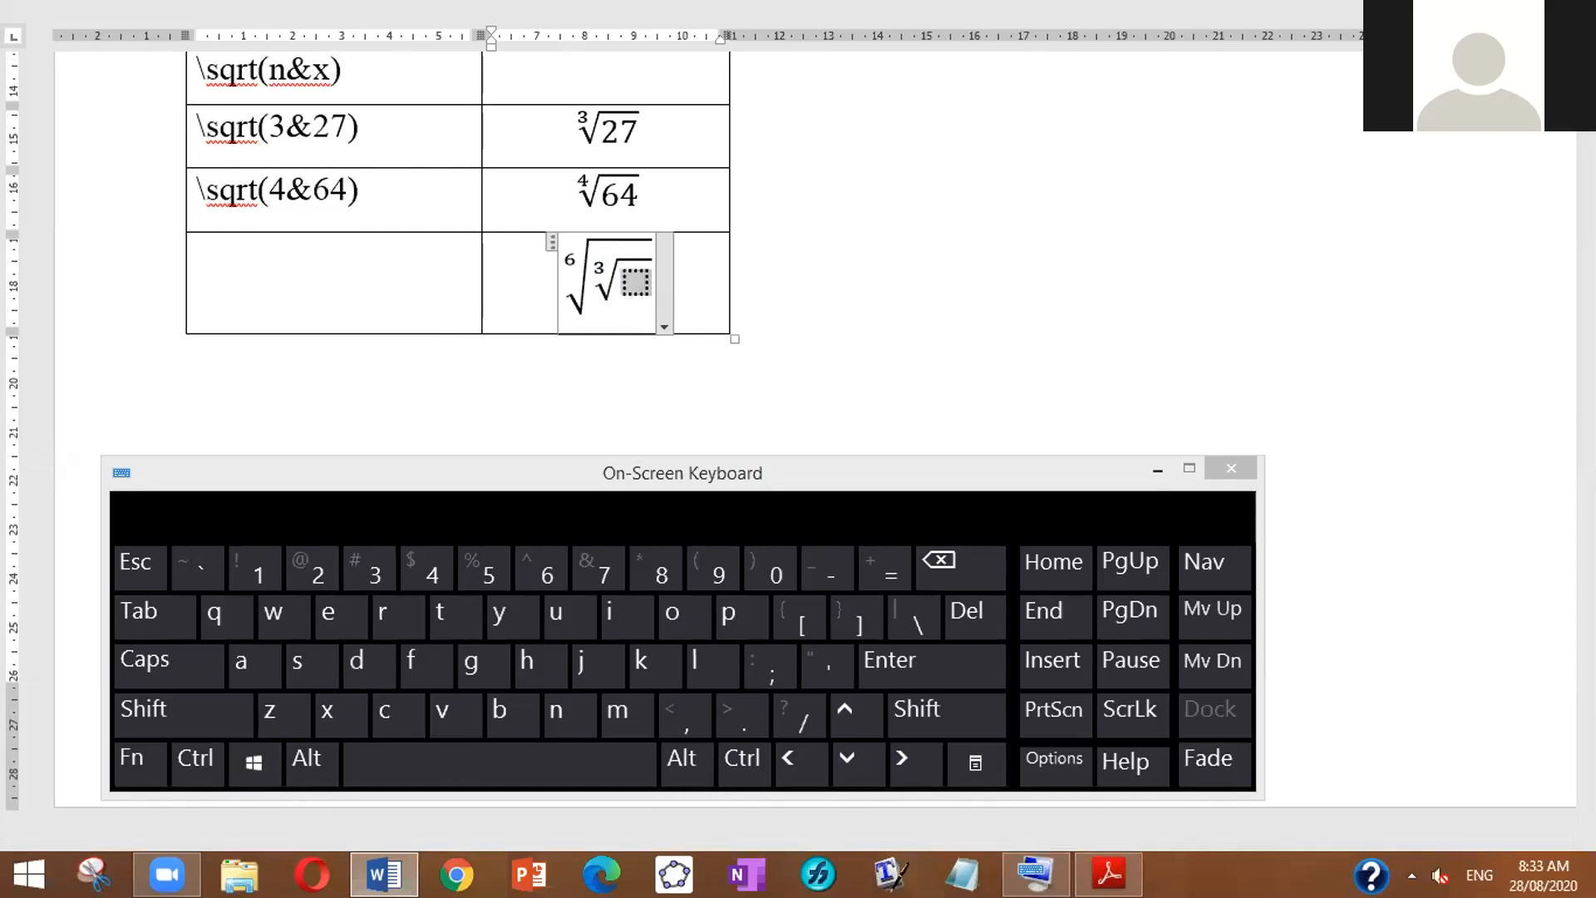
type("12")
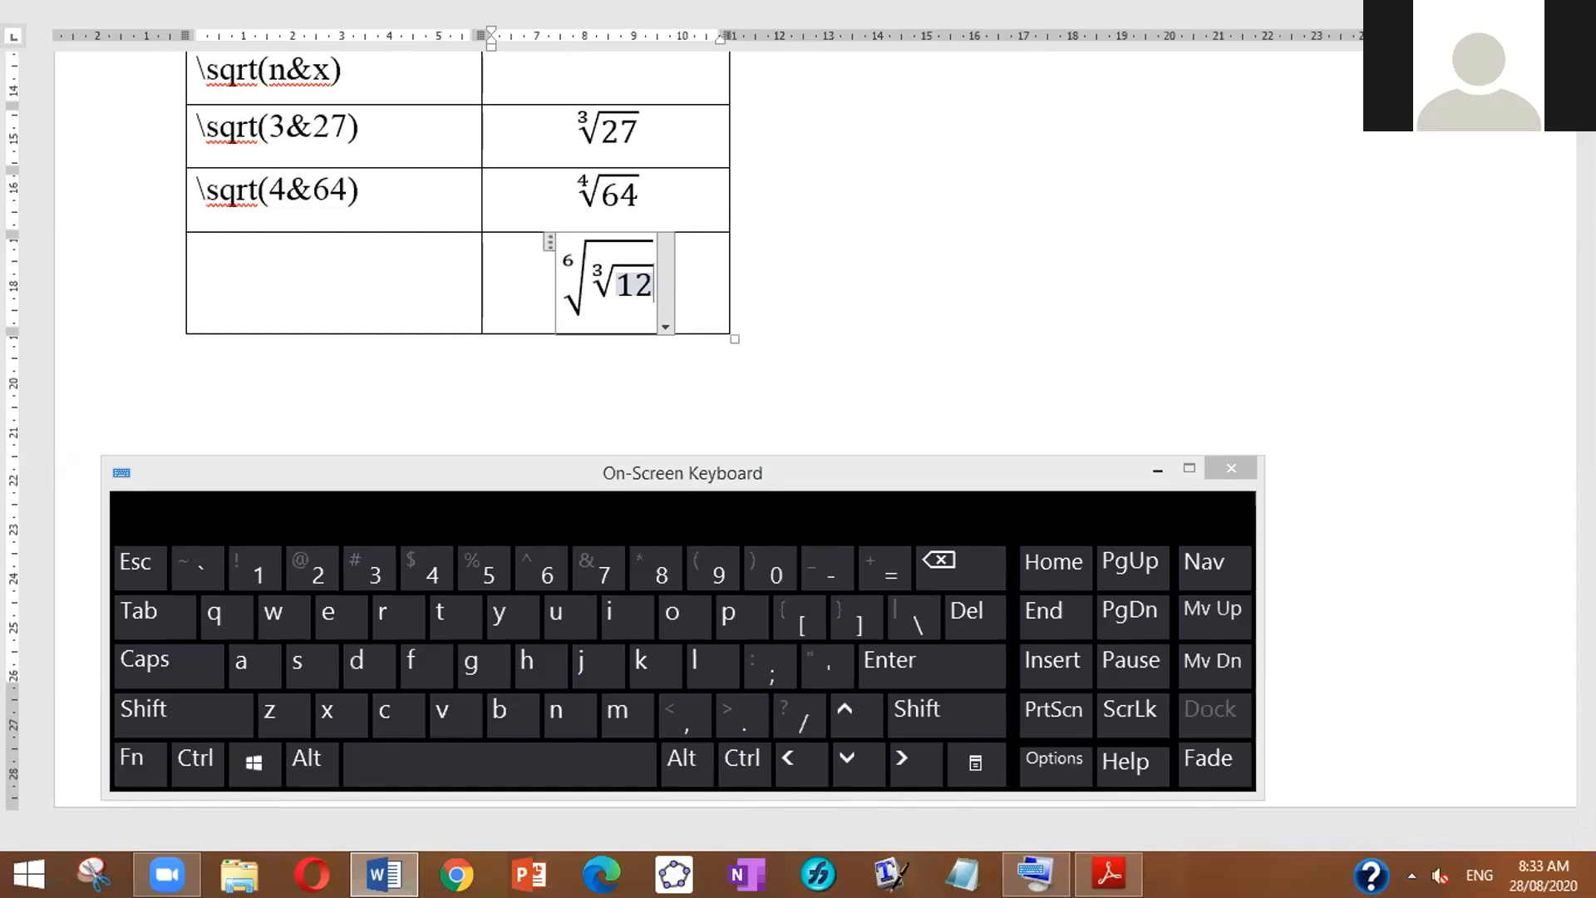
type("6")
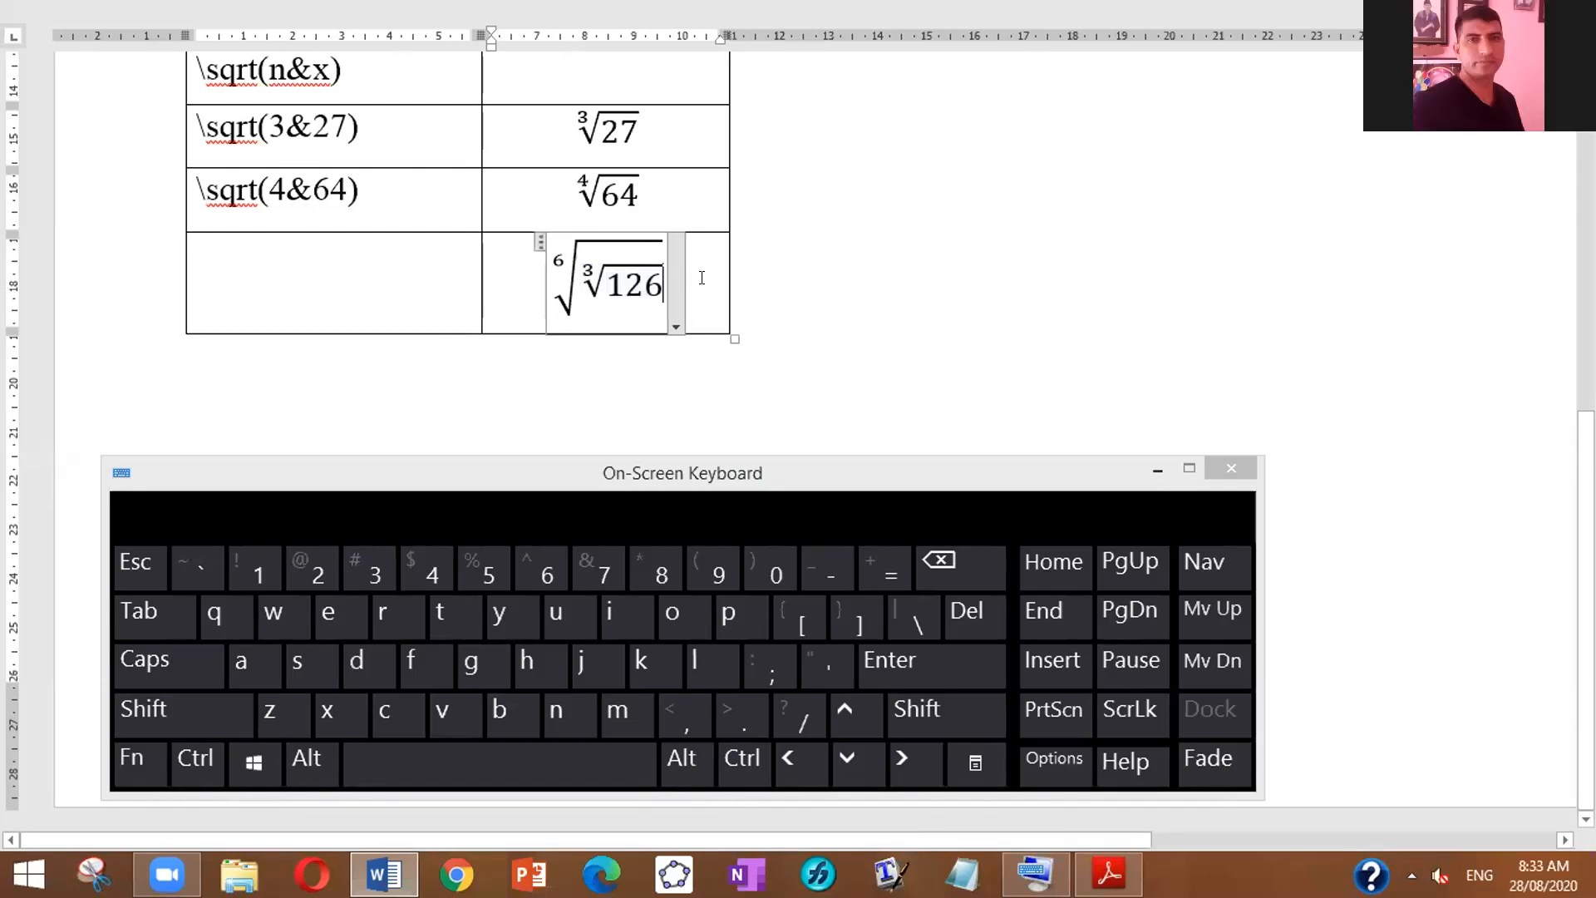
Step: Add a new row below the nested root row and label its first cell Distance formula
left_click(701, 277)
key("Tab")
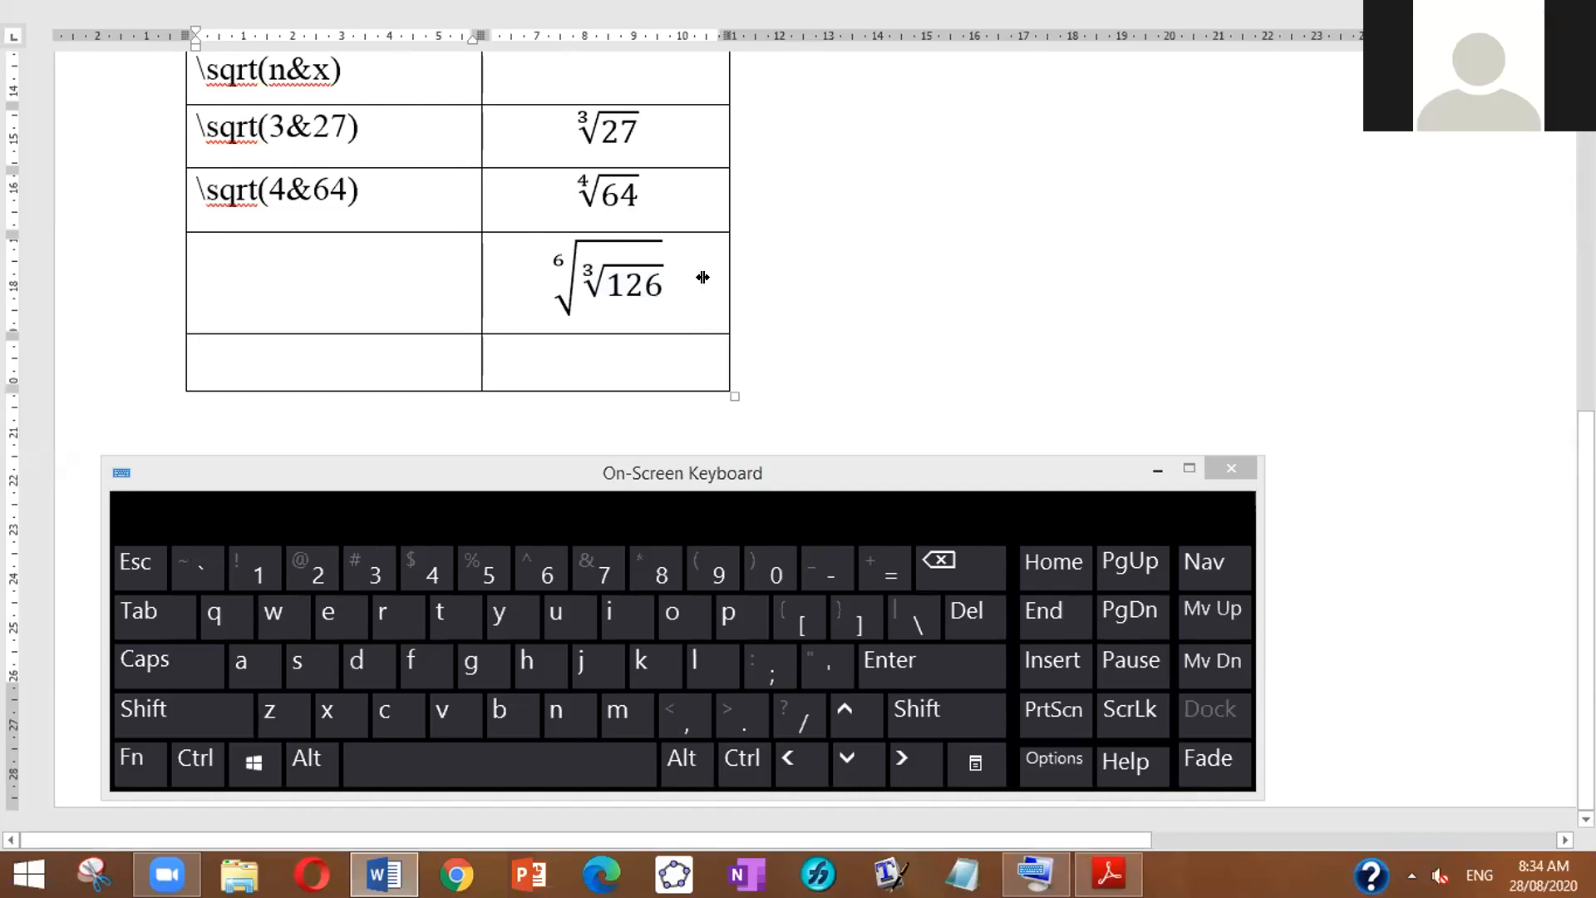
left_click(860, 469)
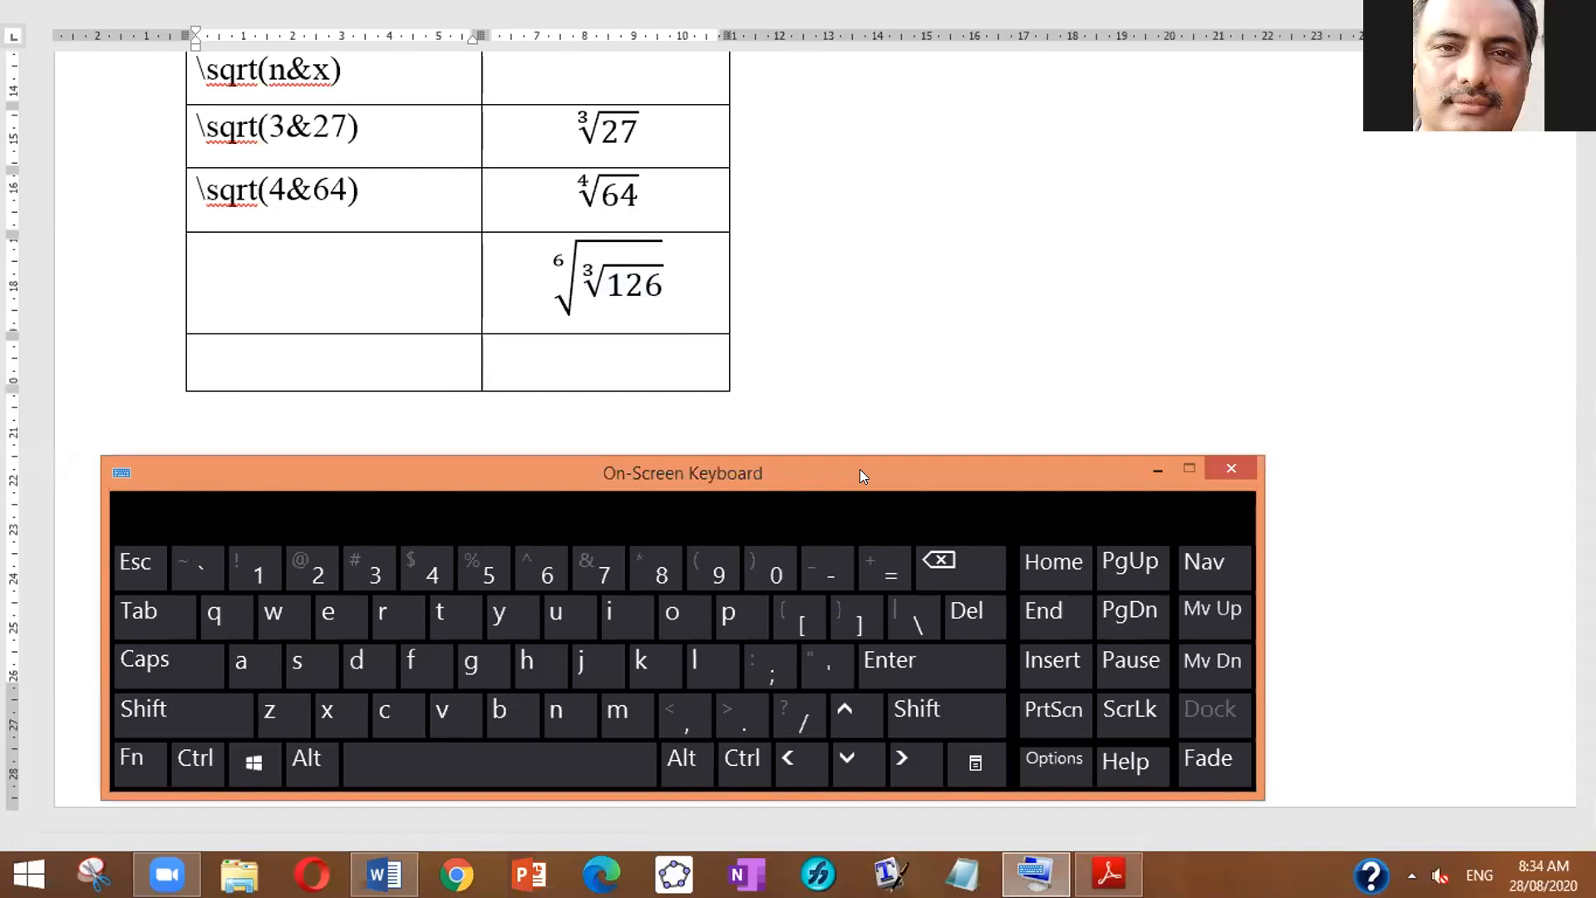
key("shift")
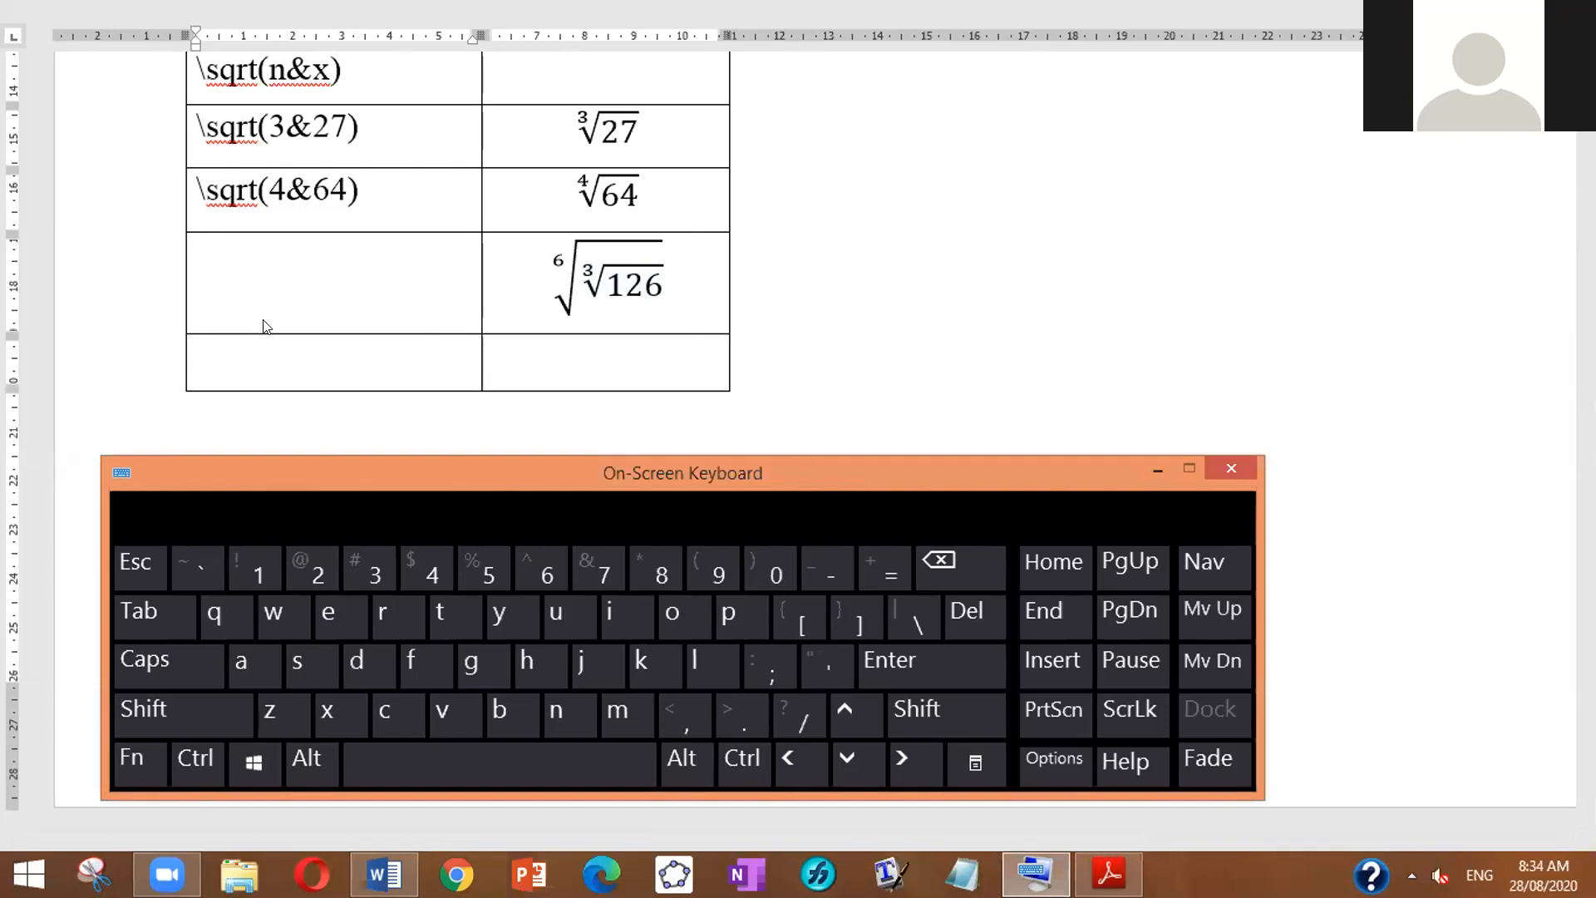
left_click(258, 359)
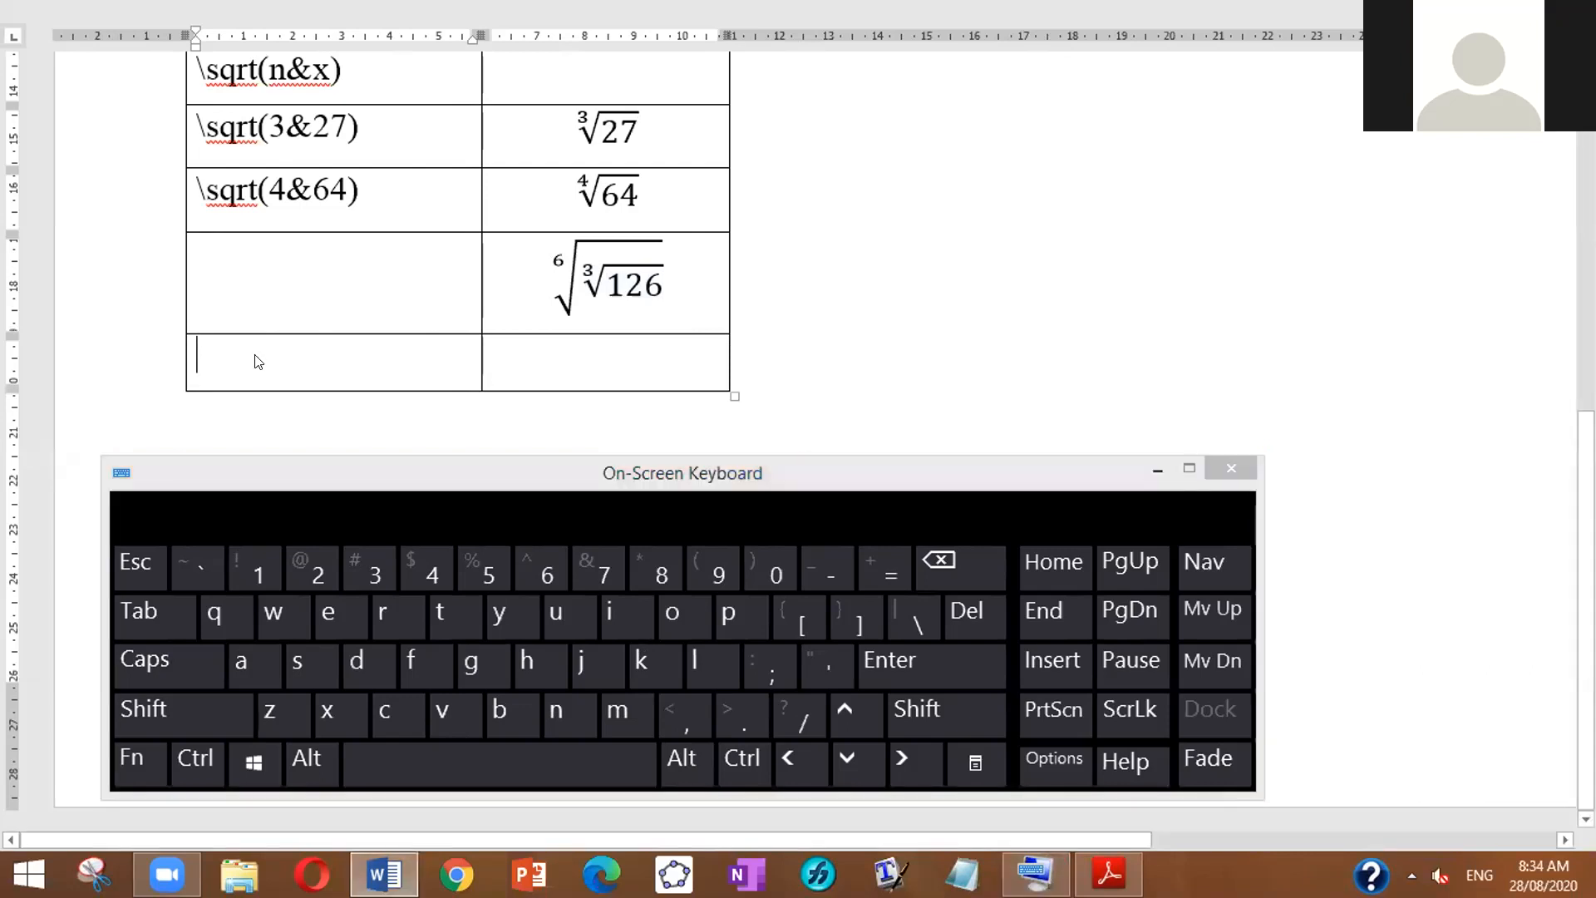
type("Dist")
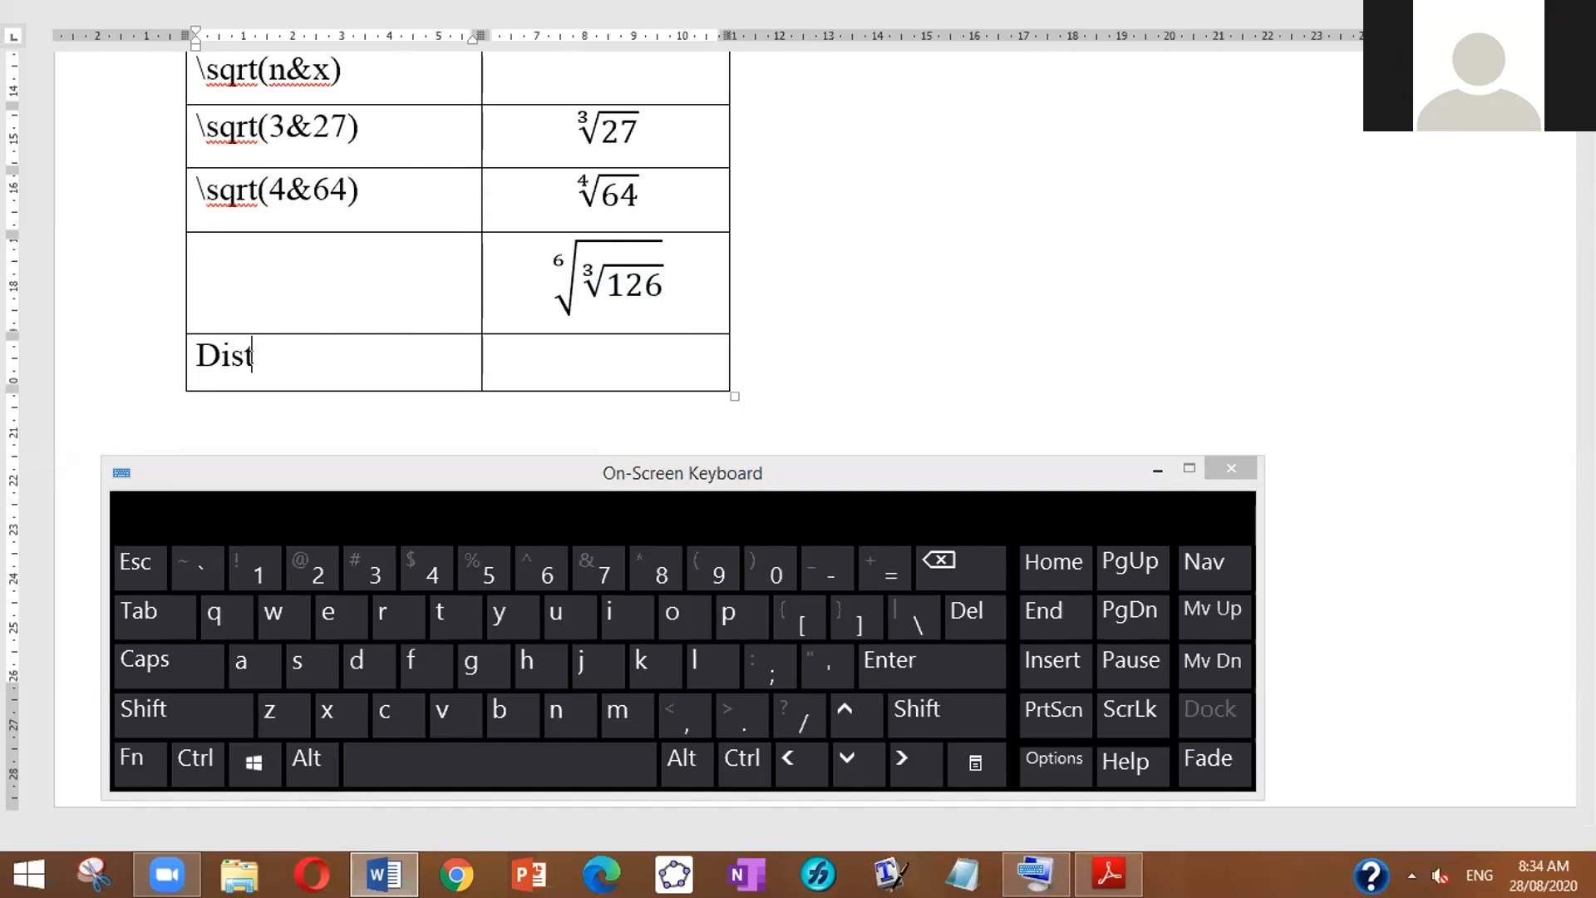
type("ance for")
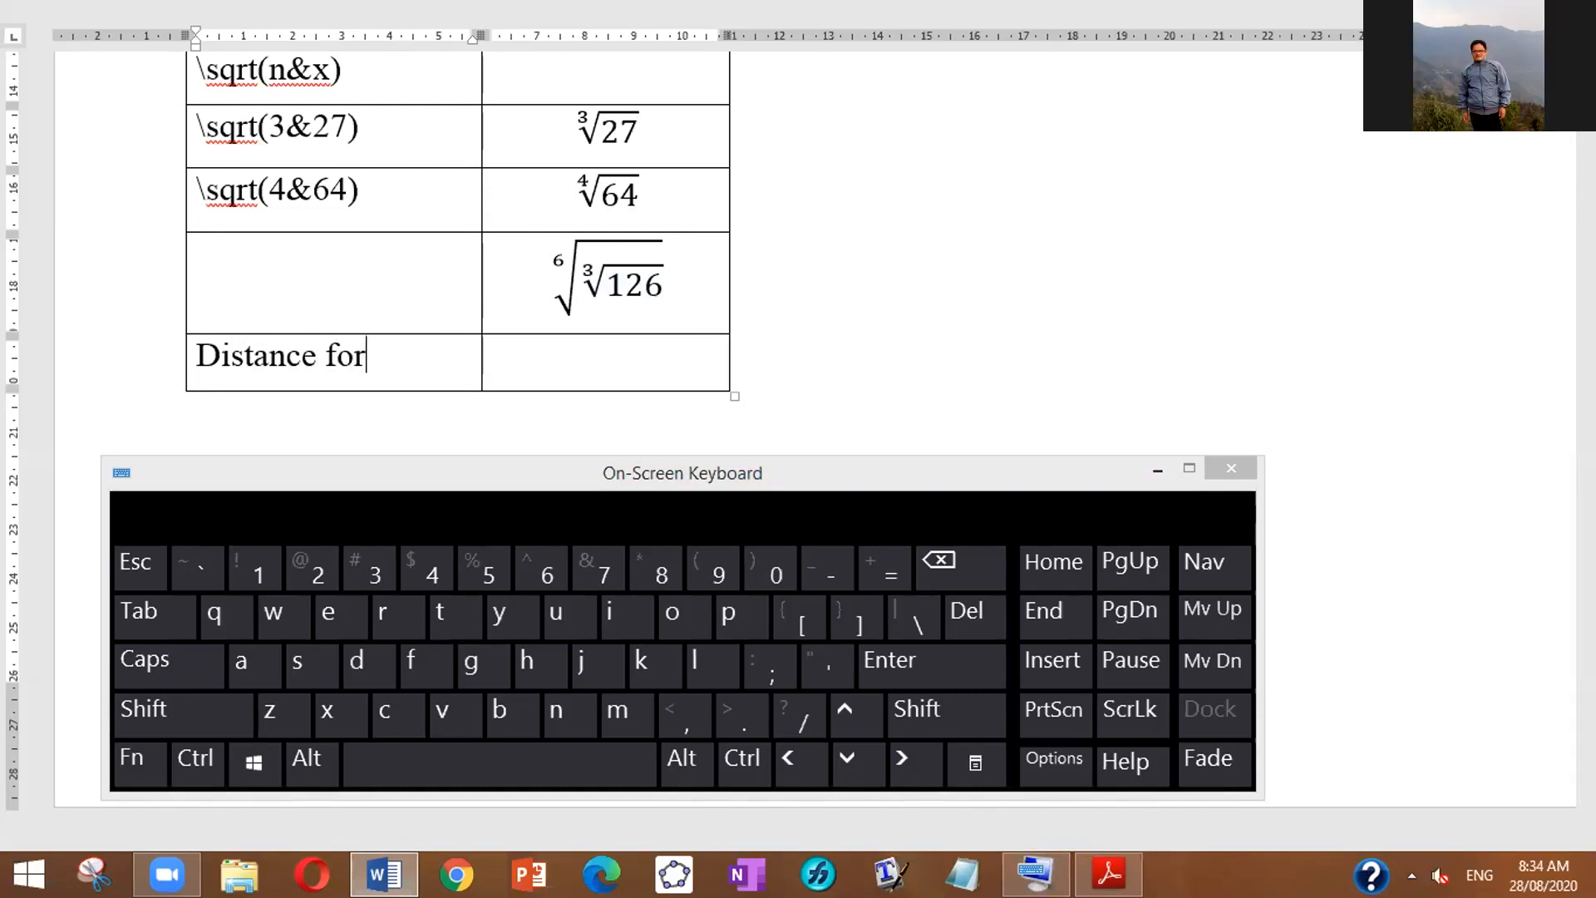
type("mula")
Step: Insert an empty equation in the cell beside Distance formula and bring up the On-Screen Keyboard
left_click(552, 368)
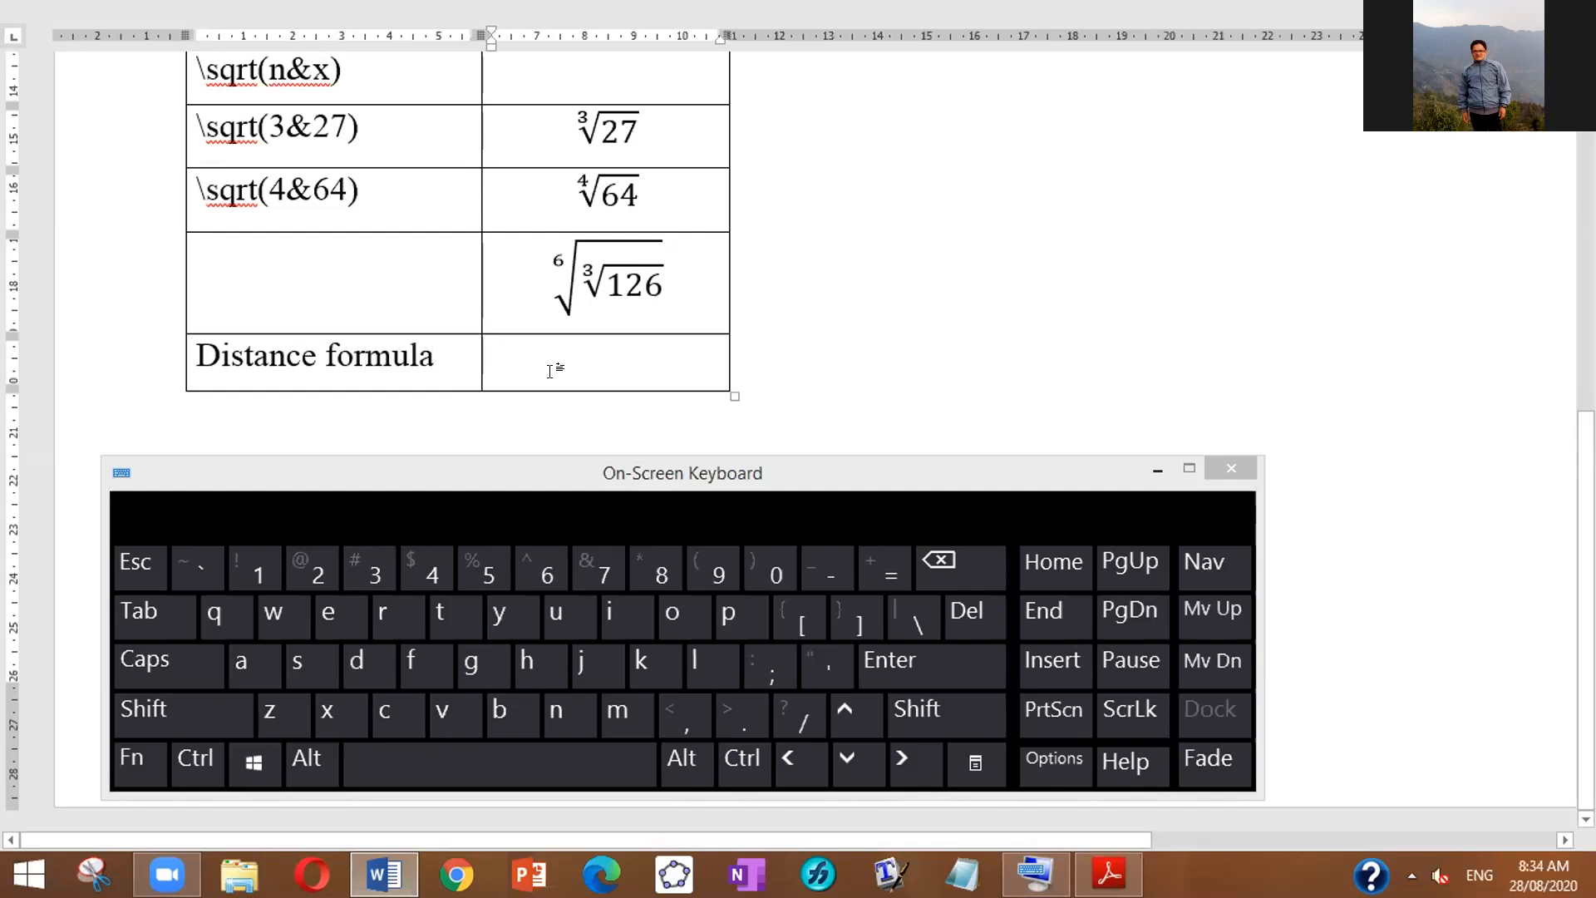
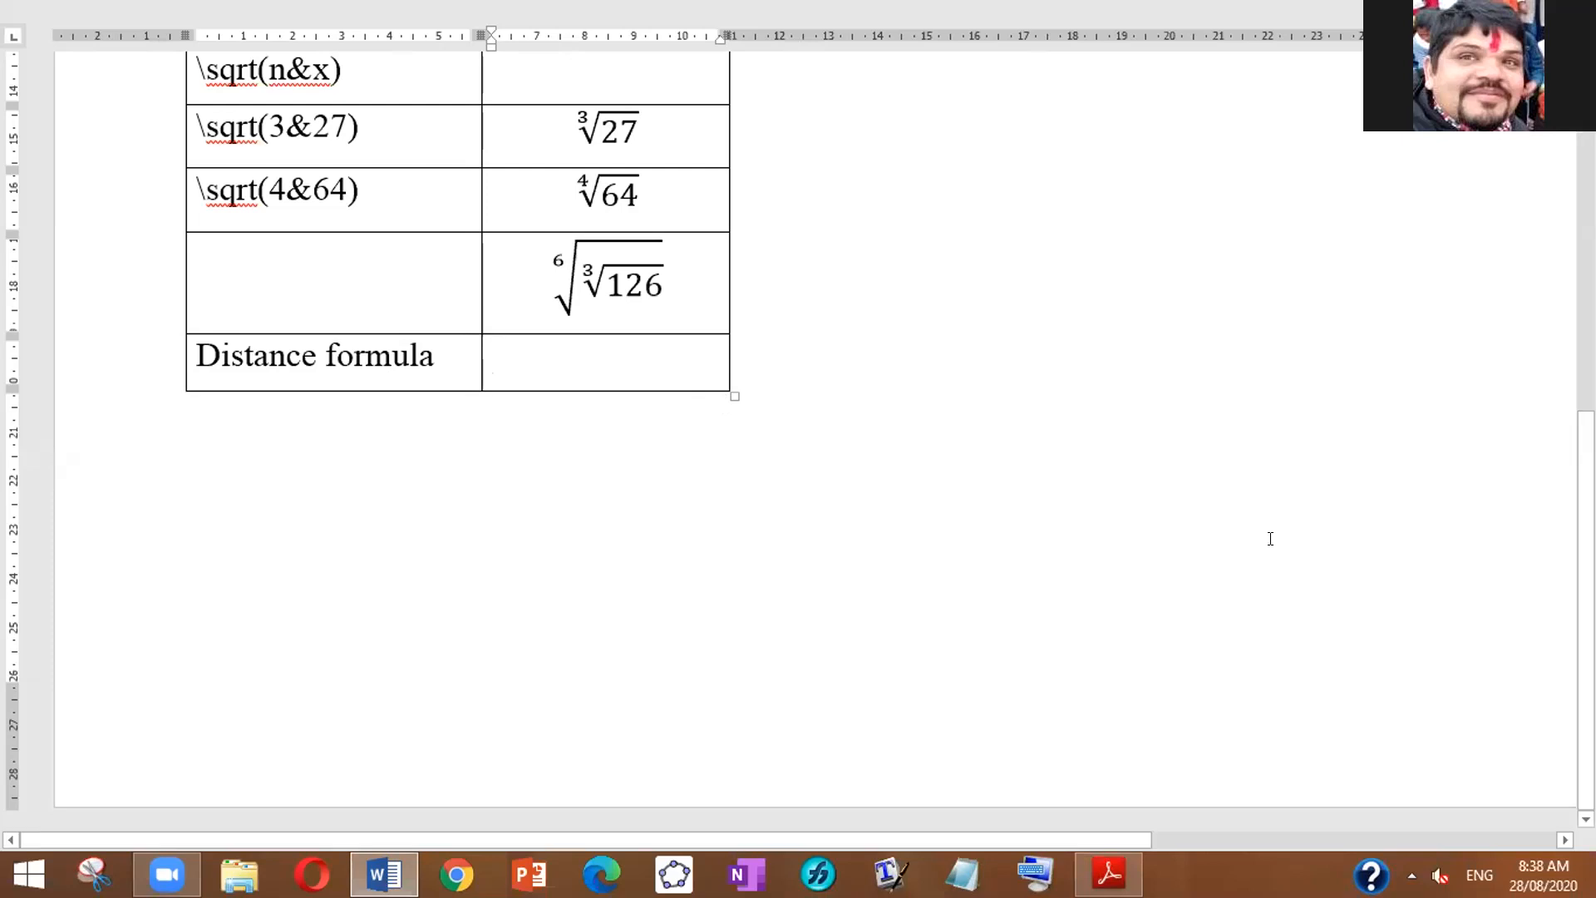
type("(")
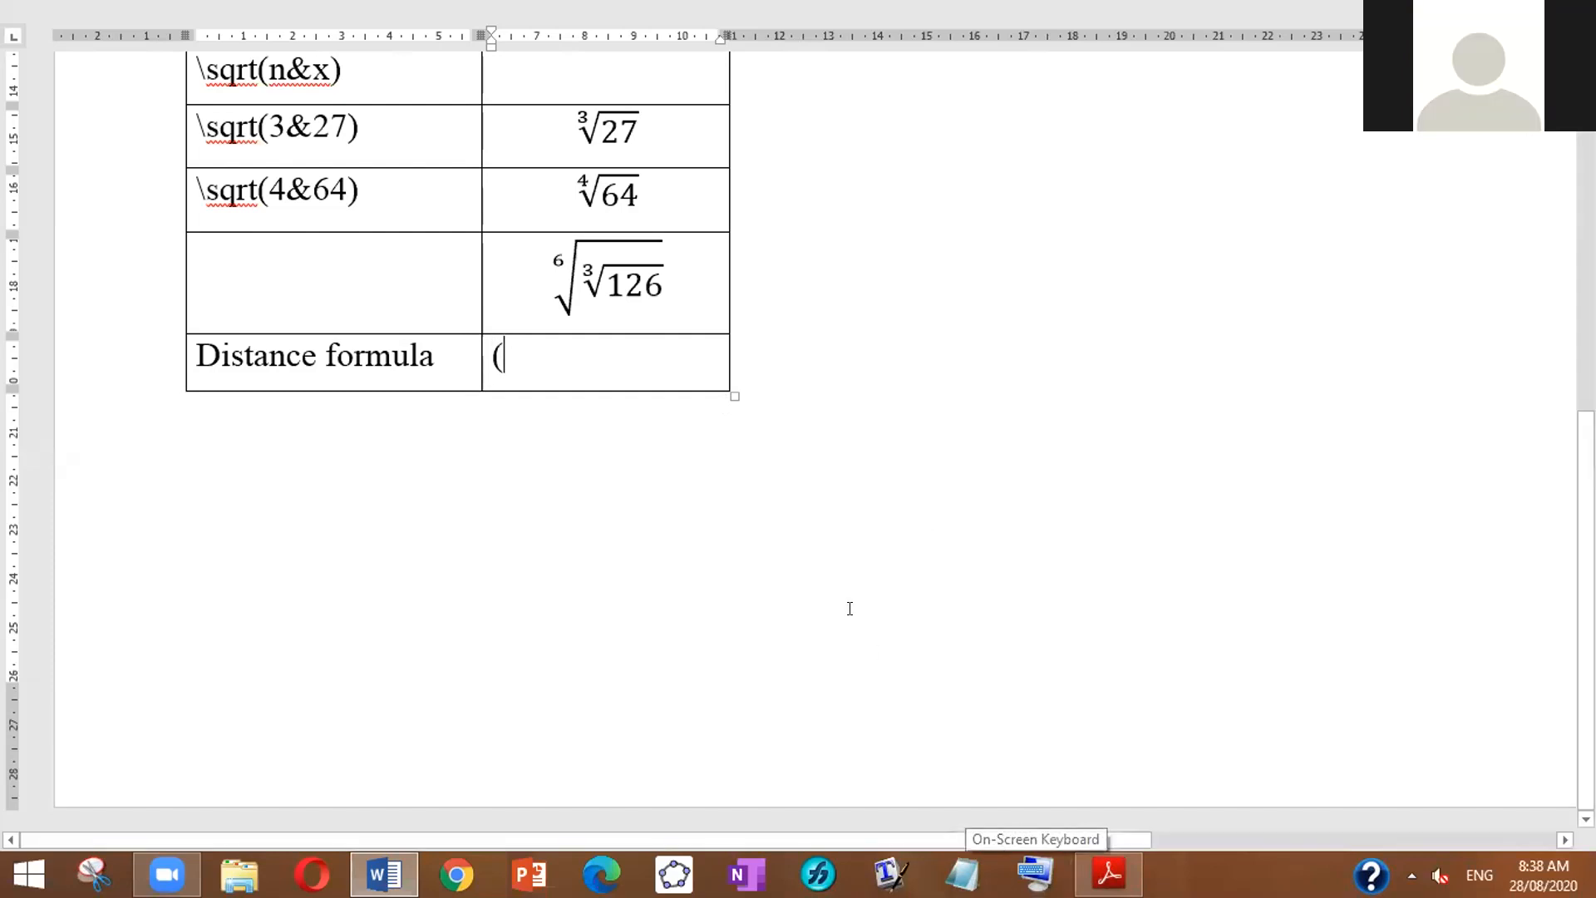
key("BackSpace")
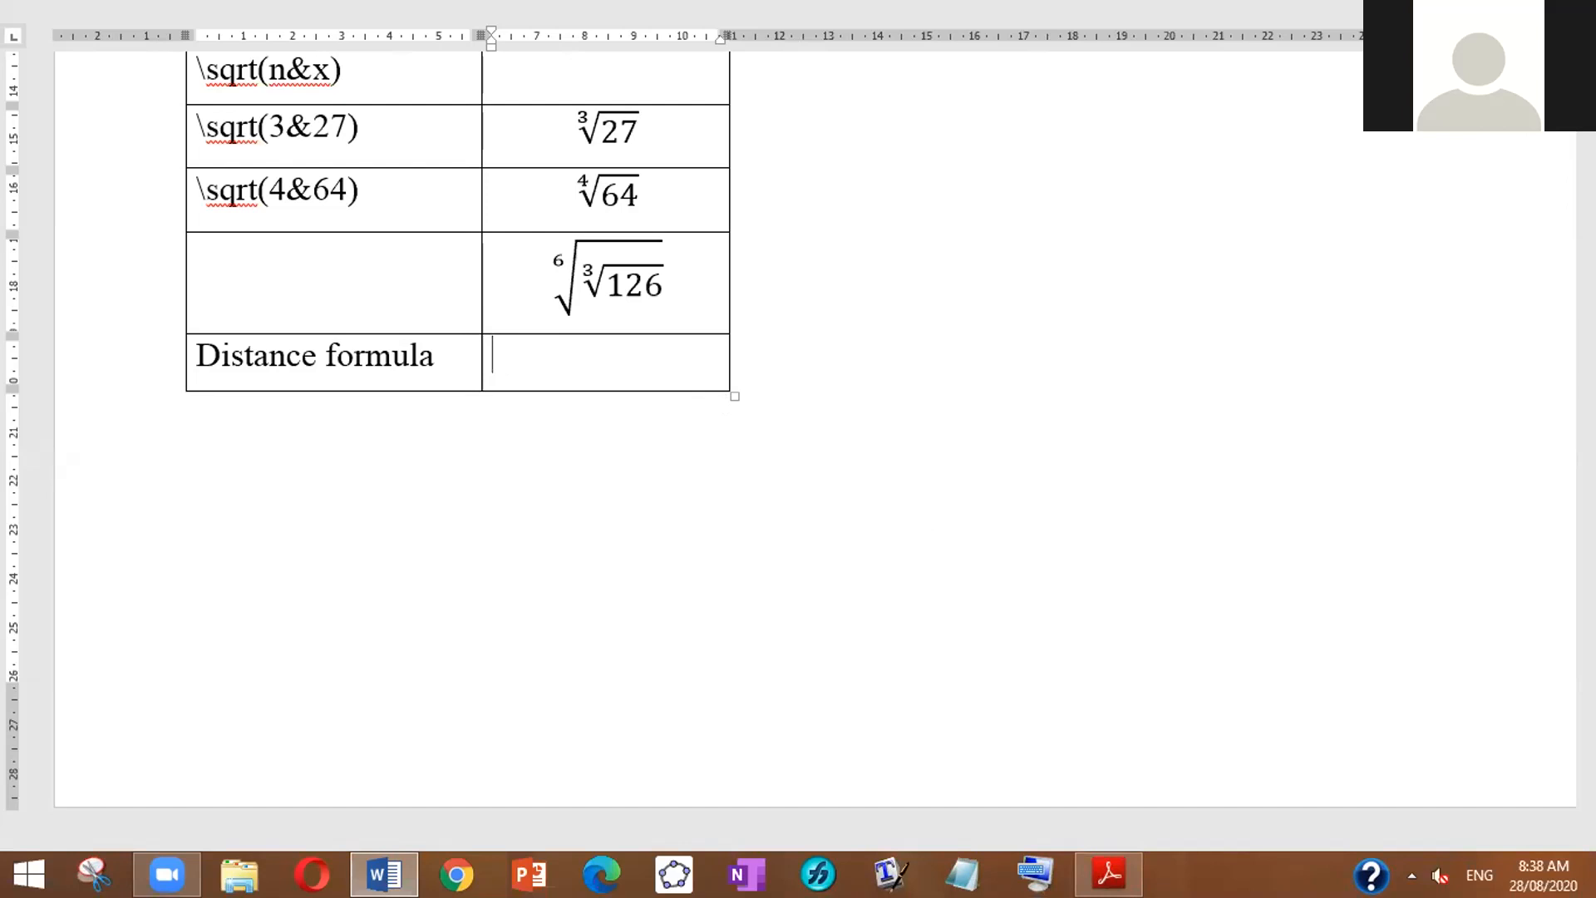
key("alt+equal")
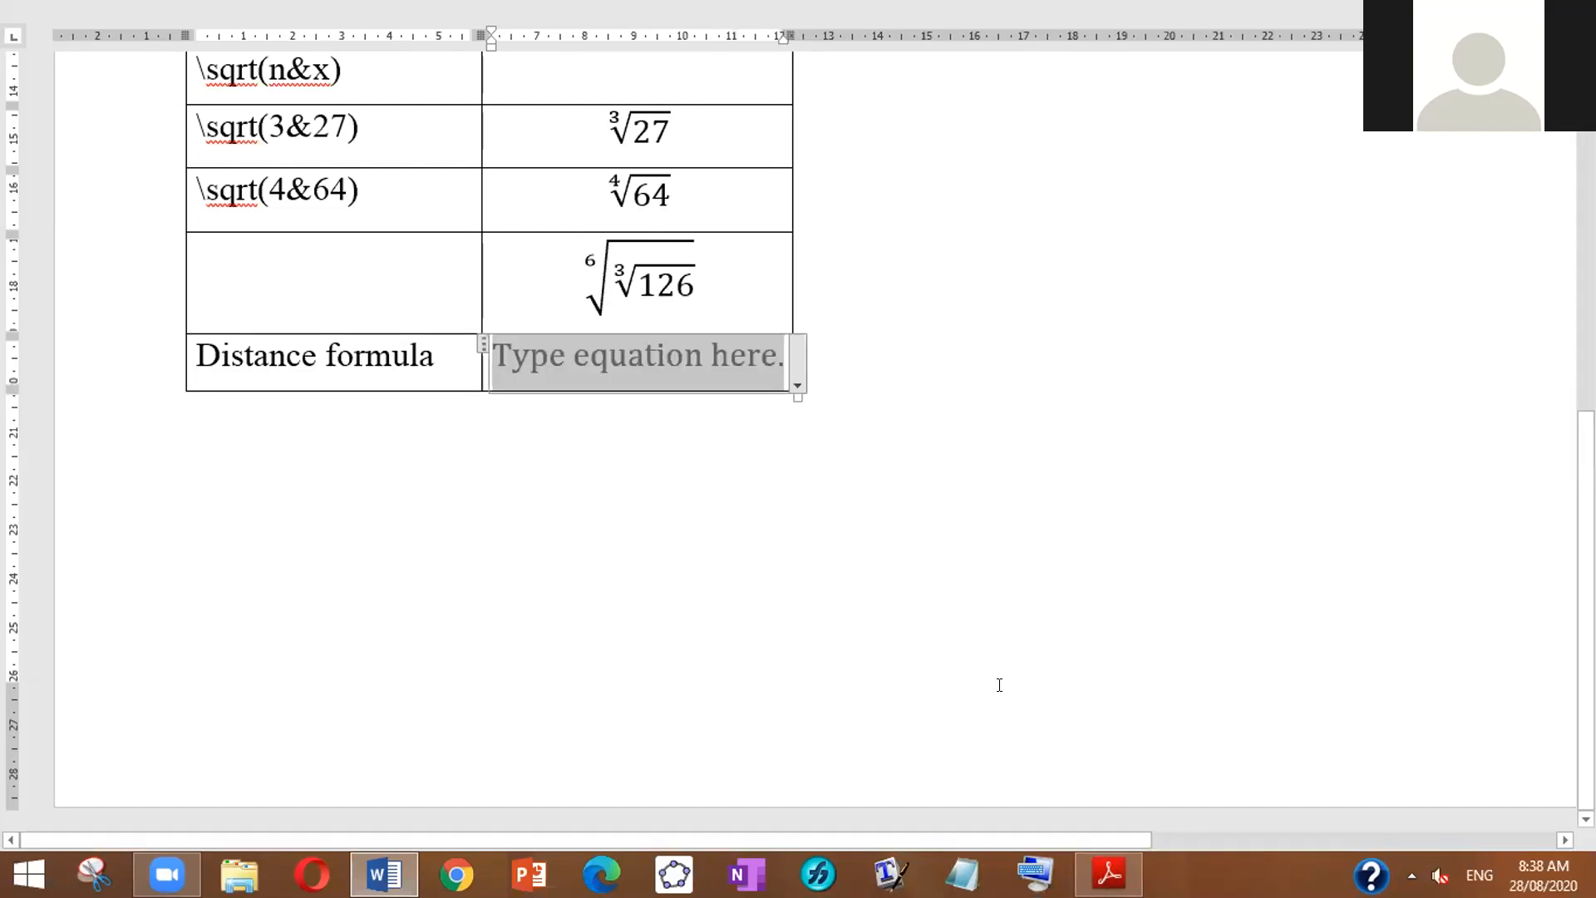
left_click(1035, 873)
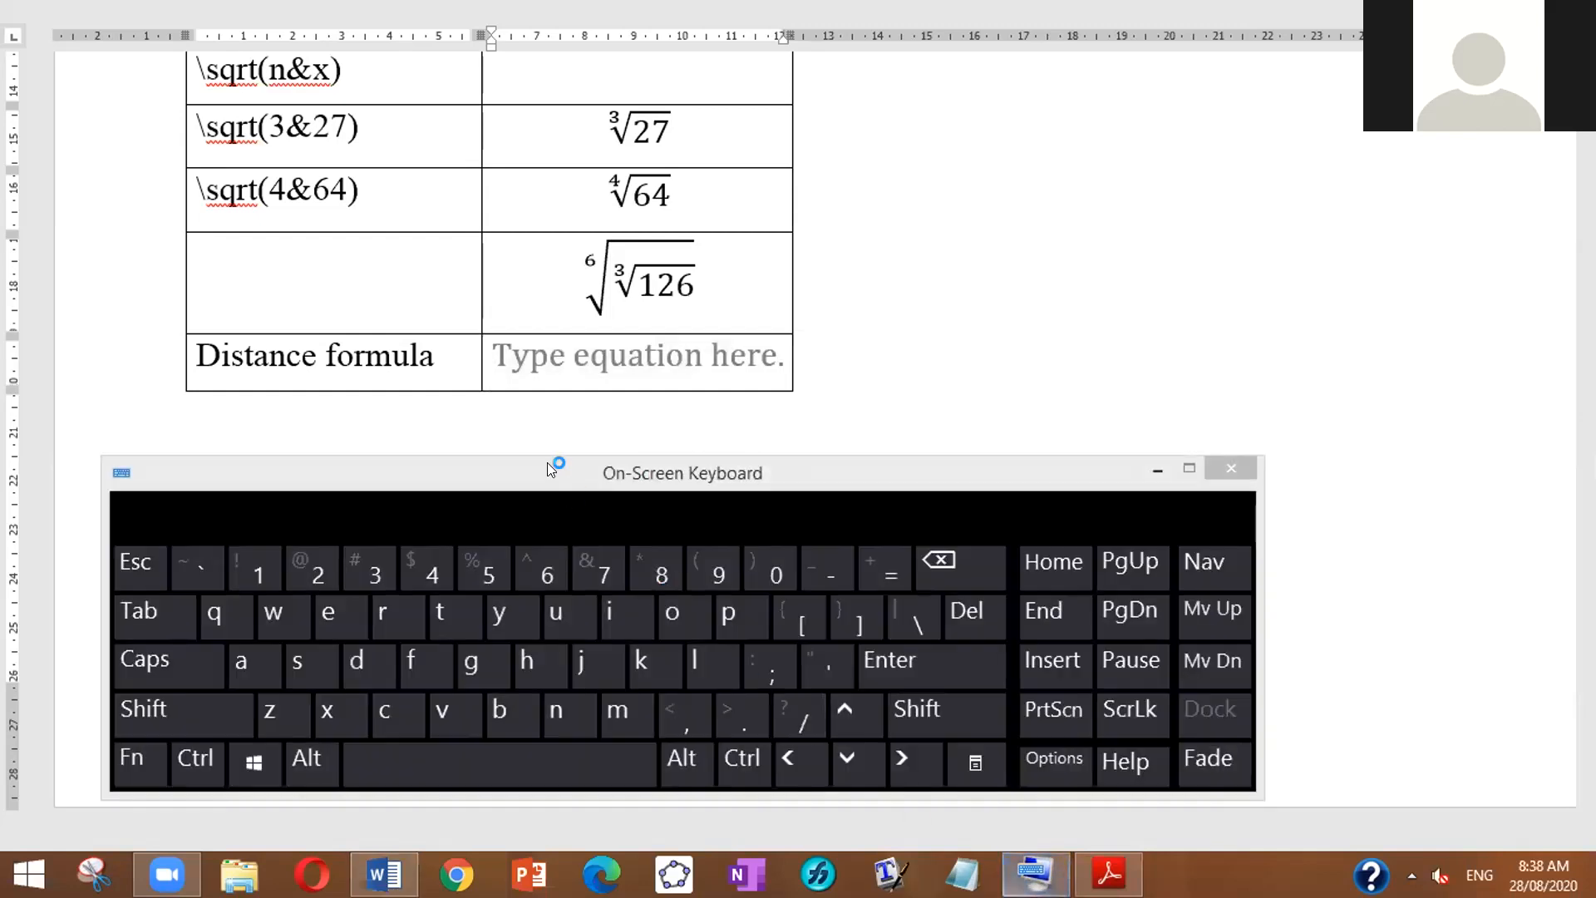
left_click(602, 479)
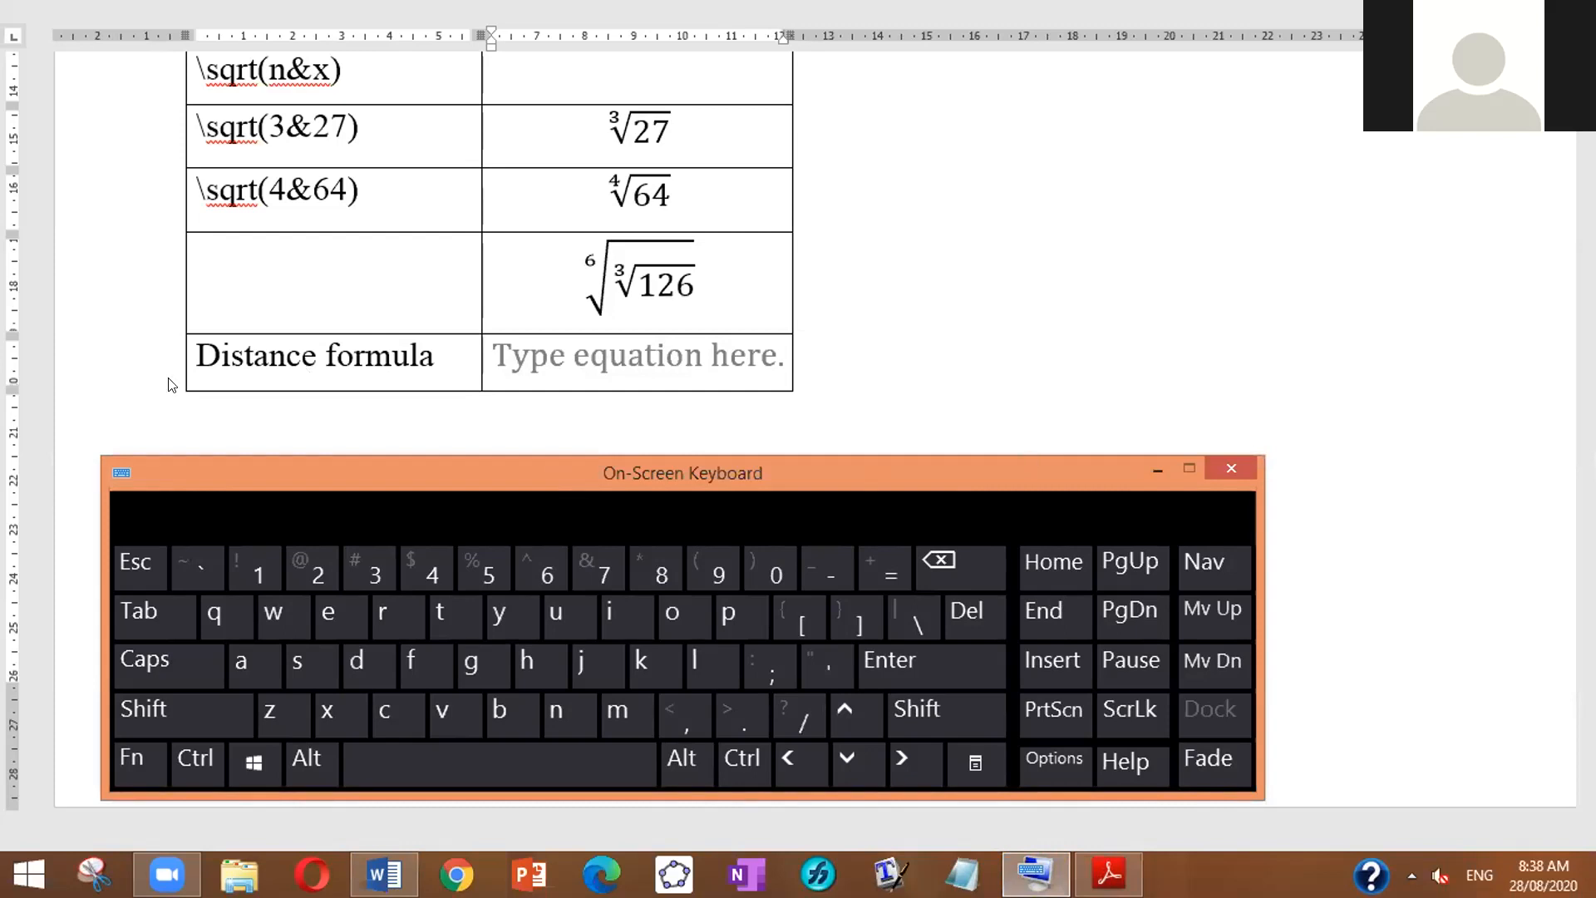
Step: Write the code \sqrt(6&) as plain text in the cell beside the nested sixth root, undoing the automatic conversion to a root symbol
left_click(267, 293)
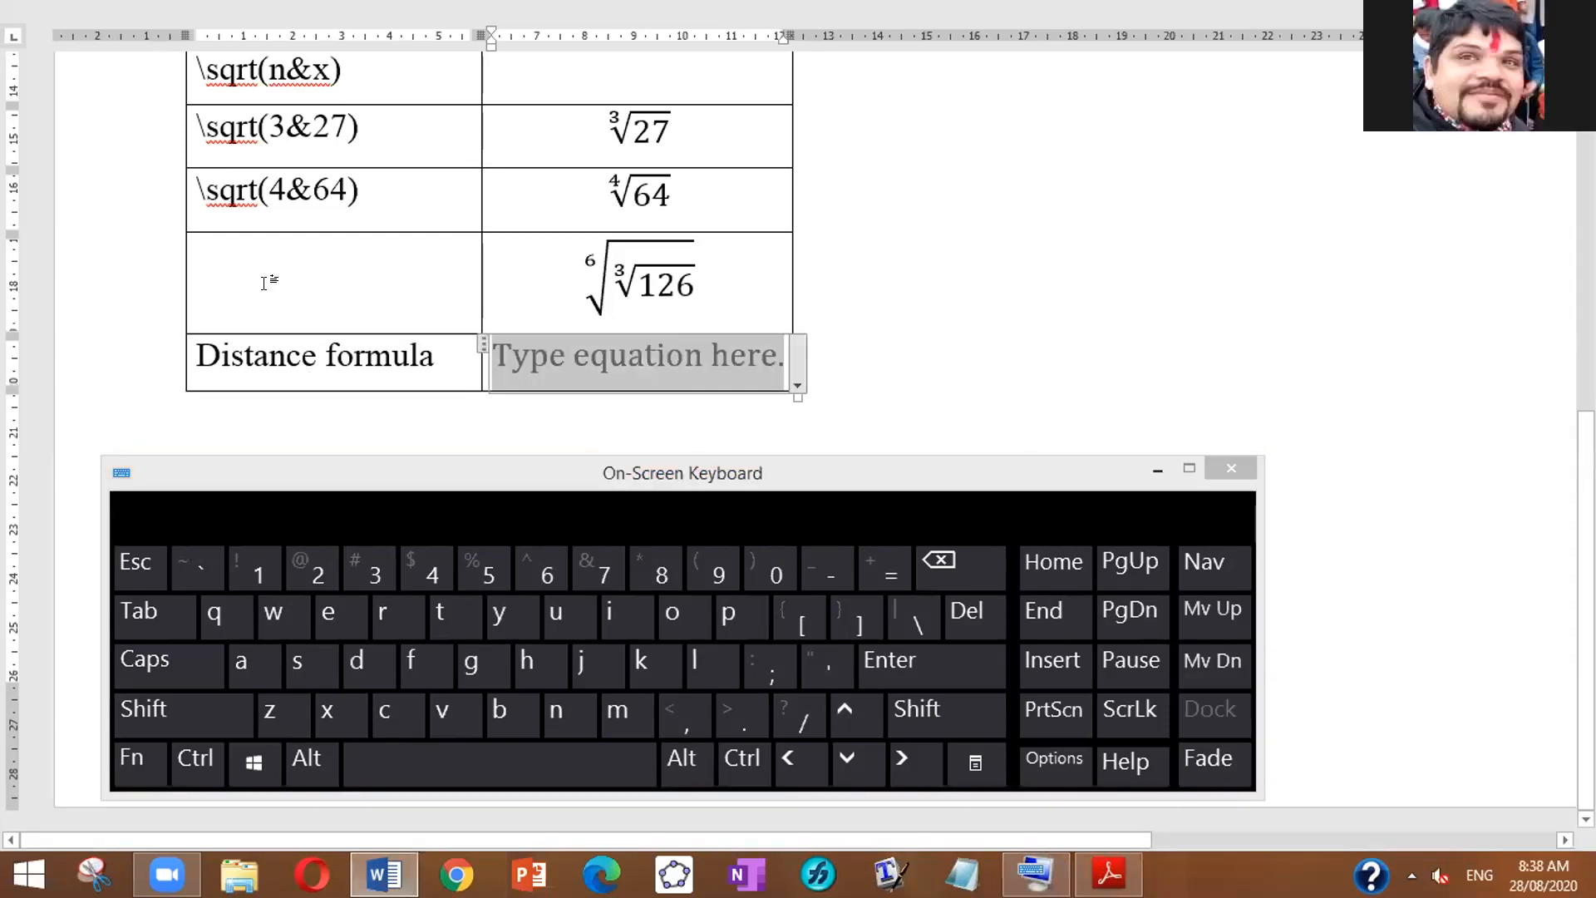
left_click(255, 272)
type("\\sqrt")
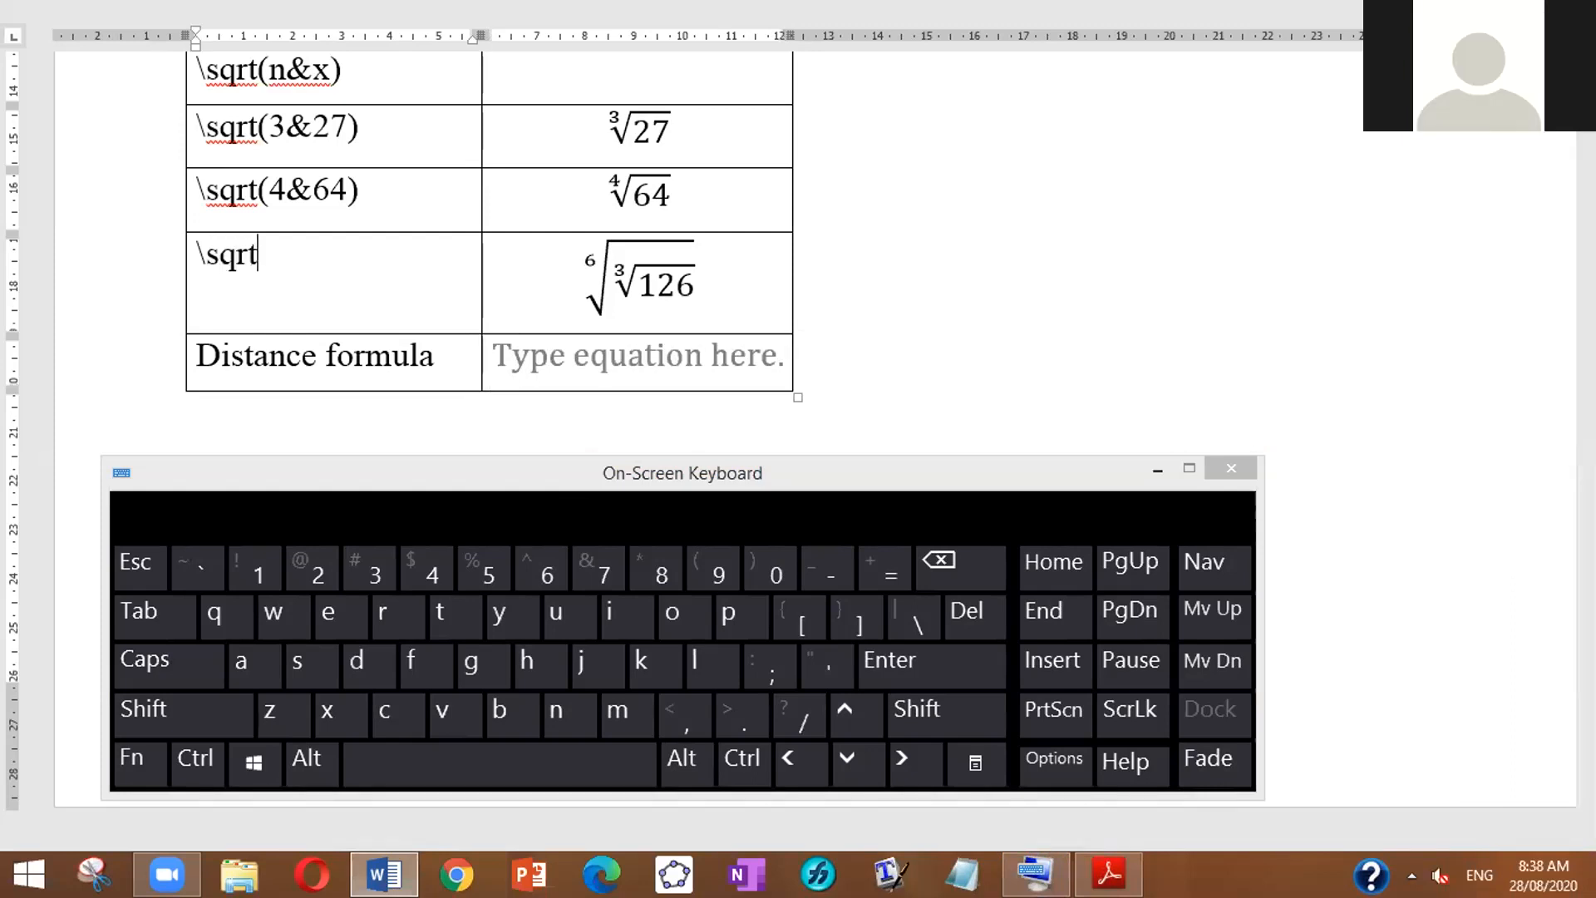
key("shift")
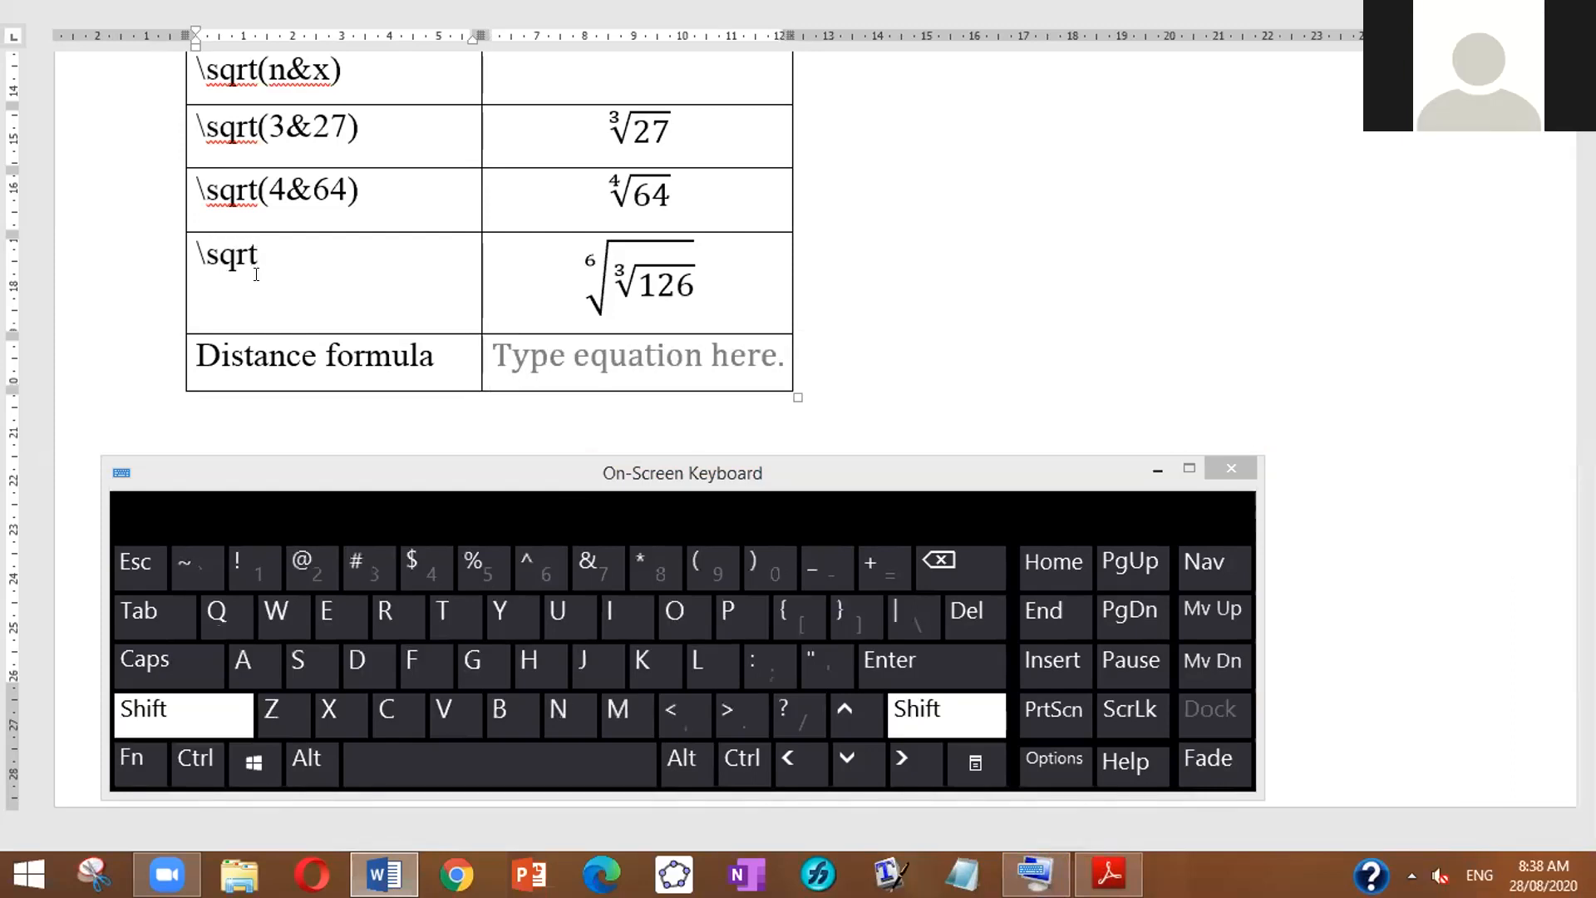
type("(6")
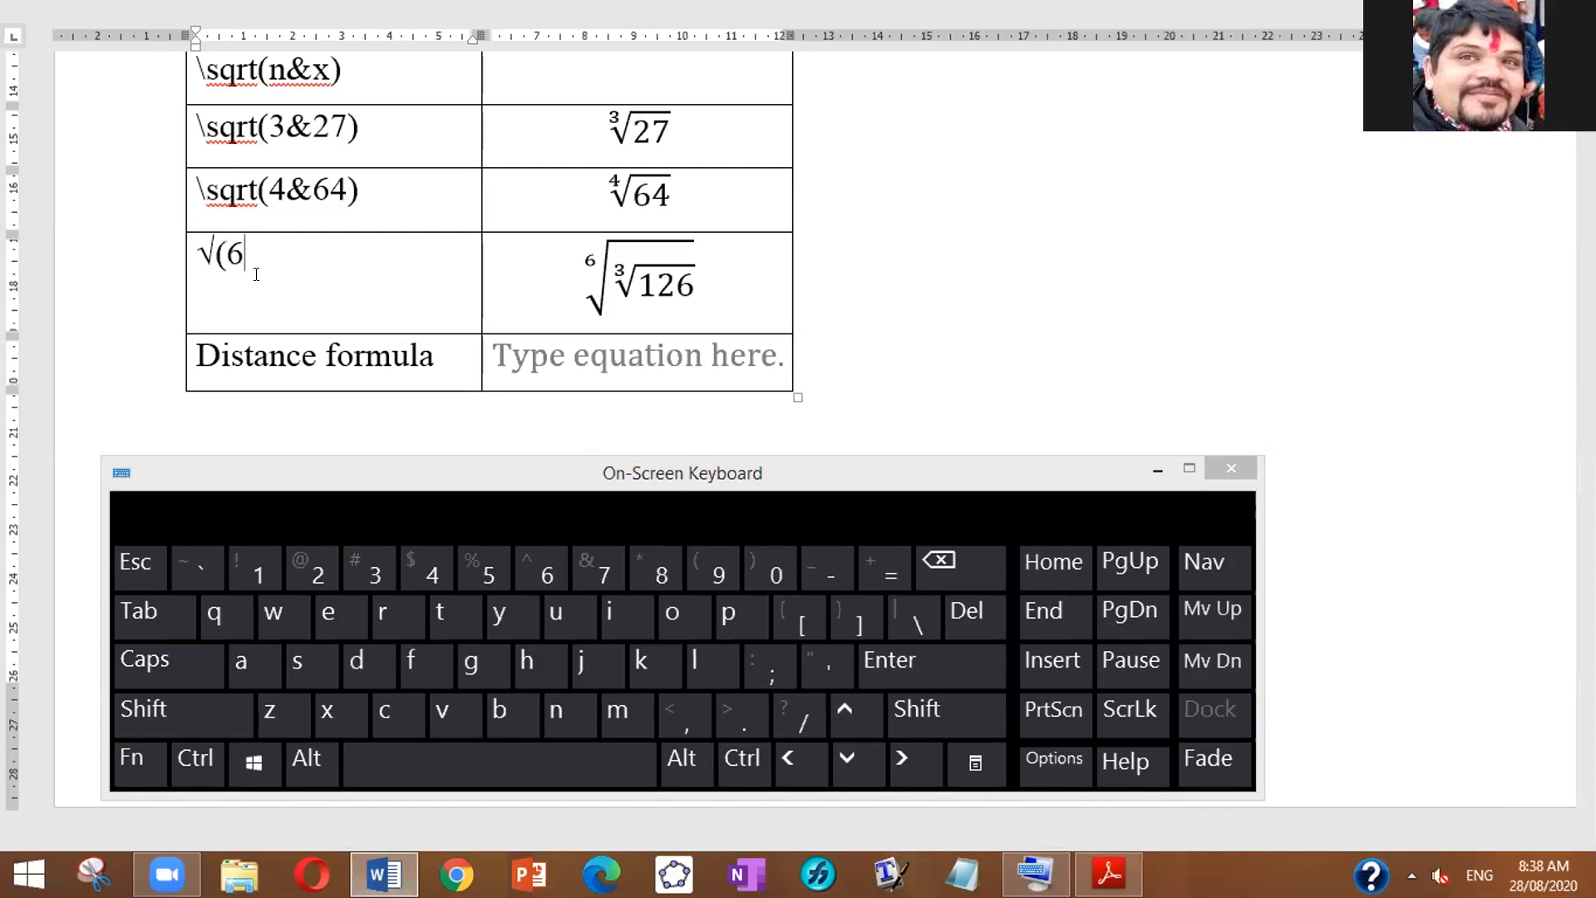
key("shift")
type("&)")
key("ctrl+z")
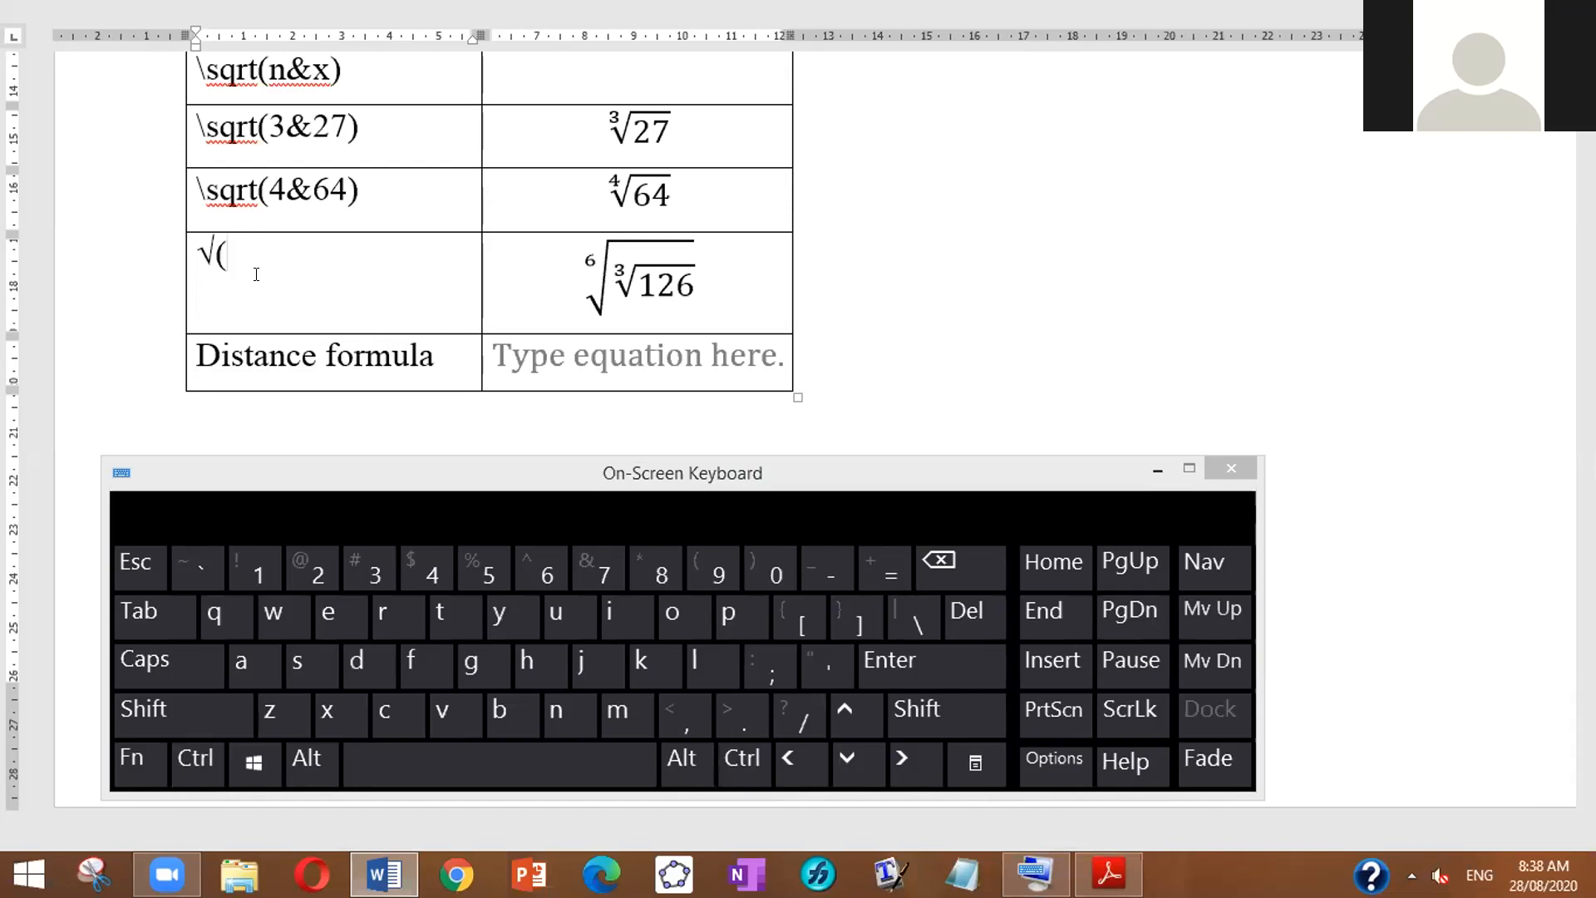
key("ctrl+z")
type("6")
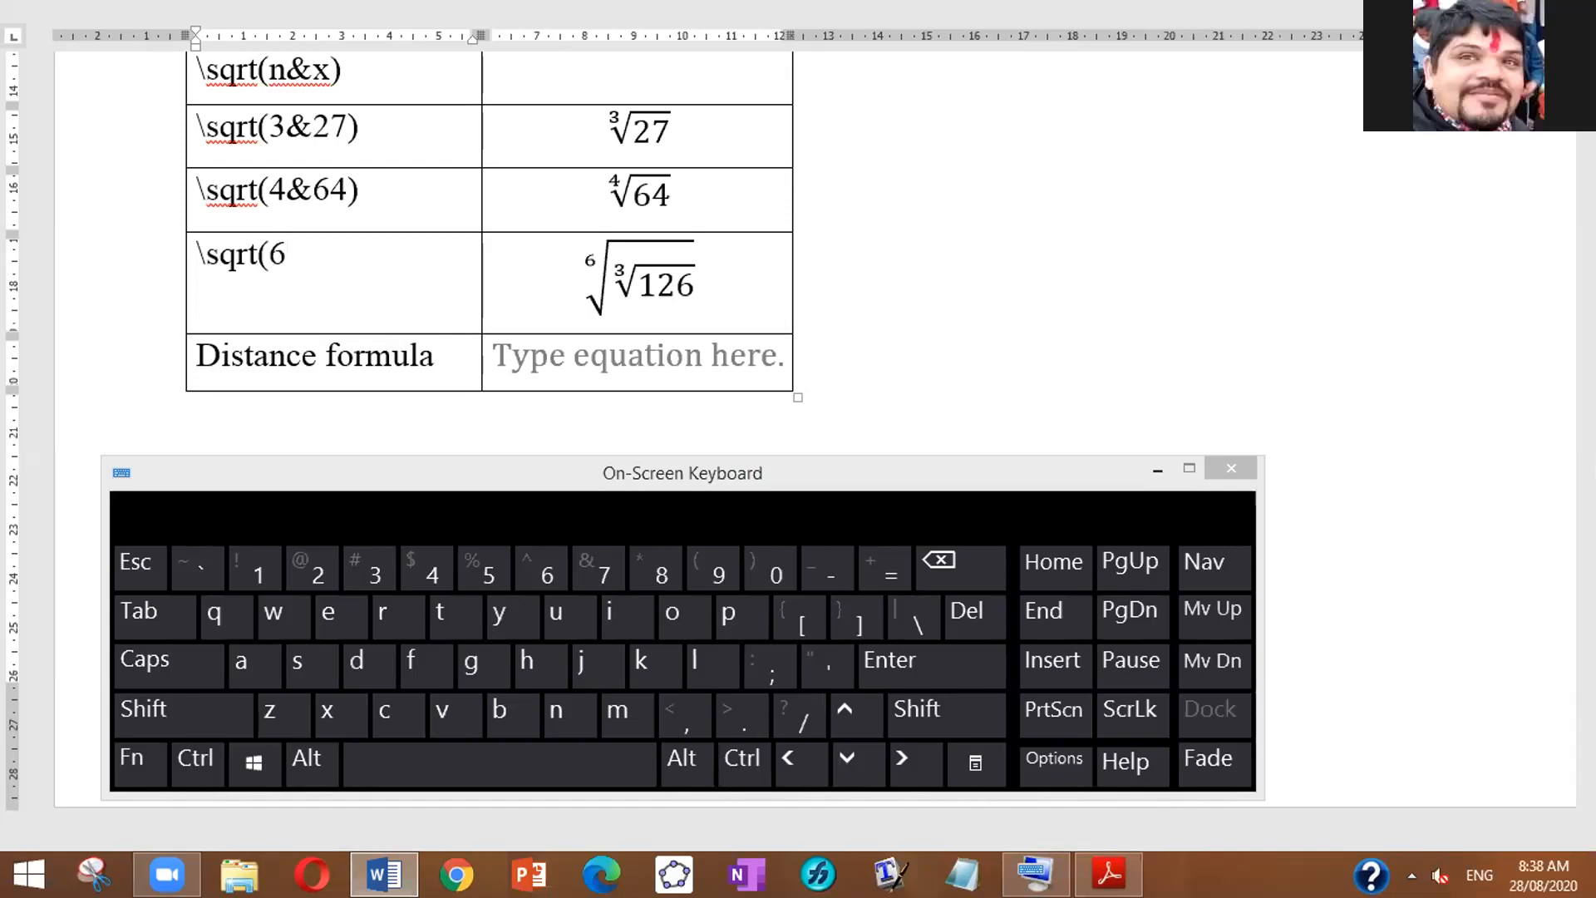
type("&)")
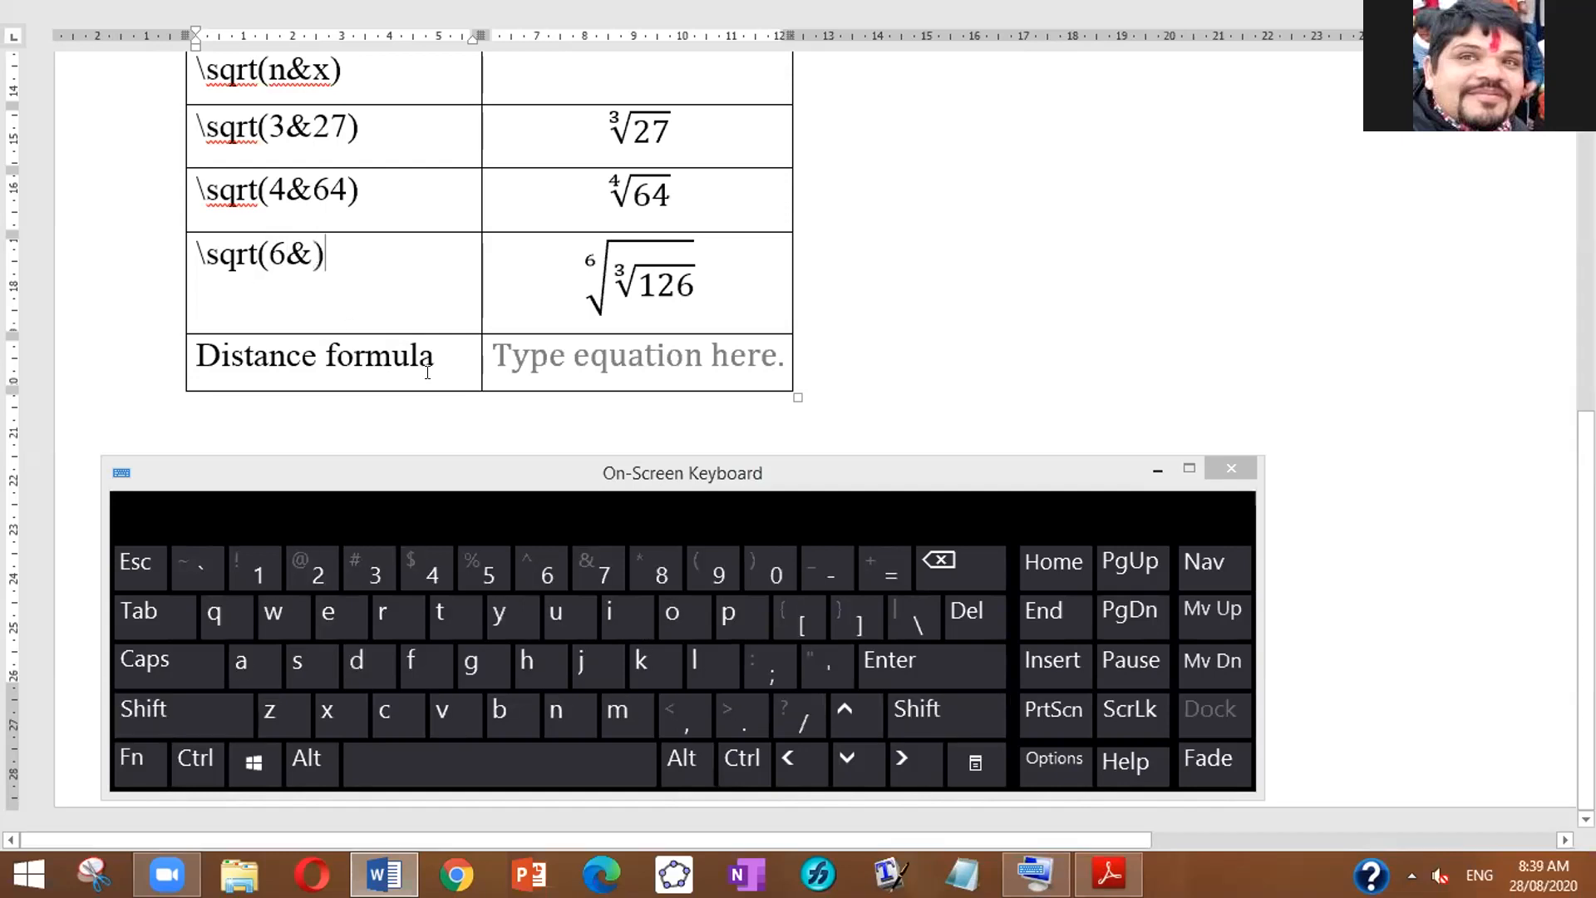
Step: Build an empty square root in the Distance formula equation using the code \sqrt
left_click(534, 351)
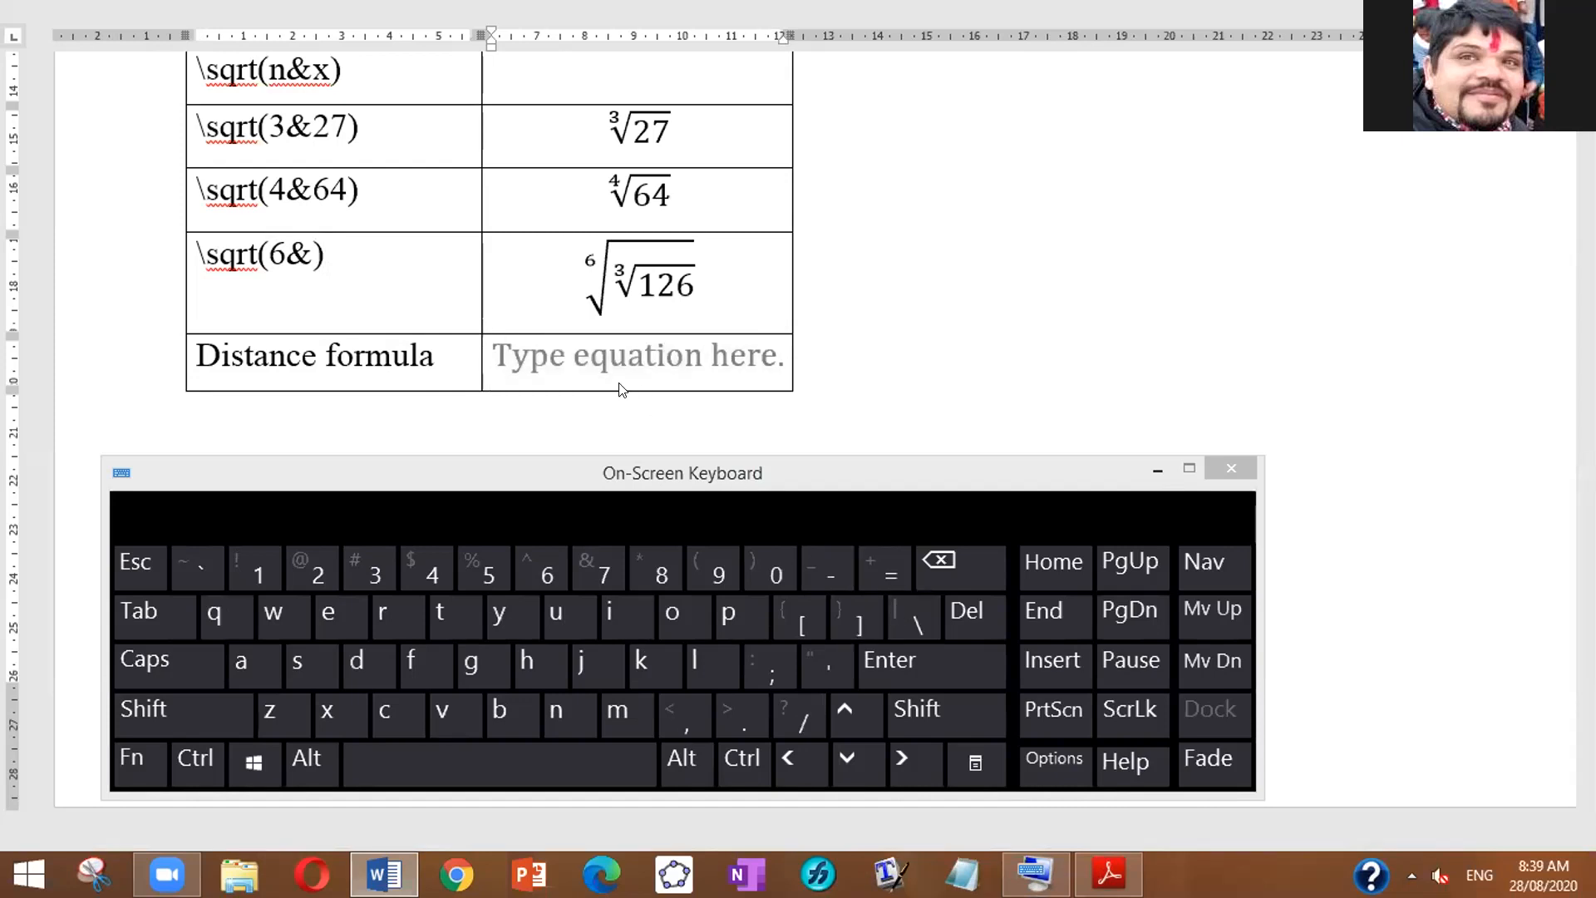
left_click(572, 355)
left_click(916, 618)
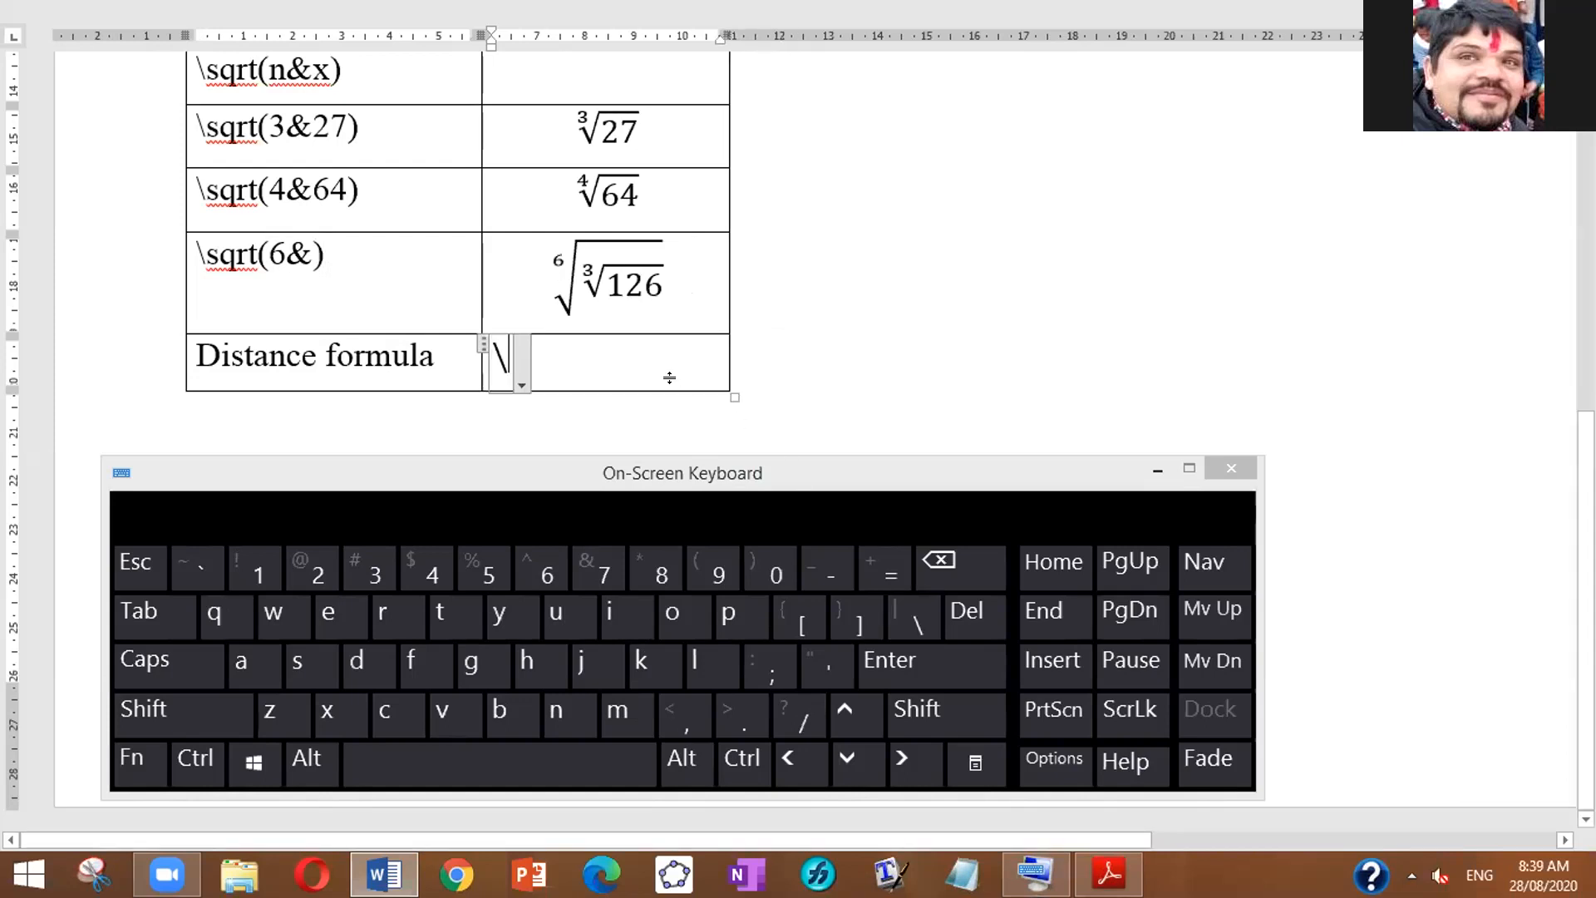
type("sqrt")
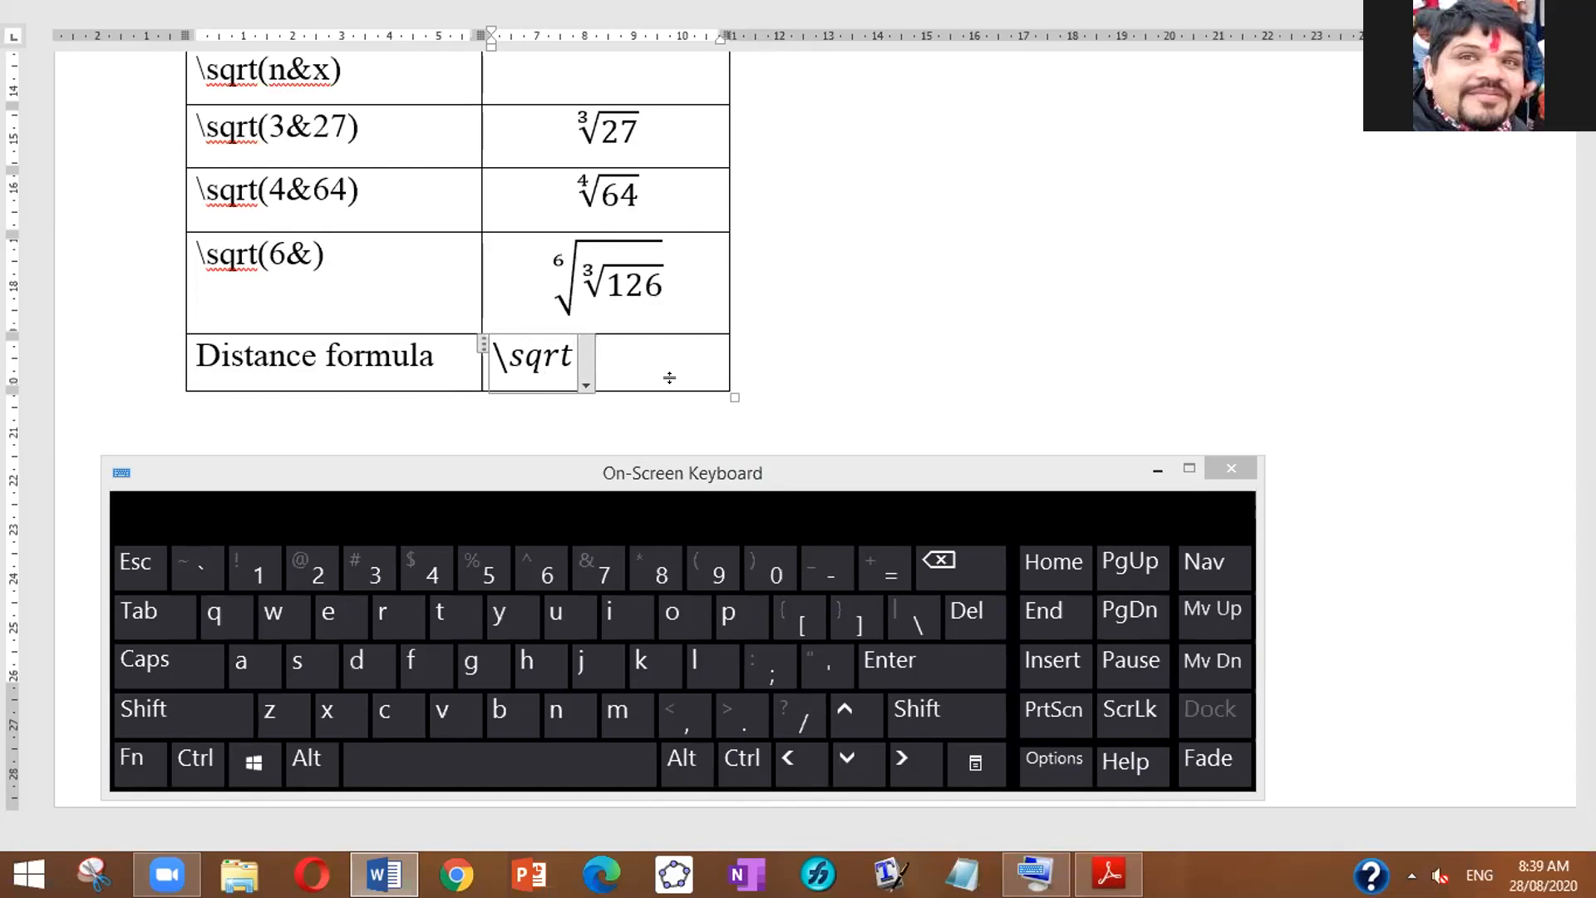
key("space")
key("space")
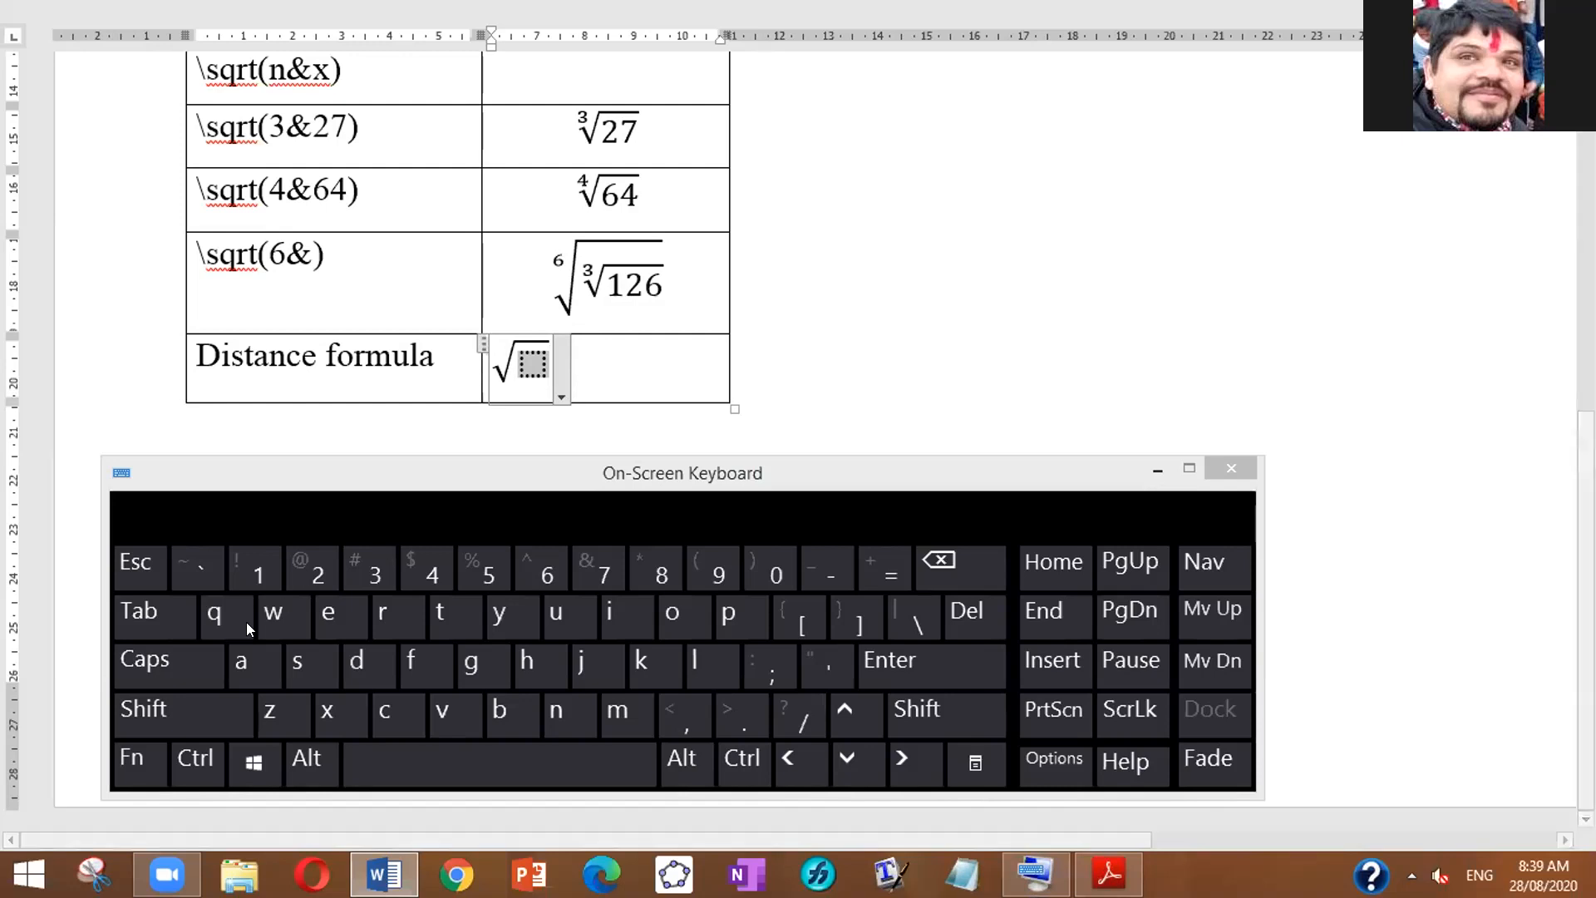
Step: Begin the square root's radicand with an opening parenthesis and x with subscript 2, using the code x_2
left_click(208, 708)
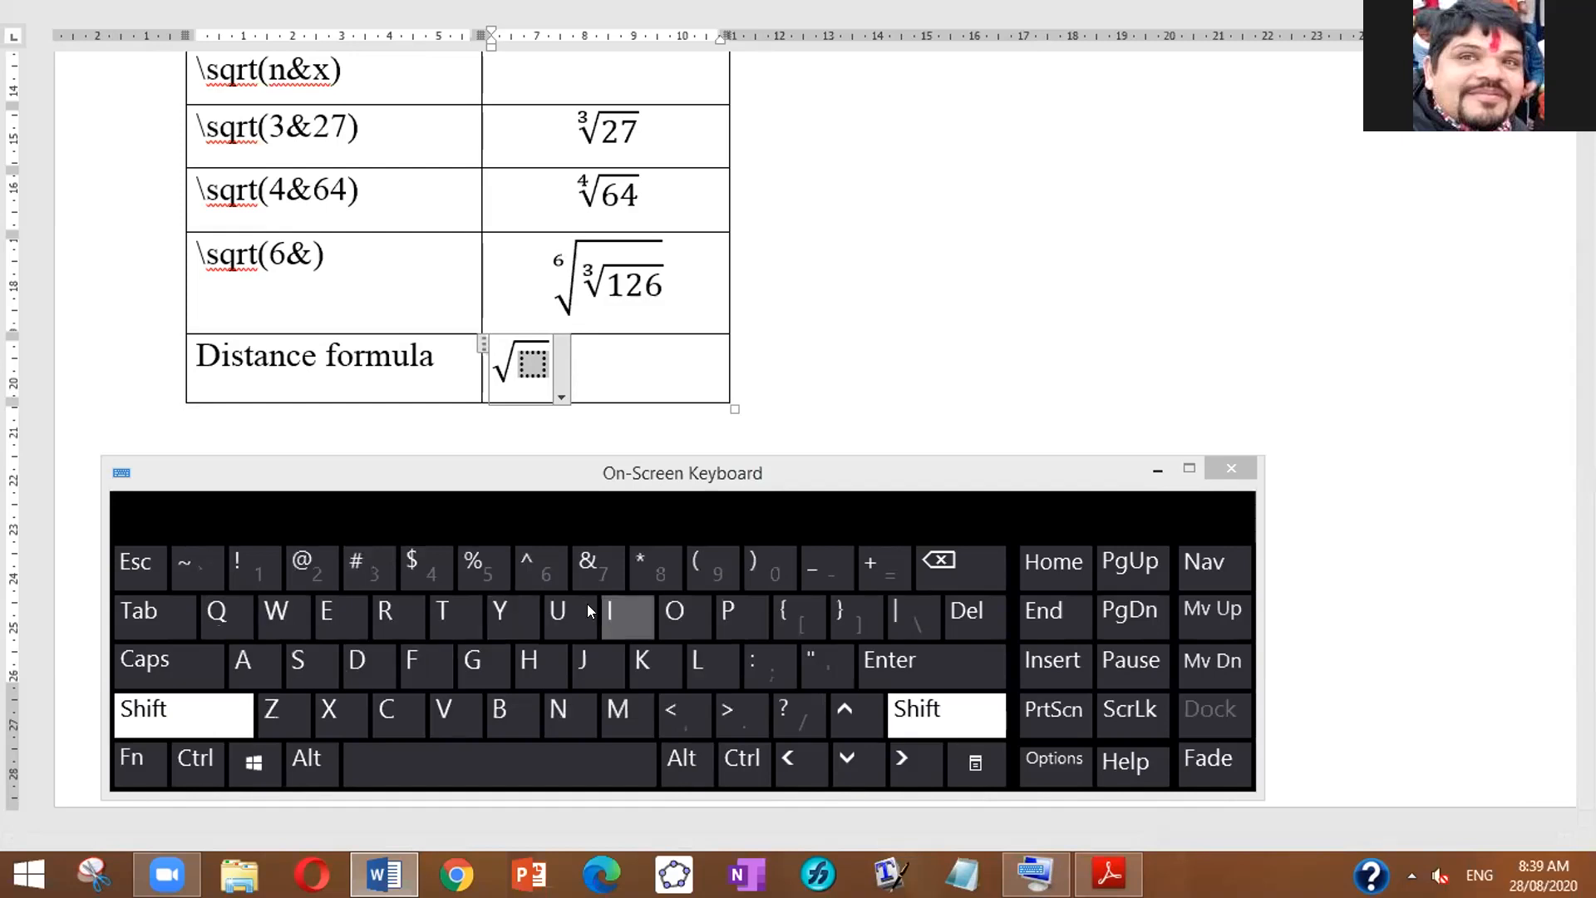
left_click(697, 560)
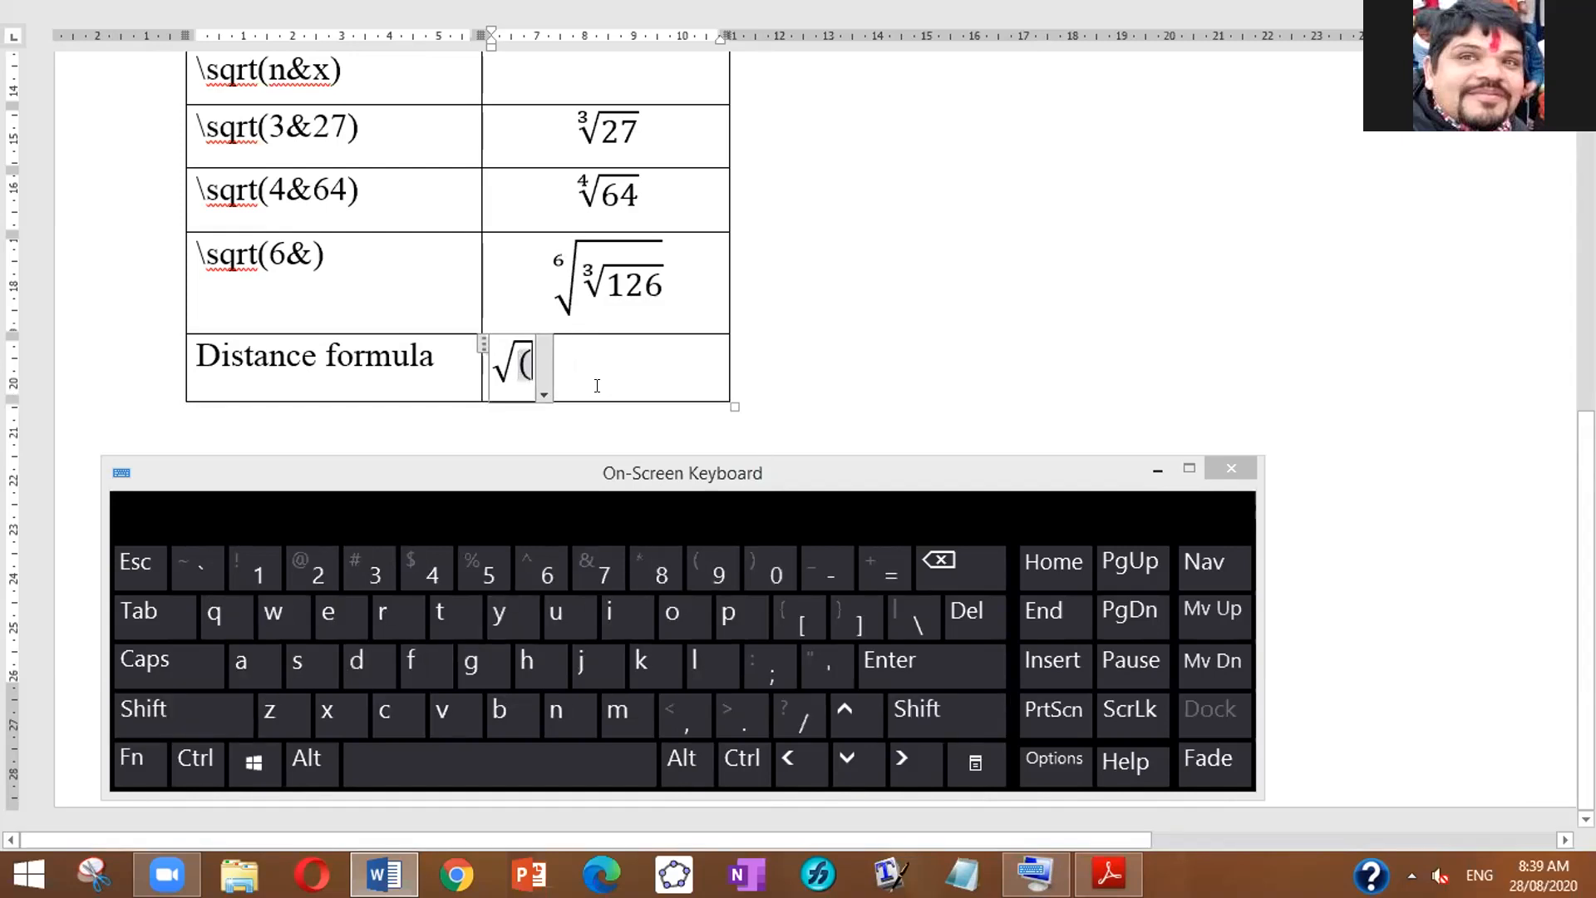
type("x")
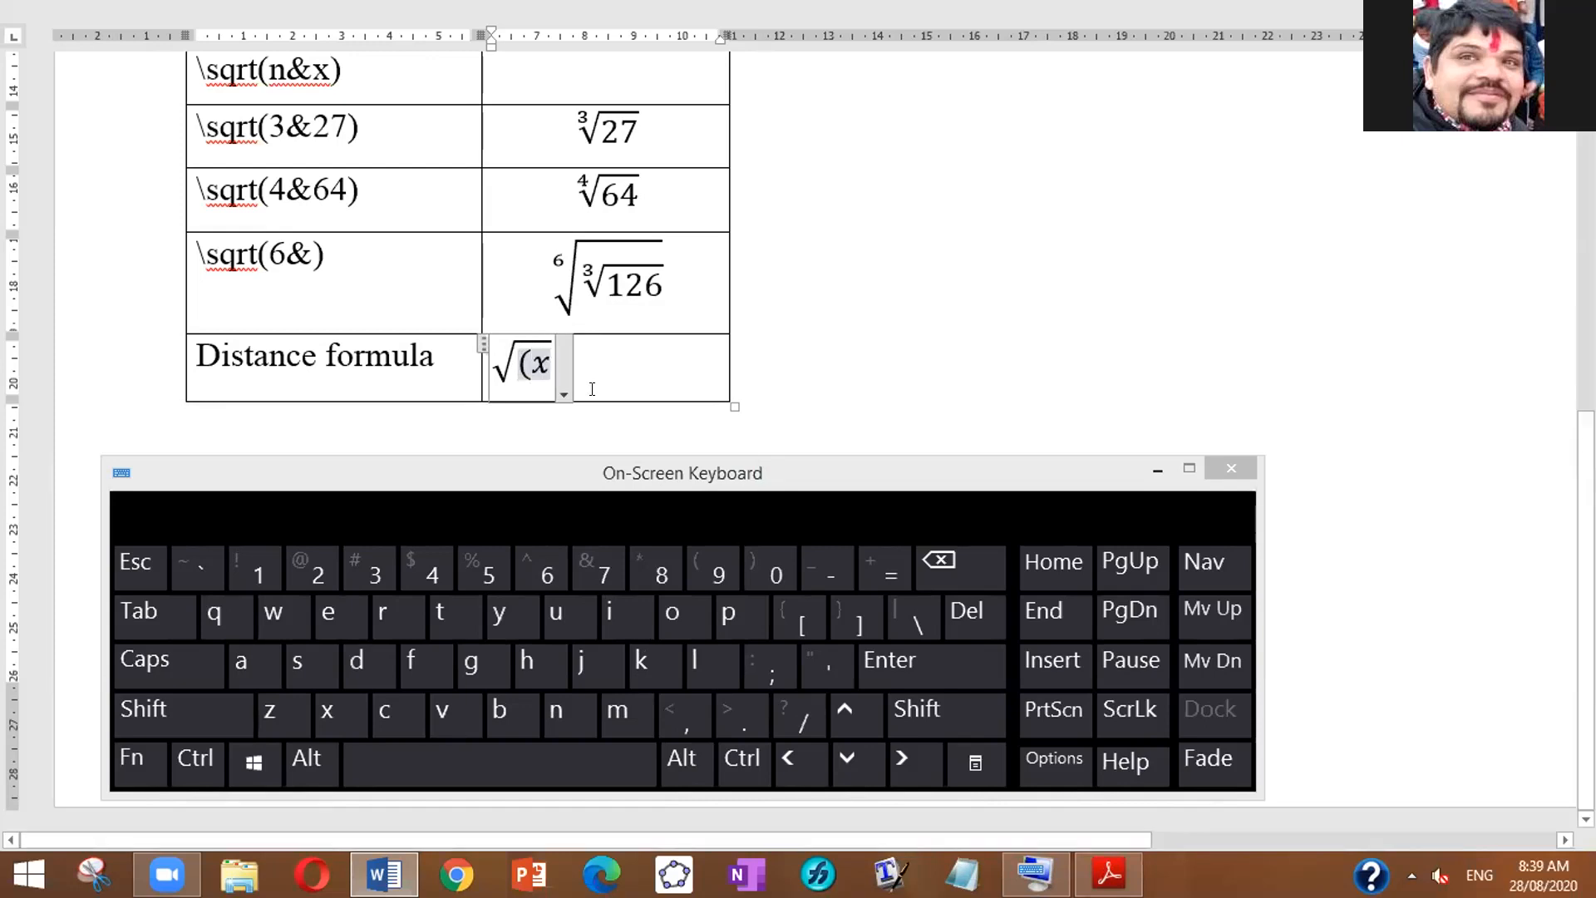
left_click(188, 701)
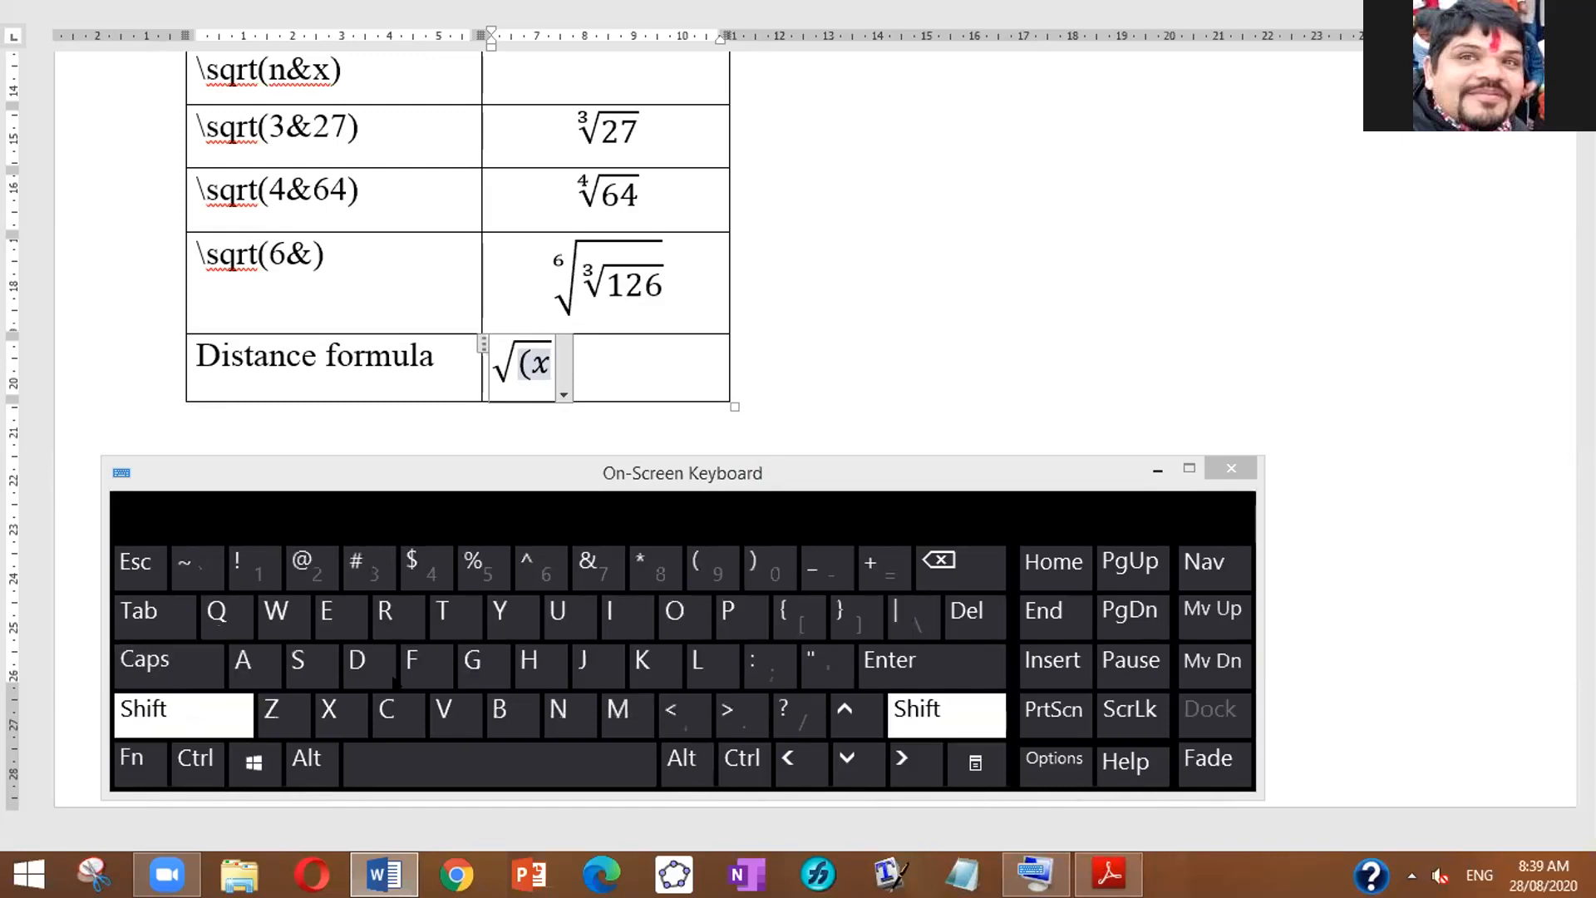
left_click(825, 572)
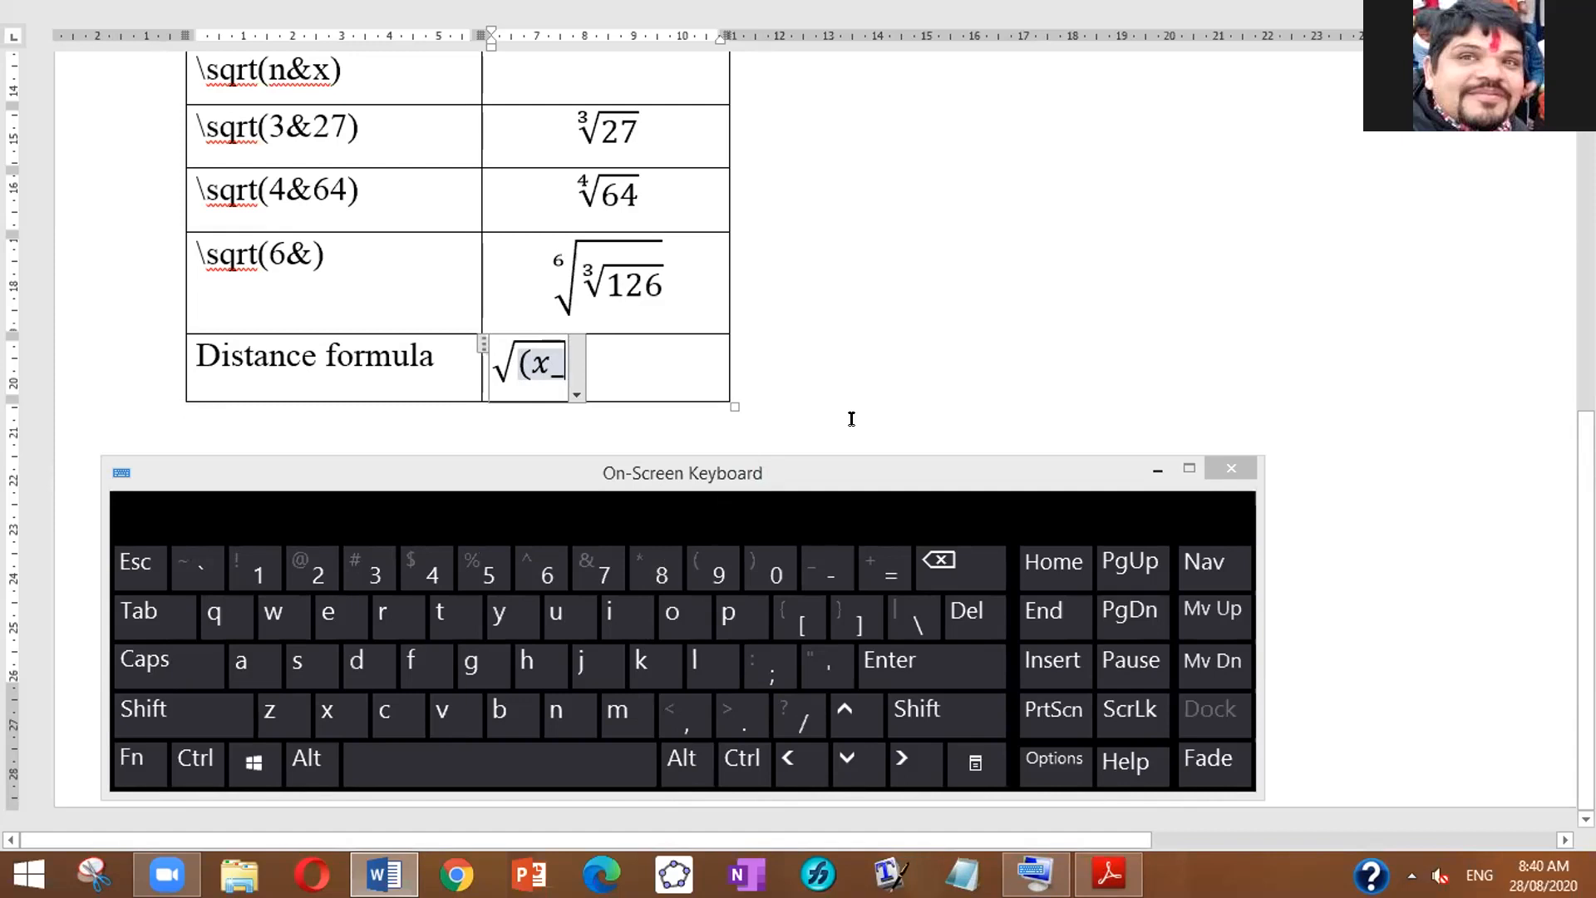
left_click(323, 565)
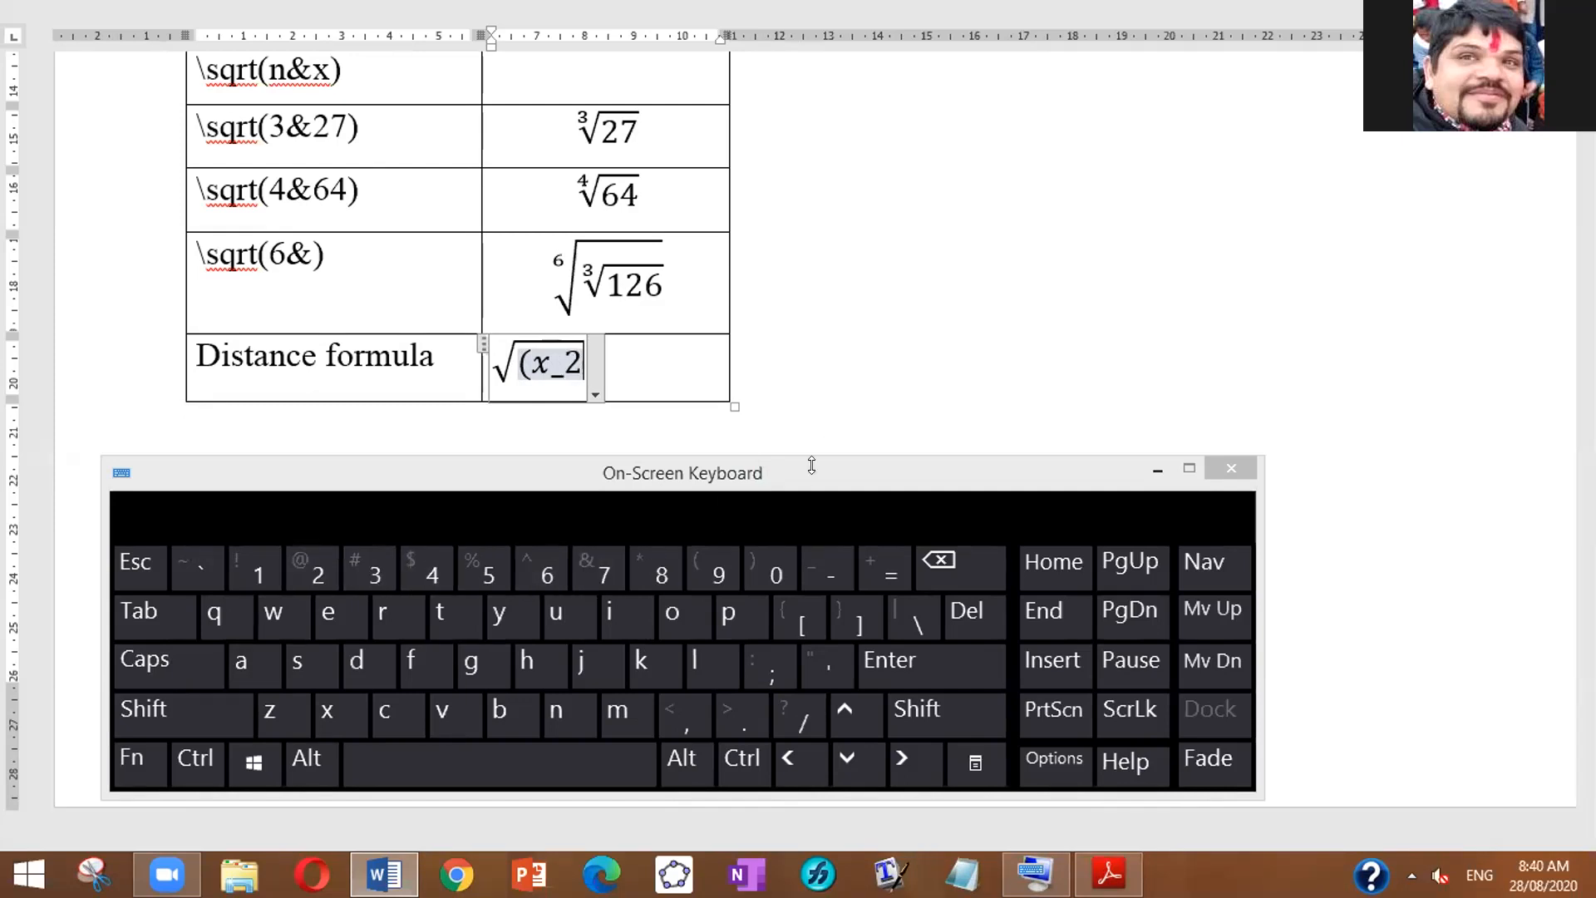
left_click(511, 772)
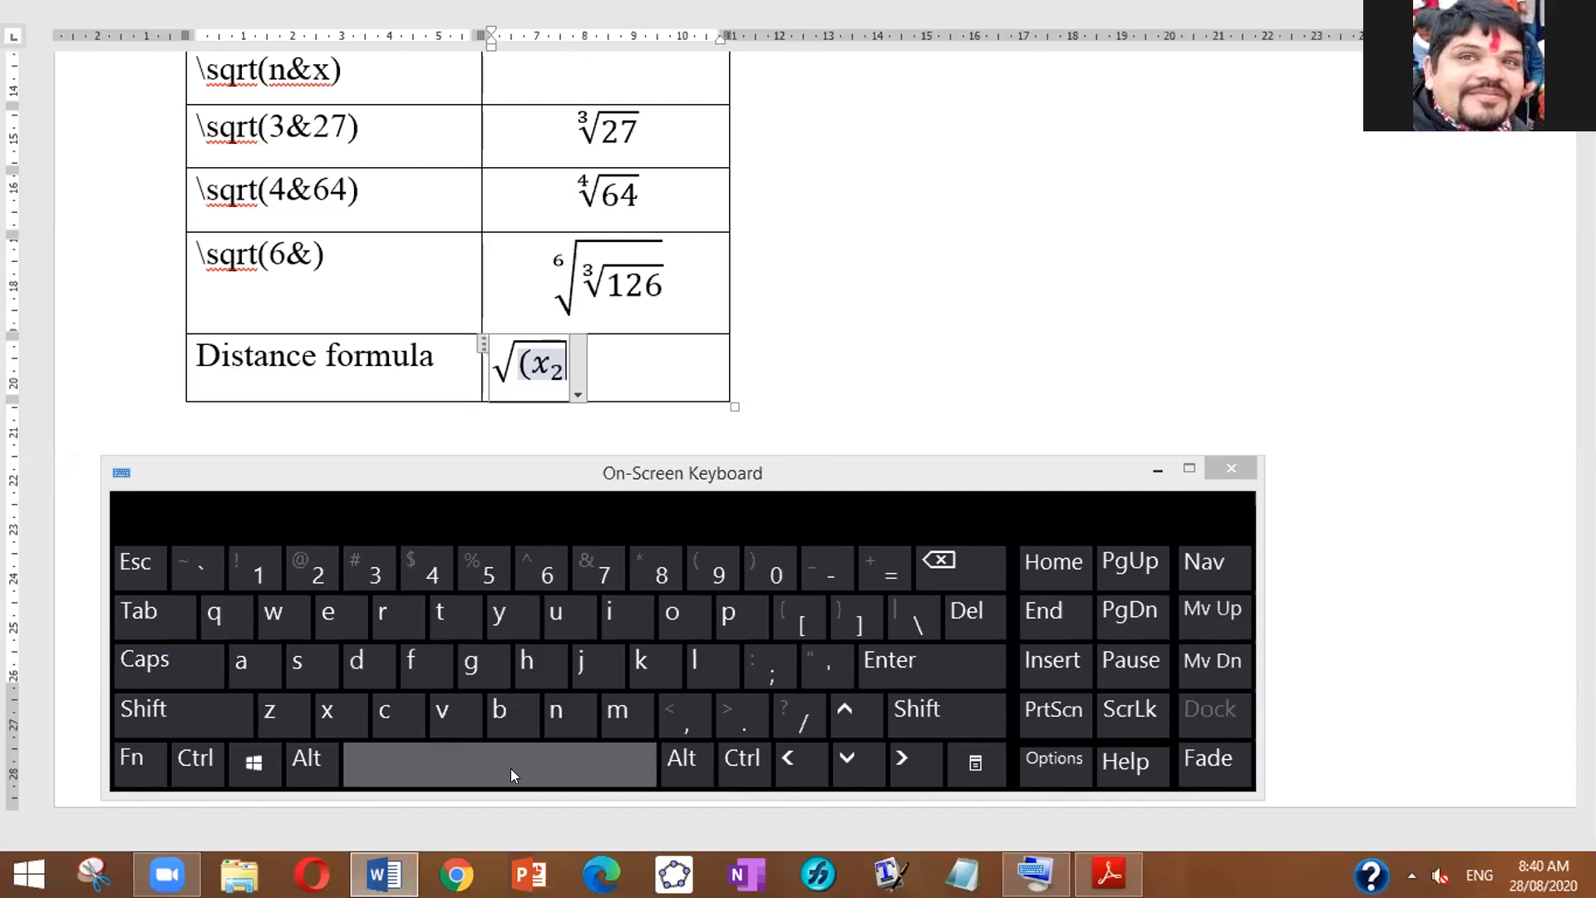
Step: Continue the Distance formula radicand with a minus sign and x with subscript 1, using the code x_1
type("-")
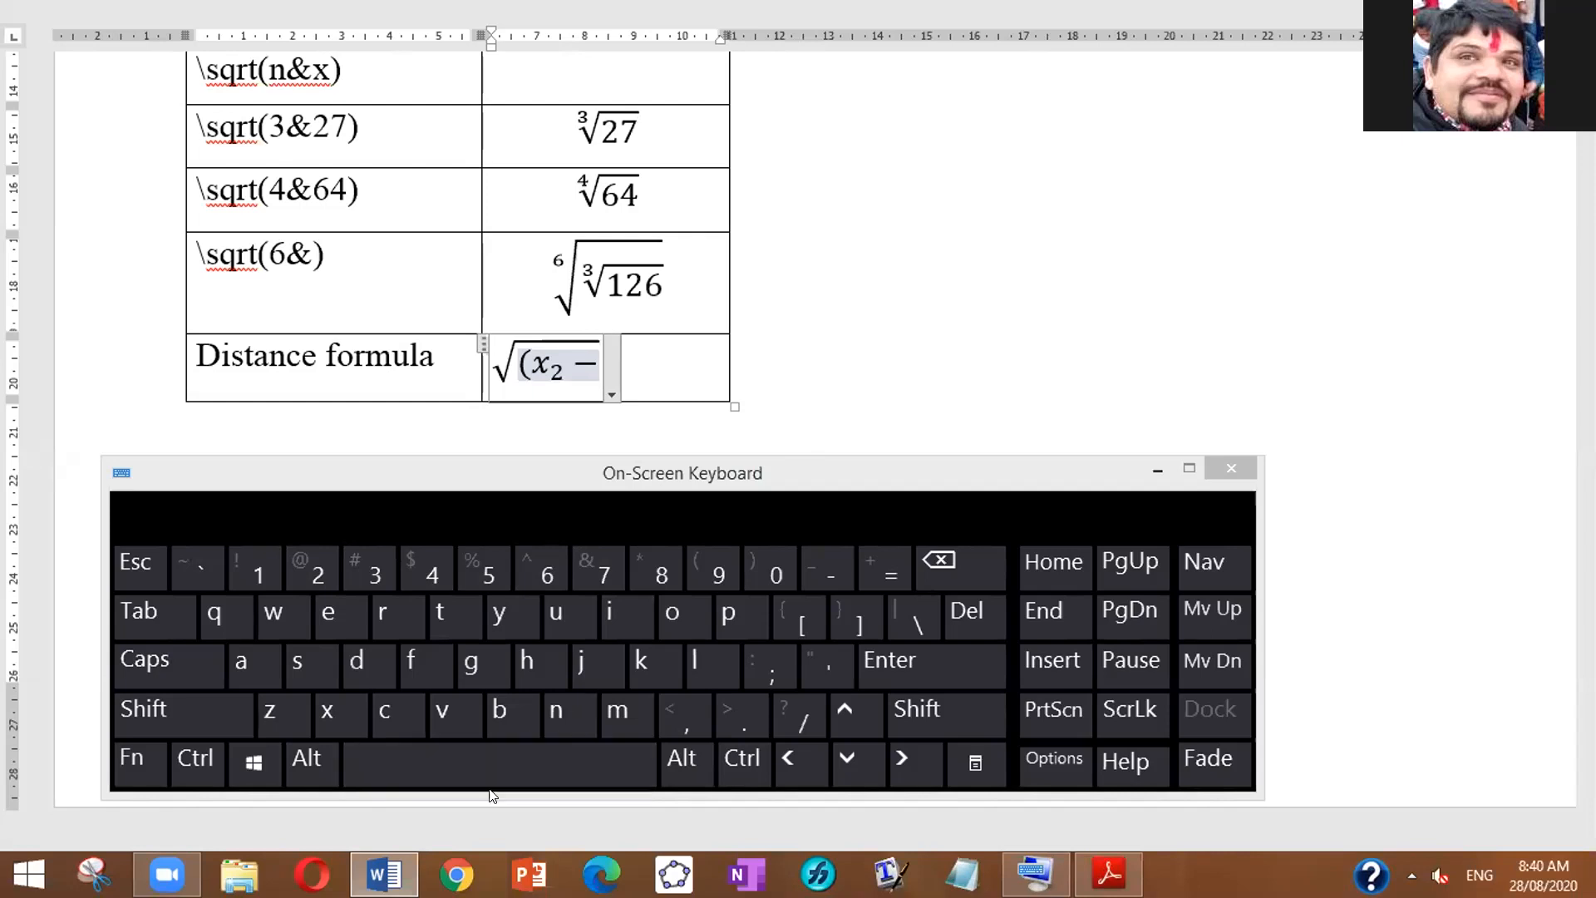
left_click(324, 711)
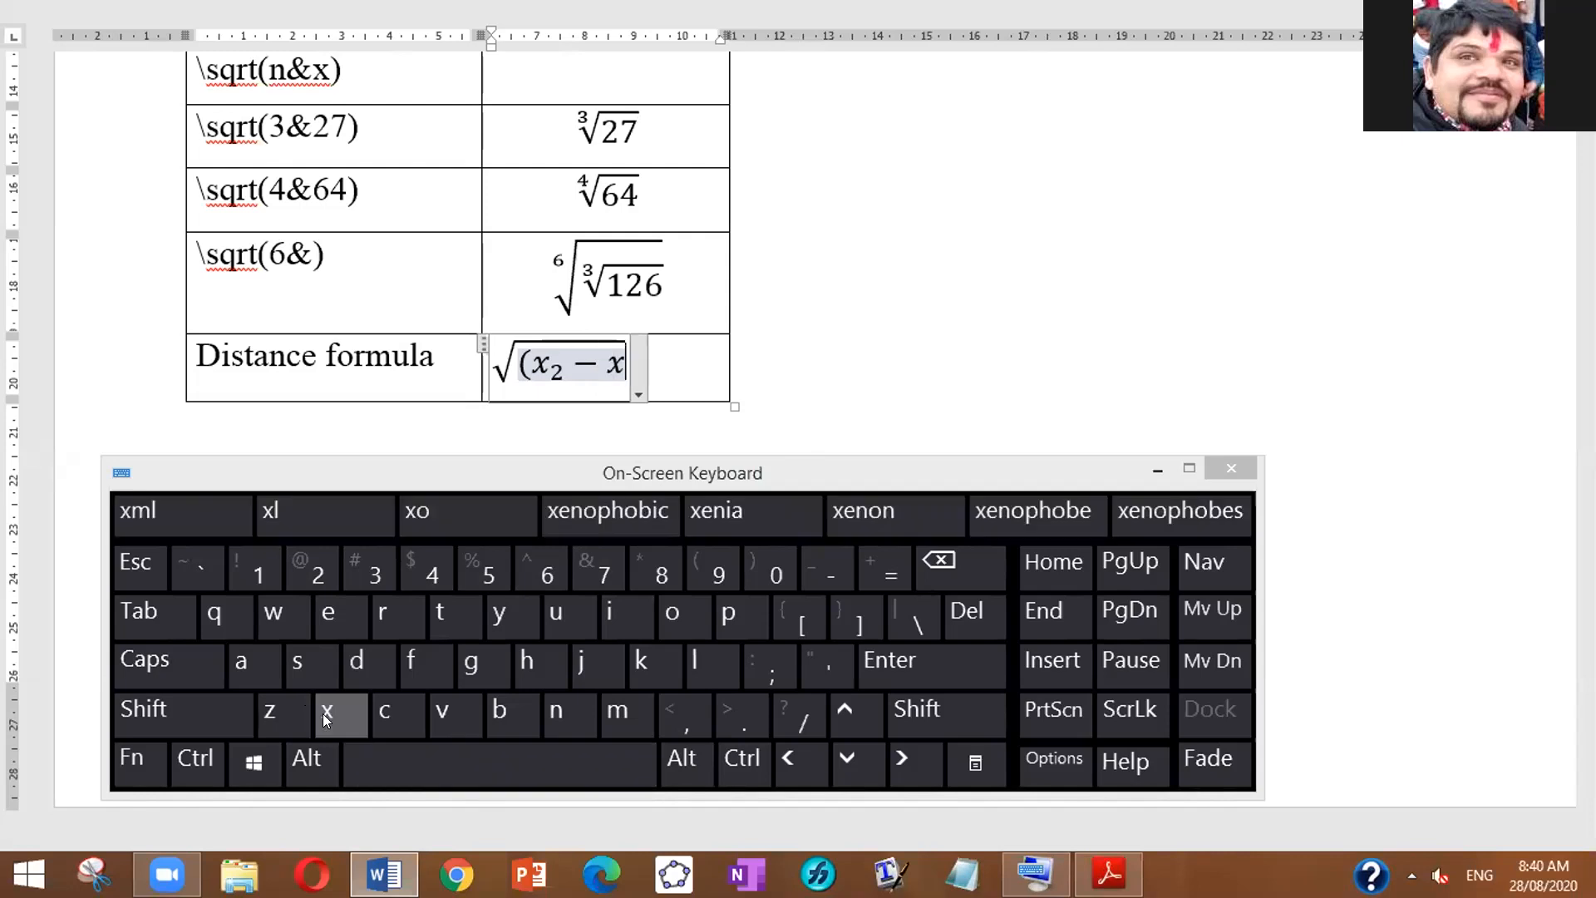
left_click(186, 708)
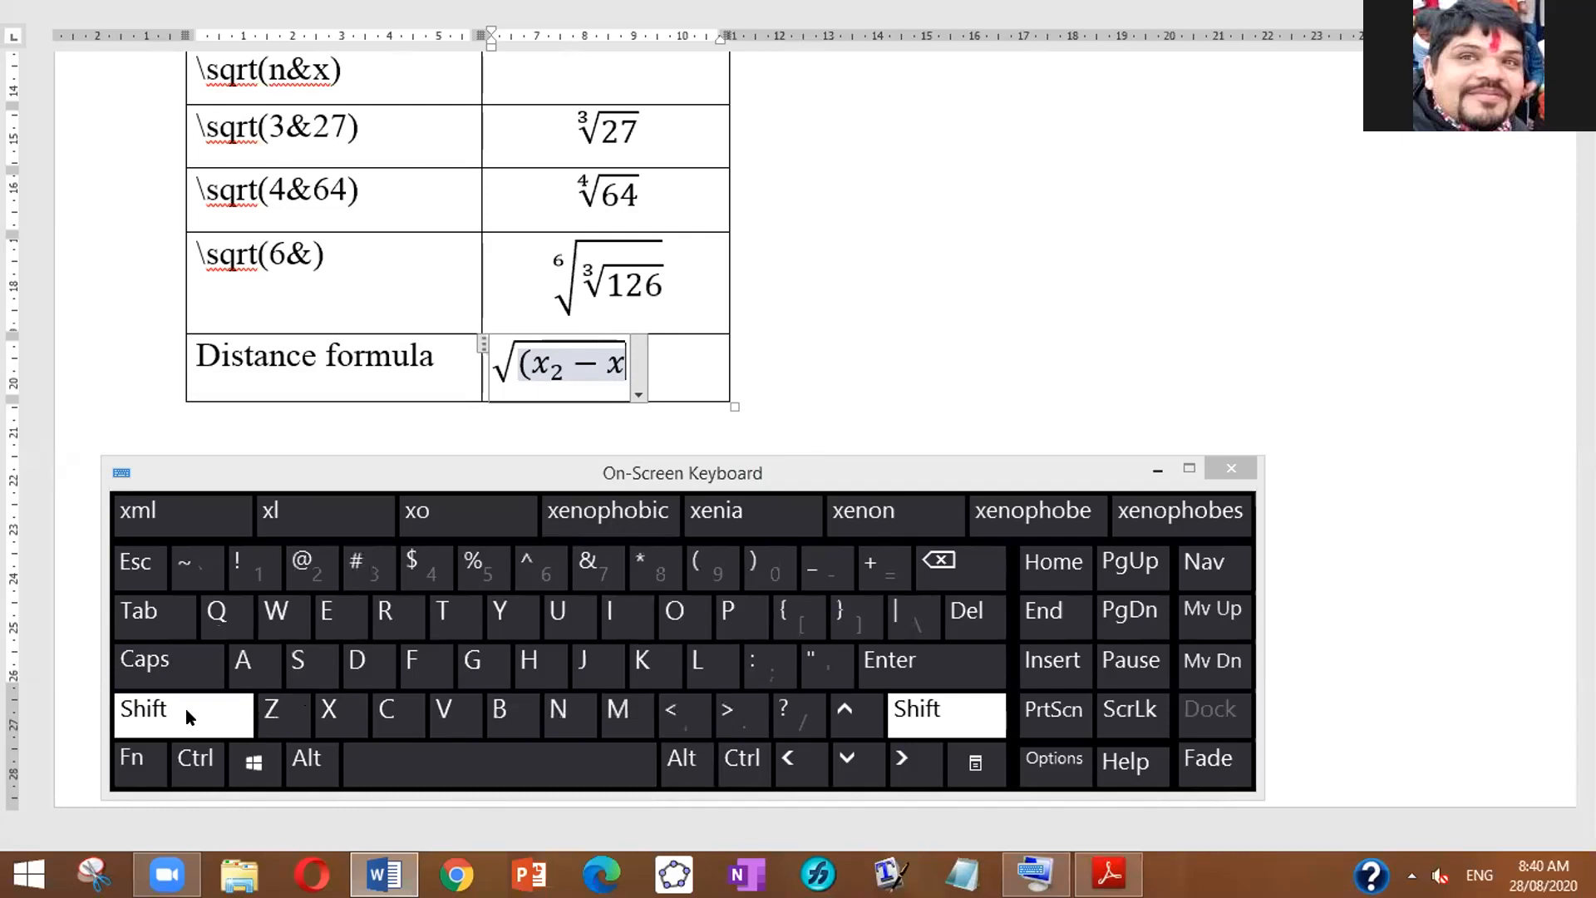
left_click(808, 567)
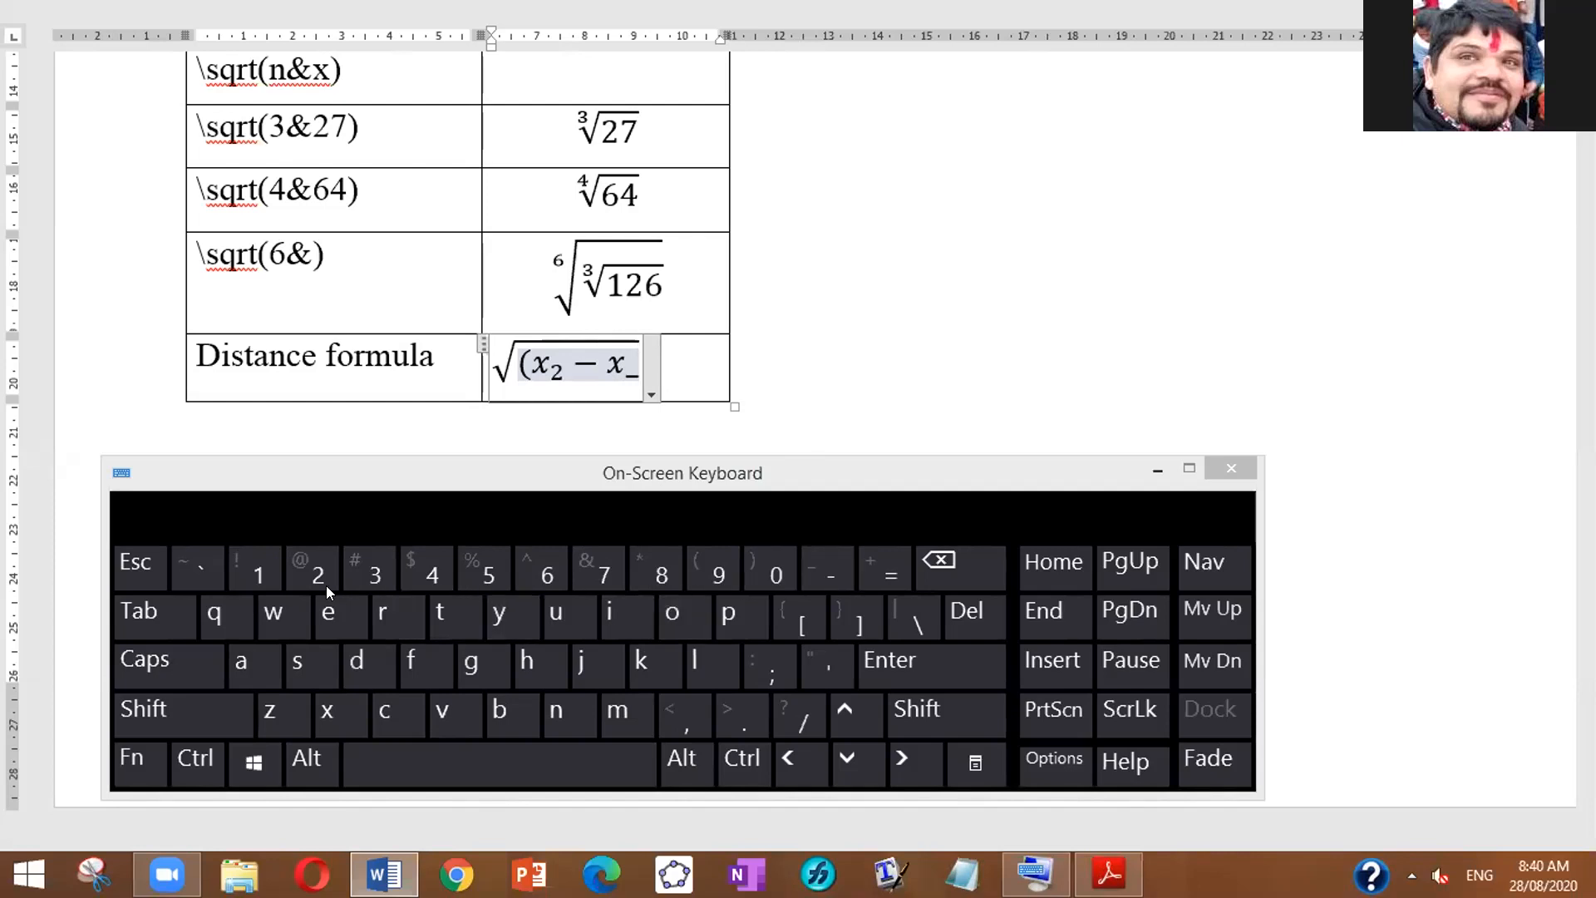
left_click(255, 569)
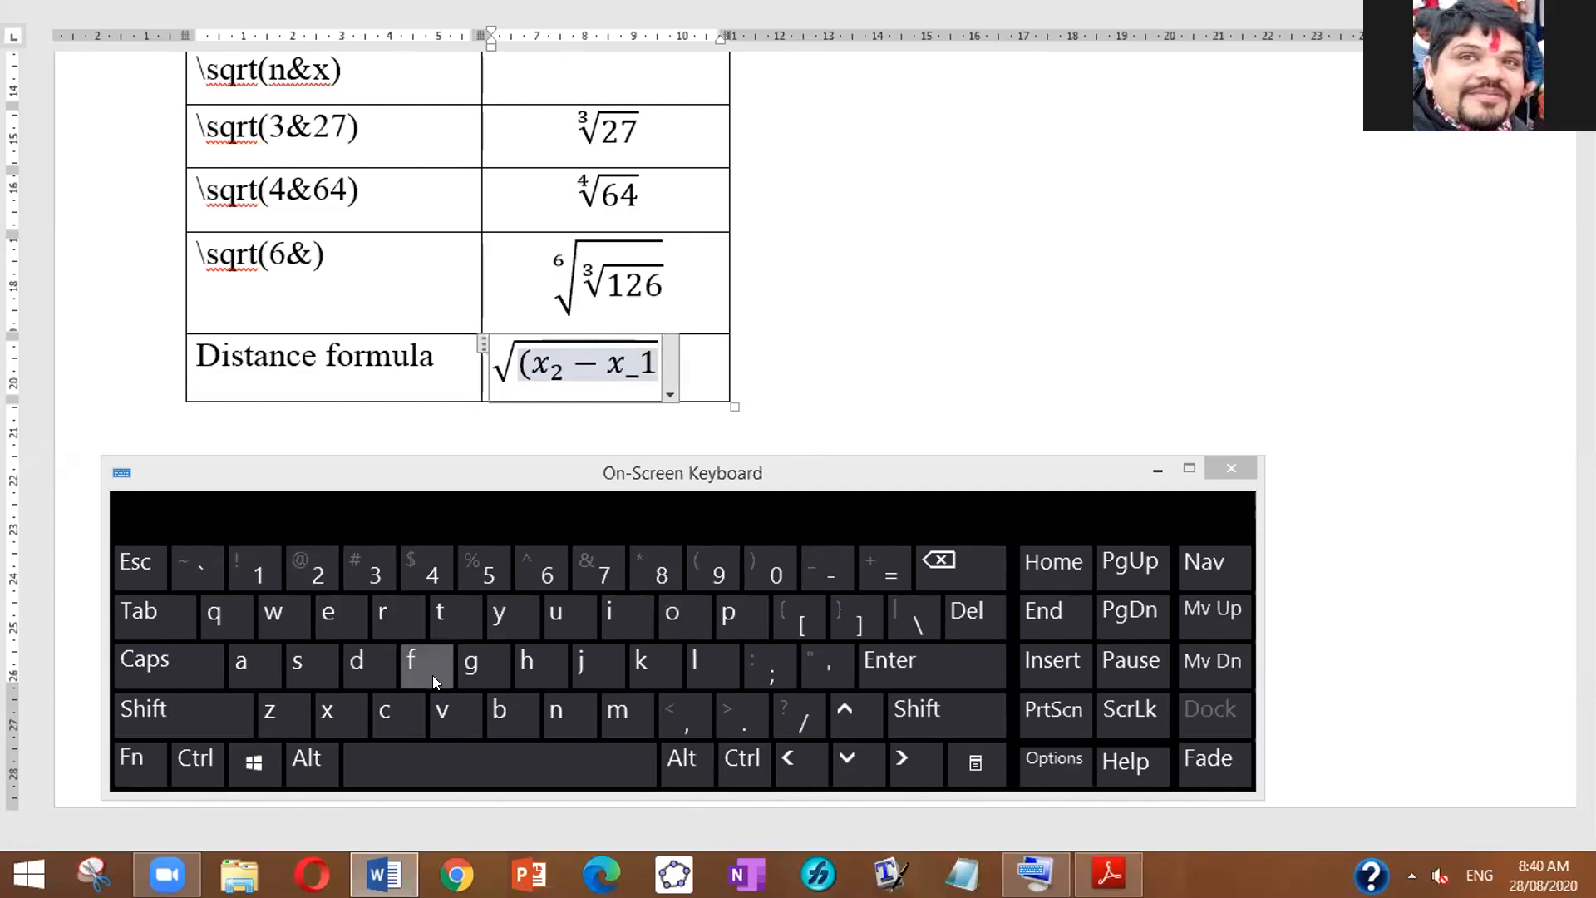
left_click(479, 772)
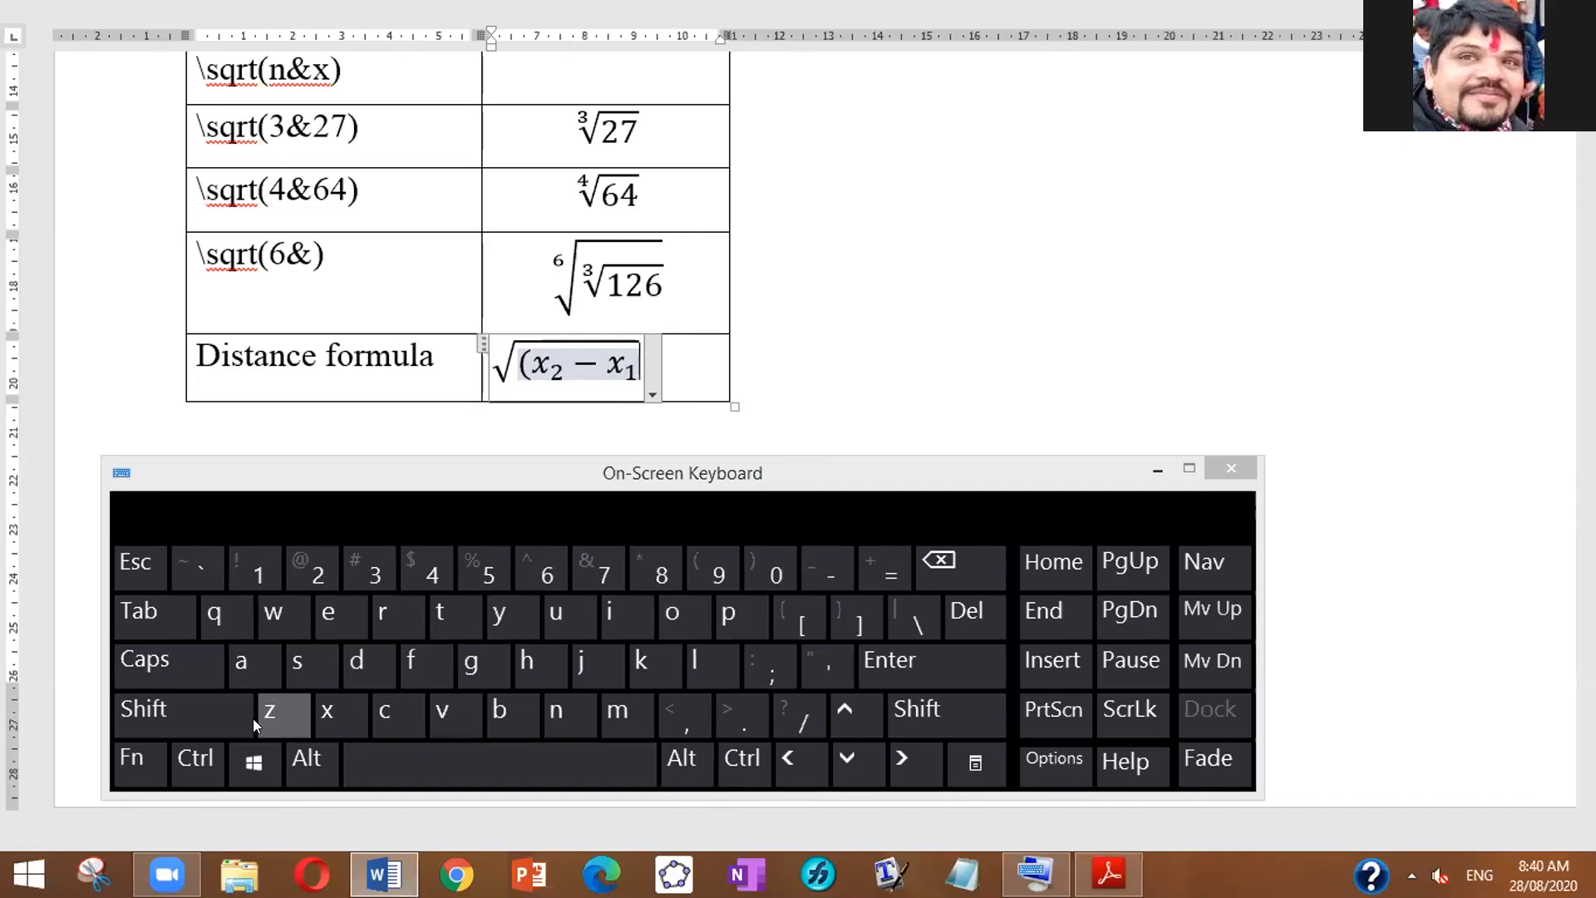
Step: Close the parenthesis around the x difference and square it, using the code ^2
left_click(186, 708)
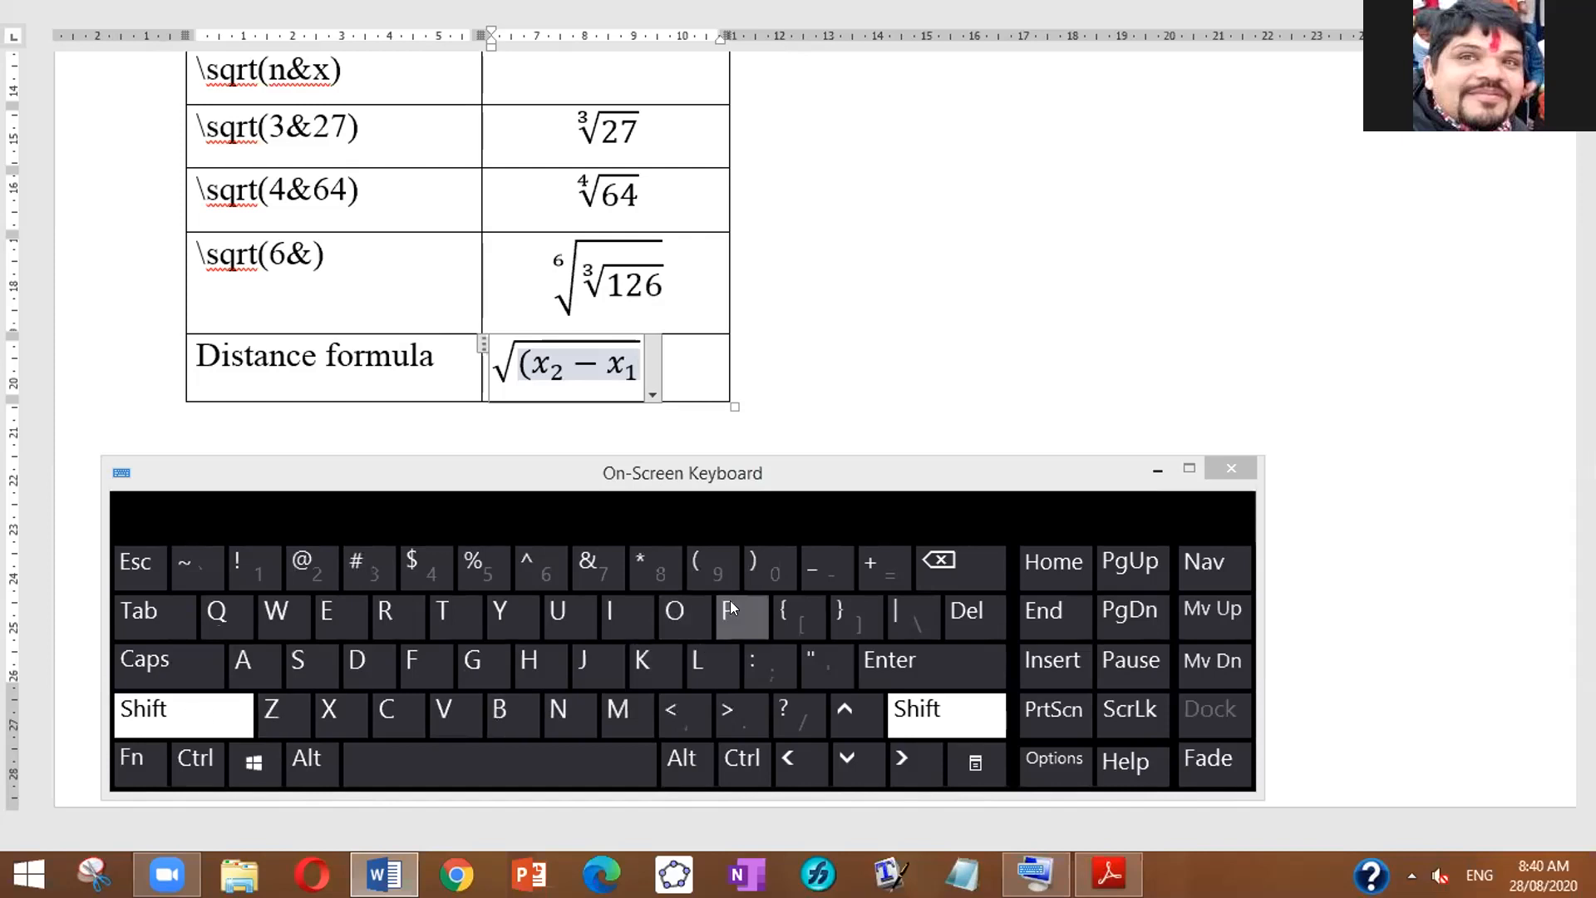
left_click(758, 565)
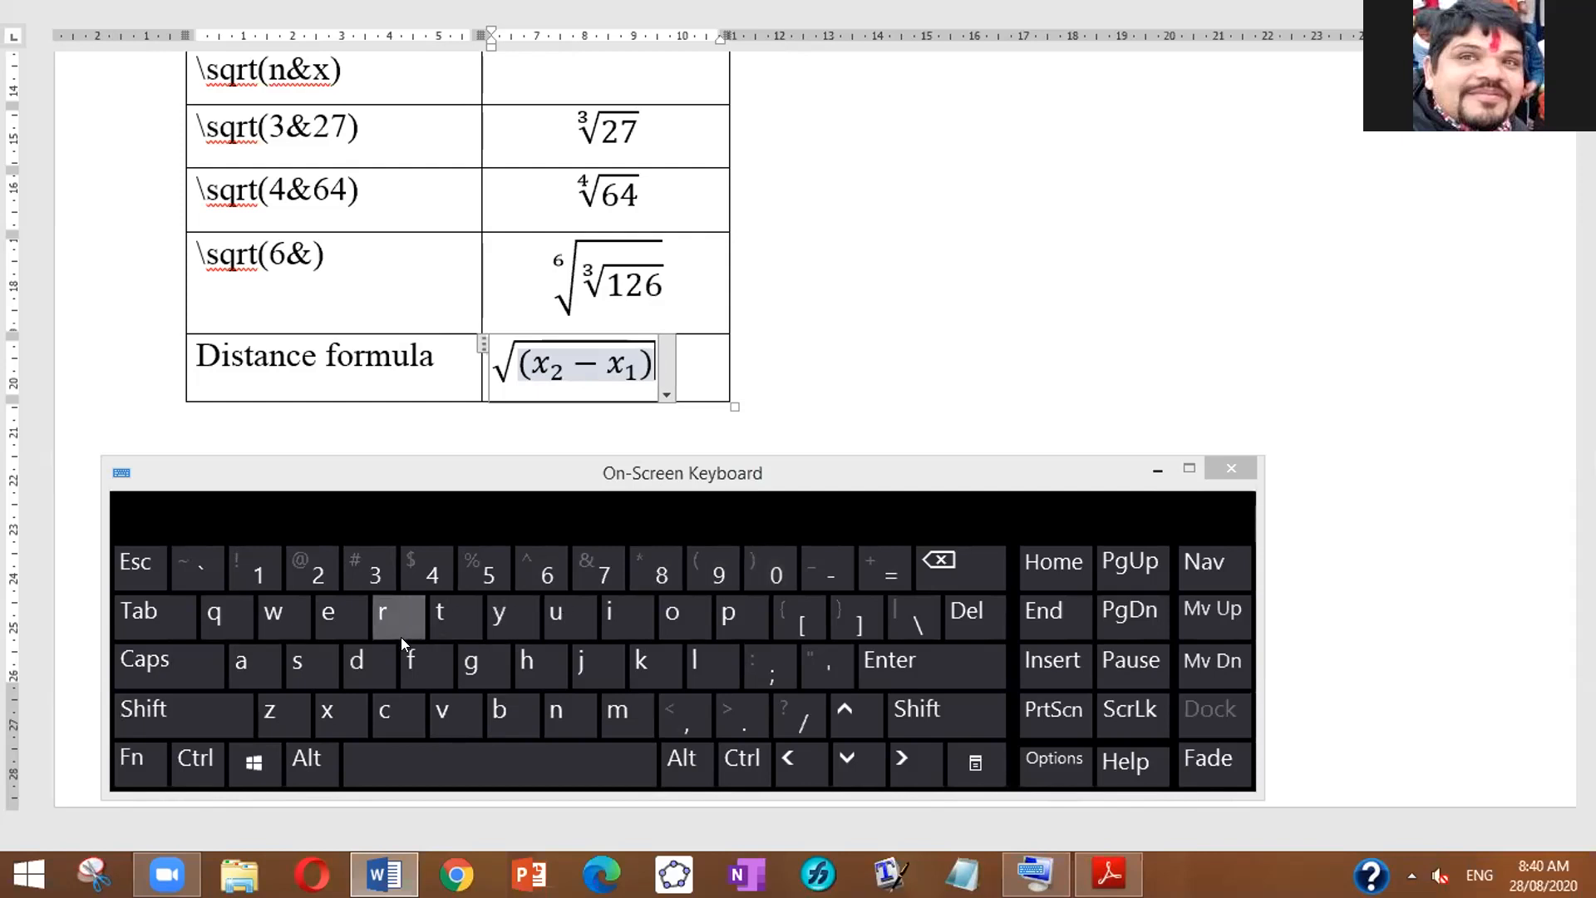
left_click(195, 714)
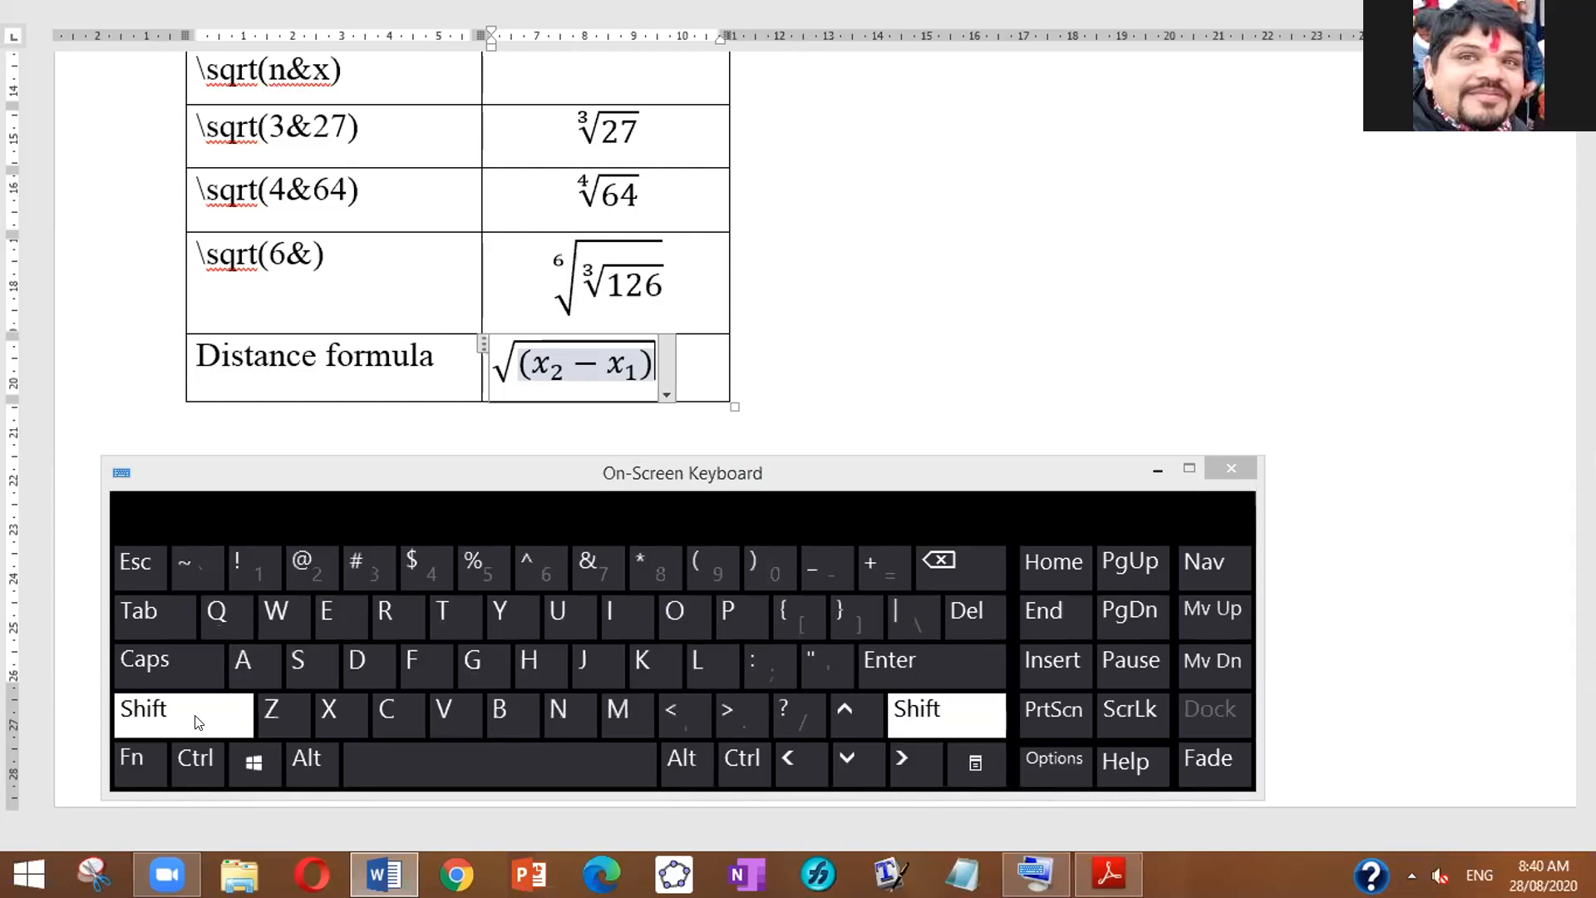
left_click(533, 554)
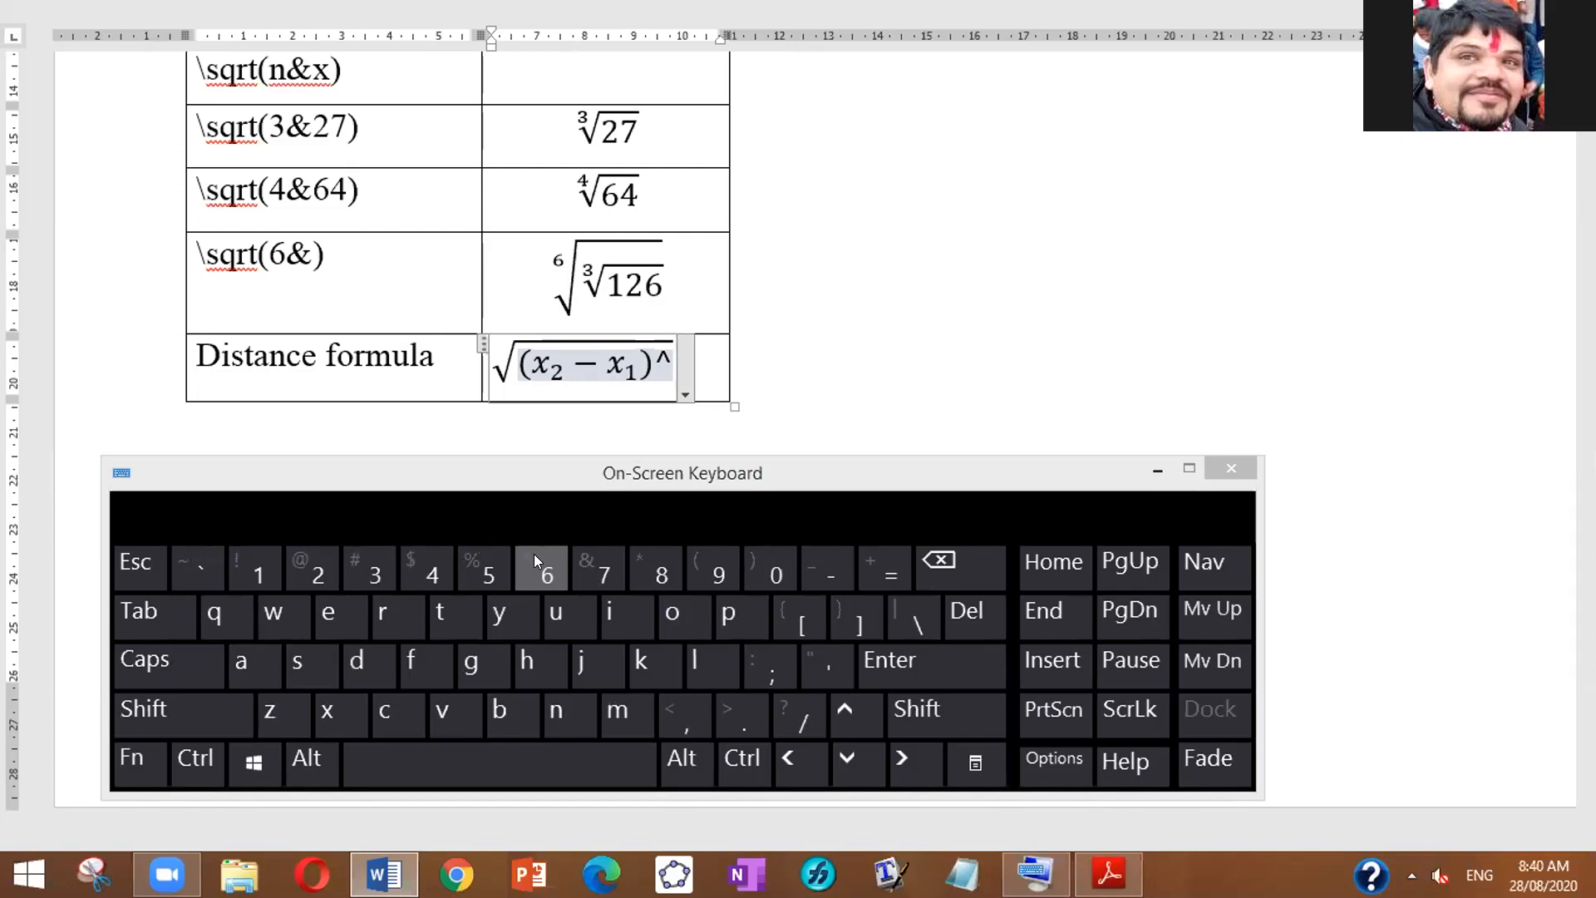
left_click(322, 561)
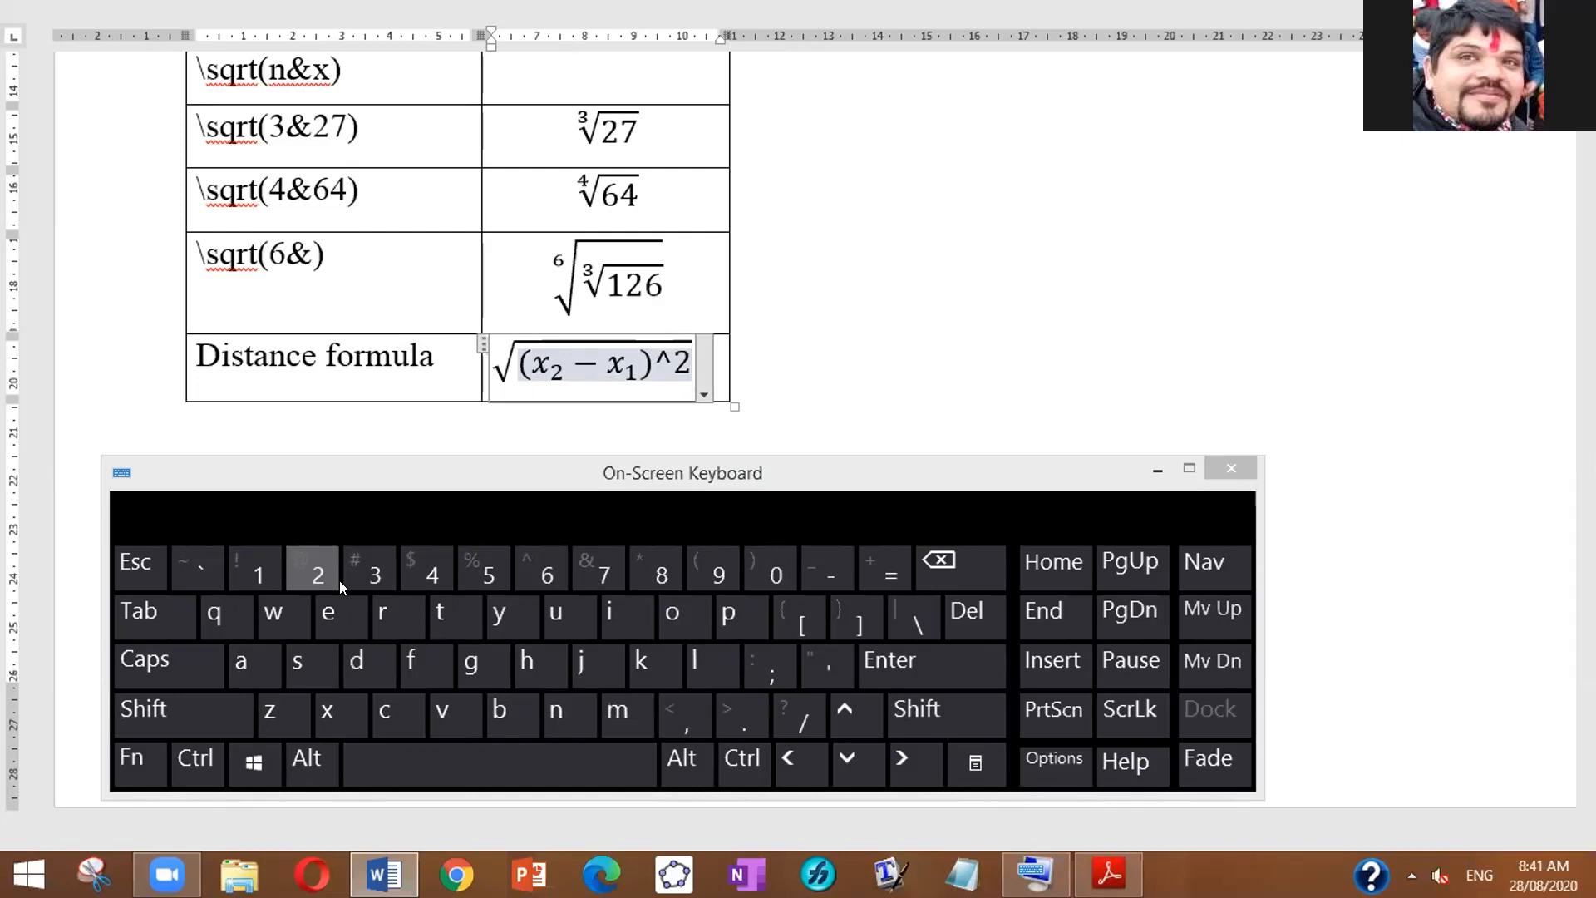
left_click(505, 768)
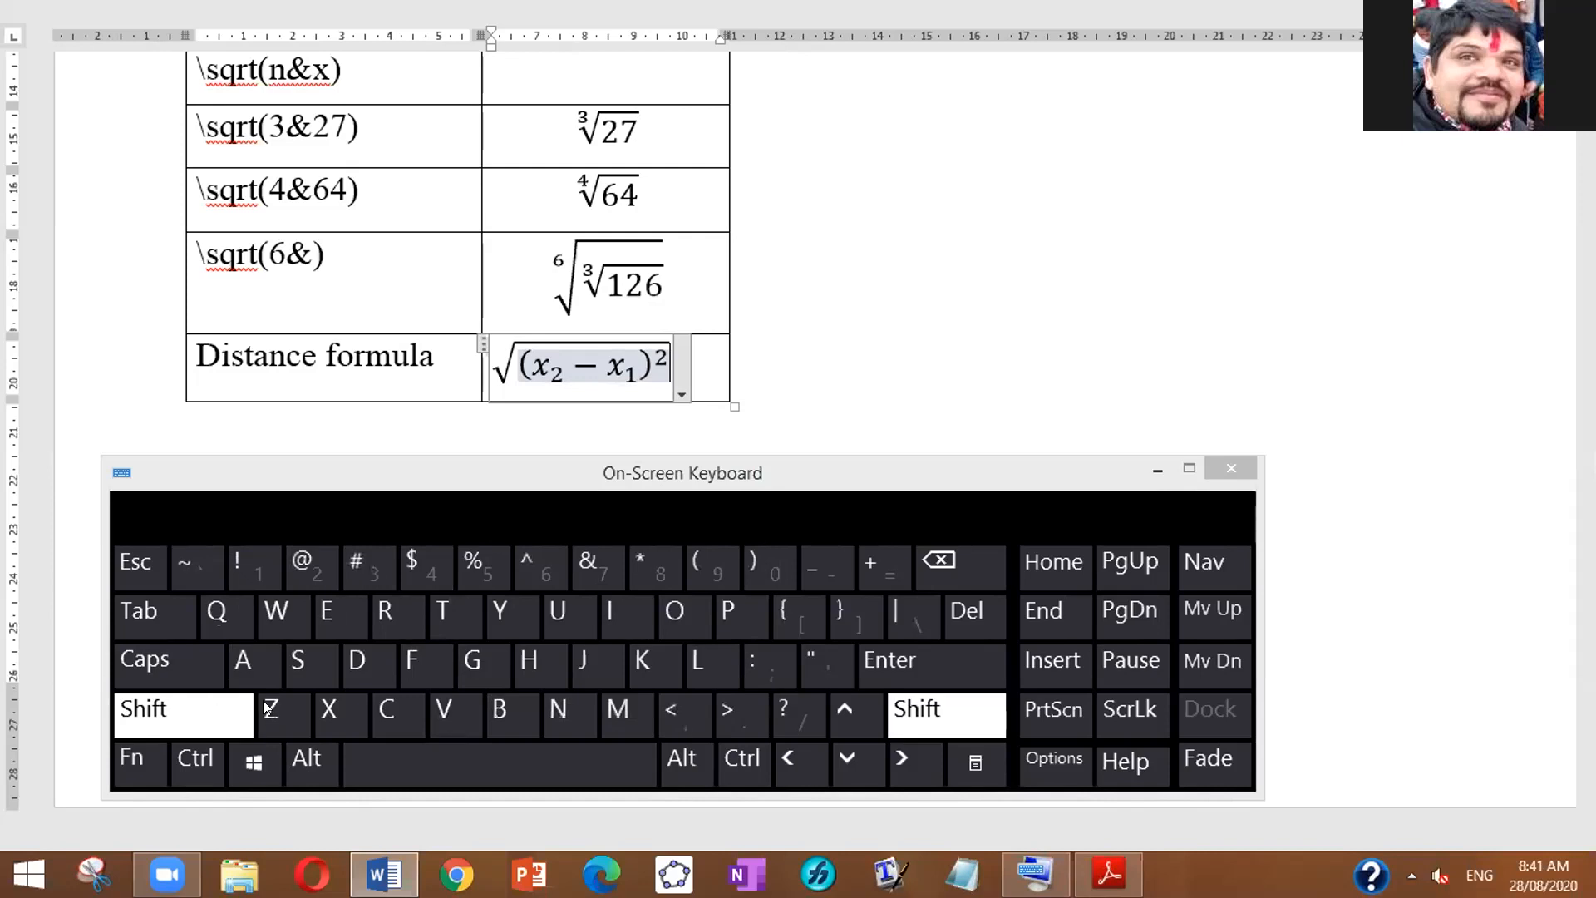
Step: Add a plus sign, an opening parenthesis and y with subscript 2 to the radicand, using the code y_2
left_click(879, 563)
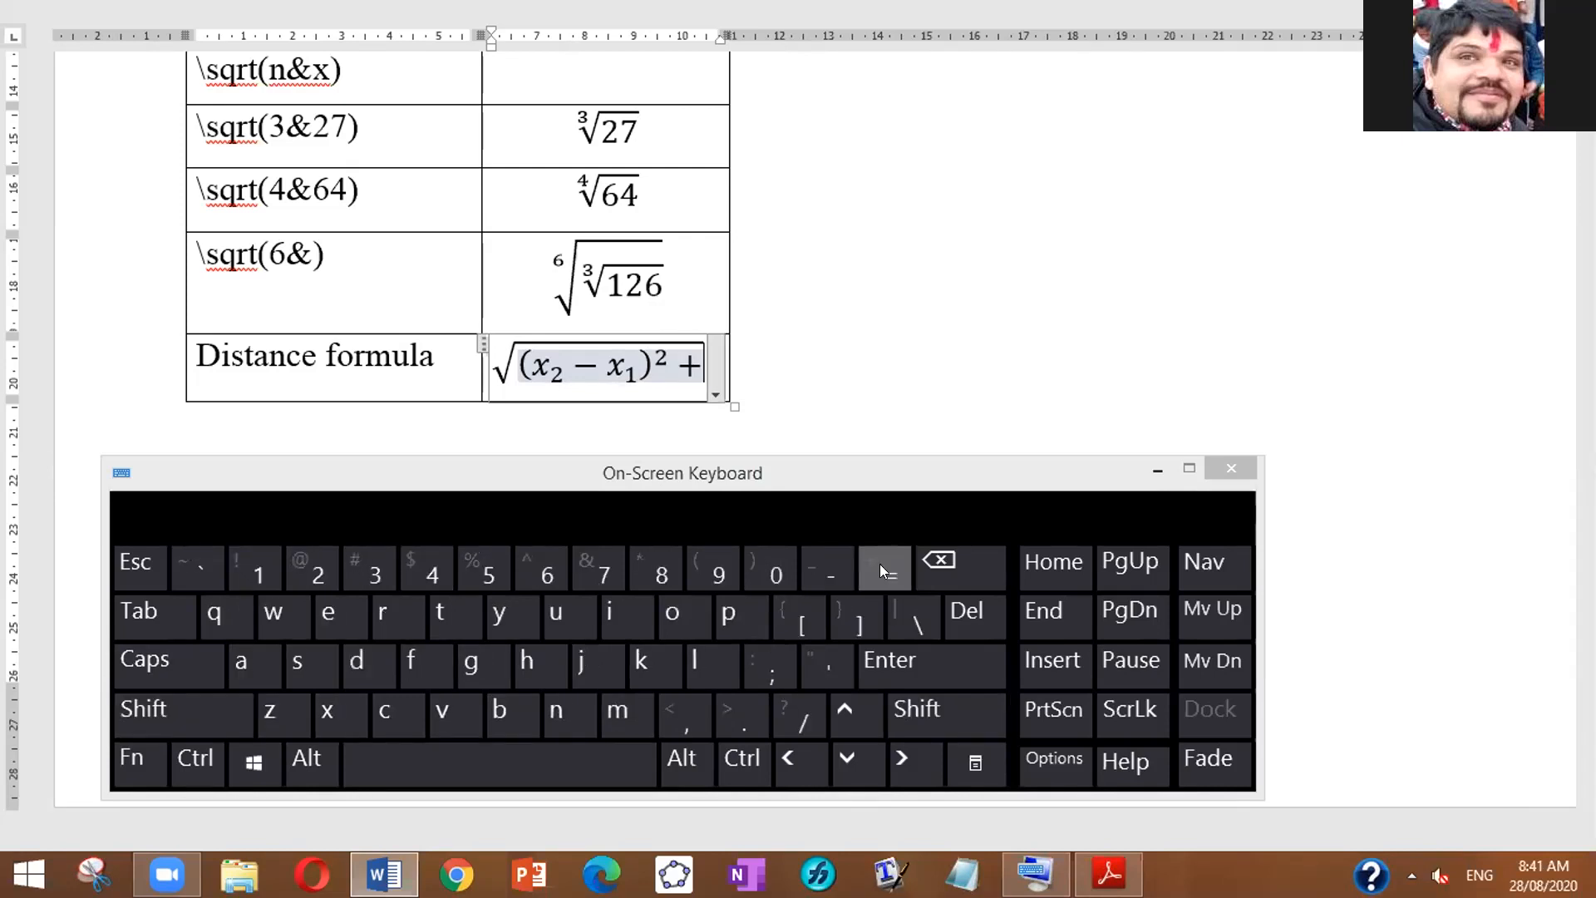
left_click(206, 698)
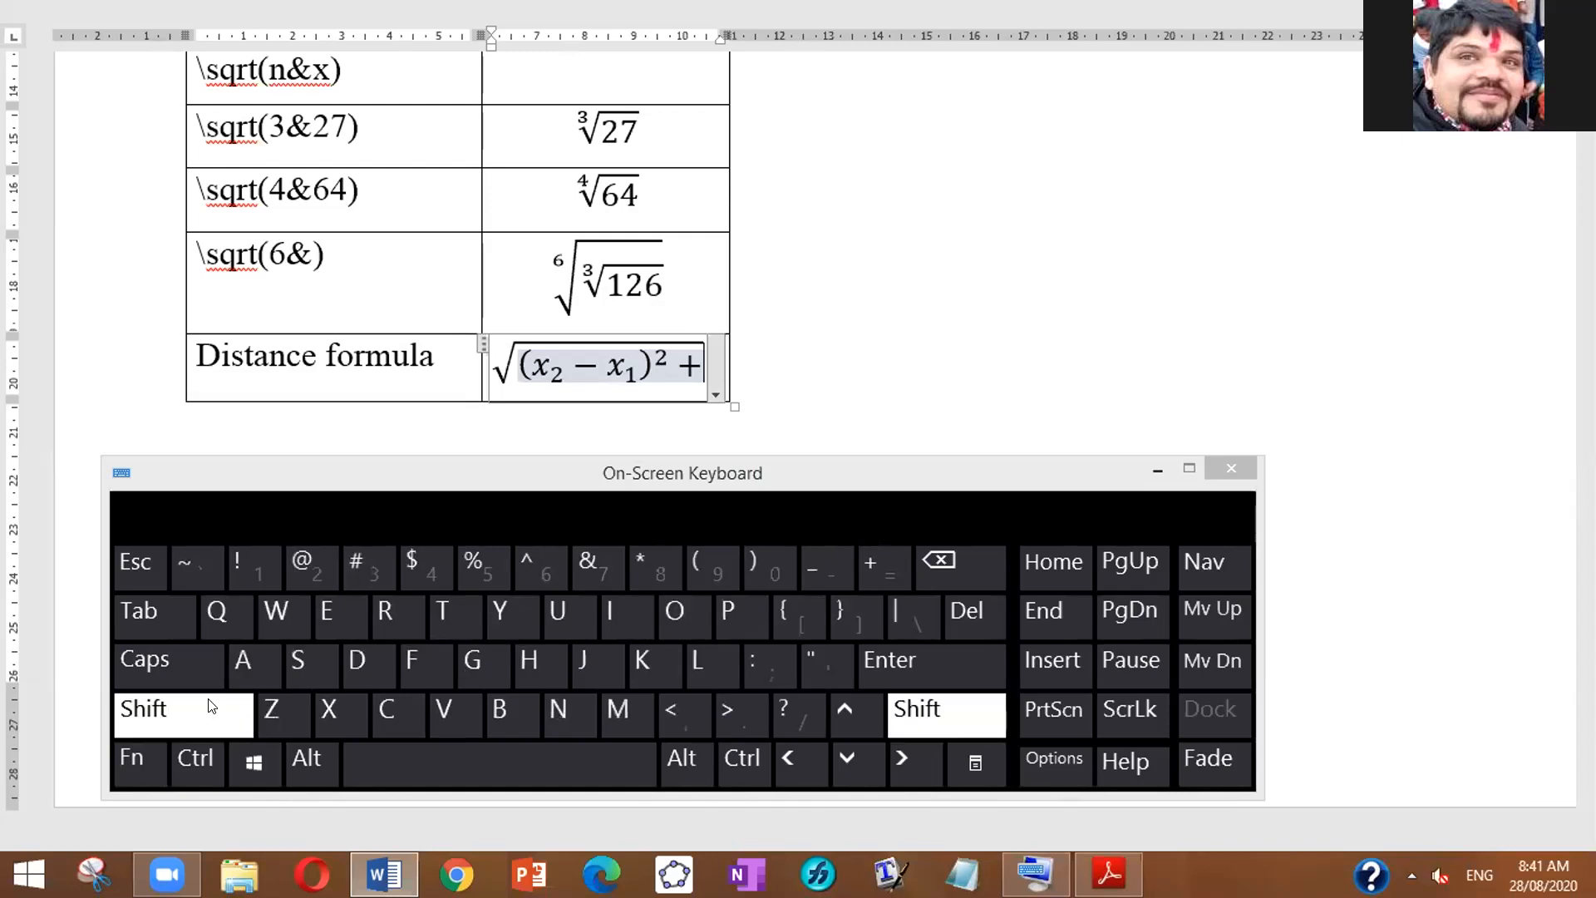
left_click(711, 570)
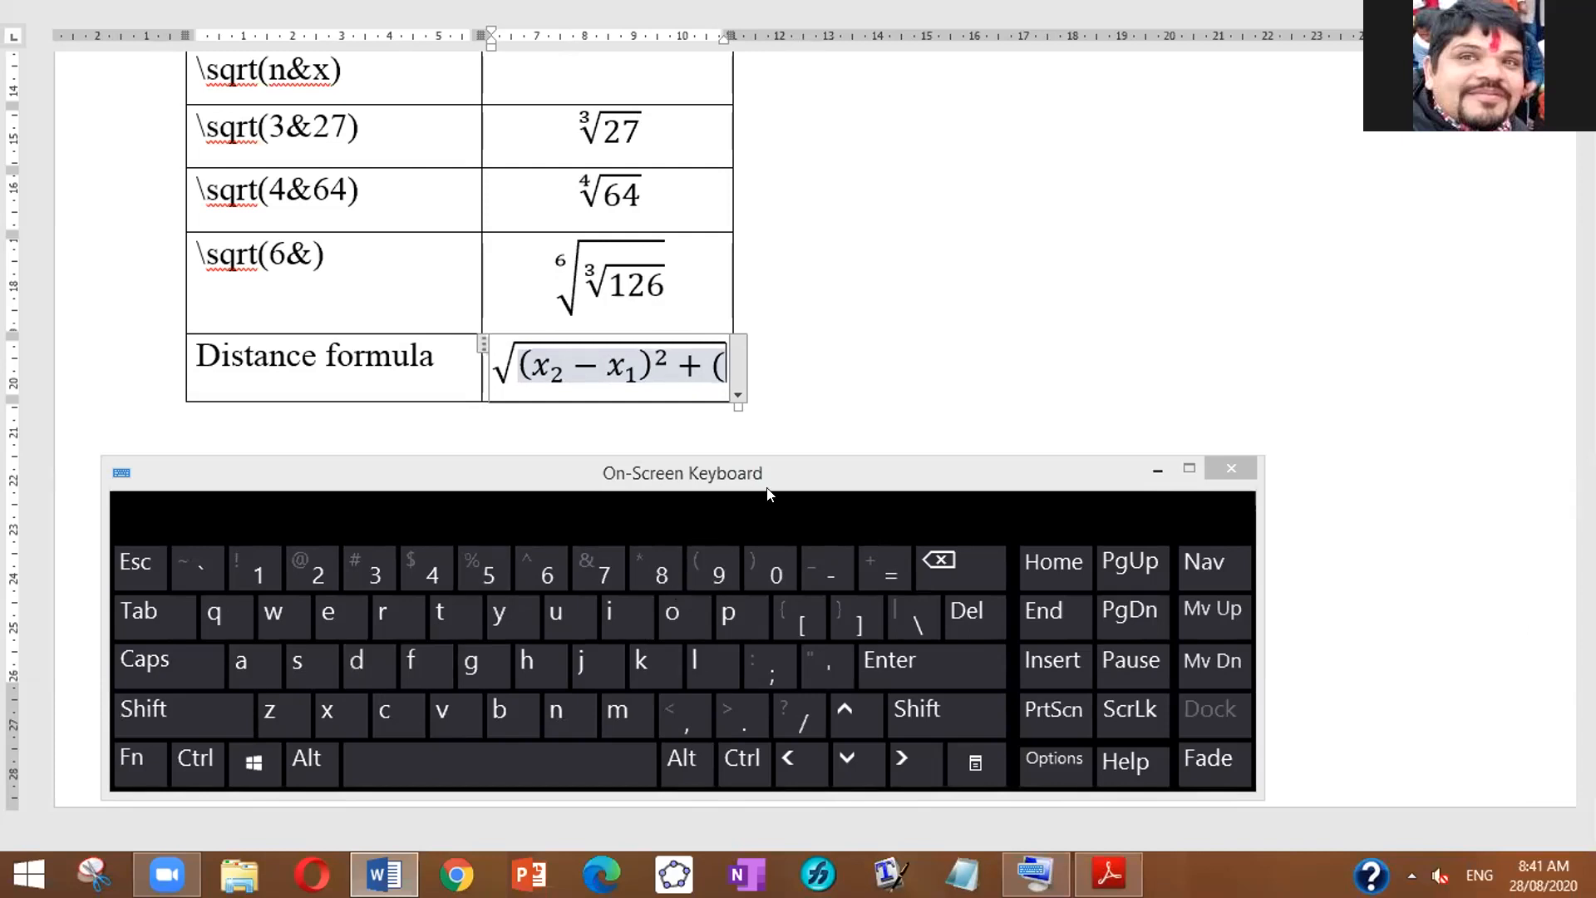
type("y")
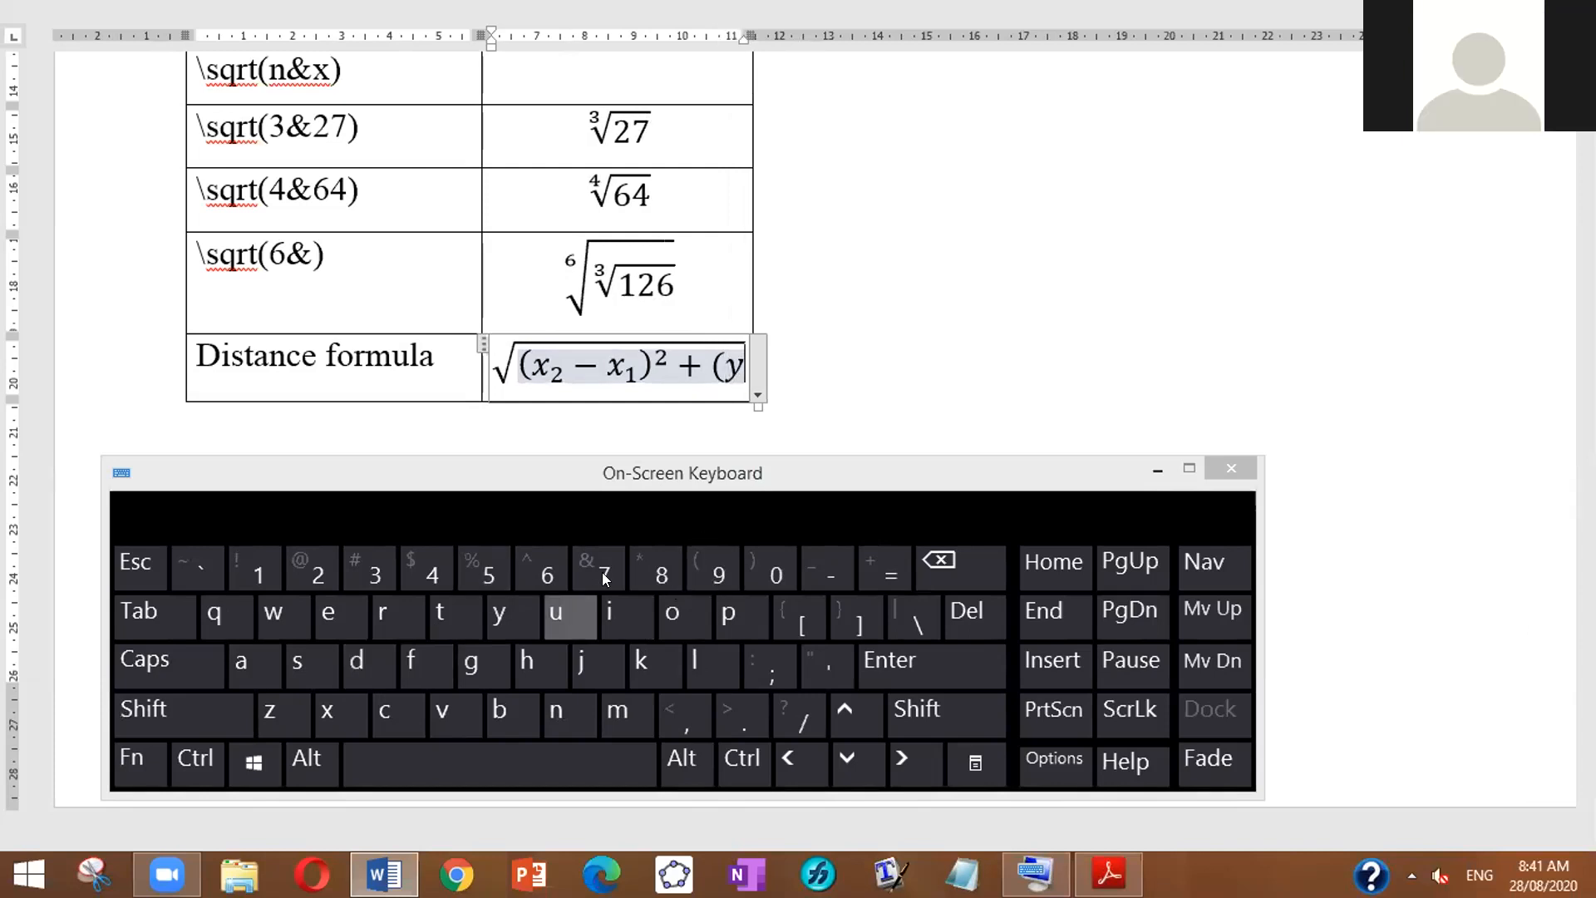
left_click(203, 698)
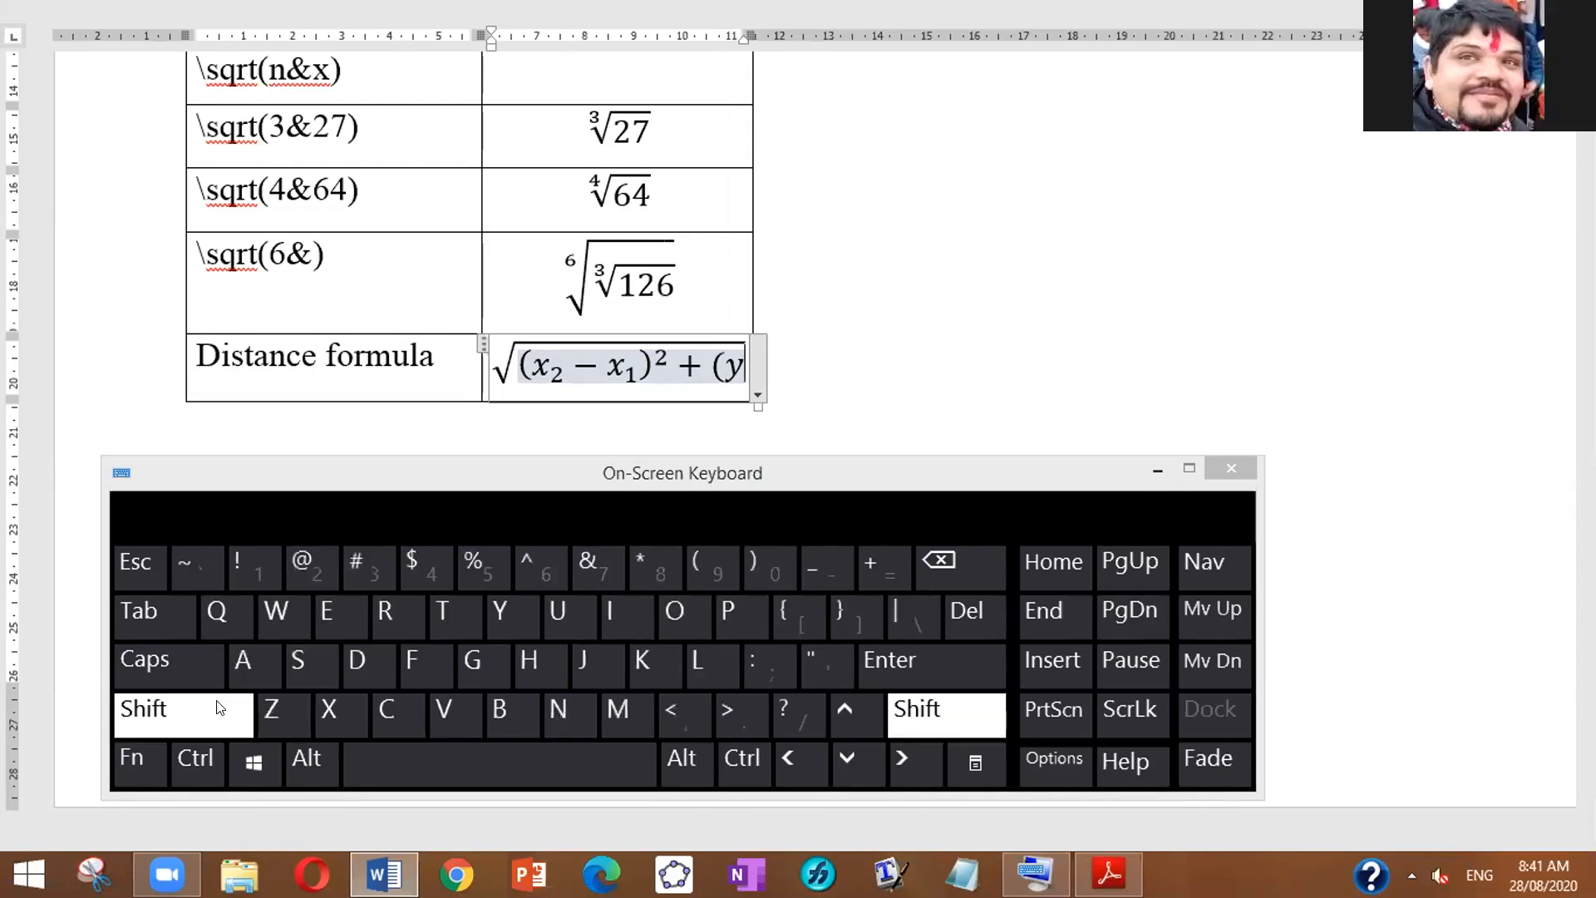
left_click(814, 569)
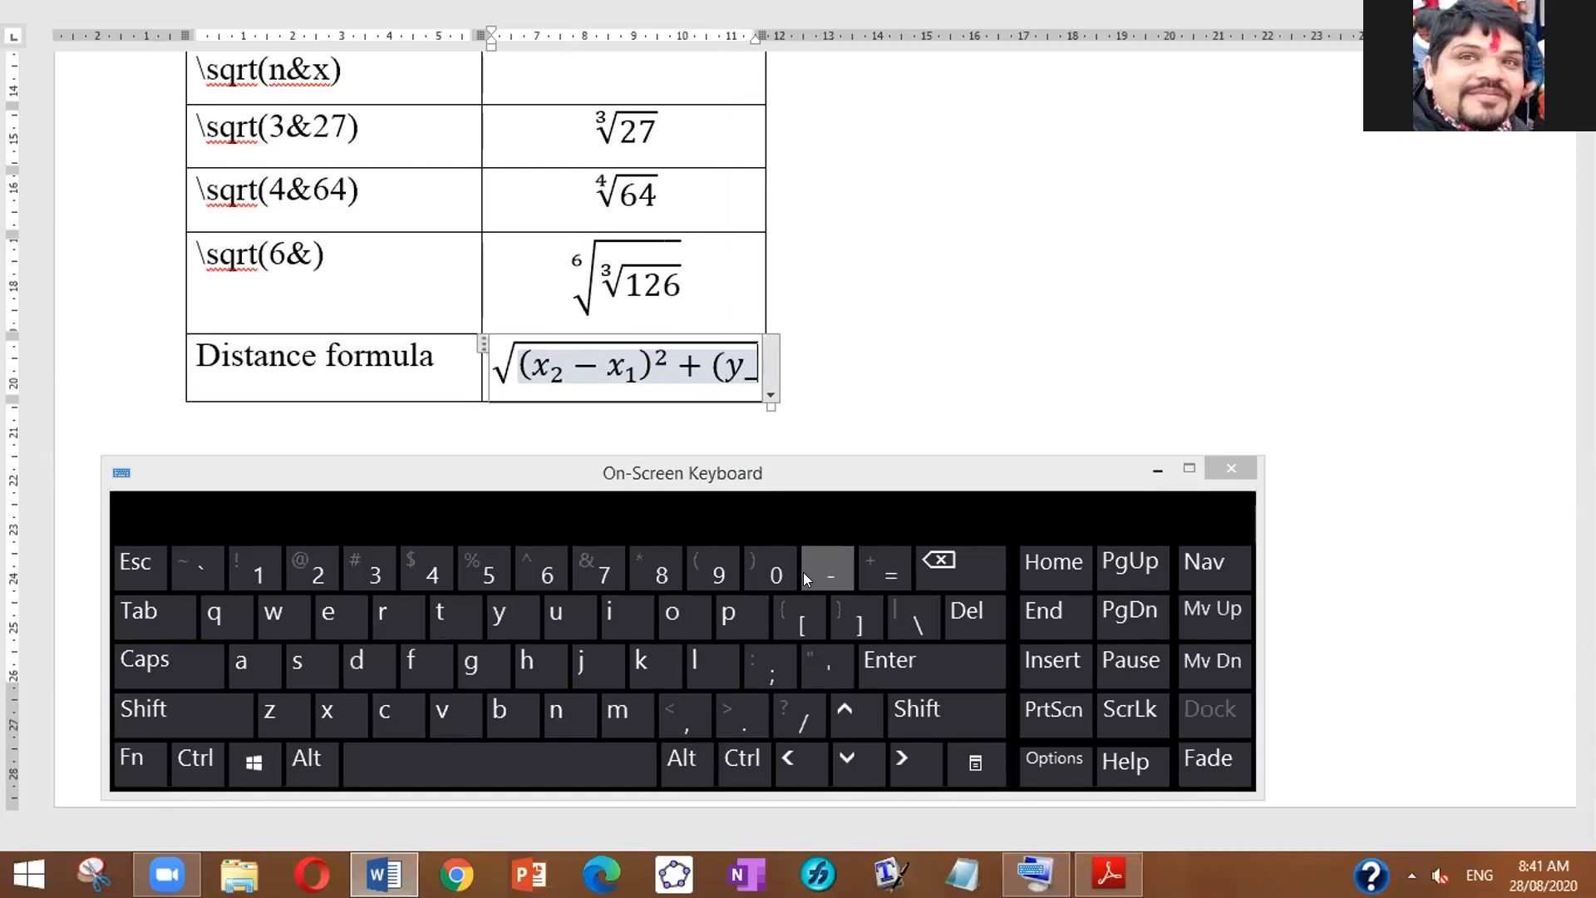
left_click(320, 575)
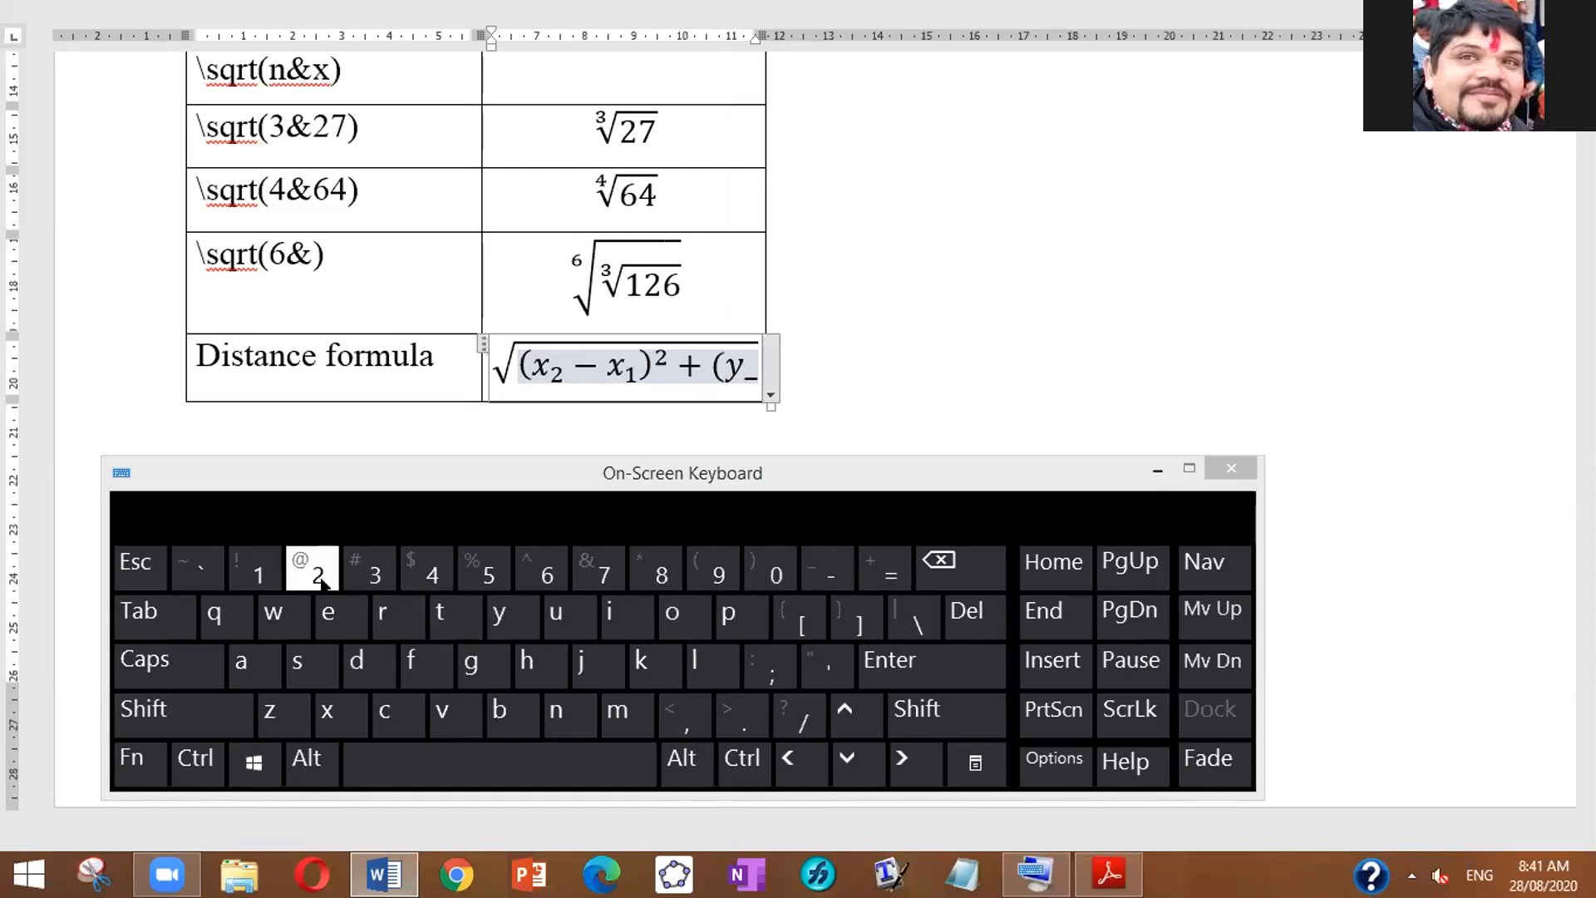
left_click(486, 764)
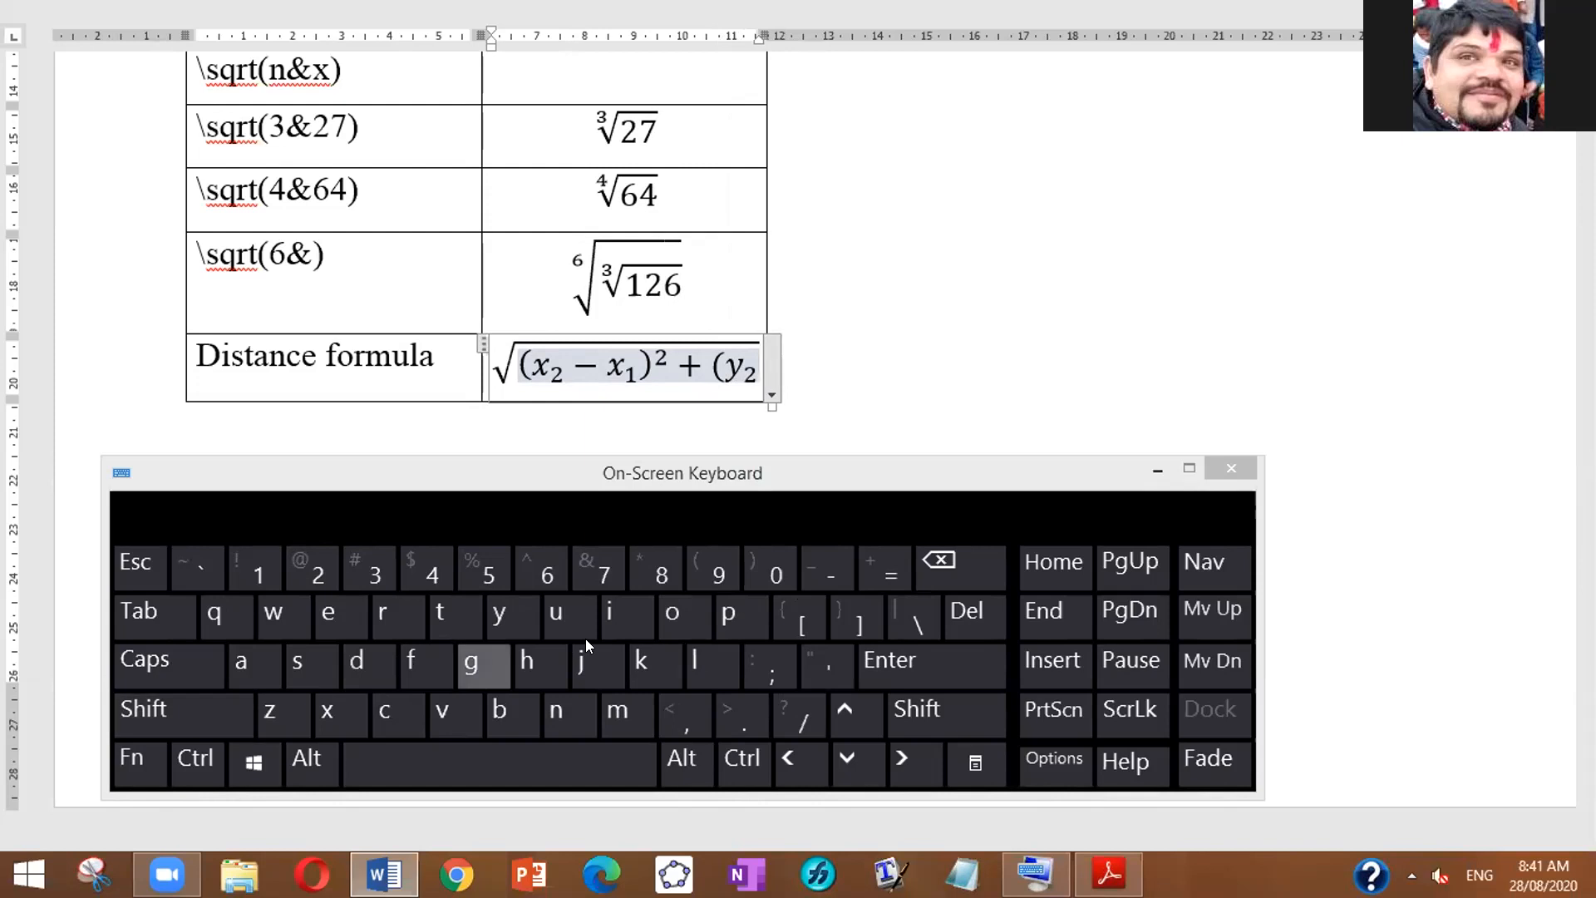
Step: Extend the second parenthesis with a minus sign and y with subscript 1, using the code y_1
left_click(823, 562)
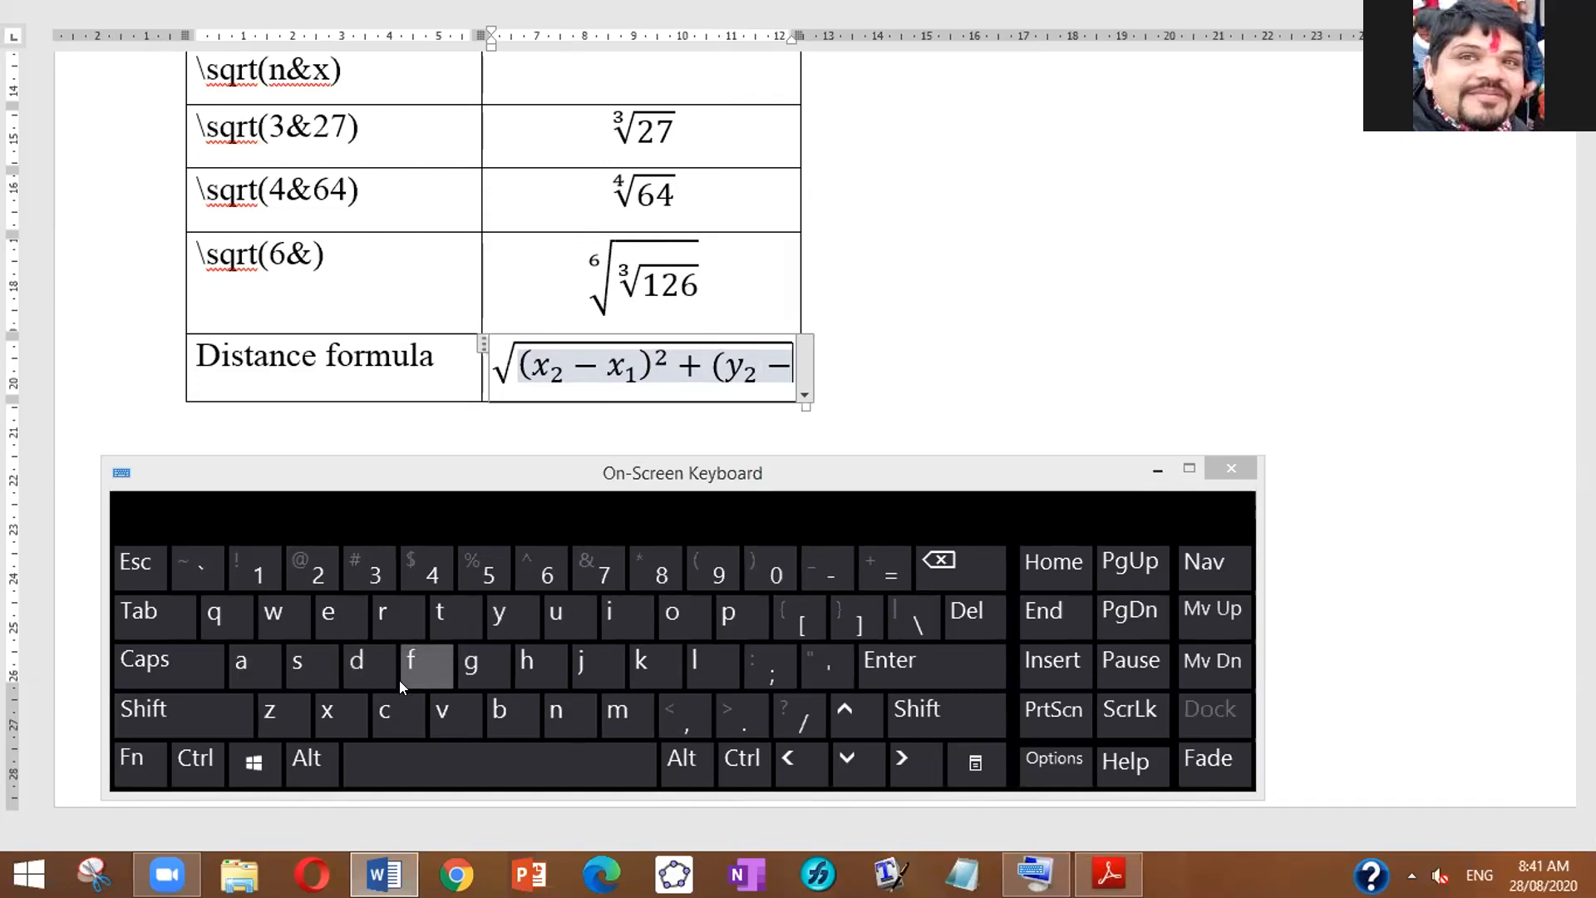
type("y")
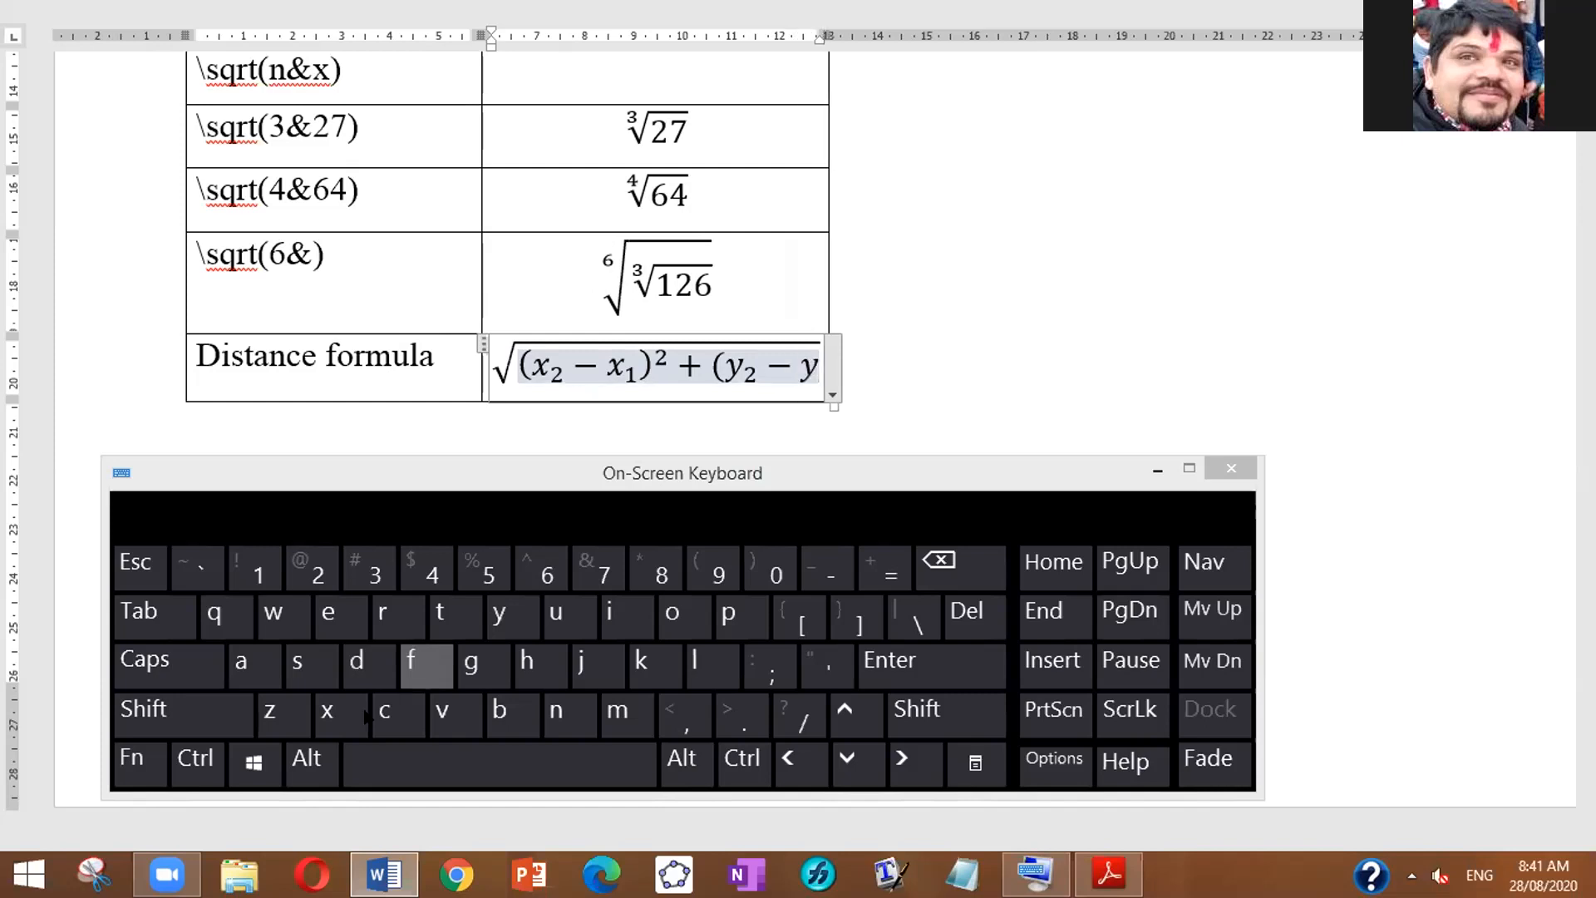
left_click(155, 711)
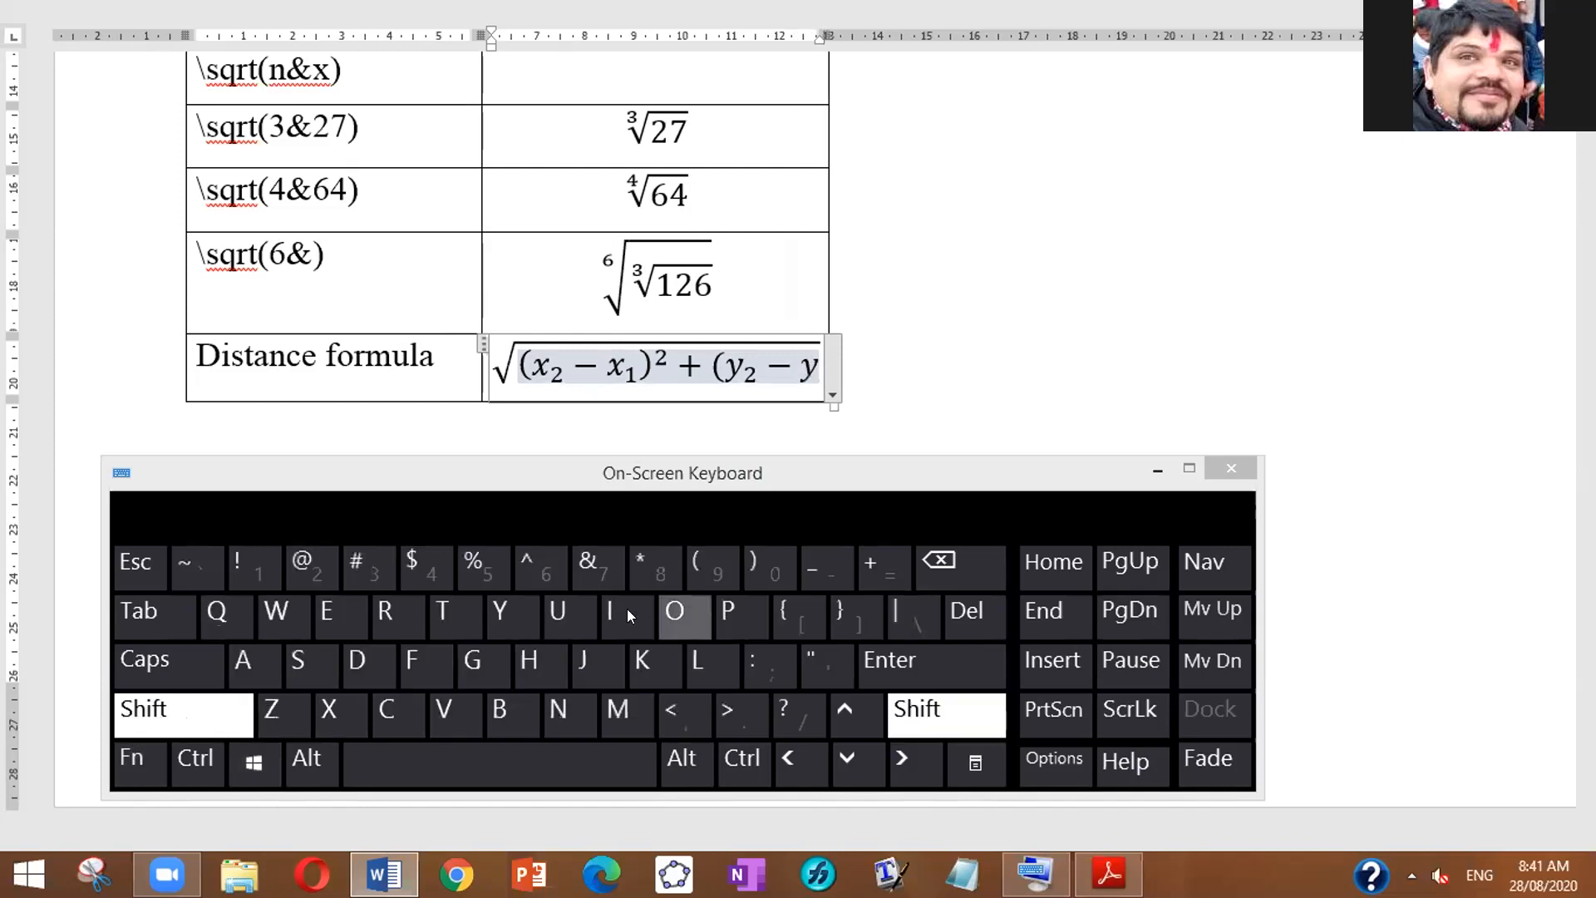
left_click(813, 568)
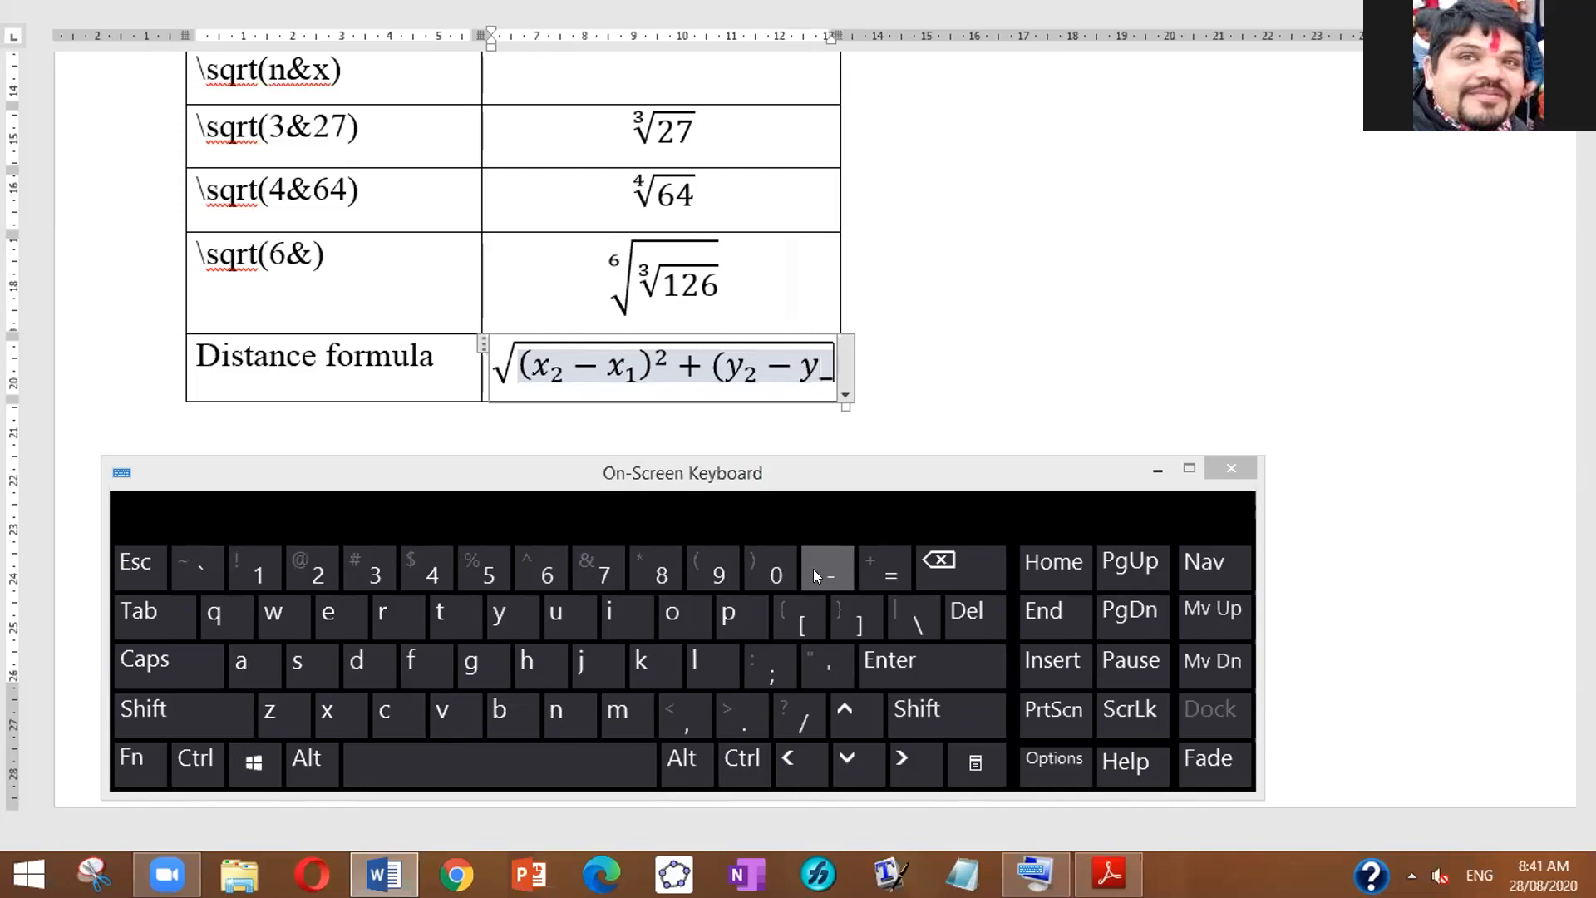
left_click(263, 572)
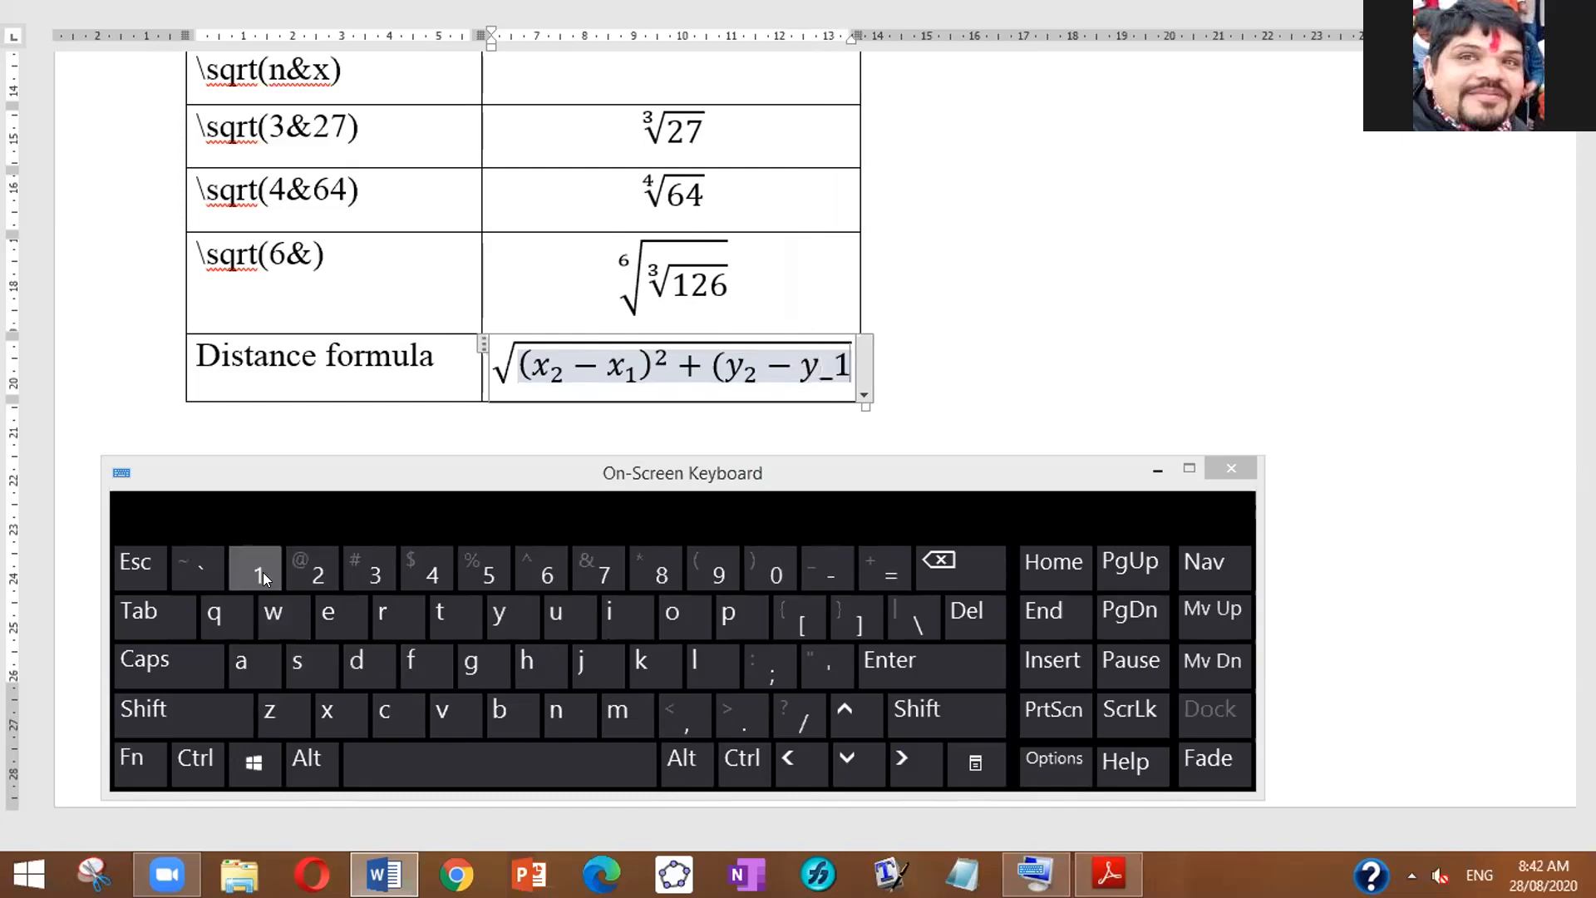
left_click(492, 765)
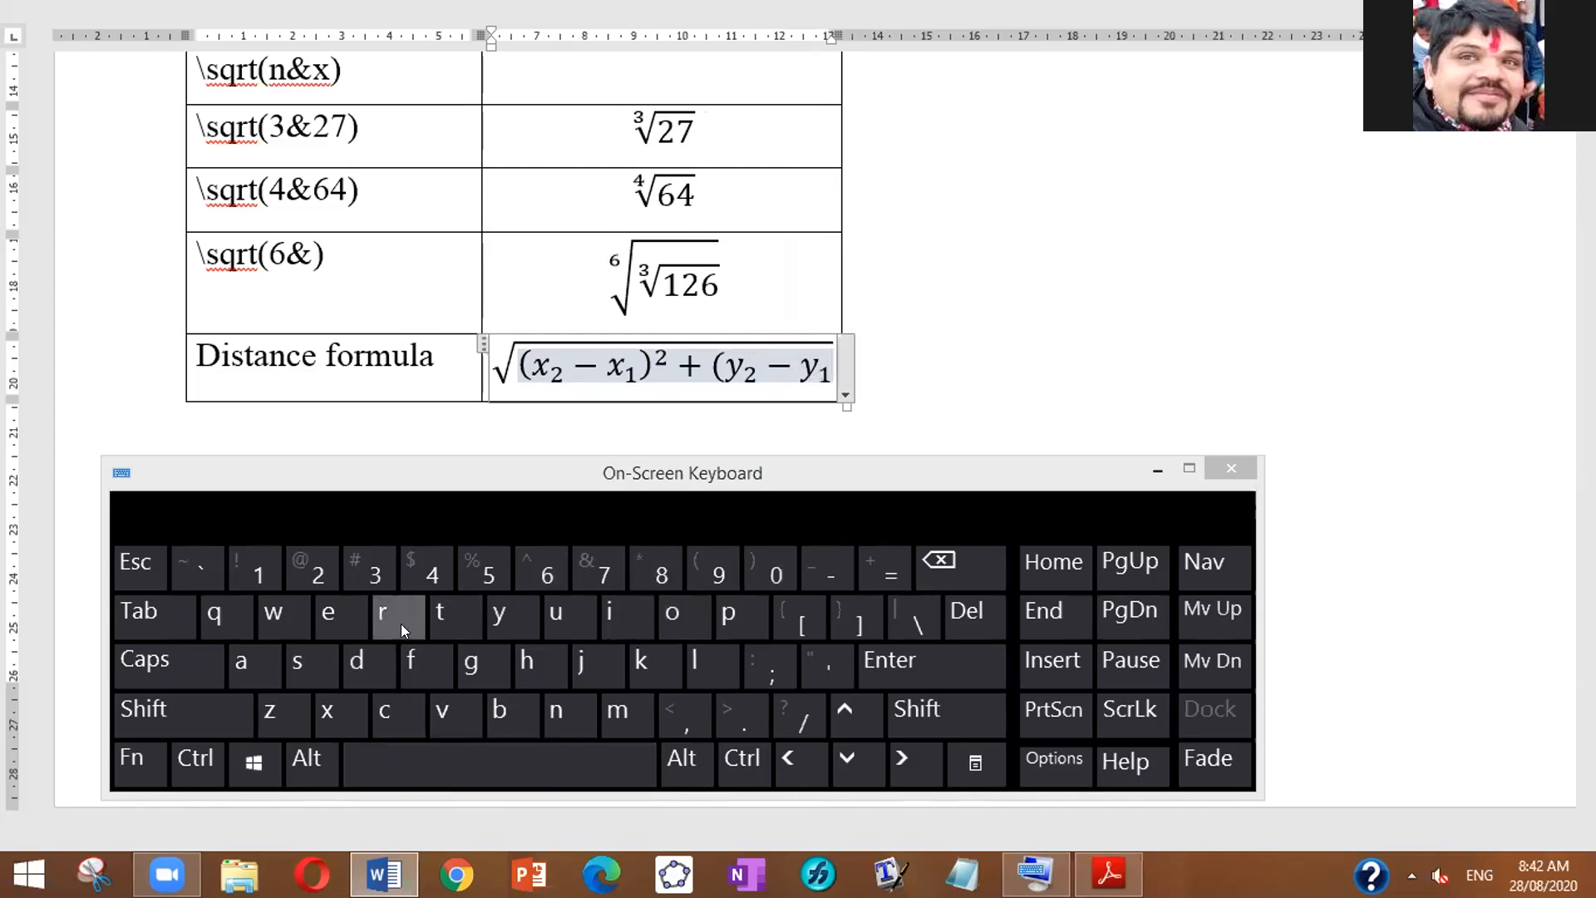
Step: Close the parenthesis around the y difference and raise it to the power 2, using the code ^2
left_click(177, 716)
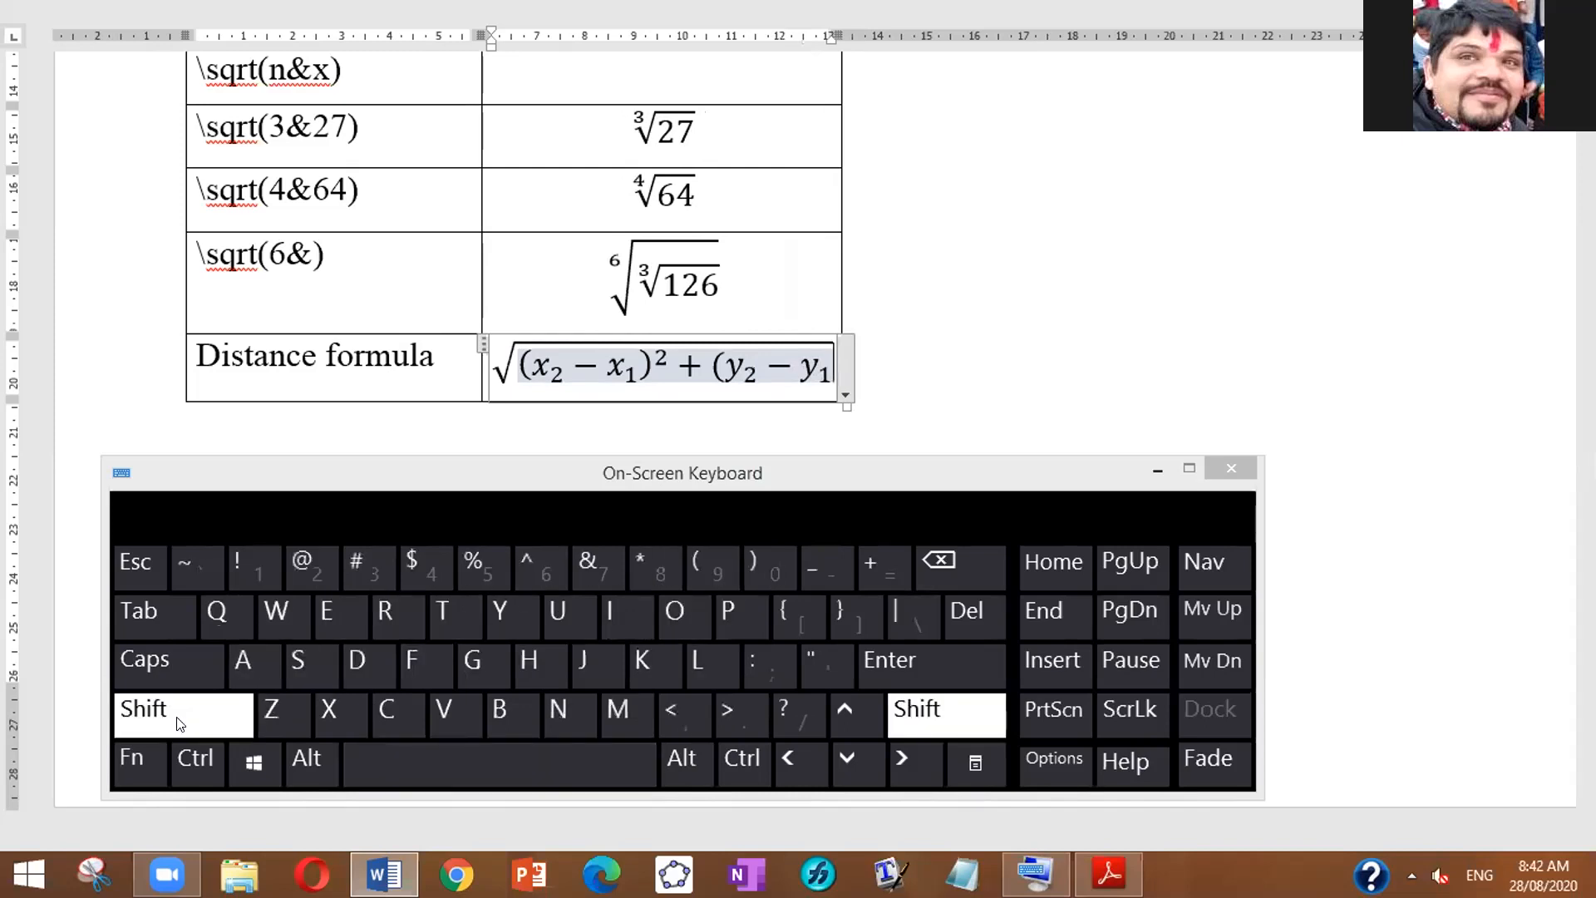
left_click(753, 563)
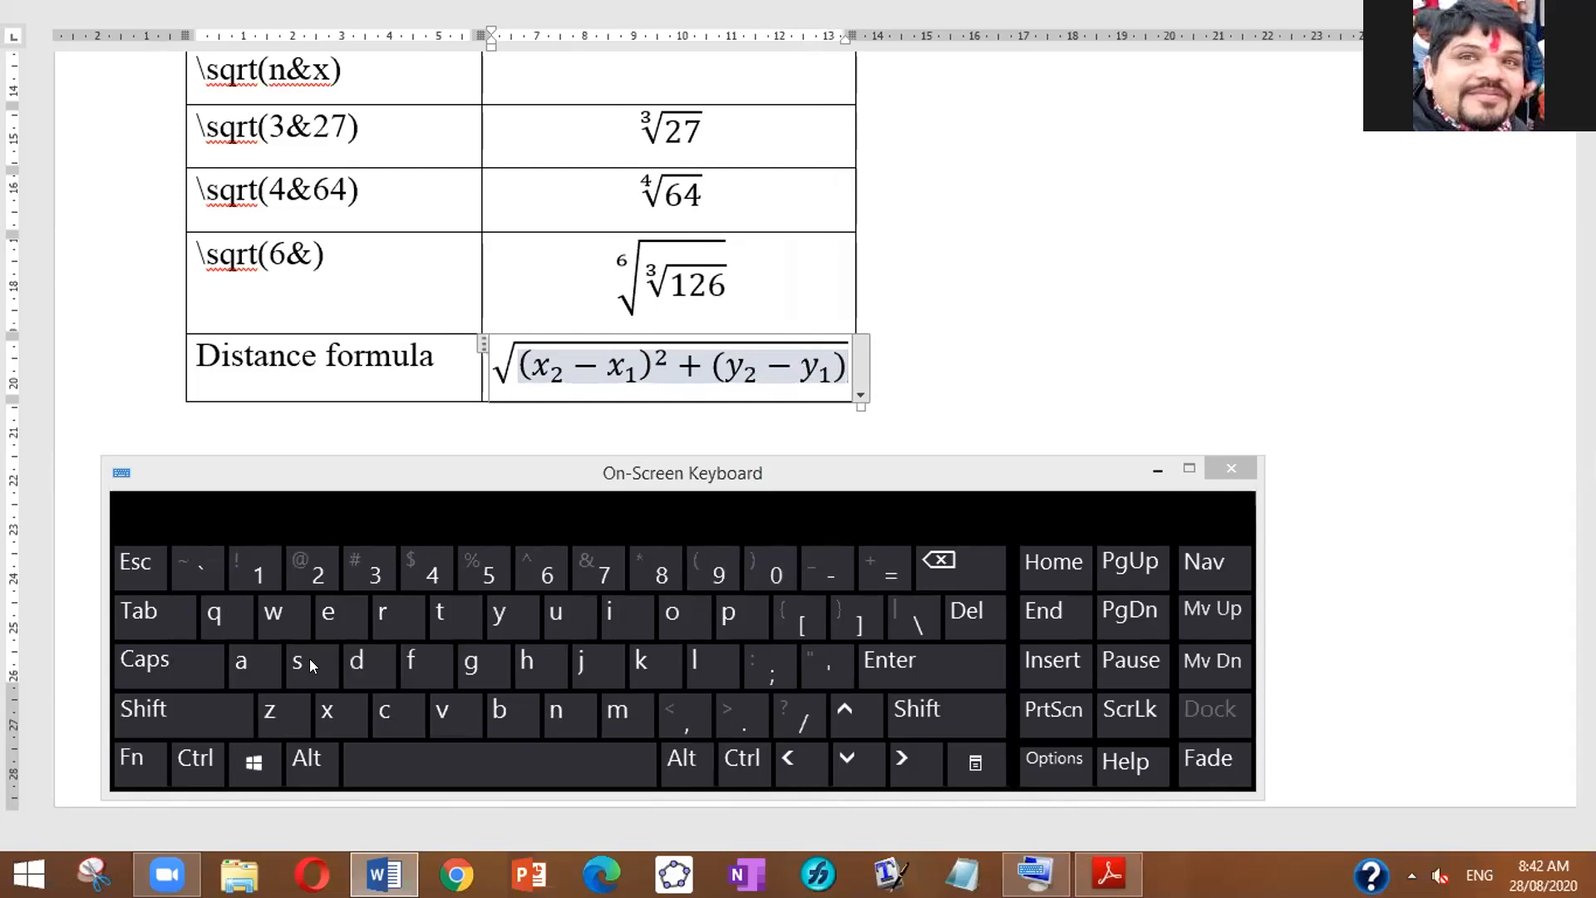
left_click(188, 709)
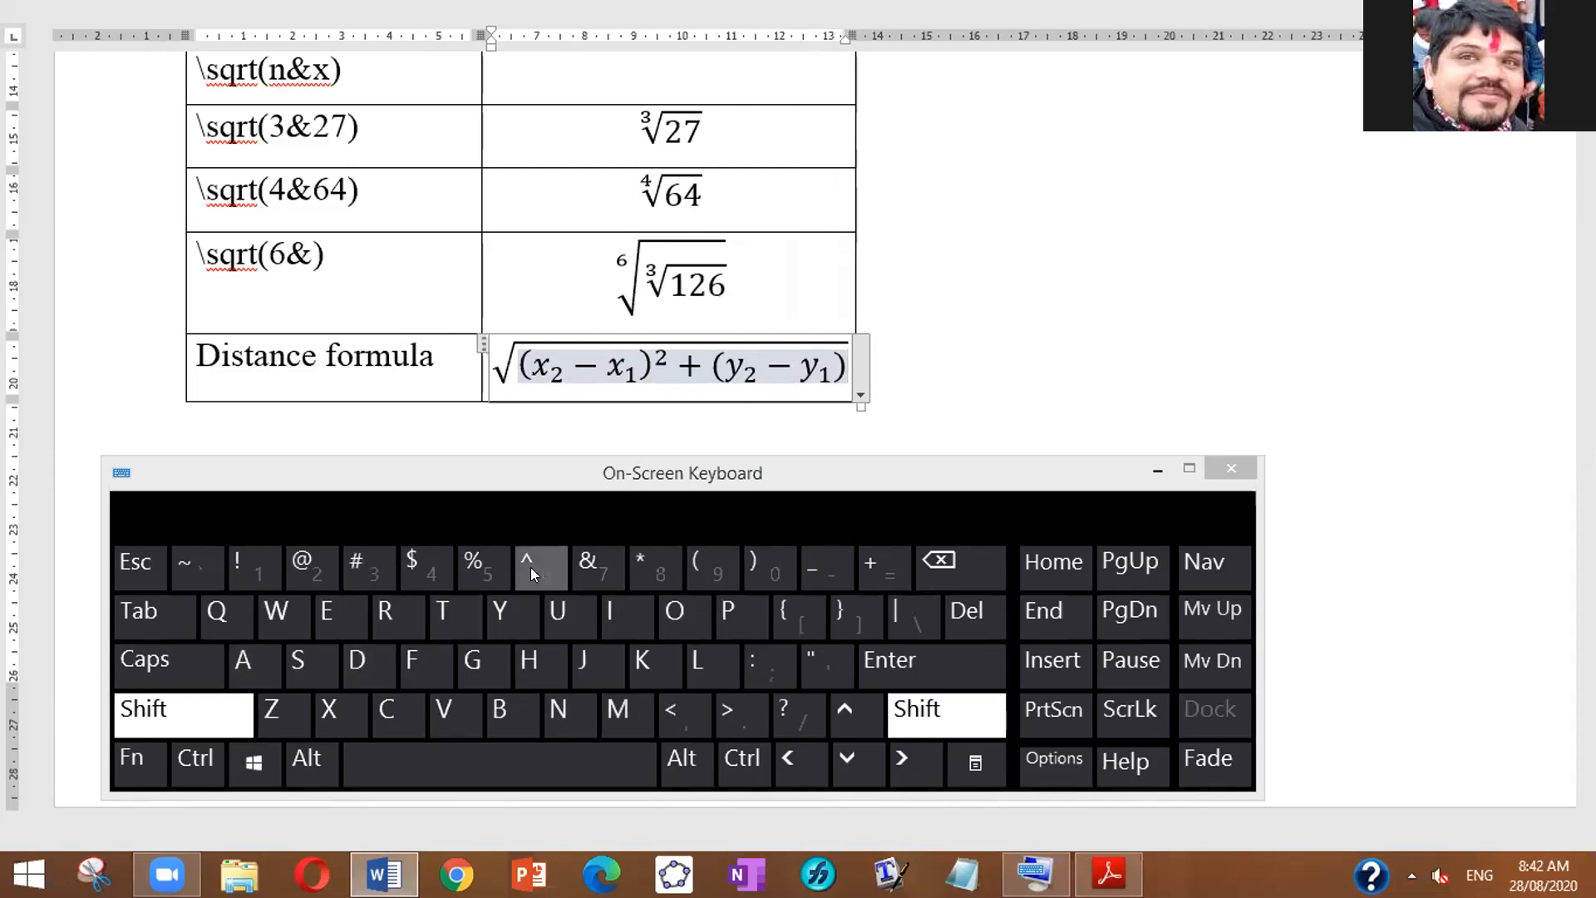
left_click(530, 567)
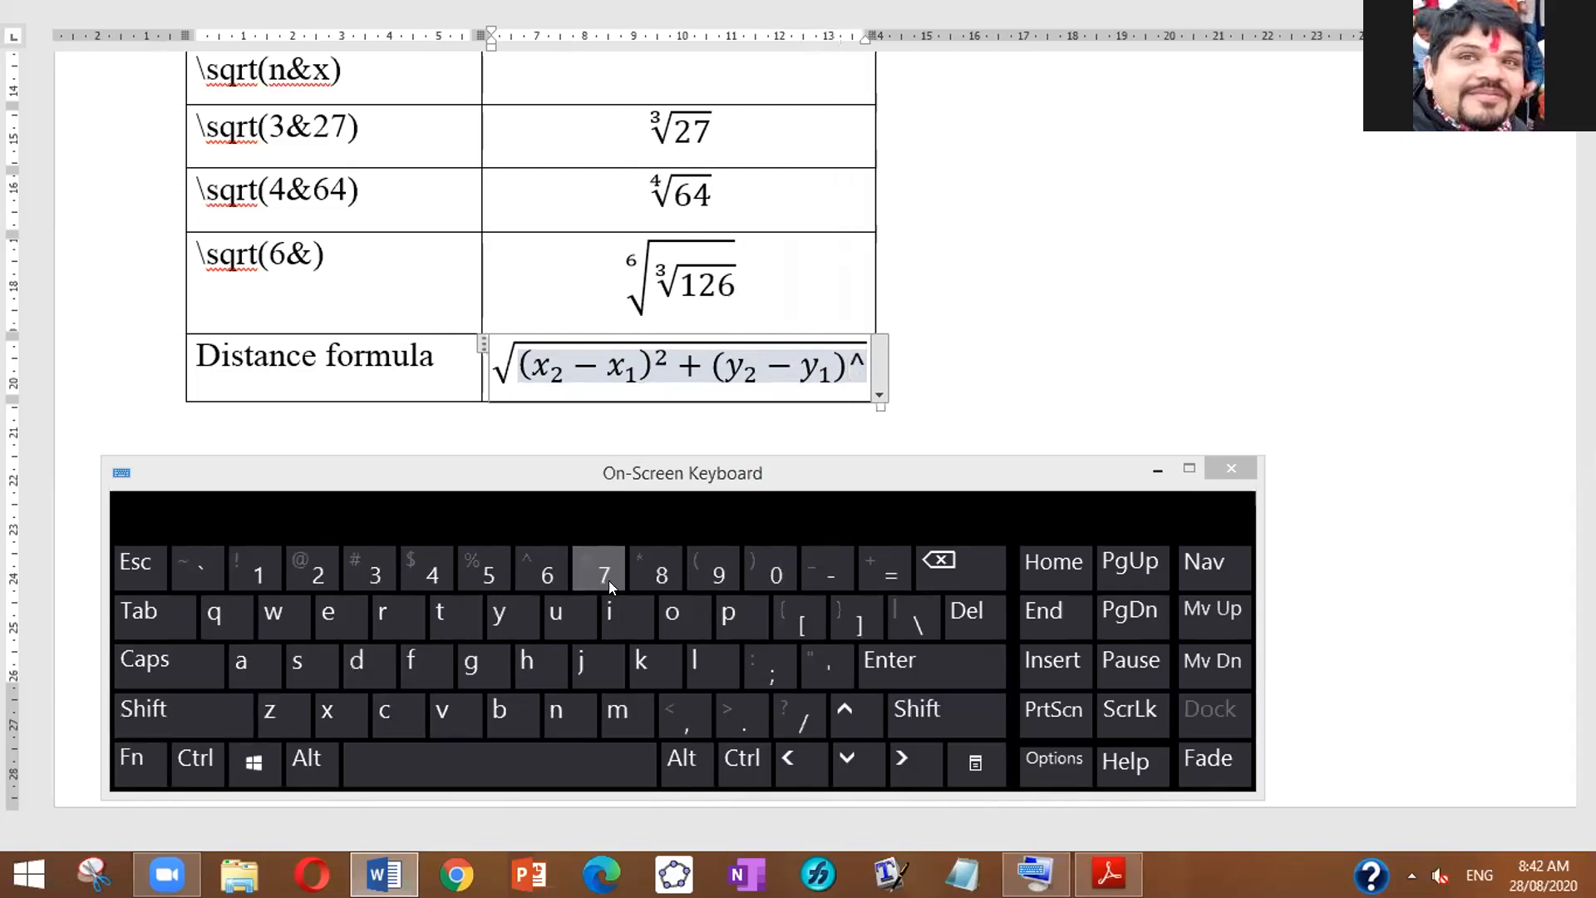
left_click(316, 572)
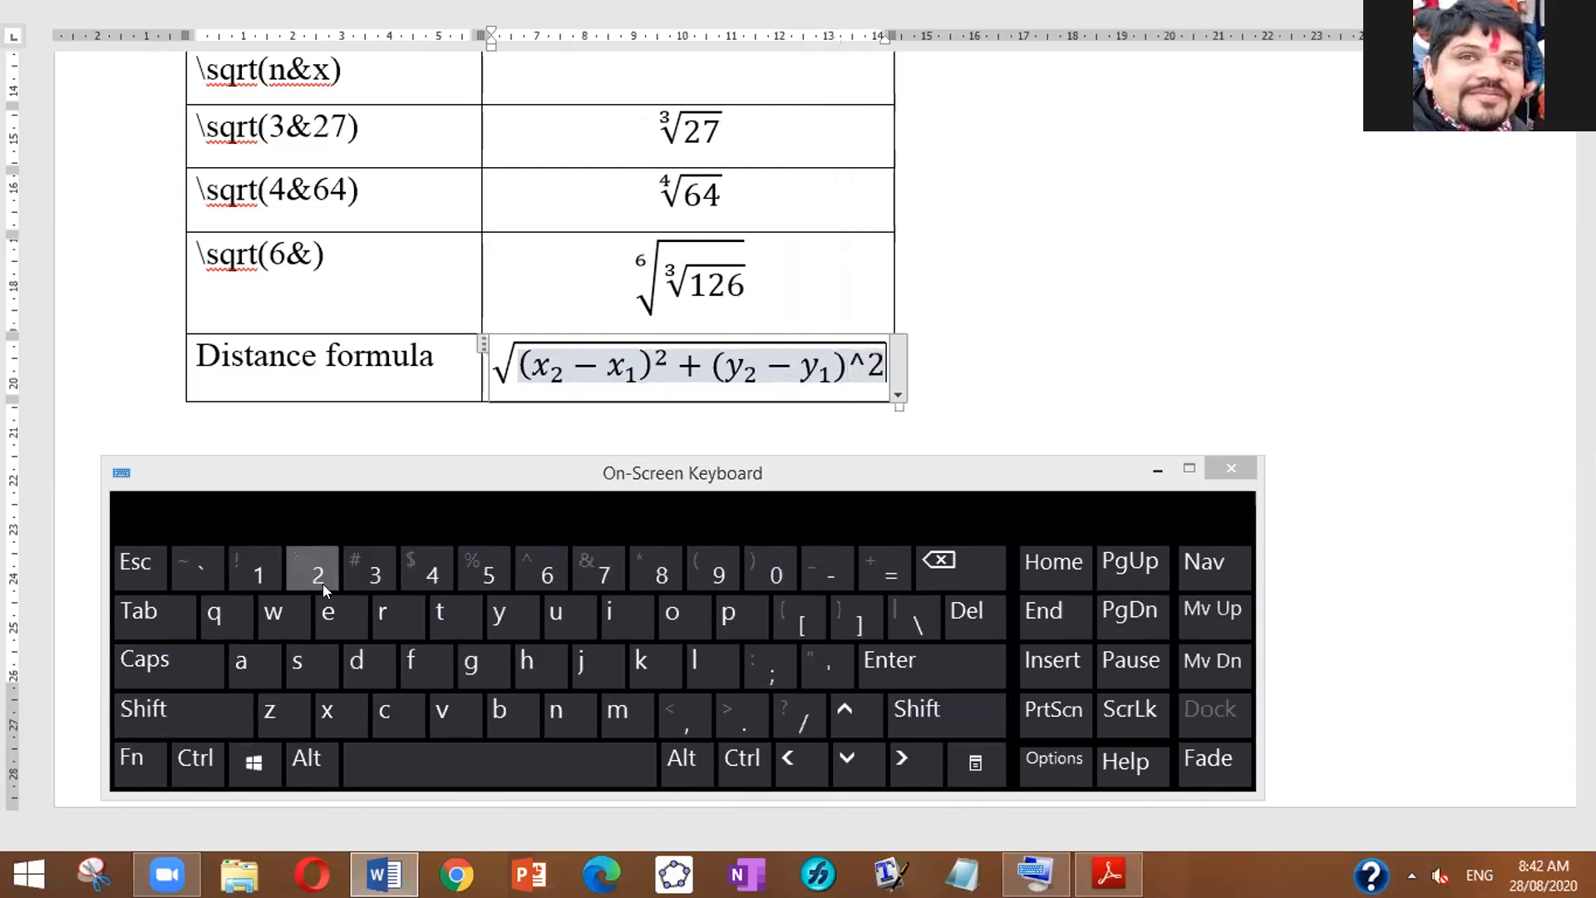
left_click(545, 760)
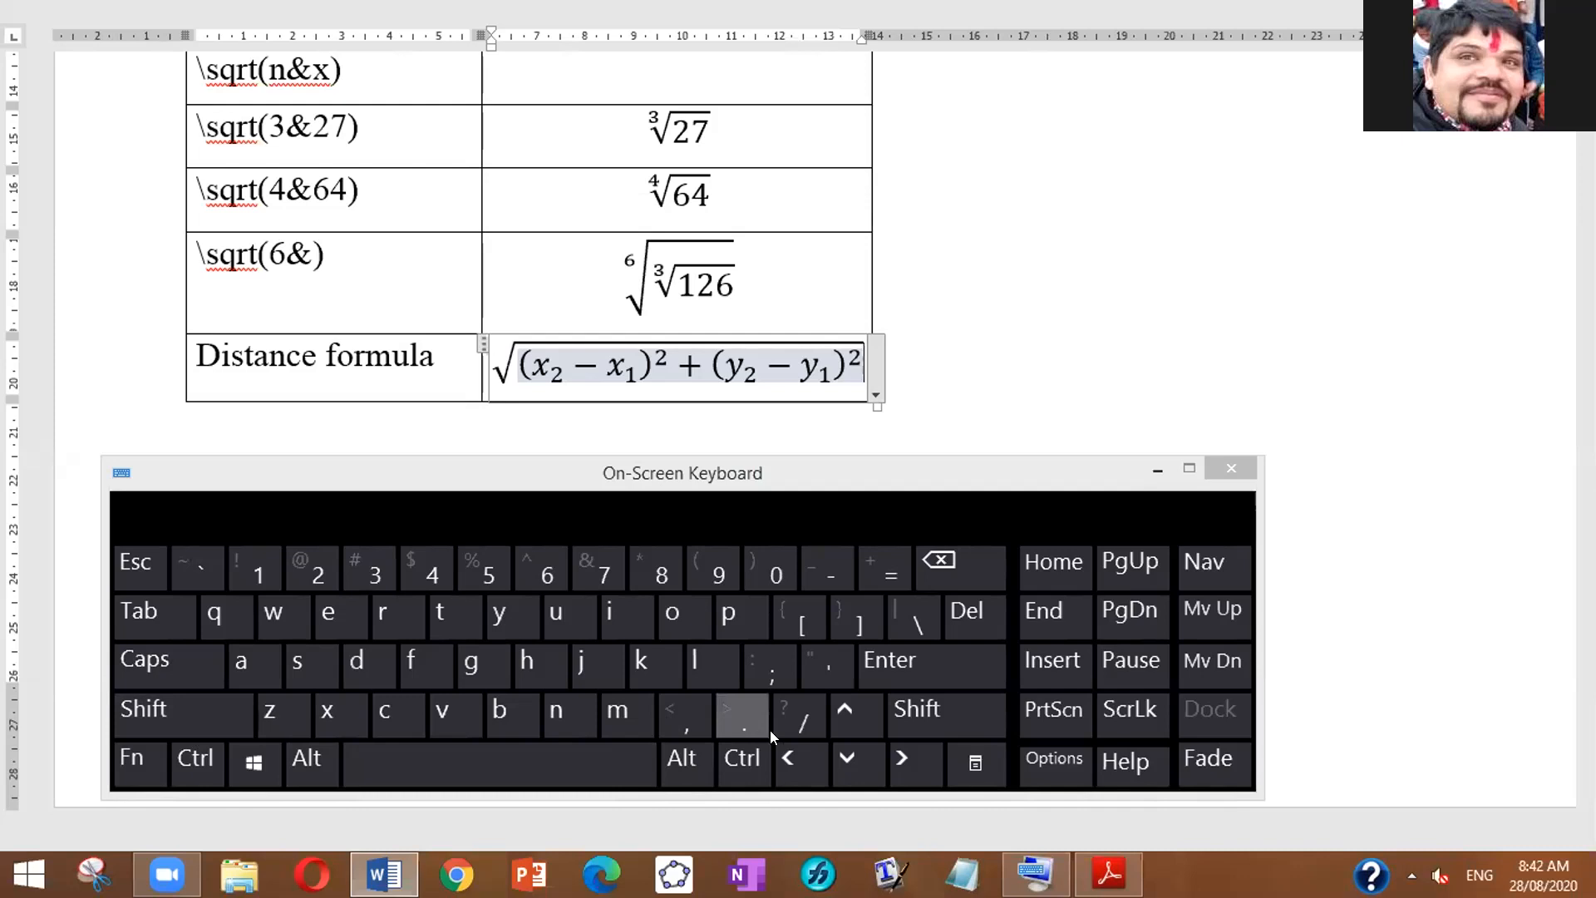
Step: Move the insertion point out of the radicand to the end of the Distance formula equation
left_click(905, 756)
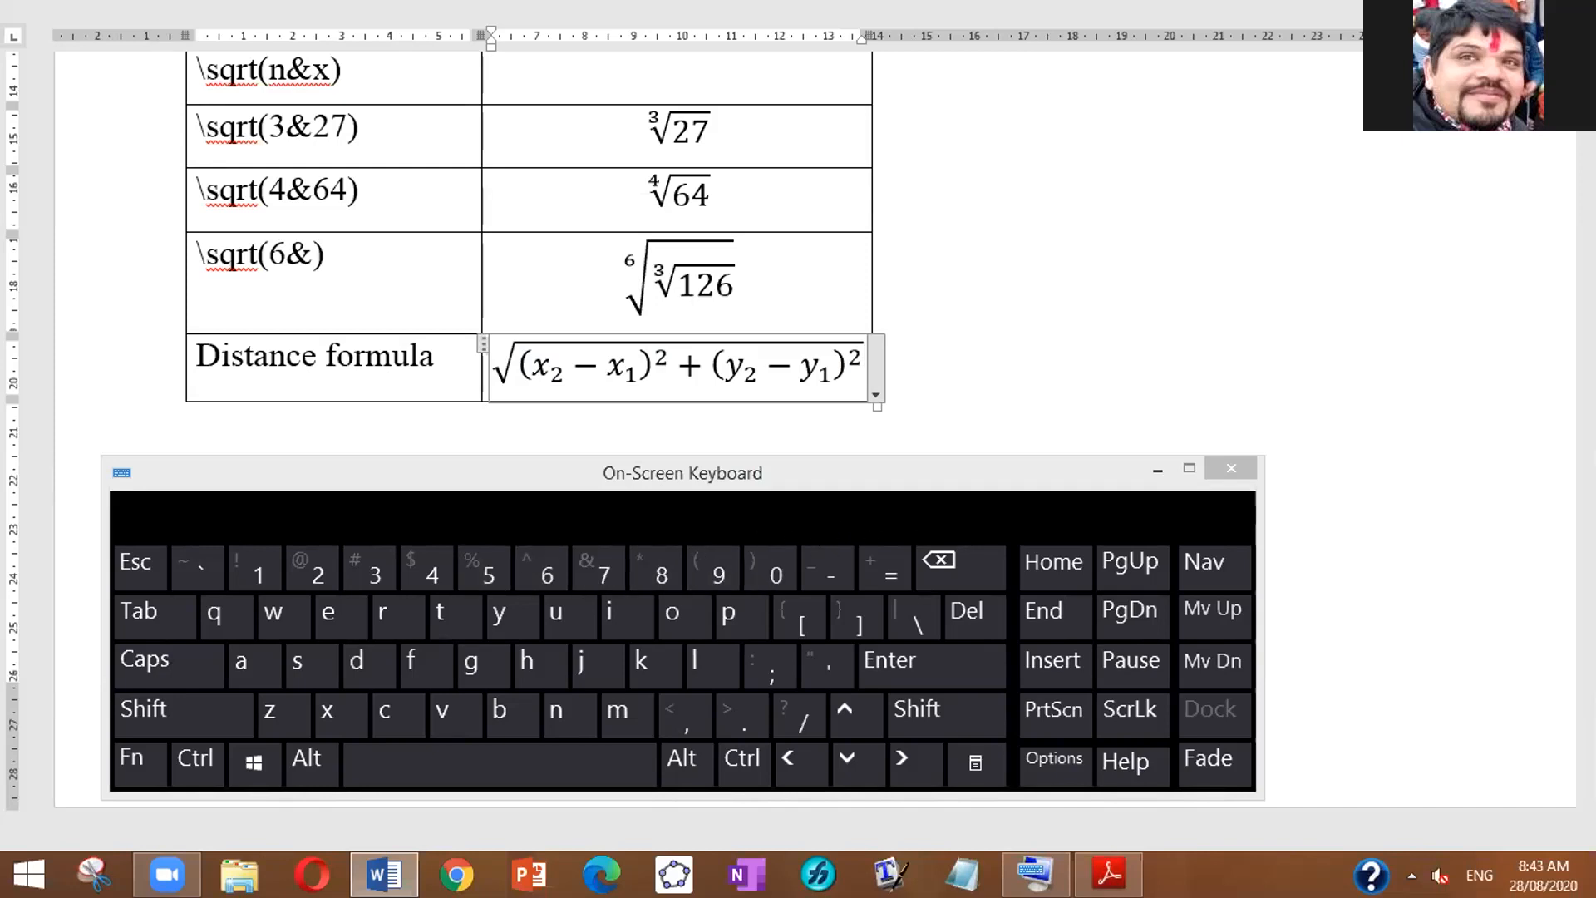
left_click(903, 474)
left_click(865, 361)
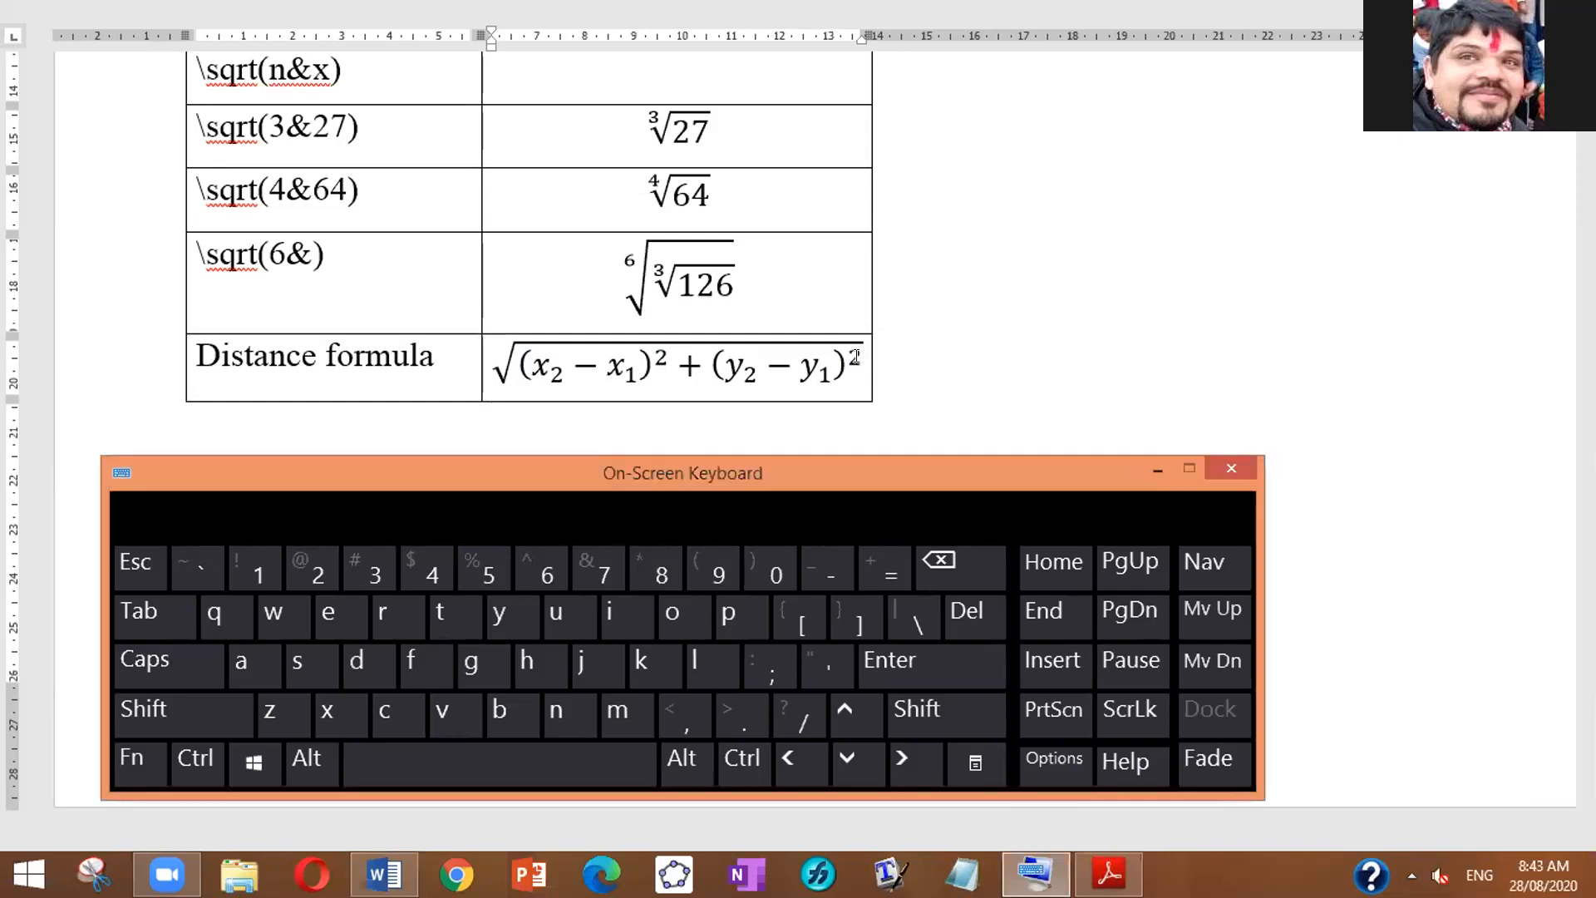
left_click(862, 460)
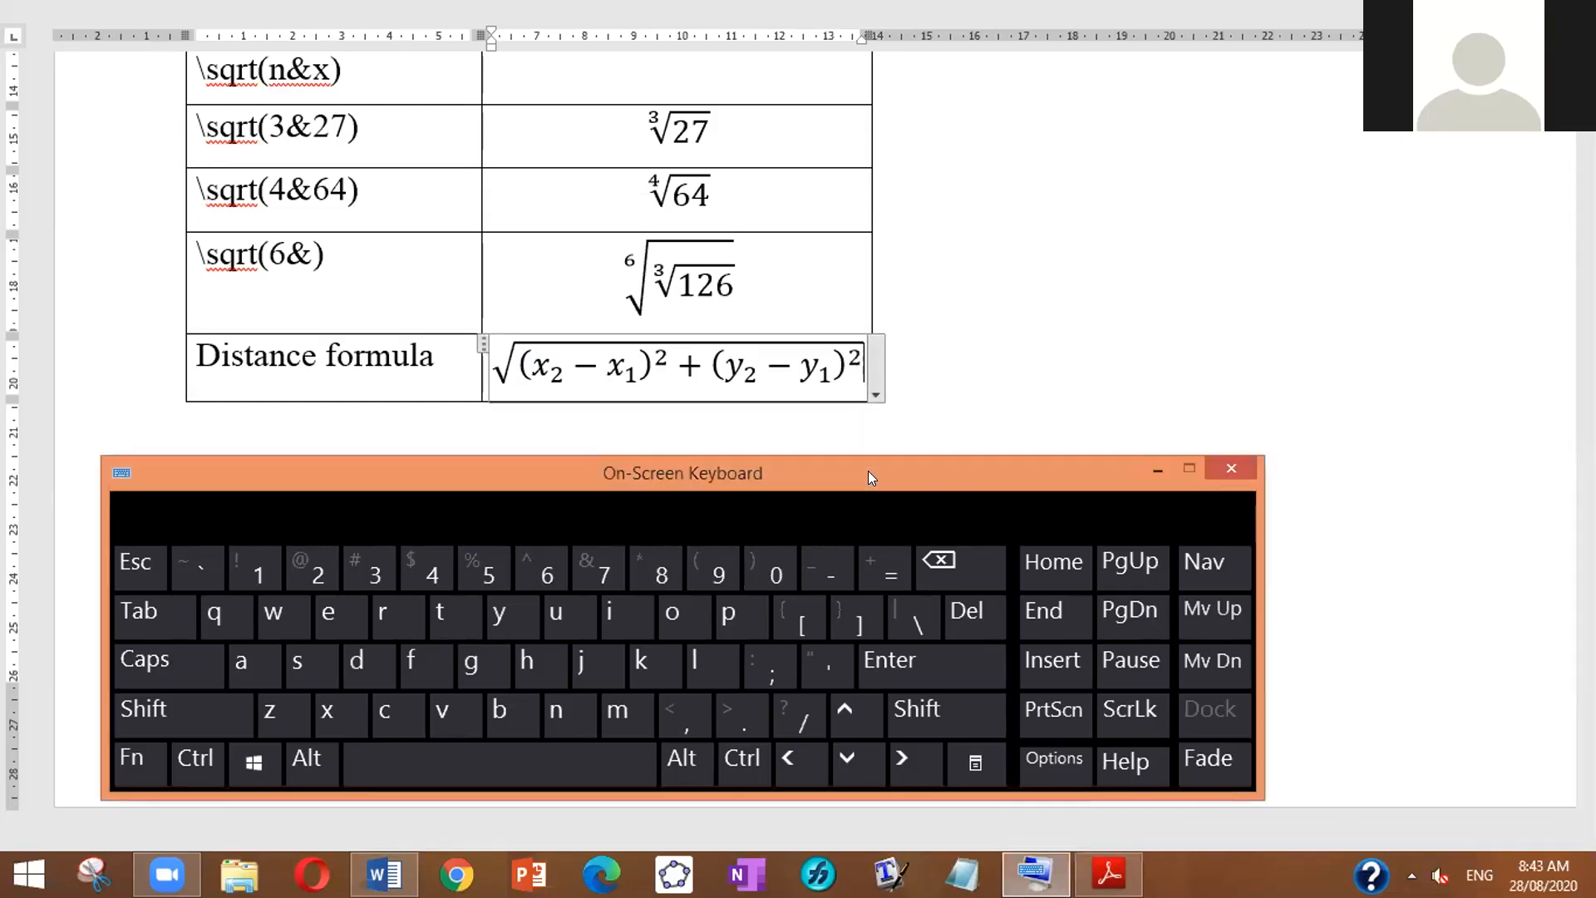
Step: Add a new empty row to the table below the Distance formula row
left_click(851, 370)
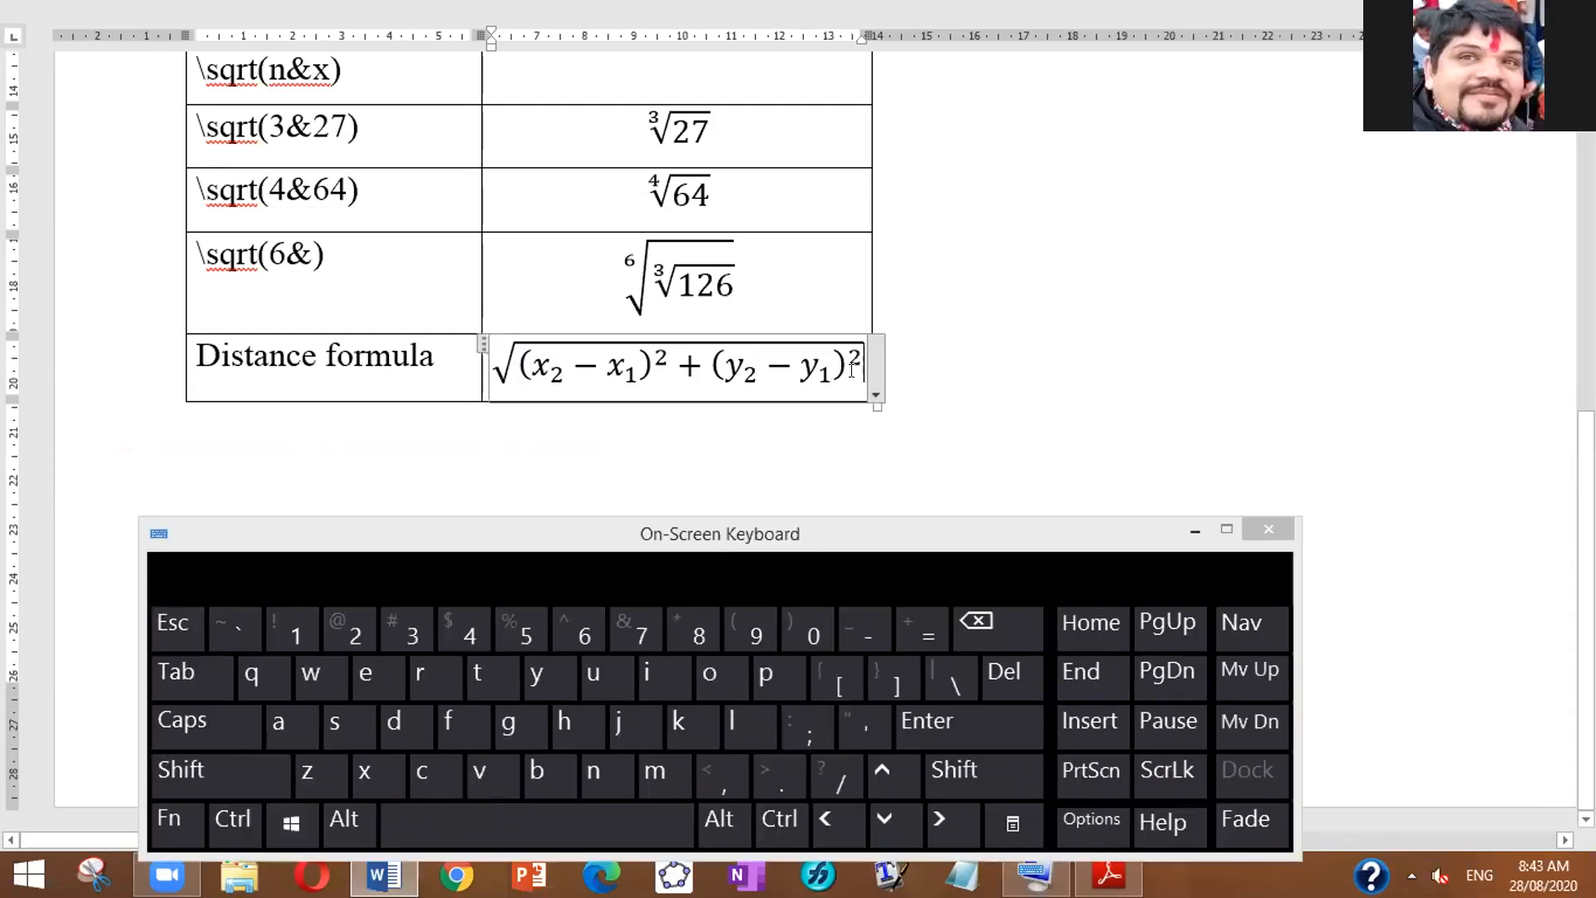
key("Tab")
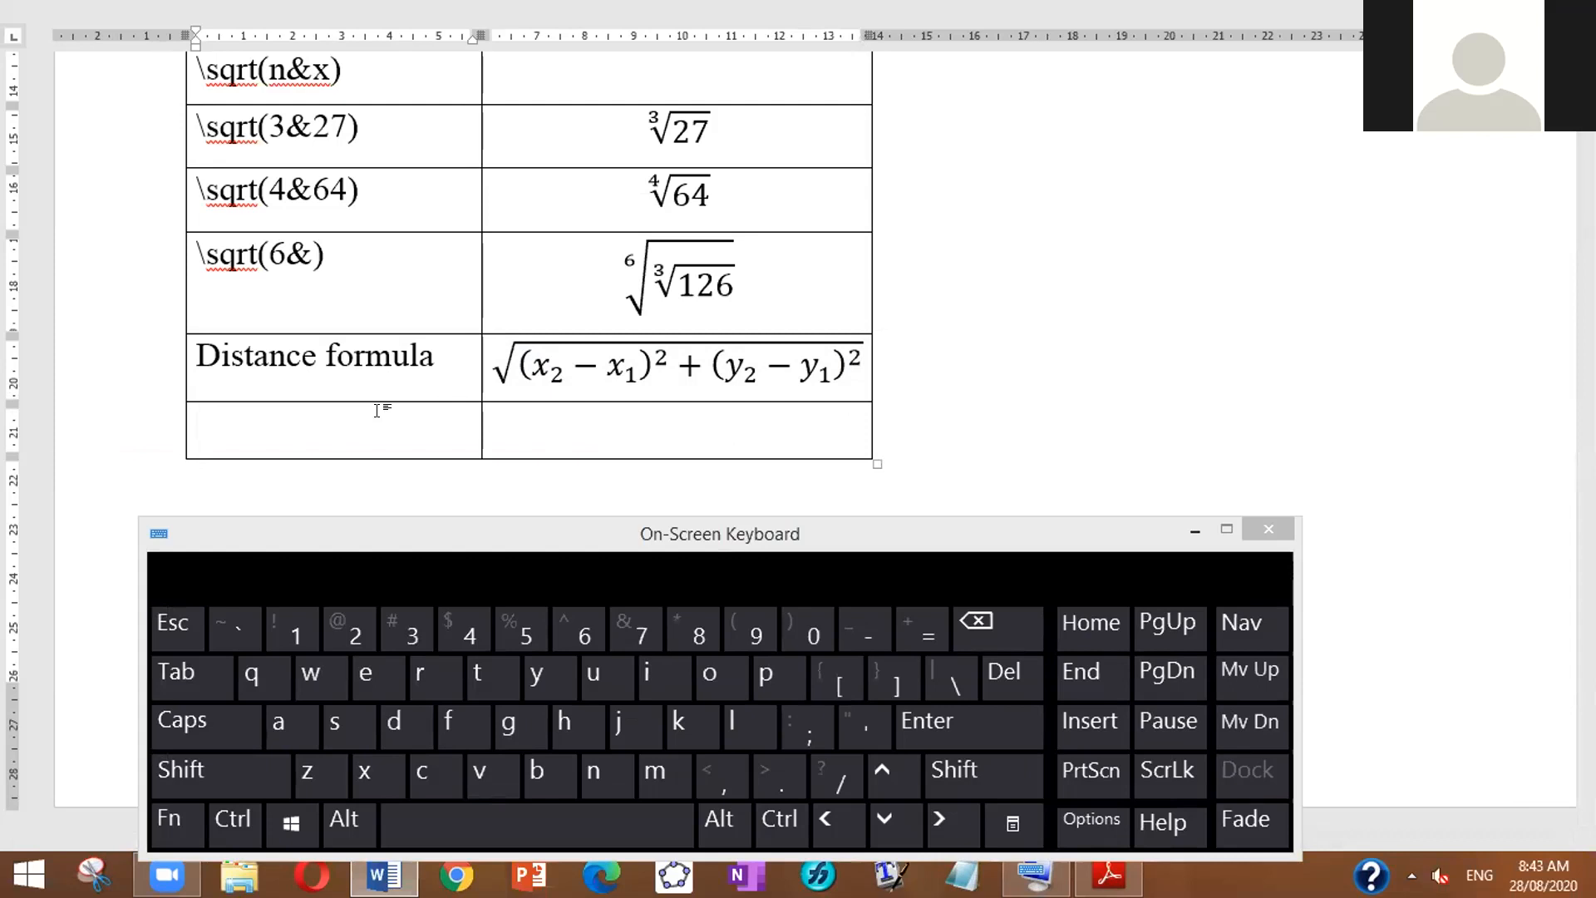
left_click(551, 421)
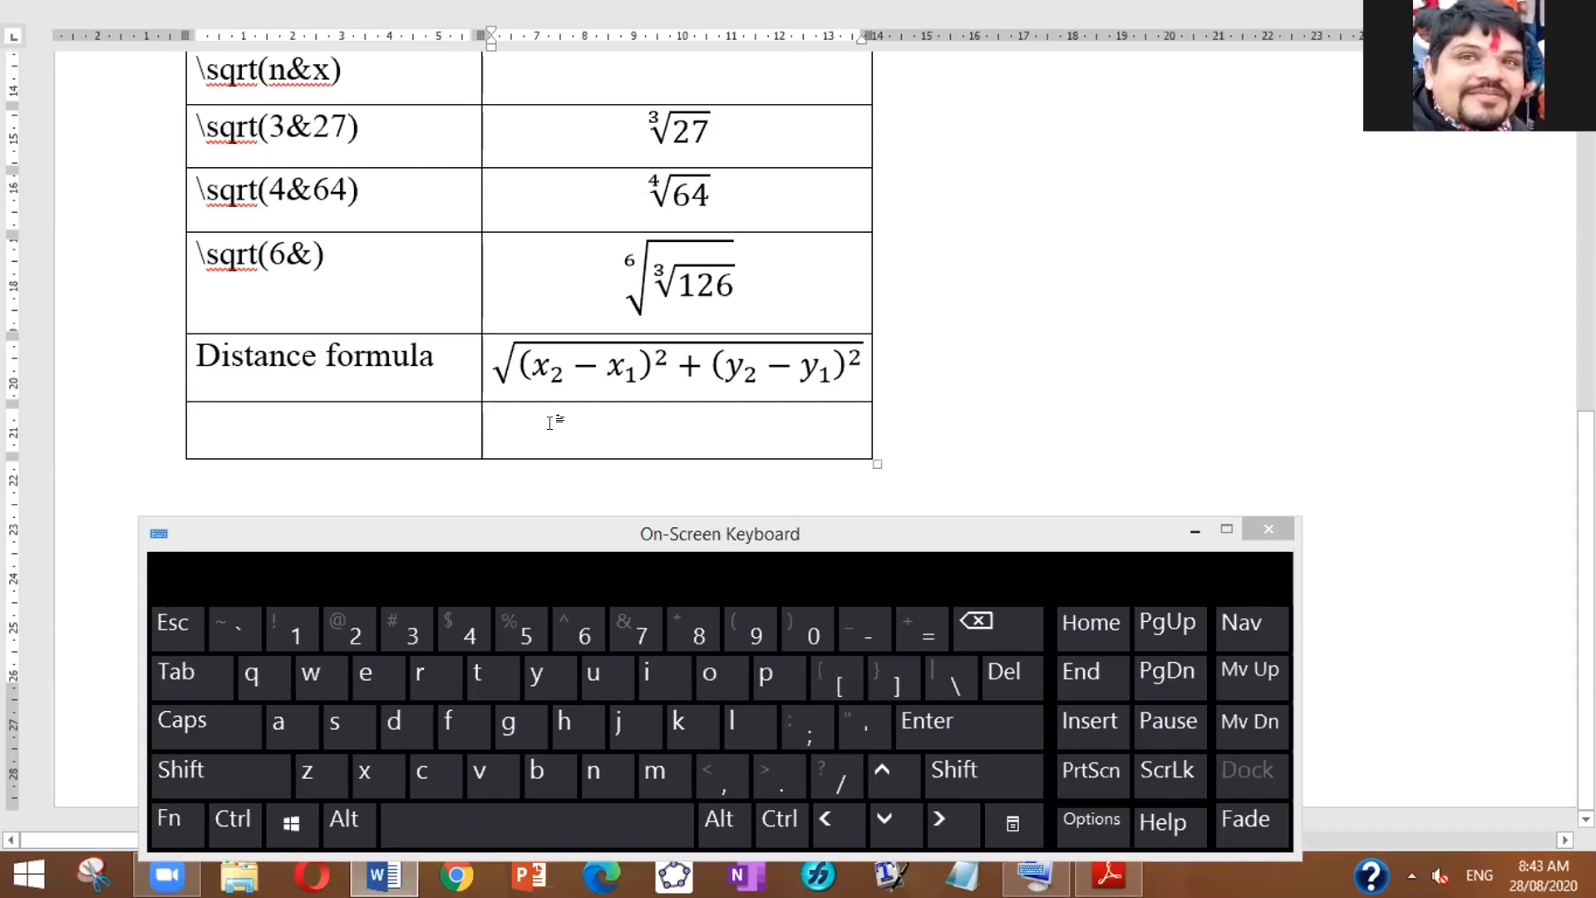
key("alt")
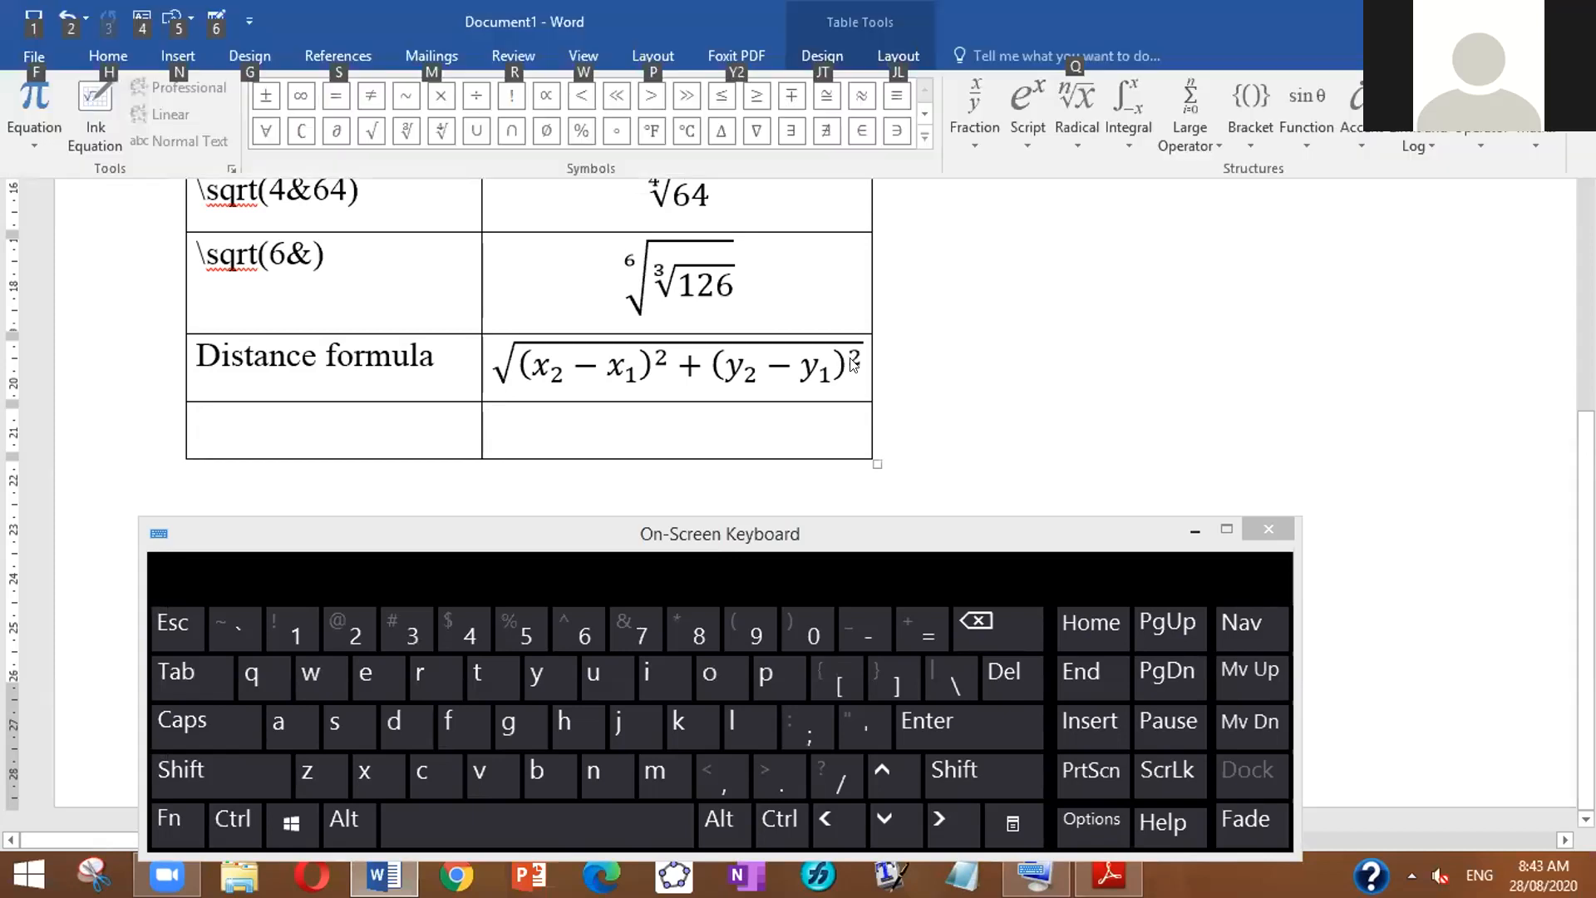
key("Escape")
Step: Enclose the whole Distance formula radicand in an extra pair of parentheses and turn it into a fraction's numerator with the code /
left_click_drag(853, 363, 517, 363)
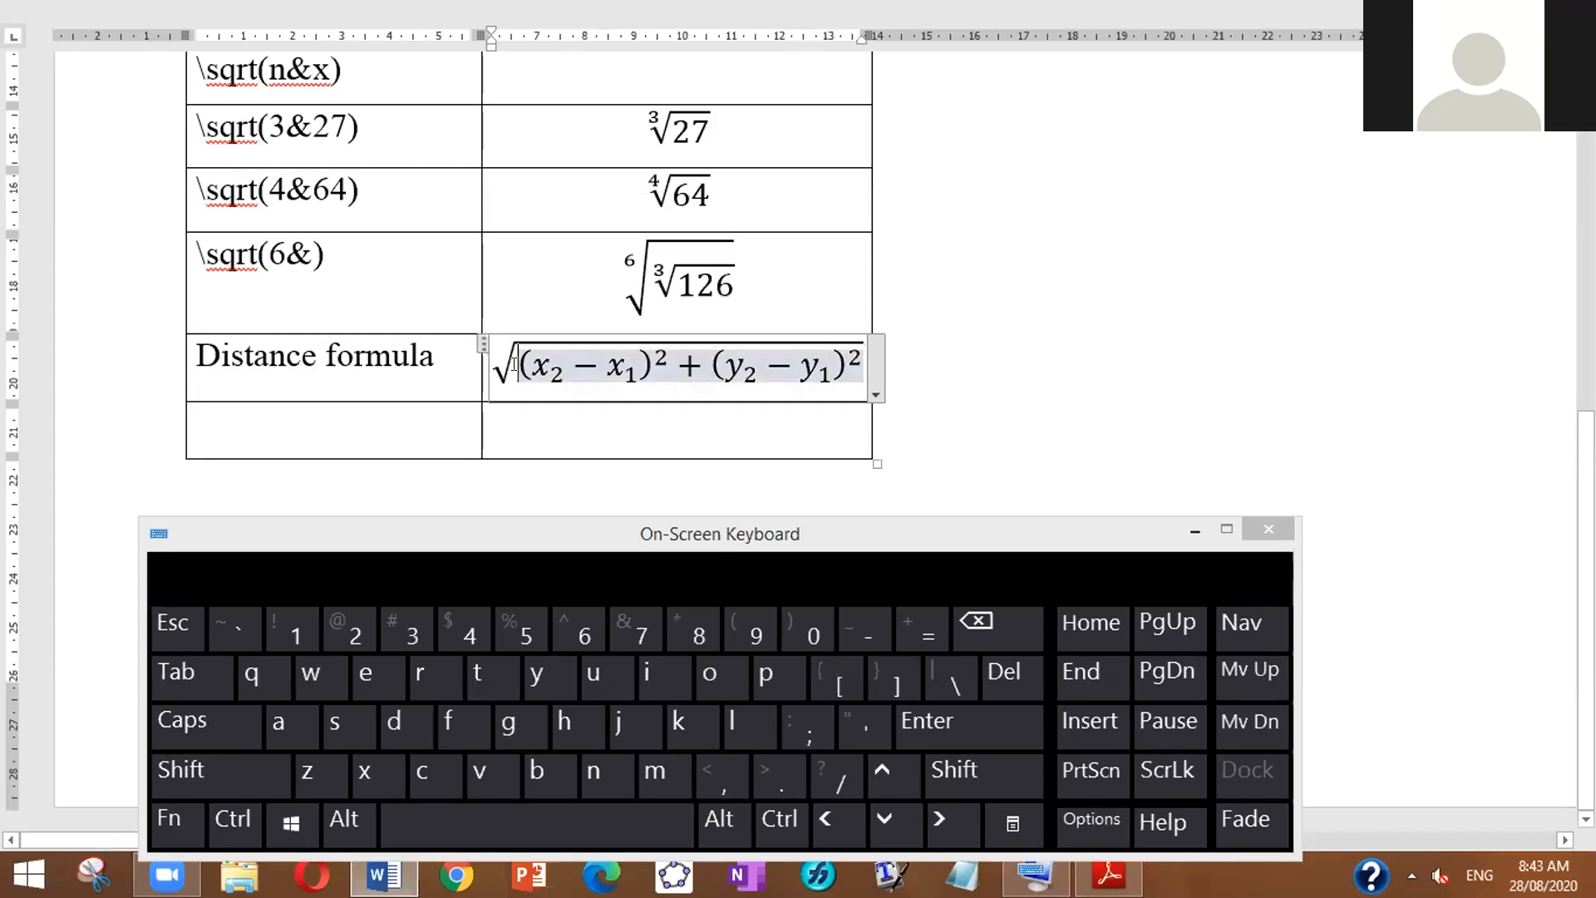
type("(")
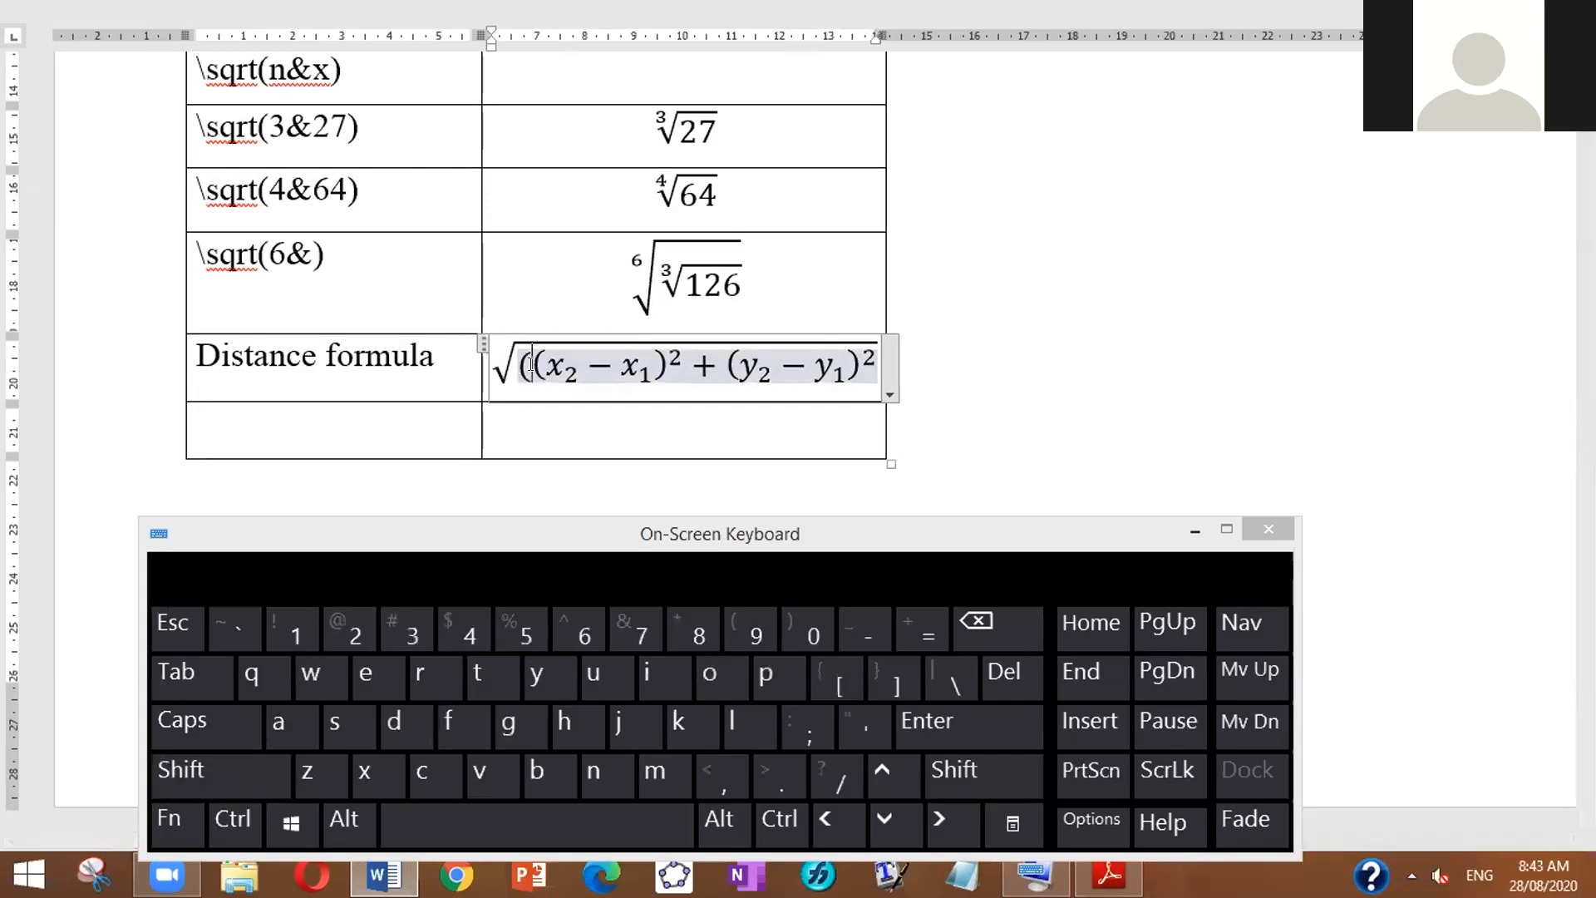
left_click(869, 358)
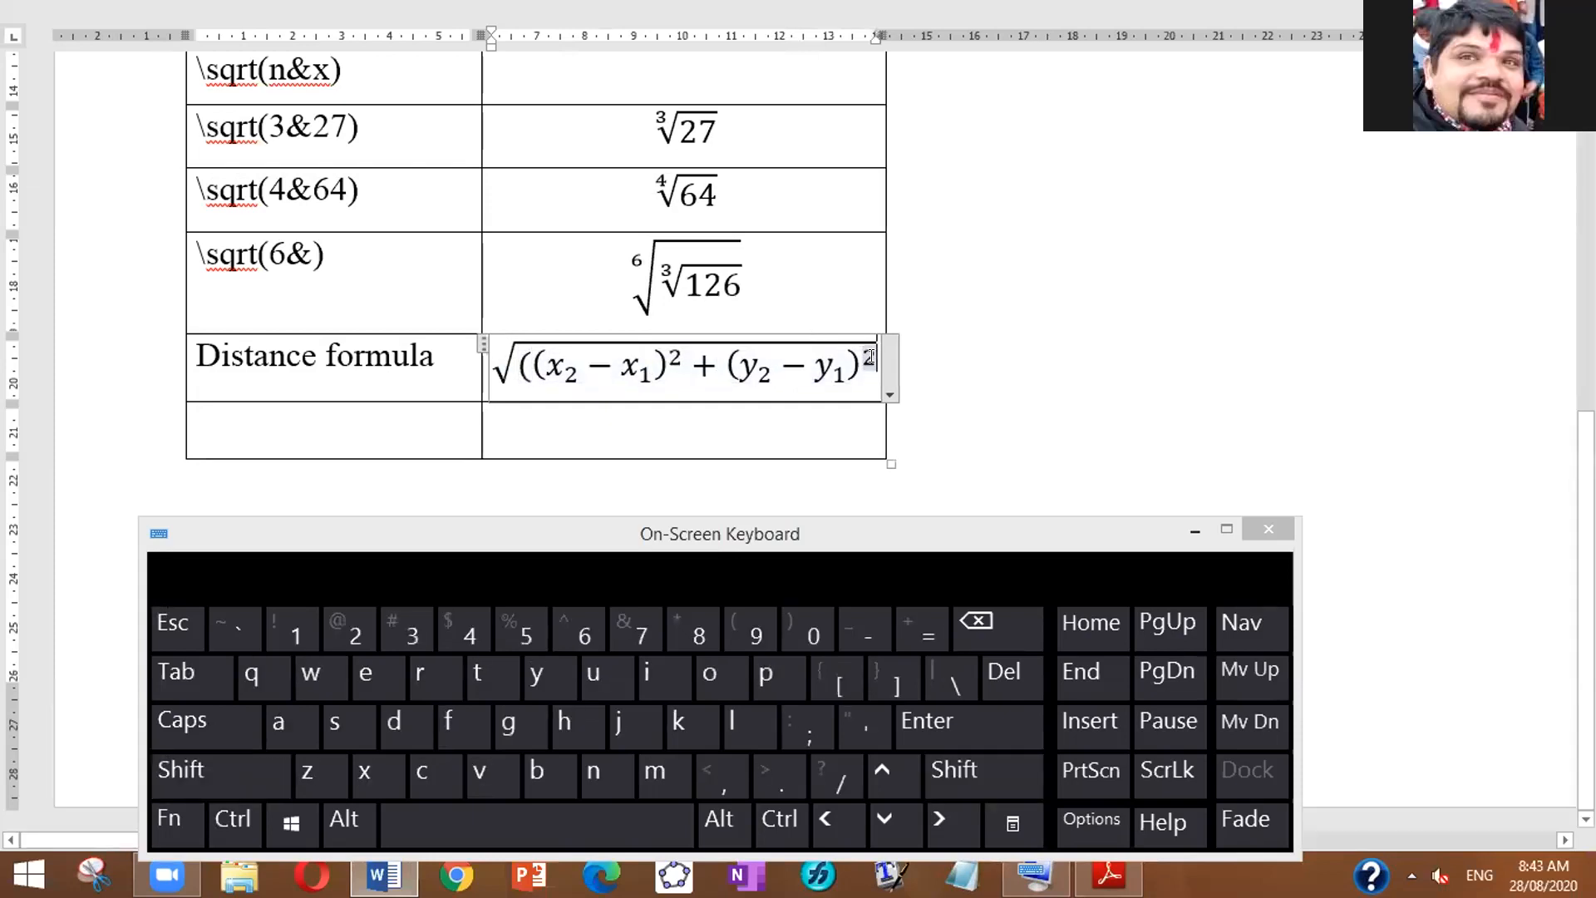
key("shift+Home")
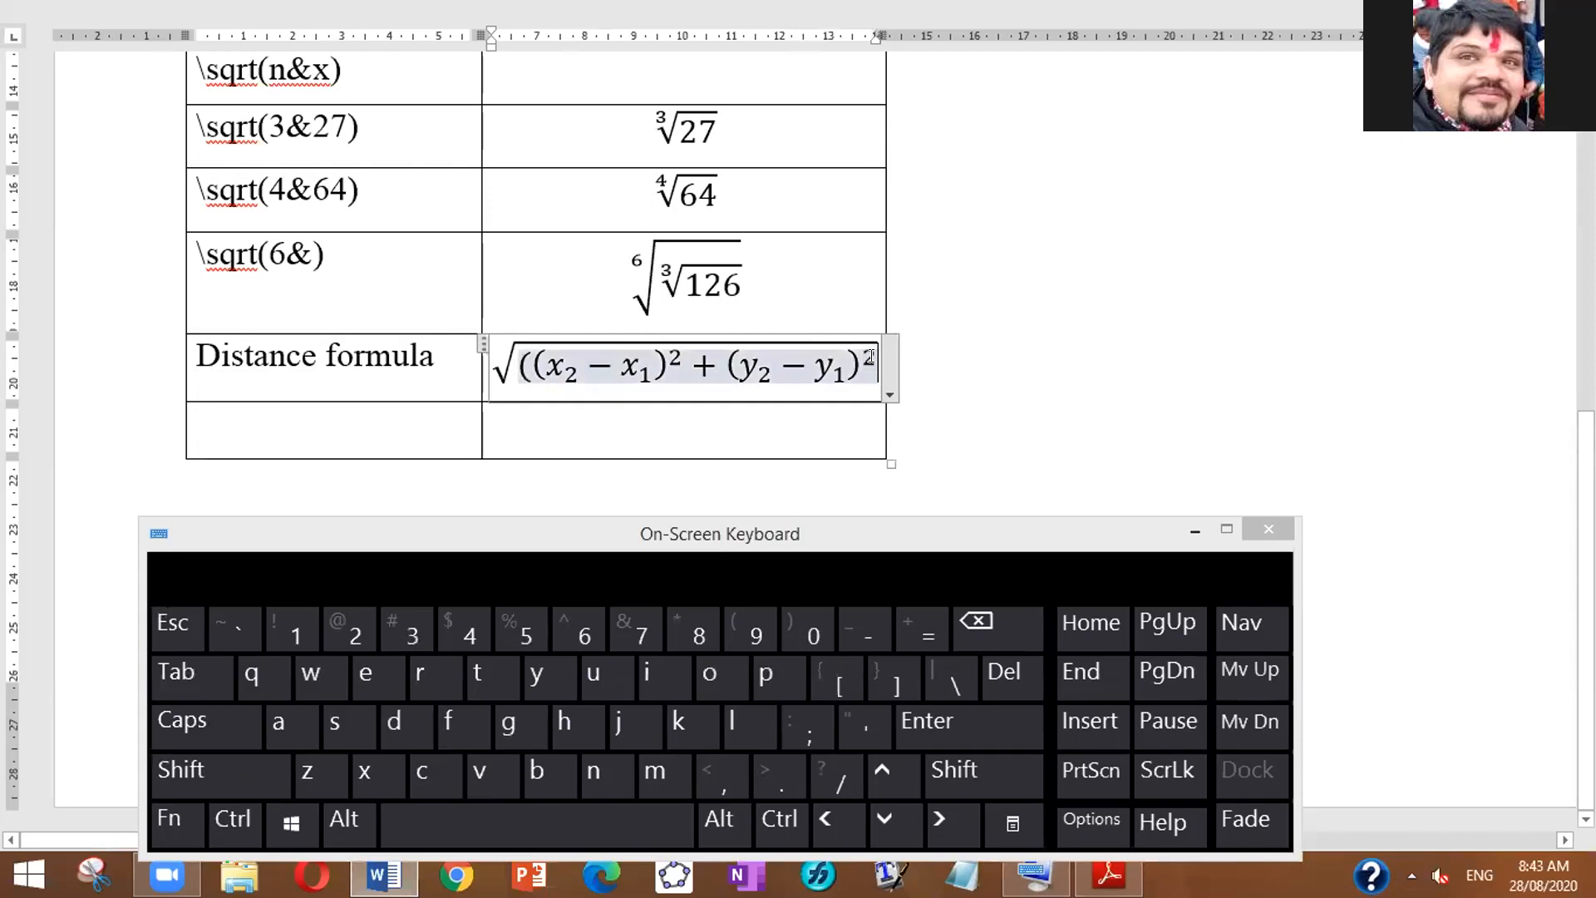
type(")")
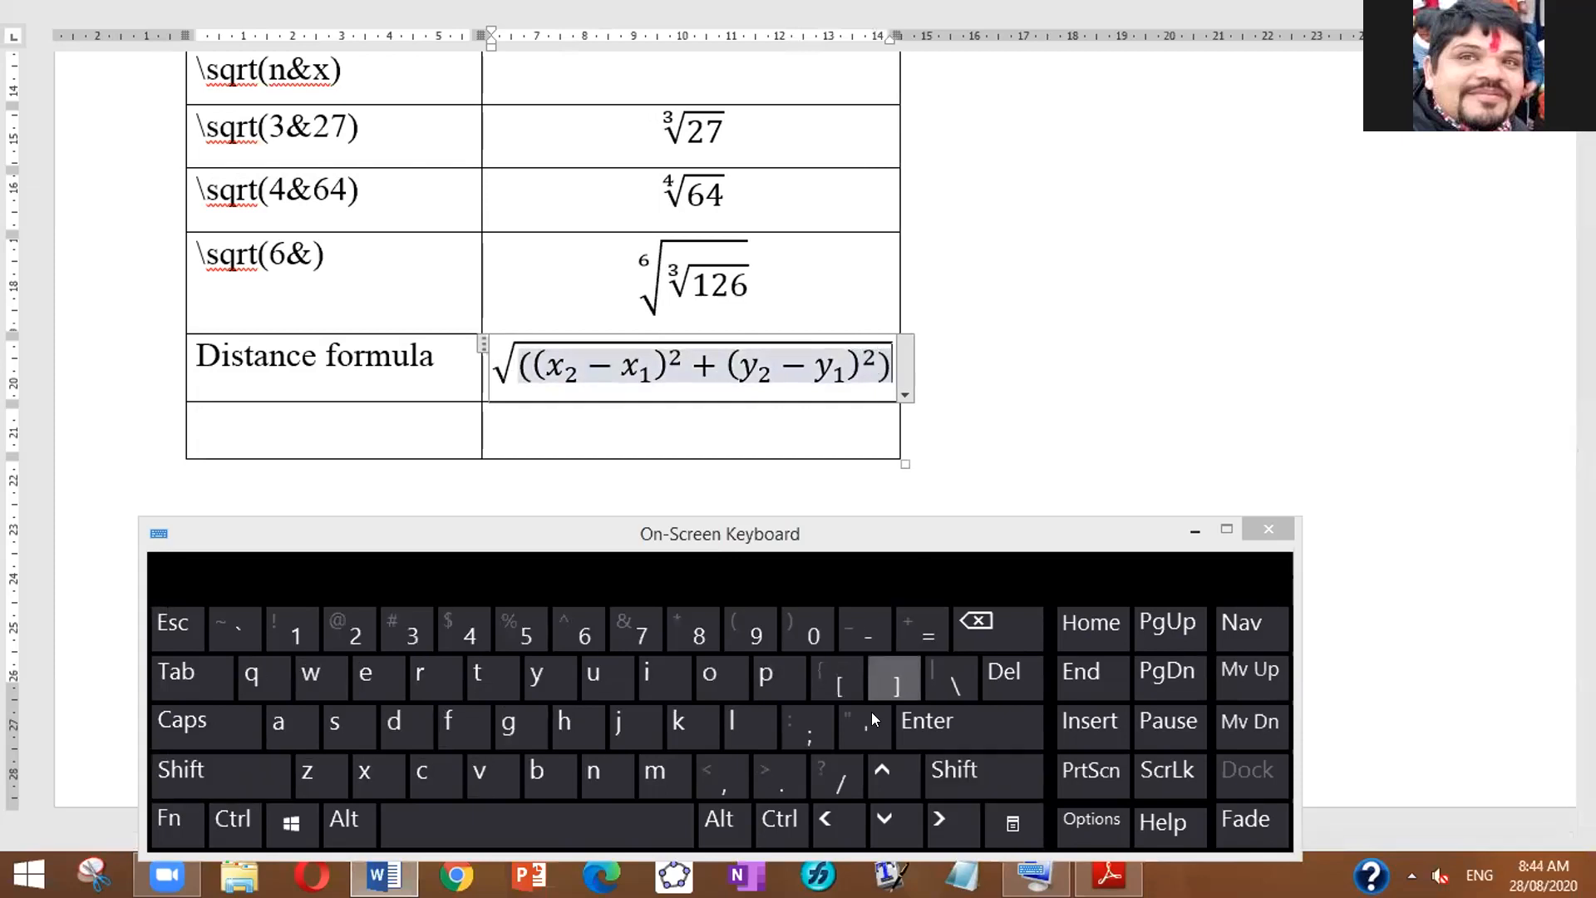
left_click(833, 778)
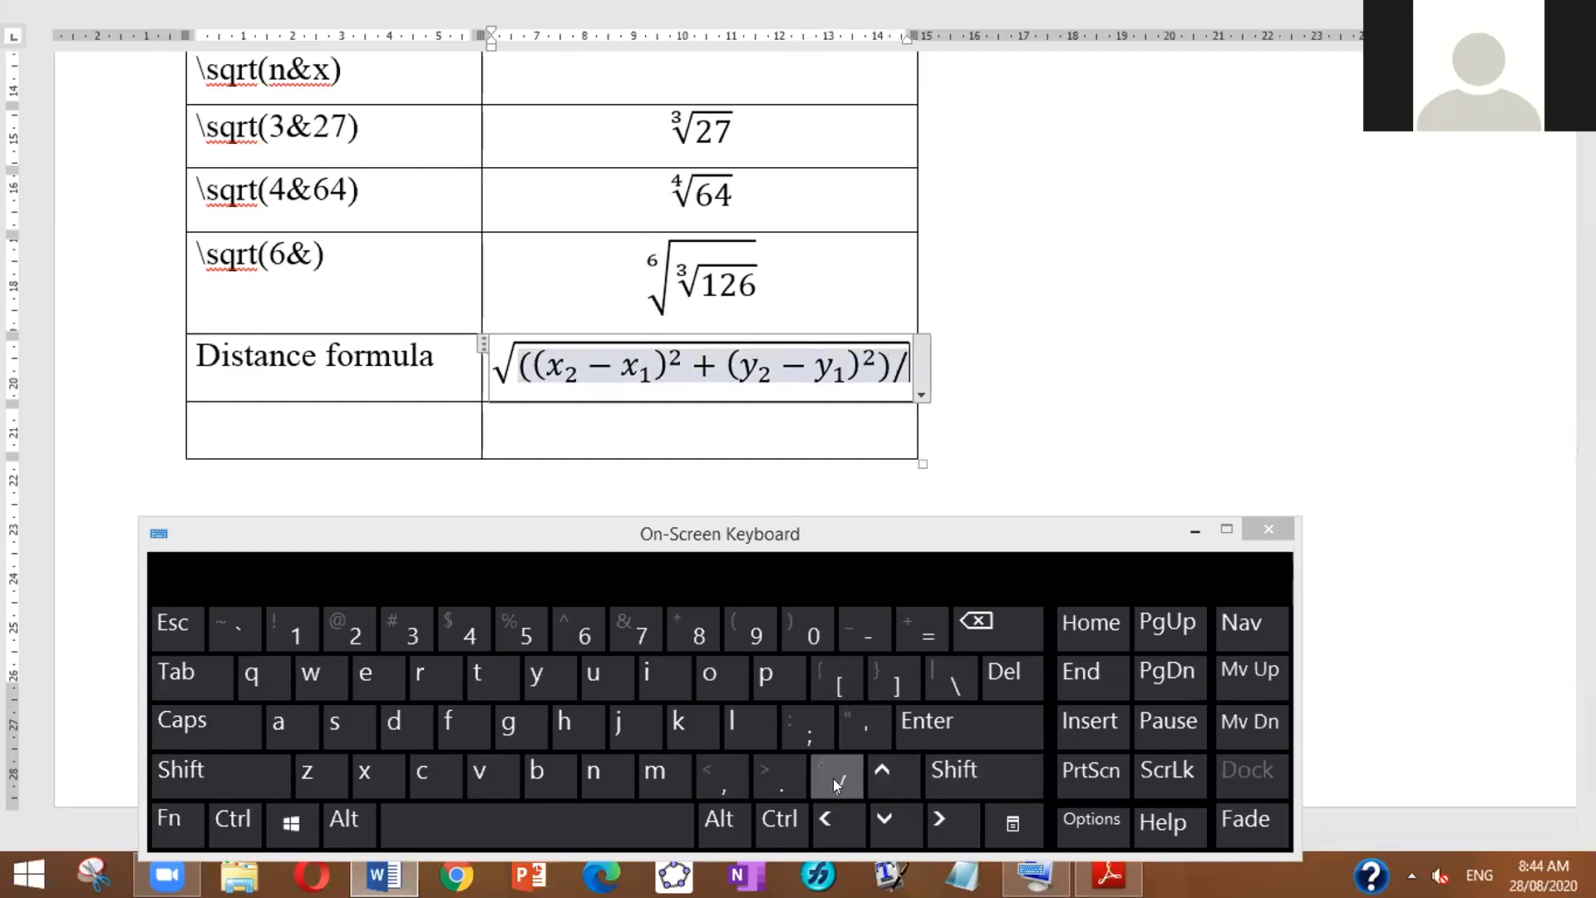
left_click(589, 829)
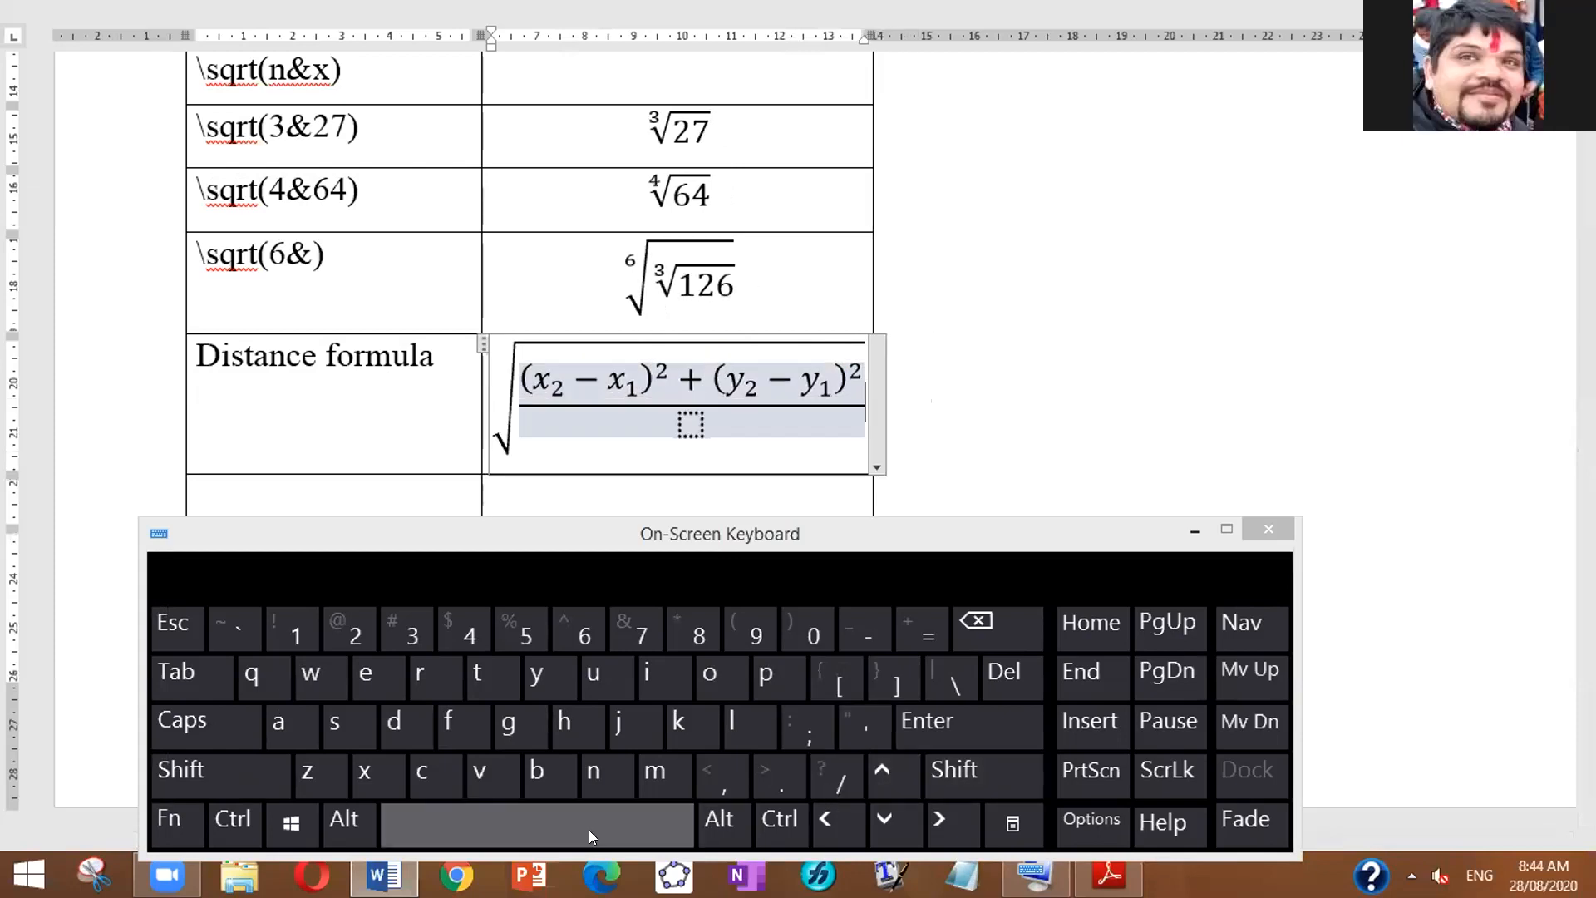
Step: Fill the denominator of the Distance formula fraction with asdfdsaf and widen the table's second column slightly
left_click(688, 422)
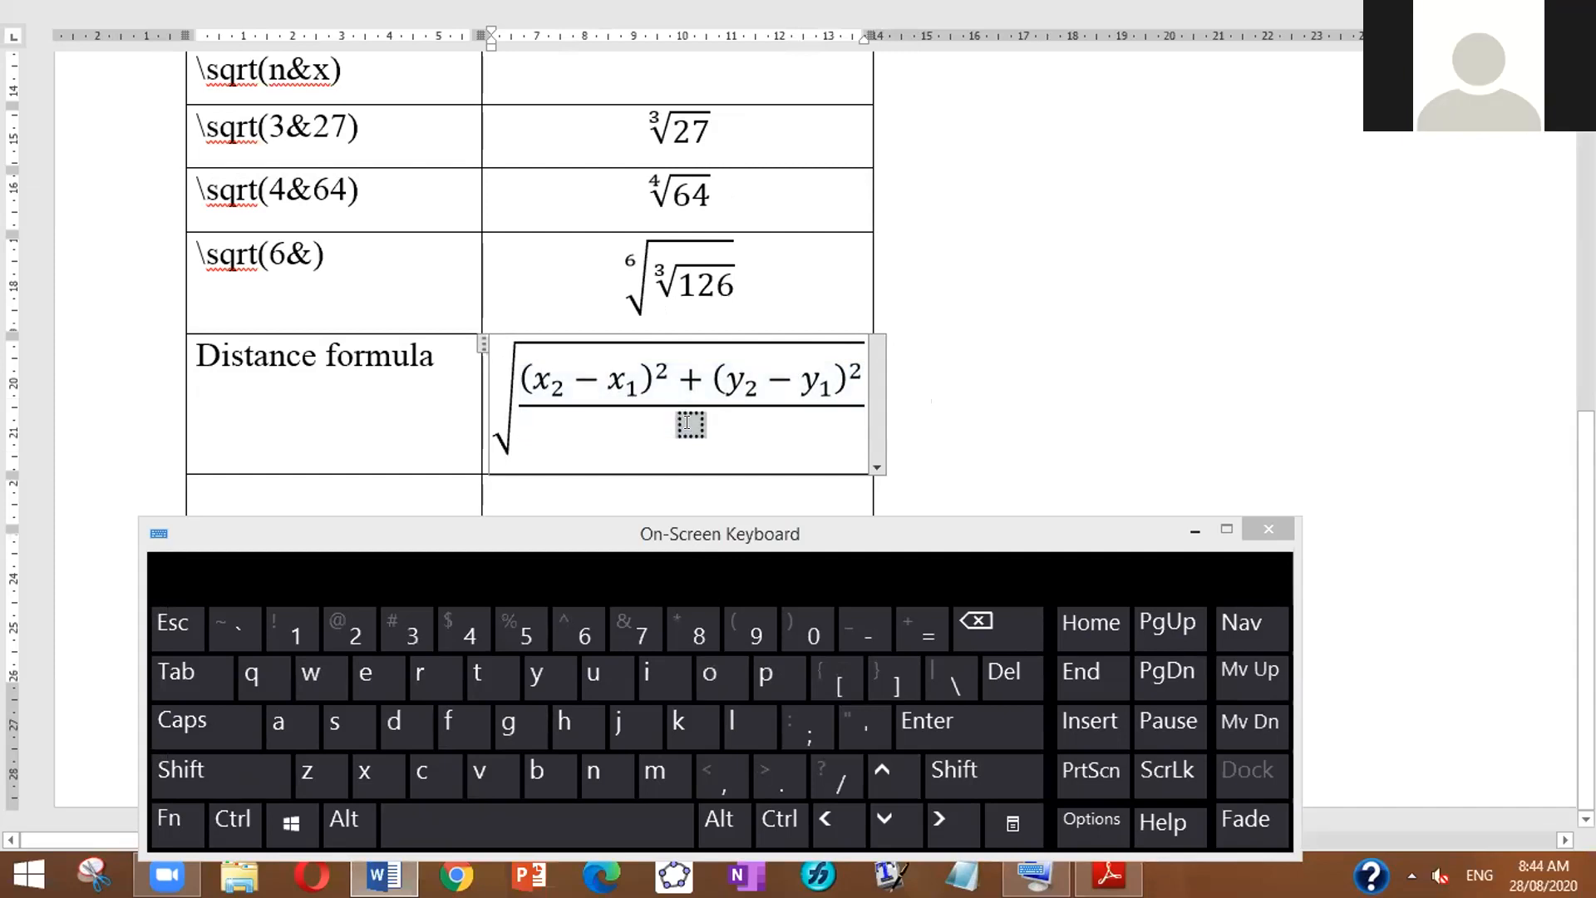
type("asdfdsaf")
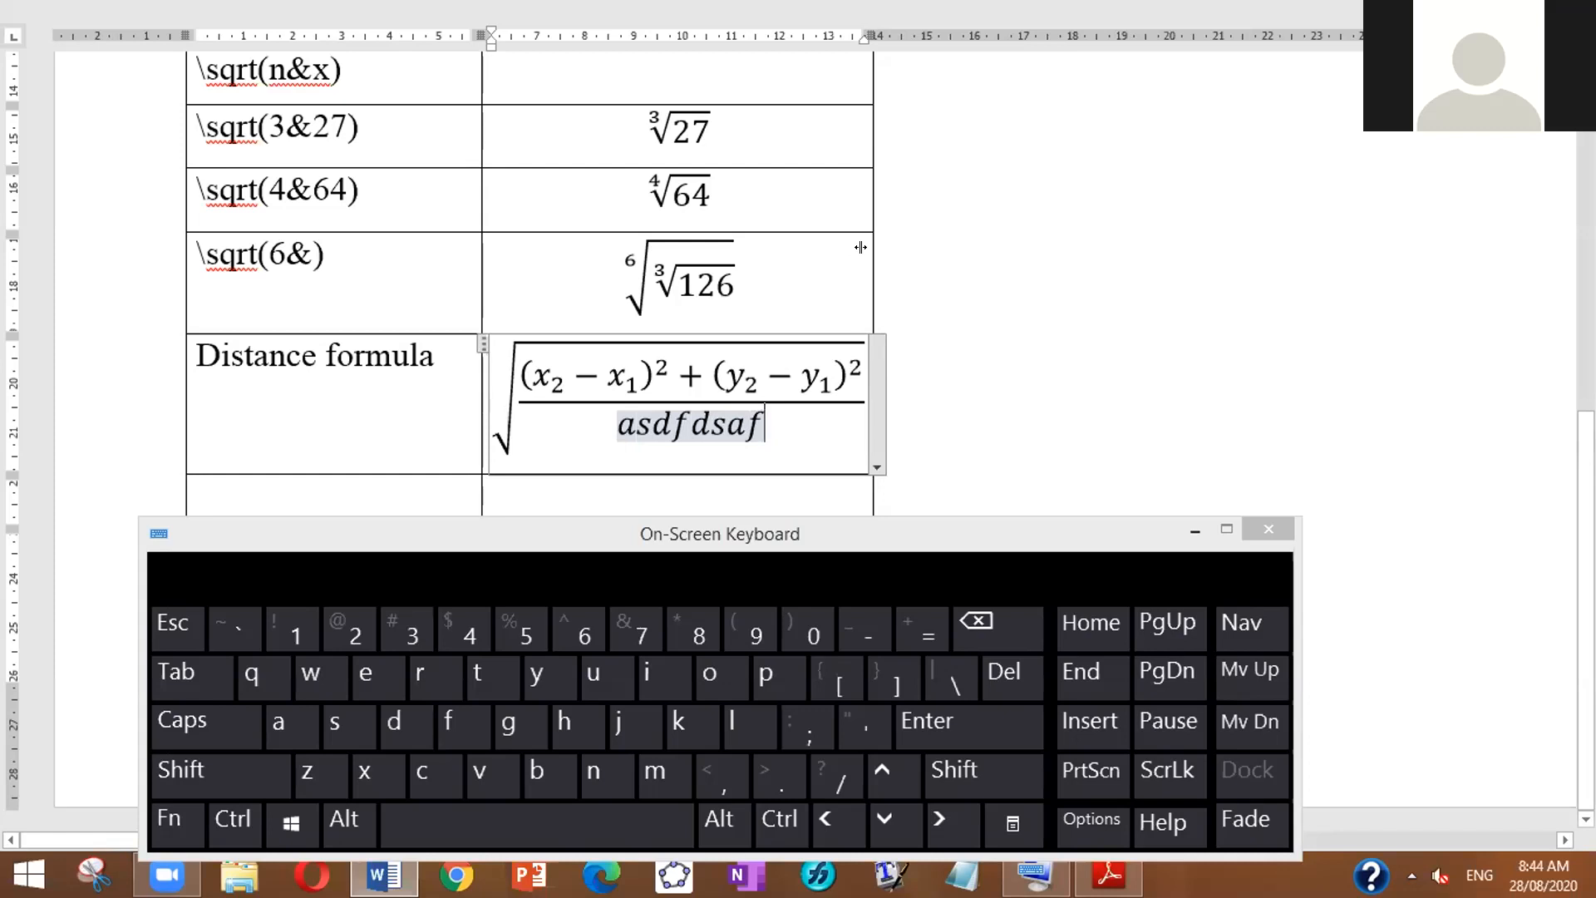
left_click(850, 271)
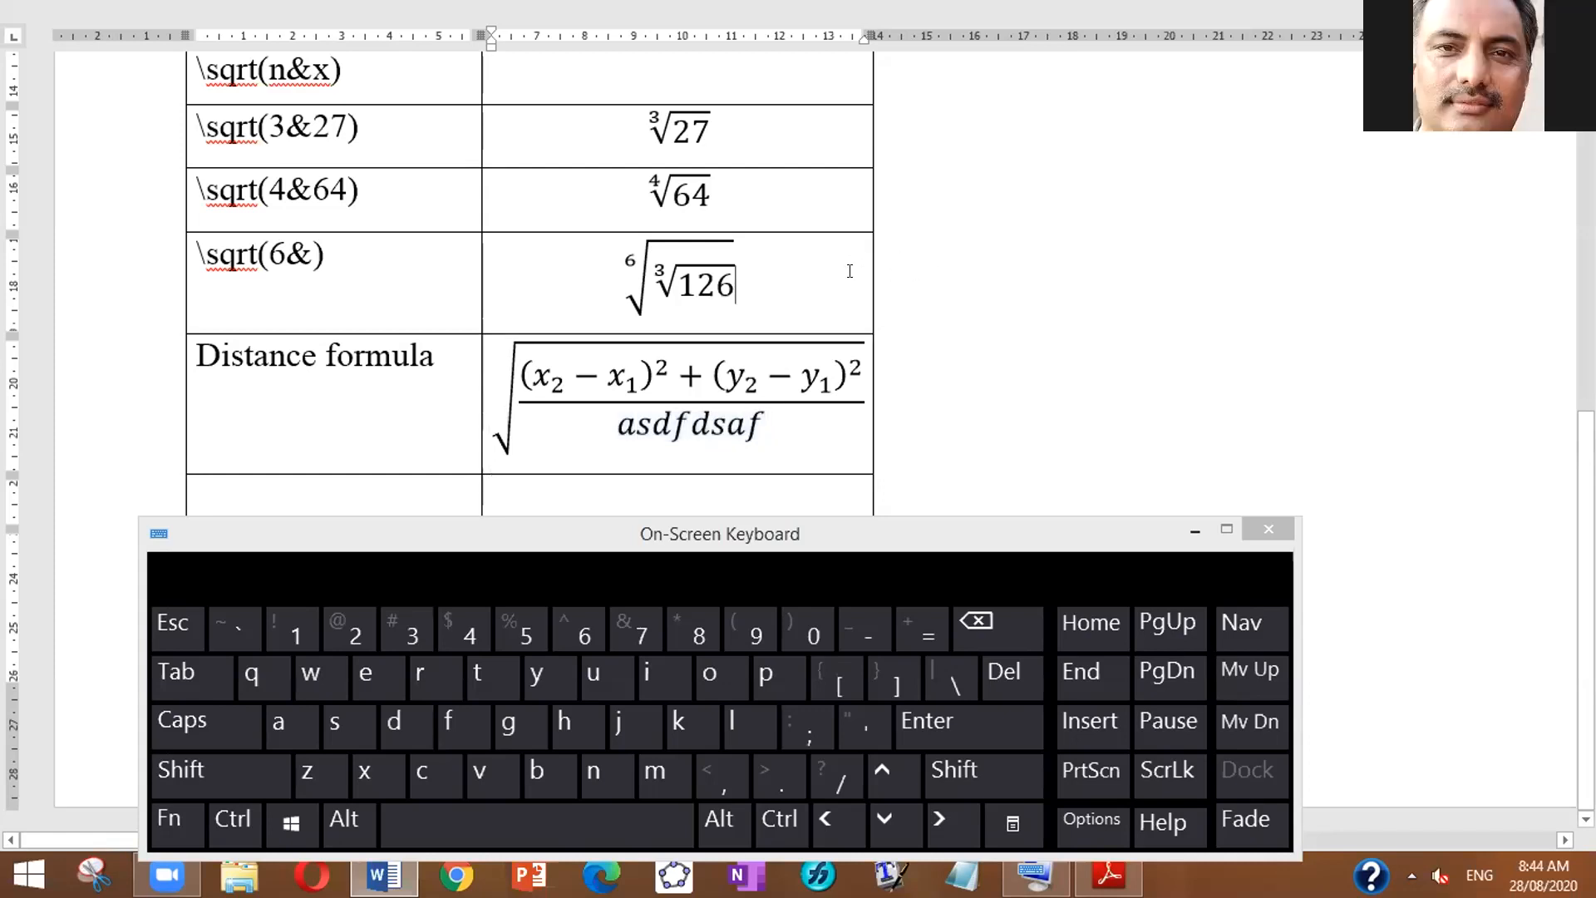
left_click_drag(898, 373, 922, 380)
left_click(879, 402)
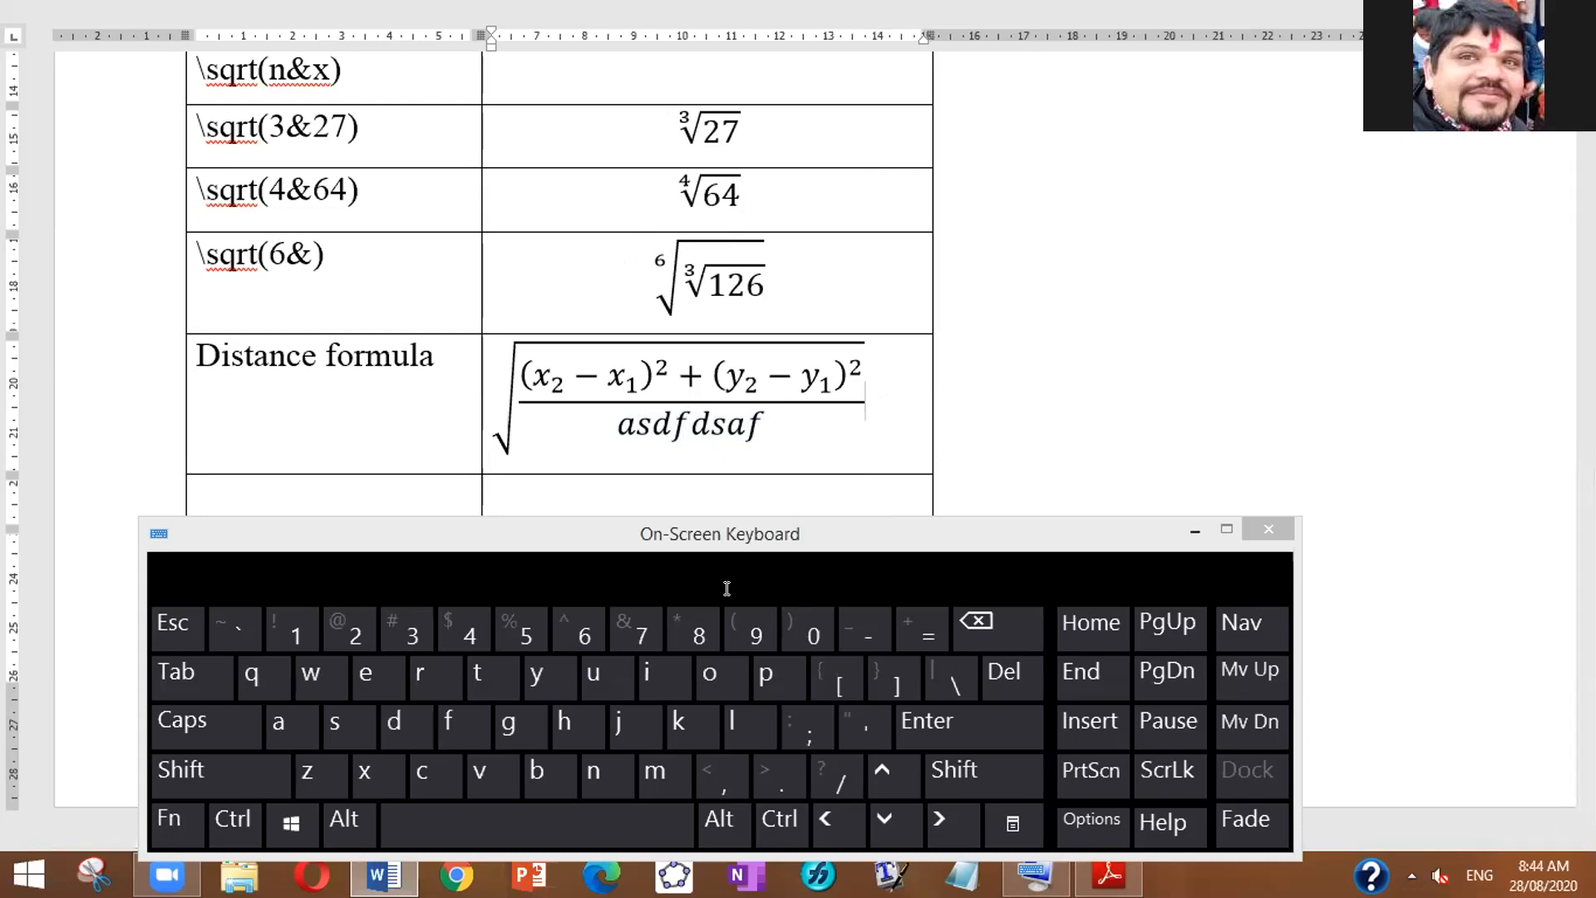
Step: Insert a blank equation in the second cell of the new last row, moving the On-Screen Keyboard clear of it
left_click_drag(727, 588, 700, 767)
left_click(690, 502)
key("alt+equal")
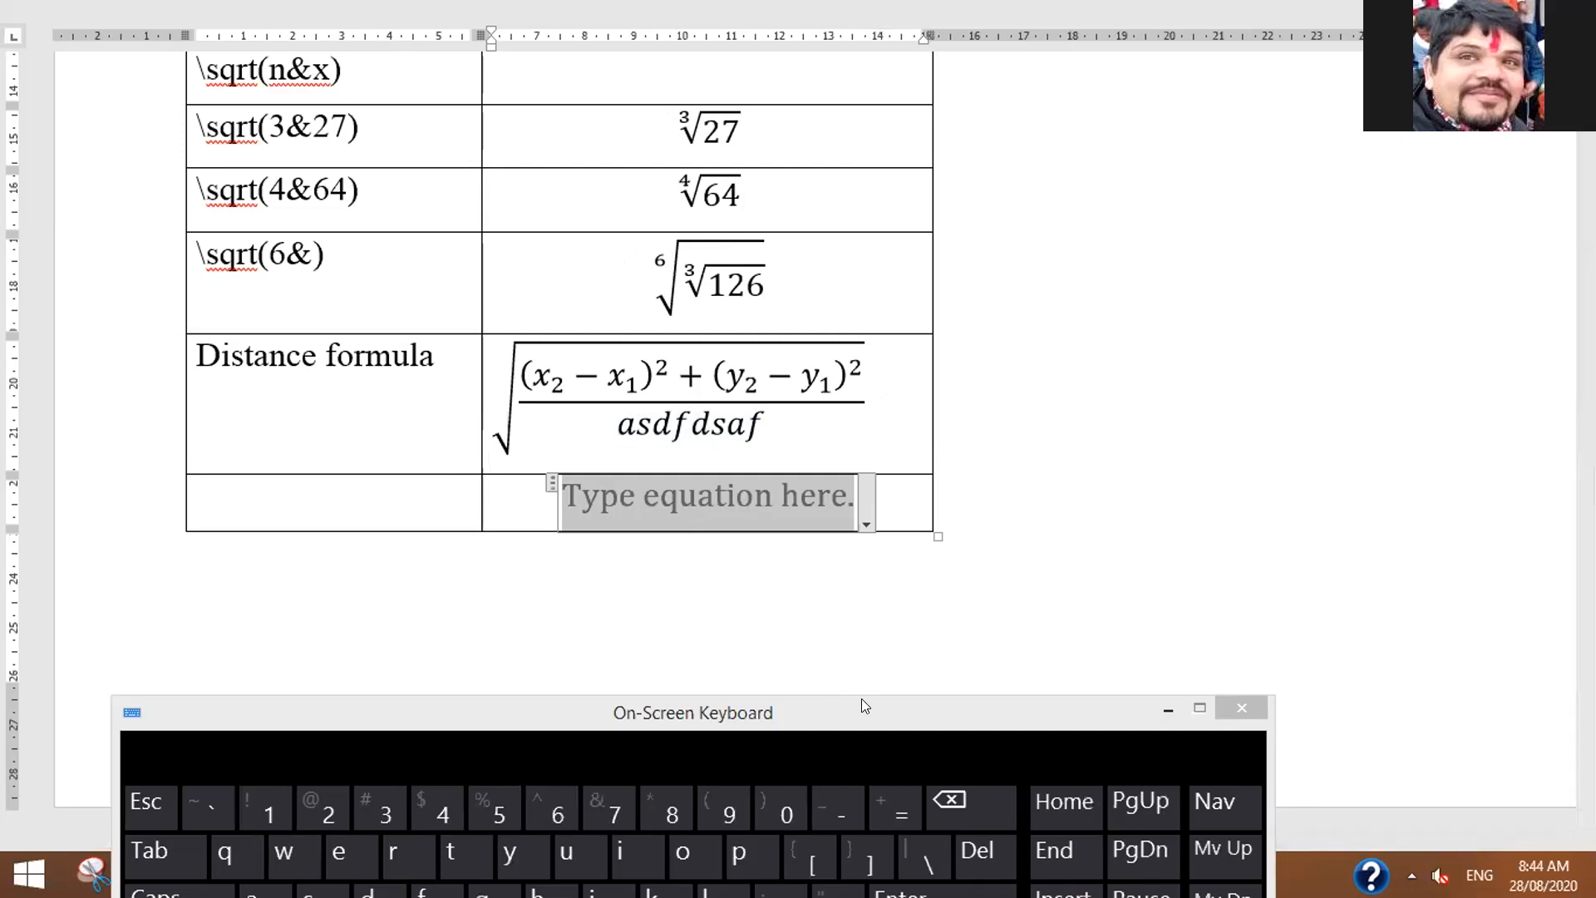
left_click_drag(861, 698, 861, 695)
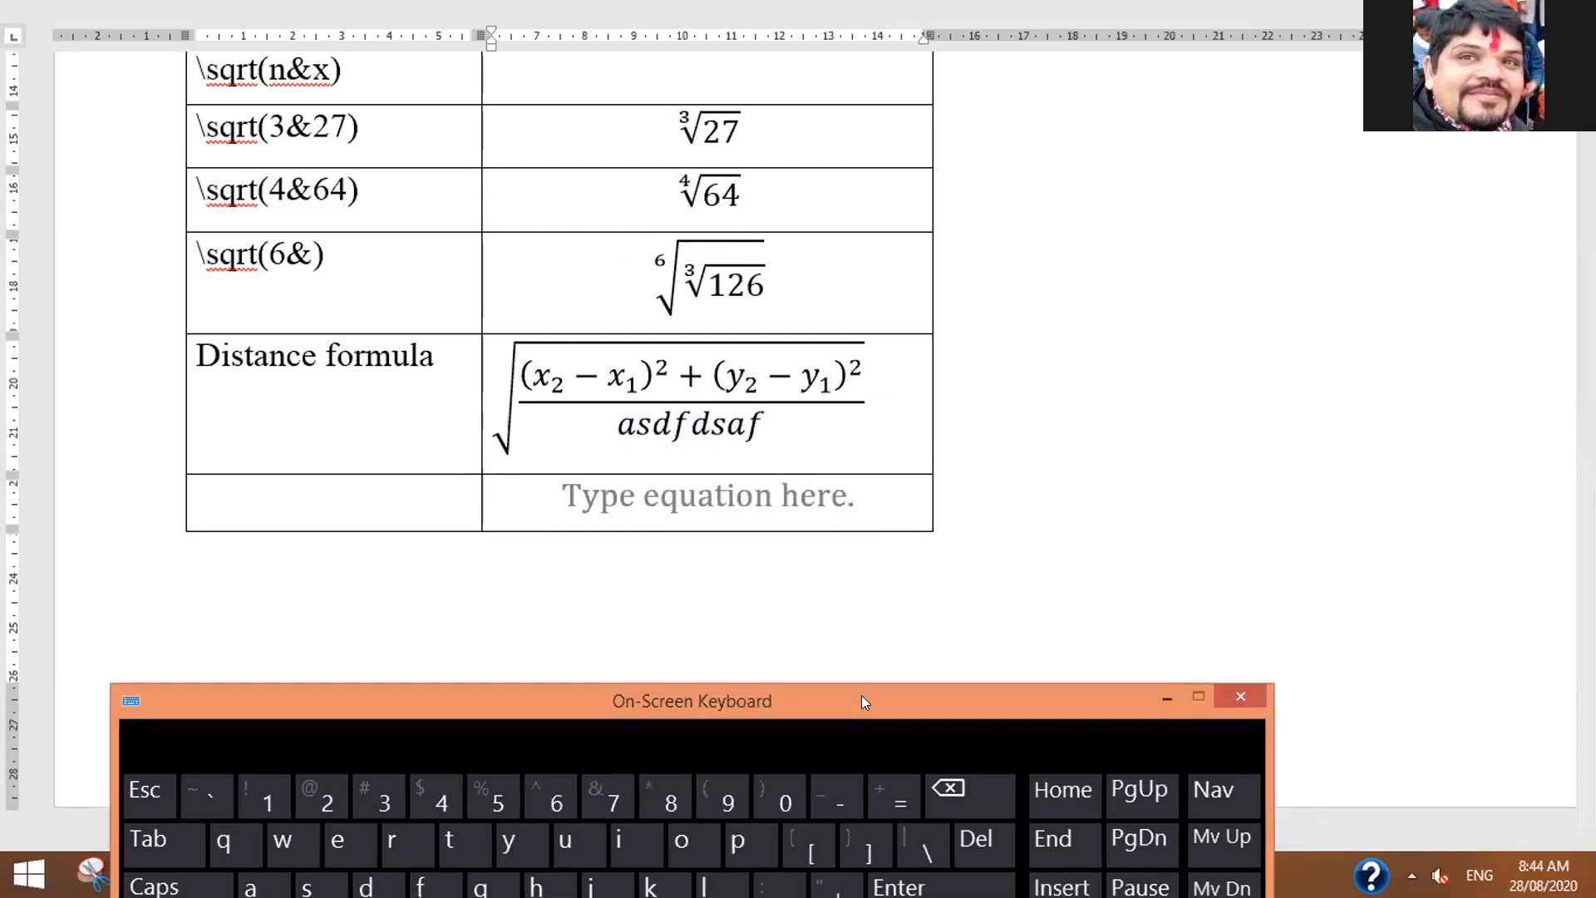
left_click(764, 499)
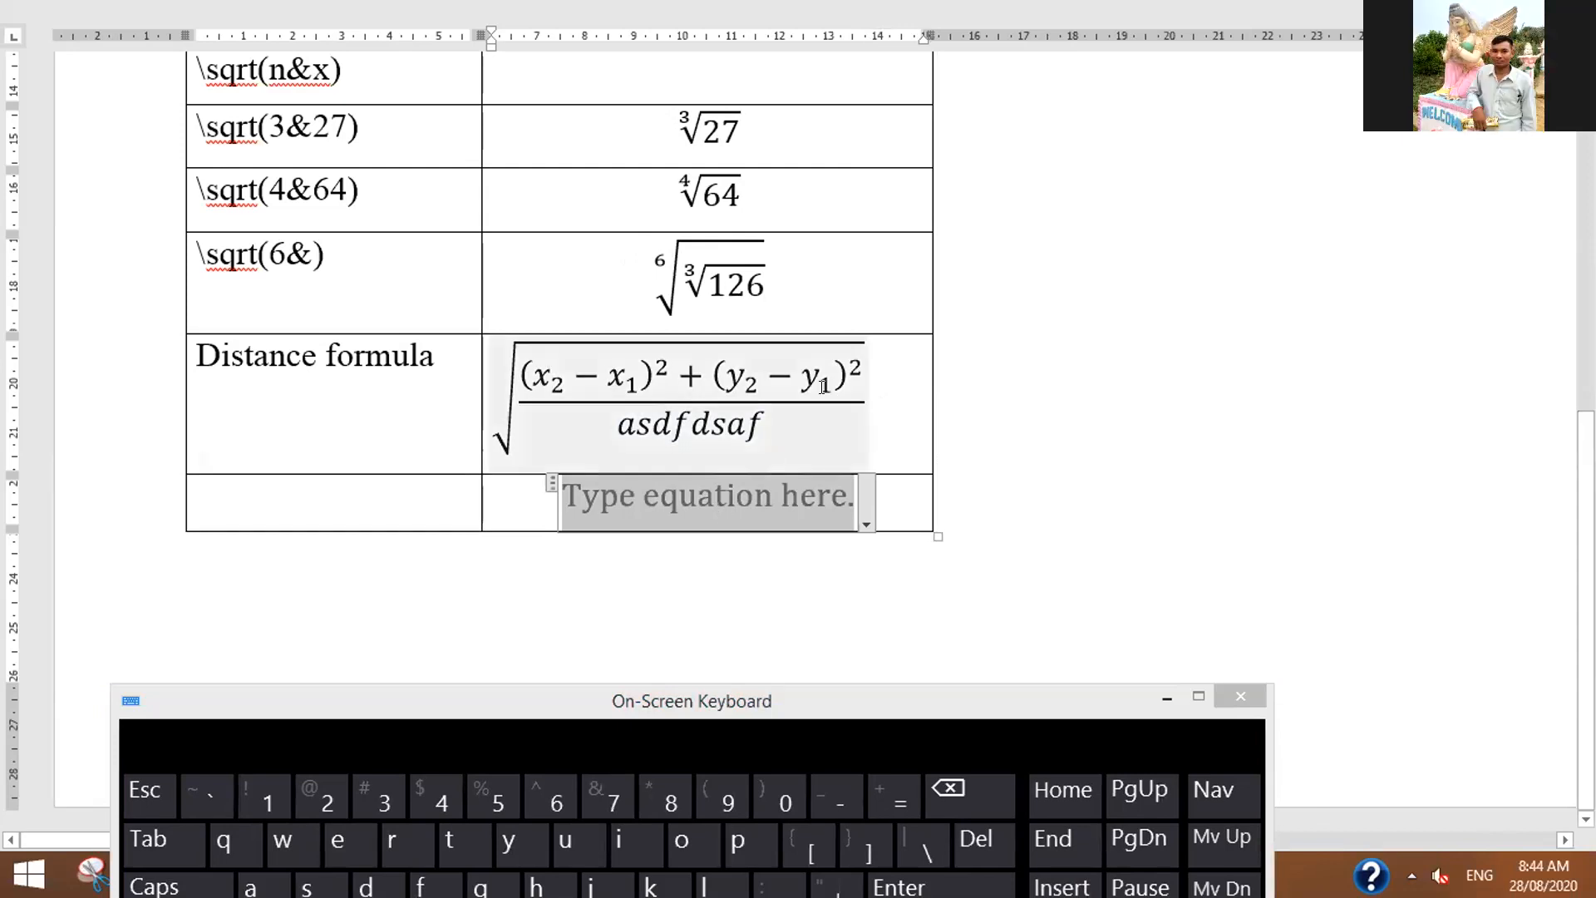
Step: Undo the blank equation, the column widening and the denominator text, and enter sdfsf as the denominator
left_click(849, 388)
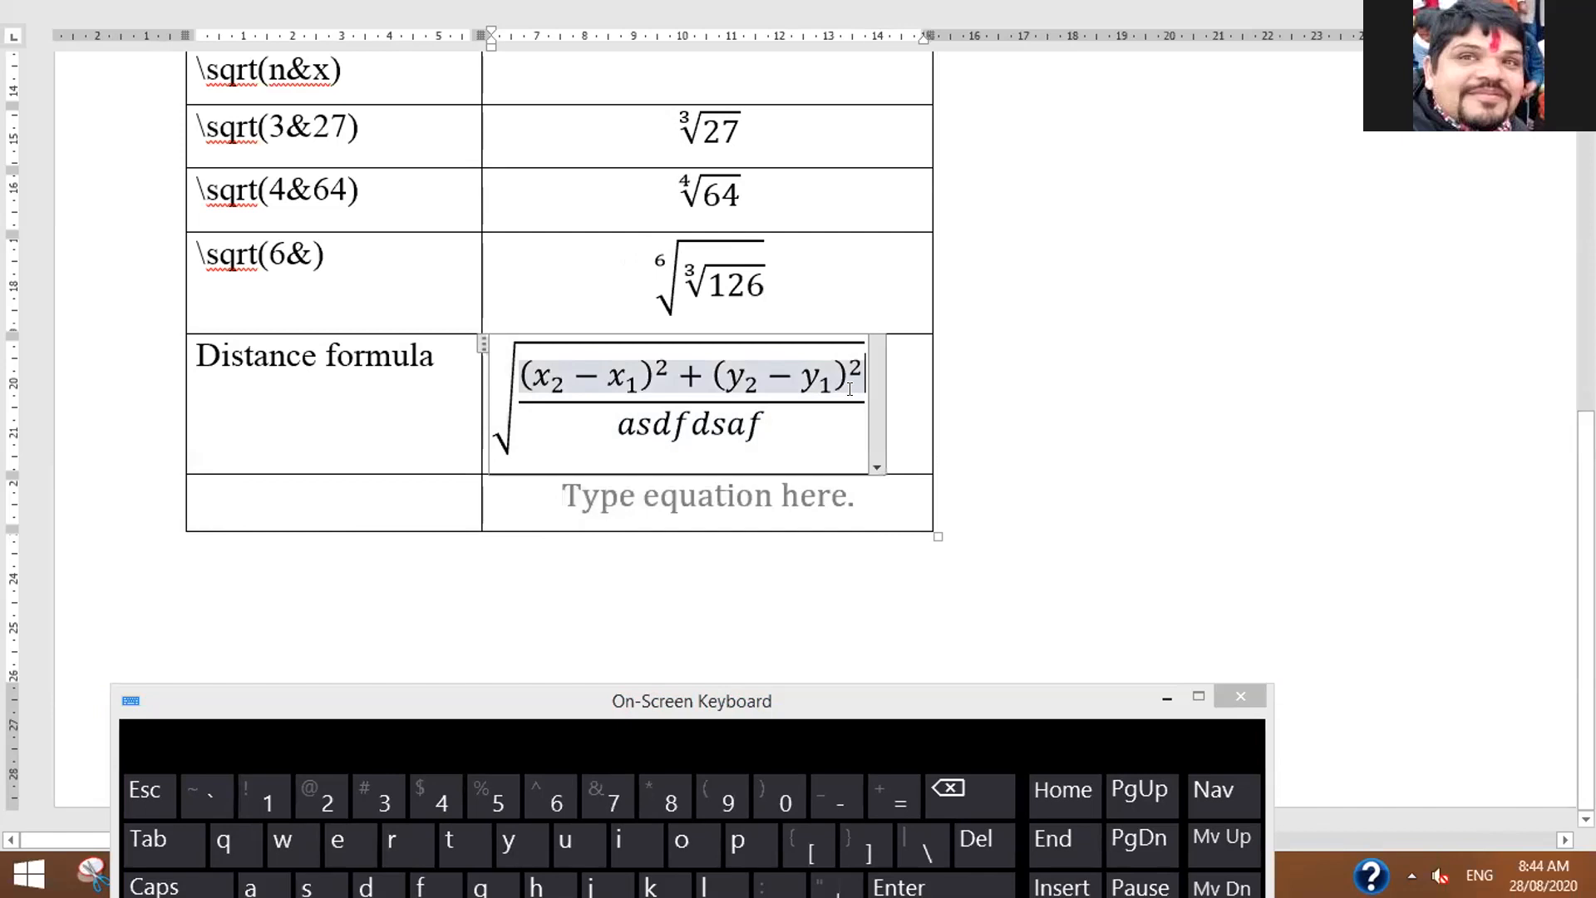
key("ctrl+z")
key("ctrl+z")
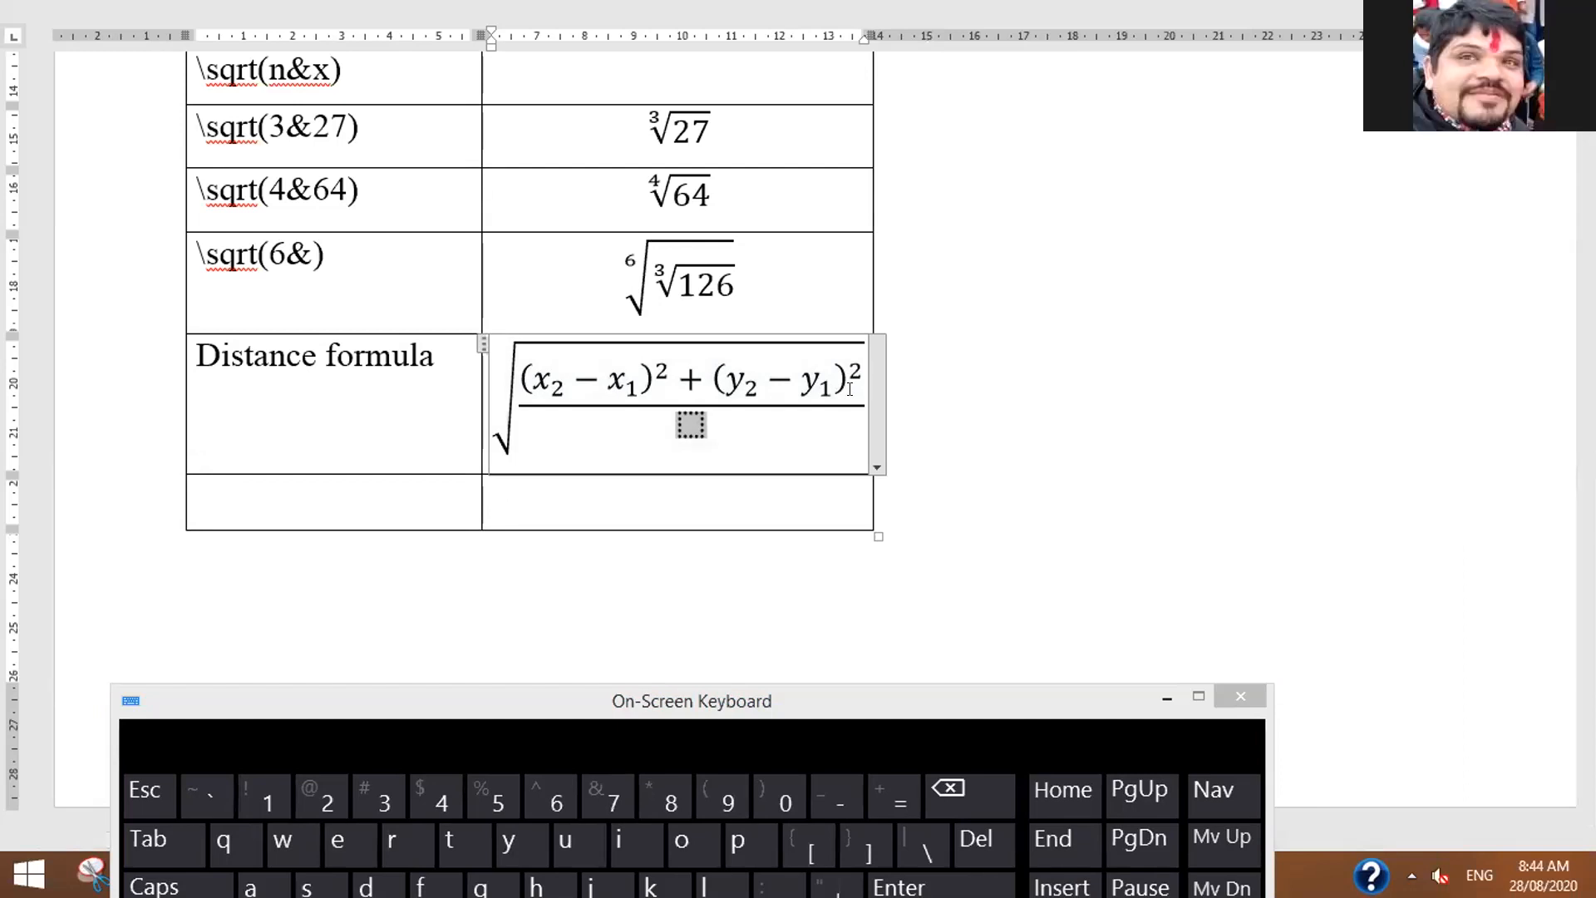
type("sdfsf")
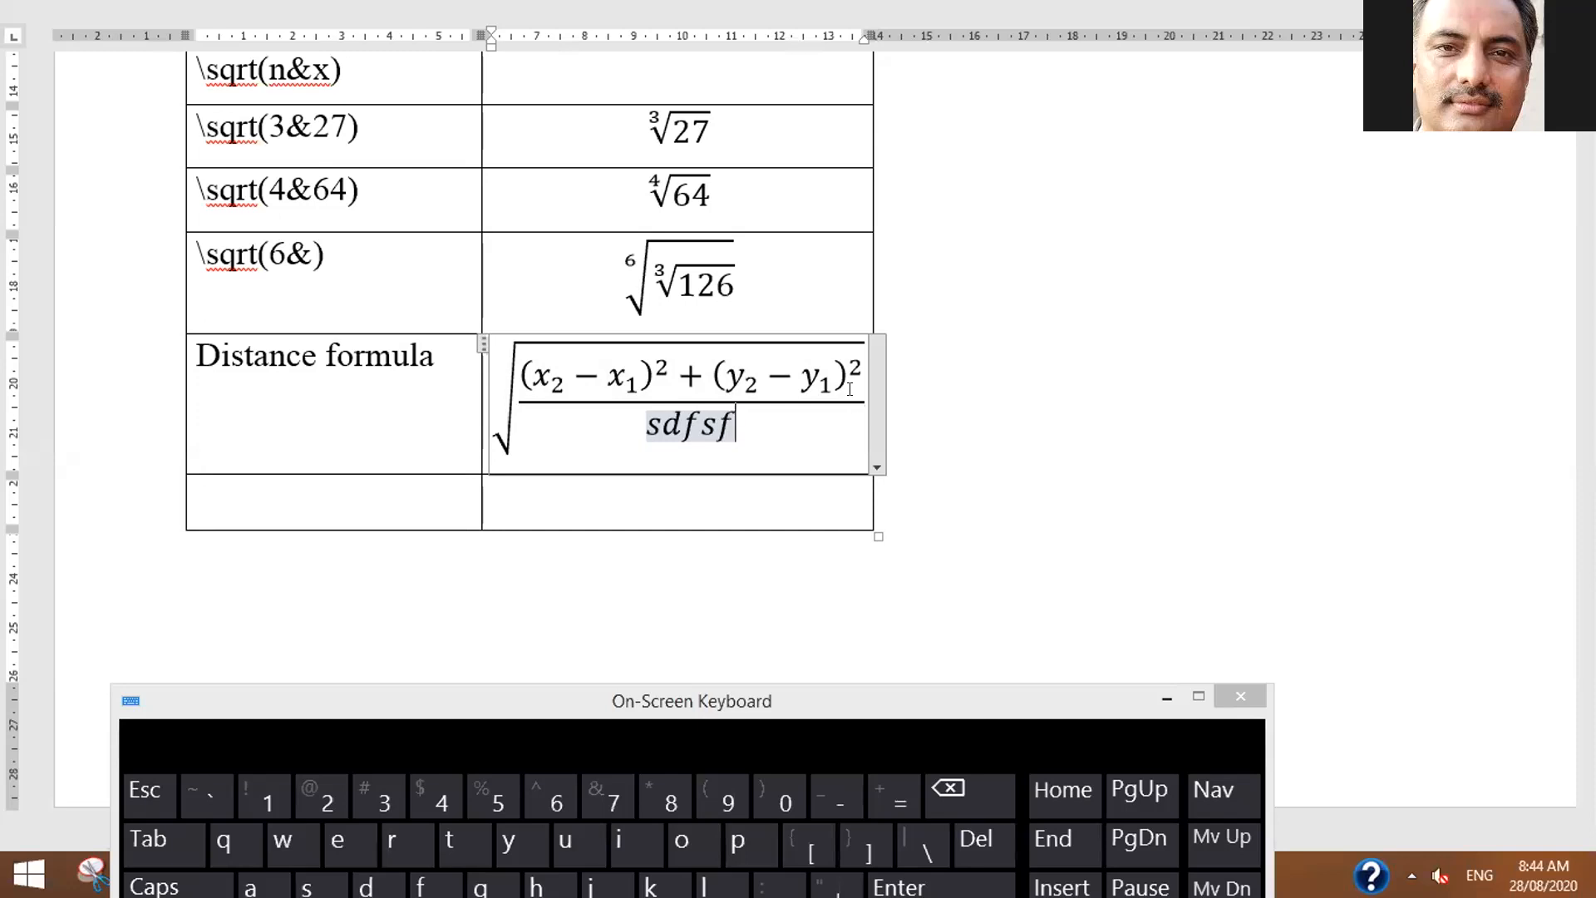
Step: Label the first cell of the last table row "Section formula"
left_click(630, 511)
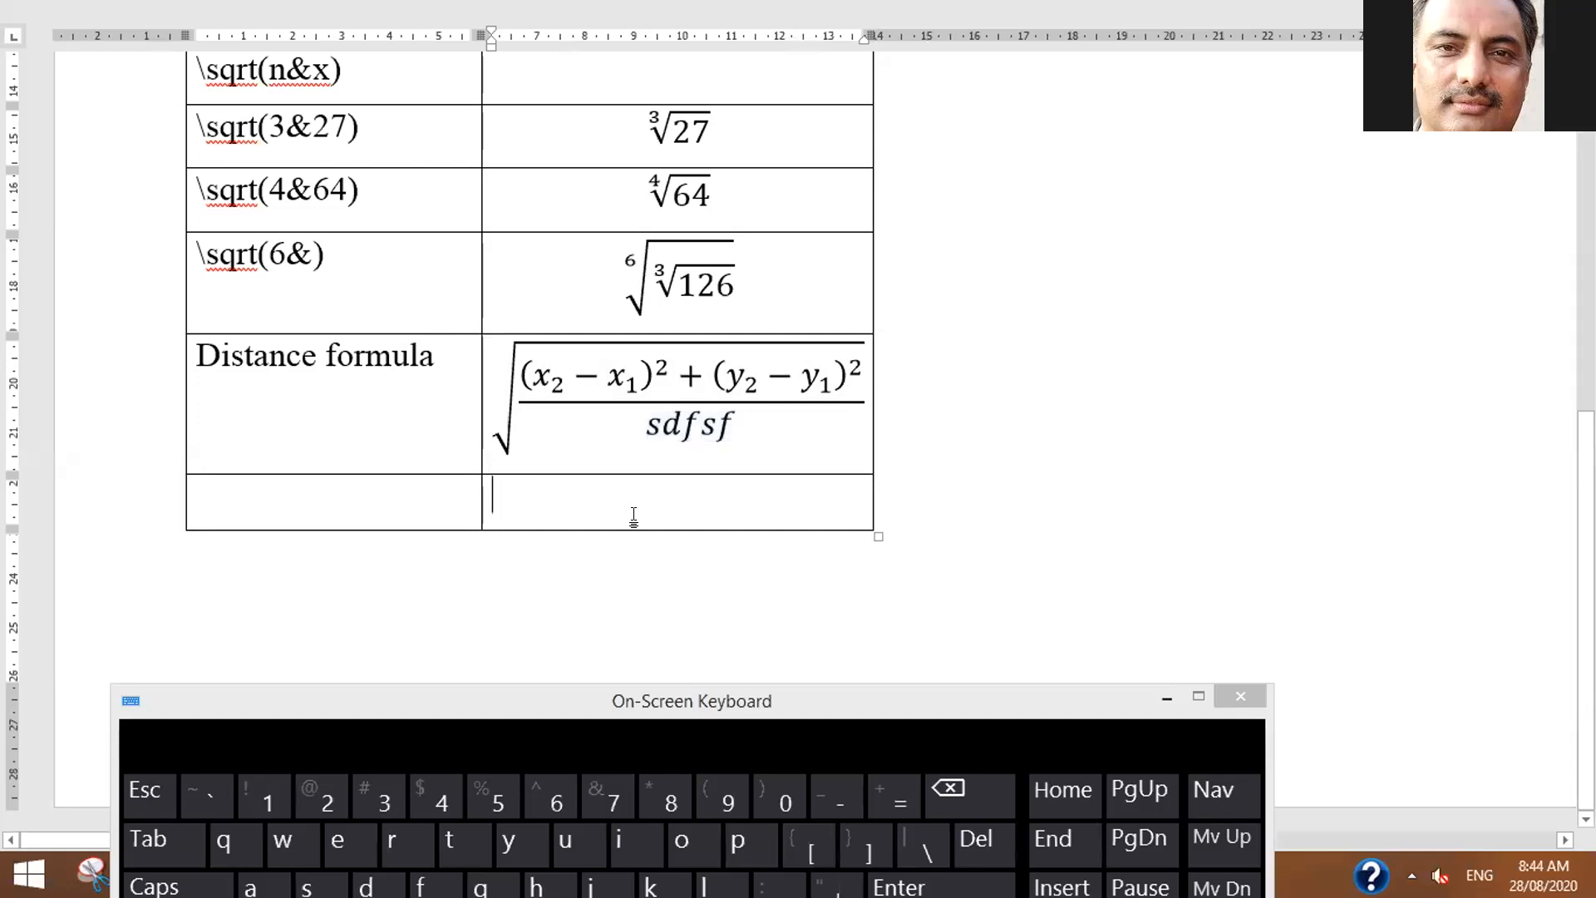
key("Left")
type("Sec")
key("BackSpace")
type("ection")
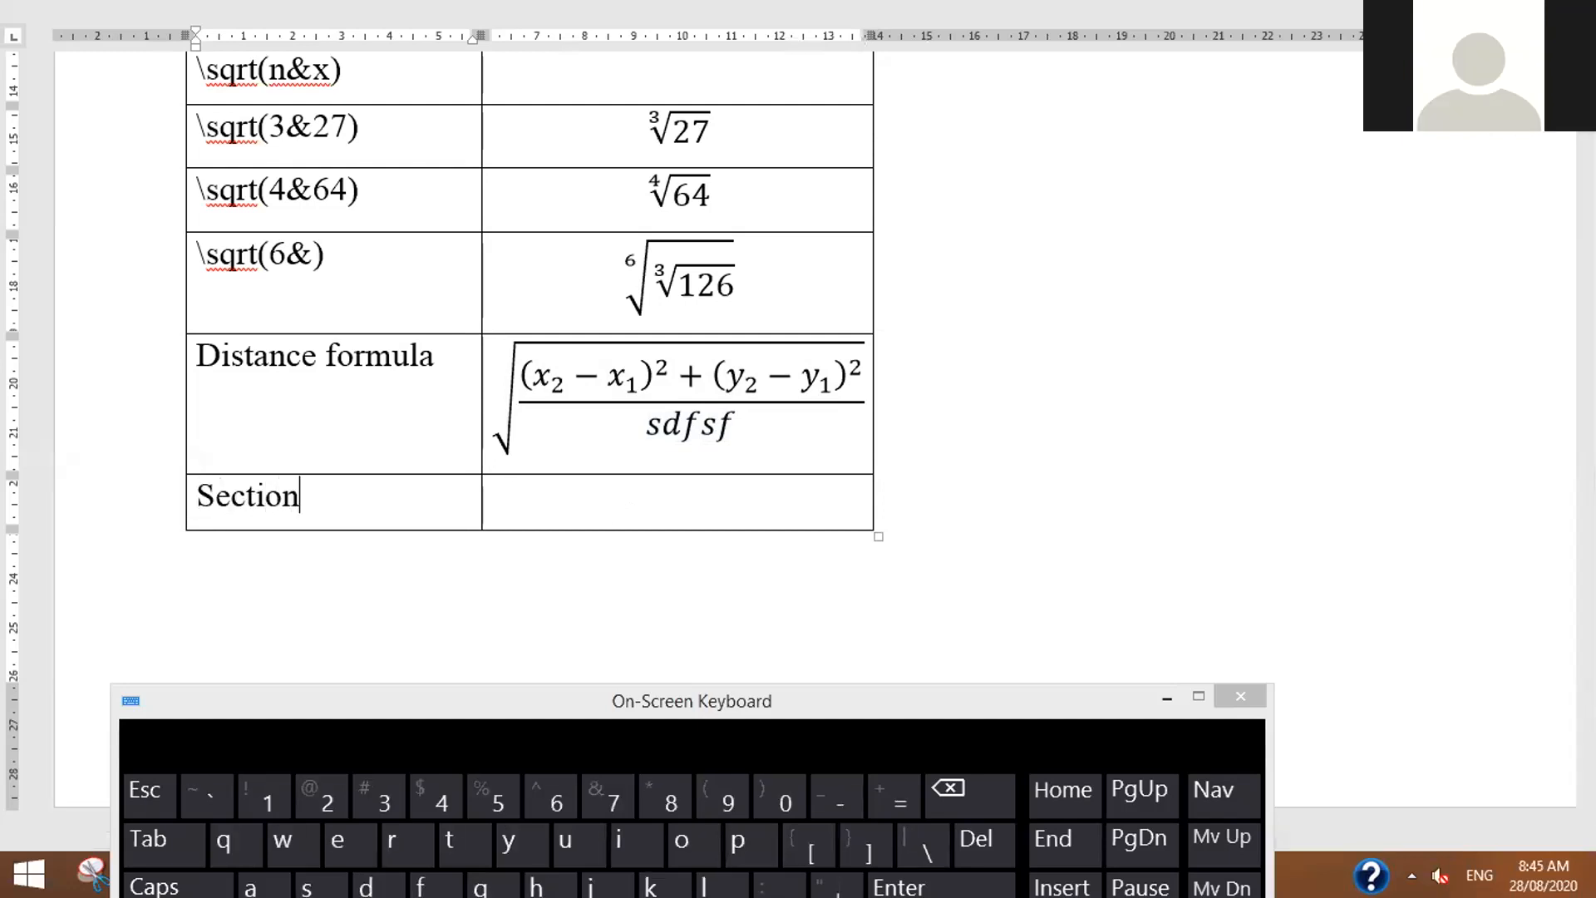
type(" formua")
key("BackSpace")
type("la")
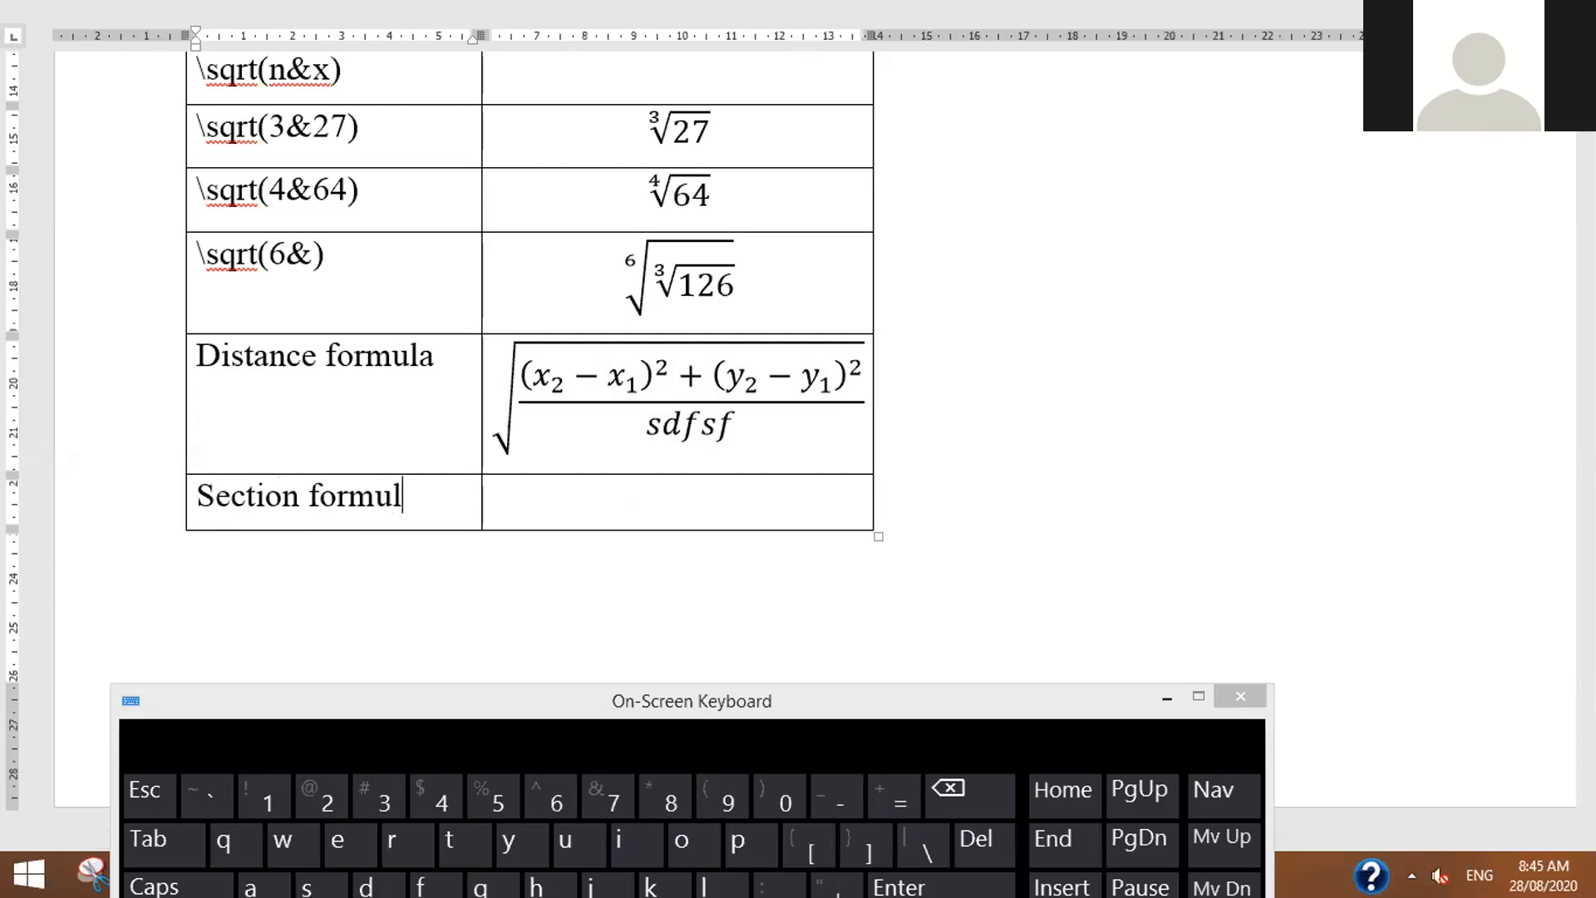
Step: Insert a blank equation in the cell beside Section formula
left_click(557, 499)
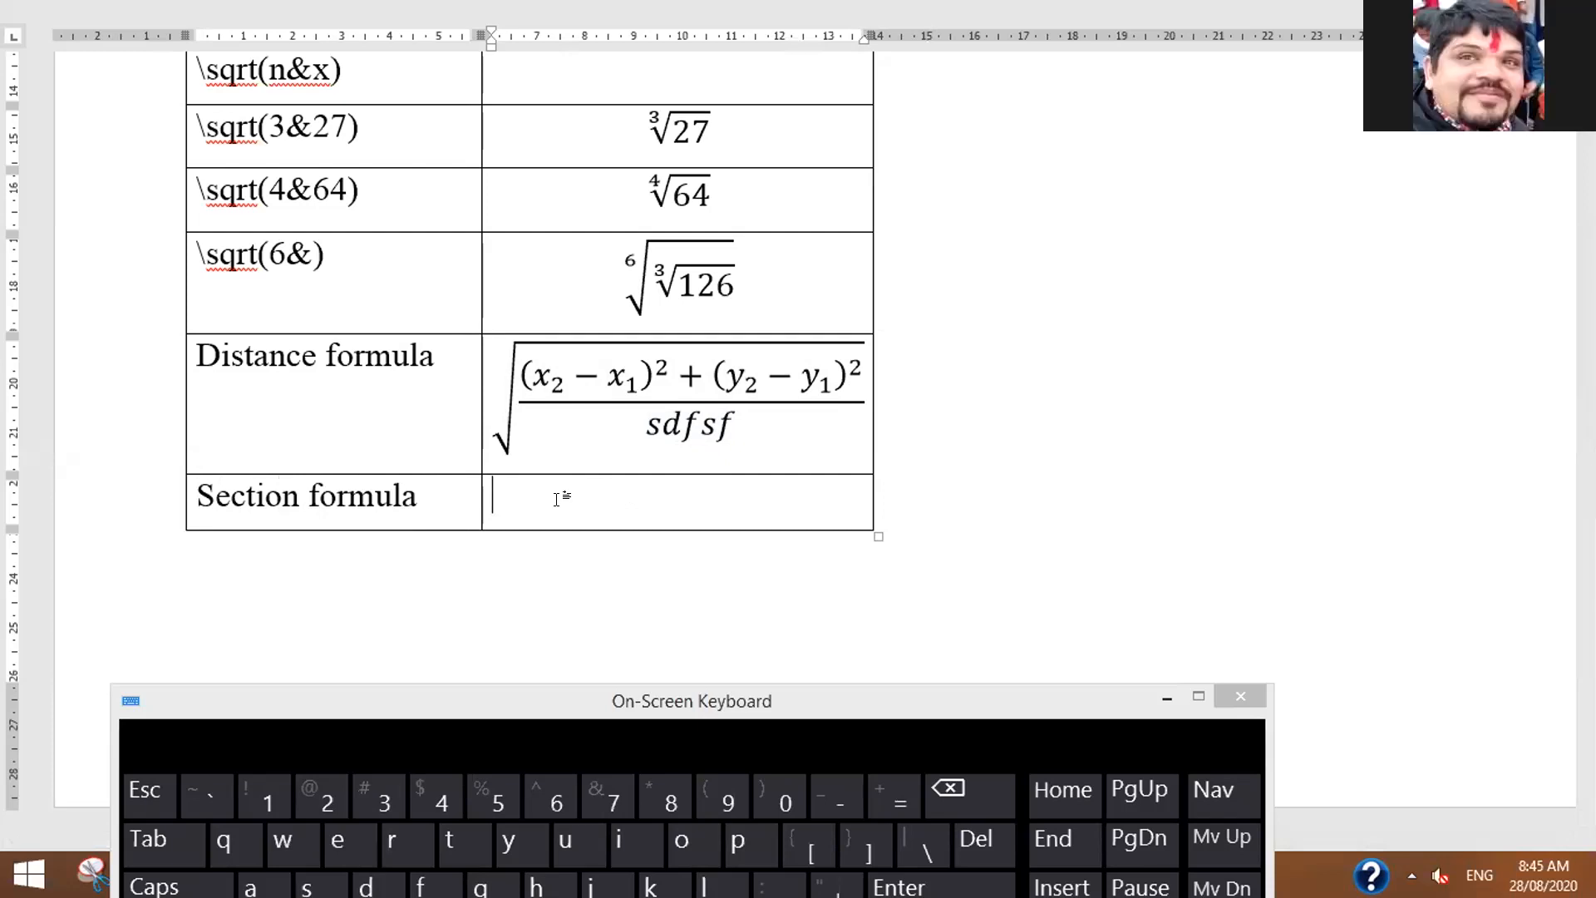
key("alt+equal")
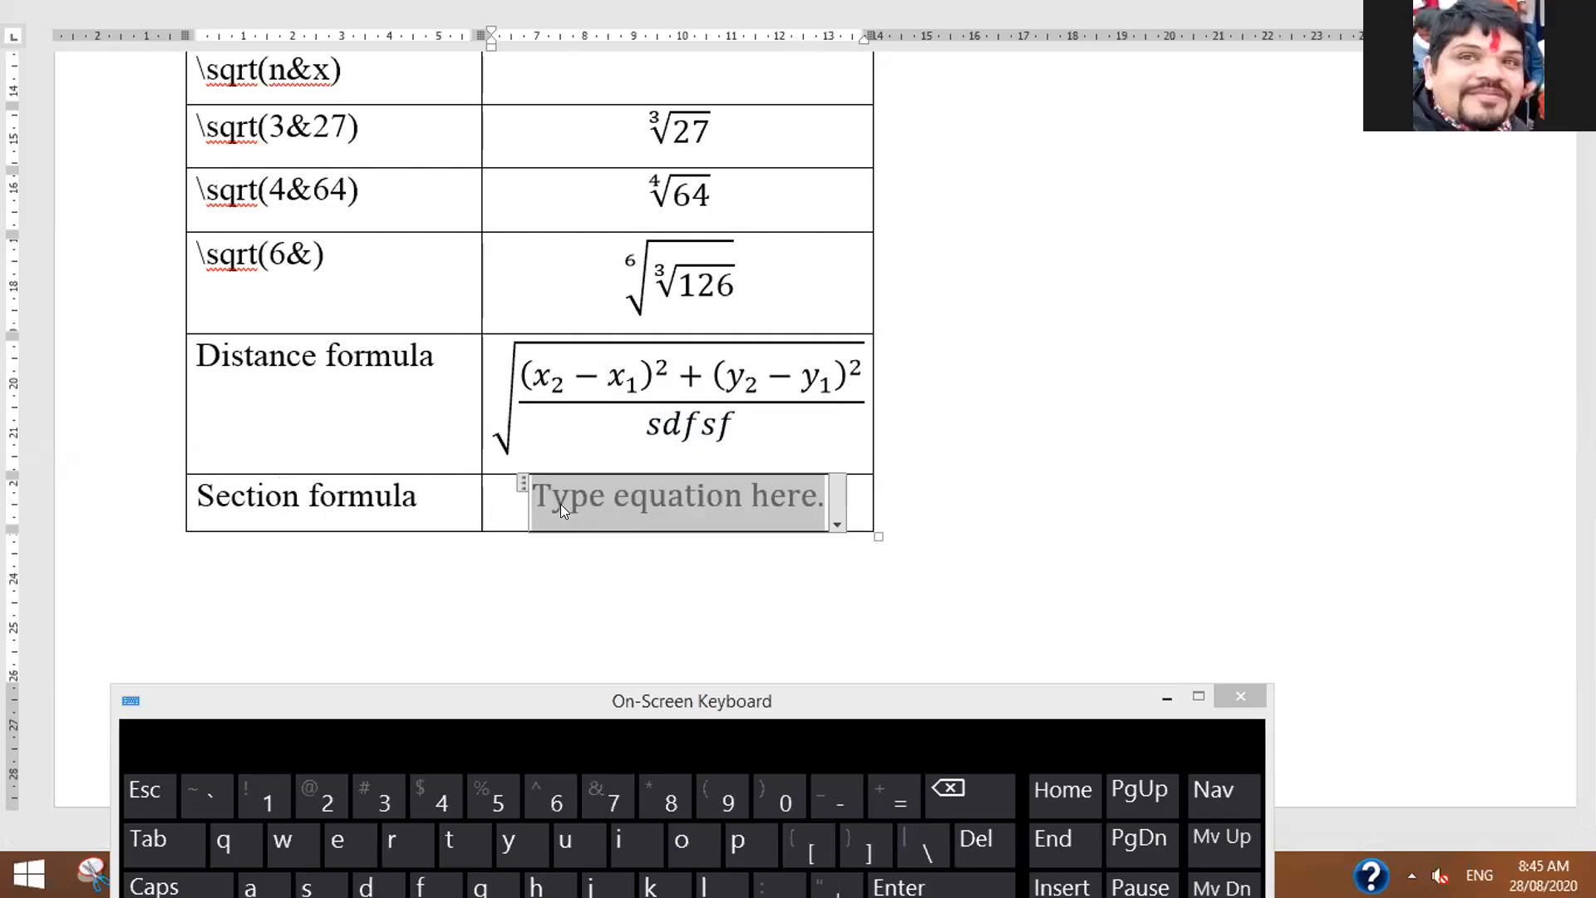
left_click(903, 703)
left_click_drag(902, 703, 916, 716)
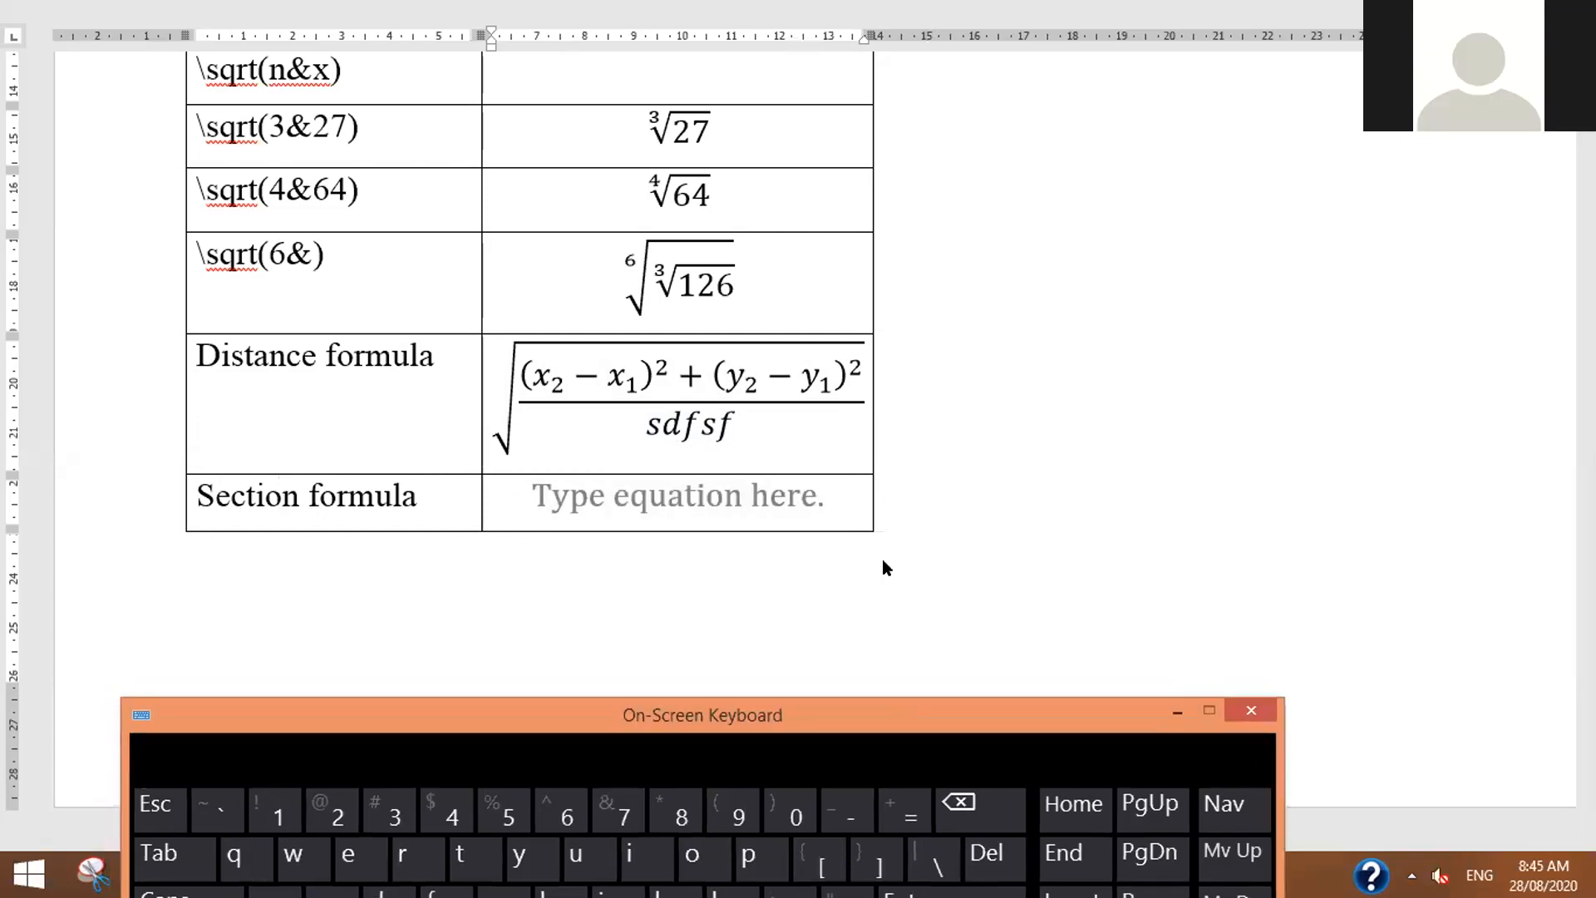
left_click(697, 493)
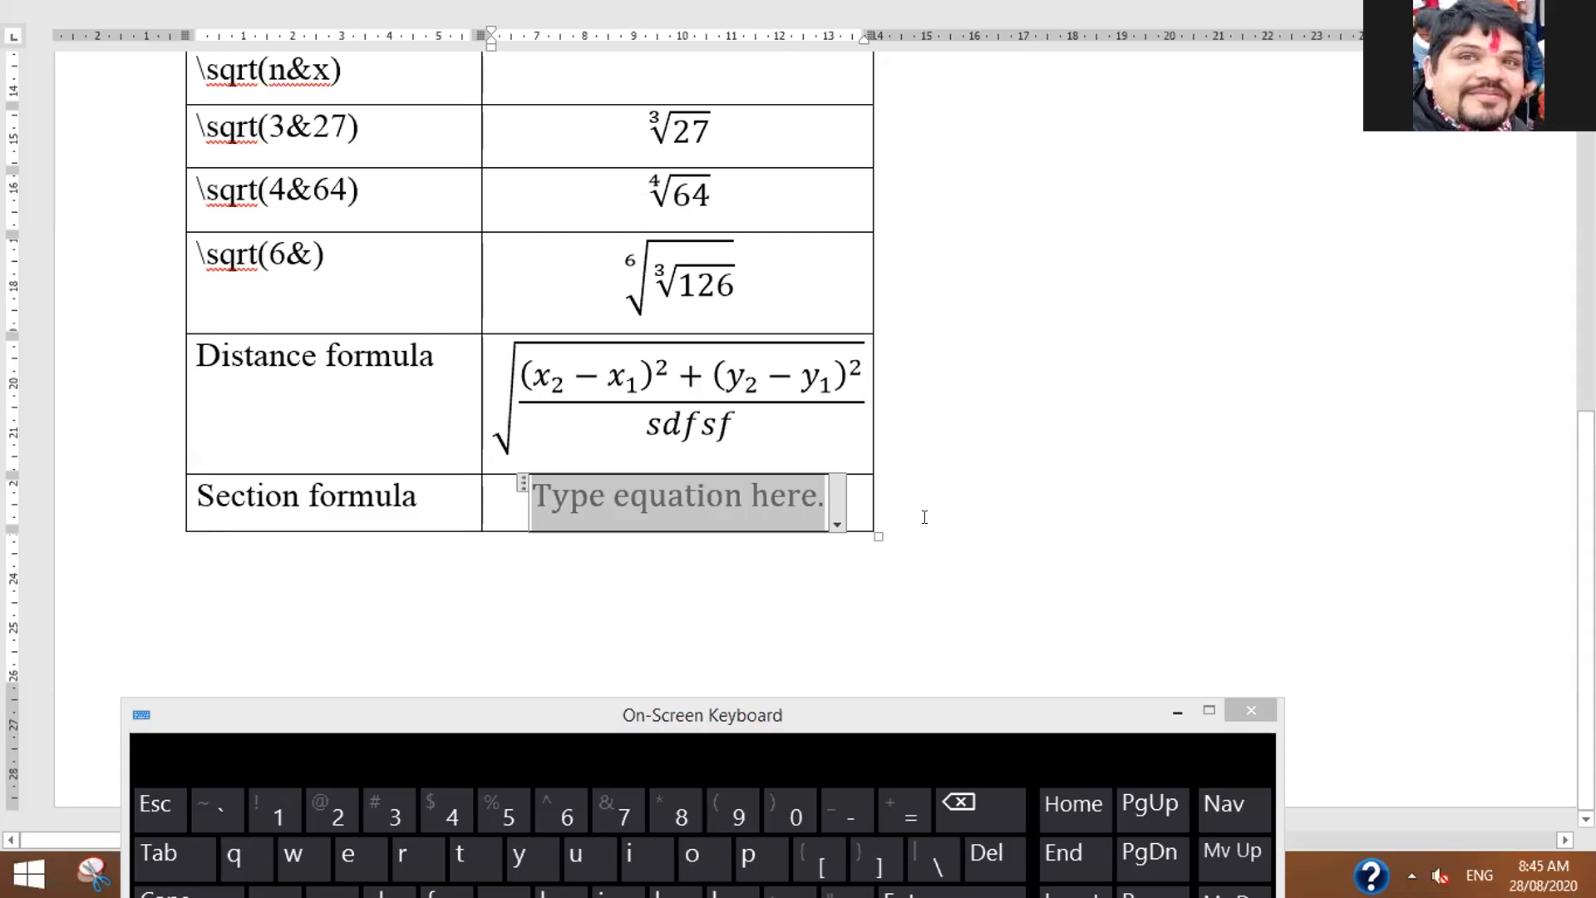
Step: Move the On-Screen Keyboard to just below the table and reselect the Section formula equation placeholder
left_click(898, 716)
left_click_drag(920, 709, 1109, 623)
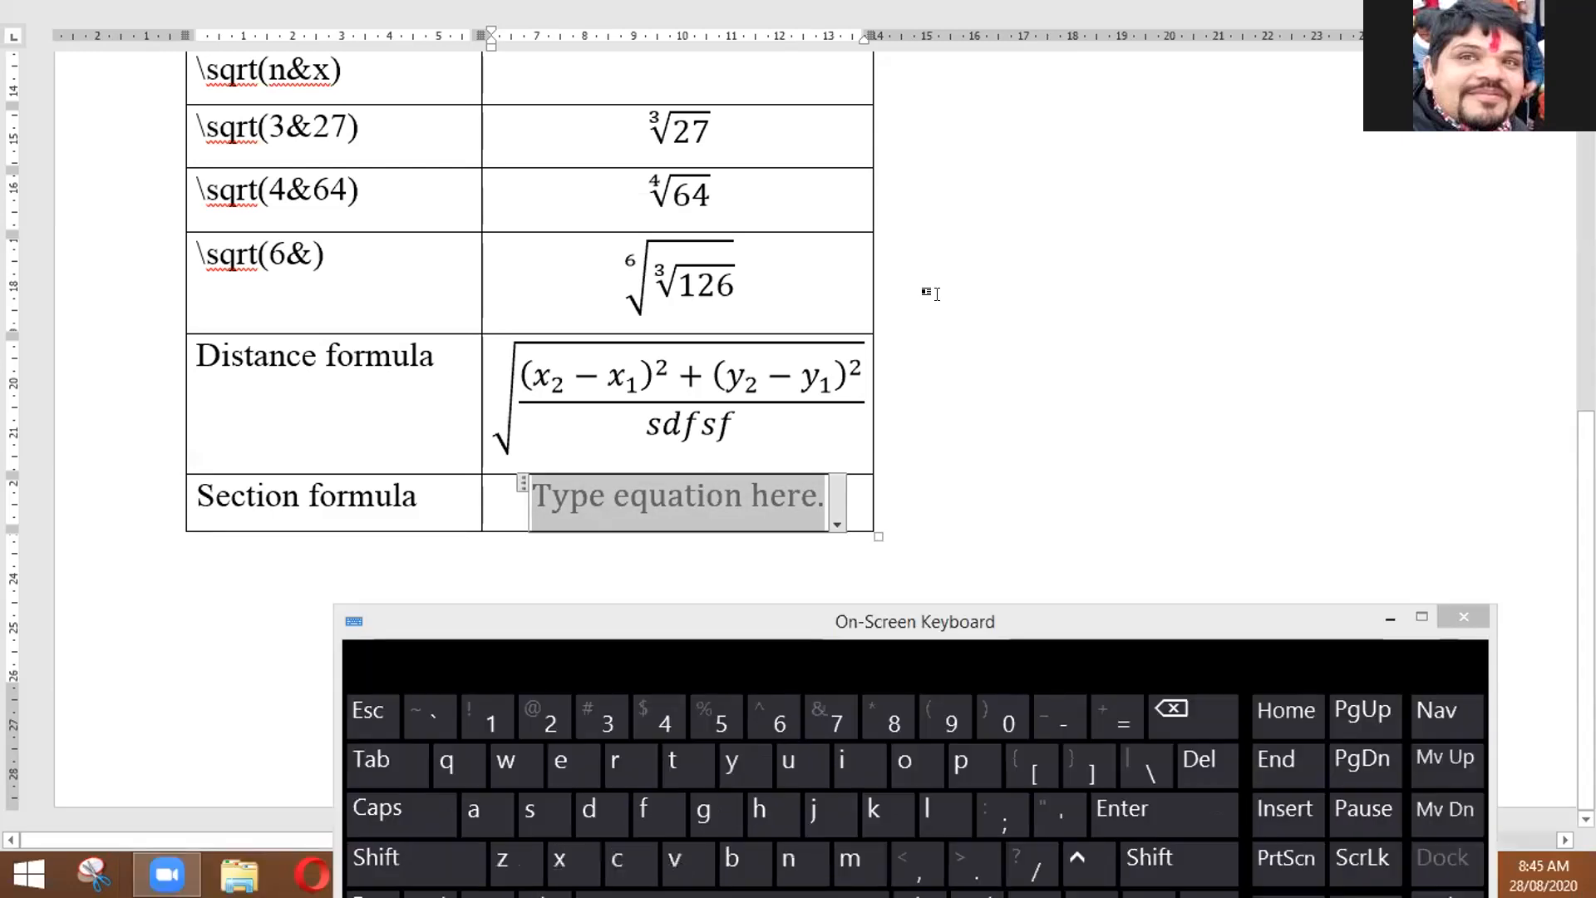
left_click(902, 498)
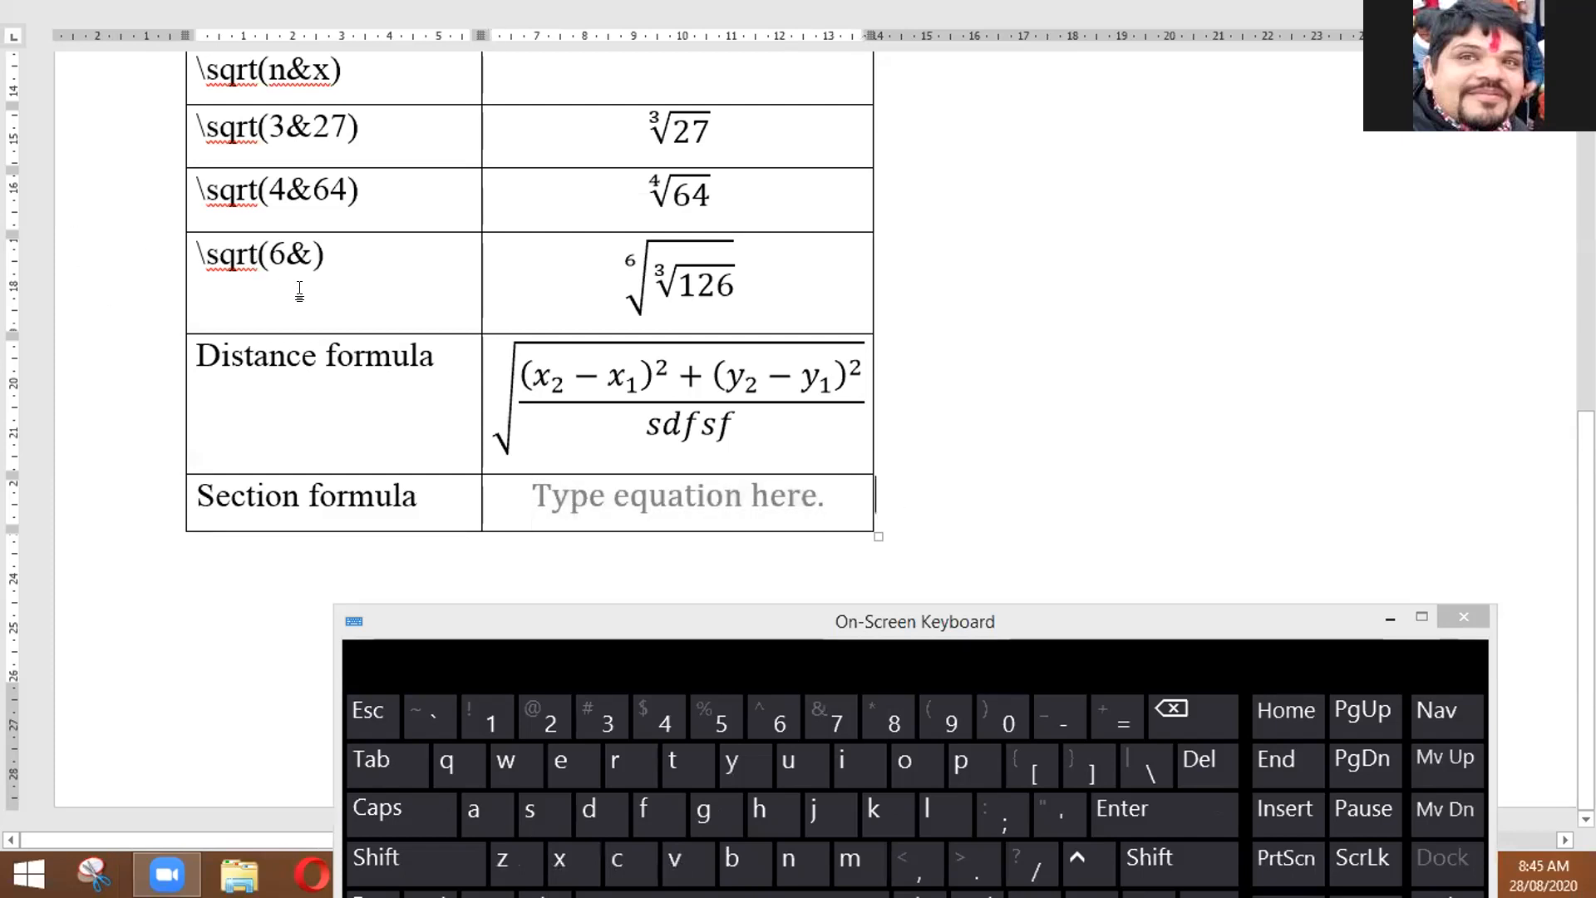
left_click_drag(587, 619, 499, 583)
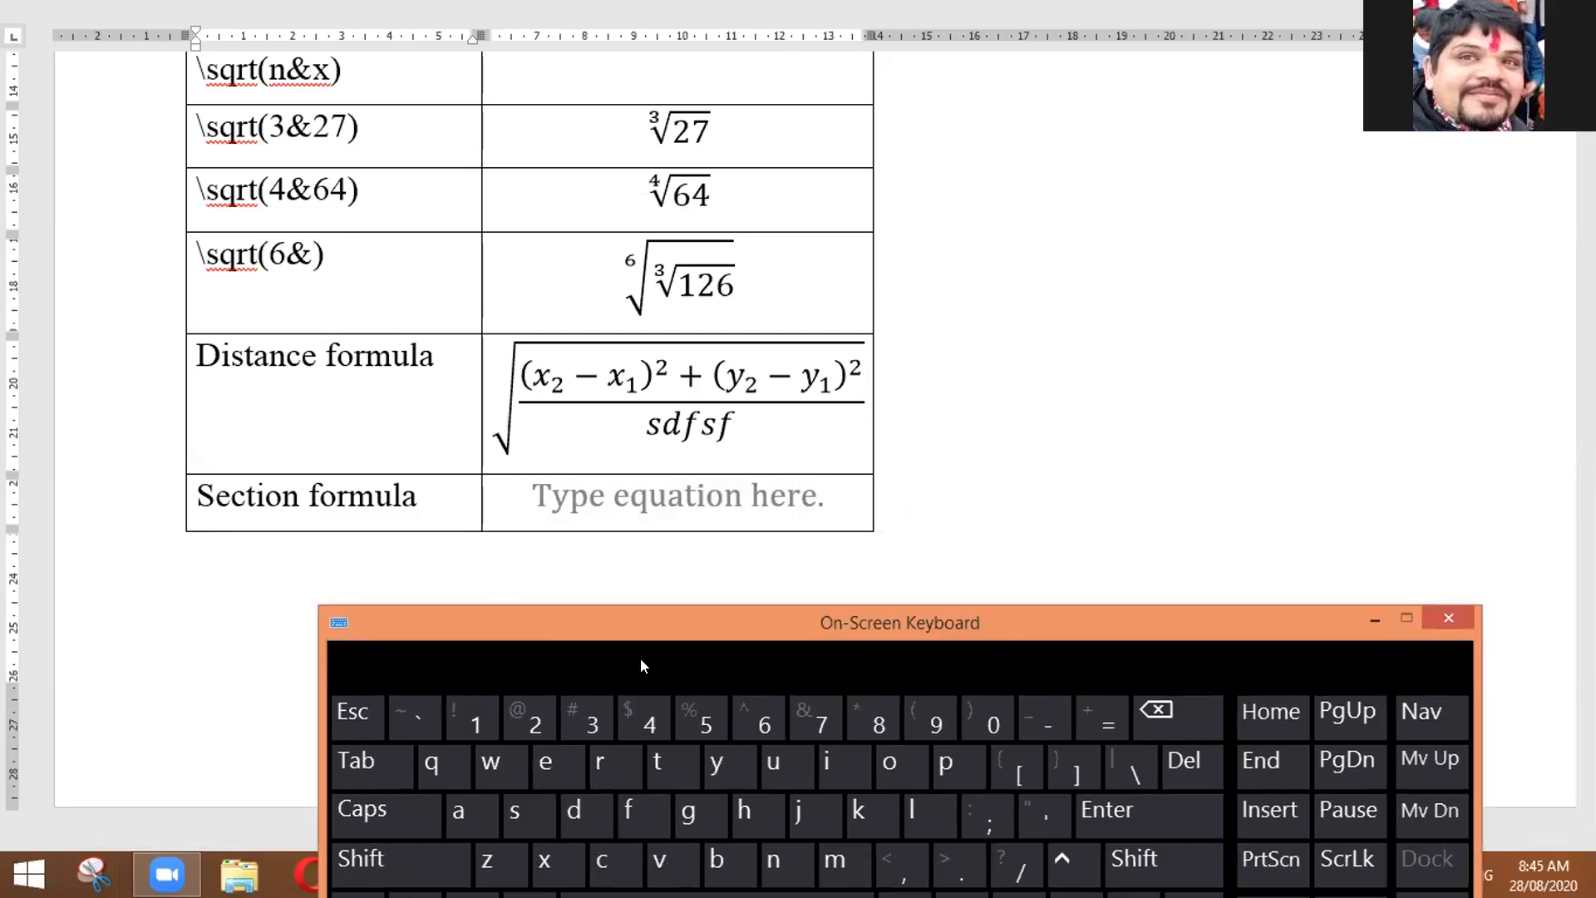
left_click(650, 497)
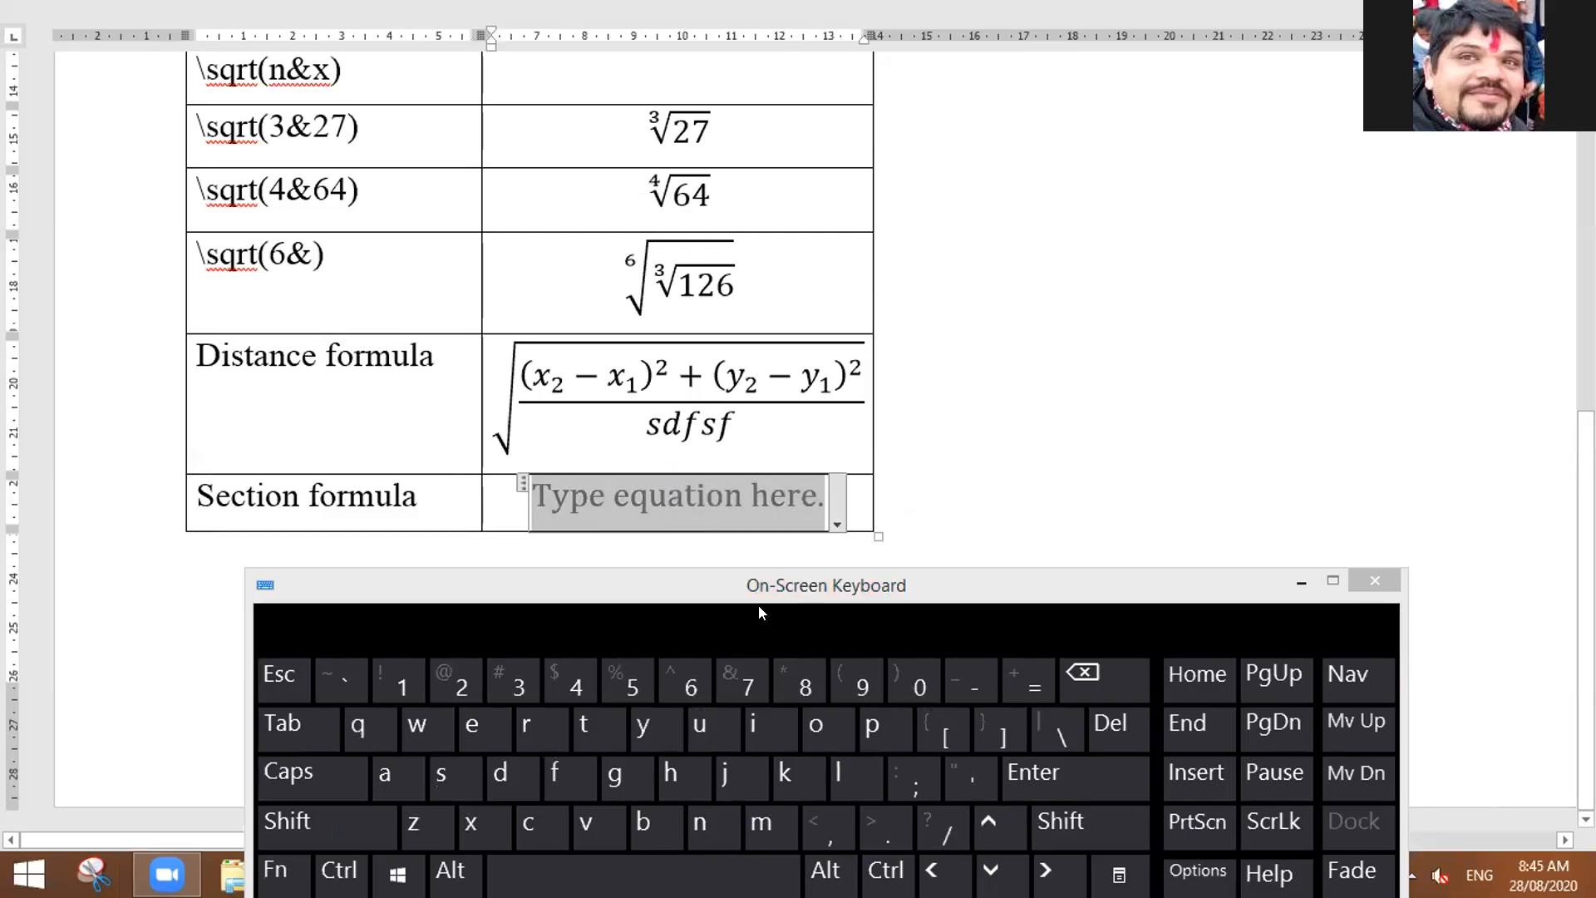
Step: Build an empty fraction in the Section formula equation with the code / and select its numerator placeholder
left_click(935, 832)
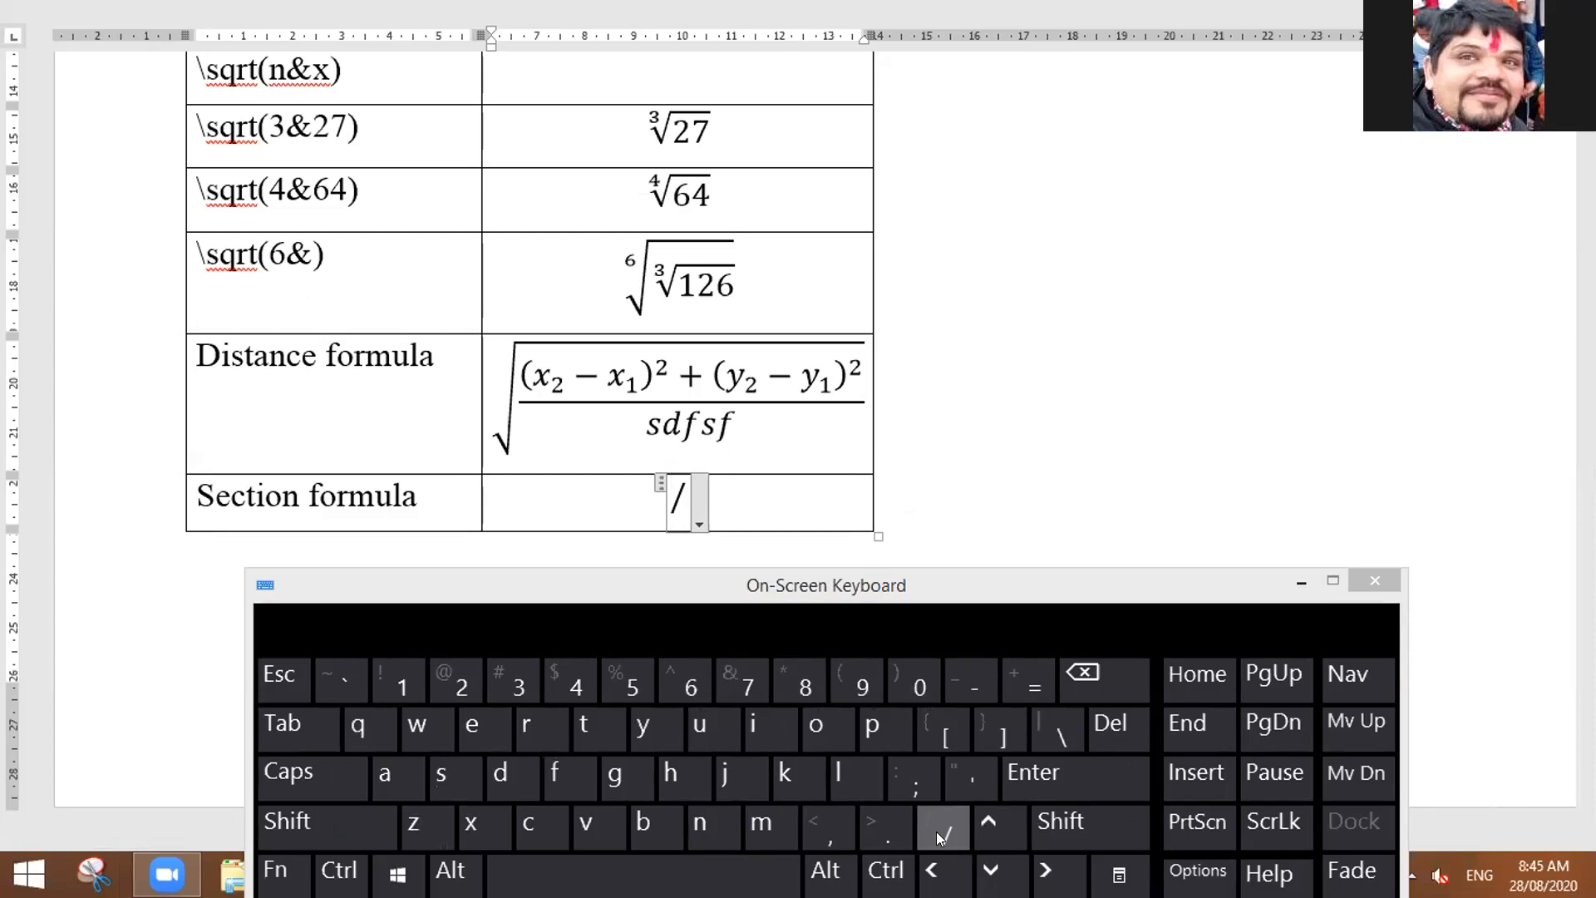
left_click(644, 872)
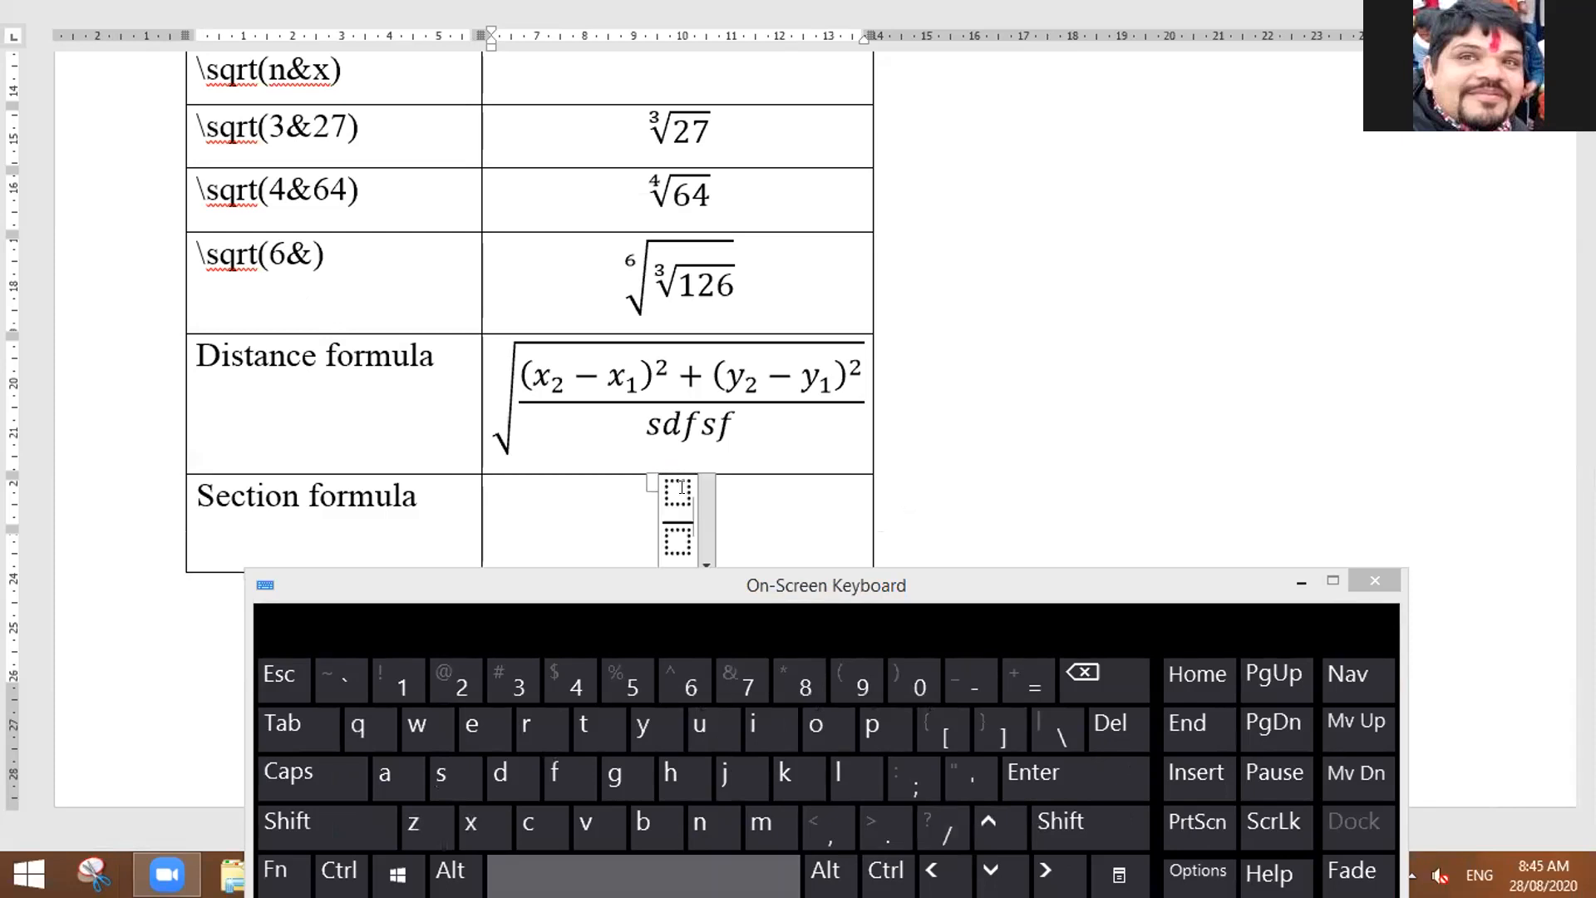
left_click(673, 521)
left_click(673, 488)
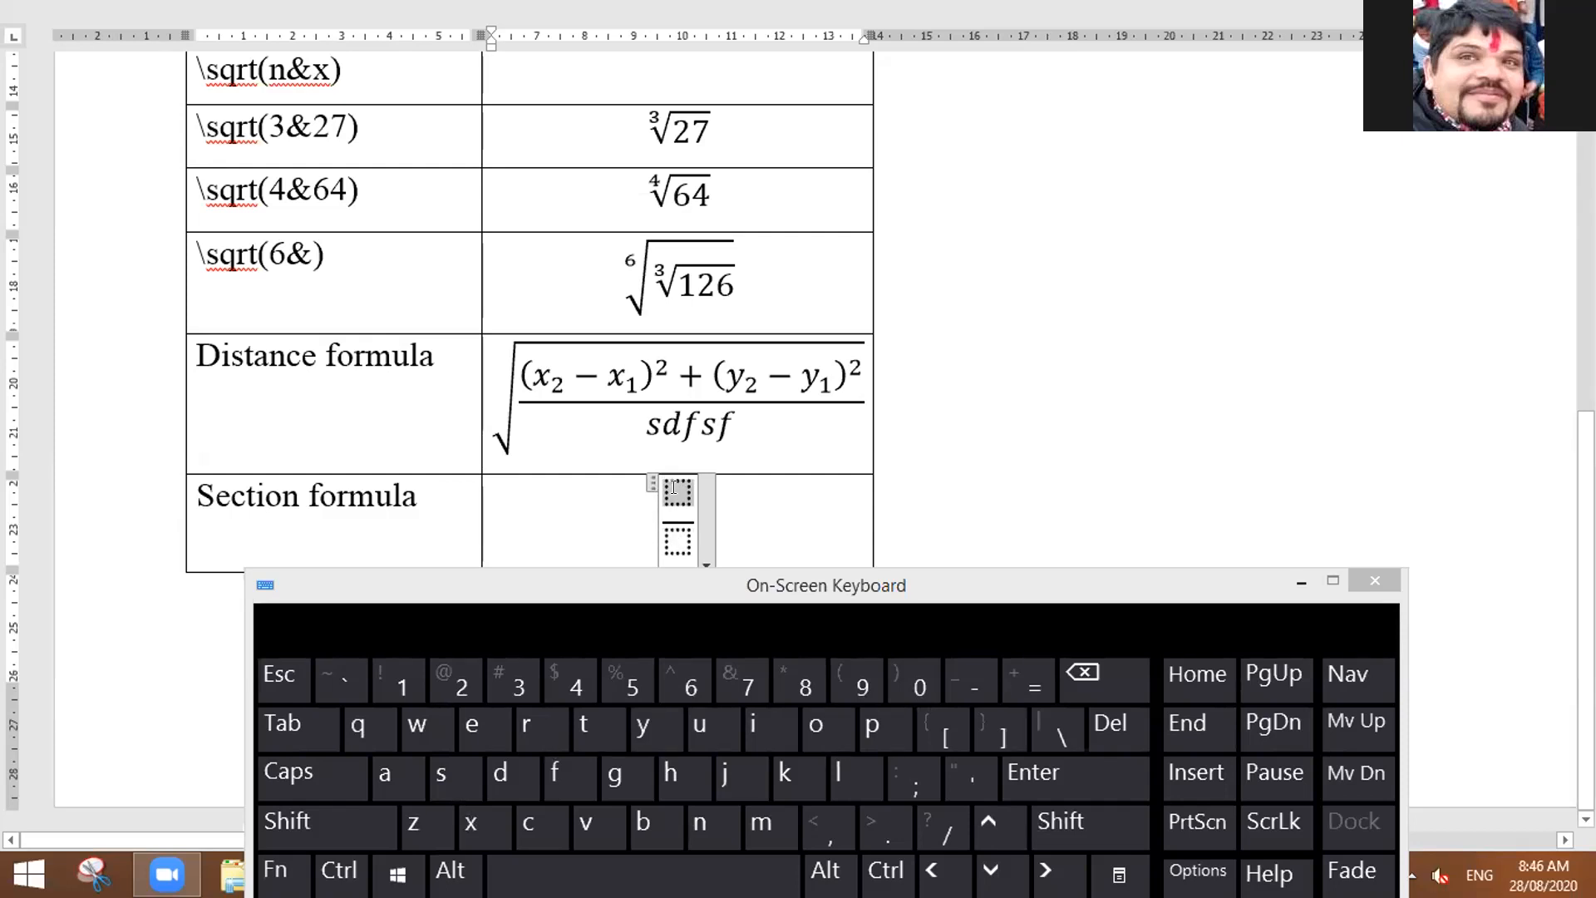
Step: Enter m with subscript 1 in the numerator of the Section formula fraction using the code m_1
type("m")
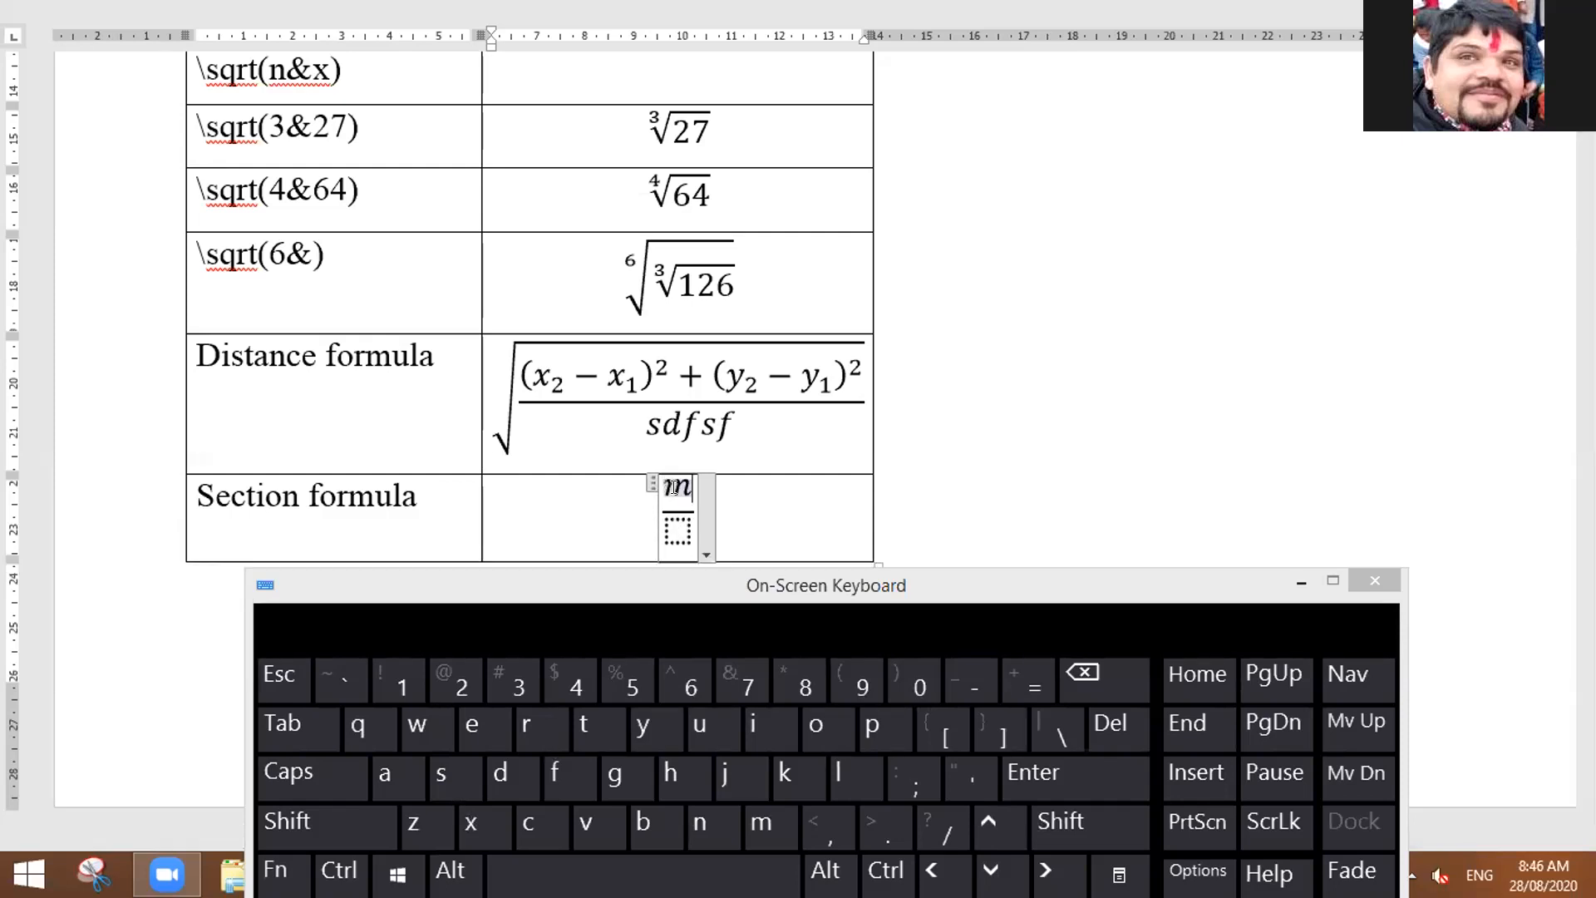
left_click(316, 829)
type("_")
left_click(401, 685)
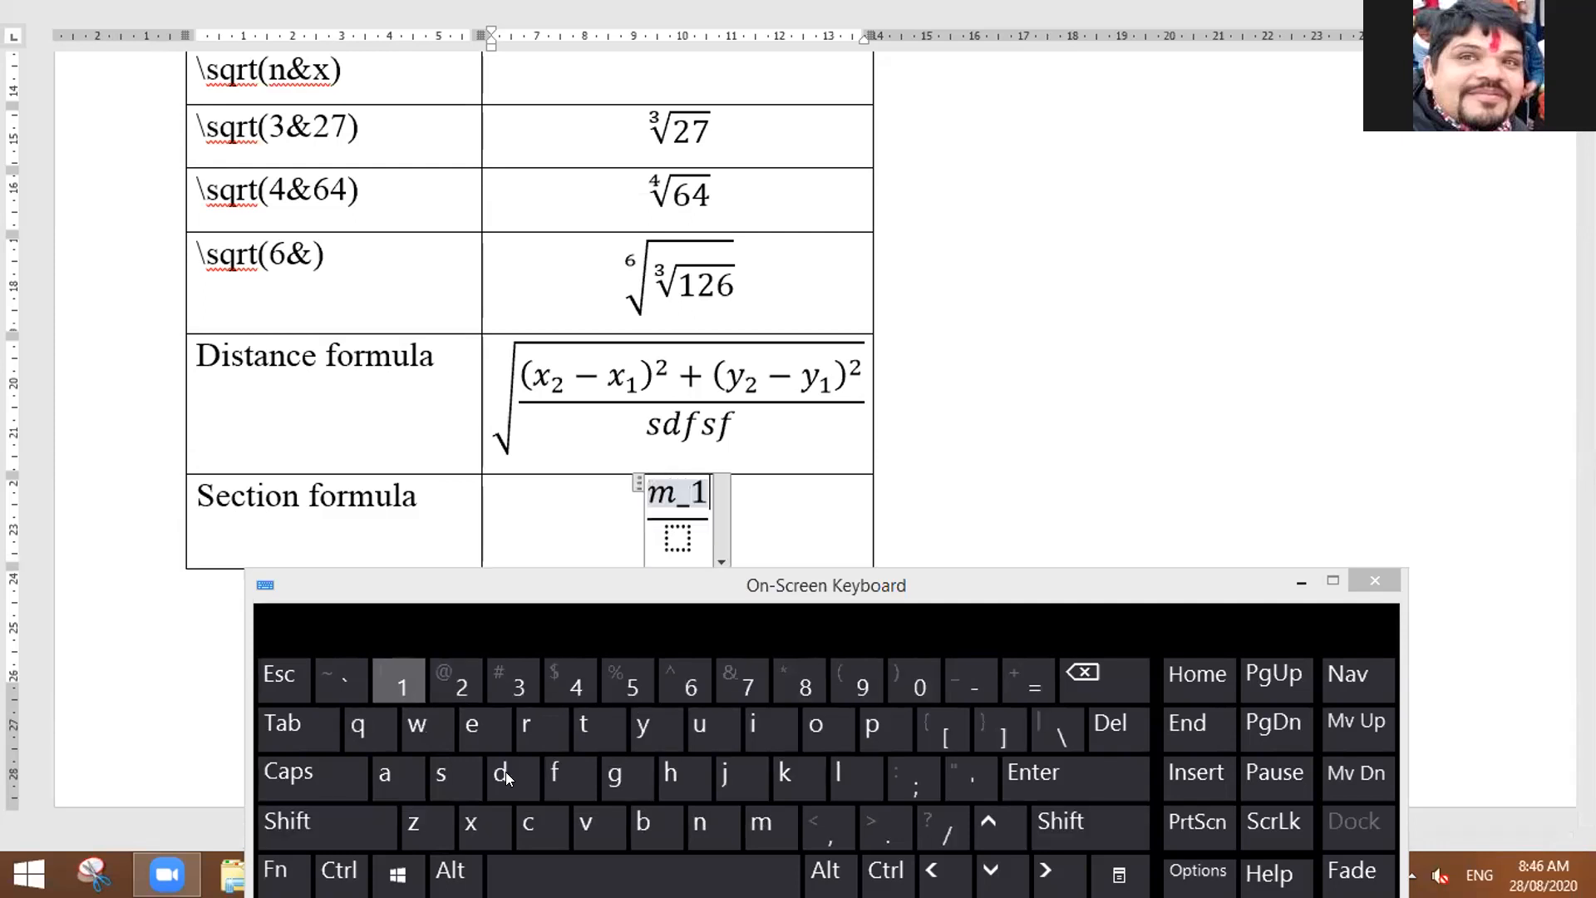
left_click(643, 868)
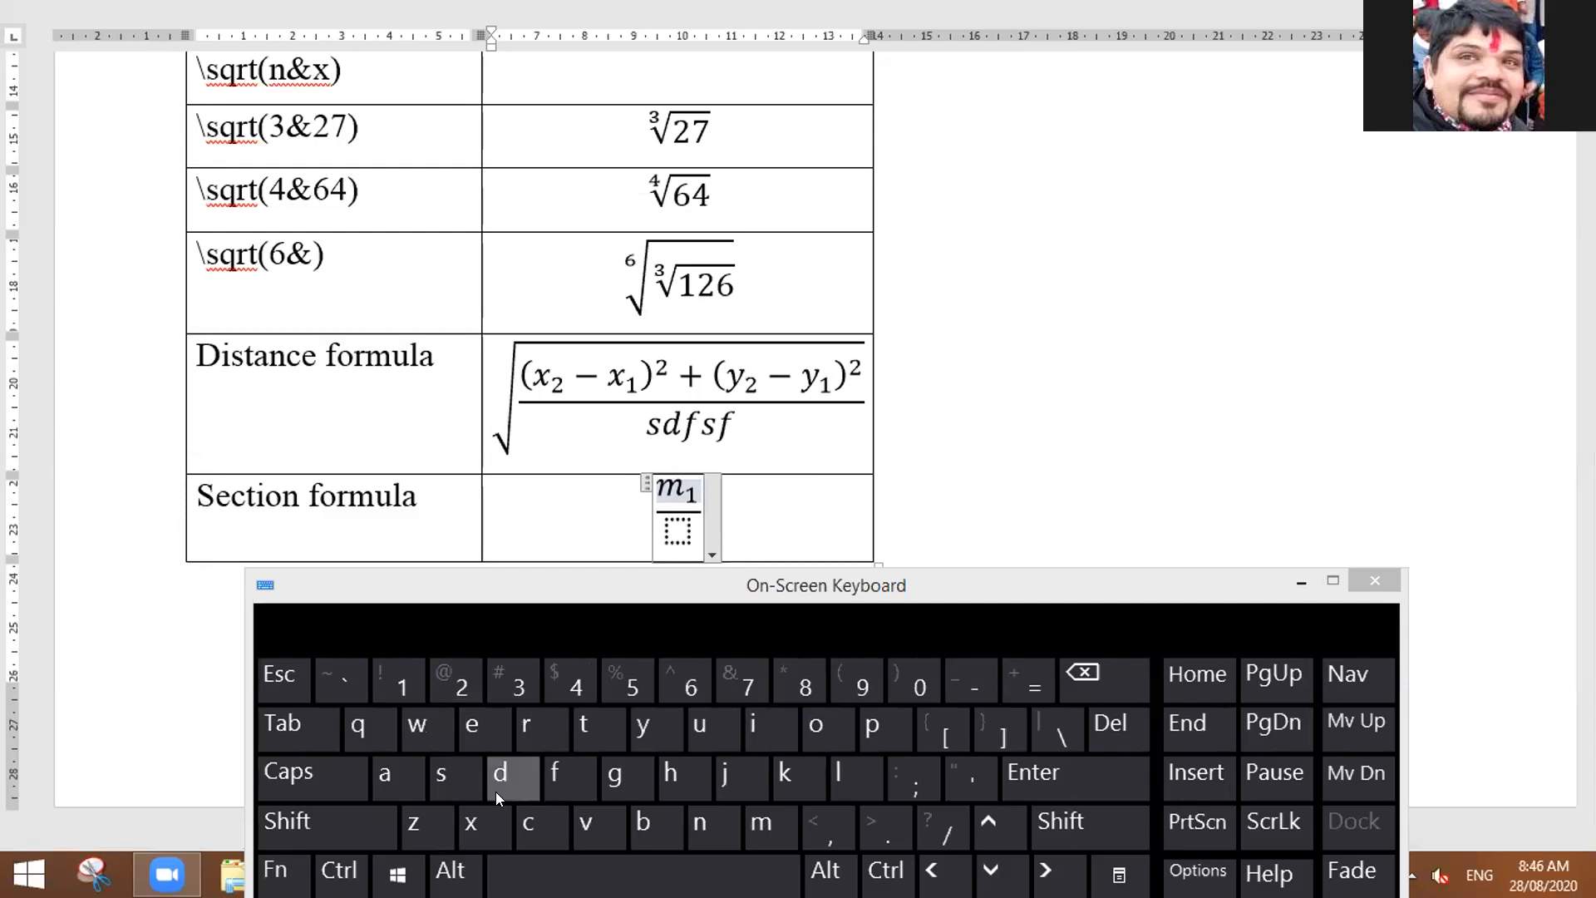
Step: Add x with subscript 2 after m₁ in the Section formula numerator using the code x_2
left_click(485, 814)
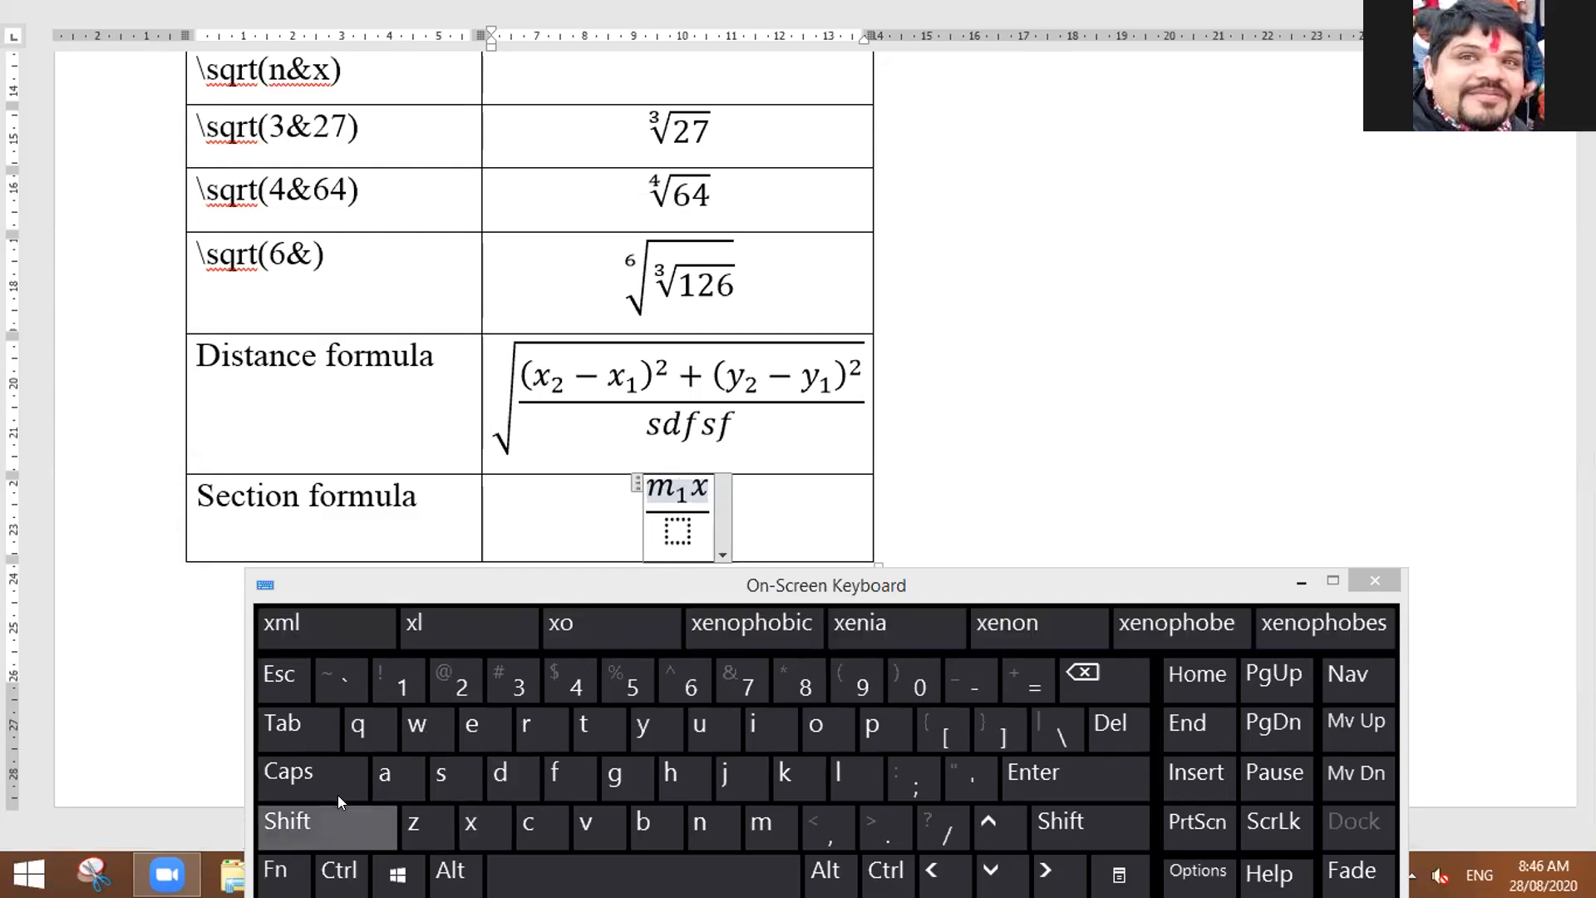
left_click(309, 815)
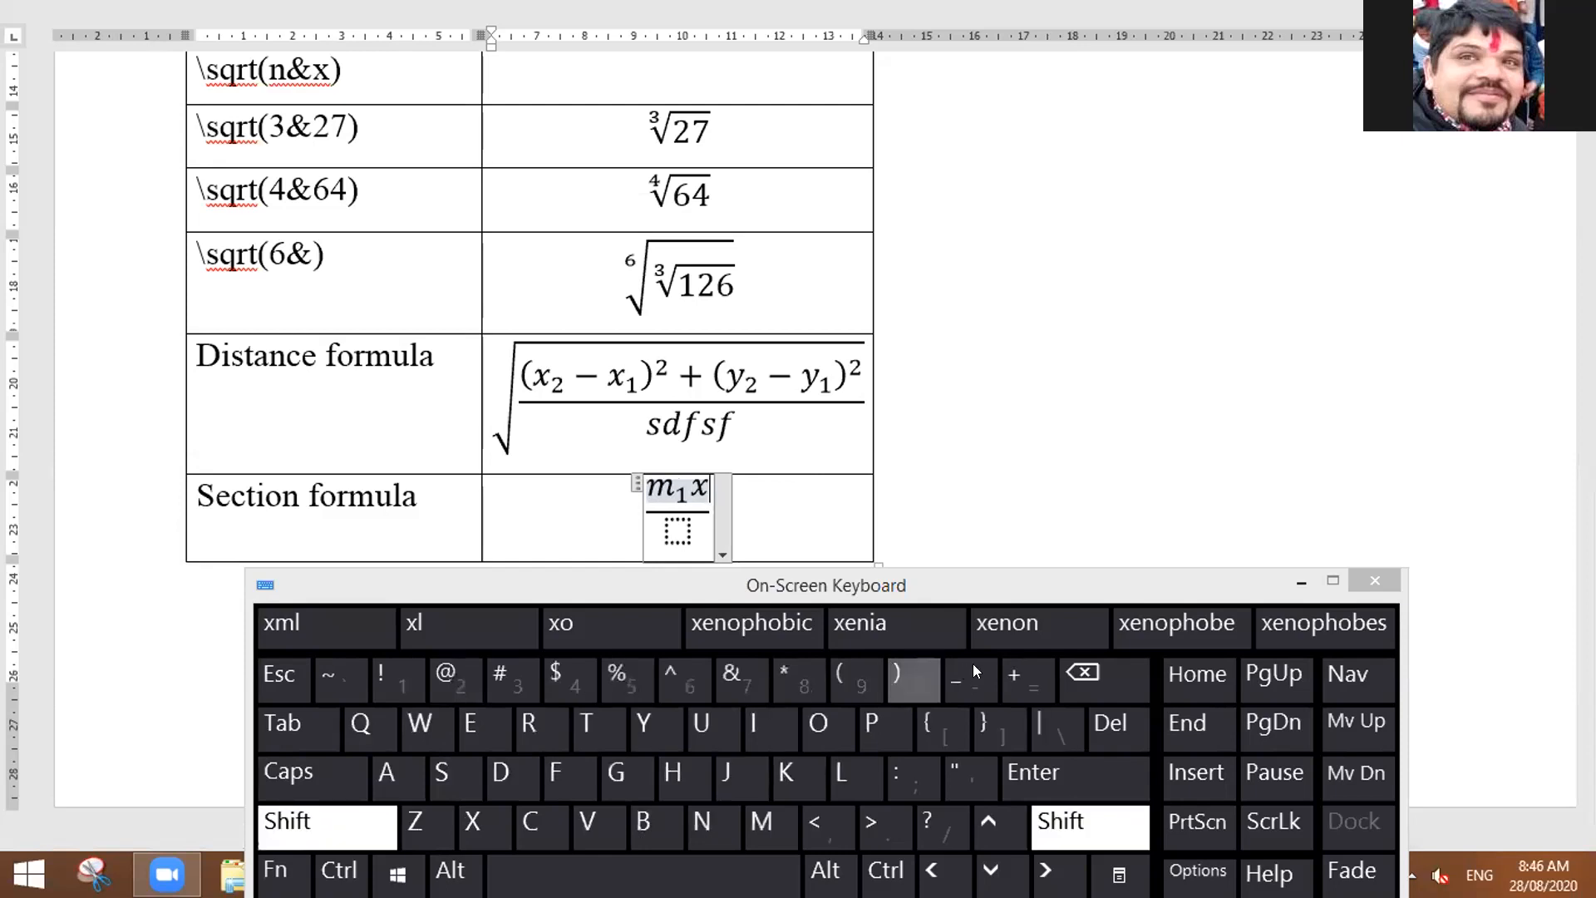
left_click(958, 680)
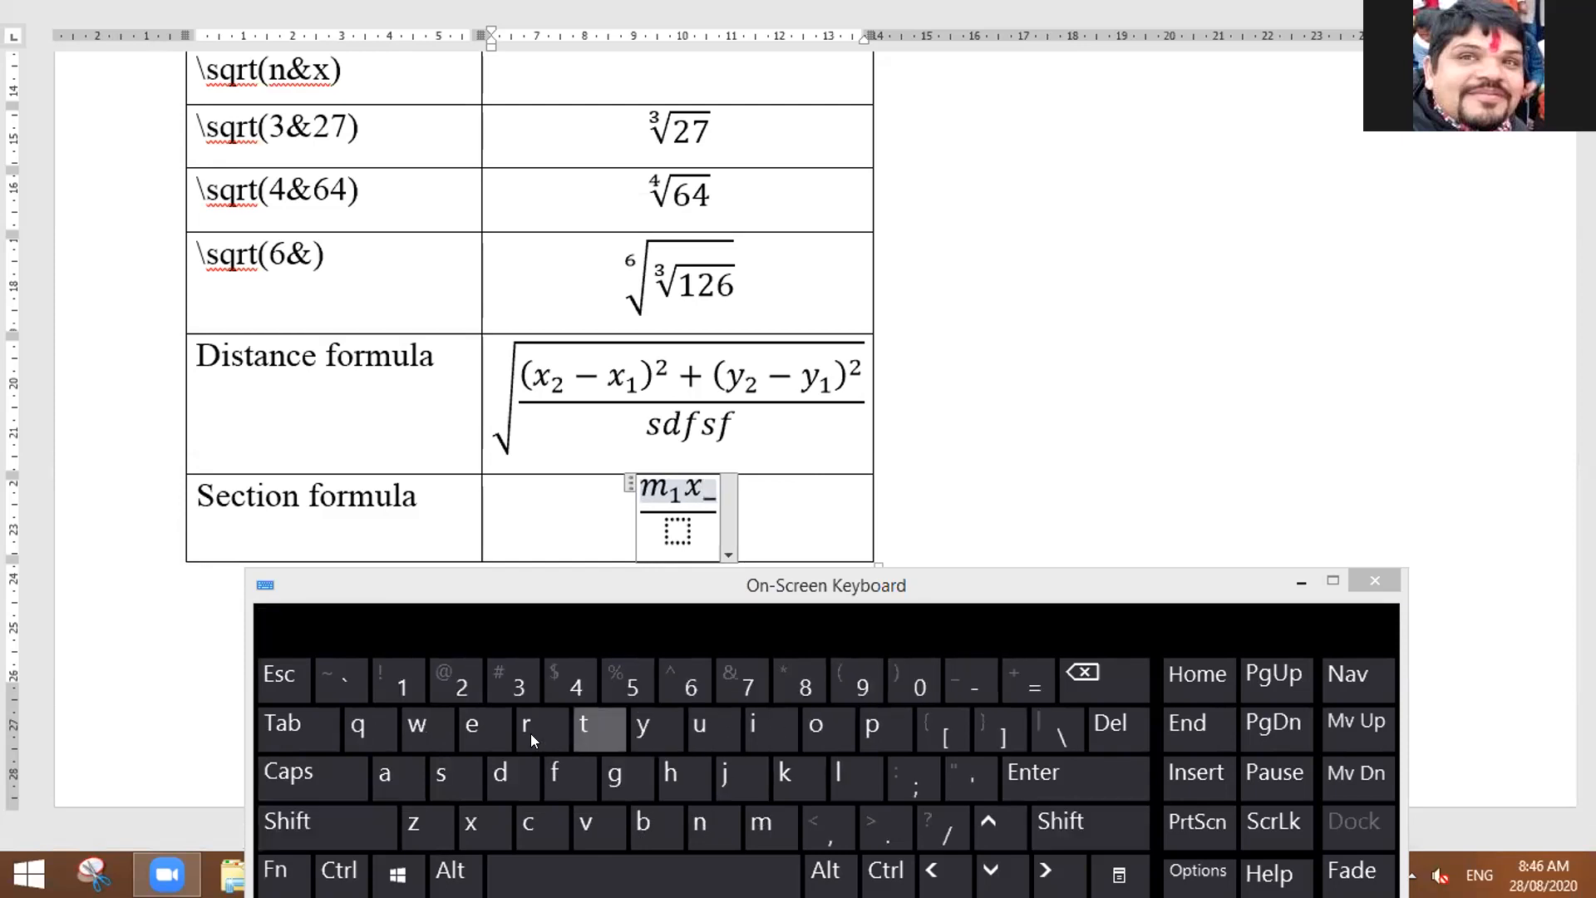
left_click(463, 684)
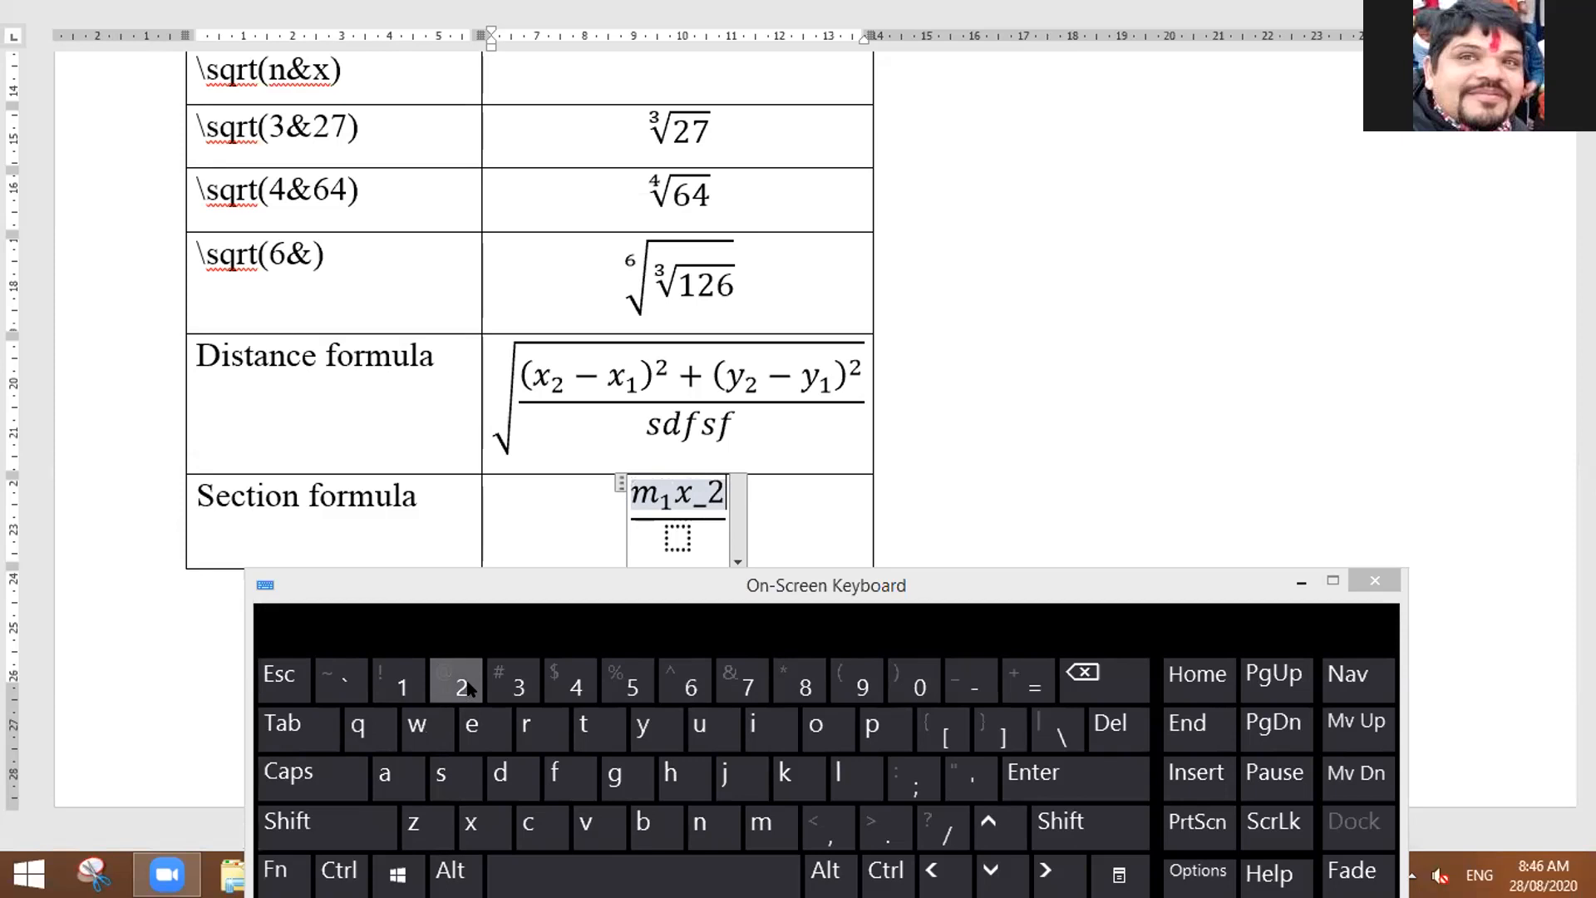
left_click(640, 872)
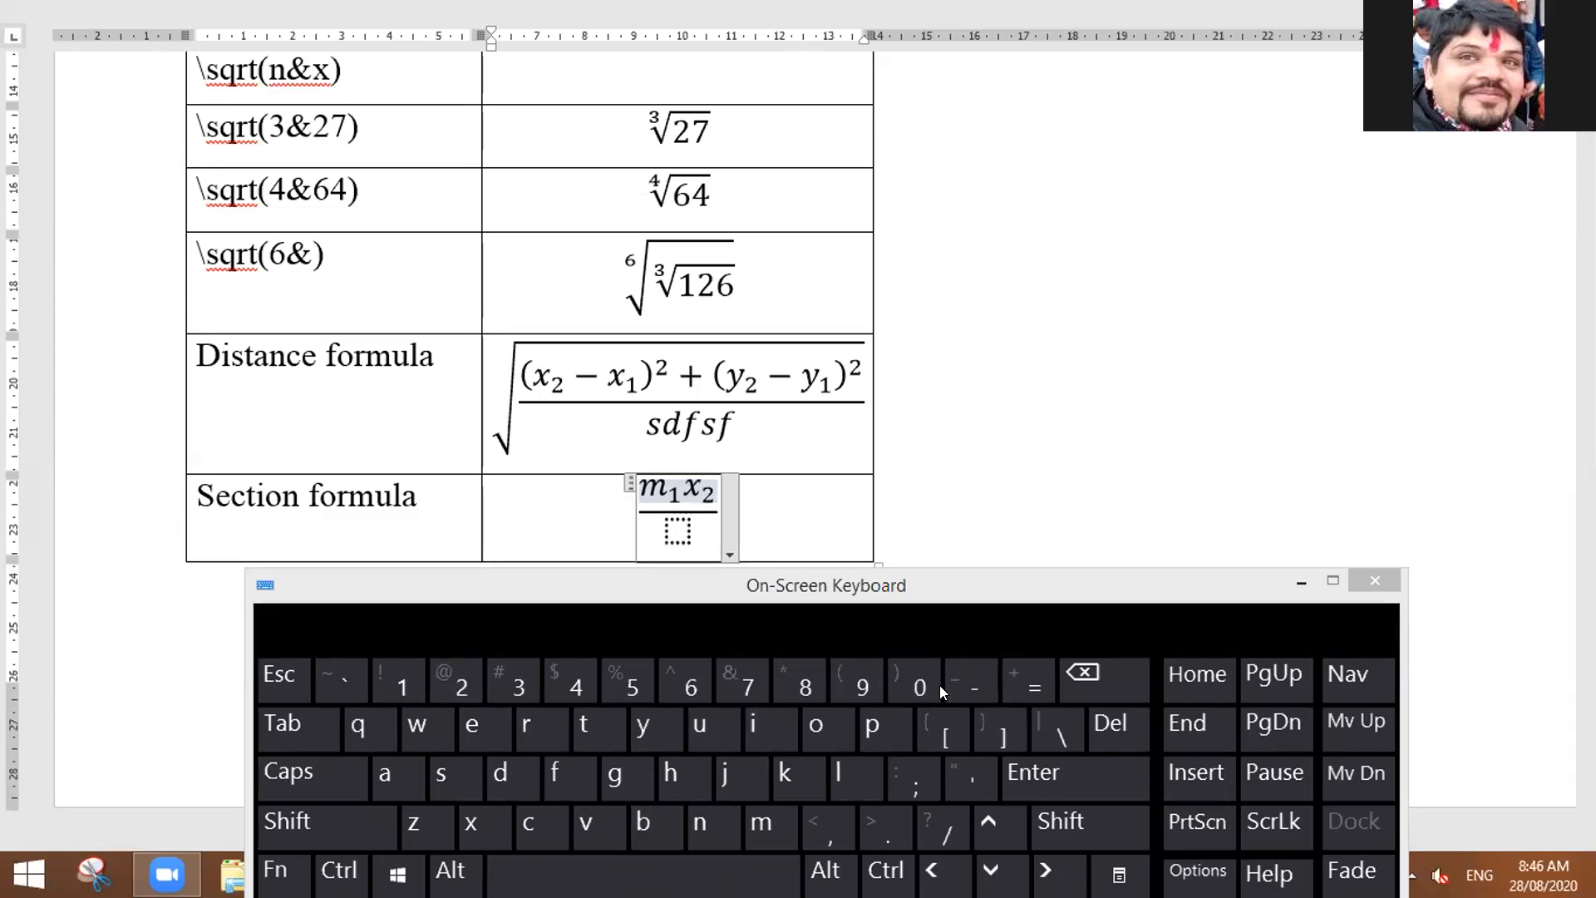
Step: Continue the Section formula numerator with a minus sign and m with subscript 2, using the code m_2
left_click(972, 688)
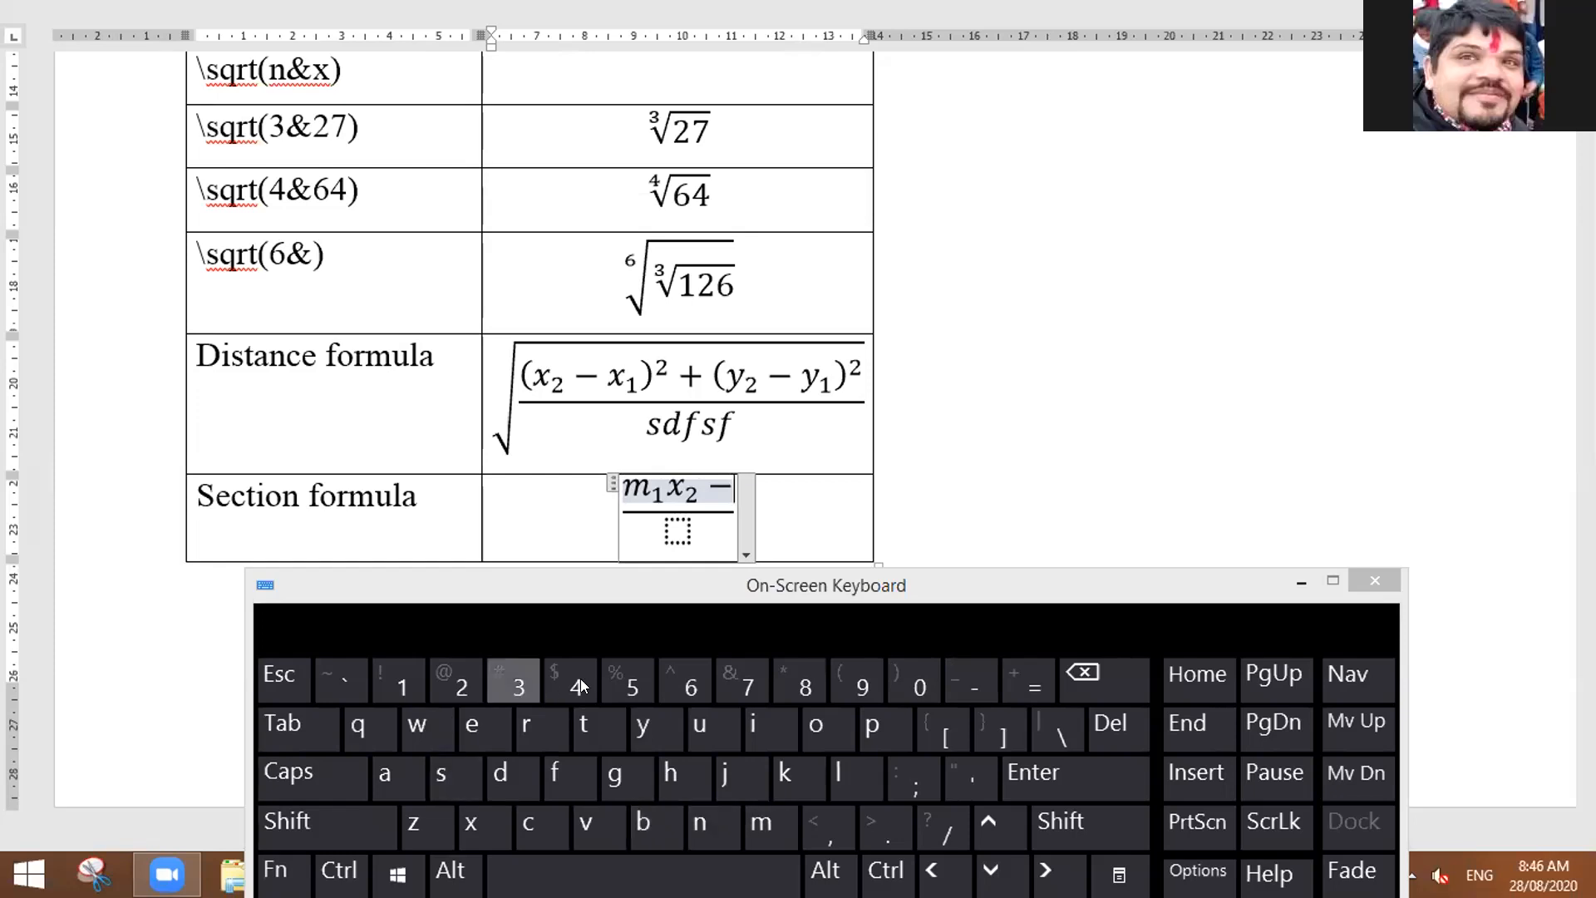
left_click(759, 818)
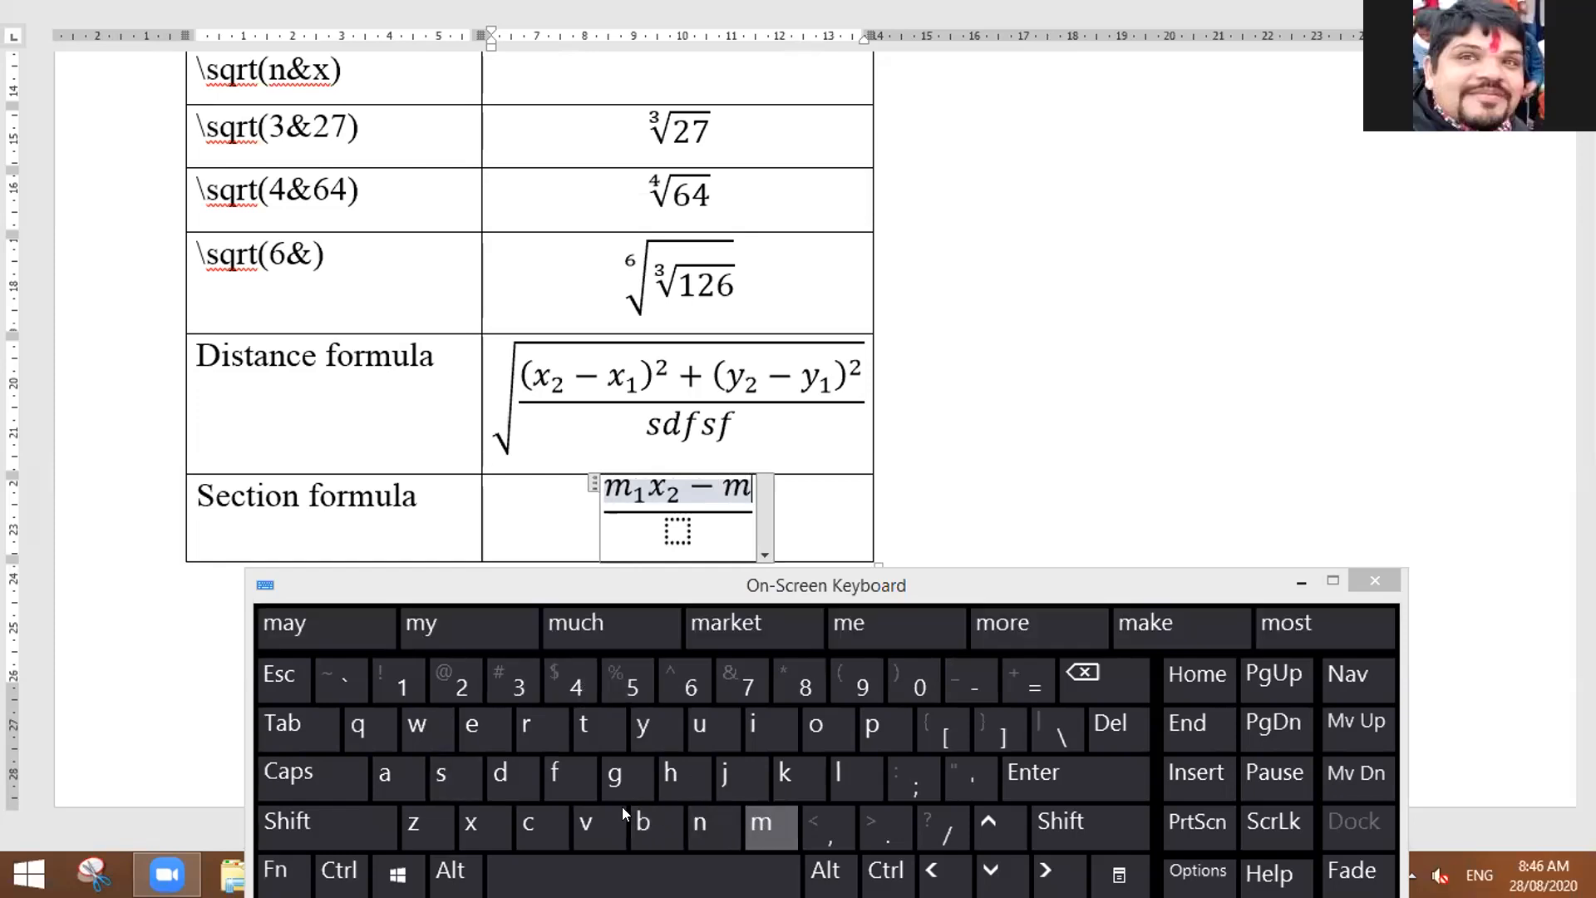
left_click(324, 824)
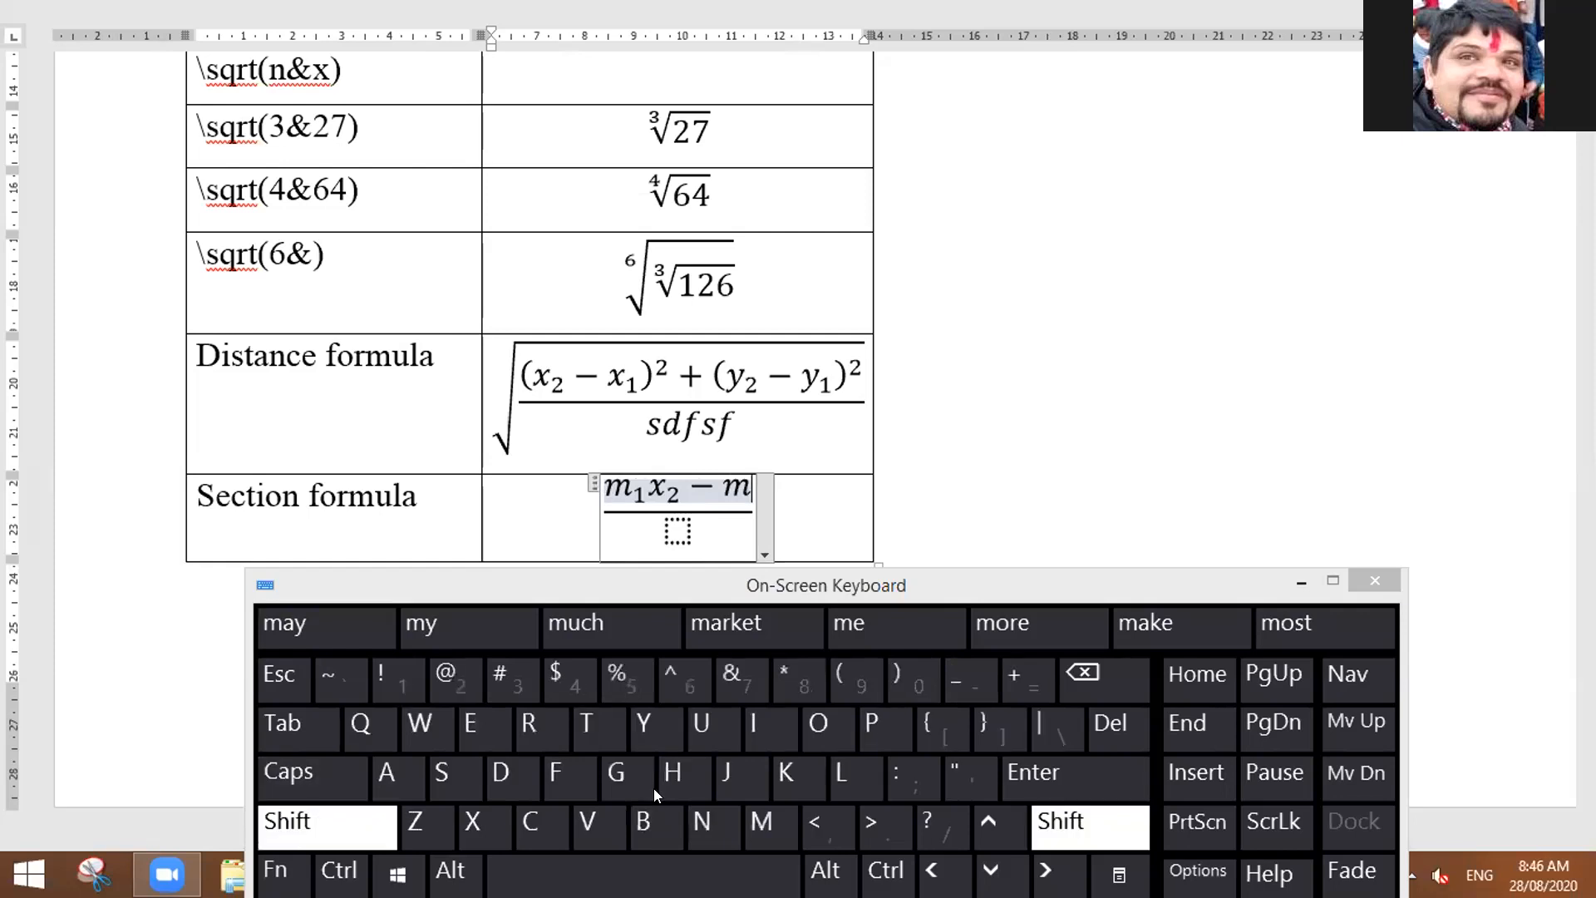
left_click(962, 683)
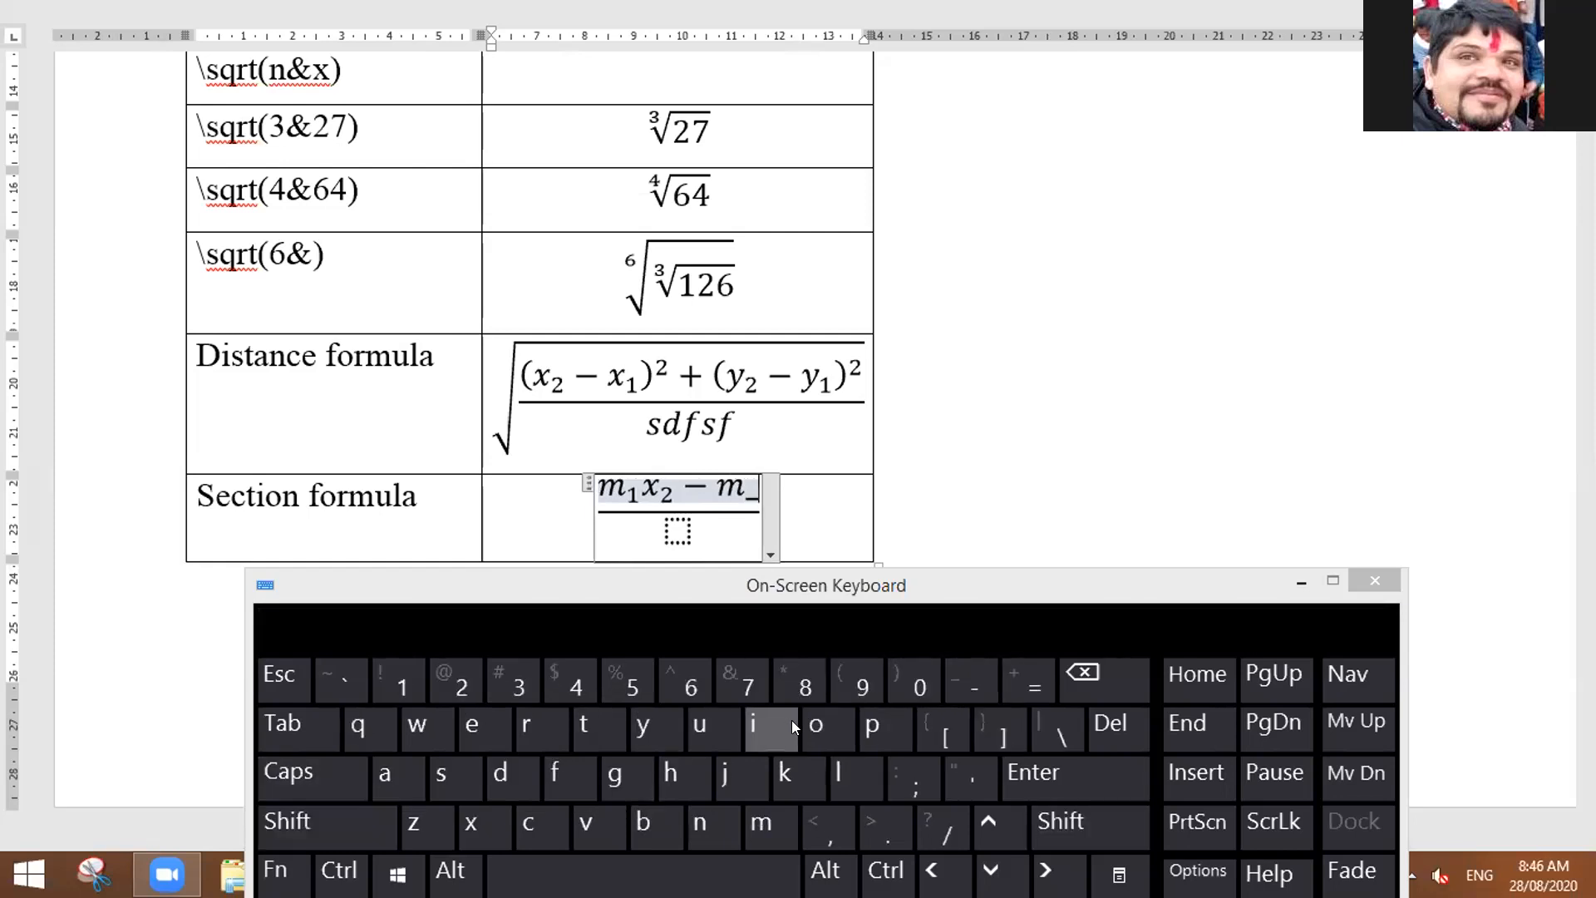
left_click(470, 691)
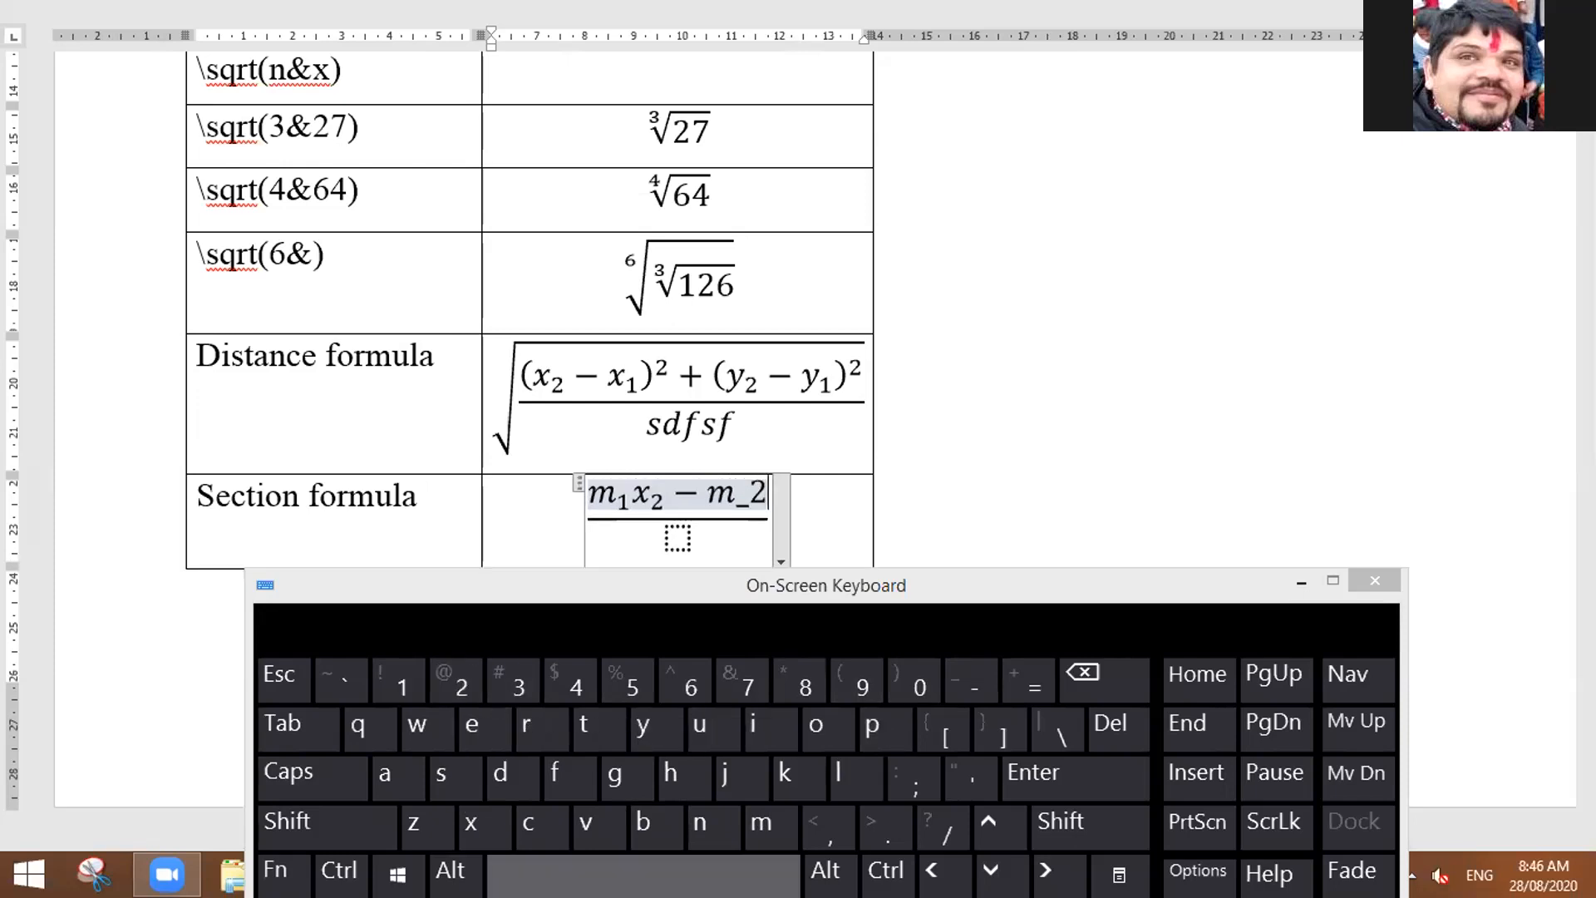
left_click(644, 874)
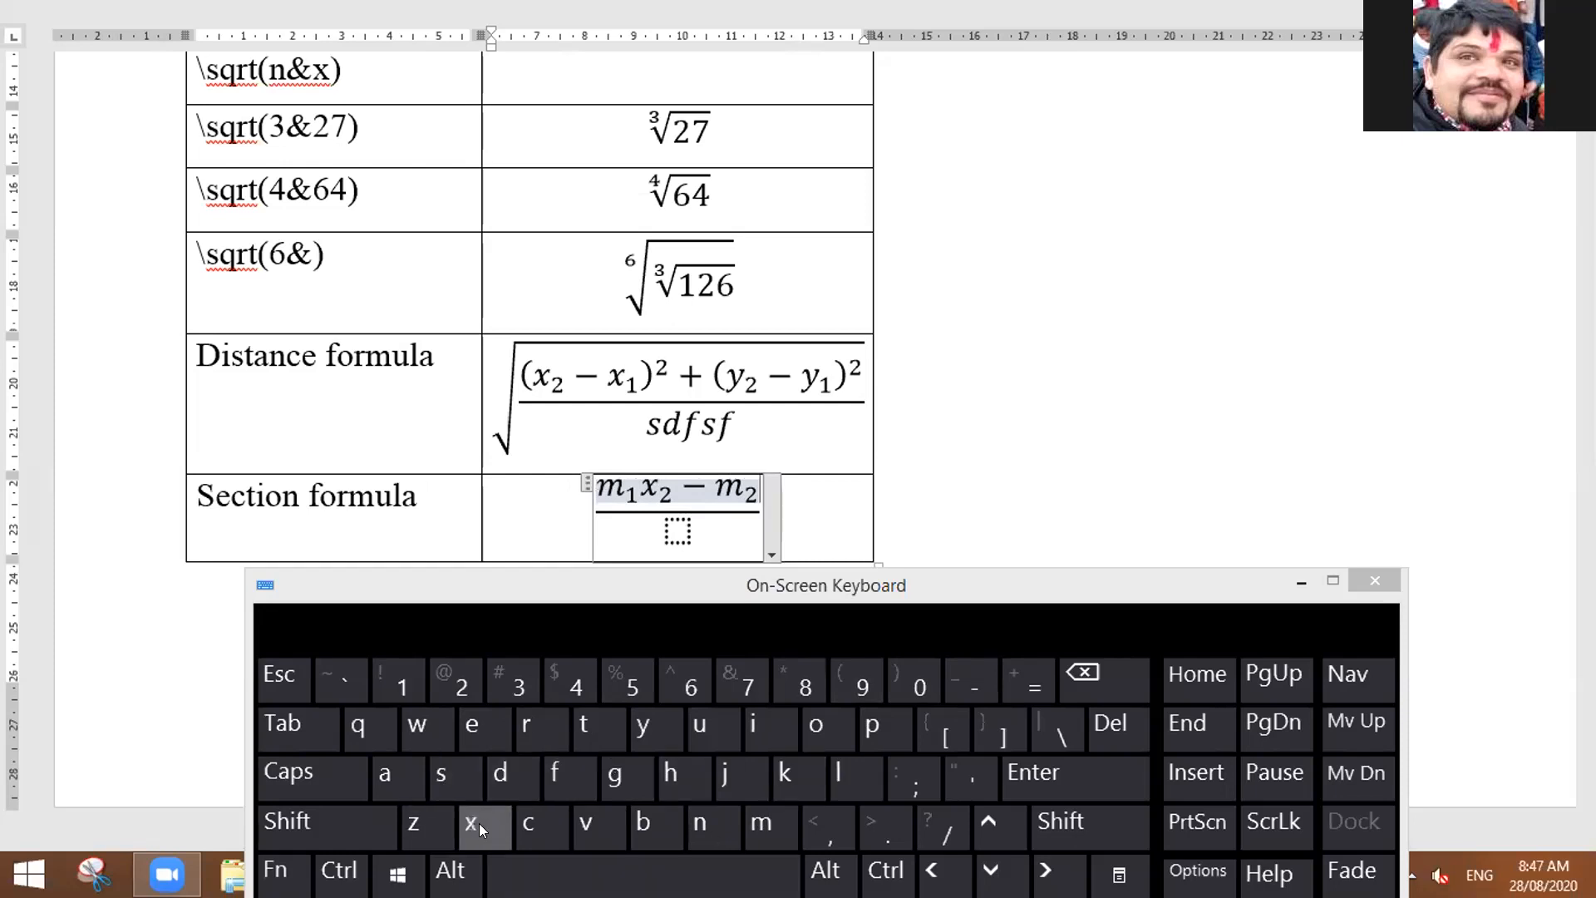
Step: Give the last x in the section formula's numerator the subscript 1
left_click(319, 823)
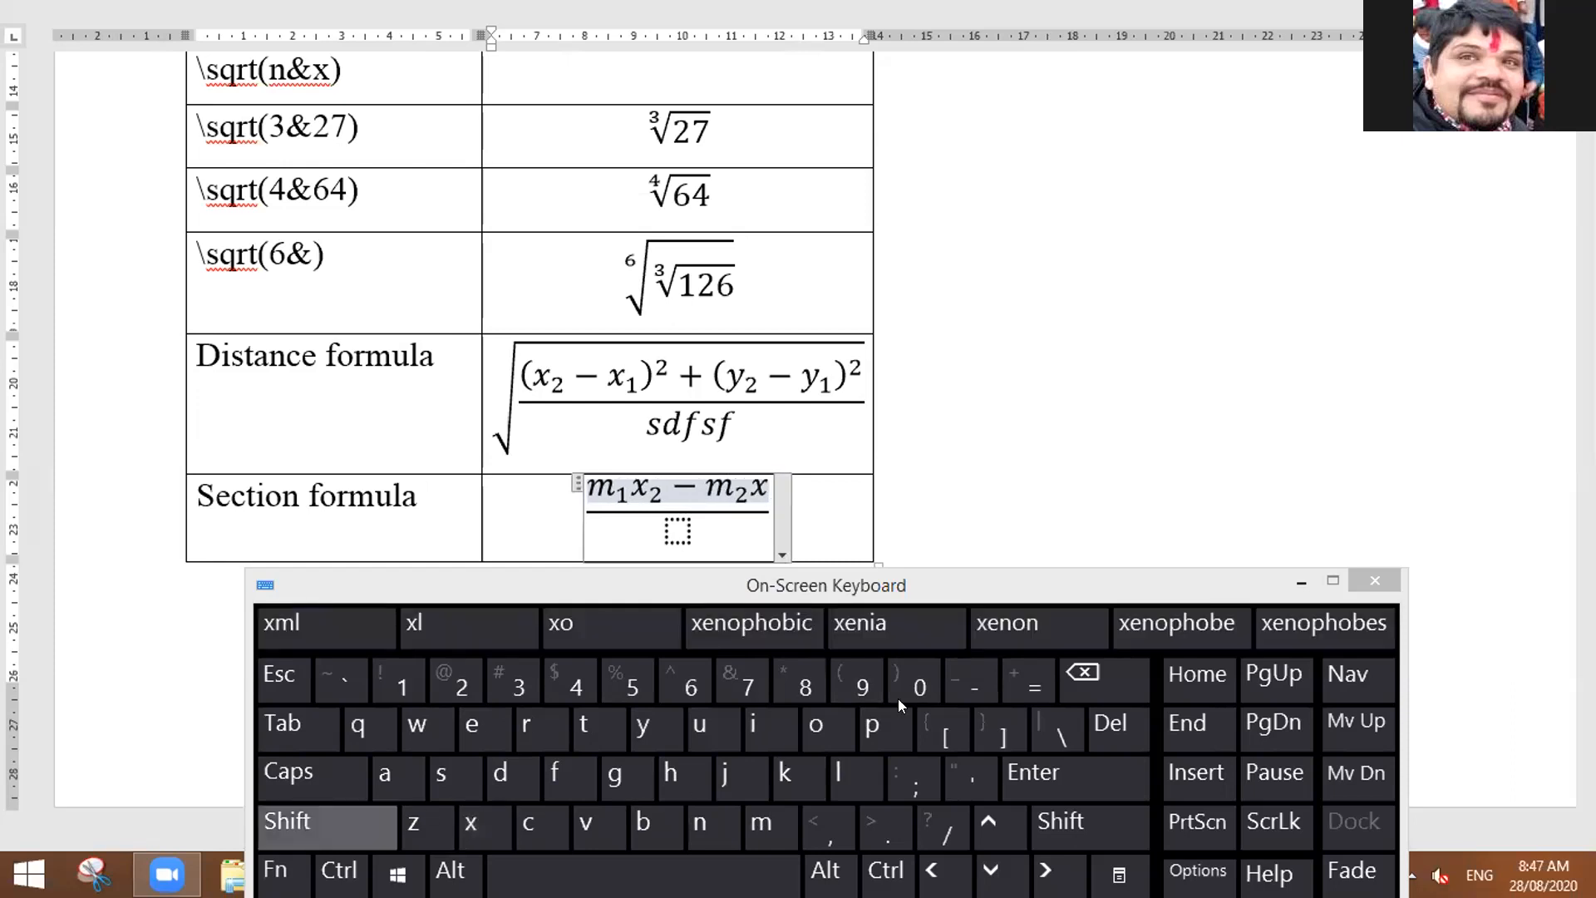
left_click(961, 677)
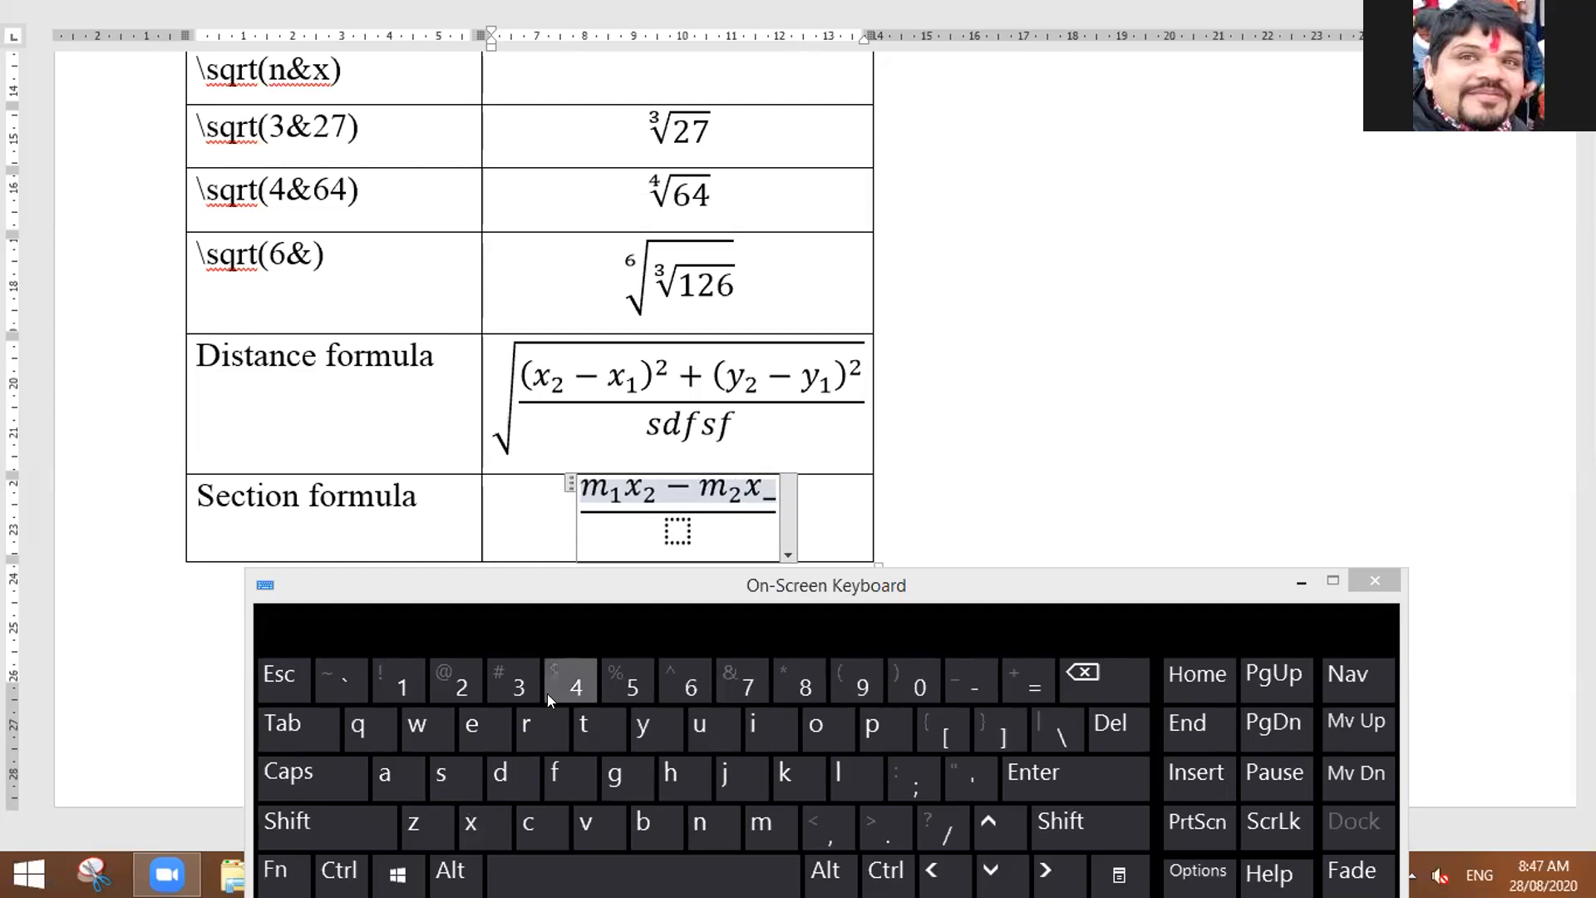
left_click(404, 680)
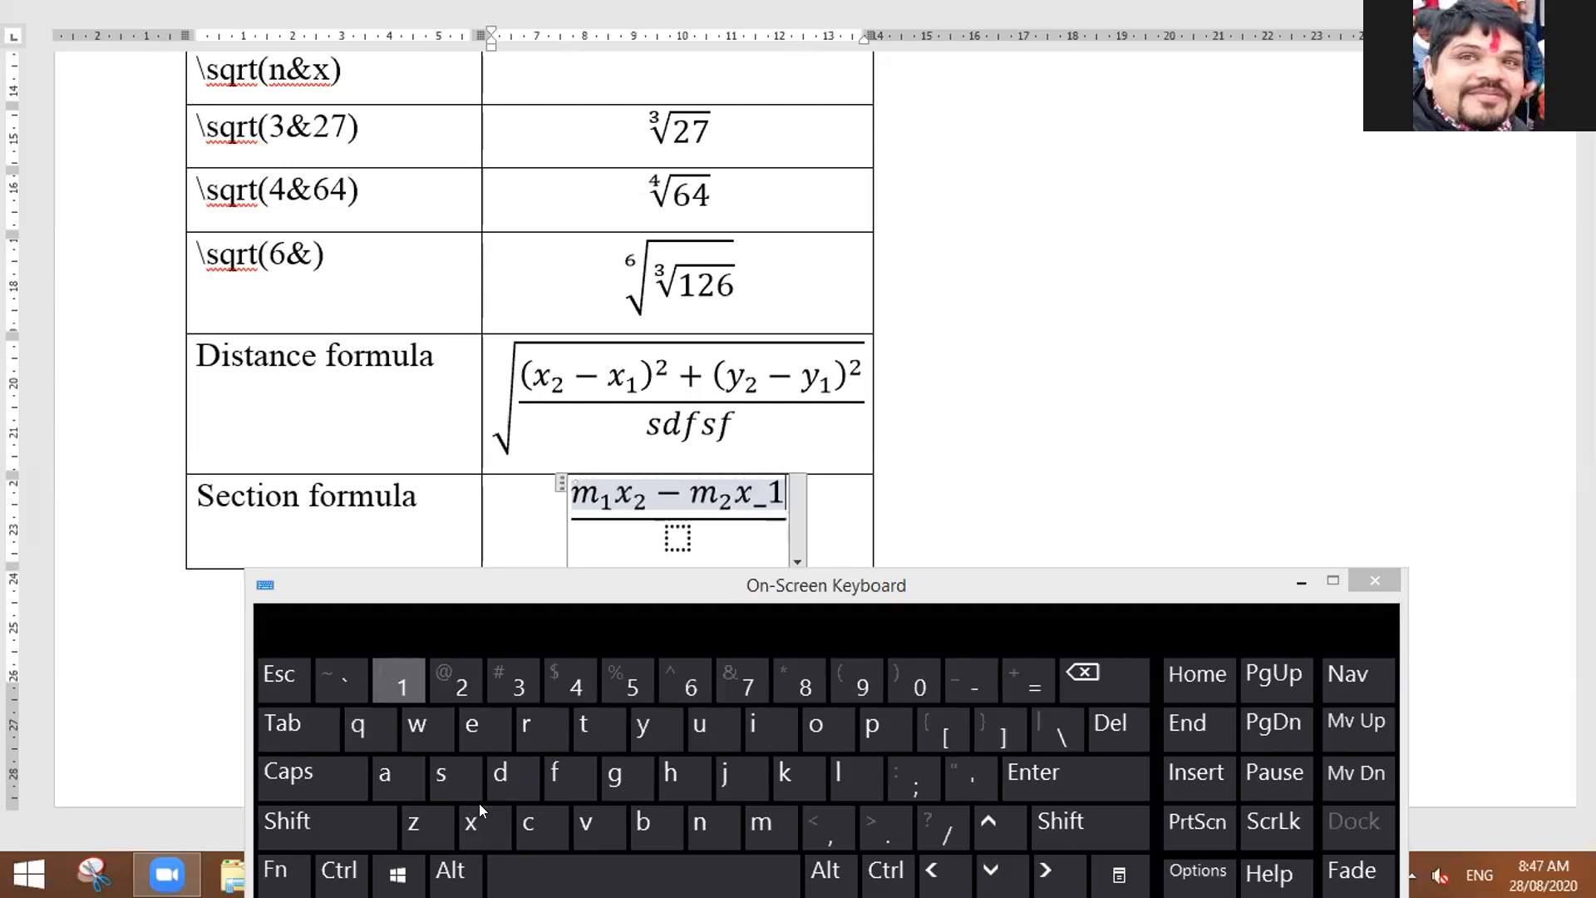
left_click(644, 873)
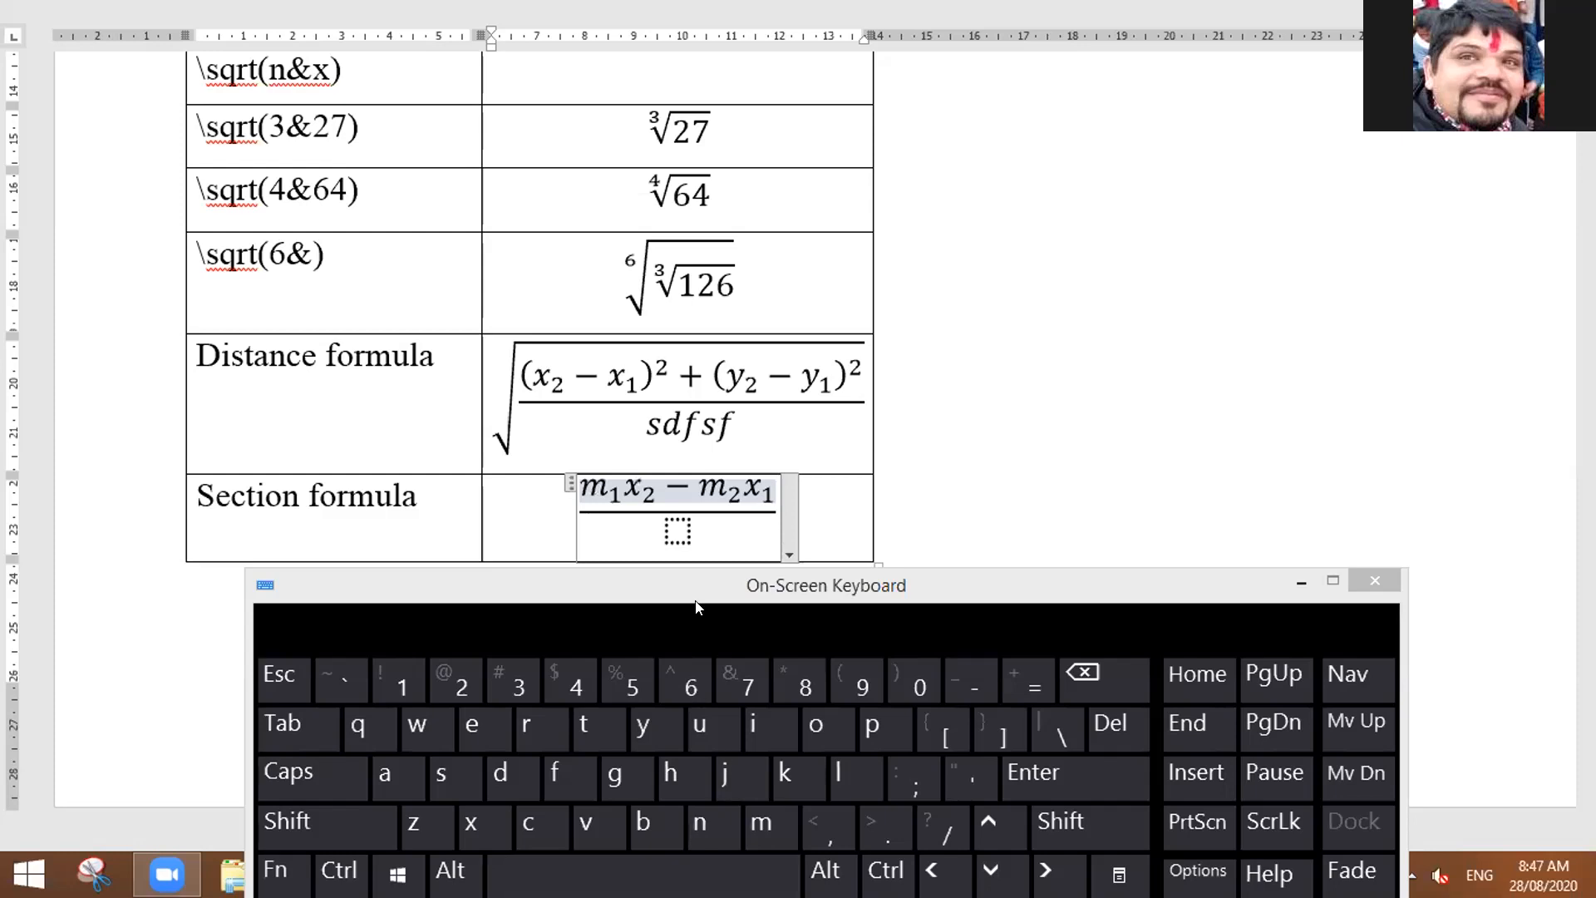
Step: Start the section formula's empty denominator with m_1
left_click(674, 533)
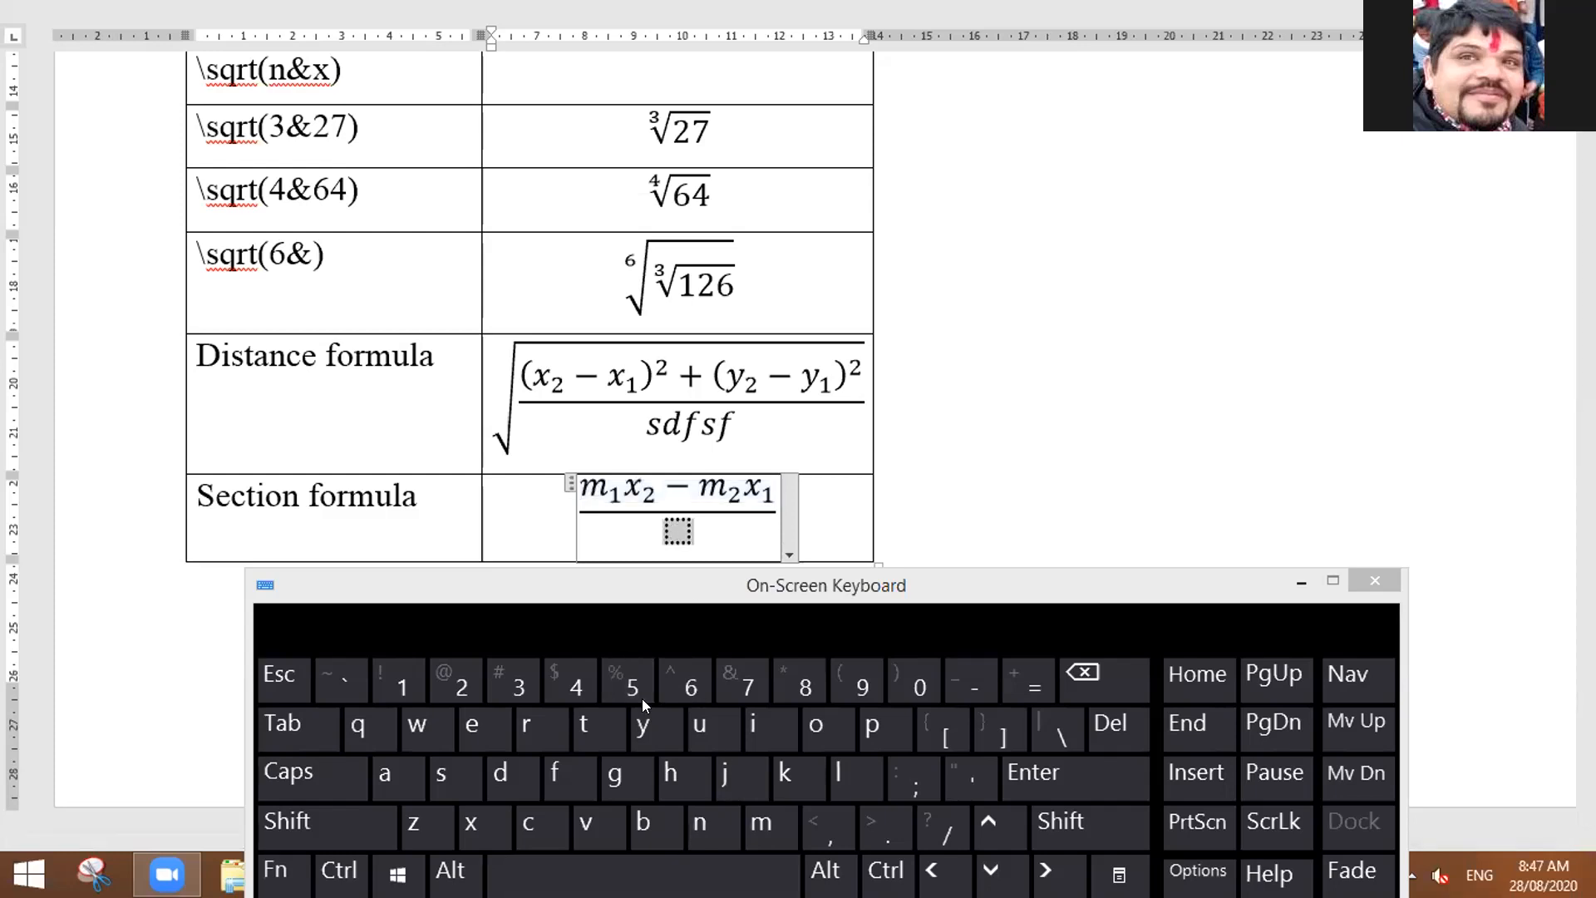
left_click(761, 824)
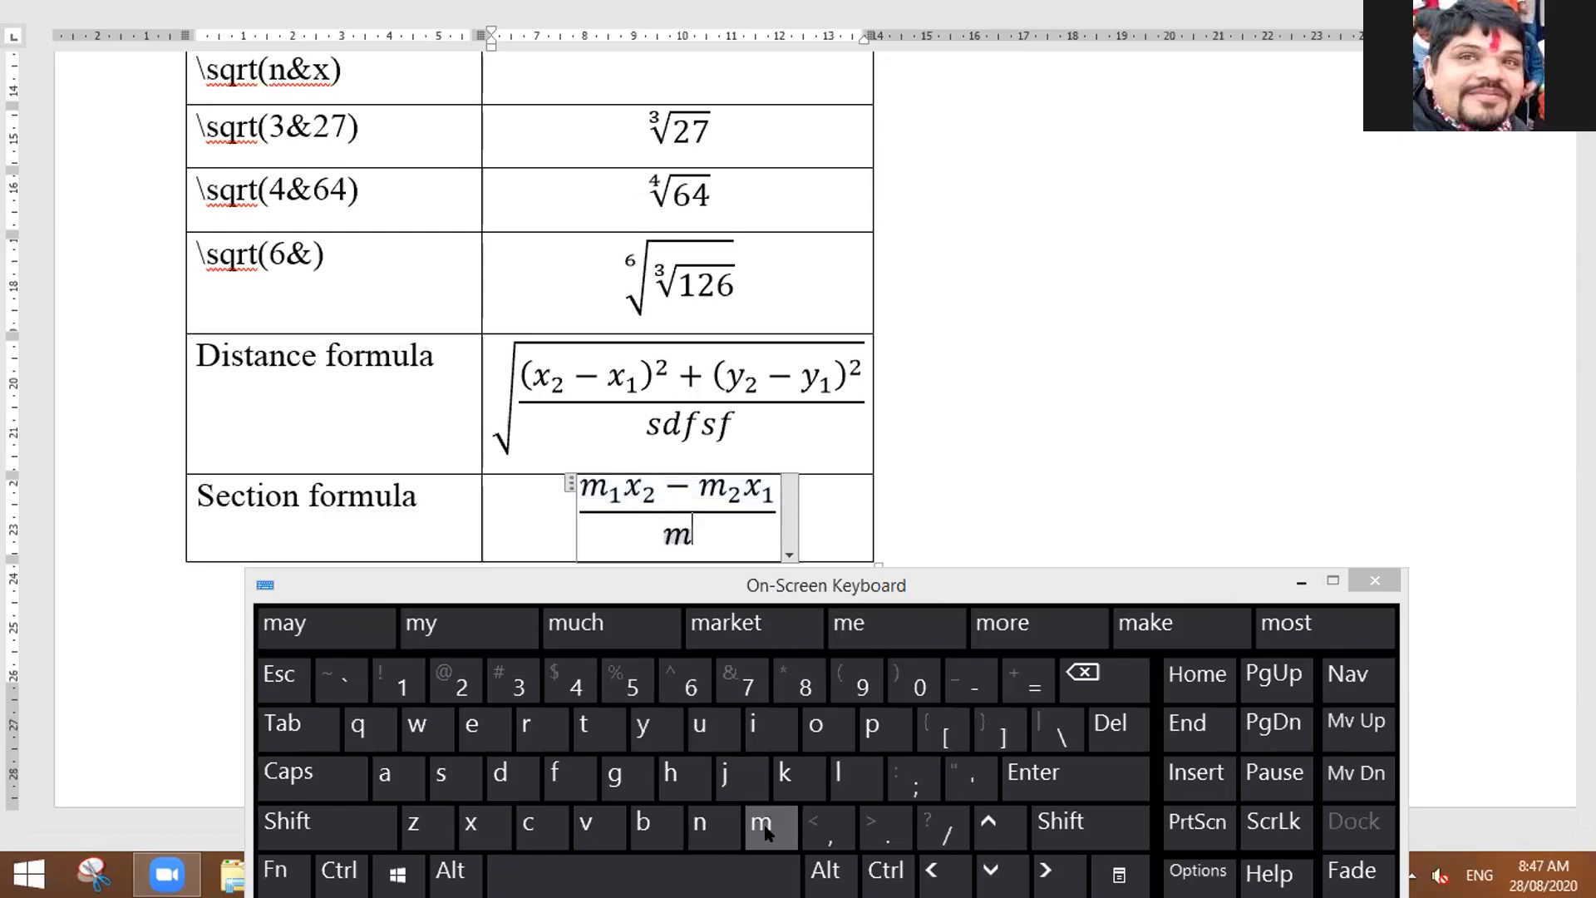
left_click(345, 823)
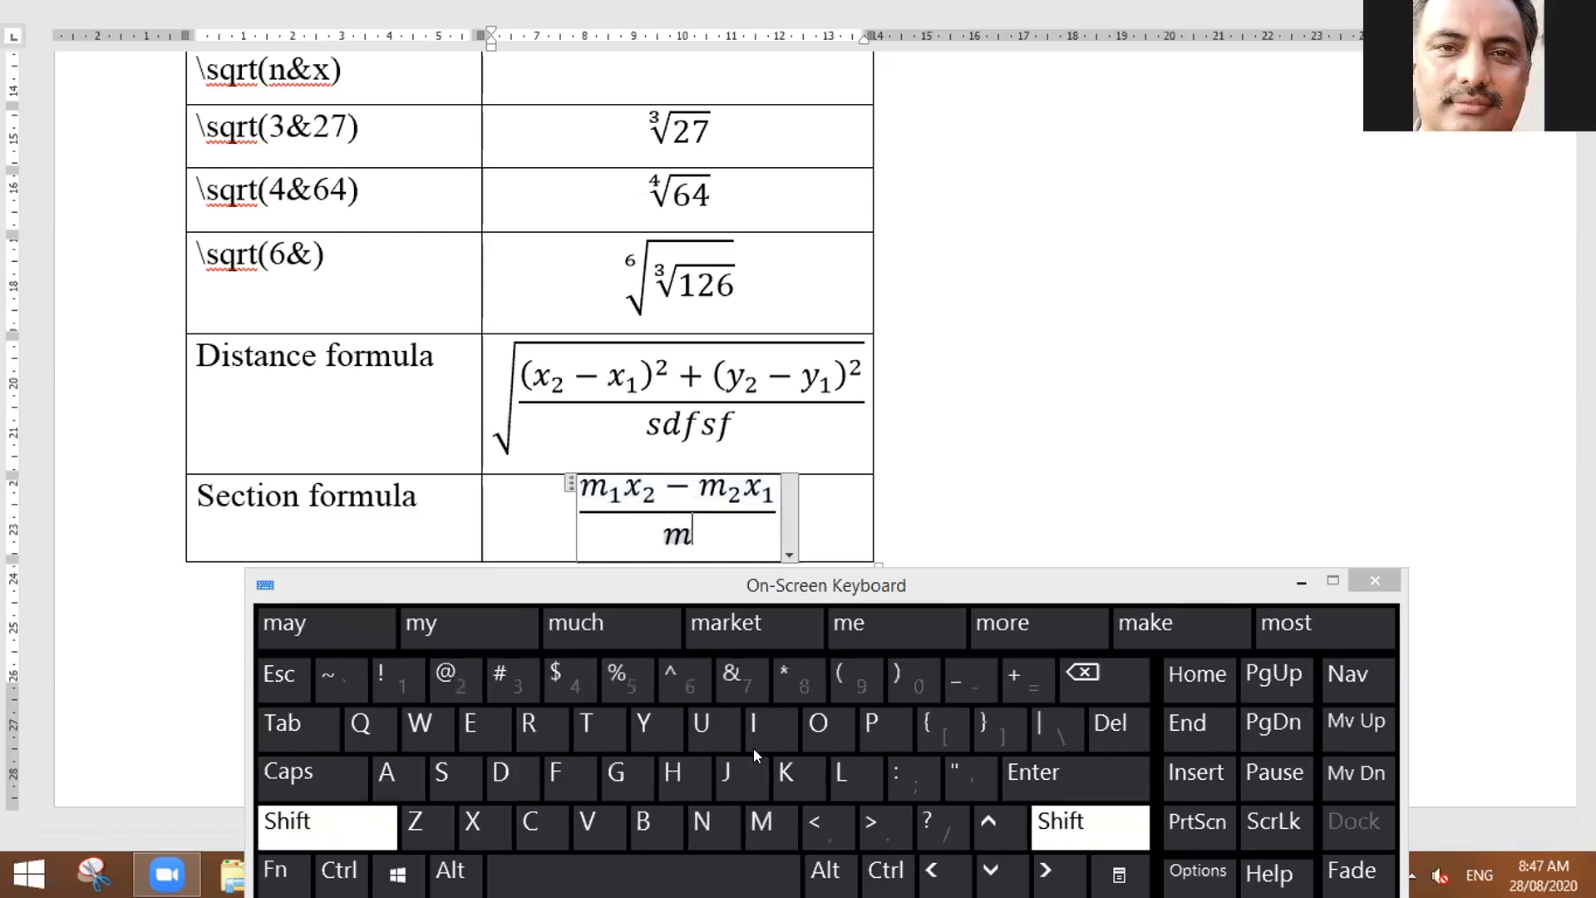
left_click(959, 681)
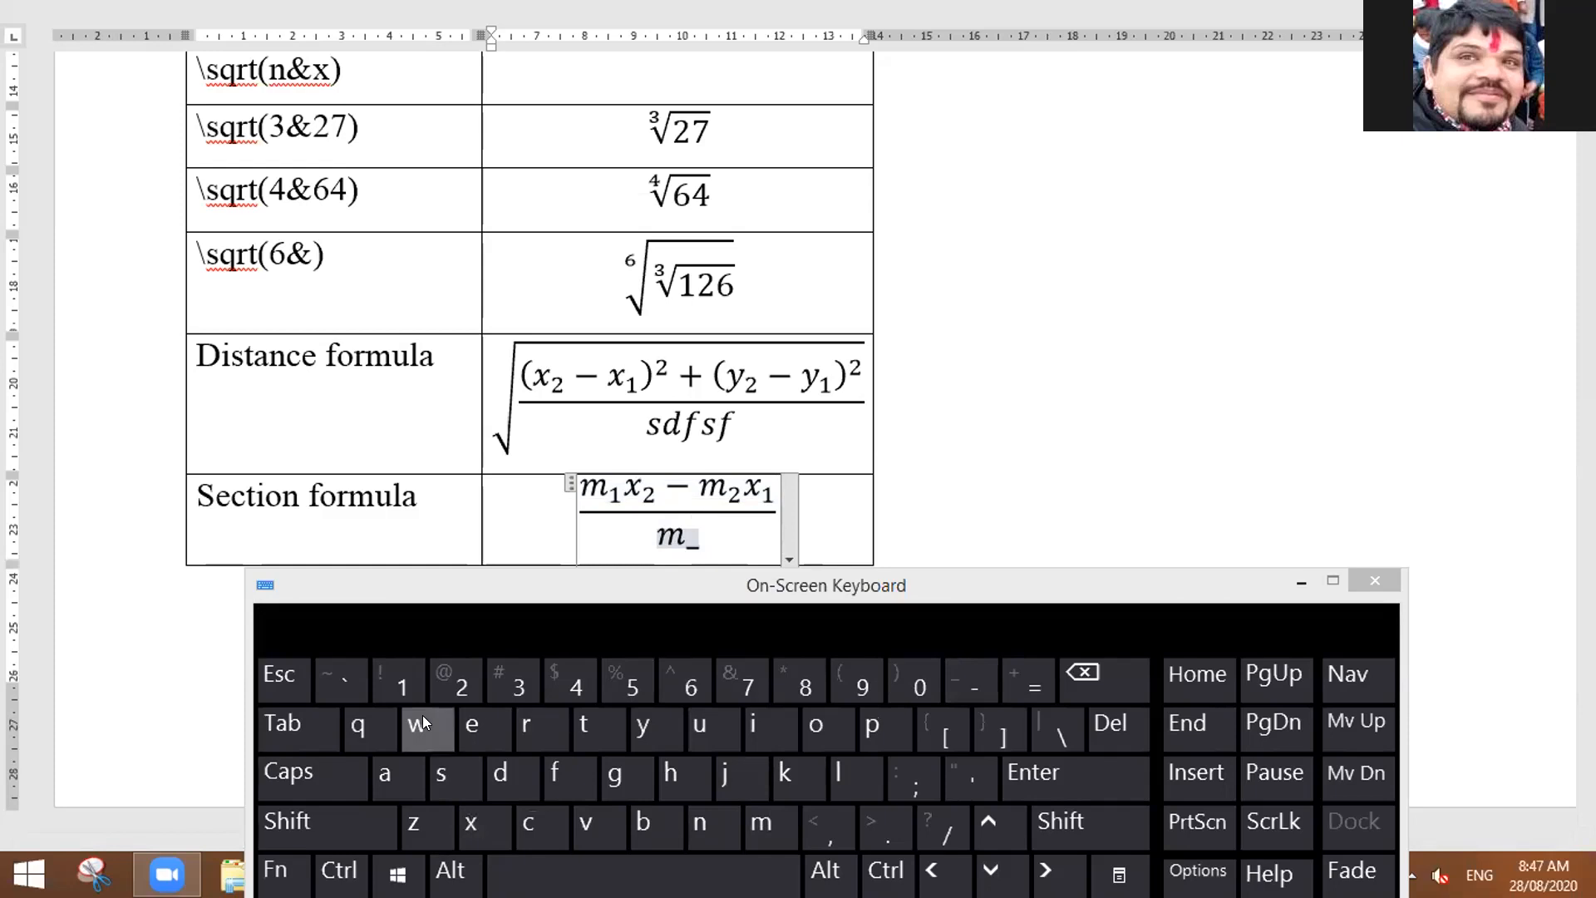
type("1")
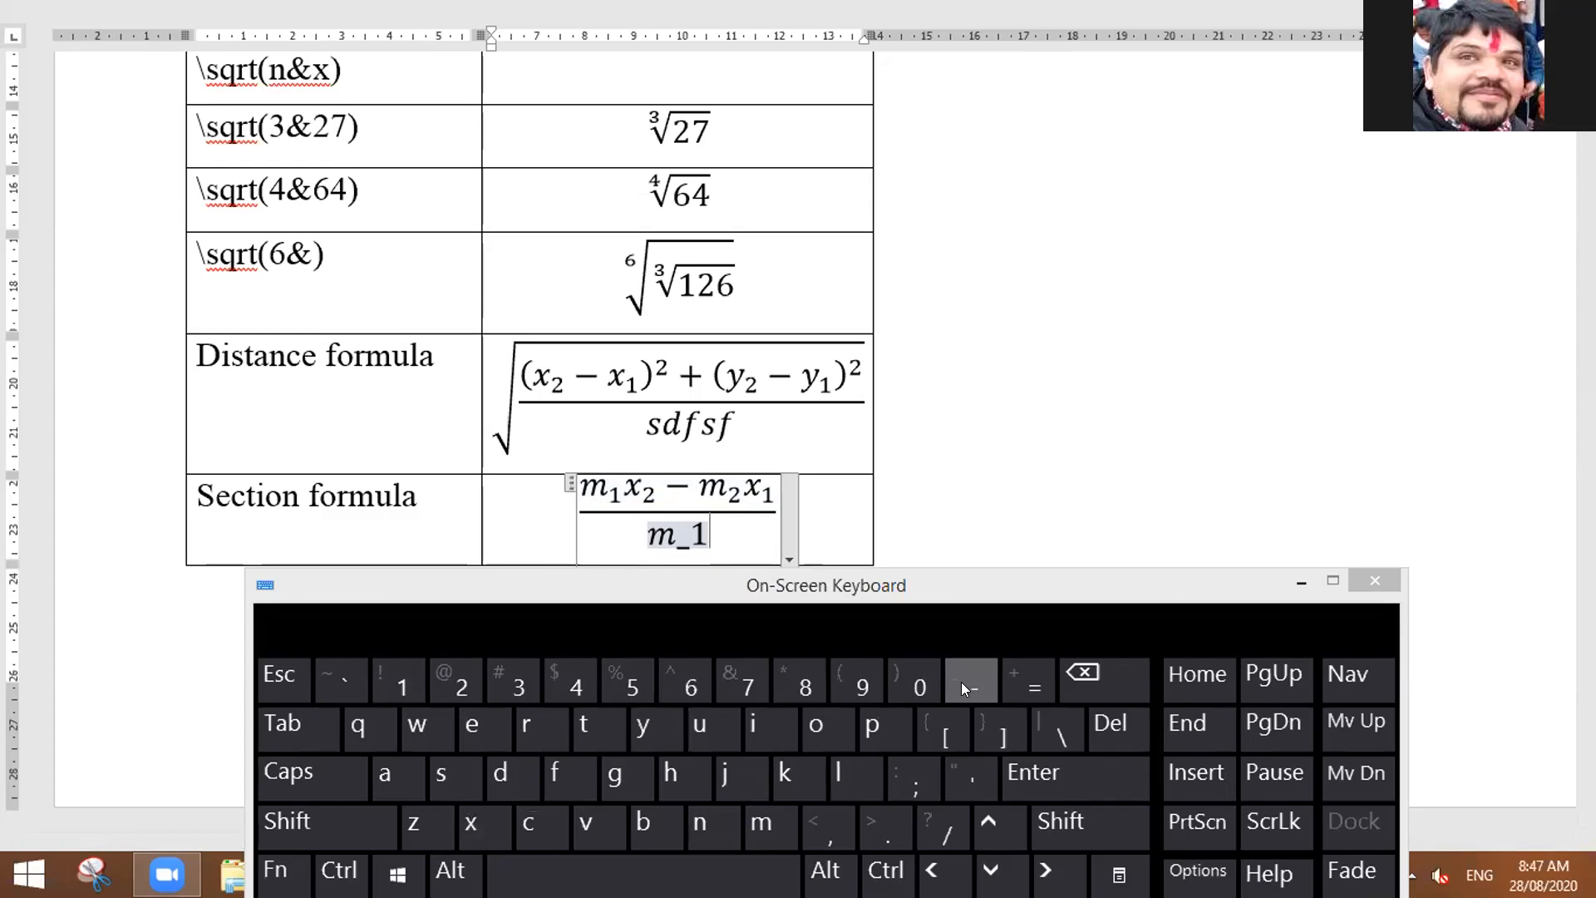
Step: Replace the minus sign in the section formula's numerator with a plus sign
left_click(693, 487)
key("BackSpace")
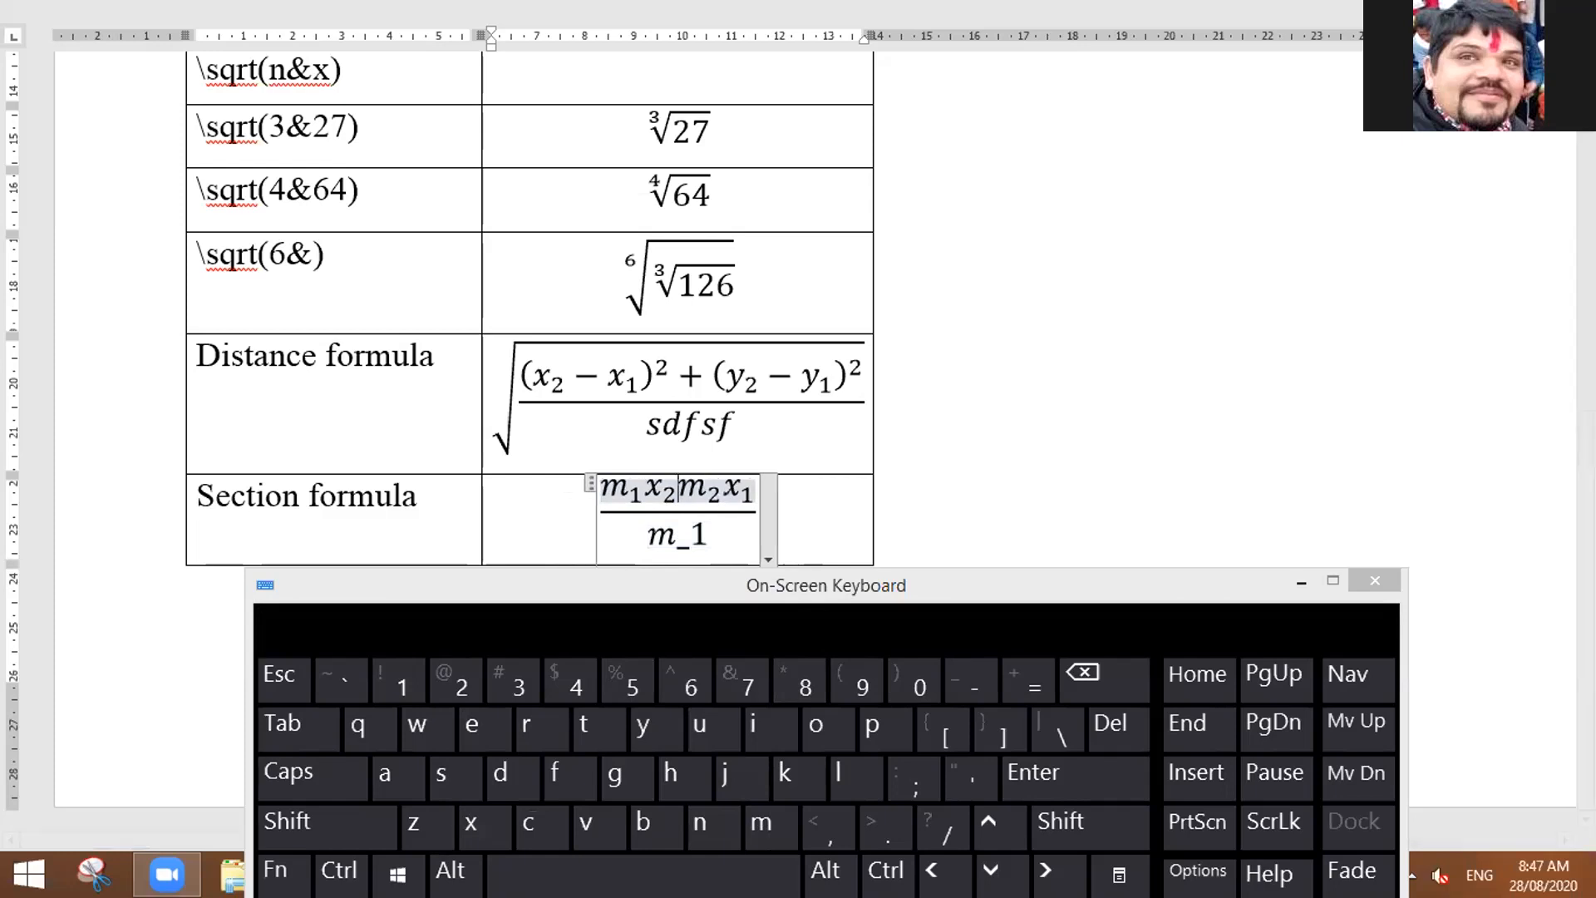
type("+")
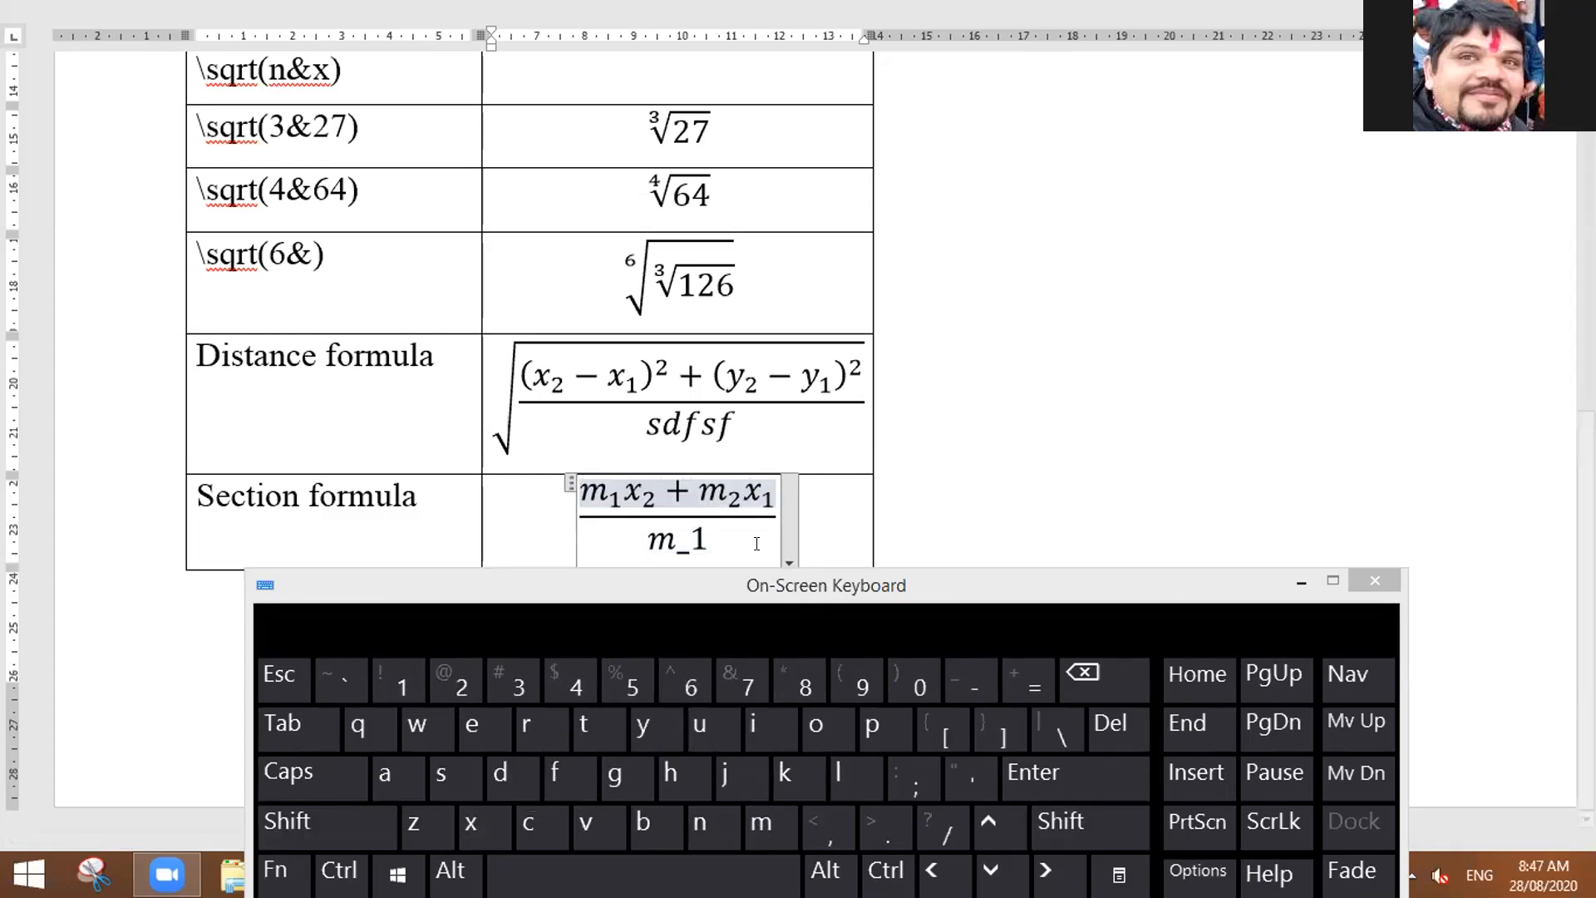
Step: Convert m_1 in the denominator to subscript form and complete the denominator as m₁ + m₂
left_click(721, 540)
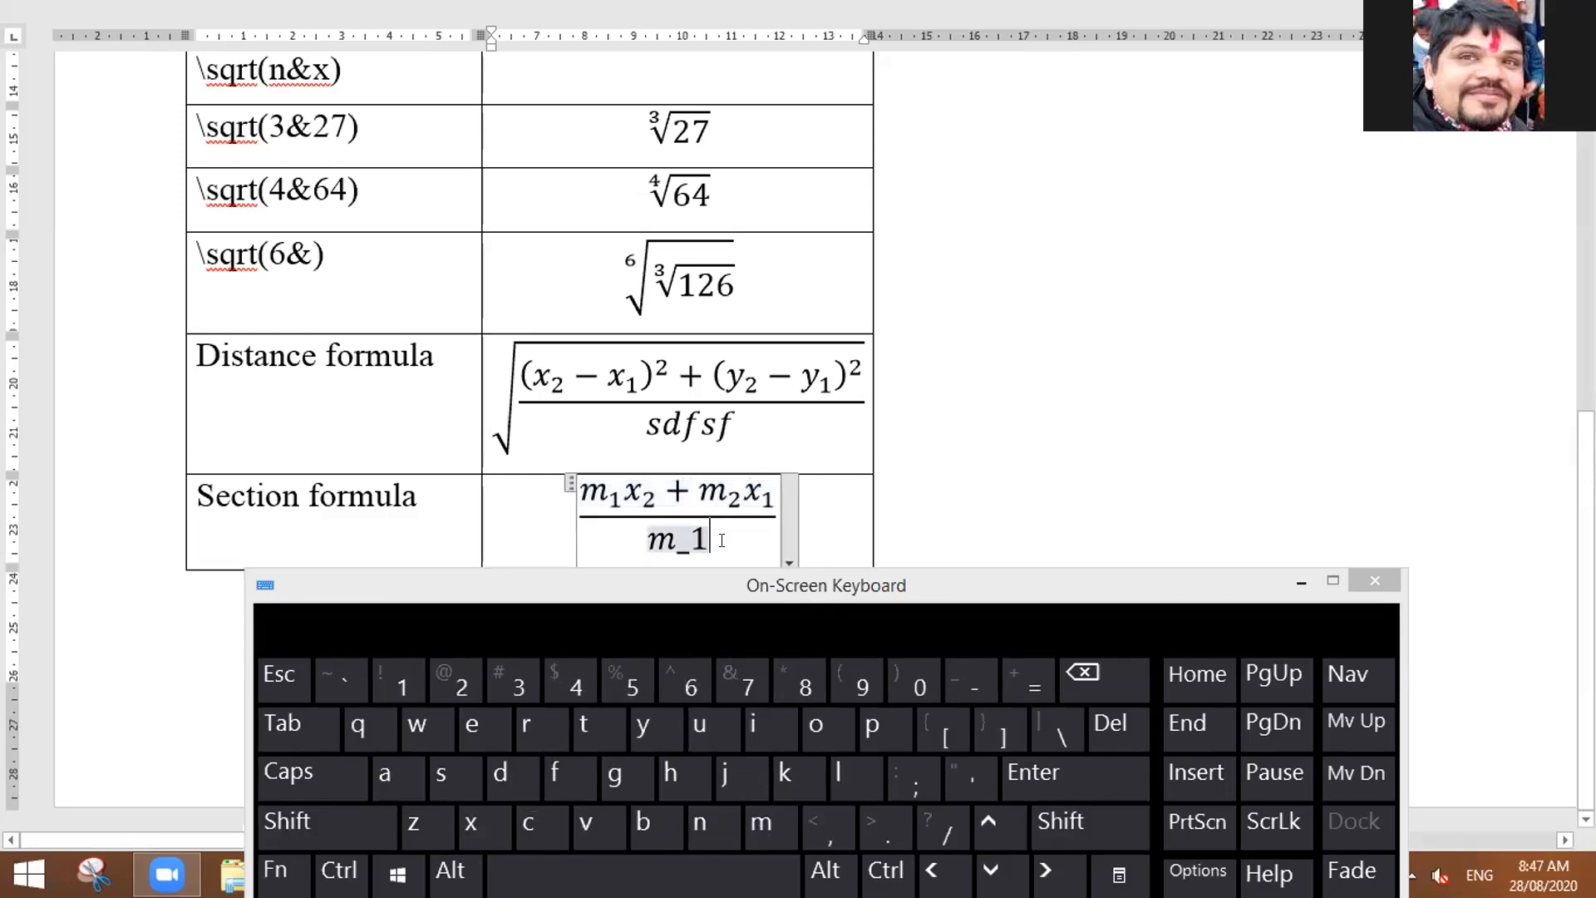
left_click(644, 874)
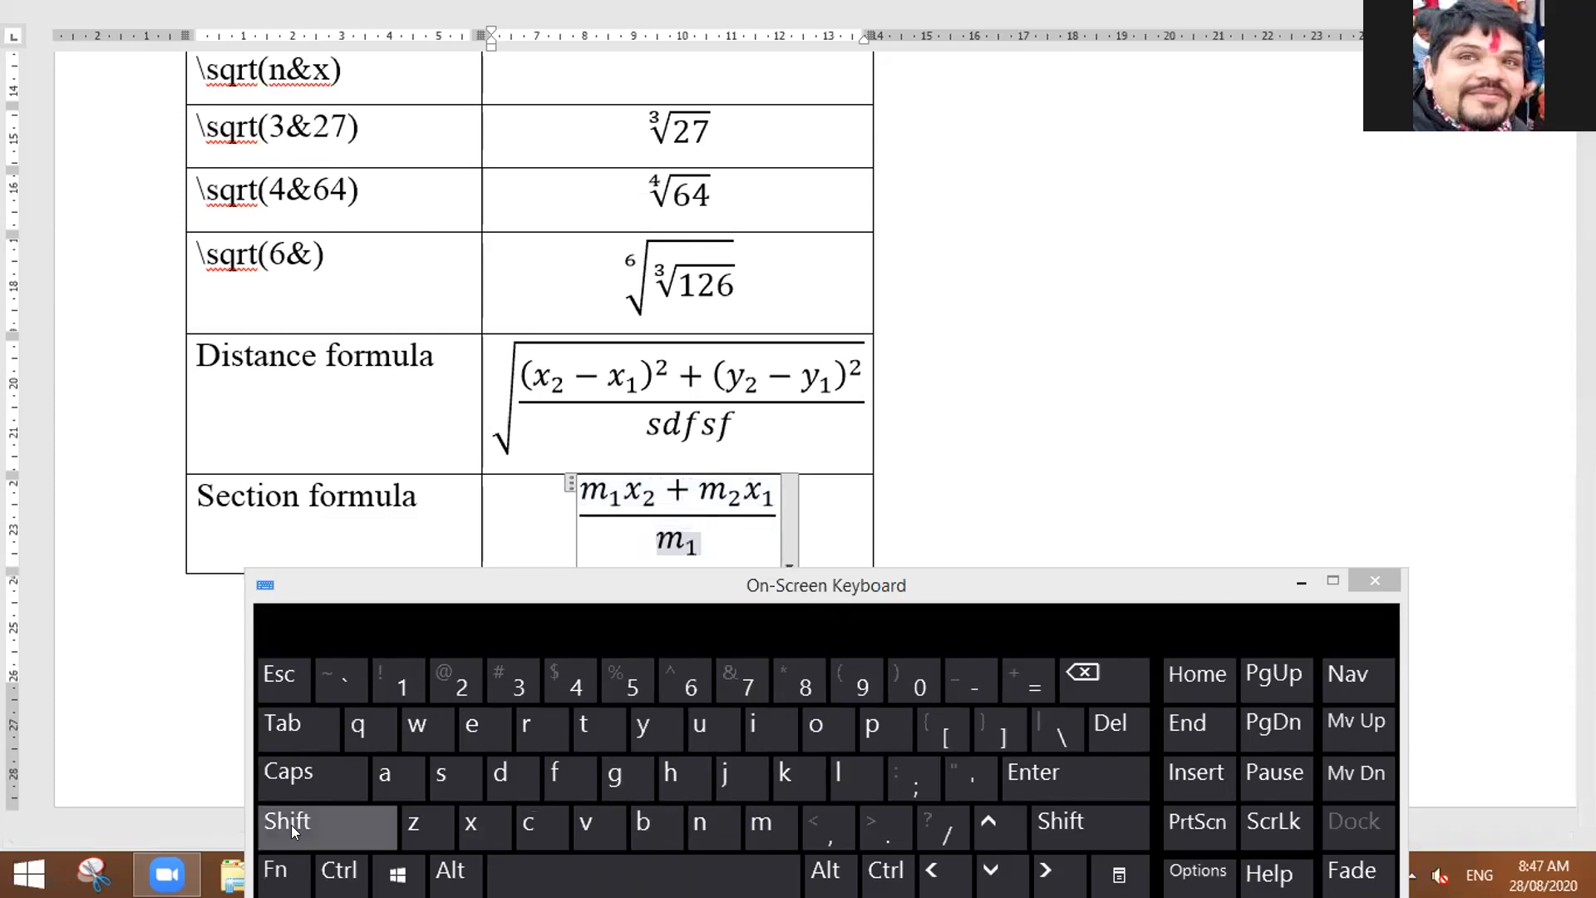
left_click(358, 826)
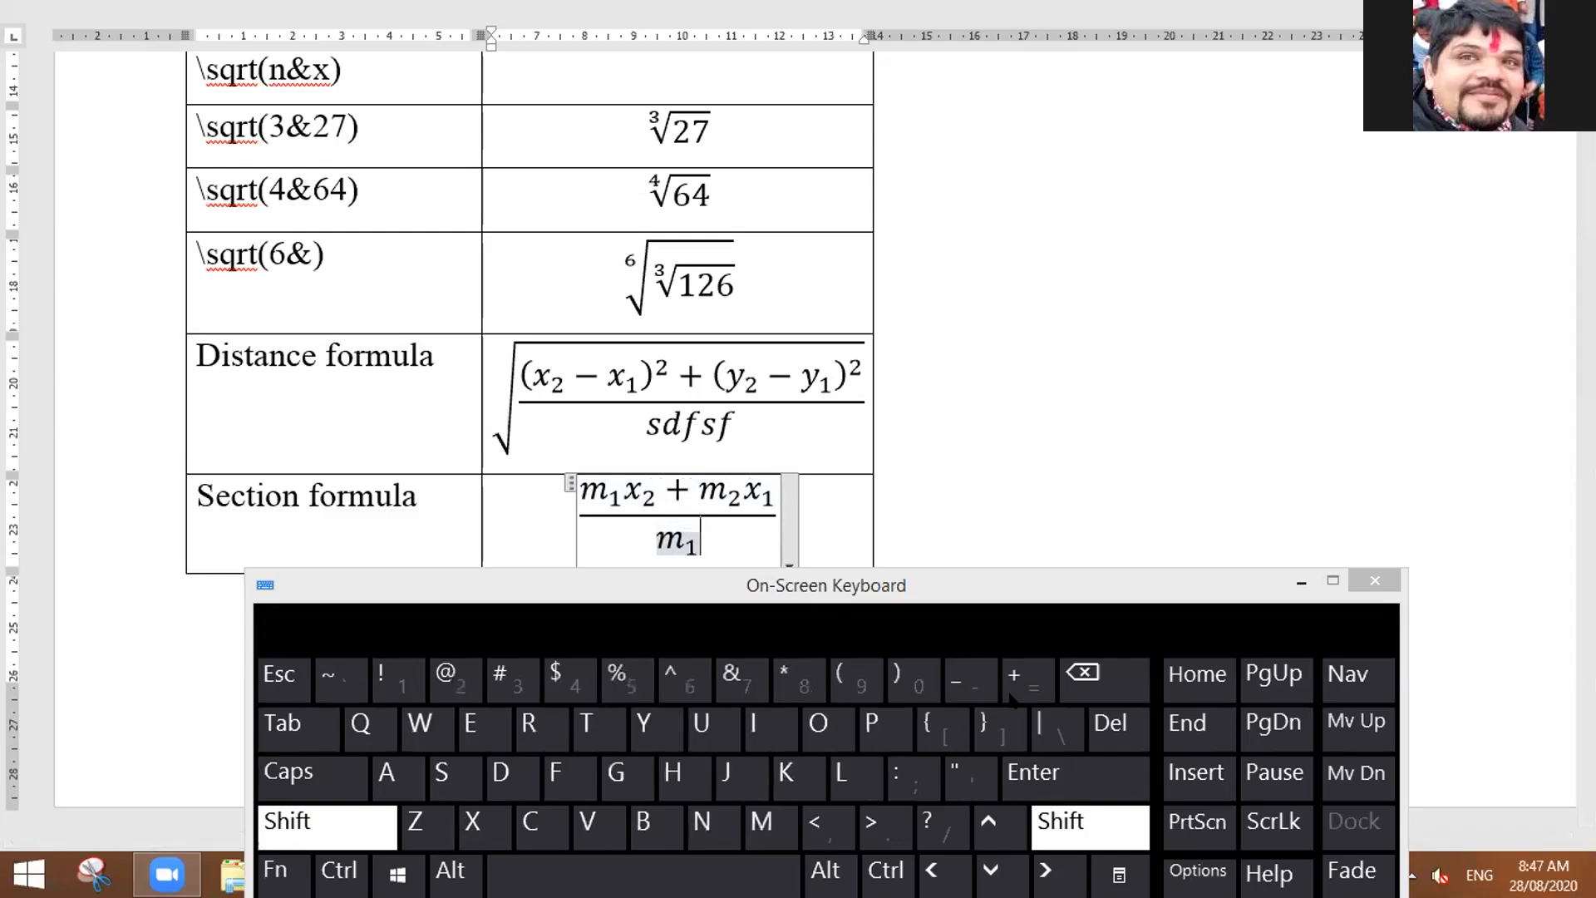
left_click(1014, 681)
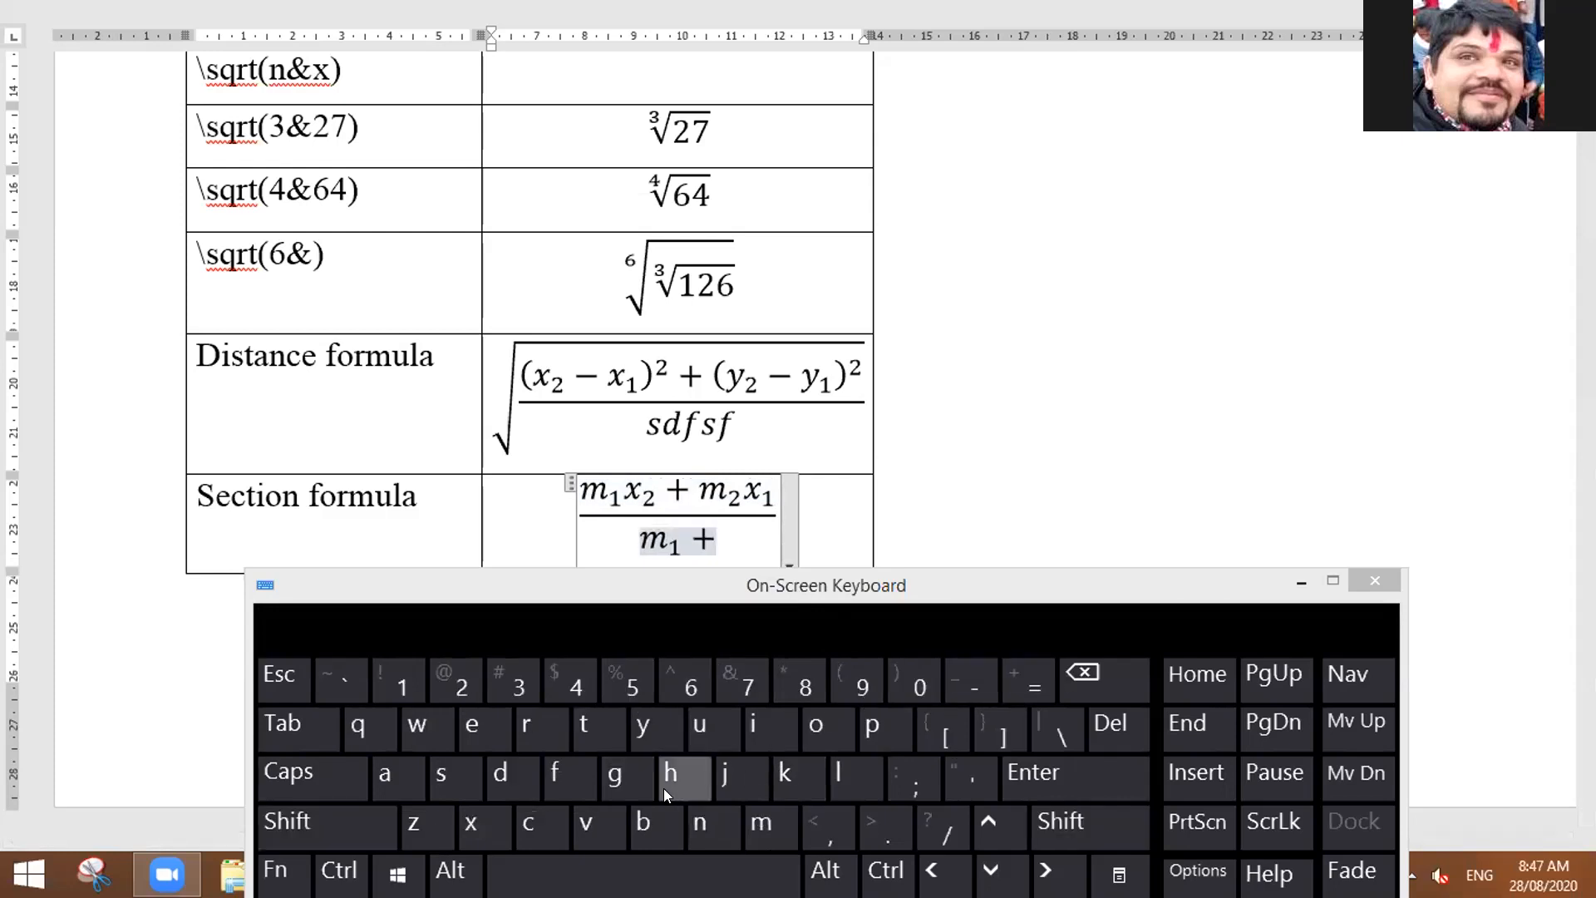
left_click(766, 823)
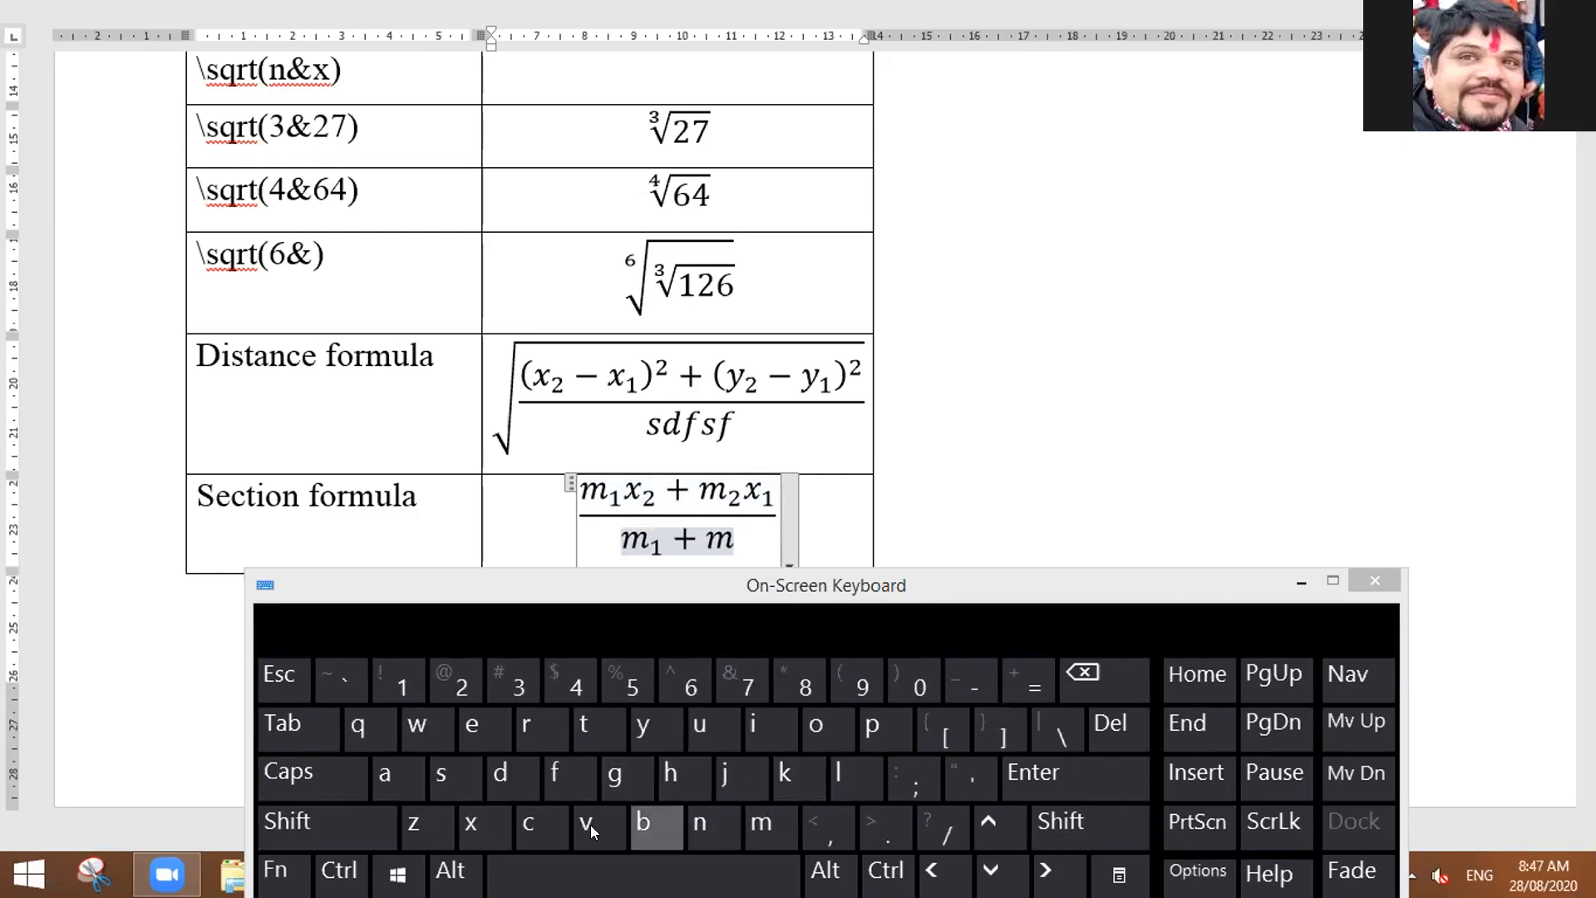
left_click(962, 684)
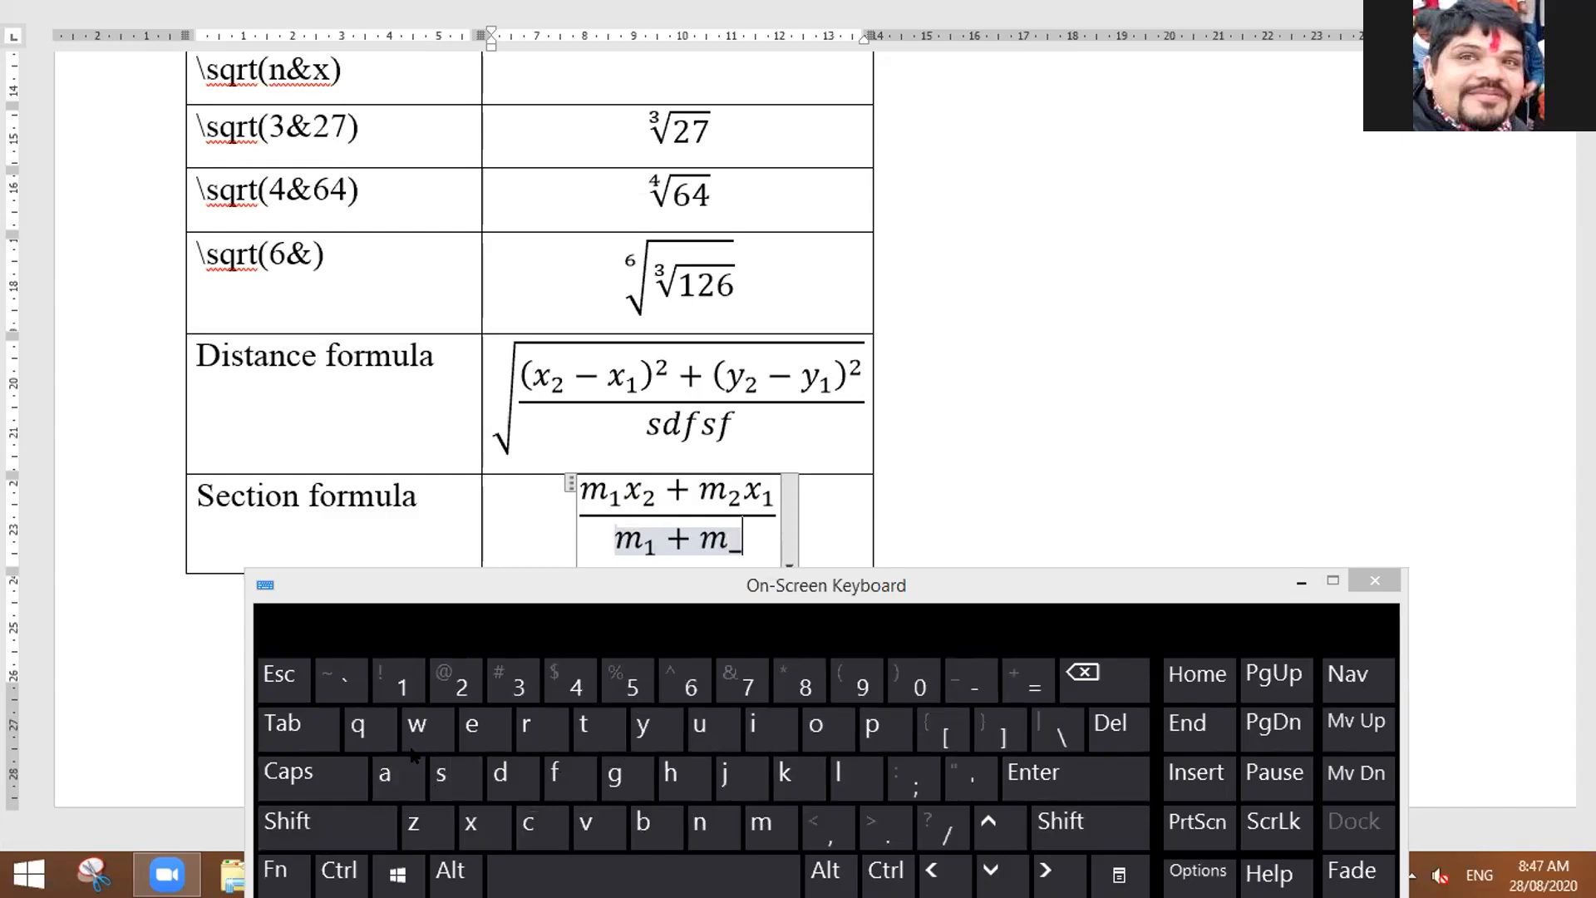
left_click(456, 680)
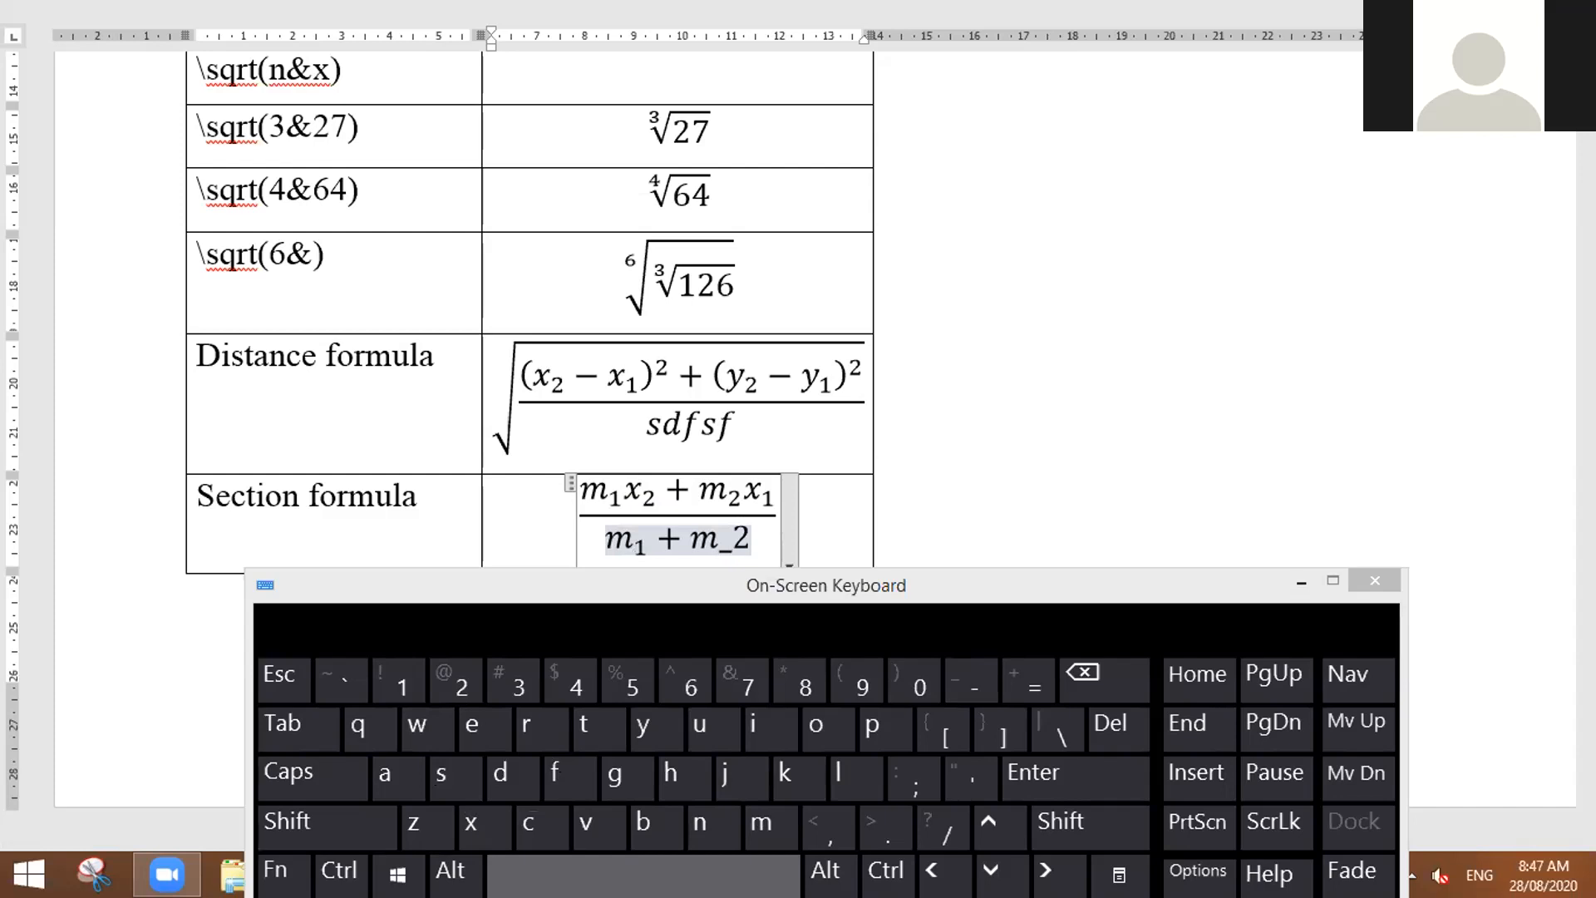
left_click(640, 873)
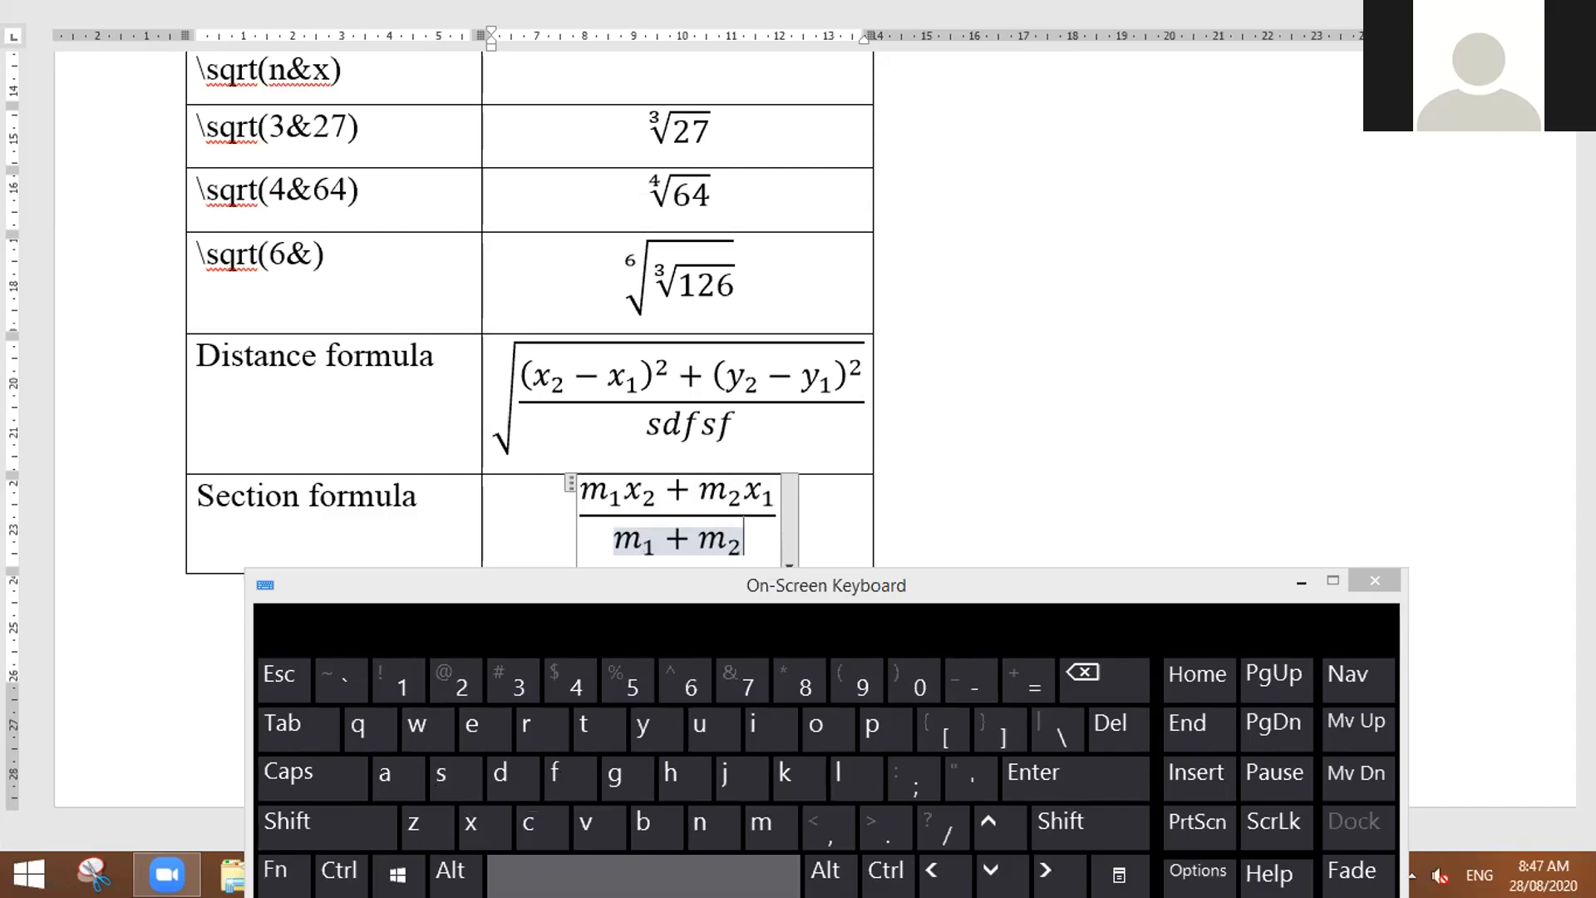
Step: Move the on-screen keyboard clear of the table, and put an opening parenthesis before the section formula's fraction and a comma after it
left_click(766, 500)
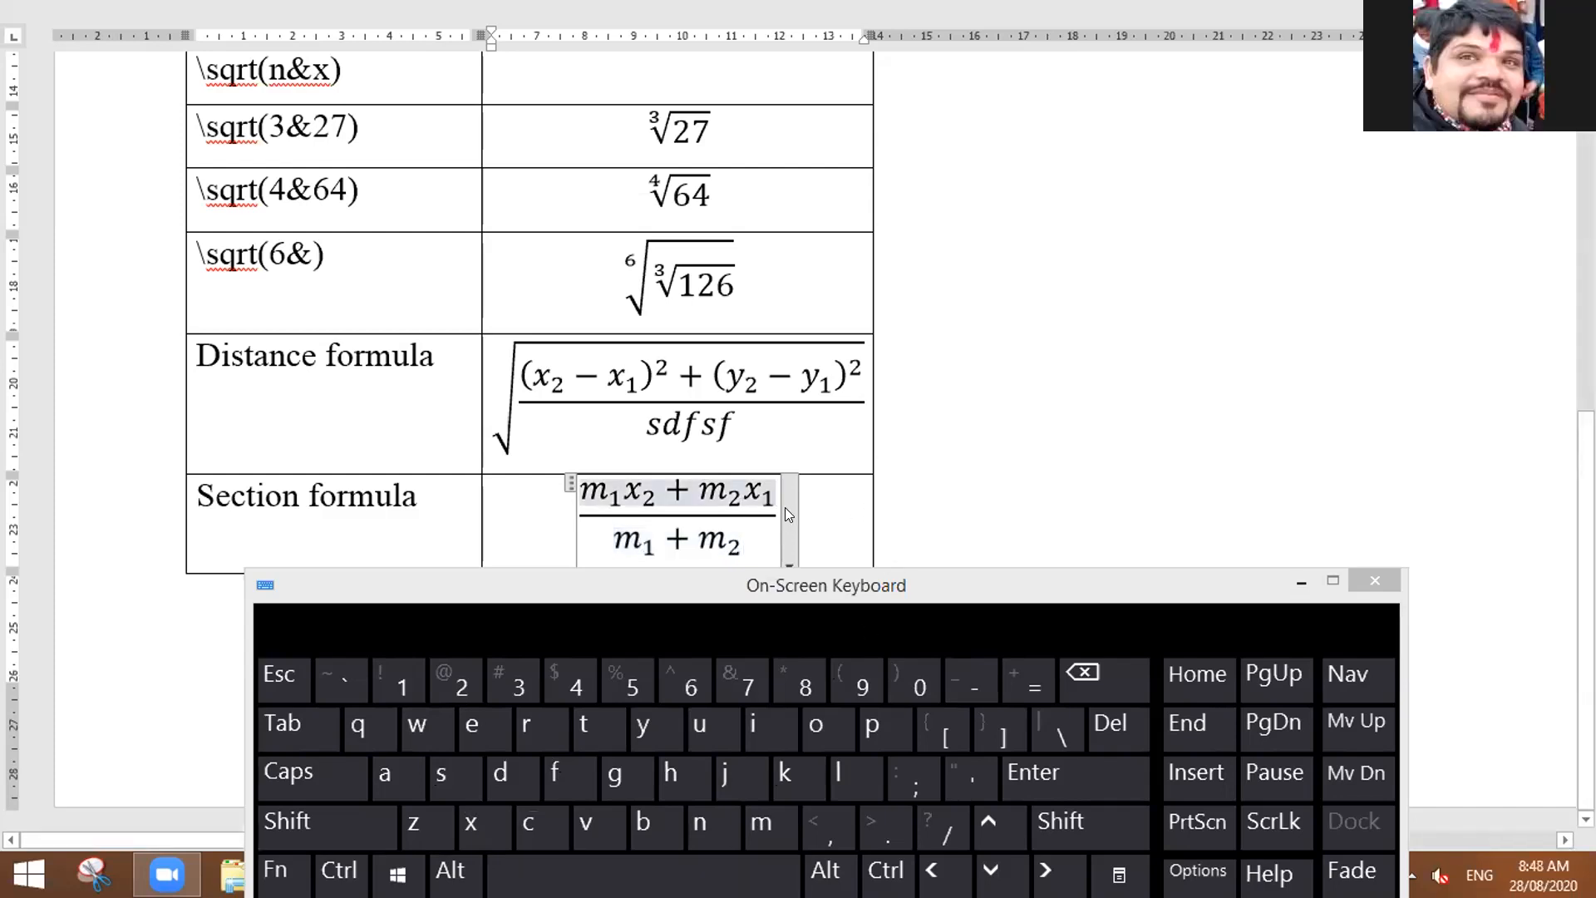
left_click_drag(963, 585, 983, 725)
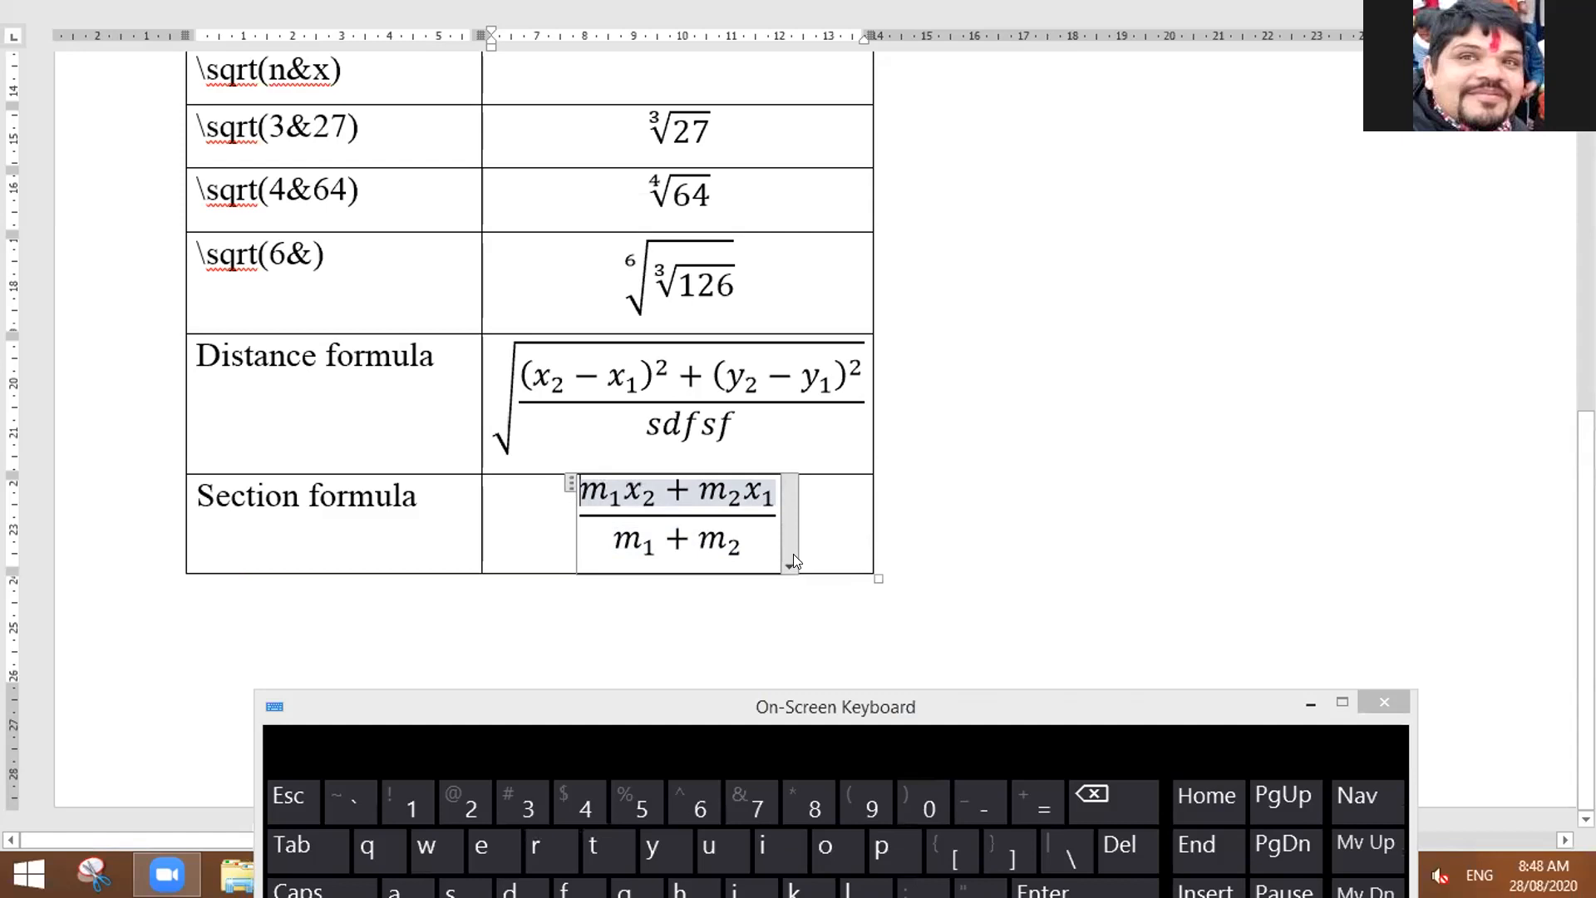
key("Left")
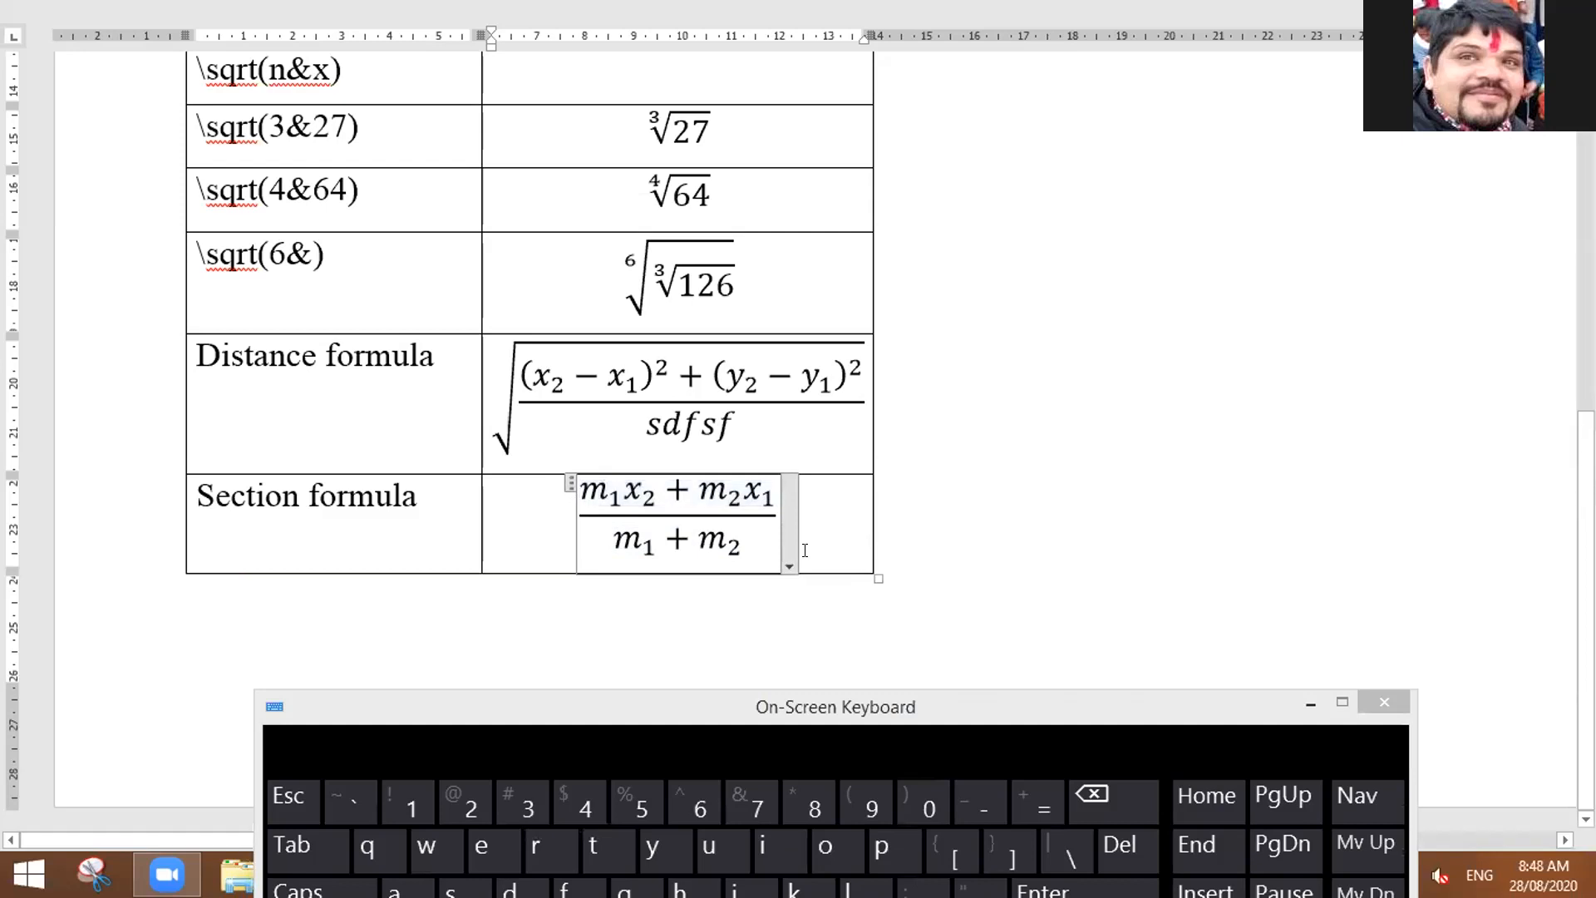
type("(")
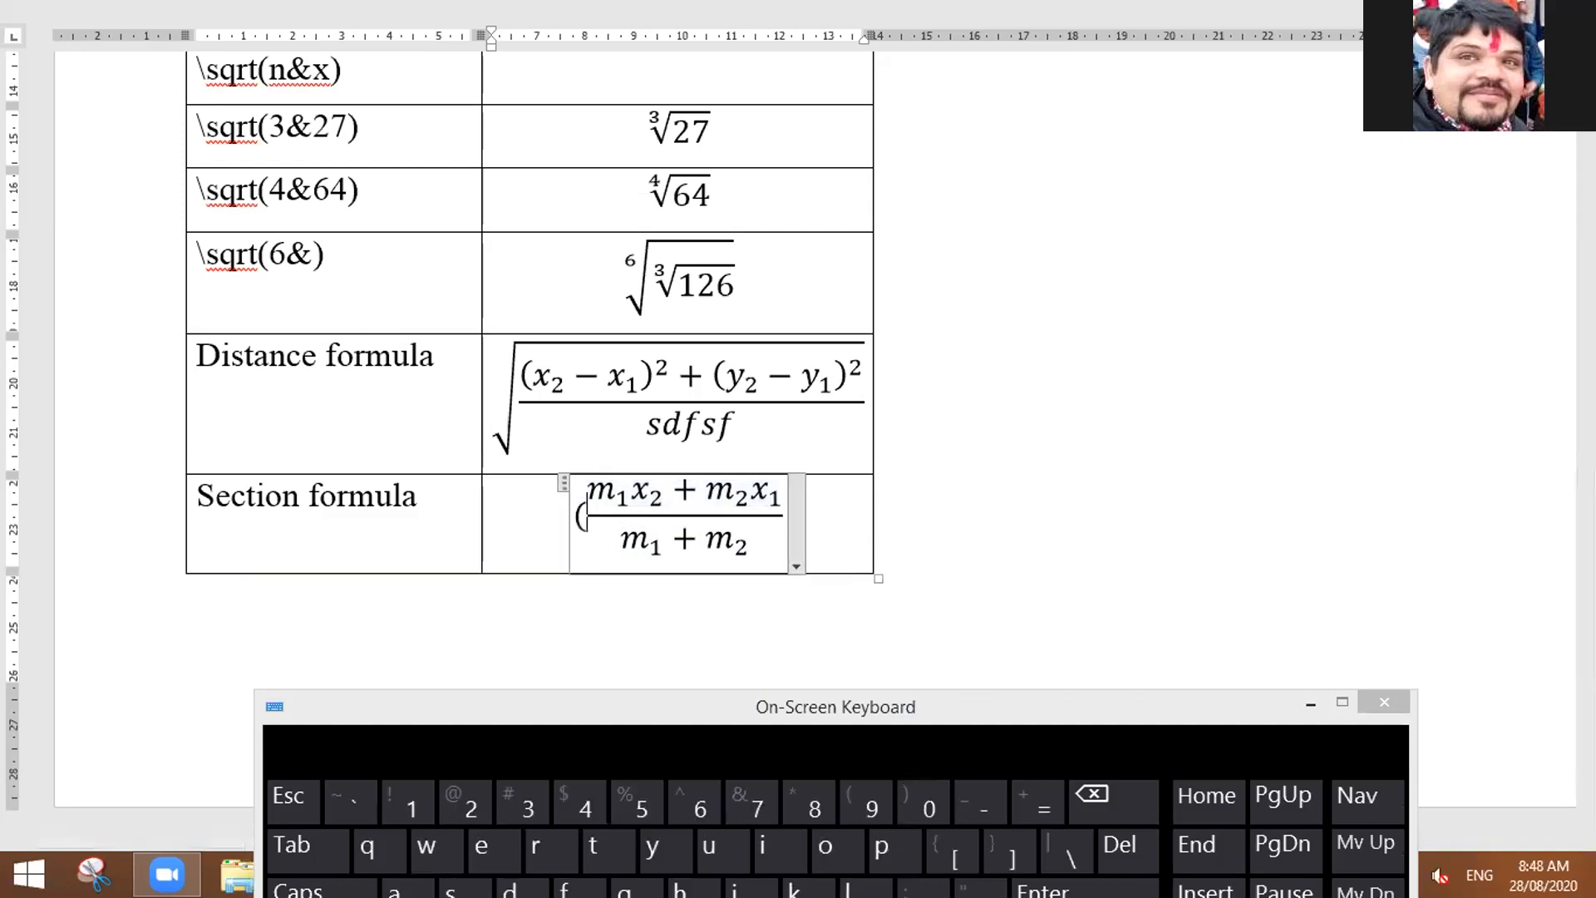
left_click(777, 504)
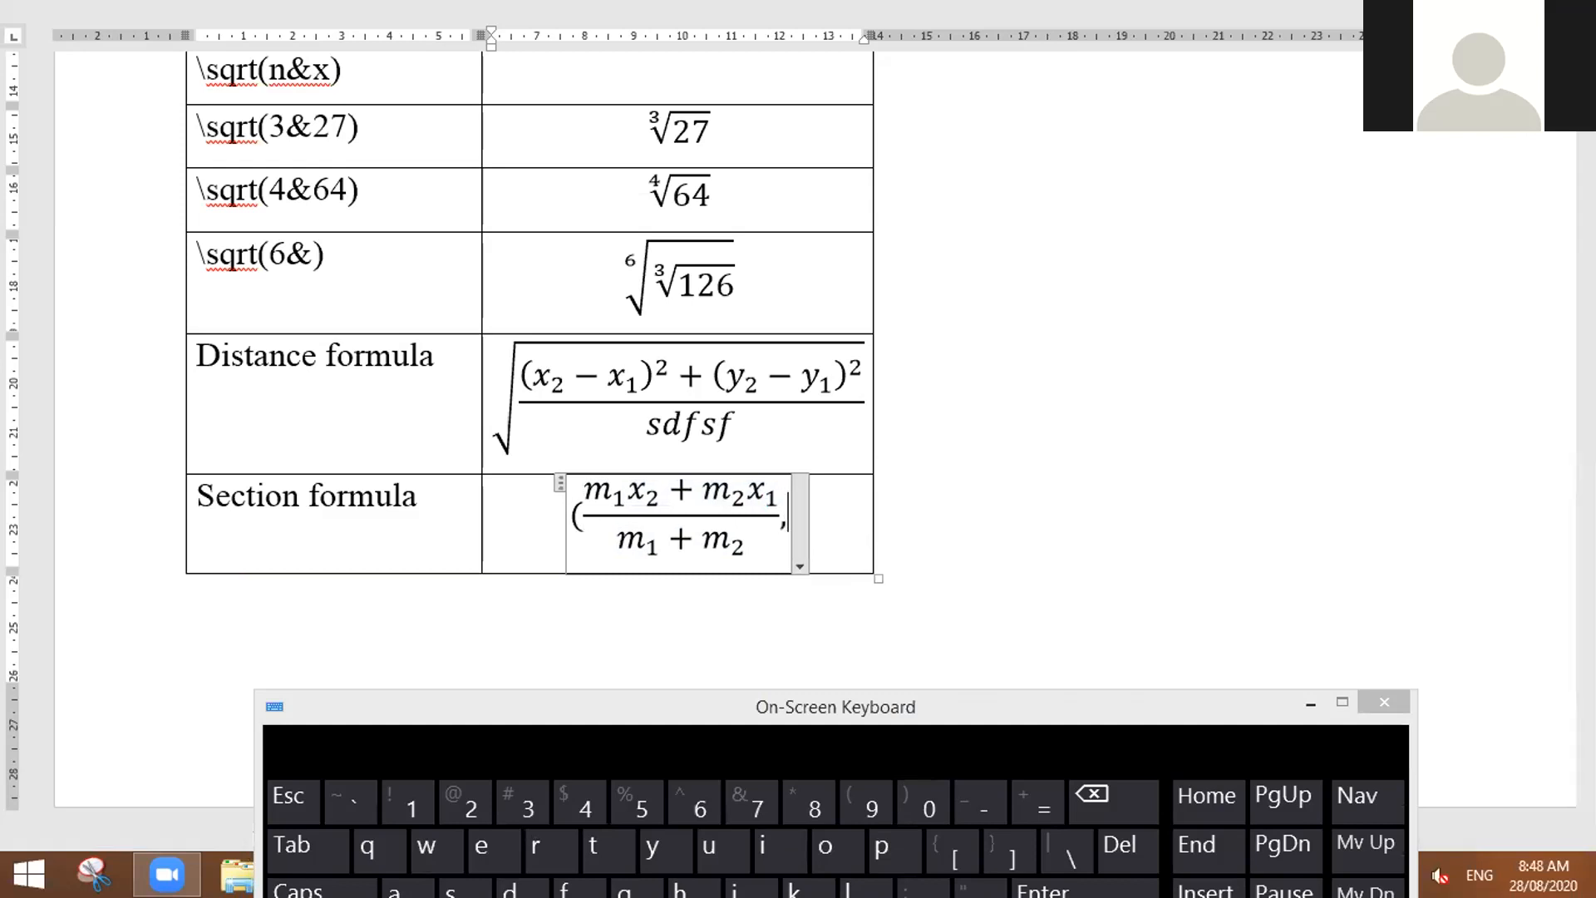
type(",")
Step: Insert a second fraction after the comma and enter m₁y₂ − m₂ in its numerator
type("/")
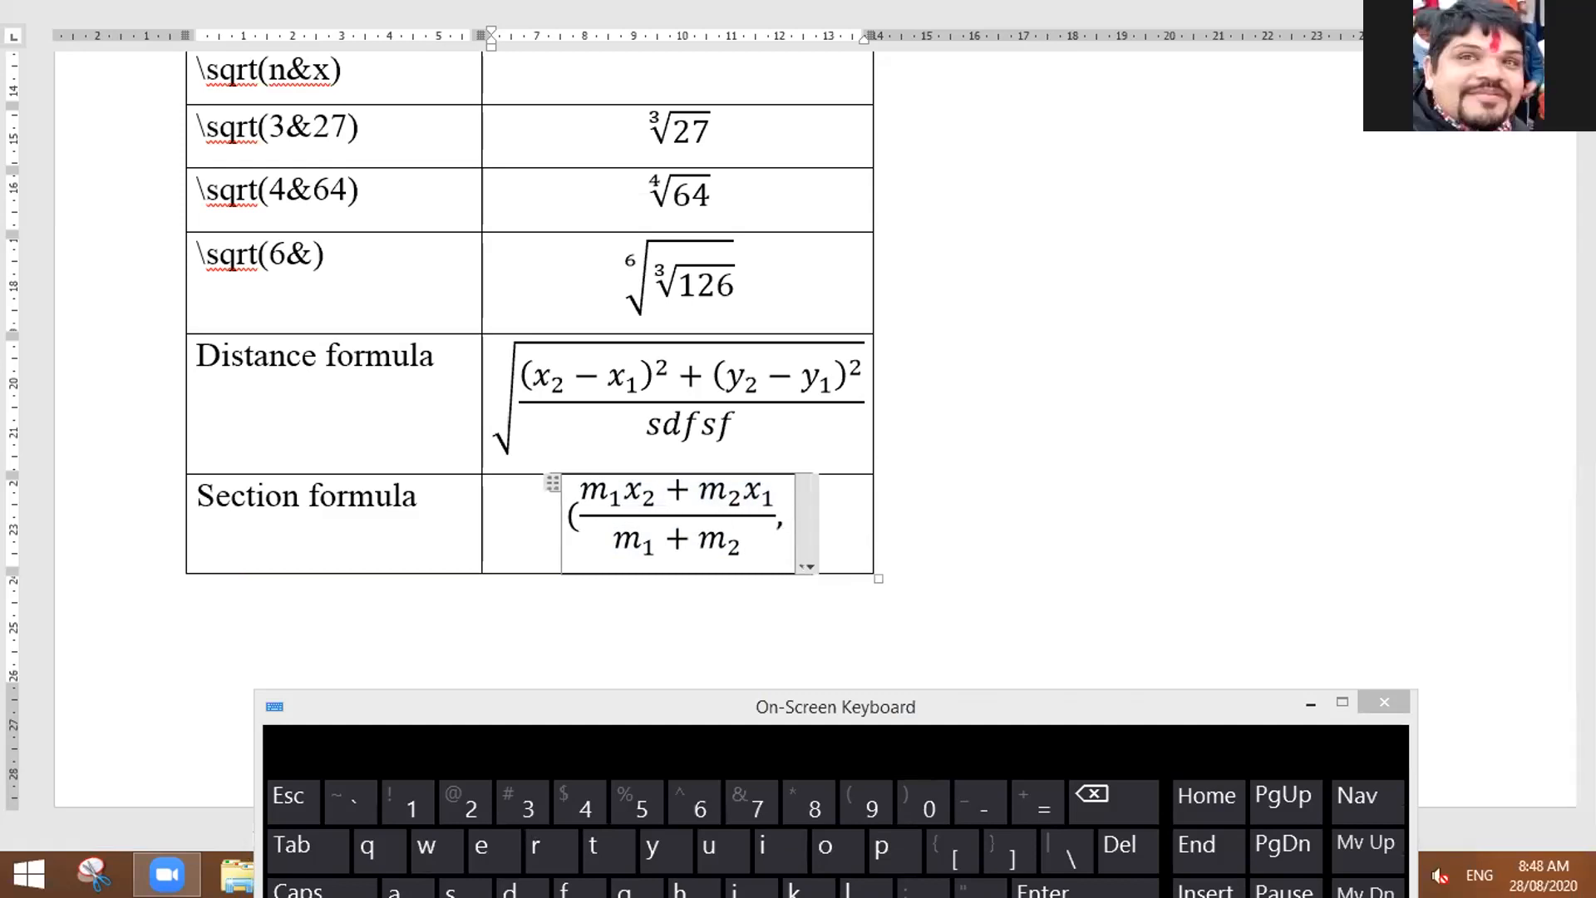
key("Left")
key("Left")
type("m_")
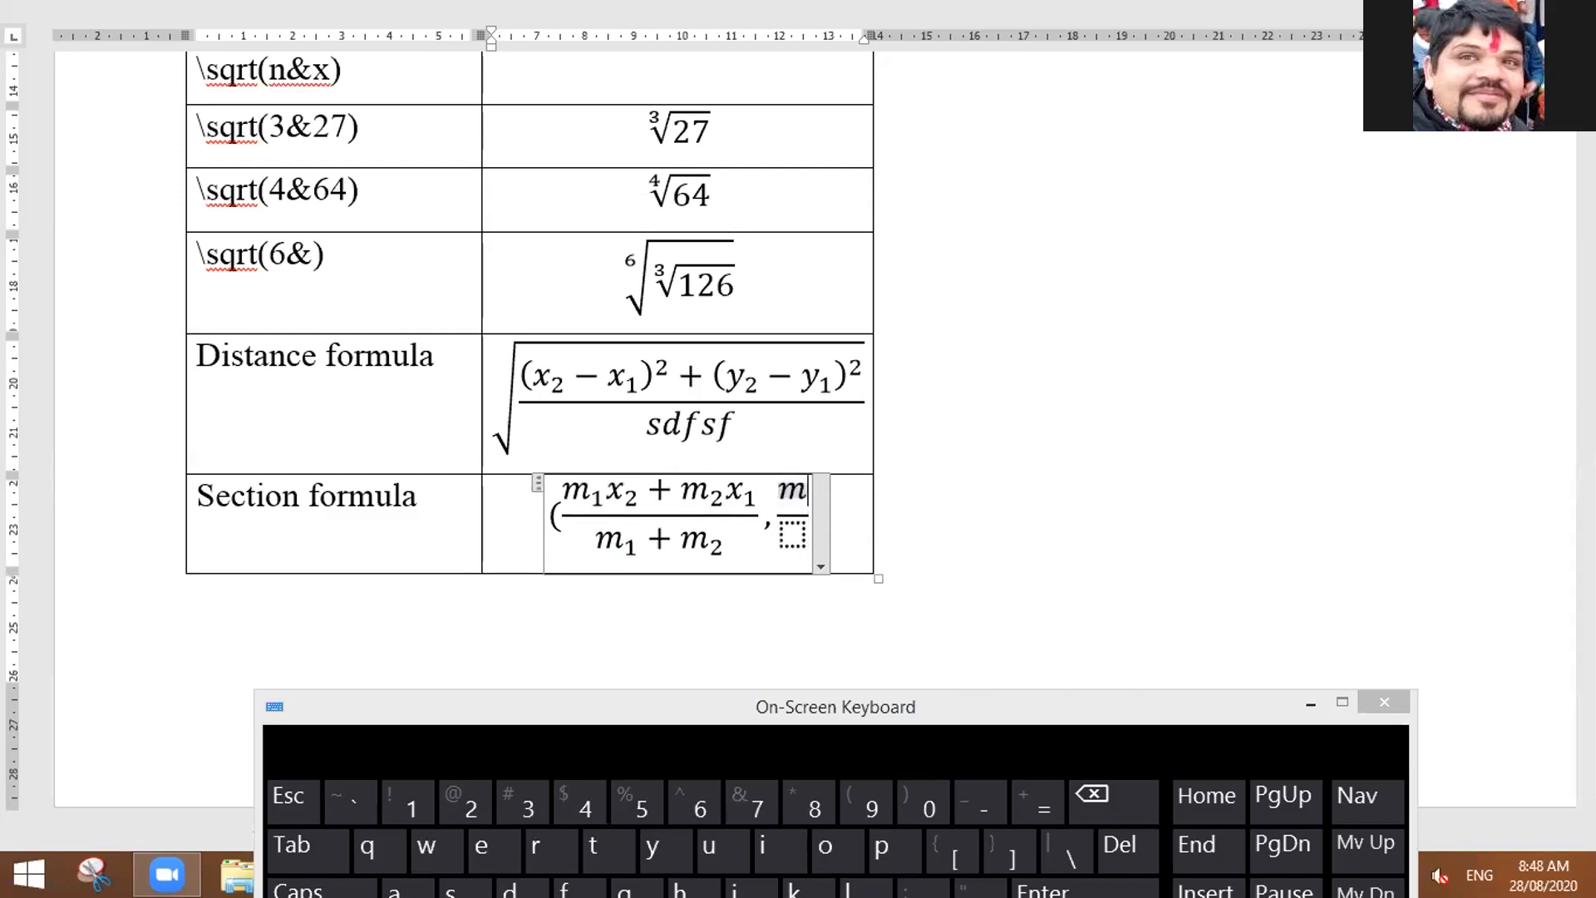
type("1 ")
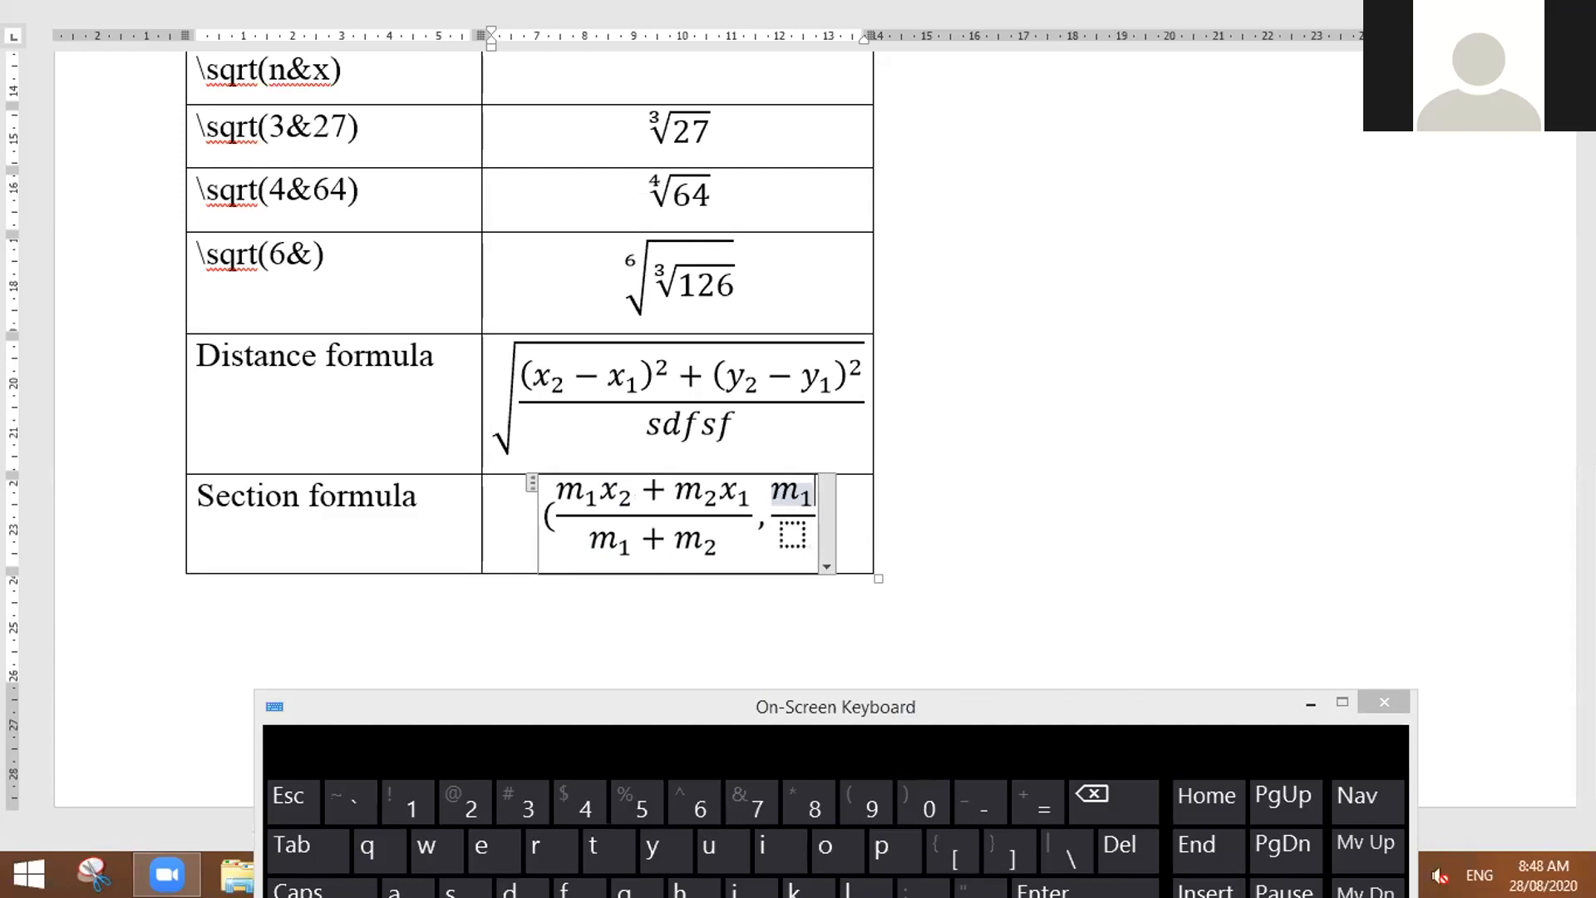
type("y_2 -m")
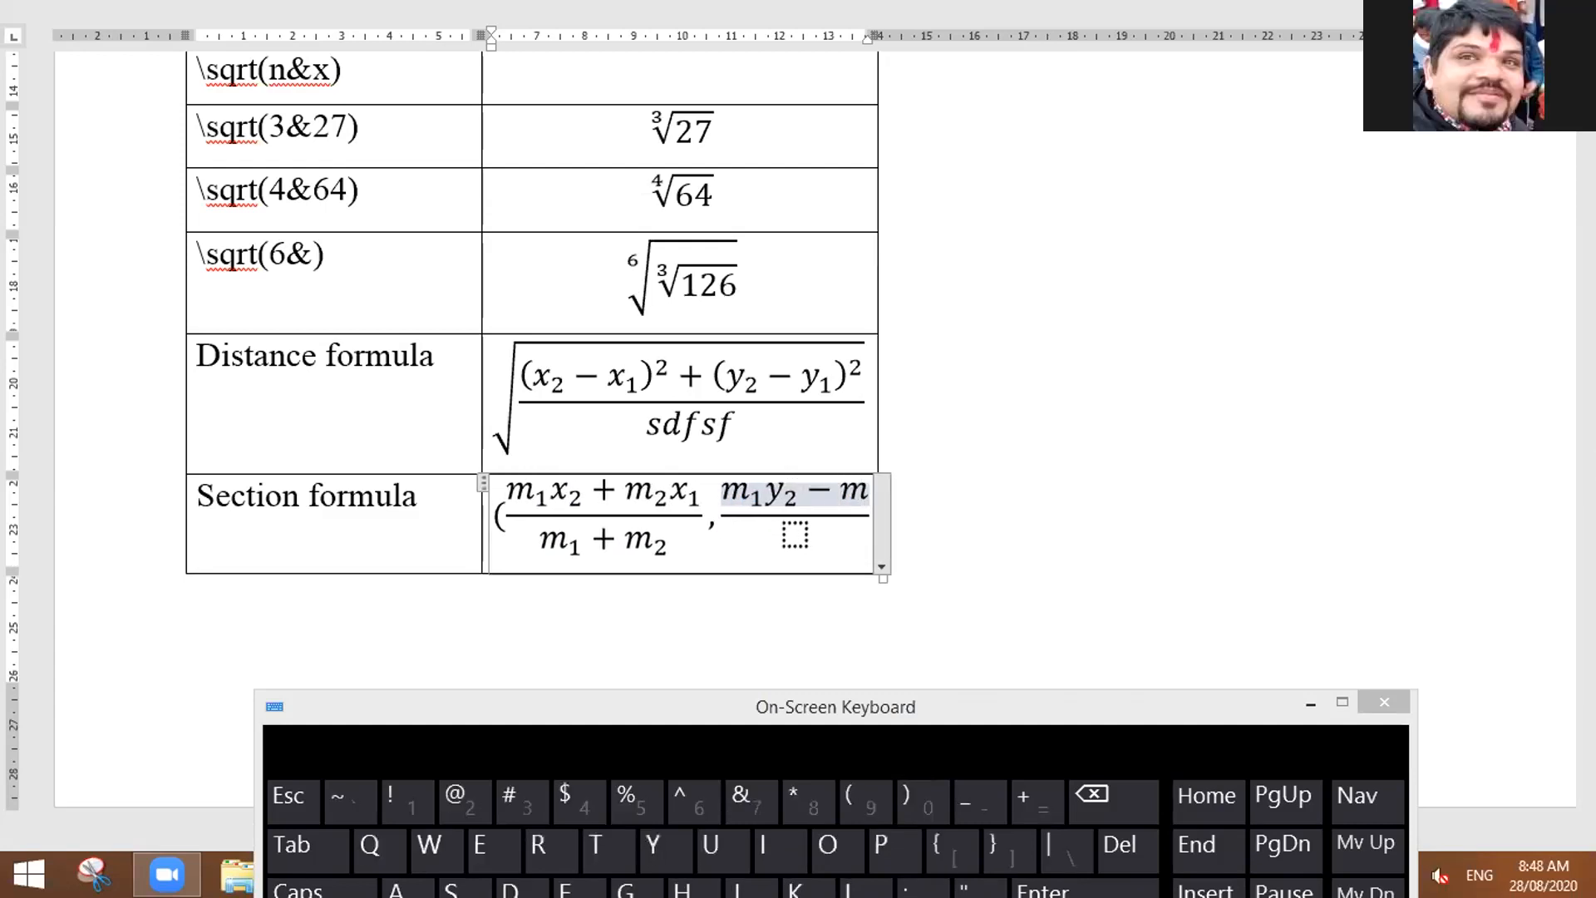
type("^")
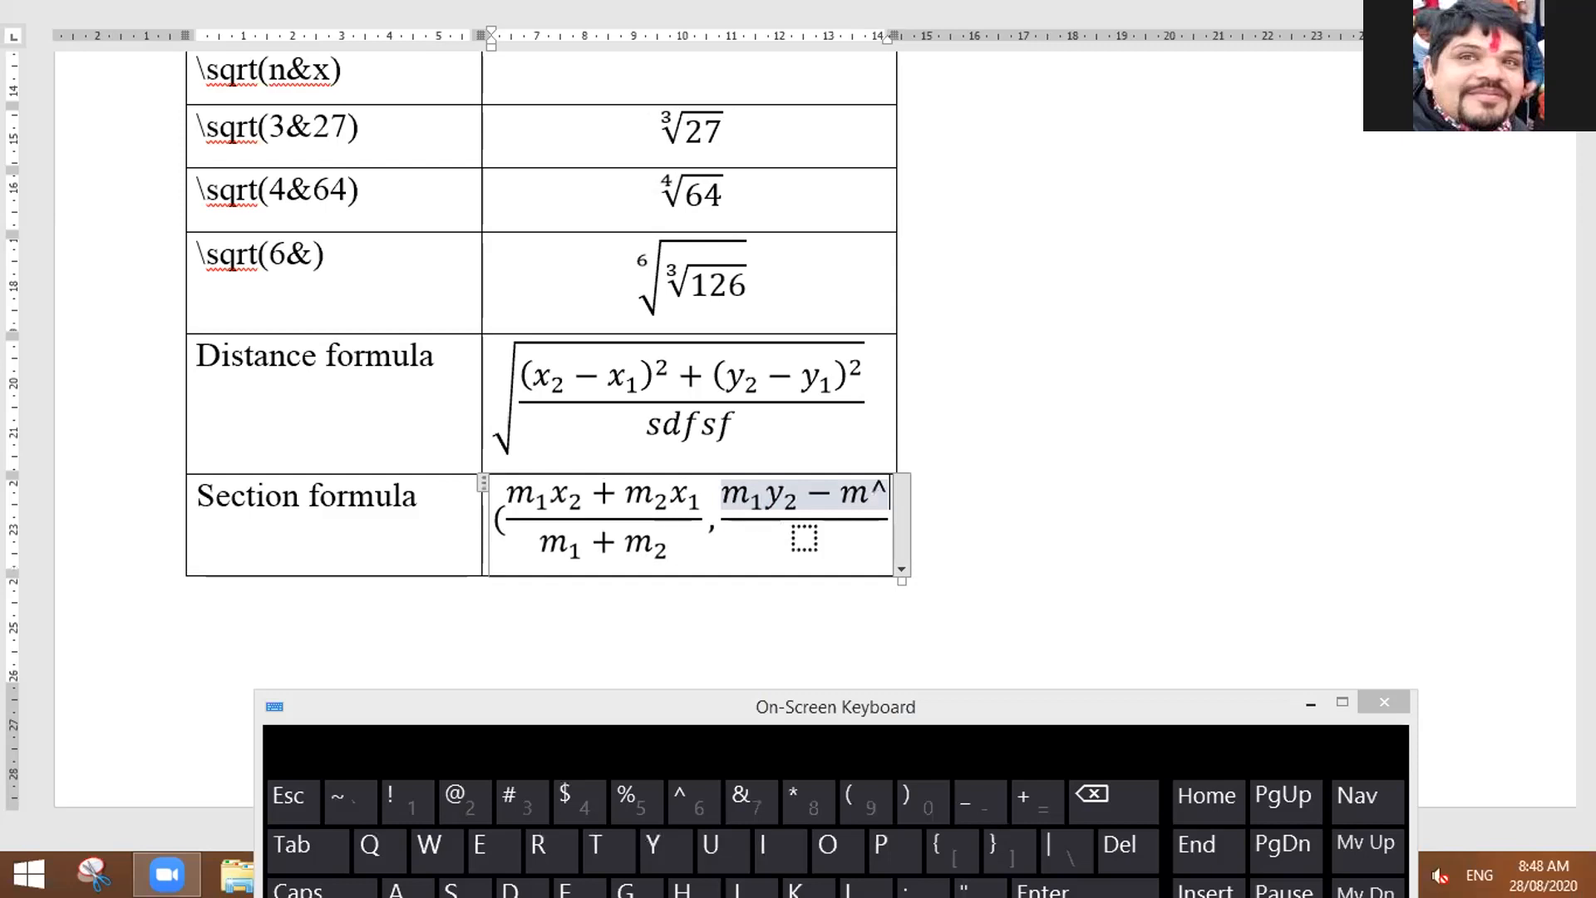
key("BackSpace")
type("_2")
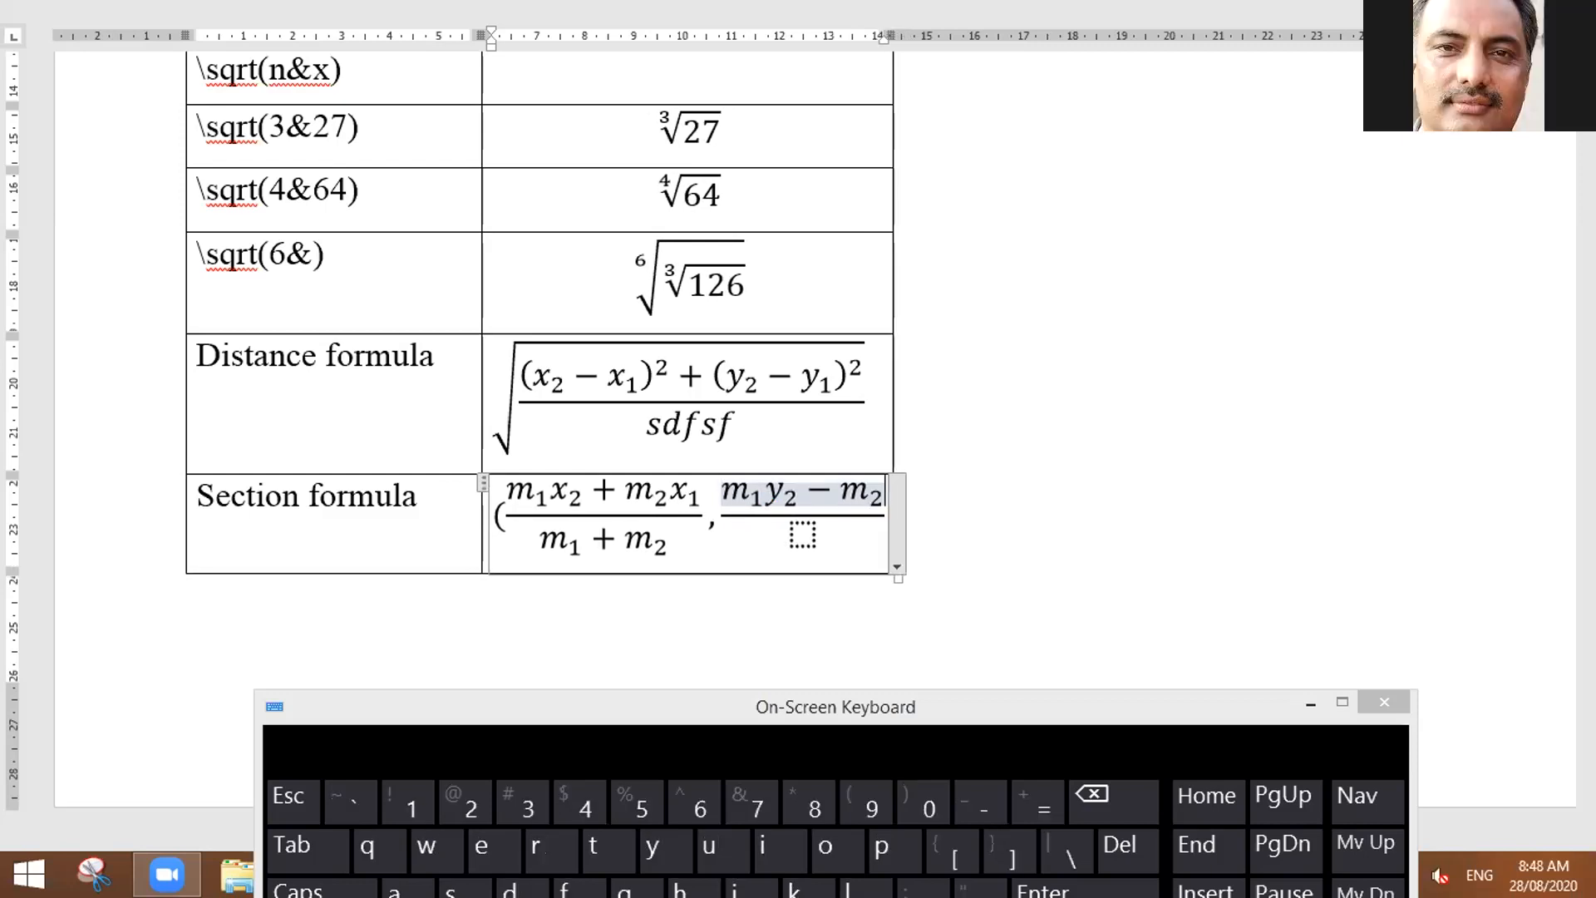
Step: Replace the minus sign in the second fraction's numerator with a plus sign and return to the end of m₂
key("Left")
key("Left")
key("Left")
key("Left")
key("Left")
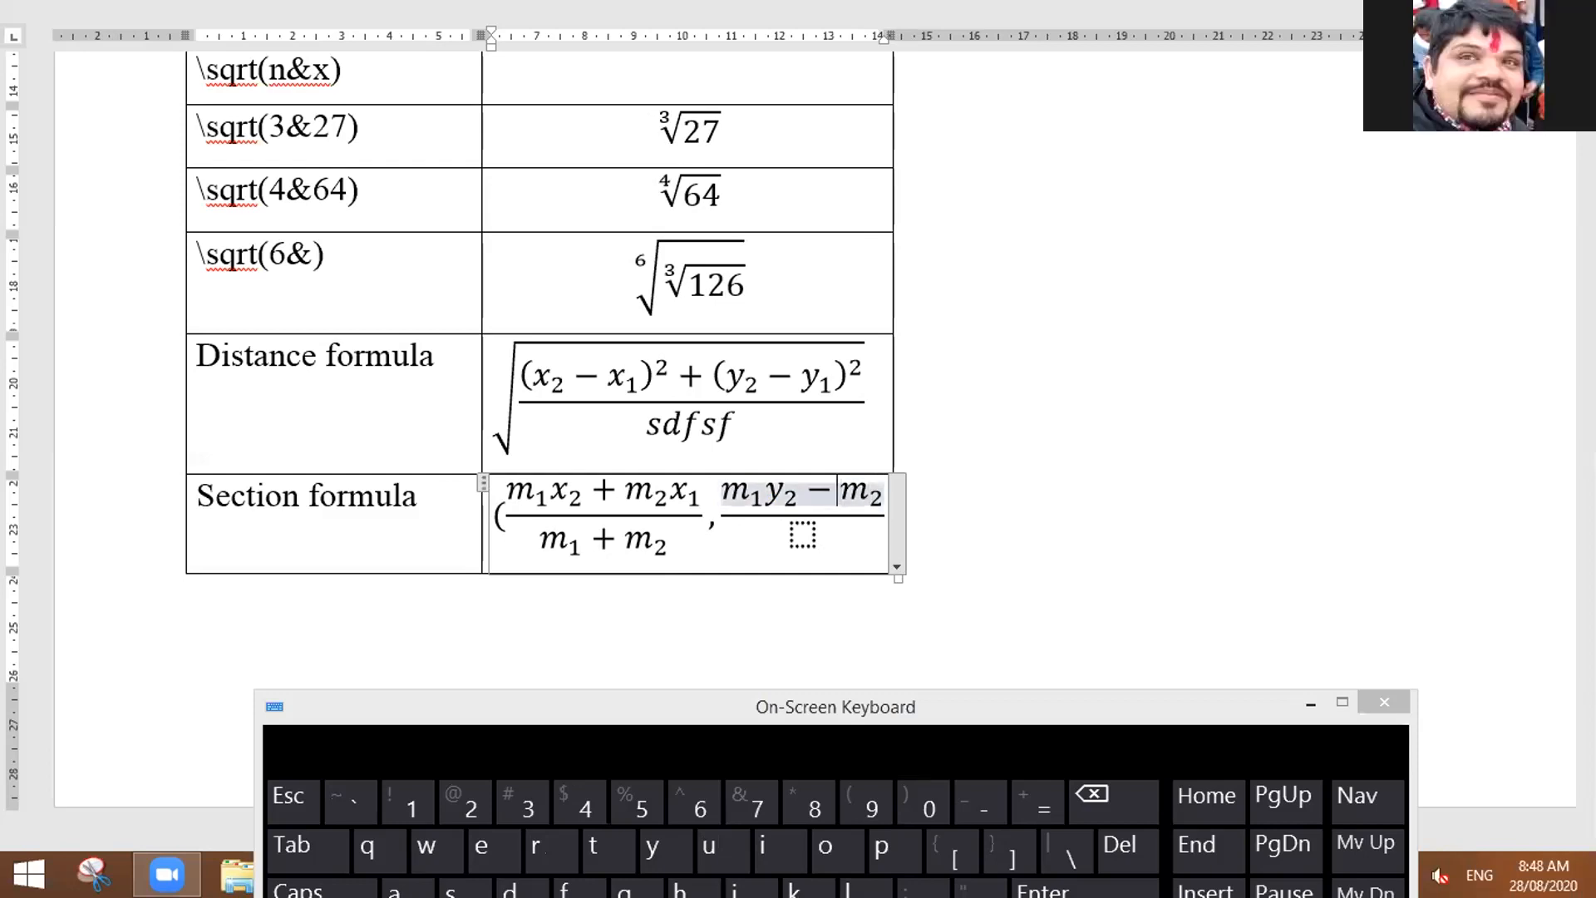
key("BackSpace")
type("+")
key("Right")
key("Right")
key("Right")
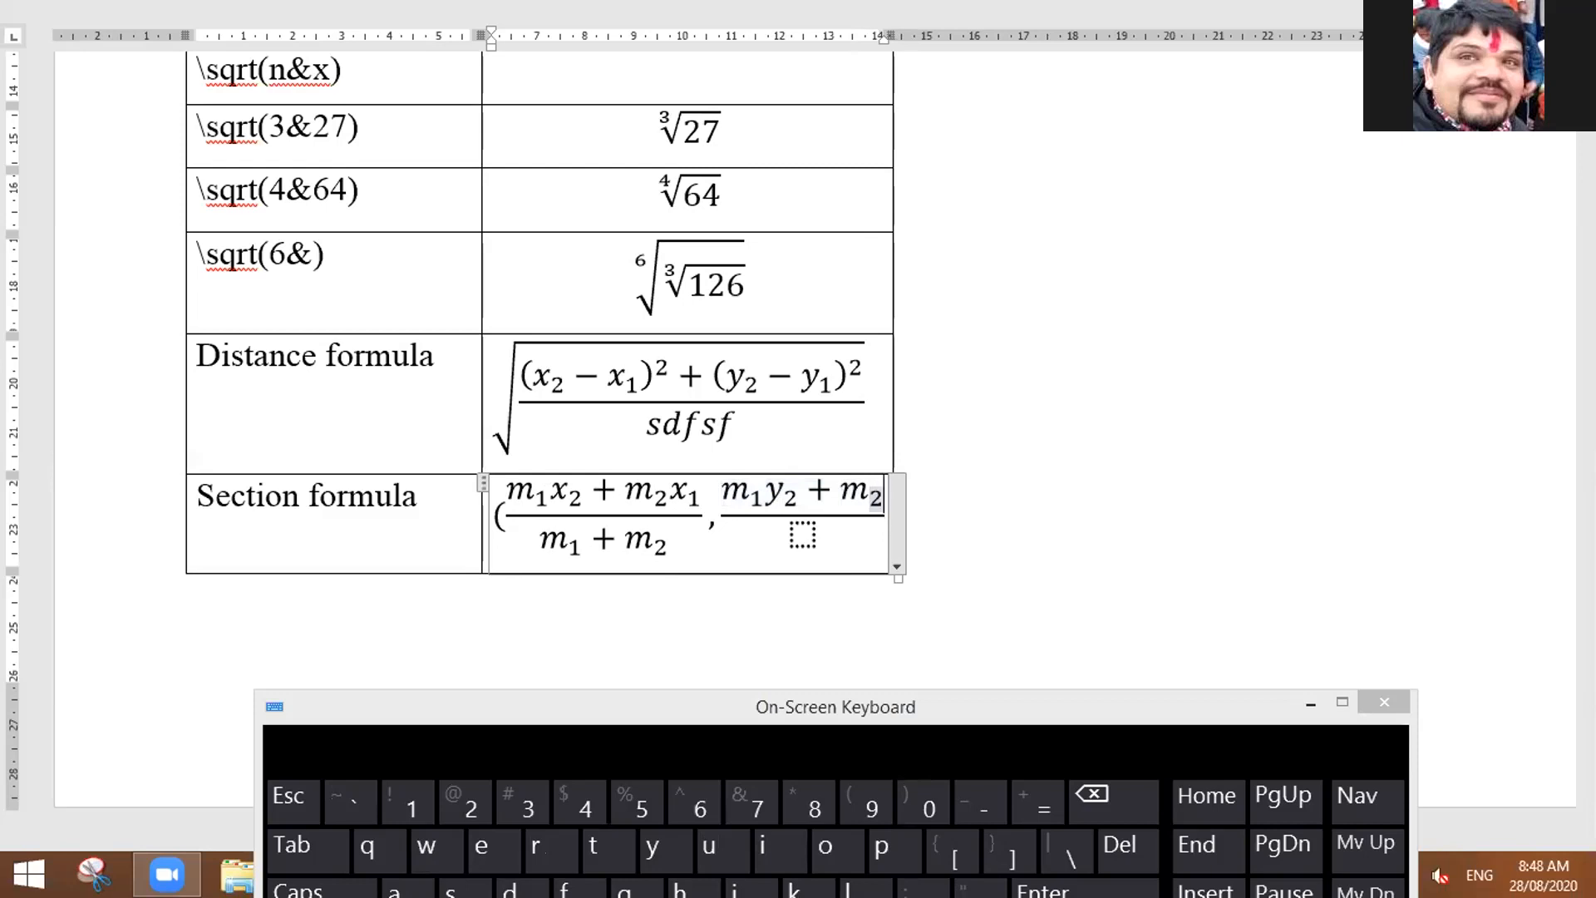
type("y")
type("1")
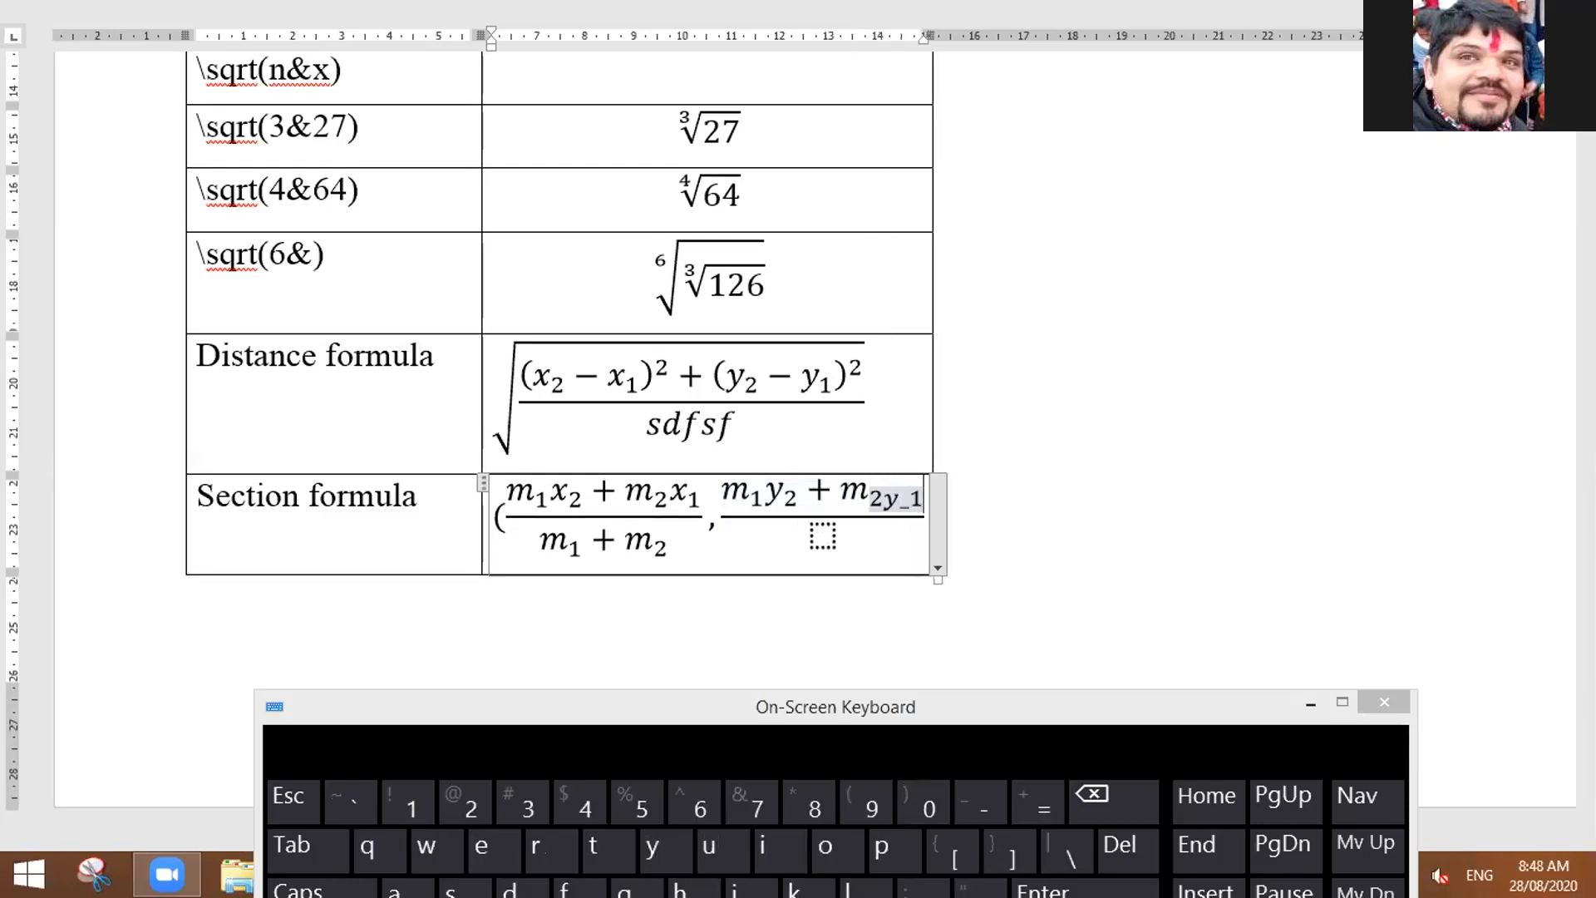
key("BackSpace")
key("BackSpace")
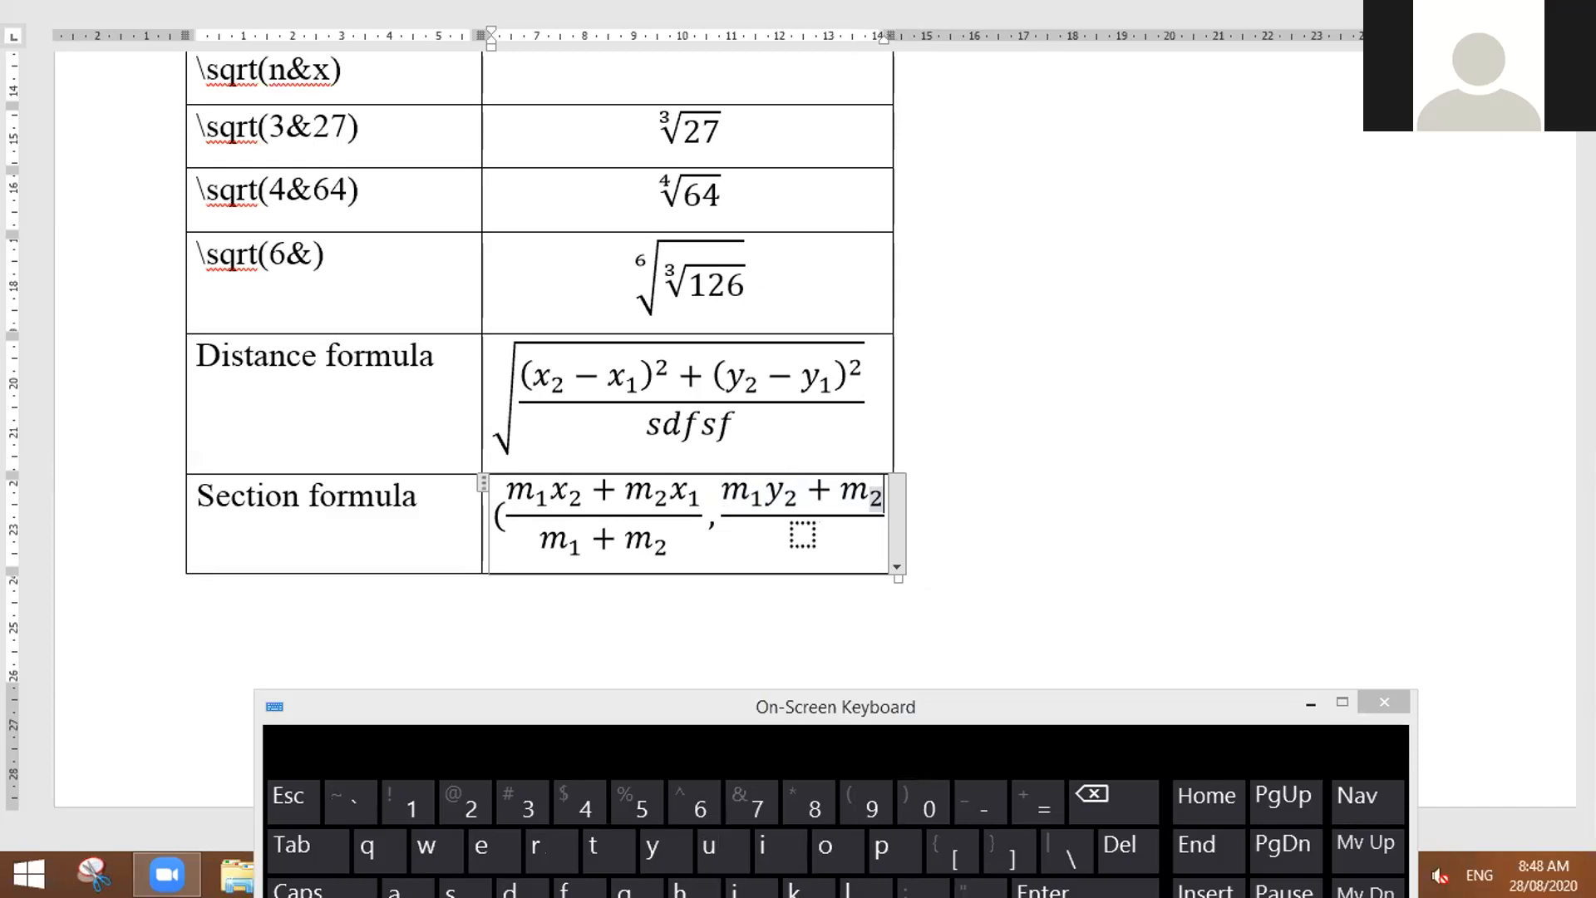
key("Right")
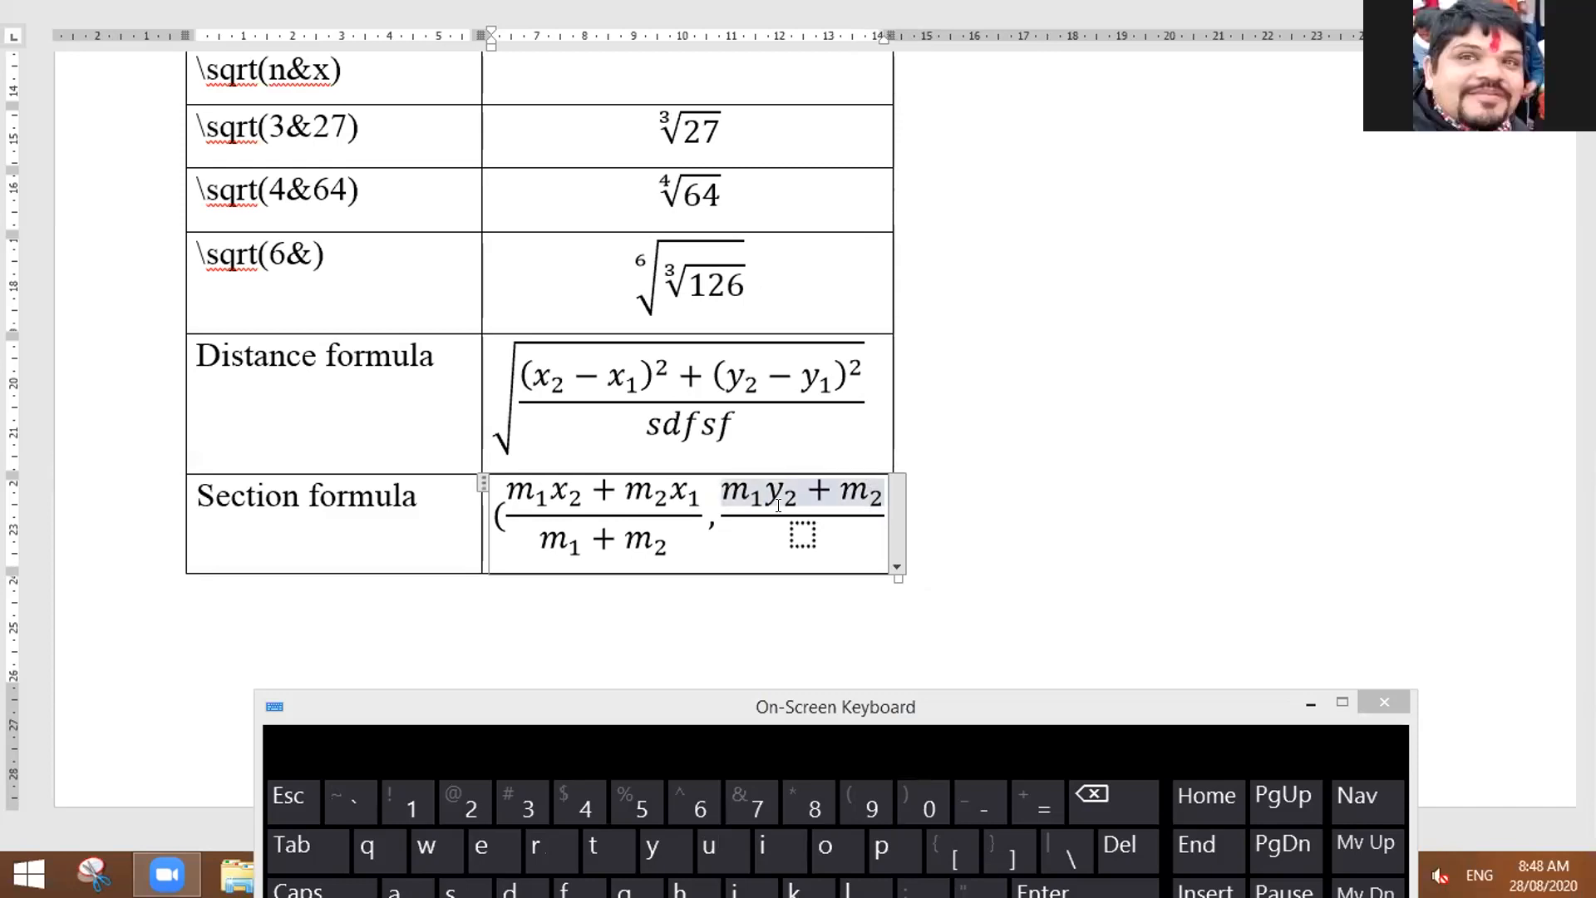
Step: Complete the second fraction's numerator with y₁ and begin its denominator with m_1
type("Y")
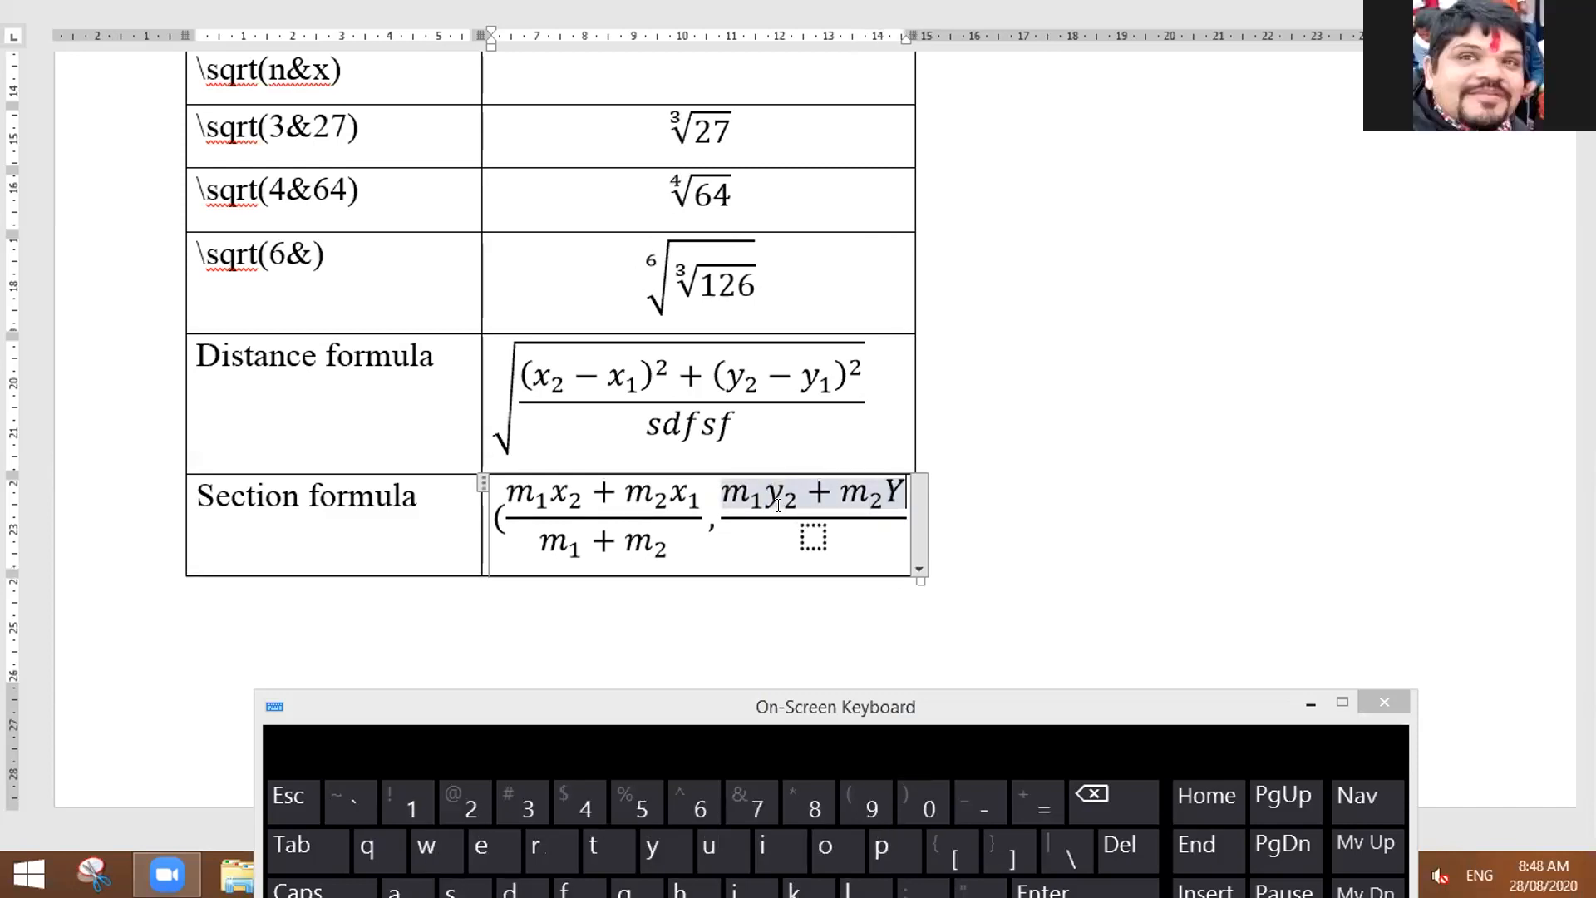
key("BackSpace")
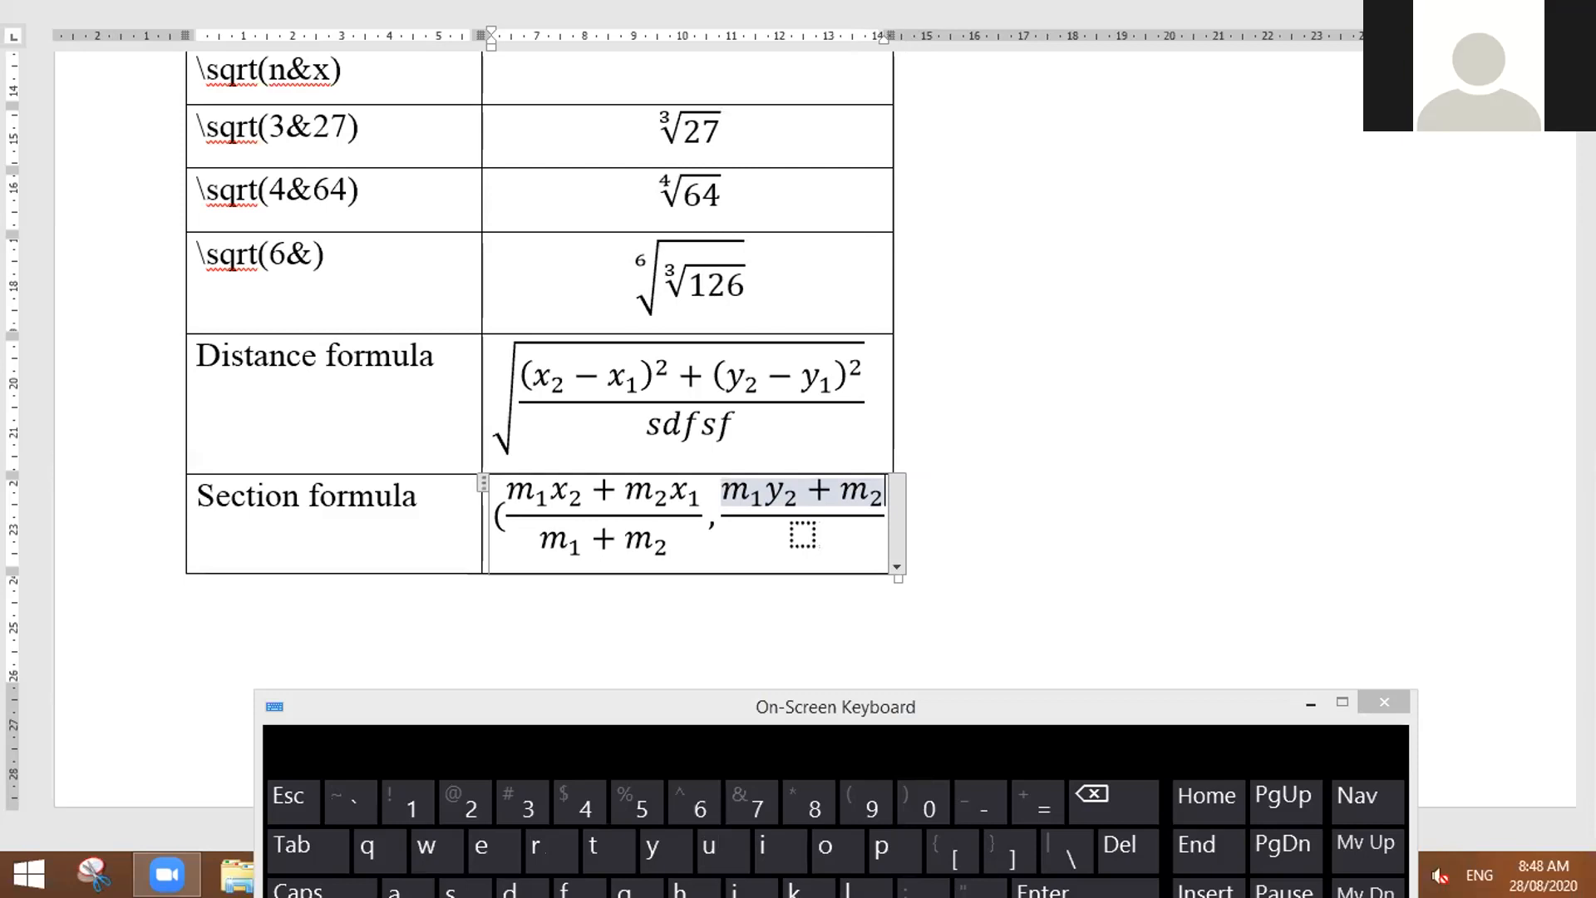
type("y")
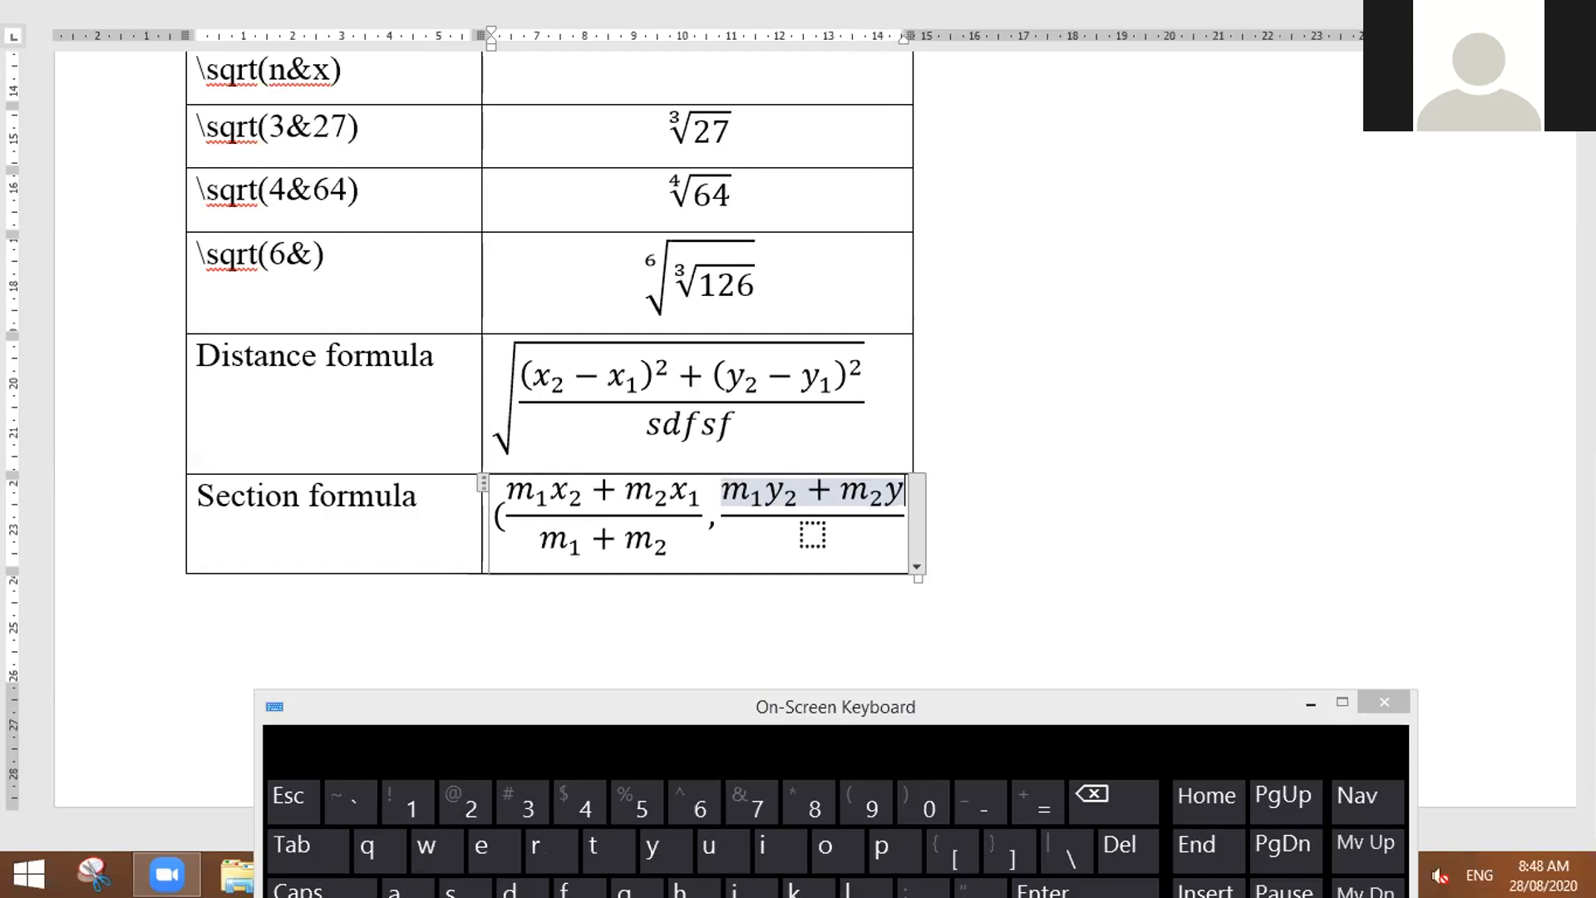
type("_1m_1")
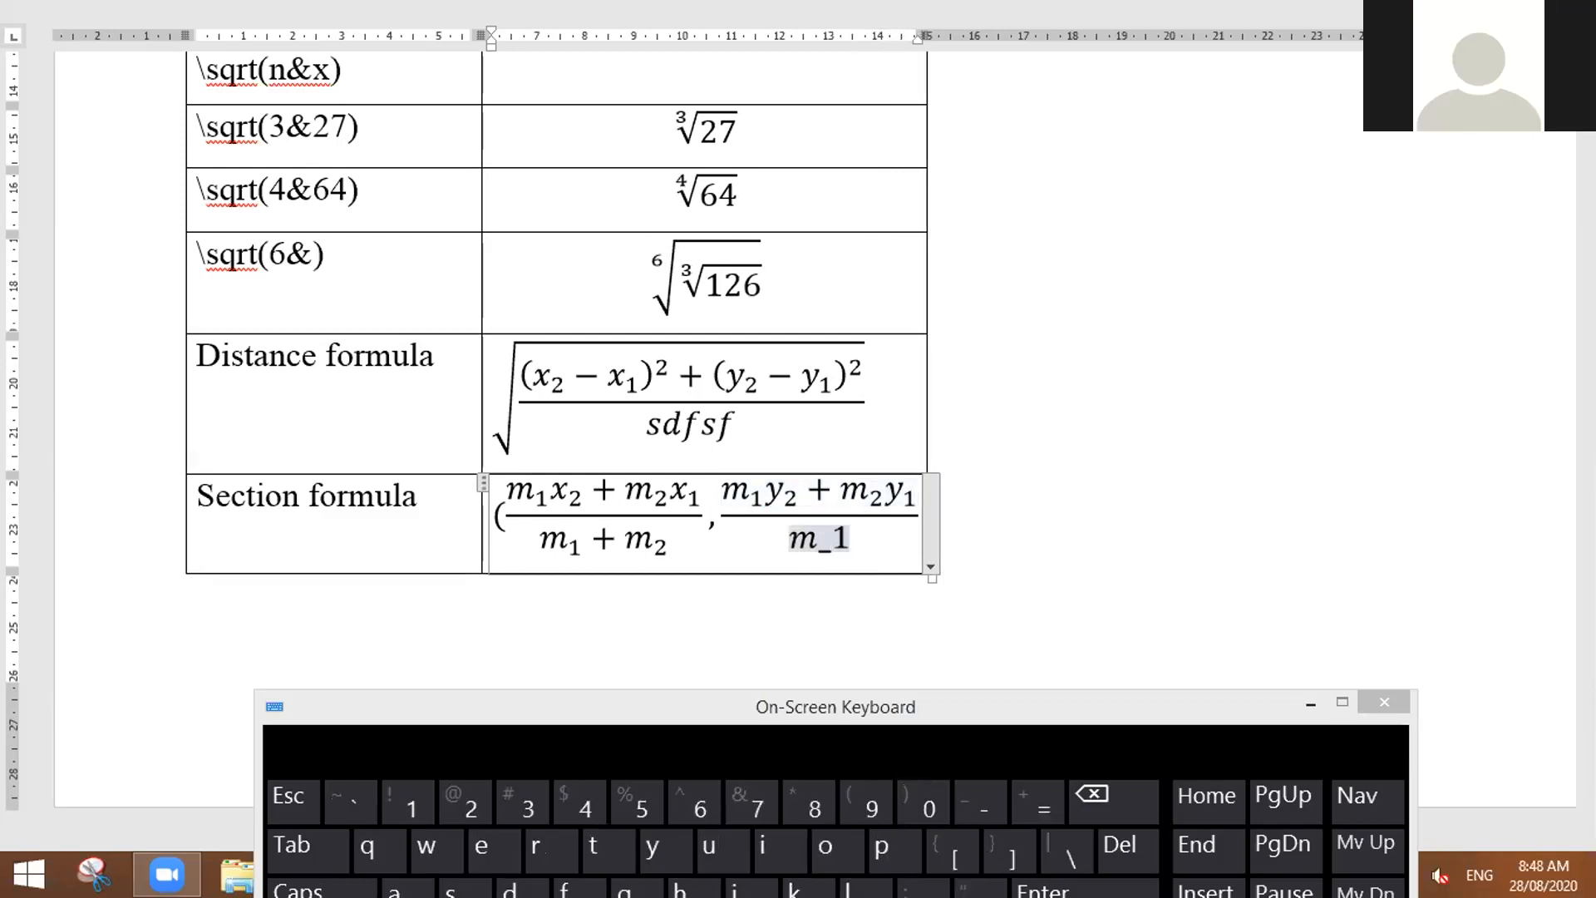
Step: Complete the second fraction's denominator as m₁ + m₂ and close the coordinate pair with a full-height parenthesis
key("space")
type("+")
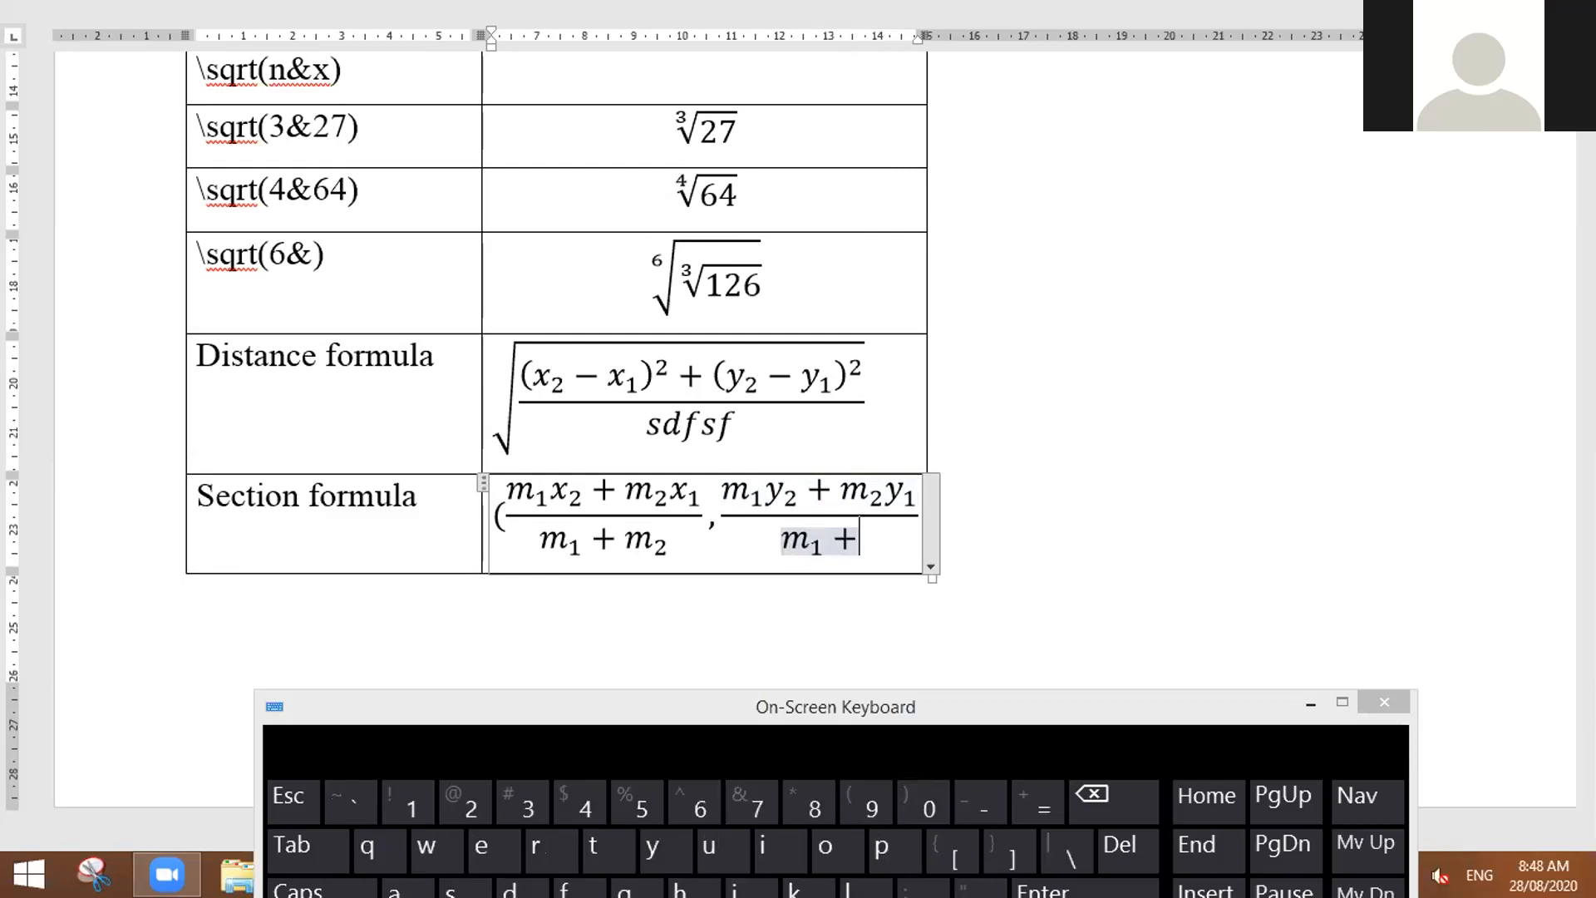
type("m")
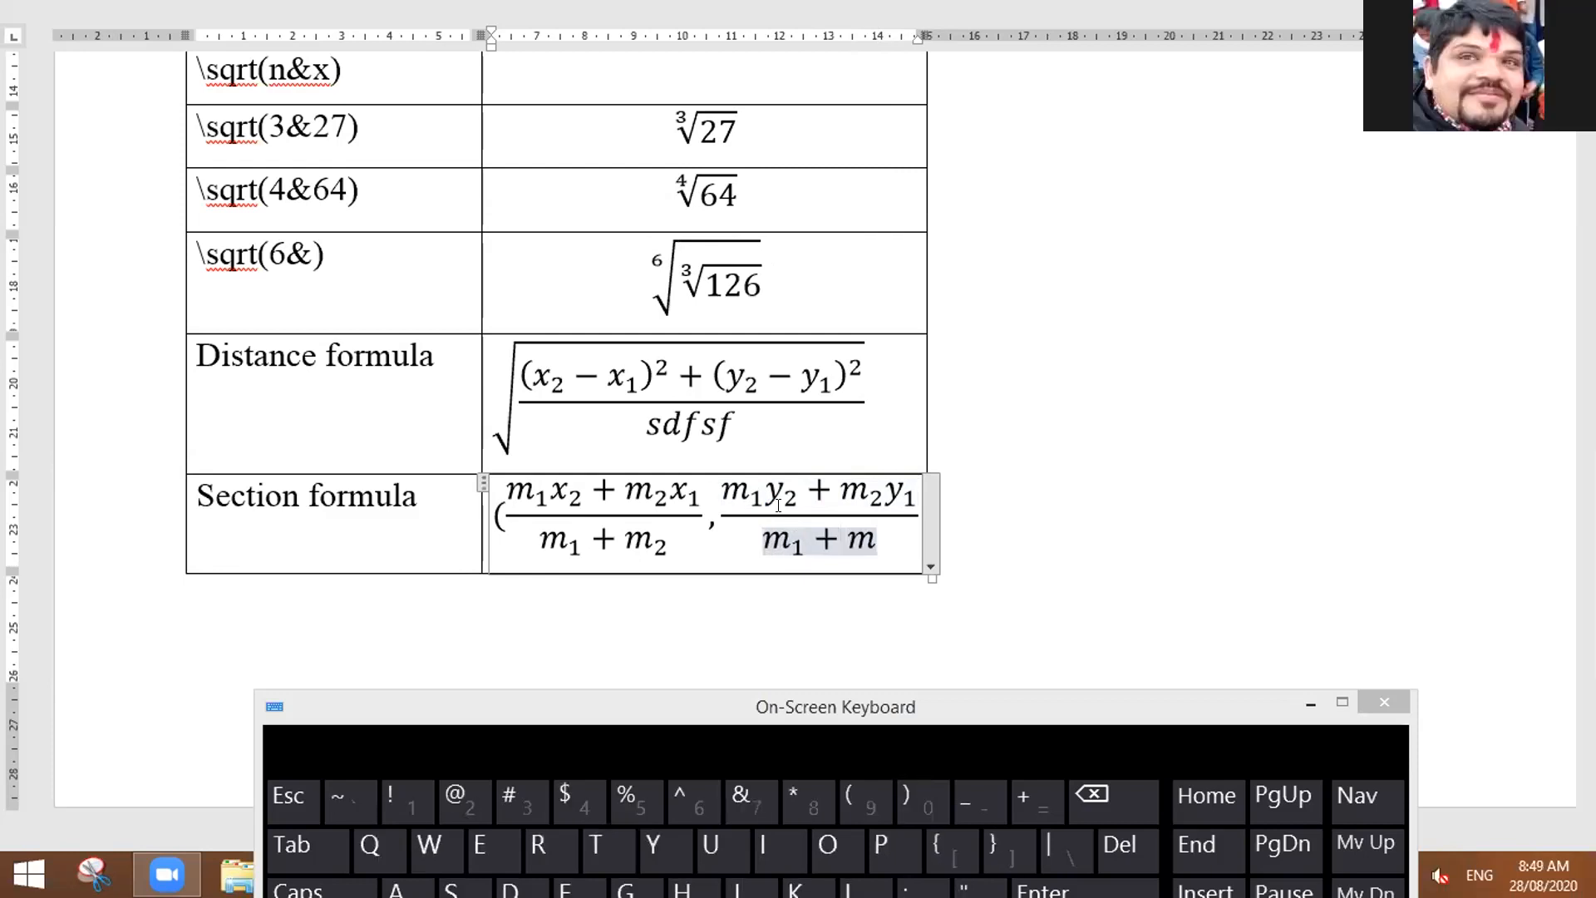
type("_")
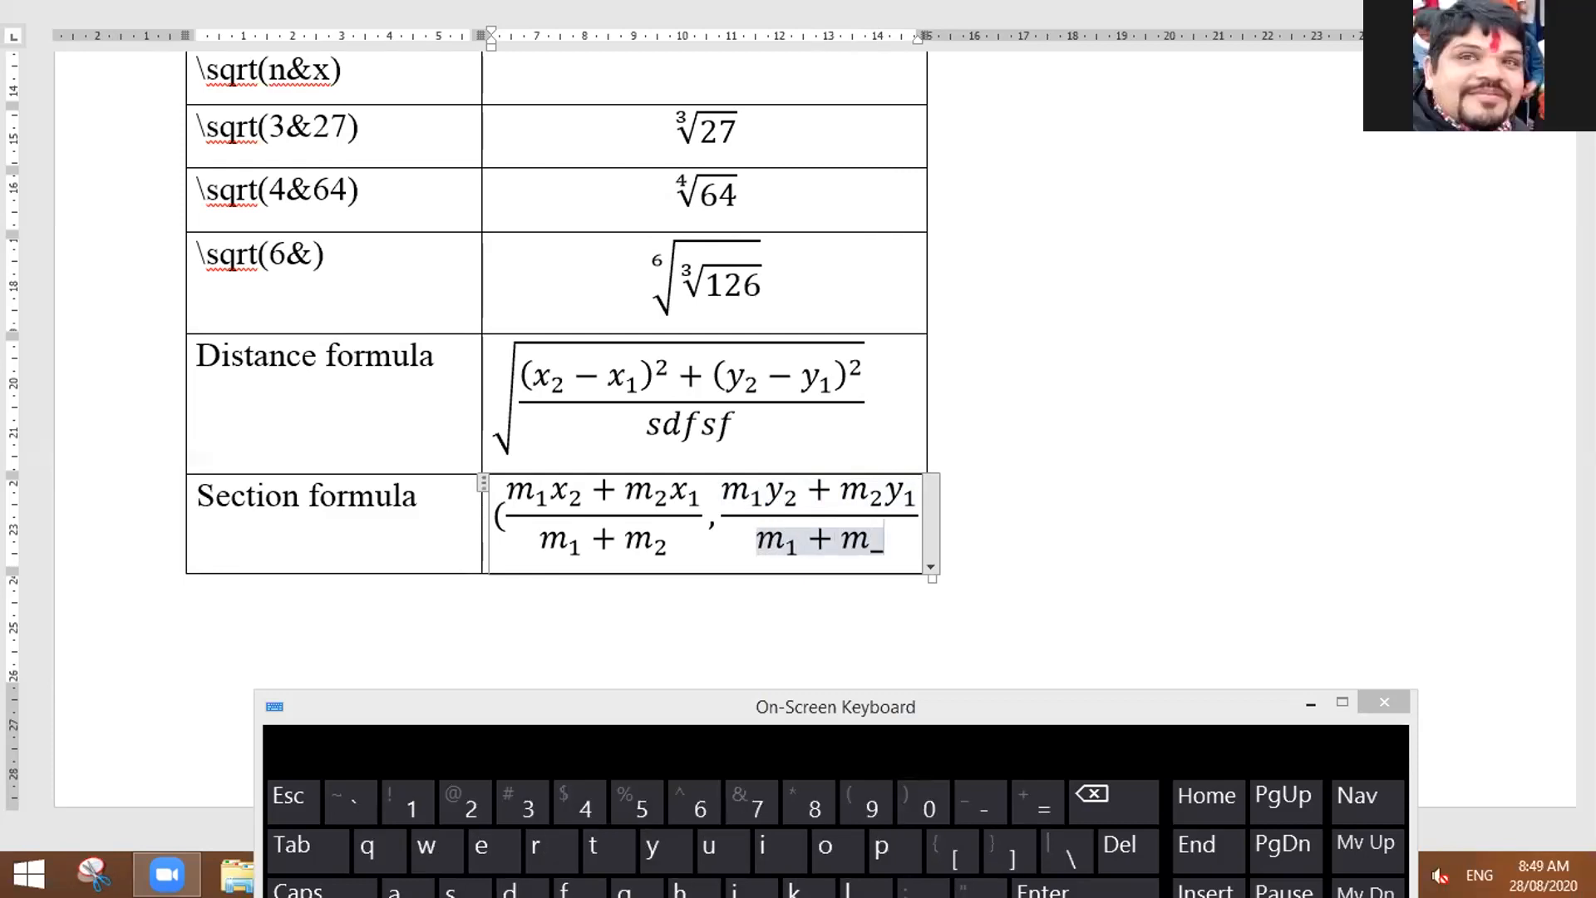
type("2")
key("Right")
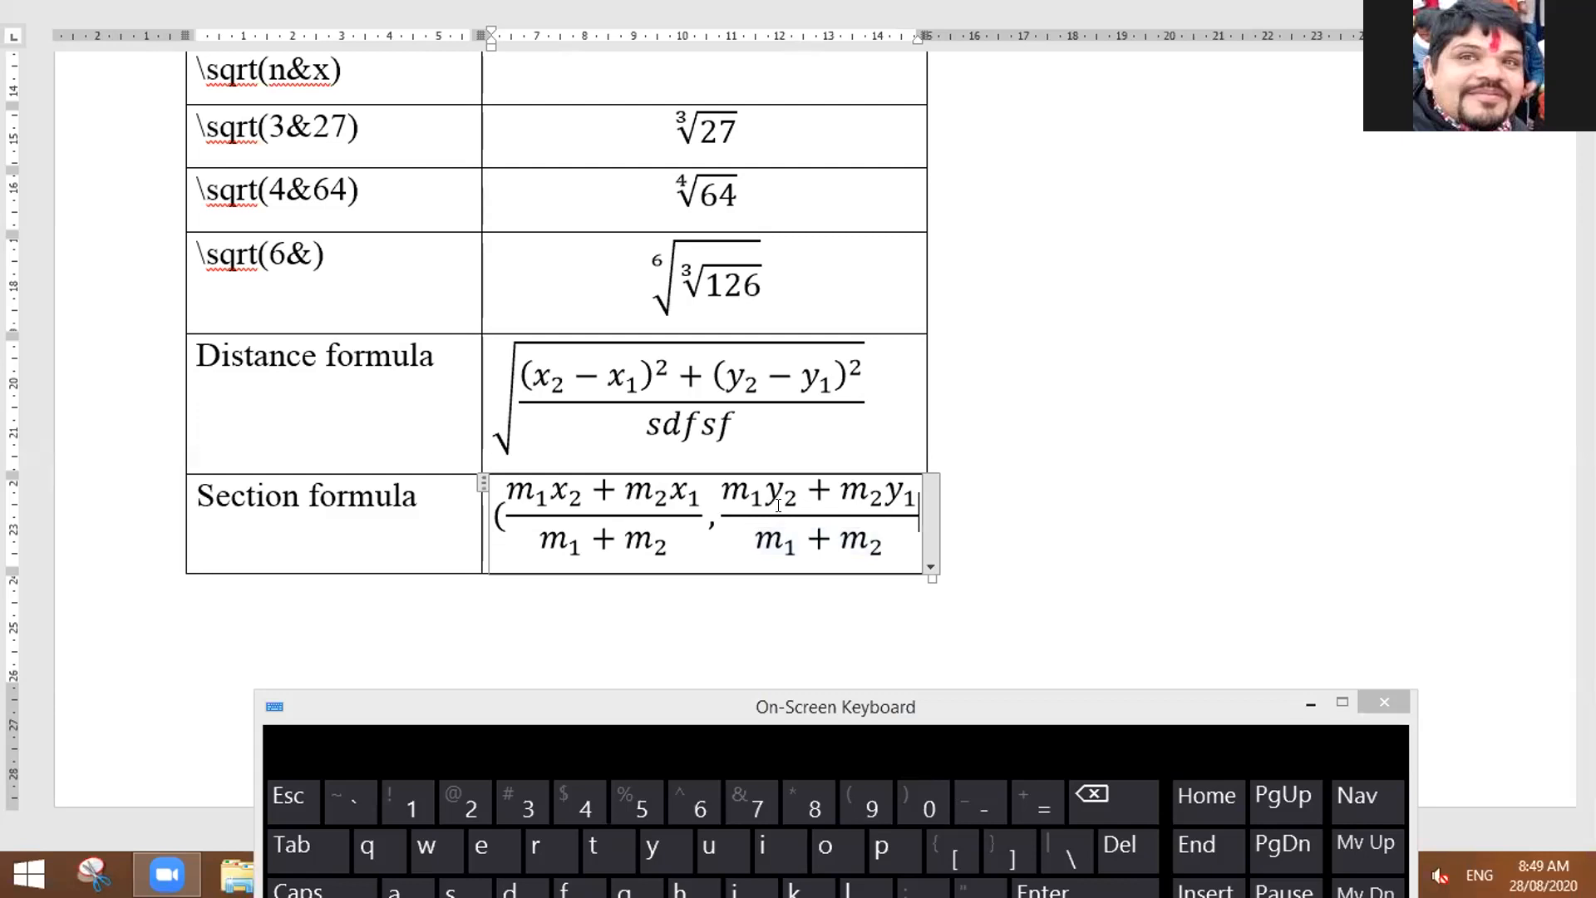
type(")")
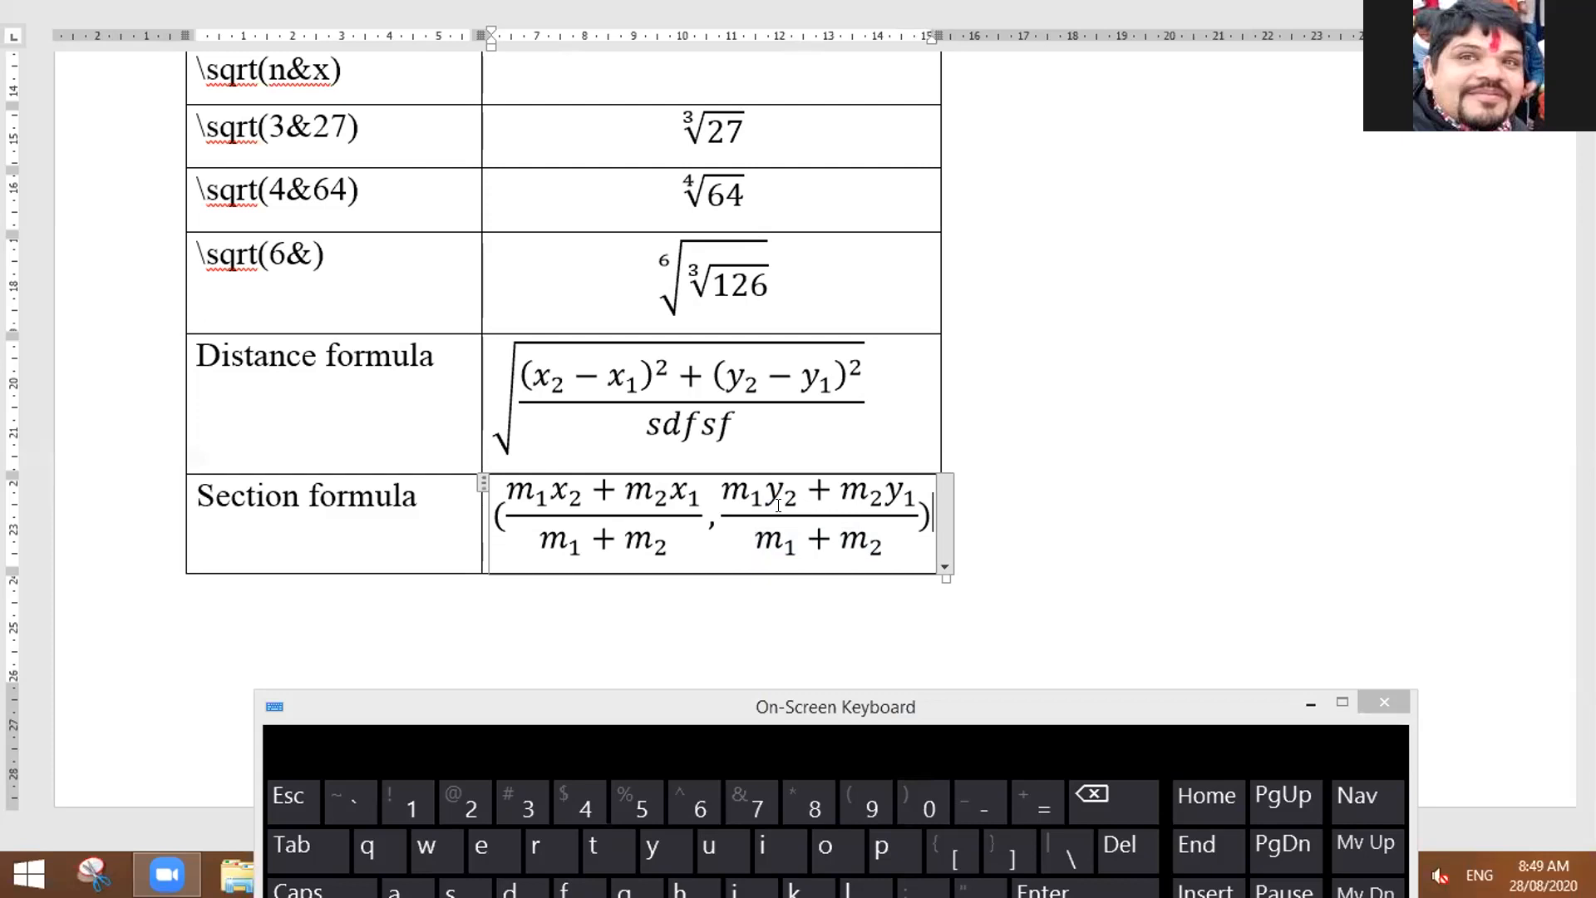
key("space")
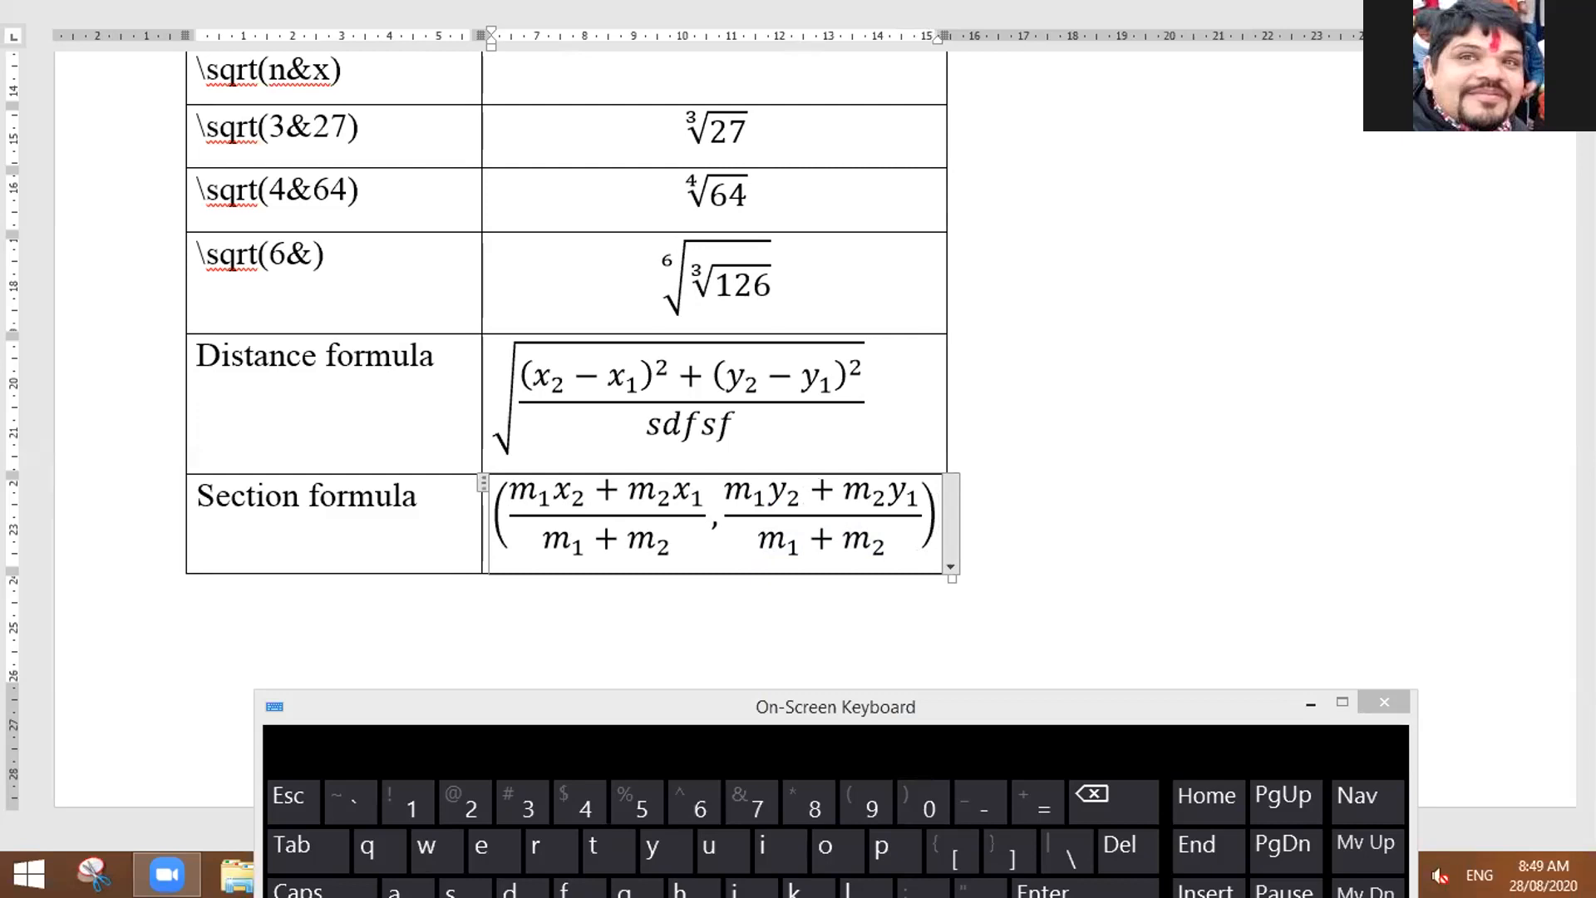
Step: Widen the table's formula column by moving its outer border outward, and add a row below the section formula
left_click(960, 366)
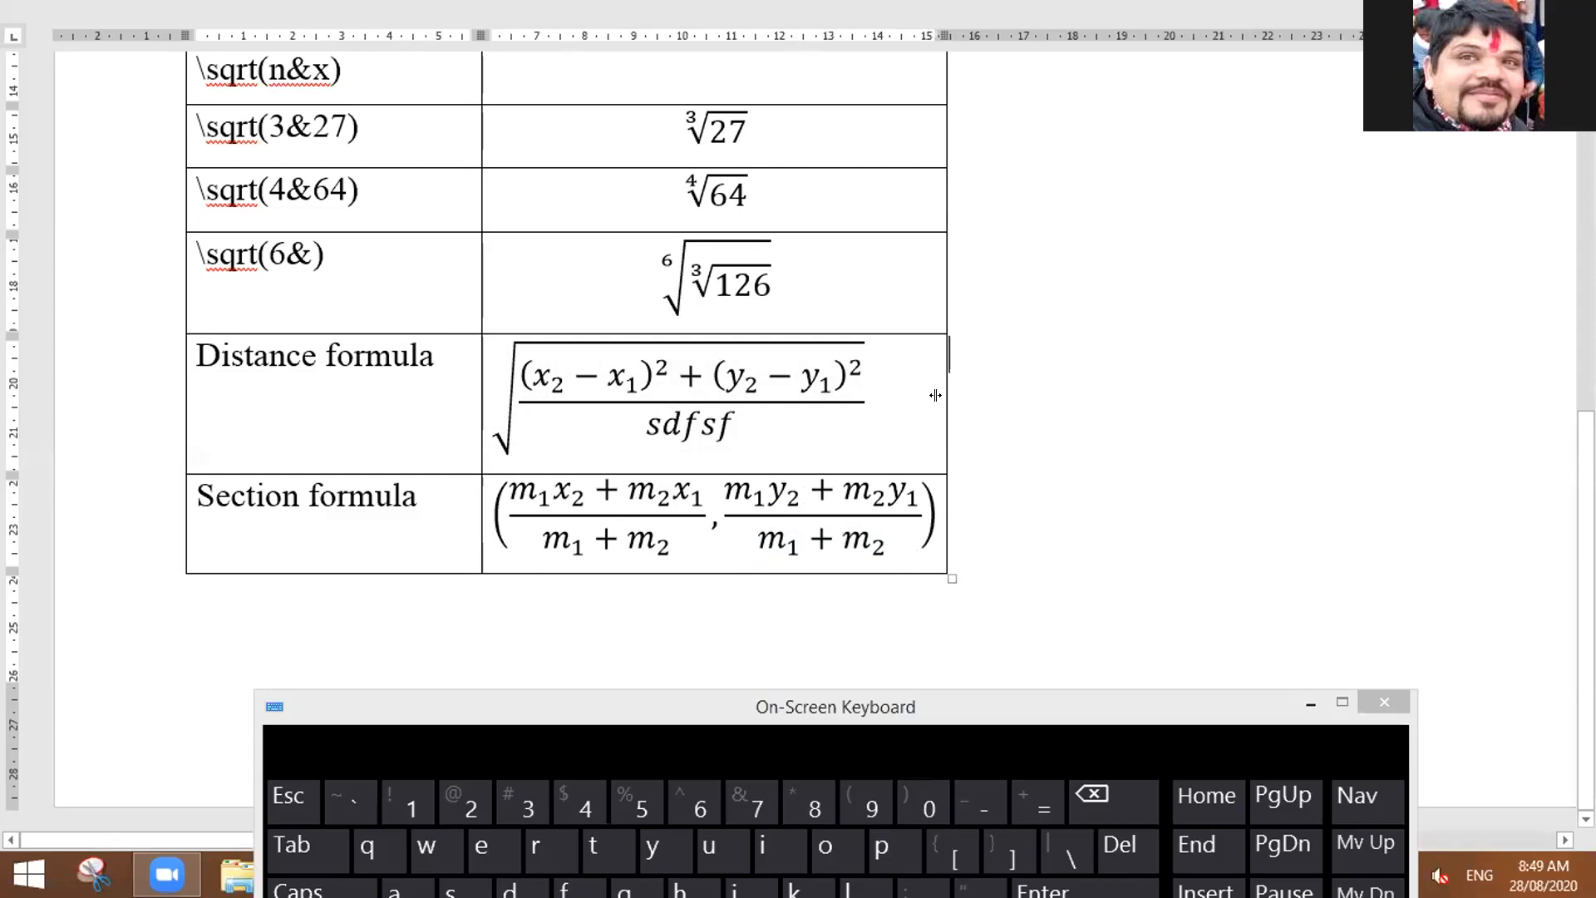
left_click_drag(950, 397, 1029, 416)
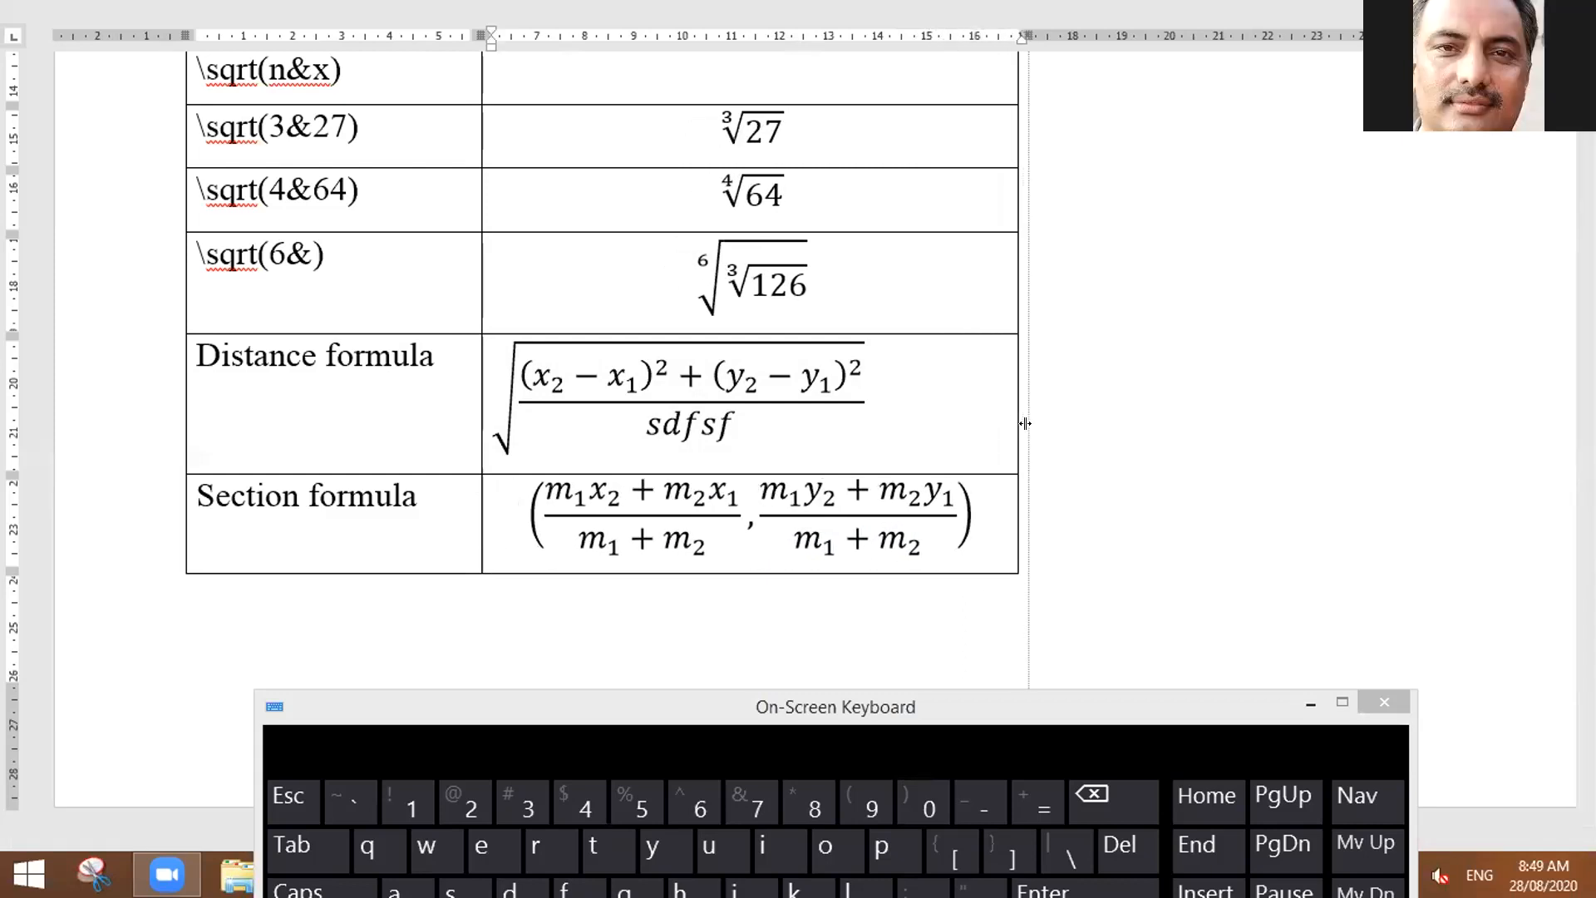
left_click(987, 519)
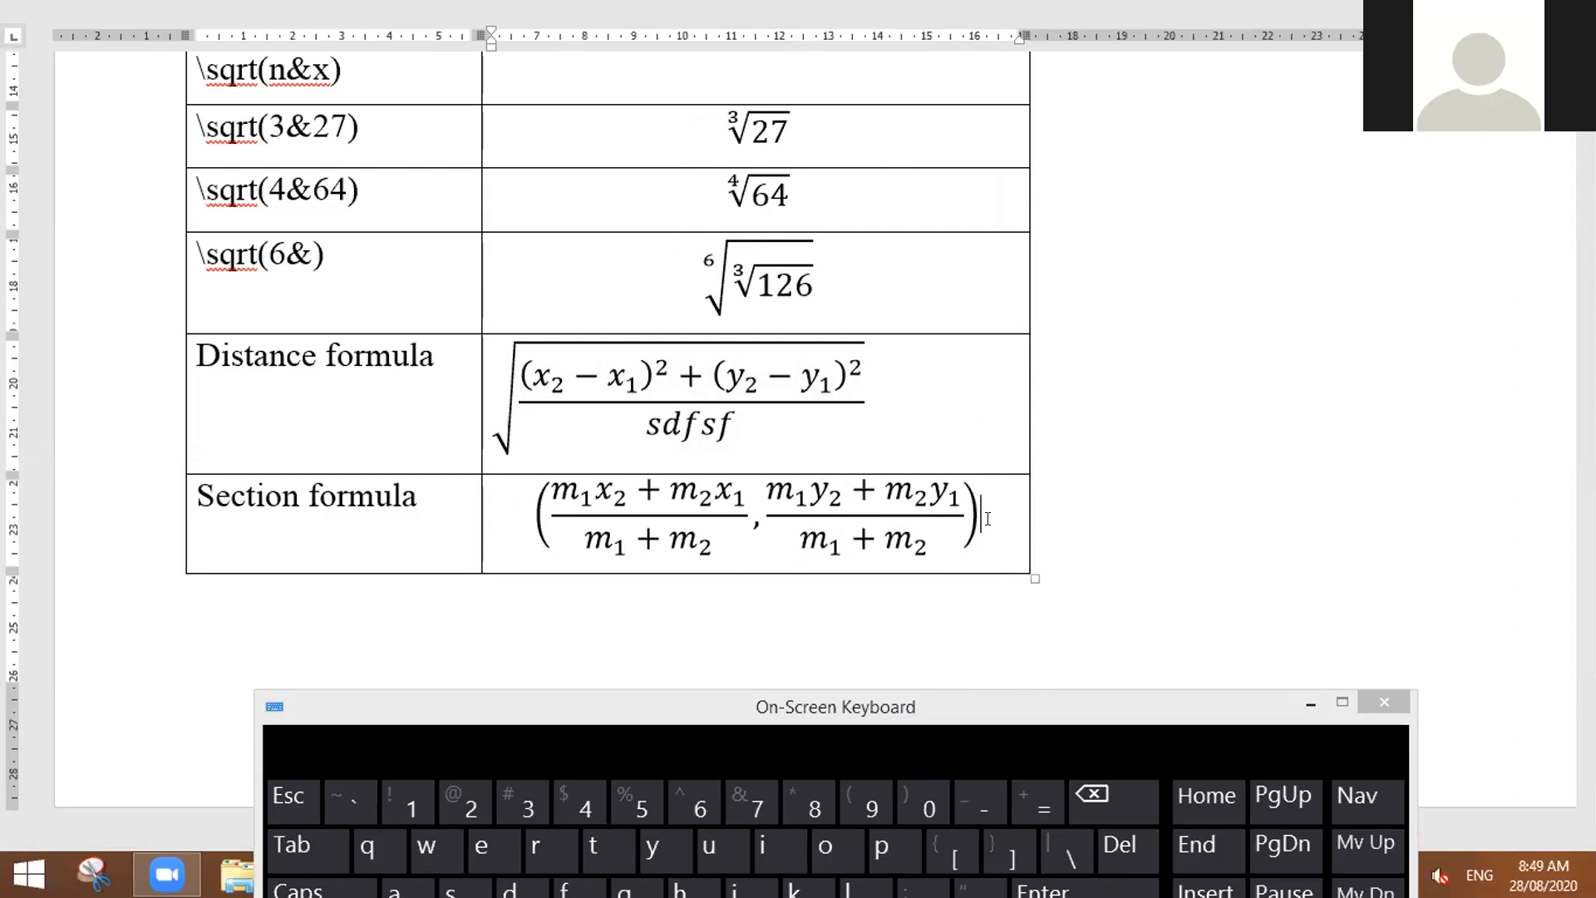
key("Tab")
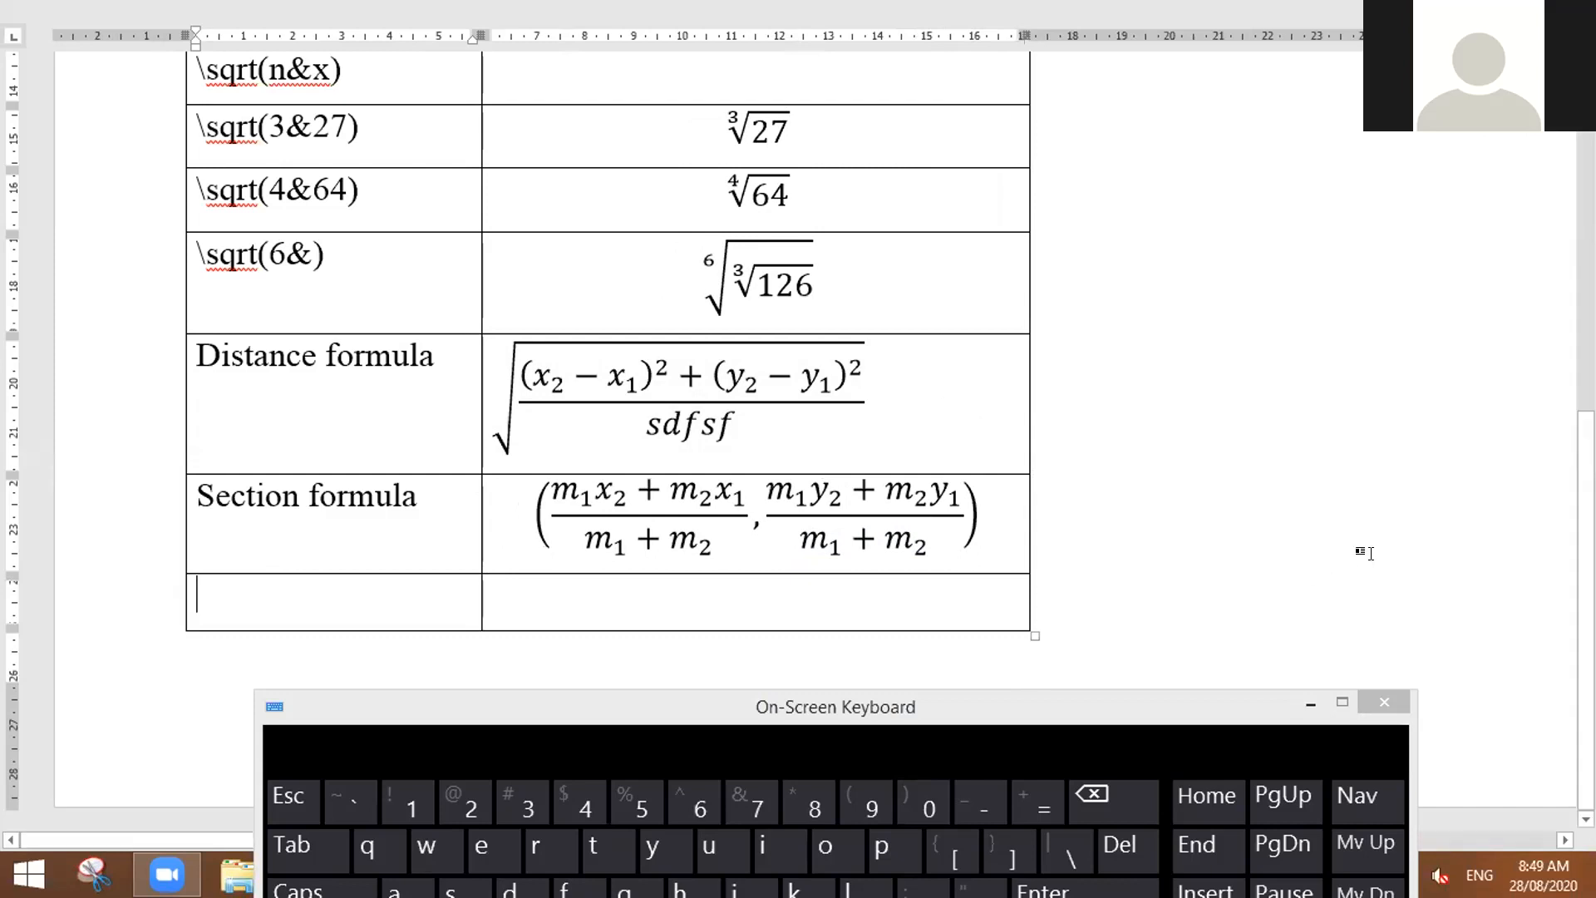
Step: Label the new row \cap in its first cell, undoing the automatic symbol conversion to keep plain text
left_click(1397, 587)
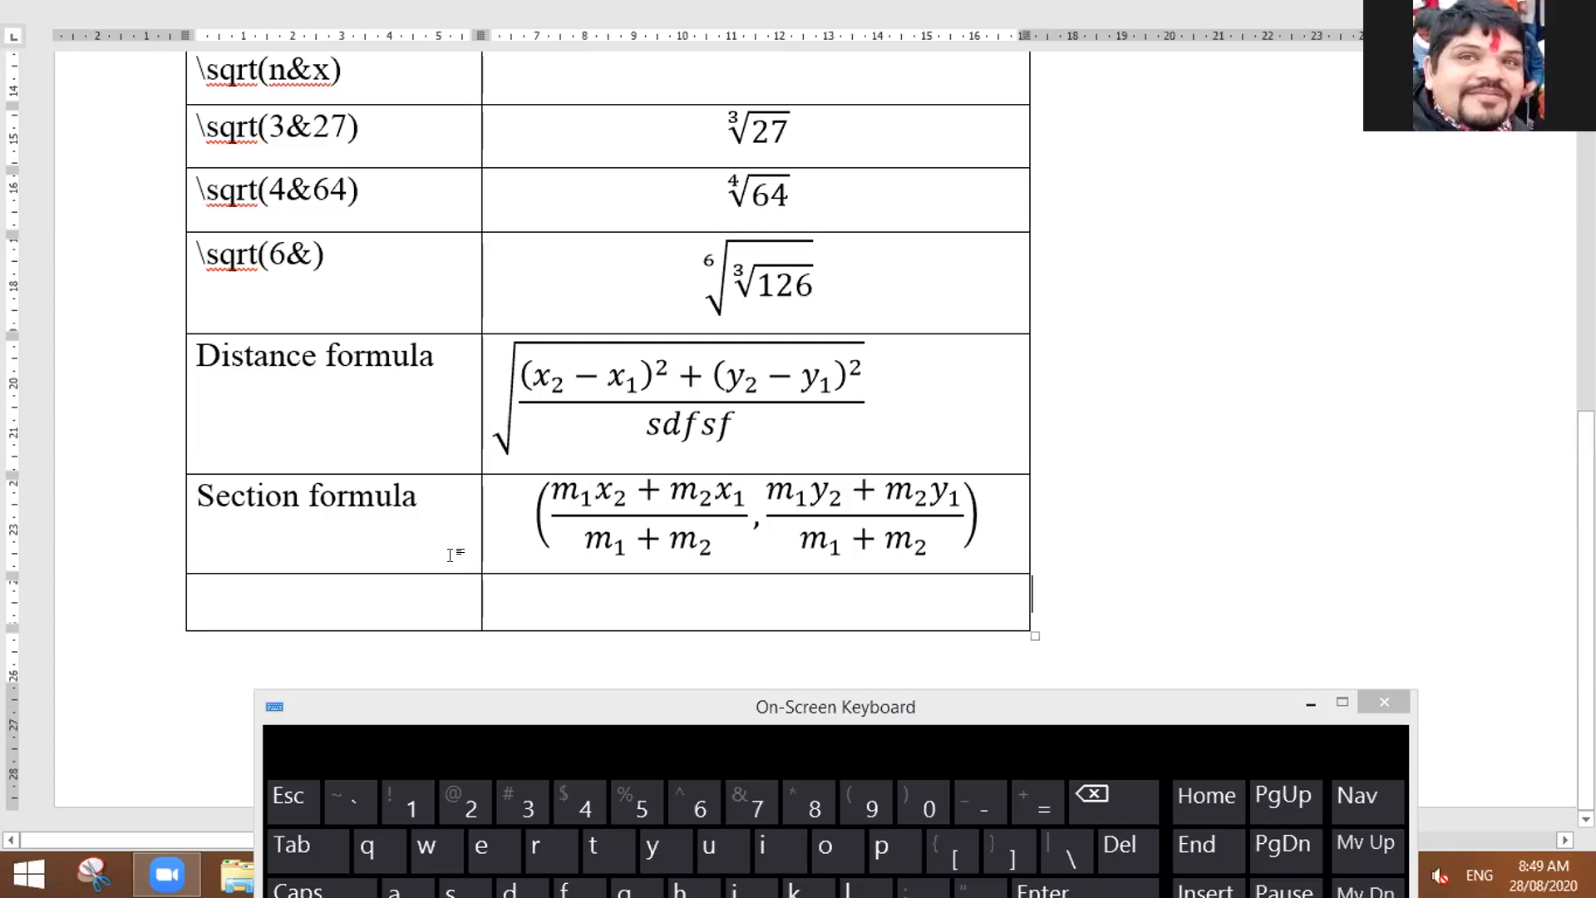
key("Left")
key("Left")
type("\\ca")
key("BackSpace")
type("cap")
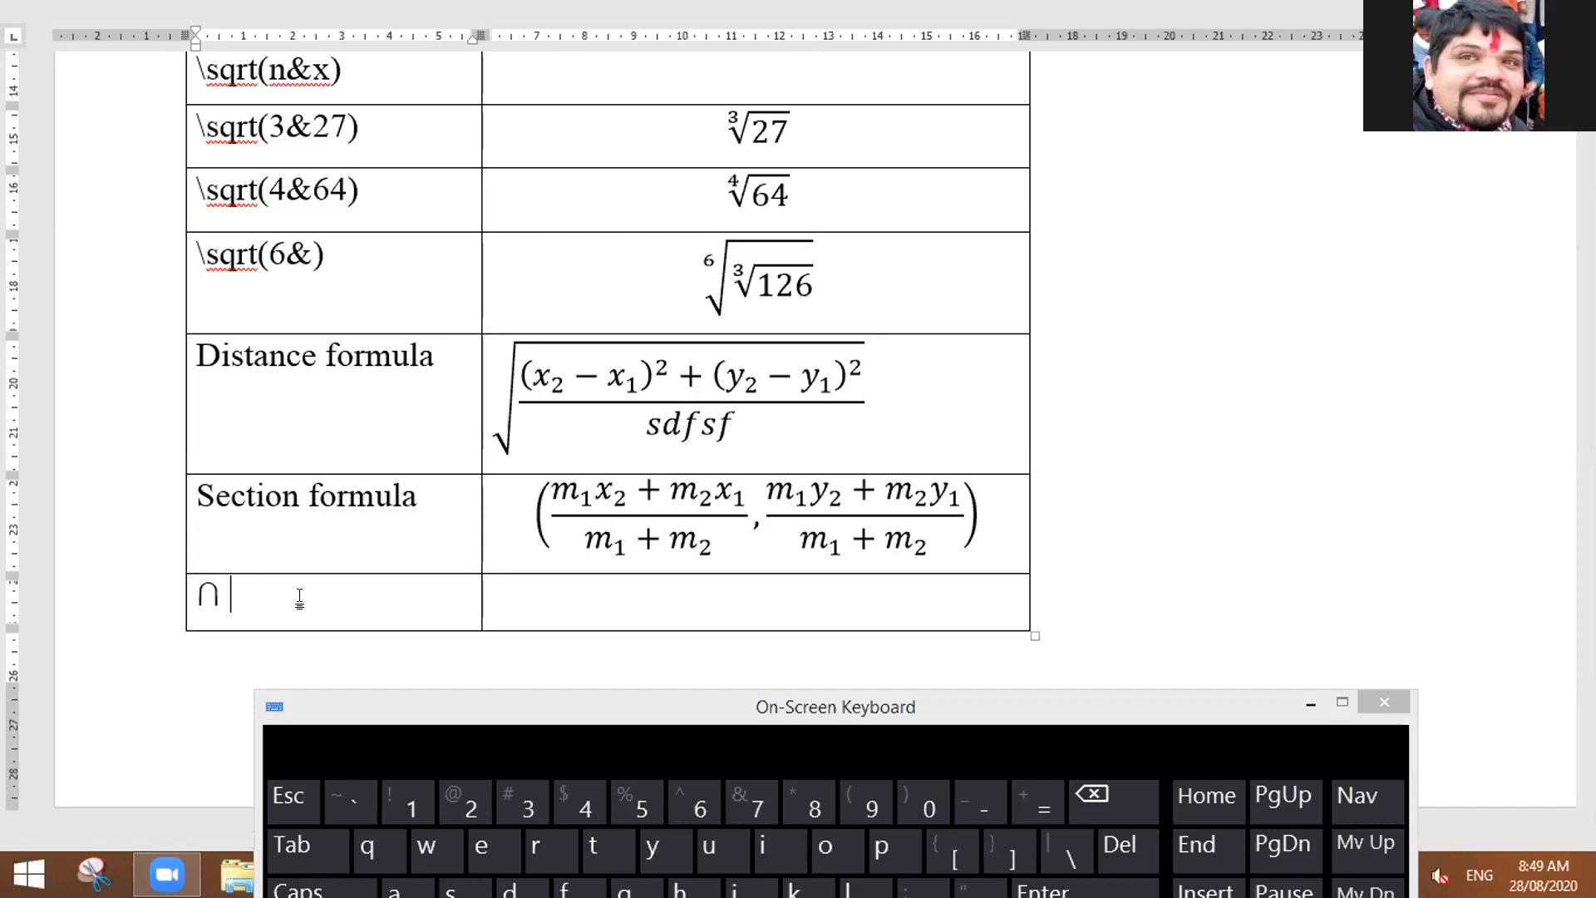
key("ctrl+z")
Step: Insert an equation beside the \cap label, convert \cap to the ∩ symbol in it, and append a row
left_click(586, 604)
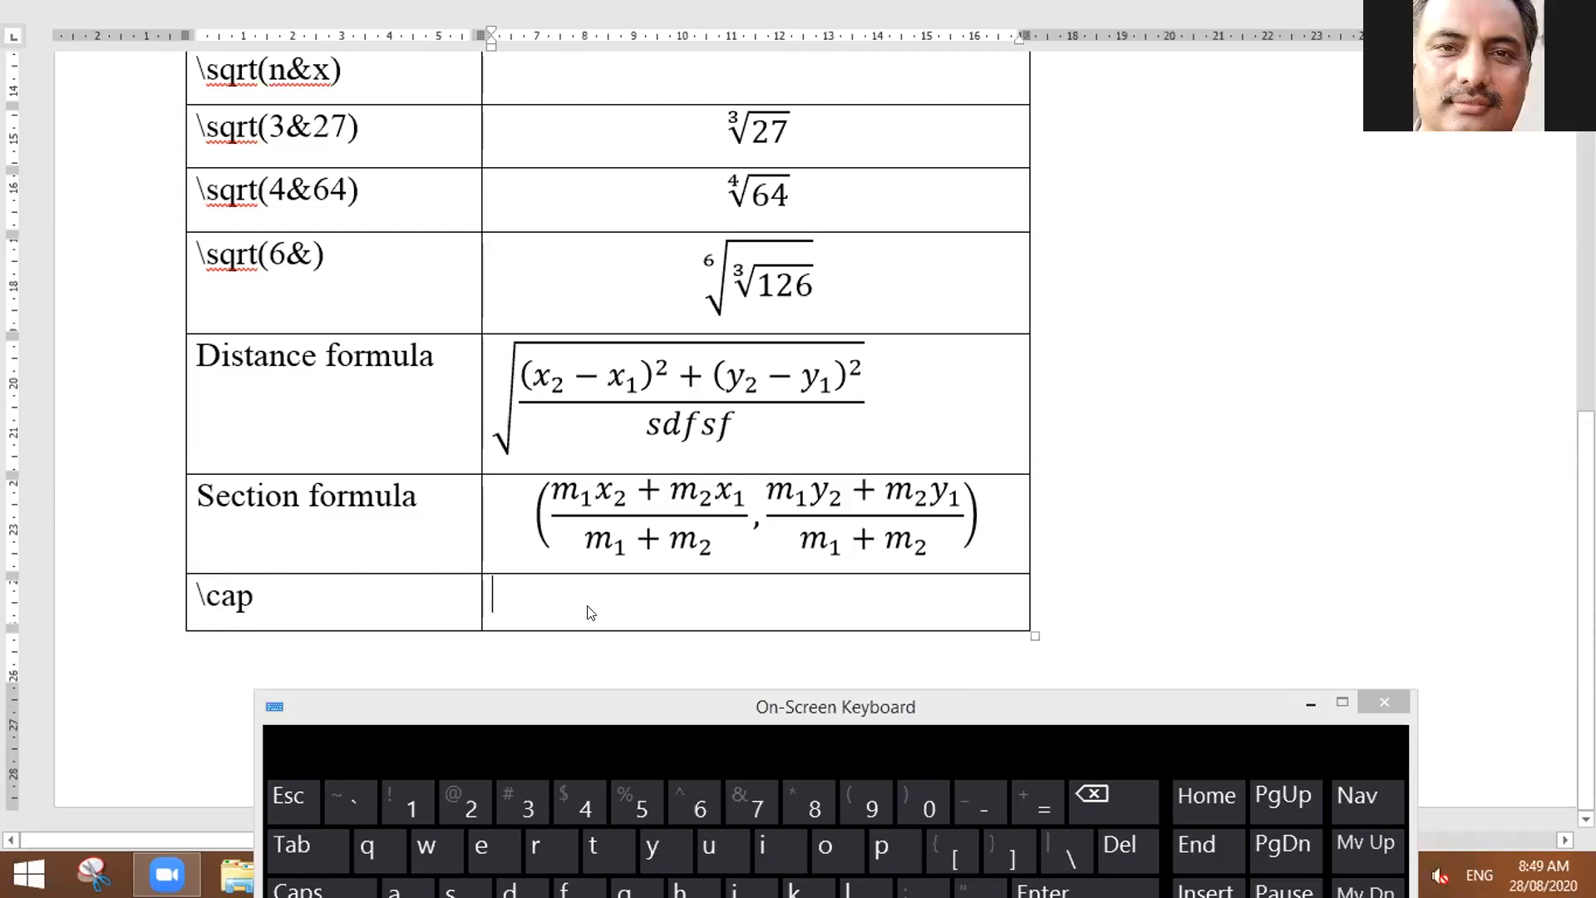
key("alt+equal")
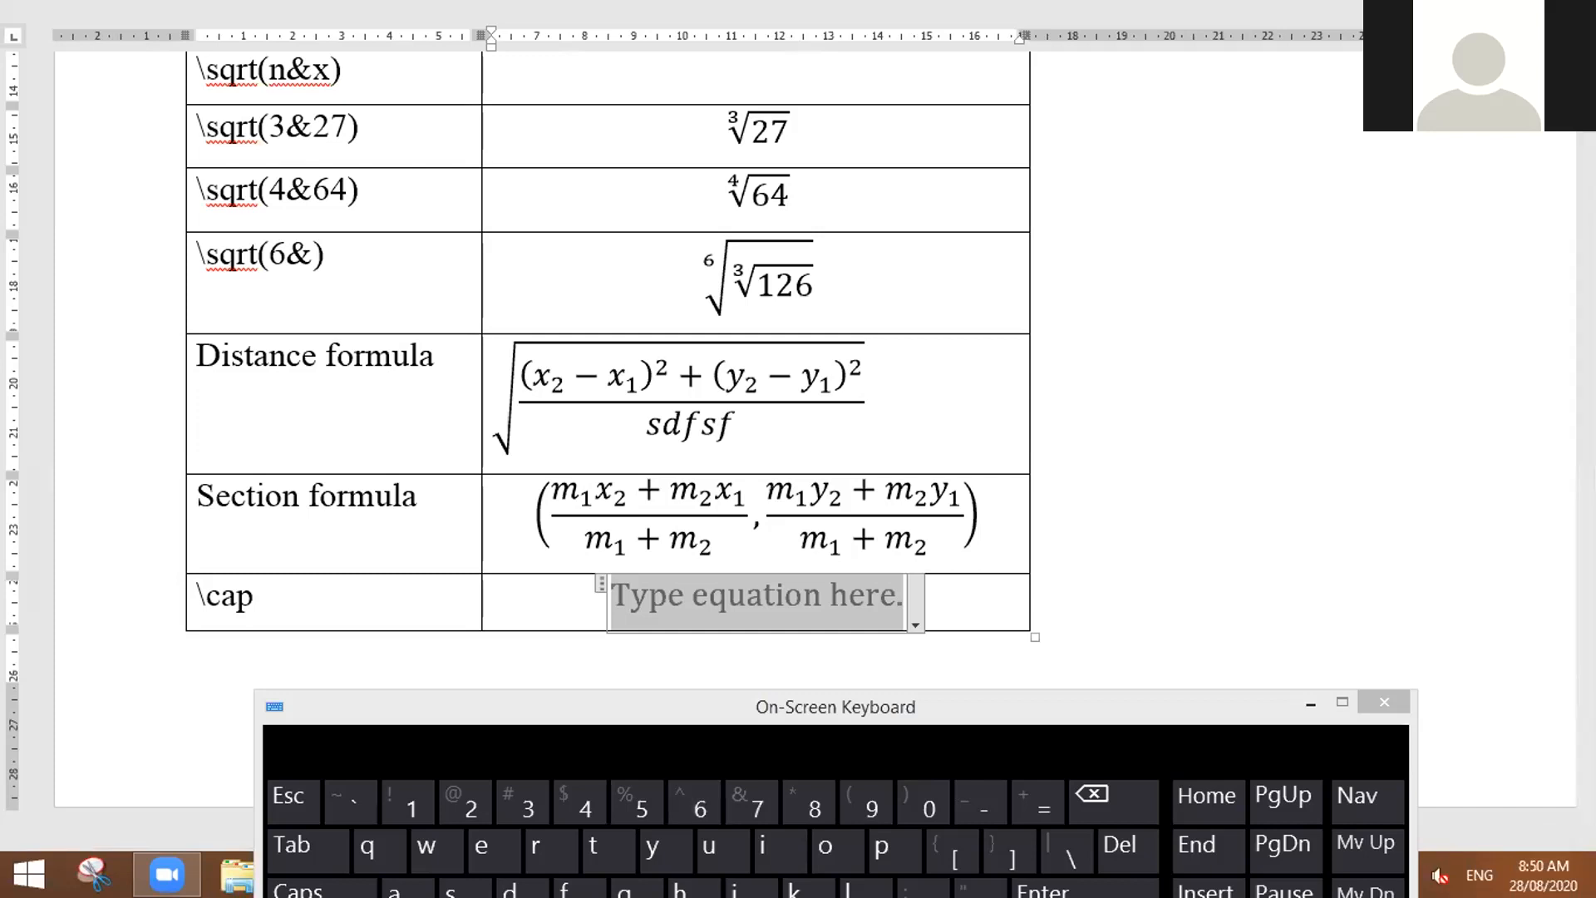
left_click(1066, 854)
left_click(701, 590)
type("\\cap")
key("Tab")
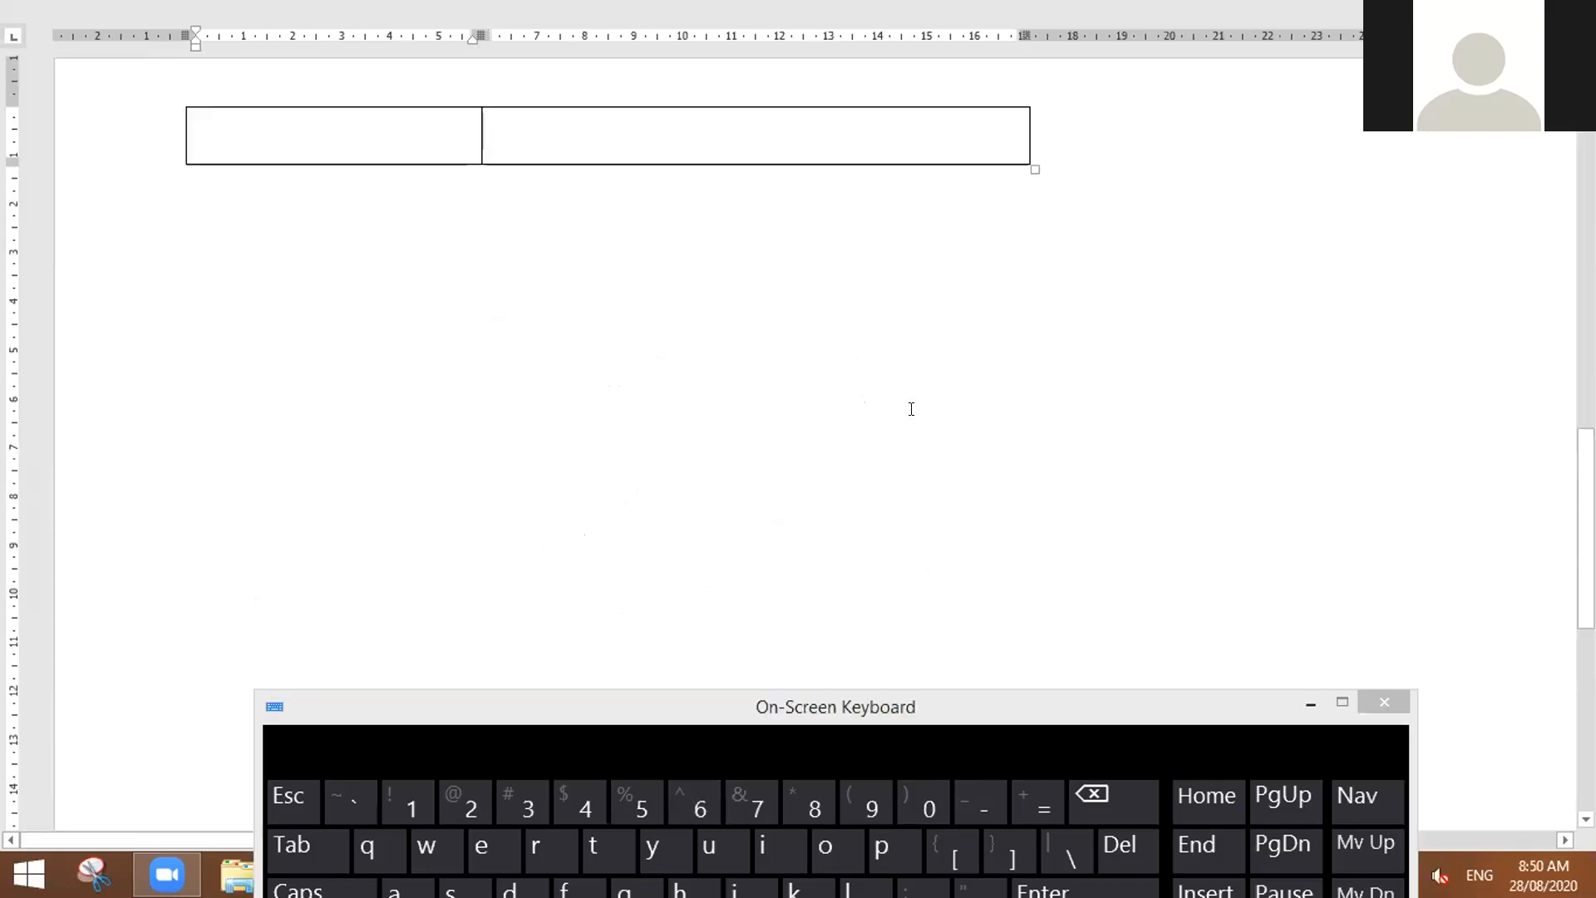
Step: Start the new row's label with a backslash and insert an empty equation in the cell beside it
scroll(926, 497, "up", 5)
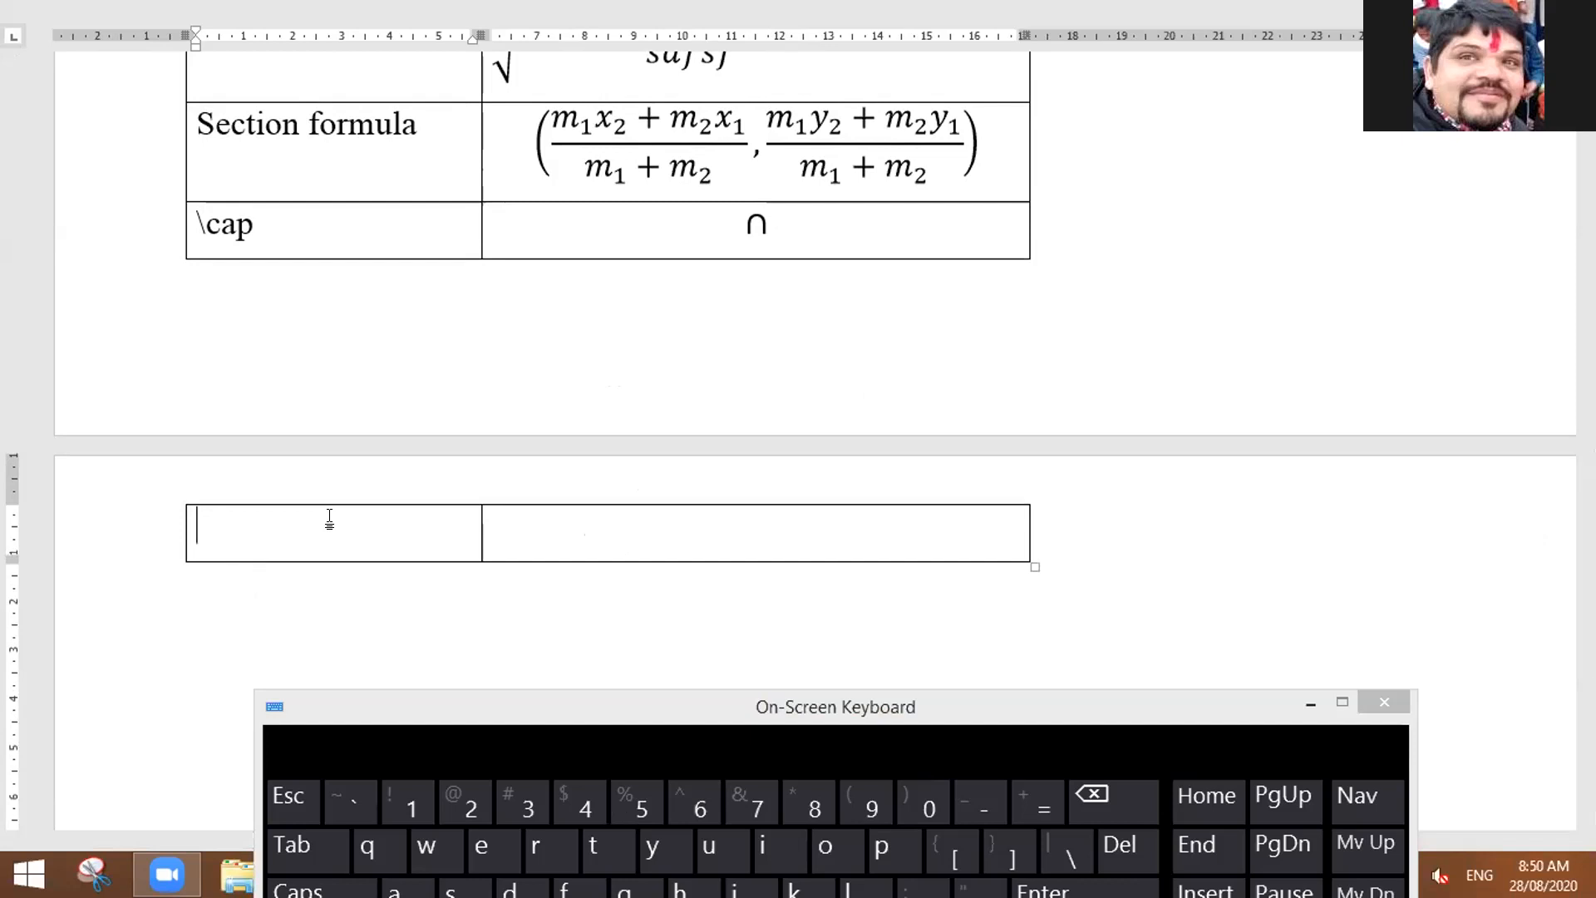
type("\\")
left_click(630, 523)
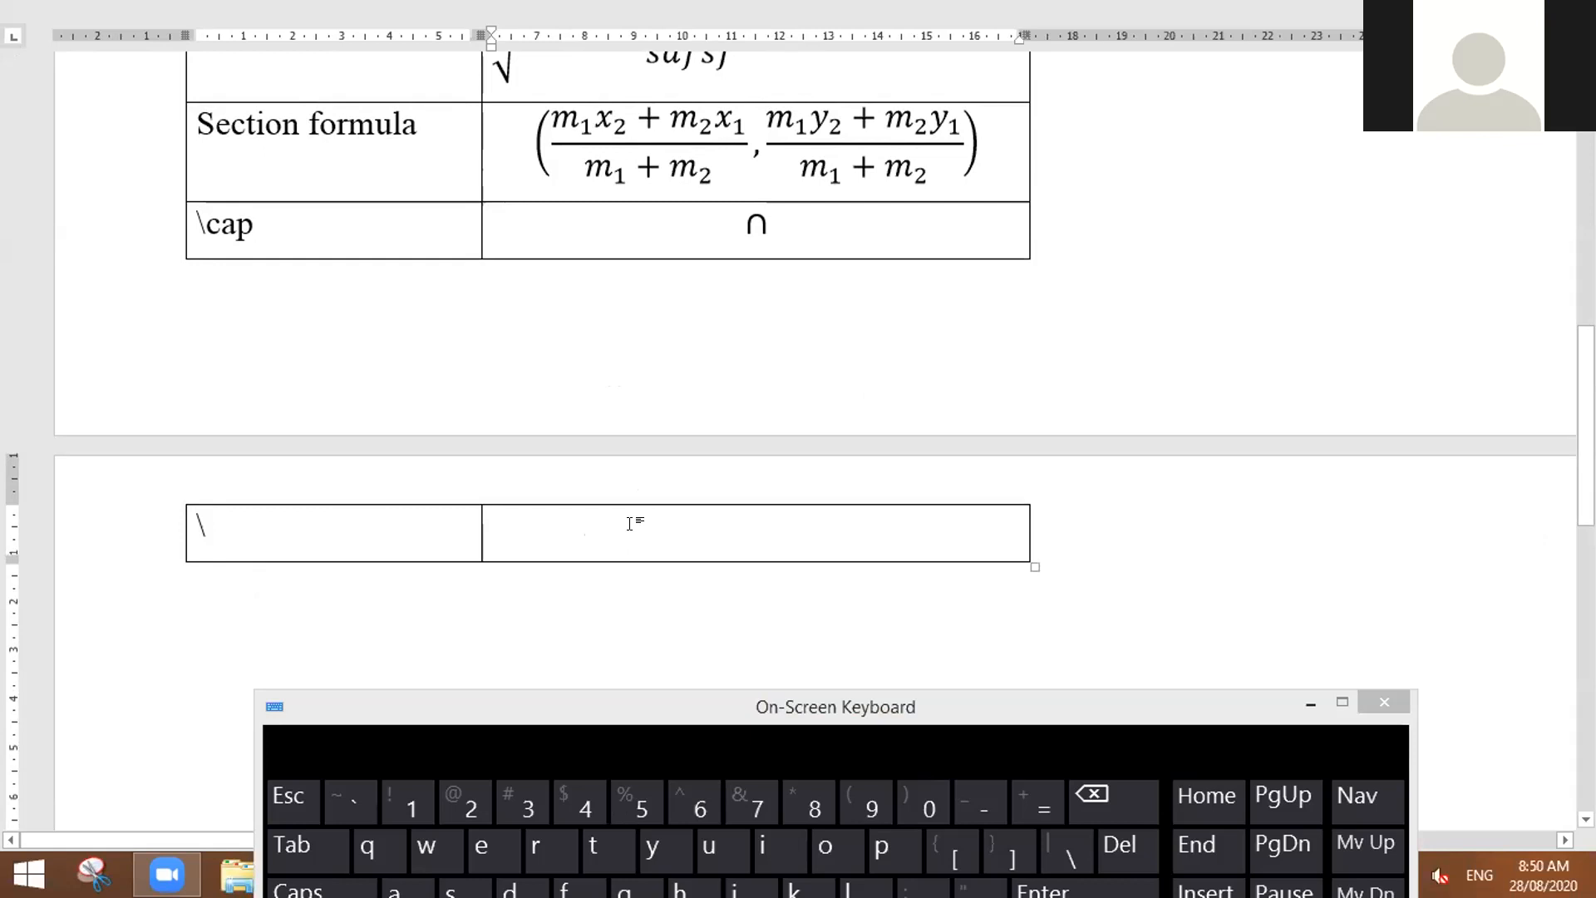
key("alt+equal")
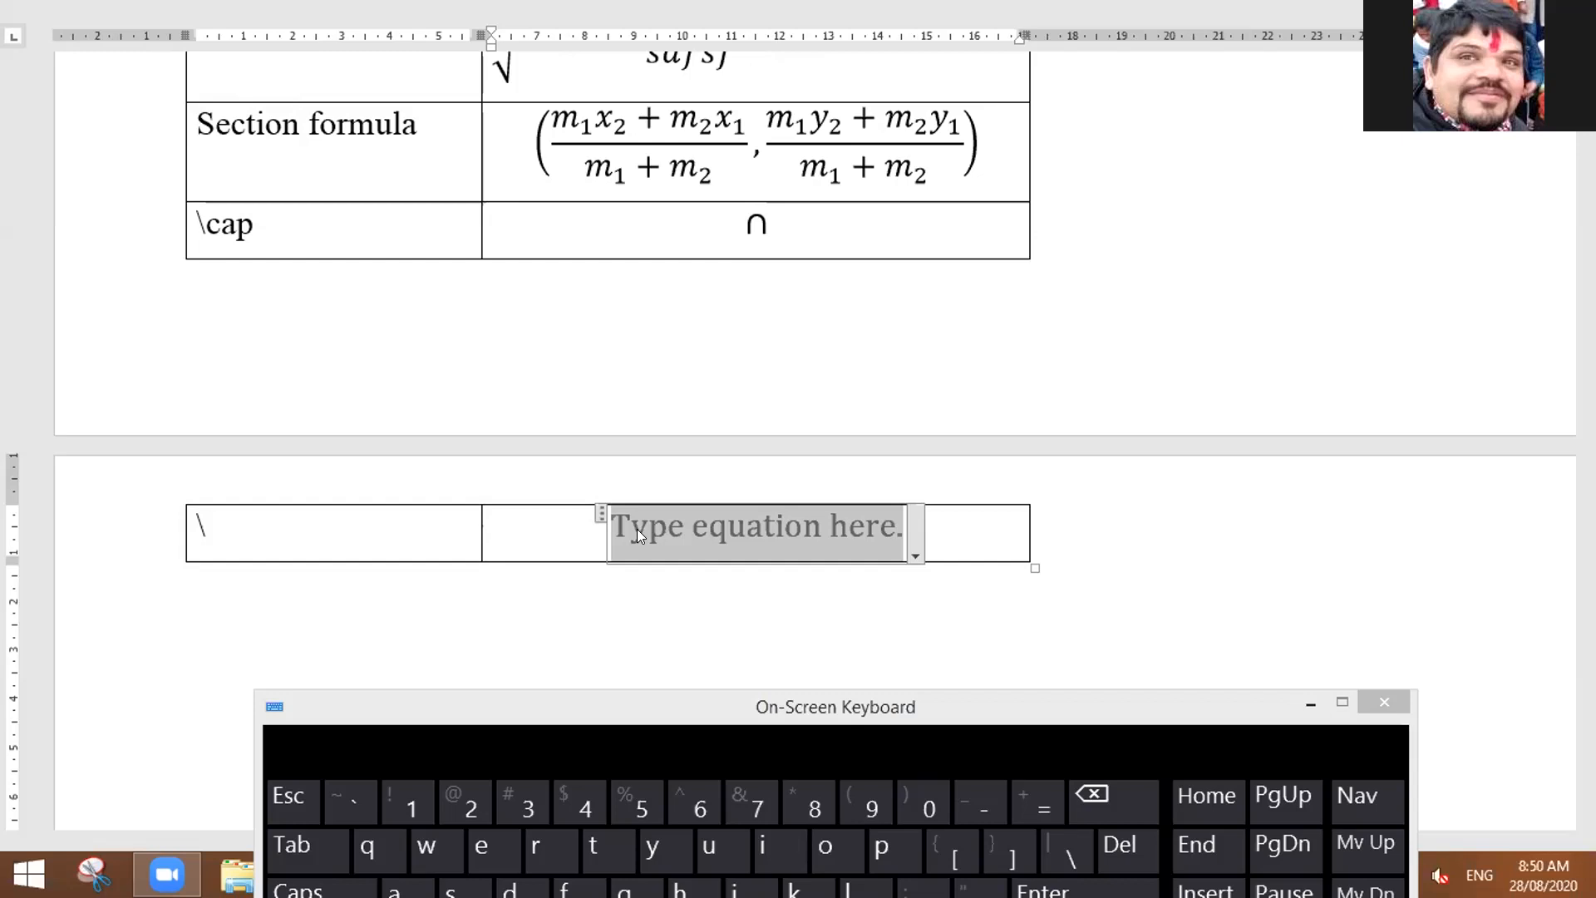
Step: Complete the new row's label as \cup, undoing the automatic symbol conversion to keep plain text
left_click(284, 515)
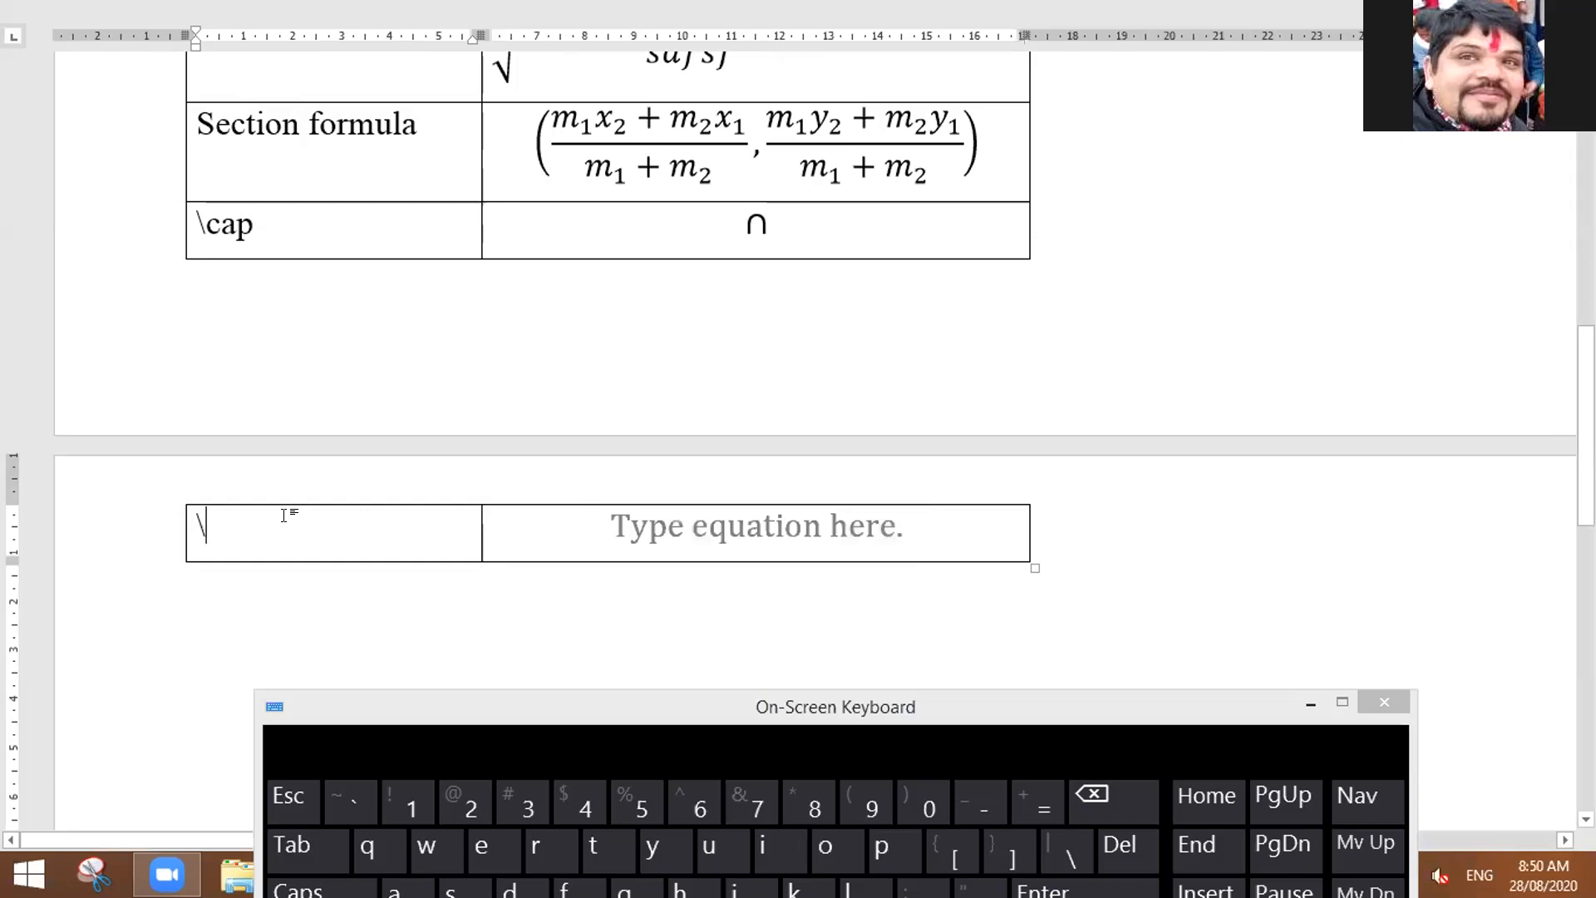
type("cap")
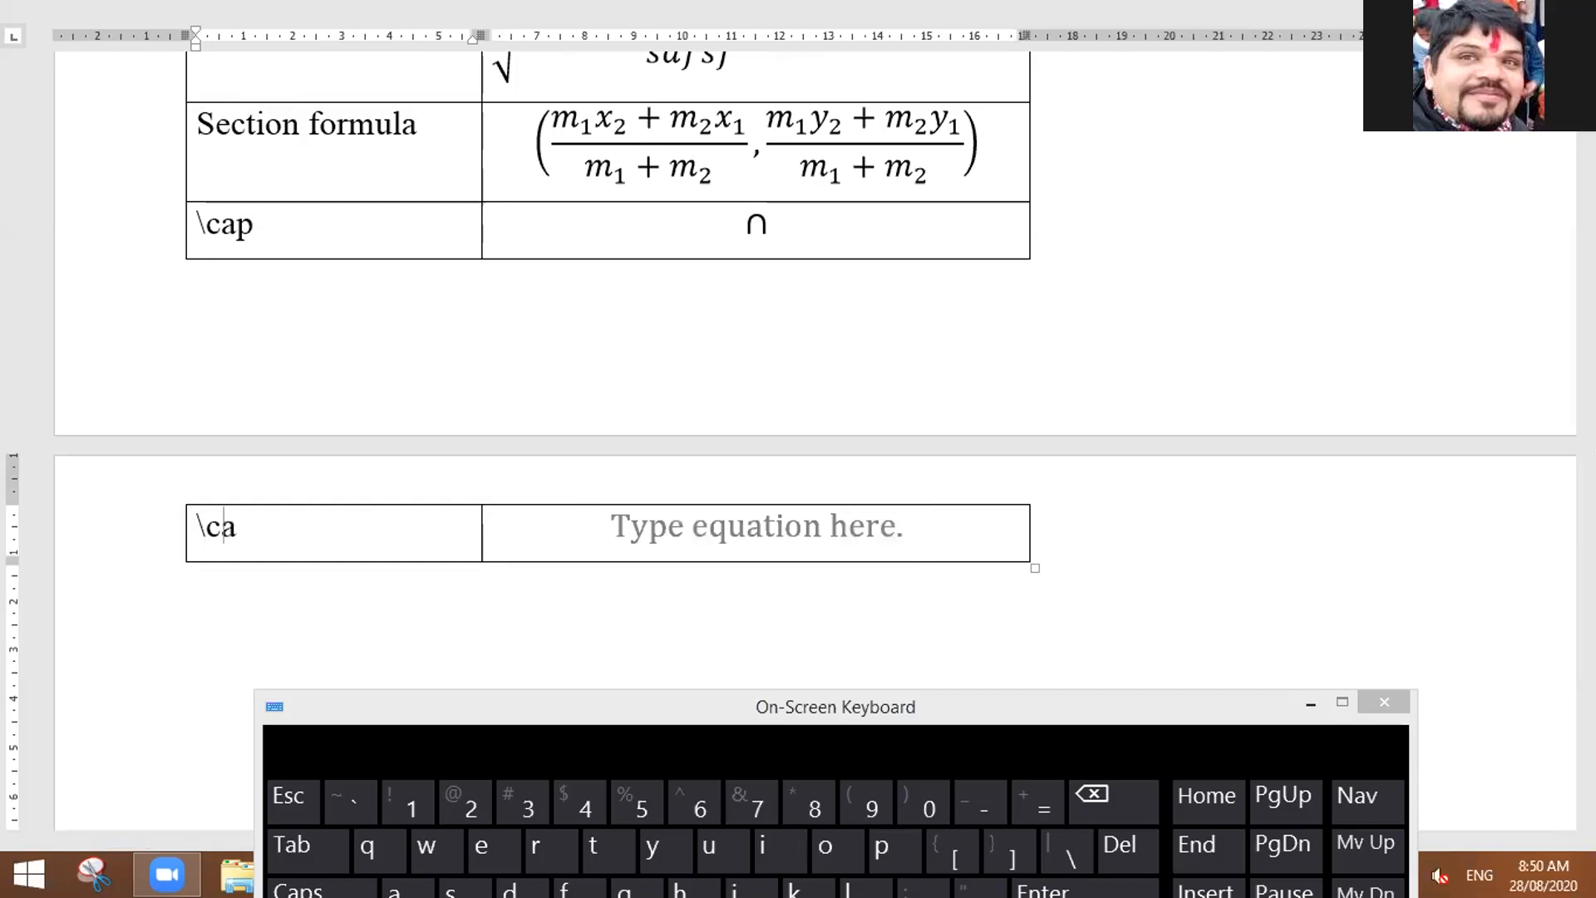
key("BackSpace")
key("BackSpace")
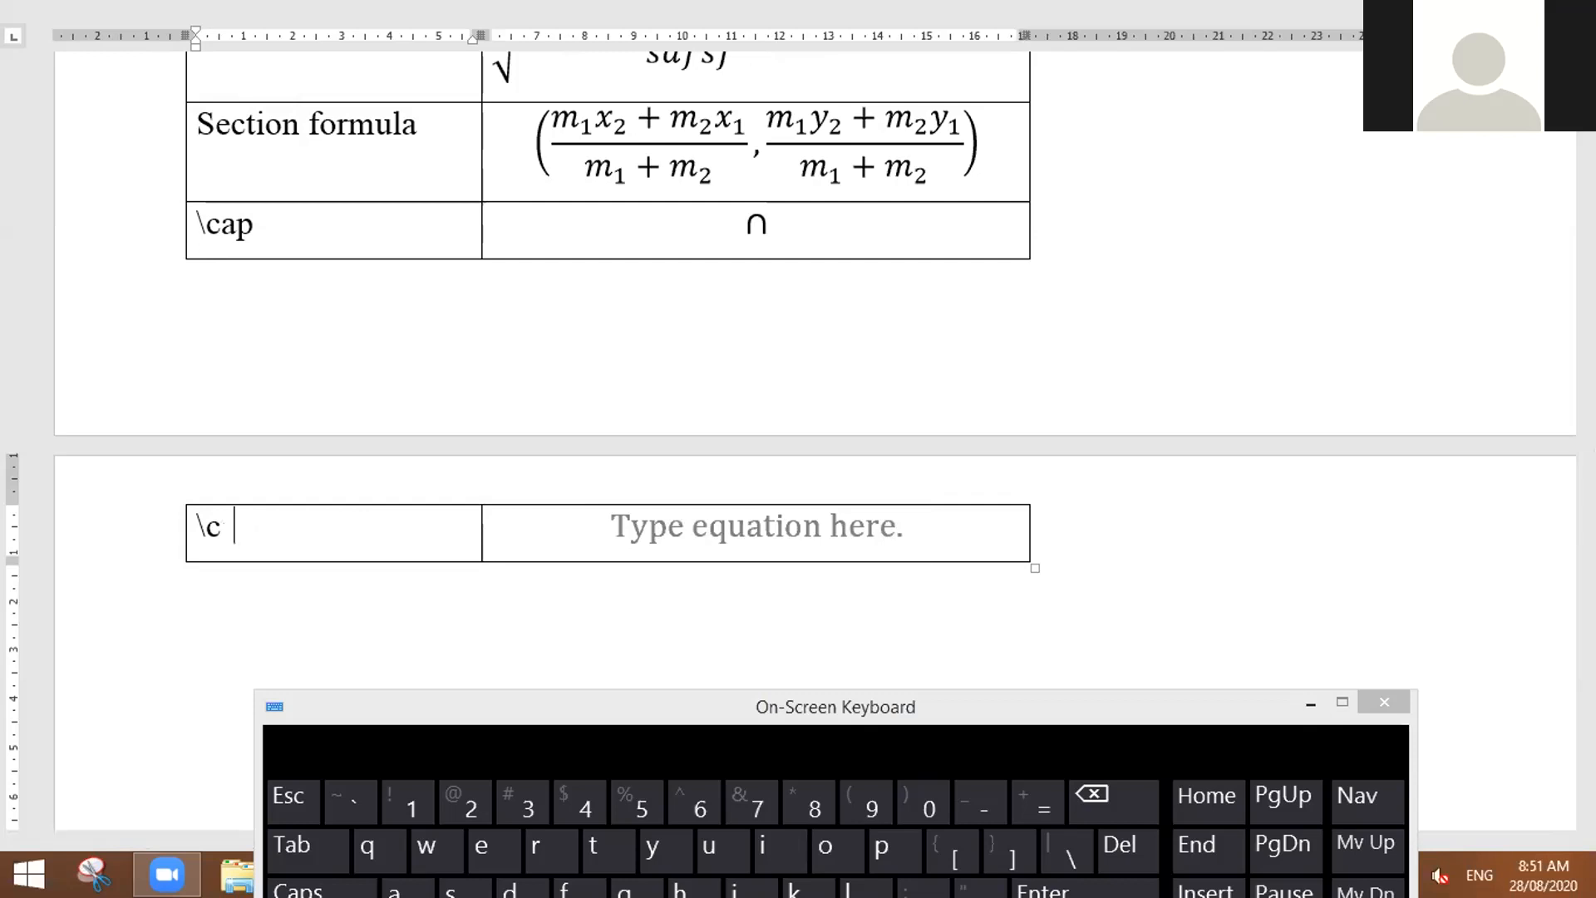
type("up")
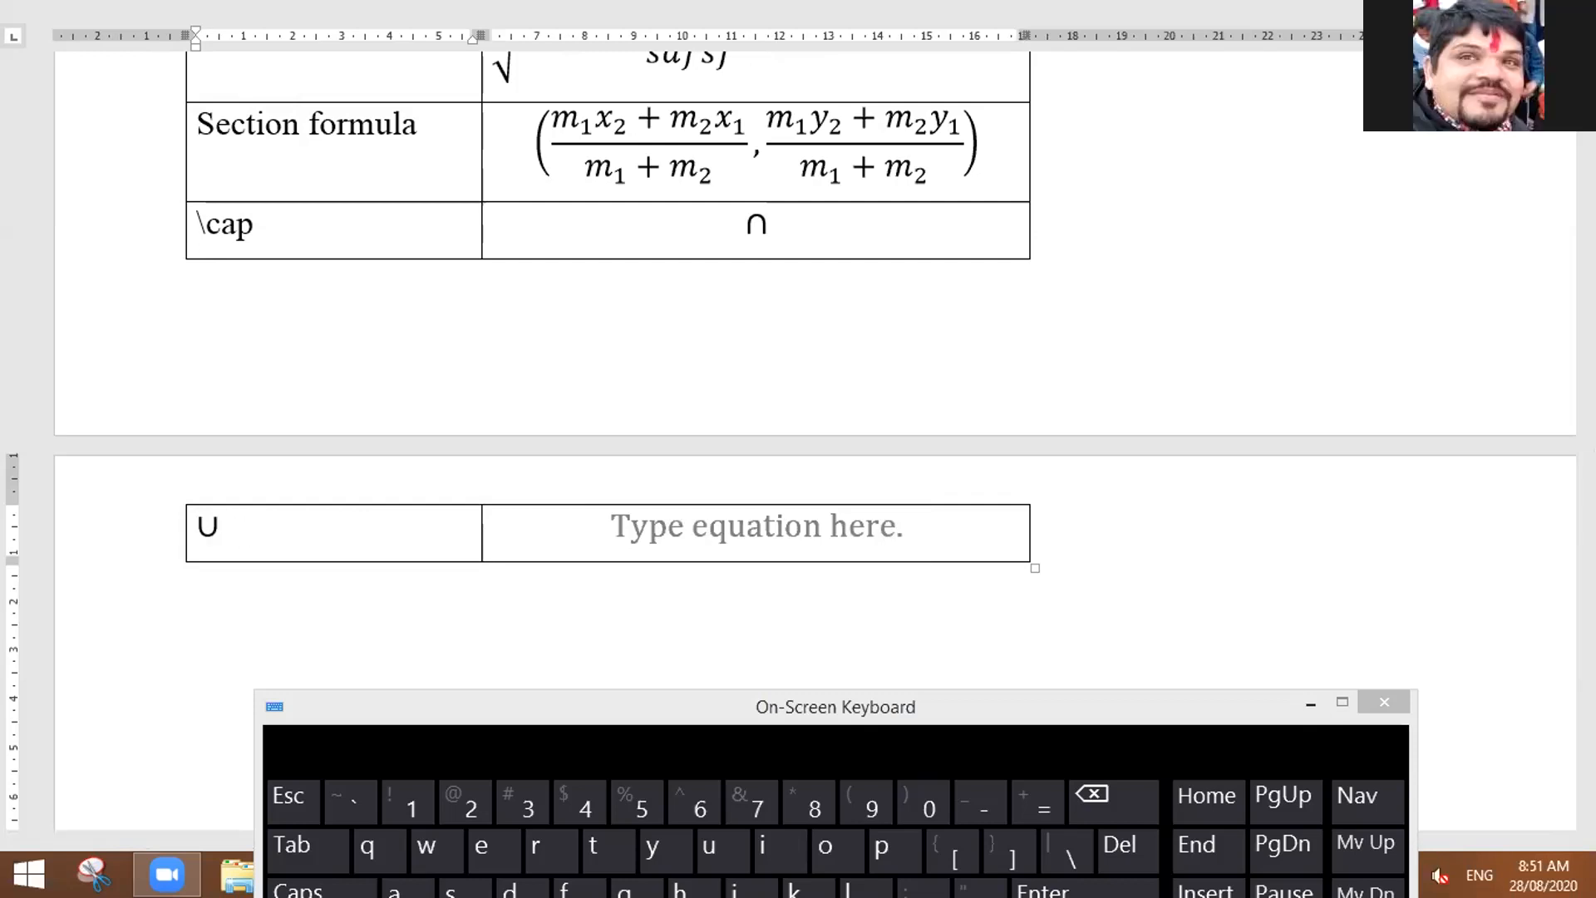
key("ctrl+z")
Step: Fill the equation beside the \cup label with \cup converted to the ∪ symbol, and append a row
left_click(698, 525)
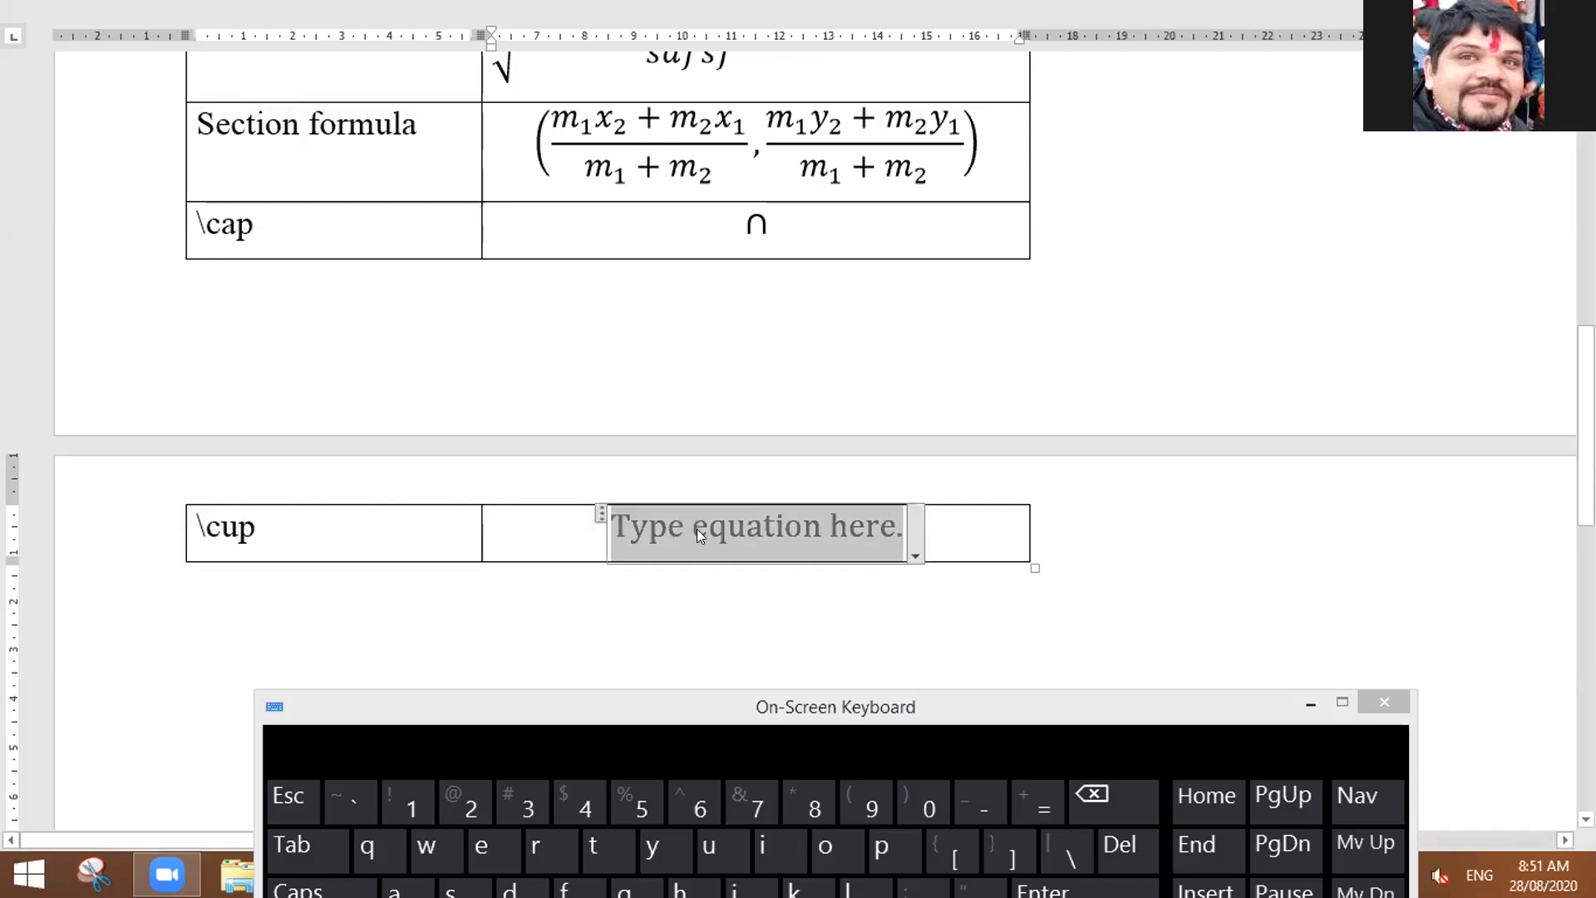
type("\\")
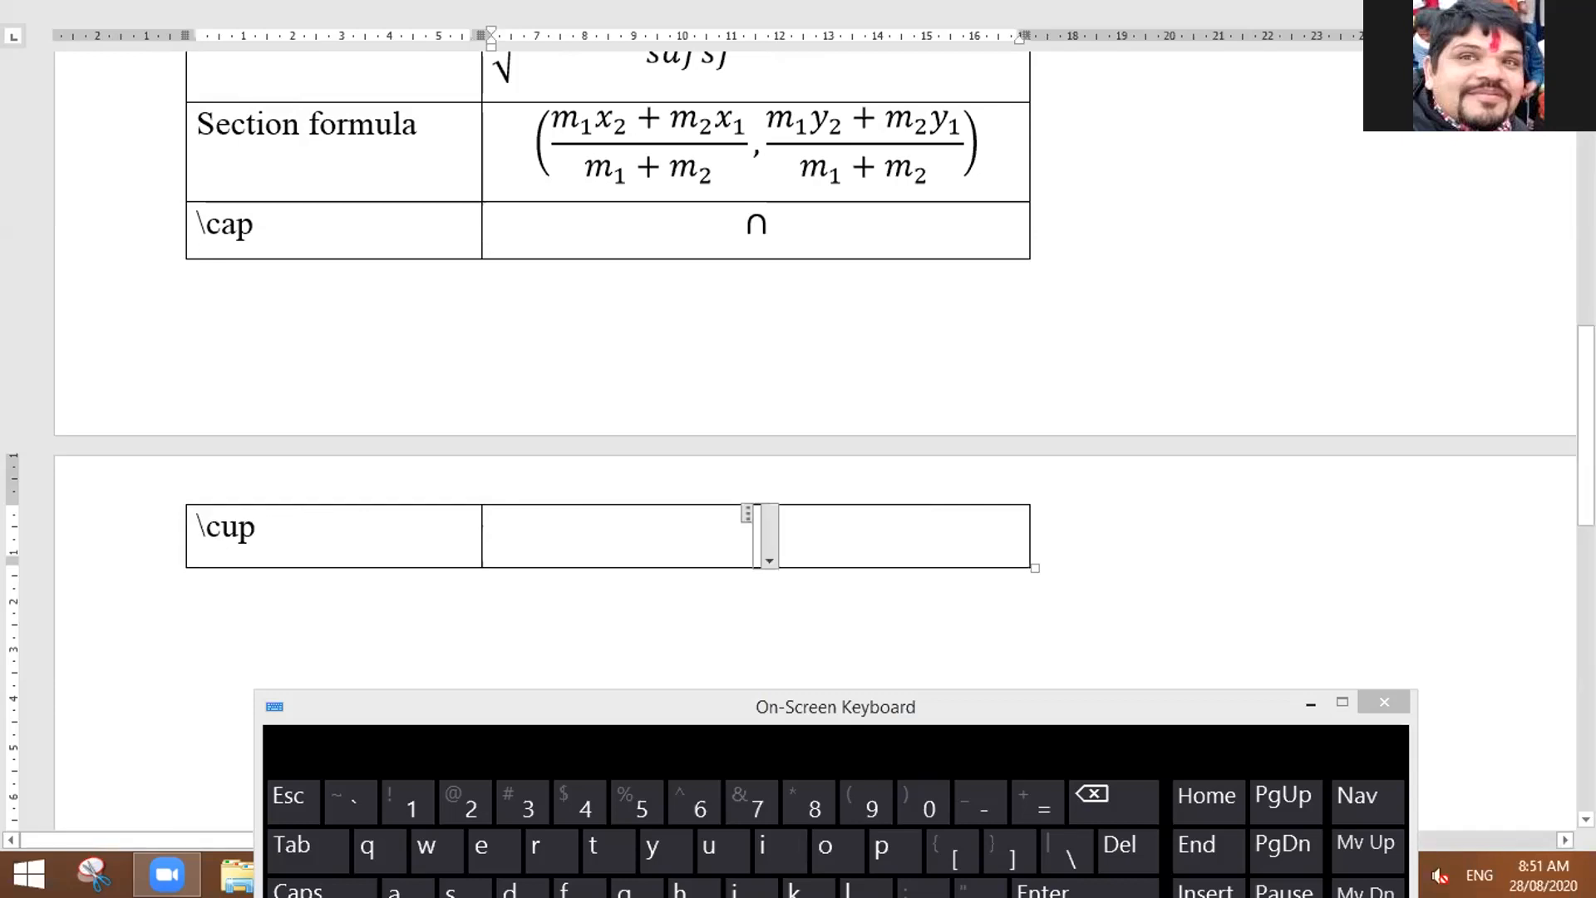
type("cup")
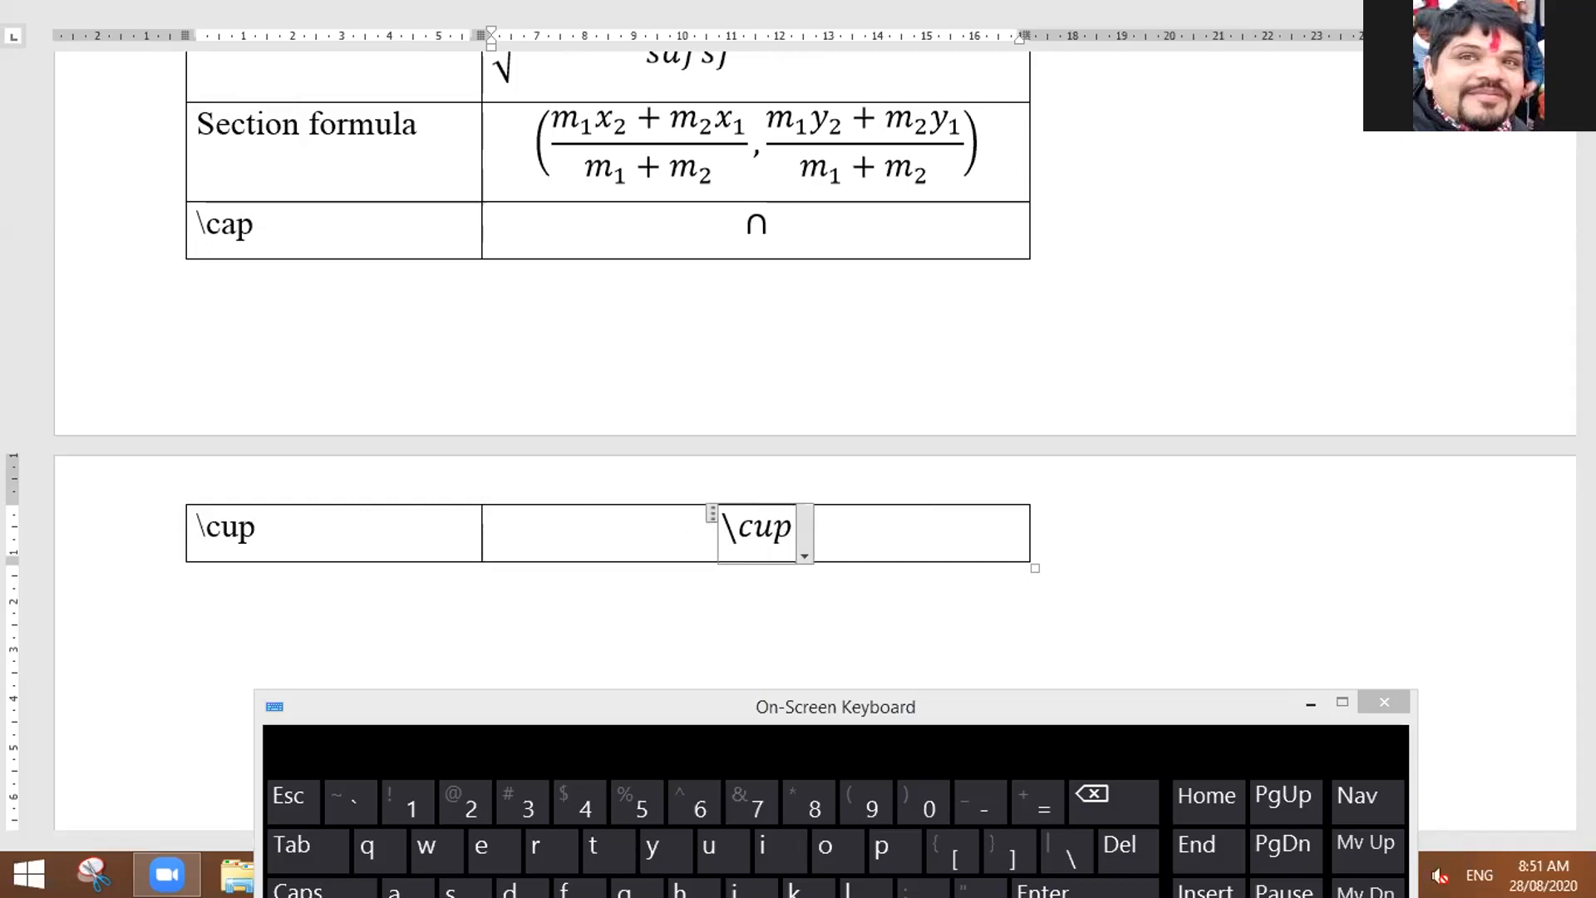
key("space")
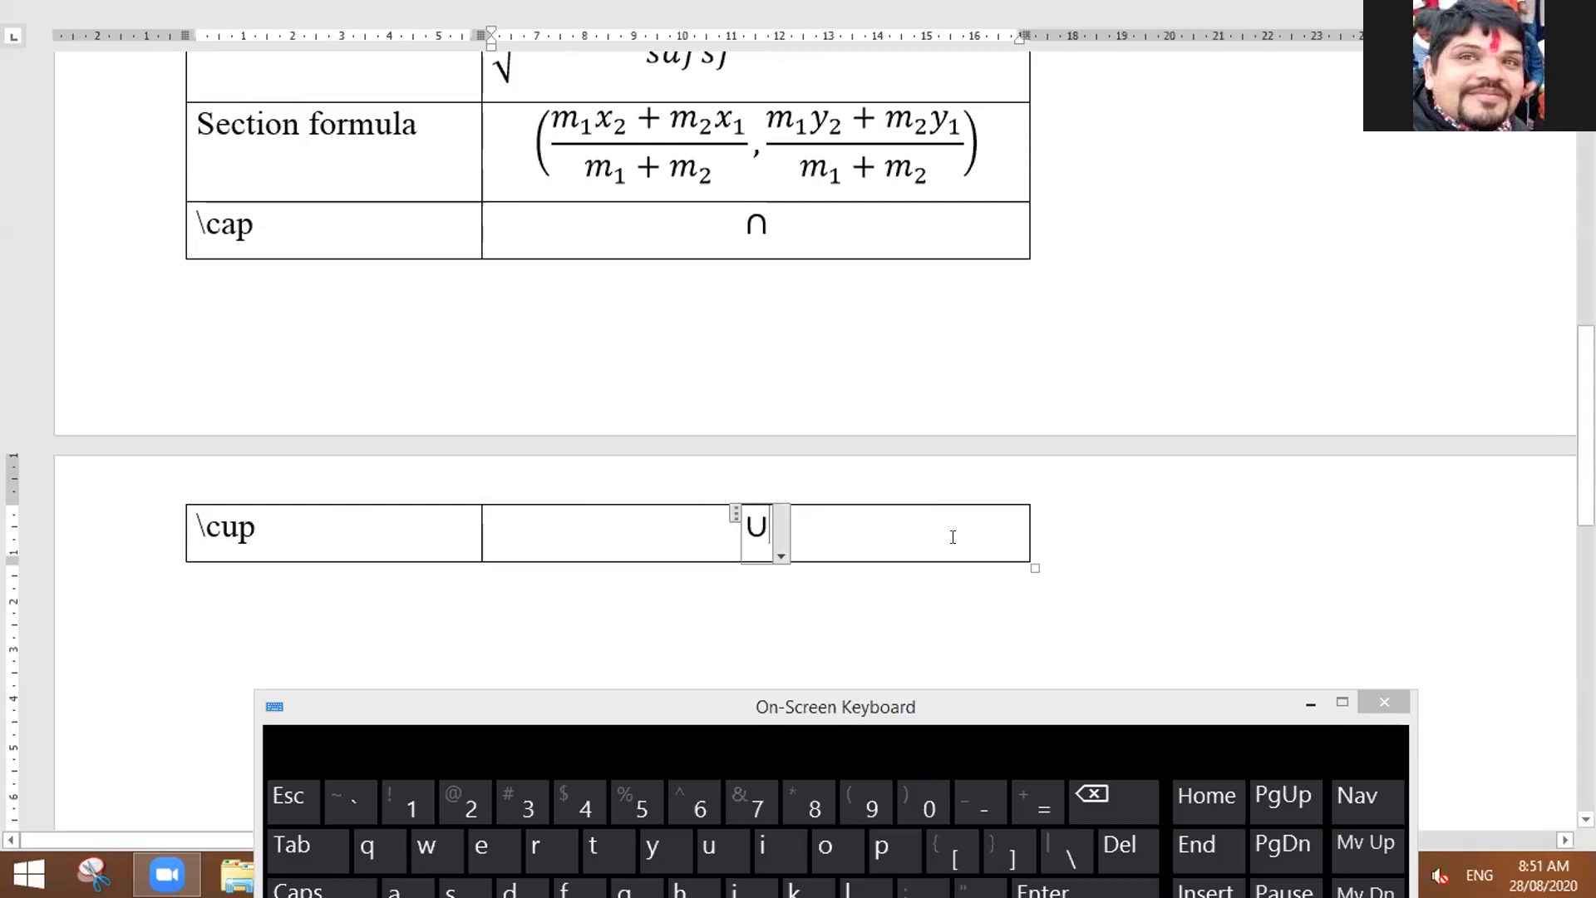
key("Tab")
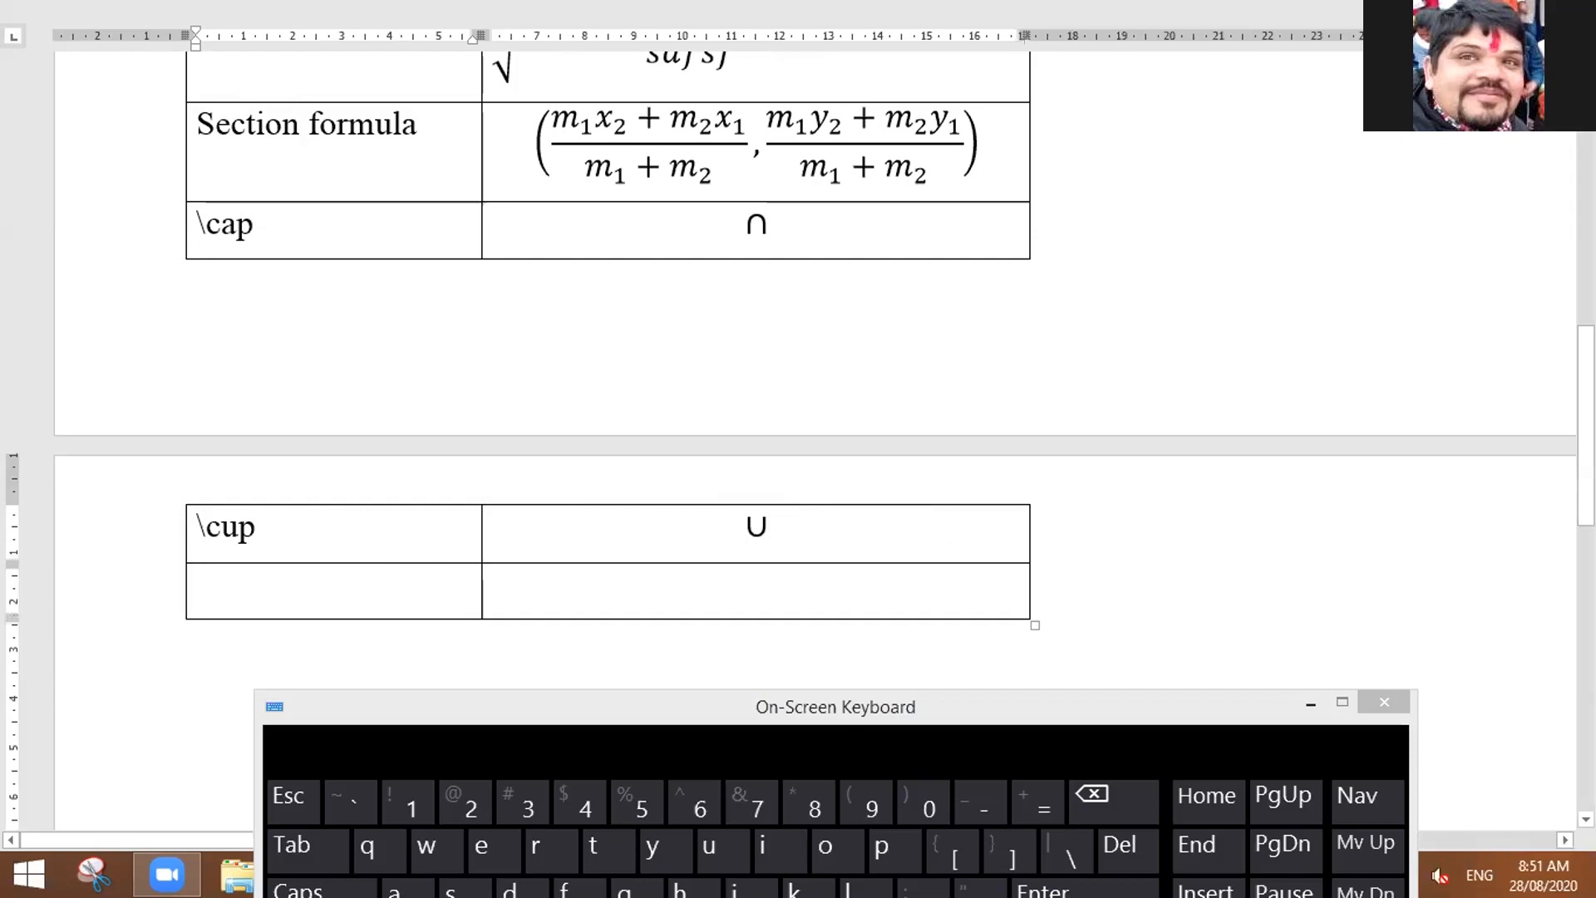
Step: Fill the new row with the plain-text label \subset and its ⊂ equation, and append another row
type("\\subset")
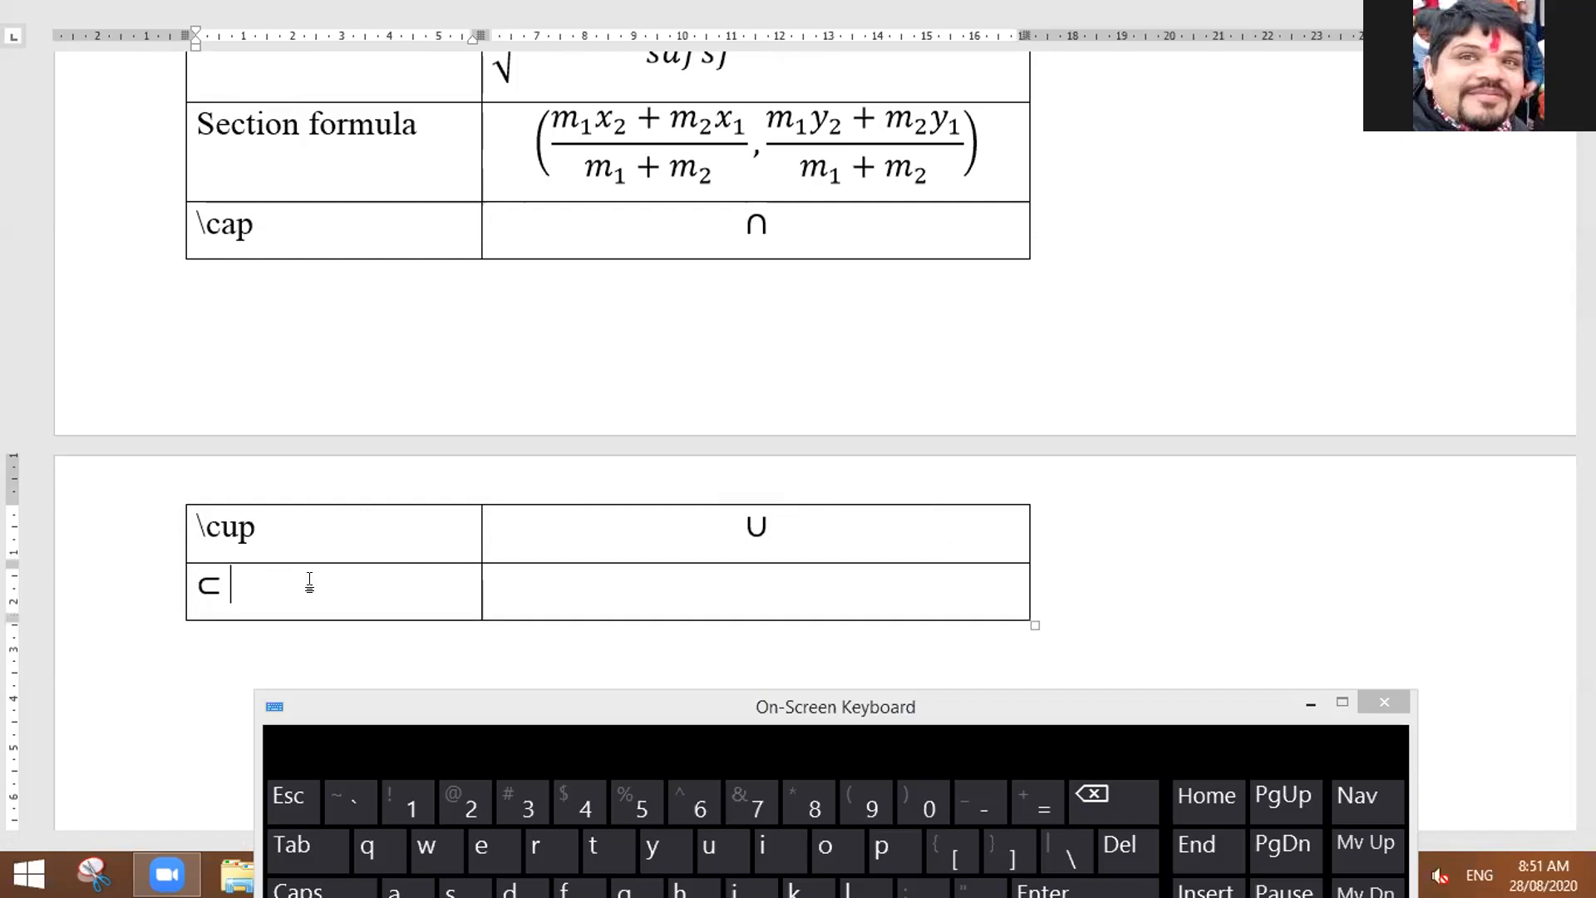
key("ctrl+z")
left_click(669, 576)
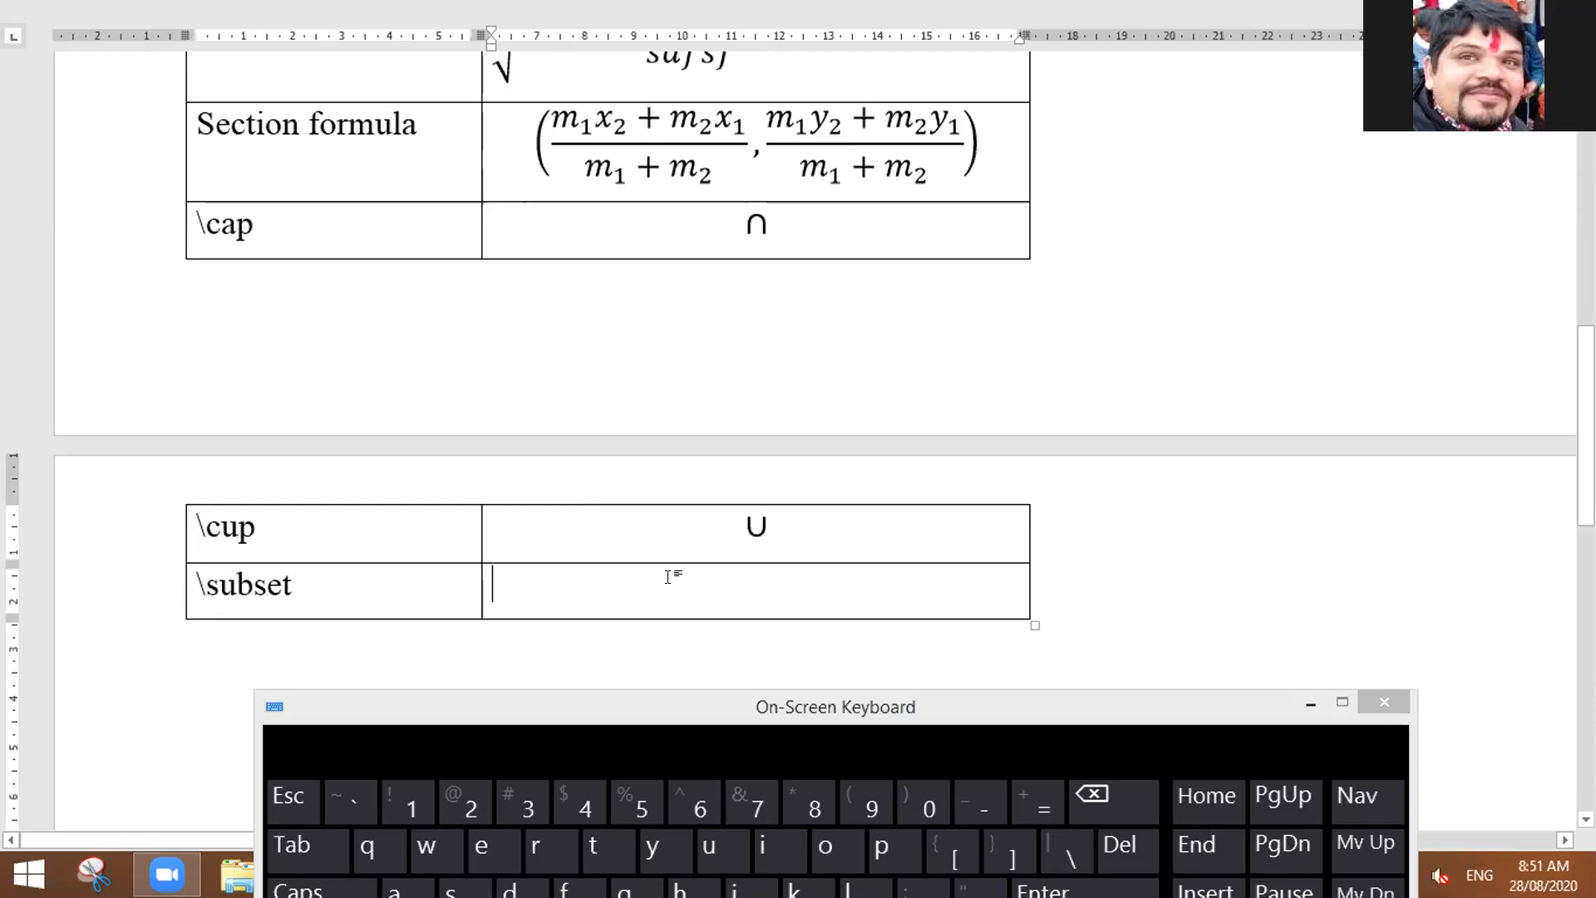
key("alt+equal")
type("\\subset")
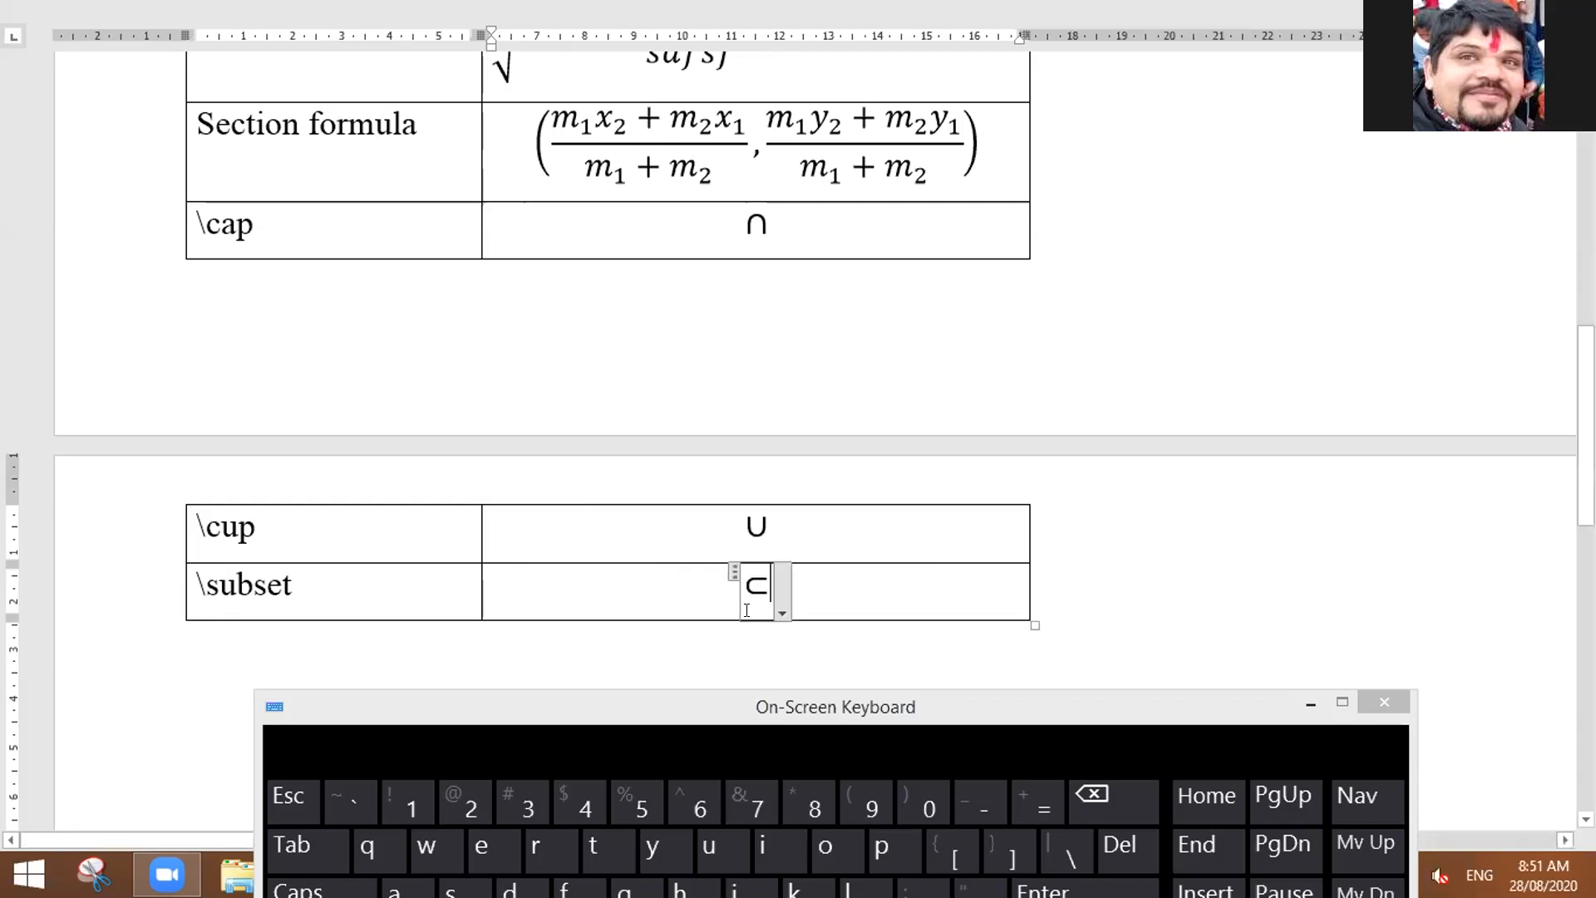
key("Tab")
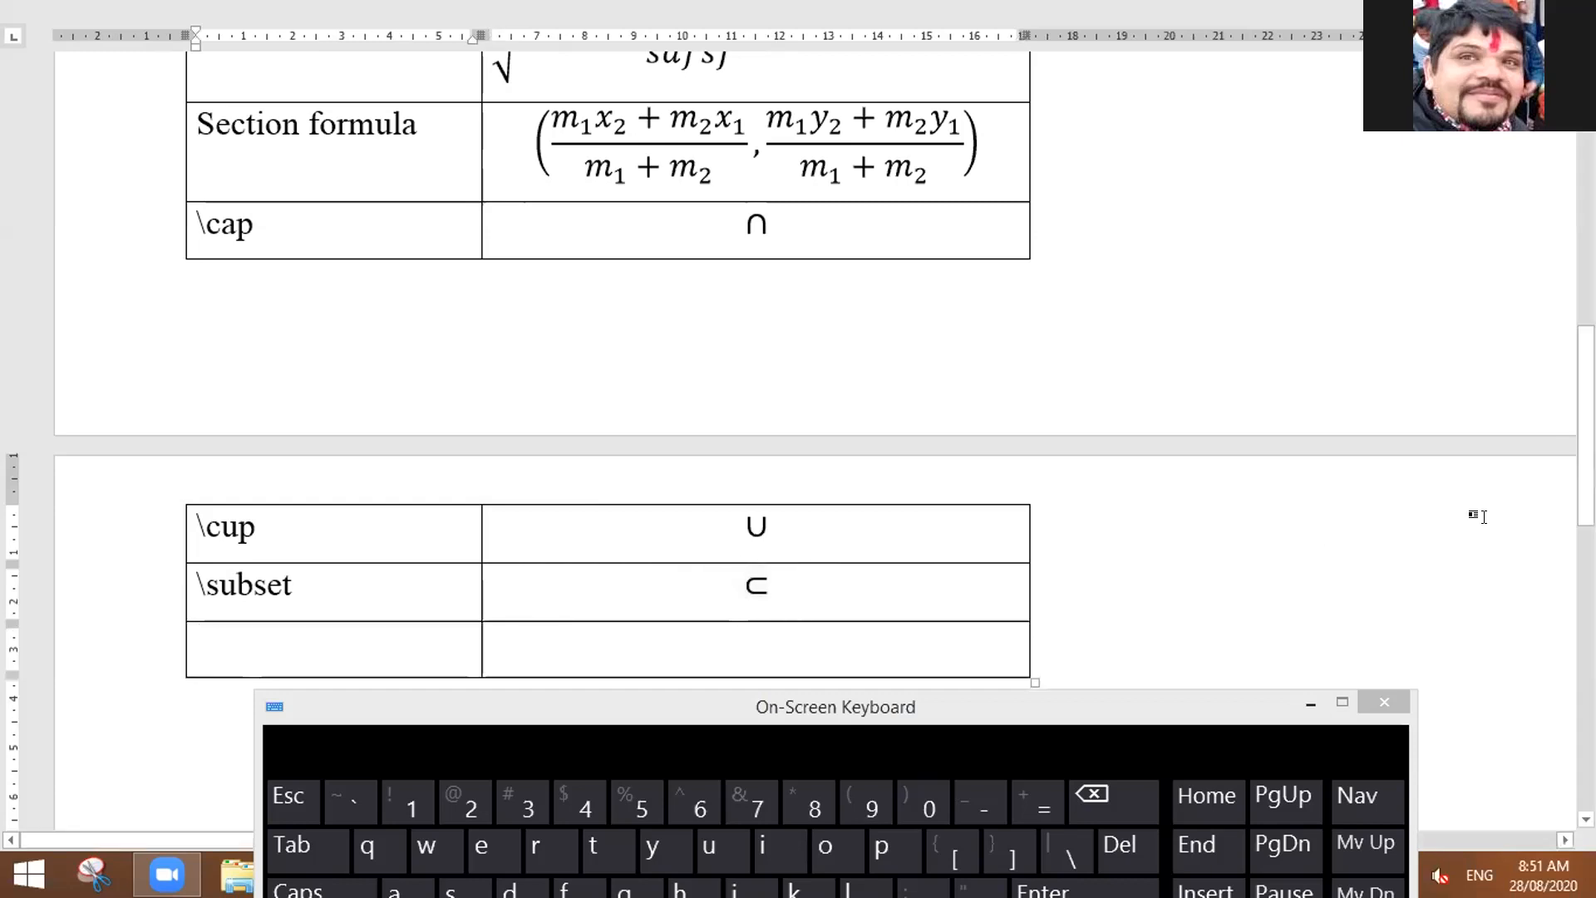
Step: Label the empty last row \in, replacing the mistaken \pro and undoing the automatic symbol conversion to keep plain text
left_click_drag(1585, 492, 1585, 570)
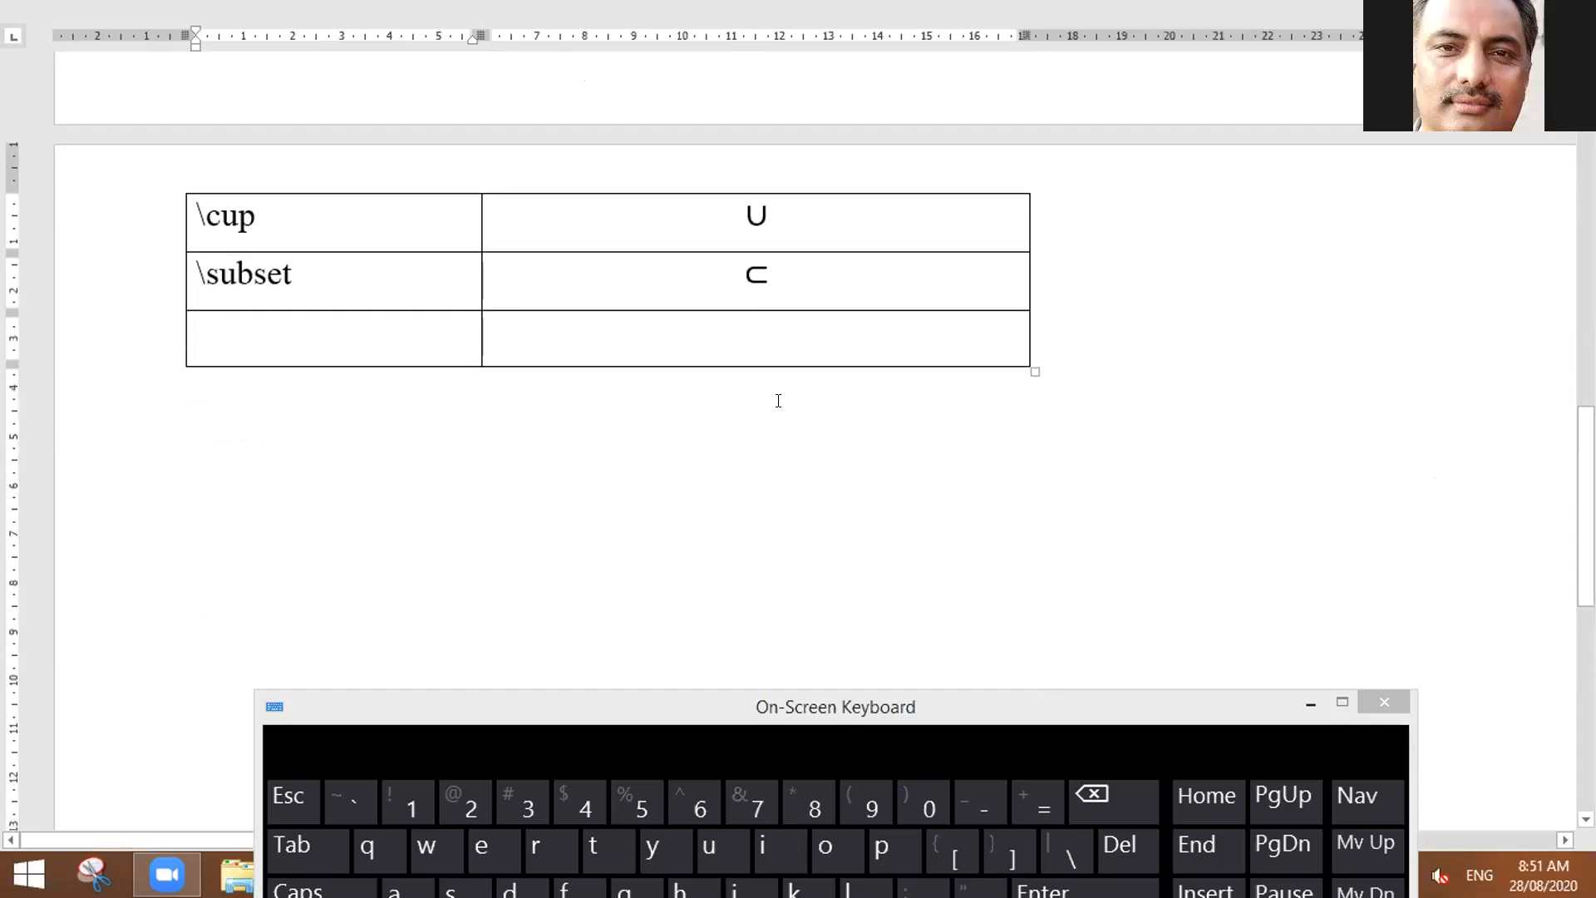
type("\\pro")
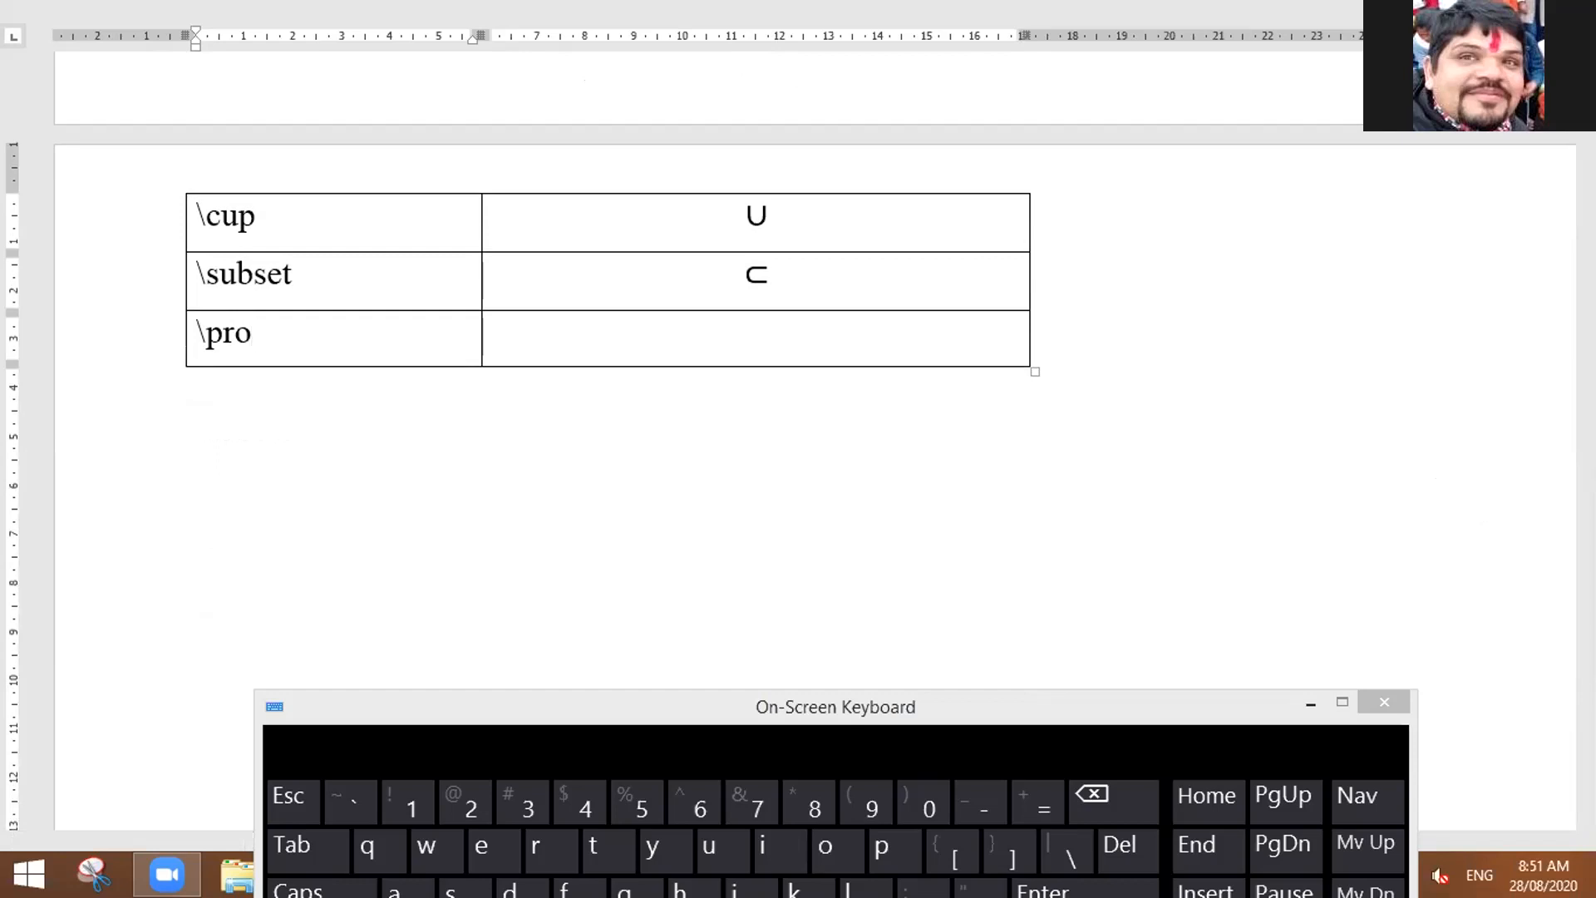
key("BackSpace")
key("BackSpace")
key("BackSpace")
type("in")
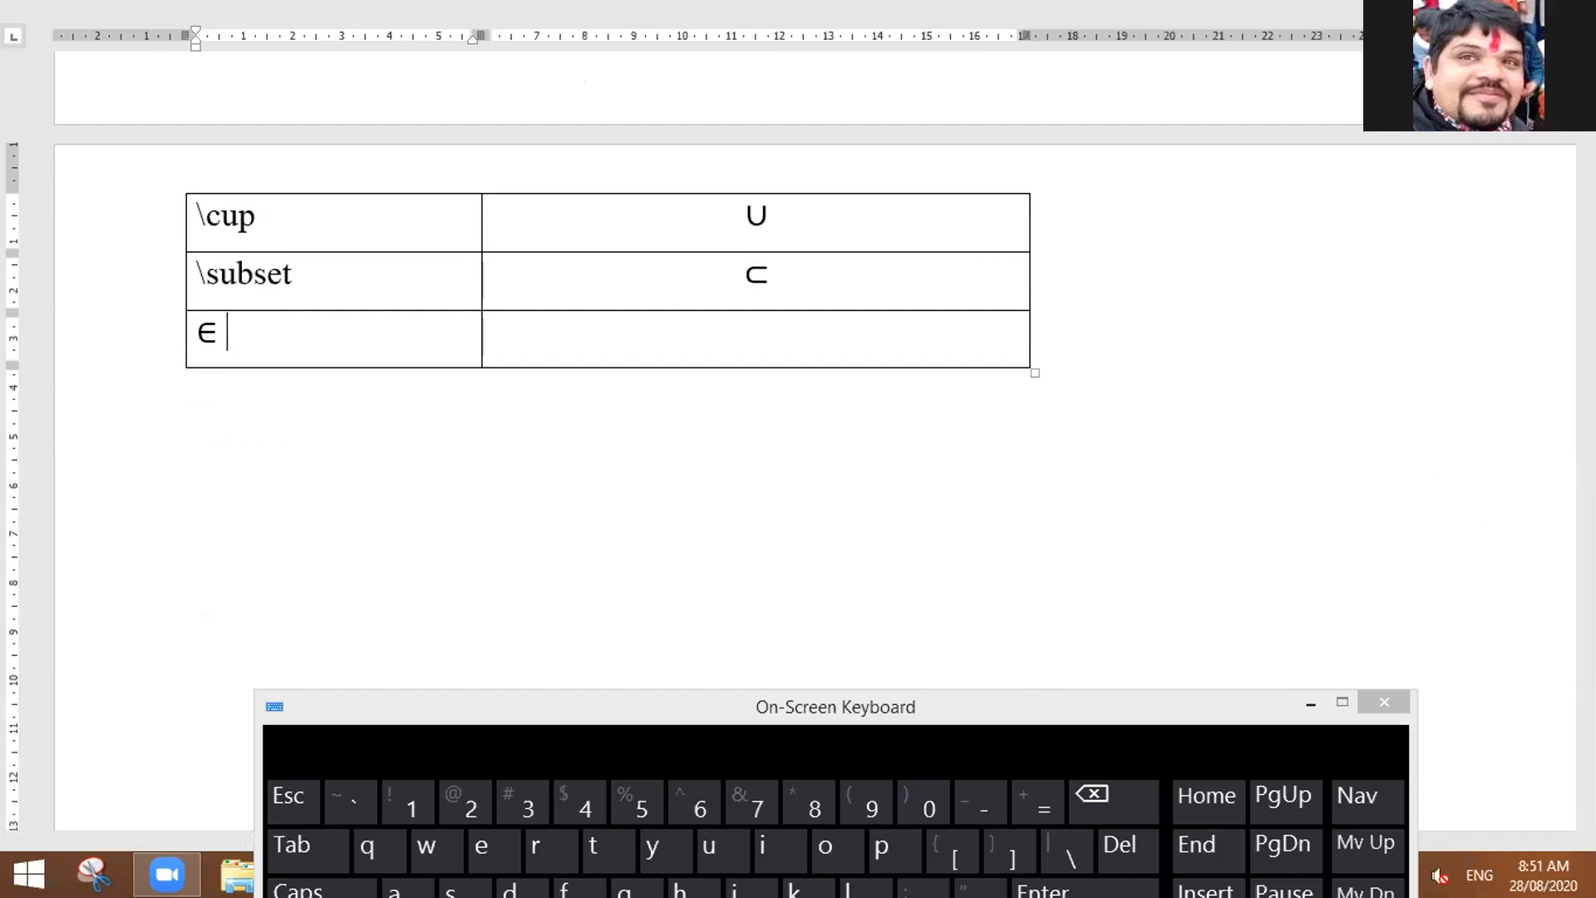
key("ctrl+z")
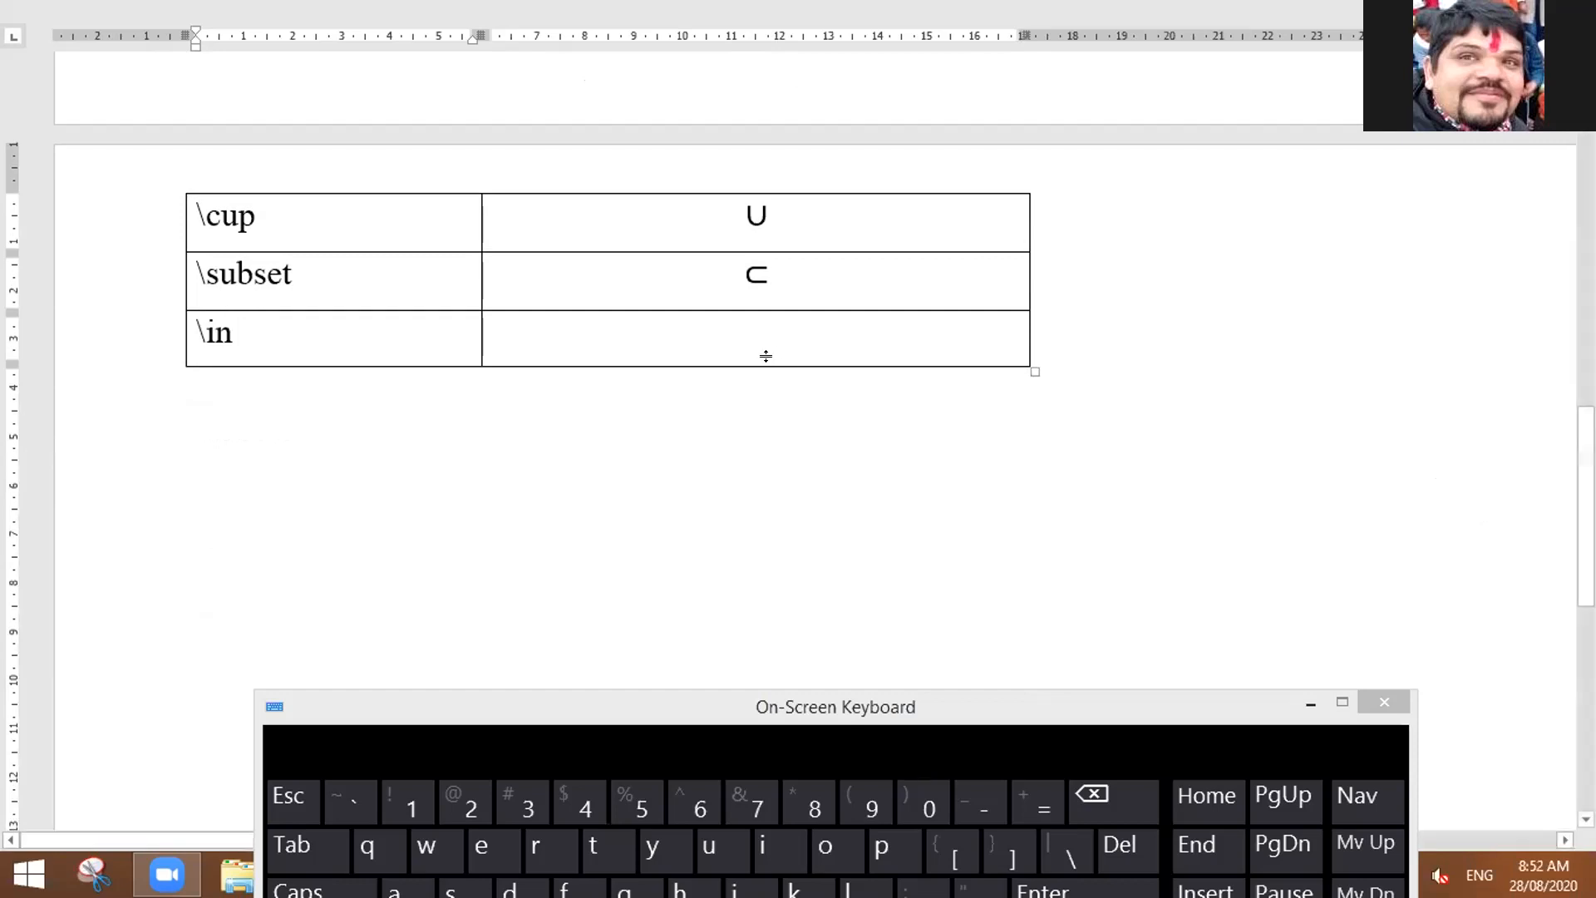
Step: Insert an equation beside the \in label with \in converted to the ∈ symbol, and append a row
left_click(730, 336)
key("alt+equal")
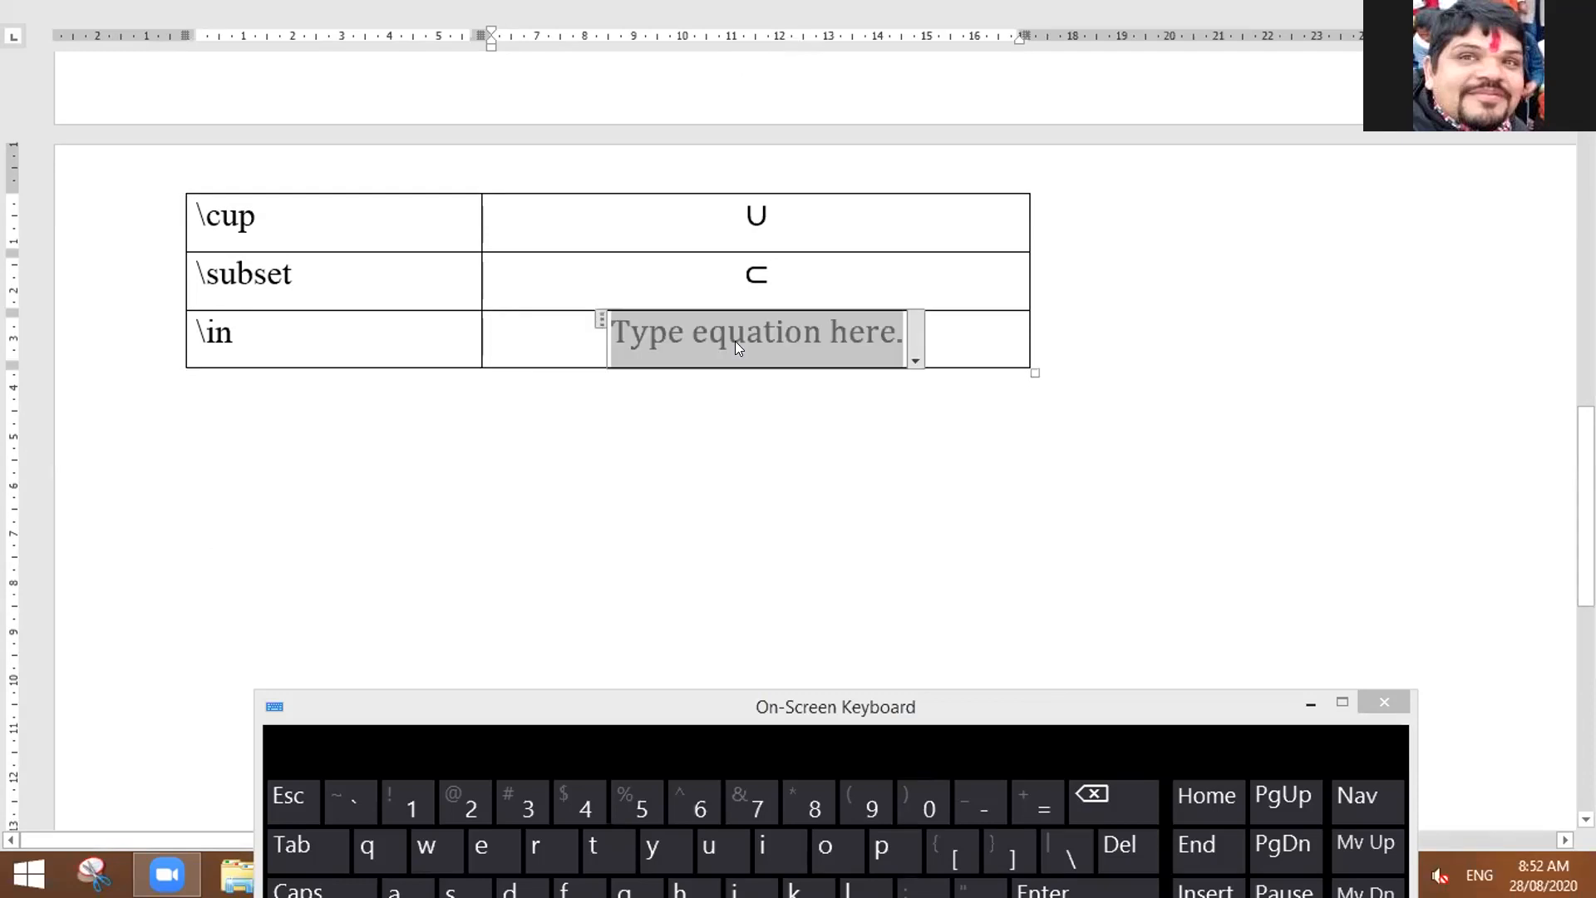
type("\\in")
key("space")
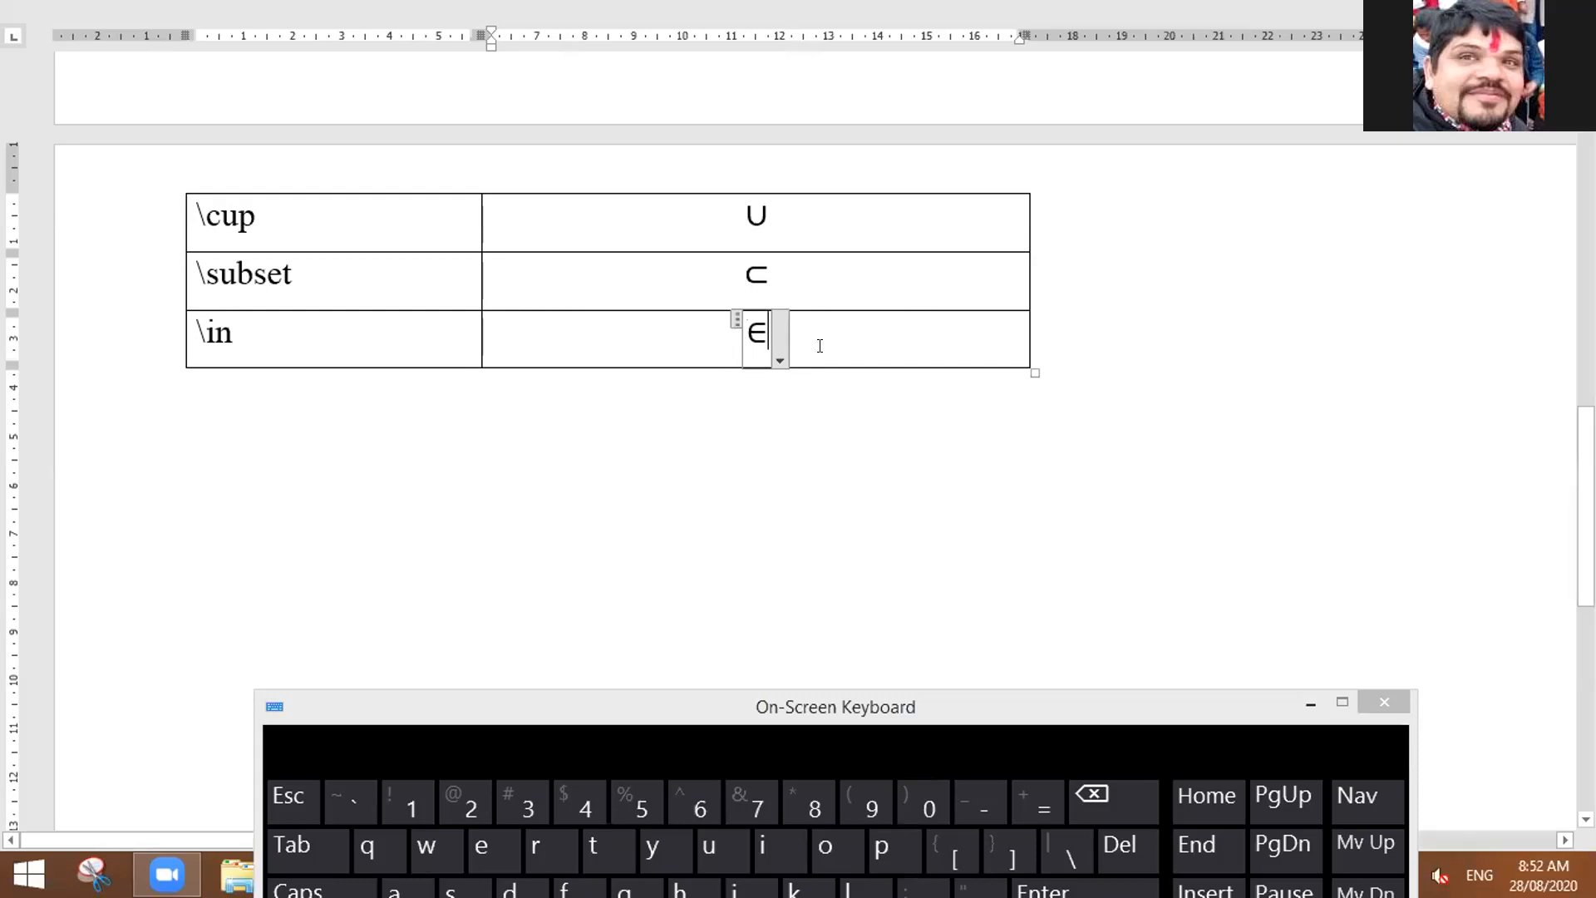
key("Tab")
Step: Label the new row \superset, undoing the automatic symbol conversion to keep plain text
type("\\")
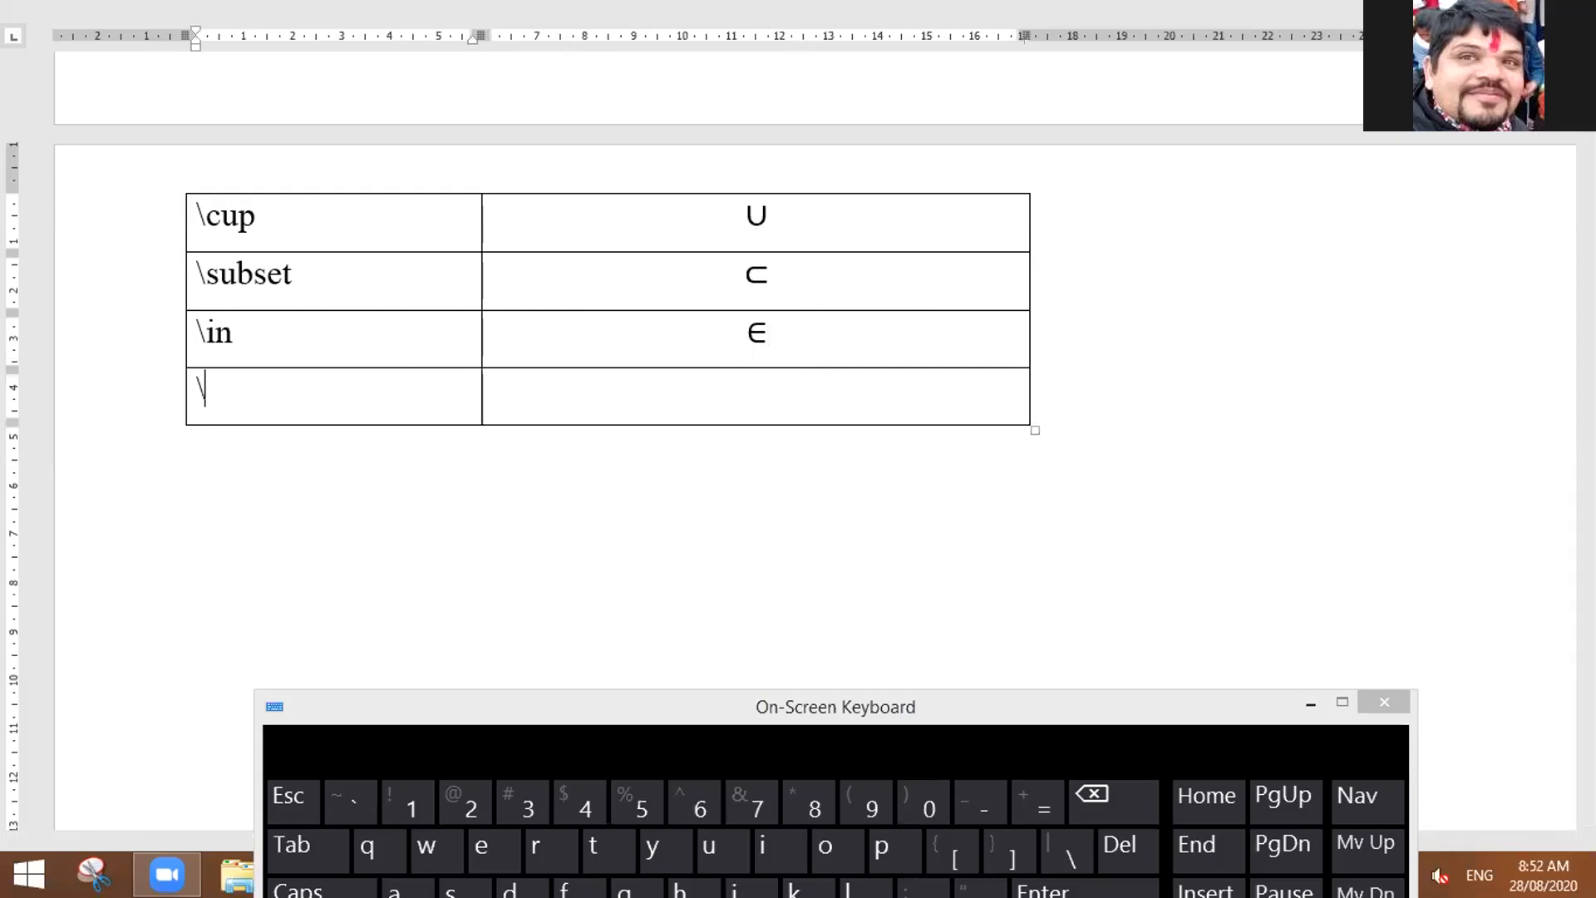
type("superset")
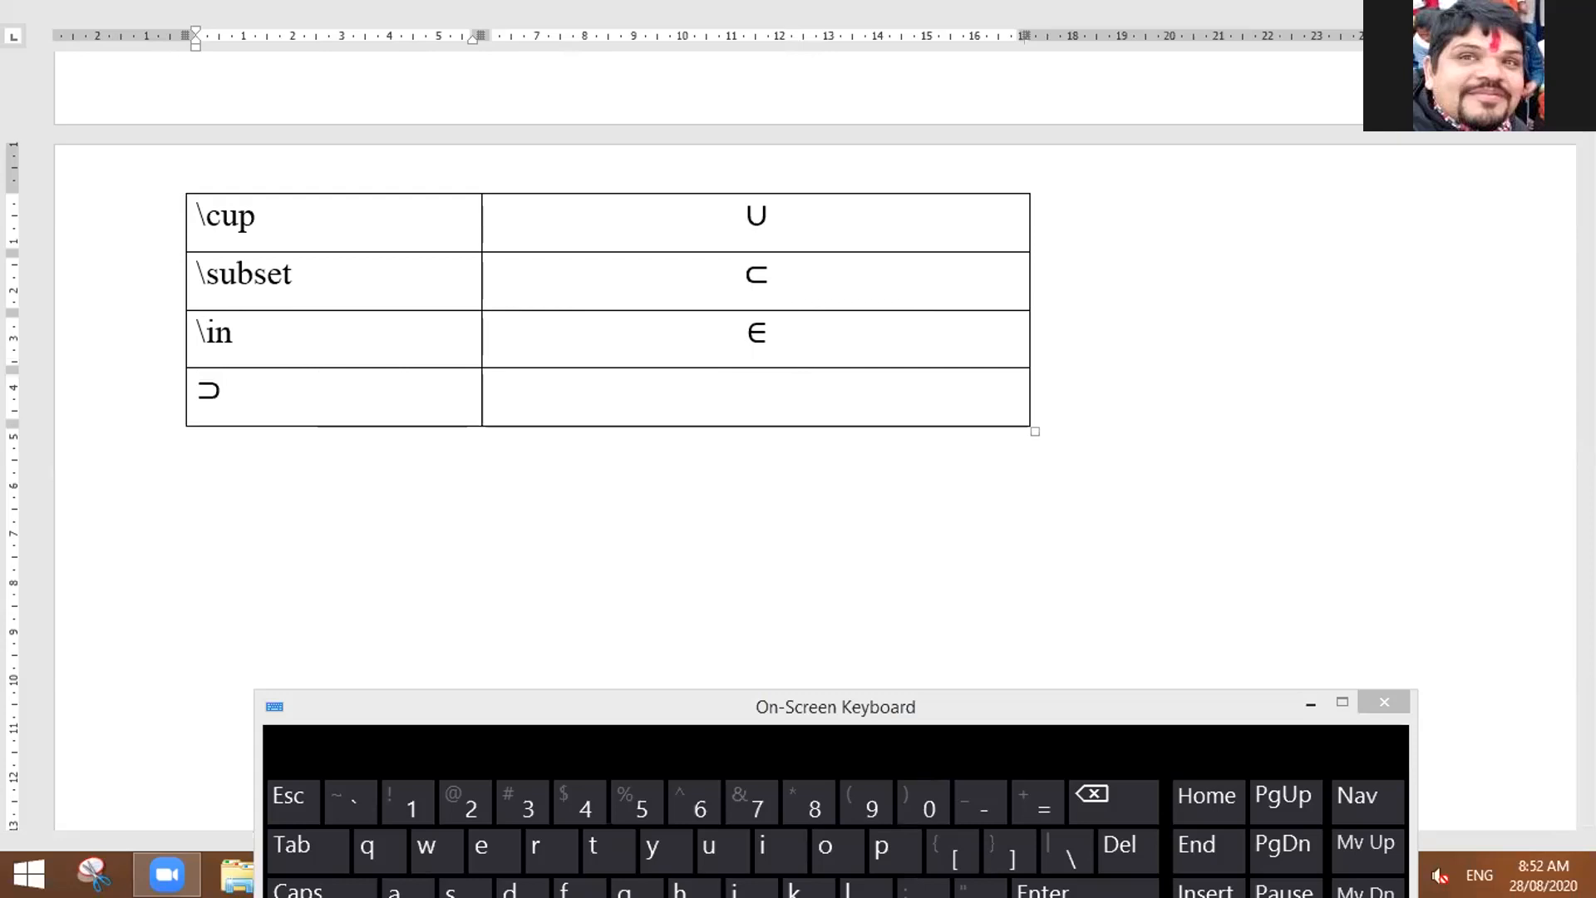
key("ctrl+z")
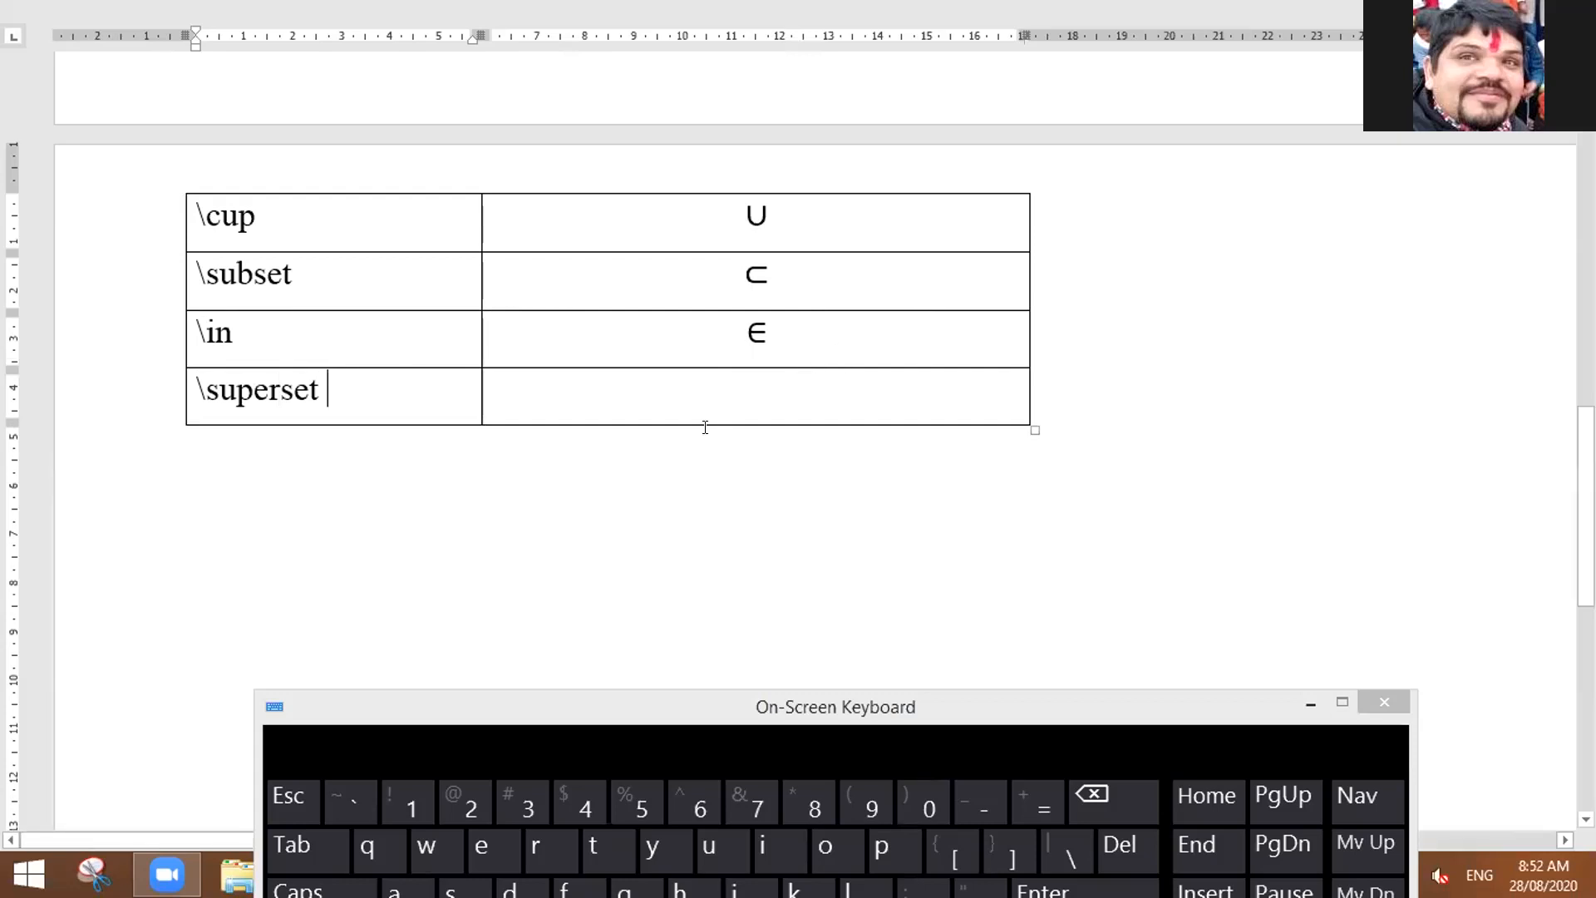
Step: Insert an equation beside the \superset label with \superset converted to the ⊃ symbol
left_click(708, 428)
left_click(761, 389)
key("alt+equal")
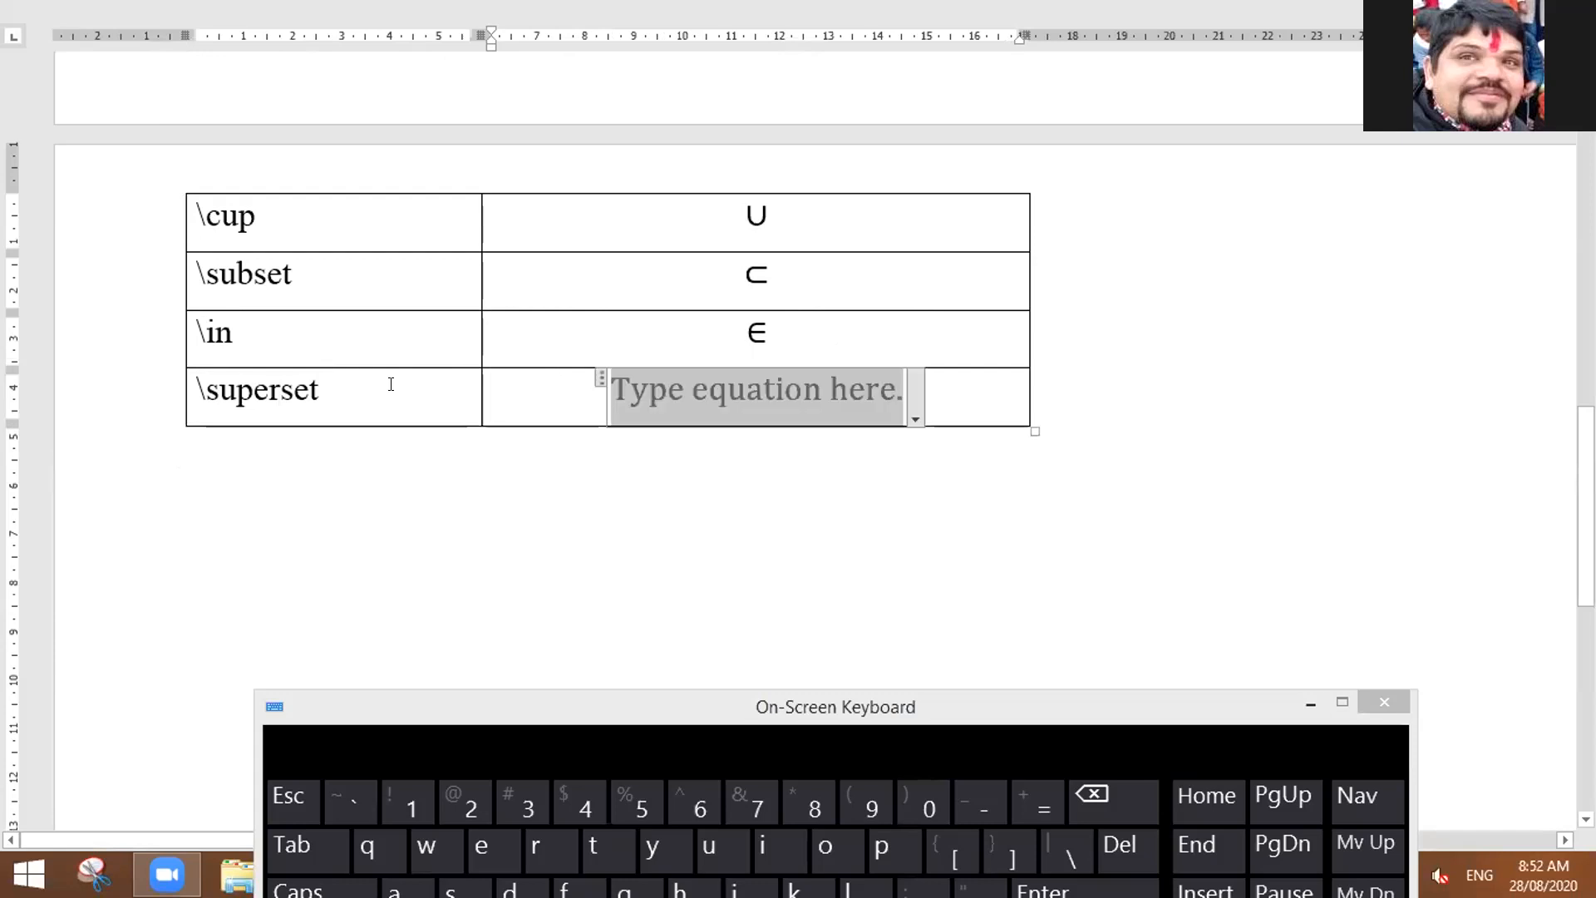
type("\\superset")
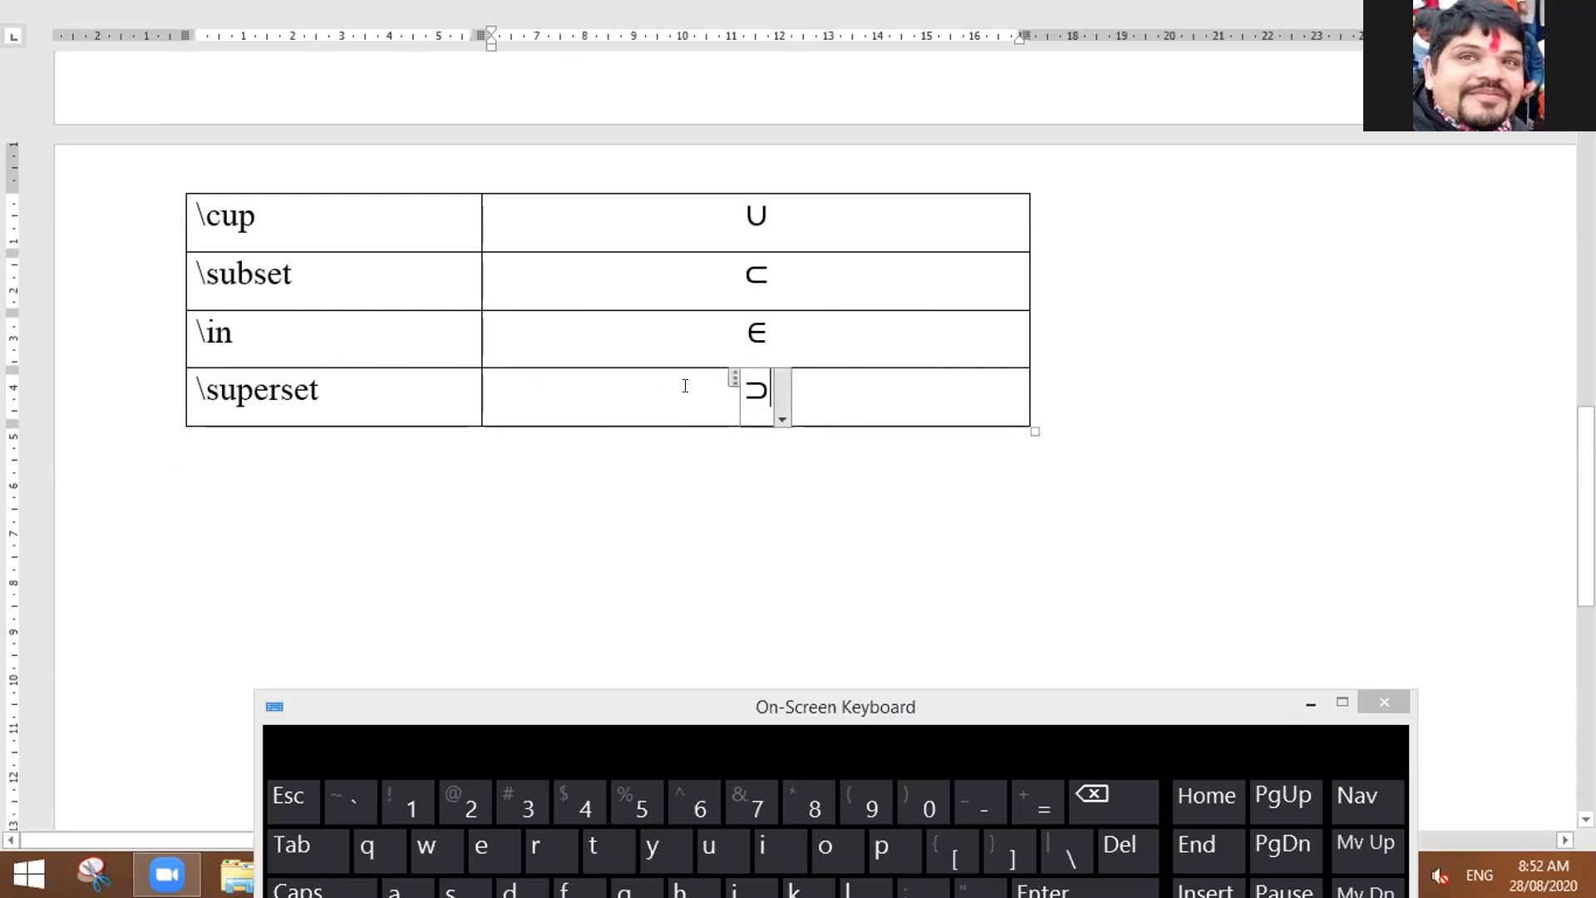
left_click(947, 391)
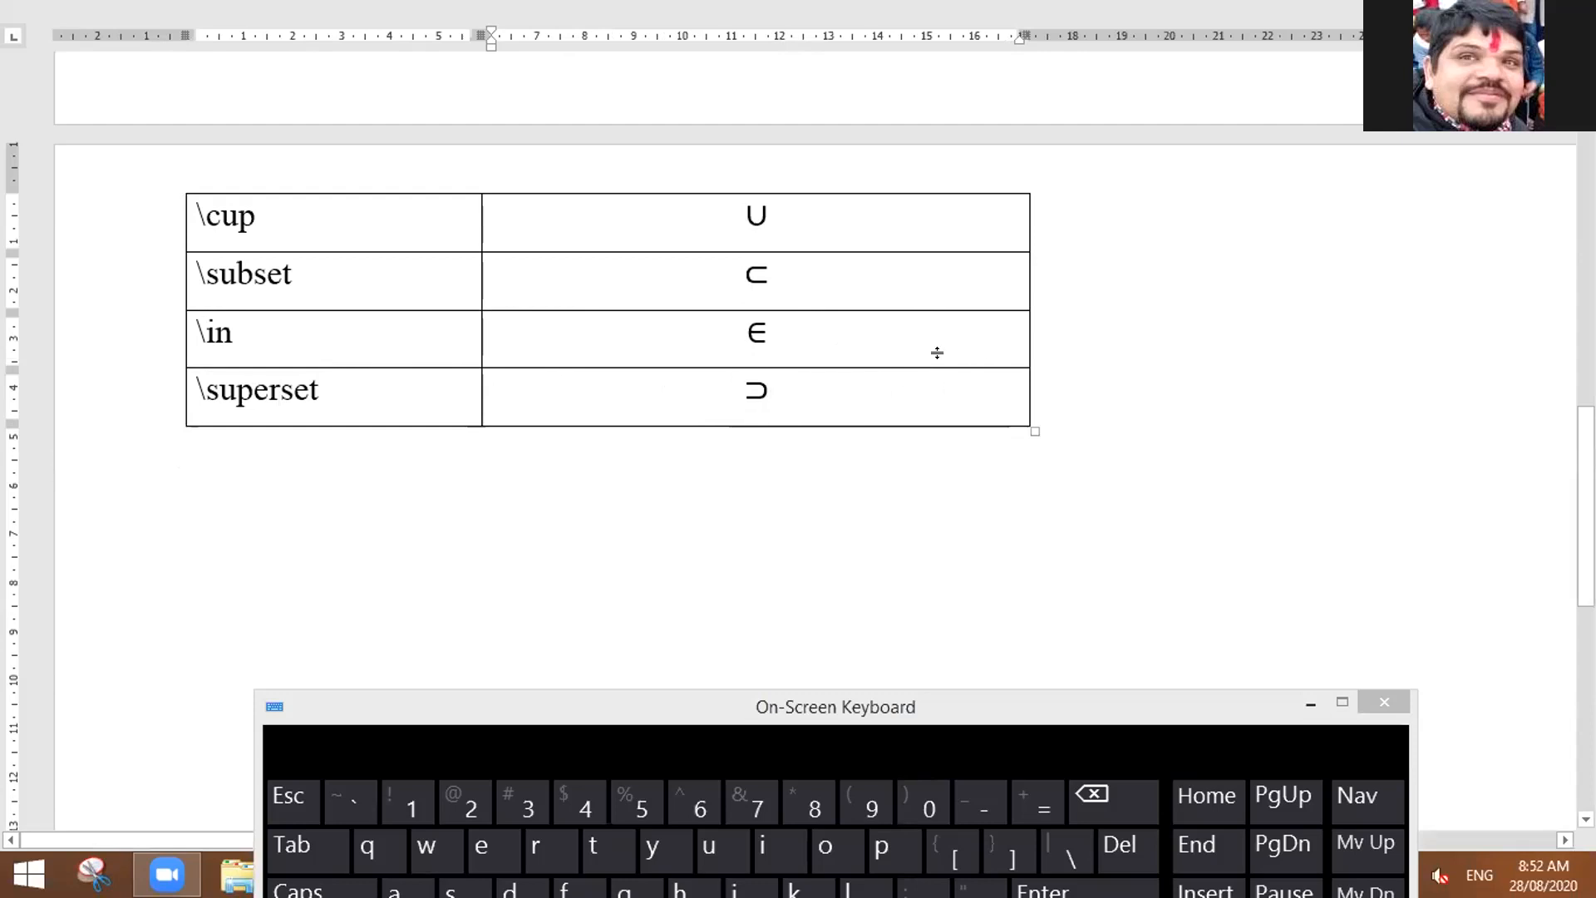
Step: Close the On-Screen Keyboard
left_click(1167, 683)
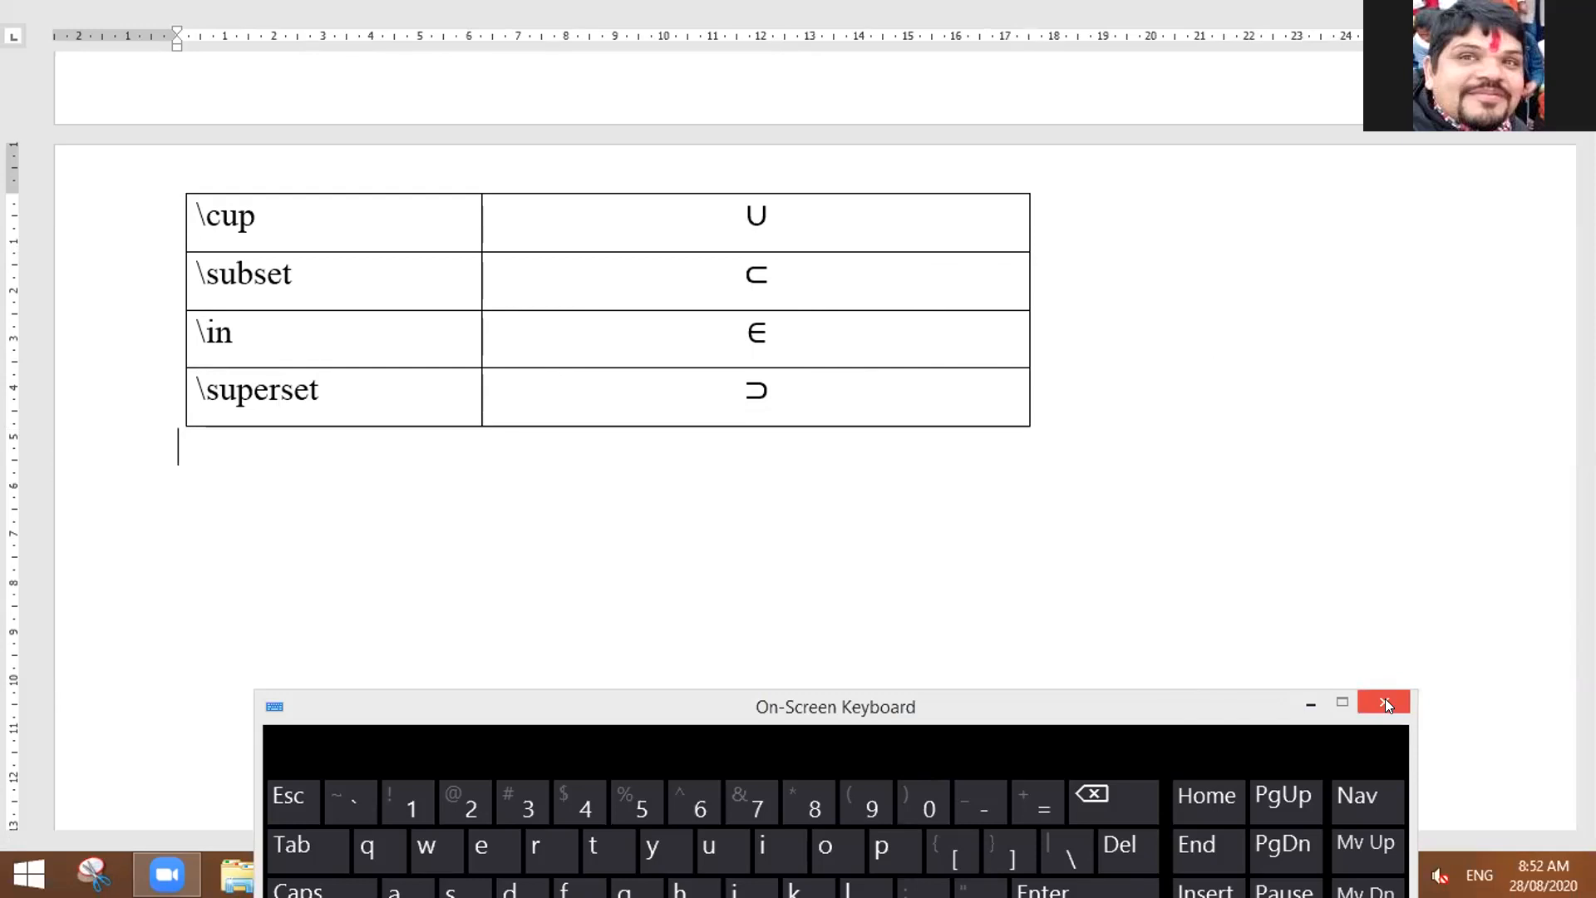
left_click(1071, 703)
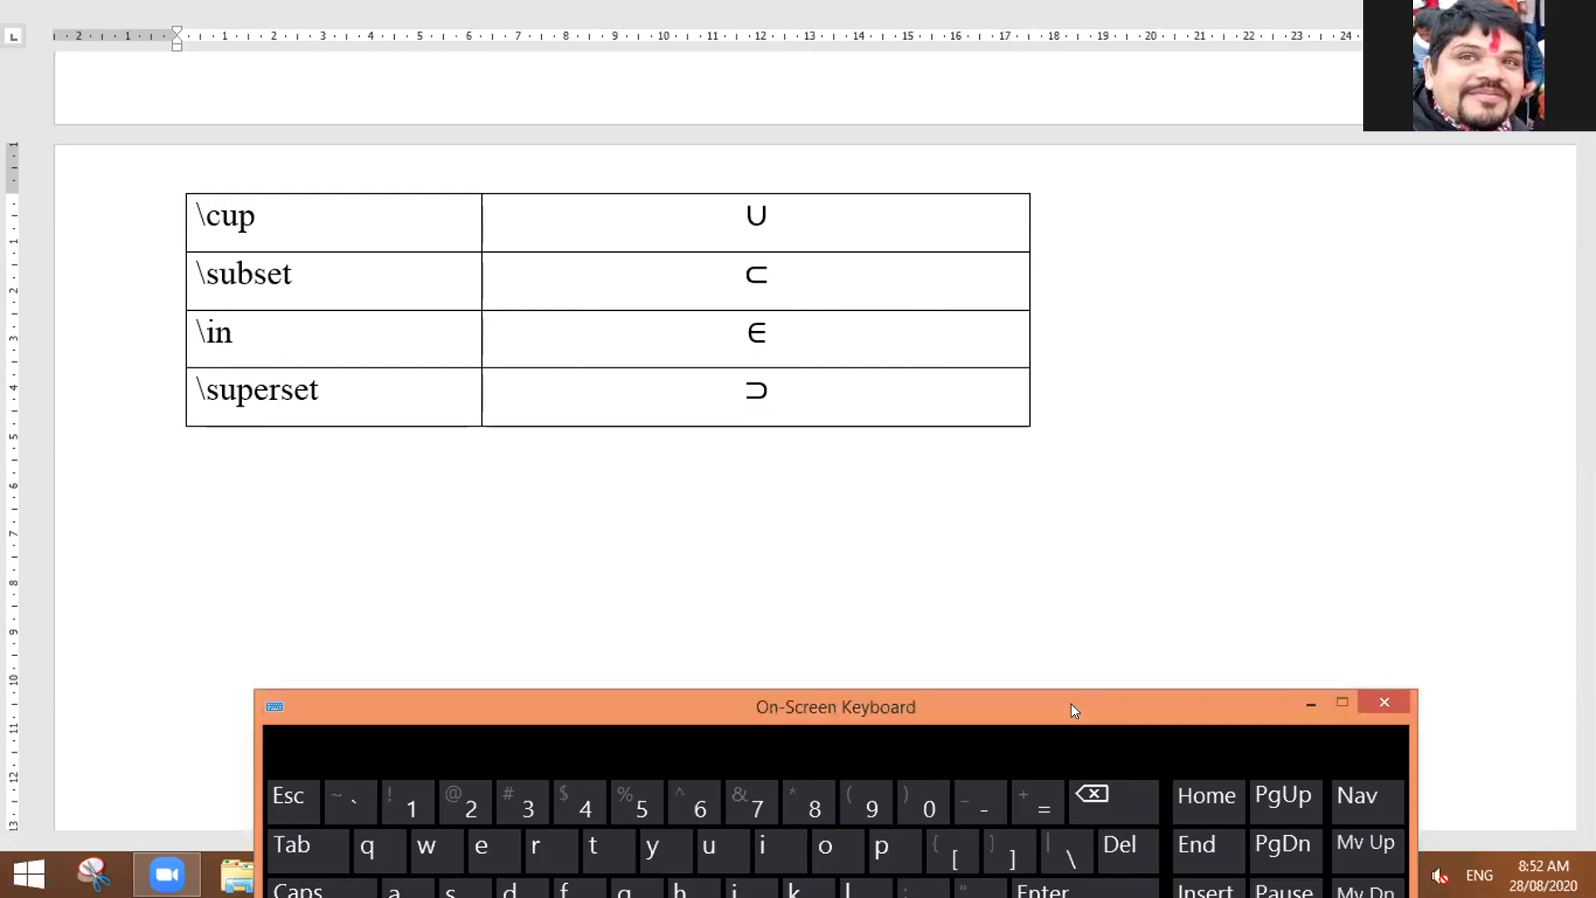
left_click(1378, 700)
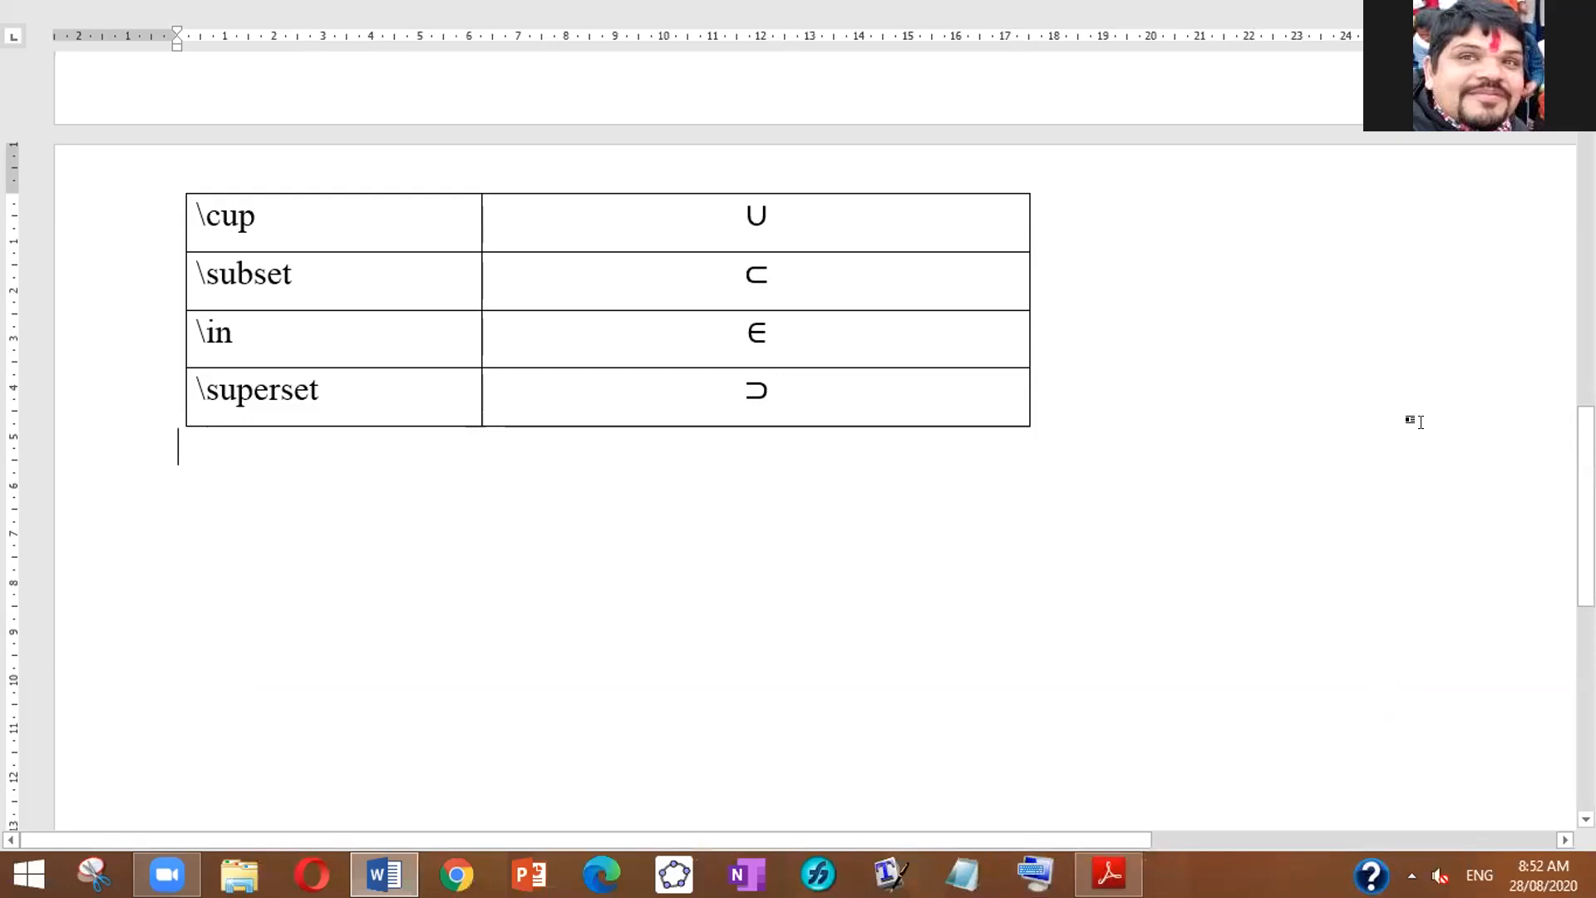
Step: Append a row after \superset and label it a\bar, undoing the automatic conversion to keep plain text
left_click(856, 404)
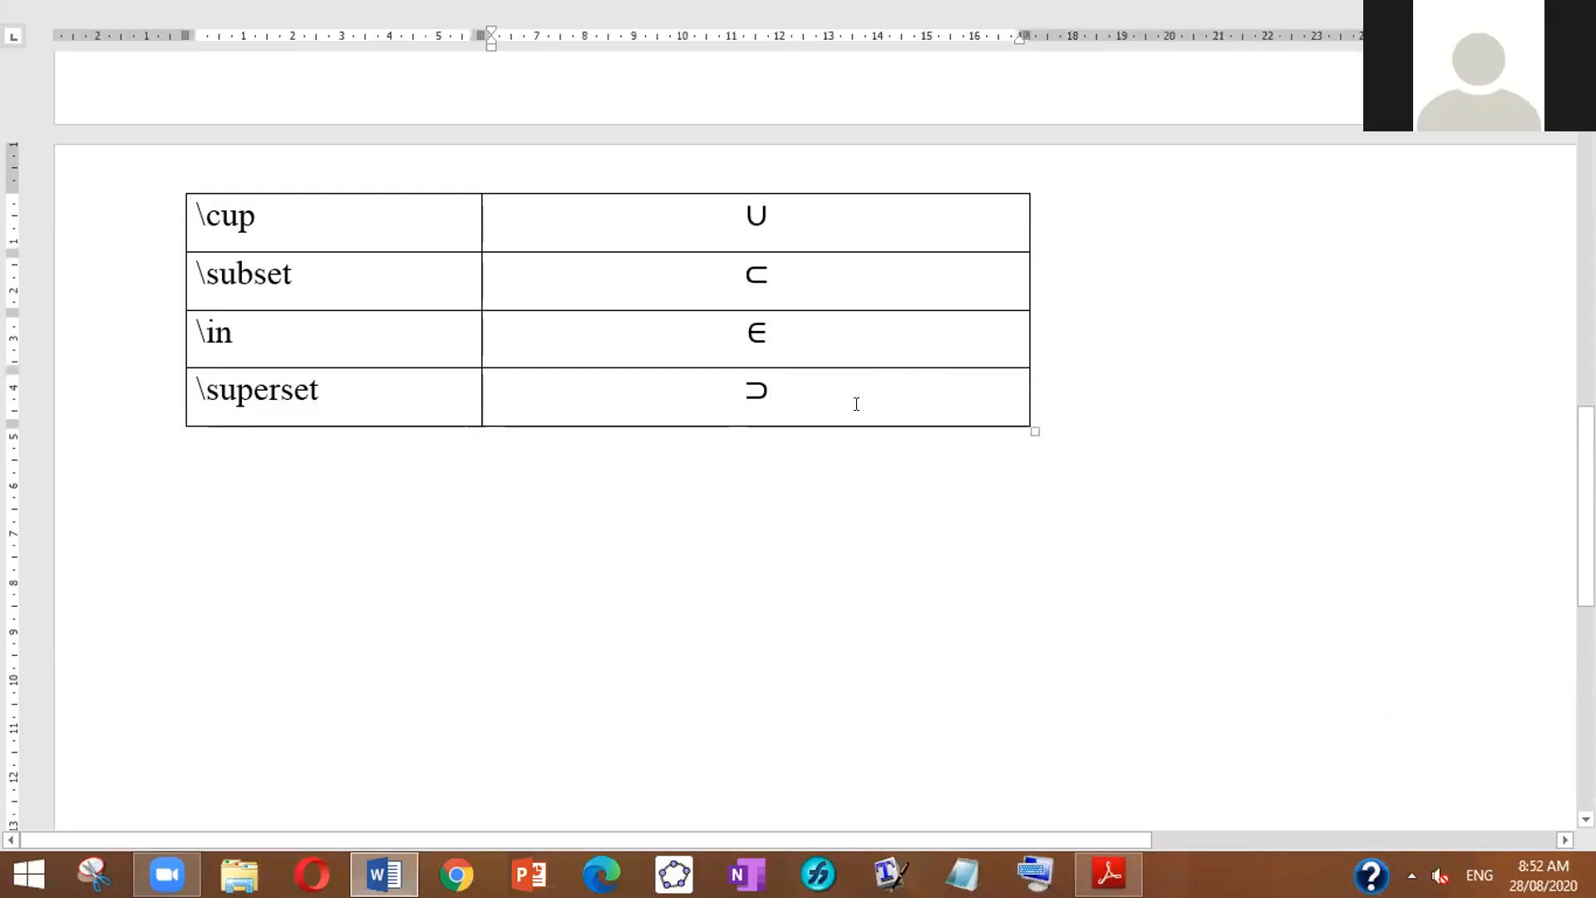
key("Tab")
type("\\")
key("BackSpace")
type("a\\bar")
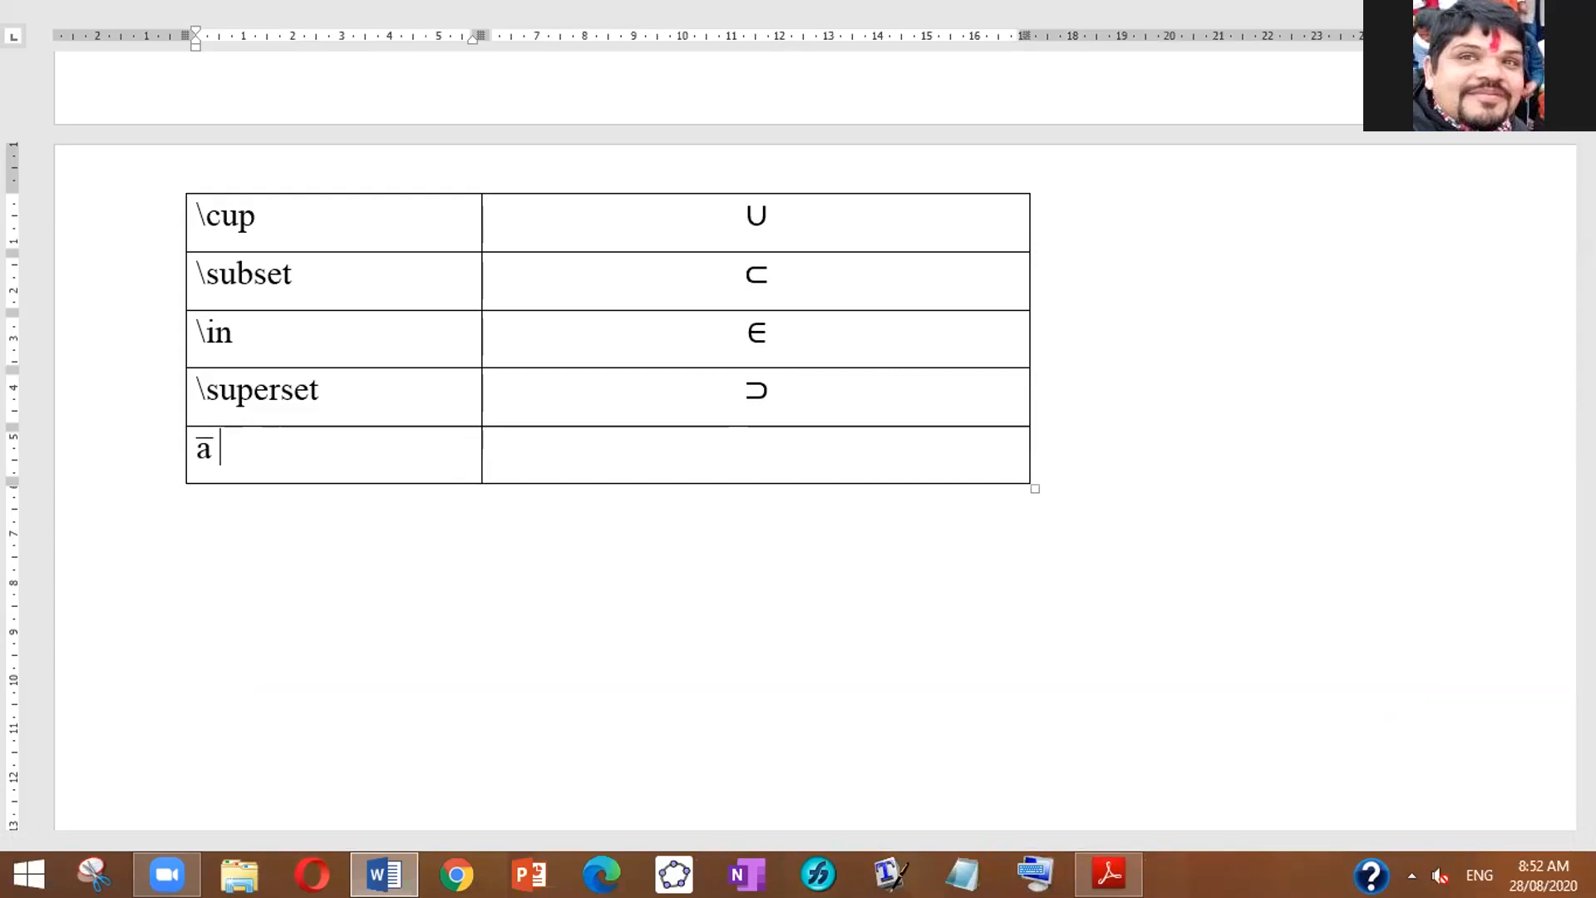
key("ctrl+z")
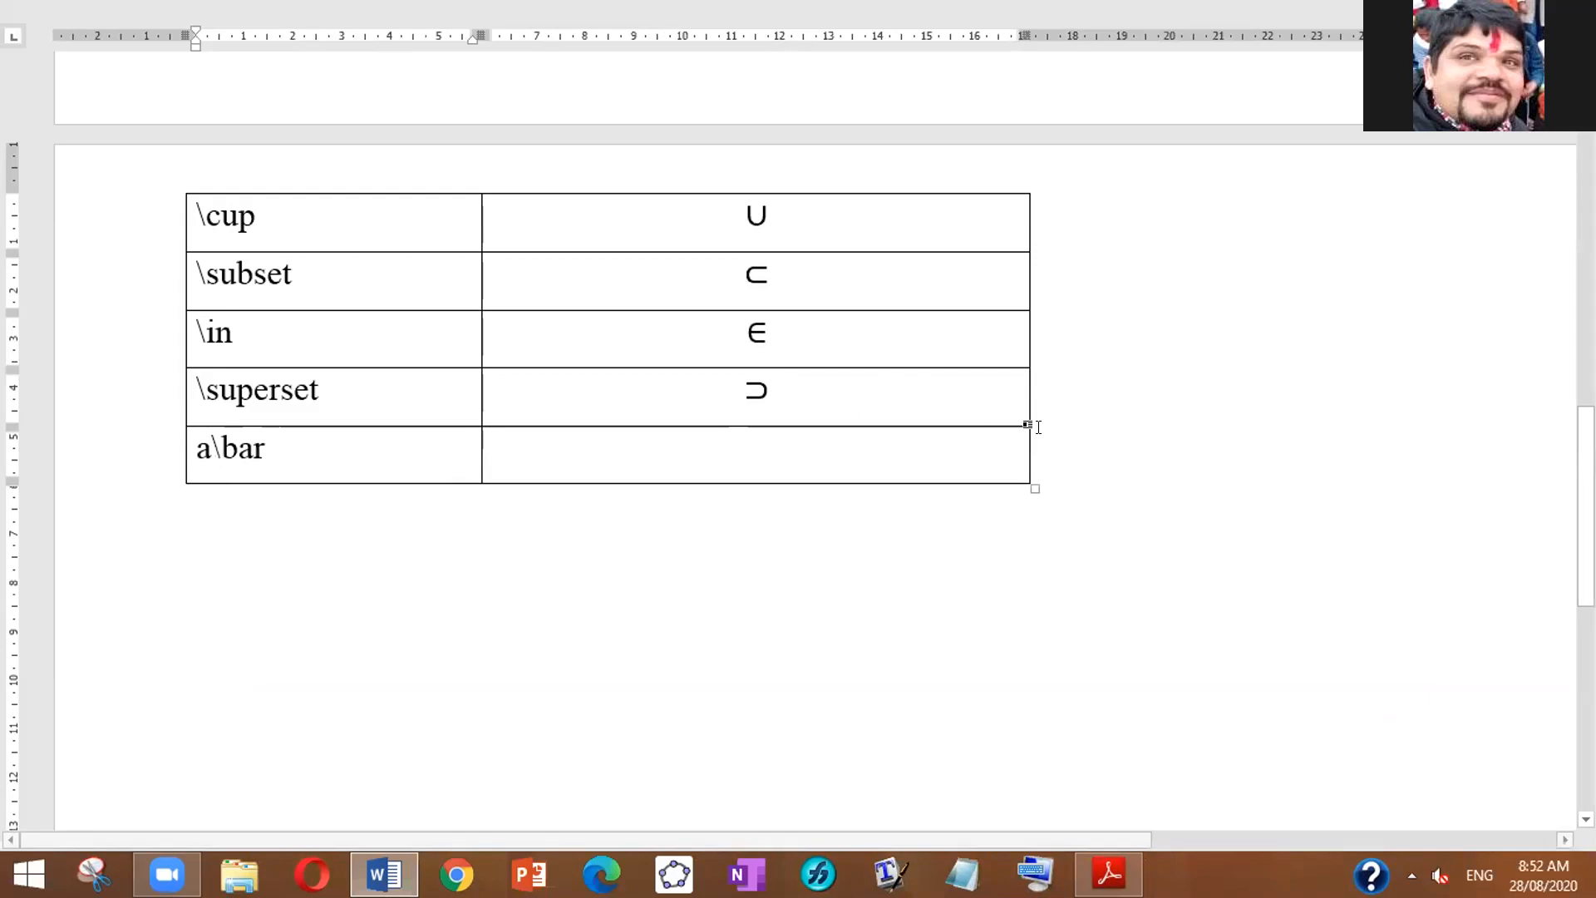
Step: Insert an equation beside the a\bar label and convert a\bar to ā
left_click(740, 461)
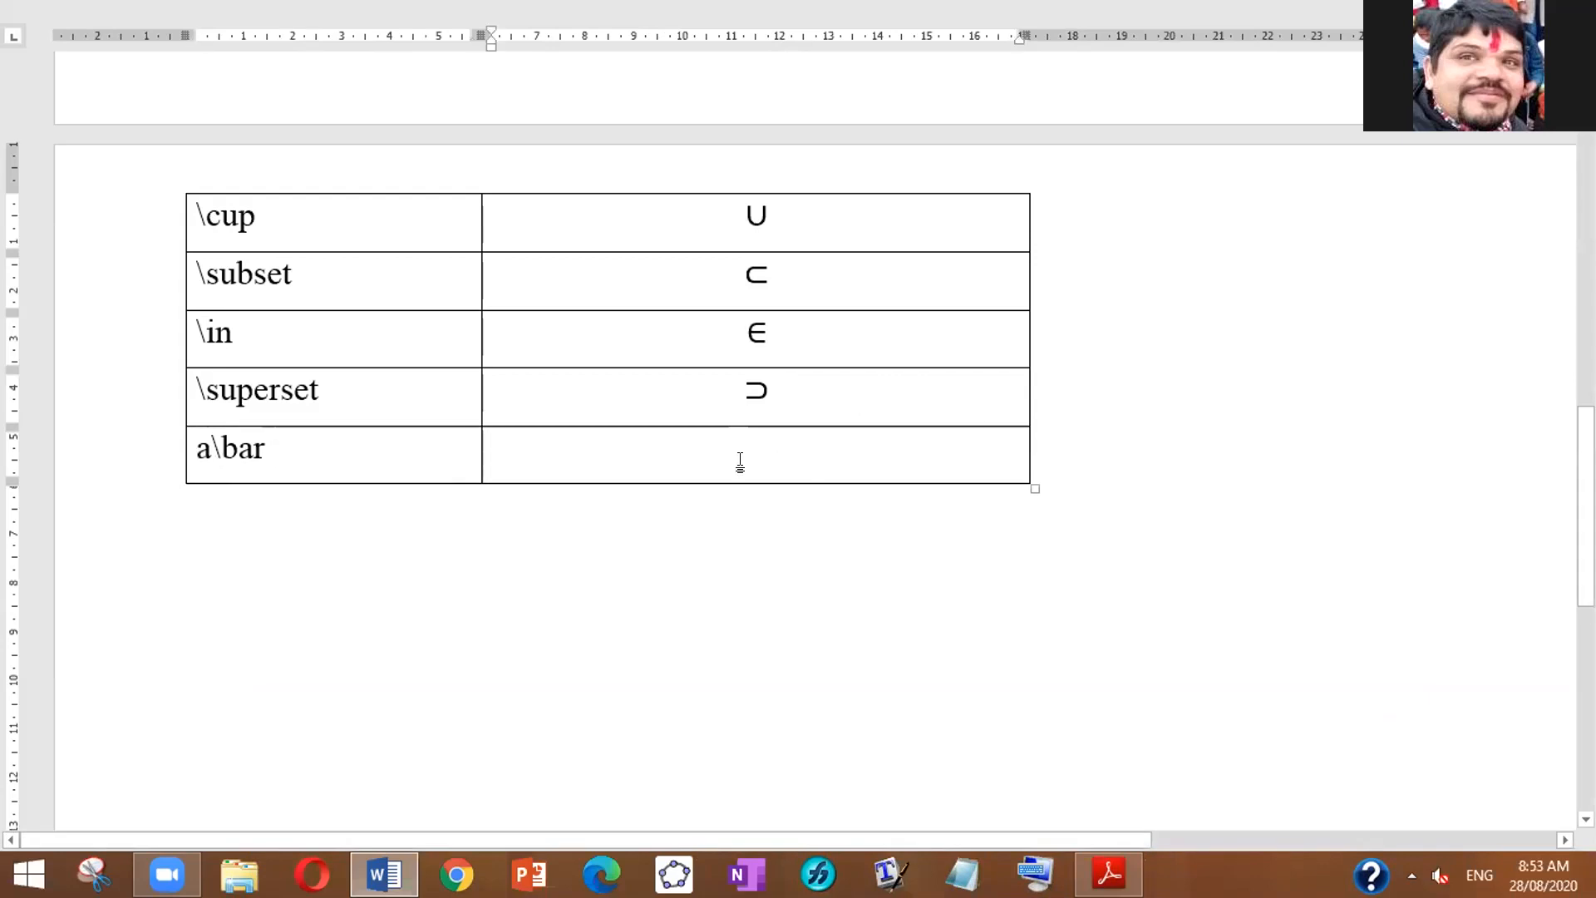
key("alt+equal")
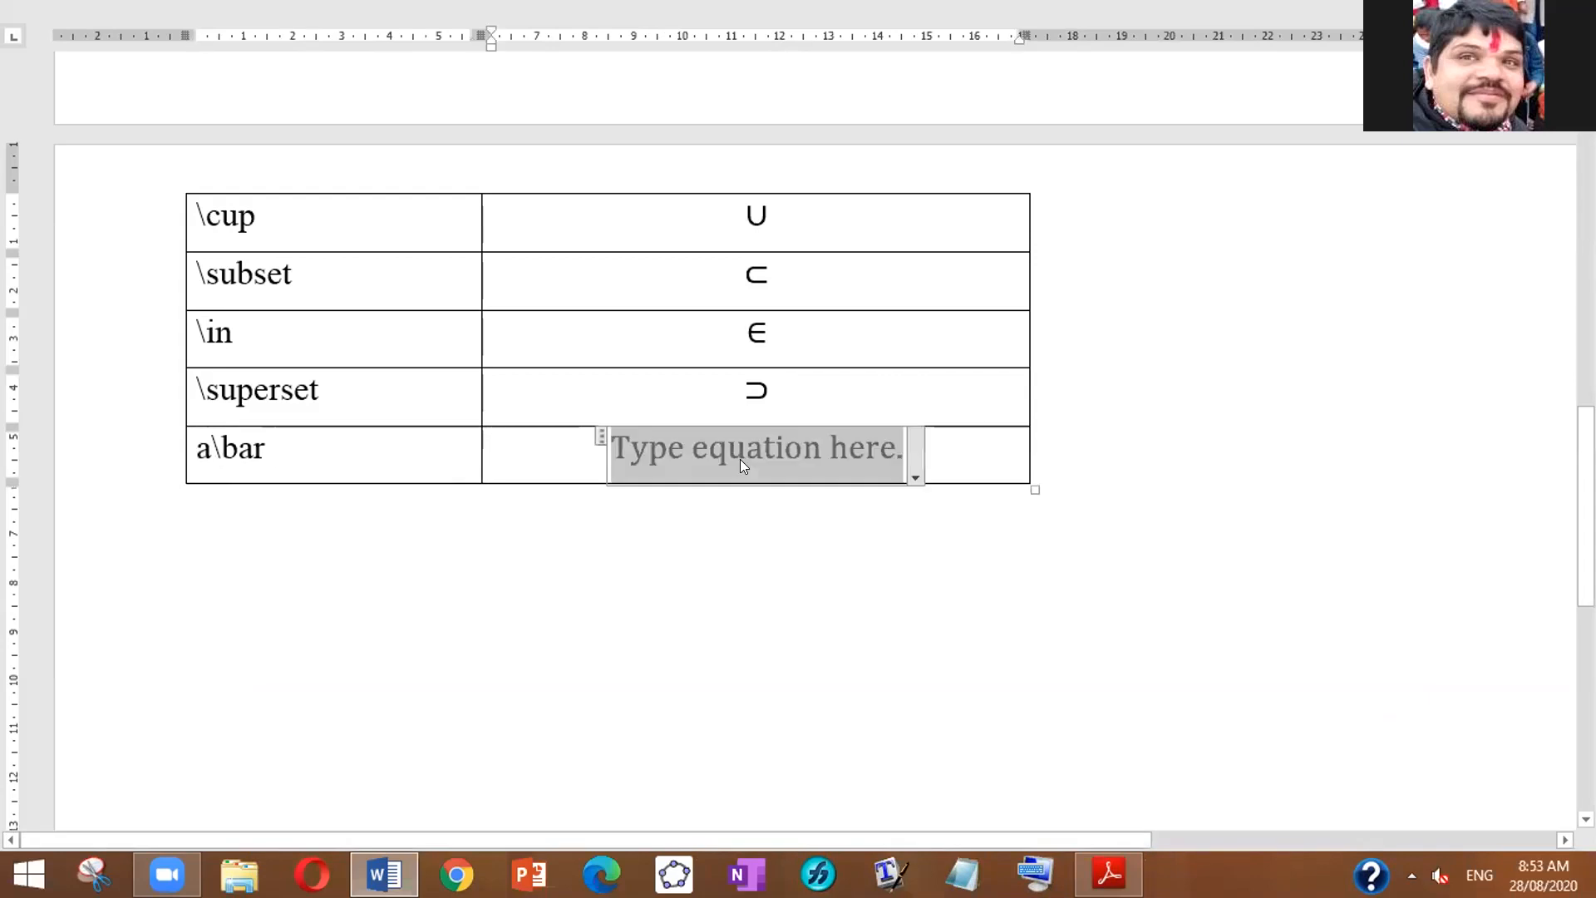
type("a\\bar")
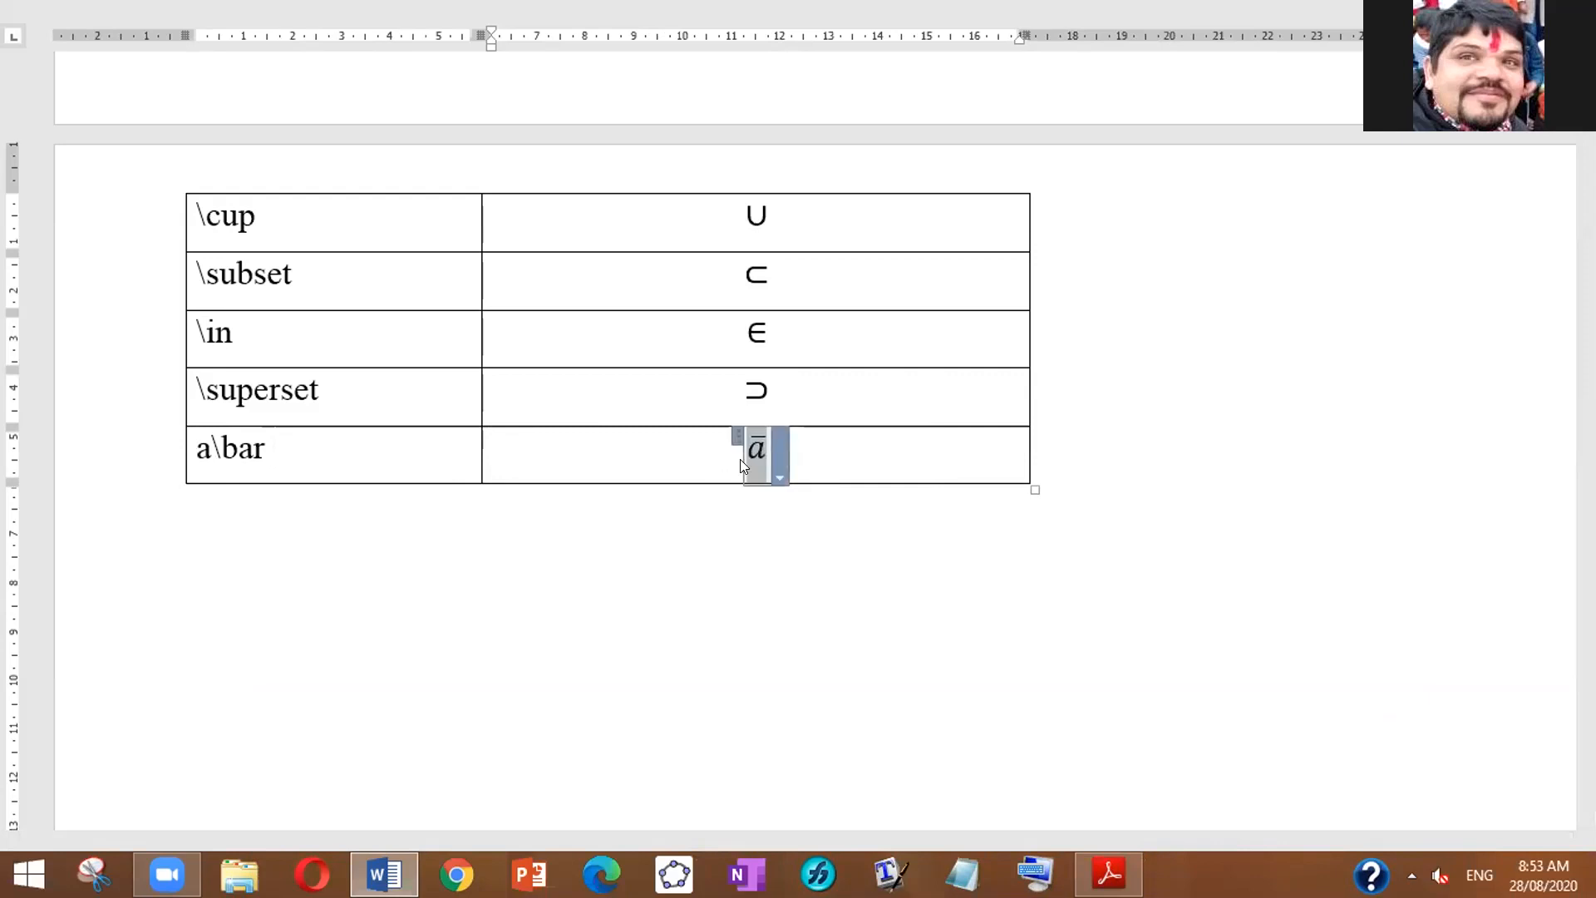
type("\\")
key("BackSpace")
type("ambik")
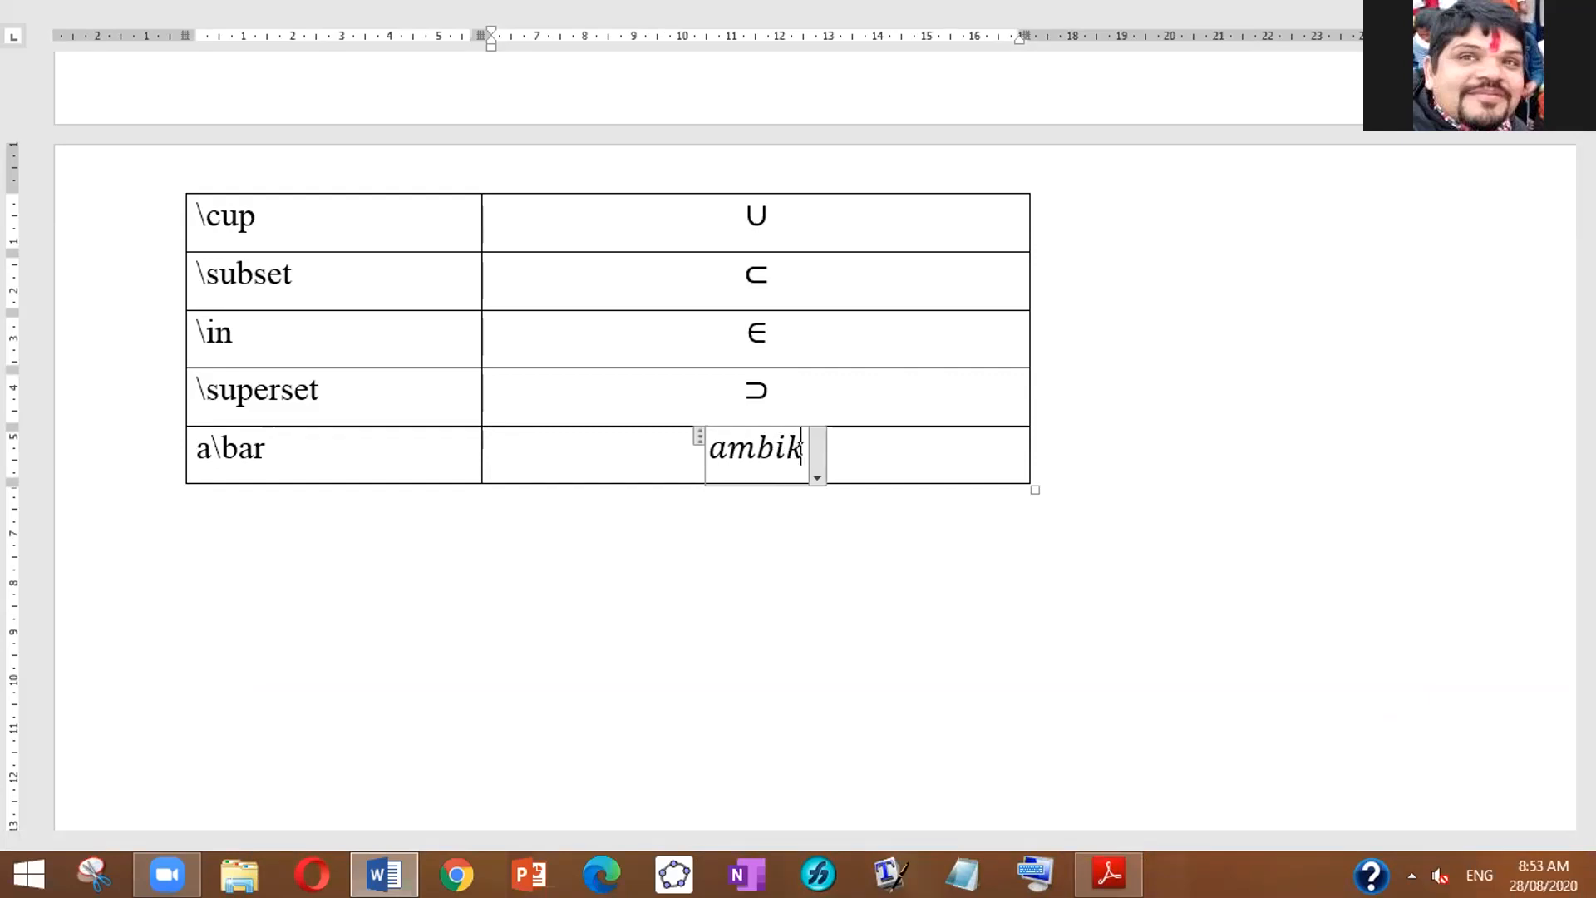
key("BackSpace")
key("BackSpace")
key("BackSpace")
key("BackSpace")
key("BackSpace")
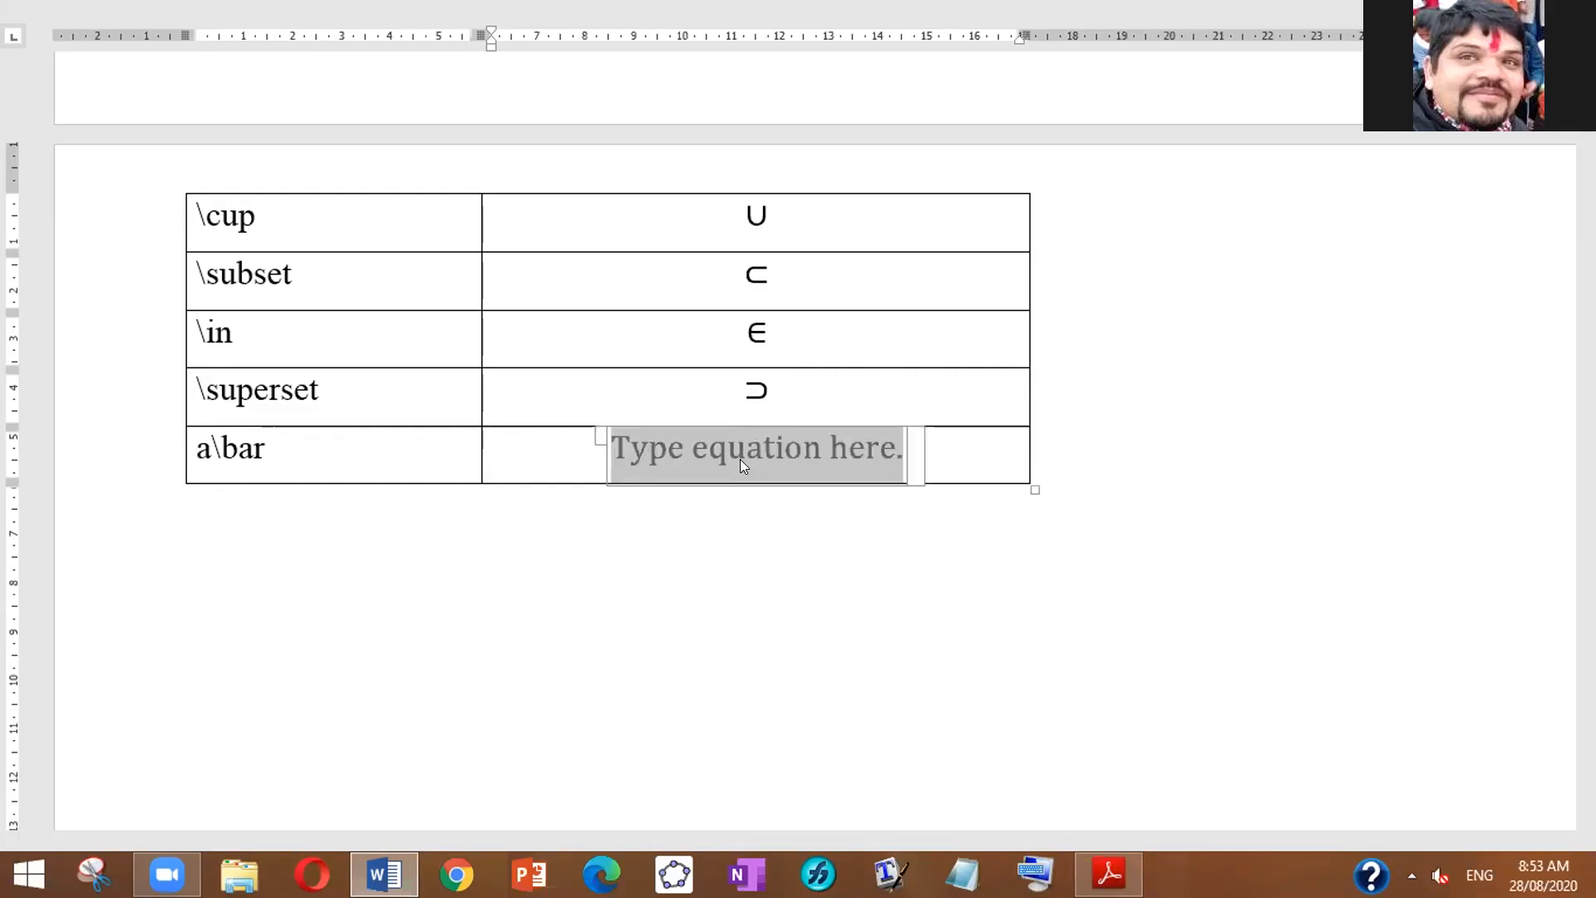
Step: Try adding \bar after a capitalized sample word without parentheses in the last row's equation, and erase the result
type("Am")
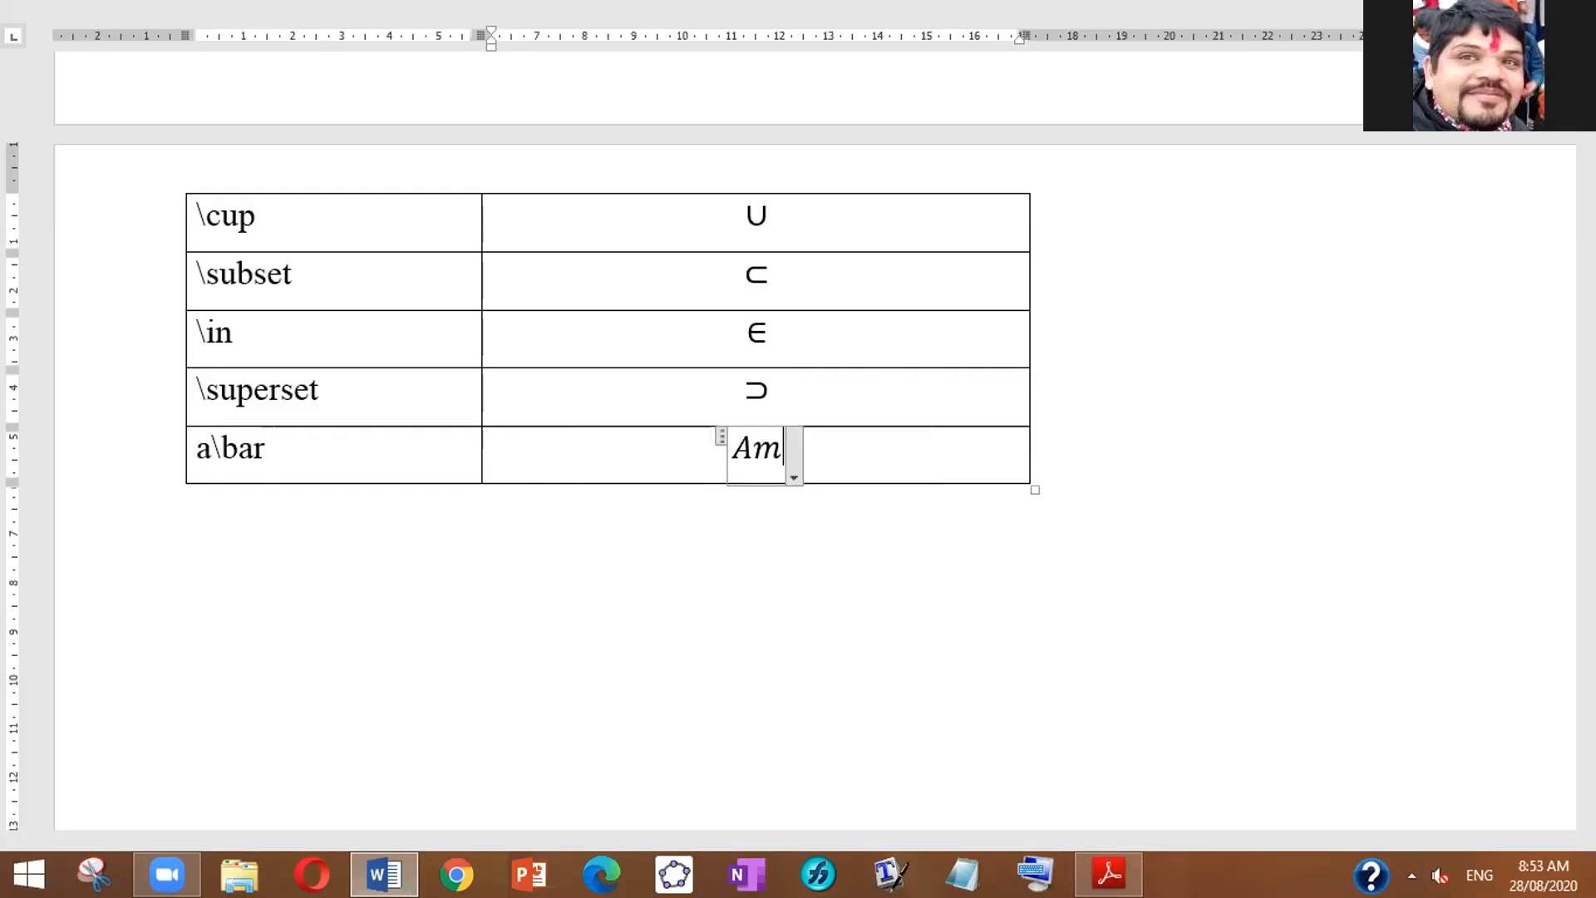
type("bik")
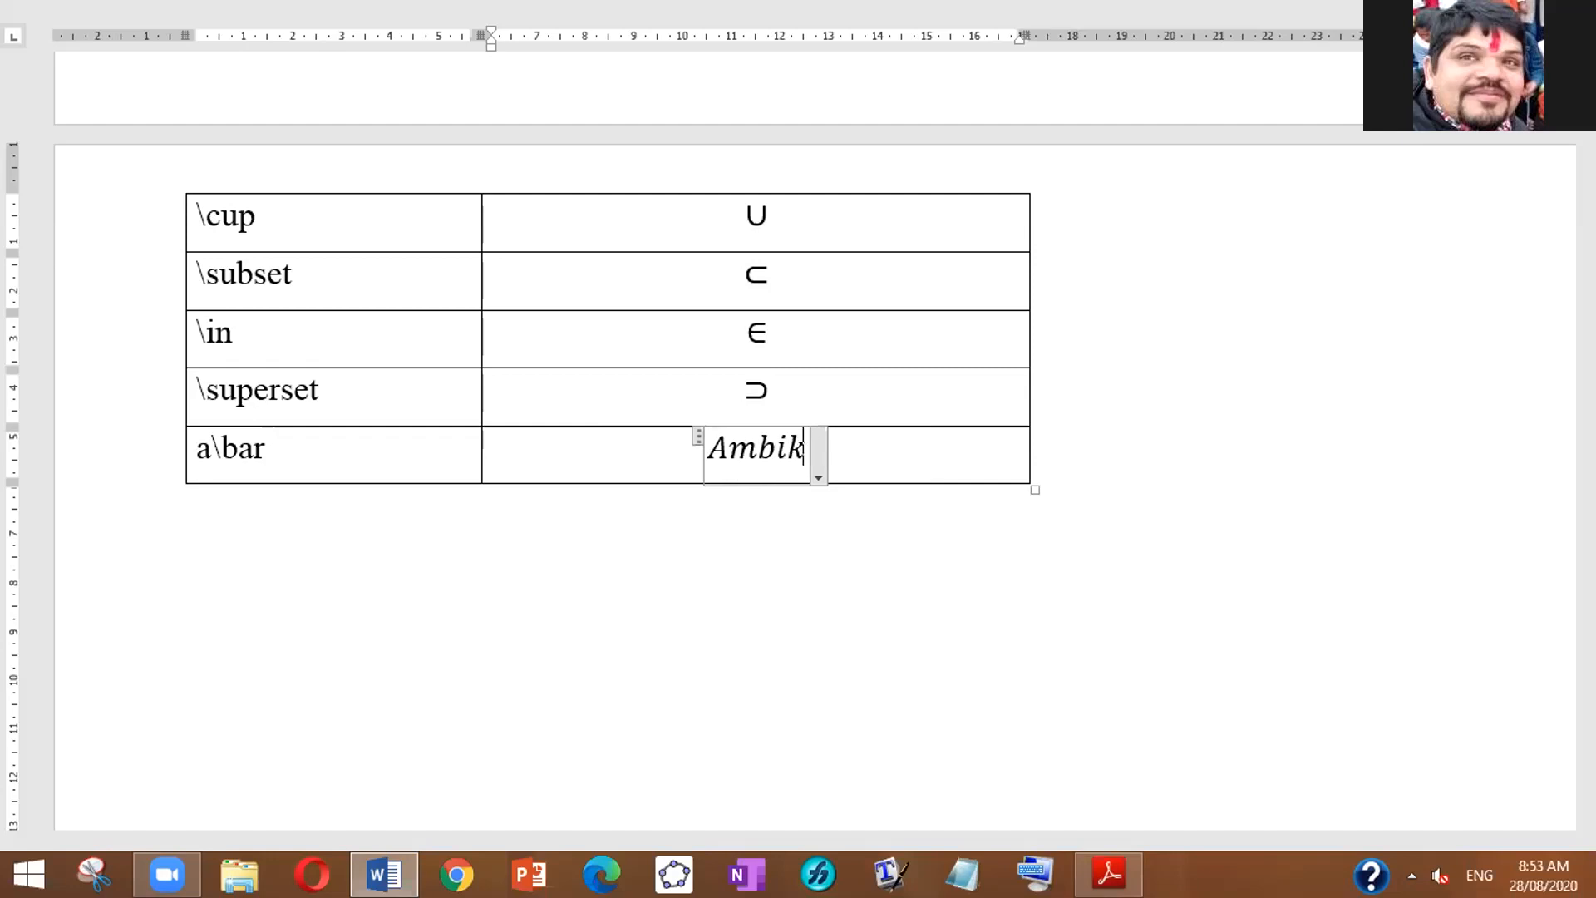
type("\bar")
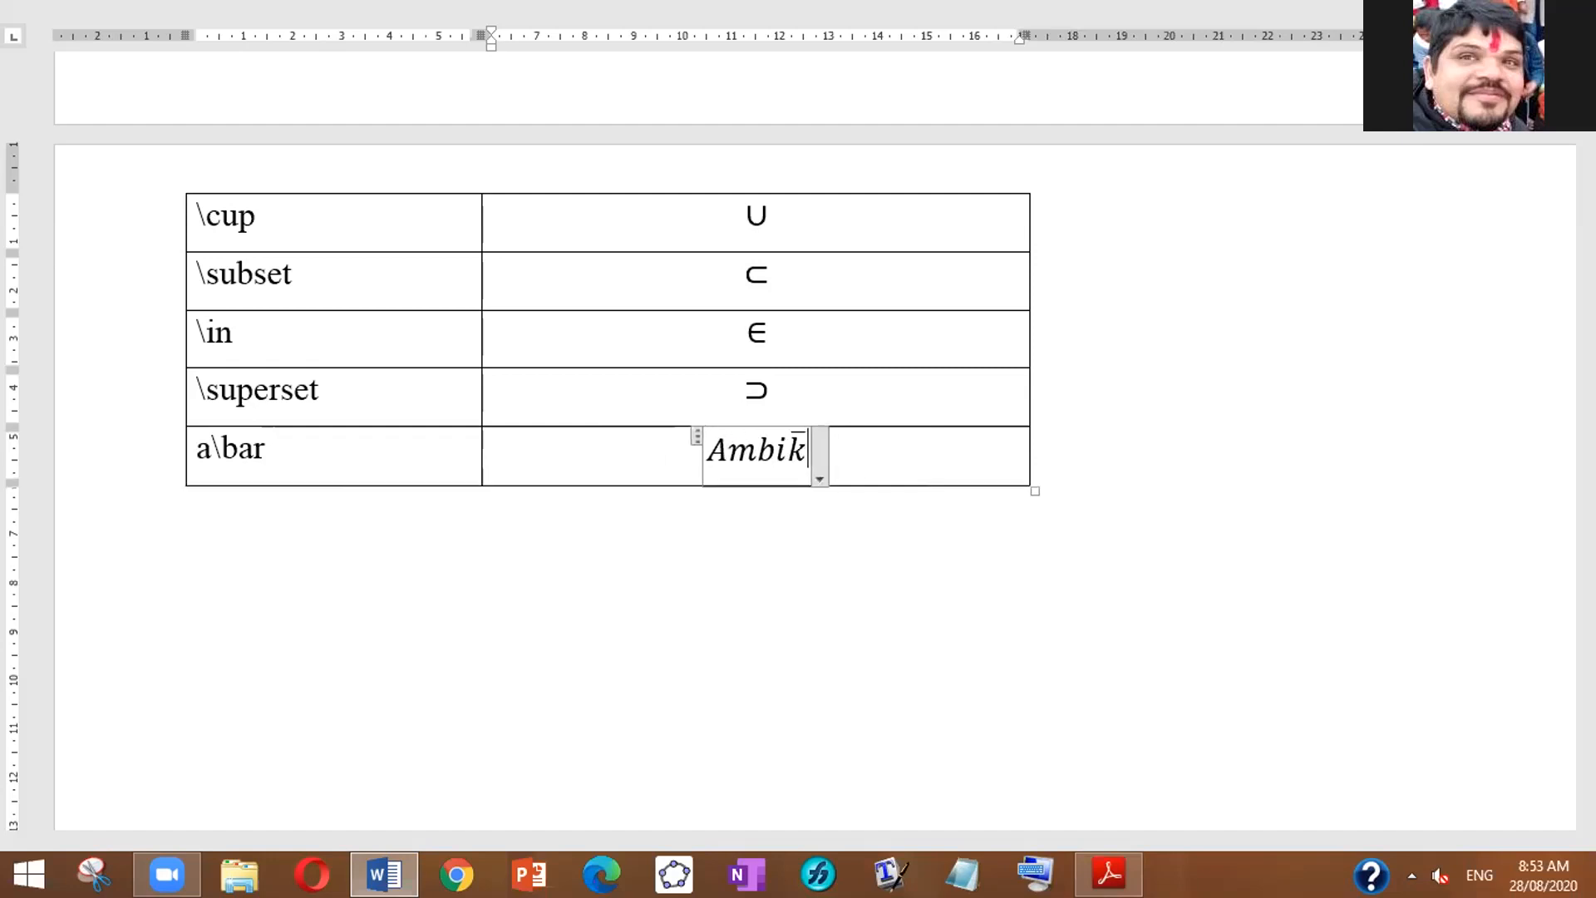
key("BackSpace")
key("BackSpace")
key("BackSpace")
key("BackSpace")
key("BackSpace")
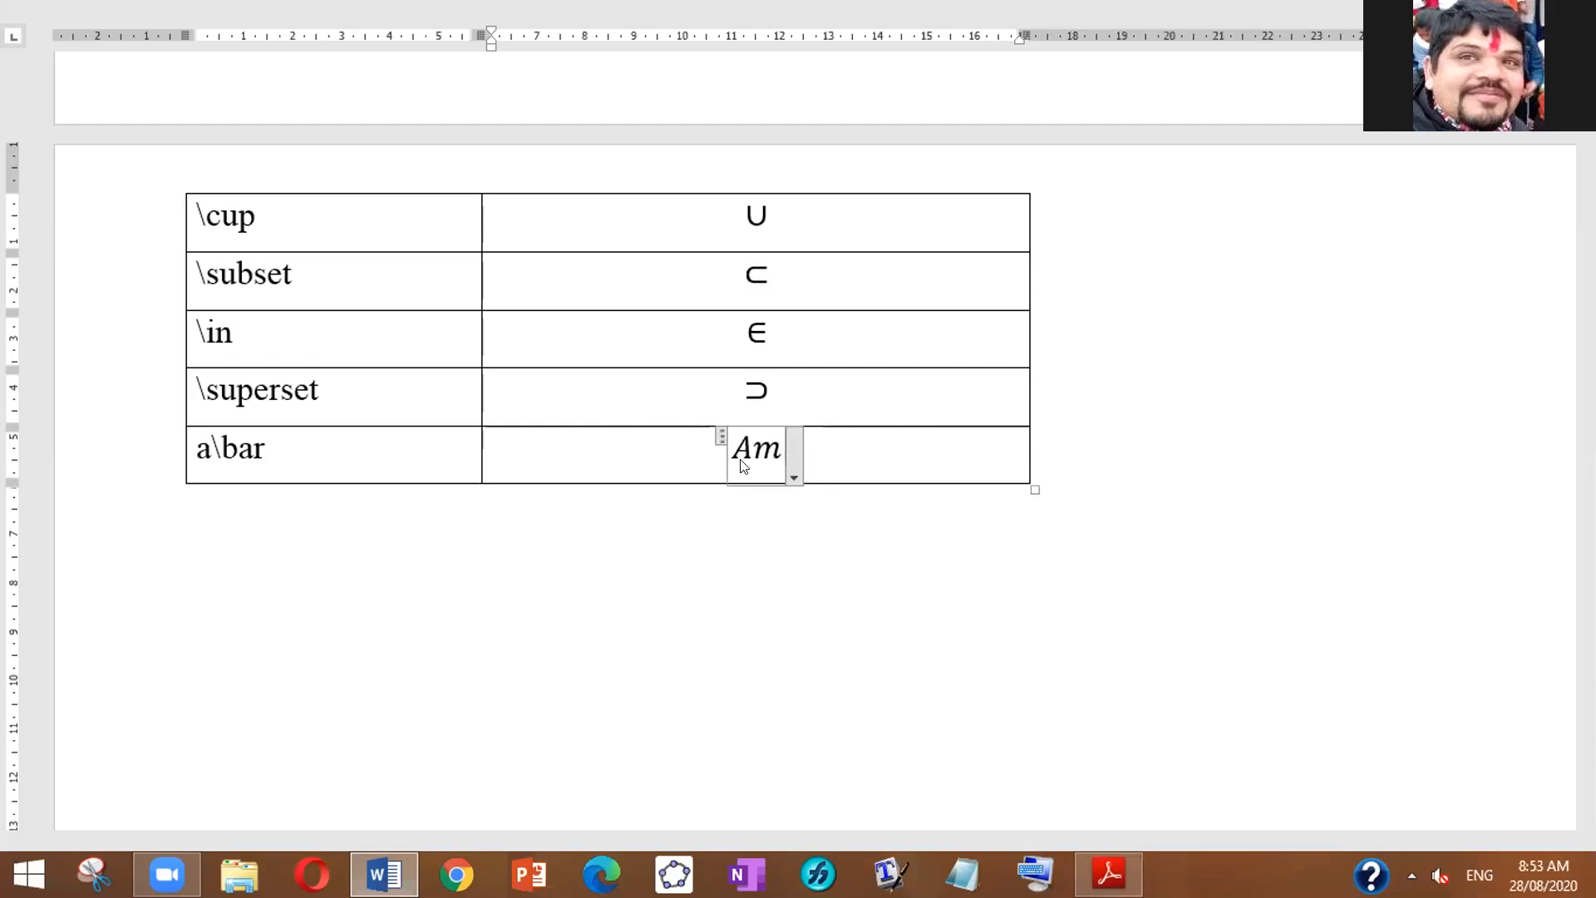
Step: Enter the capitalized sample word in parentheses followed by \bar to draw a bar over the whole word
type("(")
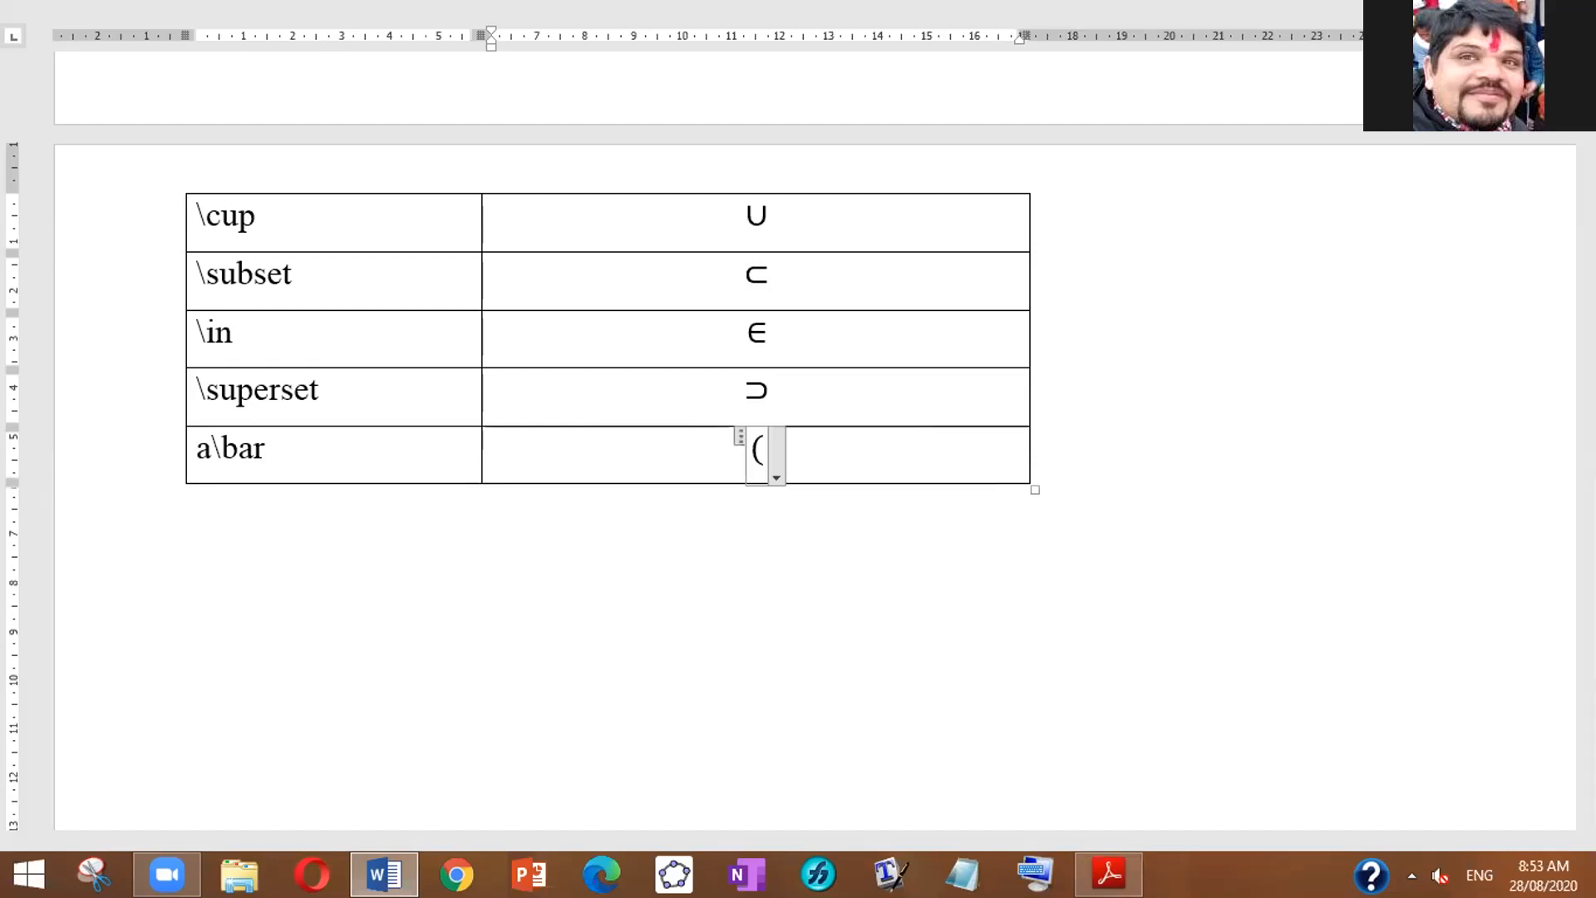
type("Ammbi")
key("BackSpace")
key("BackSpace")
key("BackSpace")
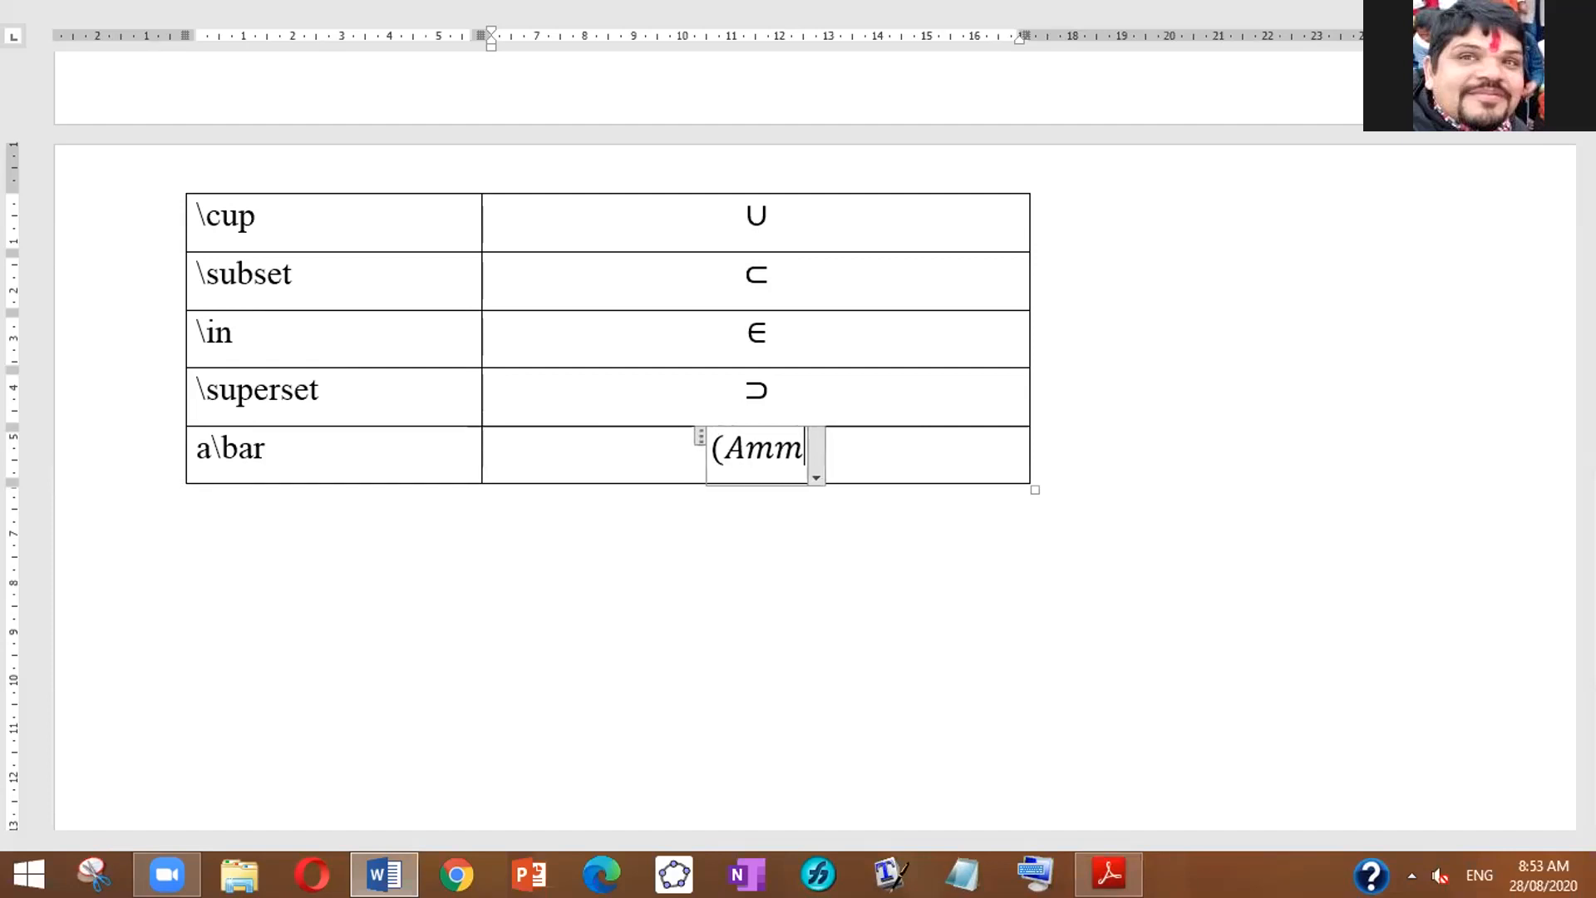
type("bik")
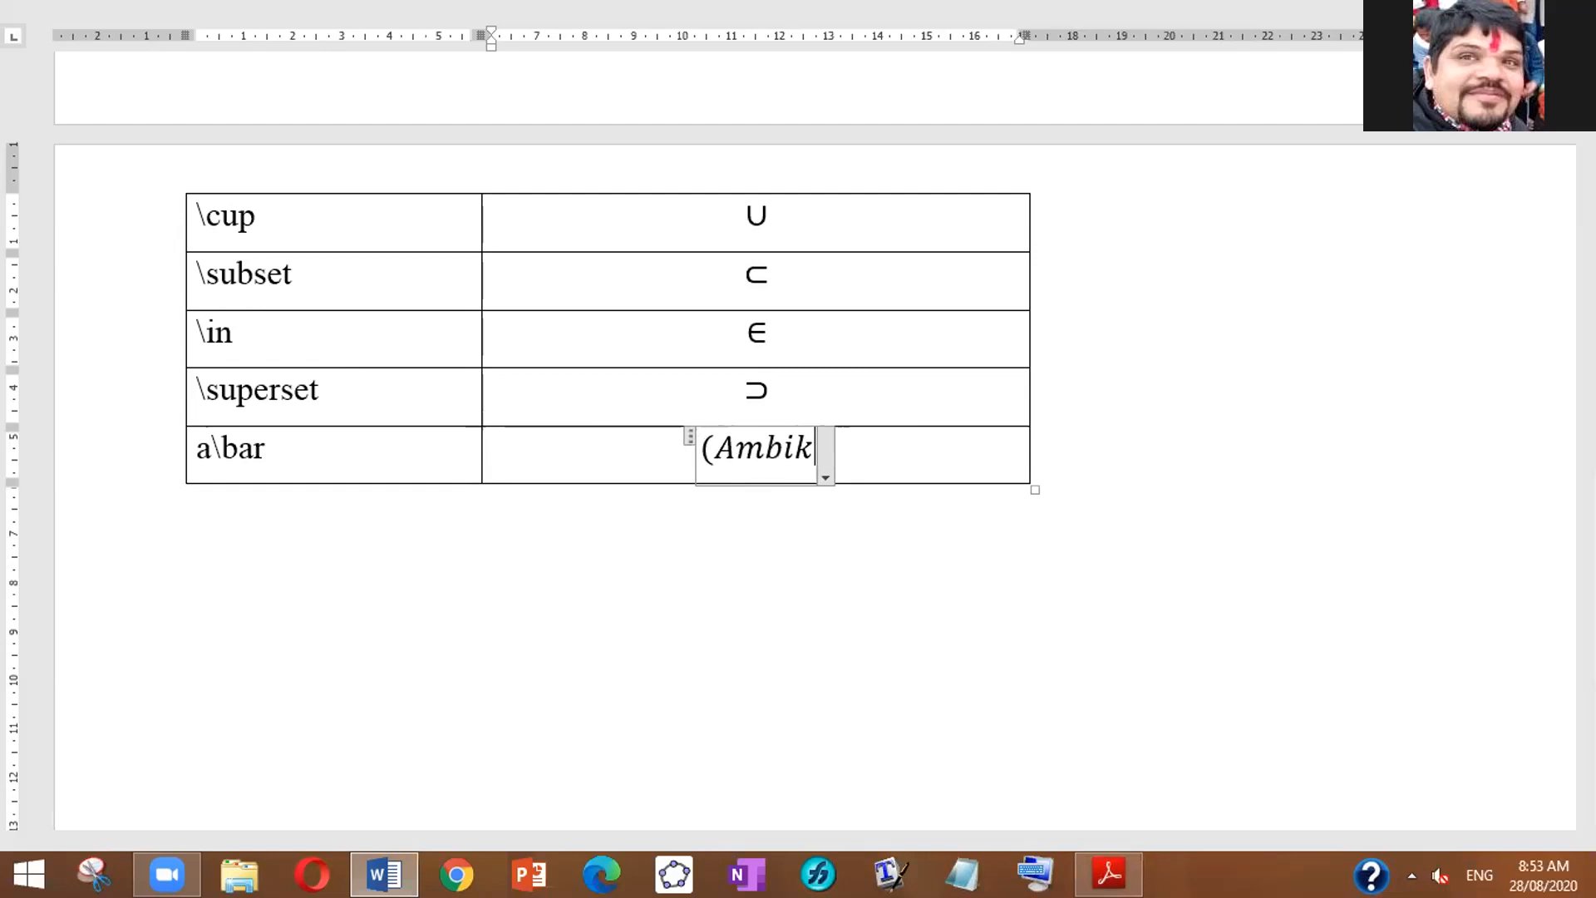
type(")")
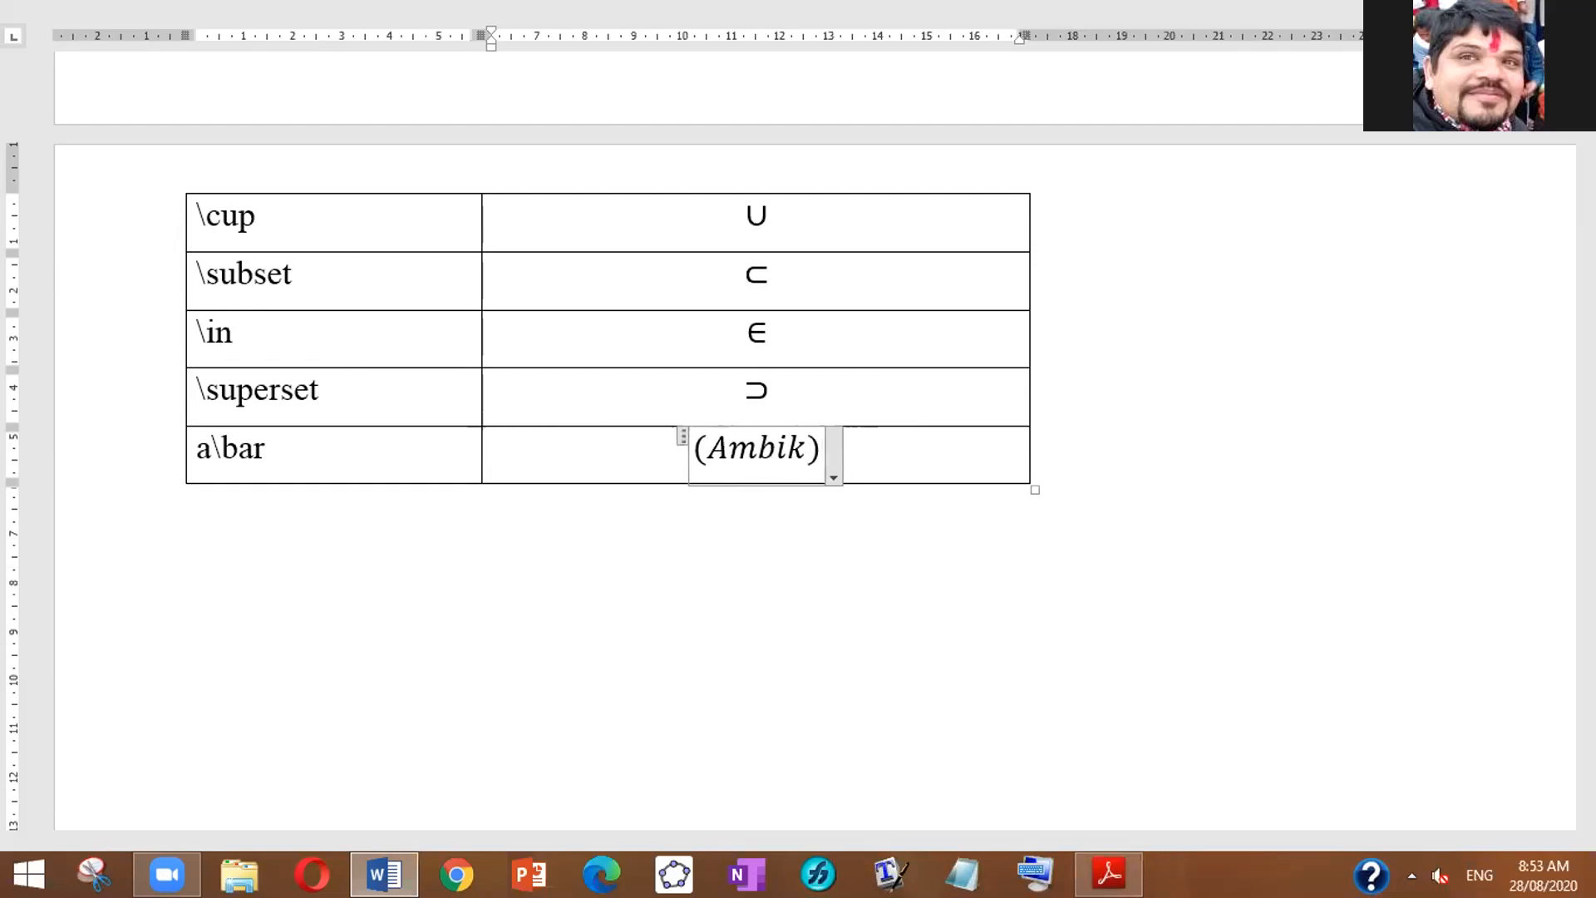
type("\bar")
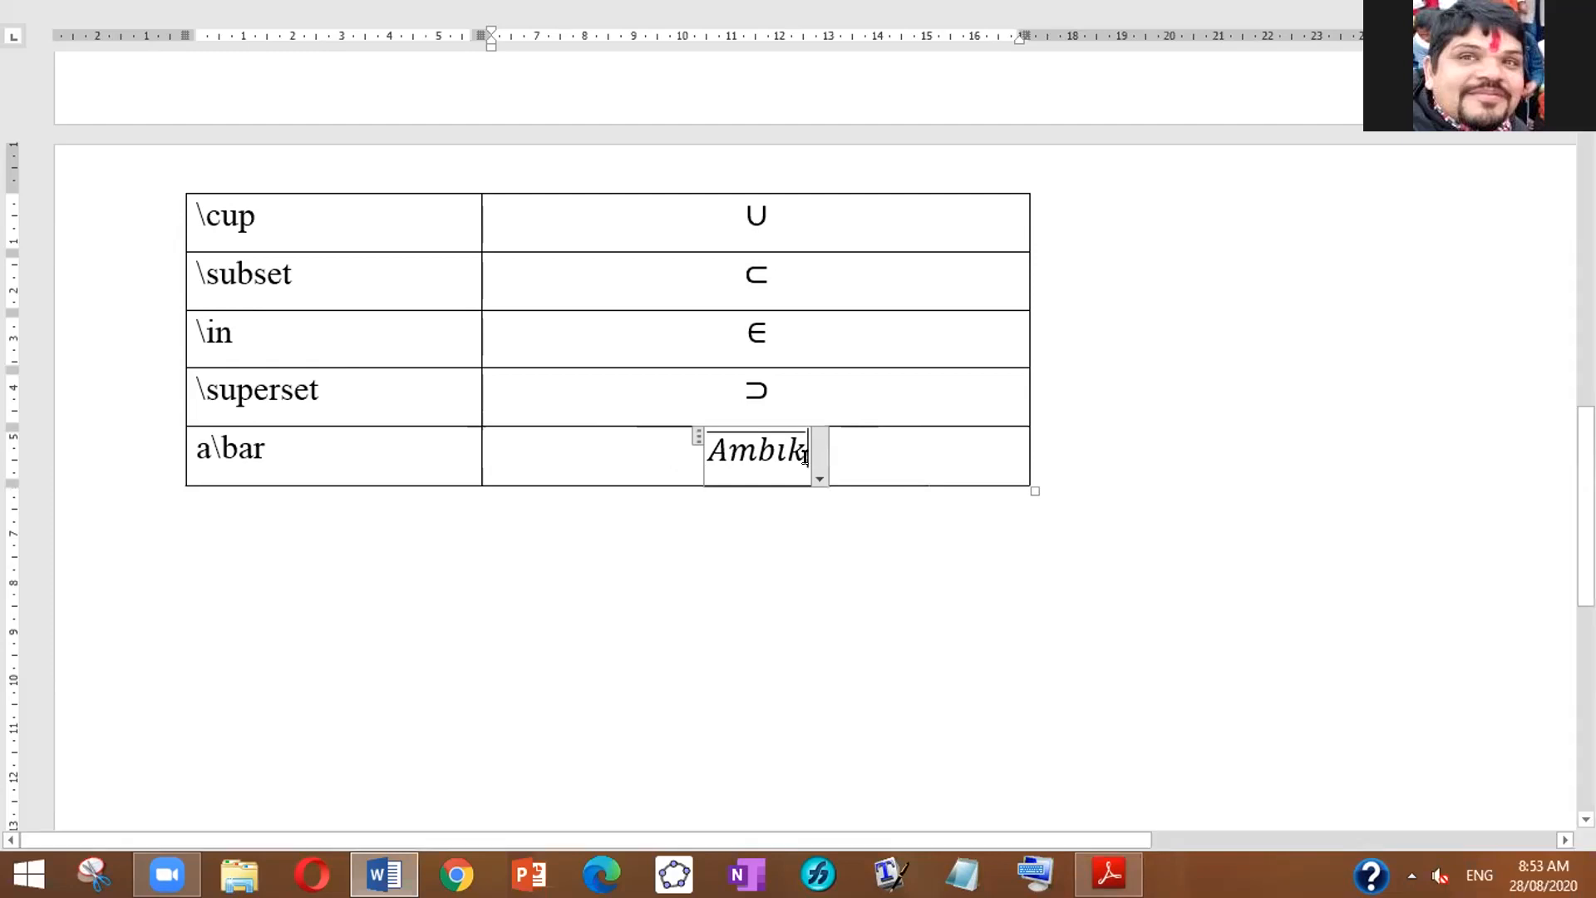
Step: Delete the overlined word's equation from the last row and place the cursor after the a\bar label
left_click(854, 449)
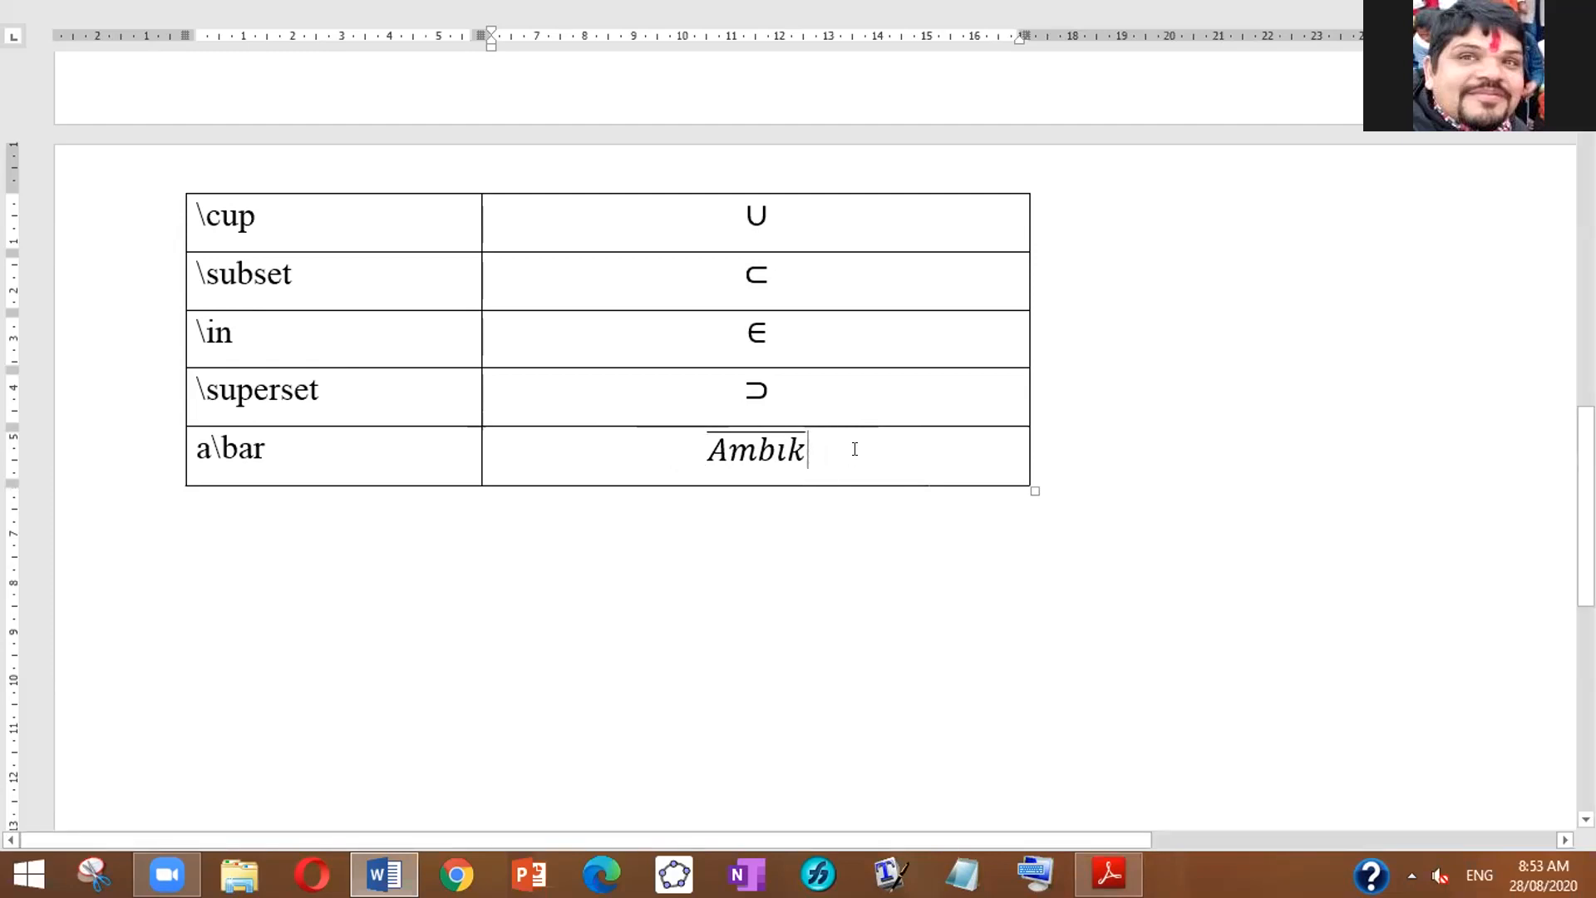
left_click(811, 462)
key("Delete")
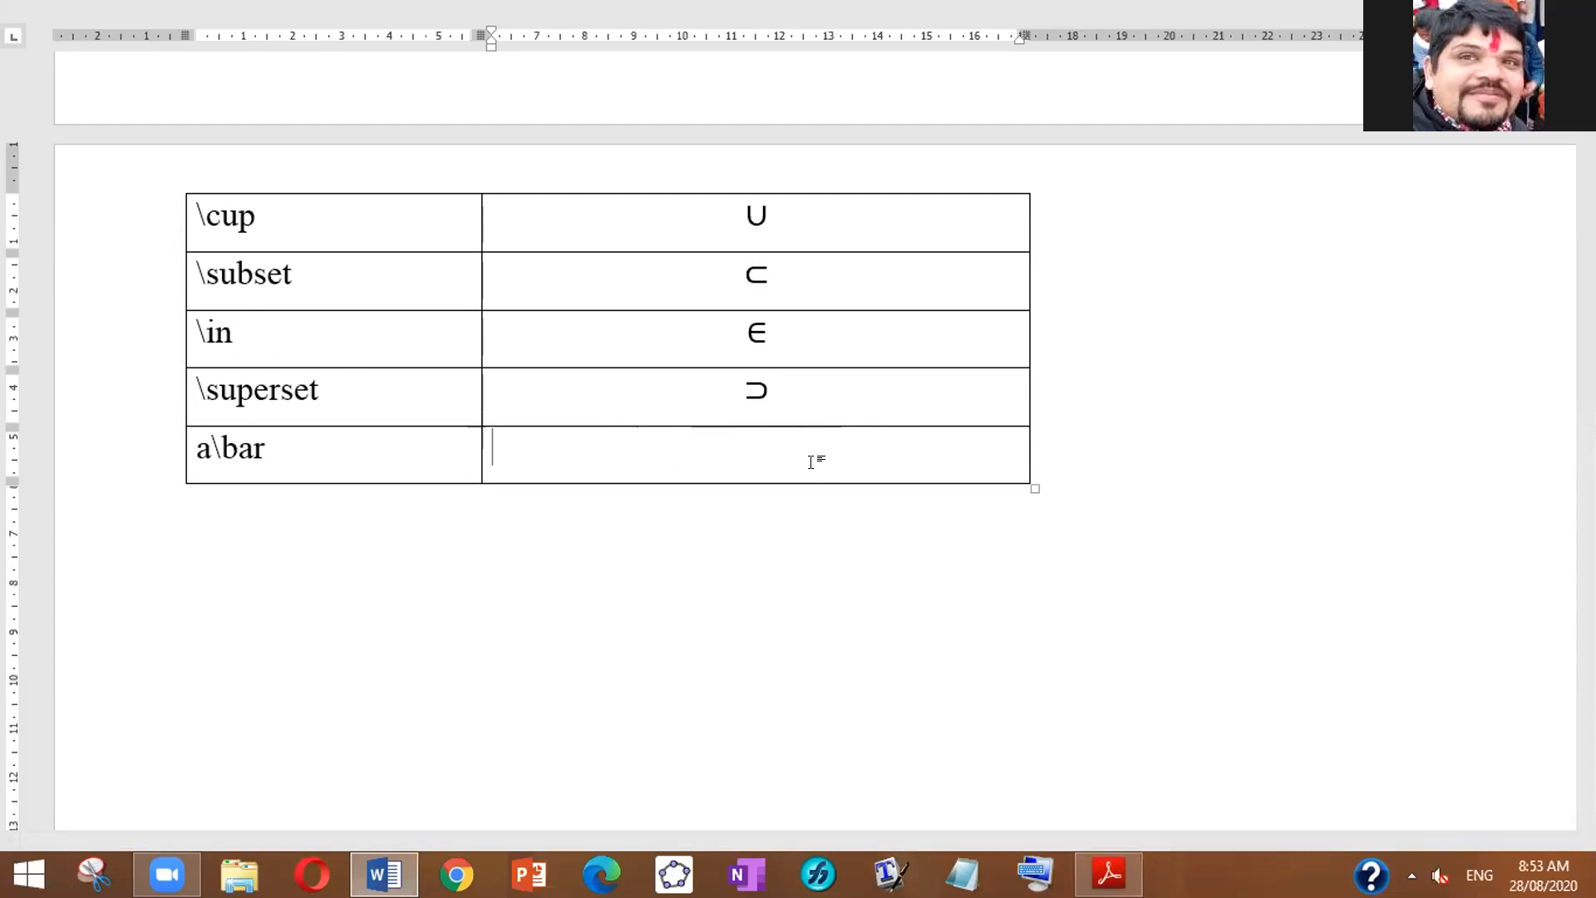
left_click(316, 443)
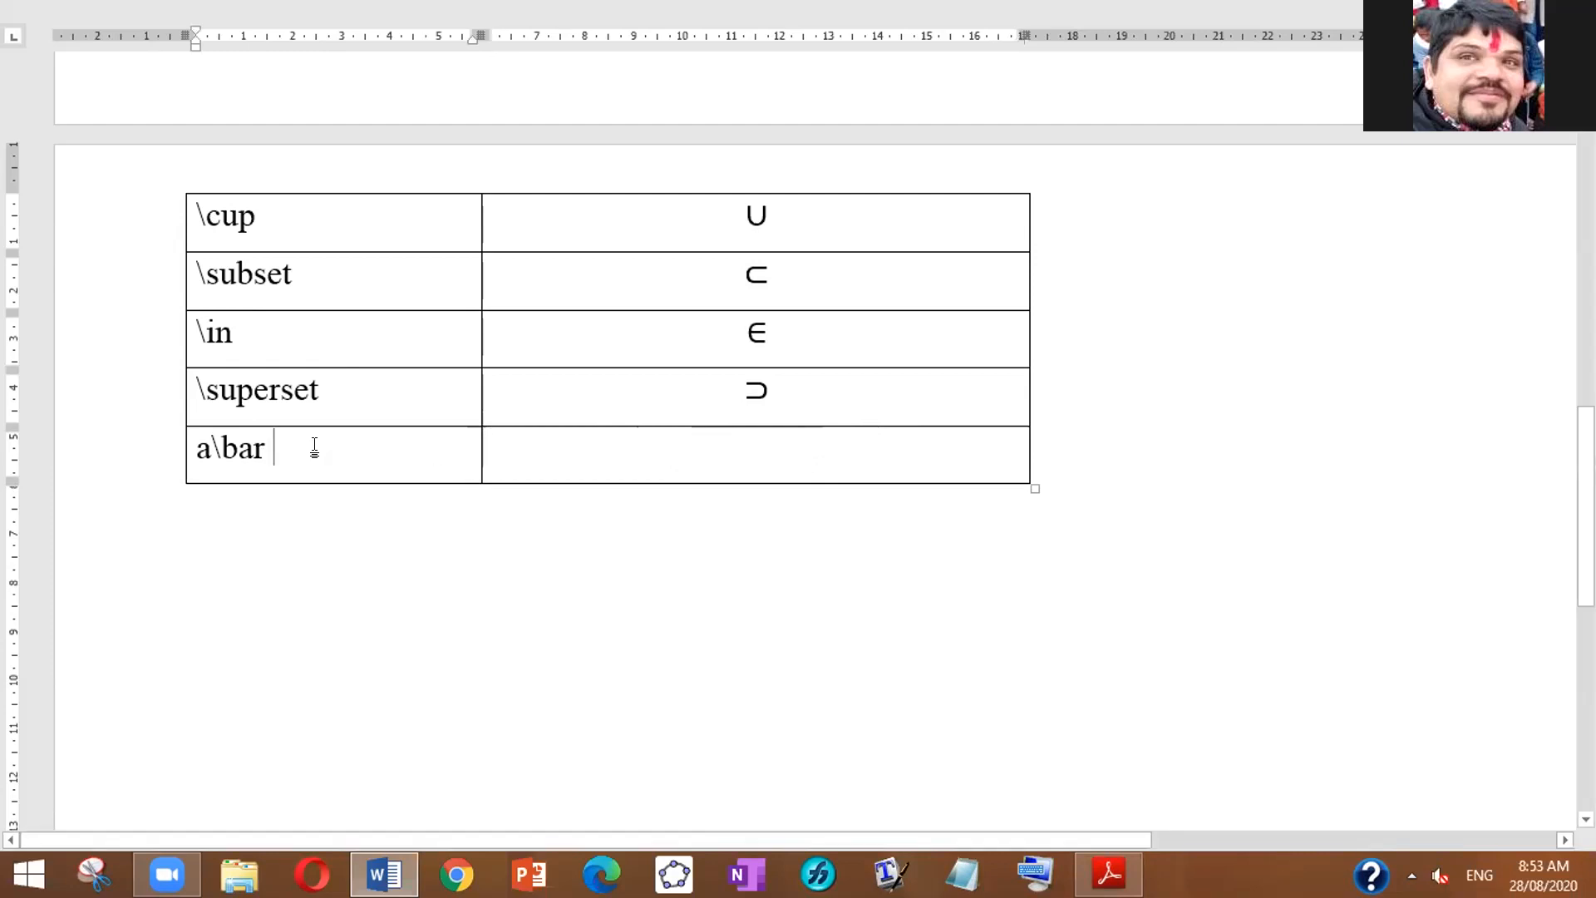
Step: Replace the a\bar label in the last row's first cell with A\cup B
key("BackSpace")
key("BackSpace")
key("BackSpace")
key("BackSpace")
key("BackSpace")
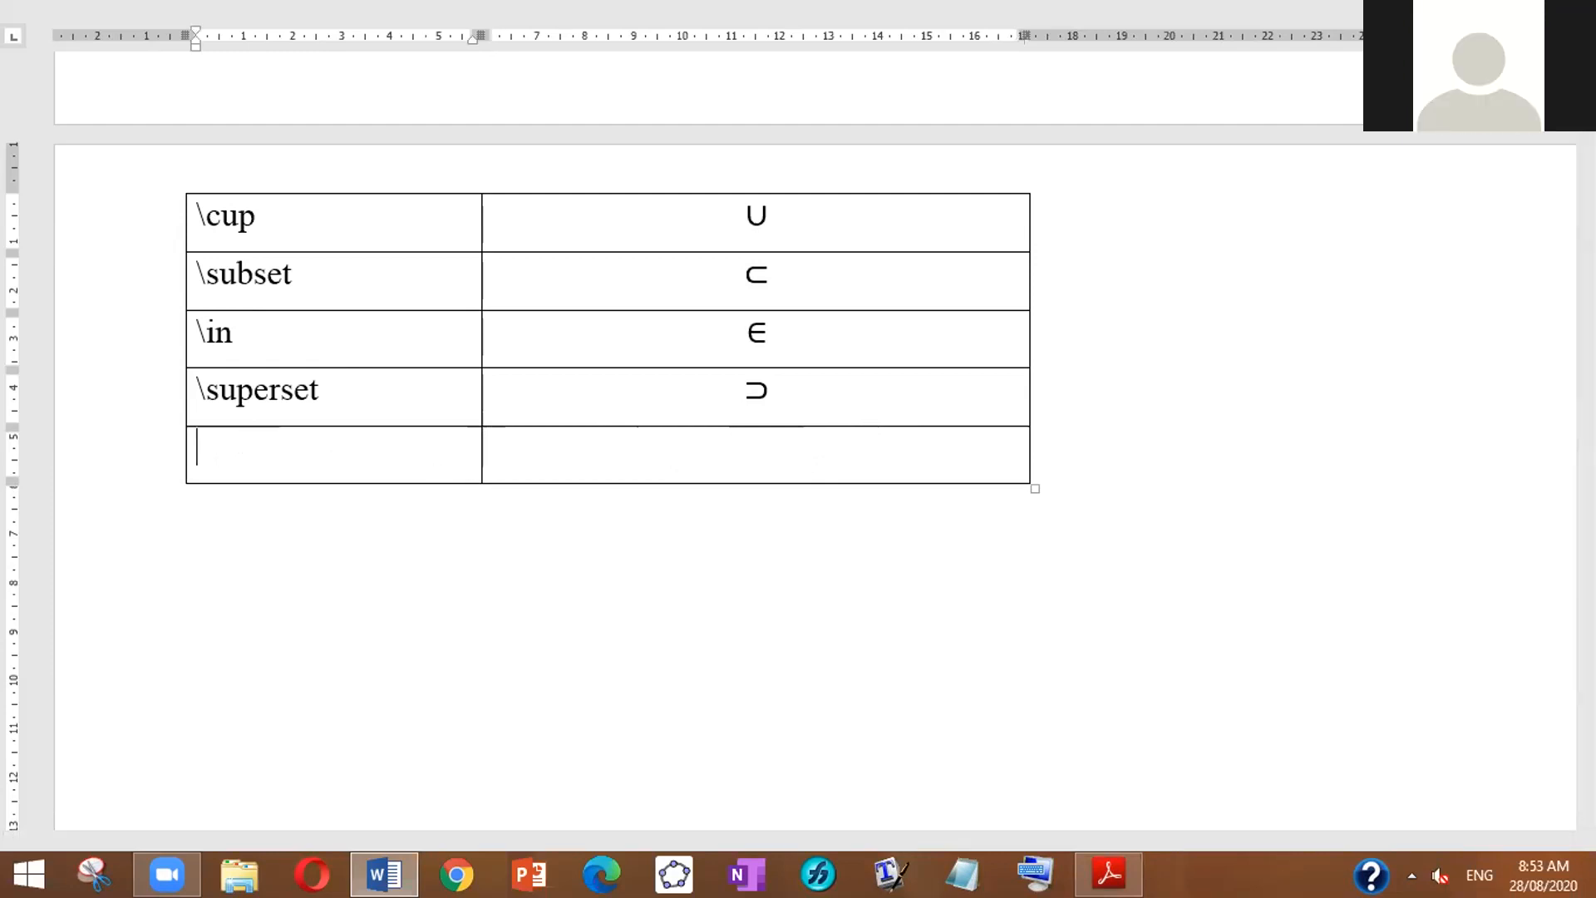
type("A")
key("BackSpace")
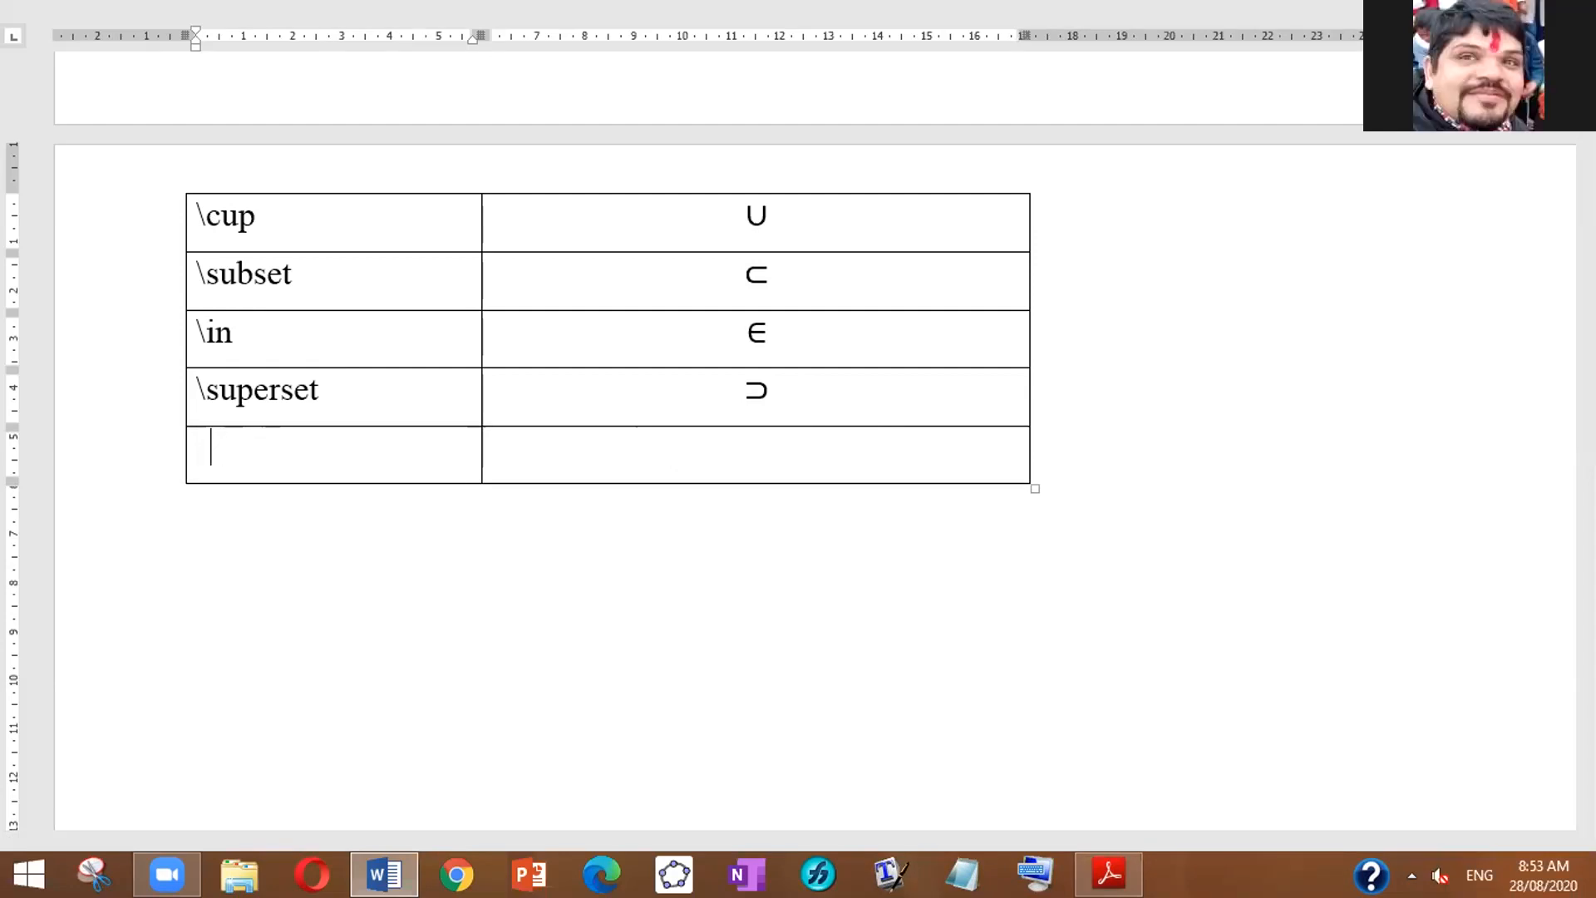
type("A\\cup")
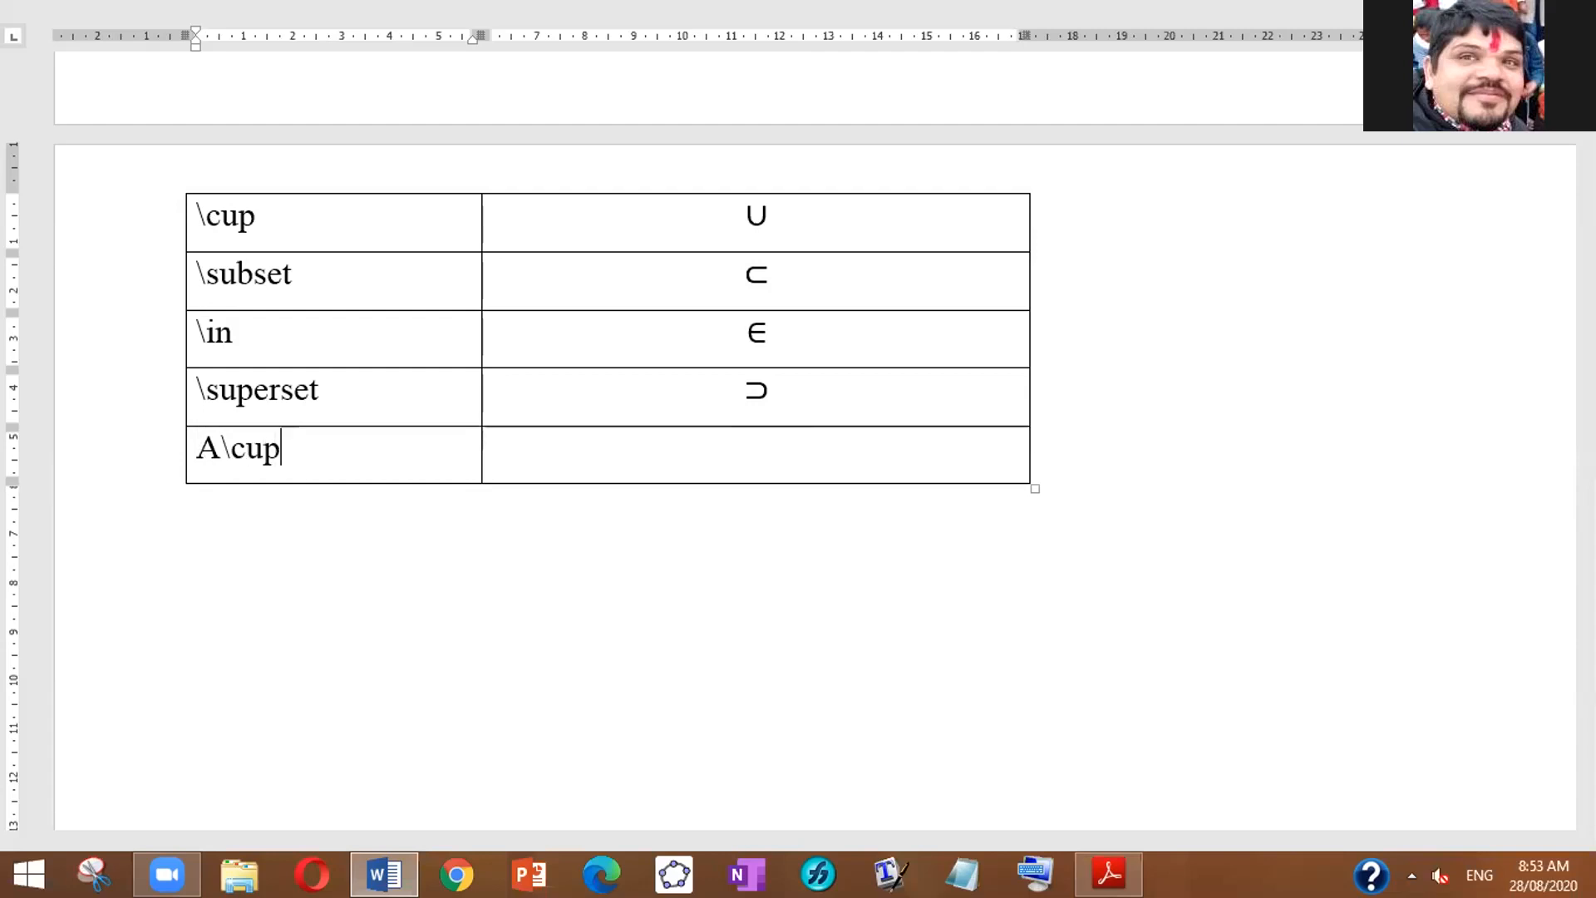
key("ctrl+z")
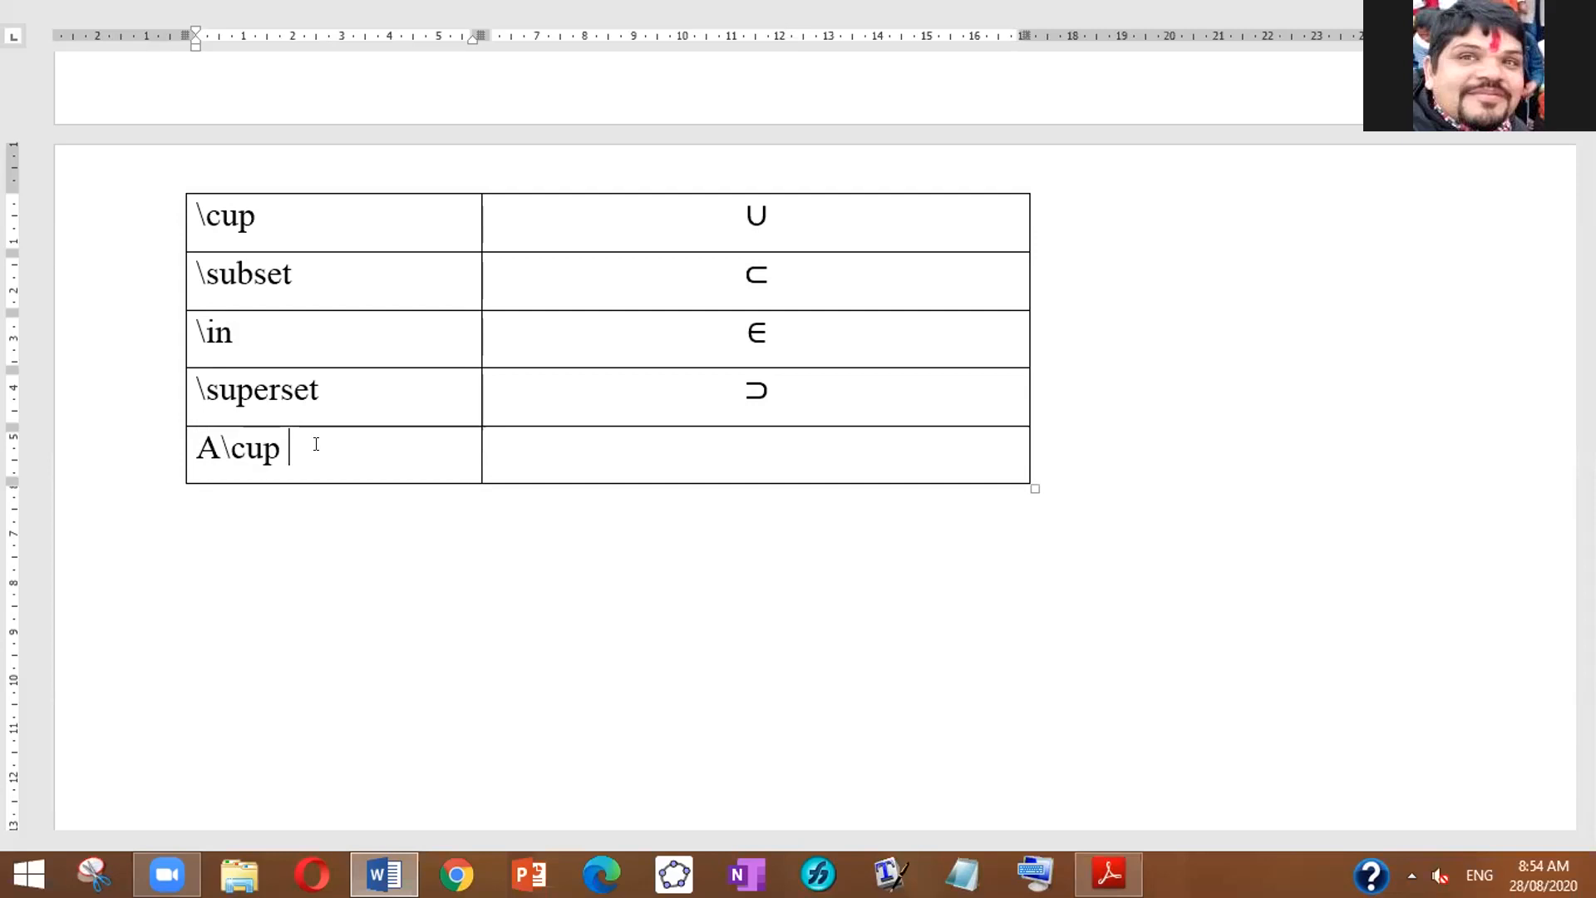
type("B")
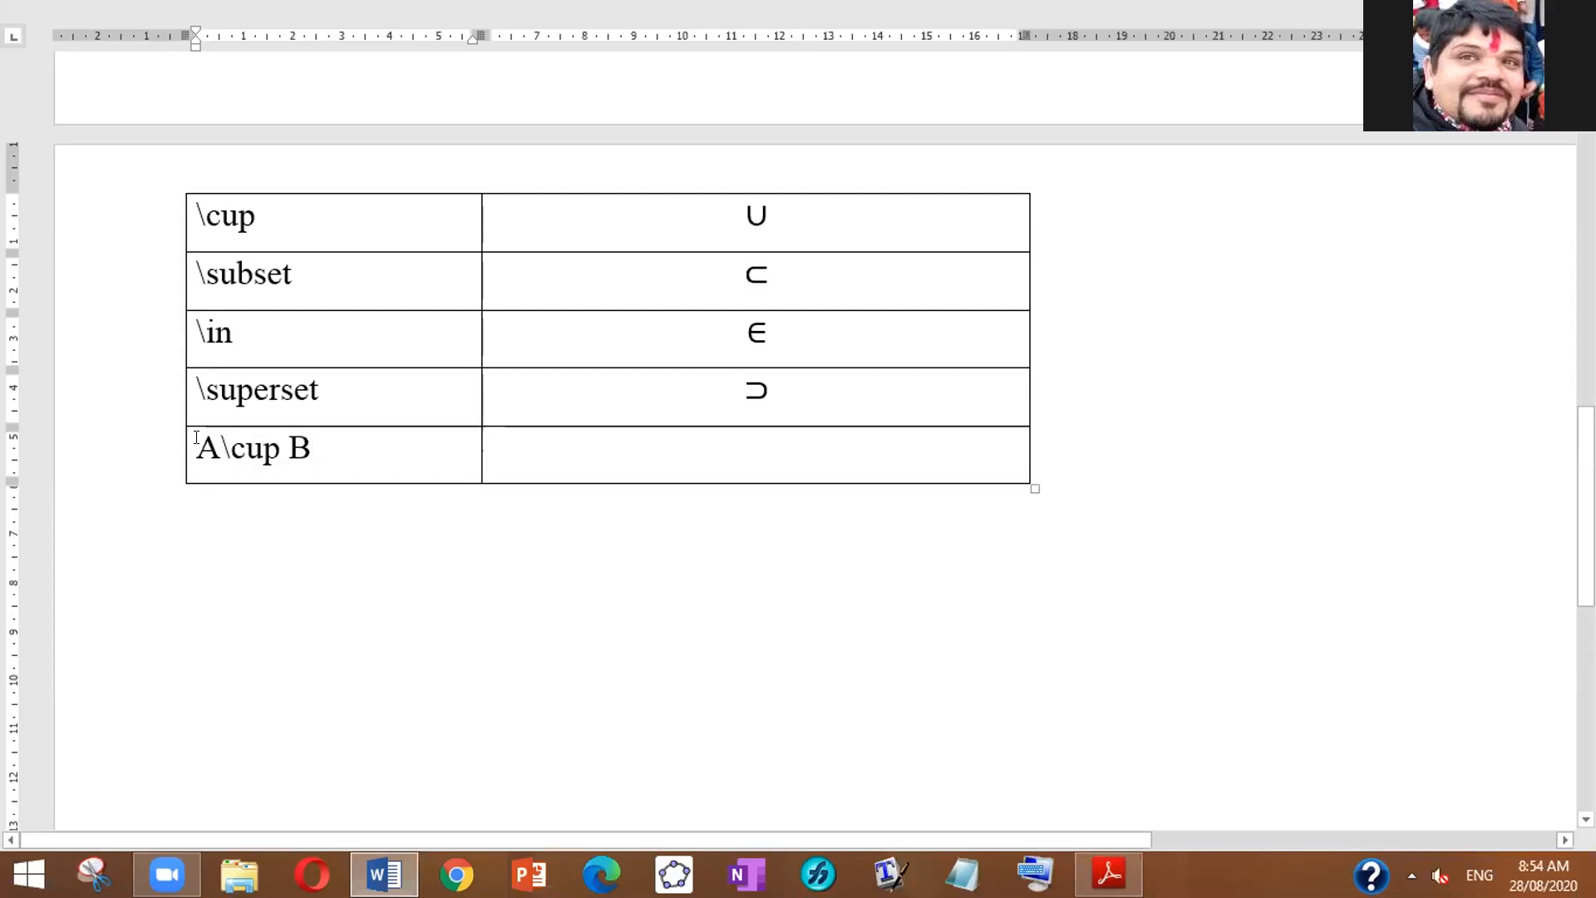
Step: Enclose the A\cup B label in parentheses and append \bar to it
type("(")
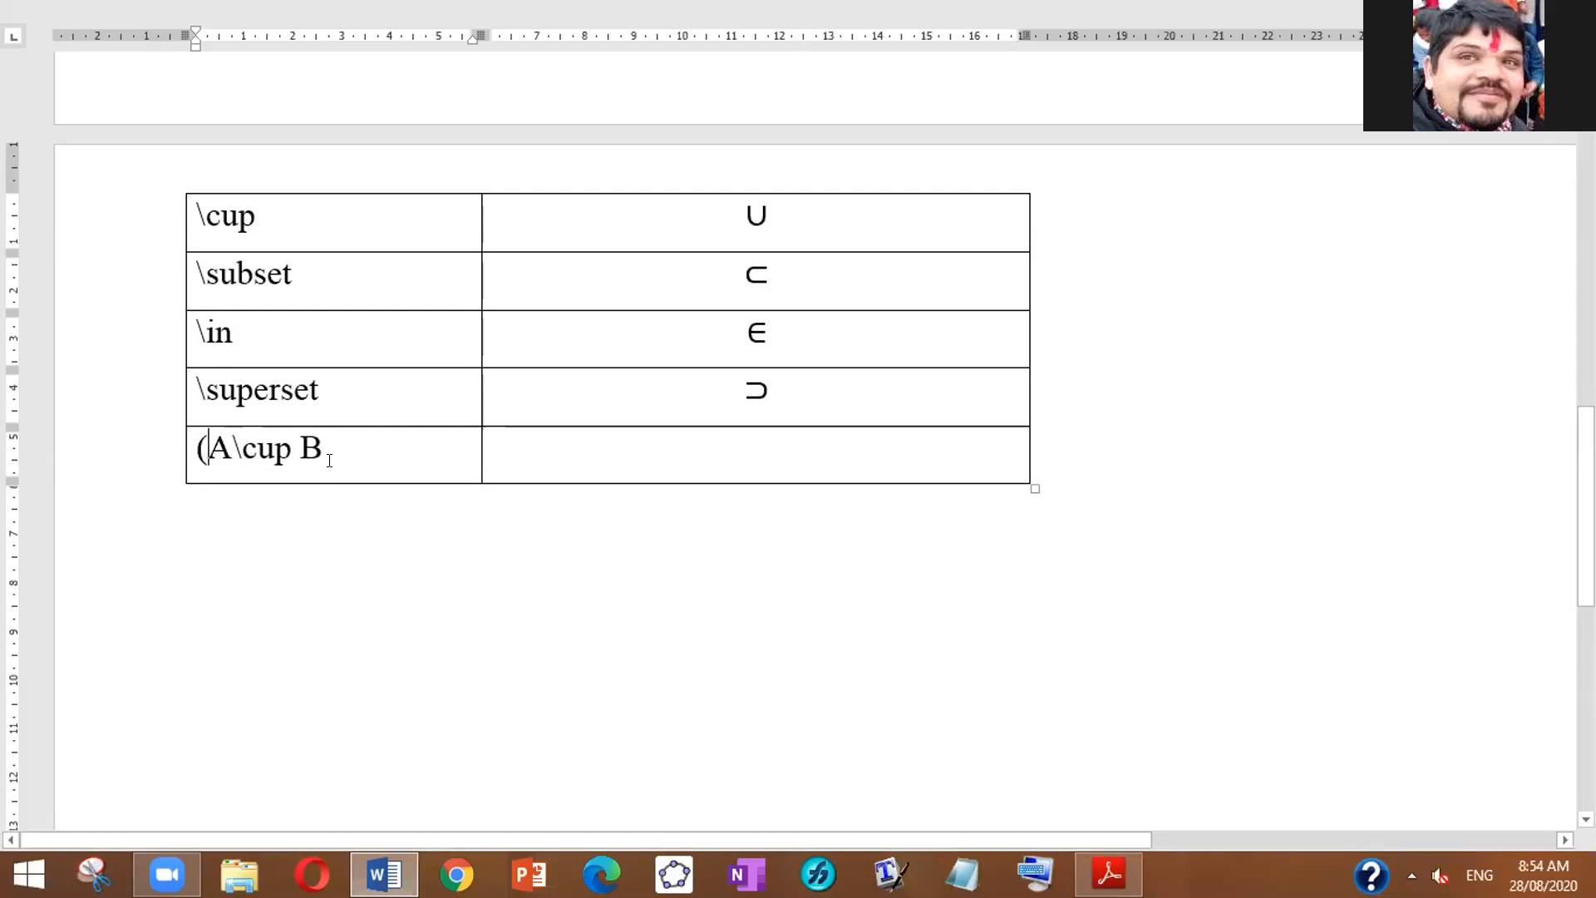
type(")")
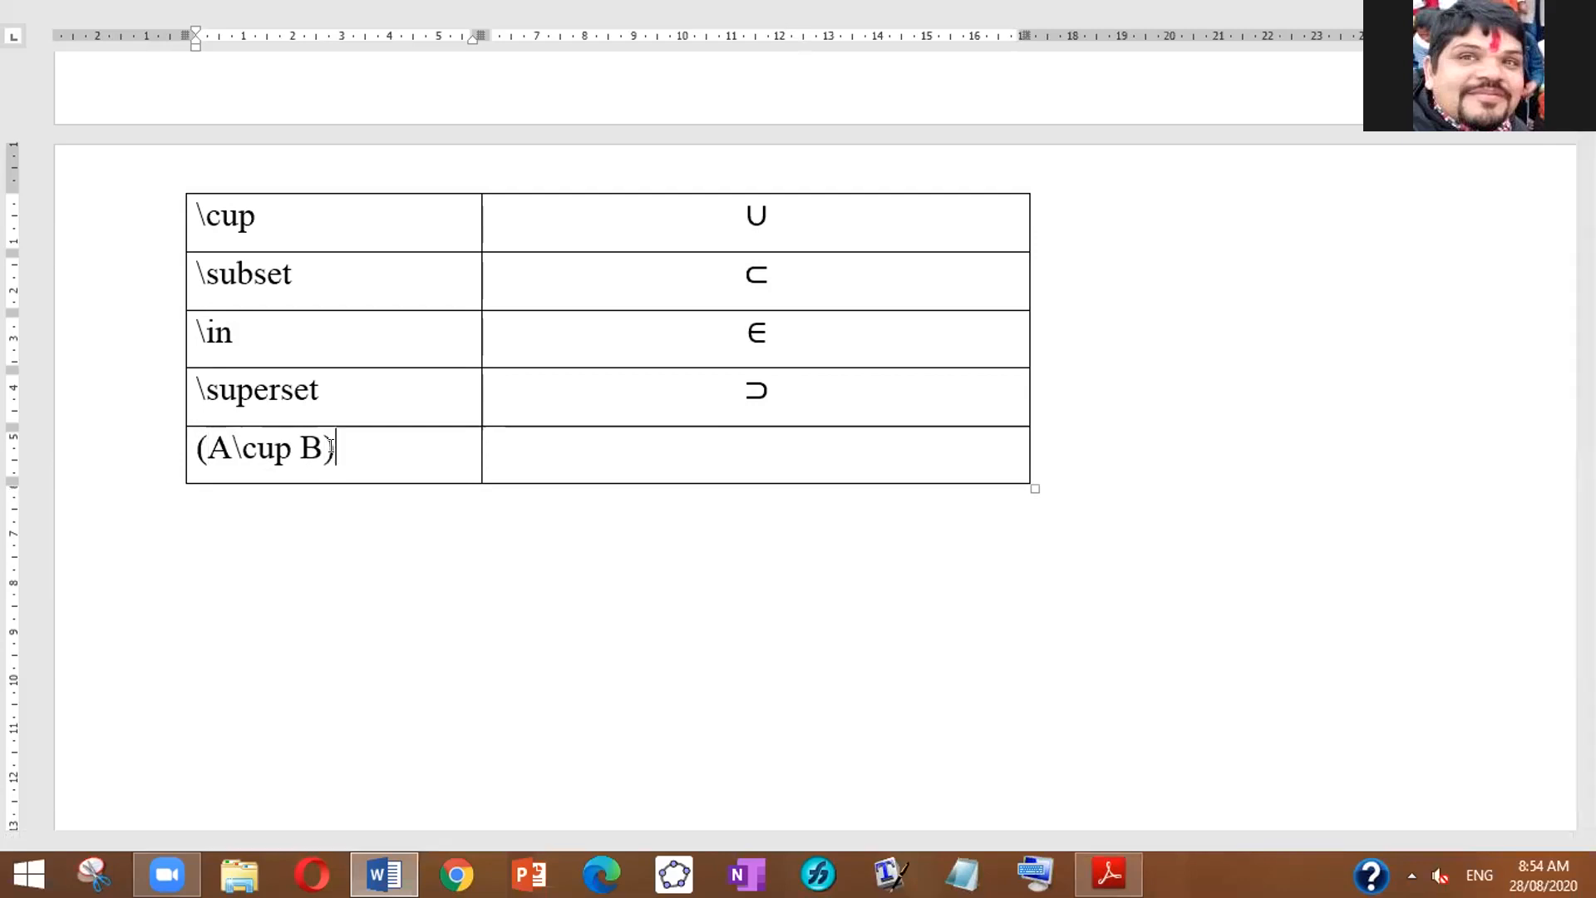
type("\bar")
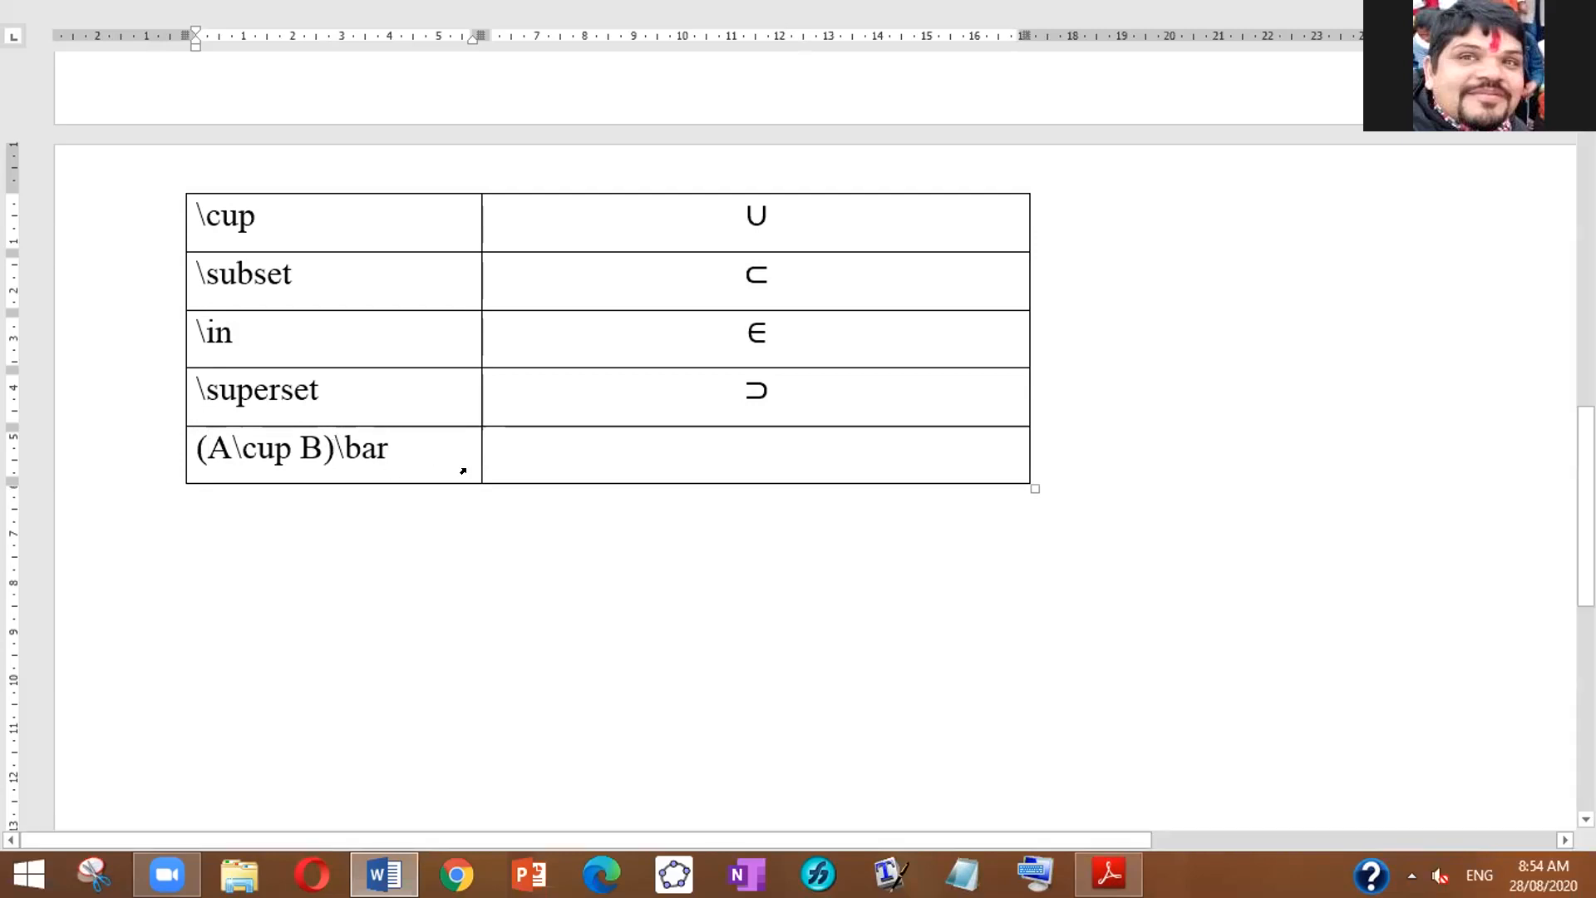
Step: Insert an equation beside the (A\cup B)\bar label and enter that code to draw a bar over A ∪ B
left_click(629, 449)
key("alt+equal")
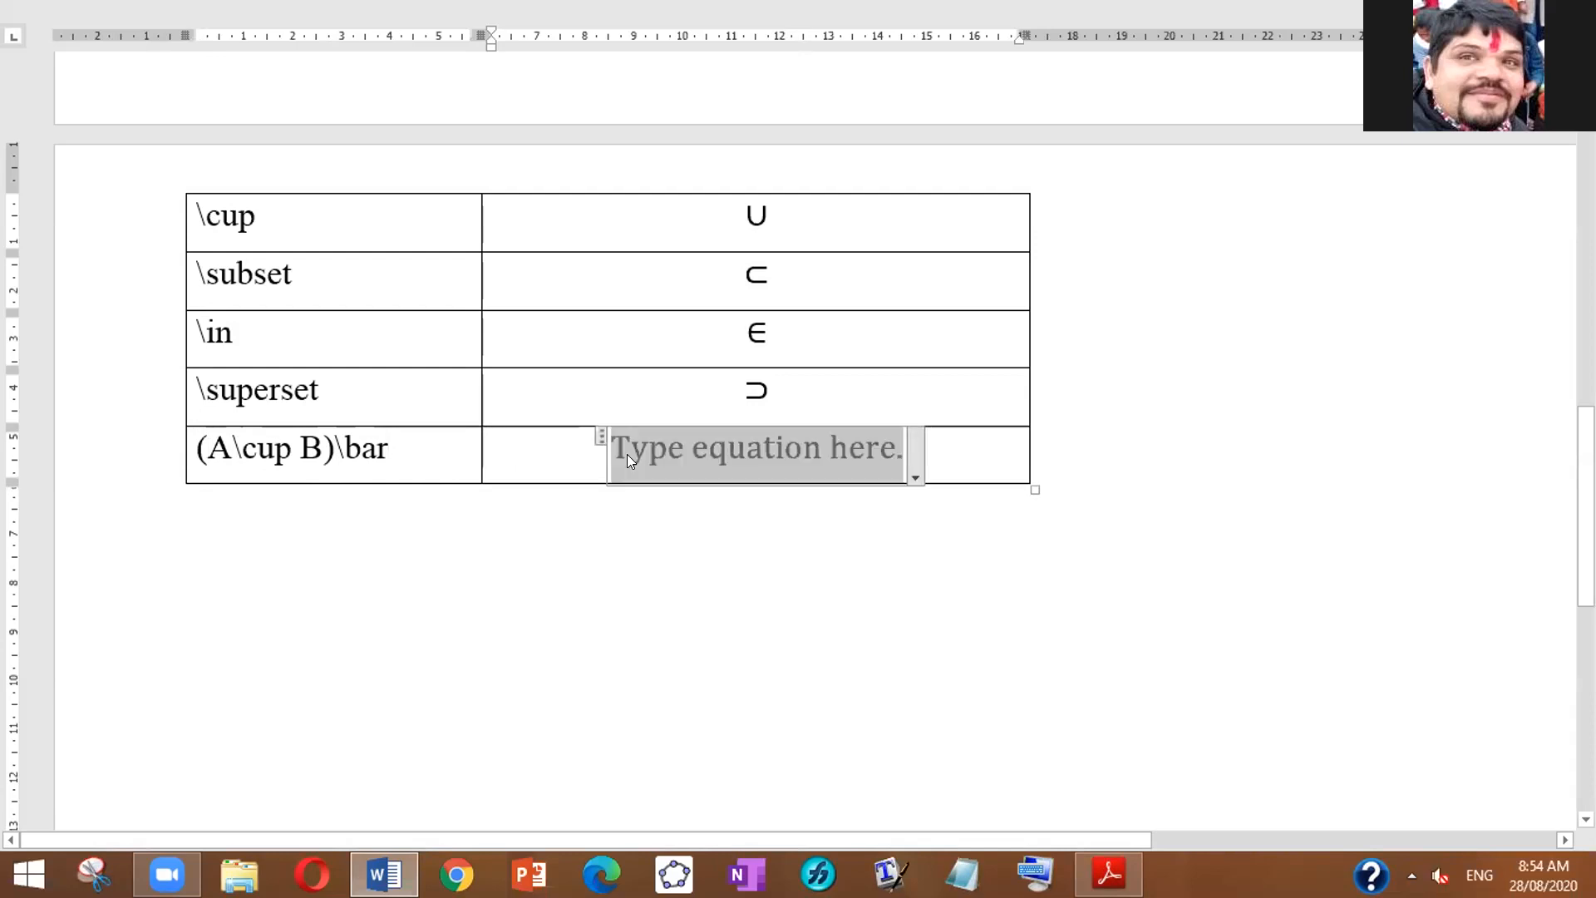
type("(")
type("A\b")
key("BackSpace")
type("cup ")
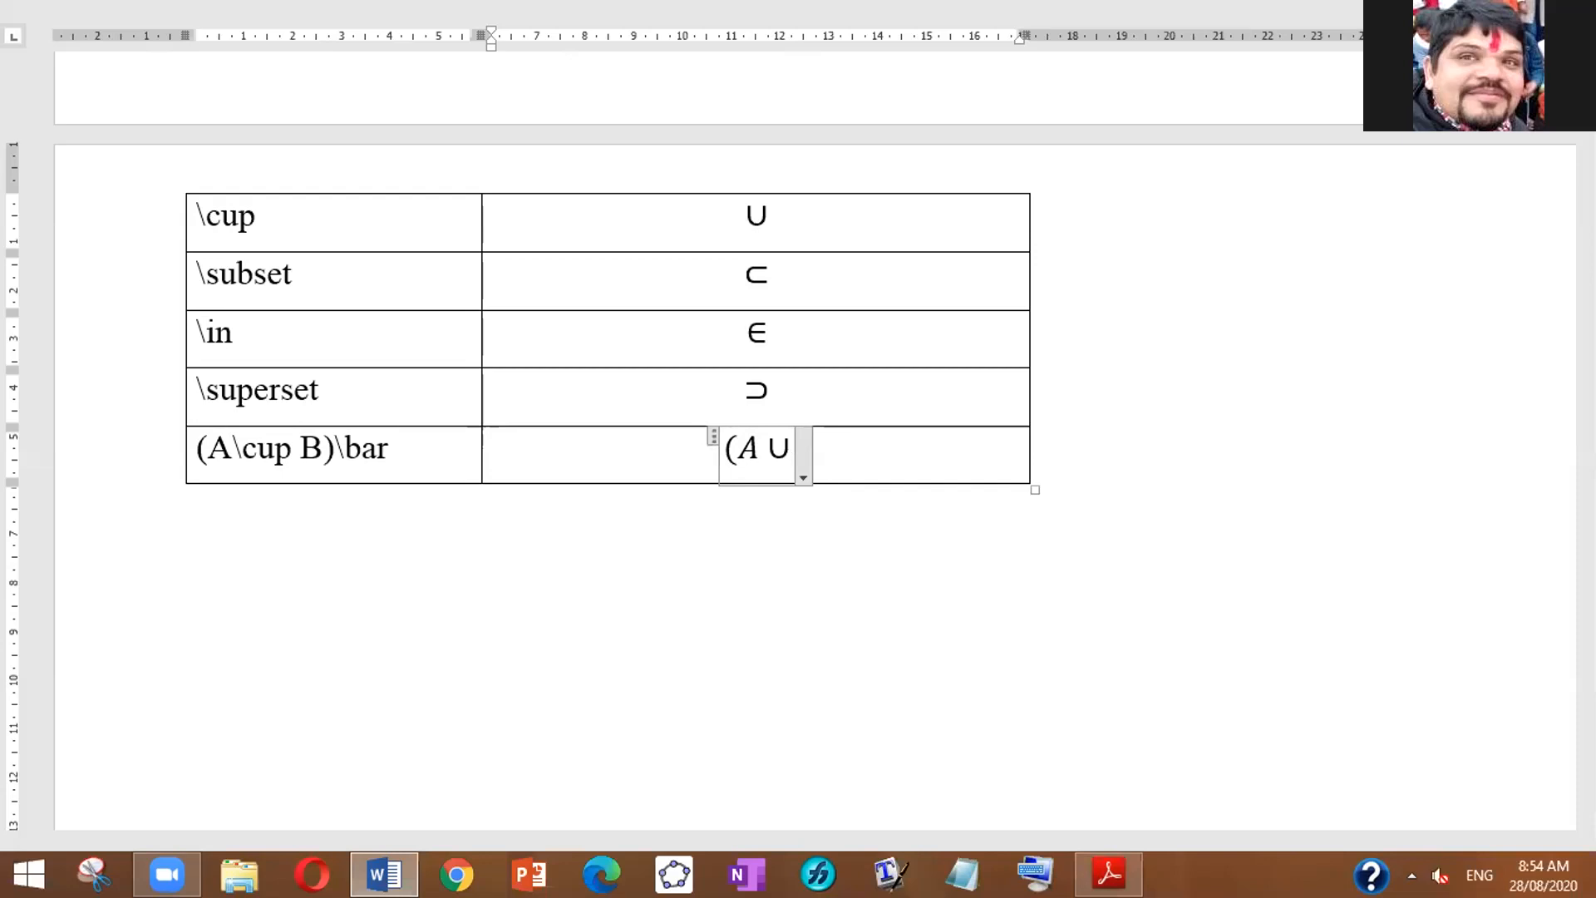
type("B")
type("\\bar")
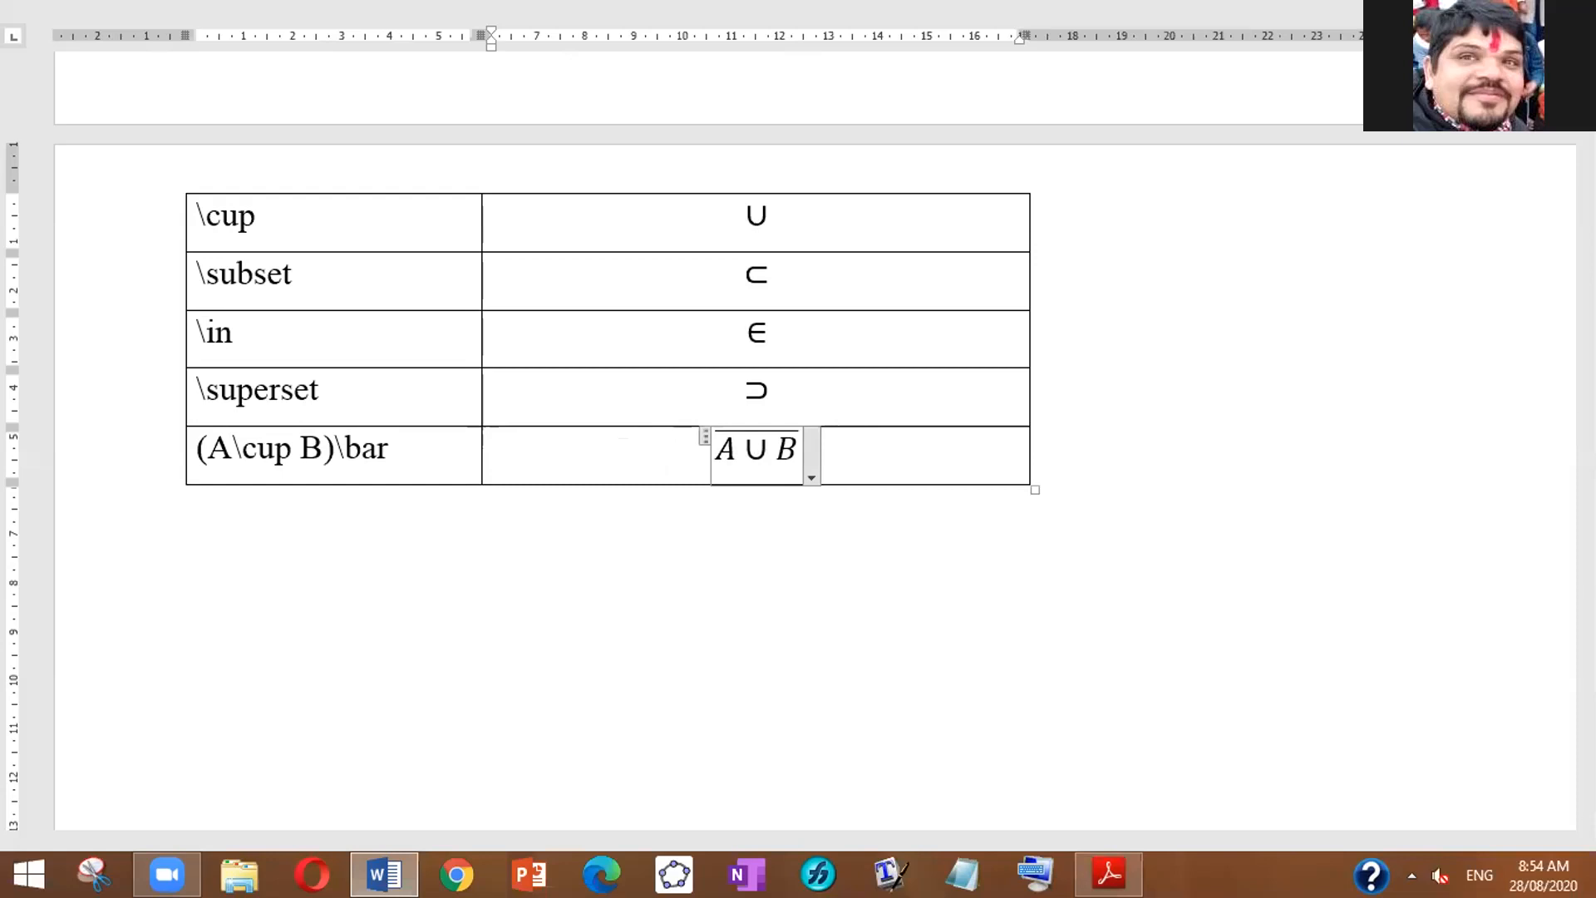
left_click(873, 442)
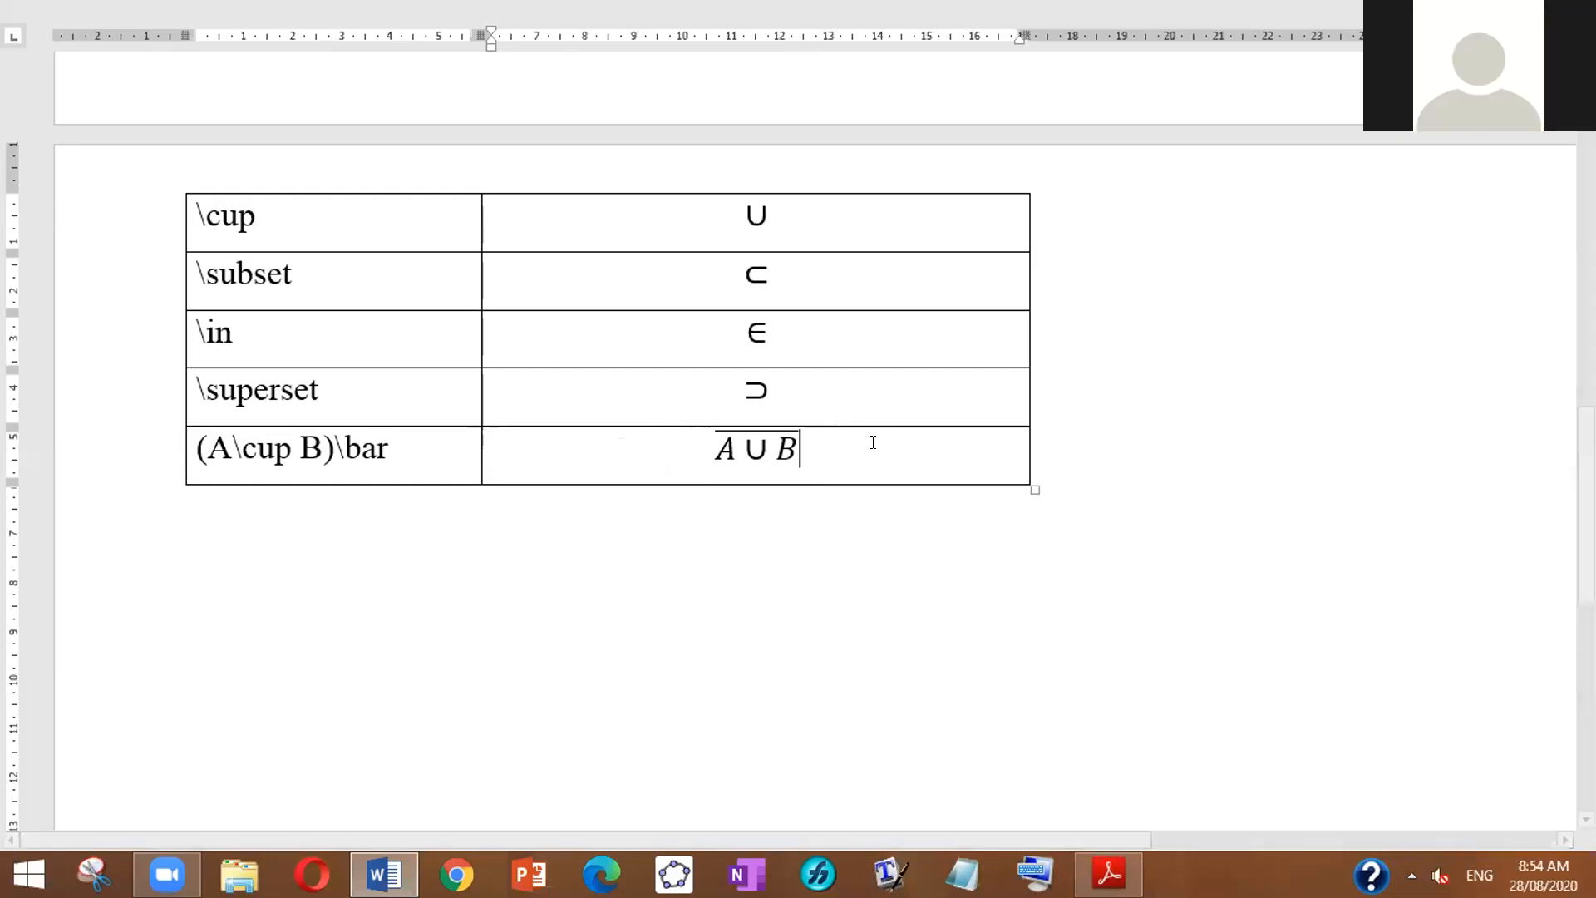
Step: Undo the overlined A ∪ B entry back to the empty equation placeholder
key("ctrl+z")
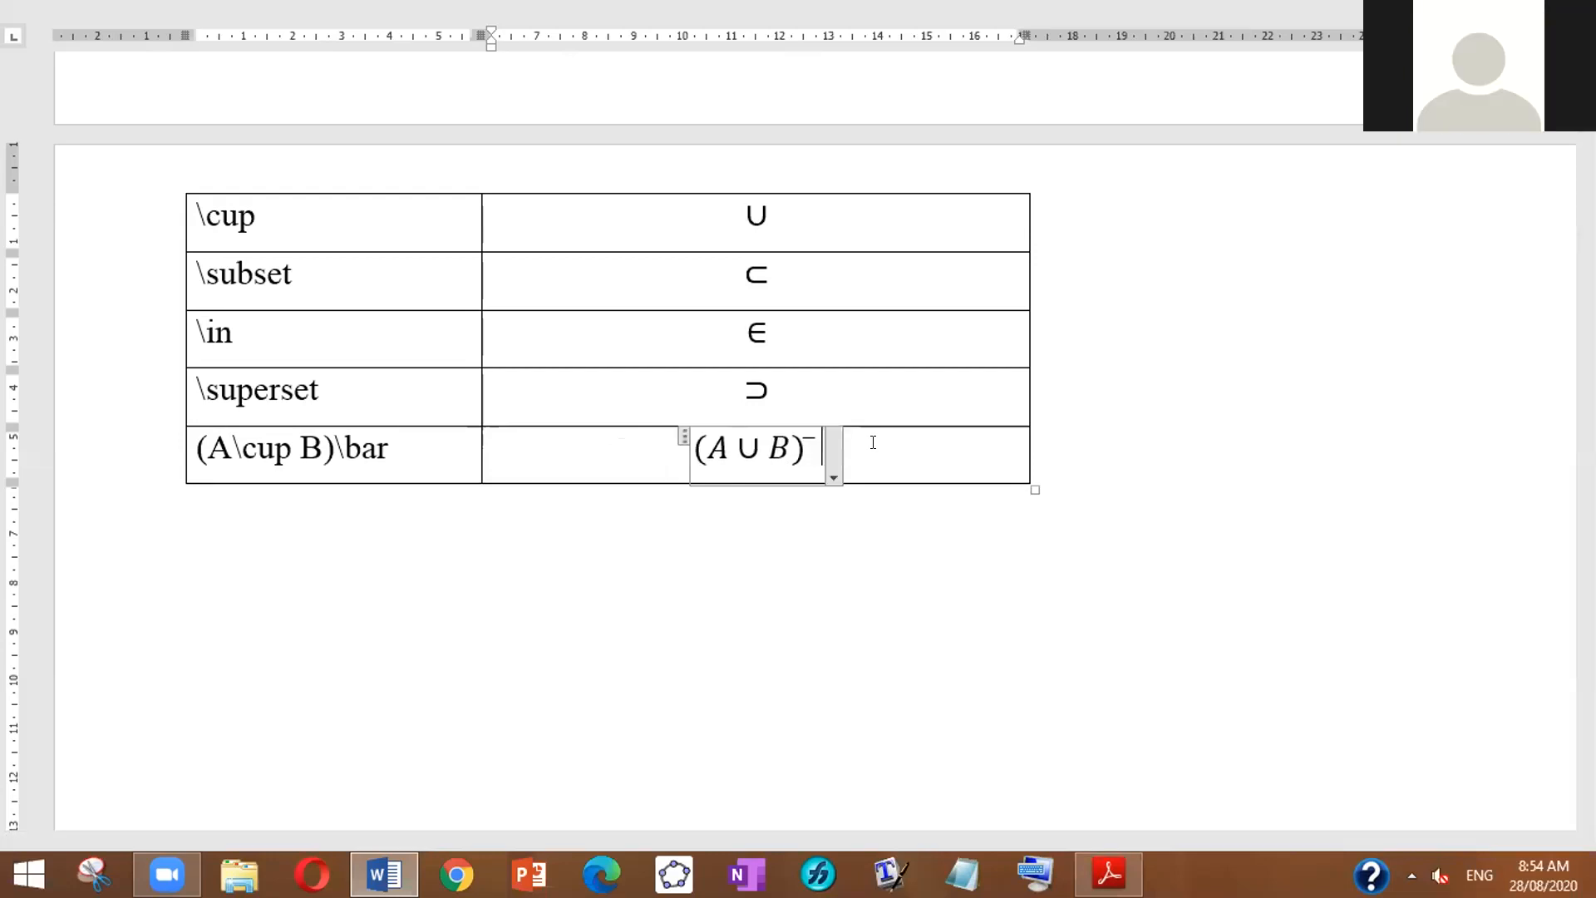
key("ctrl+z")
key("ctrl+z")
key("ctrl+z")
key("ctrl+z")
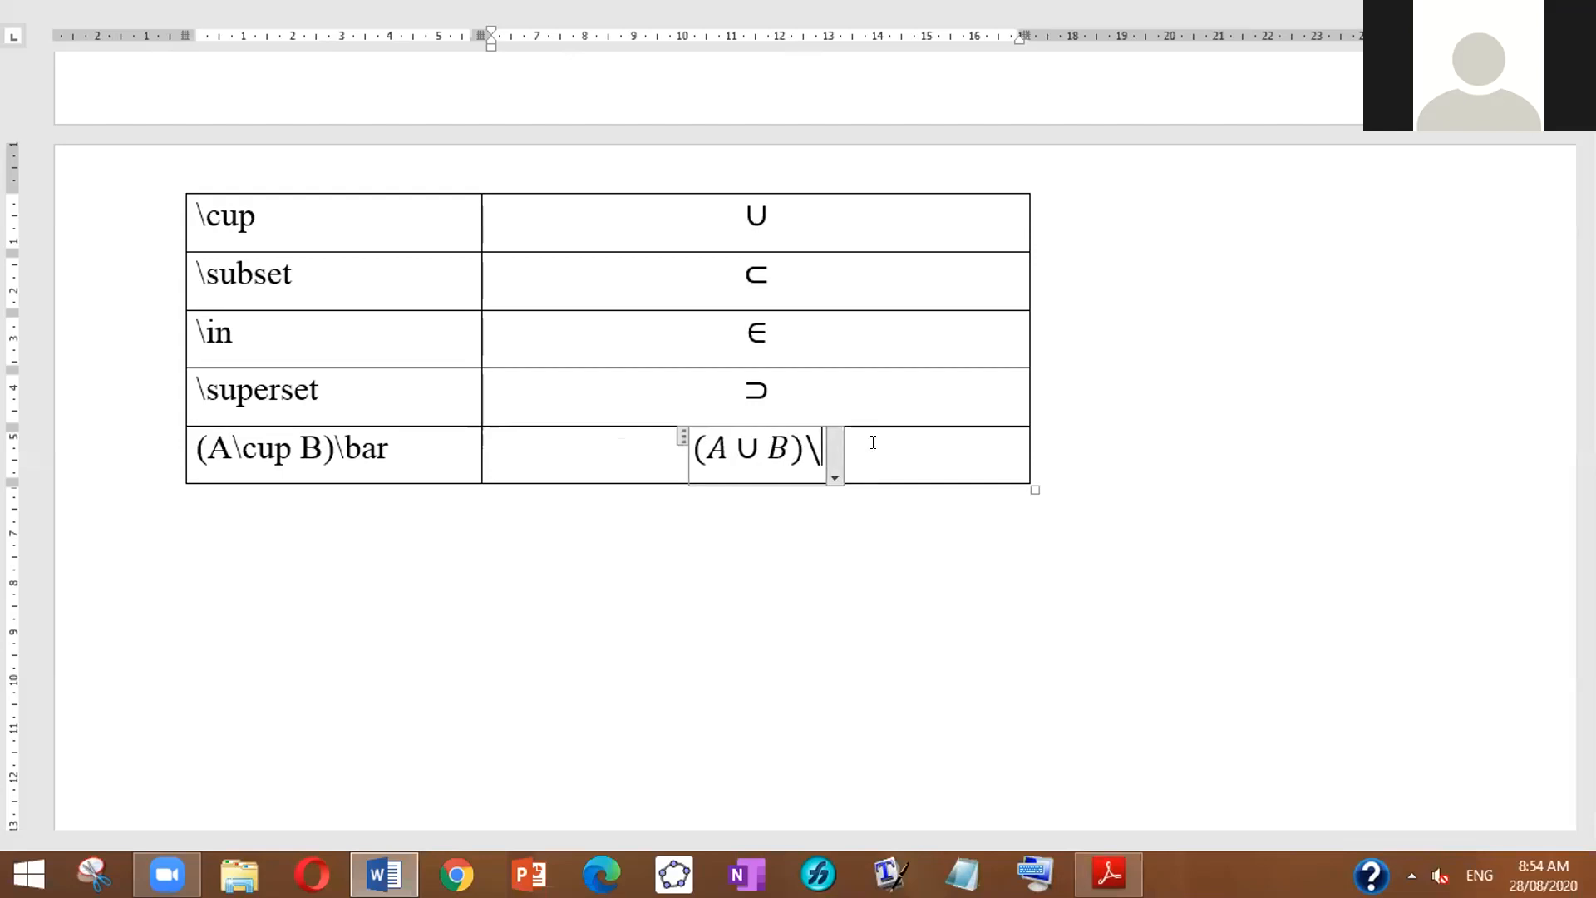
key("ctrl+z")
key("ctrl+z")
key("ctrl+z")
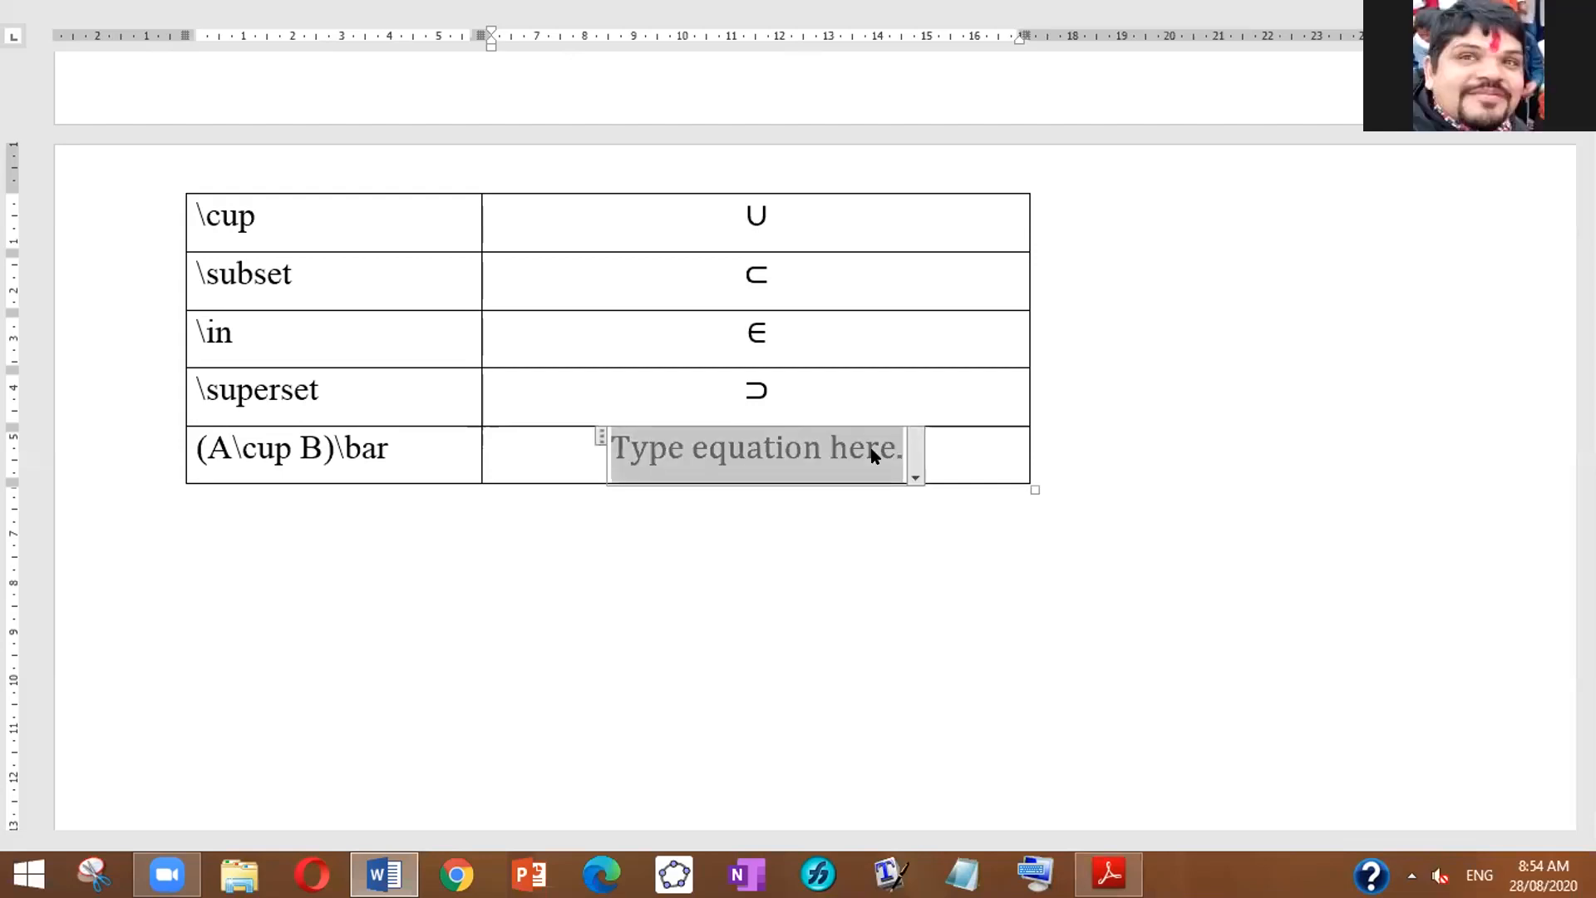
Step: Try A\bar in the last row's equation to draw a bar over A alone, and erase the result
type("\\")
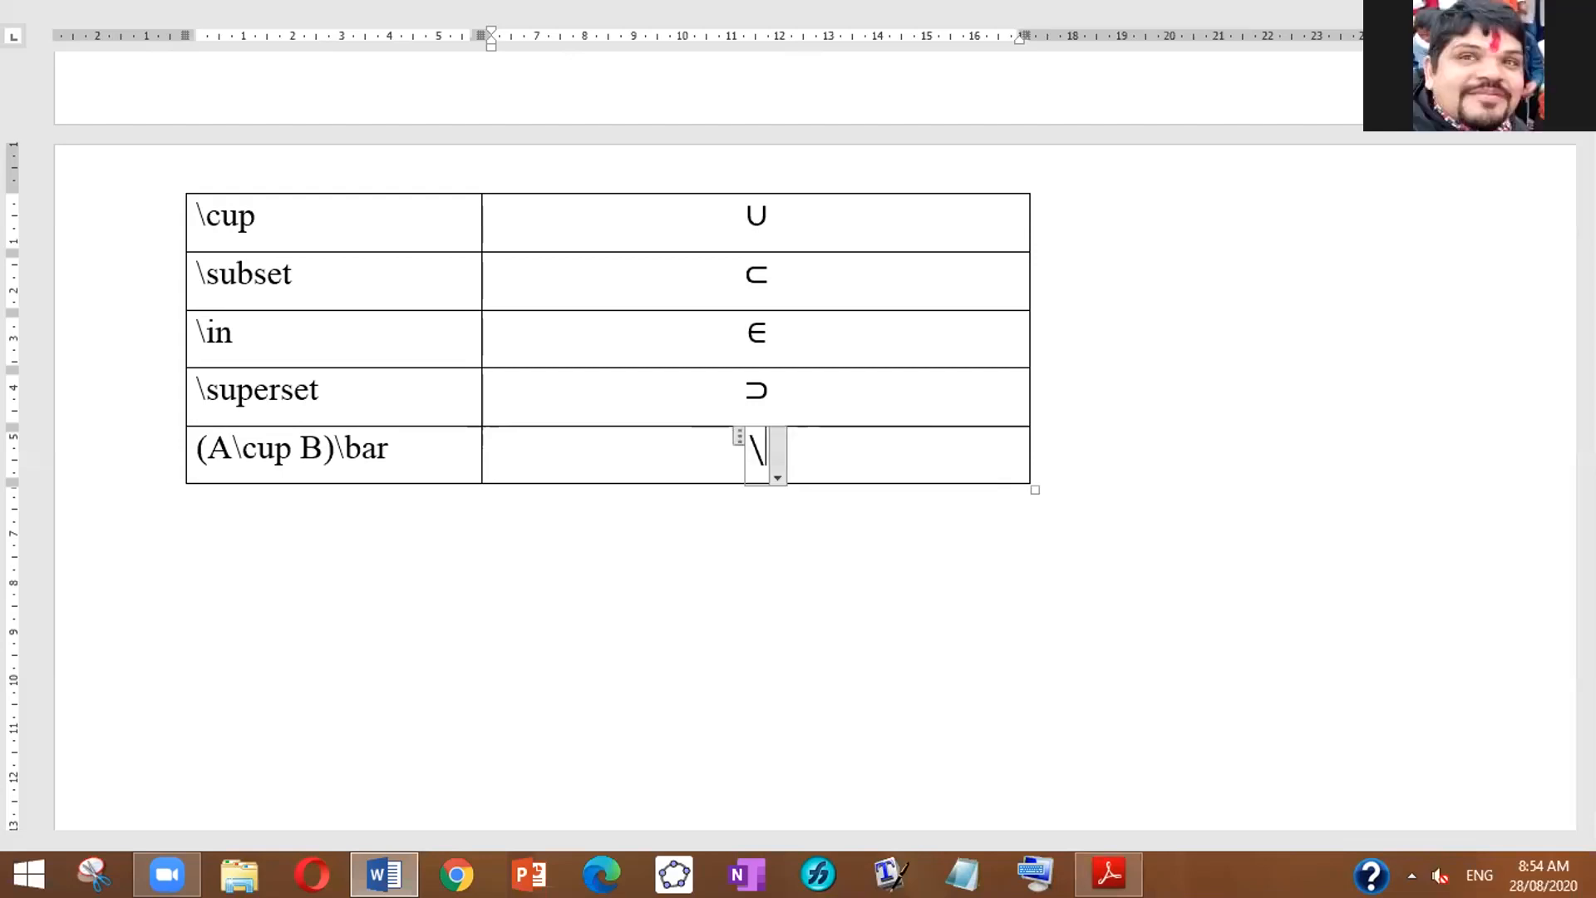
key("BackSpace")
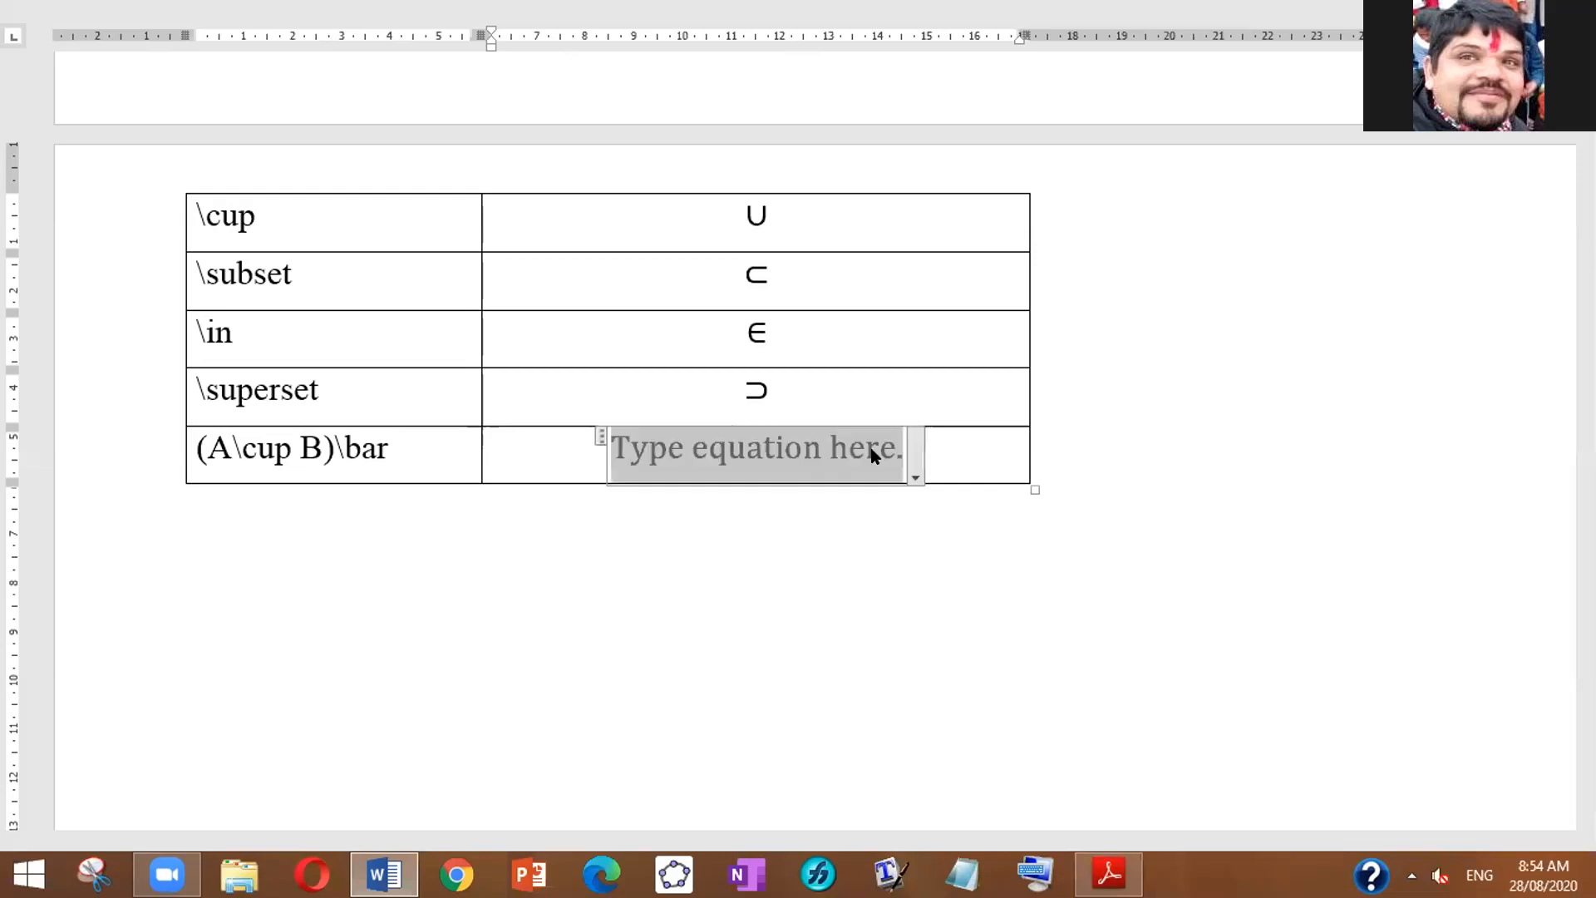
type("(")
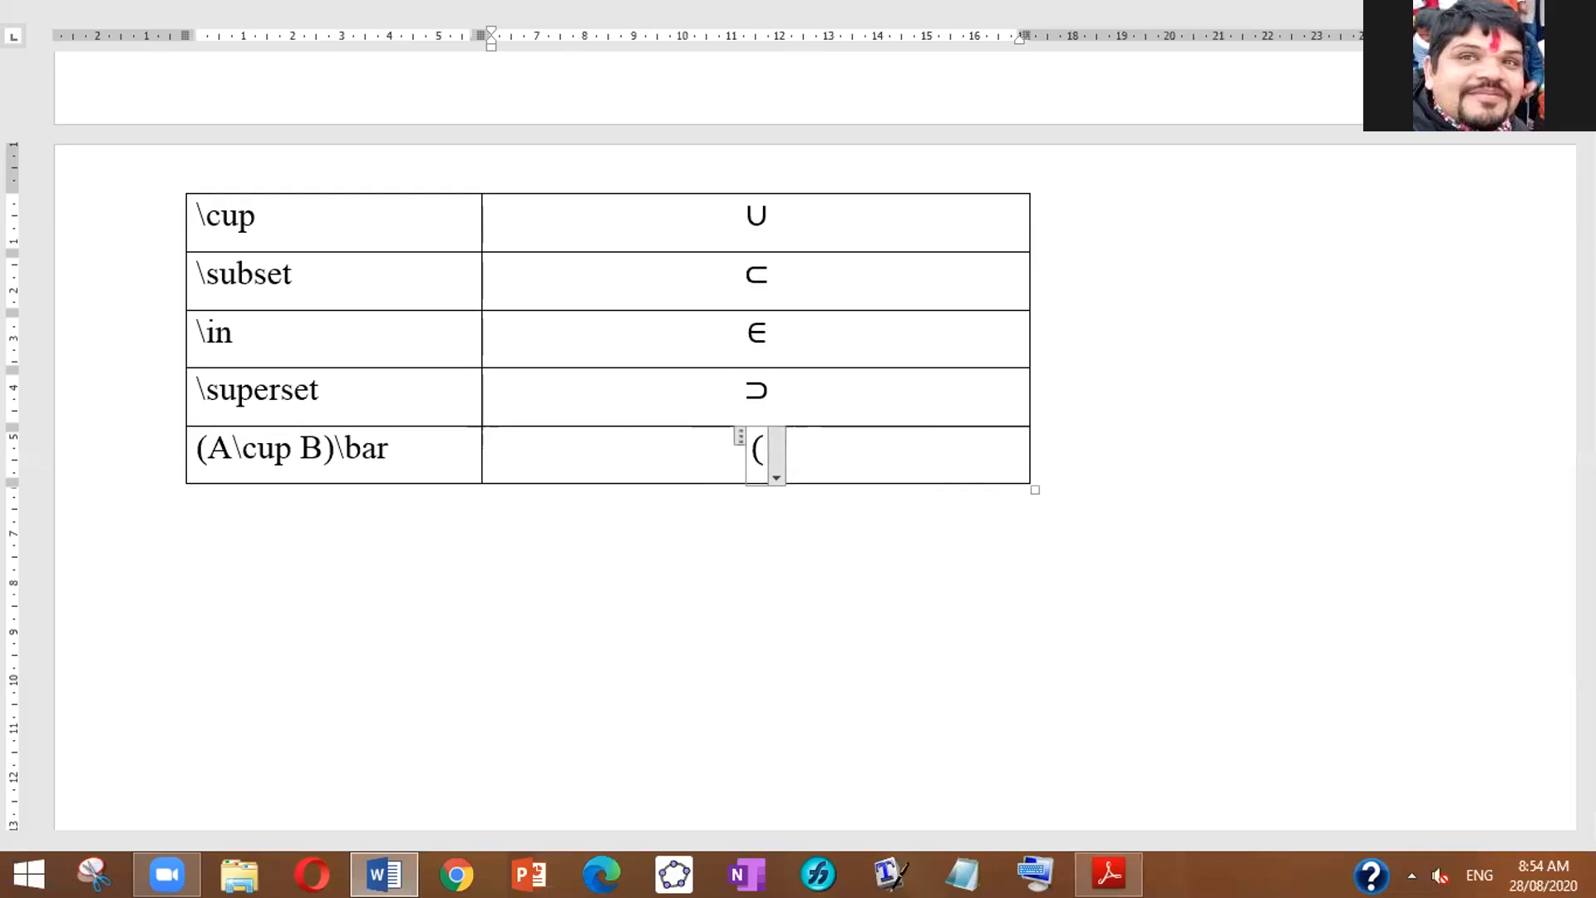
type("A")
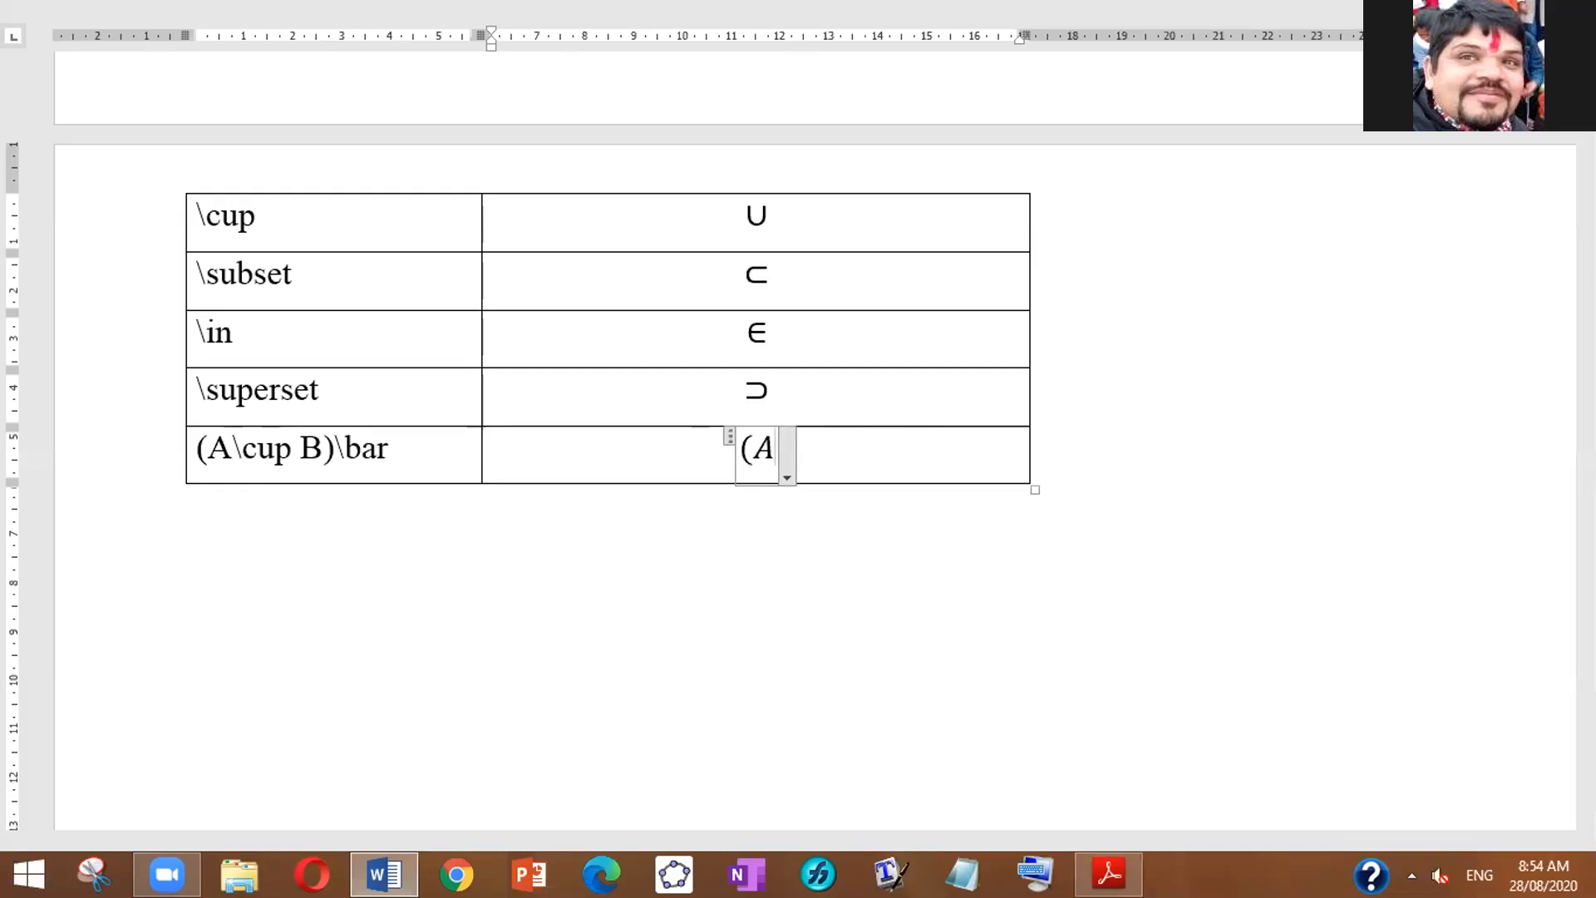
key("BackSpace")
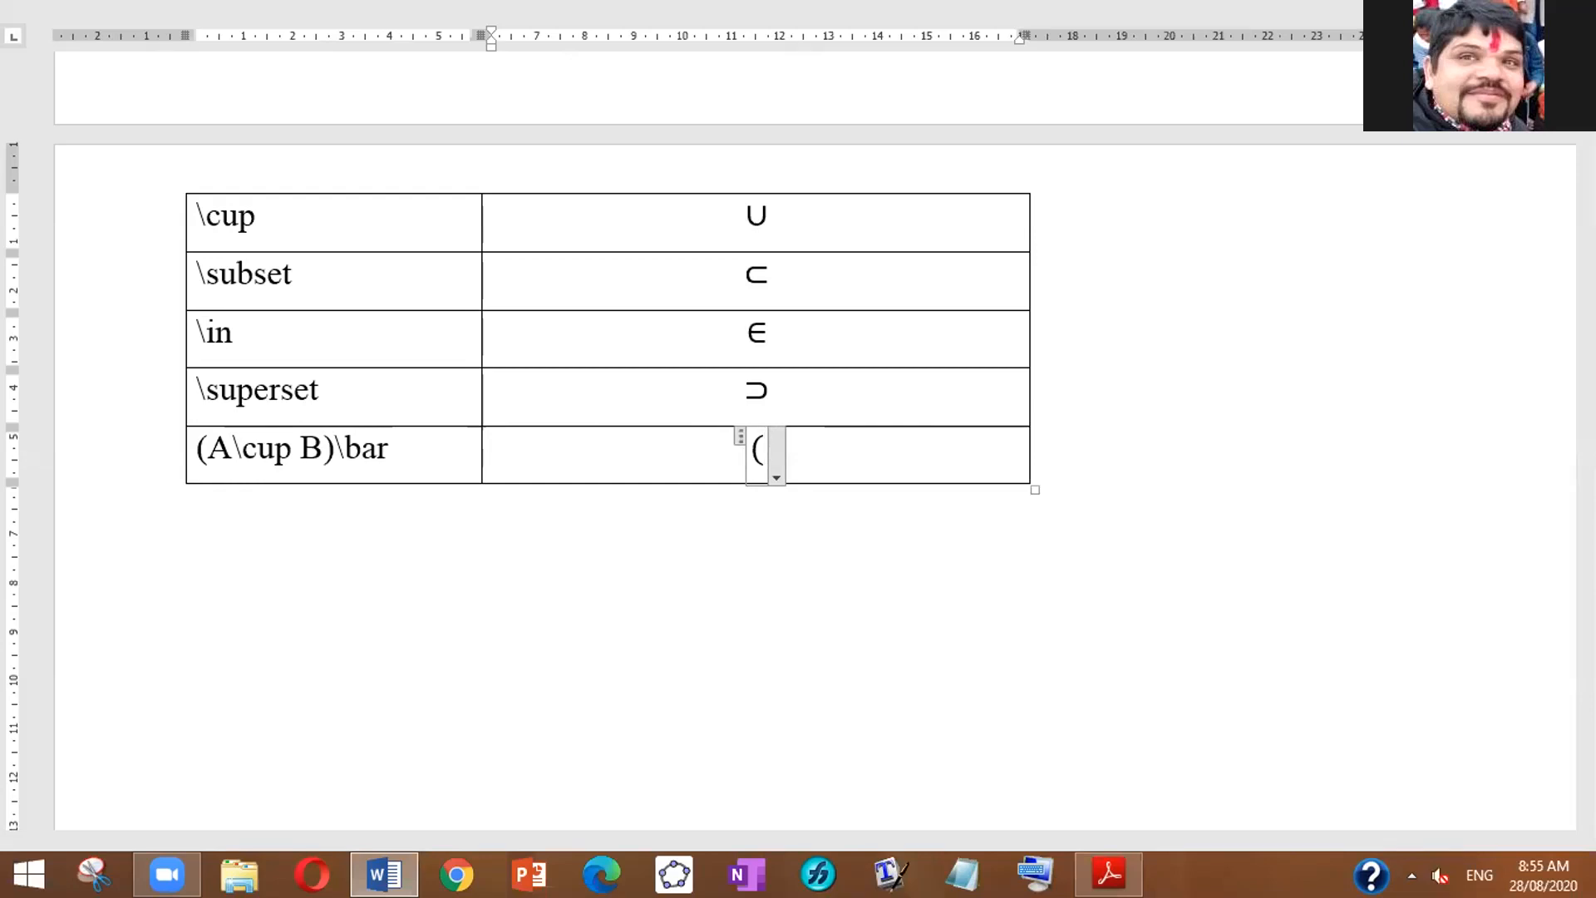
key("BackSpace")
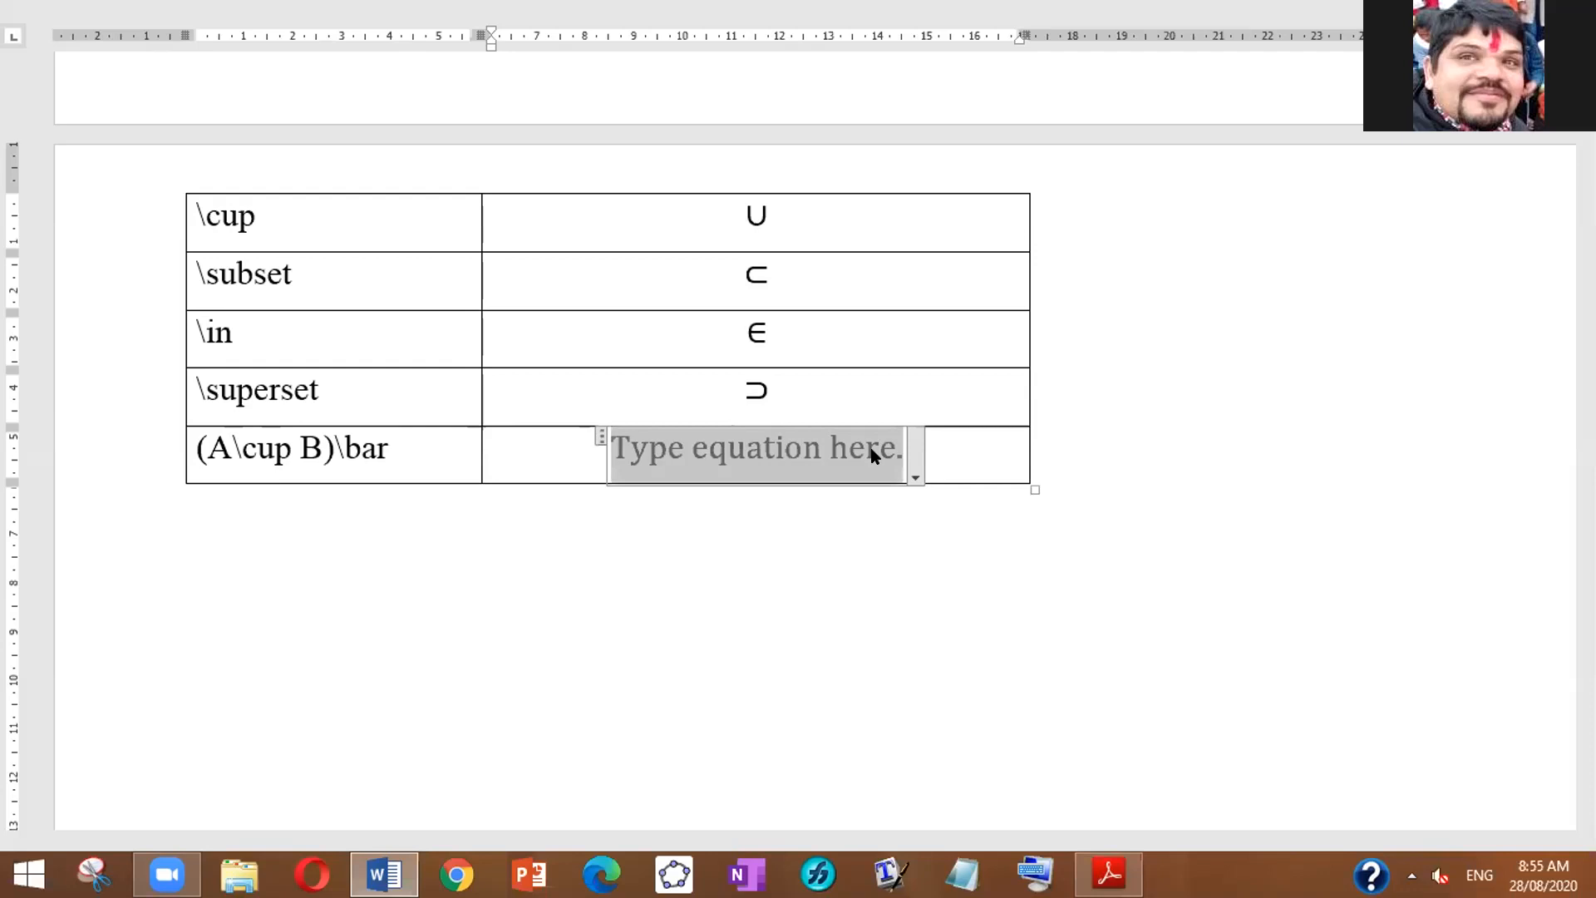
type("A\\bar")
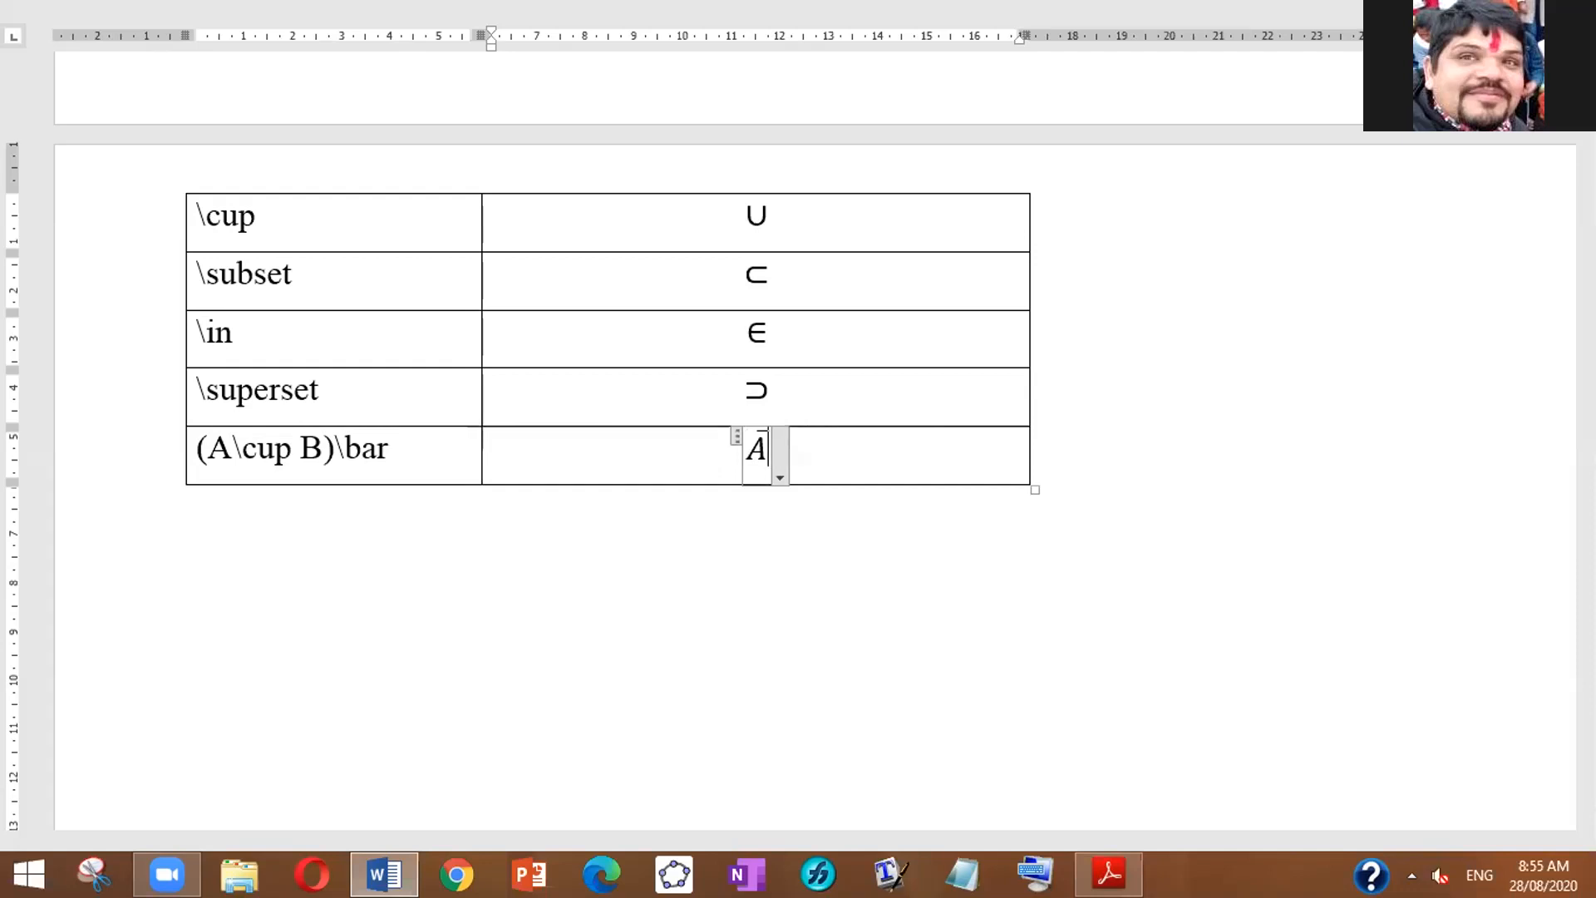
key("BackSpace")
Step: Enter (A\cap B in the last row's equation, converting \cap to ∩
type("(")
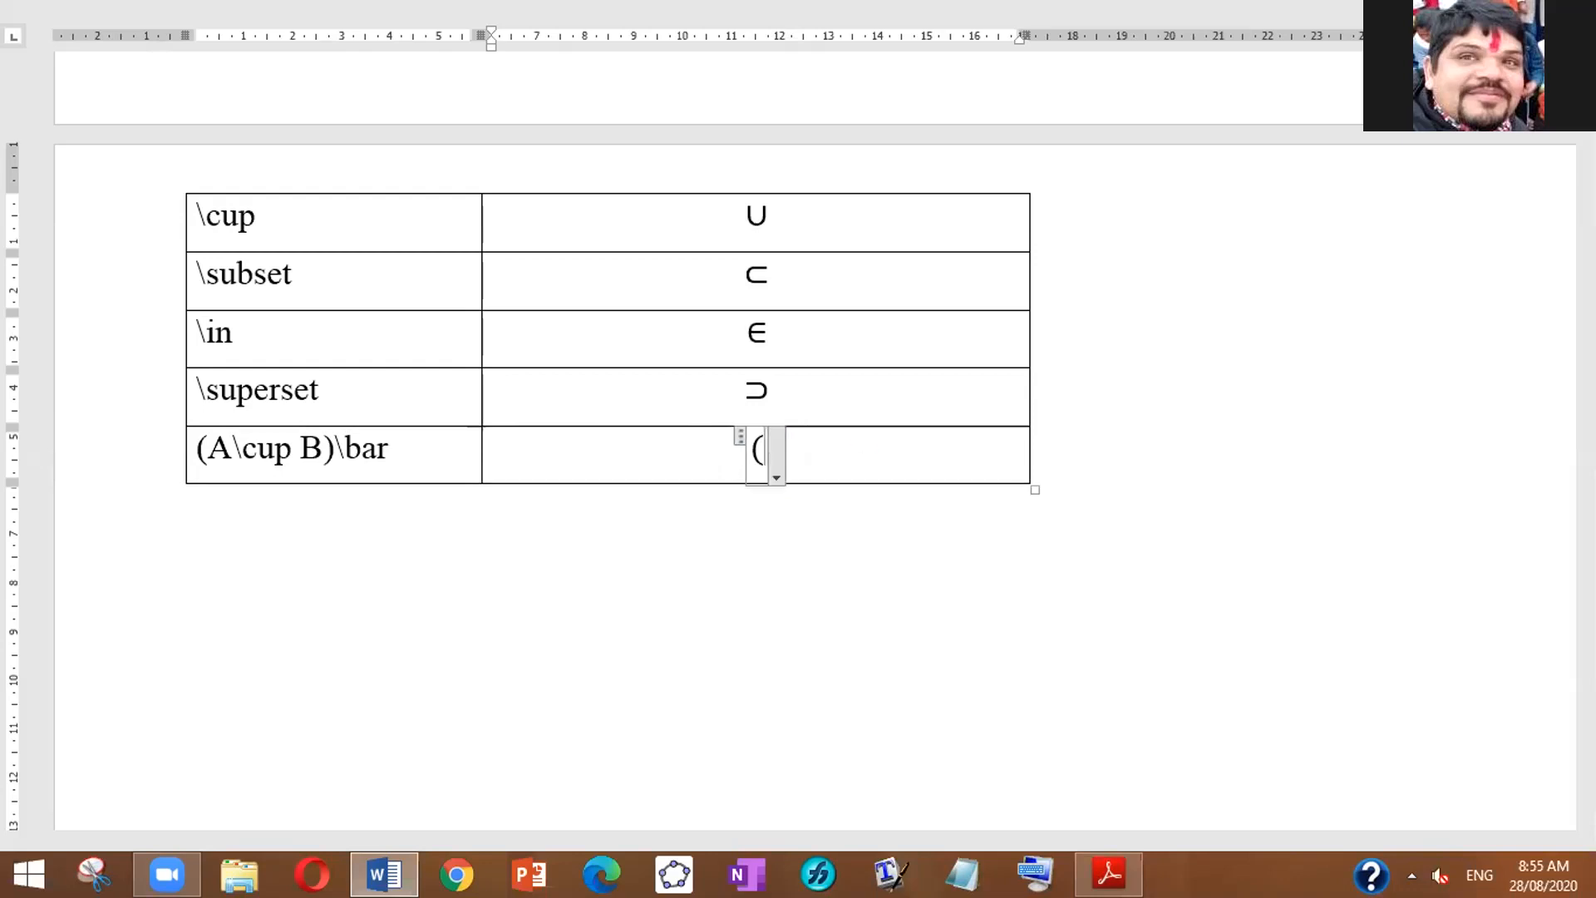
type("A\\c")
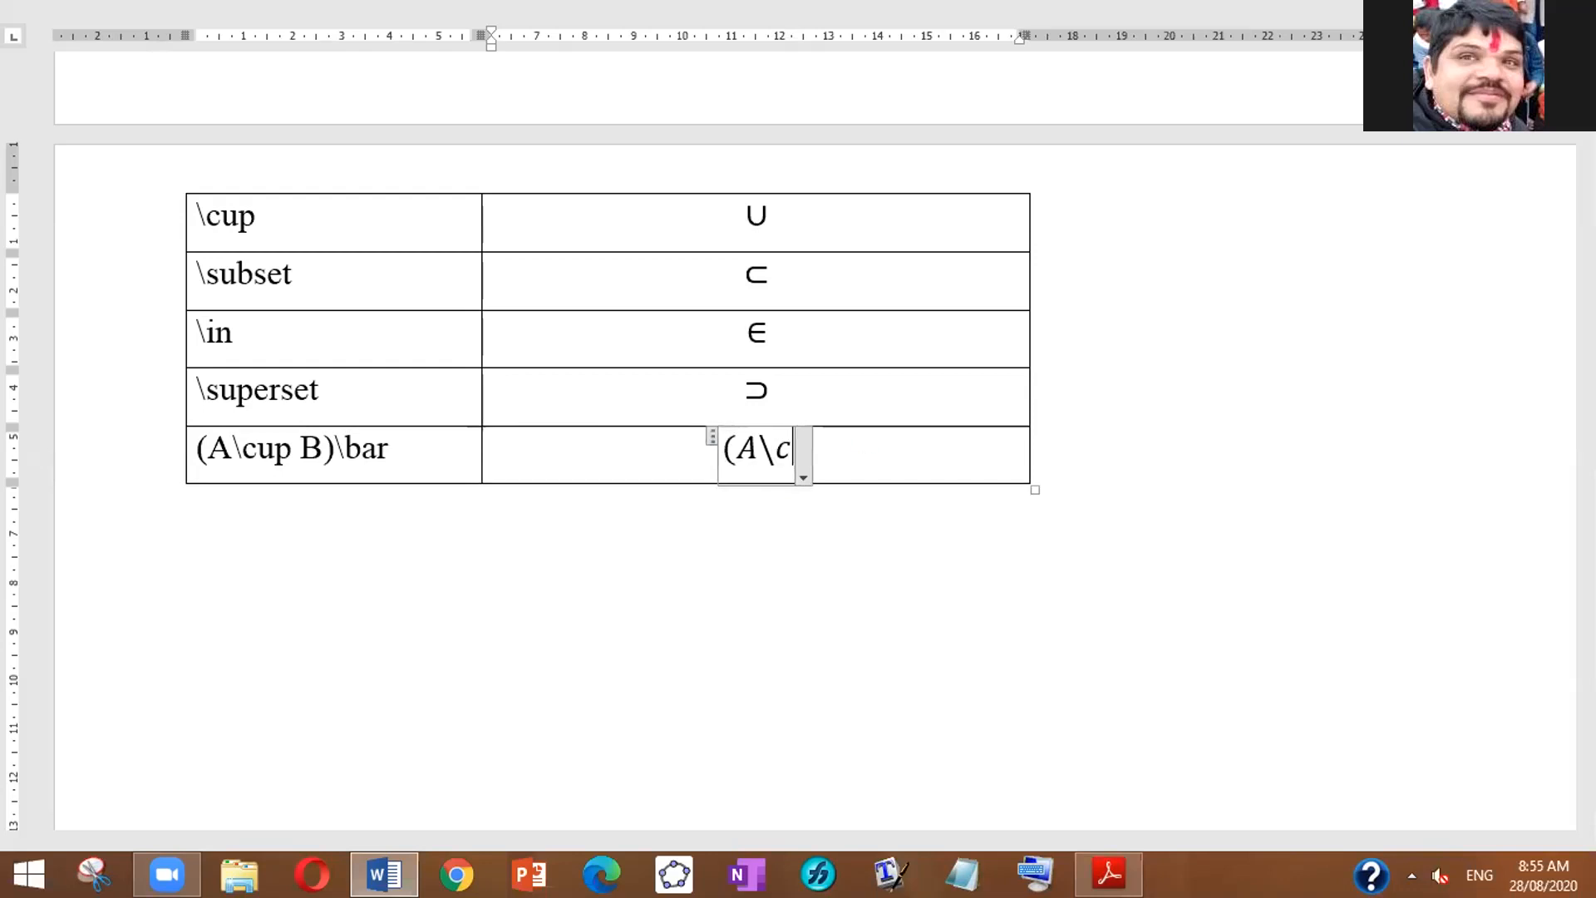
type("ap ")
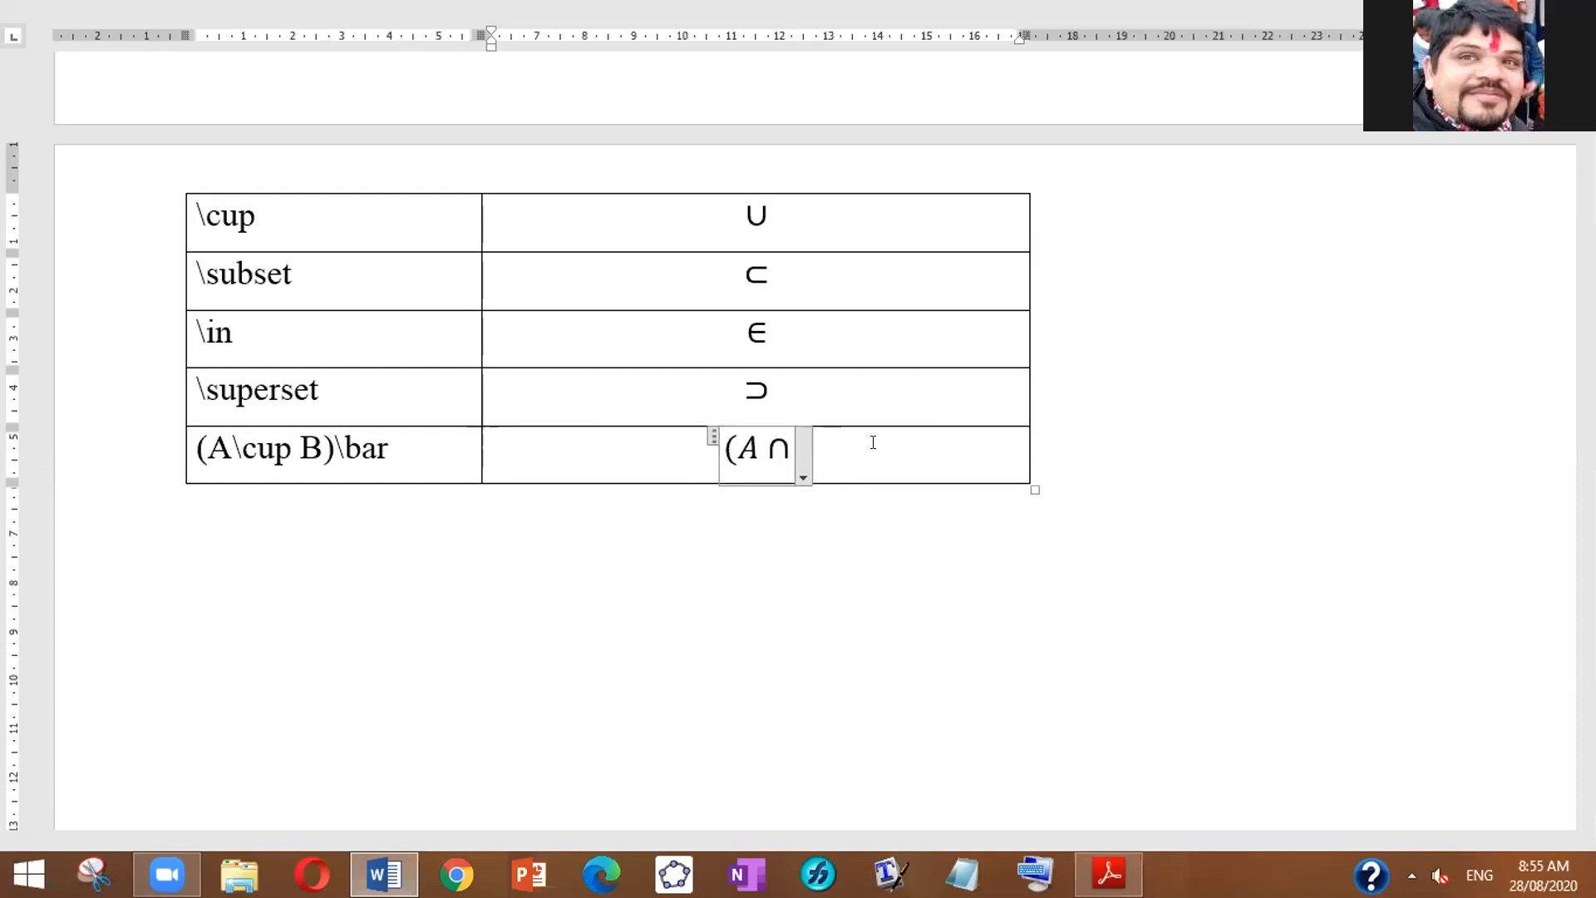
type("B")
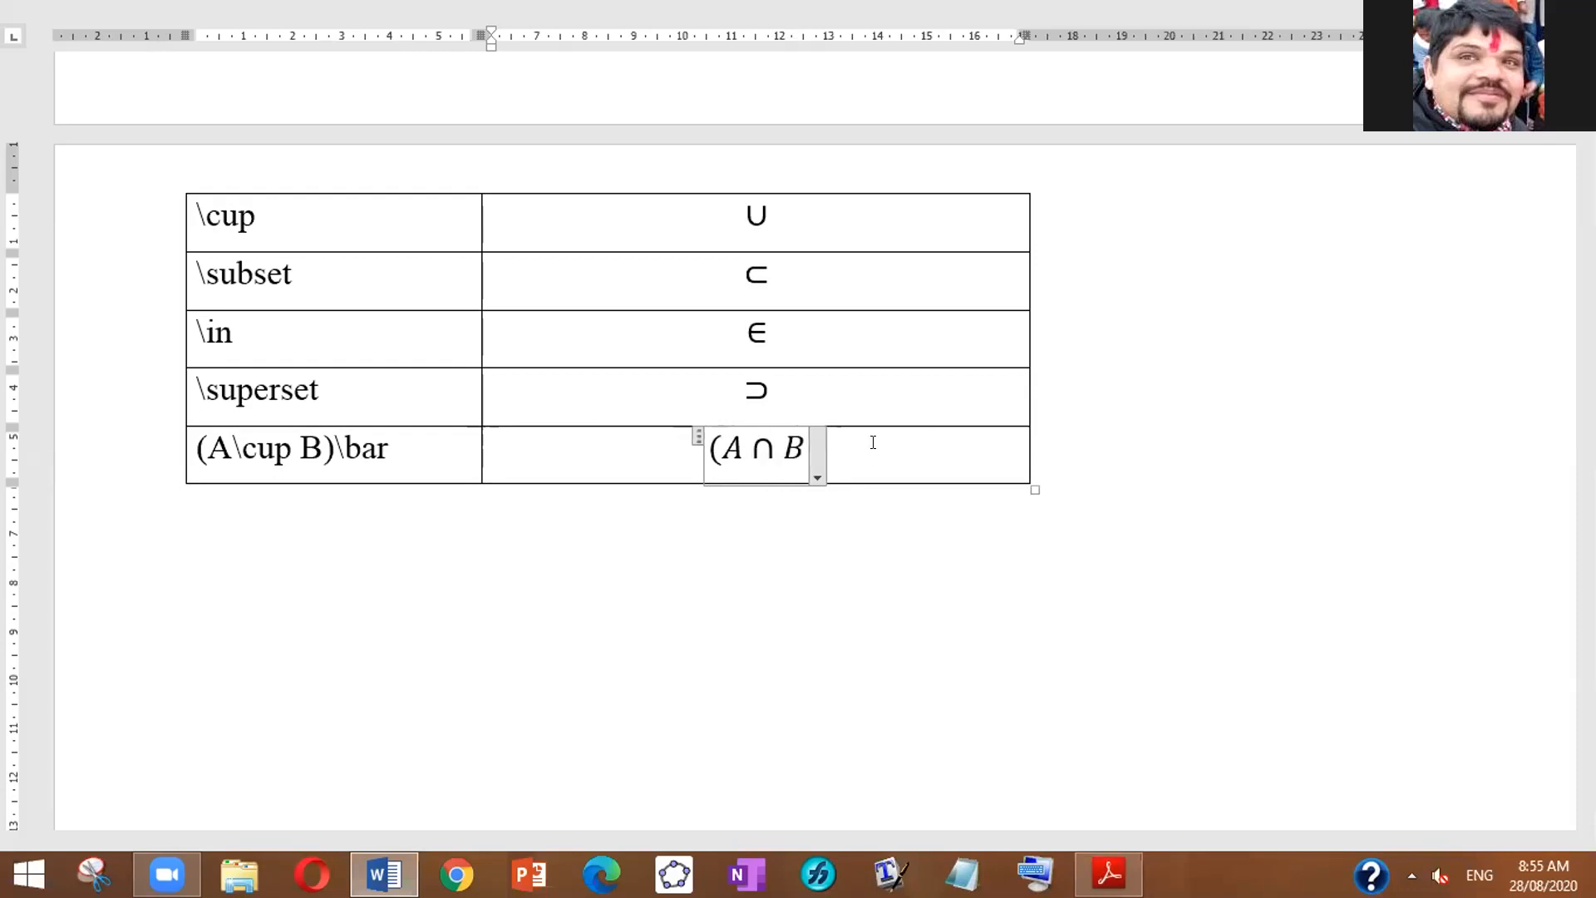
Step: Erase ∩ B from the equation and enter \cup after A to convert it to ∪
key("BackSpace")
key("BackSpace")
type("\\")
key("BackSpace")
type("cup")
key("BackSpace")
key("BackSpace")
key("BackSpace")
type("\\")
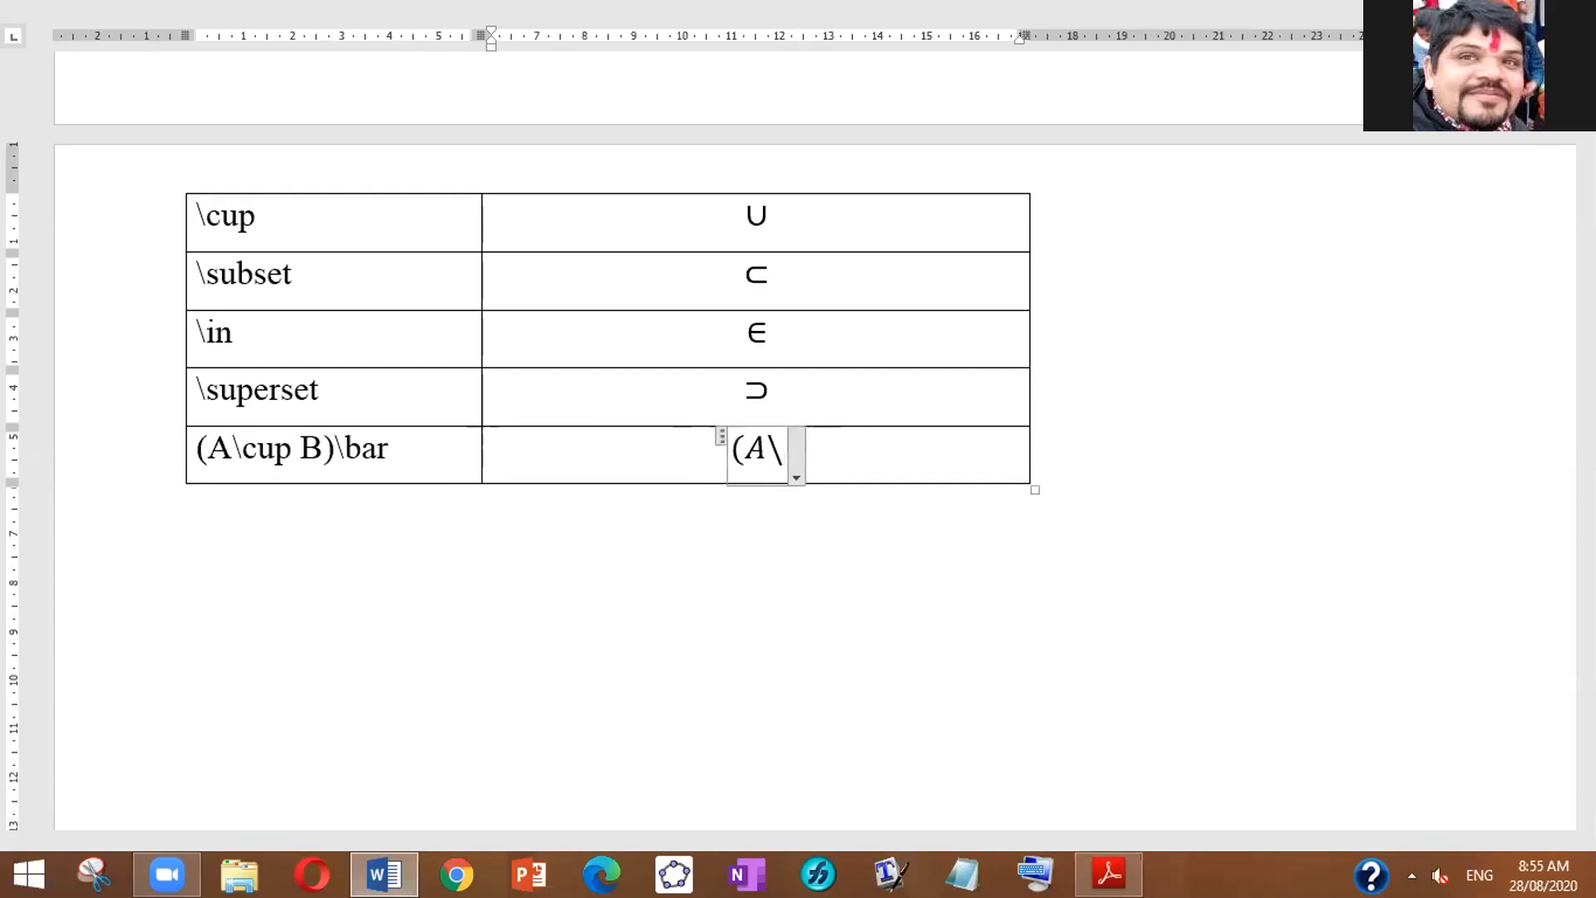
type("cup")
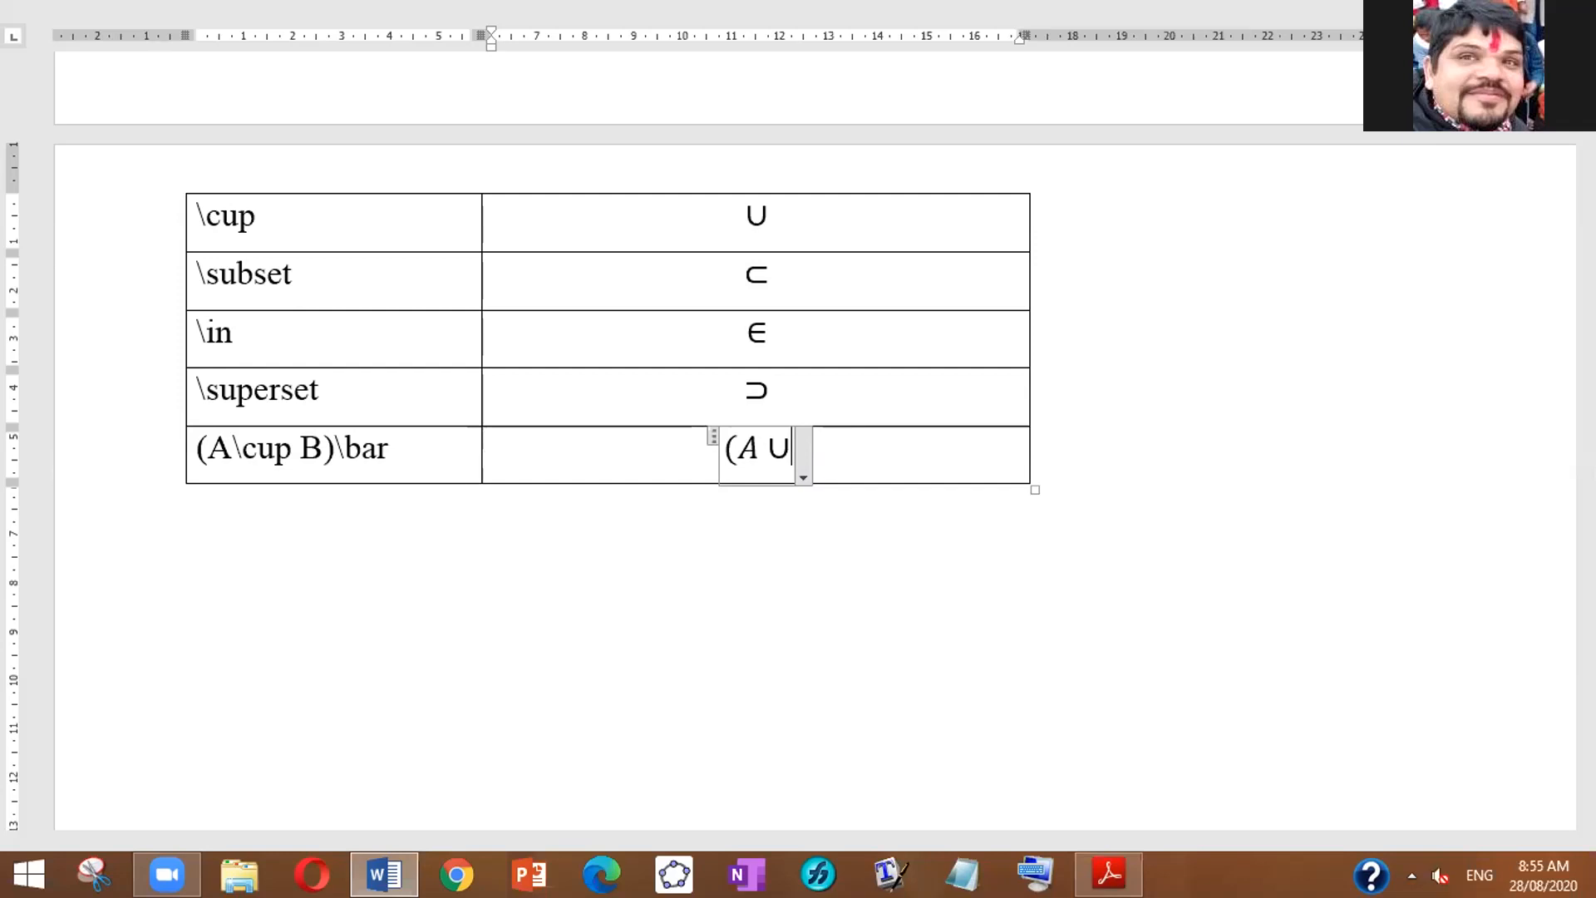
Step: Complete the equation with B)\bar to draw a bar over A ∪ B, and add a new row below
type("B")
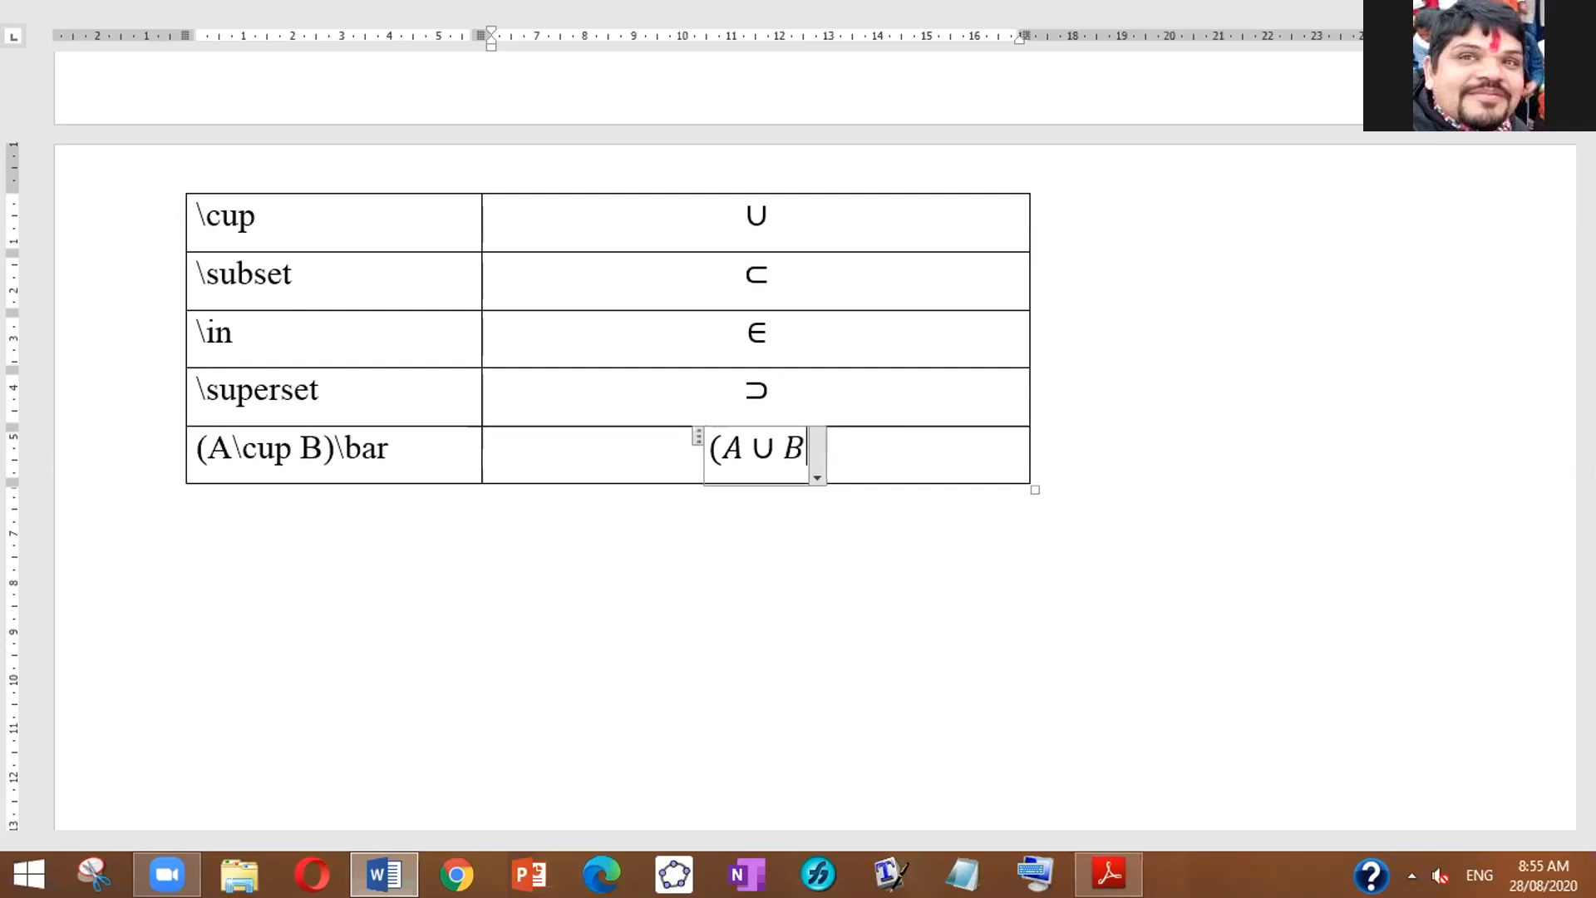
type(")\ba")
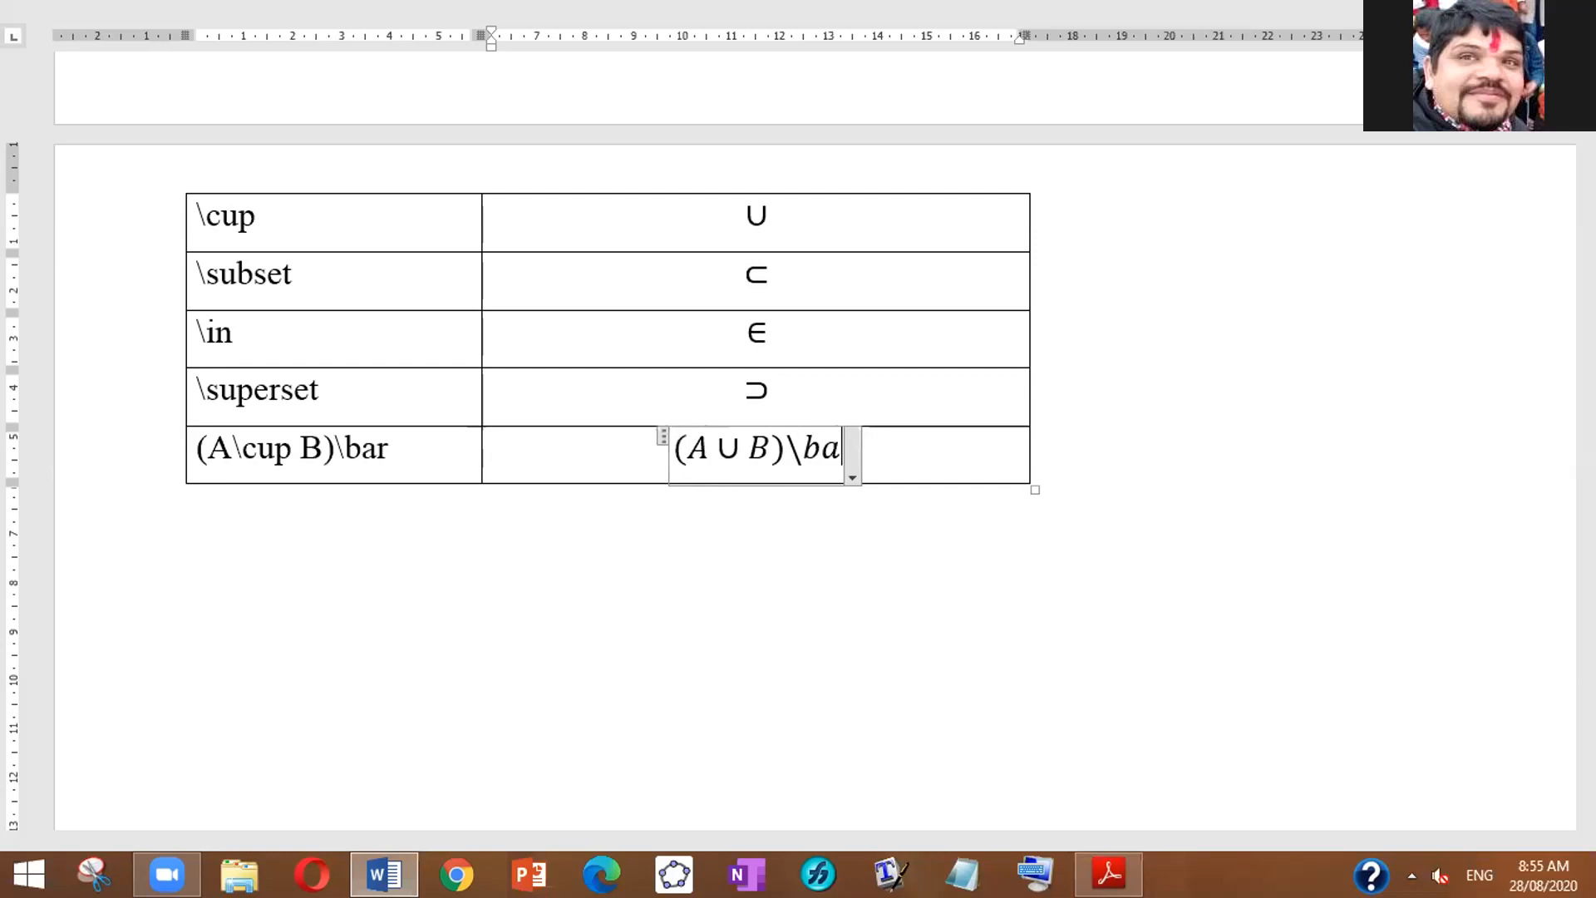
type("r")
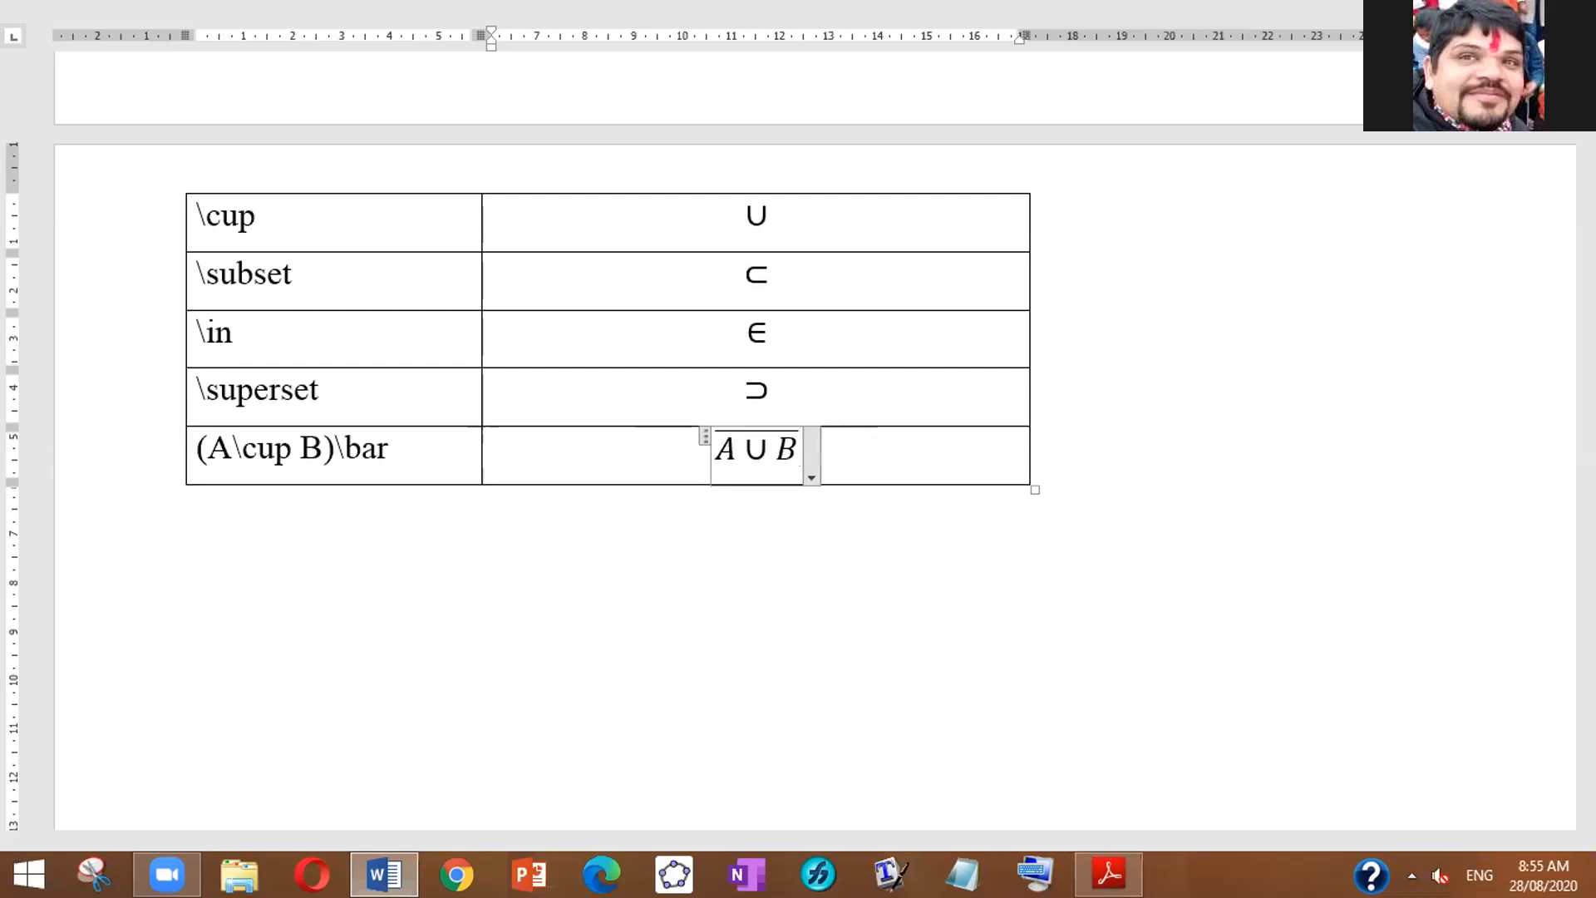
left_click(869, 462)
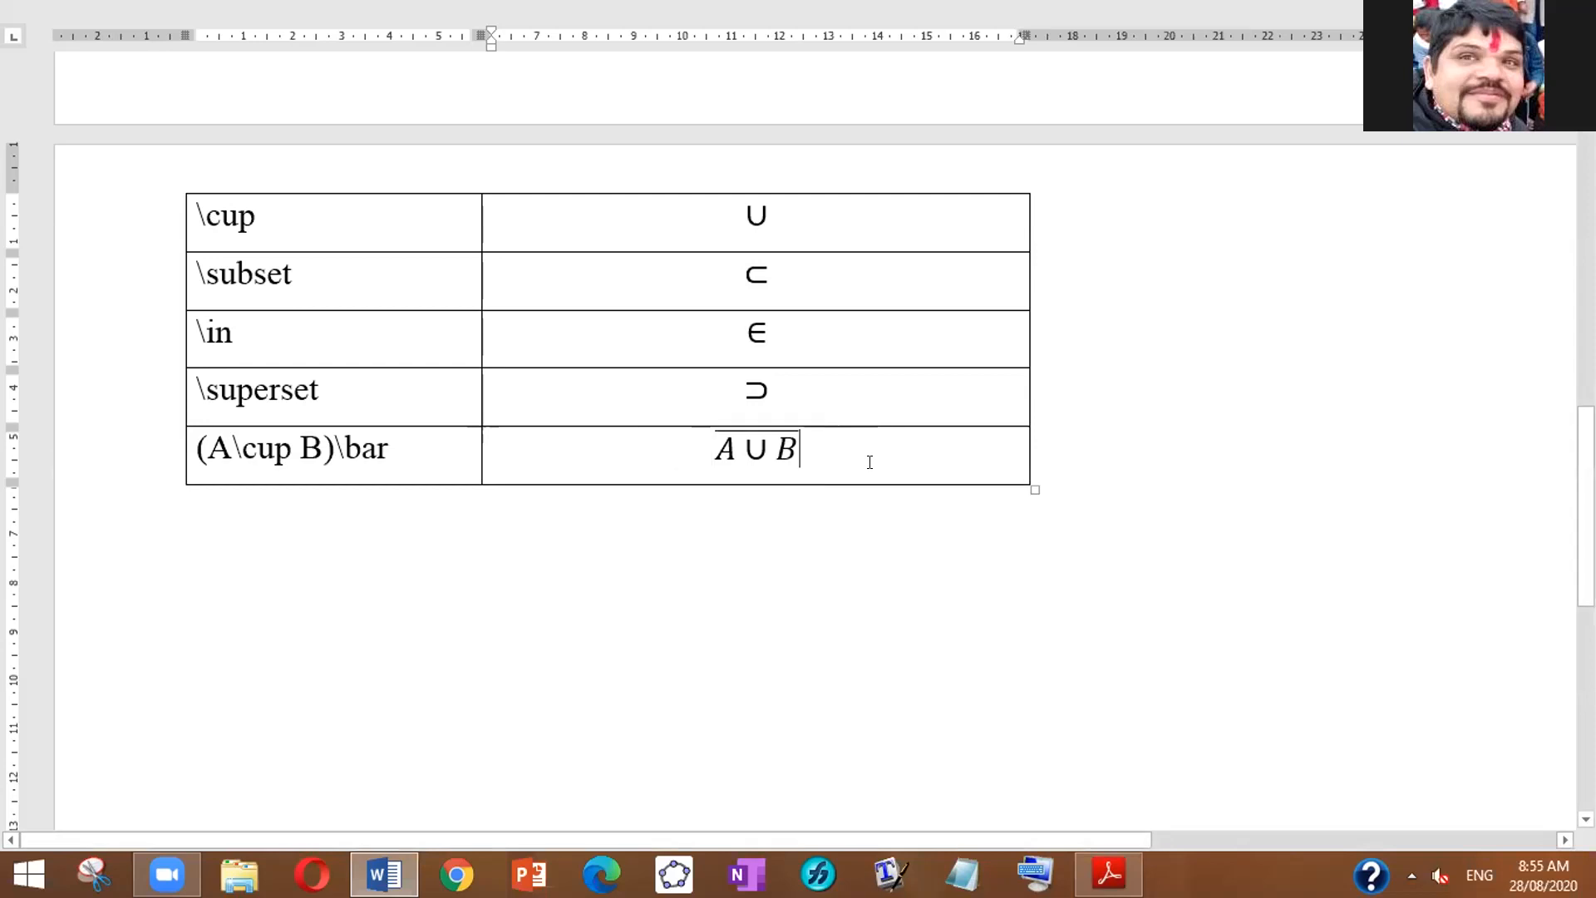
key("Tab")
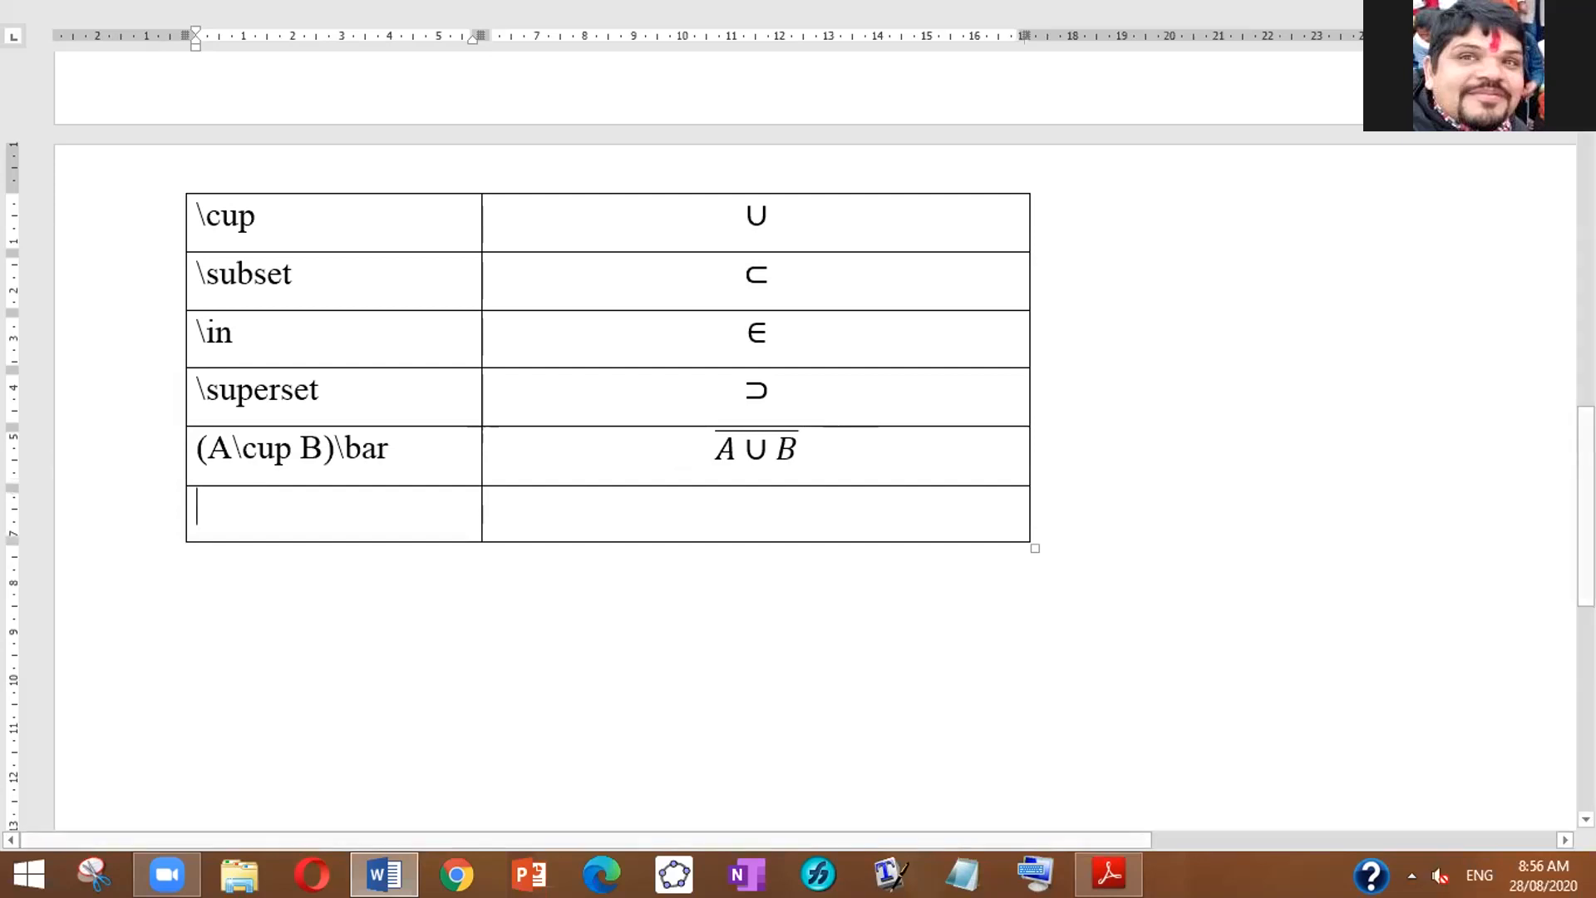
left_click(1496, 12)
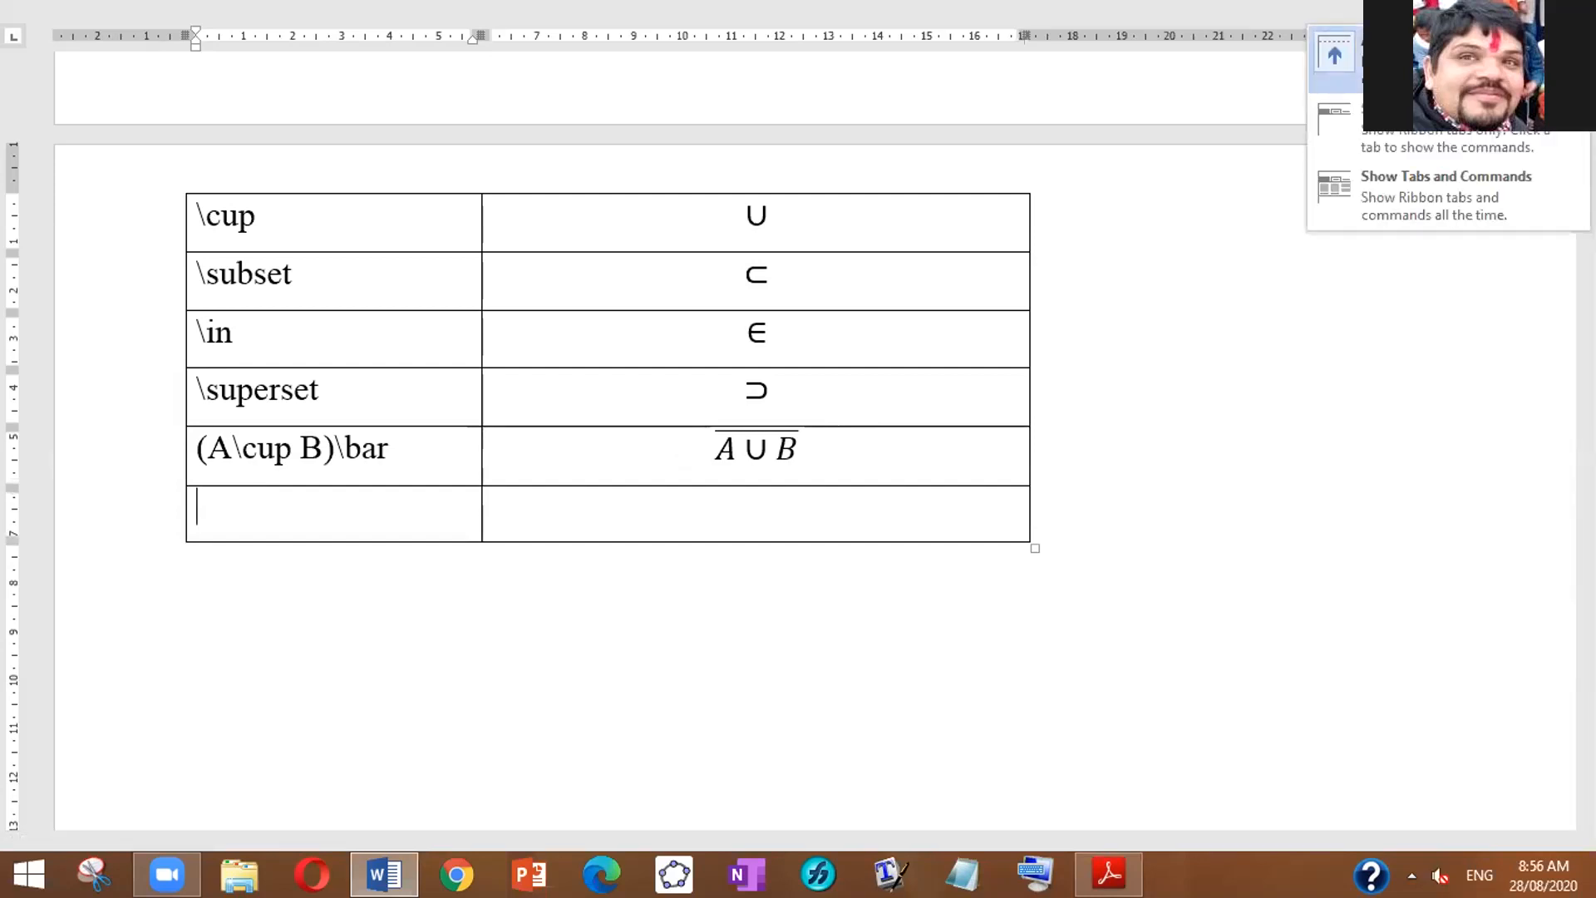
left_click(1446, 58)
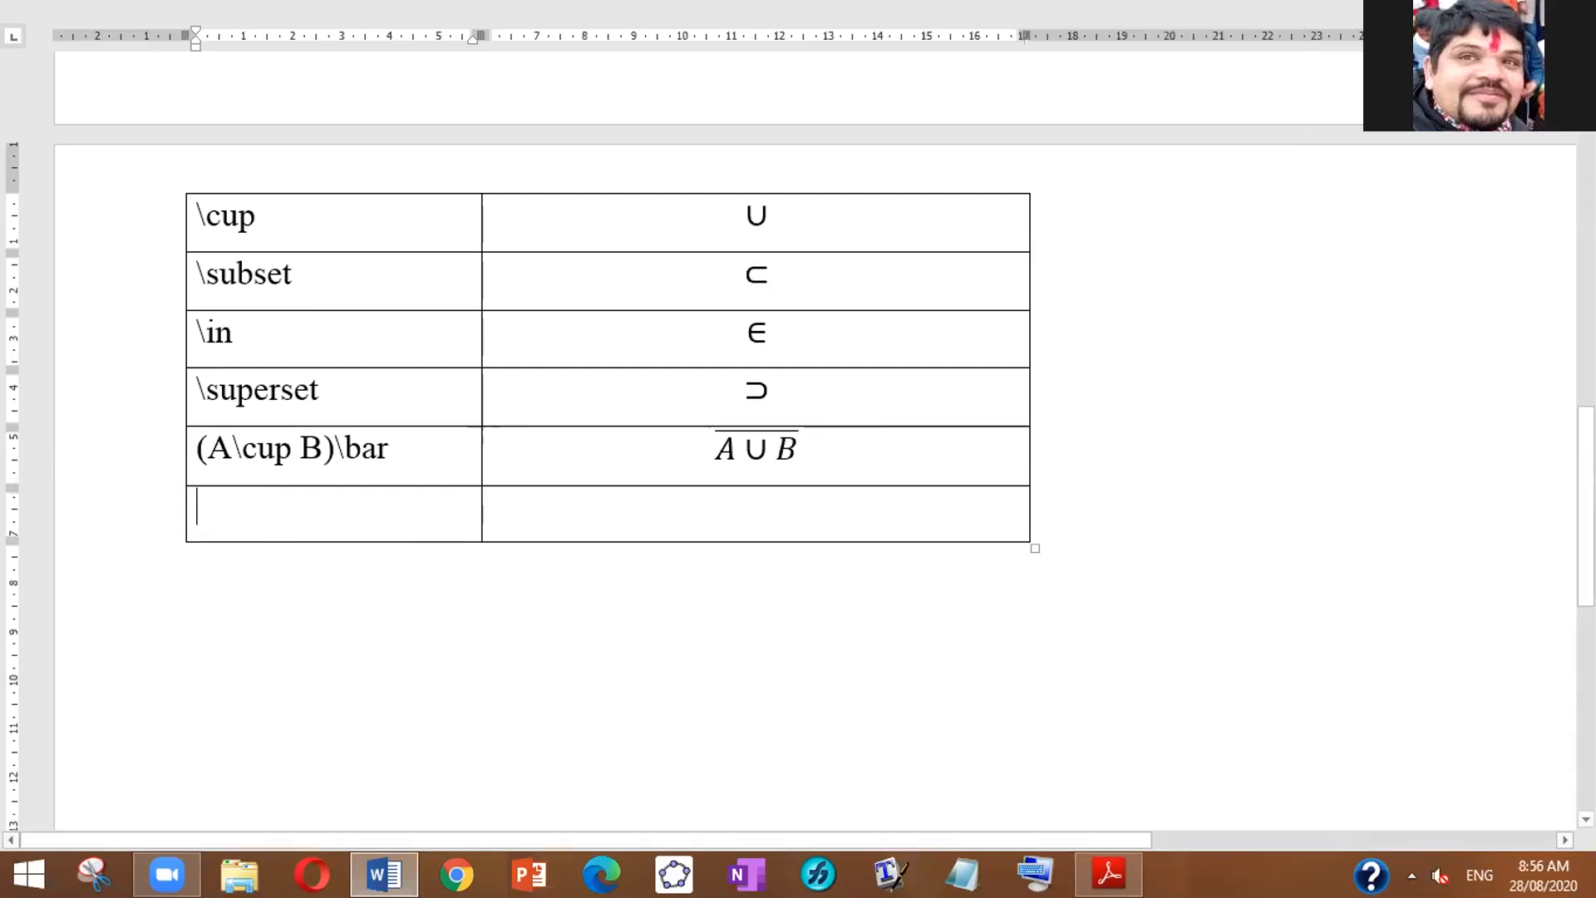
Step: Show the ribbon tabs and commands, and insert an empty equation in the second column of the table's last row
left_click(1496, 12)
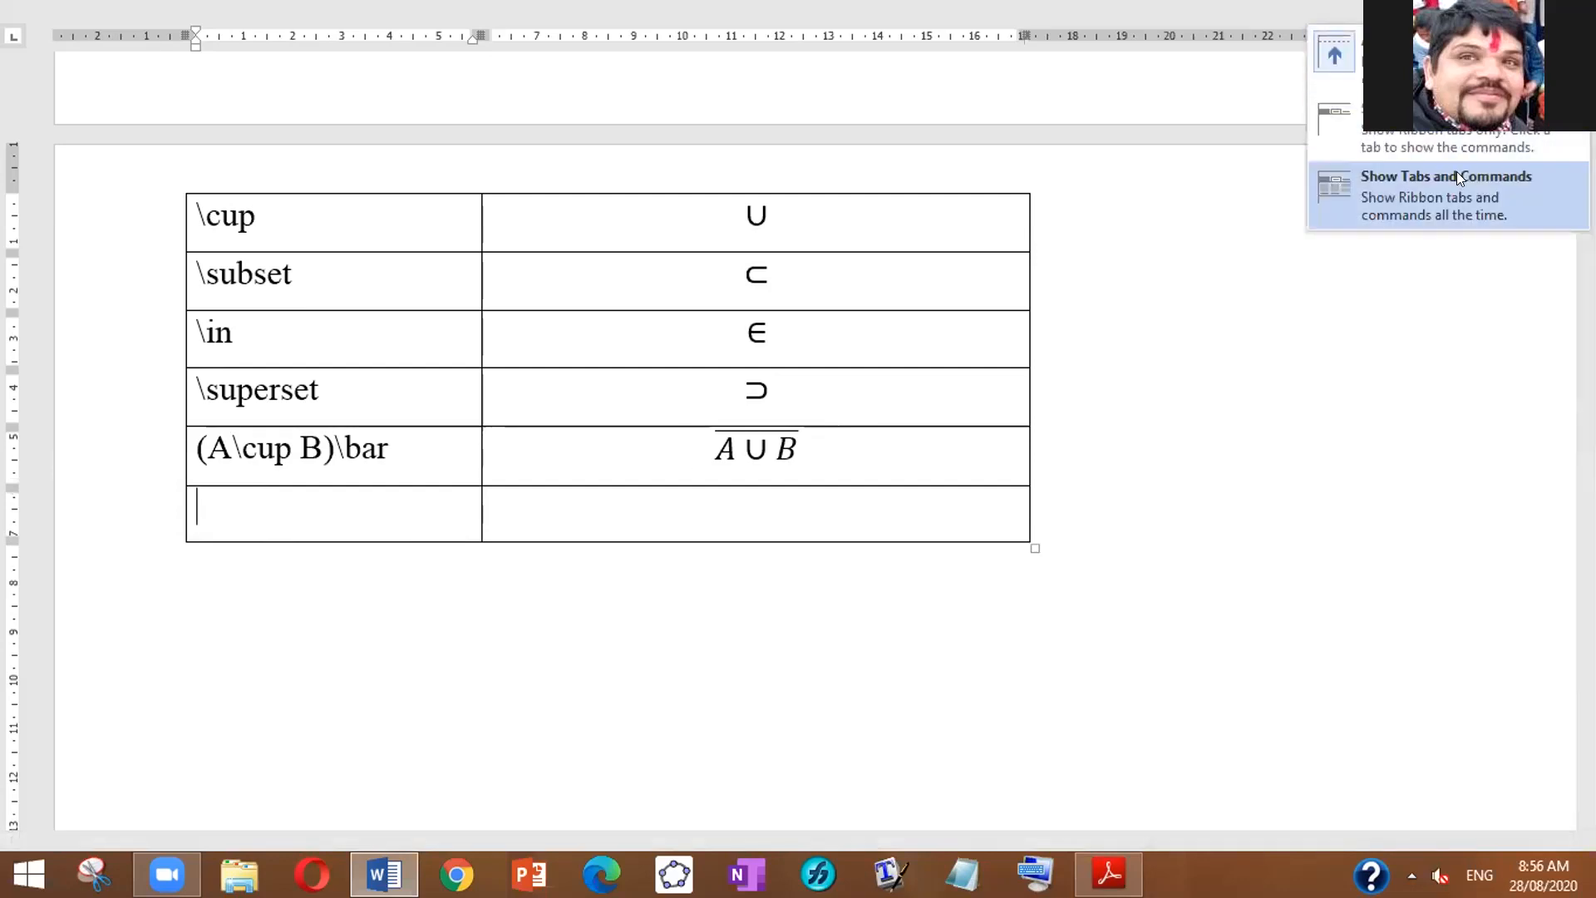
left_click(1451, 193)
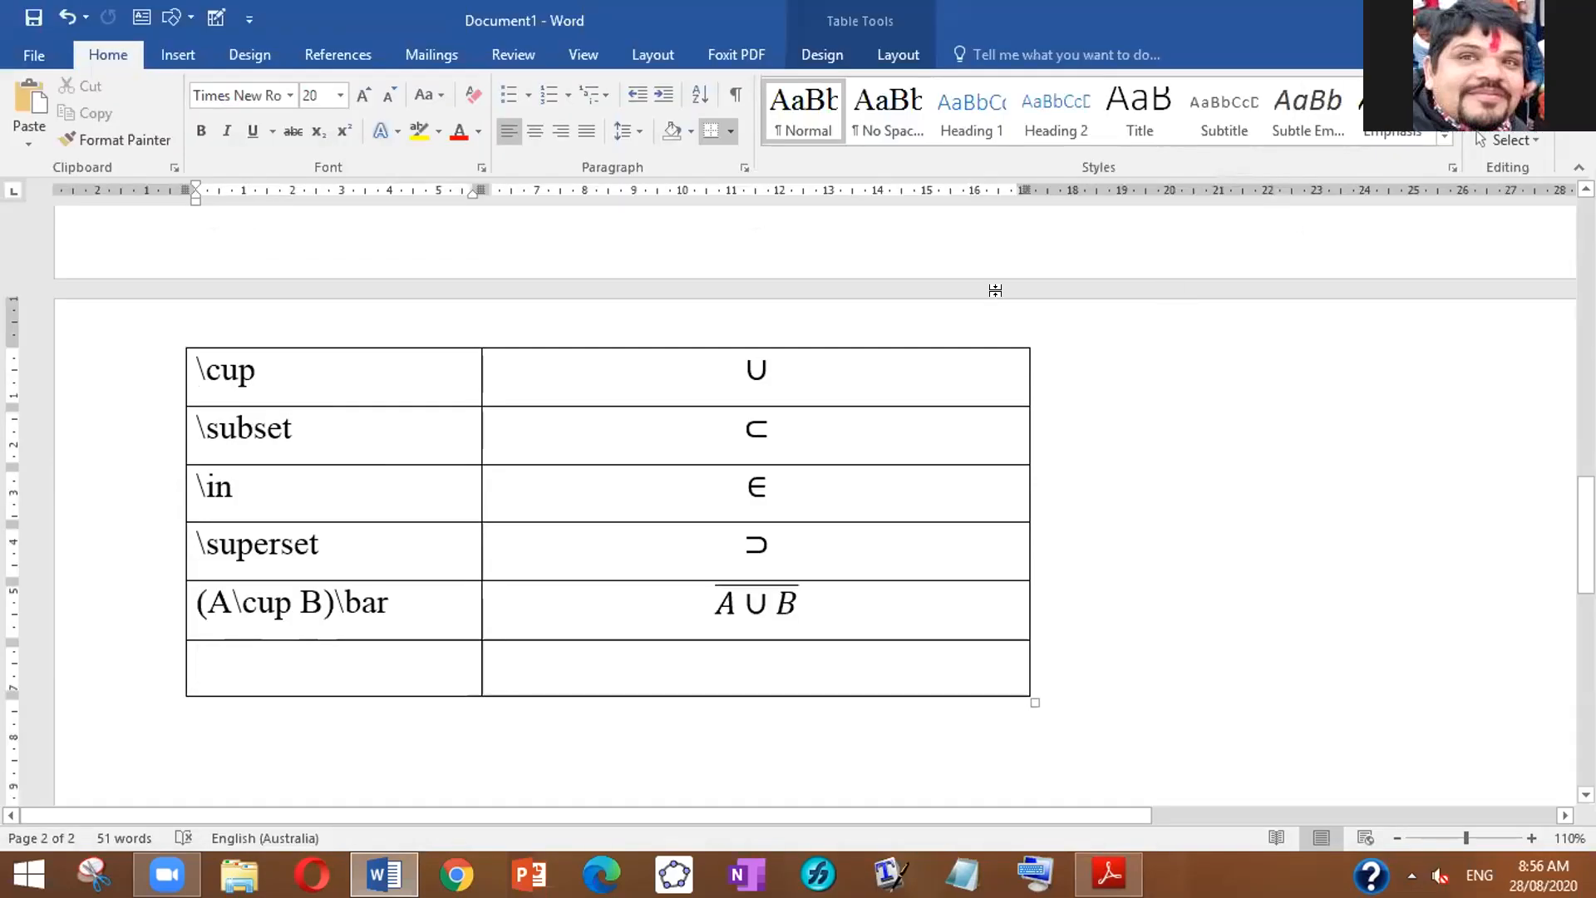
left_click(659, 664)
key("alt+equal")
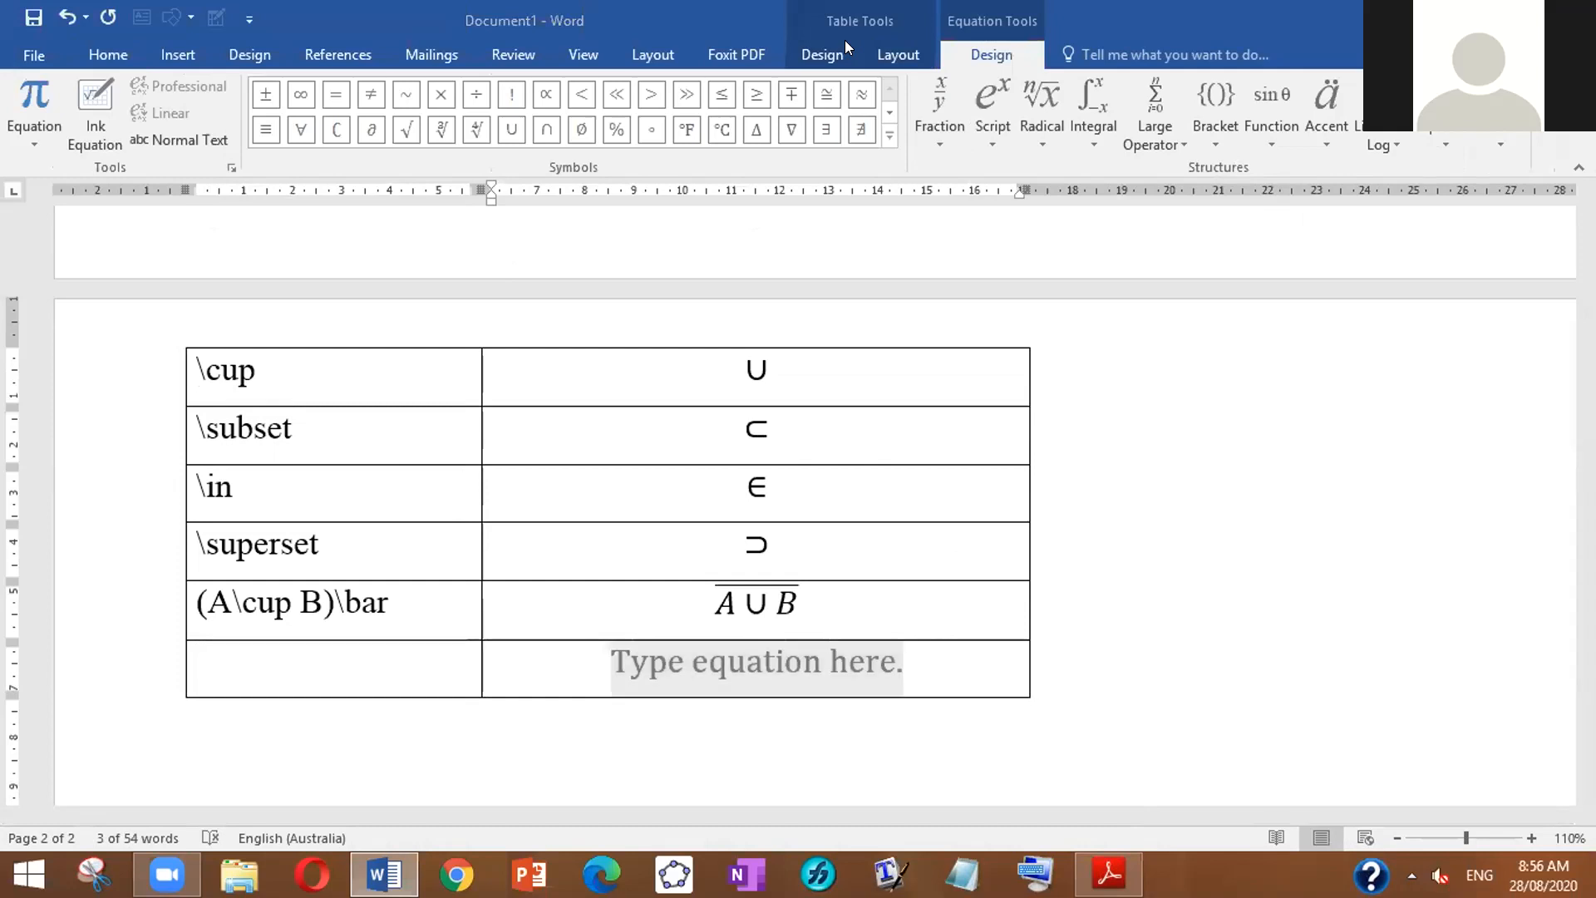
left_click(1050, 203)
left_click(1014, 198)
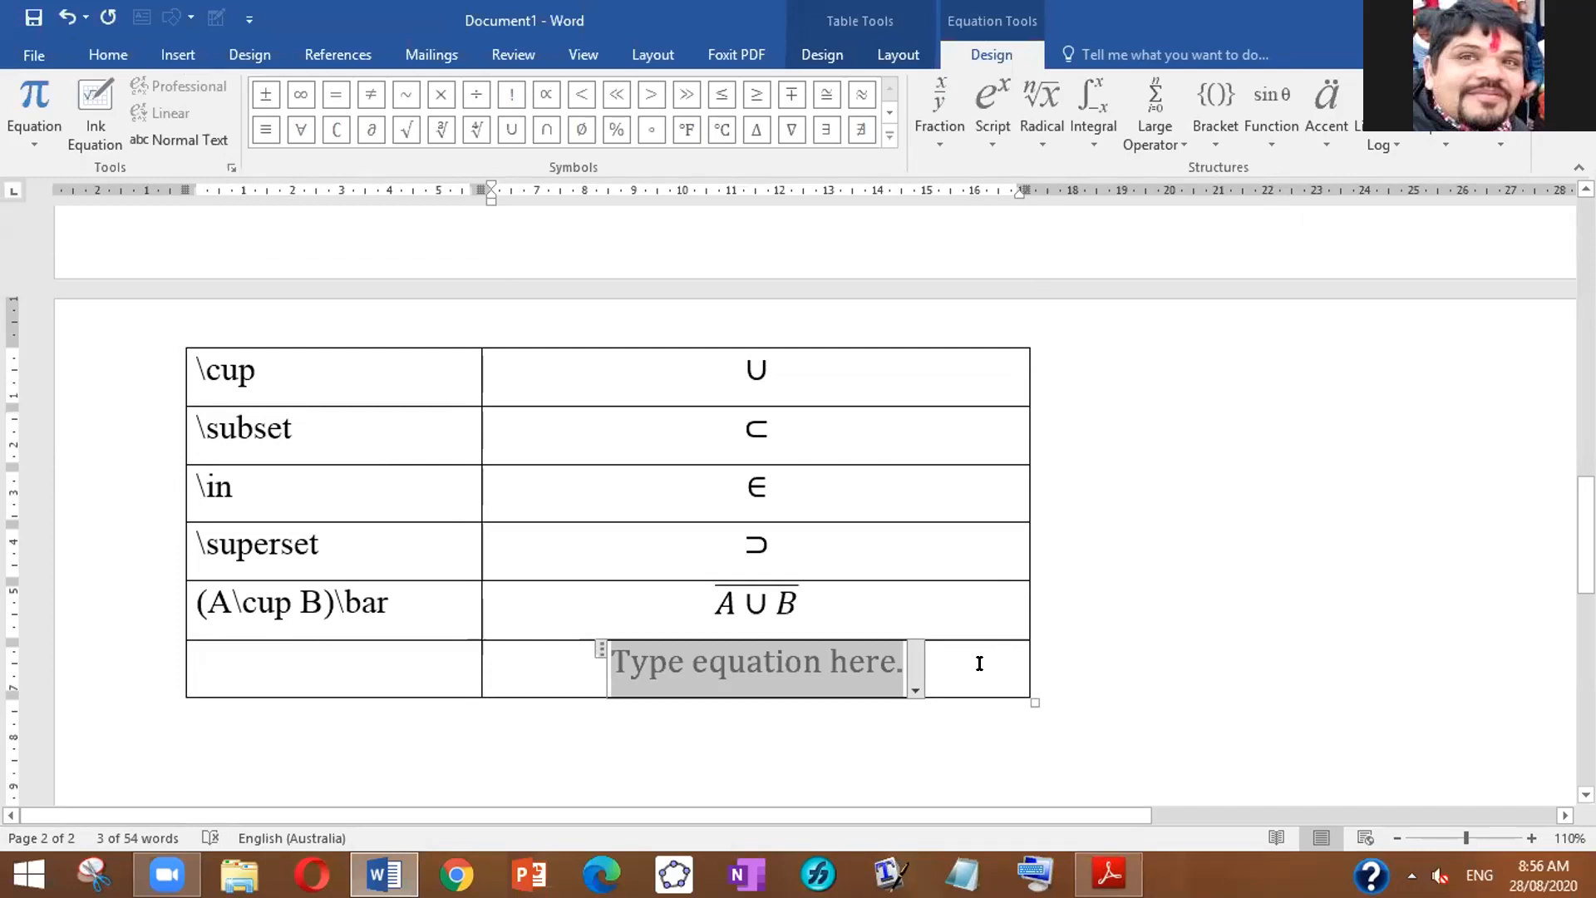
Step: Start a screenshot covering the Word window and draw a rectangle around the equation Symbols group
key("alt+shift+t")
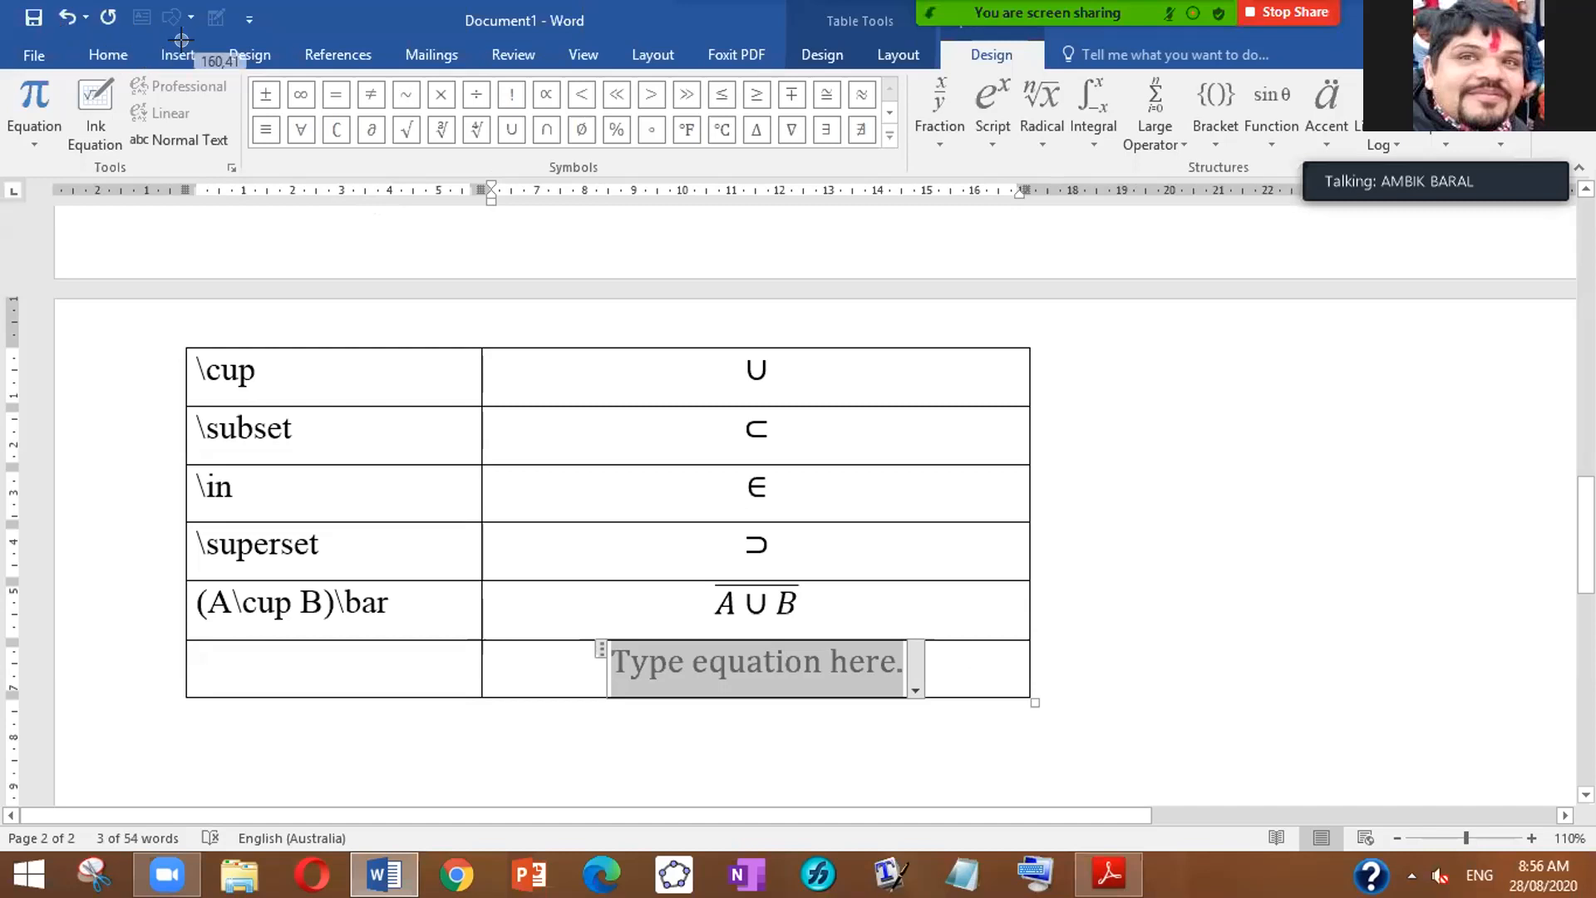
mouse_move(3, 2)
left_mouse_down()
mouse_move(232, 499)
mouse_move(387, 630)
mouse_move(1356, 893)
mouse_move(1573, 828)
left_mouse_up()
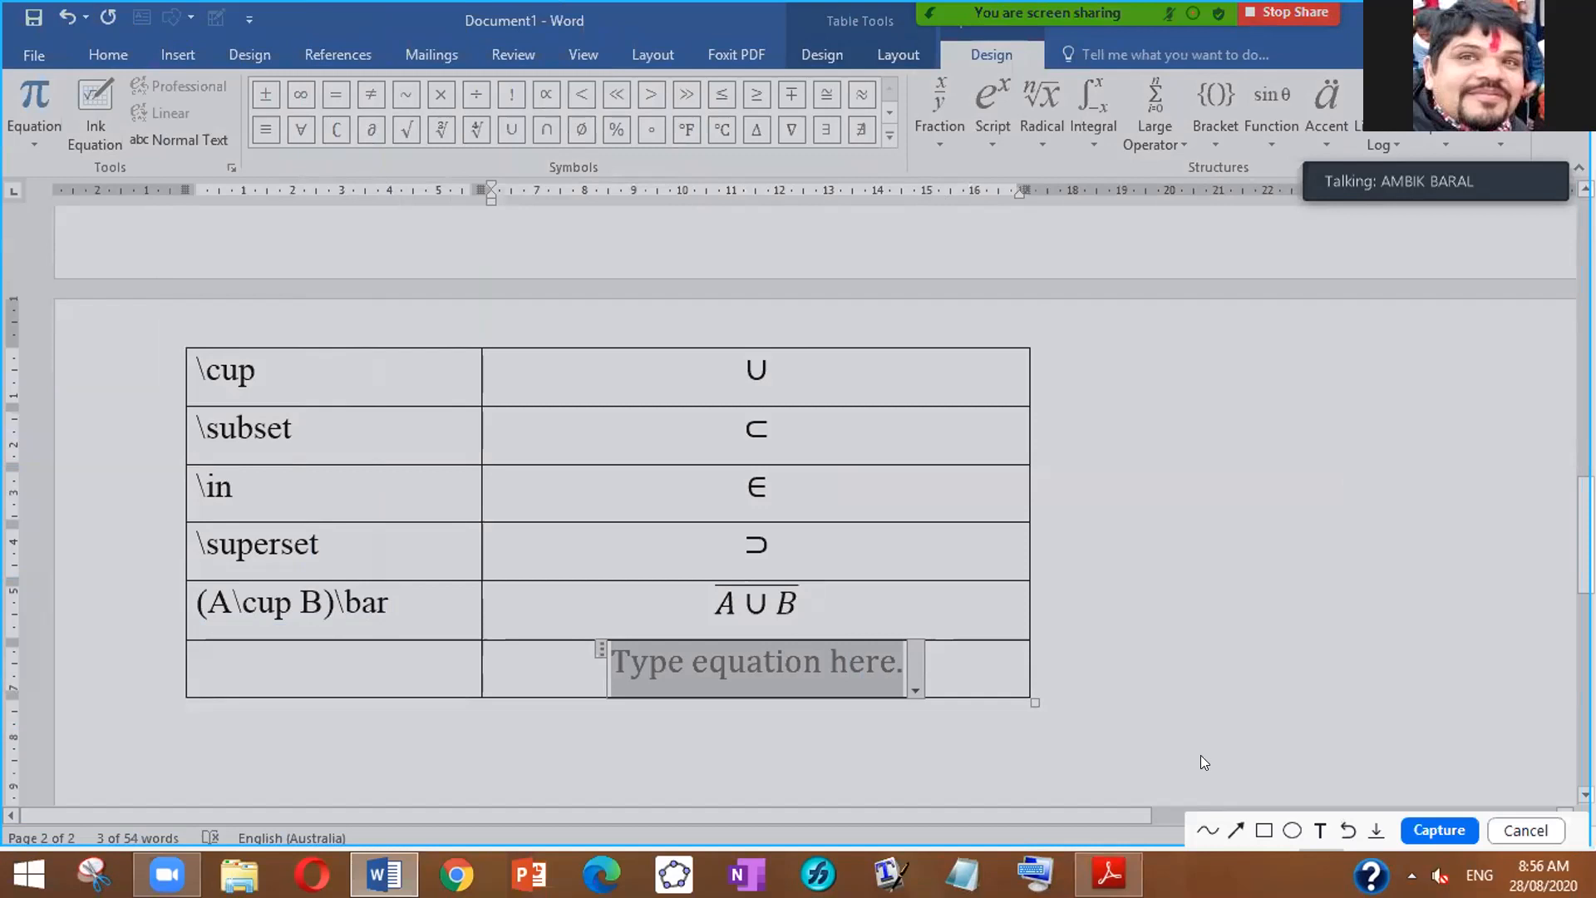
left_click(1234, 830)
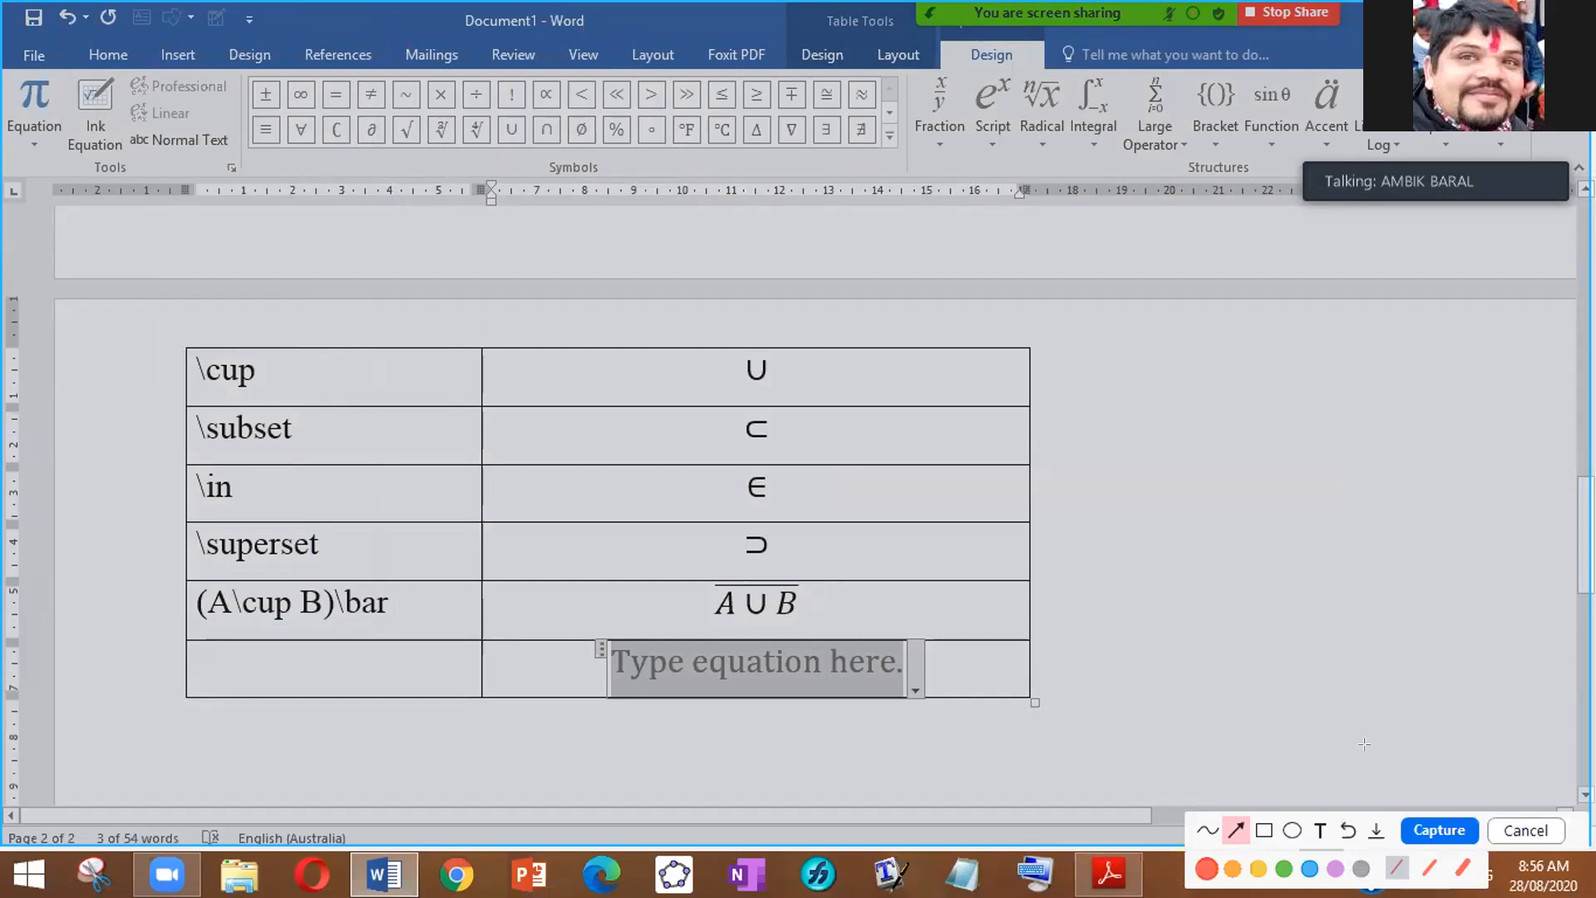
left_click(1270, 830)
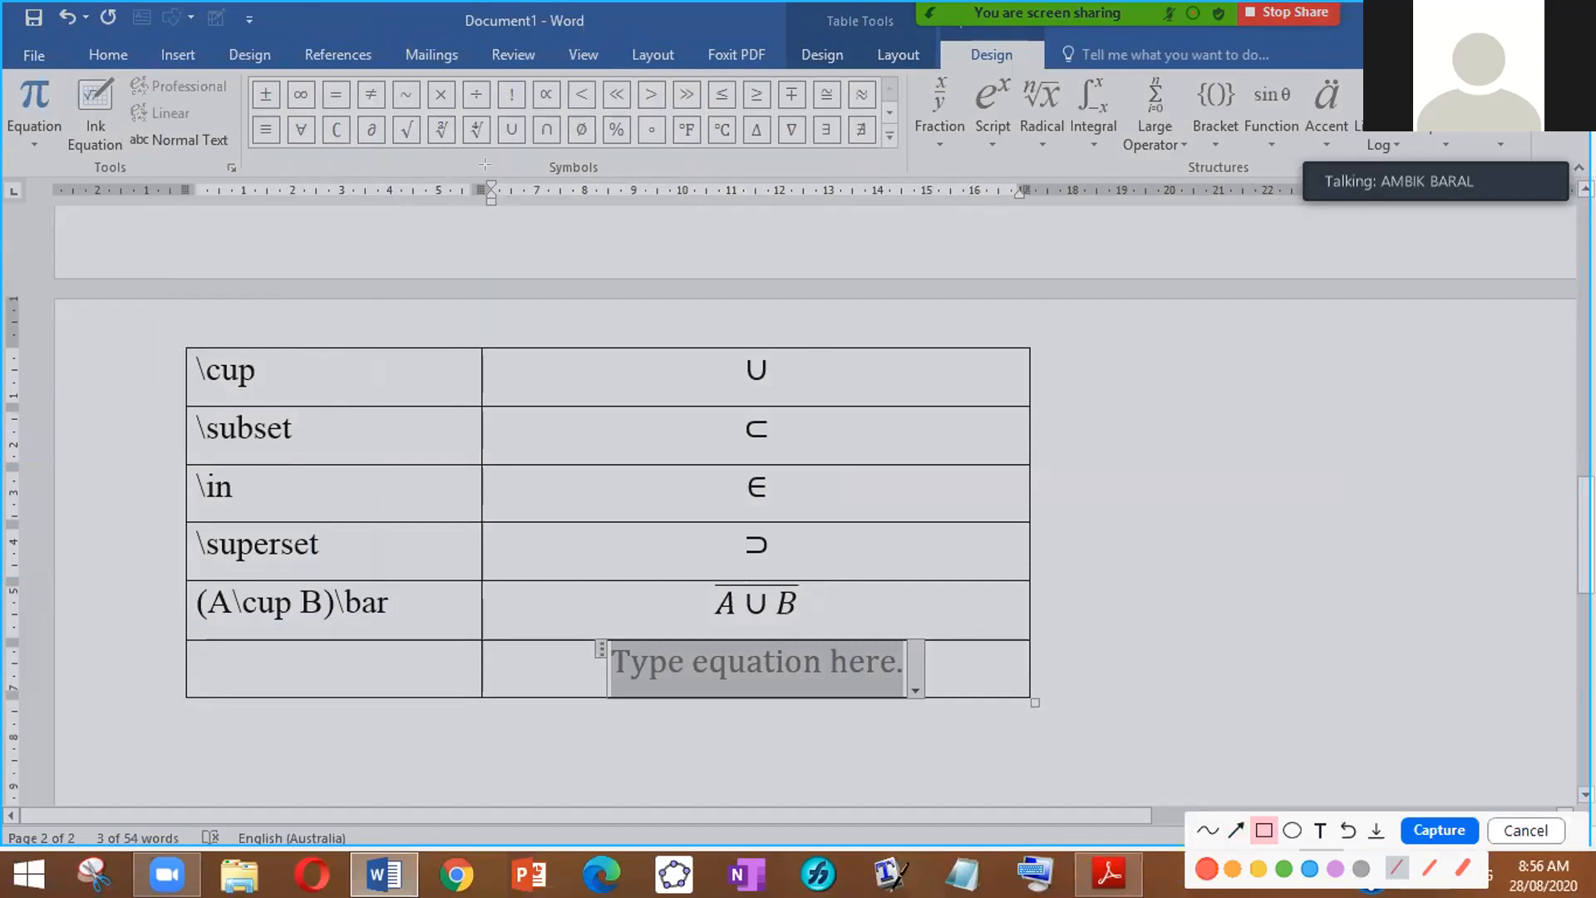
mouse_move(222, 40)
left_mouse_down()
mouse_move(284, 160)
mouse_move(841, 177)
left_mouse_up()
left_click_drag(949, 162, 955, 173)
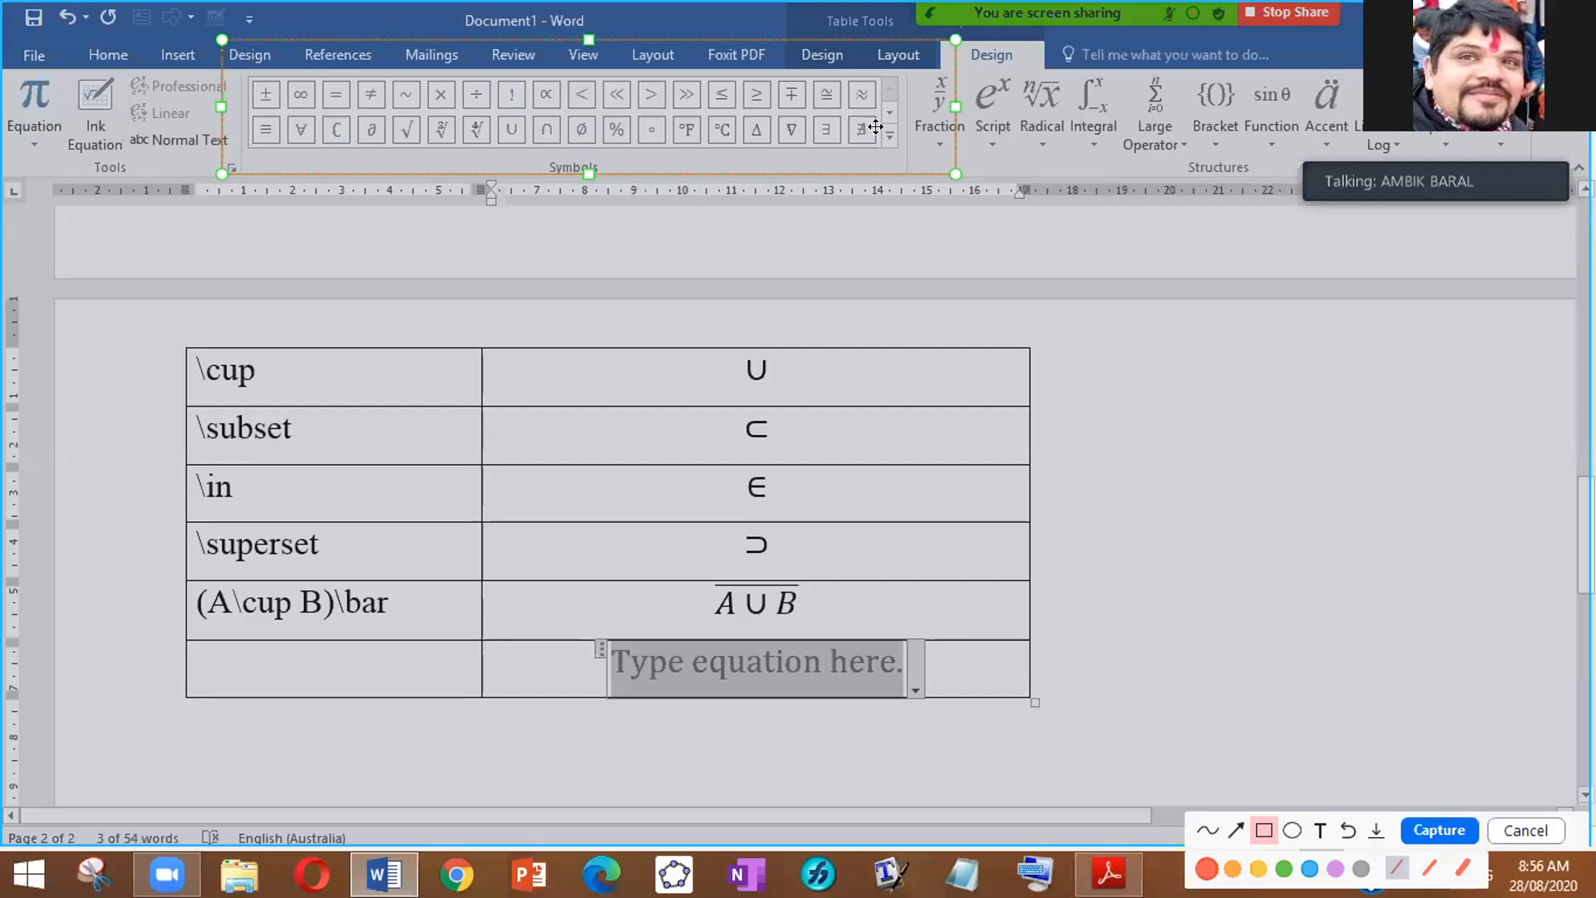
Step: Annotate the screenshot with an arrow pointing at the control that expands the equation symbol gallery
left_click(1236, 829)
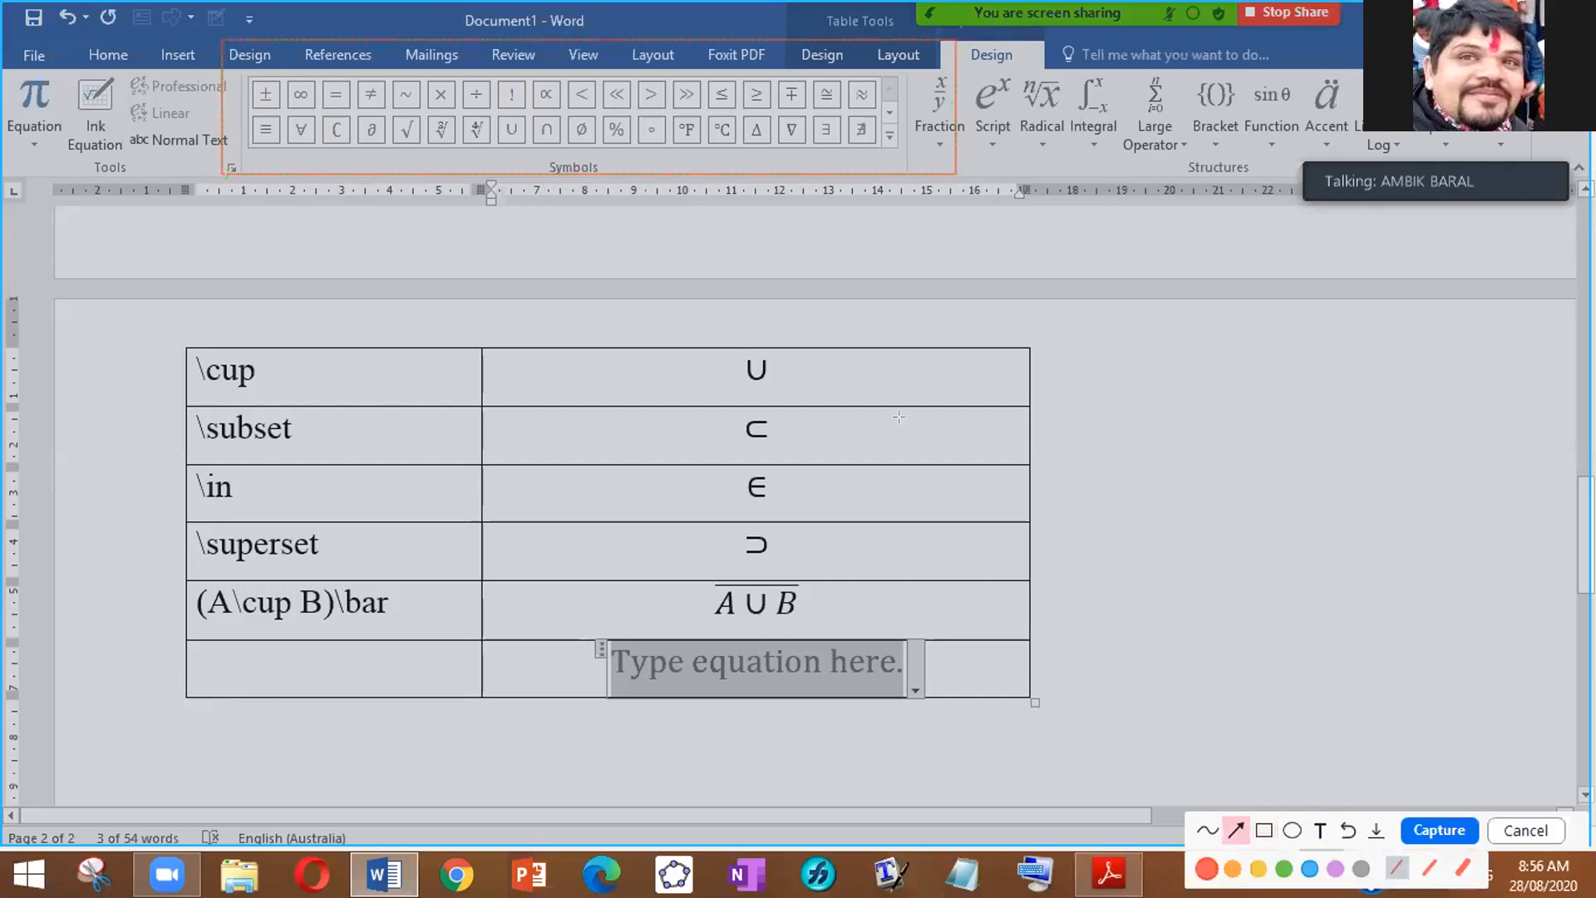
mouse_move(907, 428)
left_mouse_down()
mouse_move(886, 112)
mouse_move(891, 141)
mouse_move(881, 133)
left_mouse_up()
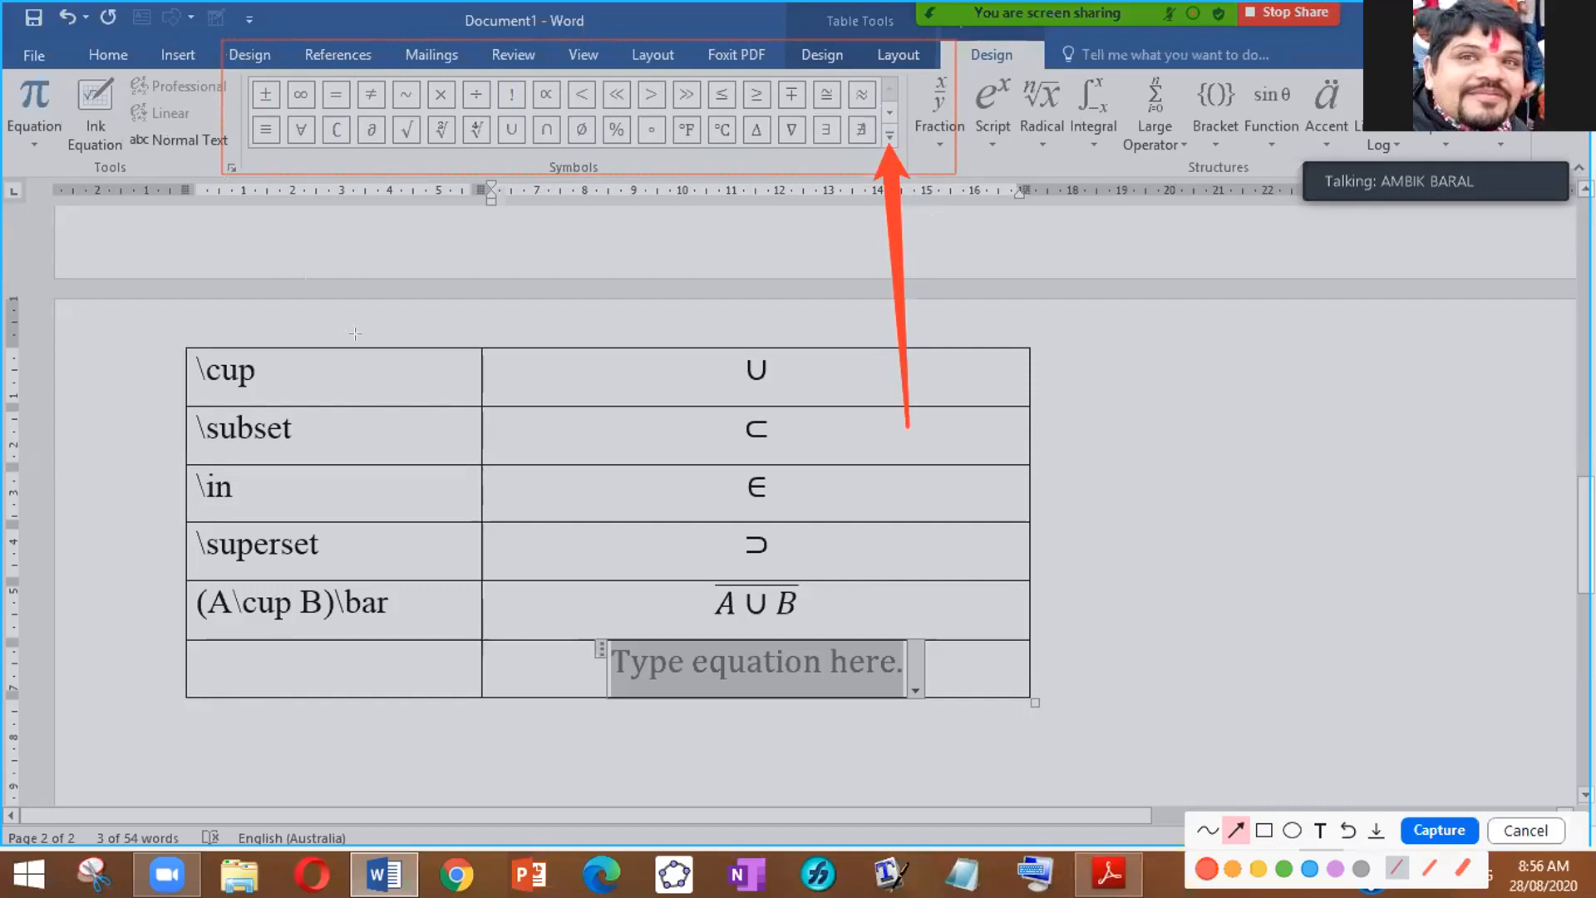
mouse_move(326, 367)
left_mouse_down()
mouse_move(166, 60)
mouse_move(191, 83)
mouse_move(883, 107)
mouse_move(1288, 94)
mouse_move(498, 200)
mouse_move(532, 212)
mouse_move(656, 93)
mouse_move(698, 137)
mouse_move(694, 659)
mouse_move(640, 285)
mouse_move(302, 125)
mouse_move(652, 123)
left_mouse_up()
mouse_move(842, 129)
left_mouse_down()
mouse_move(872, 137)
mouse_move(36, 100)
mouse_move(535, 128)
mouse_move(979, 107)
mouse_move(855, 132)
mouse_move(321, 131)
mouse_move(446, 107)
mouse_move(1072, 117)
mouse_move(1404, 91)
mouse_move(1080, 220)
mouse_move(1263, 133)
mouse_move(955, 90)
mouse_move(941, 105)
mouse_move(951, 76)
left_mouse_up()
mouse_move(1180, 99)
left_mouse_down()
mouse_move(890, 187)
mouse_move(505, 574)
mouse_move(730, 640)
mouse_move(932, 118)
mouse_move(956, 153)
mouse_move(1089, 115)
mouse_move(1453, 123)
mouse_move(931, 137)
mouse_move(1159, 142)
mouse_move(901, 119)
mouse_move(890, 148)
mouse_move(855, 154)
mouse_move(384, 145)
mouse_move(323, 129)
mouse_move(279, 154)
mouse_move(873, 143)
mouse_move(852, 148)
mouse_move(879, 132)
left_mouse_up()
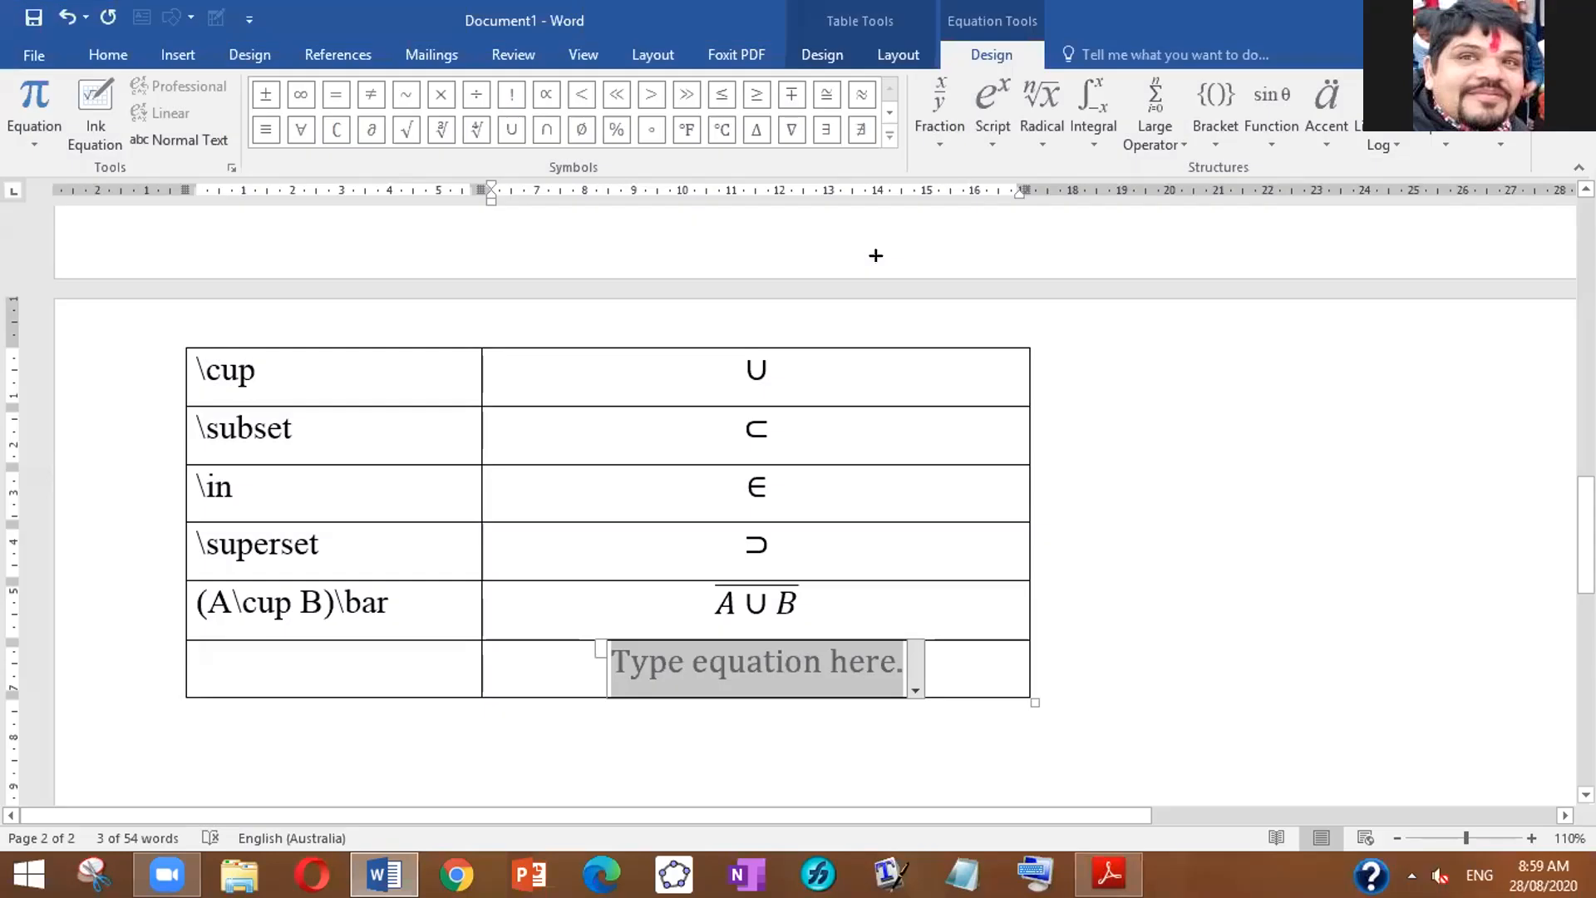
Step: Expand the equation symbol gallery and look up the codes for the plus-minus symbol in Basic Math
left_click(889, 136)
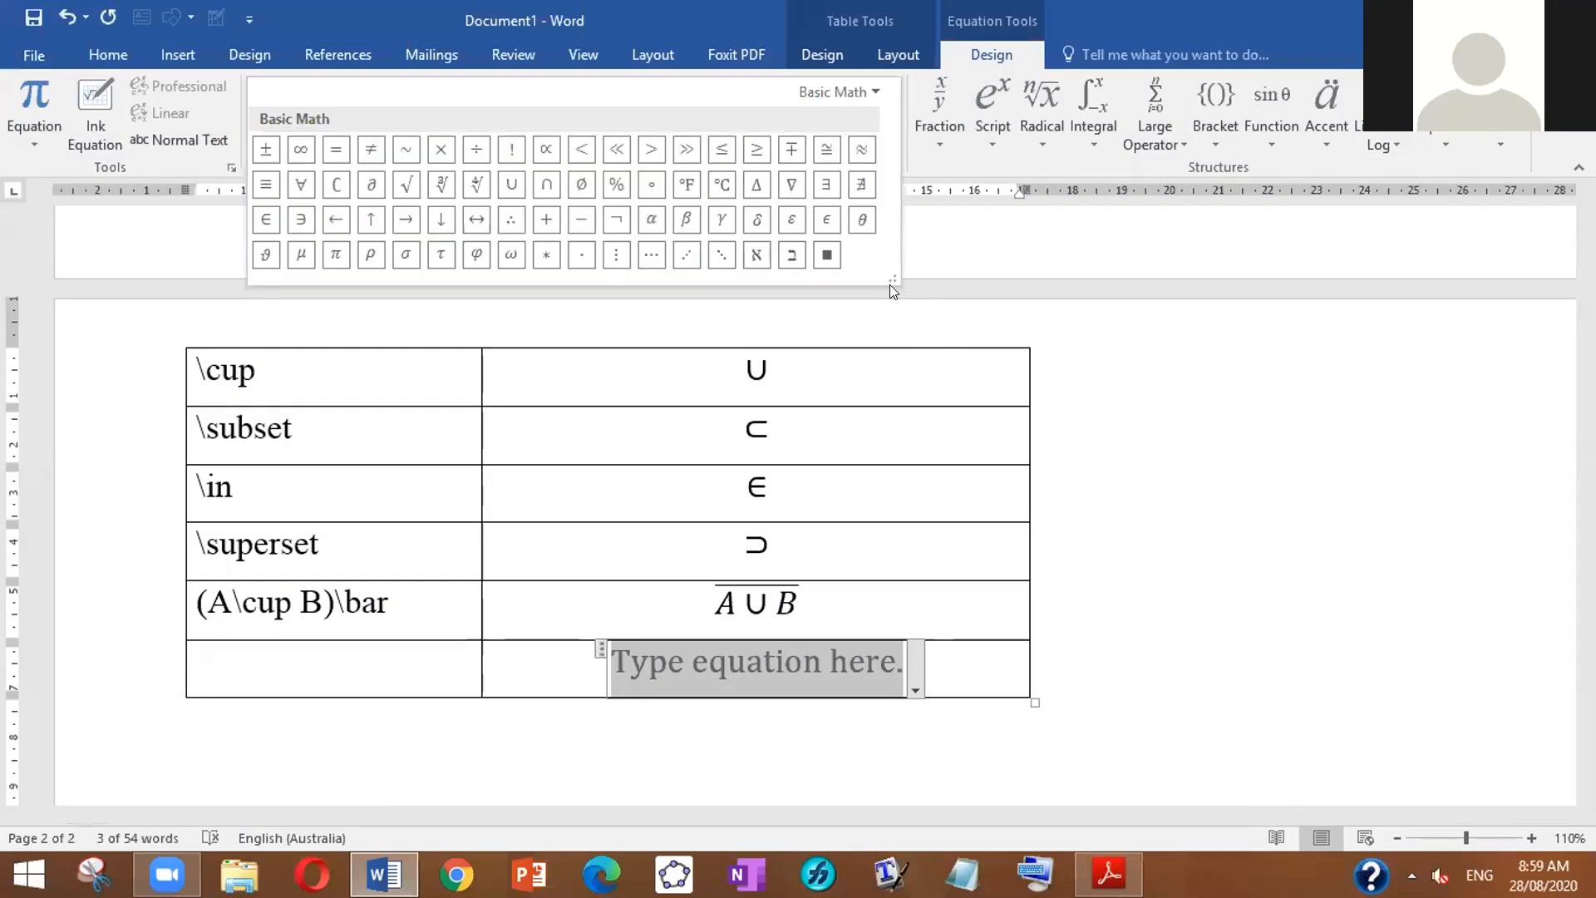
key("Escape")
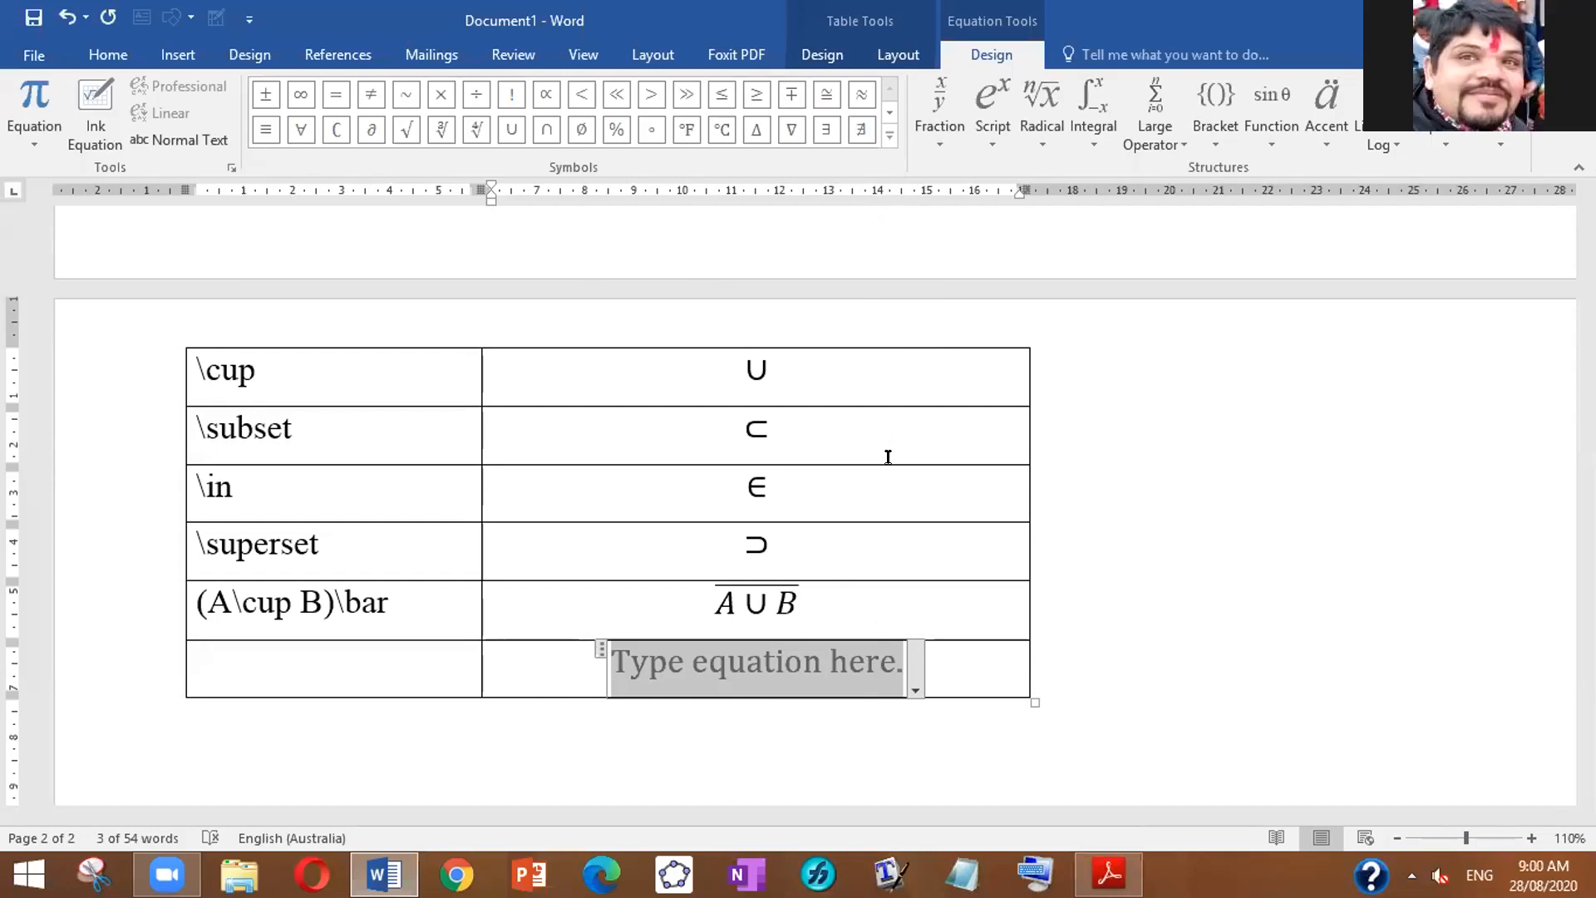
left_click(889, 135)
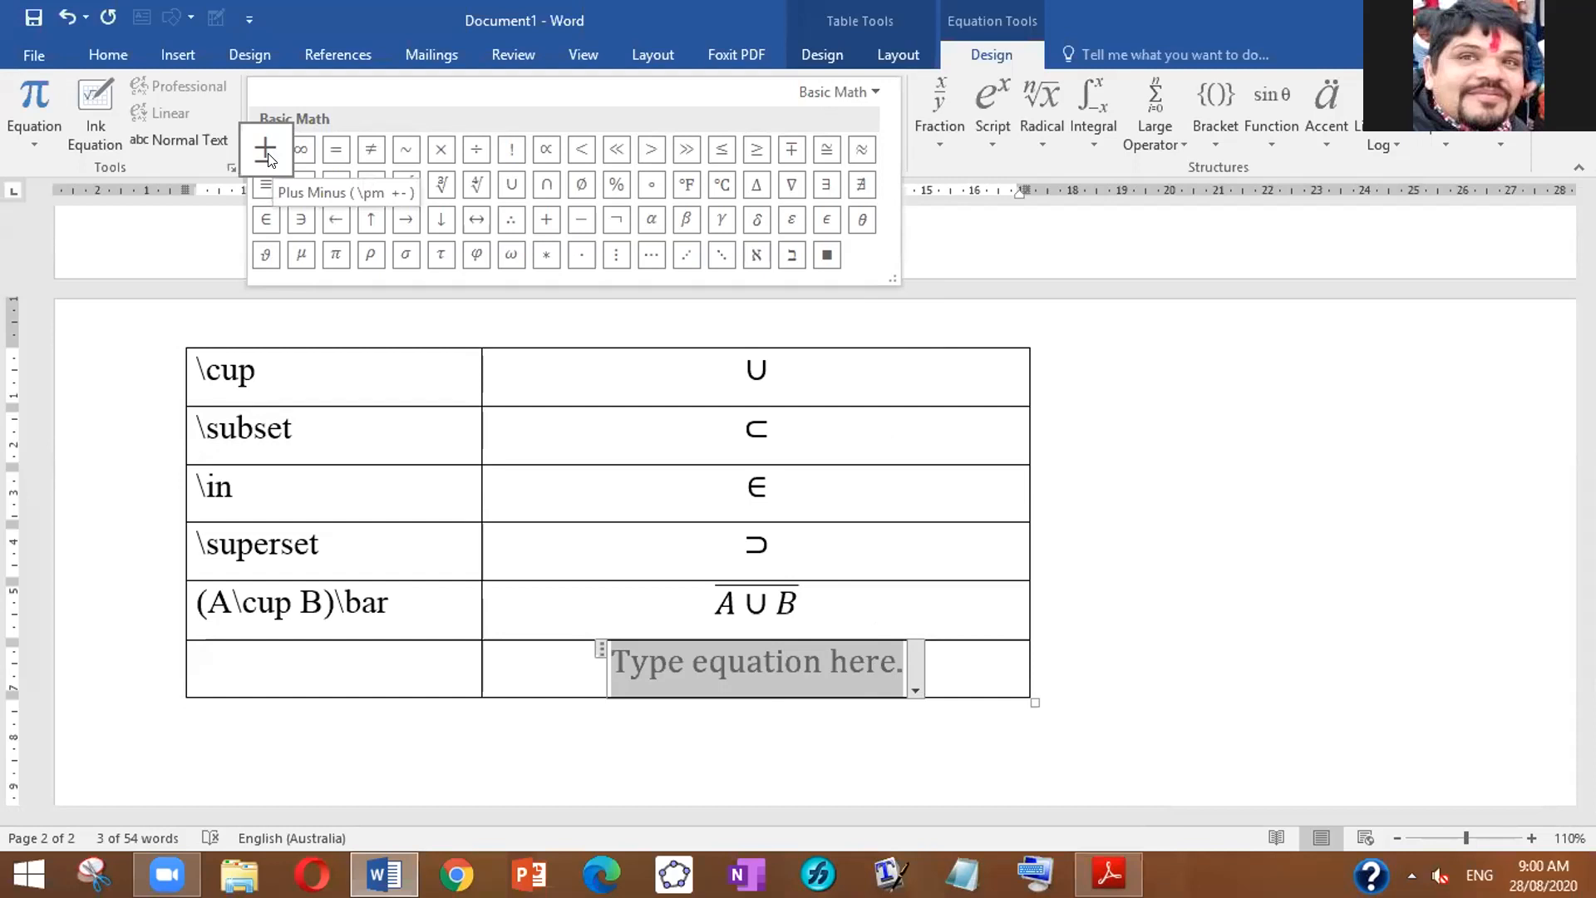
key("Escape")
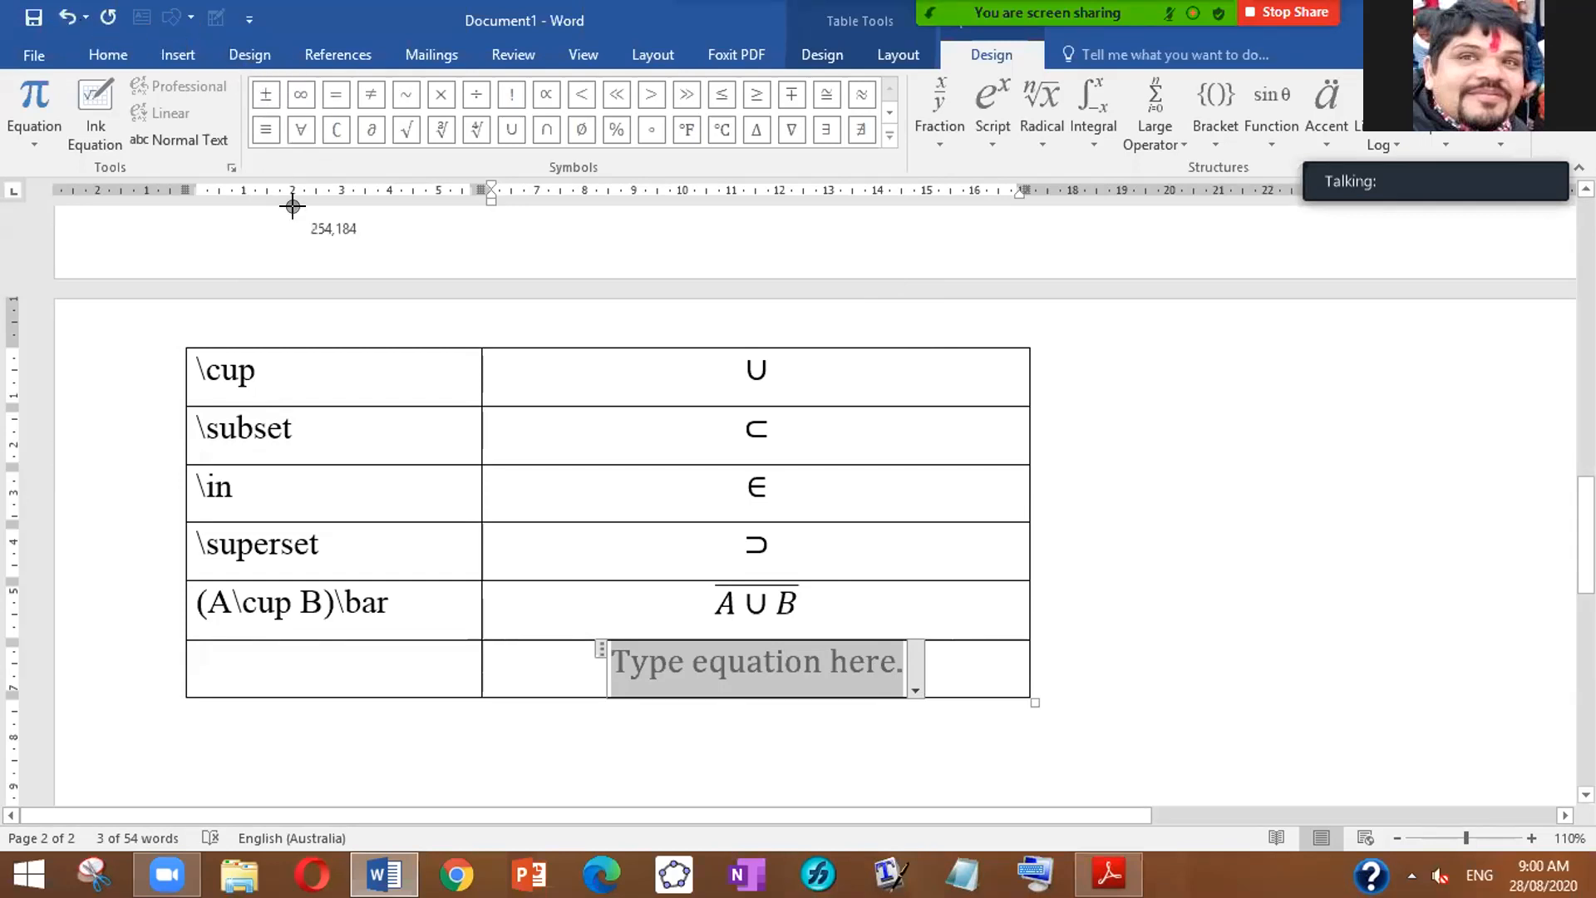
left_click_drag(176, 6, 961, 191)
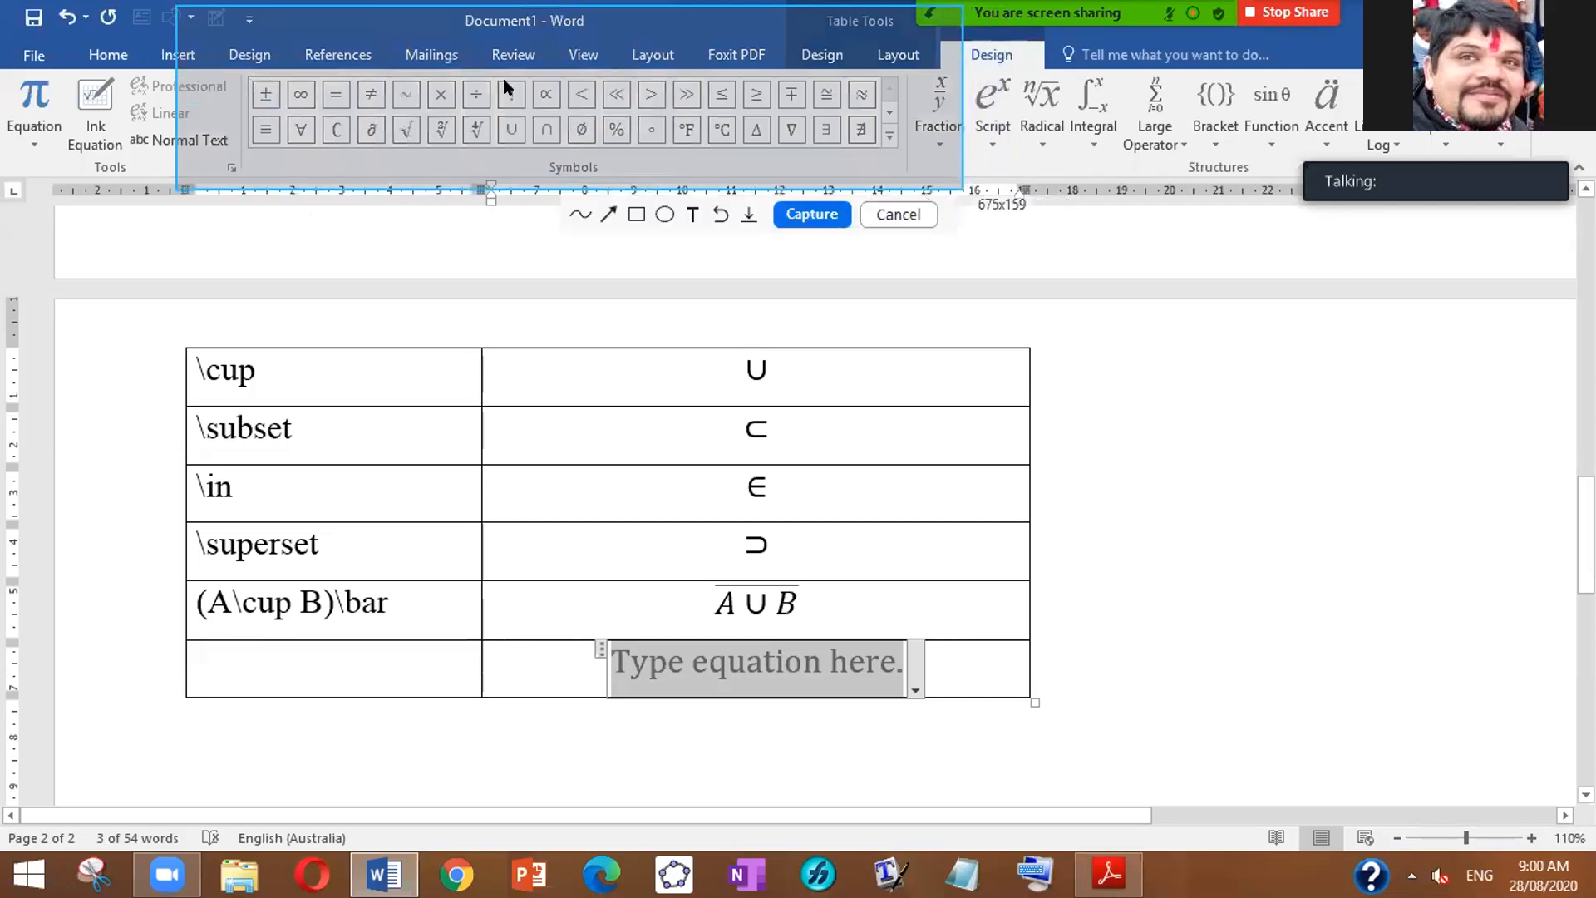
key("Escape")
left_click(687, 507)
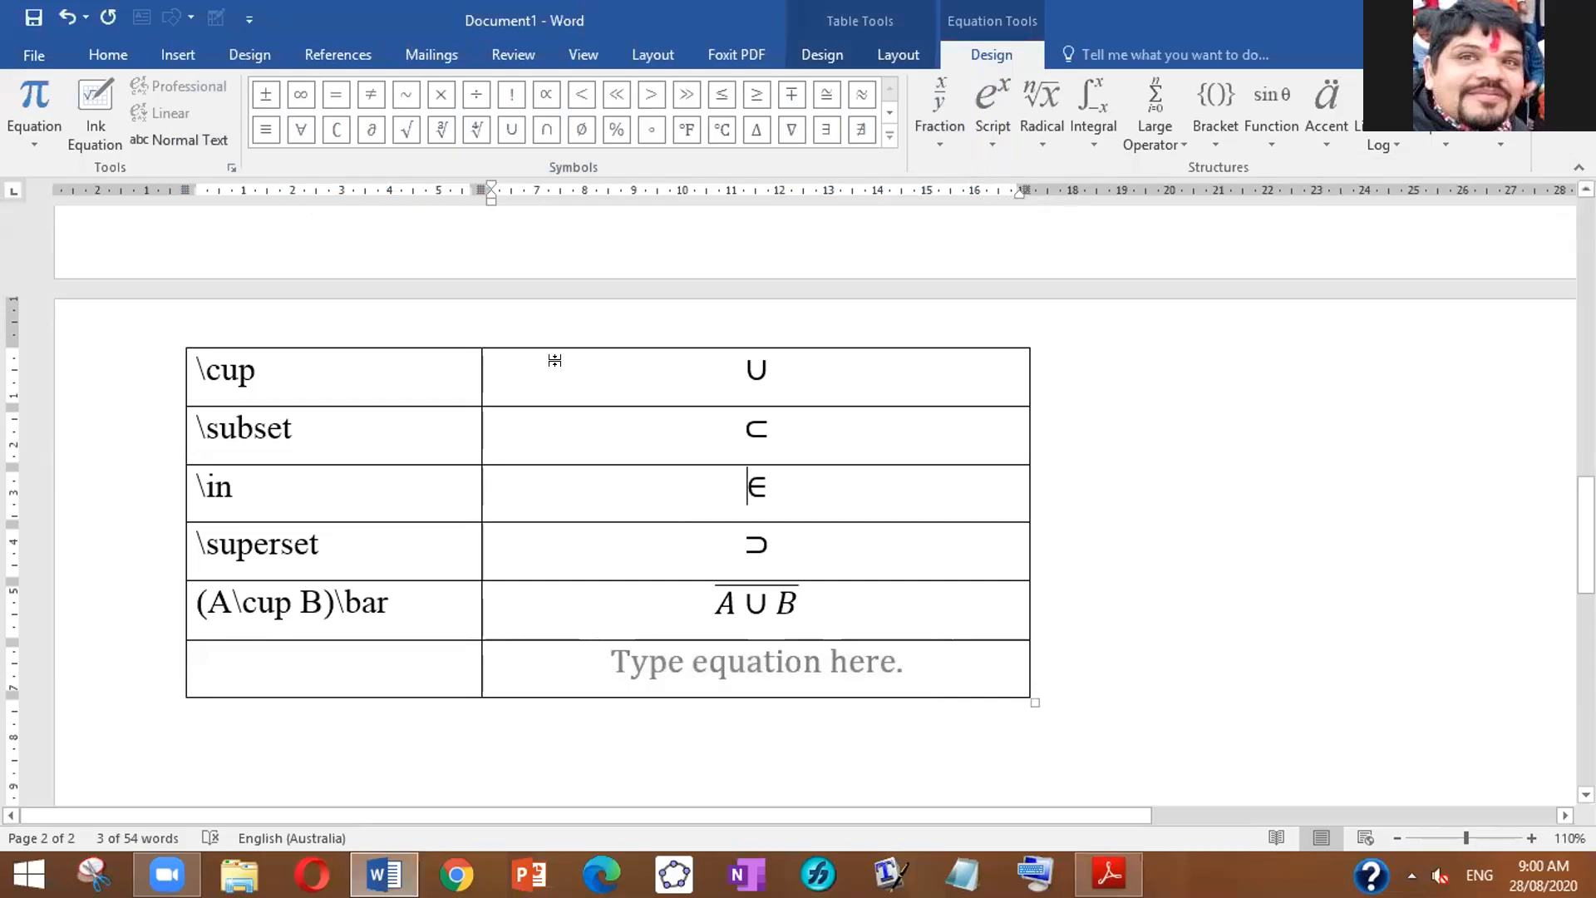
Step: Reselect the empty equation in the last row, display its equation tools, and dismiss the low-battery notice
left_click(783, 648)
left_click(786, 660)
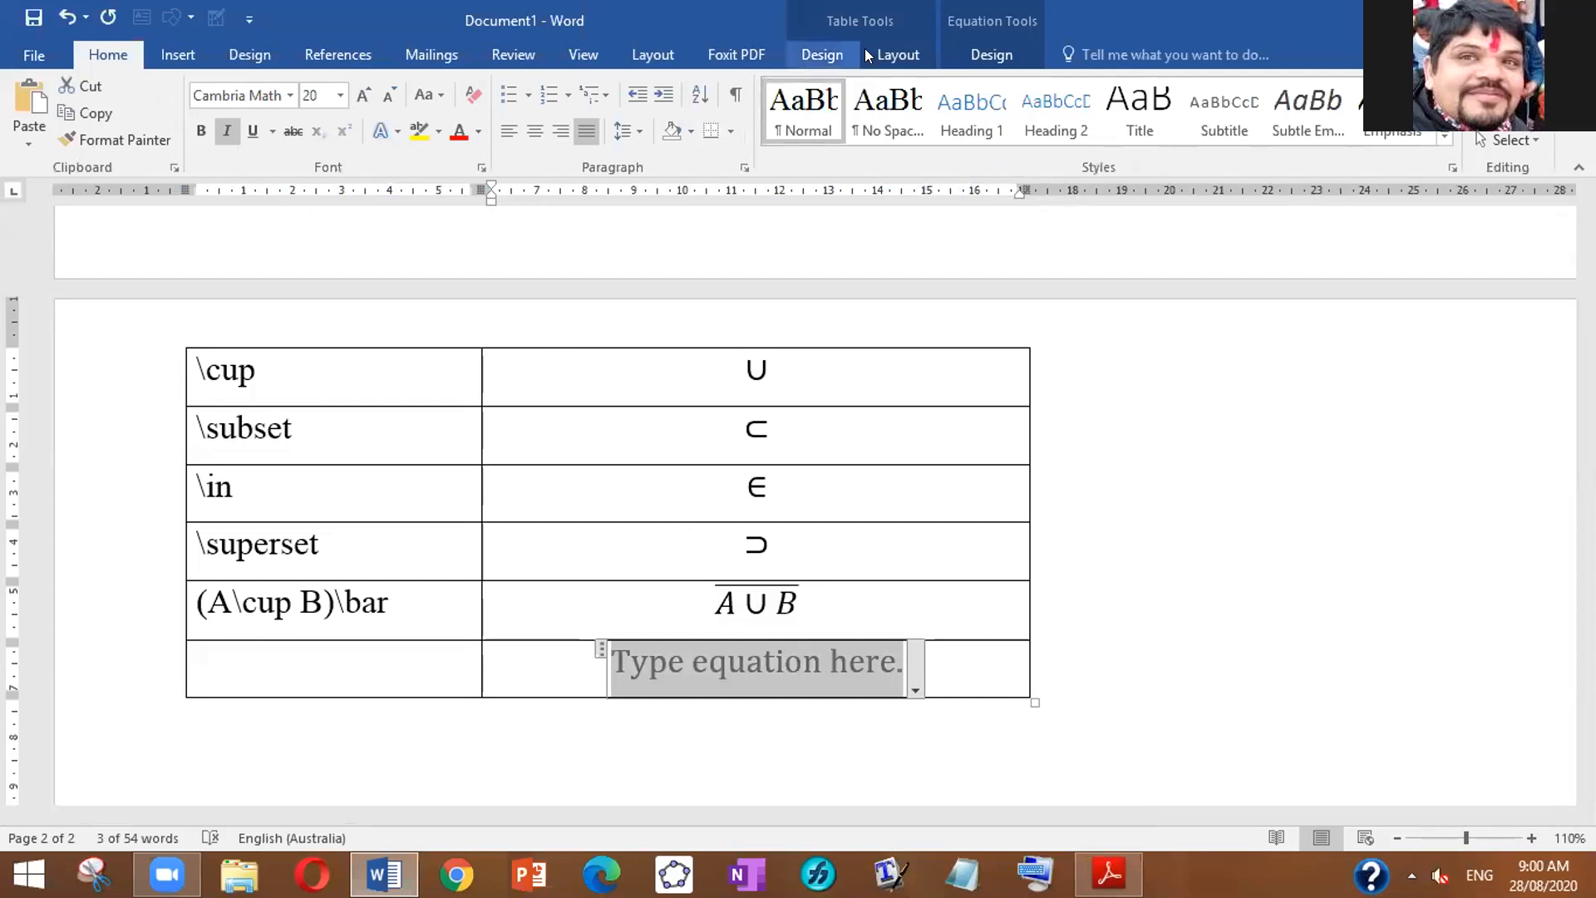
left_click(822, 54)
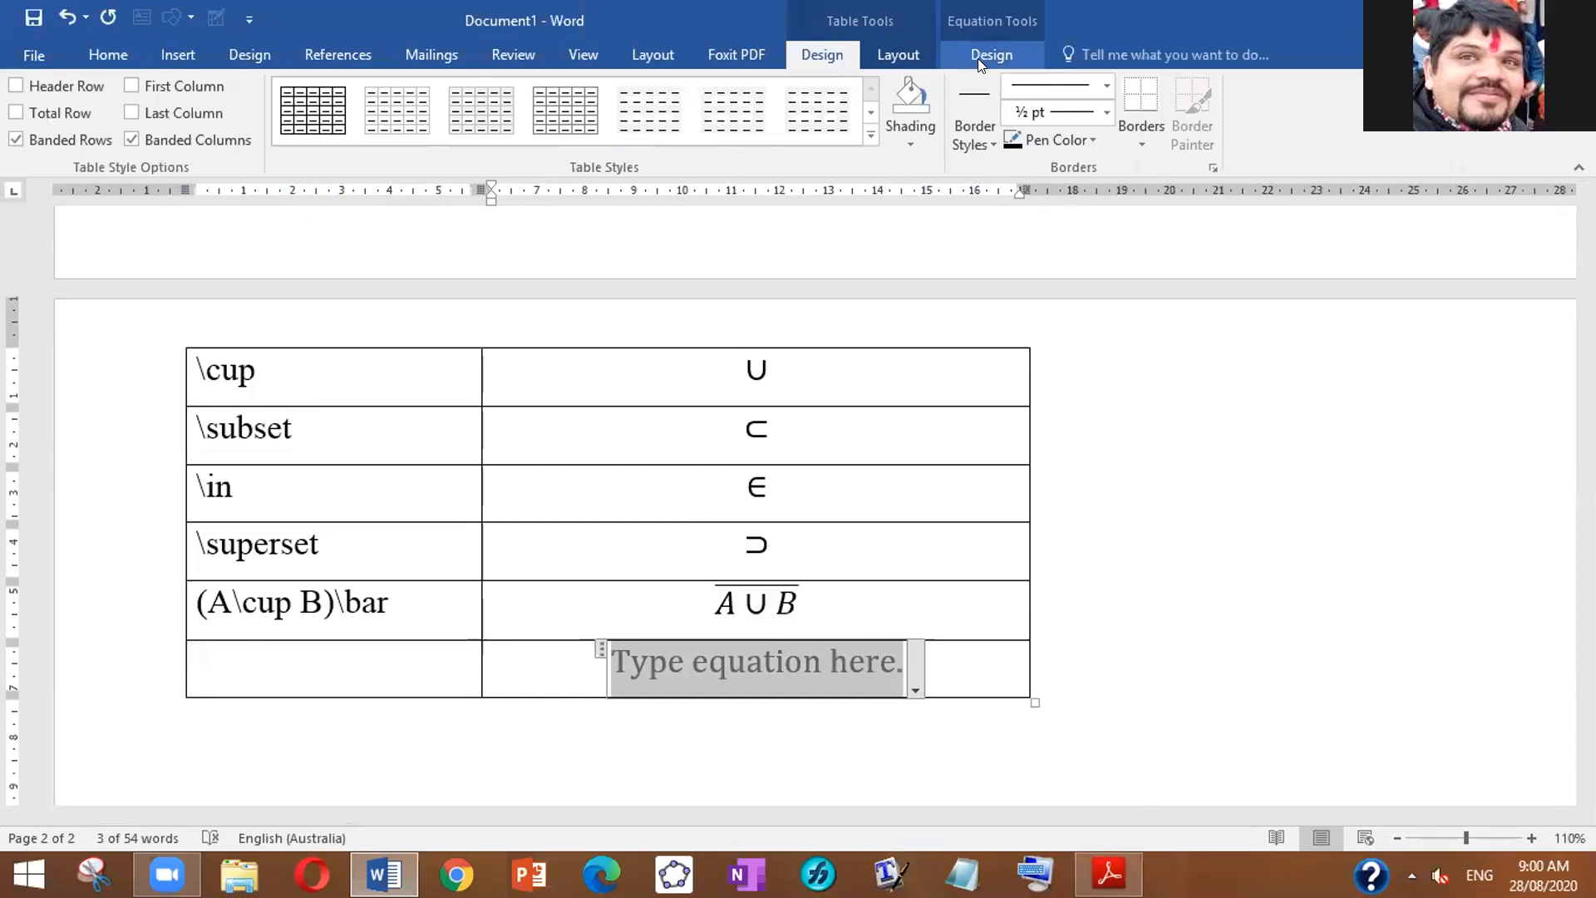
left_click(977, 57)
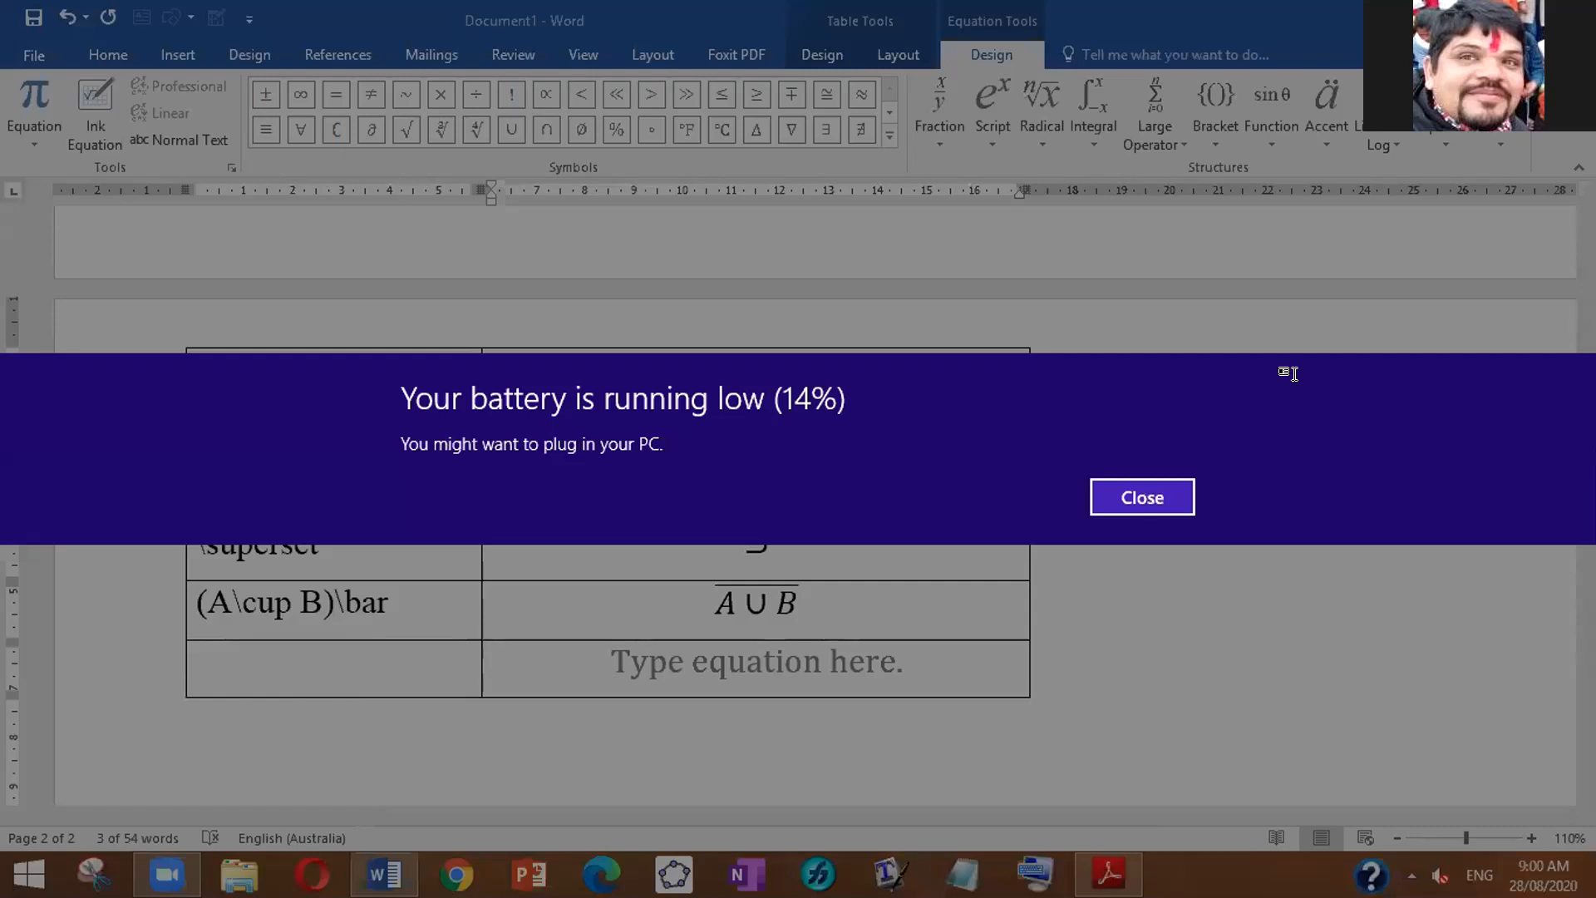
key("Return")
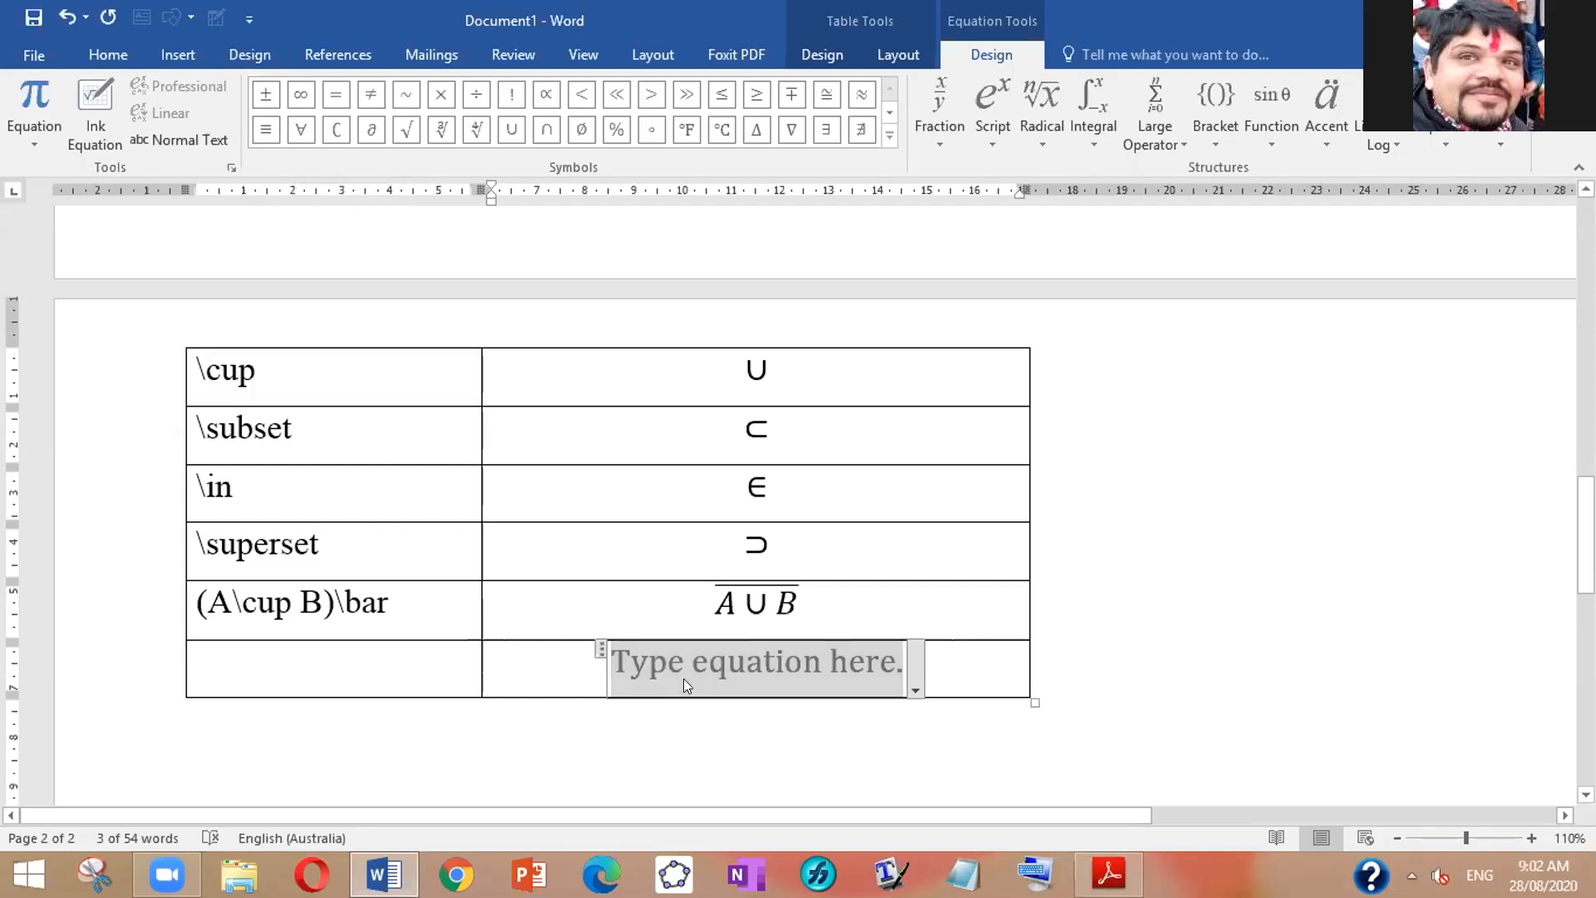
Step: Enter \pm and +- in the last row's equation, converting each code to ±
type("\\pm")
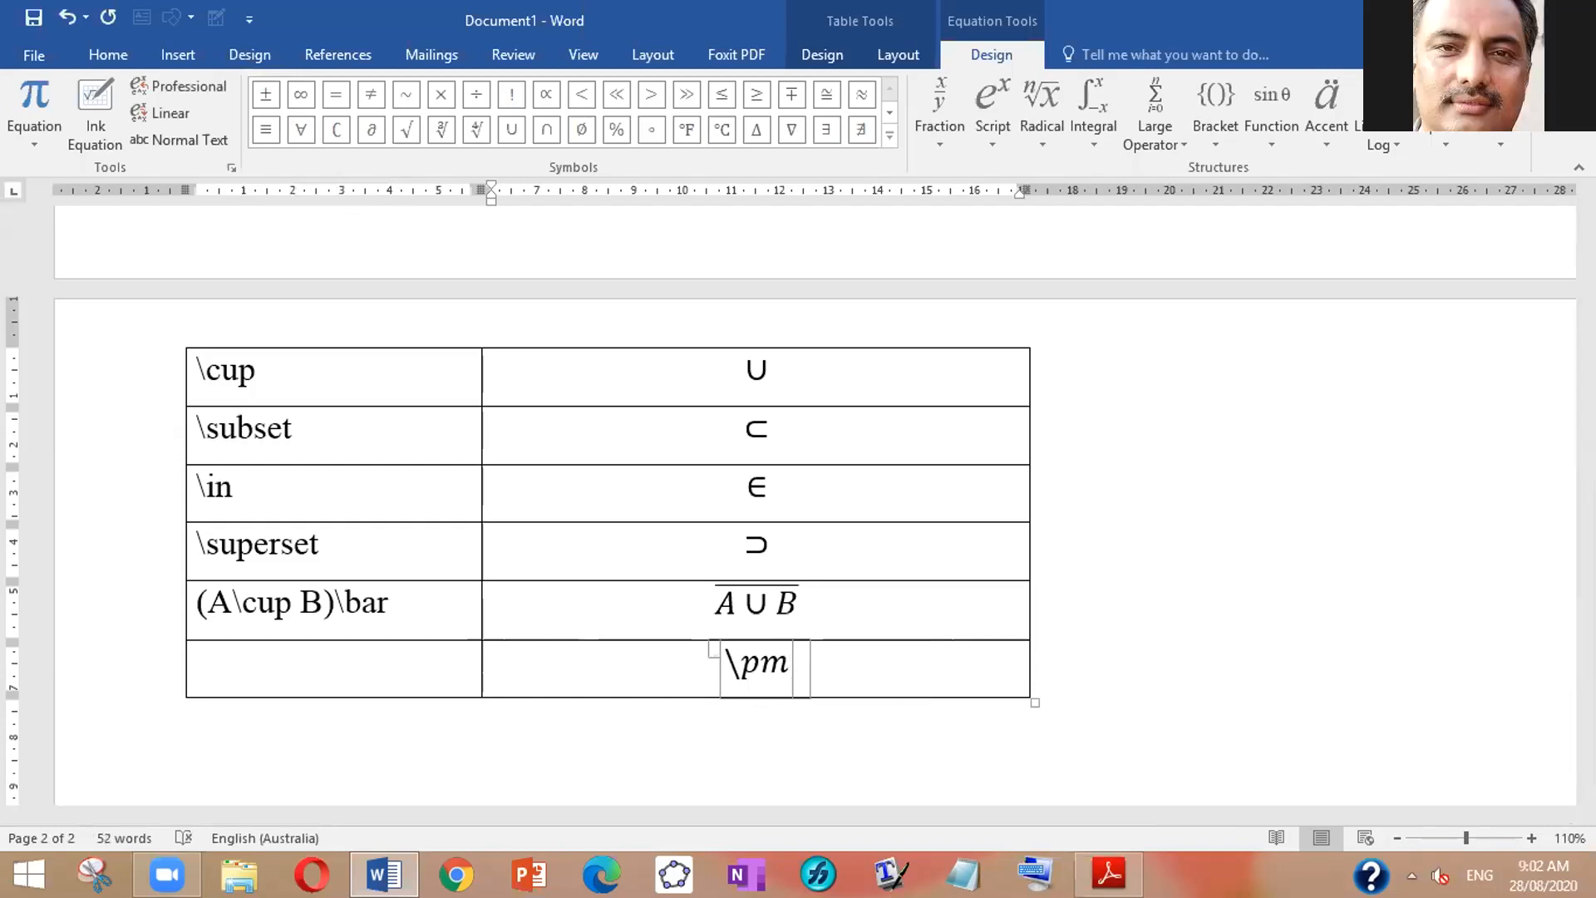
key("space")
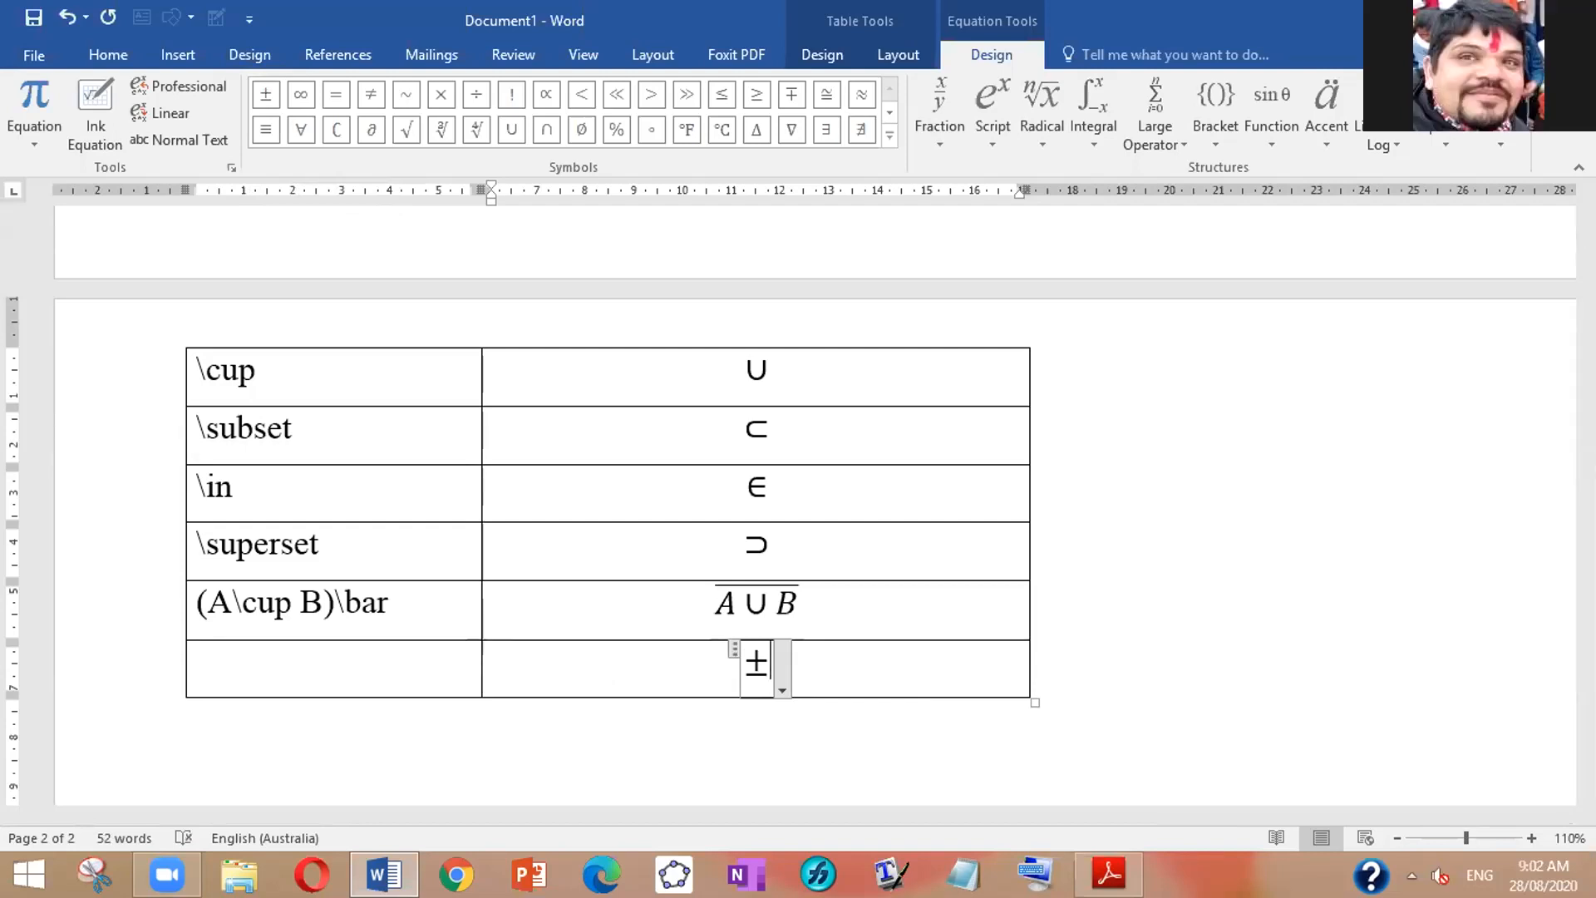
key("Right")
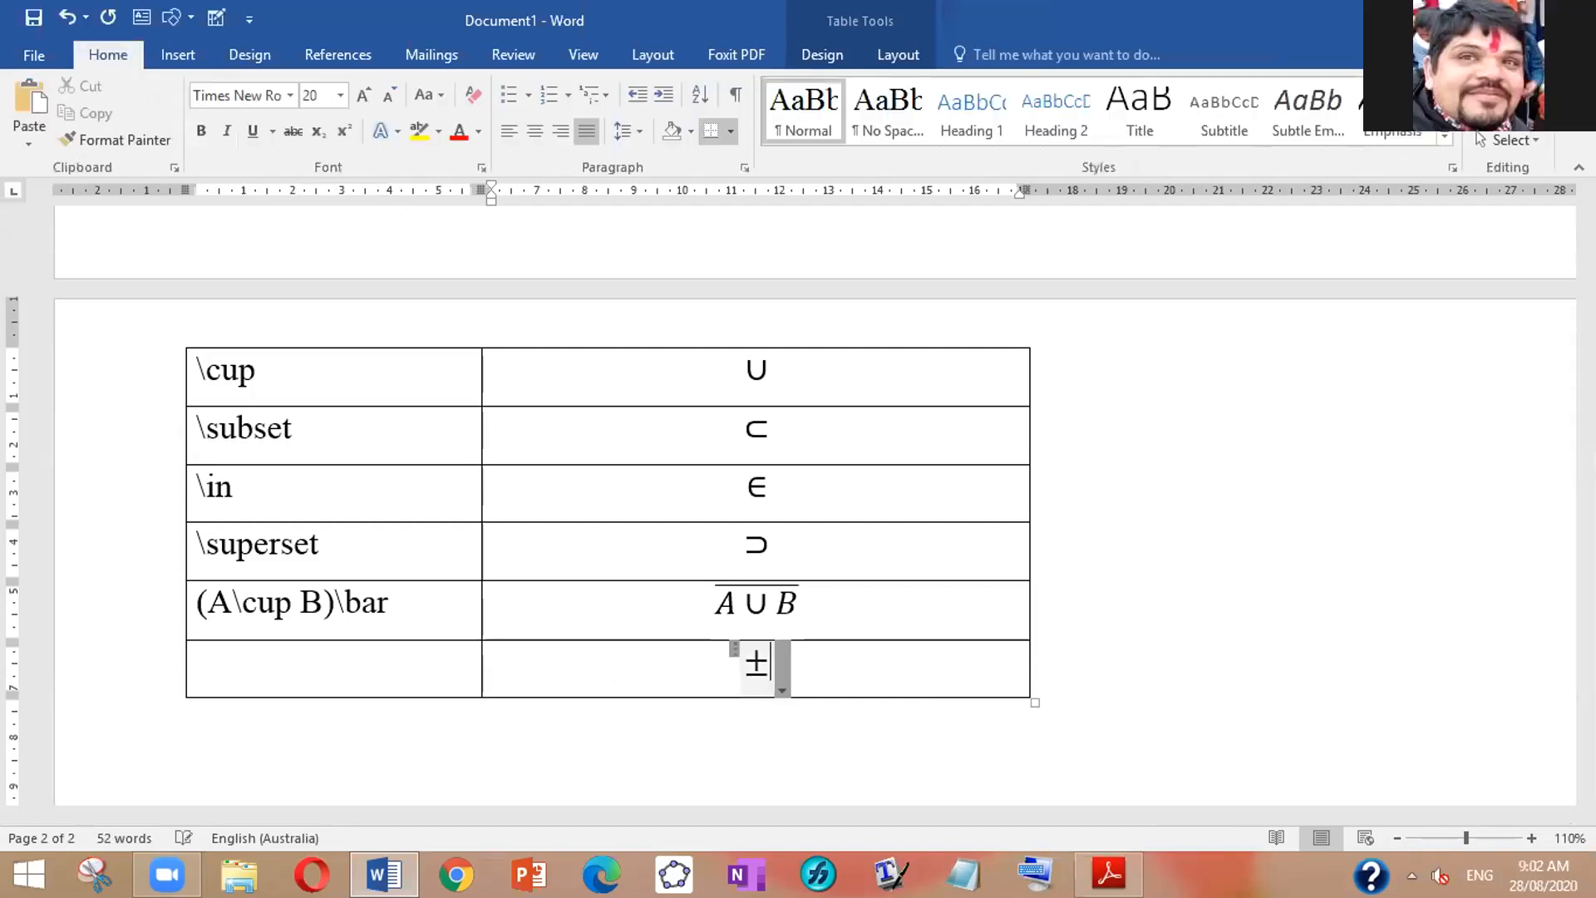
key("Left")
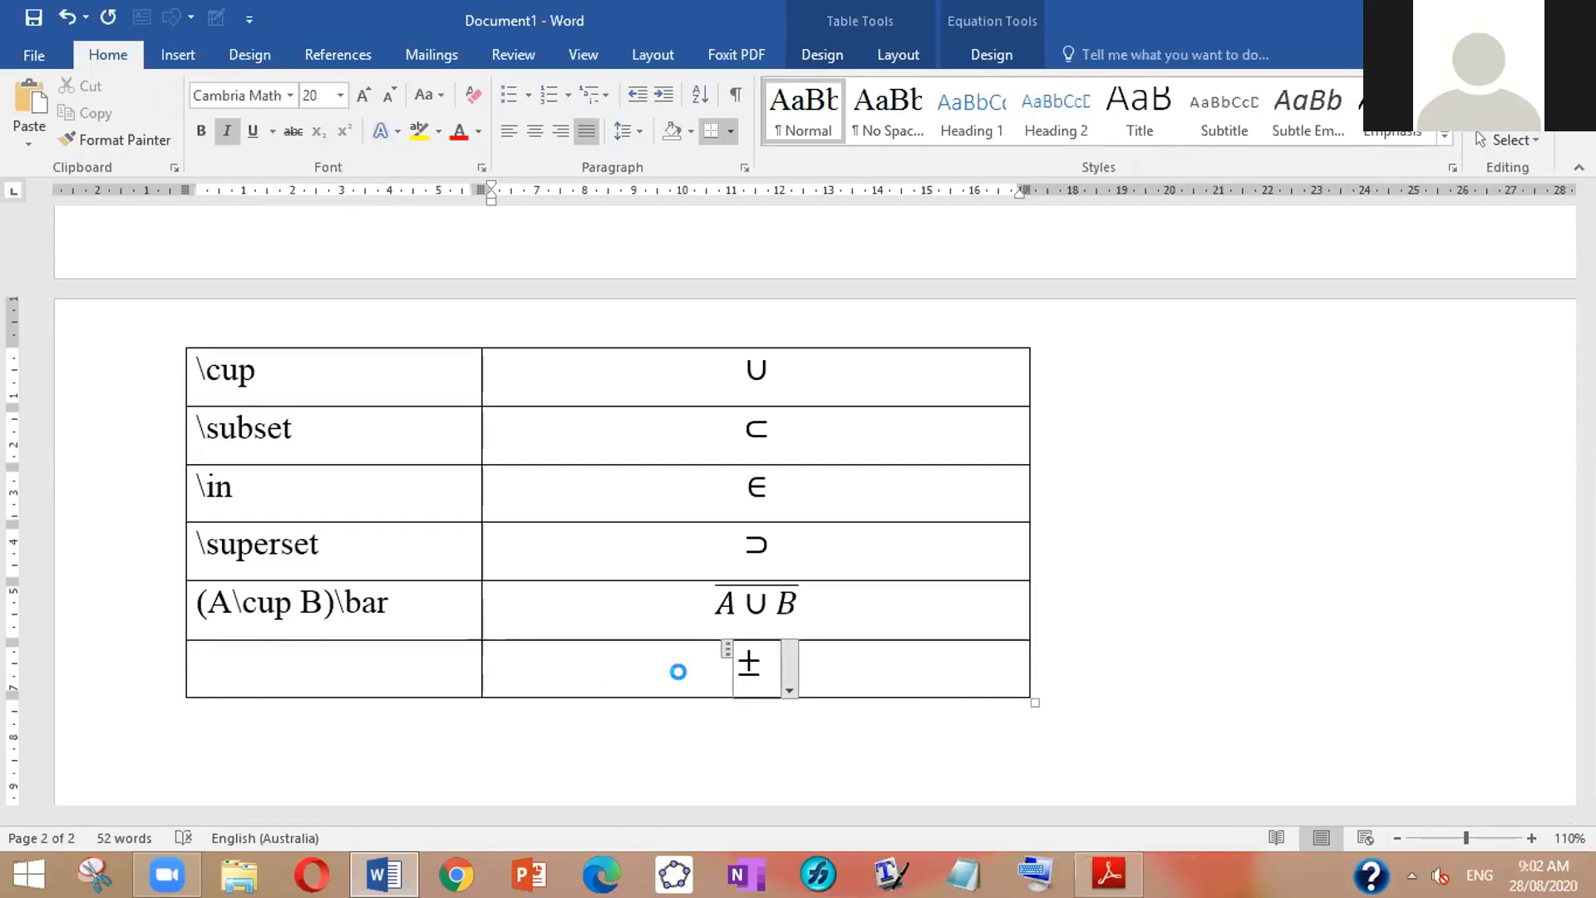
type("+-")
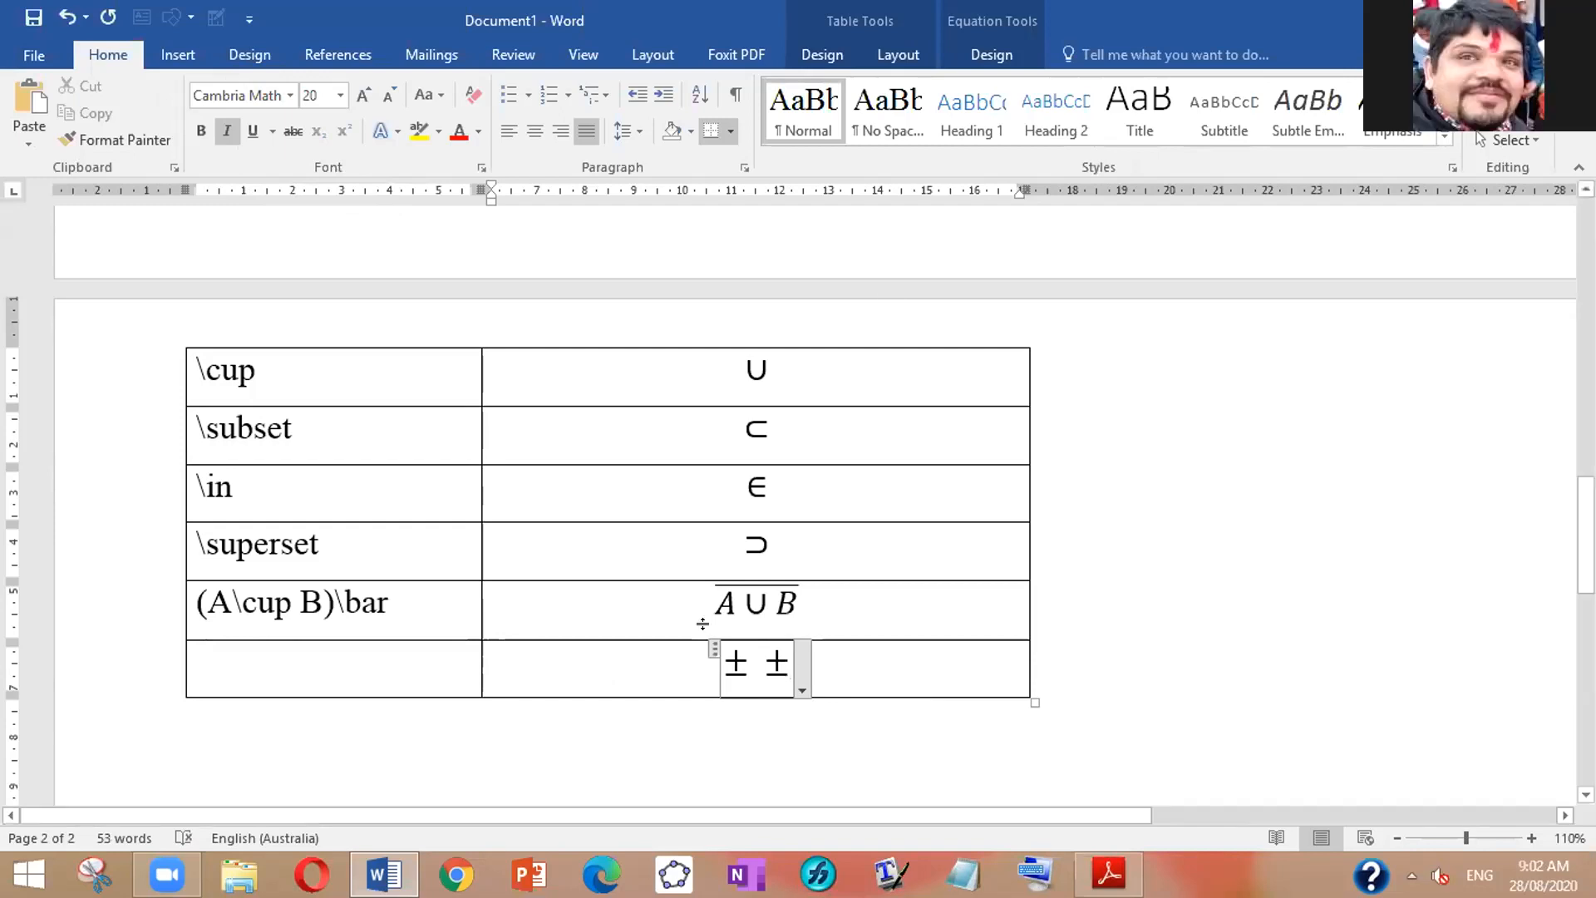
Step: Check the plus-minus symbol's codes in the equation tools and add a run of eleven minus signs after the second ±
left_click(966, 49)
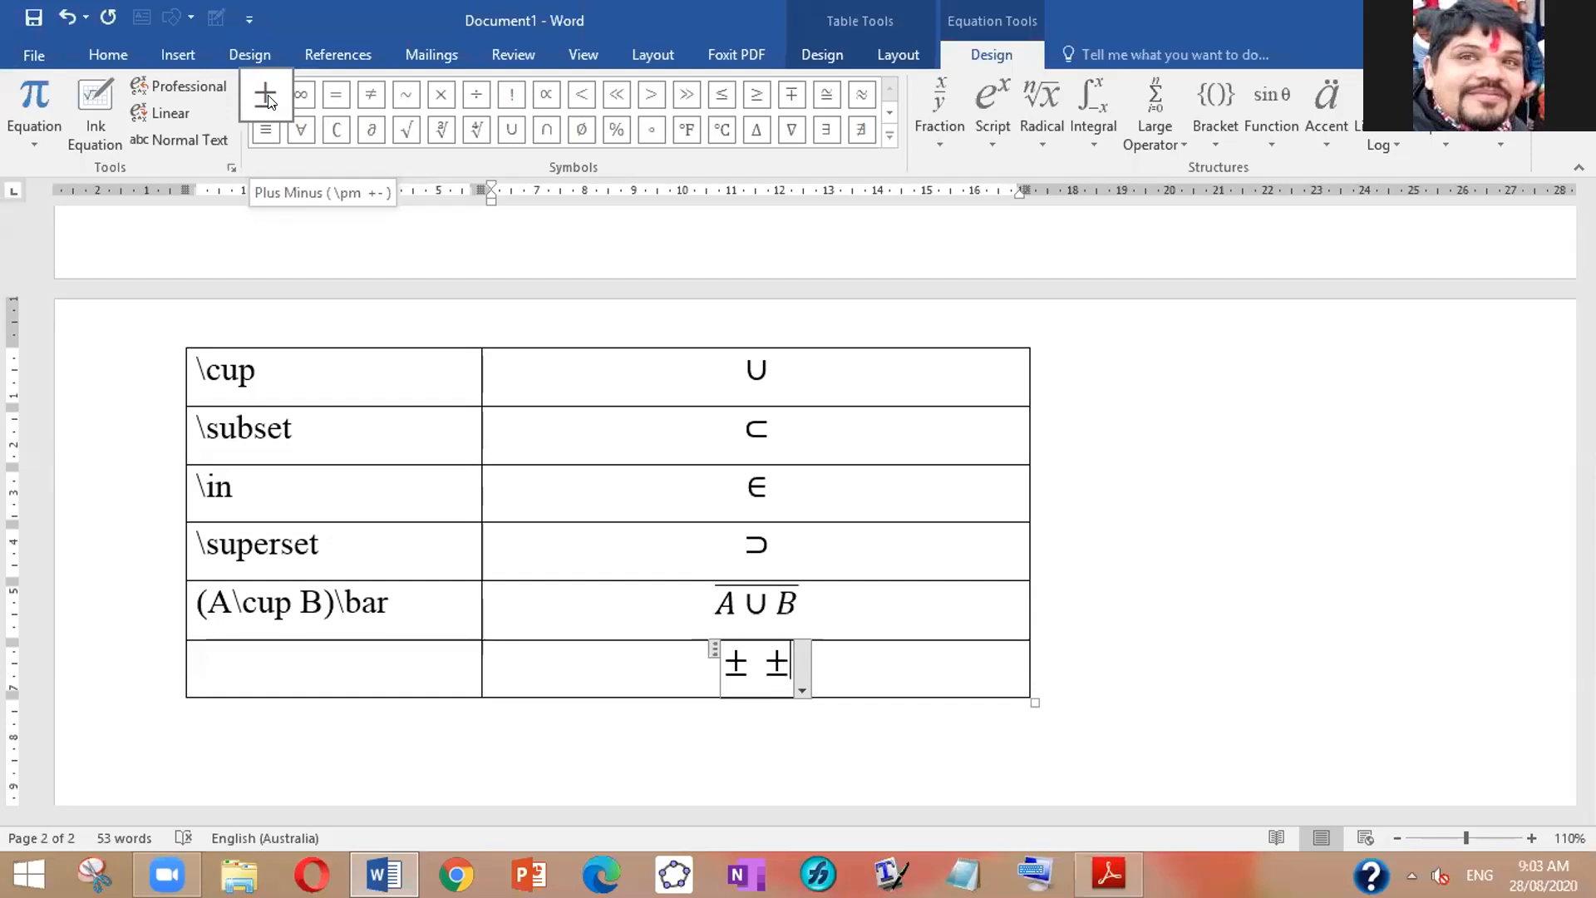
left_click(268, 101)
type("--------")
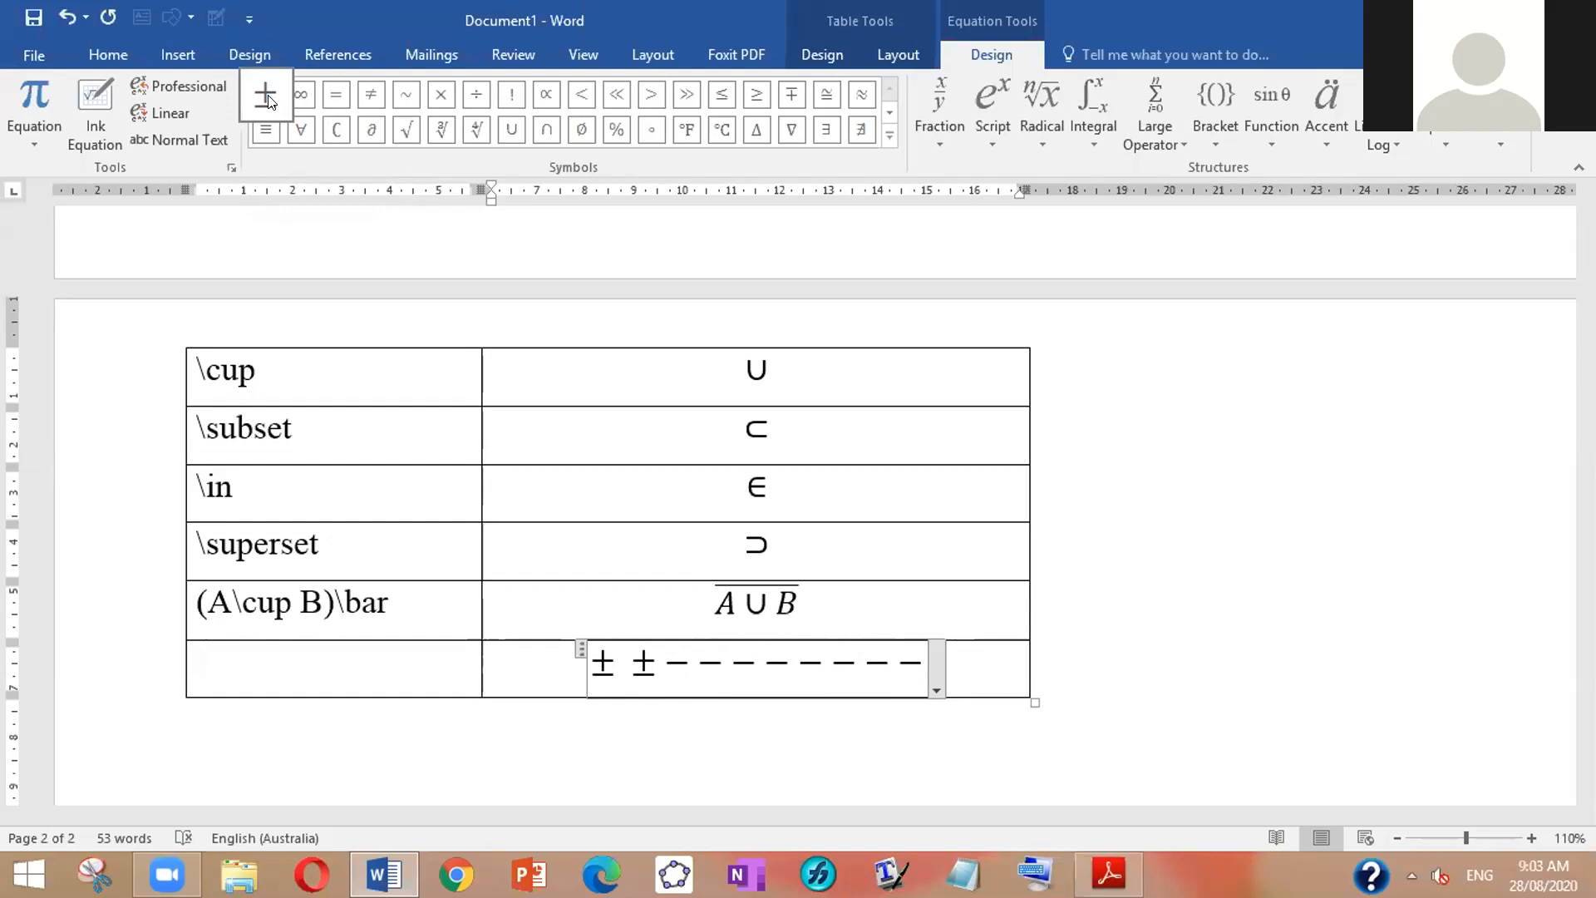
type("--")
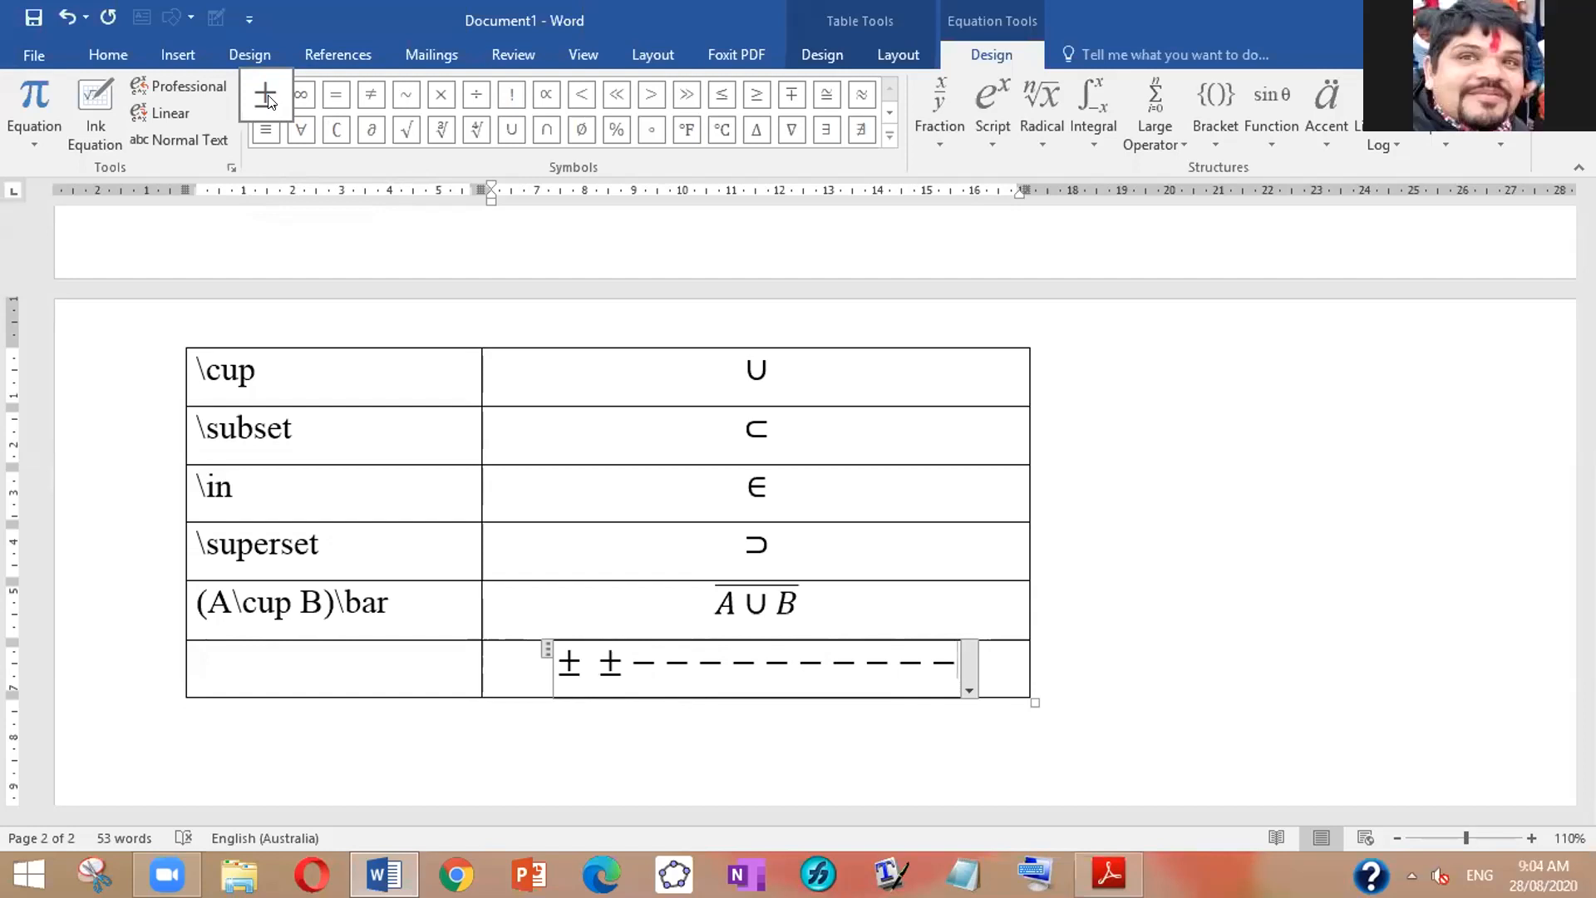
type("-")
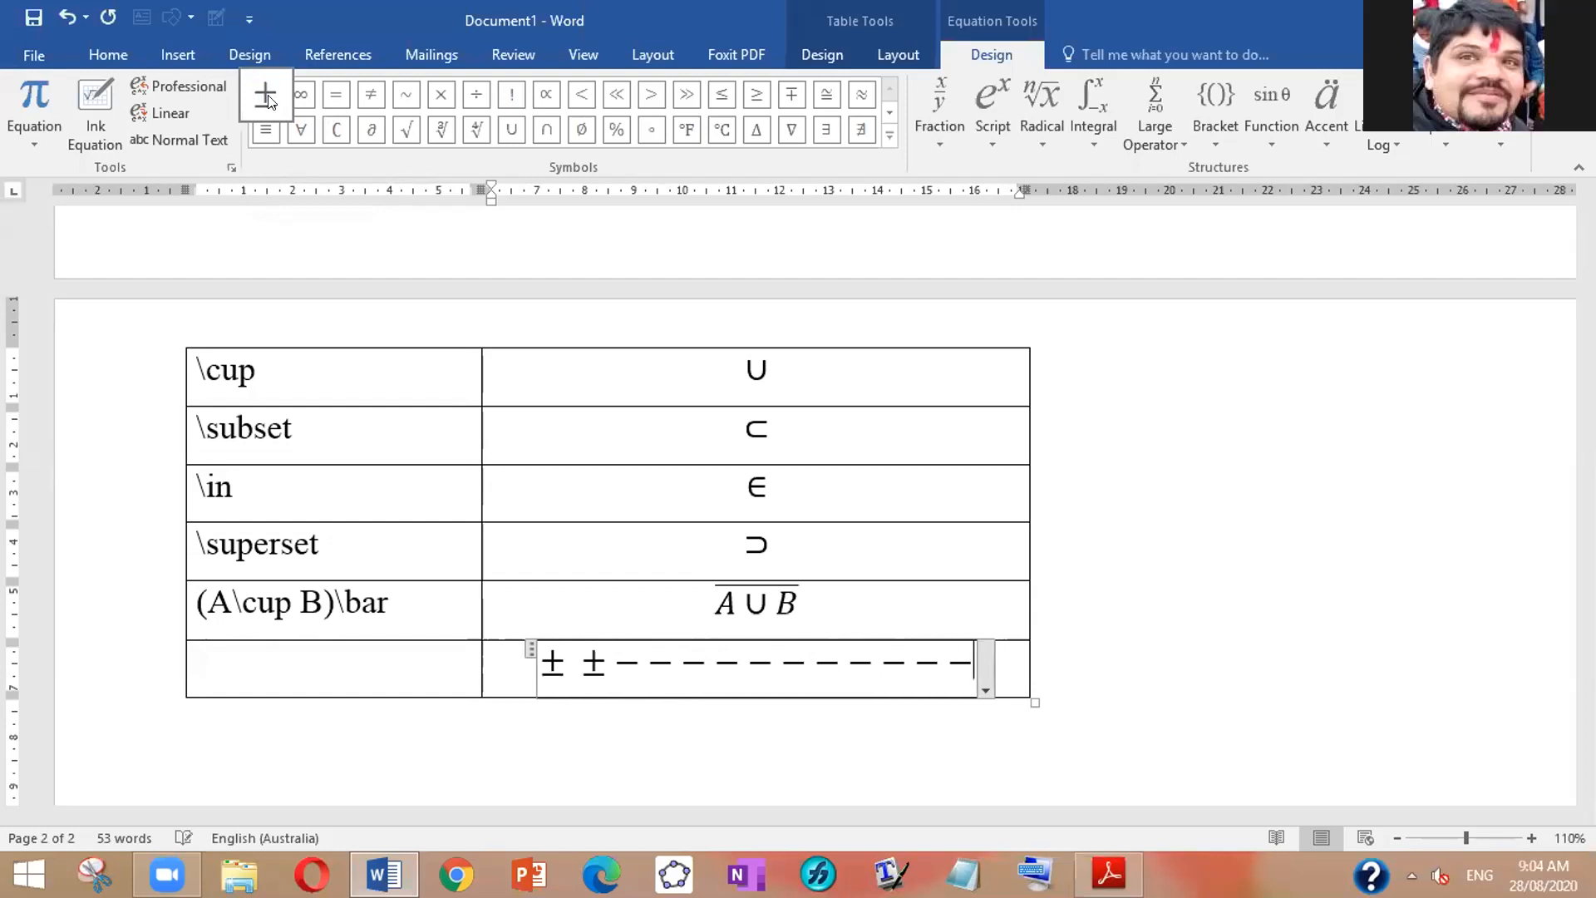
Step: Replace the run of minus signs after the second ± with four minus signs
key("BackSpace")
key("BackSpace")
key("BackSpace")
key("BackSpace")
key("BackSpace")
key("BackSpace")
key("BackSpace")
key("BackSpace")
key("BackSpace")
key("BackSpace")
key("BackSpace")
type("----")
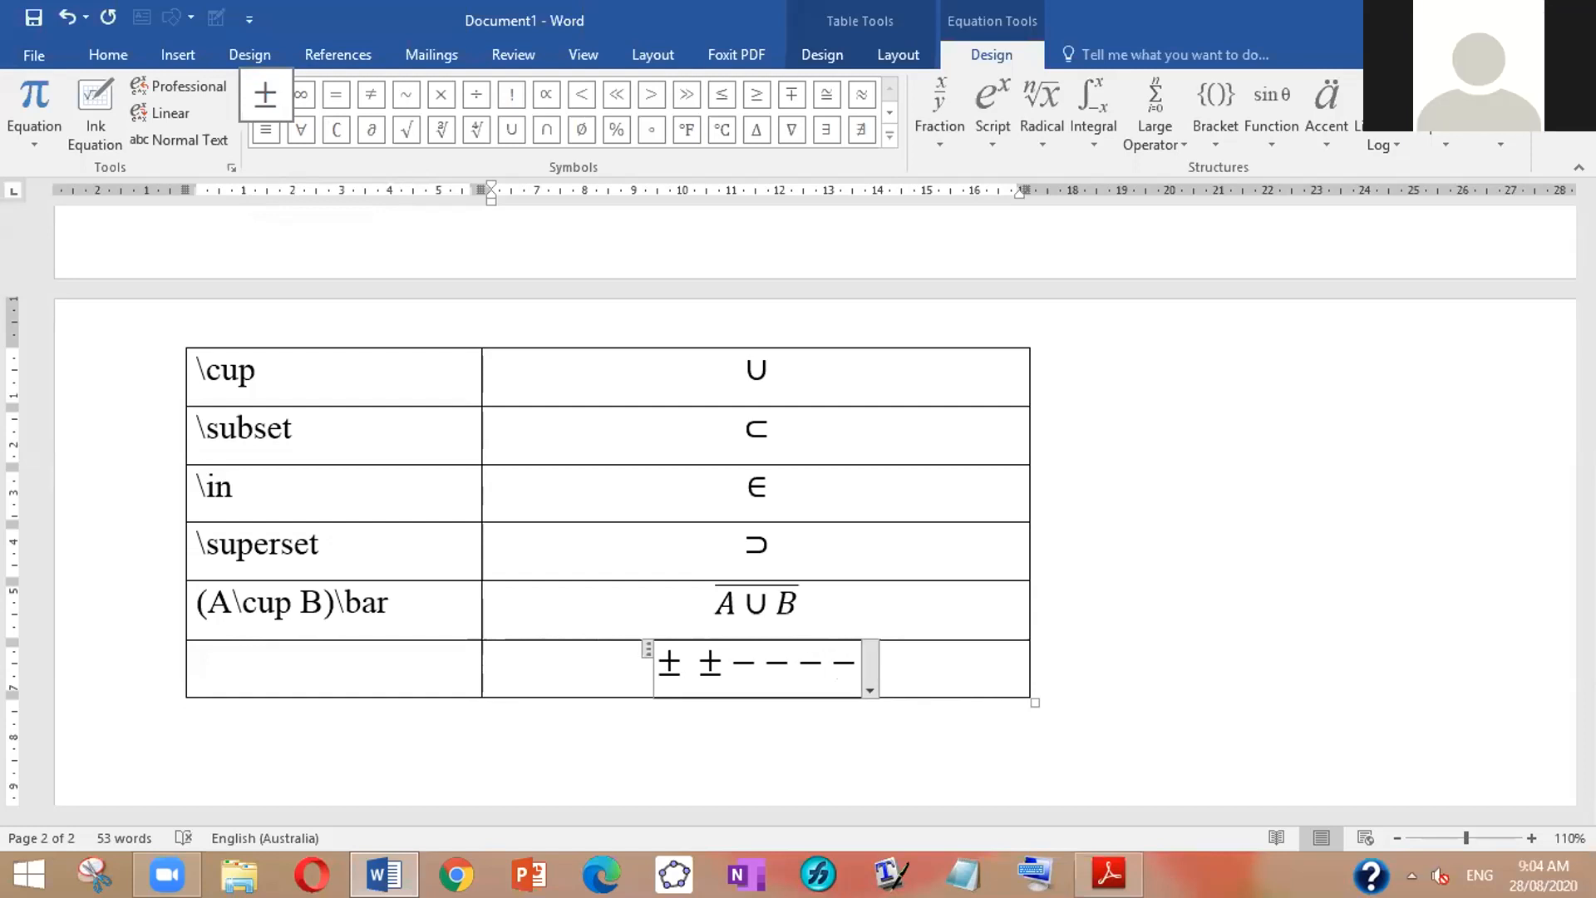
Step: Switch the expanded equation symbol gallery to the Operators set and examine its symbols
left_click(887, 136)
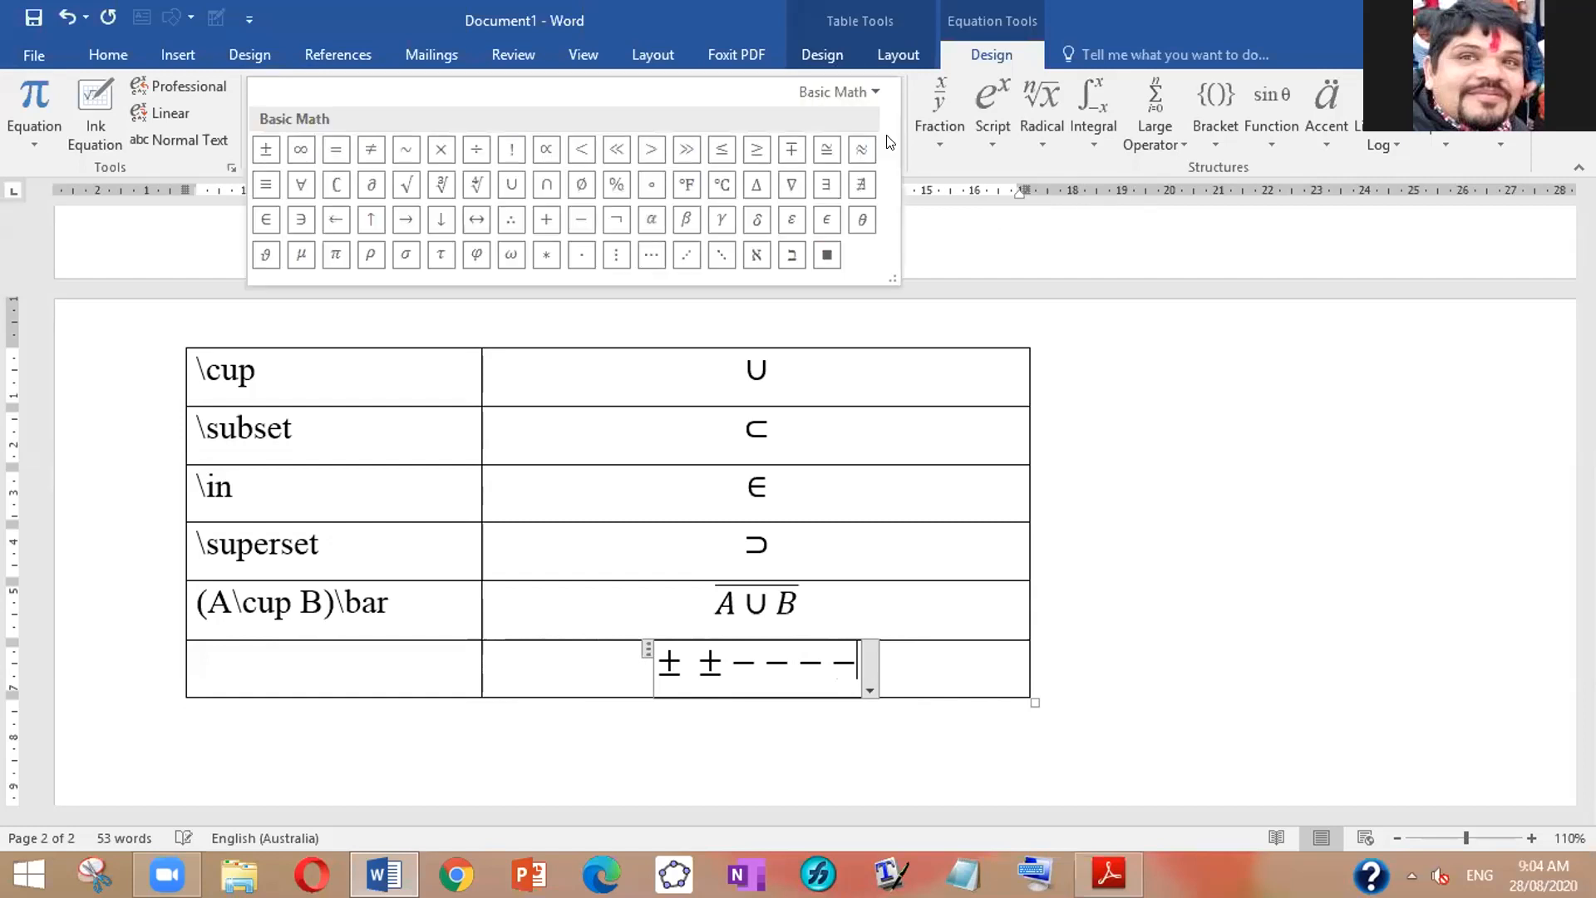
left_click(870, 90)
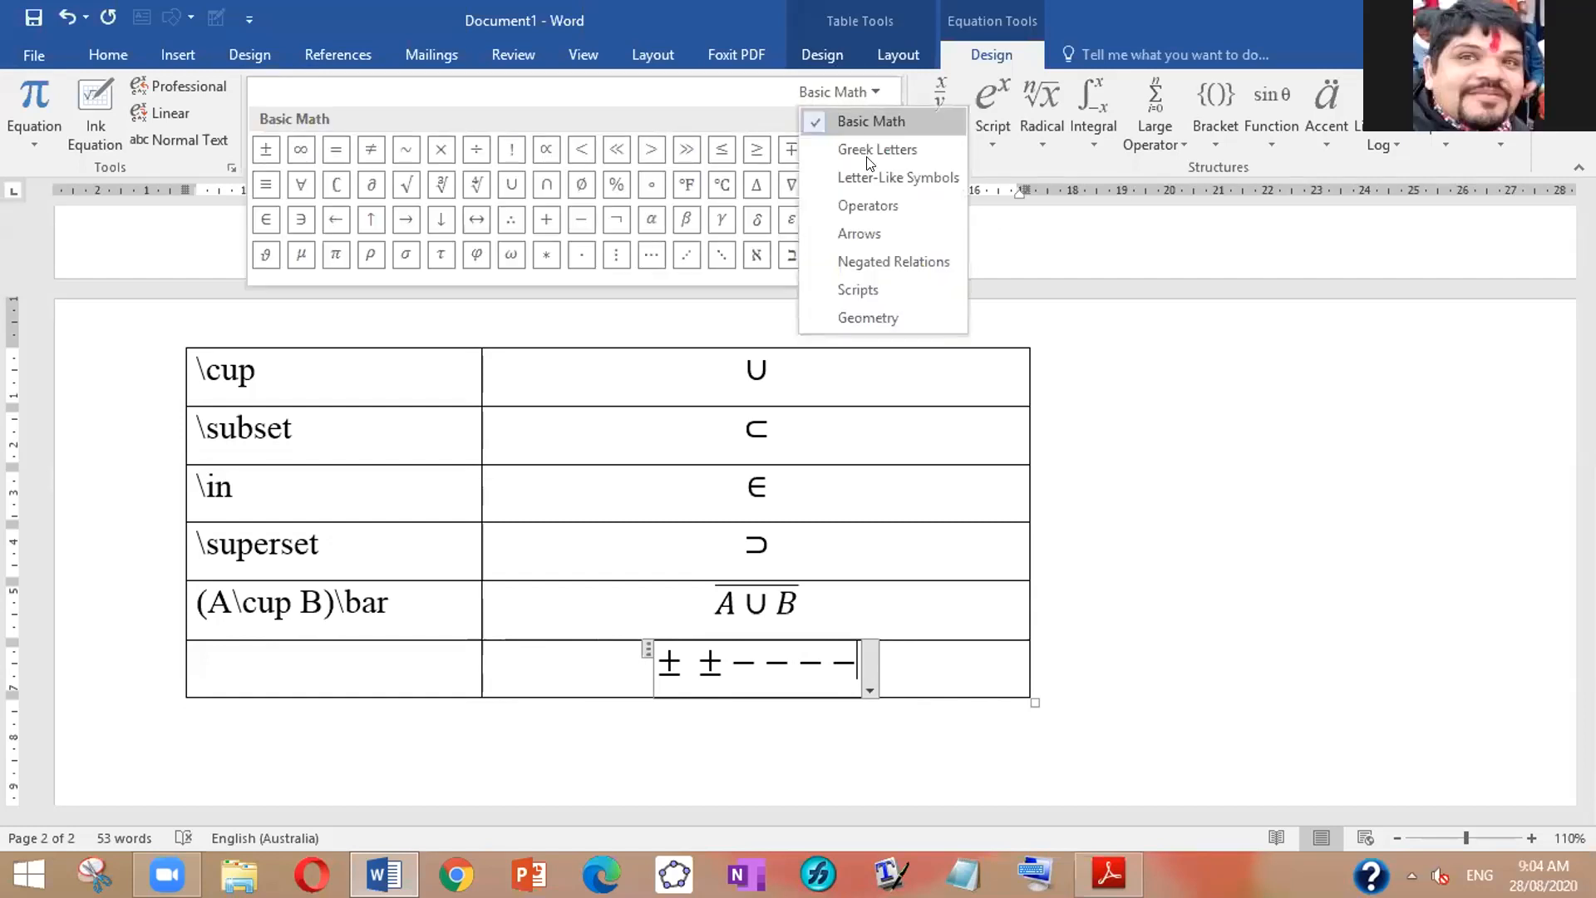
left_click(866, 200)
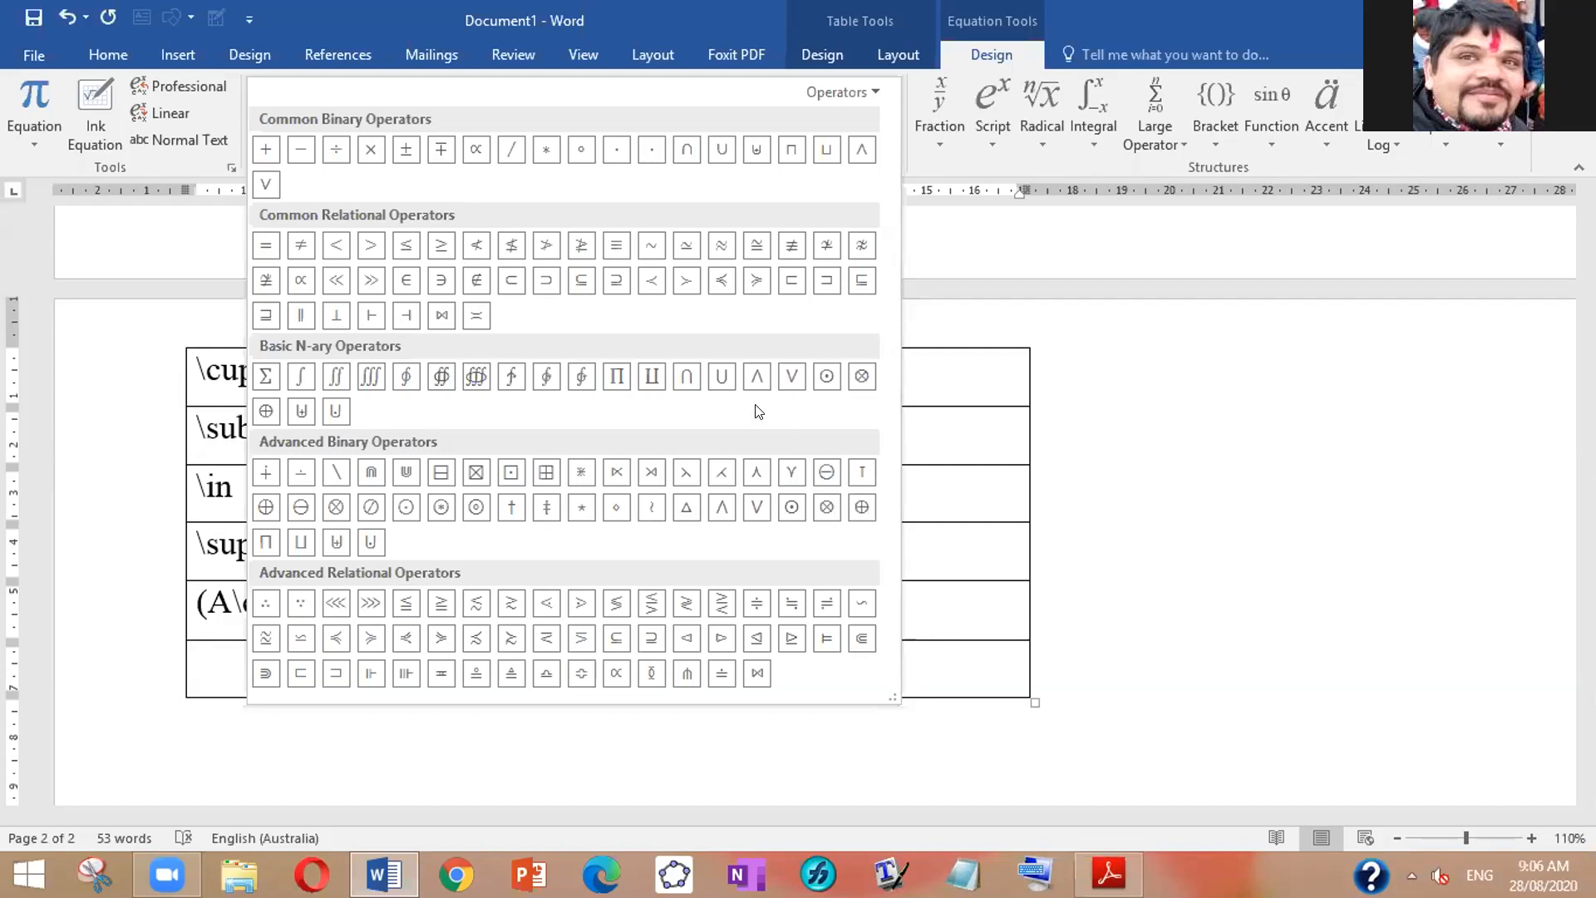
Step: Switch the equation symbol gallery to the Greek Letters set, view its symbols and collapse the gallery
left_click(874, 92)
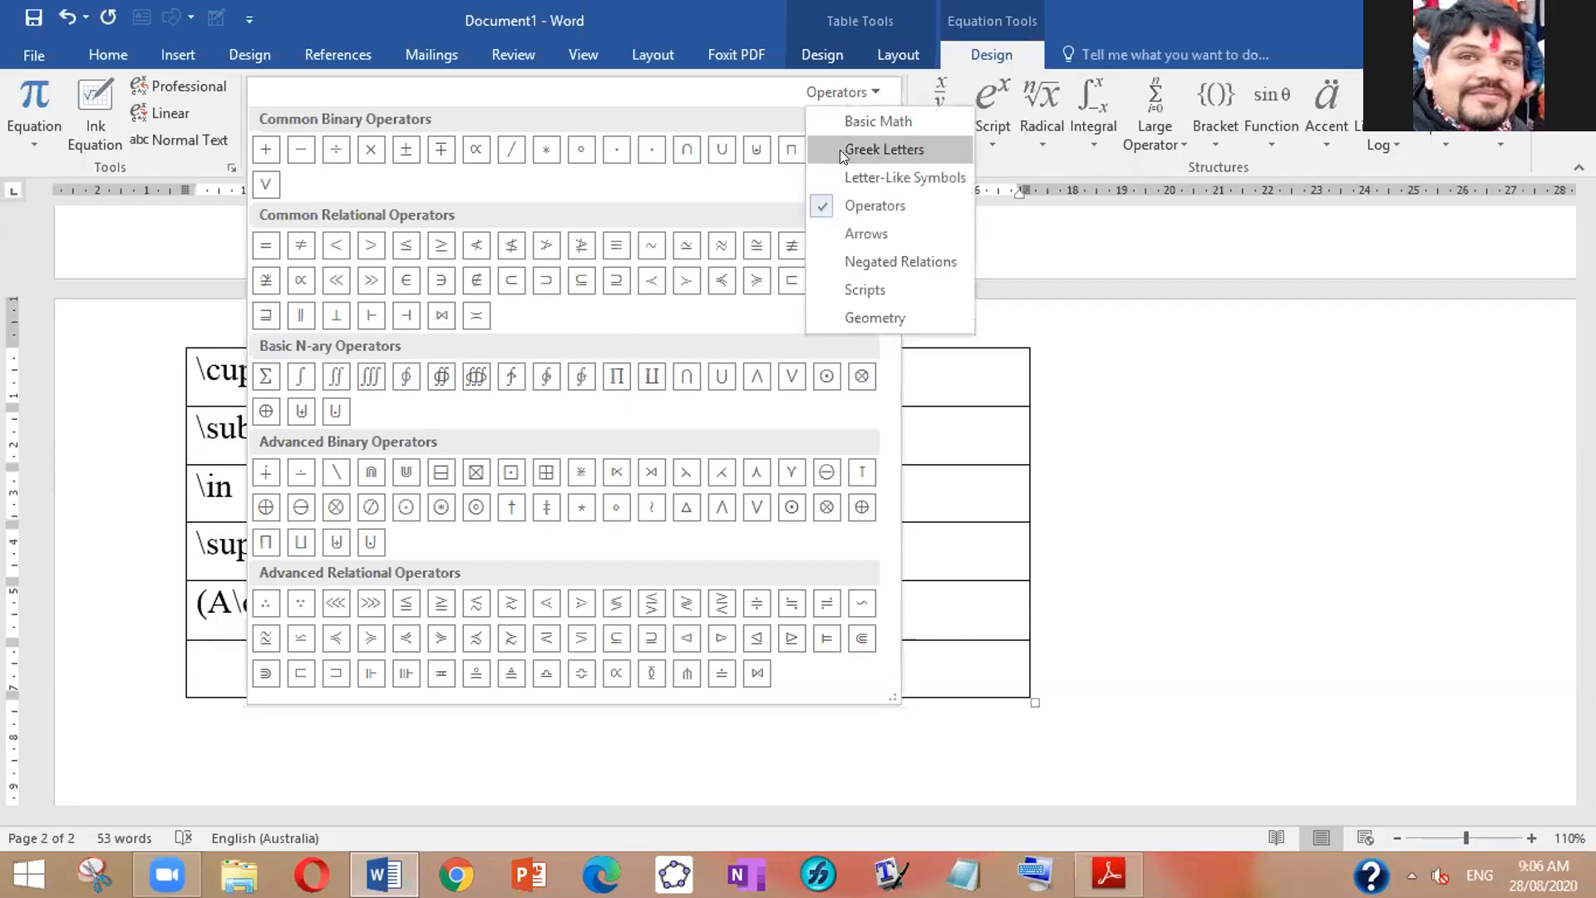
left_click(865, 150)
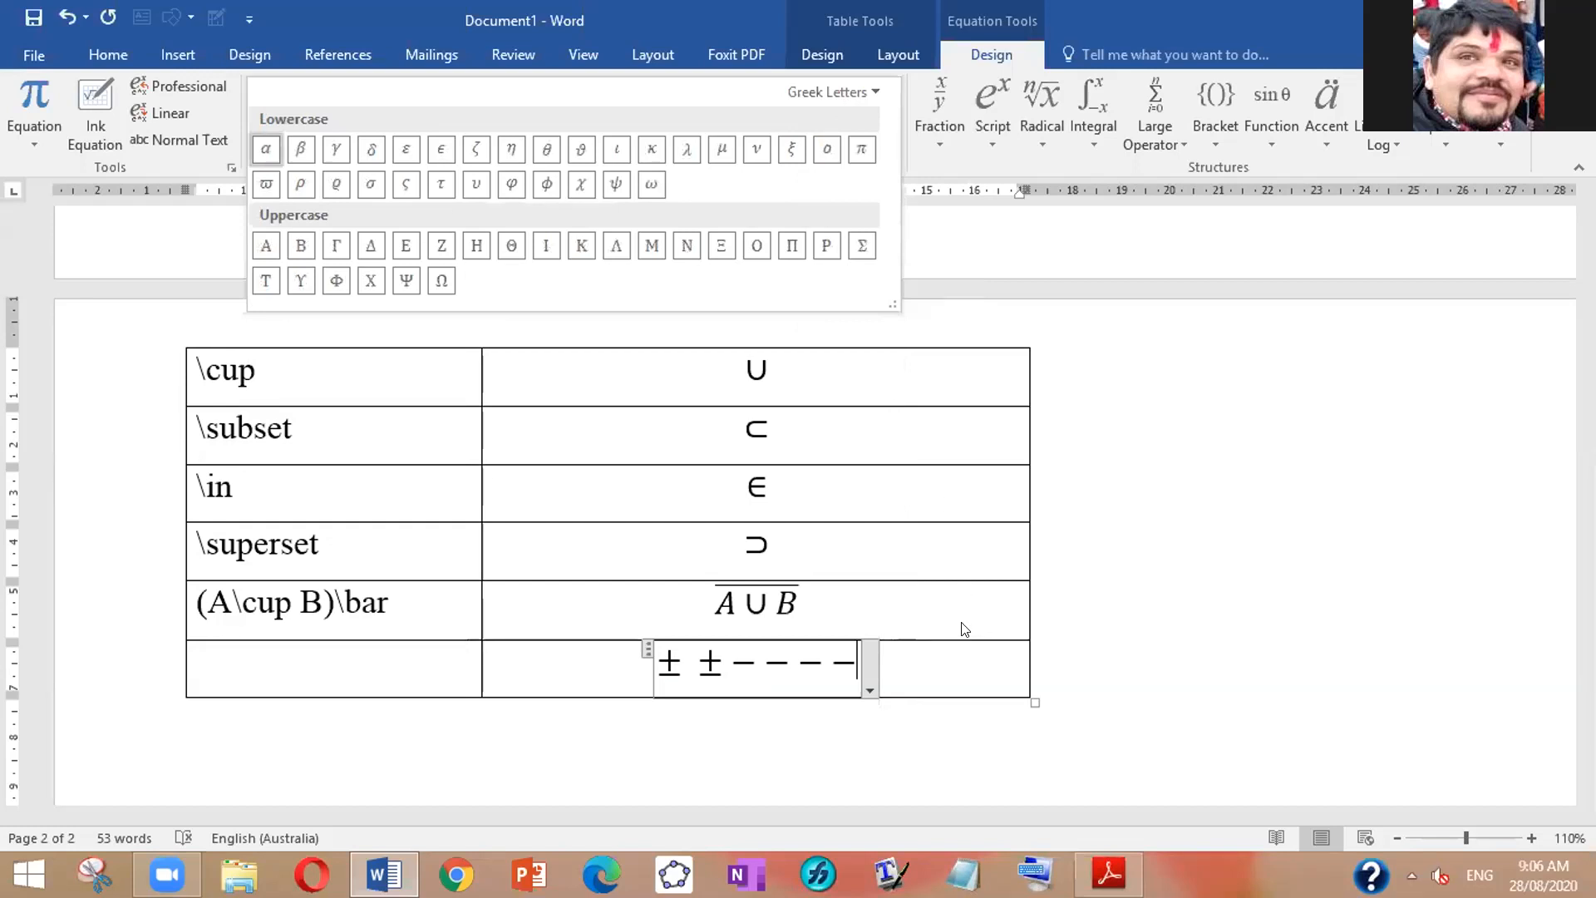
left_click(916, 636)
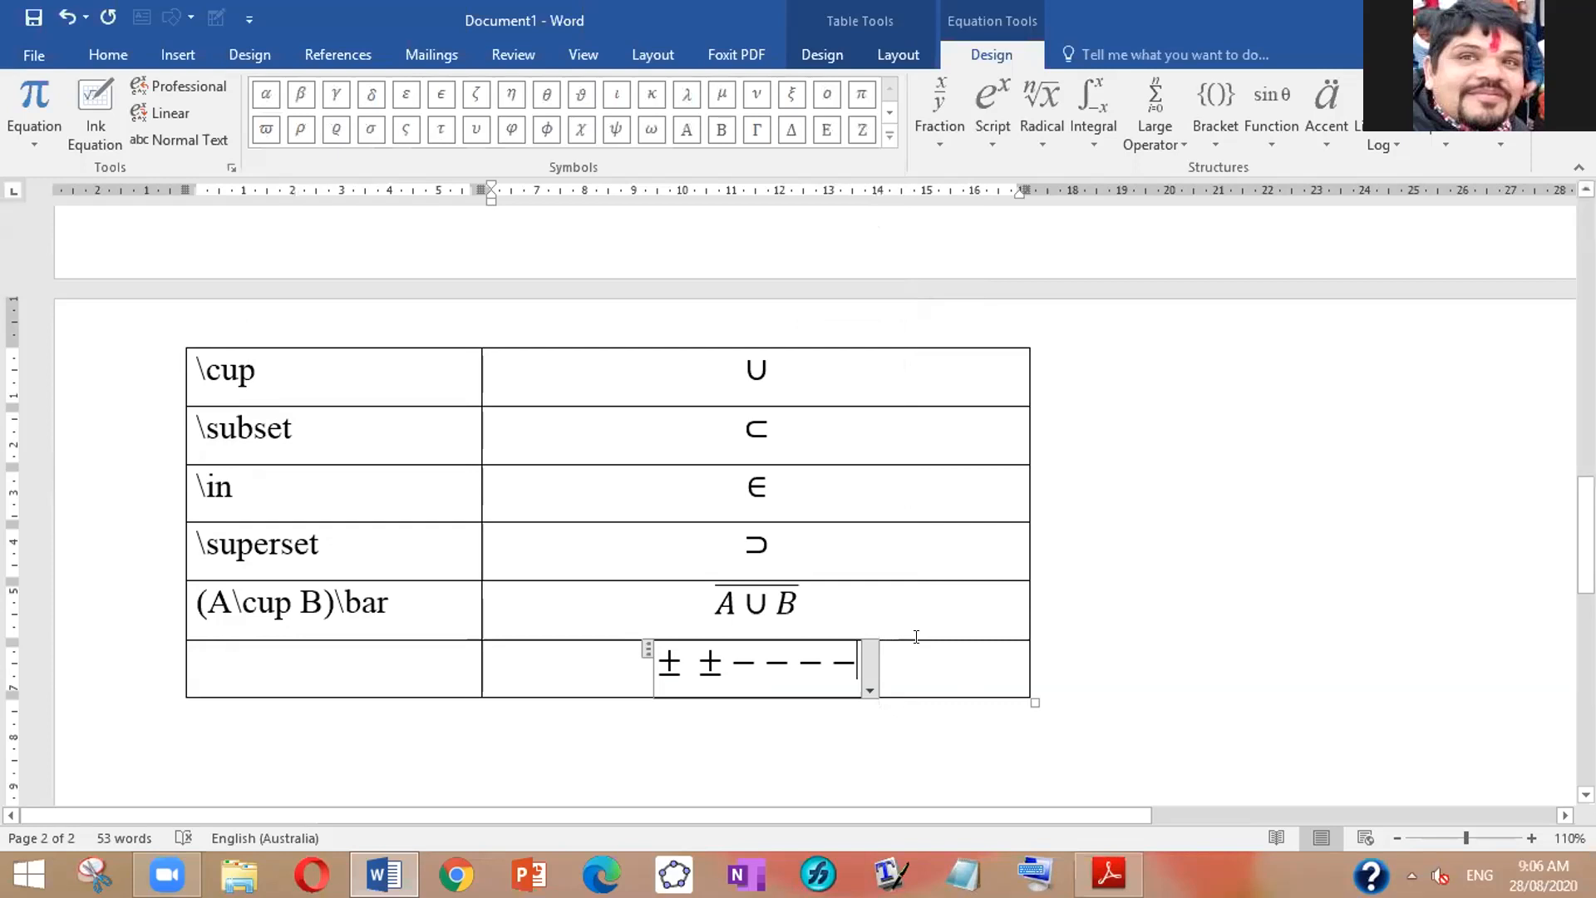
Step: Add a table row below the ± row and insert an equation with an empty stacked fraction in its second column
key("Tab")
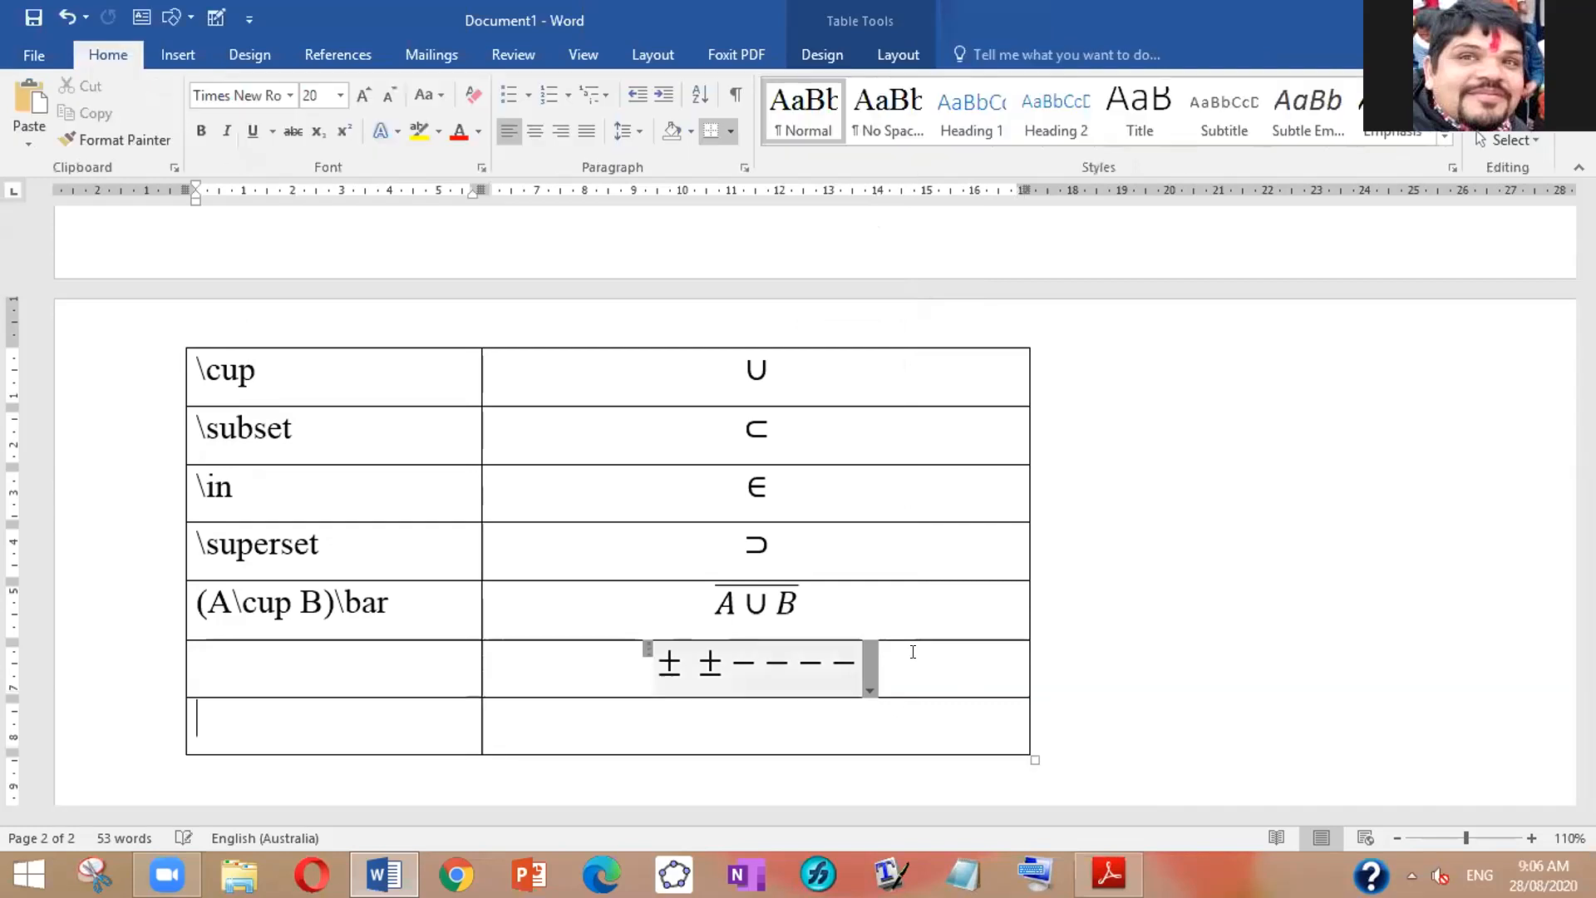
left_click(703, 727)
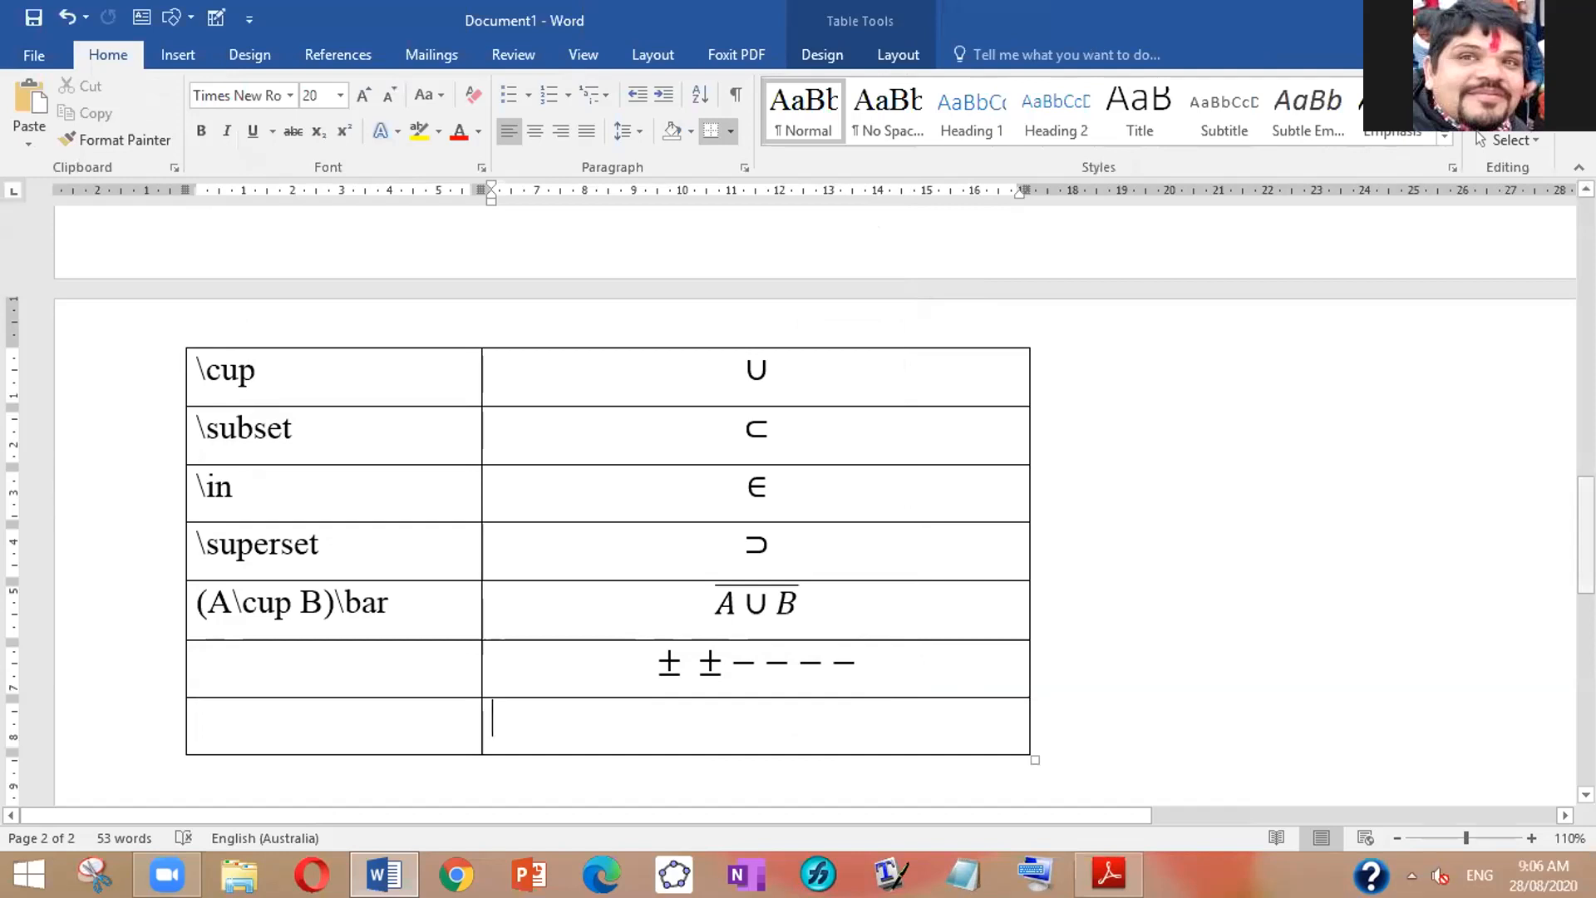
scroll(1093, 431, "down", 5)
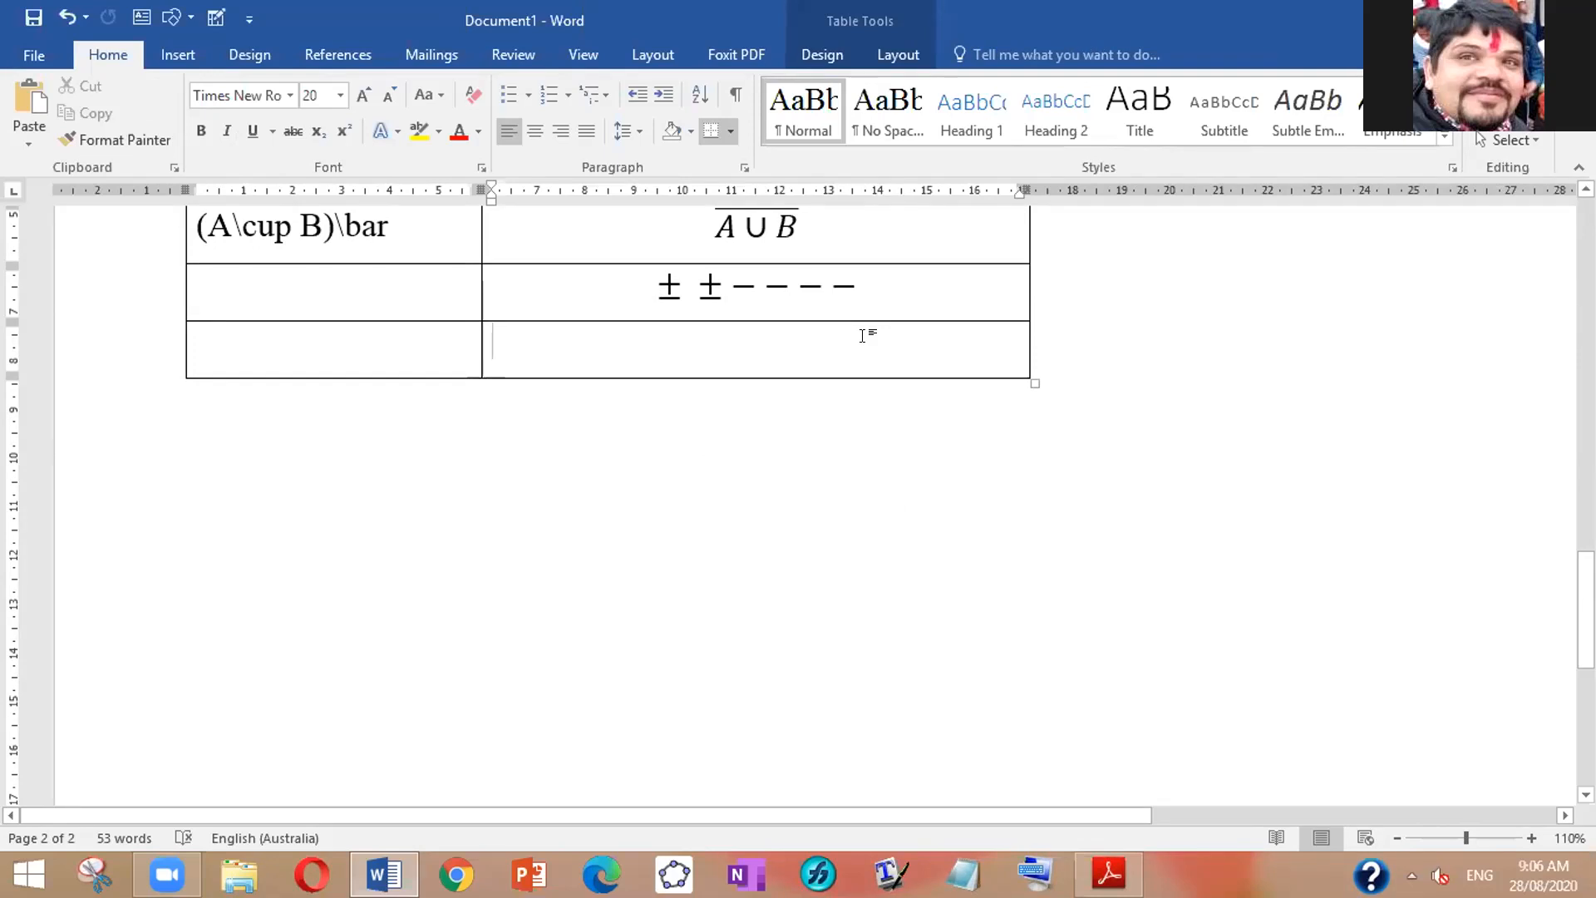
key("alt+equal")
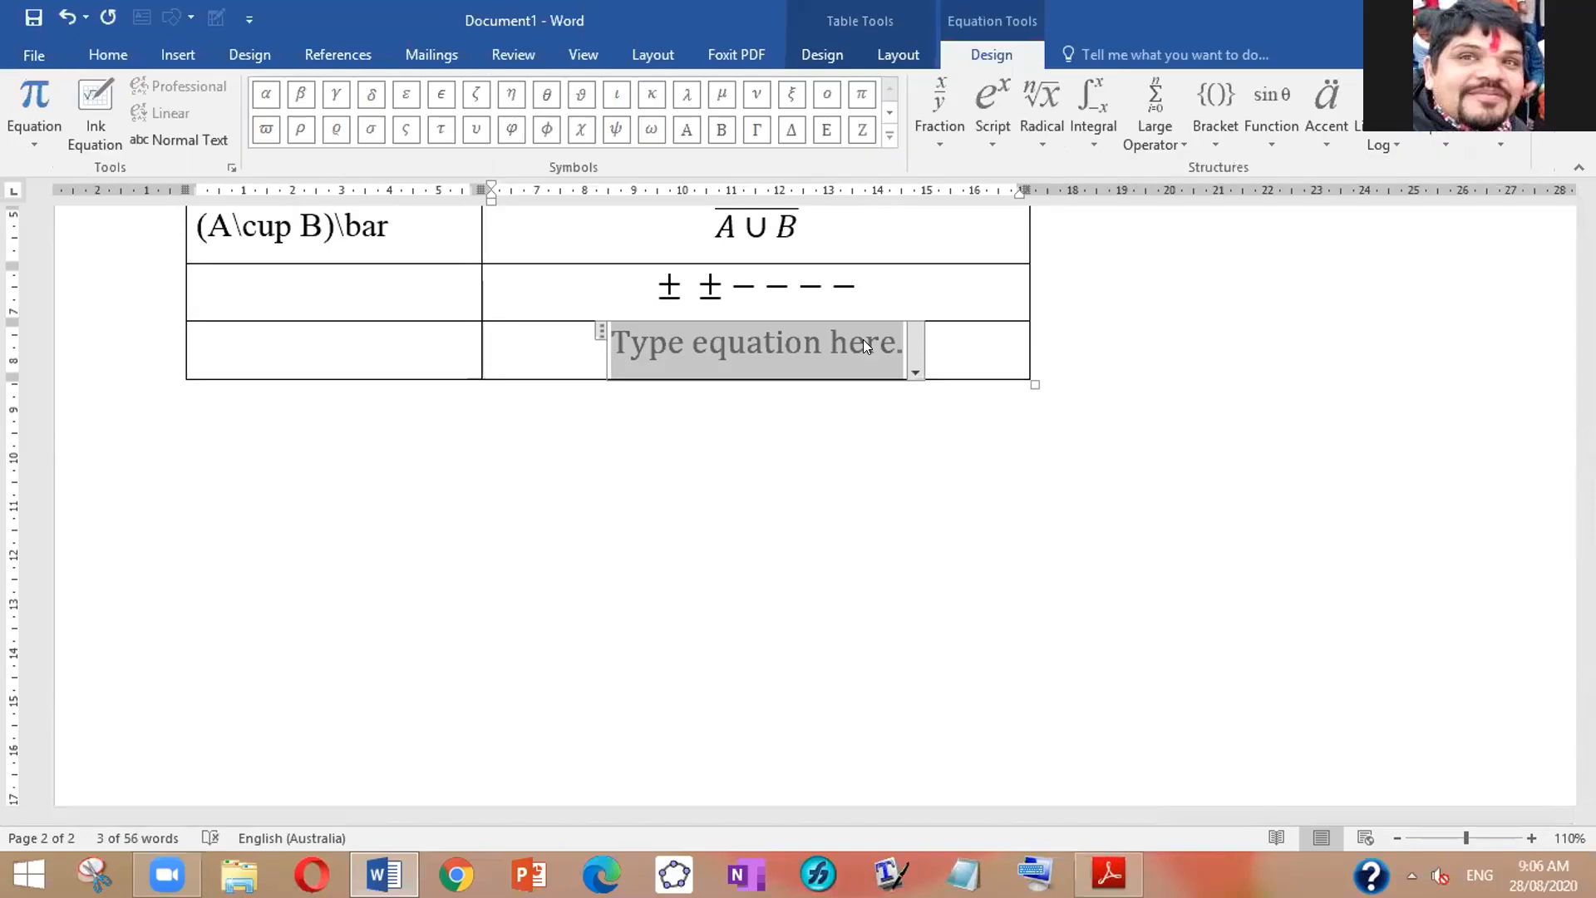
left_click(936, 141)
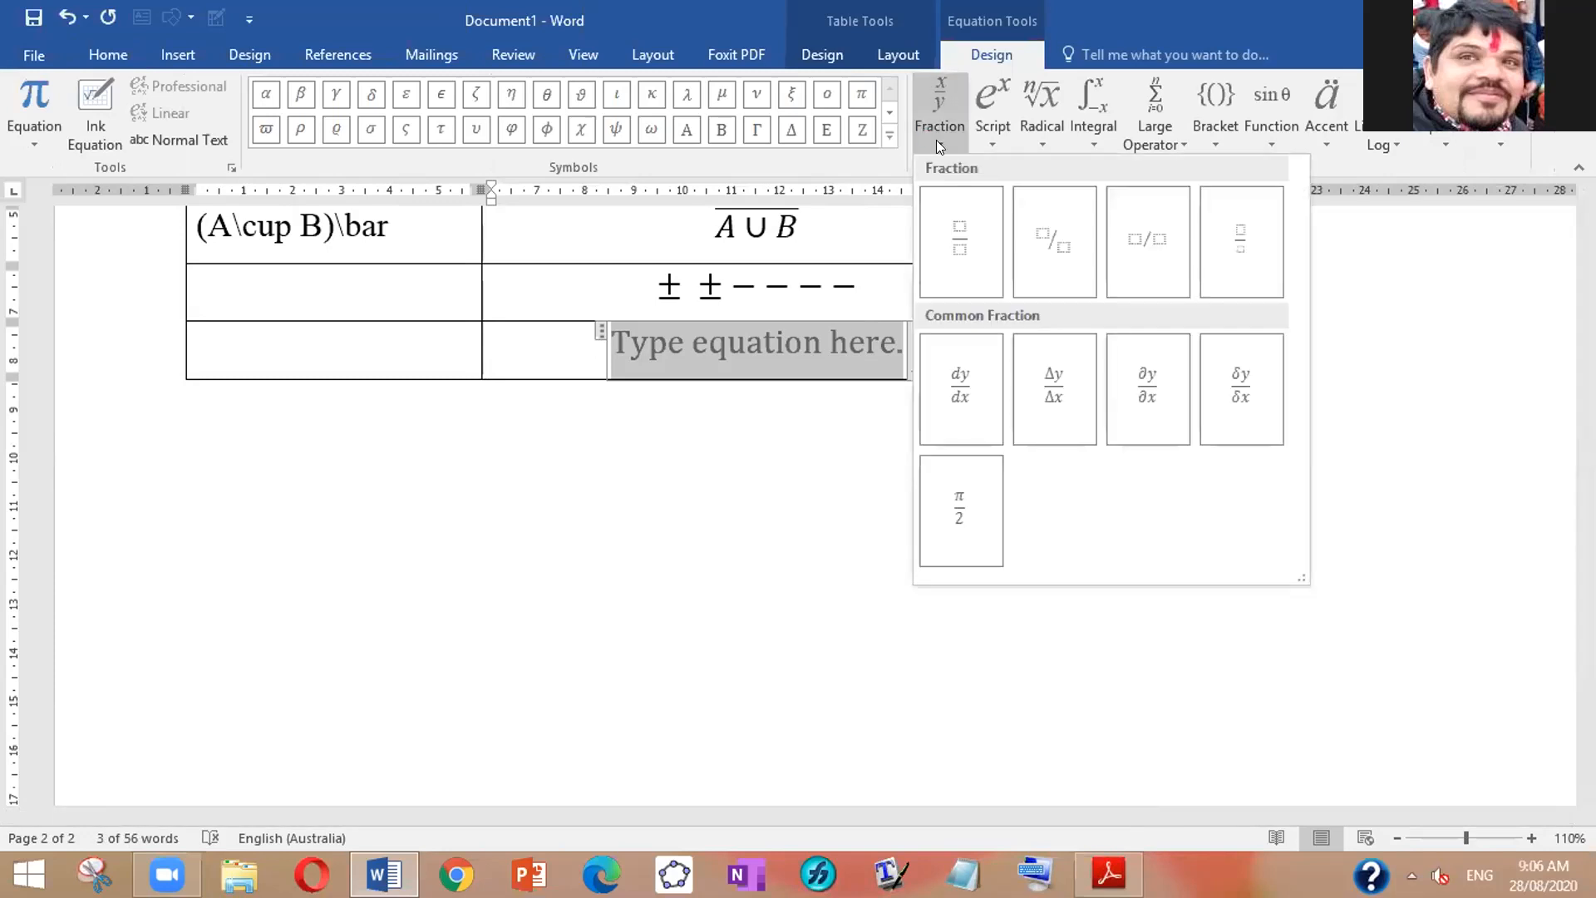
left_click(961, 247)
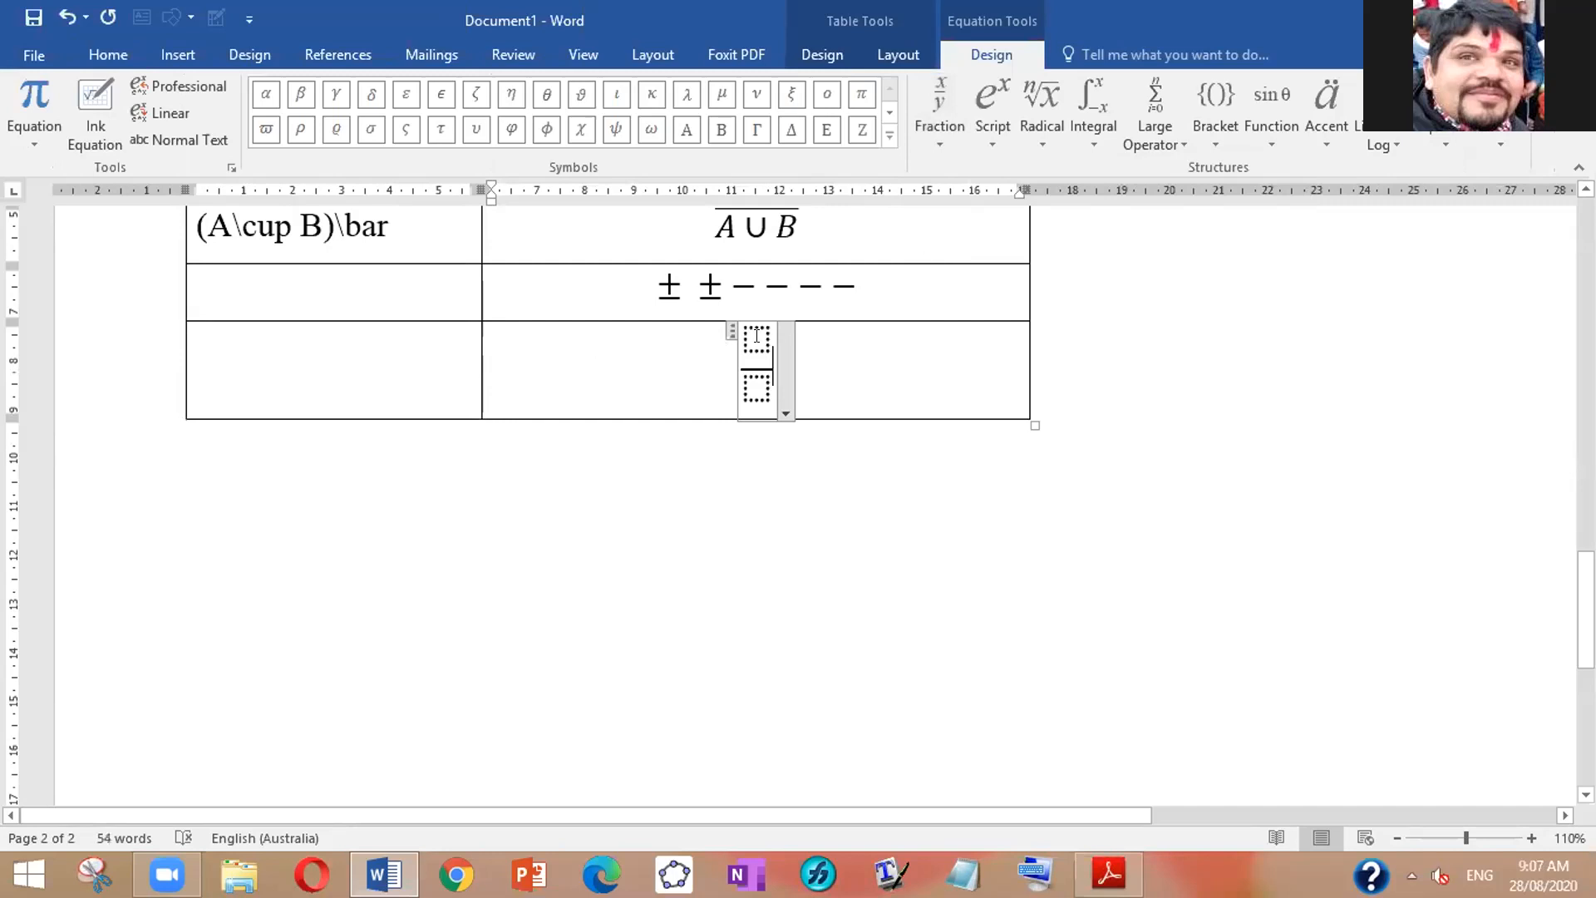
Step: Convert the empty stacked fraction to linear form and back to professional form
left_click(787, 414)
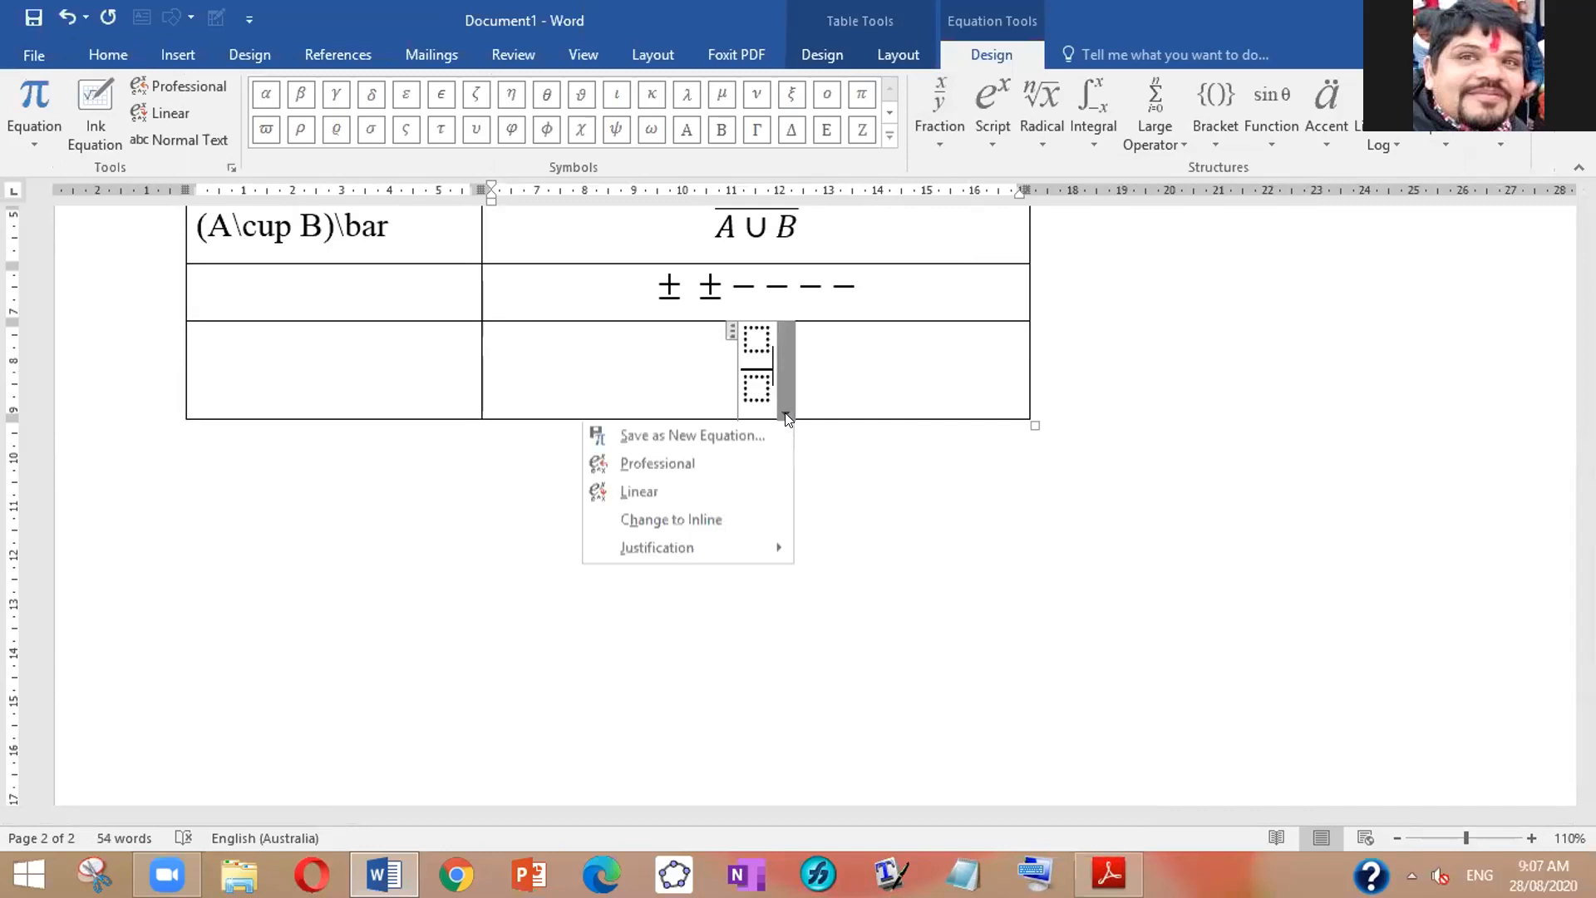
left_click(697, 492)
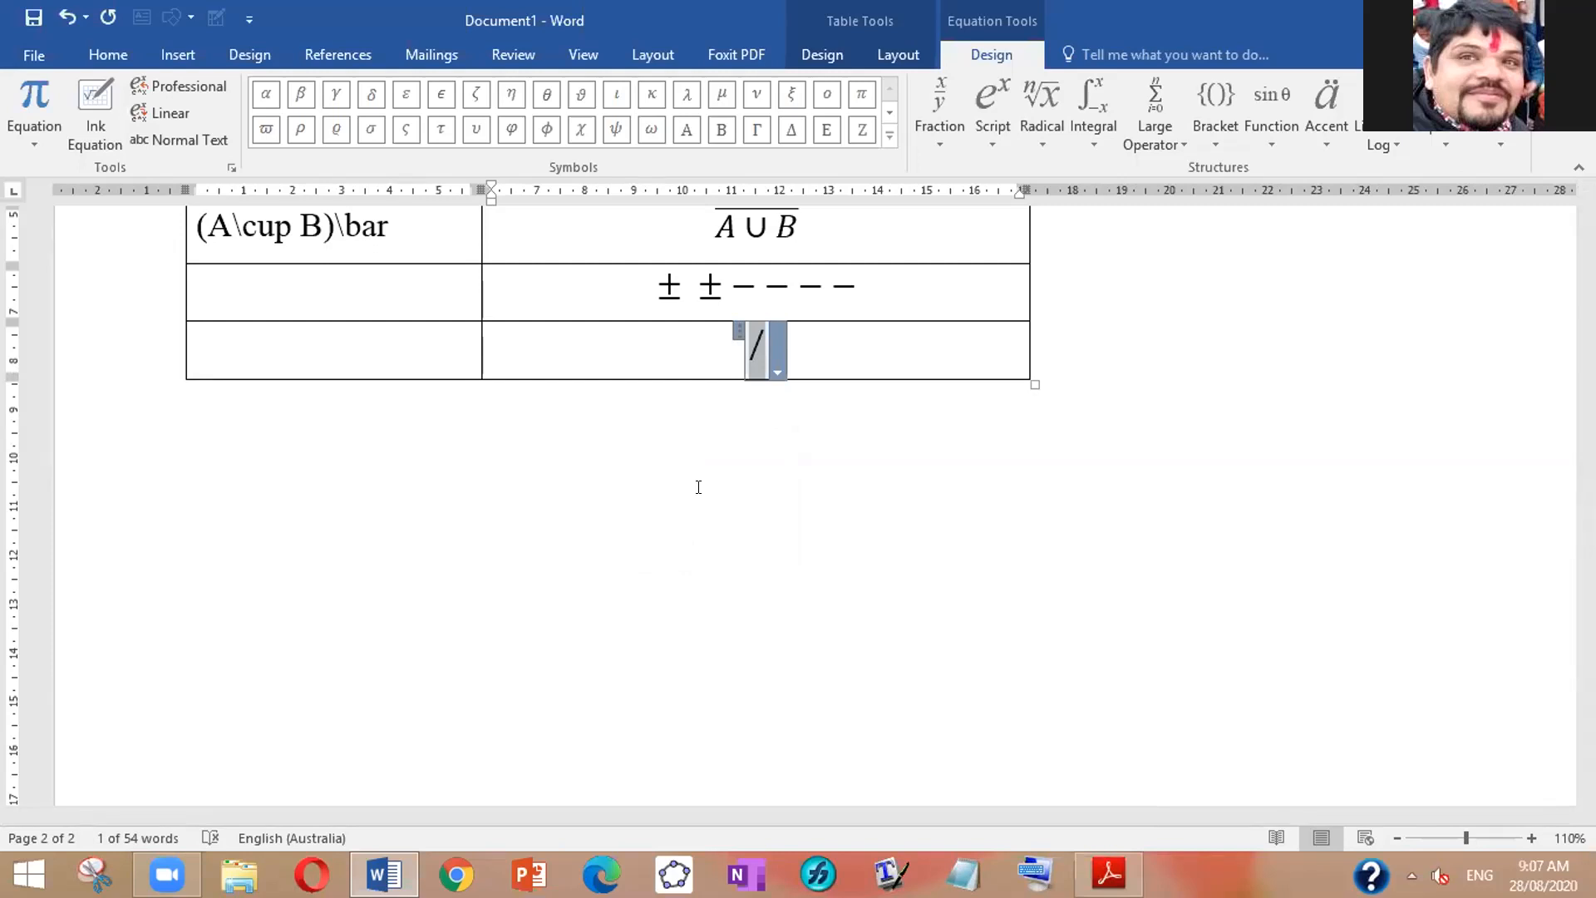
left_click(773, 364)
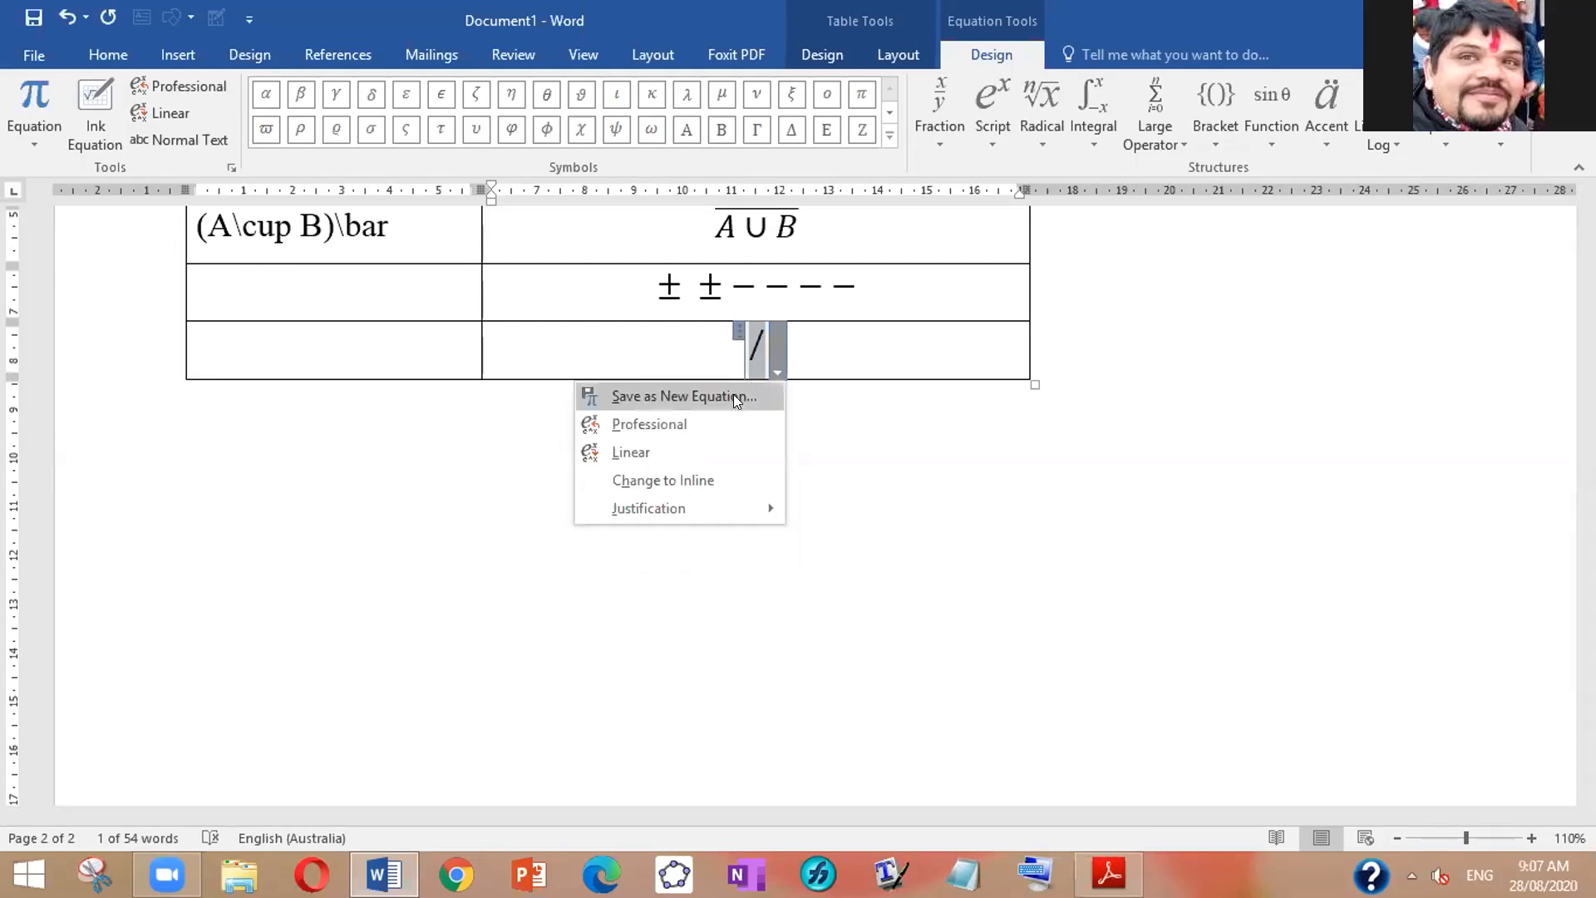
left_click(700, 428)
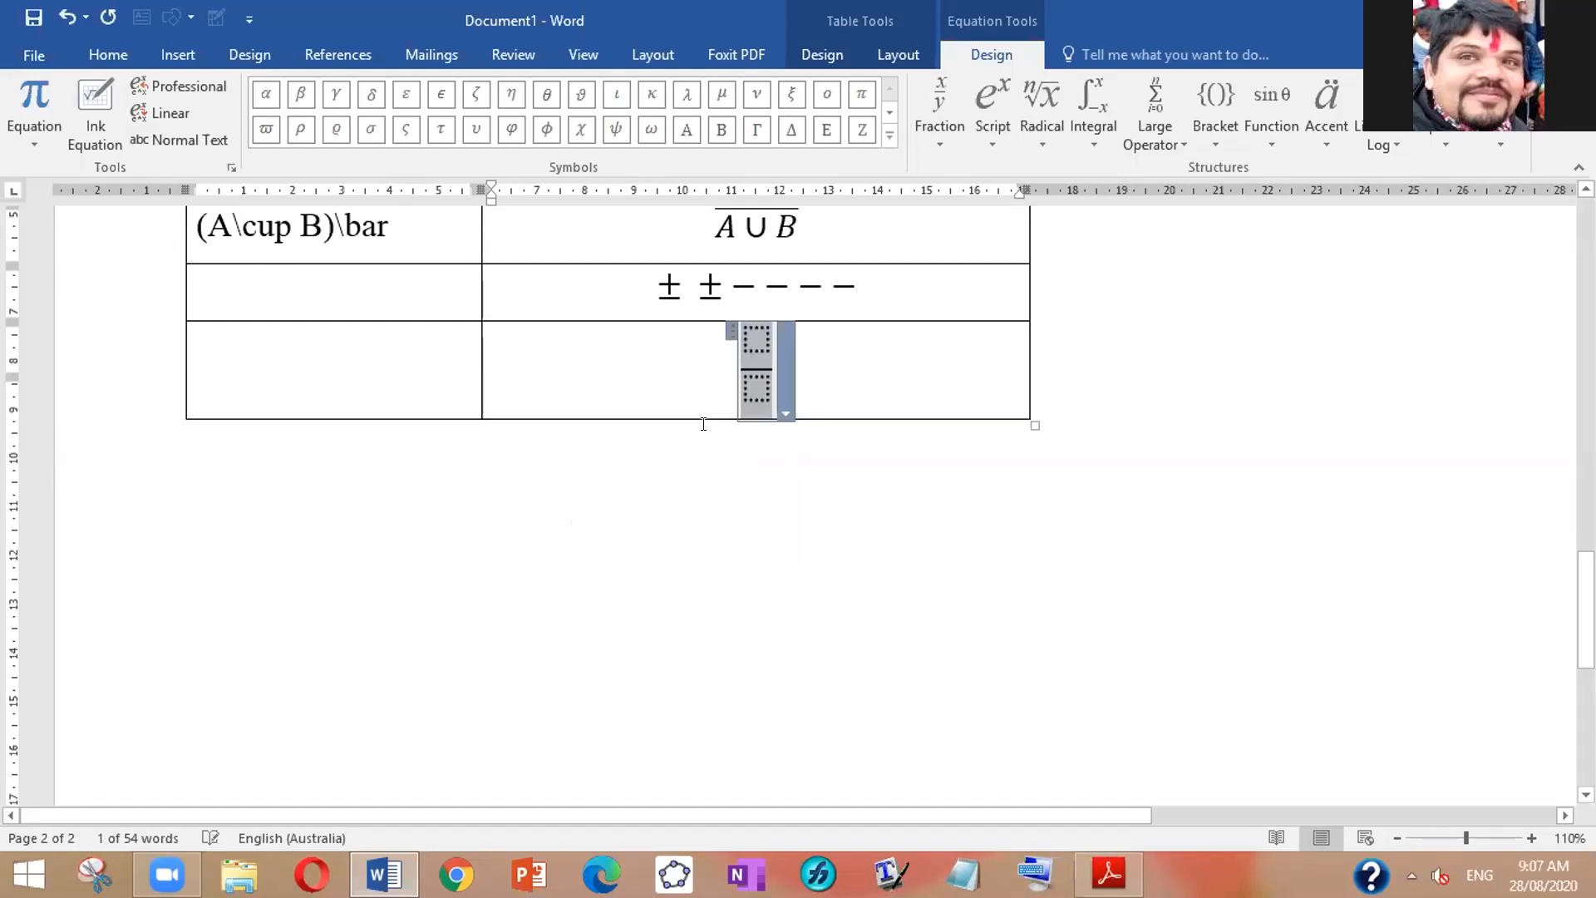
Step: Fill the fraction with a over b and convert the equation to linear form
left_click(756, 326)
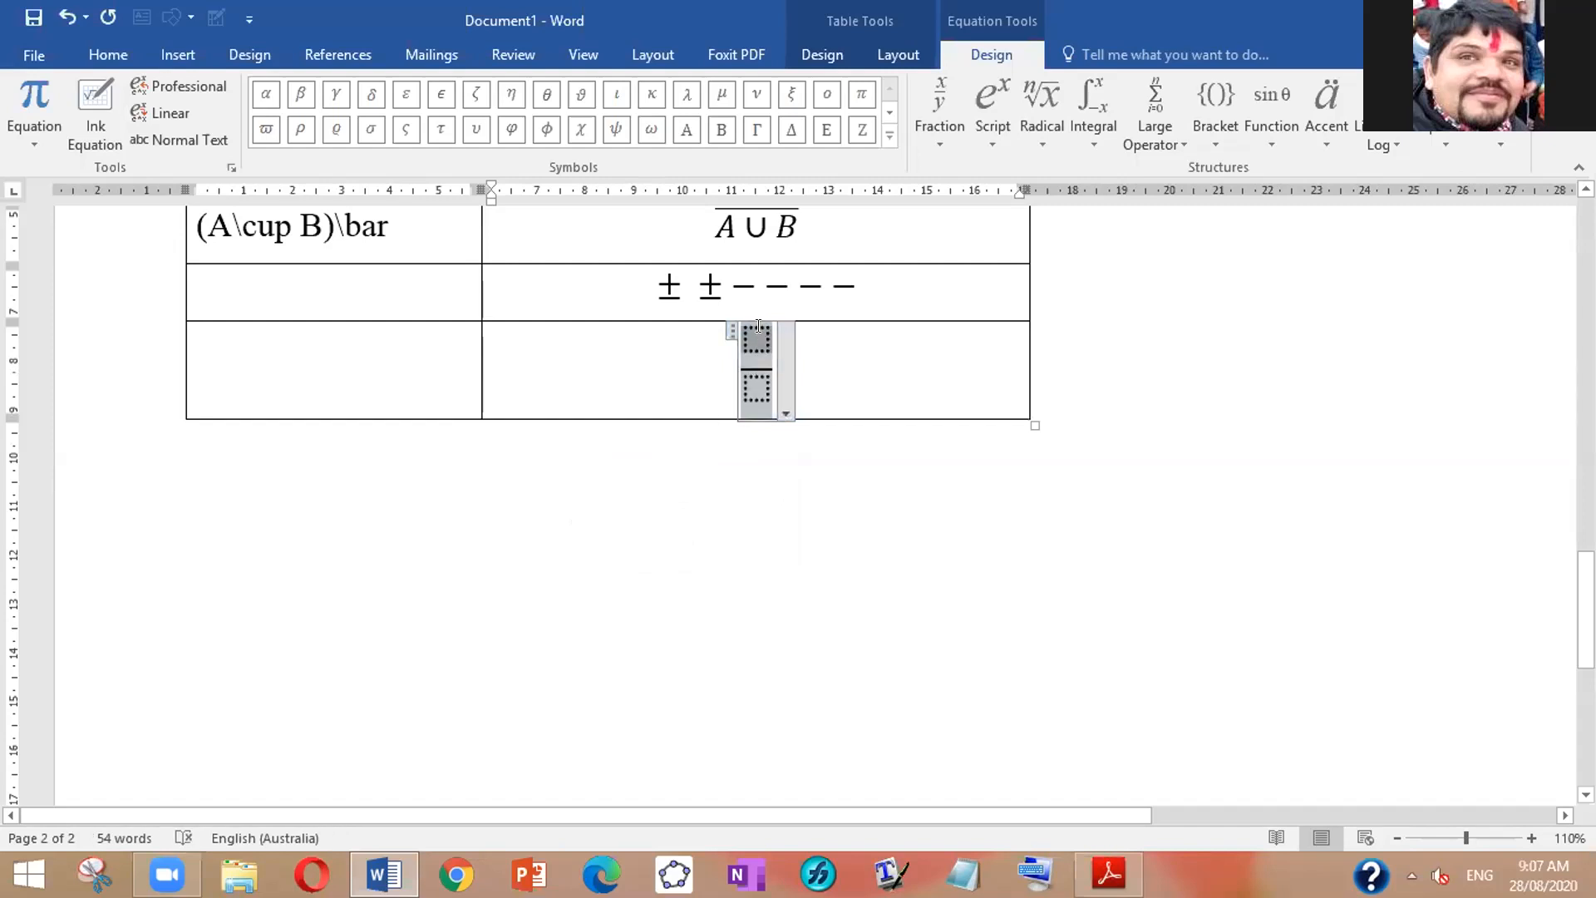
type("a")
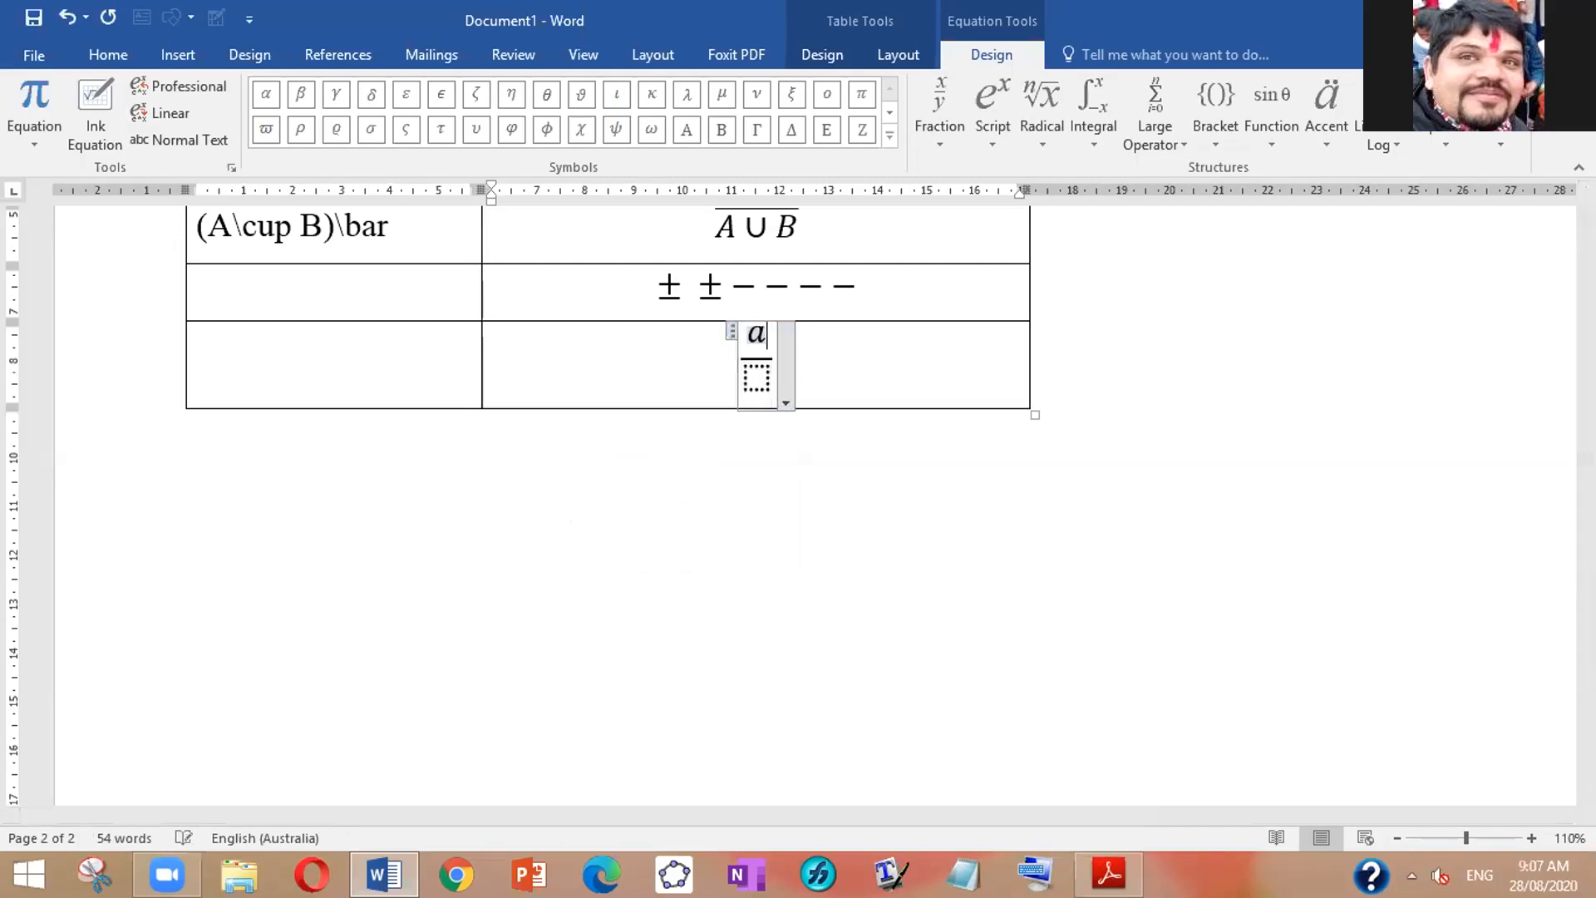
key("Down")
type("b")
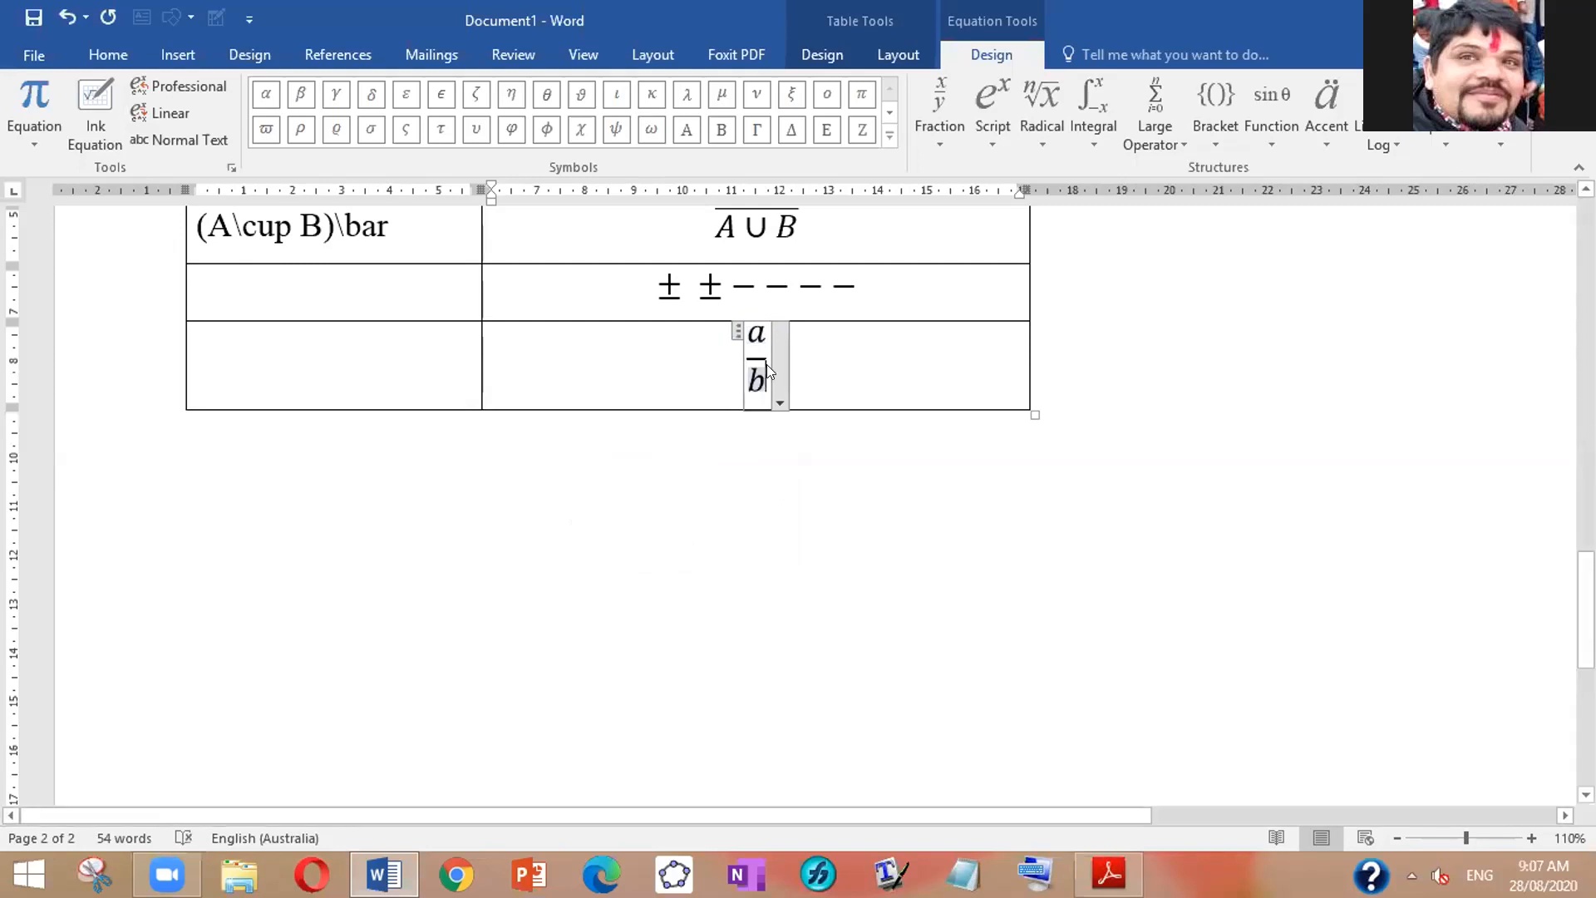
left_click(778, 404)
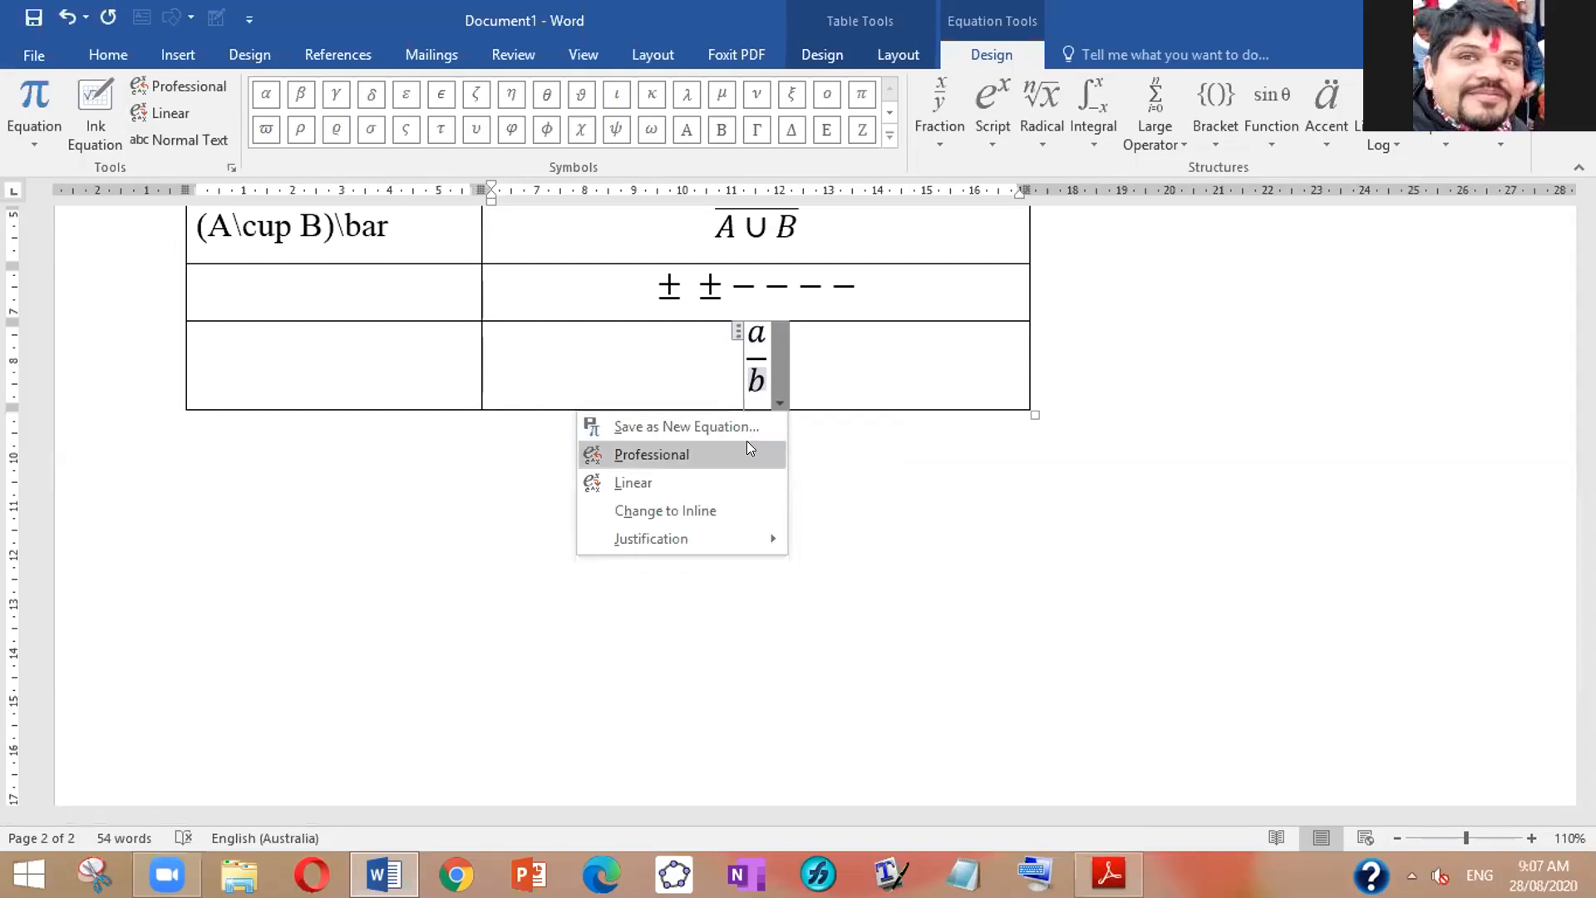
left_click(740, 482)
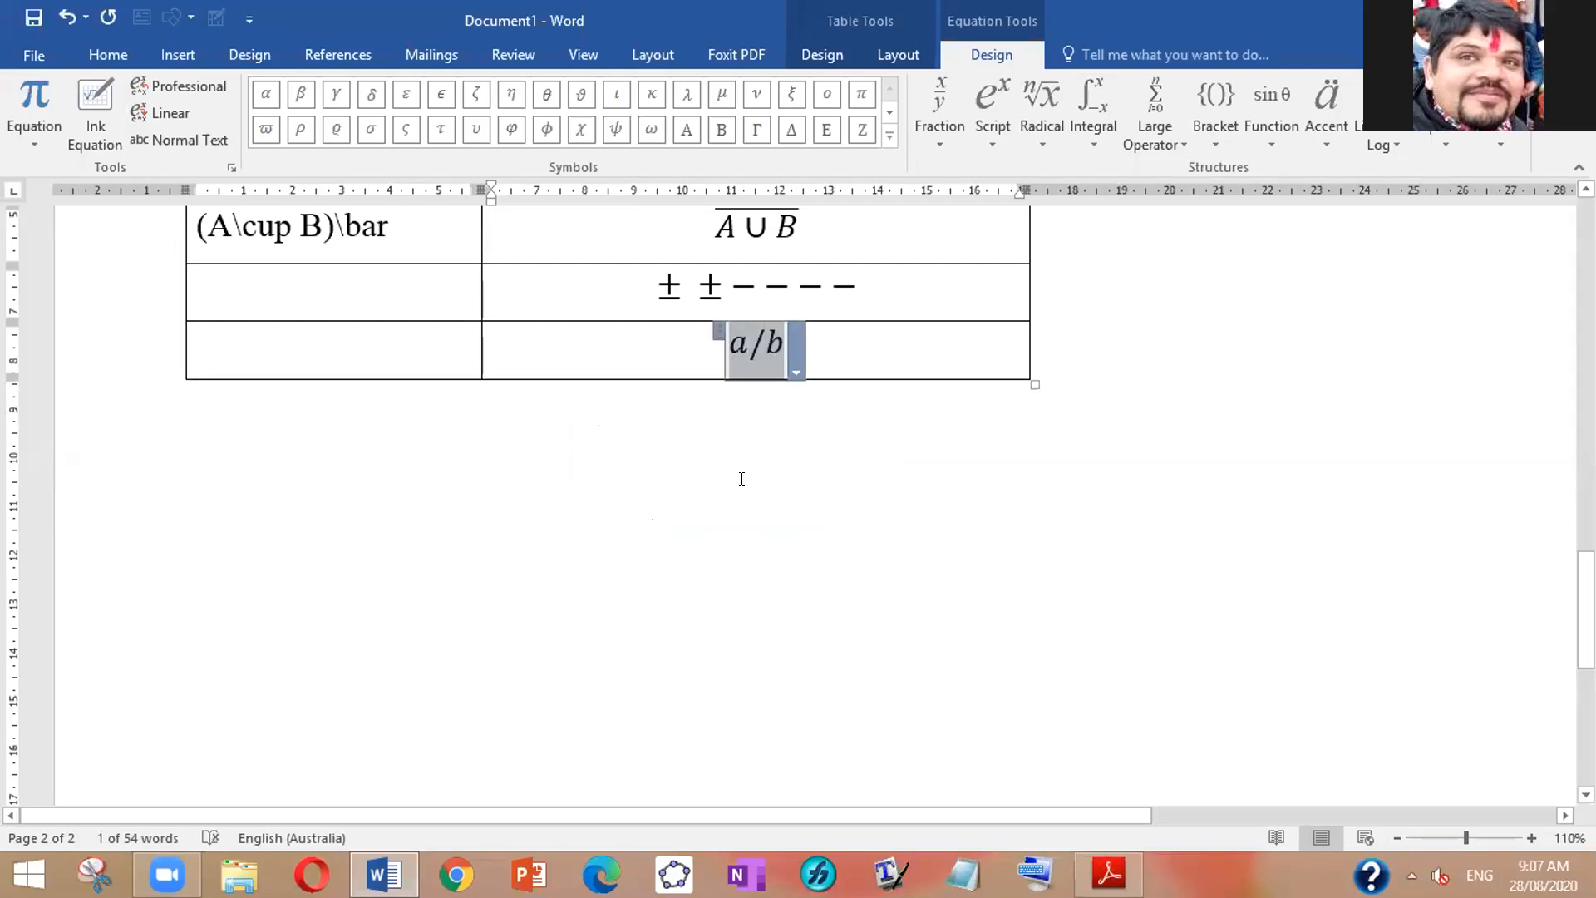
Step: Add two rows below a/b and insert an equation with an empty 2×2 matrix in the first new row's second column
key("Tab")
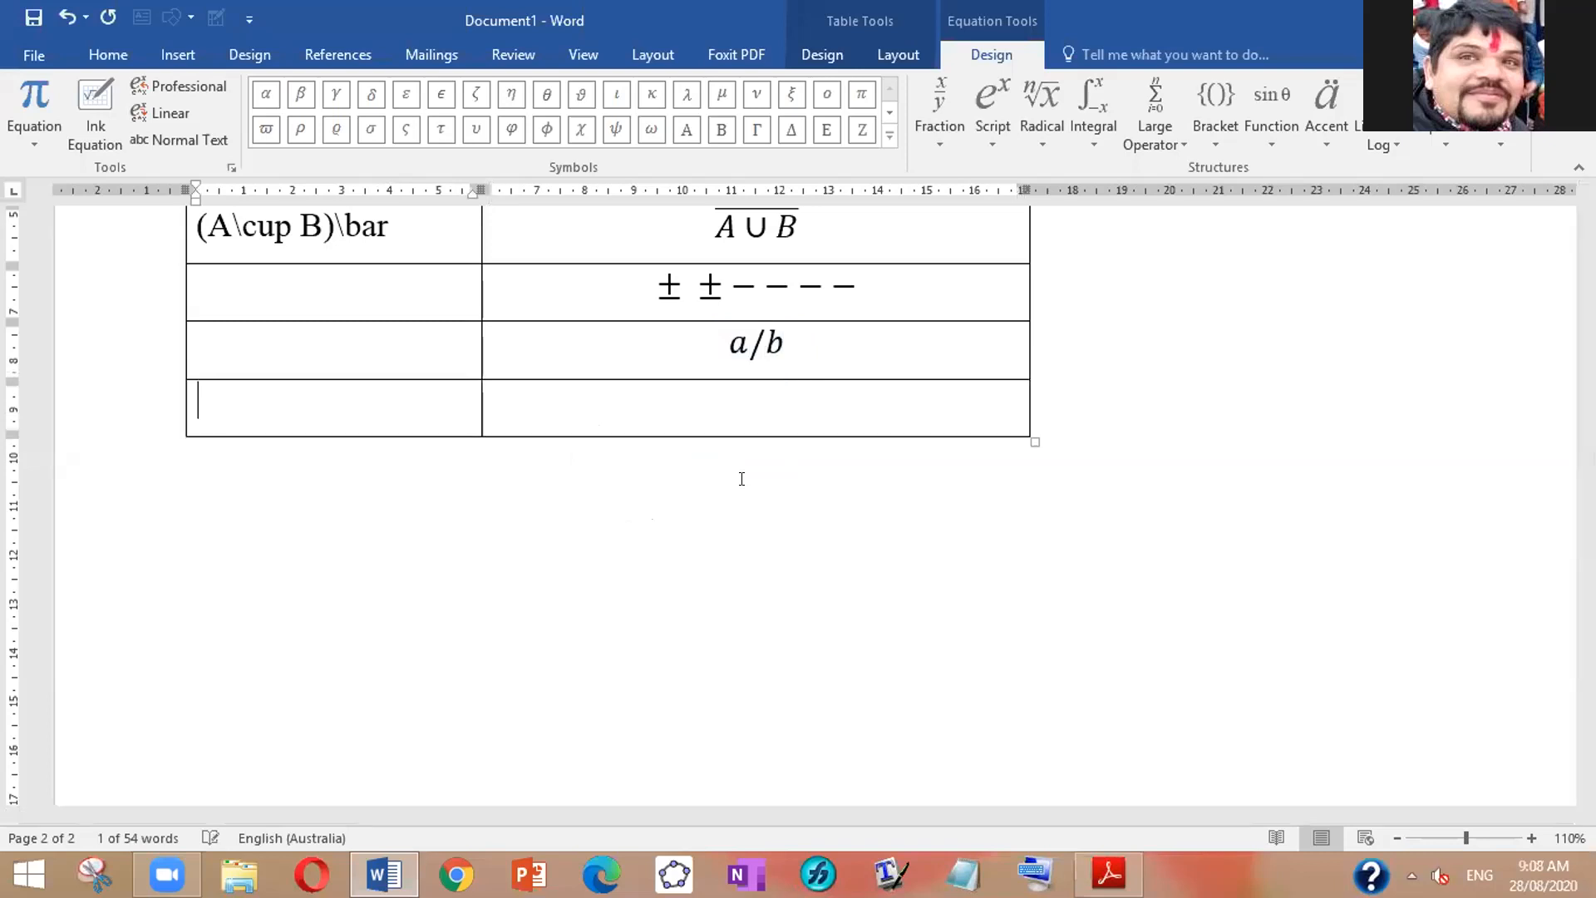
key("Tab")
key("Tab")
left_click(631, 403)
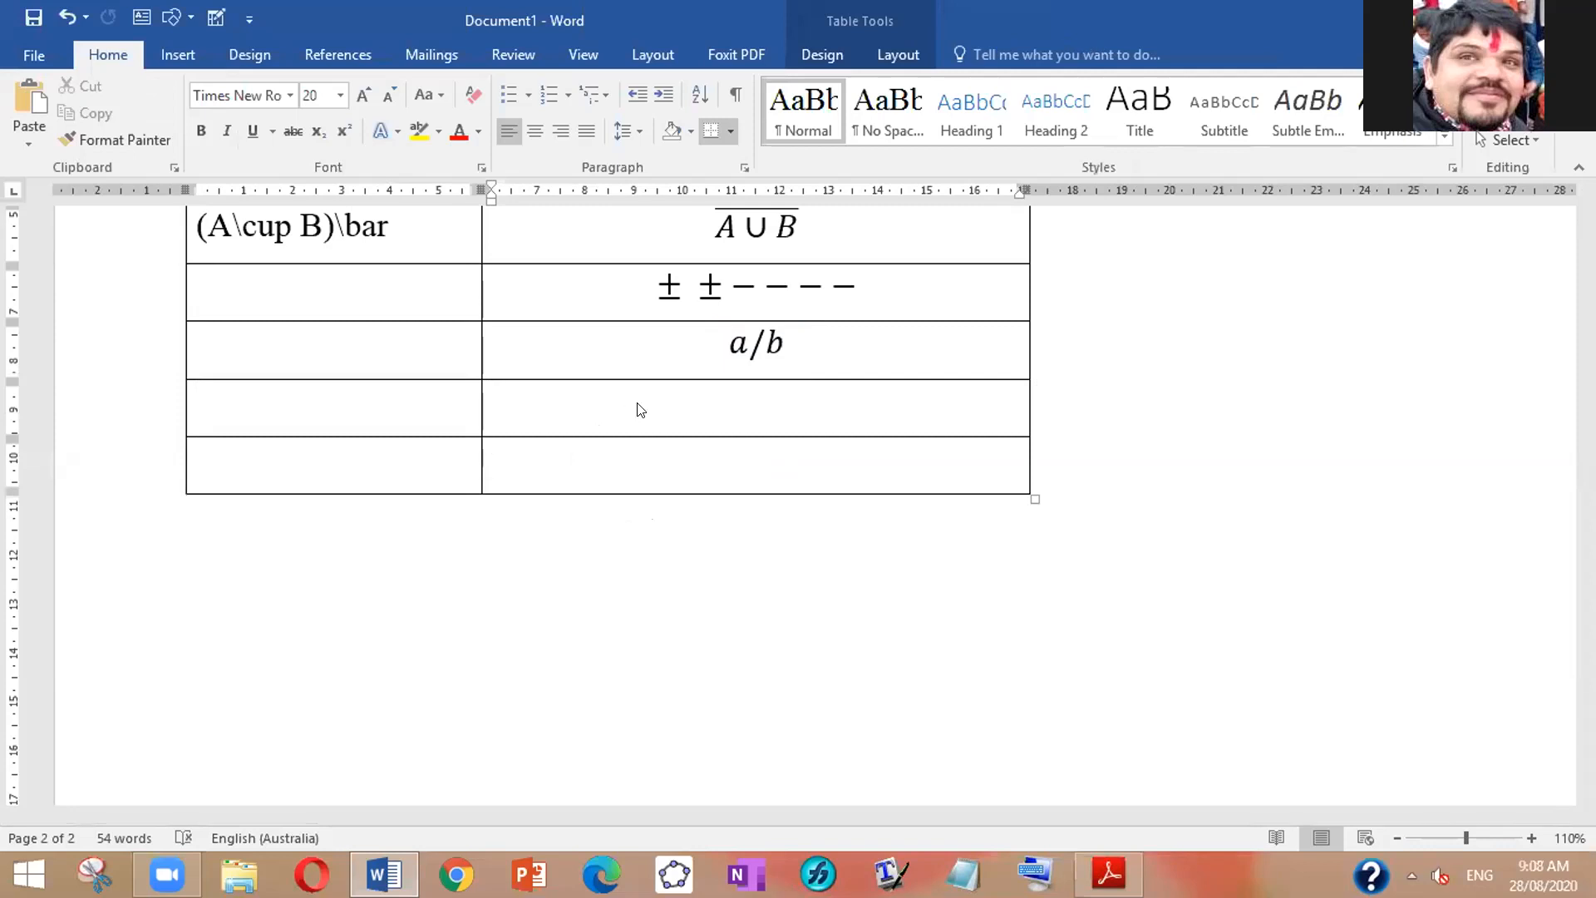
key("alt+equal")
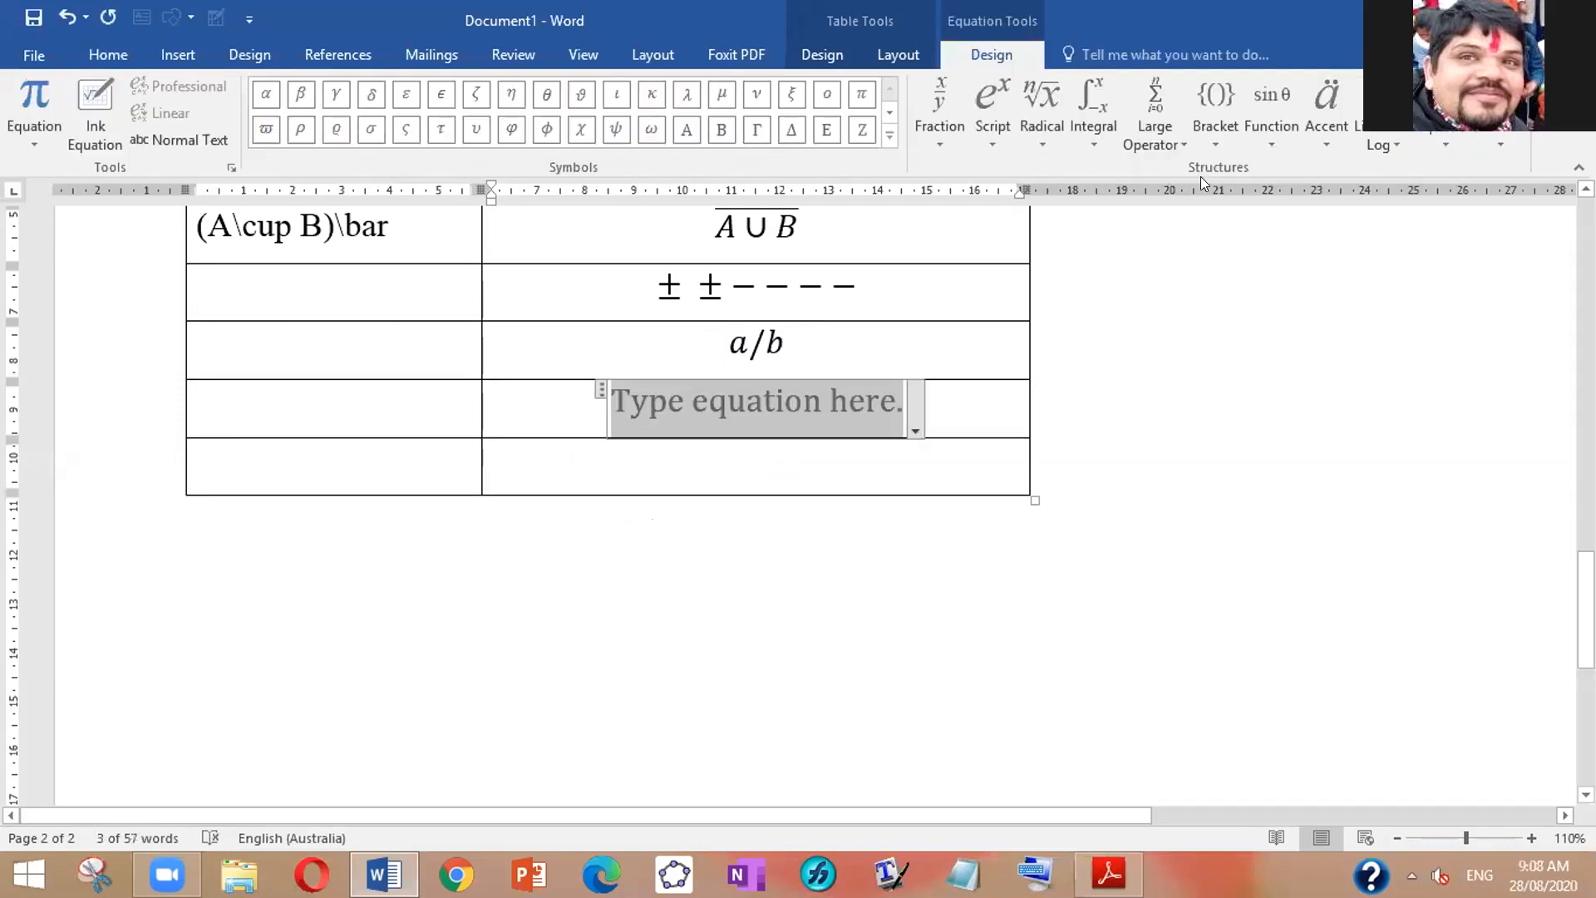
left_click(1495, 140)
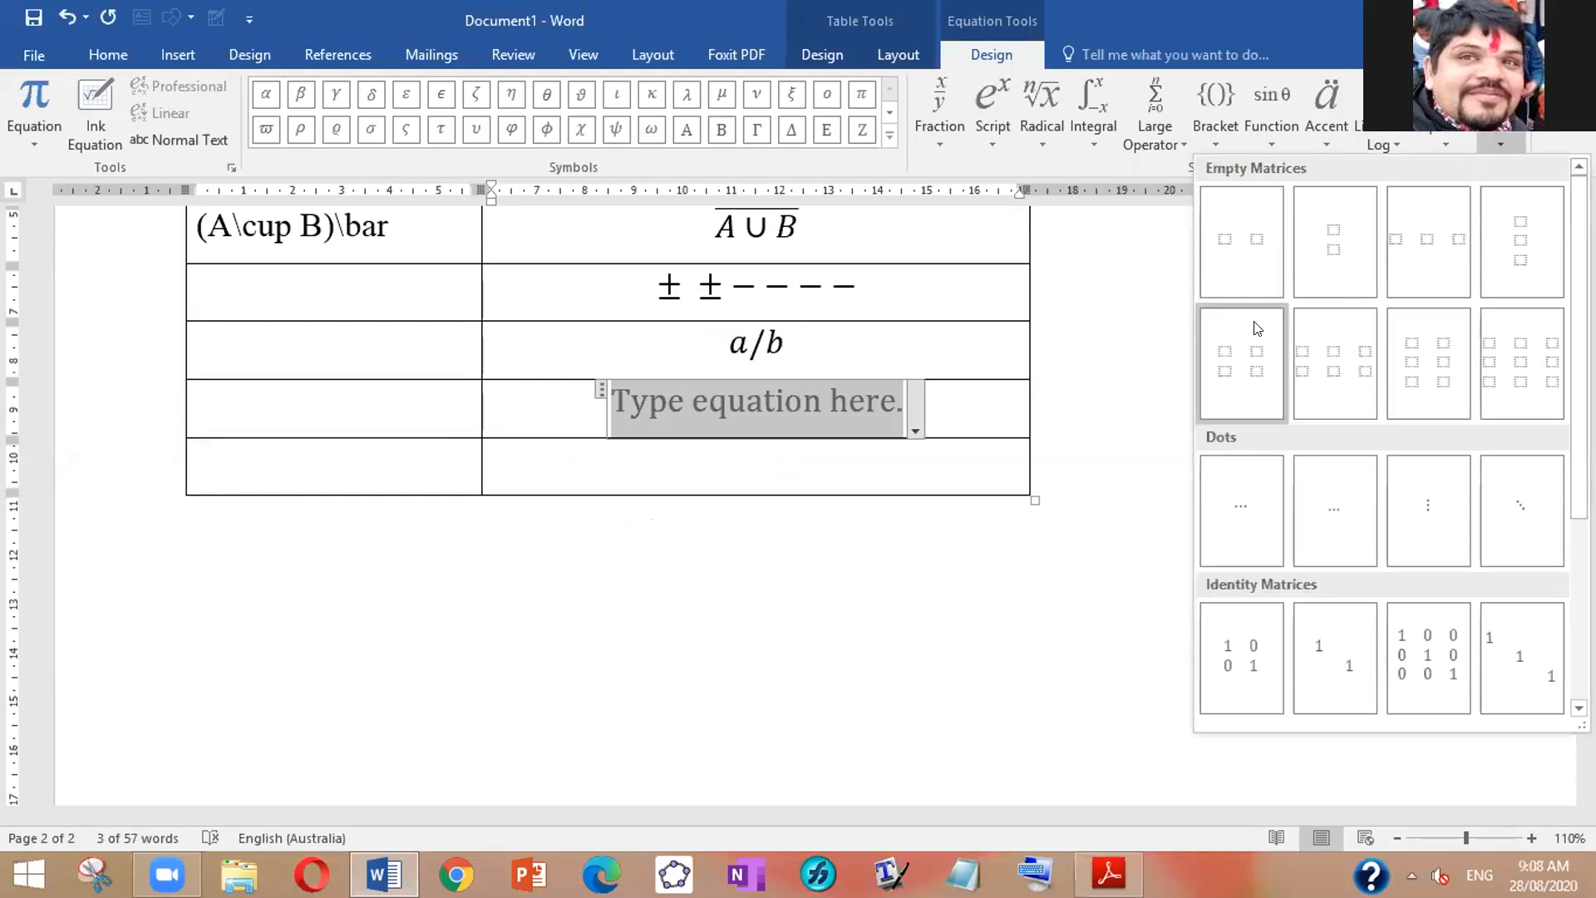
left_click(1236, 366)
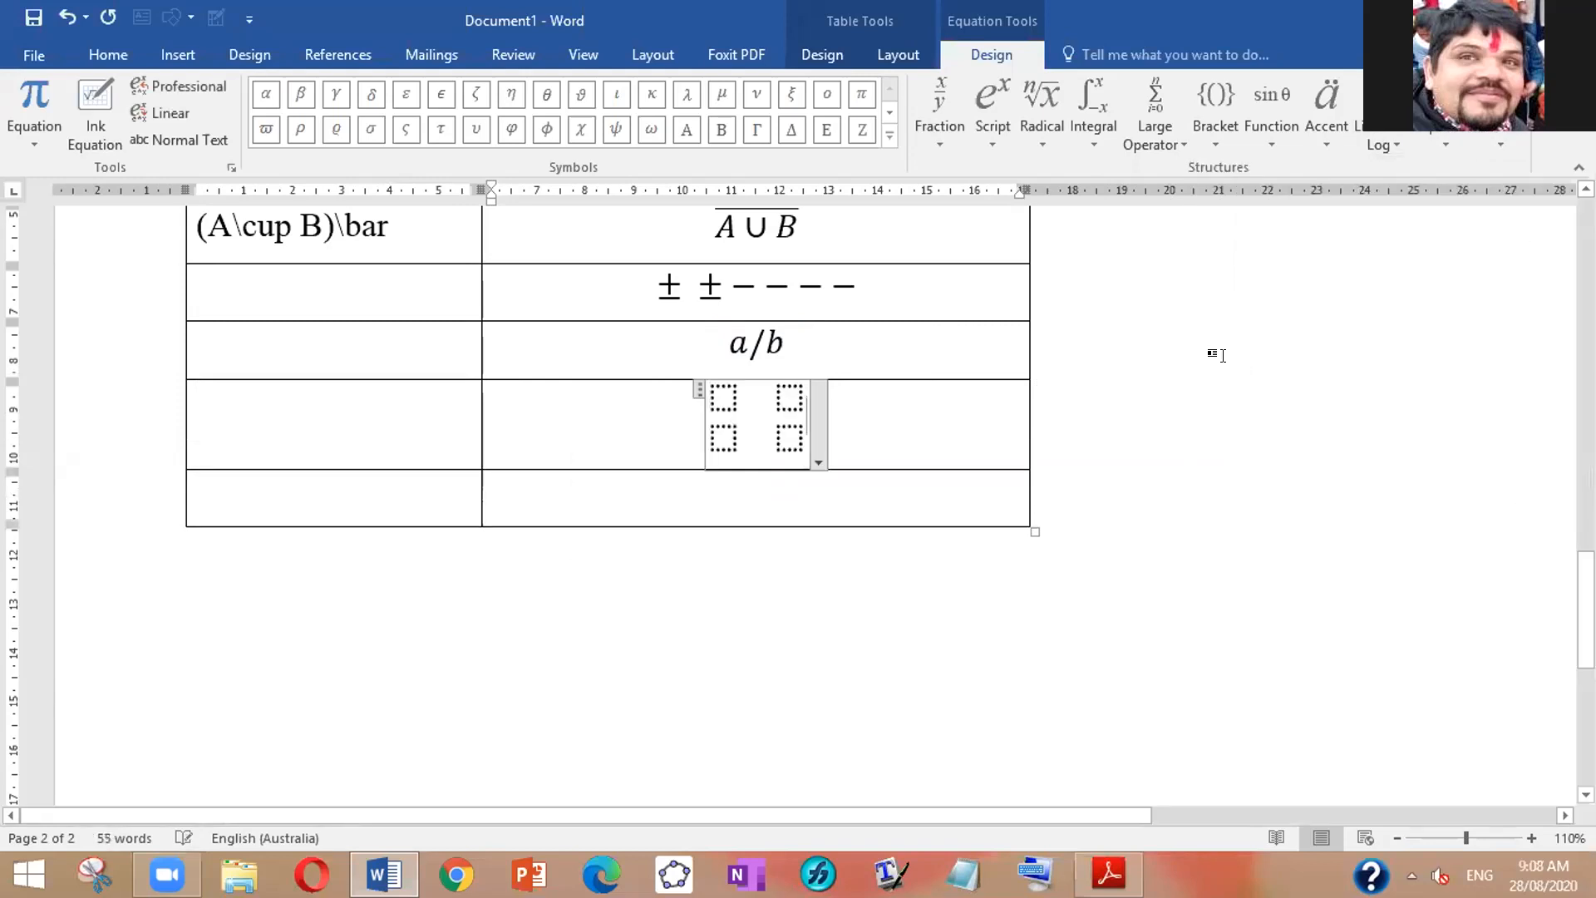
Step: Fill the 2×2 matrix with 1, 2 in the first row and 3, 4 in the second, and convert it to linear form
left_click(725, 395)
type("1")
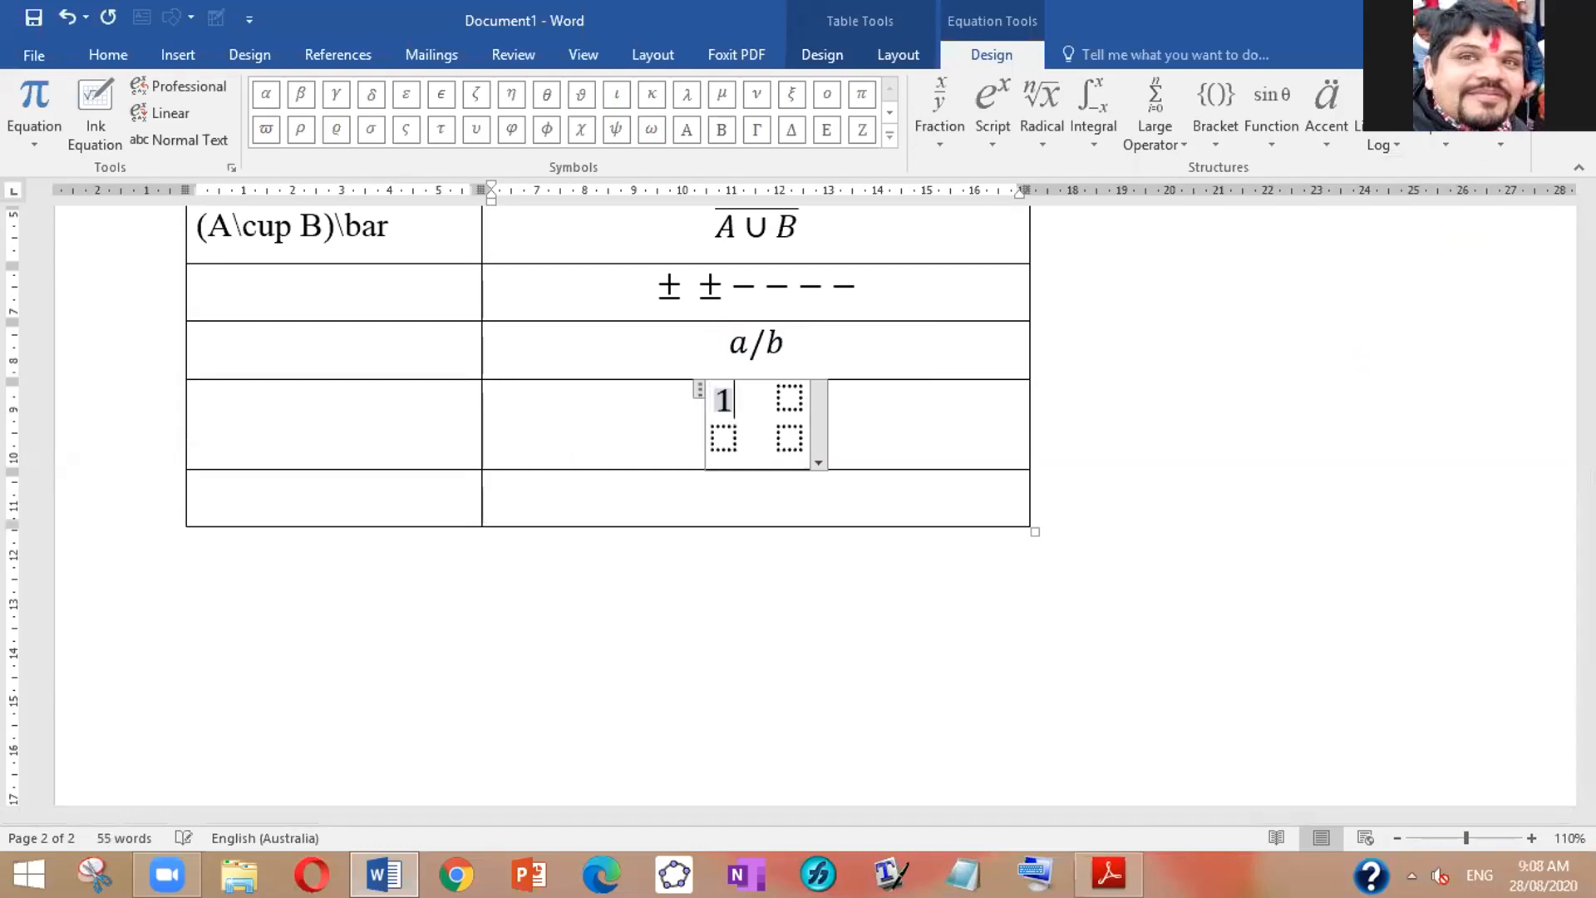
key("Right")
type("2")
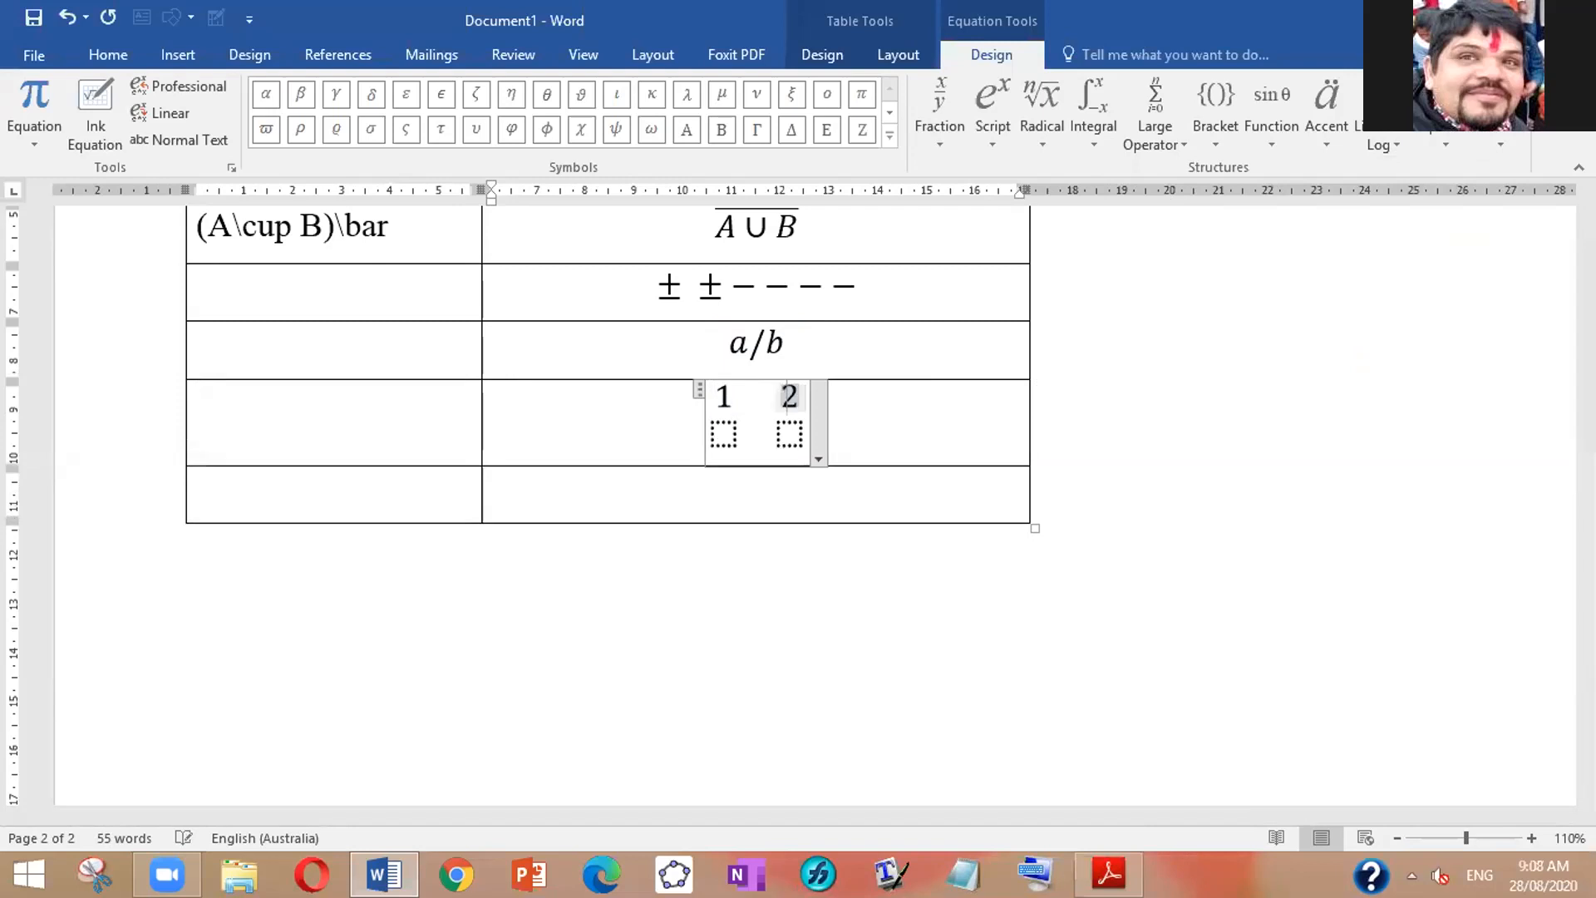
key("shift+Left")
key("Down")
key("Left")
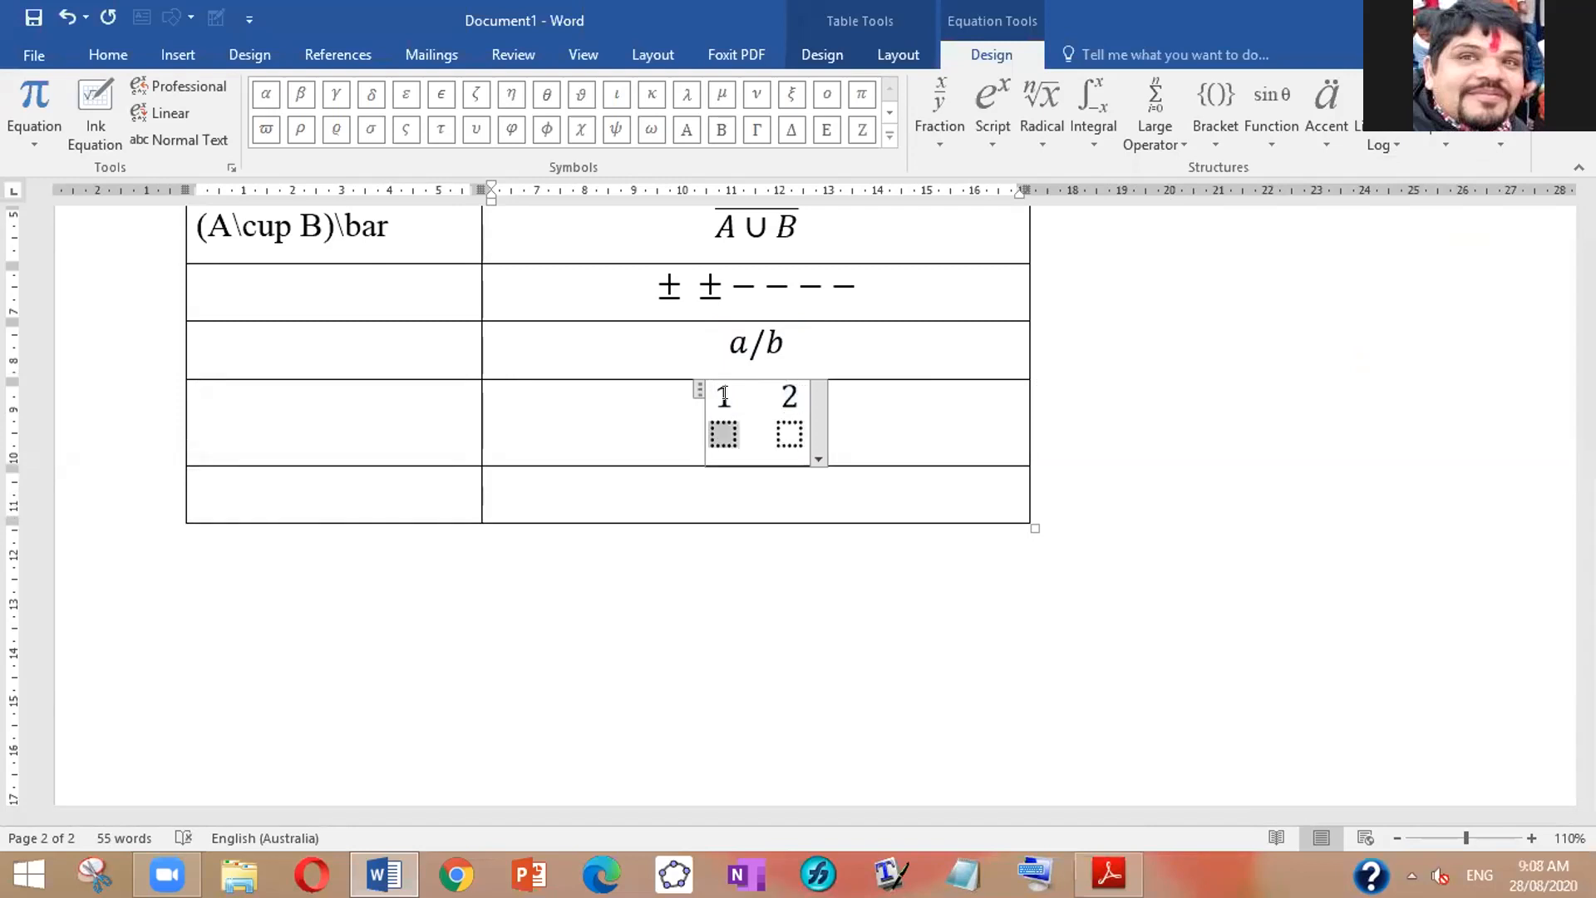
type("3")
key("Right")
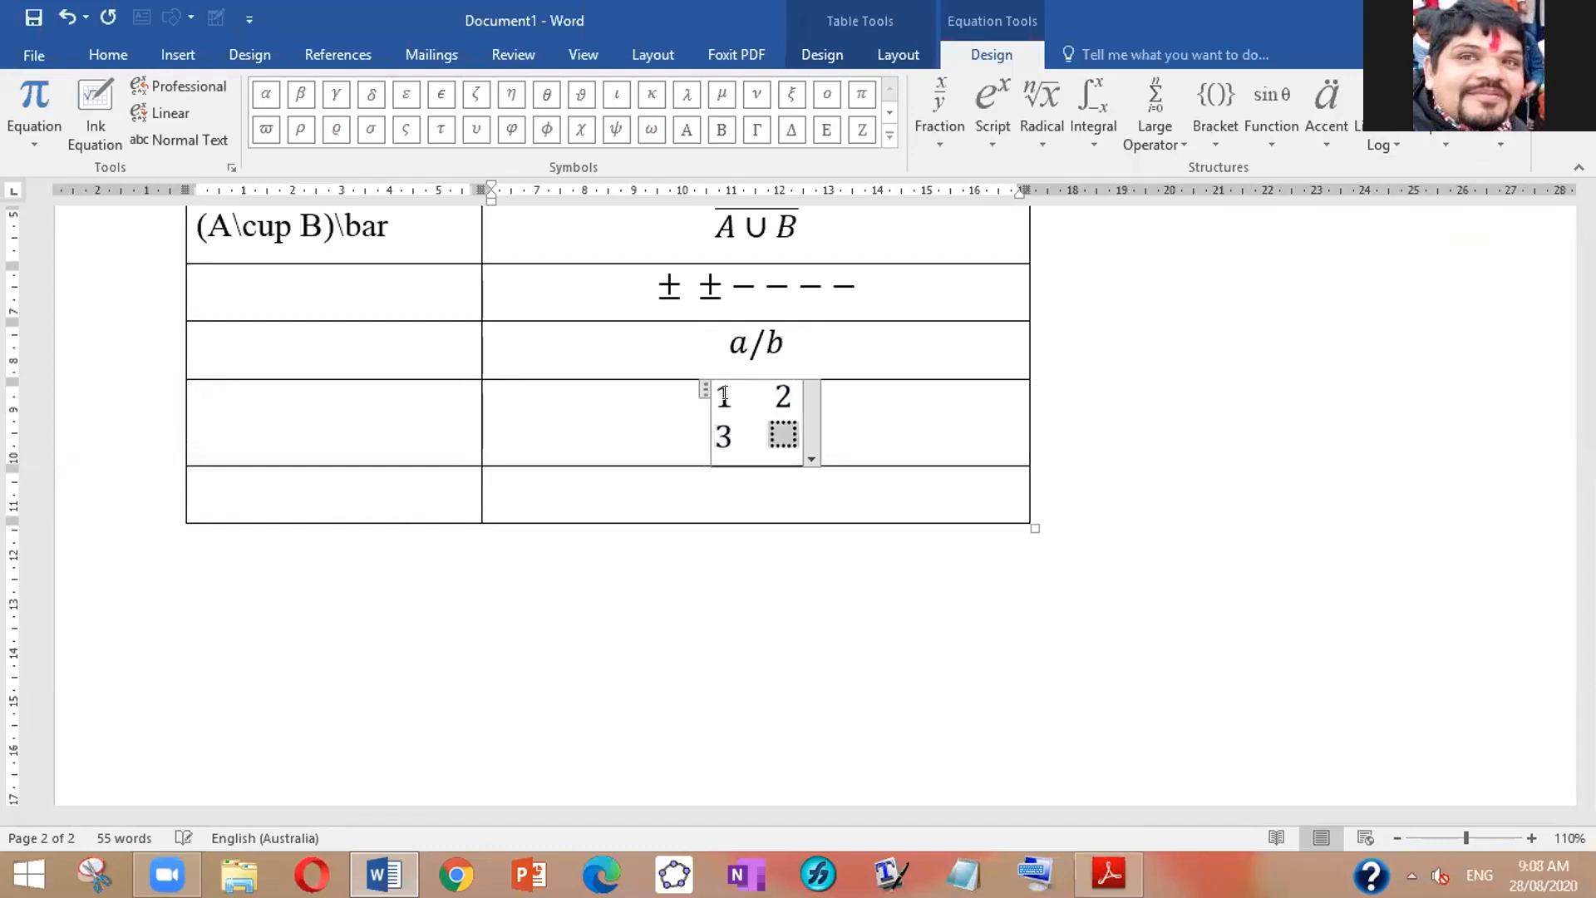
type("4")
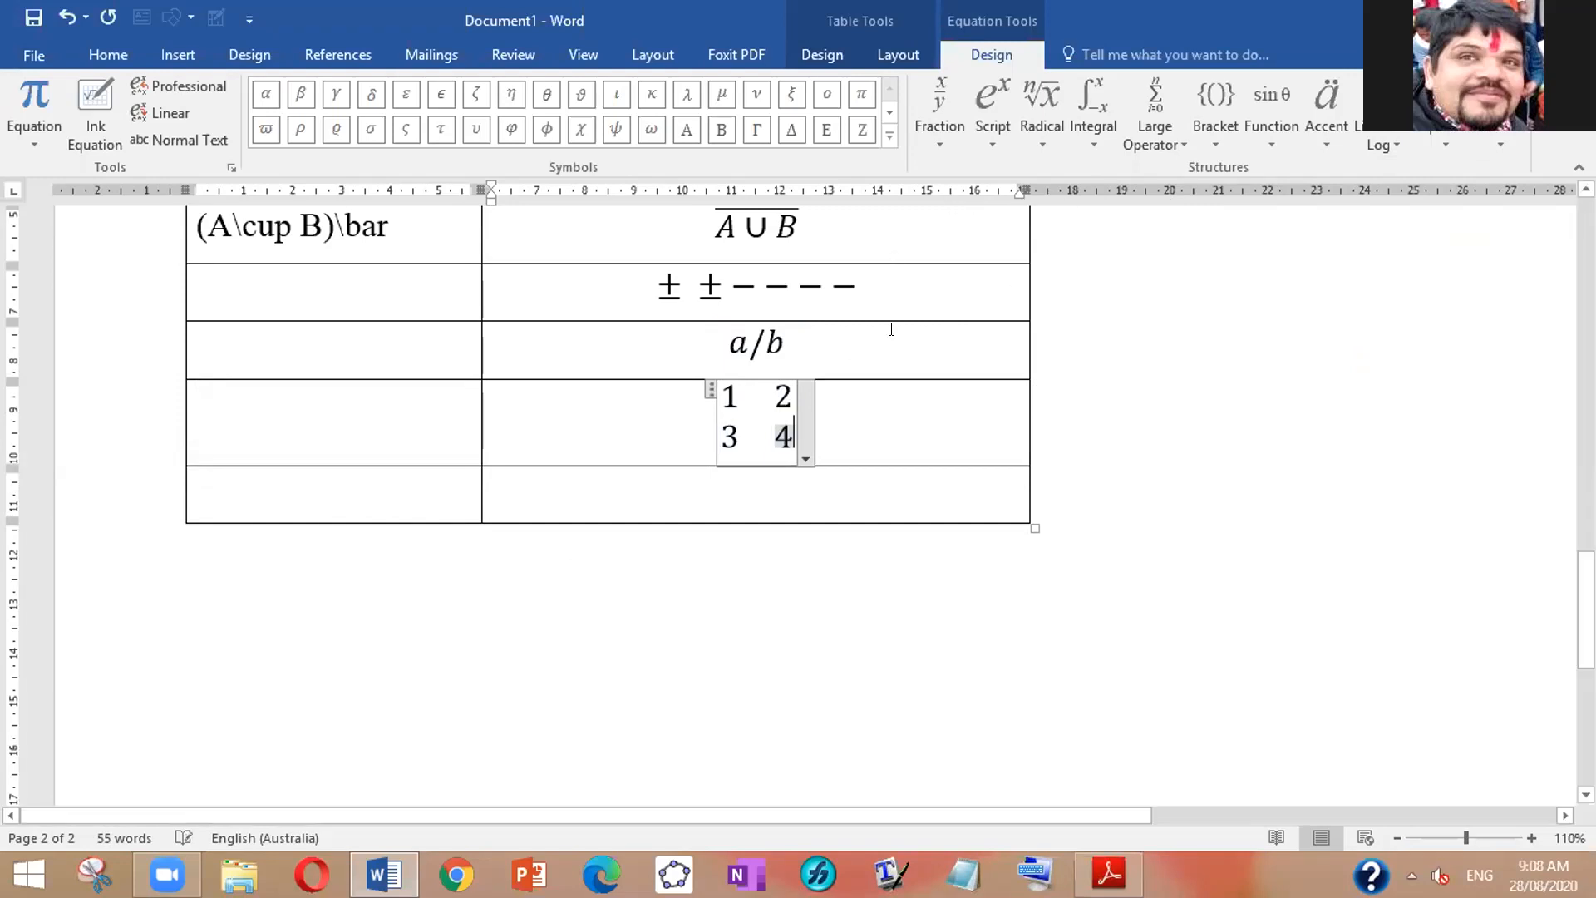
left_click(804, 457)
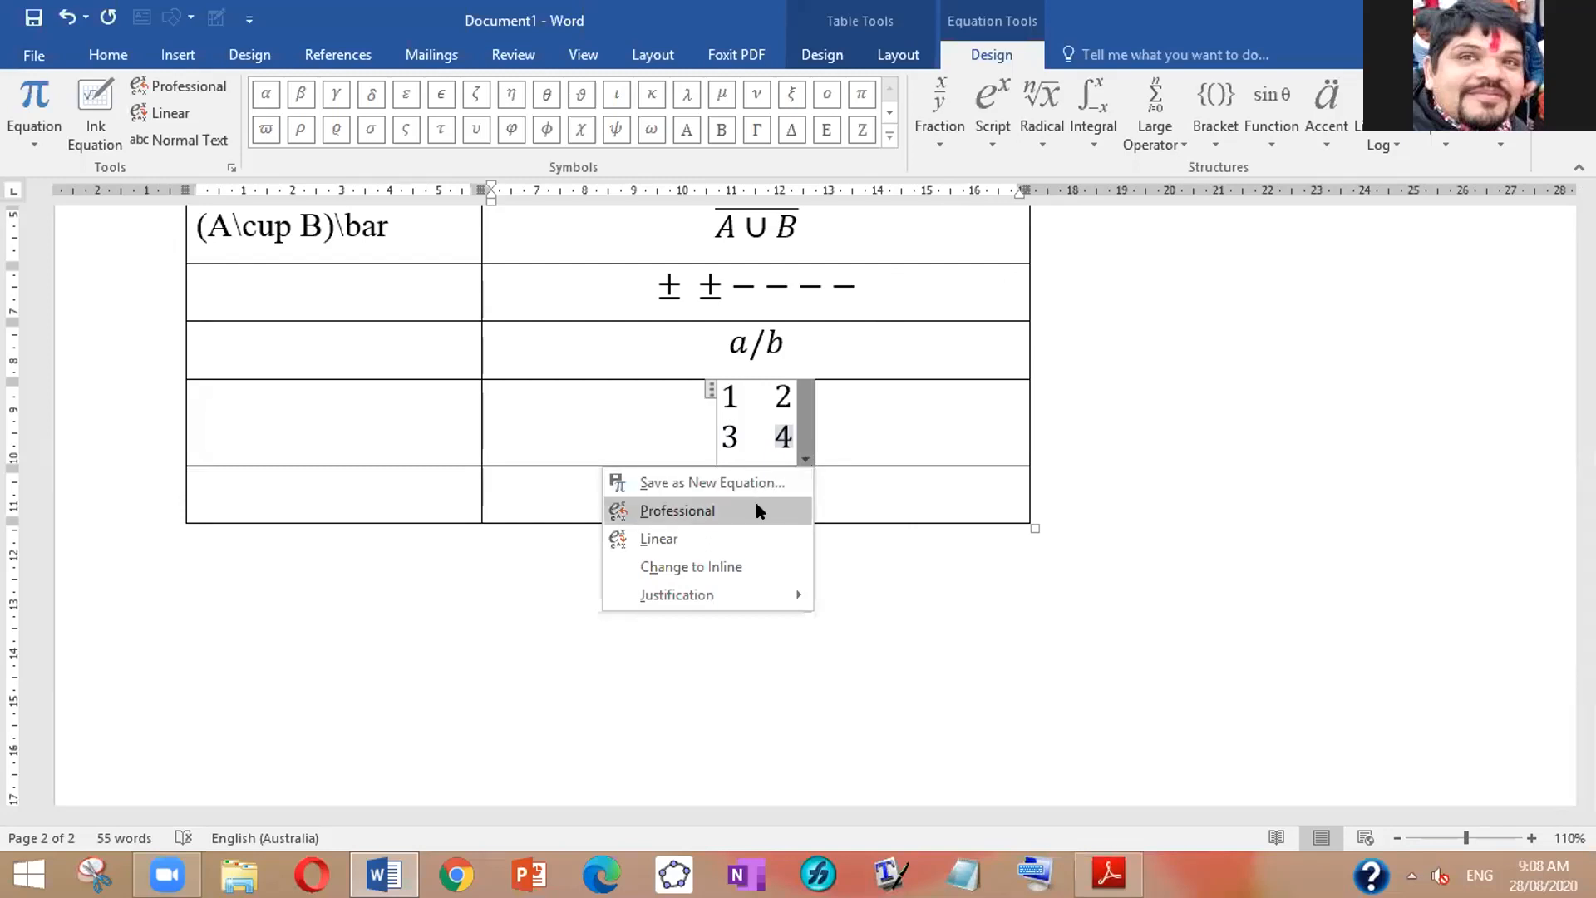
left_click(752, 540)
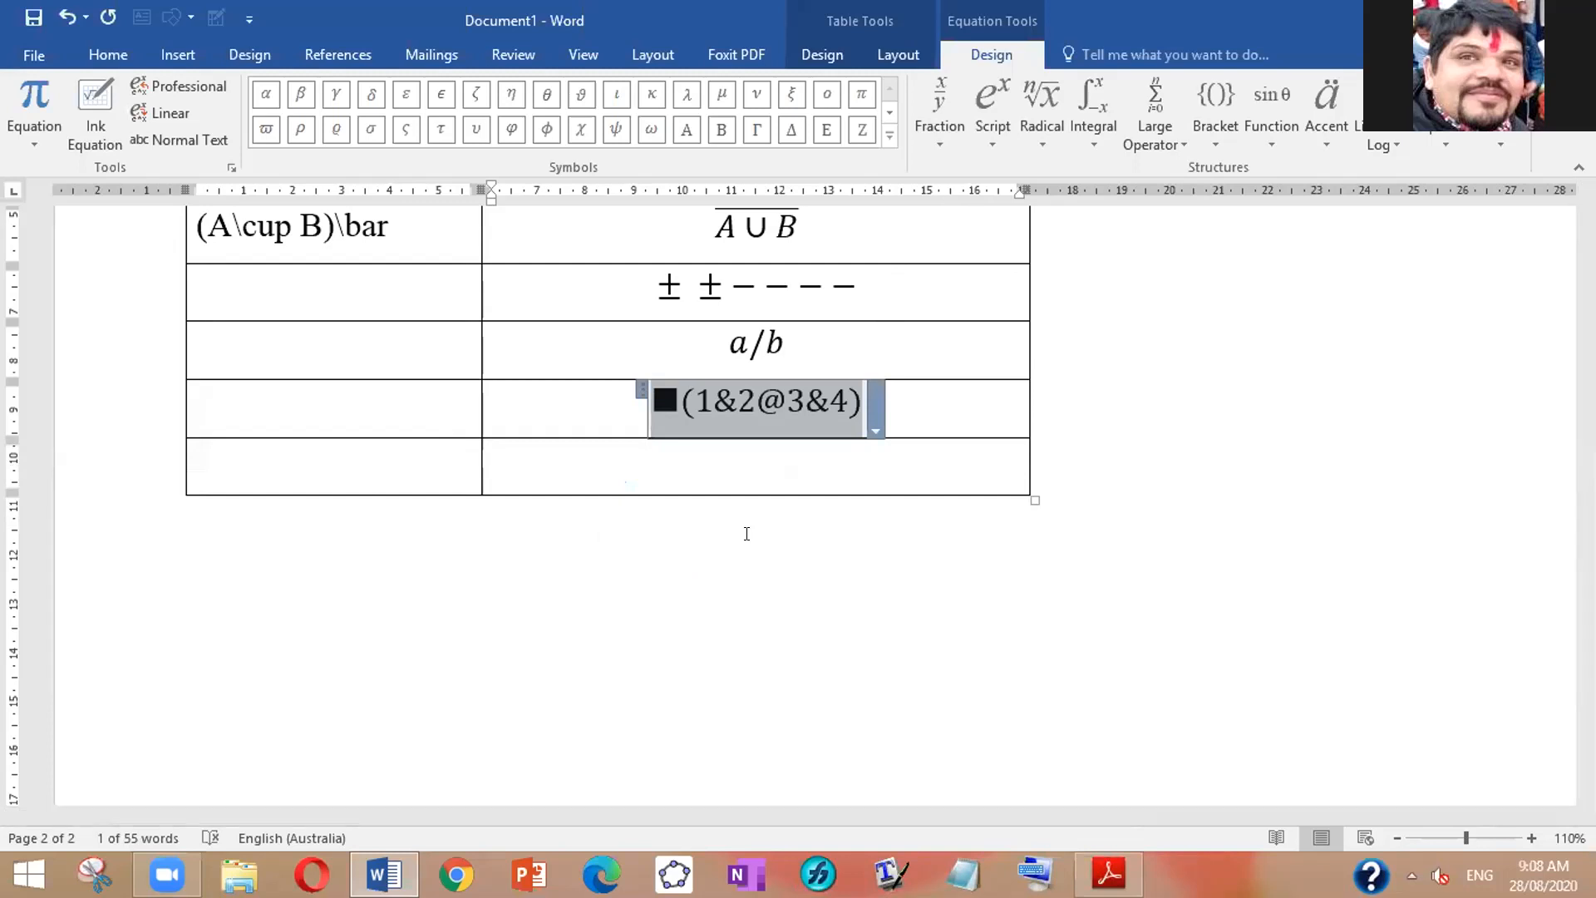
Step: Insert an equation in the last row's second column and build an empty 2×2 matrix from \matrix (&@)
left_click(732, 465)
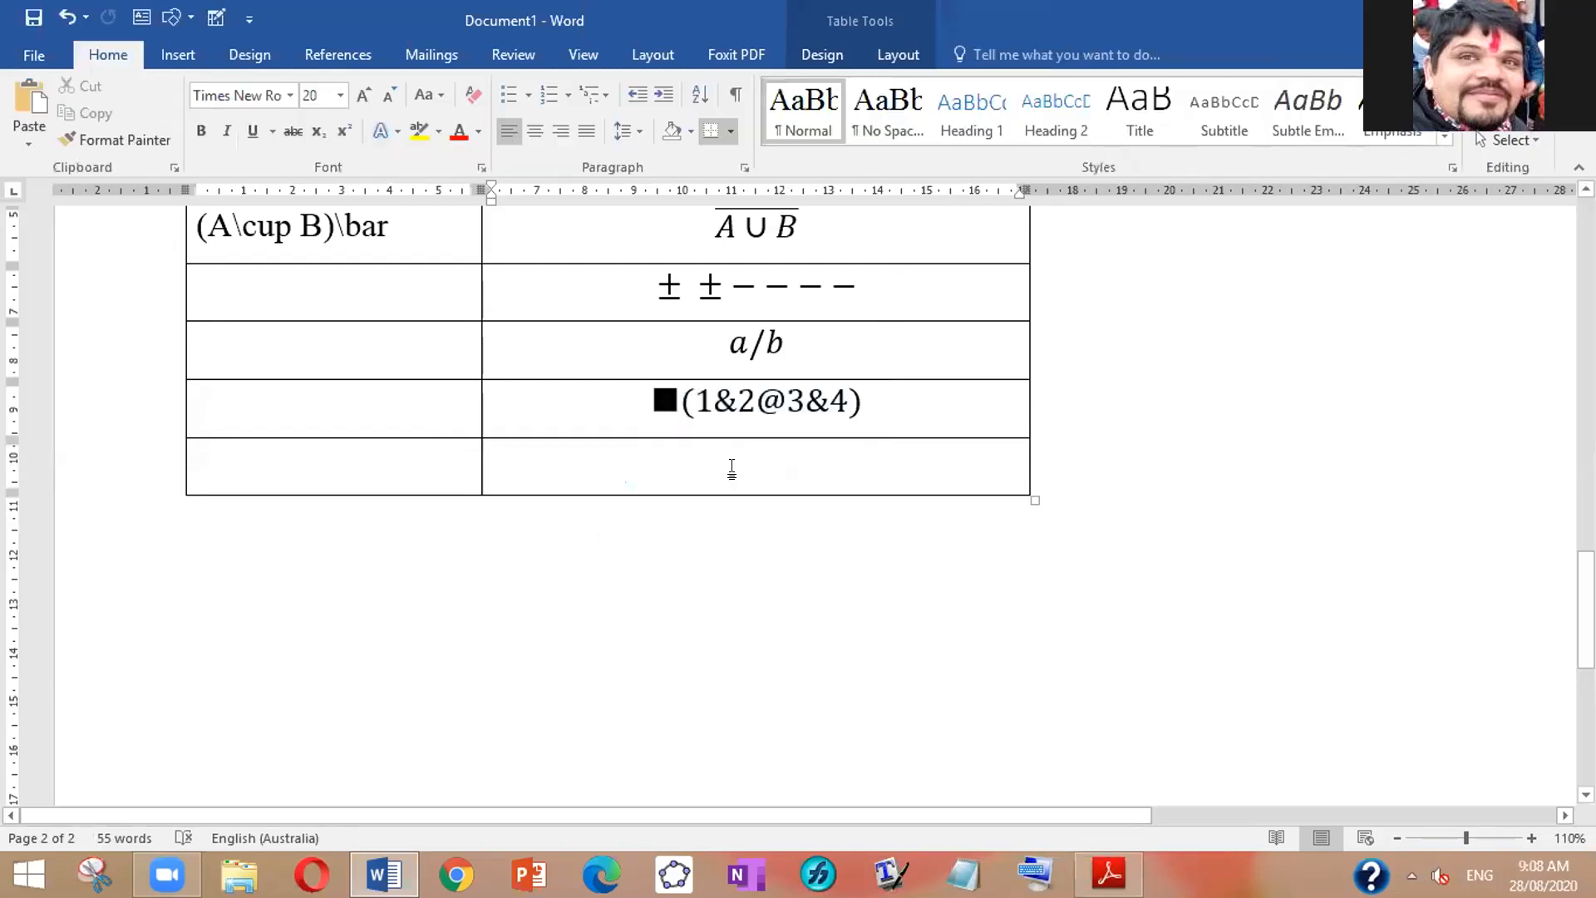
key("alt+equal")
type("\\")
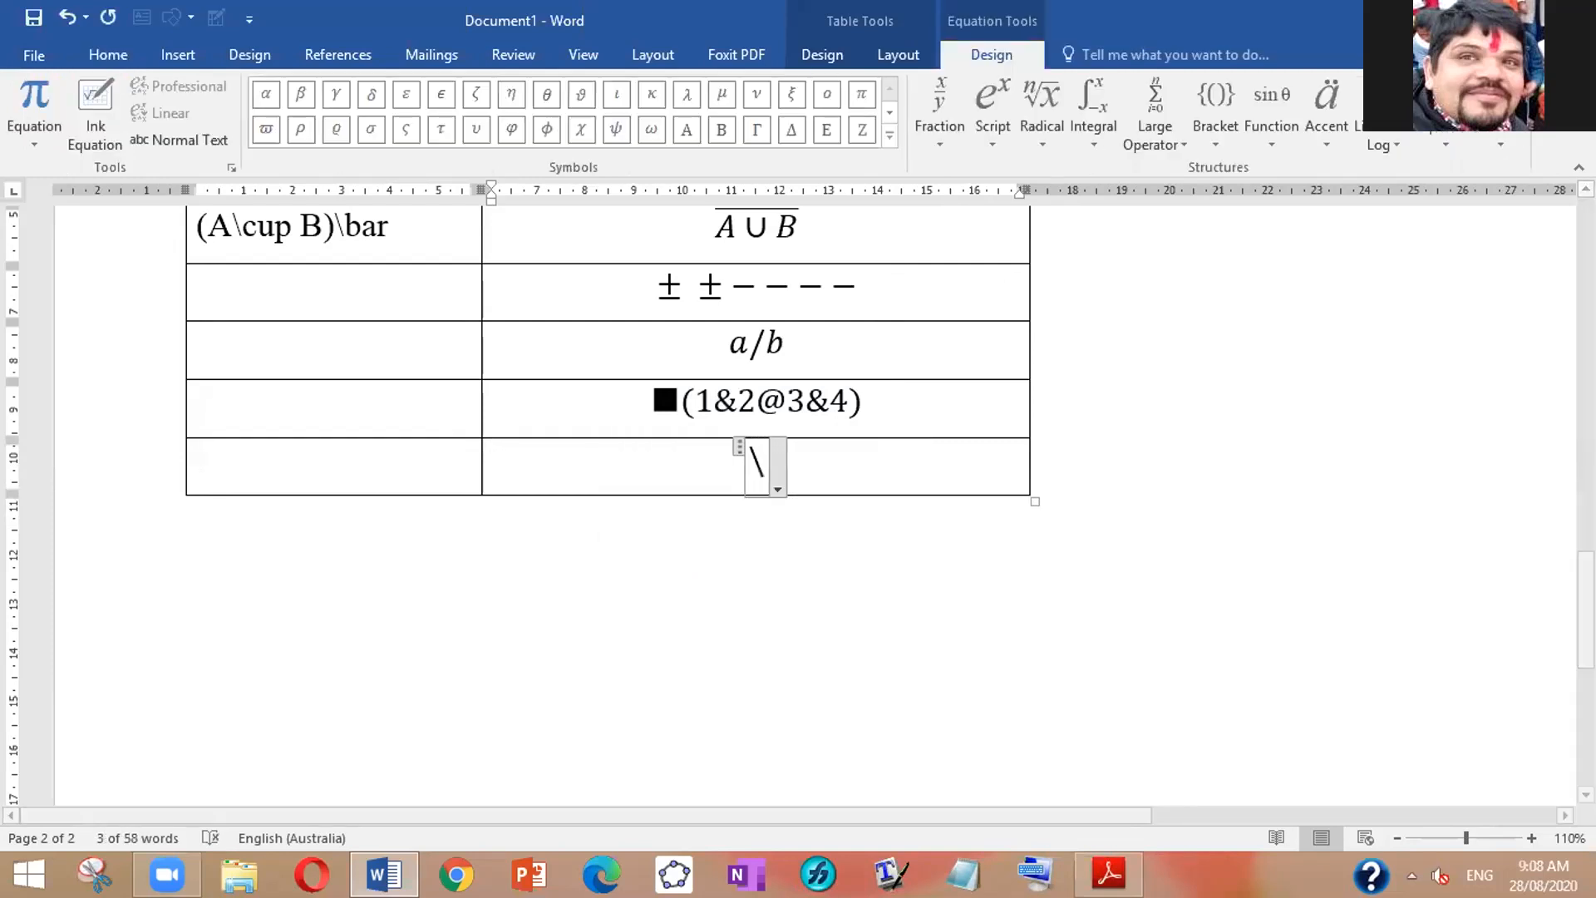
type("matrix")
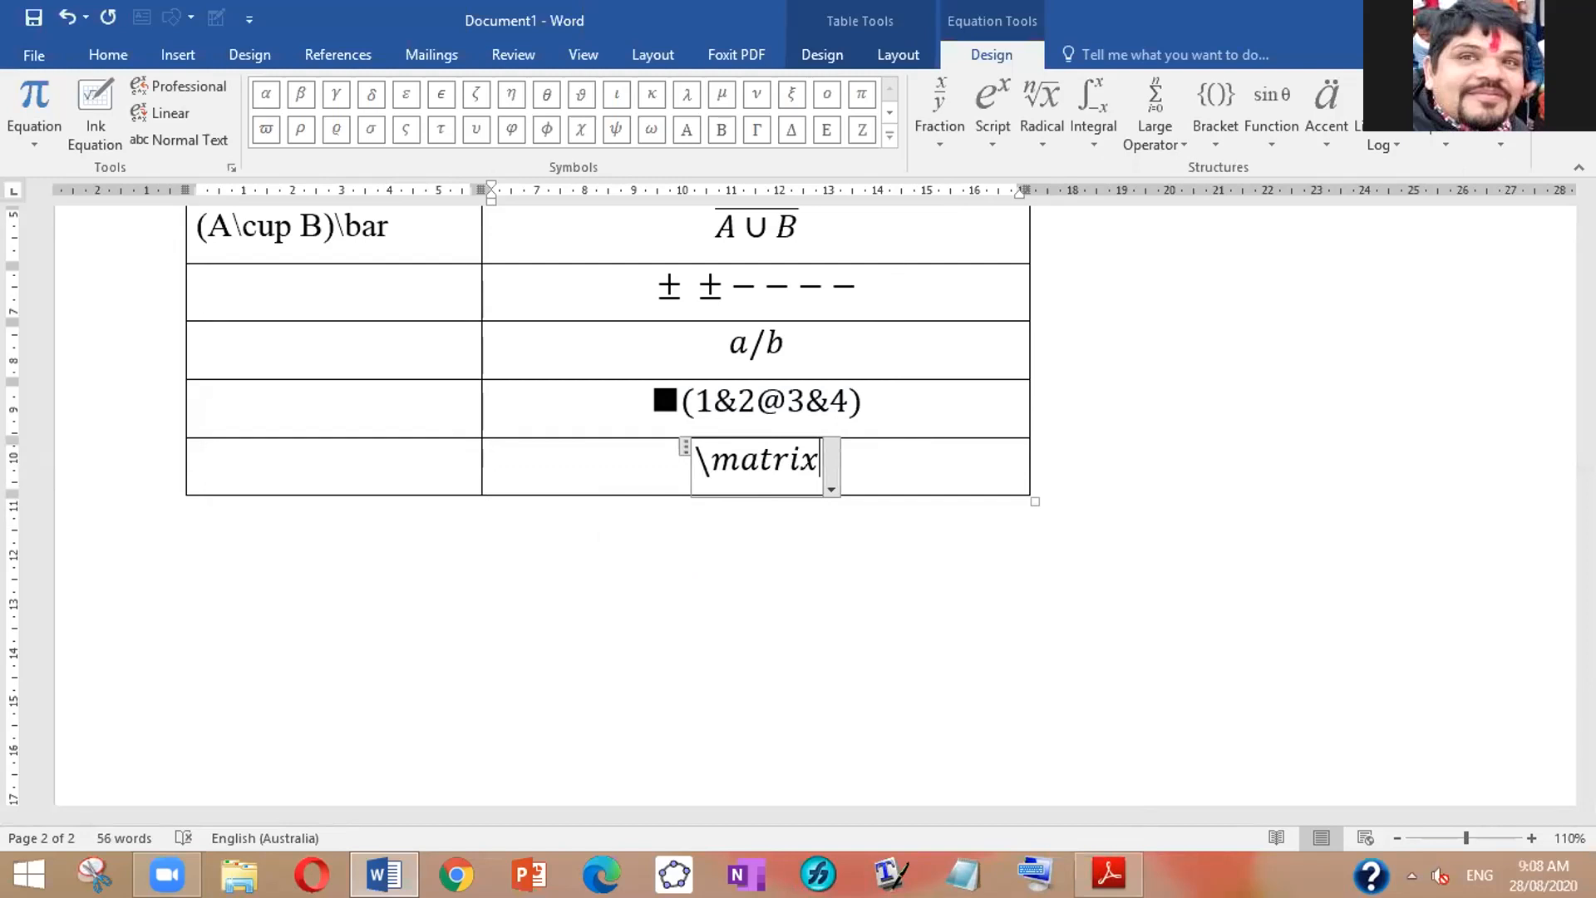
type(" (")
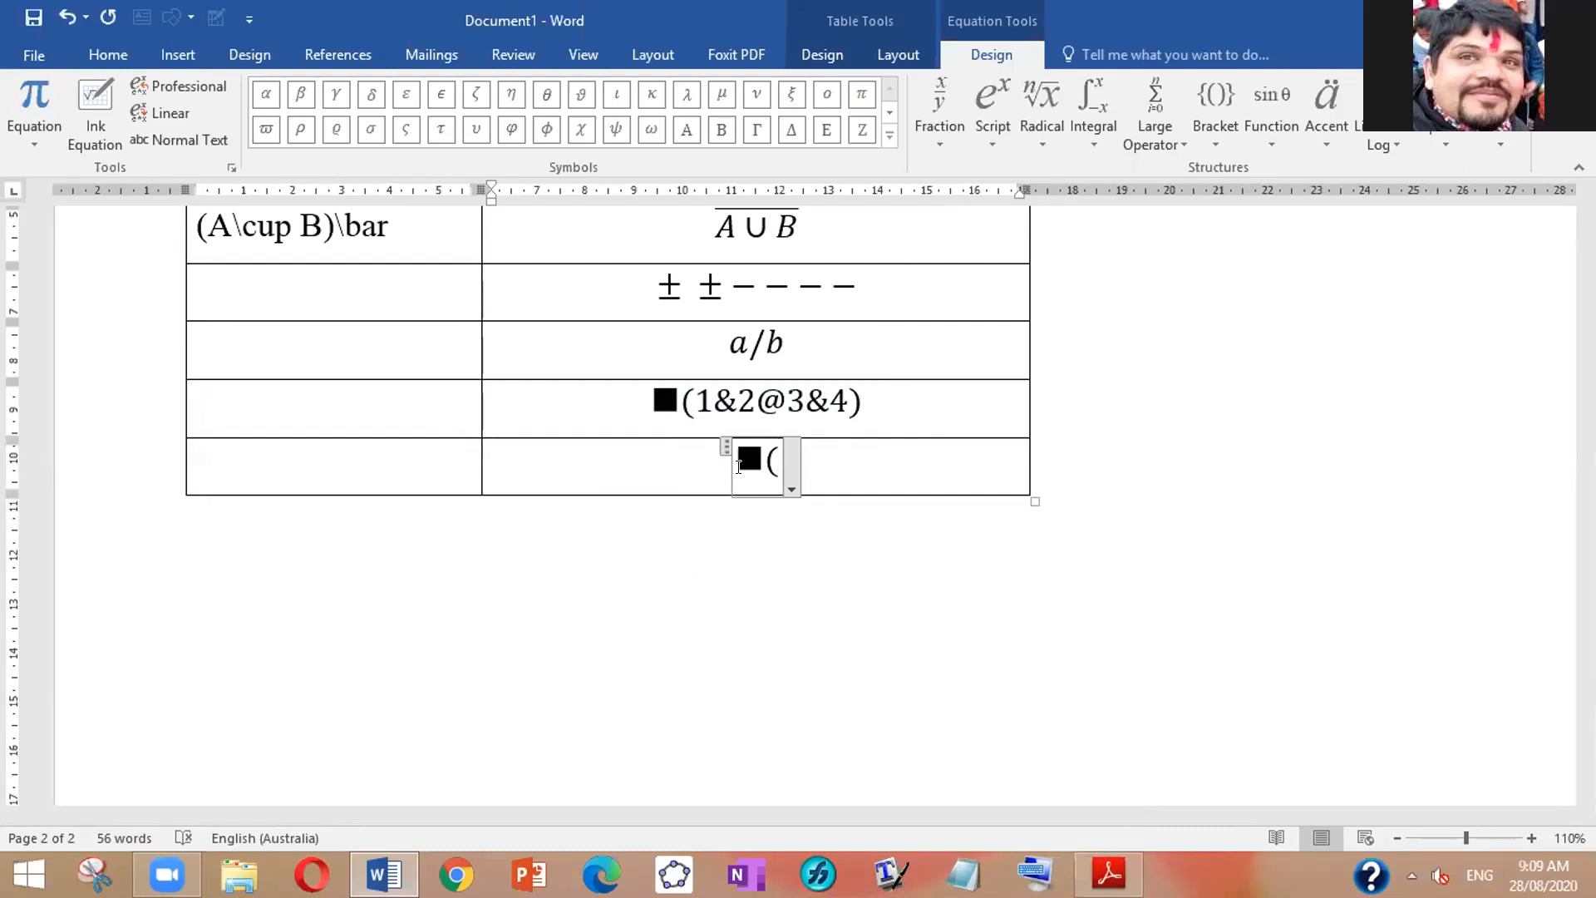
type("&")
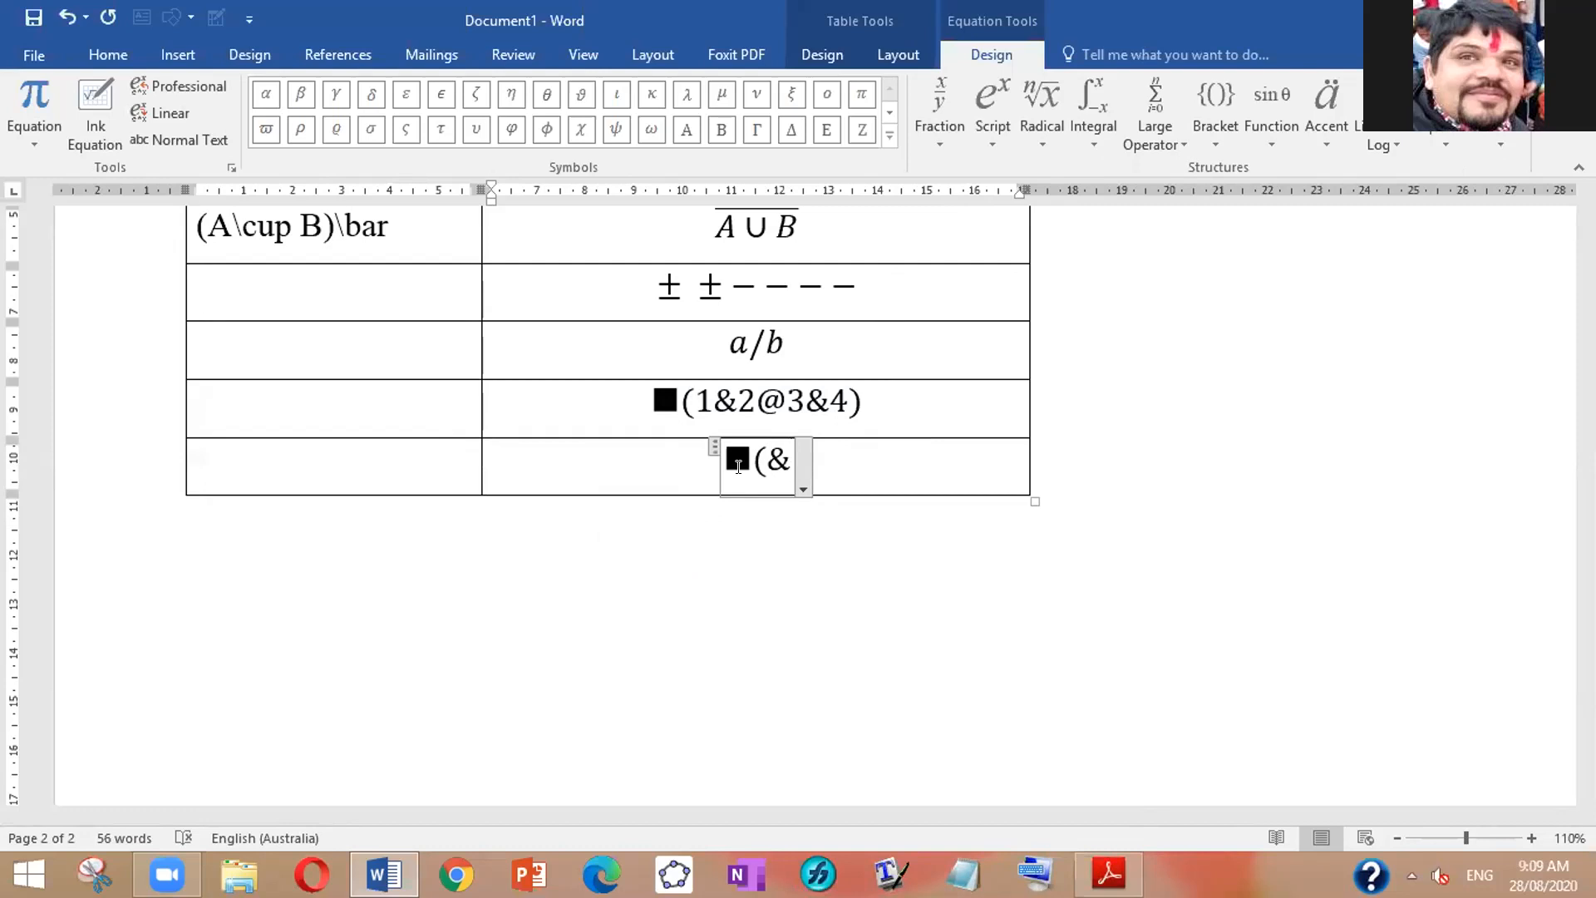
type("@")
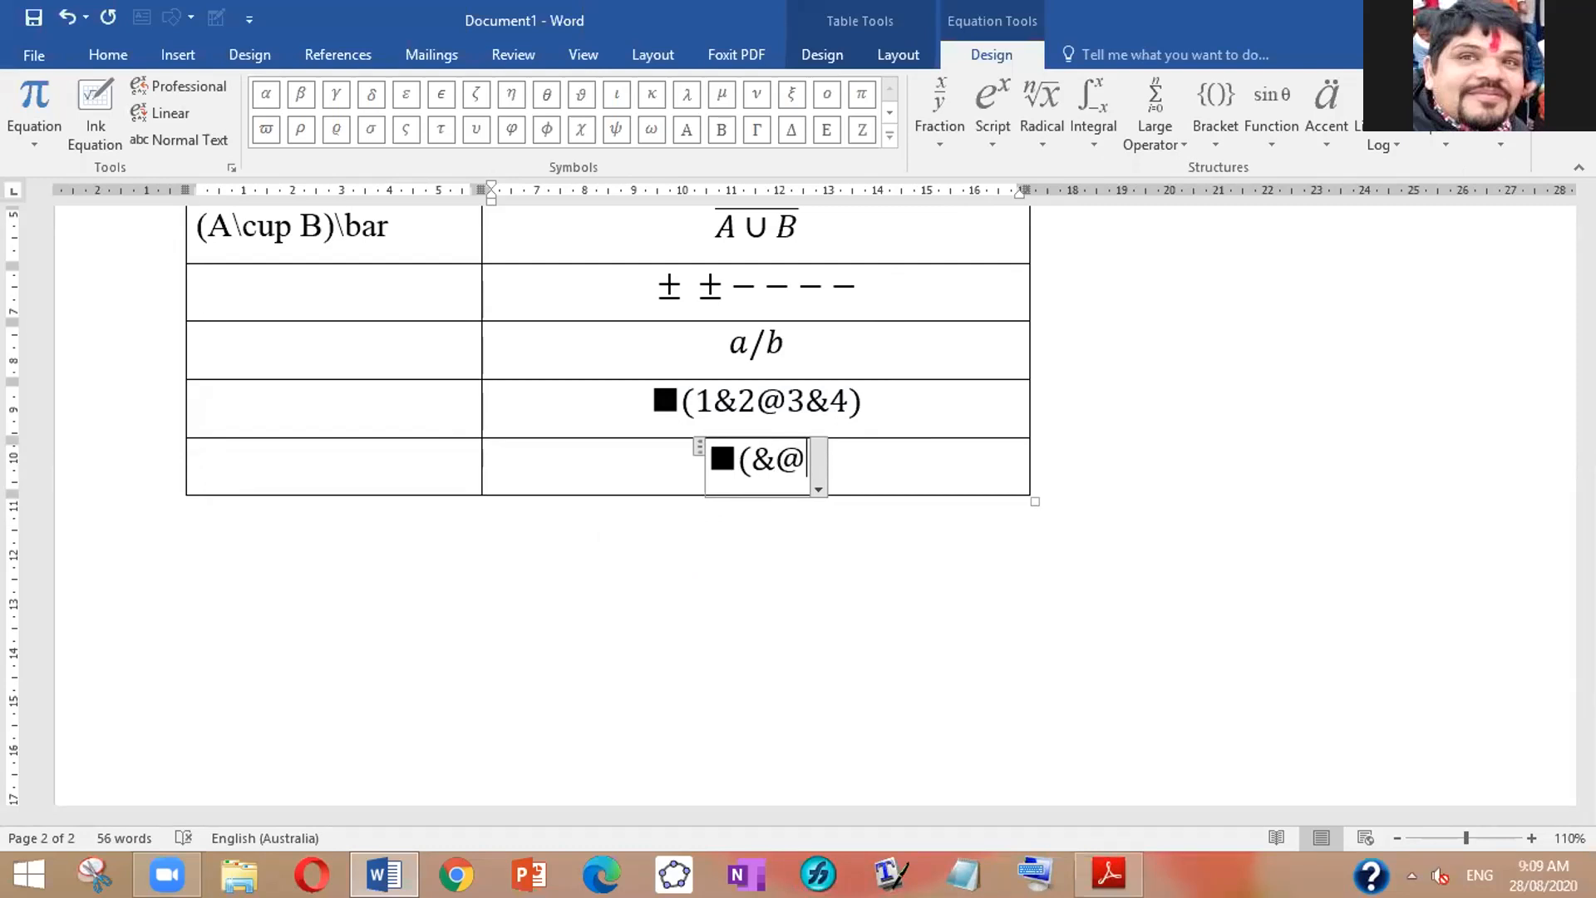
type(")")
key("space")
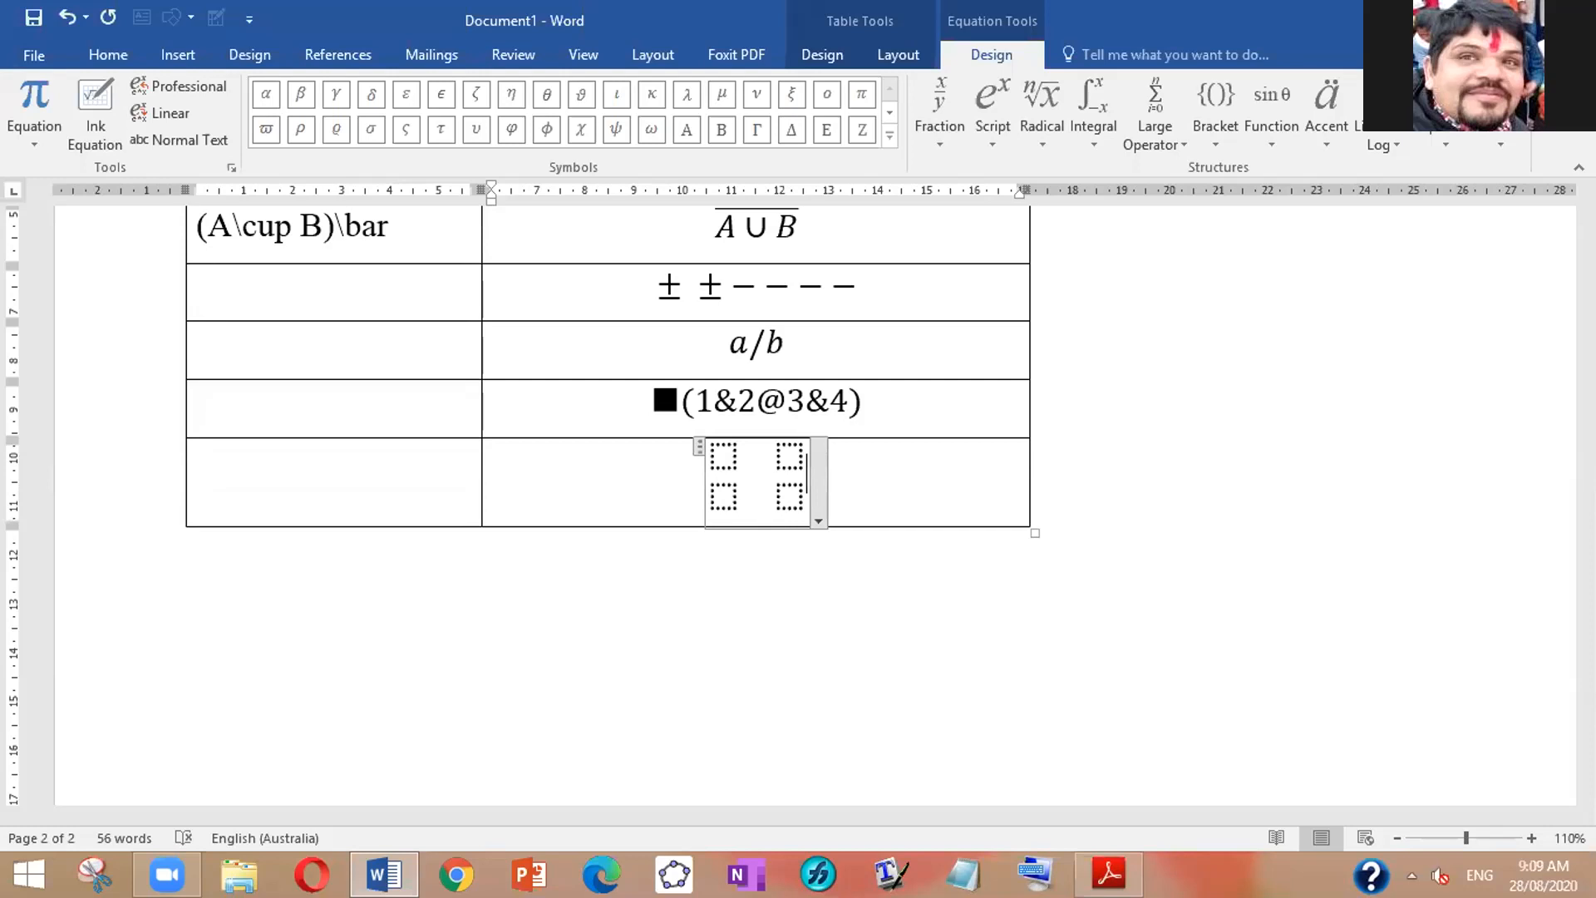
Step: Undo the matrix build-up, enclose the linear expression in square brackets and build it again
key("ctrl+z")
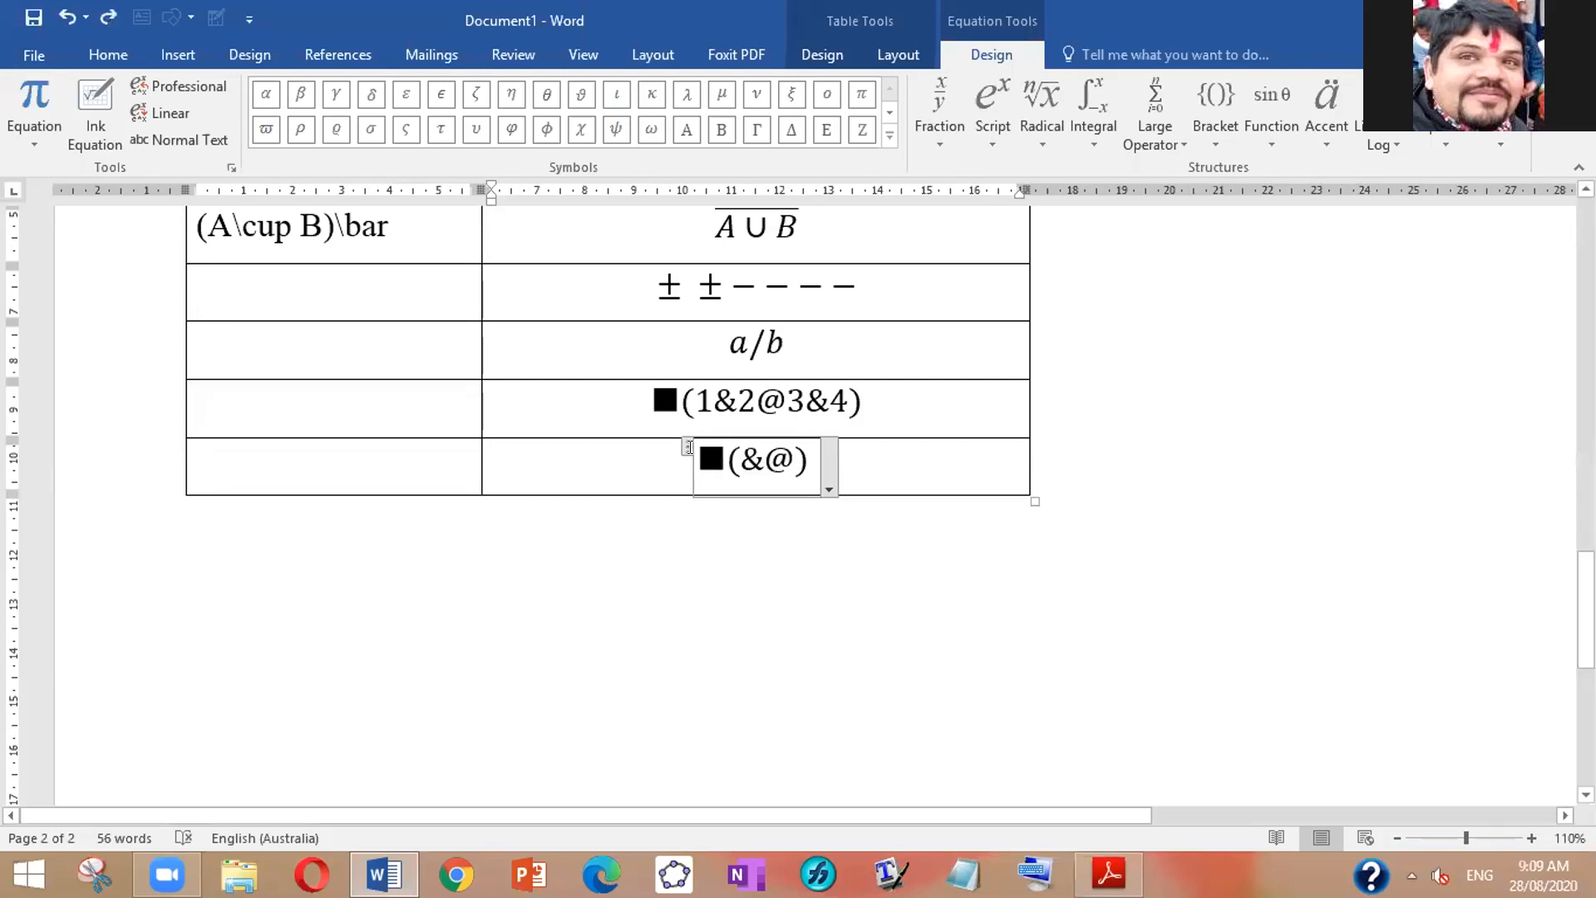
type("{")
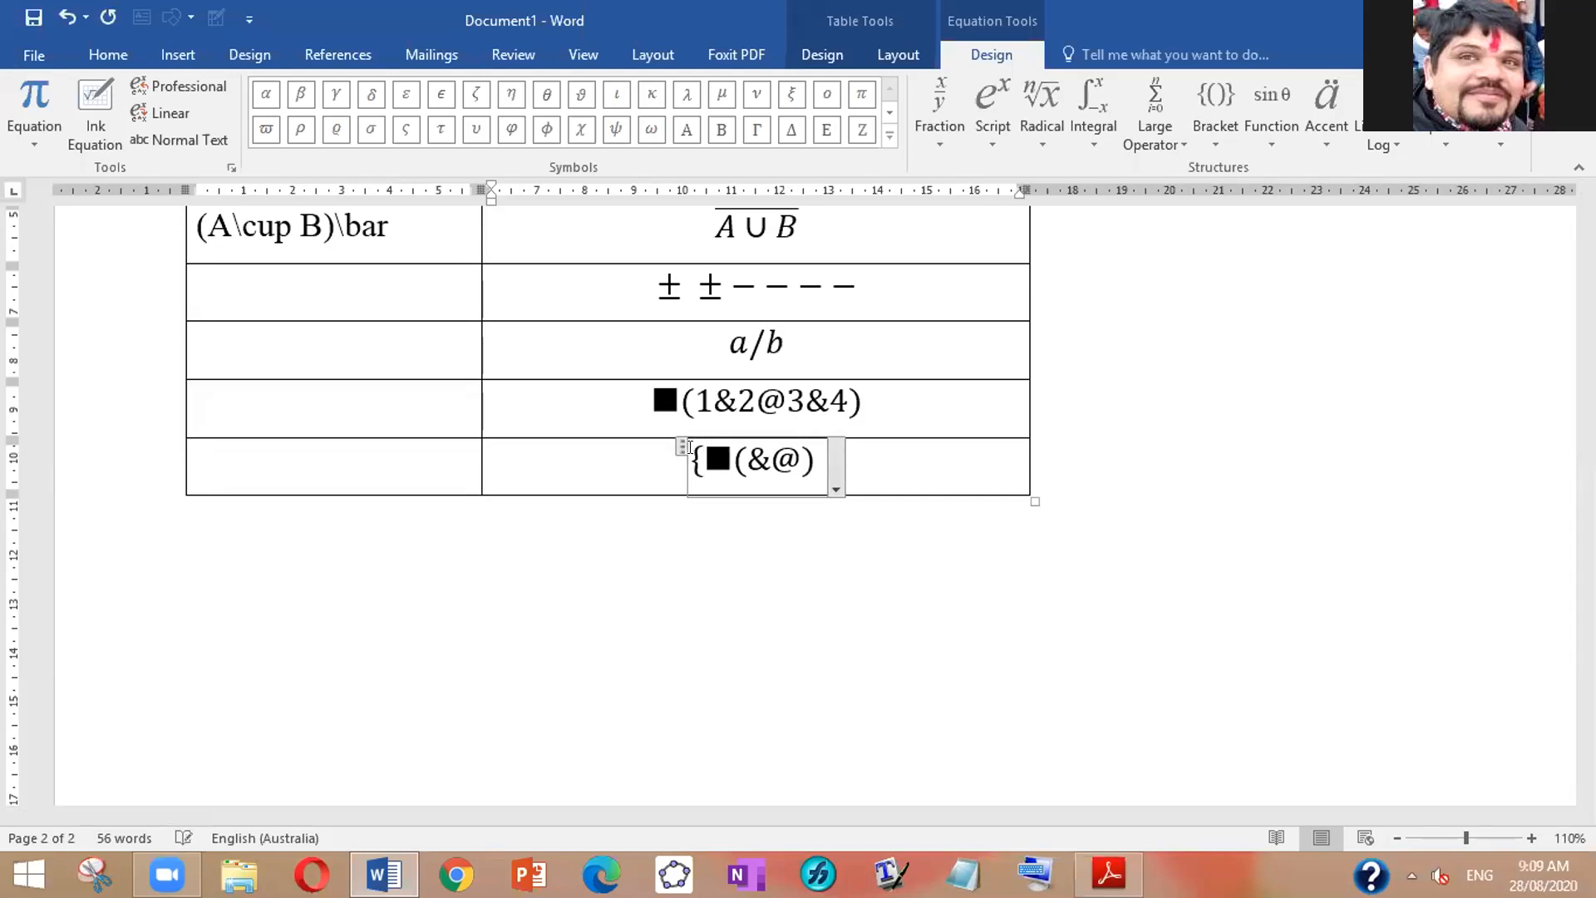
key("BackSpace")
type("[")
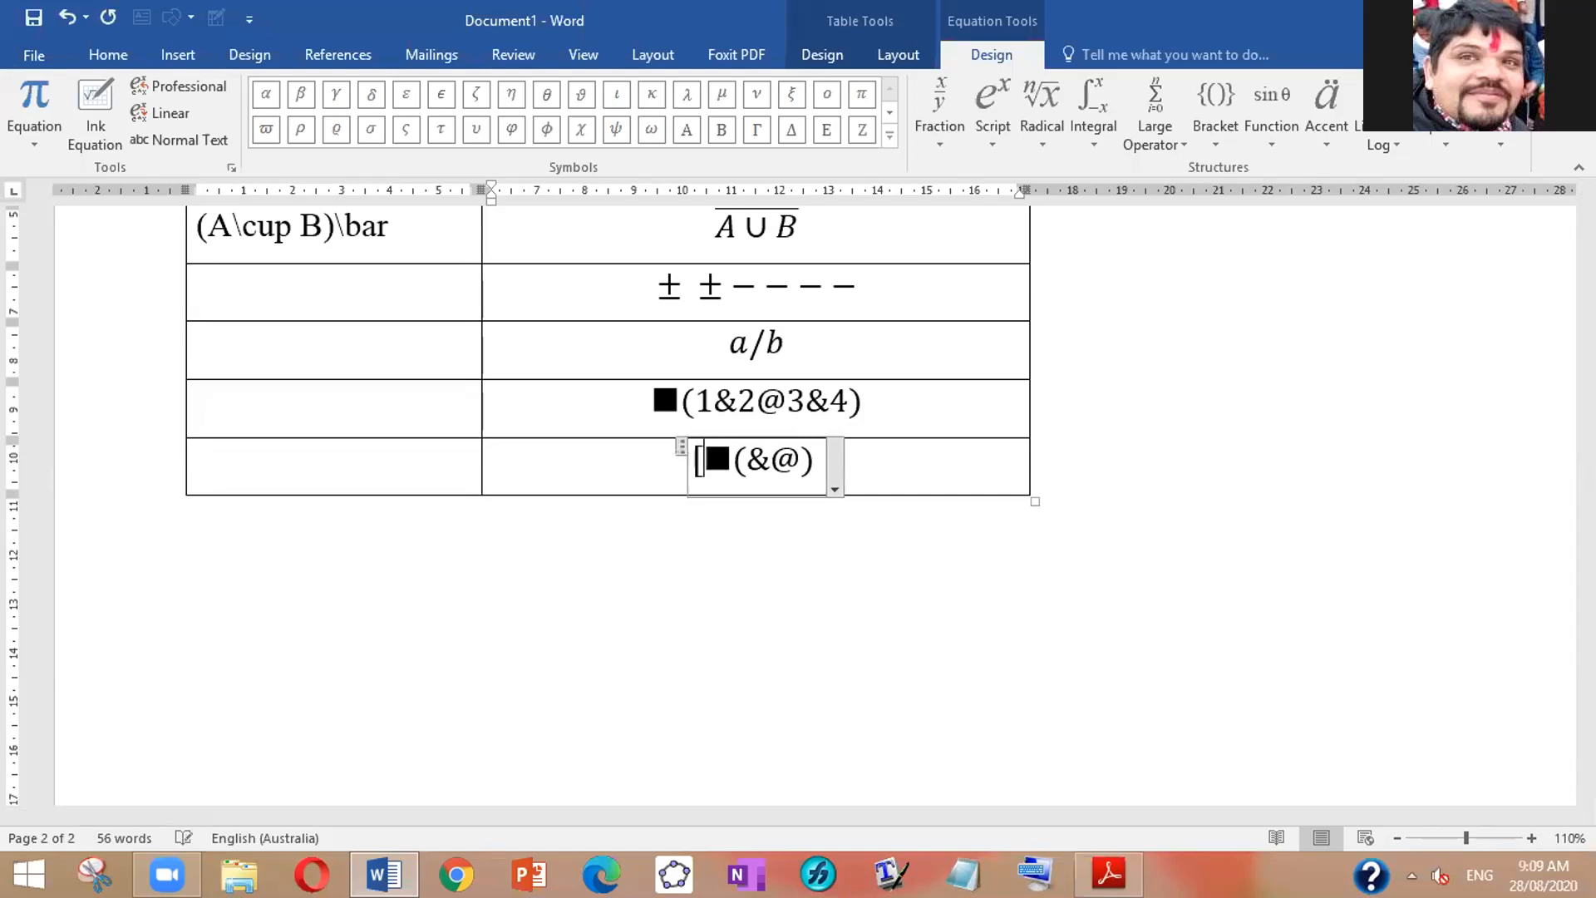
left_click(814, 456)
type("]")
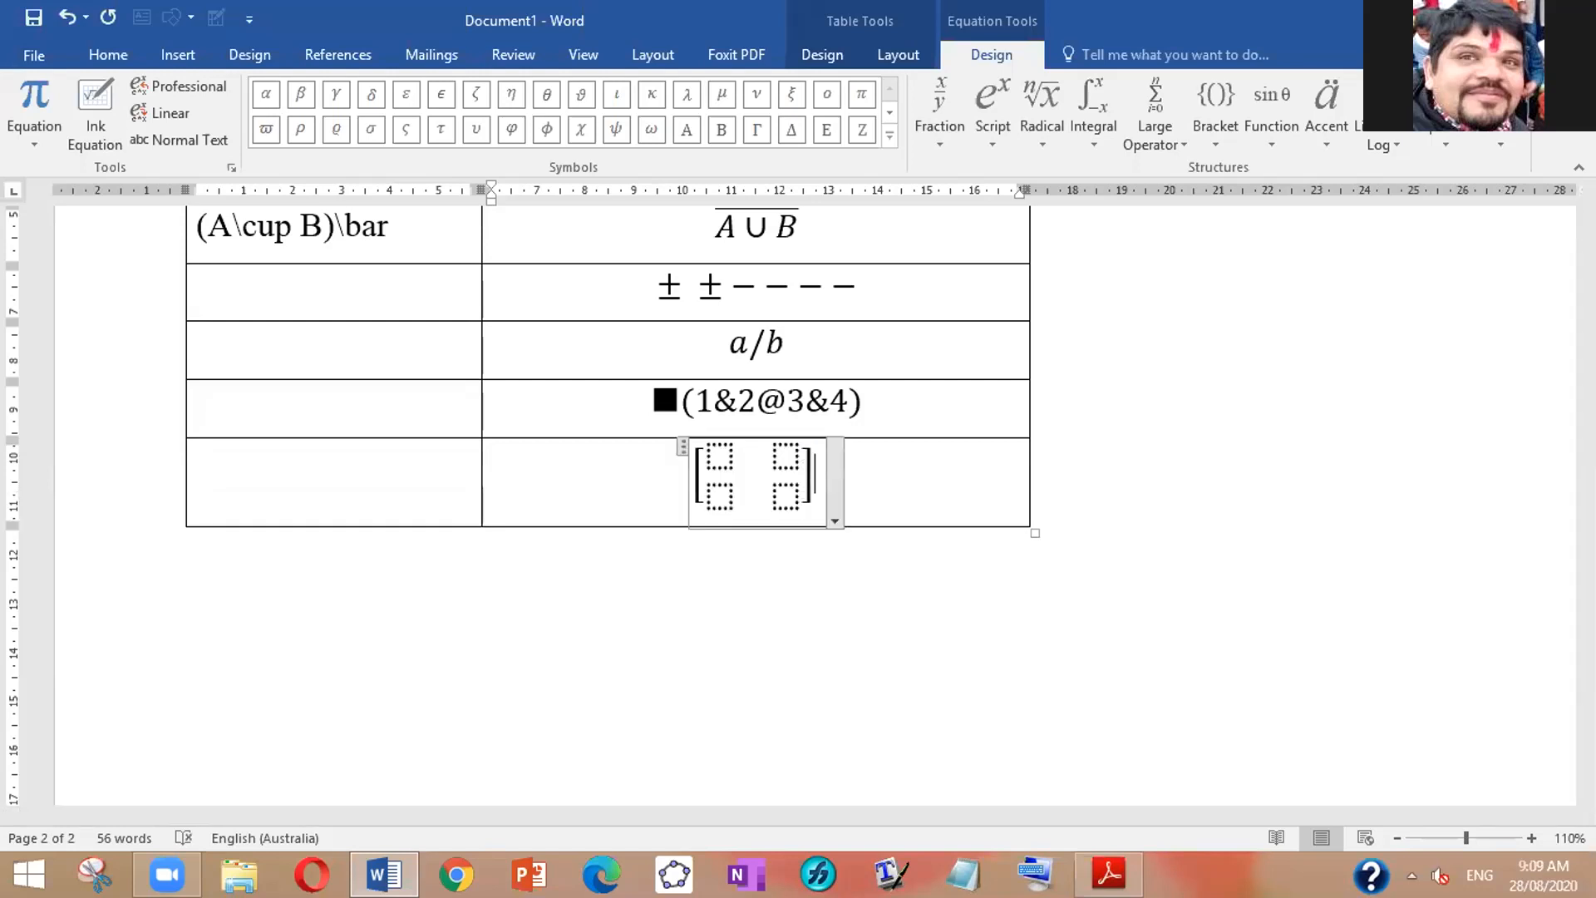
Step: Fill the bracketed 2×2 matrix with 1, 2 in the first row and 3, 4 in the second
left_click(705, 447)
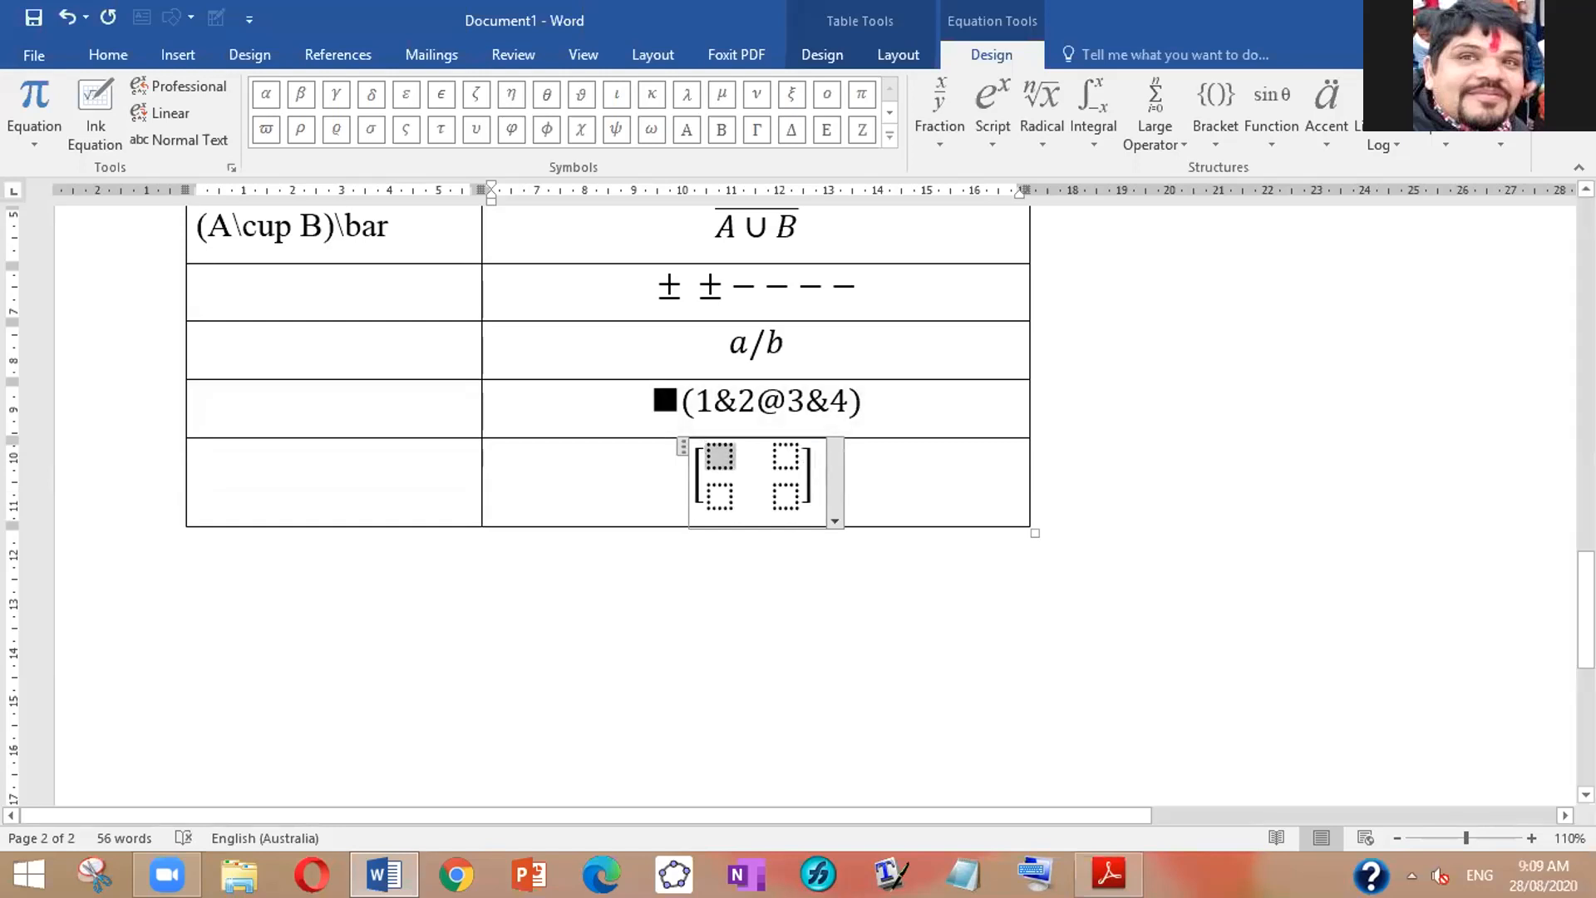
type("1")
key("Tab")
type("2")
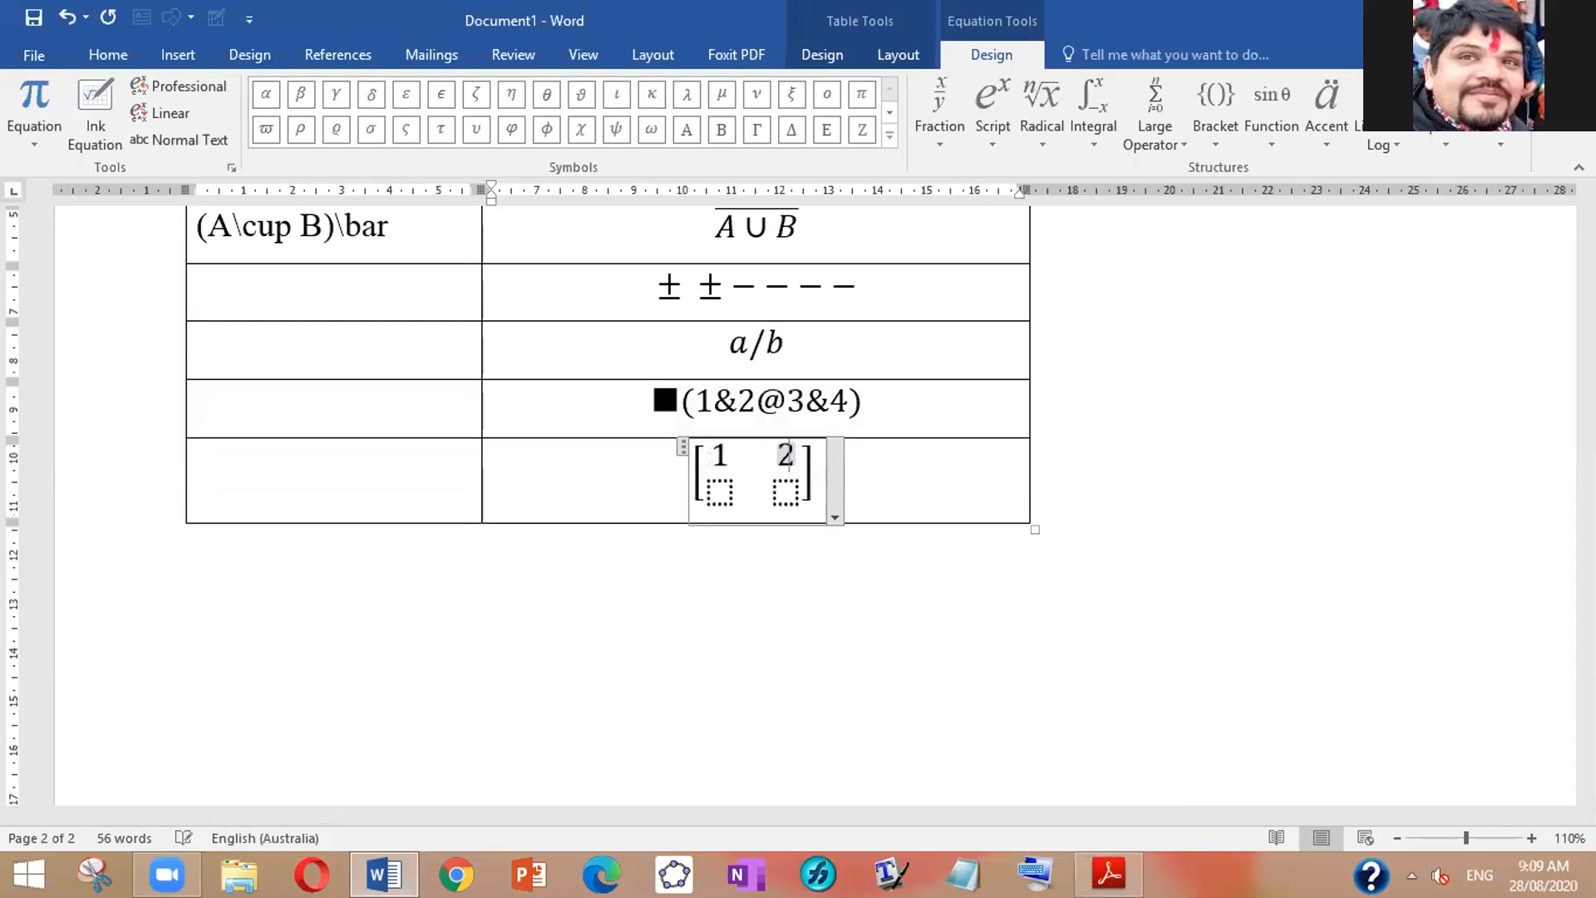
key("Down")
key("Left")
type("3")
key("Tab")
type("4")
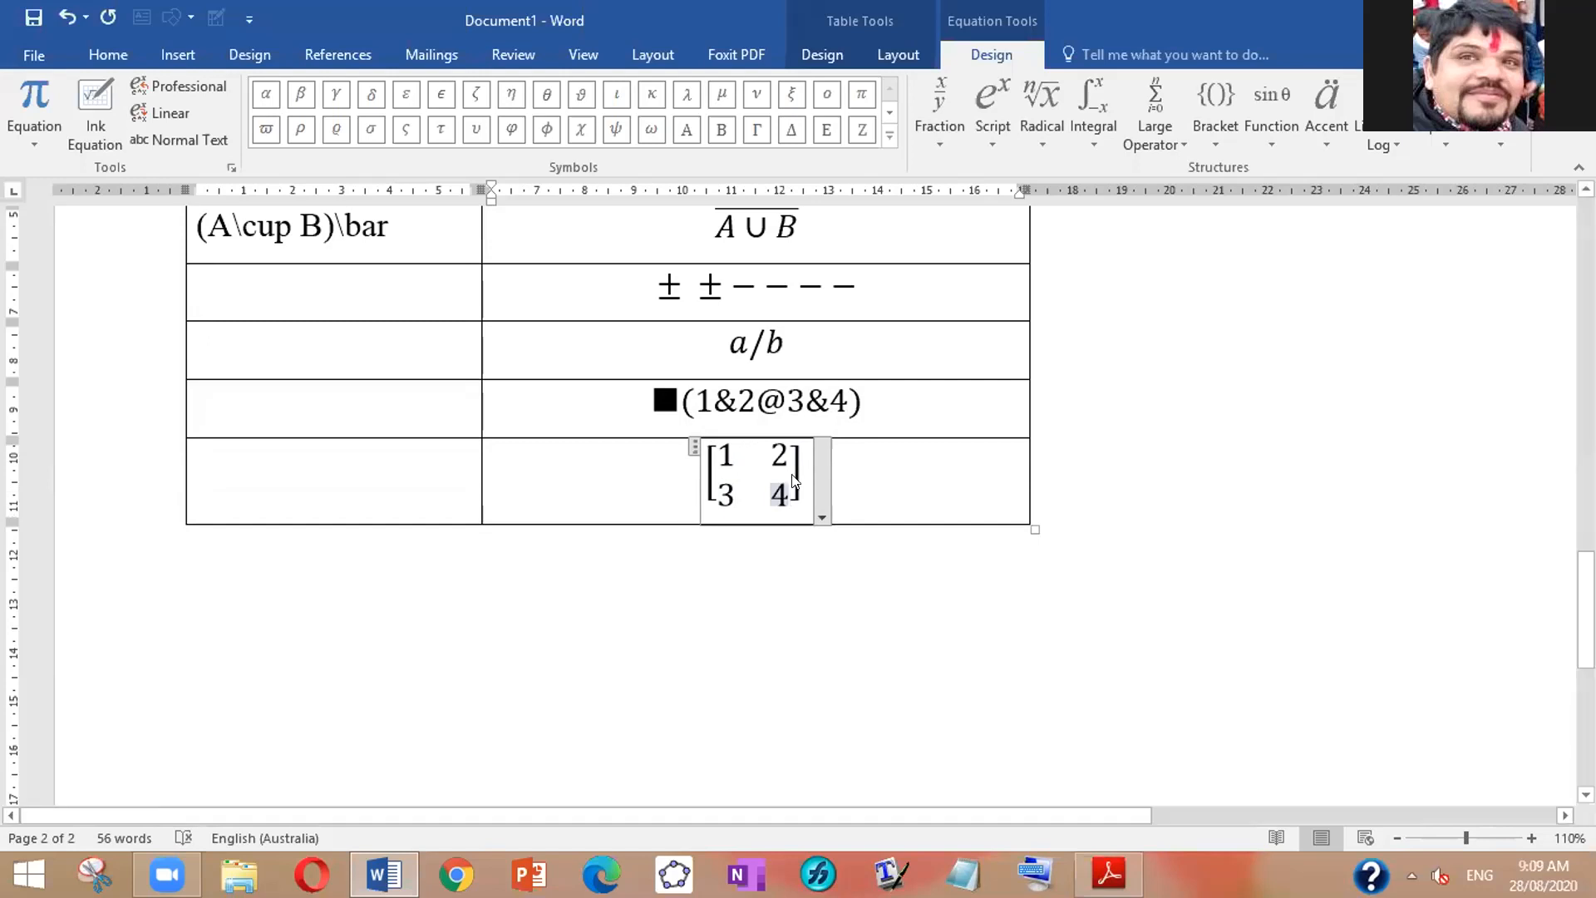
left_click(870, 475)
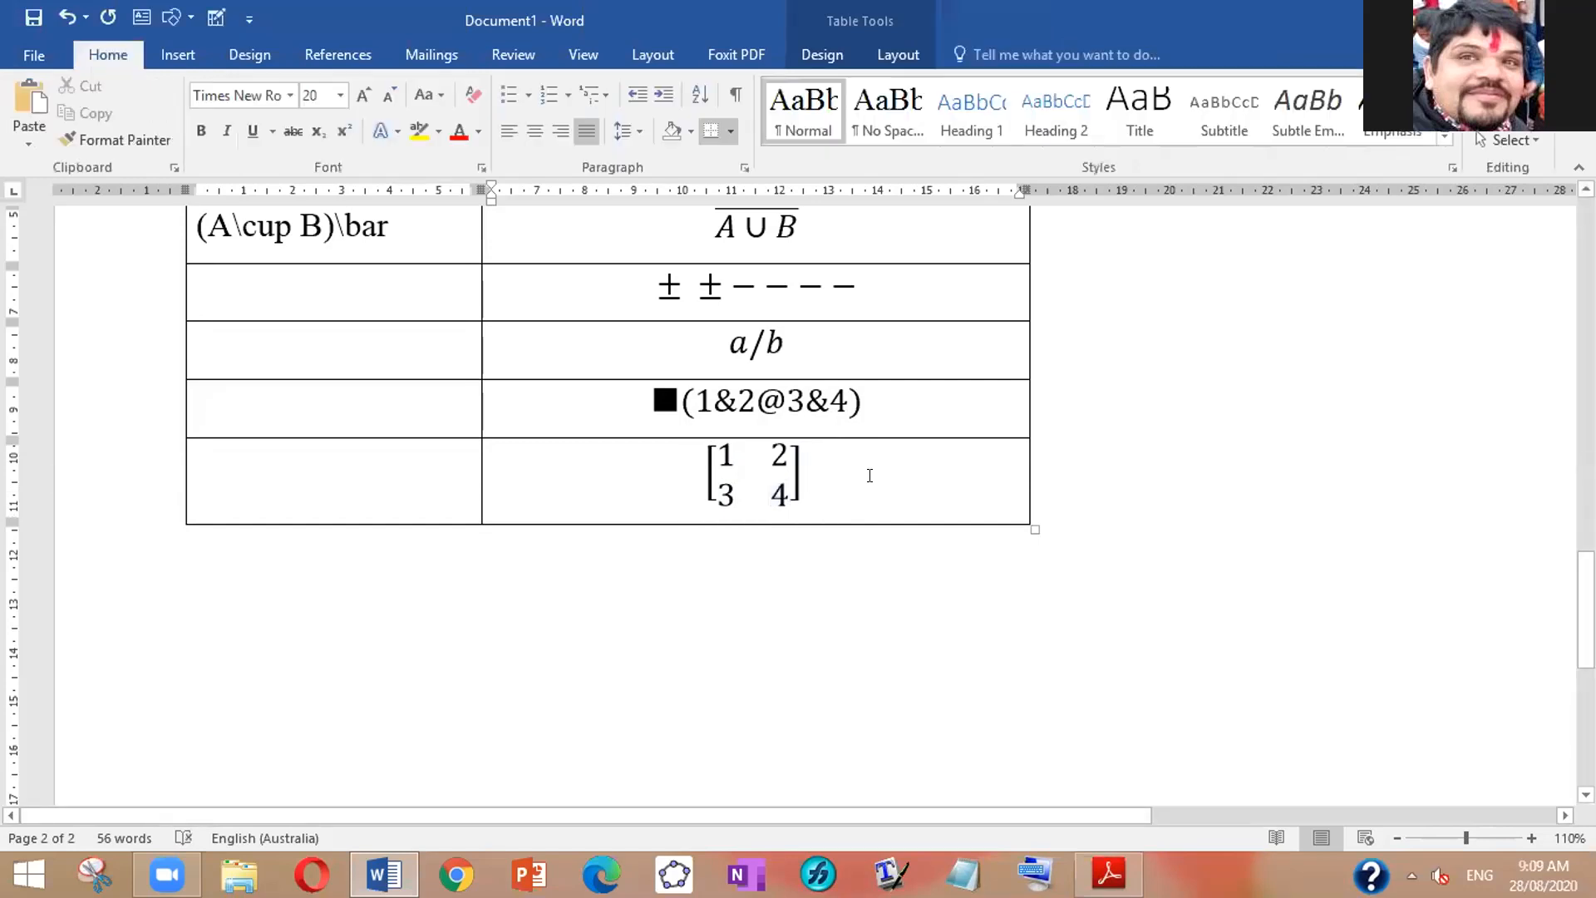
Step: Add a table row below the bracketed matrix and start an equation with [ in its second column
key("Tab")
key("Tab")
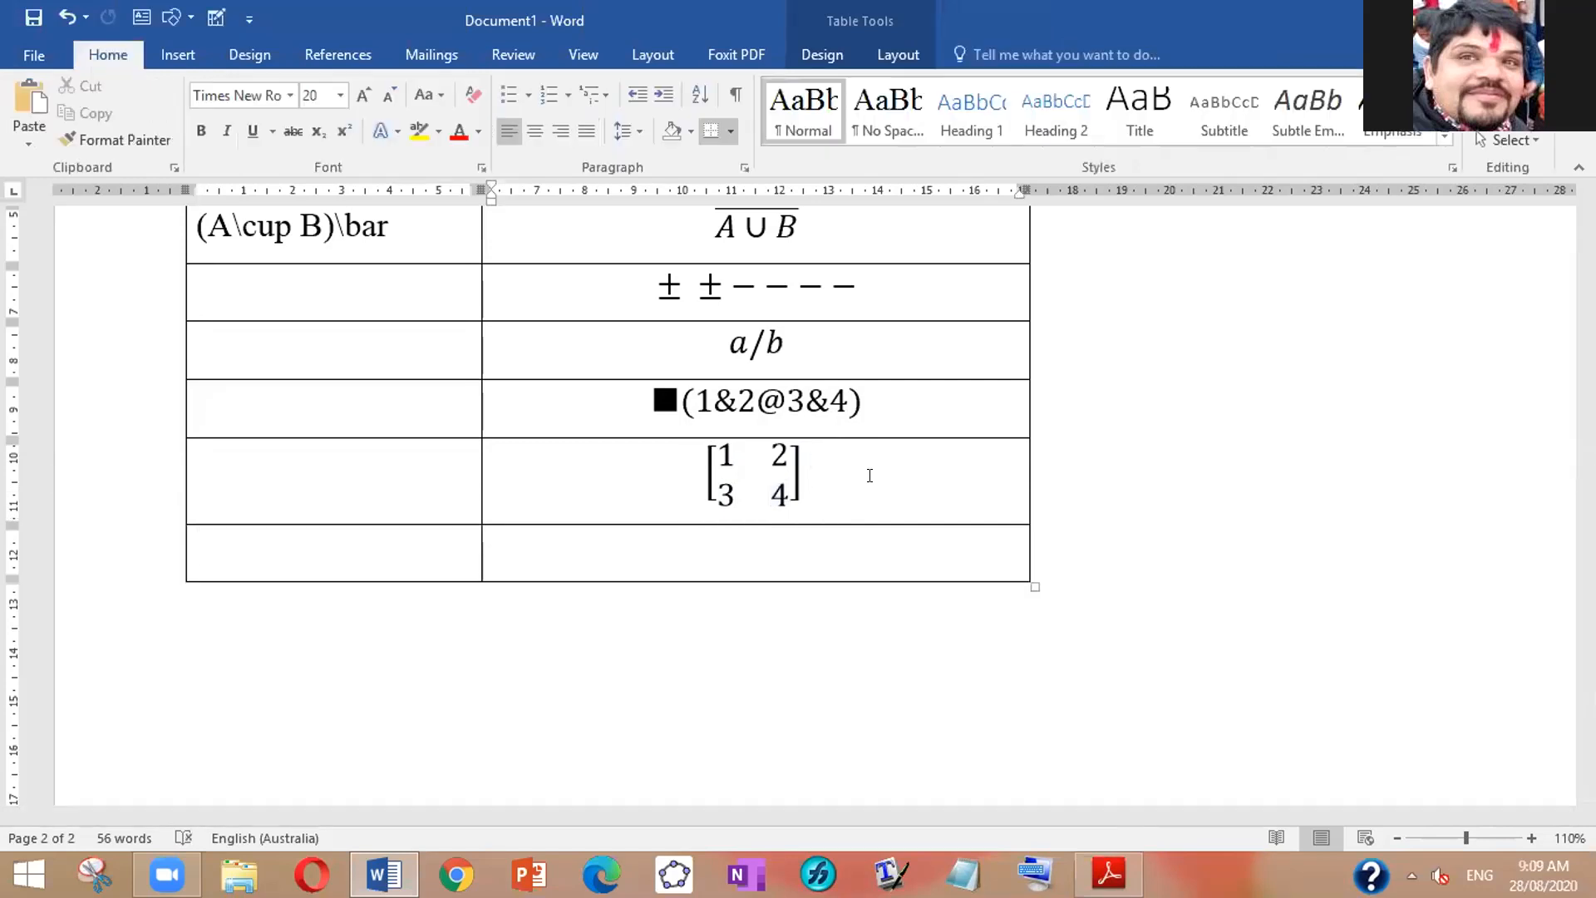
key("alt+equal")
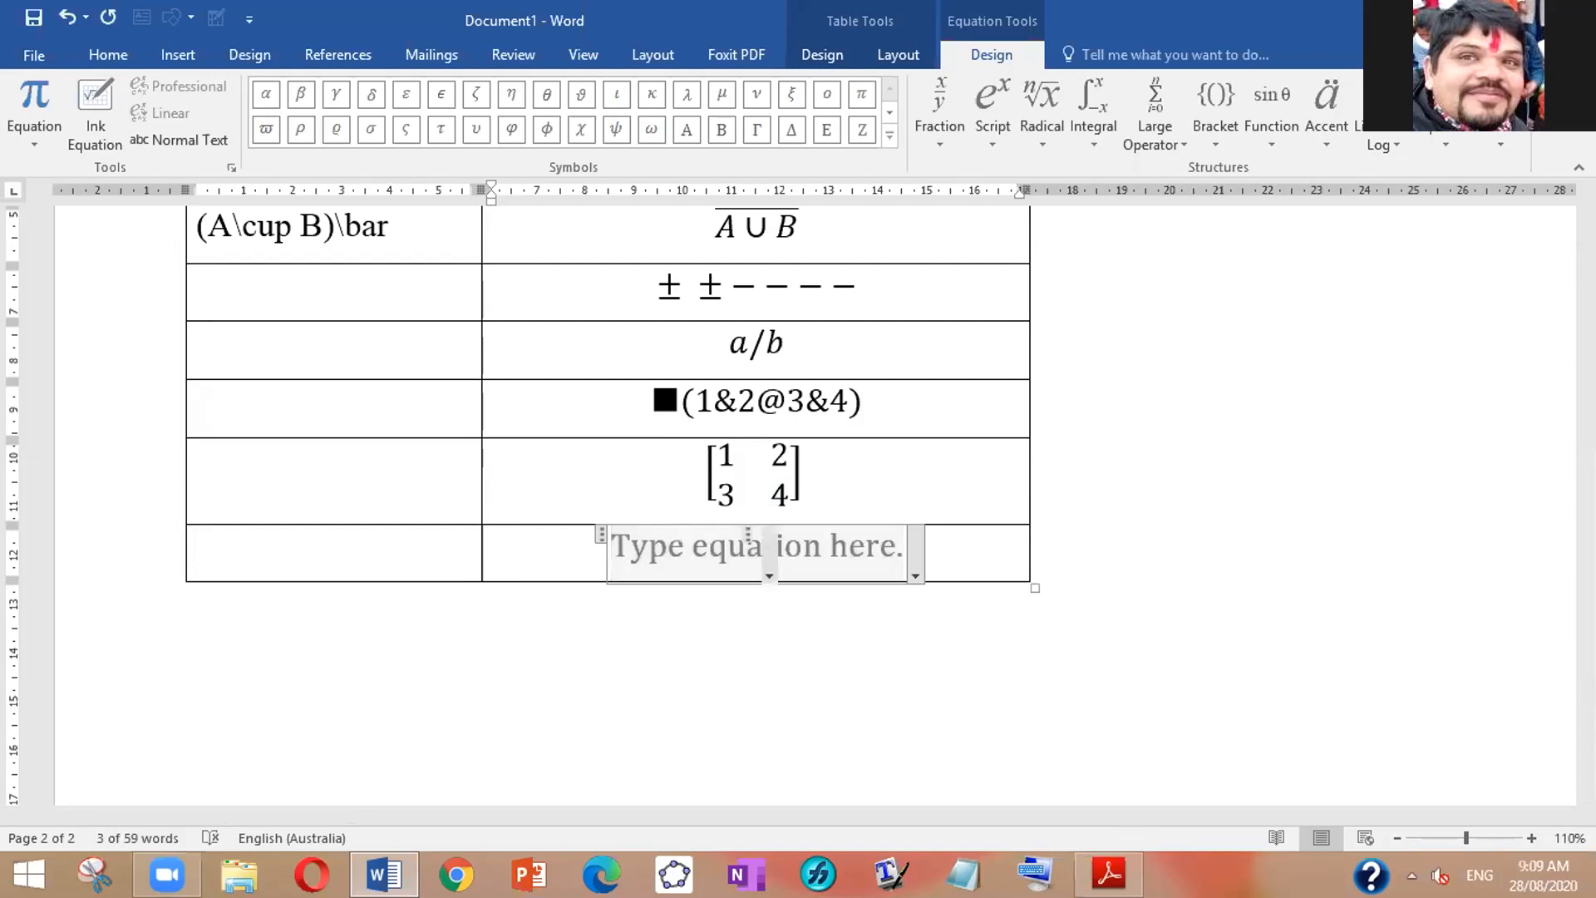
type("{")
key("BackSpace")
type("[")
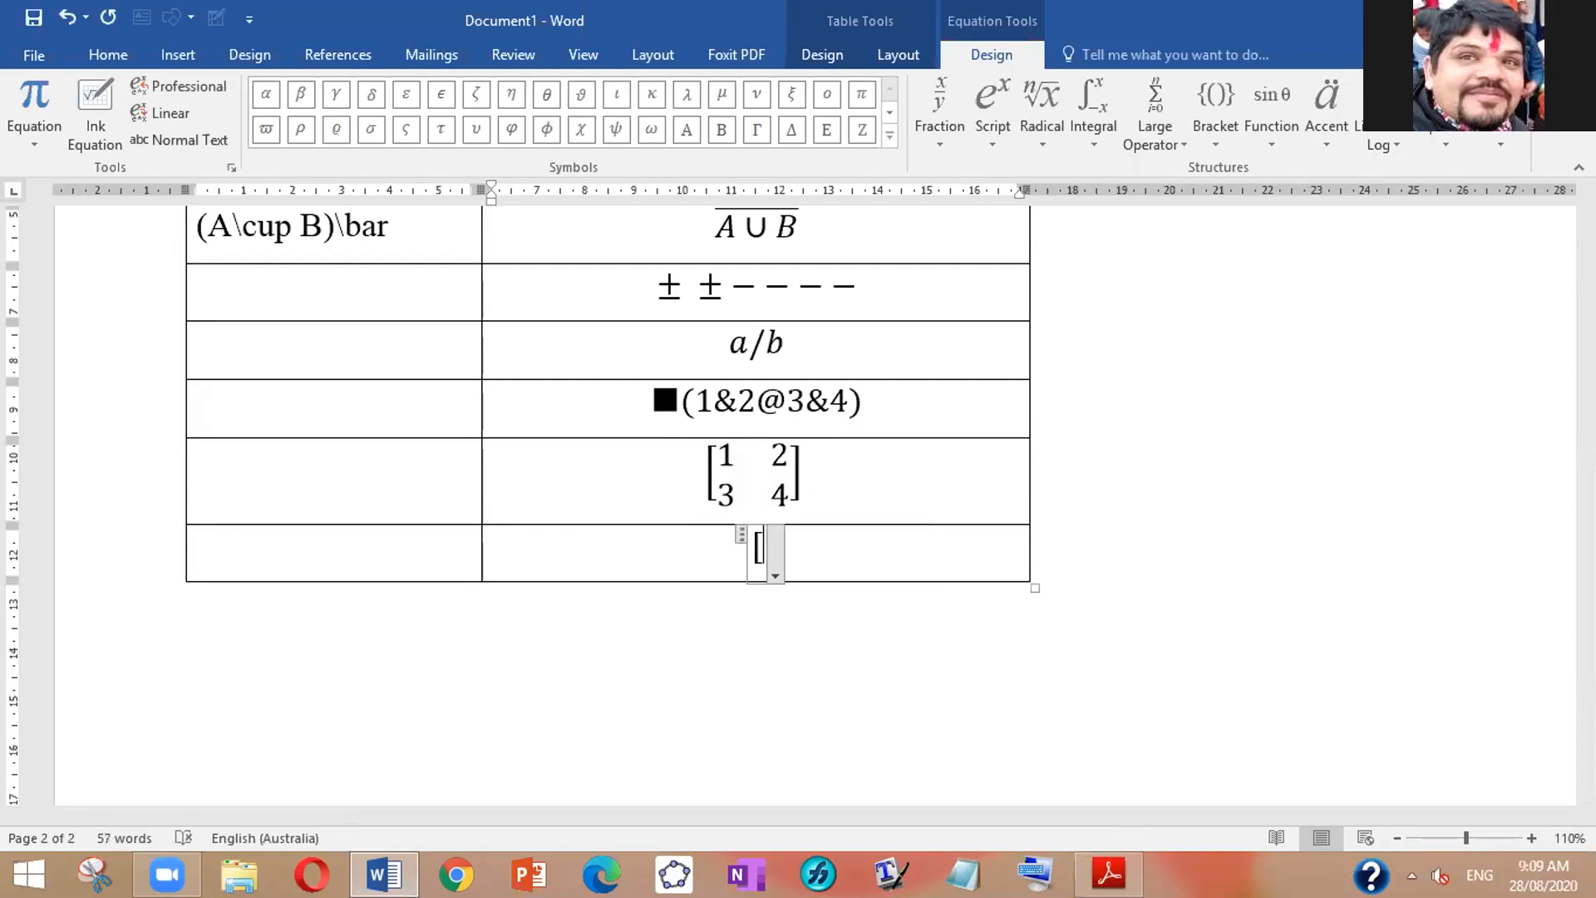
Step: Complete the new equation as [\matrix(&@)] and build it into an empty bracketed 2×2 matrix
type("\\")
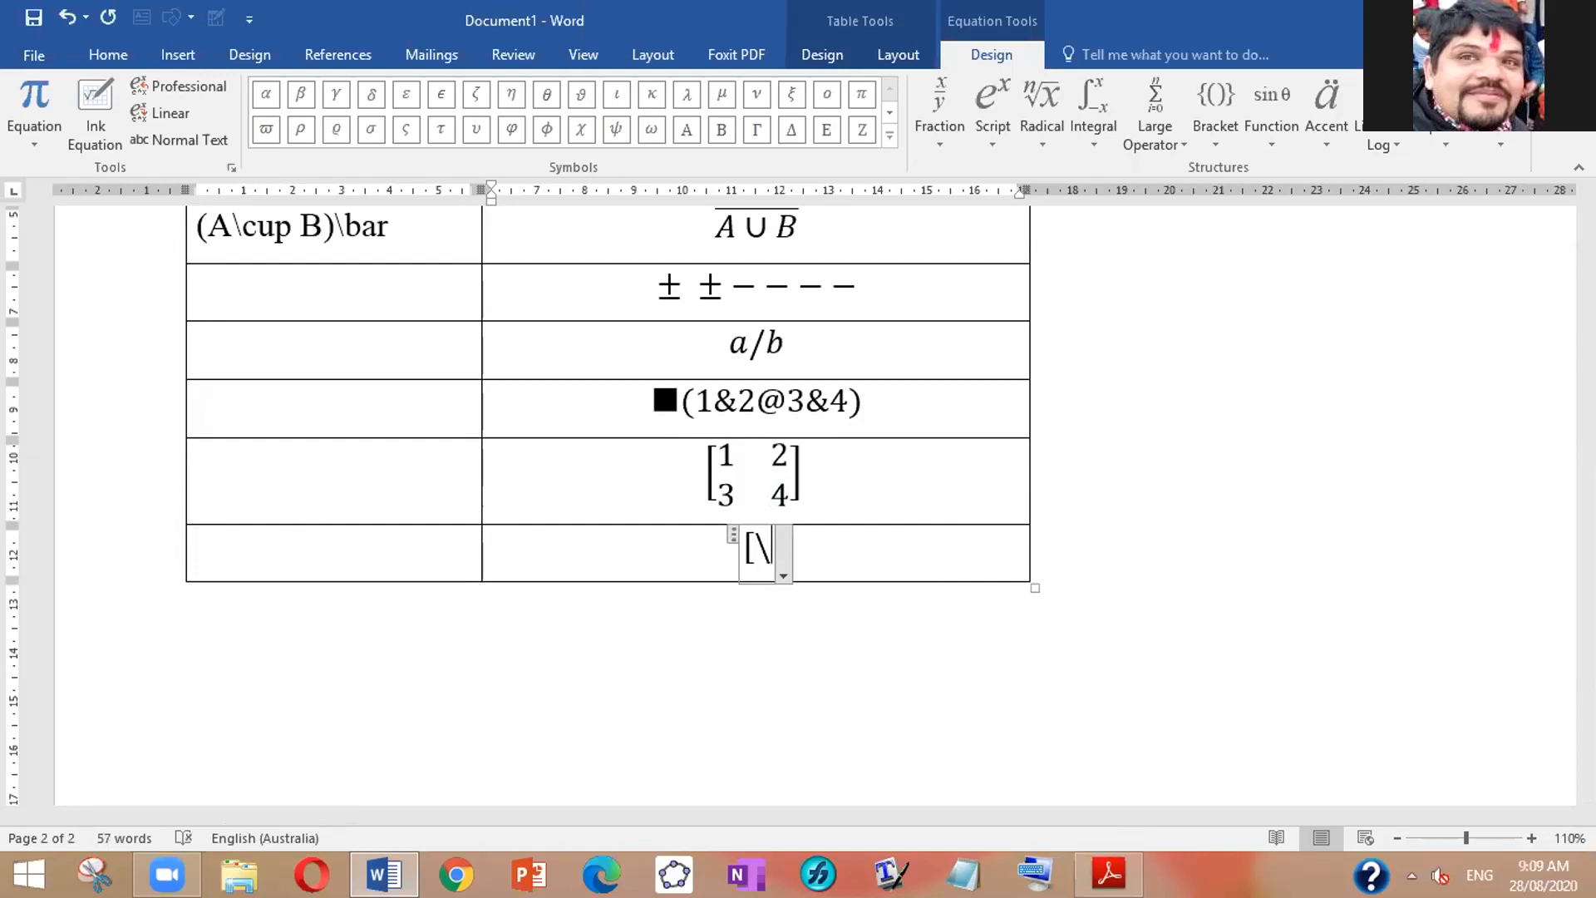
type("ma")
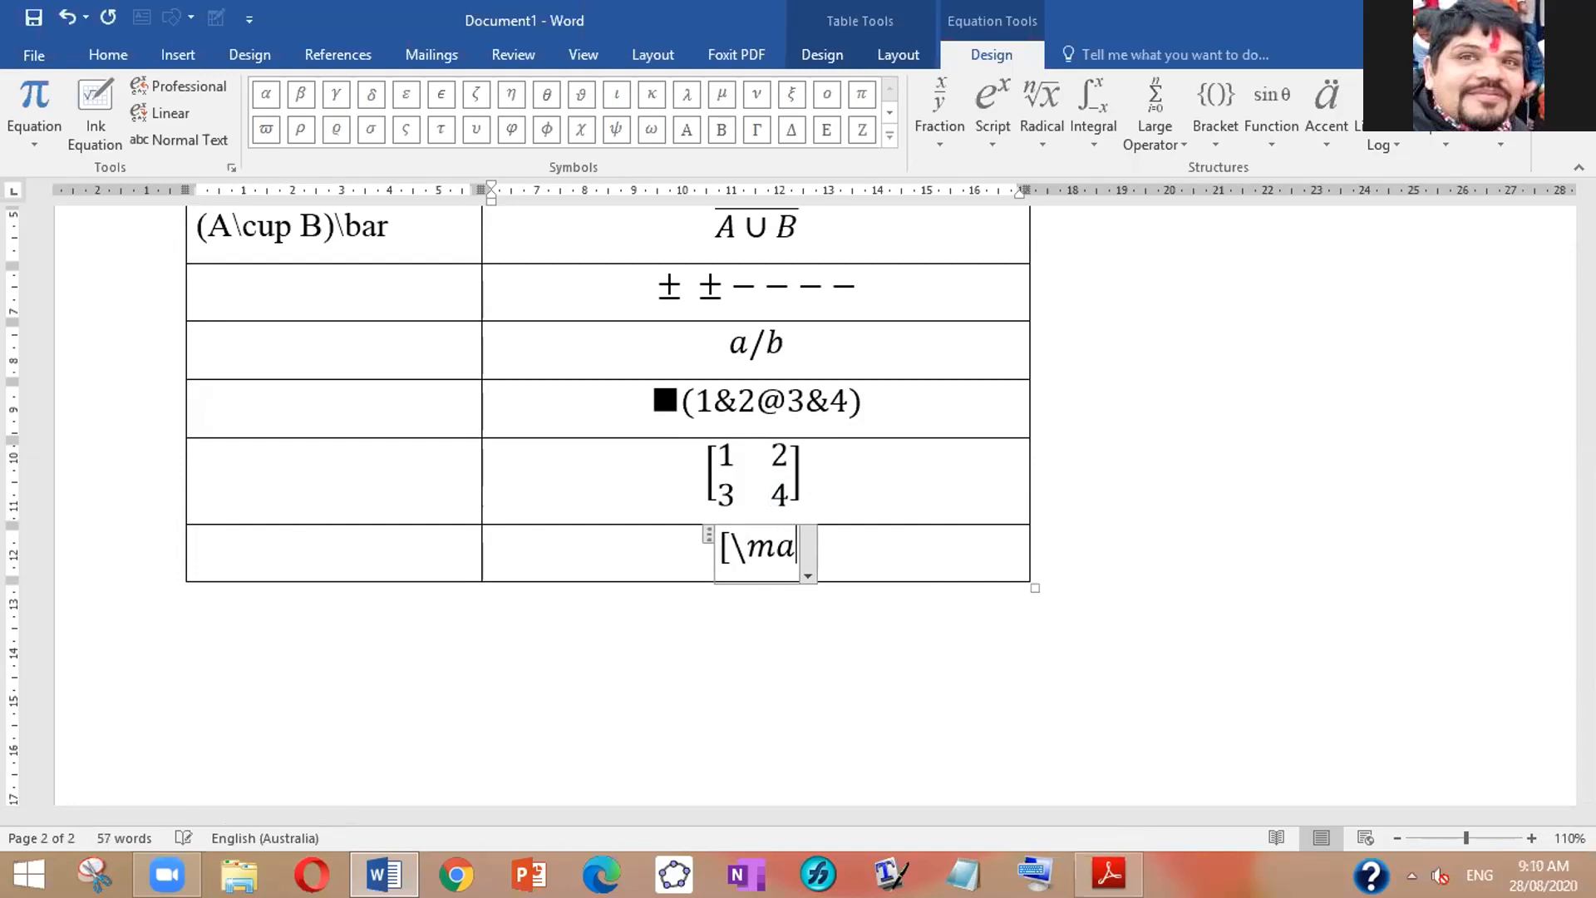
type("trix")
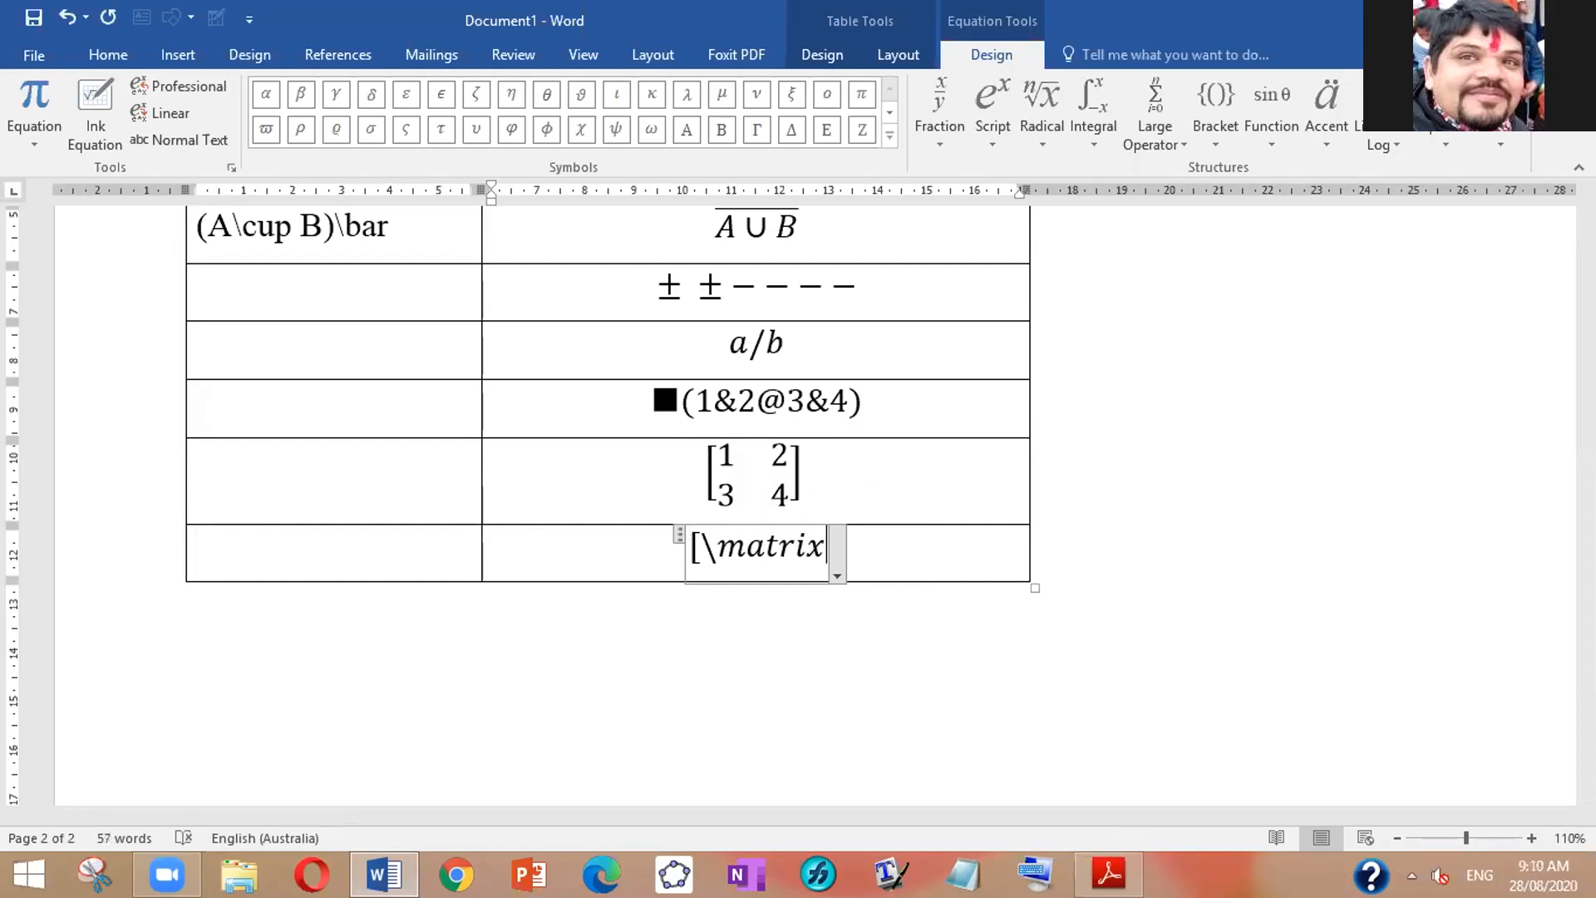
type("(")
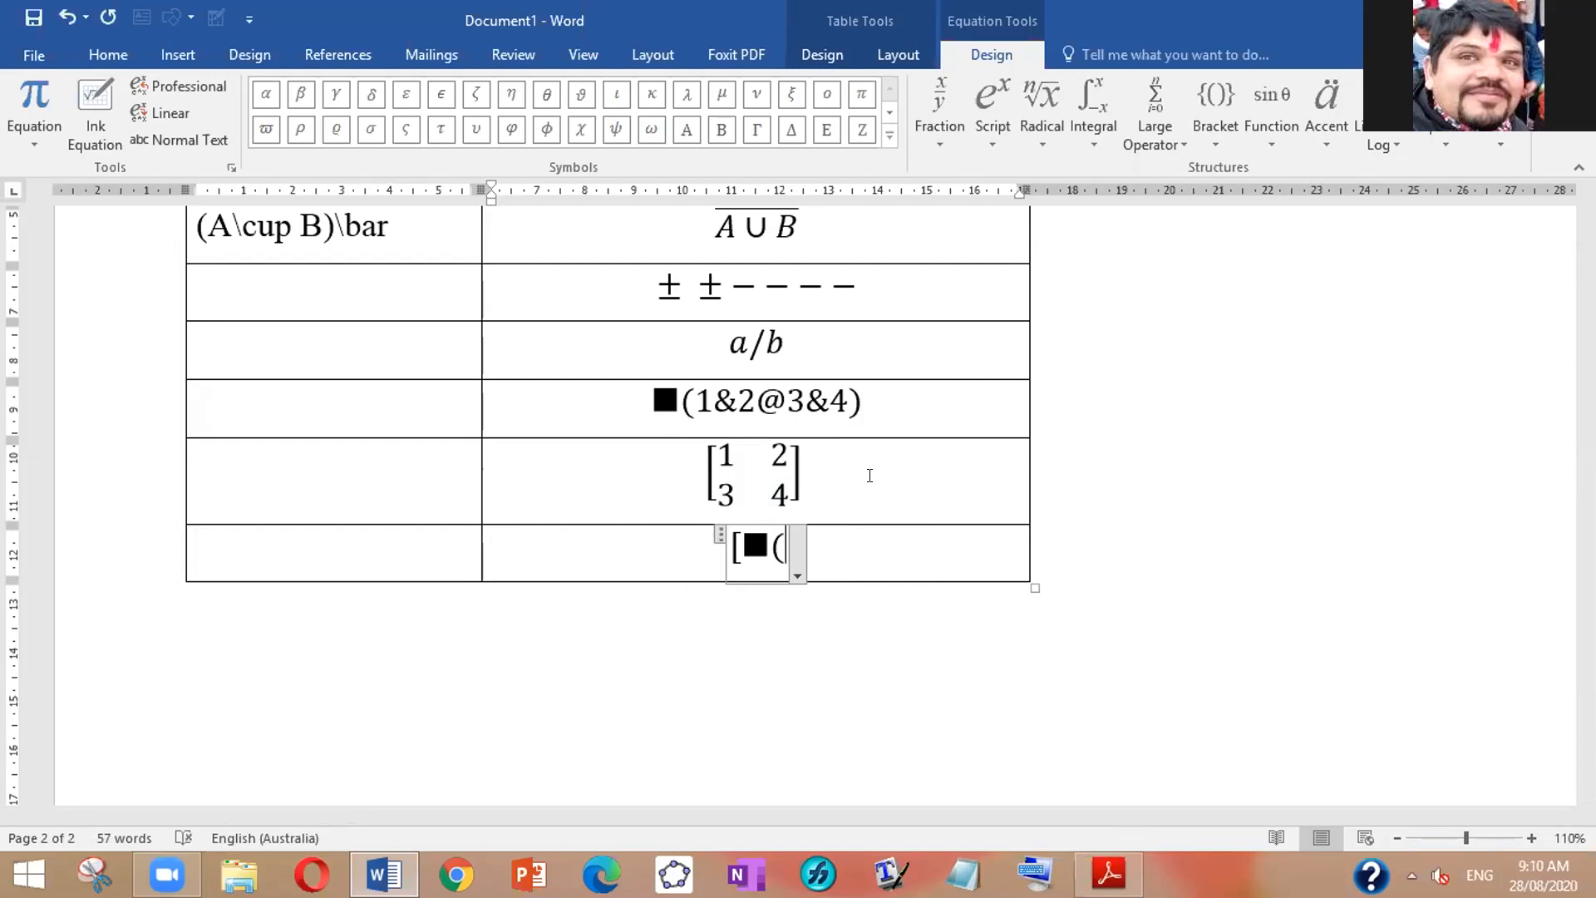
type("&@")
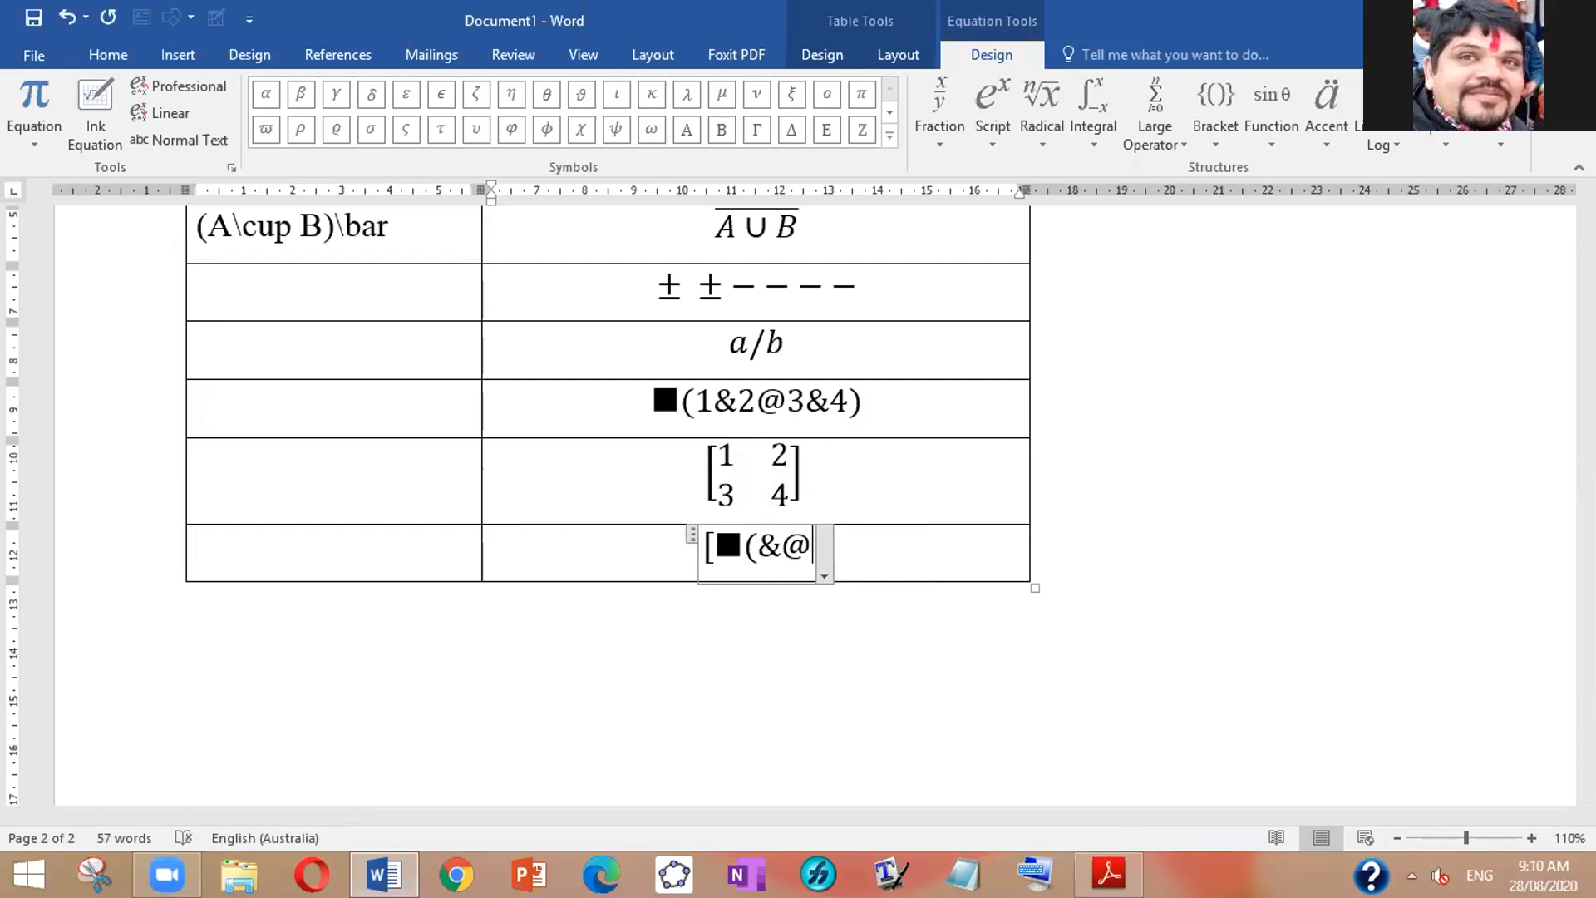
type(")")
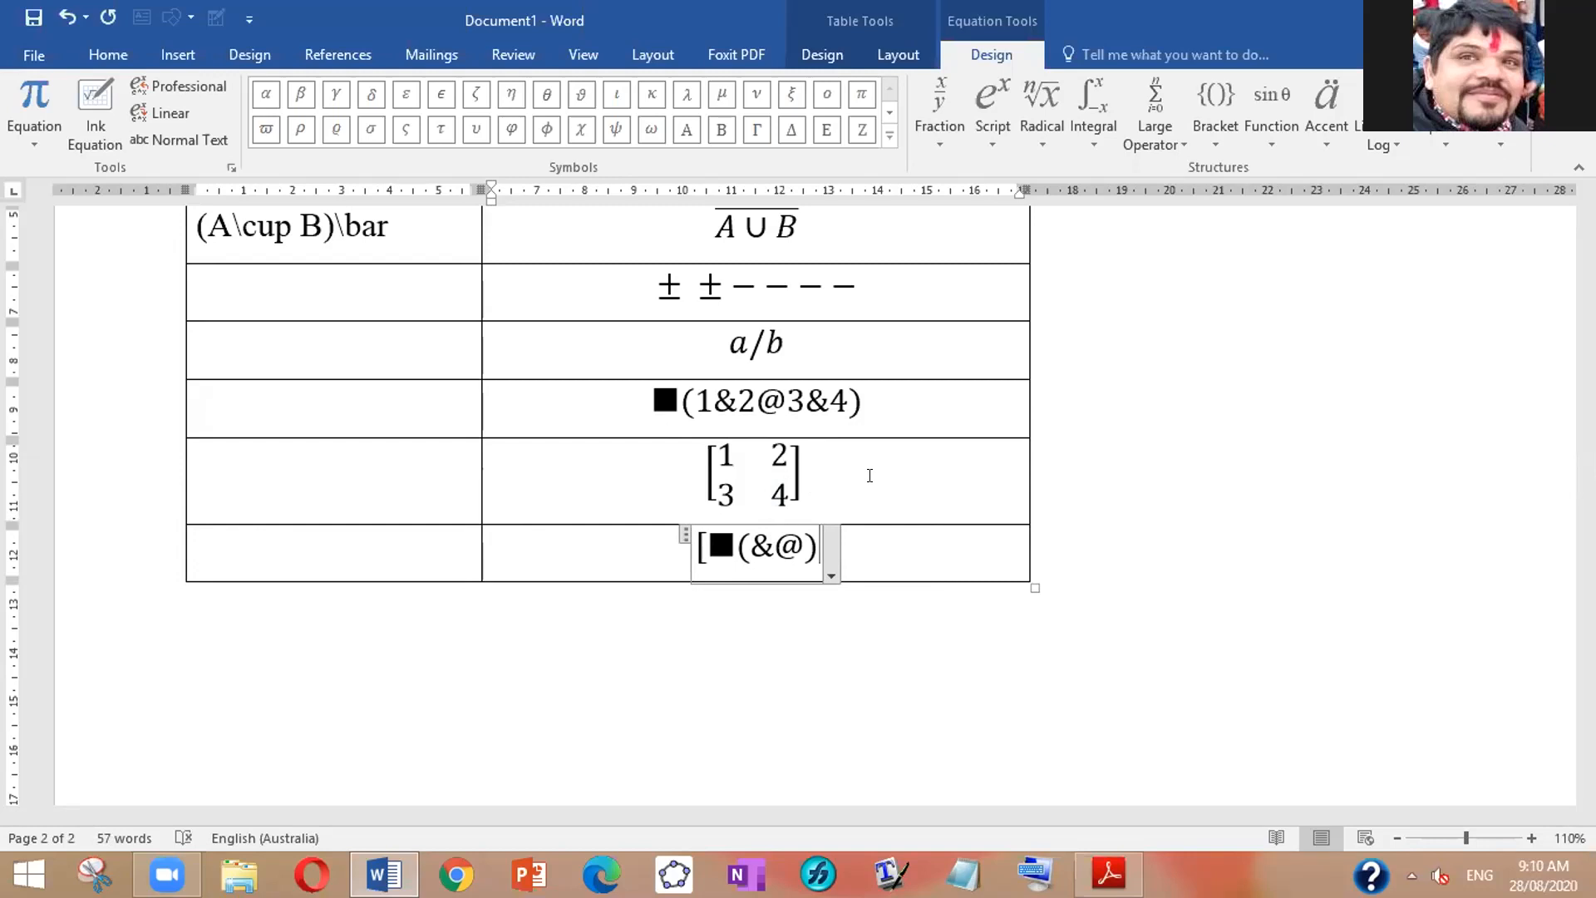
type("}")
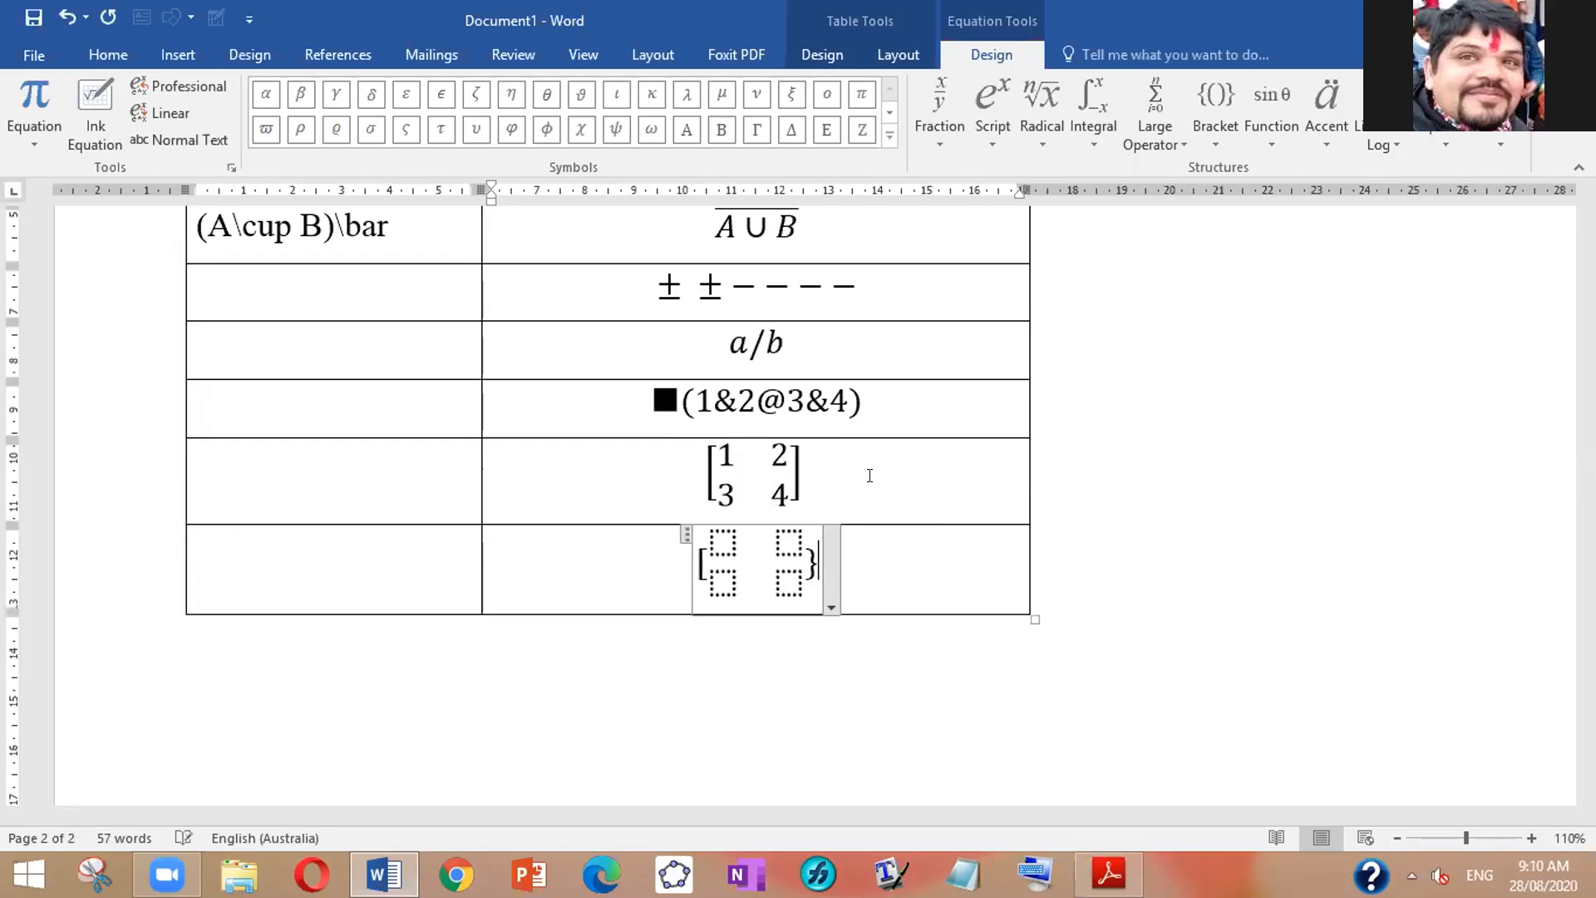
key("BackSpace")
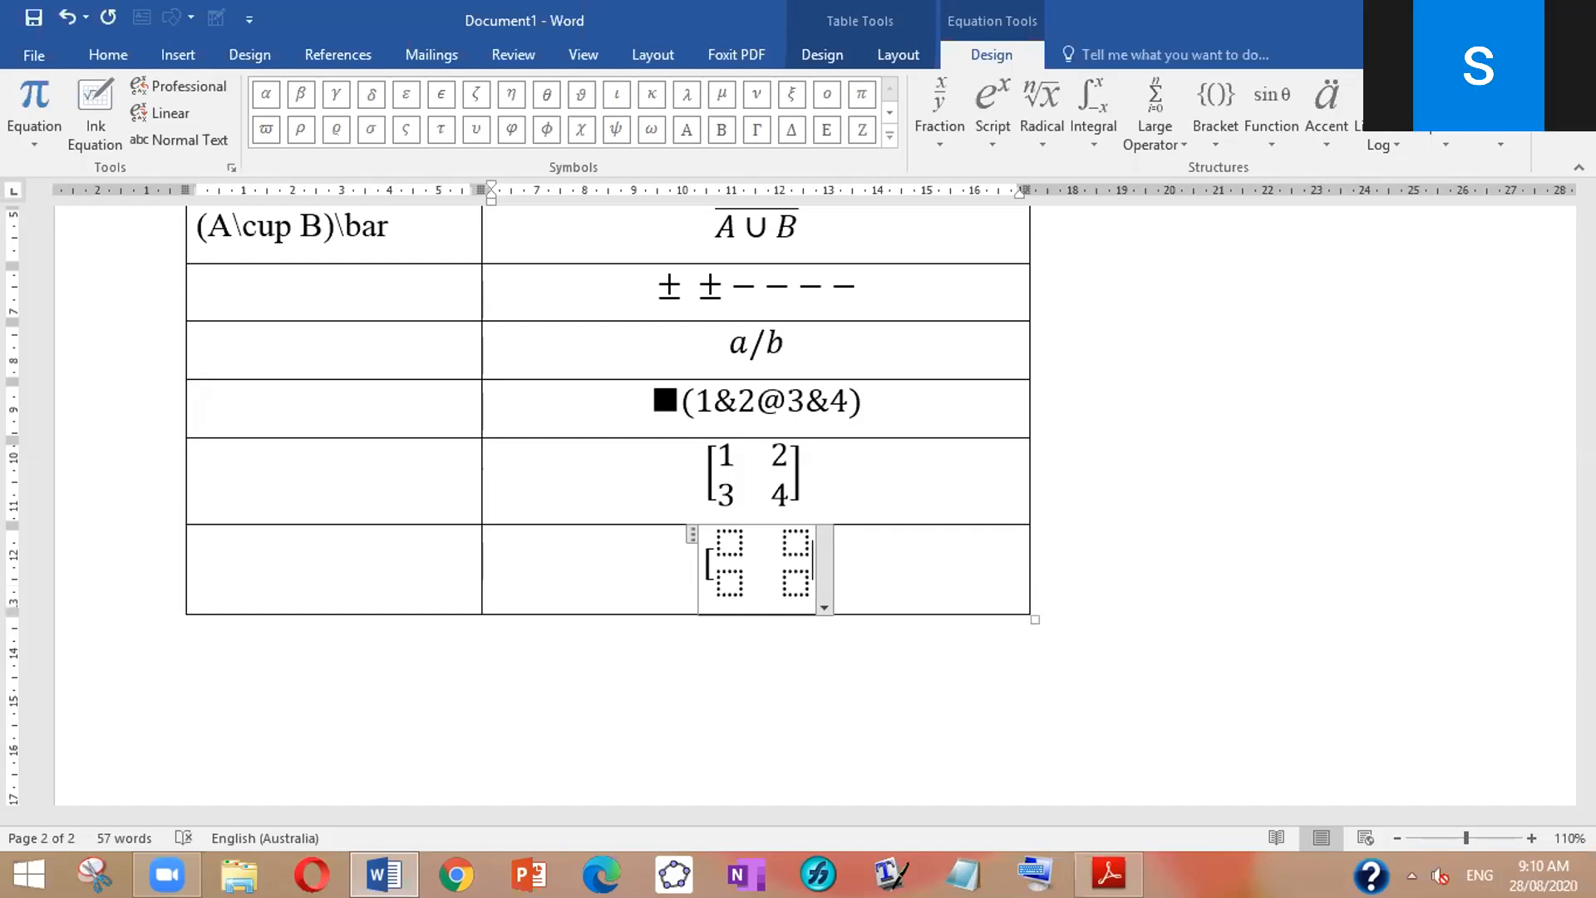
type("]")
key("space")
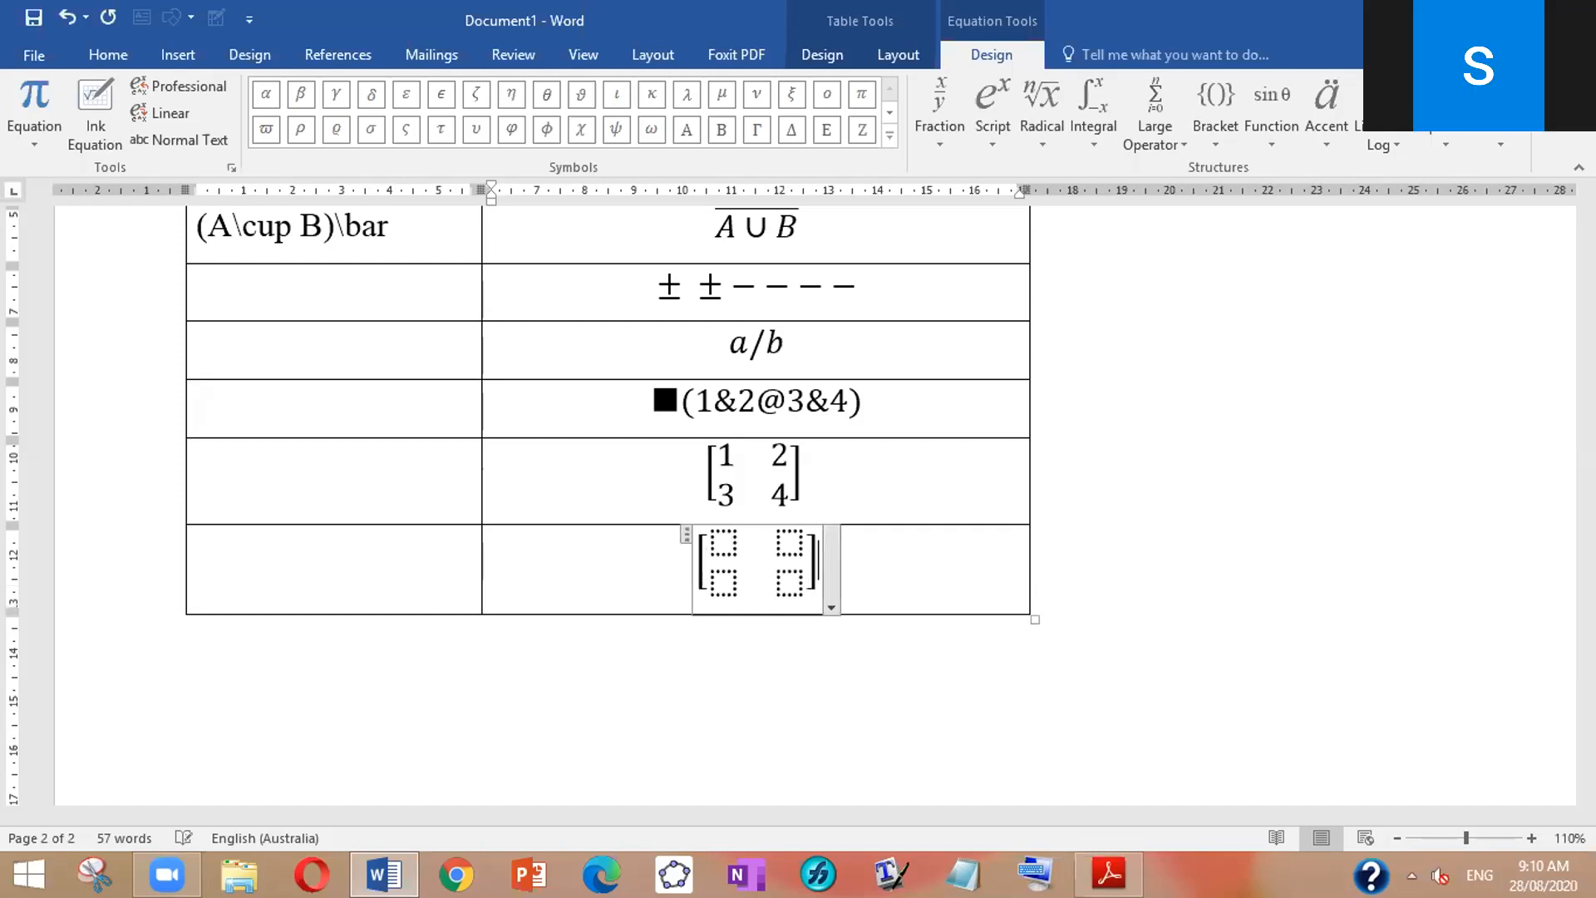
left_click(724, 540)
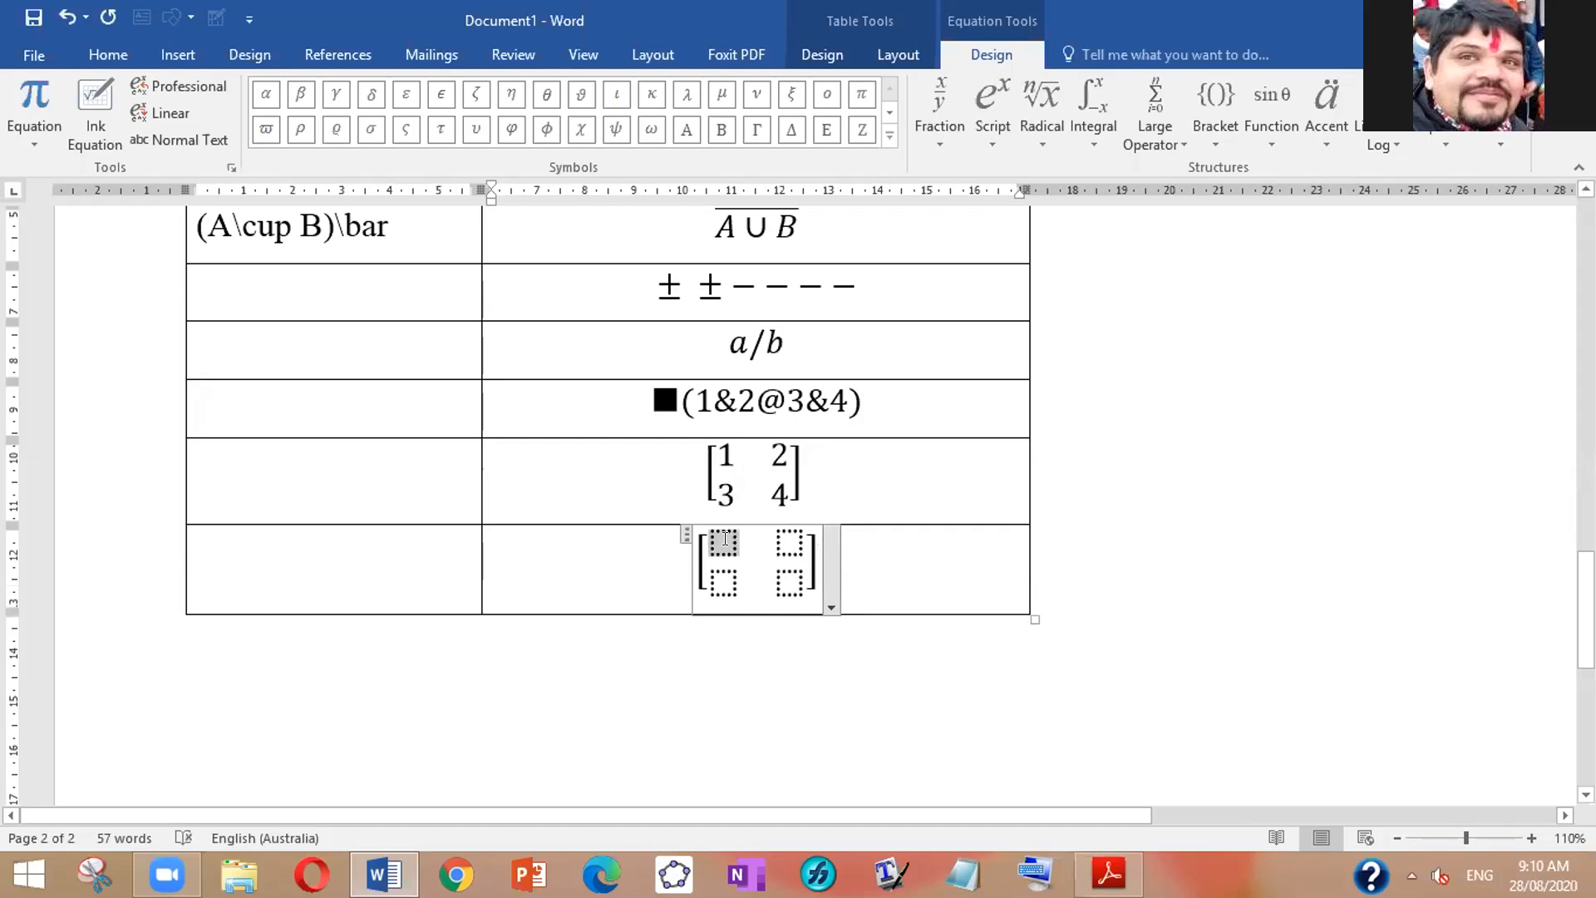
left_click(1107, 254)
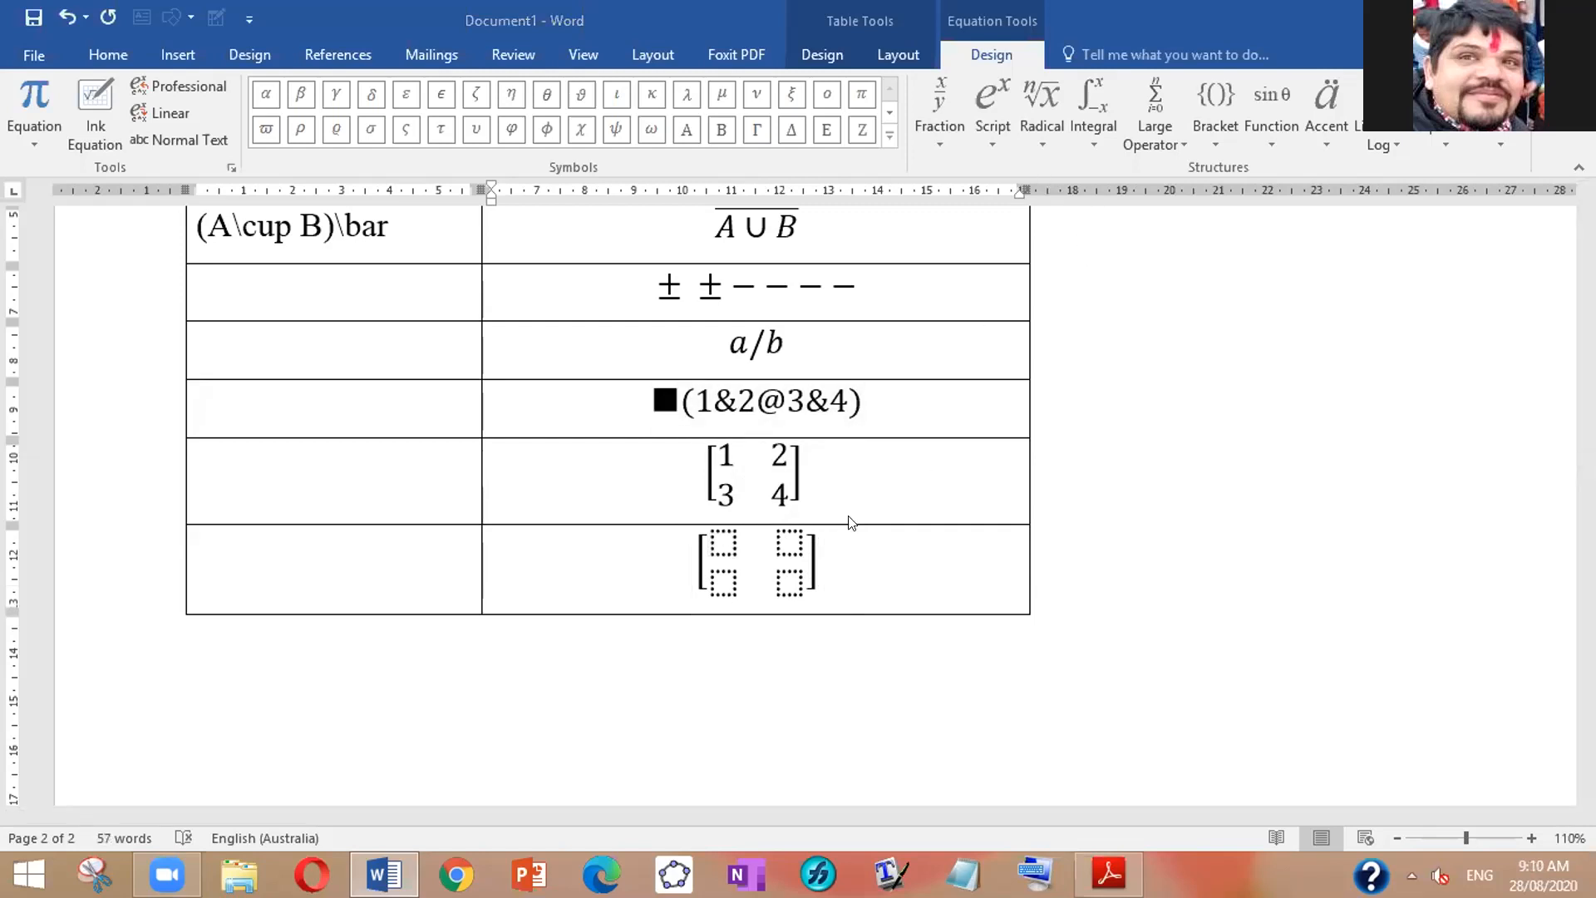
left_click(801, 554)
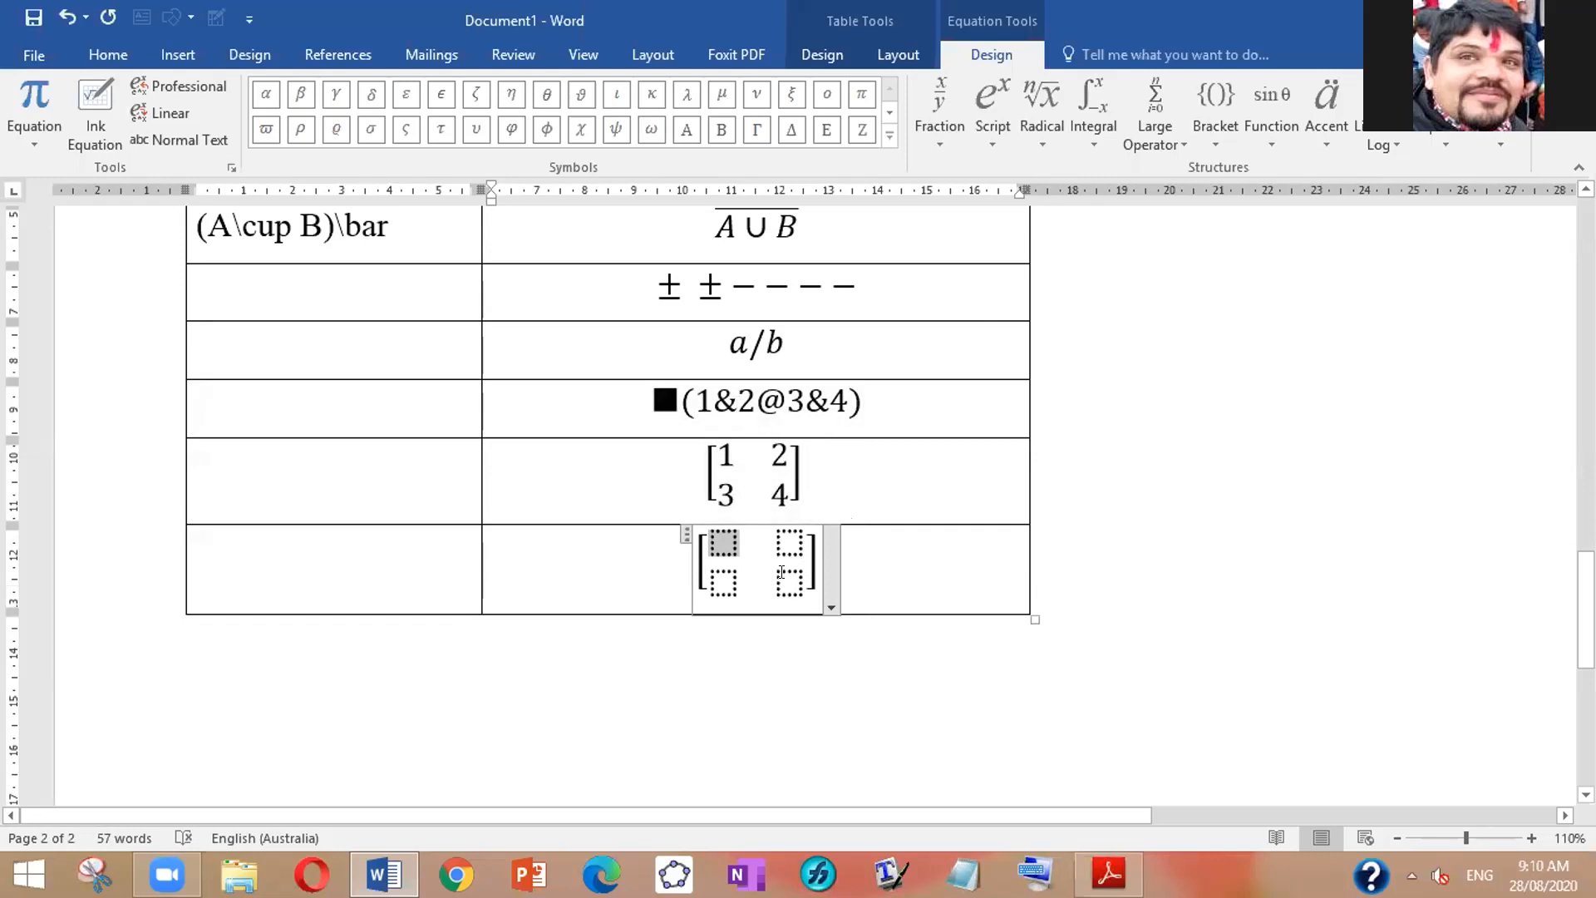
Step: Undo the closing square bracket and the build-up of the empty bracketed matrix to return it to linear form
left_click(815, 571)
key("ctrl+z")
key("ctrl+z")
key("ctrl+z")
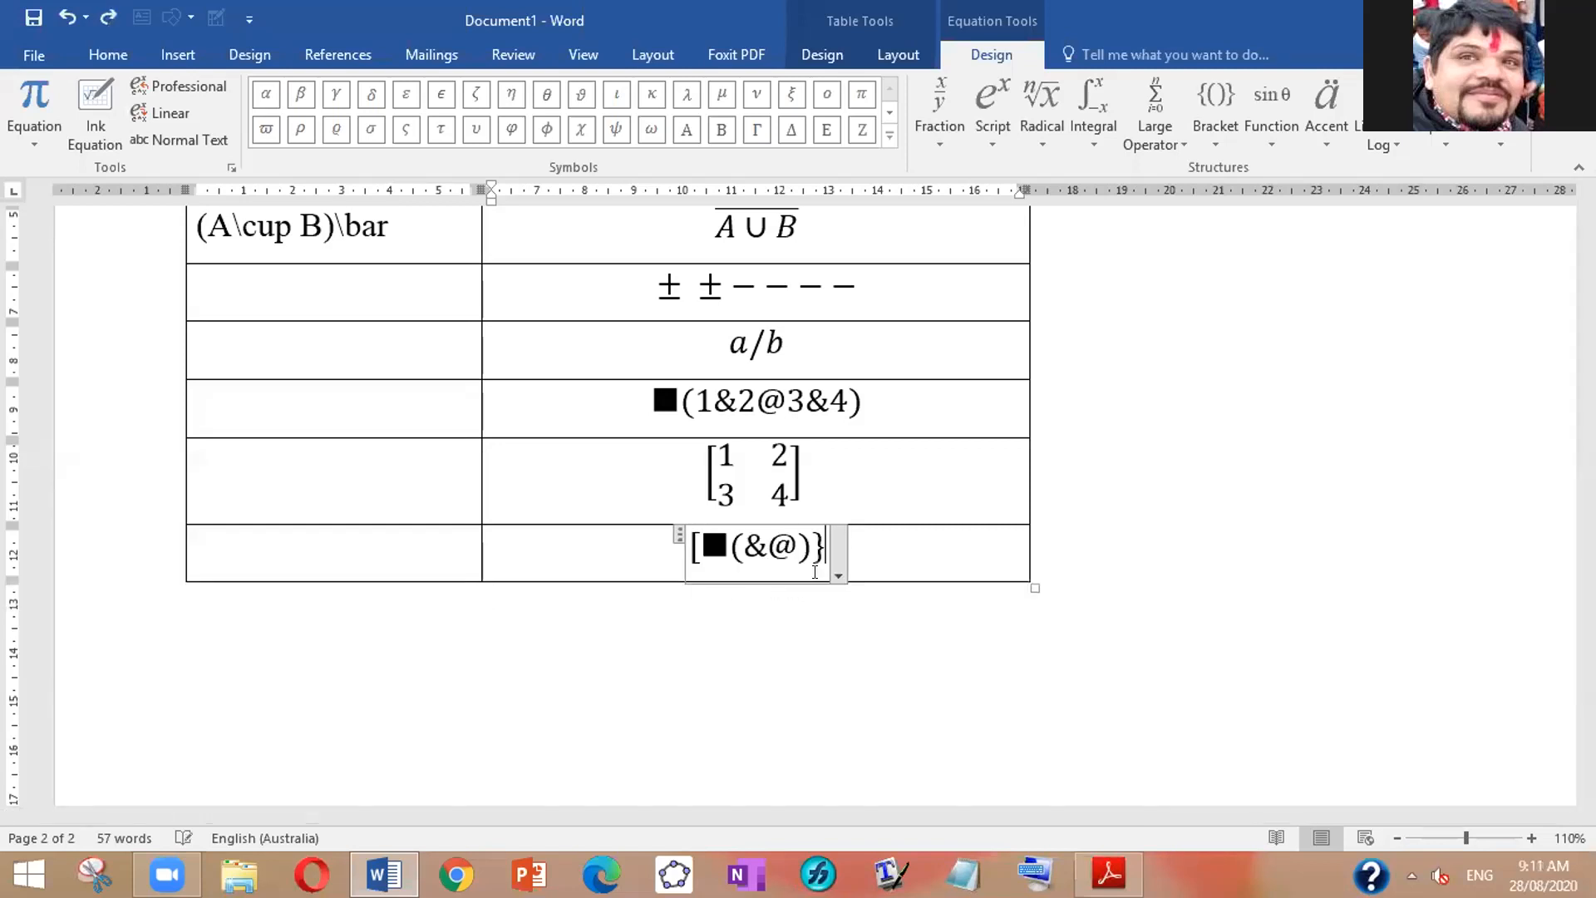
Step: Extend the linear expression to (&&@@), replace the closing brace with ] and build an empty bracketed 3×3 matrix
key("Left")
key("Left")
key("Left")
key("Left")
type("&")
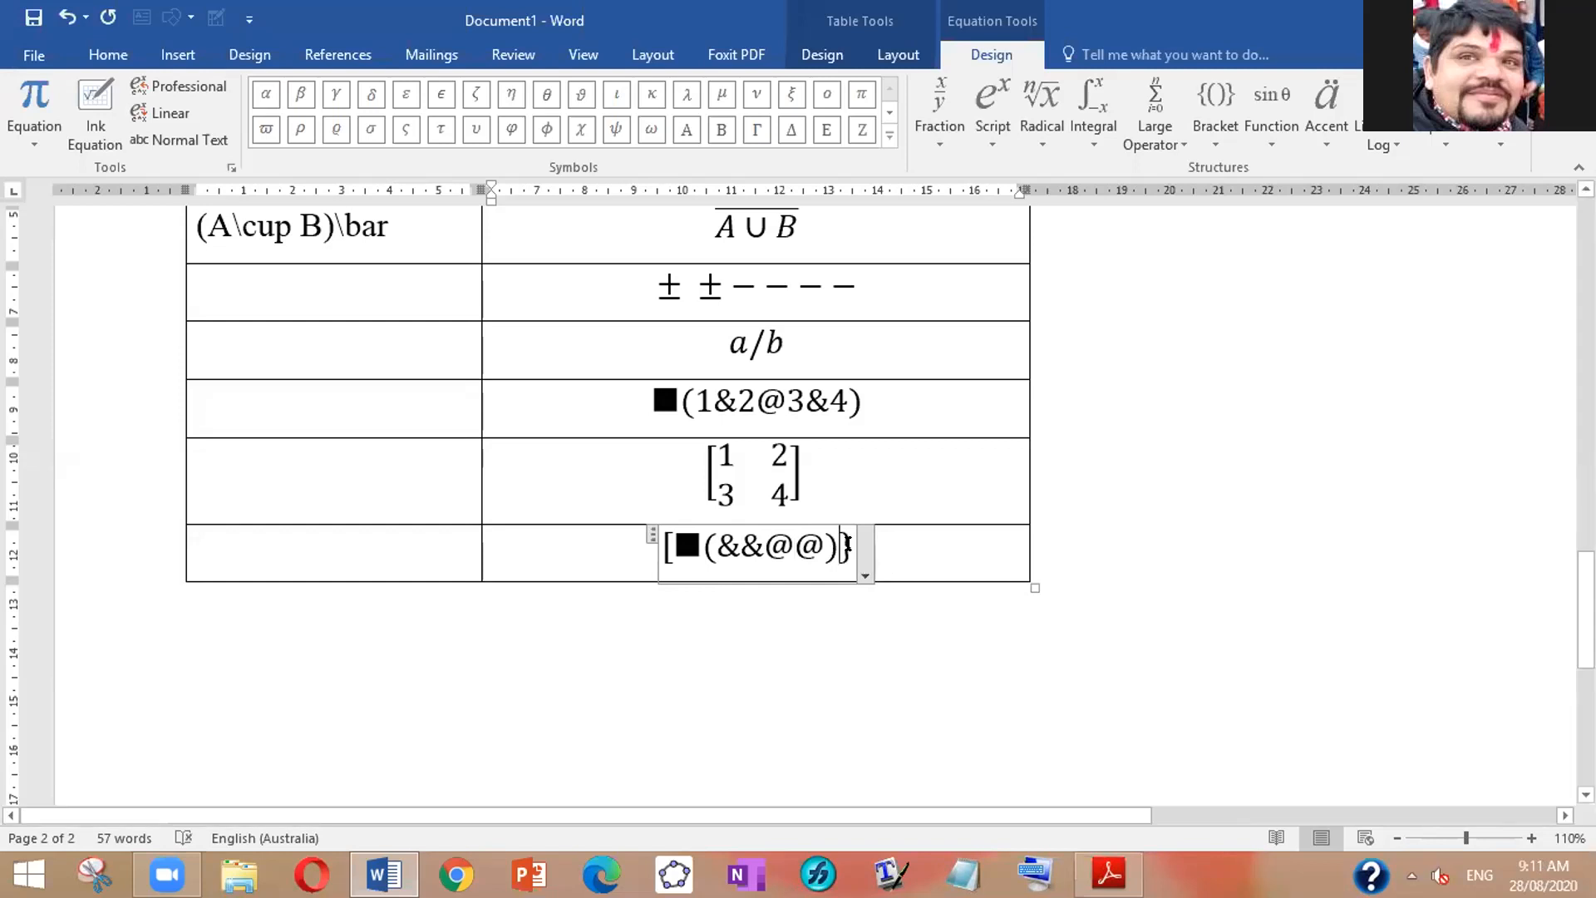
key("Delete")
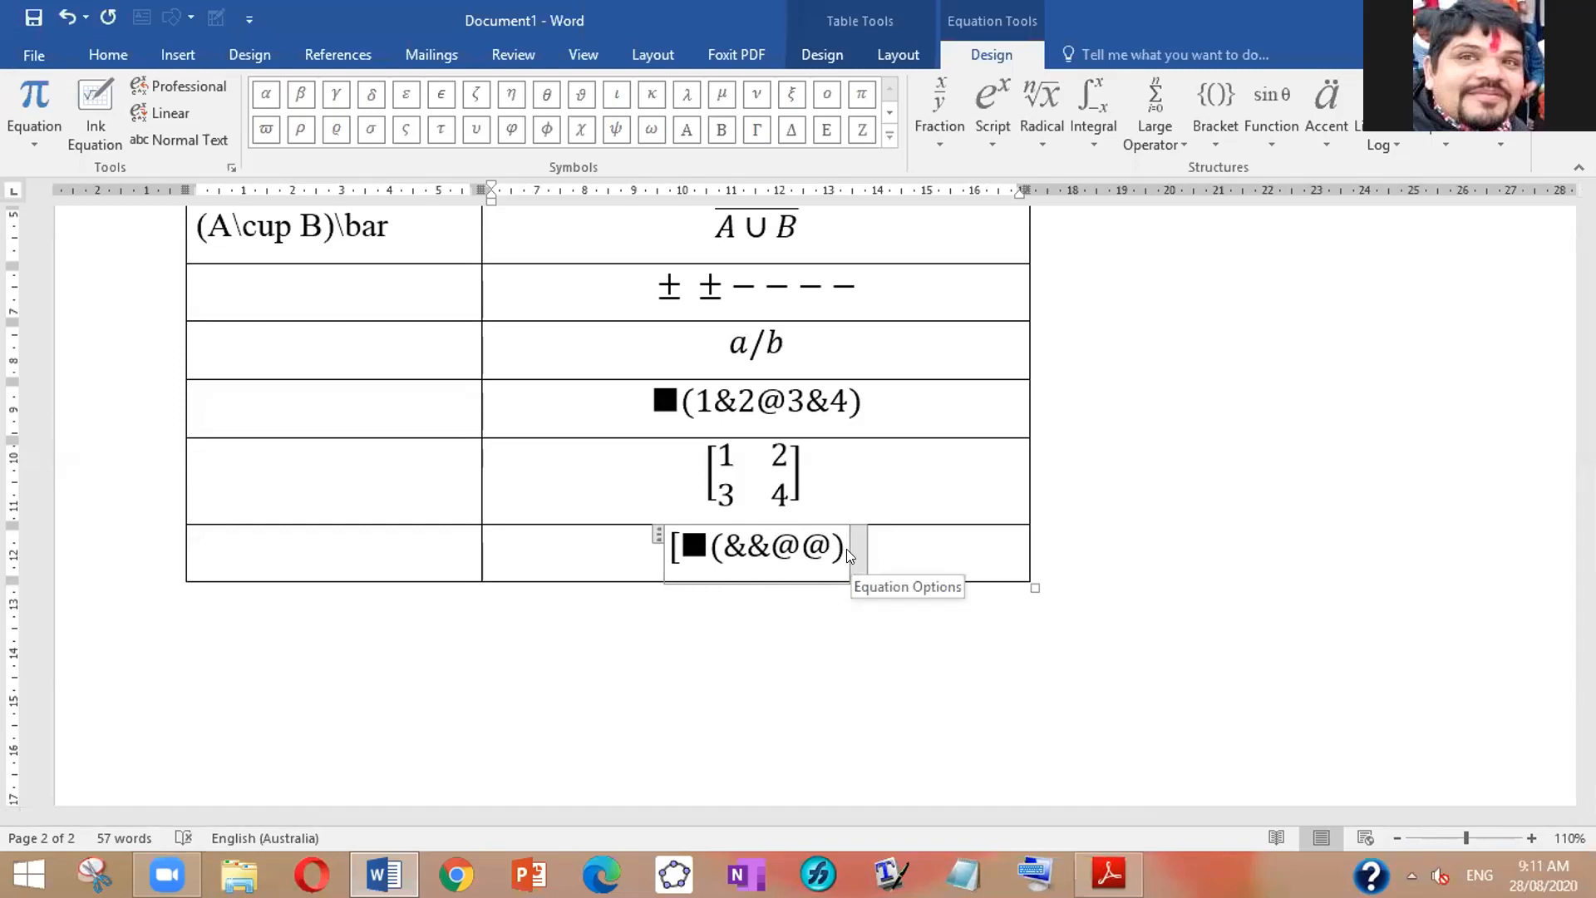
type("]")
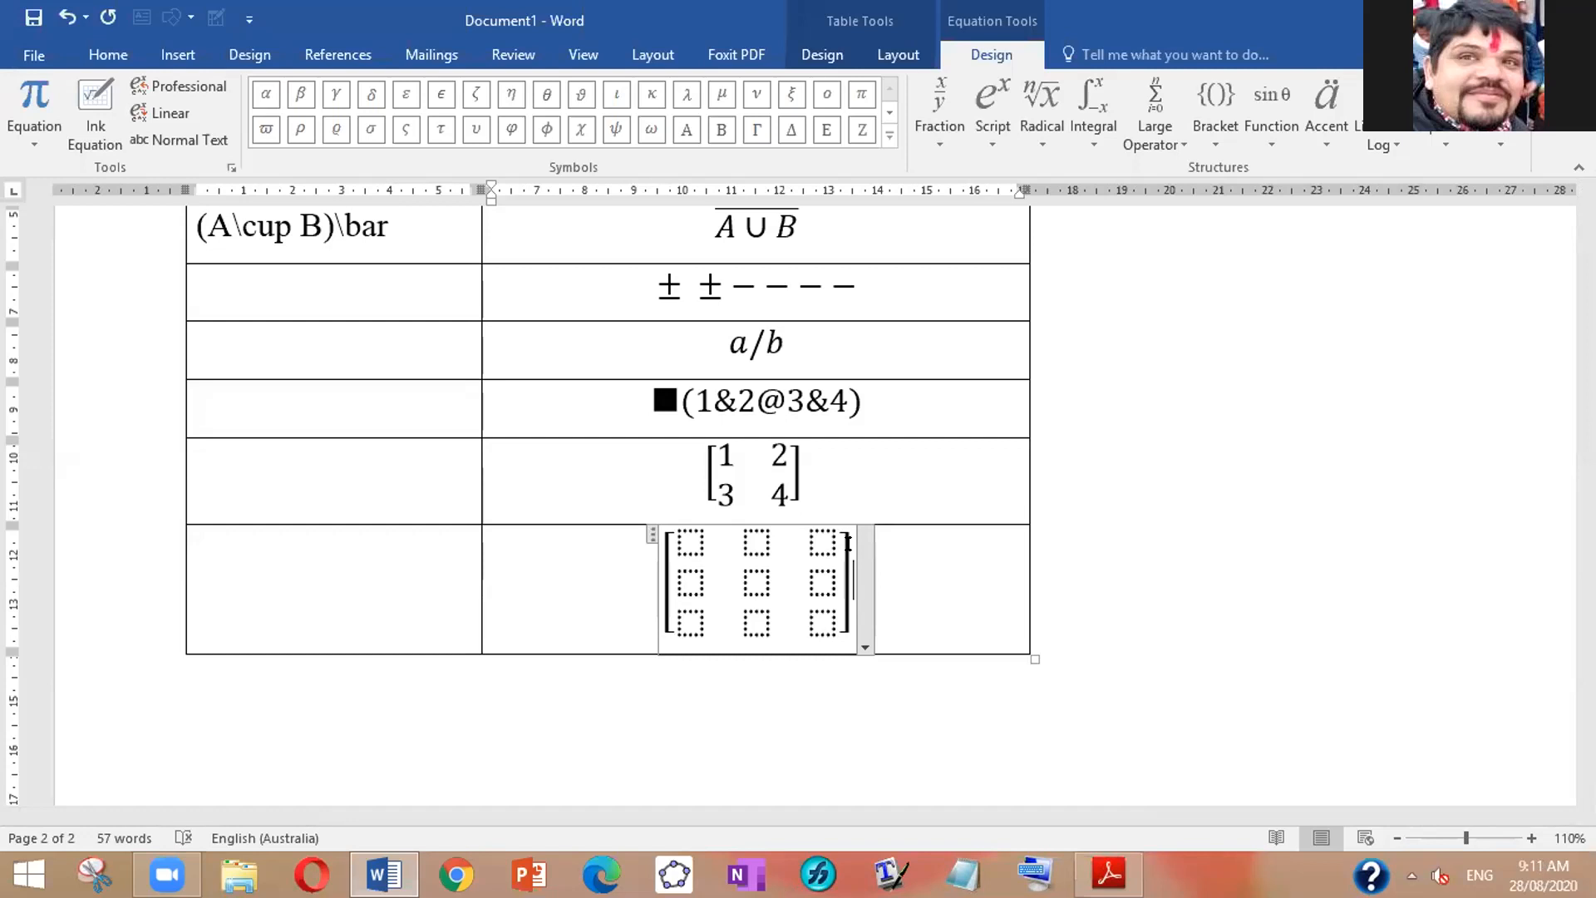
left_click(909, 577)
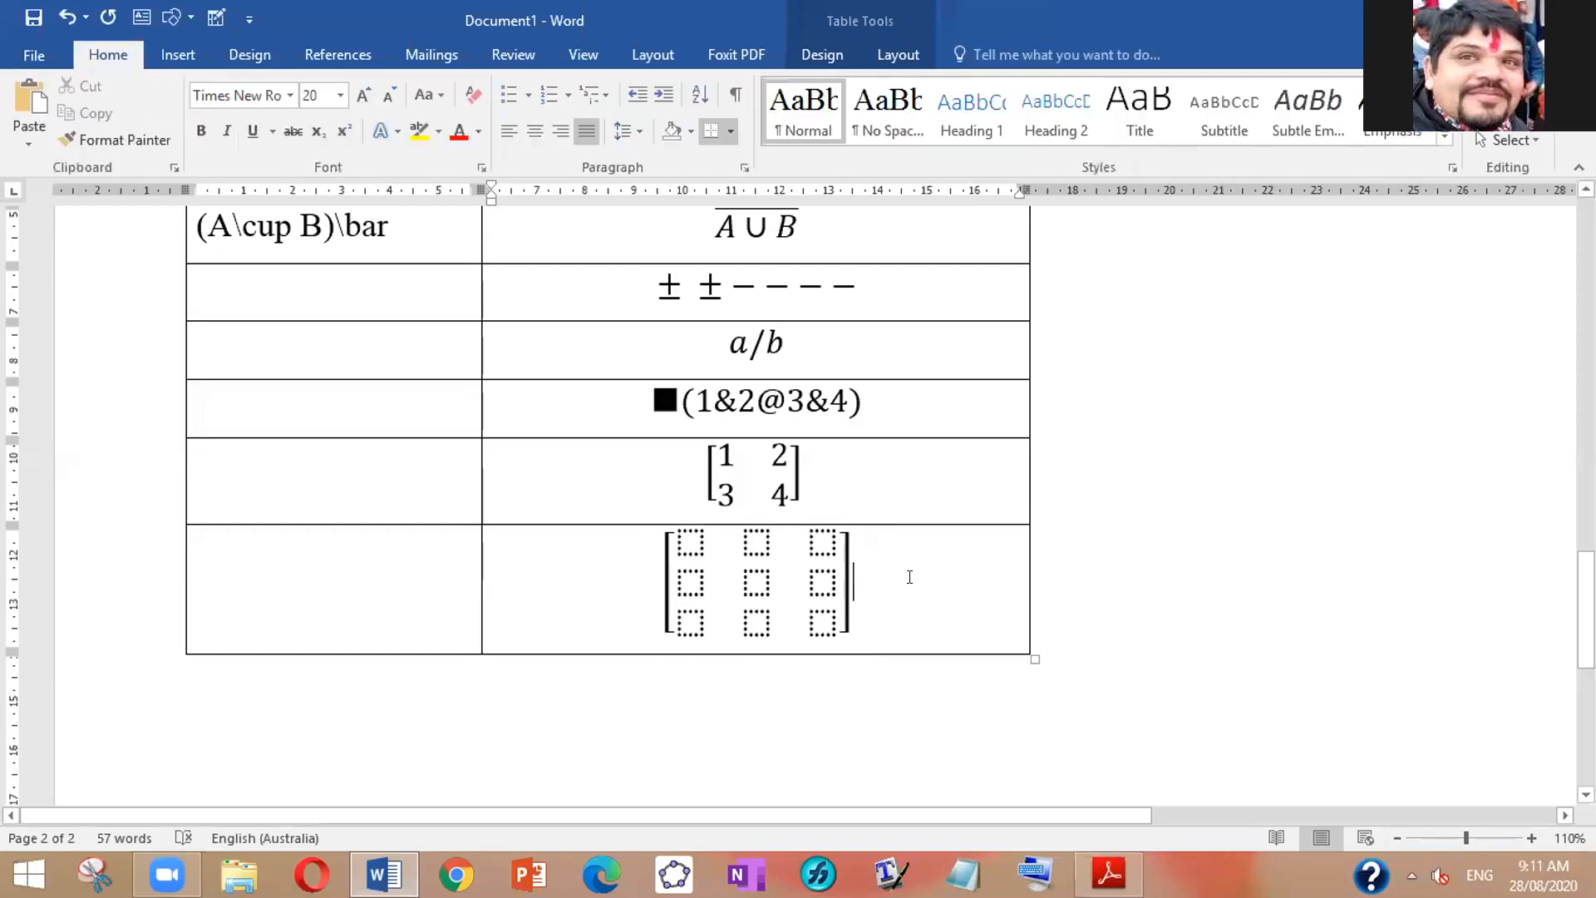
Step: Insert a new equation below the empty 3×3 matrix and build \matrix(@) into an empty column of two entries
key("Return")
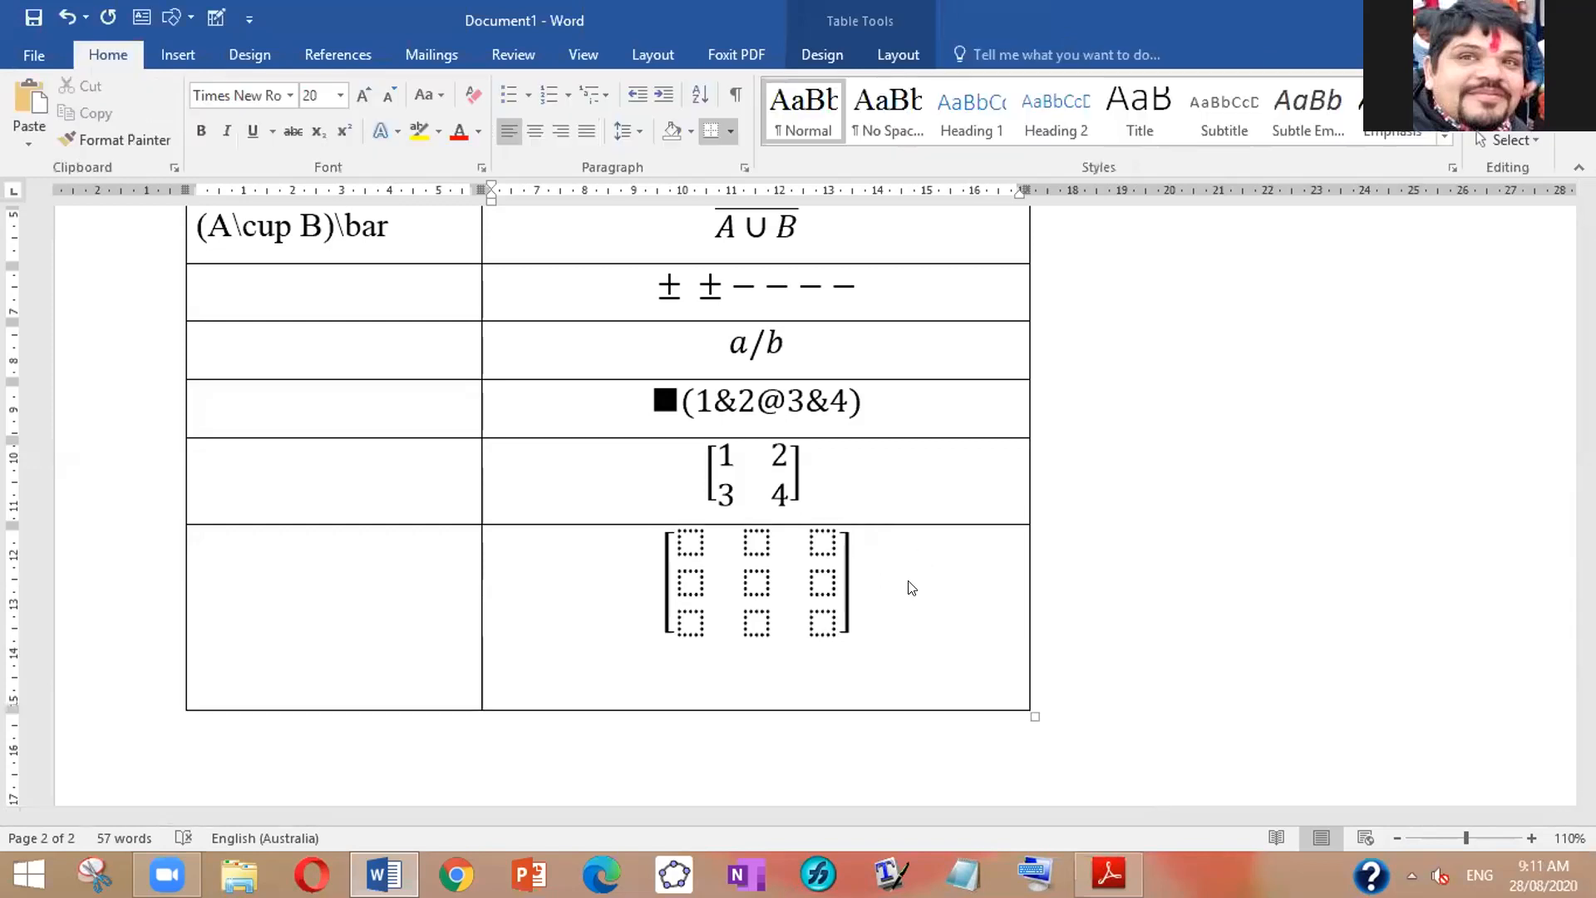
key("alt+equal")
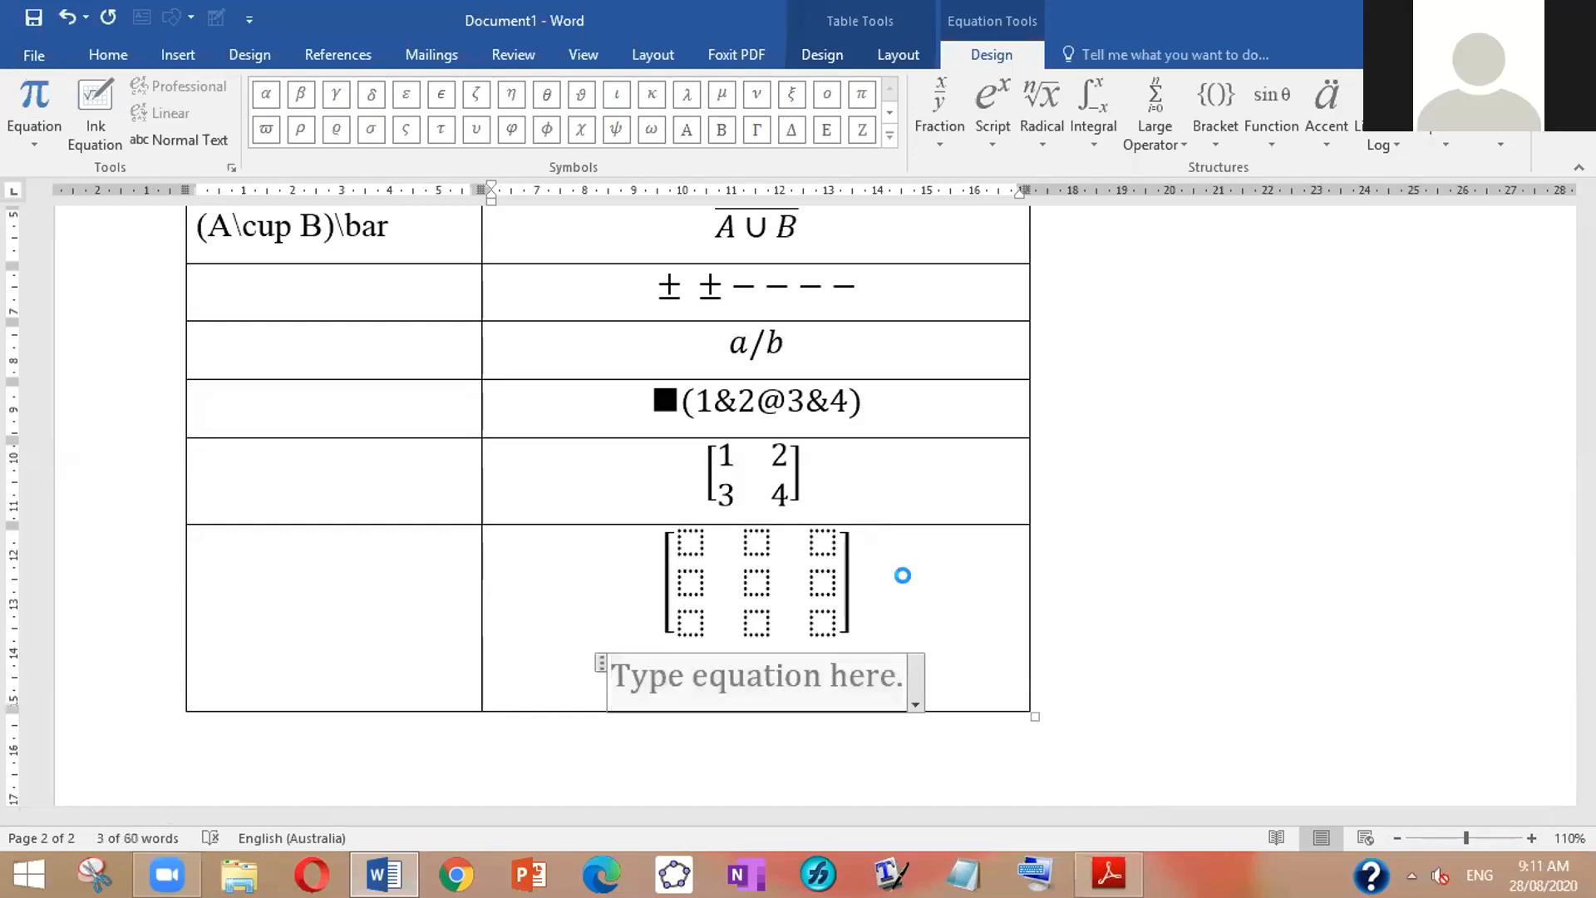
type("\\matr")
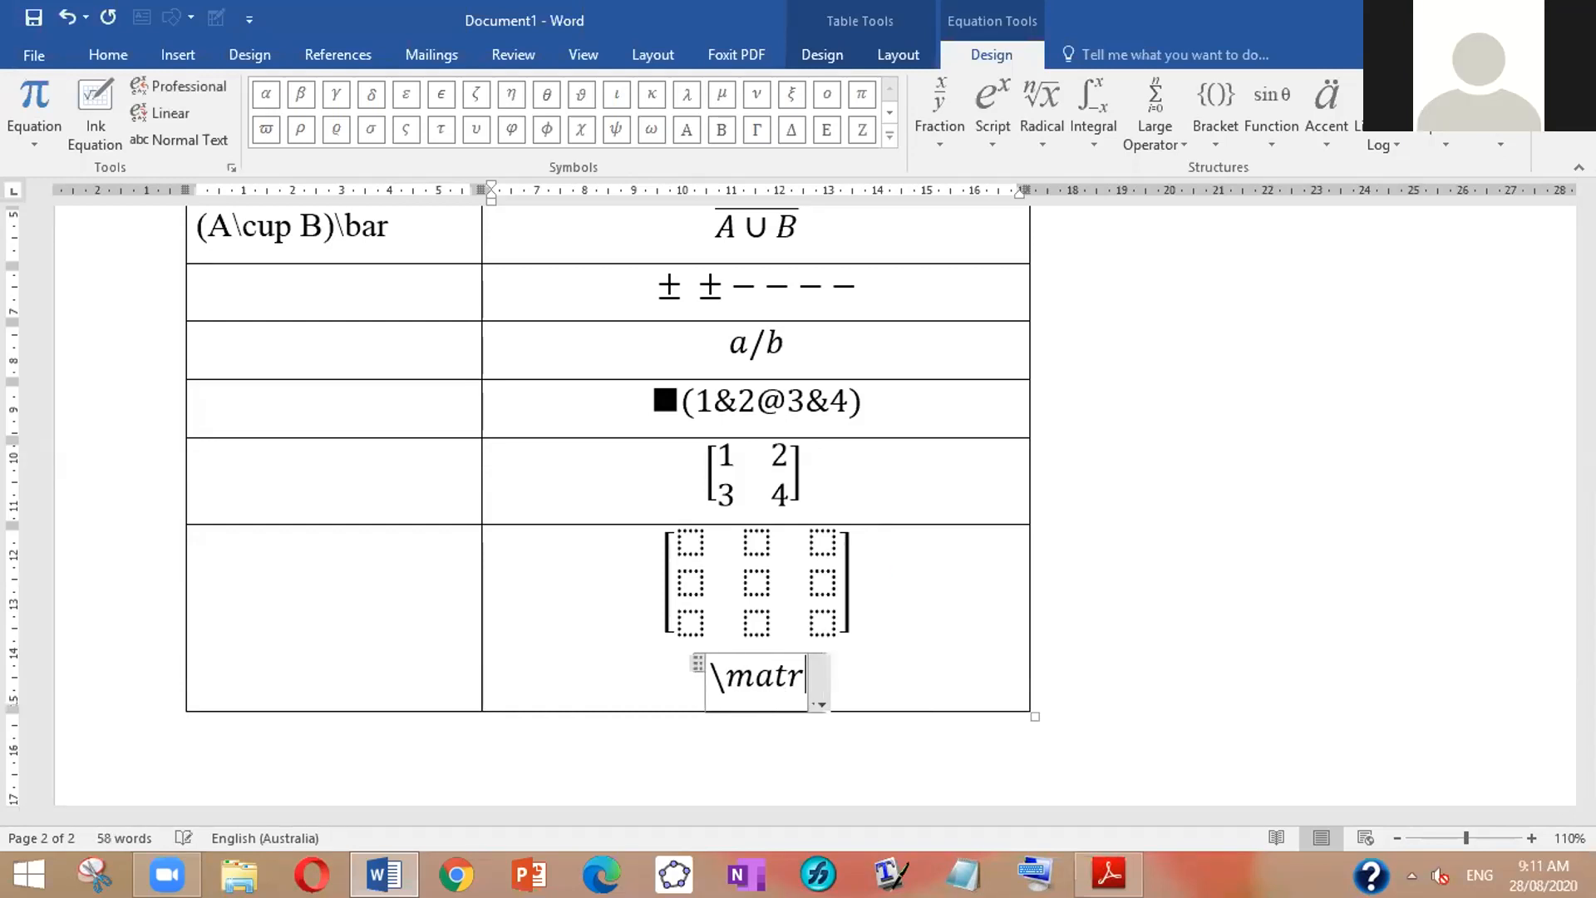
type("ix (")
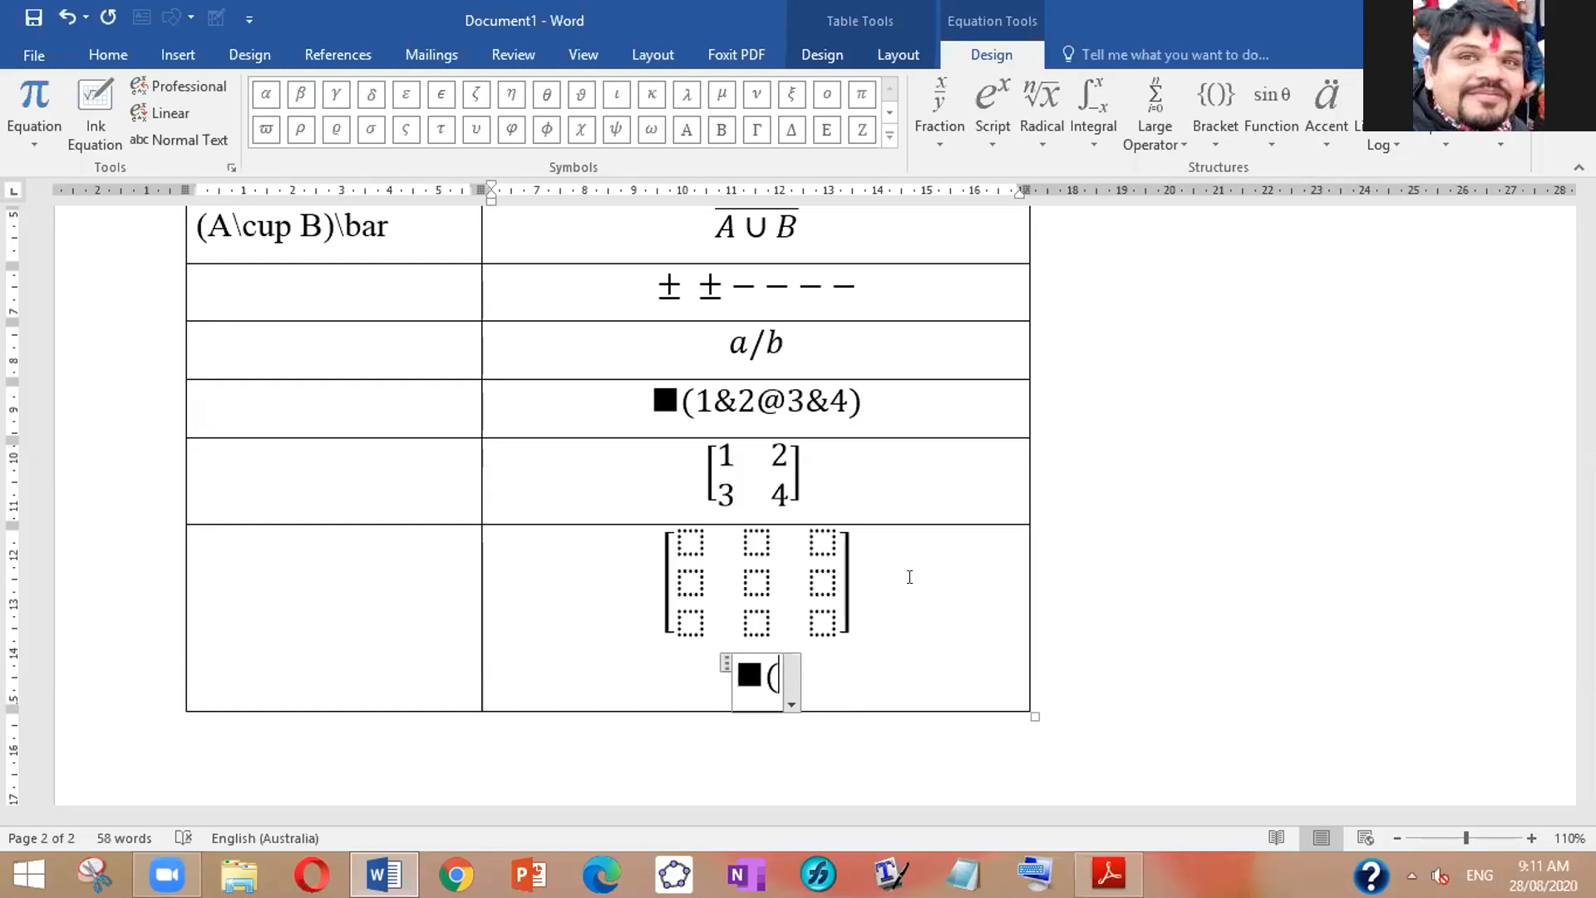
type("@")
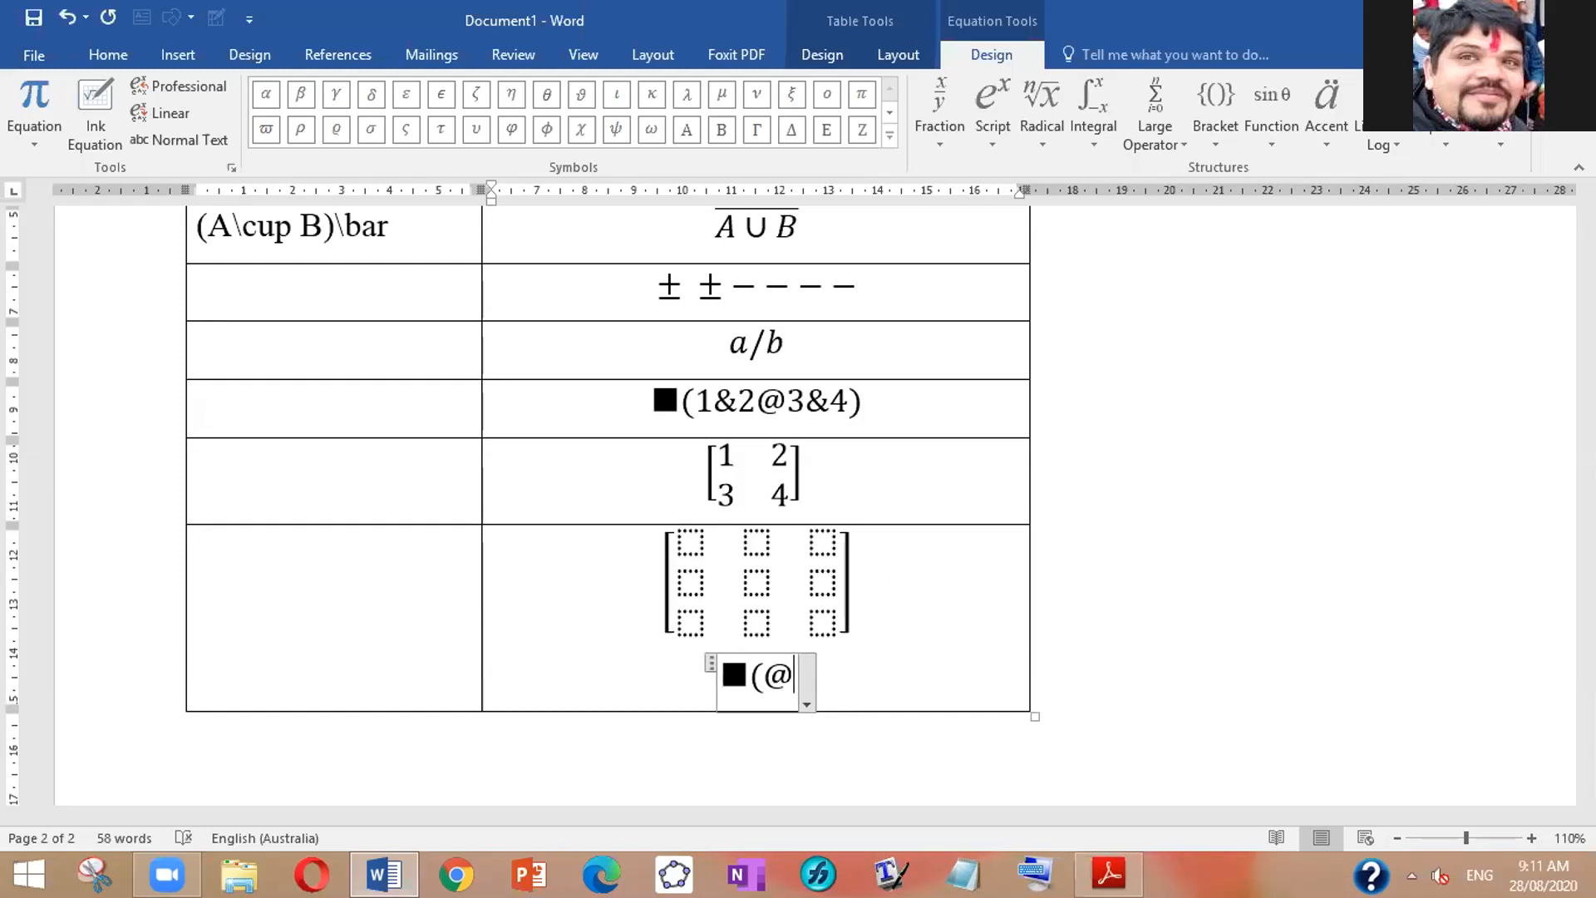
type(")")
key("space")
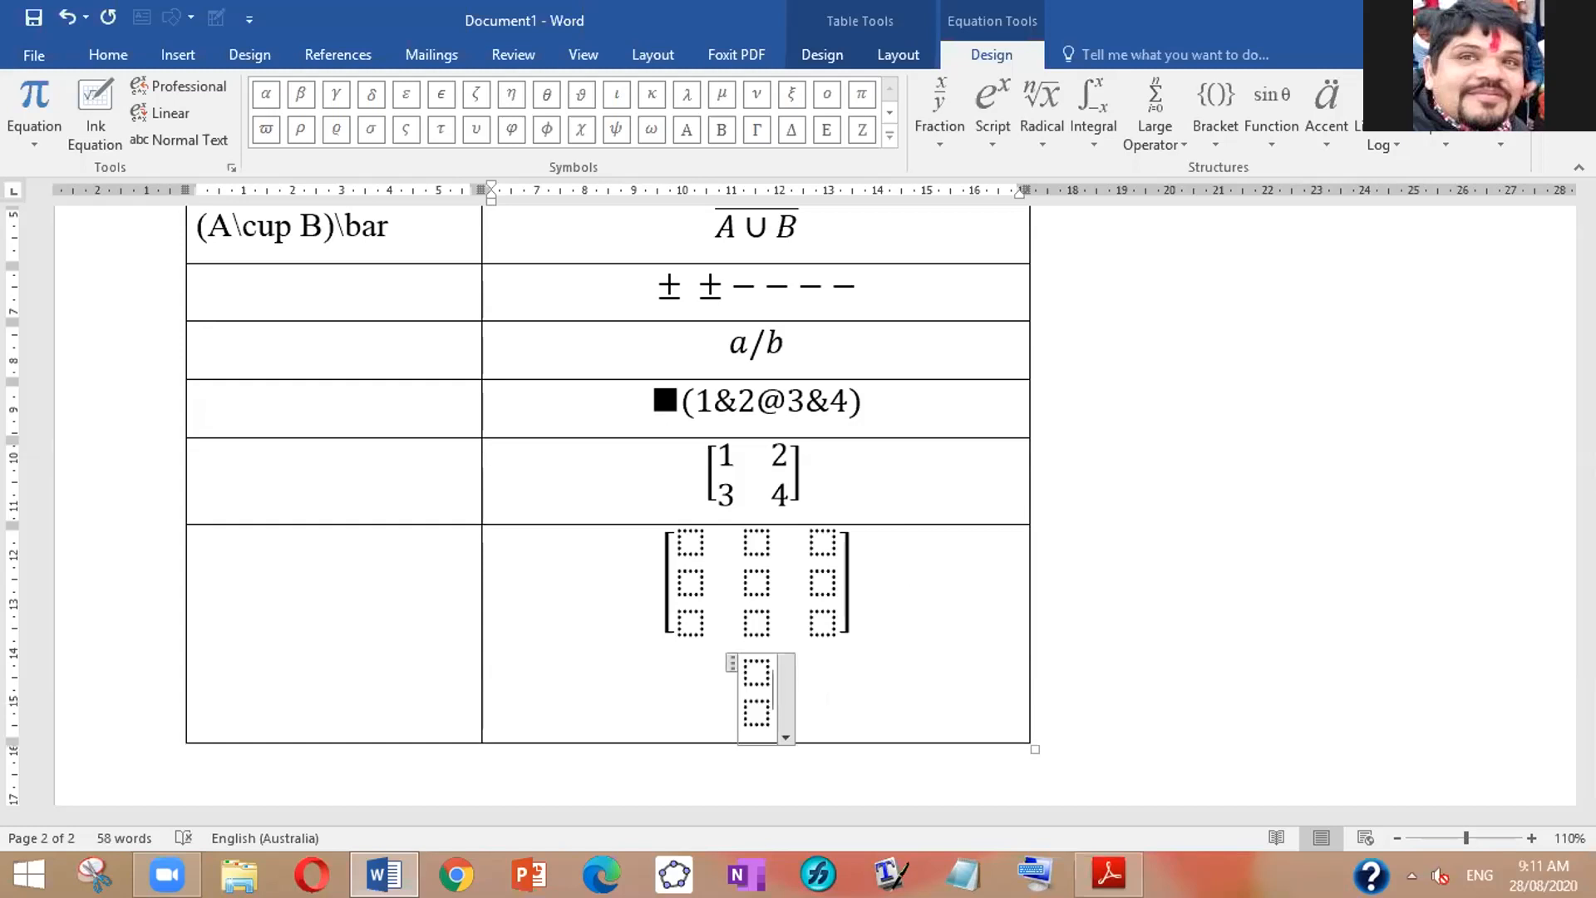
Step: Insert another equation below the two-entry column and build \matrix(&) into an empty row of two entries
key("Return")
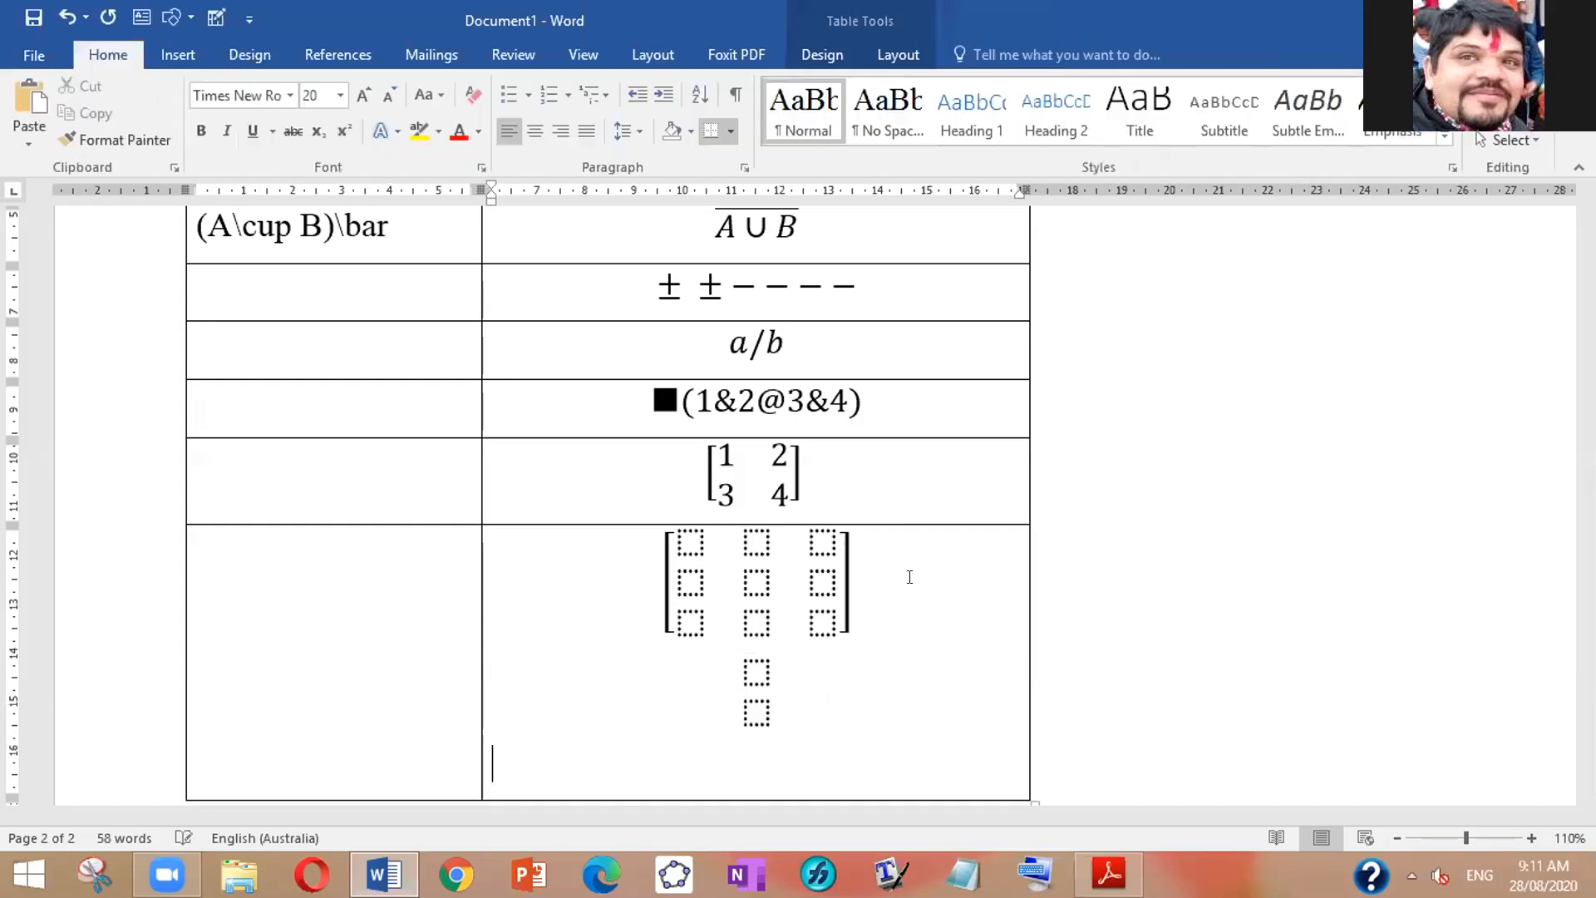
key("alt+equal")
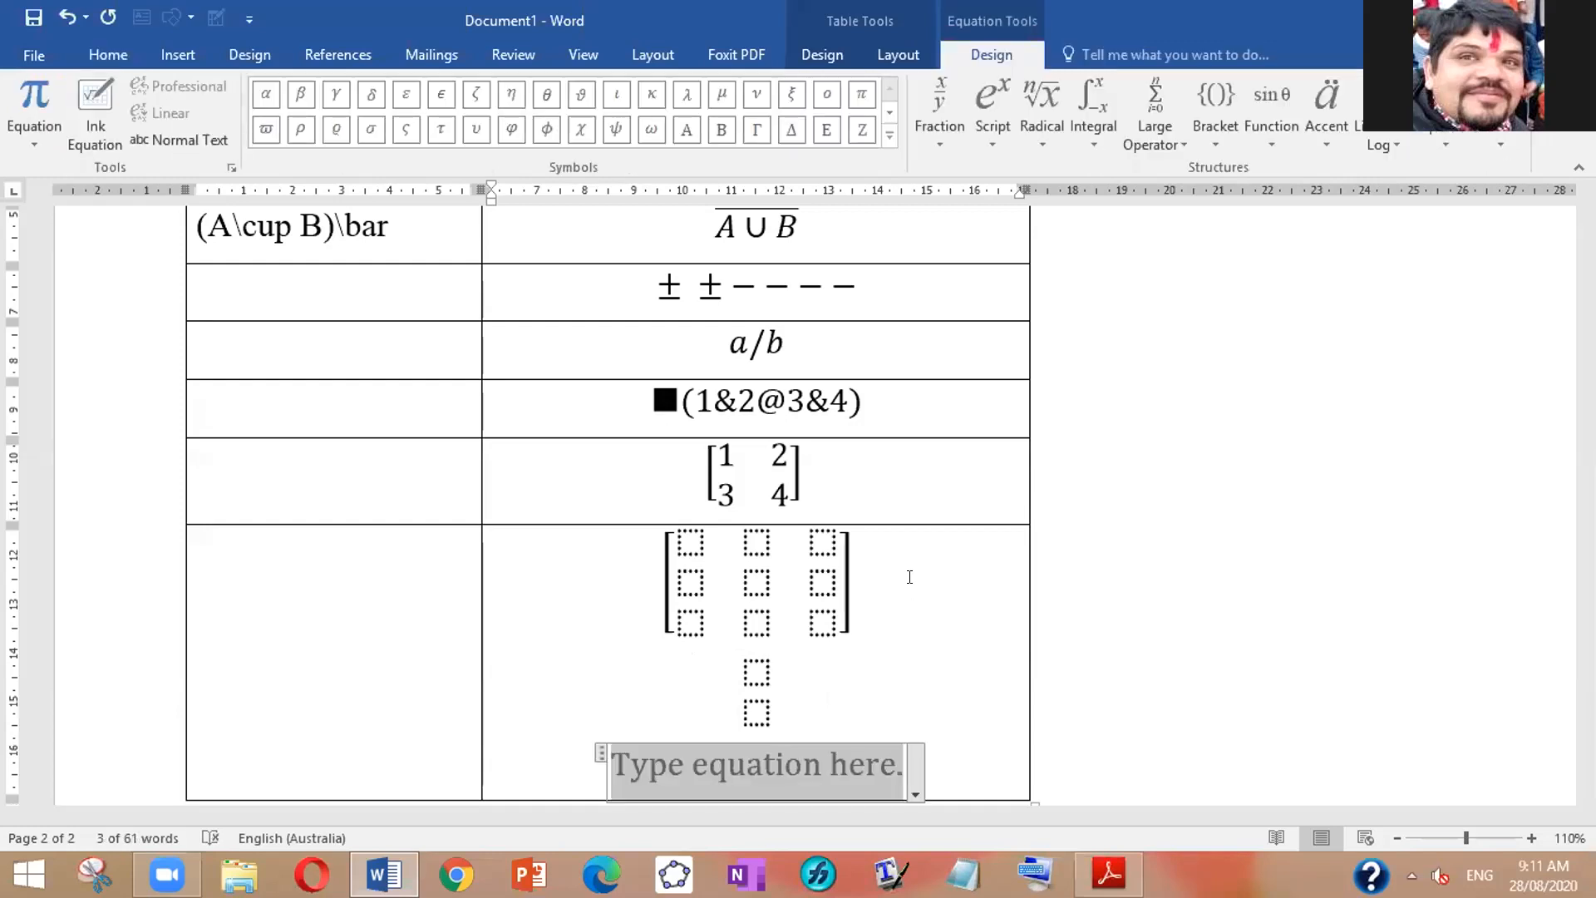
type("\\m")
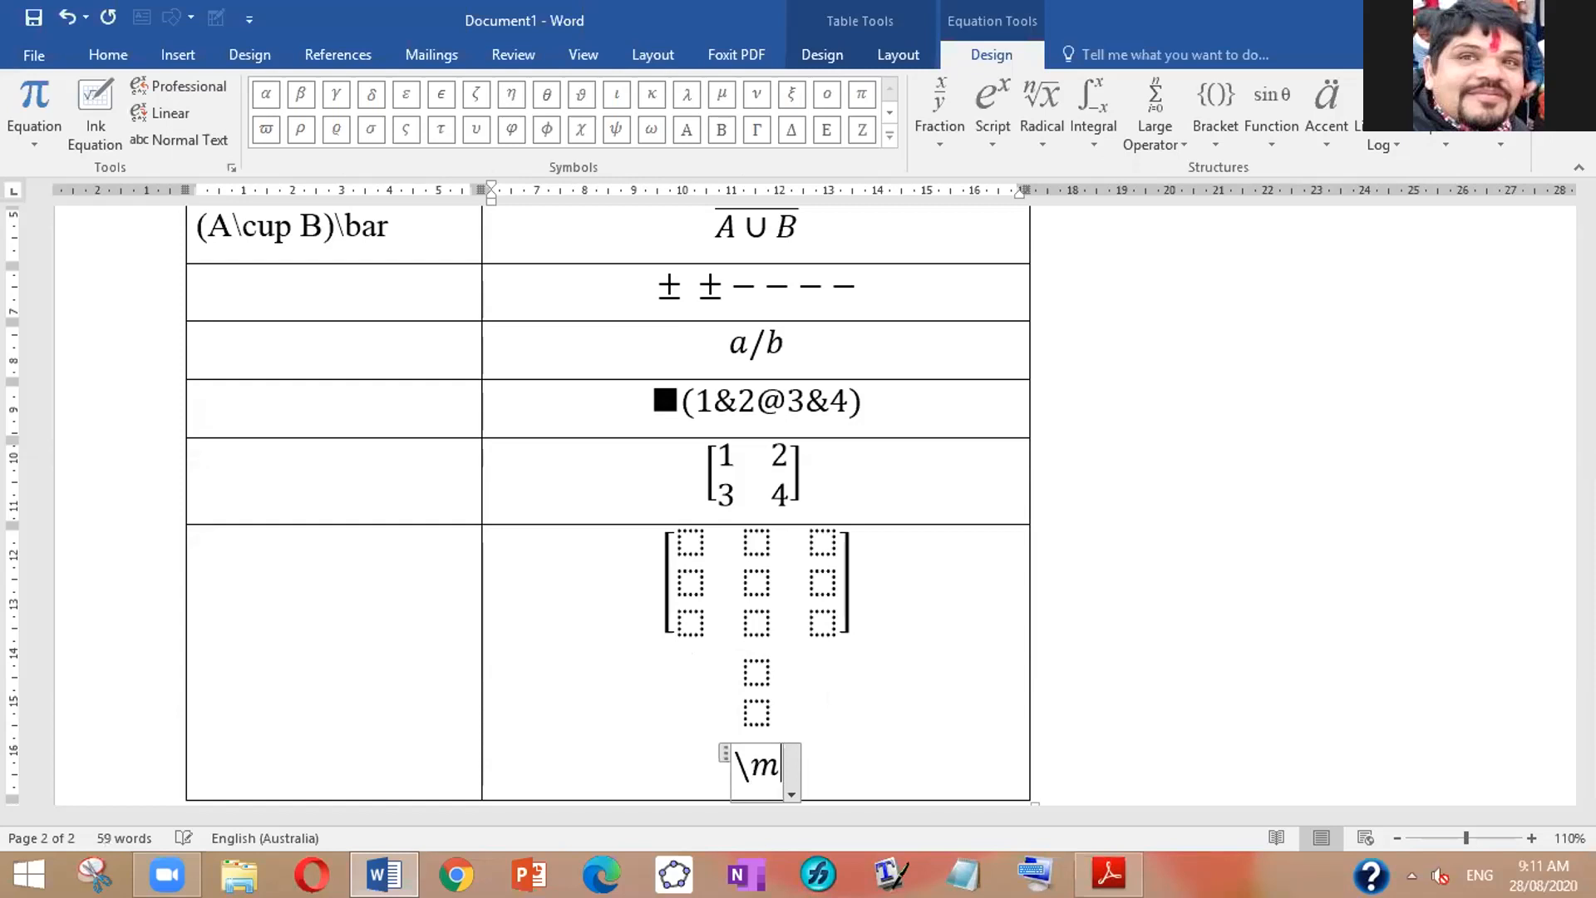
type("atrix ")
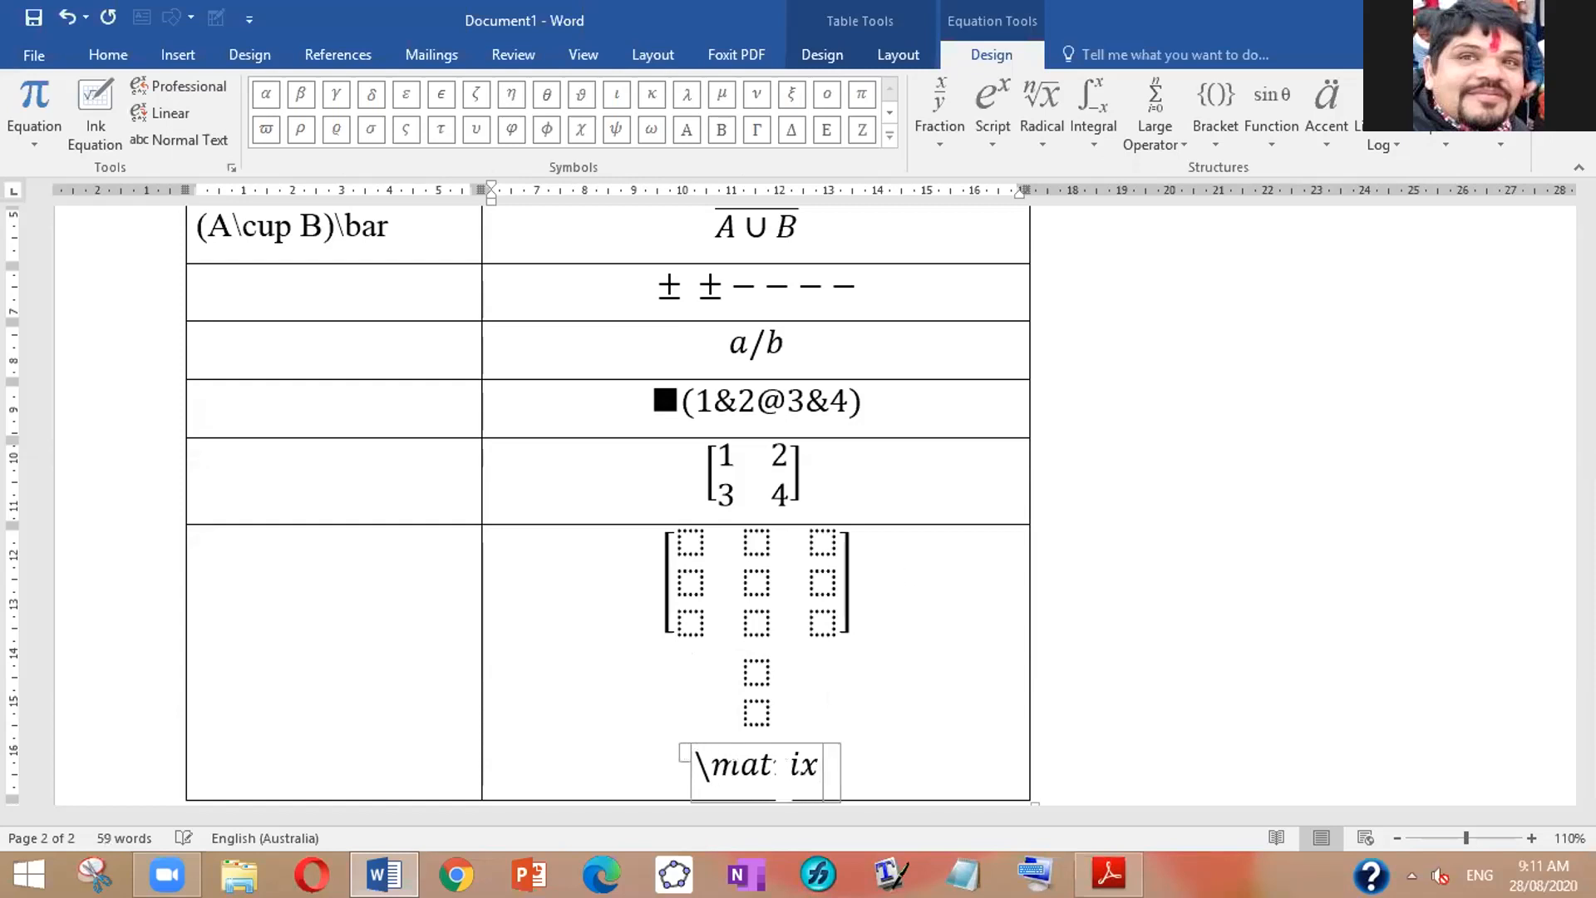
type("(")
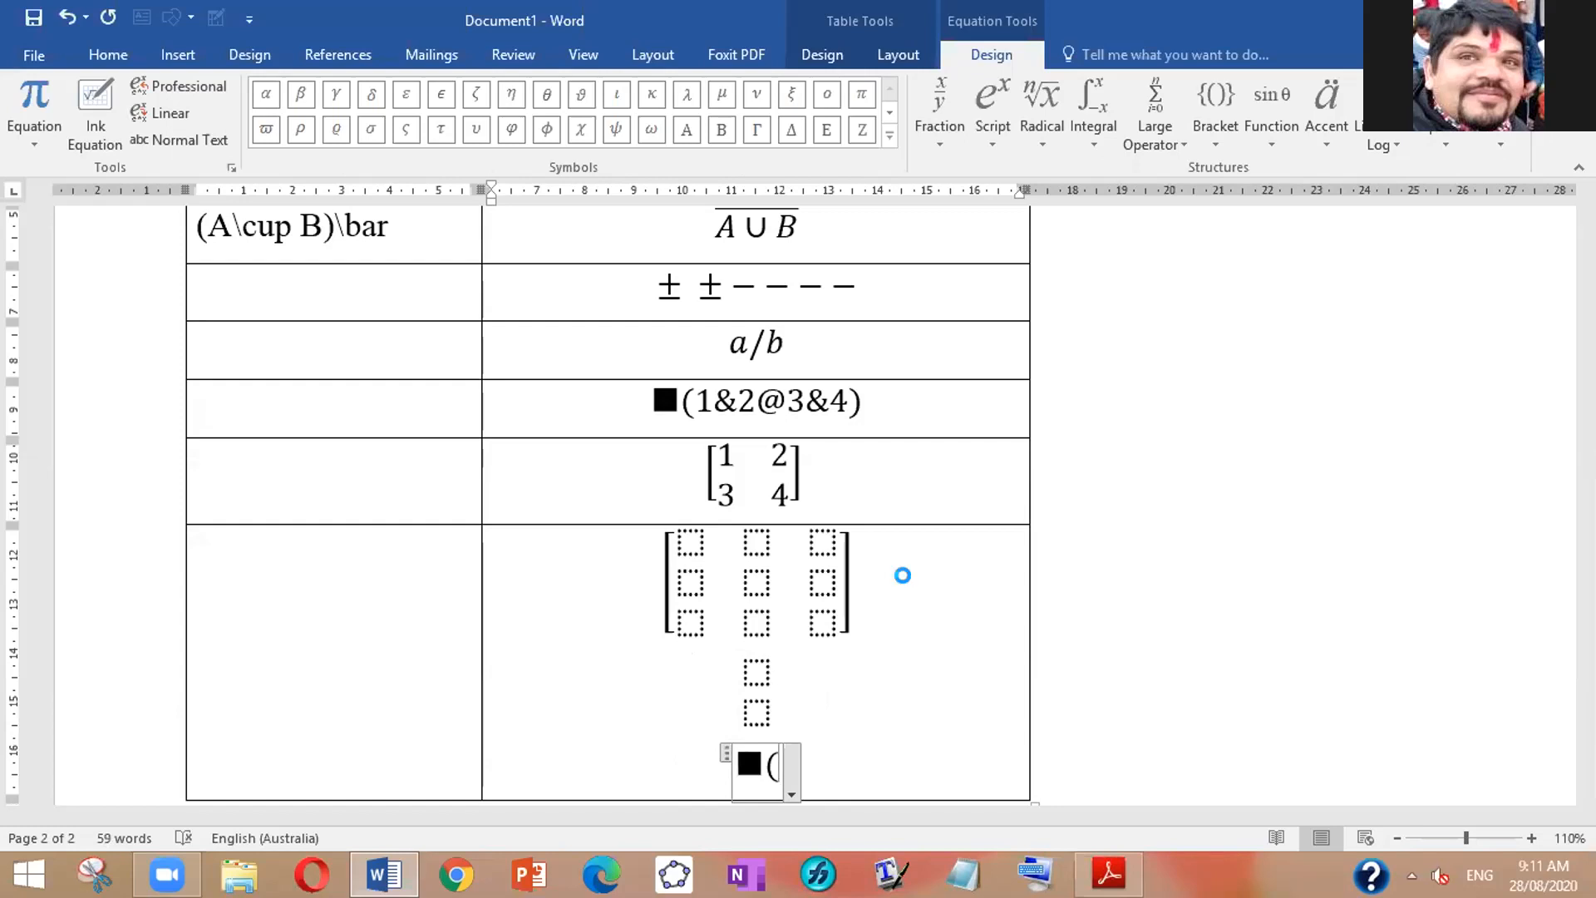
type("&)")
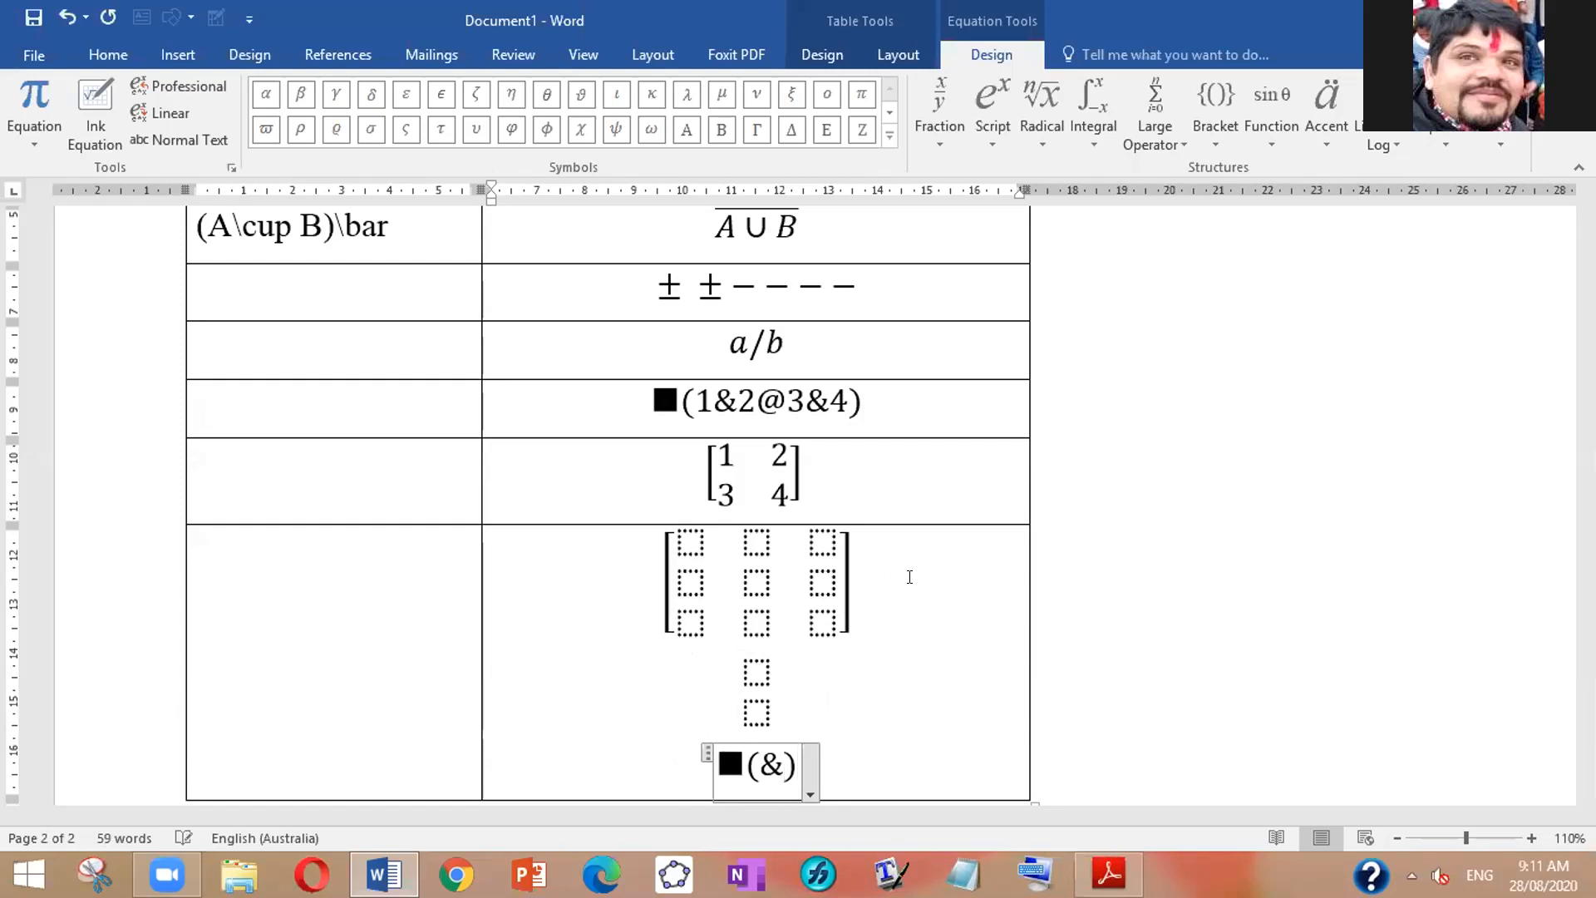
key("space")
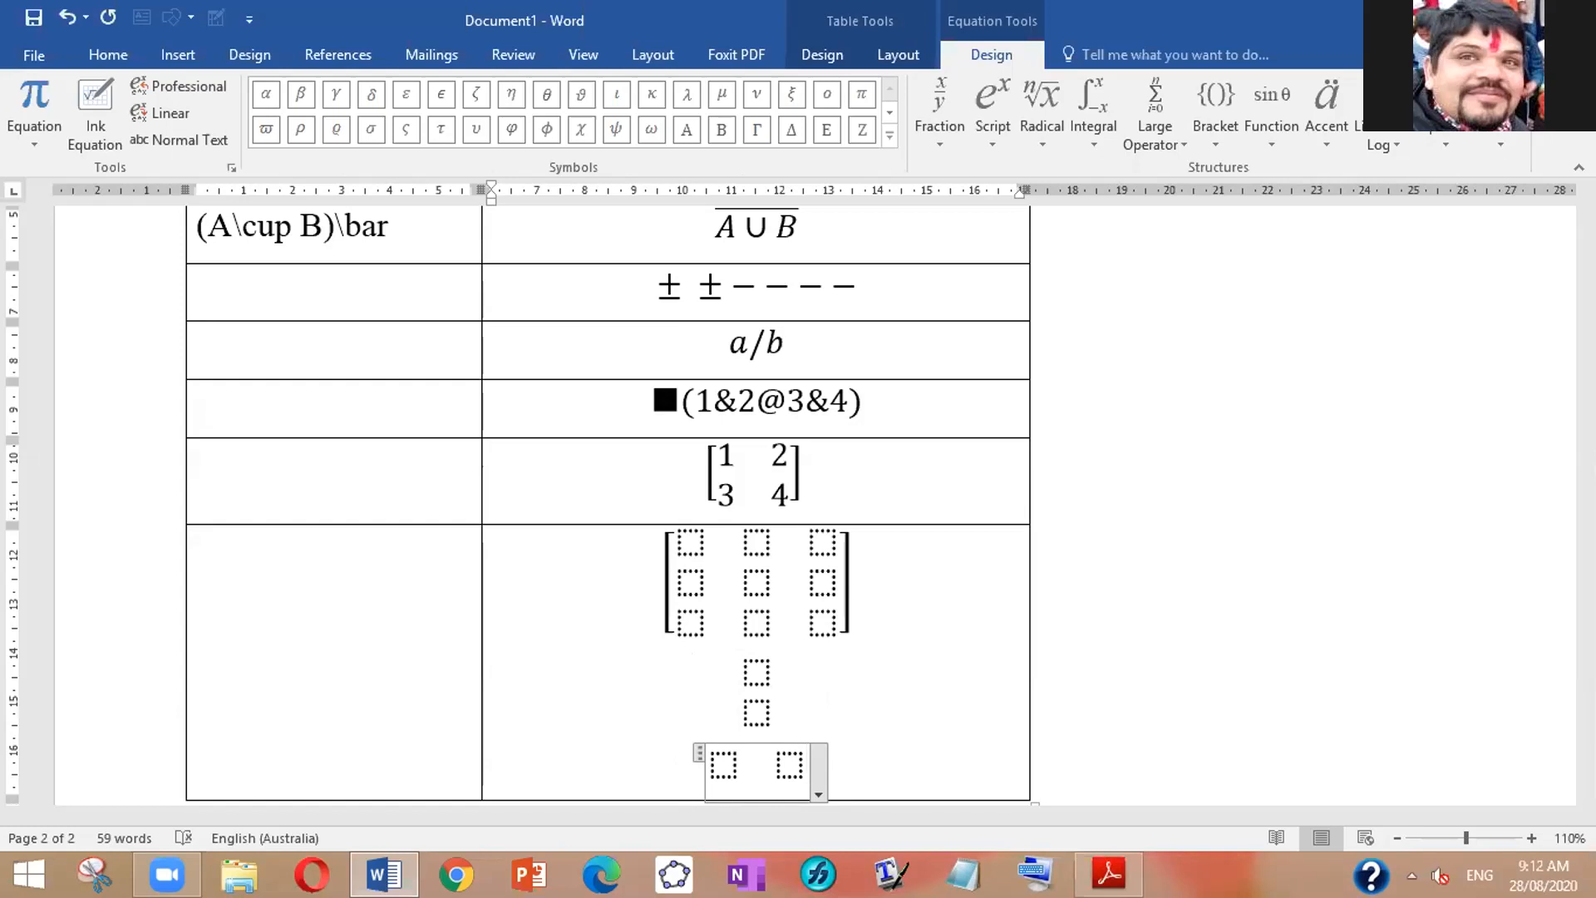
Step: Start a new equation below the two-entry row with an opening square bracket followed by the \matrix code
key("Return")
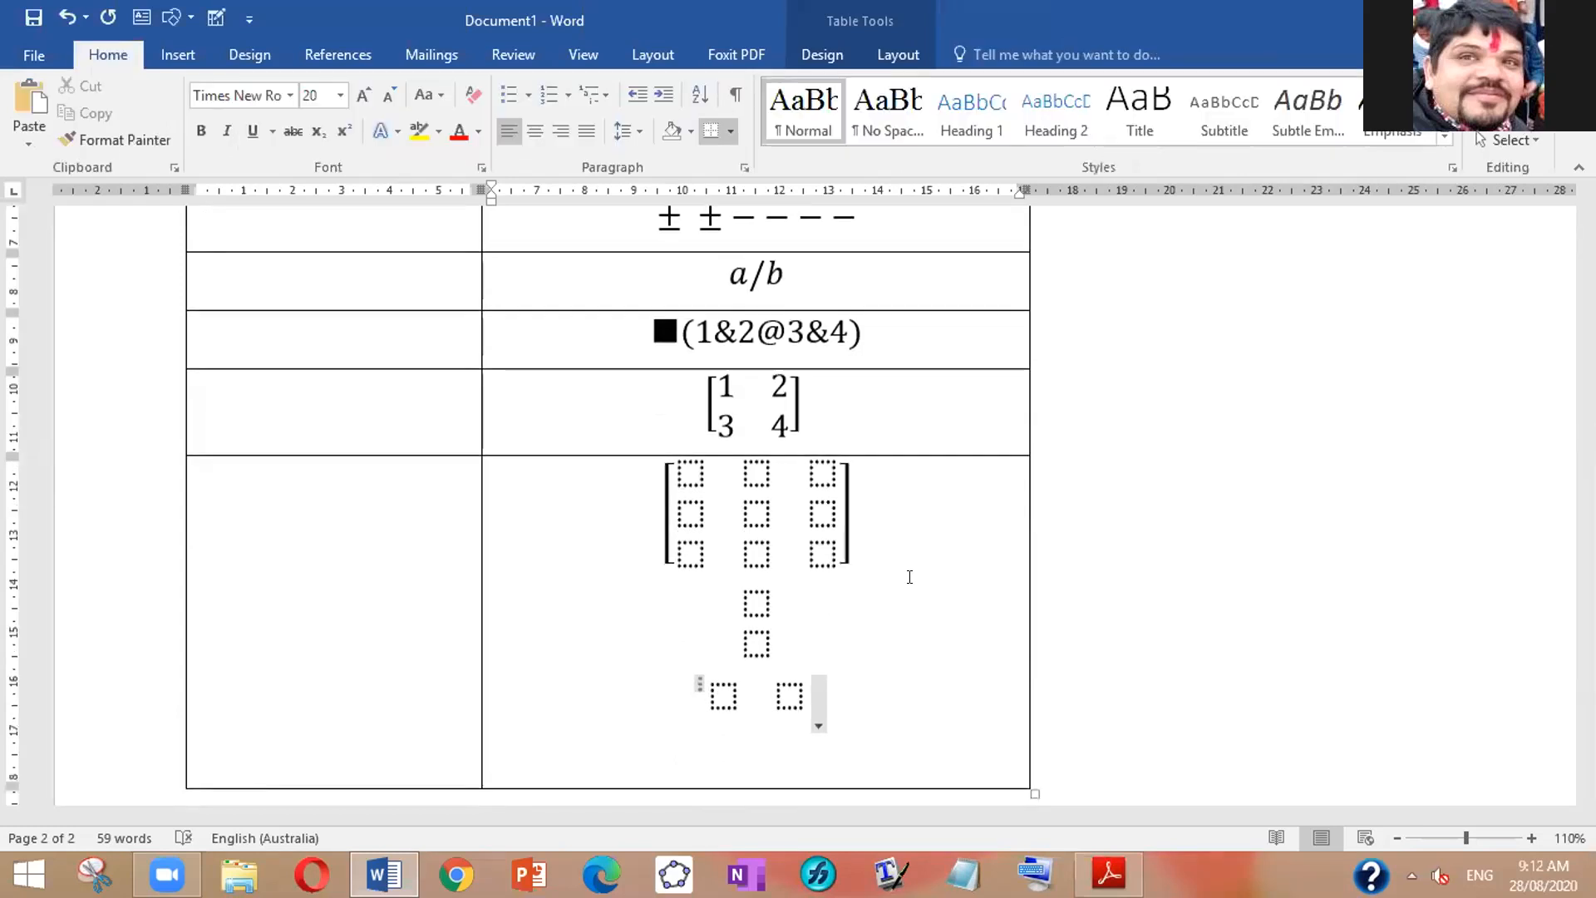
key("alt+equal")
type("\\")
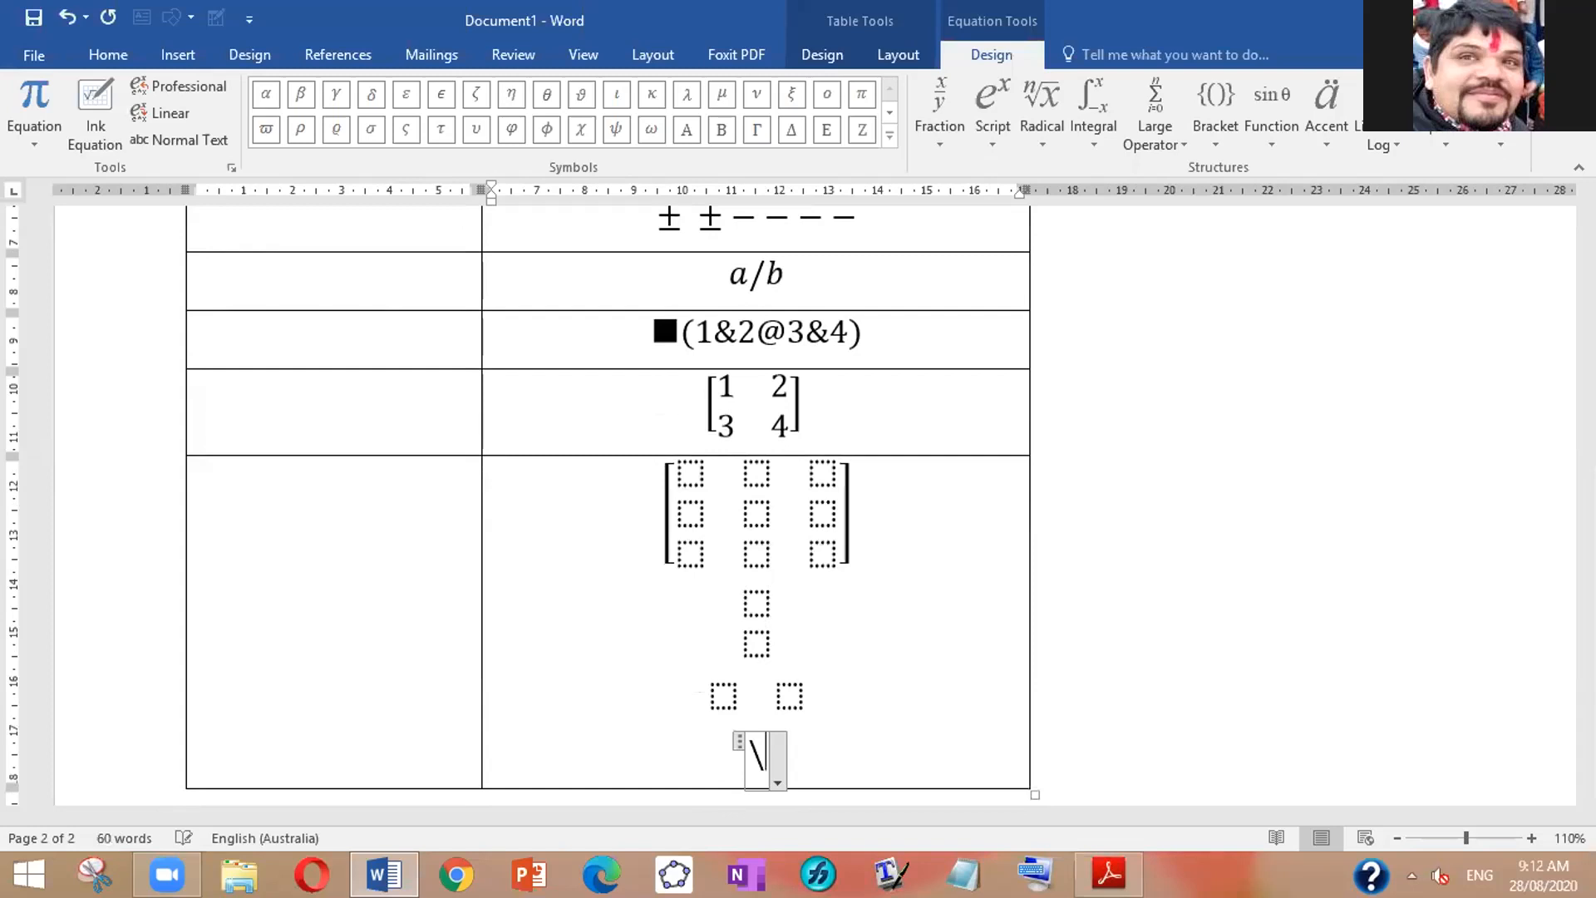
type("m")
key("BackSpace")
key("BackSpace")
type("[")
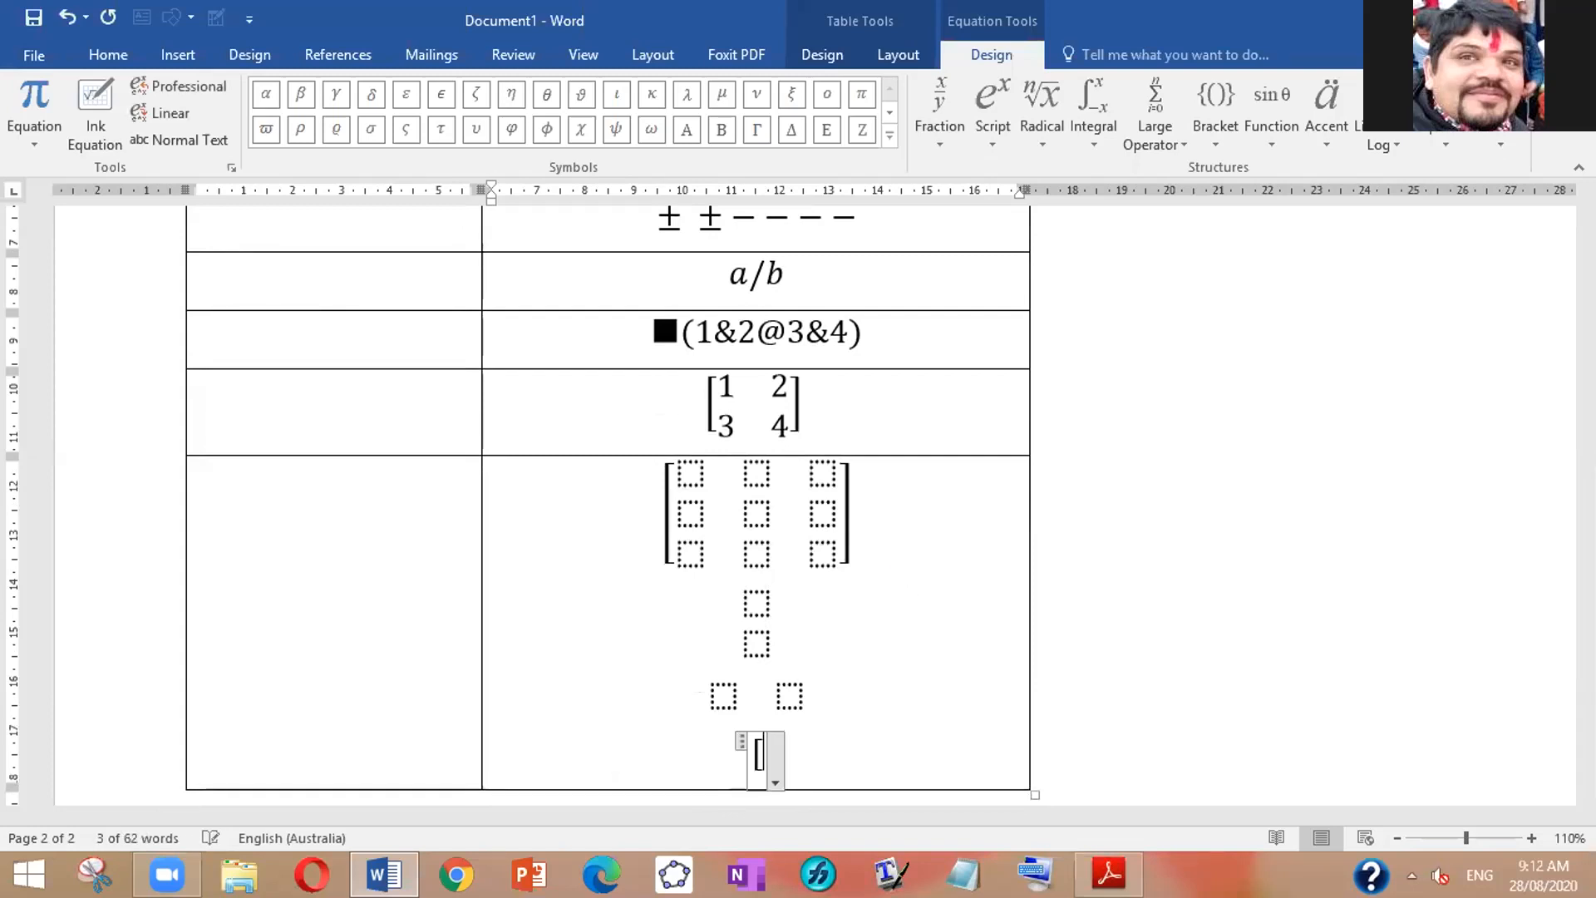
type("\\matrix")
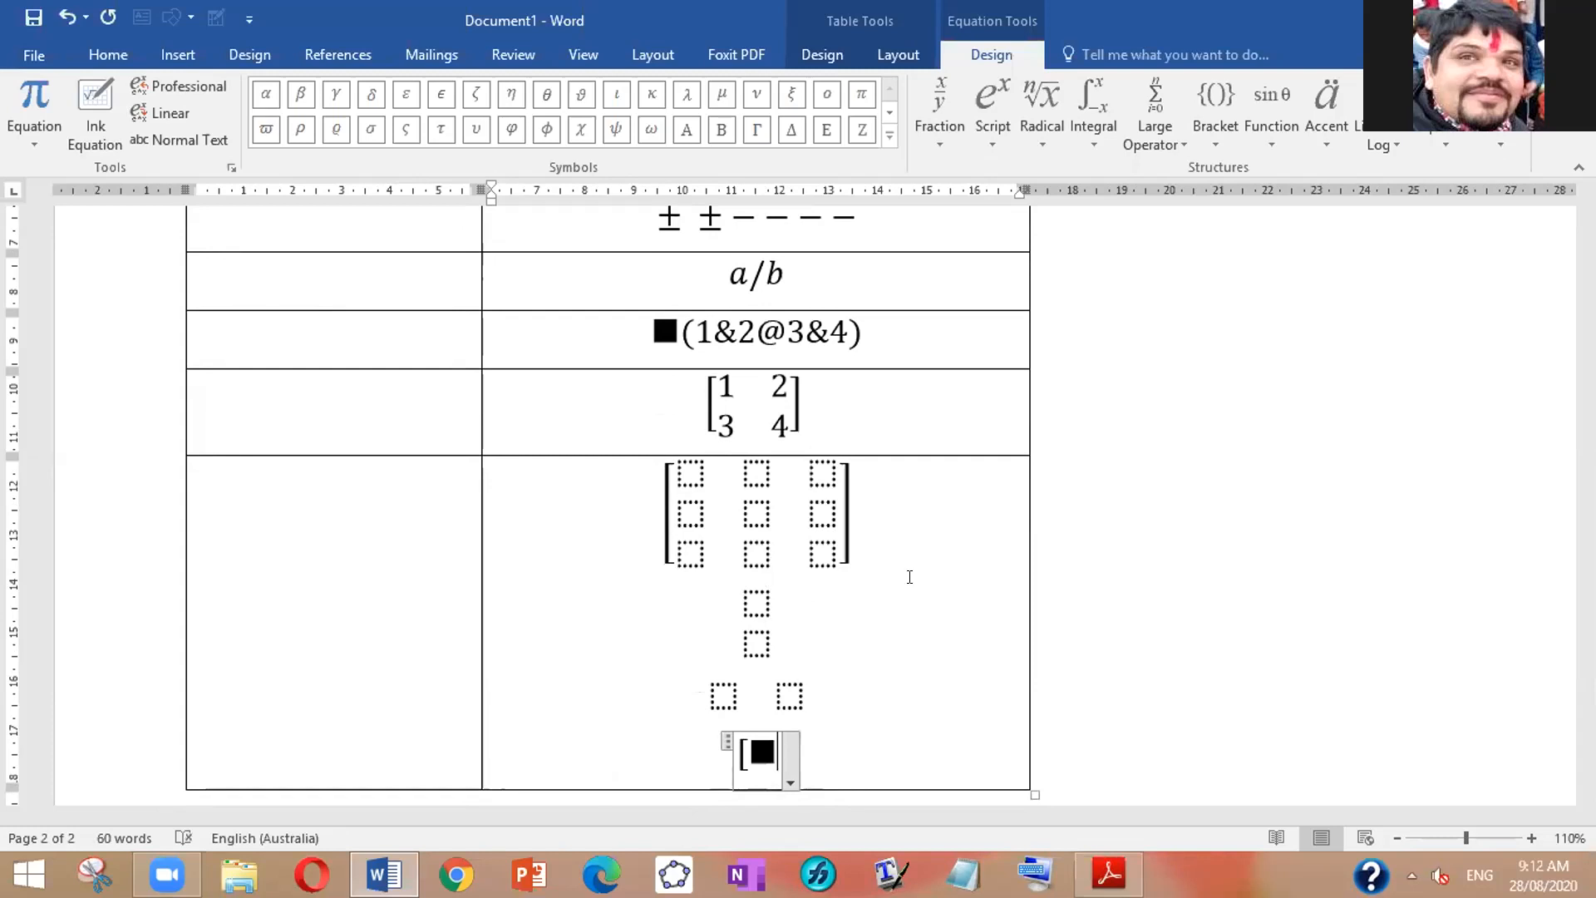
Step: Enter the matrix contents in linear form as (a&b@c&d)
type("(")
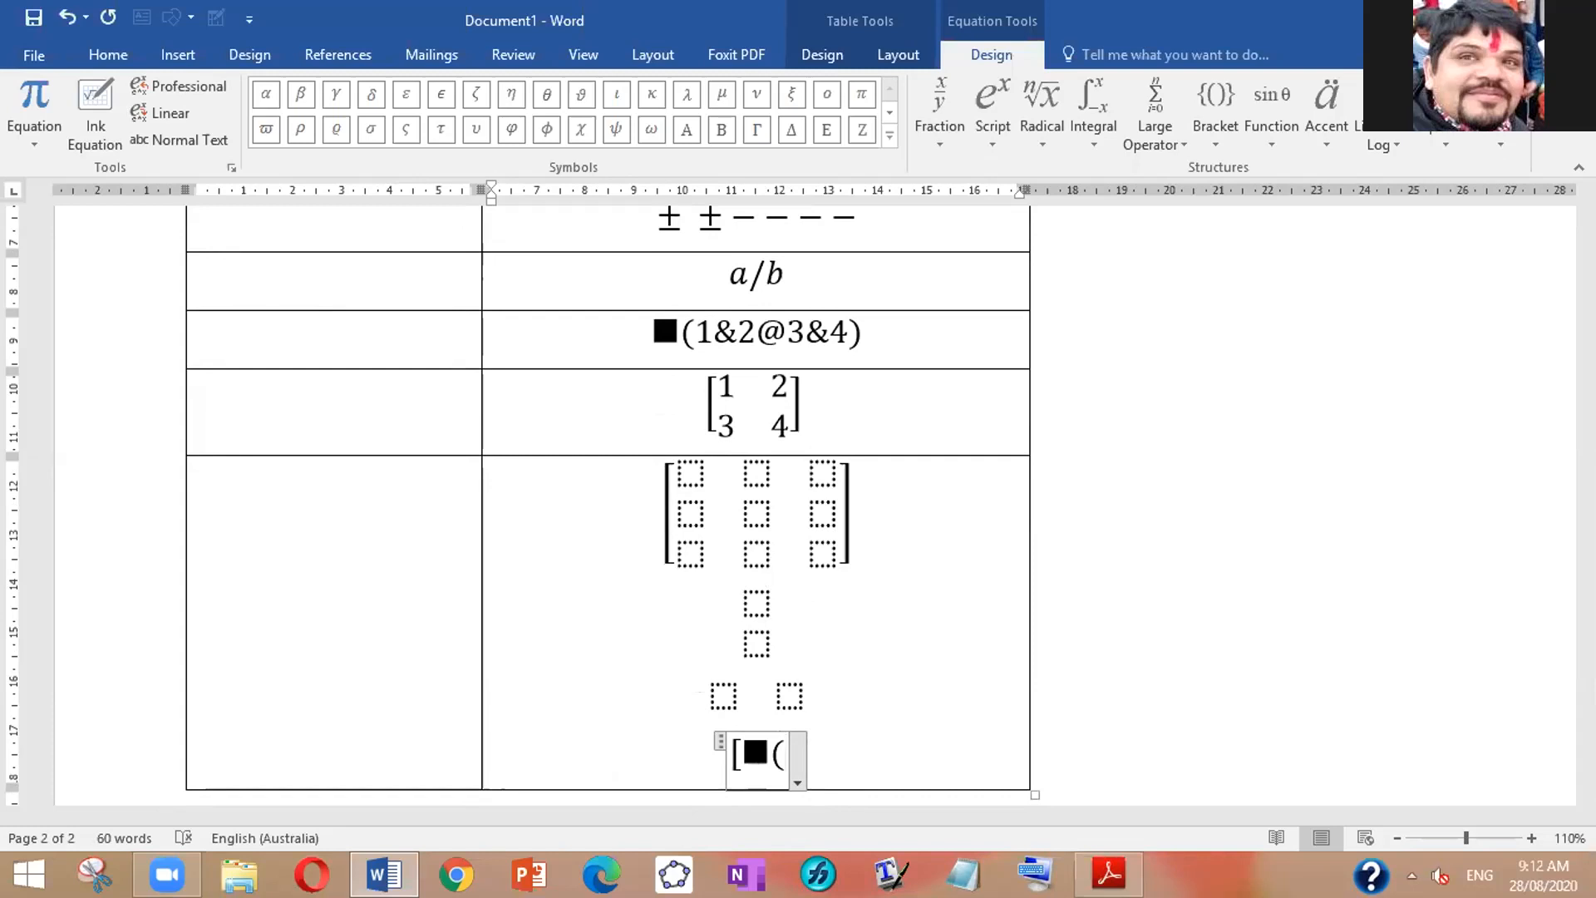
type("a")
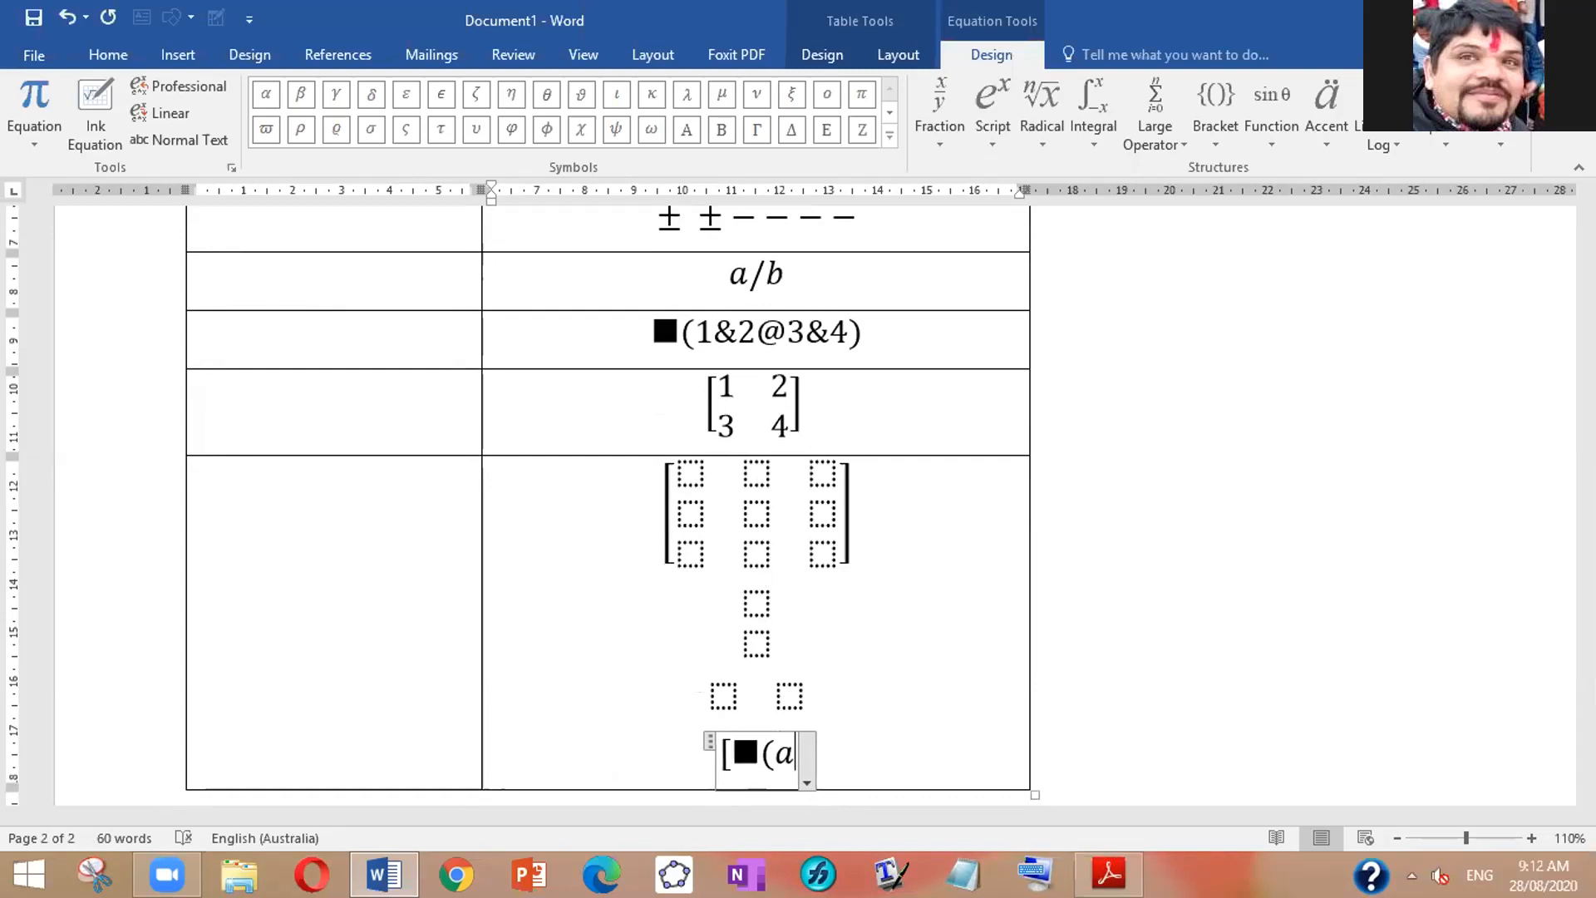
type("&b")
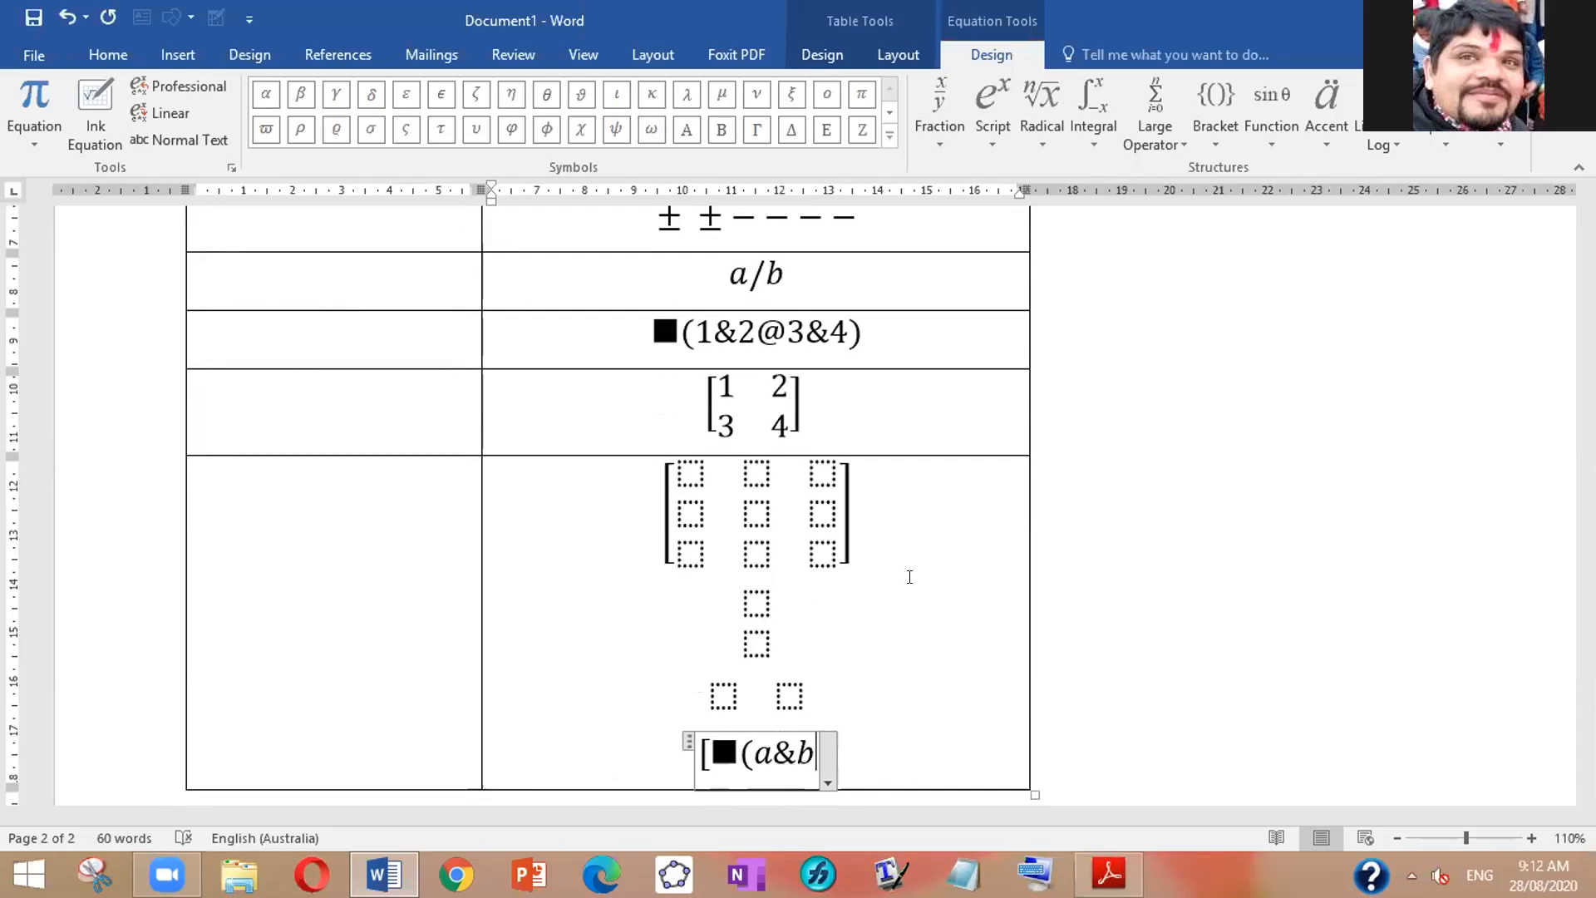
type("@")
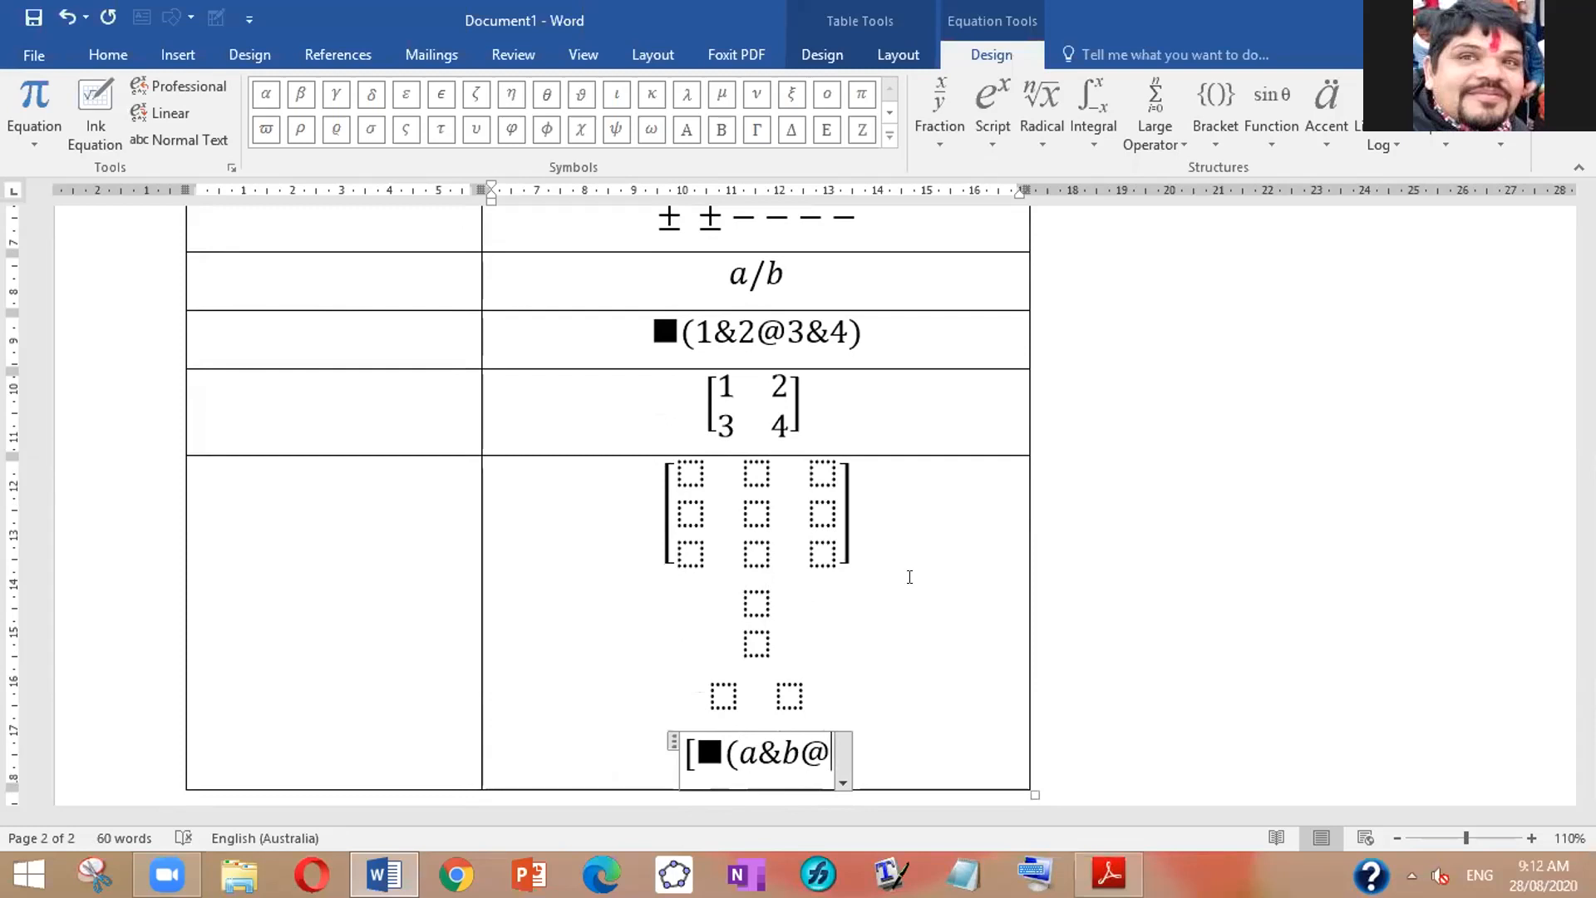
type("c")
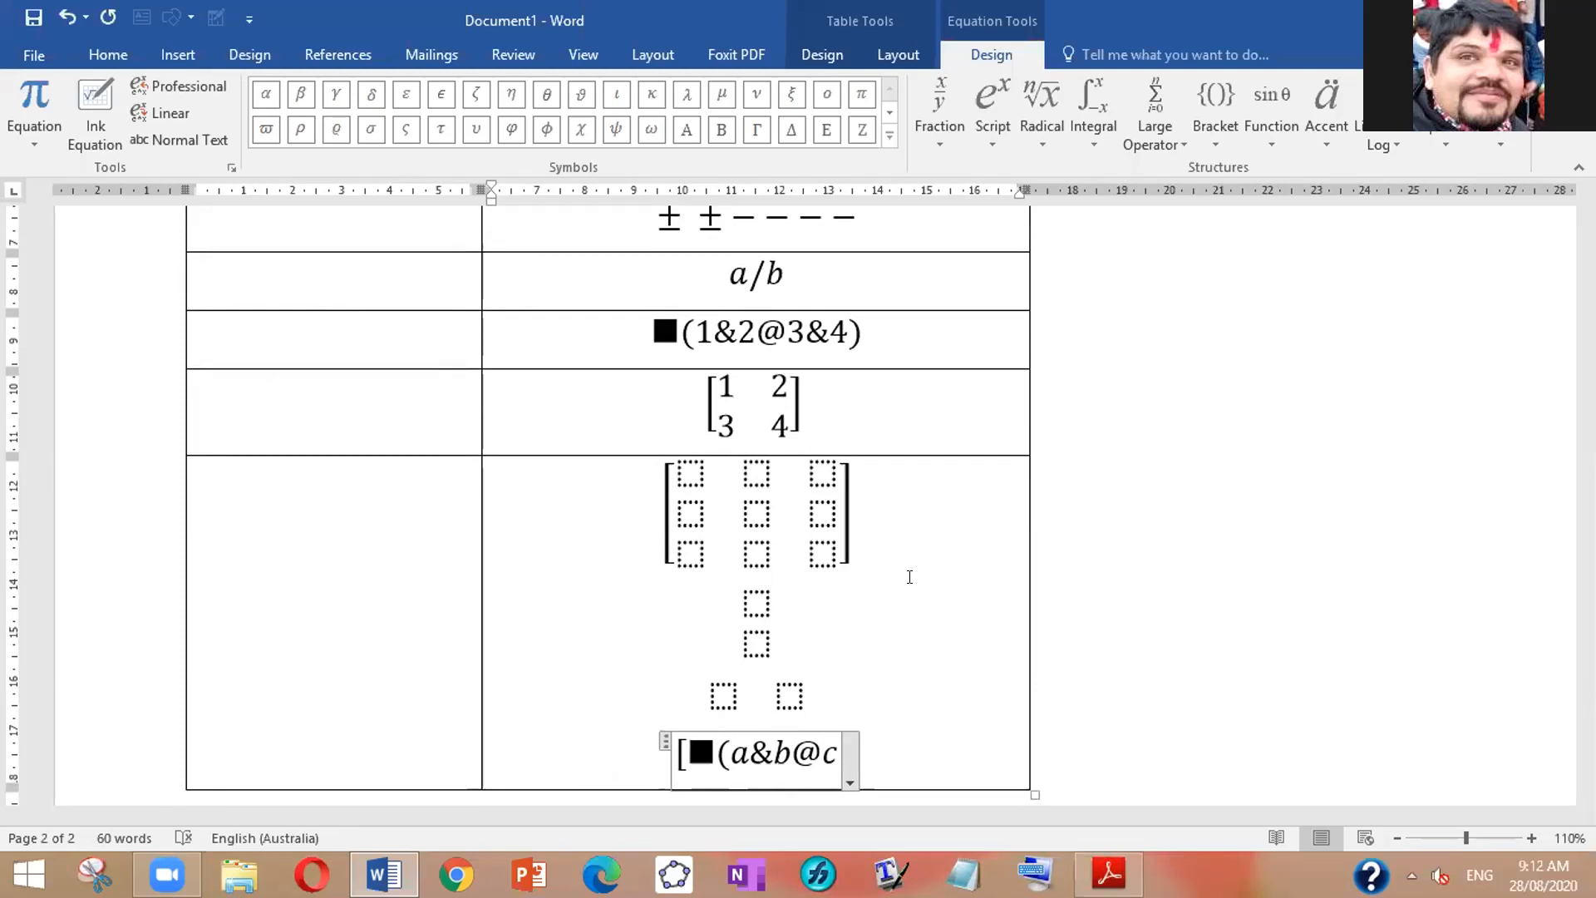
type("&d")
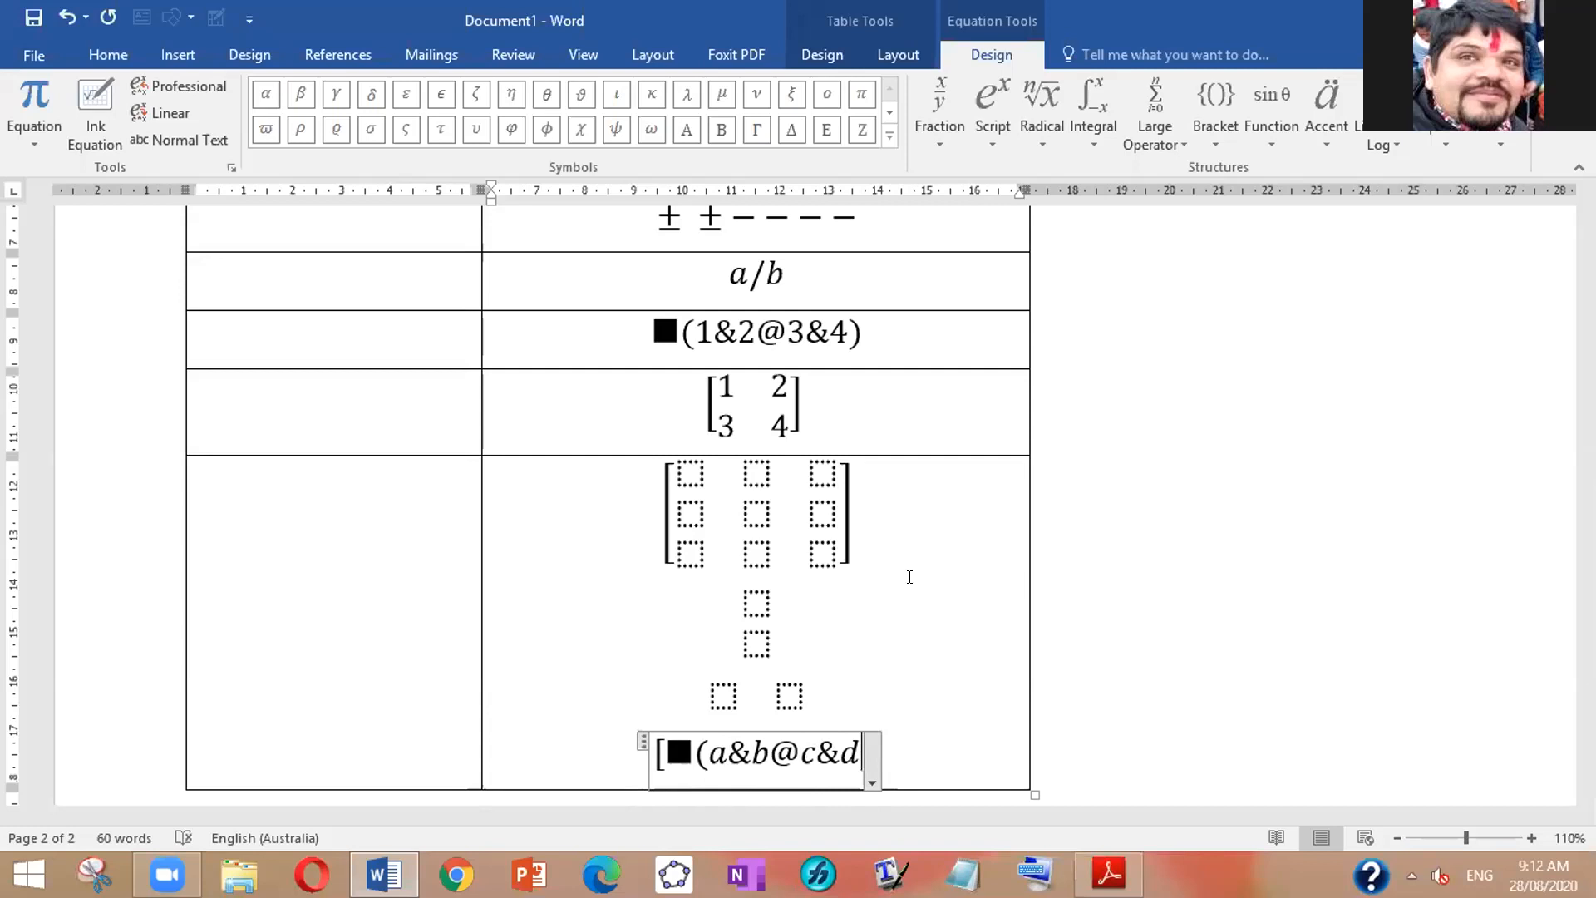
type(")")
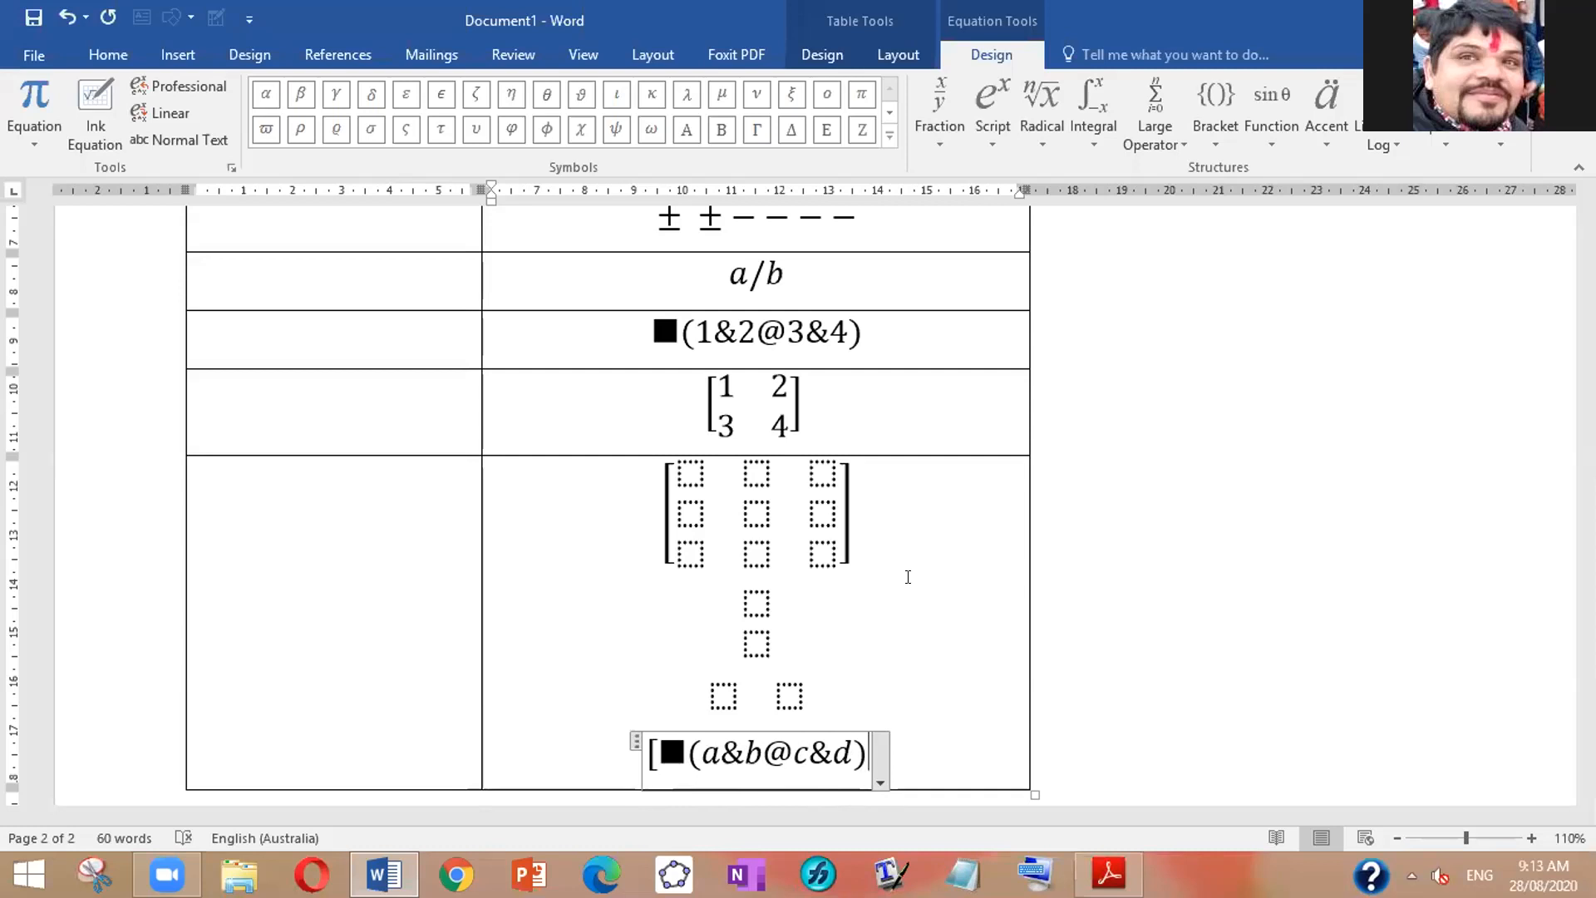
Step: Close the linear expression with ] and build it into a bracketed 2×2 matrix of a, b, c and d
left_click_drag(700, 748, 755, 754)
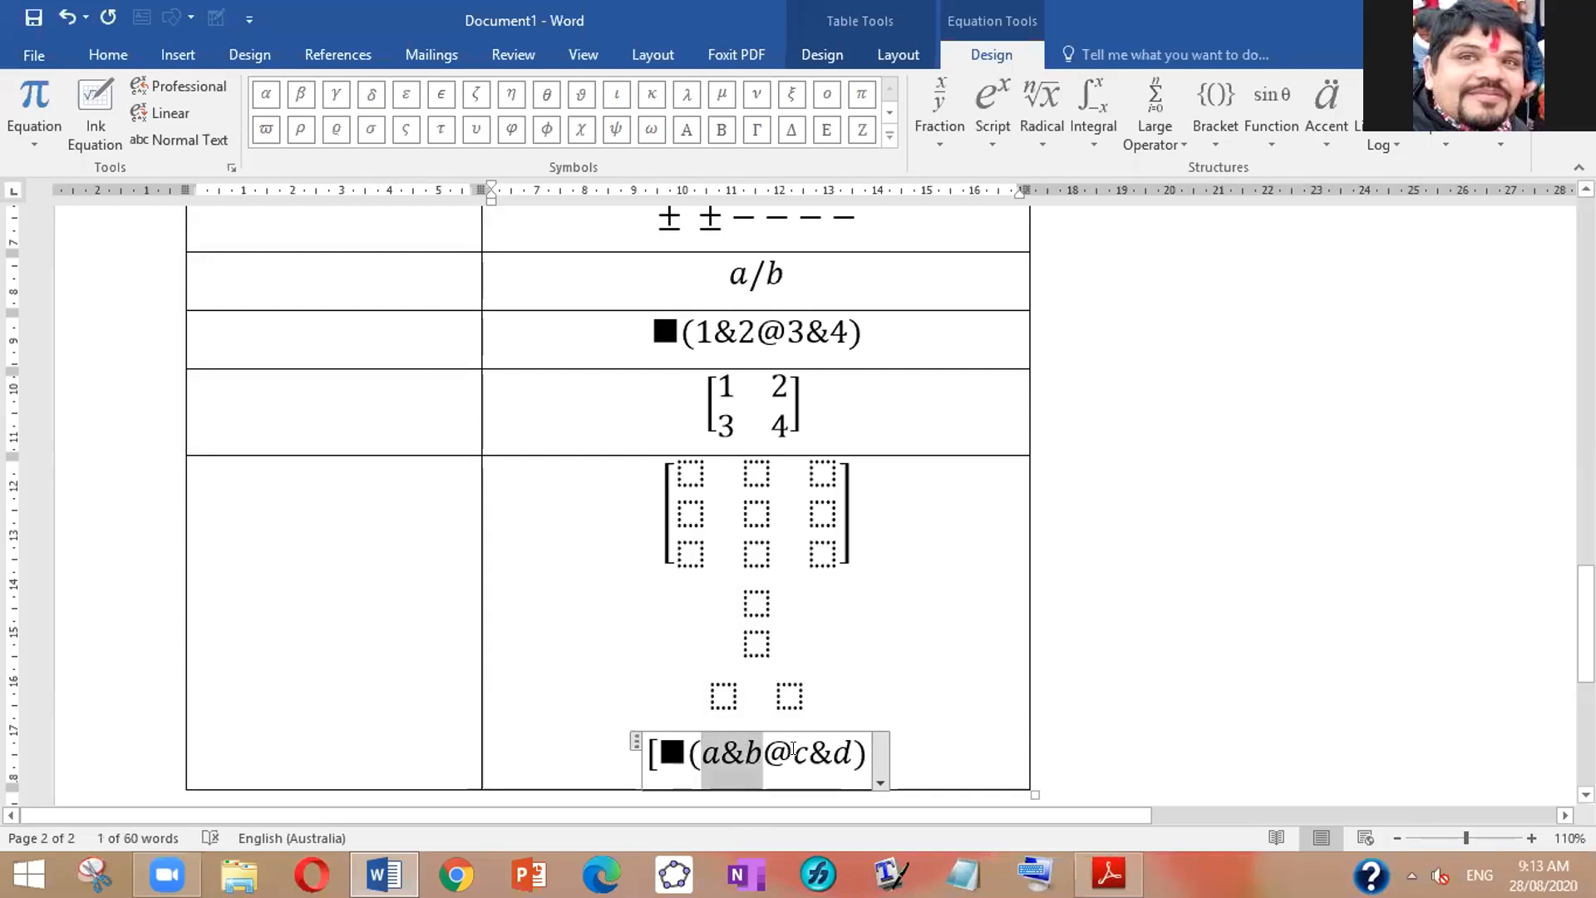
left_click_drag(794, 751, 849, 748)
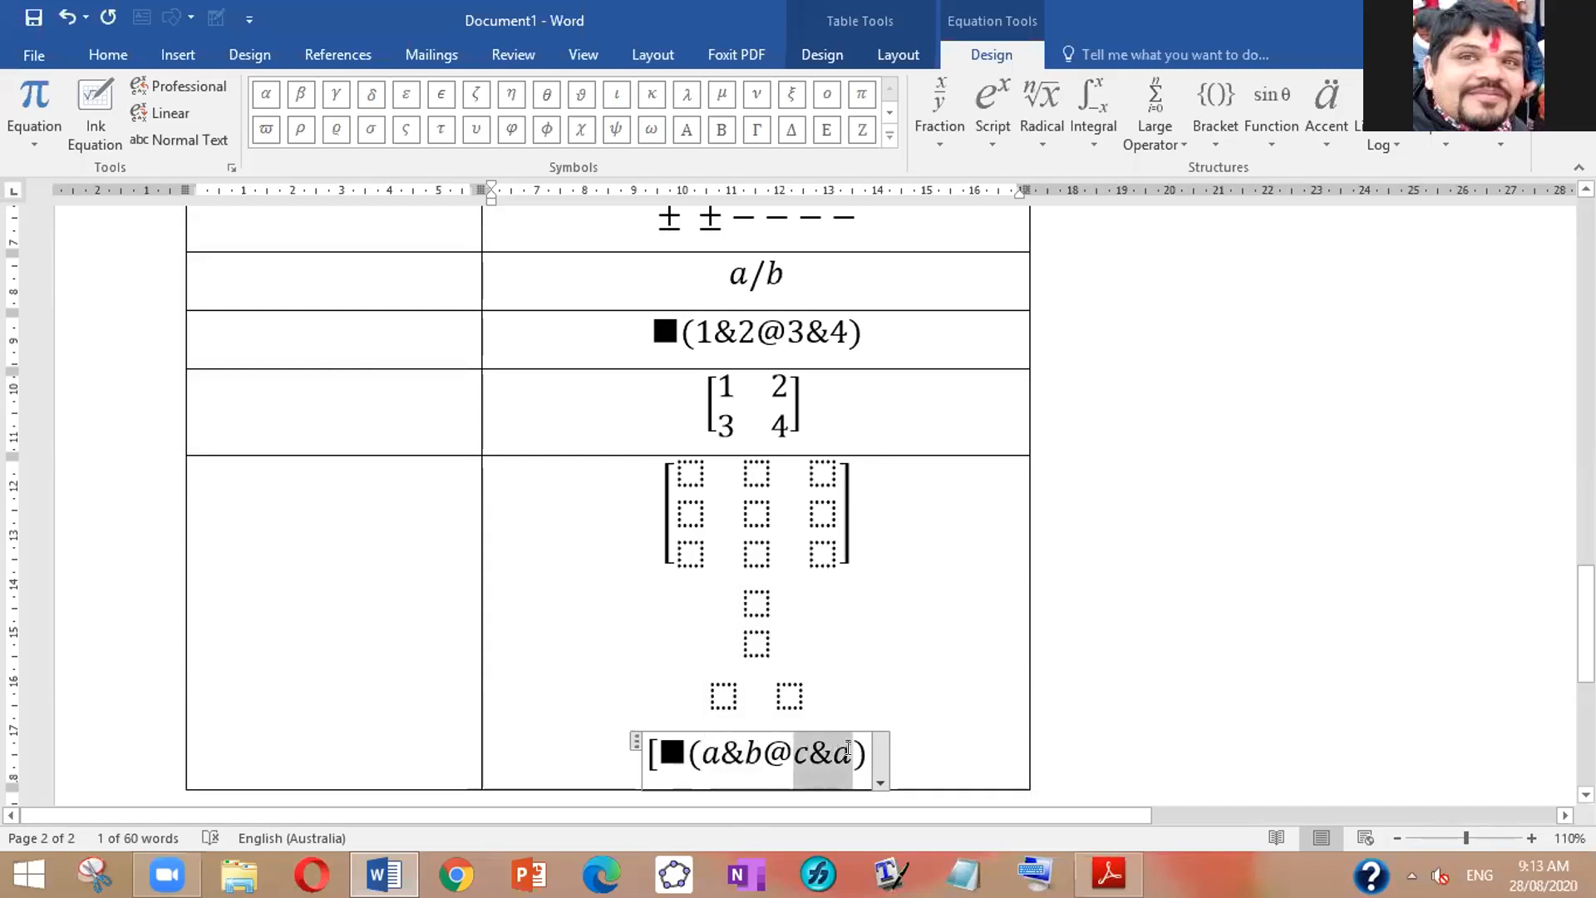
left_click(849, 748)
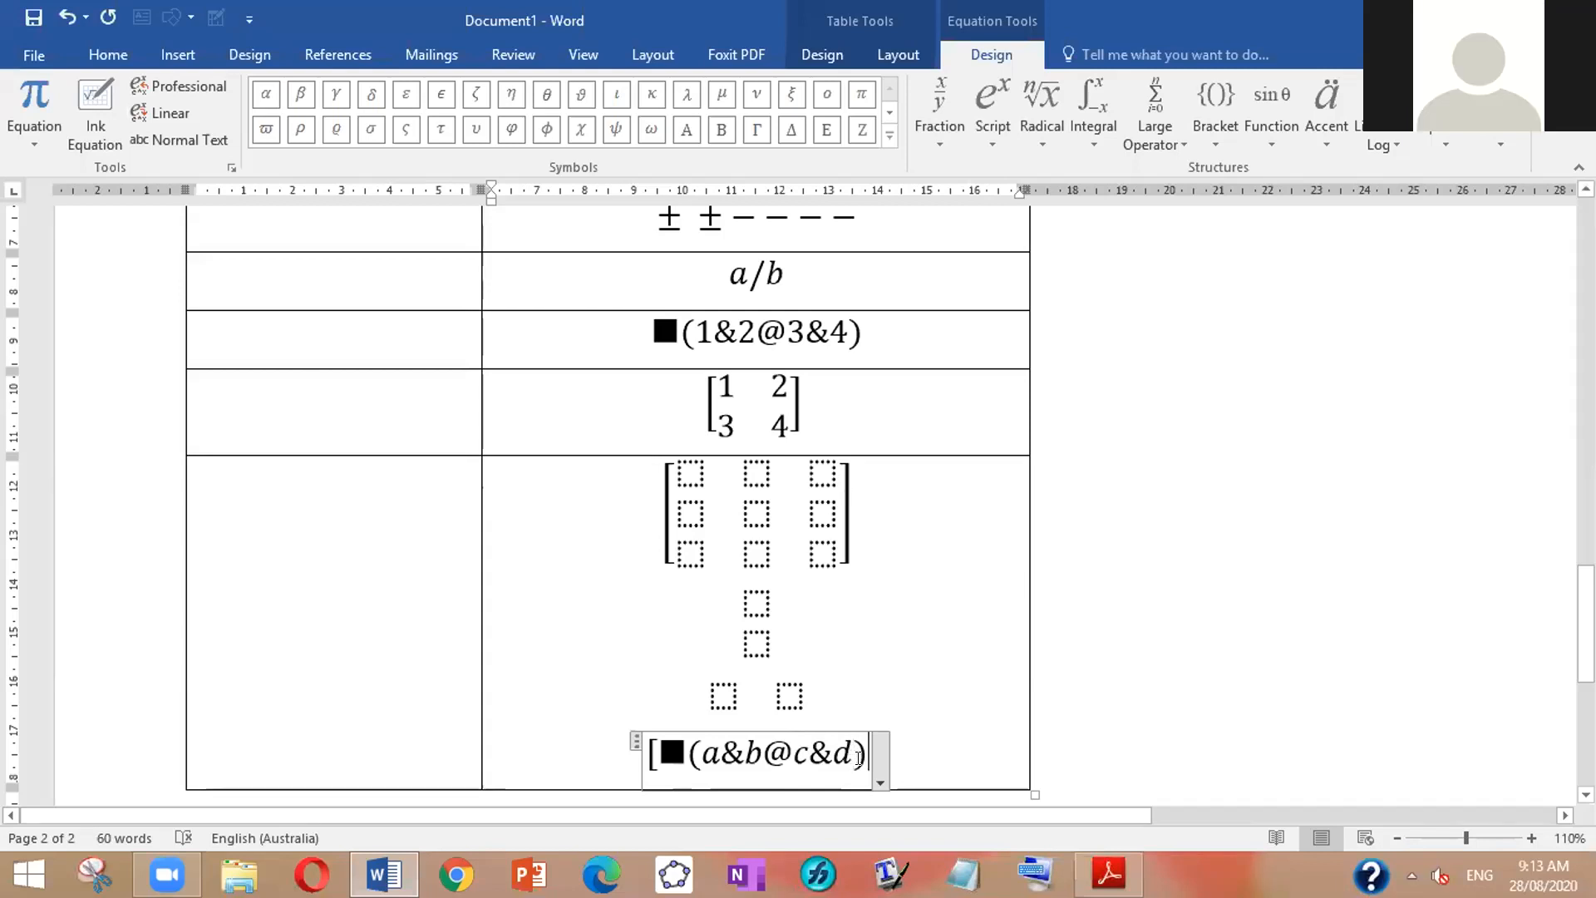
type("}")
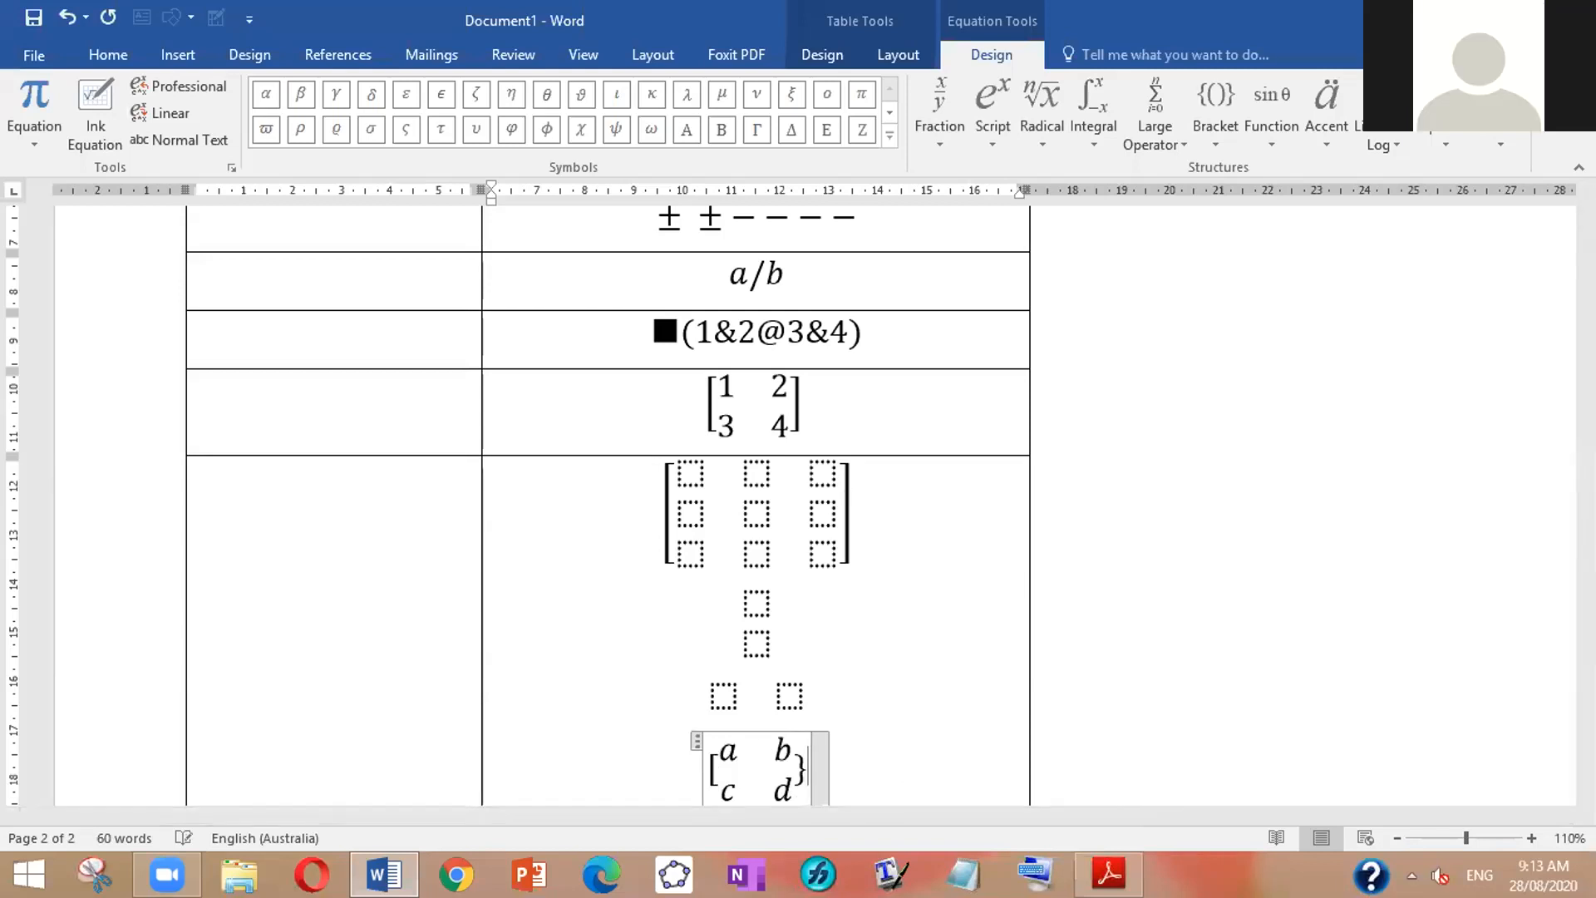
key("BackSpace")
type("]")
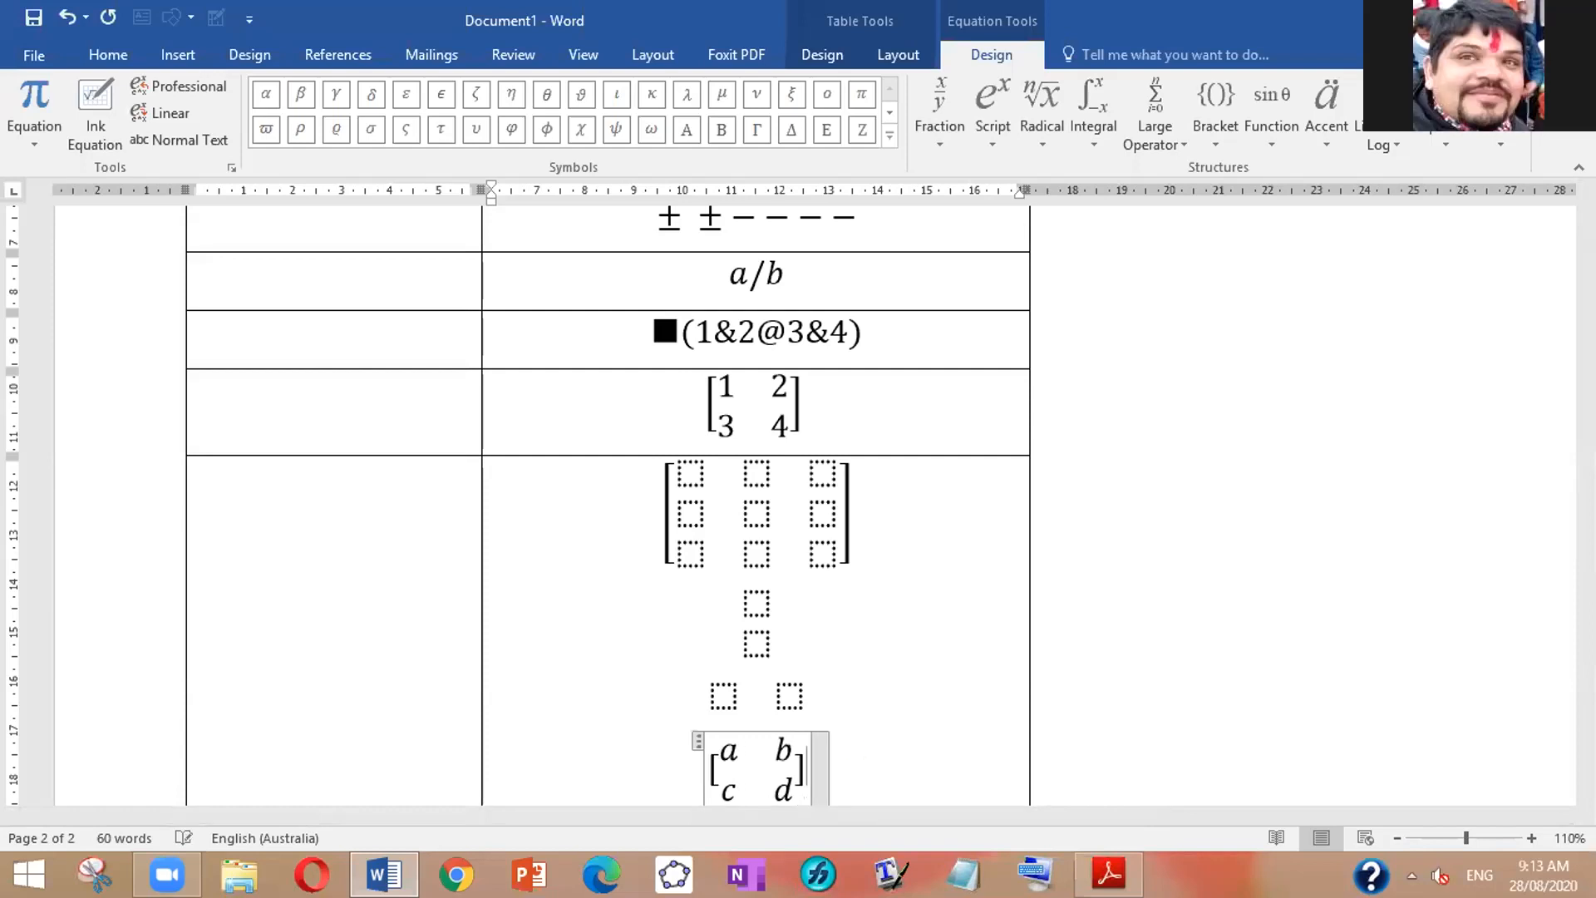
key("space")
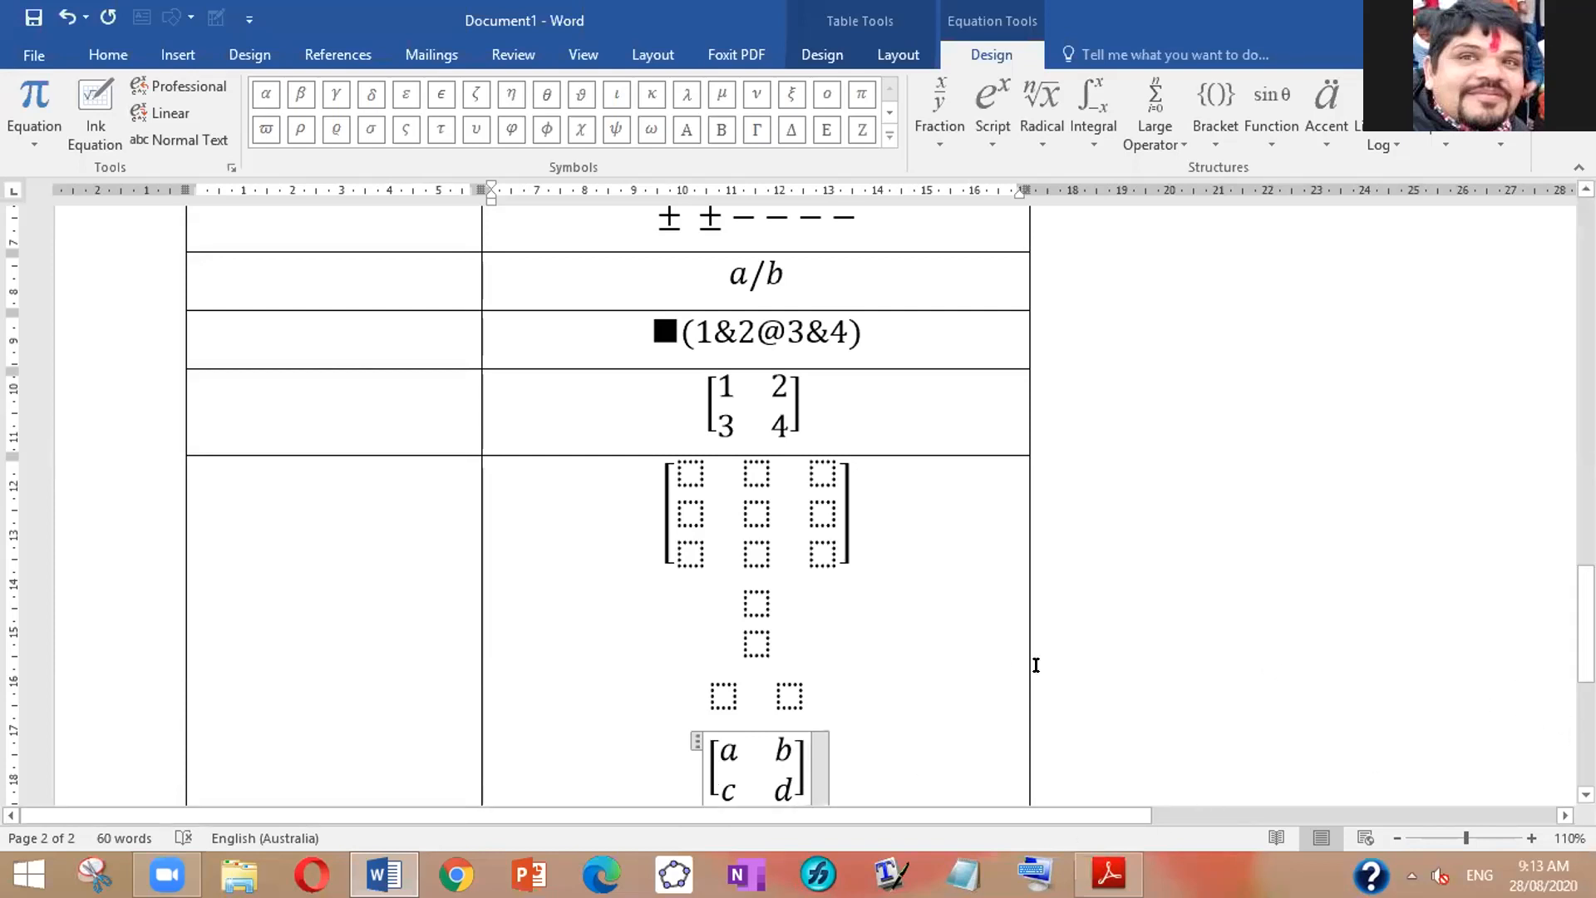
left_click(876, 765)
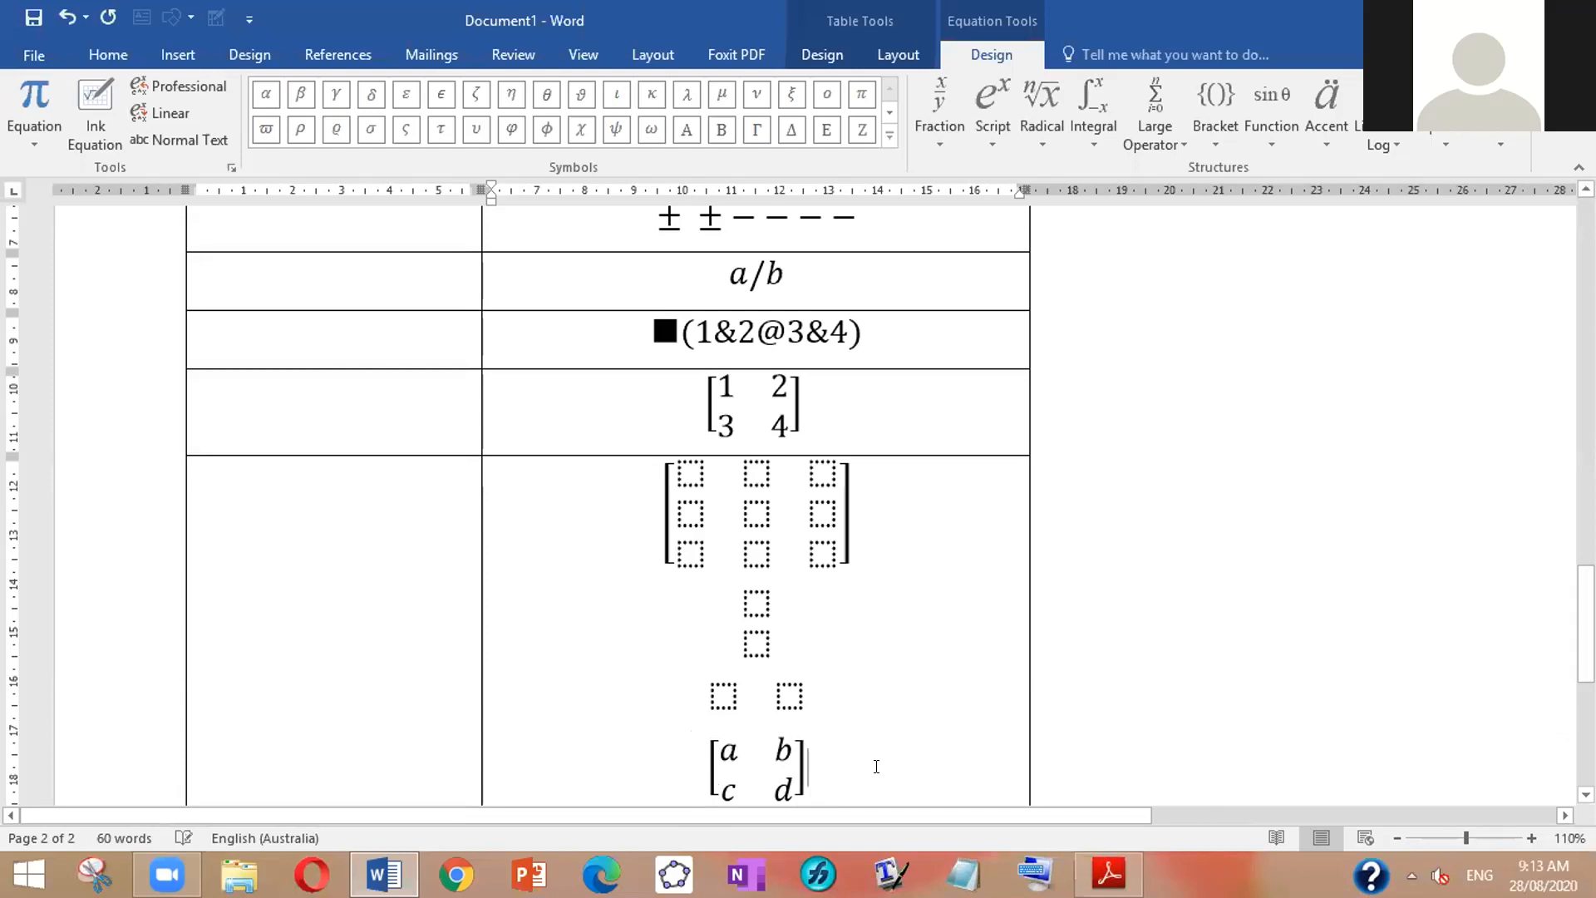
left_click(873, 694)
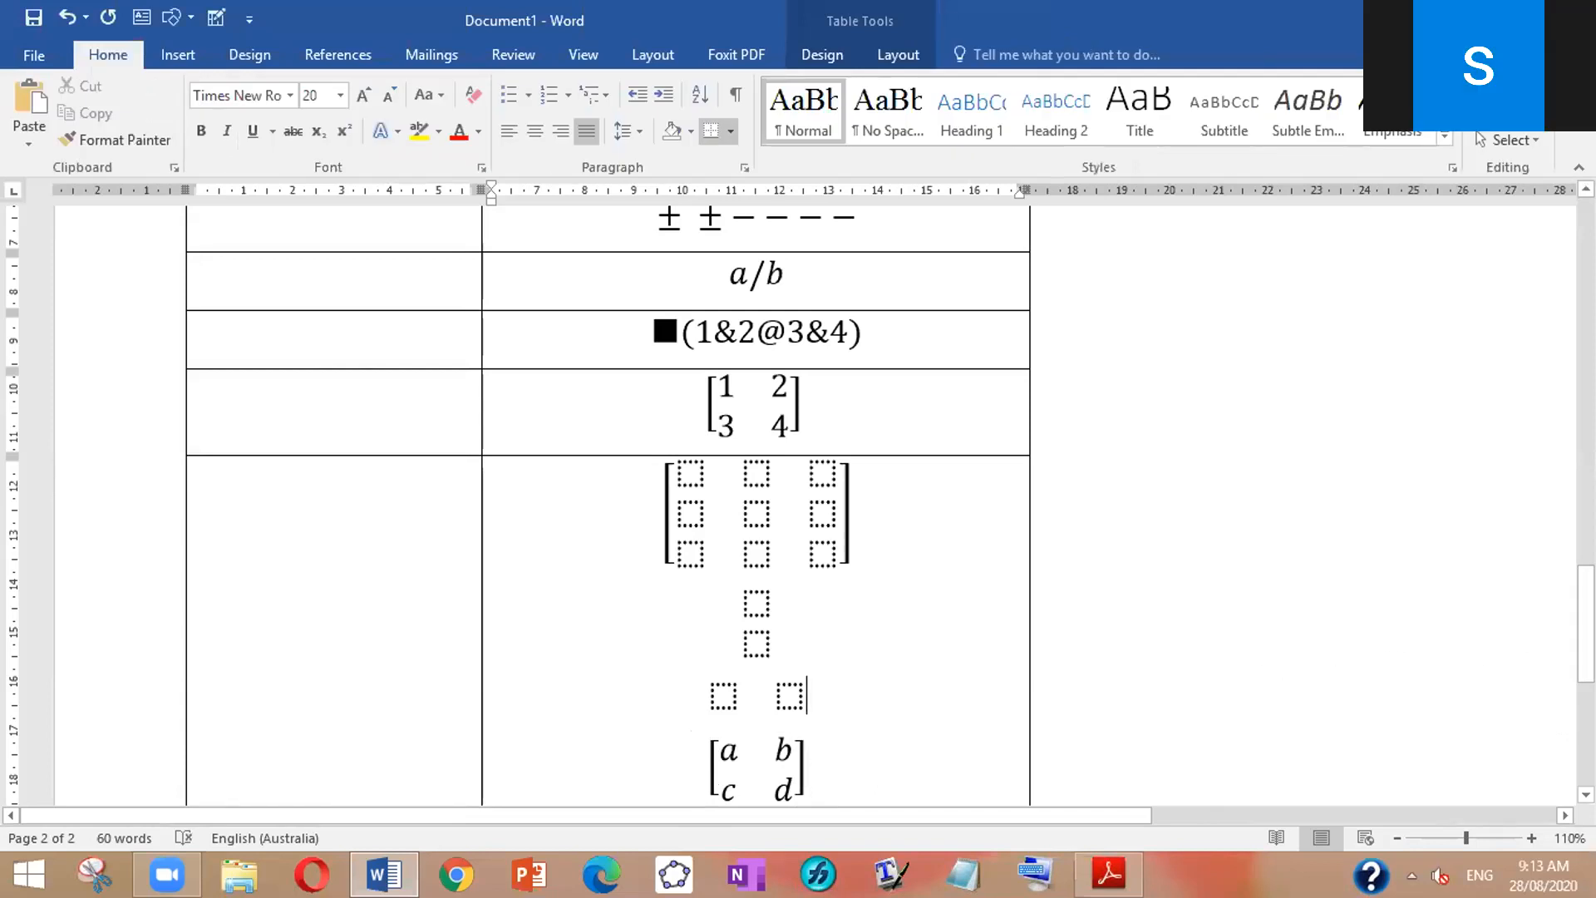
left_click_drag(1586, 624, 1562, 708)
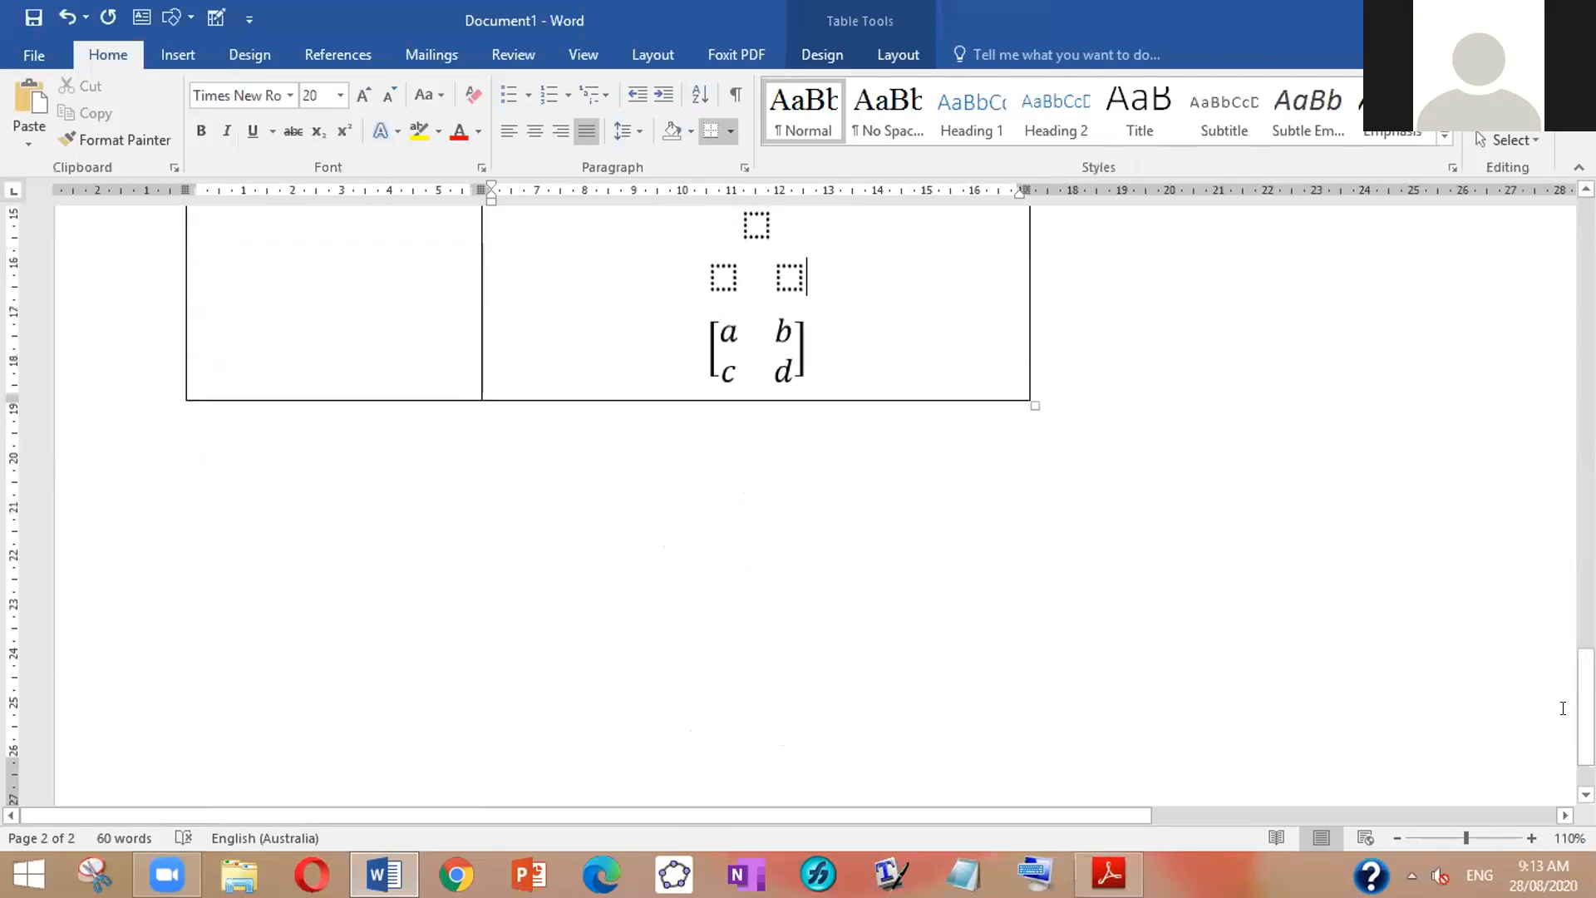
left_click(813, 330)
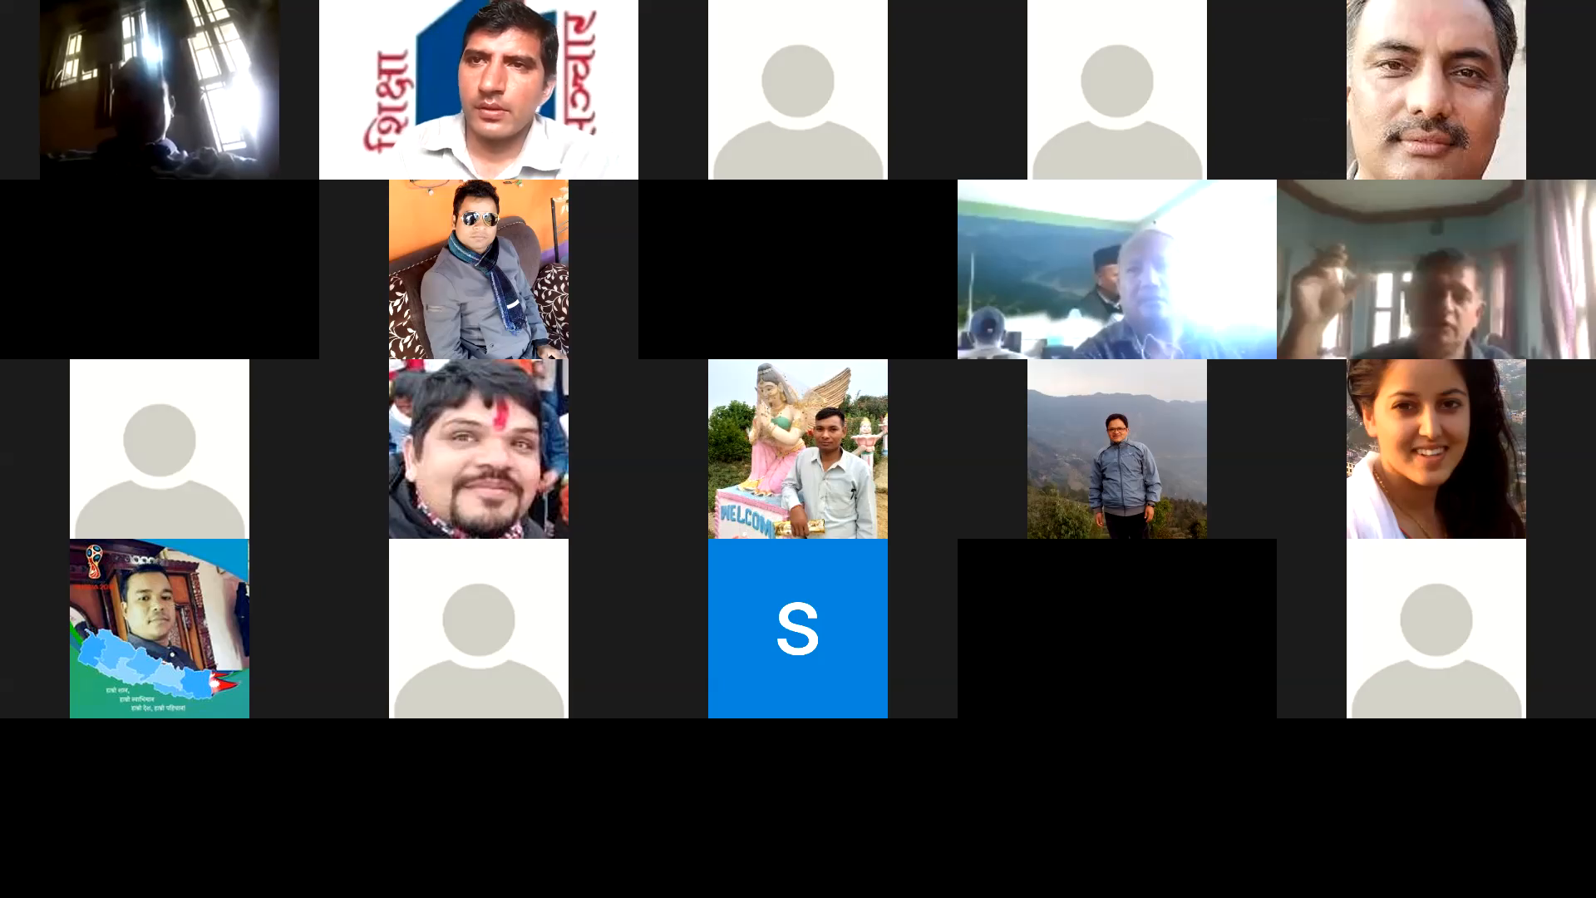